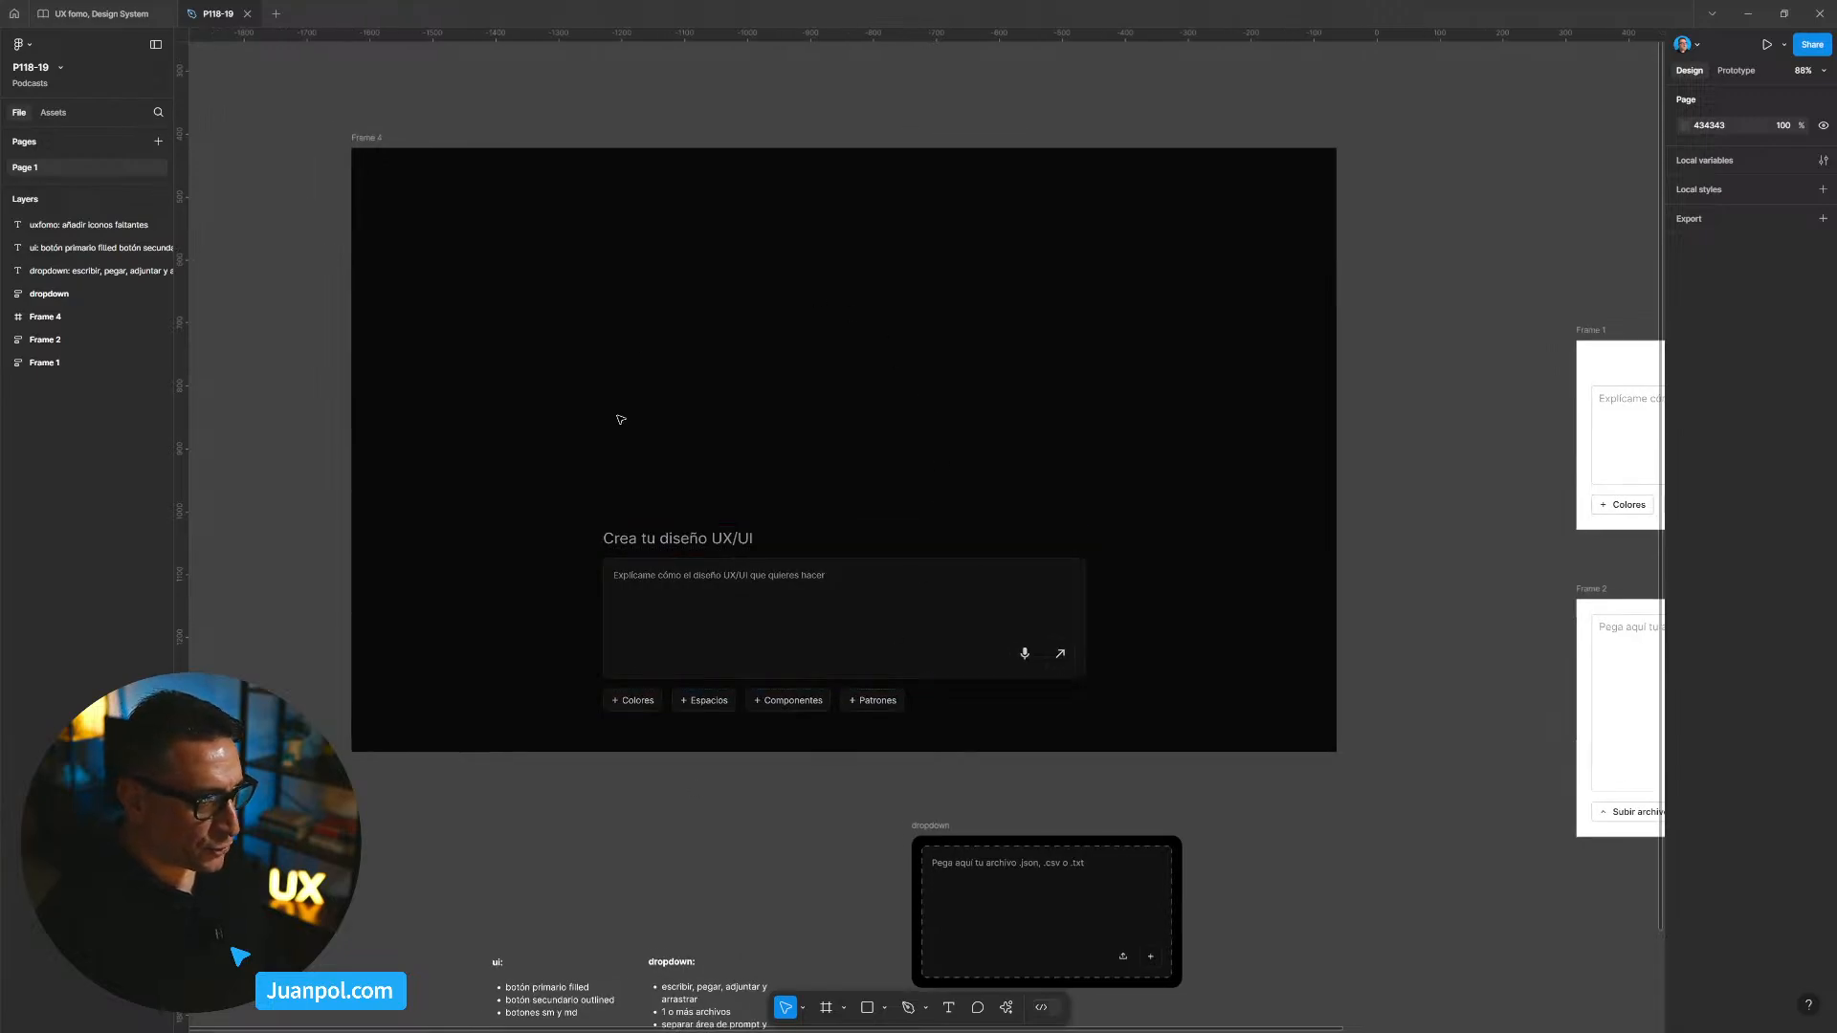
{"action": "mouse_move", "coordinate": [1391, 507]}
{"action": "left_mouse_down"}
{"action": "mouse_move", "coordinate": [1354, 500]}
{"action": "mouse_move", "coordinate": [1385, 505]}
{"action": "left_mouse_up"}
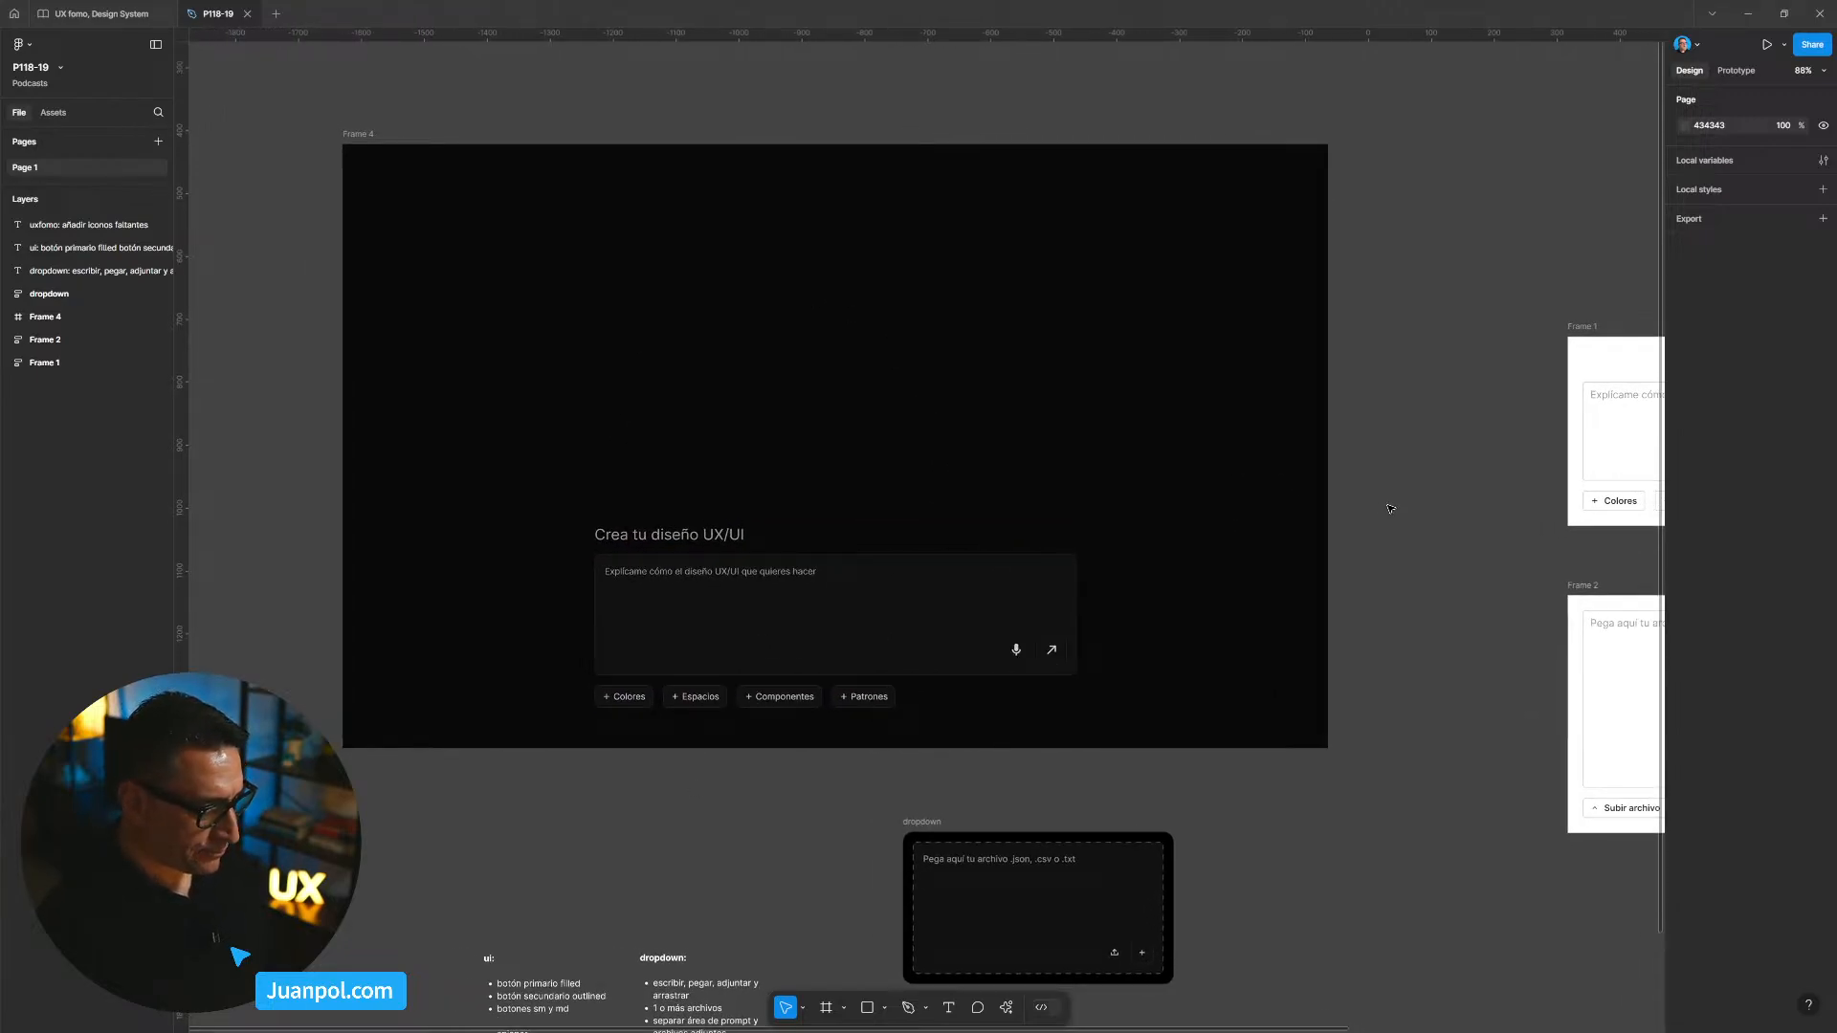
{"action": "scroll", "coordinate": [943, 689], "scroll_direction": "up", "scroll_amount": 2}
{"action": "scroll", "coordinate": [944, 689], "scroll_direction": "down", "scroll_amount": 4}
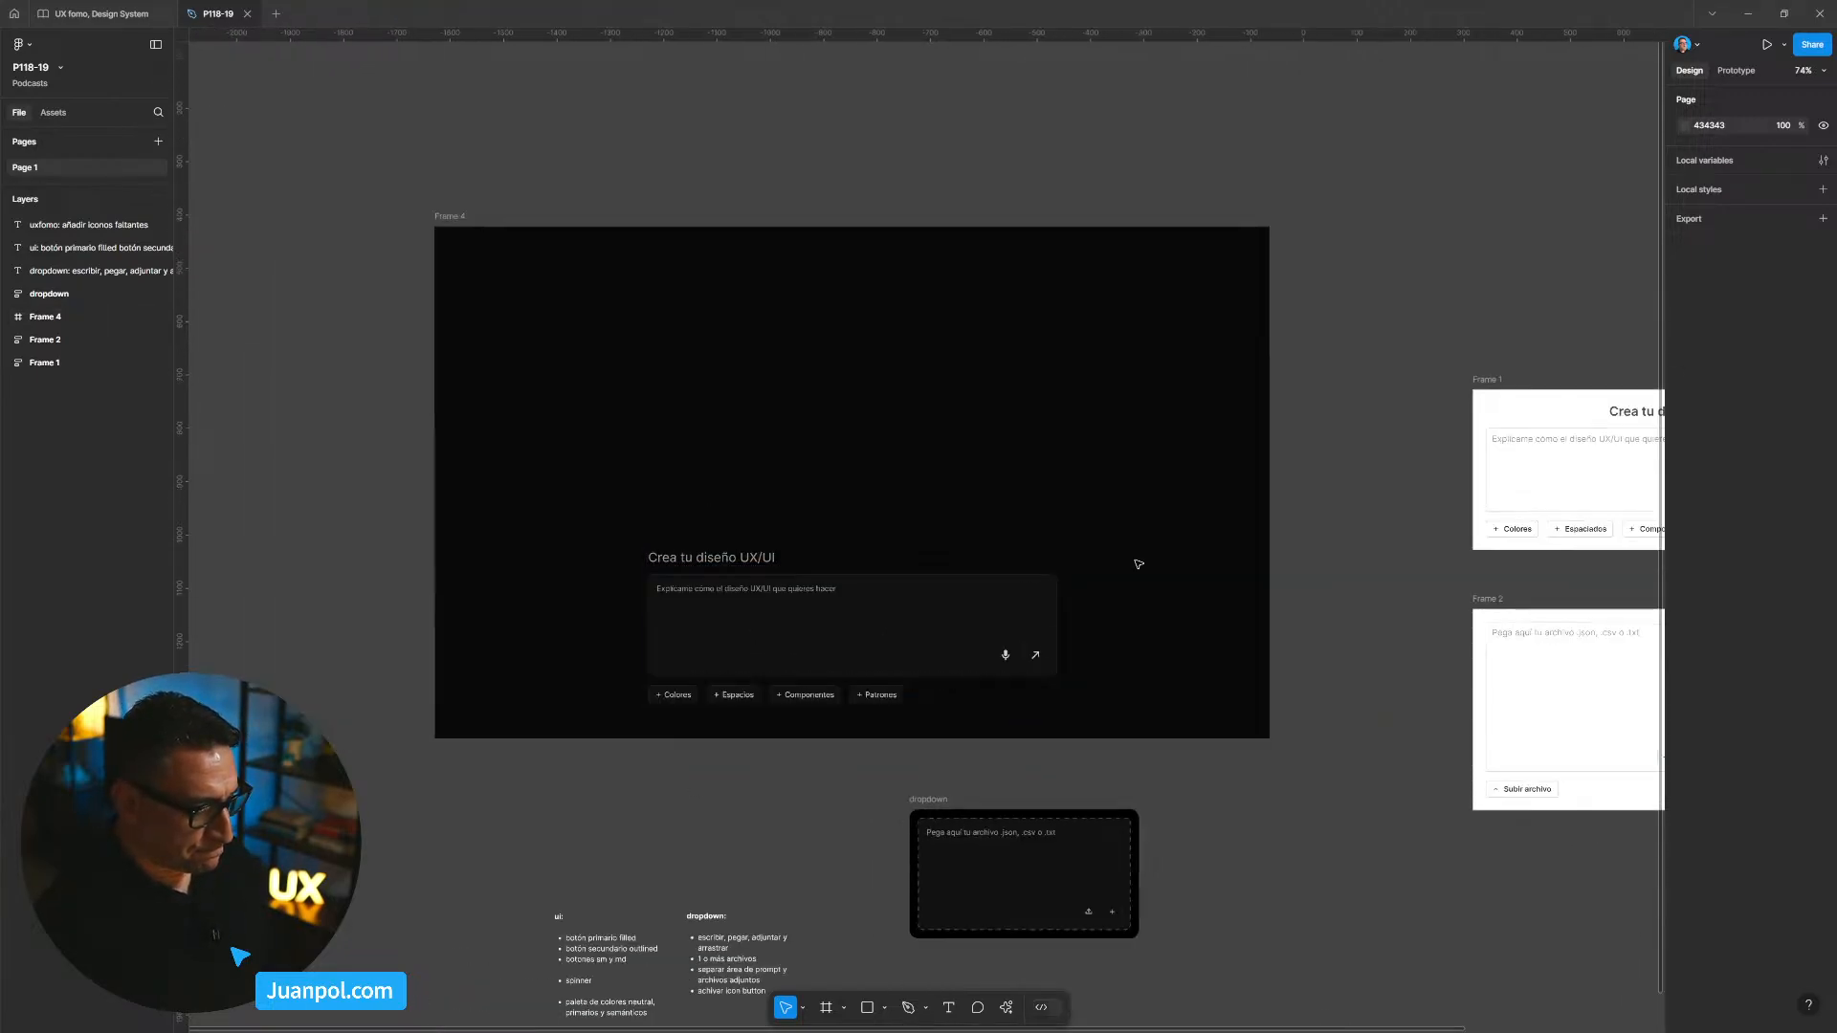
{"action": "scroll", "coordinate": [1283, 467], "scroll_direction": "down", "scroll_amount": 1}
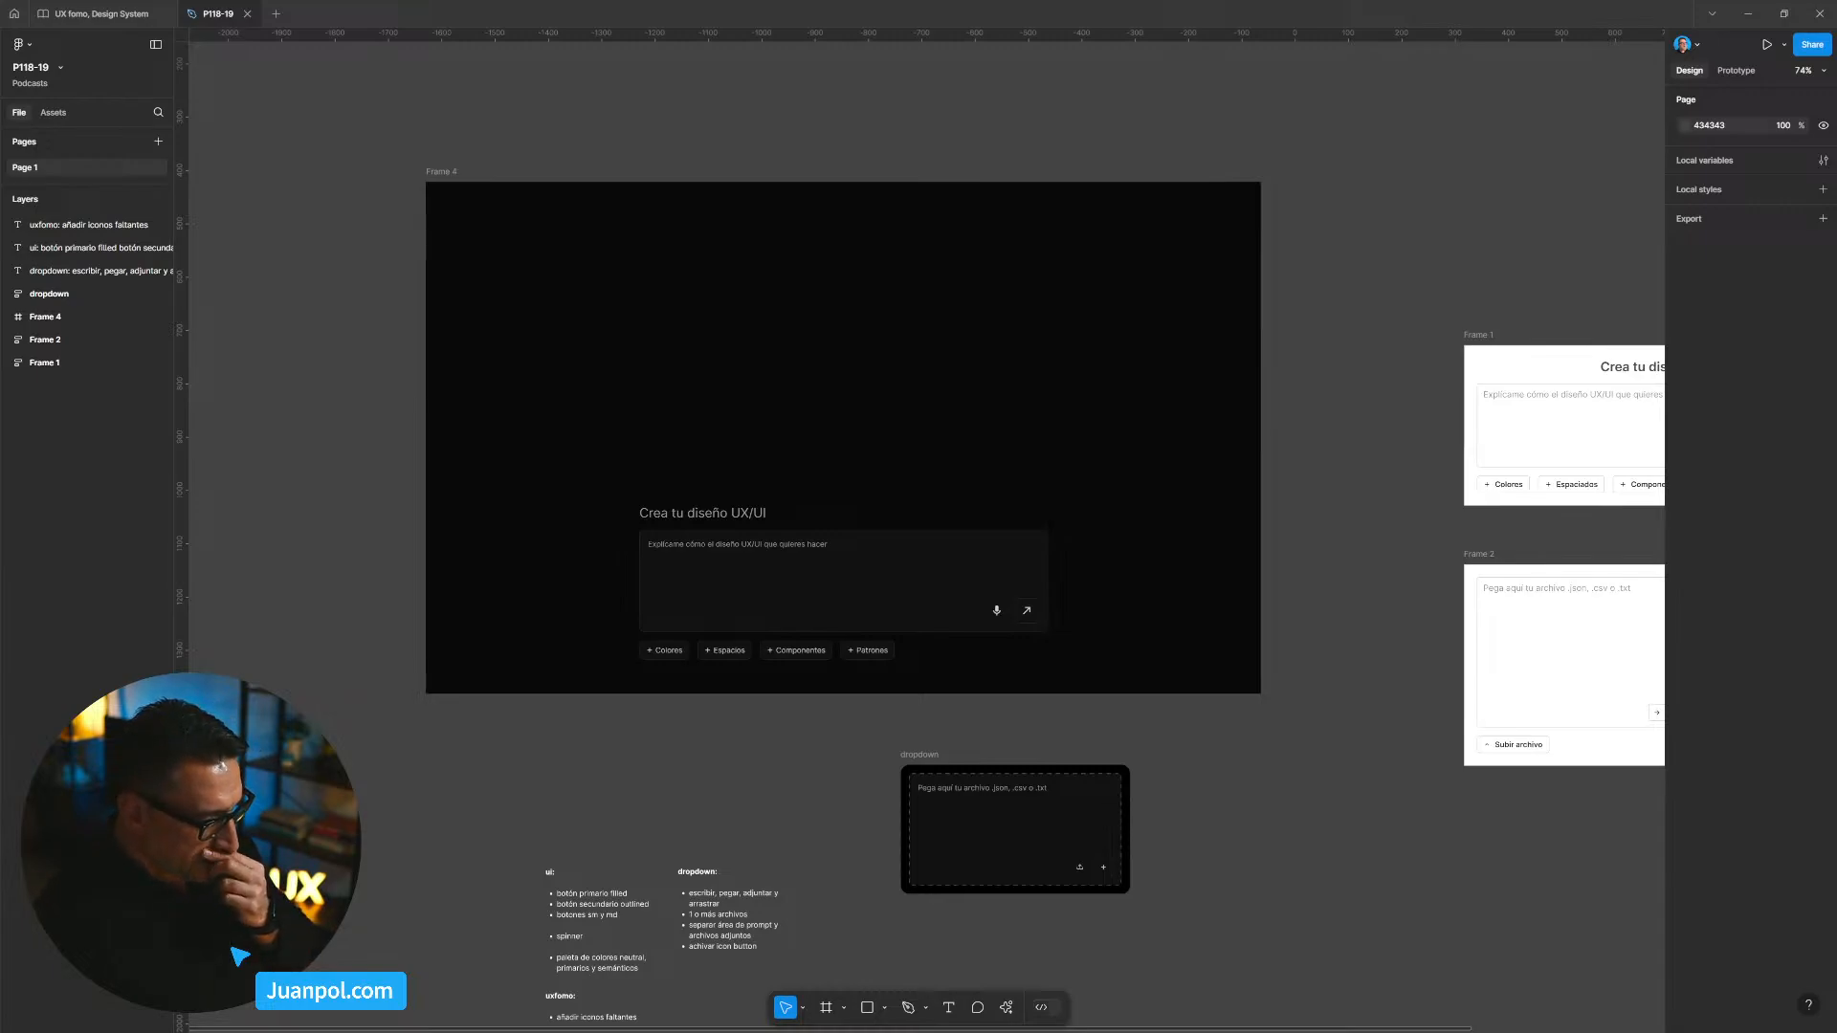
Step: Delete the two white frames, Frame 1 and Frame 2, beside the dark prompt screen
{"action": "left_click_drag", "start_coordinate": [1285, 807], "coordinate": [1116, 722]}
{"action": "left_click", "coordinate": [1329, 724]}
{"action": "left_click_drag", "start_coordinate": [1290, 713], "coordinate": [843, 626]}
{"action": "scroll", "coordinate": [1129, 575], "scroll_direction": "down", "scroll_amount": 2}
{"action": "scroll", "coordinate": [1329, 689], "scroll_direction": "up", "scroll_amount": 3}
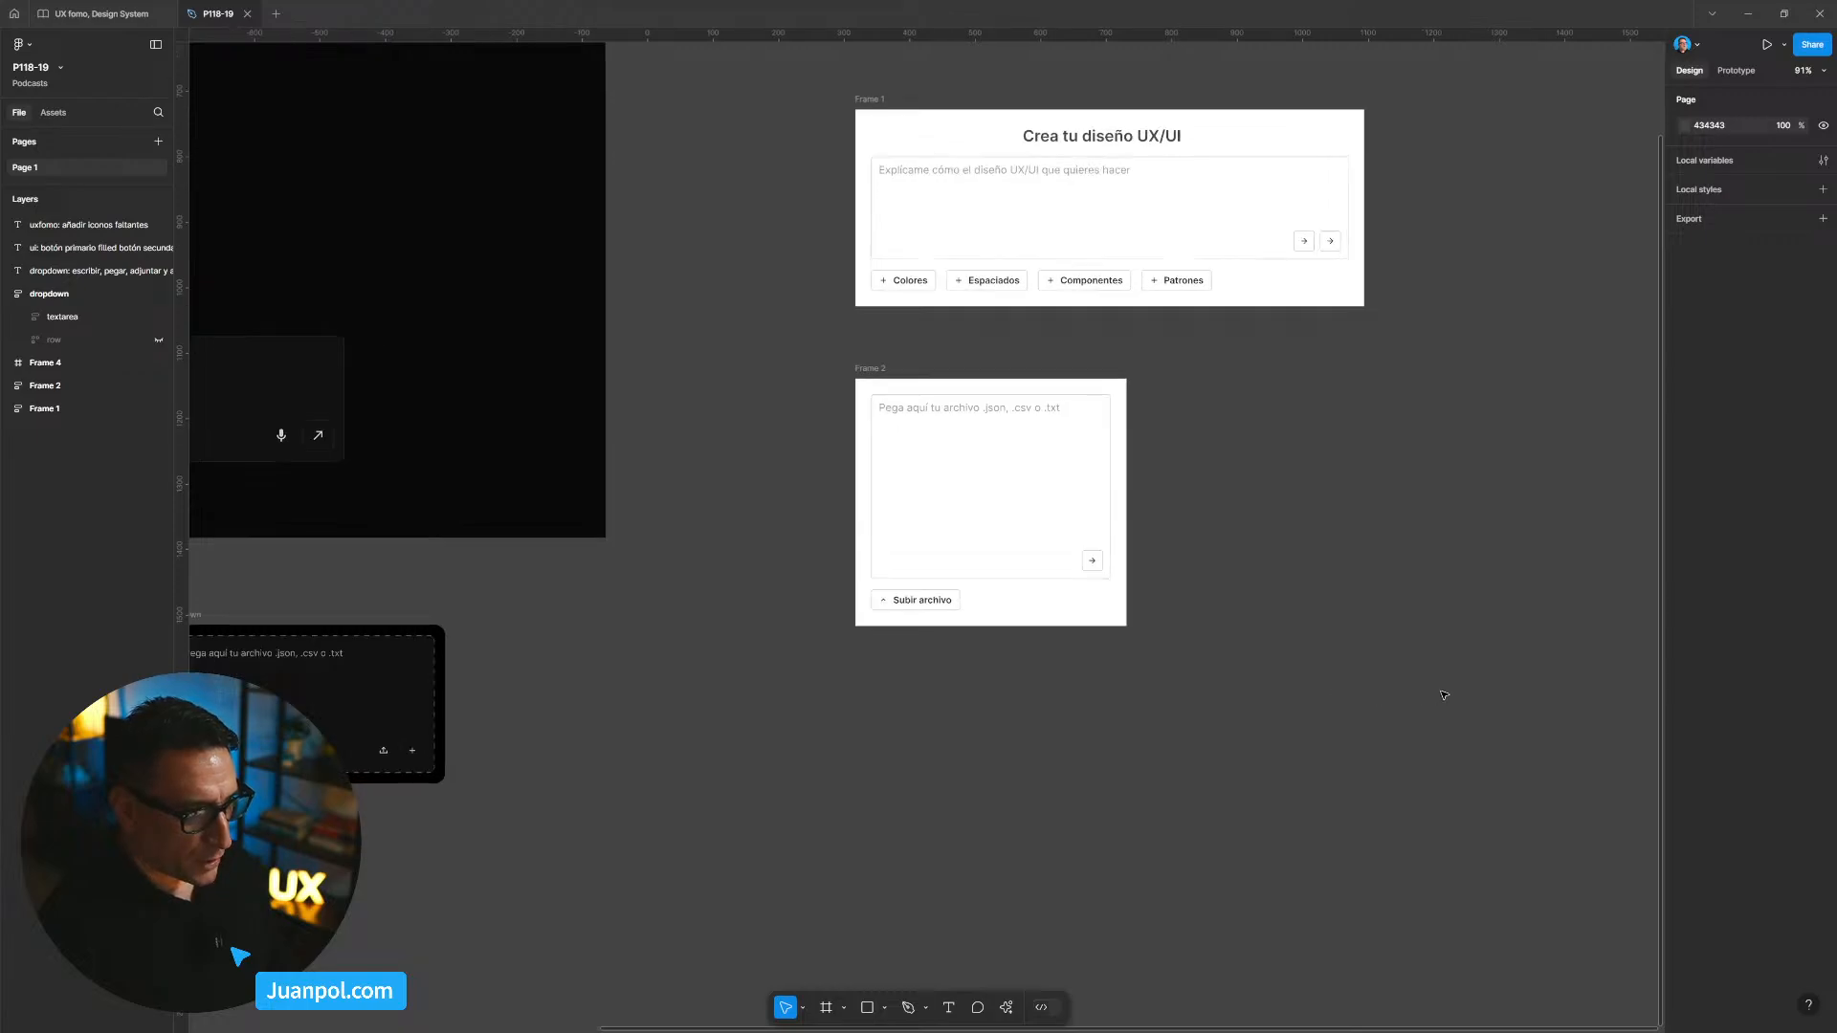
{"action": "left_click_drag", "start_coordinate": [1444, 692], "coordinate": [811, 93]}
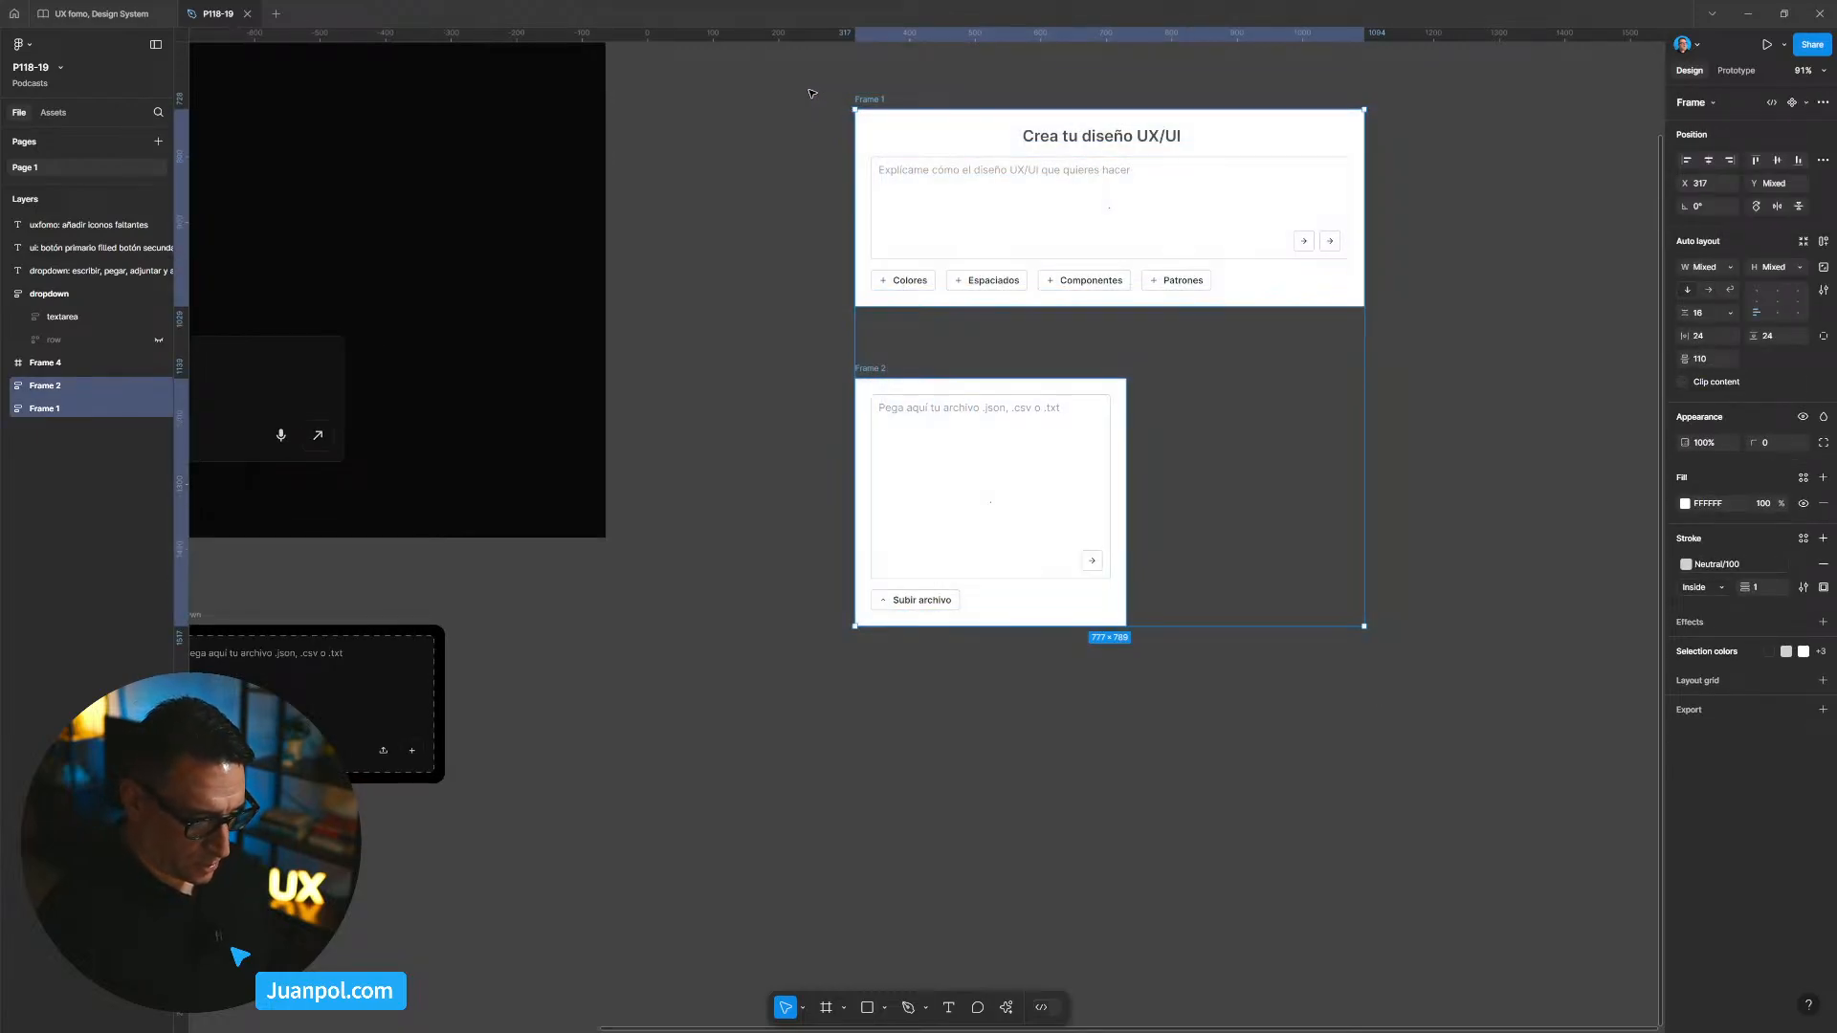
{"action": "key", "text": "Delete"}
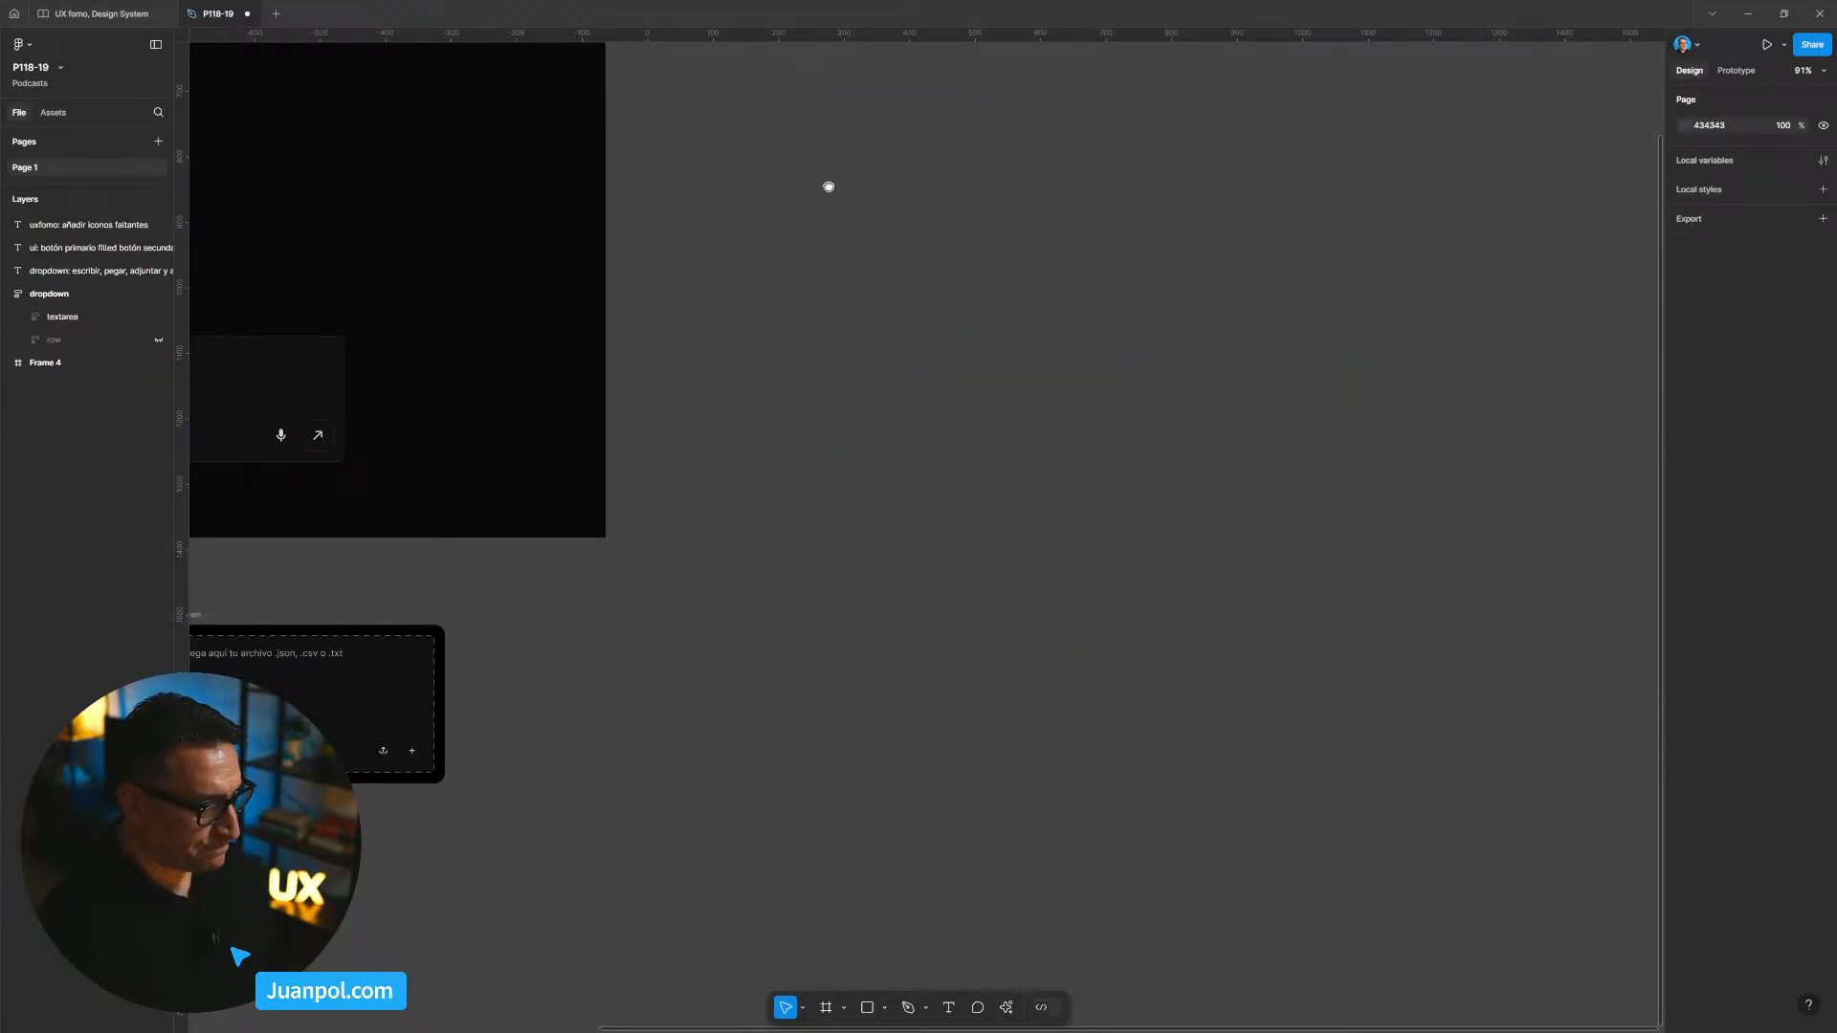
Step: Examine the dark prompt screen in Frame 4, including its heading, text area and row of option buttons
{"action": "left_click_drag", "start_coordinate": [829, 184], "coordinate": [1451, 365]}
{"action": "left_click_drag", "start_coordinate": [1371, 440], "coordinate": [1458, 431]}
{"action": "left_click_drag", "start_coordinate": [1363, 486], "coordinate": [1480, 508]}
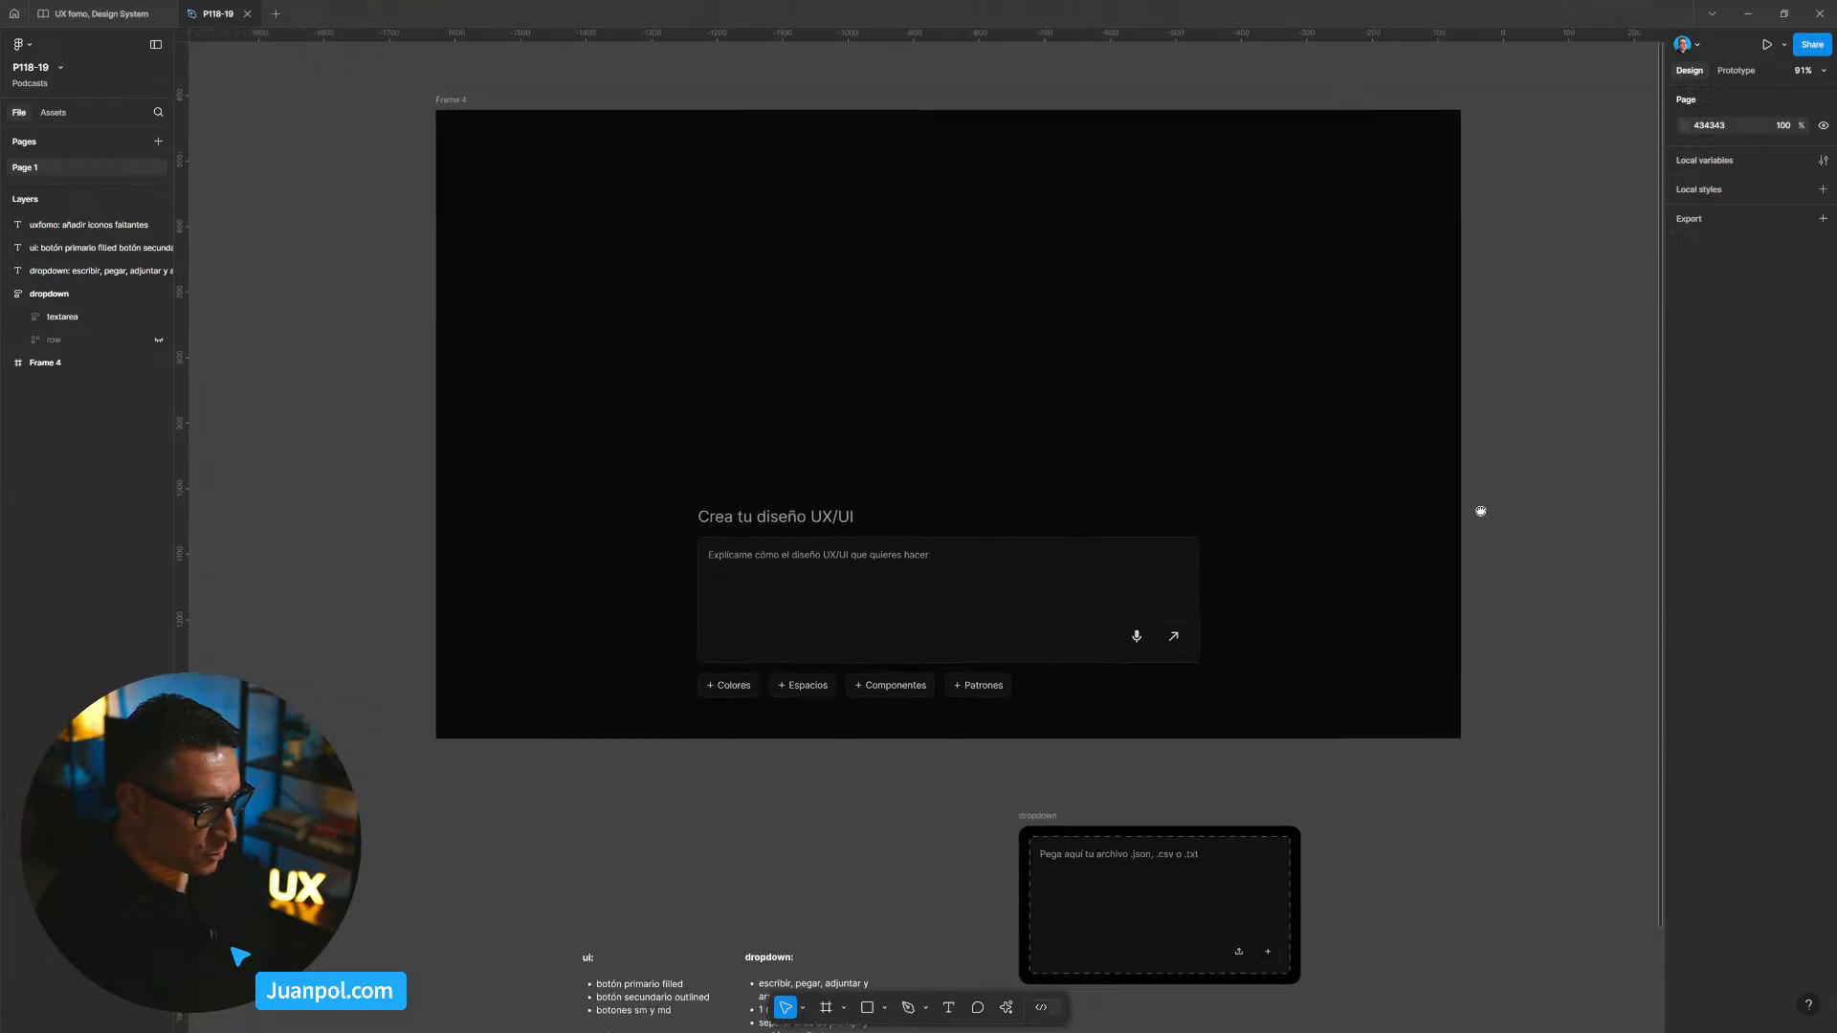
{"action": "left_click", "coordinate": [456, 111]}
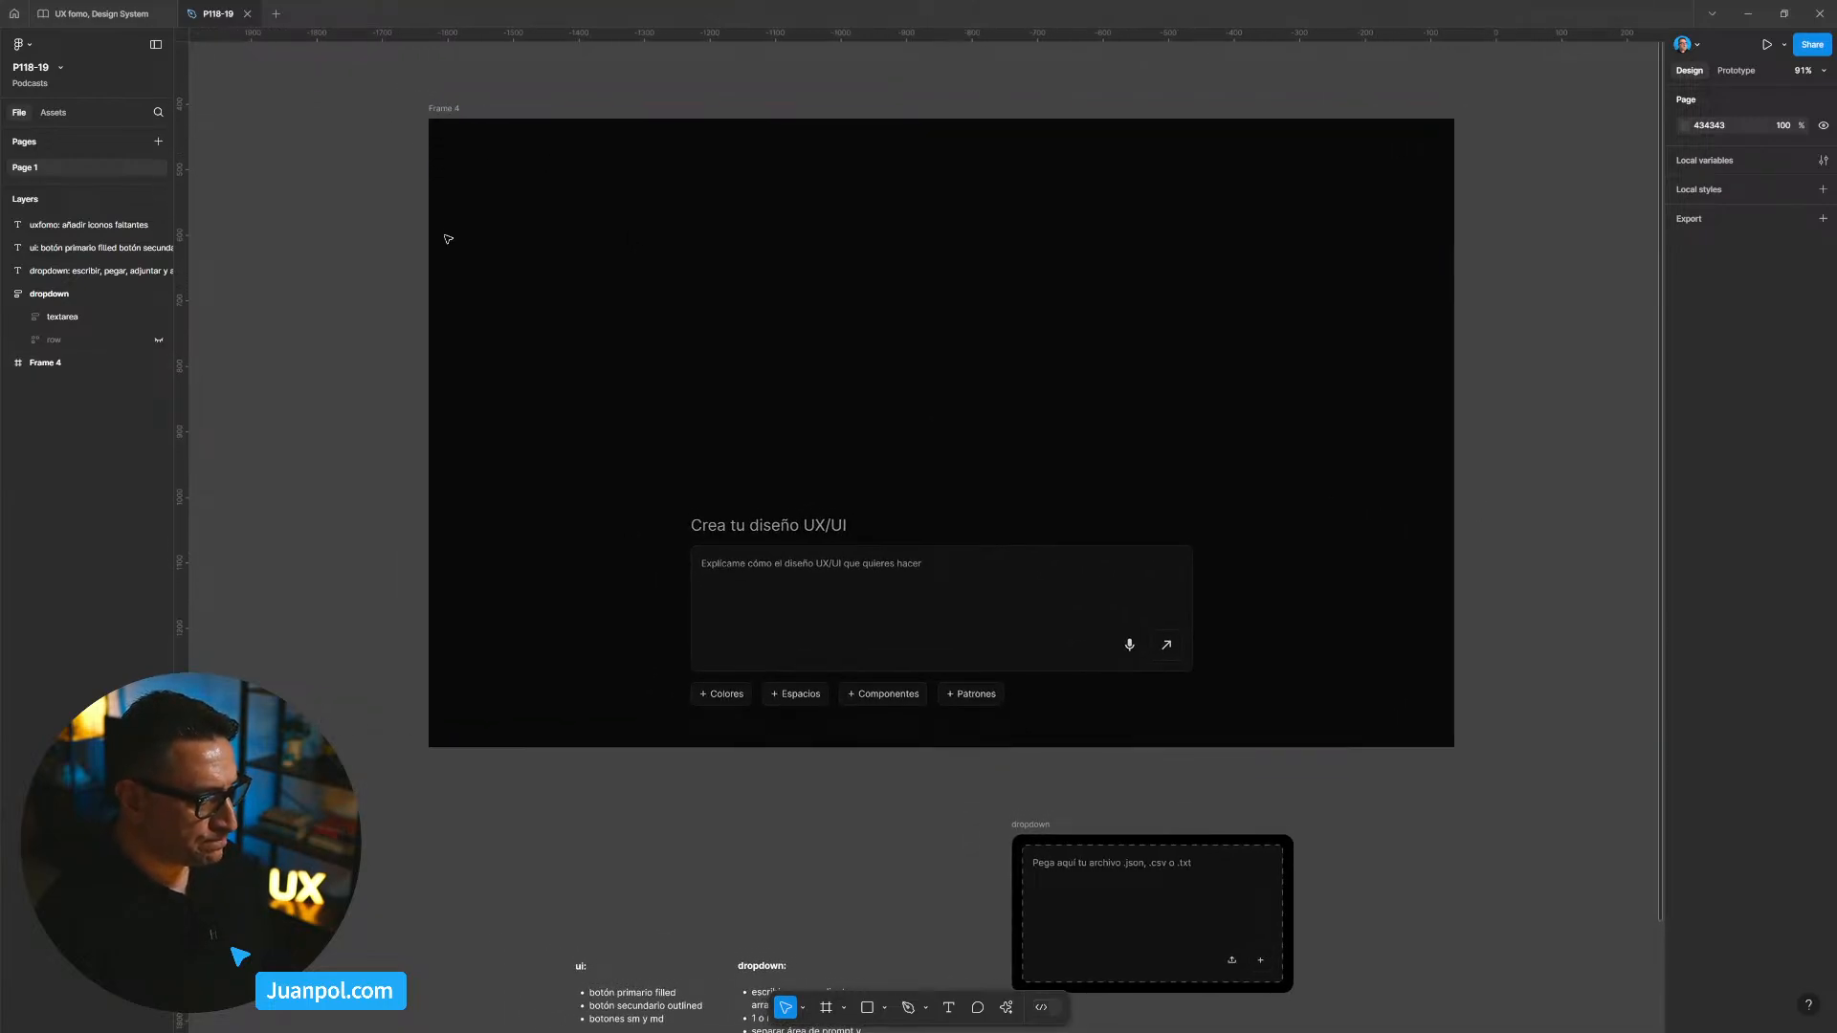
{"action": "scroll", "coordinate": [450, 258], "scroll_direction": "down", "scroll_amount": 2}
{"action": "left_click_drag", "start_coordinate": [595, 463], "coordinate": [556, 453]}
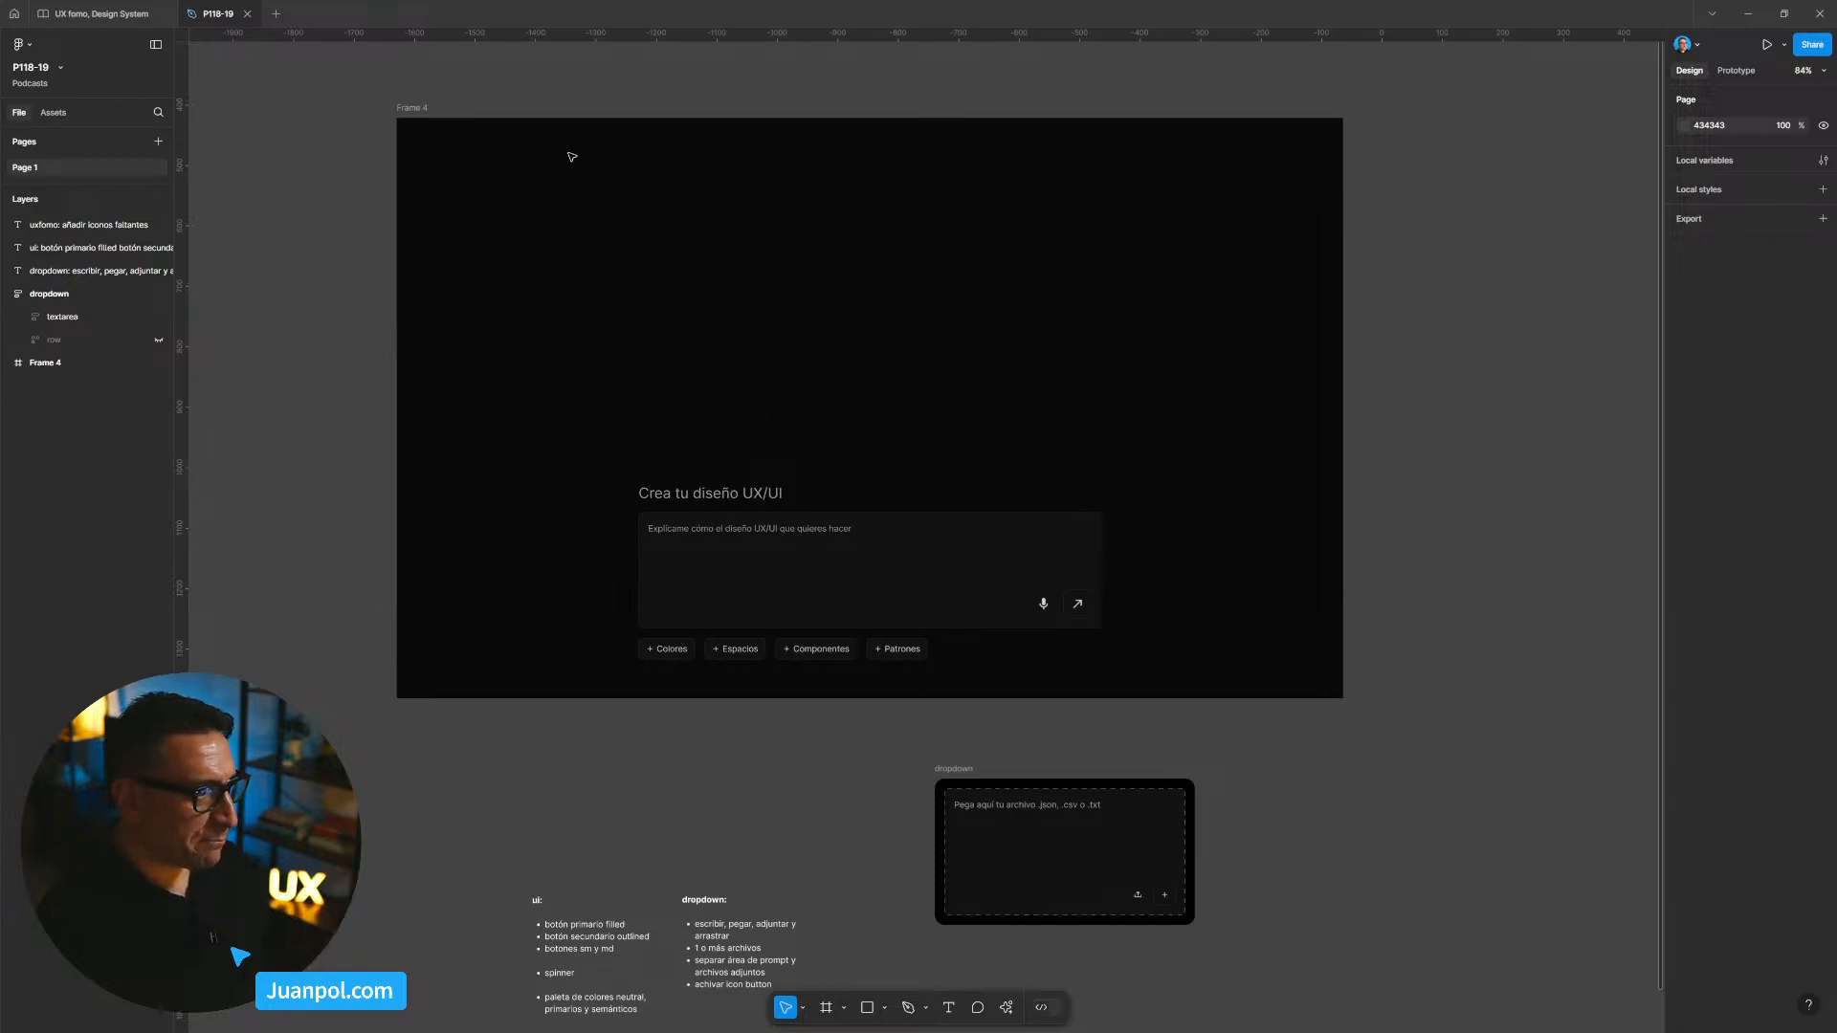
{"action": "left_click_drag", "start_coordinate": [568, 92], "coordinate": [587, 100]}
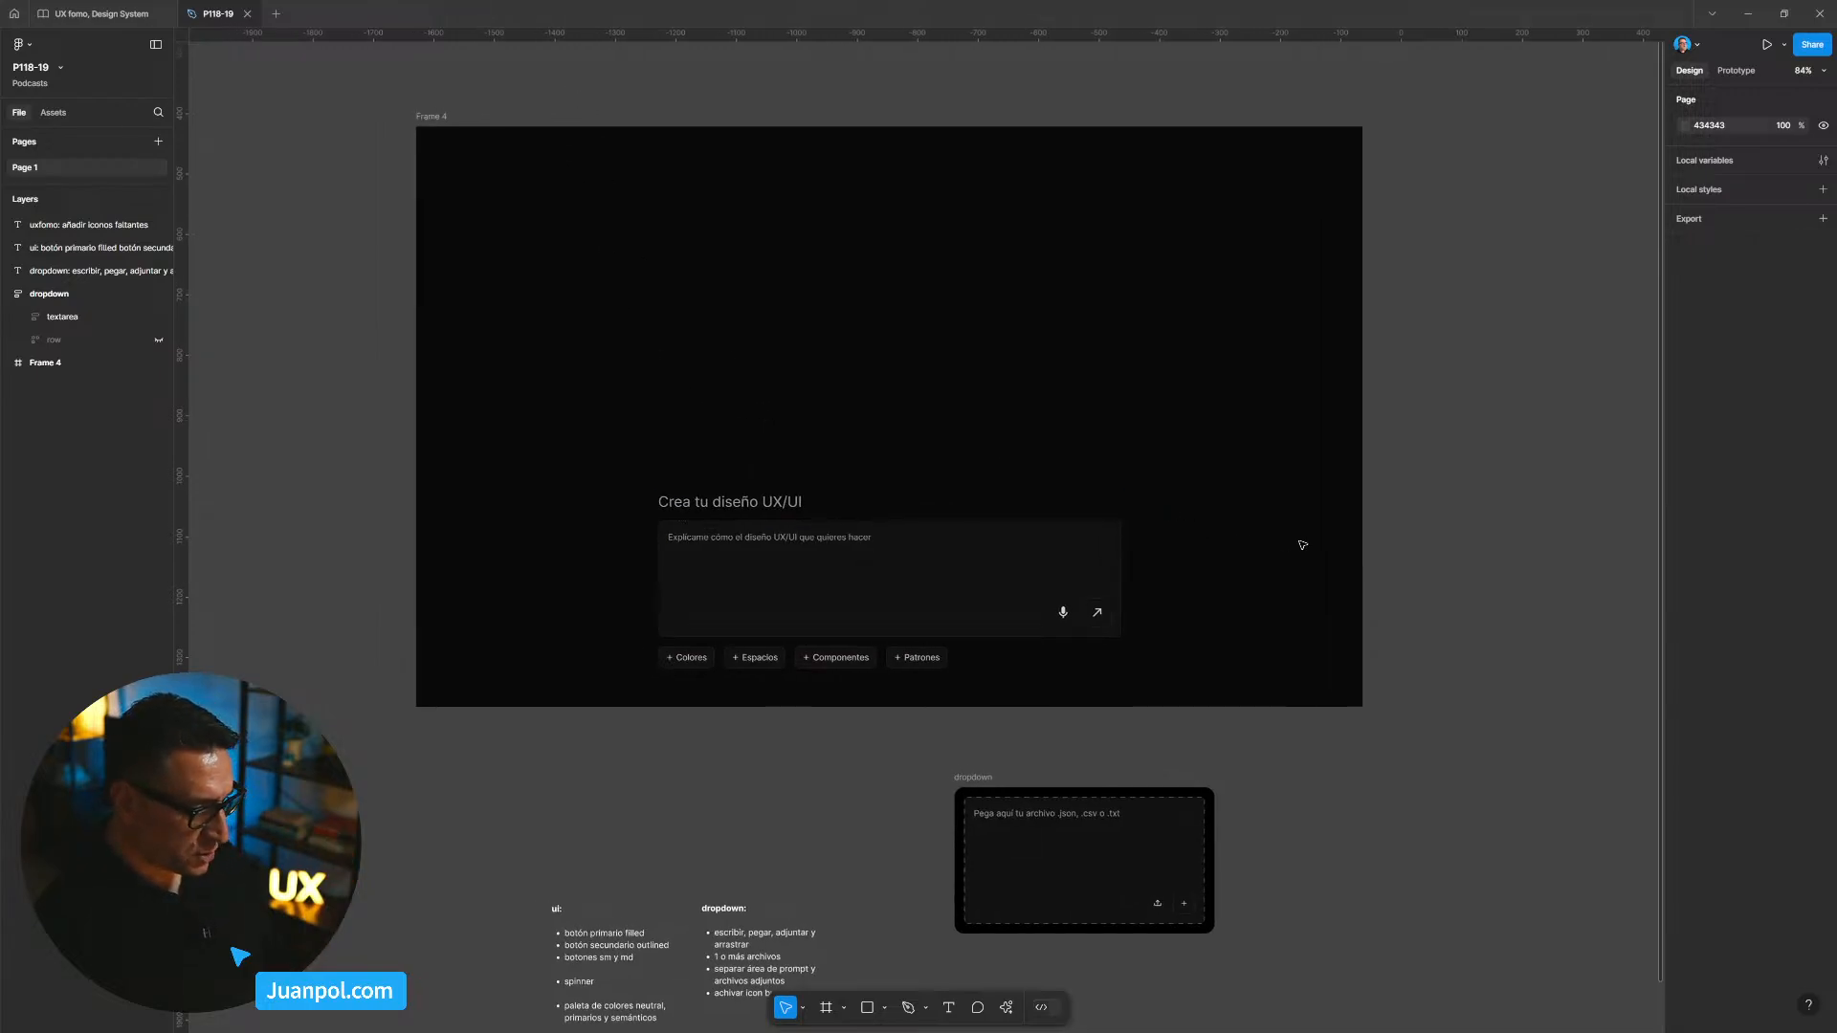
{"action": "left_click_drag", "start_coordinate": [887, 784], "coordinate": [895, 735]}
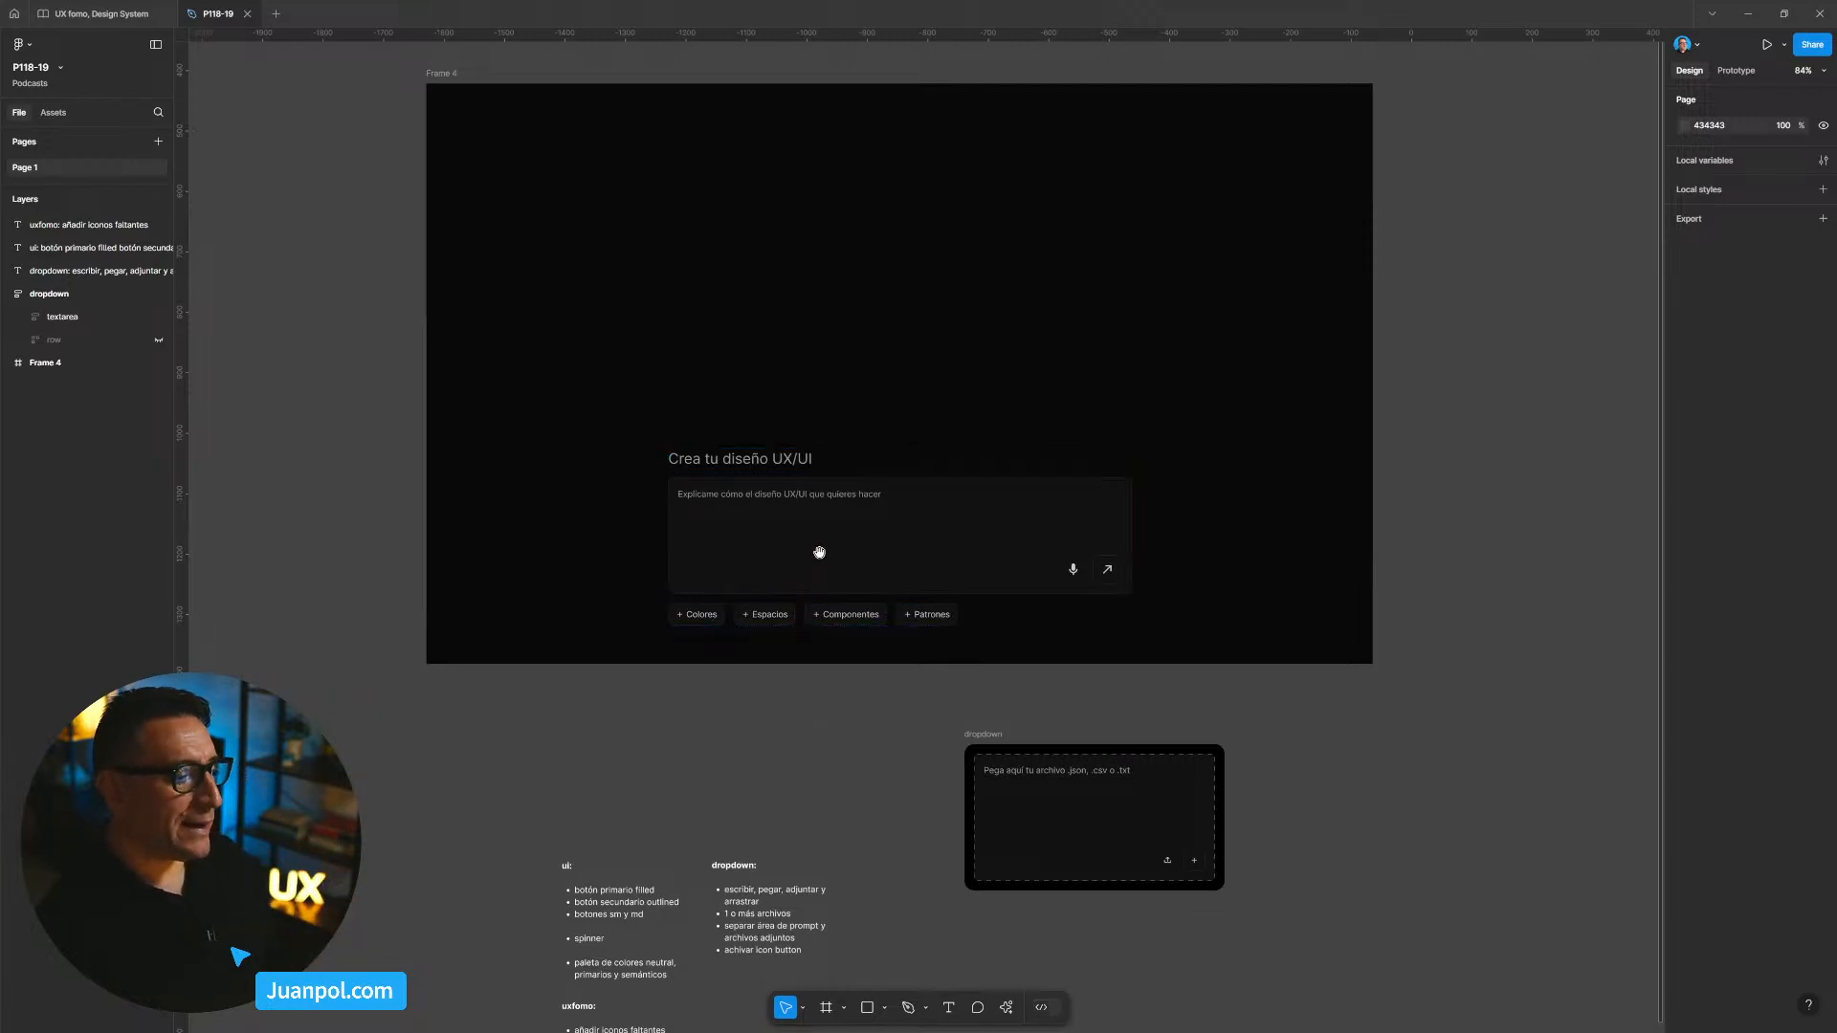
{"action": "scroll", "coordinate": [790, 589], "scroll_direction": "up", "scroll_amount": 3}
{"action": "left_click_drag", "start_coordinate": [866, 605], "coordinate": [845, 616]}
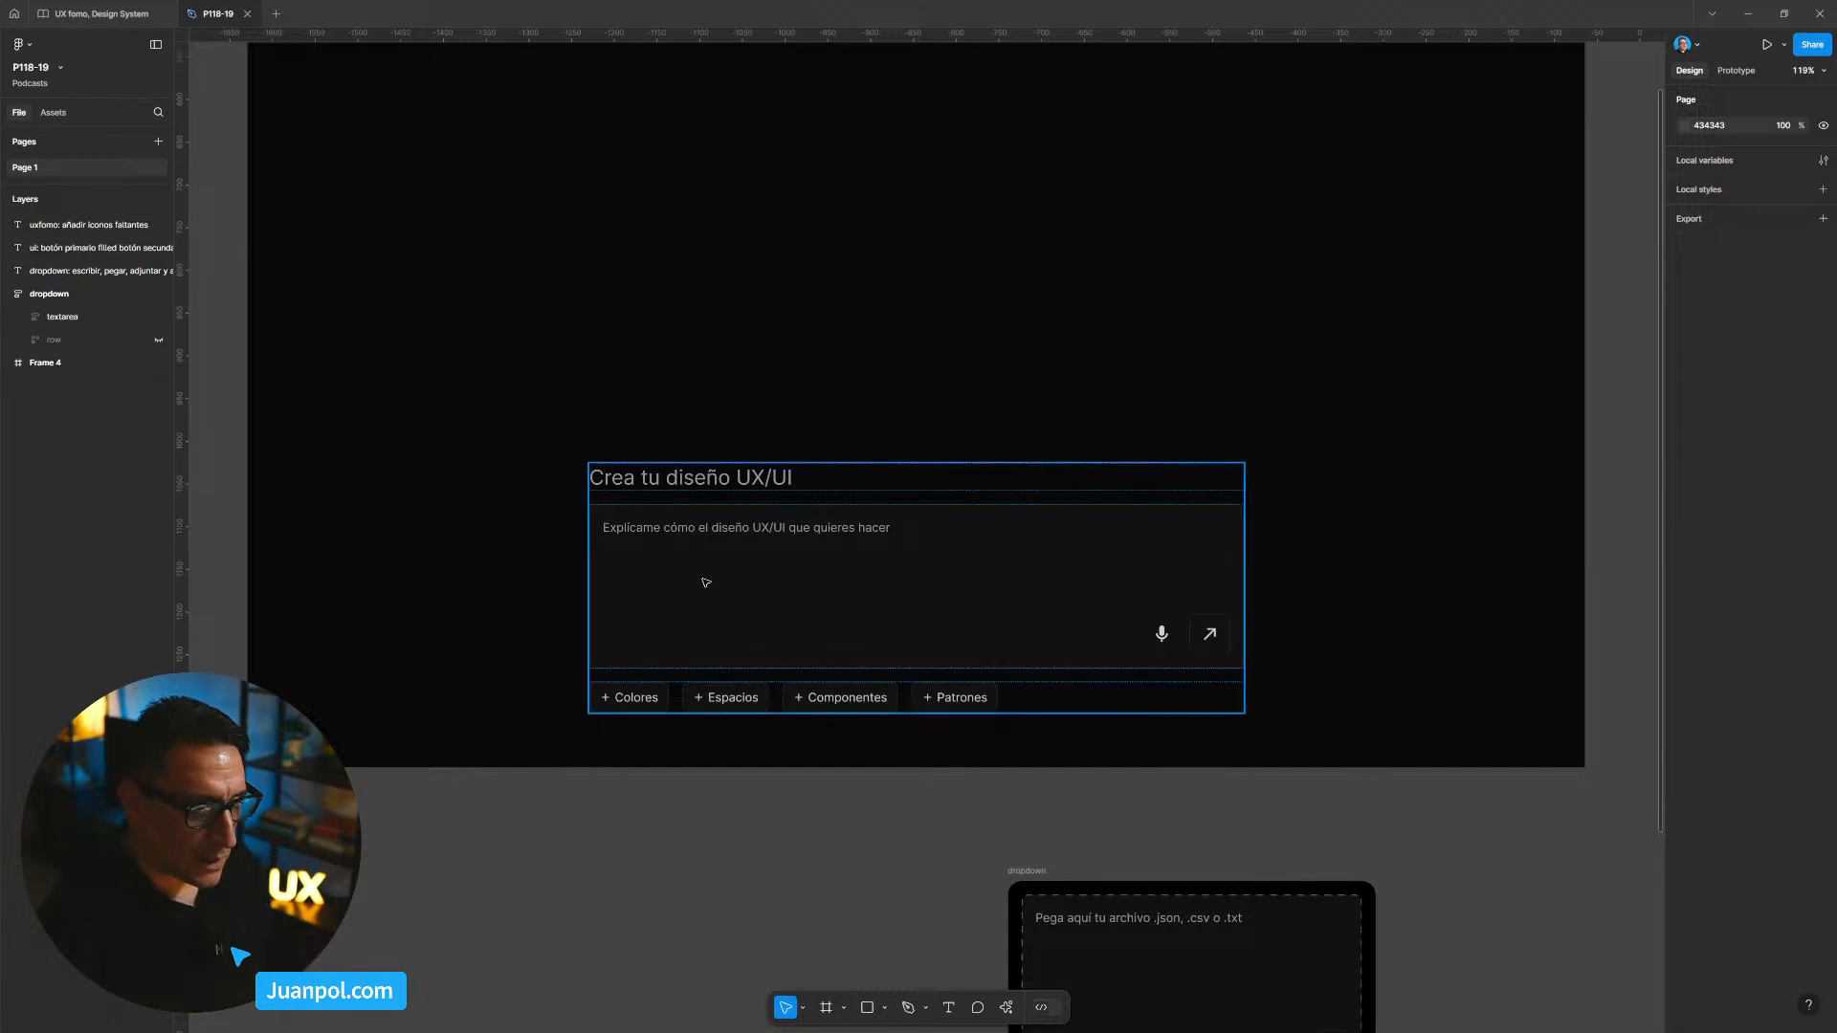
{"action": "scroll", "coordinate": [669, 685], "scroll_direction": "up", "scroll_amount": 5}
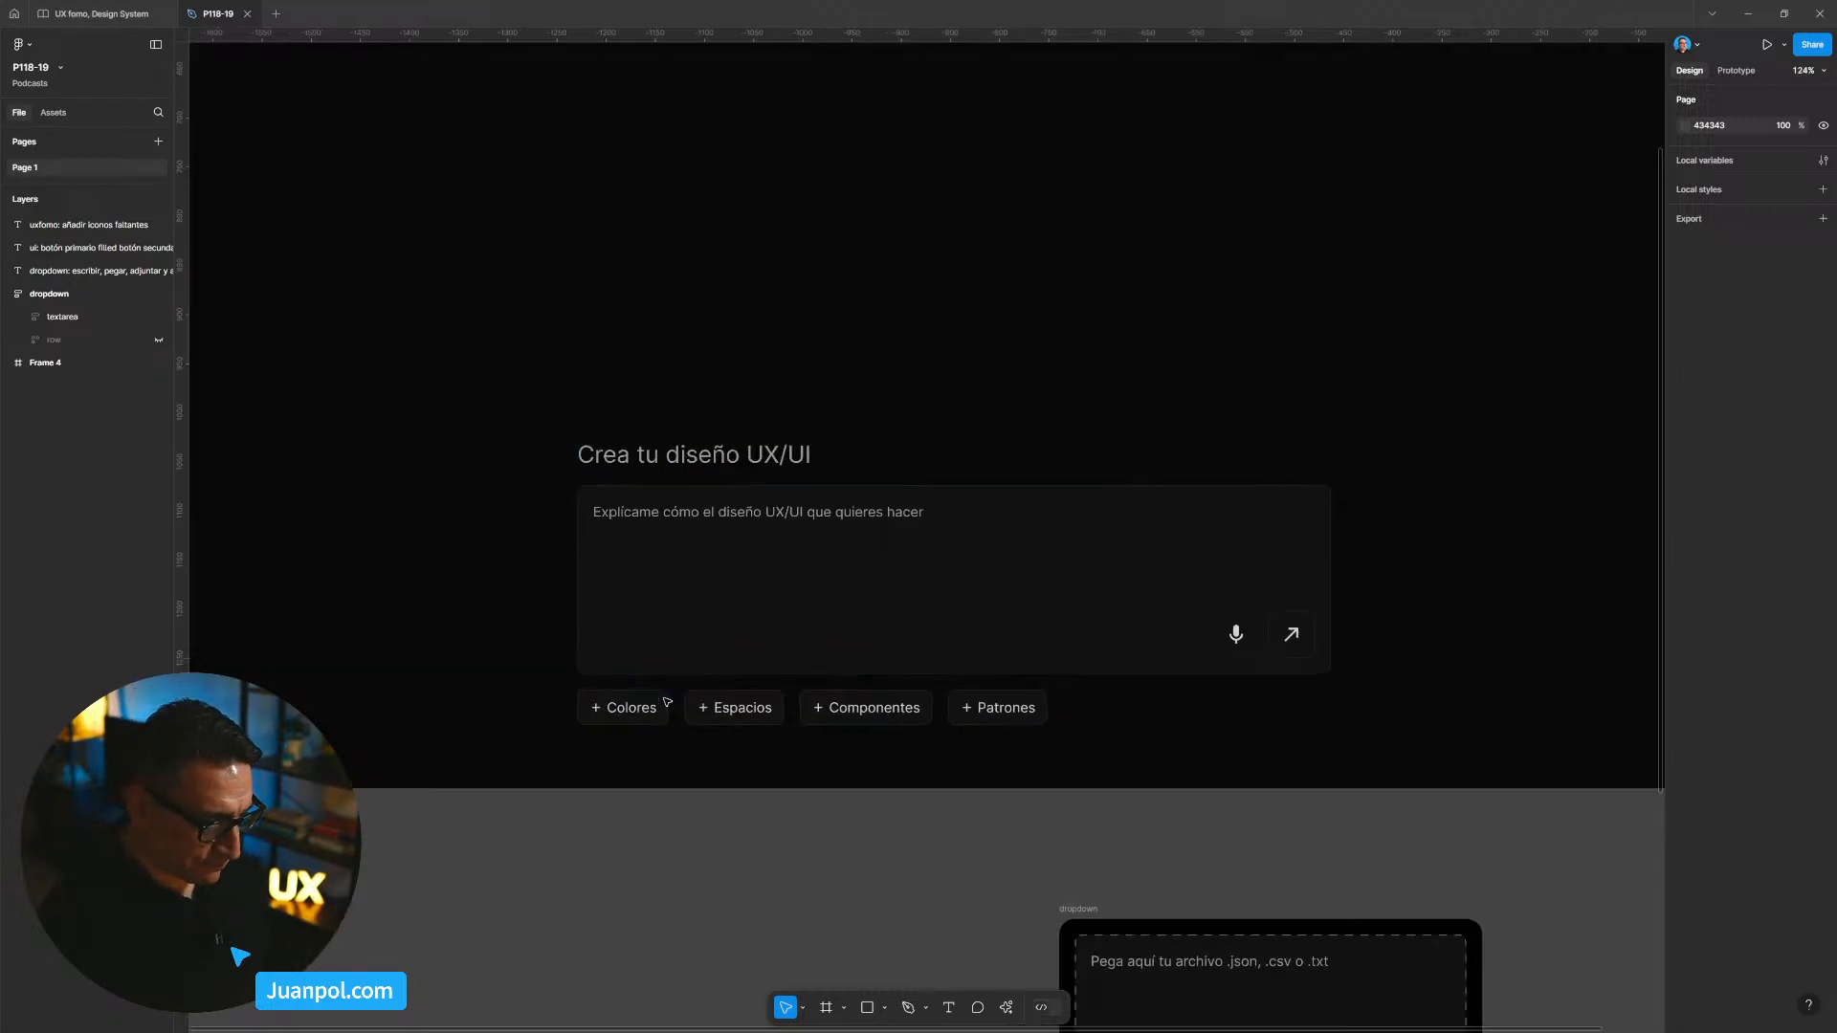
{"action": "left_click_drag", "start_coordinate": [818, 778], "coordinate": [780, 763]}
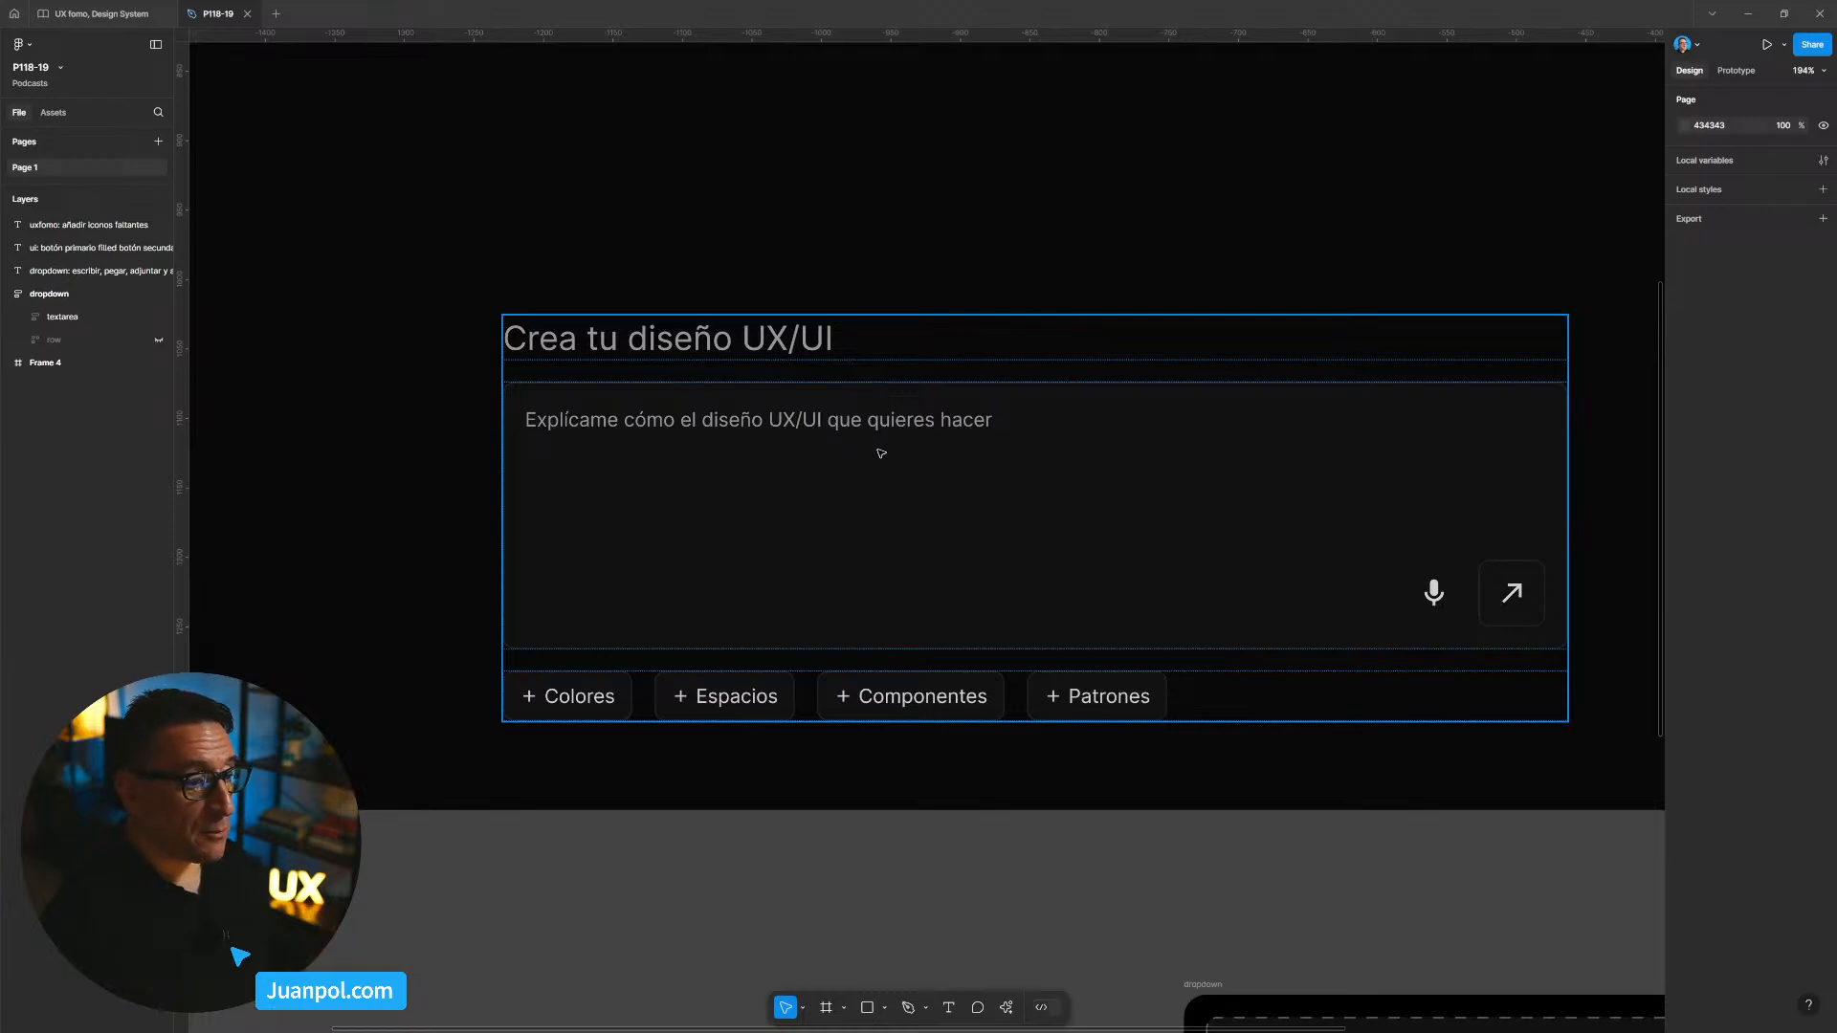
Step: Underline the word "quieres" in the prompt text area's placeholder text
{"action": "scroll", "coordinate": [752, 430], "scroll_direction": "up", "scroll_amount": 1}
{"action": "scroll", "coordinate": [752, 430], "scroll_direction": "up", "scroll_amount": 3}
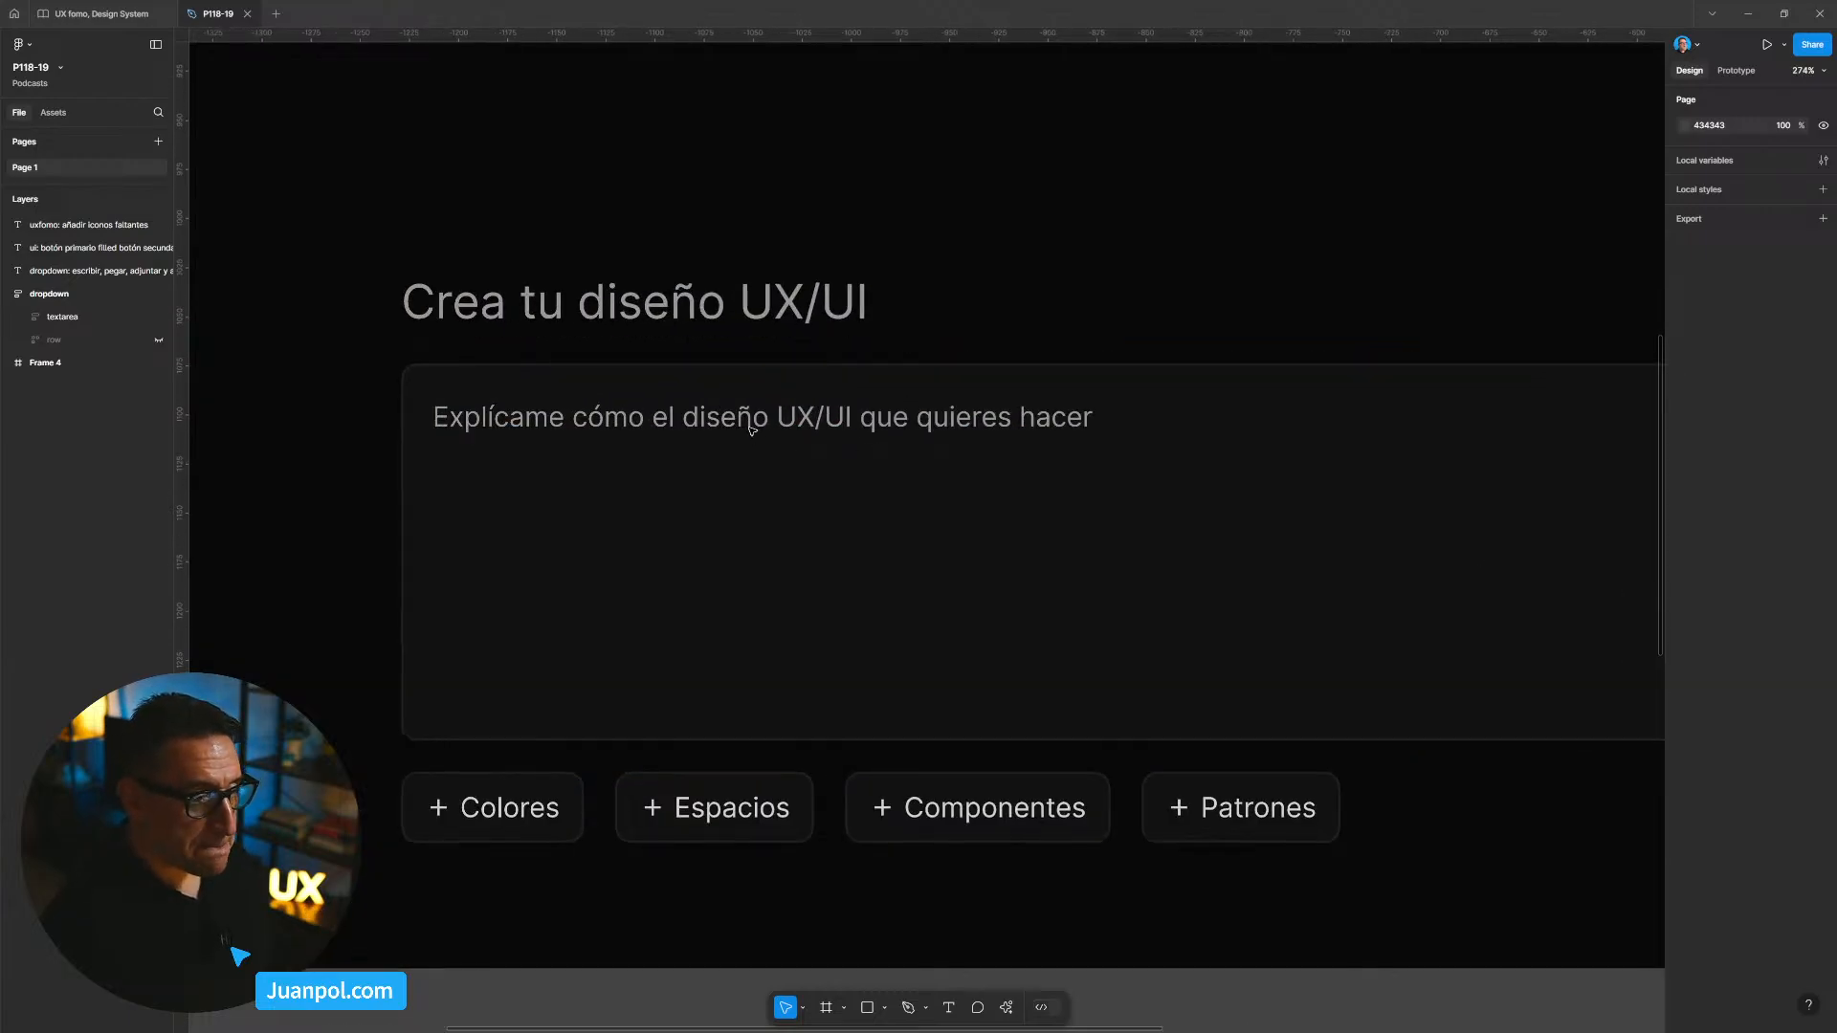
{"action": "double_click", "coordinate": [708, 418]}
{"action": "left_click", "coordinate": [717, 418]}
{"action": "left_click_drag", "start_coordinate": [682, 418], "coordinate": [1010, 418]}
{"action": "left_click", "coordinate": [916, 418]}
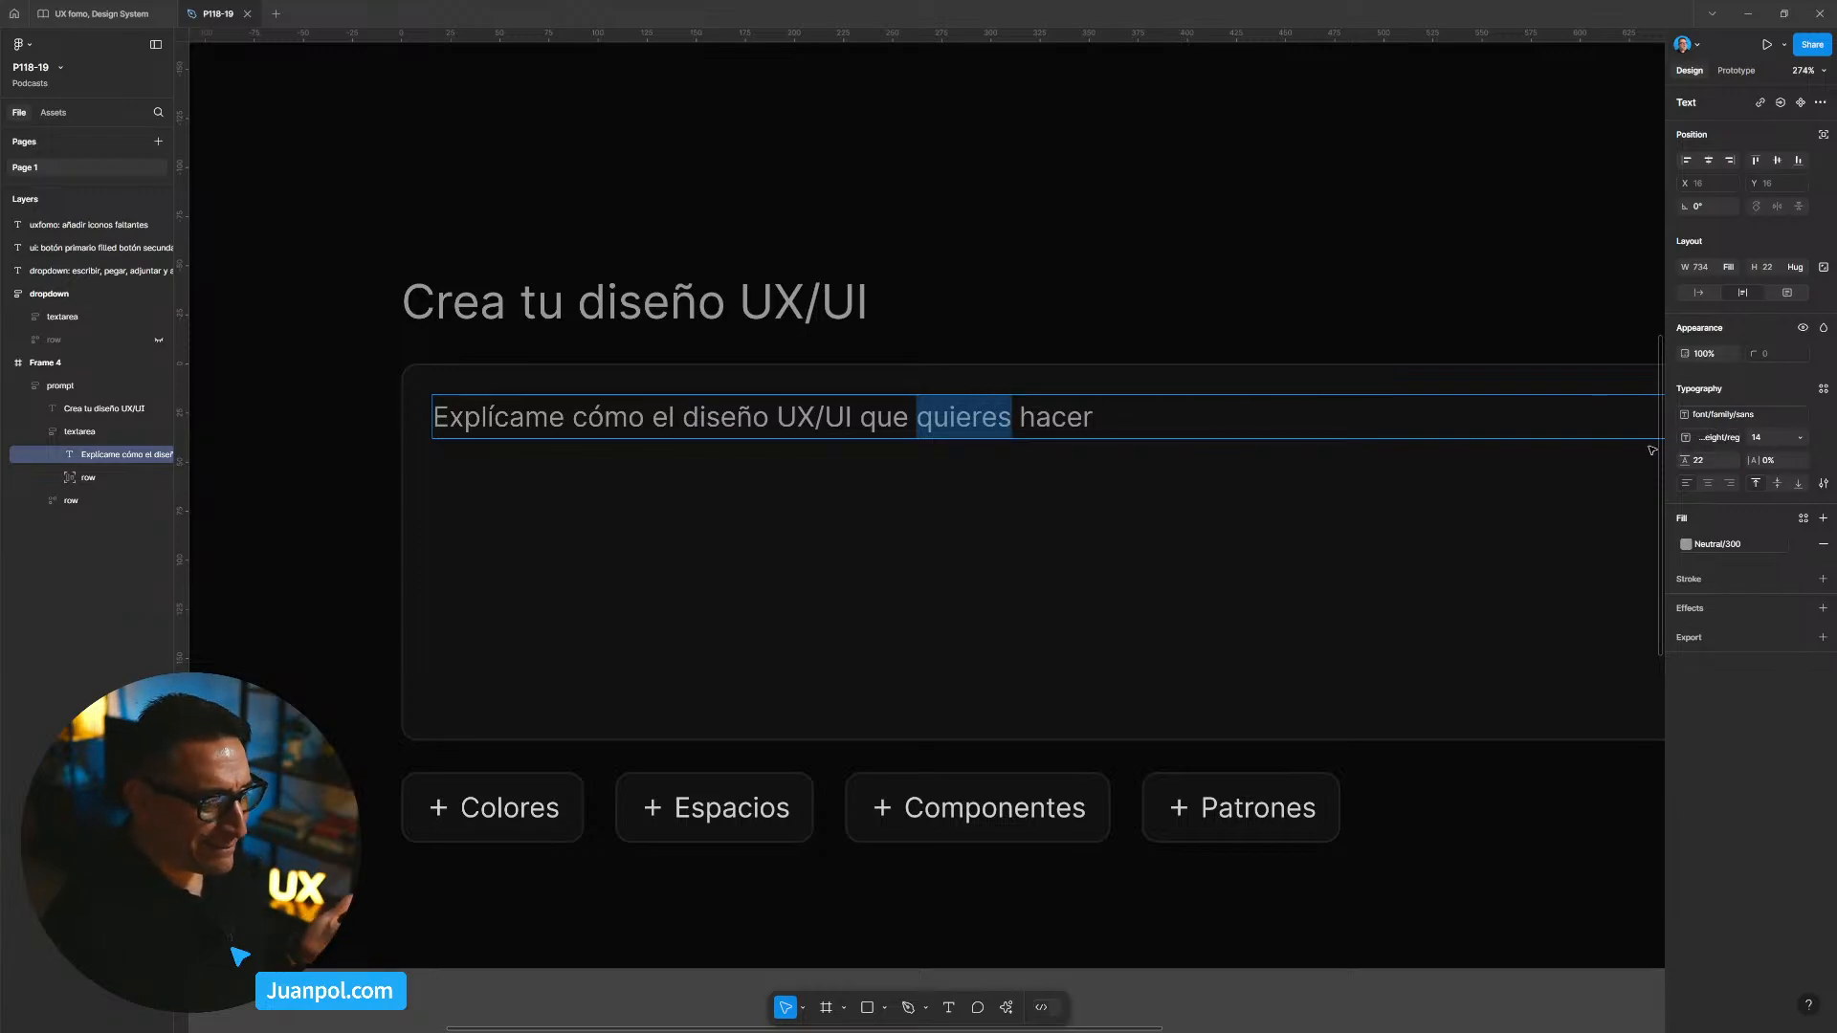
{"action": "left_click", "coordinate": [1822, 483]}
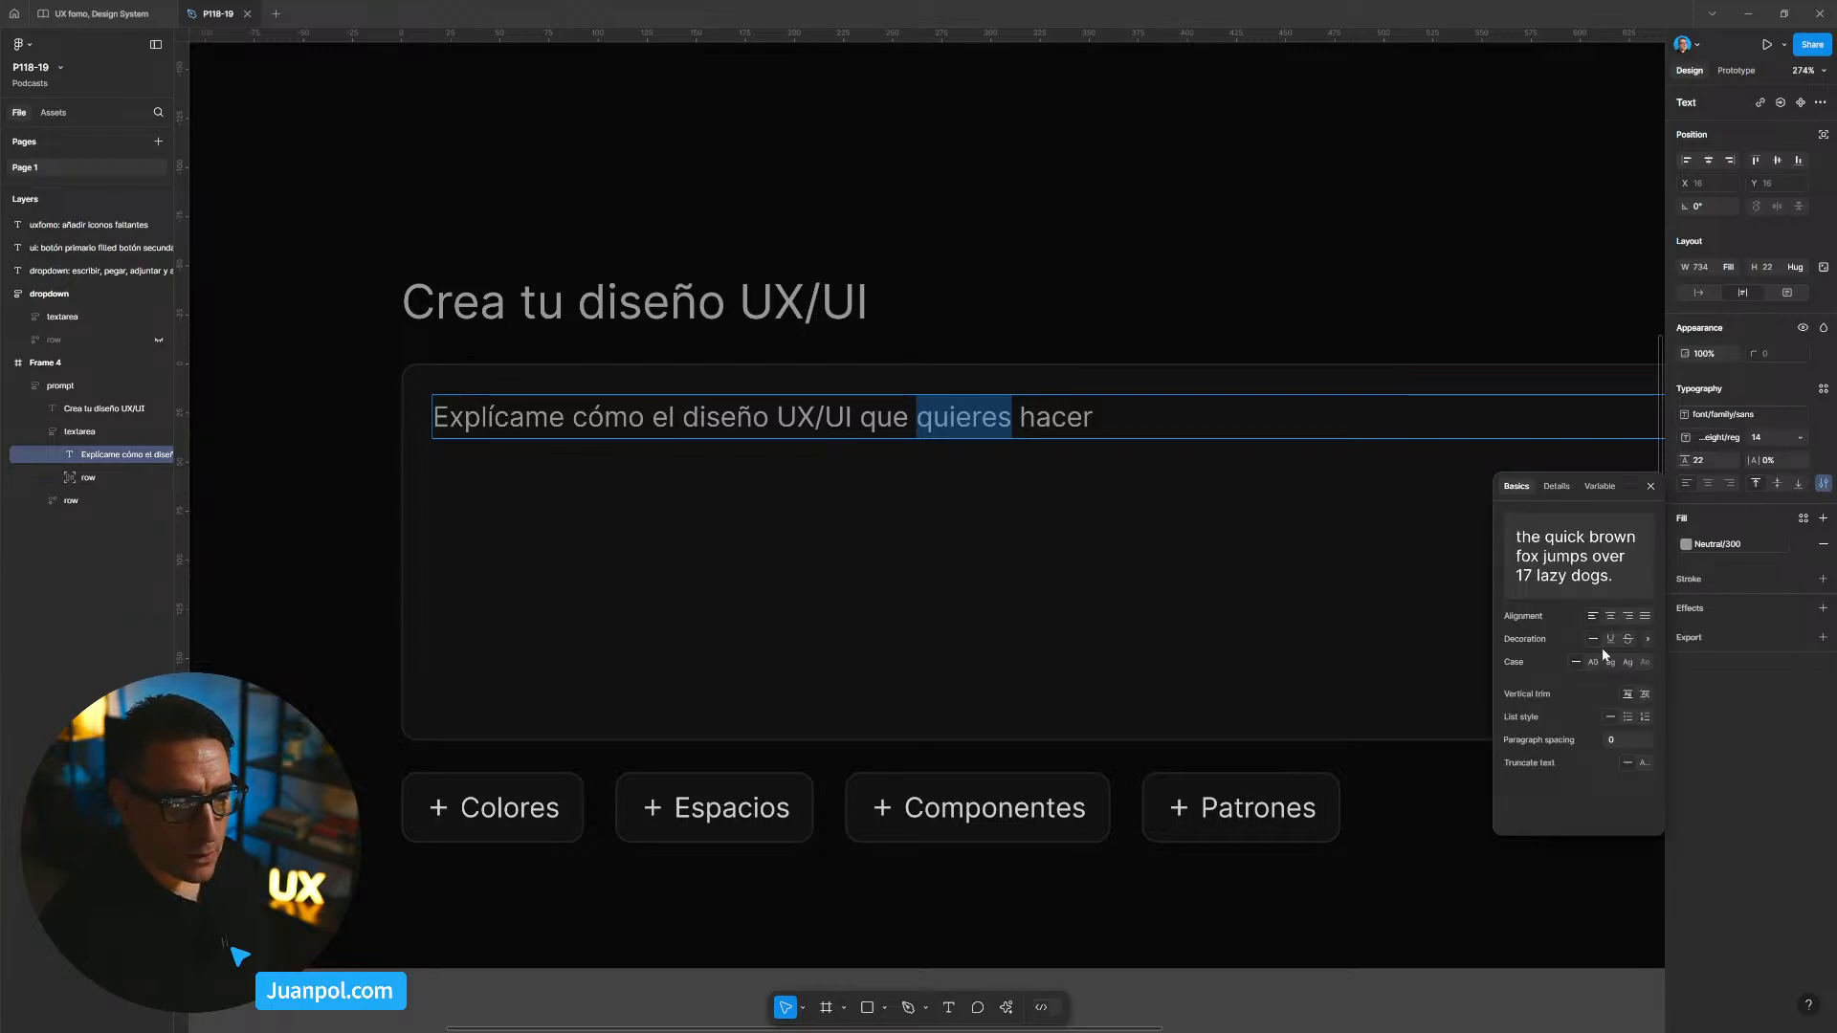
{"action": "left_click", "coordinate": [1610, 639]}
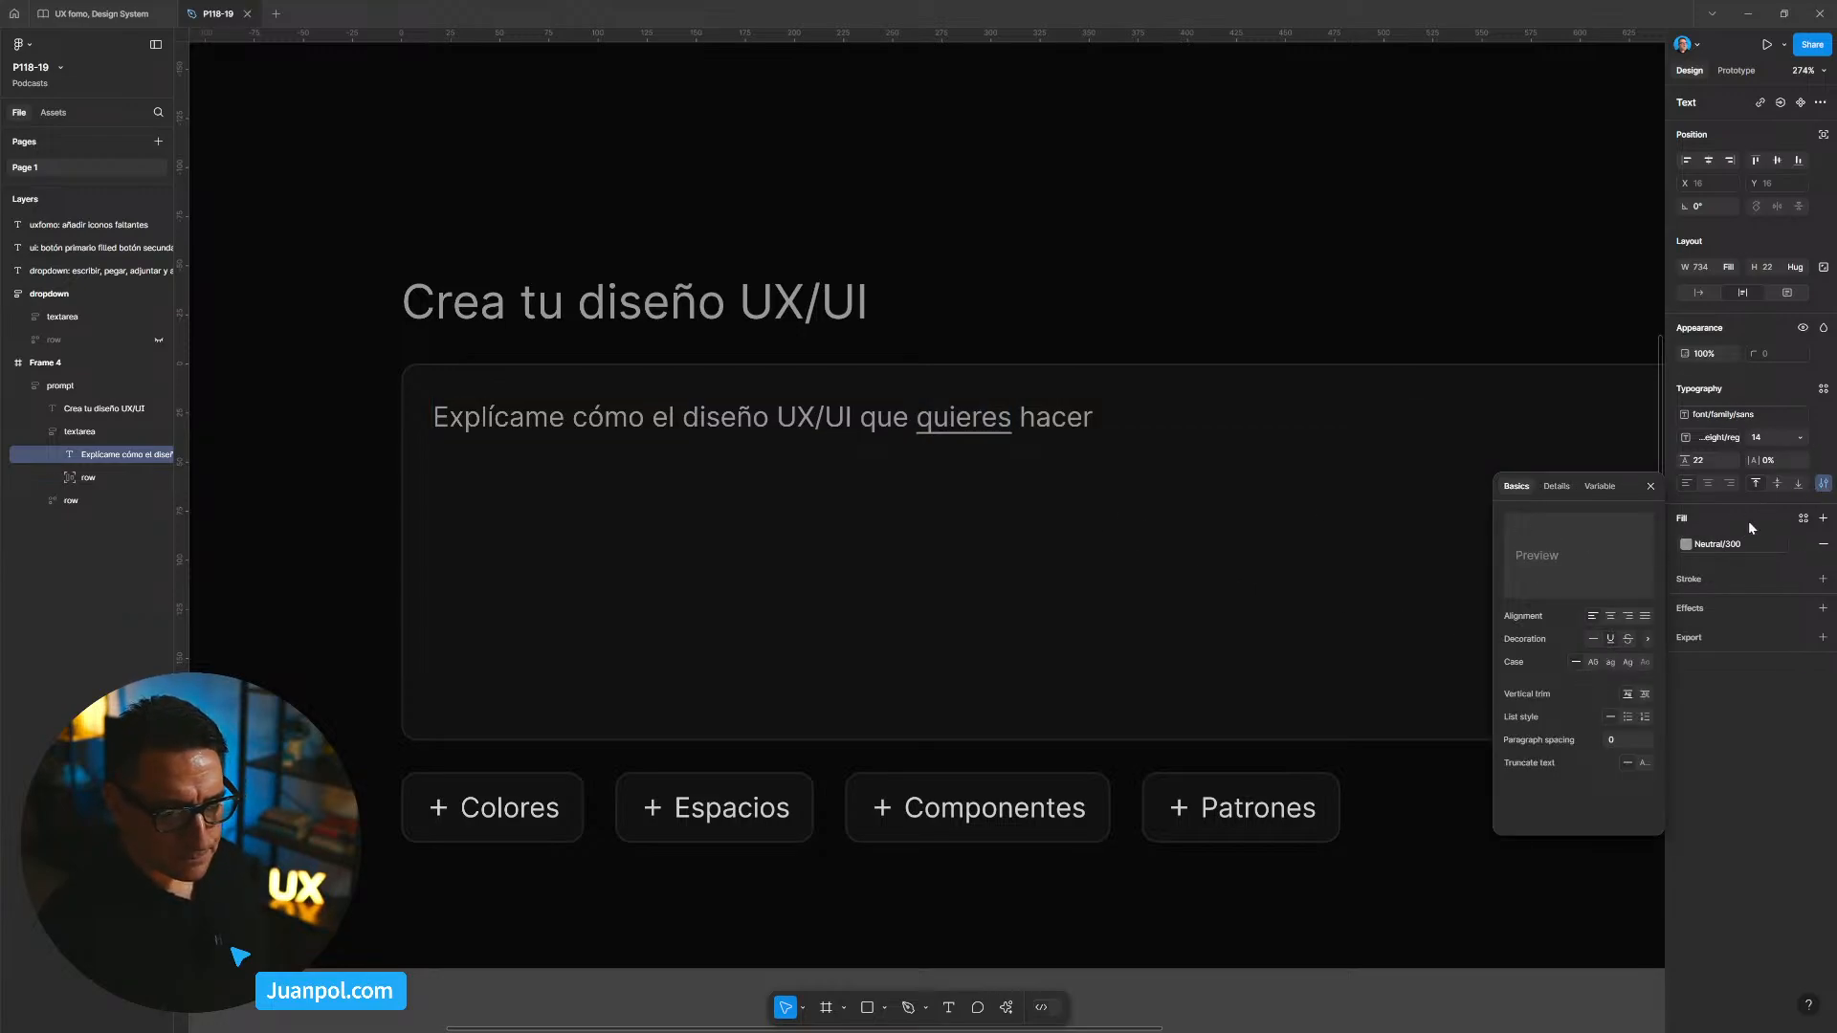
Step: Set the fill of the underlined word "quieres" to the Neutral/50 colour and deselect the text
{"action": "left_click", "coordinate": [1717, 543]}
{"action": "left_click", "coordinate": [1502, 676]}
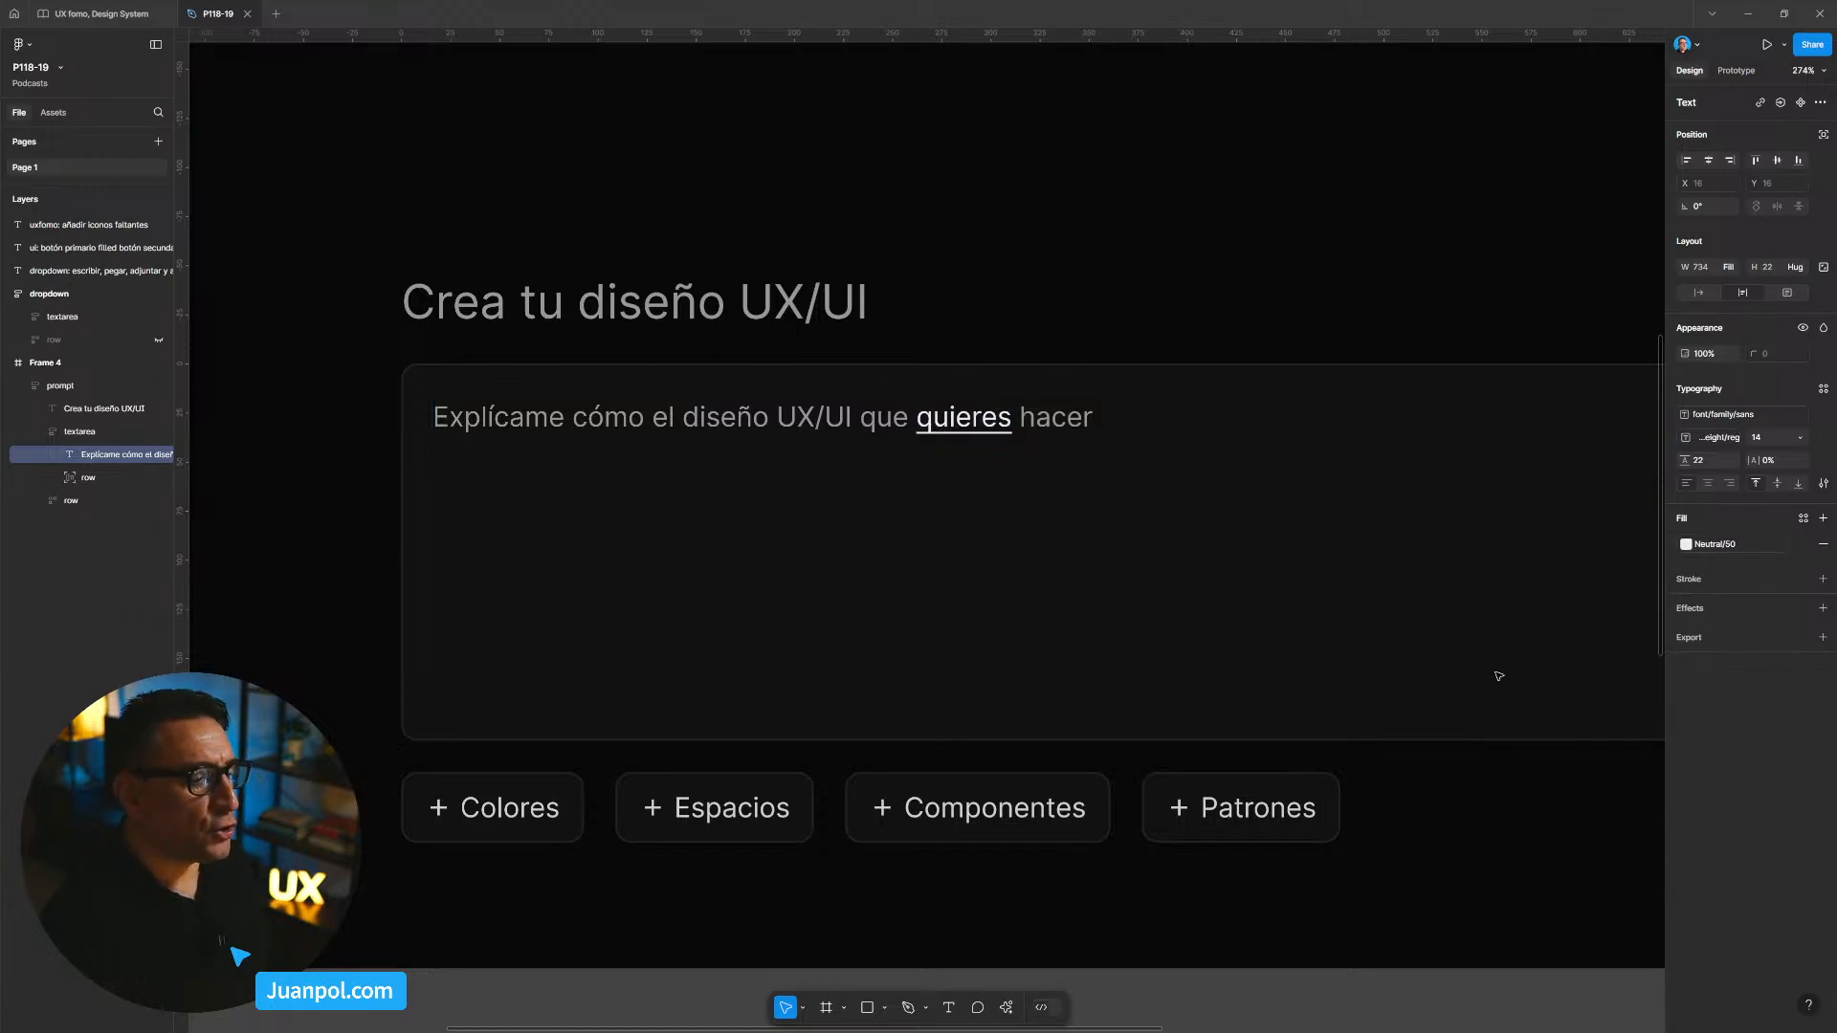
{"action": "left_click", "coordinate": [959, 312]}
{"action": "scroll", "coordinate": [959, 312], "scroll_direction": "down", "scroll_amount": 2}
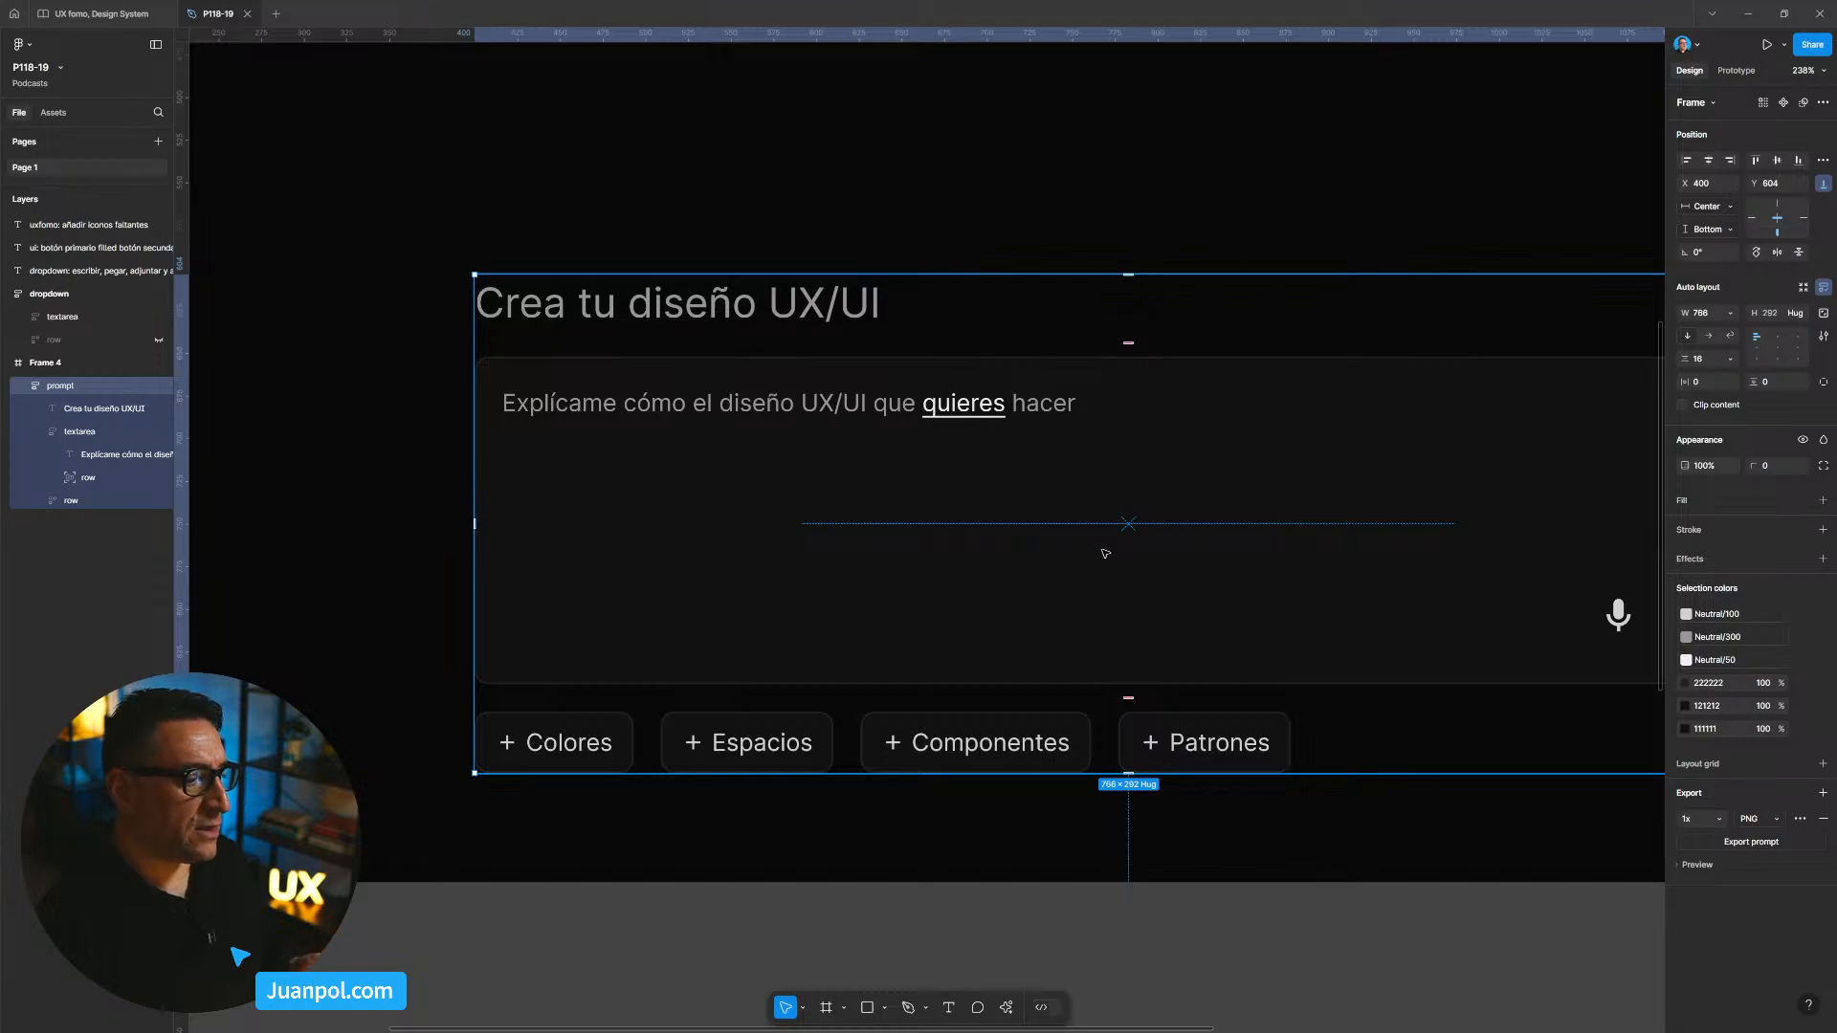
{"action": "left_click", "coordinate": [1087, 221]}
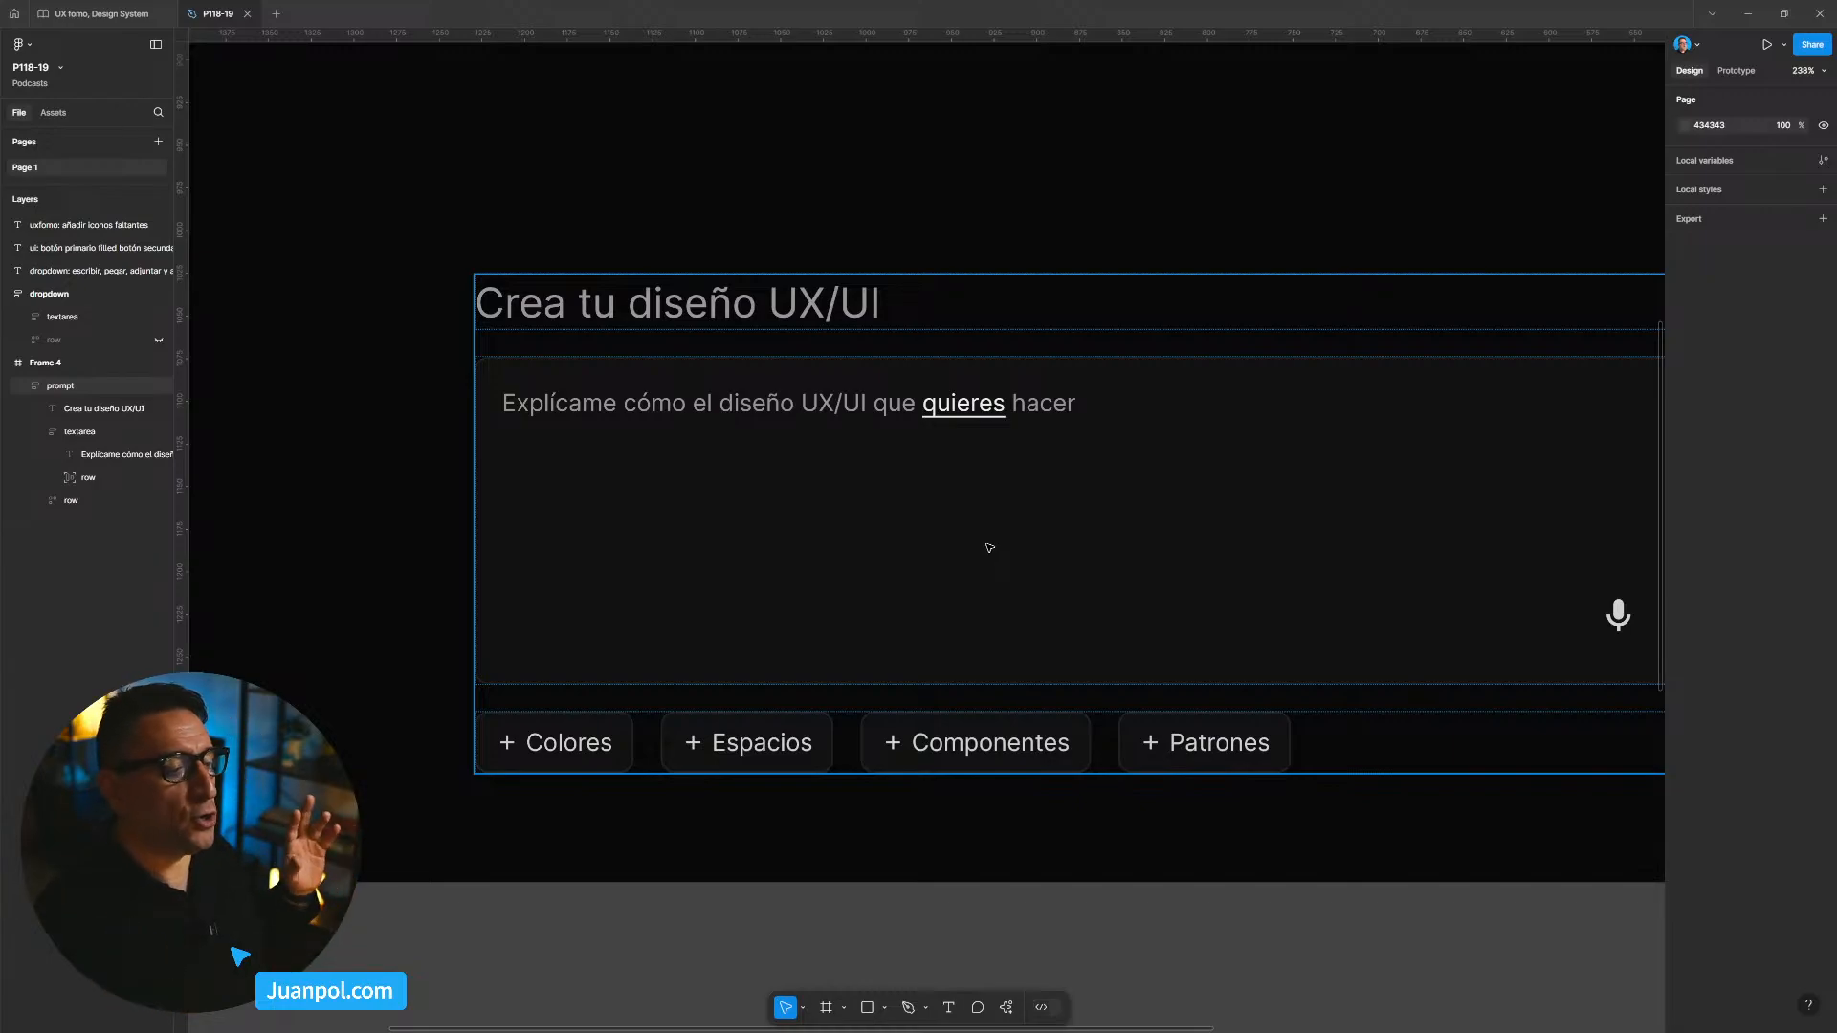
{"action": "left_click", "coordinate": [877, 891]}
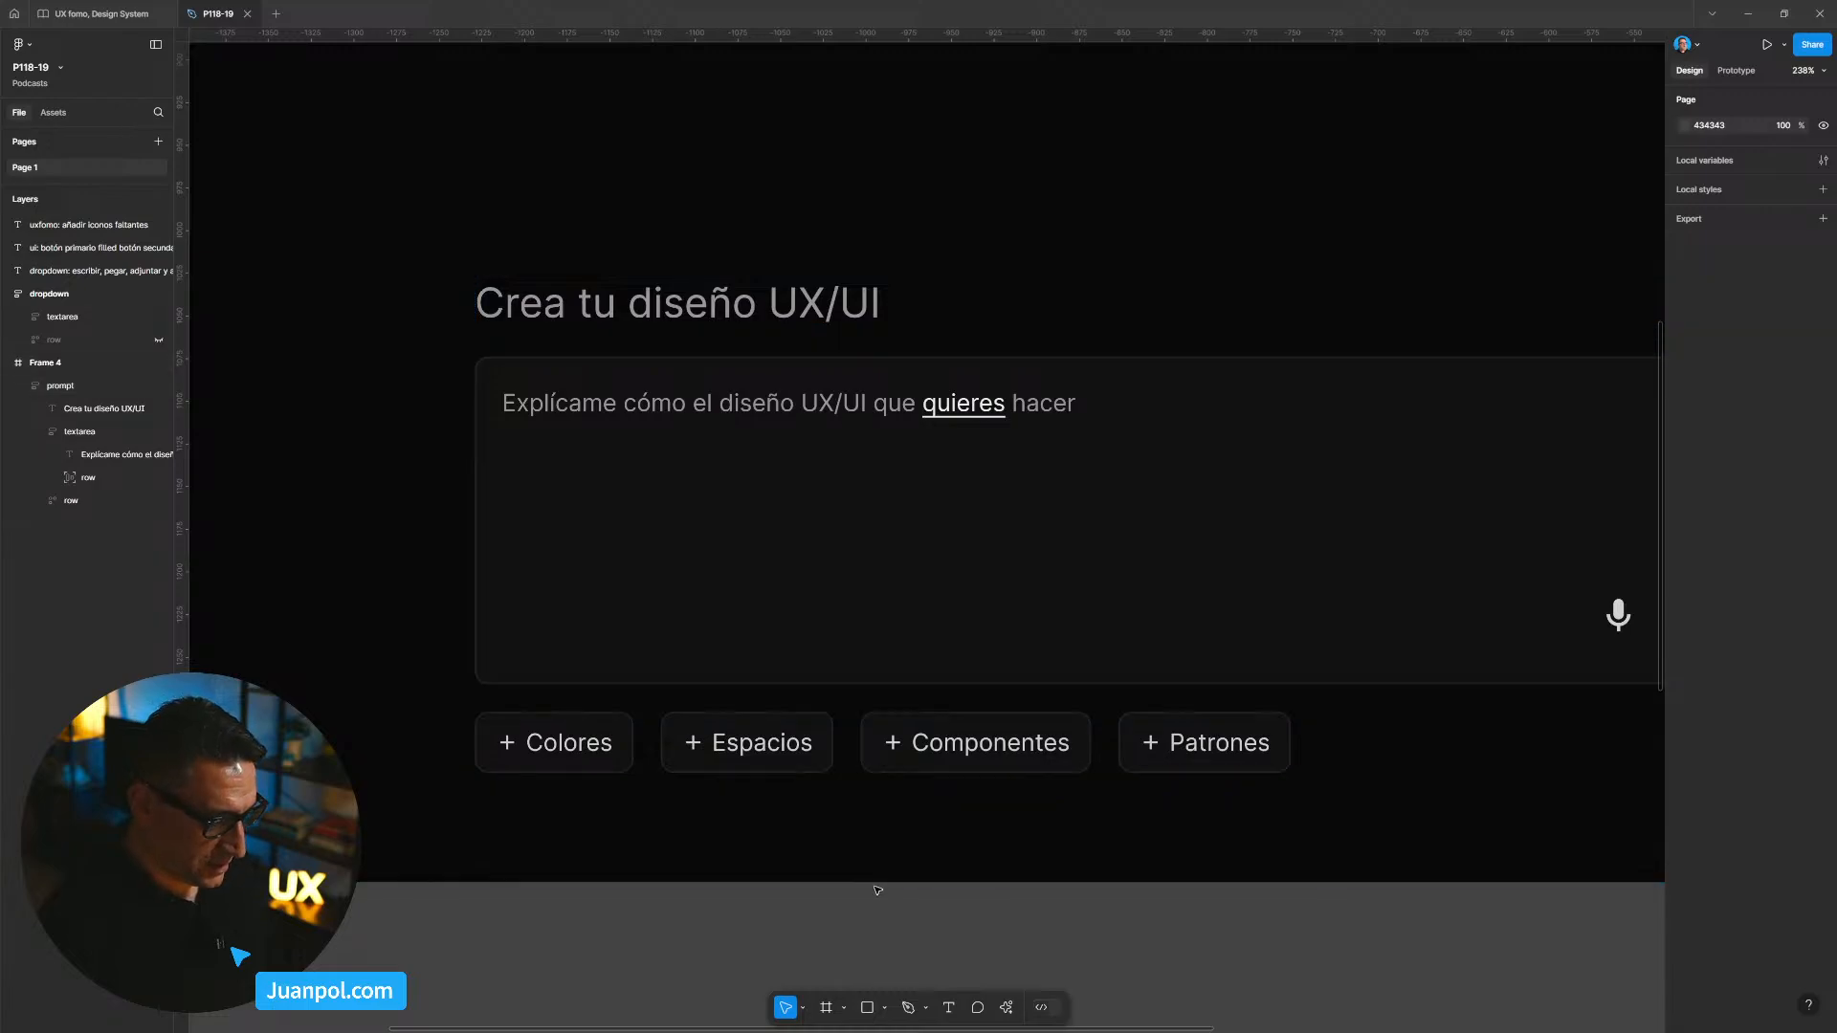
{"action": "scroll", "coordinate": [878, 891], "scroll_direction": "down", "scroll_amount": 1}
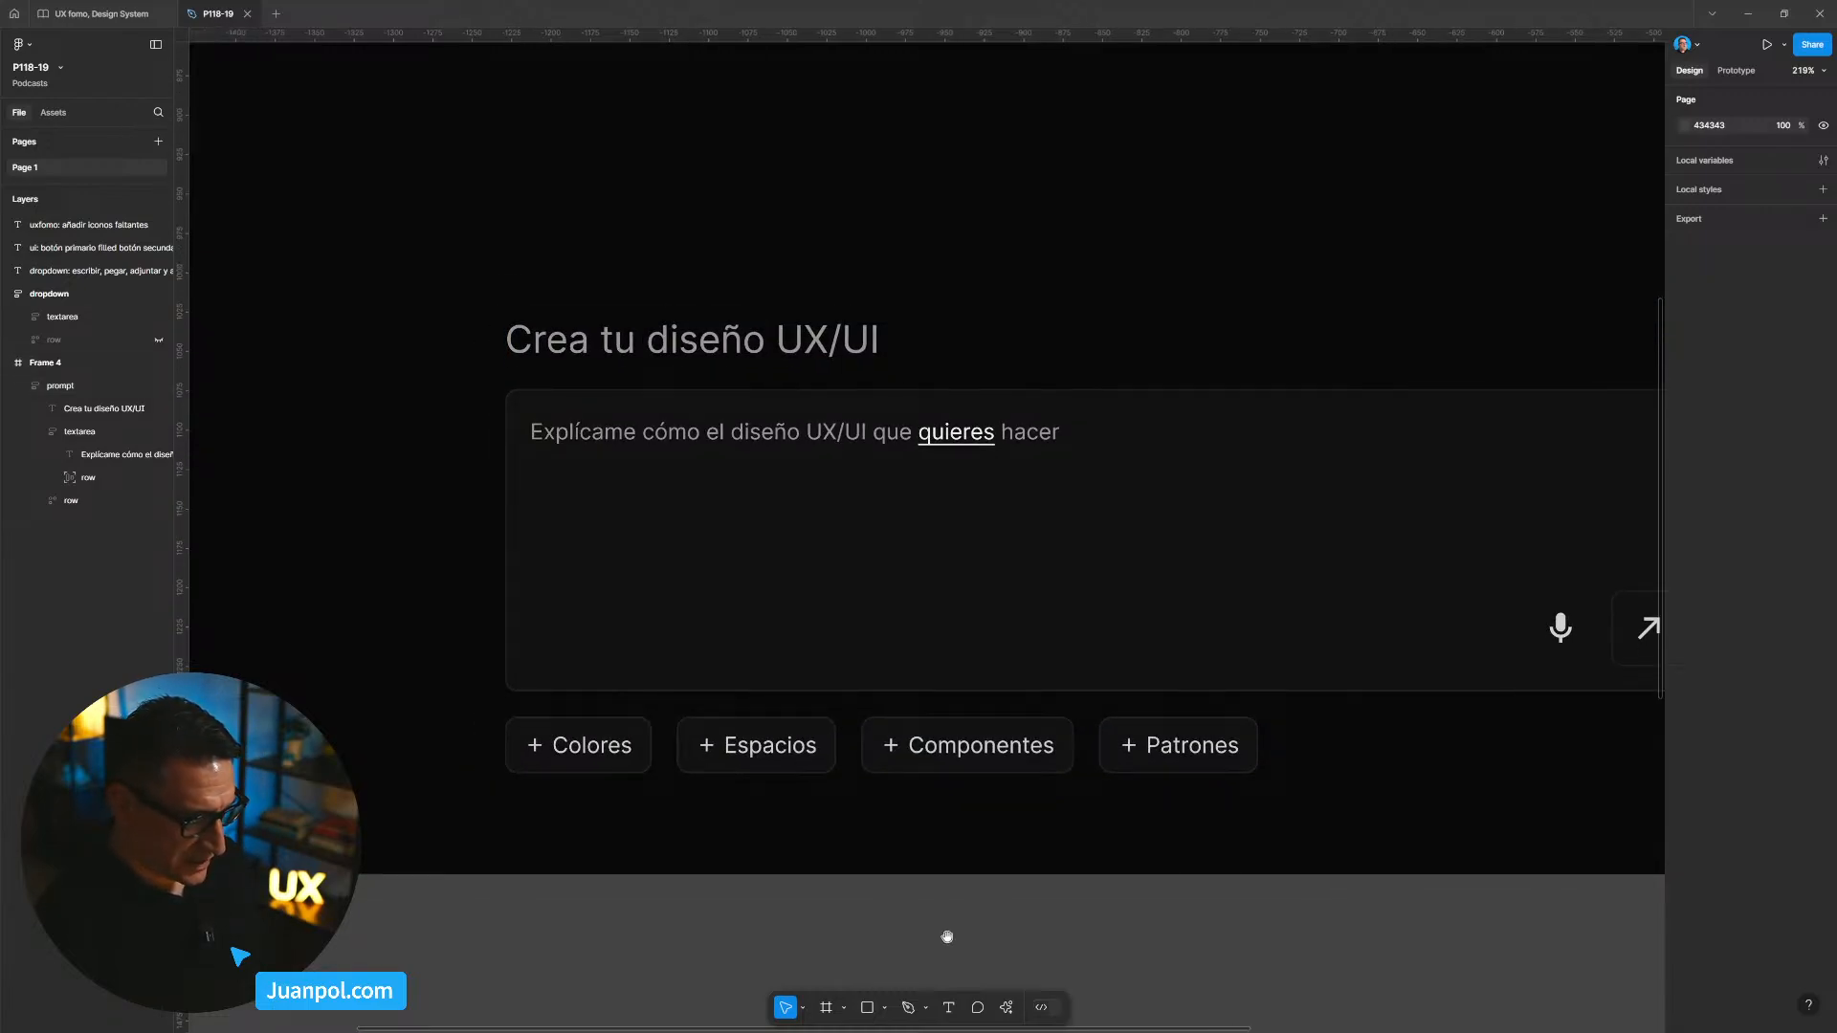
{"action": "left_click_drag", "start_coordinate": [947, 935], "coordinate": [865, 898]}
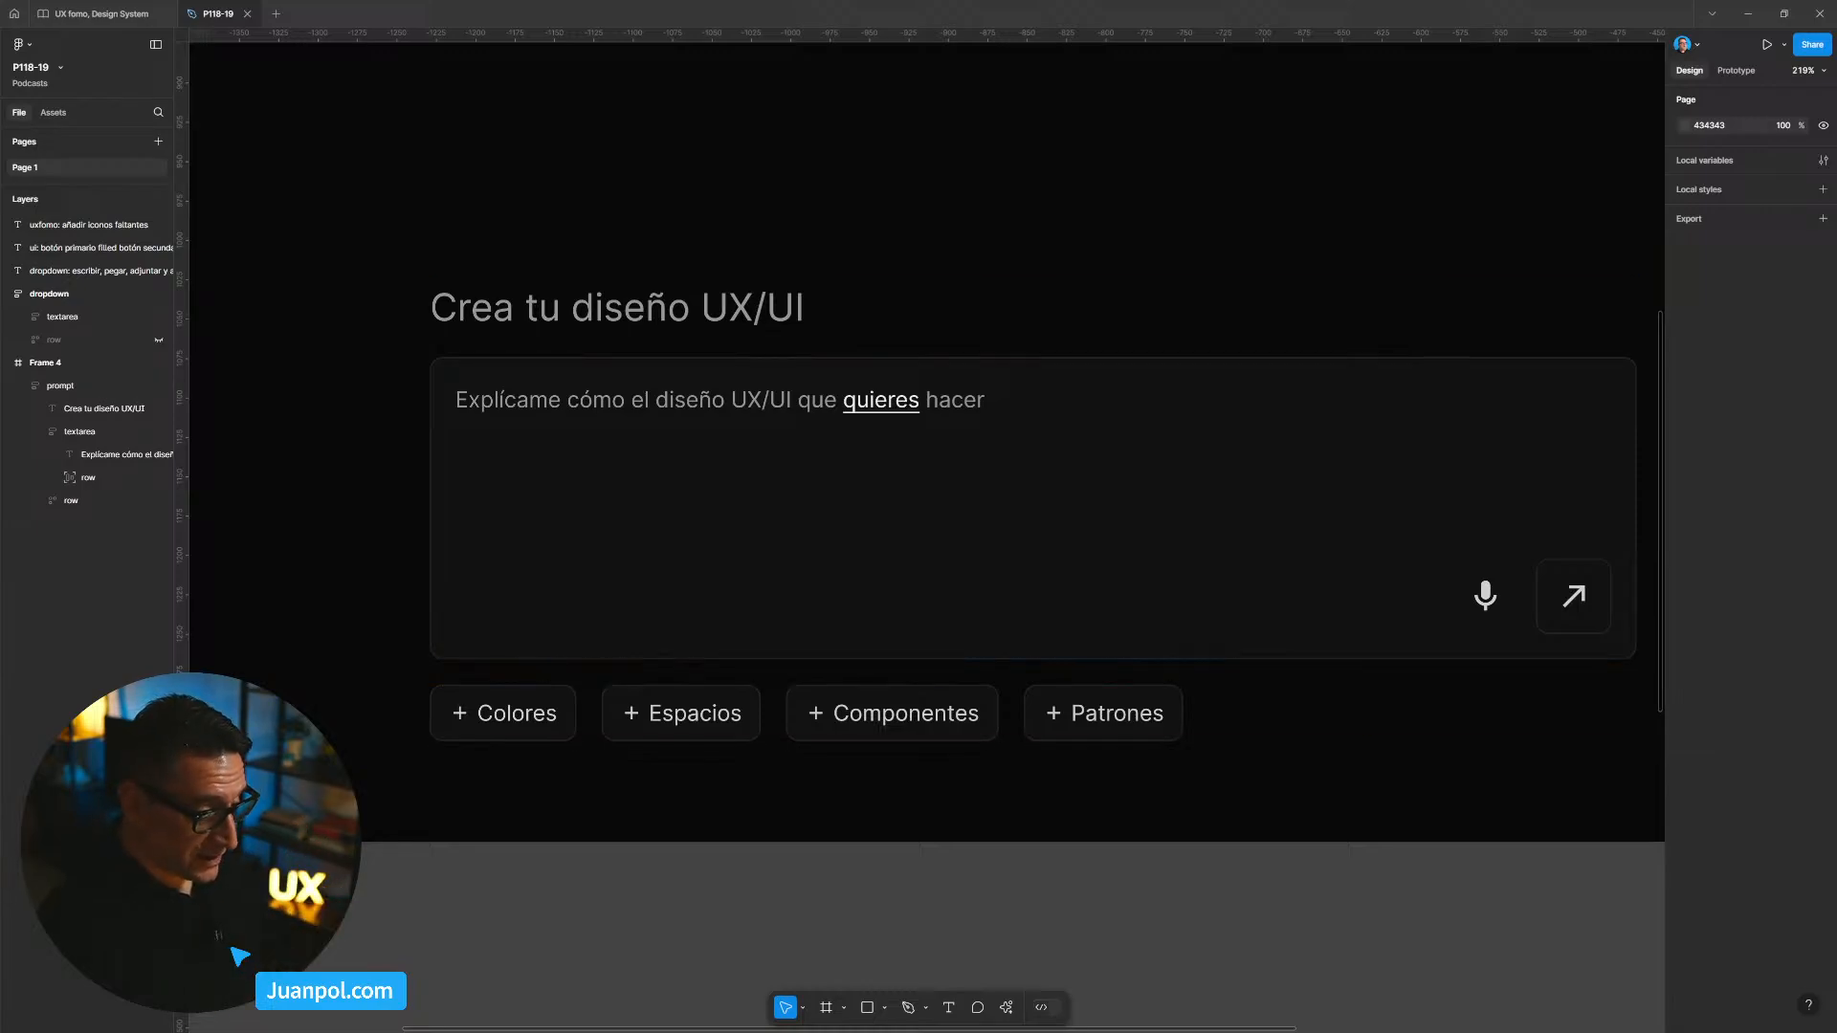
Step: Move the "uxfomo:" note straight down to Y 1977, leaving more space below the "ui:" note
{"action": "scroll", "coordinate": [1107, 886], "scroll_direction": "down", "scroll_amount": 5}
{"action": "left_click_drag", "start_coordinate": [1103, 957], "coordinate": [934, 616]}
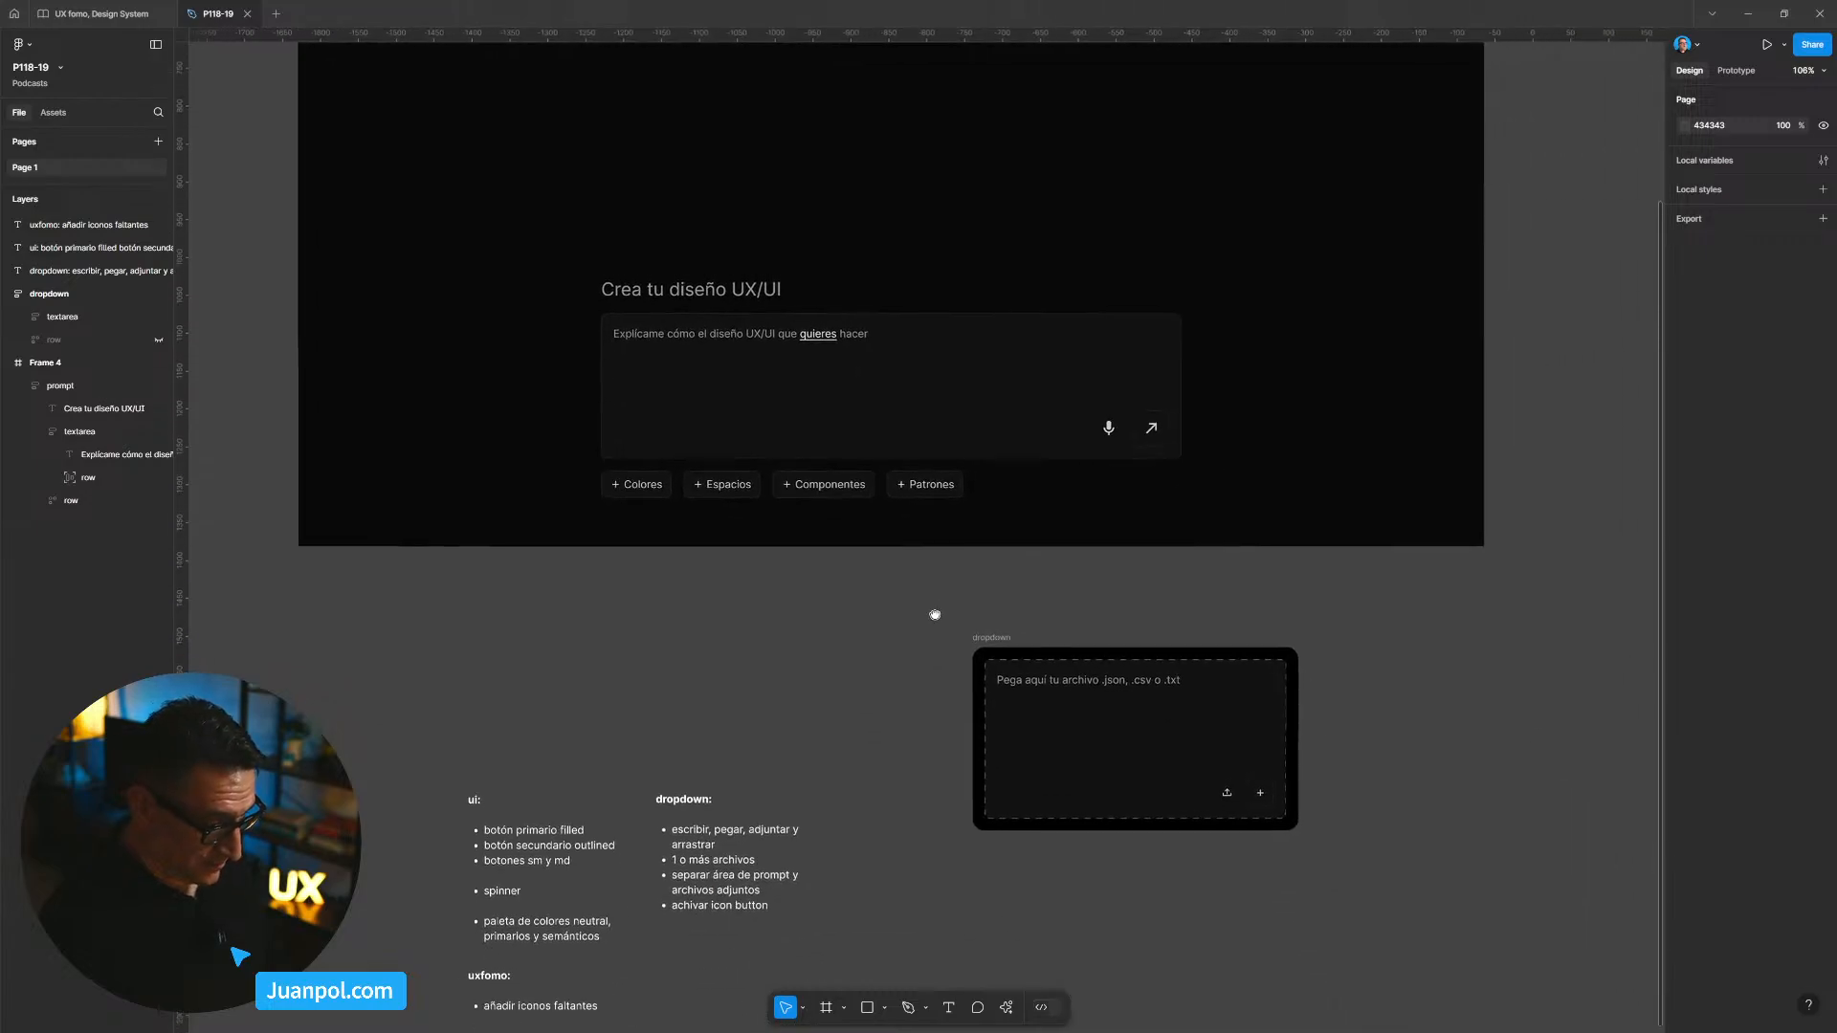
{"action": "left_click_drag", "start_coordinate": [894, 754], "coordinate": [1010, 637]}
{"action": "scroll", "coordinate": [842, 852], "scroll_direction": "up", "scroll_amount": 1}
{"action": "scroll", "coordinate": [842, 853], "scroll_direction": "down", "scroll_amount": 1}
{"action": "left_click_drag", "start_coordinate": [841, 853], "coordinate": [869, 780]}
{"action": "scroll", "coordinate": [861, 750], "scroll_direction": "up", "scroll_amount": 2}
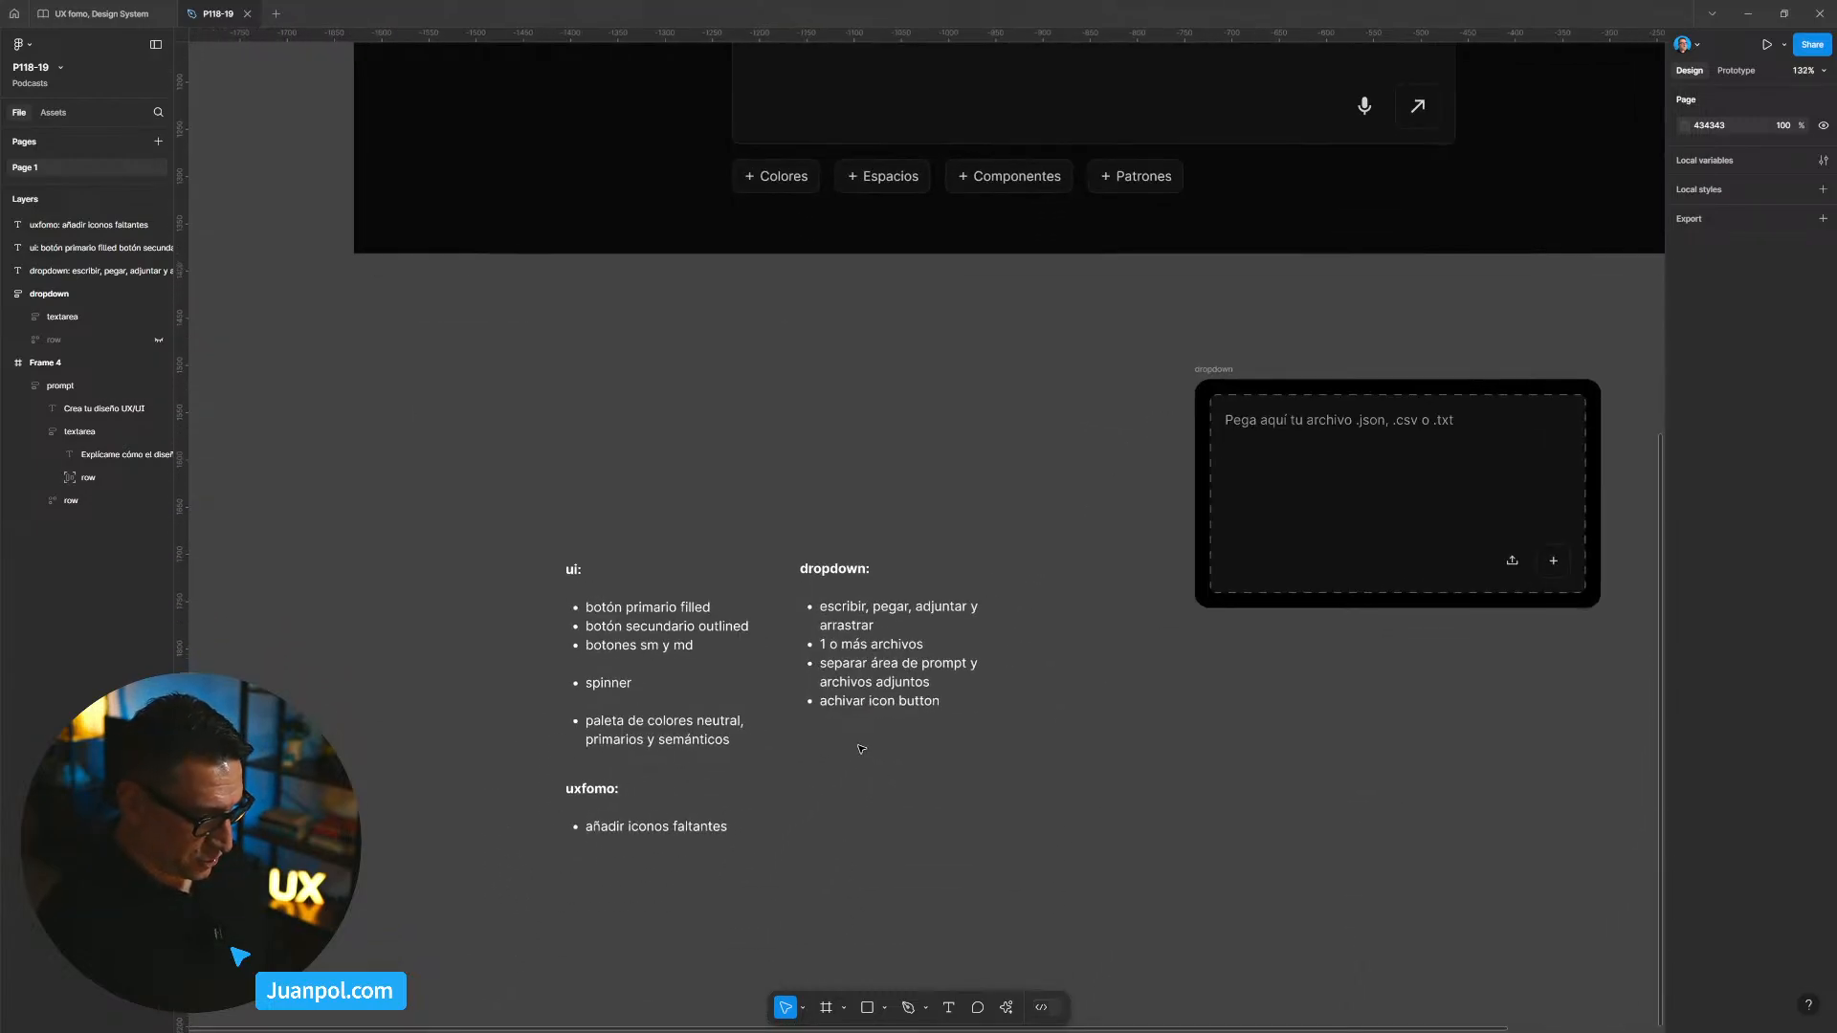
{"action": "left_click_drag", "start_coordinate": [901, 856], "coordinate": [973, 774]}
{"action": "scroll", "coordinate": [726, 722], "scroll_direction": "up", "scroll_amount": 1}
{"action": "left_click", "coordinate": [725, 737]}
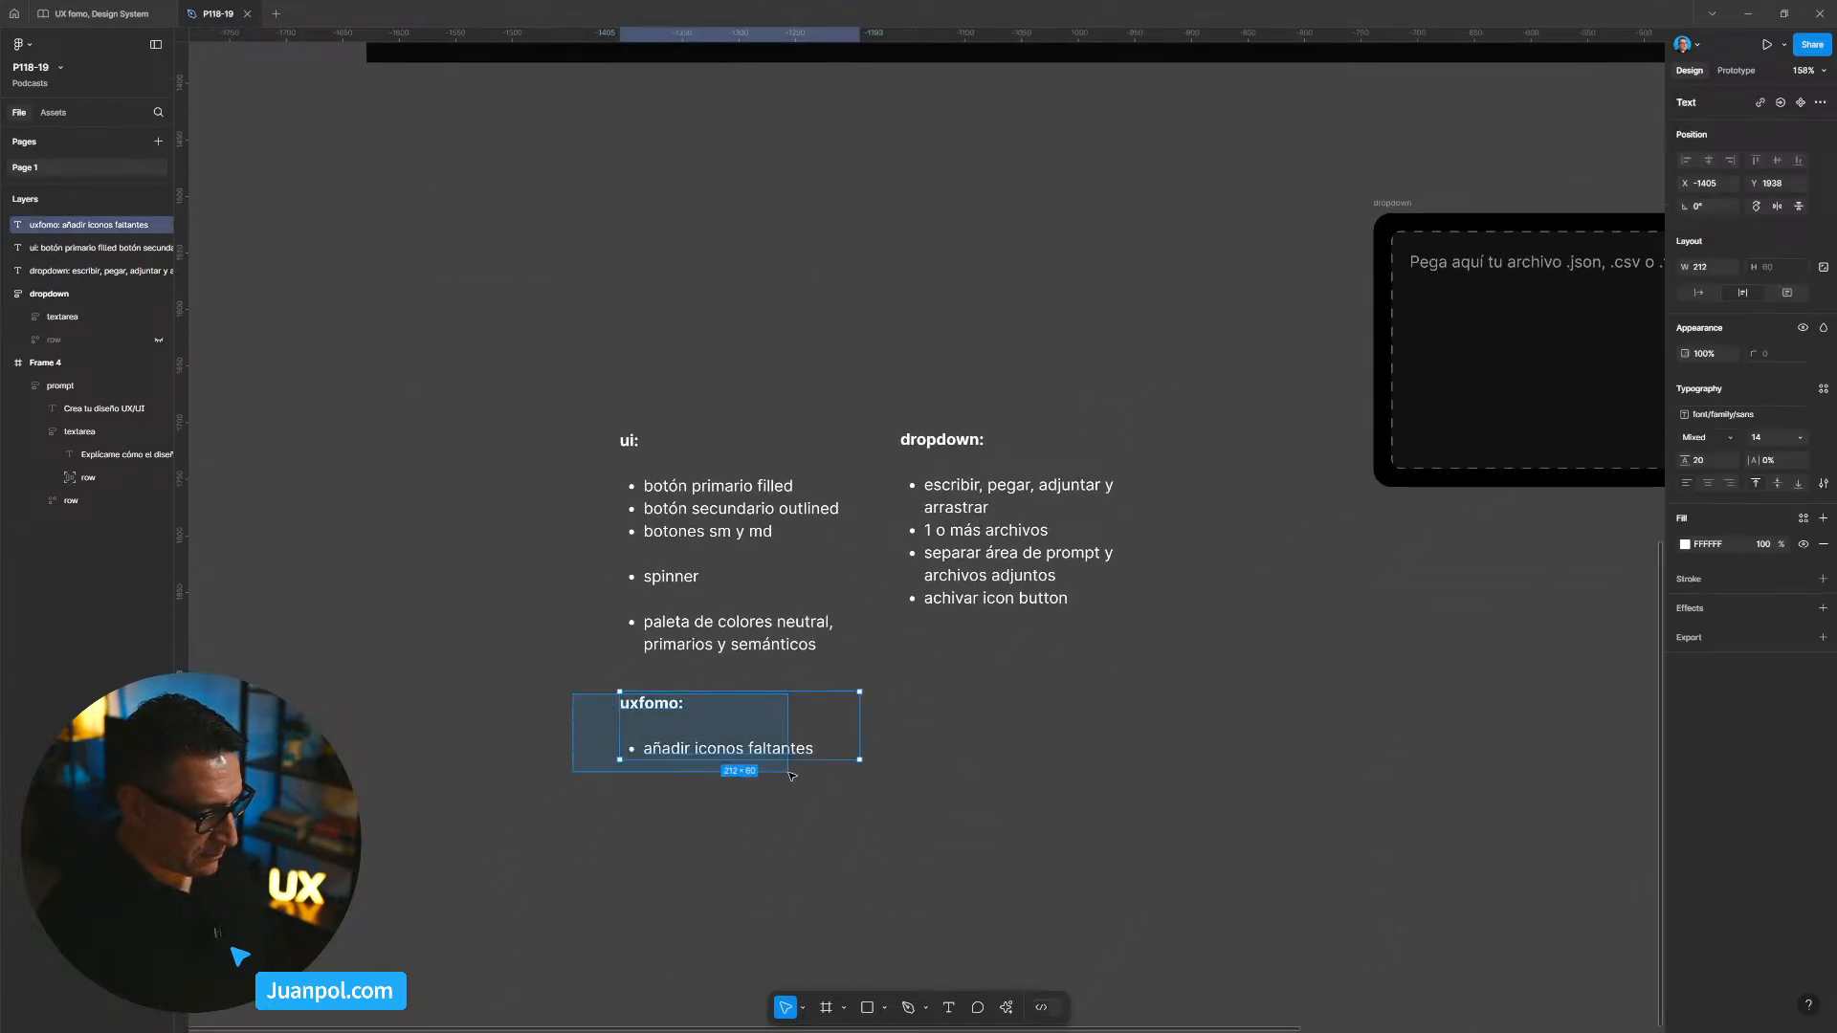
{"action": "left_click_drag", "start_coordinate": [725, 736], "coordinate": [743, 802]}
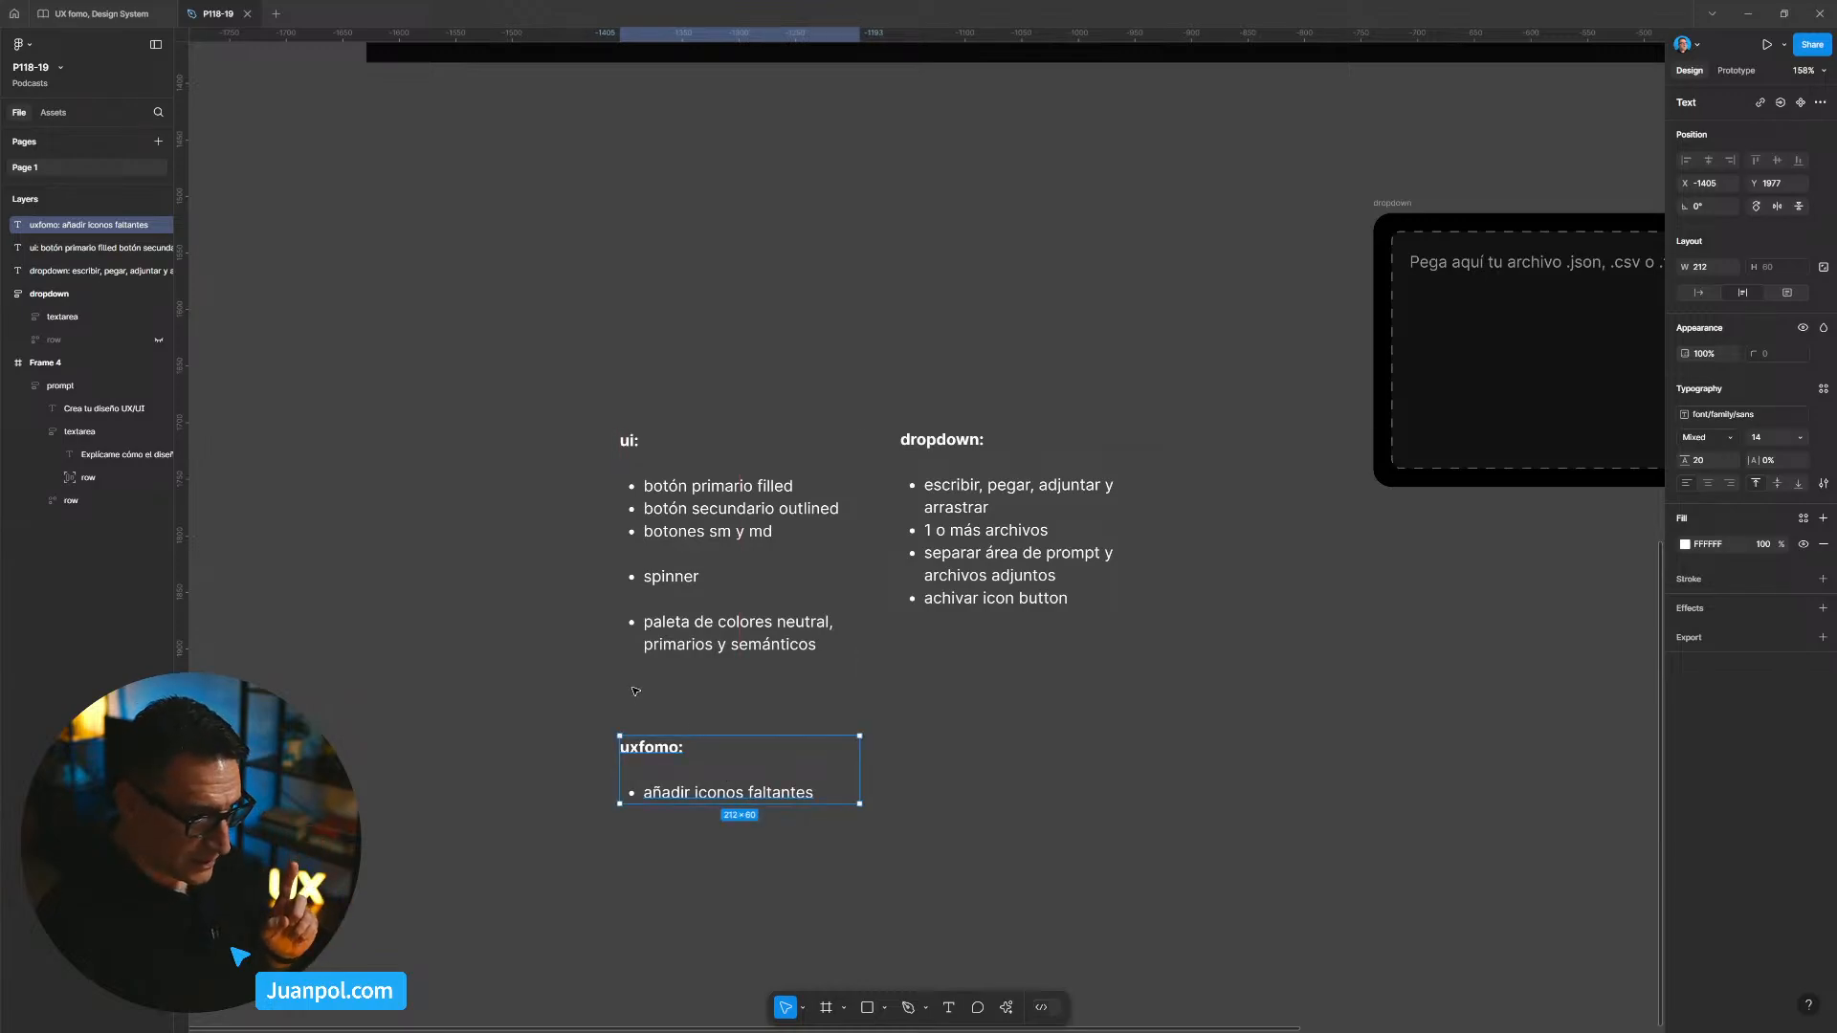
{"action": "left_click_drag", "start_coordinate": [599, 401], "coordinate": [873, 678]}
{"action": "left_click", "coordinate": [873, 678]}
Step: Duplicate the "dropdown:" note directly below the original at Y 1912 and change the copy's heading to "prompt:"
{"action": "scroll", "coordinate": [985, 701], "scroll_direction": "down", "scroll_amount": 1}
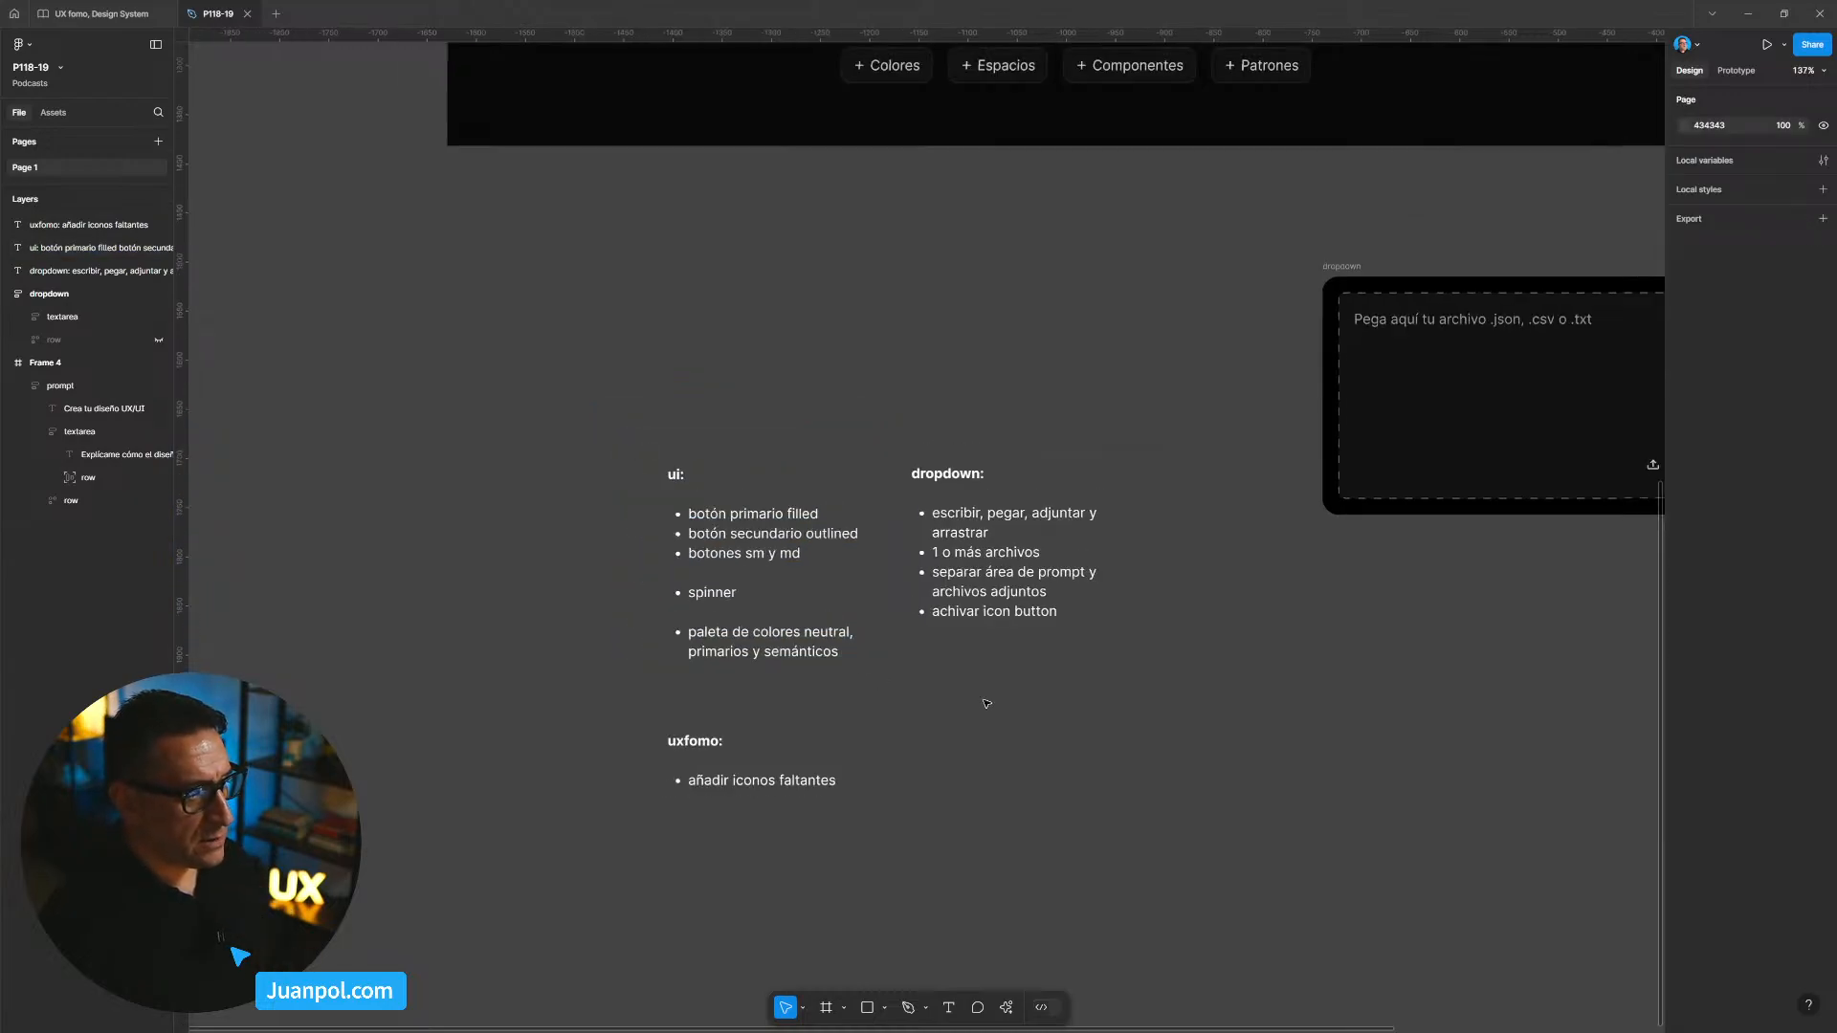
{"action": "scroll", "coordinate": [986, 704], "scroll_direction": "right", "scroll_amount": 3}
{"action": "left_click", "coordinate": [789, 463]}
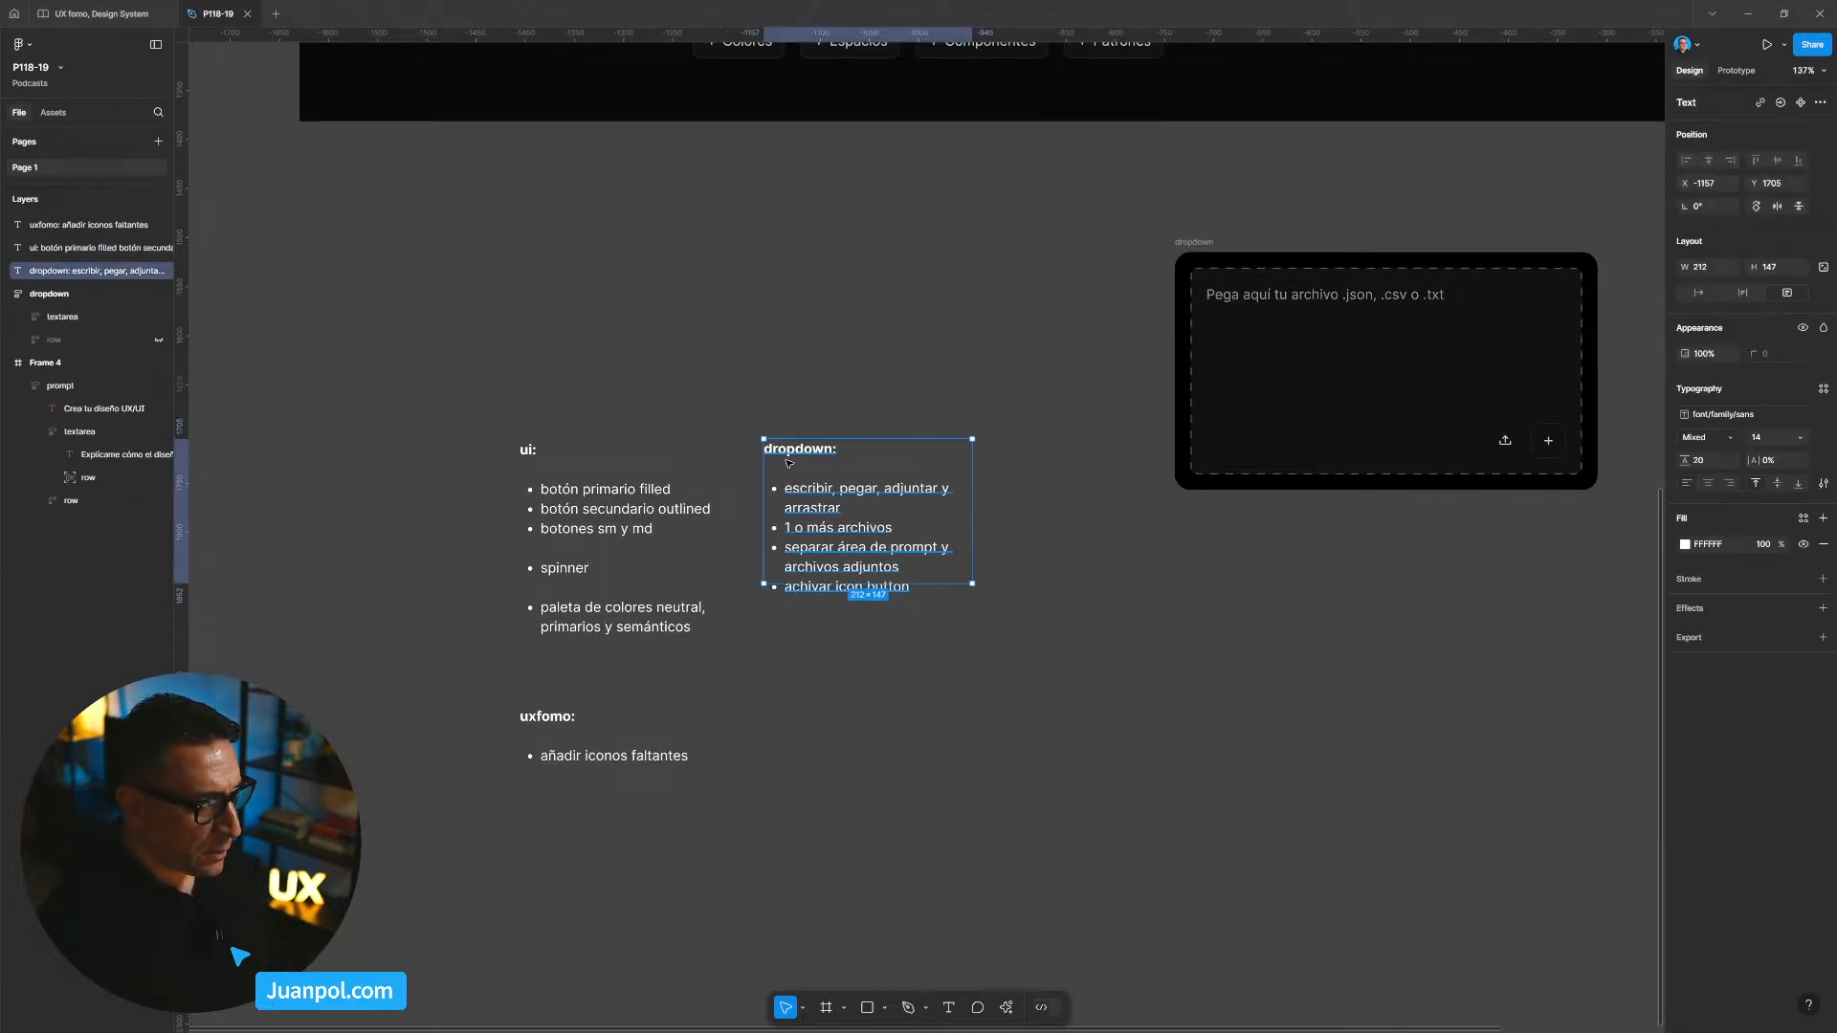
{"action": "left_click_drag", "start_coordinate": [788, 463], "coordinate": [716, 658]}
{"action": "double_click", "coordinate": [785, 678]}
{"action": "left_click", "coordinate": [836, 653]}
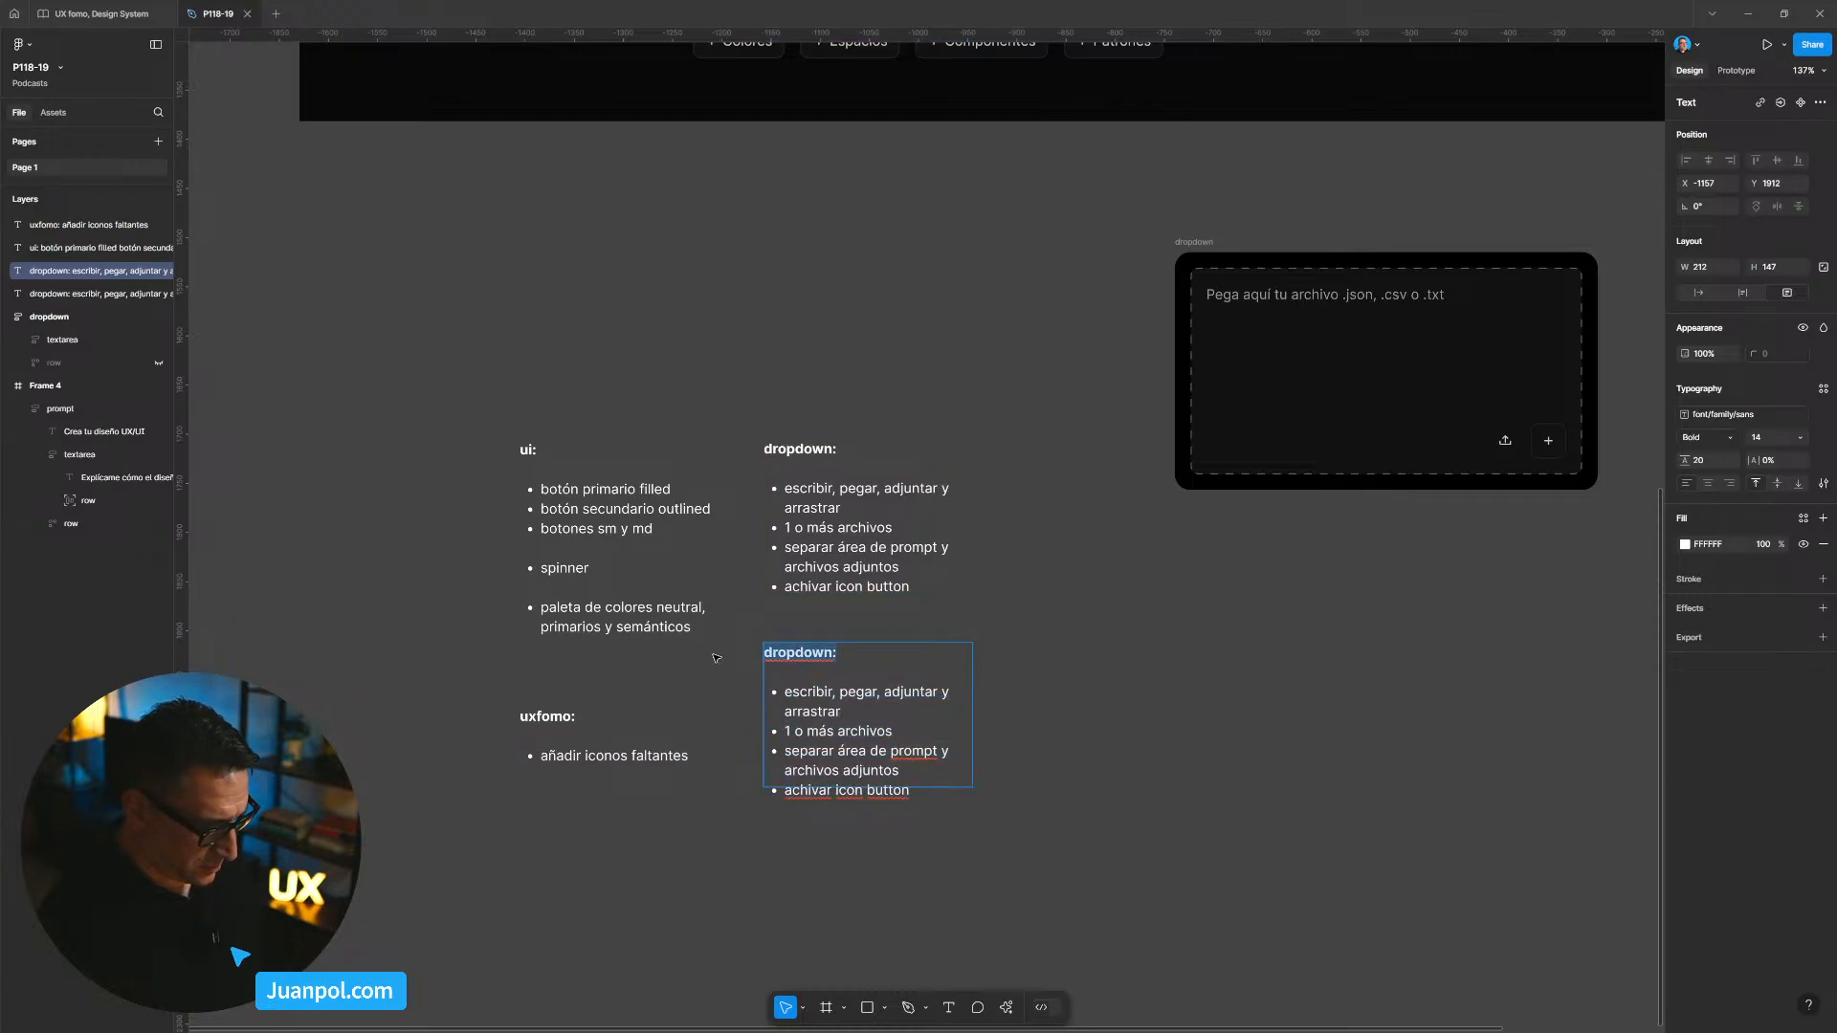
{"action": "type", "text": "prompt:"}
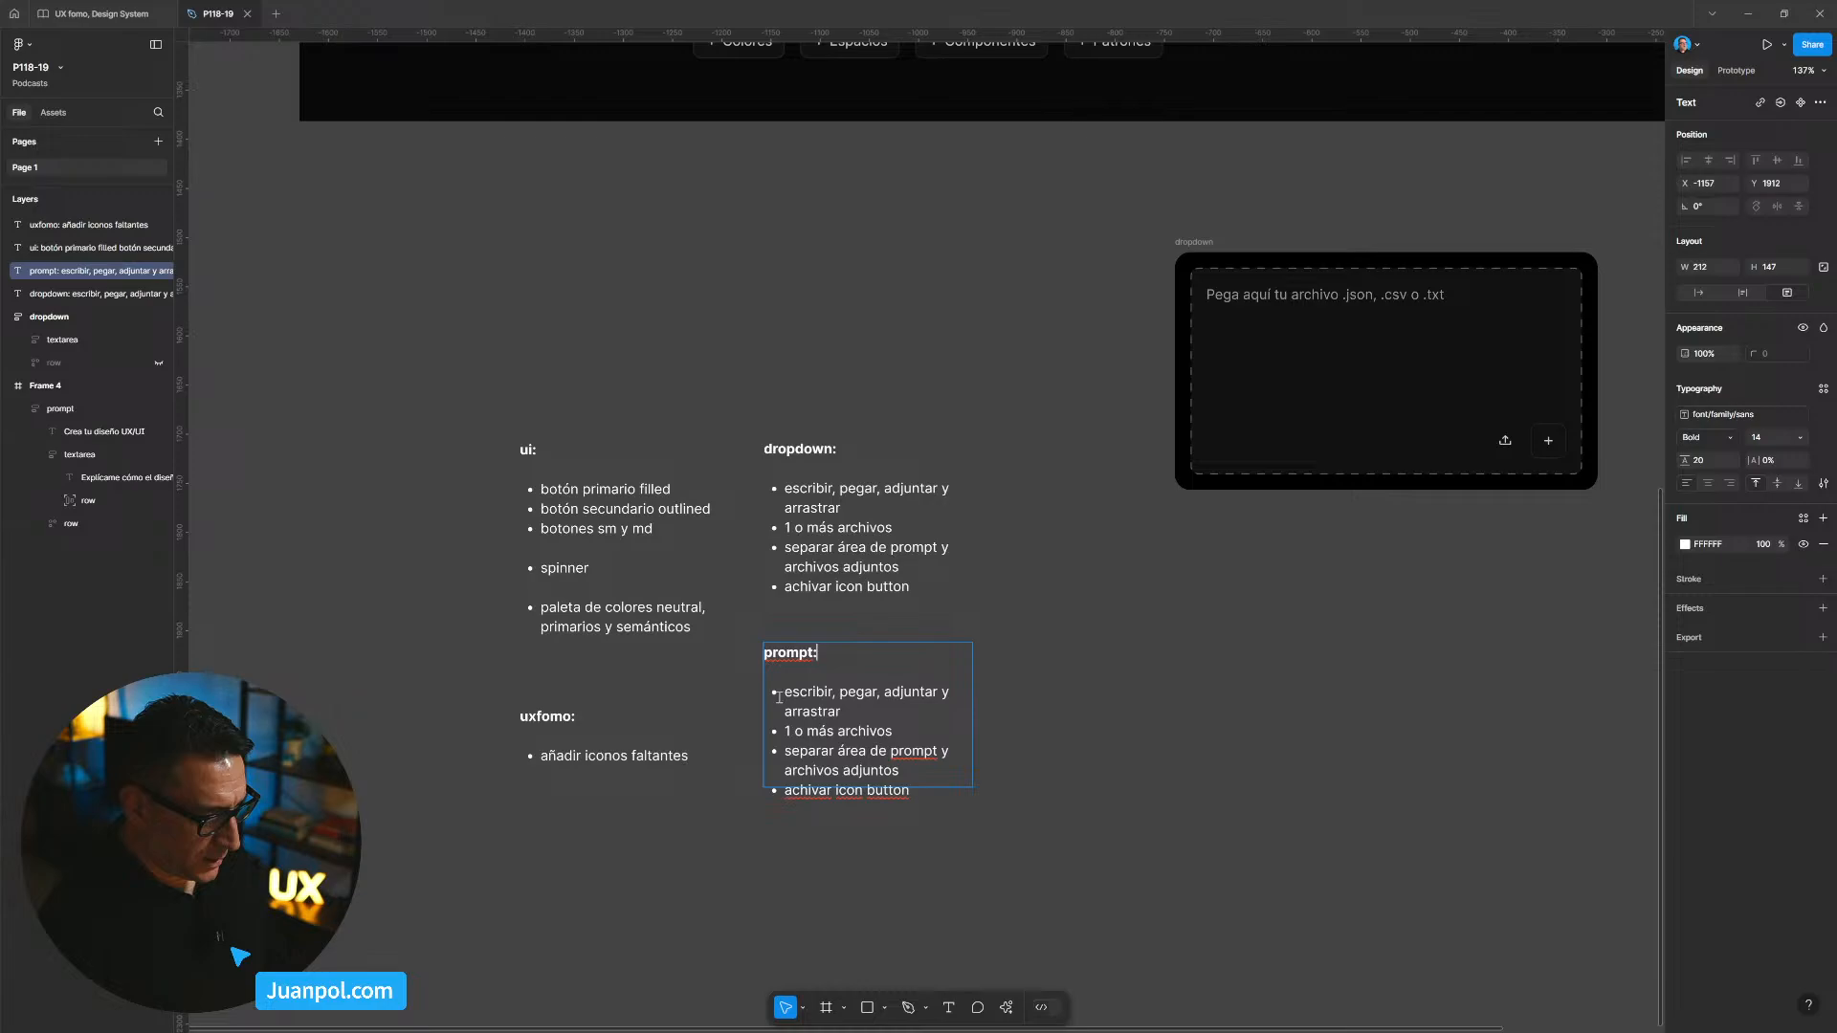
Step: Replace all the bullets in the "prompt:" note with a single bullet reading "añadir un toggle"
{"action": "left_click_drag", "start_coordinate": [784, 692], "coordinate": [961, 805]}
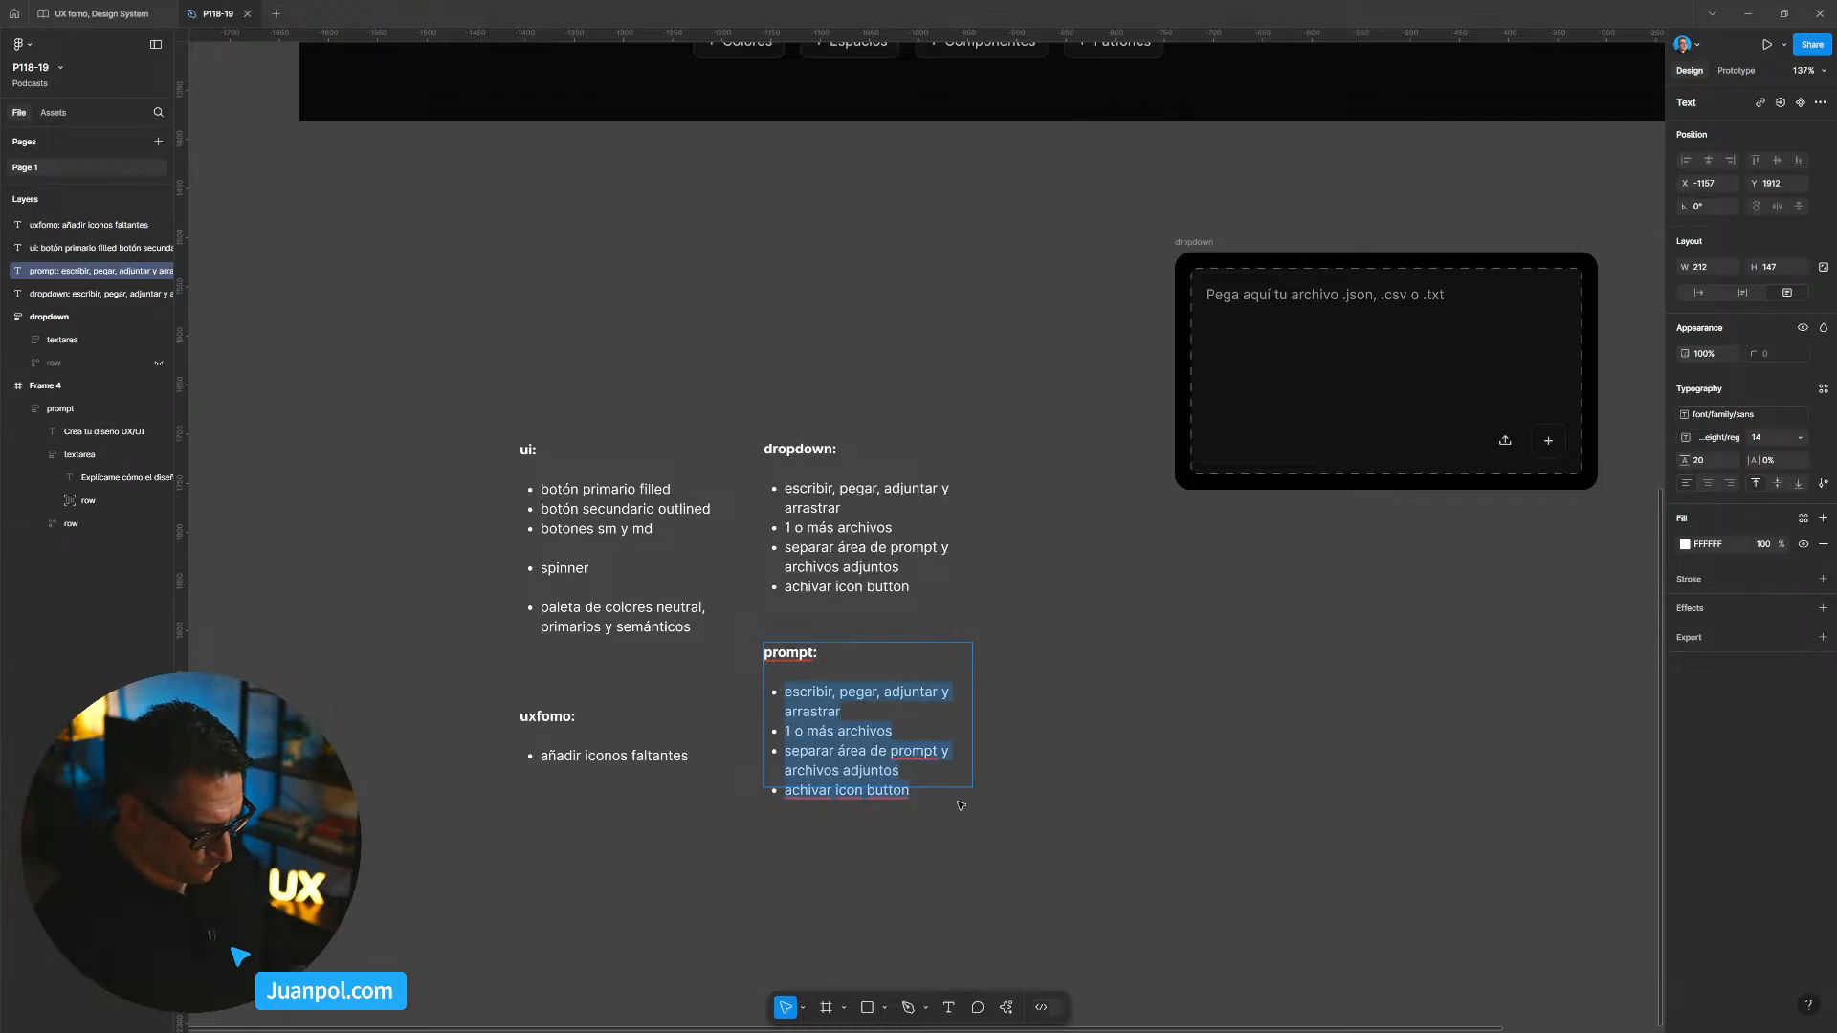
{"action": "type", "text": "añadir un"}
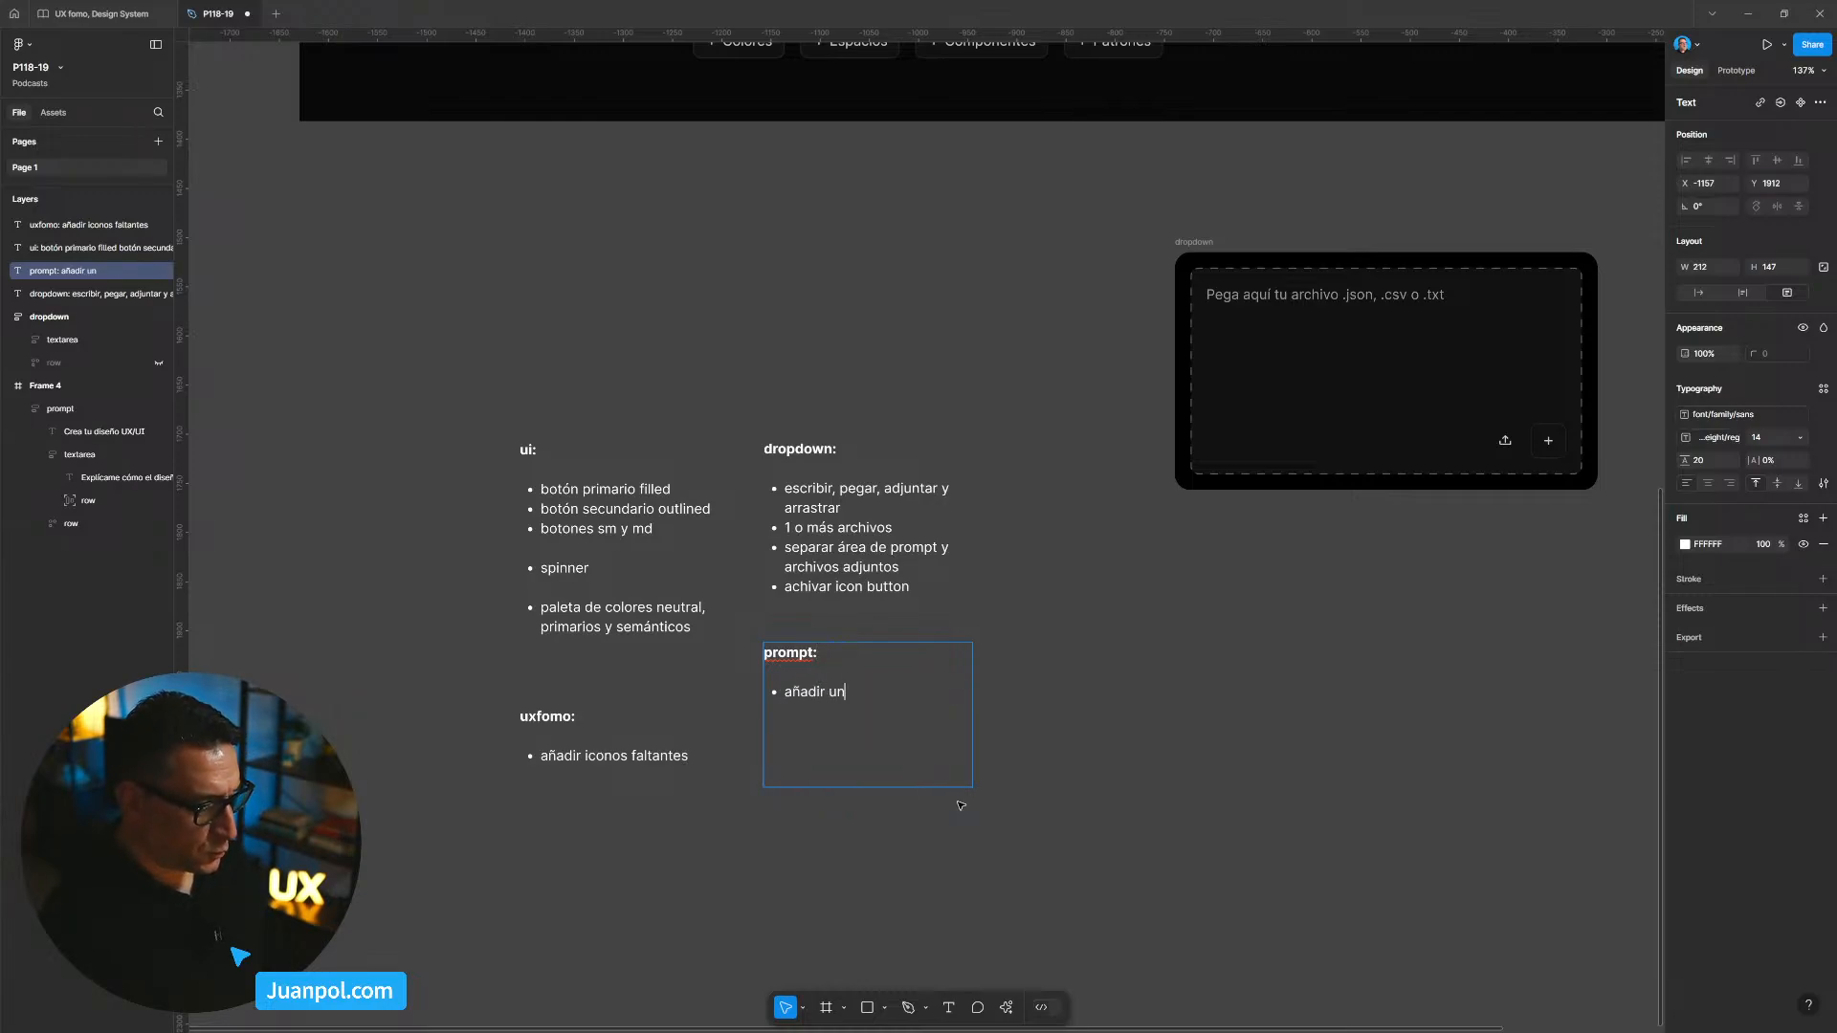
{"action": "type", "text": " tog"}
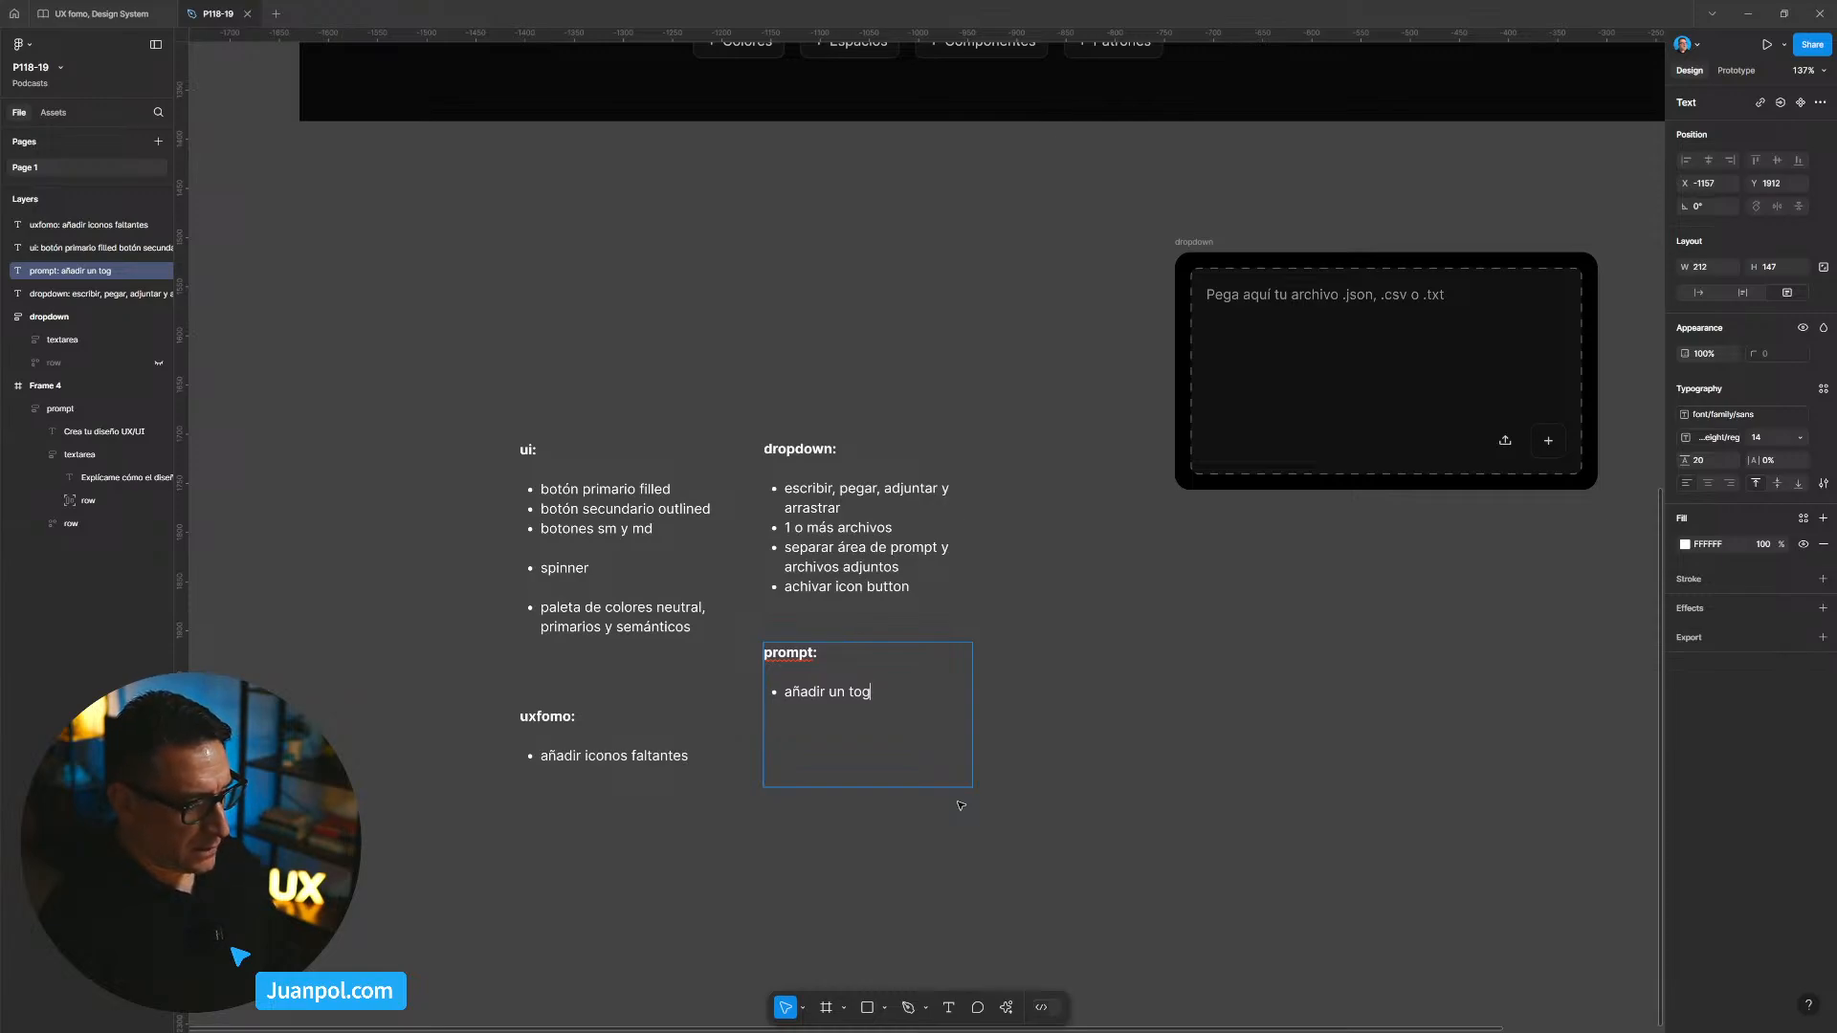
{"action": "type", "text": "glt"}
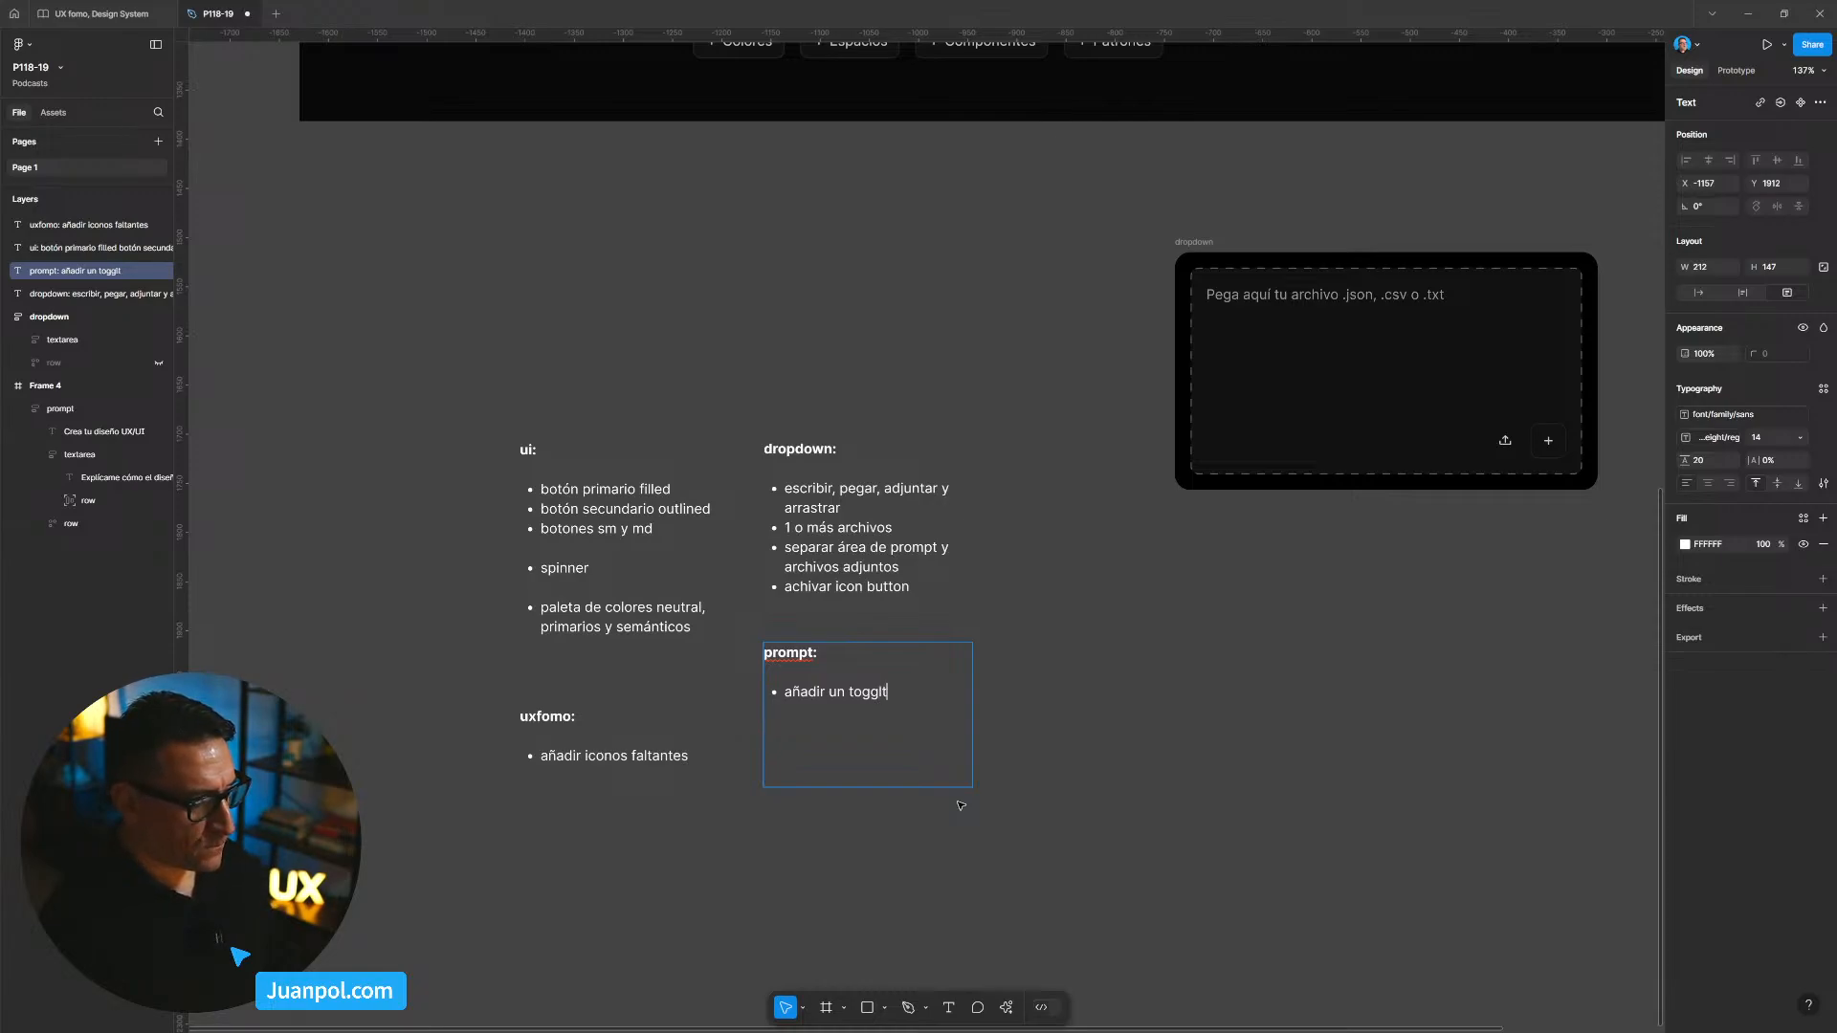
{"action": "key", "text": "BackSpace"}
{"action": "key", "text": "BackSpace"}
{"action": "type", "text": "r"}
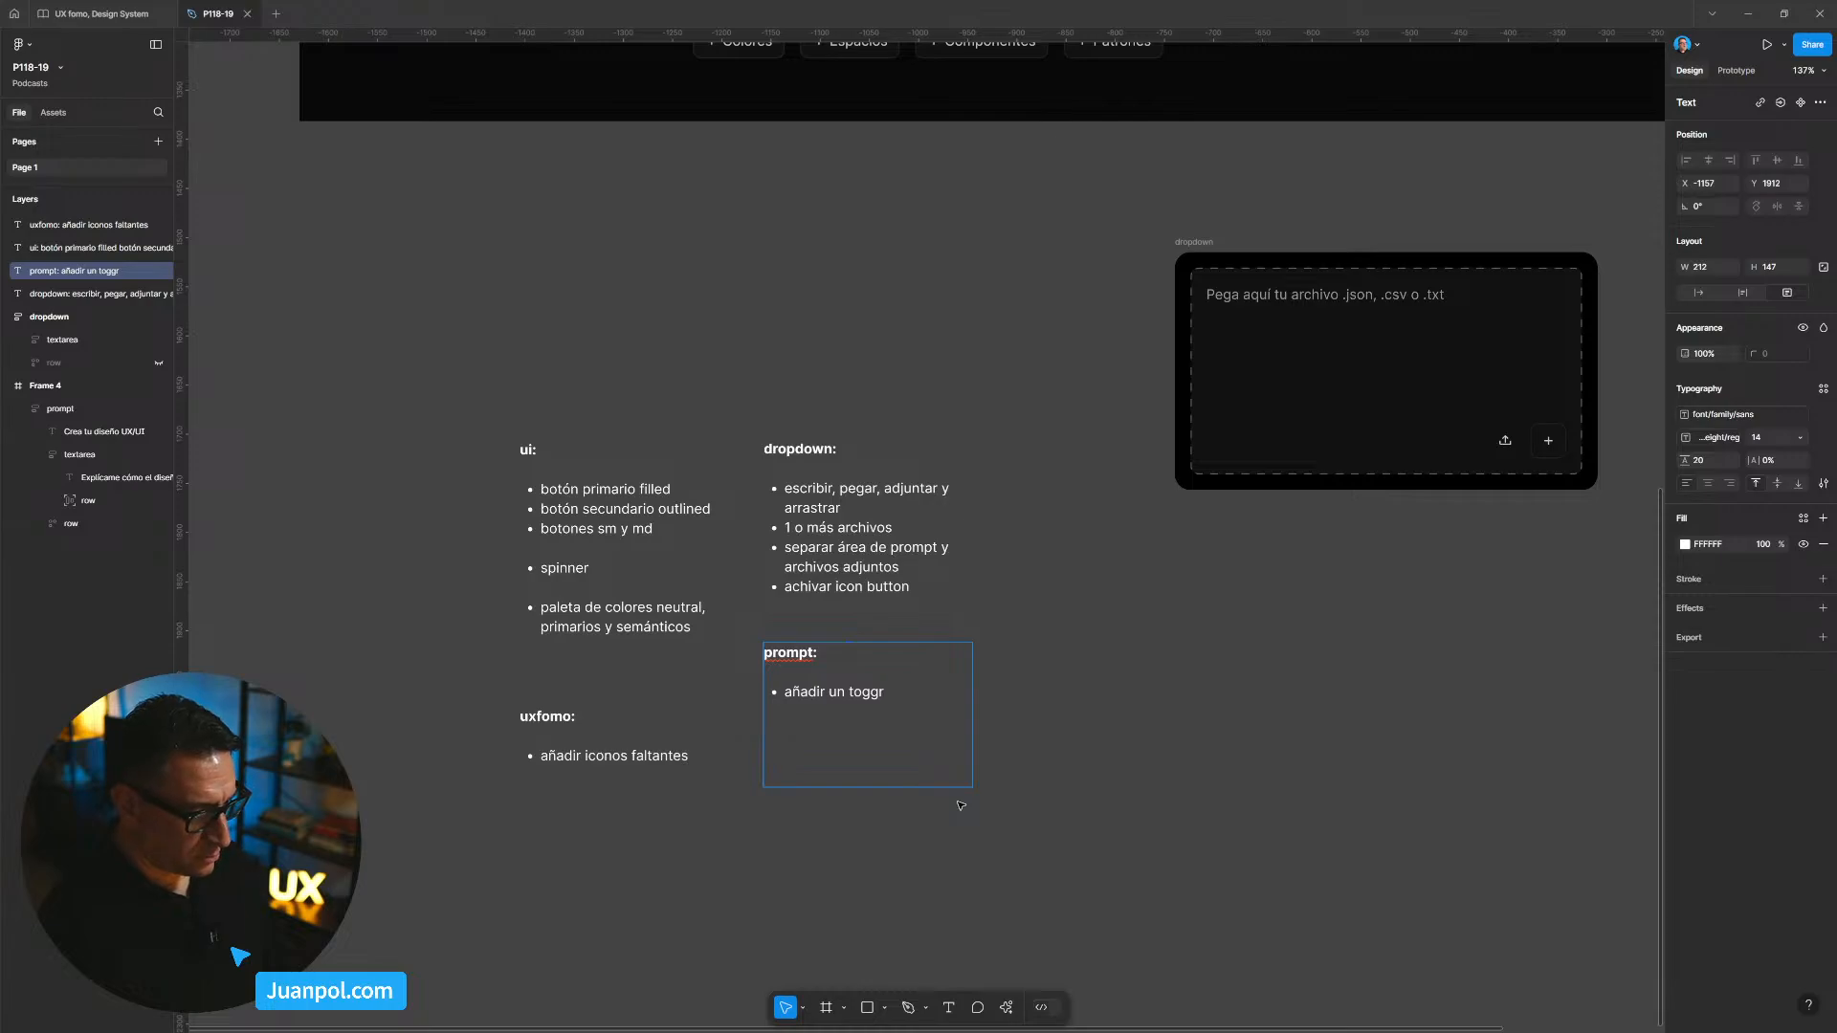
{"action": "key", "text": "BackSpace"}
{"action": "type", "text": "lr"}
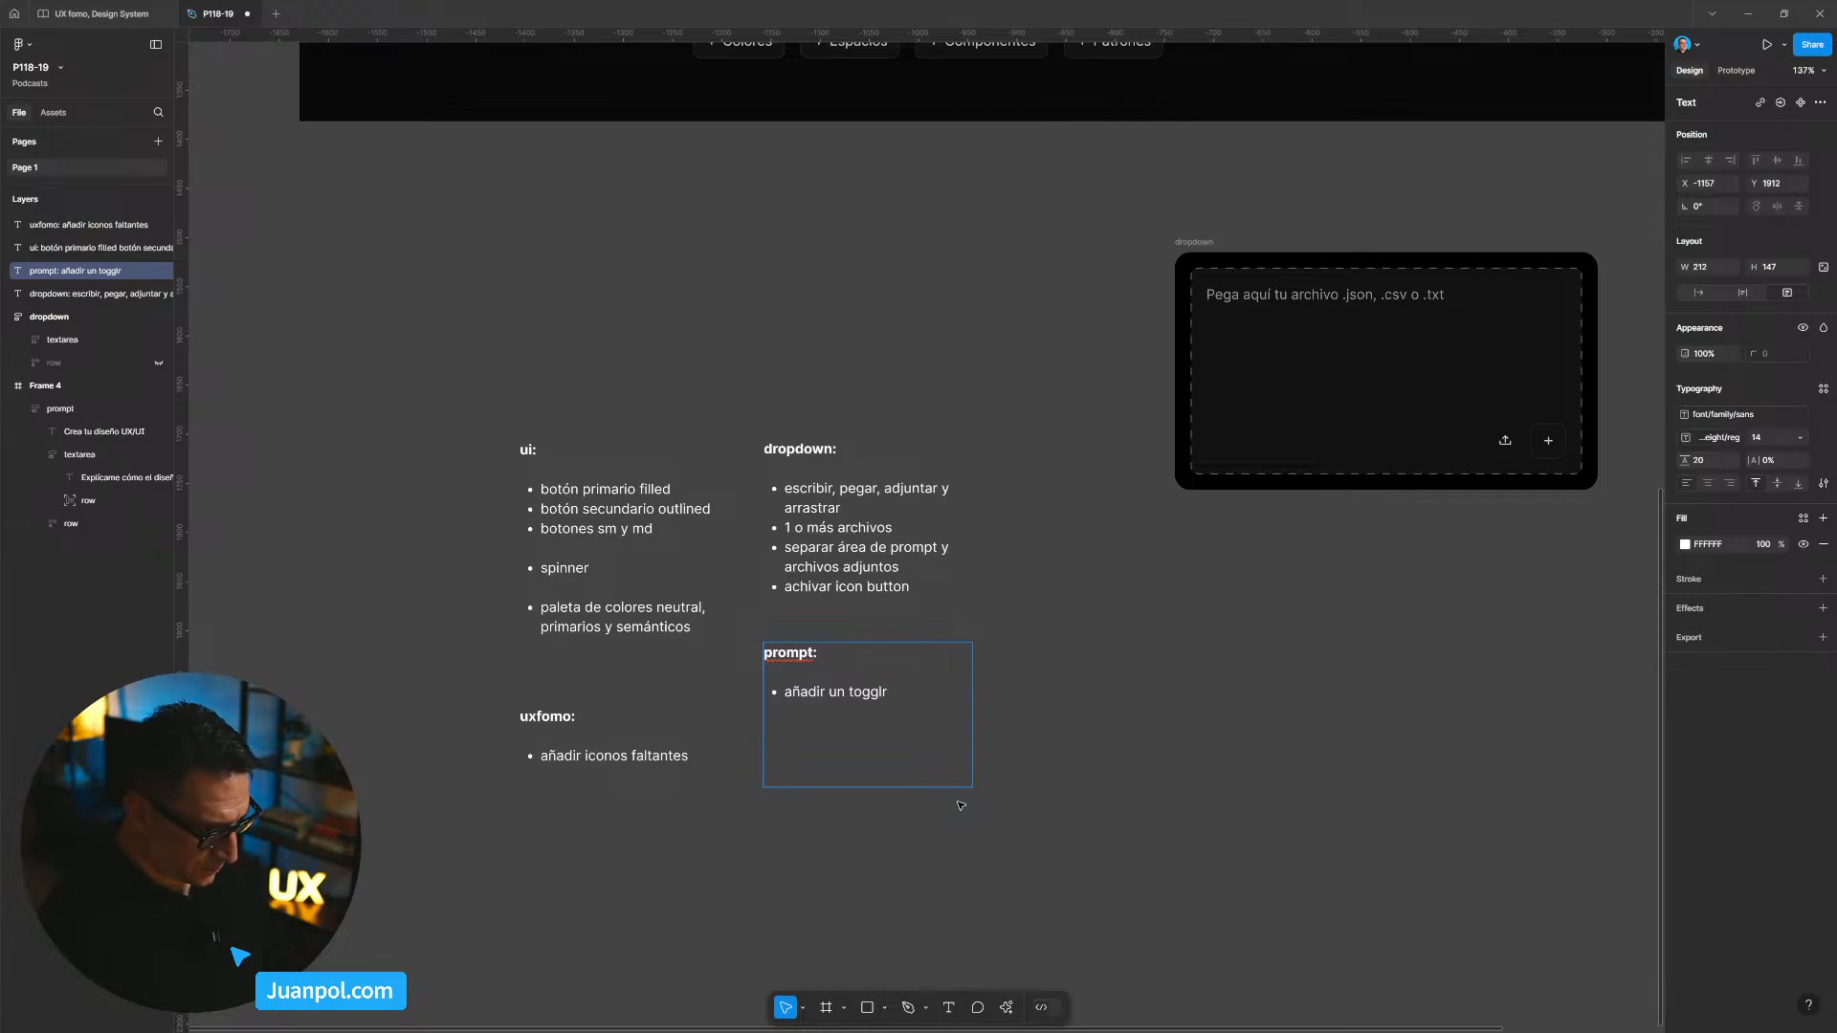
{"action": "key", "text": "BackSpace"}
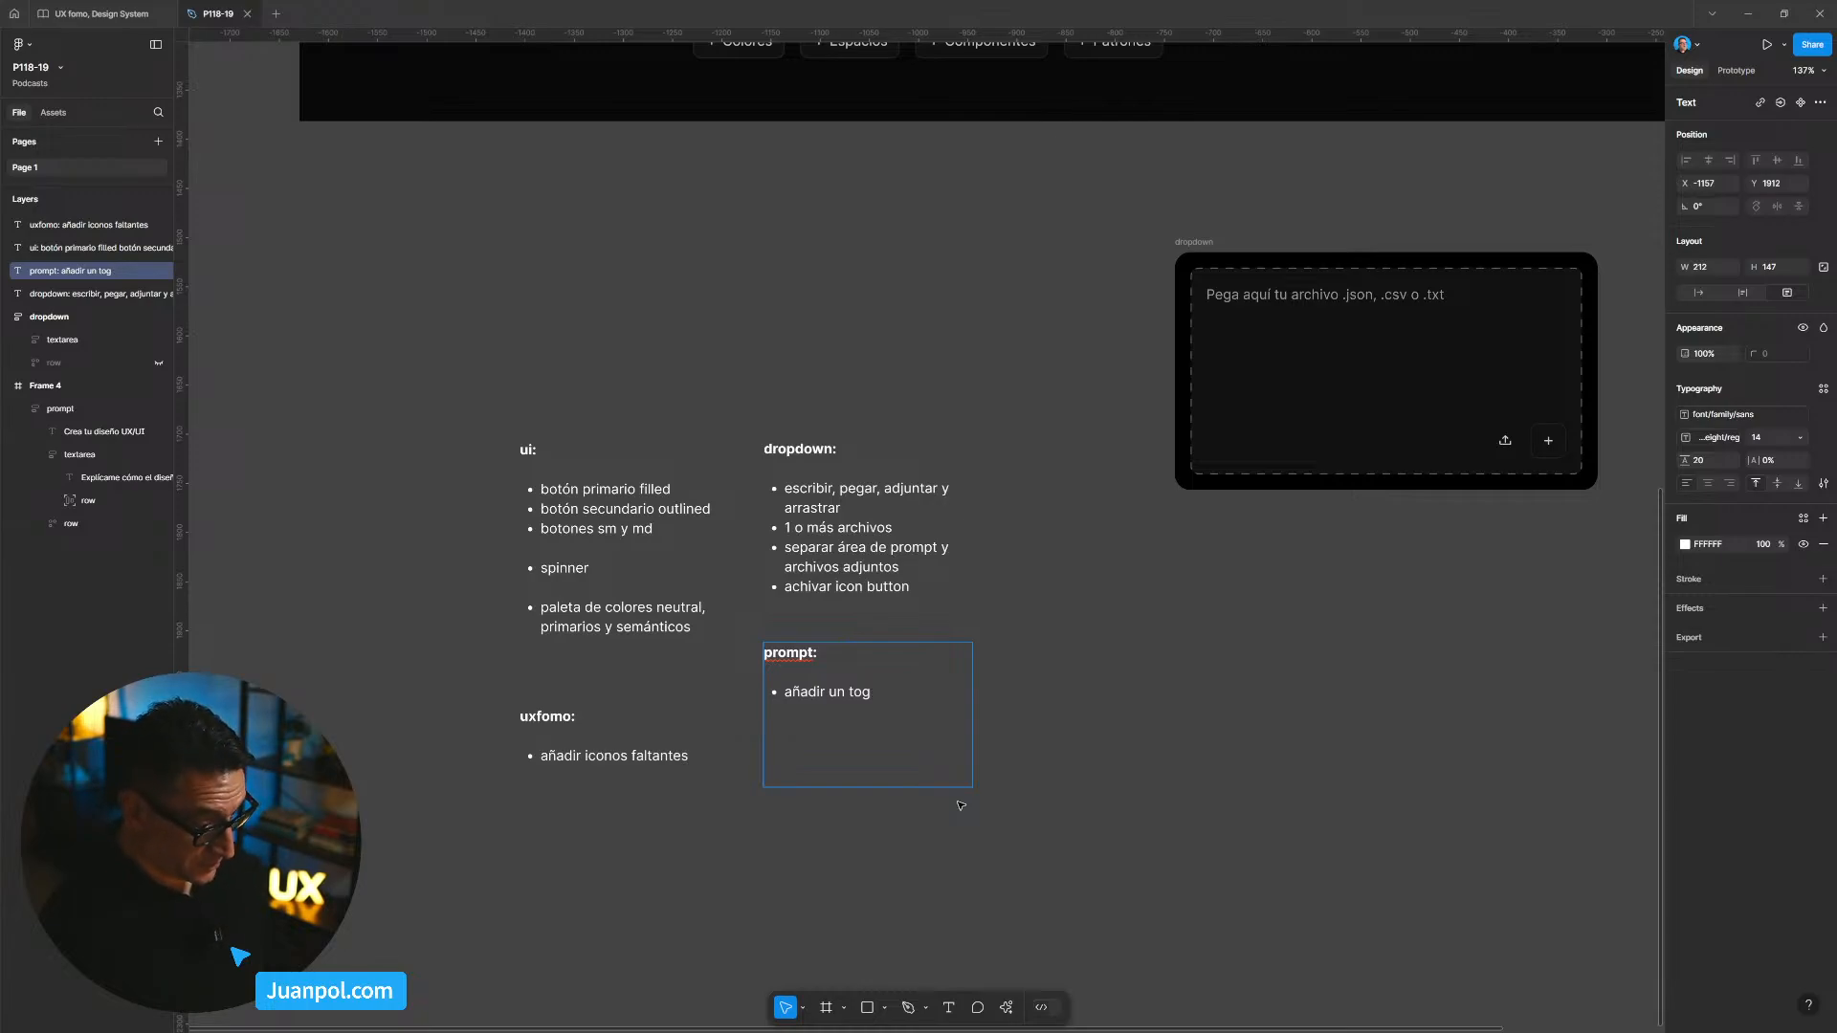
{"action": "type", "text": "gle"}
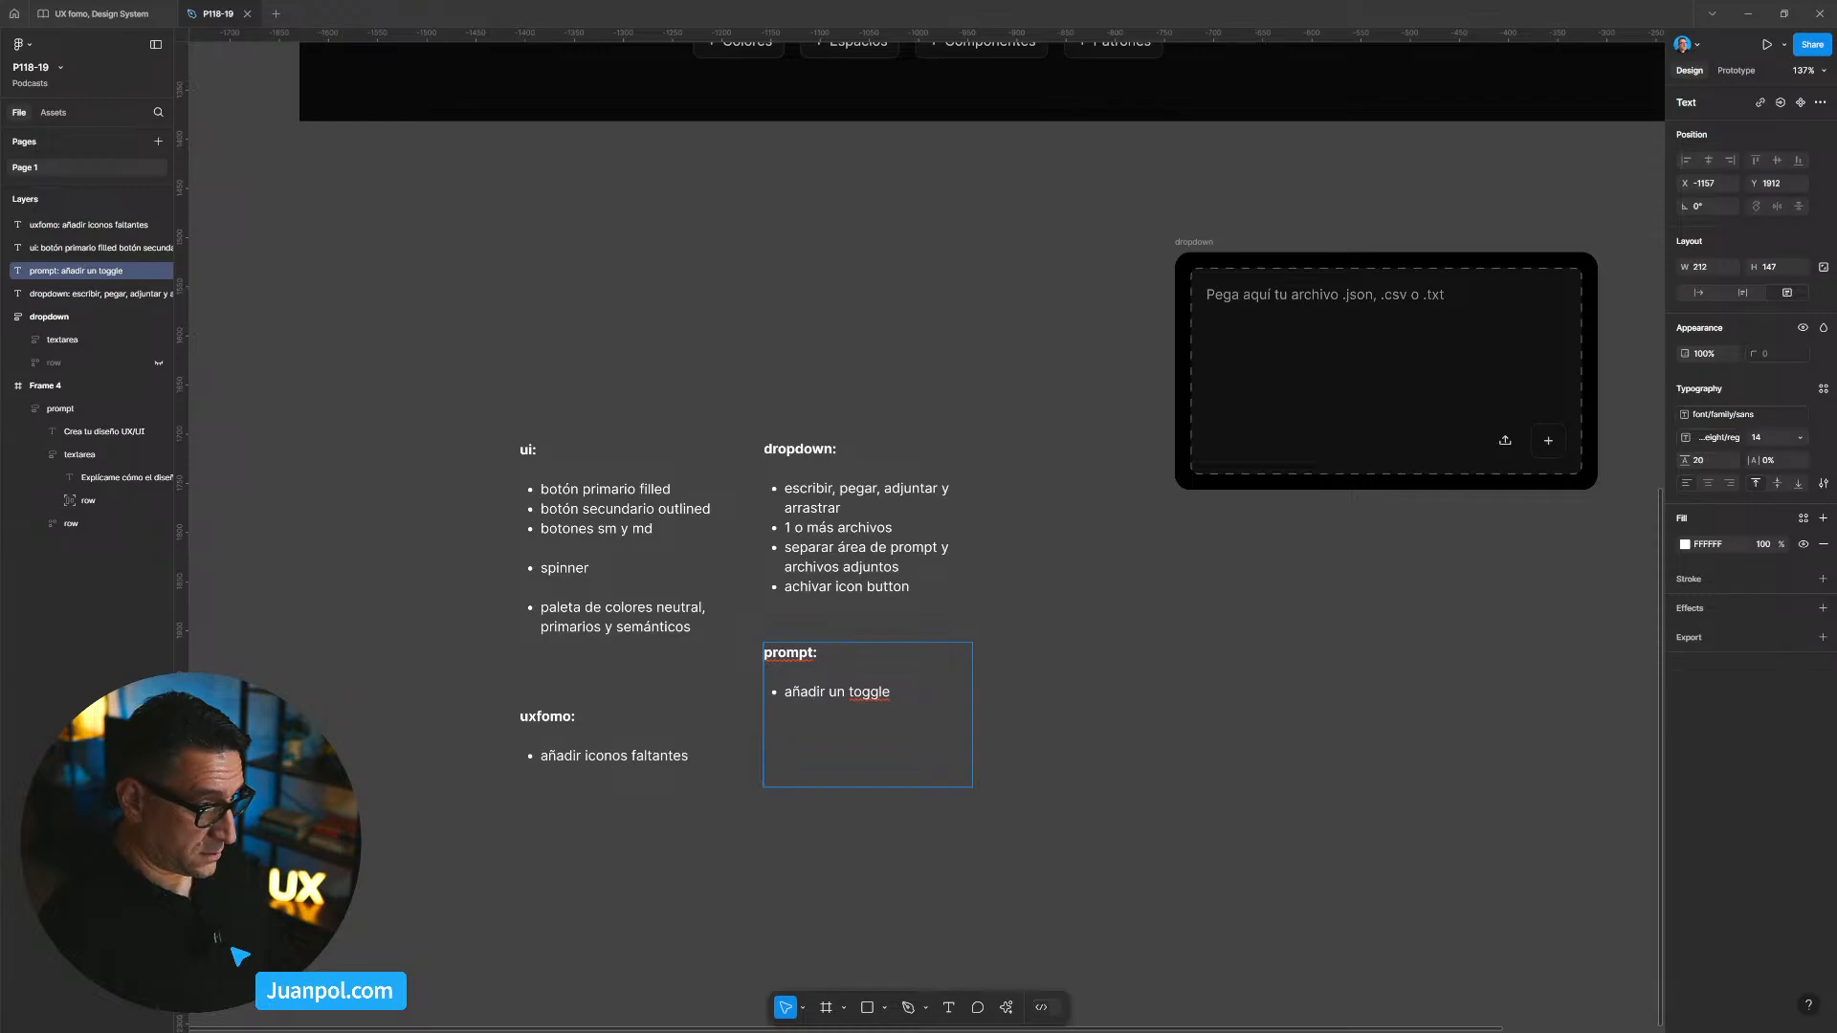
{"action": "key", "text": "Escape"}
Step: Extend the bullet in the "prompt:" note to read "añadir un toggle para optimizar el prompt"
{"action": "scroll", "coordinate": [921, 673], "scroll_direction": "up", "scroll_amount": 1}
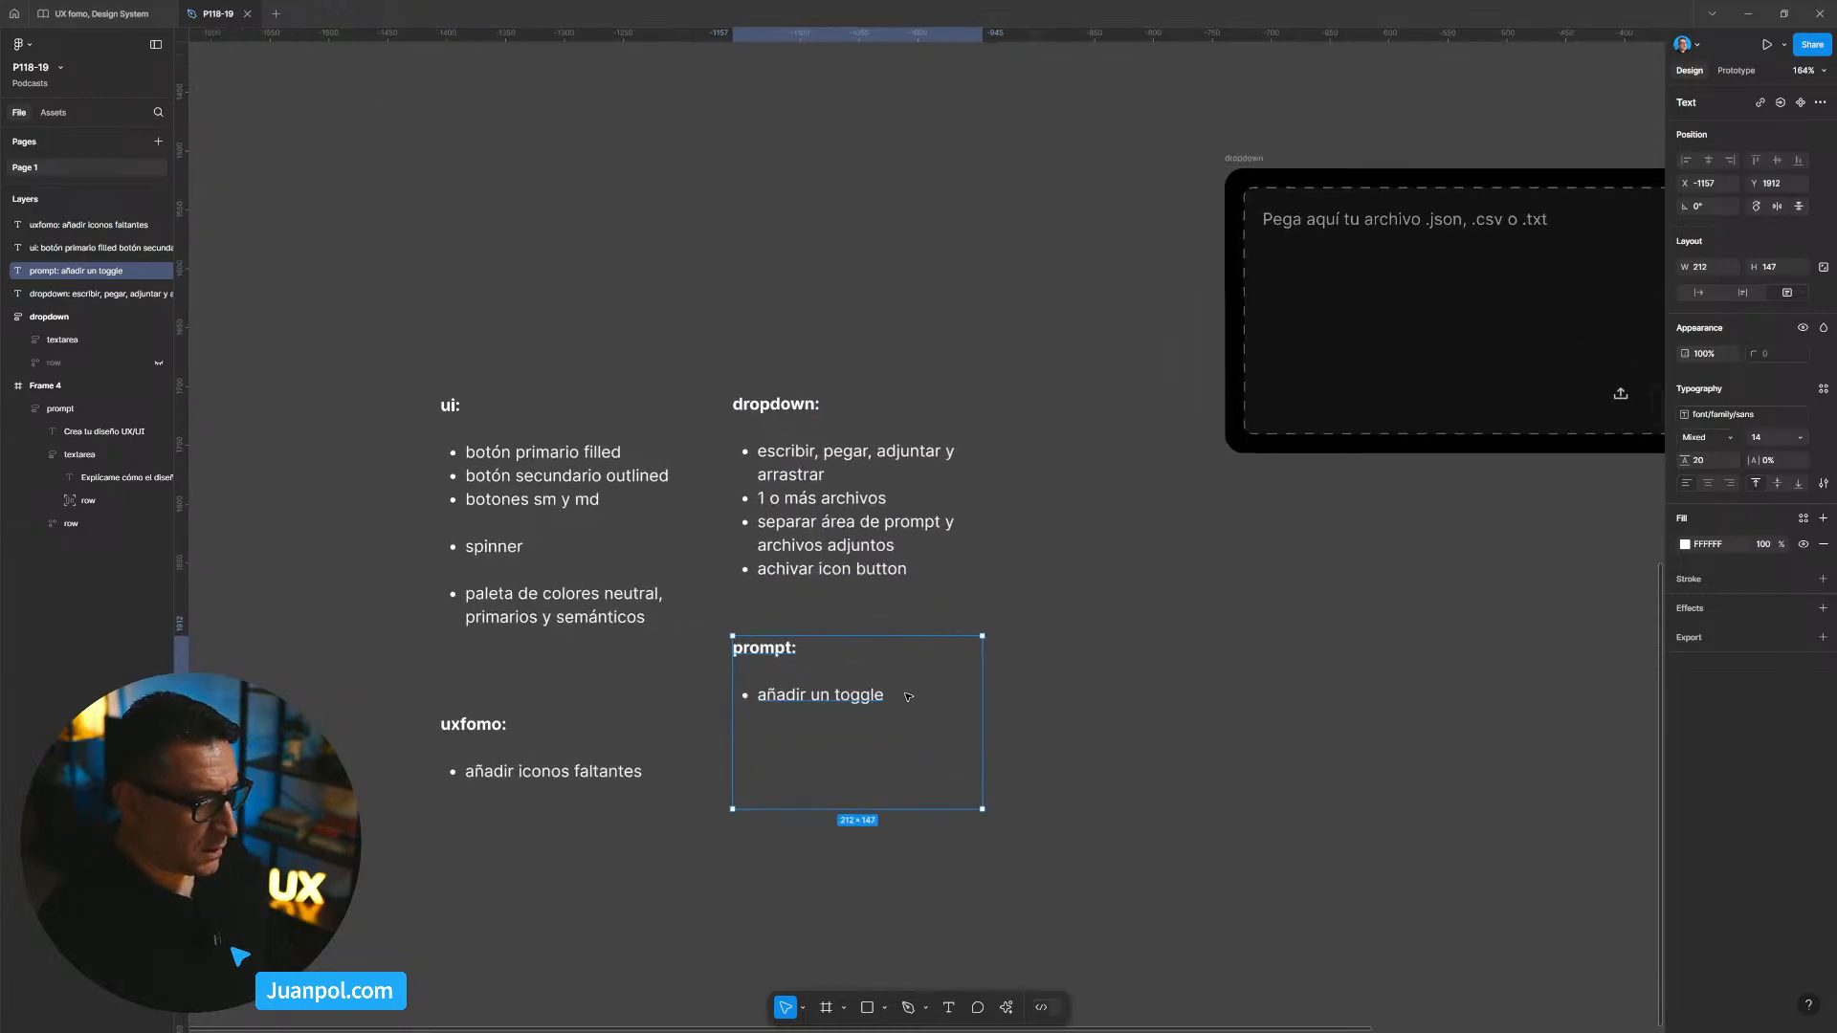
{"action": "double_click", "coordinate": [859, 704]}
{"action": "left_click", "coordinate": [875, 697]}
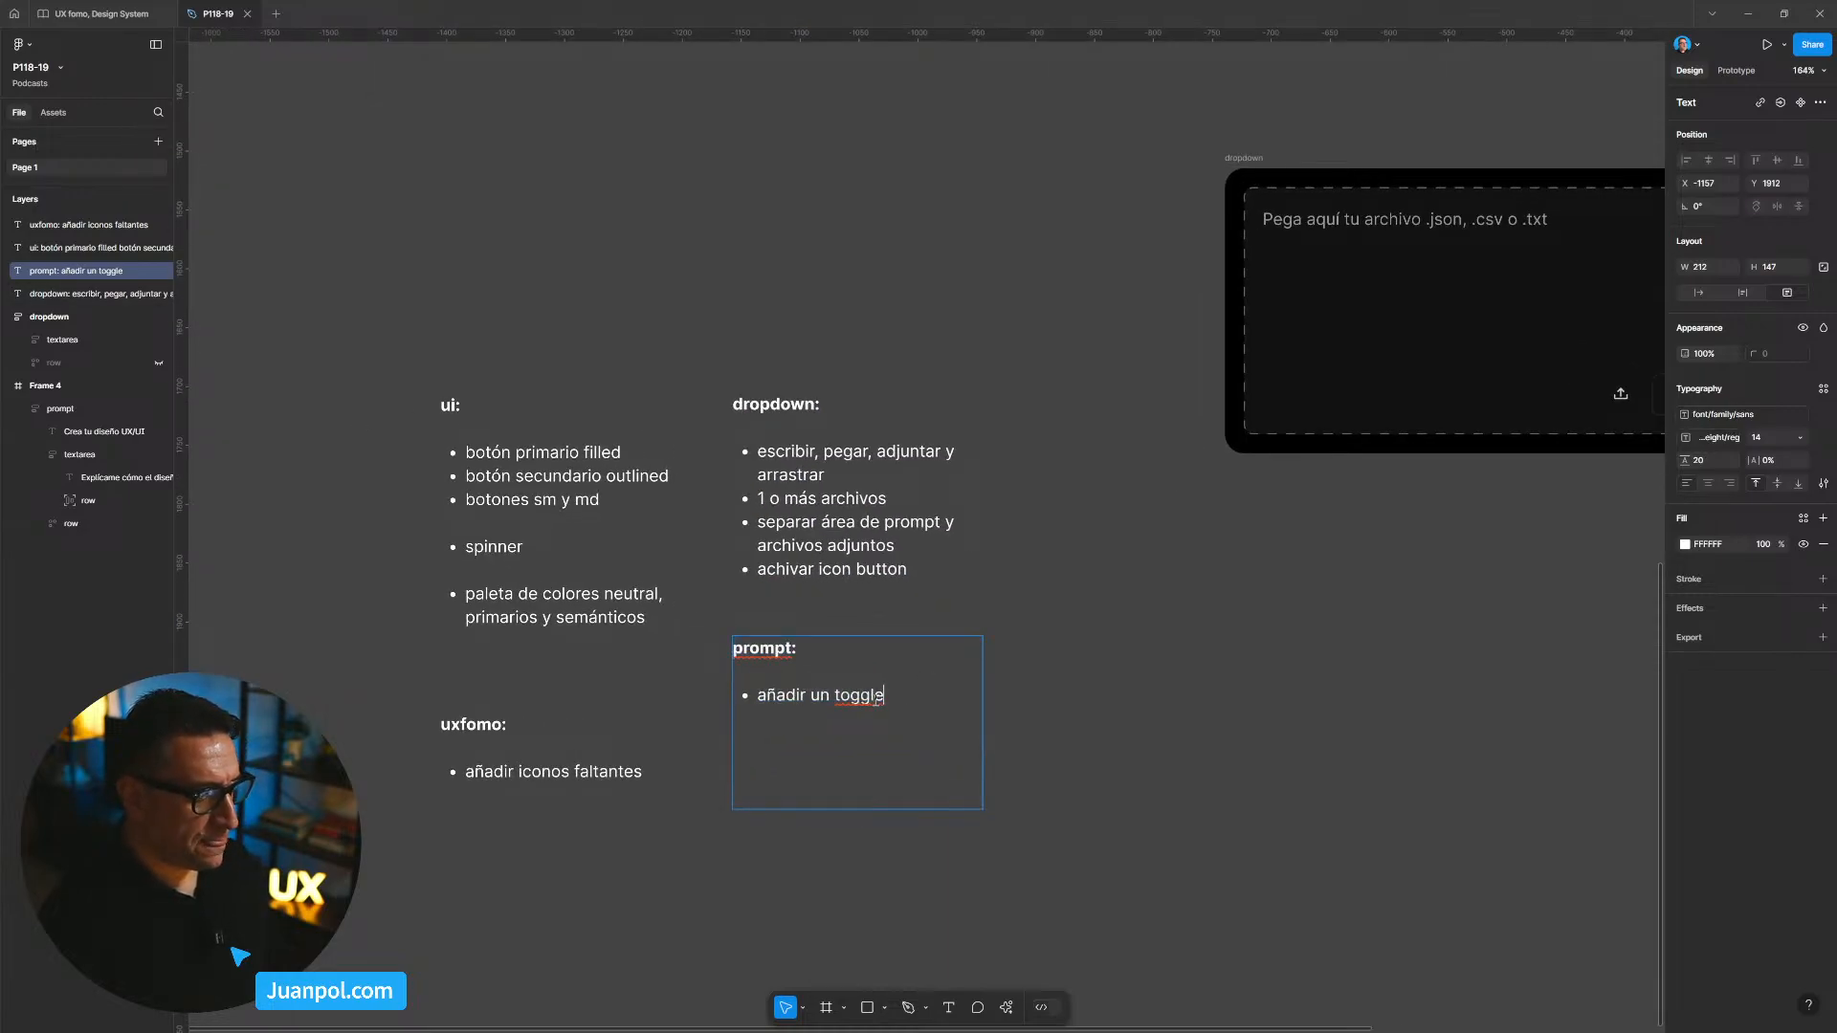
{"action": "type", "text": "para optim"}
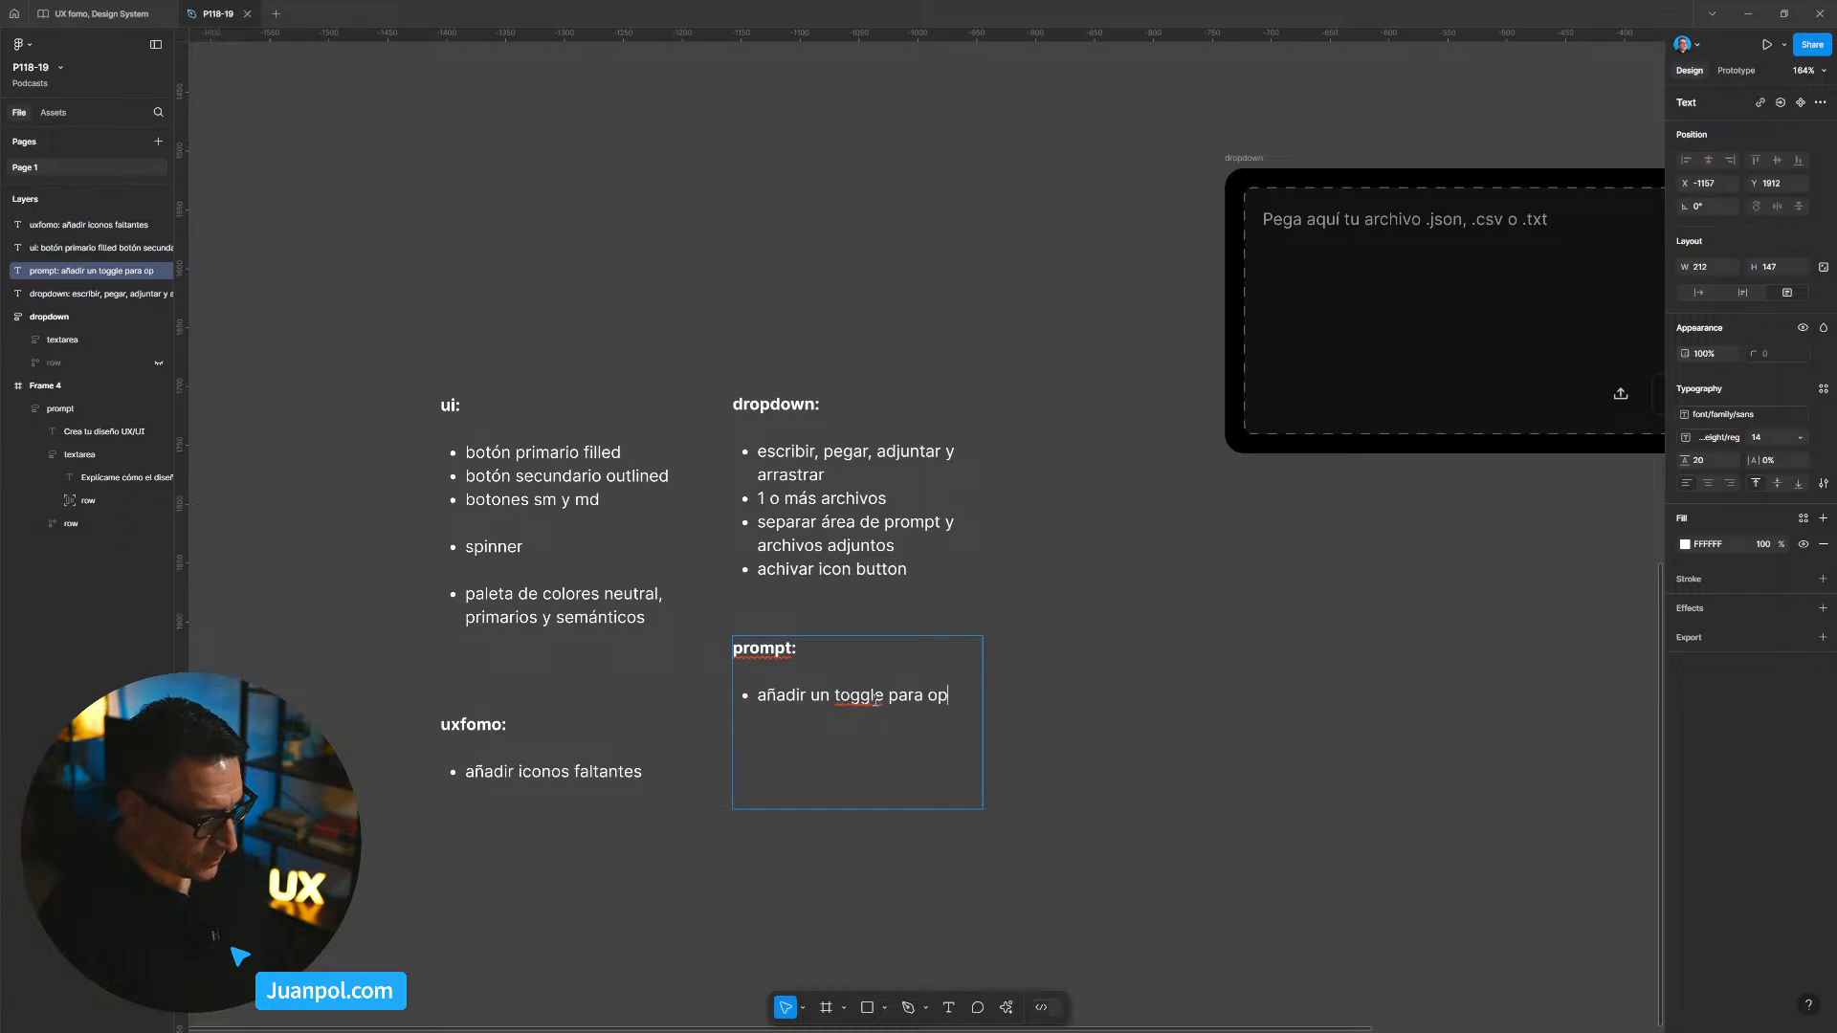
{"action": "key", "text": "BackSpace"}
{"action": "key", "text": "BackSpace"}
{"action": "key", "text": "BackSpace"}
{"action": "key", "text": "BackSpace"}
{"action": "key", "text": "BackSpace"}
{"action": "type", "text": "optimizar"}
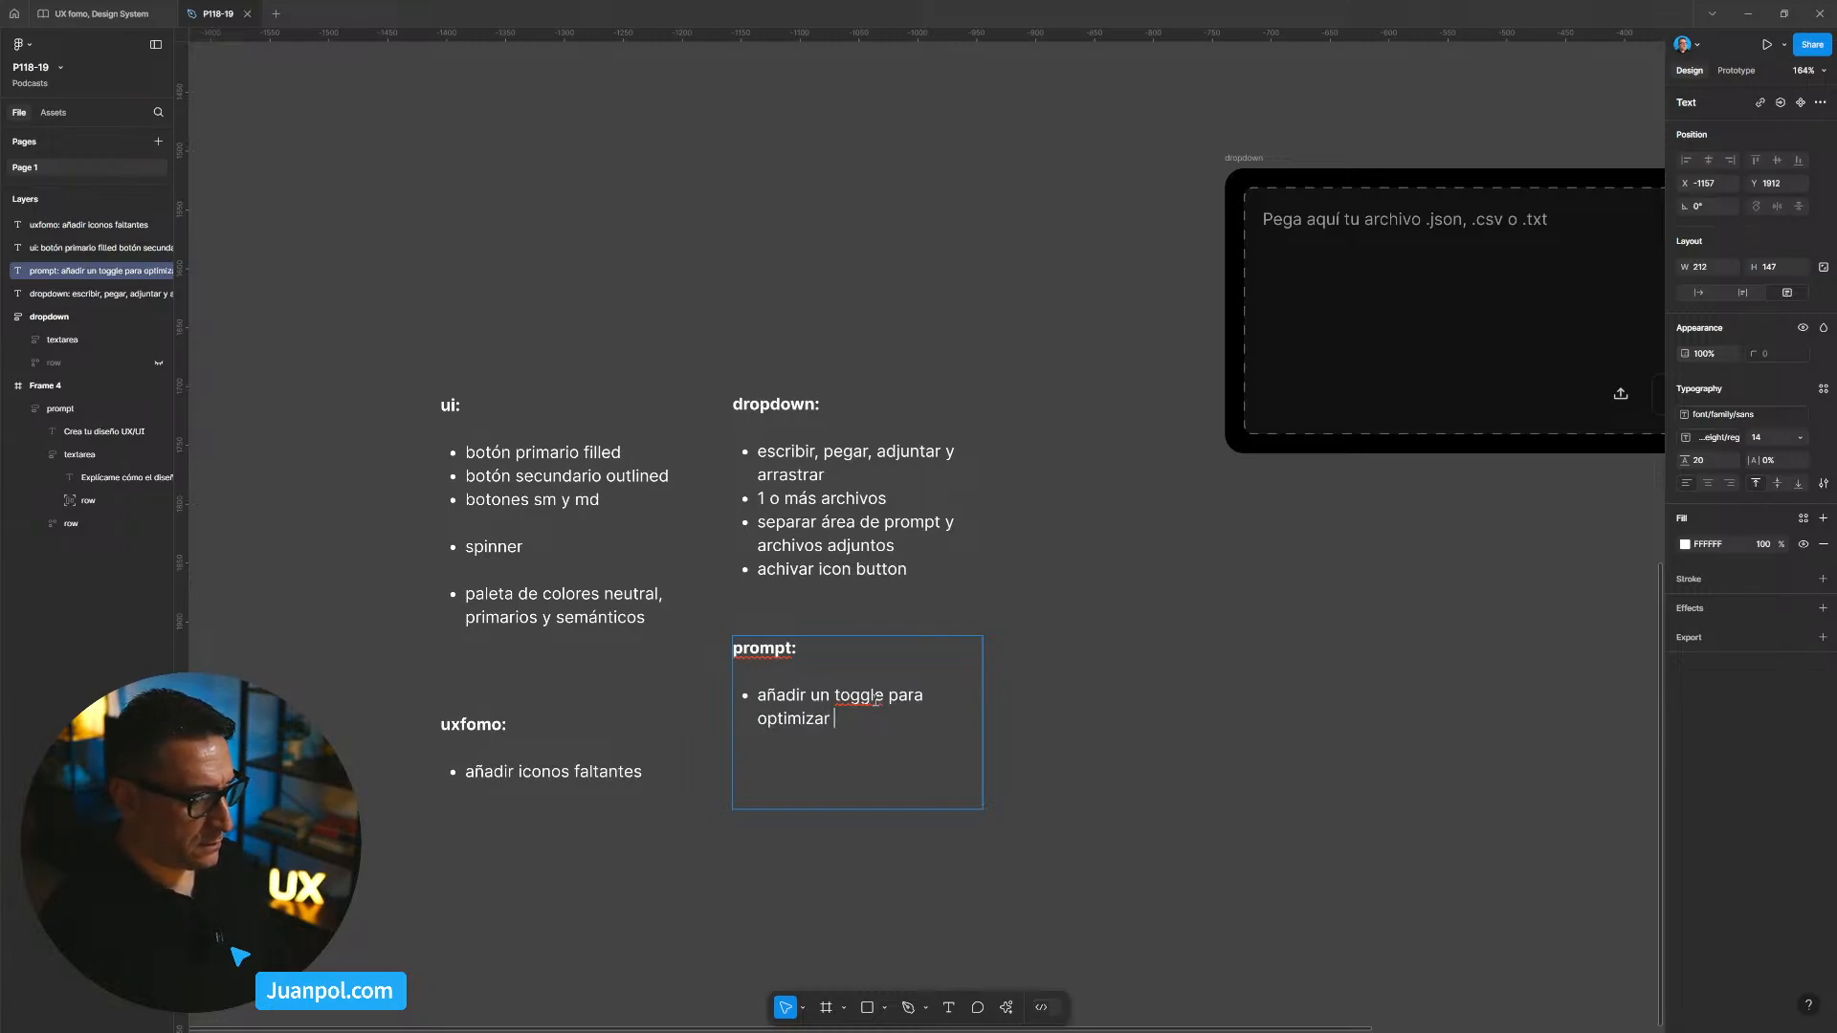
{"action": "type", "text": " el prompt"}
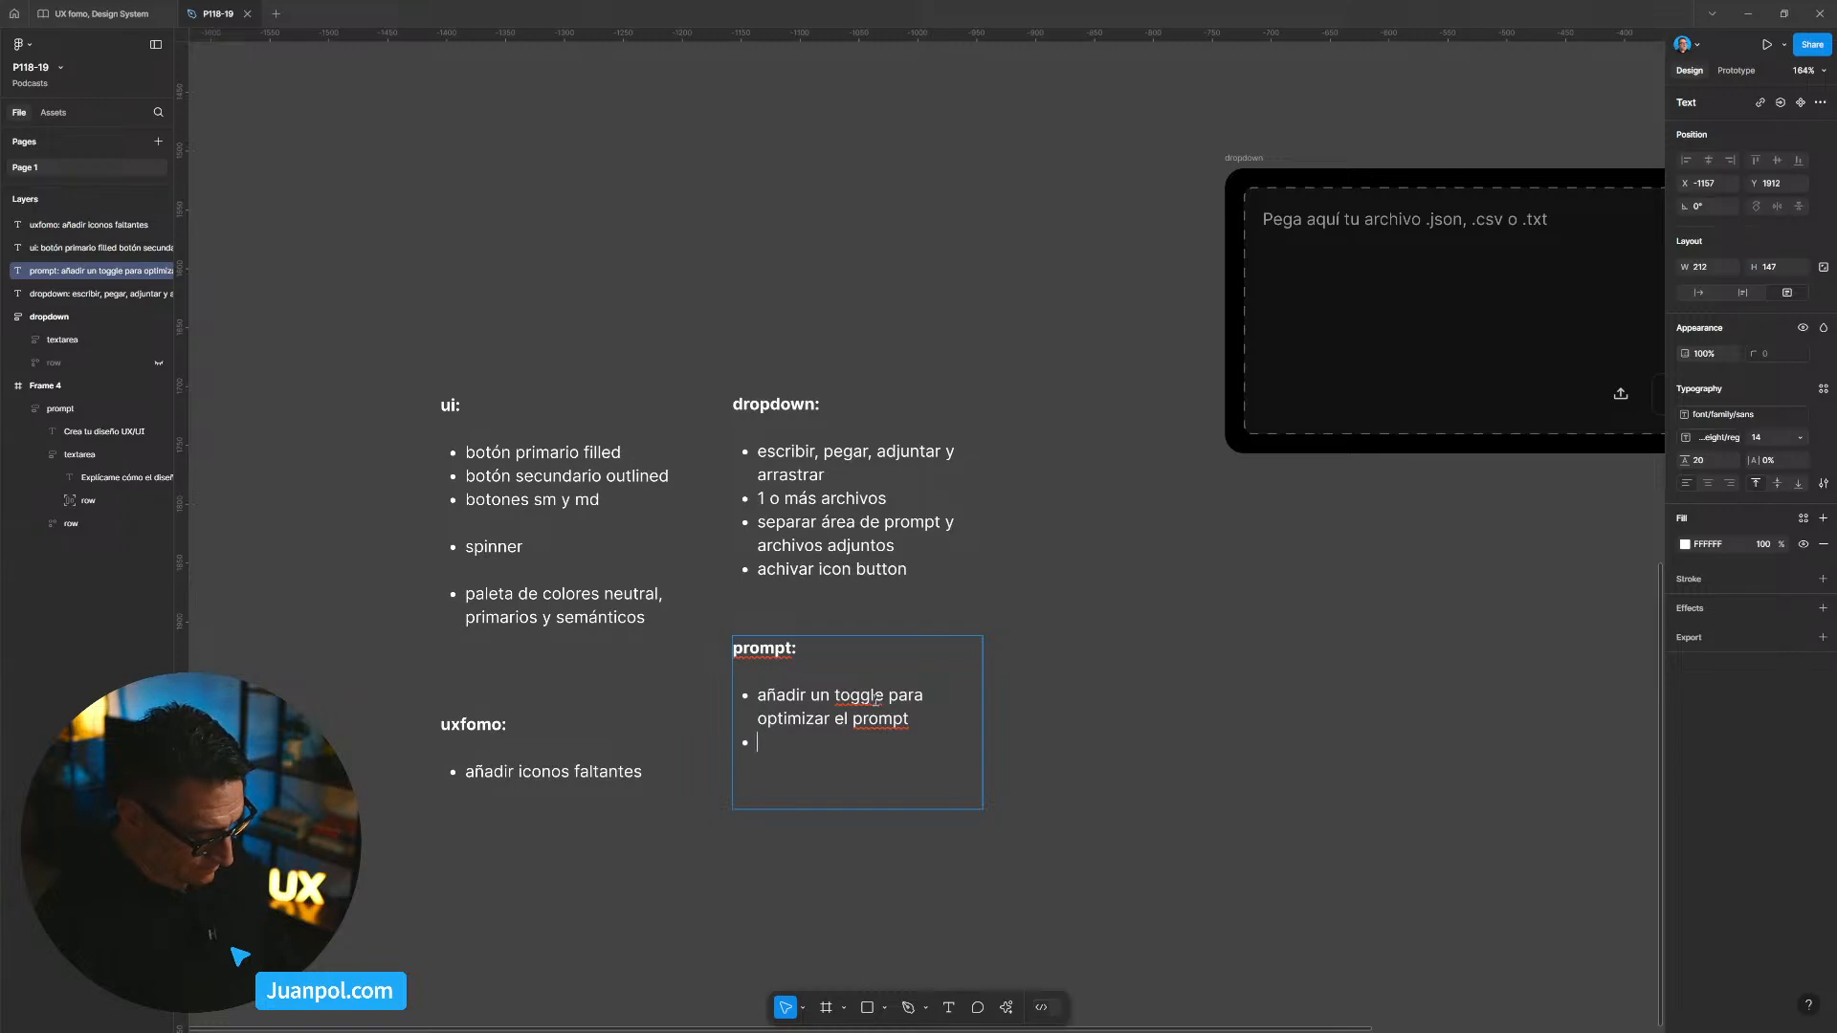
Step: Add a second bullet reading "destacar términos" to the "prompt:" note
{"action": "type", "text": "dest"}
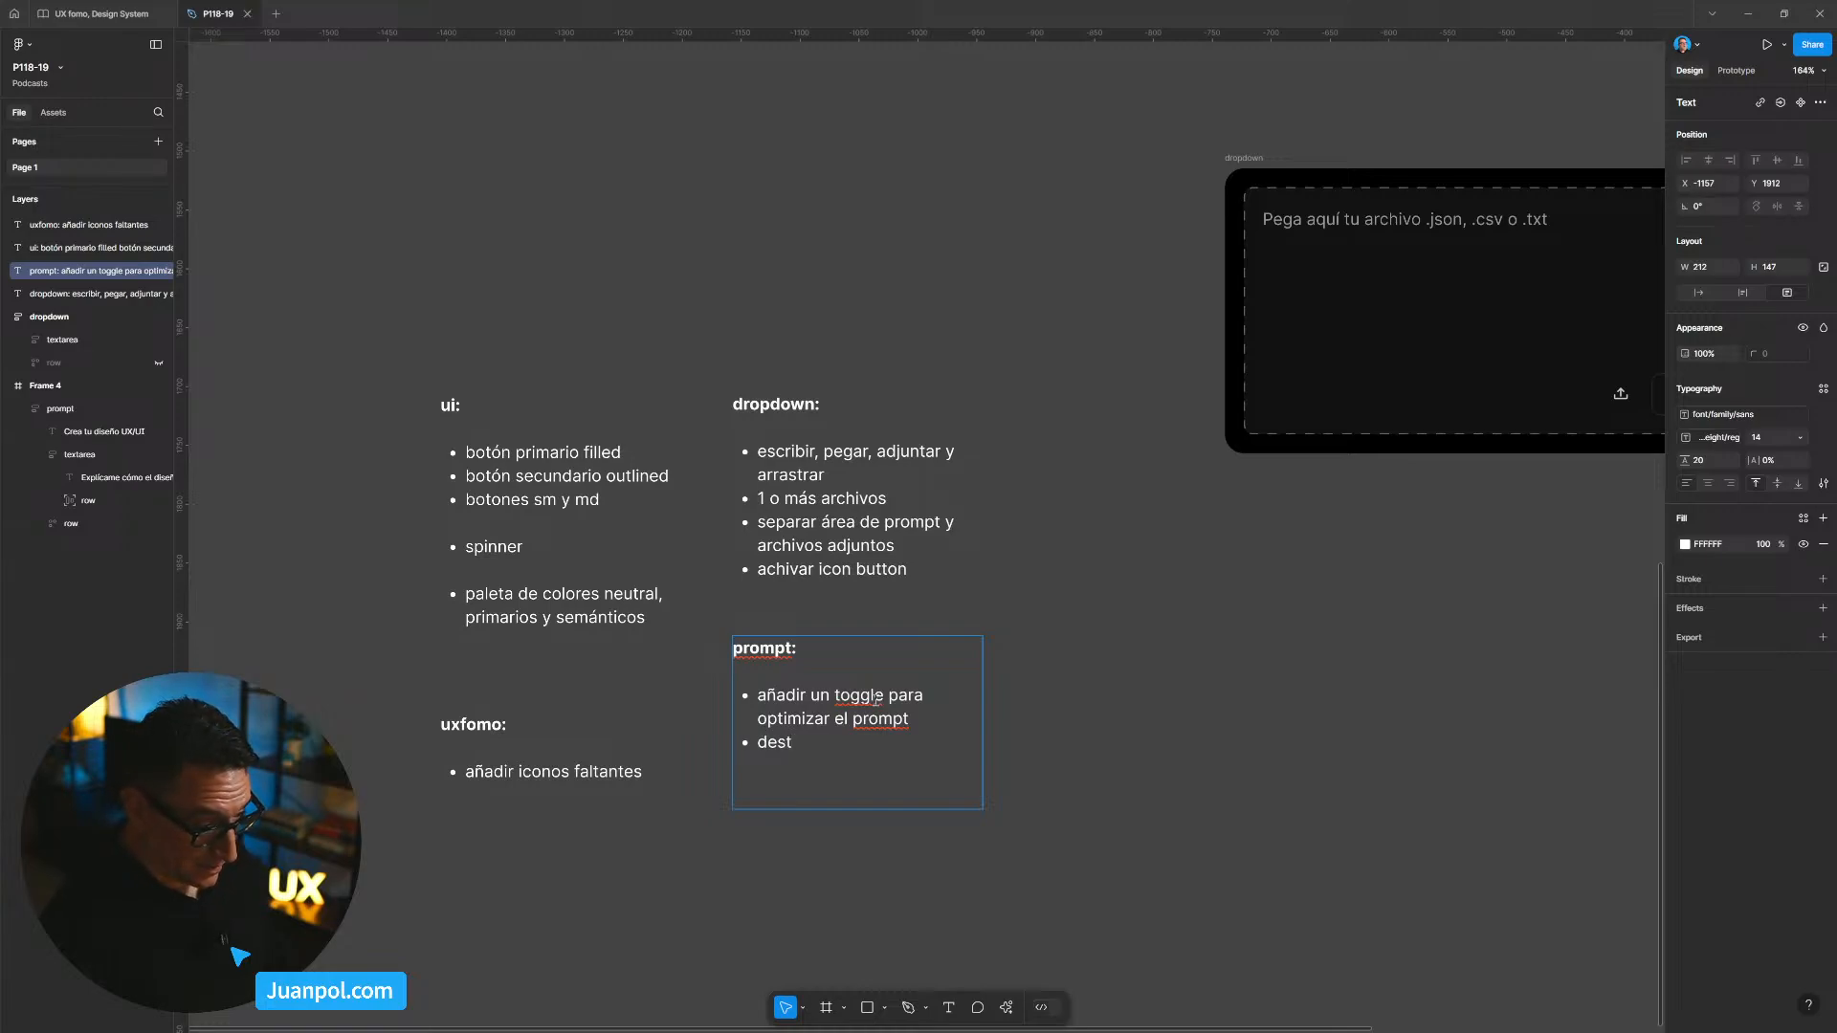
{"action": "type", "text": "ac"}
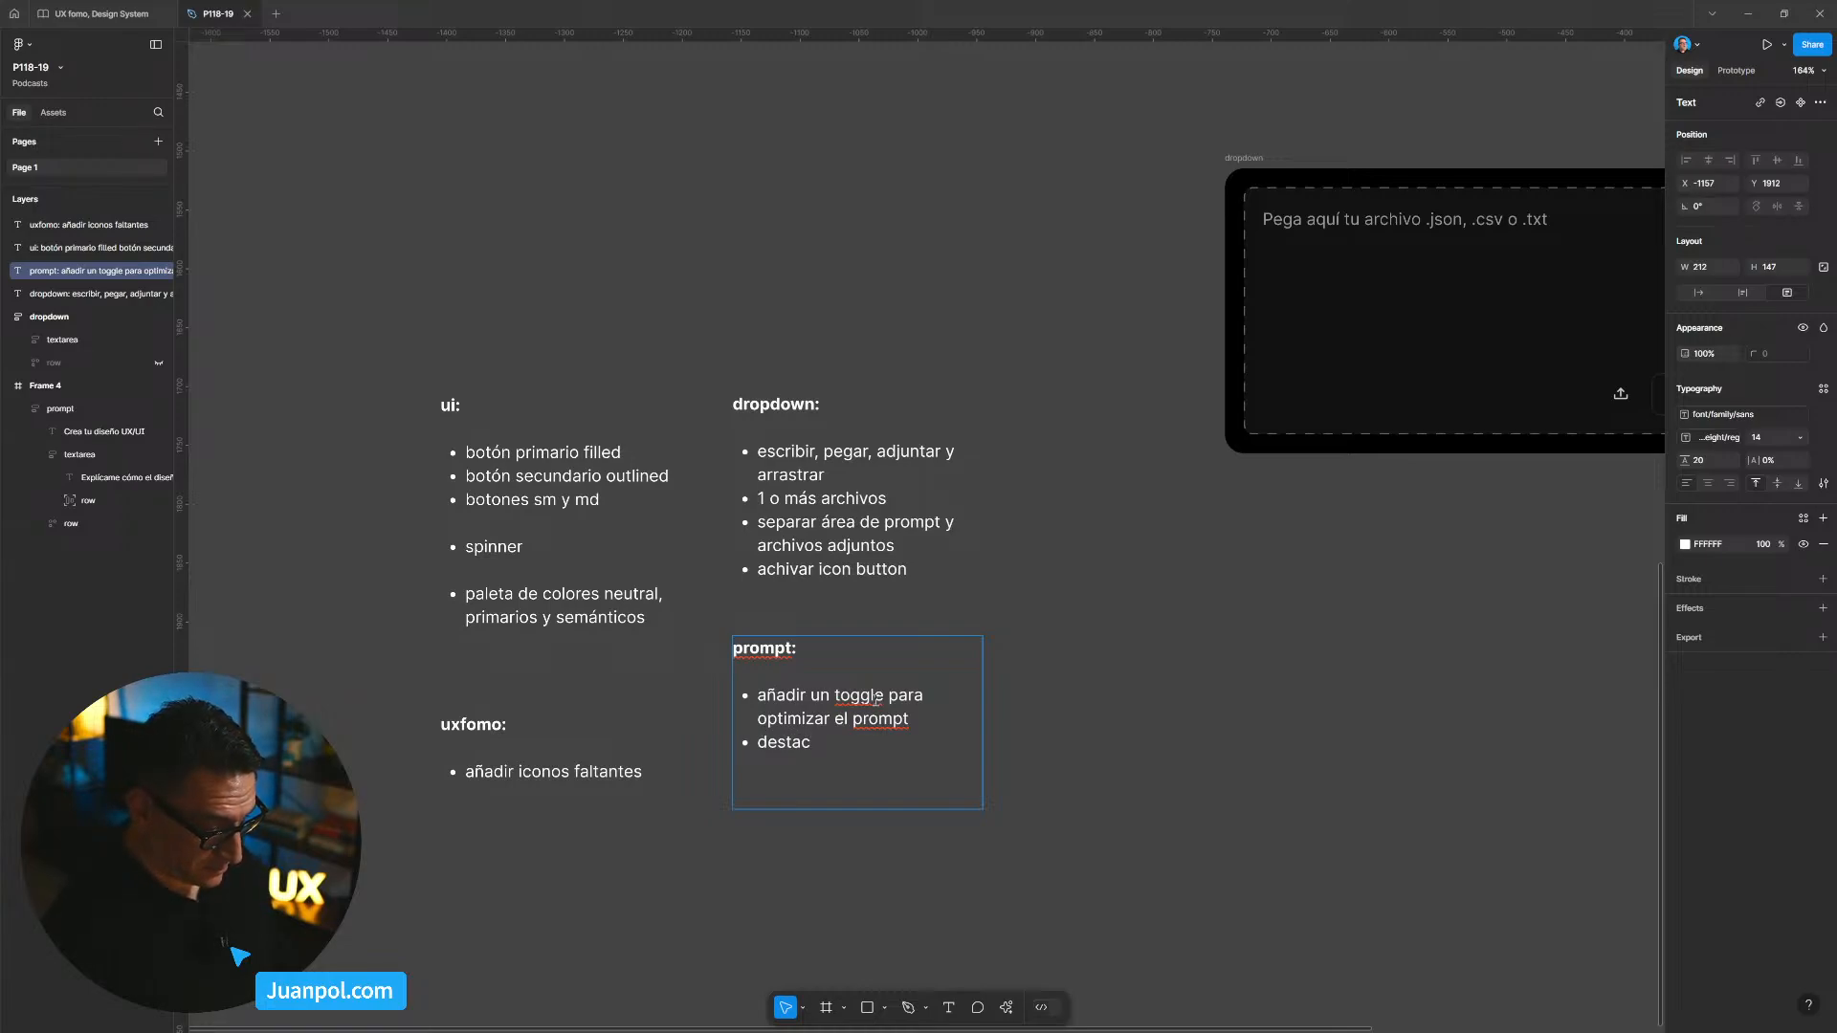
{"action": "type", "text": "ar térmi"}
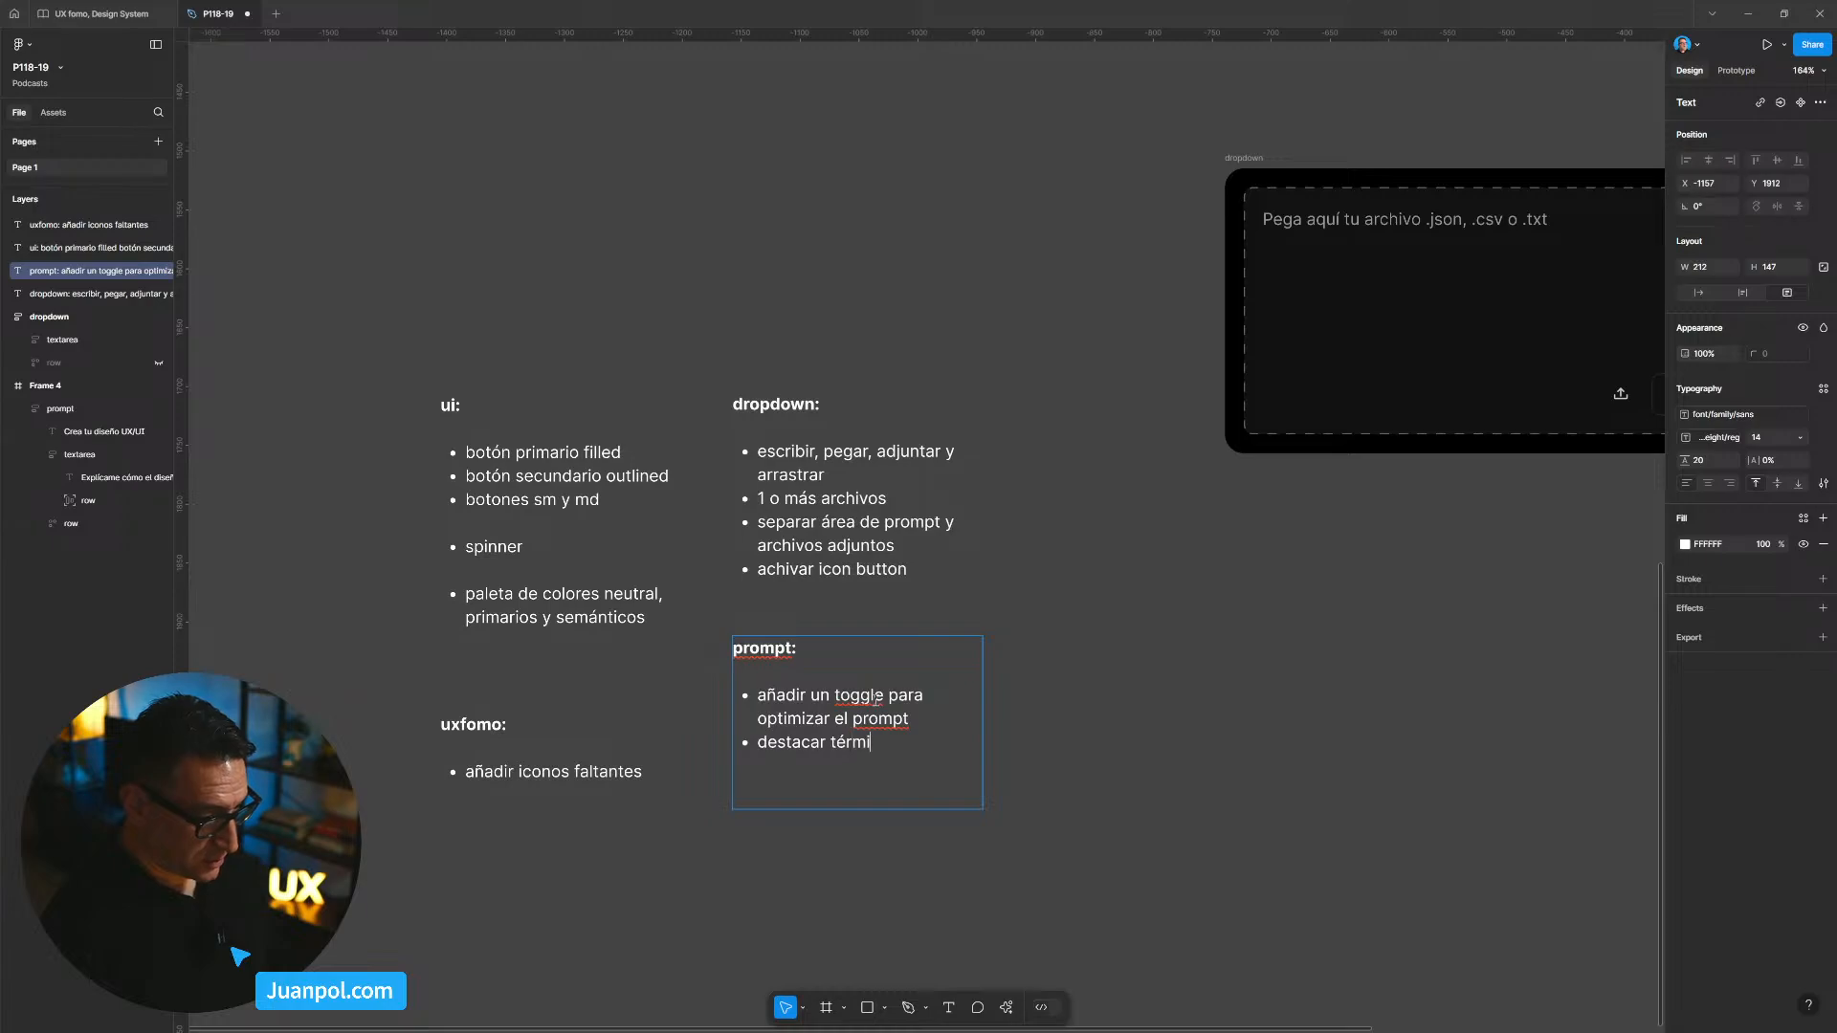
{"action": "type", "text": "nos"}
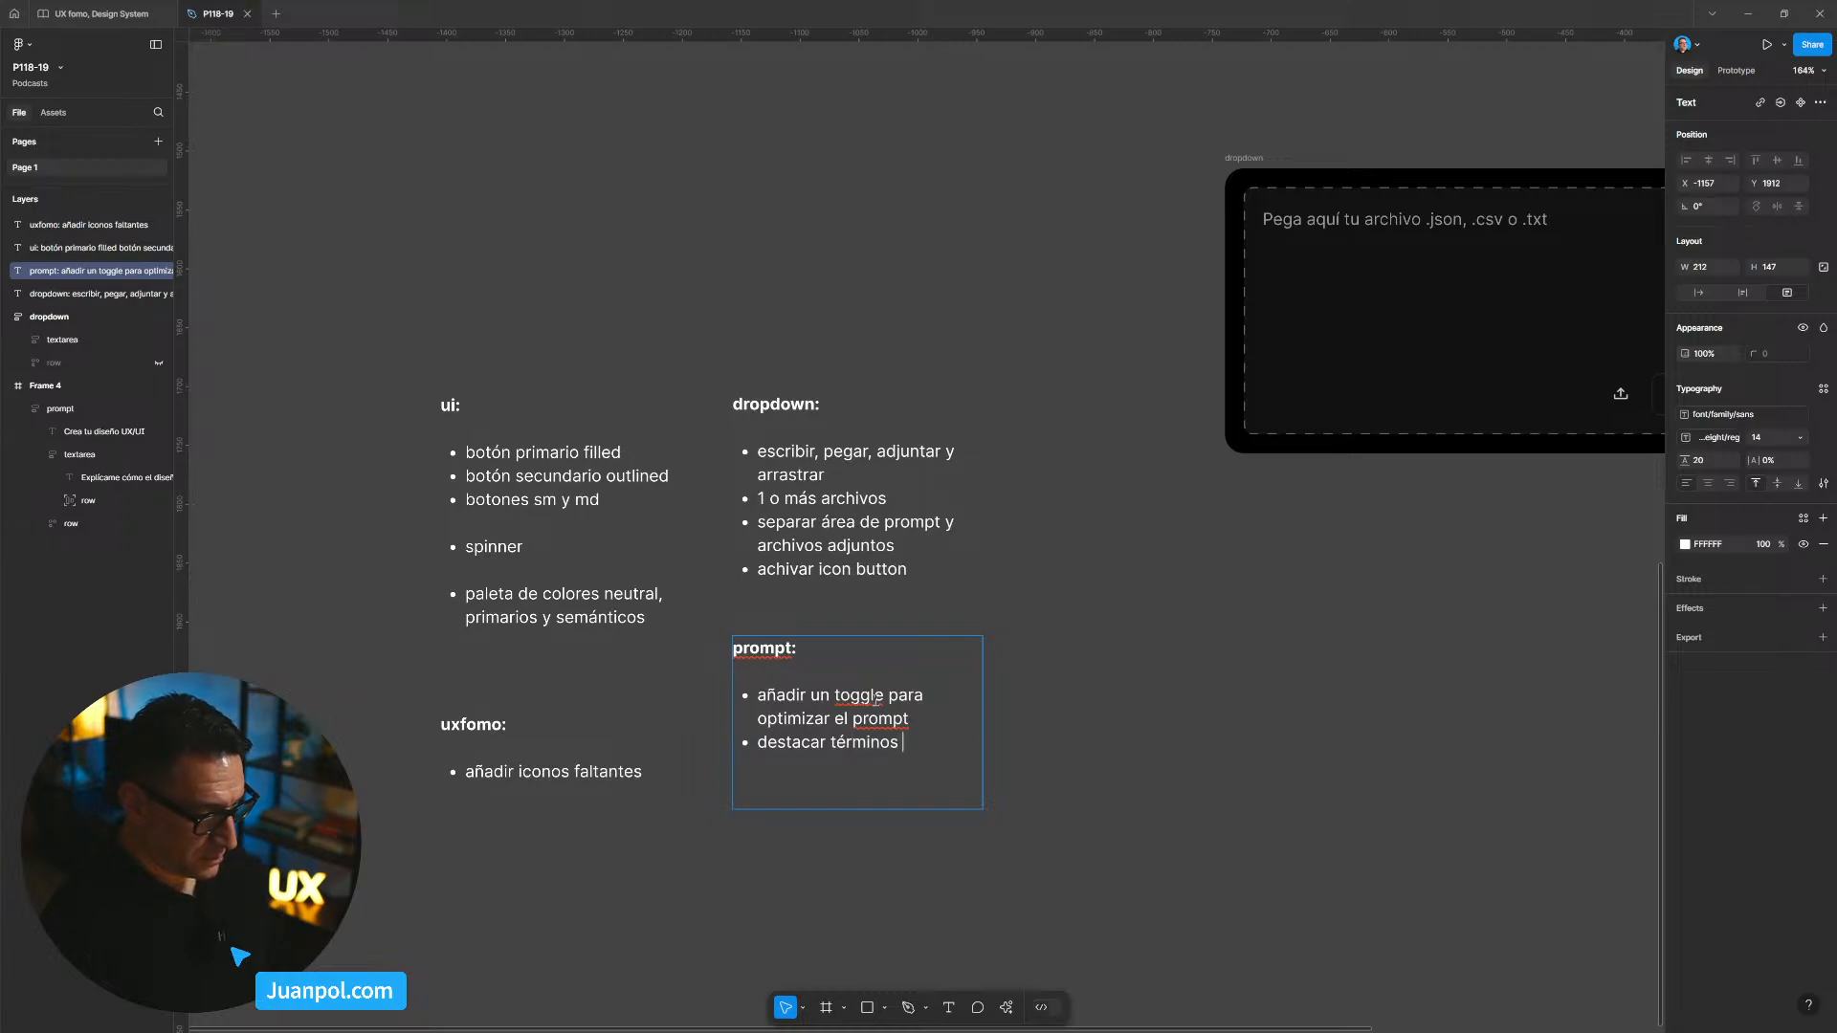
Step: Reword the second bullet of the "prompt:" note to "personalizar términos destacados en el prompt" and deselect the note
{"action": "double_click", "coordinate": [823, 749]}
{"action": "type", "text": "perso"}
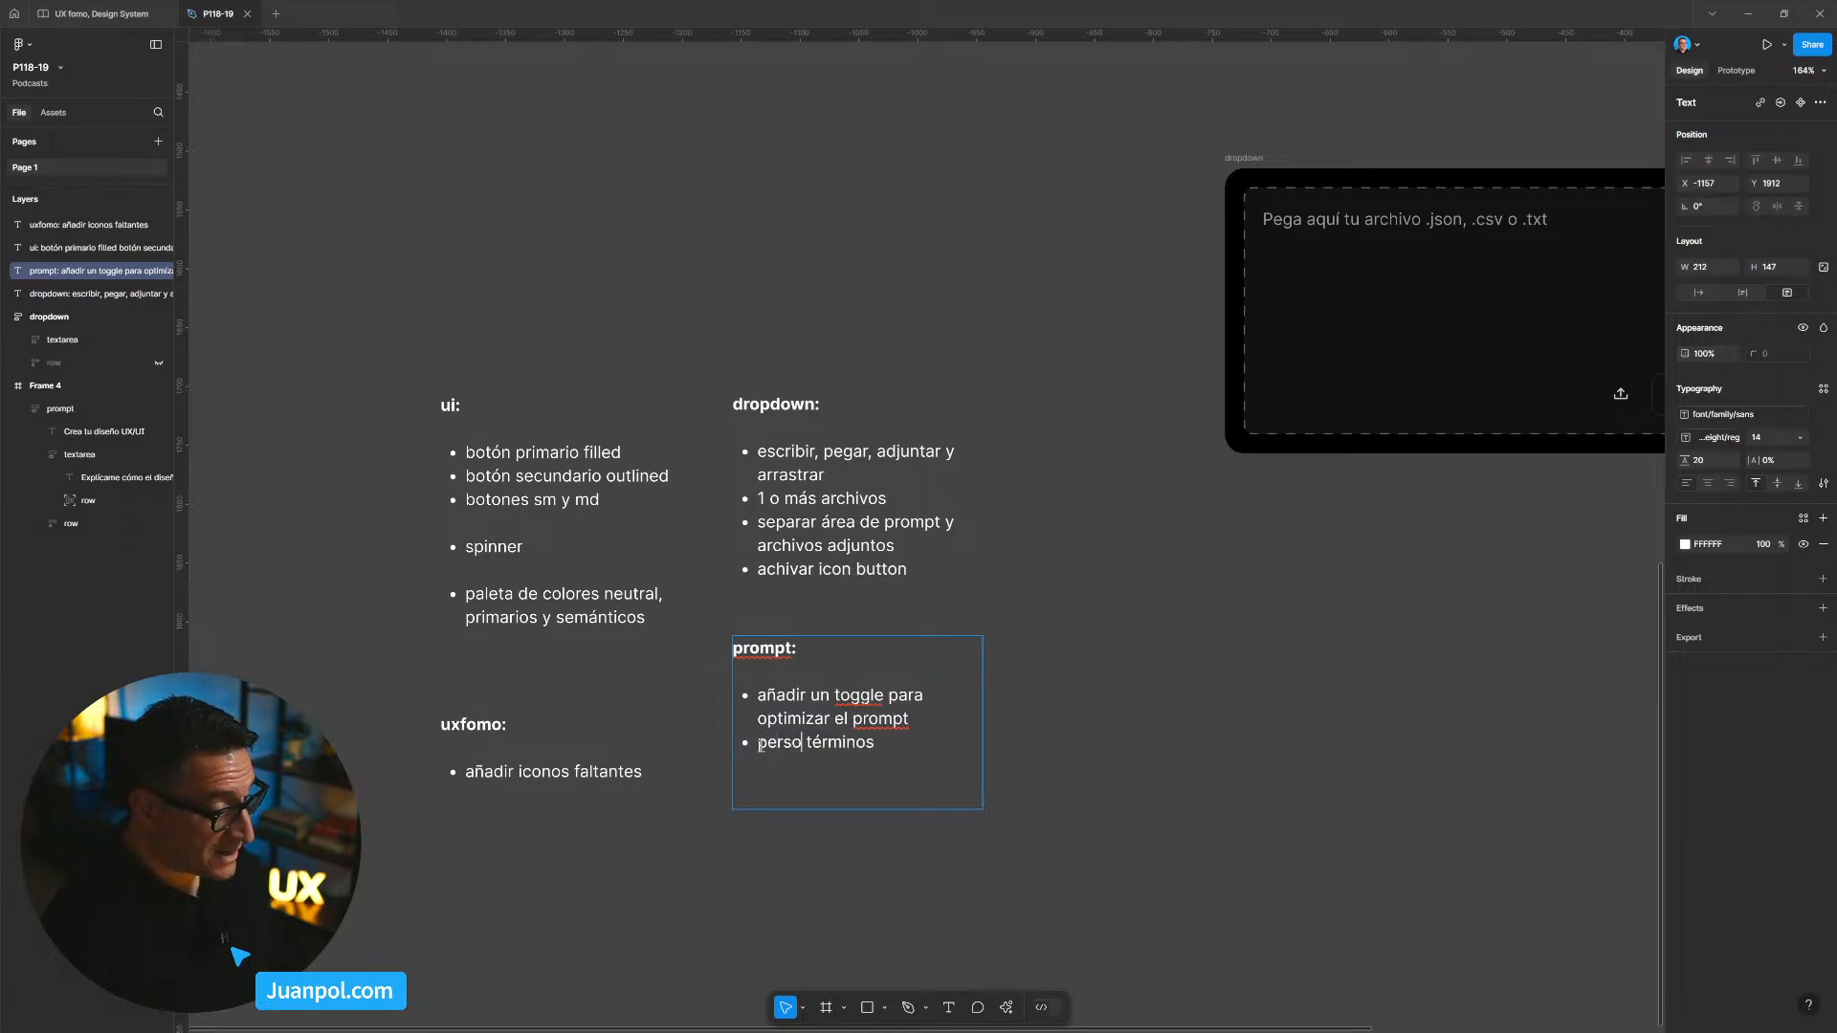
{"action": "type", "text": "nalizar"}
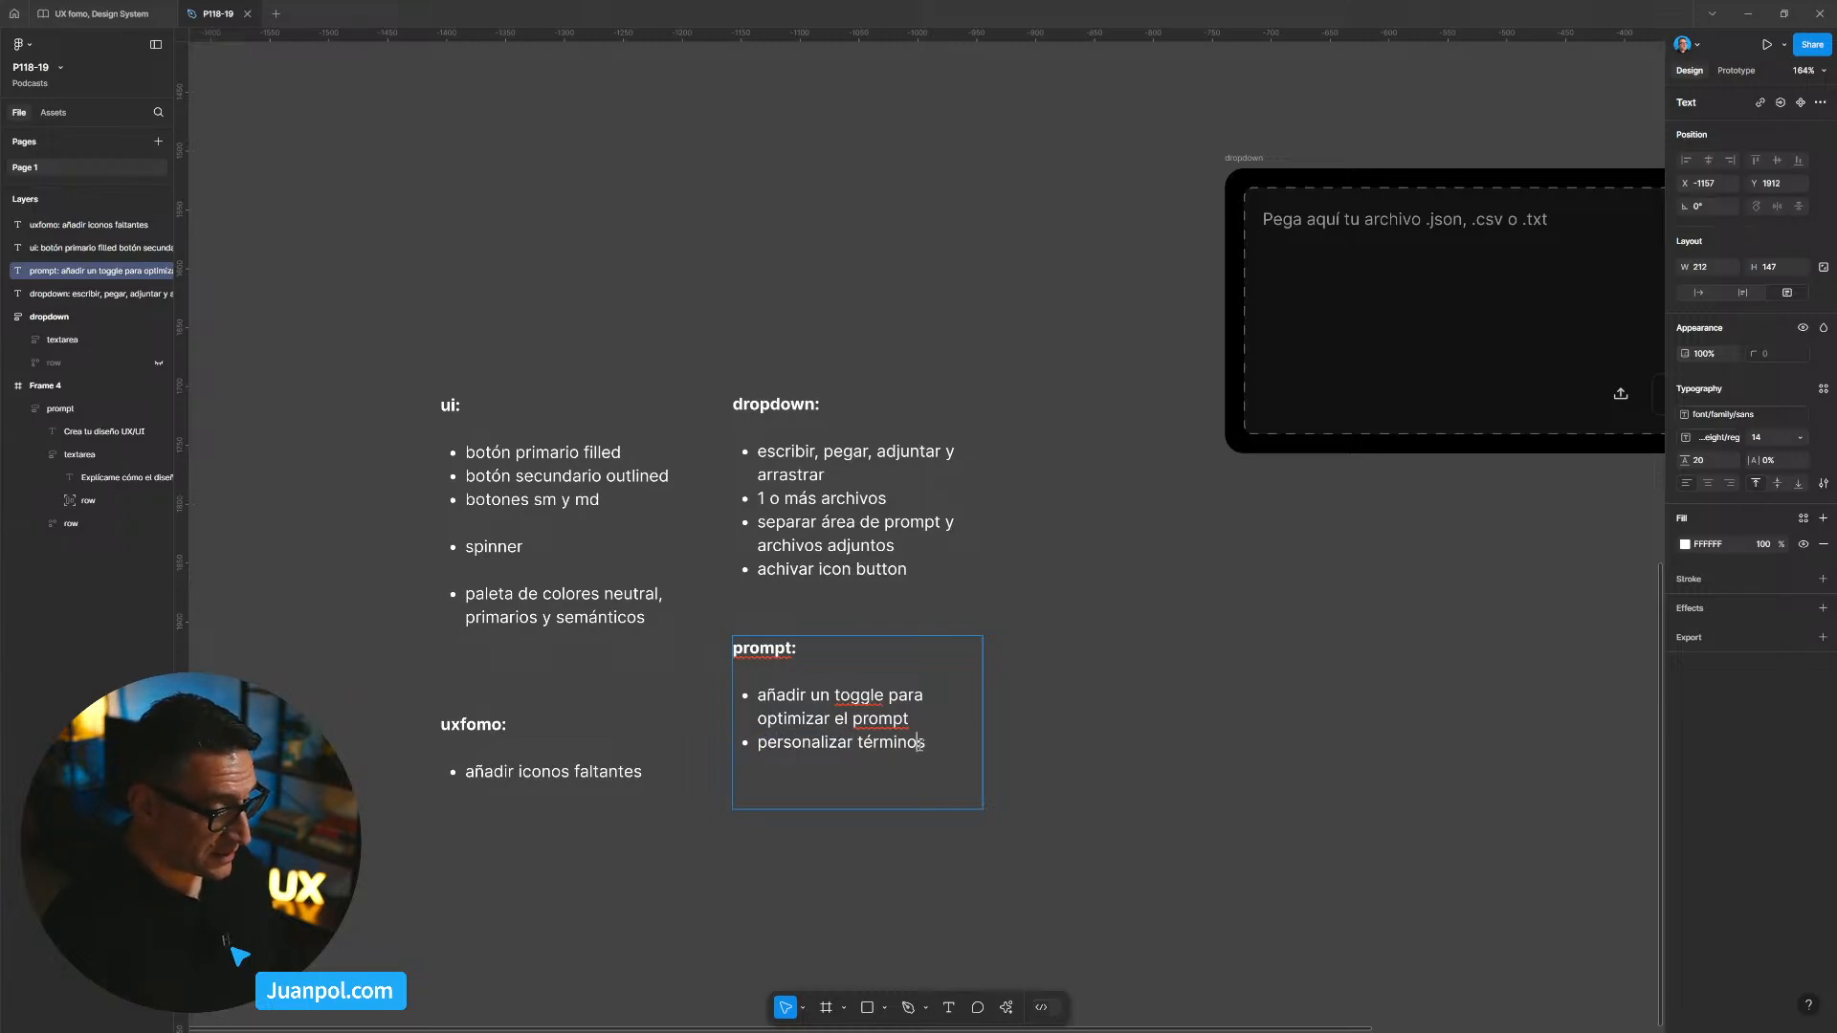
{"action": "type", "text": " términos destacads"}
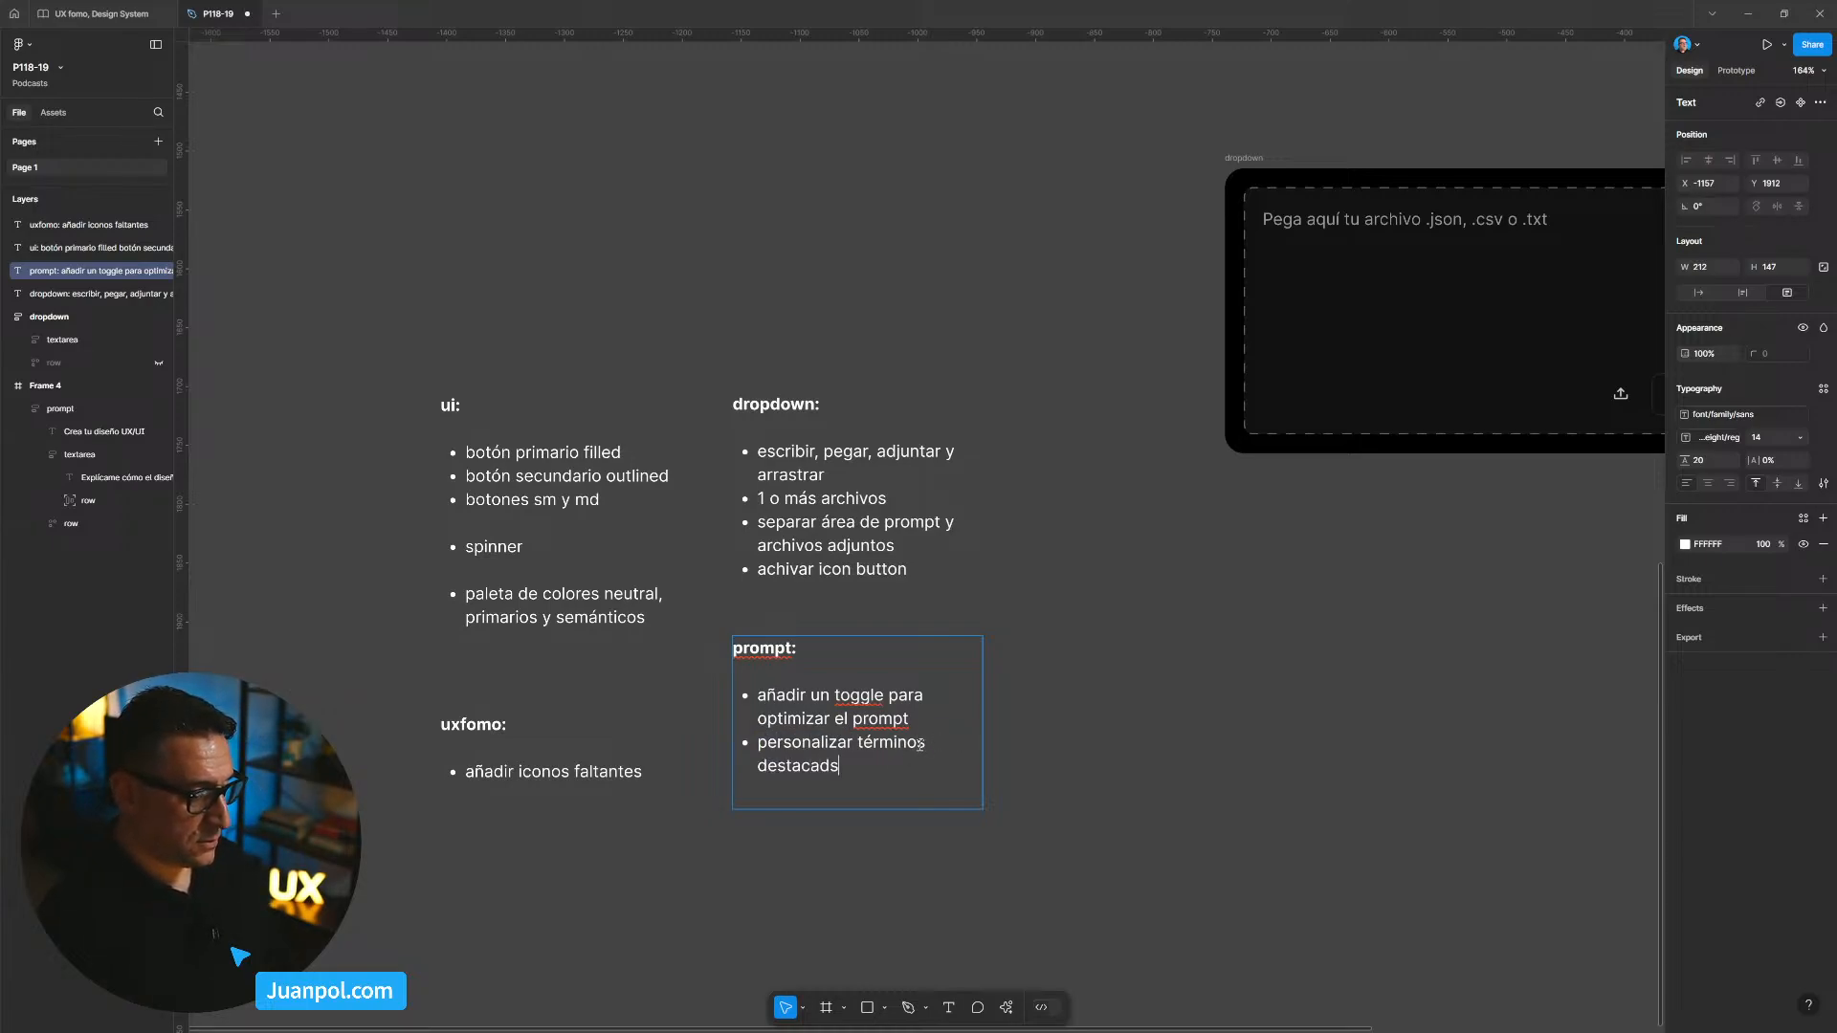
{"action": "key", "text": "BackSpace"}
{"action": "type", "text": "os en "}
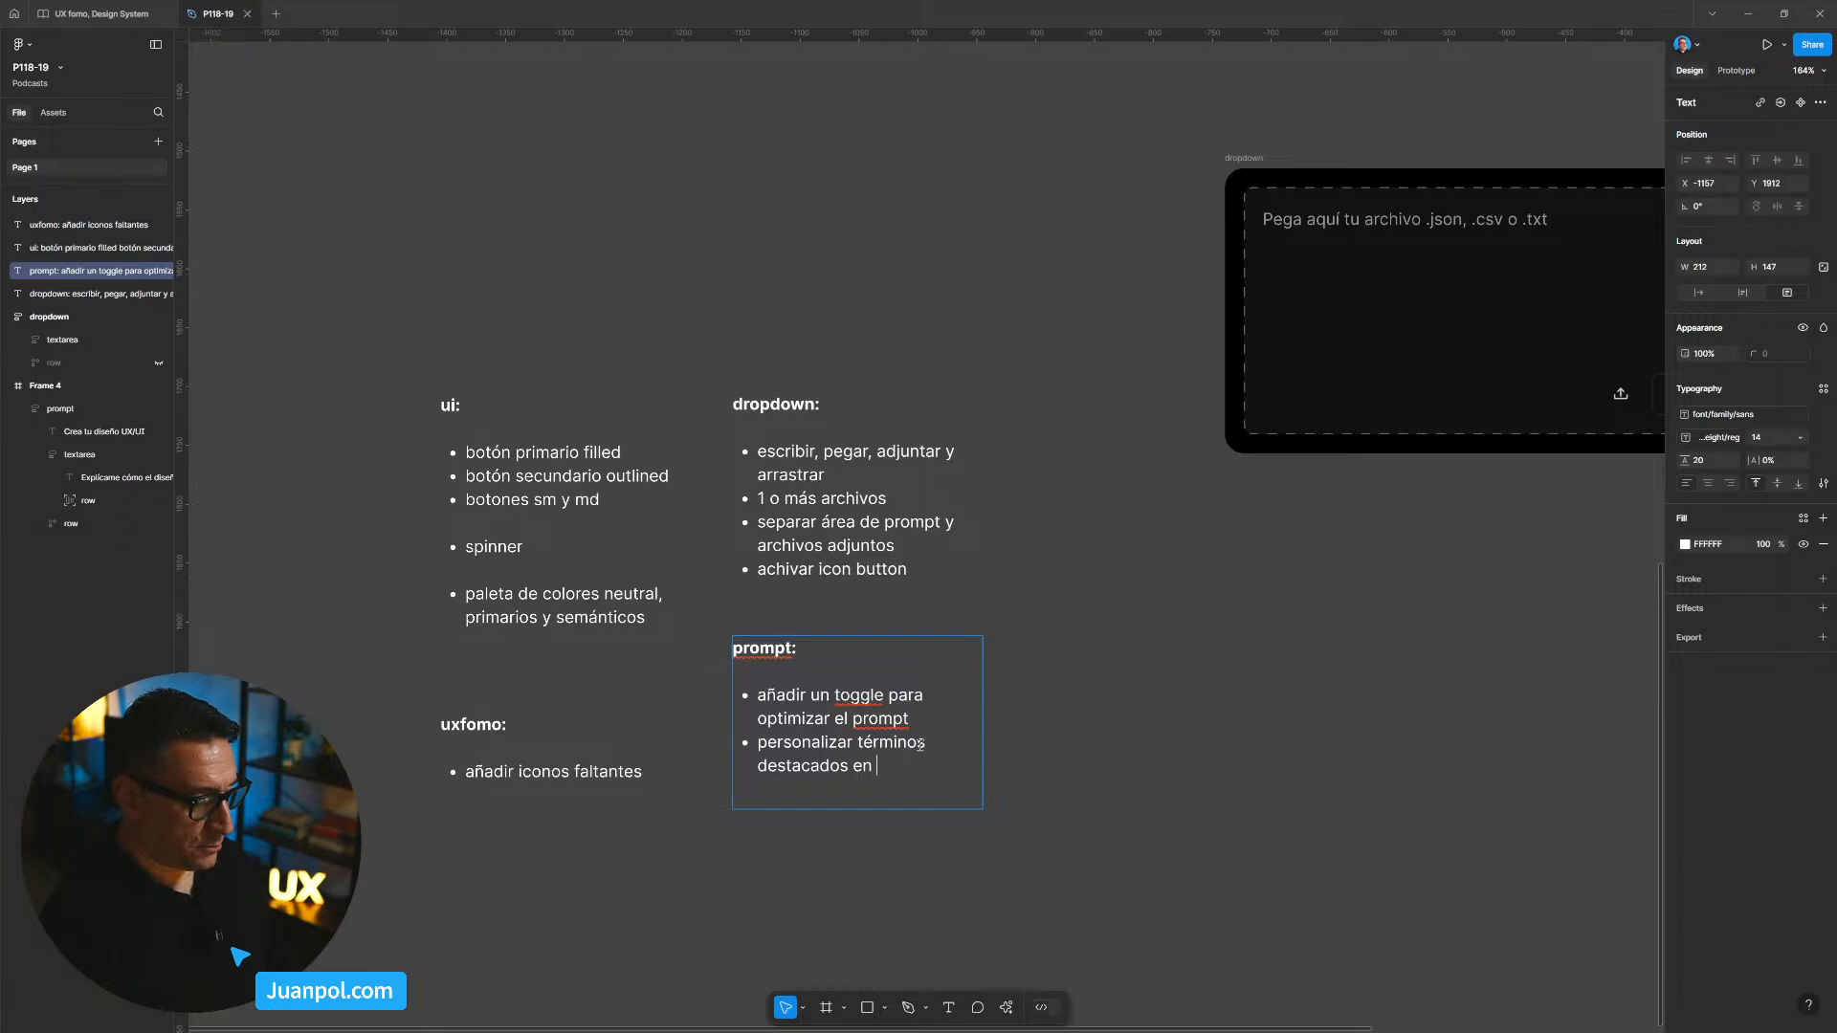
{"action": "type", "text": "el prompt"}
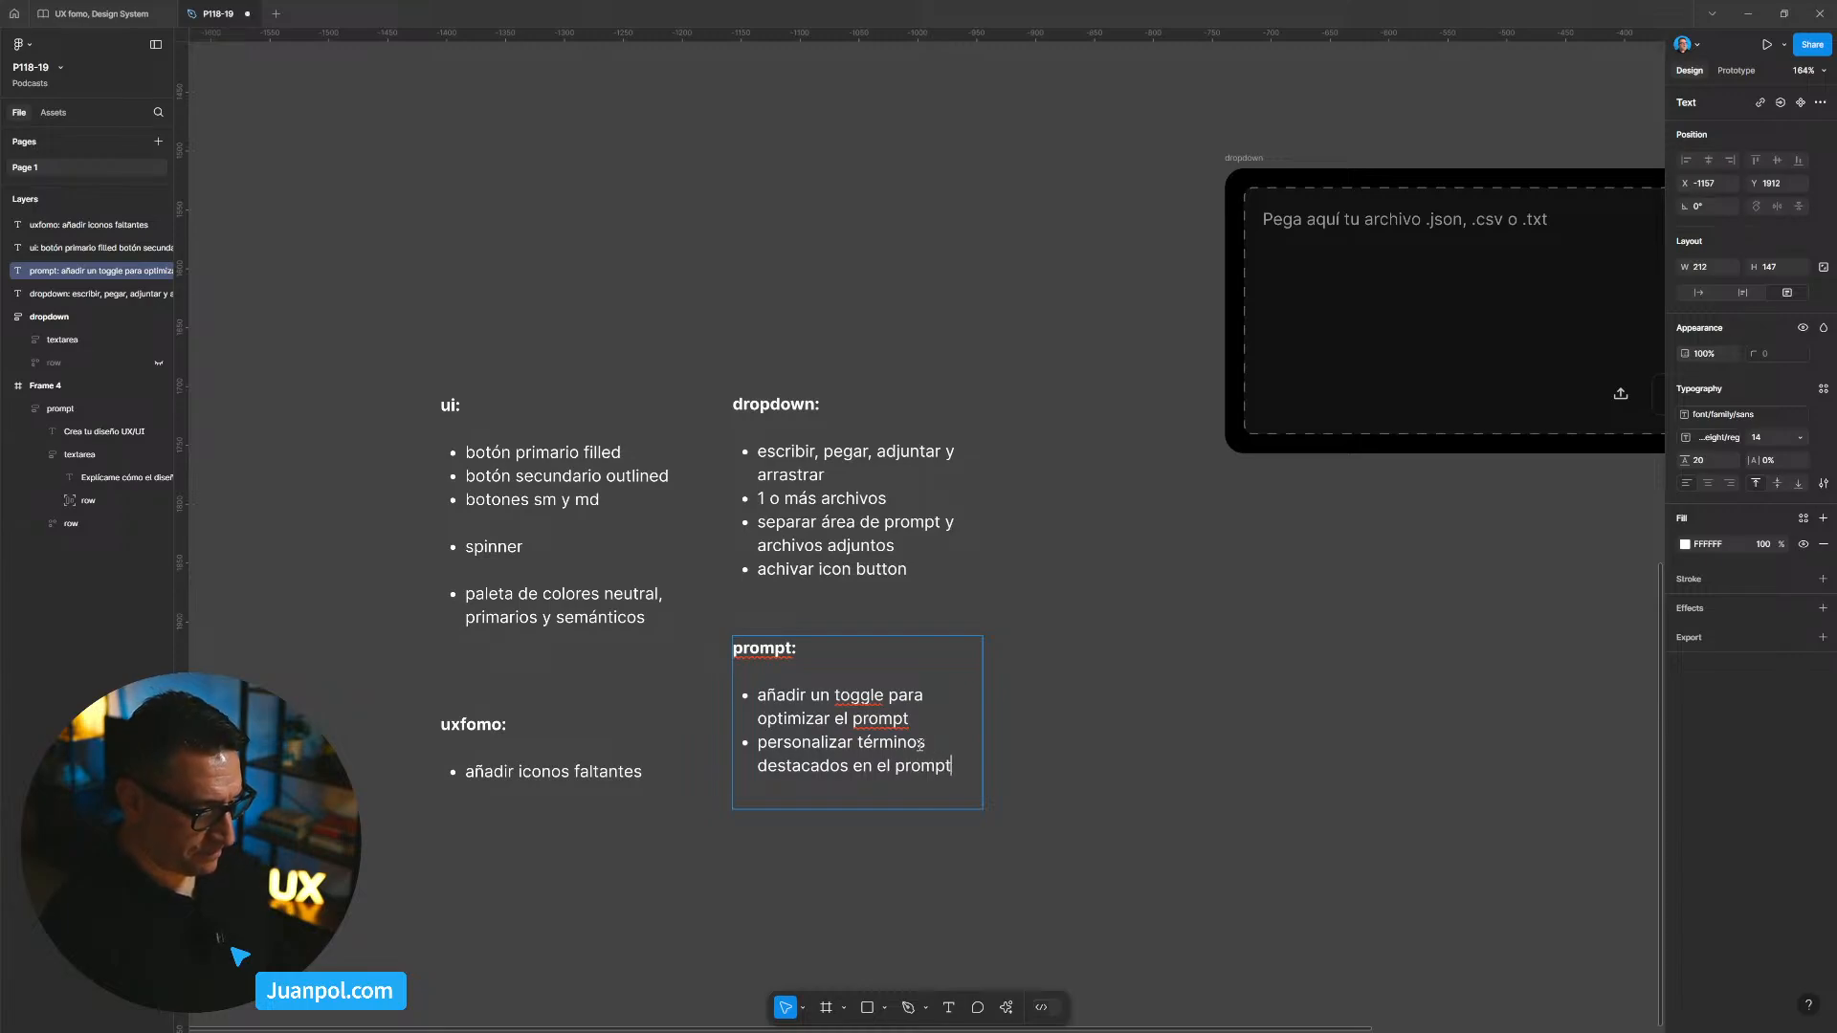
{"action": "left_click", "coordinate": [1158, 649]}
Step: Examine the prompt box of the Le Chat reference and compare it with the prompt frame in the design
{"action": "scroll", "coordinate": [1129, 660], "scroll_direction": "down", "scroll_amount": 2}
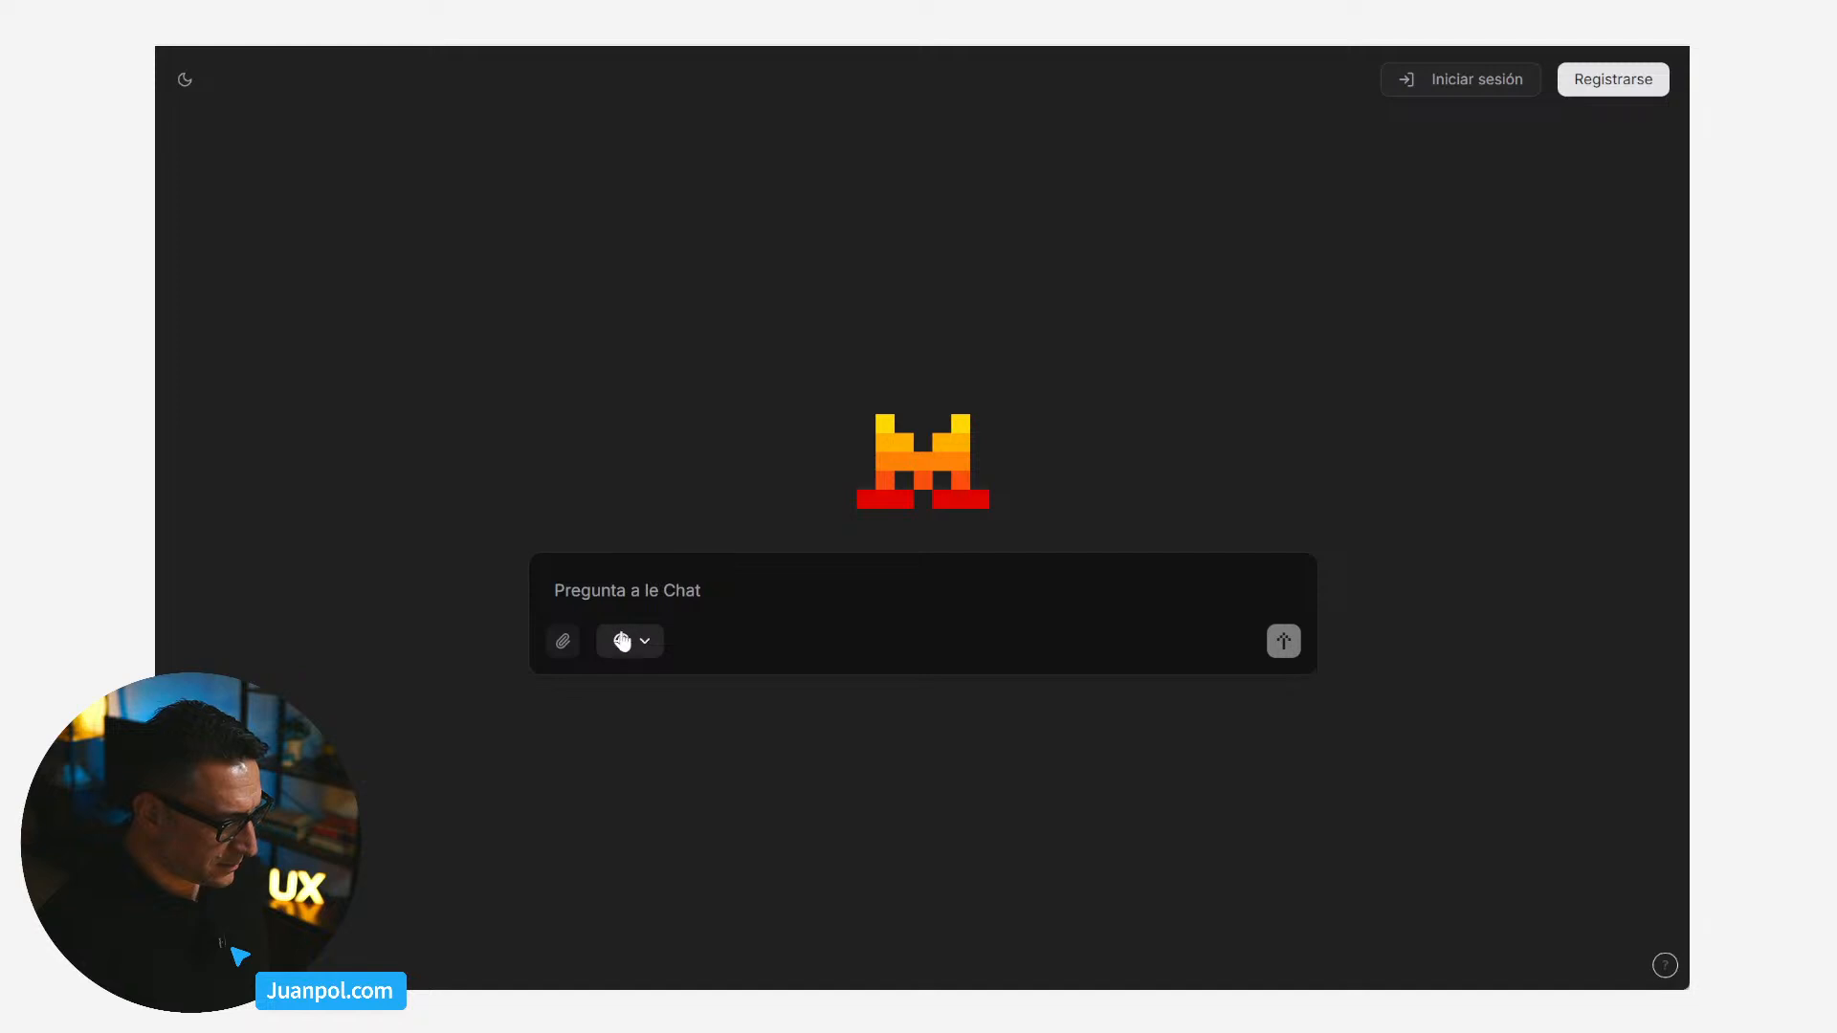
{"action": "left_click", "coordinate": [647, 647]}
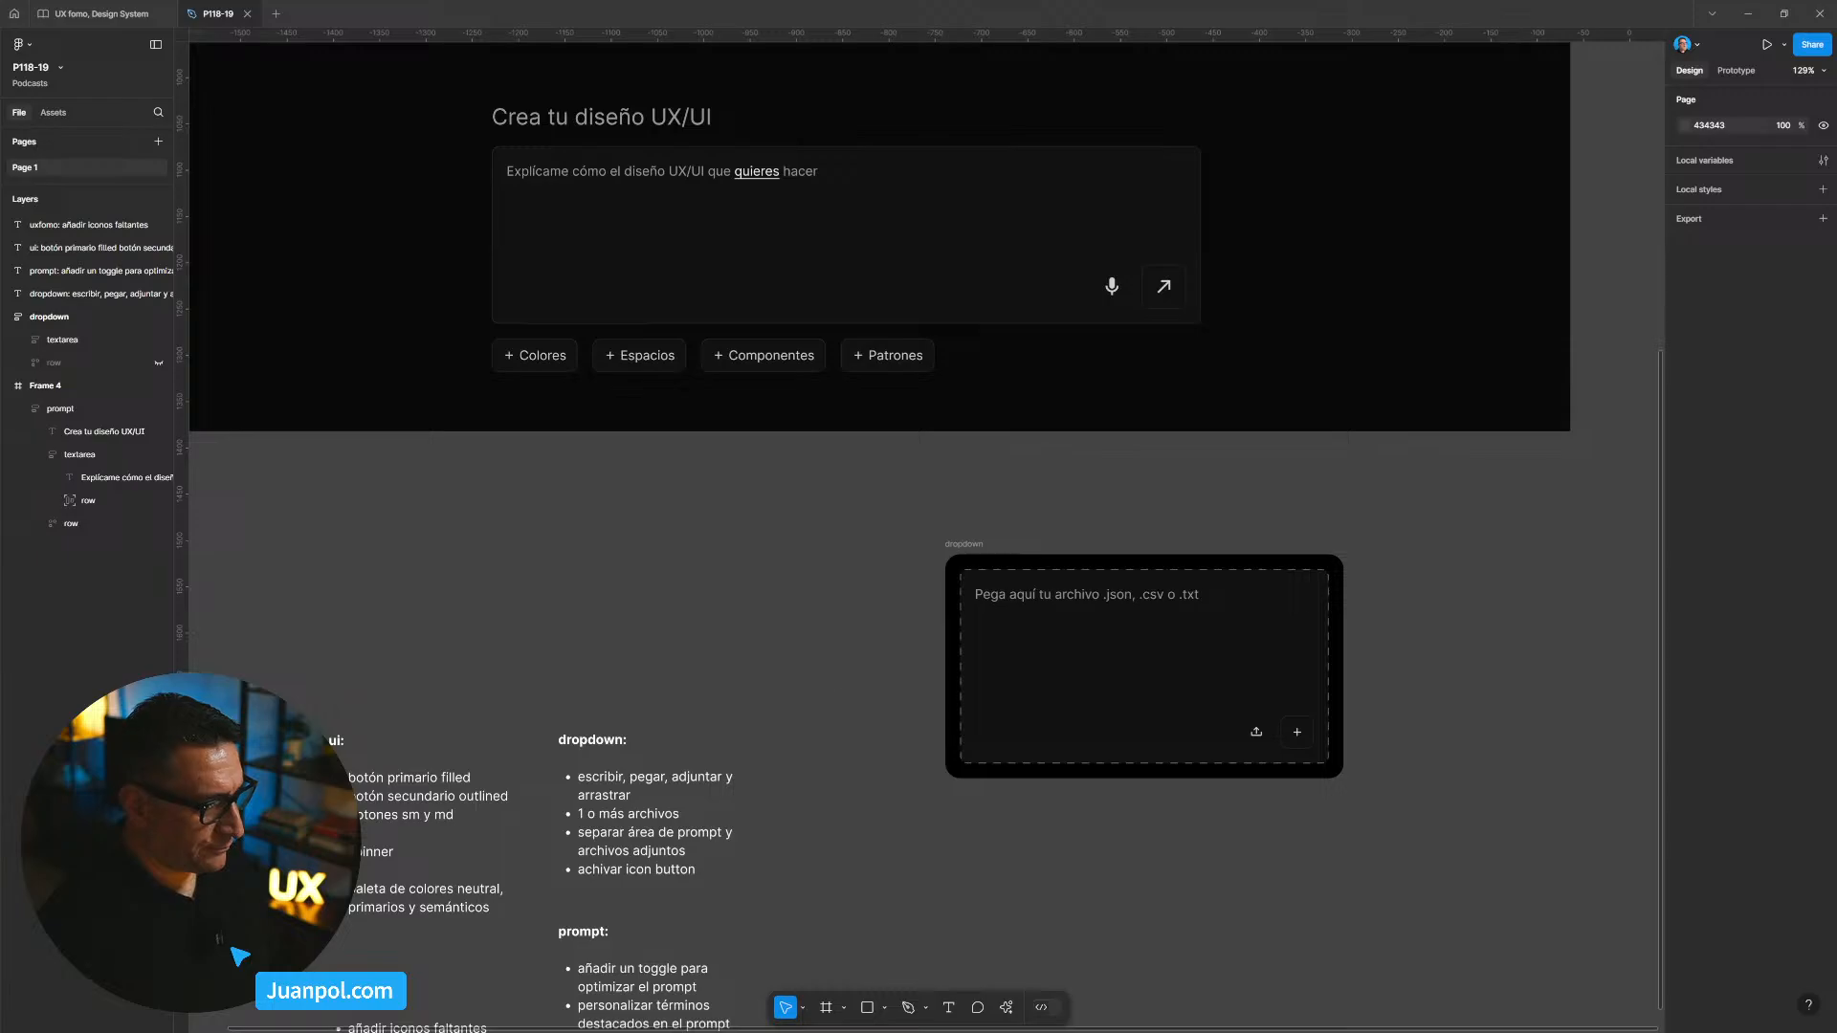
{"action": "scroll", "coordinate": [842, 674], "scroll_direction": "down", "scroll_amount": 3}
{"action": "left_click_drag", "start_coordinate": [842, 675], "coordinate": [854, 867]}
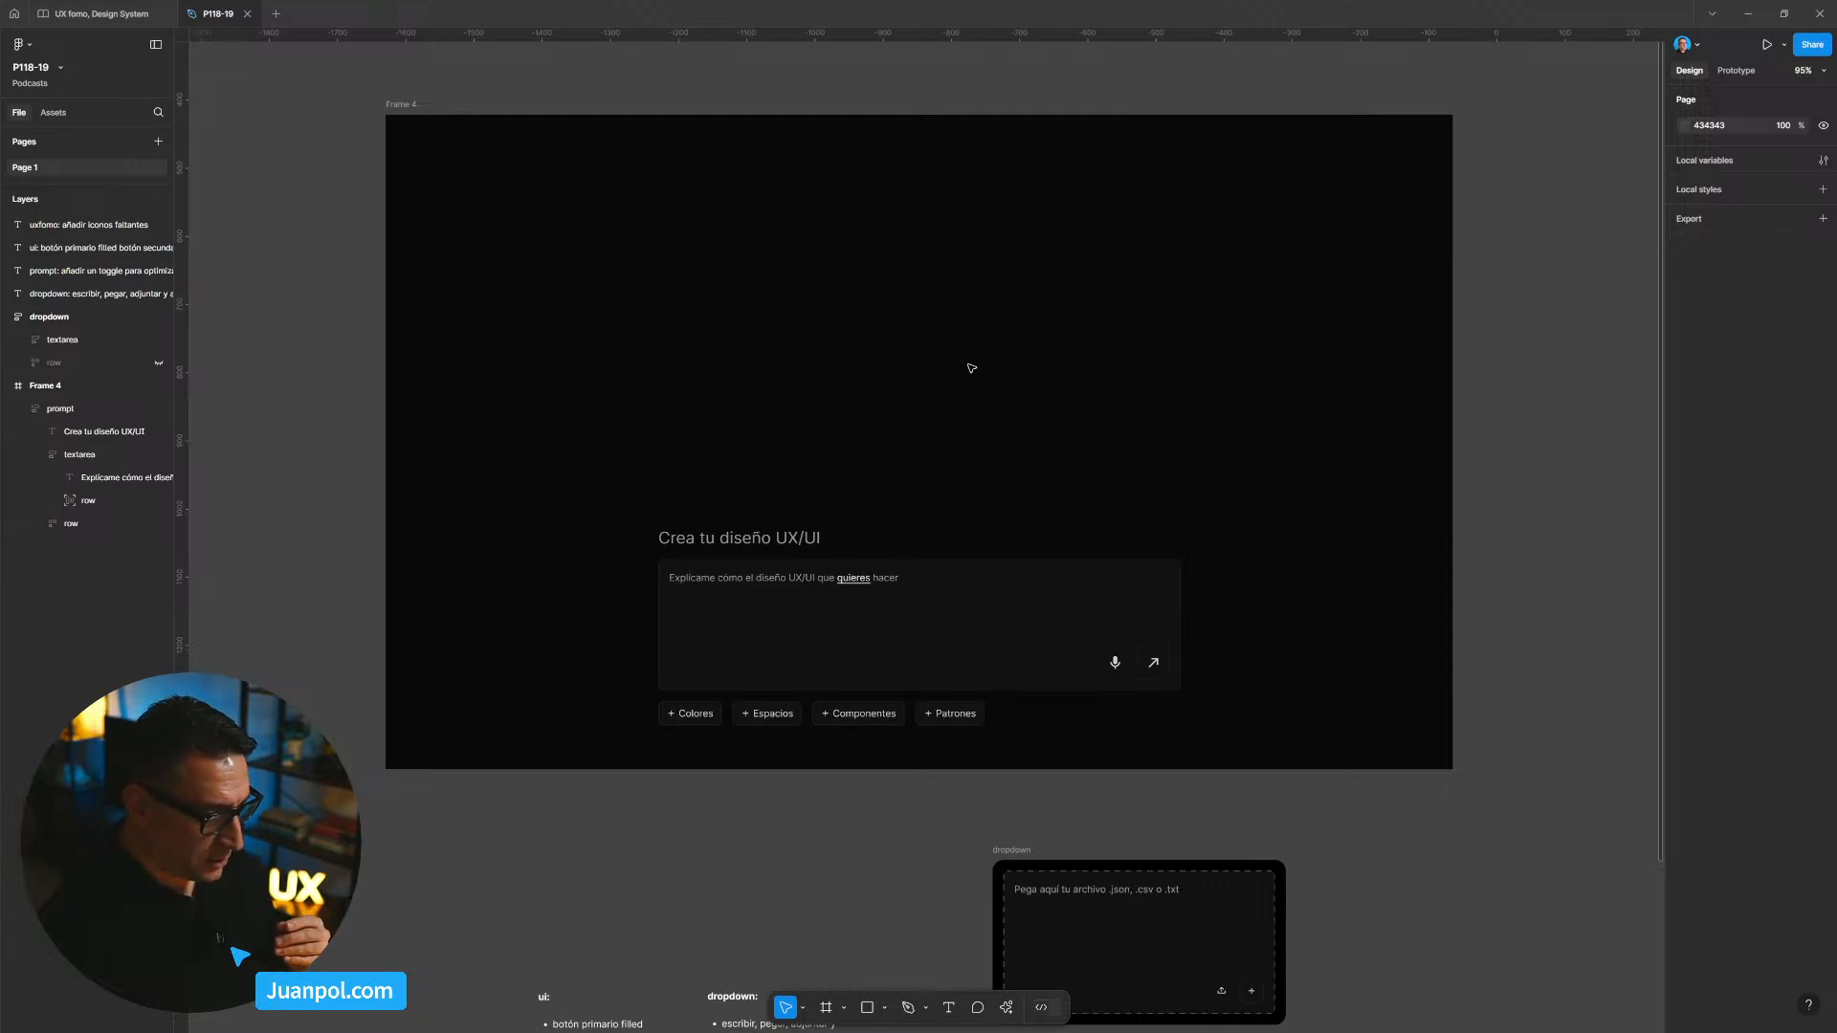
{"action": "left_click", "coordinate": [964, 627]}
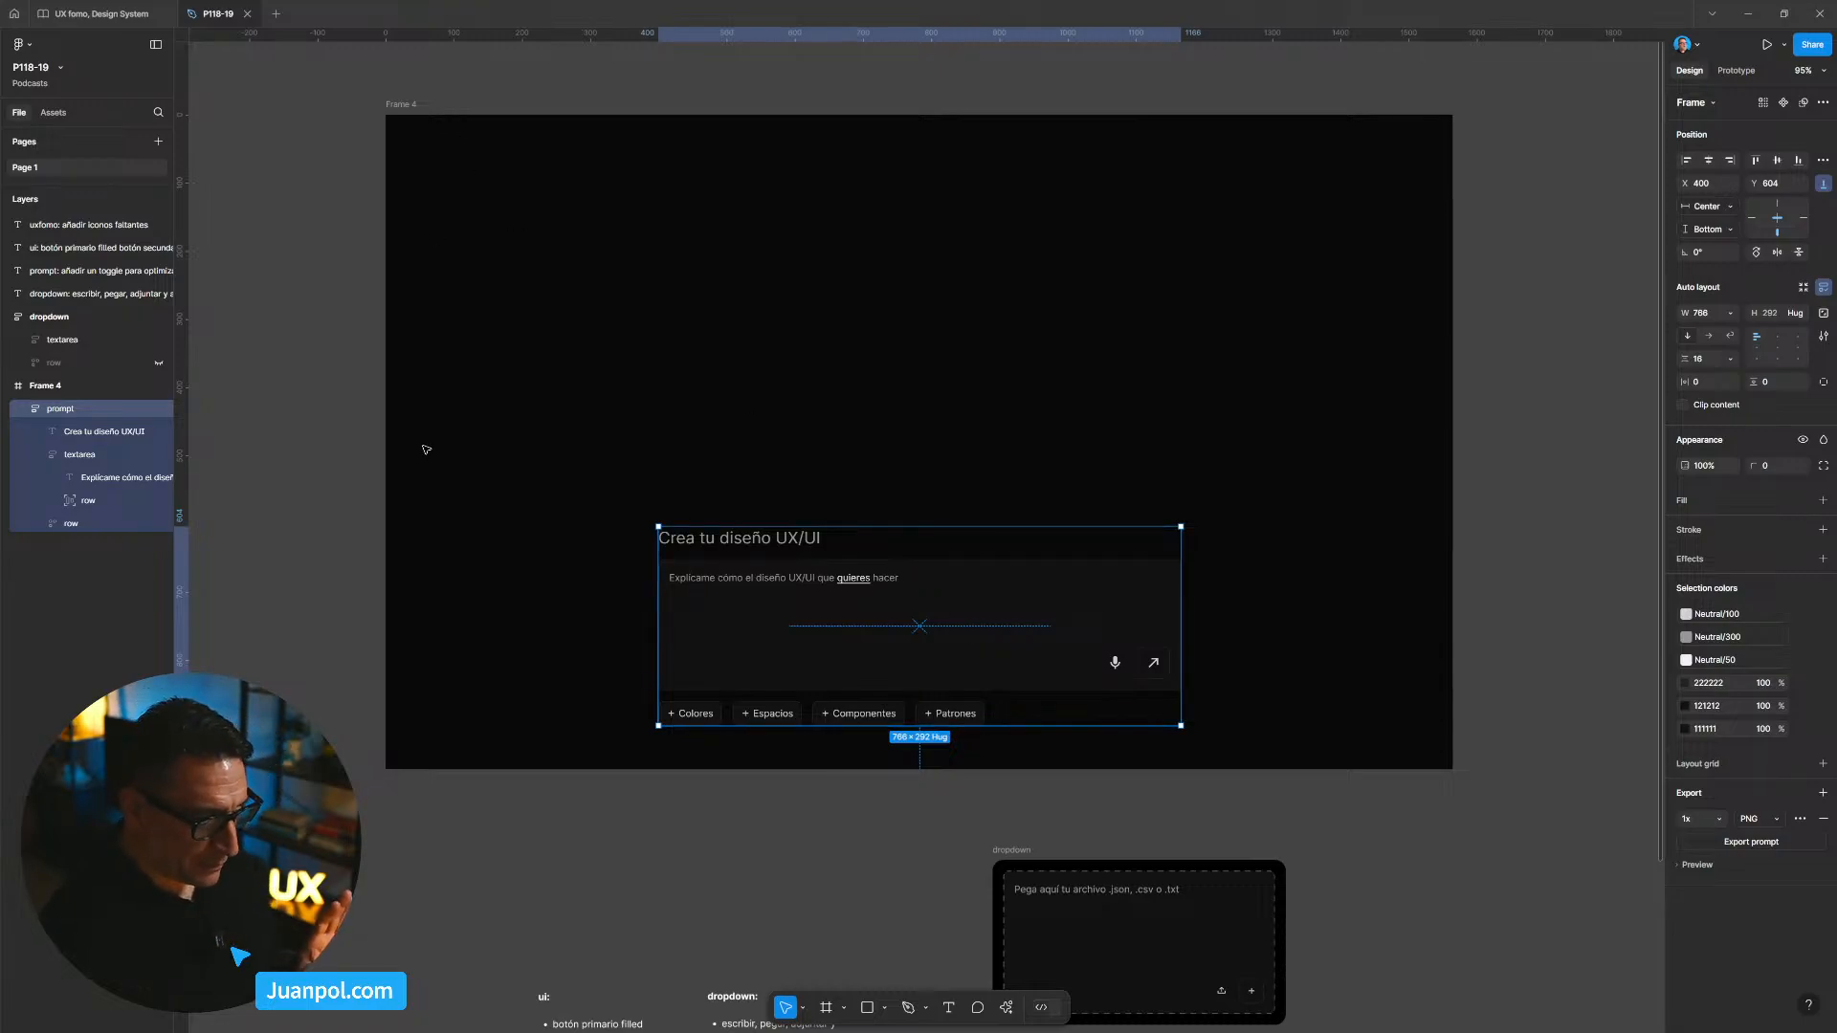
{"action": "left_click_drag", "start_coordinate": [323, 526], "coordinate": [583, 562]}
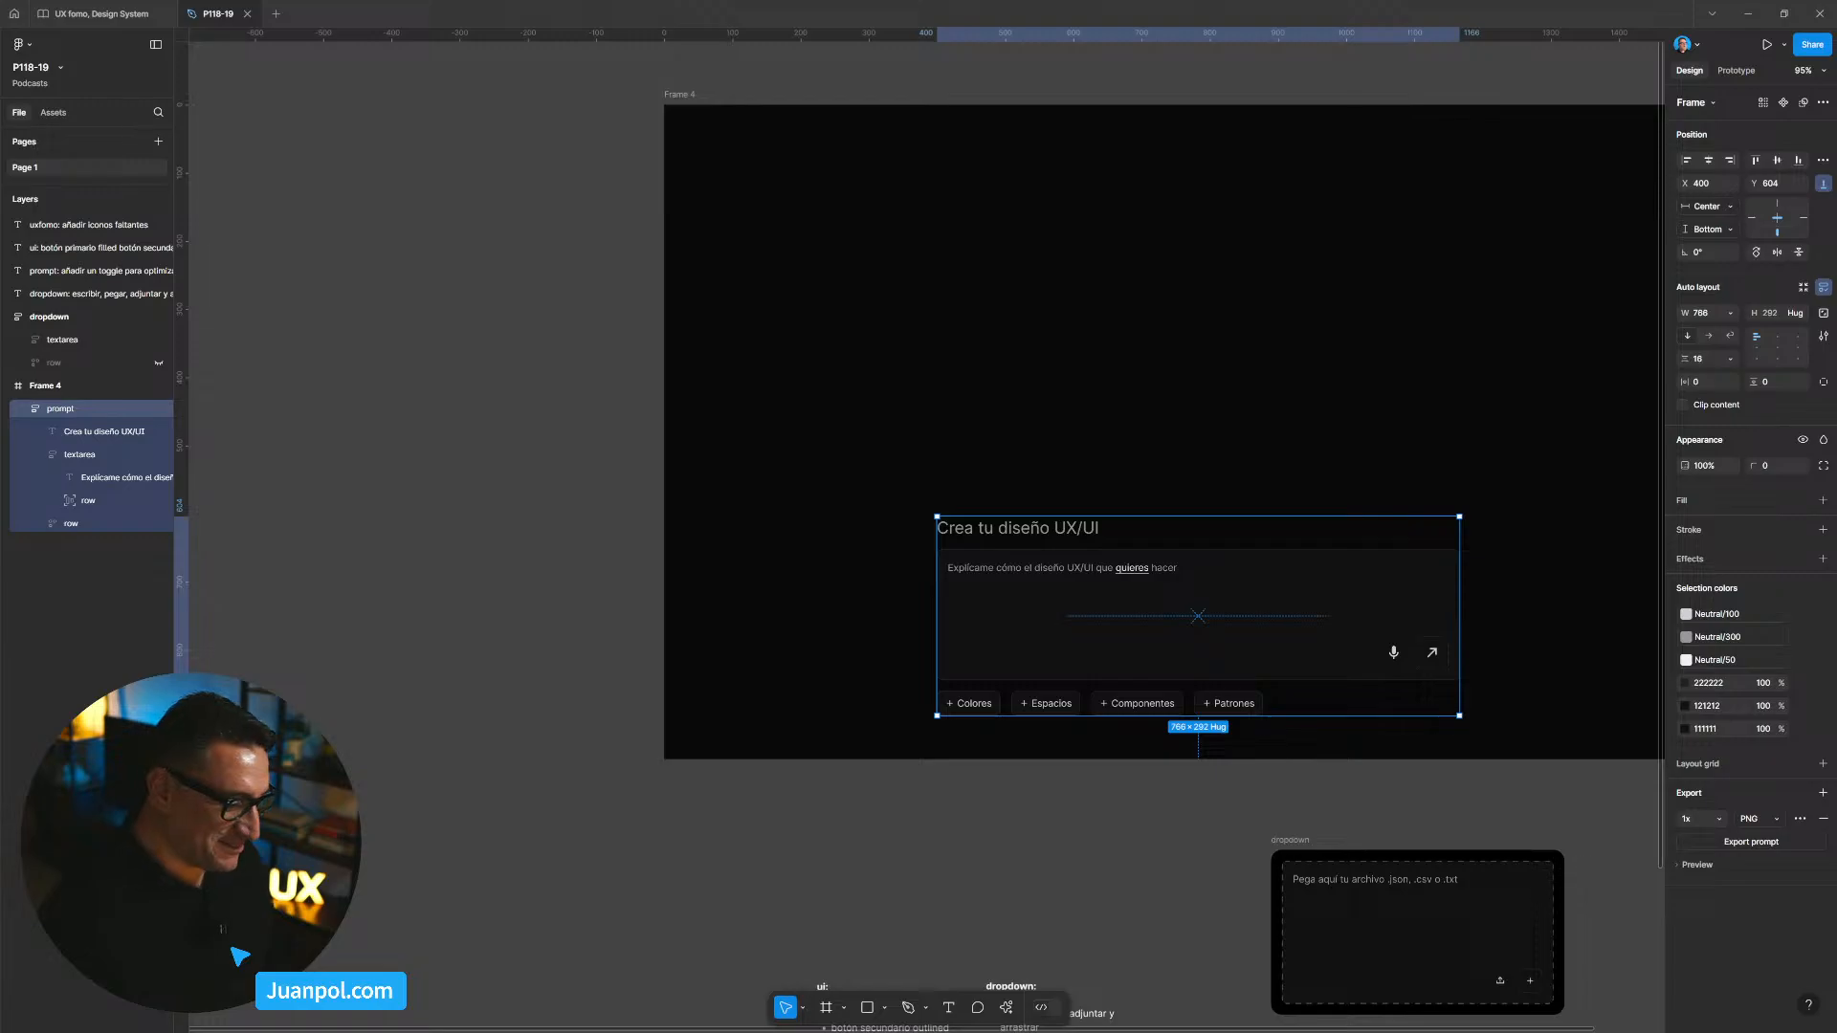
{"action": "scroll", "coordinate": [496, 754], "scroll_direction": "down", "scroll_amount": 1}
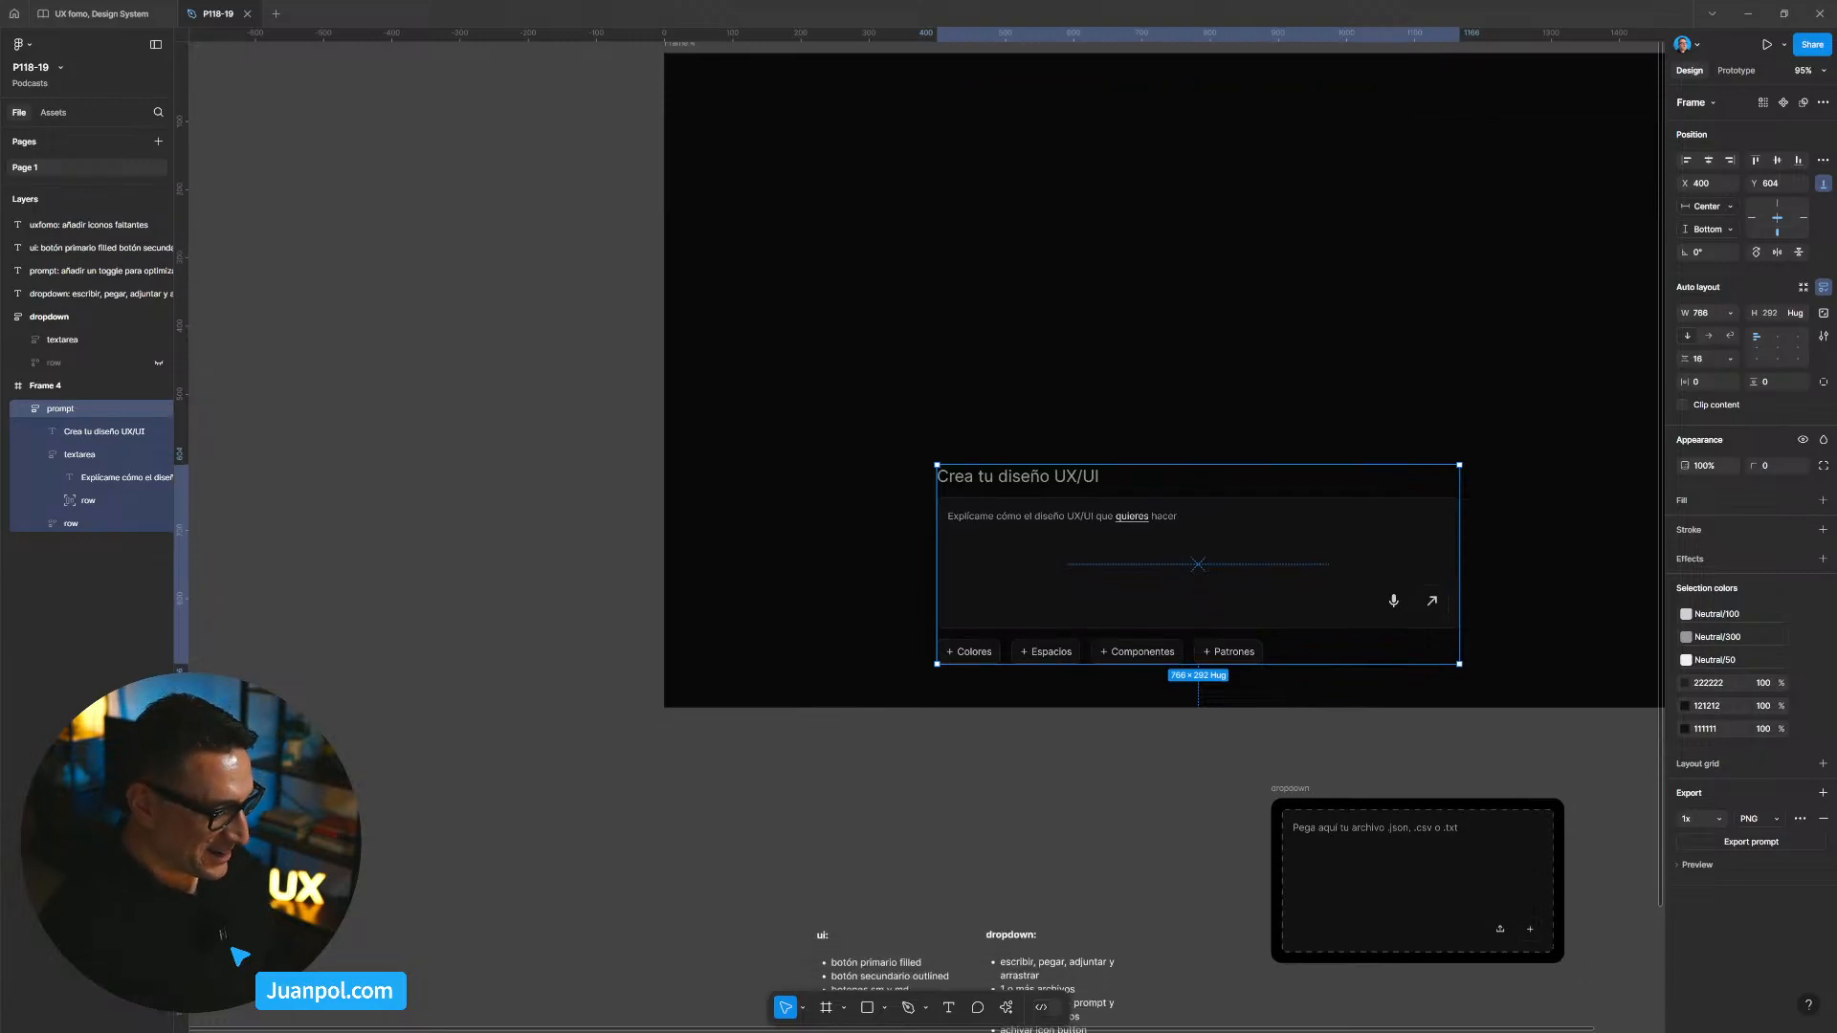
{"action": "left_click", "coordinate": [496, 754]}
Step: Add a third bullet reading "añadir opción de canvas" at the end of the "prompt:" note
{"action": "left_click_drag", "start_coordinate": [861, 772], "coordinate": [746, 582]}
{"action": "scroll", "coordinate": [746, 582], "scroll_direction": "down", "scroll_amount": 5}
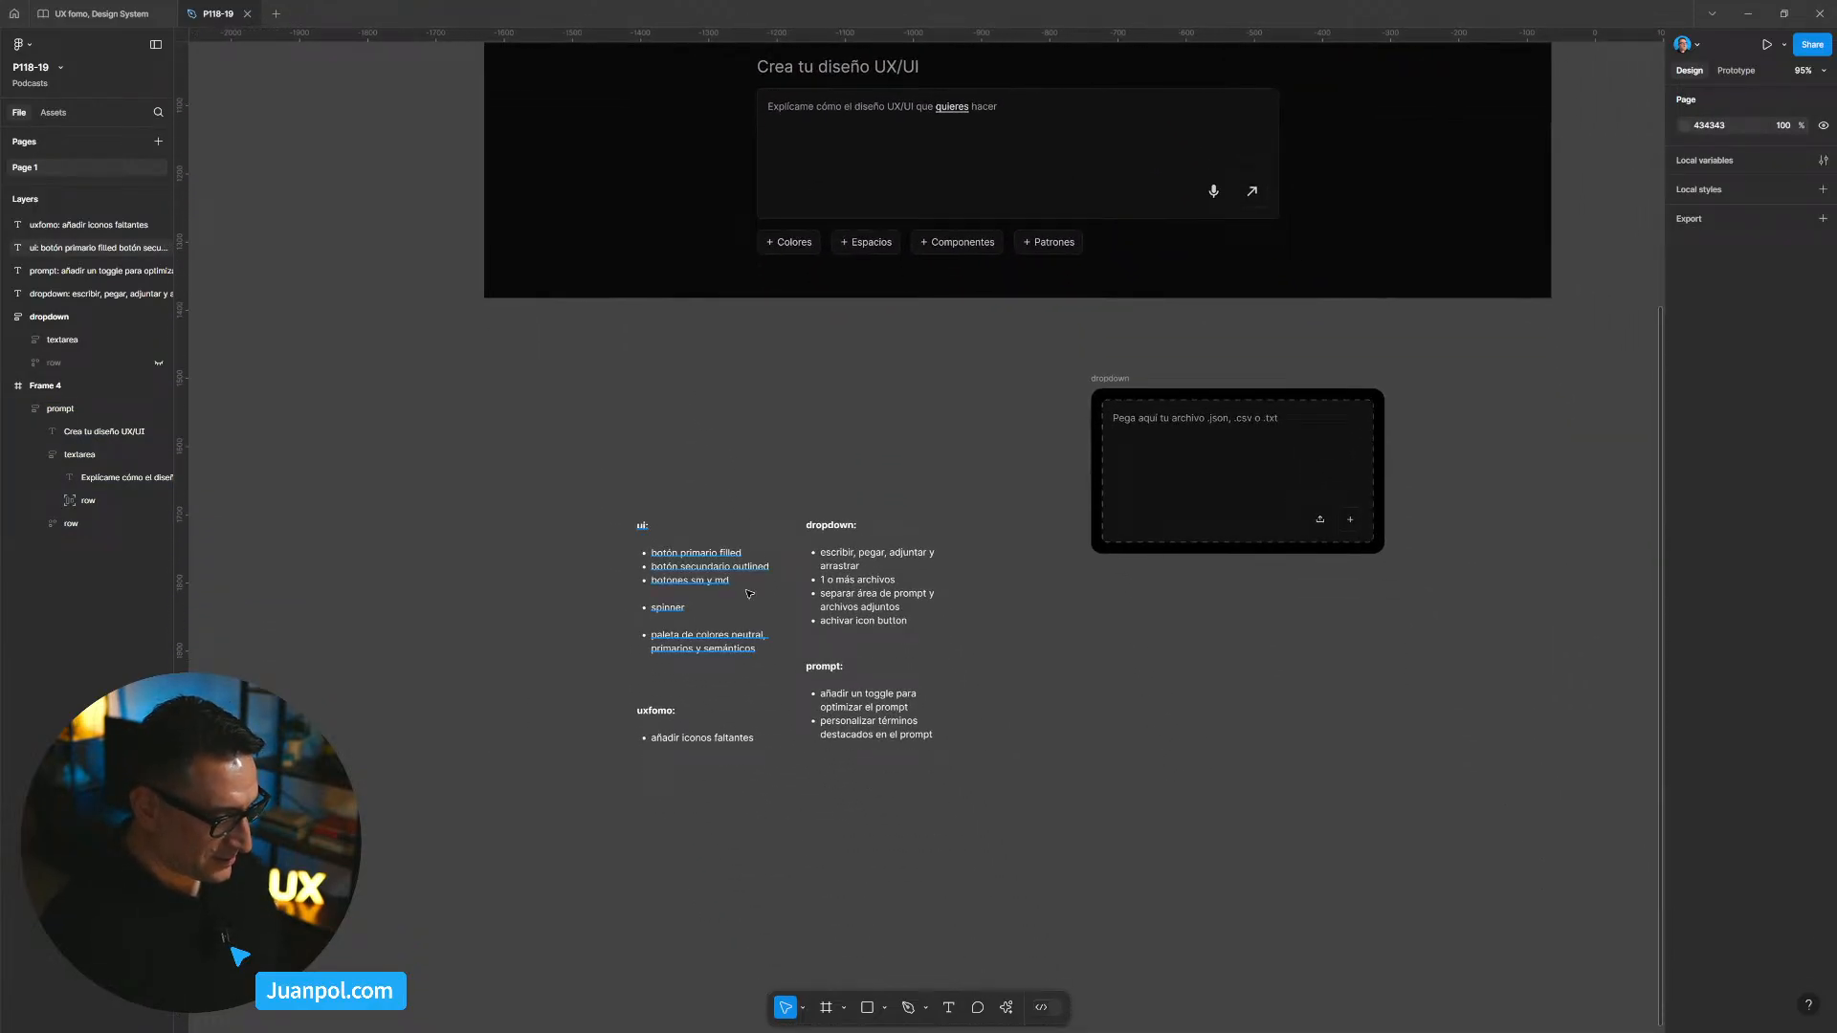
{"action": "scroll", "coordinate": [925, 682], "scroll_direction": "up", "scroll_amount": 2, "text": "ctrl"}
{"action": "scroll", "coordinate": [736, 628], "scroll_direction": "up", "scroll_amount": 3, "text": "ctrl"}
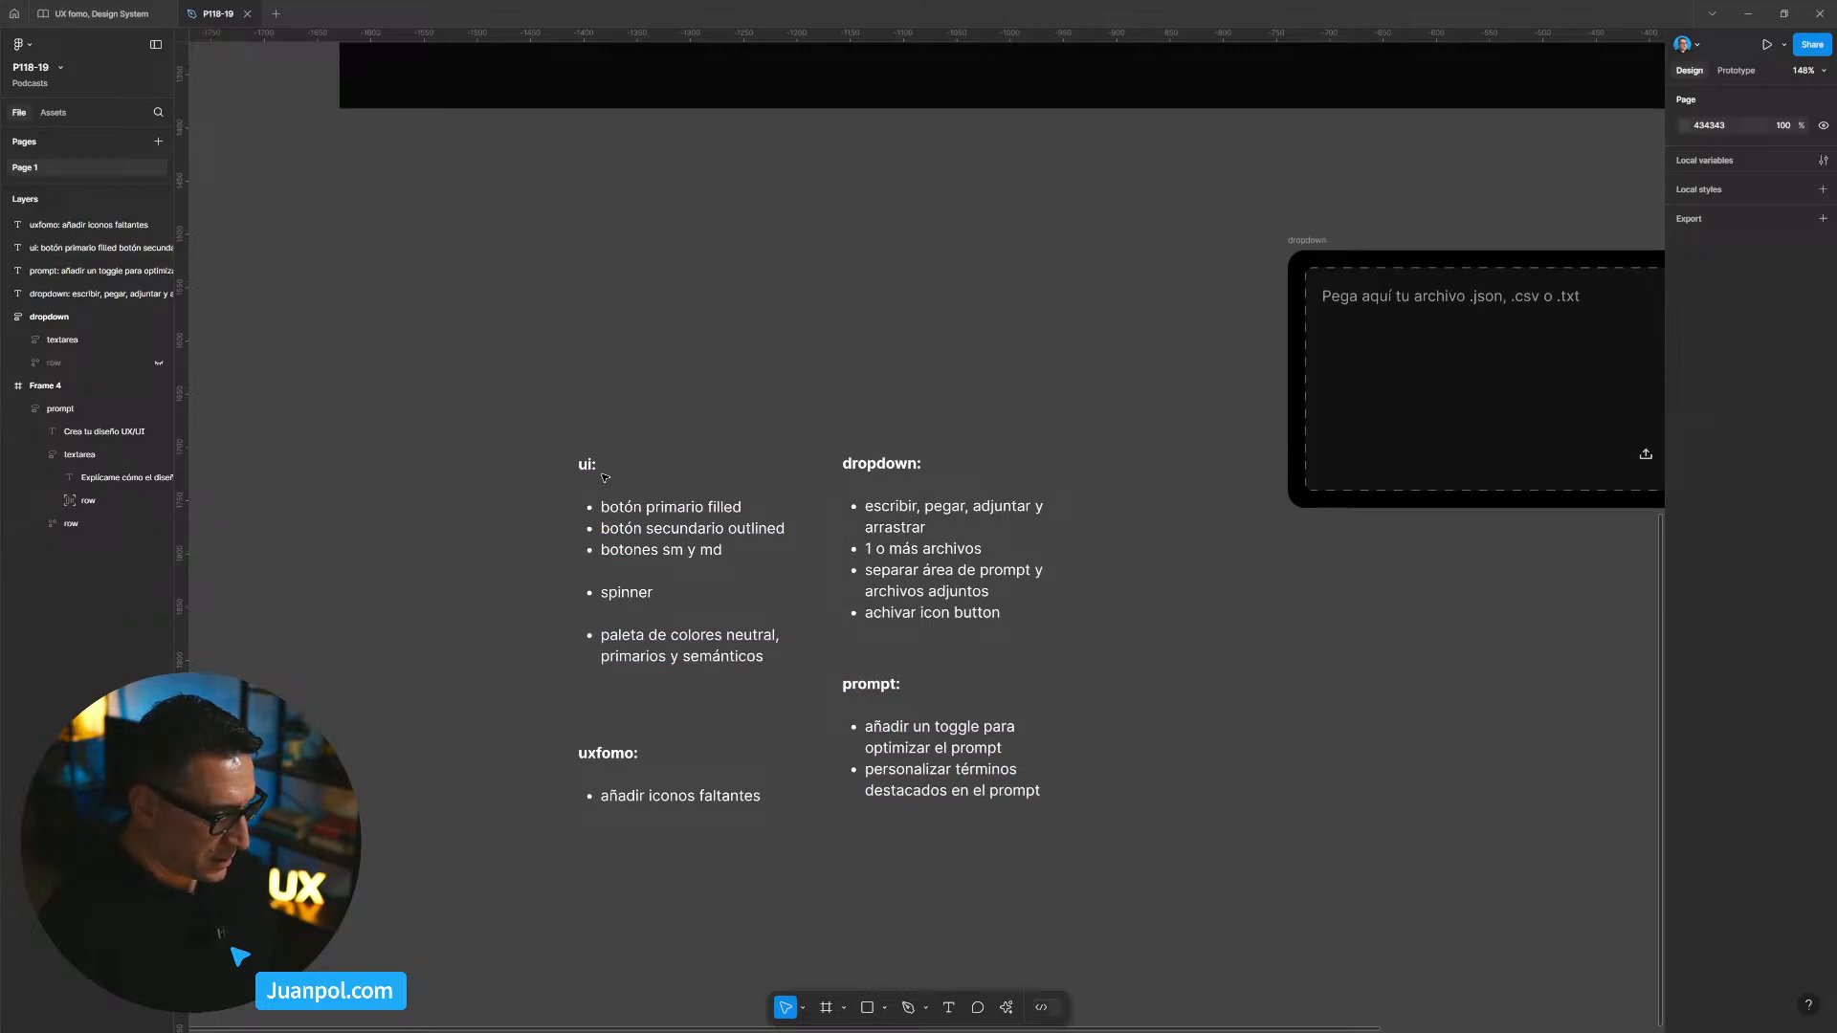
{"action": "left_click", "coordinate": [910, 745]}
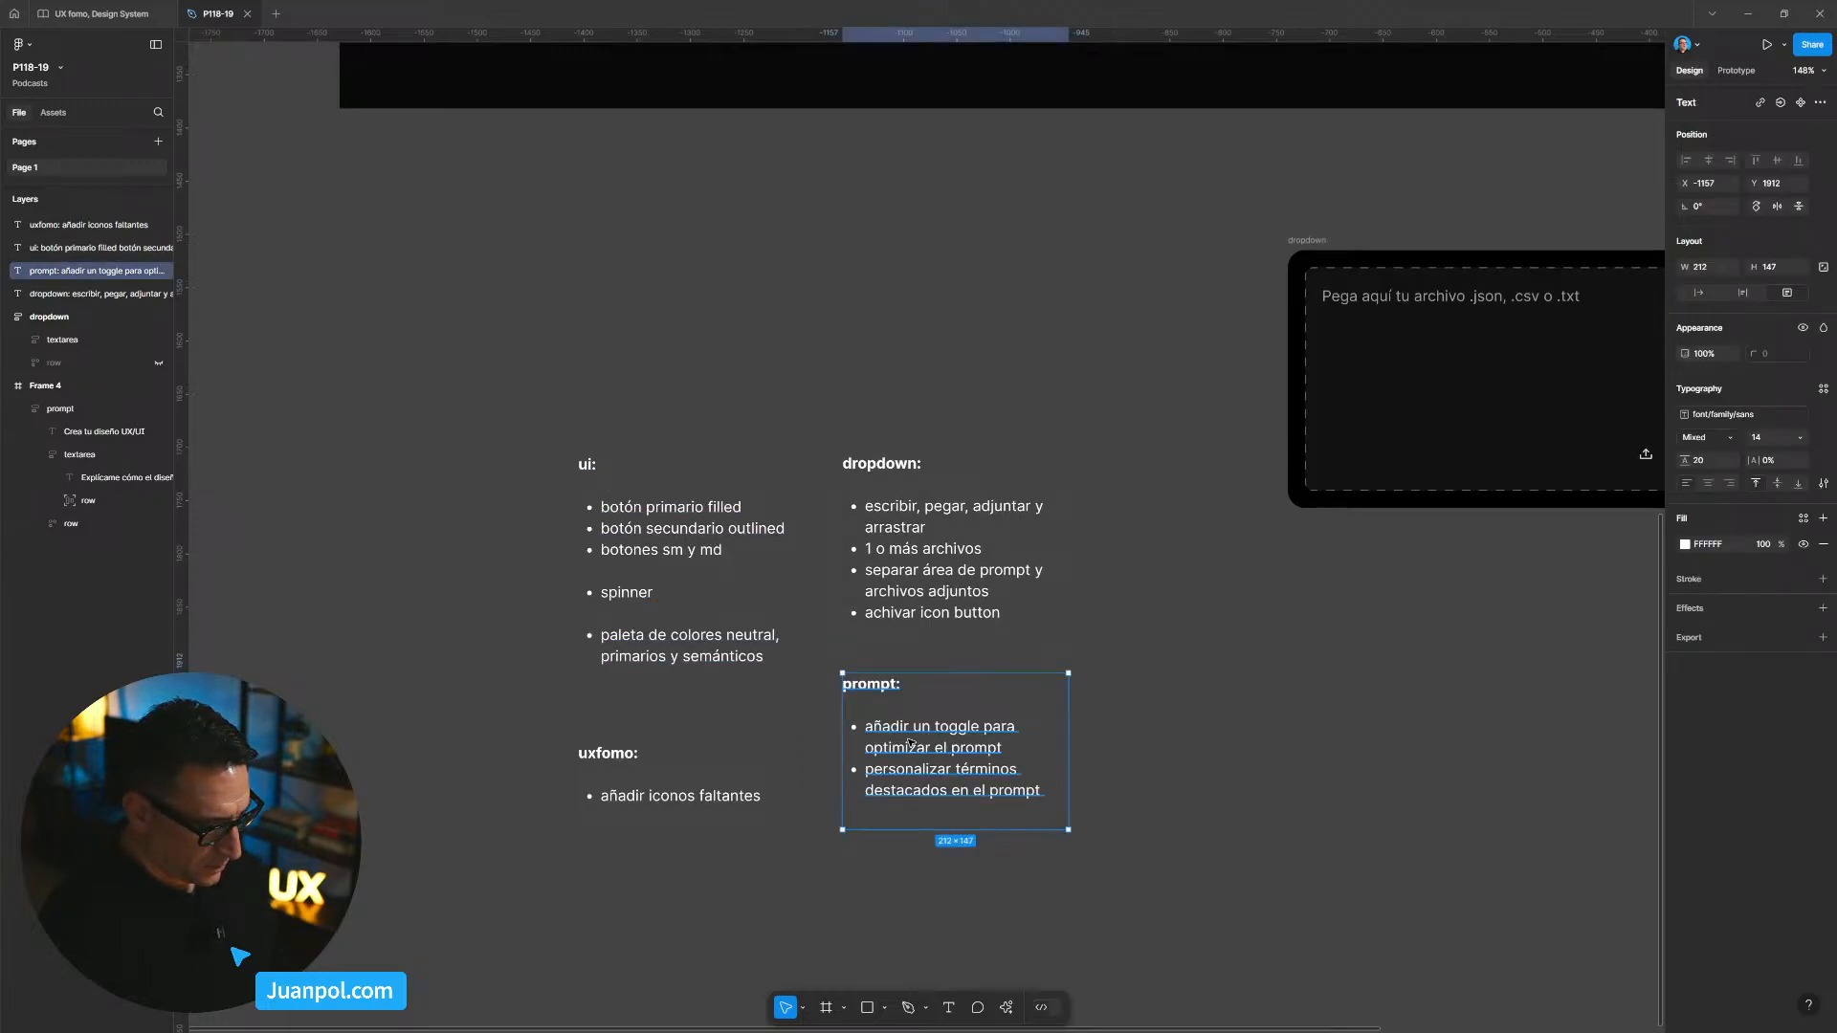
{"action": "double_click", "coordinate": [1020, 781]}
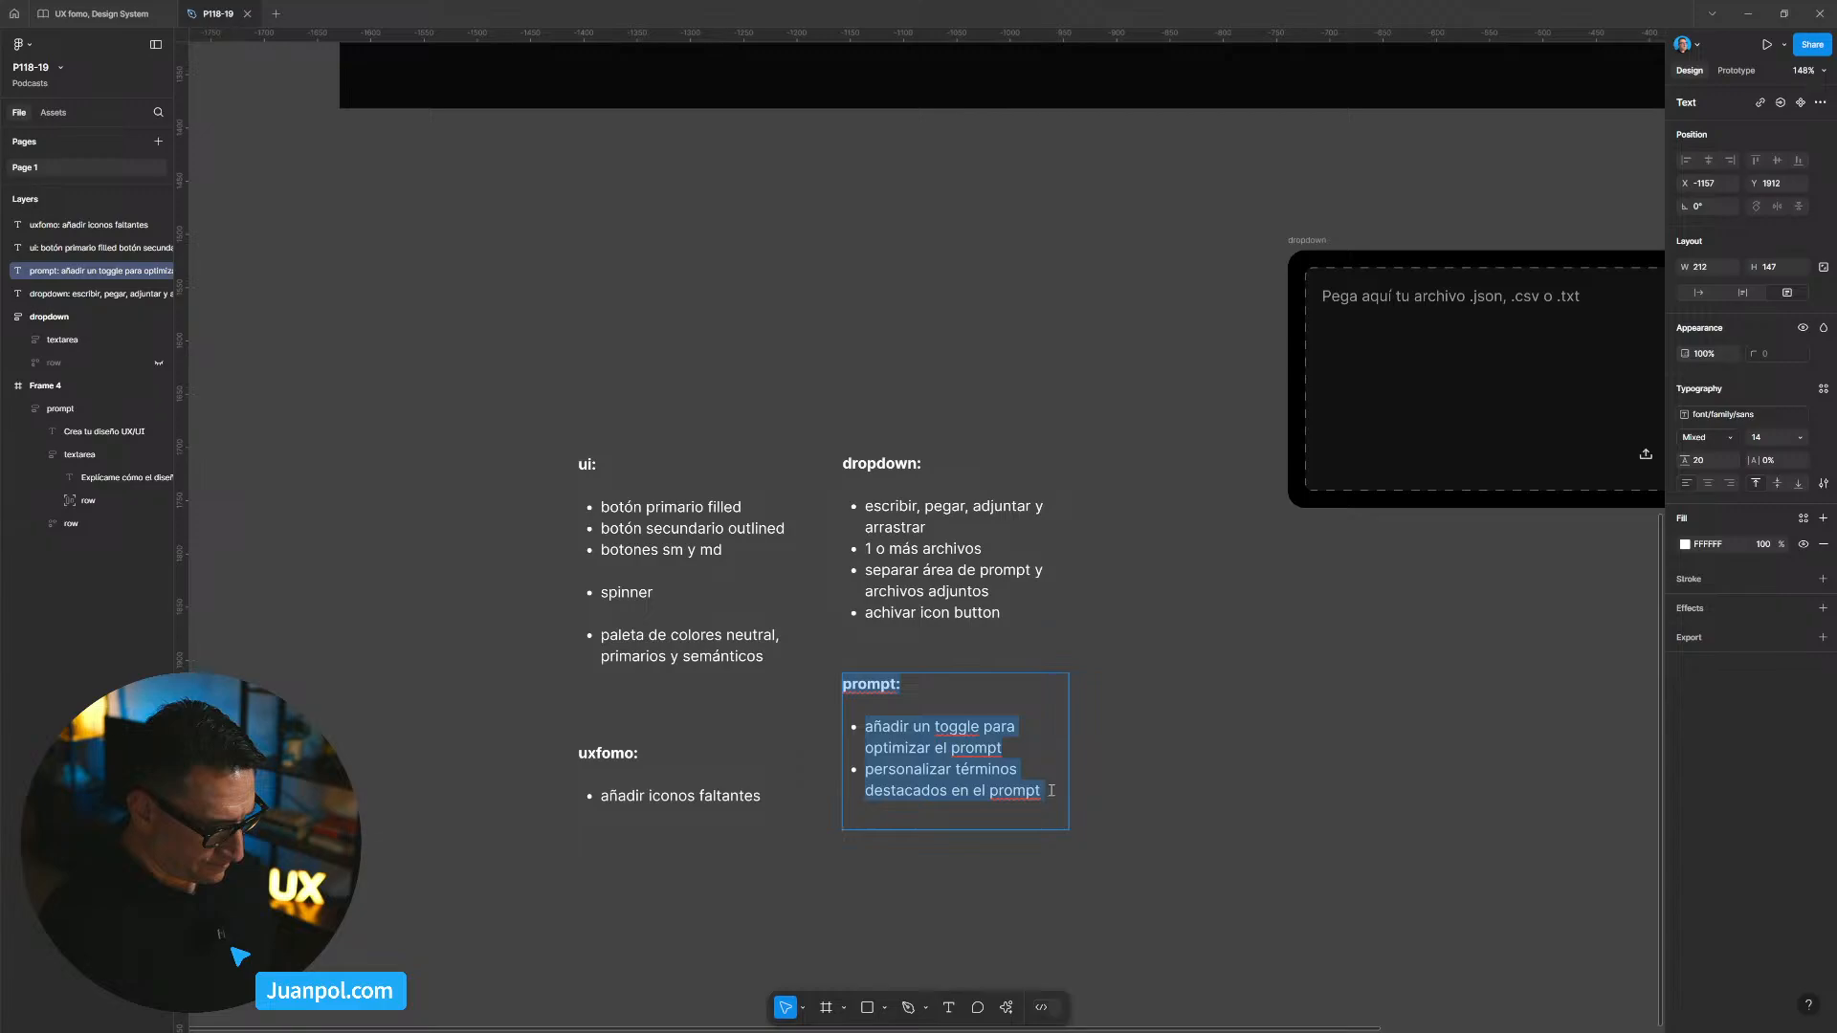
{"action": "left_click", "coordinate": [1052, 792]}
{"action": "type", "text": "añadr"}
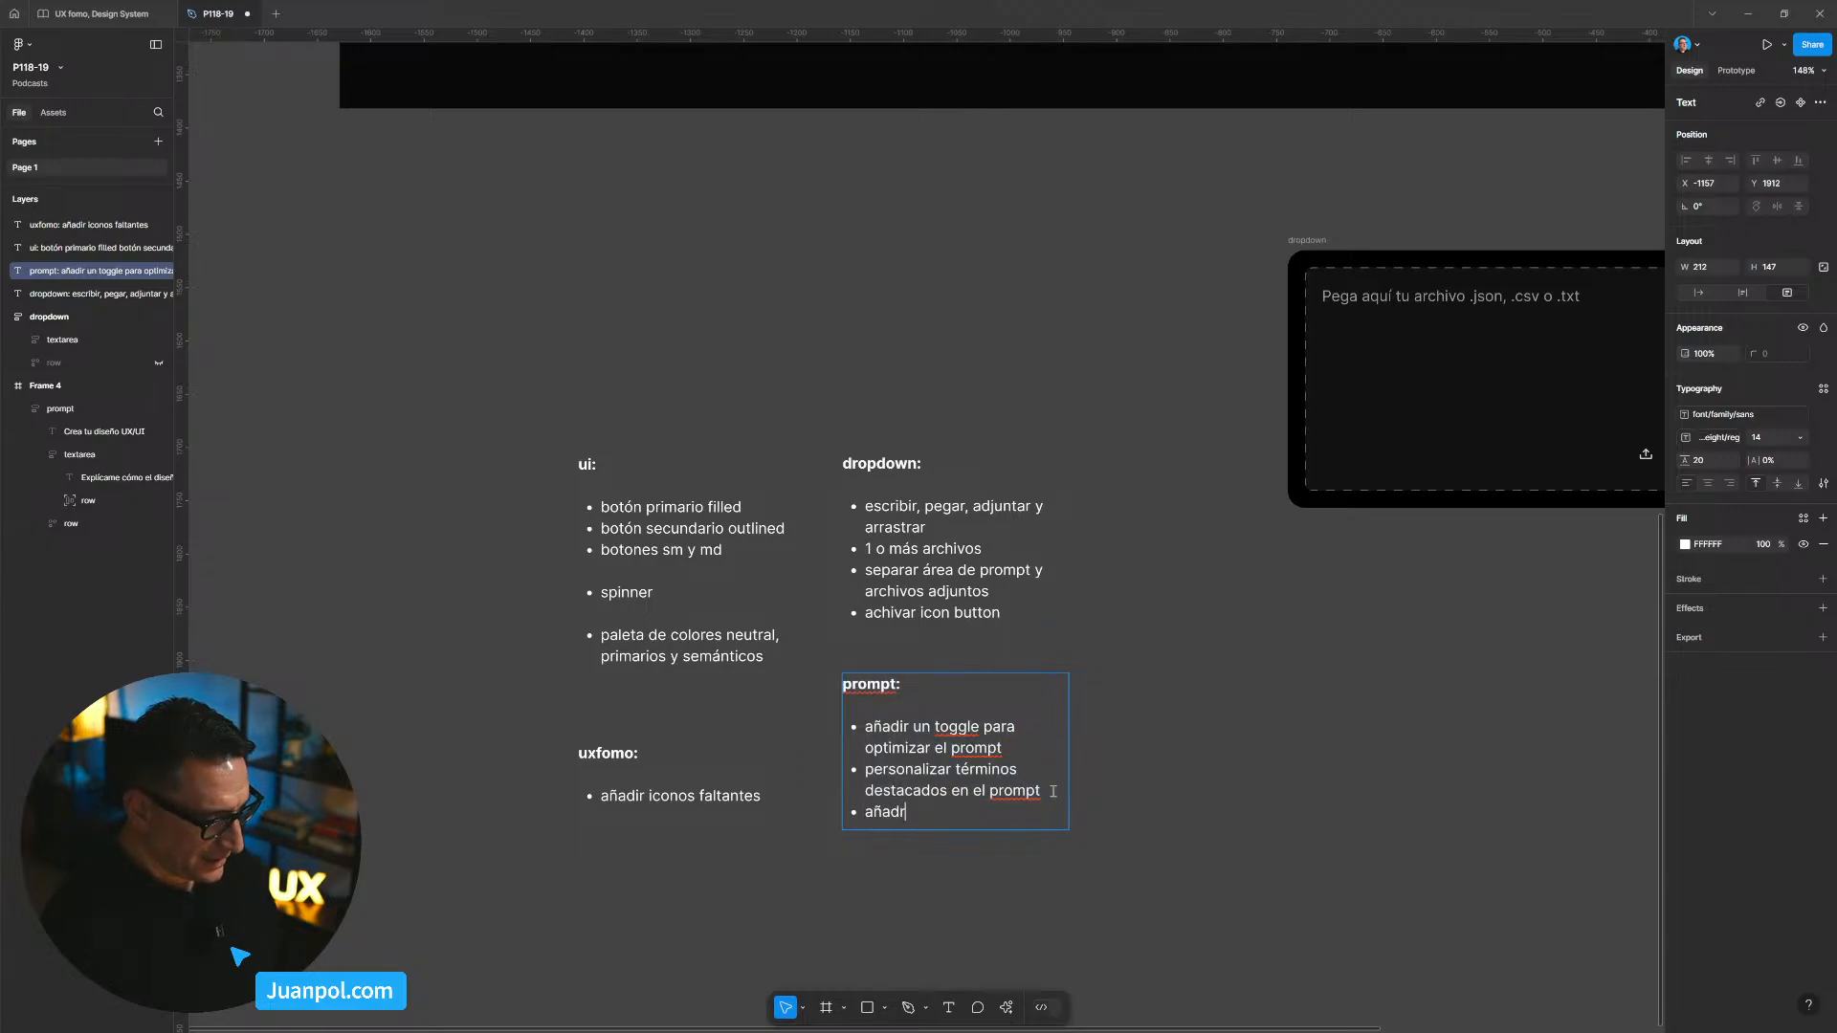
{"action": "key", "text": "BackSpace"}
{"action": "type", "text": "ir opción "}
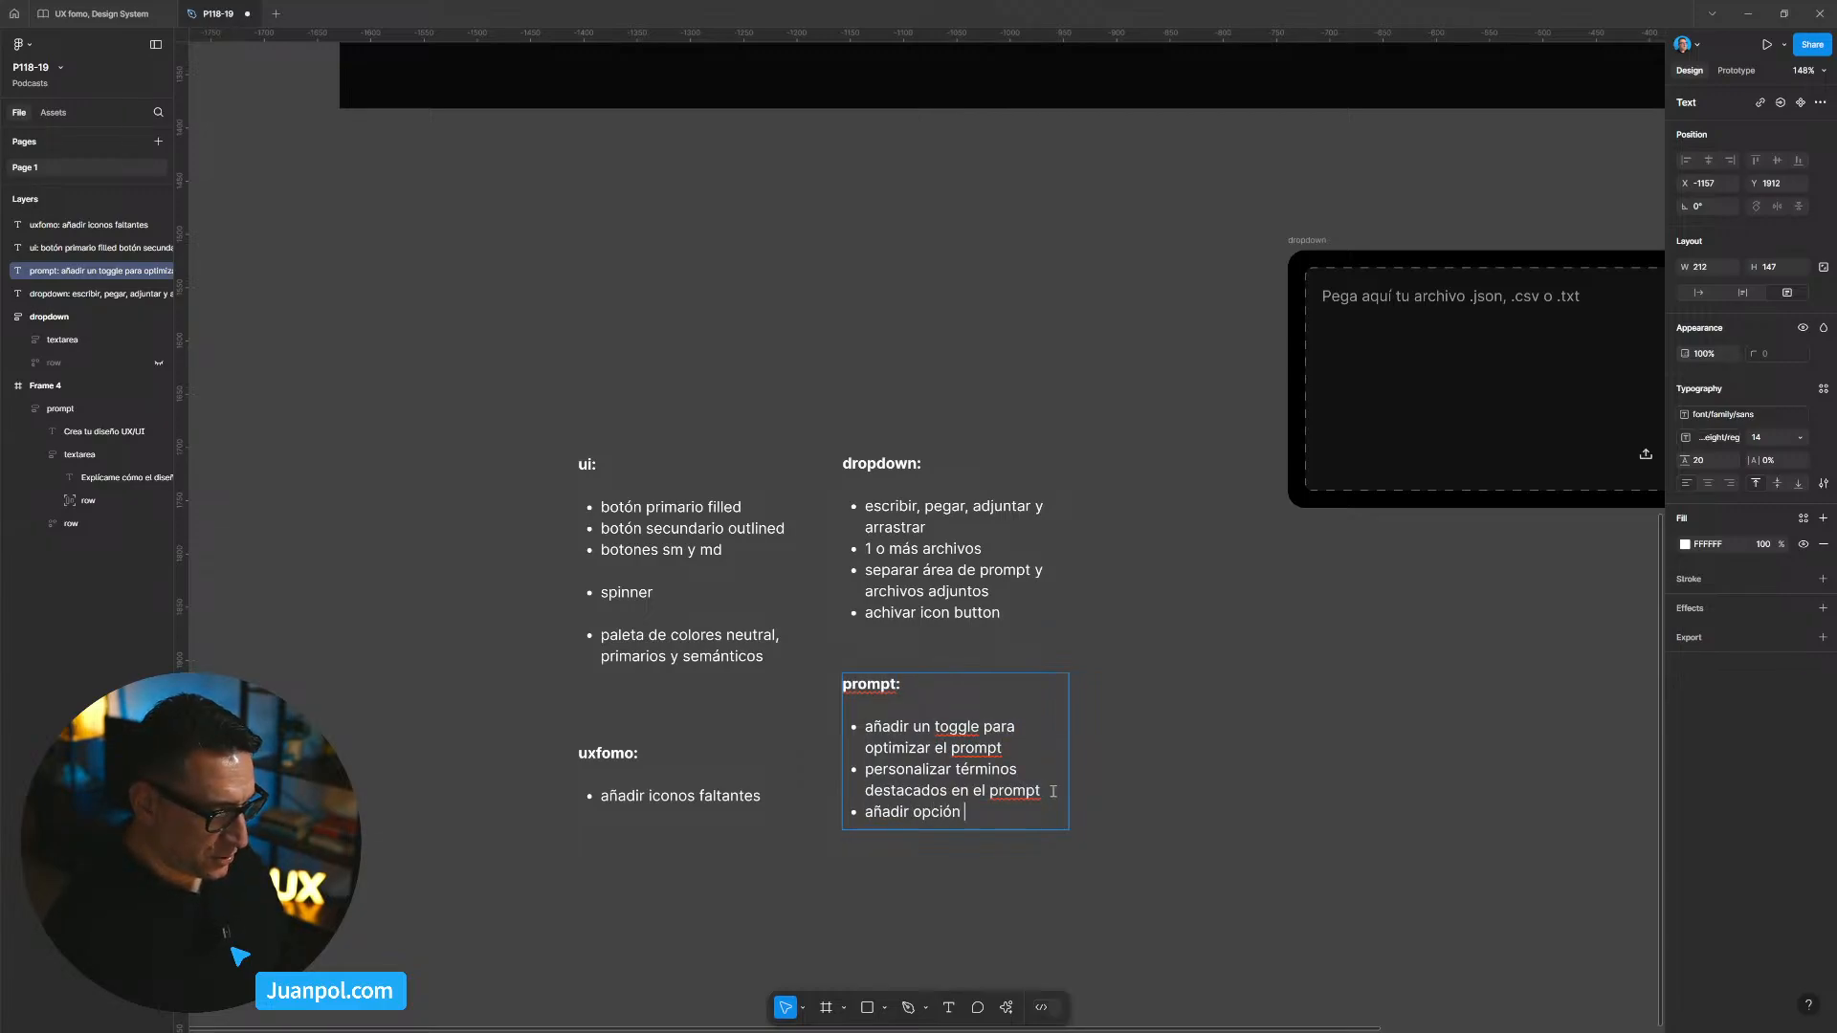
{"action": "type", "text": "de canvas"}
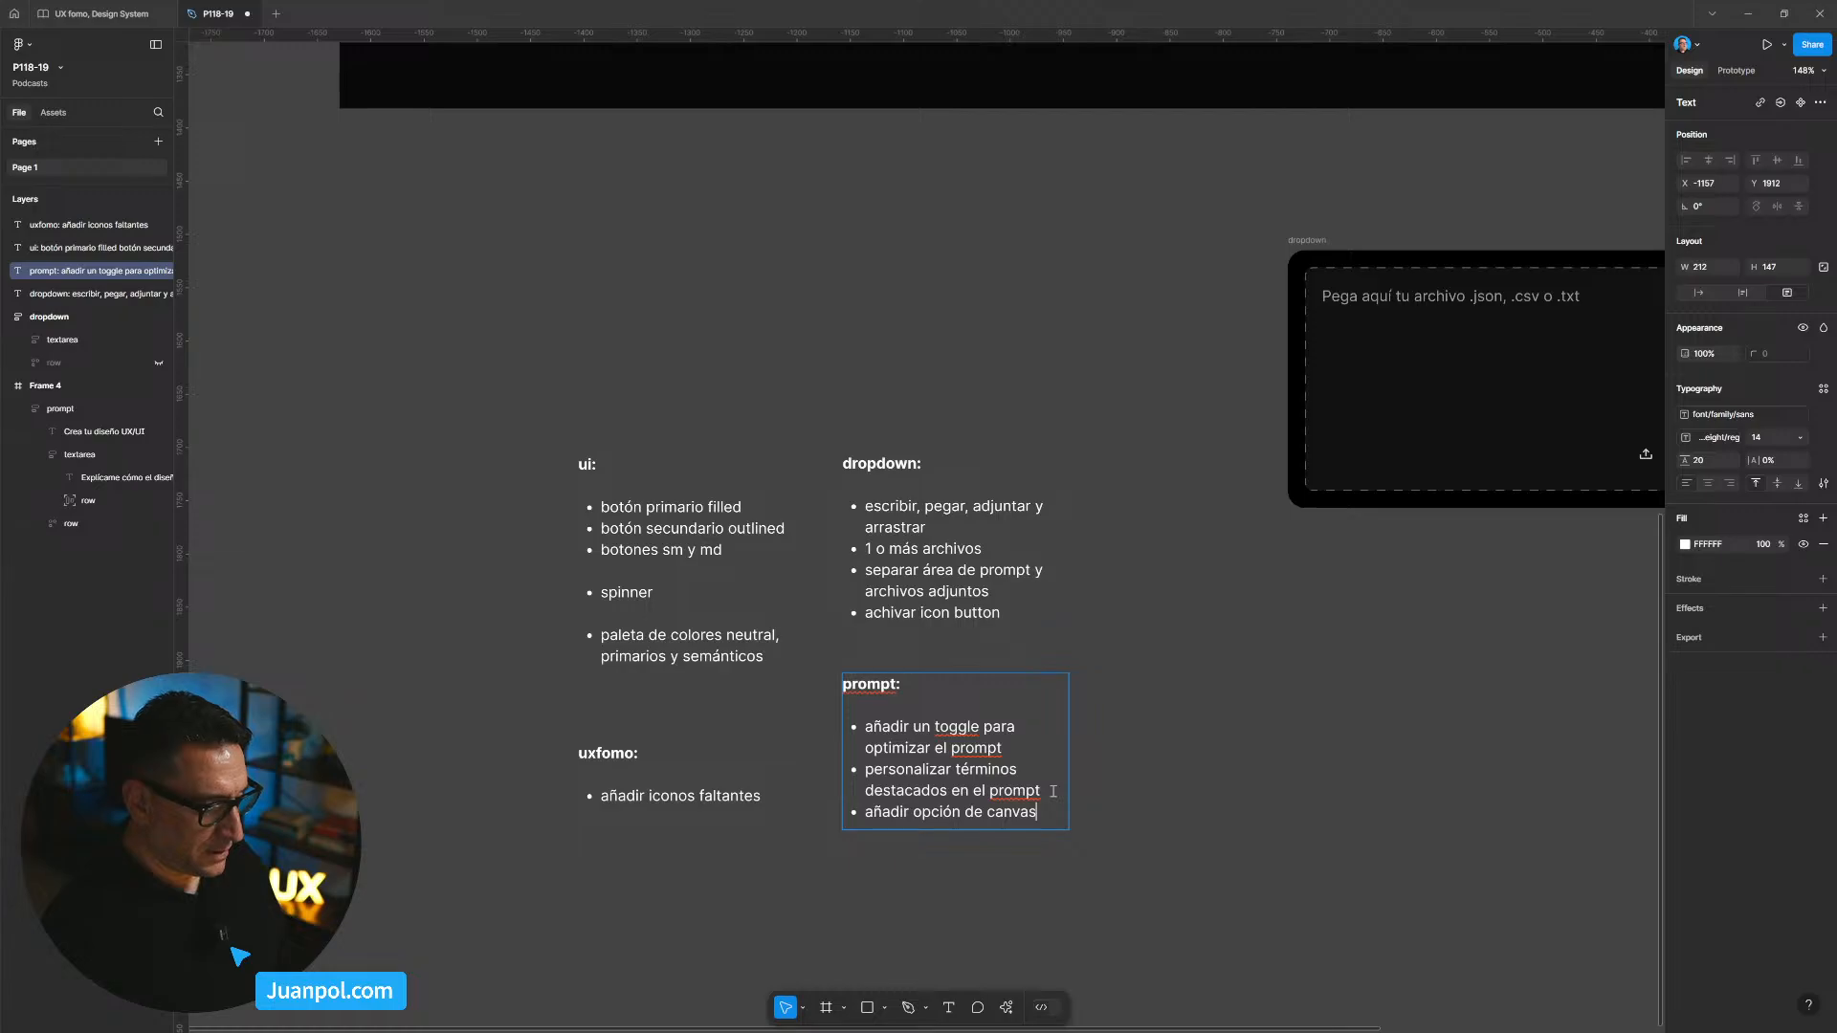
Step: Add a nested bullet under "añadir opción de canvas" in the "prompt:" note, reading "pensar la UX"
{"action": "key", "text": "Escape"}
{"action": "scroll", "coordinate": [1177, 750], "scroll_direction": "right", "scroll_amount": 2}
{"action": "key", "text": "Return"}
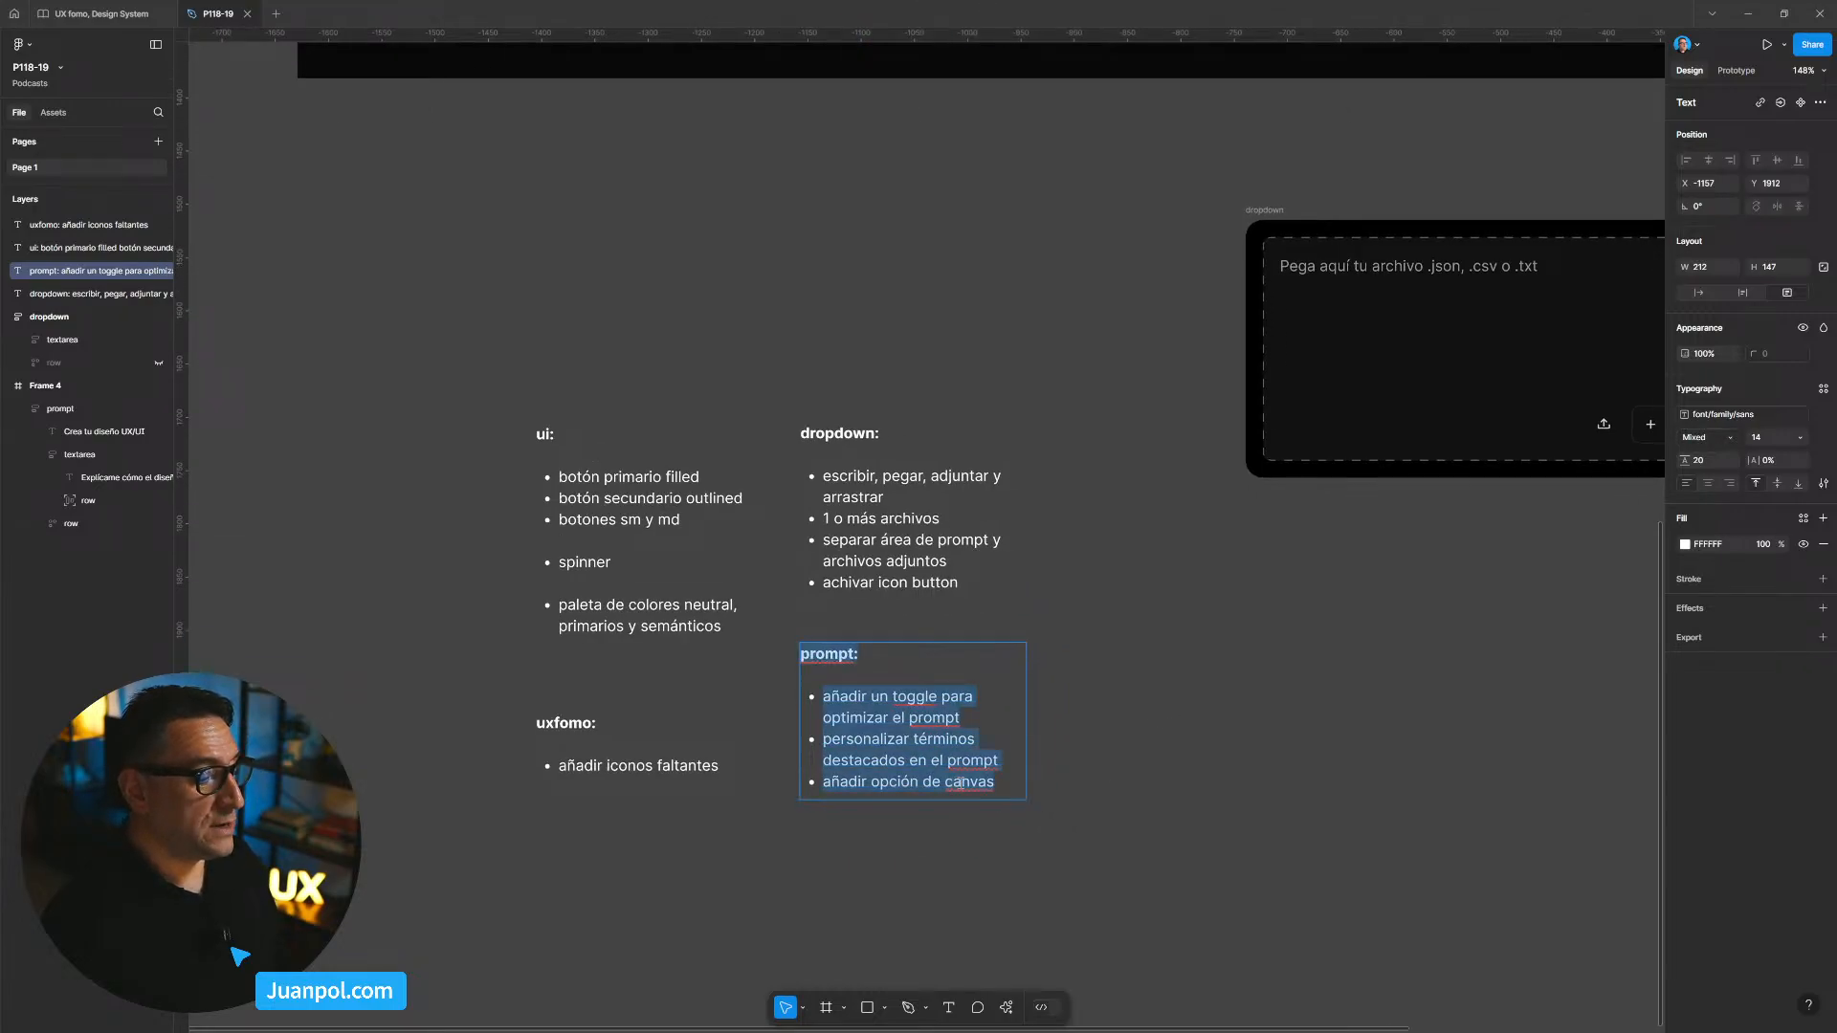
{"action": "key", "text": "Right"}
{"action": "key", "text": "Return"}
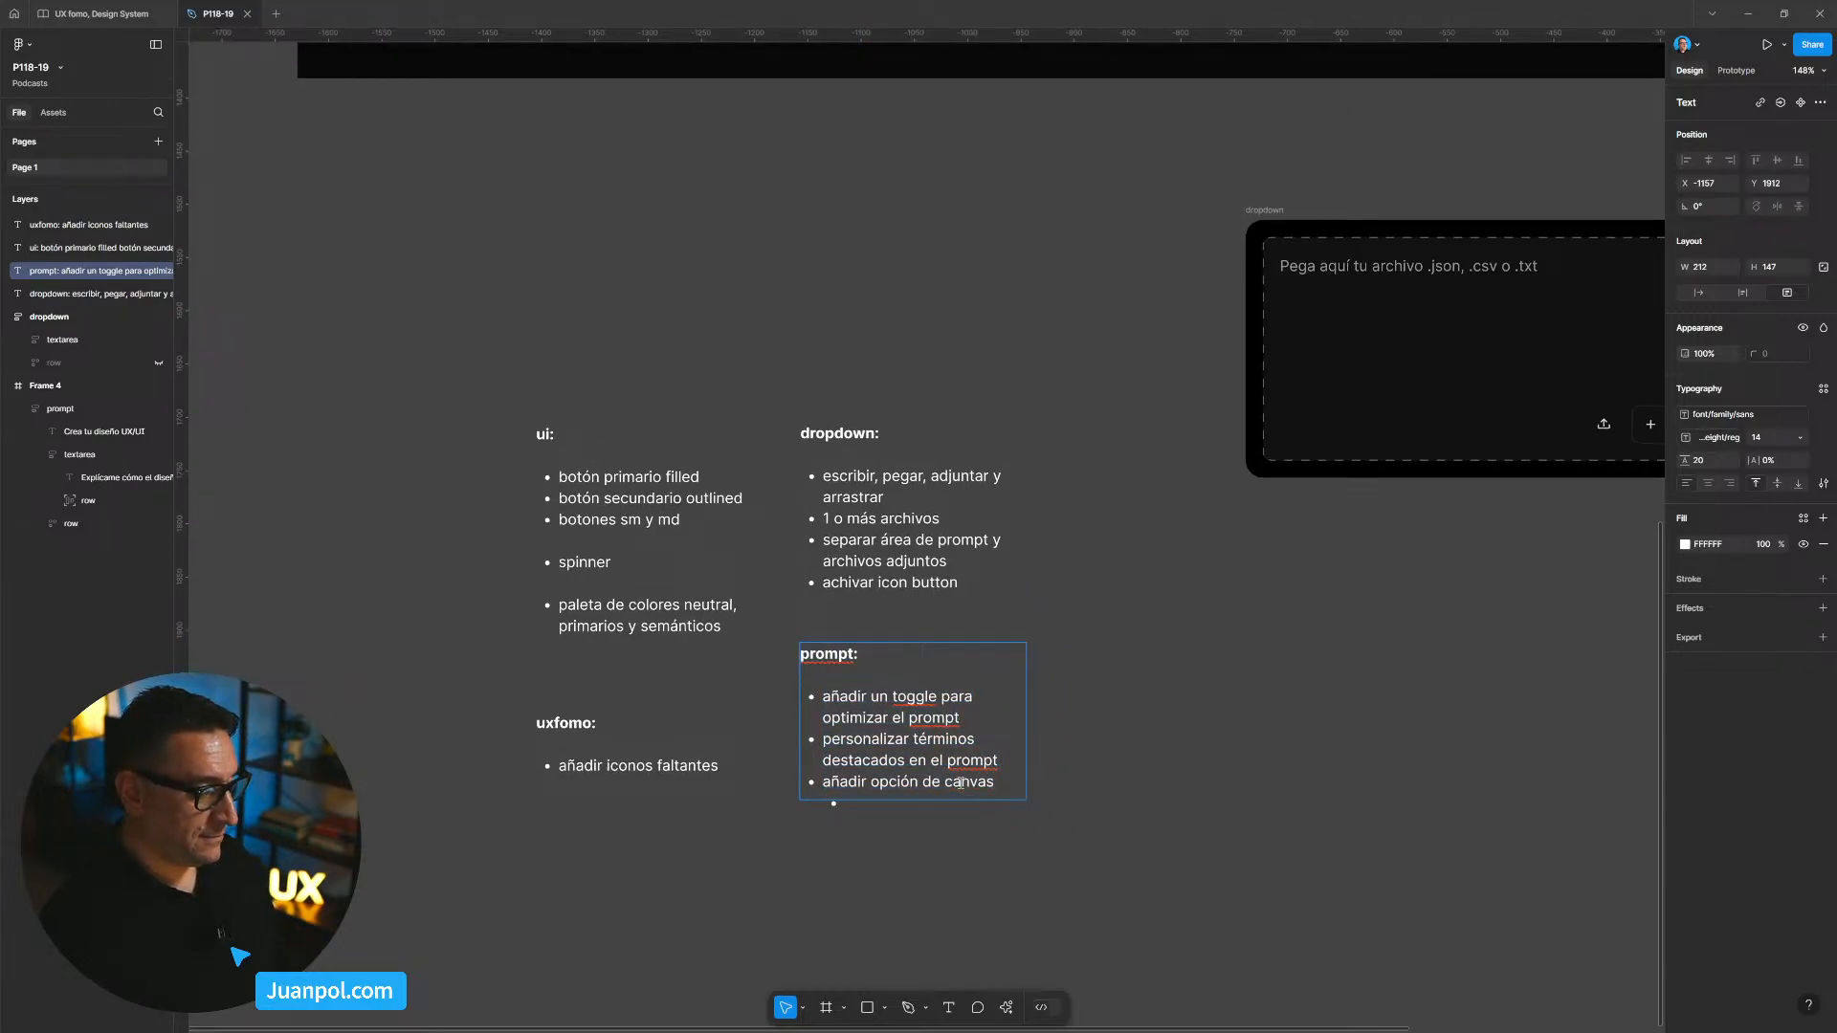
{"action": "type", "text": "pensar la "}
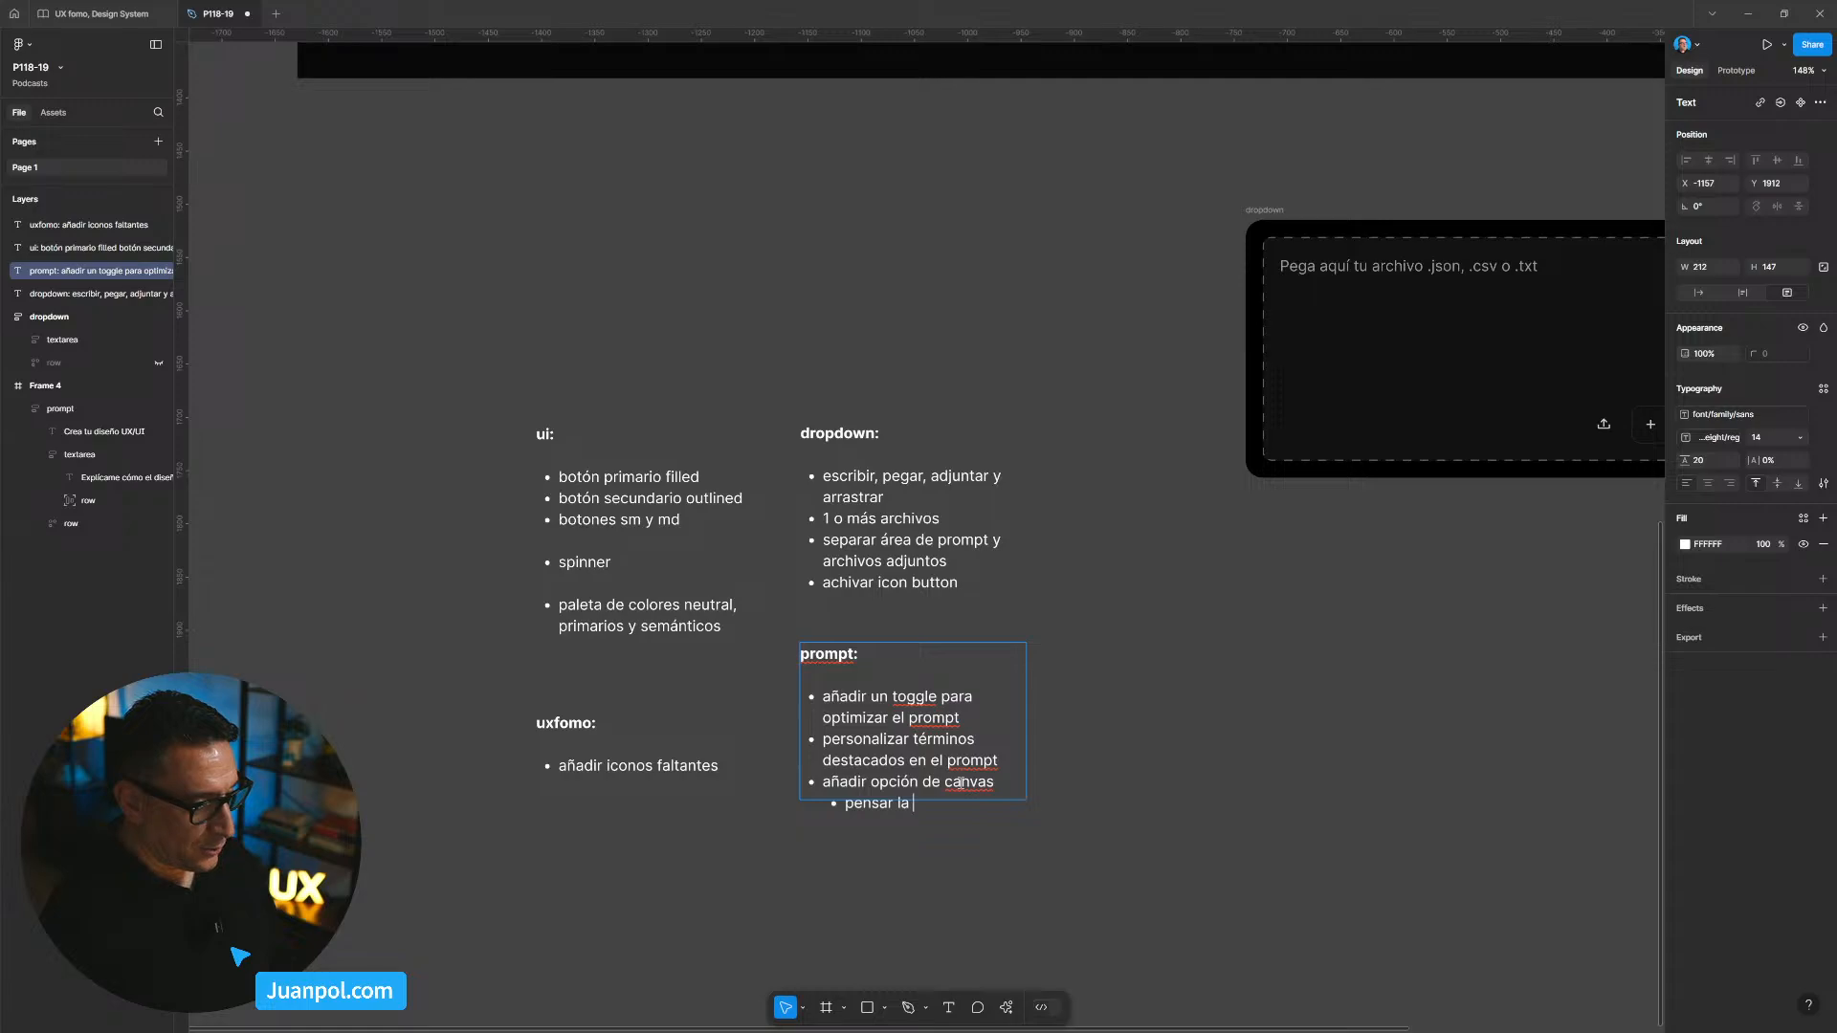
{"action": "type", "text": "UX del canas"}
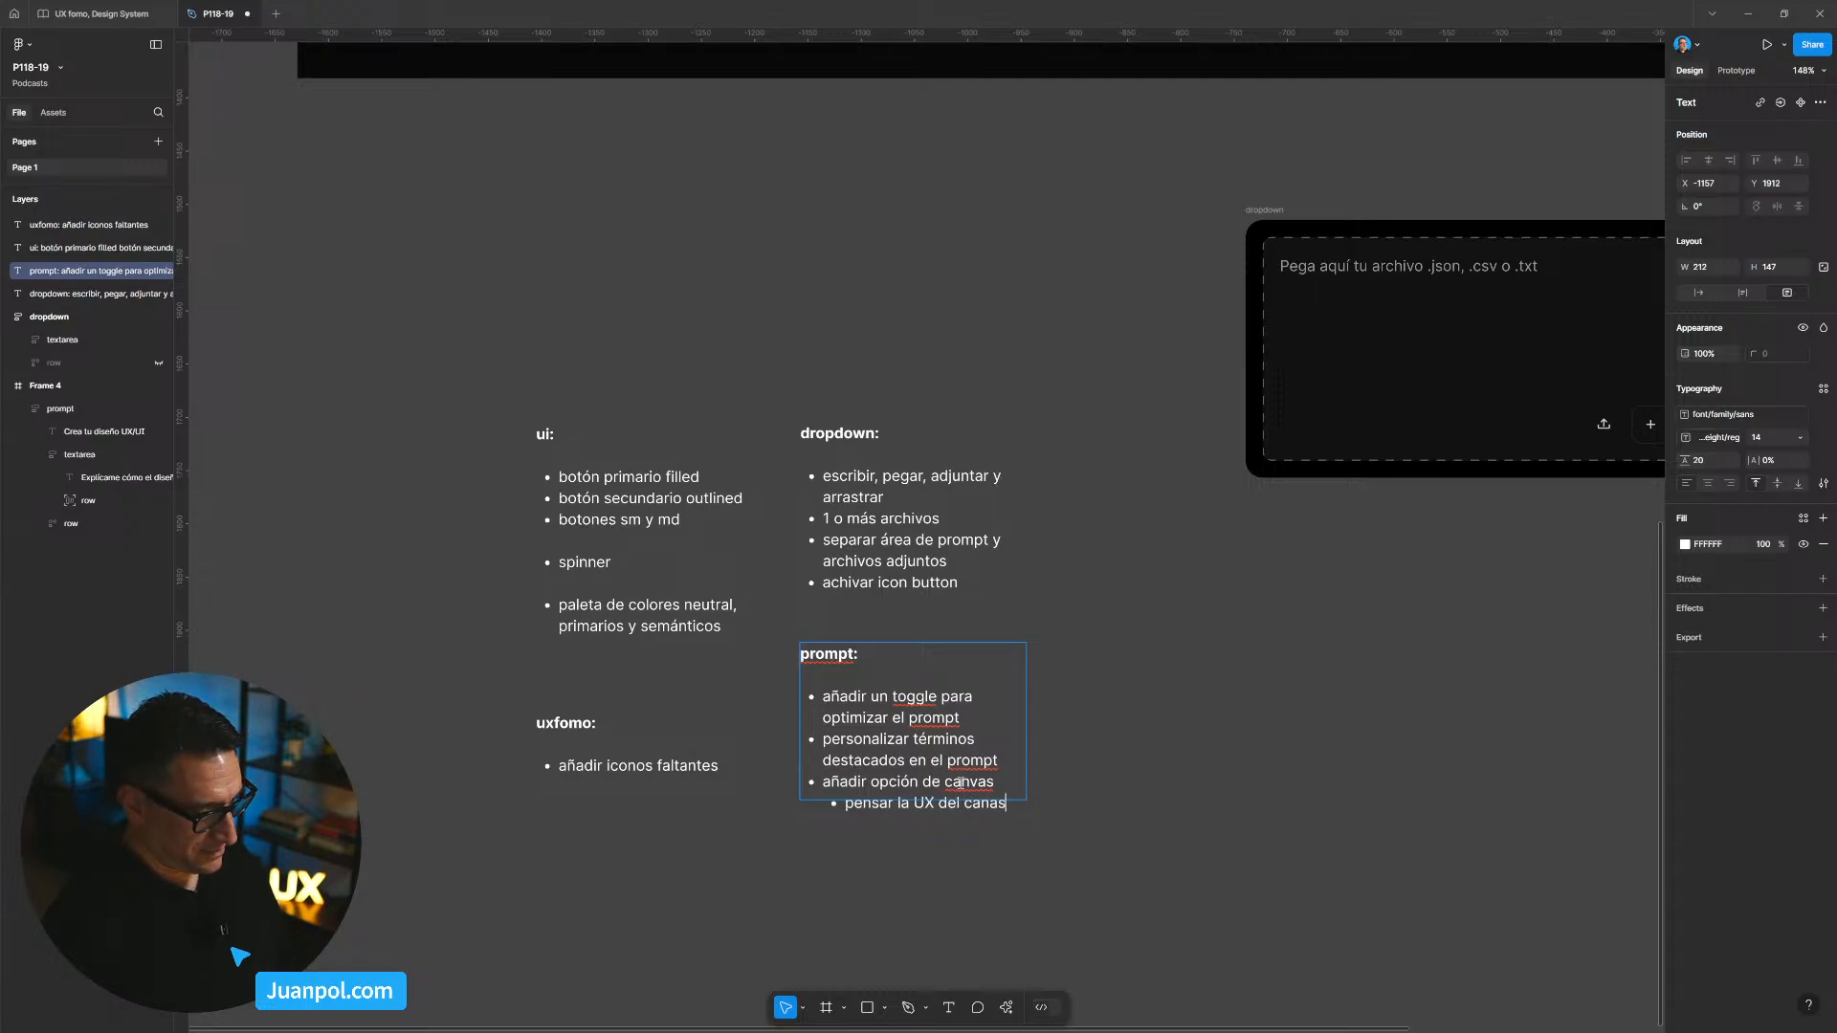
{"action": "key", "text": "BackSpace"}
{"action": "key", "text": "BackSpace"}
{"action": "key", "text": "BackSpace"}
{"action": "key", "text": "BackSpace"}
{"action": "key", "text": "BackSpace"}
{"action": "key", "text": "BackSpace"}
{"action": "key", "text": "BackSpace"}
{"action": "key", "text": "BackSpace"}
{"action": "key", "text": "BackSpace"}
{"action": "key", "text": "BackSpace"}
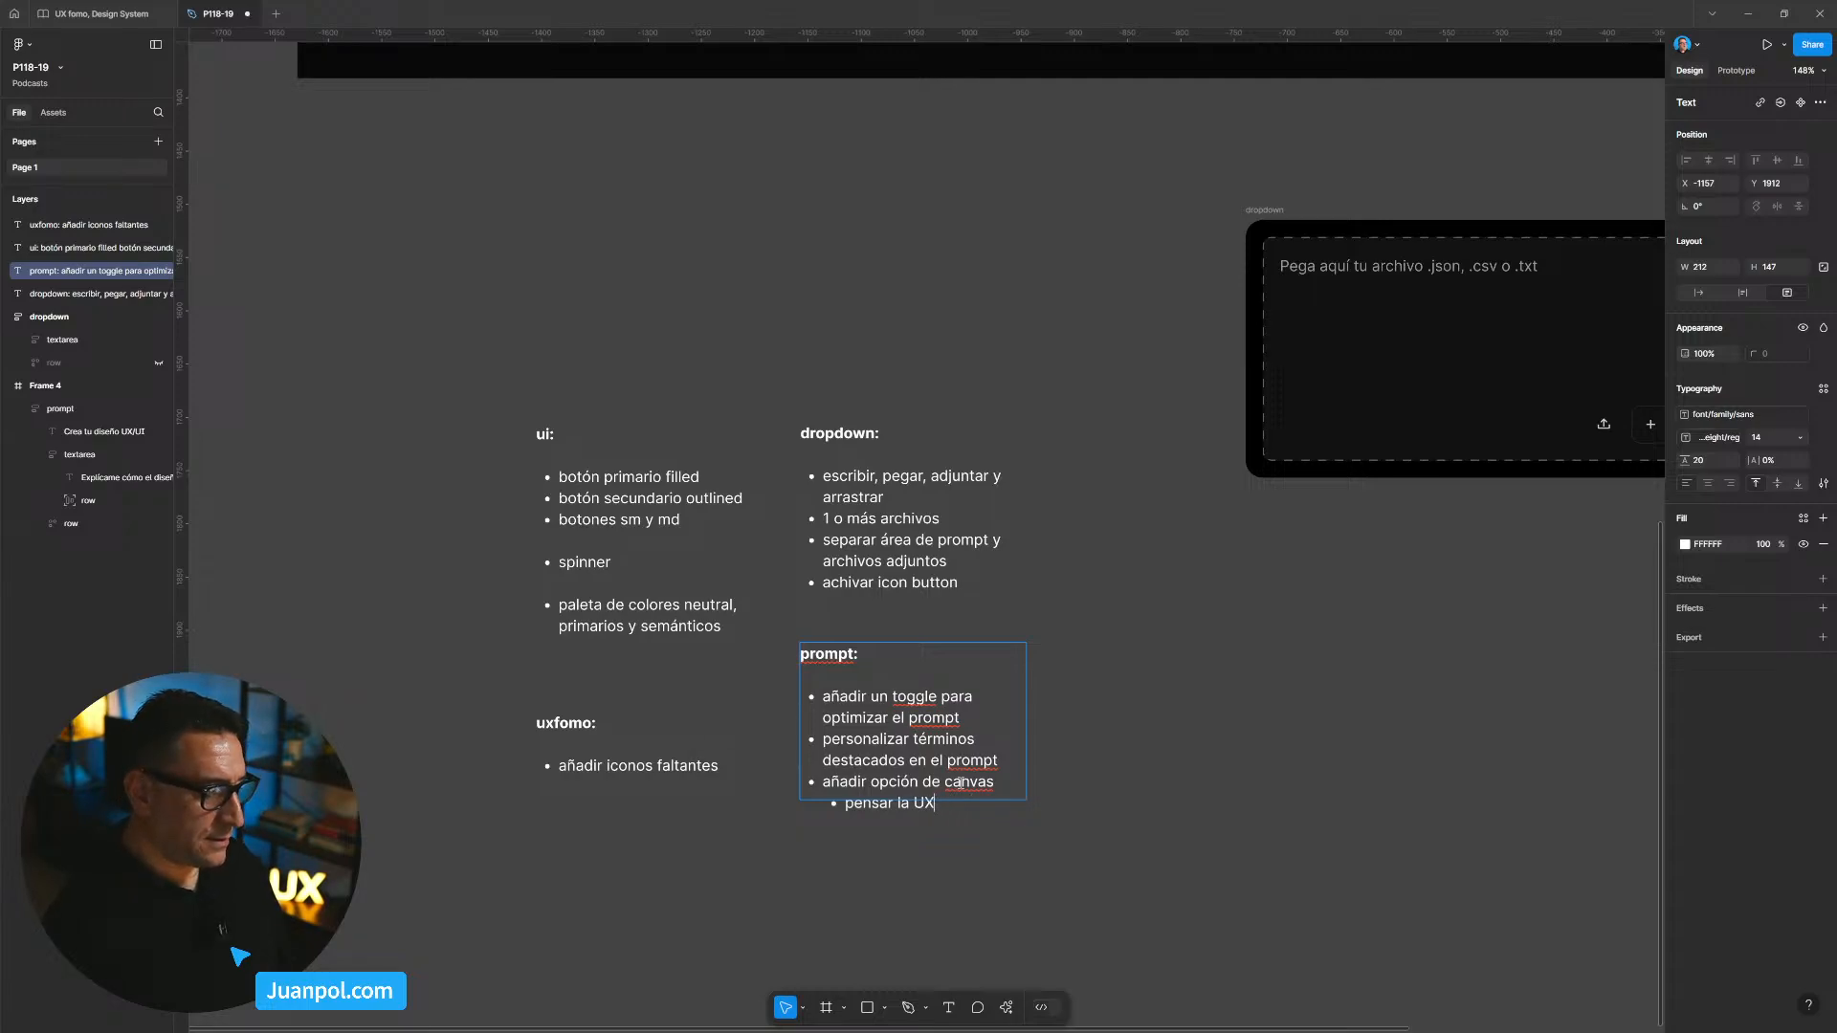
Step: Complete the nested canvas bullet to read "pensar la UX de lo que el user podrá tocar allí"
{"action": "type", "text": "de lo que l u"}
{"action": "key", "text": "BackSpace"}
{"action": "key", "text": "BackSpace"}
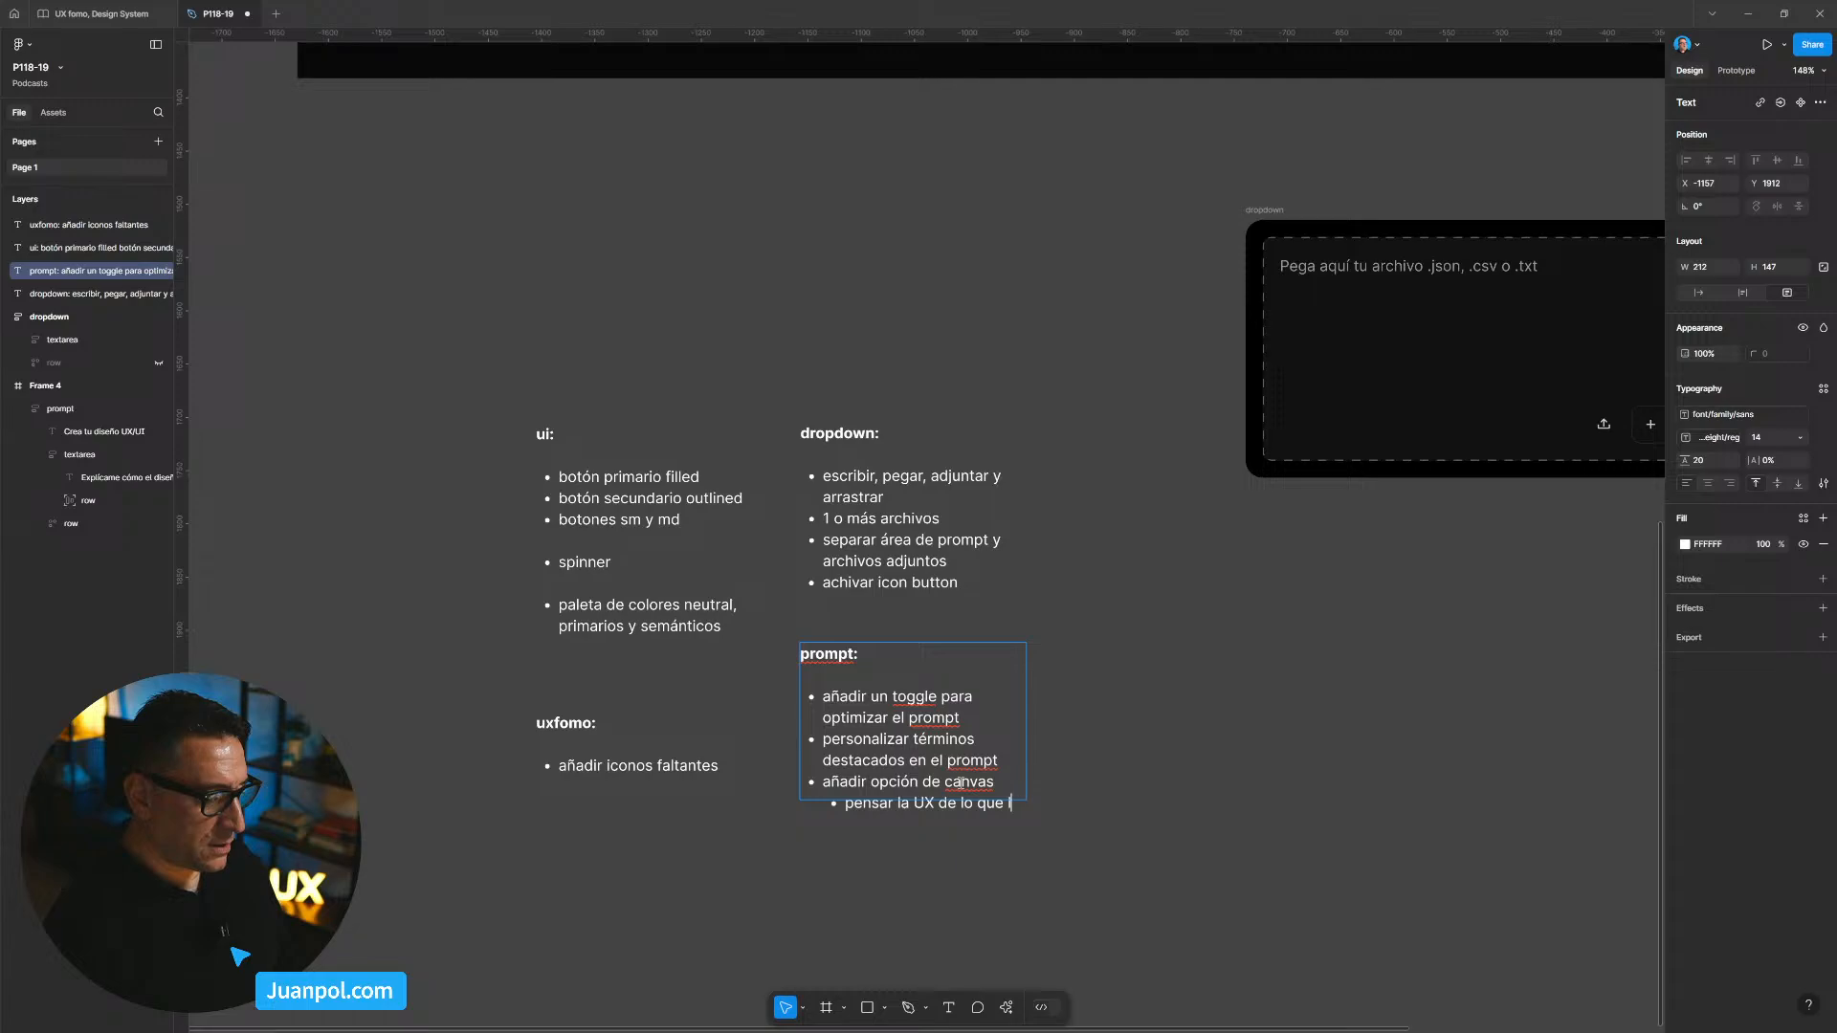
{"action": "type", "text": "user en"}
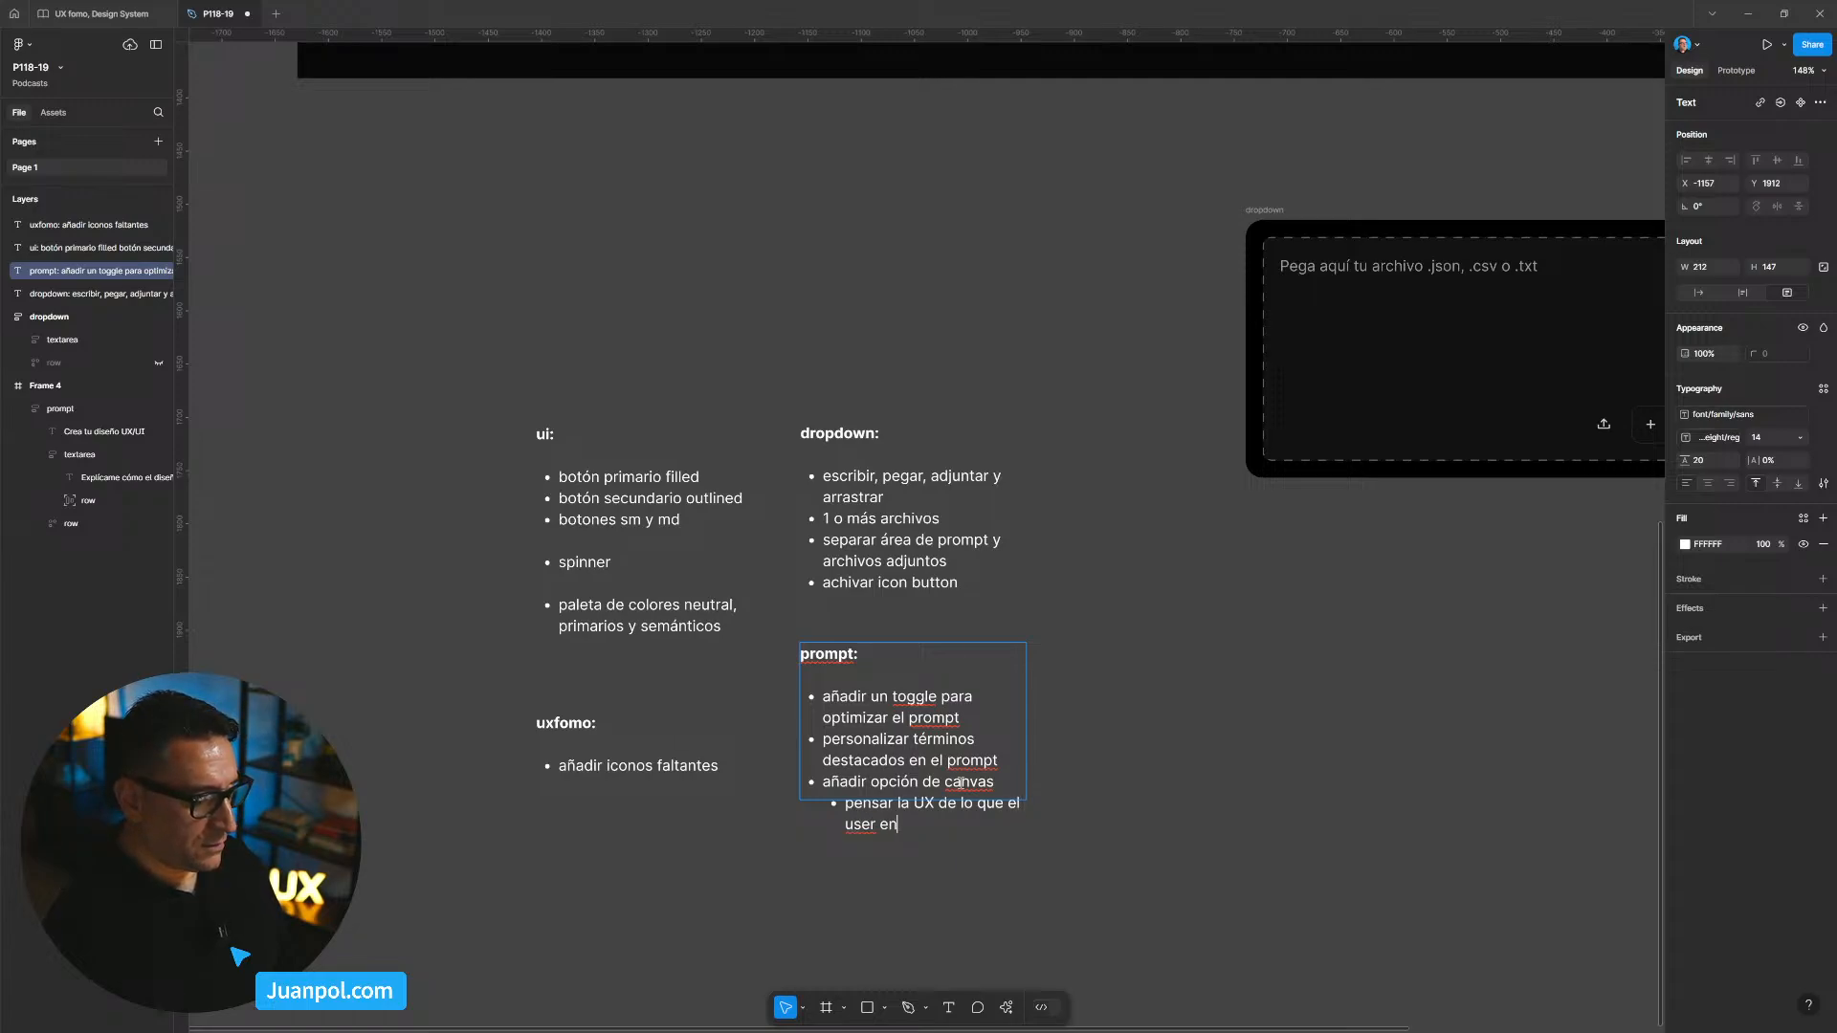
{"action": "type", "text": "contr"}
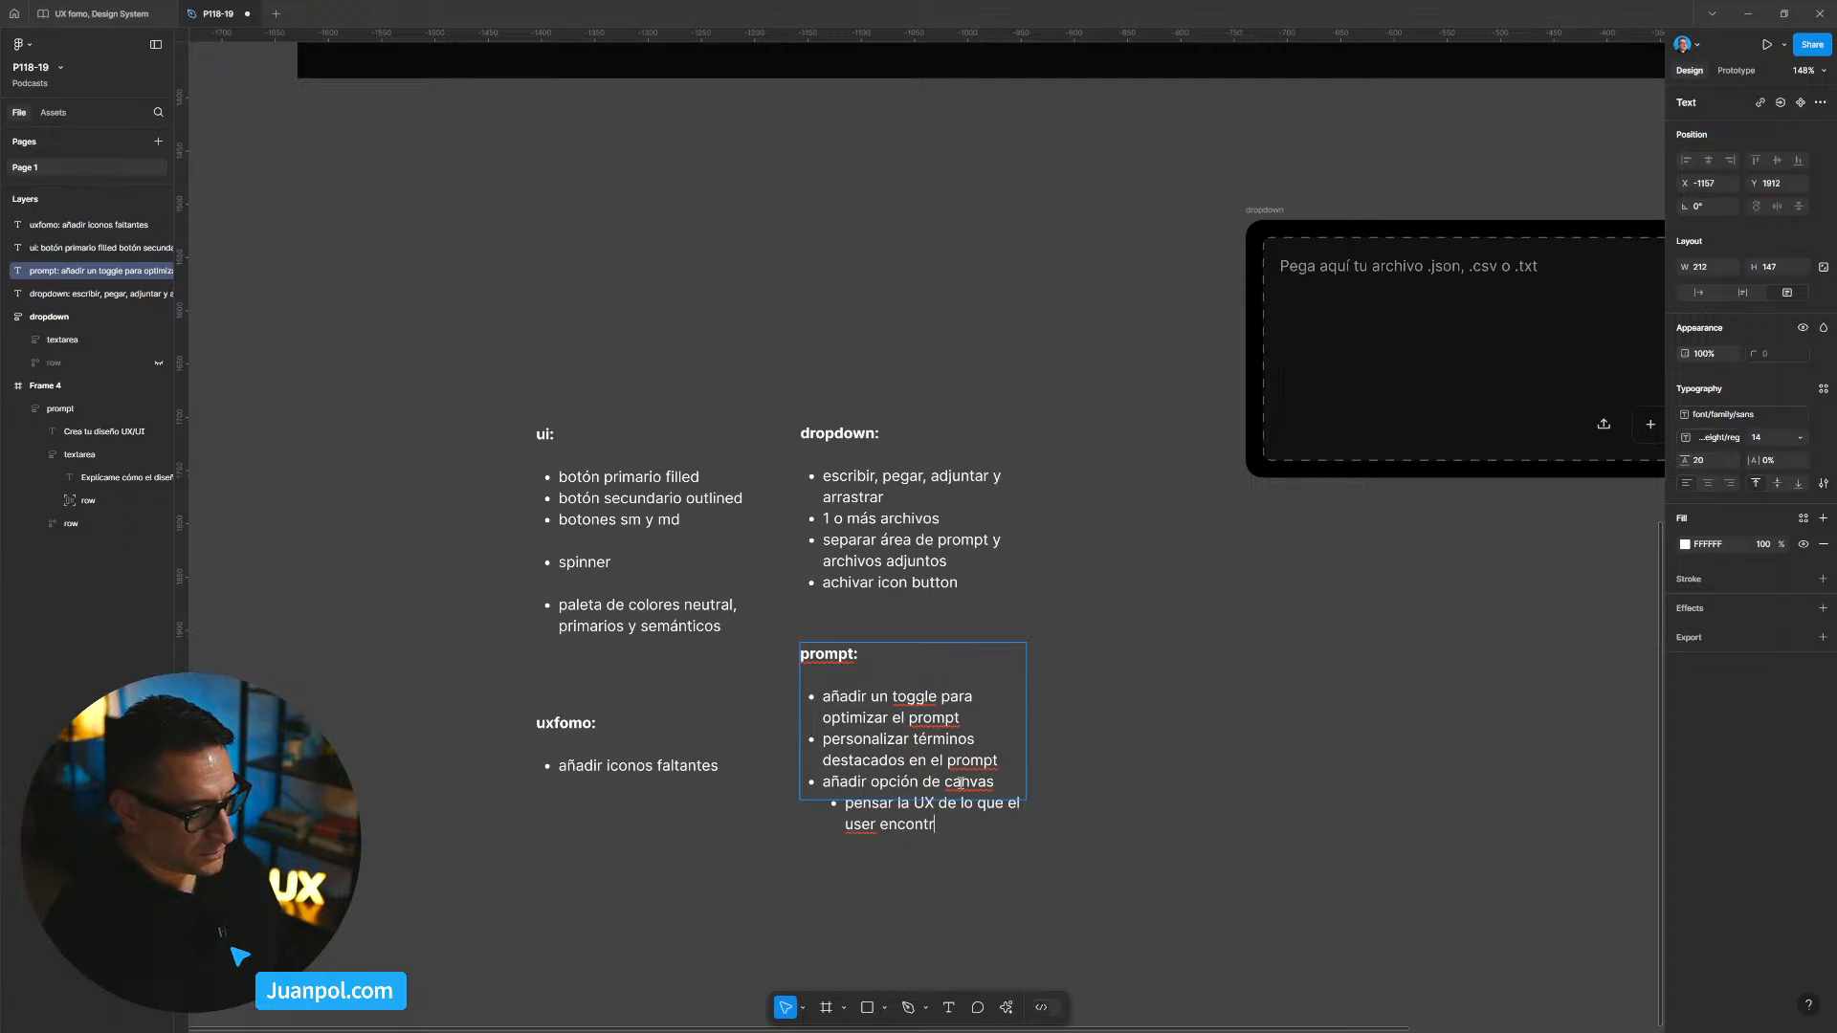
{"action": "key", "text": "BackSpace"}
{"action": "key", "text": "BackSpace"}
{"action": "key", "text": "BackSpace"}
{"action": "key", "text": "BackSpace"}
{"action": "key", "text": "BackSpace"}
{"action": "key", "text": "BackSpace"}
{"action": "key", "text": "BackSpace"}
{"action": "type", "text": "po"}
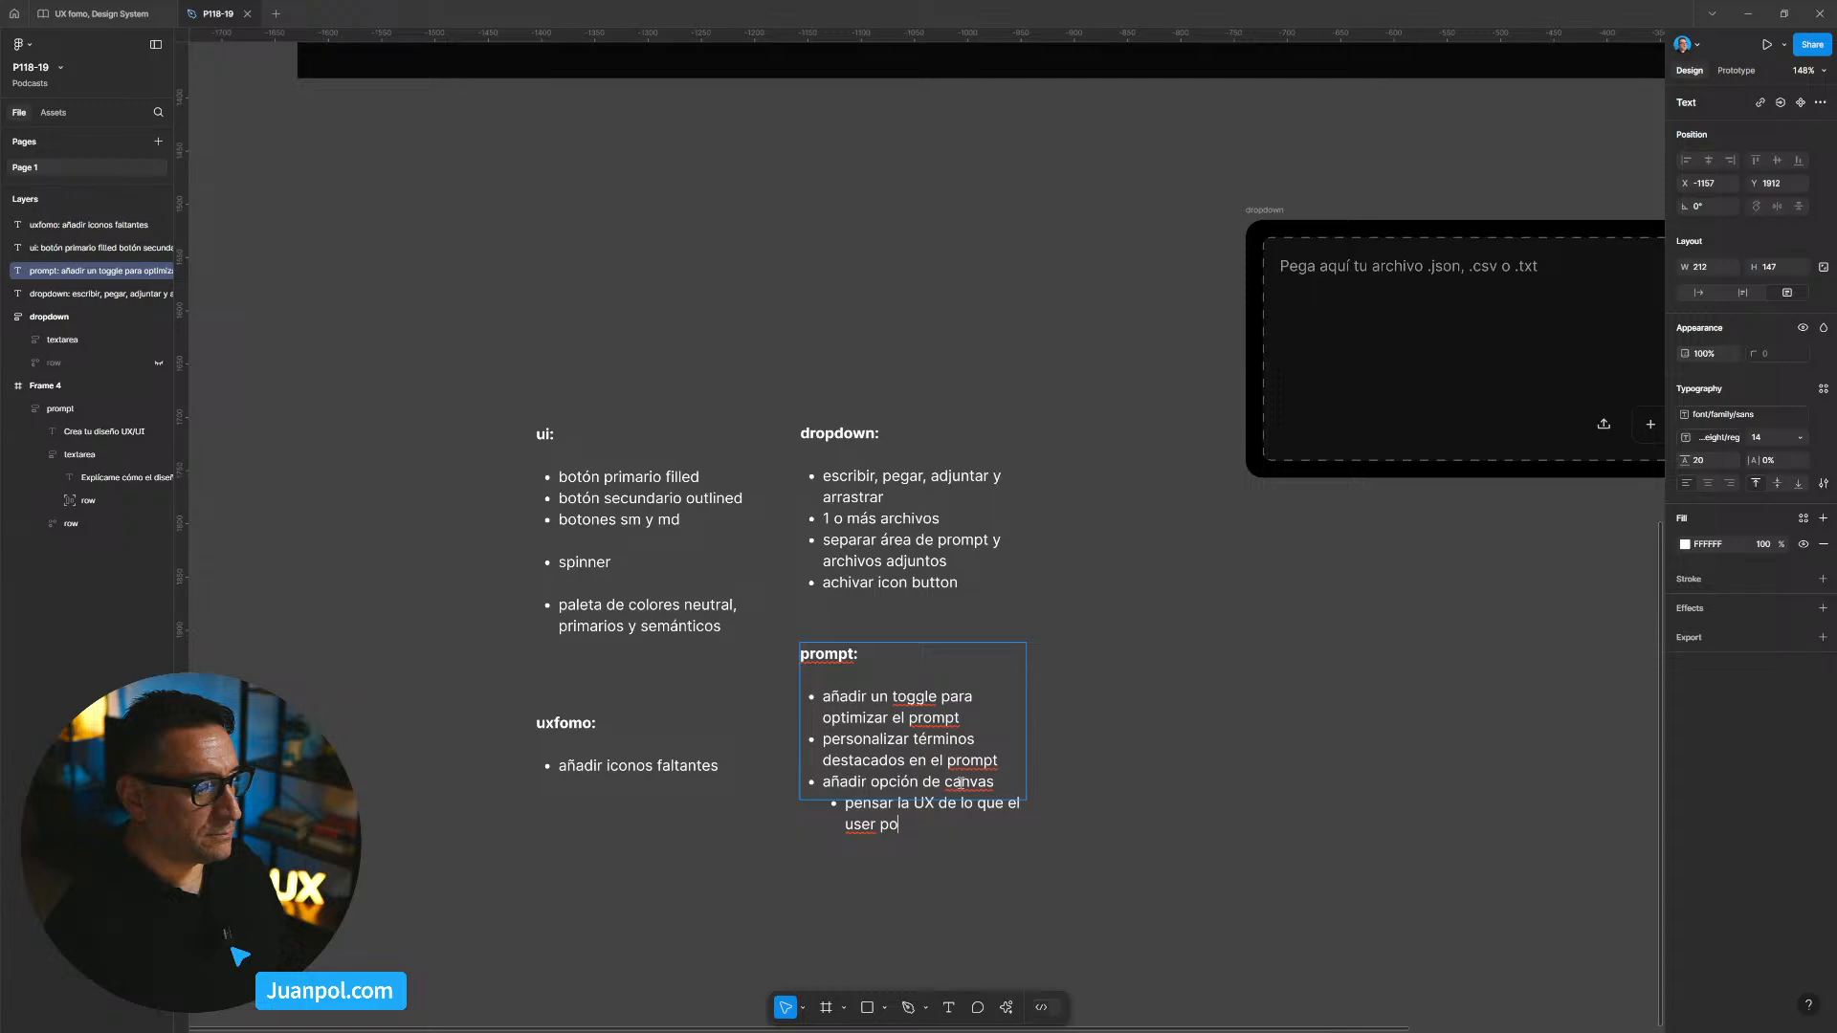
{"action": "type", "text": "drá tocar en"}
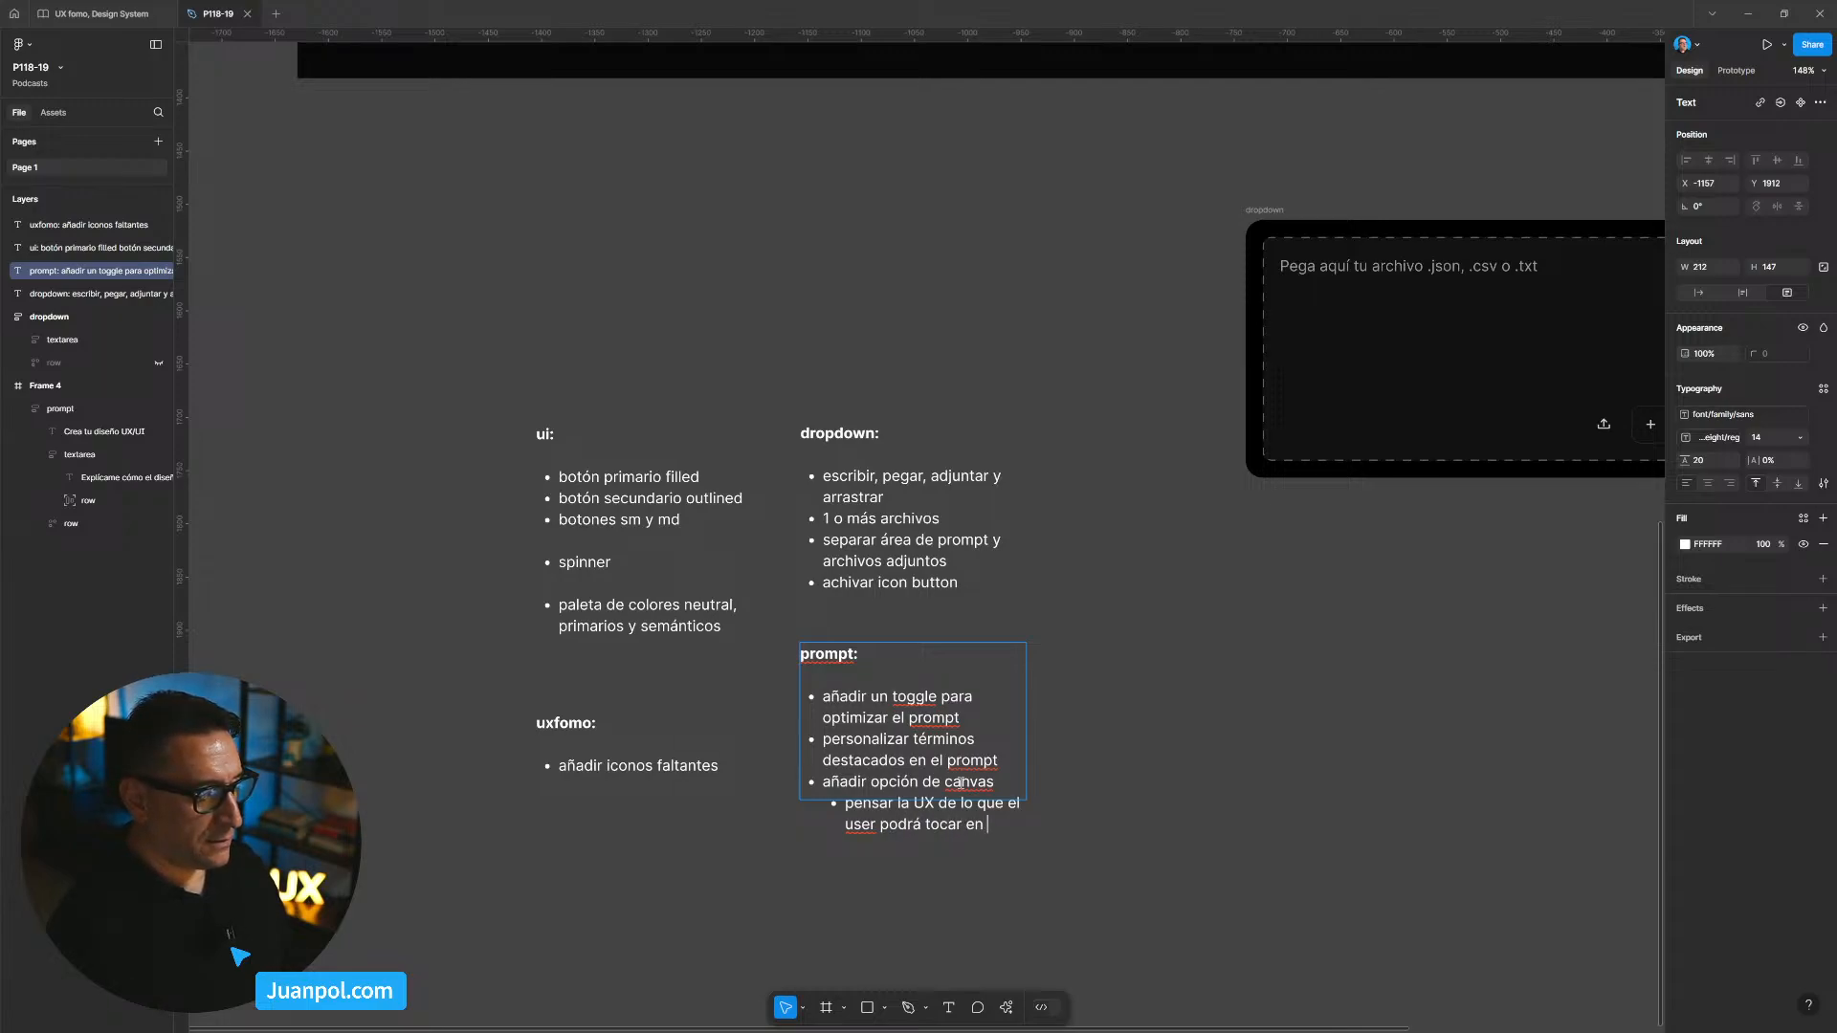
{"action": "key", "text": "BackSpace"}
{"action": "key", "text": "BackSpace"}
{"action": "key", "text": "BackSpace"}
{"action": "type", "text": "allí"}
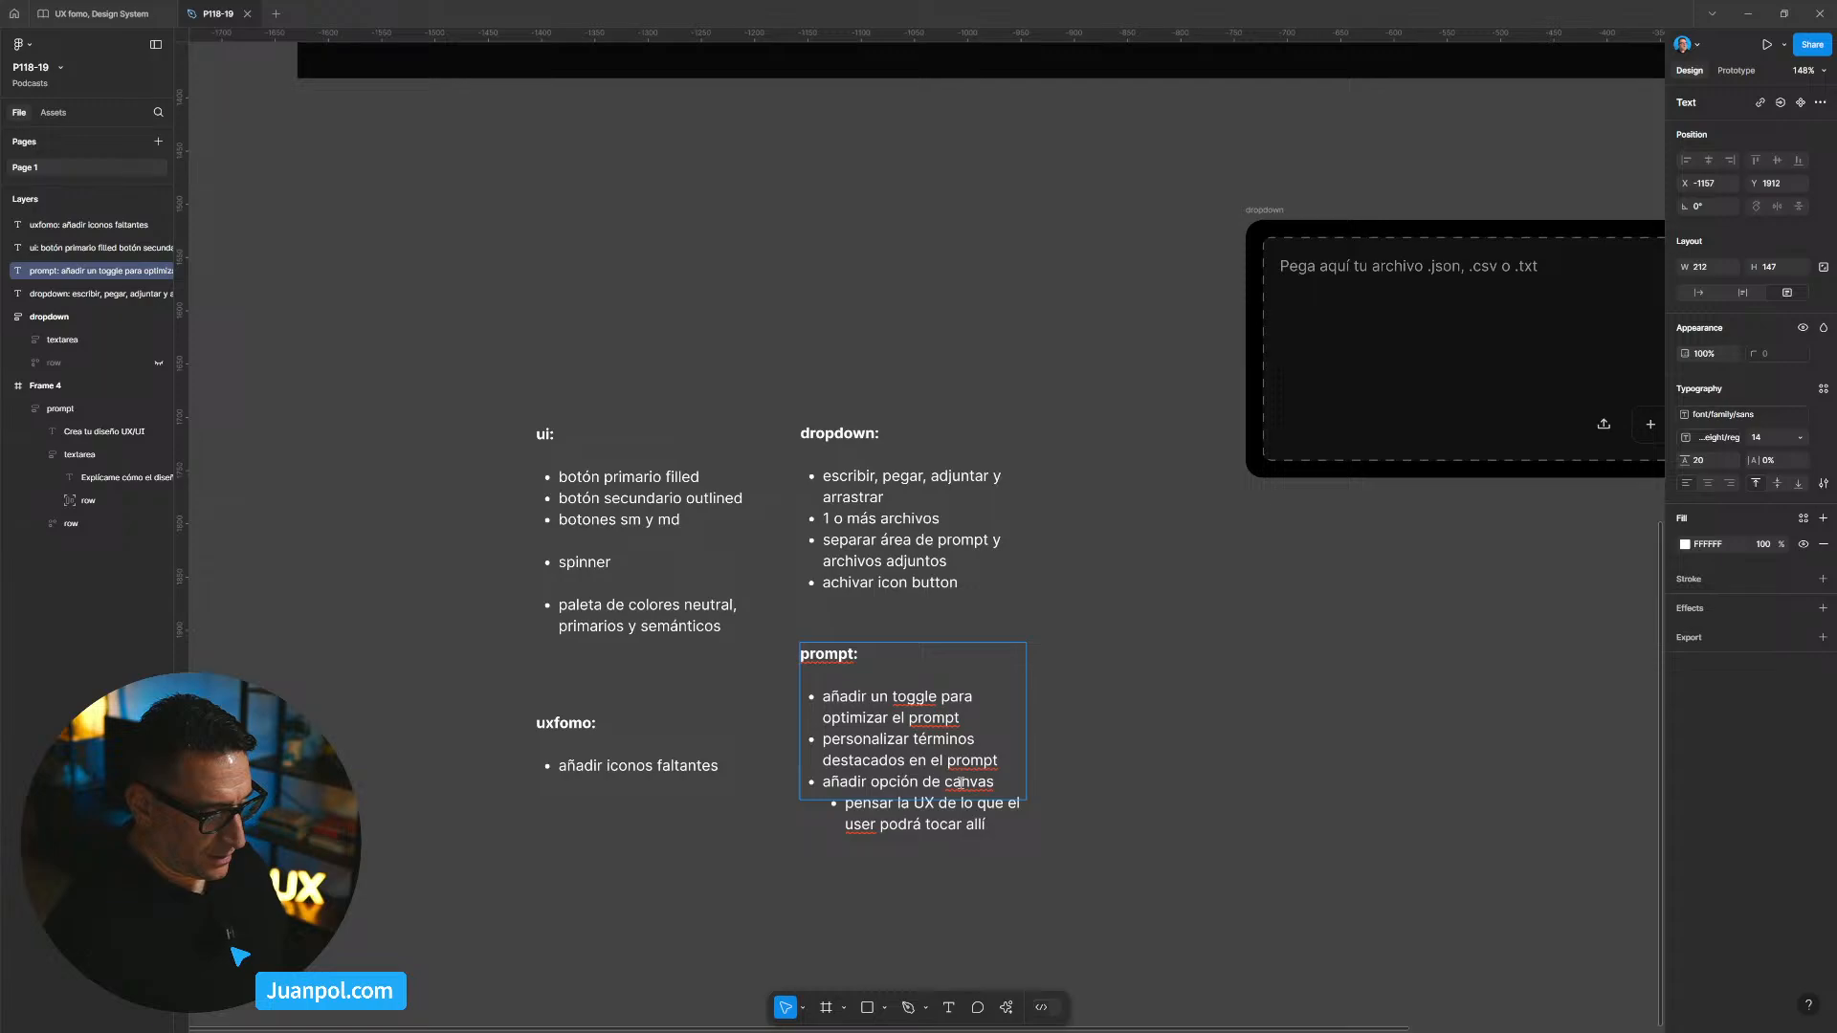
Step: Fit the height of the "prompt:" note's text box to its content and deselect the note
{"action": "key", "text": "Escape"}
{"action": "key", "text": "Return"}
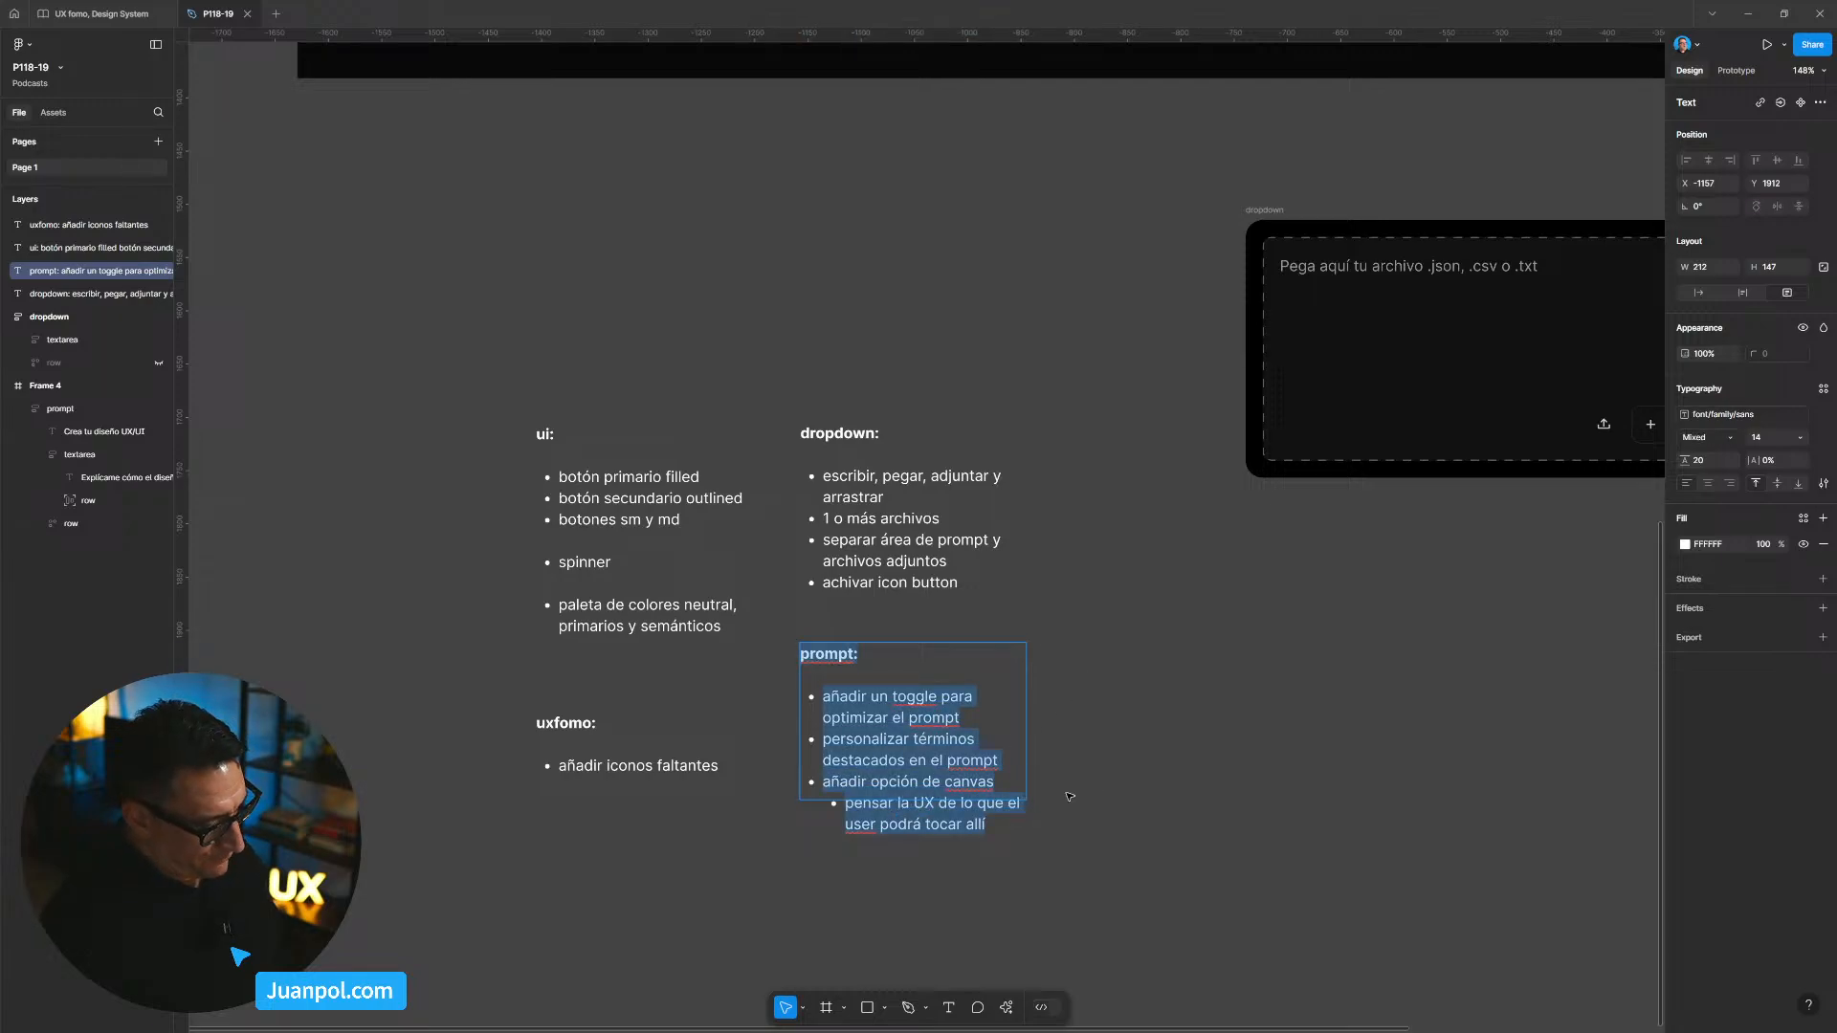
{"action": "double_click", "coordinate": [816, 798]}
{"action": "key", "text": "Escape"}
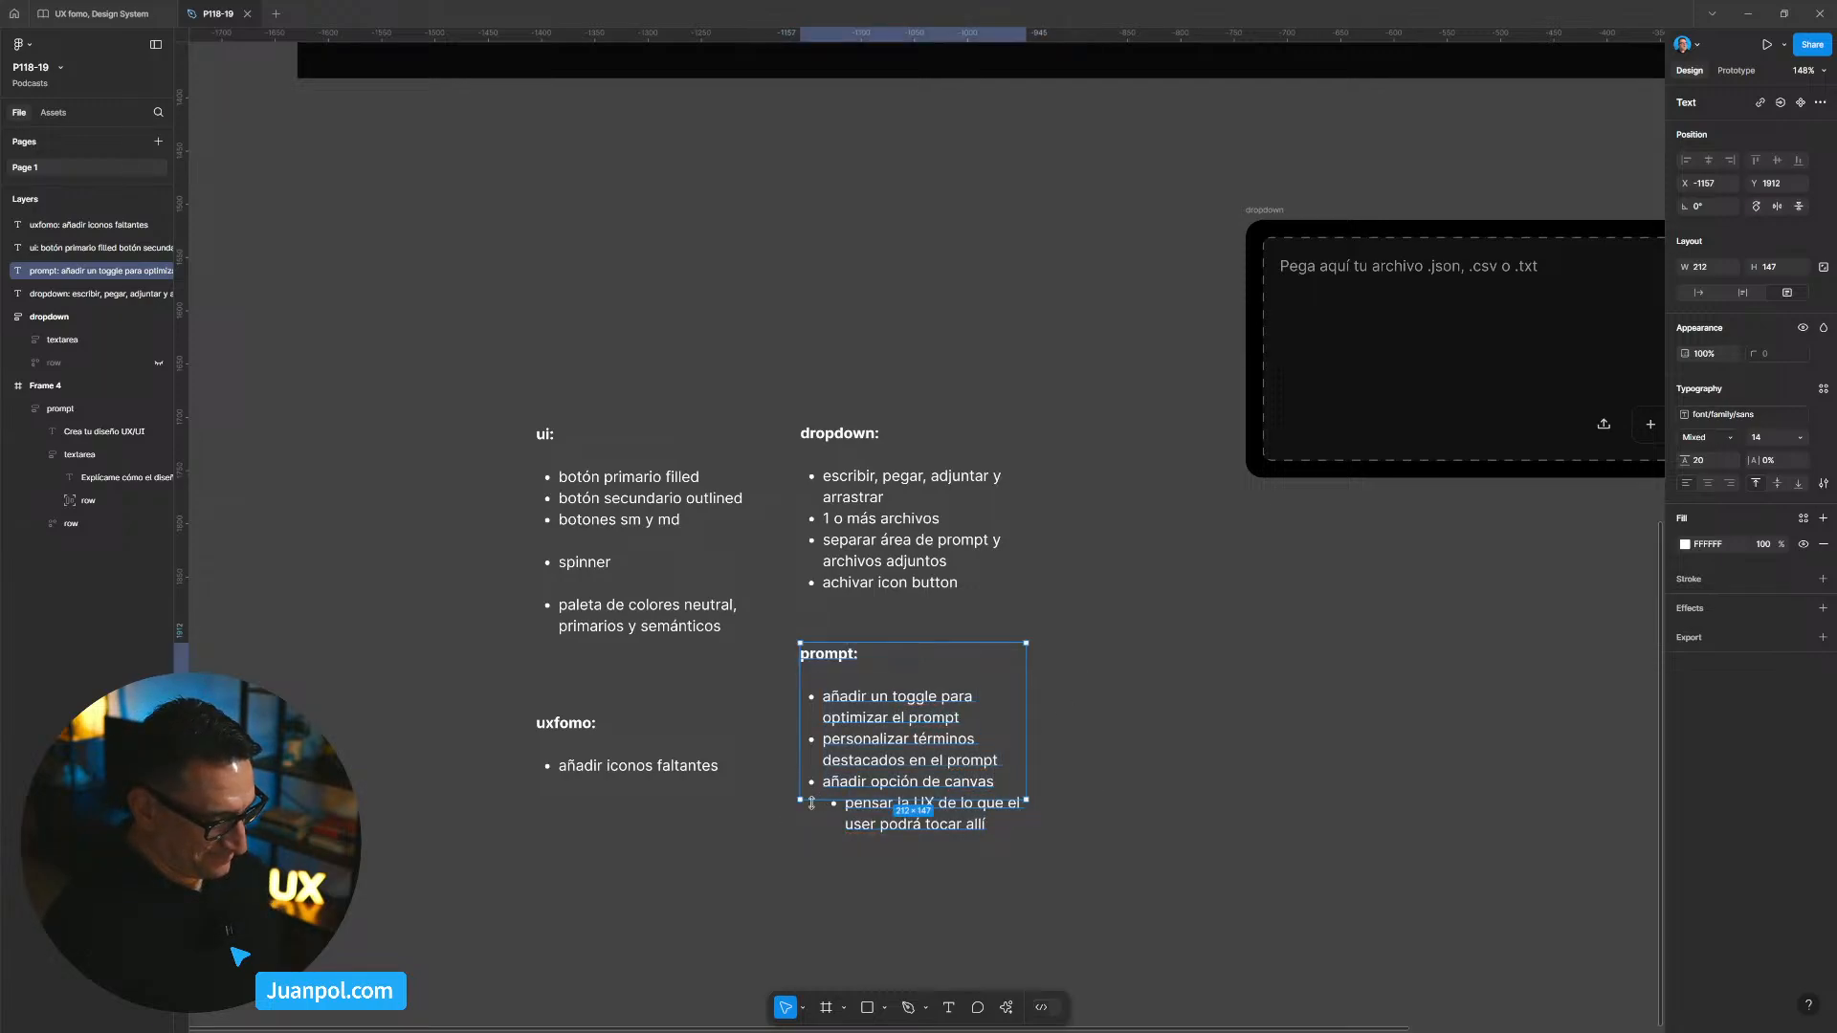
{"action": "key", "text": "Escape"}
Step: Review the prompt screen in Frame 4 alongside the dropdown design and the four task notes
{"action": "scroll", "coordinate": [1060, 644], "scroll_direction": "down", "scroll_amount": 3}
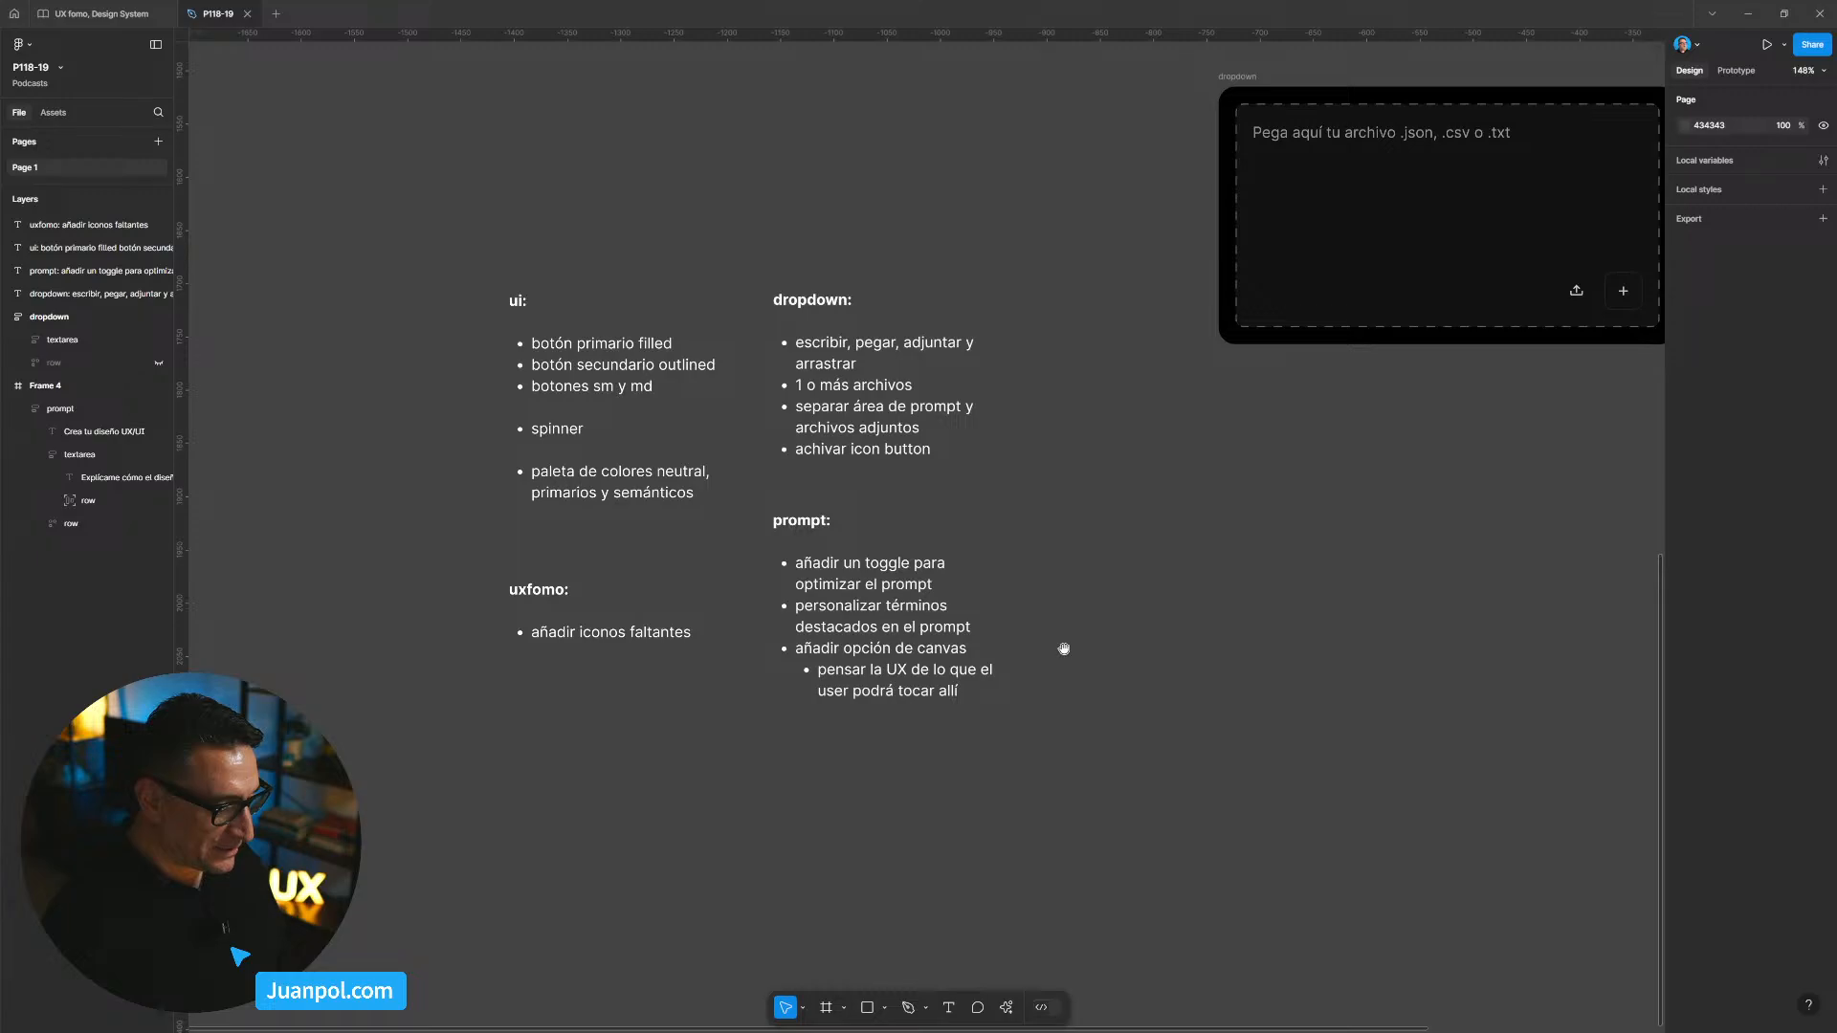
{"action": "scroll", "coordinate": [1060, 644], "scroll_direction": "up", "scroll_amount": 2, "text": "ctrl"}
{"action": "left_click_drag", "start_coordinate": [1011, 720], "coordinate": [1001, 711]}
{"action": "scroll", "coordinate": [871, 713], "scroll_direction": "down", "scroll_amount": 2, "text": "ctrl"}
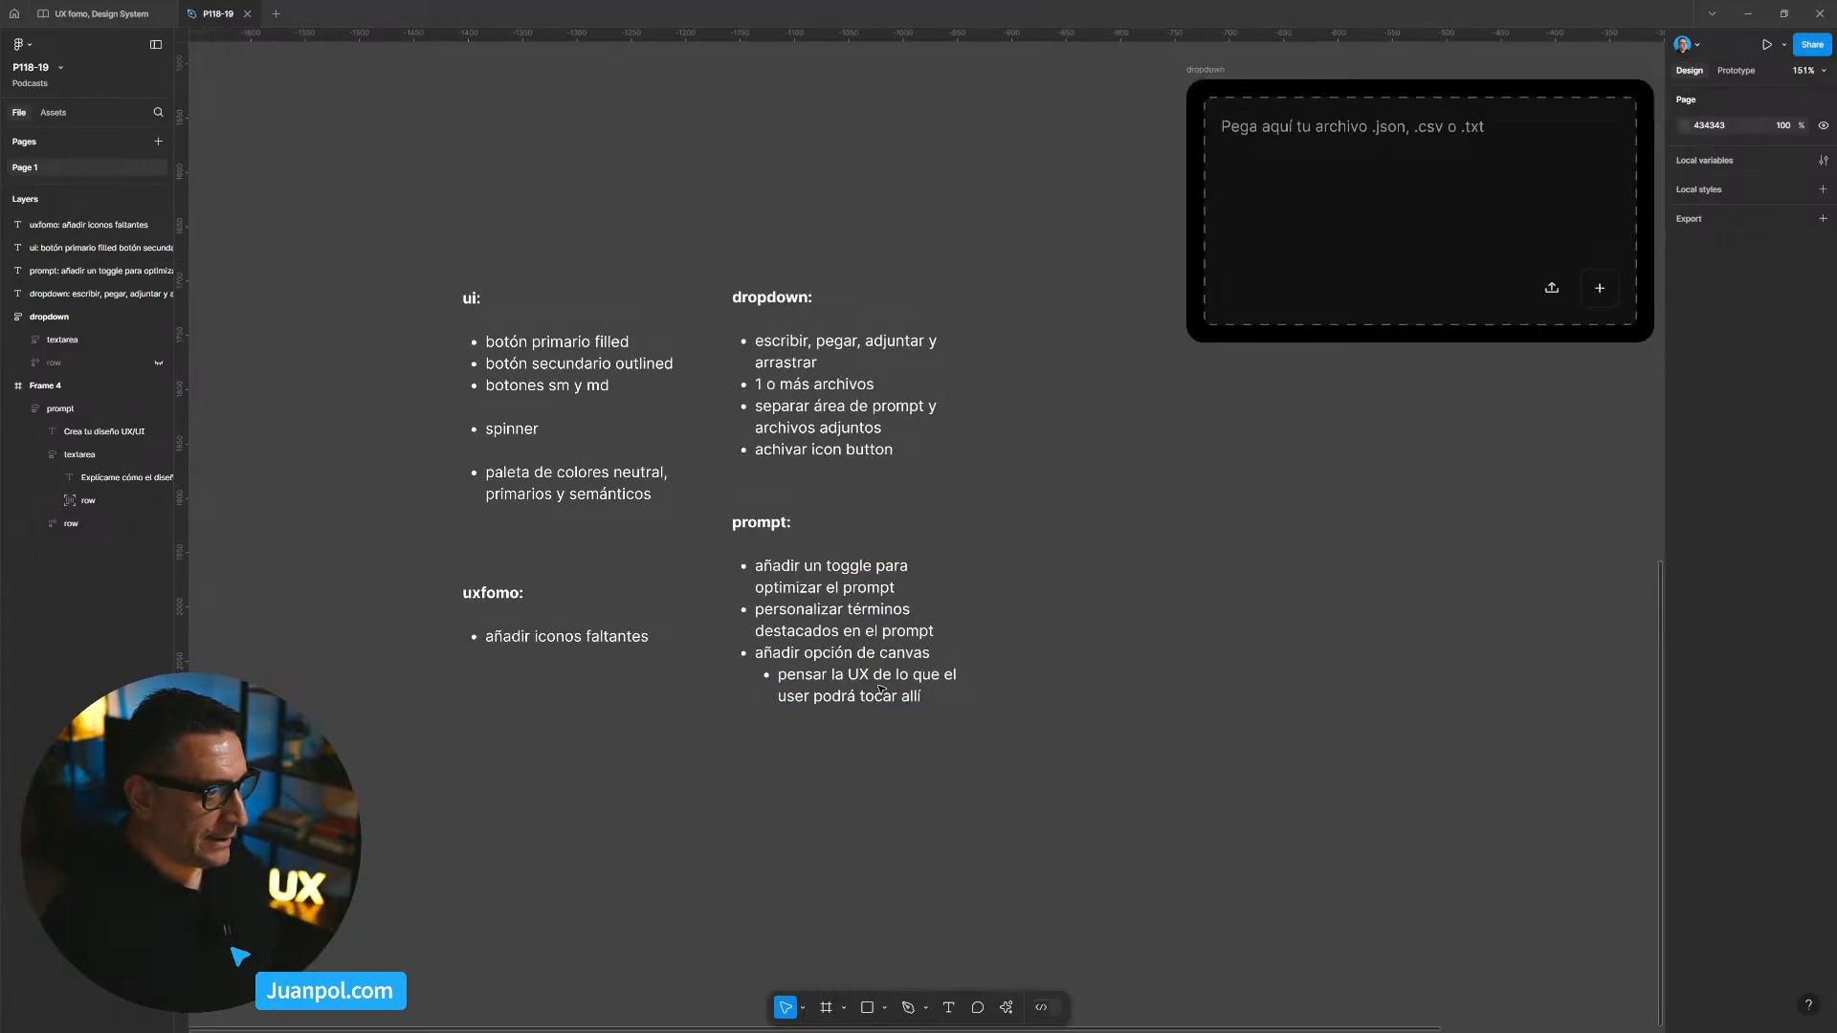
{"action": "scroll", "coordinate": [1016, 636], "scroll_direction": "down", "scroll_amount": 3, "text": "ctrl"}
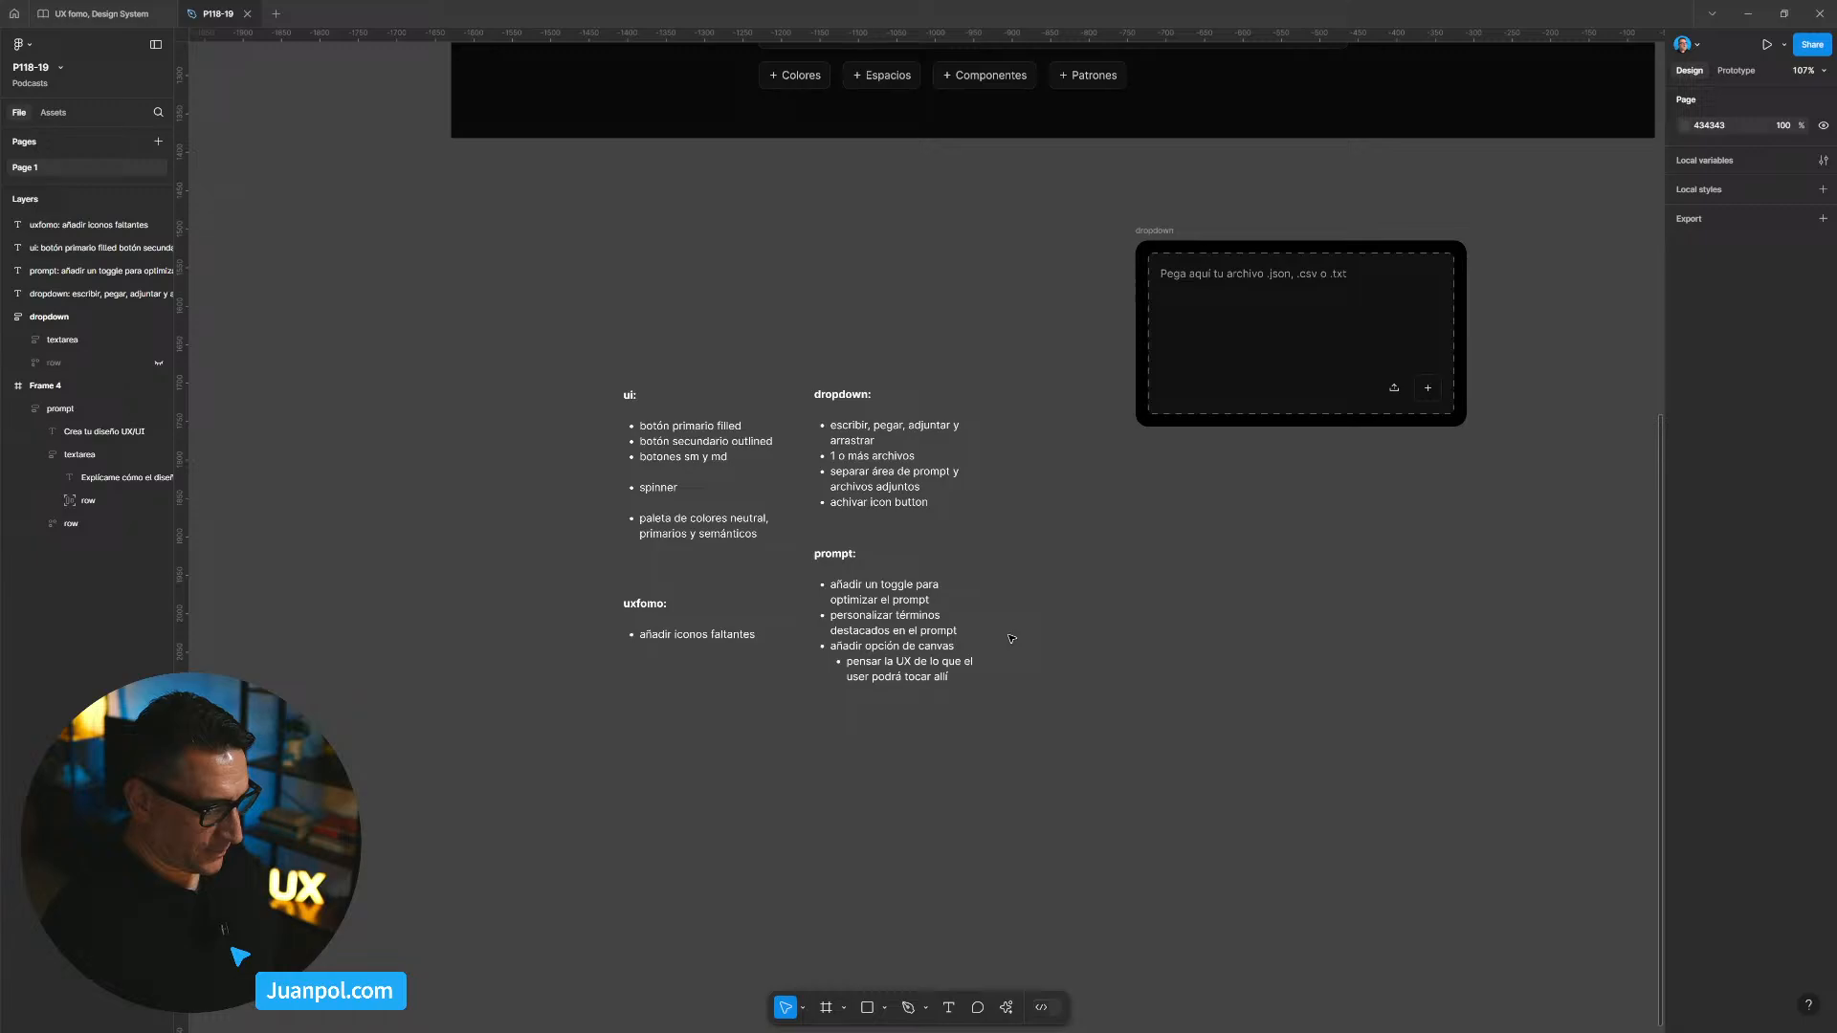
{"action": "scroll", "coordinate": [1014, 650], "scroll_direction": "up", "scroll_amount": 5}
{"action": "left_click_drag", "start_coordinate": [1013, 662], "coordinate": [988, 813]}
{"action": "scroll", "coordinate": [706, 460], "scroll_direction": "down", "scroll_amount": 1, "text": "ctrl"}
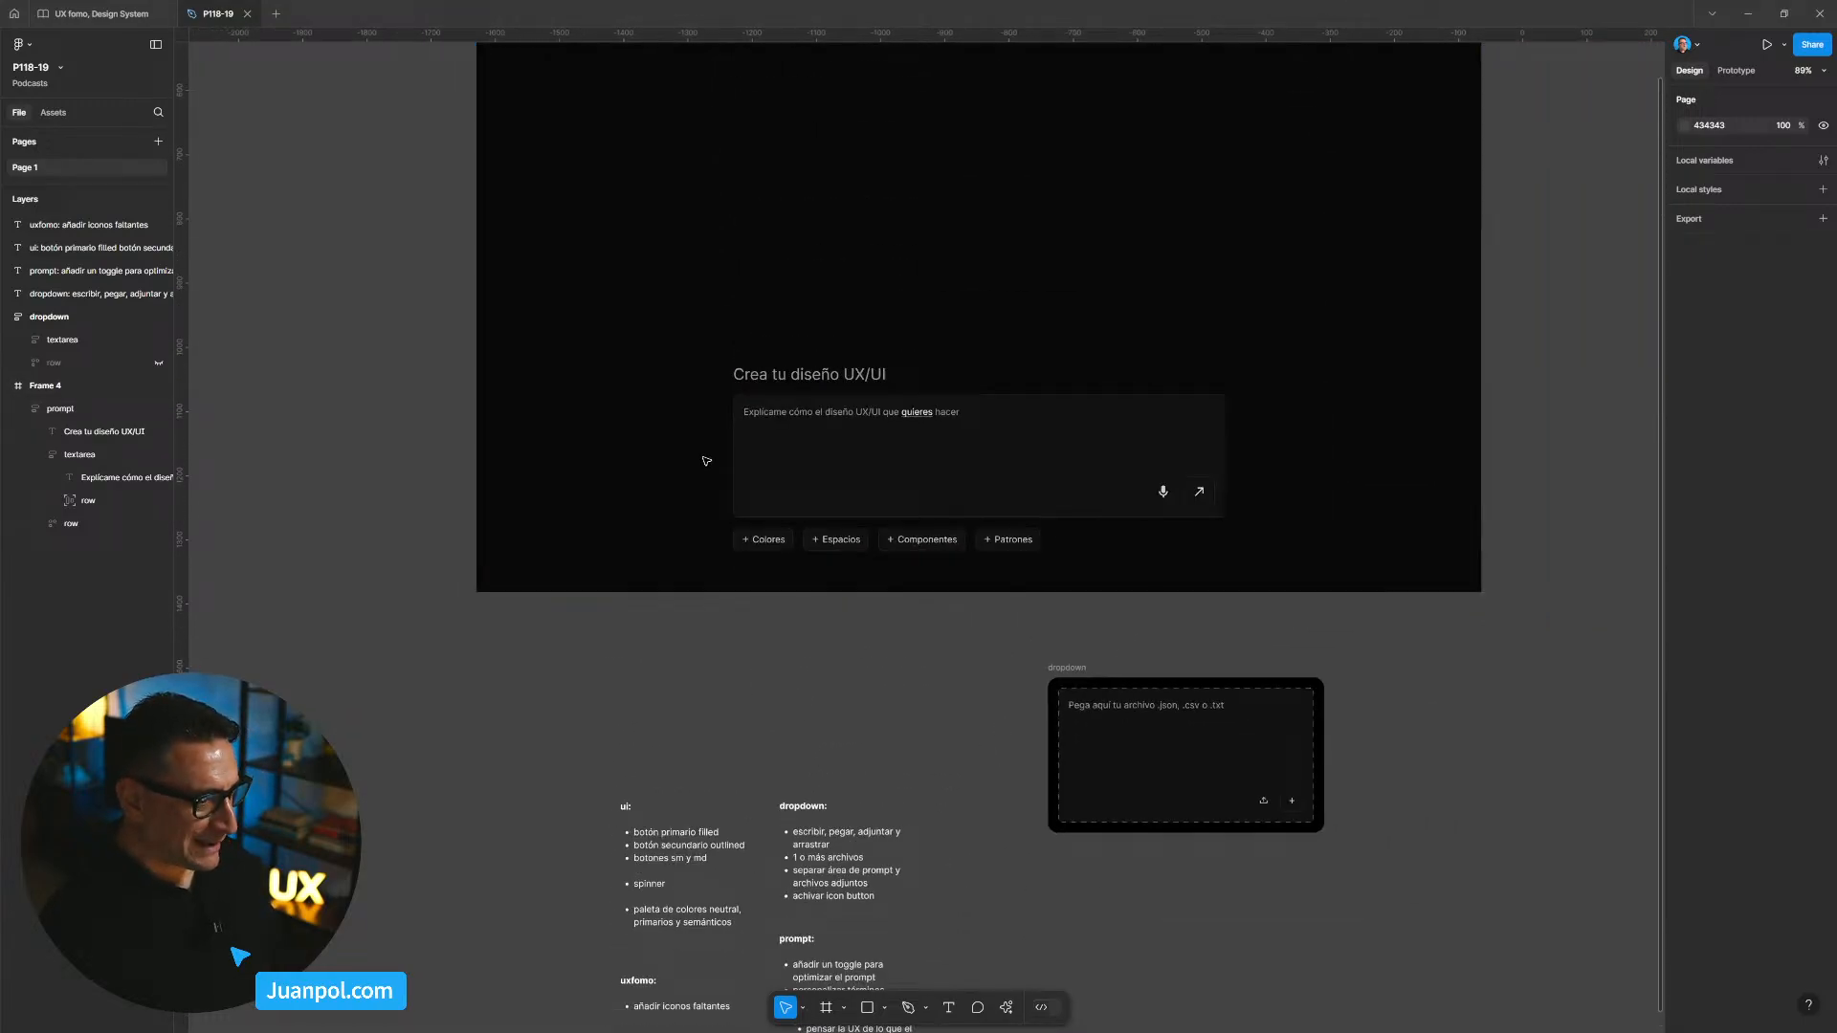
{"action": "left_click_drag", "start_coordinate": [706, 460], "coordinate": [807, 661]}
{"action": "left_click_drag", "start_coordinate": [672, 511], "coordinate": [601, 436]}
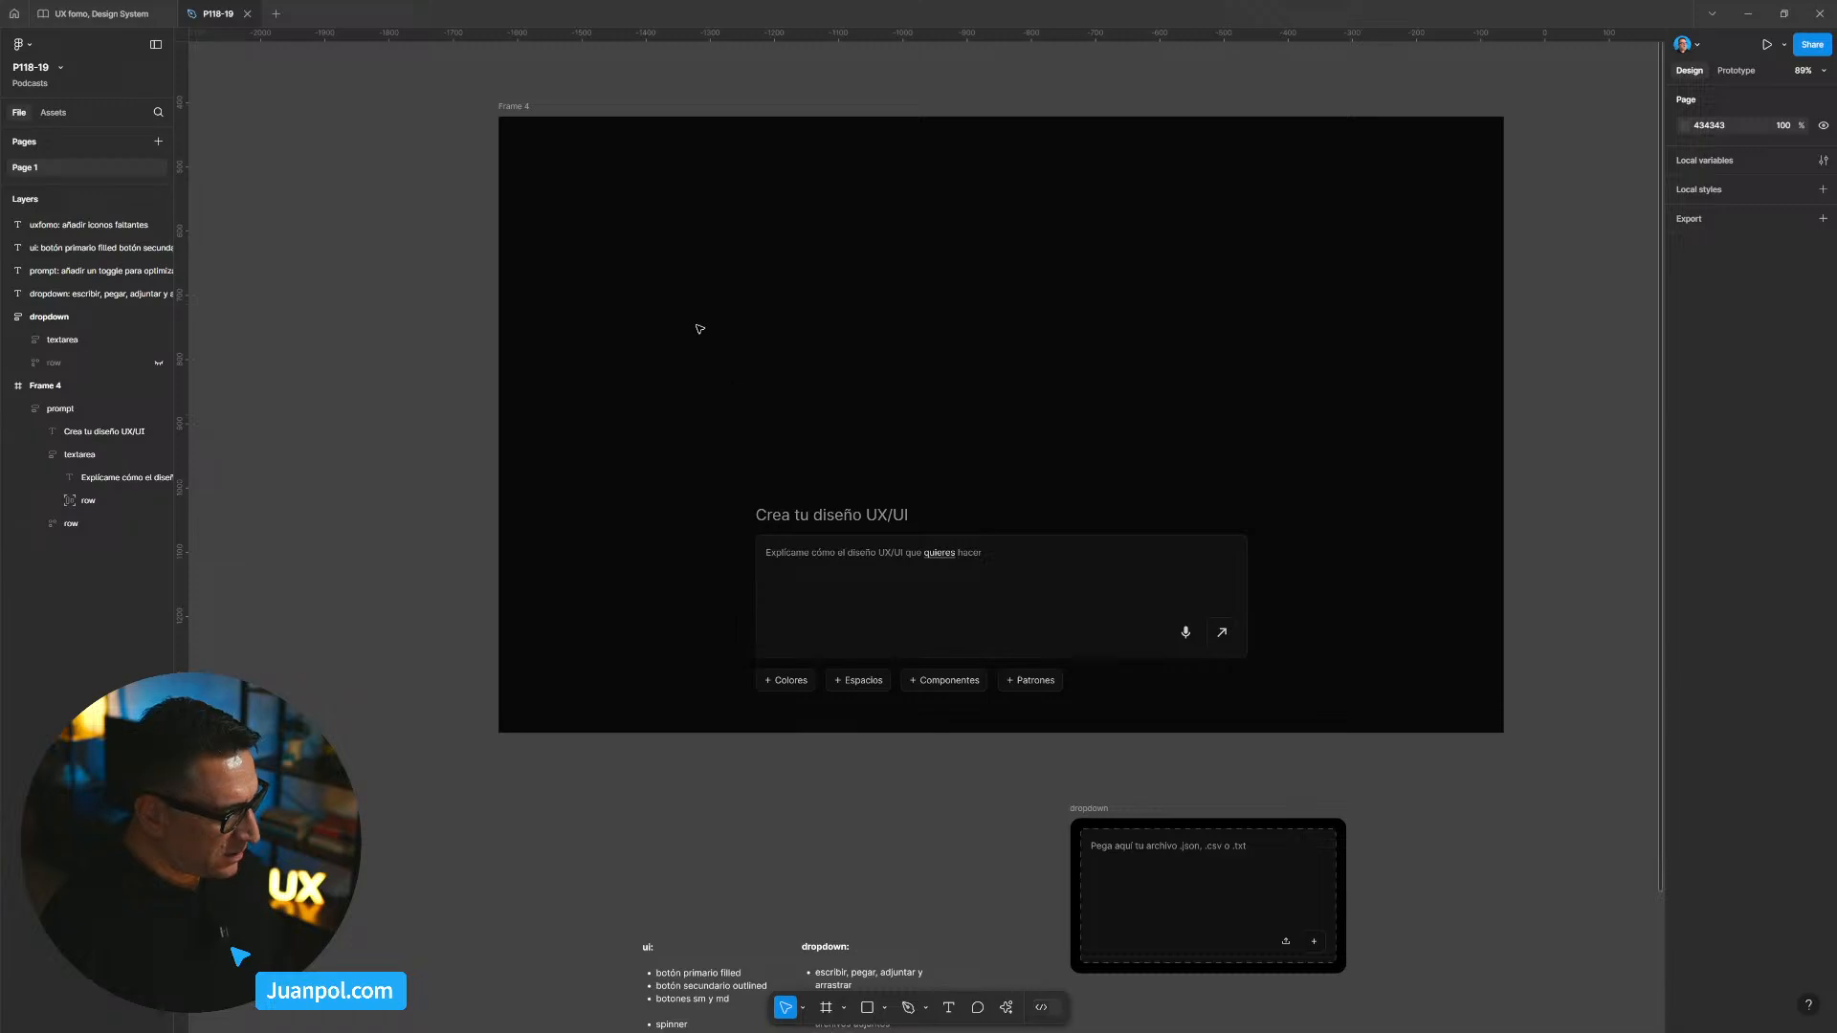
{"action": "left_click_drag", "start_coordinate": [695, 765], "coordinate": [838, 772]}
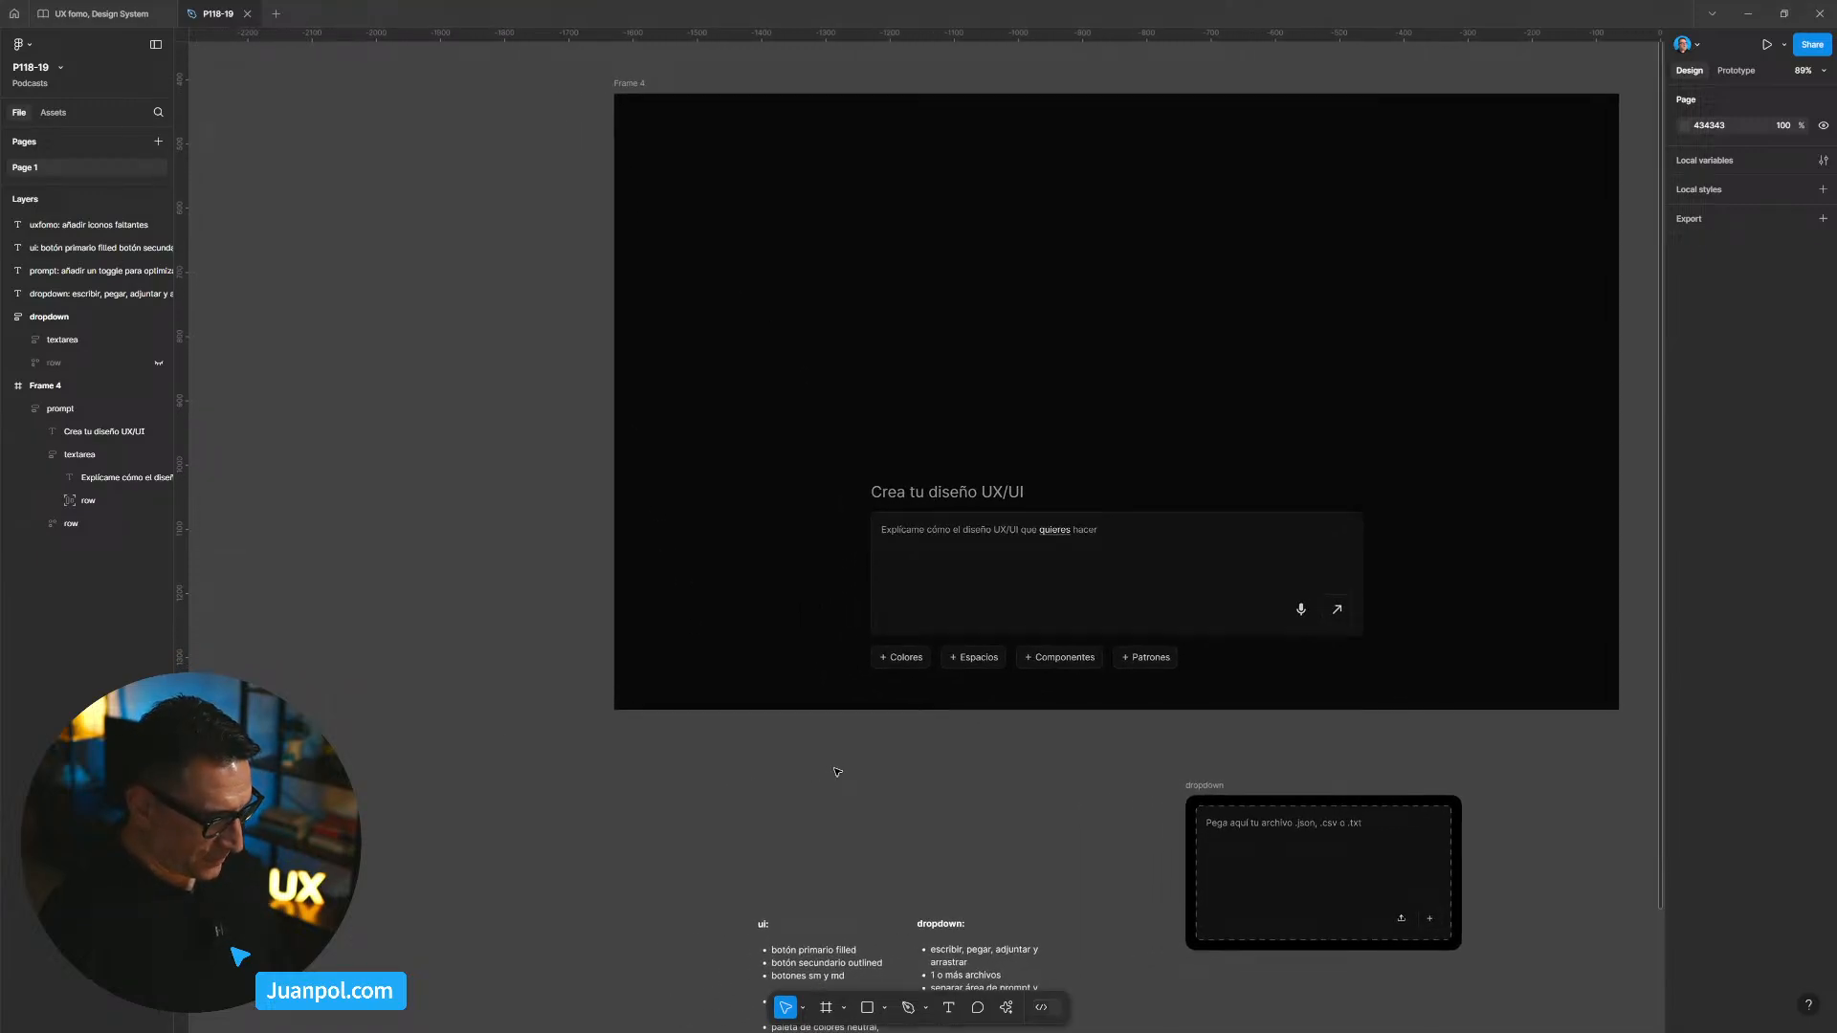
{"action": "left_click_drag", "start_coordinate": [627, 594], "coordinate": [570, 492]}
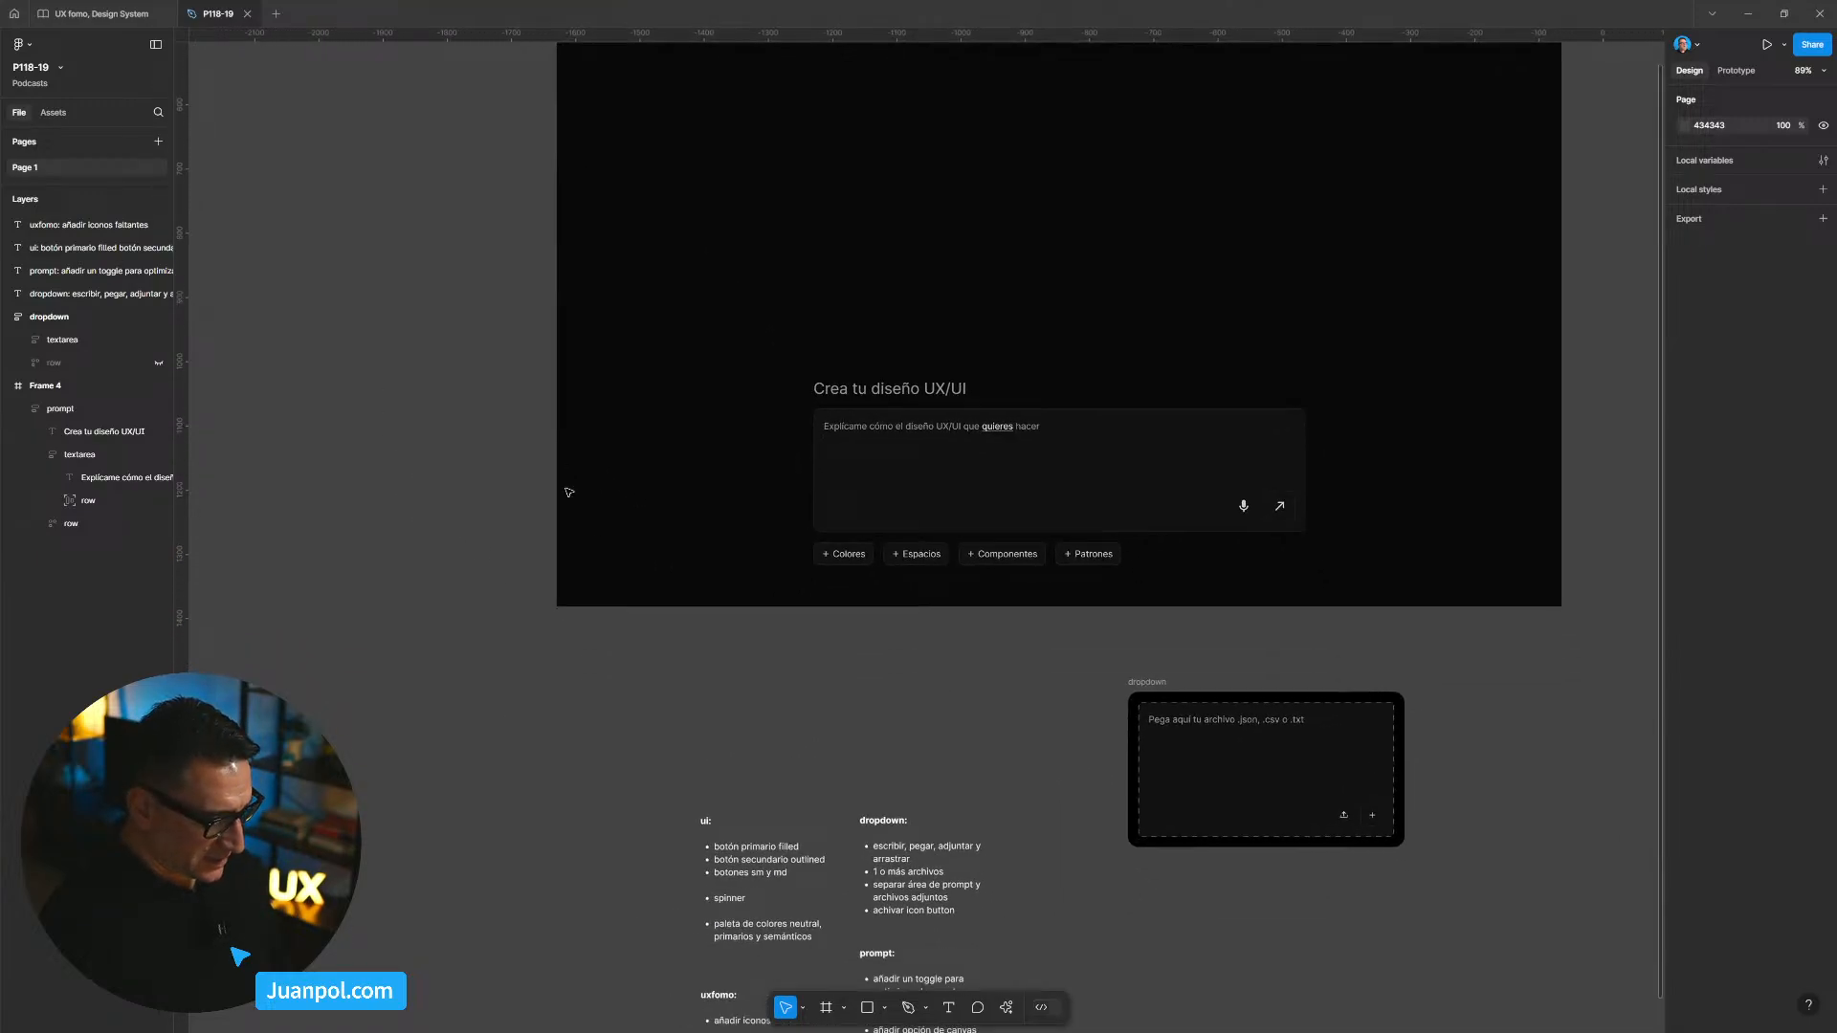
{"action": "left_click_drag", "start_coordinate": [853, 760], "coordinate": [844, 615]}
{"action": "scroll", "coordinate": [764, 812], "scroll_direction": "up", "scroll_amount": 3}
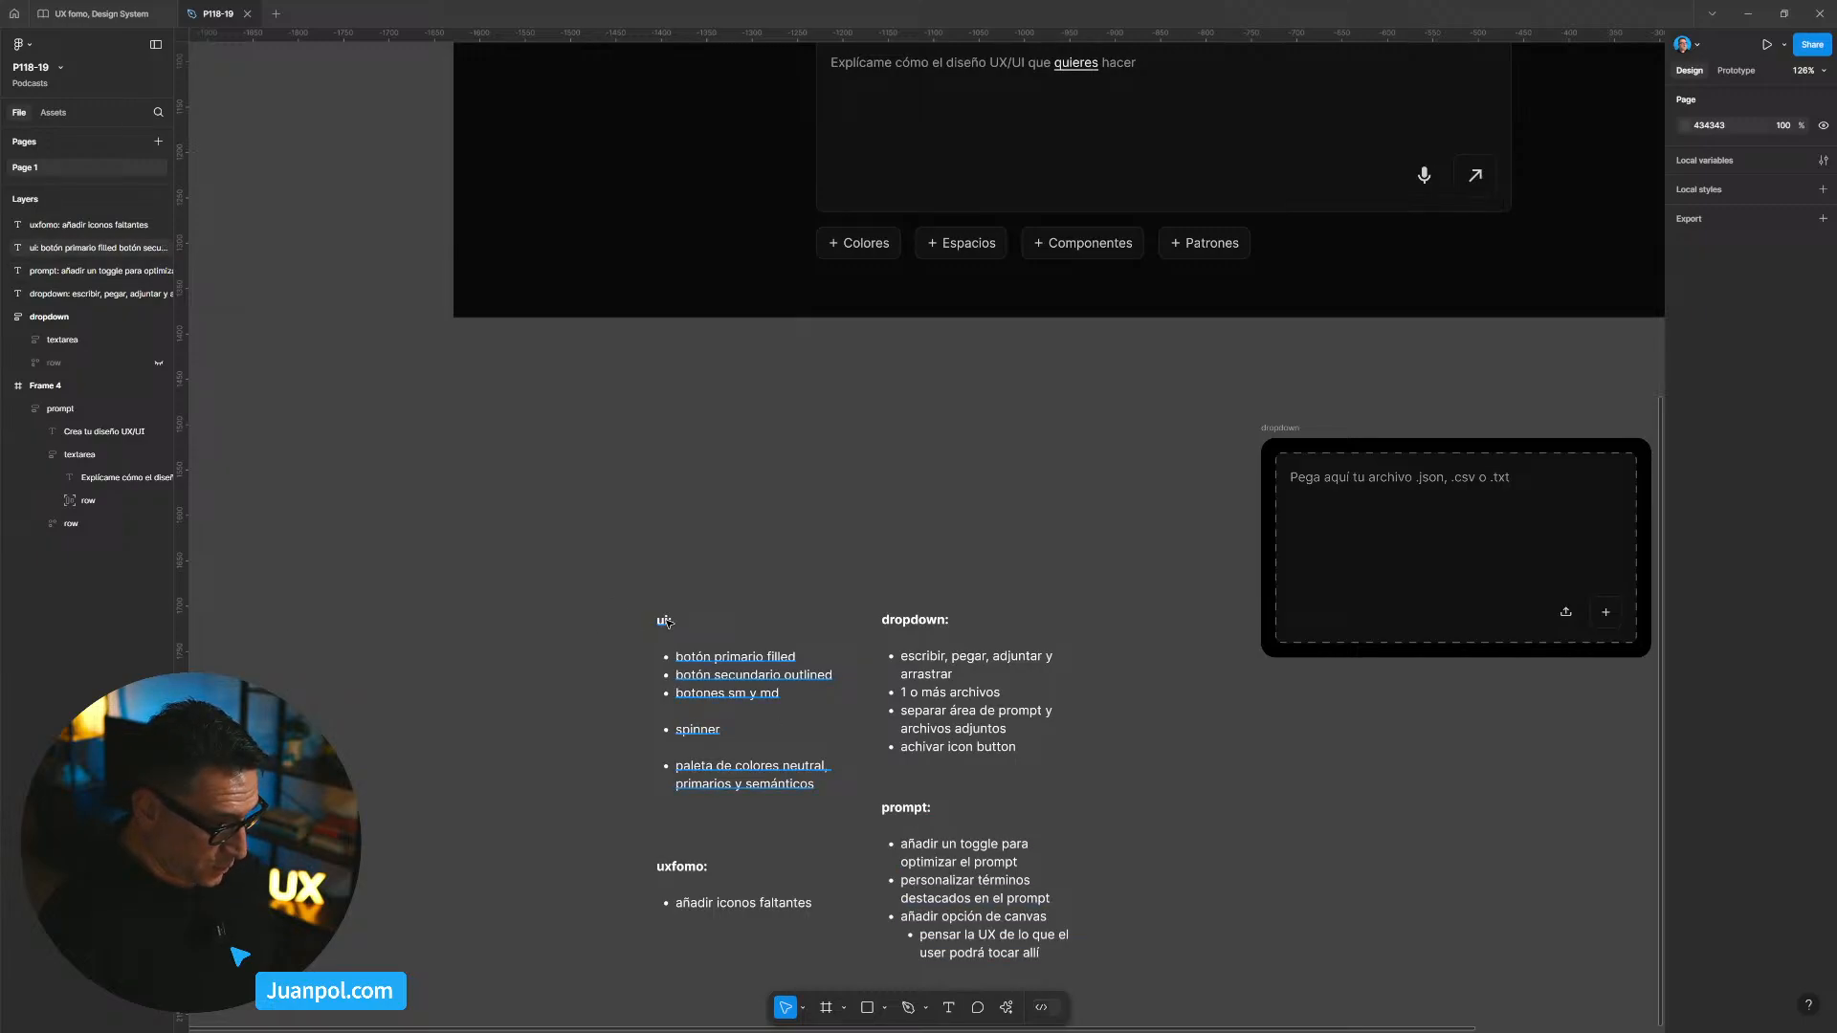
Step: Raise the "ui:" note slightly and insert an empty bullet above its "botón primario filled" item
{"action": "left_click_drag", "start_coordinate": [675, 642], "coordinate": [668, 568]}
{"action": "scroll", "coordinate": [668, 568], "scroll_direction": "up", "scroll_amount": 2}
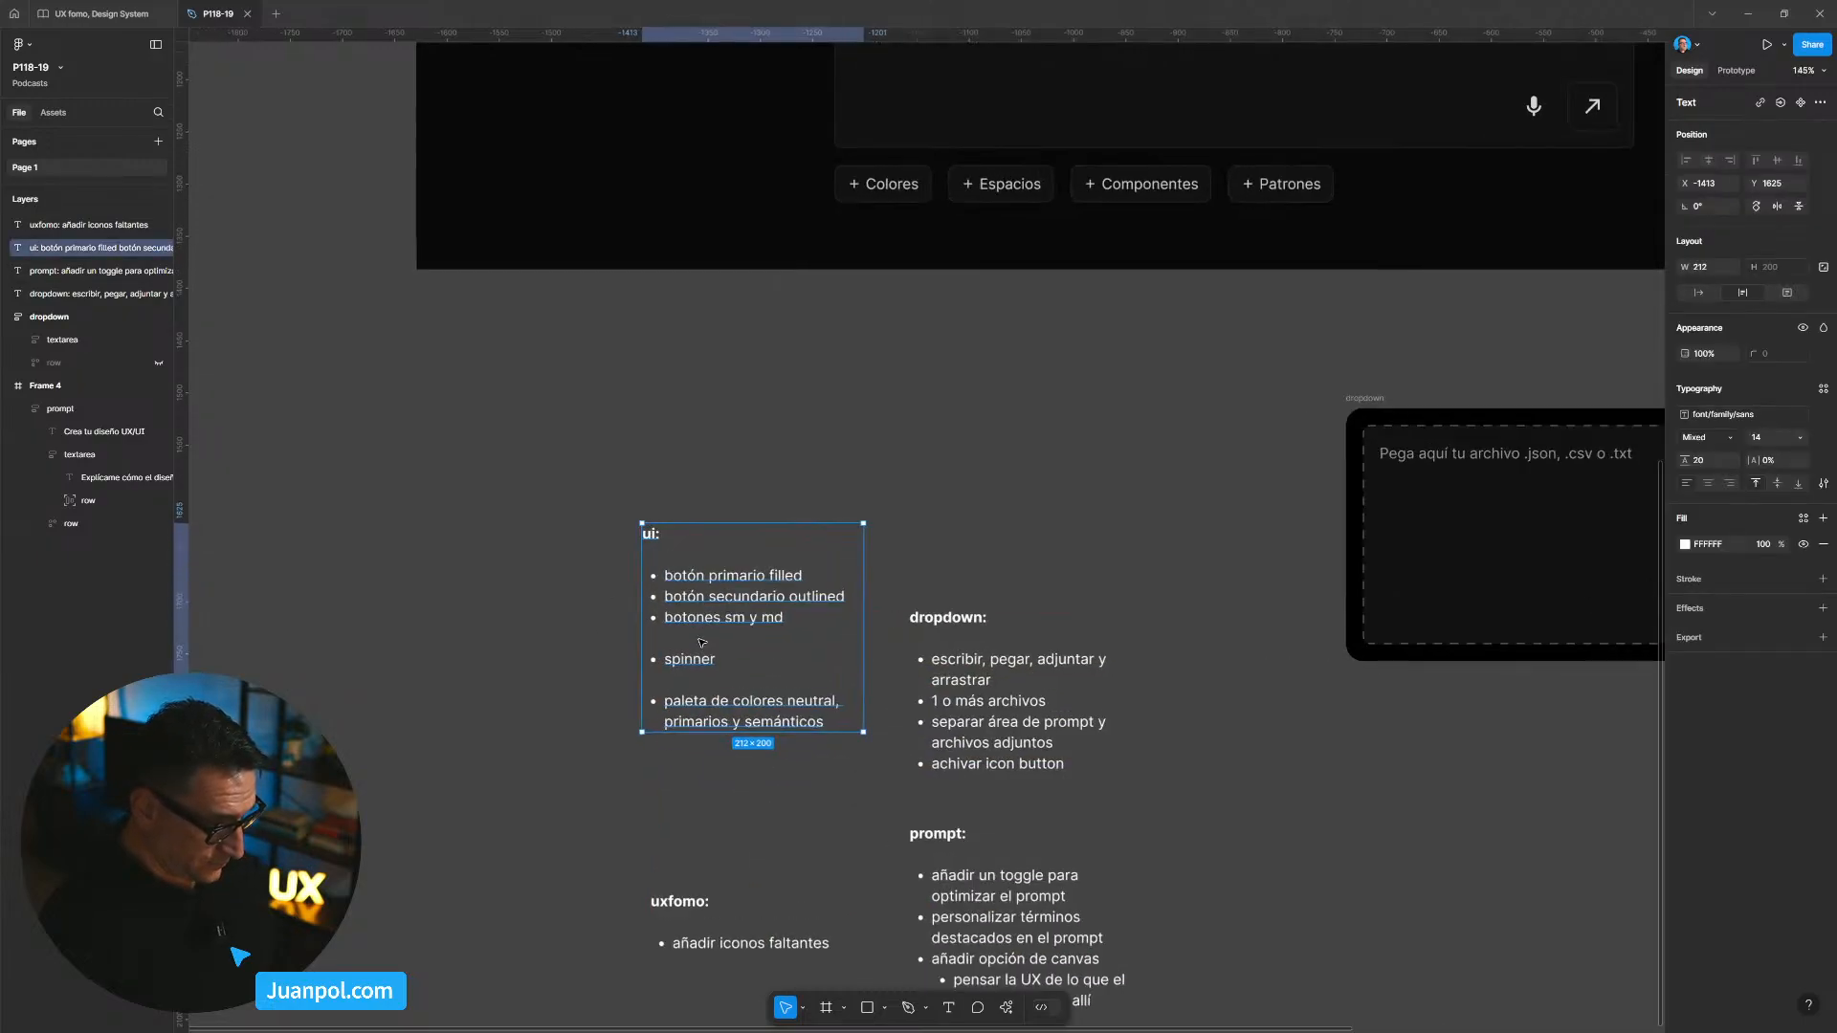
{"action": "key", "text": "Escape"}
{"action": "double_click", "coordinate": [668, 552]}
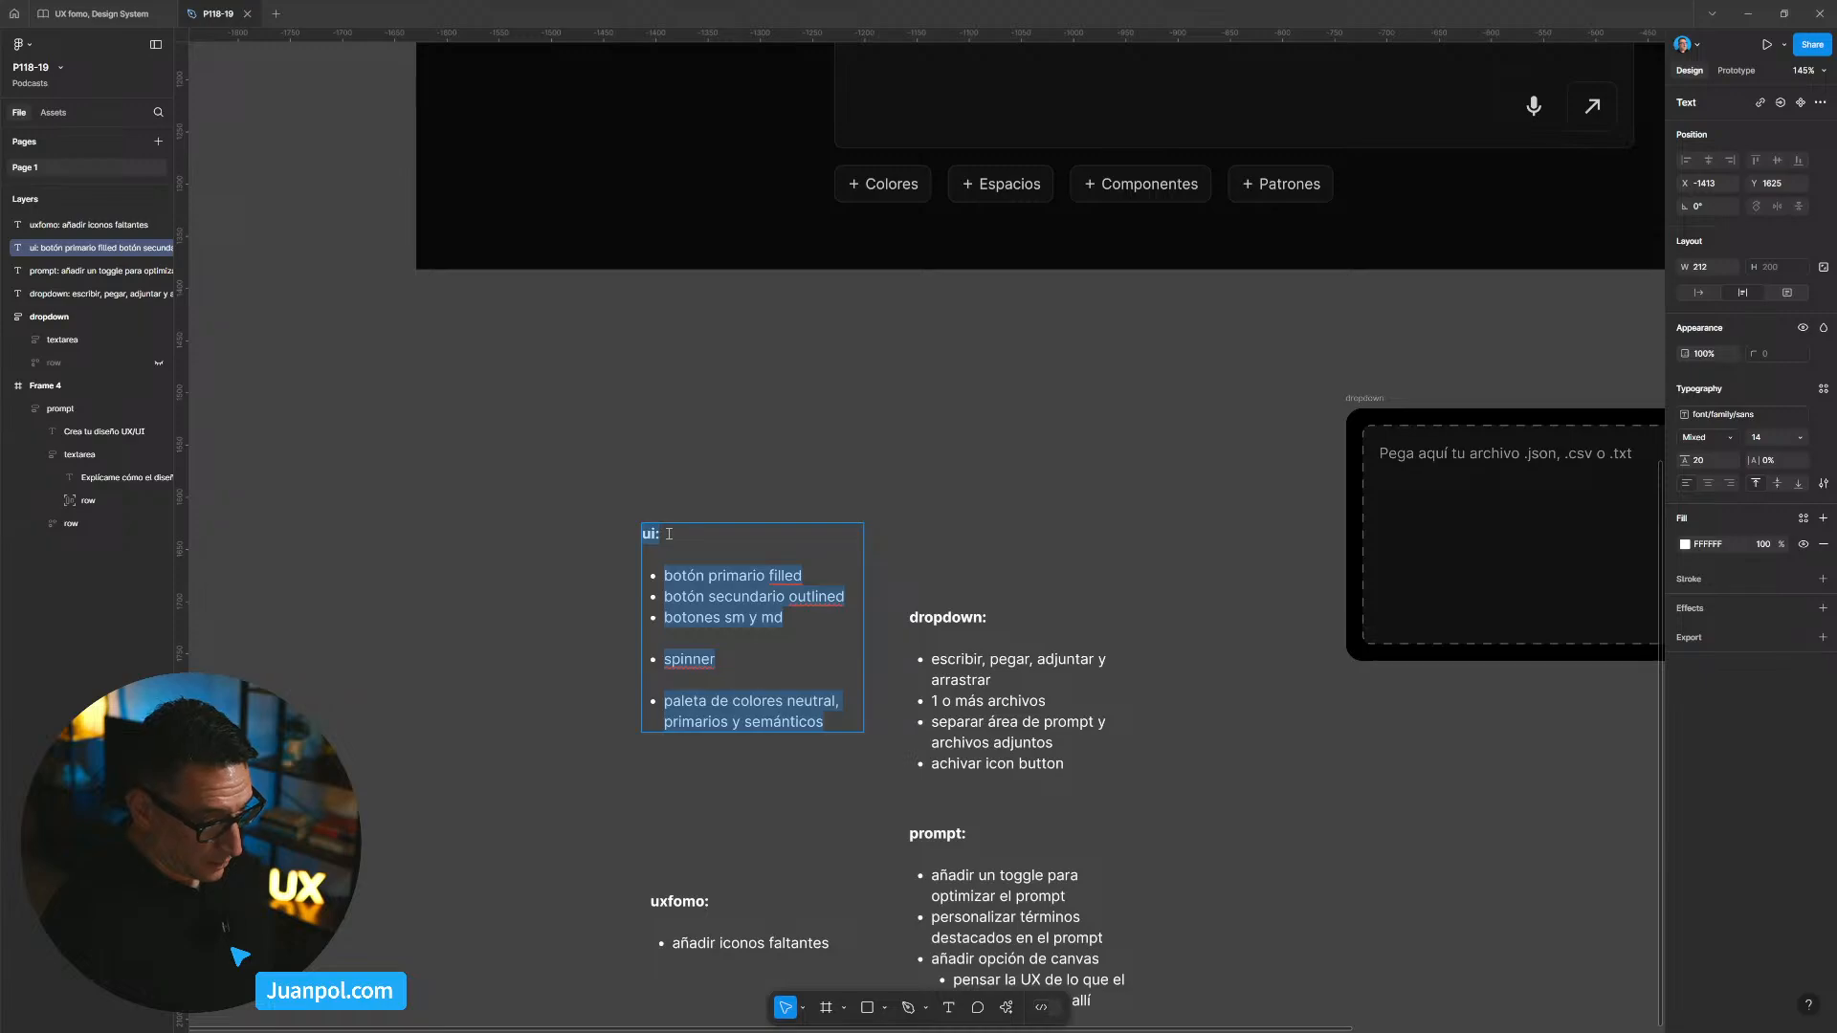
{"action": "left_click", "coordinate": [669, 534]}
{"action": "key", "text": "Down"}
{"action": "key", "text": "Return"}
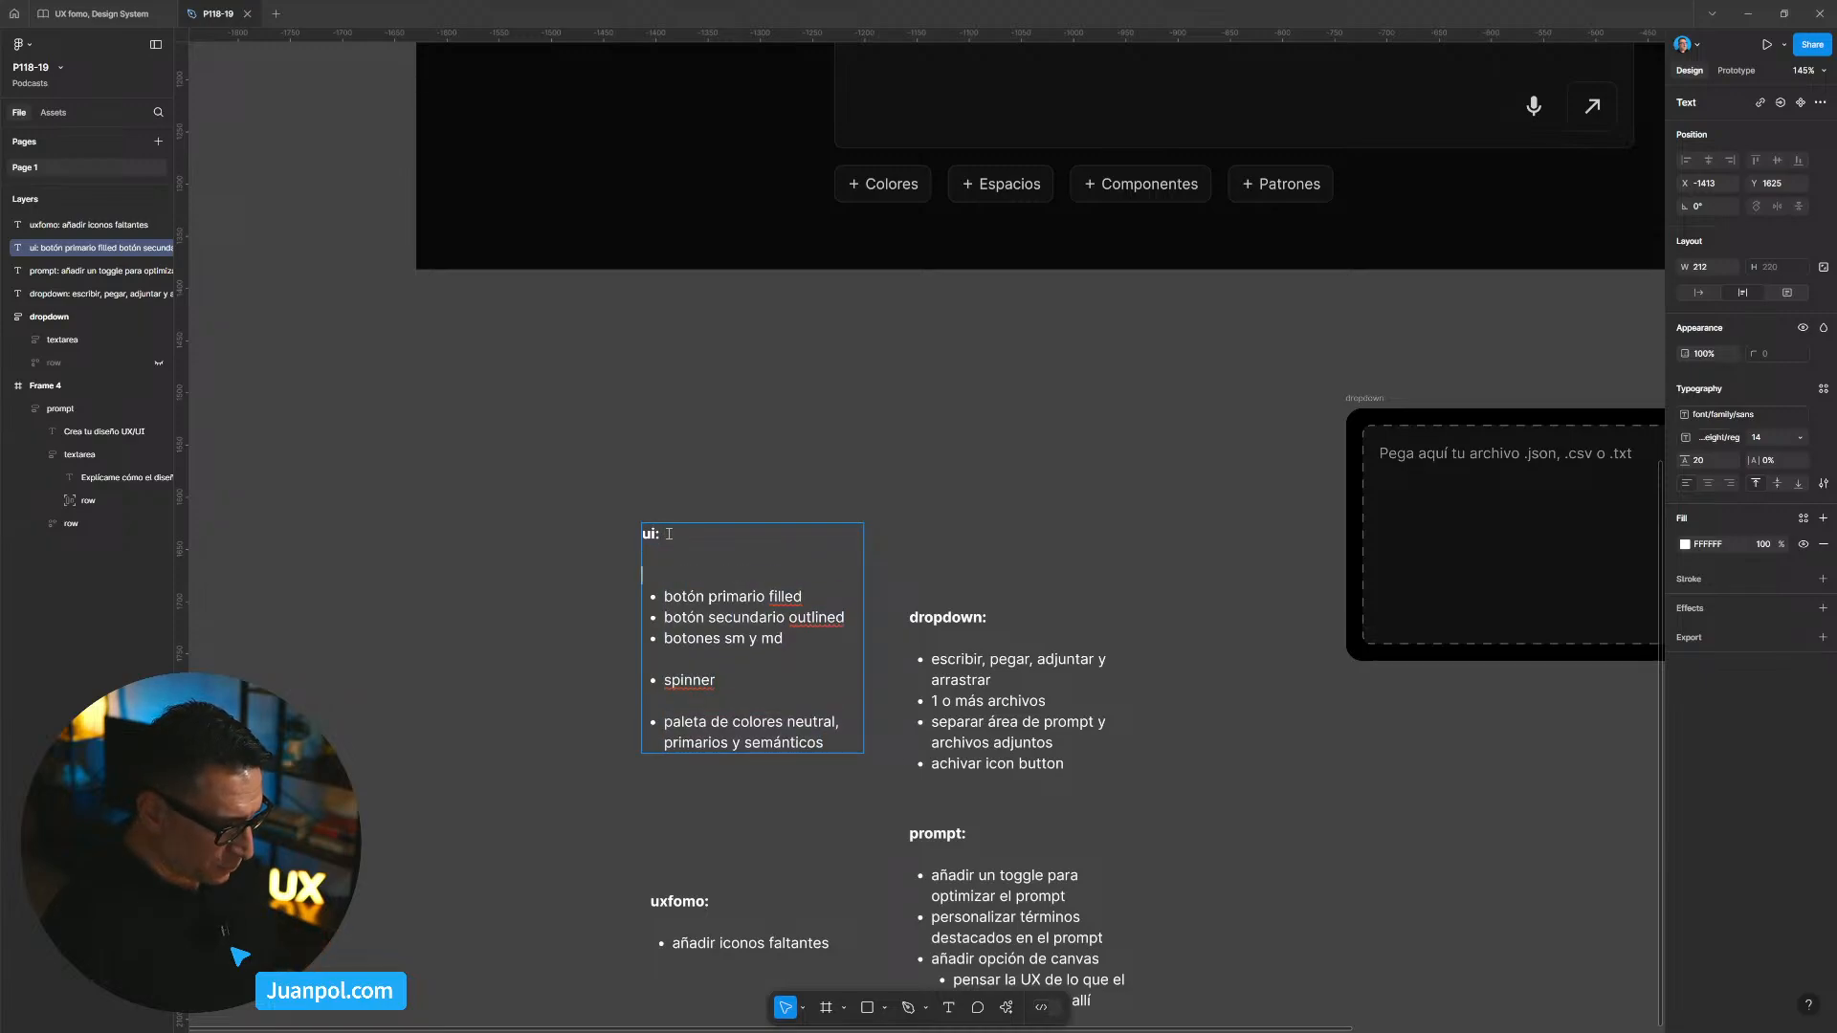
{"action": "type", "text": "- "}
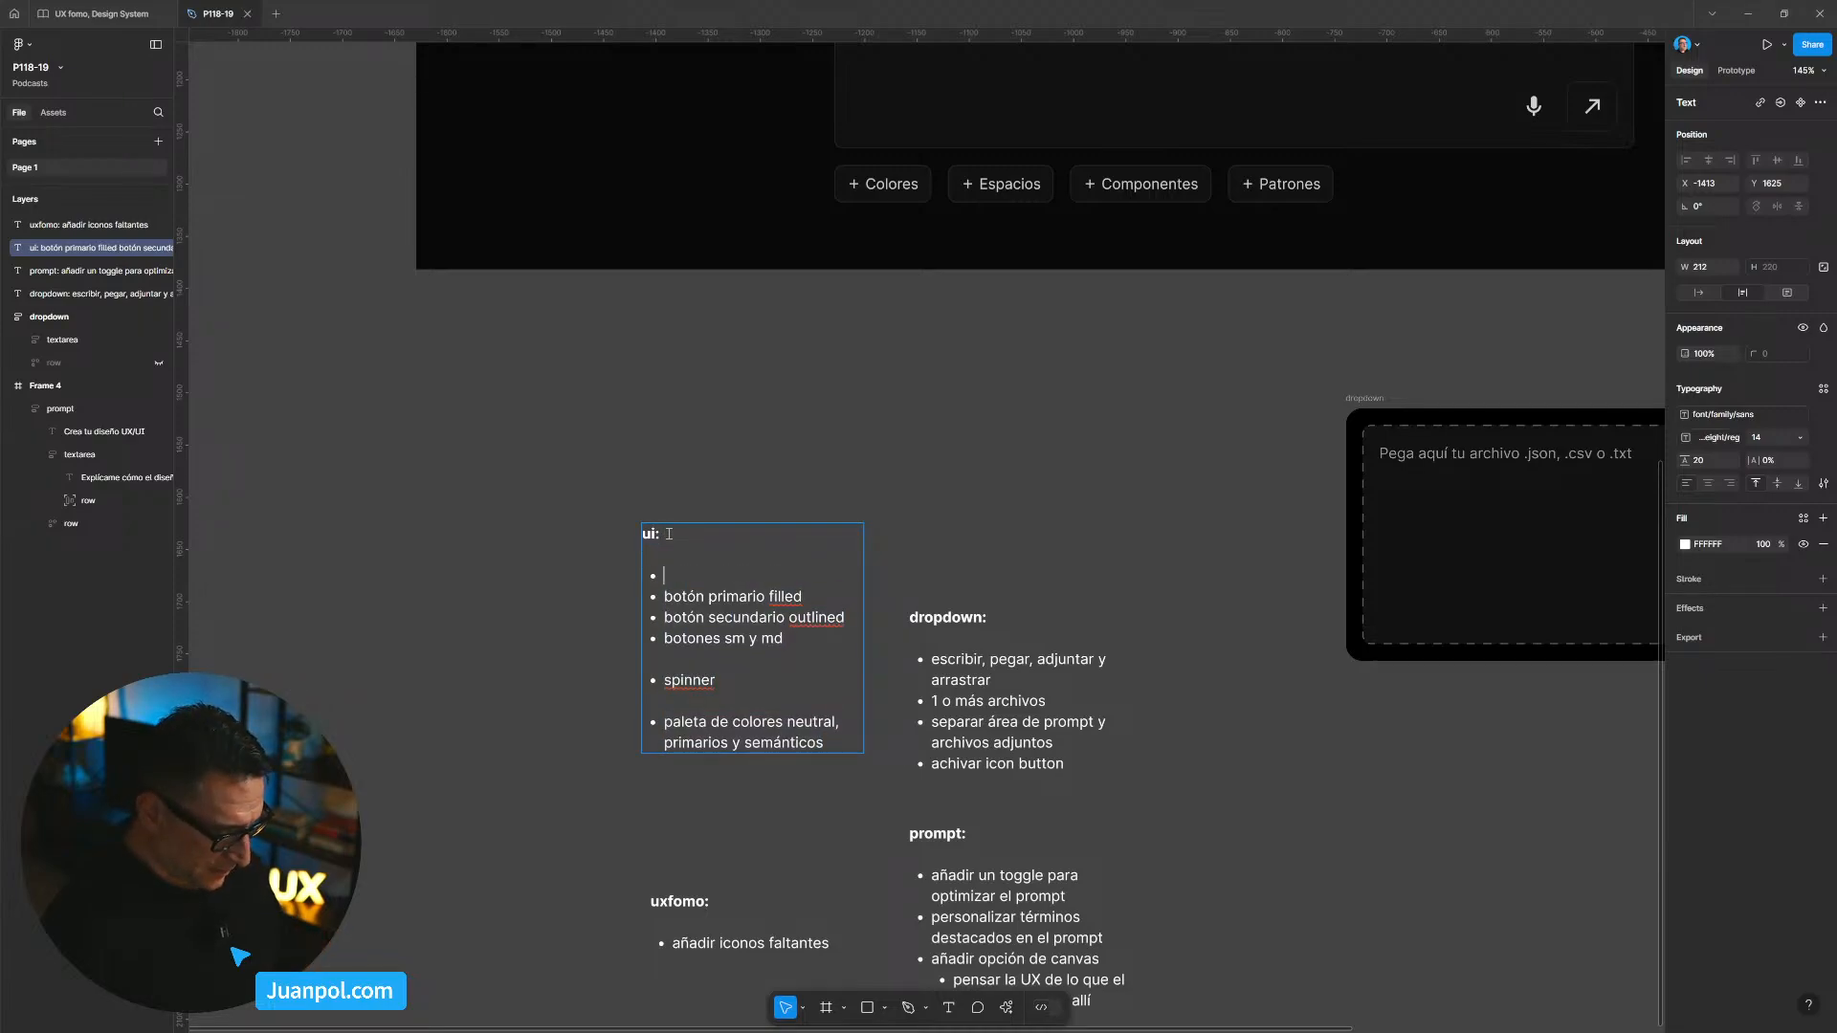
Step: Fill the first "ui:" bullet with "añadir sidebar con hilos y acceso a mi perfil de usuario" and deselect the note
{"action": "type", "text": "añadi"}
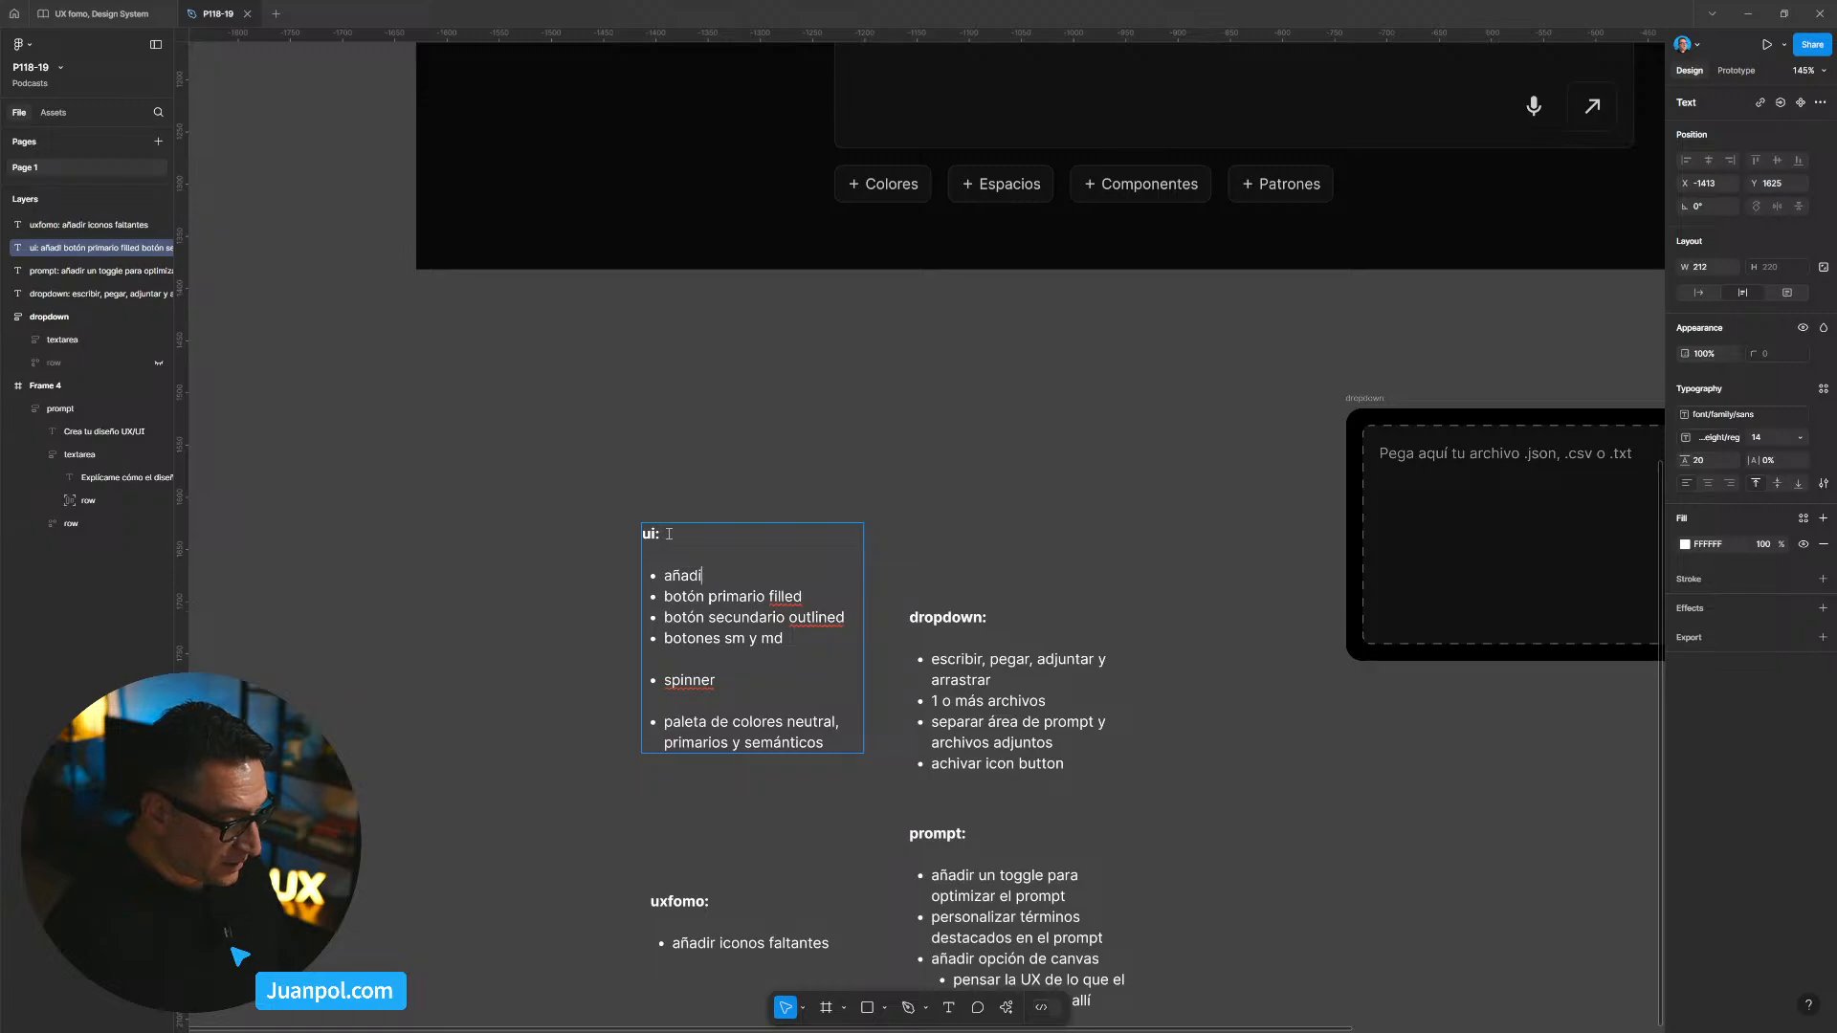
{"action": "type", "text": "r sidebar con "}
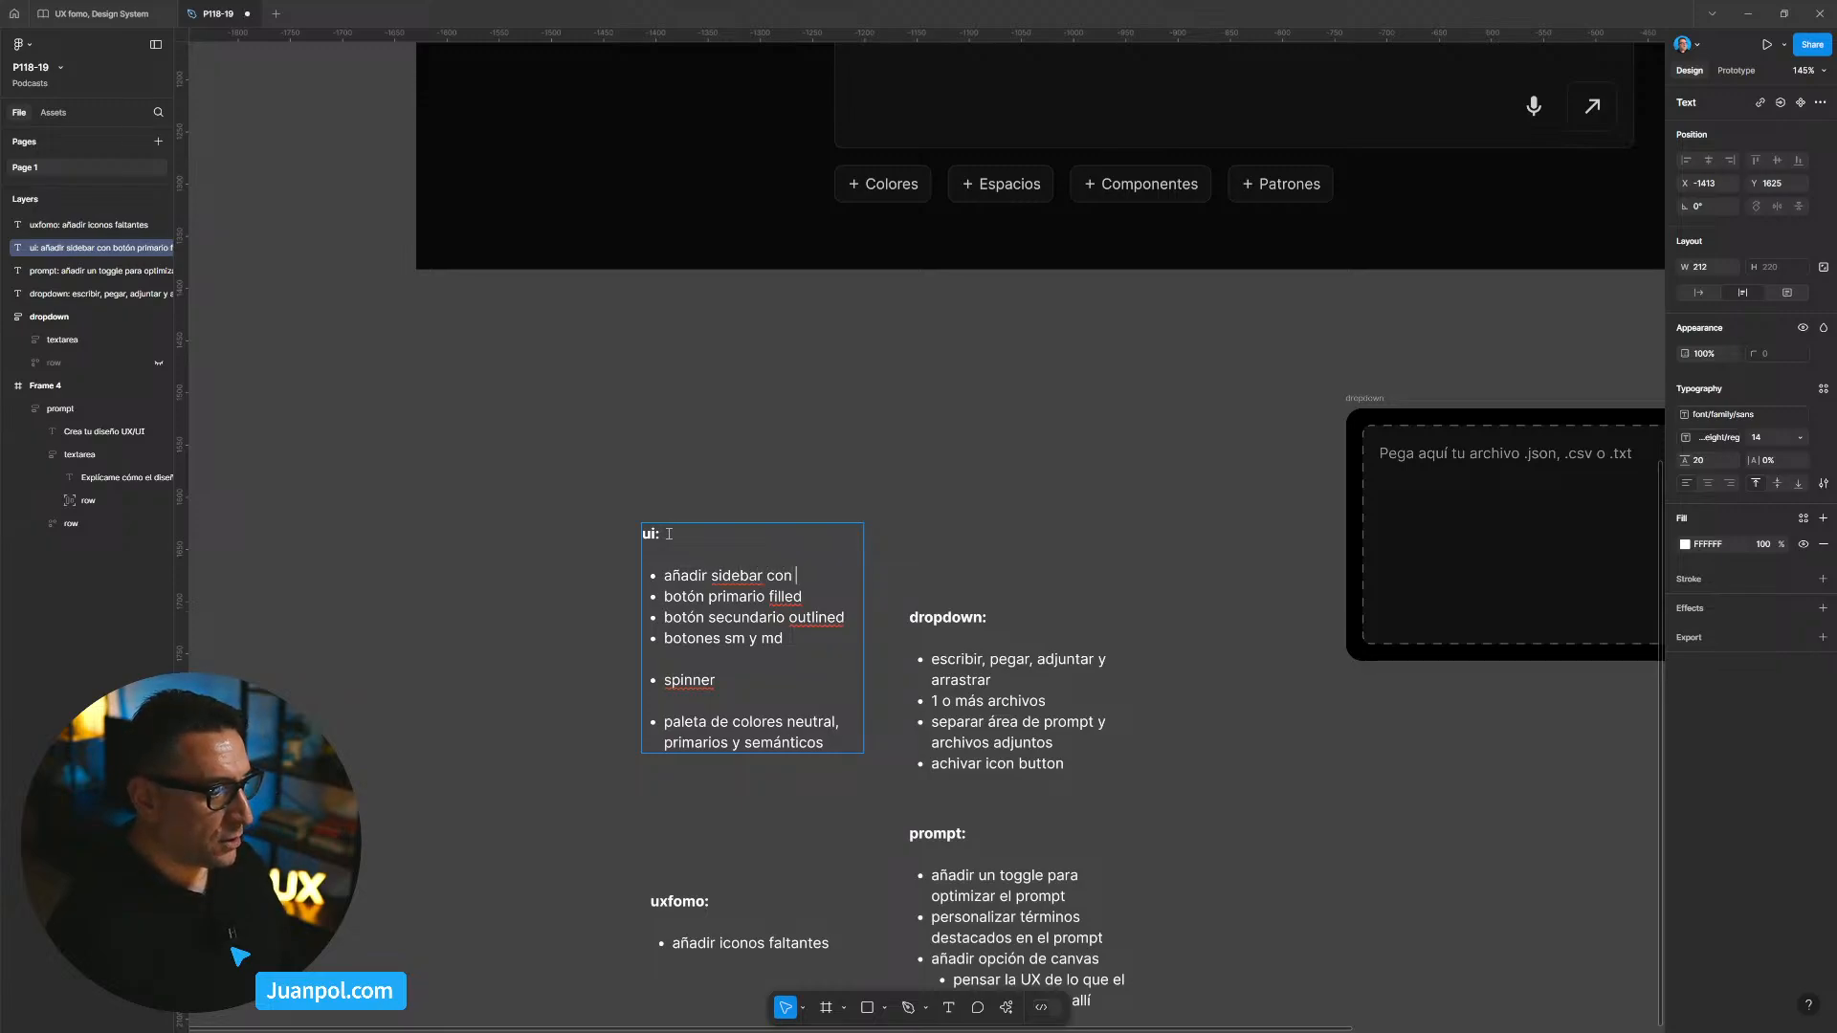
{"action": "type", "text": "hilo de"}
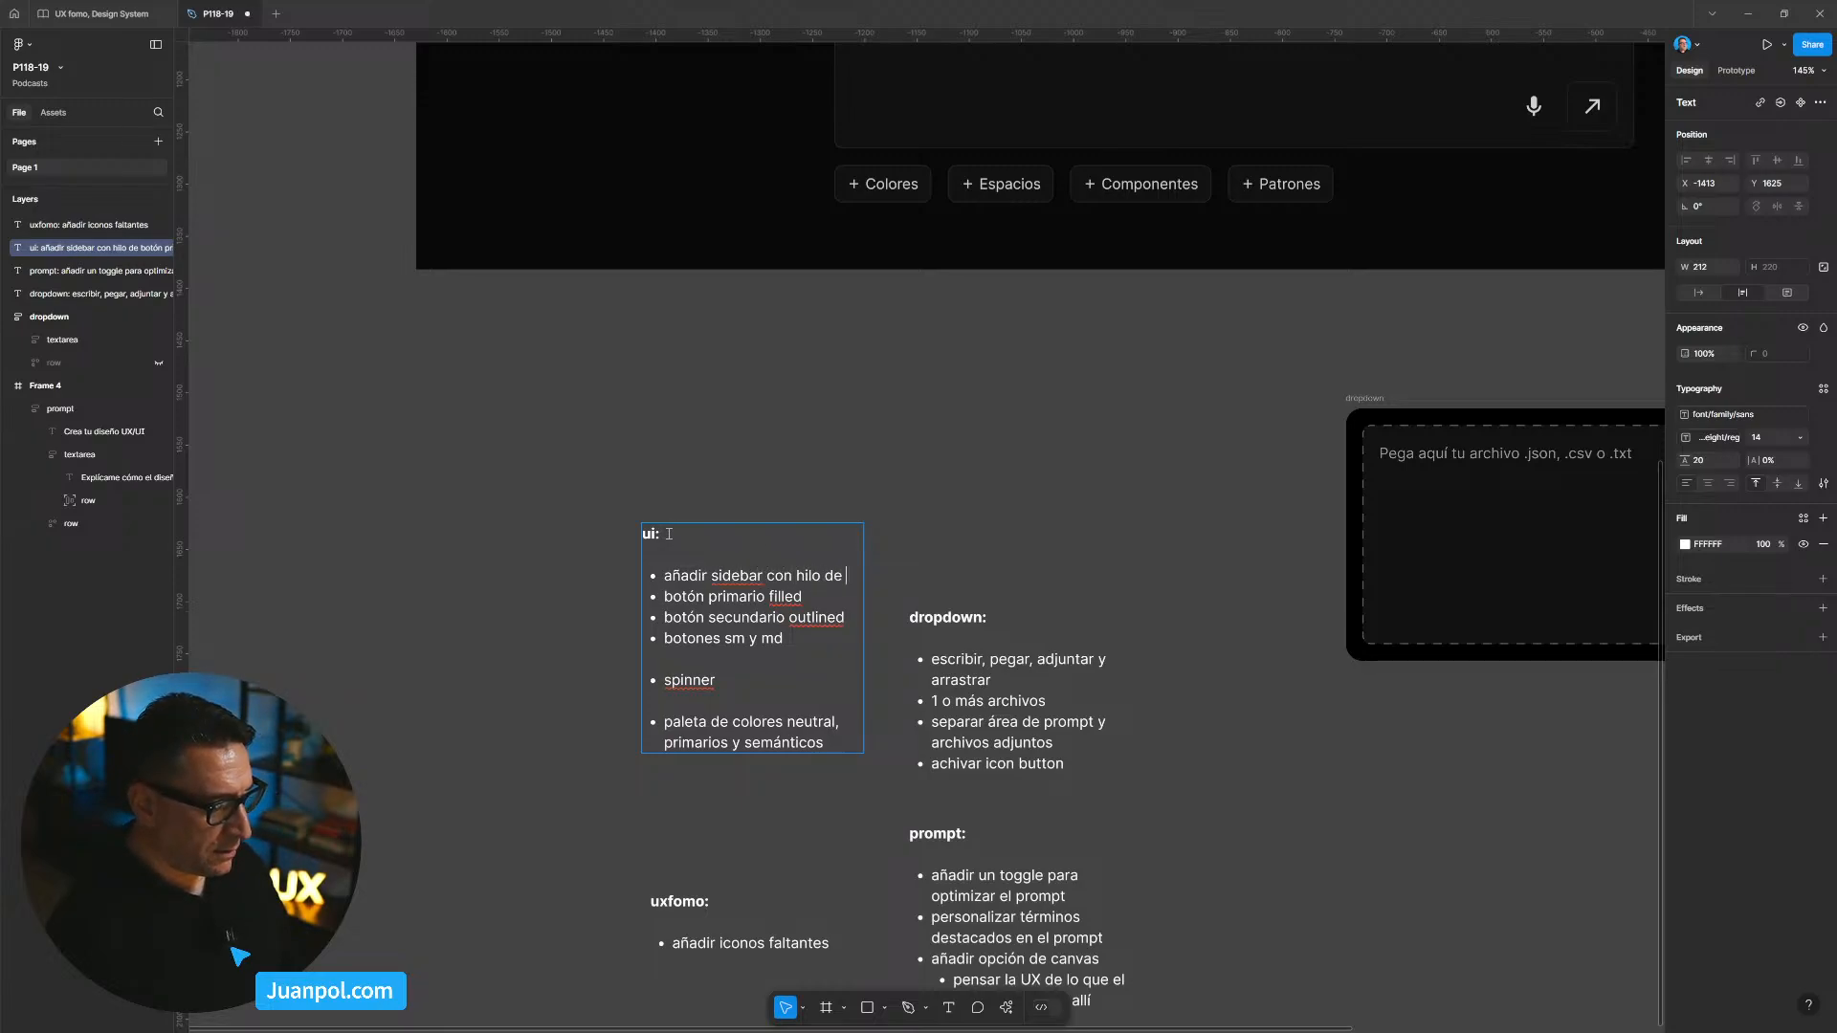
{"action": "key", "text": "BackSpace"}
{"action": "key", "text": "BackSpace"}
{"action": "key", "text": "BackSpace"}
{"action": "key", "text": "BackSpace"}
{"action": "type", "text": "sidebar con hilo"}
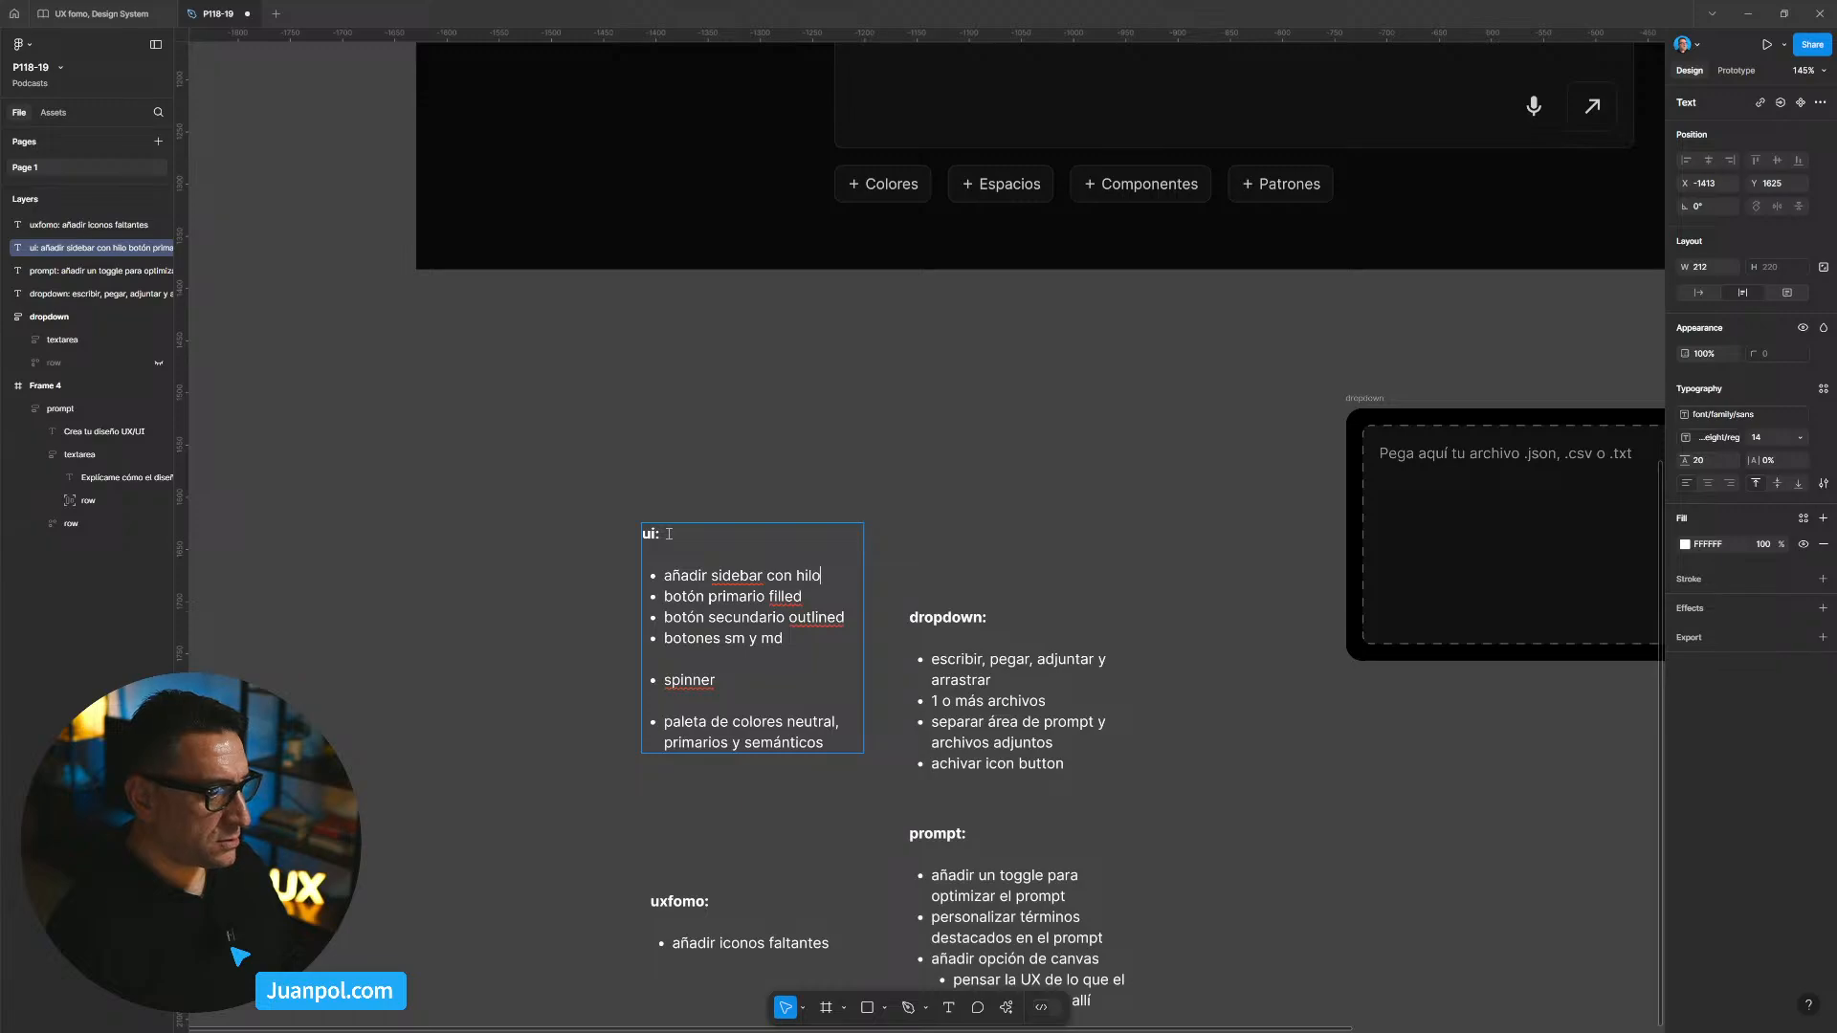
{"action": "type", "text": "s y acc"}
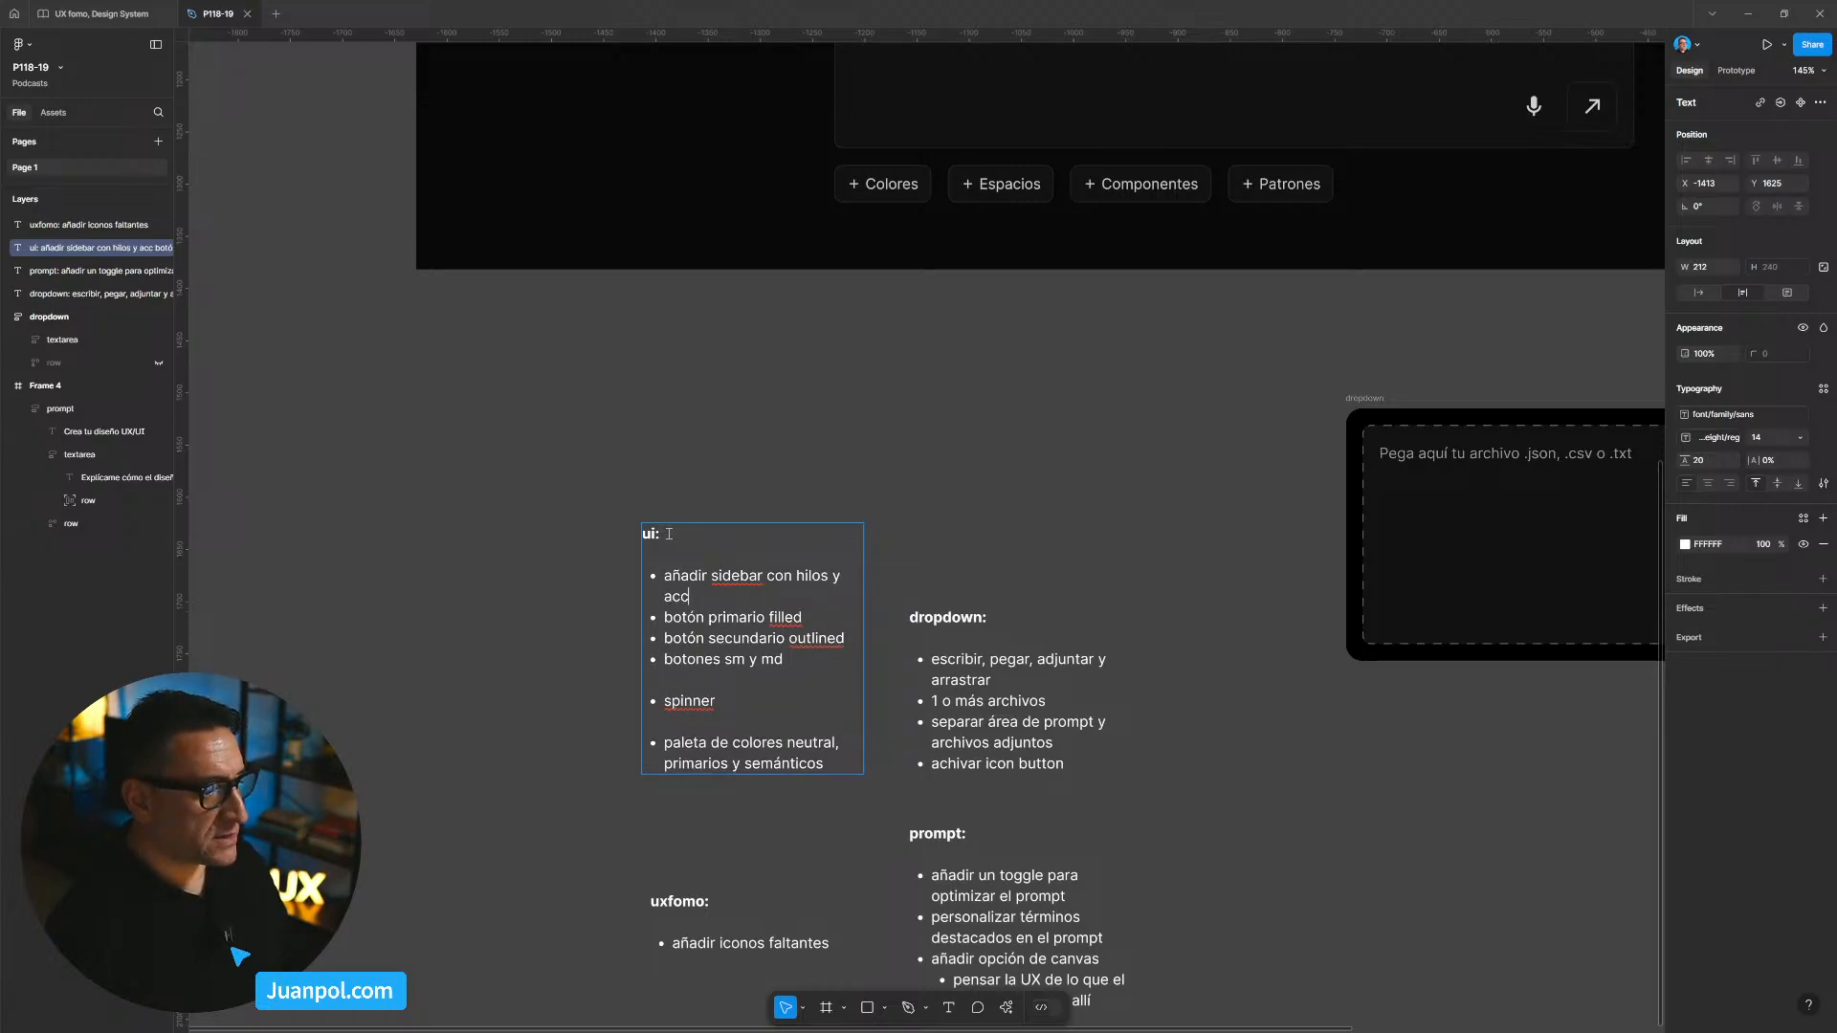
{"action": "type", "text": "eso a mi per"}
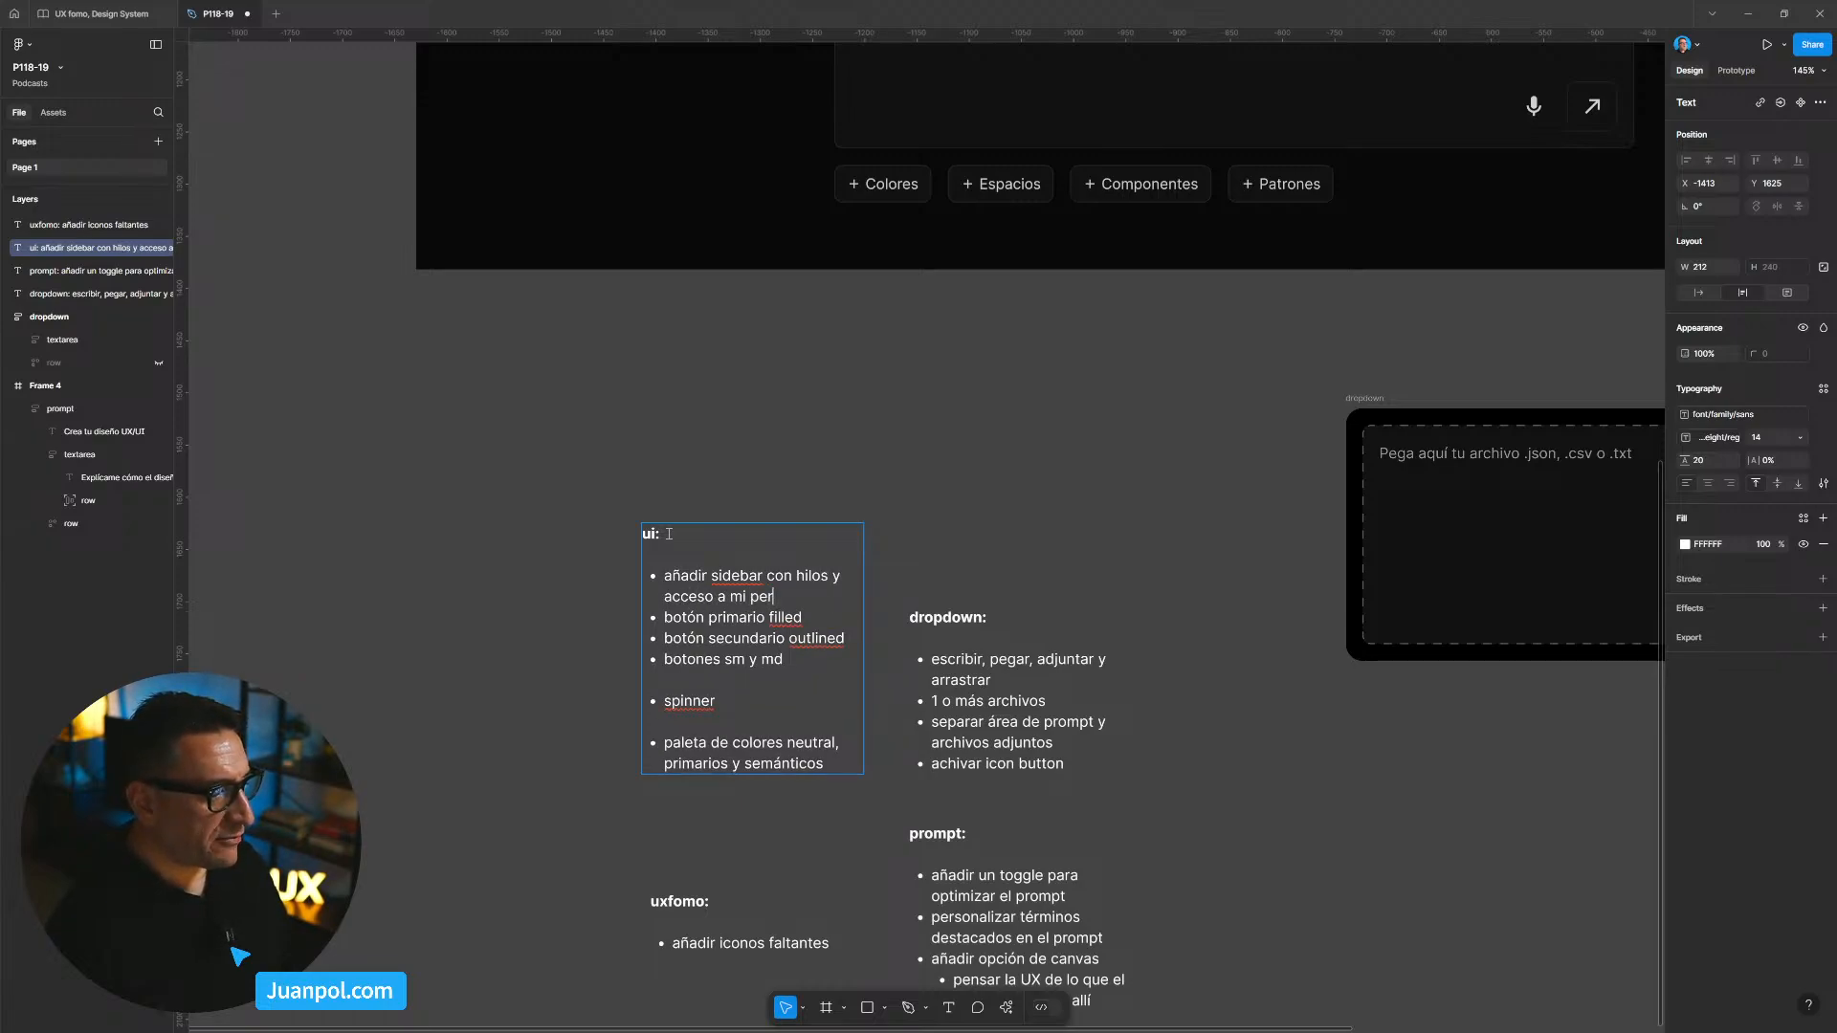
{"action": "type", "text": "fil de usuario"}
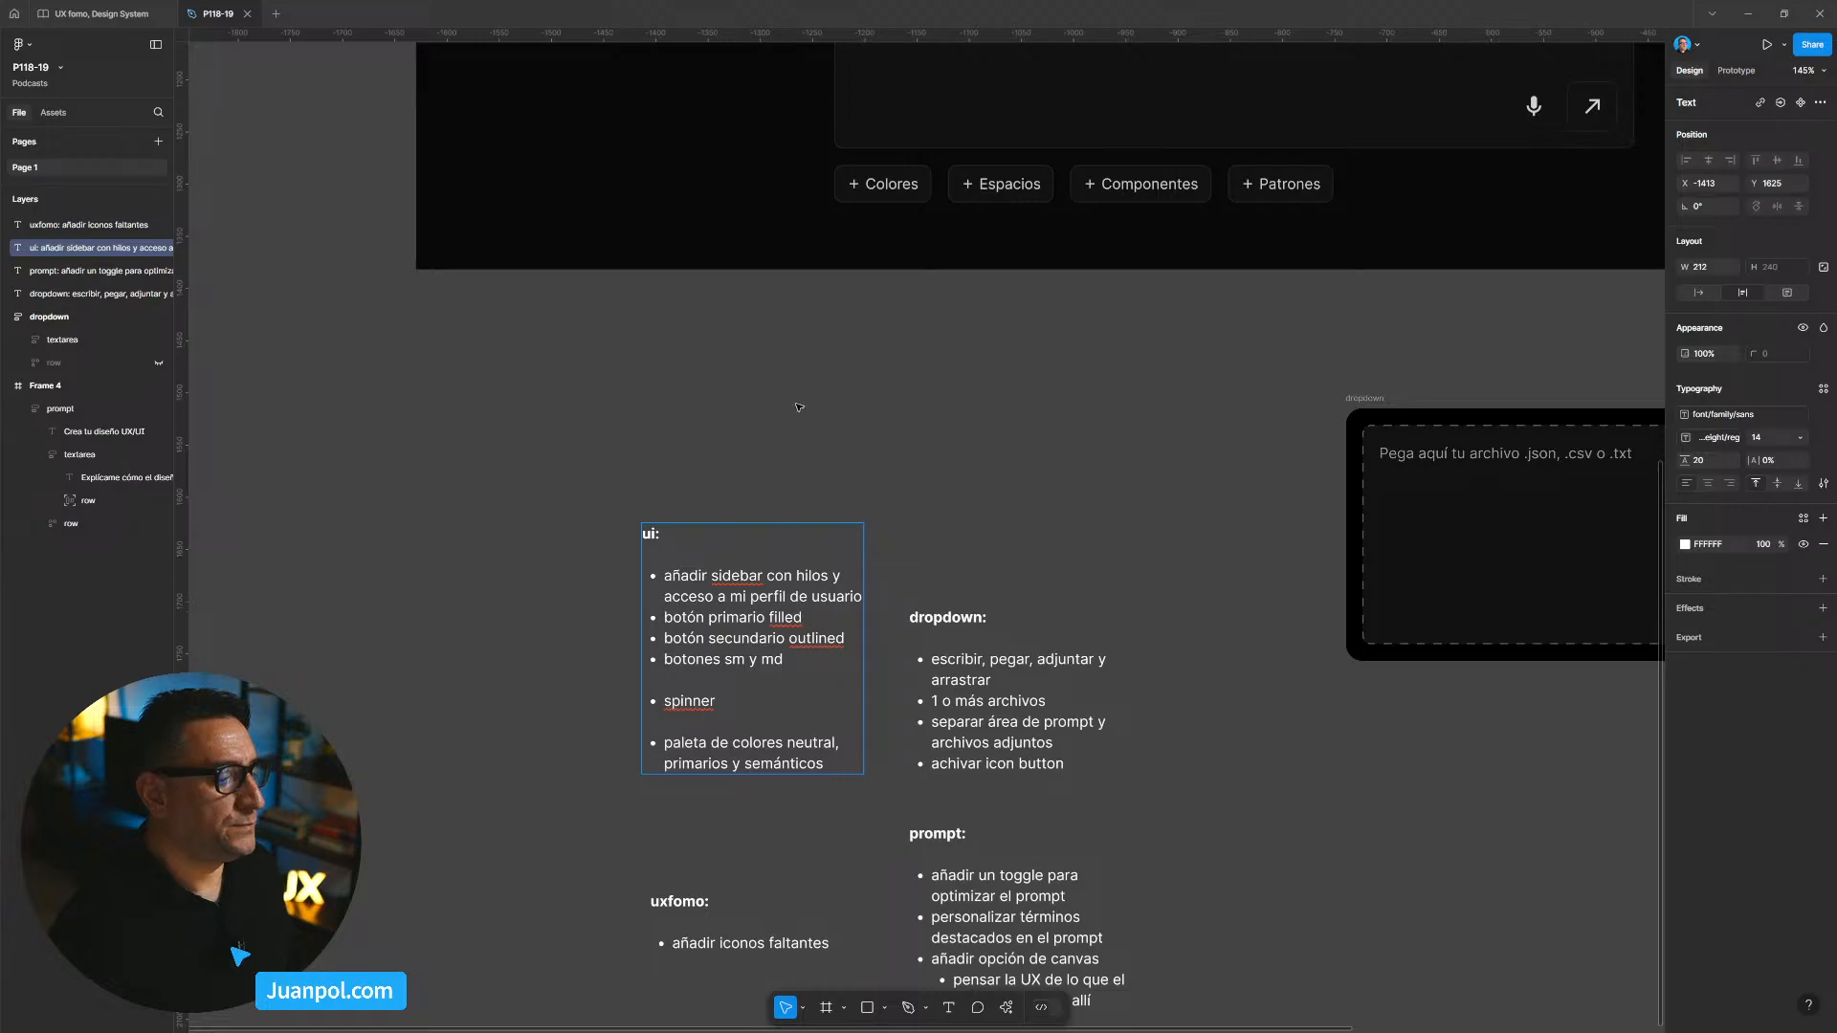
{"action": "left_click", "coordinate": [870, 434]}
Step: Spread the four notes out side by side in the order "ui:", "dropdown:", "prompt:" and "uxfomo:"
{"action": "scroll", "coordinate": [792, 688], "scroll_direction": "down", "scroll_amount": 2}
{"action": "left_click_drag", "start_coordinate": [792, 689], "coordinate": [591, 726]}
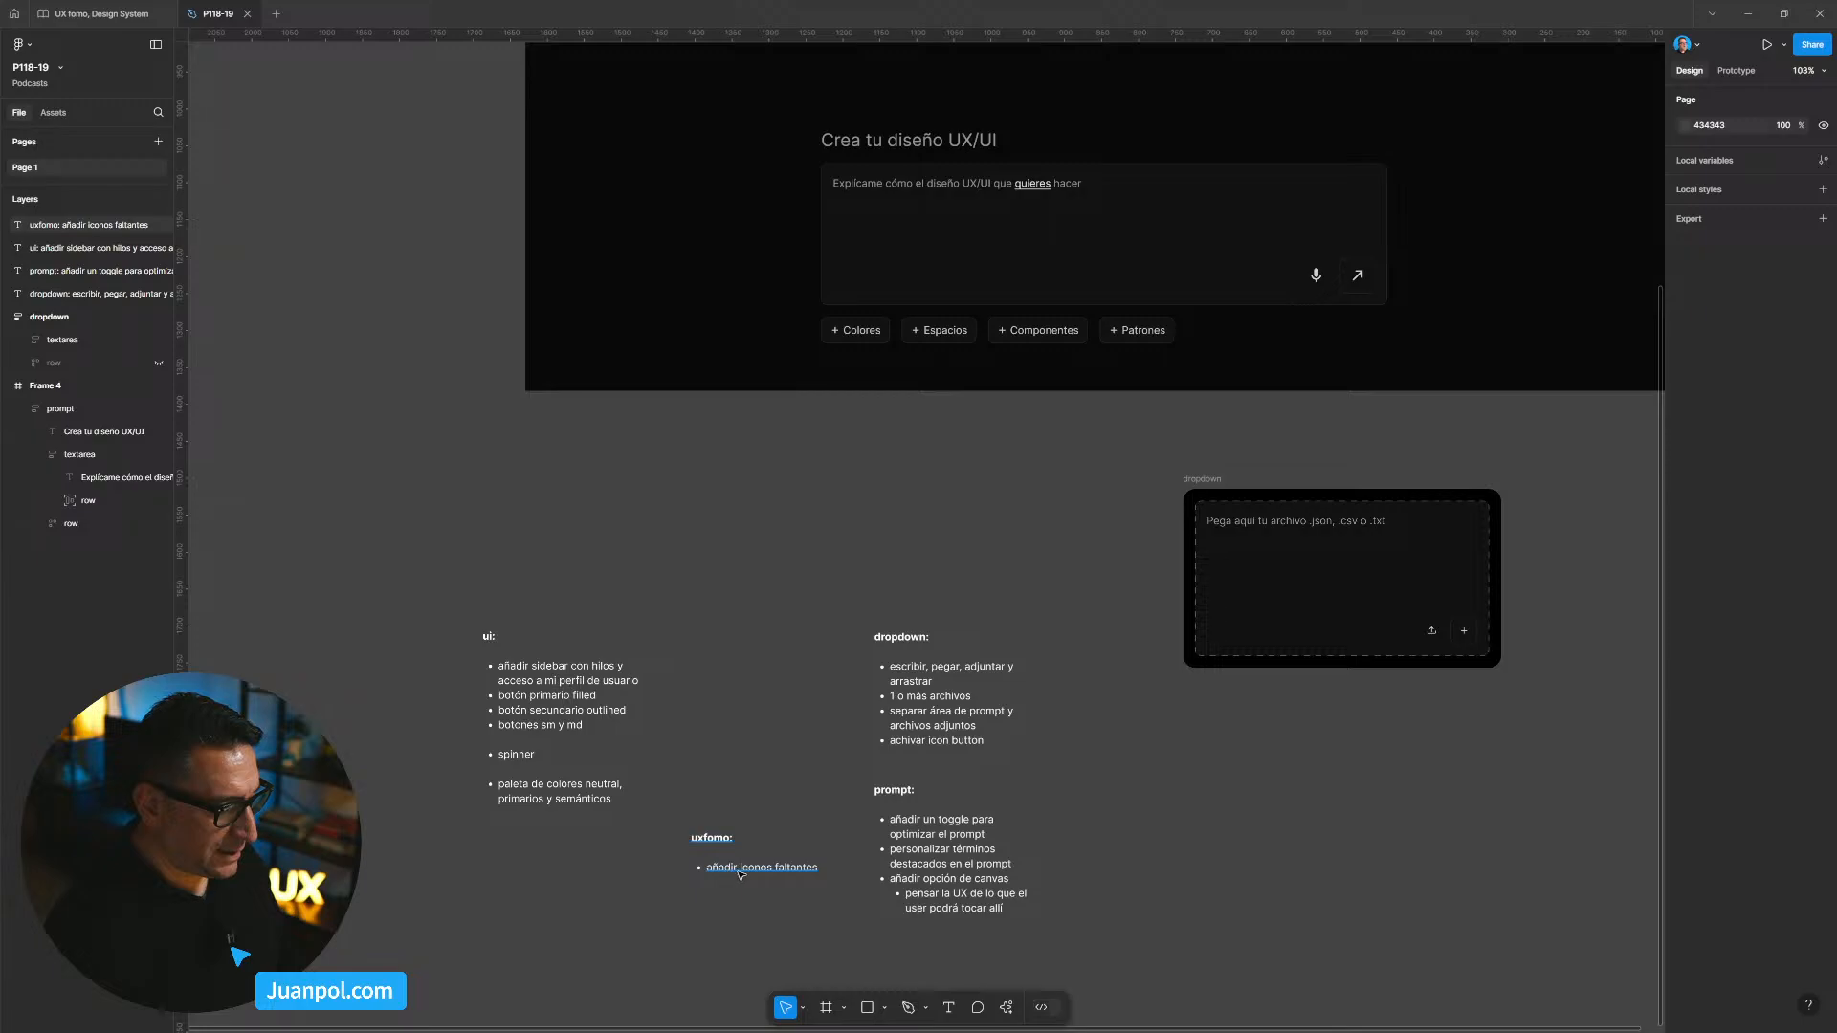
{"action": "left_click_drag", "start_coordinate": [732, 869], "coordinate": [1129, 852]}
{"action": "left_click_drag", "start_coordinate": [911, 740], "coordinate": [672, 703]}
{"action": "left_click_drag", "start_coordinate": [837, 796], "coordinate": [874, 657]}
Step: Align the tops of all four notes in one row and move the row lower beneath the prompt screen
{"action": "scroll", "coordinate": [890, 727], "scroll_direction": "left", "scroll_amount": 3}
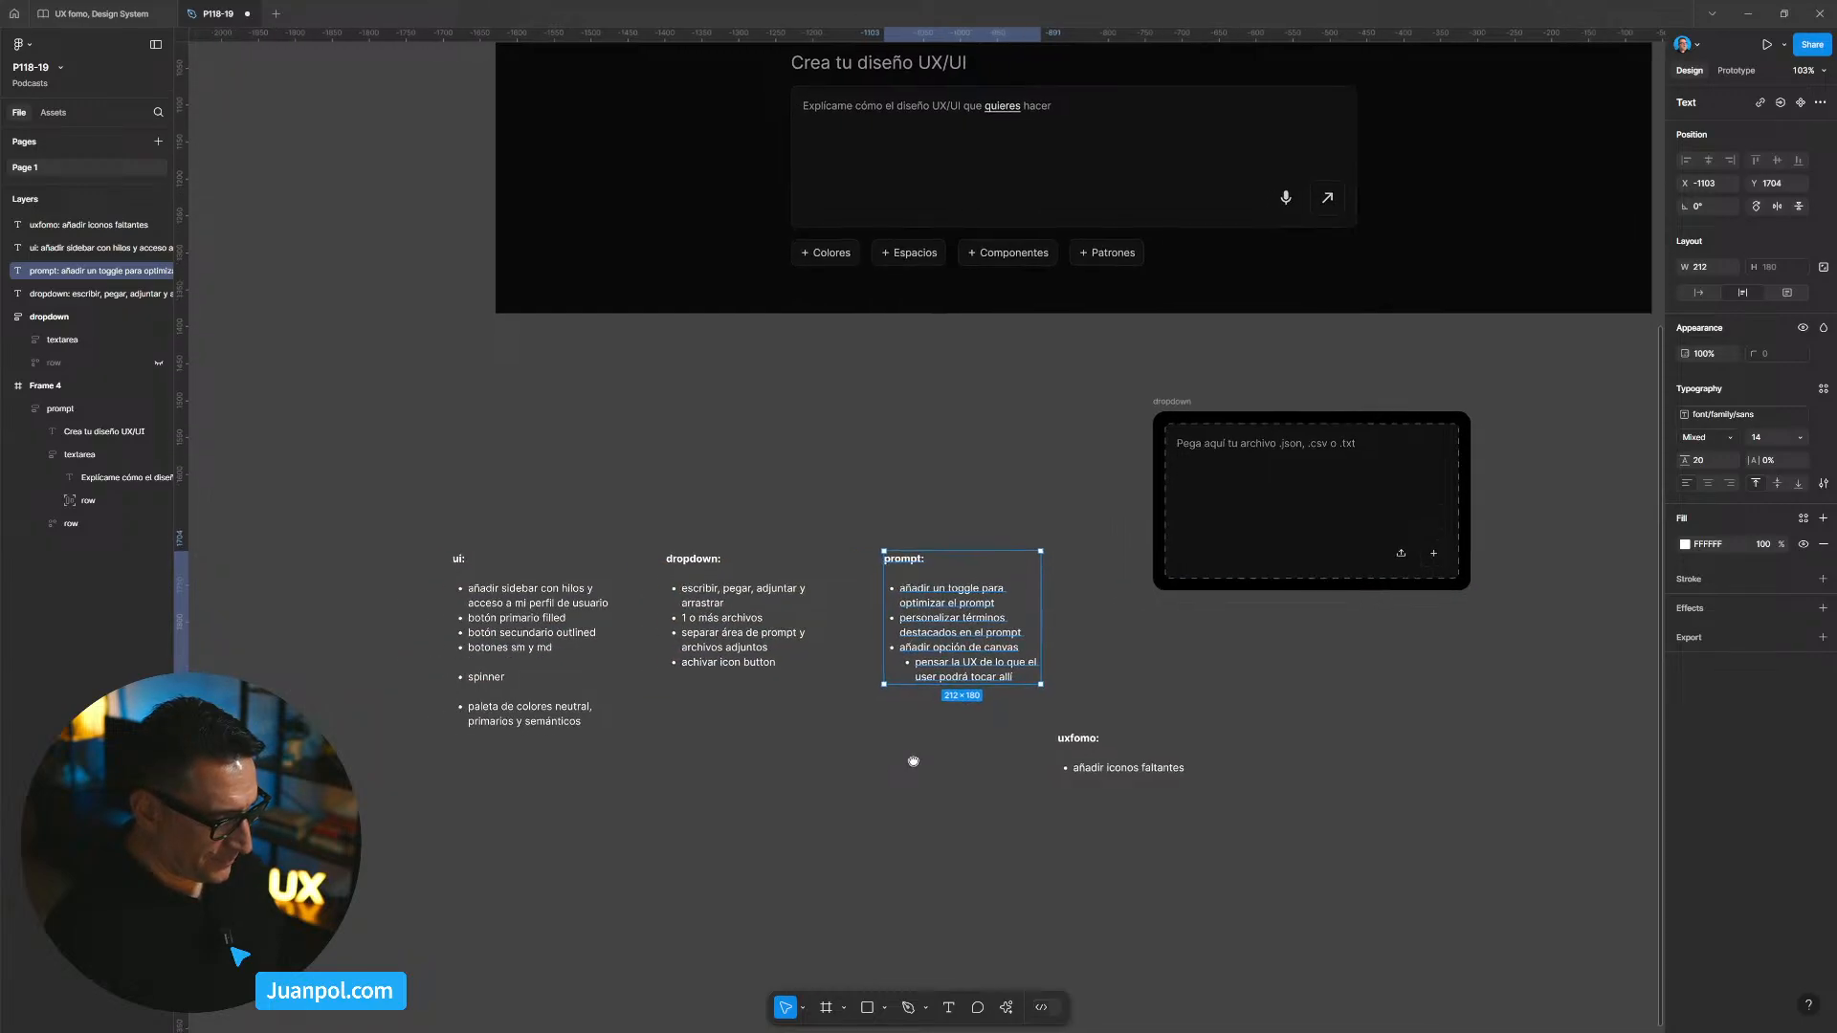
{"action": "left_click_drag", "start_coordinate": [940, 777], "coordinate": [392, 574]}
{"action": "left_click_drag", "start_coordinate": [1141, 733], "coordinate": [1043, 559]}
{"action": "left_click_drag", "start_coordinate": [1062, 714], "coordinate": [387, 518]}
{"action": "left_click_drag", "start_coordinate": [421, 612], "coordinate": [494, 725]}
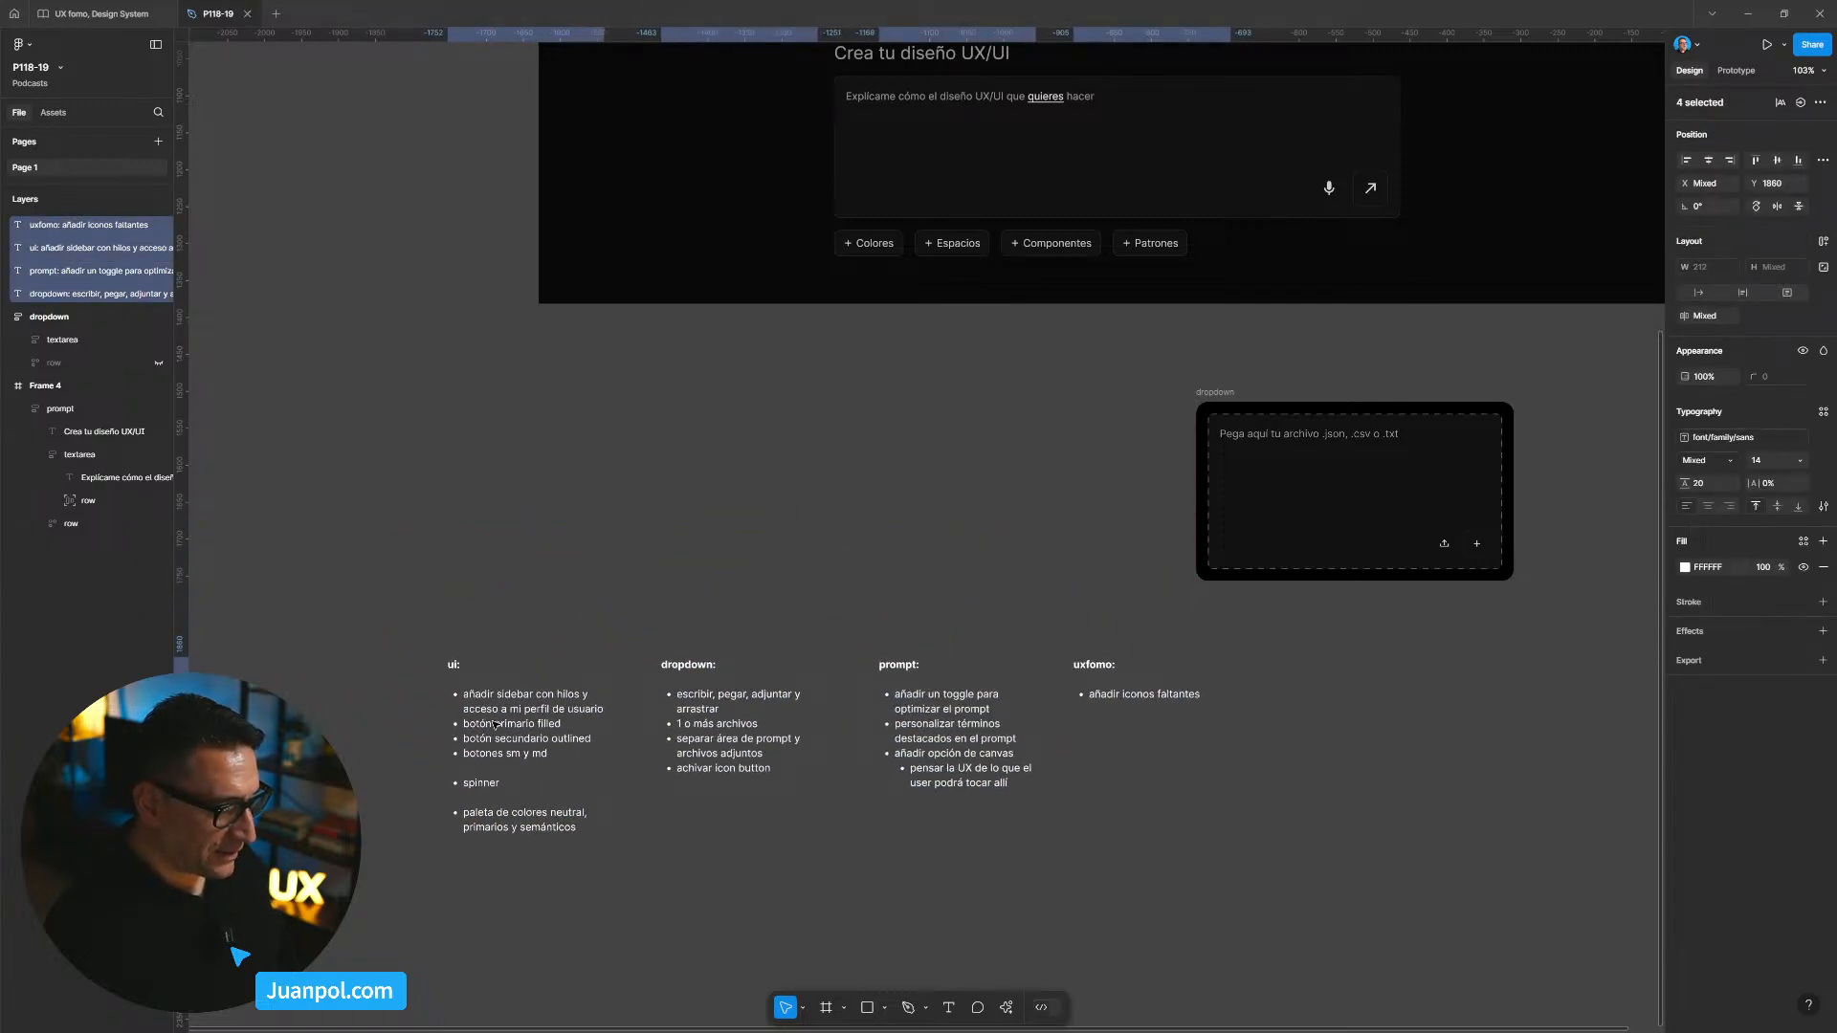
Step: Distribute the four notes with equal horizontal spacing and align the row's left edge with the prompt screen's left edge
{"action": "left_click_drag", "start_coordinate": [1049, 915], "coordinate": [1009, 869]}
{"action": "scroll", "coordinate": [1014, 833], "scroll_direction": "up", "scroll_amount": 1}
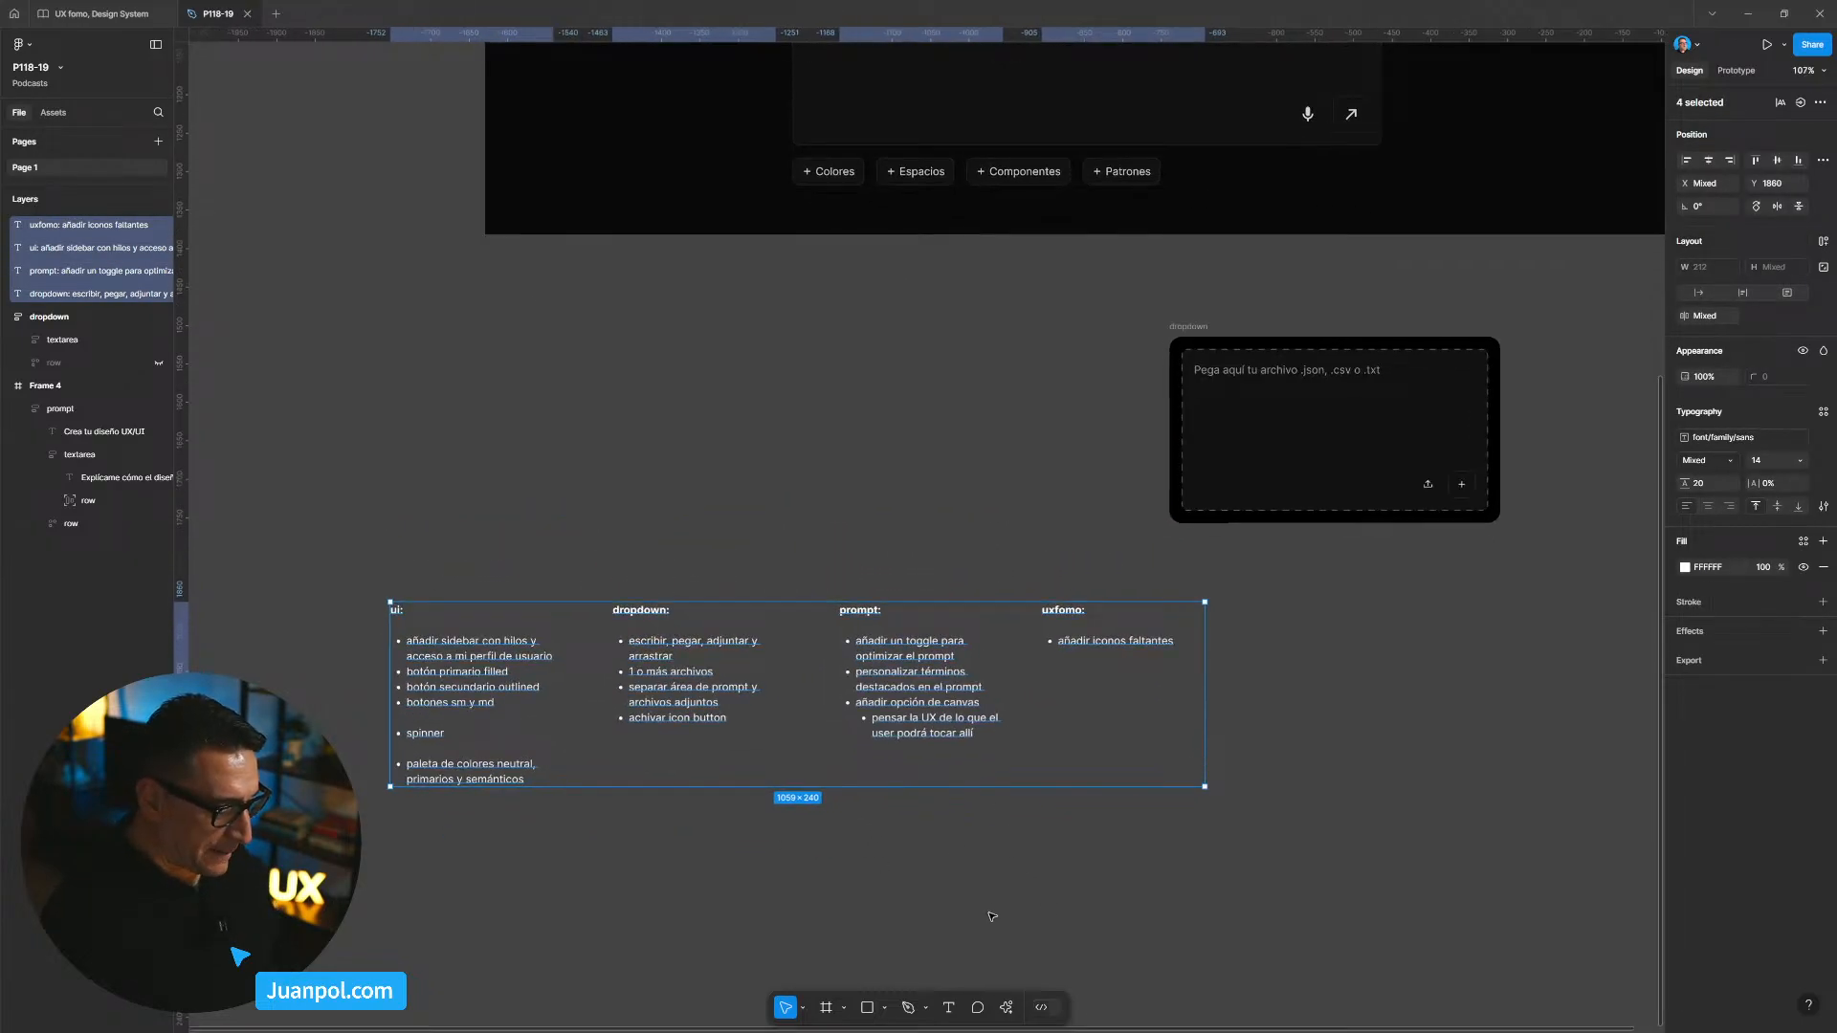
{"action": "scroll", "coordinate": [992, 917], "scroll_direction": "down", "scroll_amount": 1}
{"action": "scroll", "coordinate": [992, 917], "scroll_direction": "right", "scroll_amount": 1}
{"action": "left_click", "coordinate": [1821, 161]}
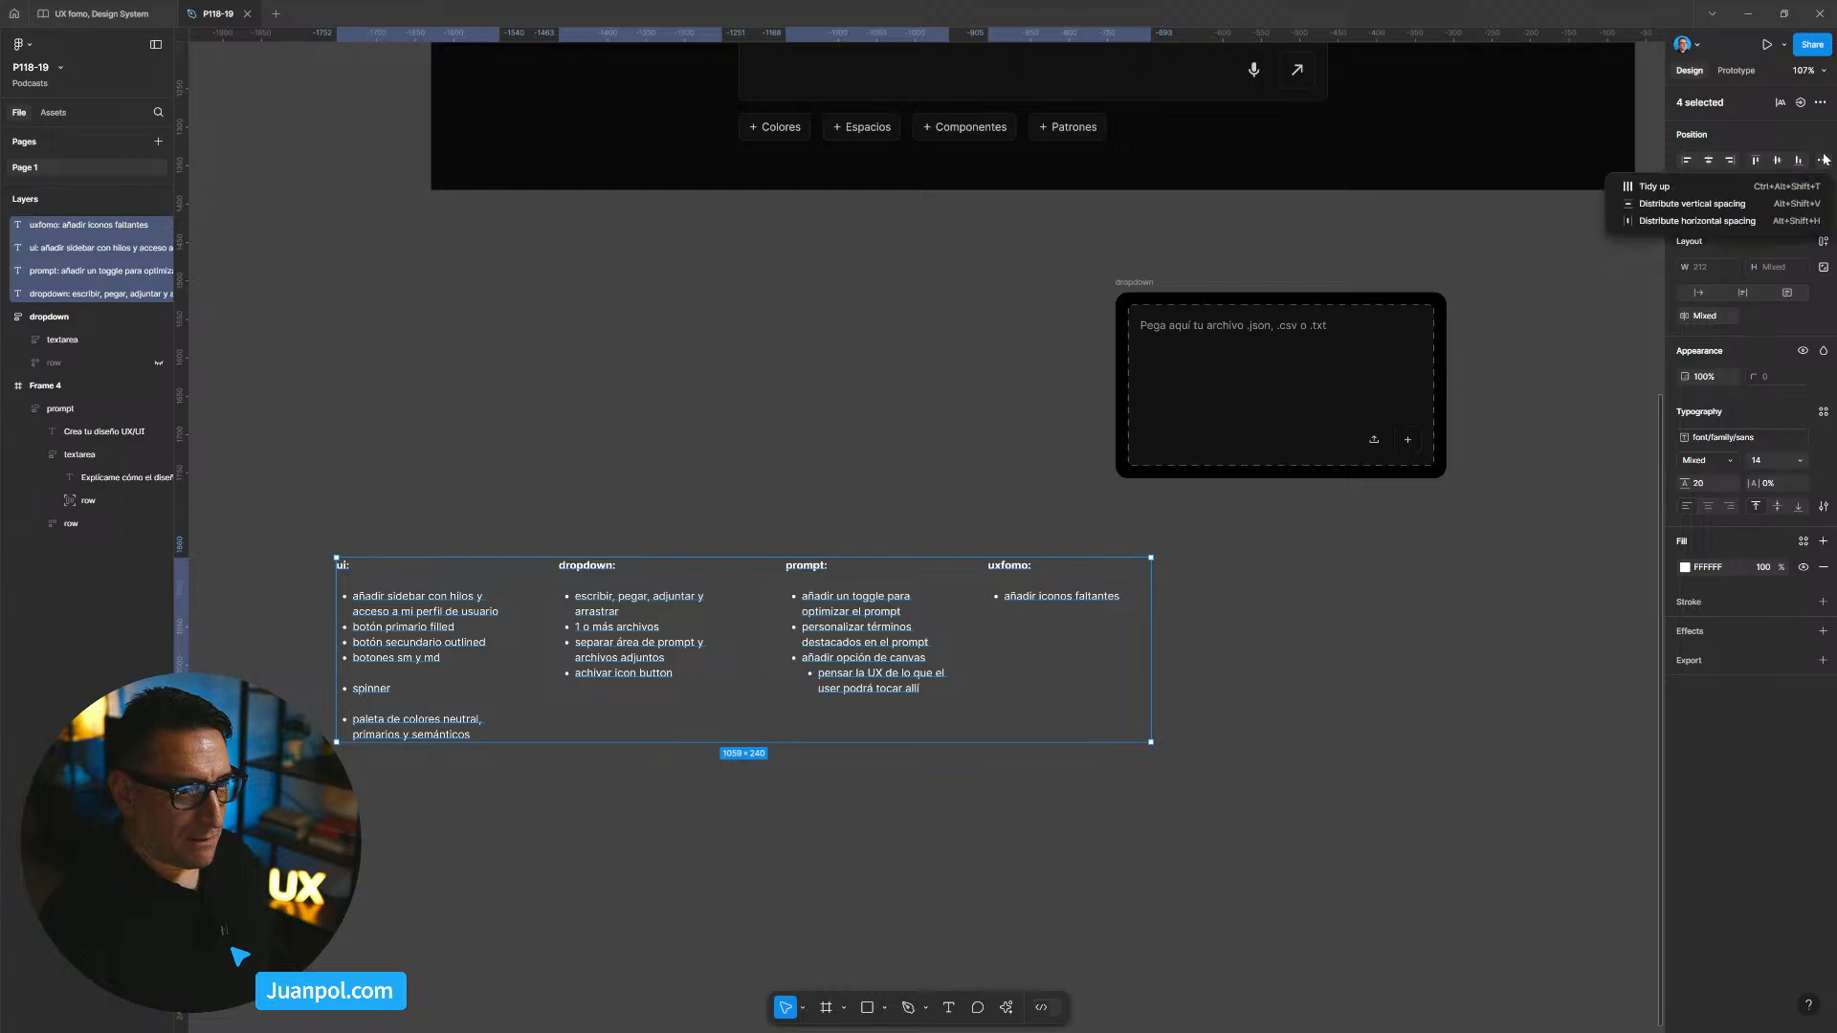
{"action": "left_click", "coordinate": [1699, 218]}
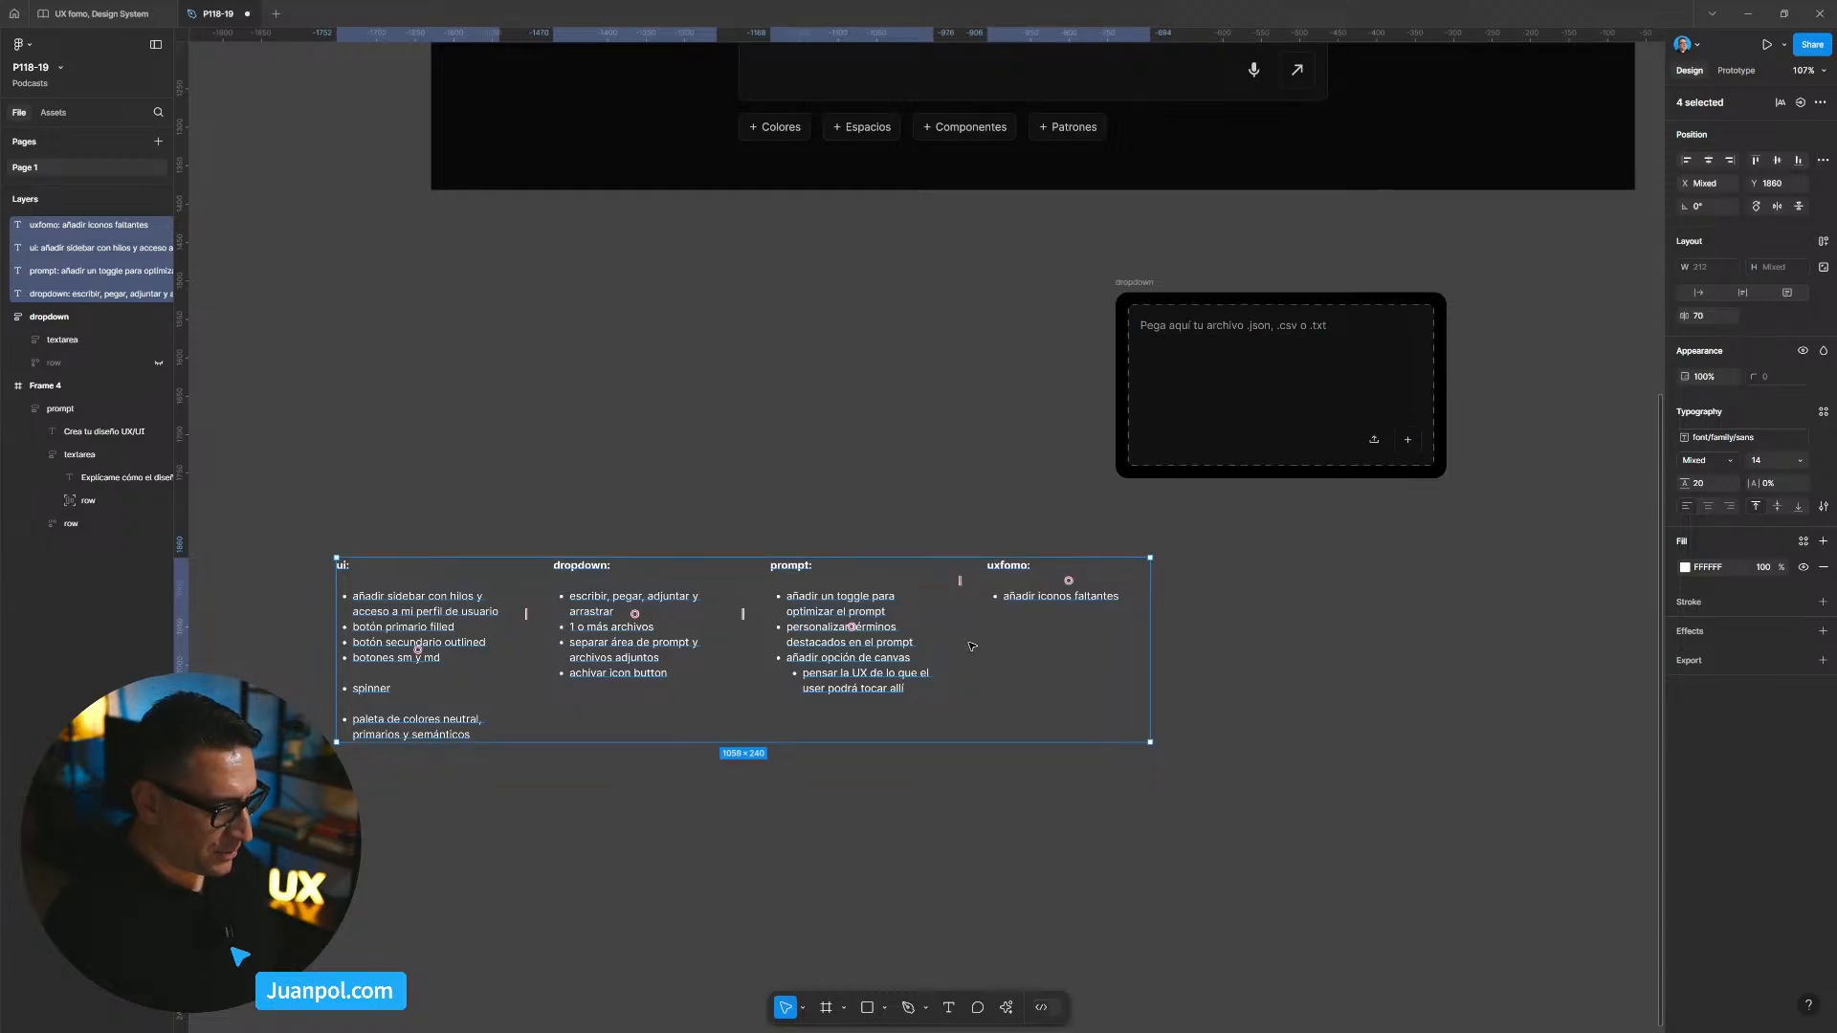
{"action": "left_click_drag", "start_coordinate": [962, 653], "coordinate": [1056, 665]}
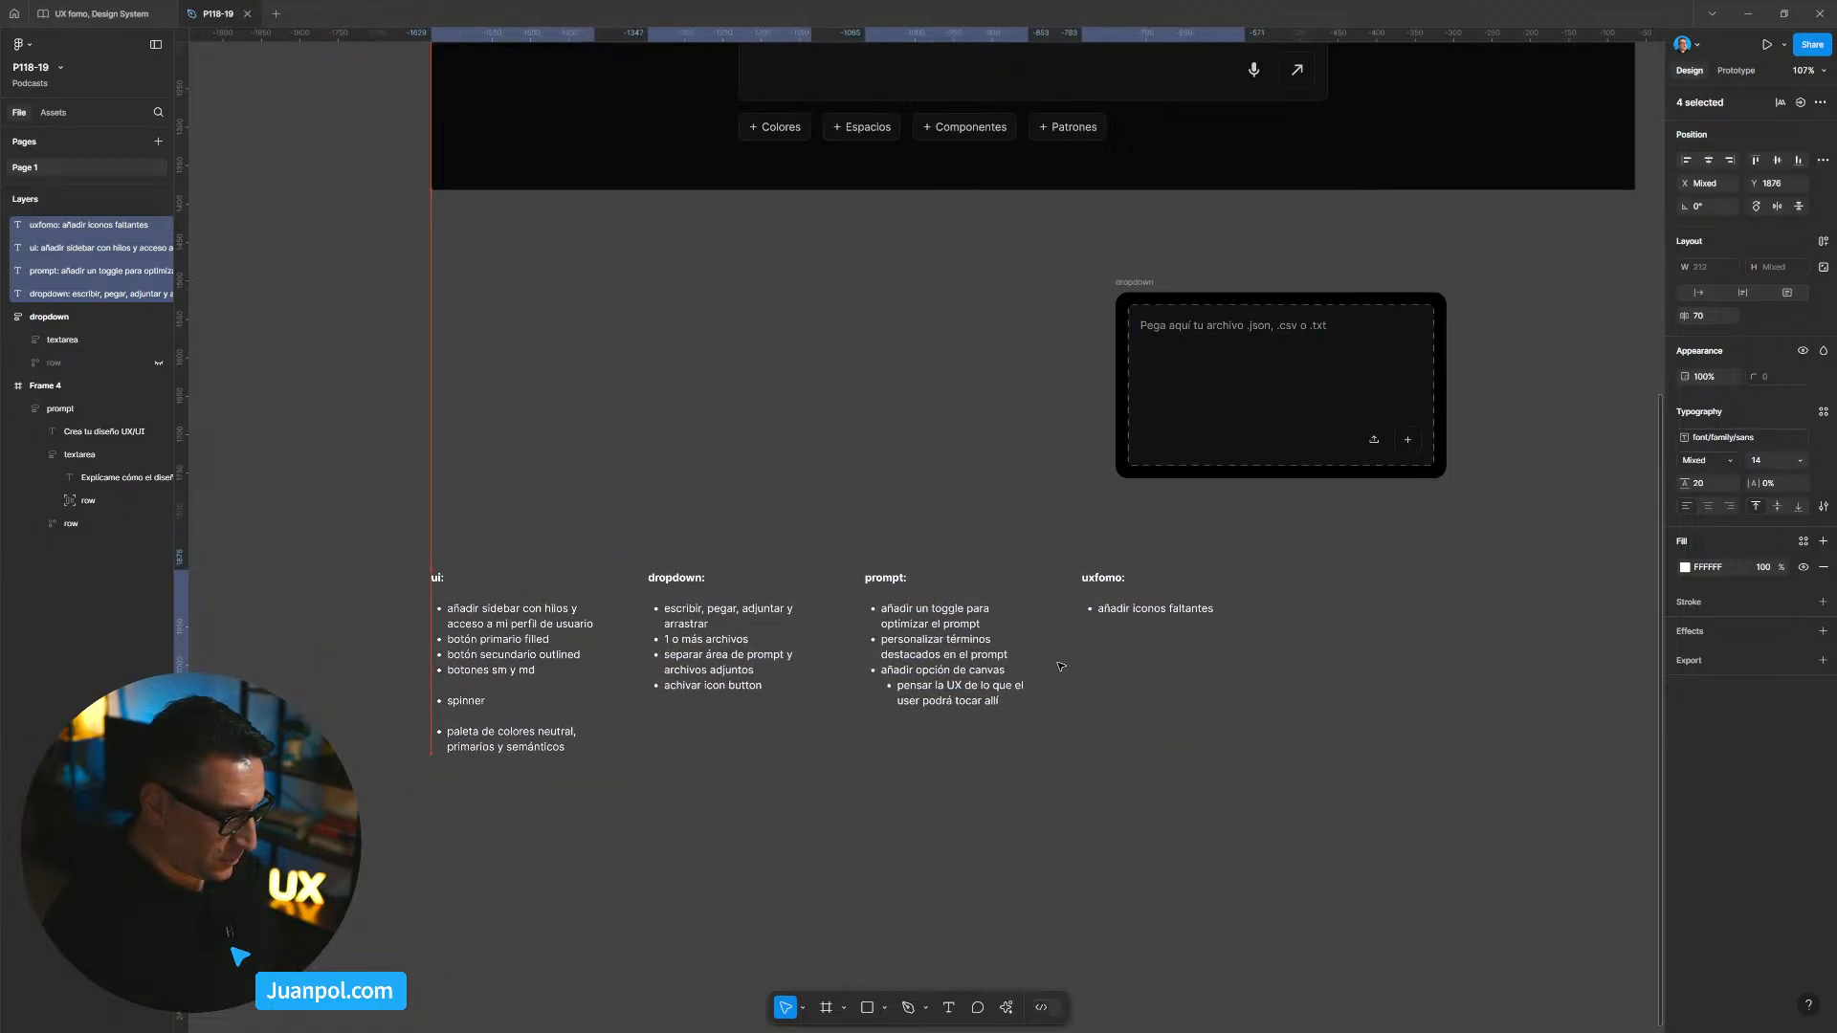
Step: Move the dropdown frame slightly up and to the left beneath the prompt screen and deselect it
{"action": "scroll", "coordinate": [1244, 574], "scroll_direction": "right", "scroll_amount": 3}
{"action": "left_click_drag", "start_coordinate": [1380, 518], "coordinate": [1002, 281]}
{"action": "scroll", "coordinate": [875, 358], "scroll_direction": "down", "scroll_amount": 3}
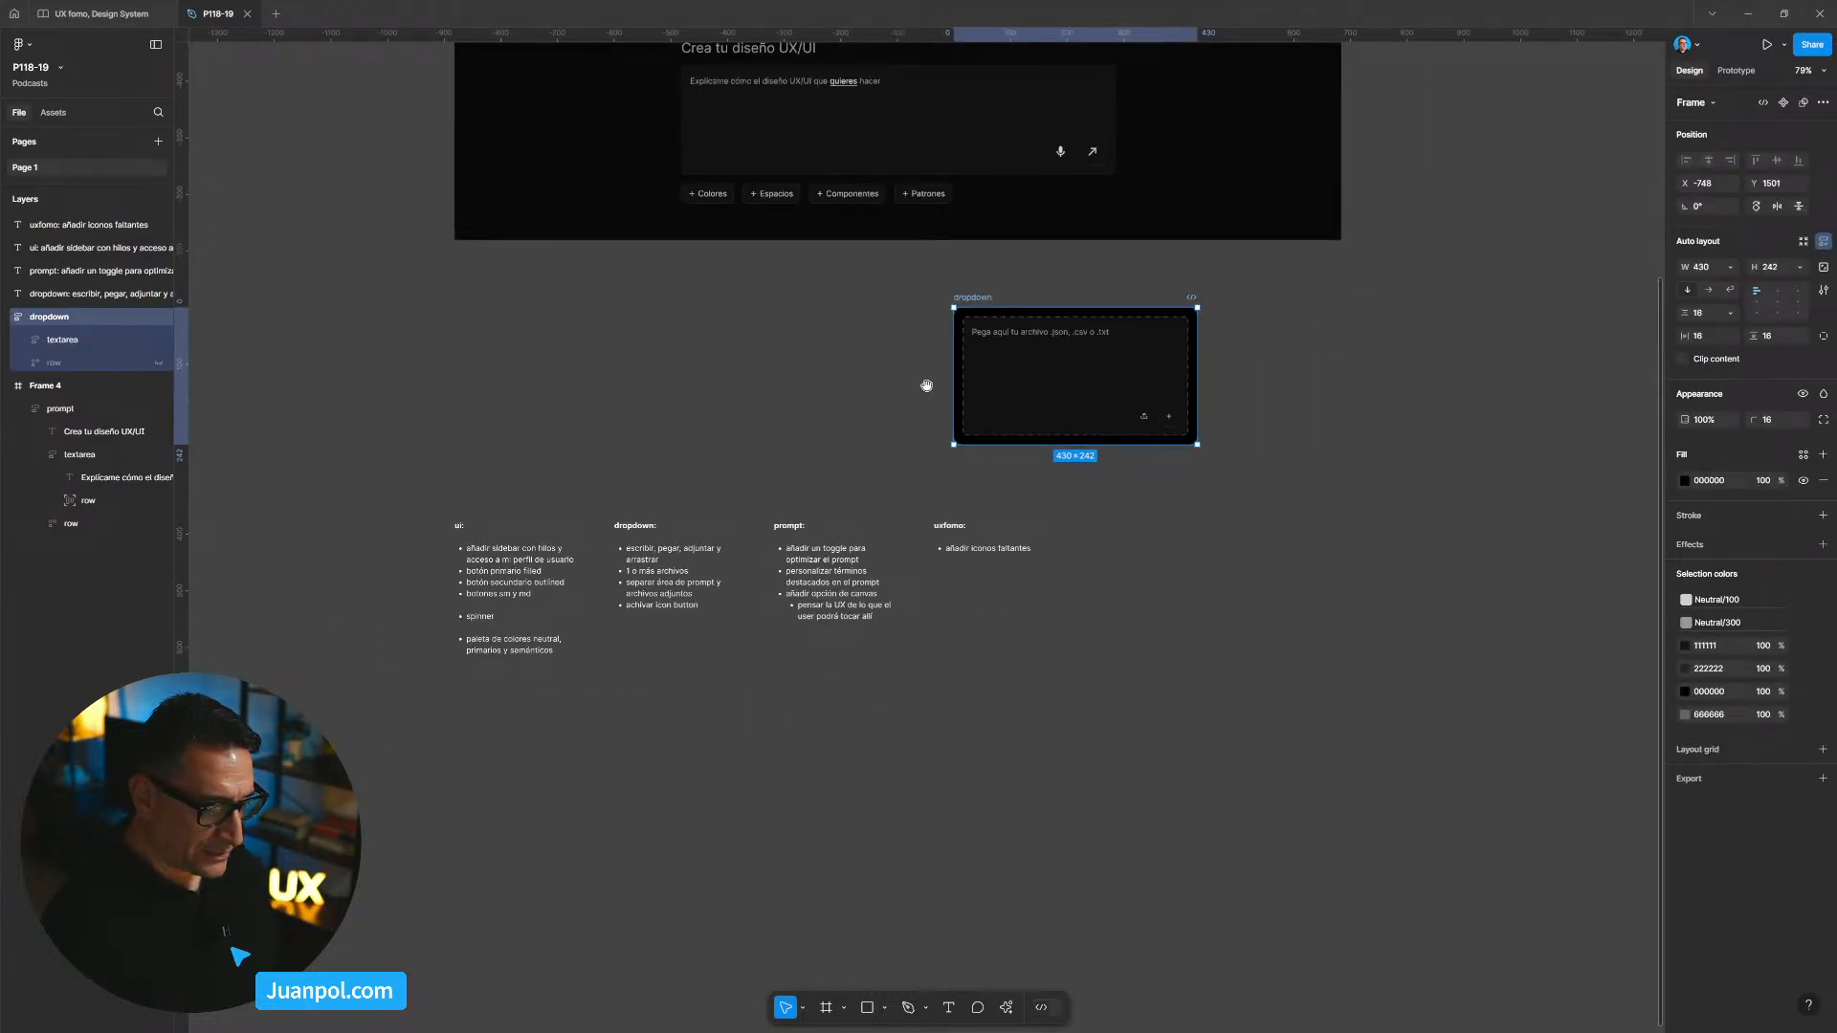
{"action": "scroll", "coordinate": [905, 393], "scroll_direction": "right", "scroll_amount": 2}
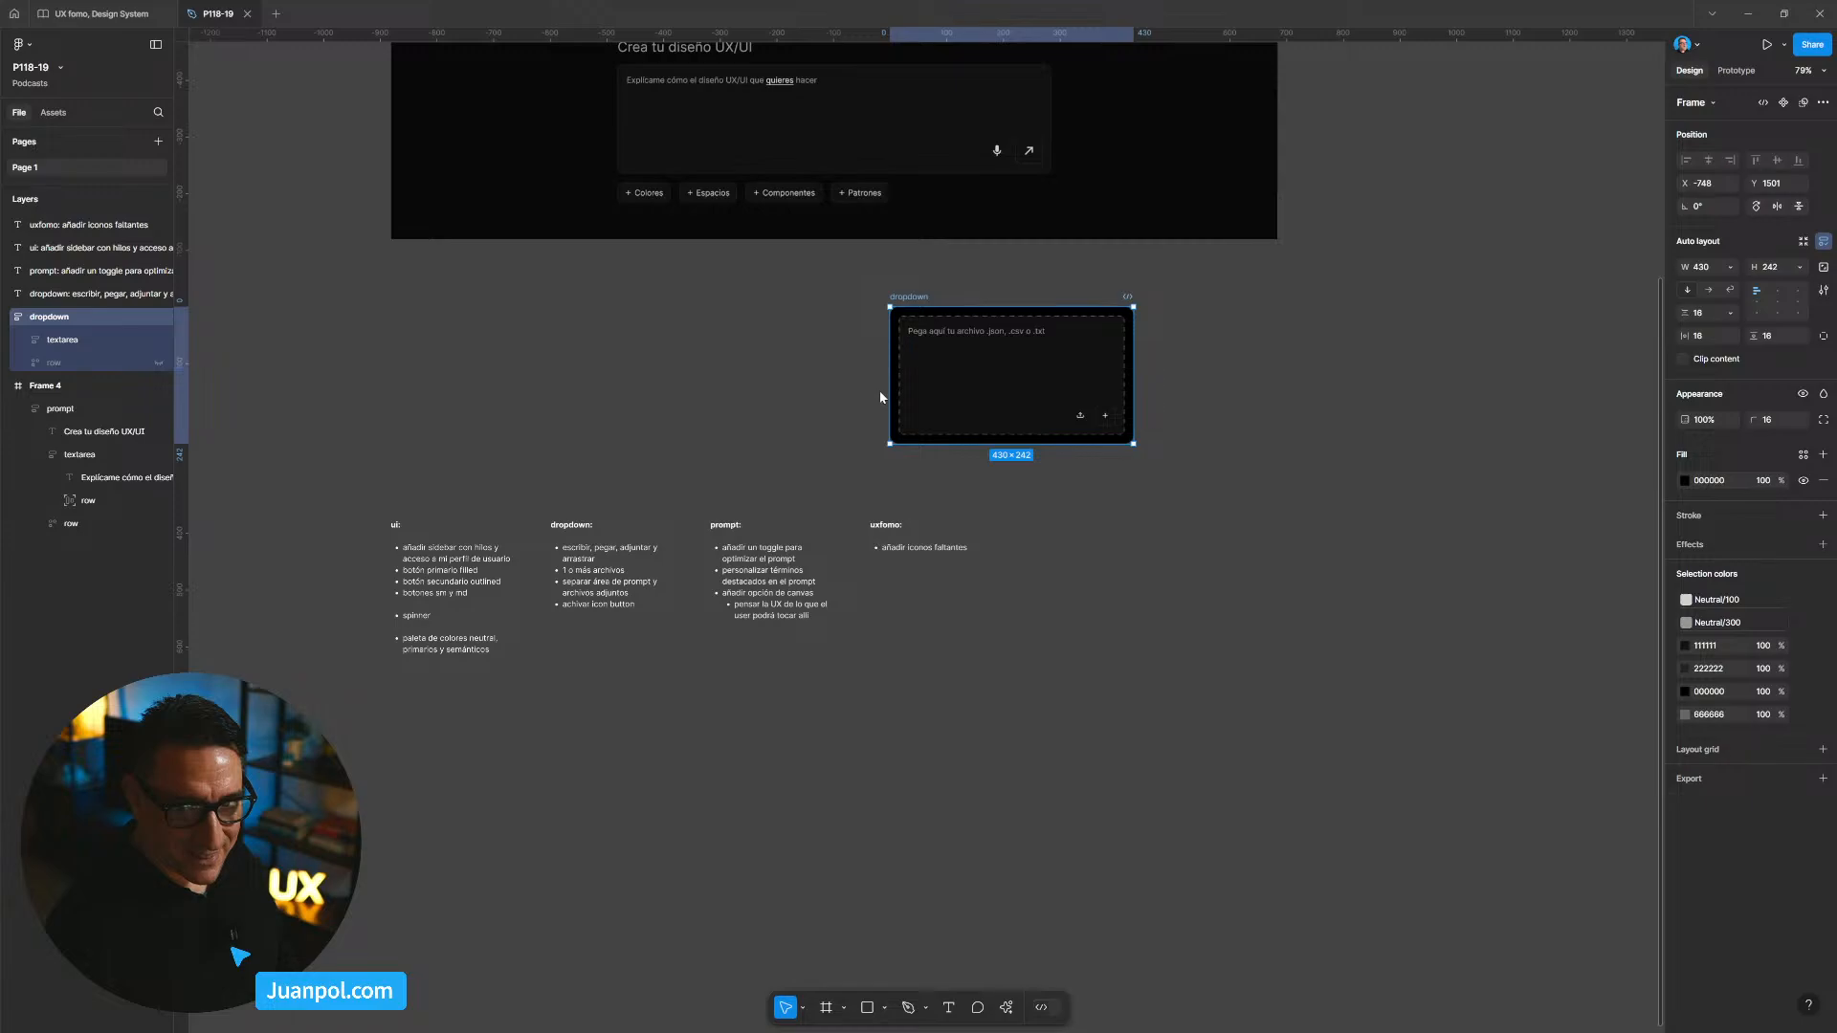
{"action": "left_click", "coordinate": [881, 397]}
{"action": "scroll", "coordinate": [780, 407], "scroll_direction": "up", "scroll_amount": 1}
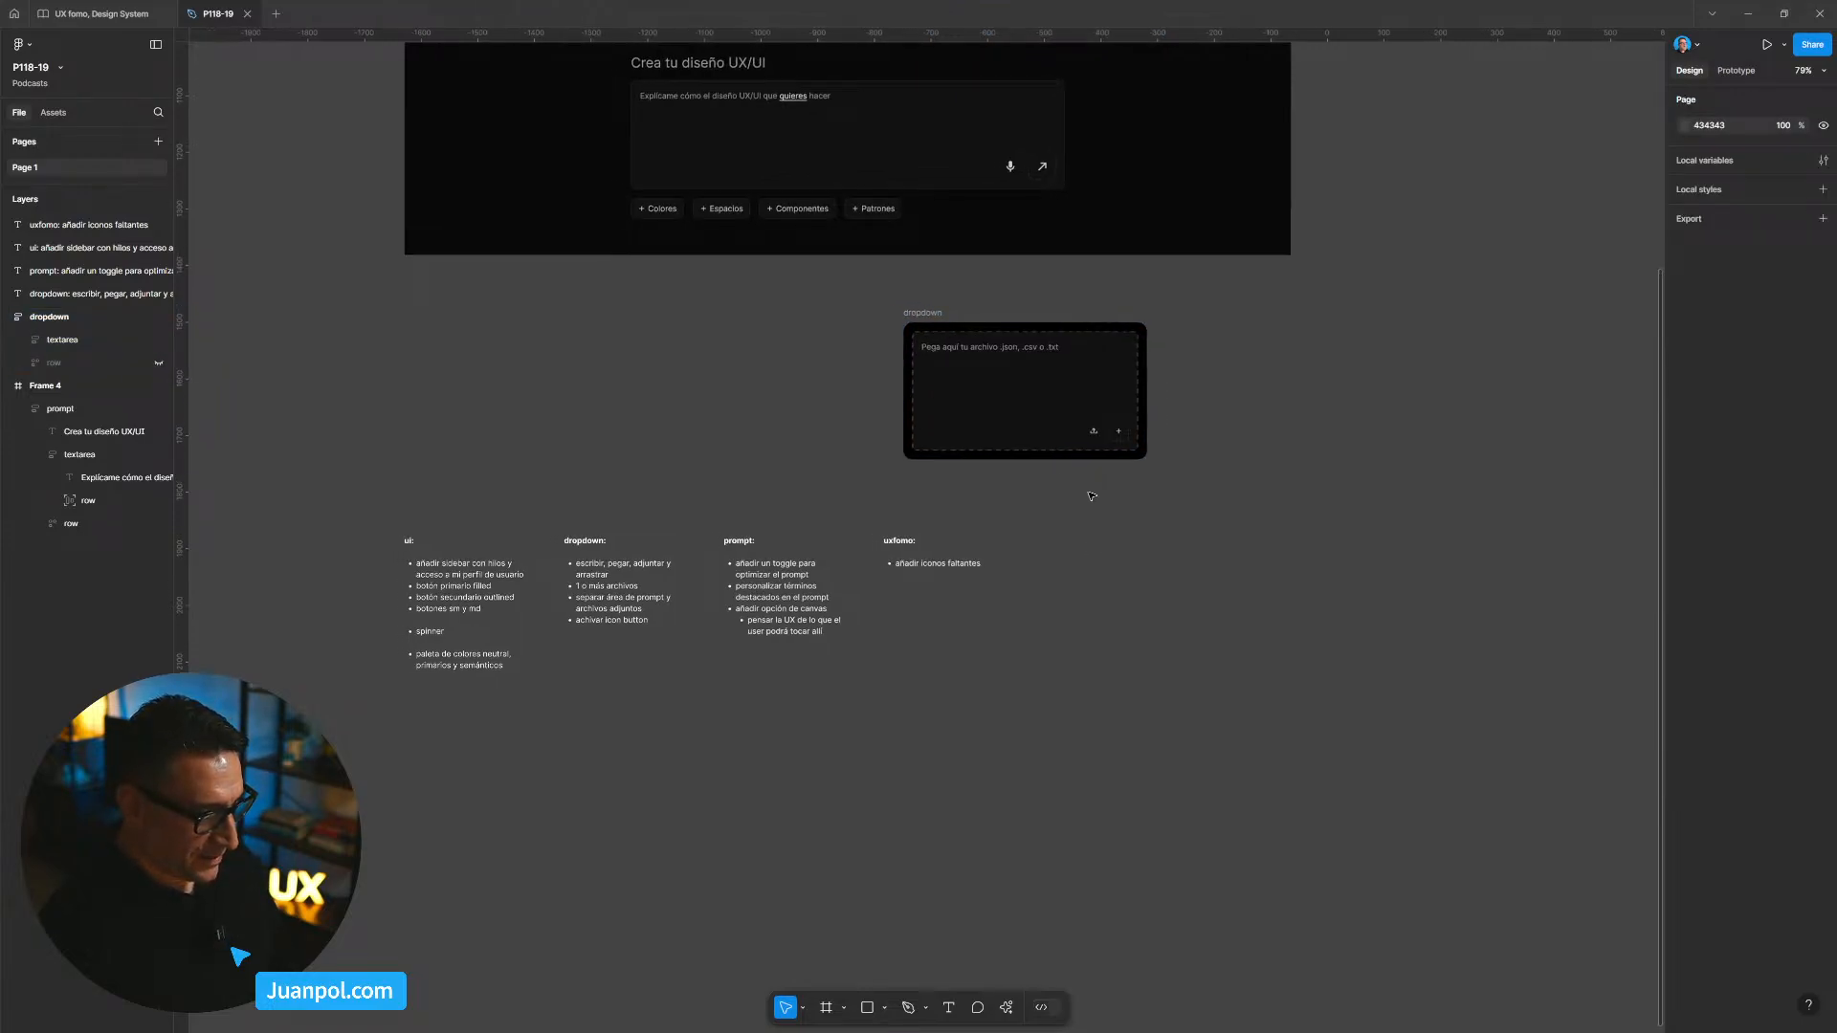
Step: Draw a tall, narrow frame of about 103 by 666 px on the empty canvas beside the prompt screen
{"action": "scroll", "coordinate": [635, 383], "scroll_direction": "up", "scroll_amount": 5}
{"action": "scroll", "coordinate": [636, 383], "scroll_direction": "left", "scroll_amount": 2}
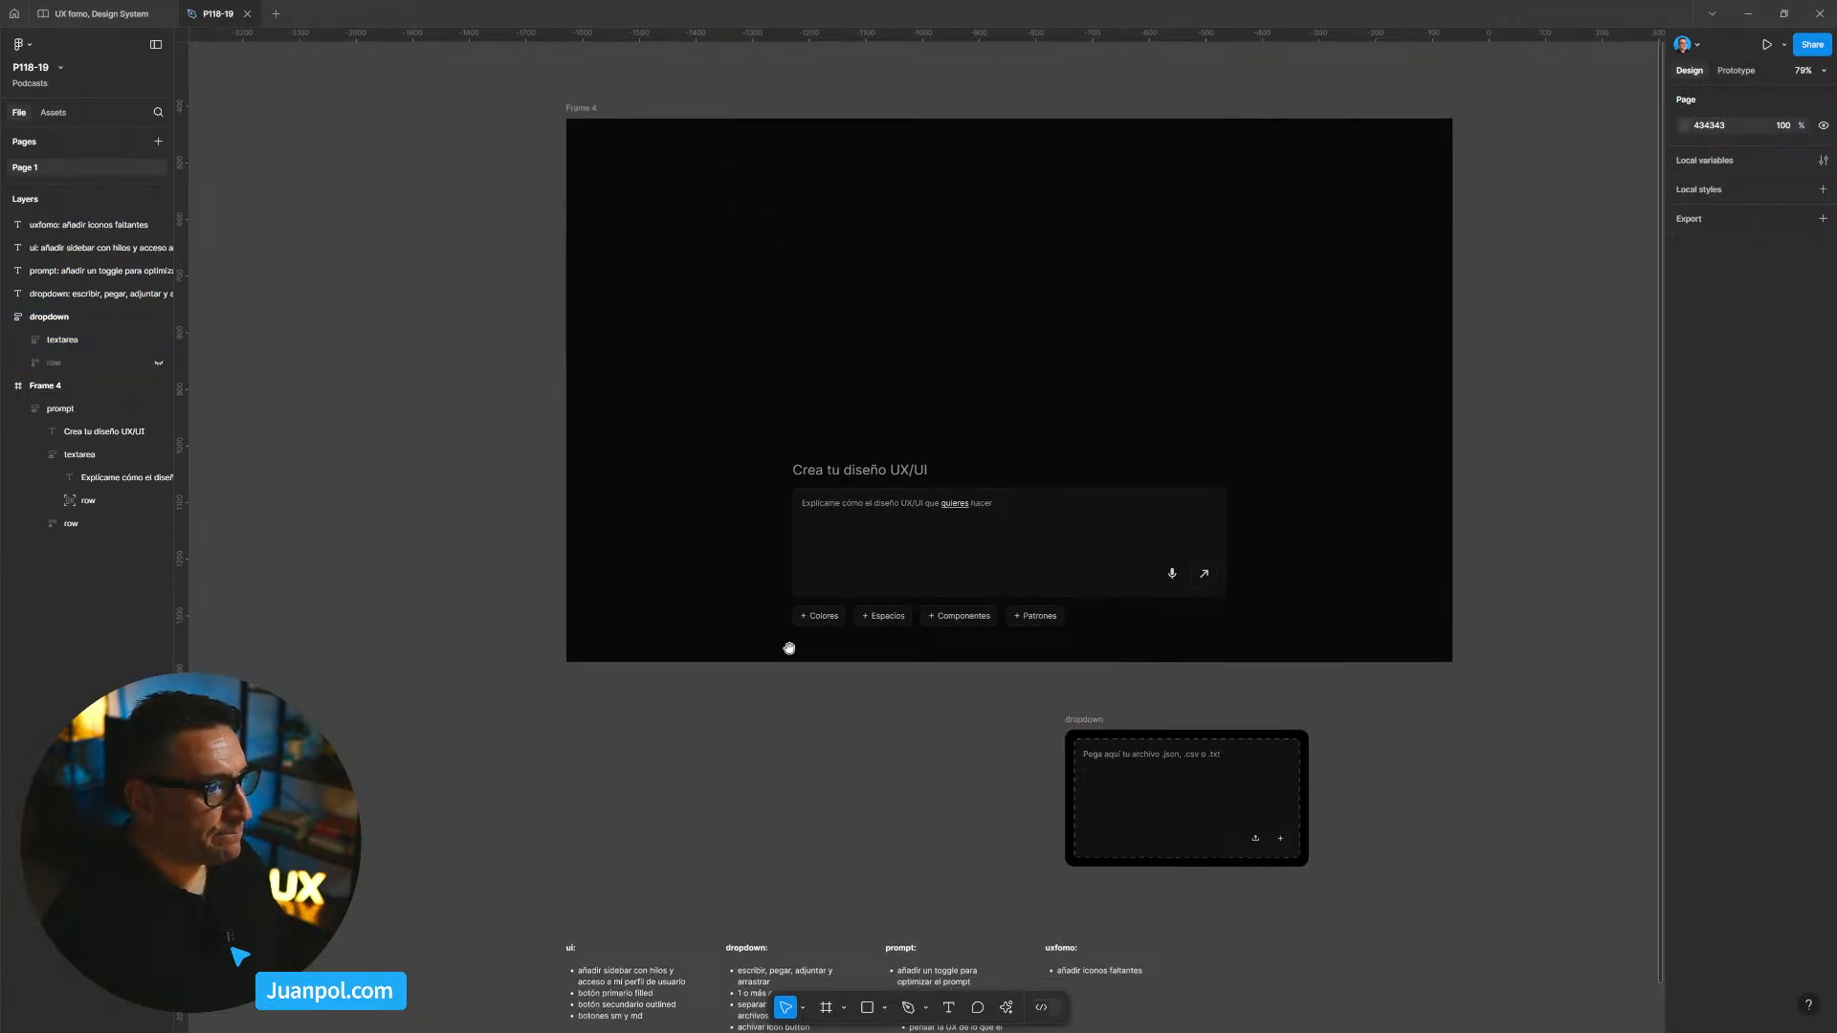
{"action": "scroll", "coordinate": [632, 612], "scroll_direction": "up", "scroll_amount": 1}
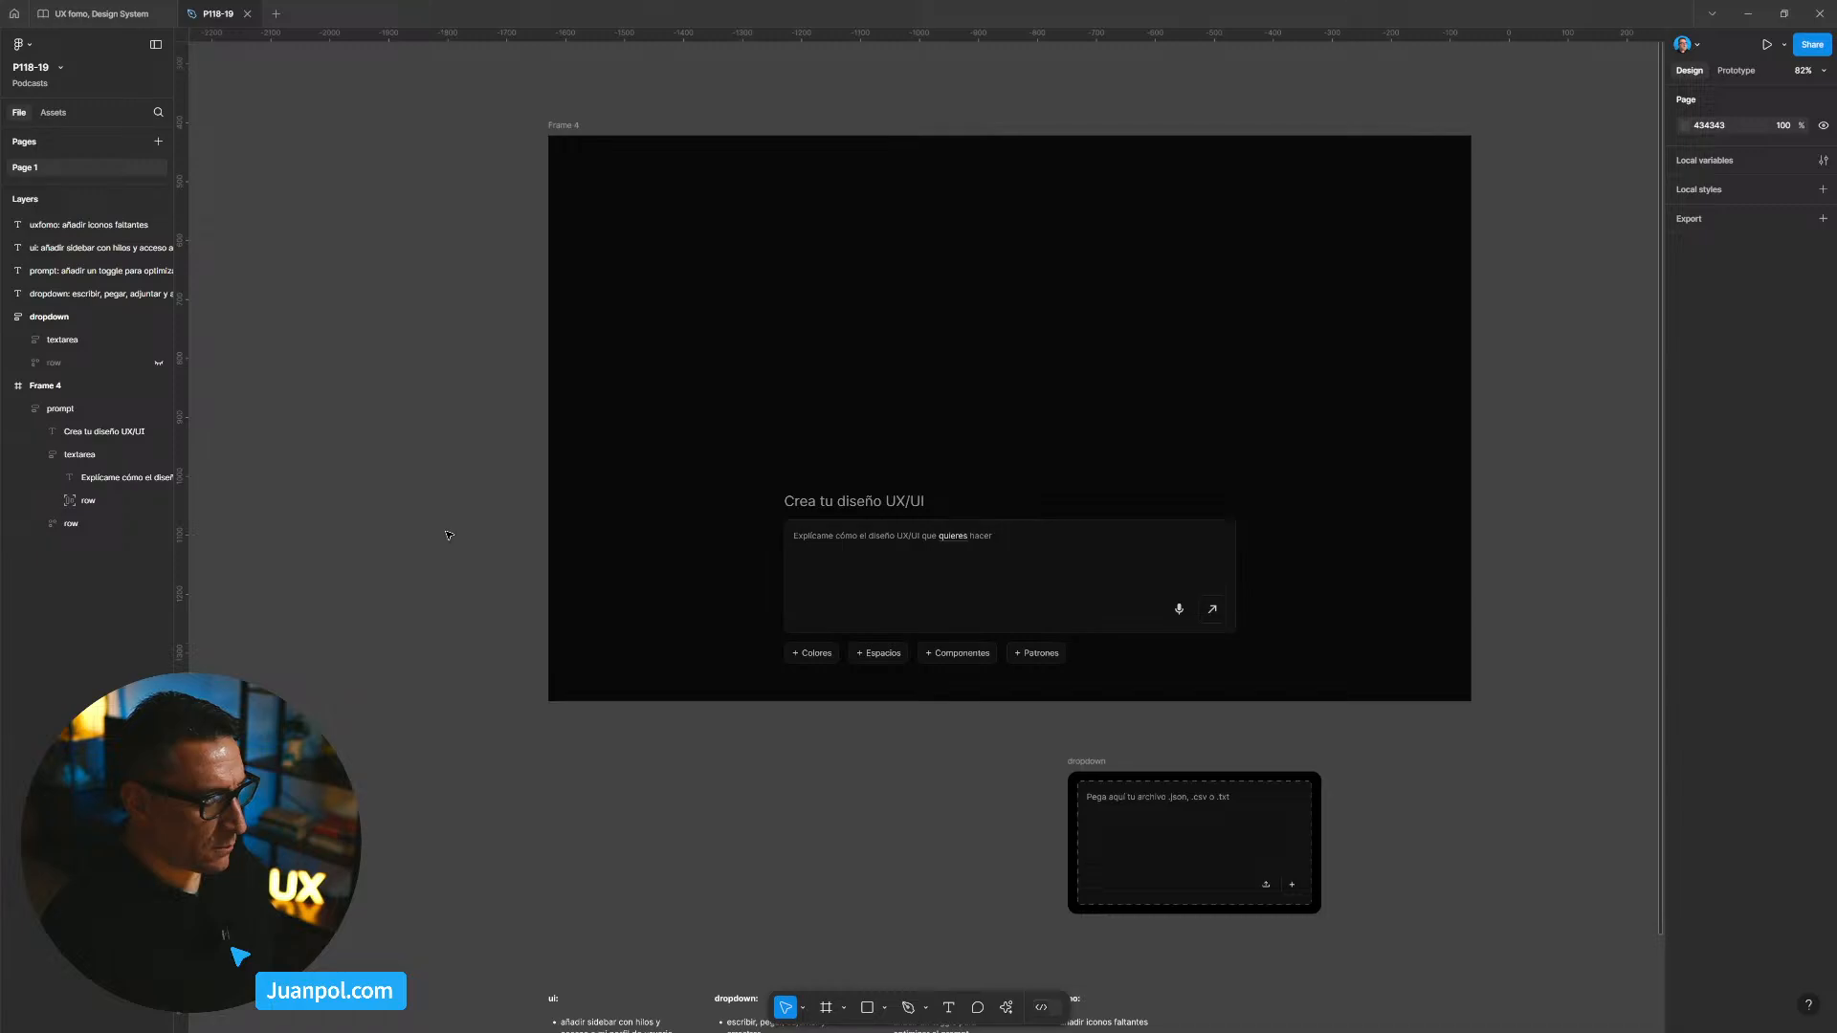
{"action": "left_click", "coordinate": [775, 638]}
{"action": "scroll", "coordinate": [554, 623], "scroll_direction": "up", "scroll_amount": 2}
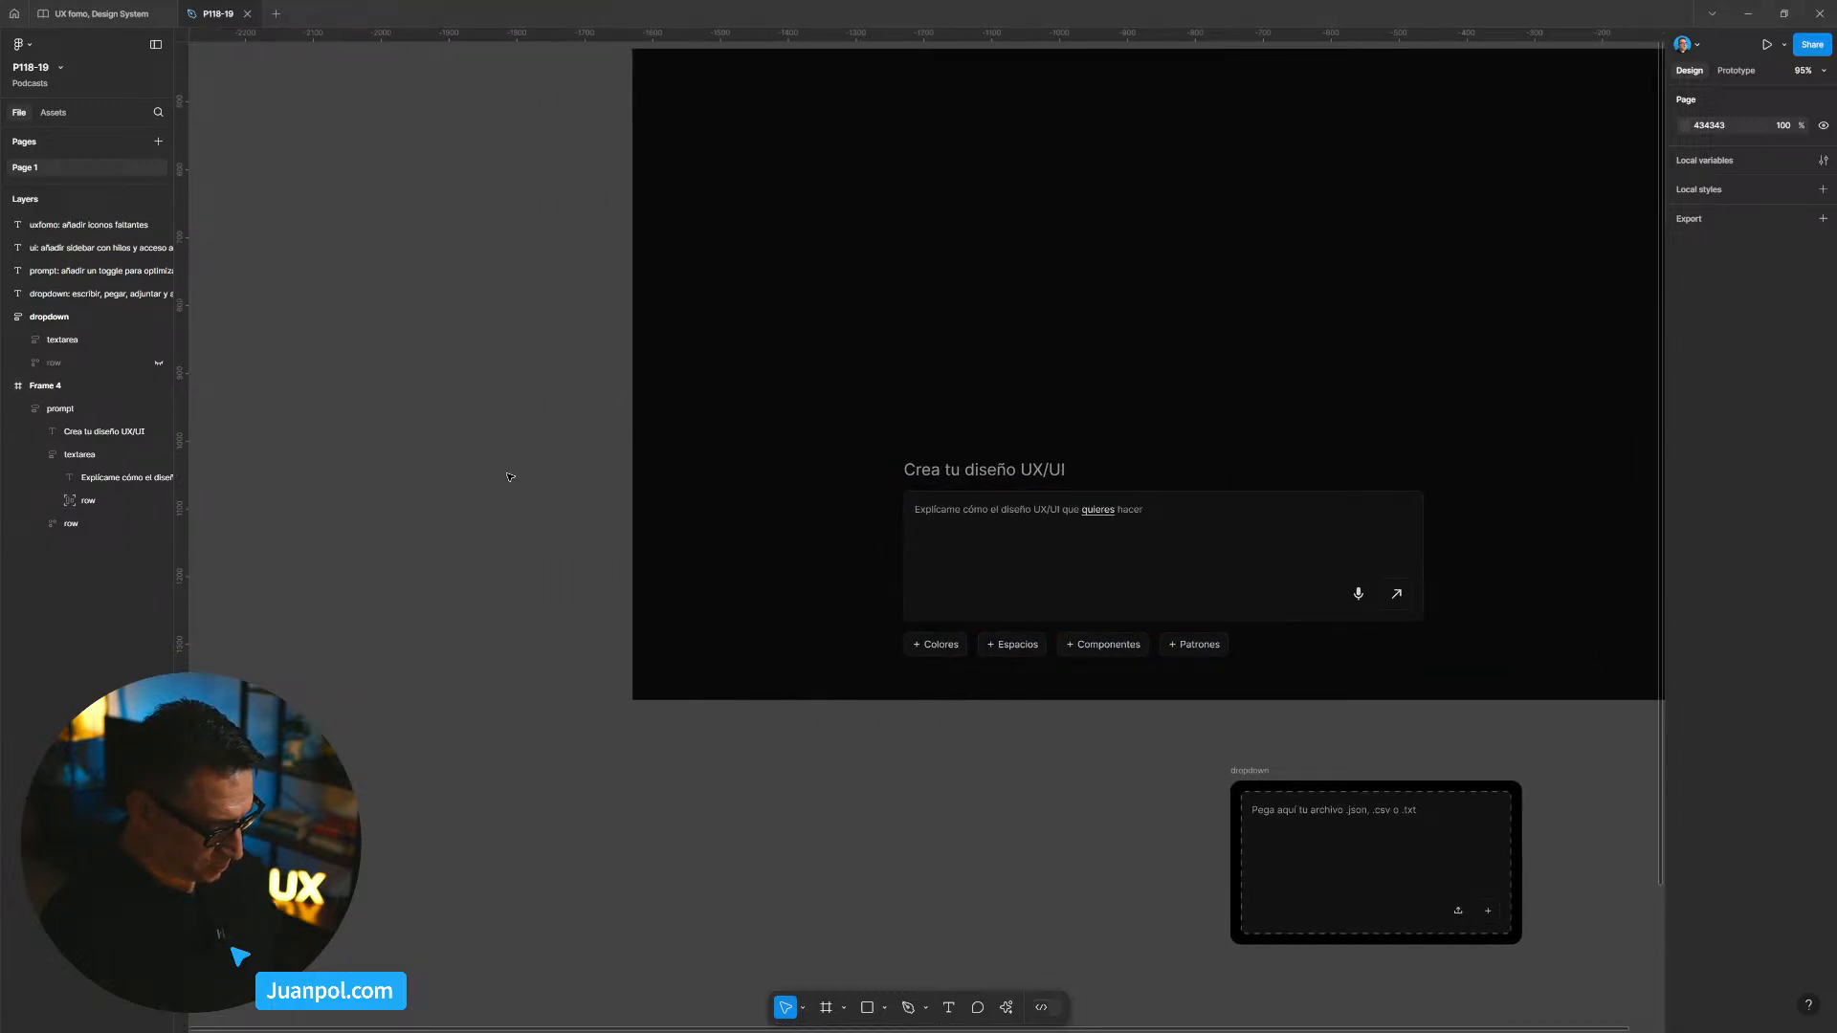
{"action": "key", "text": "f"}
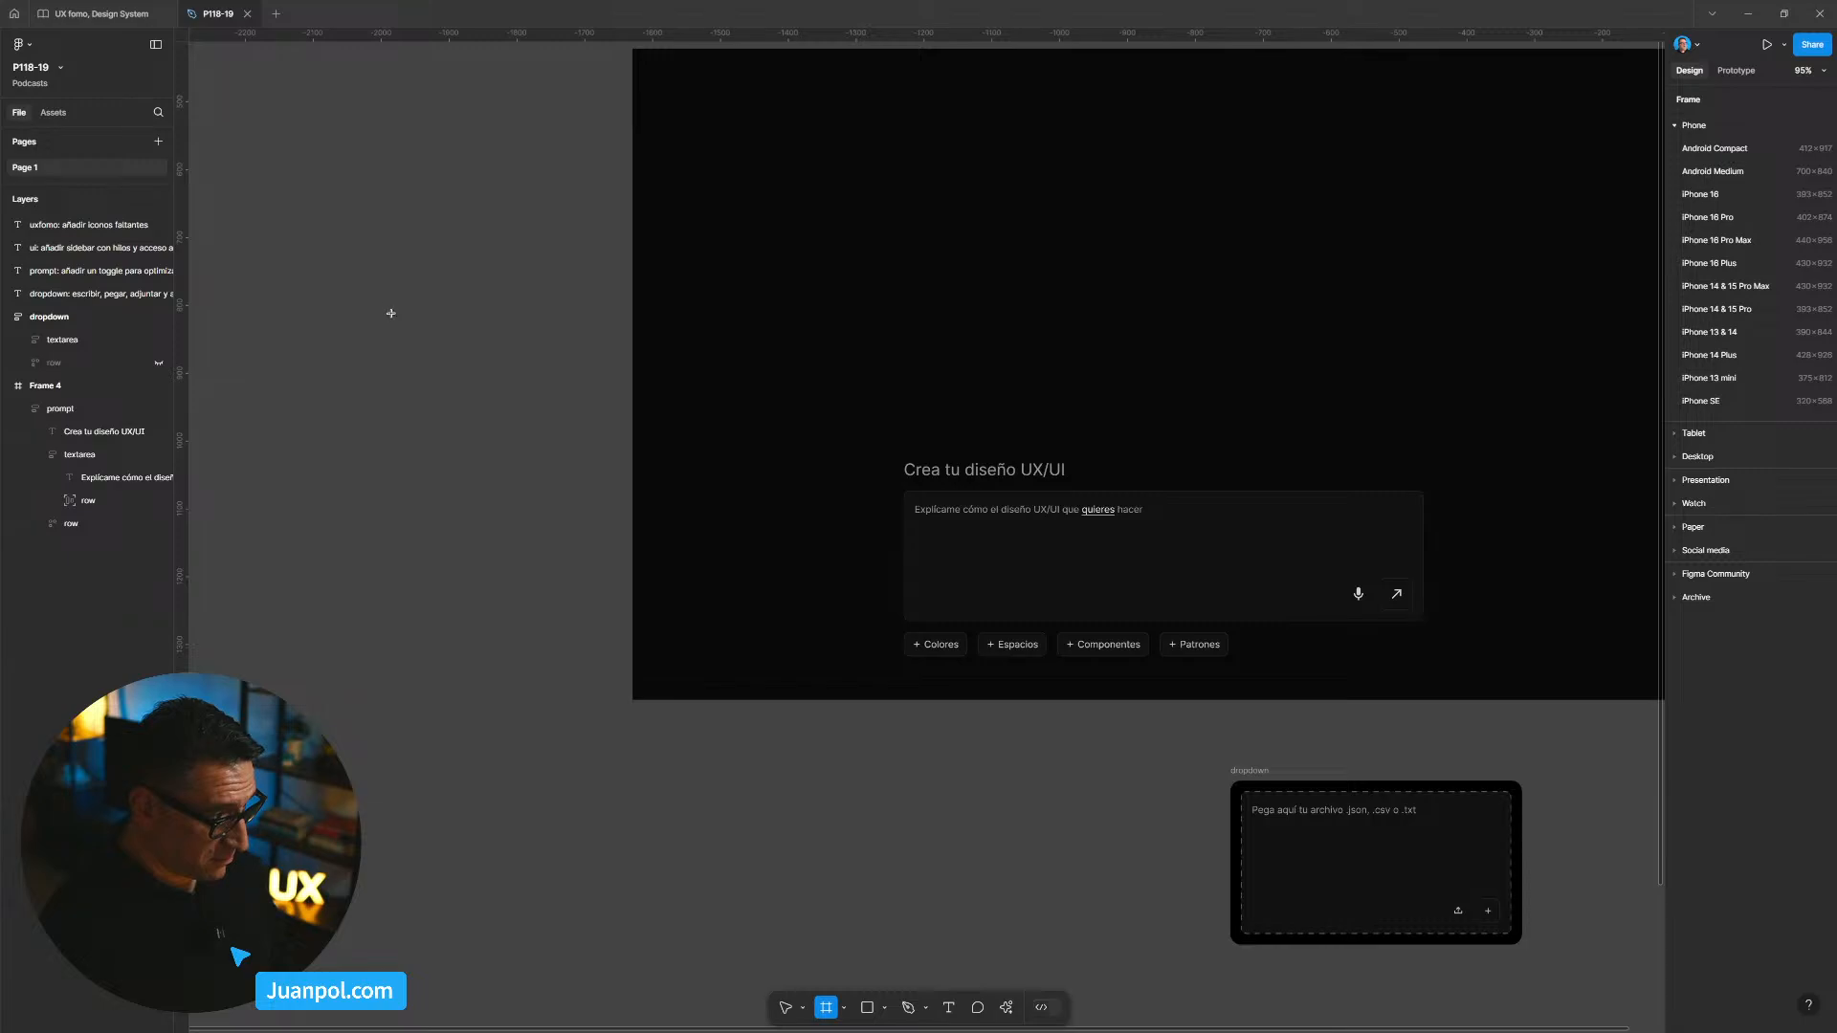
{"action": "left_click_drag", "start_coordinate": [377, 297], "coordinate": [447, 749]}
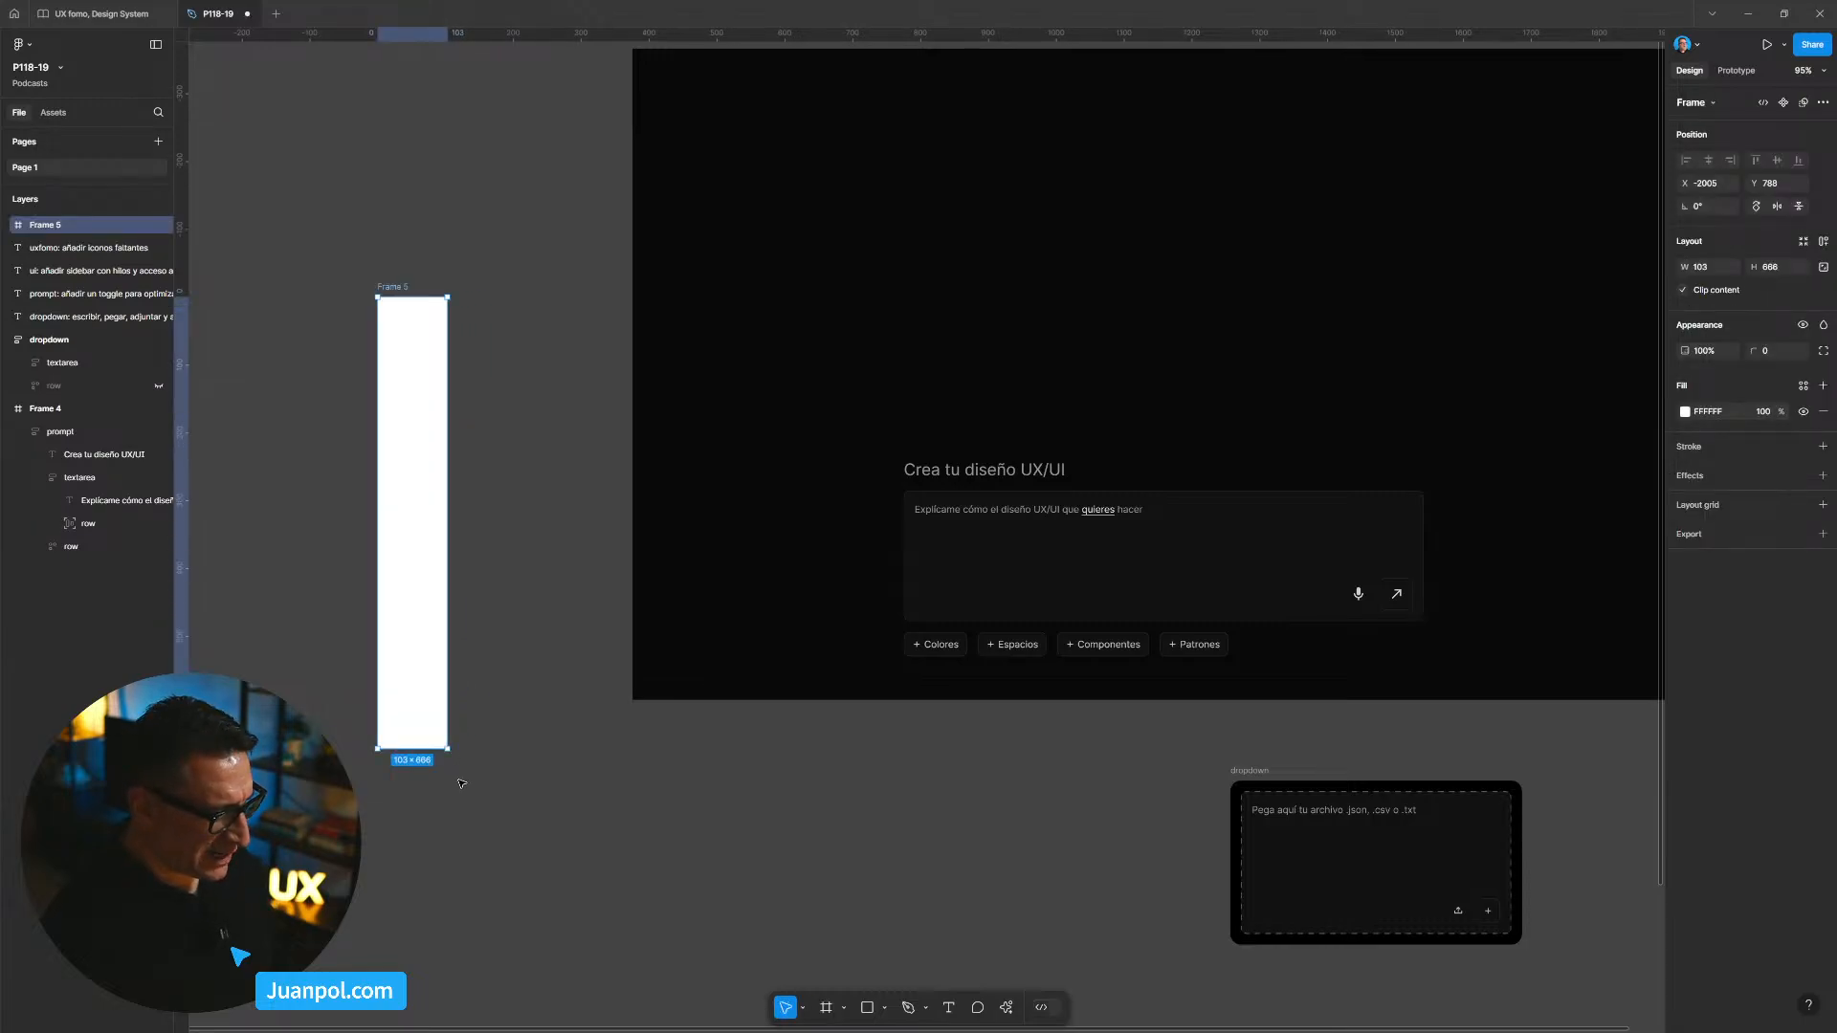
Step: Rename the prompt screen's frame as "layout" and the new narrow frame as "sidebar"
{"action": "scroll", "coordinate": [670, 517], "scroll_direction": "up", "scroll_amount": 3}
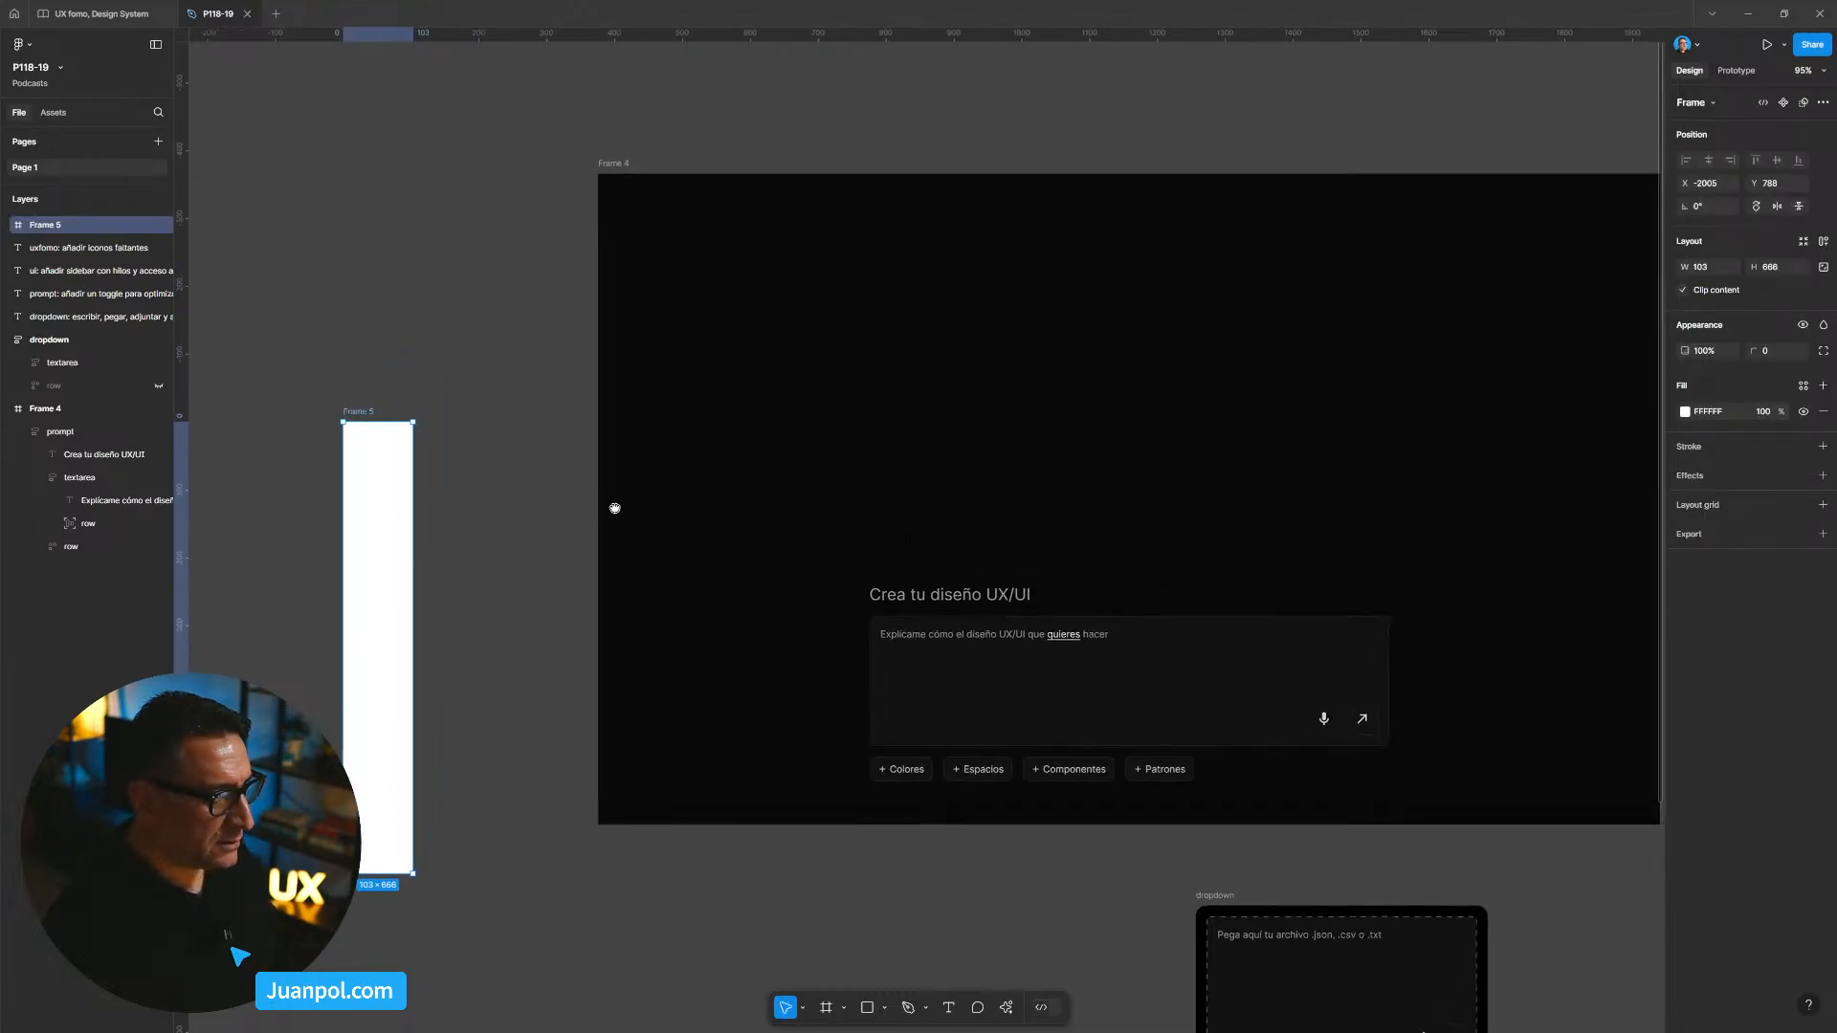
{"action": "double_click", "coordinate": [610, 171]}
{"action": "type", "text": "layout"}
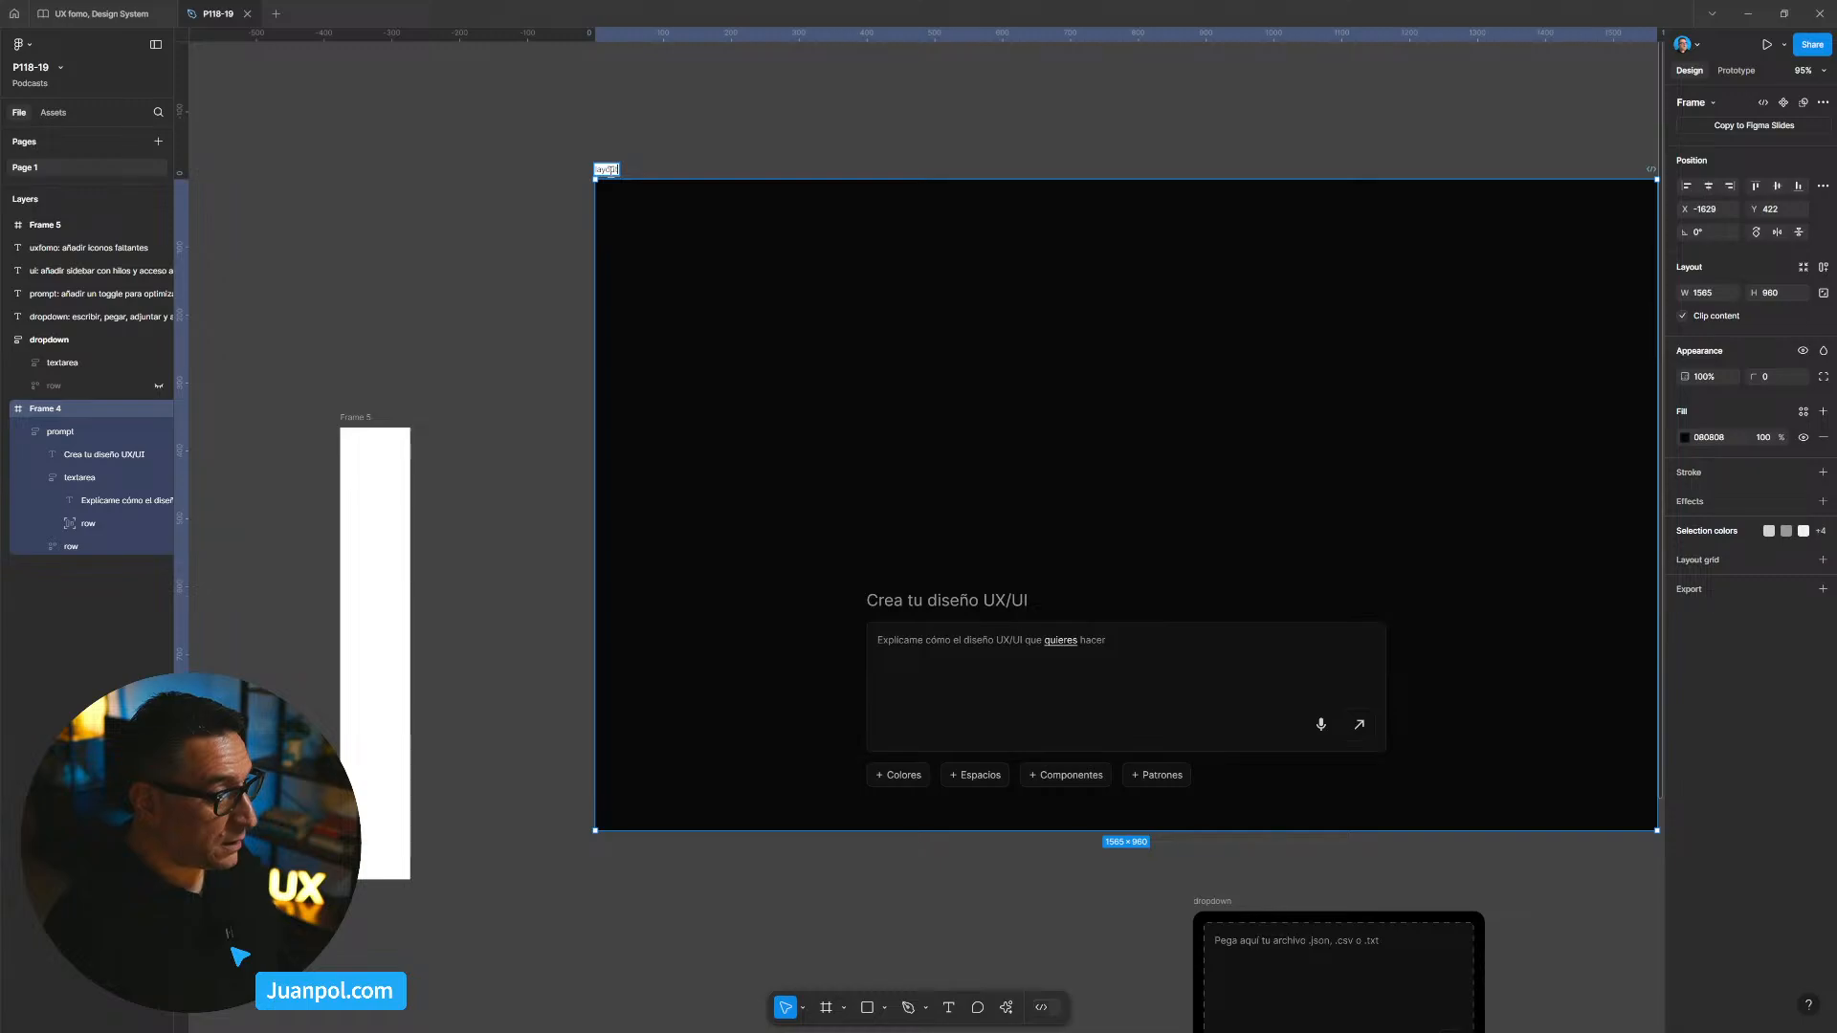
{"action": "key", "text": "Return"}
{"action": "double_click", "coordinate": [360, 417]}
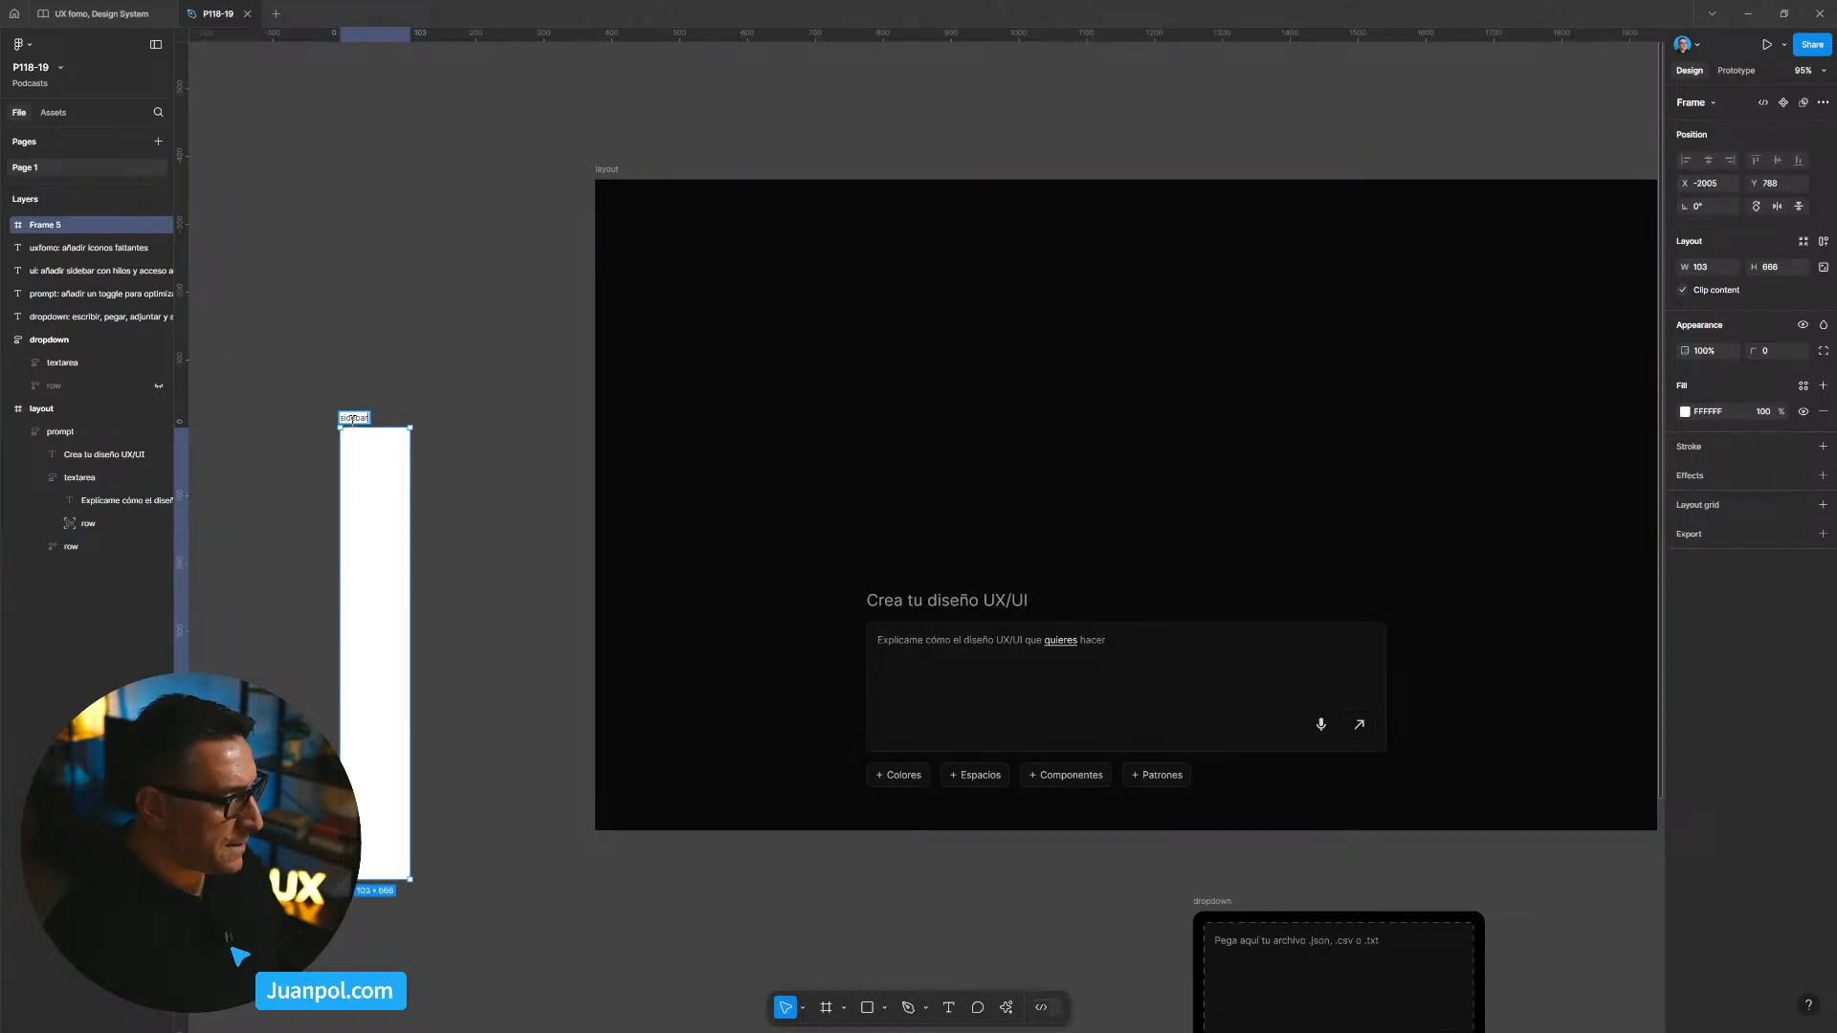
{"action": "type", "text": "sidebar"}
{"action": "left_click", "coordinate": [408, 394]}
{"action": "left_click", "coordinate": [368, 424]}
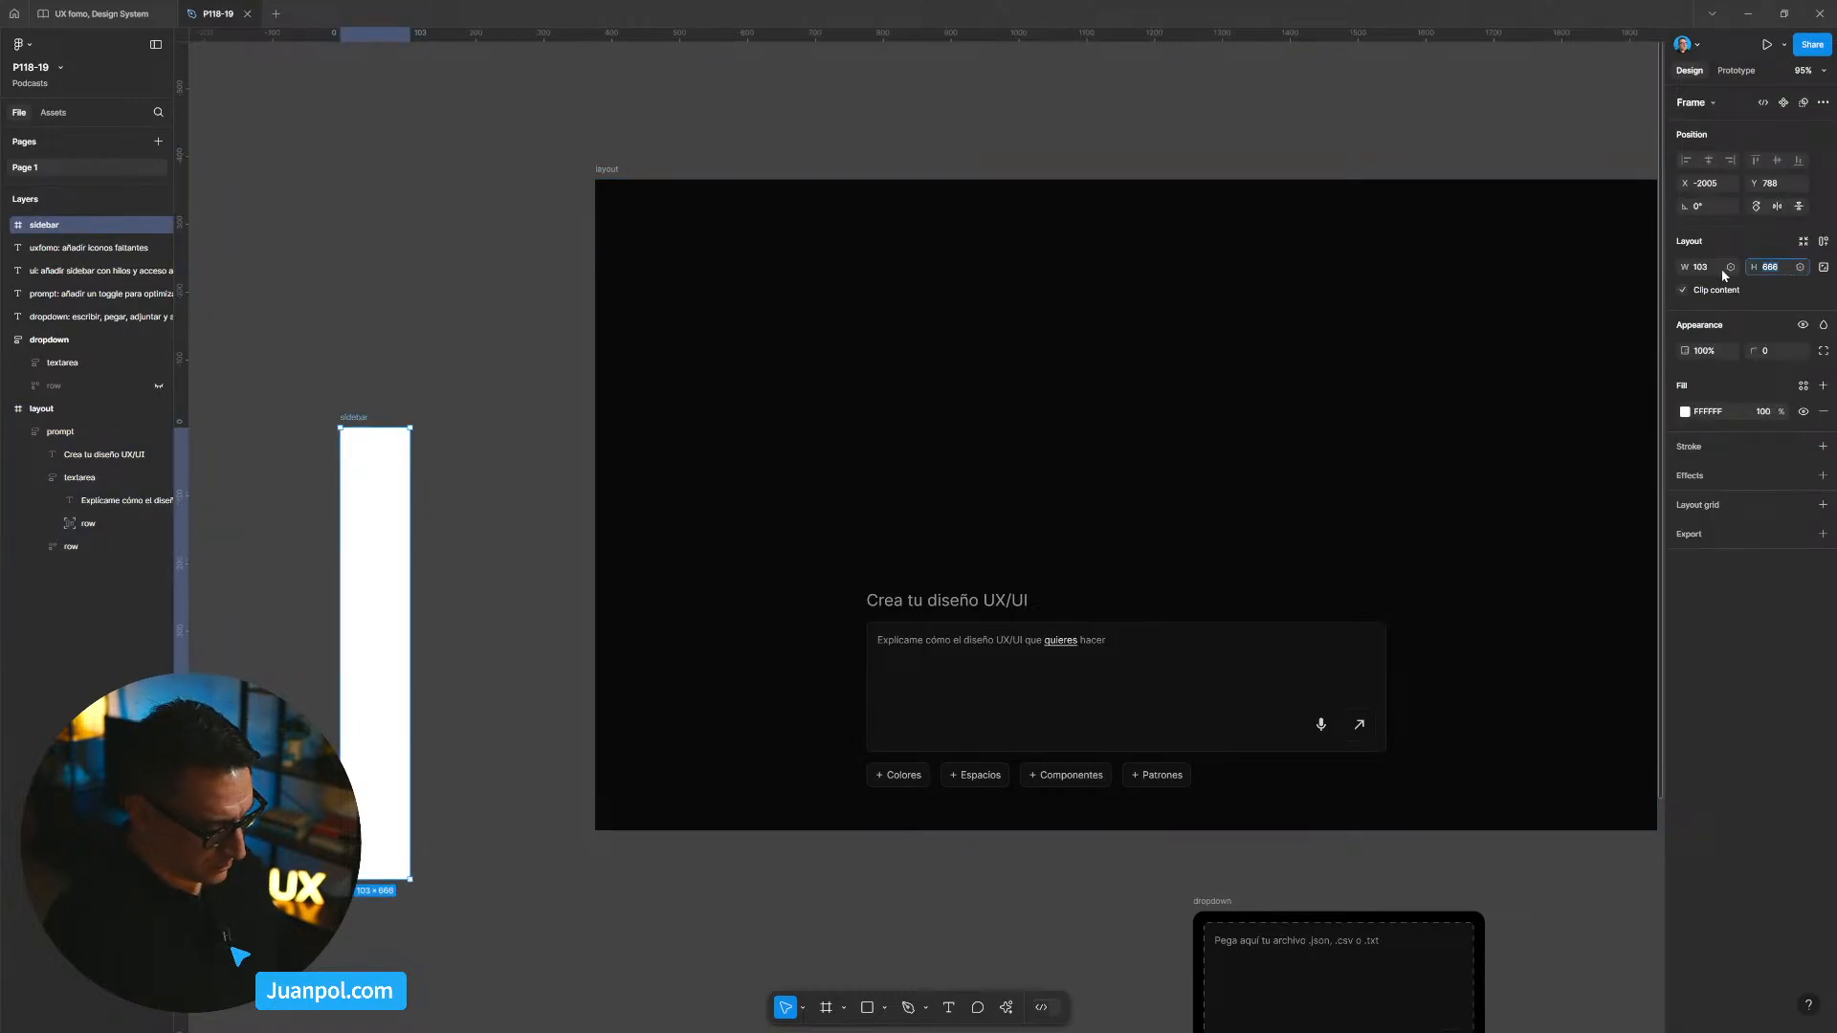
{"action": "type", "text": "58"}
{"action": "key", "text": "Return"}
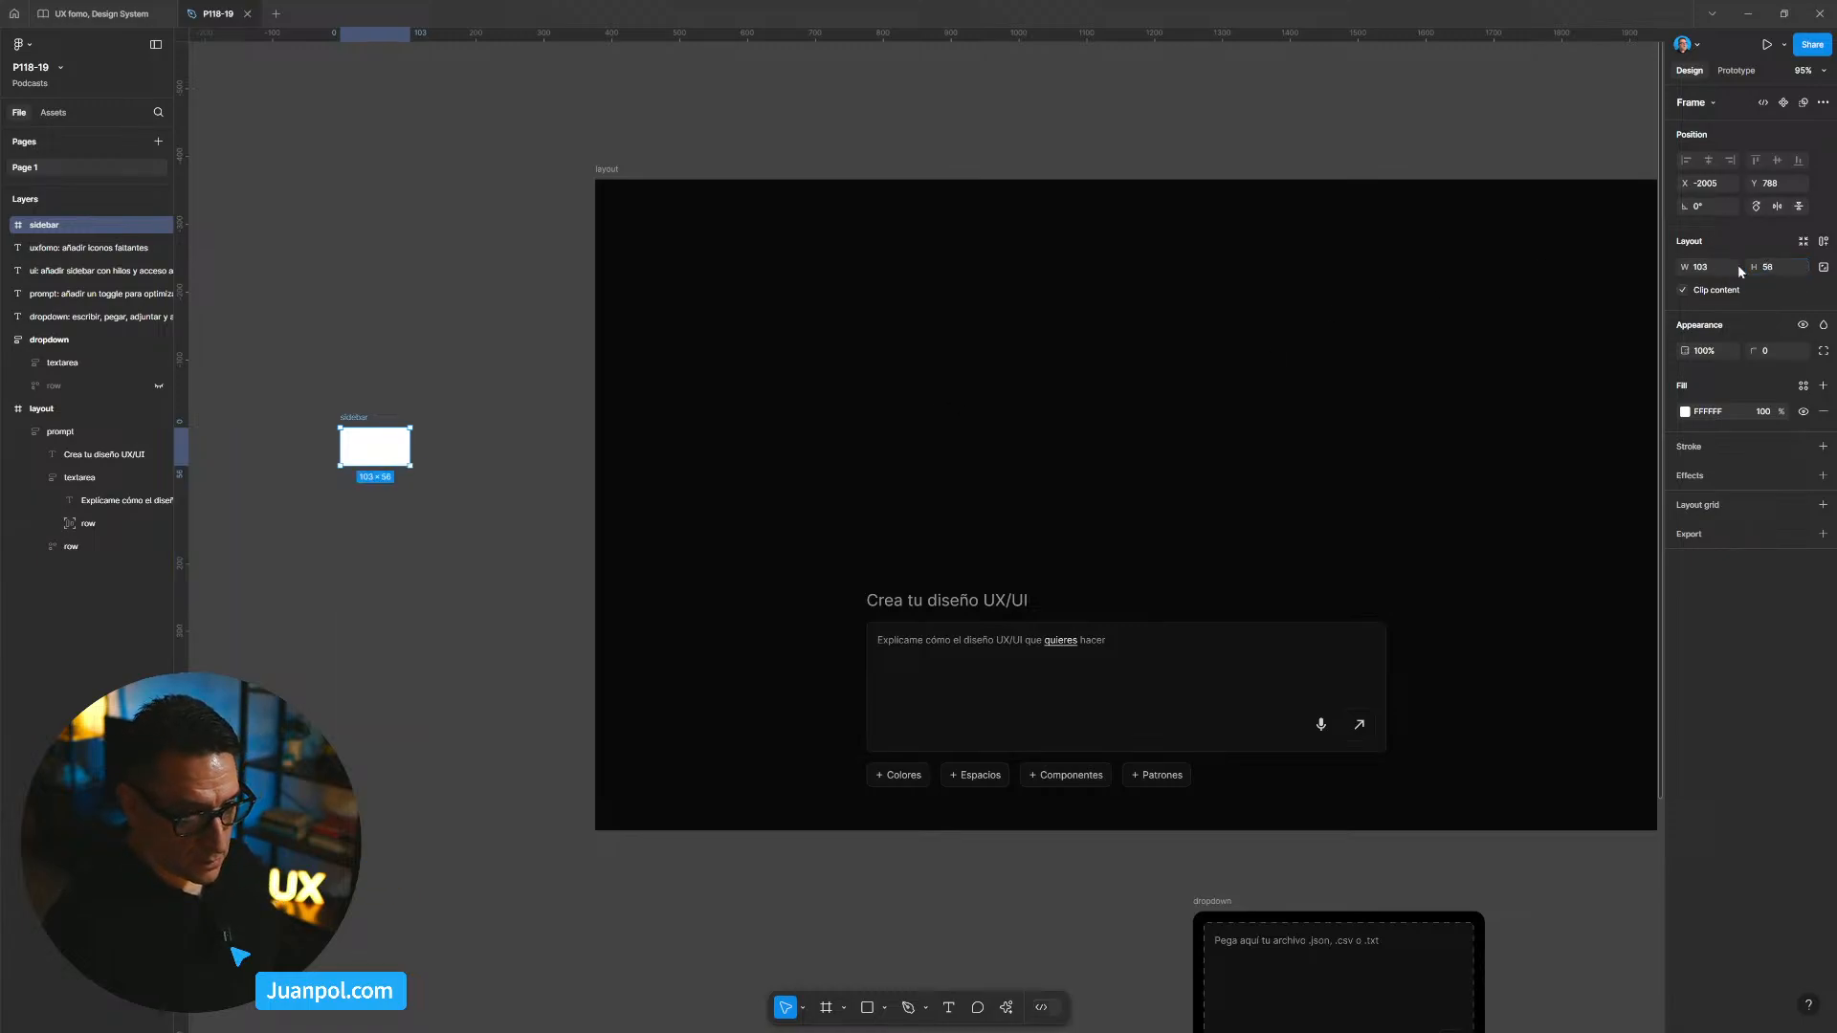
{"action": "key", "text": "ctrl+z"}
Step: Set the sidebar frame's width to 56 and move it into the layout frame's upper-left corner
{"action": "left_click", "coordinate": [1709, 272]}
{"action": "key", "text": "Return"}
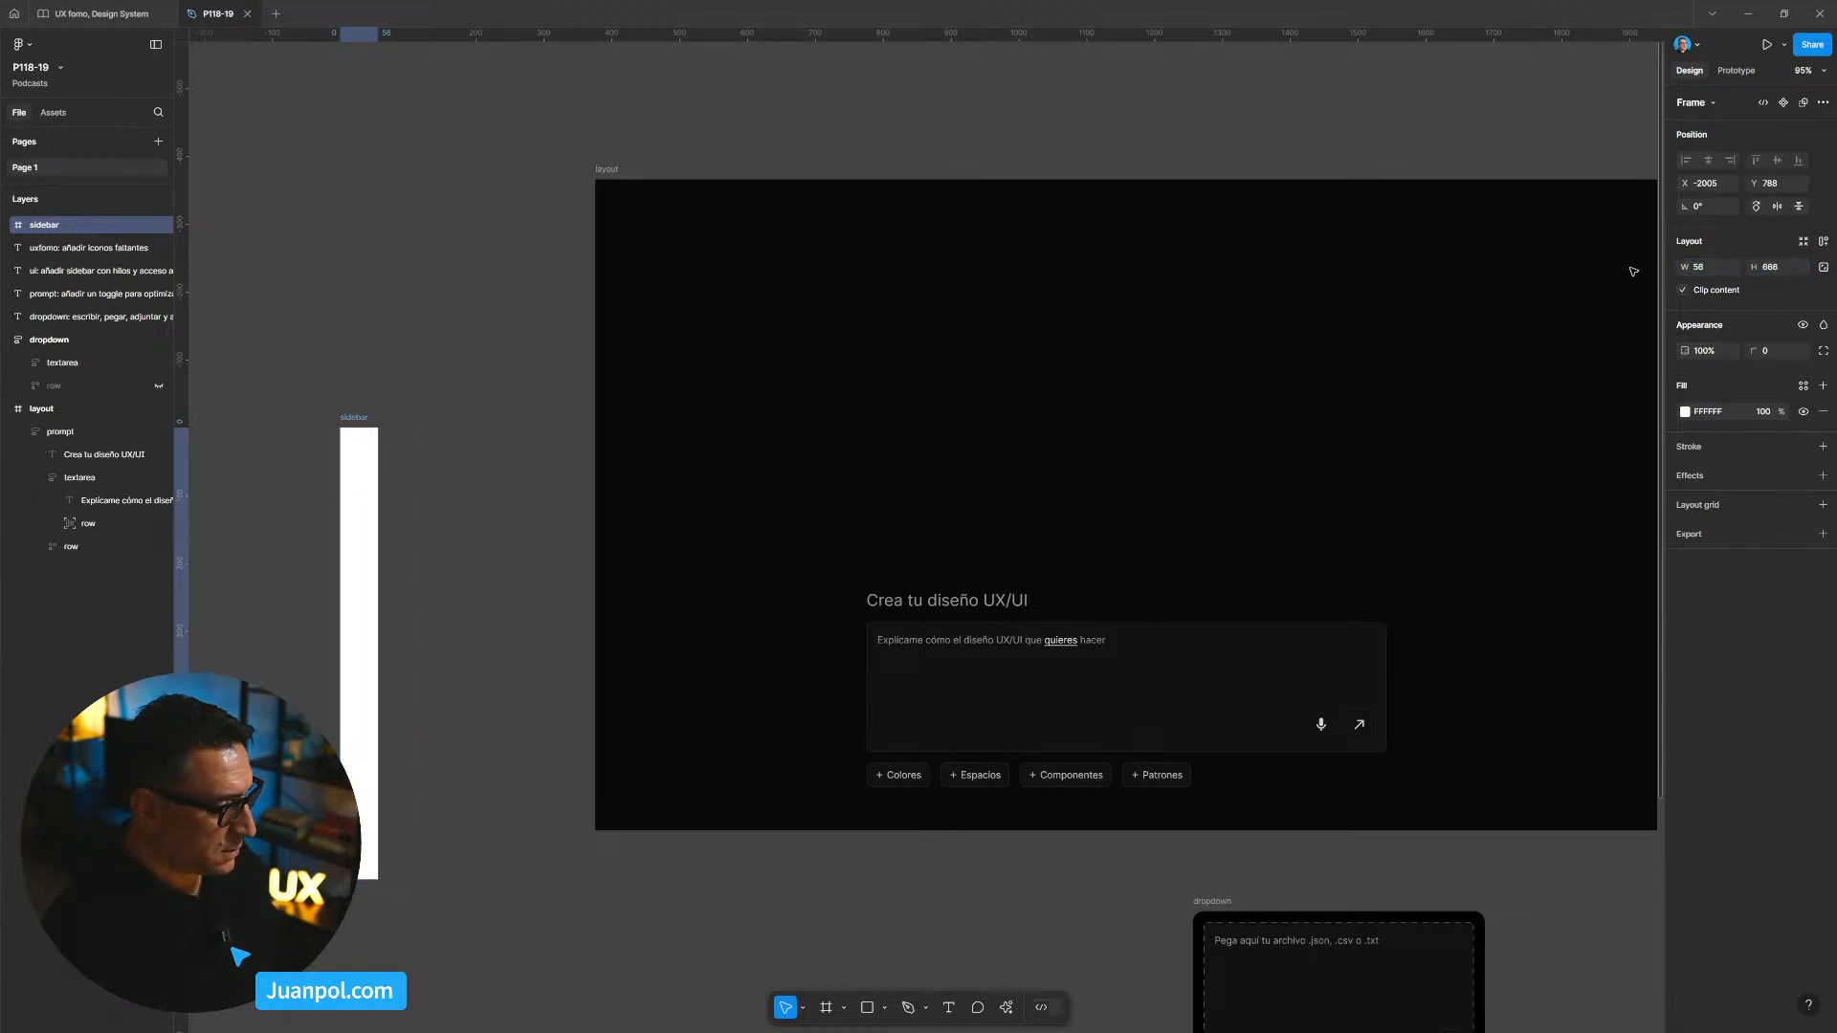
{"action": "left_click", "coordinate": [483, 387]}
{"action": "left_click", "coordinate": [367, 421]}
{"action": "left_click_drag", "start_coordinate": [359, 476], "coordinate": [614, 245]}
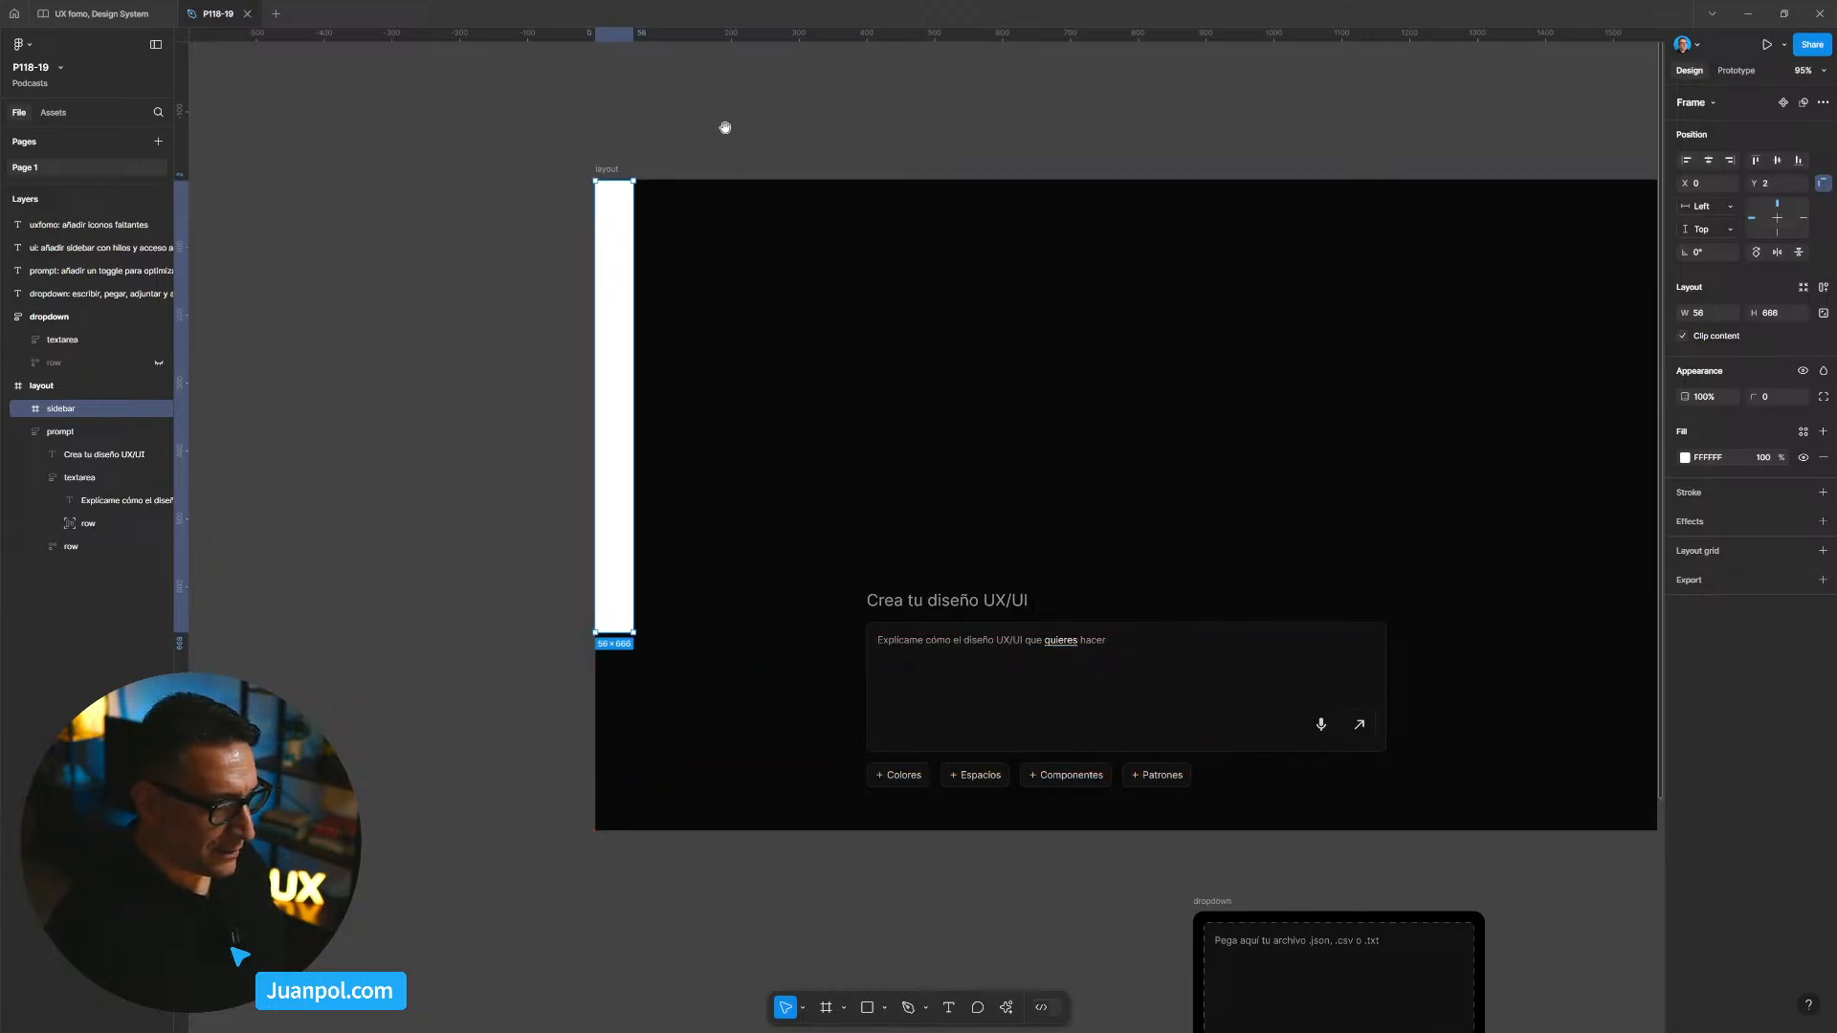
{"action": "scroll", "coordinate": [726, 127], "scroll_direction": "up", "scroll_amount": 3}
{"action": "scroll", "coordinate": [632, 173], "scroll_direction": "down", "scroll_amount": 2}
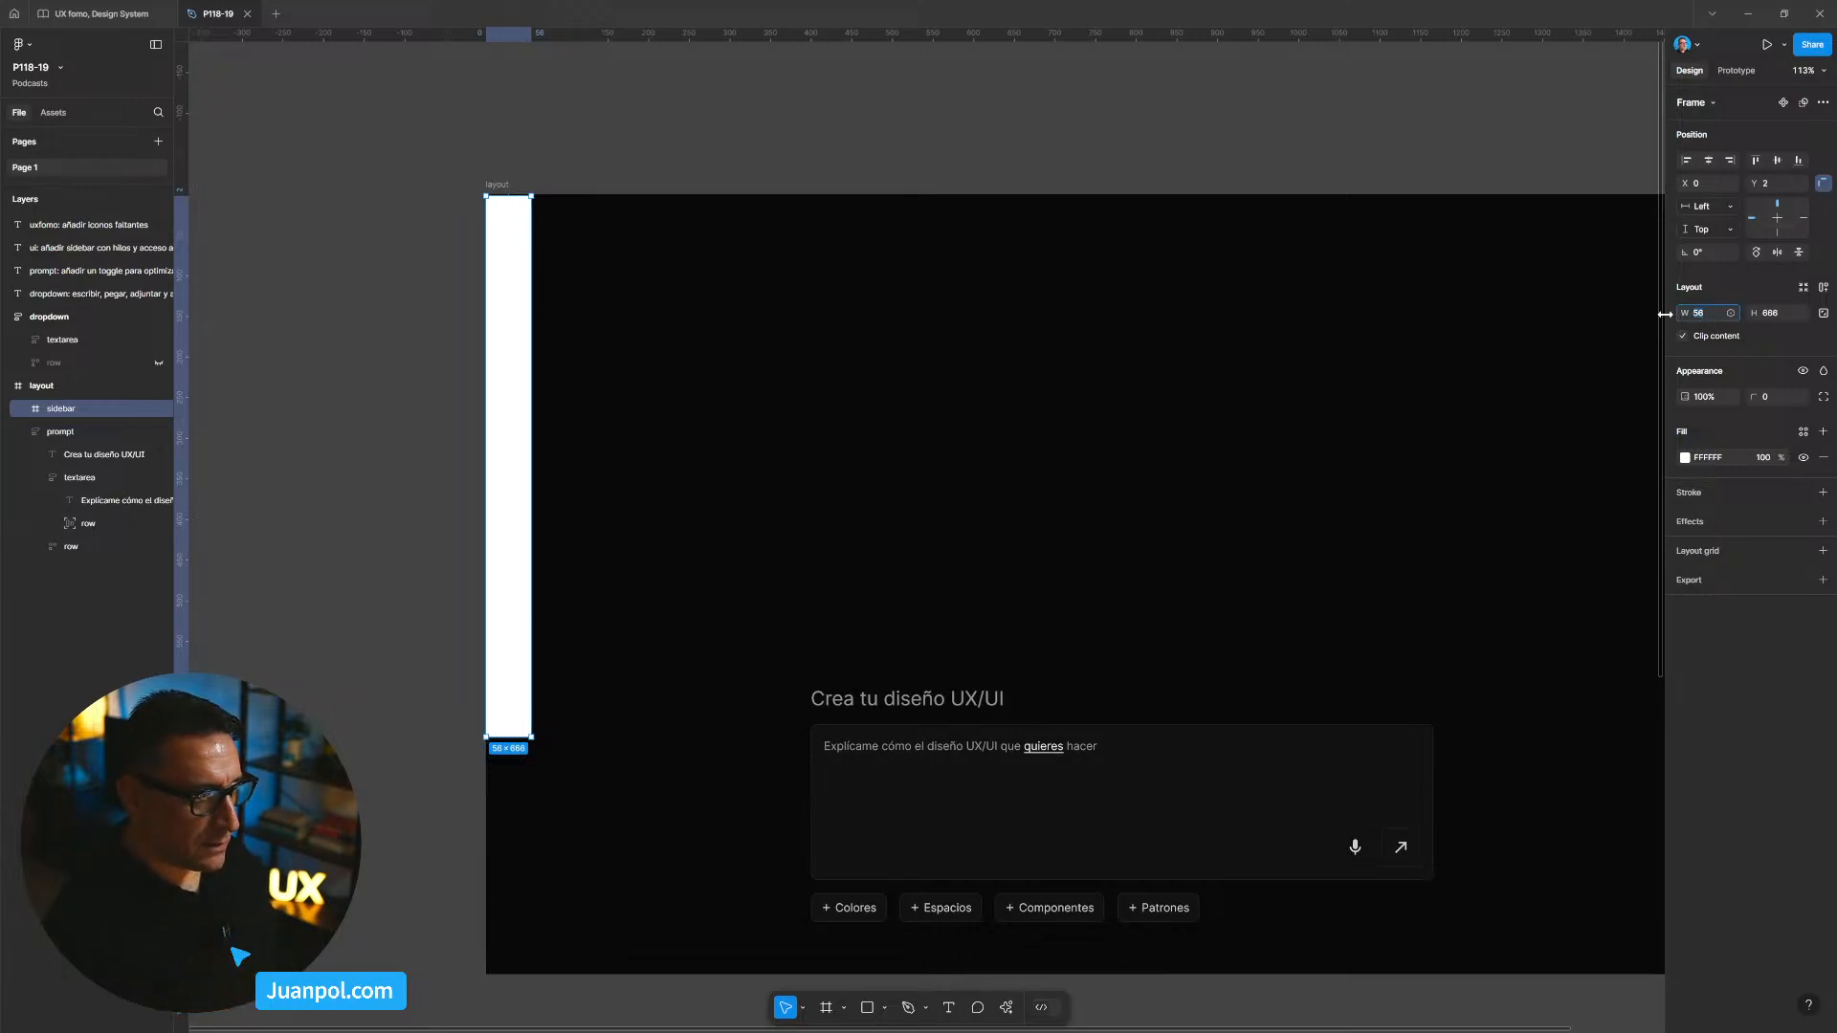
{"action": "left_click", "coordinate": [1317, 156]}
{"action": "scroll", "coordinate": [1244, 201], "scroll_direction": "right", "scroll_amount": 3}
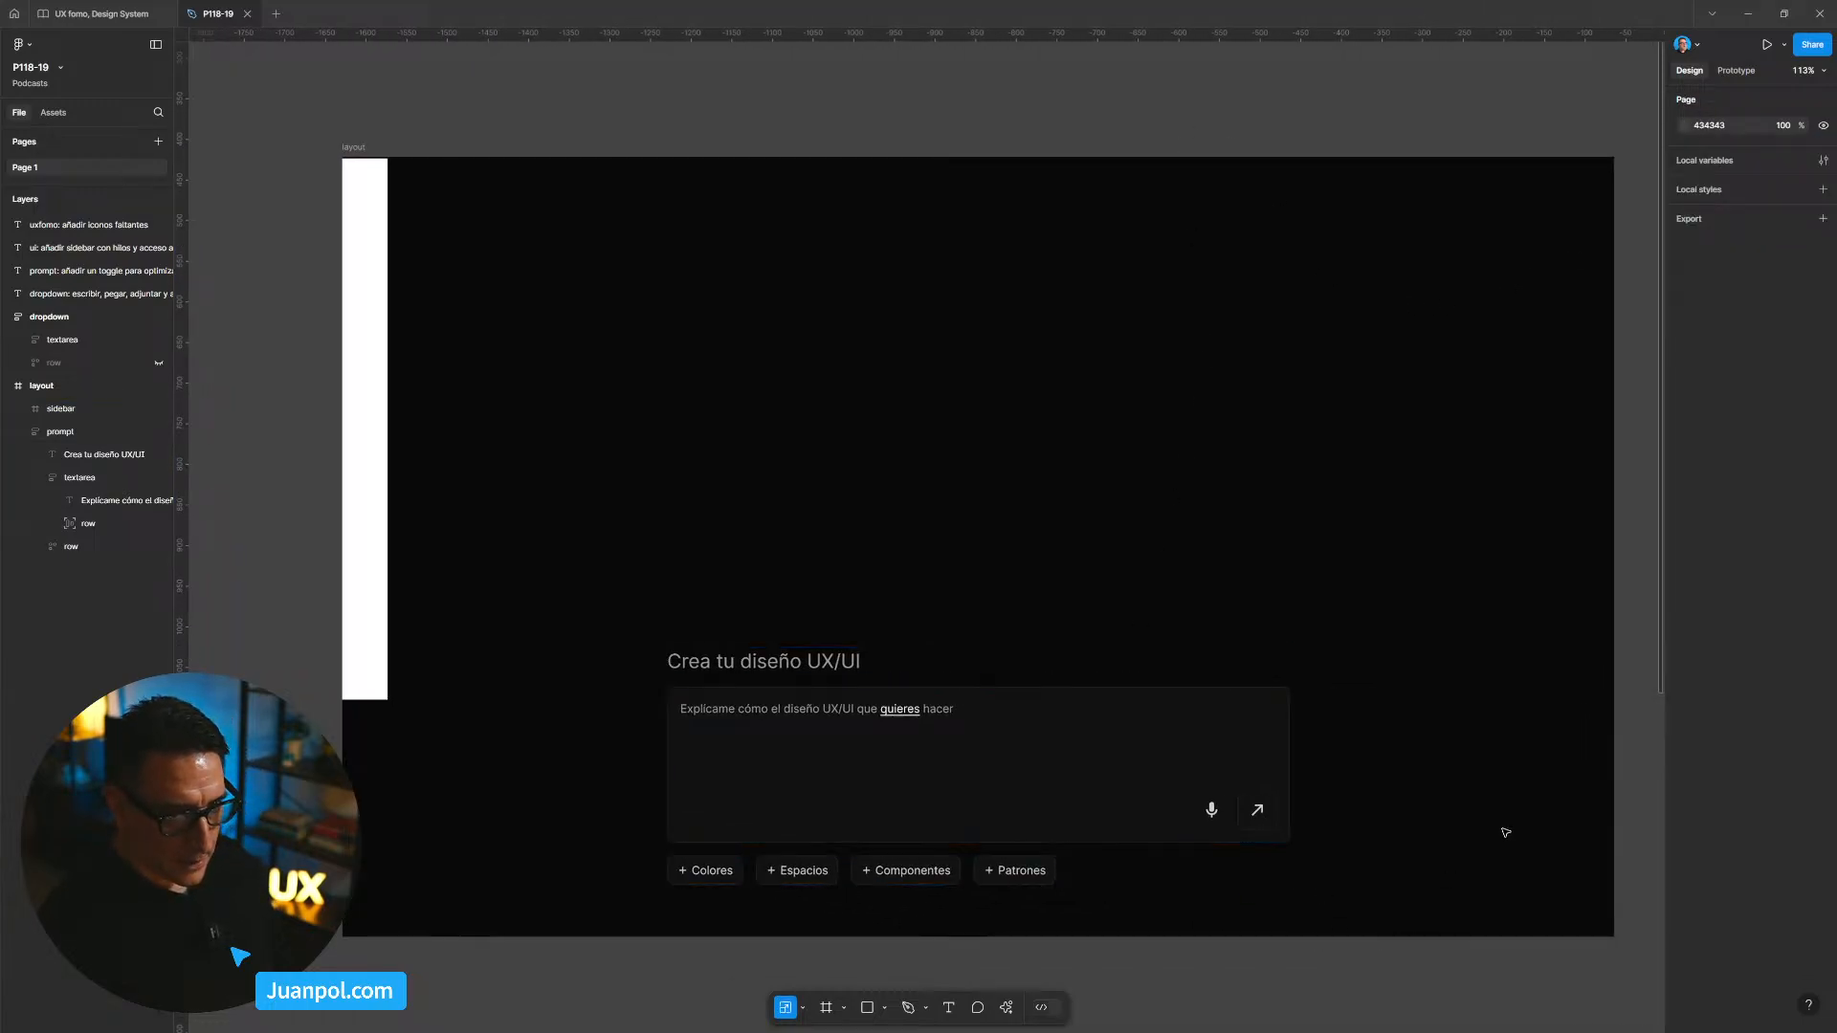
{"action": "scroll", "coordinate": [1370, 988], "scroll_direction": "down", "scroll_amount": 2}
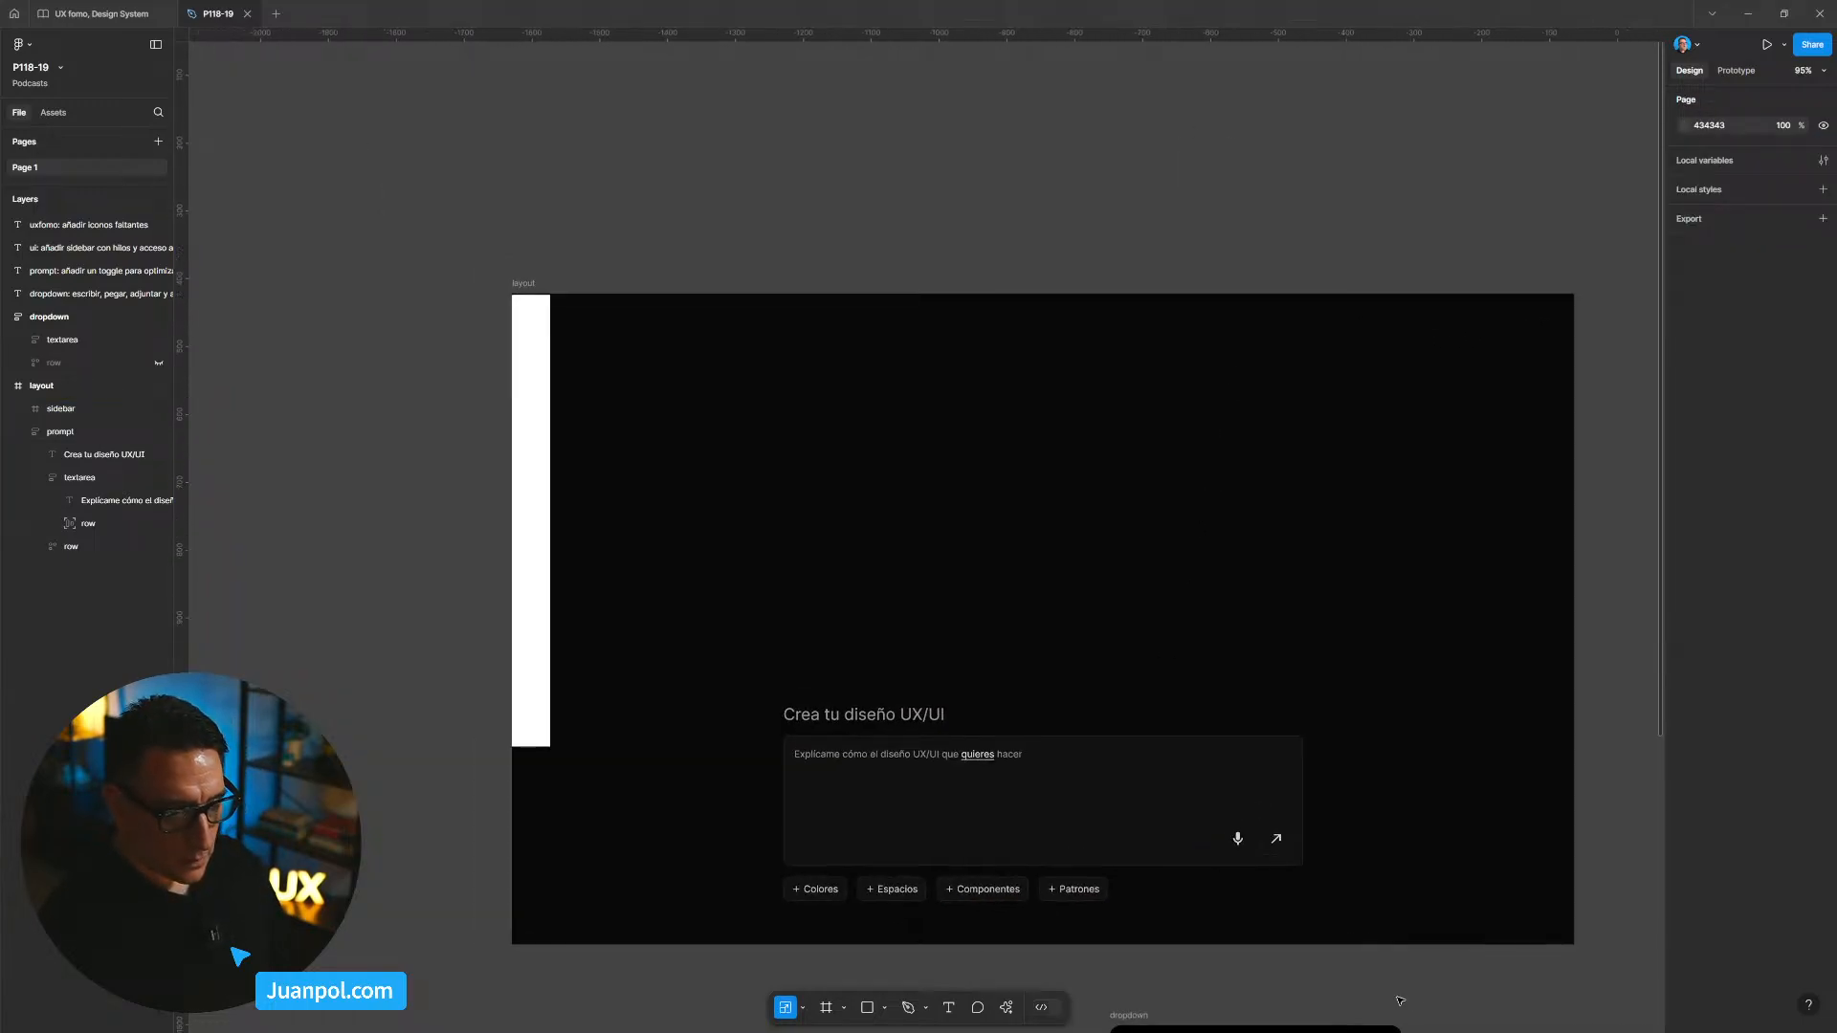
{"action": "left_click_drag", "start_coordinate": [1396, 949], "coordinate": [1308, 814]}
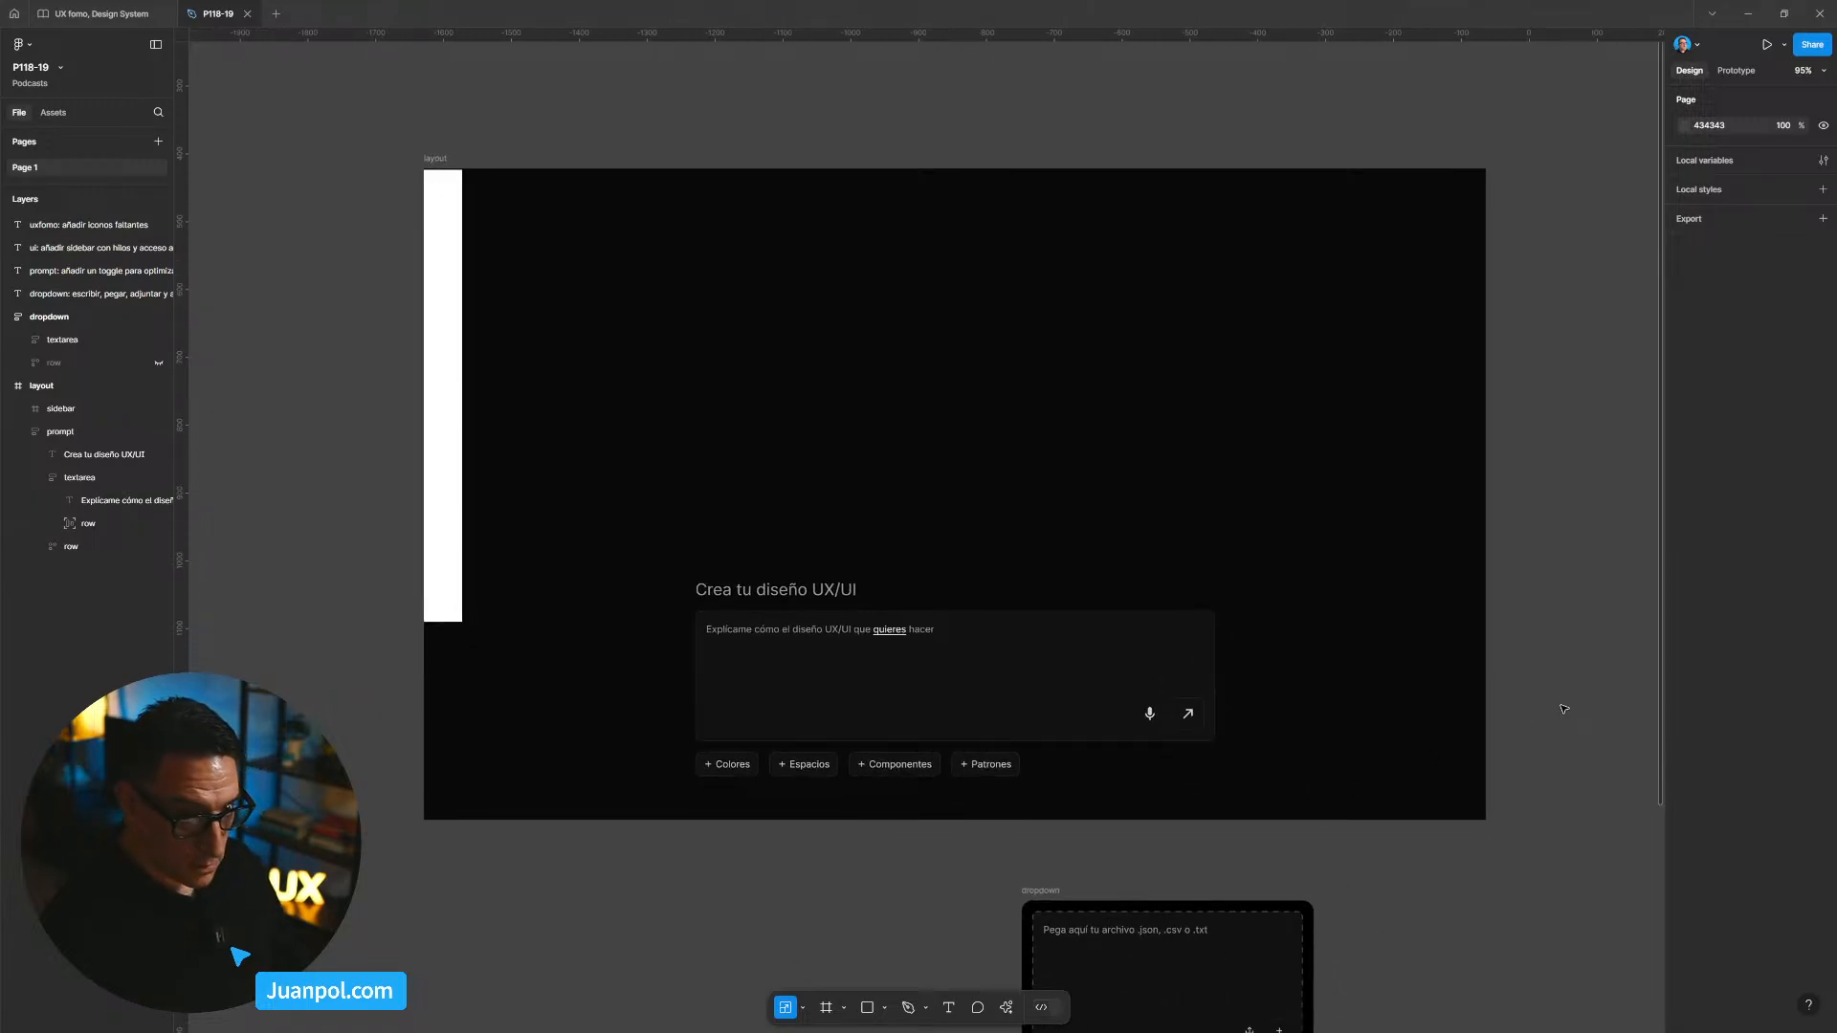
{"action": "scroll", "coordinate": [1567, 678], "scroll_direction": "down", "scroll_amount": 3}
{"action": "left_click_drag", "start_coordinate": [1583, 759], "coordinate": [1443, 722]}
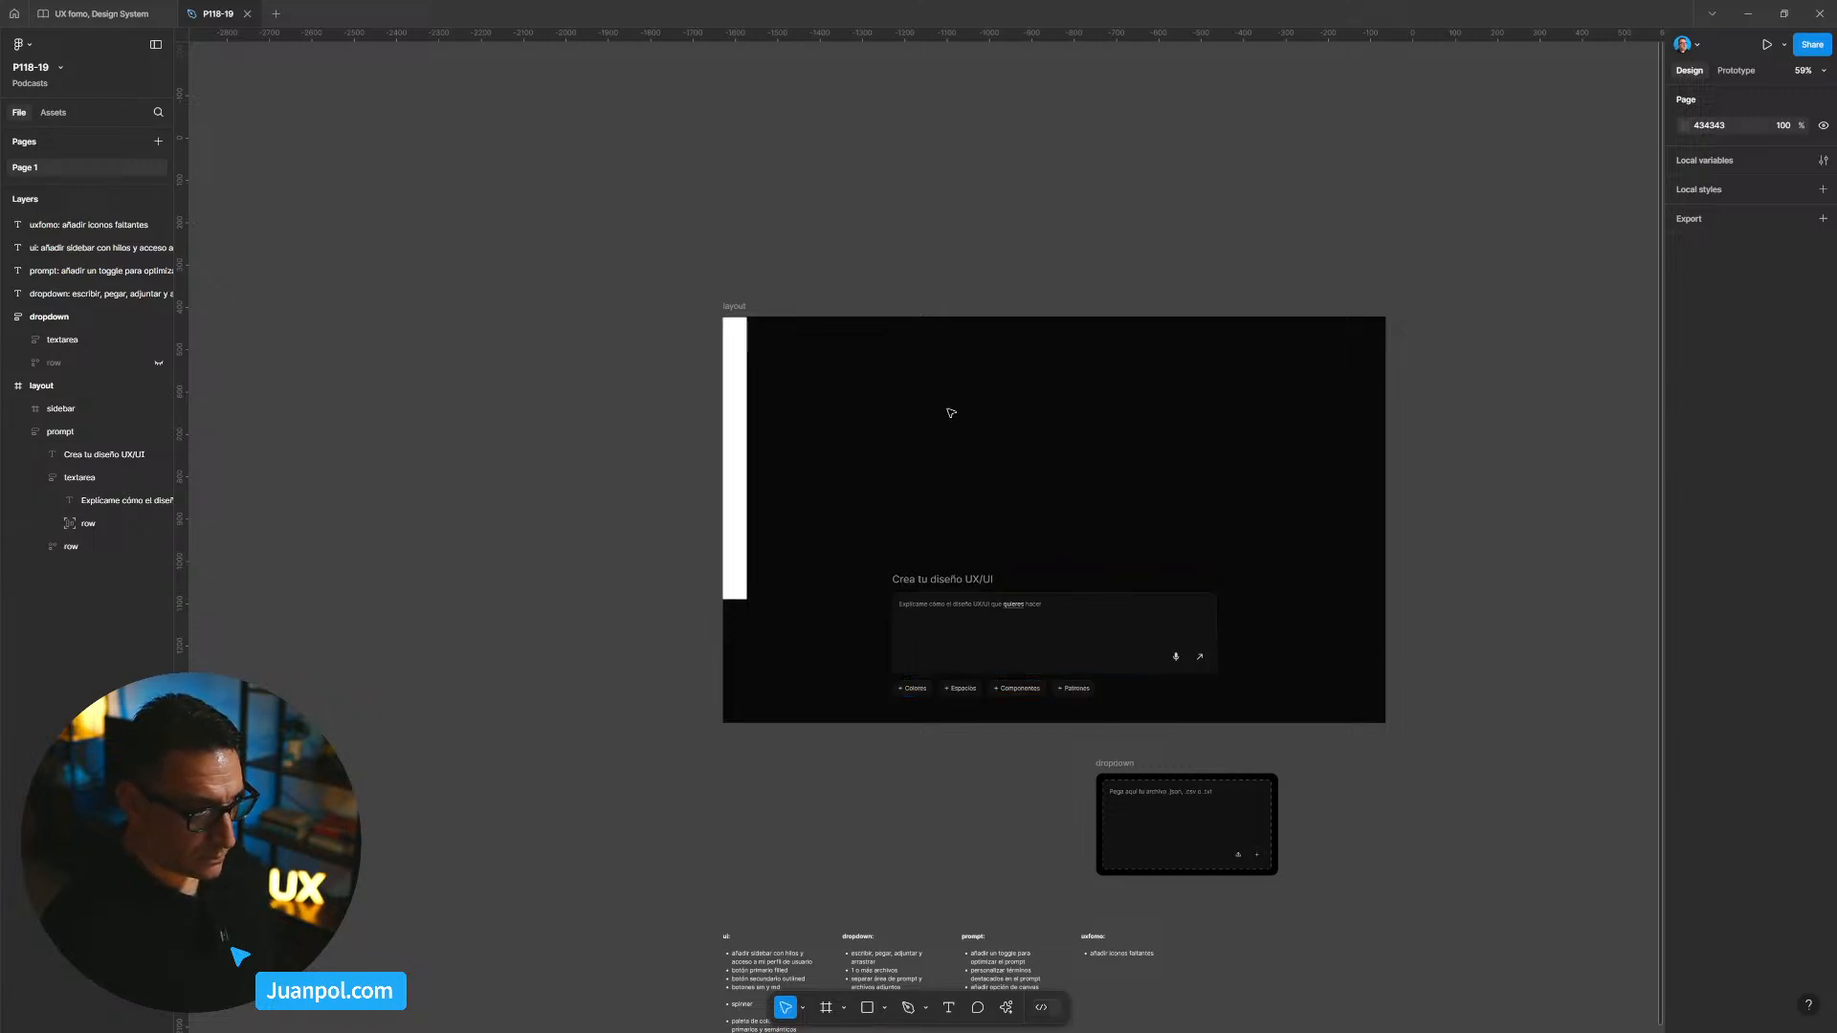
{"action": "left_click", "coordinate": [731, 312]}
{"action": "left_click", "coordinate": [734, 348]}
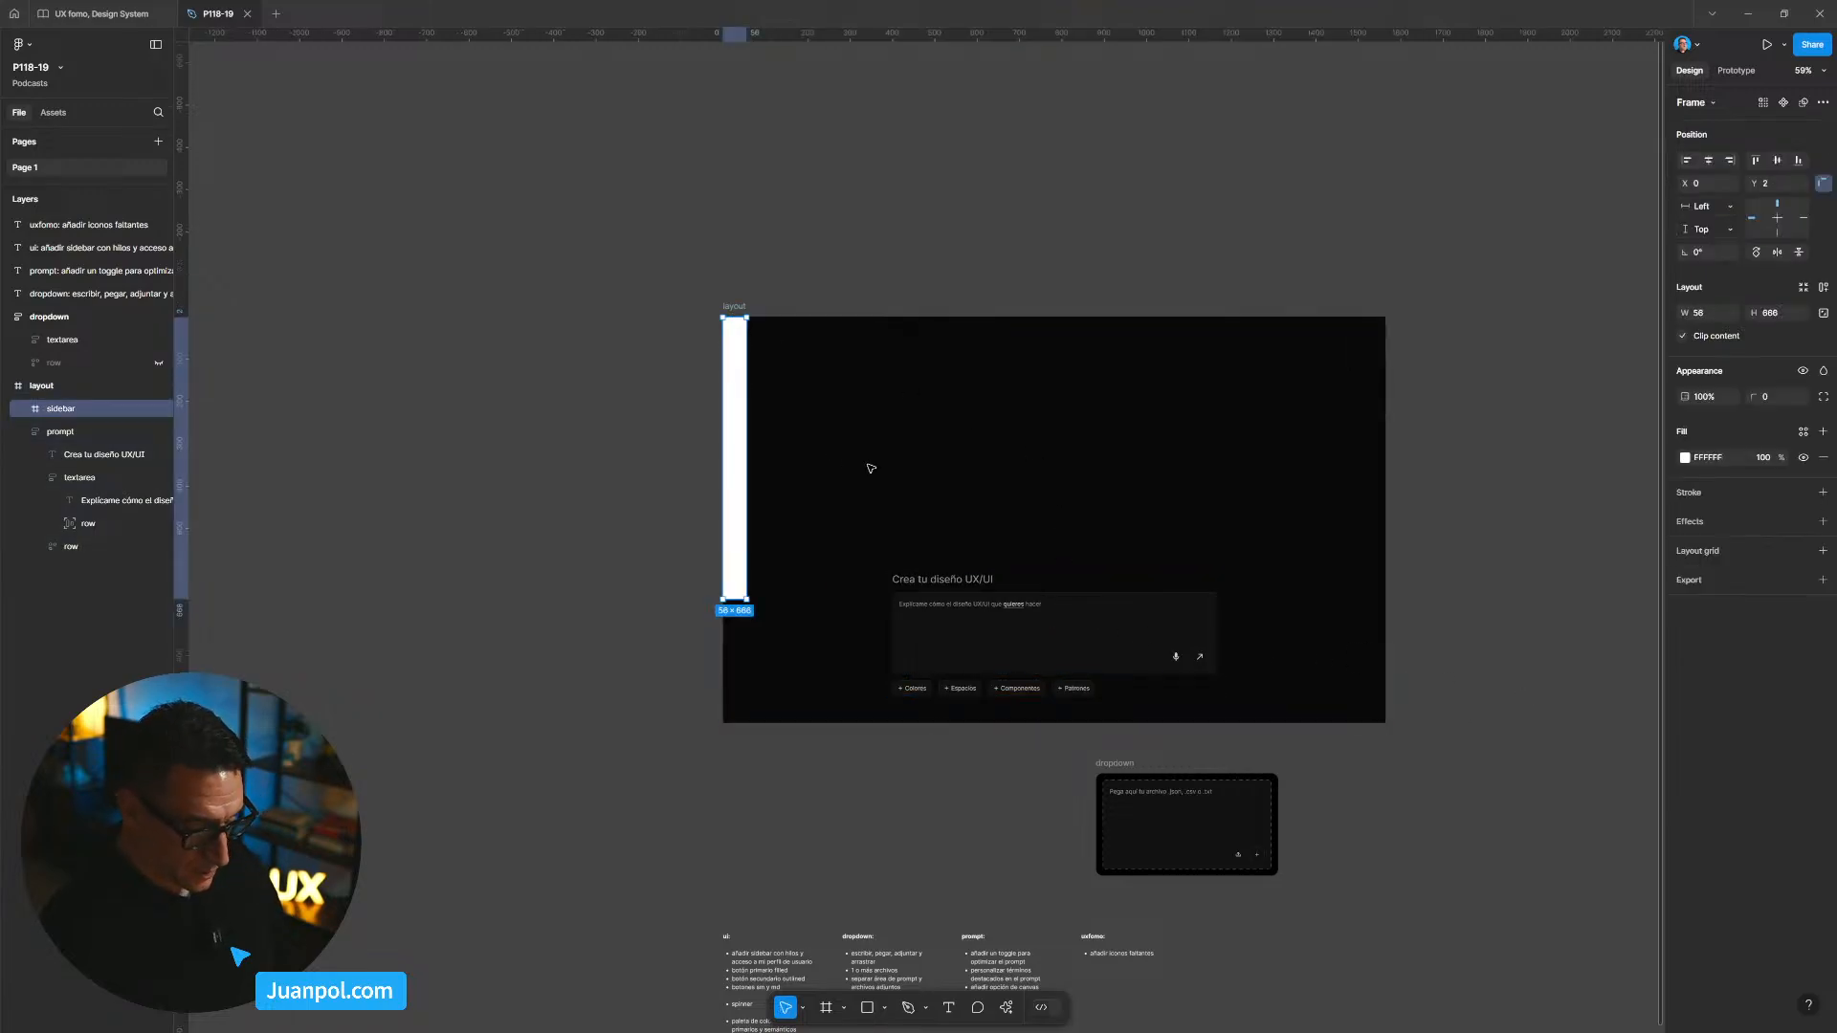
{"action": "key", "text": "k"}
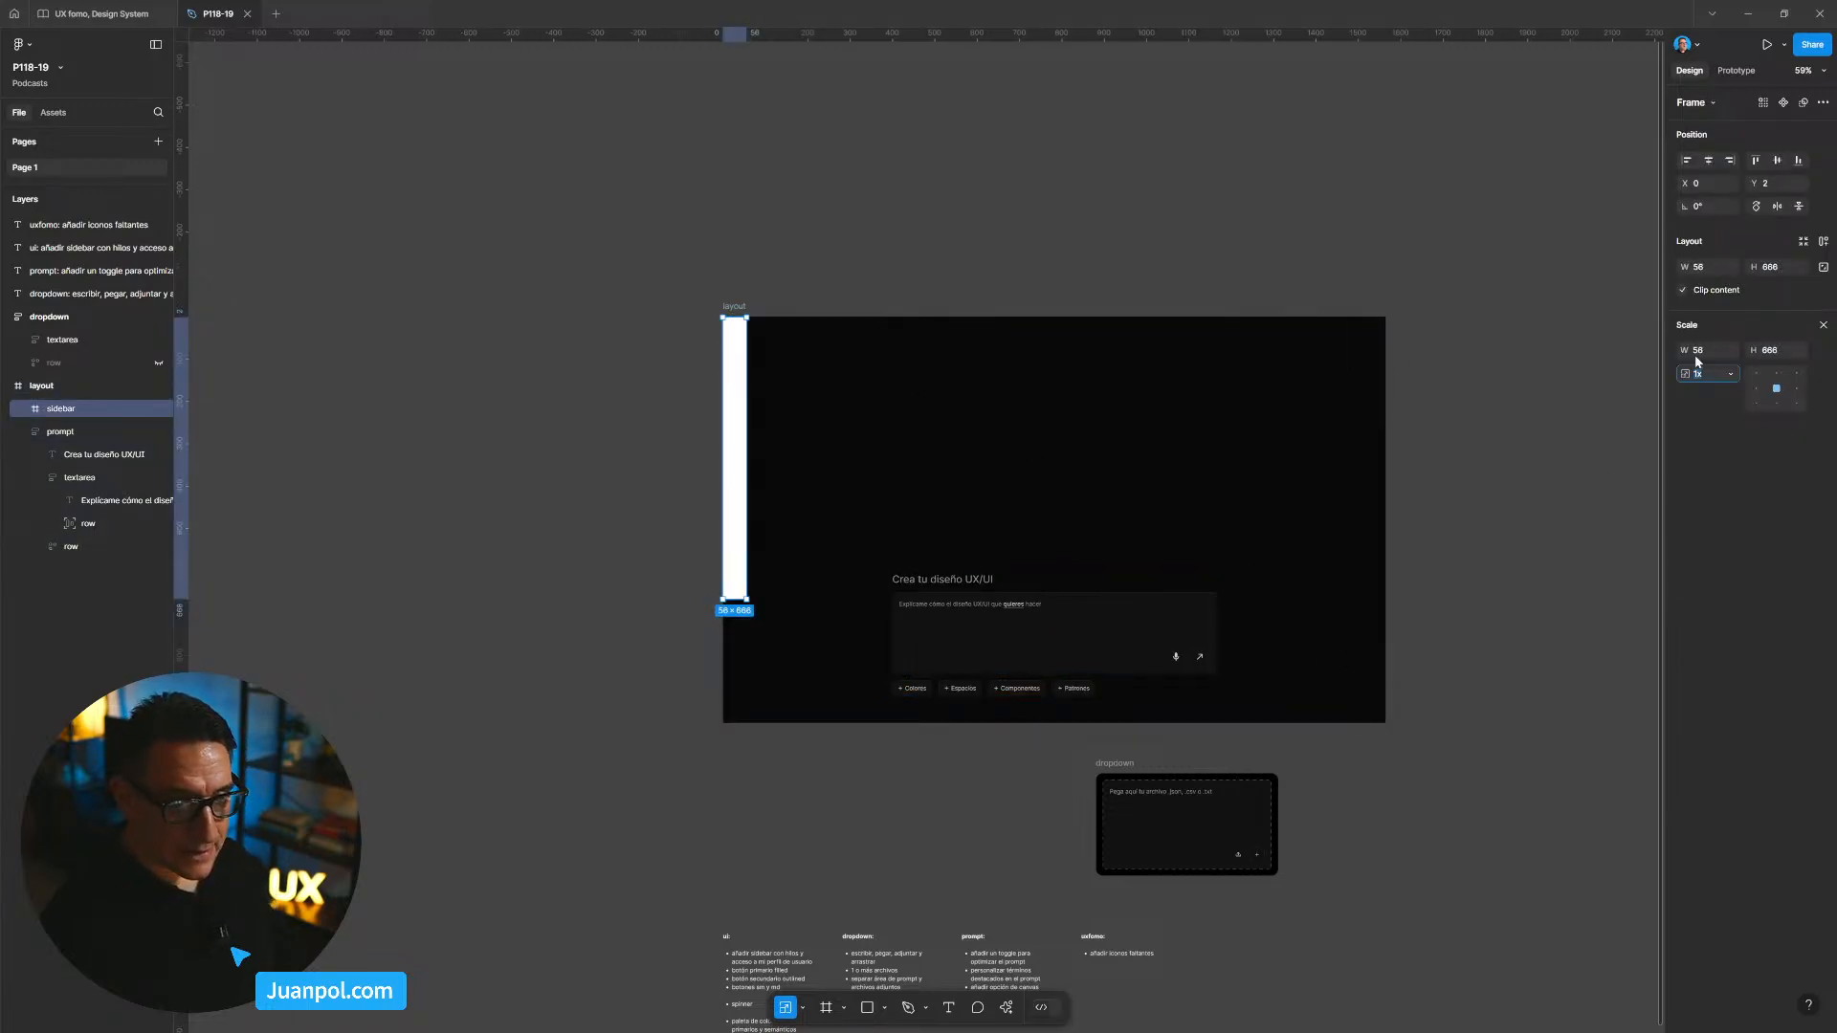
{"action": "left_click", "coordinate": [1518, 474]}
{"action": "scroll", "coordinate": [1533, 485], "scroll_direction": "right", "scroll_amount": 2}
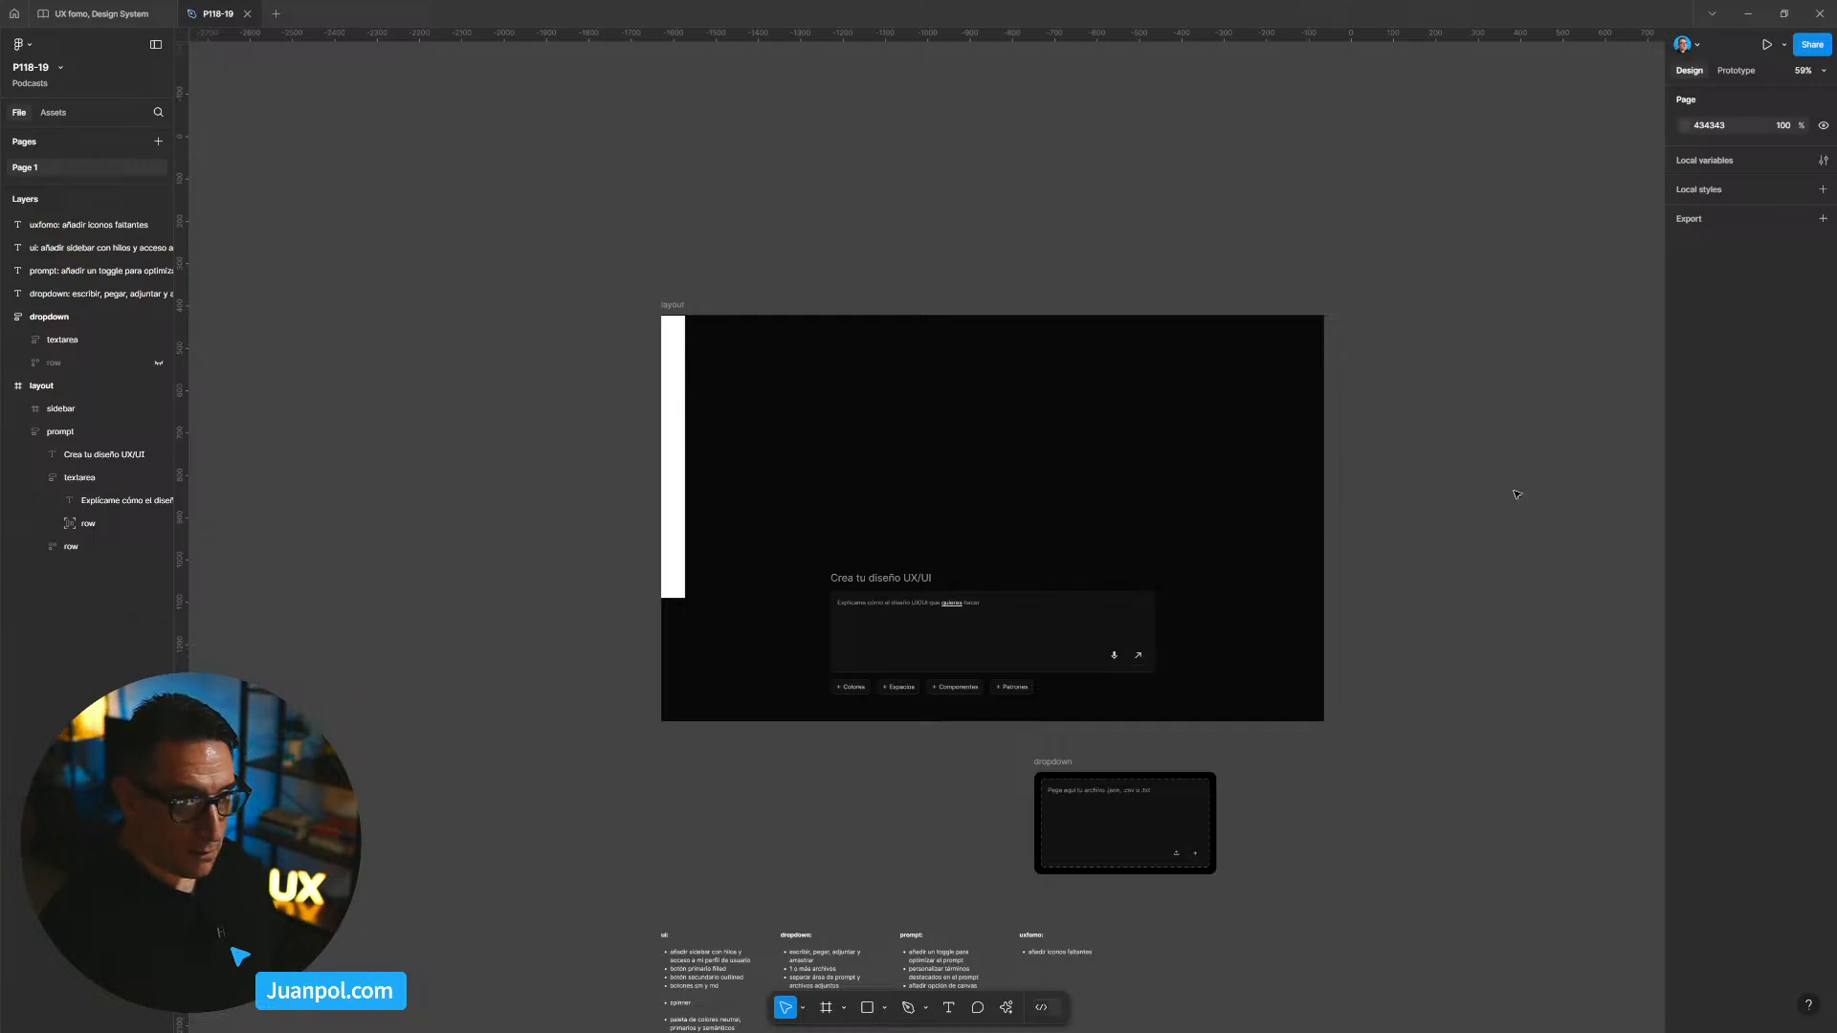
{"action": "left_click_drag", "start_coordinate": [1384, 472], "coordinate": [1269, 487]}
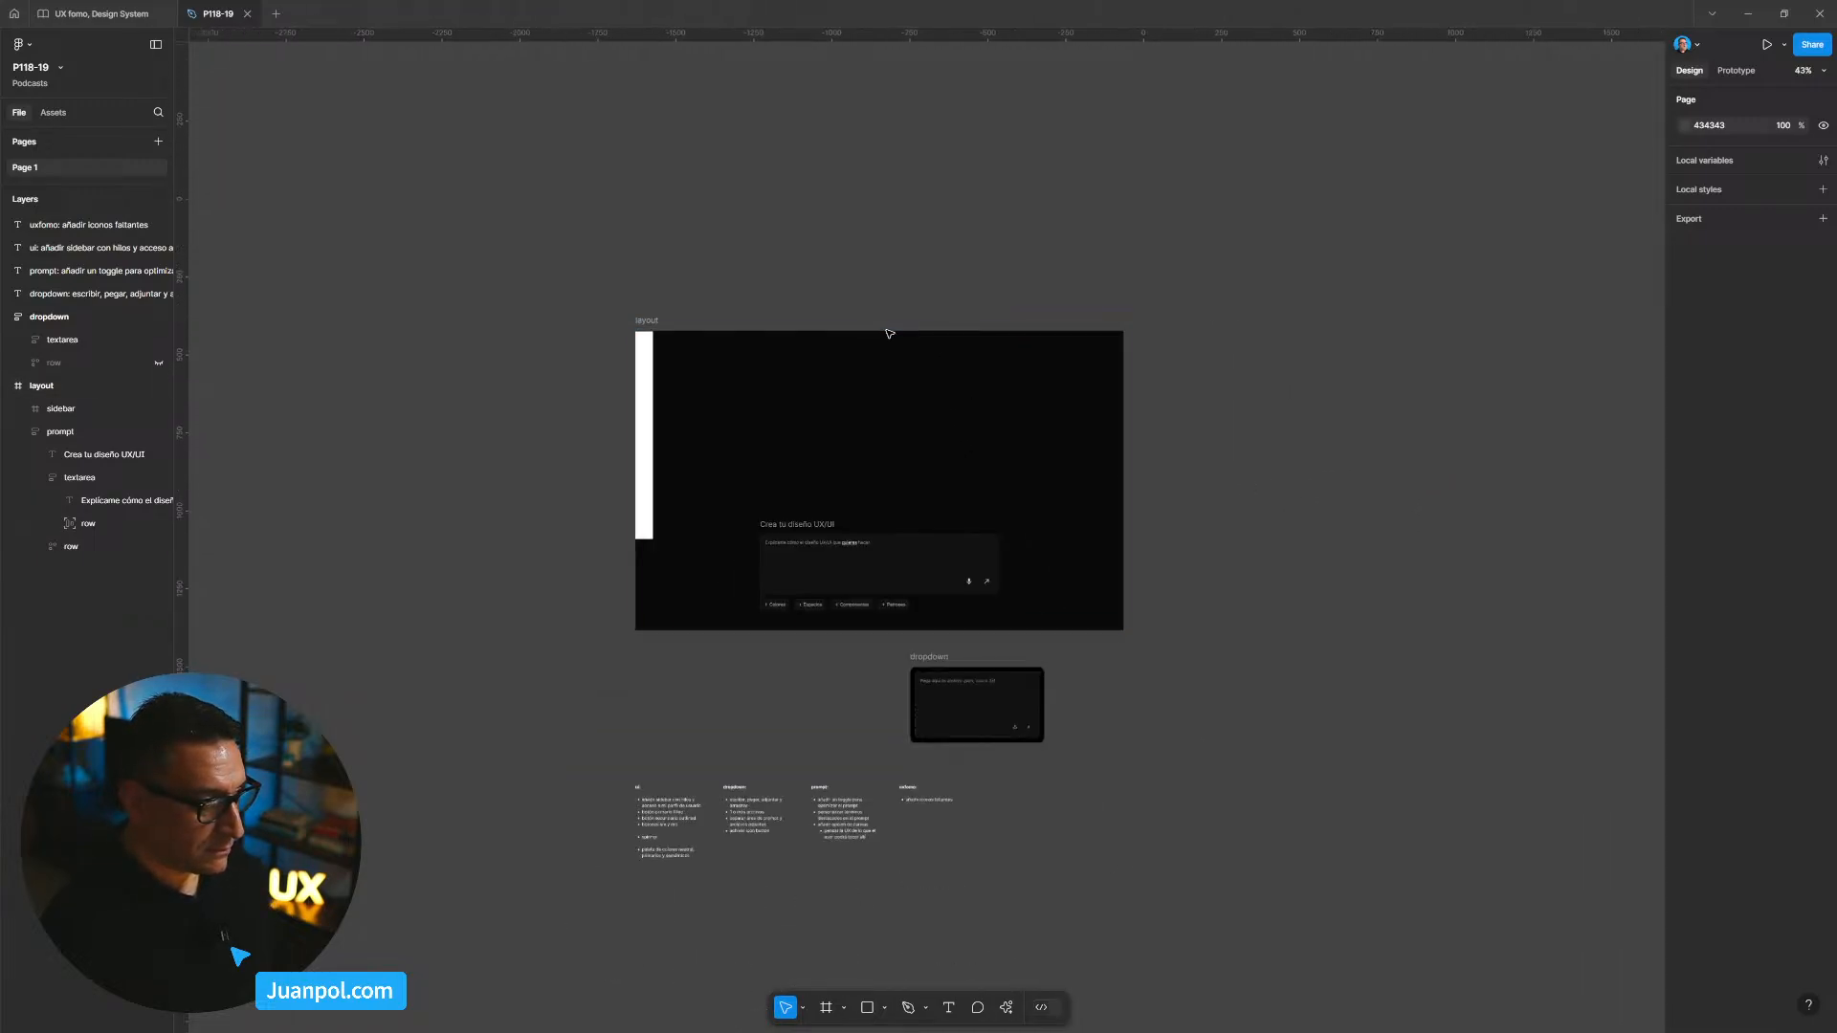
Step: Set the sidebar frame's width to 72 and deselect it
{"action": "scroll", "coordinate": [607, 415], "scroll_direction": "up", "scroll_amount": 1}
{"action": "scroll", "coordinate": [607, 415], "scroll_direction": "up", "scroll_amount": 3}
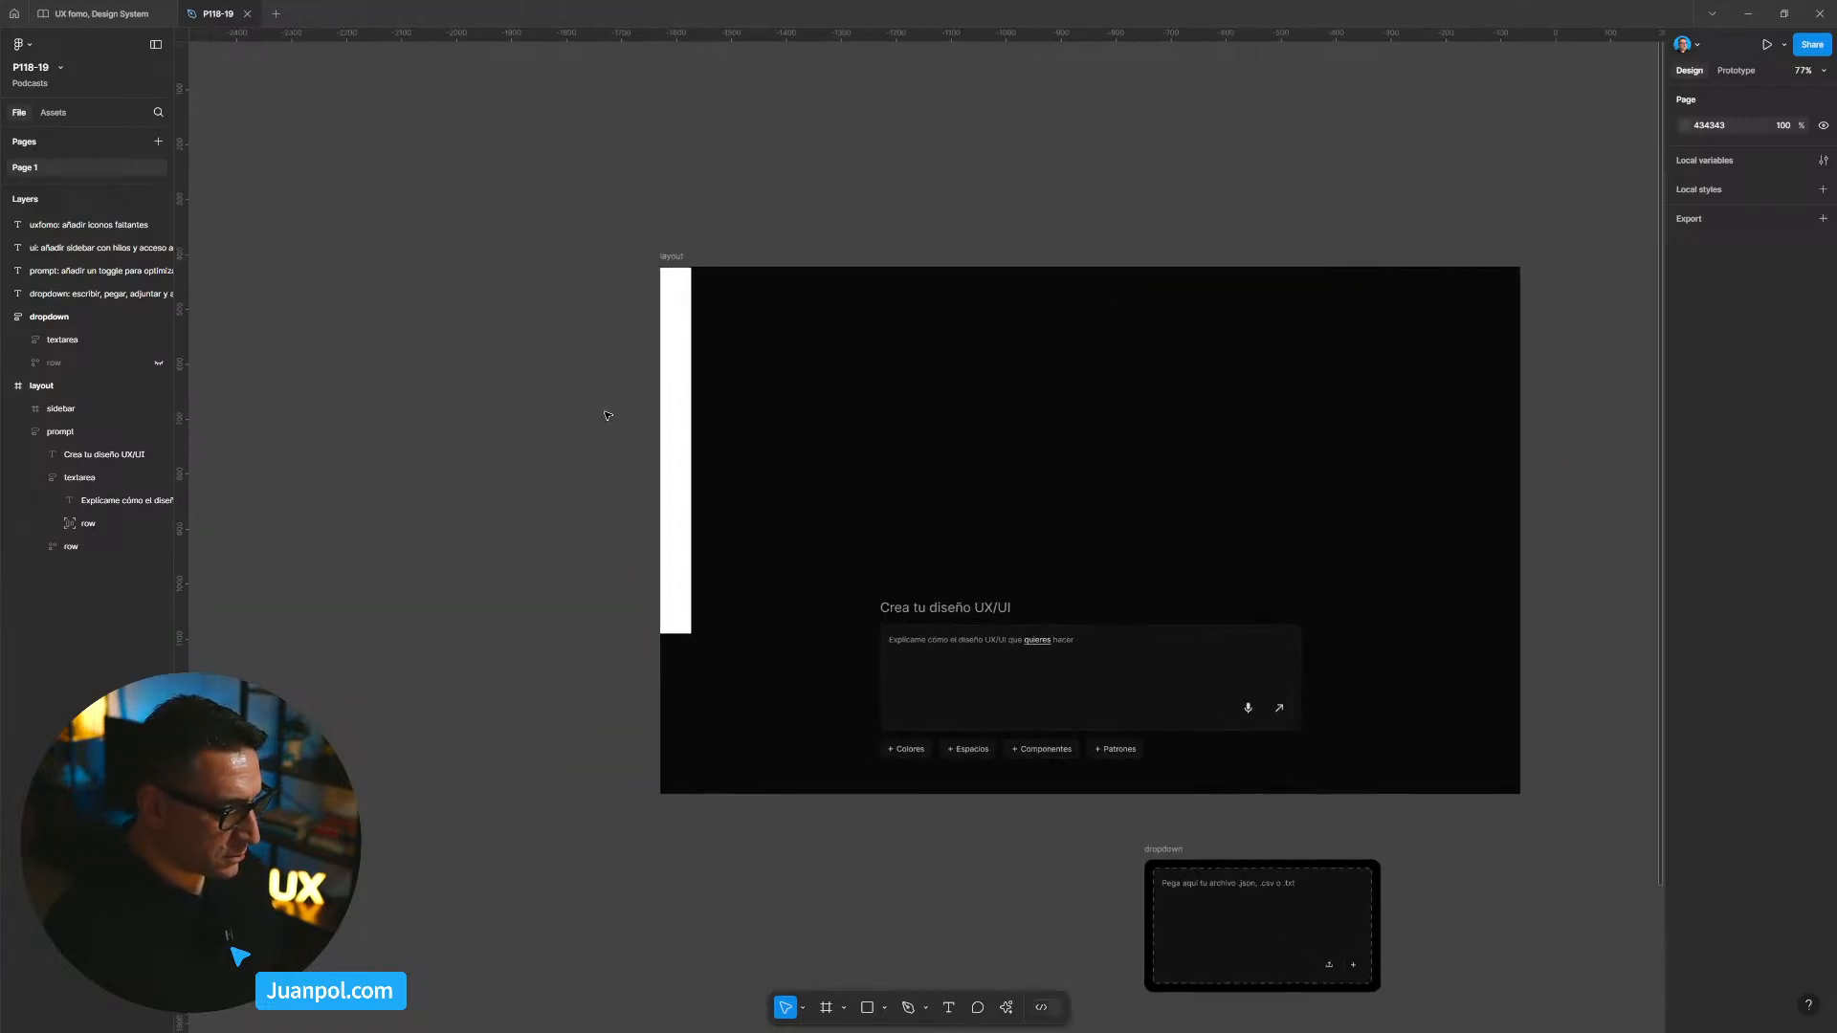
{"action": "left_click", "coordinate": [636, 409]}
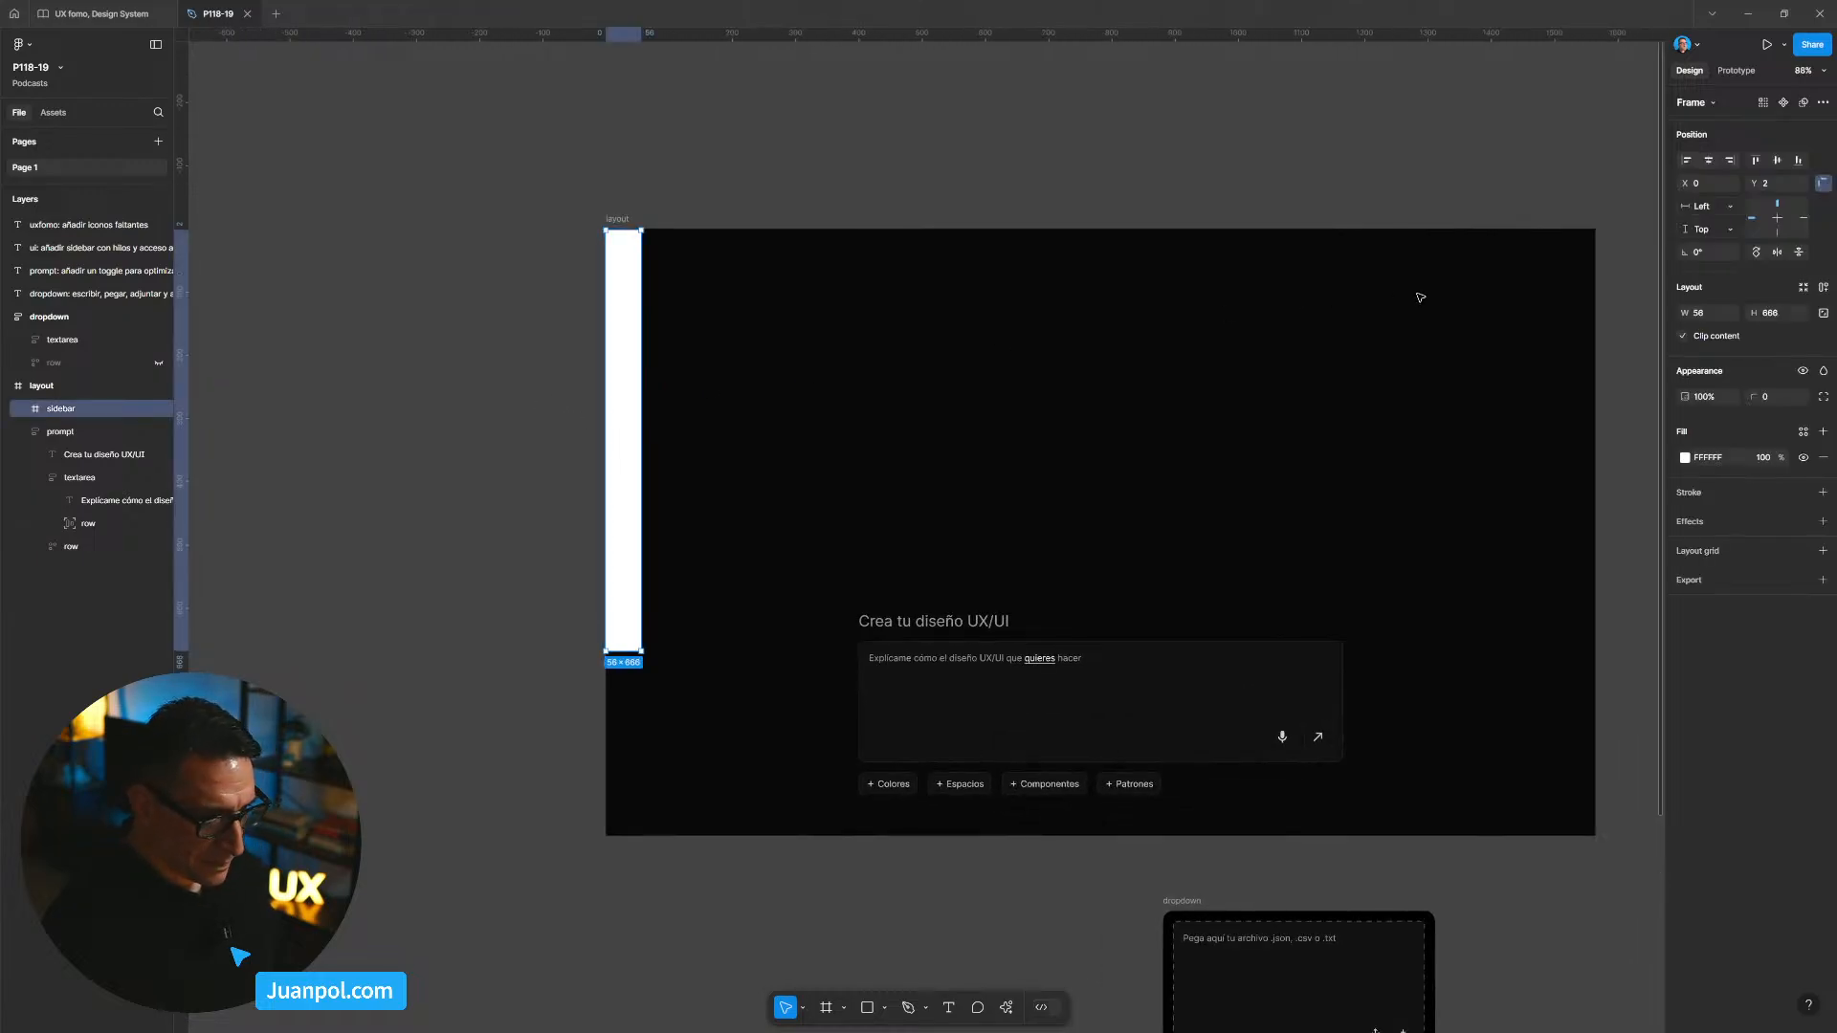
{"action": "scroll", "coordinate": [1258, 164], "scroll_direction": "right", "scroll_amount": 2}
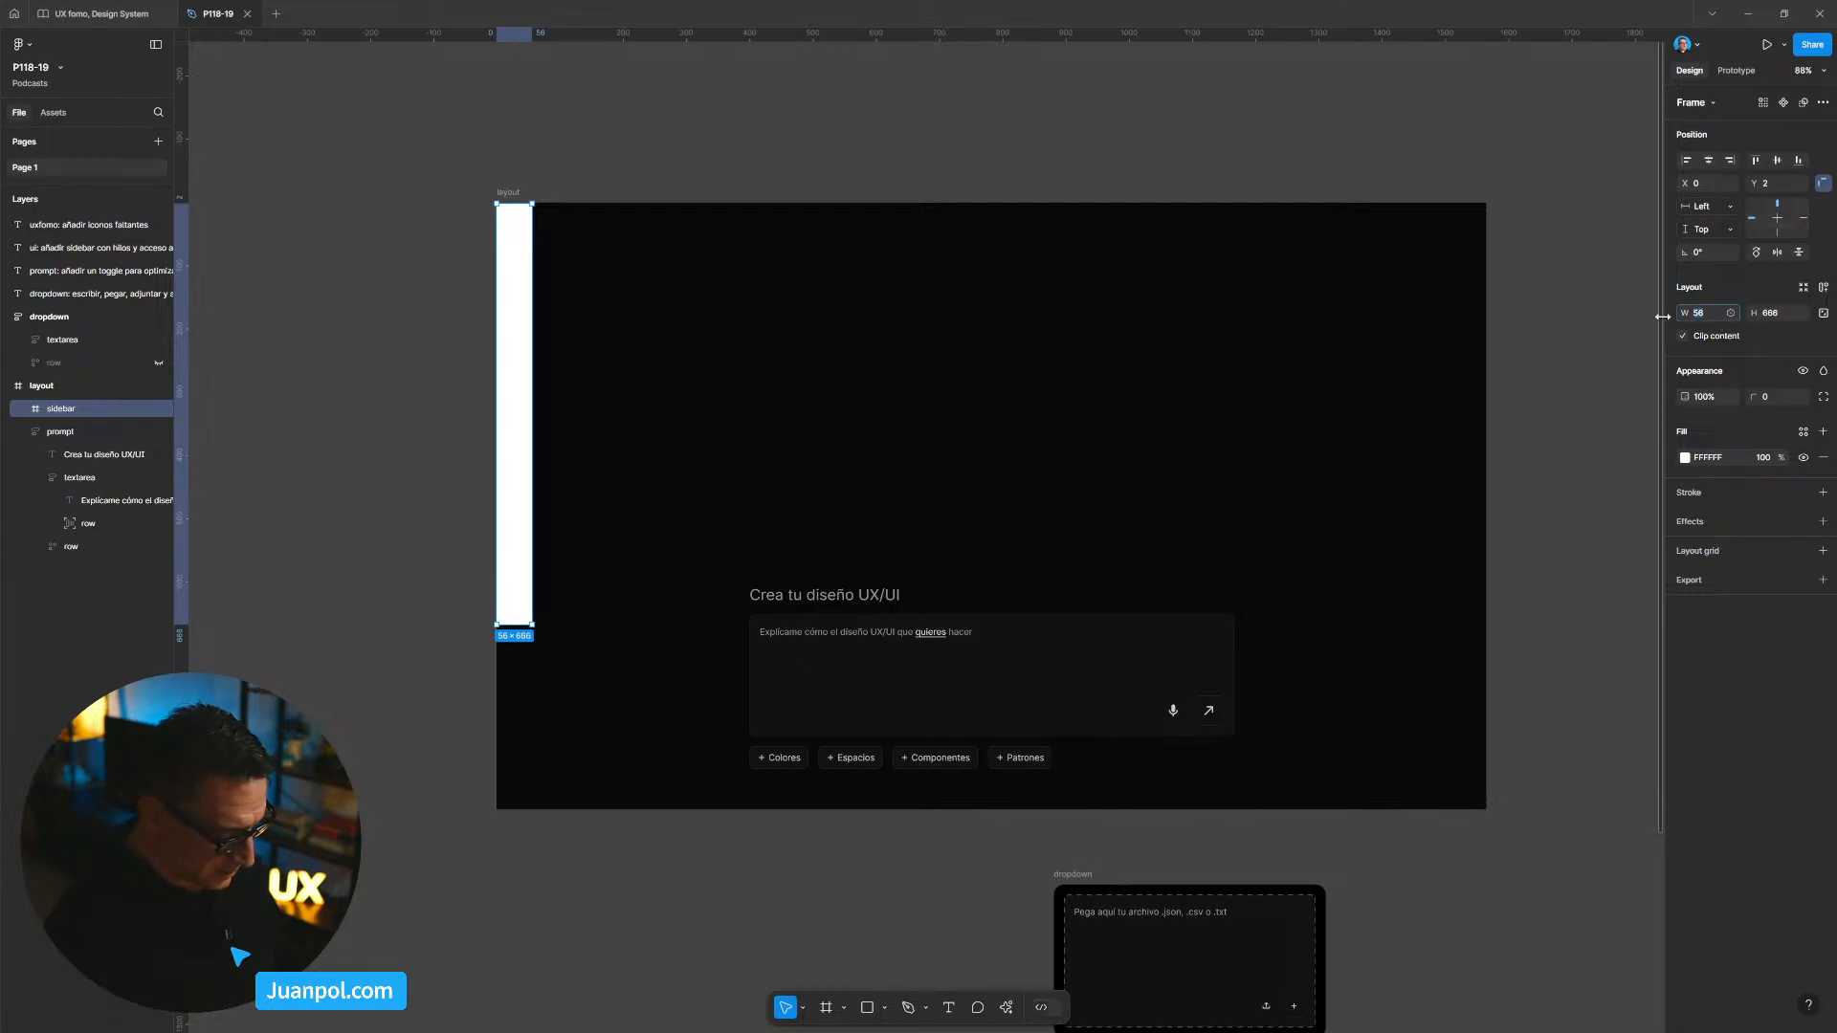
{"action": "type", "text": "72"}
{"action": "key", "text": "Return"}
{"action": "left_click", "coordinate": [657, 213]}
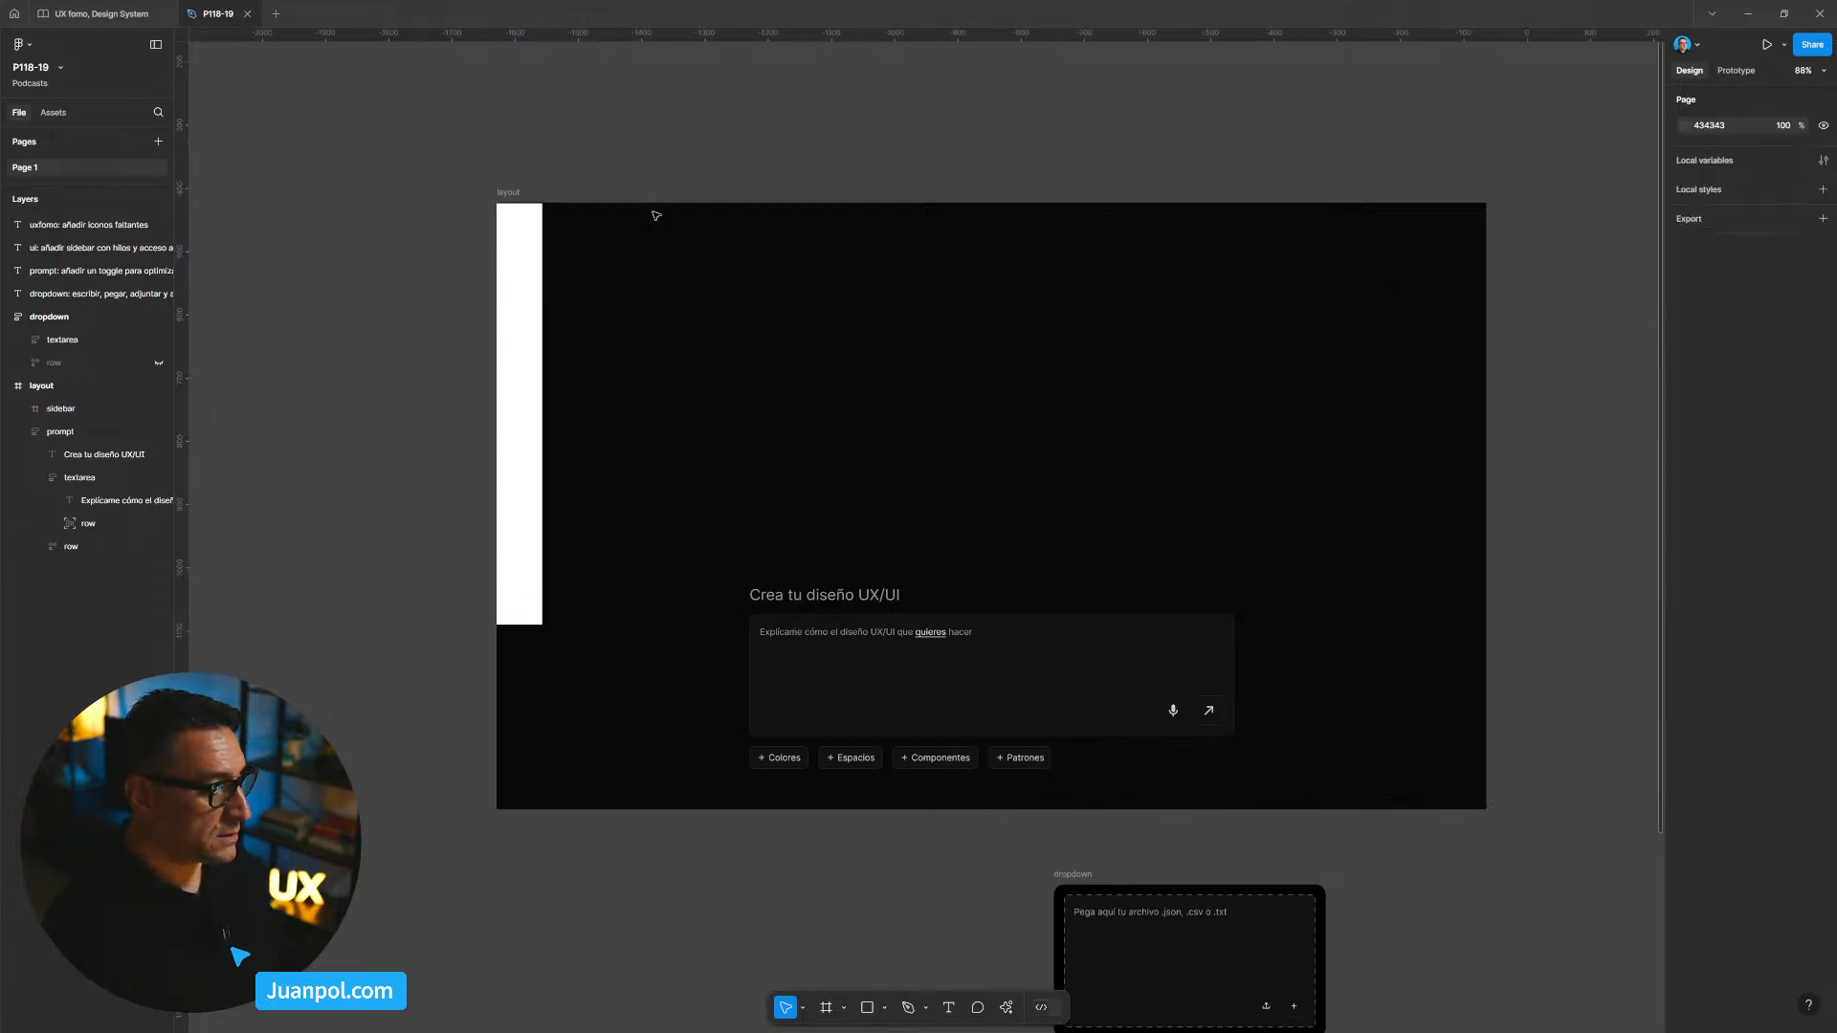
Step: Stretch the sidebar down to the layout frame's lower edge, about 958 px high, and constrain it vertically to top and bottom
{"action": "left_click", "coordinate": [519, 607]}
{"action": "left_click_drag", "start_coordinate": [521, 653], "coordinate": [521, 813]}
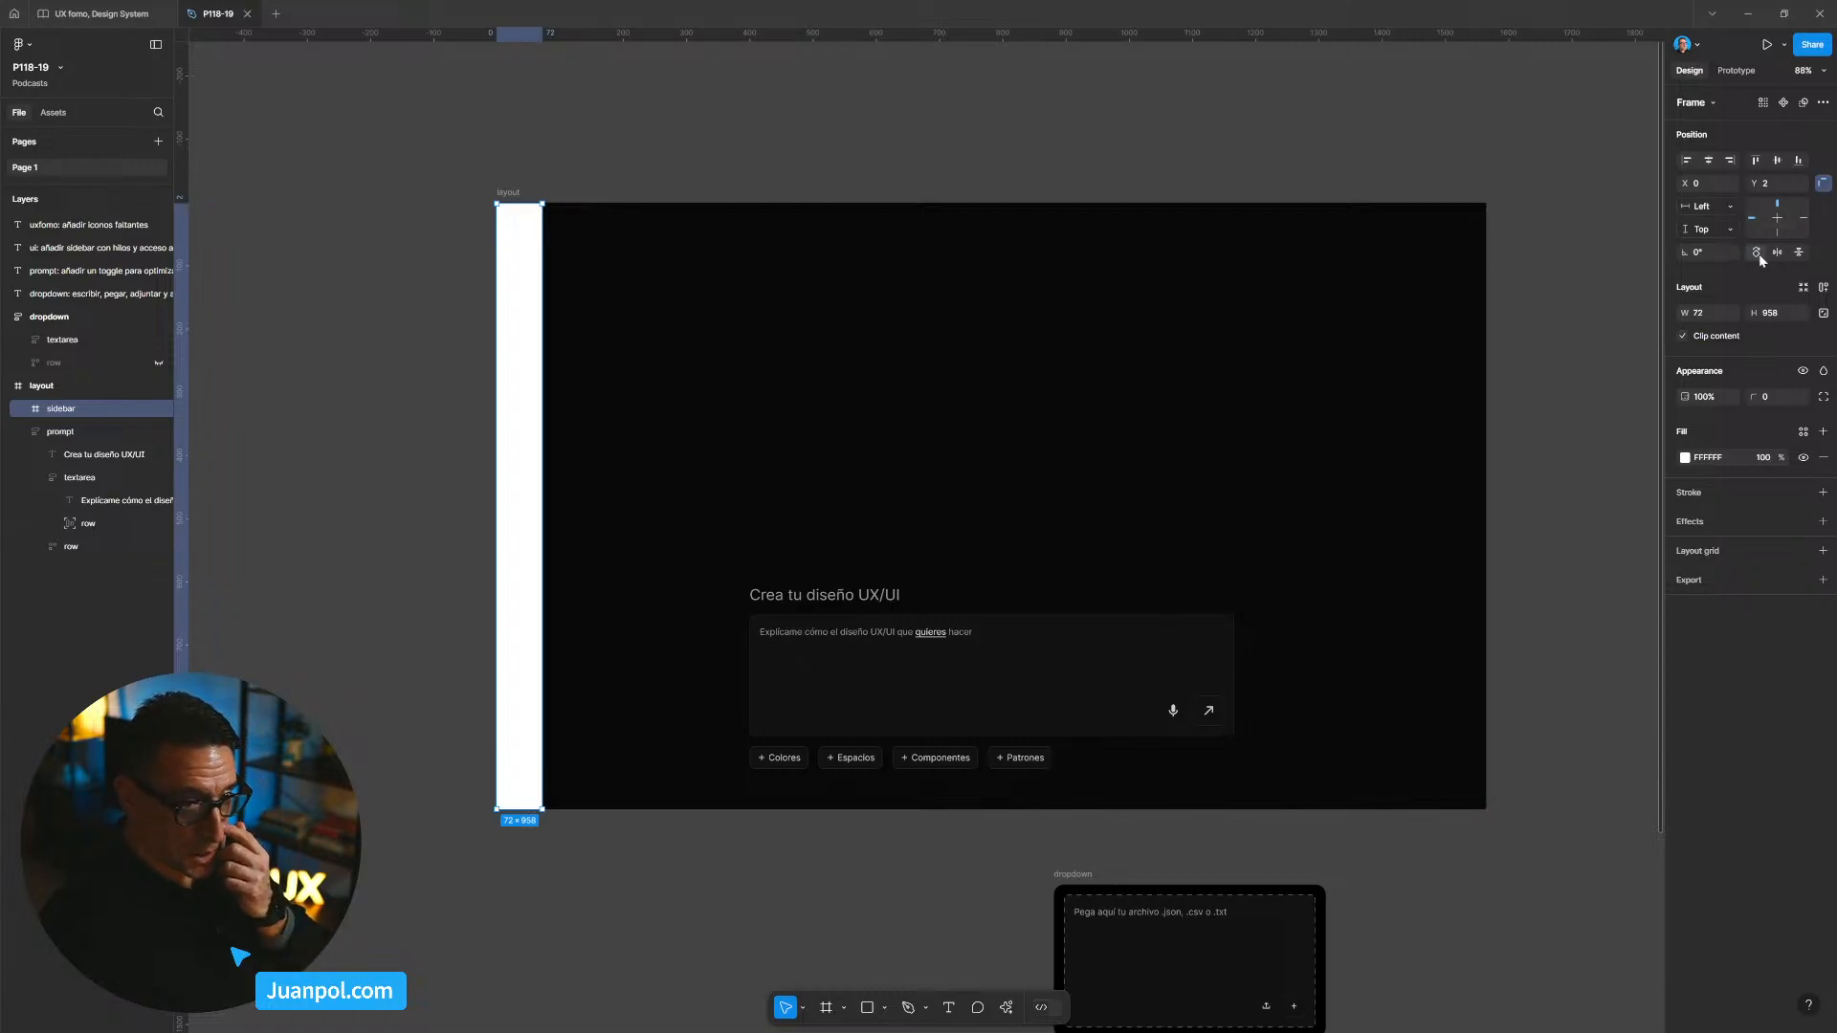
{"action": "left_click", "coordinate": [1728, 230]}
{"action": "left_click", "coordinate": [1728, 263]}
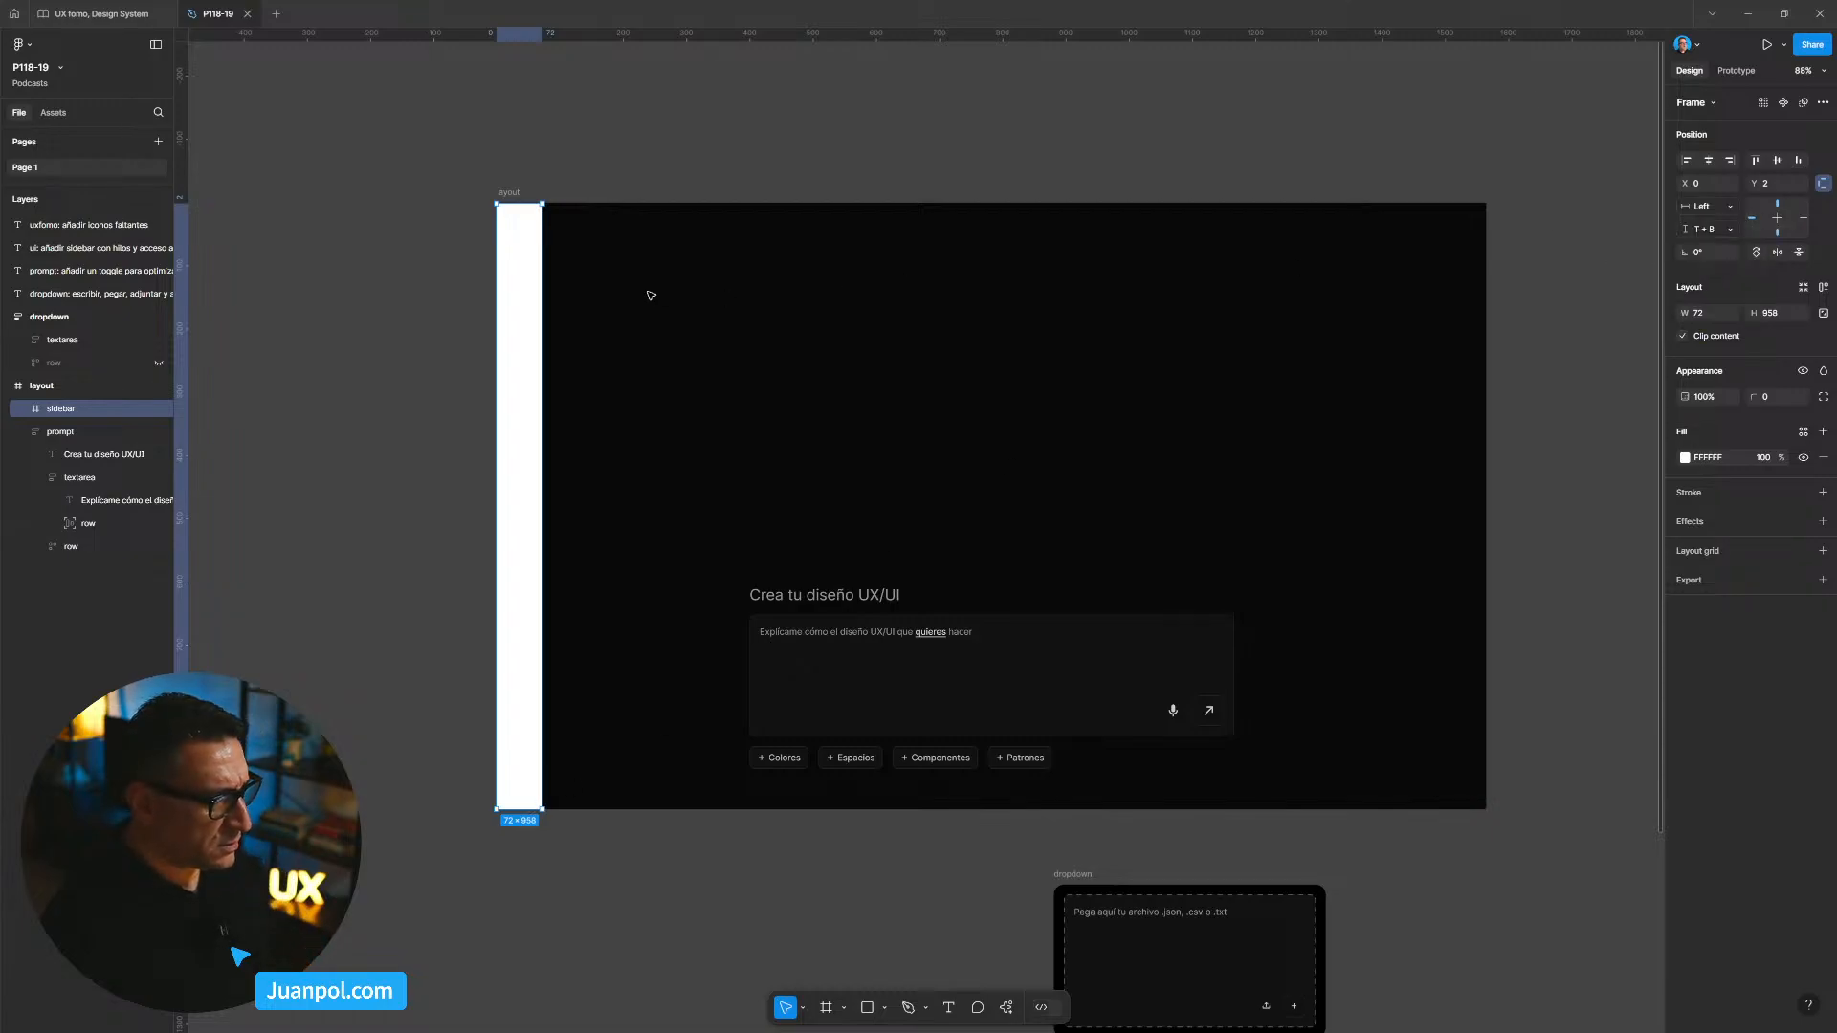
Step: Set the sidebar's fill opacity to 10% and deselect it
{"action": "left_click", "coordinate": [578, 197]}
{"action": "left_click", "coordinate": [519, 195]}
{"action": "mouse_move", "coordinate": [540, 202]}
{"action": "left_mouse_down"}
{"action": "mouse_move", "coordinate": [549, 119]}
{"action": "mouse_move", "coordinate": [555, 190]}
{"action": "left_mouse_up"}
{"action": "scroll", "coordinate": [421, 333], "scroll_direction": "right", "scroll_amount": 2}
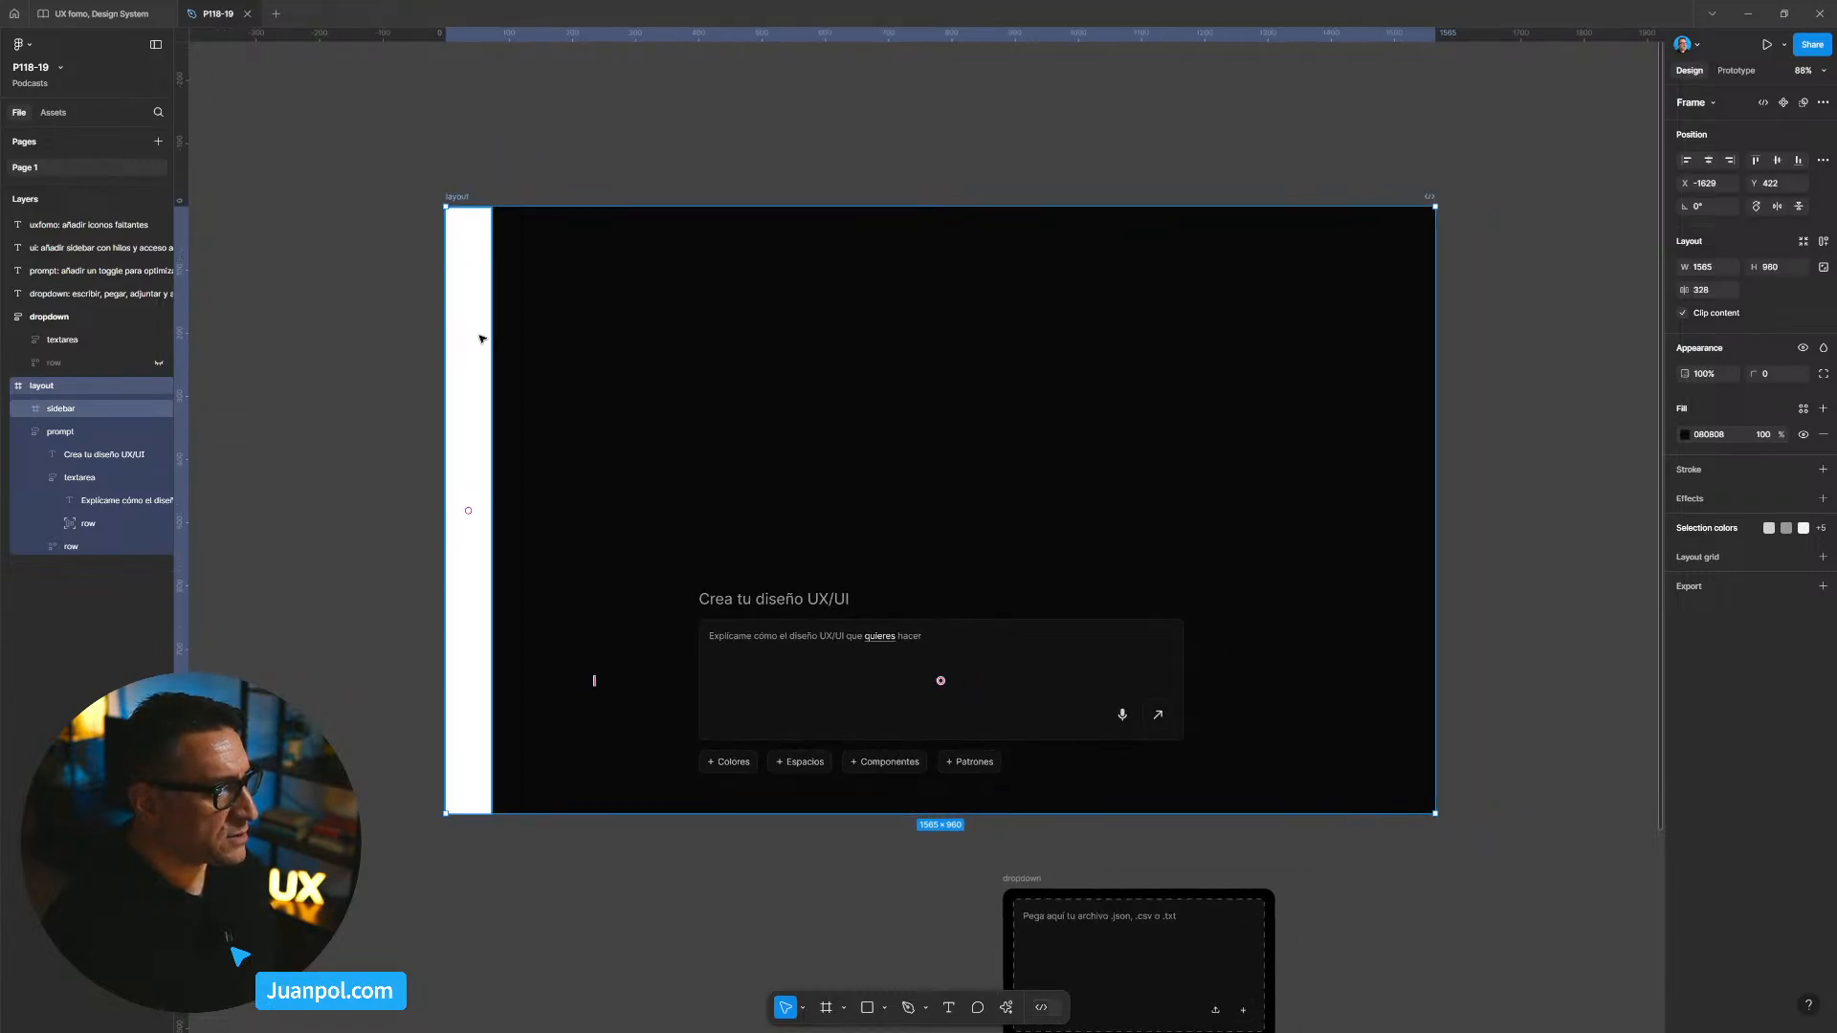
{"action": "key", "text": "Escape"}
{"action": "left_click", "coordinate": [459, 339]}
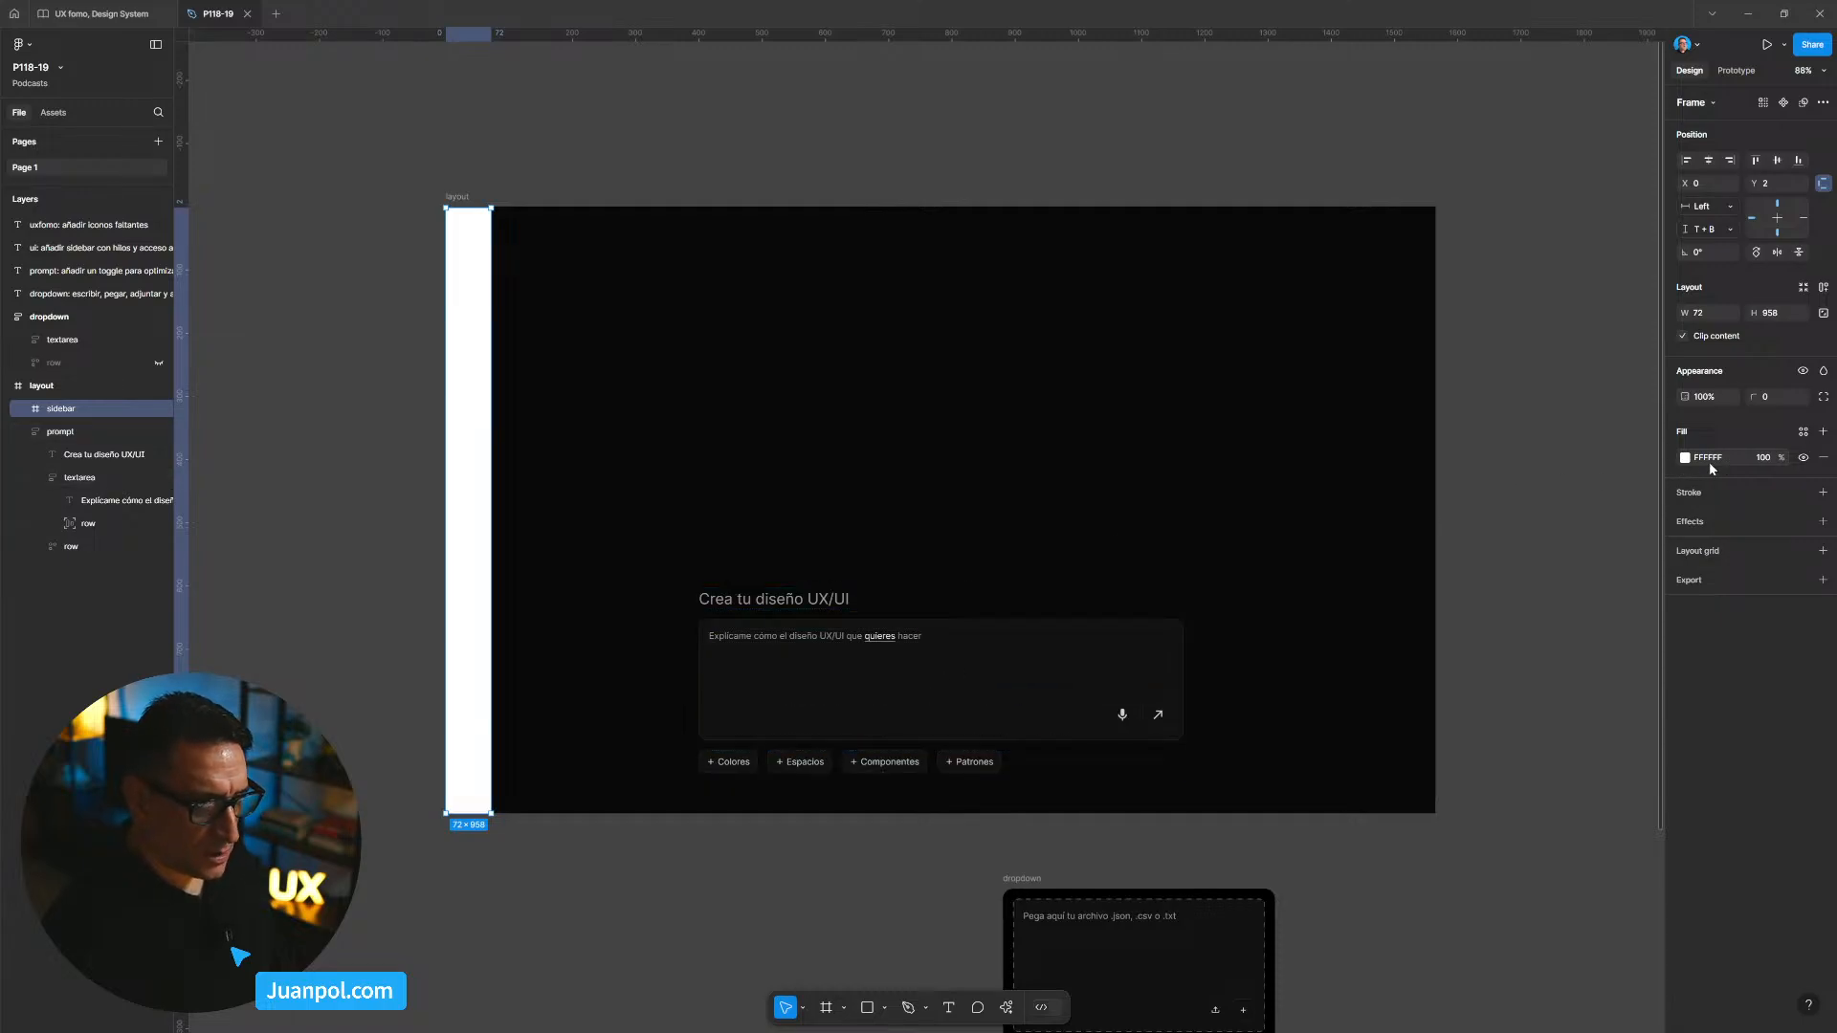
{"action": "left_click", "coordinate": [1764, 459]}
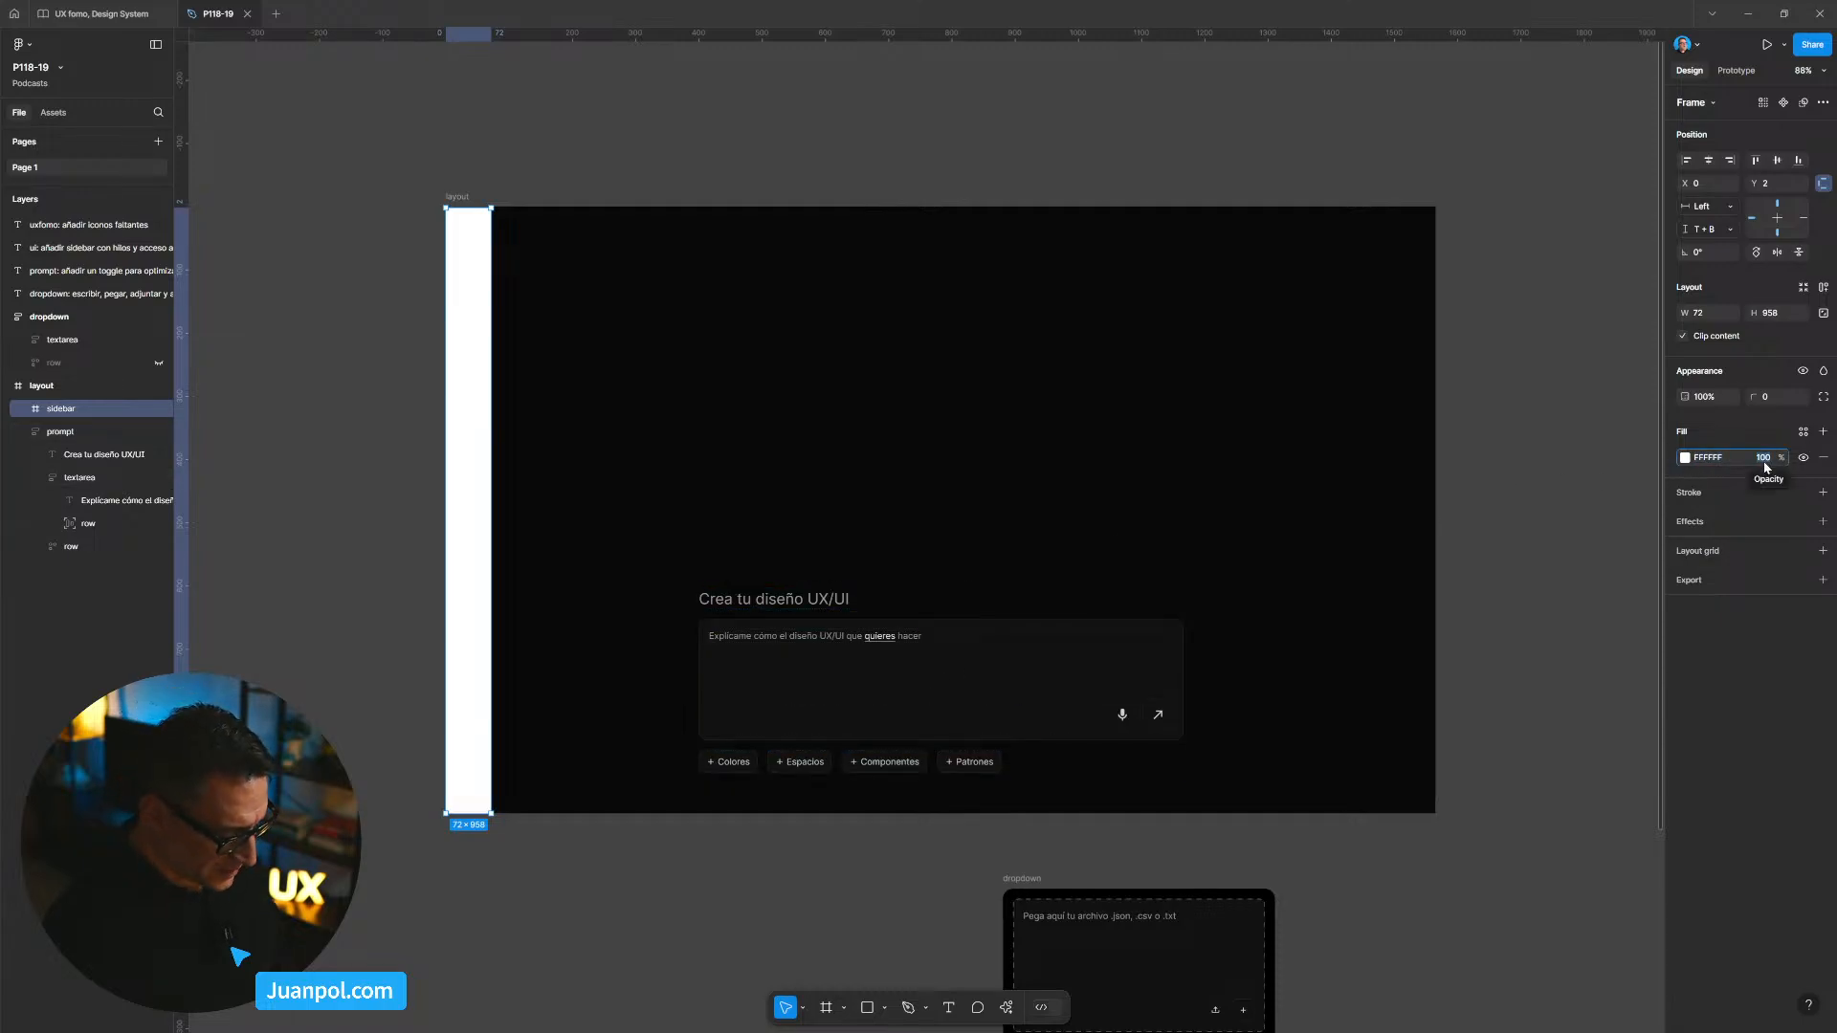
{"action": "type", "text": "10"}
{"action": "key", "text": "Return"}
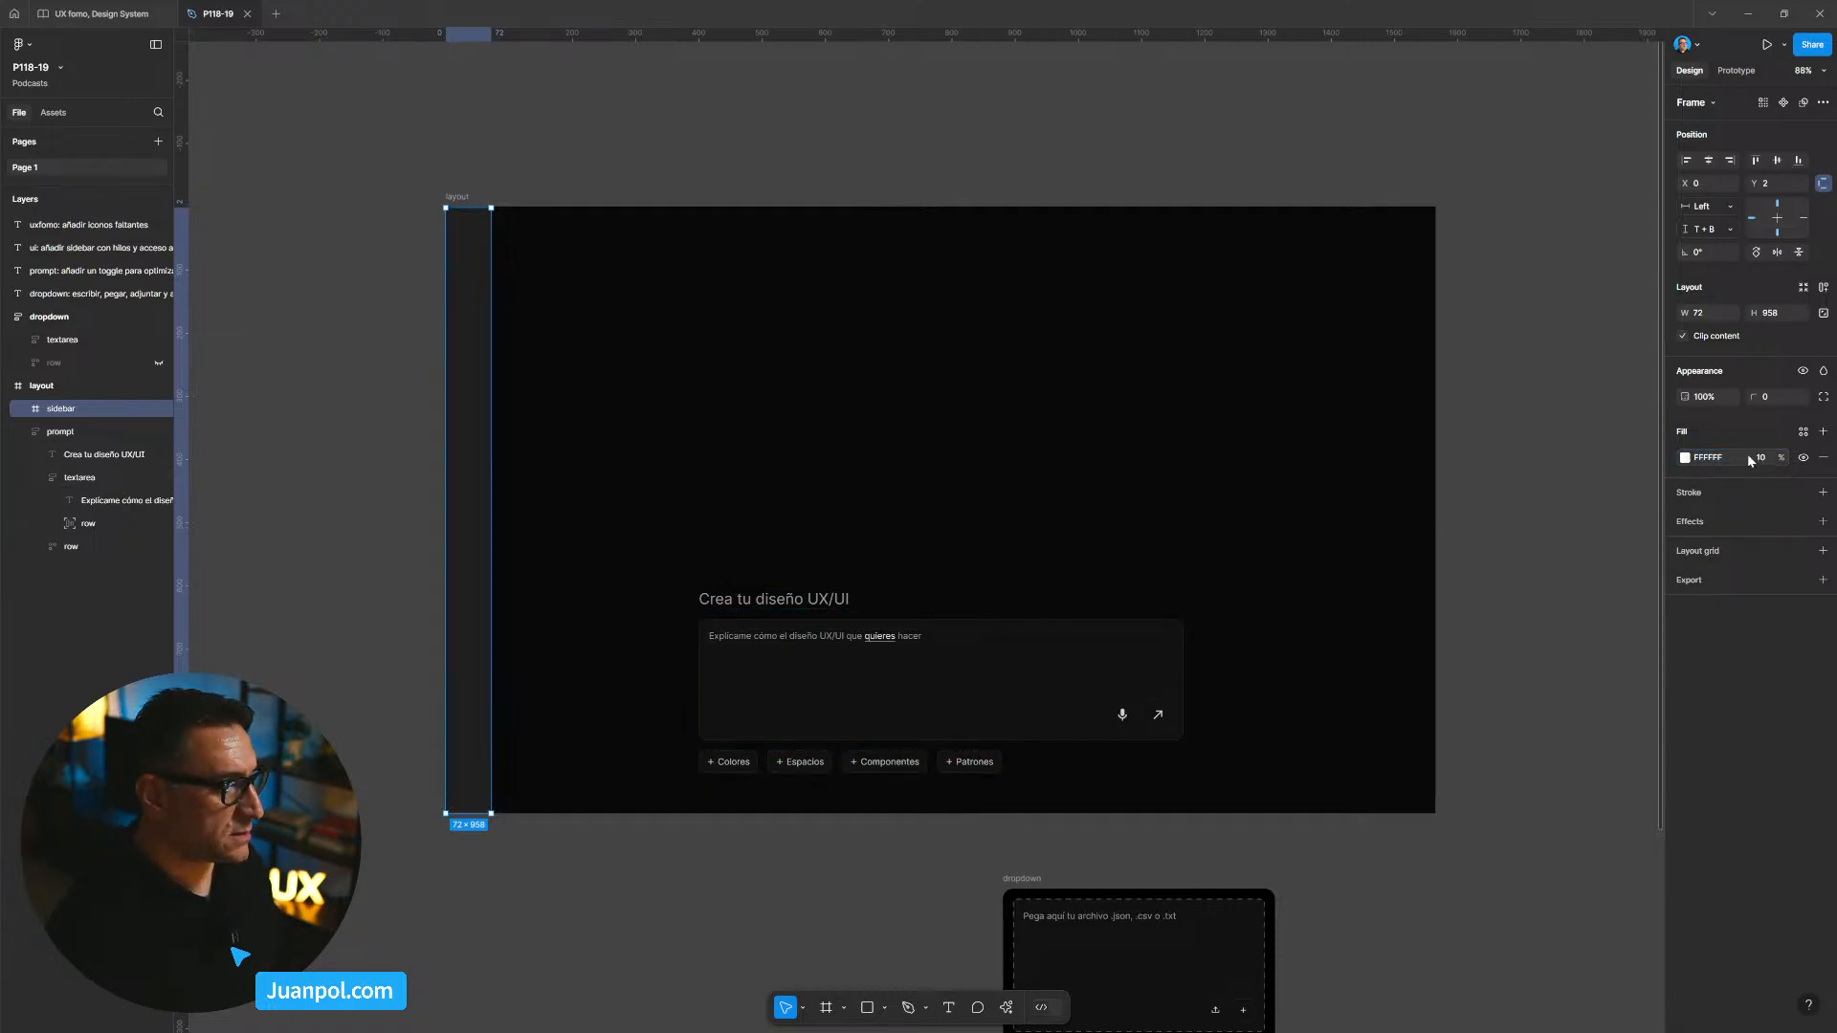
{"action": "left_click", "coordinate": [485, 141]}
Step: Stretch the sidebar's upper edge to the layout frame's top so it is 960 px high, and check its lower edge
{"action": "scroll", "coordinate": [582, 143], "scroll_direction": "right", "scroll_amount": 2}
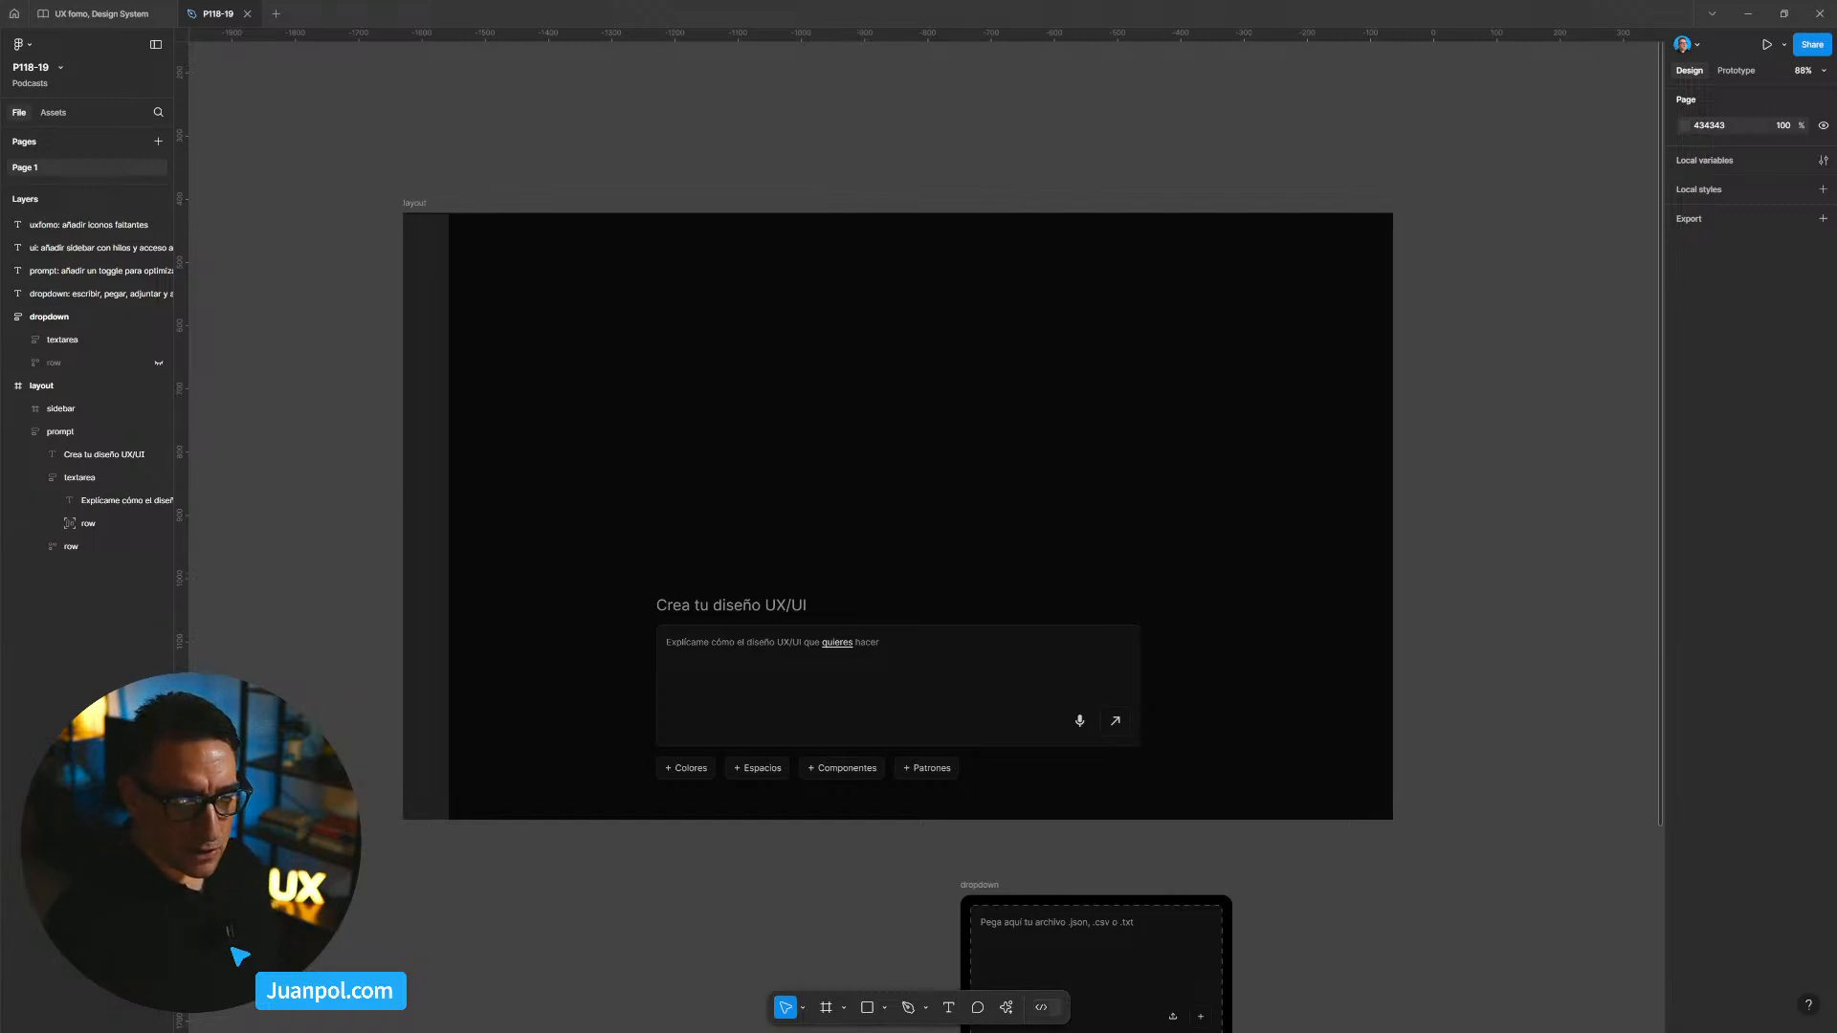
{"action": "scroll", "coordinate": [419, 247], "scroll_direction": "up", "scroll_amount": 5}
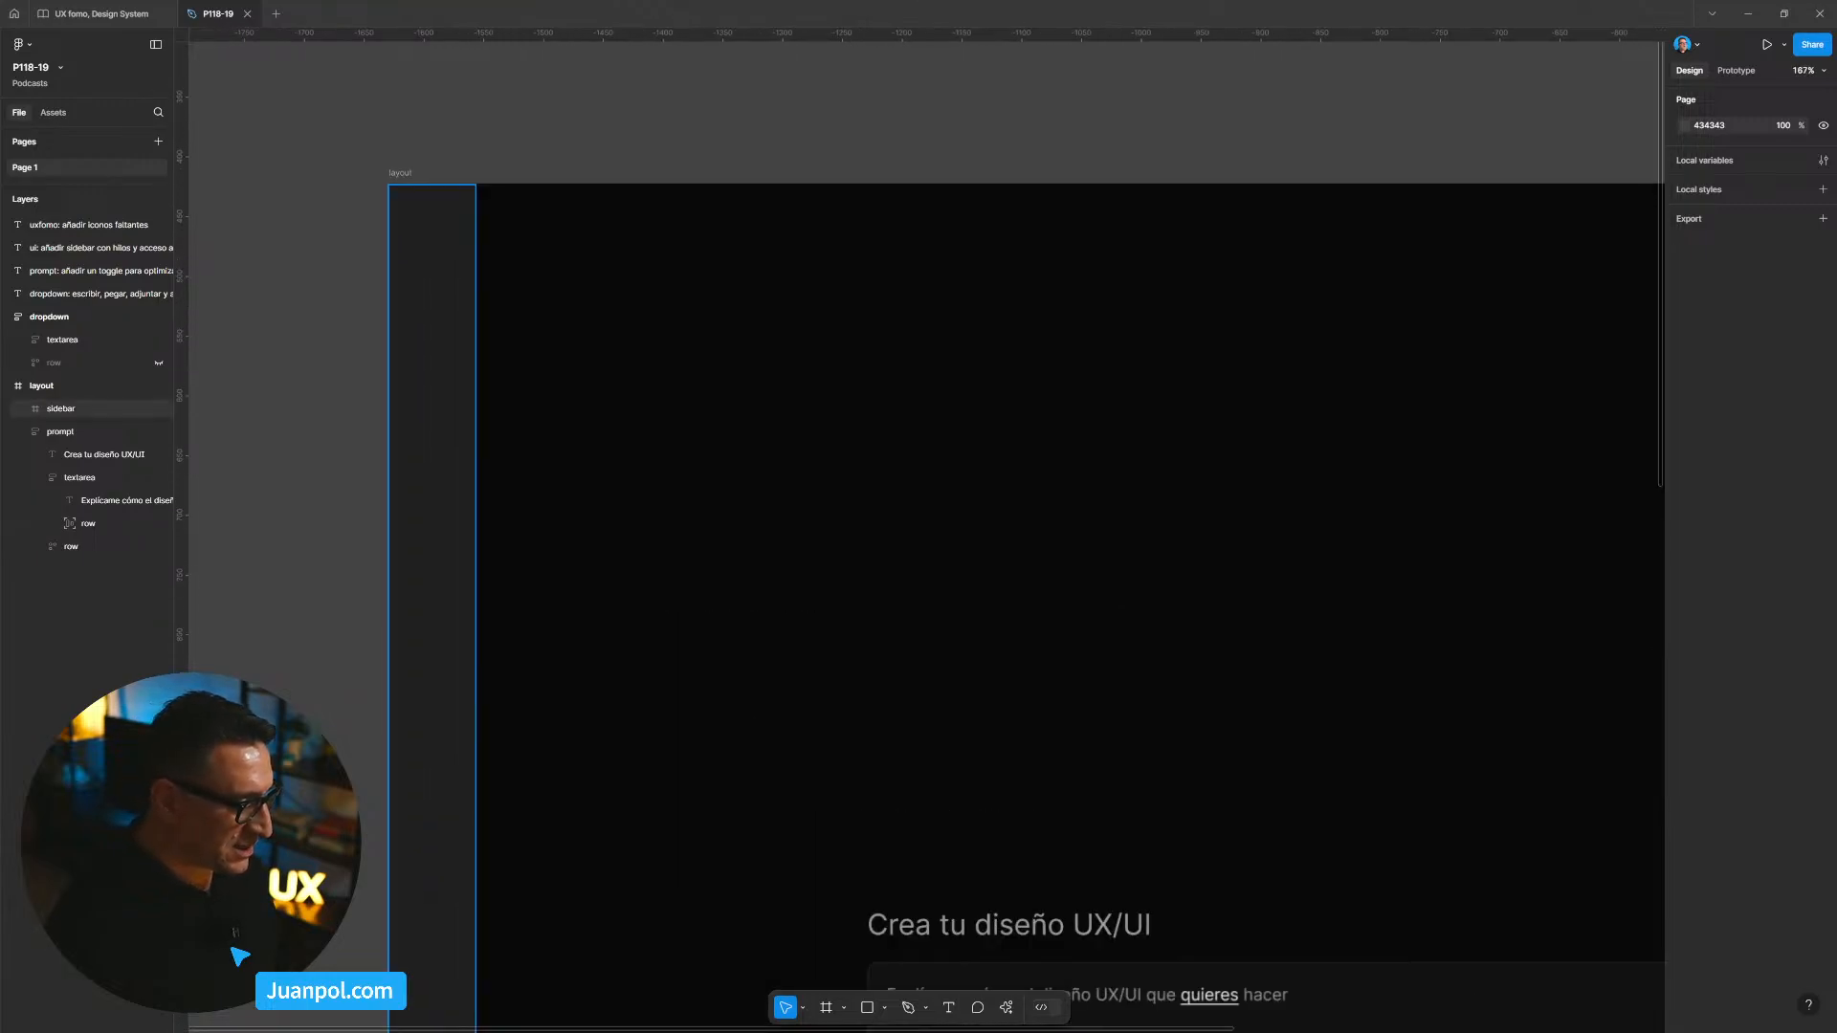
{"action": "left_click", "coordinate": [425, 180]}
{"action": "scroll", "coordinate": [414, 172], "scroll_direction": "up", "scroll_amount": 5}
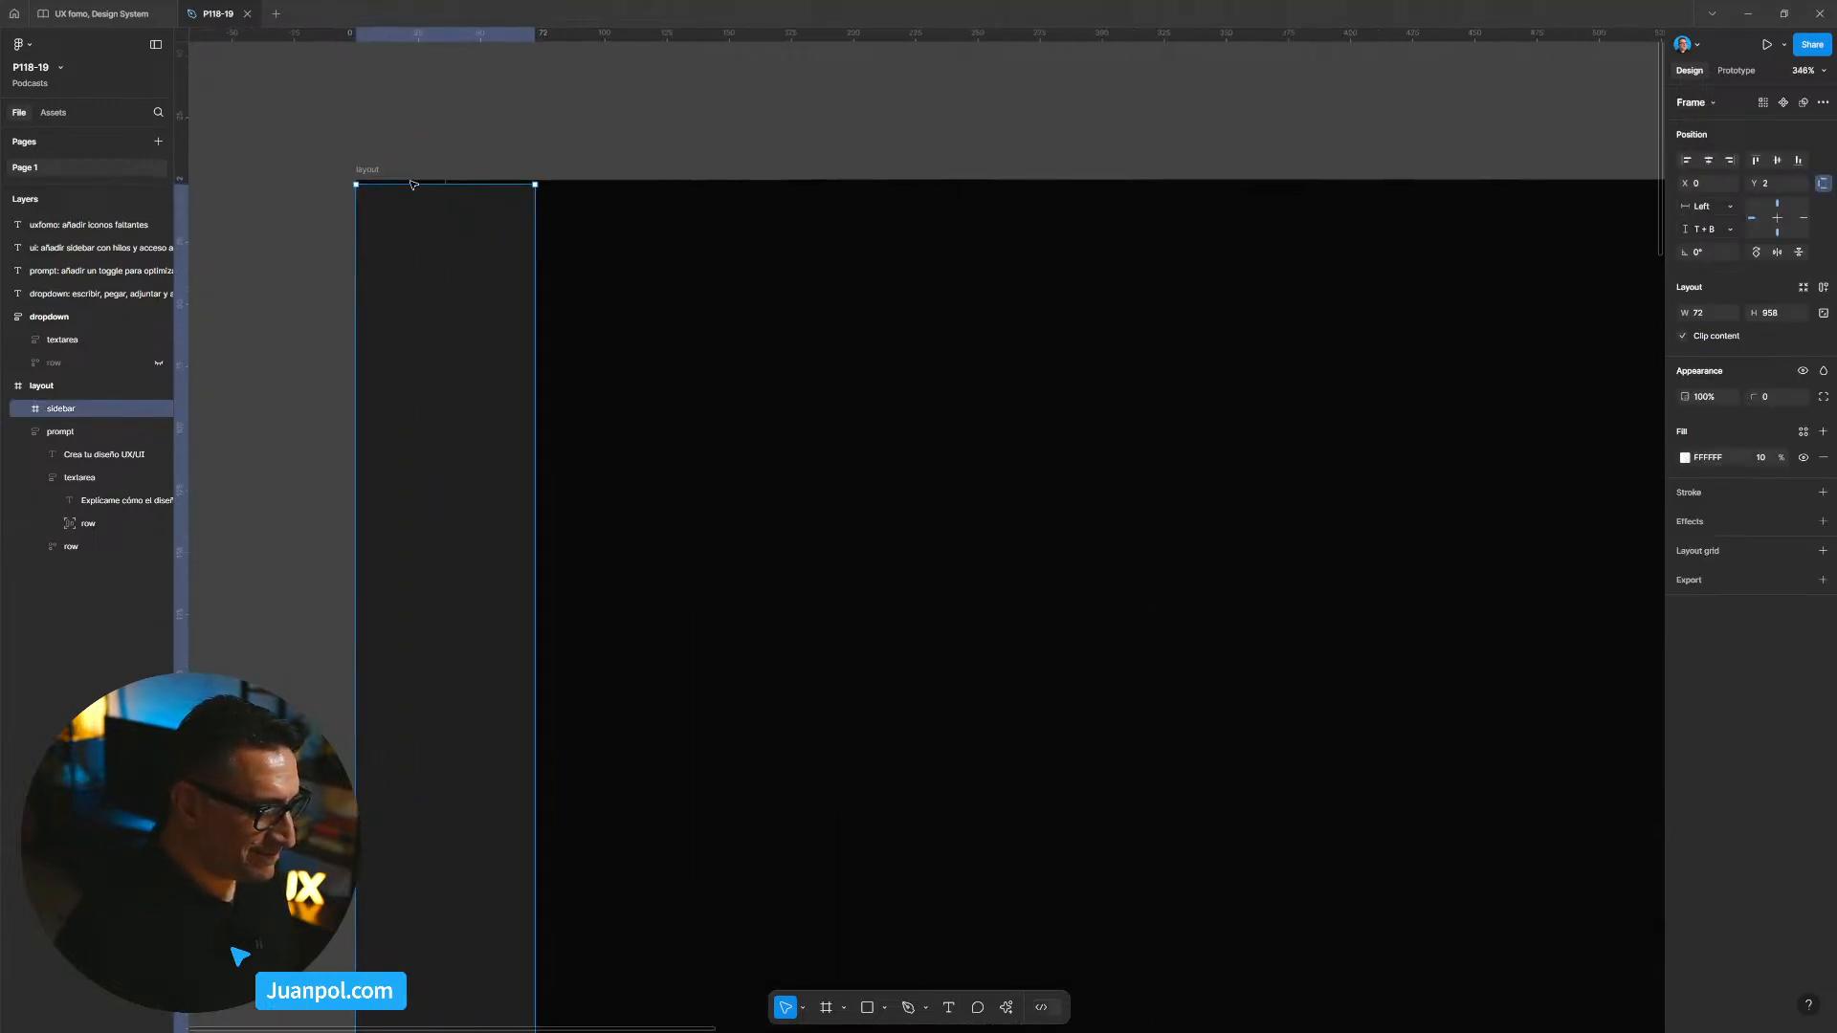
{"action": "left_click_drag", "start_coordinate": [410, 186], "coordinate": [408, 178]}
{"action": "scroll", "coordinate": [381, 264], "scroll_direction": "down", "scroll_amount": 10}
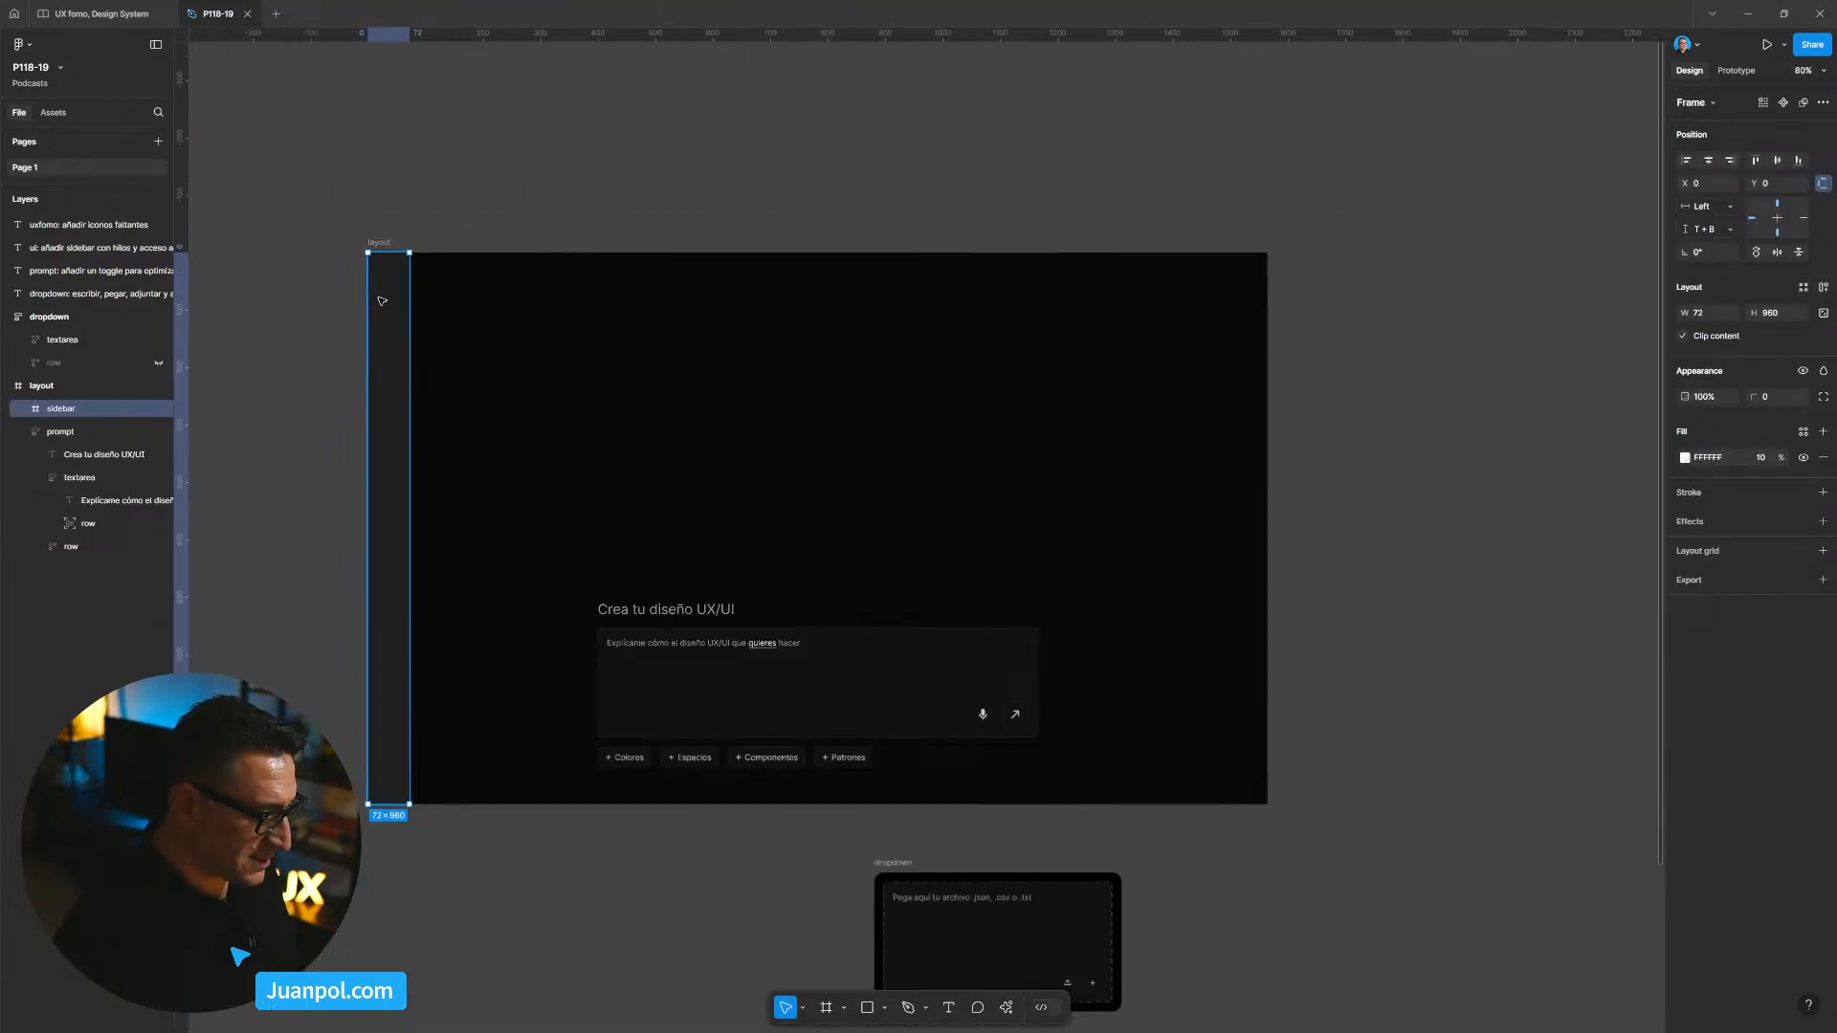
{"action": "left_click", "coordinate": [324, 643]}
{"action": "scroll", "coordinate": [324, 643], "scroll_direction": "down", "scroll_amount": 3}
{"action": "scroll", "coordinate": [456, 656], "scroll_direction": "up", "scroll_amount": 5}
{"action": "left_click", "coordinate": [468, 571]}
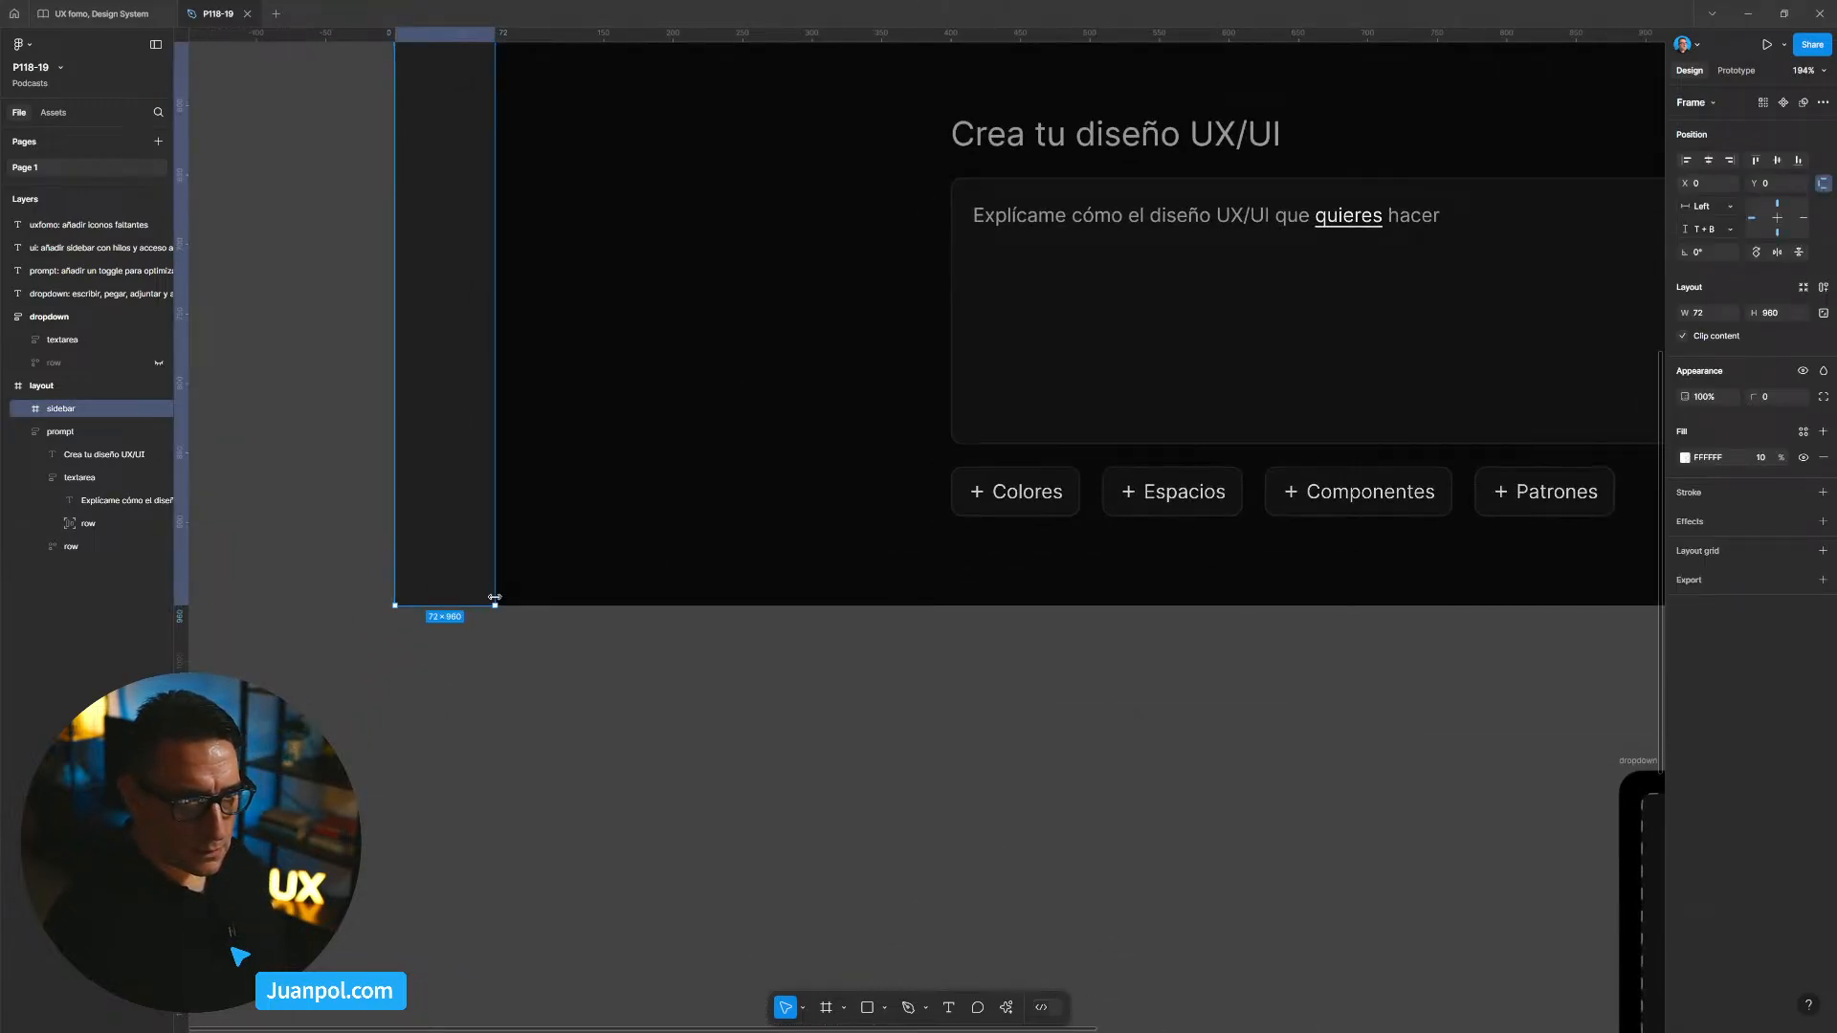
{"action": "scroll", "coordinate": [494, 597], "scroll_direction": "down", "scroll_amount": 5}
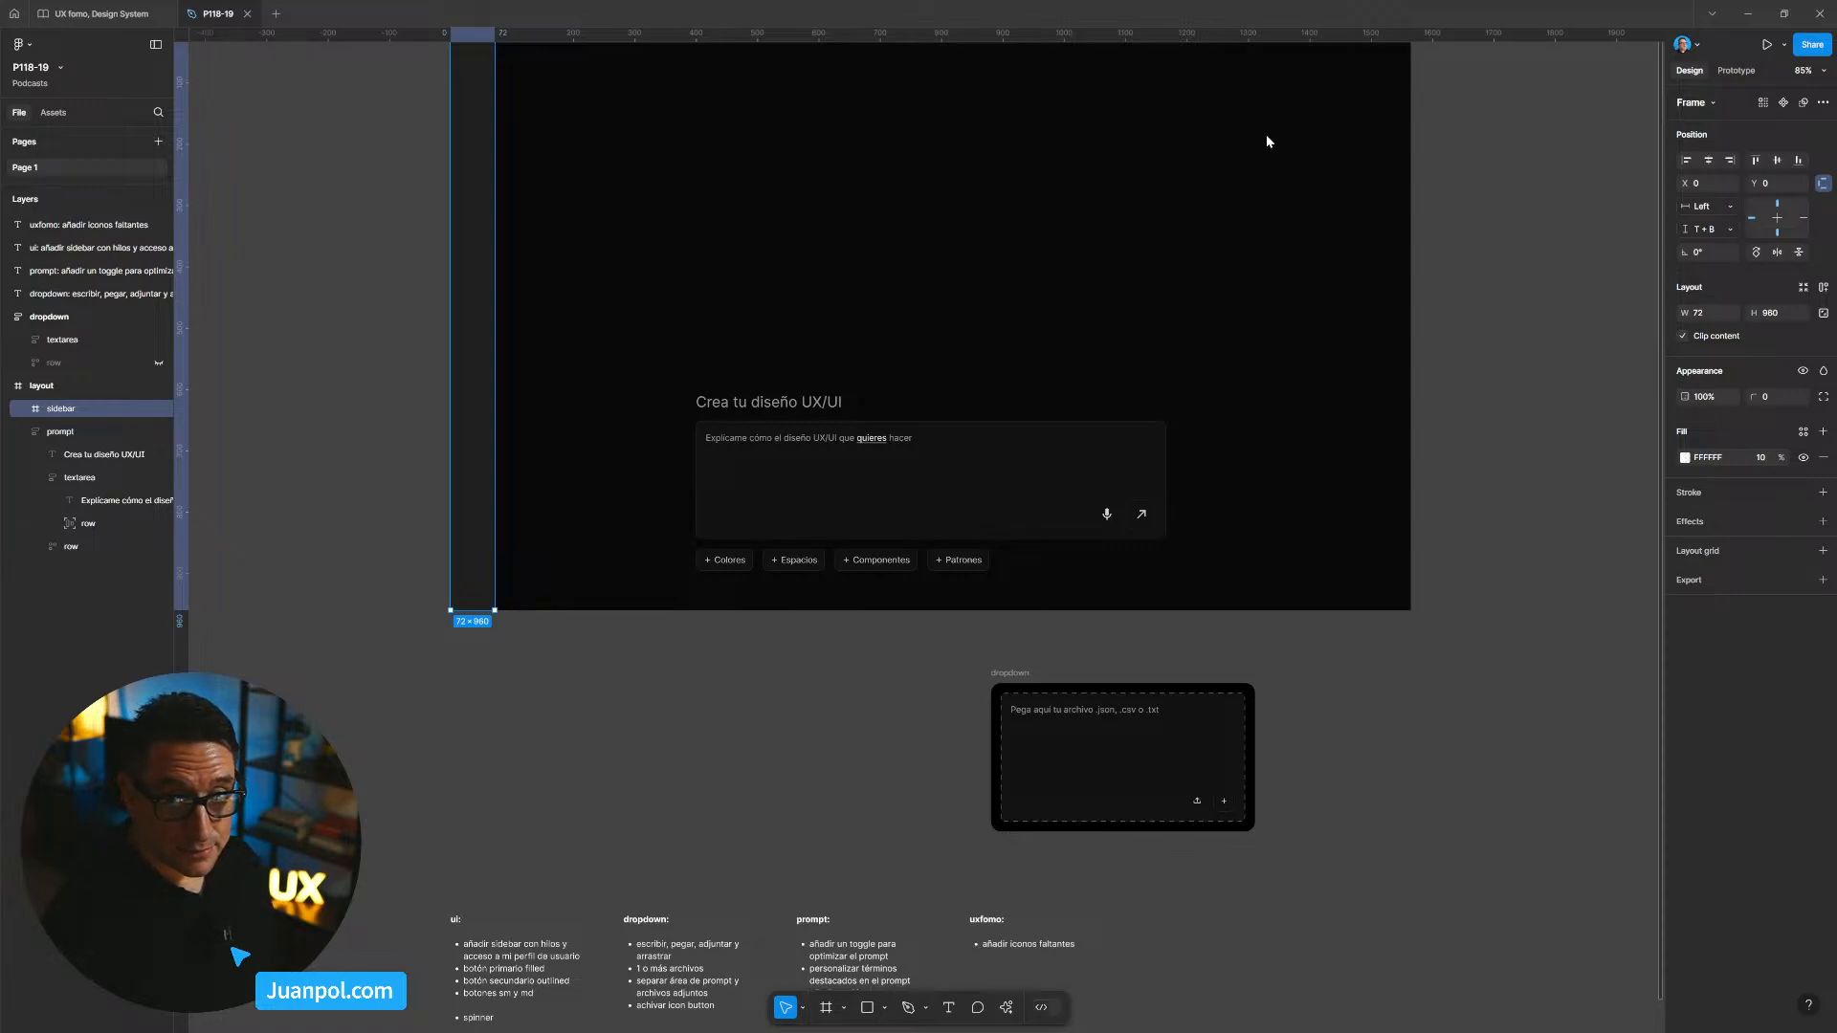
{"action": "left_click", "coordinate": [370, 415]}
{"action": "scroll", "coordinate": [369, 497], "scroll_direction": "up", "scroll_amount": 2}
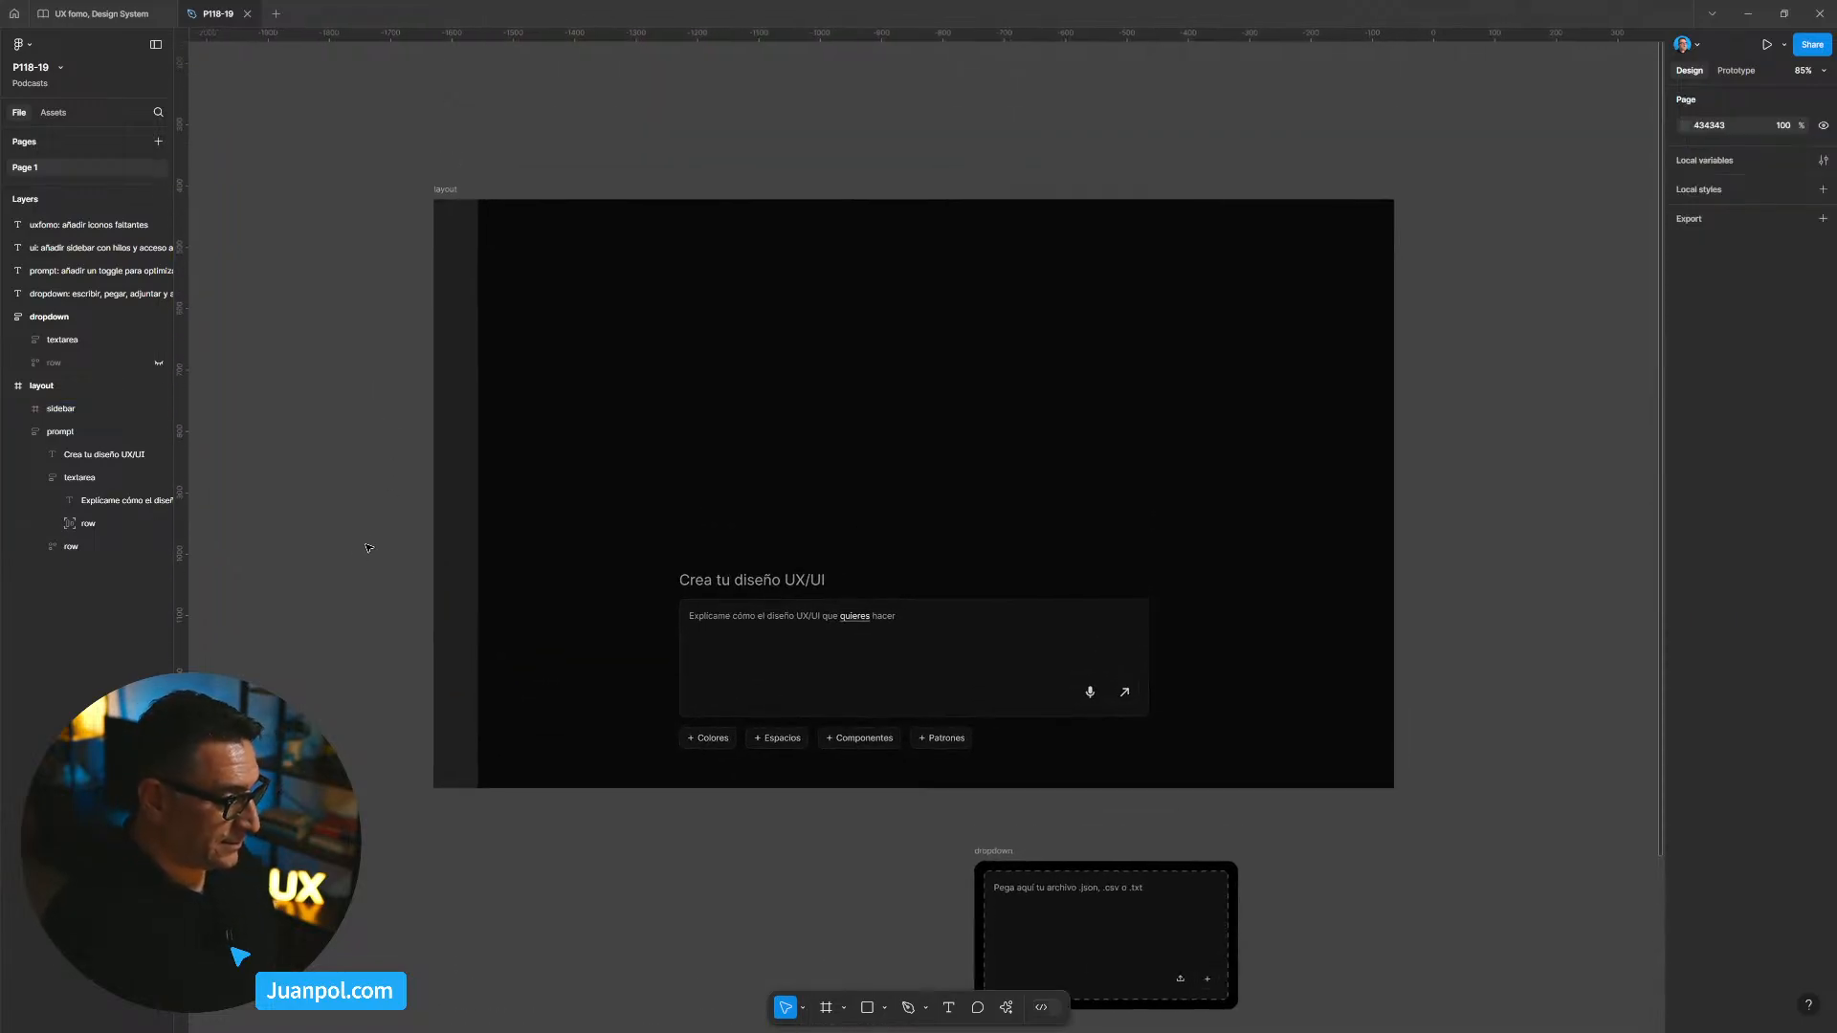
Step: Set the sidebar's fill opacity to 100%
{"action": "scroll", "coordinate": [363, 517], "scroll_direction": "up", "scroll_amount": 2}
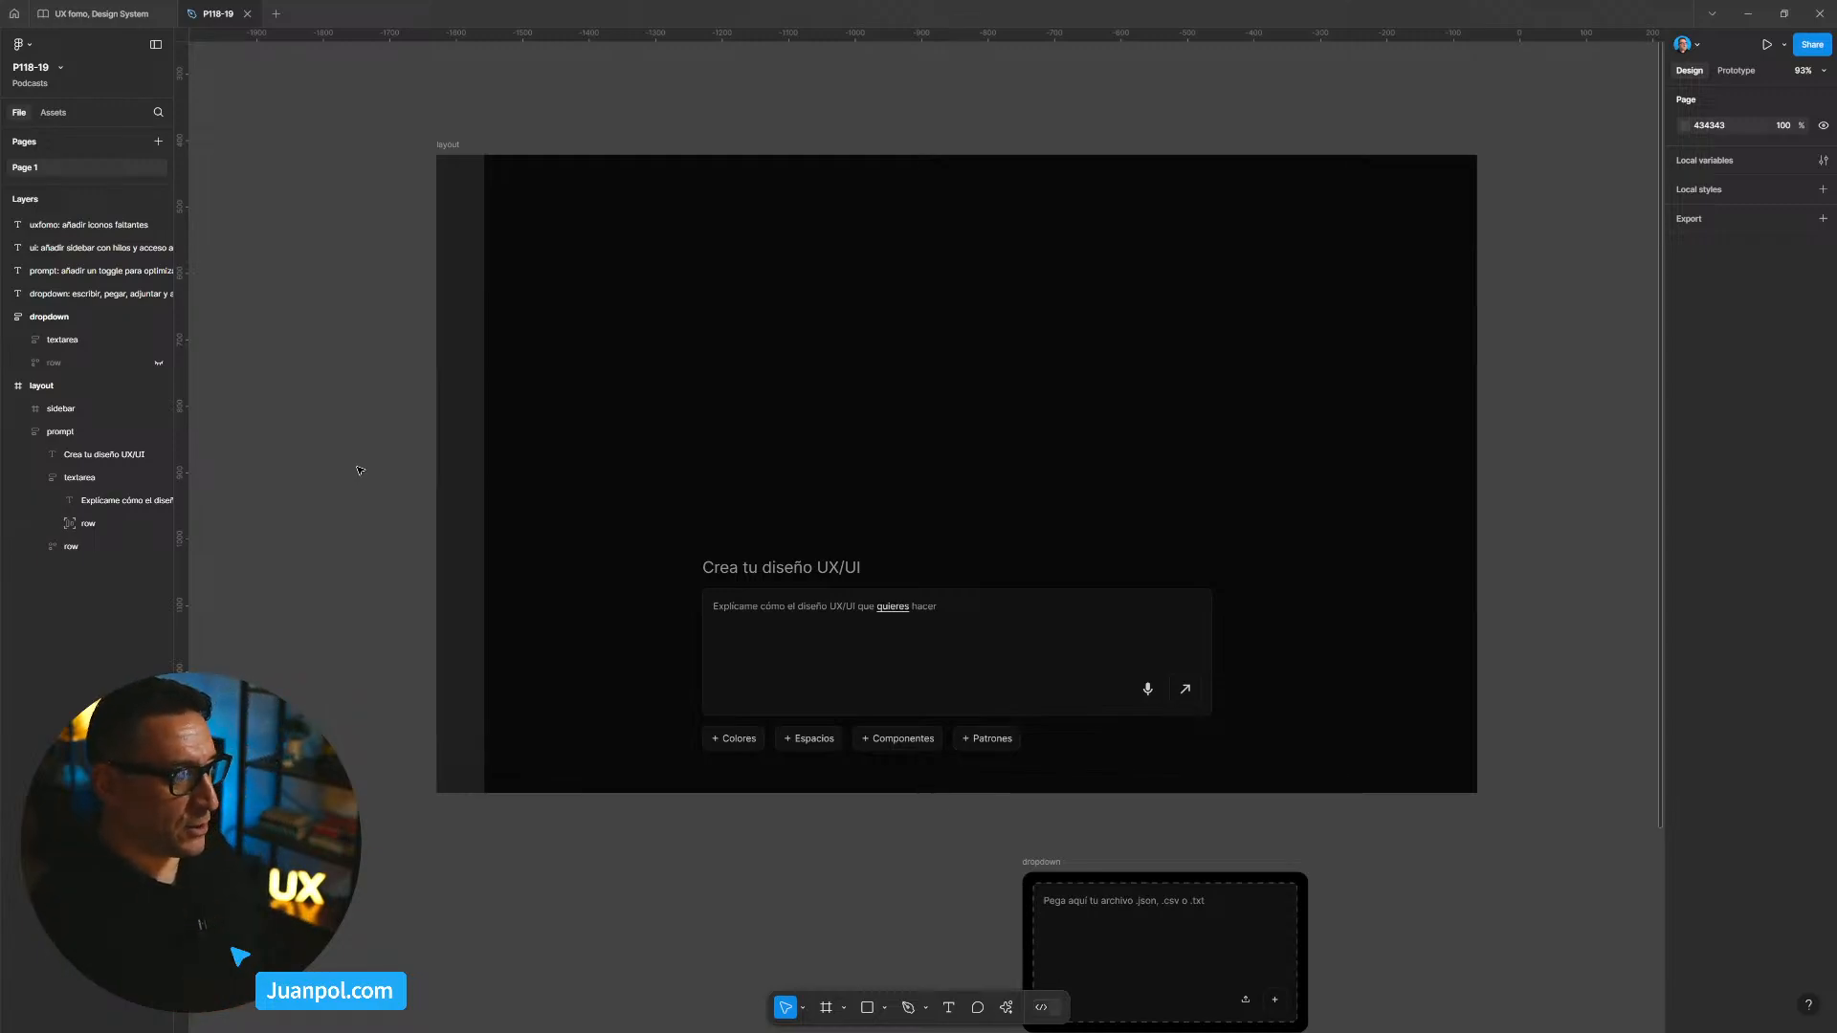
{"action": "scroll", "coordinate": [352, 491], "scroll_direction": "down", "scroll_amount": 3}
{"action": "scroll", "coordinate": [1328, 767], "scroll_direction": "right", "scroll_amount": 2}
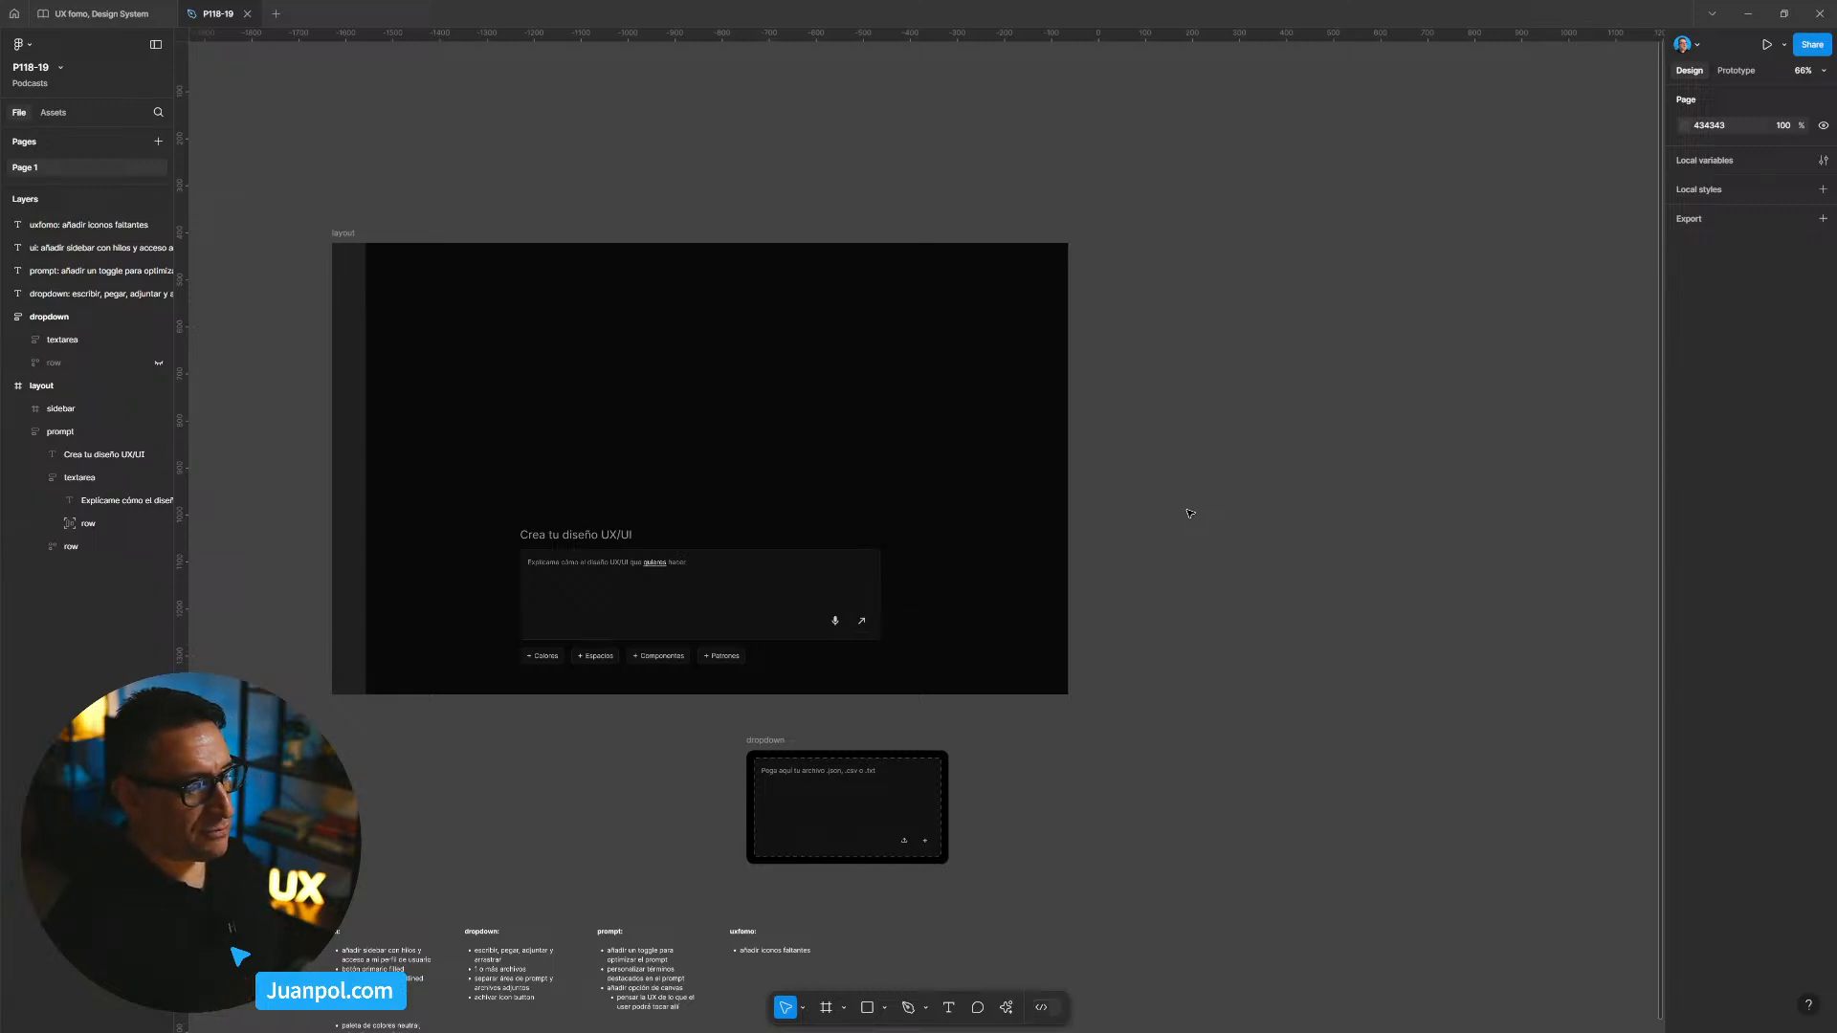
{"action": "scroll", "coordinate": [537, 779], "scroll_direction": "up", "scroll_amount": 5}
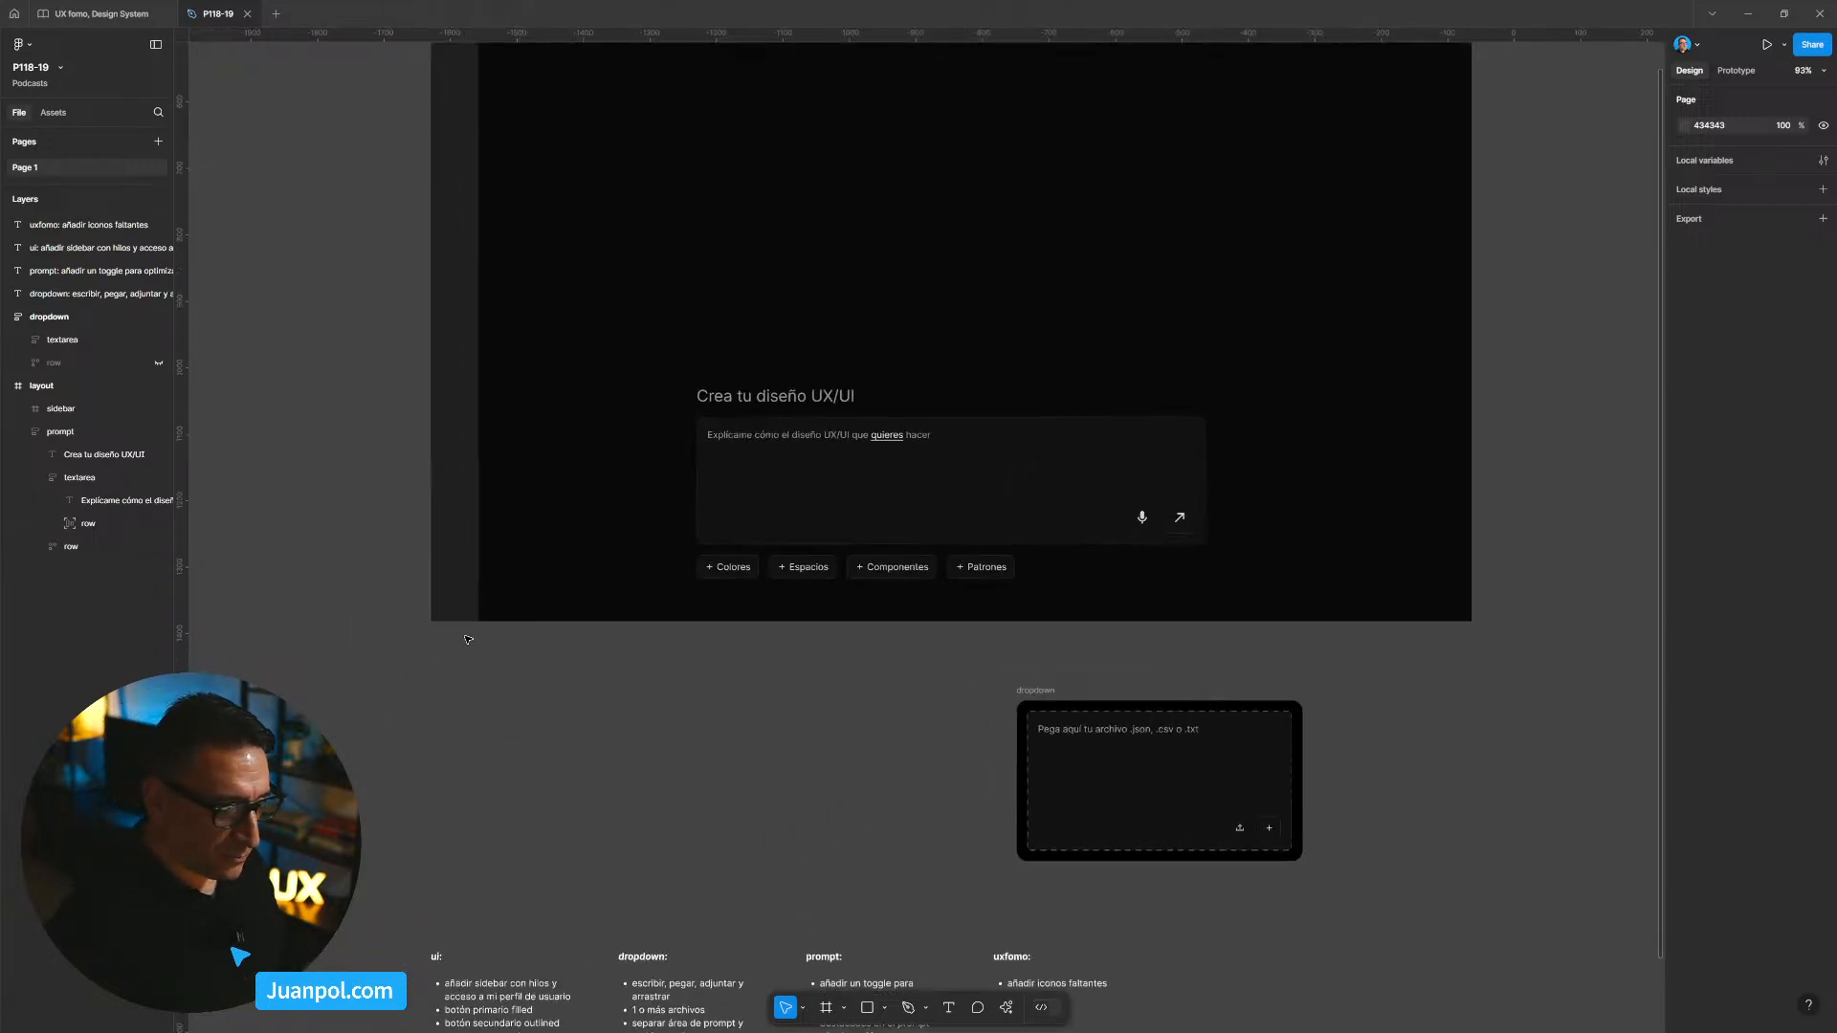
{"action": "left_click", "coordinate": [446, 594]}
{"action": "left_click_drag", "start_coordinate": [730, 682], "coordinate": [720, 683]}
{"action": "left_click", "coordinate": [779, 523], "text": "ctrl"}
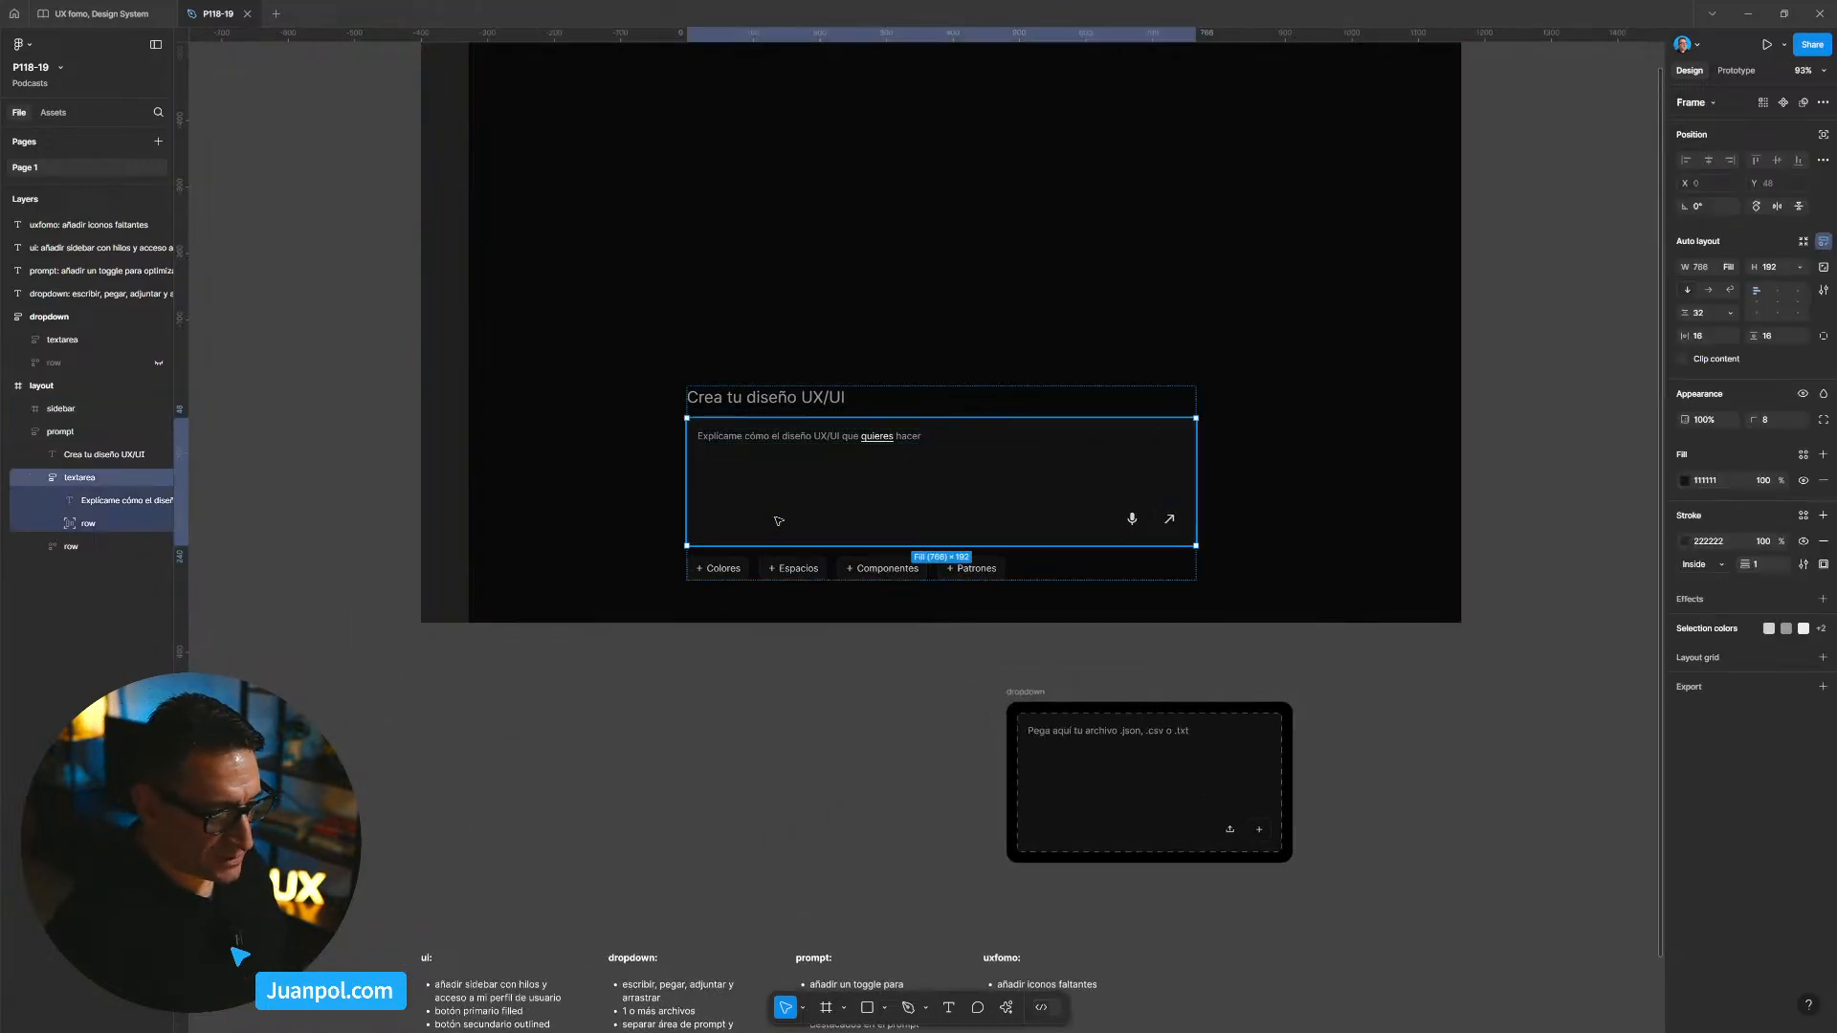
{"action": "left_click", "coordinate": [445, 521]}
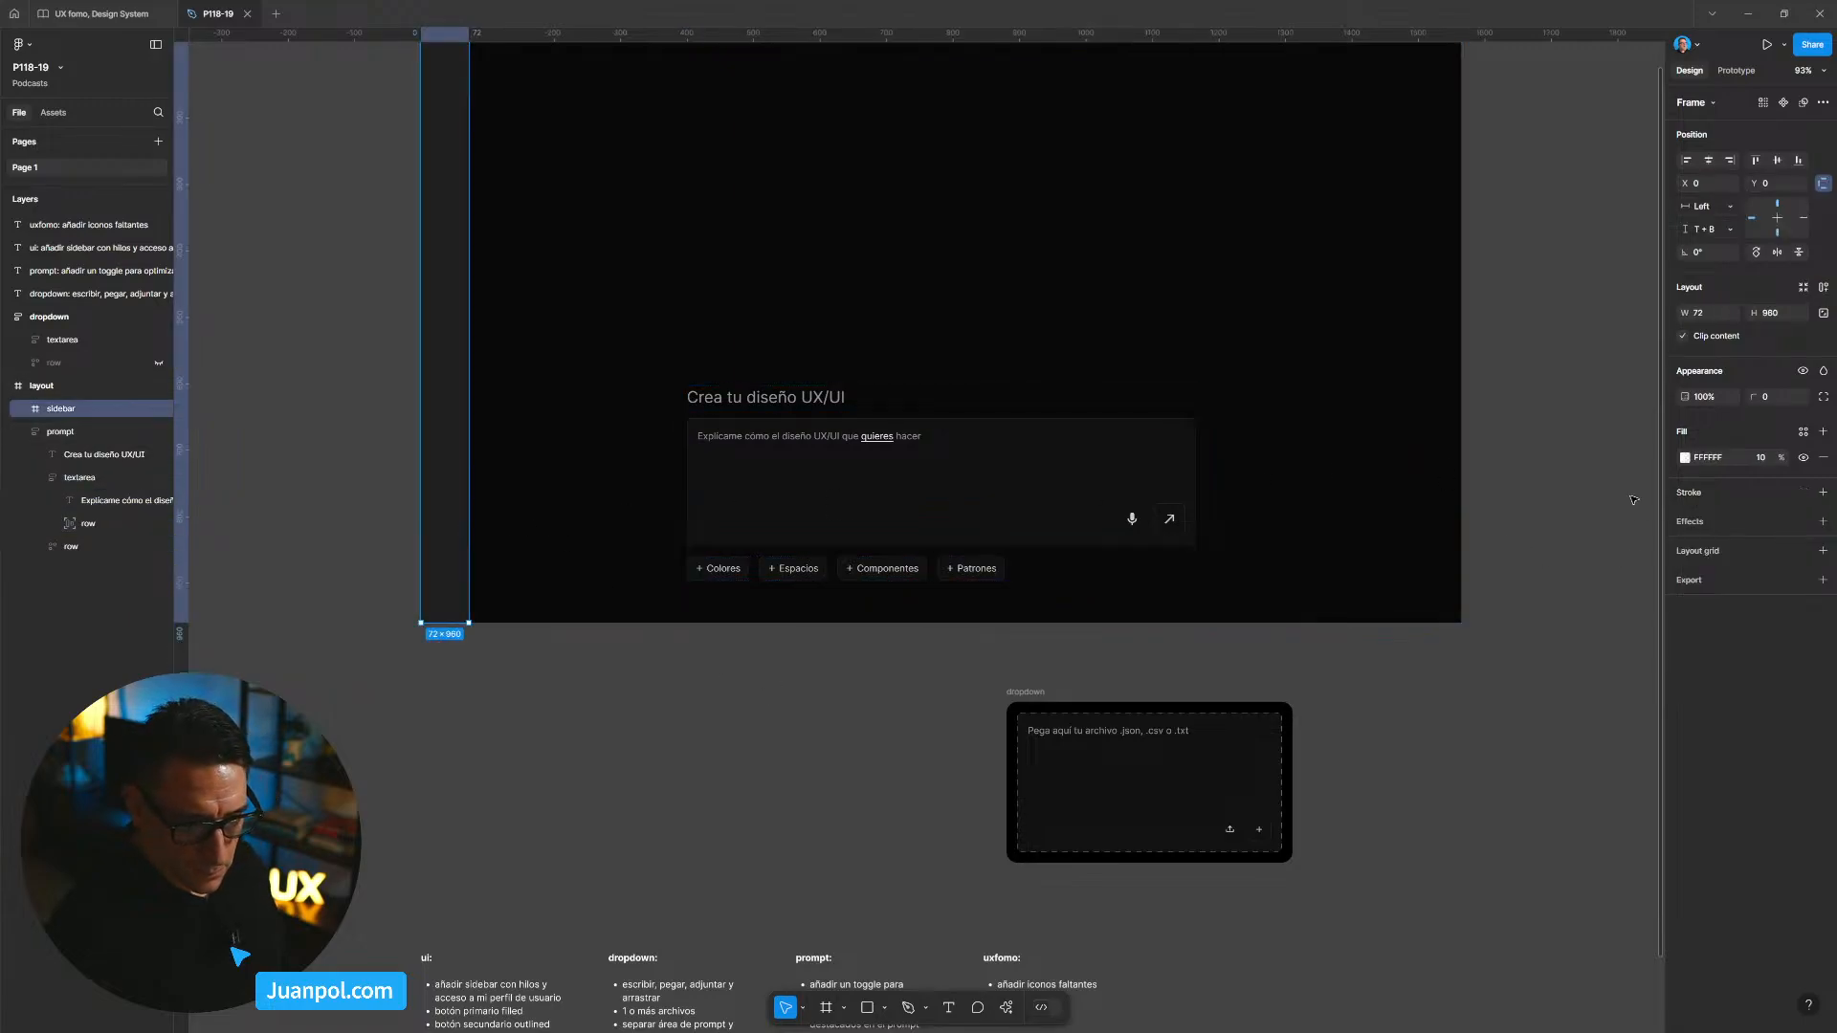
{"action": "left_click", "coordinate": [1753, 461]}
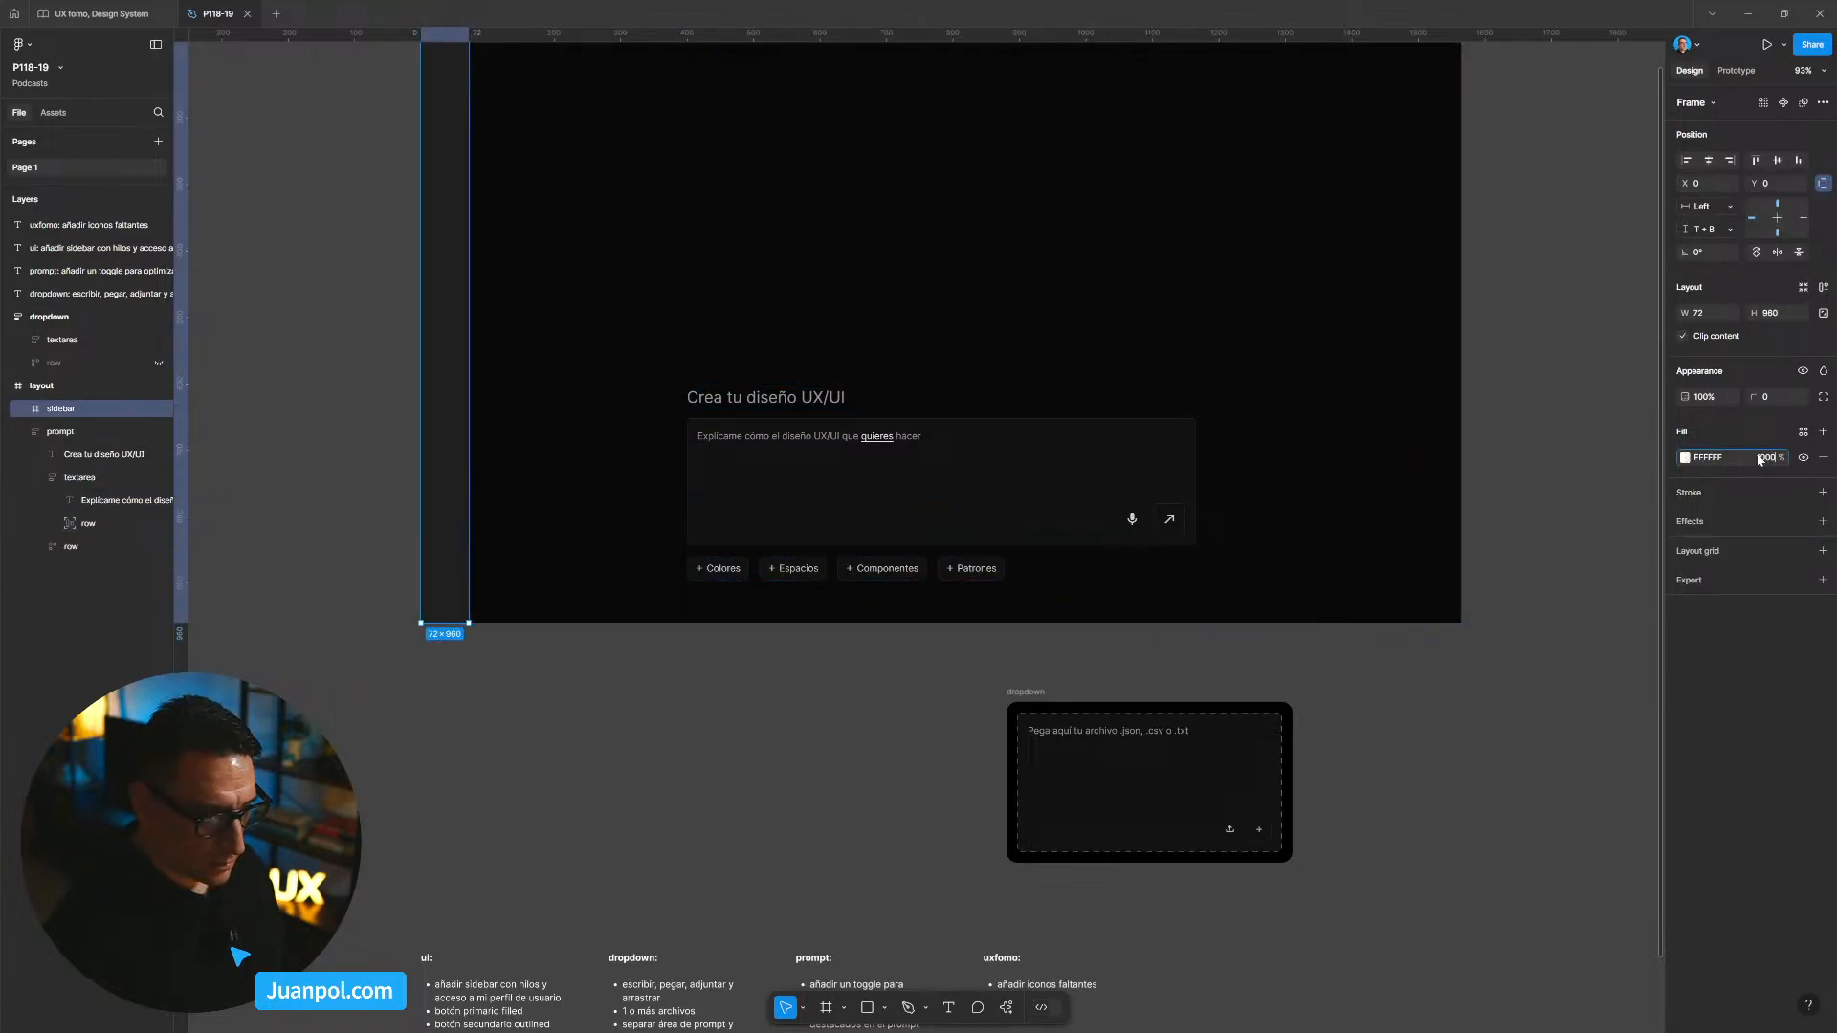
{"action": "key", "text": "Return"}
{"action": "key", "text": "Escape"}
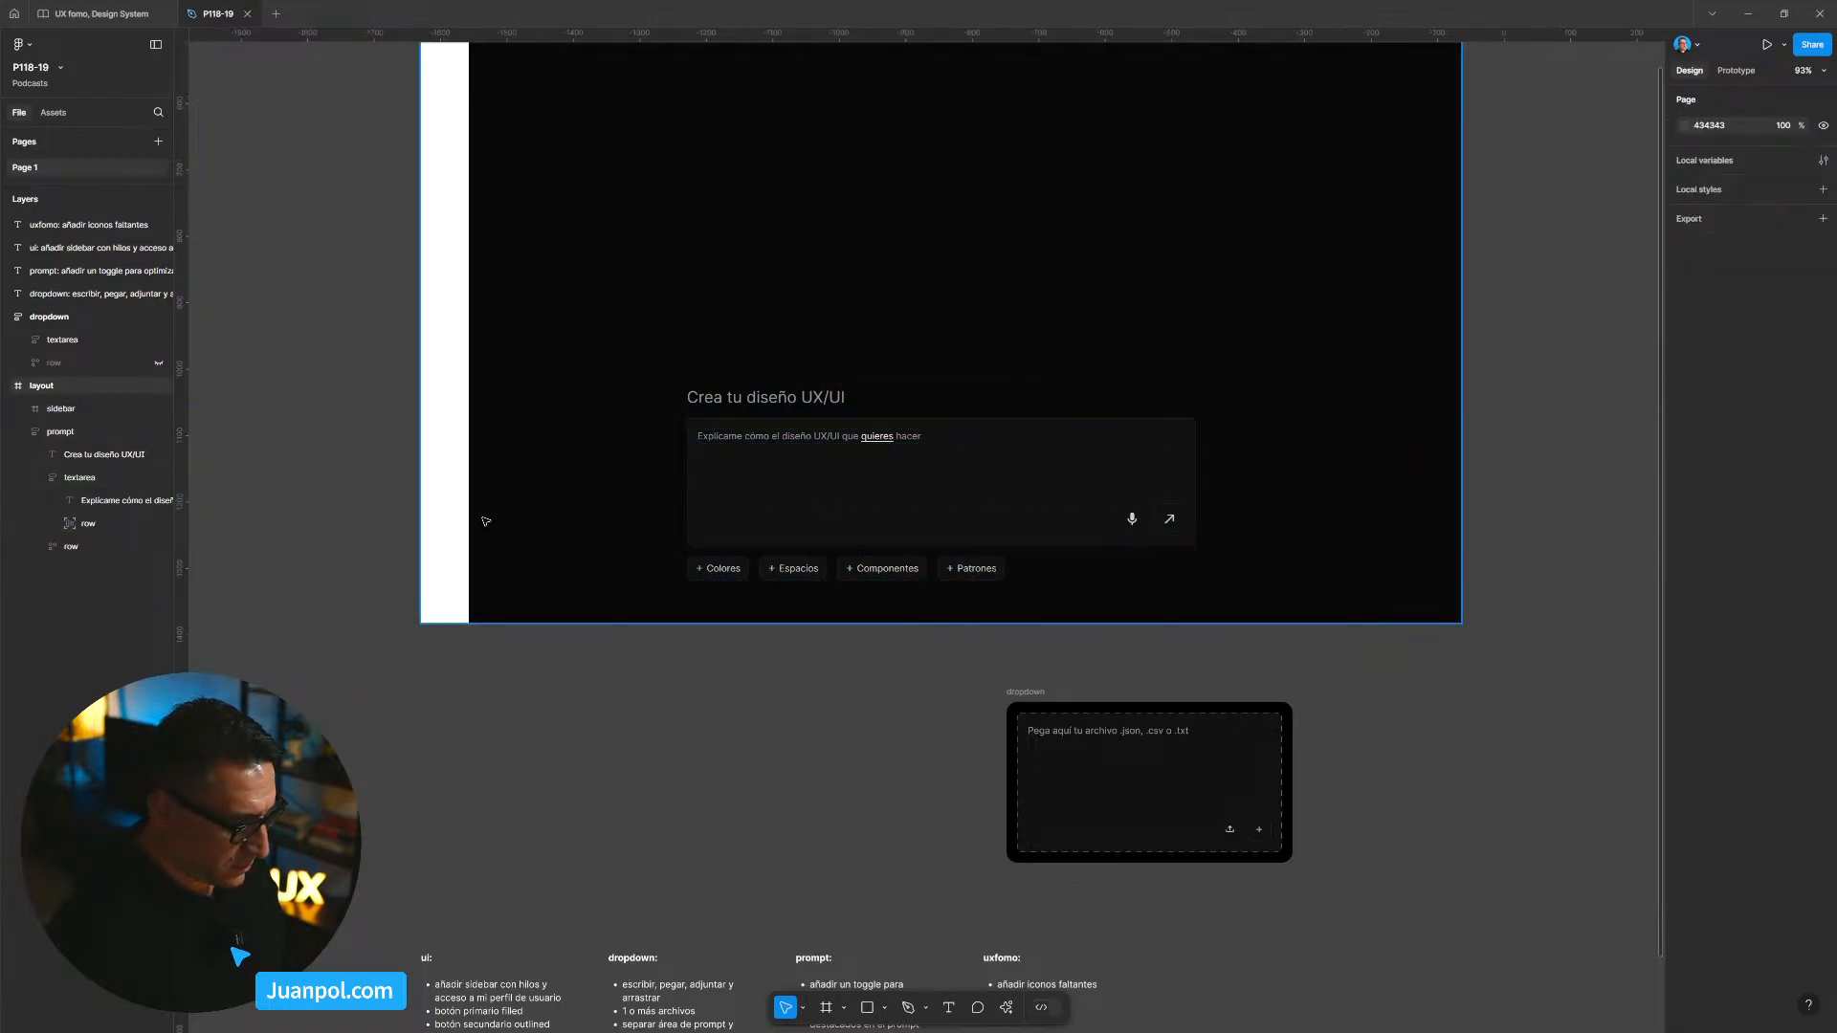
Step: Match the sidebar's fill to the prompt text area's 111111 background by sampling its color, and deselect it
{"action": "left_click", "coordinate": [455, 523]}
{"action": "key", "text": "i"}
{"action": "left_click", "coordinate": [779, 490]}
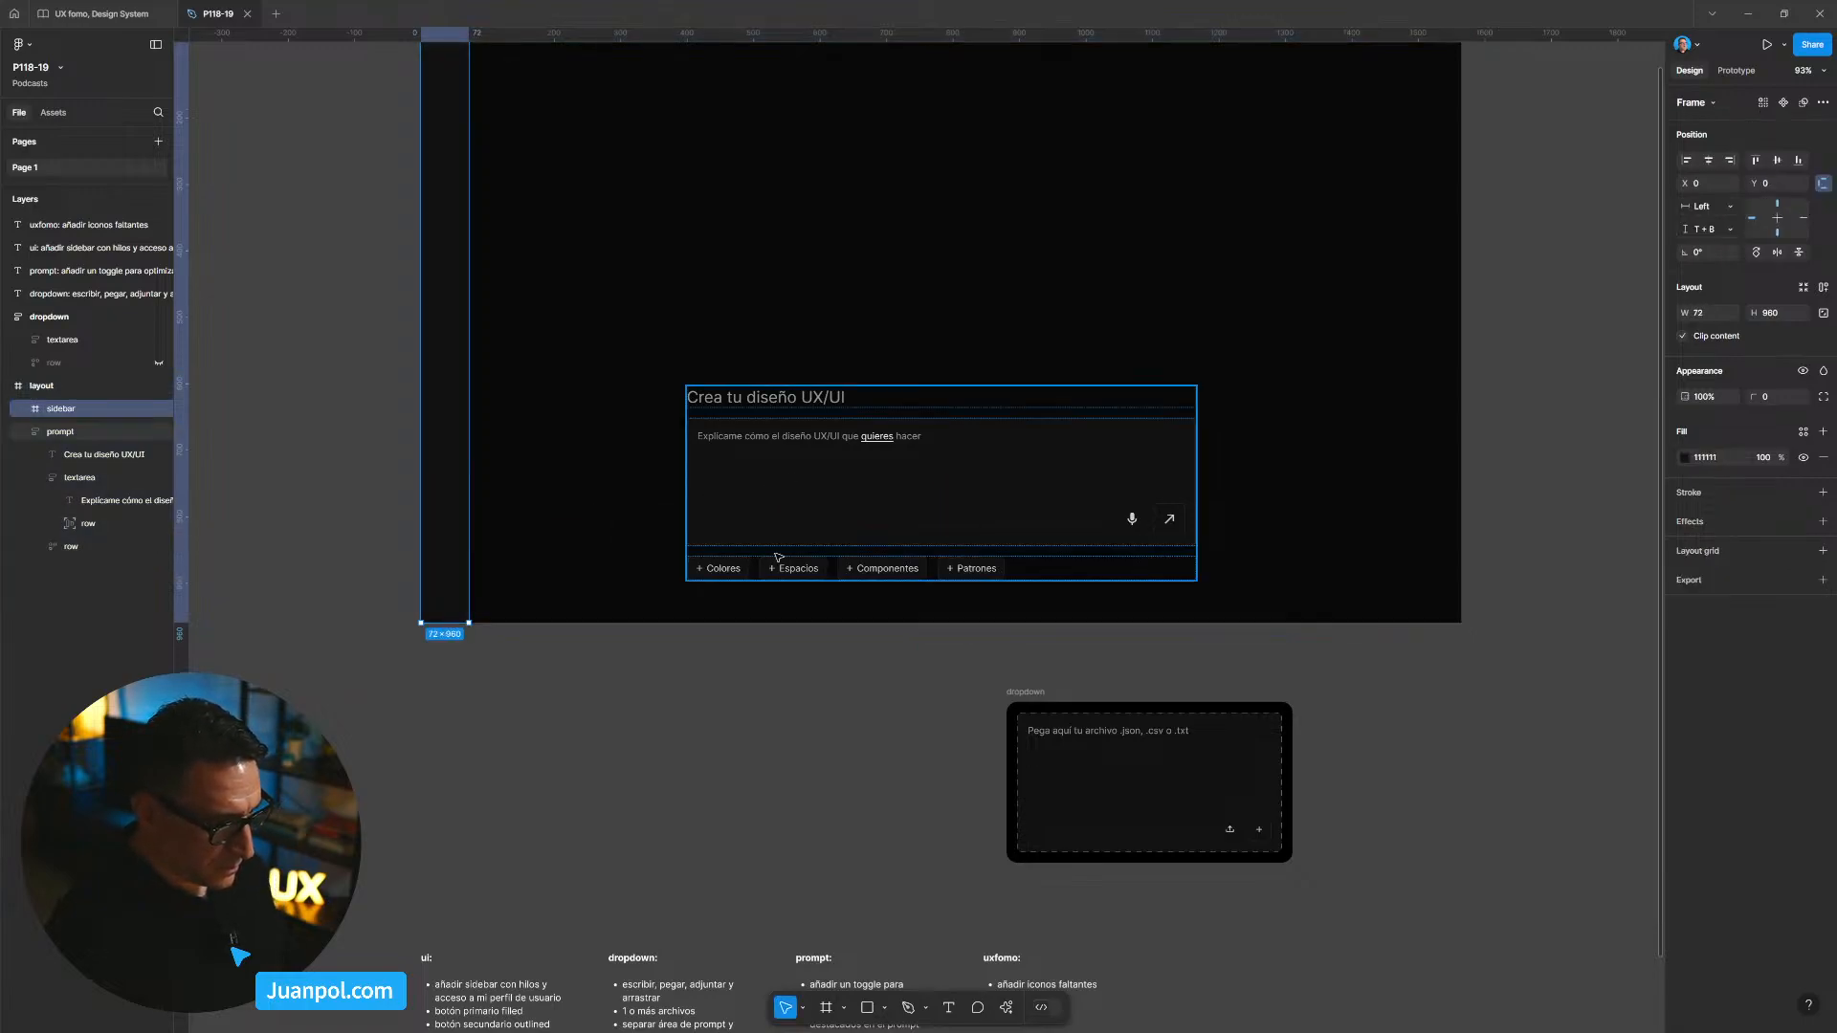
{"action": "left_click", "coordinate": [738, 660]}
{"action": "left_click_drag", "start_coordinate": [738, 660], "coordinate": [710, 712]}
Step: Examine the layout with its darker sidebar, the dropdown frame and the task notes beneath
{"action": "scroll", "coordinate": [594, 758], "scroll_direction": "down", "scroll_amount": 1}
{"action": "scroll", "coordinate": [670, 803], "scroll_direction": "down", "scroll_amount": 1}
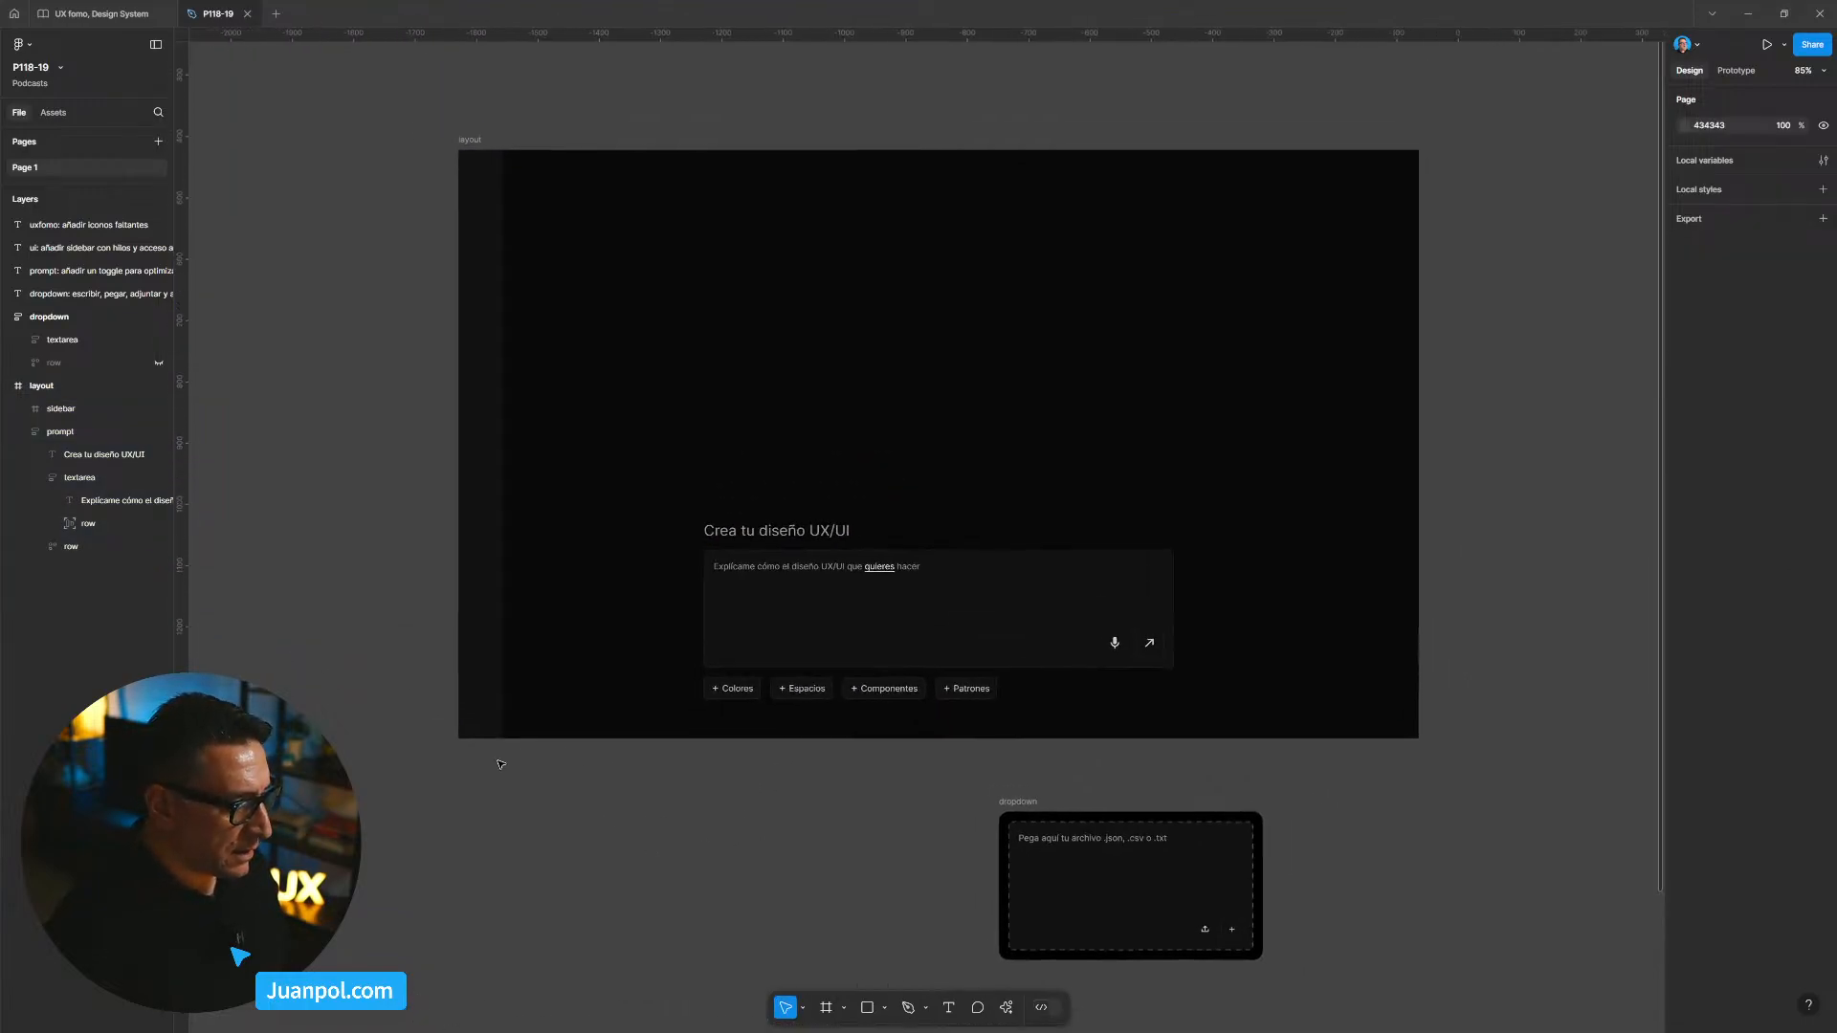
{"action": "left_click_drag", "start_coordinate": [500, 765], "coordinate": [480, 572]}
{"action": "left_click_drag", "start_coordinate": [522, 695], "coordinate": [538, 635]}
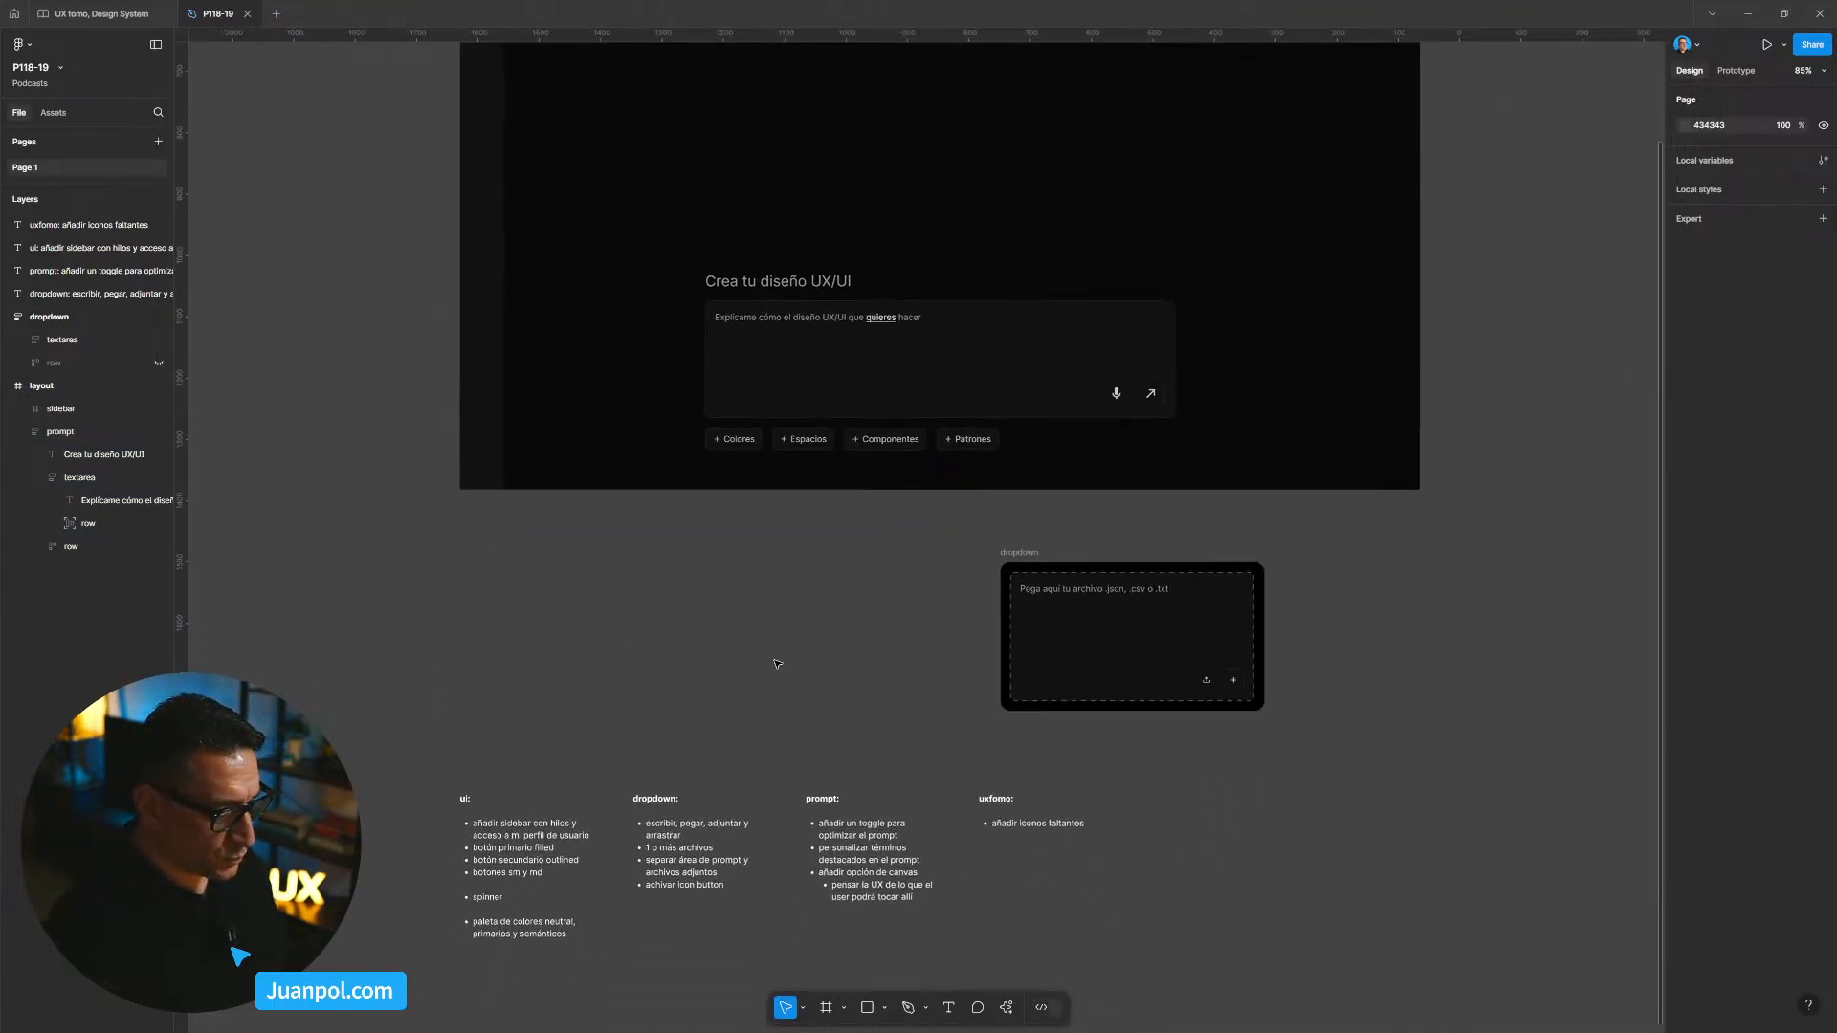
{"action": "scroll", "coordinate": [1189, 672], "scroll_direction": "up", "scroll_amount": 3}
{"action": "left_click", "coordinate": [1253, 692]}
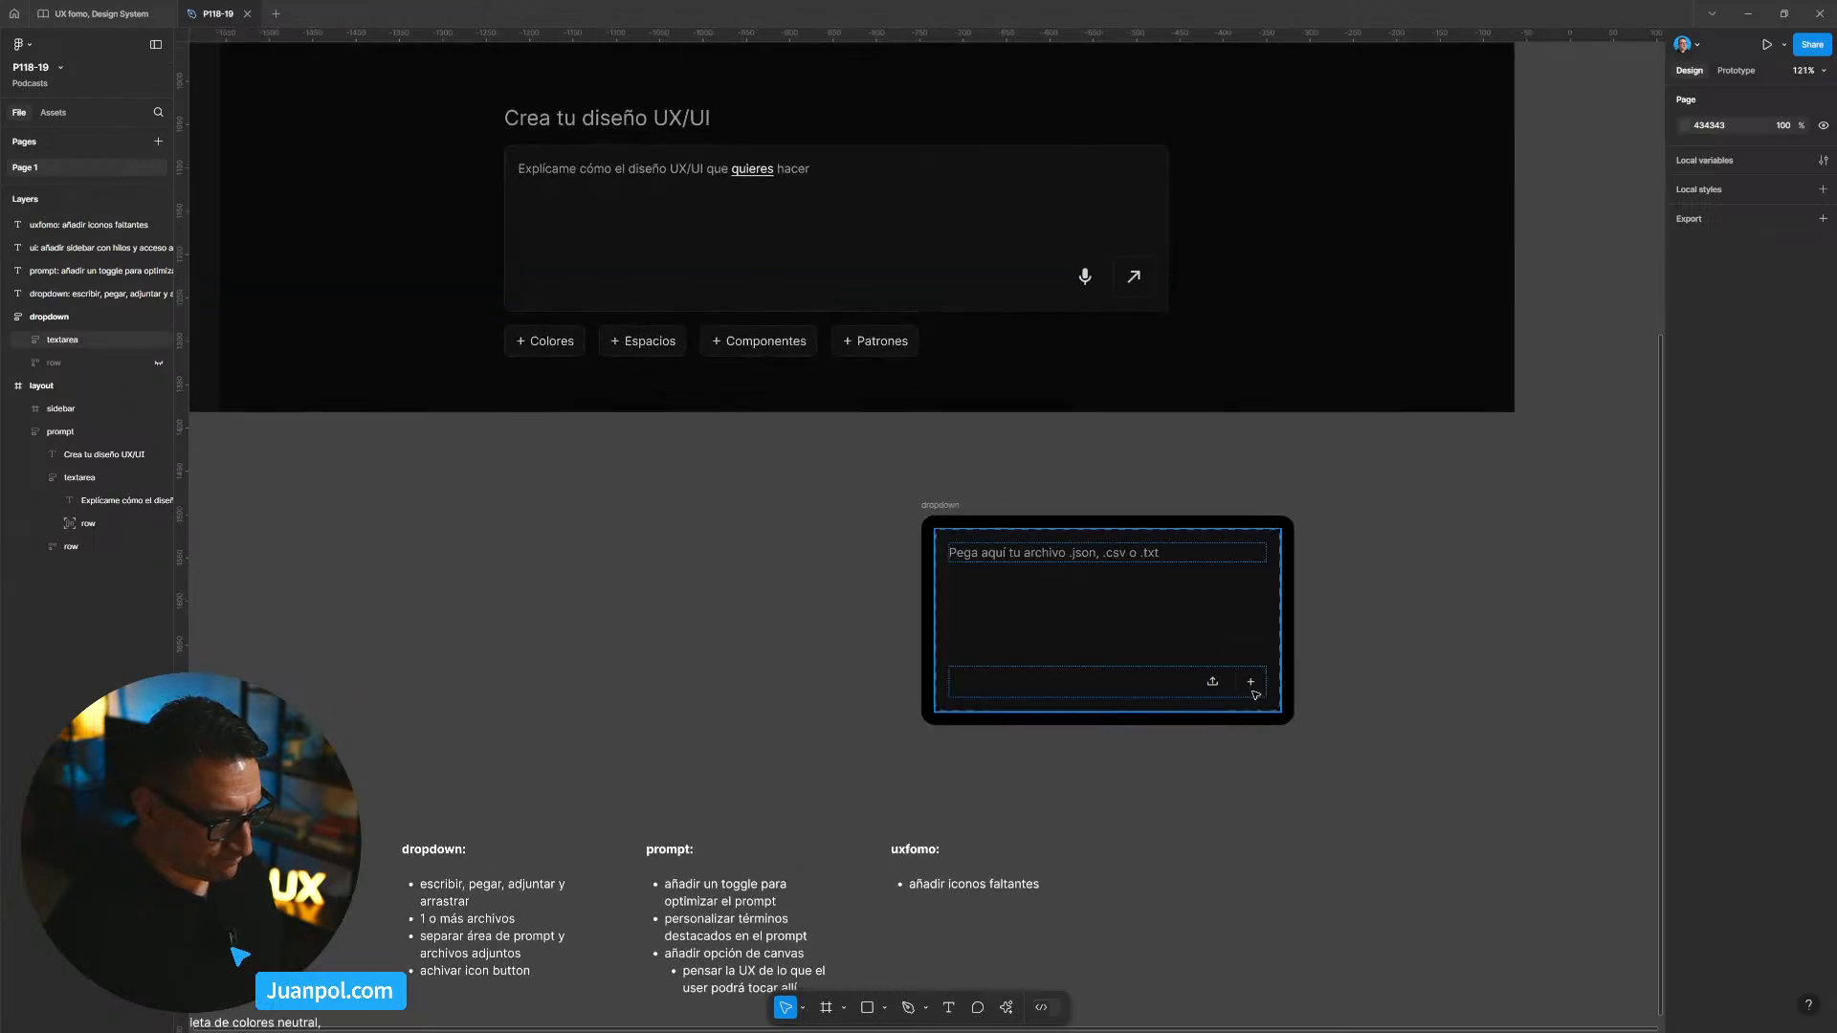
{"action": "left_click", "coordinate": [687, 629]}
{"action": "scroll", "coordinate": [732, 730], "scroll_direction": "down", "scroll_amount": 5}
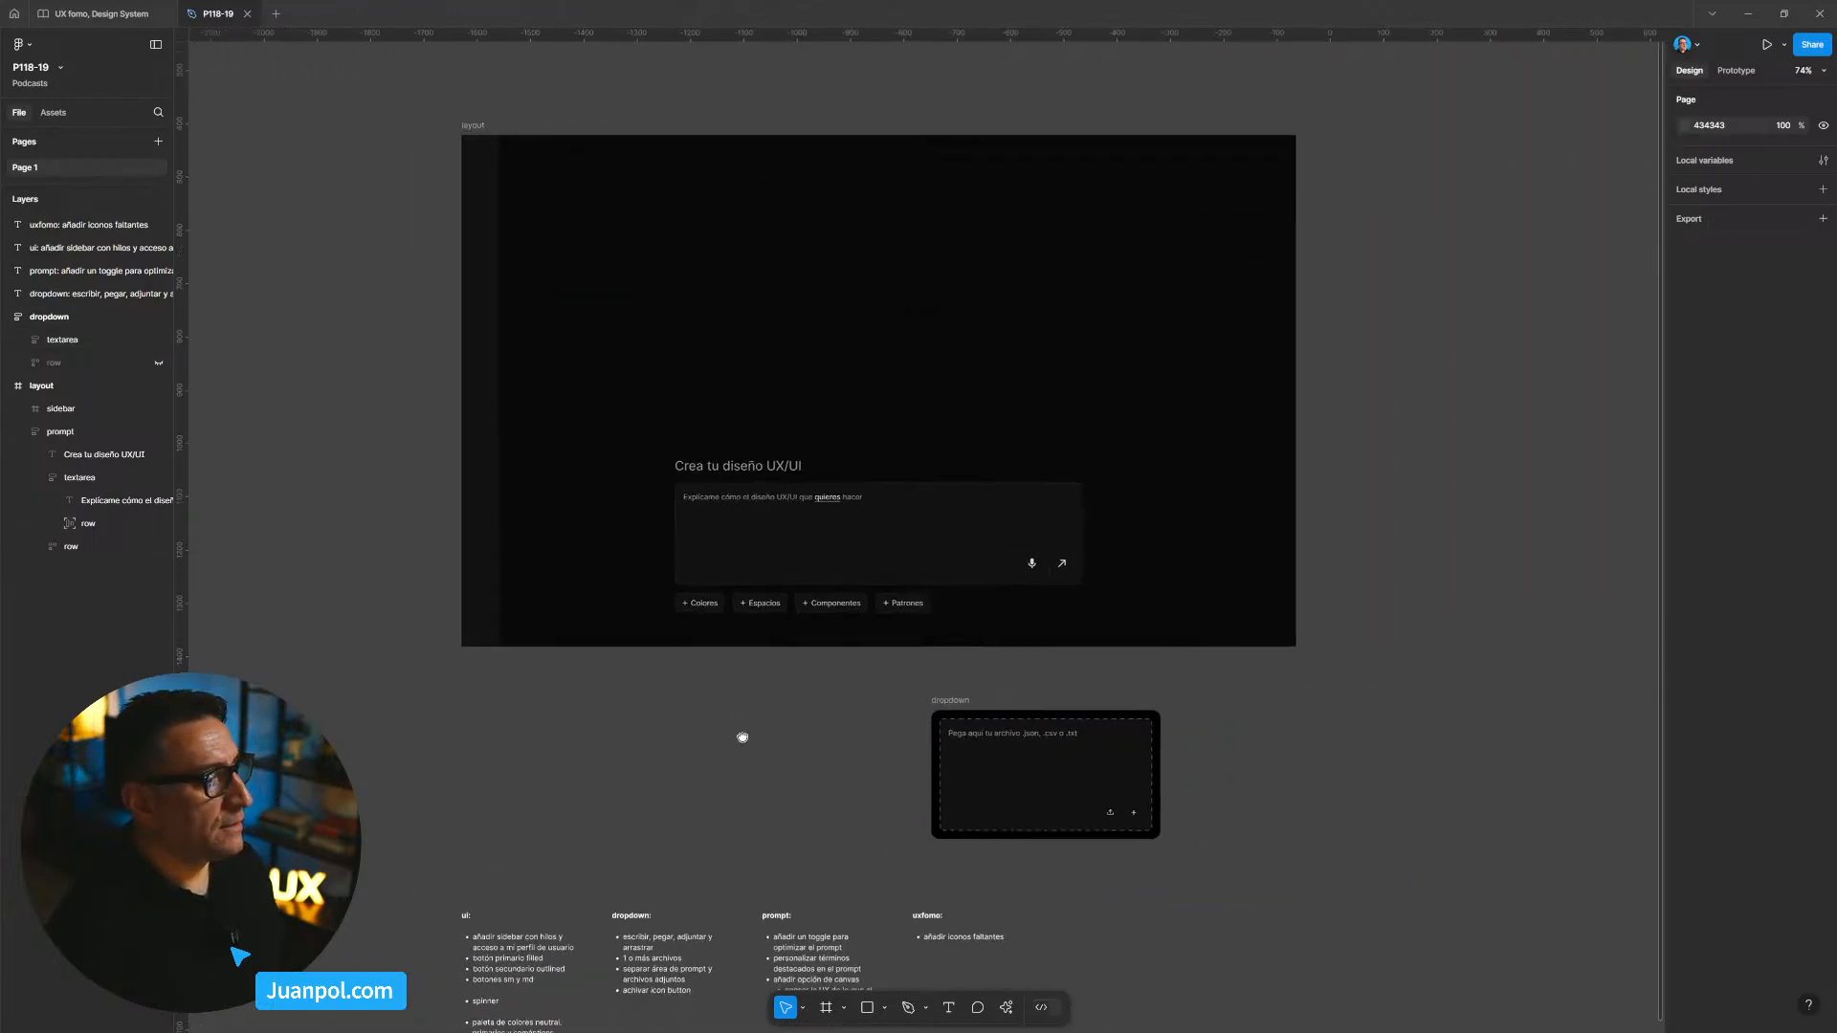
{"action": "left_click_drag", "start_coordinate": [742, 737], "coordinate": [767, 780]}
{"action": "scroll", "coordinate": [669, 738], "scroll_direction": "right", "scroll_amount": 2}
{"action": "scroll", "coordinate": [669, 737], "scroll_direction": "down", "scroll_amount": 1}
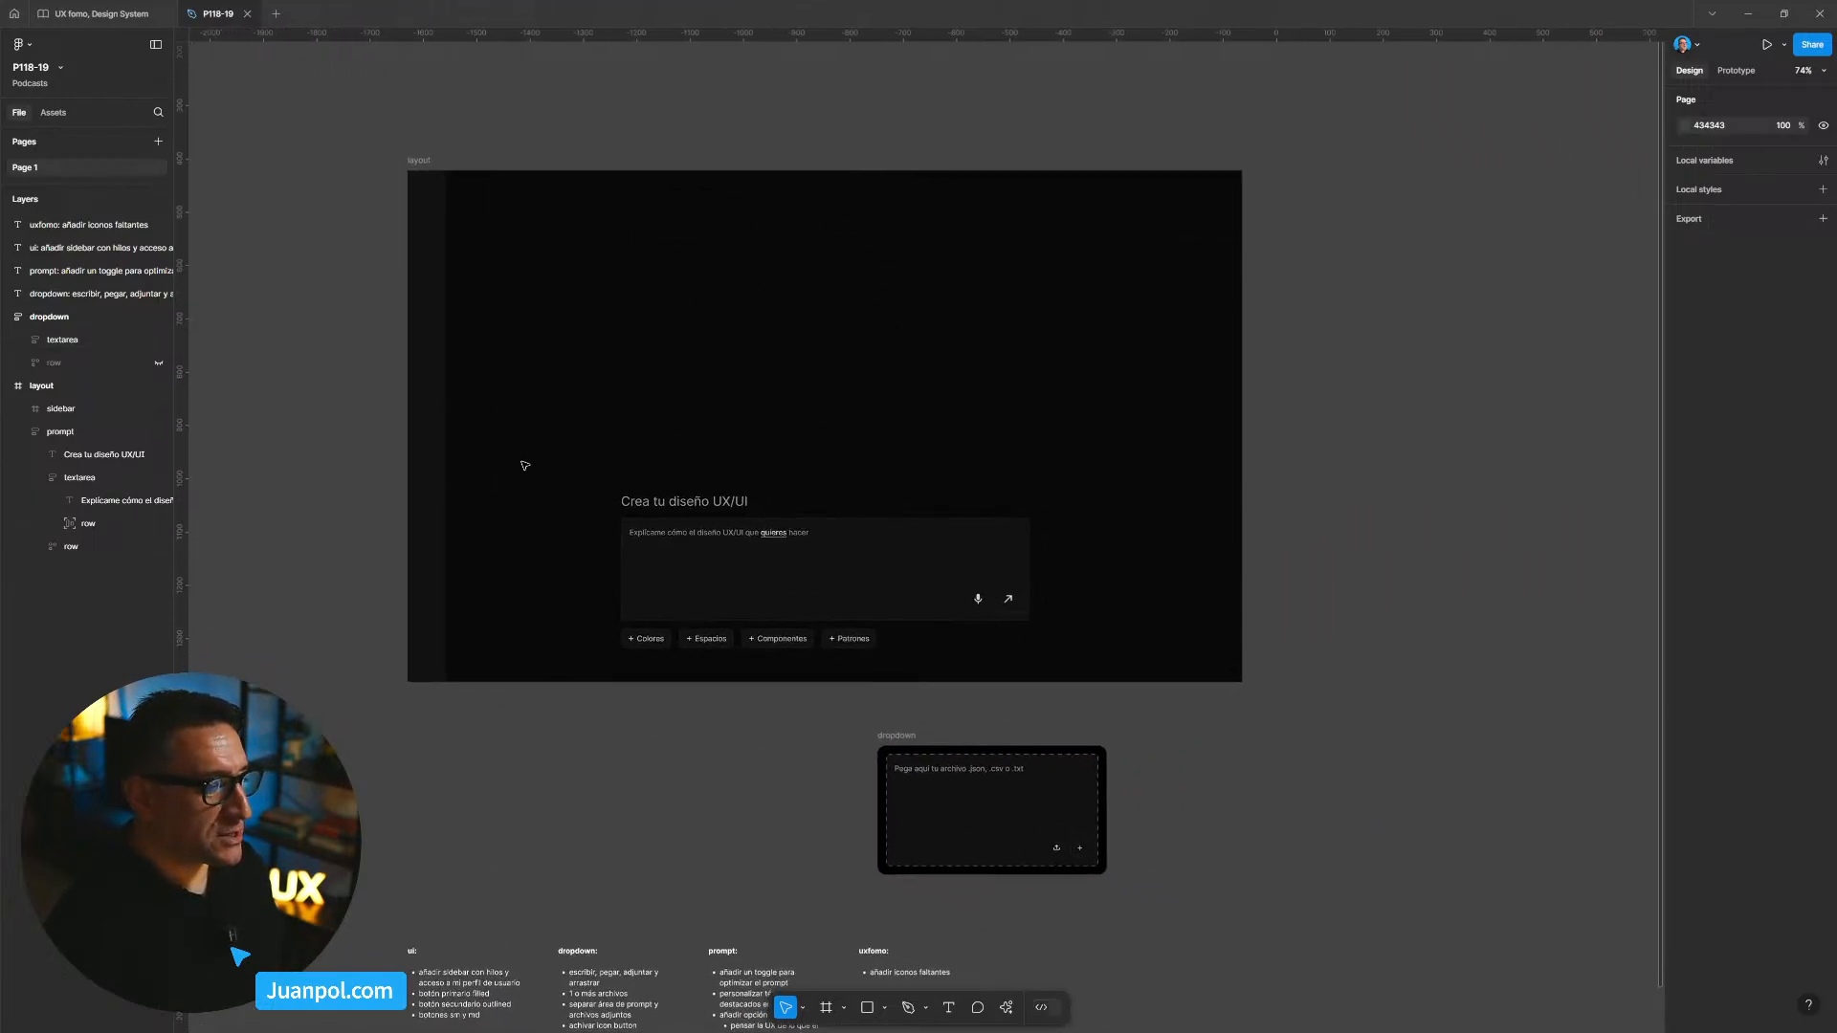
Step: Try resizing the layout frame from its right edge, keep its original width and deselect it
{"action": "left_click", "coordinate": [459, 192]}
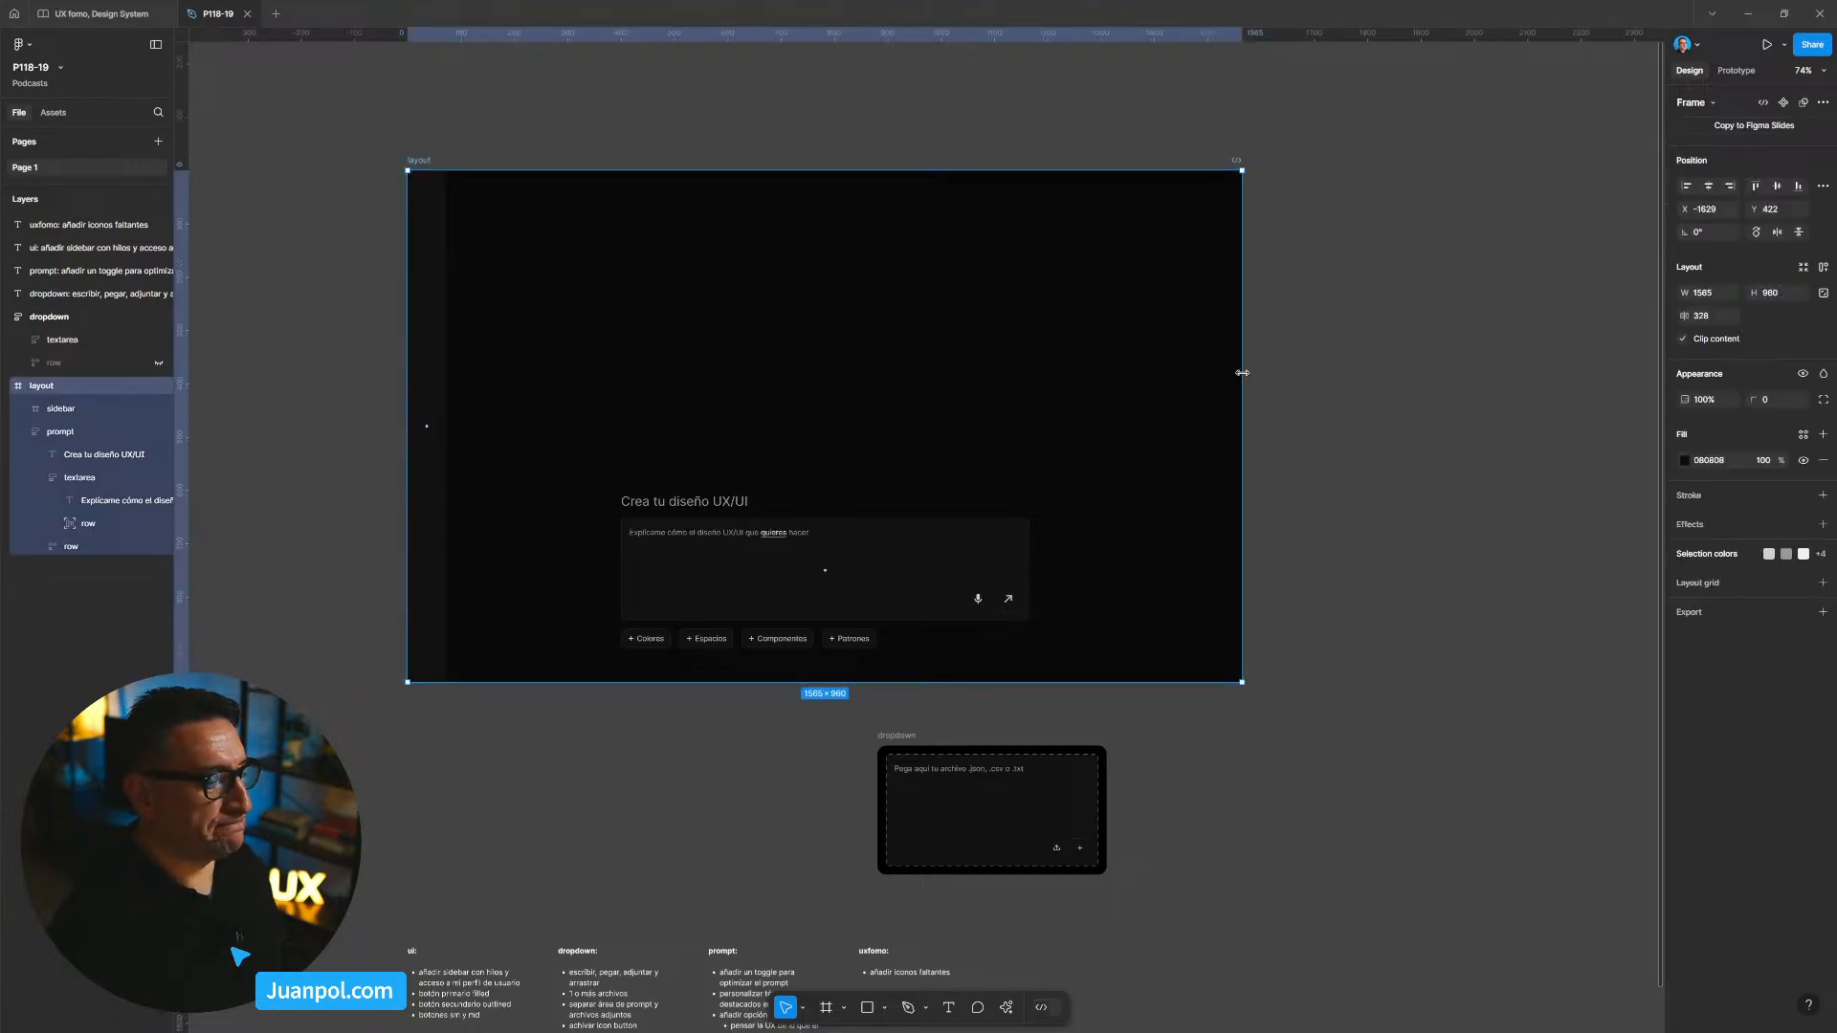
{"action": "mouse_move", "coordinate": [1244, 382]}
{"action": "left_mouse_down"}
{"action": "mouse_move", "coordinate": [1396, 386]}
{"action": "mouse_move", "coordinate": [1202, 389]}
{"action": "mouse_move", "coordinate": [1242, 396]}
{"action": "left_mouse_up"}
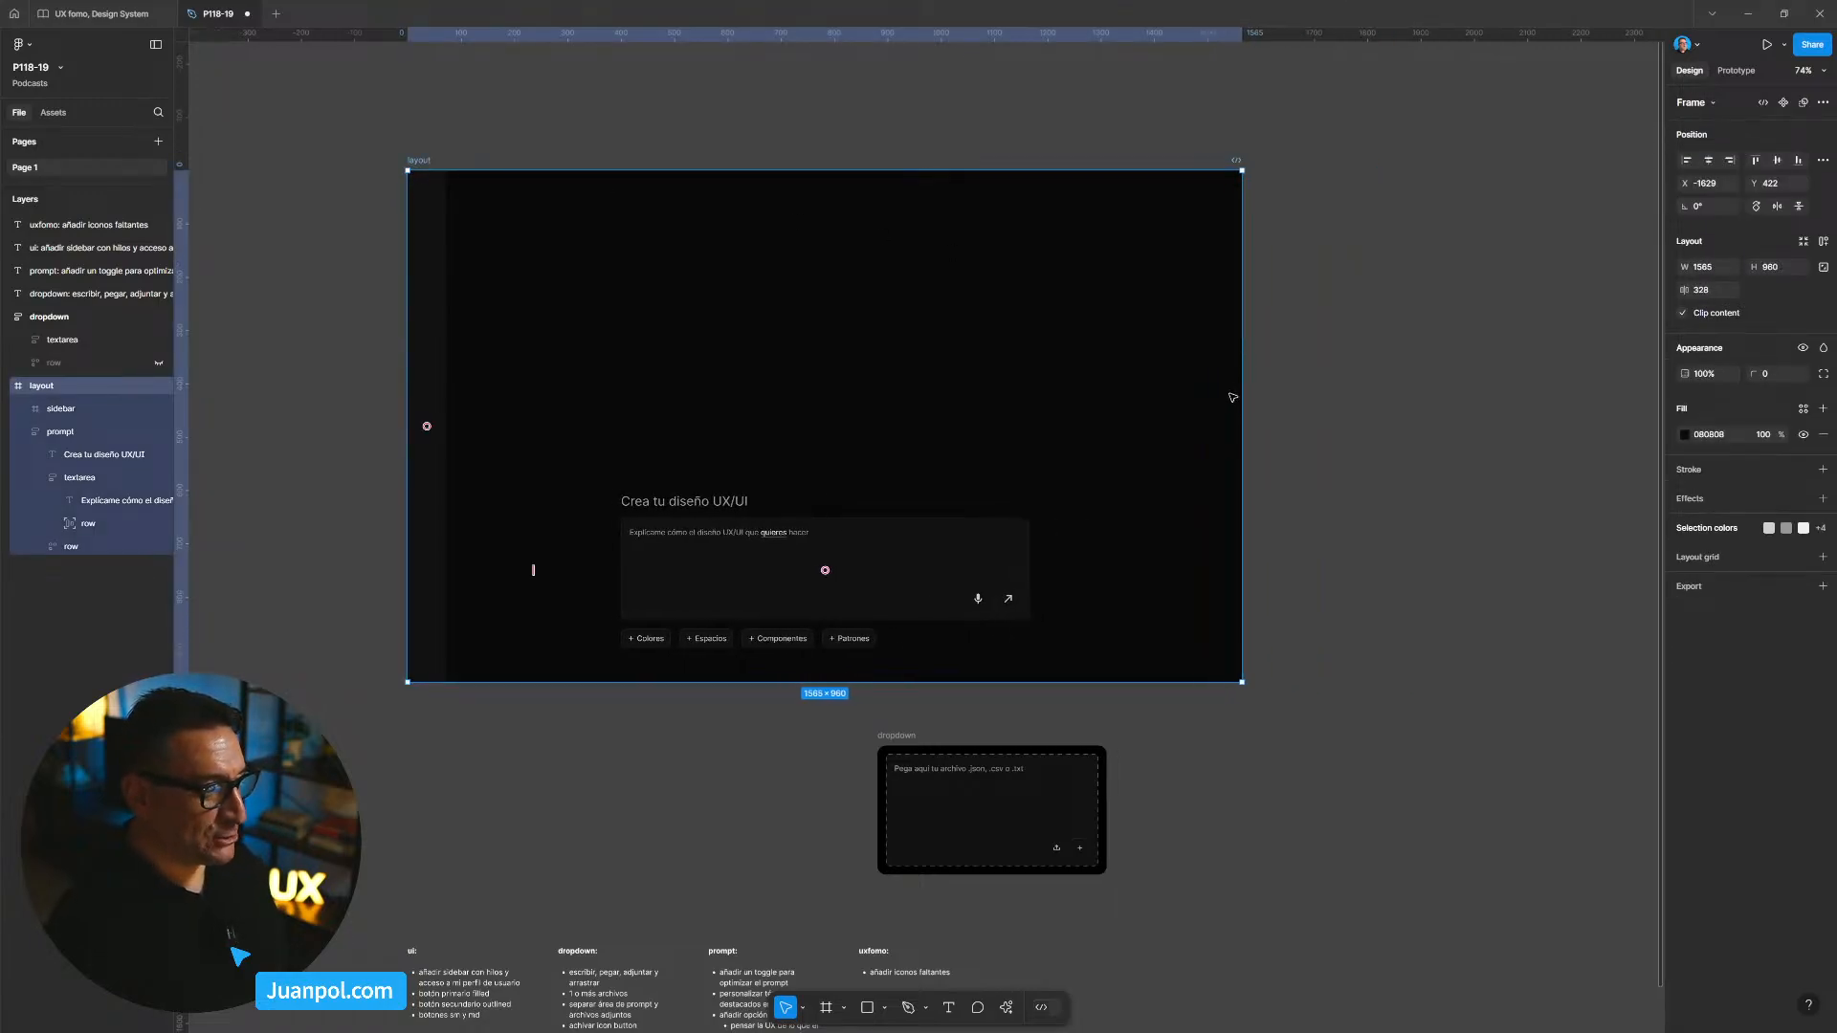
{"action": "scroll", "coordinate": [303, 483], "scroll_direction": "down", "scroll_amount": 1}
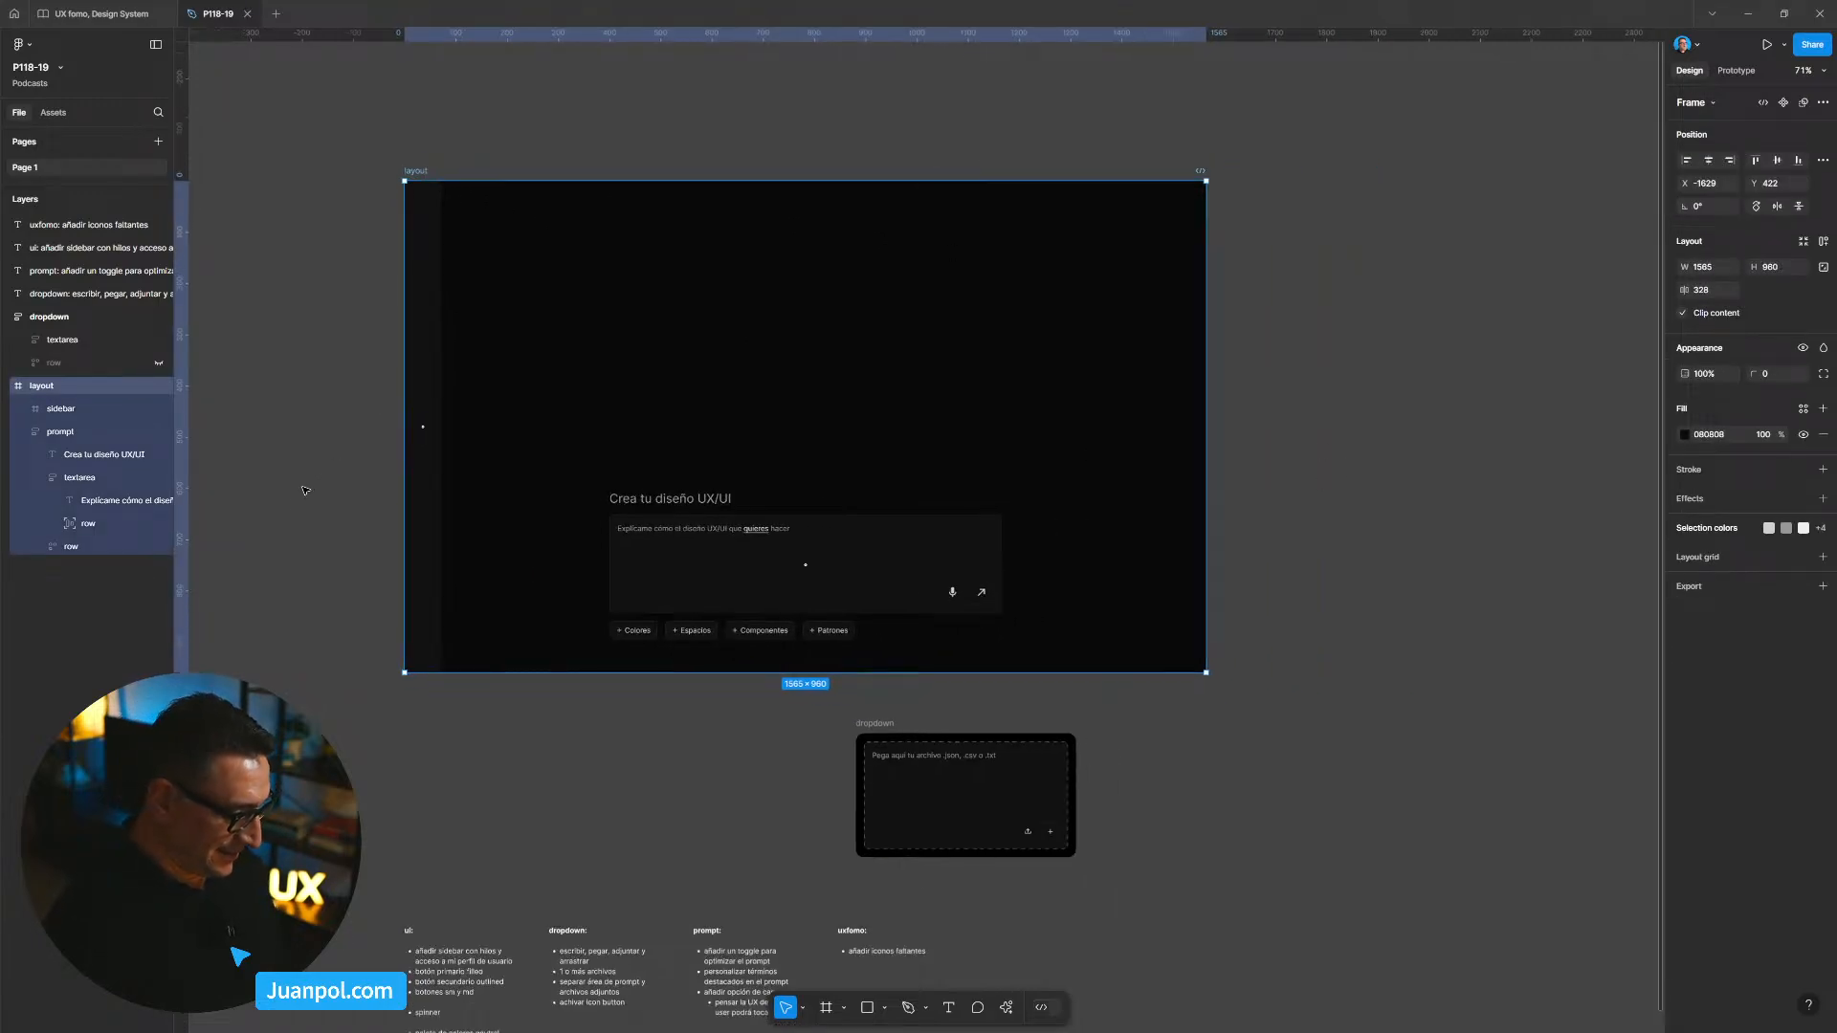
{"action": "left_click_drag", "start_coordinate": [283, 530], "coordinate": [693, 579]}
{"action": "scroll", "coordinate": [406, 521], "scroll_direction": "up", "scroll_amount": 2}
{"action": "scroll", "coordinate": [406, 527], "scroll_direction": "up", "scroll_amount": 1}
{"action": "left_click", "coordinate": [409, 667]}
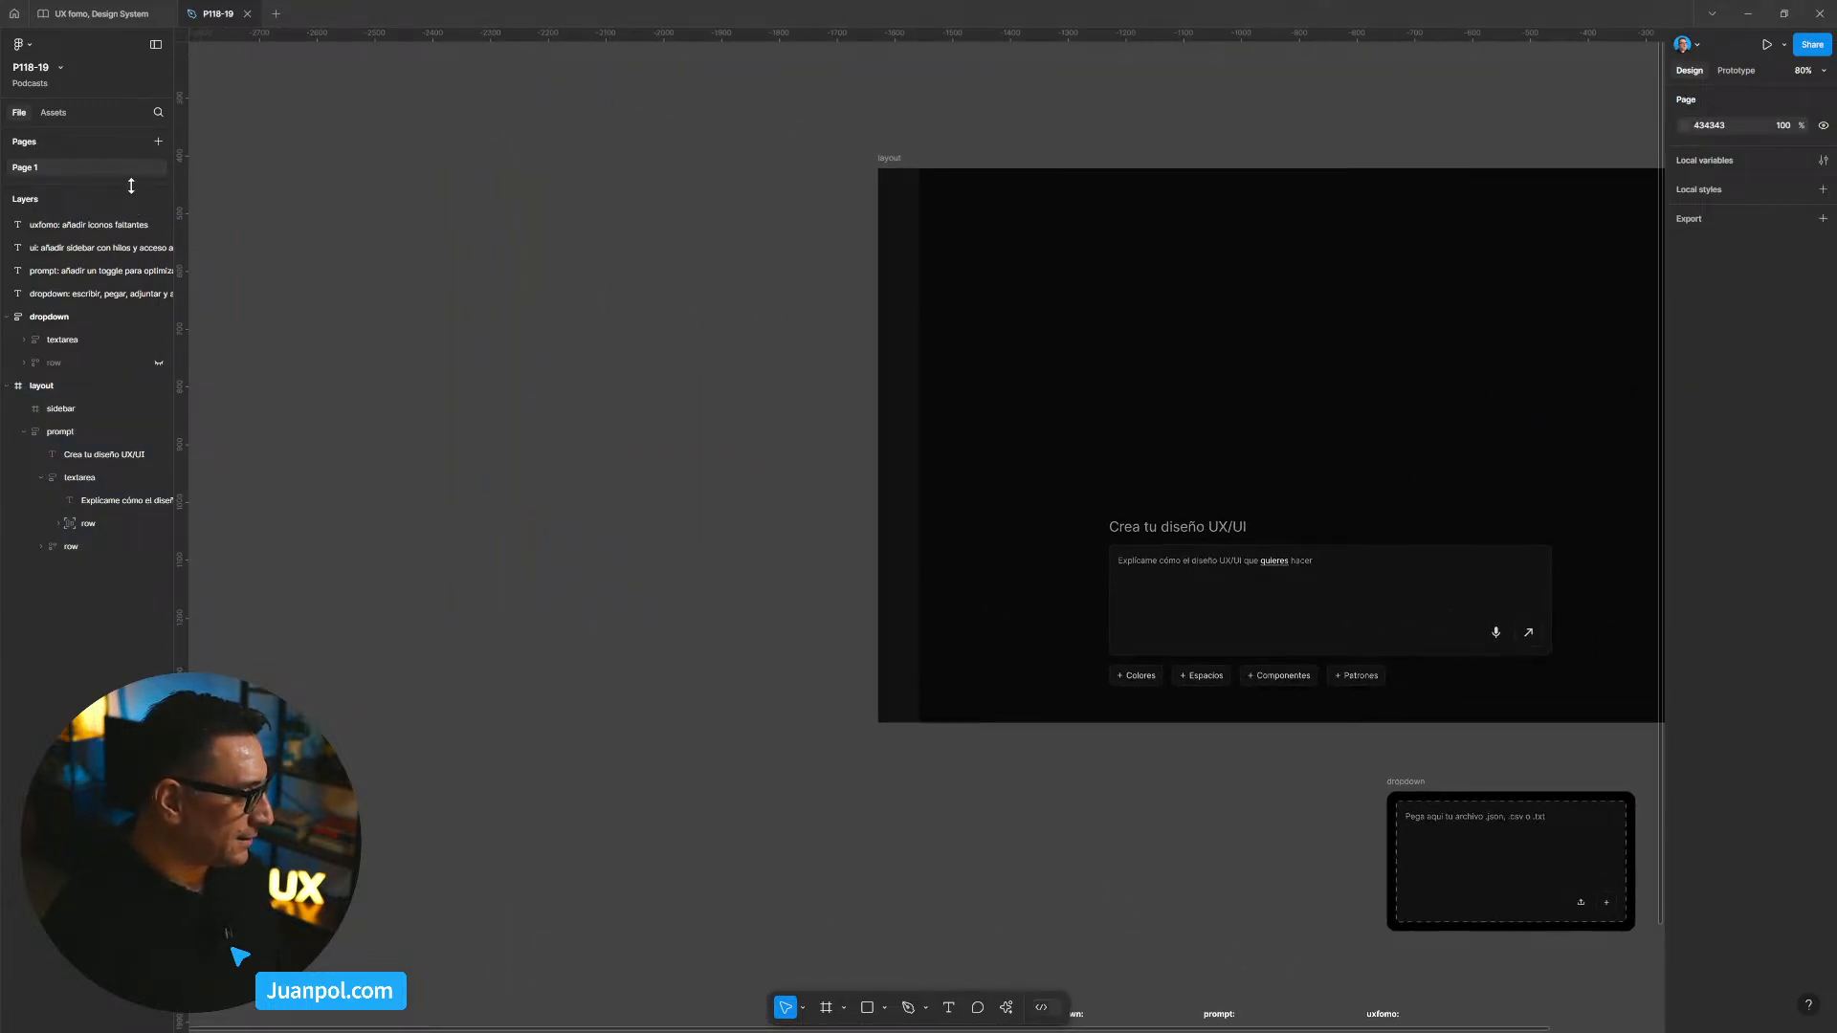
Step: Enlarge the page list and add a new page named "Components"
{"action": "left_click_drag", "start_coordinate": [131, 186], "coordinate": [132, 243]}
{"action": "left_click", "coordinate": [158, 141]}
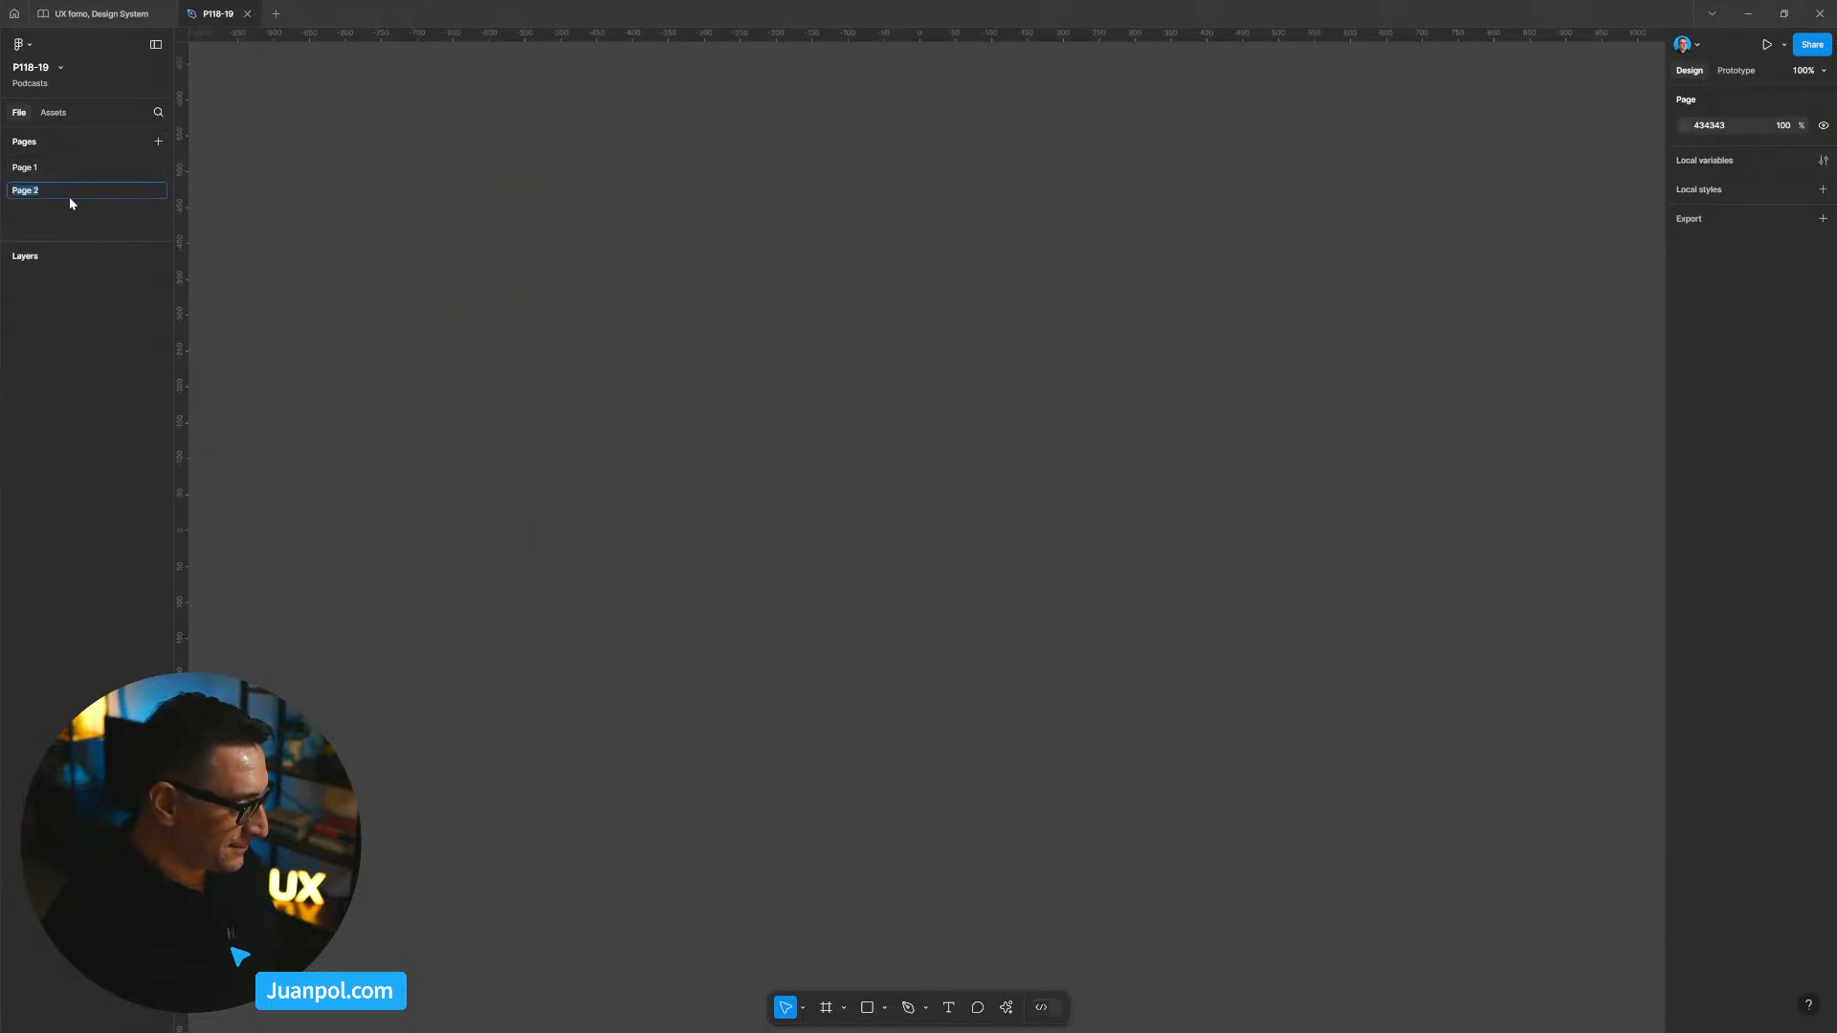
{"action": "type", "text": "Componen"}
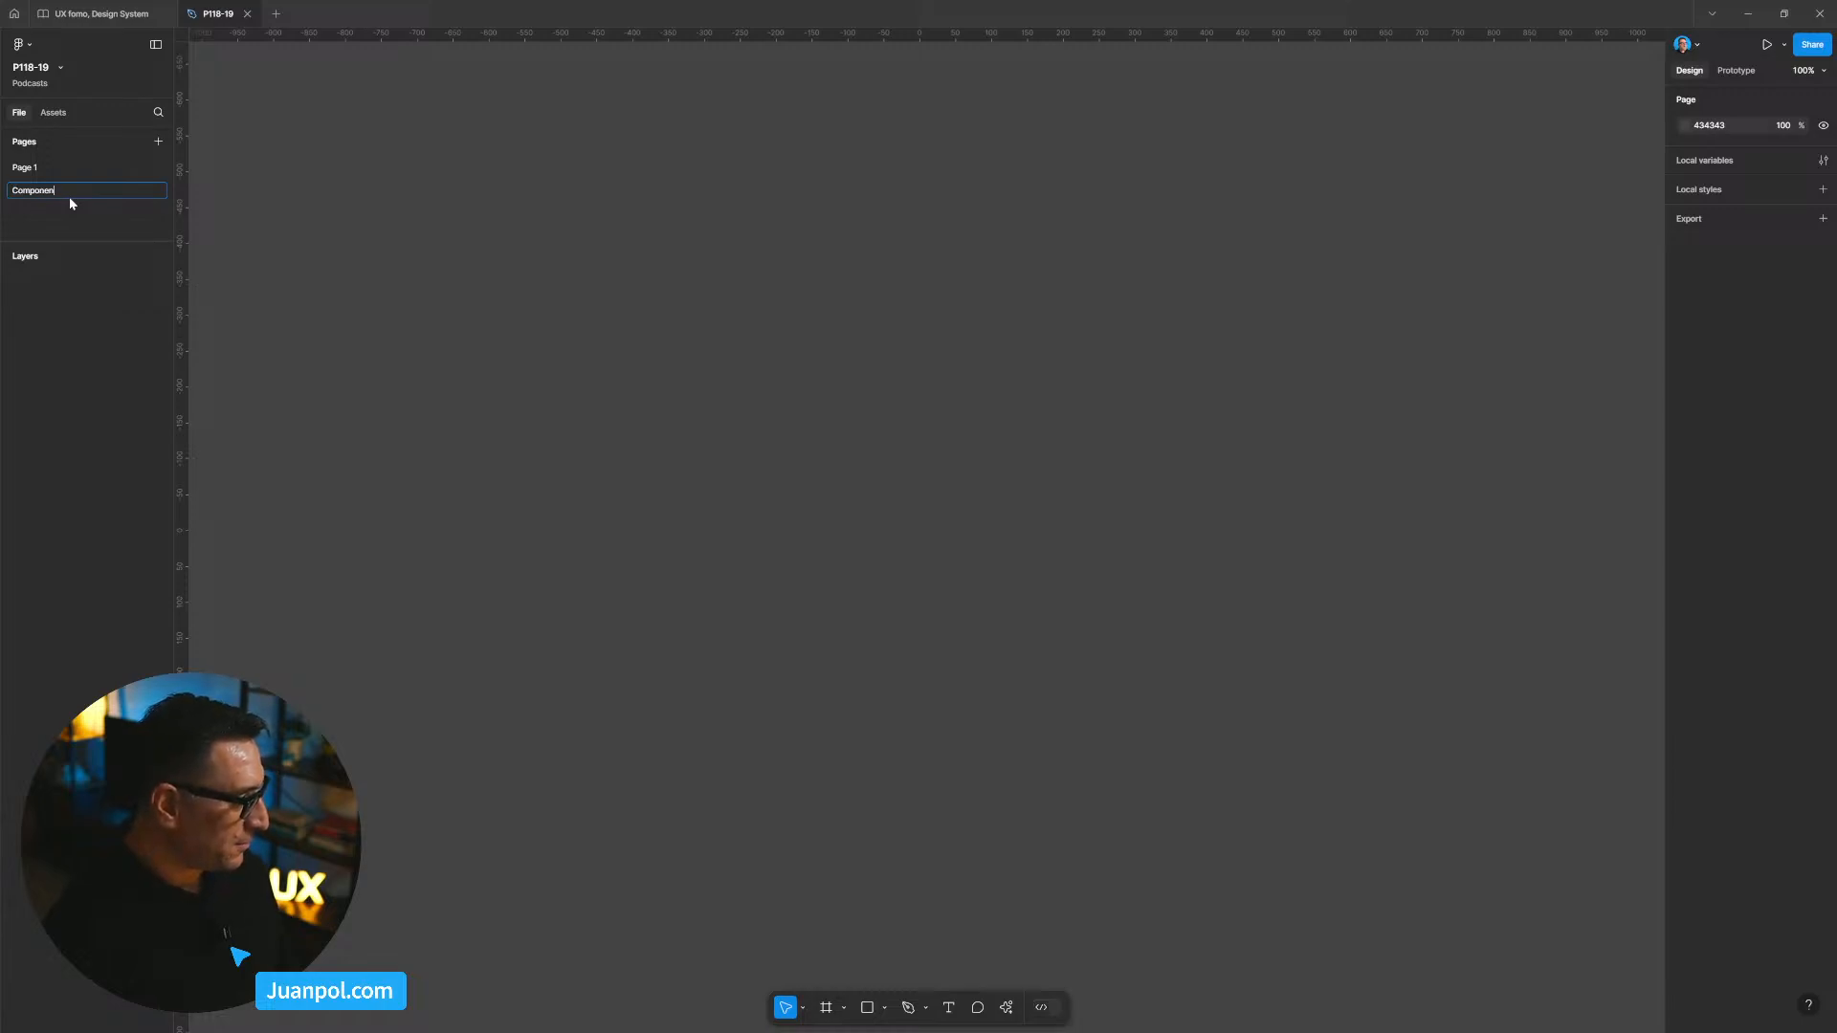
{"action": "type", "text": "ts"}
{"action": "key", "text": "Return"}
{"action": "mouse_move", "coordinate": [57, 189]}
{"action": "left_mouse_down"}
{"action": "mouse_move", "coordinate": [52, 164]}
{"action": "mouse_move", "coordinate": [38, 195]}
{"action": "left_mouse_up"}
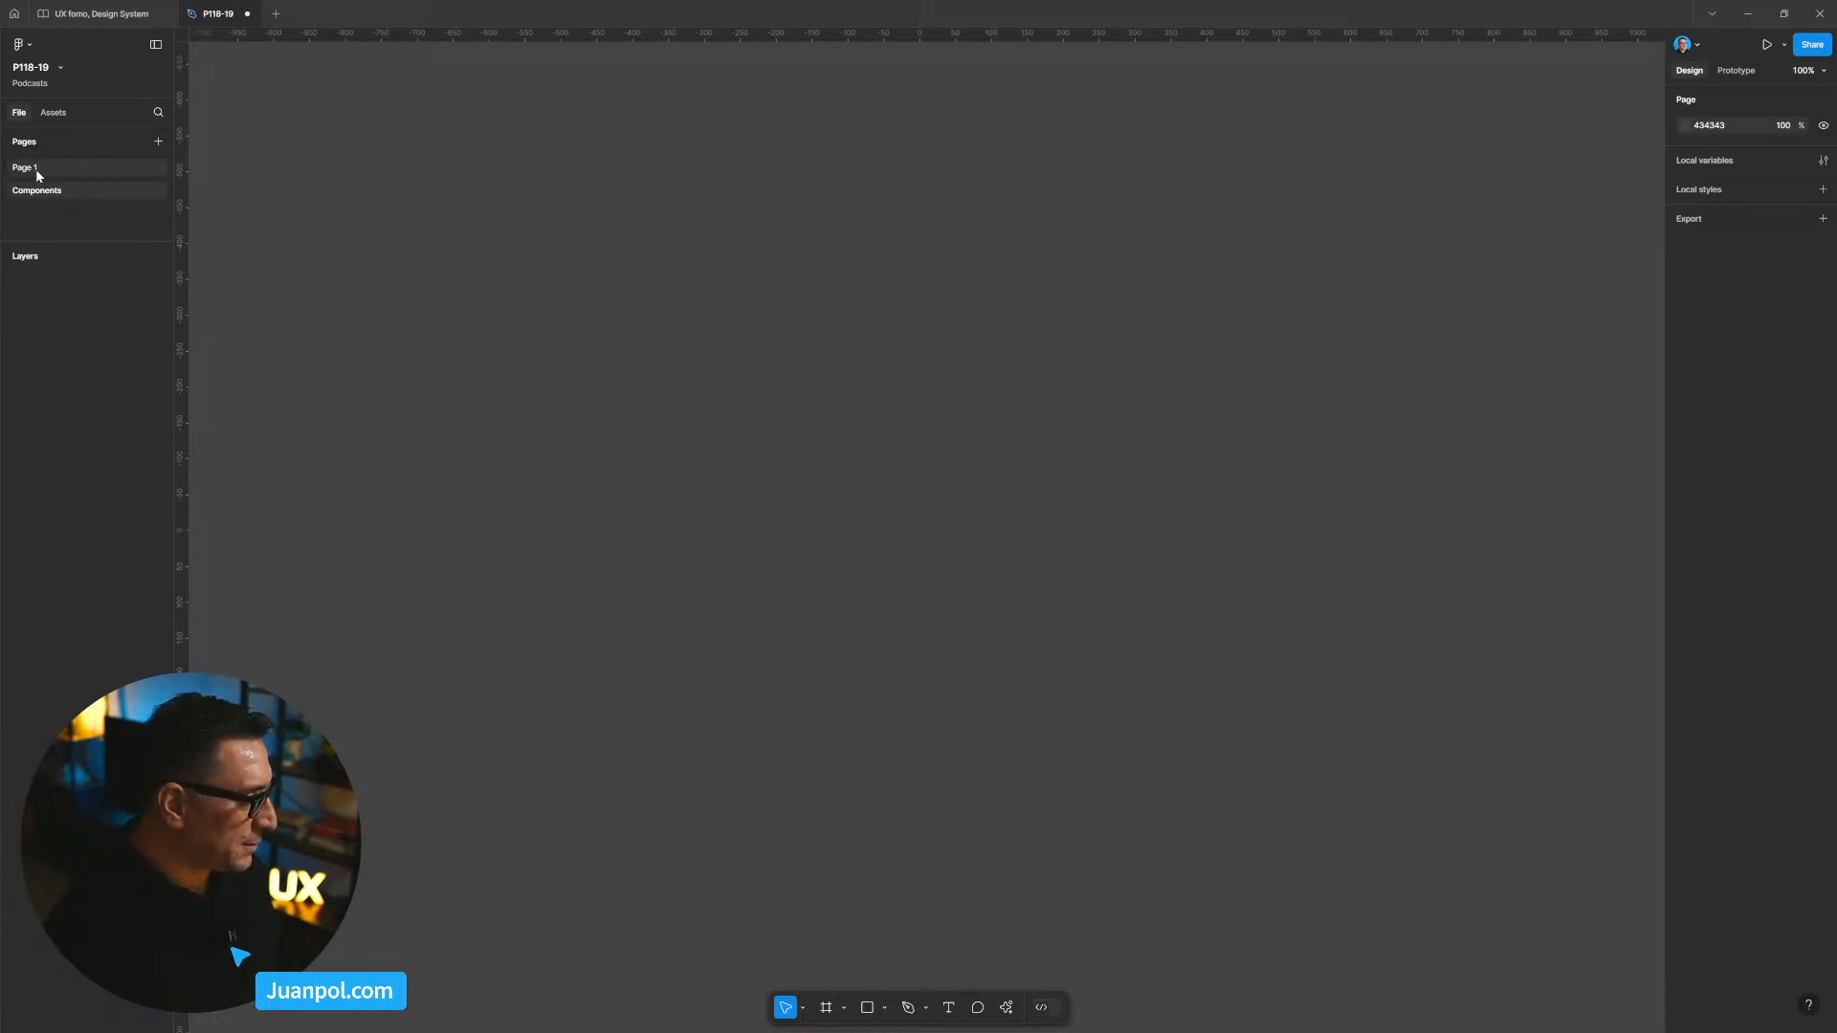
Step: Return to Page 1 and rename it "Wireframe mf"
{"action": "left_click", "coordinate": [38, 171]}
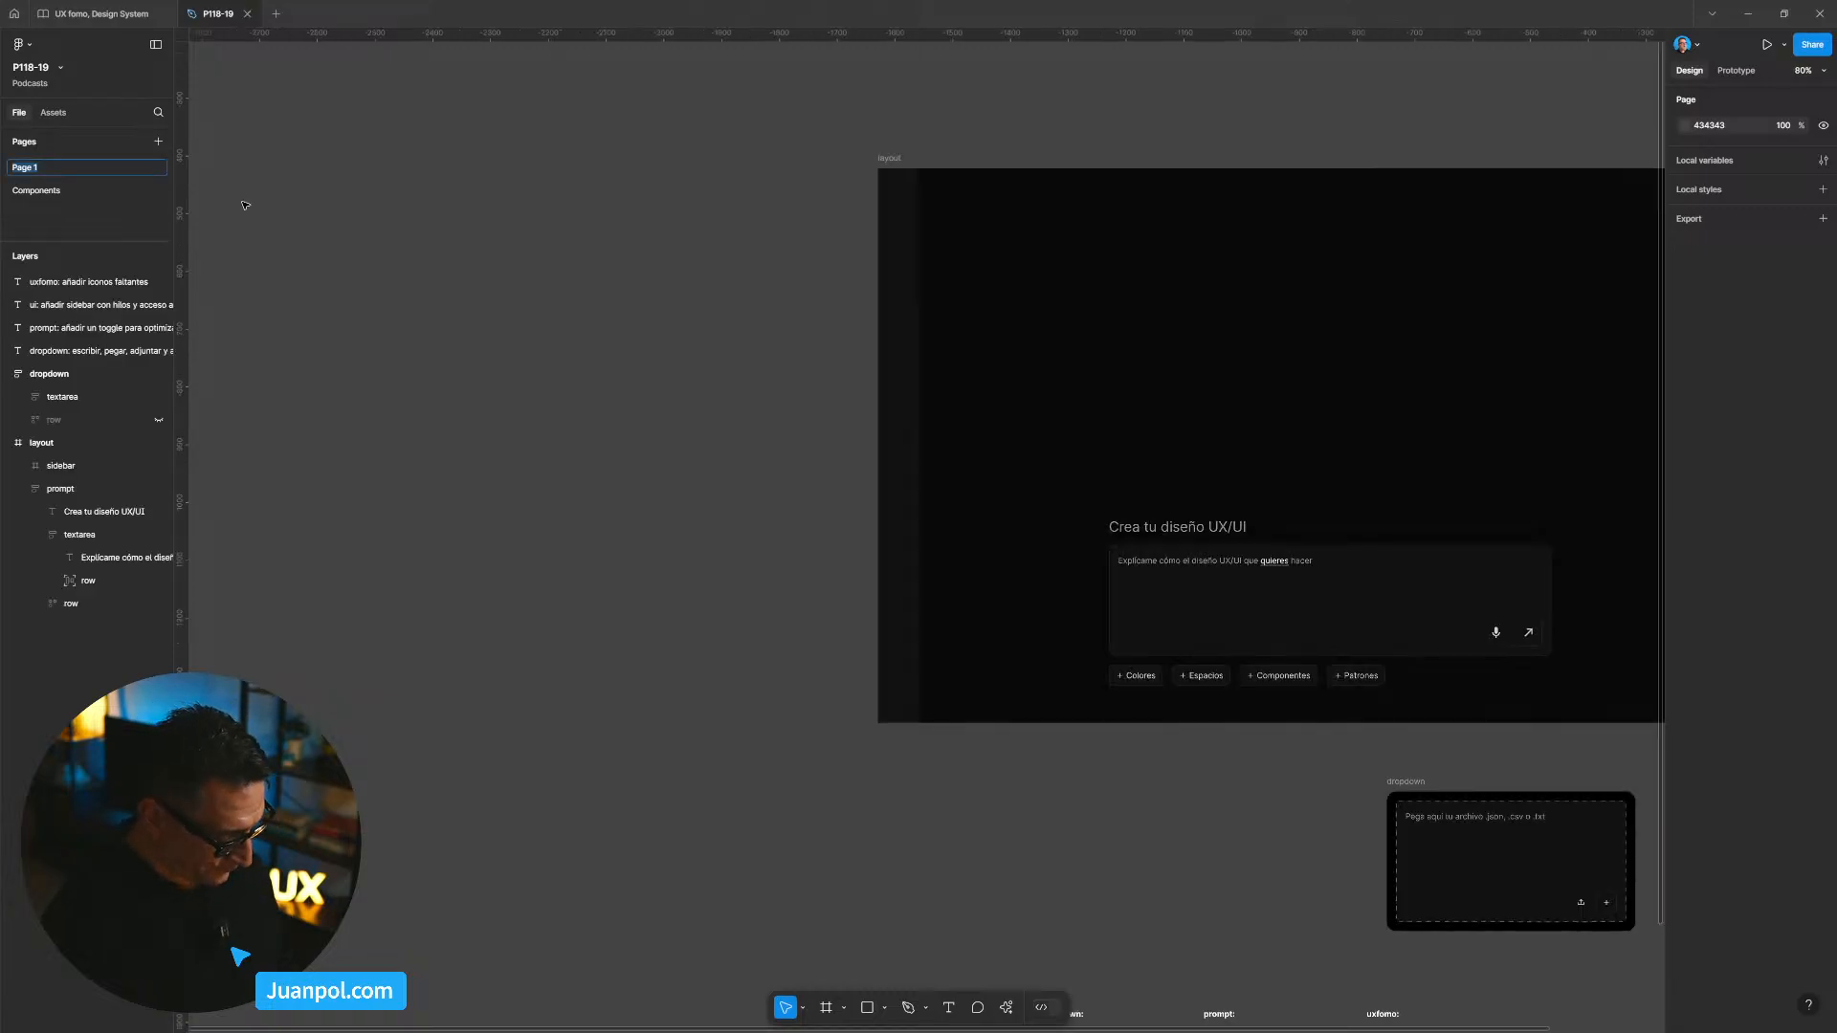
{"action": "type", "text": "Wire"}
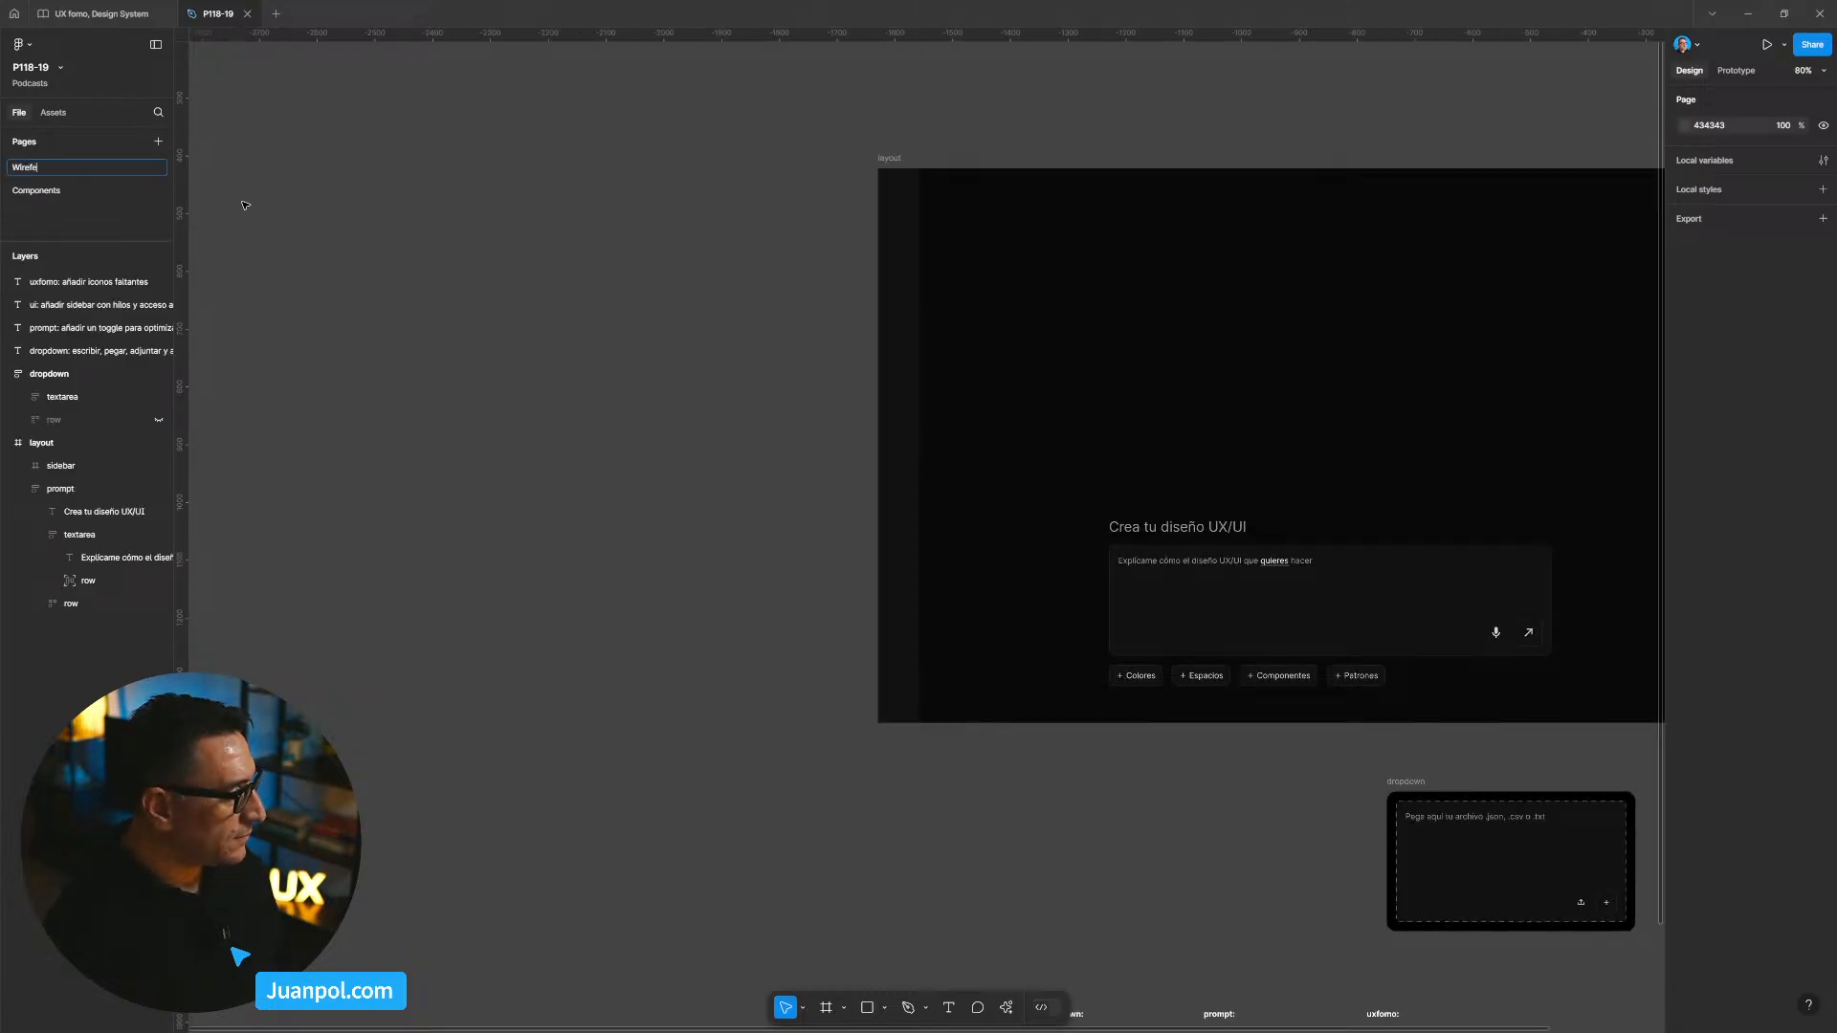
{"action": "type", "text": "frame"}
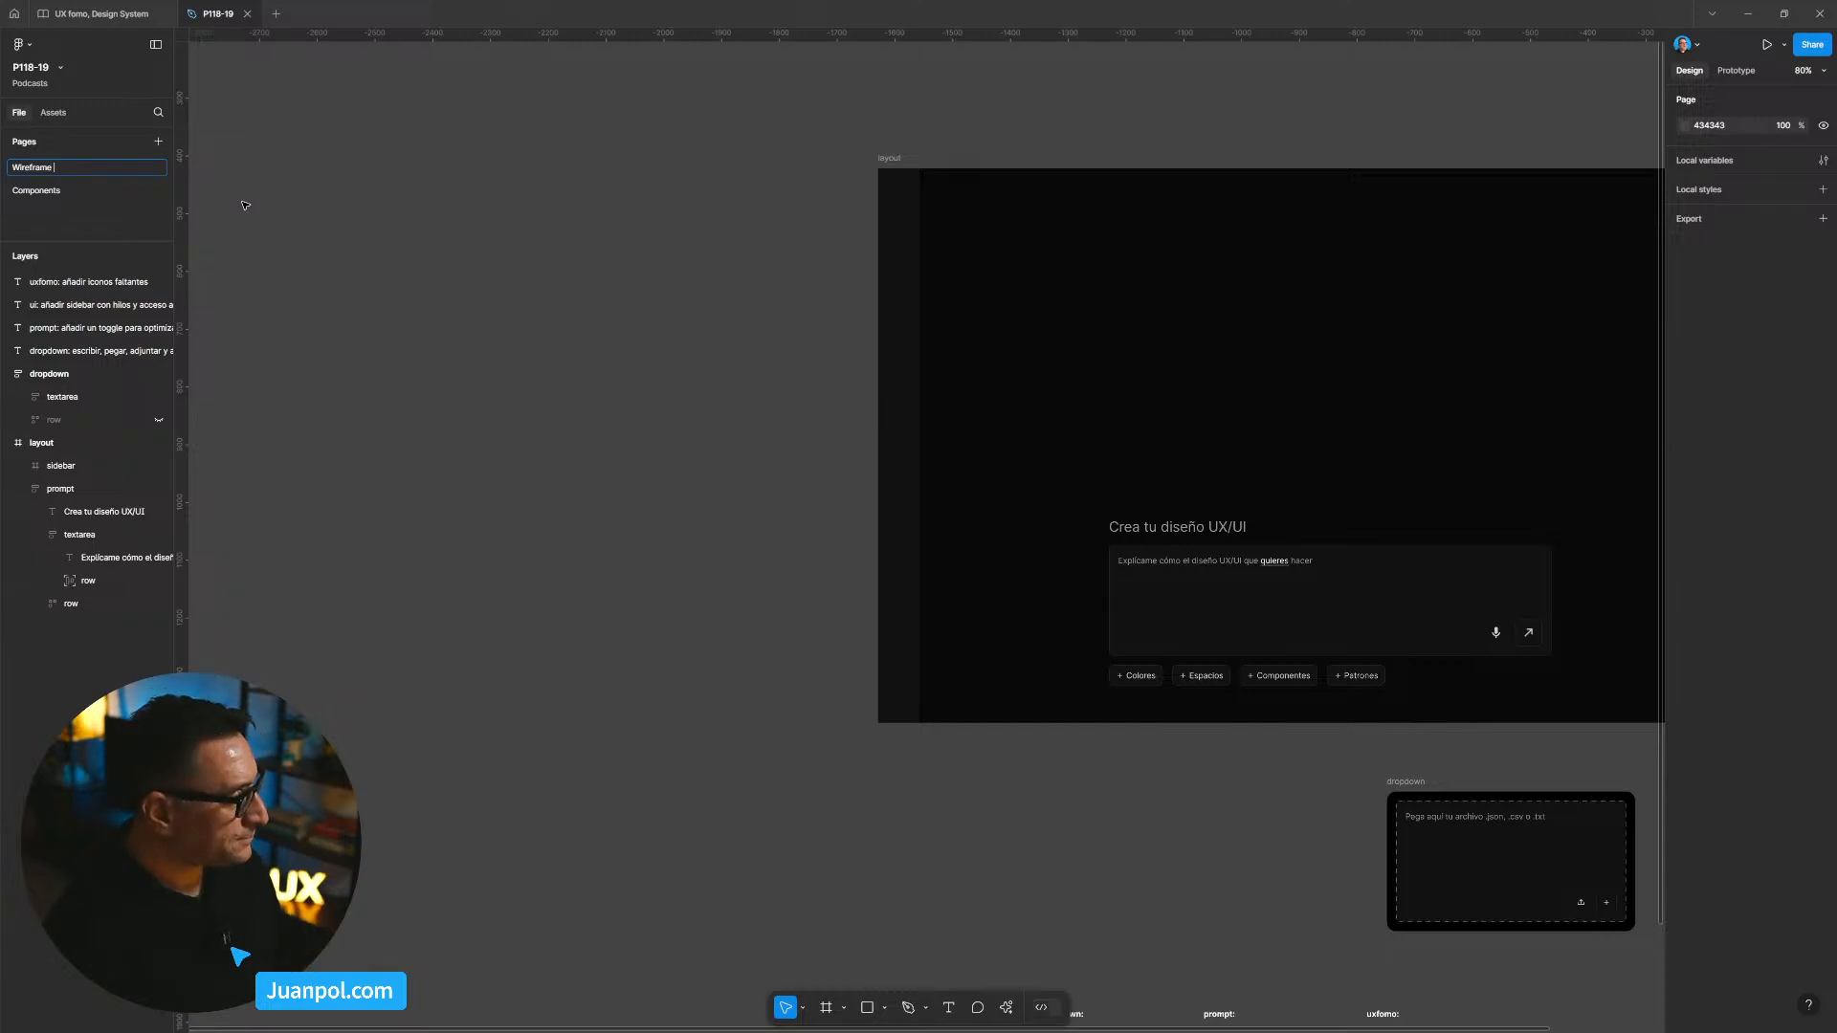
{"action": "type", "text": "mf"}
{"action": "left_click", "coordinate": [287, 212]}
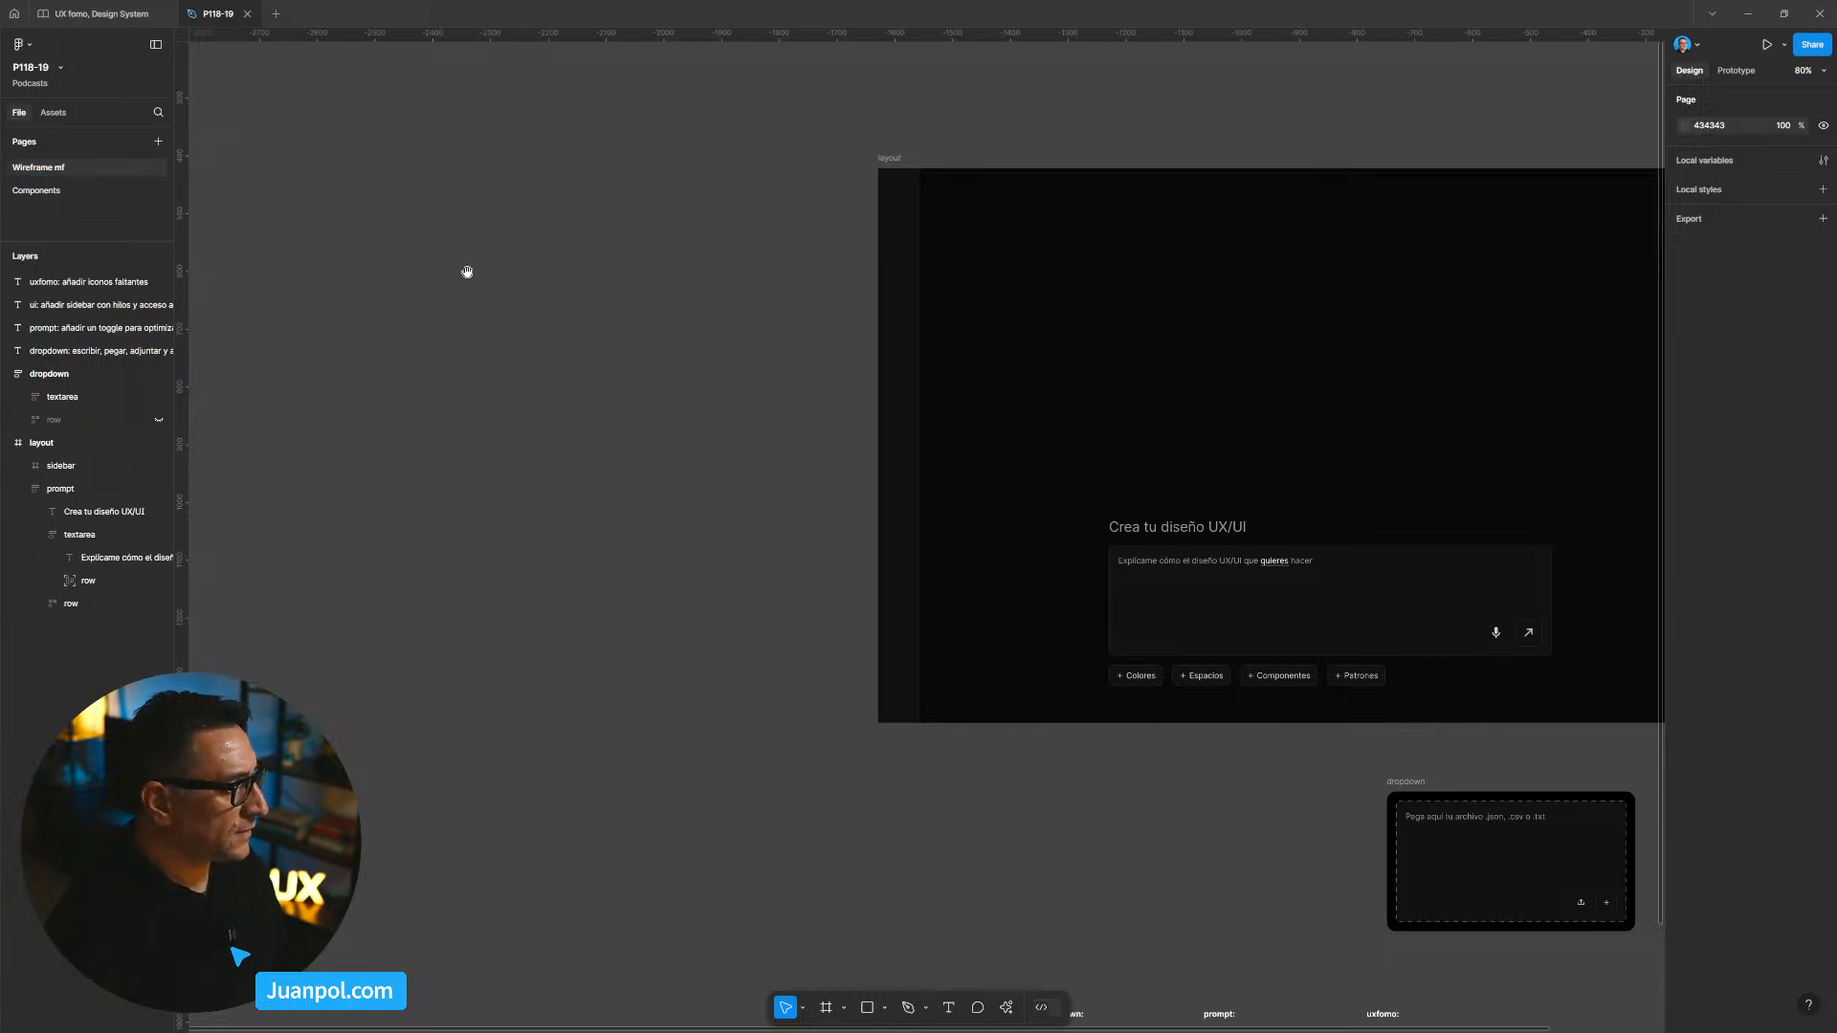
Step: On the Components page, draw a frame about 99 × 75
{"action": "left_click_drag", "start_coordinate": [466, 272], "coordinate": [364, 245]}
{"action": "scroll", "coordinate": [336, 309], "scroll_direction": "down", "scroll_amount": 1}
{"action": "left_click", "coordinate": [84, 192]}
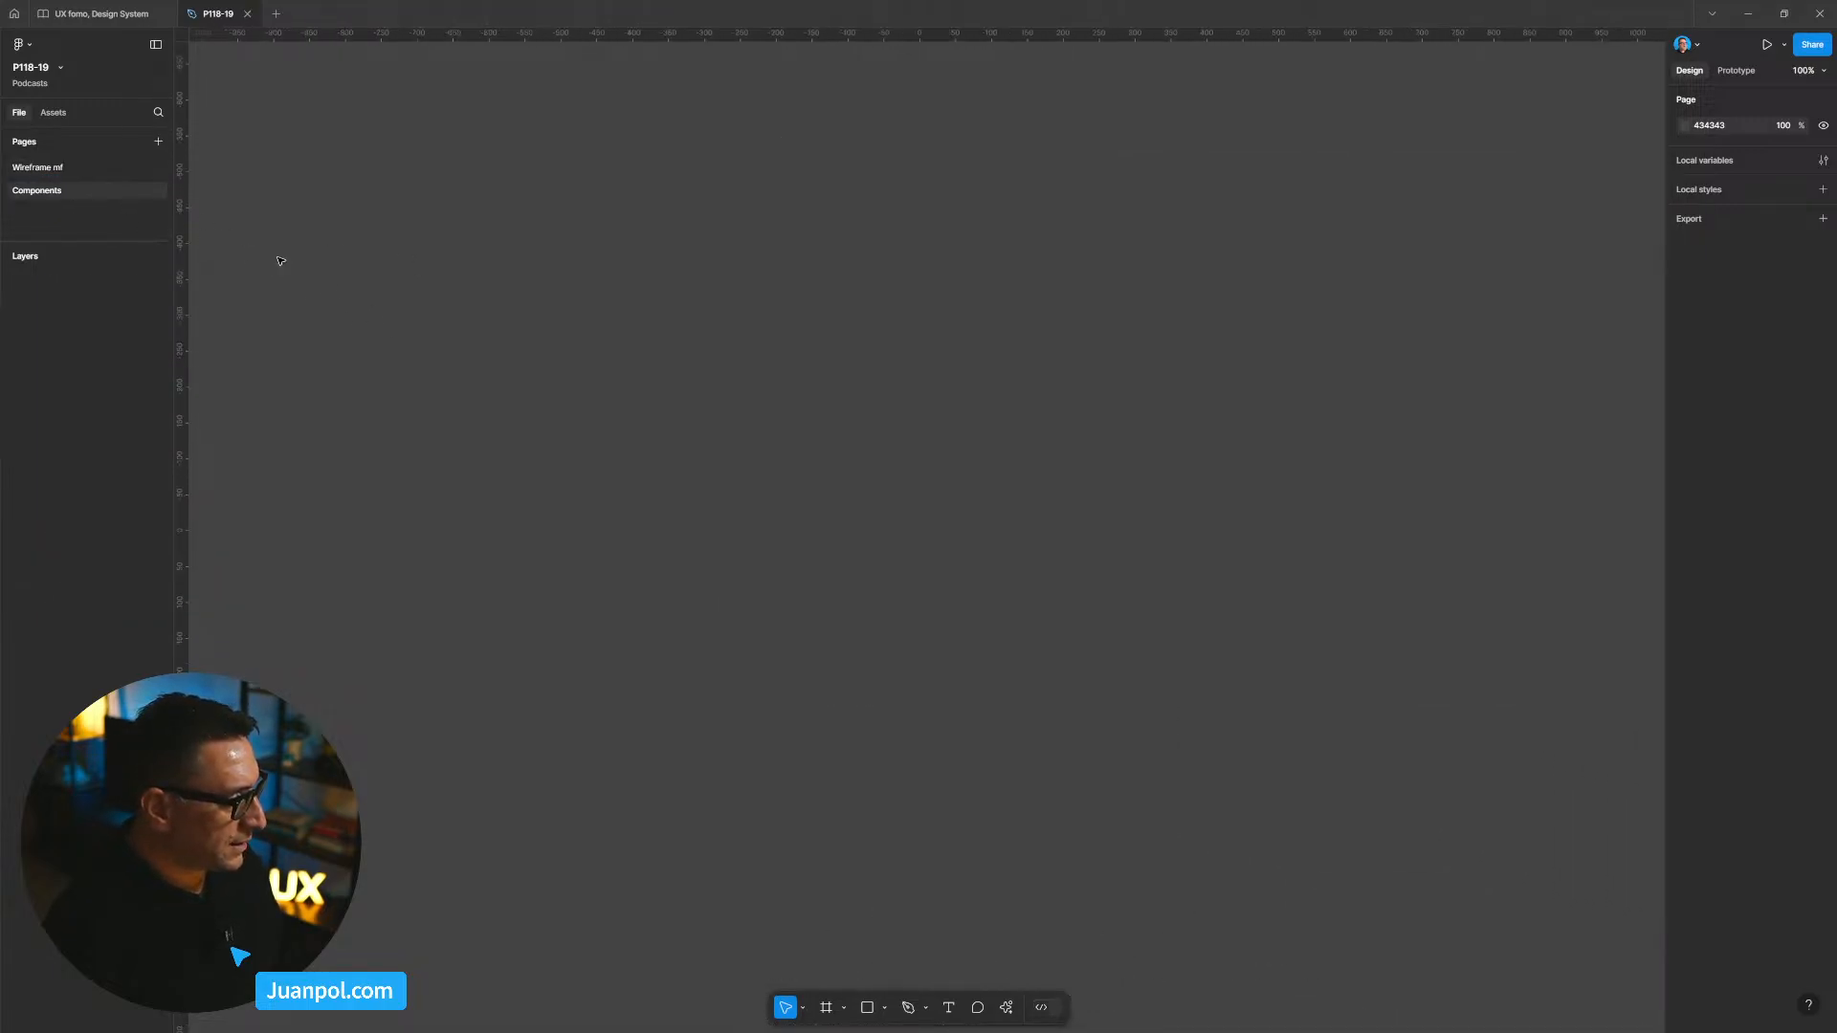
{"action": "key", "text": "f"}
{"action": "left_click_drag", "start_coordinate": [443, 340], "coordinate": [515, 393]}
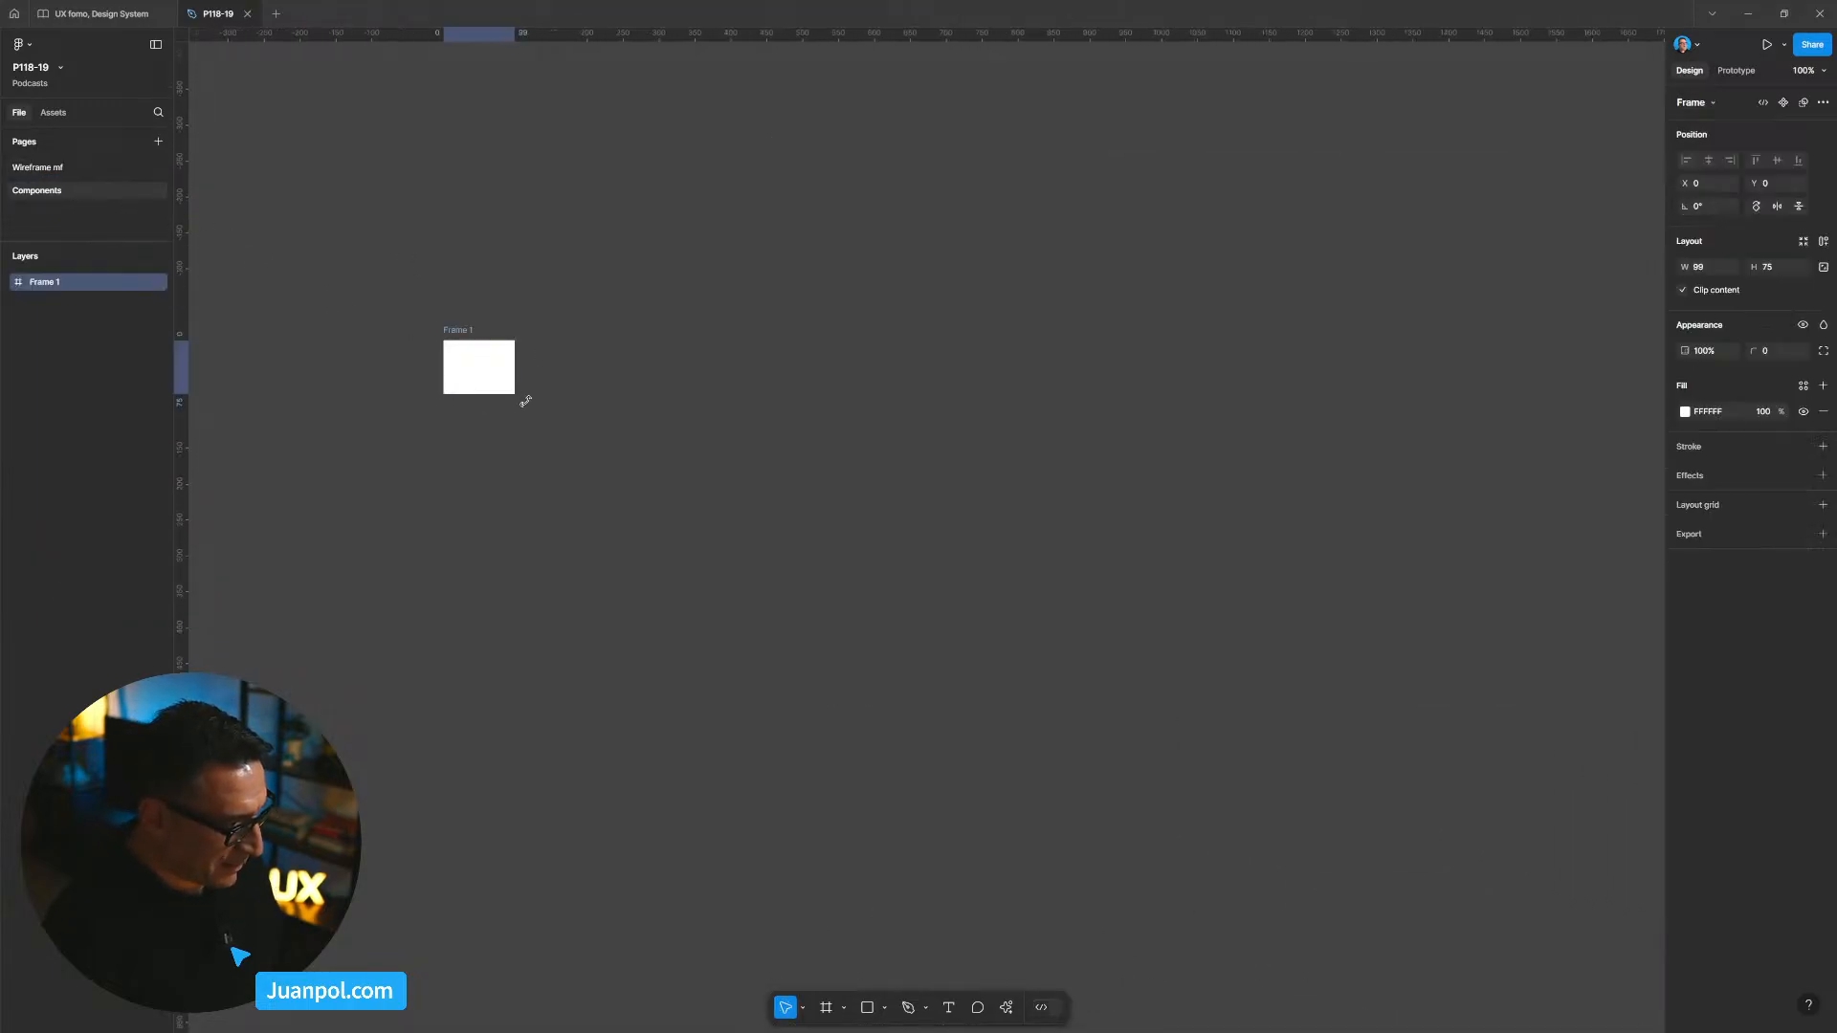
Step: Rename the new frame "Avatar" and move it to about X 19, Y 16
{"action": "key", "text": "ctrl+r"}
{"action": "type", "text": "A"}
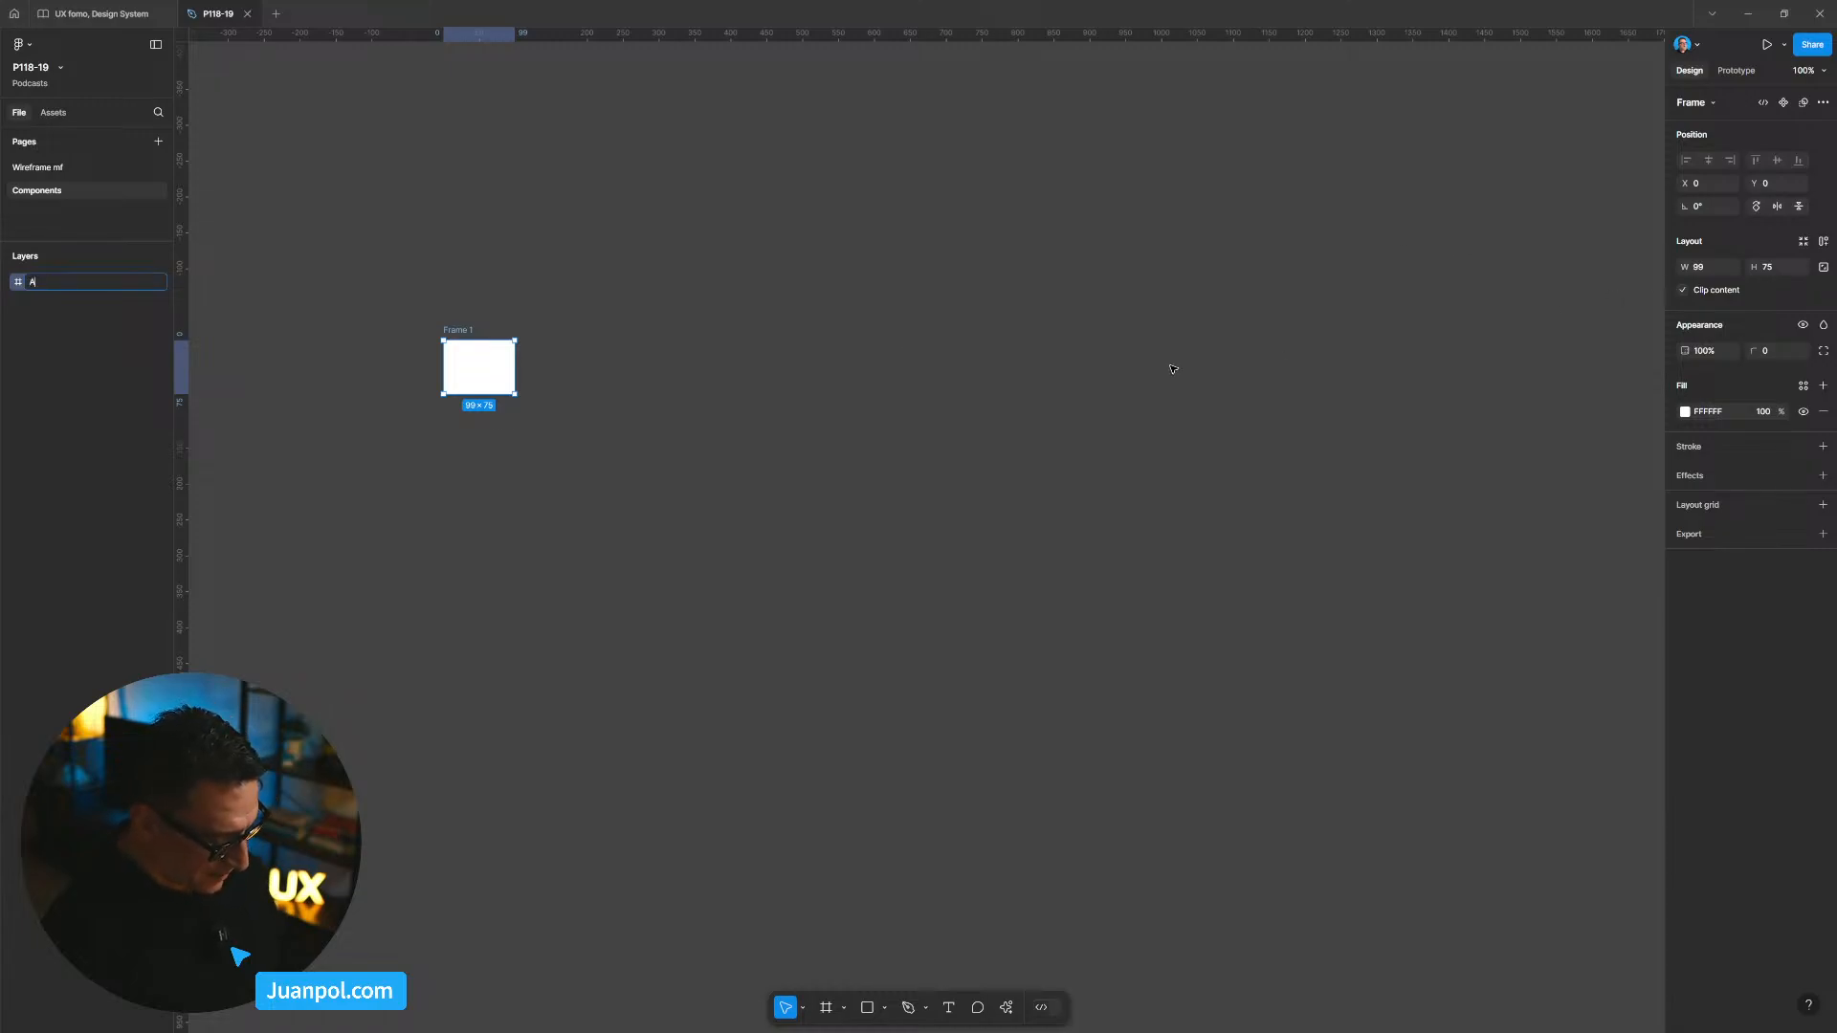
{"action": "type", "text": "va"}
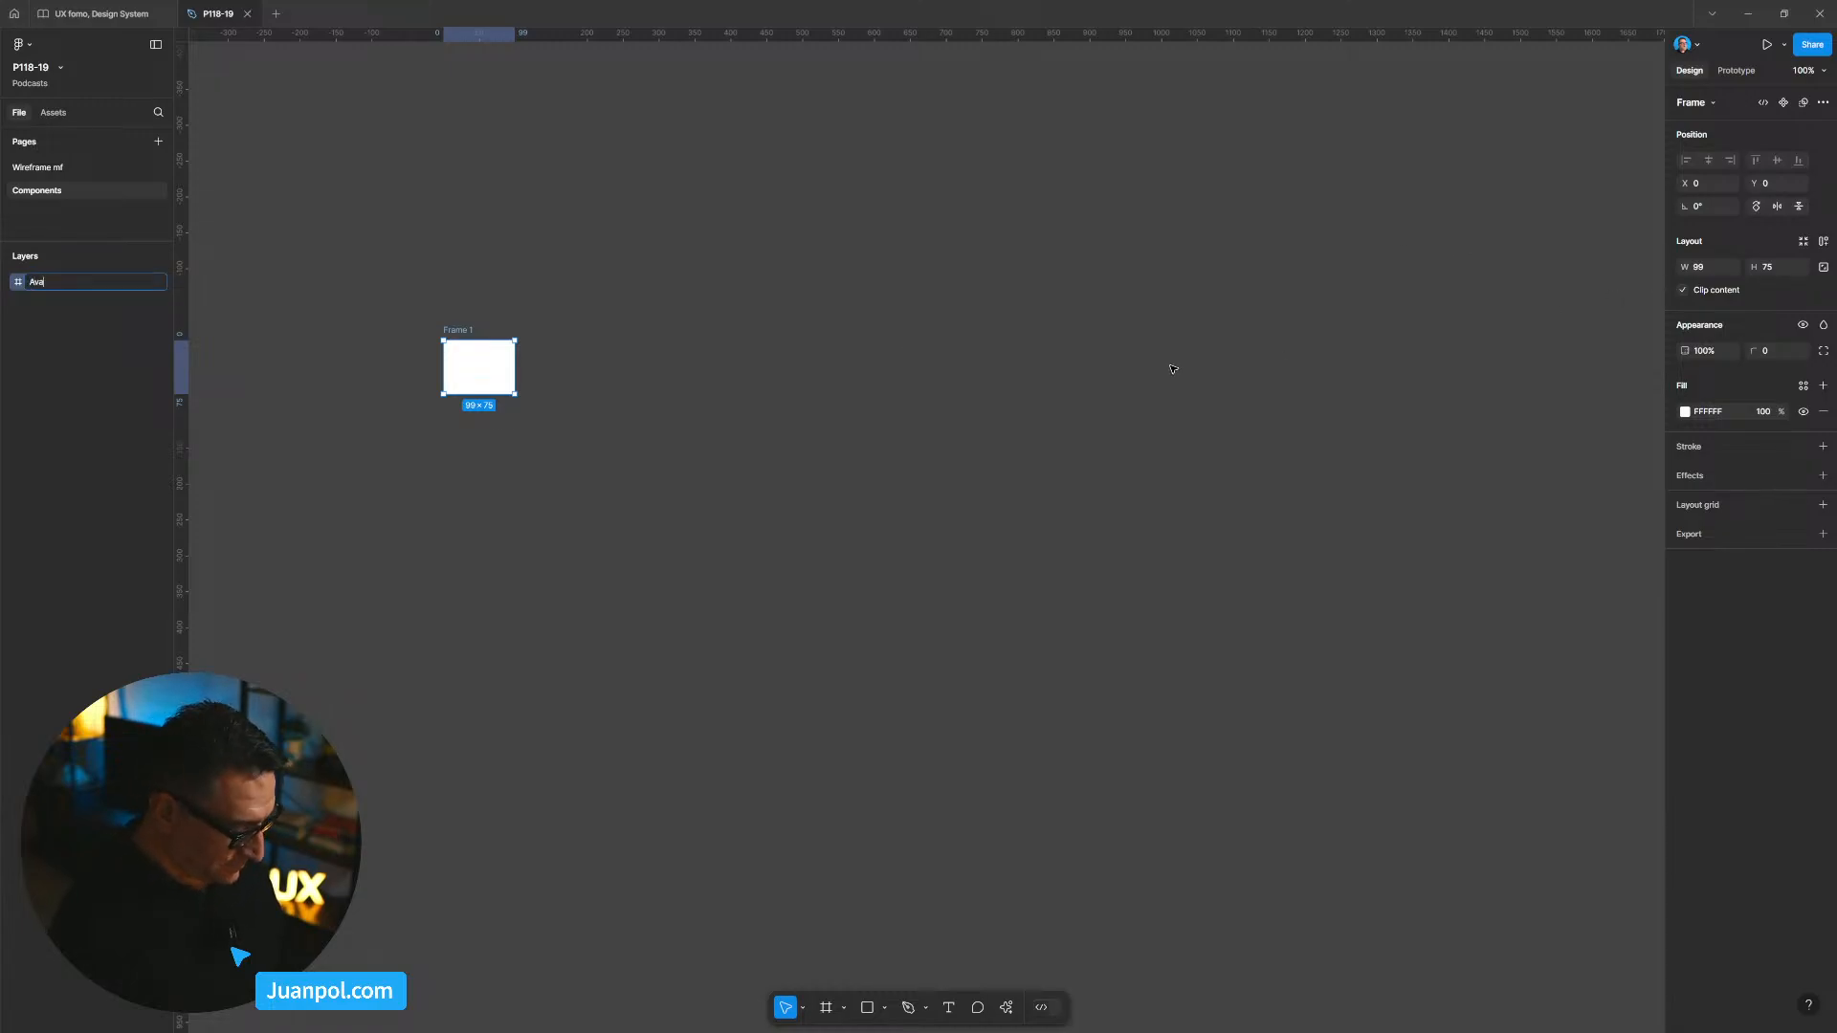
{"action": "type", "text": "vaAva"}
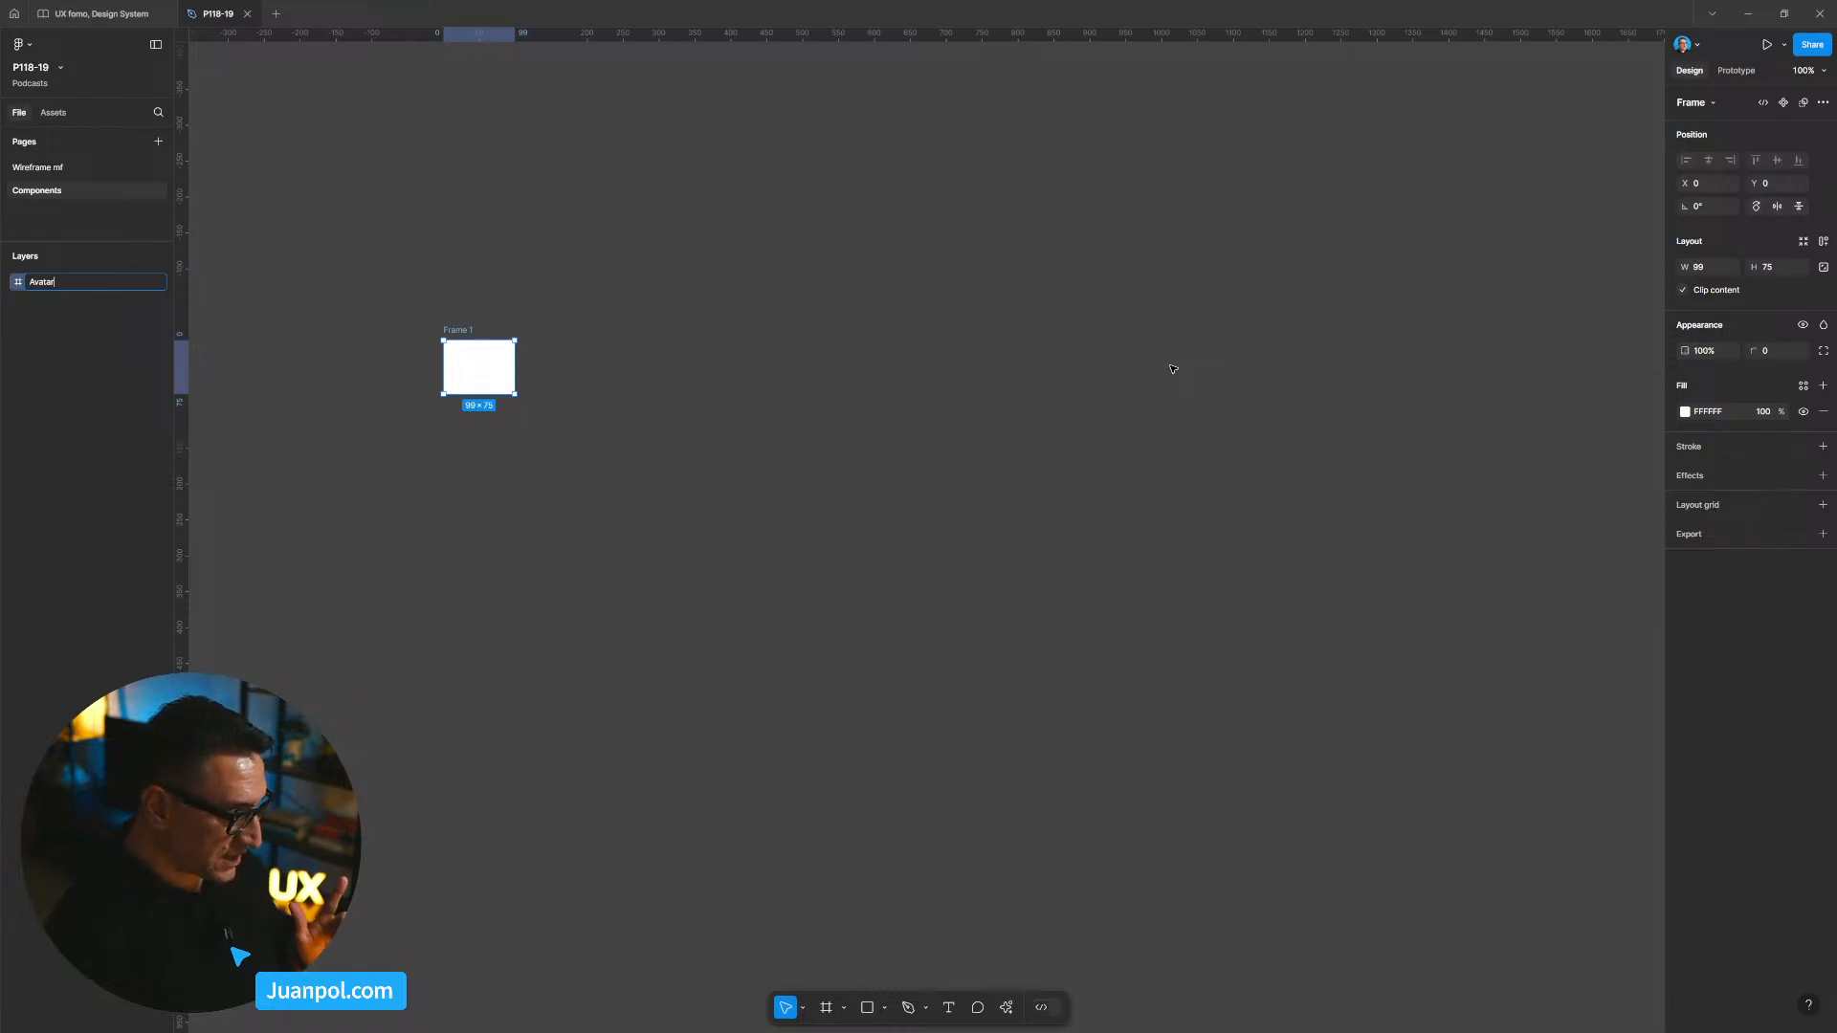
{"action": "key", "text": "Return"}
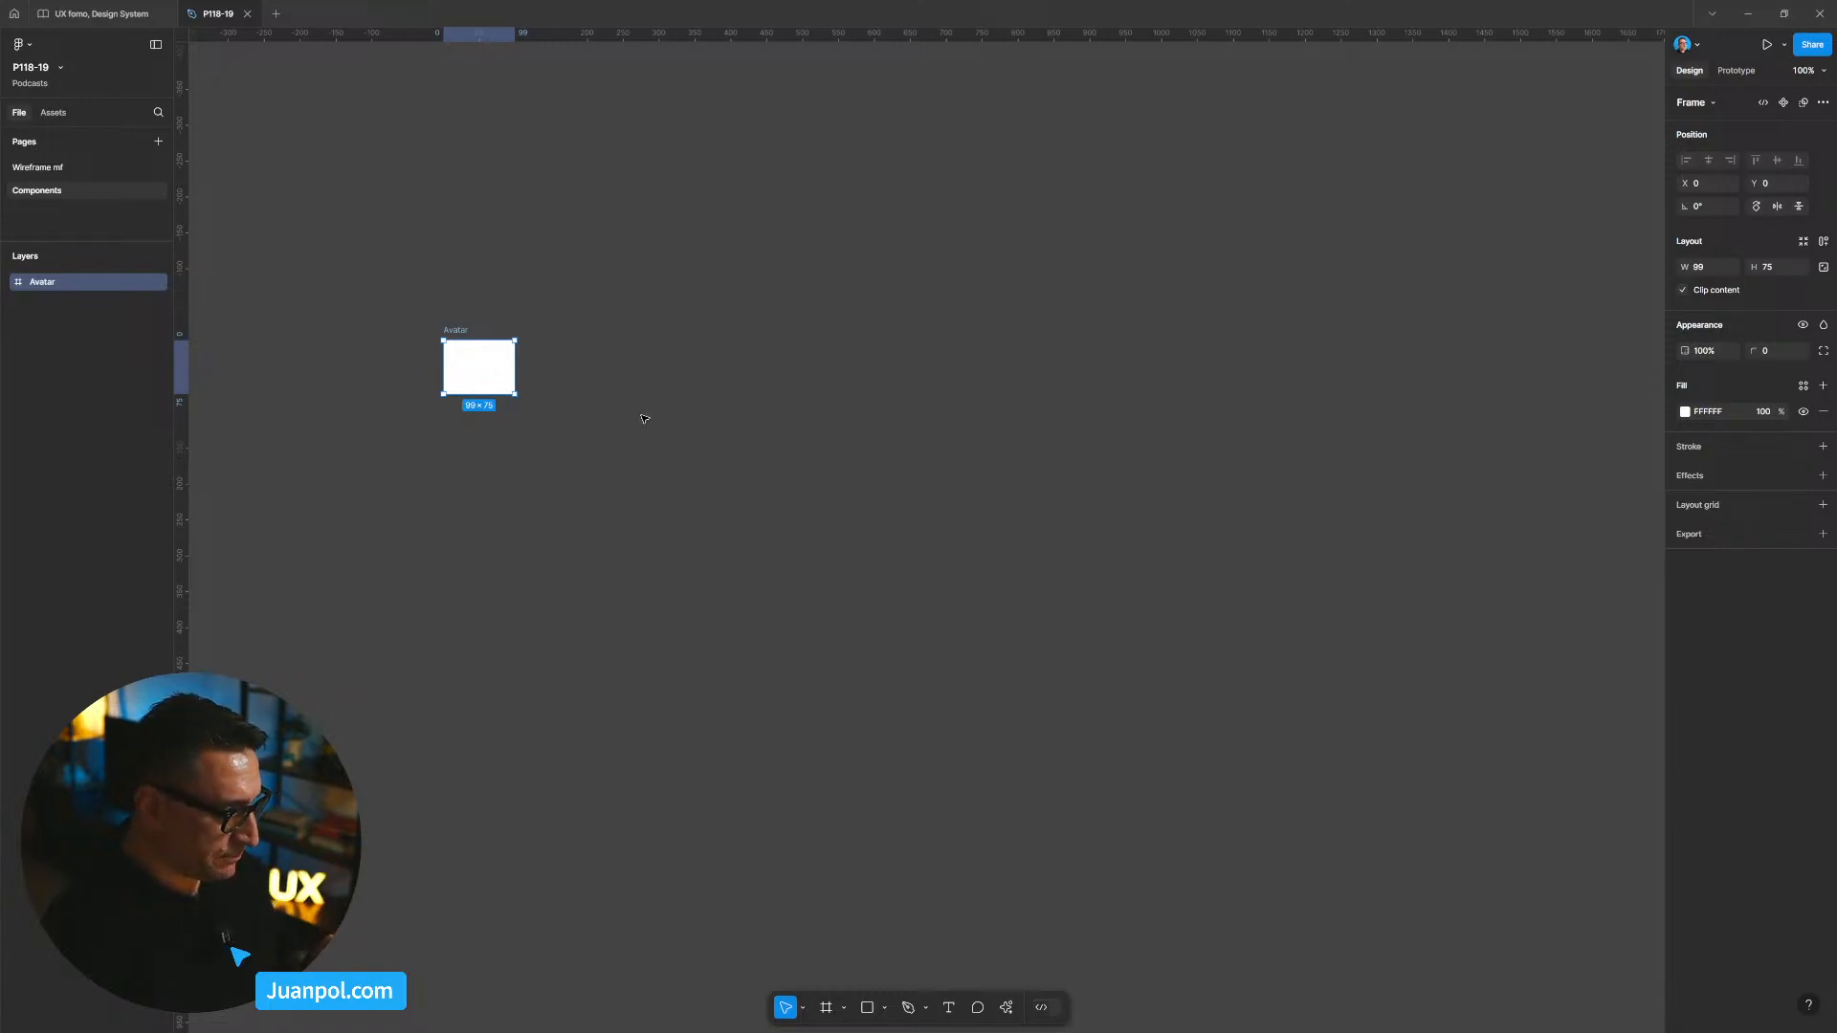
{"action": "left_click_drag", "start_coordinate": [466, 331], "coordinate": [480, 343]}
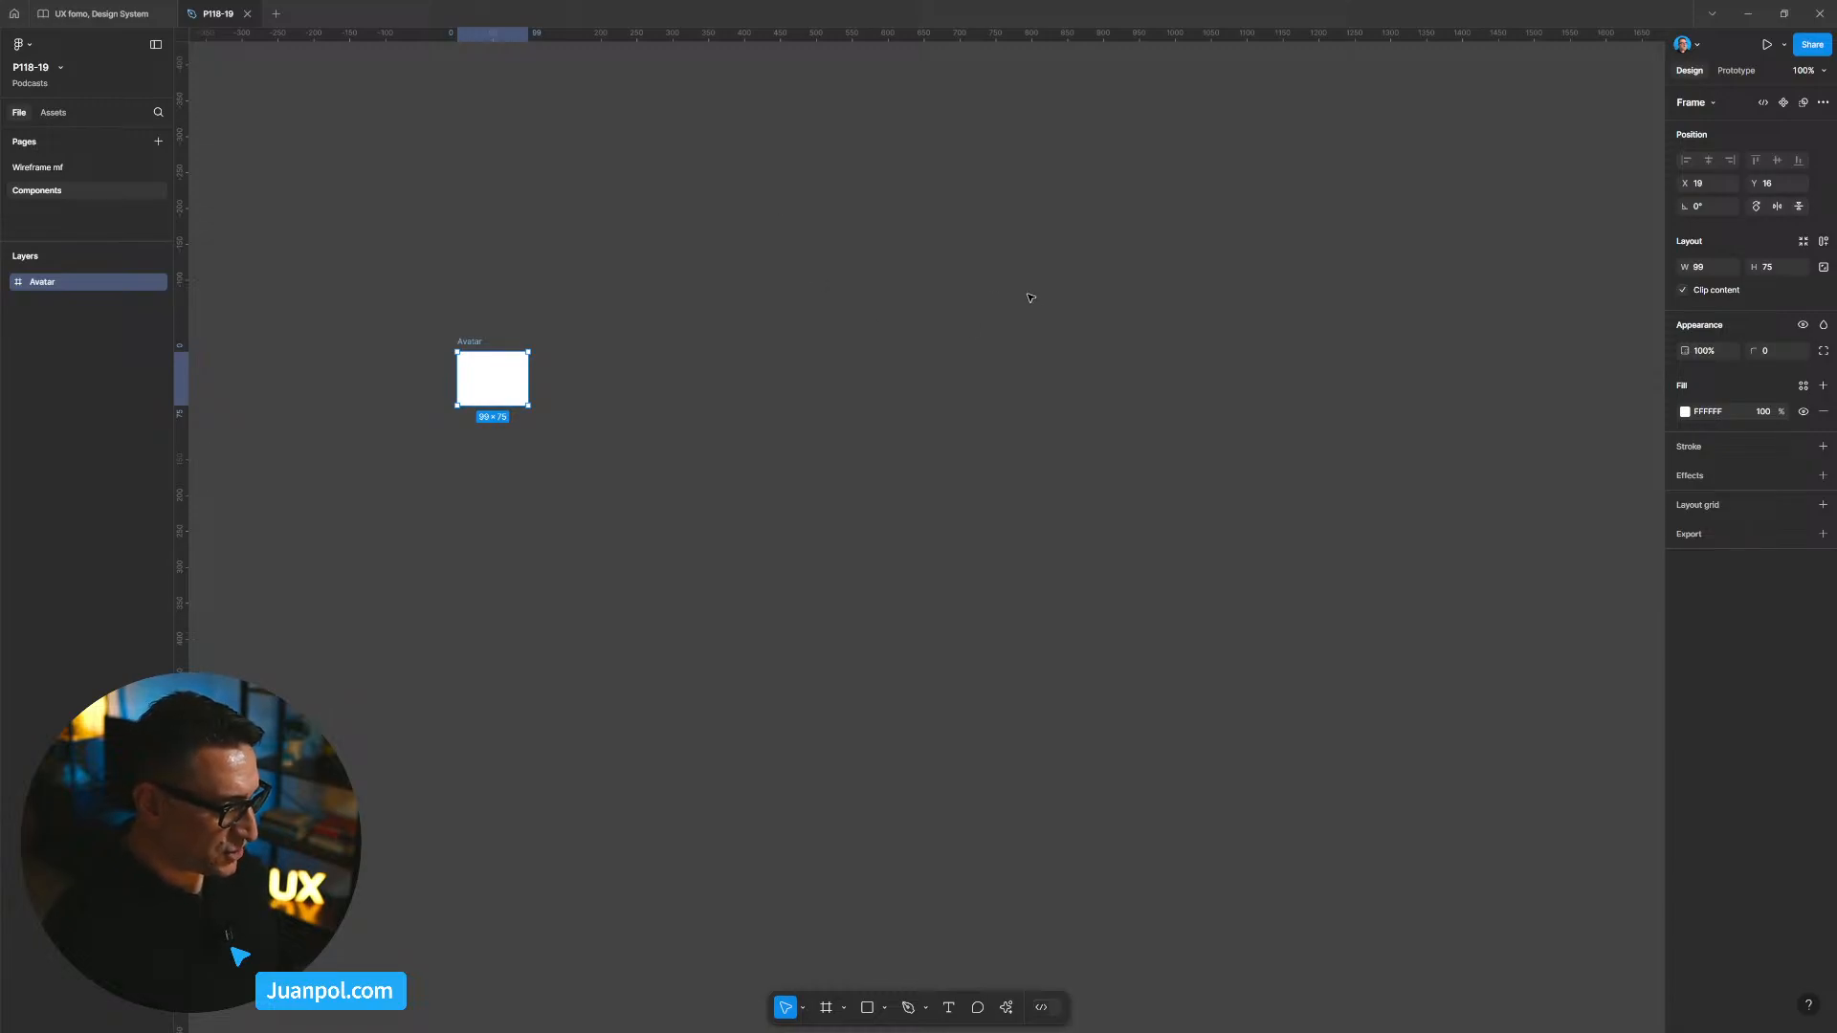
Step: Bind the Avatar frame's width and height to the spacing-16 variable, making it 72 × 72
{"action": "scroll", "coordinate": [1476, 109], "scroll_direction": "up", "scroll_amount": 1}
{"action": "left_click", "coordinate": [1712, 269]}
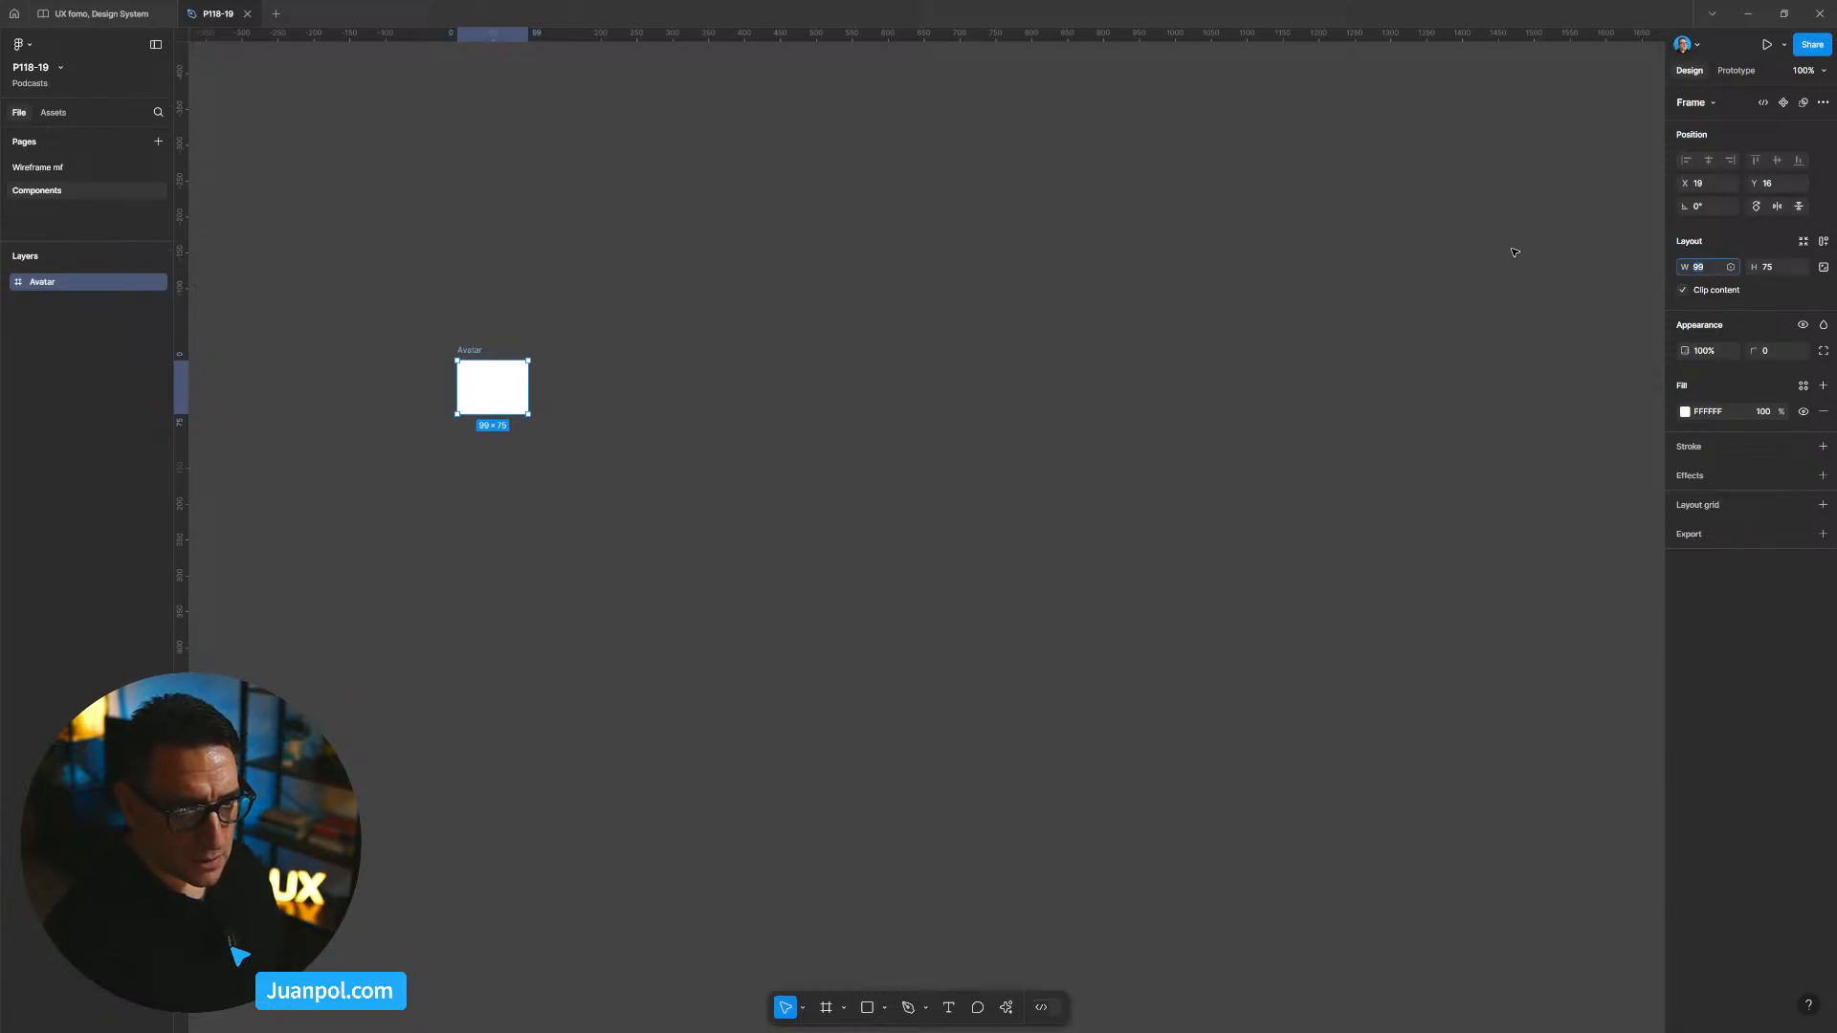
{"action": "left_click", "coordinate": [521, 329]}
{"action": "left_click", "coordinate": [493, 383]}
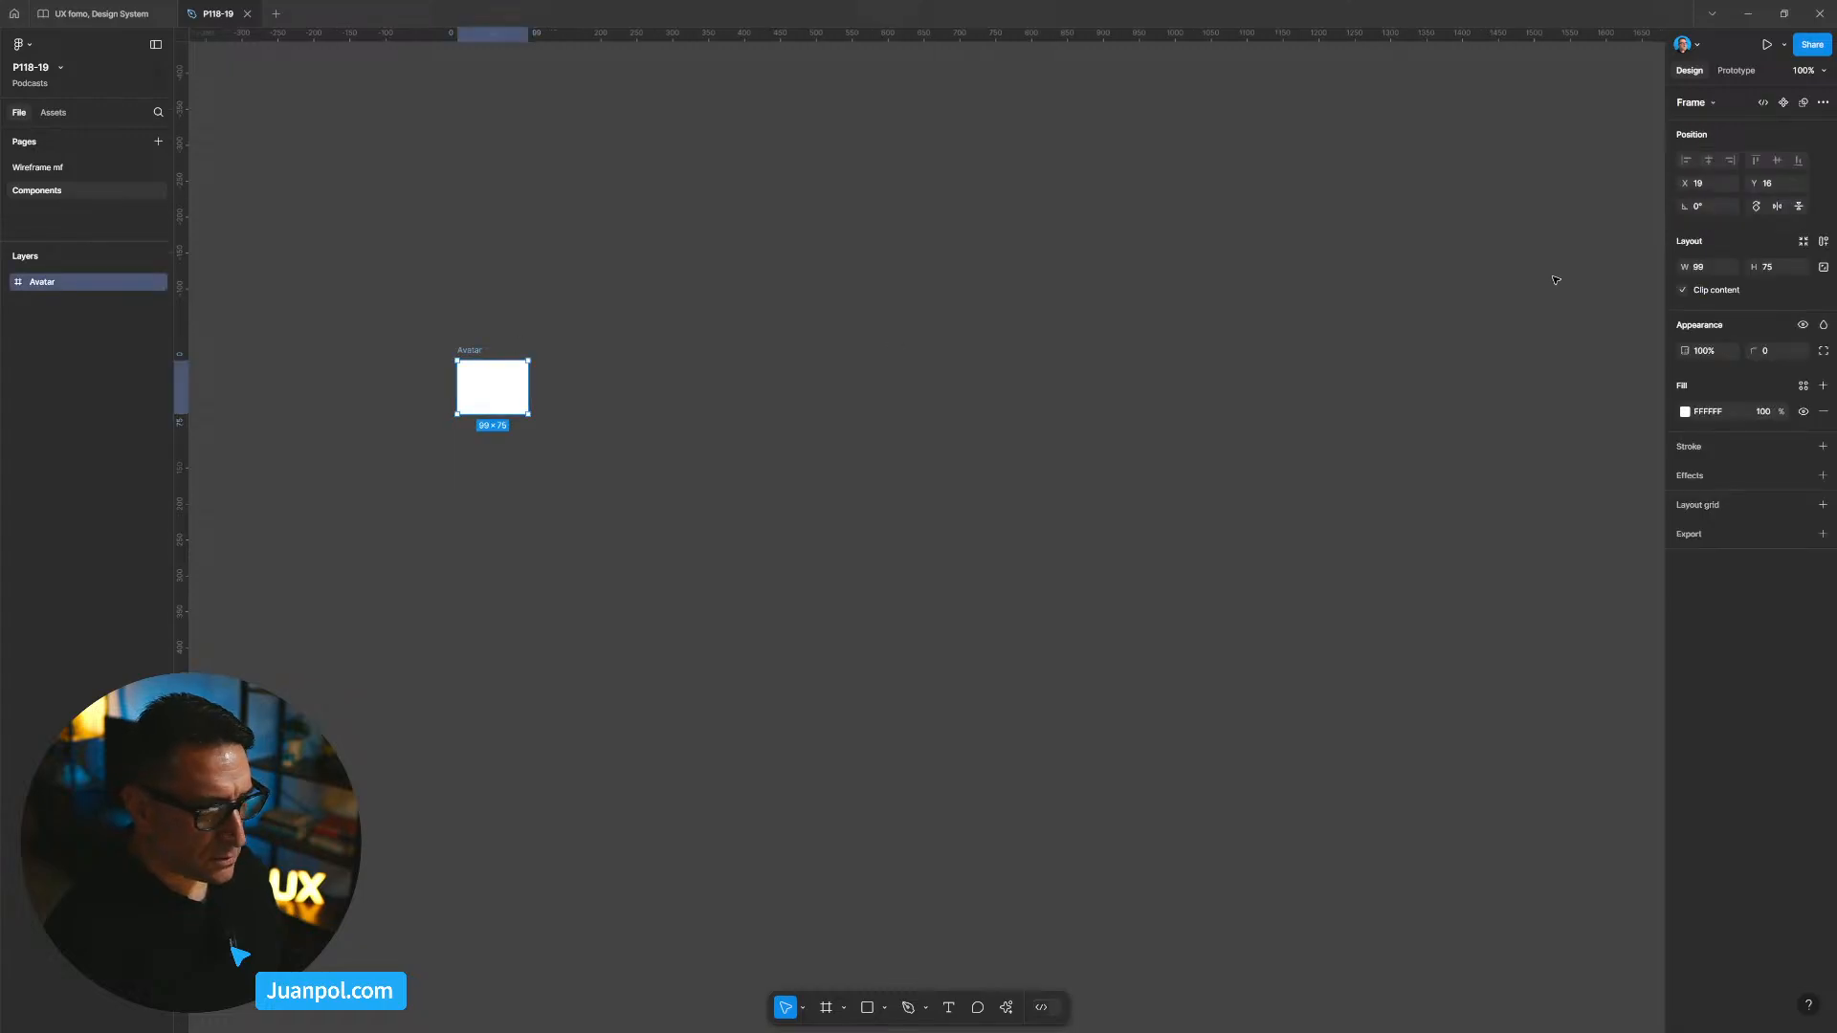
{"action": "left_click", "coordinate": [1730, 267]}
{"action": "left_click_drag", "start_coordinate": [1732, 375], "coordinate": [1740, 433]}
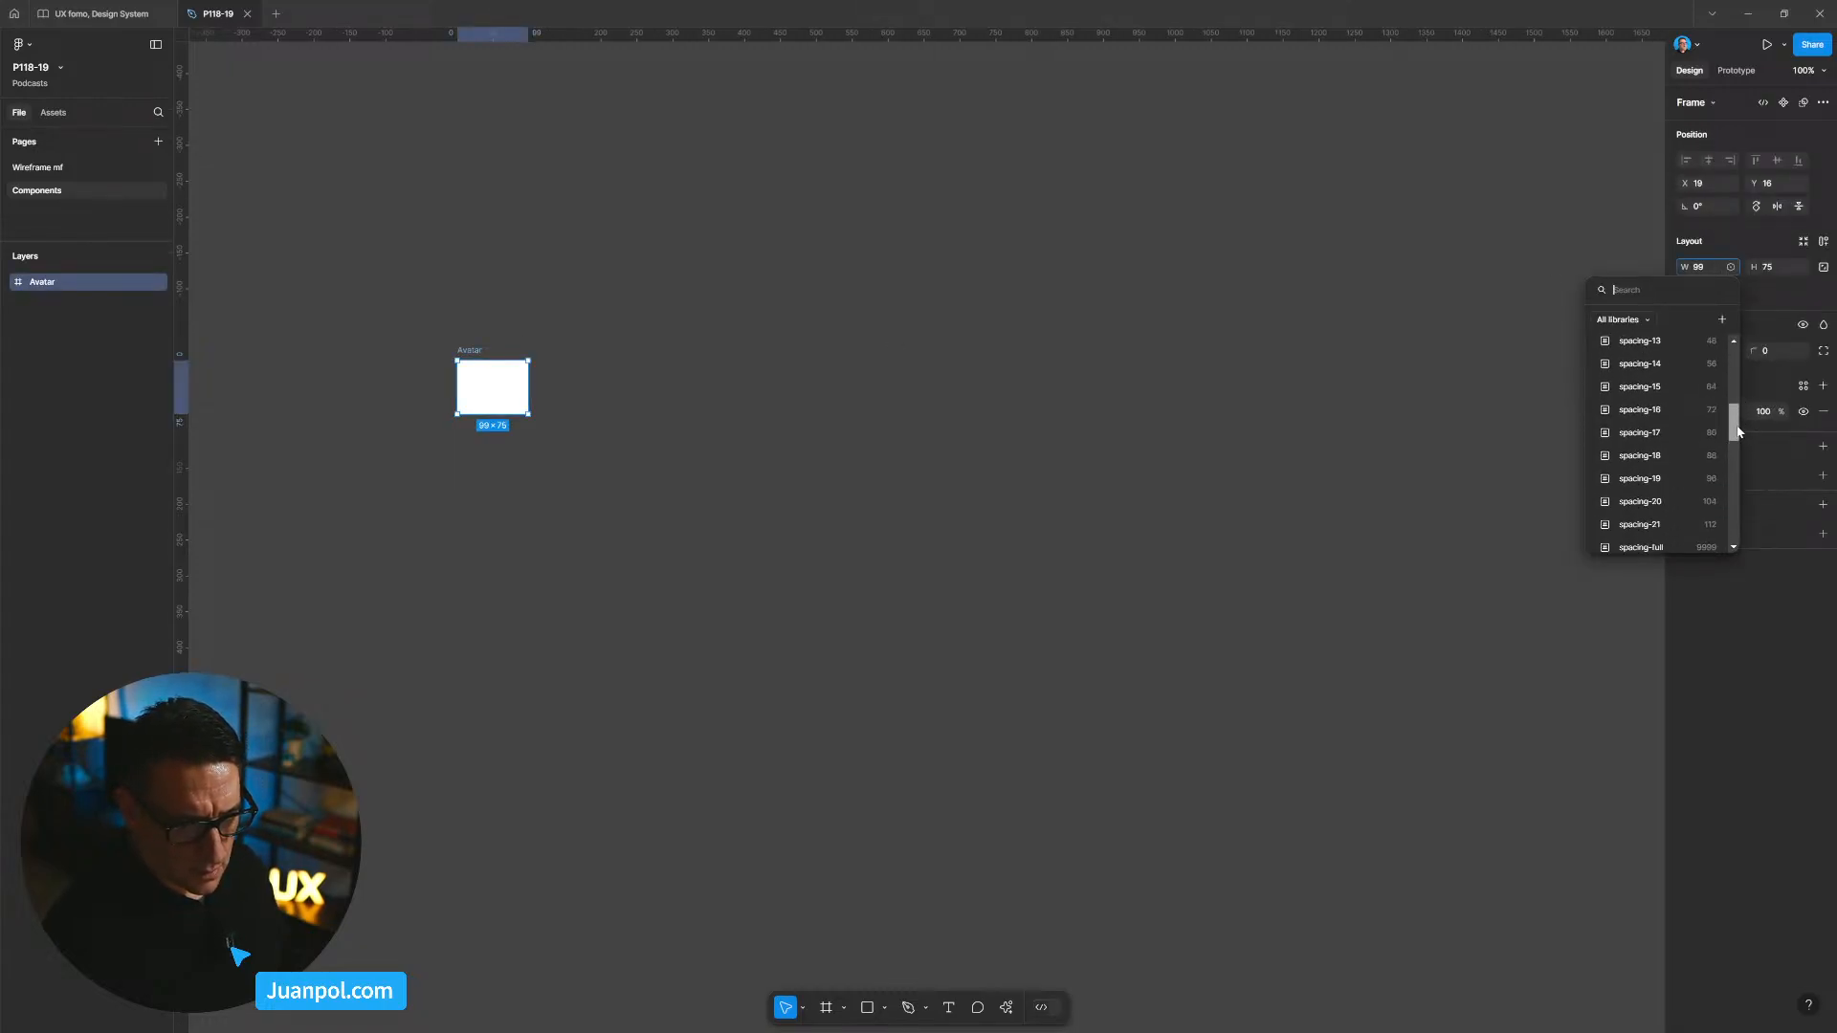
{"action": "left_click", "coordinate": [1686, 409]}
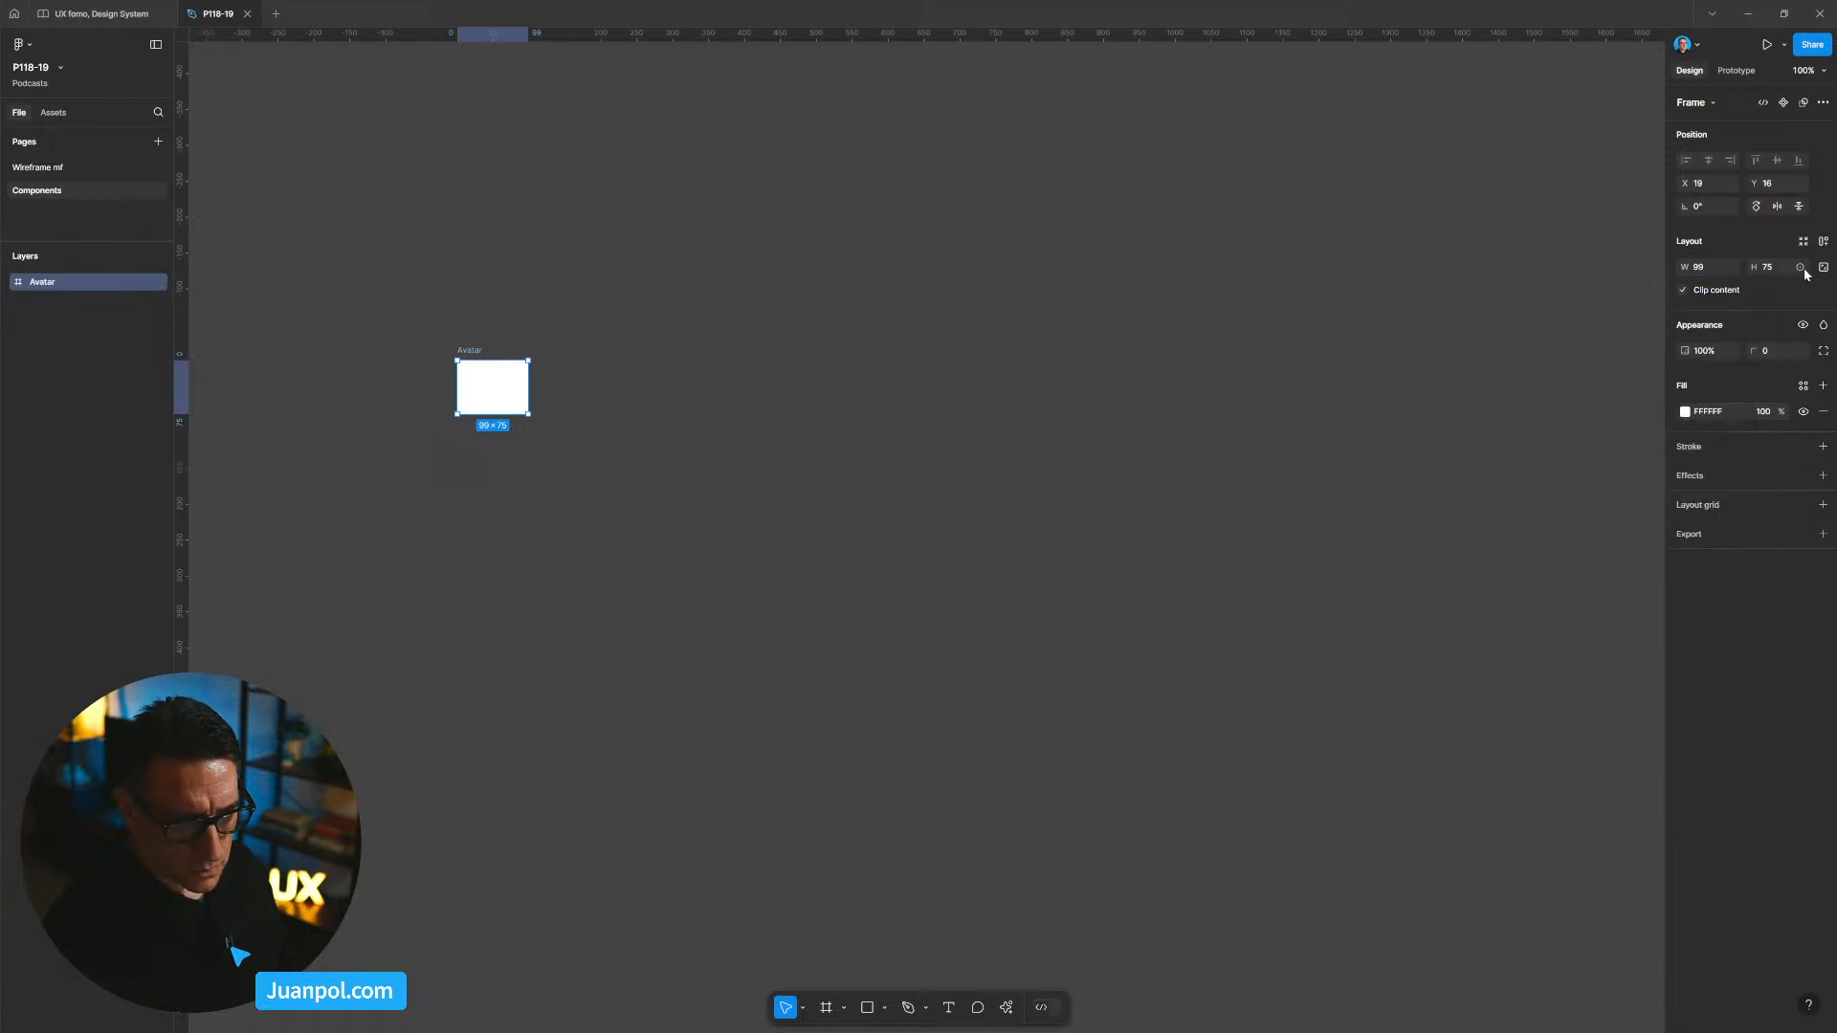
{"action": "left_click", "coordinate": [1800, 267]}
{"action": "left_click_drag", "start_coordinate": [1802, 388], "coordinate": [1812, 414]}
{"action": "left_click", "coordinate": [1742, 494]}
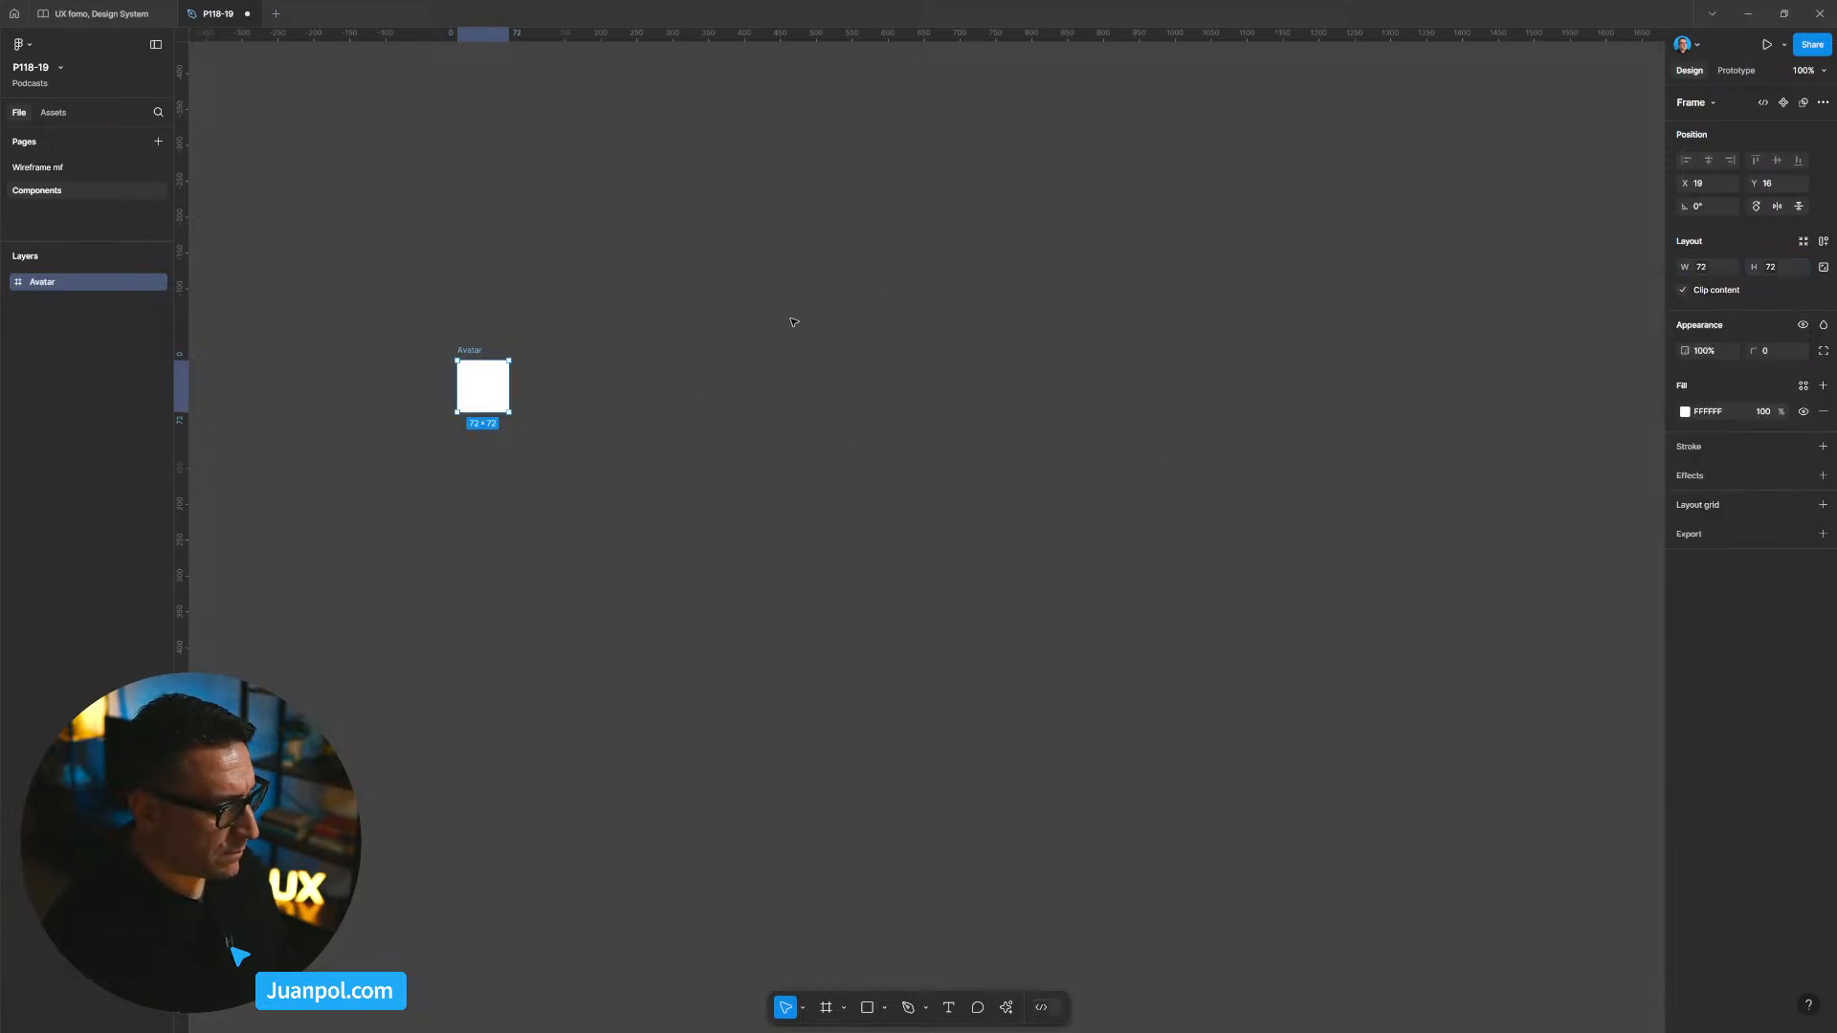
Step: Apply the radius-full variable to the Avatar frame's corner radius and deselect it
{"action": "left_click", "coordinate": [1800, 353]}
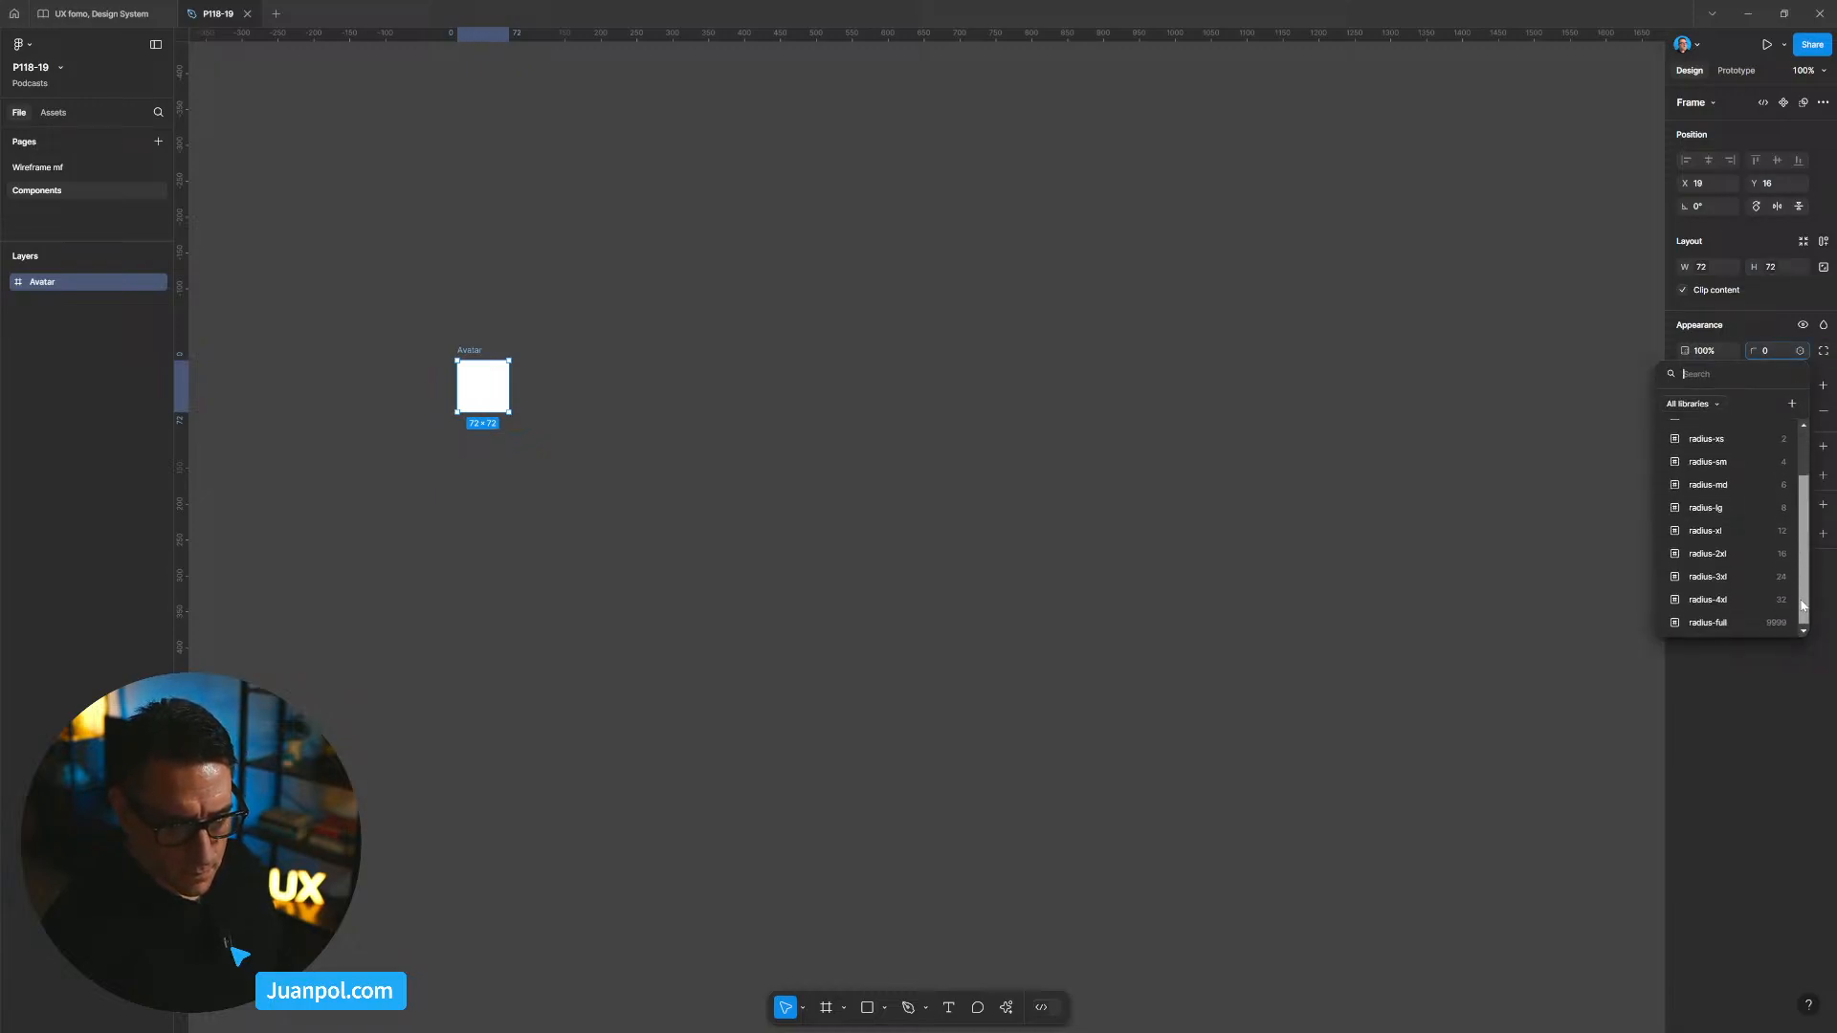
{"action": "left_click", "coordinate": [1748, 620]}
{"action": "left_click", "coordinate": [983, 504]}
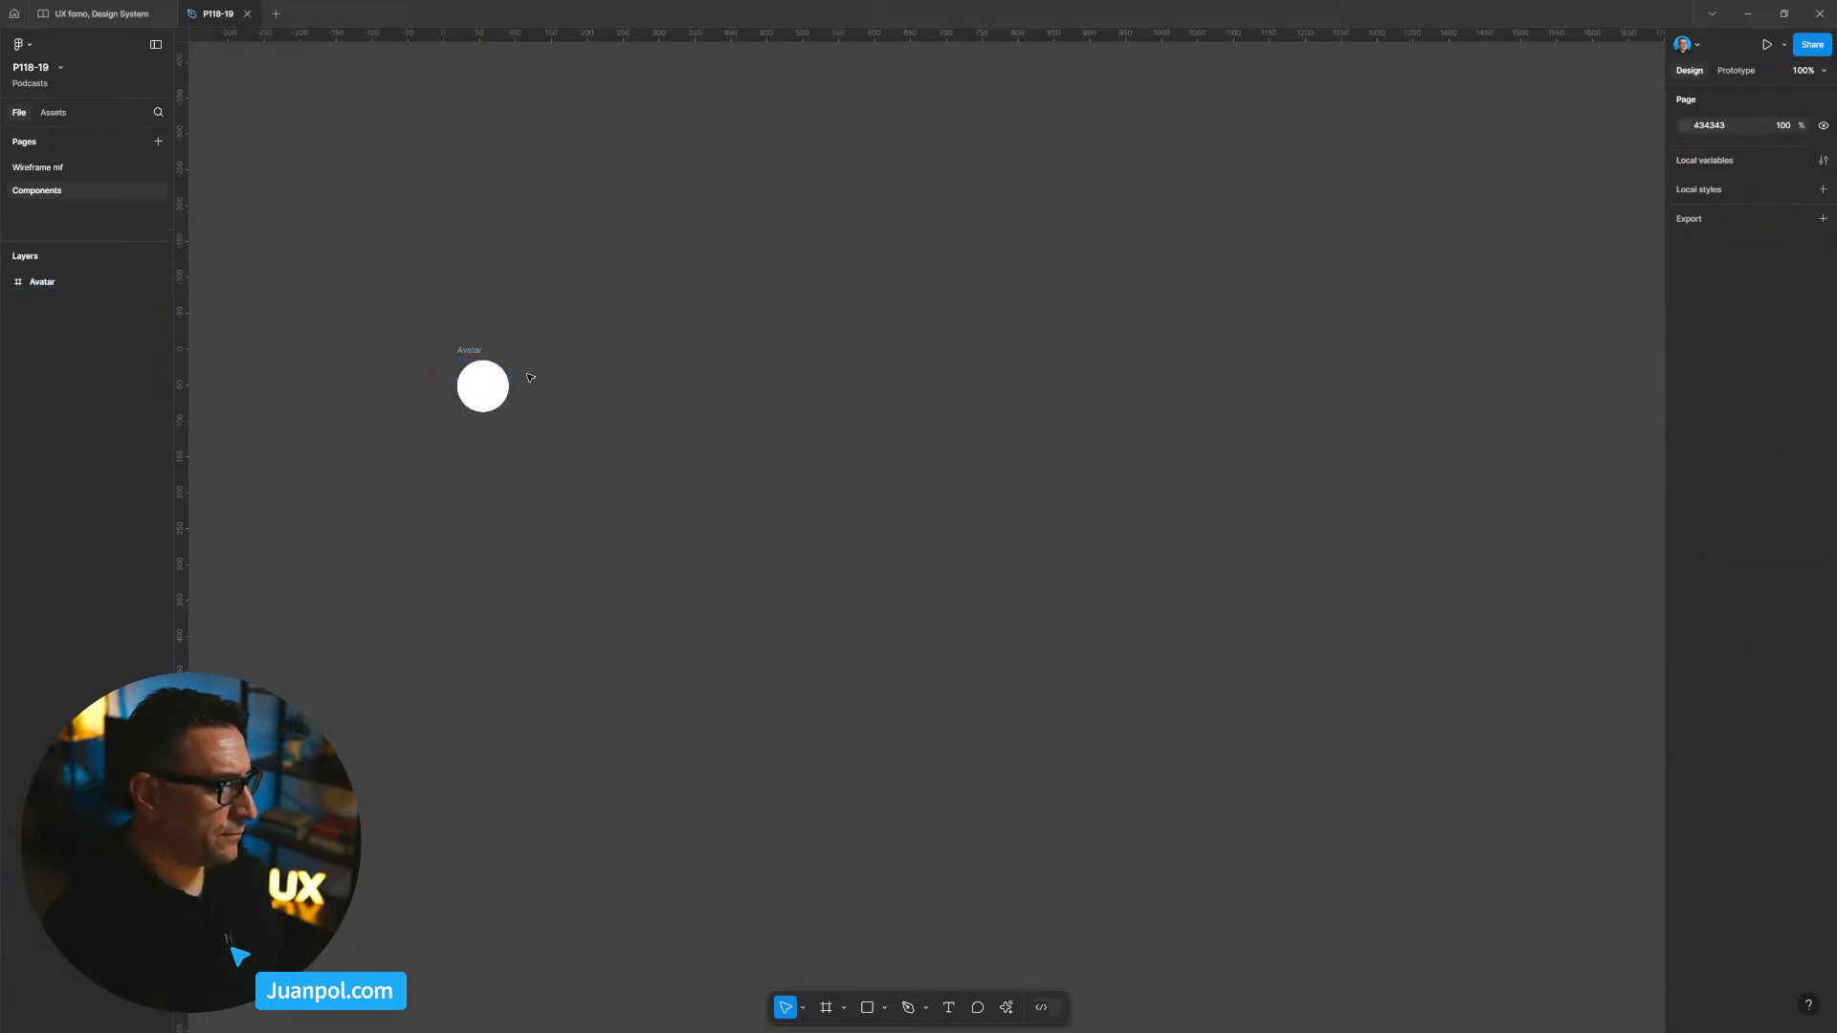
Step: Add a second fill to the Avatar frame and make it an image fill
{"action": "left_click", "coordinate": [486, 383]}
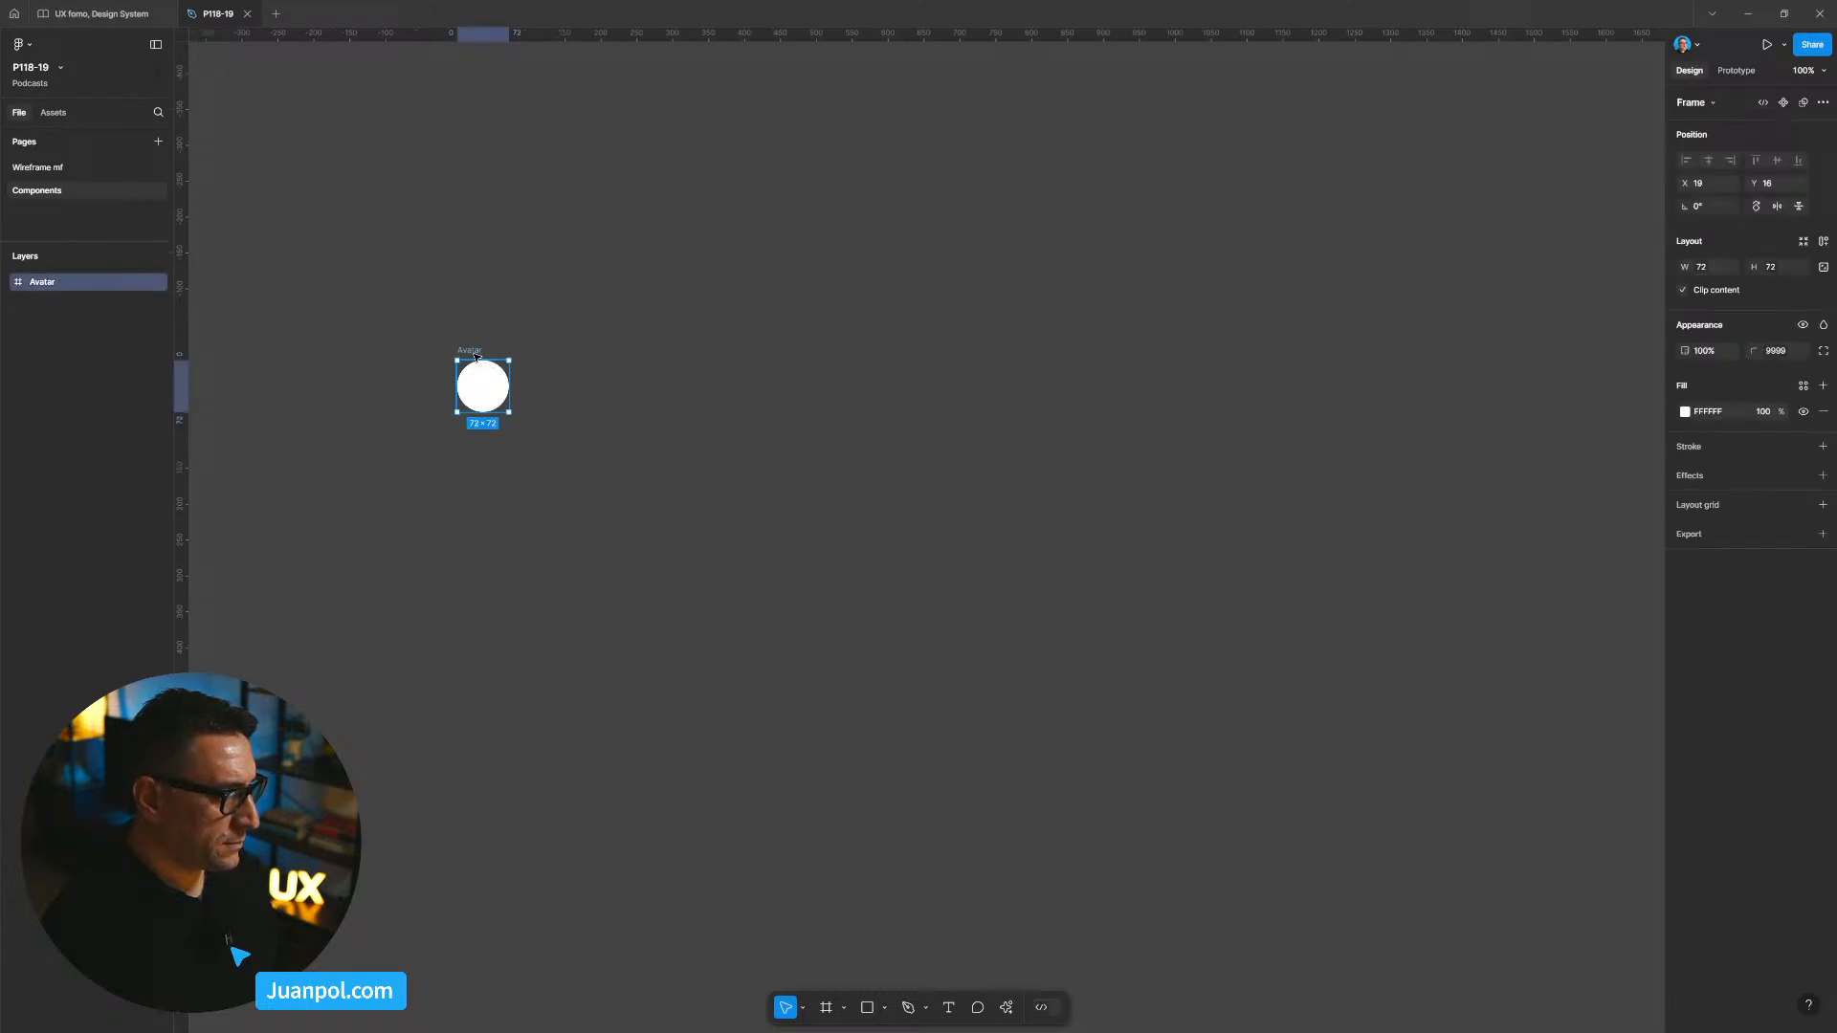
{"action": "left_click", "coordinate": [1823, 385]}
{"action": "left_click", "coordinate": [1685, 411]}
{"action": "left_click", "coordinate": [1527, 444]}
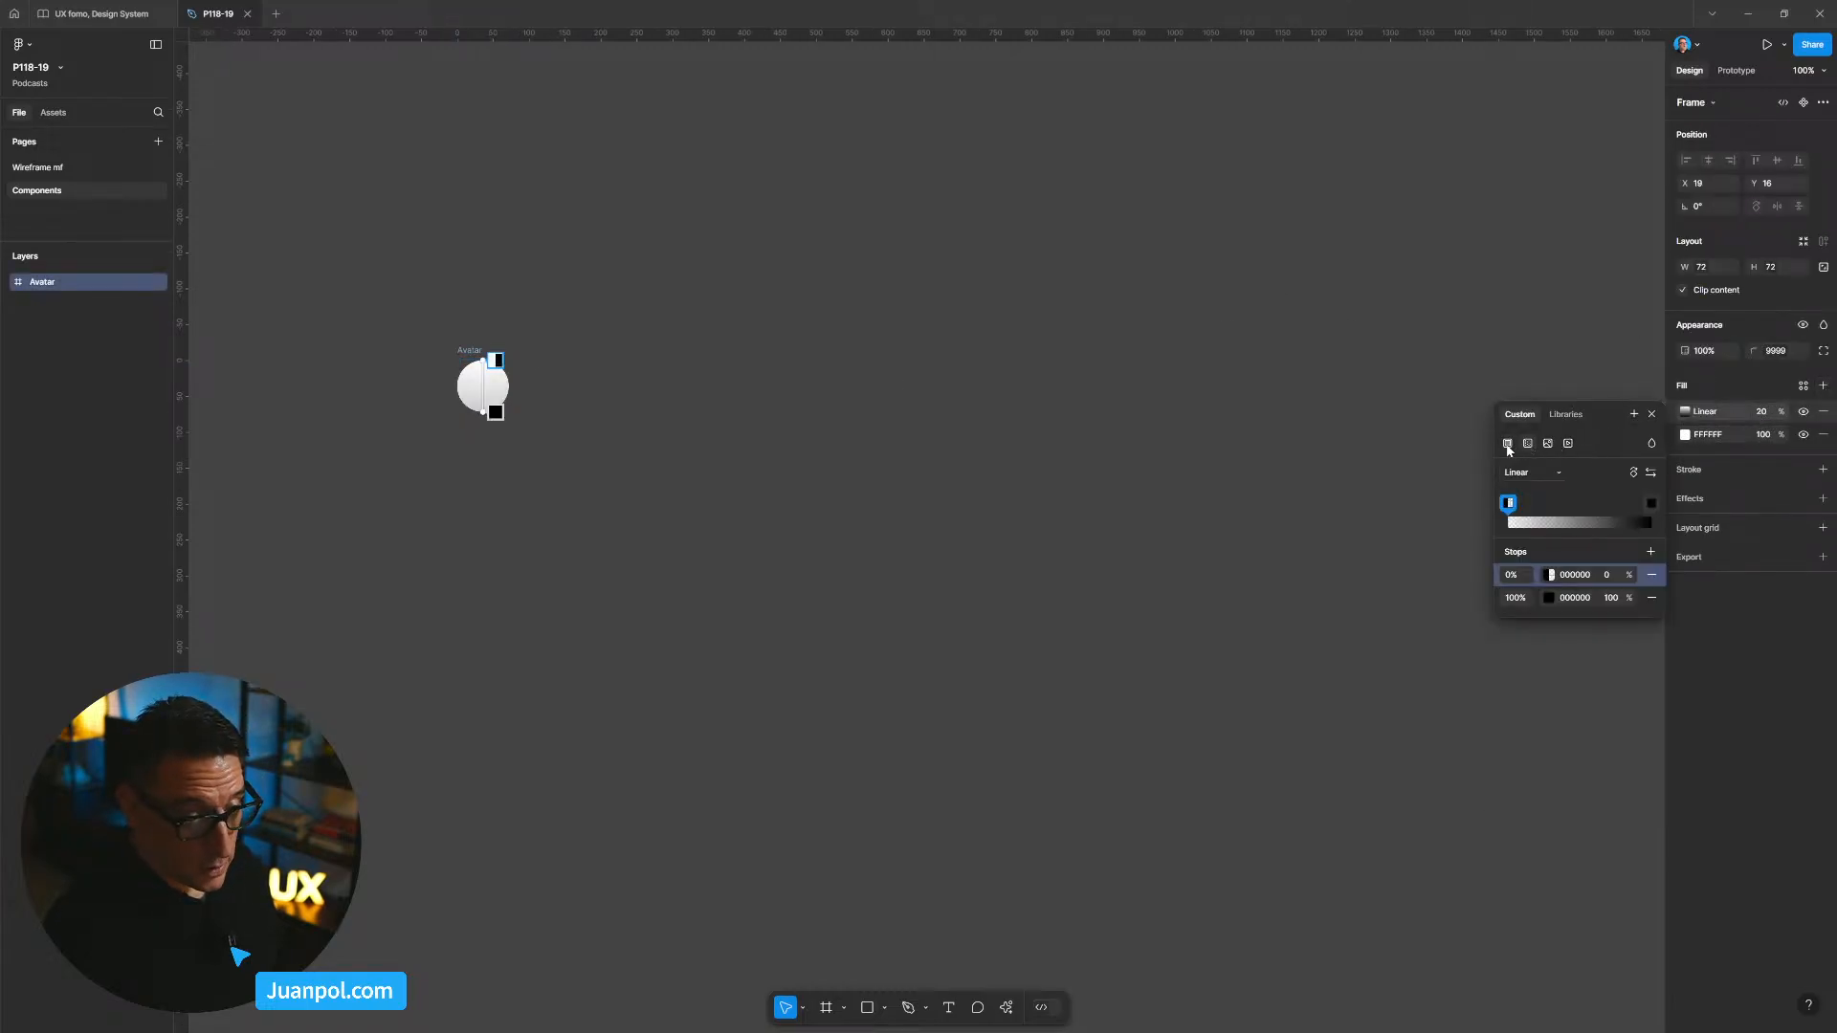
{"action": "left_click", "coordinate": [1549, 444]}
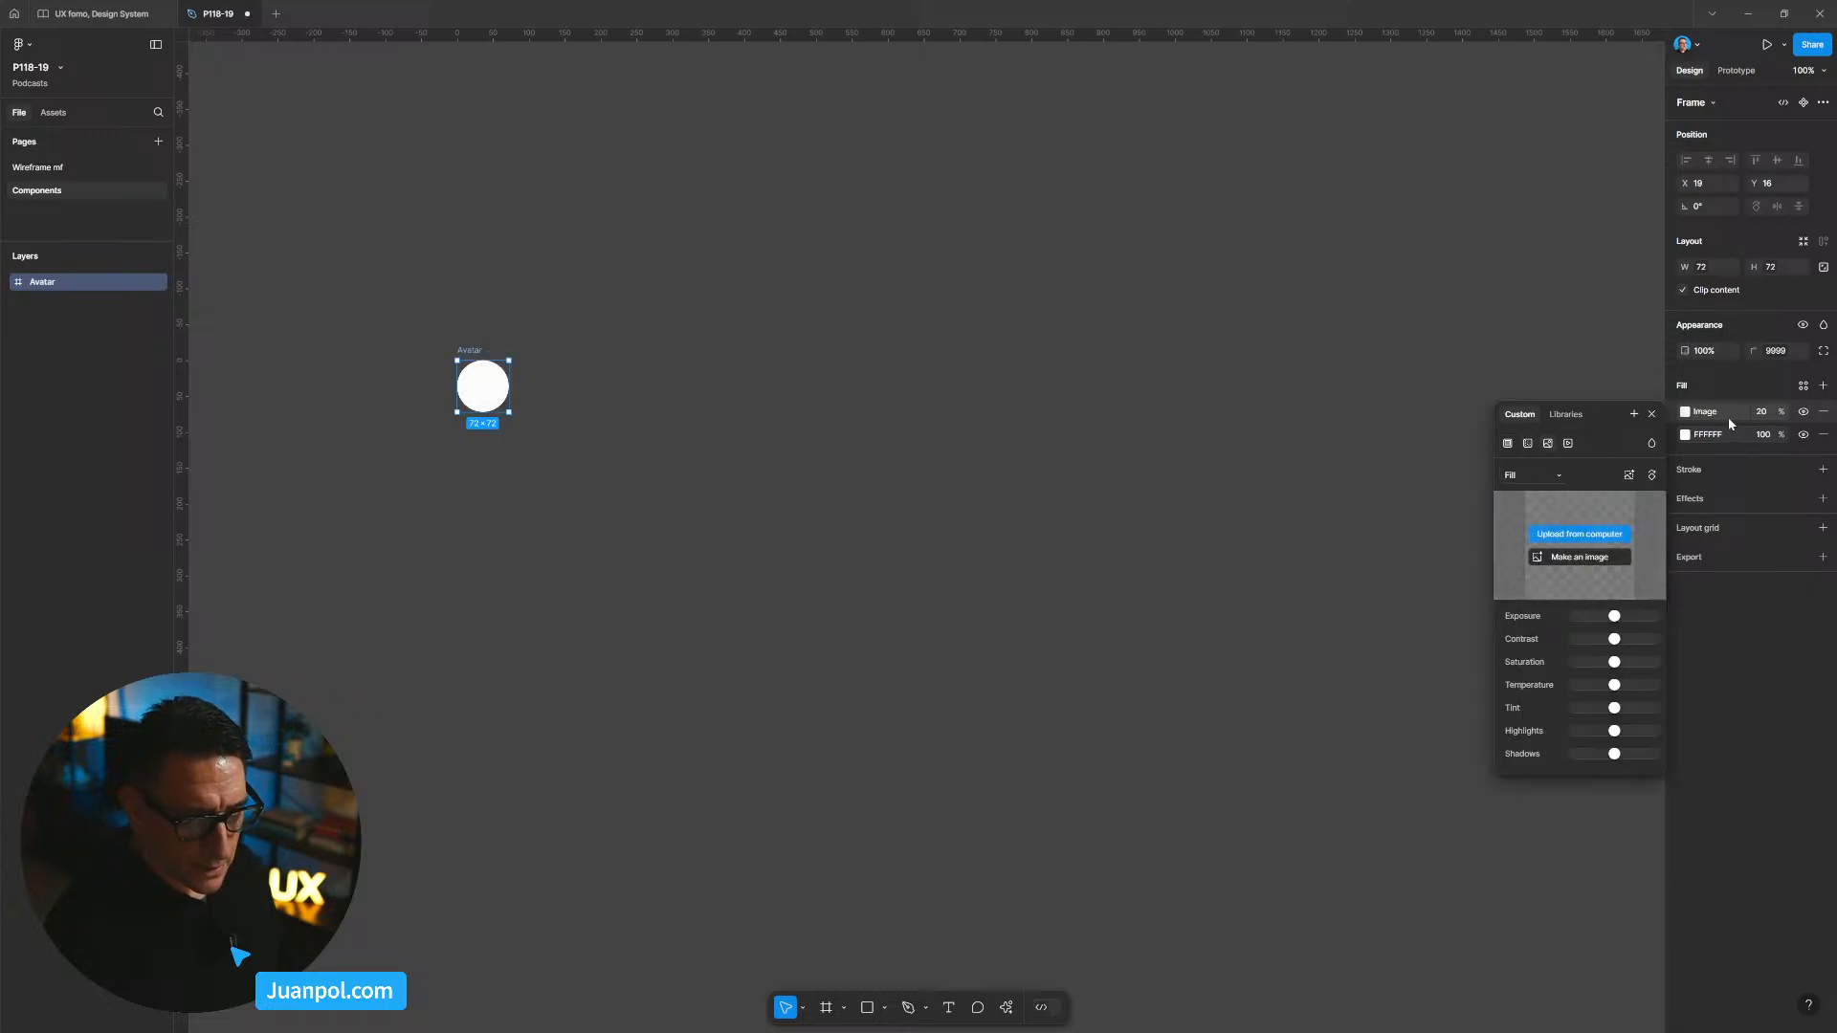
Step: Set the Avatar's image fill to 100% opacity and remove its white FFFFFF fill
{"action": "left_click", "coordinate": [1762, 412]}
{"action": "type", "text": "100"}
{"action": "key", "text": "Return"}
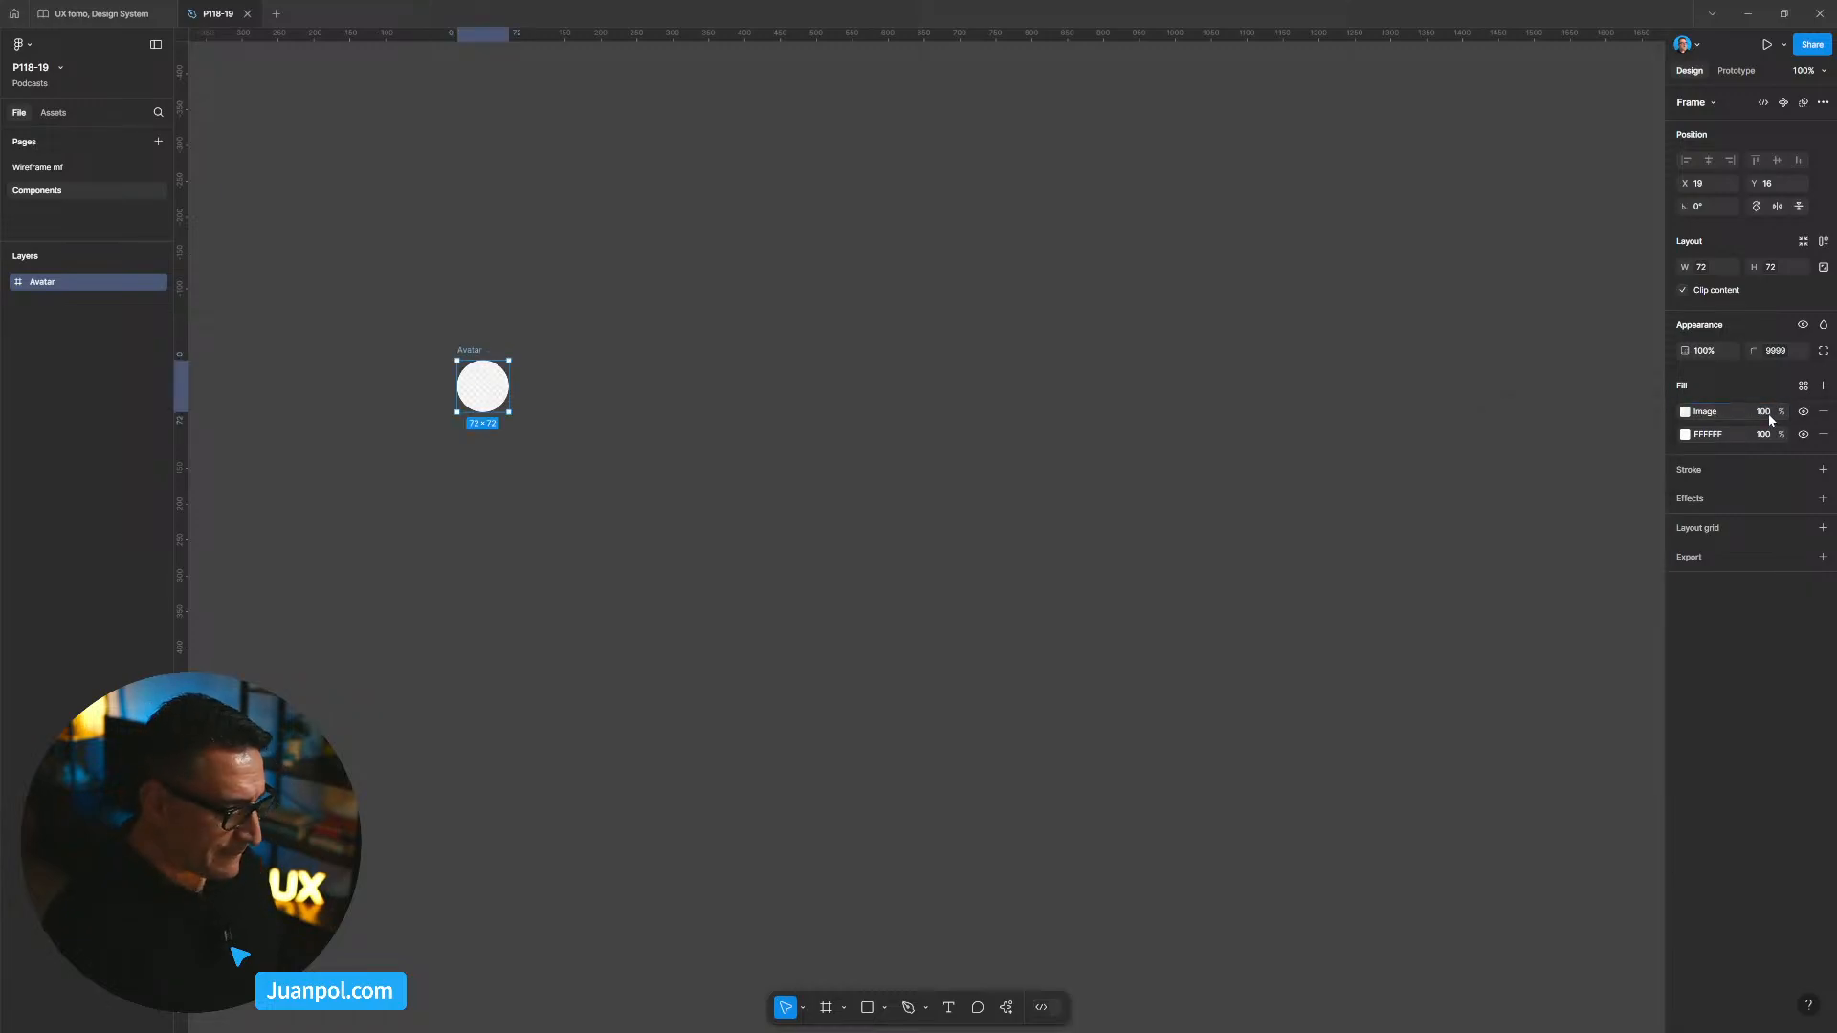
{"action": "left_click", "coordinate": [1823, 434]}
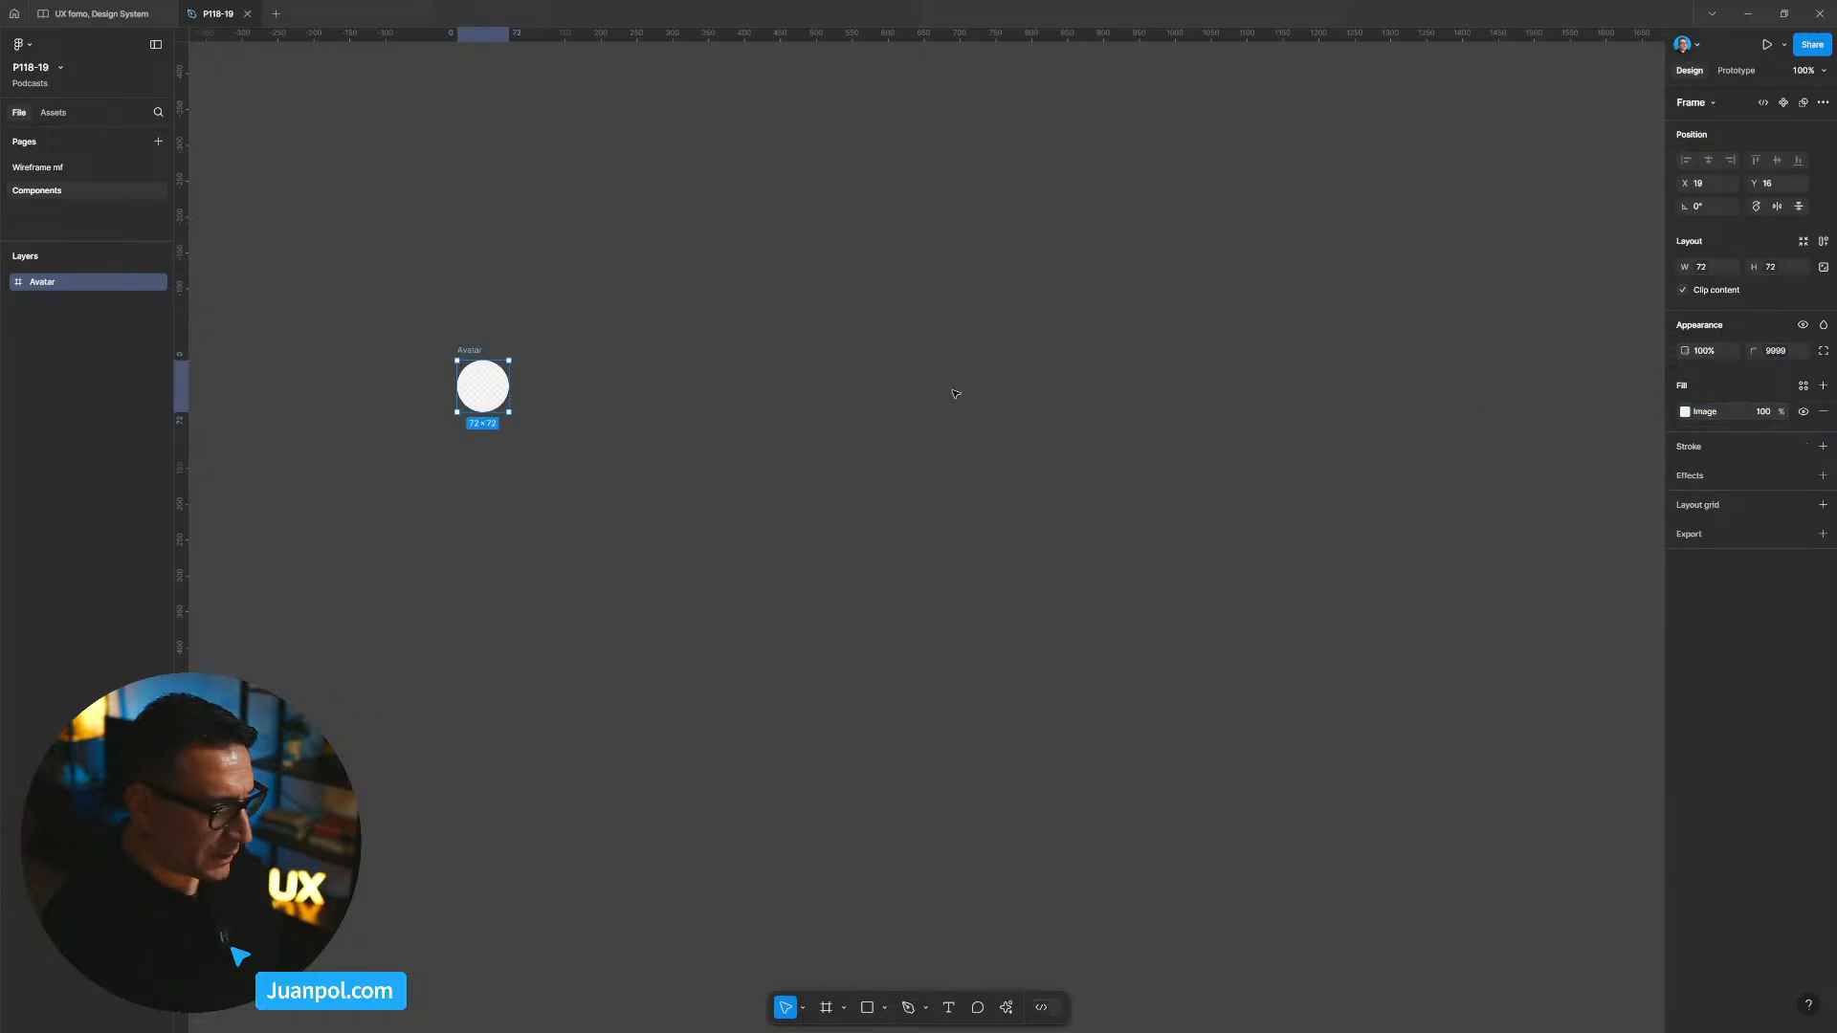
{"action": "left_click", "coordinate": [955, 393]}
Step: Convert the Avatar frame into a component and deselect it
{"action": "left_click", "coordinate": [462, 352]}
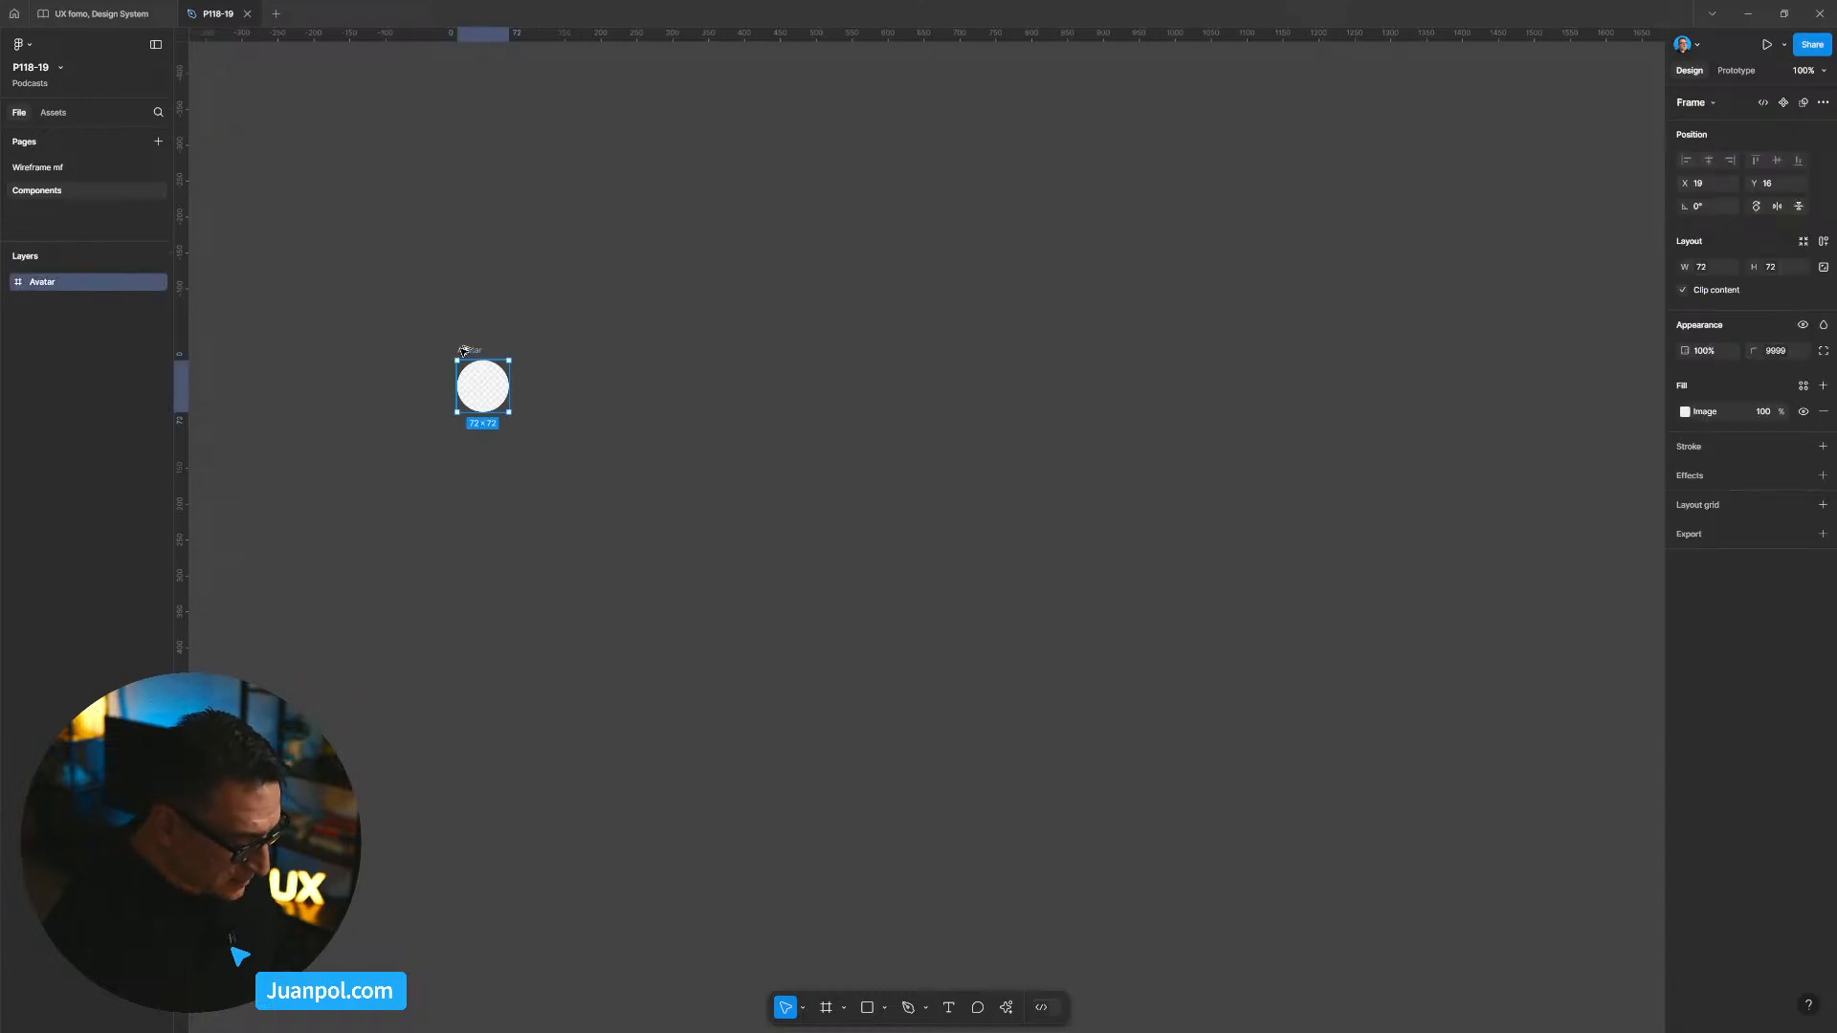
{"action": "key", "text": "ctrl+alt+k"}
{"action": "left_click", "coordinate": [485, 262]}
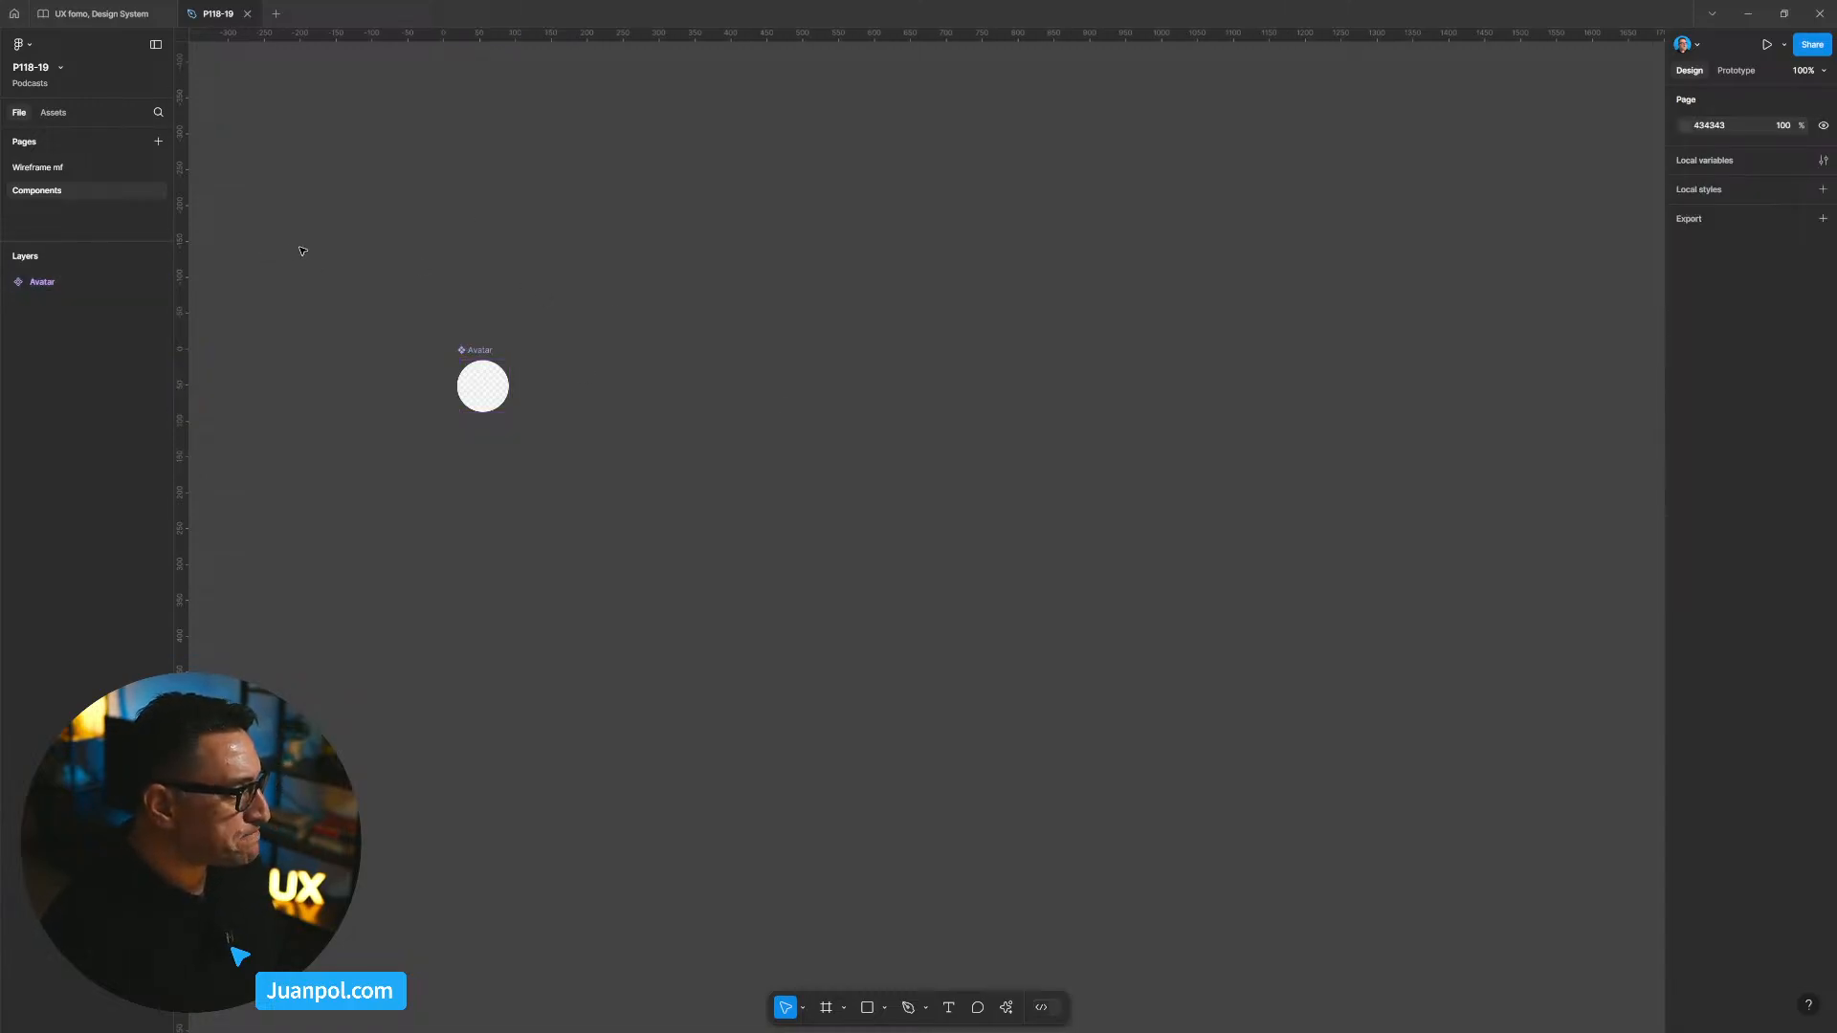
Step: On the Wireframe mf page, place an instance of this file's Avatar component beside the layout frame and return to the layer list
{"action": "left_click", "coordinate": [82, 167]}
{"action": "scroll", "coordinate": [548, 360], "scroll_direction": "right", "scroll_amount": 2}
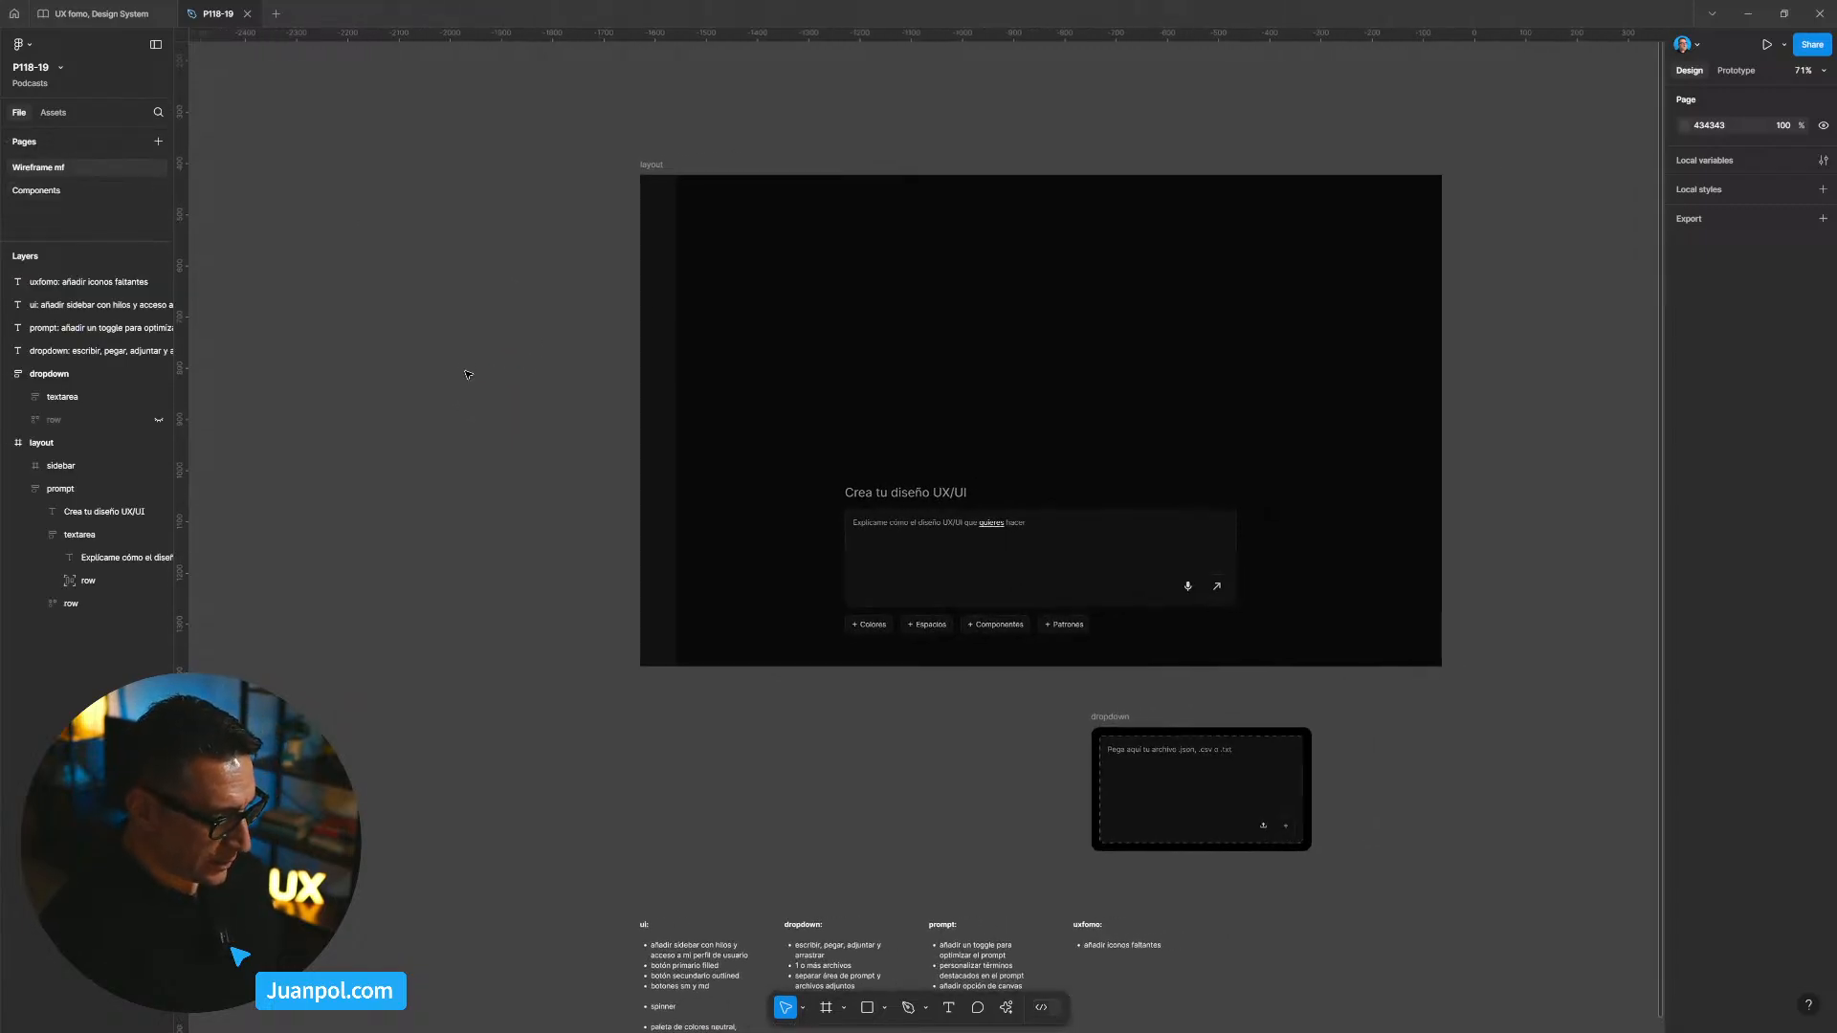
{"action": "scroll", "coordinate": [468, 375], "scroll_direction": "up", "scroll_amount": 2}
{"action": "scroll", "coordinate": [465, 402], "scroll_direction": "up", "scroll_amount": 3}
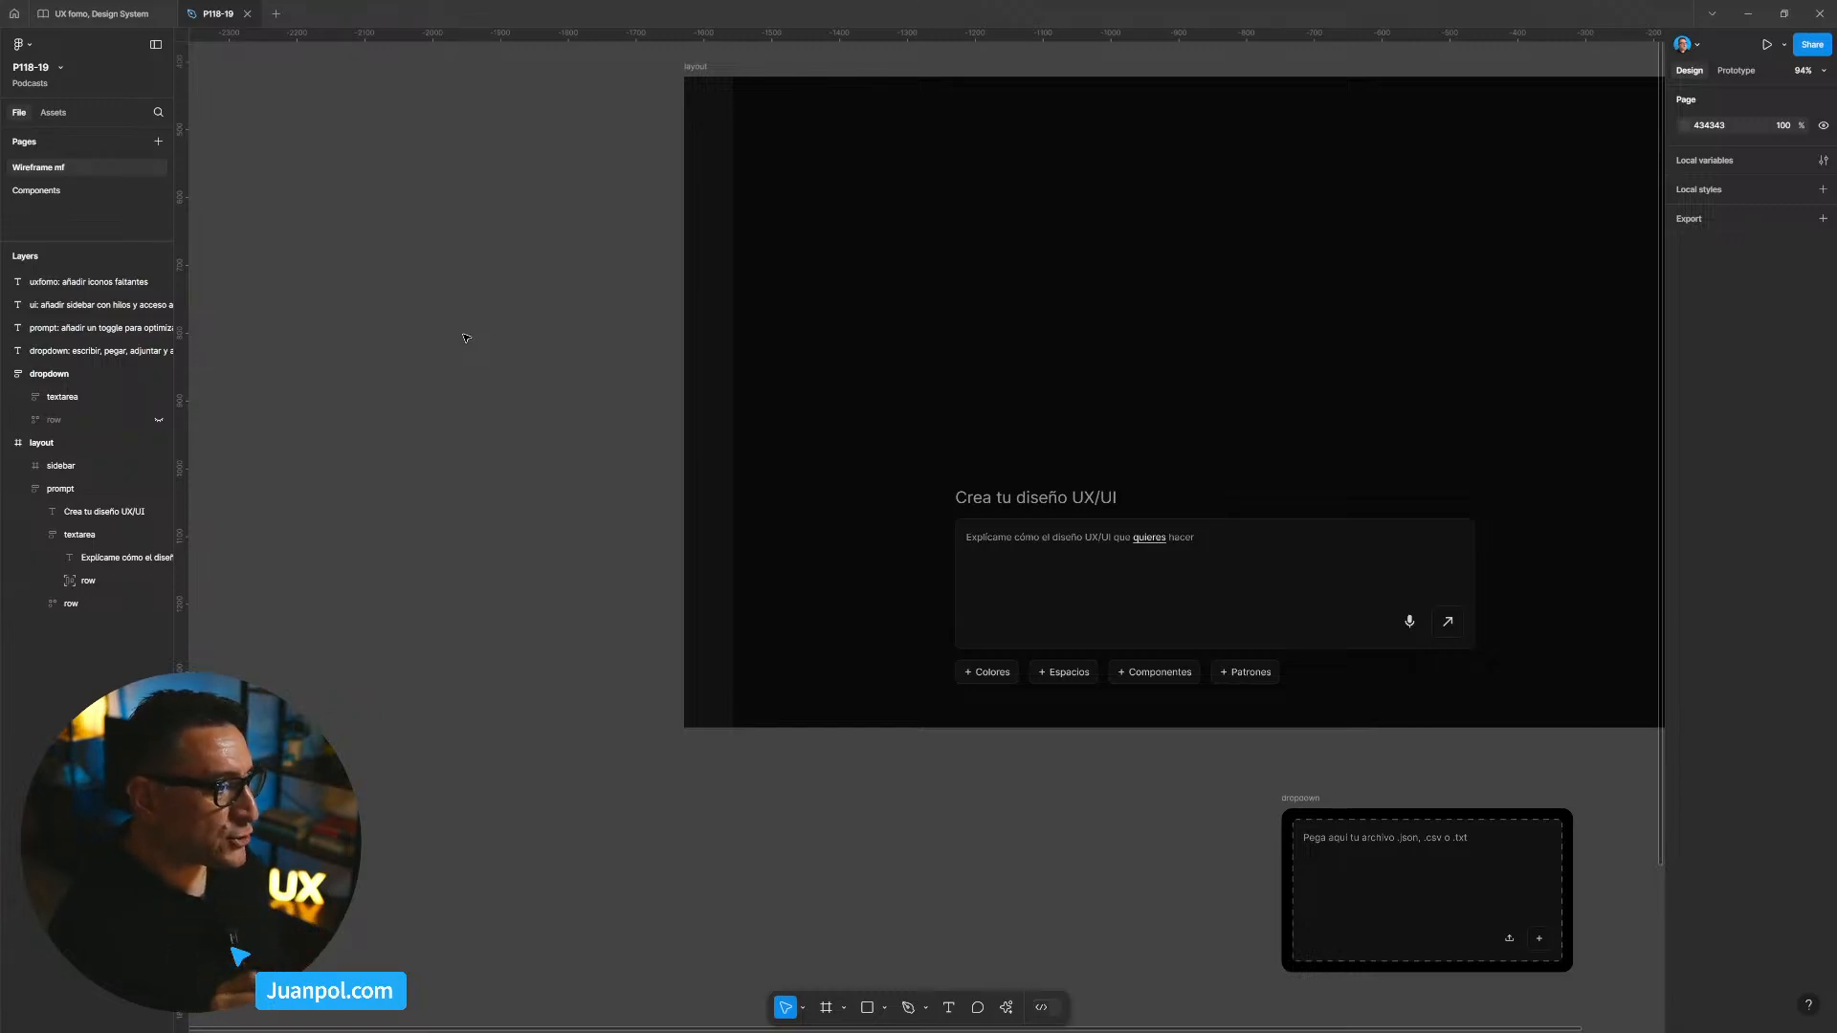
{"action": "left_click", "coordinate": [54, 113]}
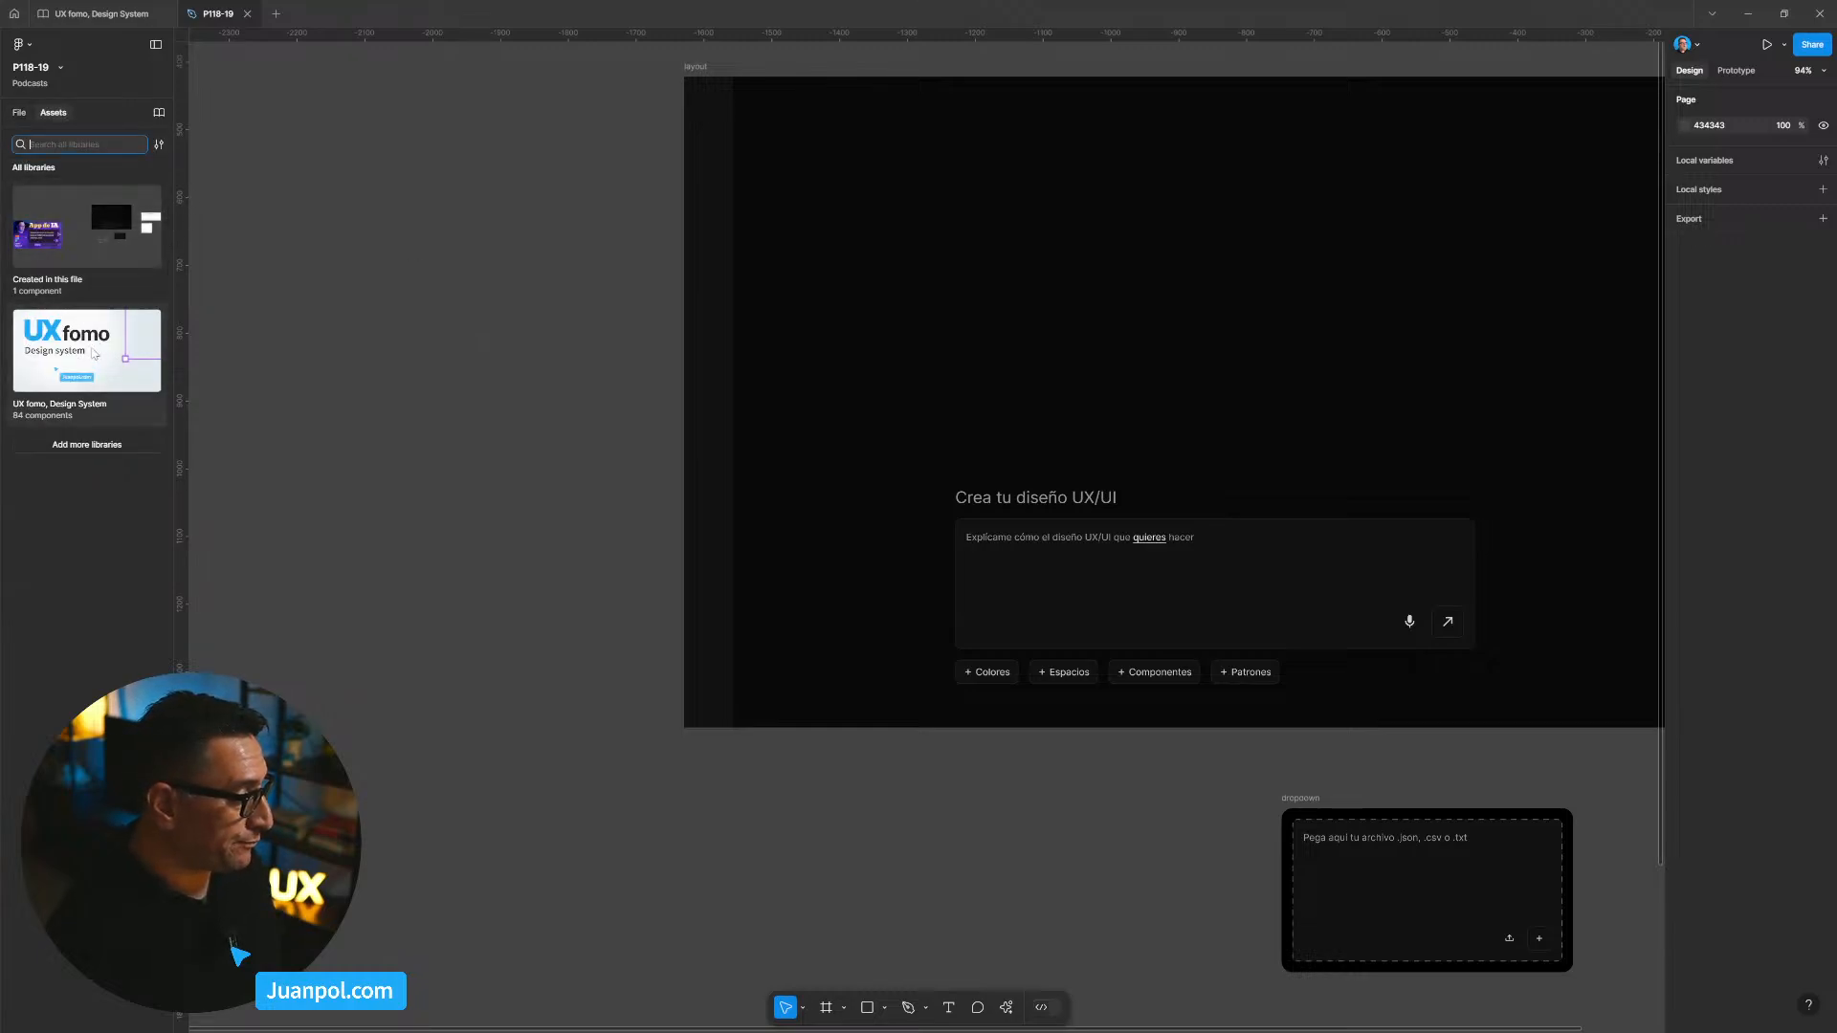
{"action": "left_click", "coordinate": [105, 259]}
{"action": "left_click_drag", "start_coordinate": [46, 216], "coordinate": [494, 491]}
{"action": "scroll", "coordinate": [494, 491], "scroll_direction": "up", "scroll_amount": 3}
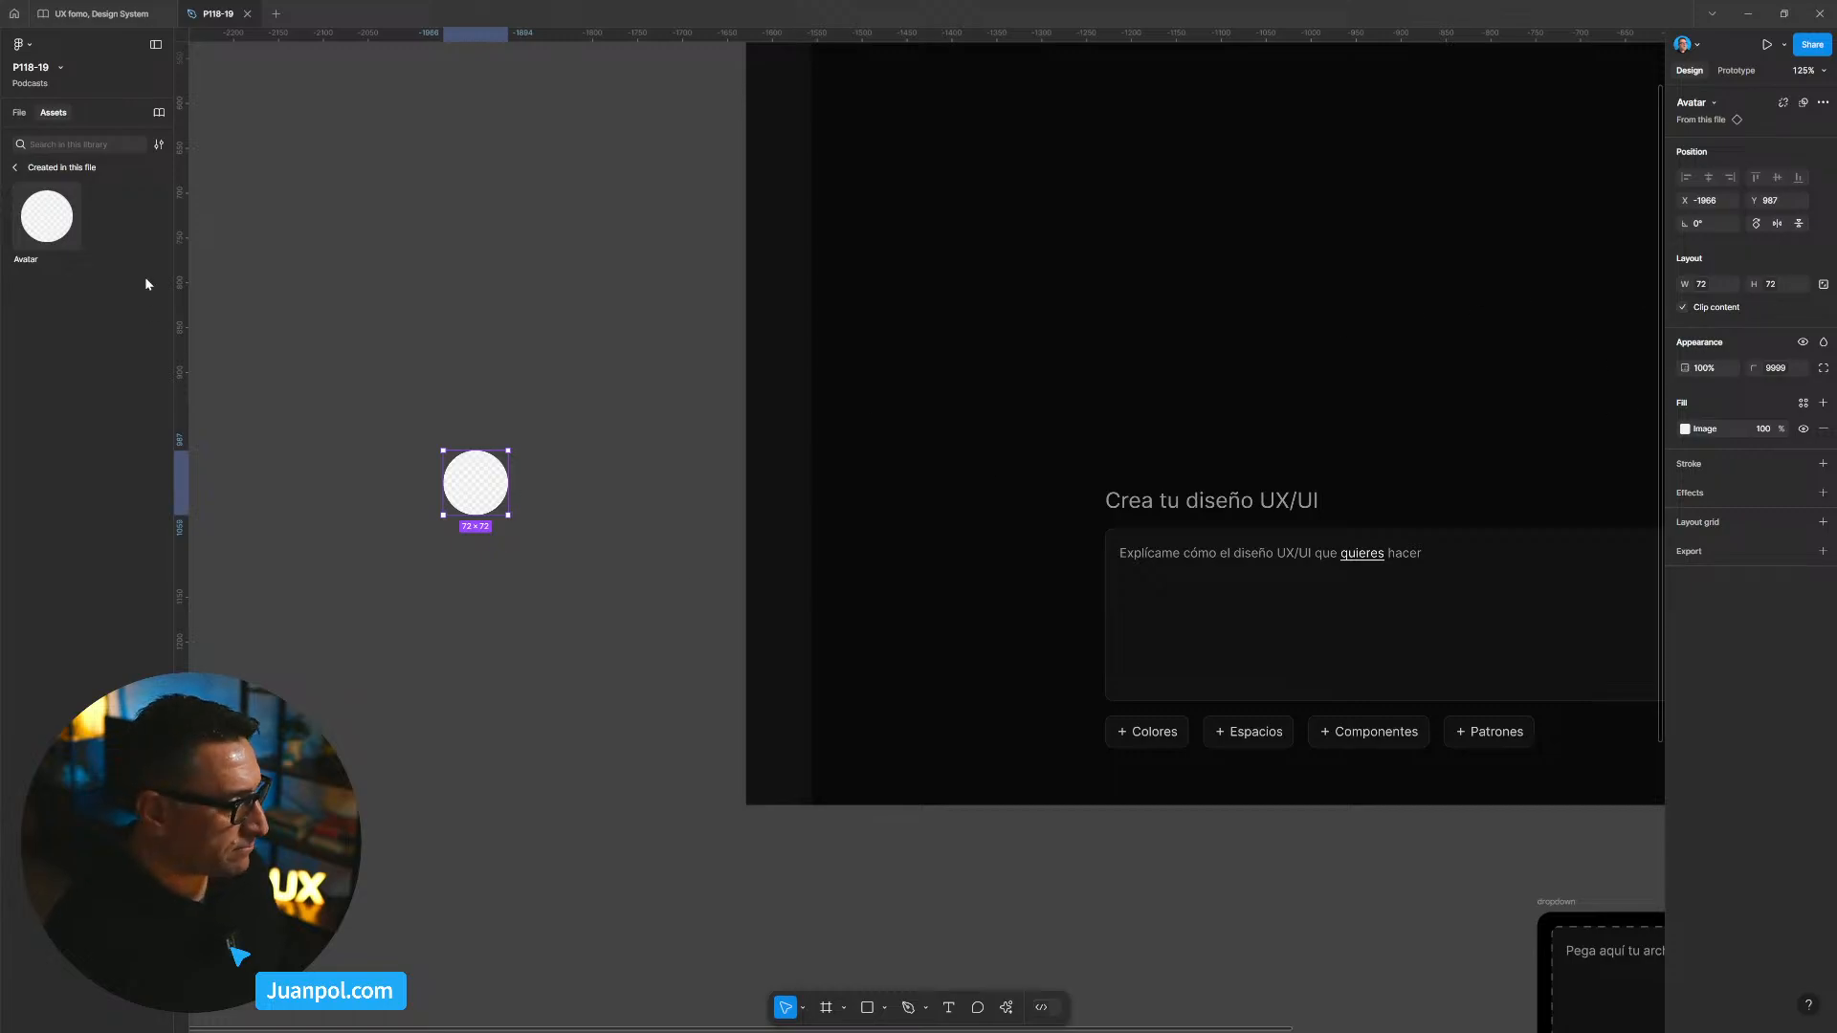
{"action": "key", "text": "alt+1"}
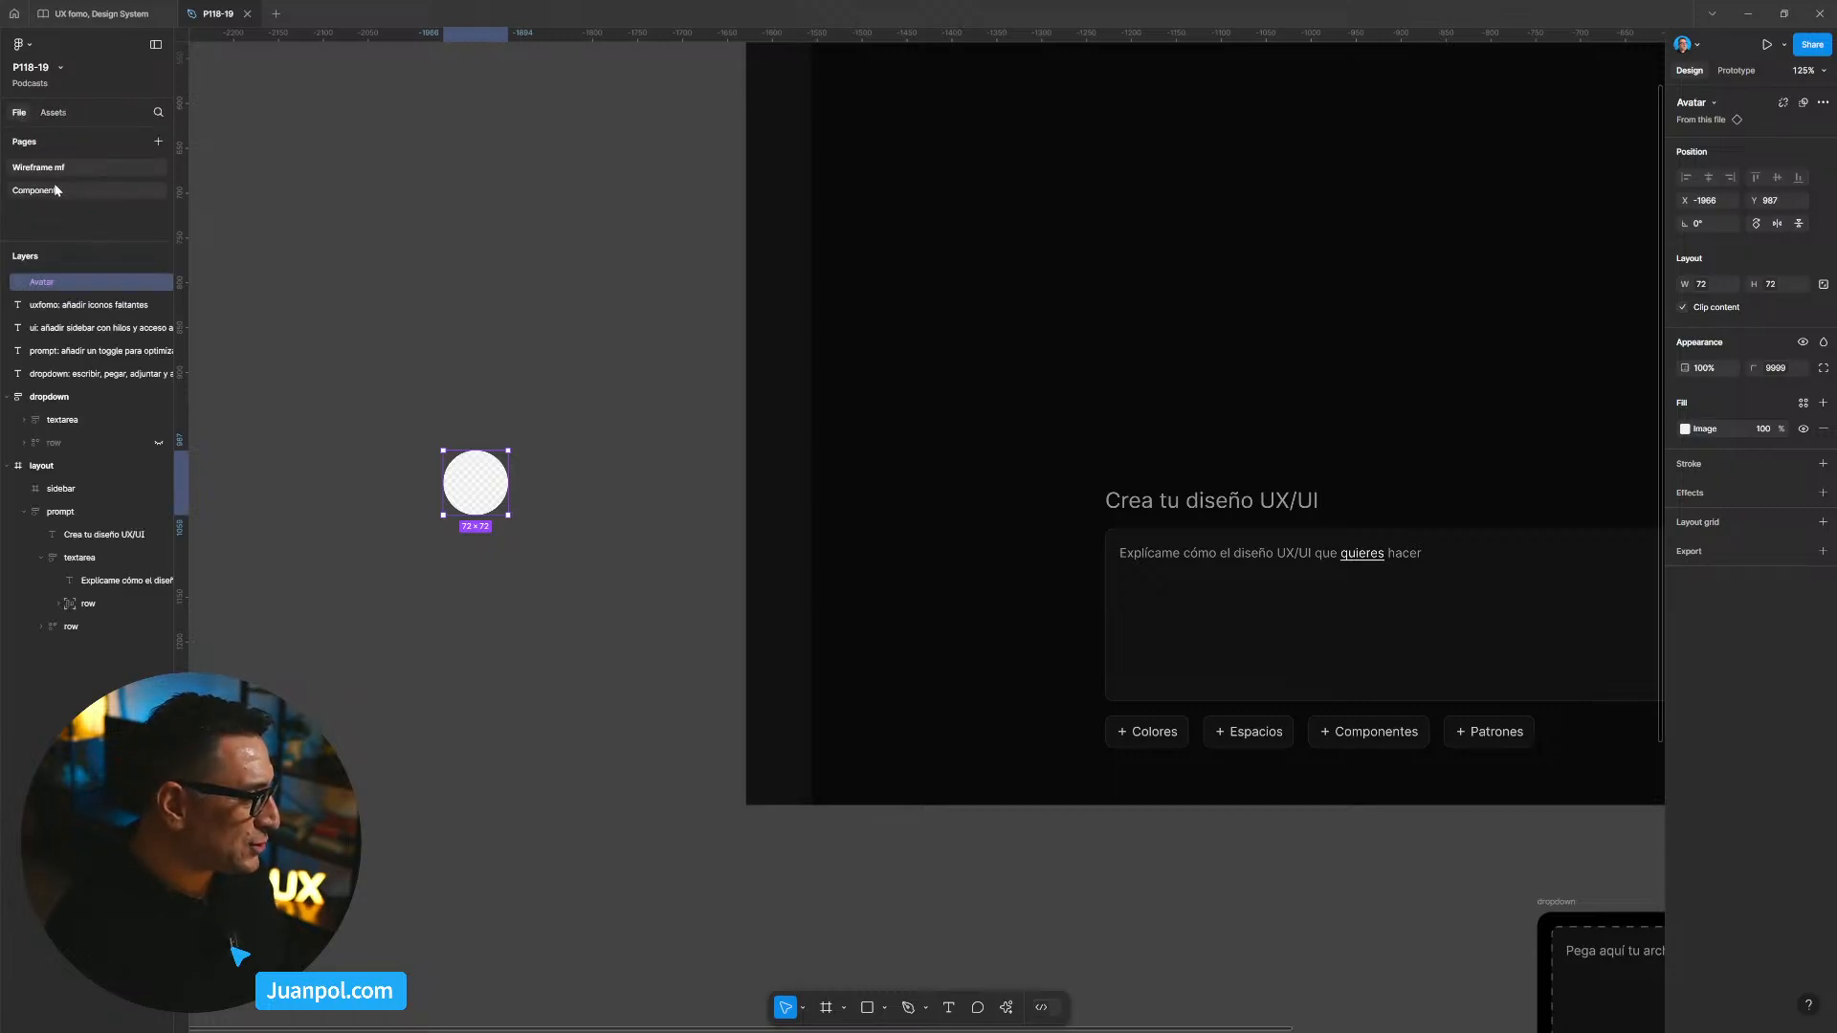
{"action": "scroll", "coordinate": [997, 804], "scroll_direction": "up", "scroll_amount": 1}
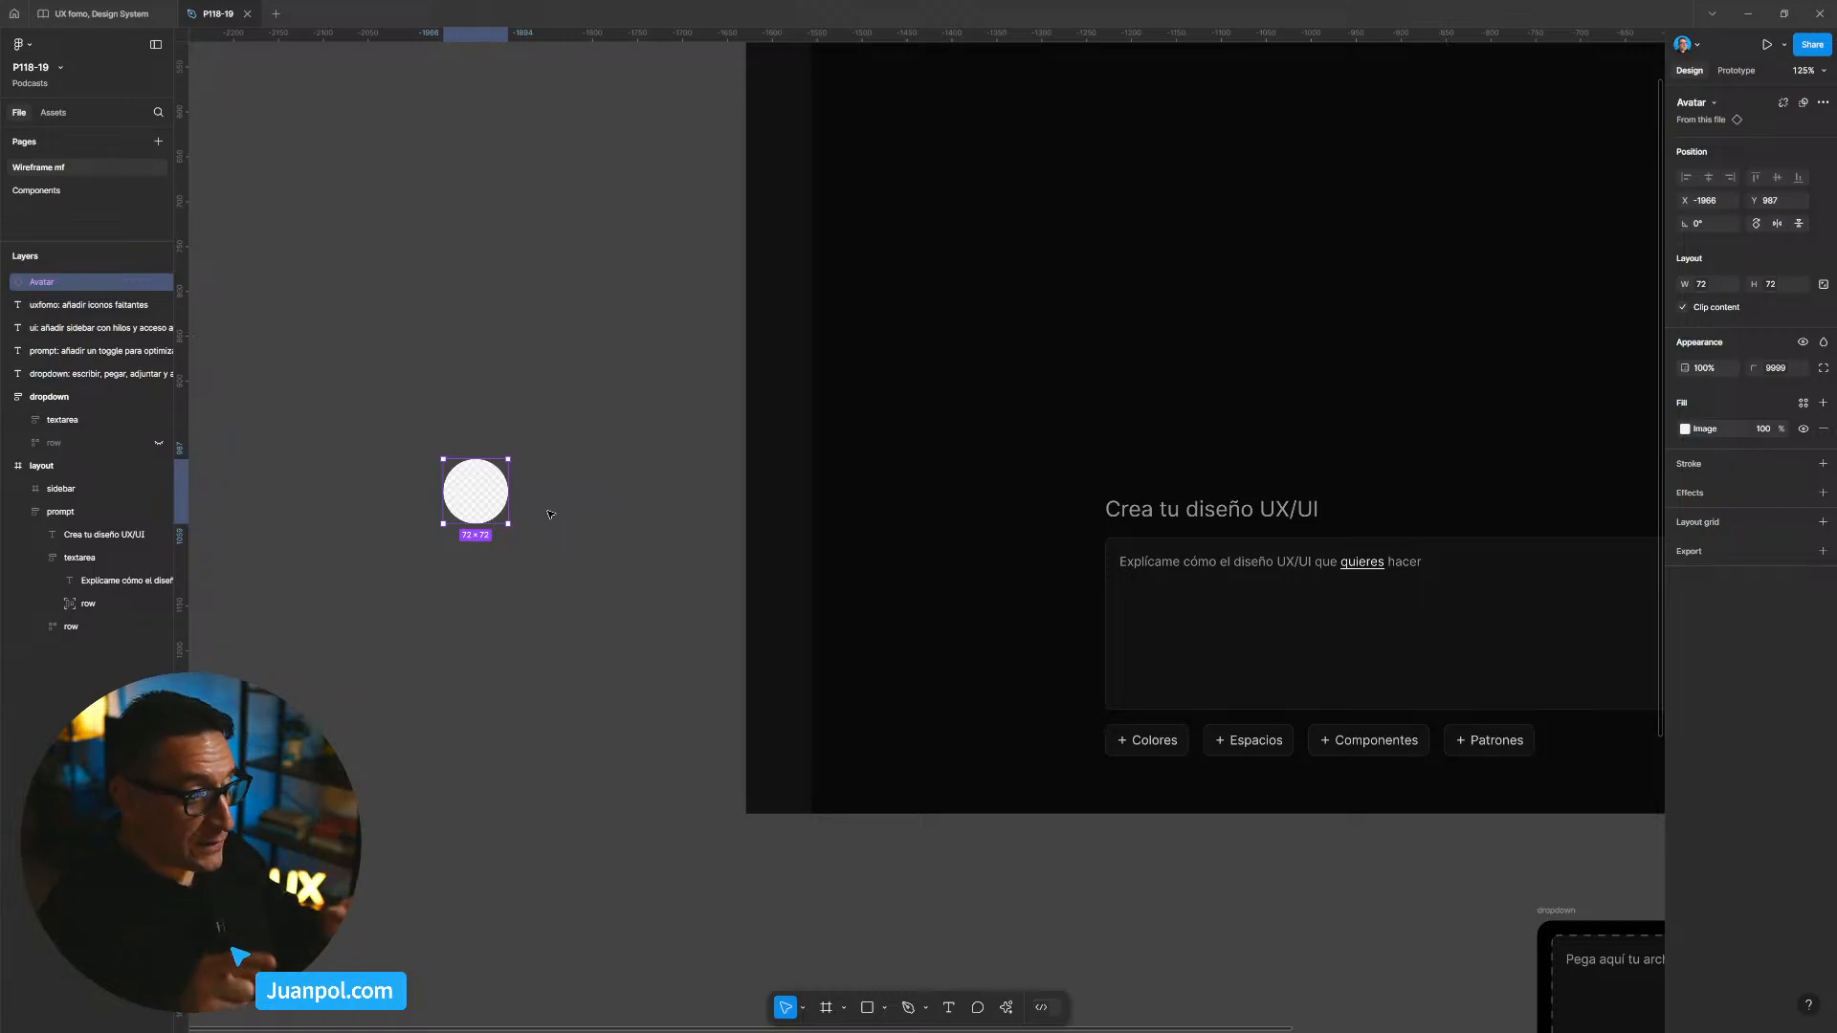
Step: Bind the Avatar instance's width and height to the spacing-14 variable, making it 56 × 56
{"action": "left_click", "coordinate": [1702, 288]}
{"action": "left_click_drag", "start_coordinate": [1717, 430], "coordinate": [1719, 437]}
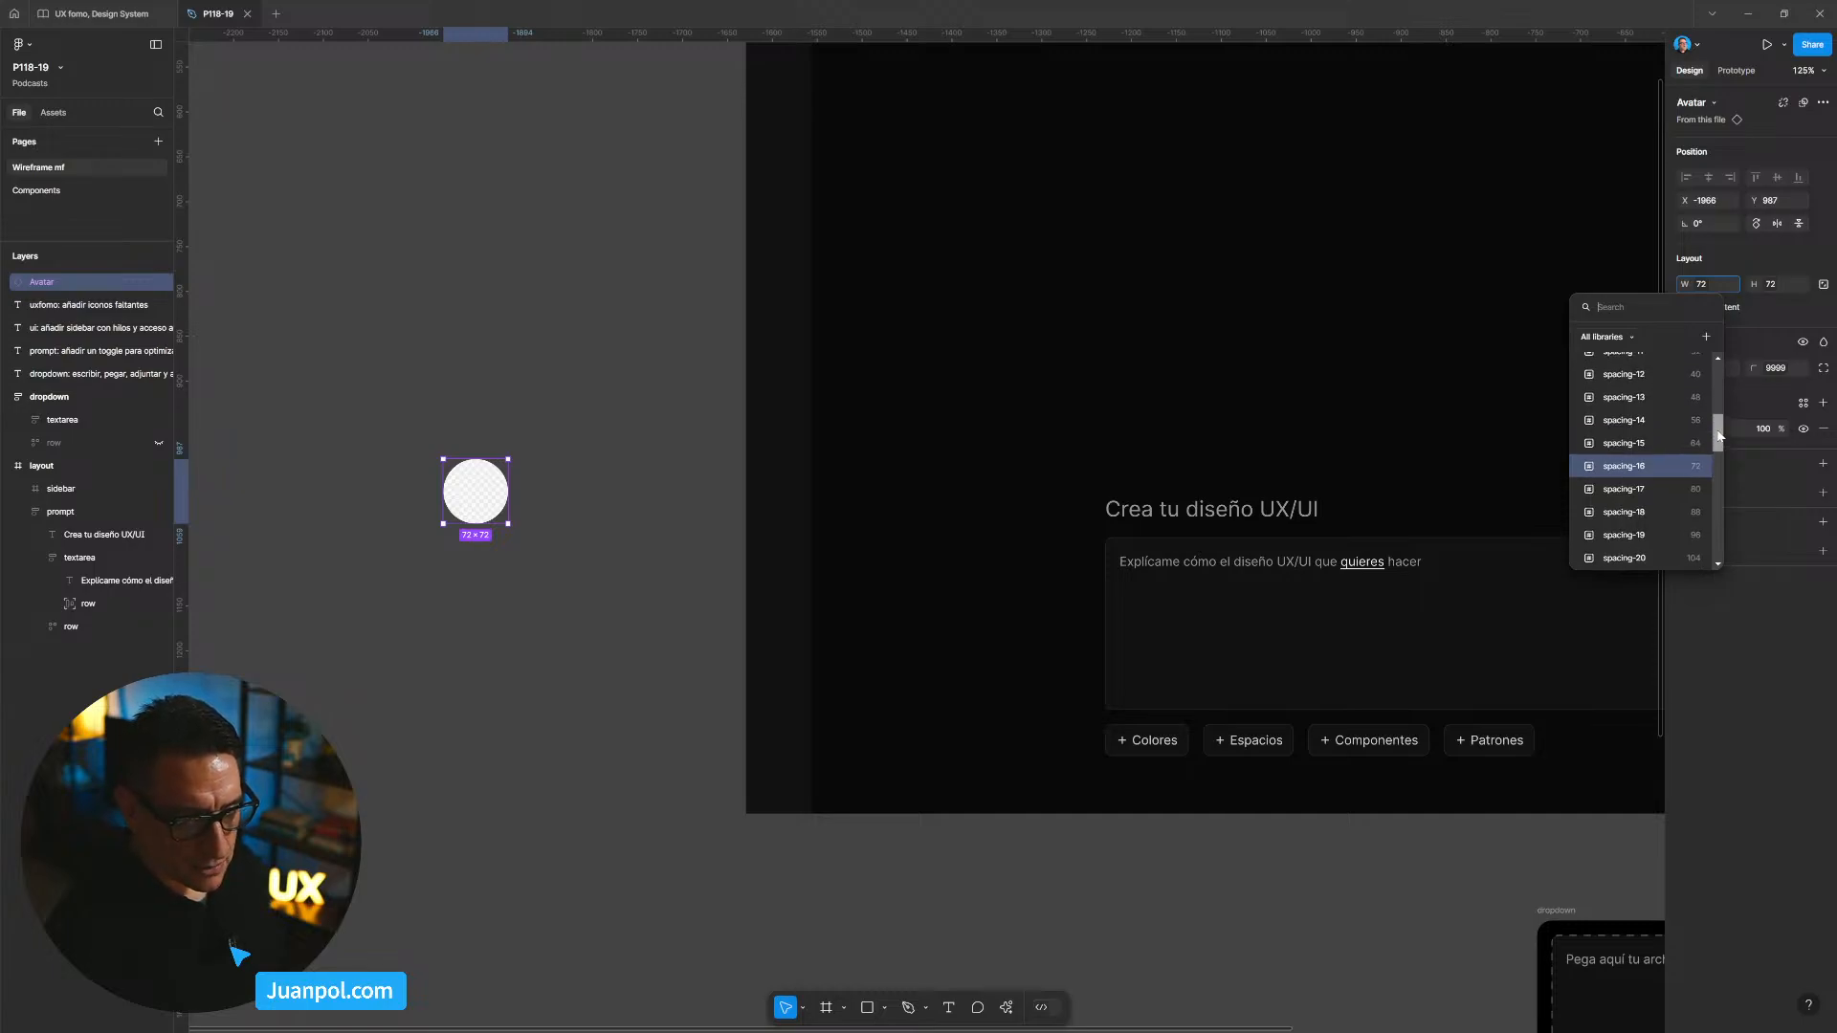
{"action": "left_click", "coordinate": [1611, 422]}
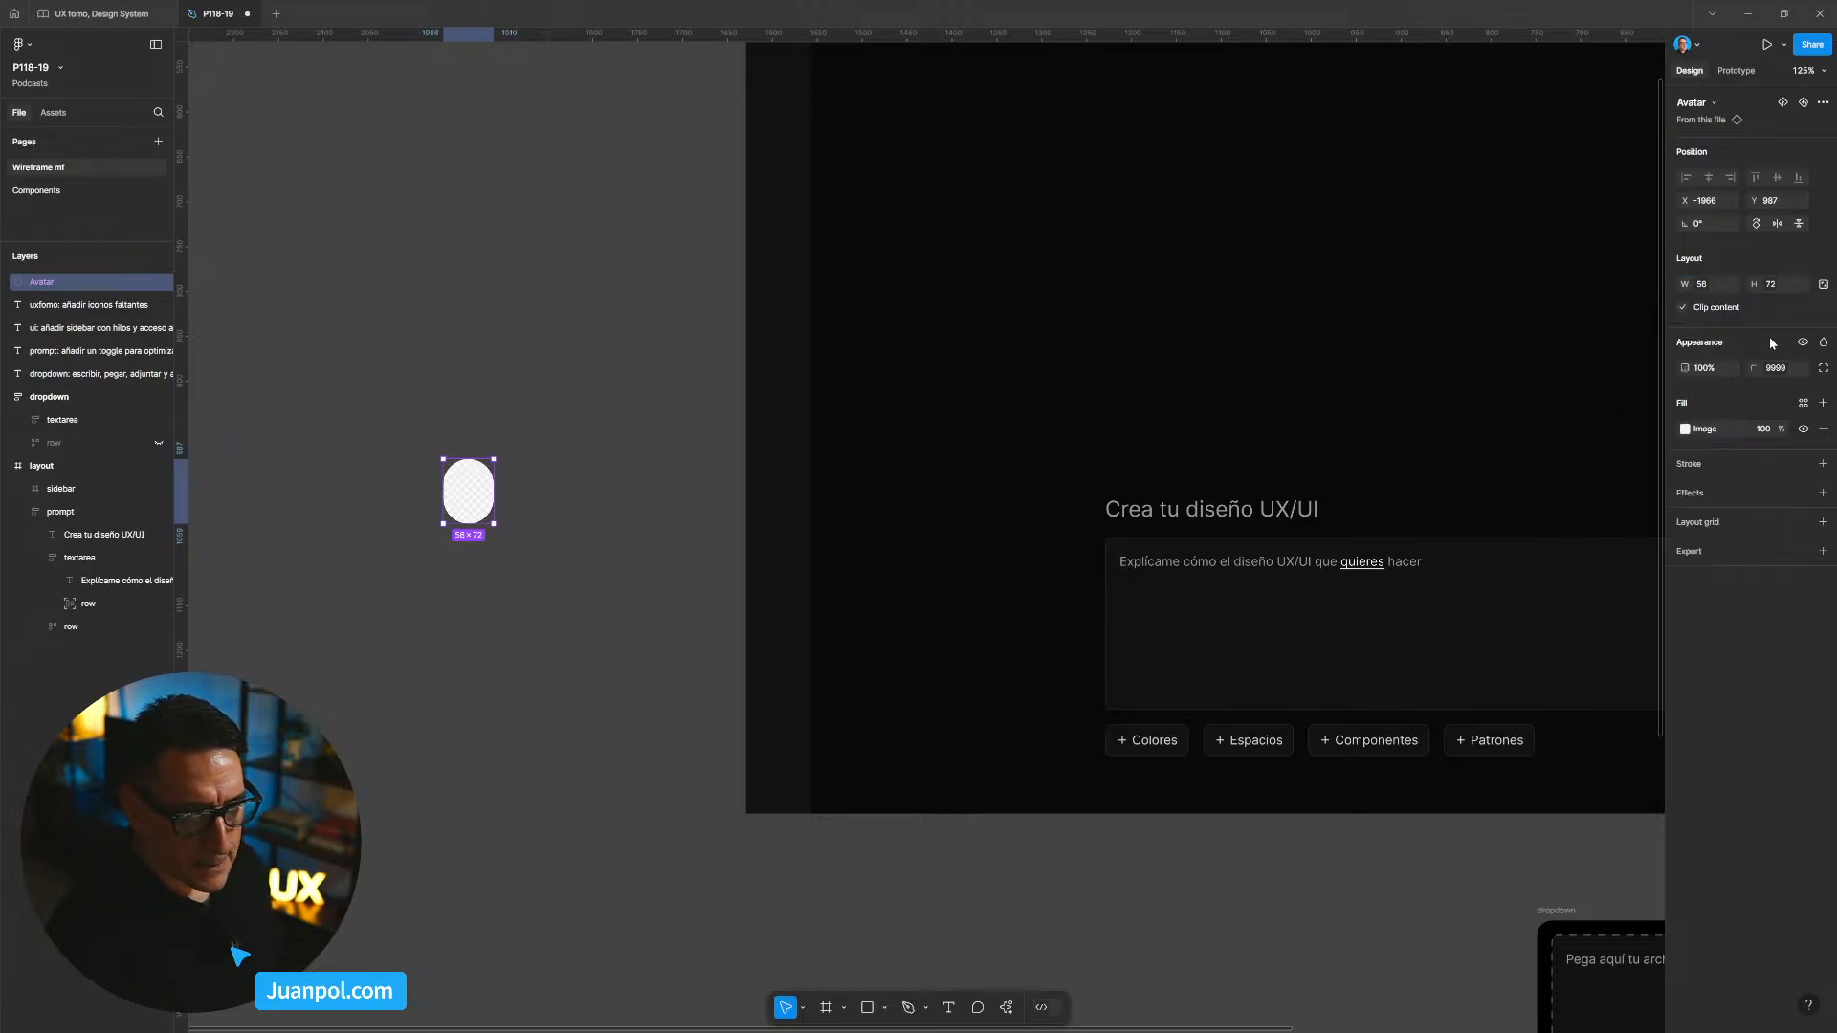
{"action": "left_click", "coordinate": [1777, 285]}
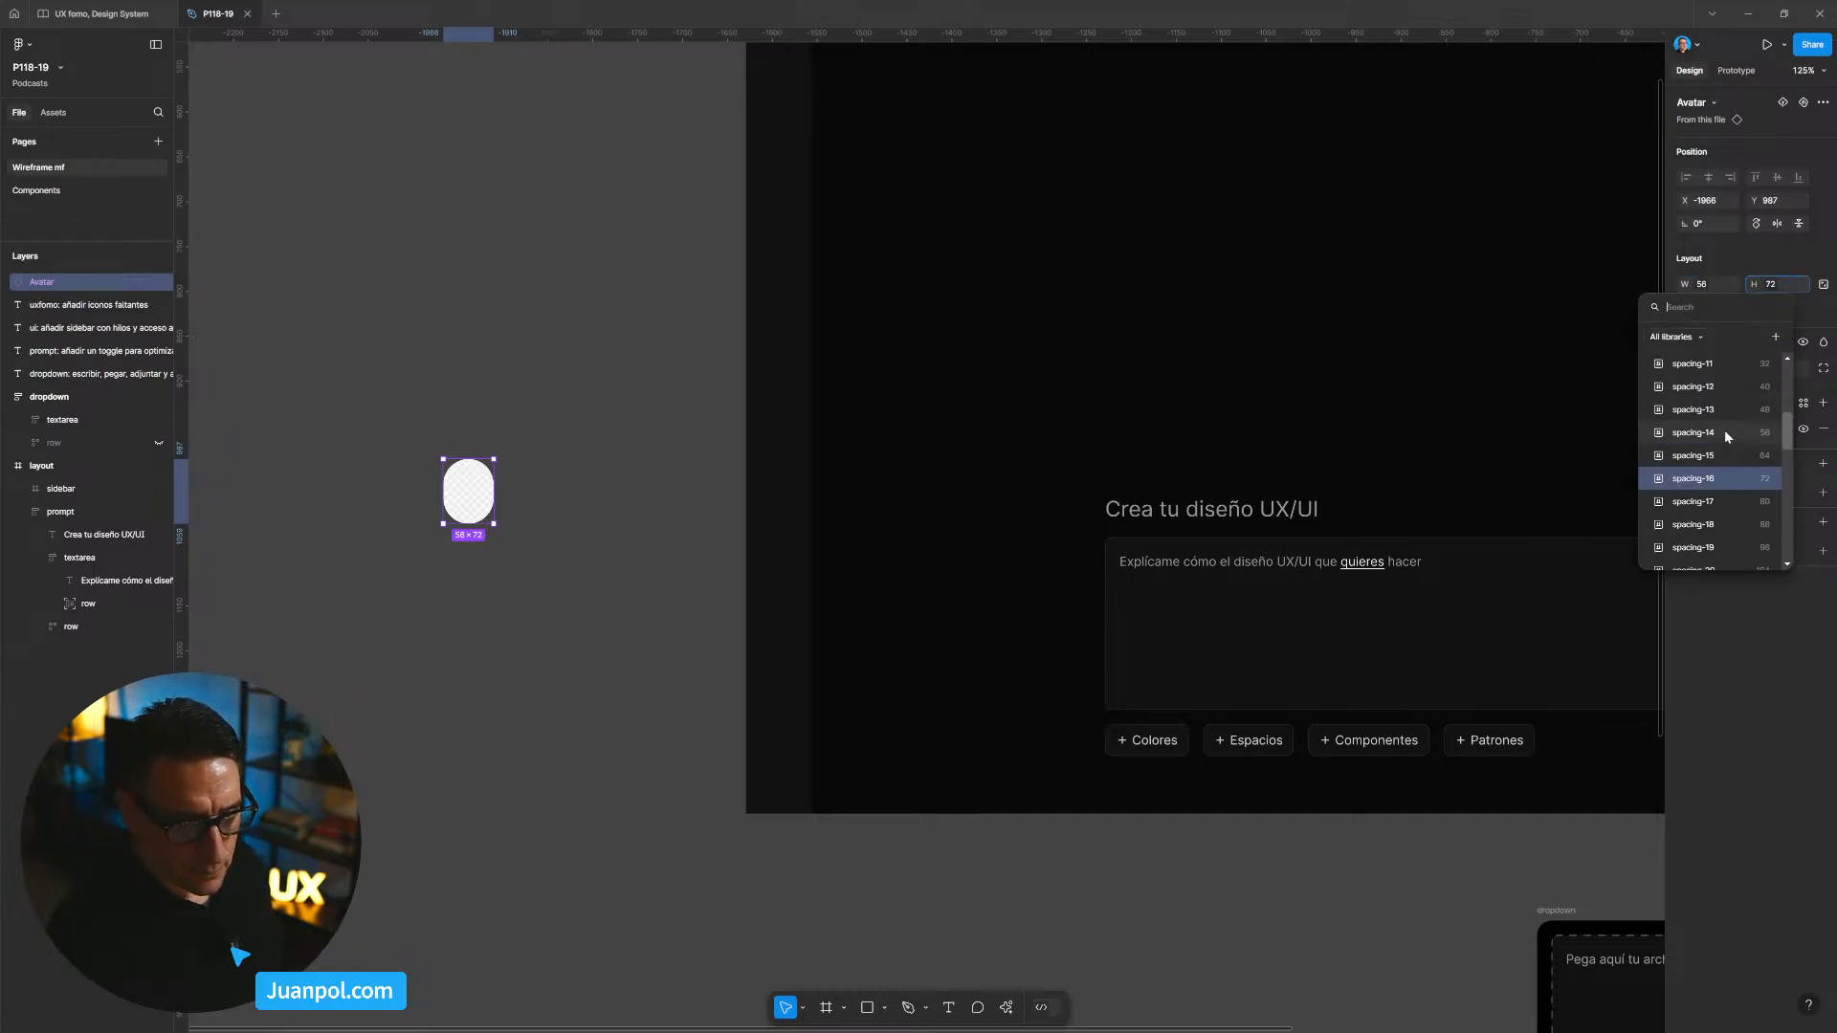
{"action": "left_click", "coordinate": [1724, 429]}
{"action": "left_click", "coordinate": [587, 527]}
Step: Duplicate the Avatar instance into the lower end of the layout's sidebar and delete the original outside the layout
{"action": "scroll", "coordinate": [549, 501], "scroll_direction": "right", "scroll_amount": 2}
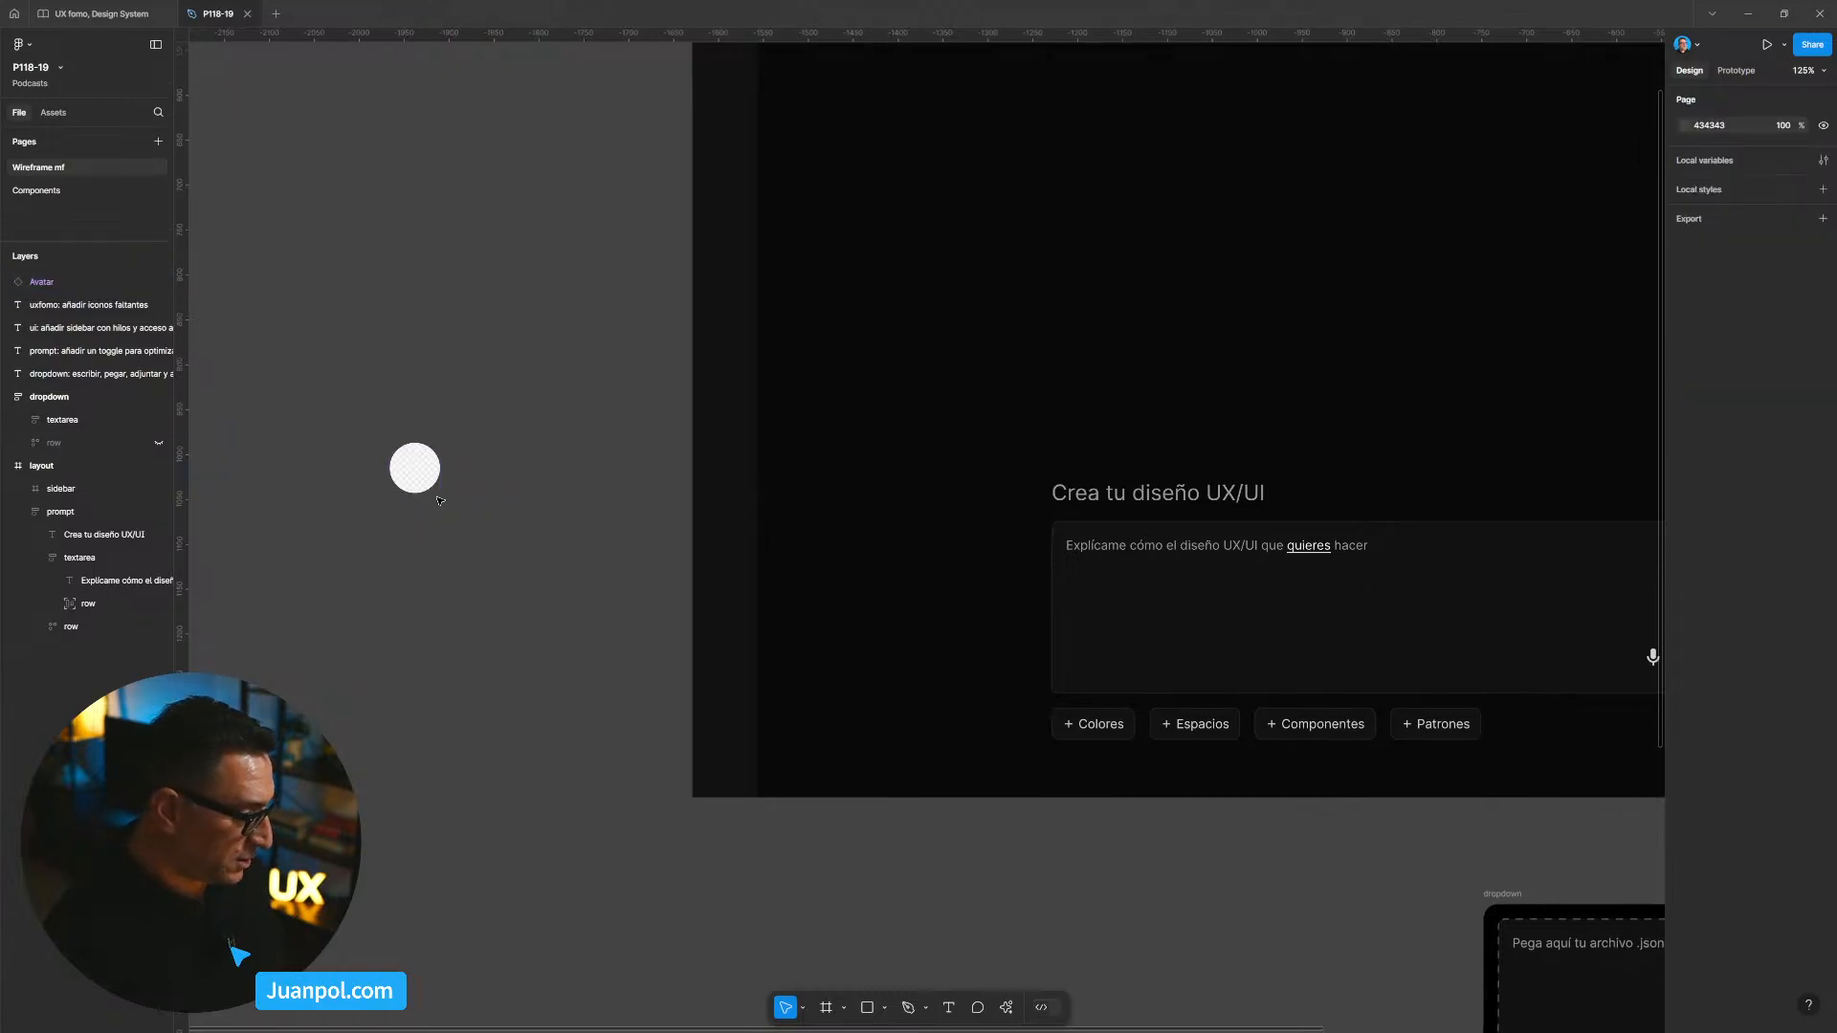
{"action": "left_click_drag", "start_coordinate": [417, 476], "coordinate": [722, 749]}
{"action": "left_click", "coordinate": [414, 468]}
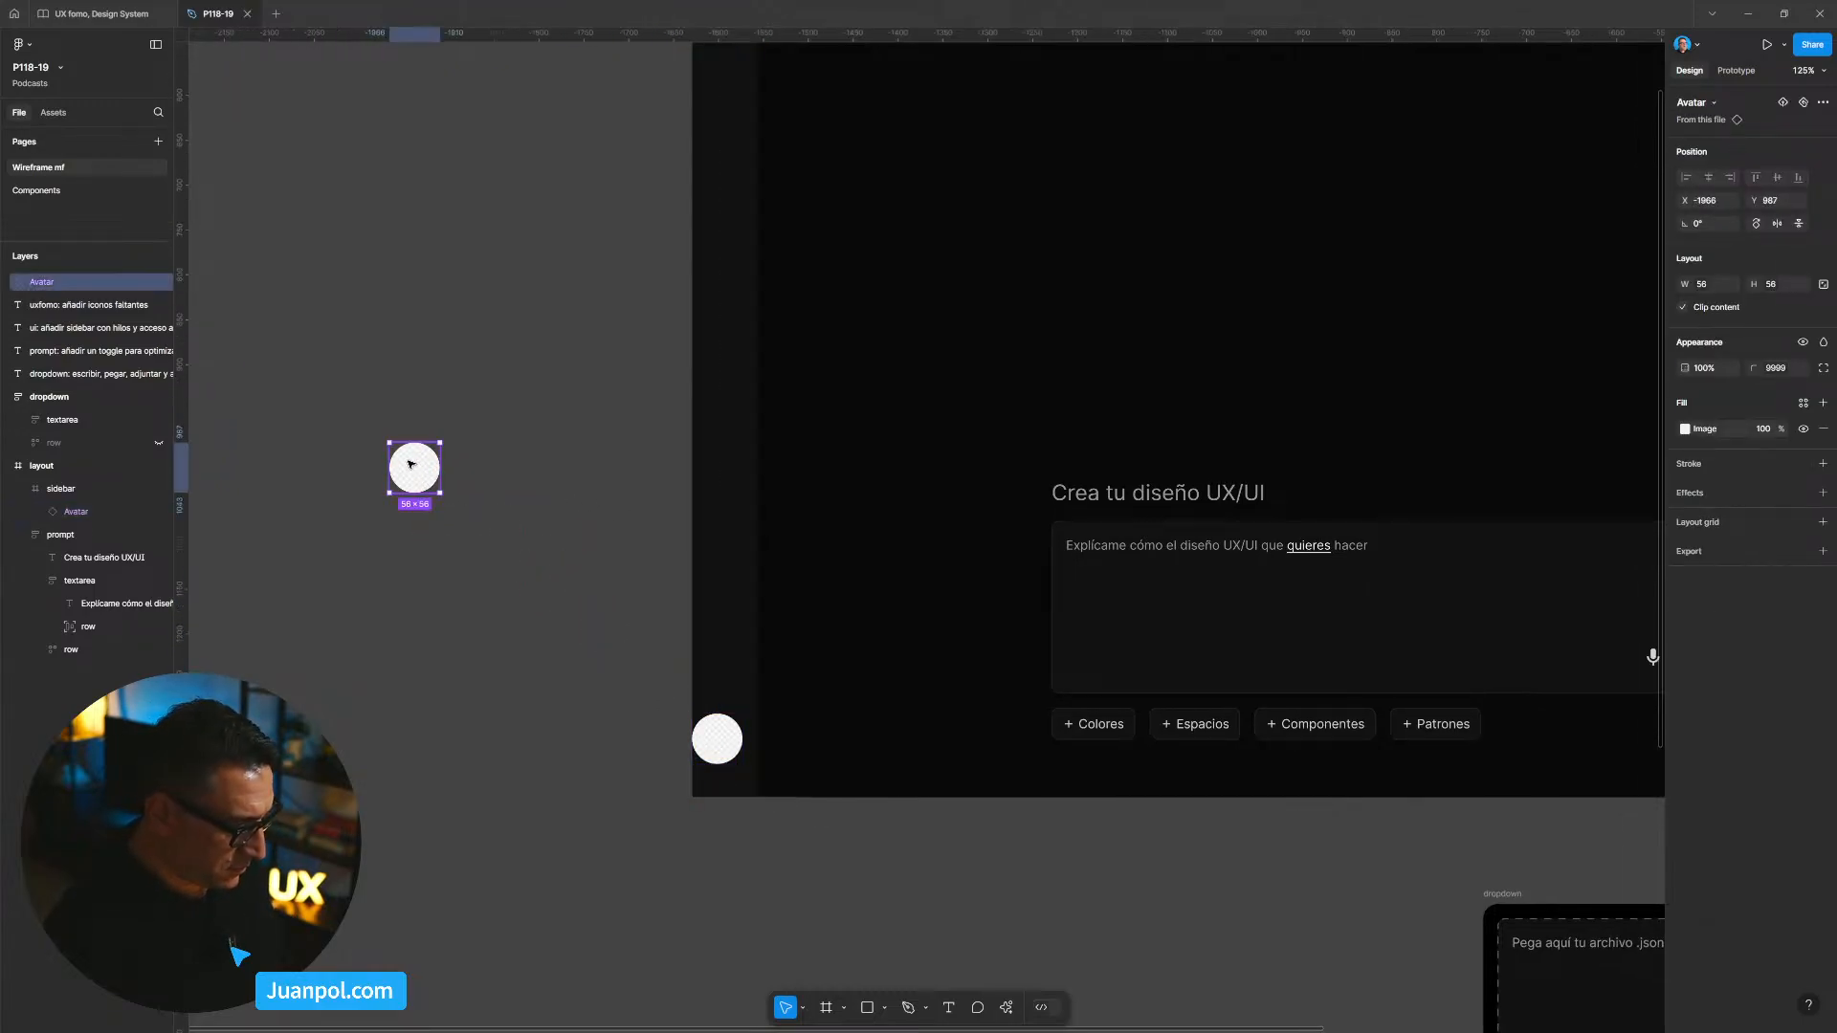
{"action": "key", "text": "Delete"}
Step: Align the Avatar inside the sidebar to the sidebar's bottom edge
{"action": "scroll", "coordinate": [654, 618], "scroll_direction": "up", "scroll_amount": 2}
{"action": "scroll", "coordinate": [654, 618], "scroll_direction": "down", "scroll_amount": 2}
{"action": "left_click", "coordinate": [679, 696]}
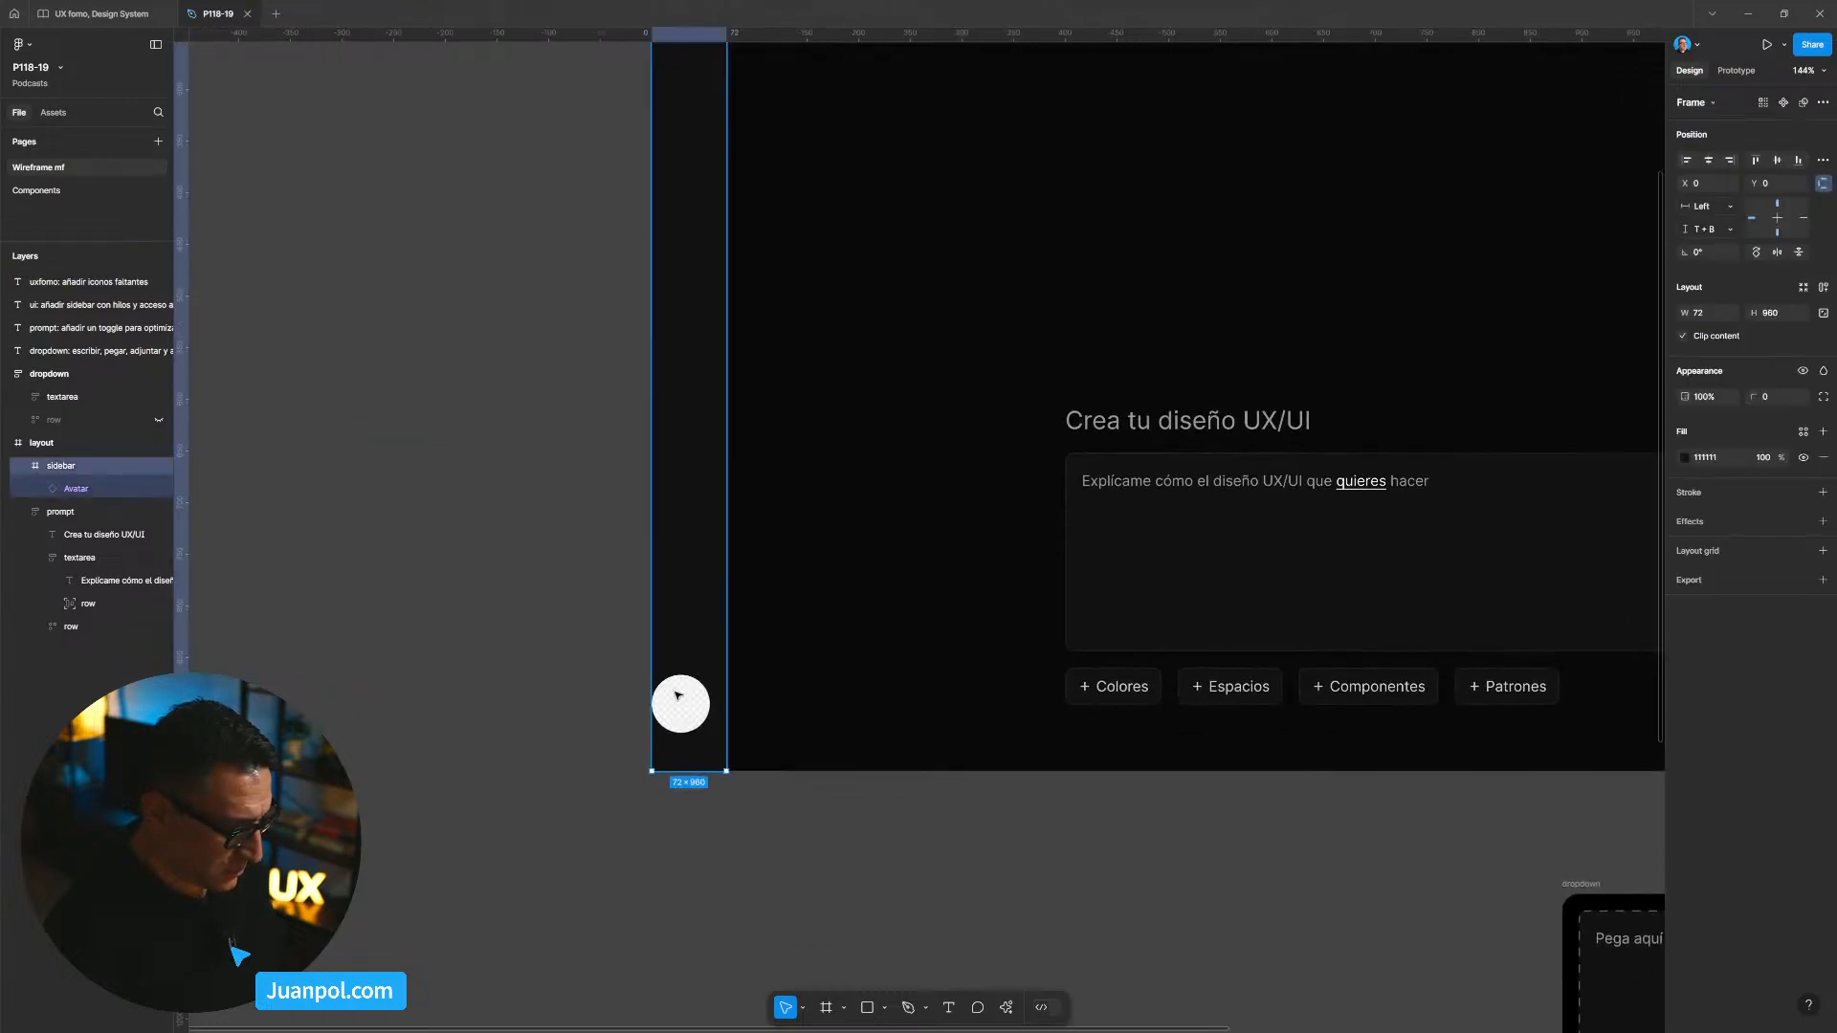
{"action": "left_click", "coordinate": [678, 696]}
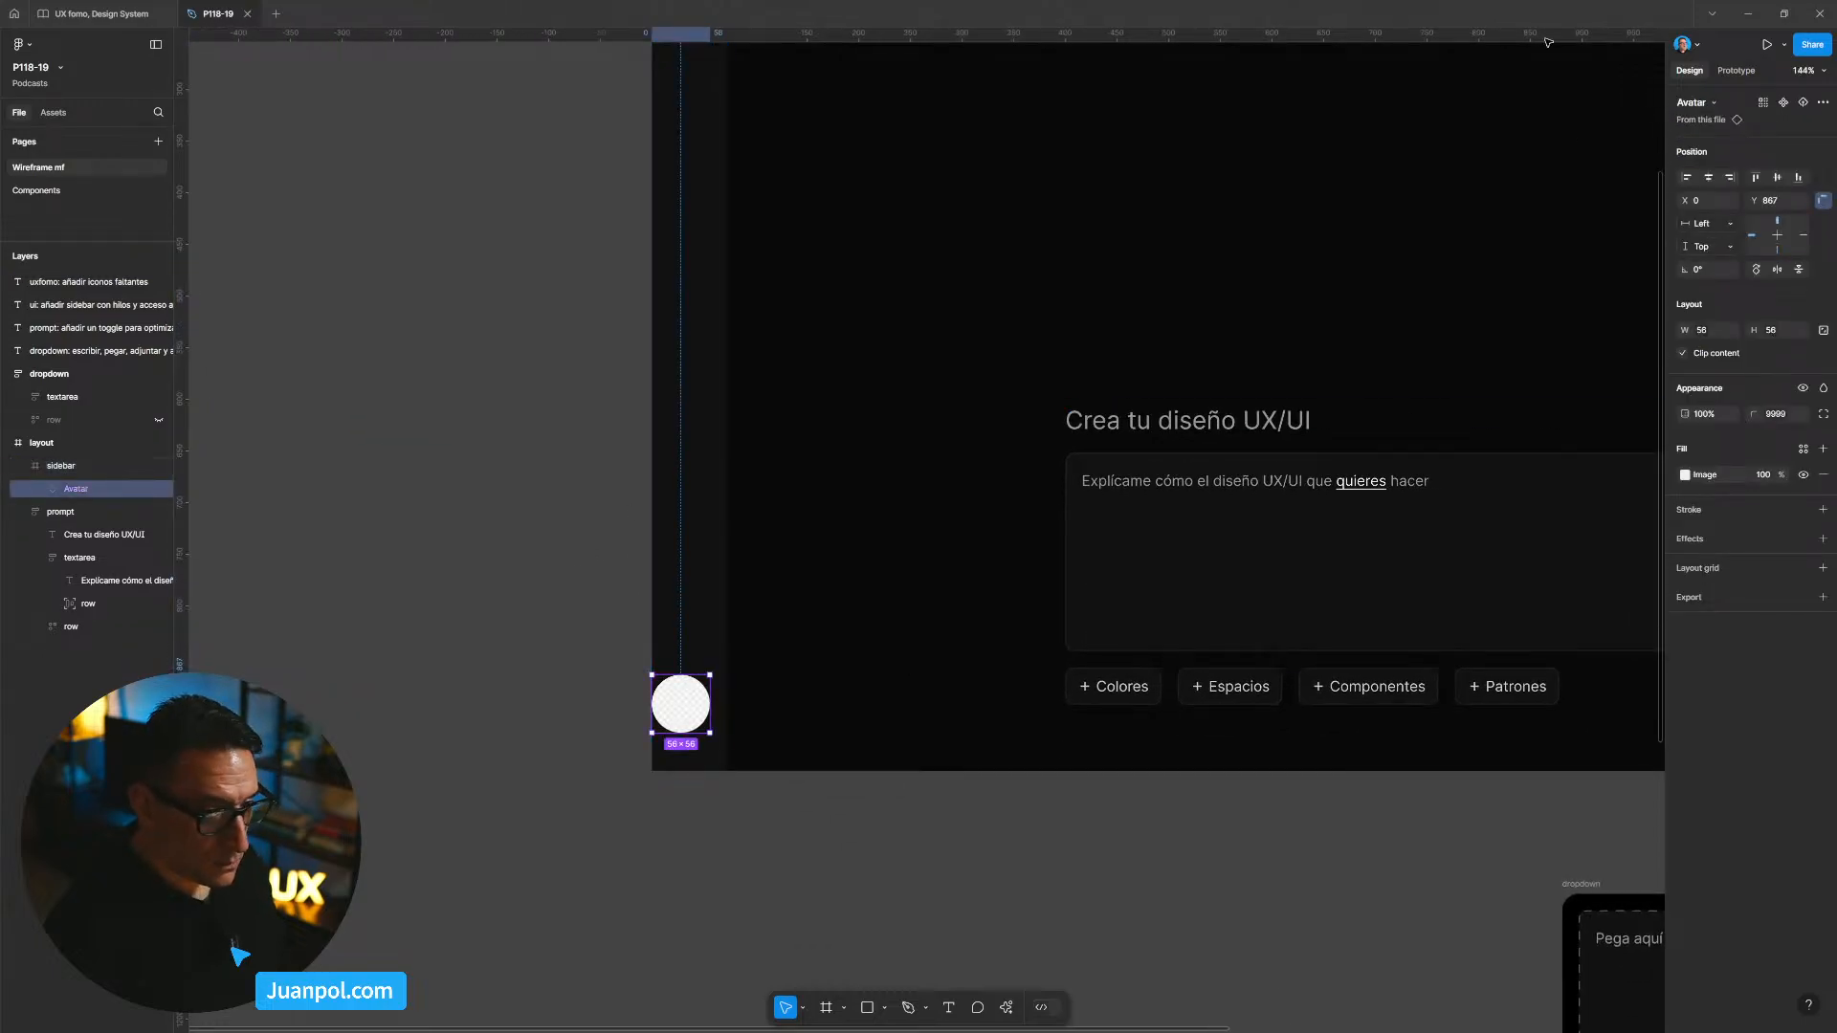
{"action": "left_click", "coordinate": [1778, 178]}
{"action": "left_click", "coordinate": [1798, 178]}
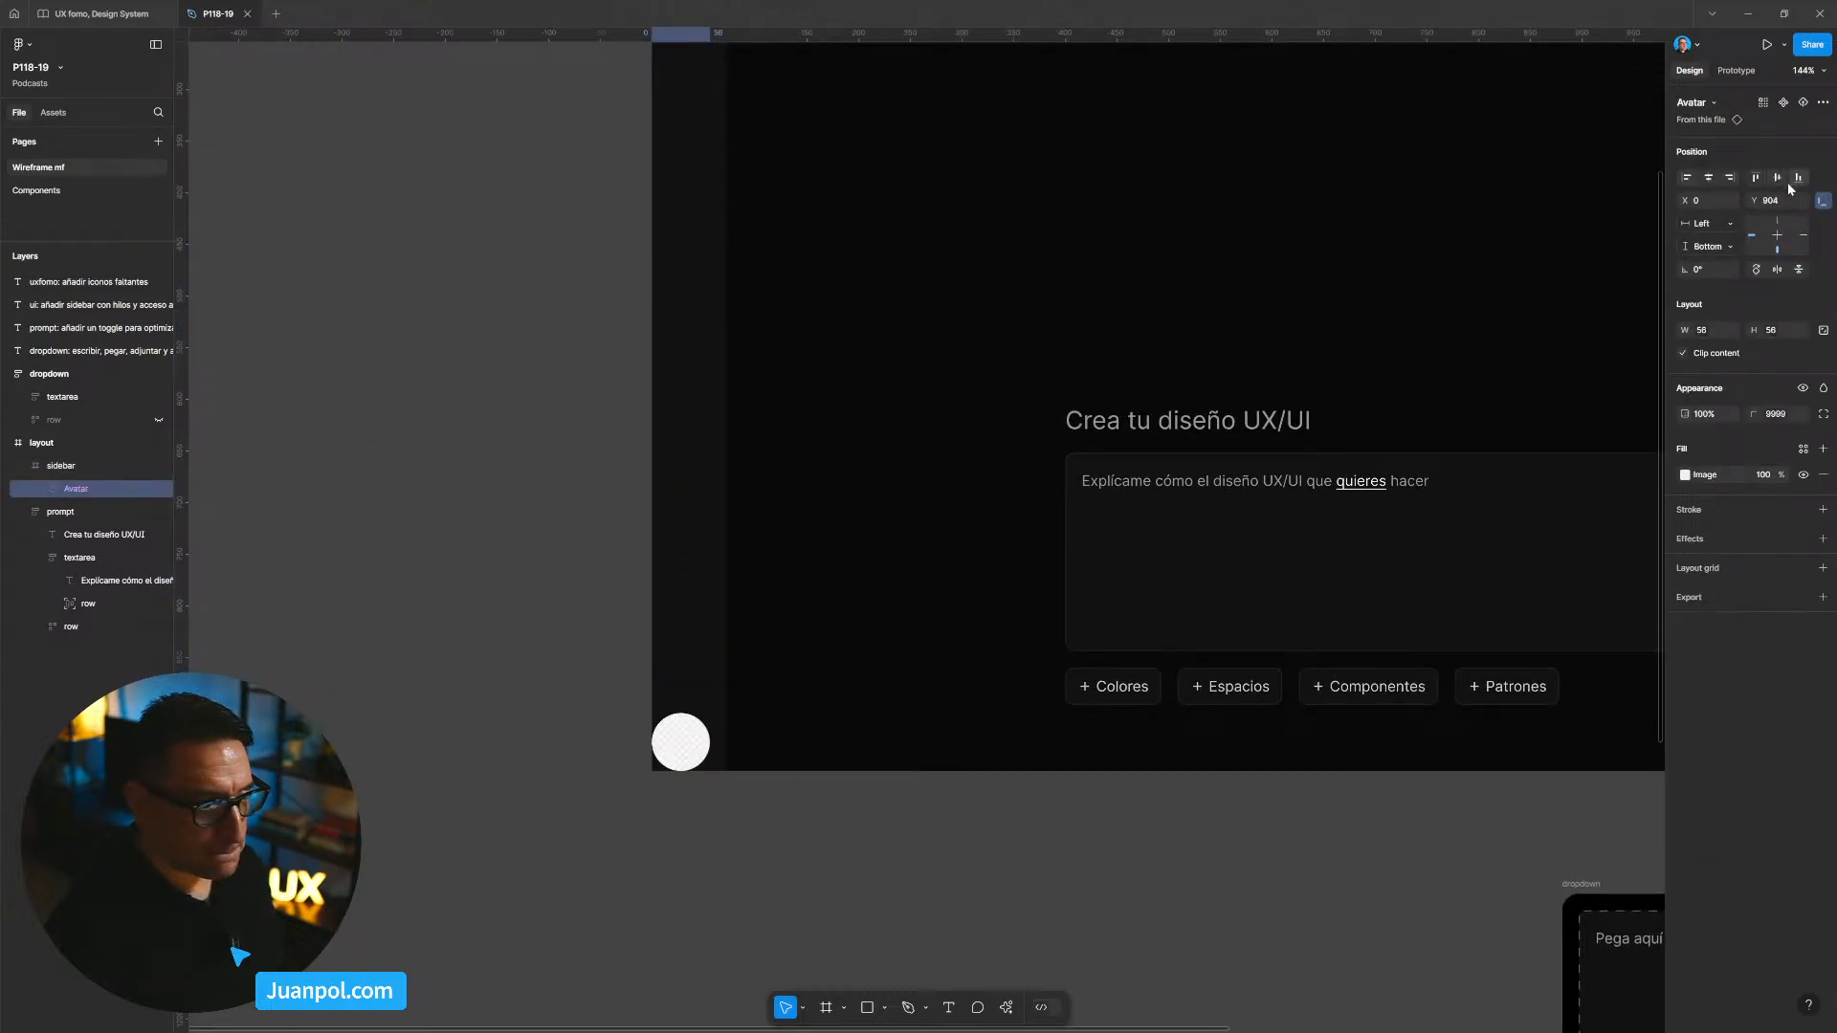
Step: Center the Avatar horizontally in the sidebar and raise it to 8 px above the sidebar's bottom edge
{"action": "left_click", "coordinate": [1709, 178]}
{"action": "key", "text": "alt"}
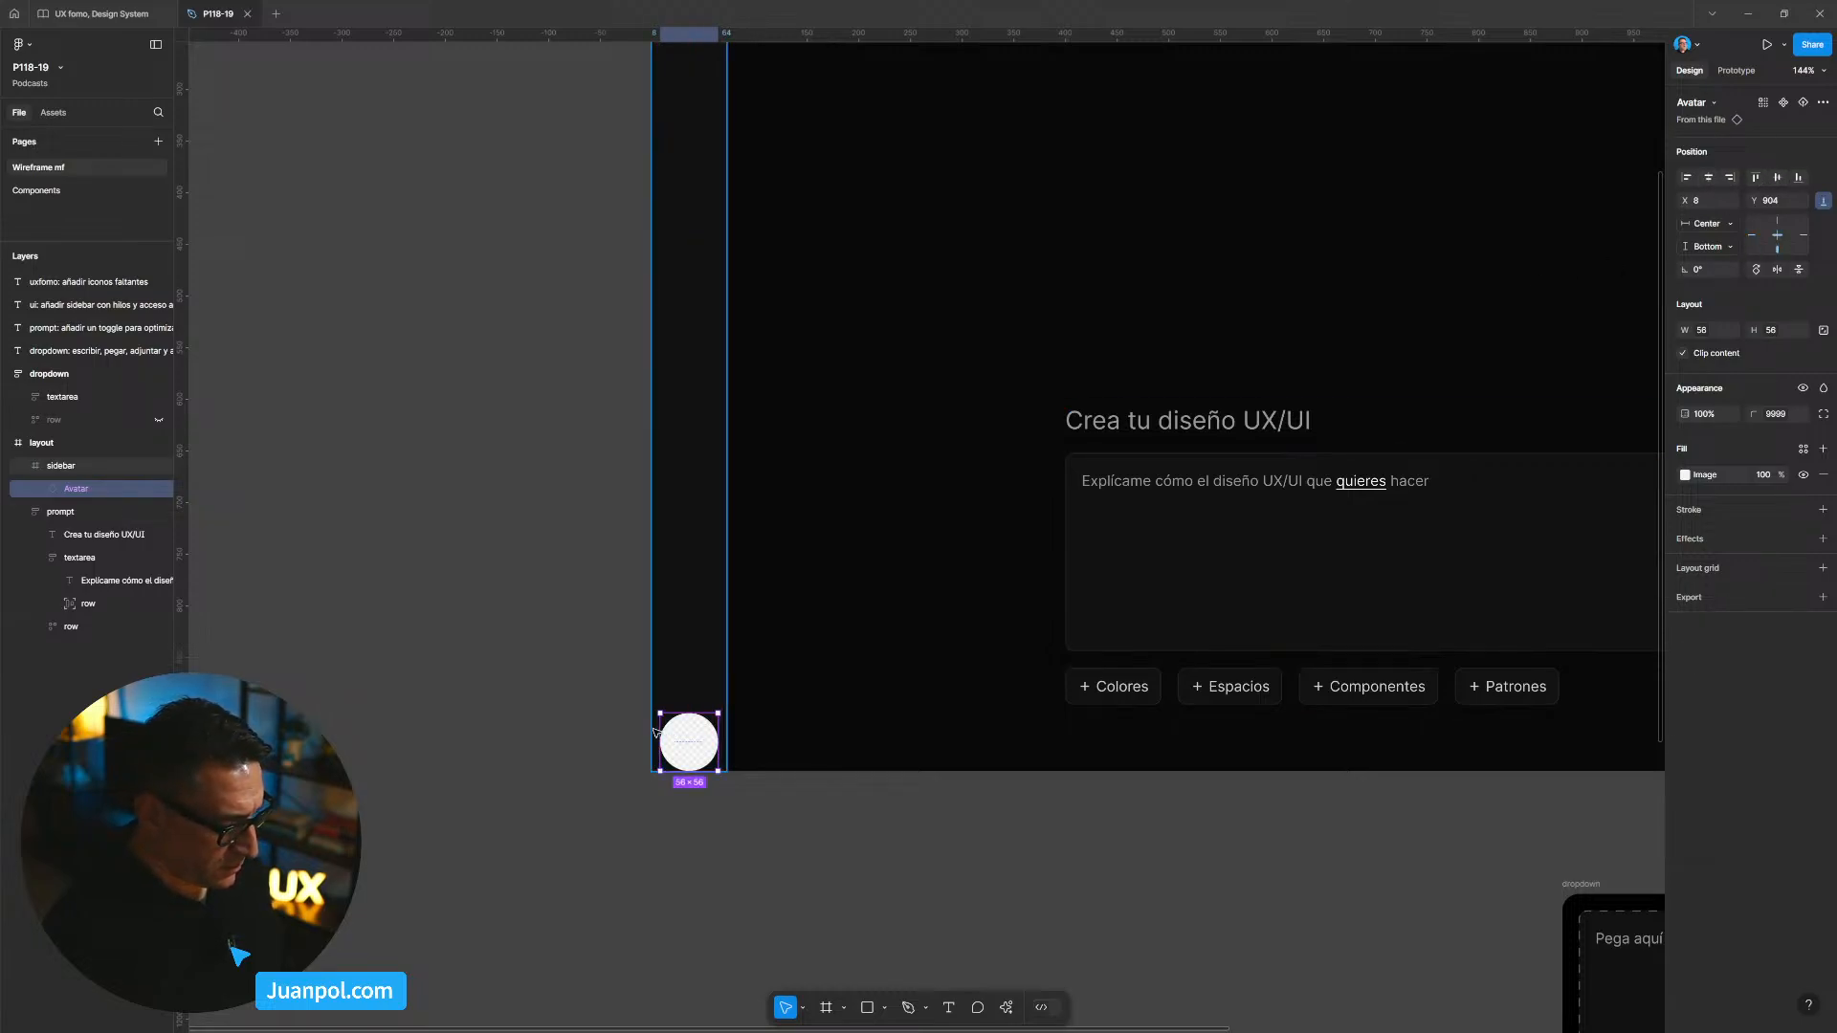
{"action": "key", "text": "shift+Up"}
{"action": "key", "text": "alt"}
{"action": "key", "text": "Down"}
{"action": "key", "text": "Down"}
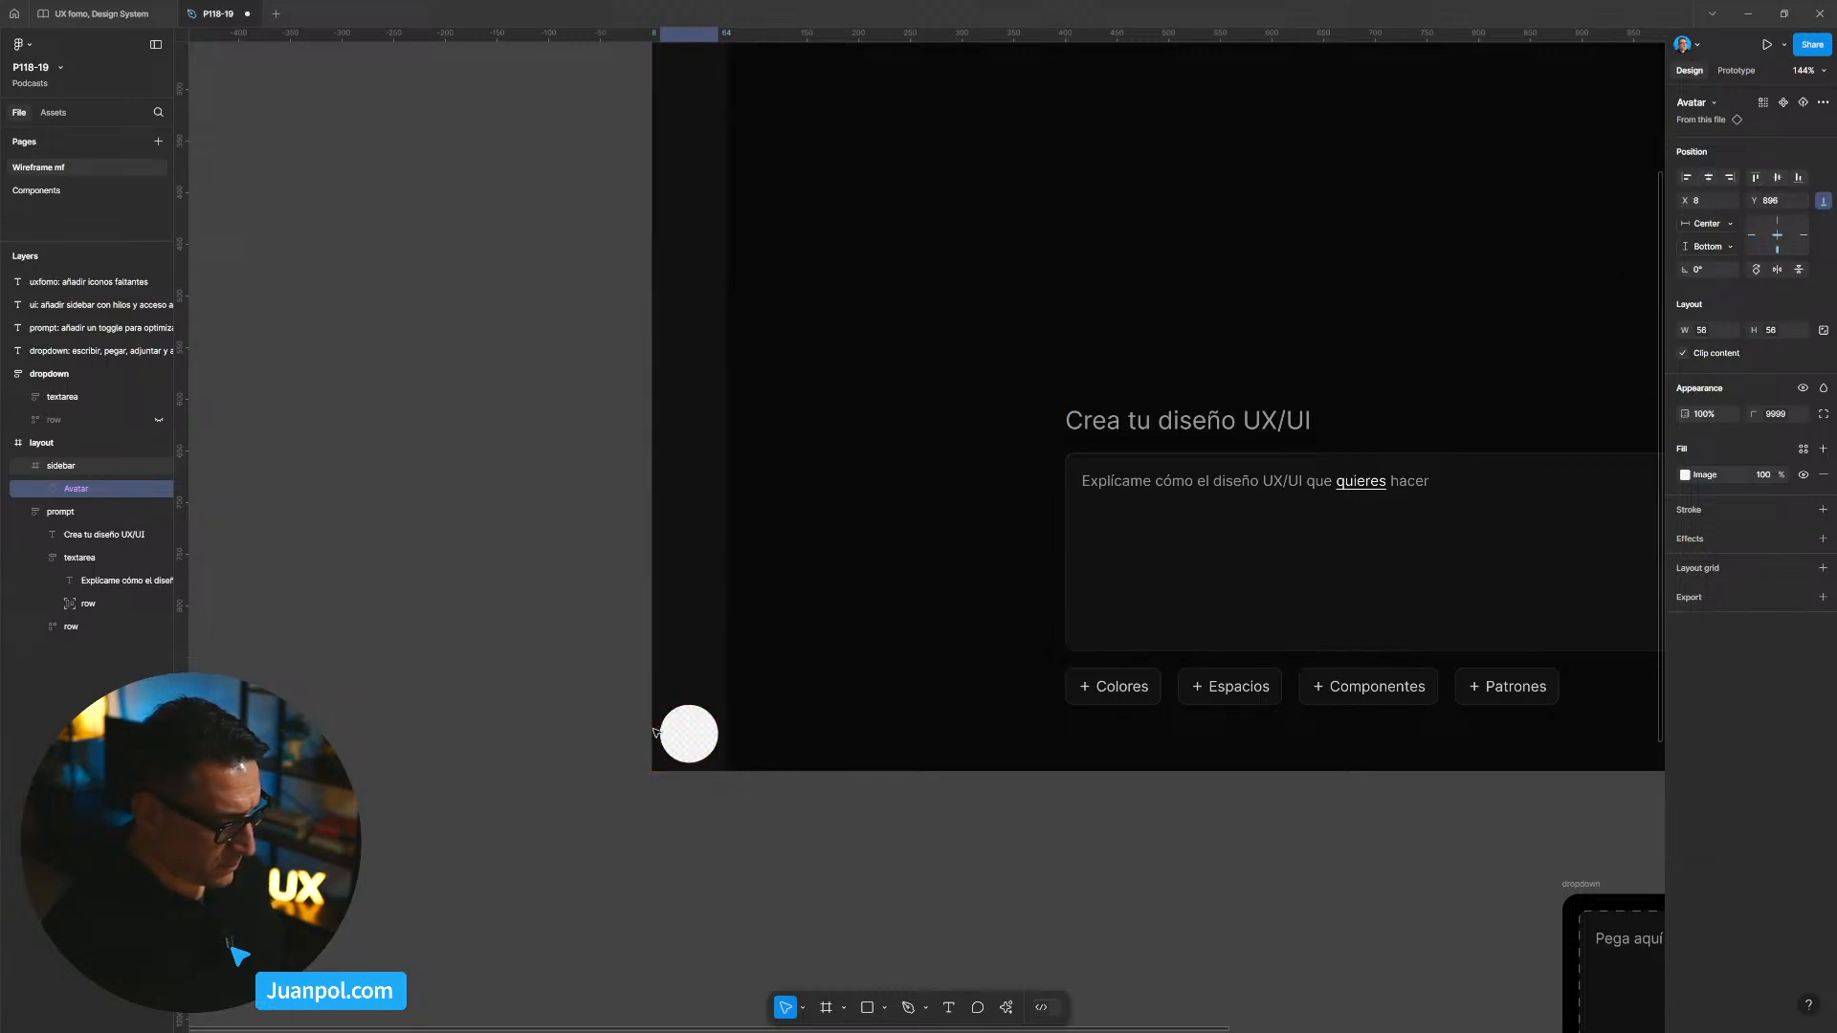
{"action": "left_click", "coordinate": [654, 733]}
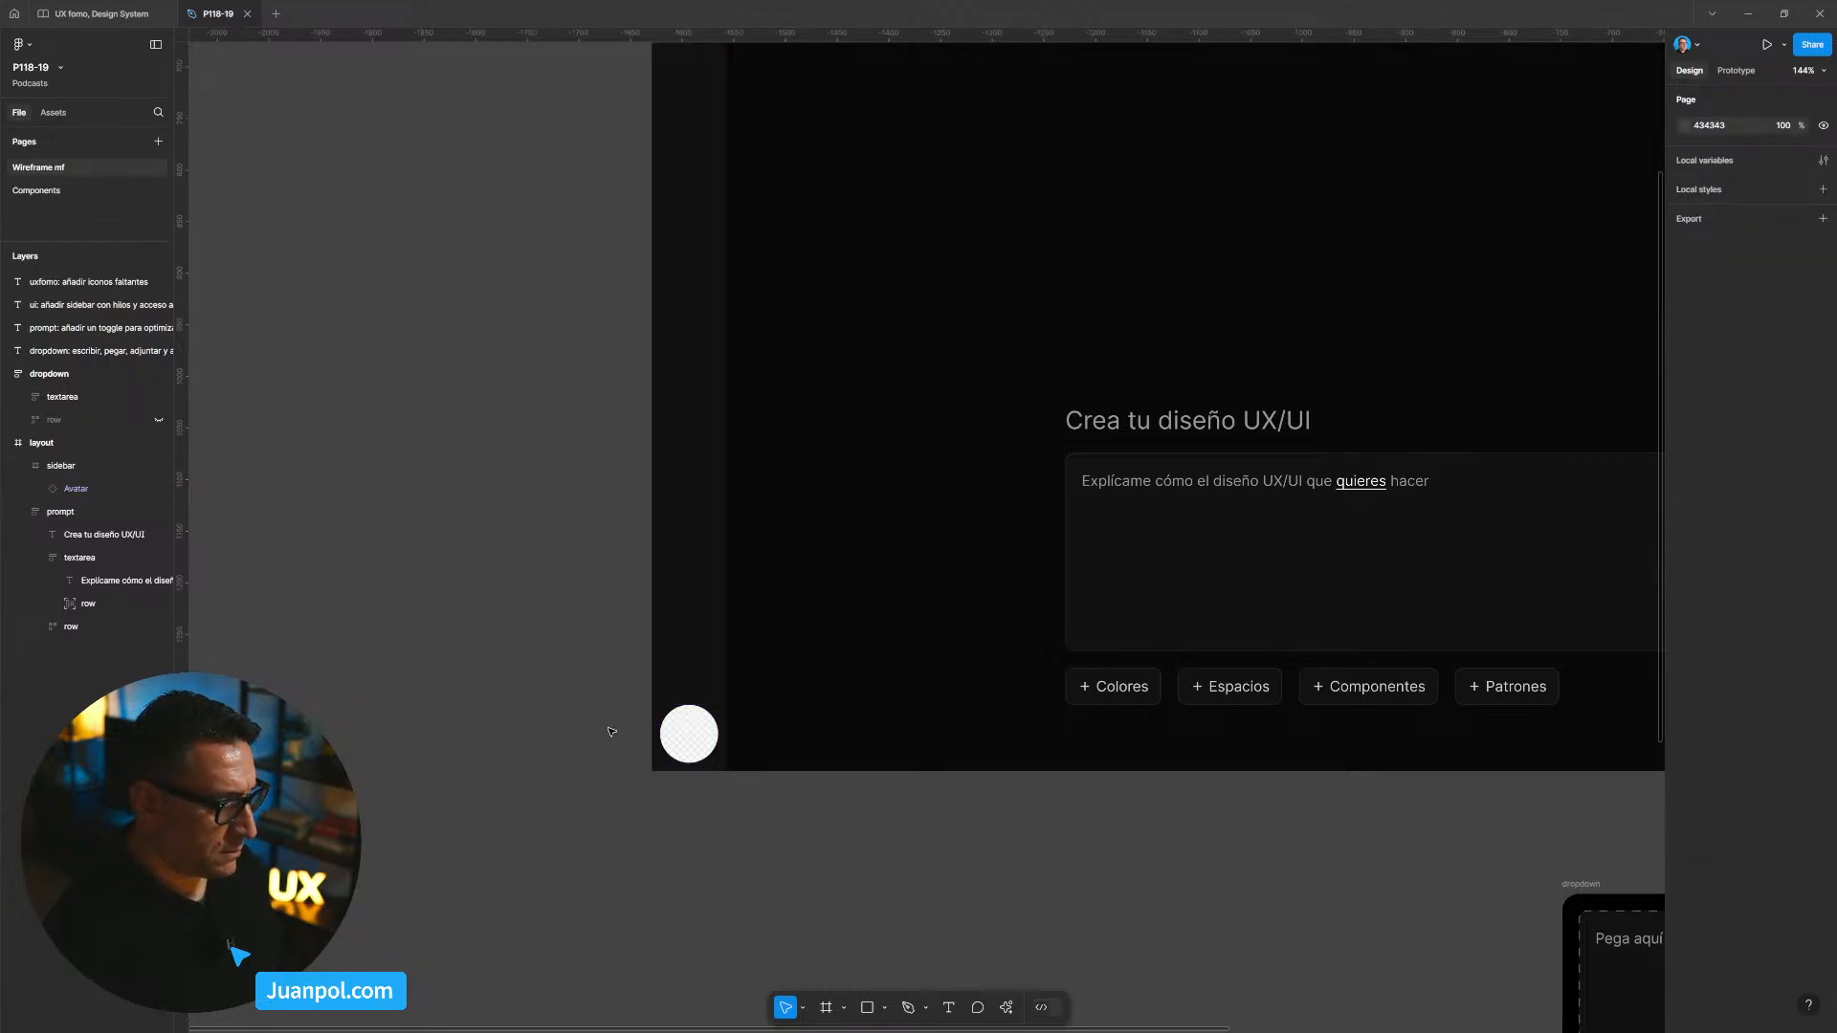
Step: Go to the Avatar's main component and bind its width and height to the spacing-14 variable, making it 56 × 56
{"action": "left_click", "coordinate": [684, 724]}
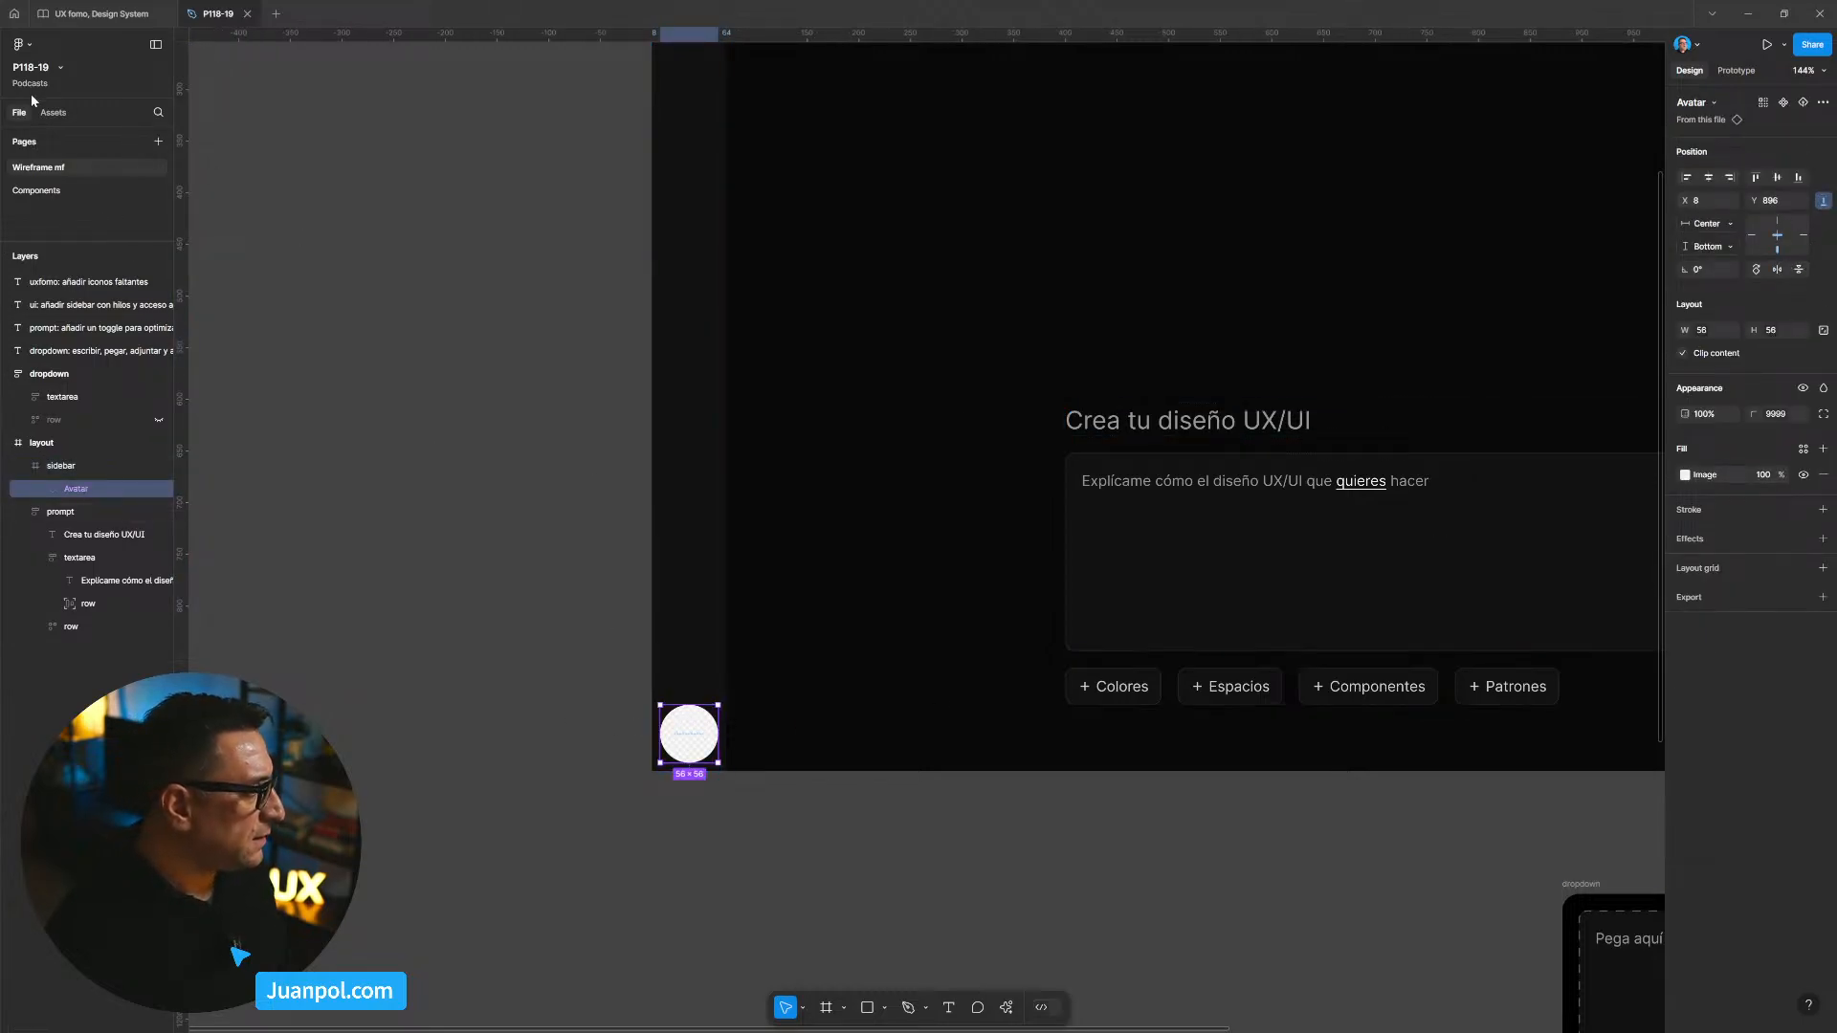
{"action": "left_click", "coordinate": [53, 113]}
{"action": "left_click", "coordinate": [29, 228]}
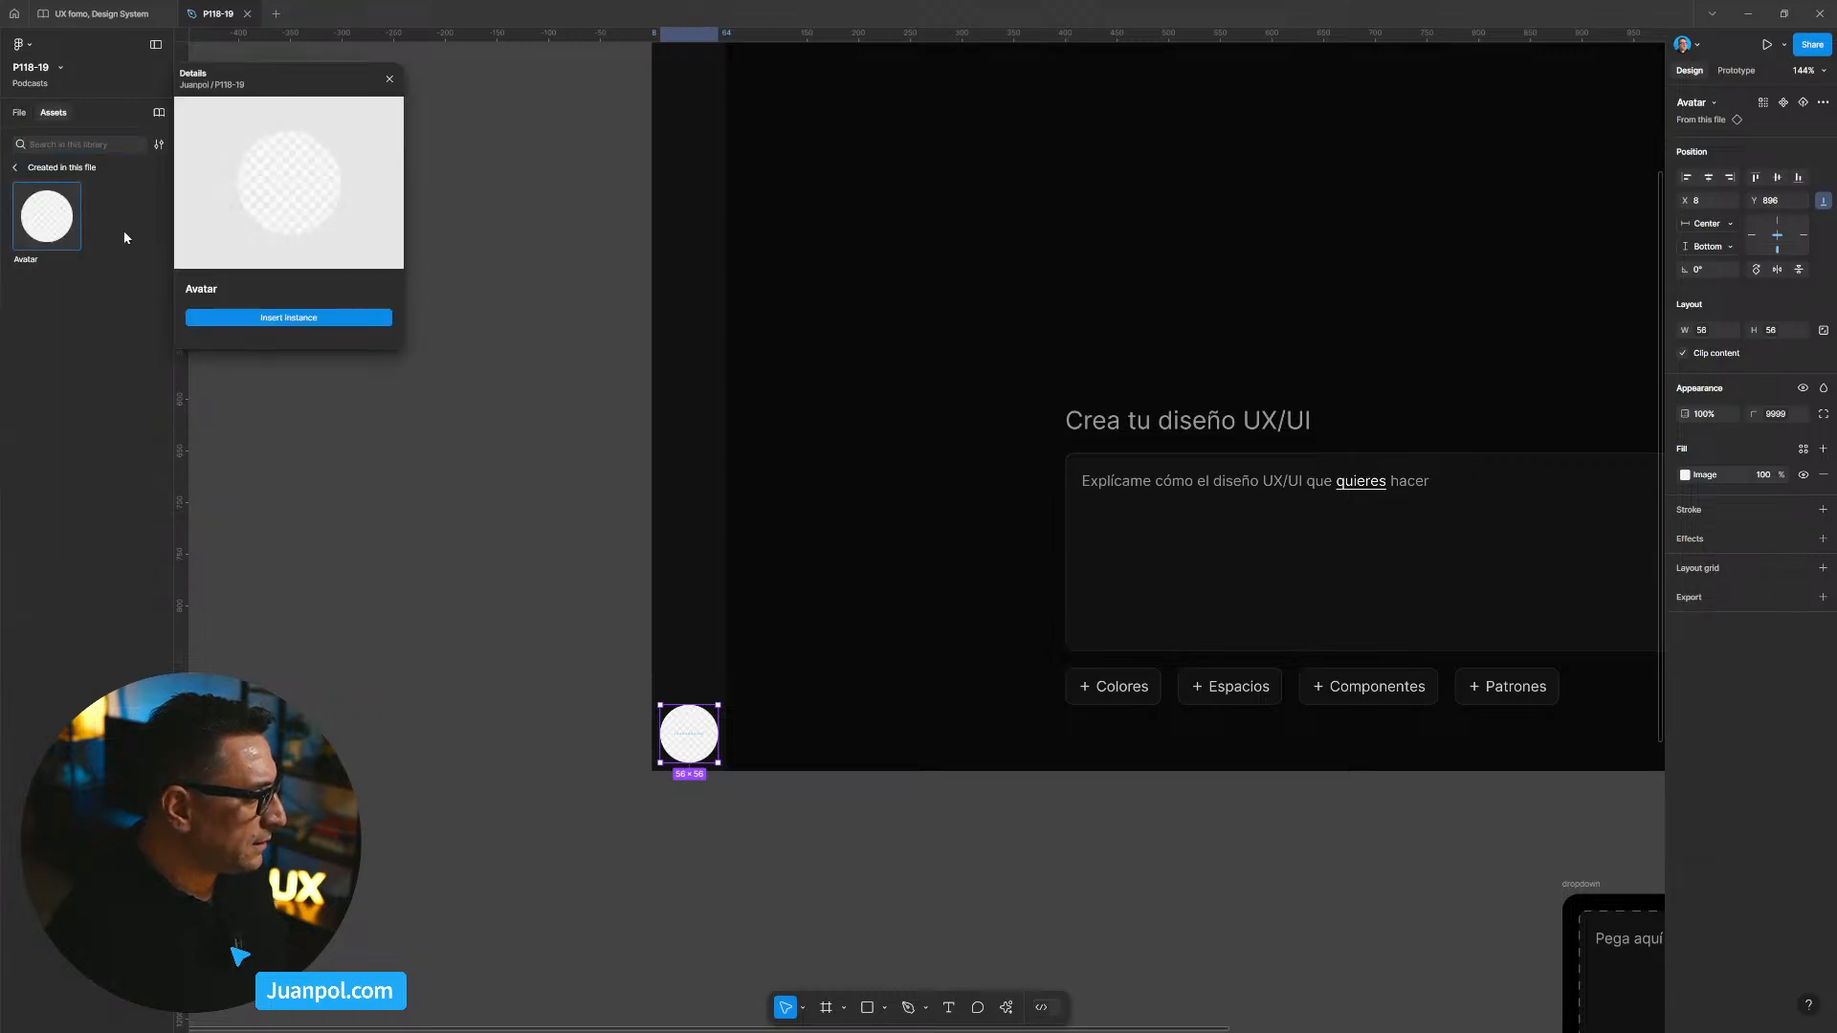
{"action": "right_click", "coordinate": [48, 214]}
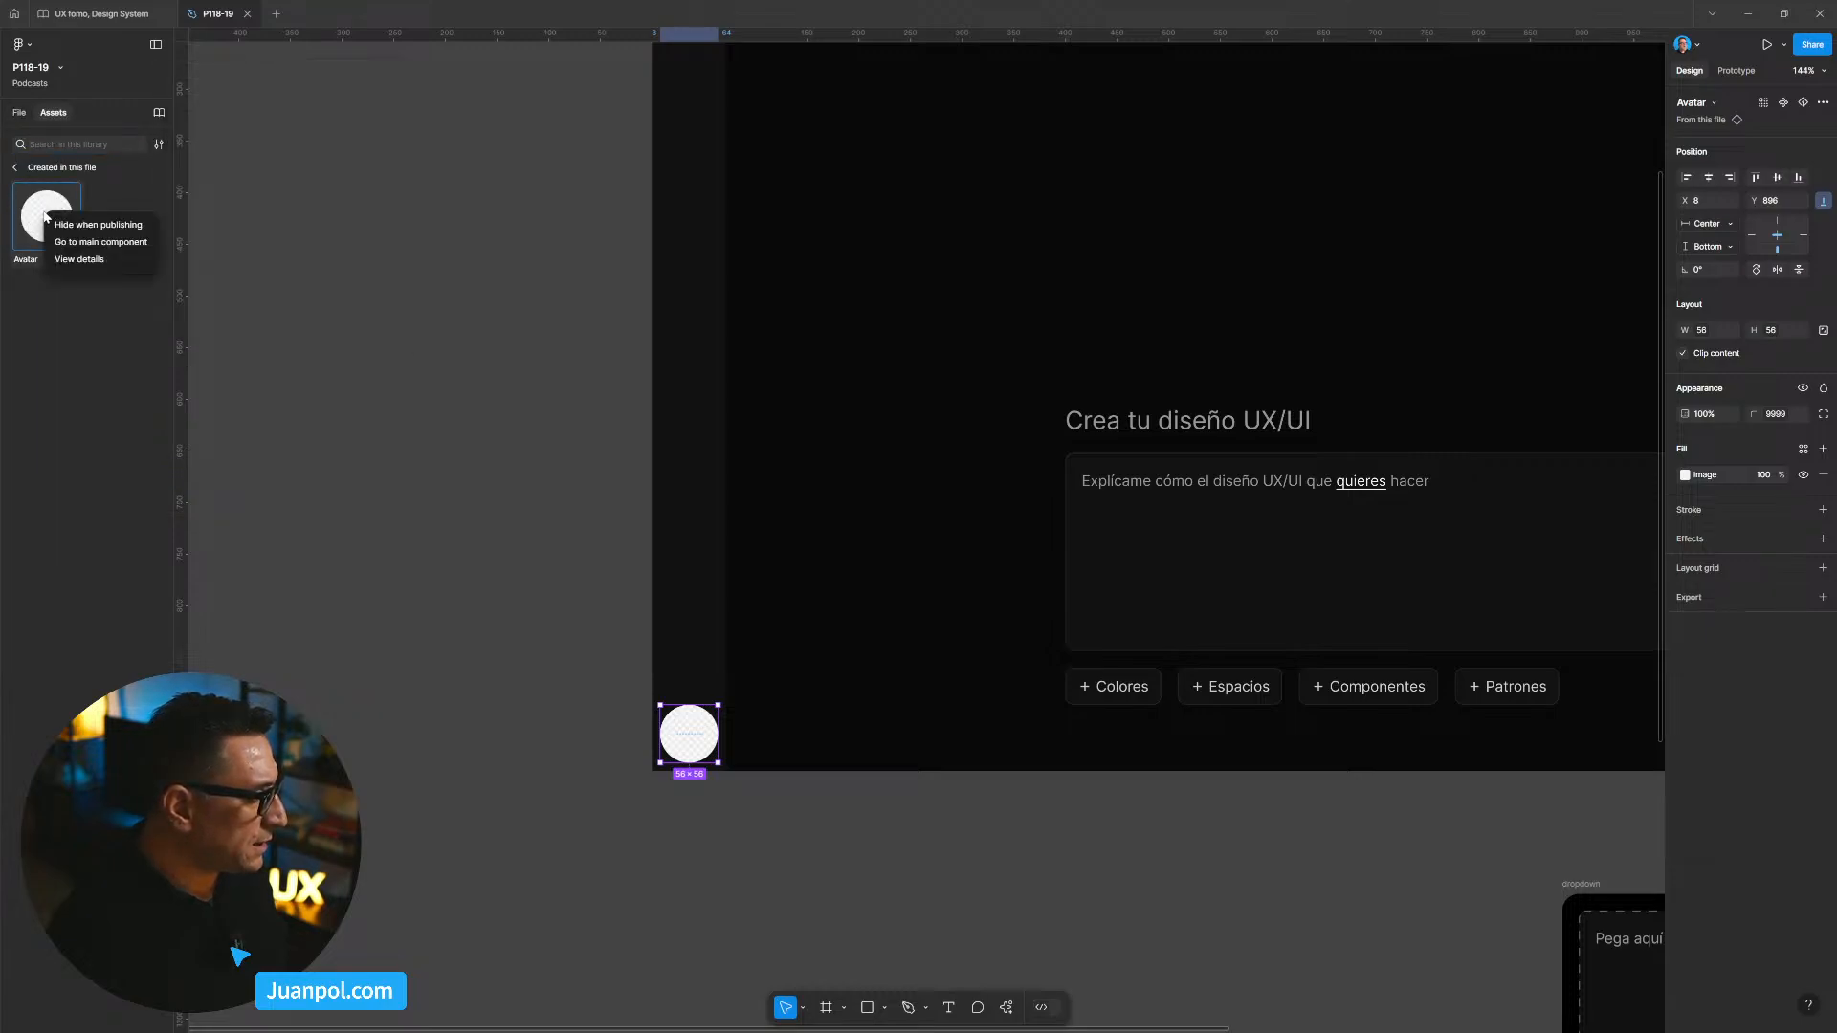
{"action": "left_click", "coordinate": [100, 242]}
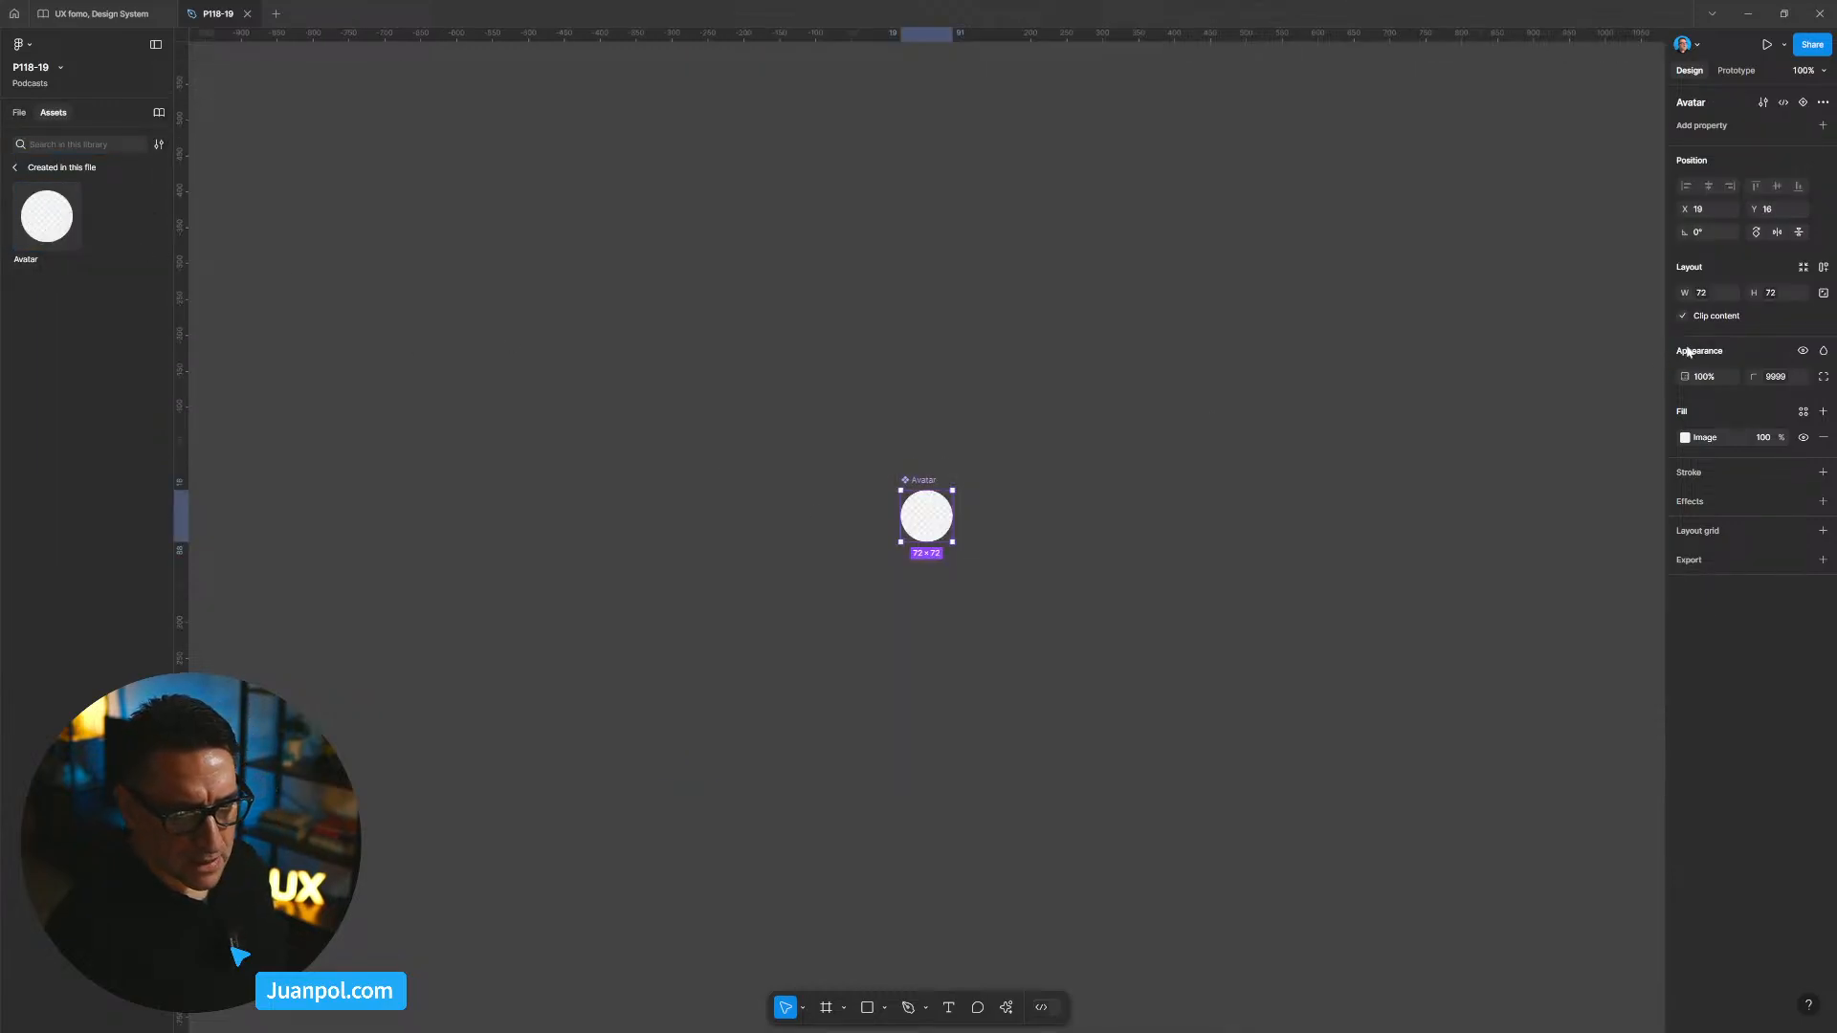
{"action": "left_click", "coordinate": [1730, 293]}
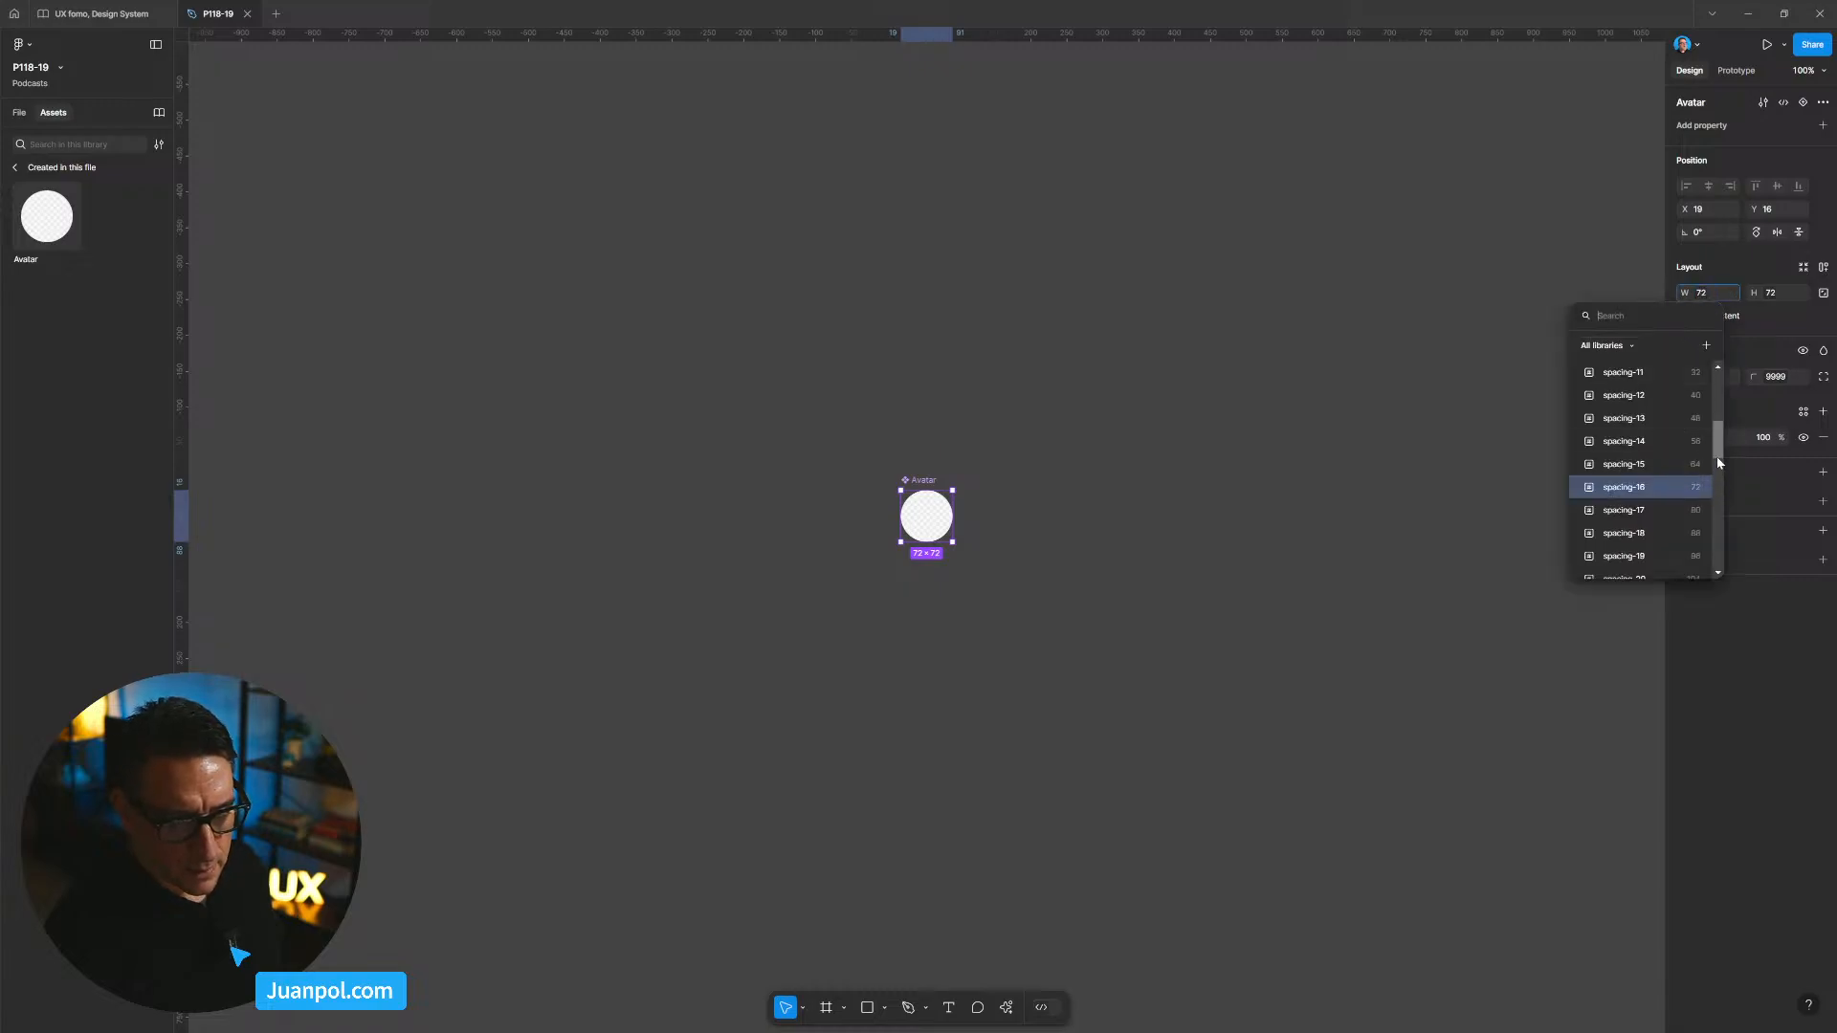
{"action": "left_click", "coordinate": [1673, 441]}
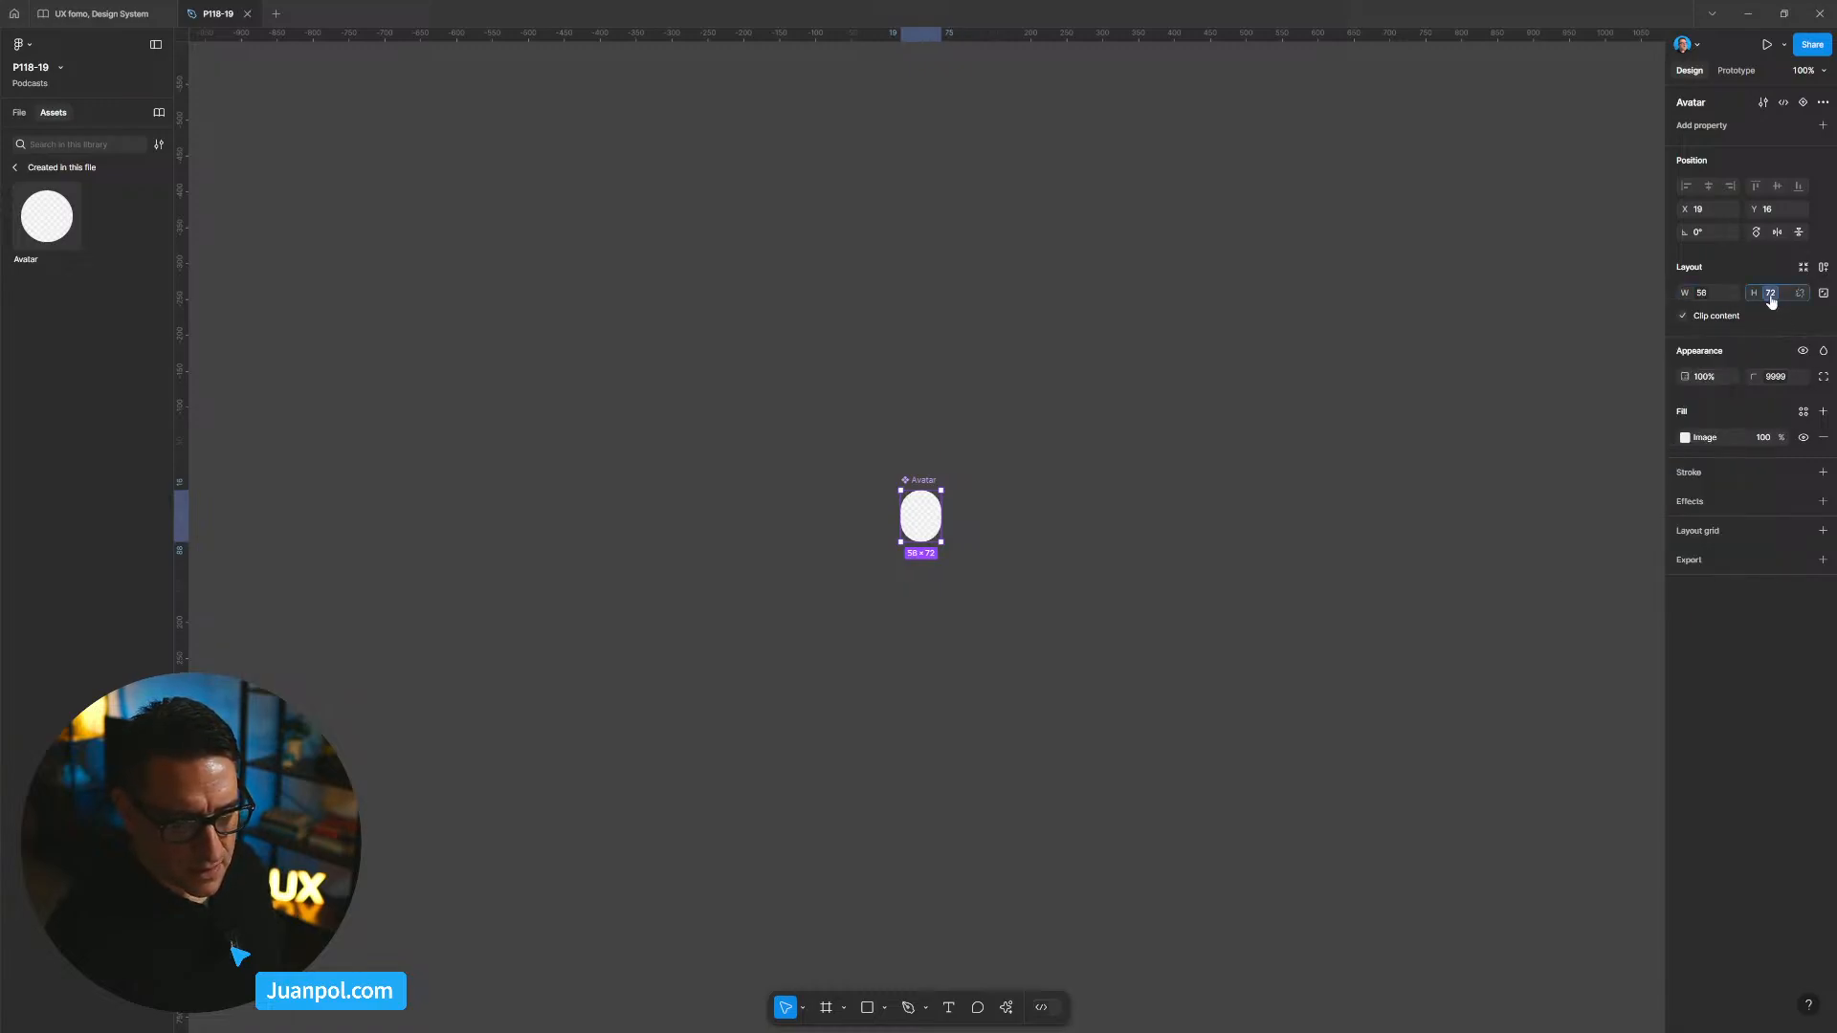
{"action": "left_click", "coordinate": [1800, 293]}
{"action": "left_click", "coordinate": [1675, 442]}
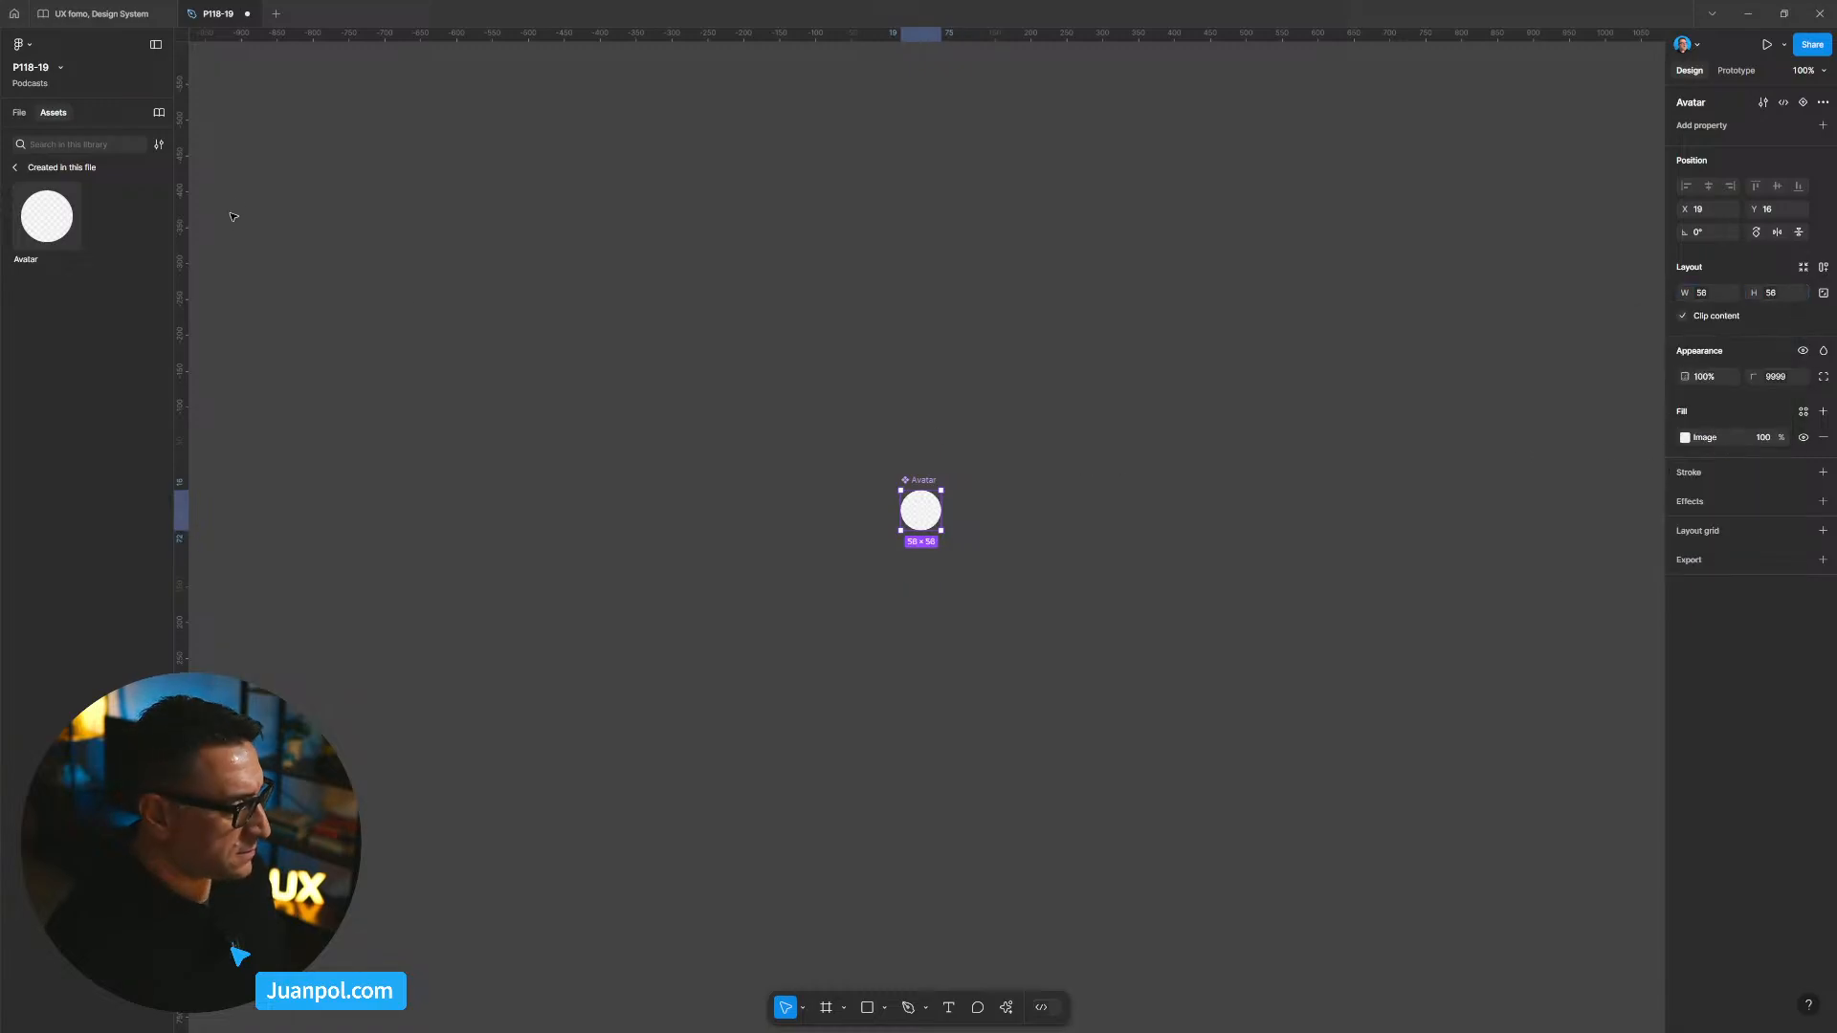
Step: Return to the Wireframe mf page and reset all changes on the sidebar's Avatar instance
{"action": "left_click", "coordinate": [19, 114]}
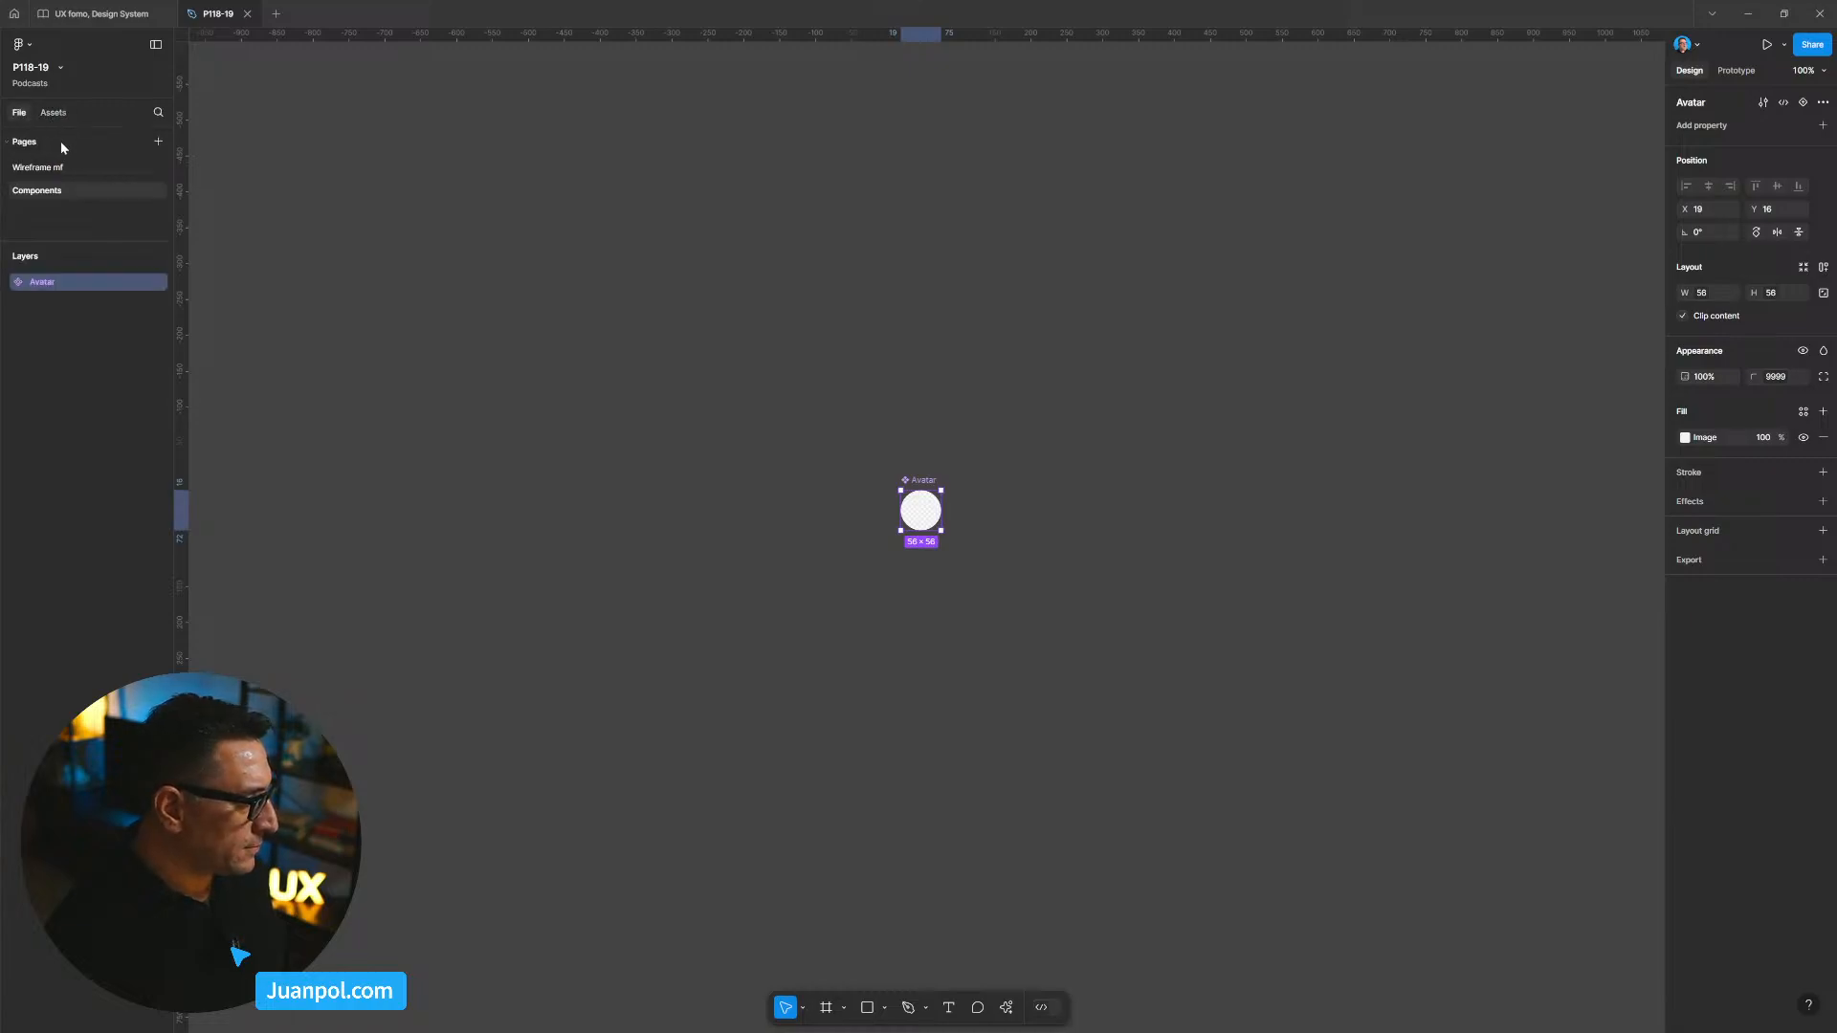
{"action": "left_click", "coordinate": [55, 168]}
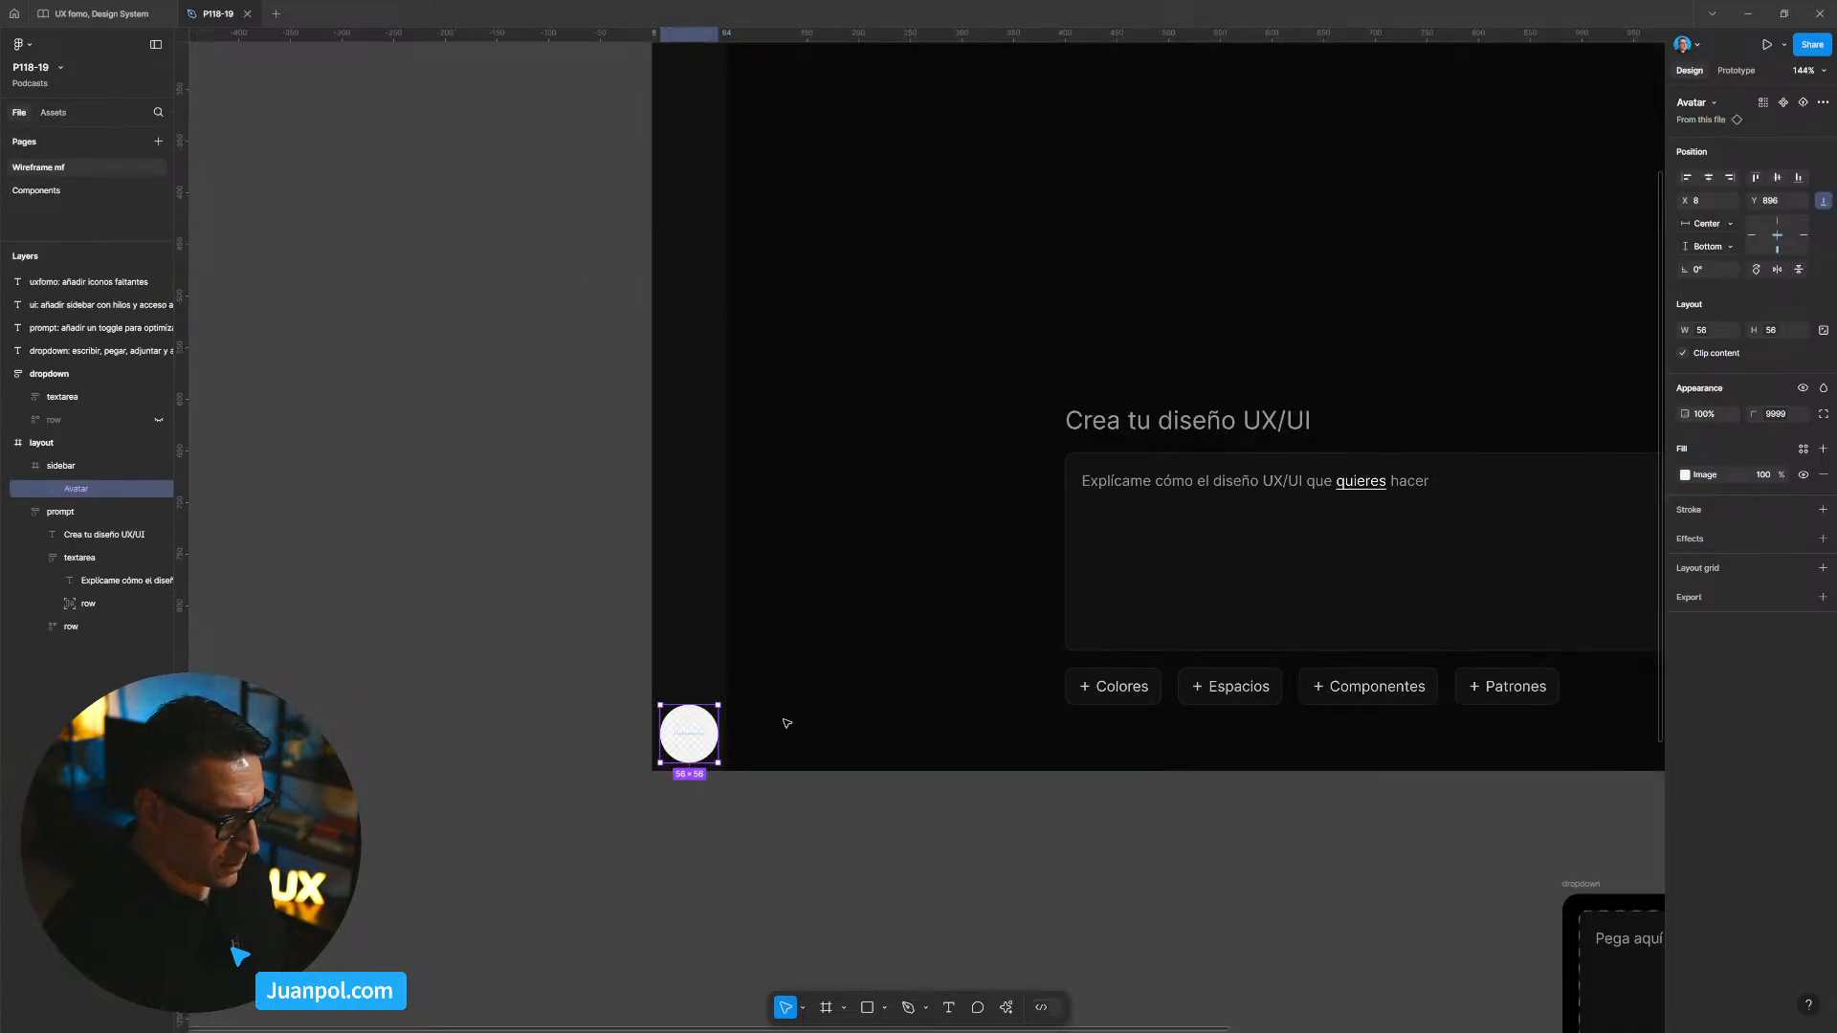
{"action": "left_click", "coordinate": [713, 750]}
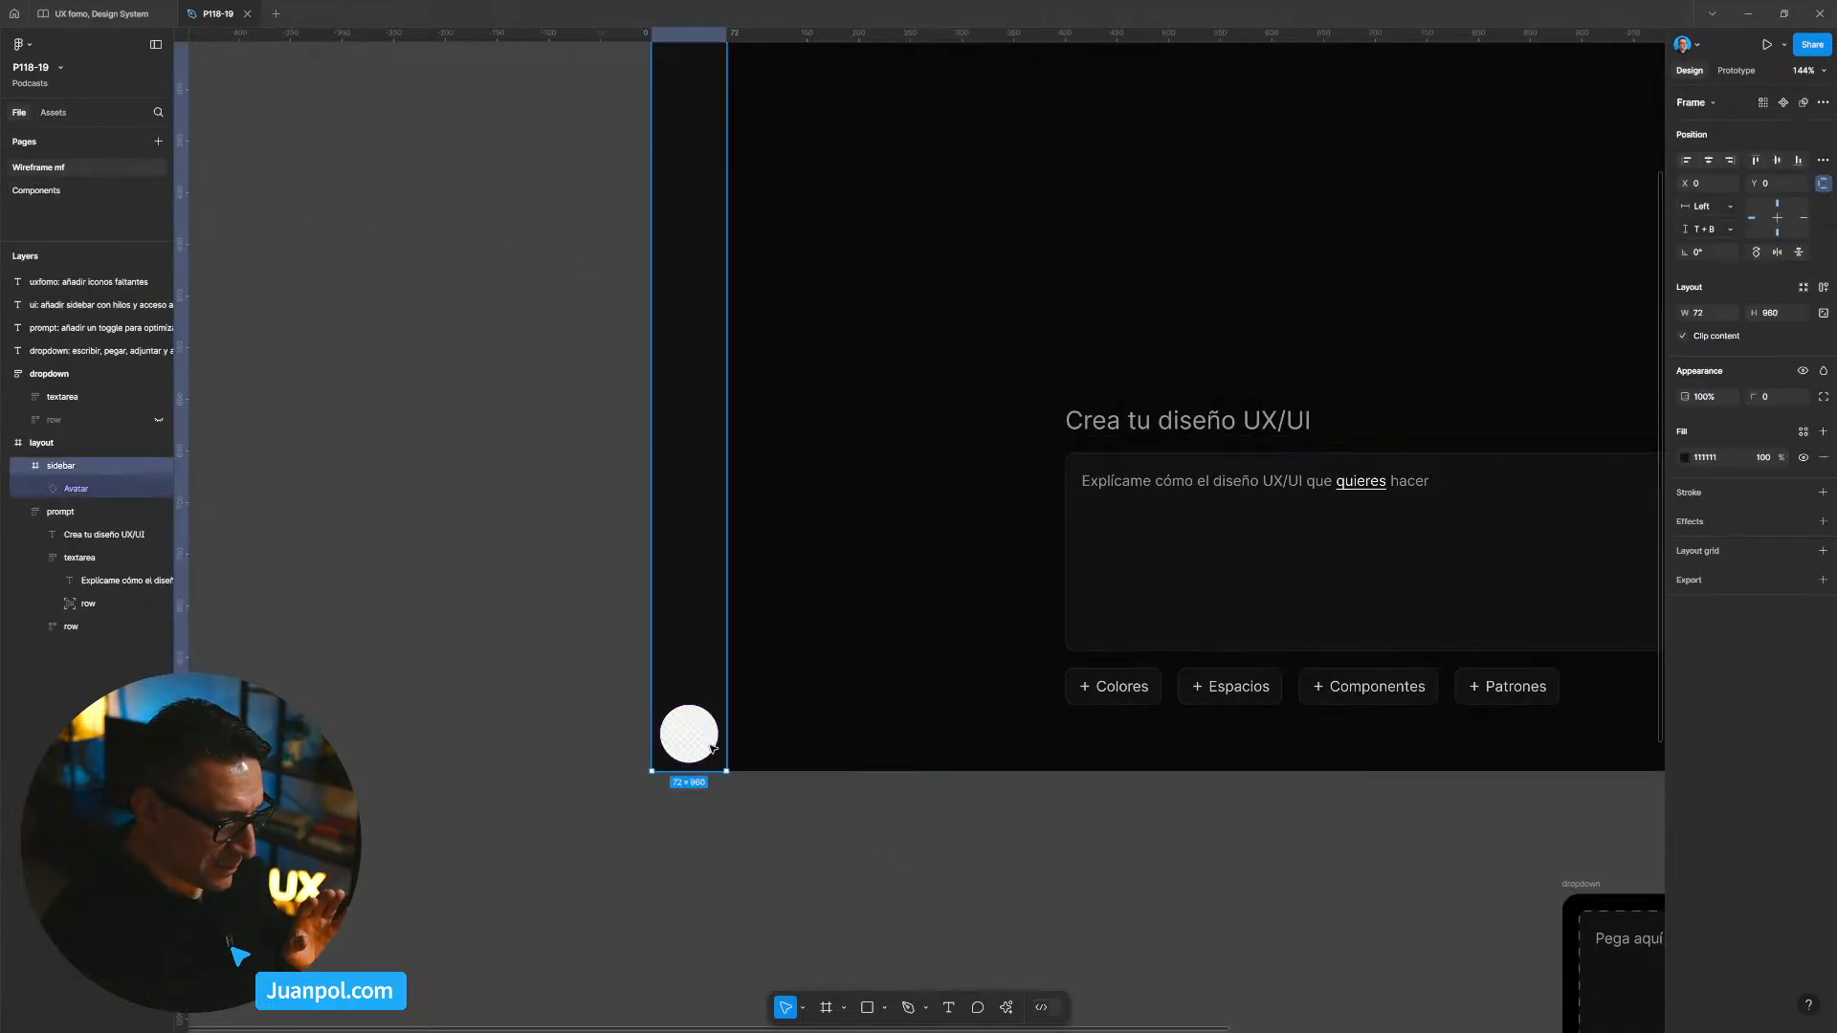
{"action": "left_click", "coordinate": [713, 750]}
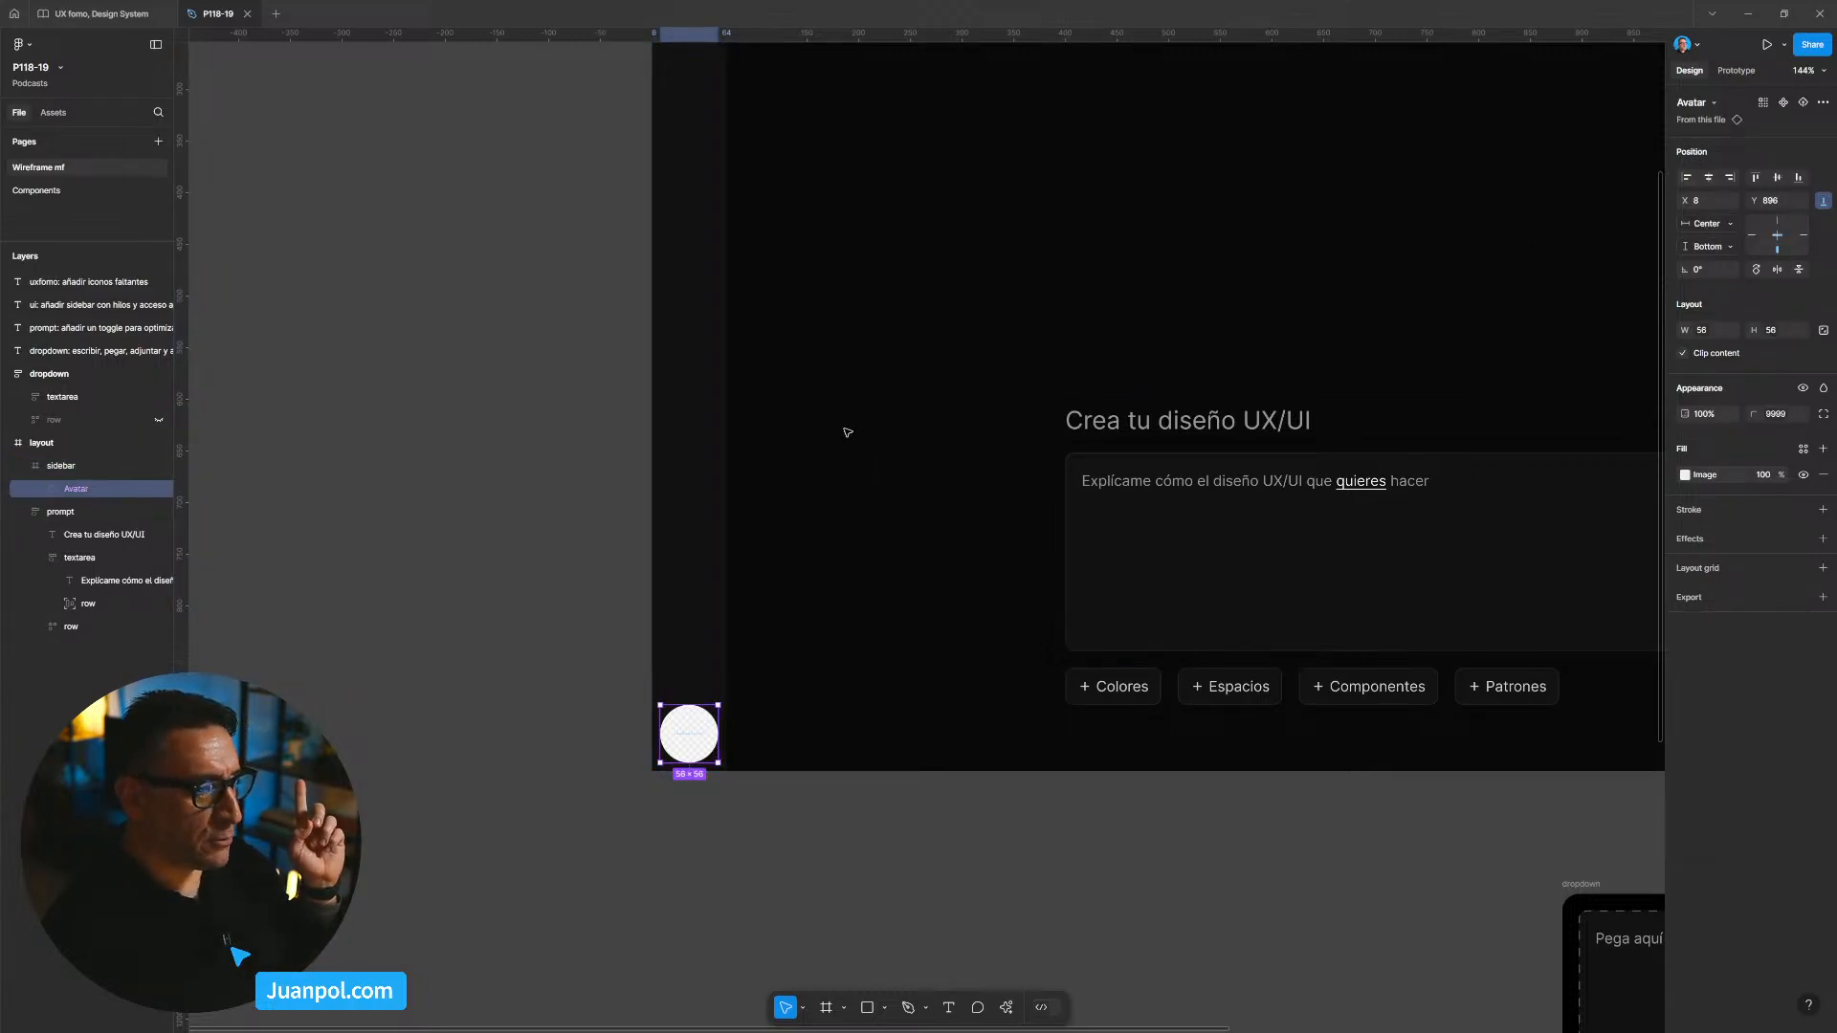
{"action": "right_click", "coordinate": [695, 734]}
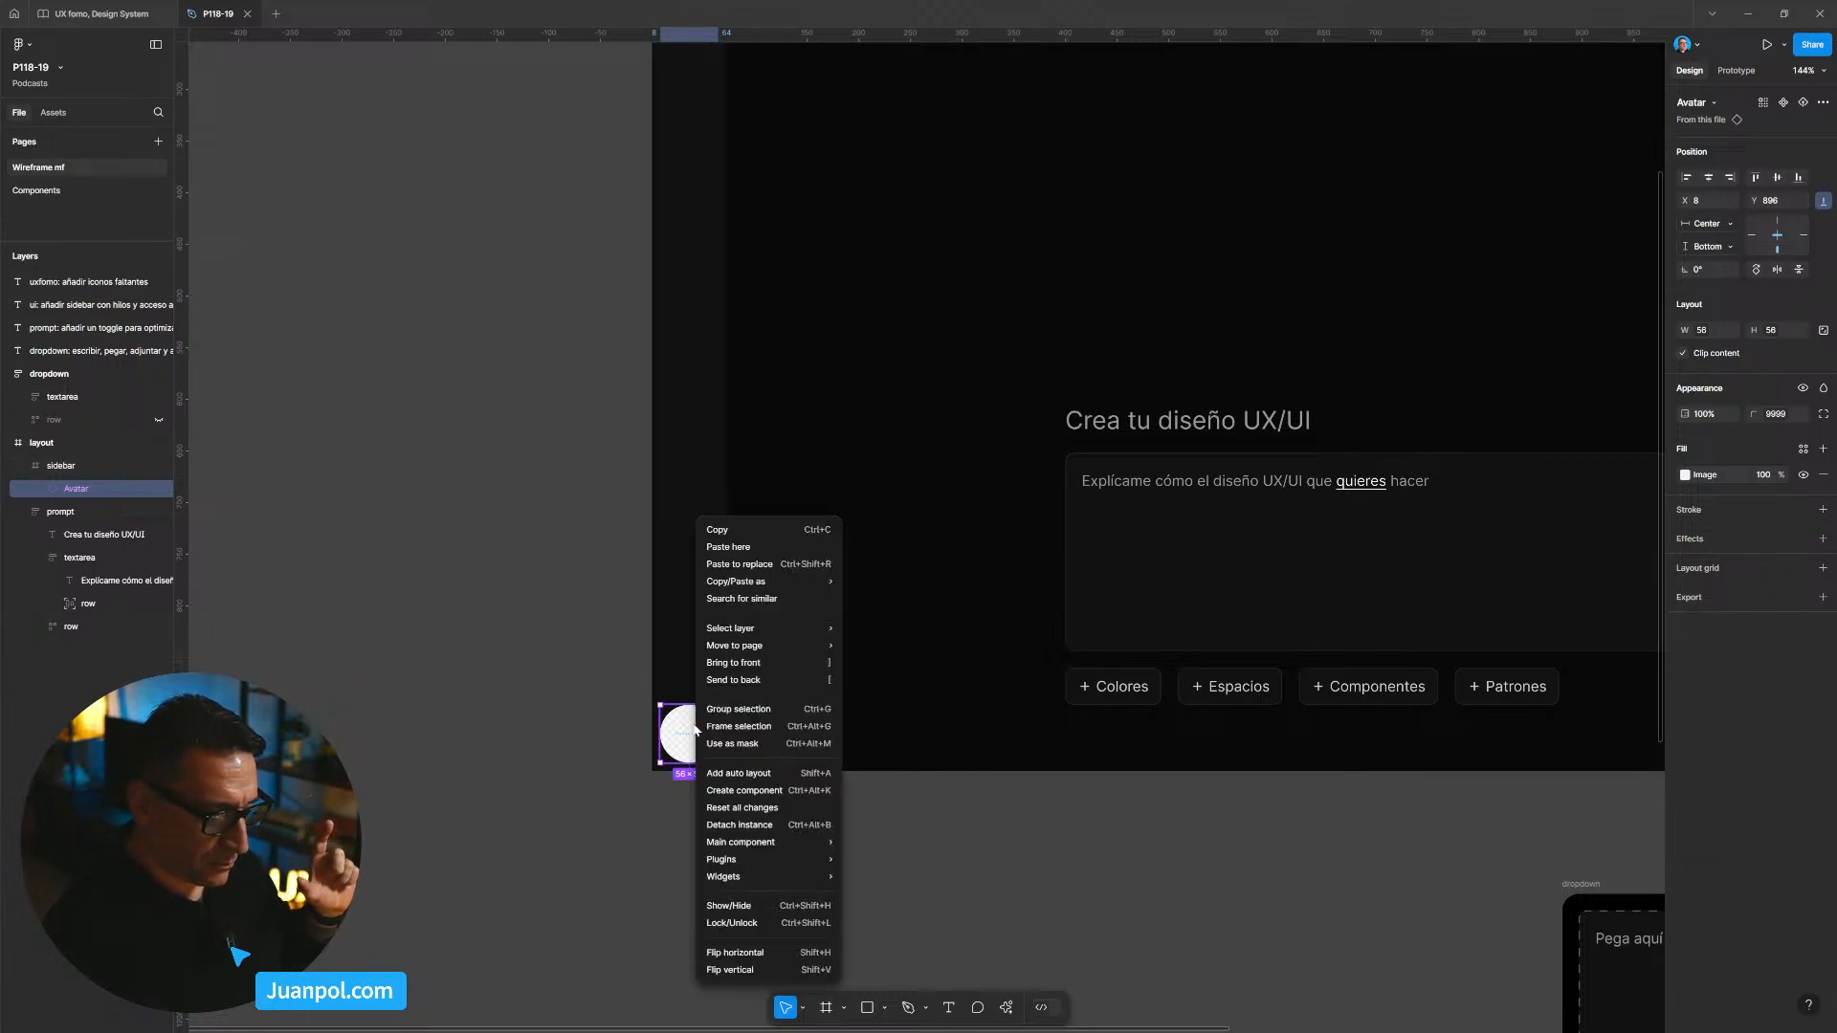
{"action": "left_click", "coordinate": [778, 817]}
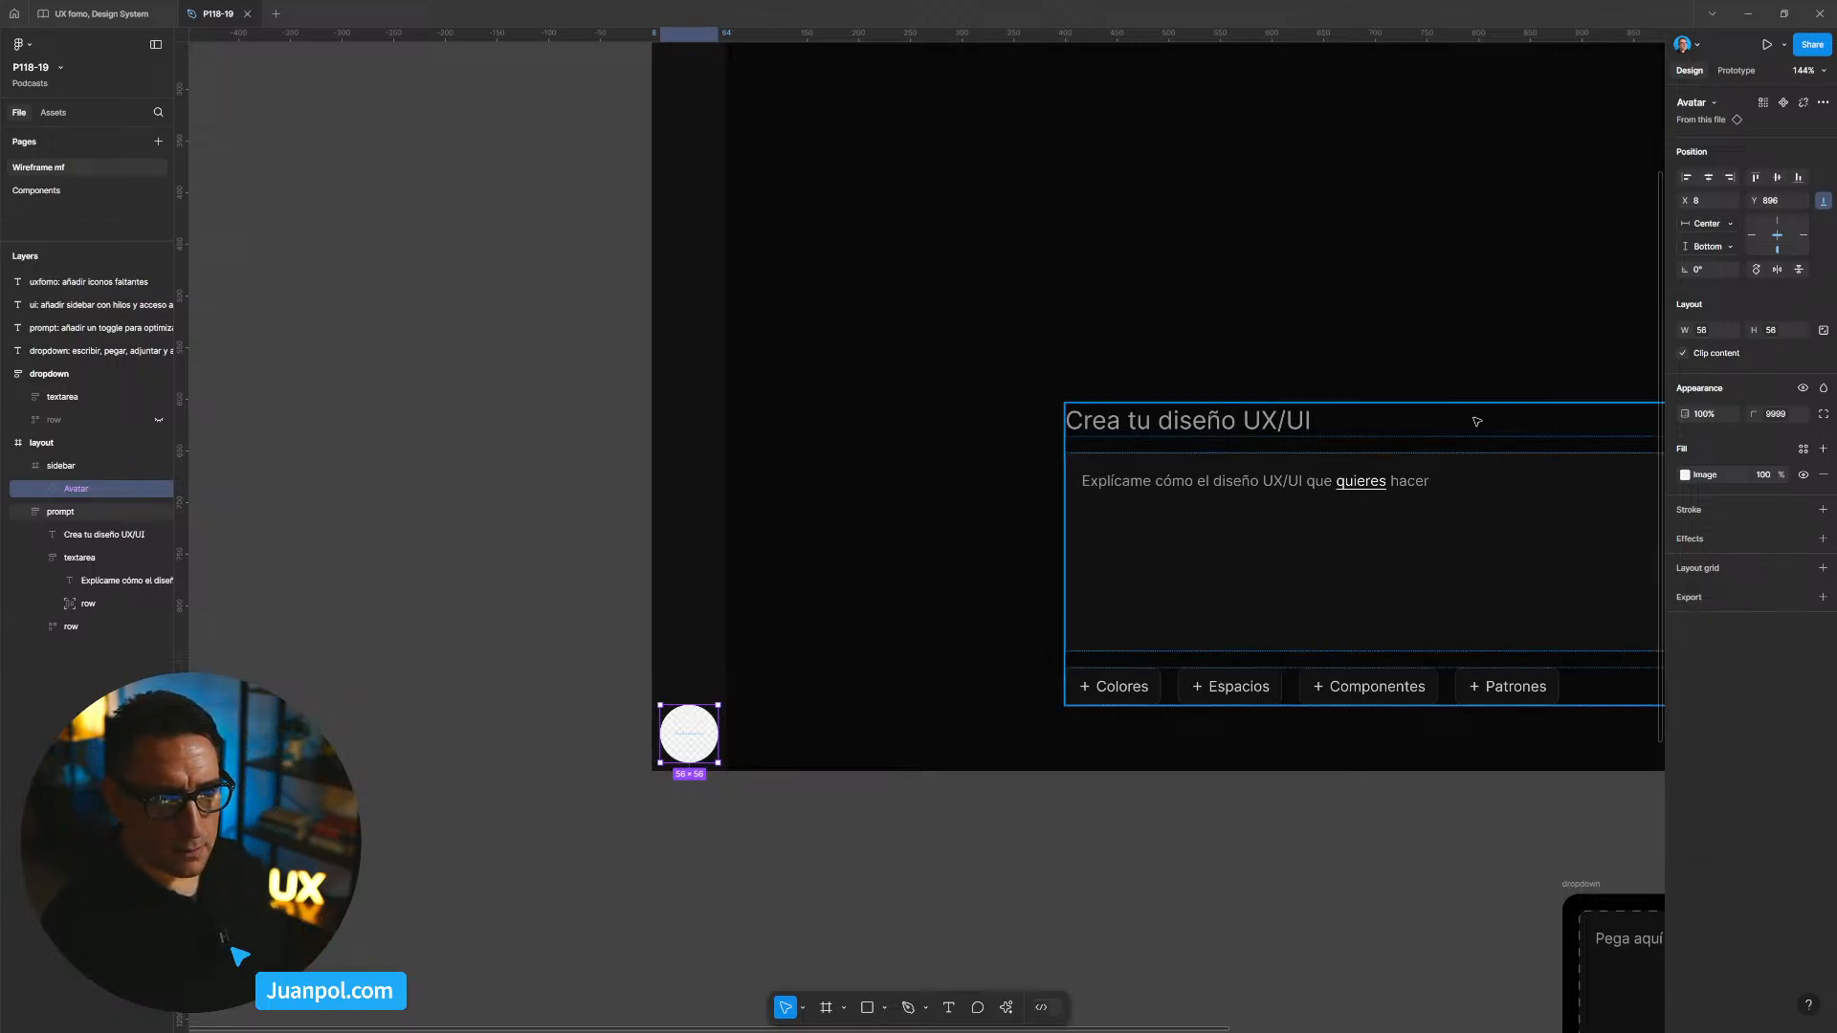
Step: View the Avatar main component on the Components page and return to its instance in the Wireframe mf sidebar
{"action": "left_click", "coordinate": [565, 672]}
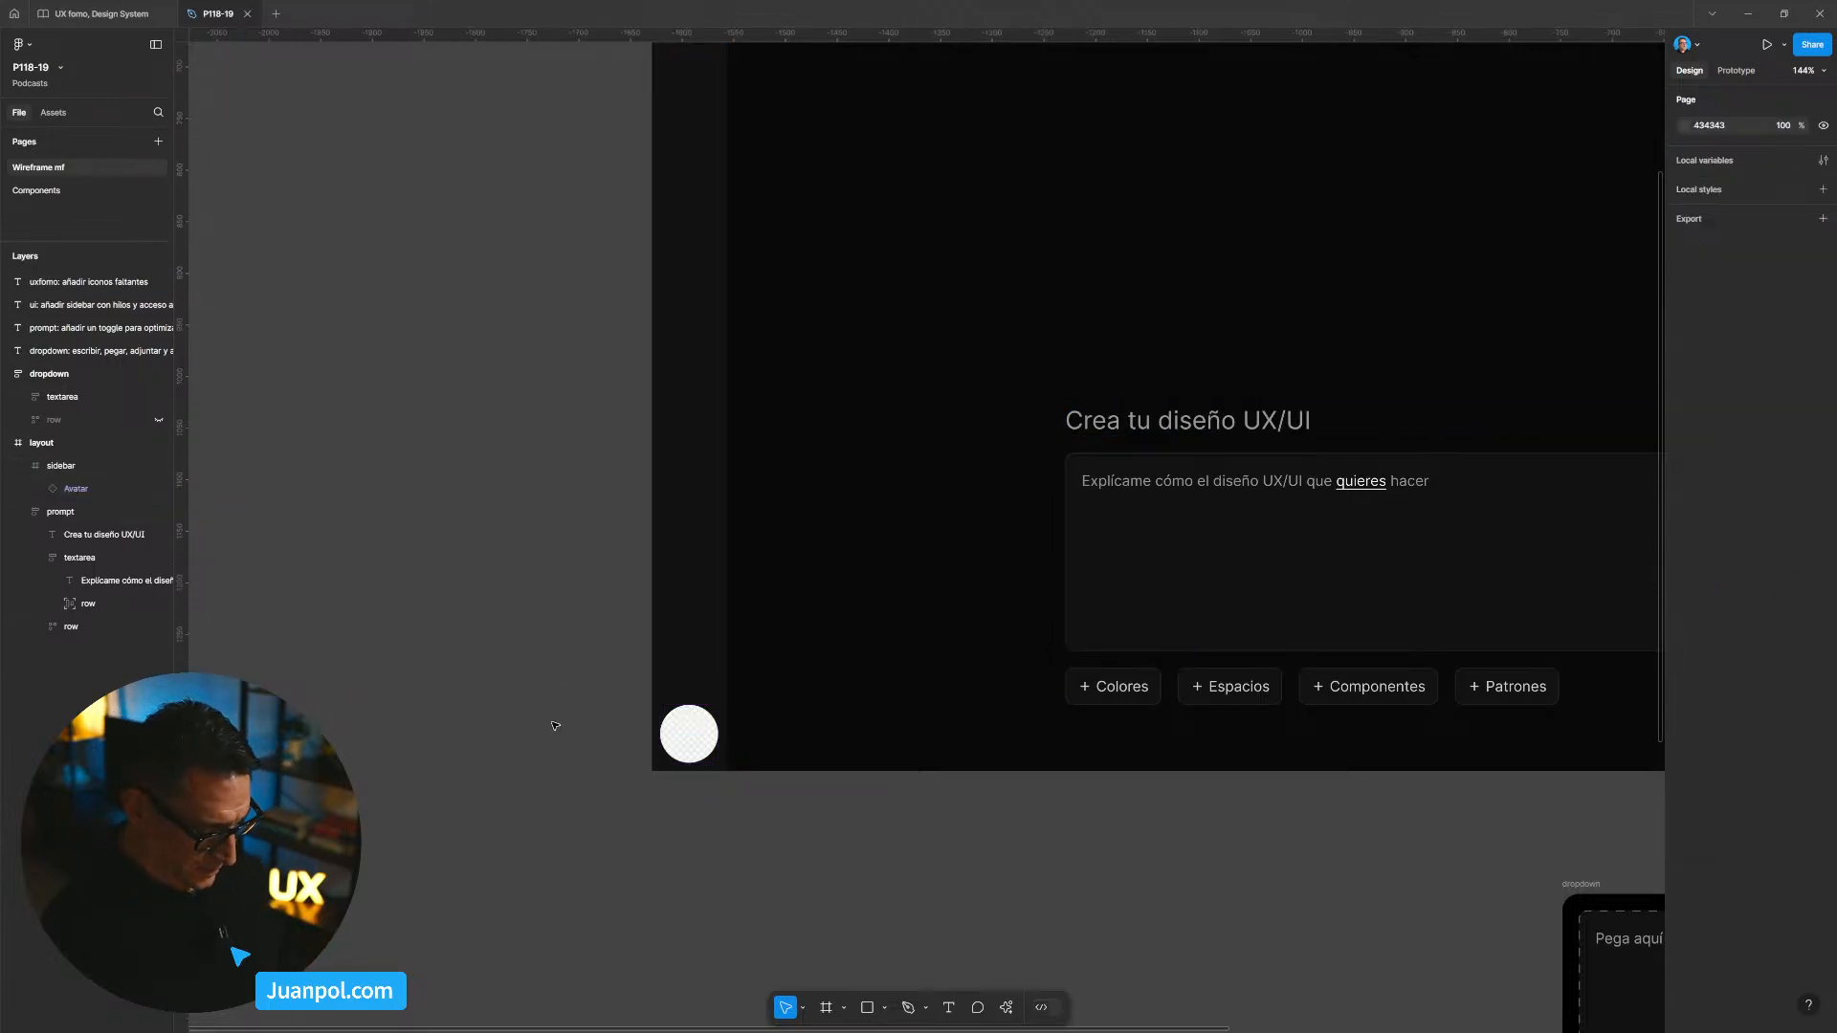
{"action": "key", "text": "shift+0"}
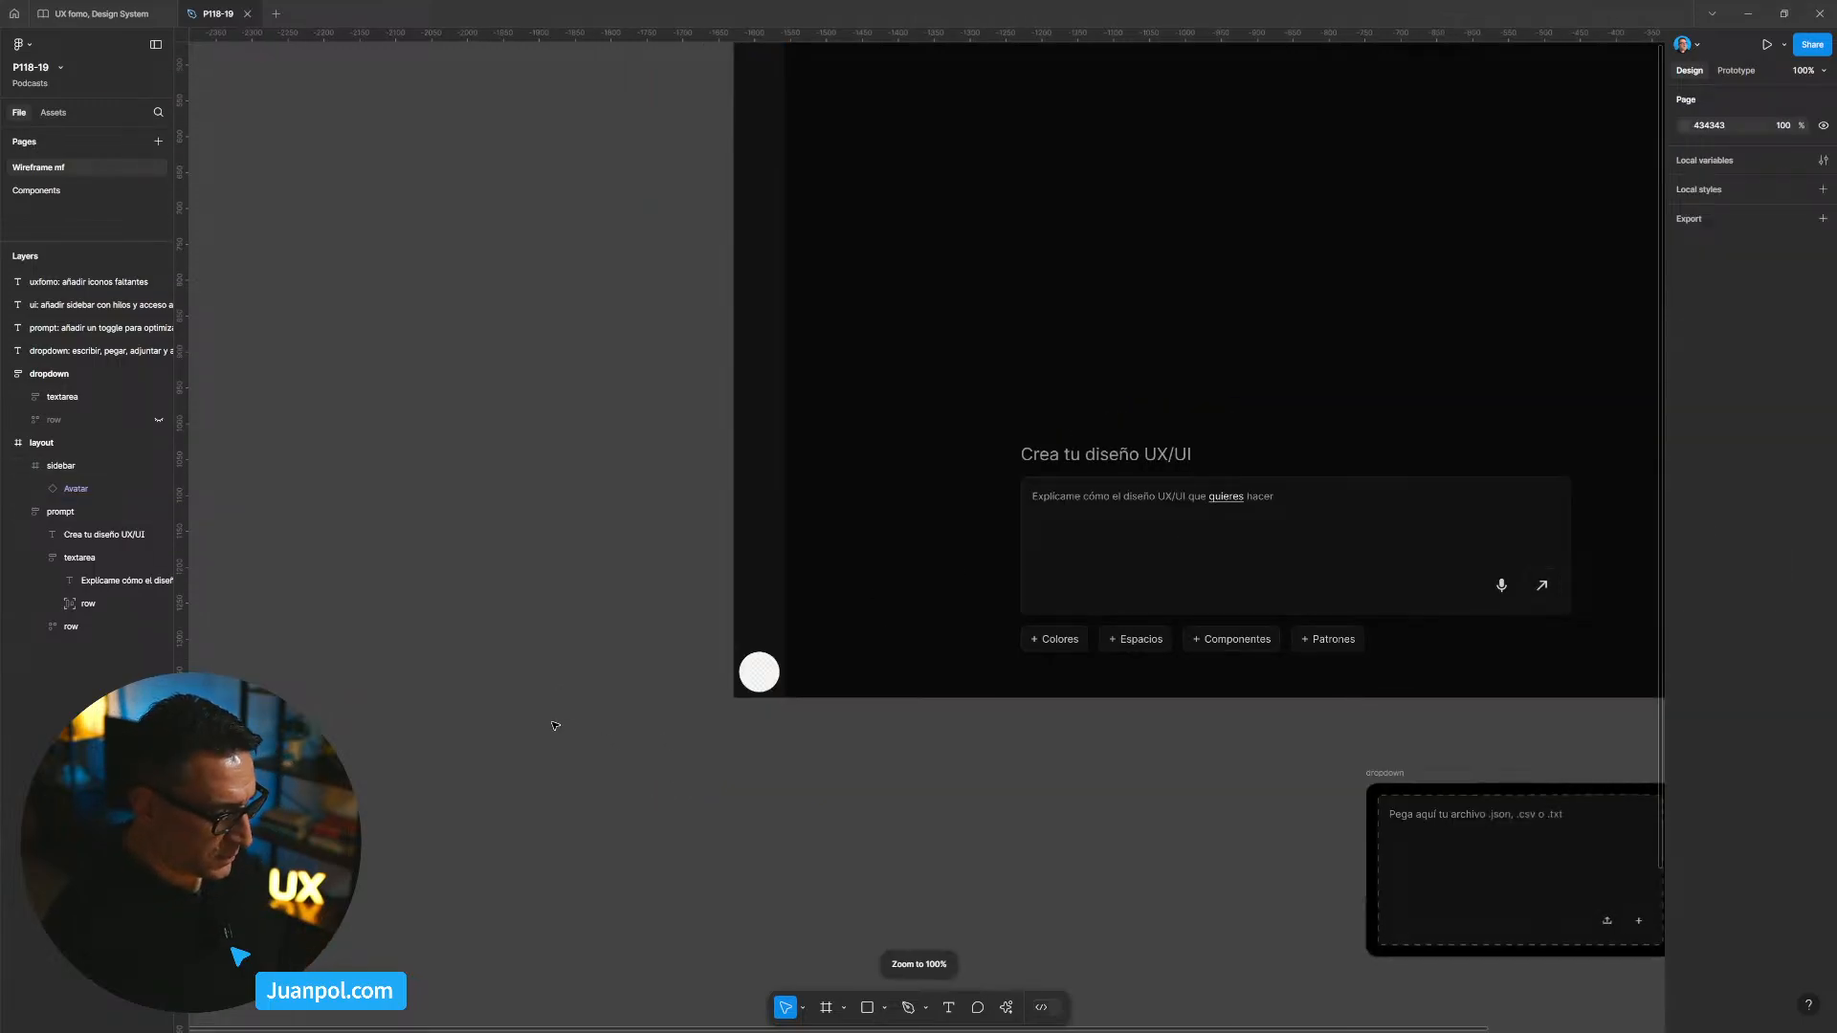
{"action": "left_click", "coordinate": [41, 191]}
{"action": "left_click", "coordinate": [755, 737]}
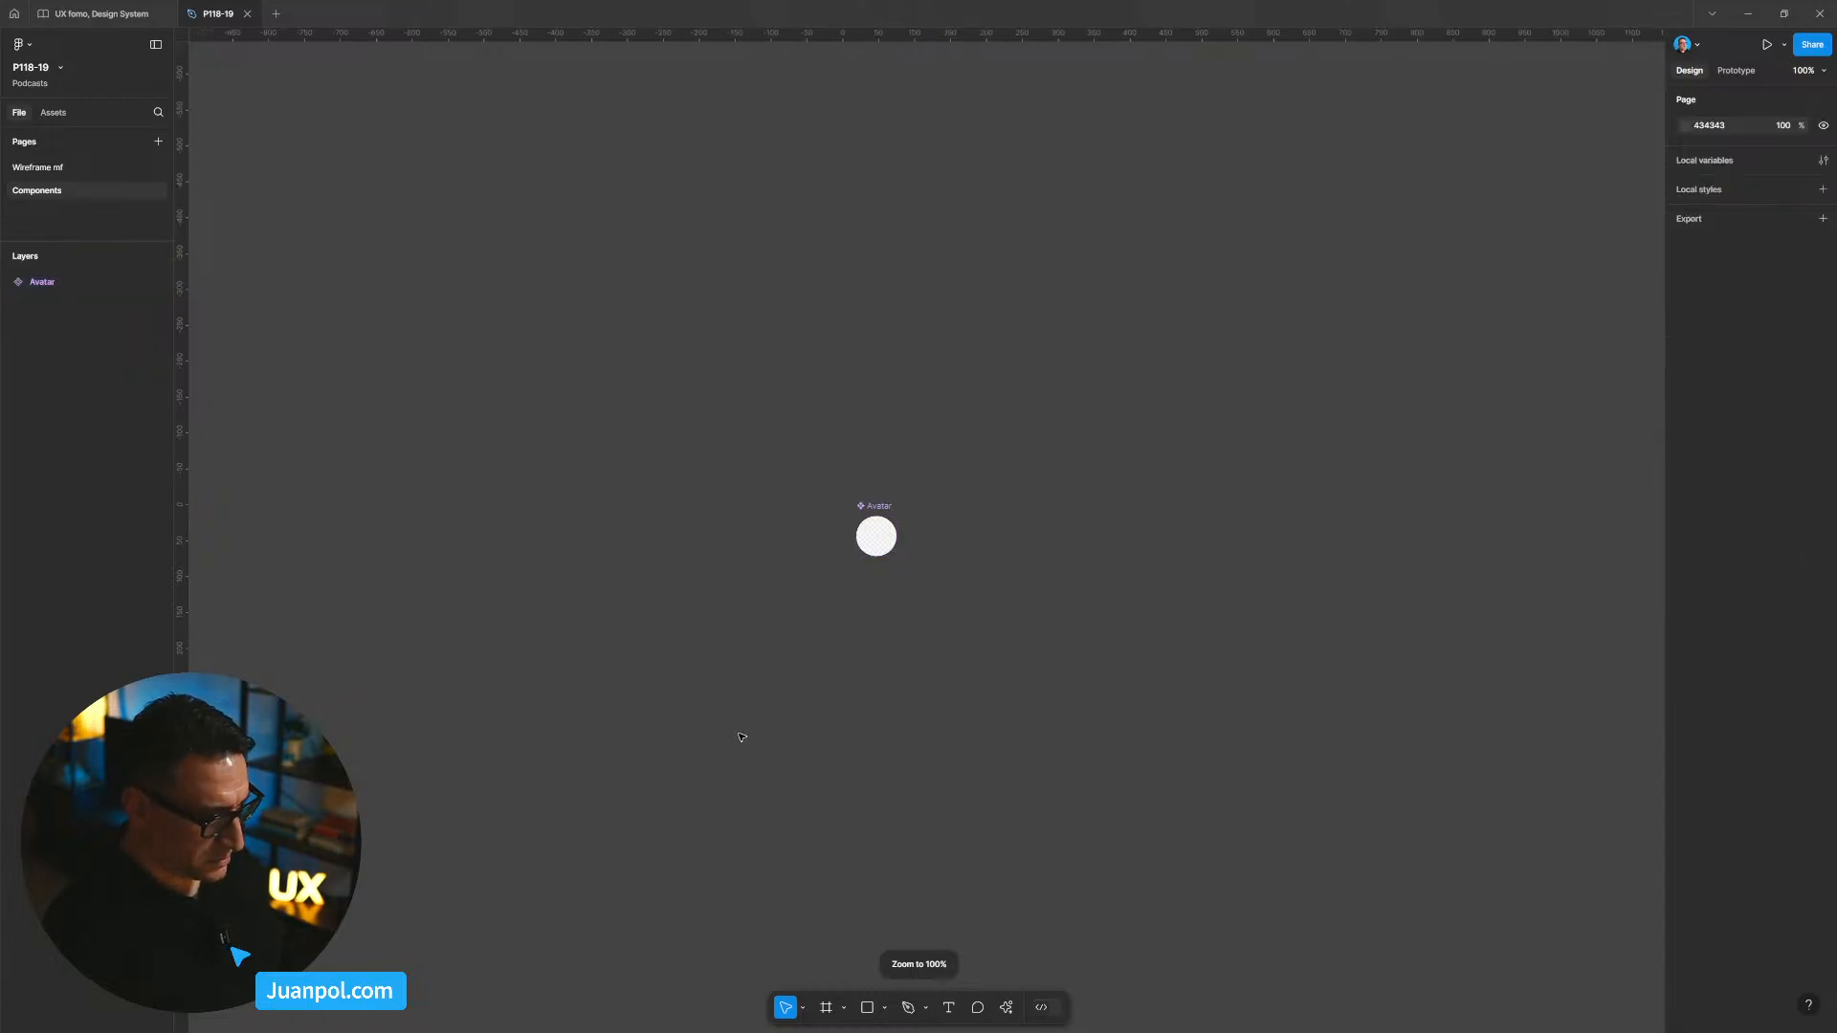
{"action": "left_click", "coordinate": [48, 167]}
{"action": "left_click", "coordinate": [760, 674]}
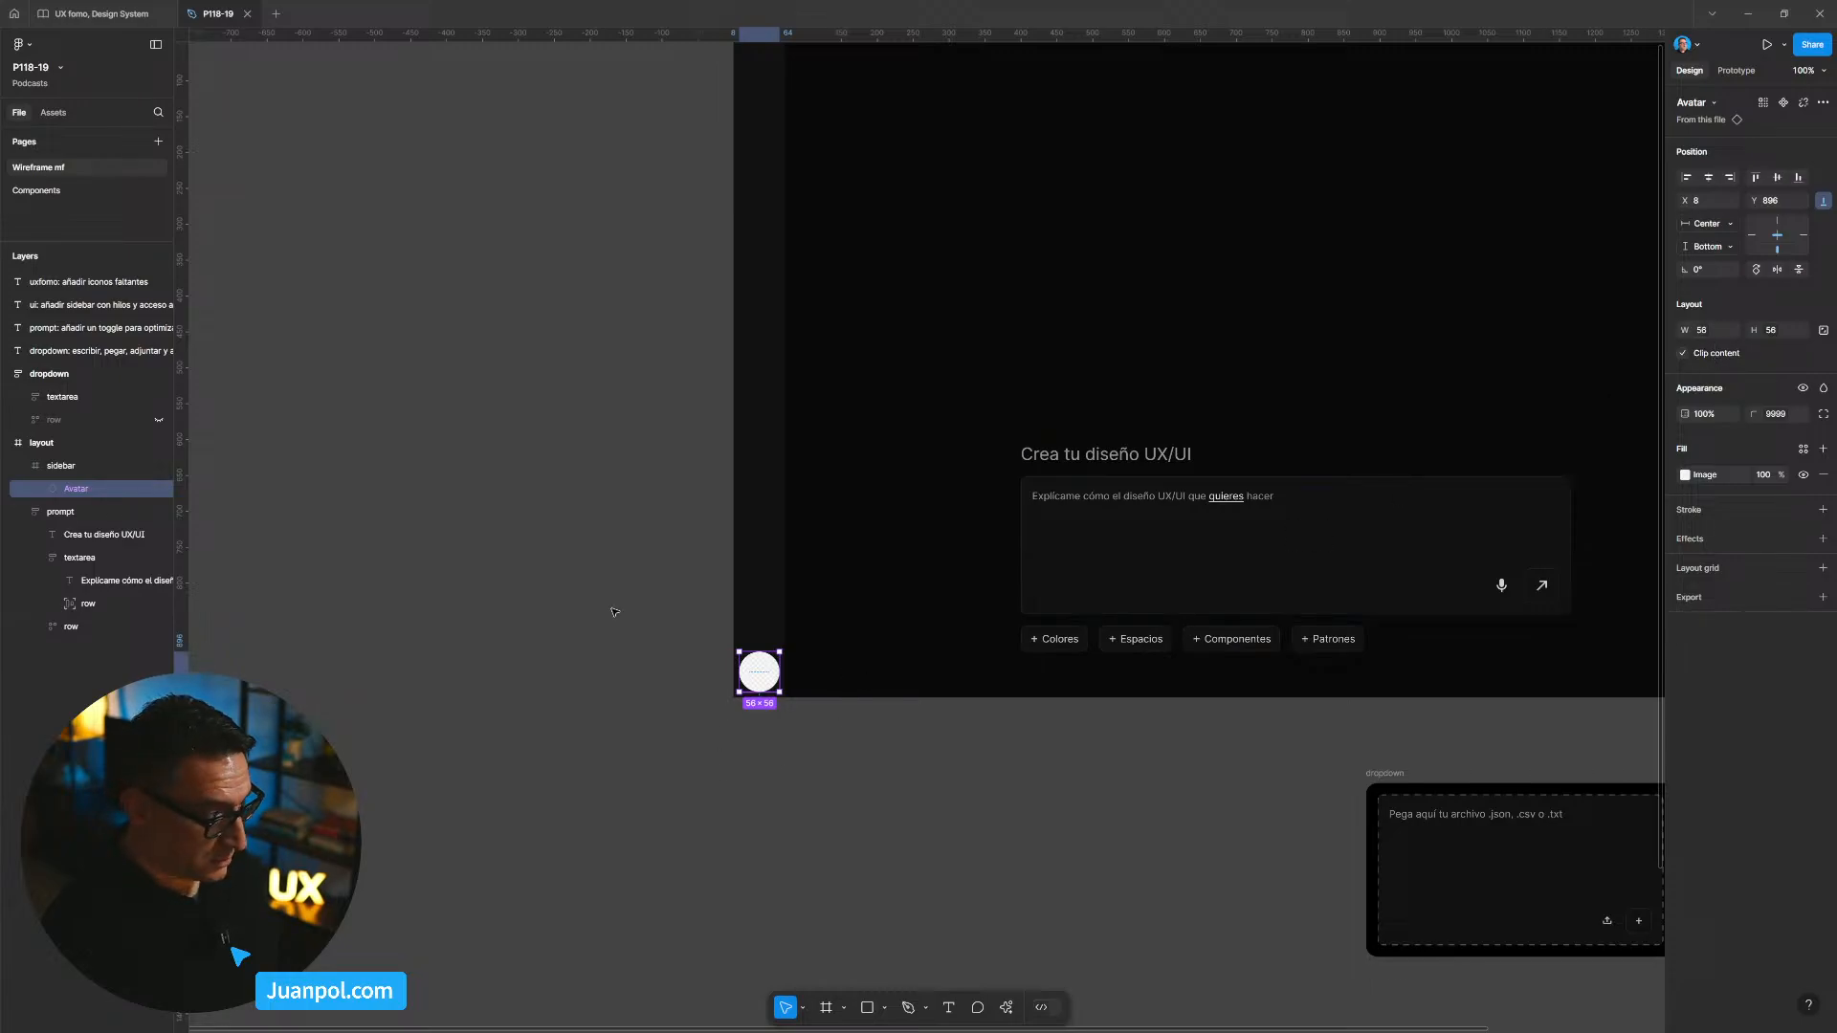
Step: Place another instance of this file's Avatar component outside the layout, beside the sidebar
{"action": "left_click", "coordinate": [53, 112]}
{"action": "left_click", "coordinate": [63, 168]}
{"action": "left_click_drag", "start_coordinate": [46, 216], "coordinate": [613, 594]}
{"action": "scroll", "coordinate": [651, 684], "scroll_direction": "up", "scroll_amount": 5}
Step: Compare the sidebar's Avatar with the loose instance outside the layout and delete the loose instance
{"action": "left_click", "coordinate": [814, 673]}
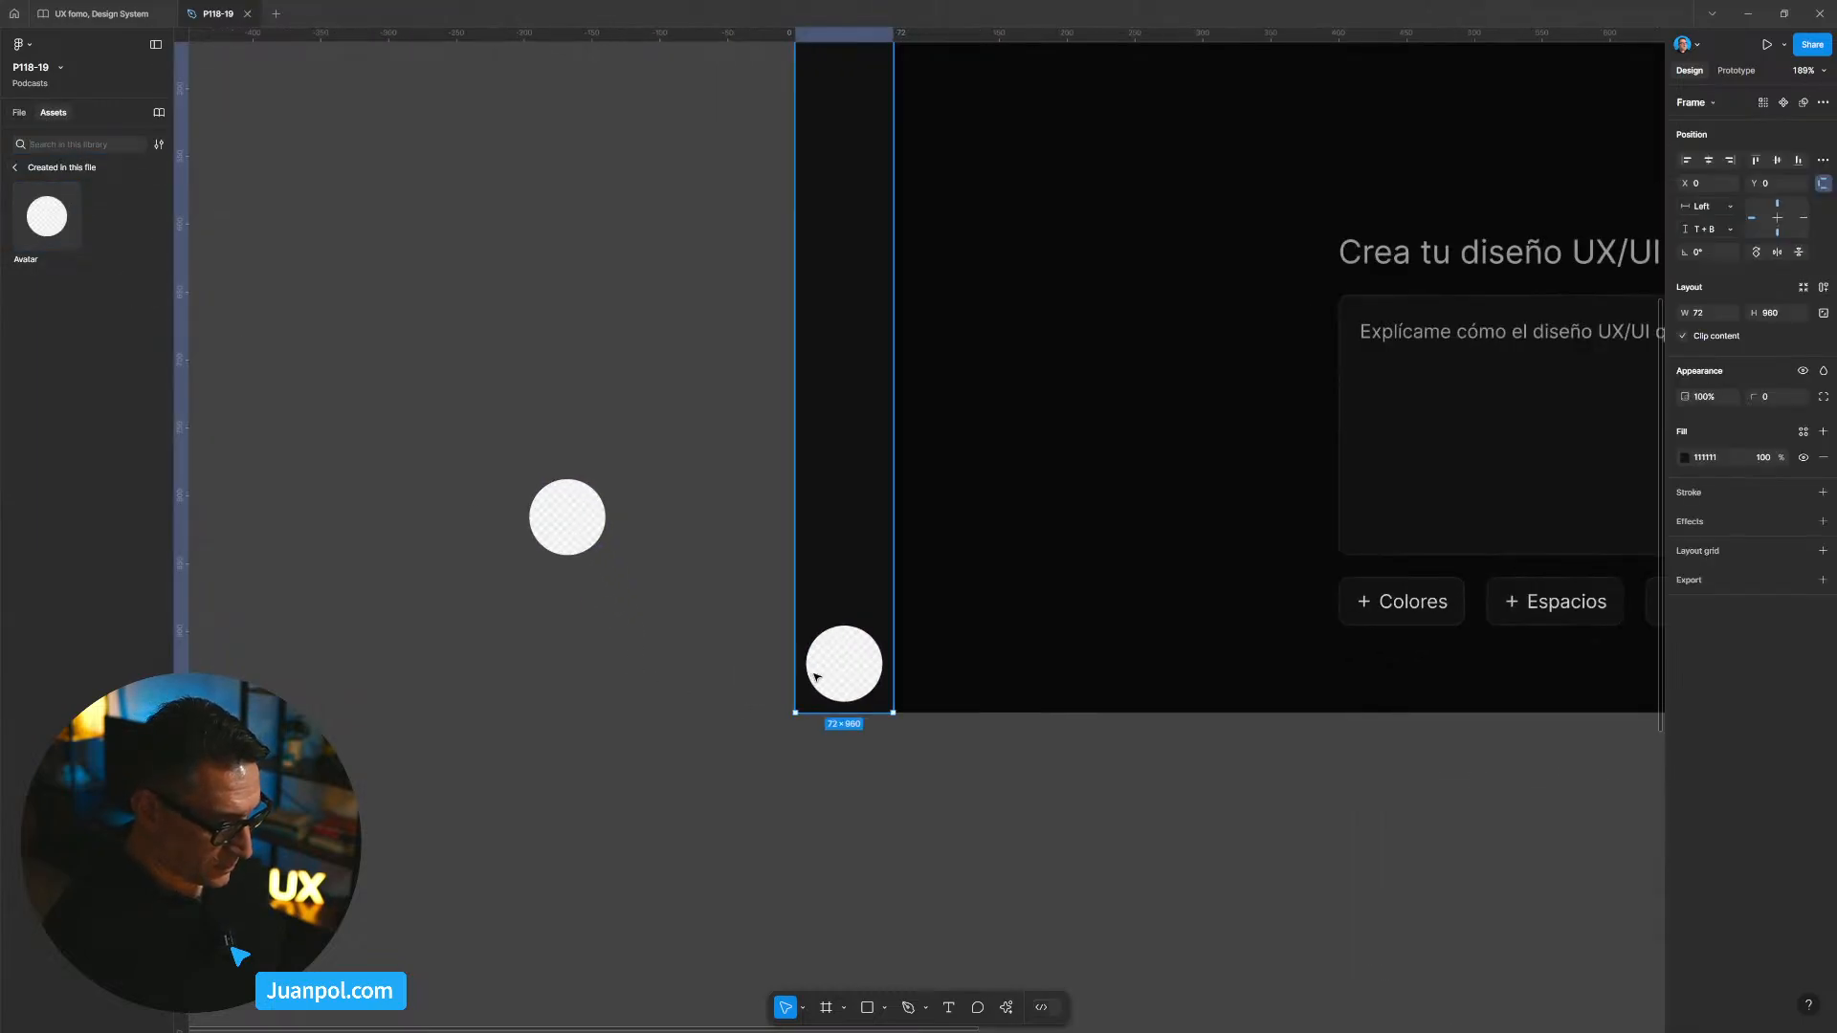
{"action": "left_click", "coordinate": [800, 658]}
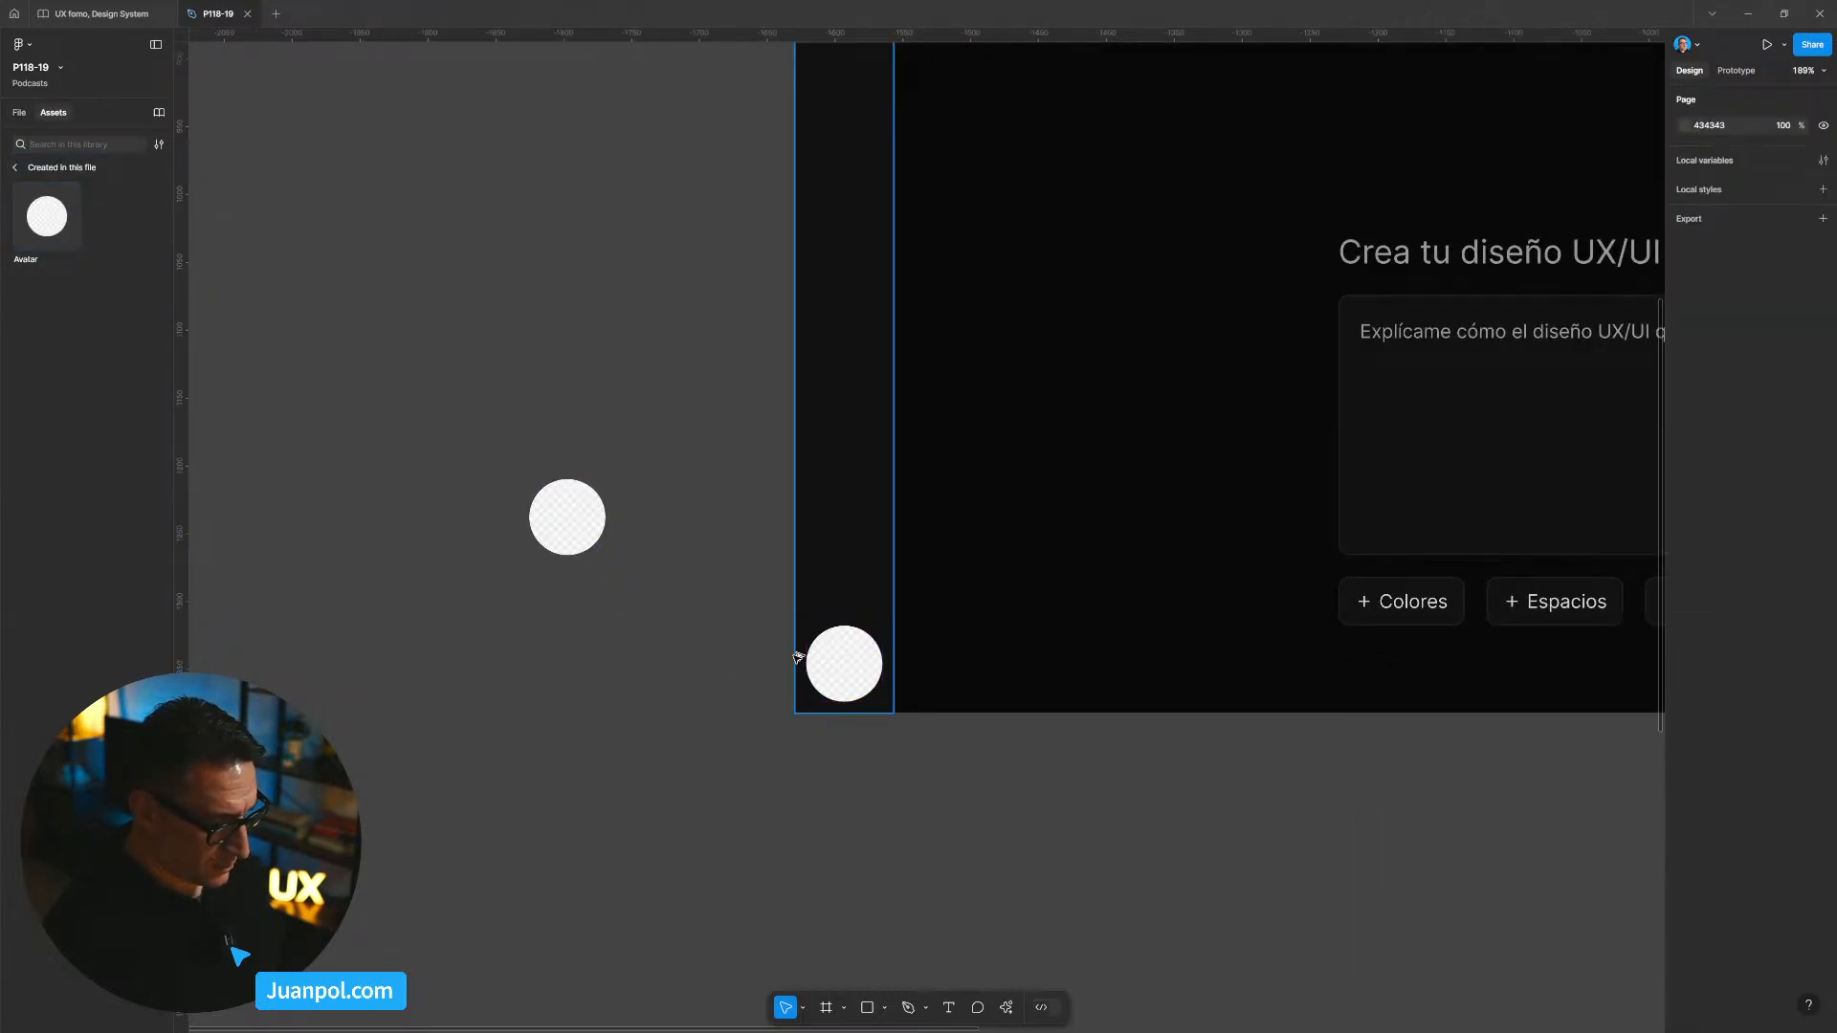
{"action": "left_click_drag", "start_coordinate": [735, 651], "coordinate": [677, 654]}
{"action": "left_click", "coordinate": [798, 677]}
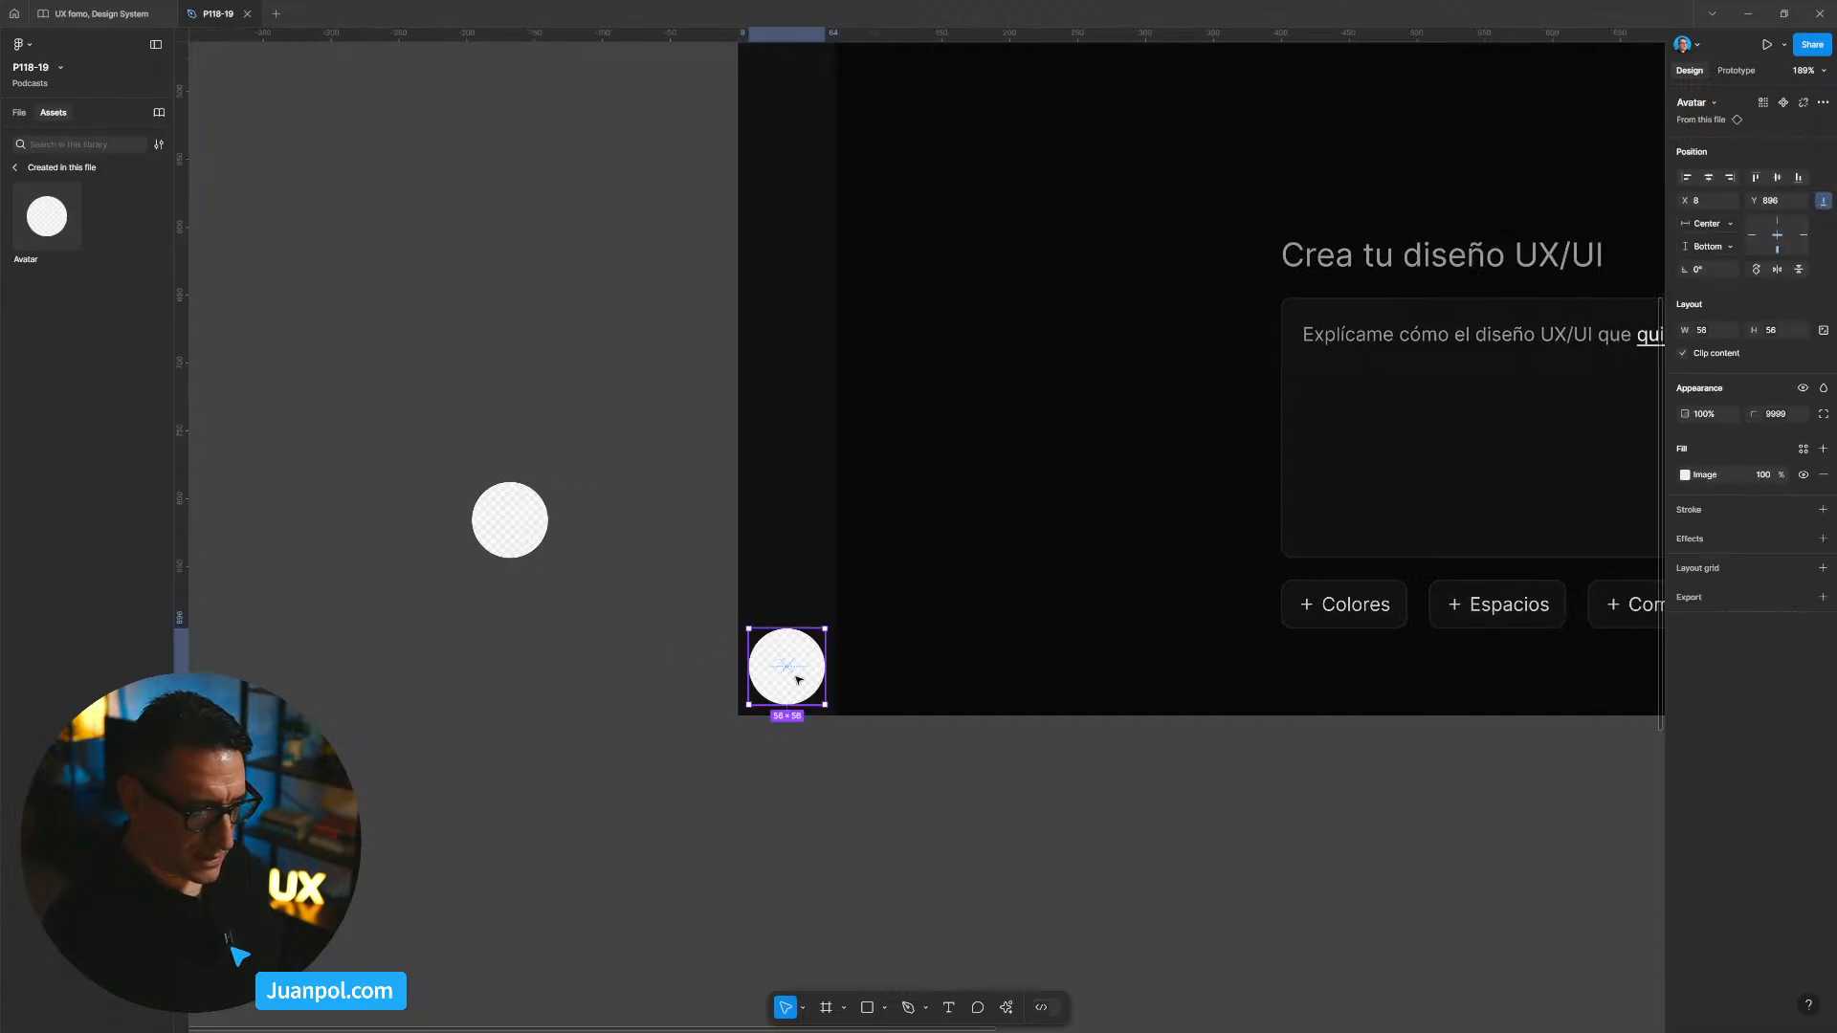
{"action": "key", "text": "shift+0"}
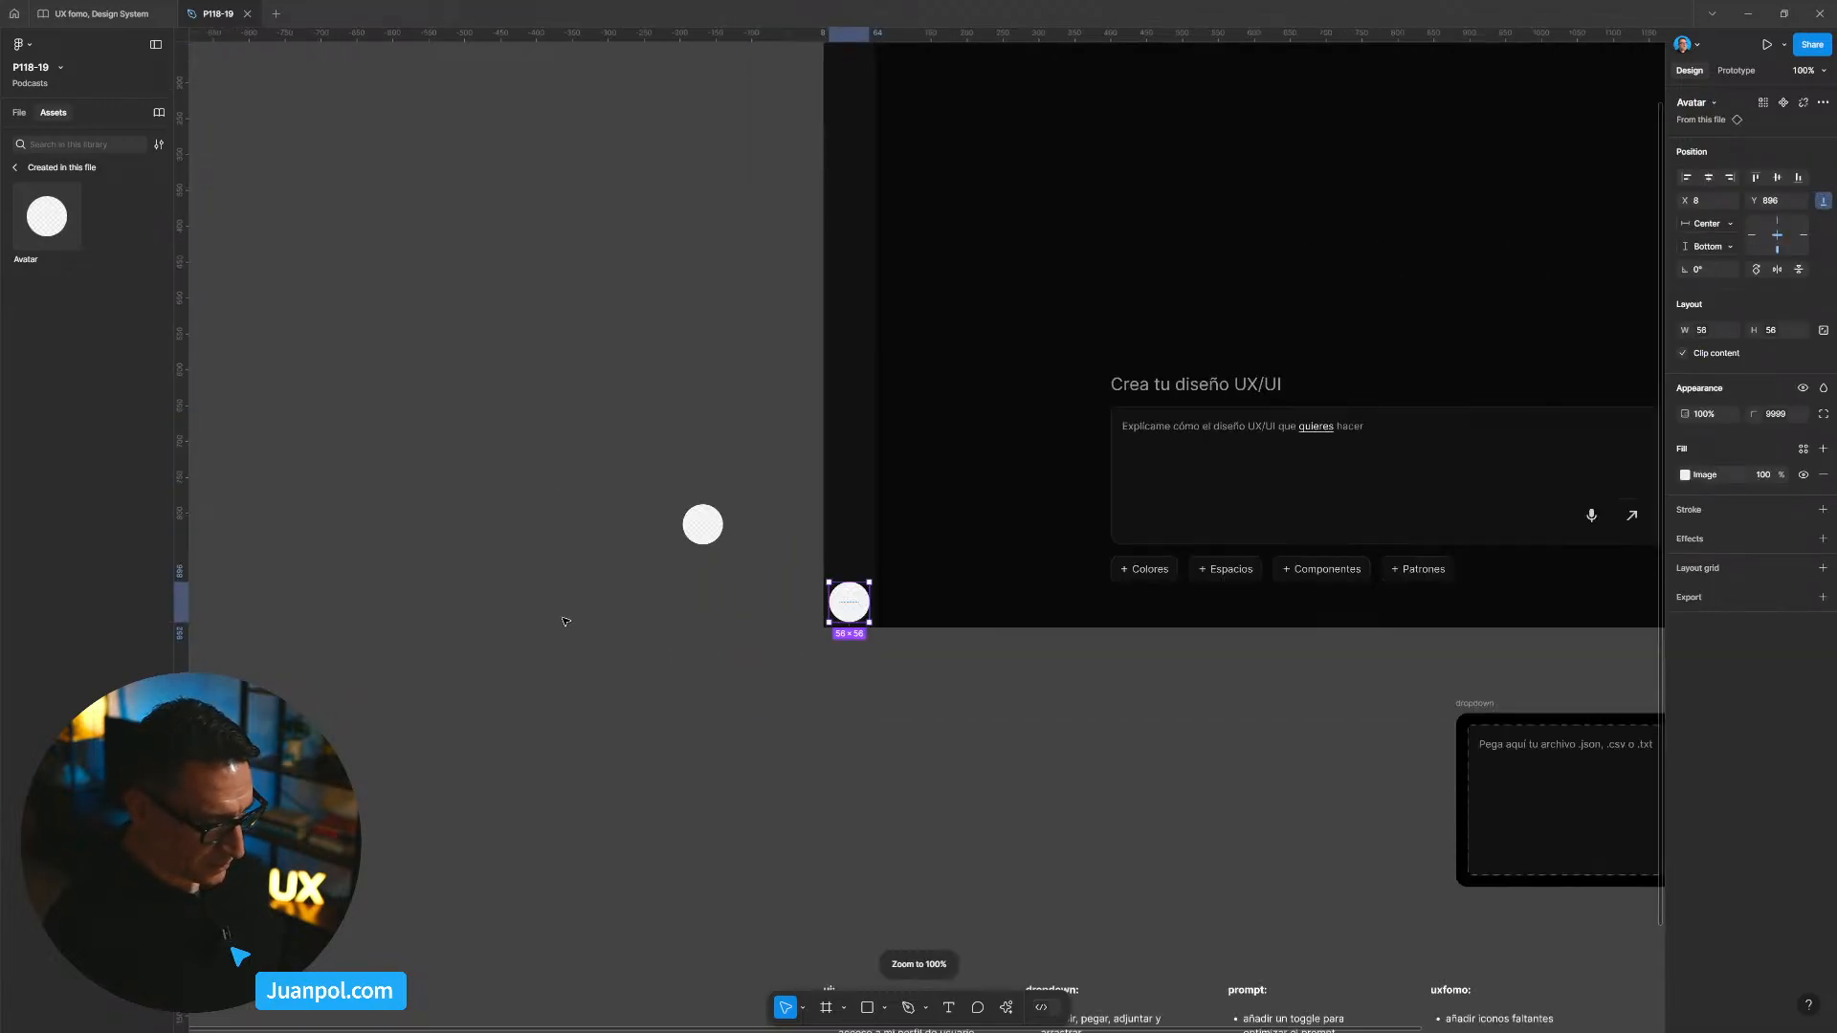
{"action": "left_click", "coordinate": [852, 500]}
{"action": "left_click_drag", "start_coordinate": [803, 531], "coordinate": [753, 555]}
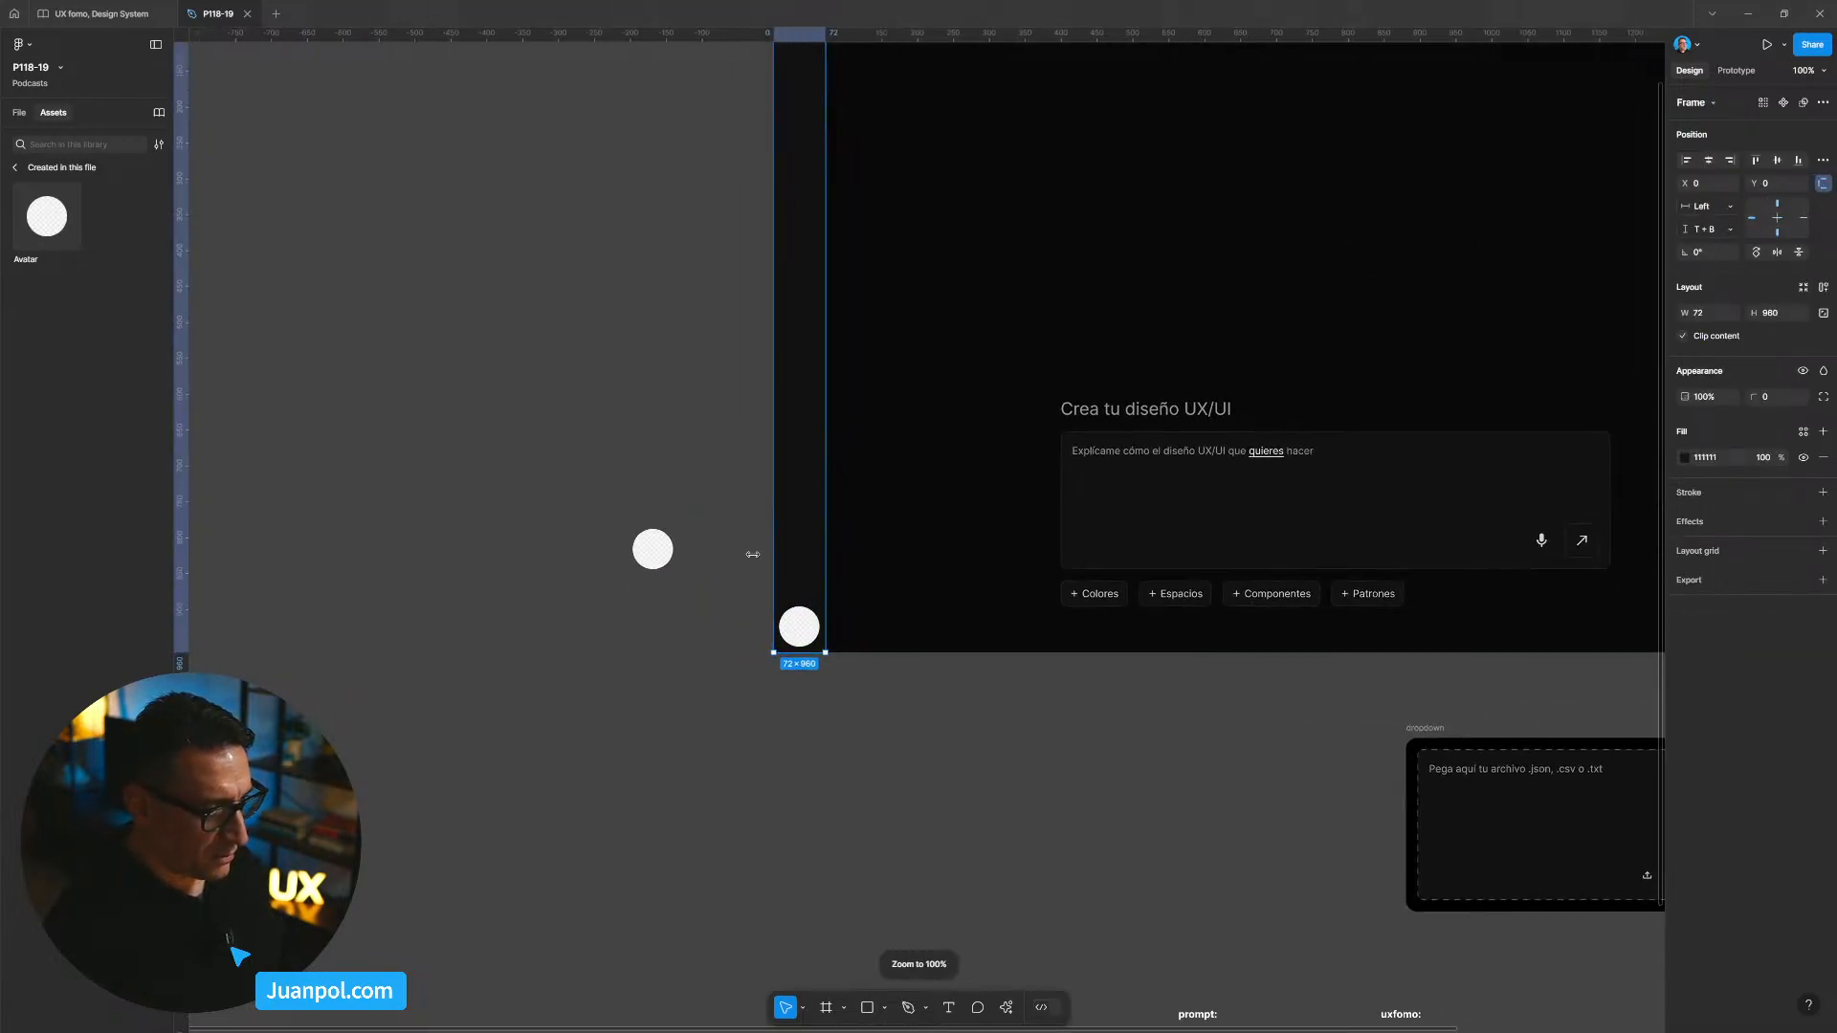
{"action": "left_click", "coordinate": [648, 550]}
{"action": "key", "text": "Delete"}
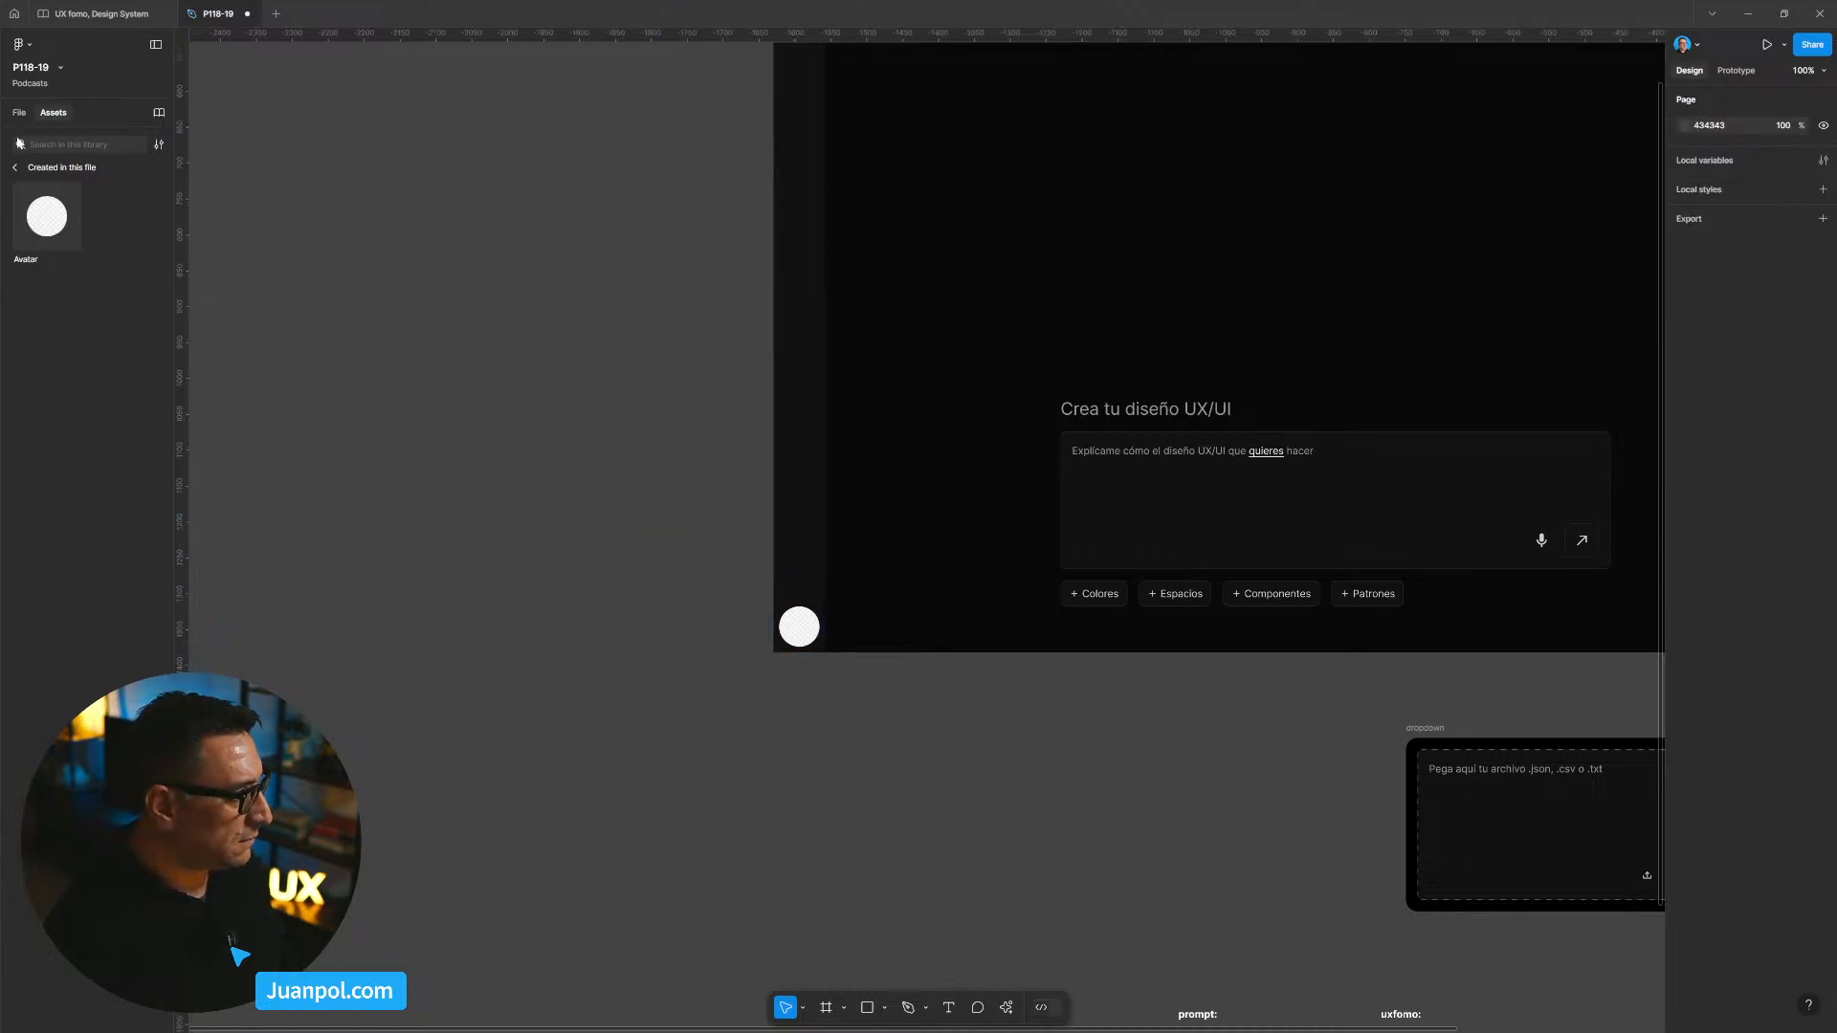
Step: On the Components page, bind the Avatar main component's width and height to the spacing-11 variable, making it 32 × 32
{"action": "left_click", "coordinate": [19, 112]}
{"action": "left_click", "coordinate": [57, 191]}
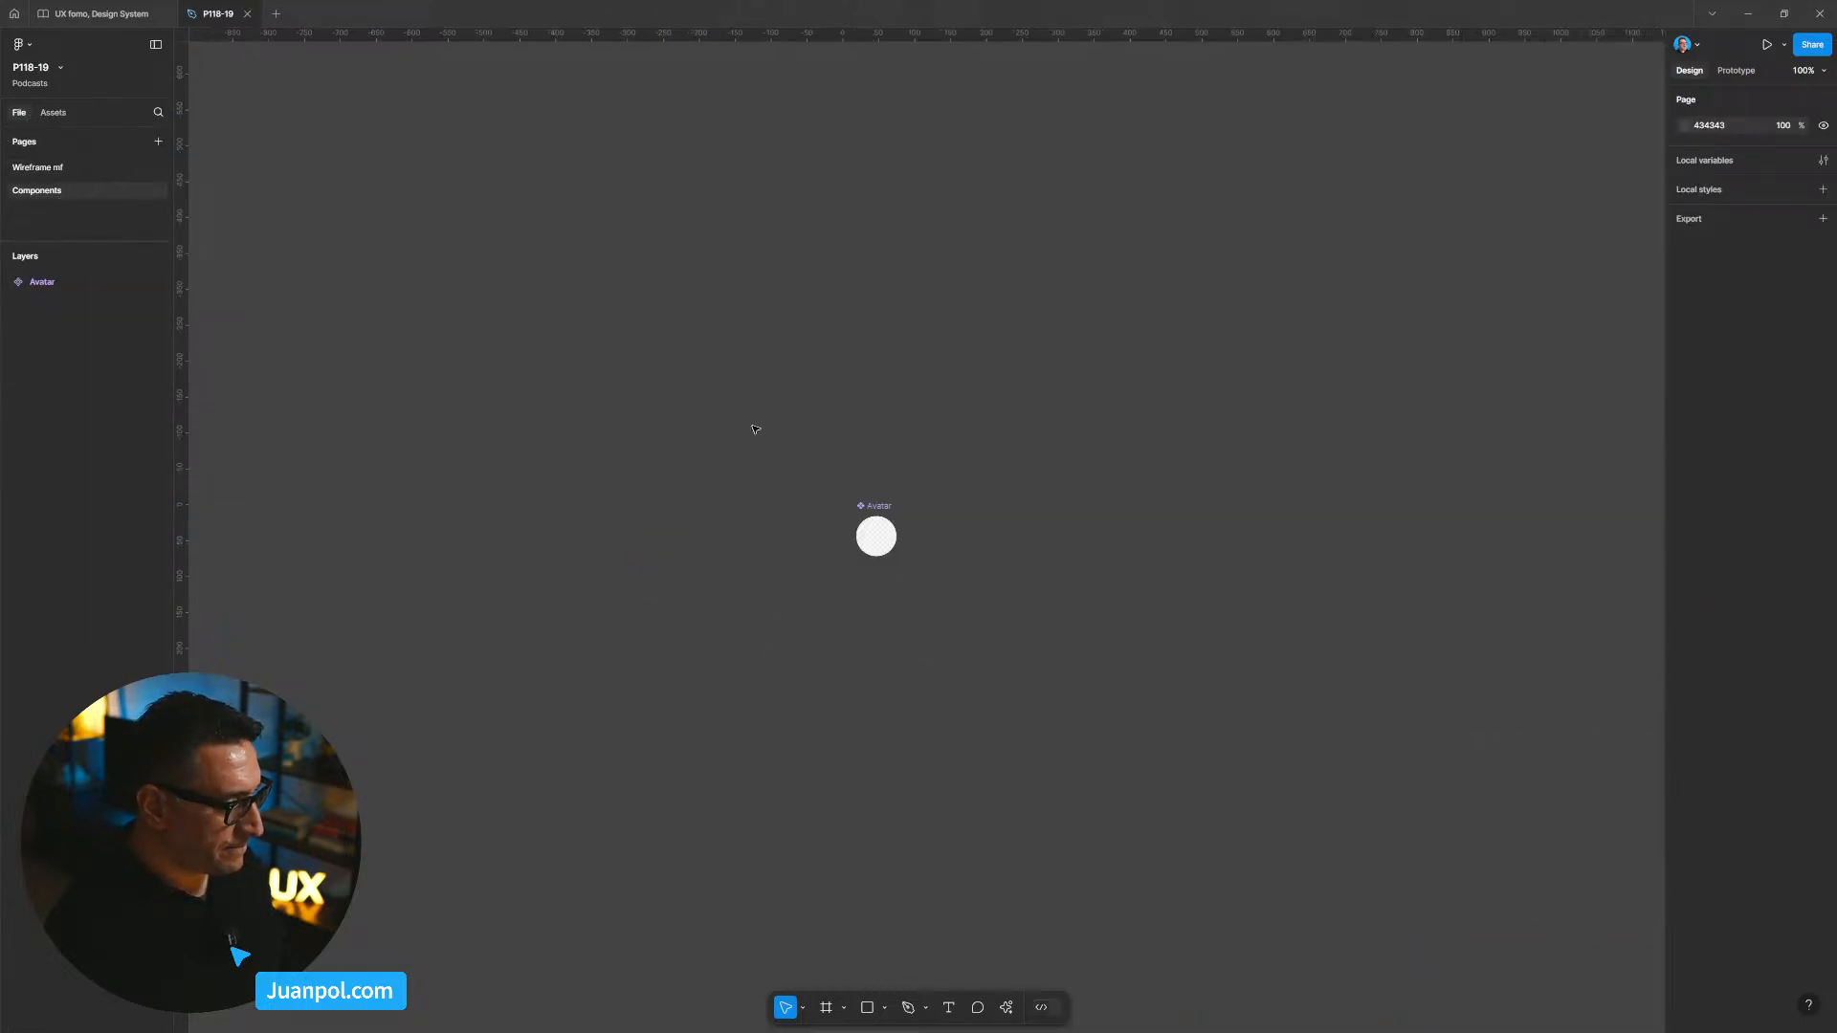
{"action": "left_click", "coordinate": [876, 535]}
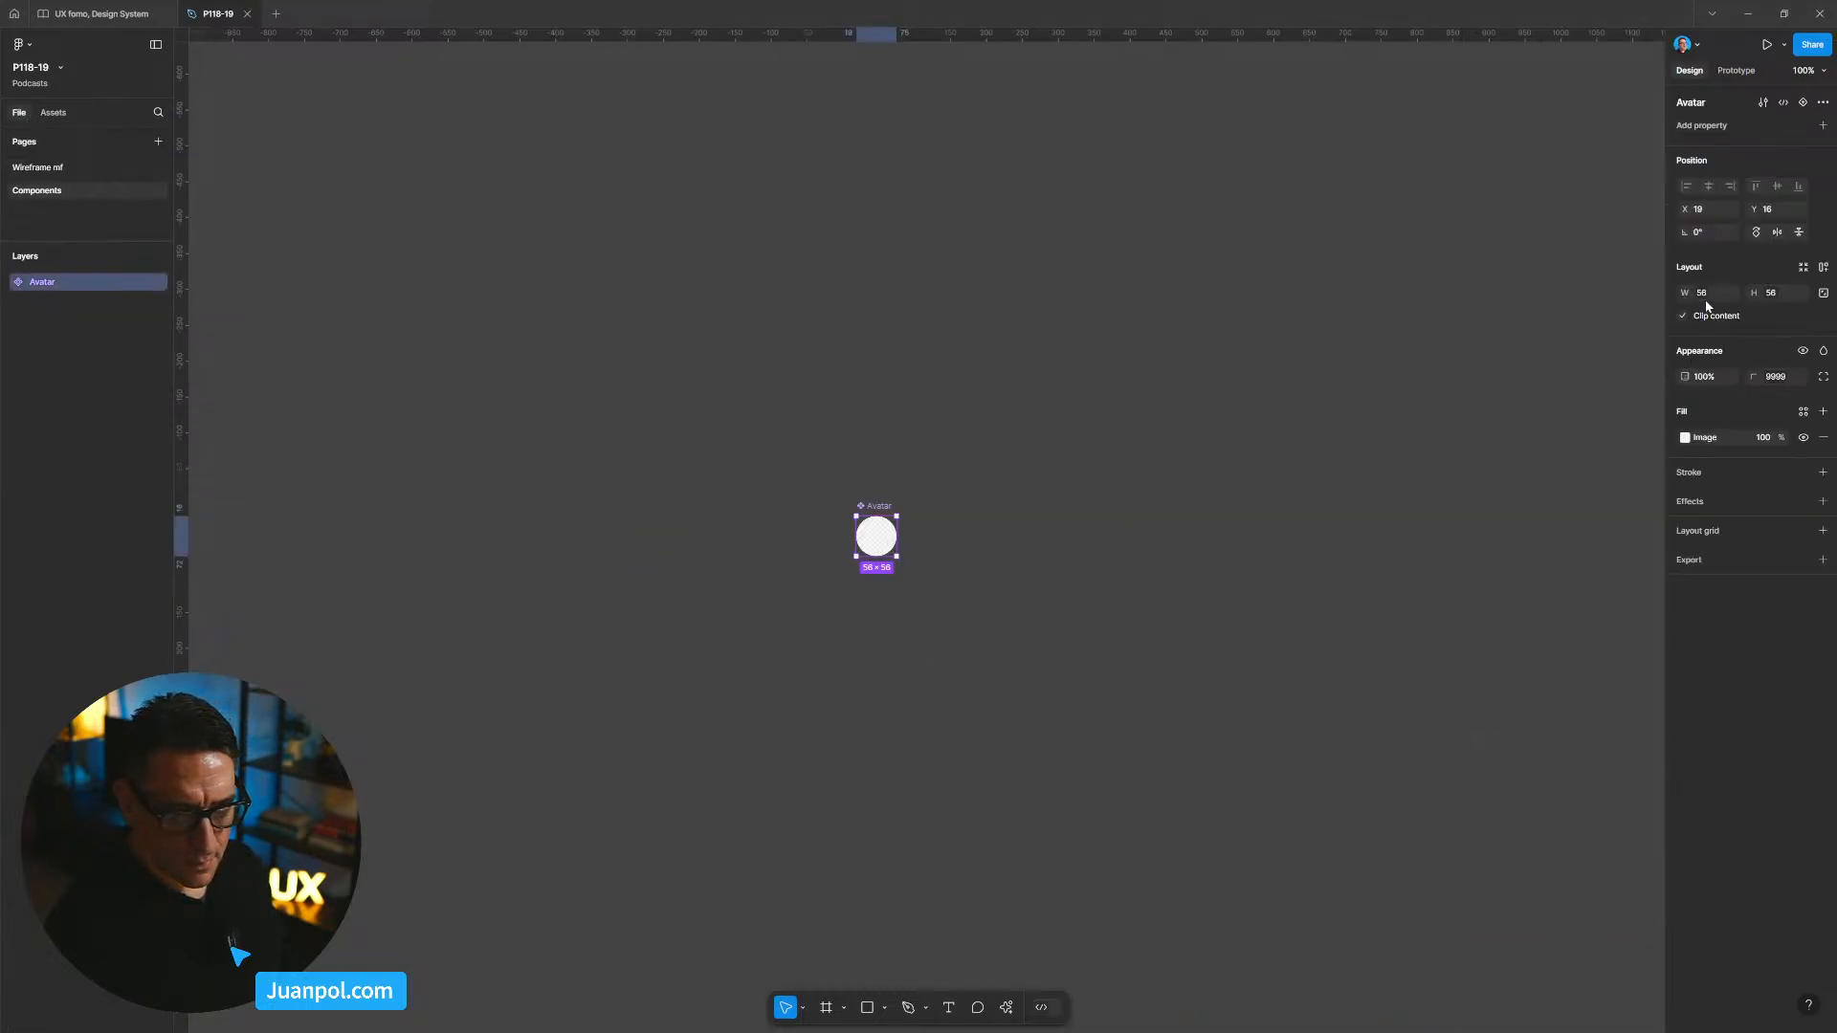
{"action": "left_click", "coordinate": [1732, 293]}
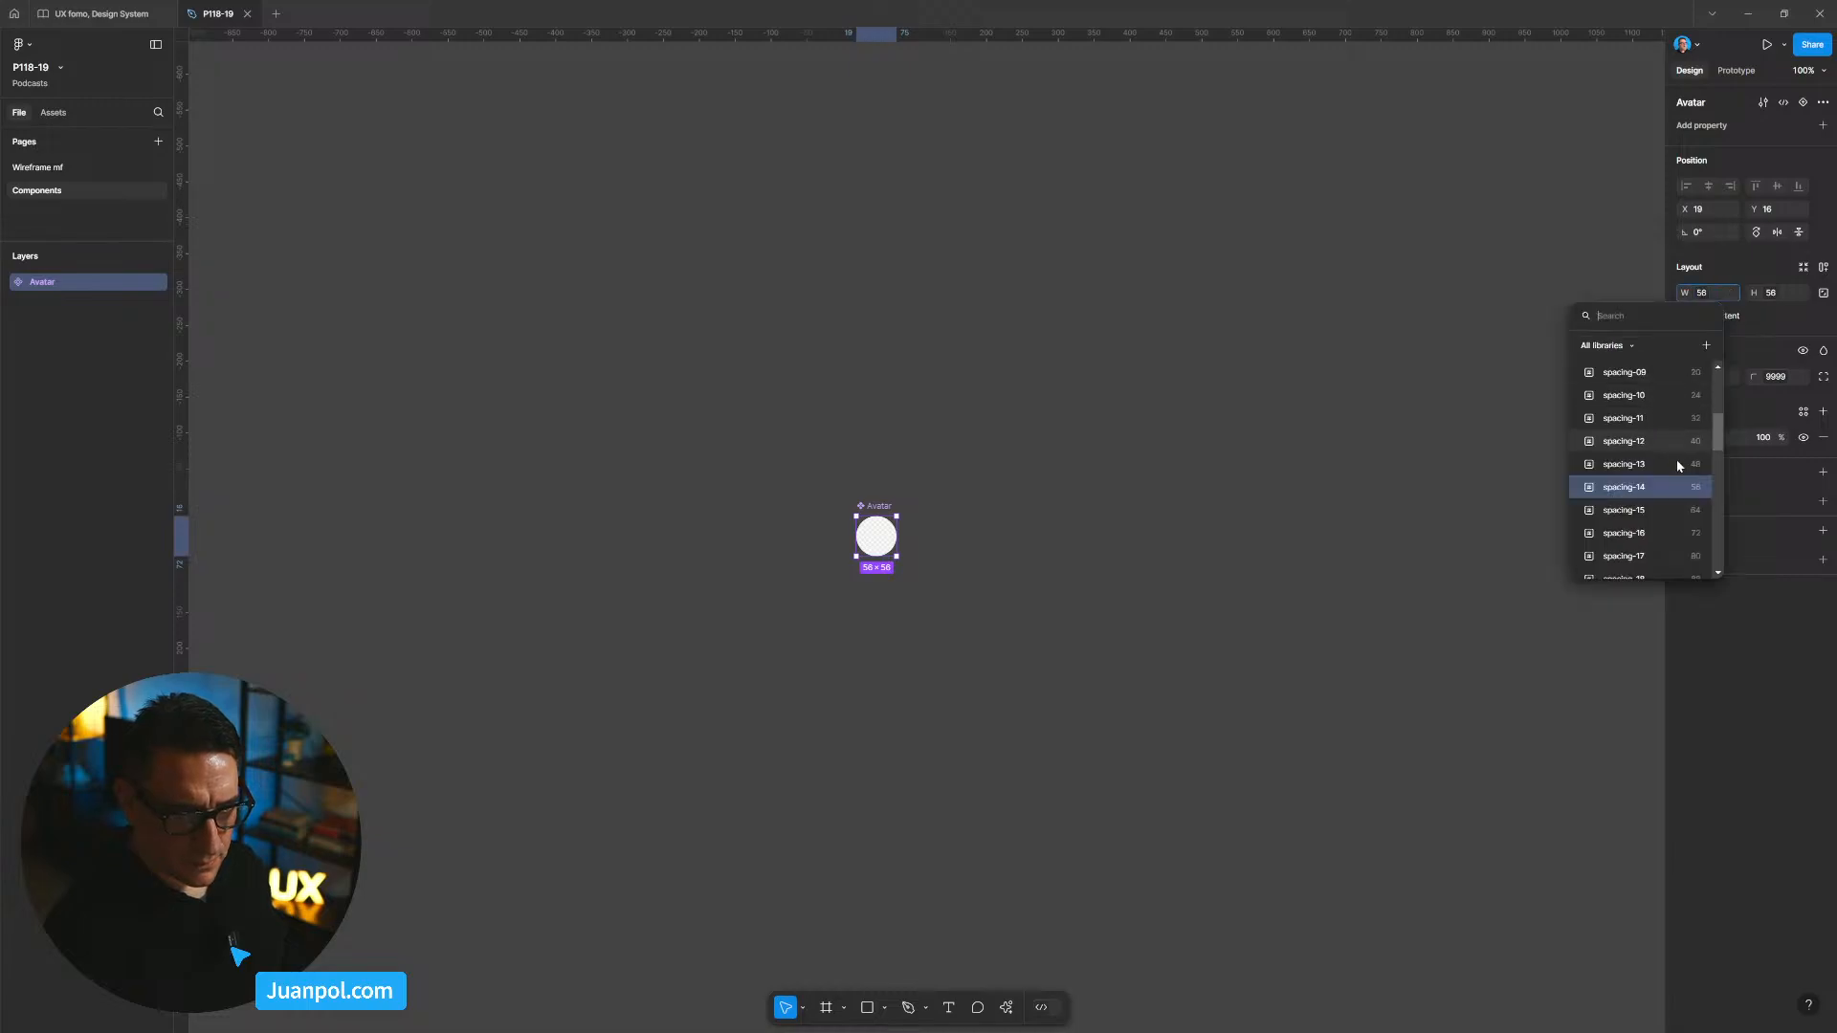
{"action": "left_click", "coordinate": [1624, 419]}
{"action": "left_click", "coordinate": [1801, 293]}
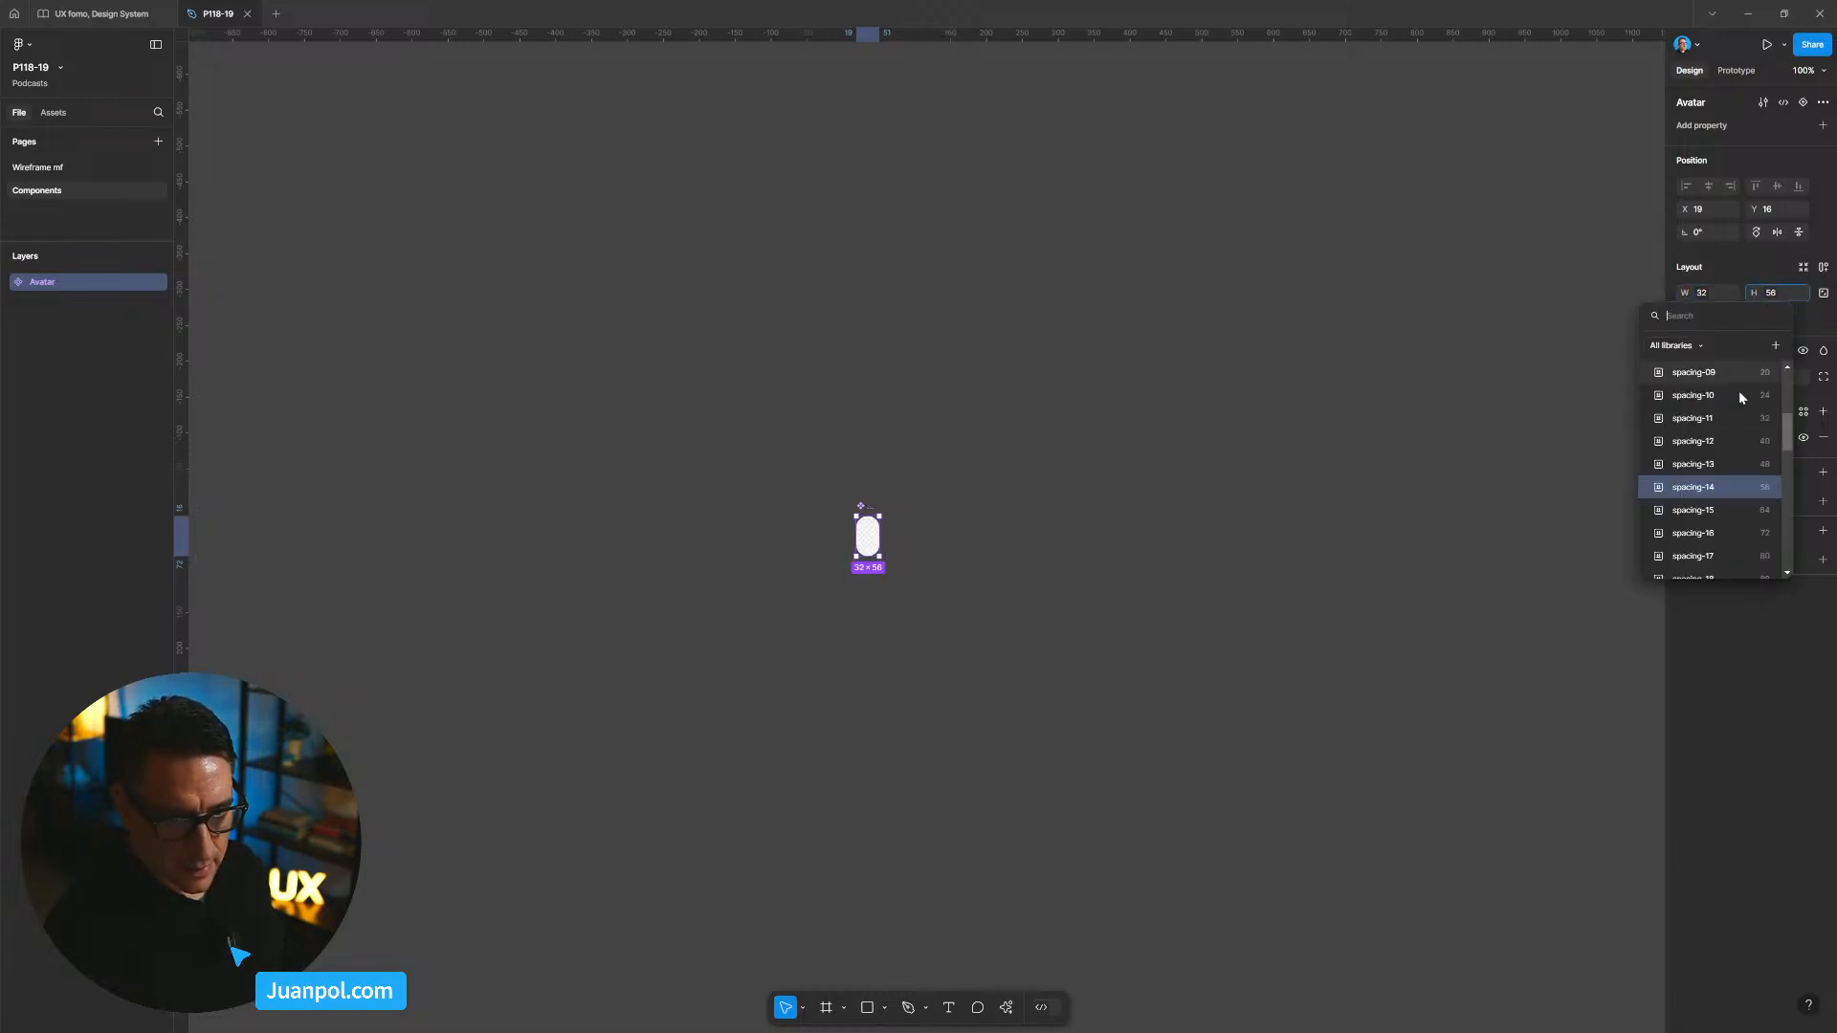
{"action": "left_click", "coordinate": [1692, 420]}
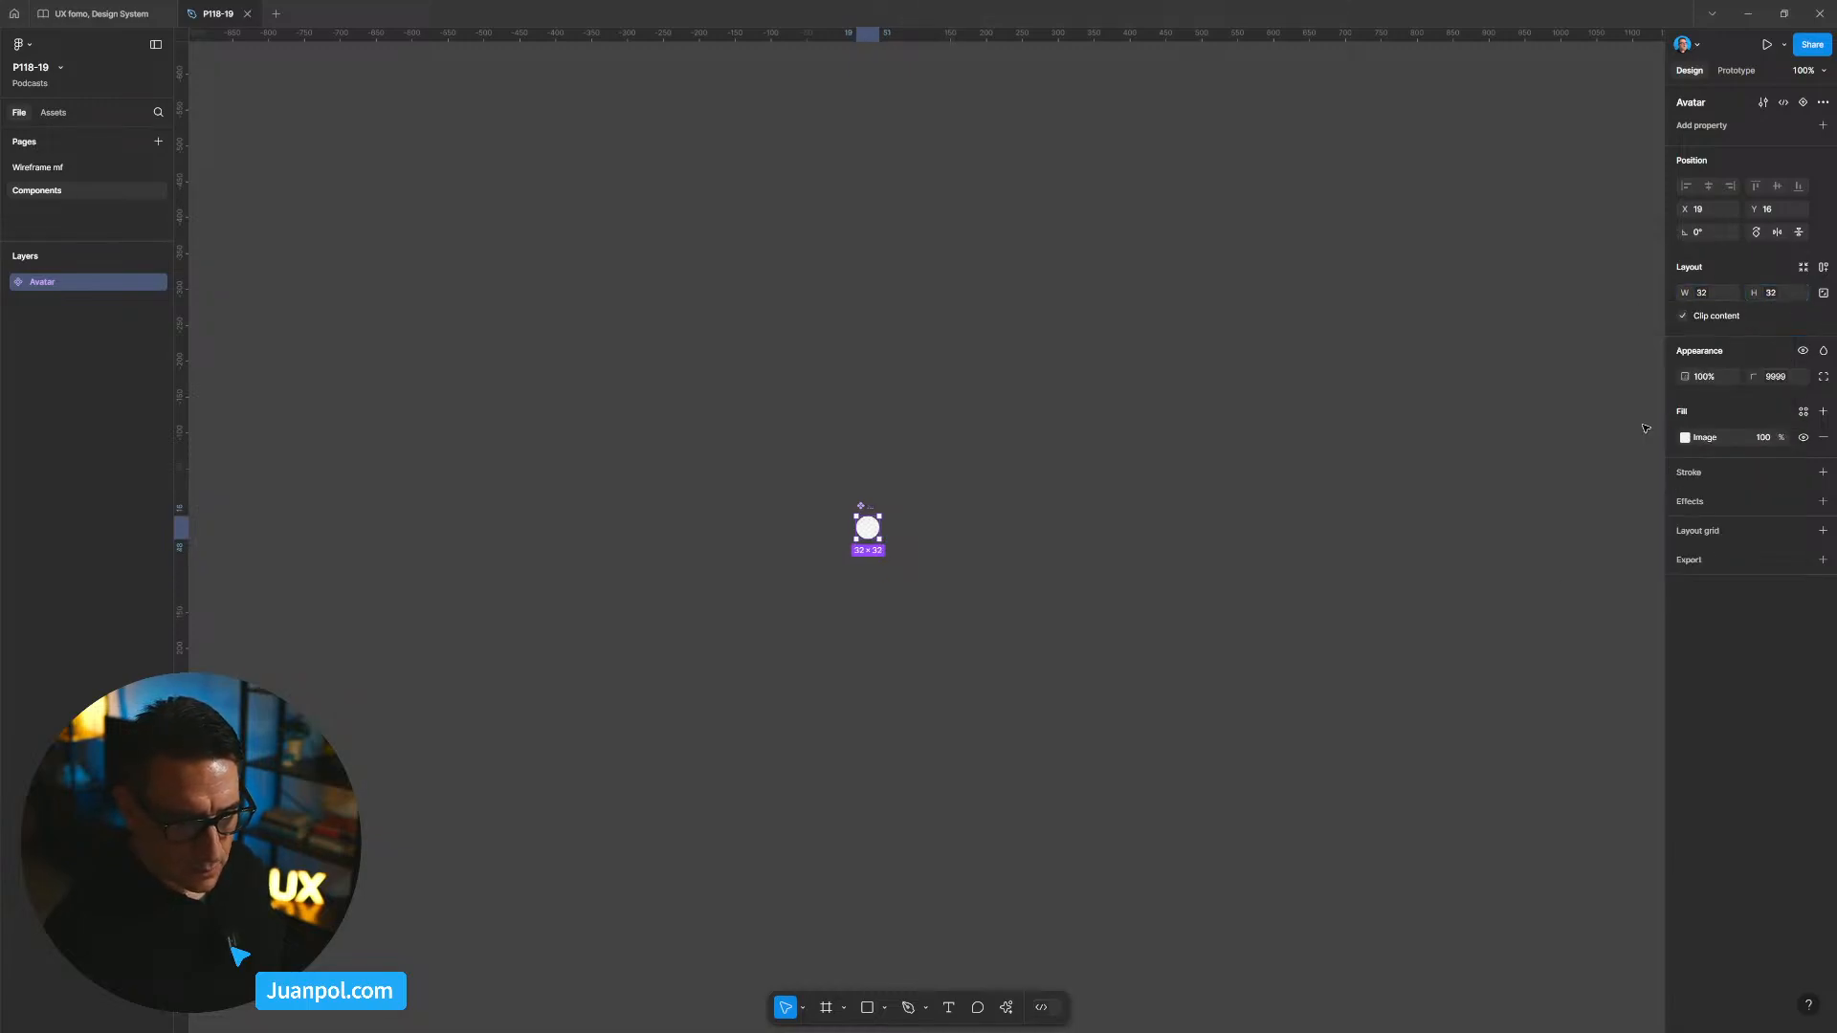
{"action": "left_click", "coordinate": [1111, 434]}
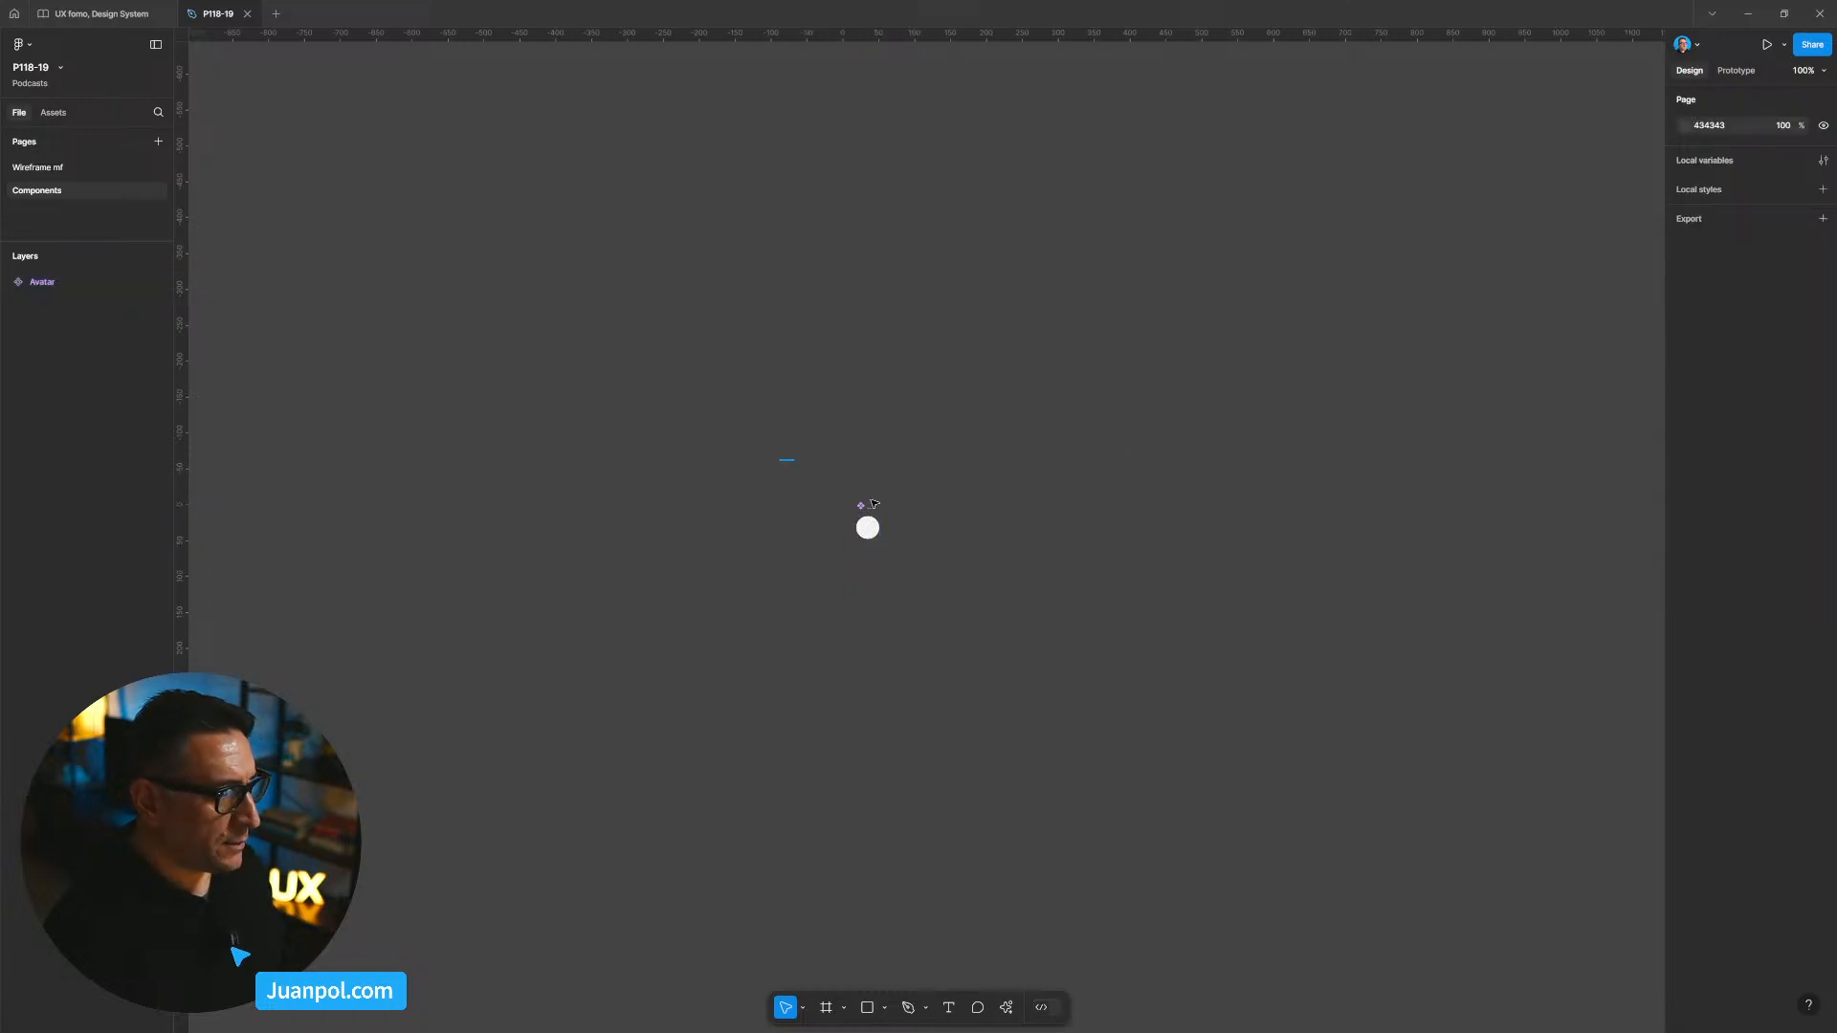
Step: Delete the Avatar main component from the Components page and select its instance in the Wireframe mf sidebar
{"action": "left_click", "coordinate": [873, 504]}
{"action": "key", "text": "Delete"}
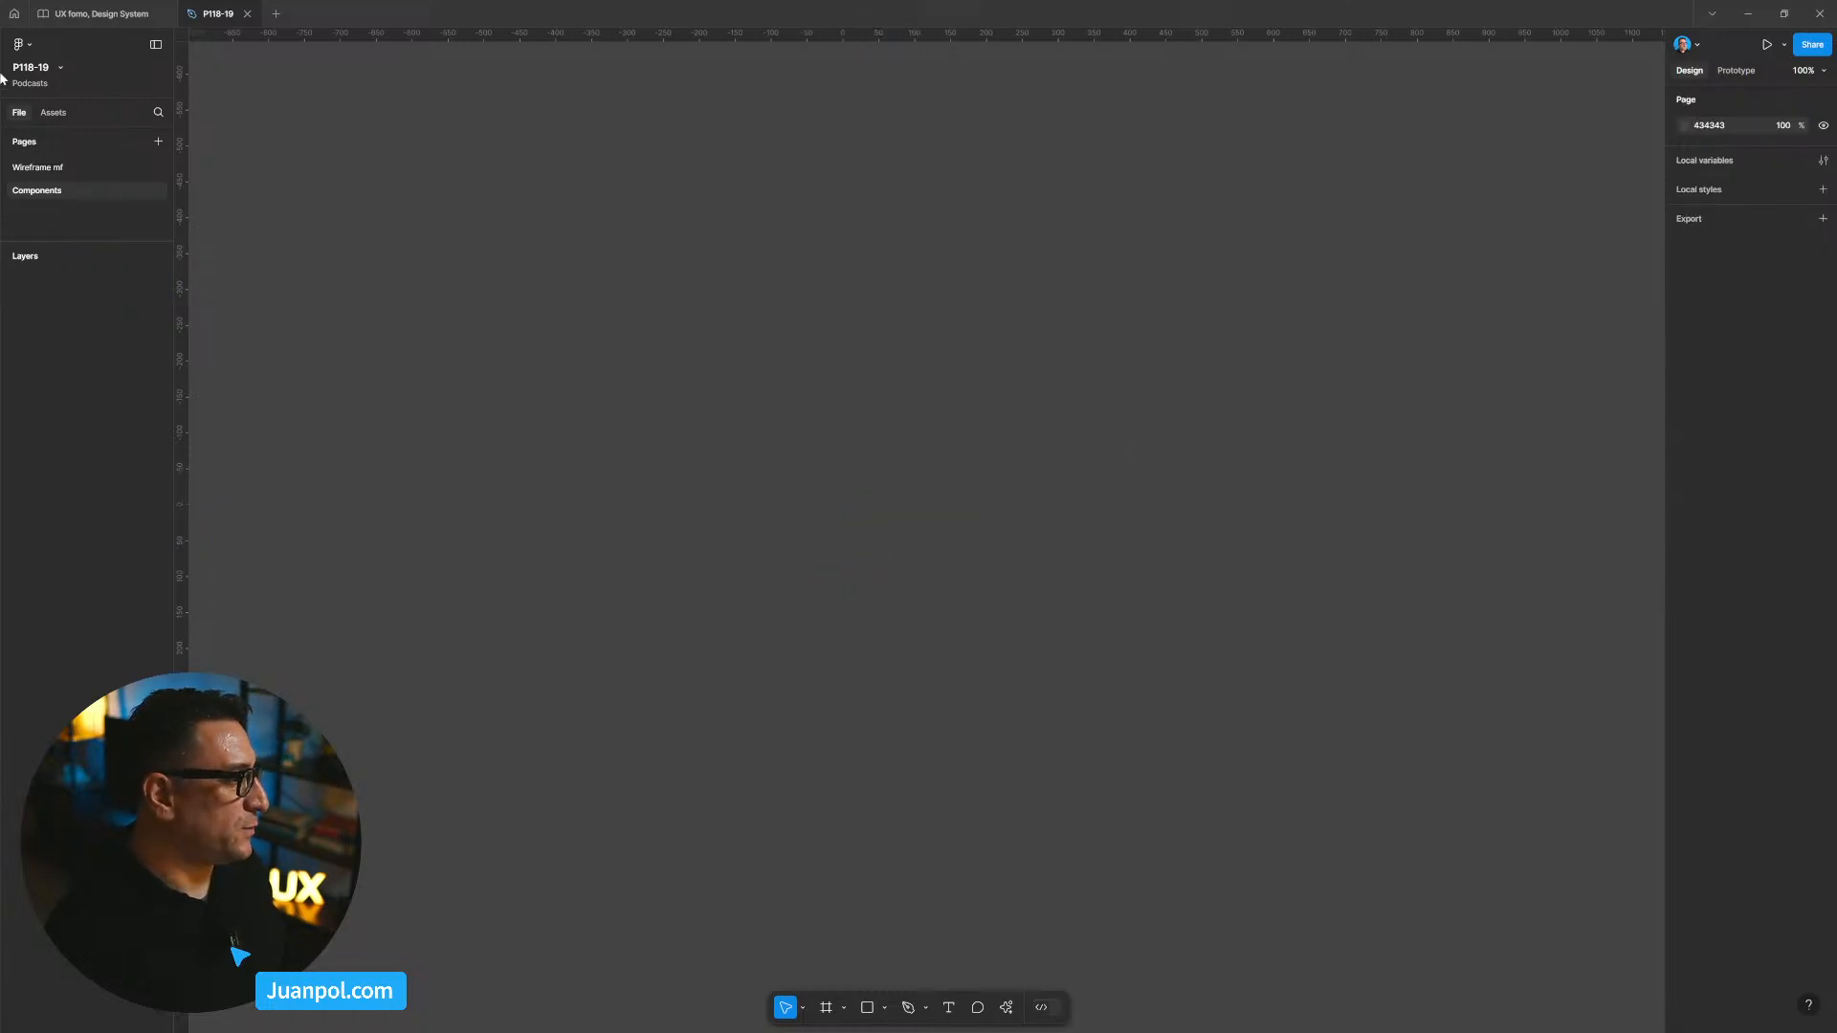
{"action": "left_click", "coordinate": [40, 167]}
{"action": "left_click", "coordinate": [792, 616]}
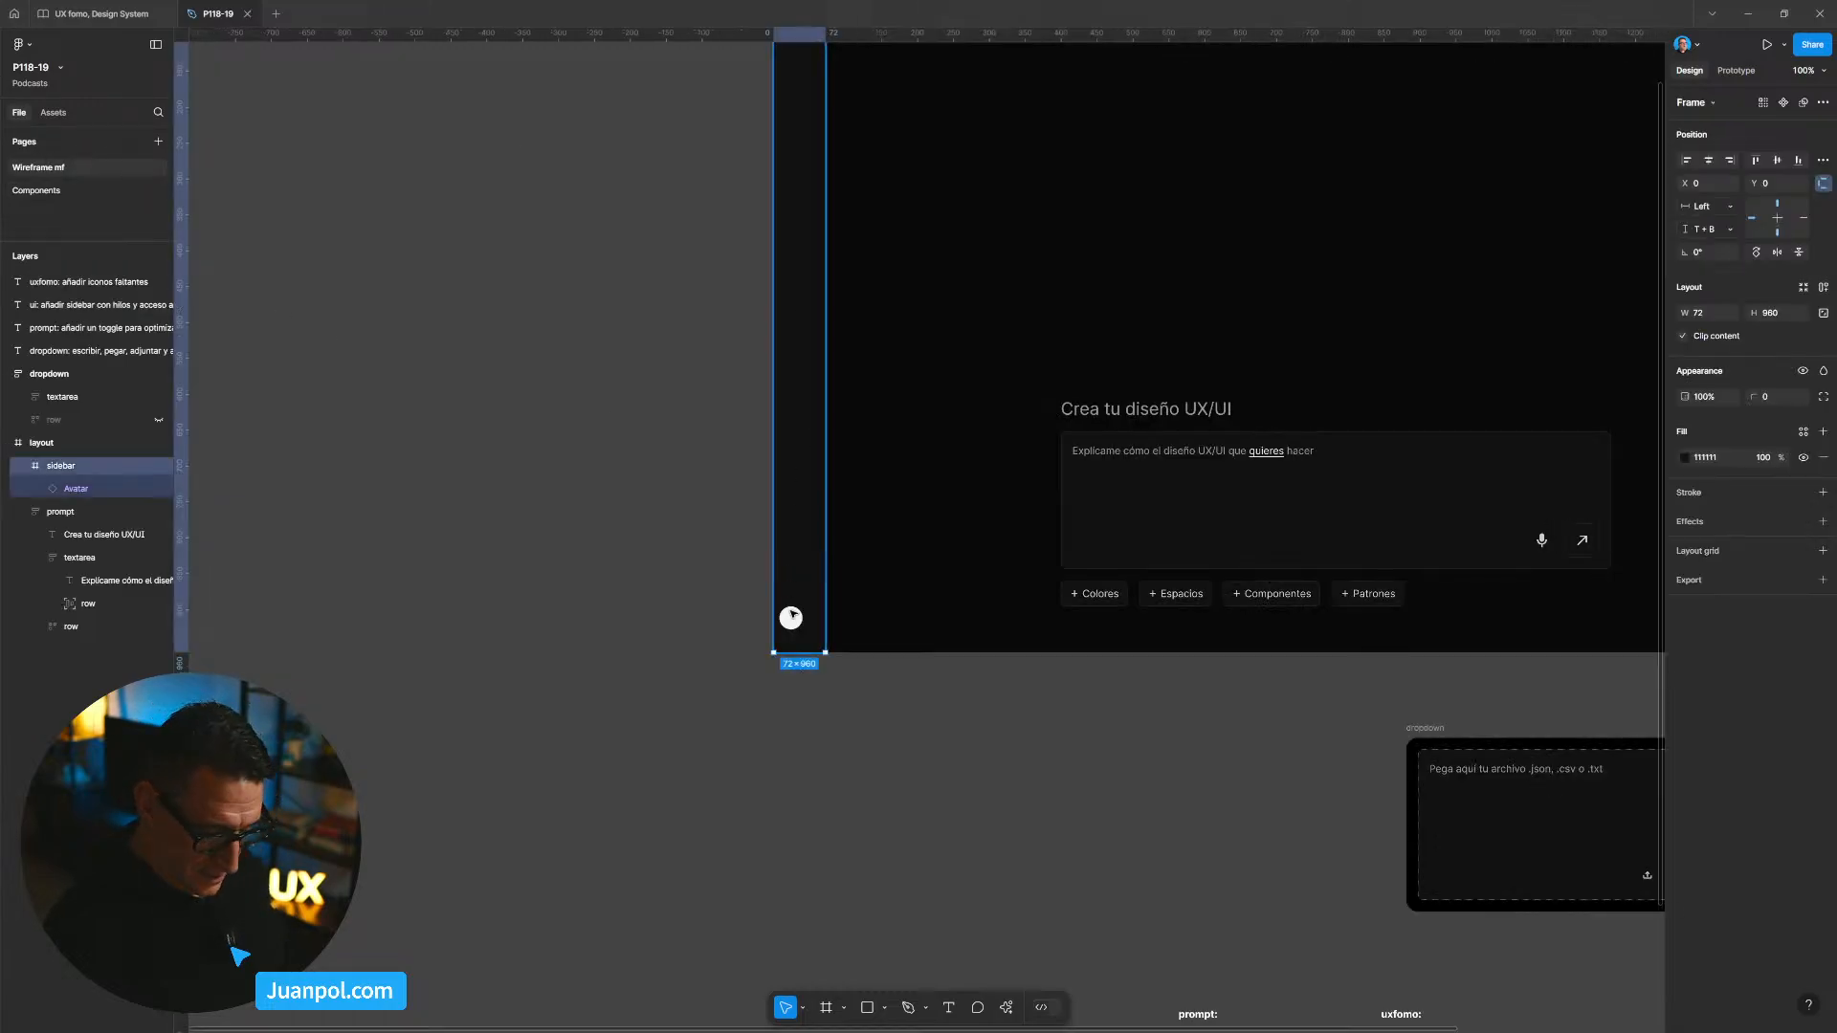
{"action": "left_click", "coordinate": [790, 618]}
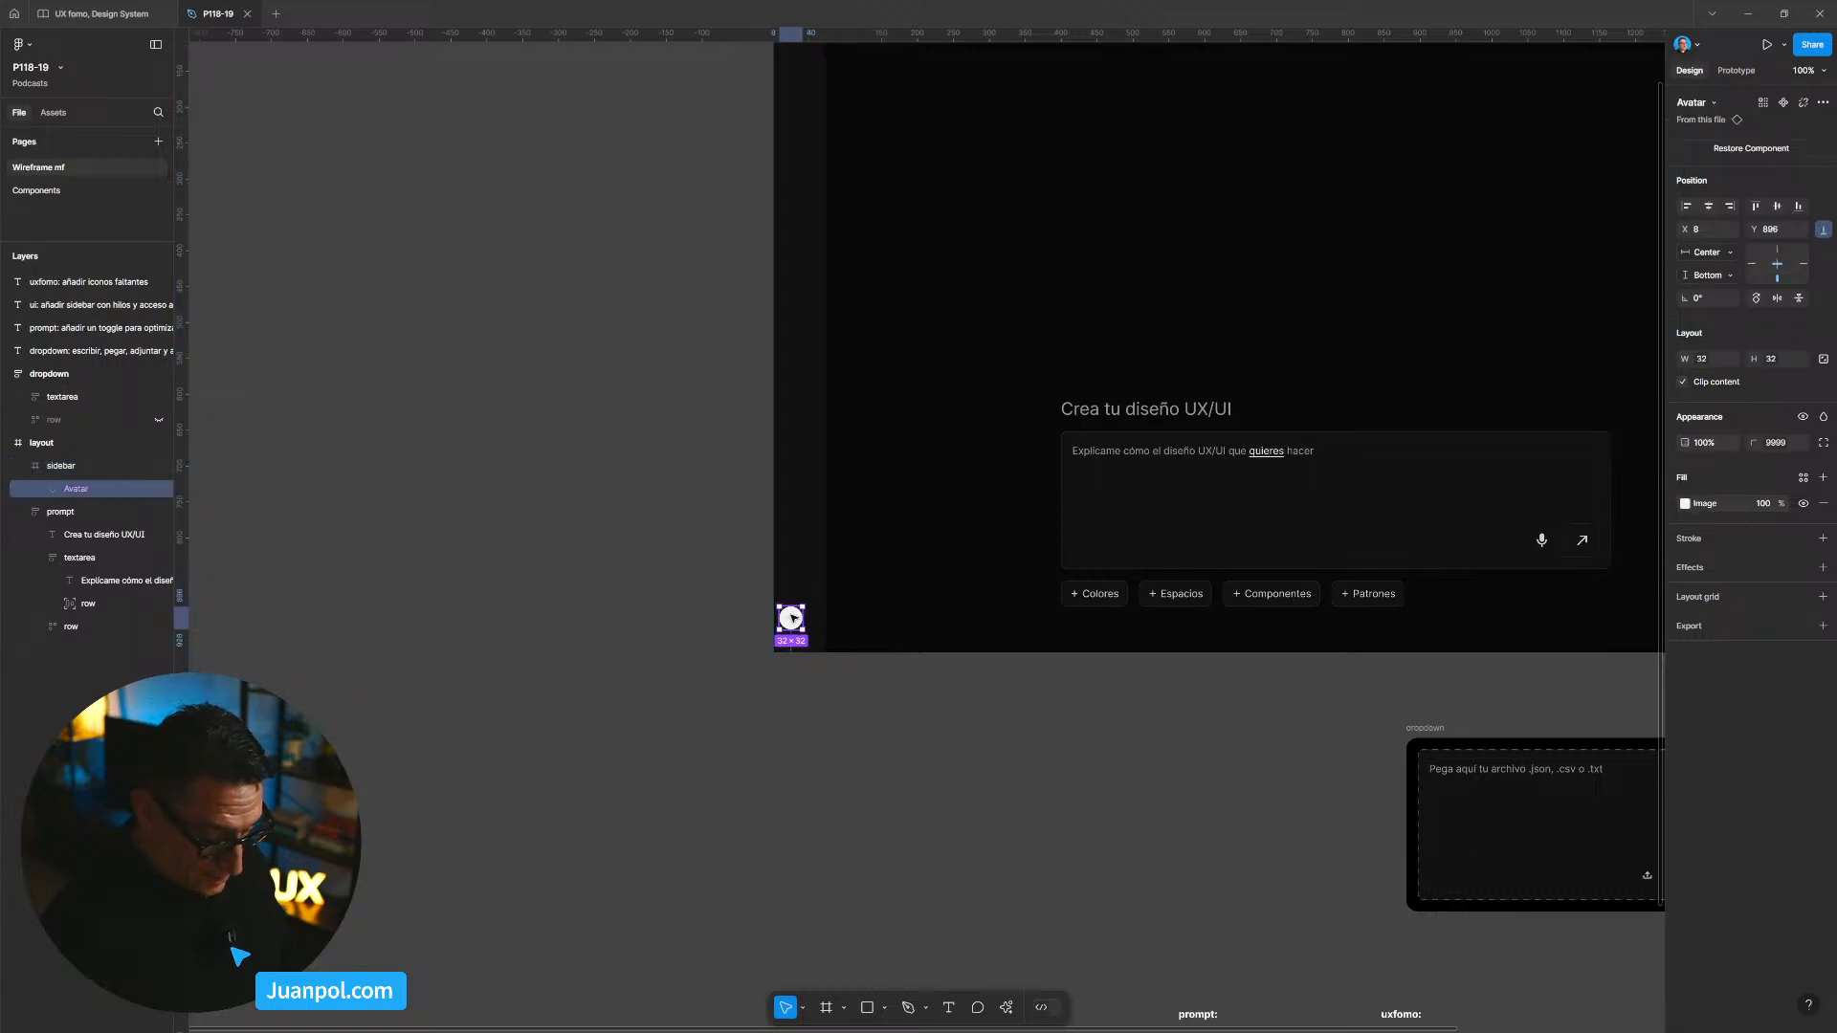
Step: Delete the sidebar's Avatar and place the Avatar from the UX fomo, Design System library on the canvas beside the layout
{"action": "key", "text": "Delete"}
{"action": "scroll", "coordinate": [438, 313], "scroll_direction": "right", "scroll_amount": 1}
{"action": "left_click", "coordinate": [54, 113]}
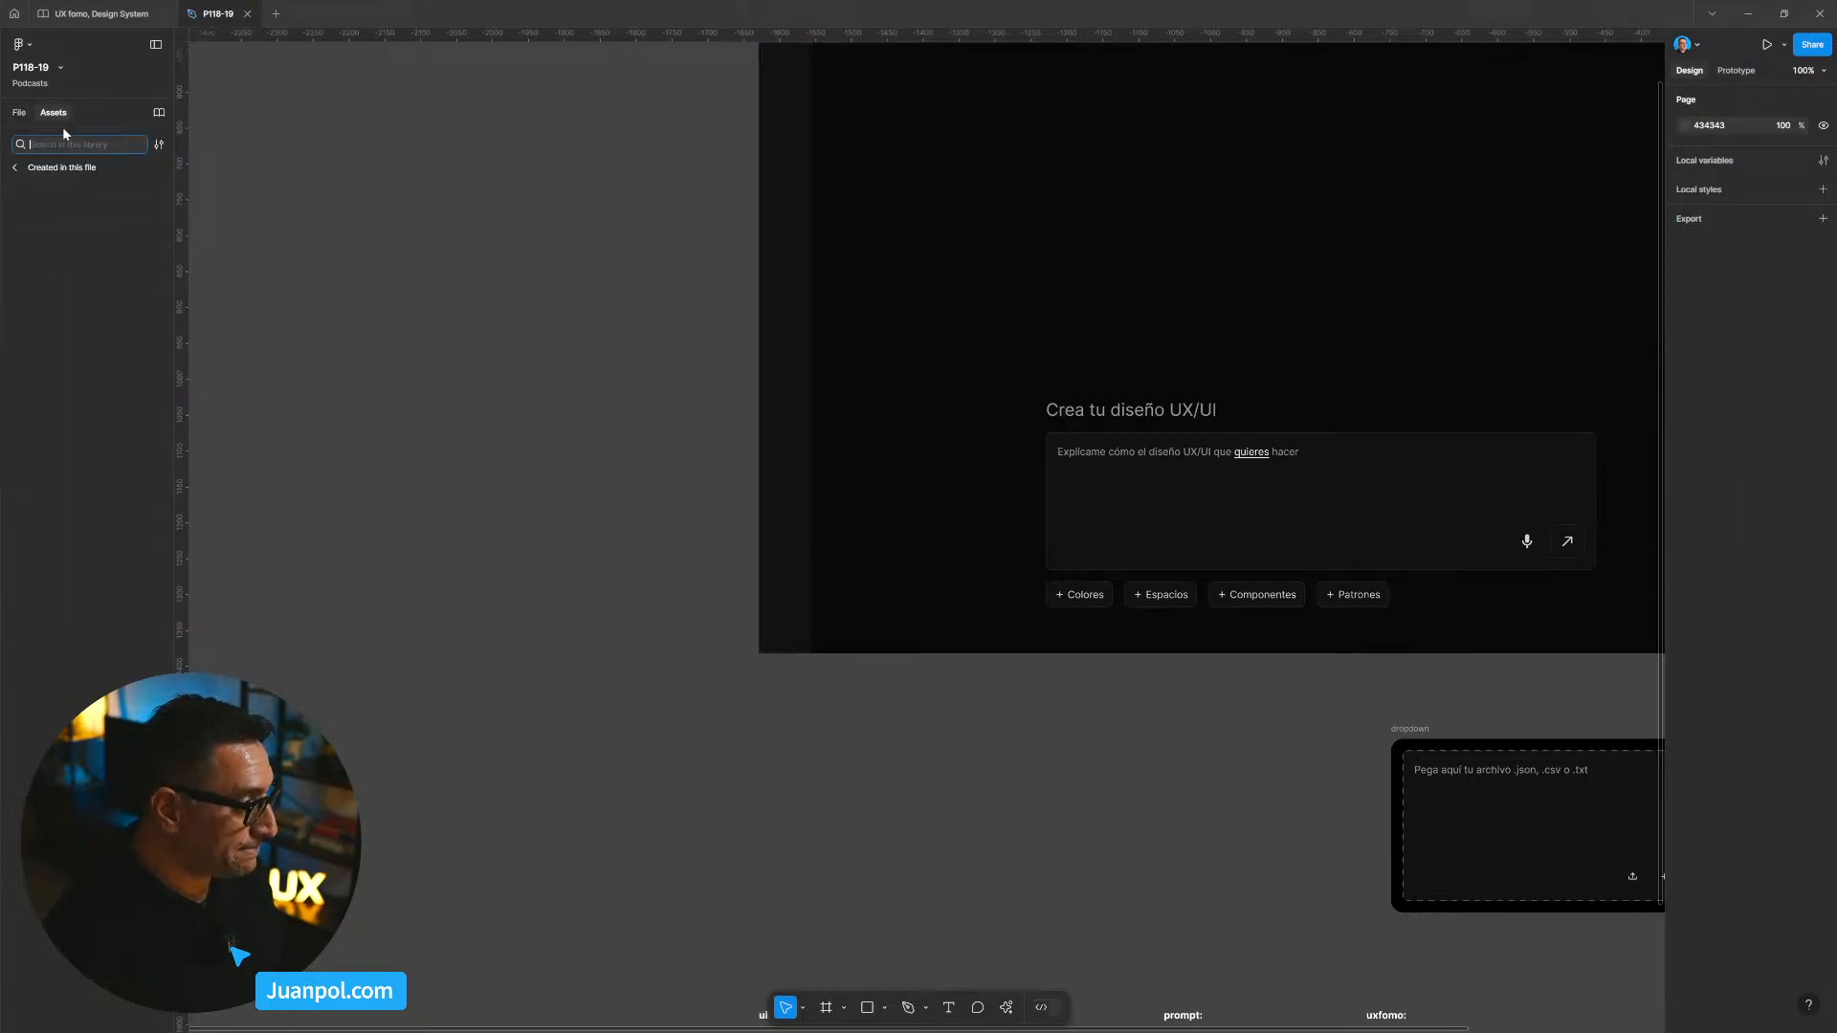
{"action": "left_click", "coordinate": [14, 170]}
{"action": "left_click", "coordinate": [86, 226]}
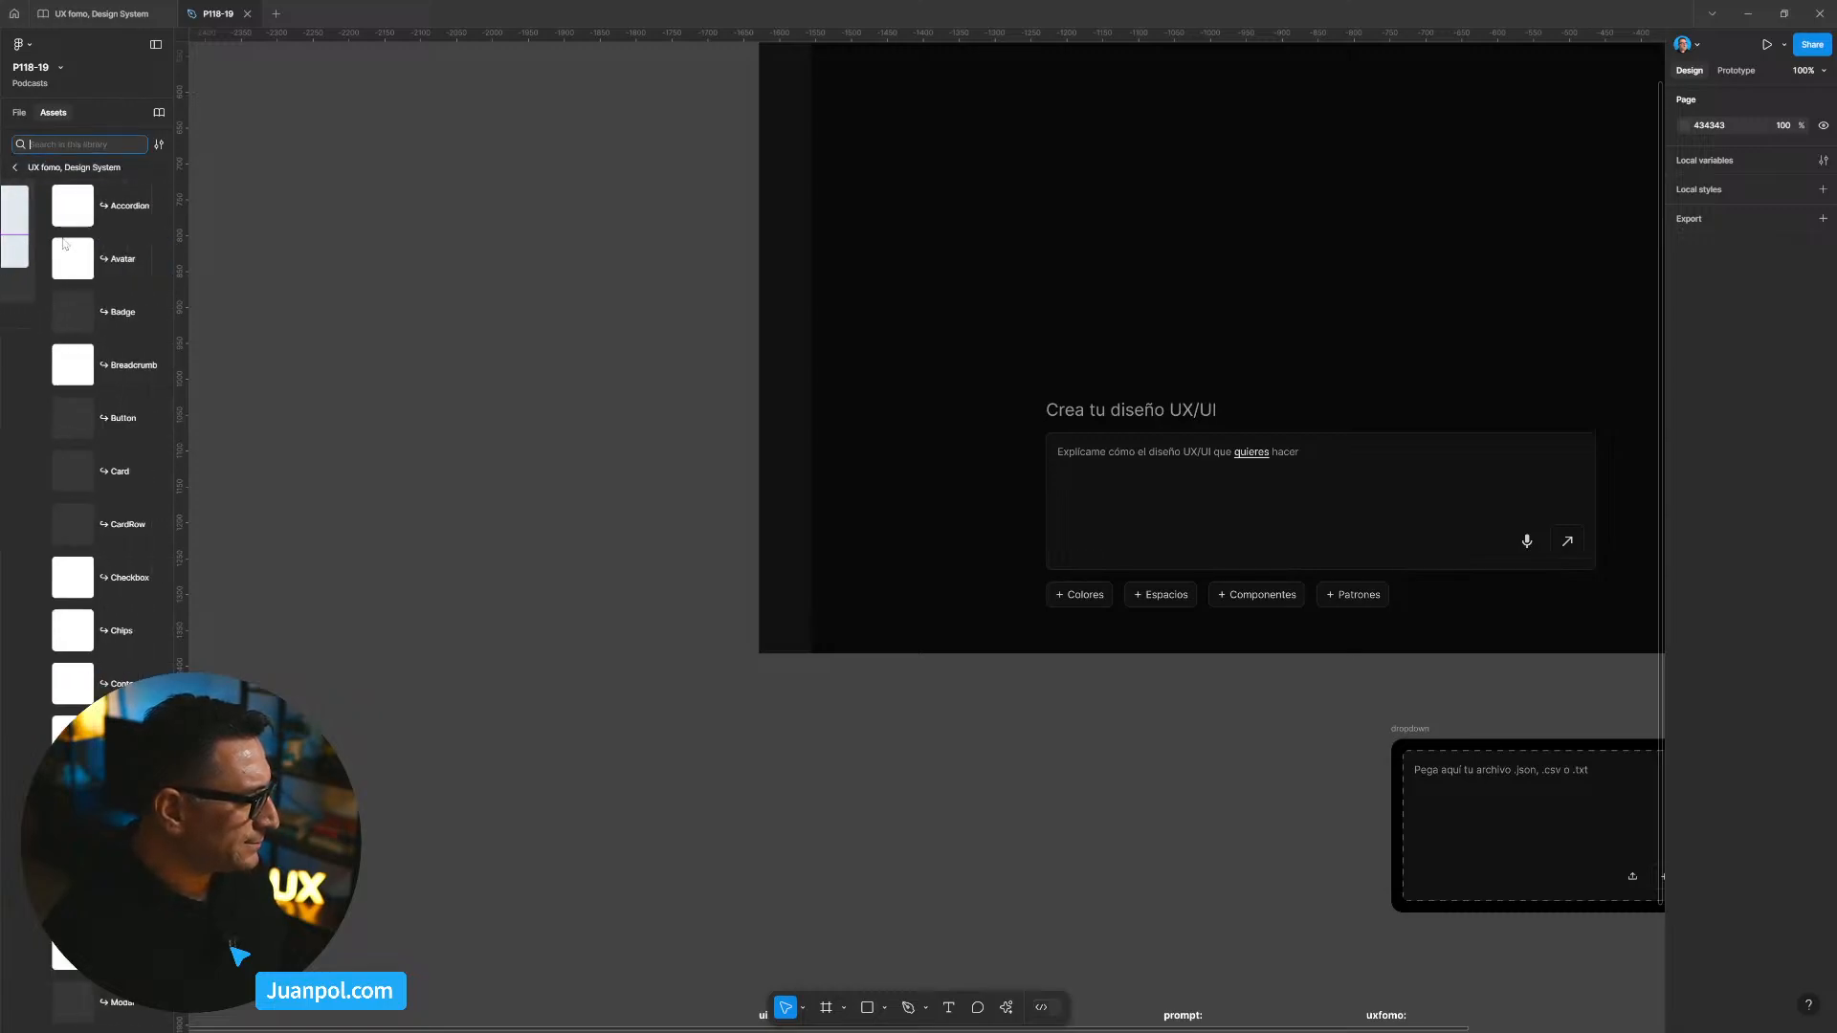
{"action": "type", "text": "aata"}
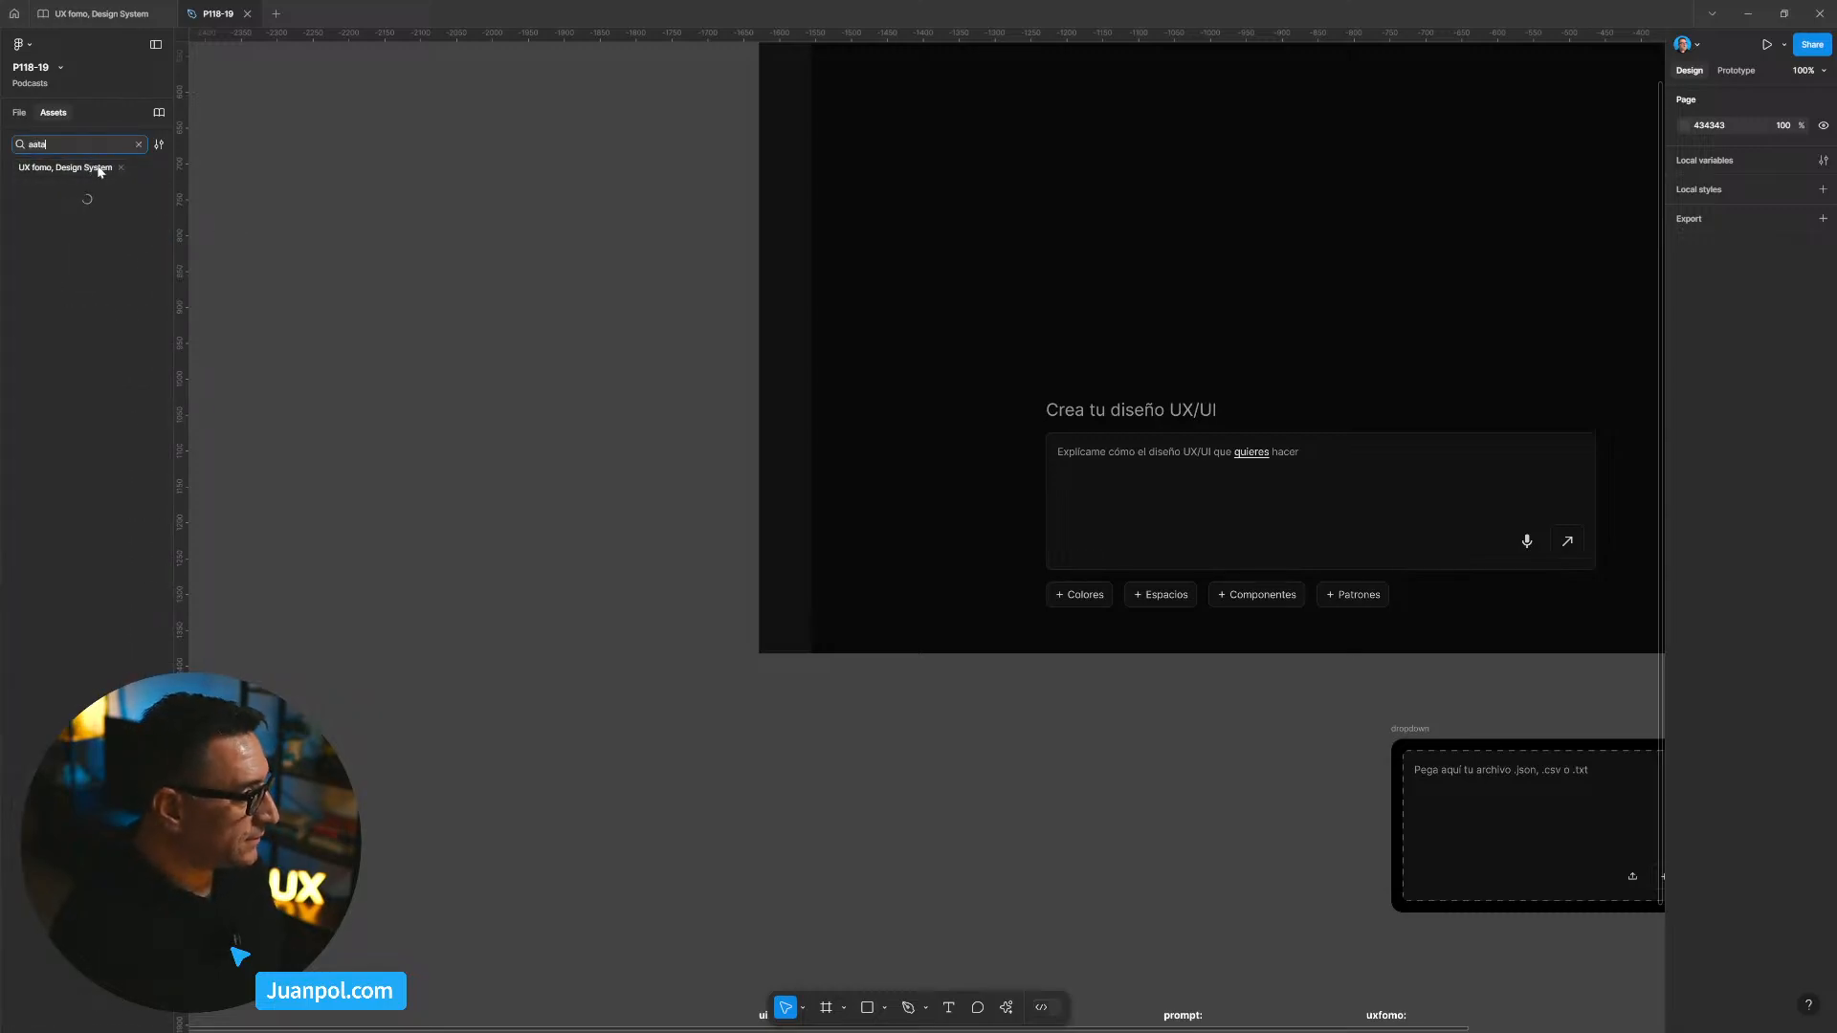
{"action": "key", "text": "BackSpace"}
{"action": "key", "text": "BackSpace"}
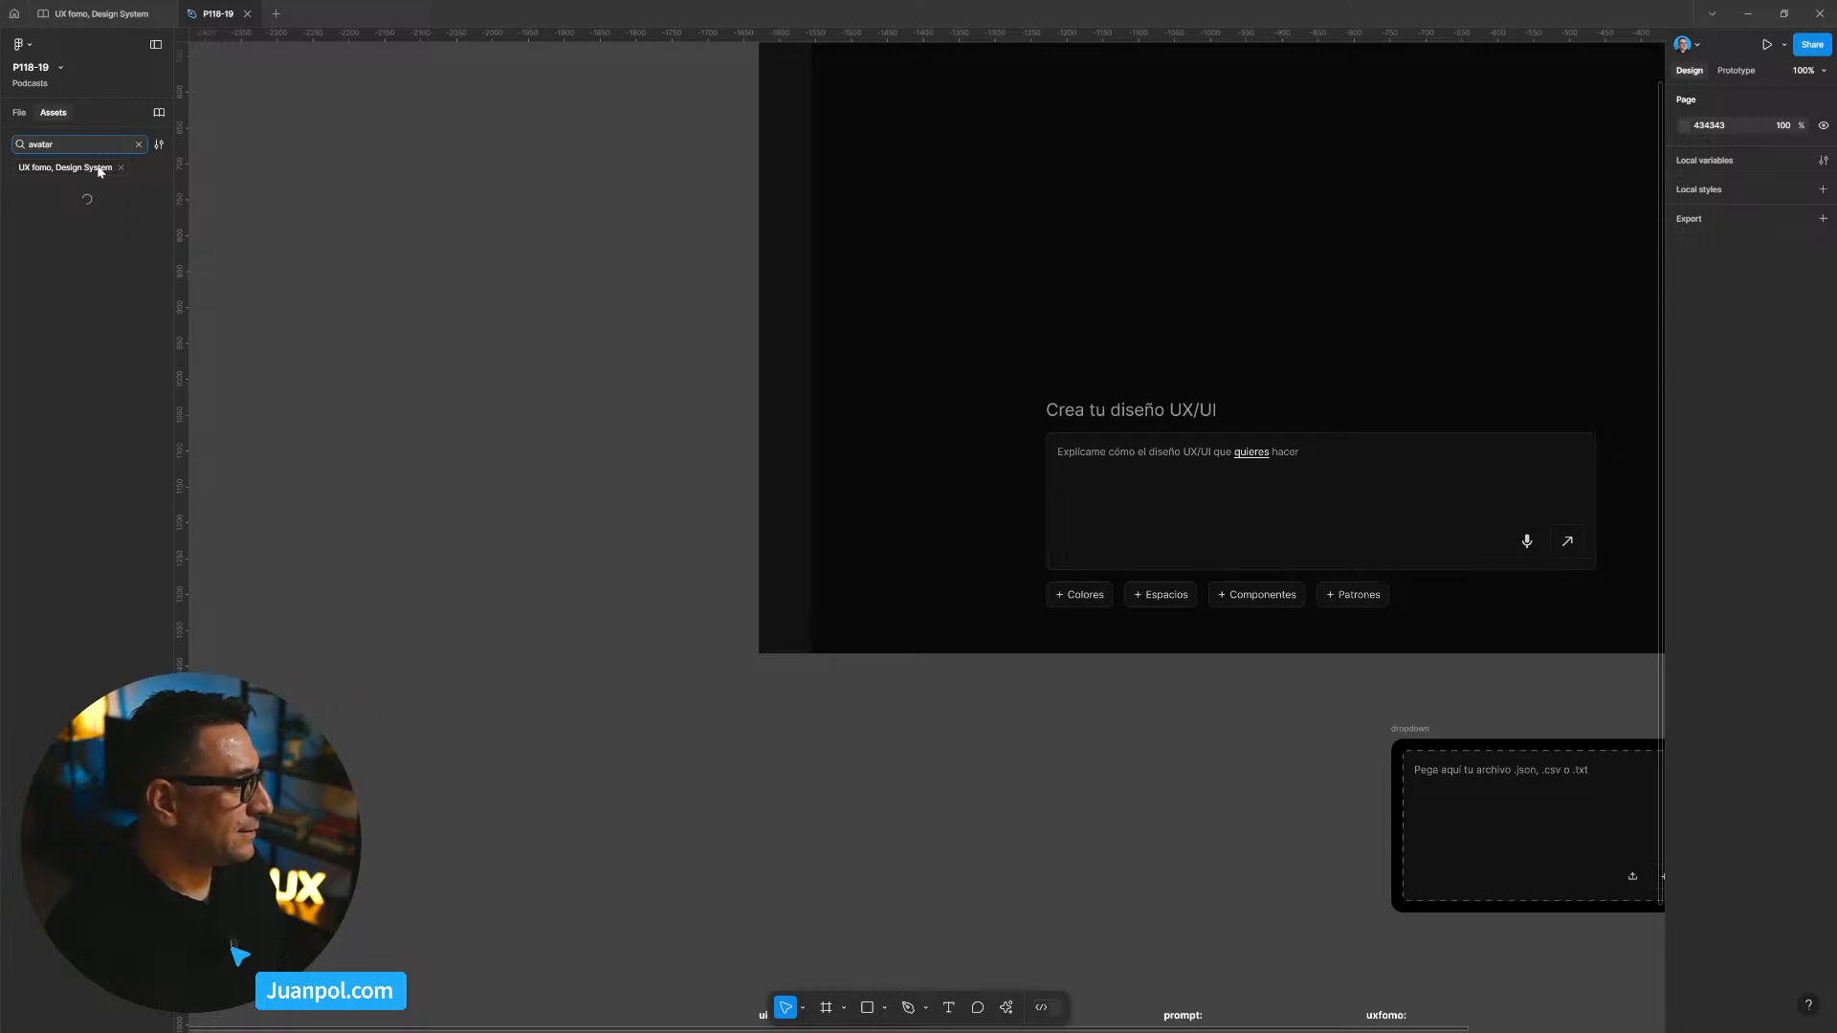
{"action": "left_click_drag", "start_coordinate": [47, 216], "coordinate": [647, 586]}
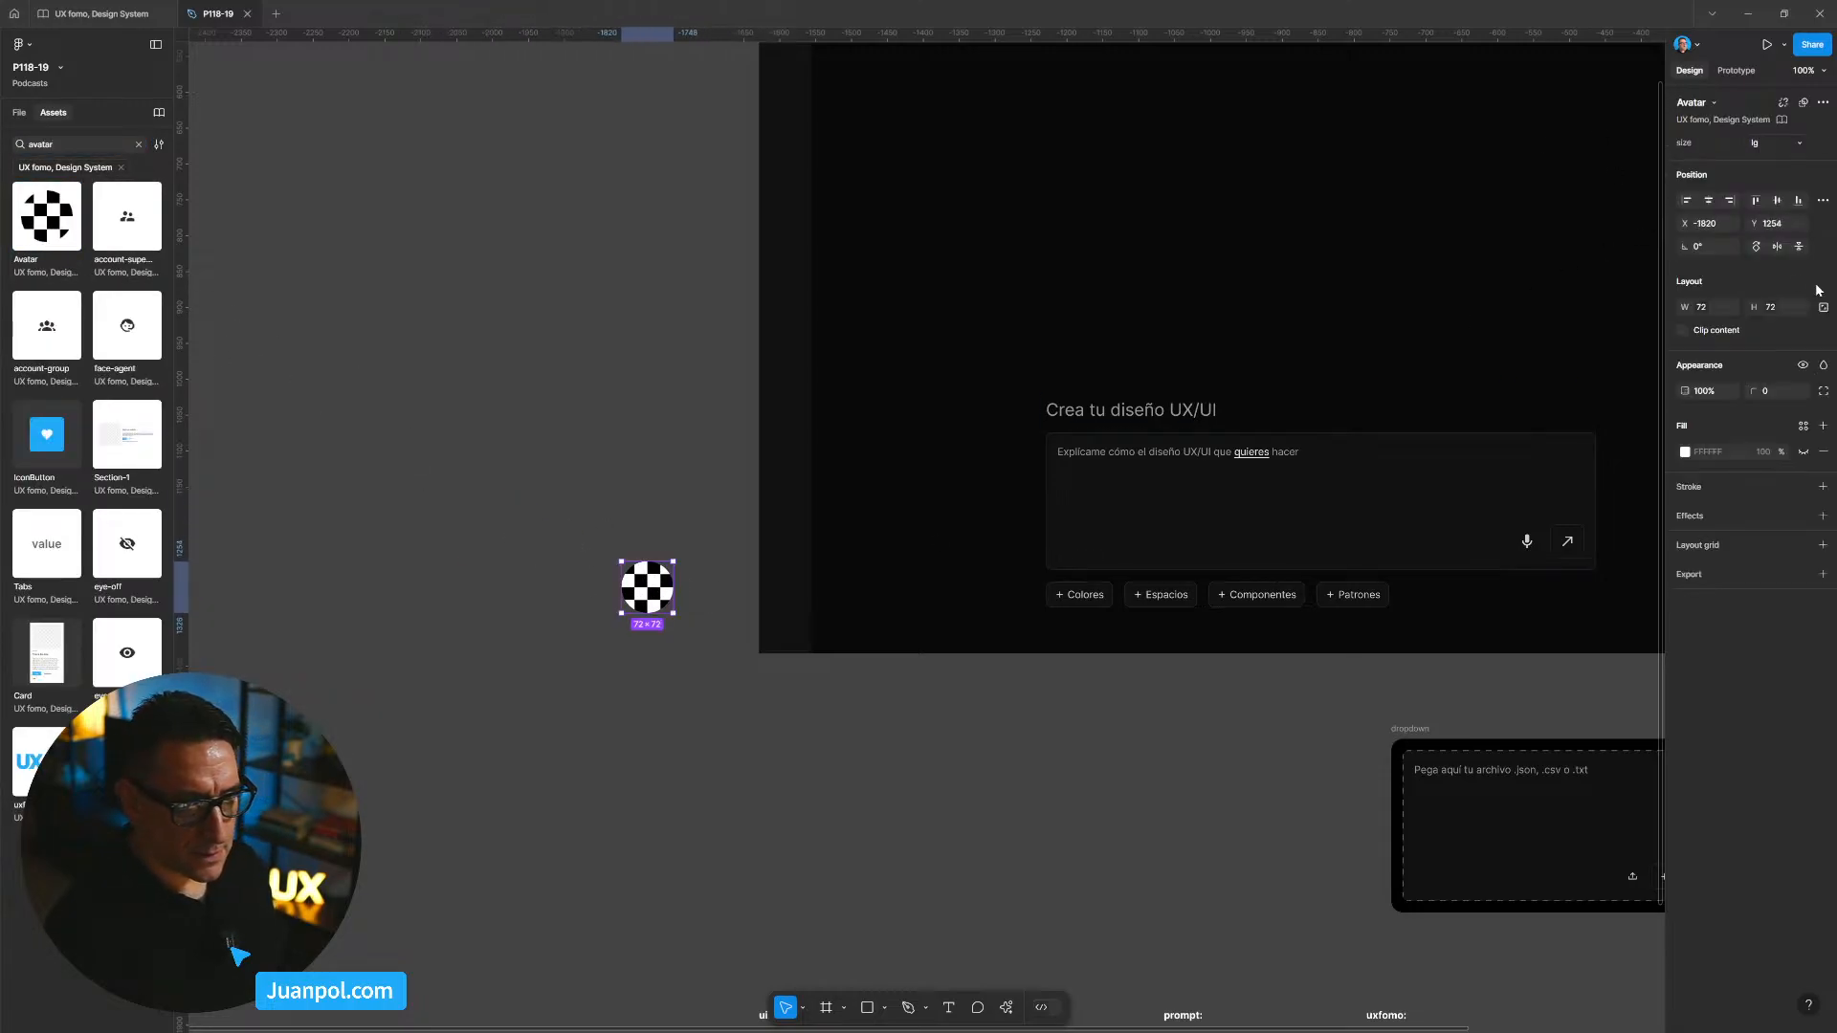
Step: Set the library Avatar's size to md and move it into the lower end of the sidebar at X 8
{"action": "left_click", "coordinate": [1770, 146]}
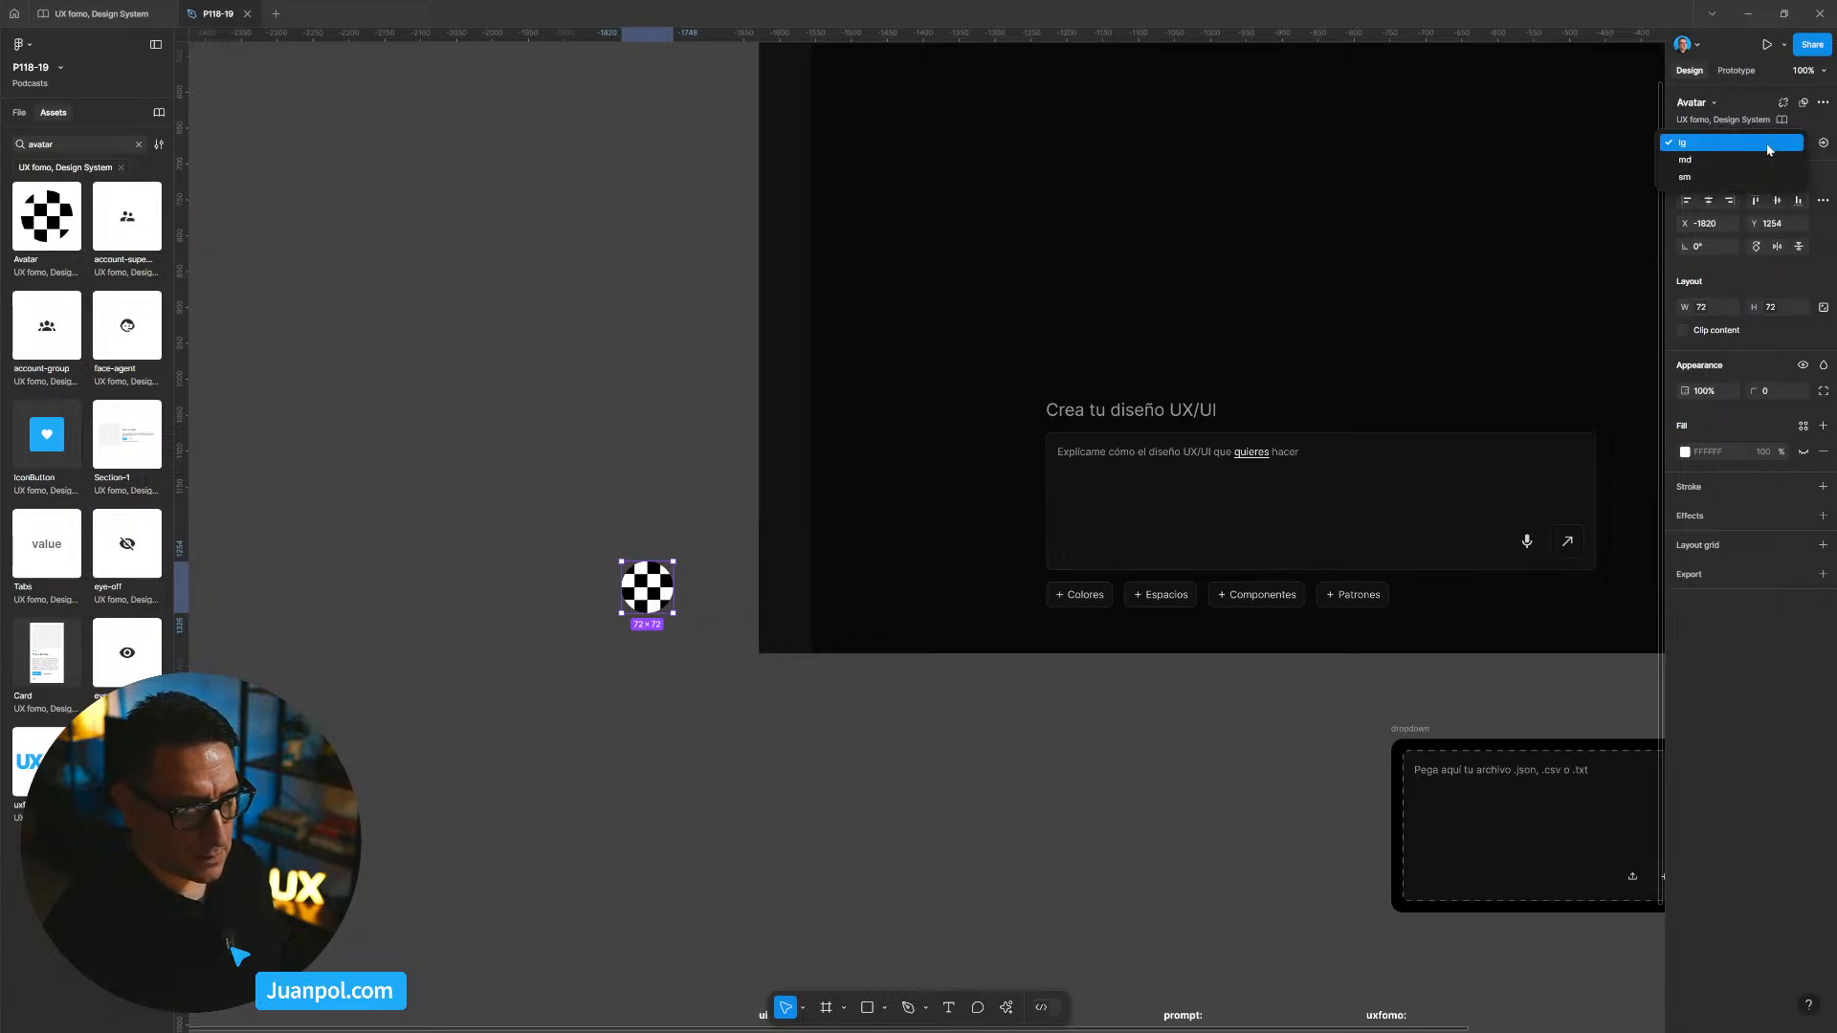
{"action": "left_click", "coordinate": [1761, 160]}
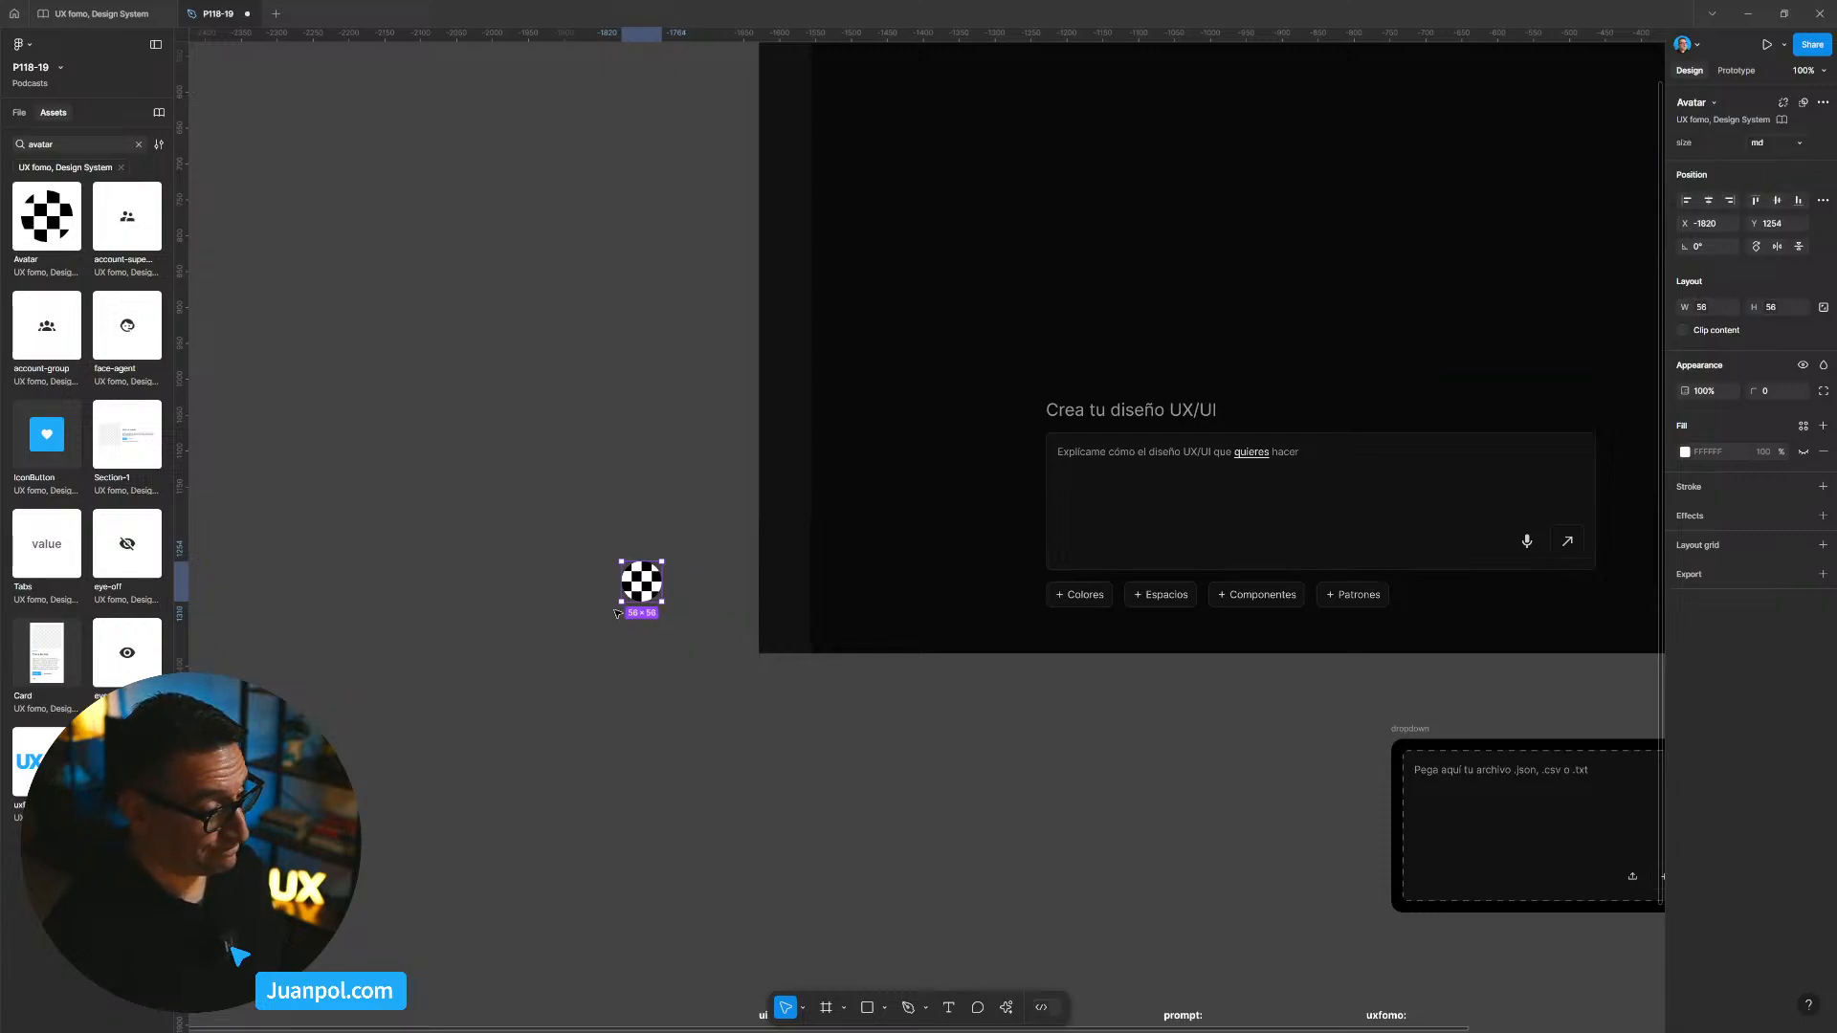
{"action": "left_click_drag", "start_coordinate": [618, 614], "coordinate": [761, 653]}
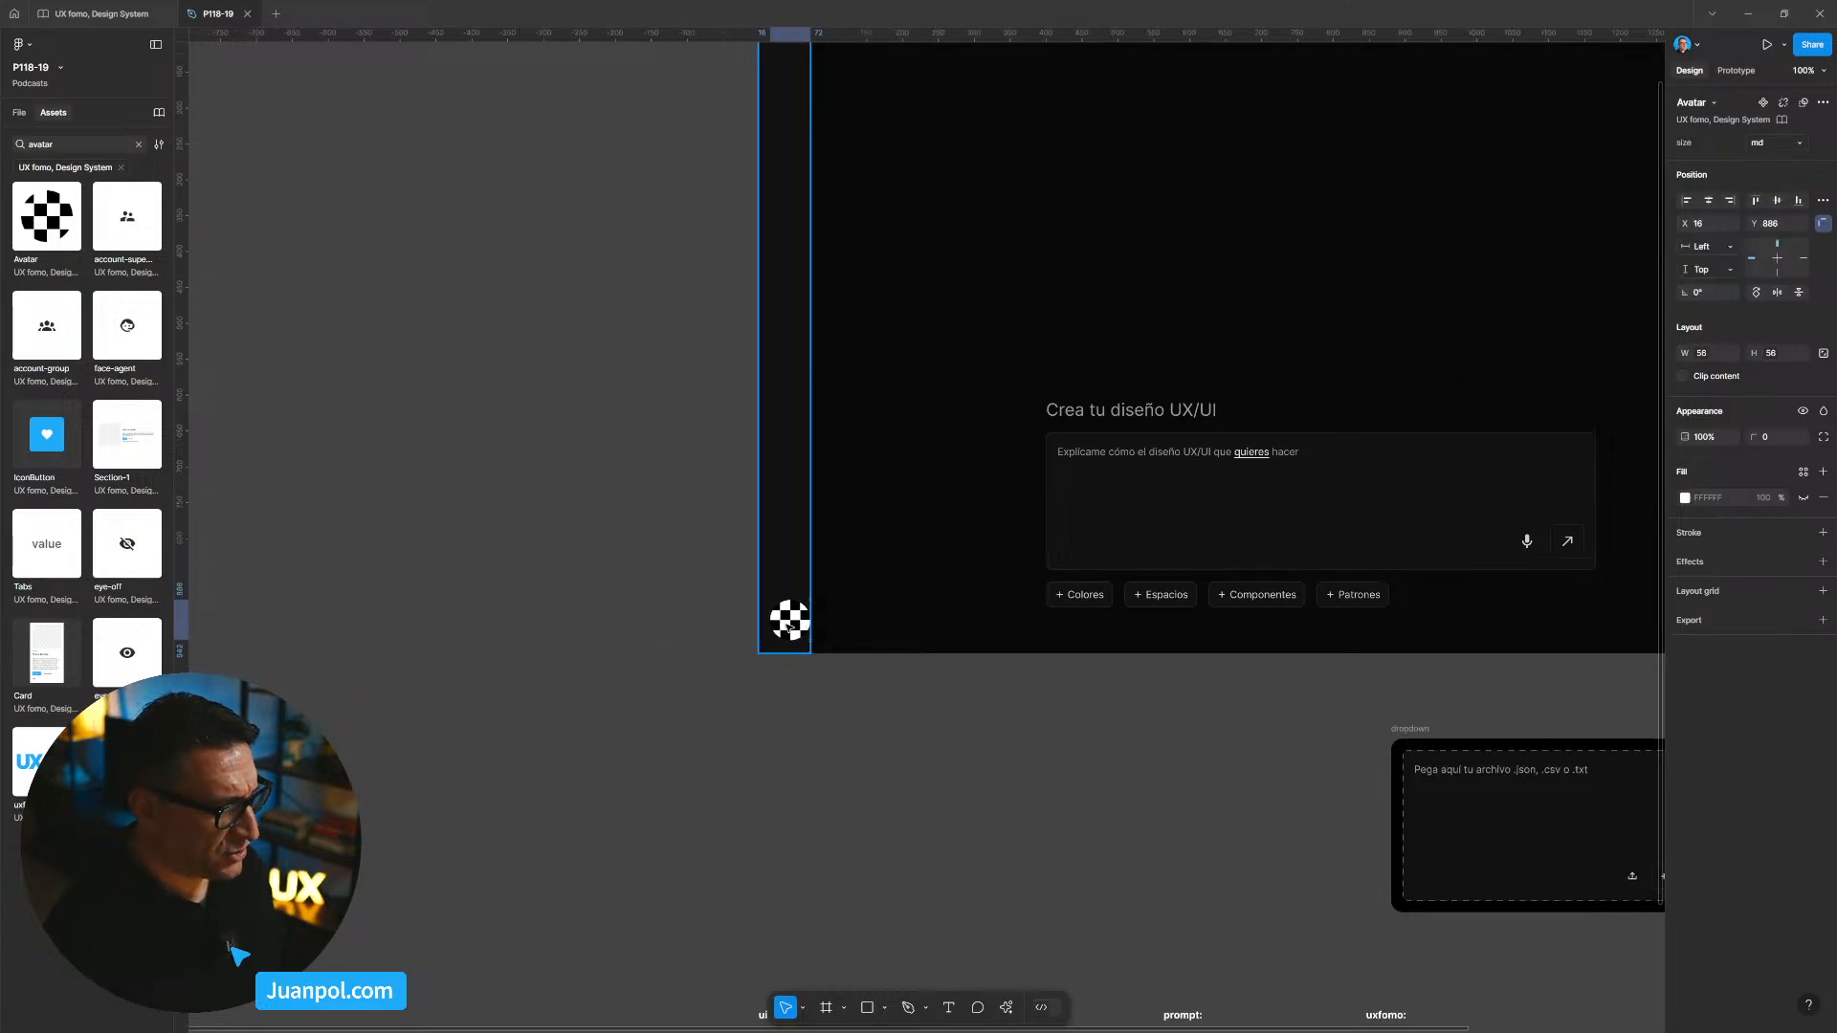
Step: Try the sm size on the sidebar's Avatar and undo the change
{"action": "left_click", "coordinate": [1767, 142]}
{"action": "left_click", "coordinate": [1743, 165]}
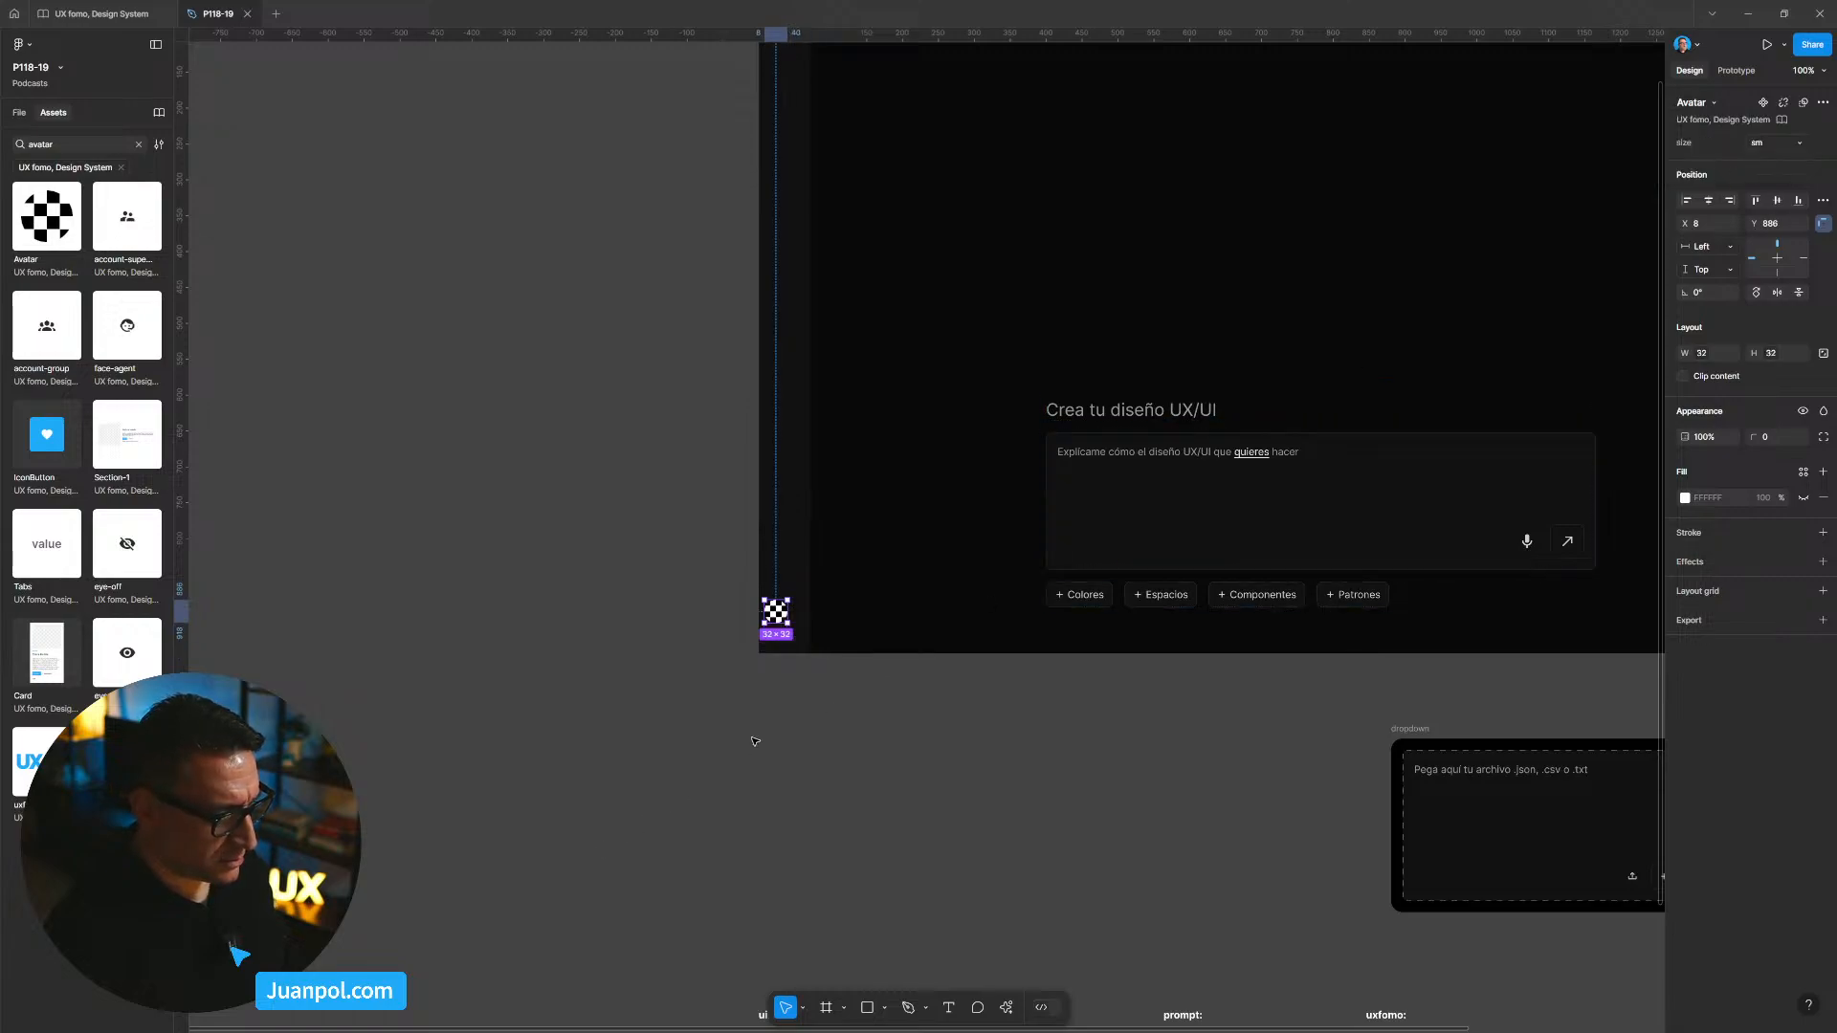
{"action": "key", "text": "ctrl+z"}
Step: Bind the sidebar frame's width to the spacing-17 variable, making it 80 wide
{"action": "left_click_drag", "start_coordinate": [710, 545], "coordinate": [669, 542]}
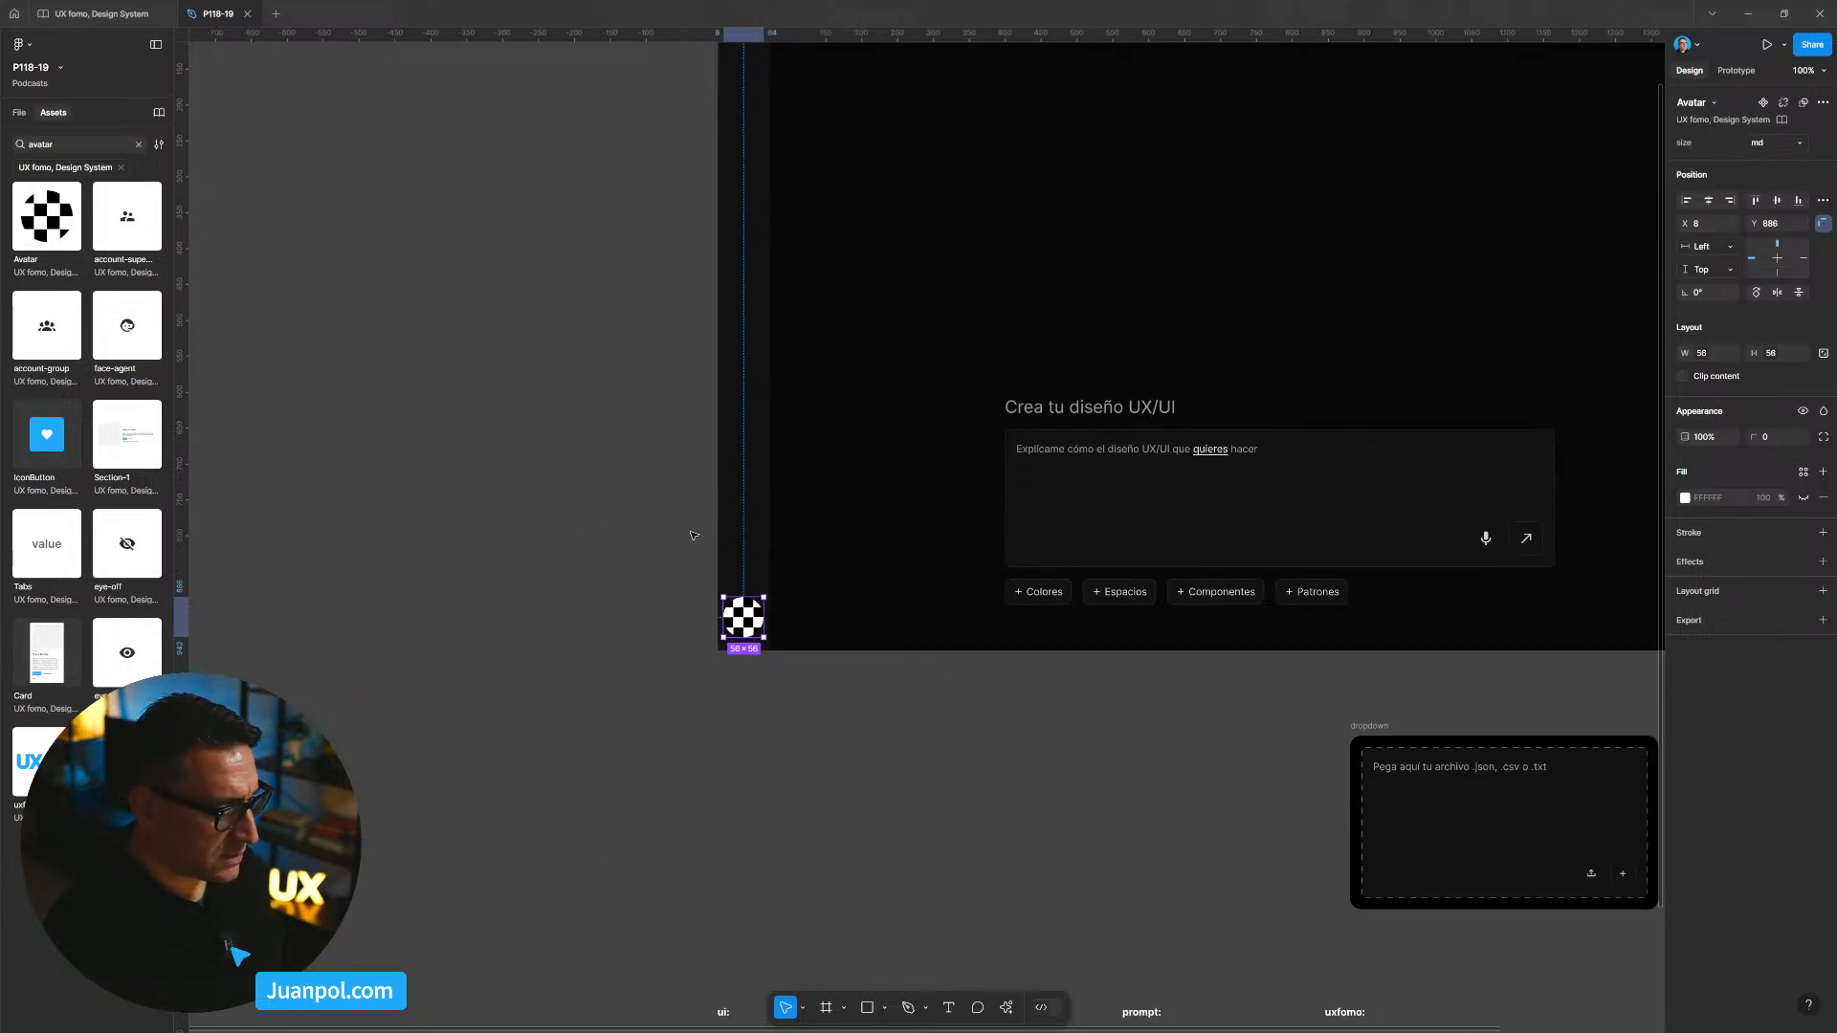
{"action": "left_click", "coordinate": [751, 529]}
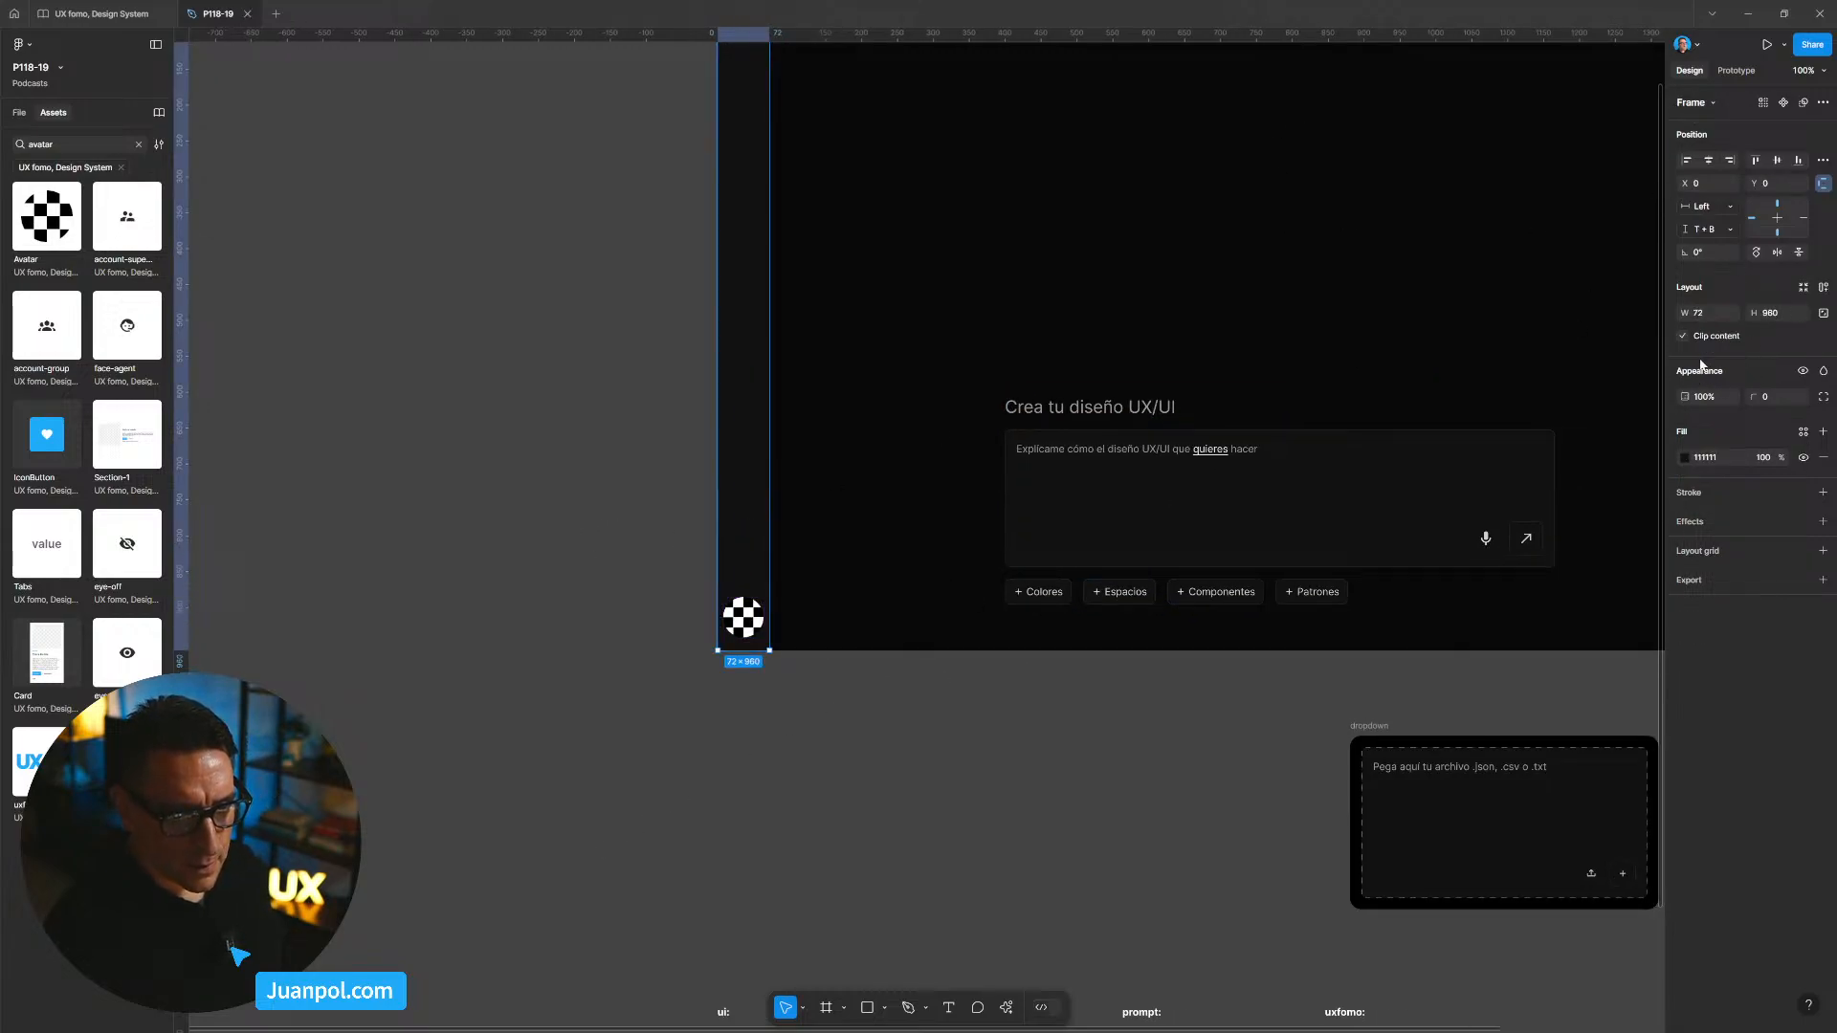
{"action": "left_click", "coordinate": [1731, 314]}
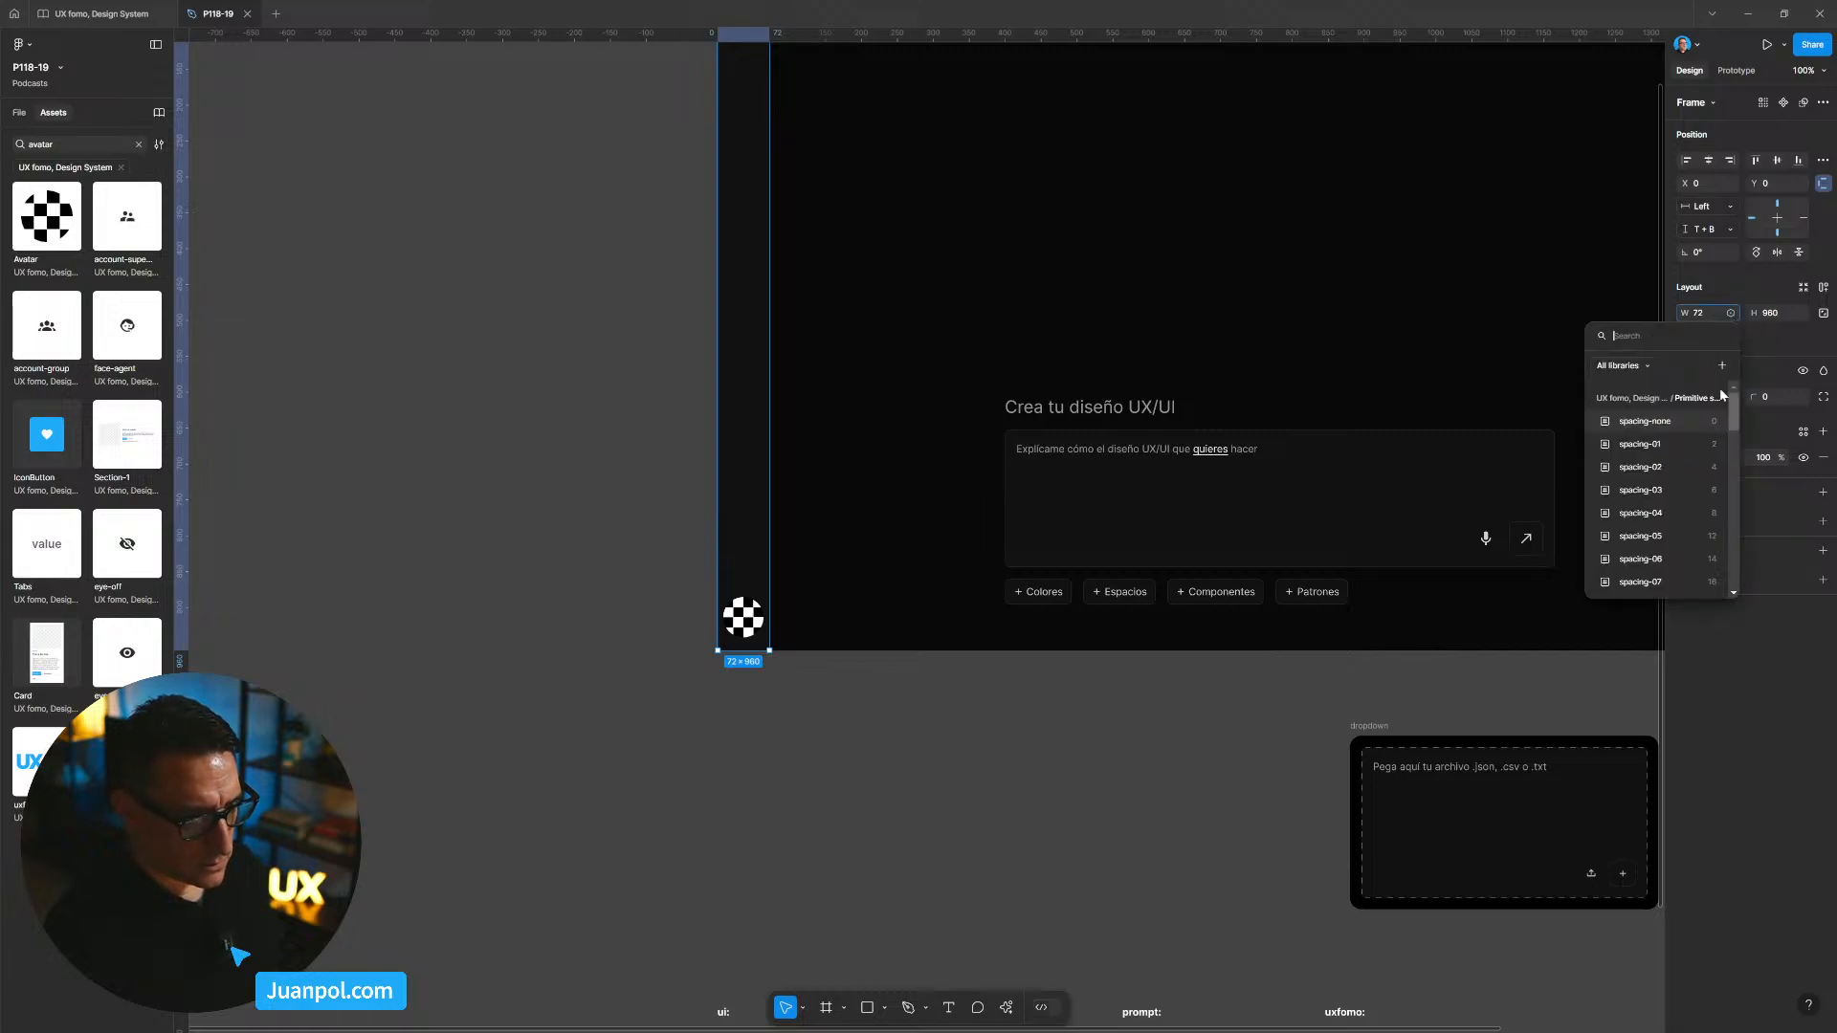
{"action": "left_click_drag", "start_coordinate": [1732, 397], "coordinate": [1729, 483]}
{"action": "left_click", "coordinate": [1697, 516]}
{"action": "left_click", "coordinate": [727, 730]}
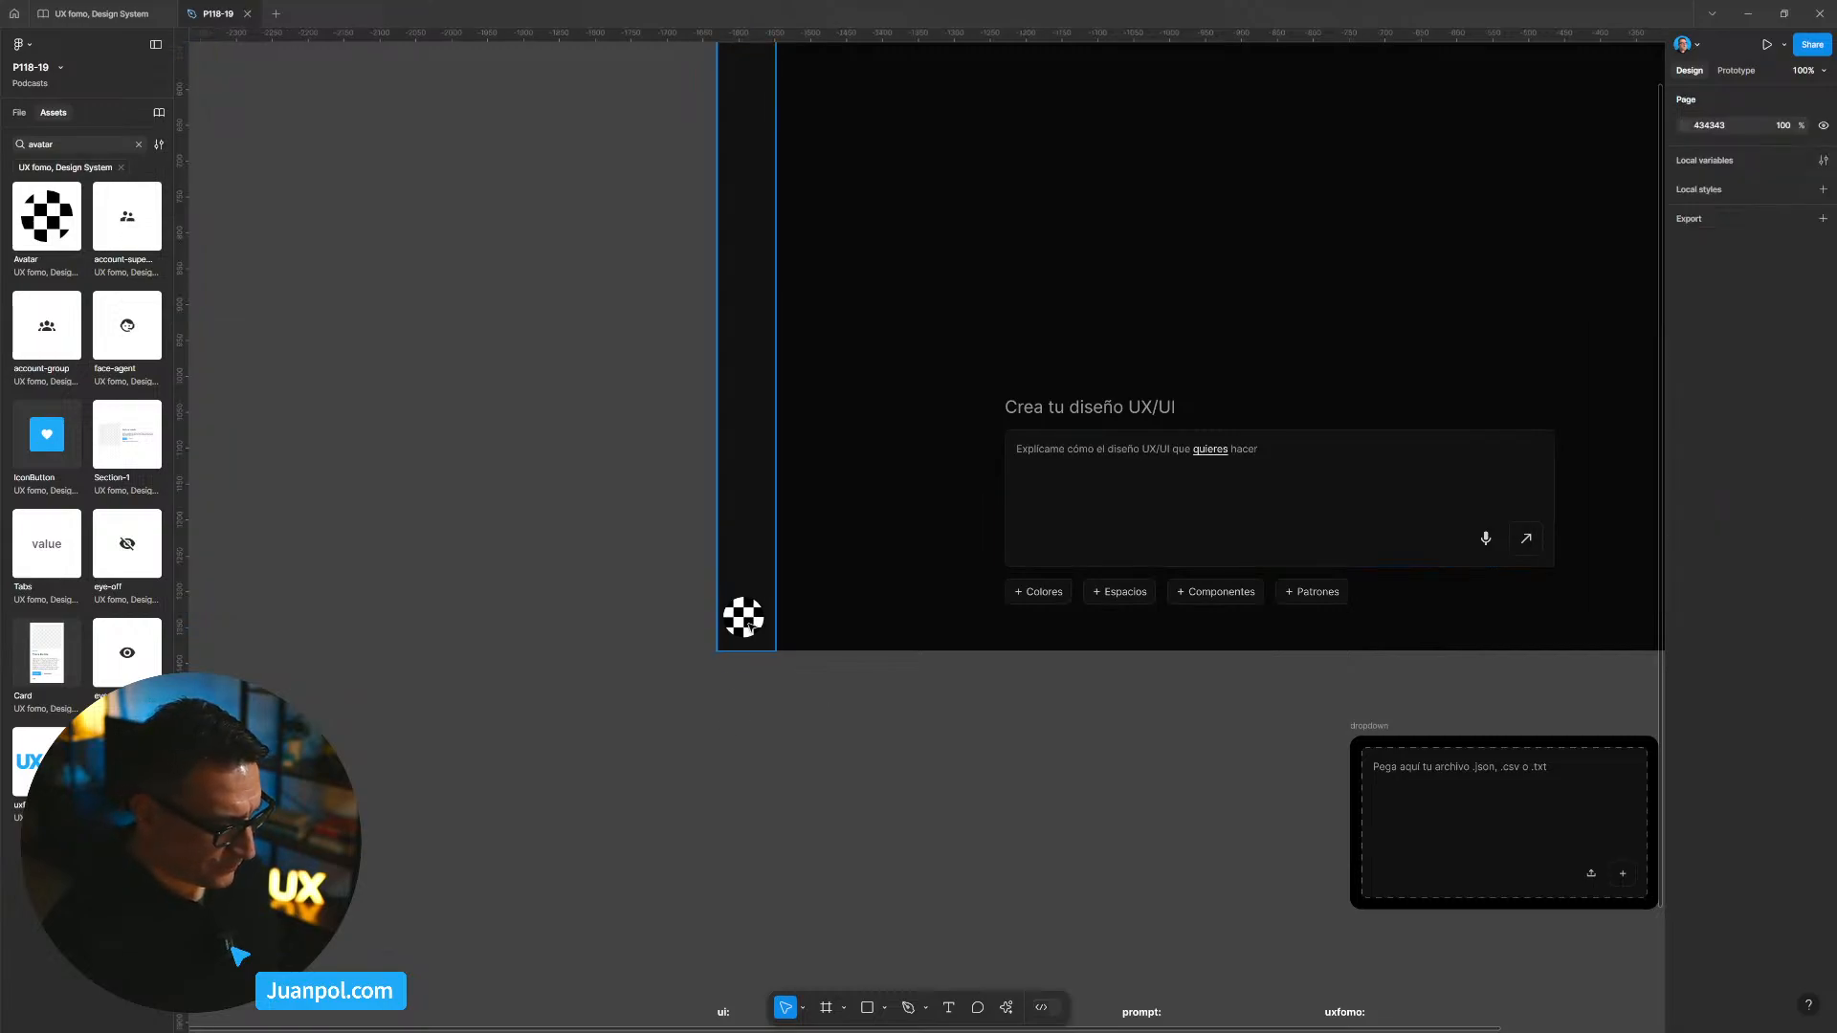
Step: Center the Avatar horizontally in the sidebar and align it to the sidebar's bottom edge
{"action": "double_click", "coordinate": [749, 625]}
{"action": "left_click", "coordinate": [1777, 200]}
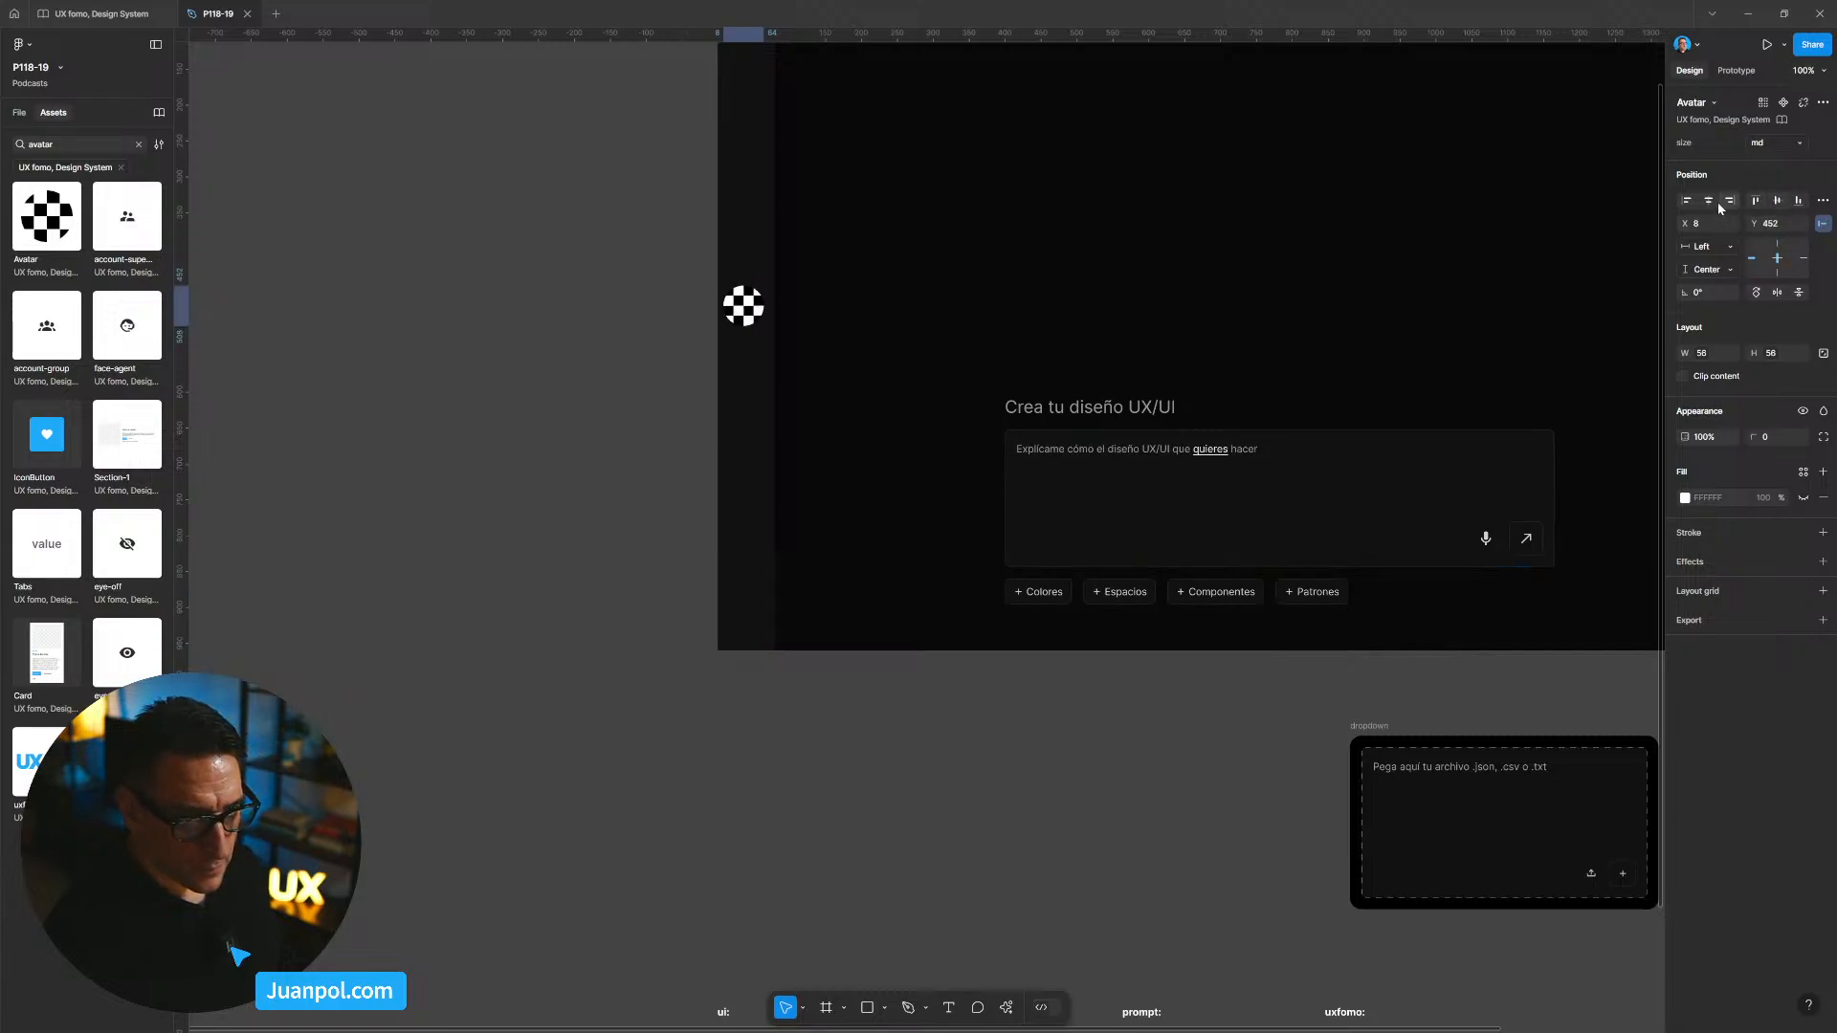
{"action": "left_click", "coordinate": [1710, 202]}
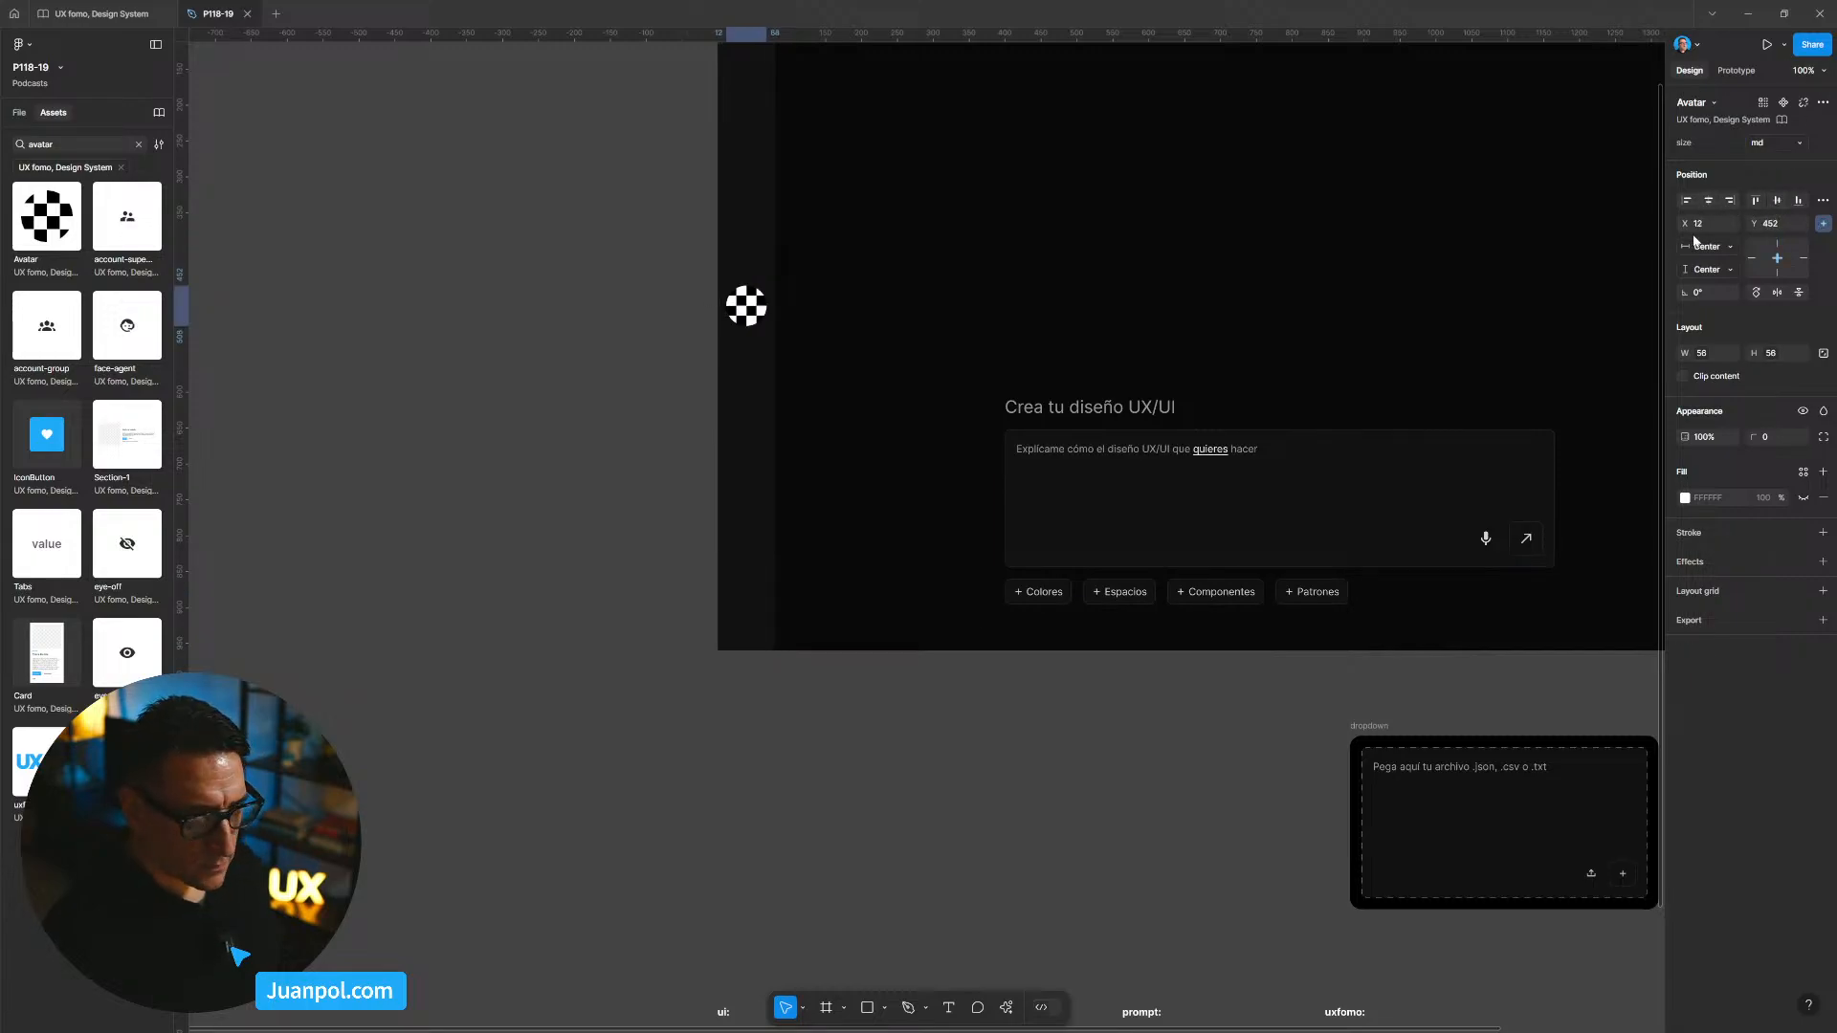
{"action": "left_click", "coordinate": [1798, 200]}
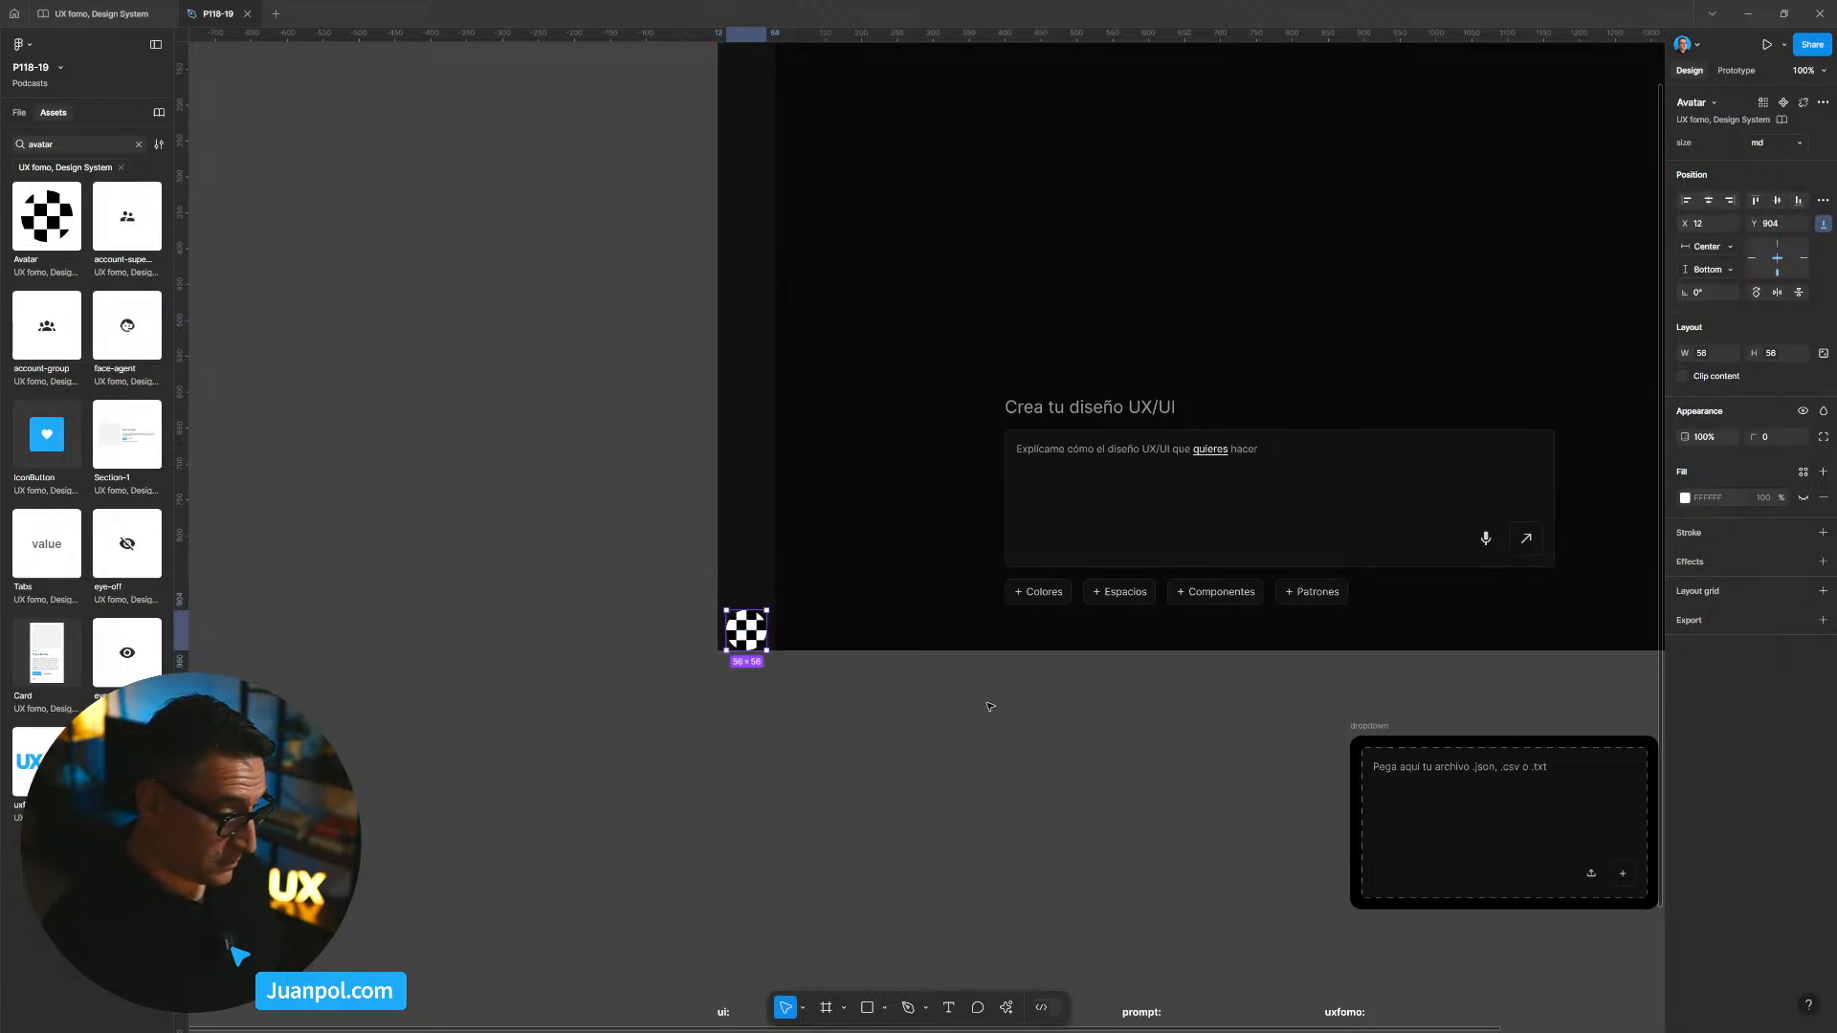
Step: Move the Avatar up 12 px from the sidebar's bottom edge, to Y 892, and deselect it
{"action": "scroll", "coordinate": [782, 630], "scroll_direction": "up", "scroll_amount": 5}
{"action": "key", "text": "shift+Up"}
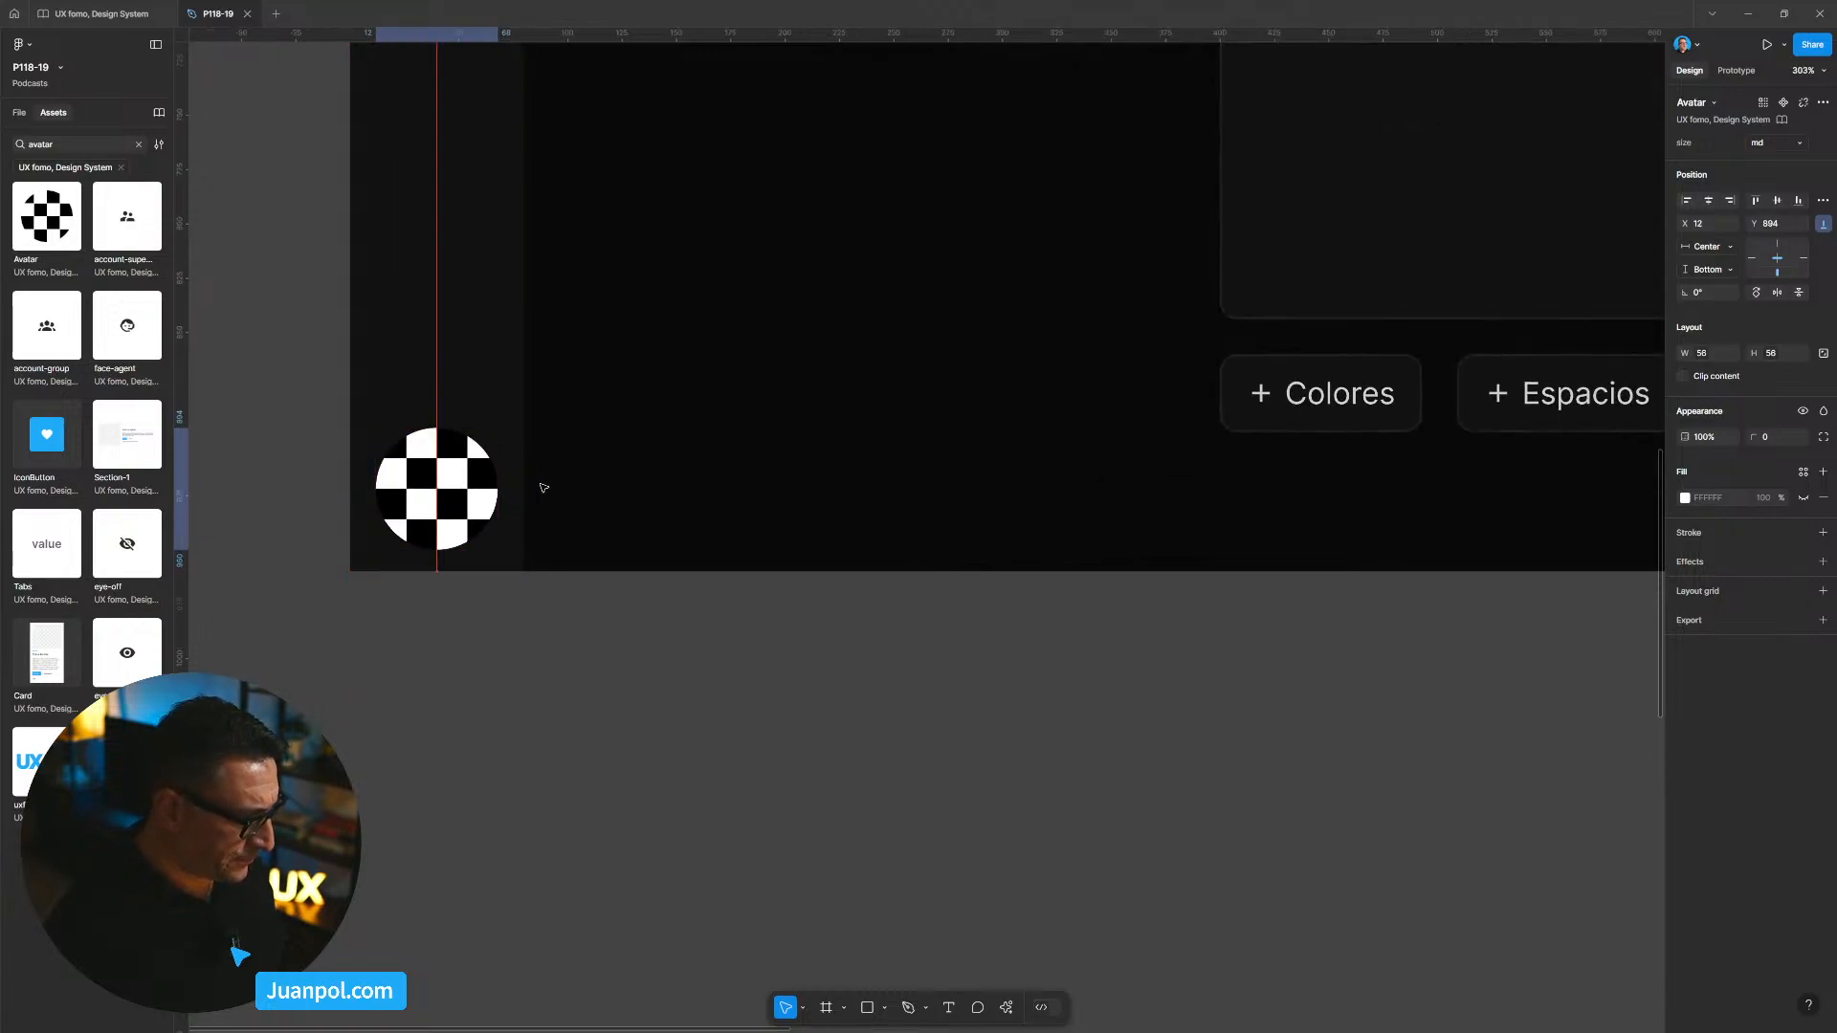
{"action": "key", "text": "Up"}
{"action": "key", "text": "Up"}
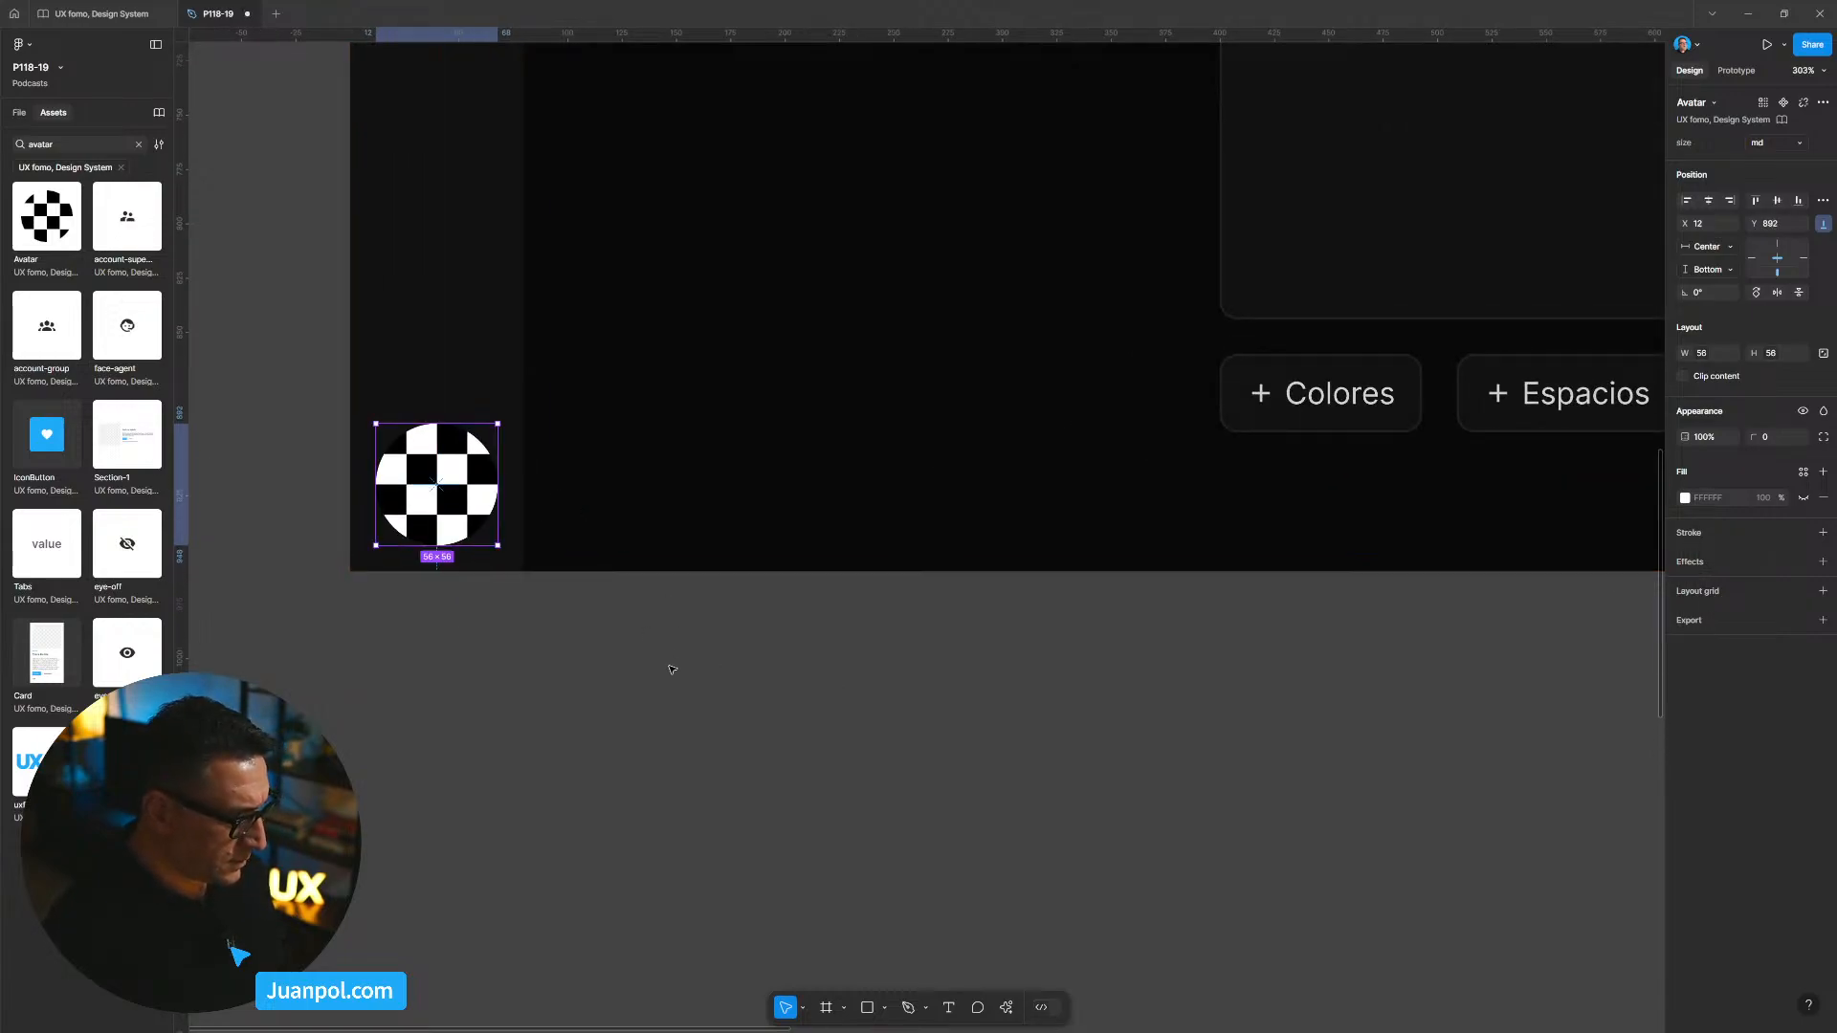
{"action": "scroll", "coordinate": [727, 669], "scroll_direction": "left", "scroll_amount": 2}
{"action": "scroll", "coordinate": [928, 660], "scroll_direction": "down", "scroll_amount": 10}
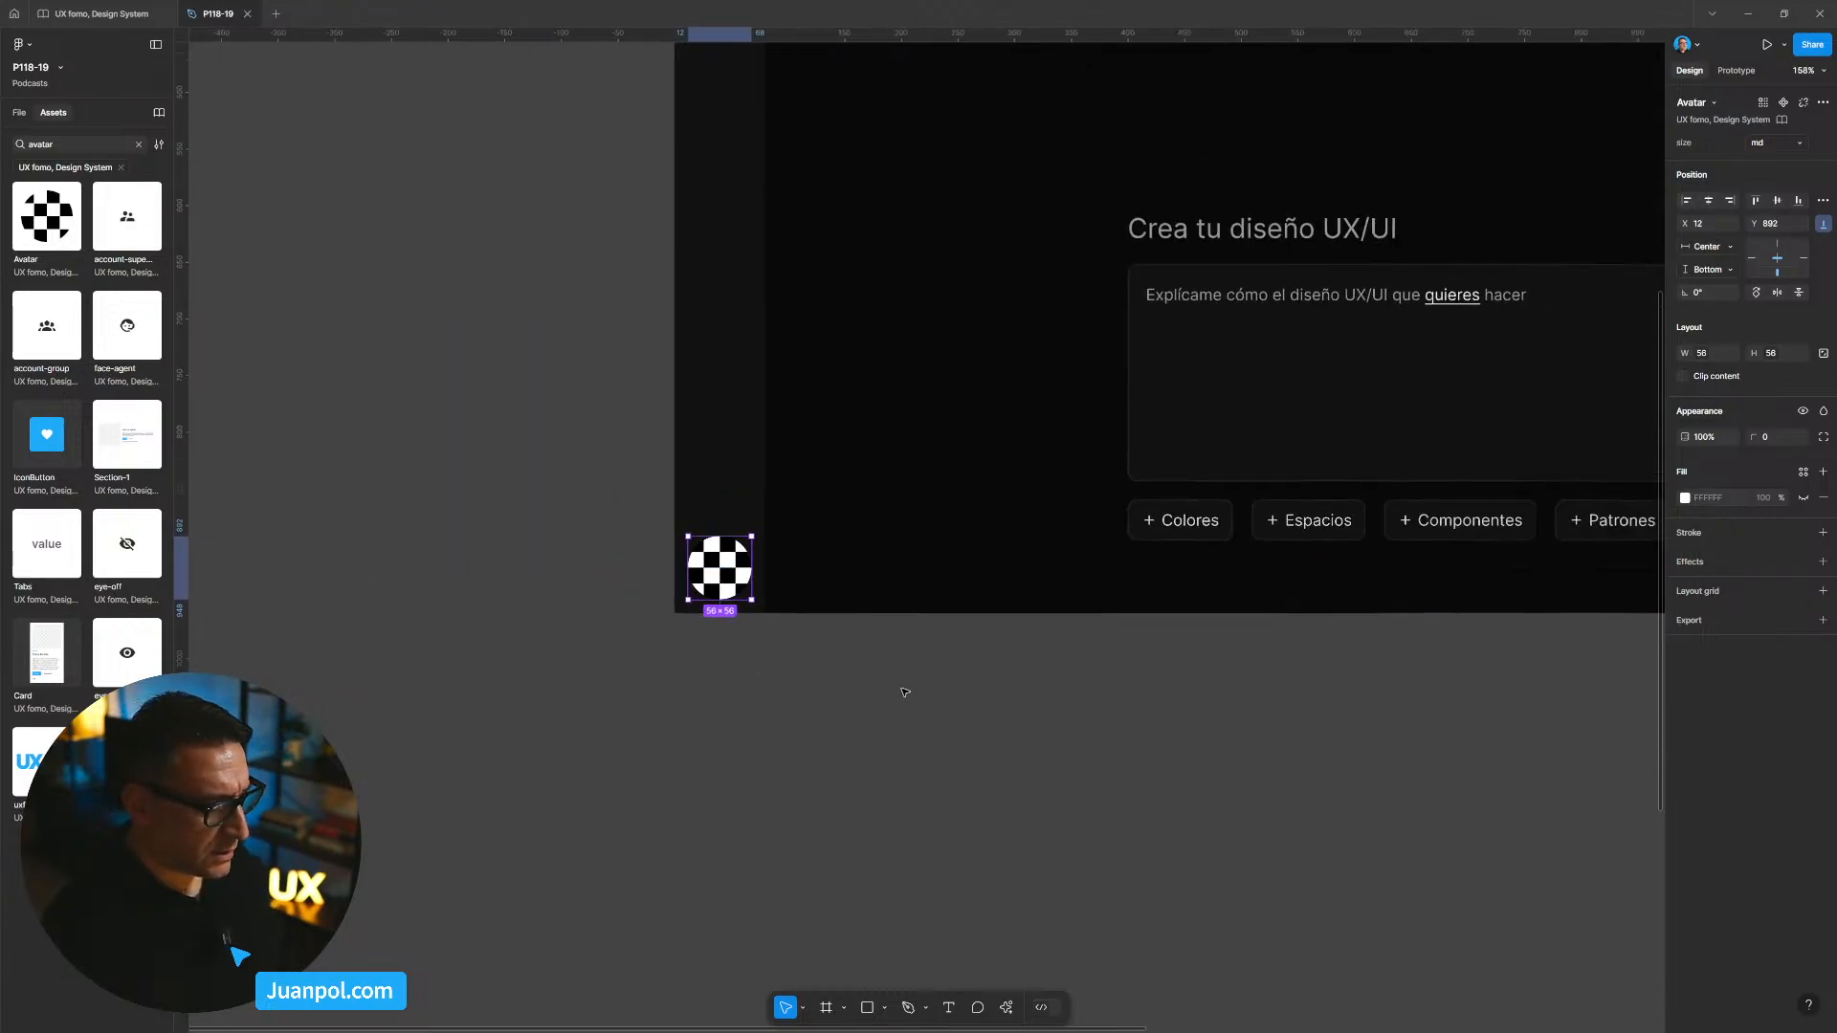
{"action": "left_click", "coordinate": [825, 750]}
{"action": "scroll", "coordinate": [644, 750], "scroll_direction": "right", "scroll_amount": 2}
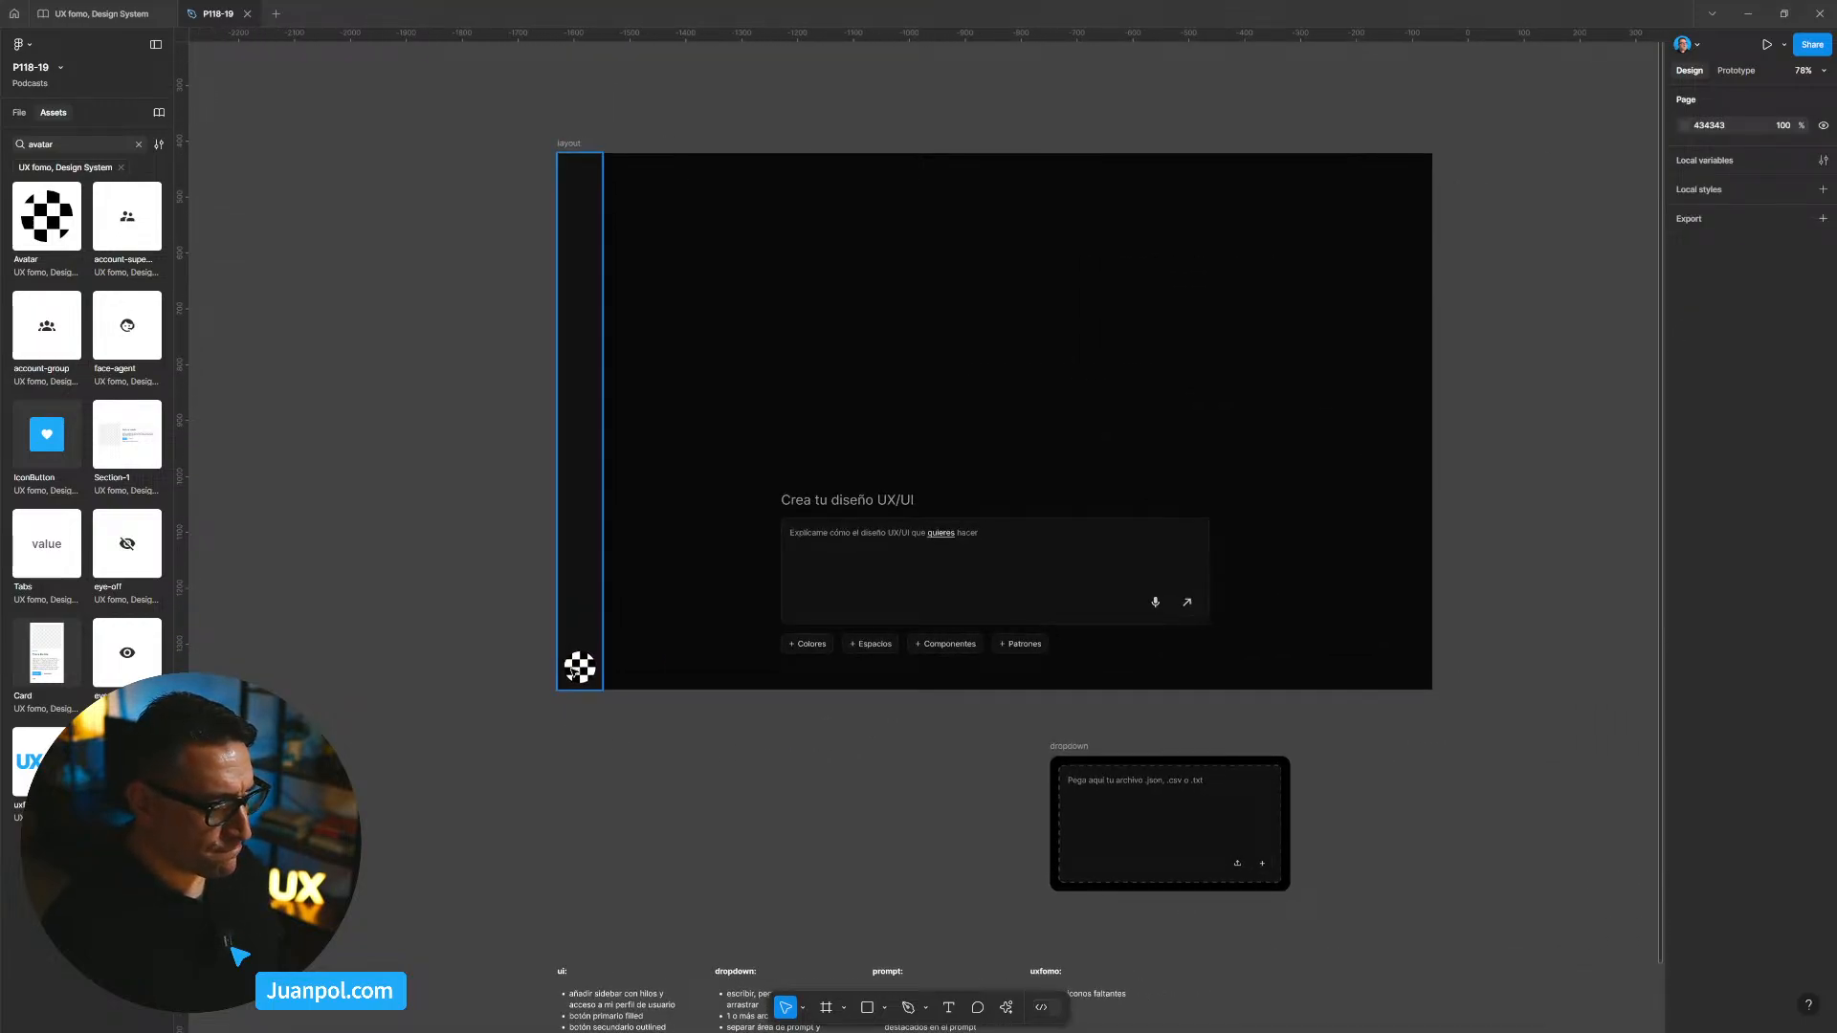
Step: Switch the sidebar's Avatar to the lg size
{"action": "left_click", "coordinate": [574, 669]}
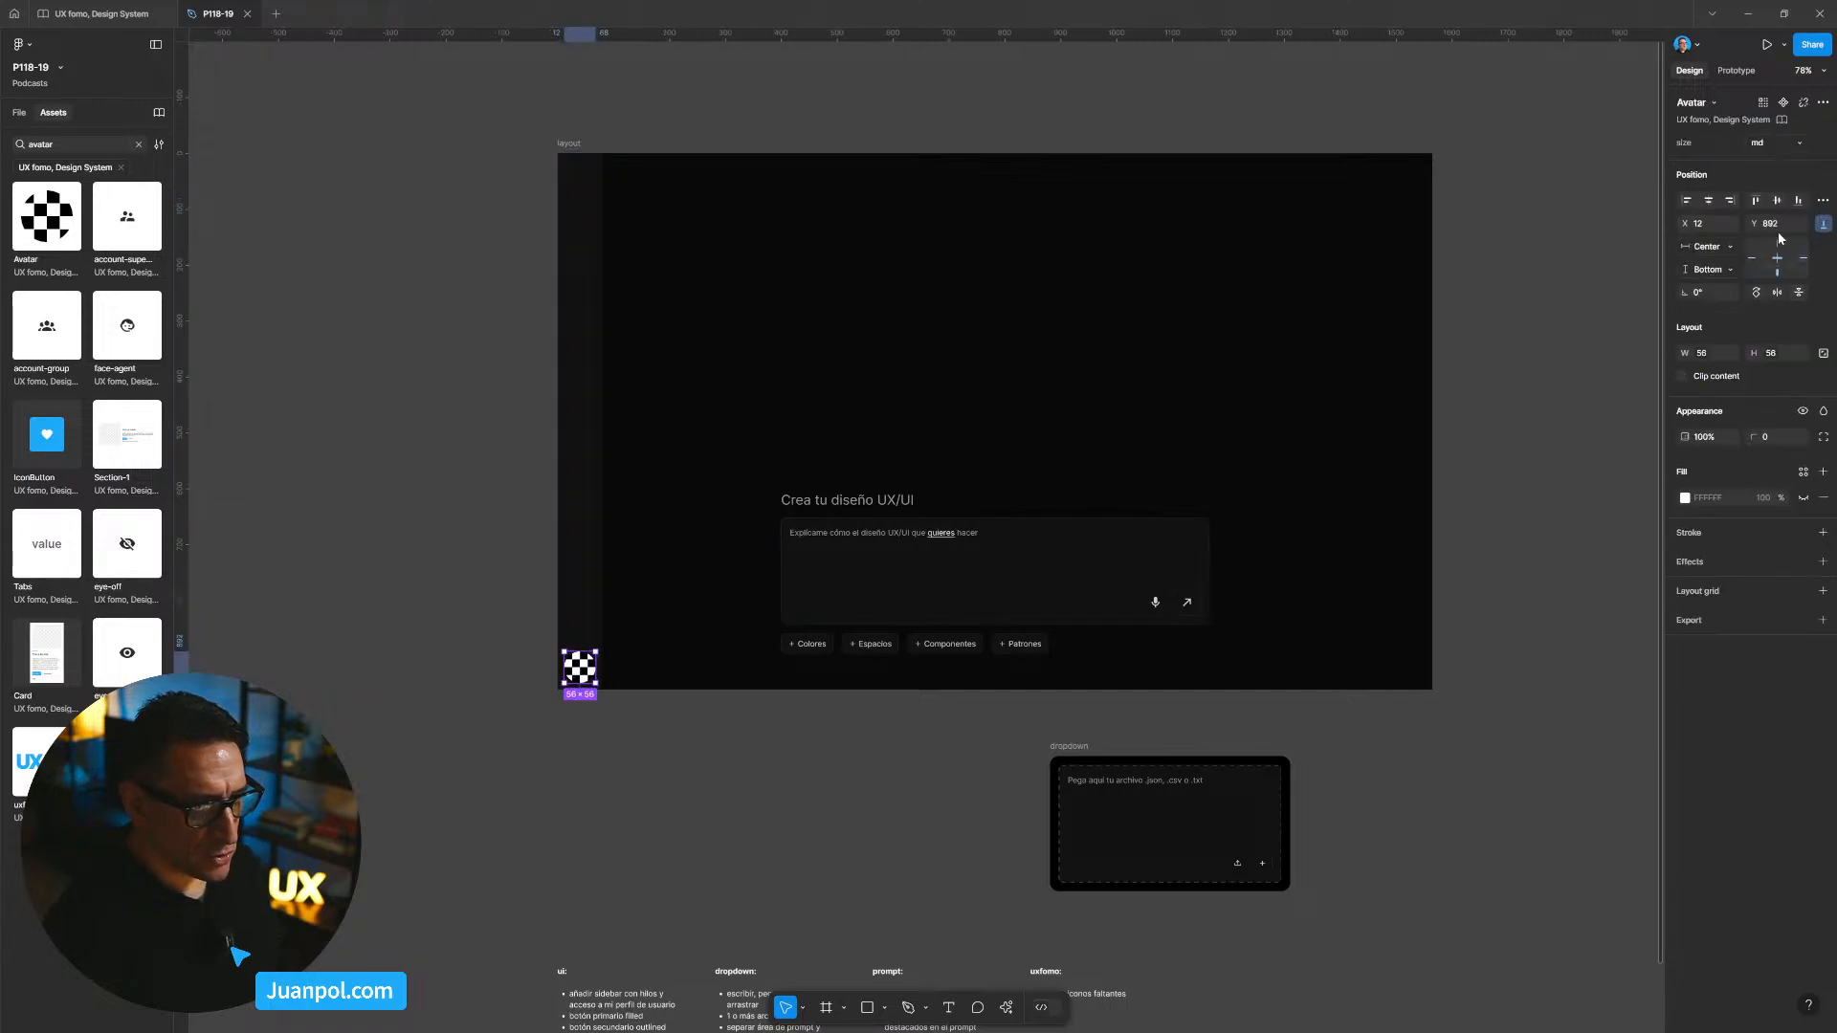
{"action": "left_click", "coordinate": [1776, 143]}
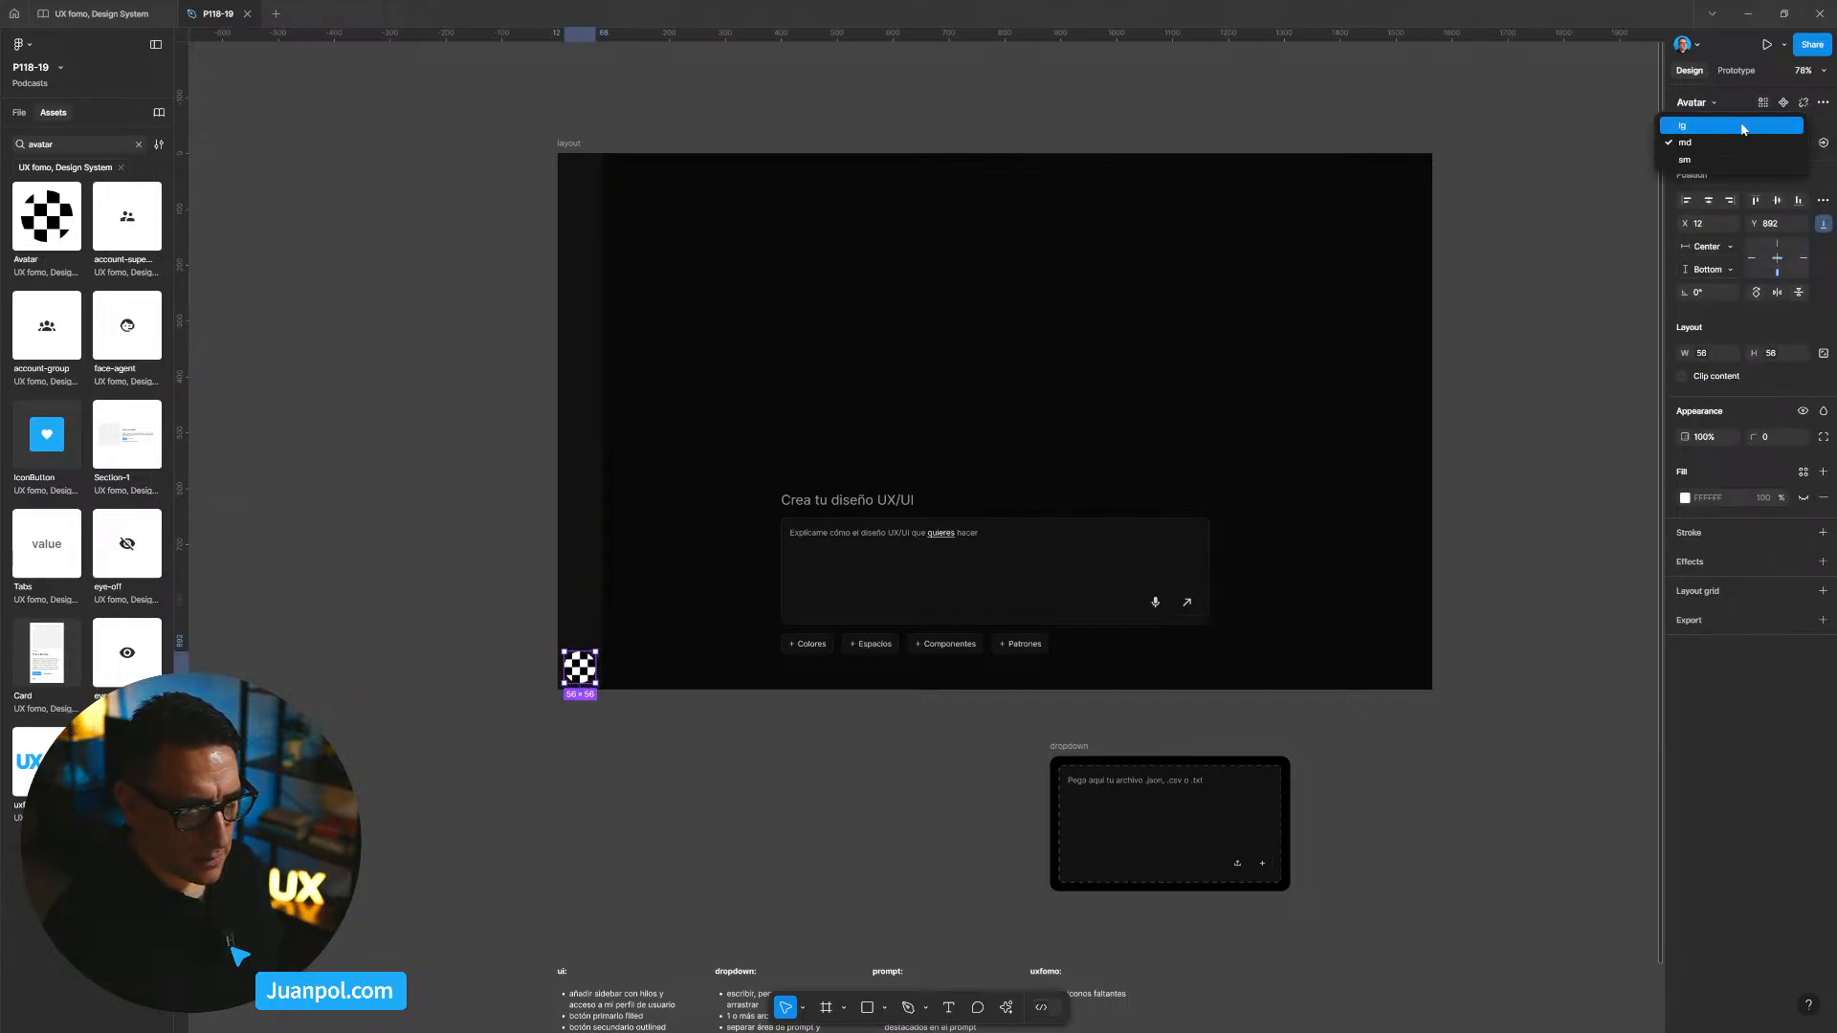
{"action": "left_click", "coordinate": [1743, 129]}
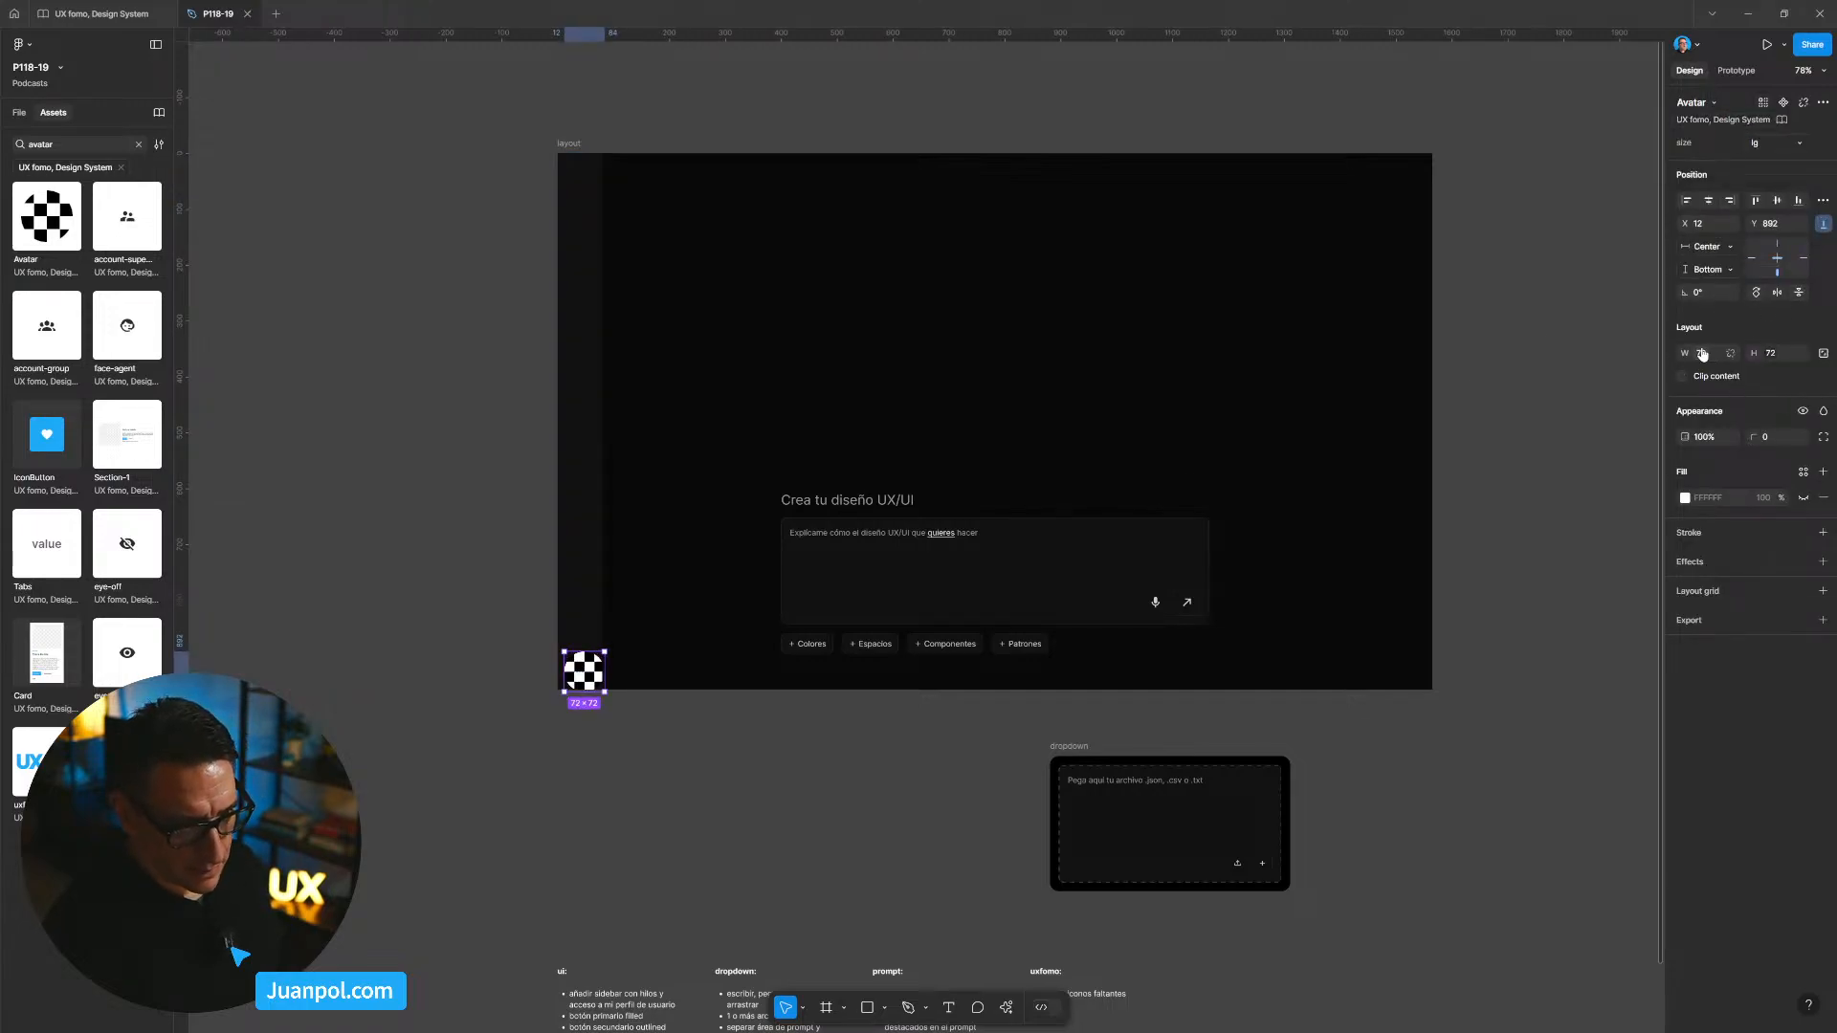
Step: Try binding the Avatar's width to the spacing-13 variable (48) and undo it
{"action": "left_click", "coordinate": [1731, 353]}
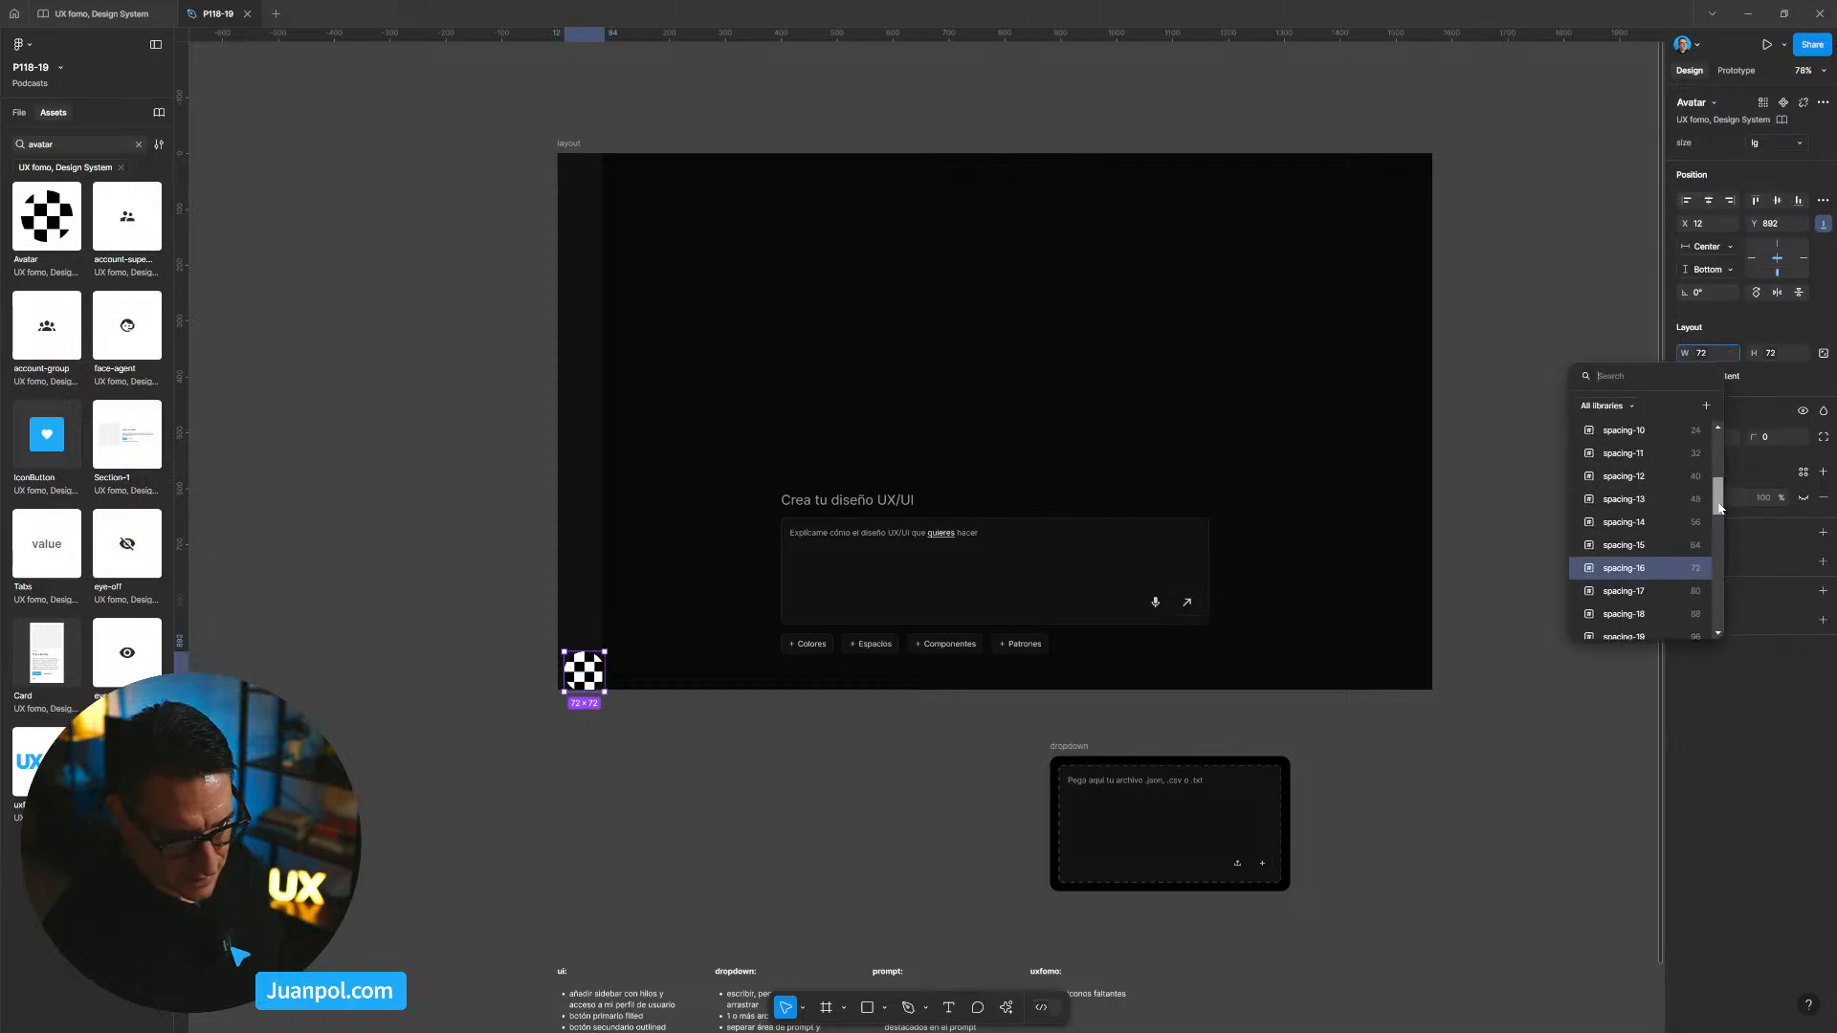
{"action": "left_click", "coordinate": [1632, 499]}
{"action": "key", "text": "ctrl+z"}
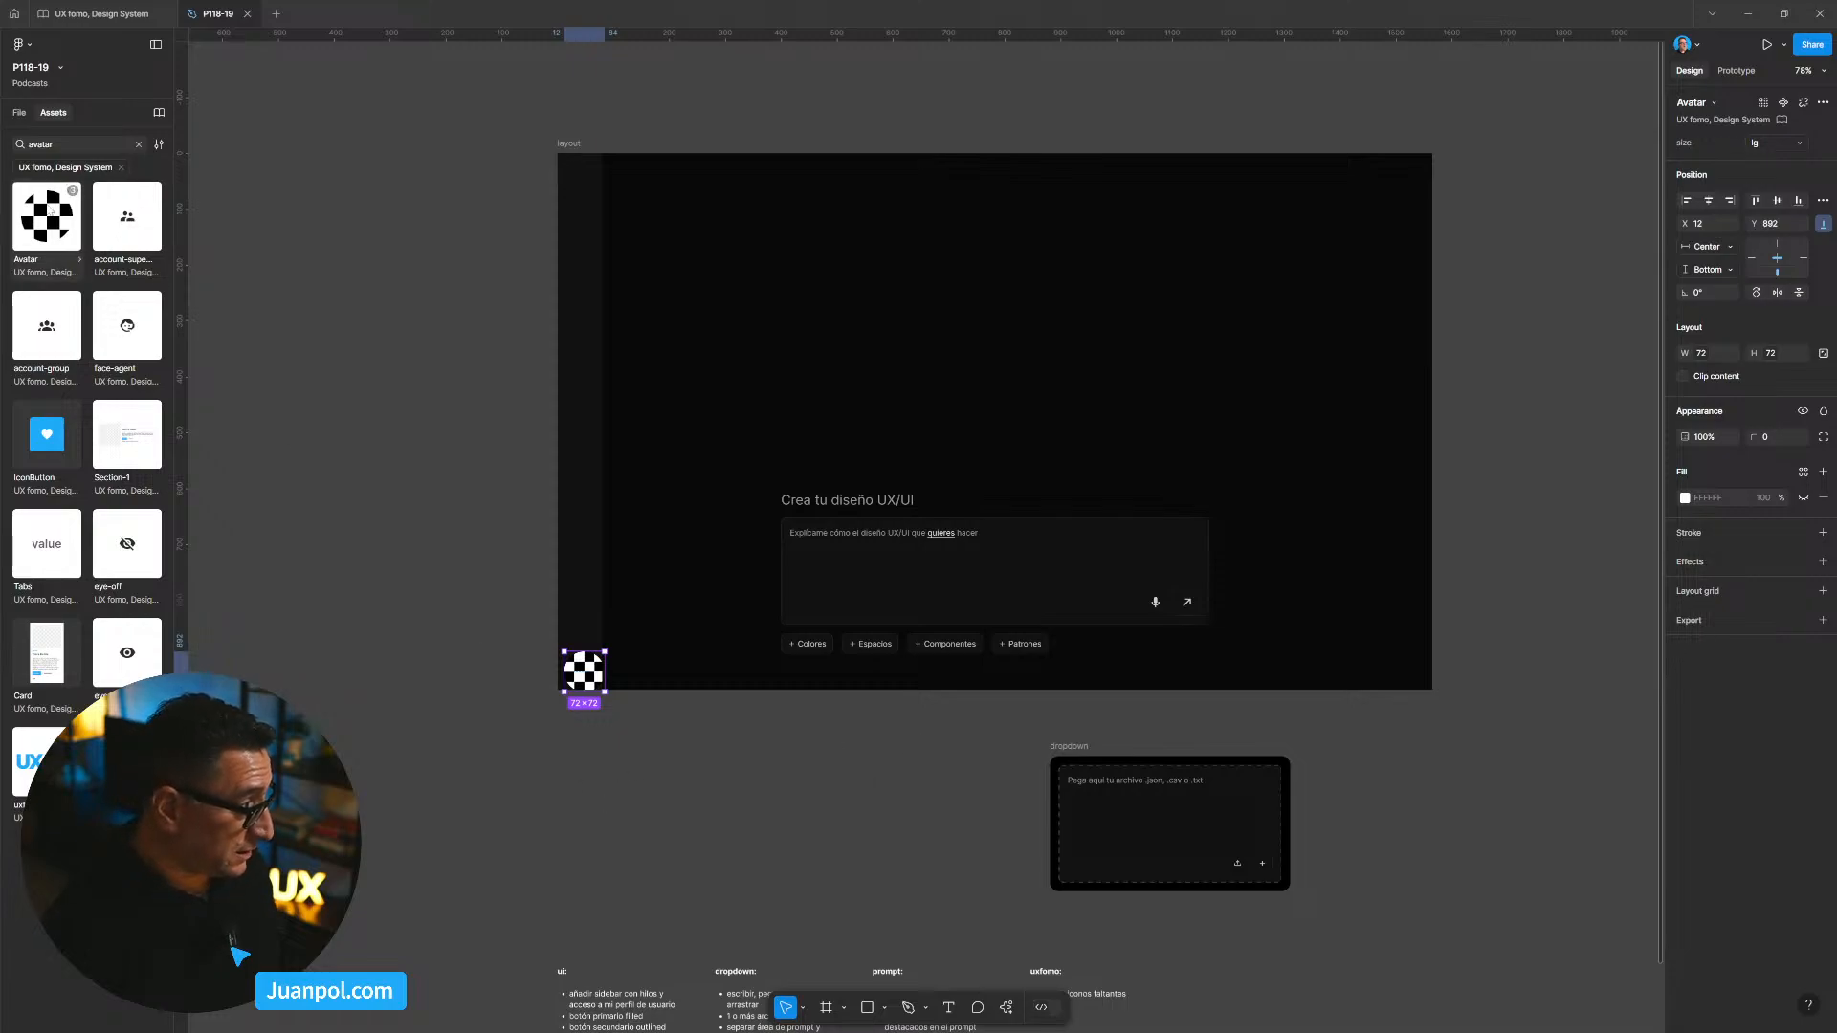
Step: Inspect the Resource instance nested in the sidebar's Avatar and reselect the Avatar in the layer structure
{"action": "scroll", "coordinate": [423, 633], "scroll_direction": "up", "scroll_amount": 1}
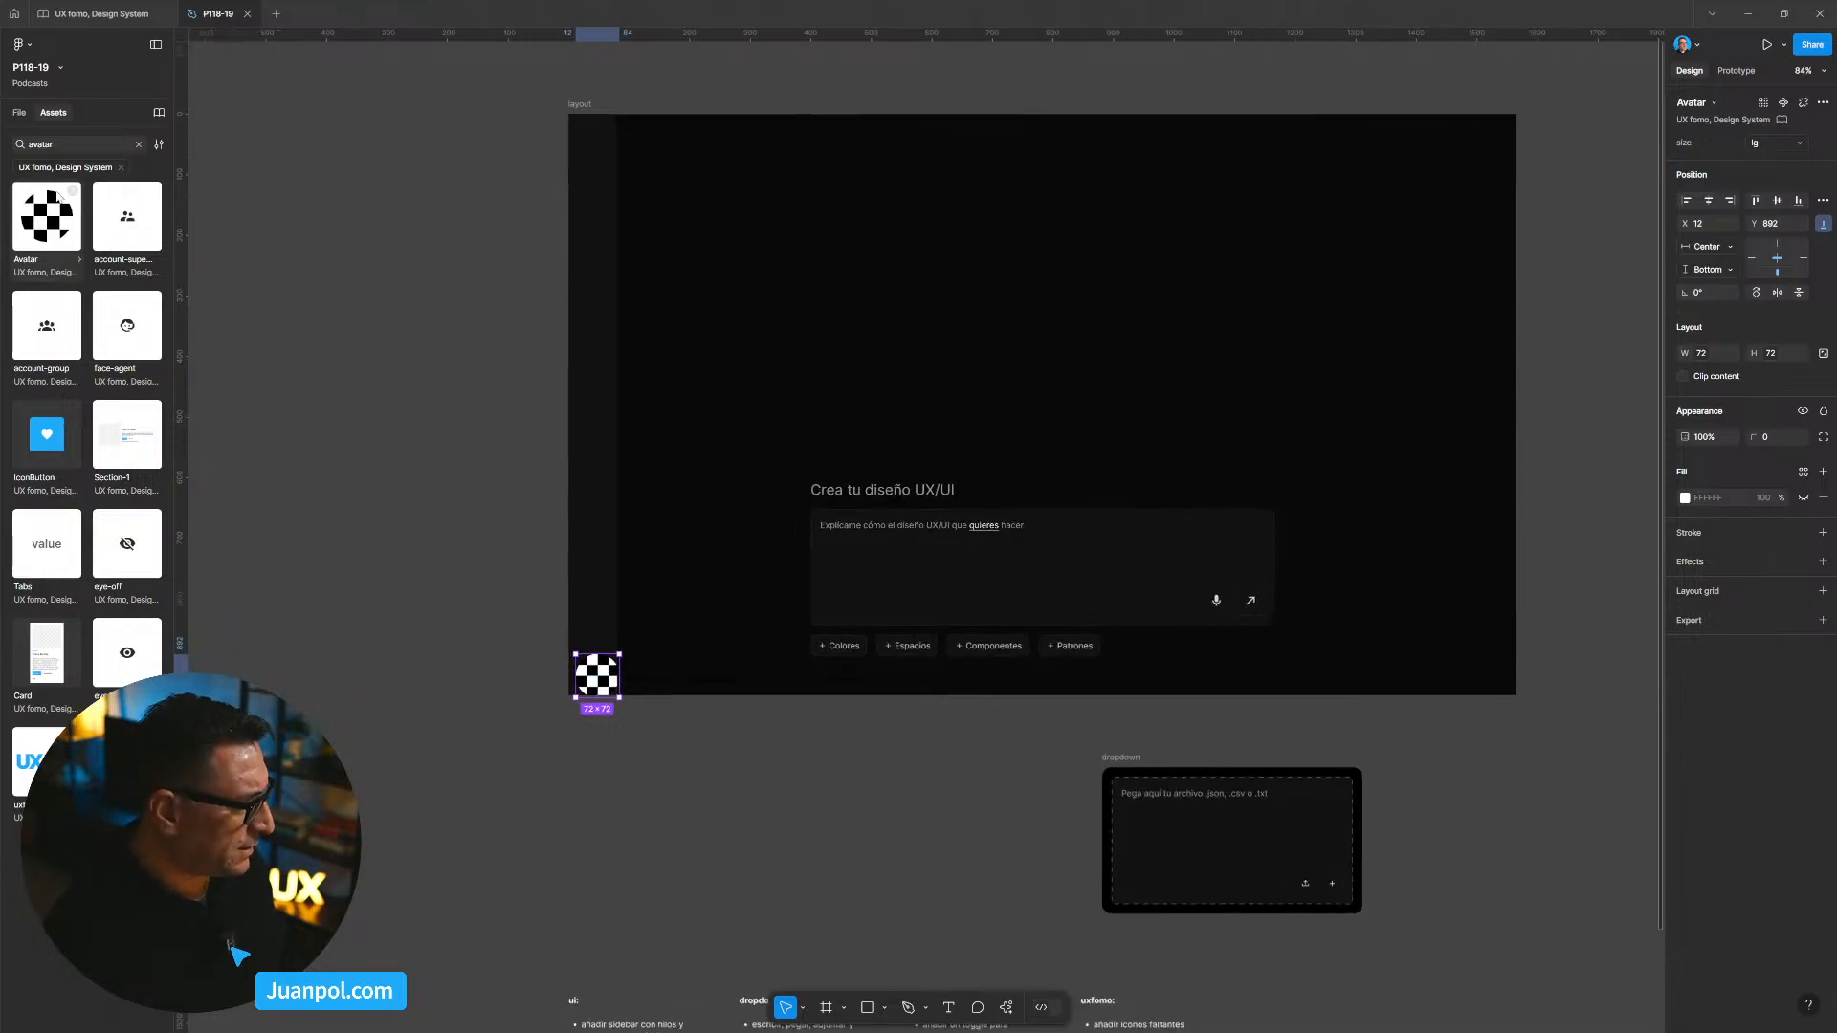
{"action": "scroll", "coordinate": [568, 733], "scroll_direction": "up", "scroll_amount": 2}
{"action": "double_click", "coordinate": [603, 667]}
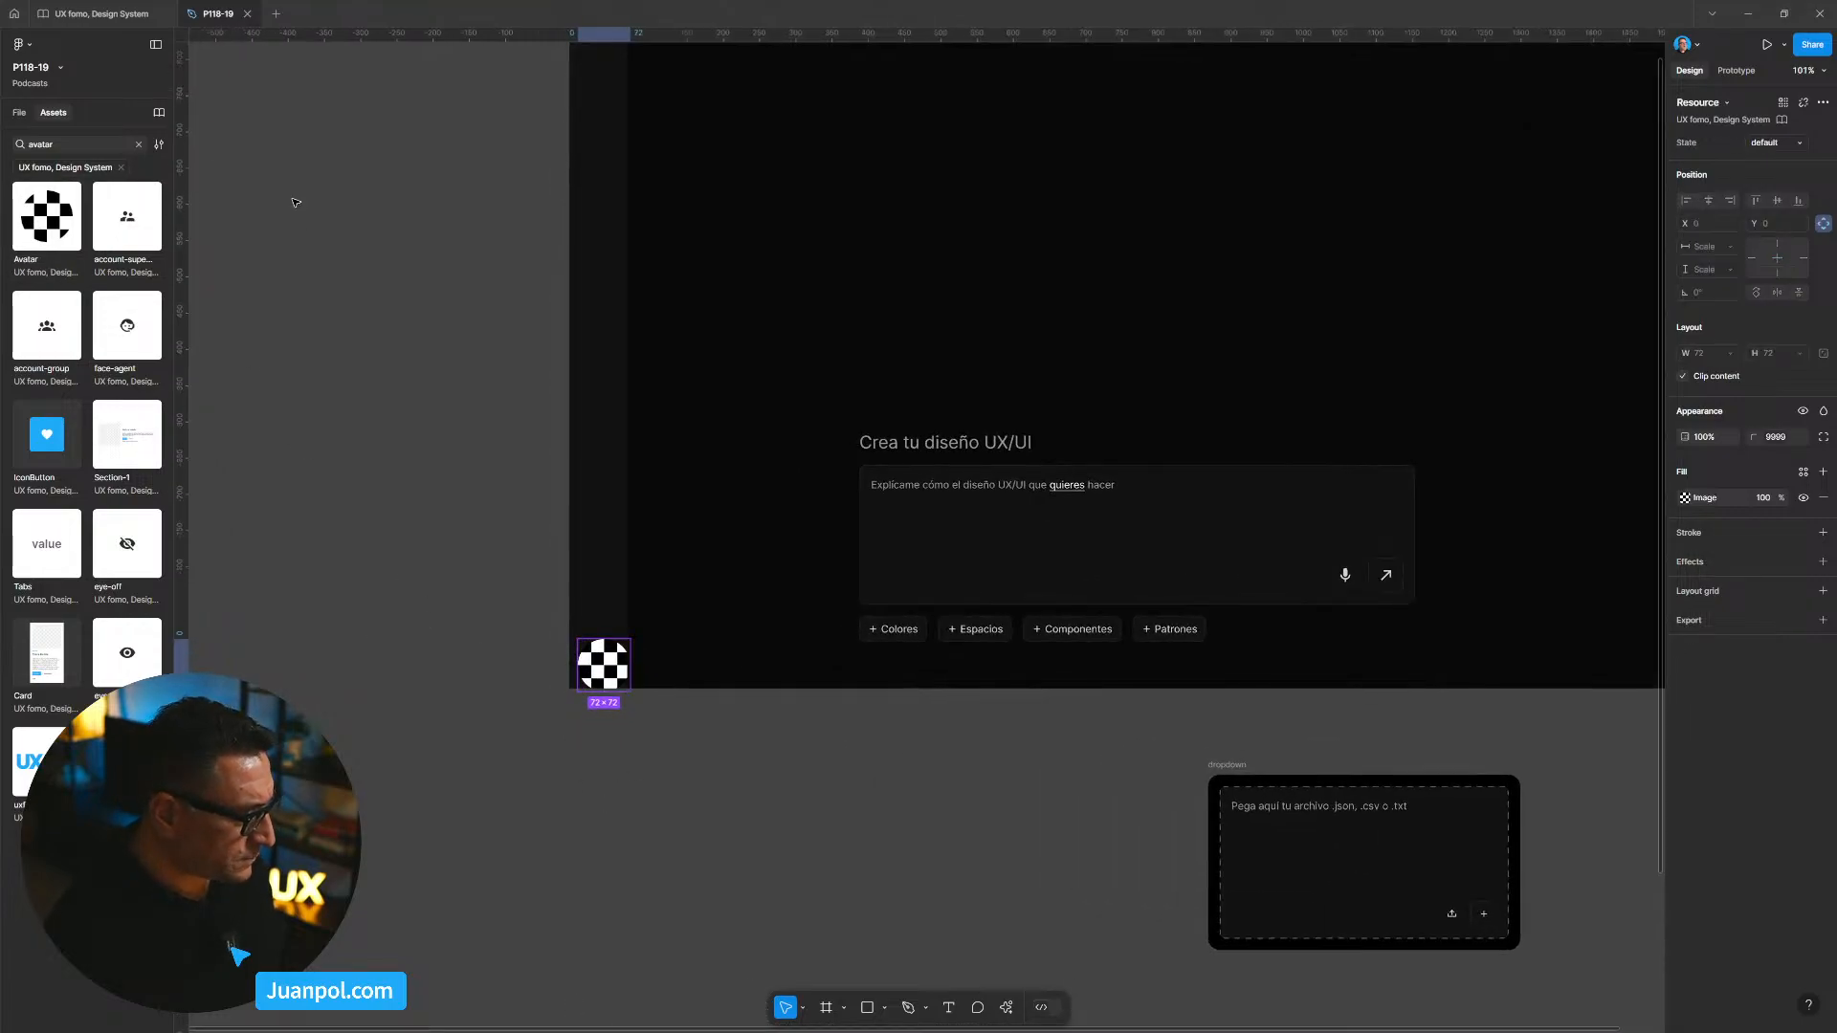
{"action": "left_click", "coordinate": [20, 112]}
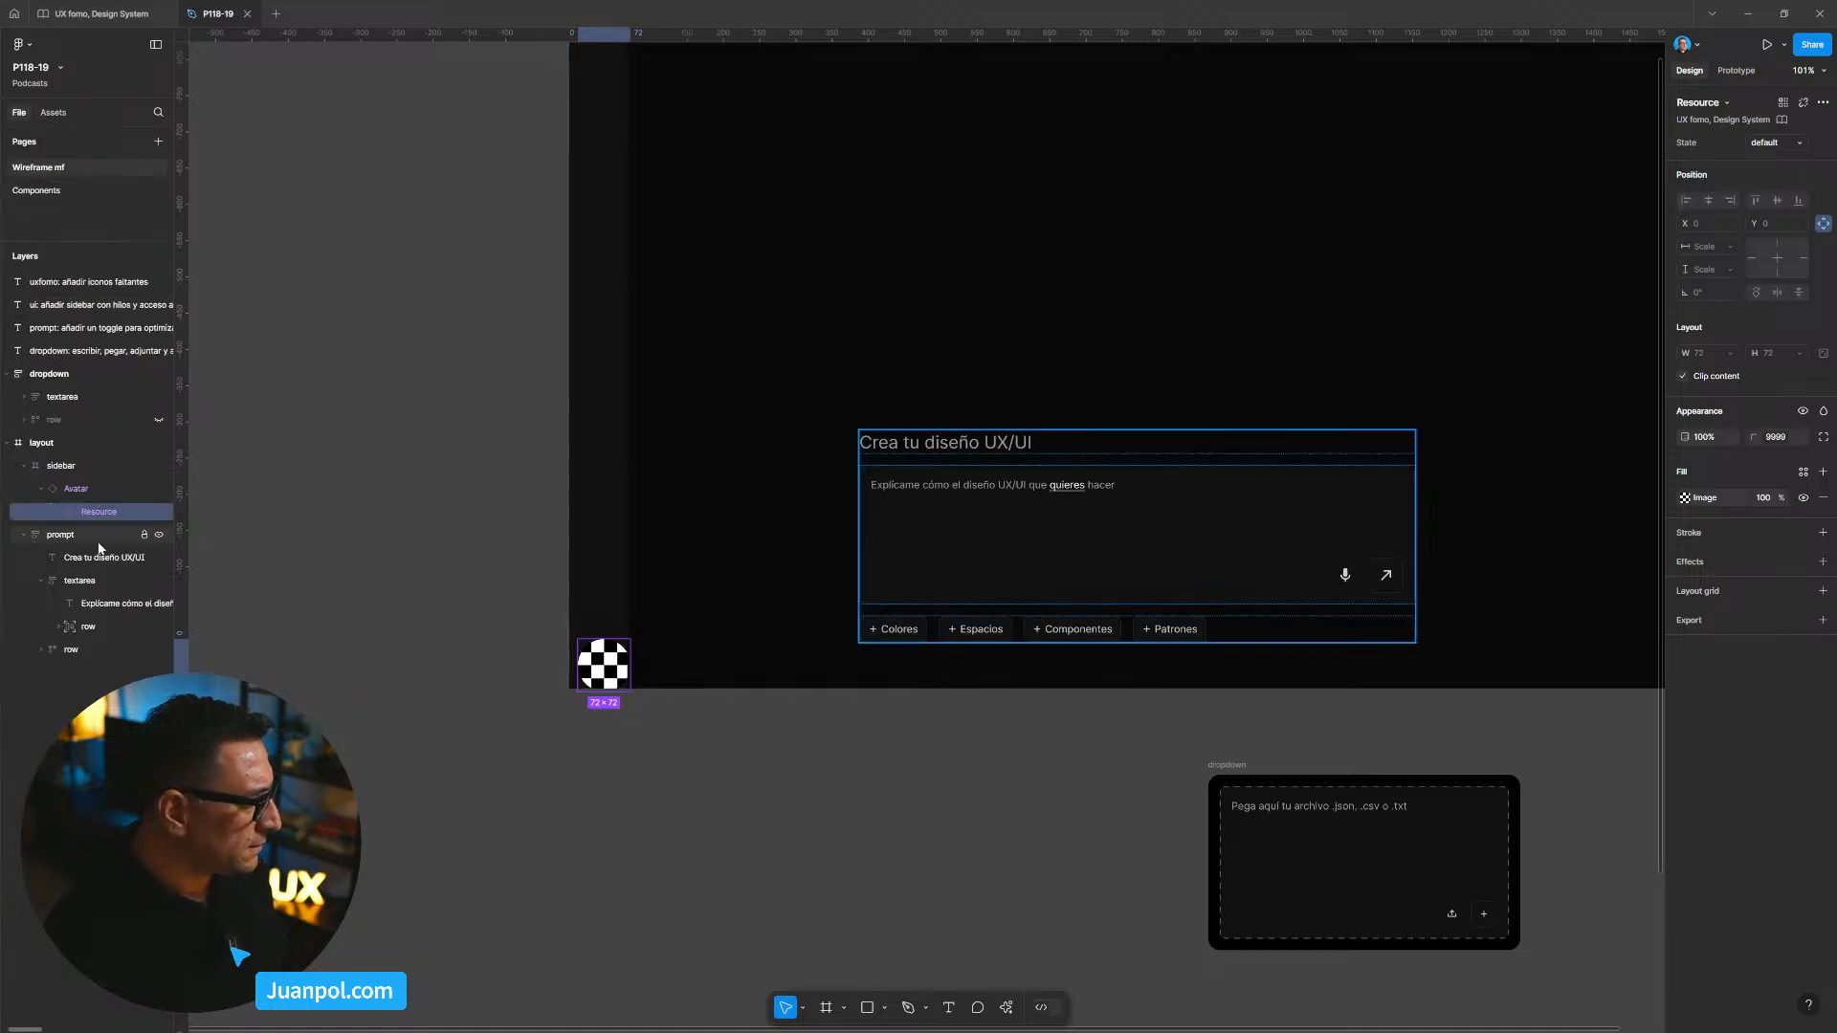
{"action": "left_click", "coordinate": [96, 489]}
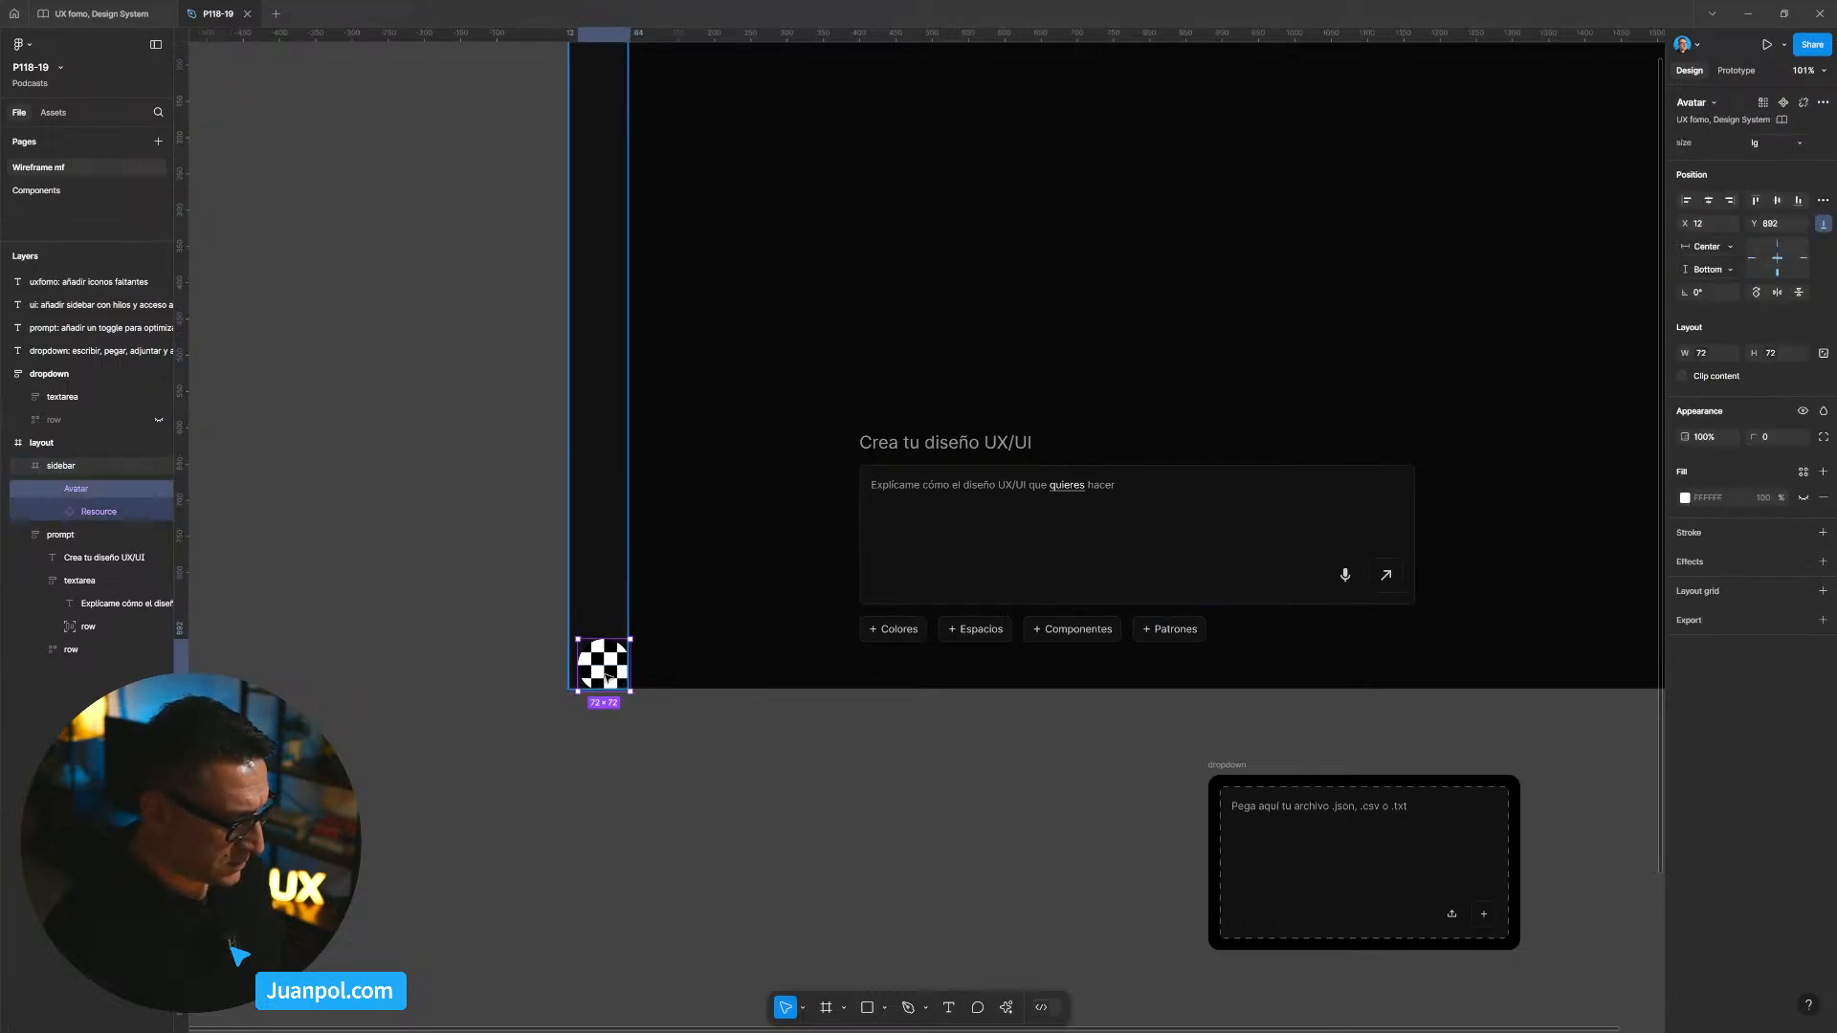
Step: Scale the sidebar's Avatar proportionally to a width of 48 with the Scale tool
{"action": "key", "text": "l"}
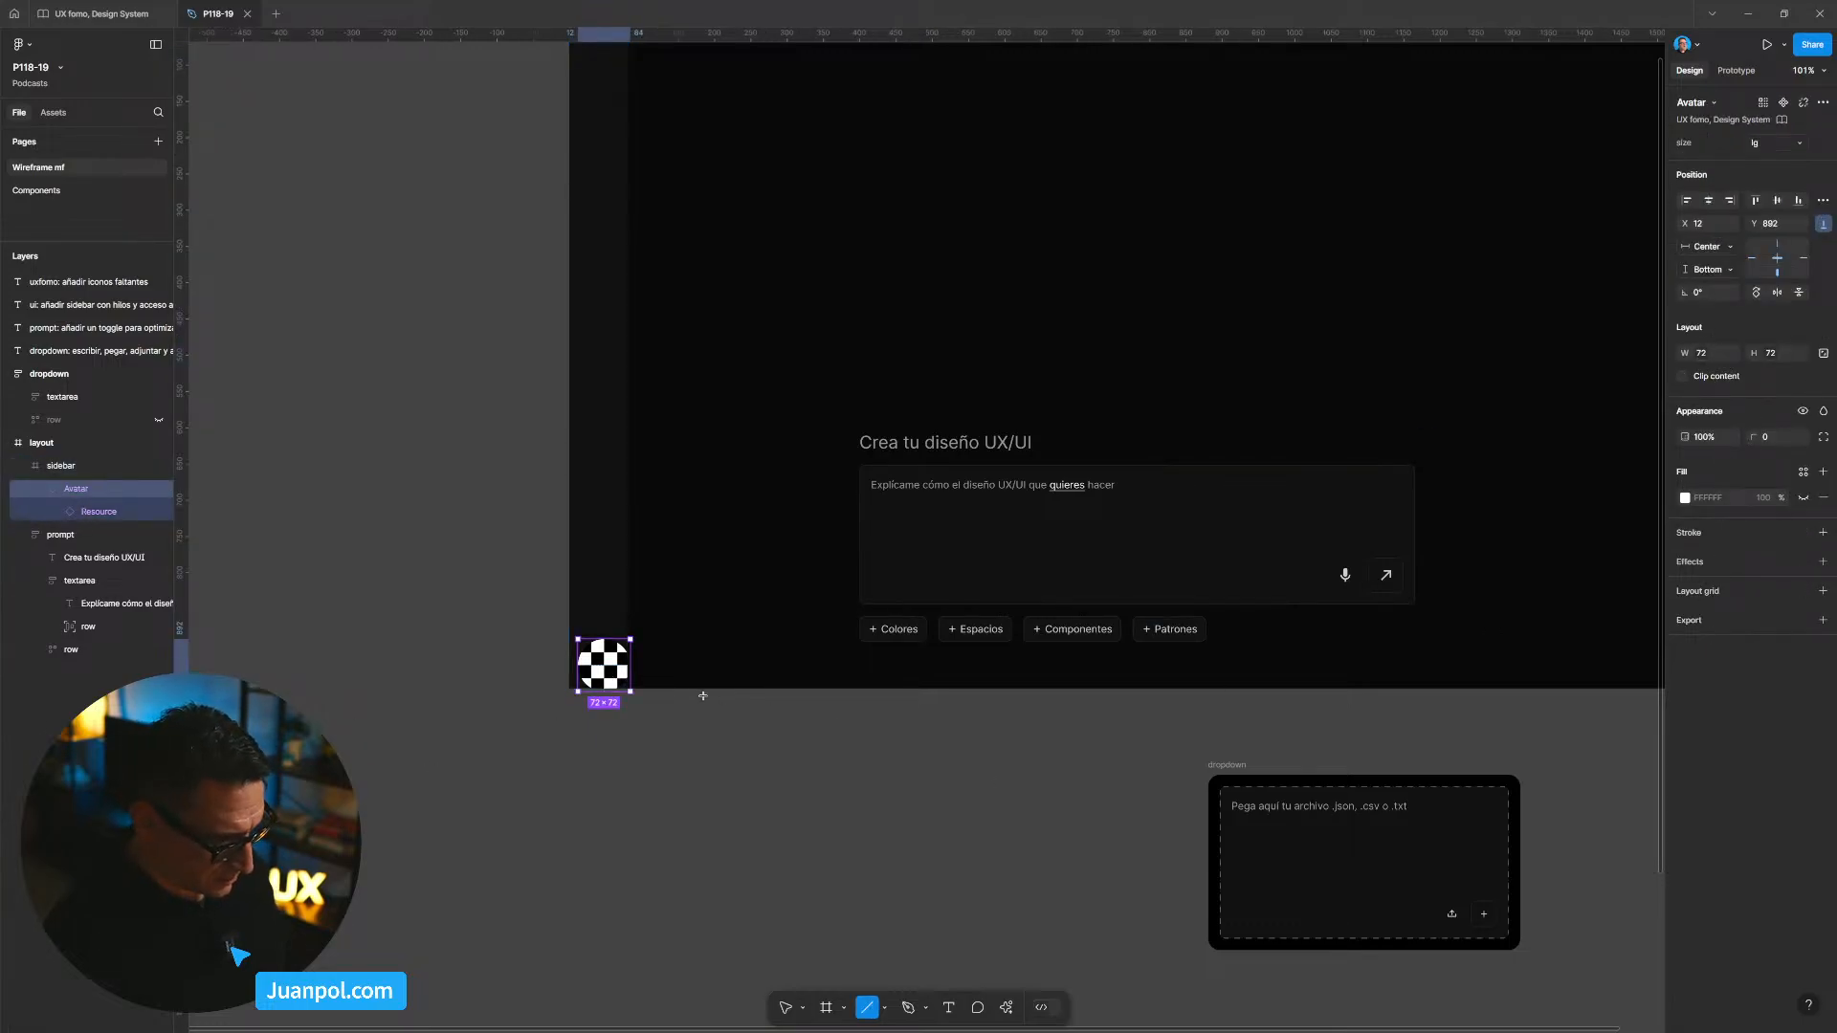
{"action": "key", "text": "Escape"}
{"action": "left_click", "coordinate": [623, 681]}
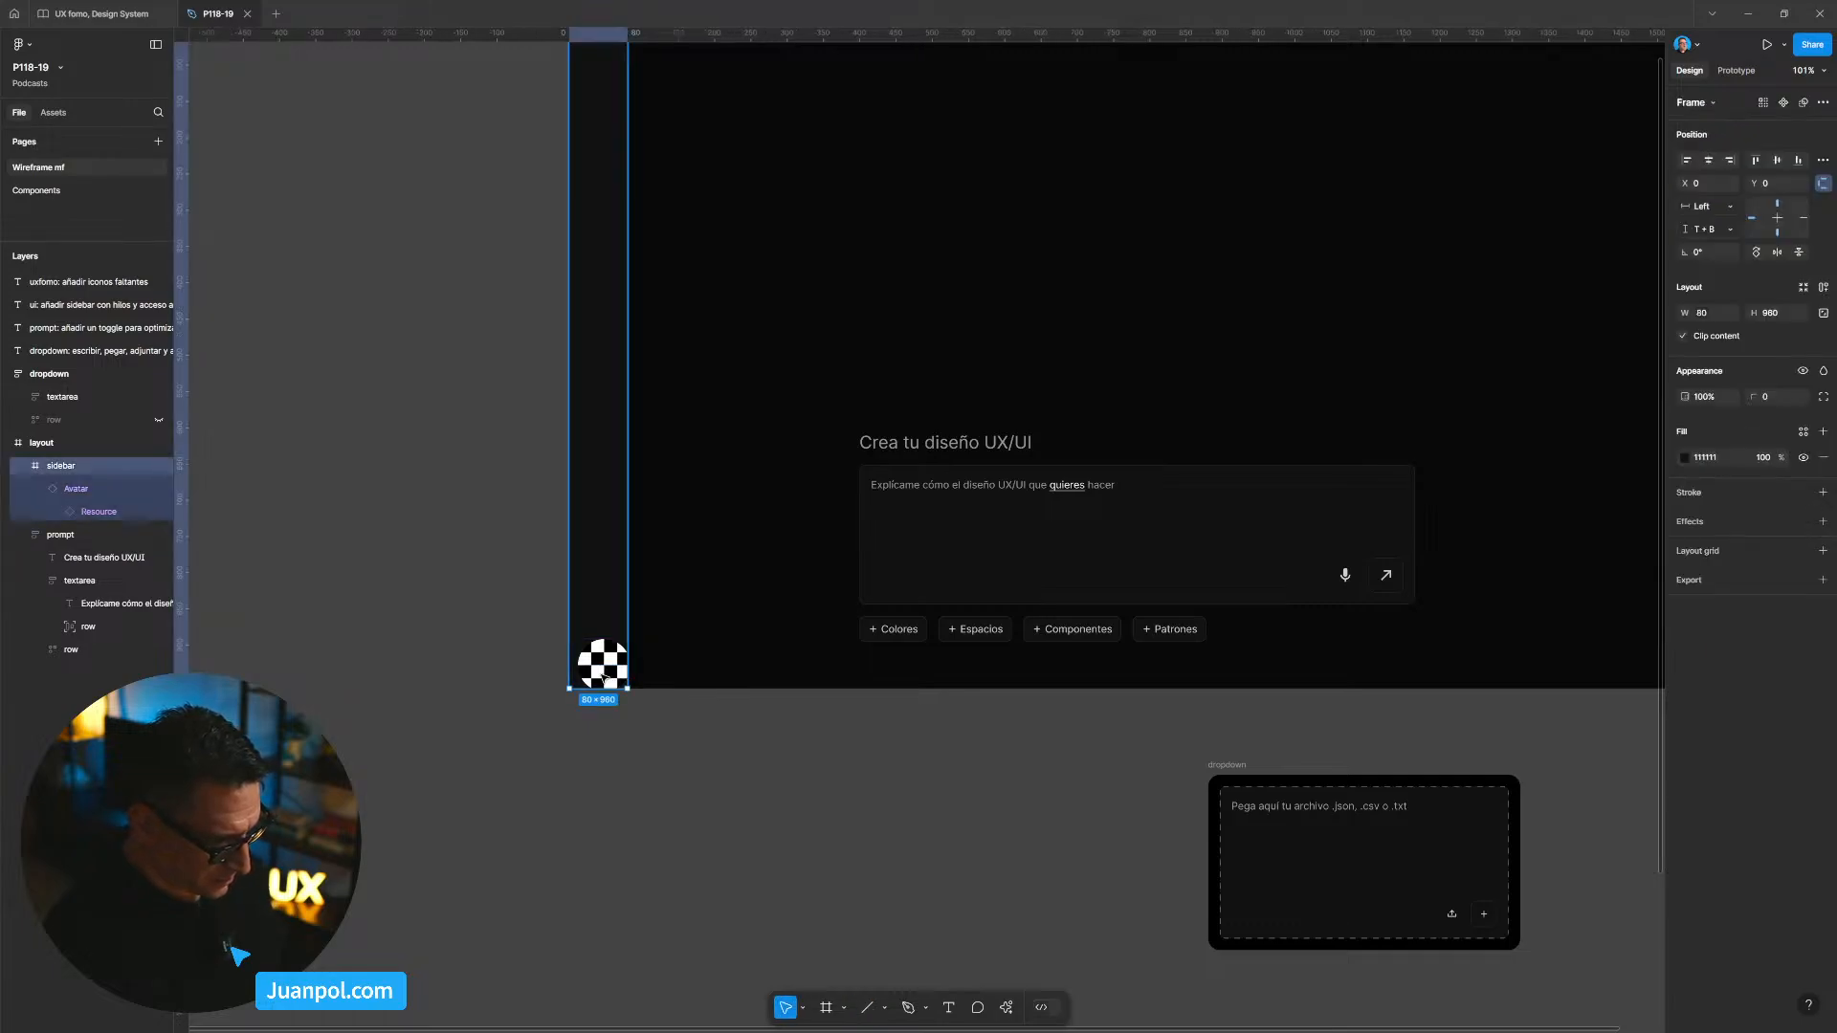
{"action": "left_click", "coordinate": [604, 677]}
{"action": "key", "text": "k"}
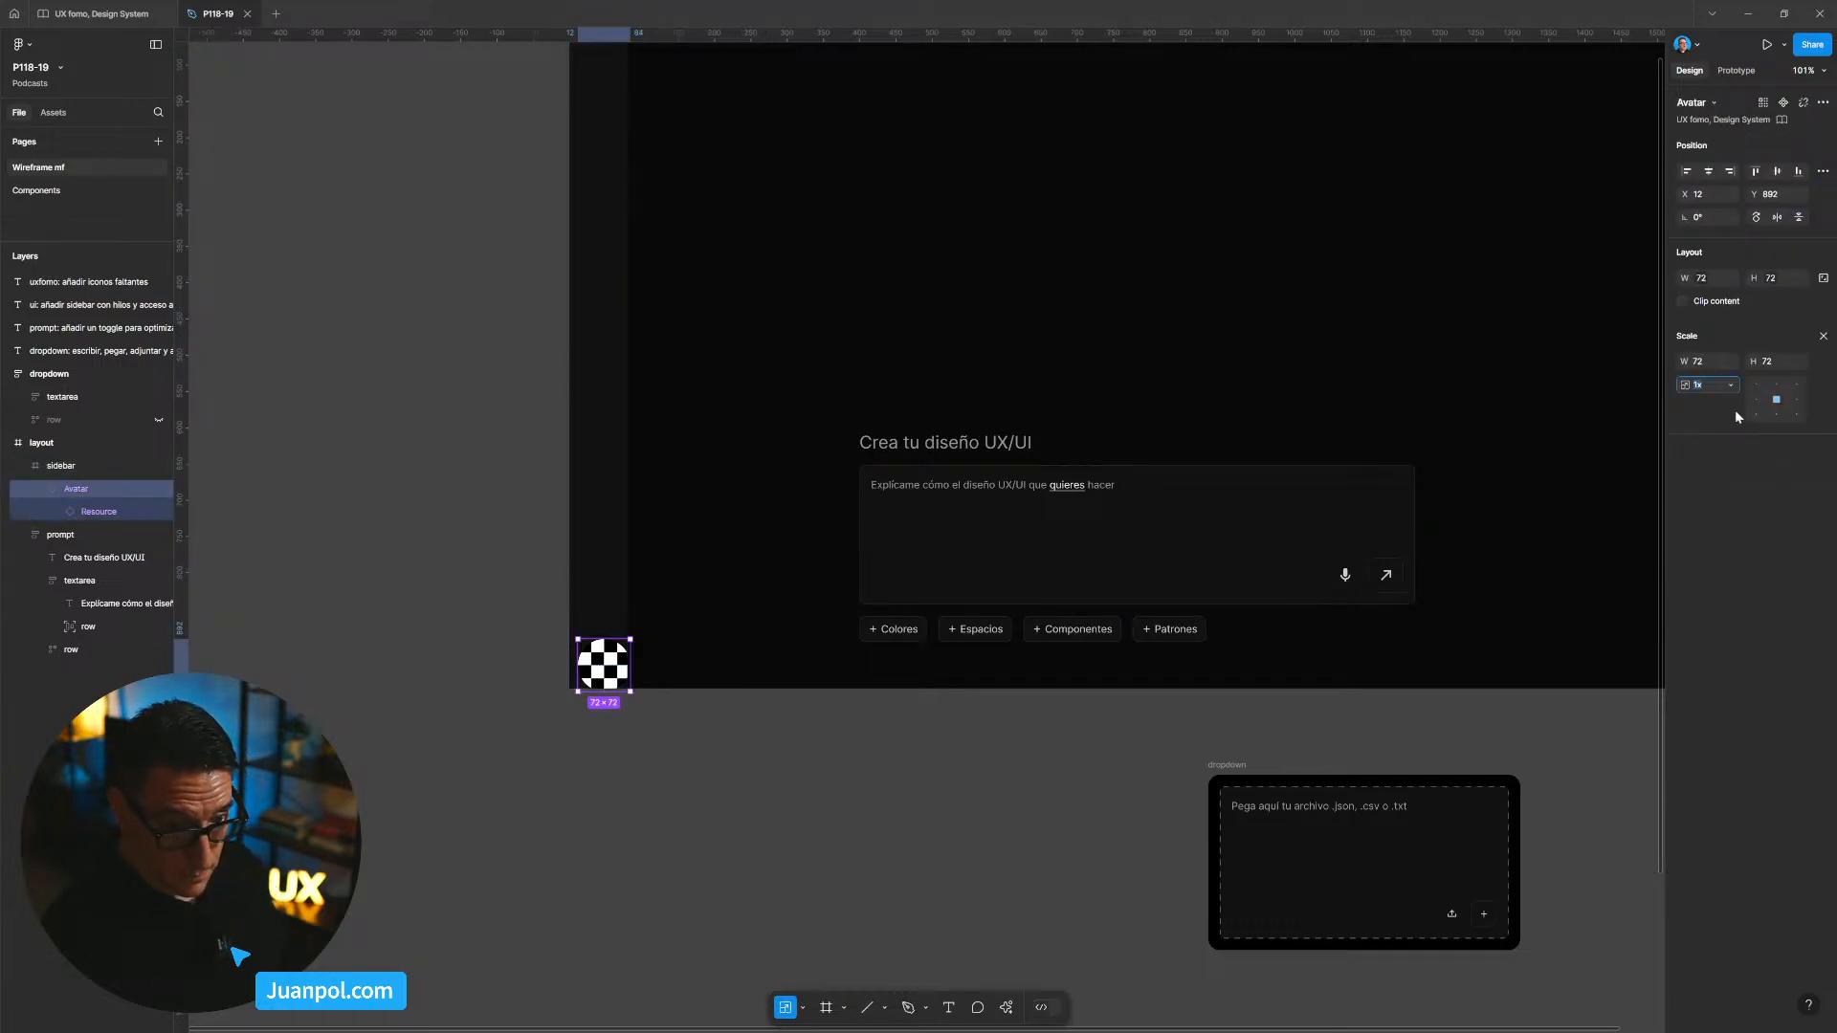
{"action": "left_click", "coordinate": [1719, 364]}
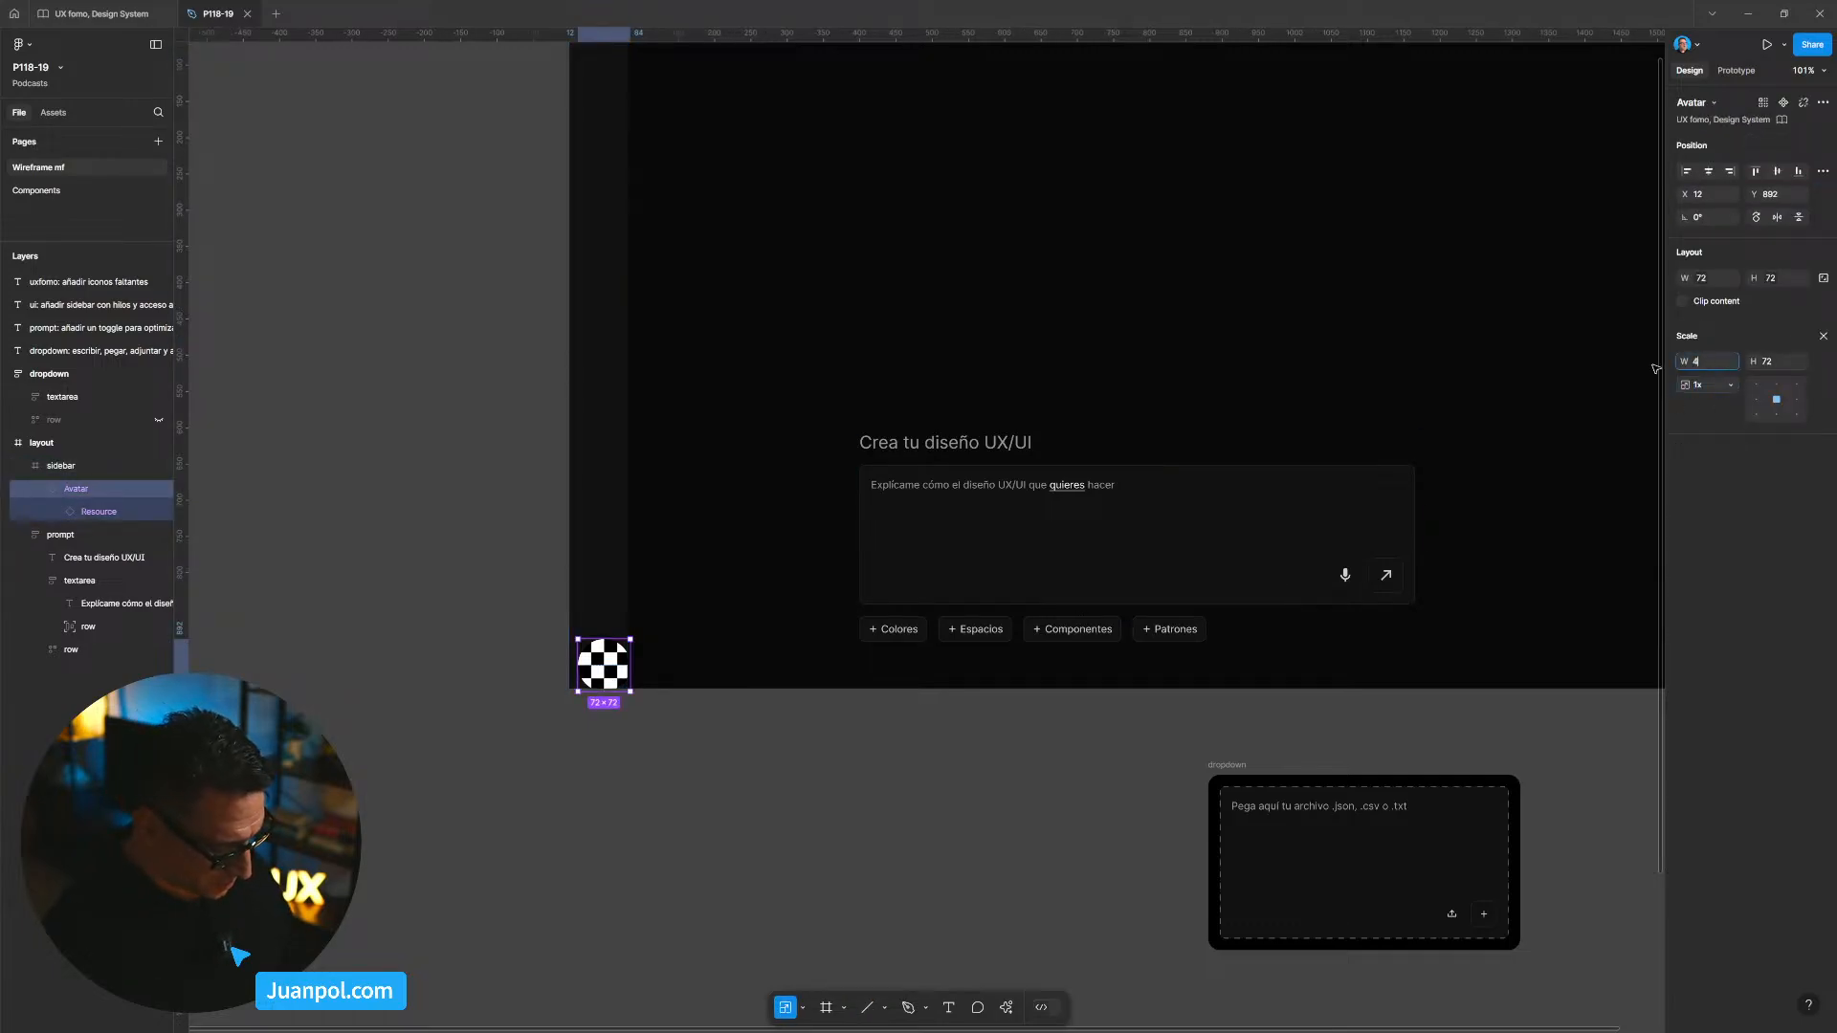
{"action": "key", "text": "Return"}
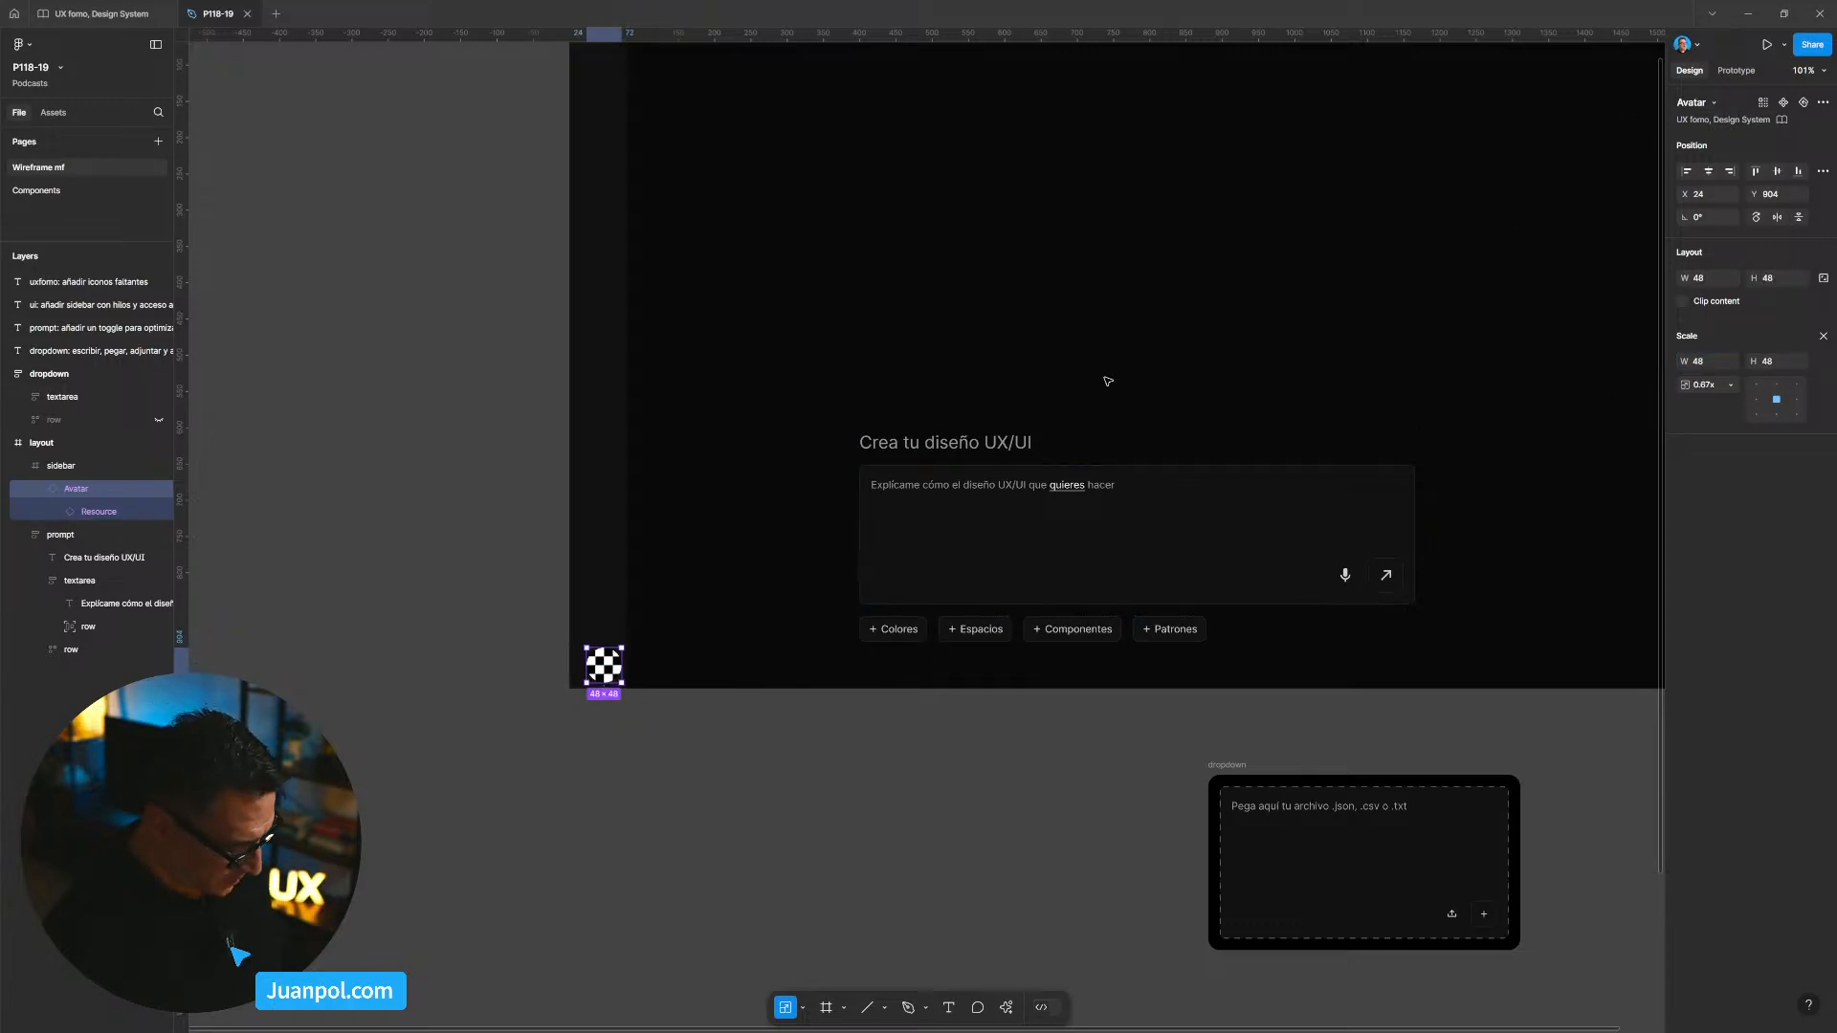
Step: Nudge the Avatar 8 px to the left, to X 16, centering it in the sidebar
{"action": "key", "text": "Left"}
{"action": "key", "text": "Left"}
{"action": "key", "text": "Left"}
{"action": "key", "text": "Left"}
{"action": "key", "text": "Left"}
{"action": "key", "text": "Left"}
{"action": "key", "text": "Left"}
{"action": "key", "text": "Left"}
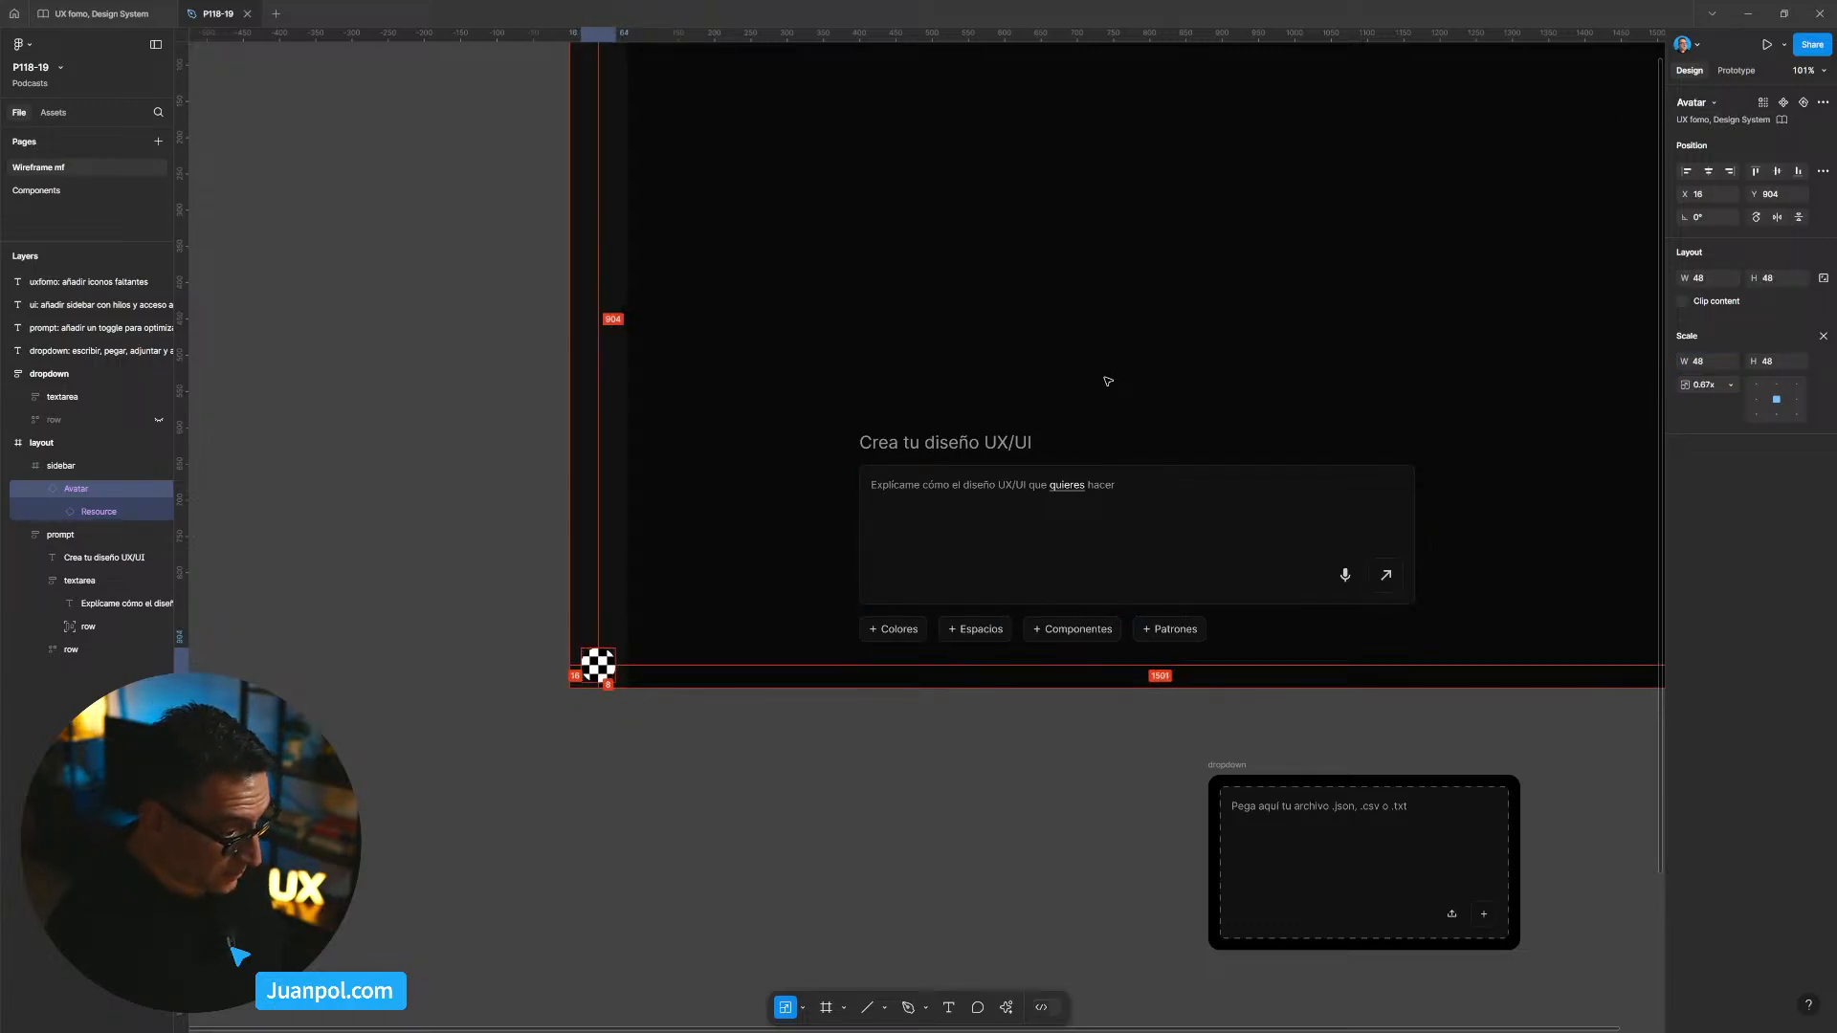
Step: Nudge the sidebar's Avatar up 8 px to Y 896, leaving a 16 px bottom margin, and deselect it
{"action": "scroll", "coordinate": [536, 670], "scroll_direction": "up", "scroll_amount": 3}
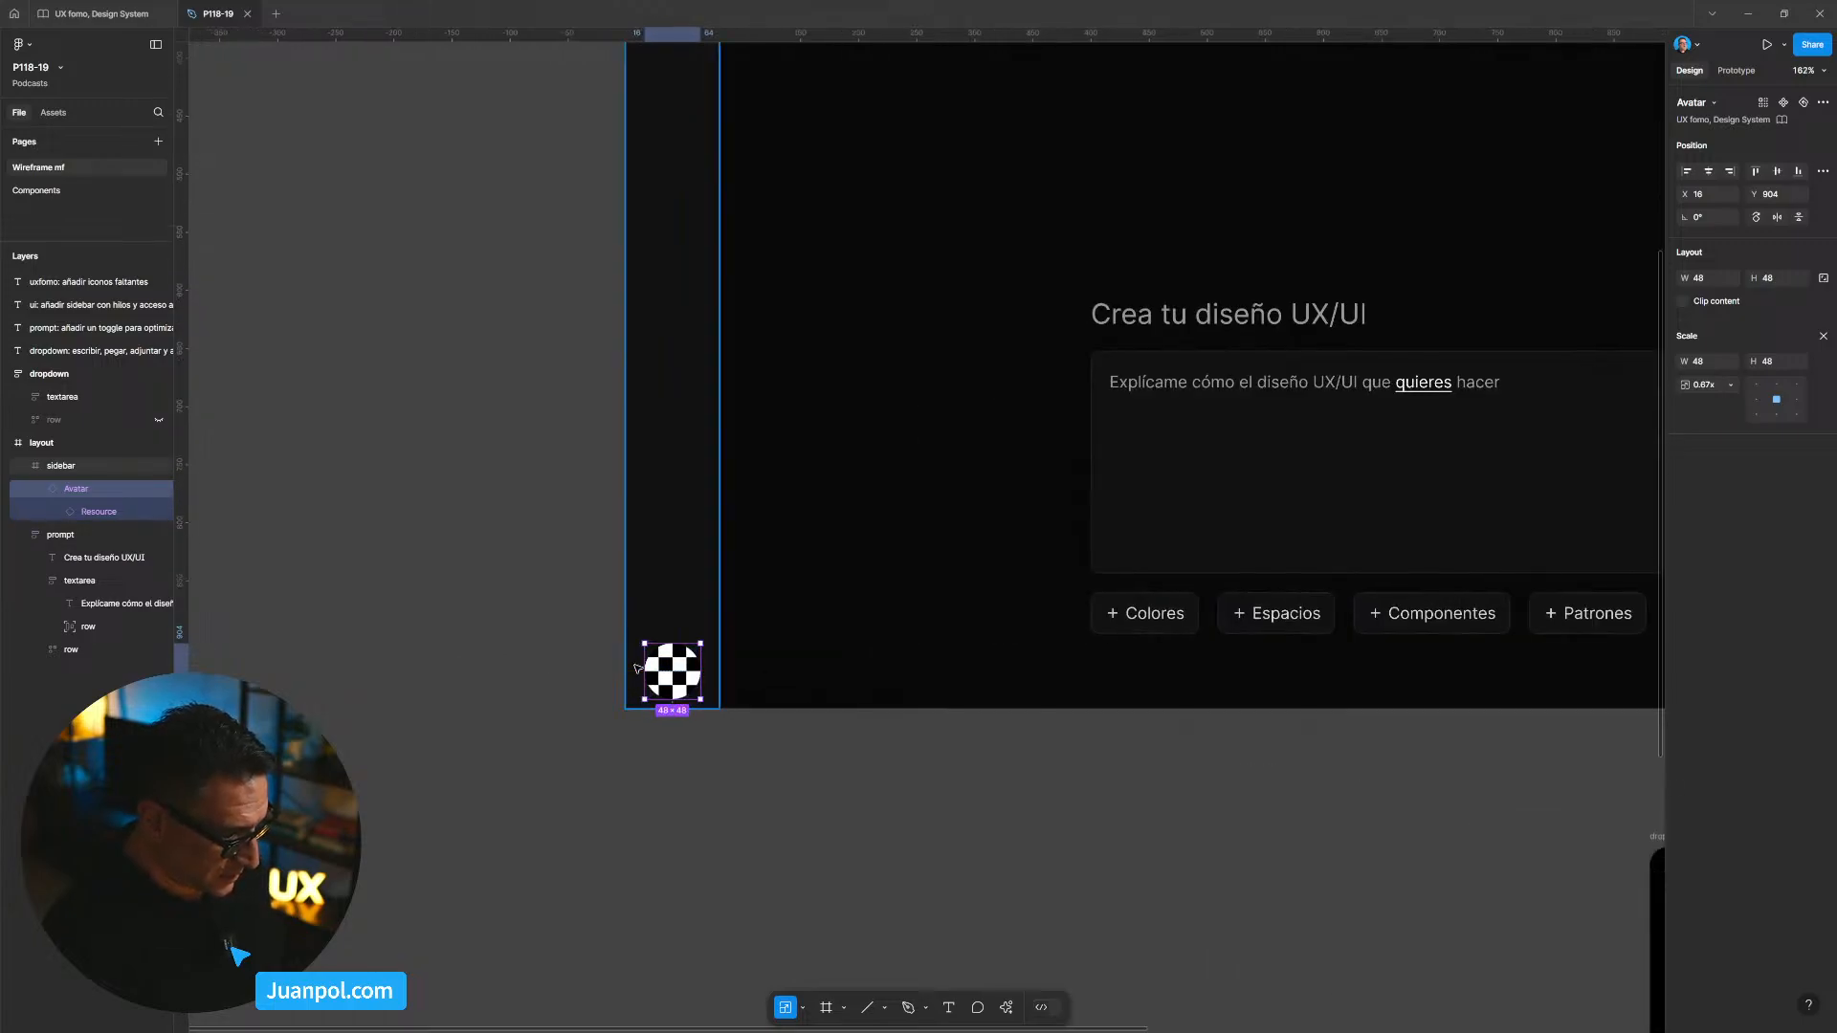
{"action": "key", "text": "Up"}
{"action": "key", "text": "Up"}
{"action": "key", "text": "Up"}
{"action": "key", "text": "Up"}
{"action": "key", "text": "Up"}
{"action": "key", "text": "Up"}
{"action": "key", "text": "Up"}
{"action": "key", "text": "Up"}
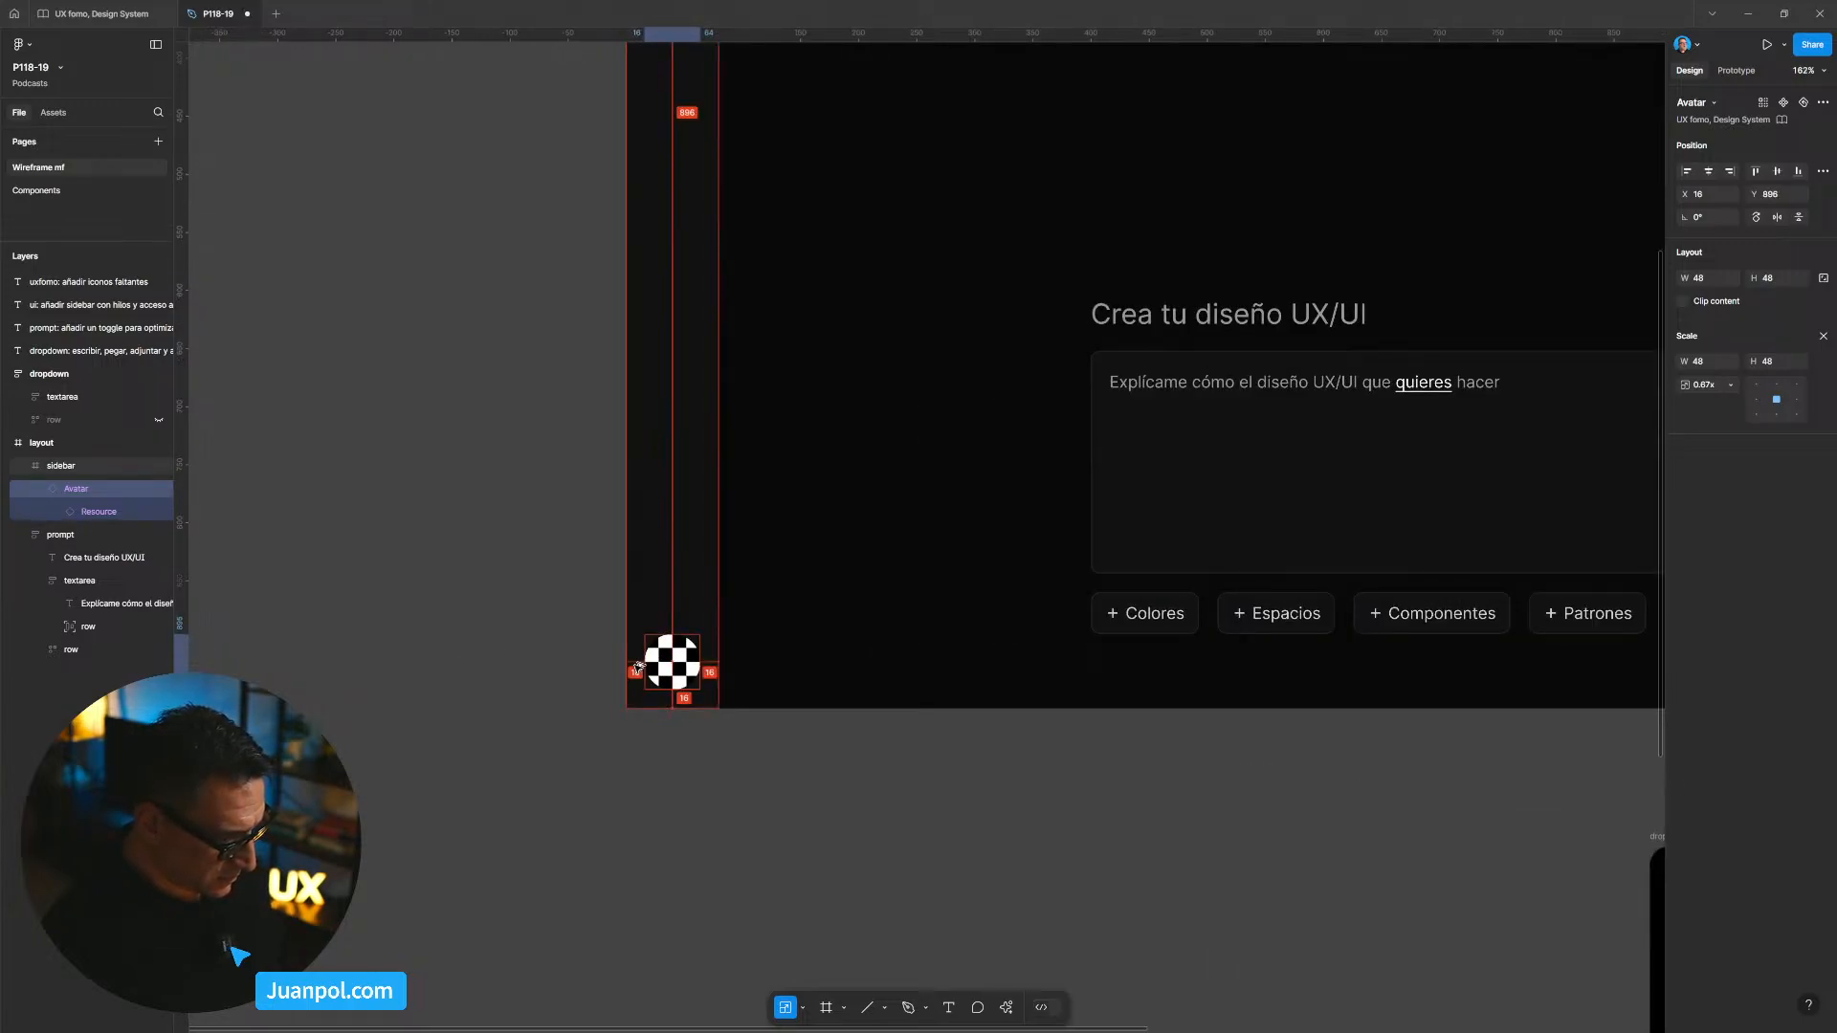
{"action": "scroll", "coordinate": [569, 765], "scroll_direction": "right", "scroll_amount": 5}
{"action": "scroll", "coordinate": [568, 765], "scroll_direction": "down", "scroll_amount": 2}
{"action": "scroll", "coordinate": [568, 765], "scroll_direction": "down", "scroll_amount": 5}
{"action": "left_click", "coordinate": [568, 766]}
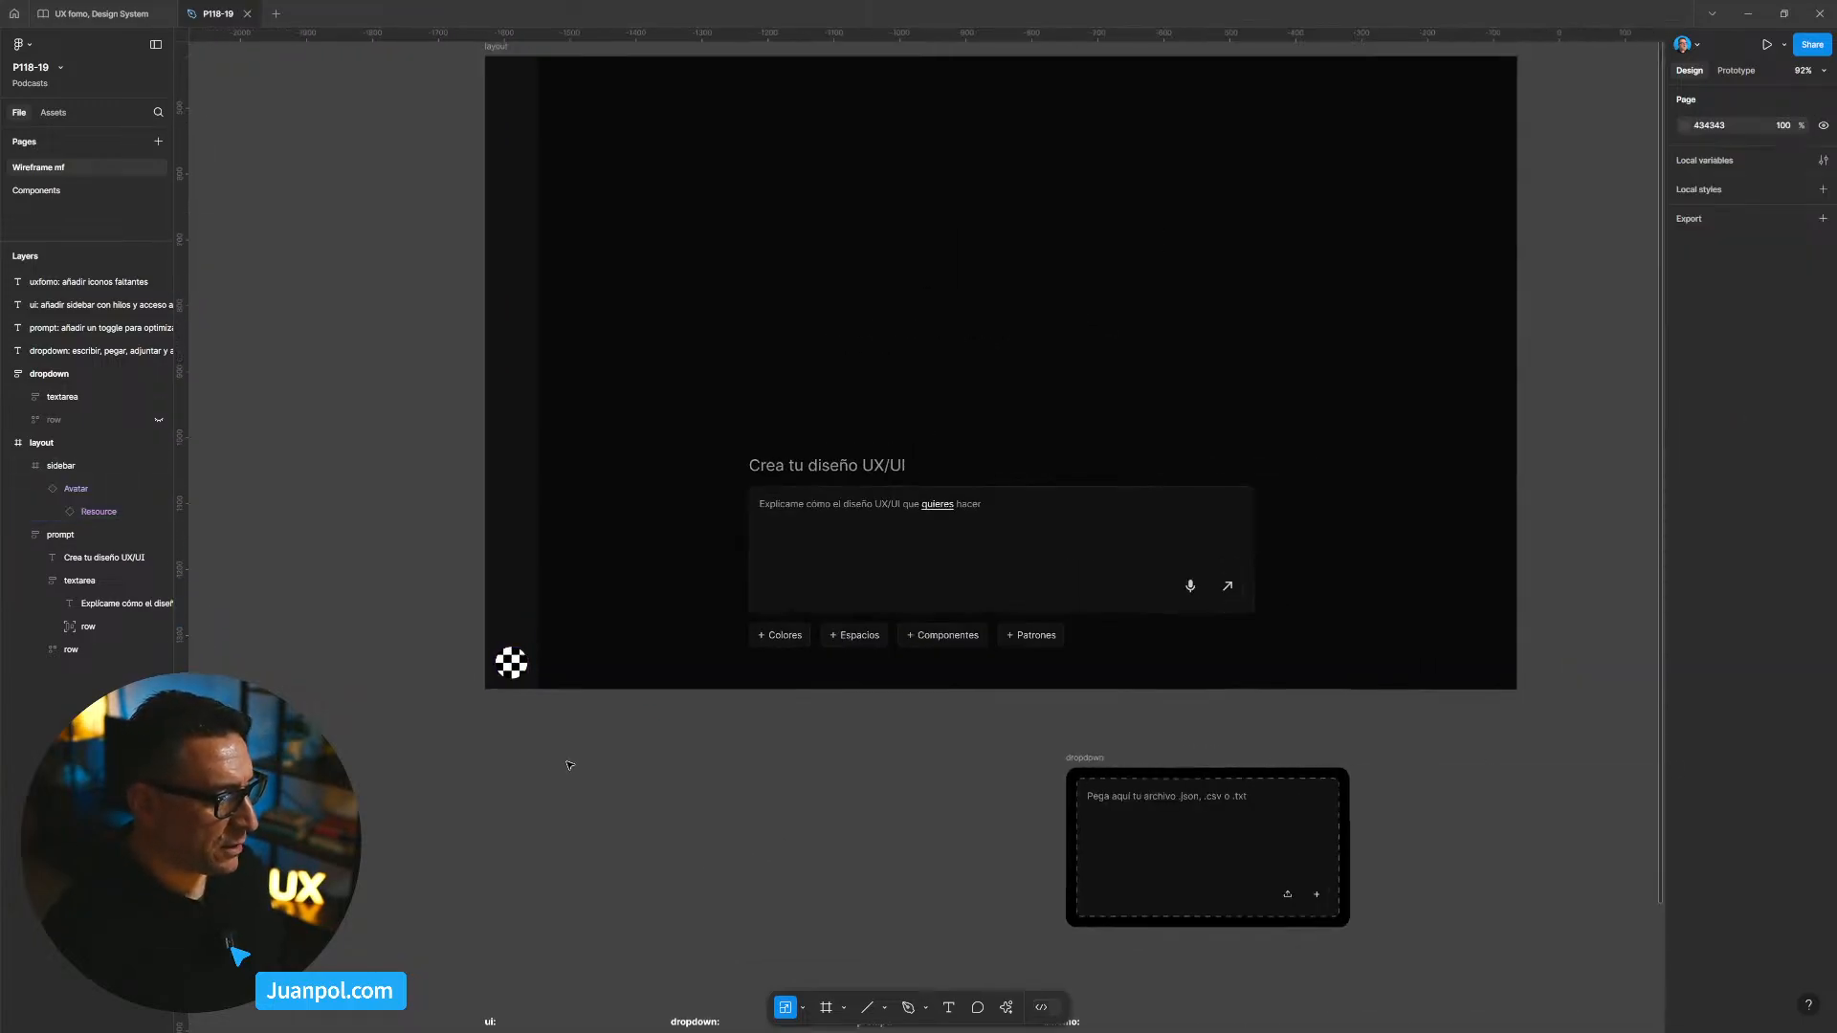
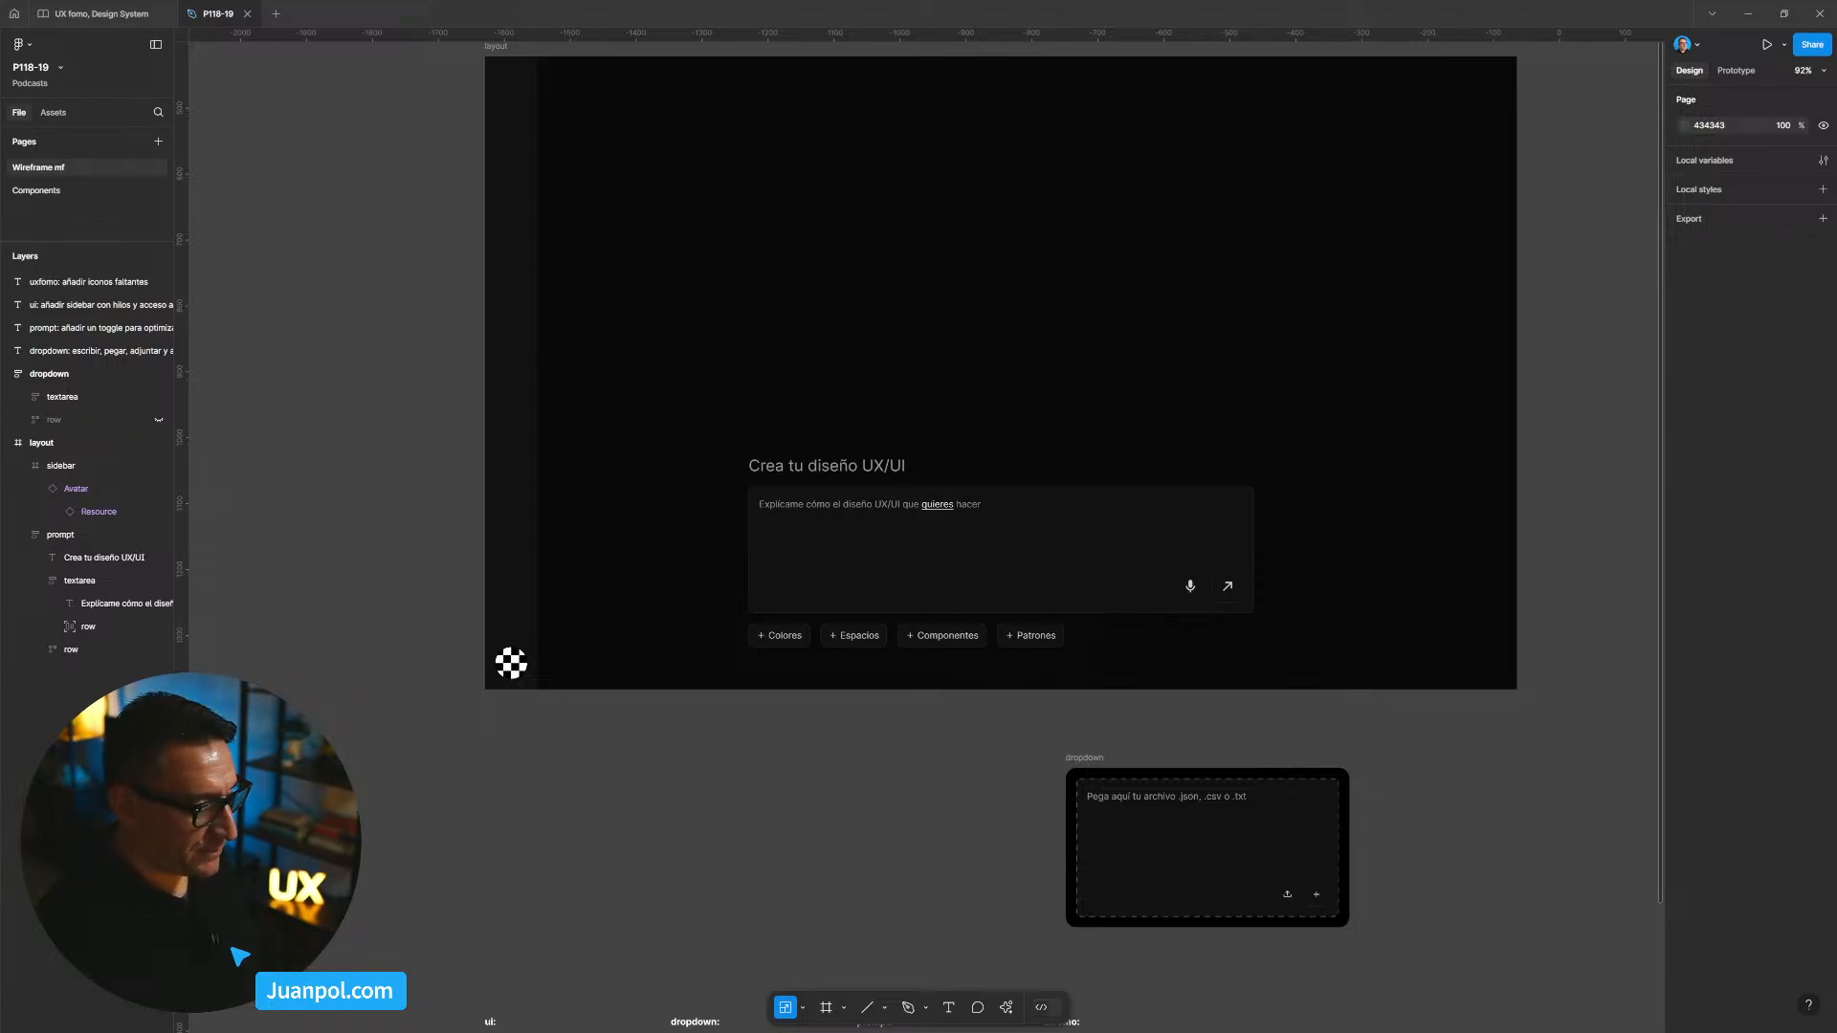
{"action": "scroll", "coordinate": [743, 849], "scroll_direction": "down", "scroll_amount": 3}
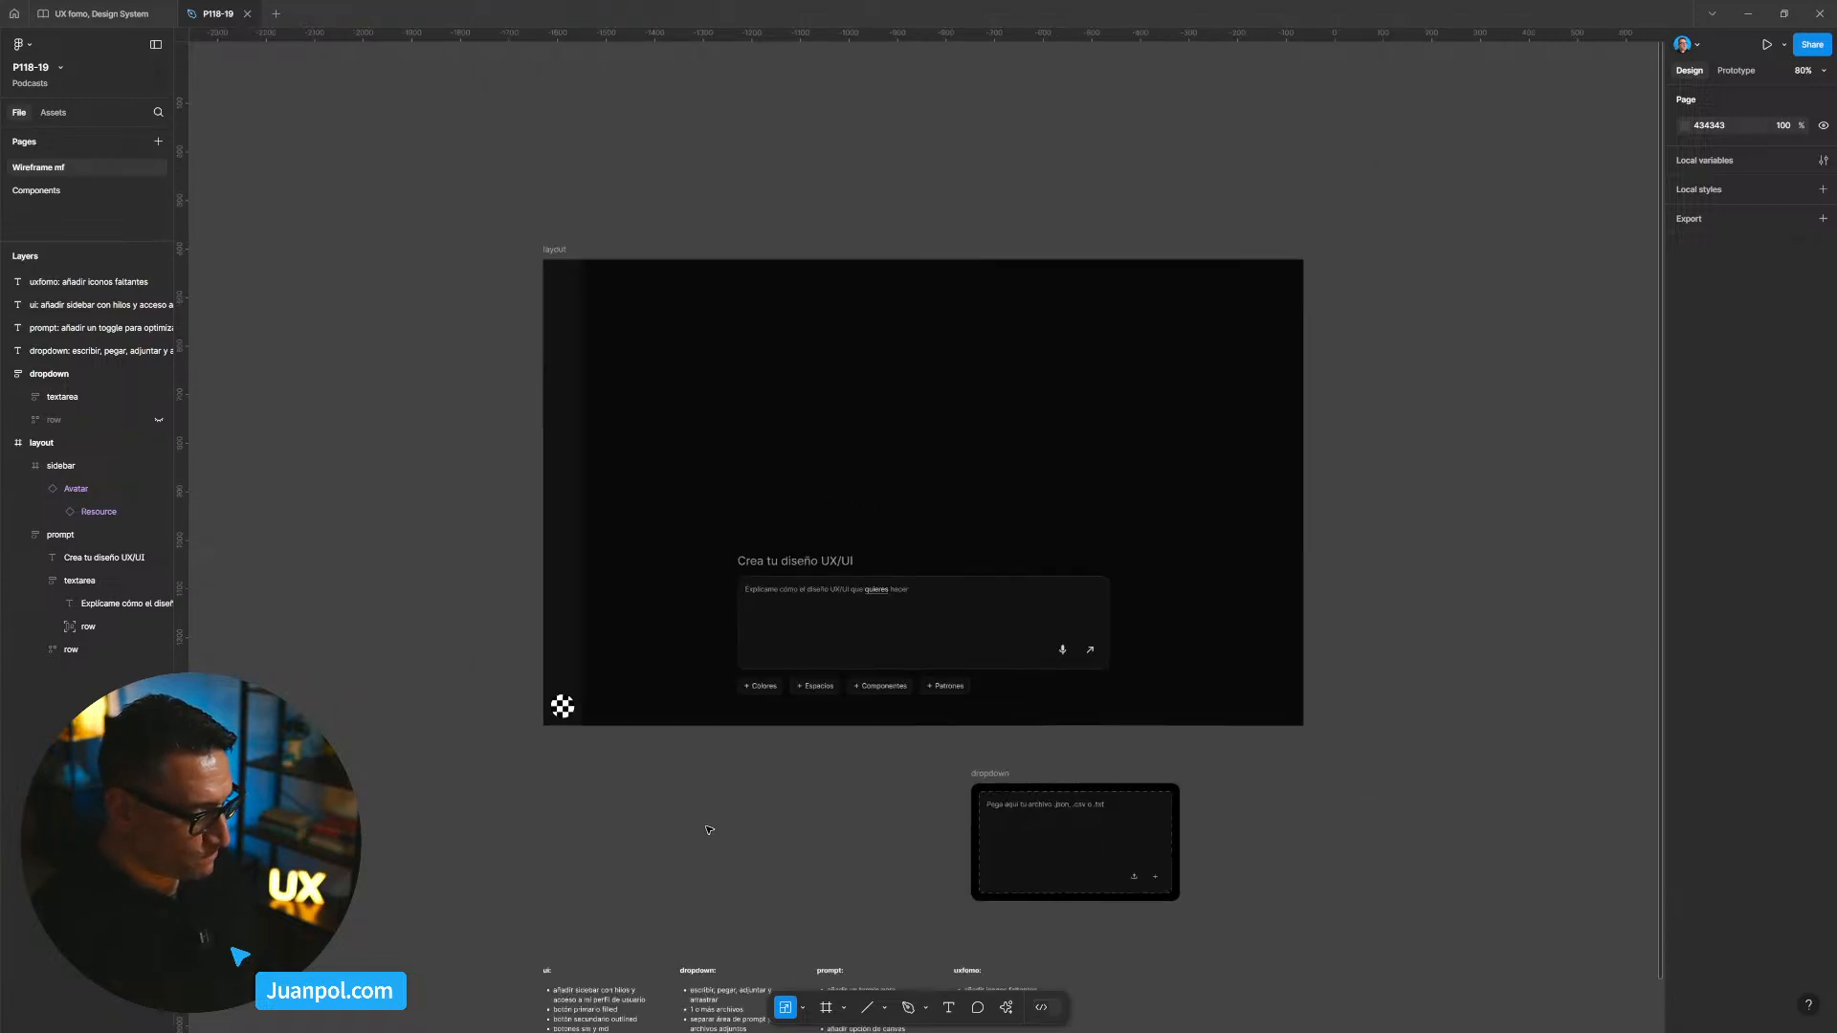
{"action": "left_click_drag", "start_coordinate": [709, 832], "coordinate": [786, 812]}
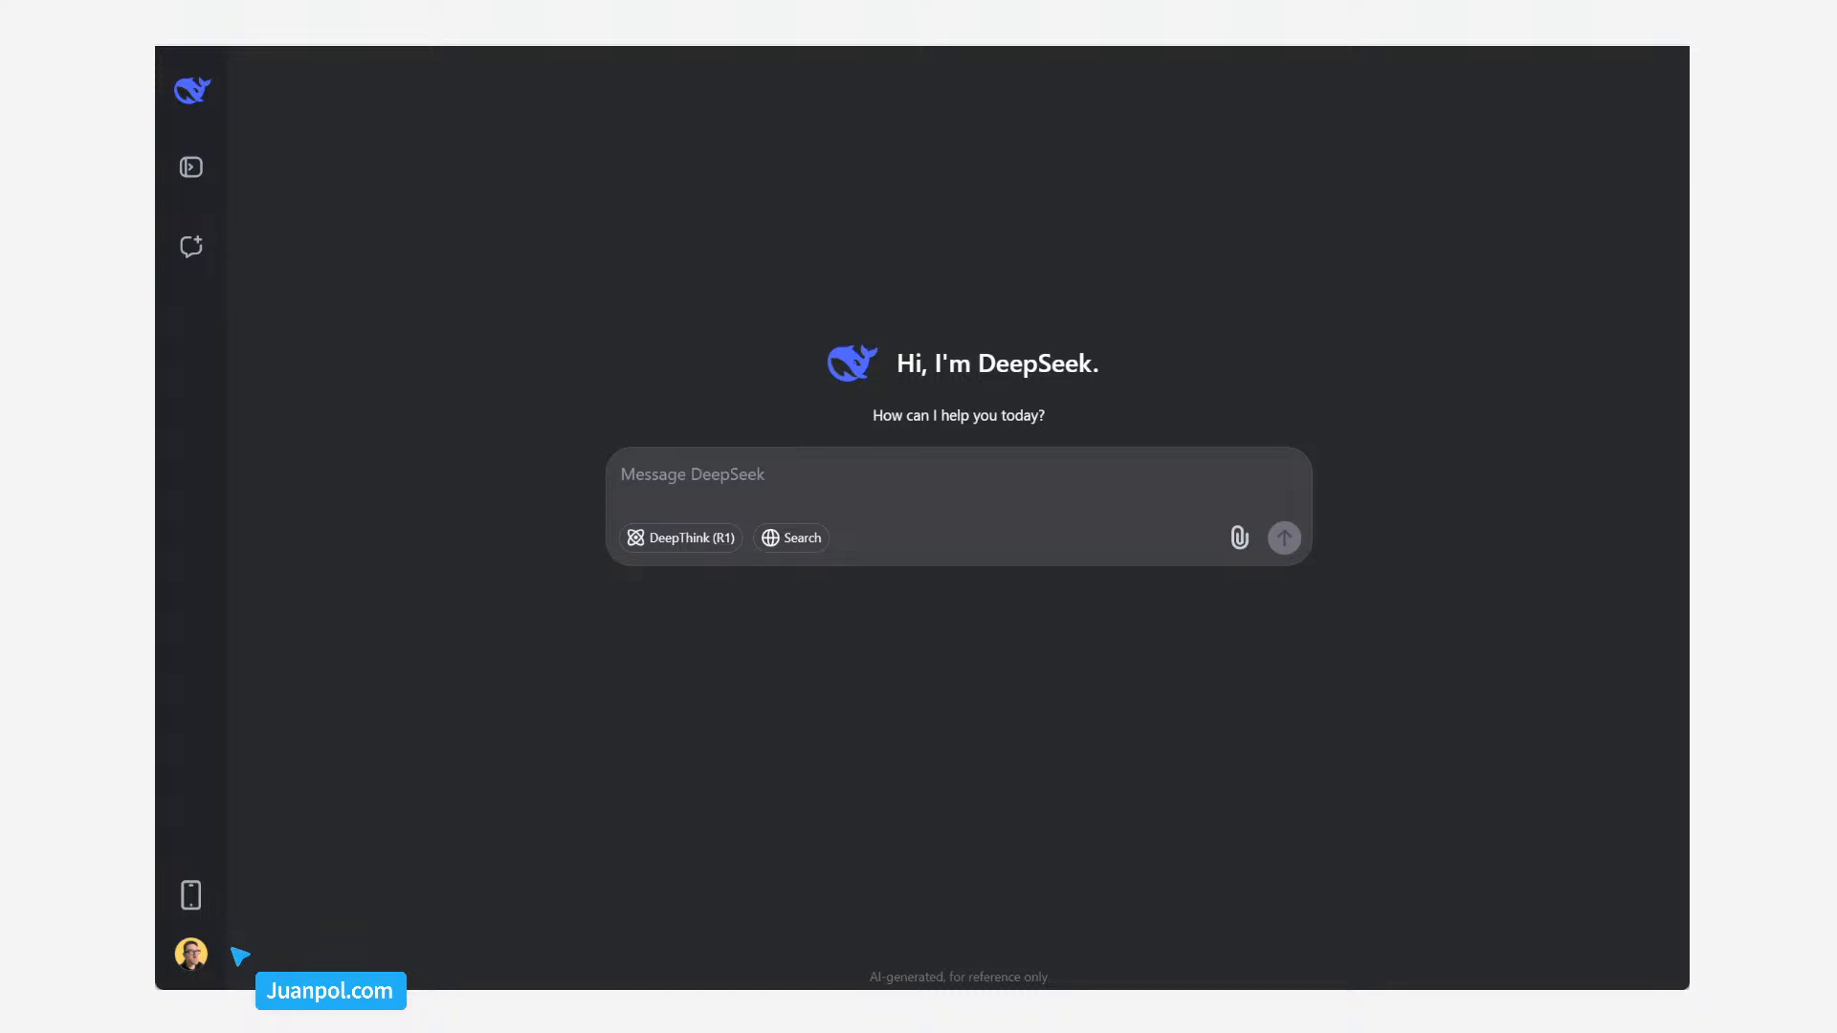
{"action": "mouse_move", "coordinate": [190, 894]}
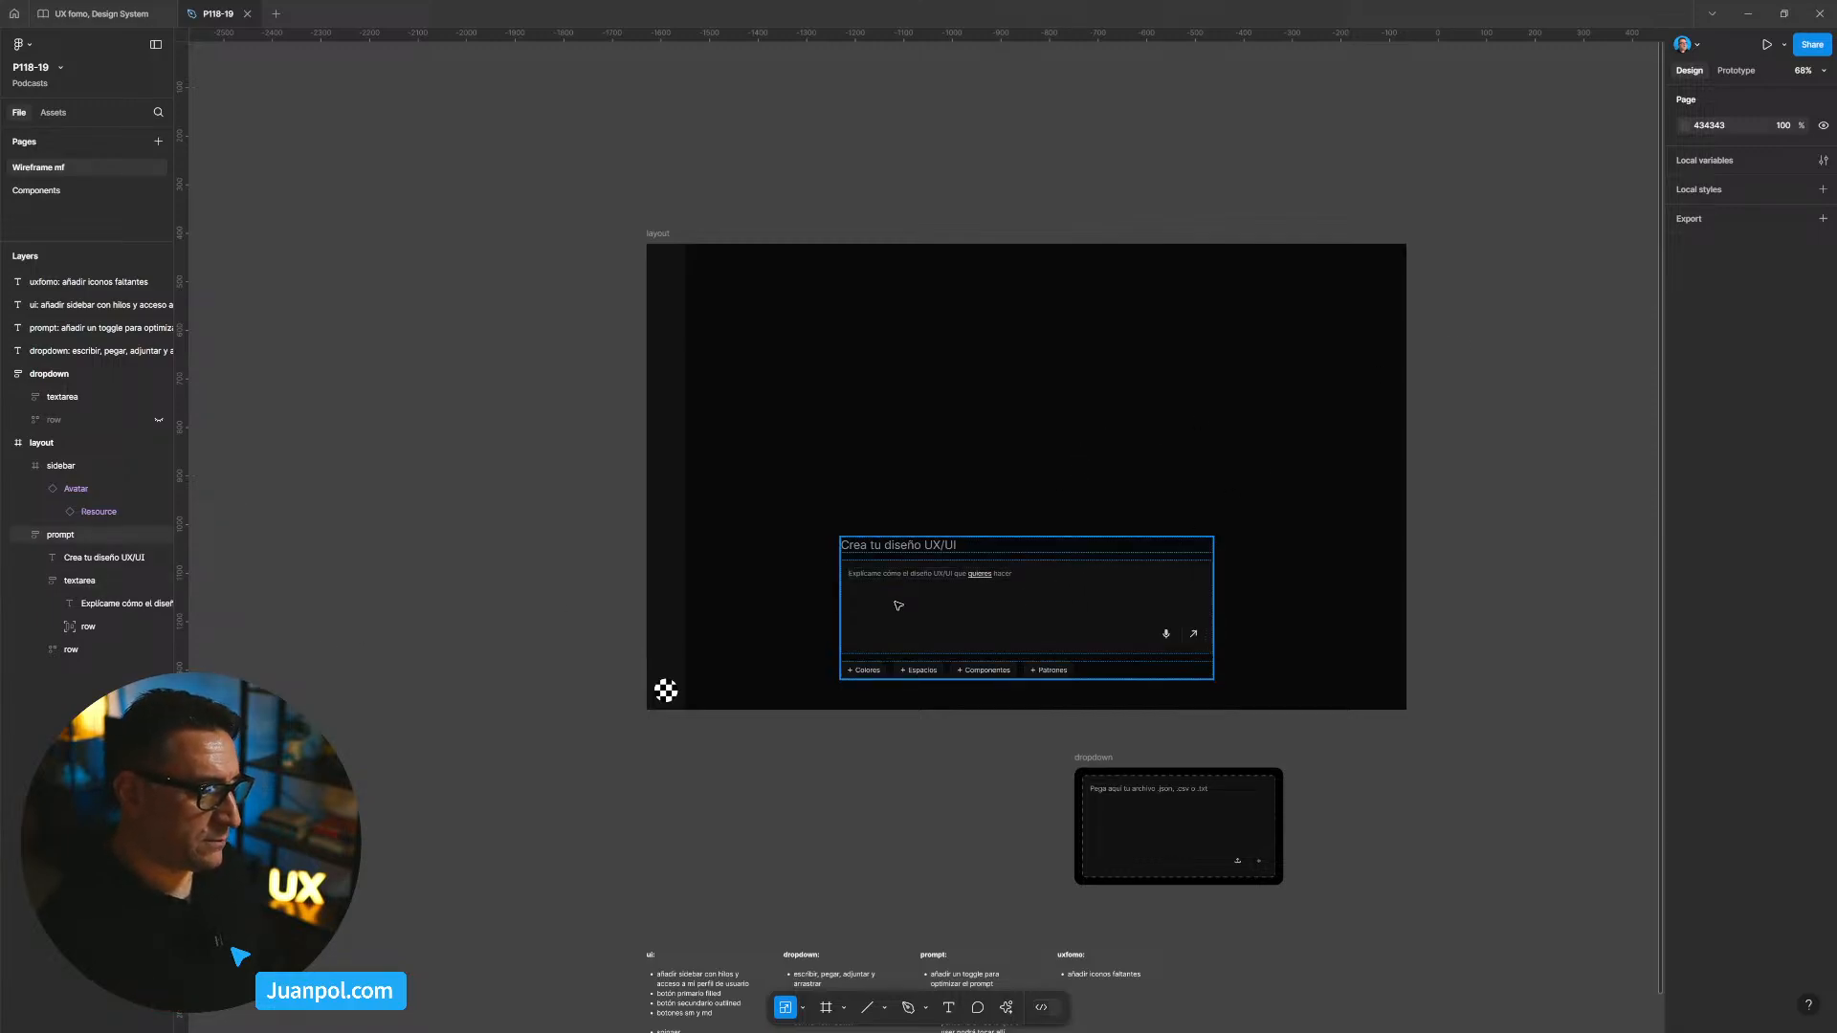
{"action": "scroll", "coordinate": [497, 526], "scroll_direction": "right", "scroll_amount": 3}
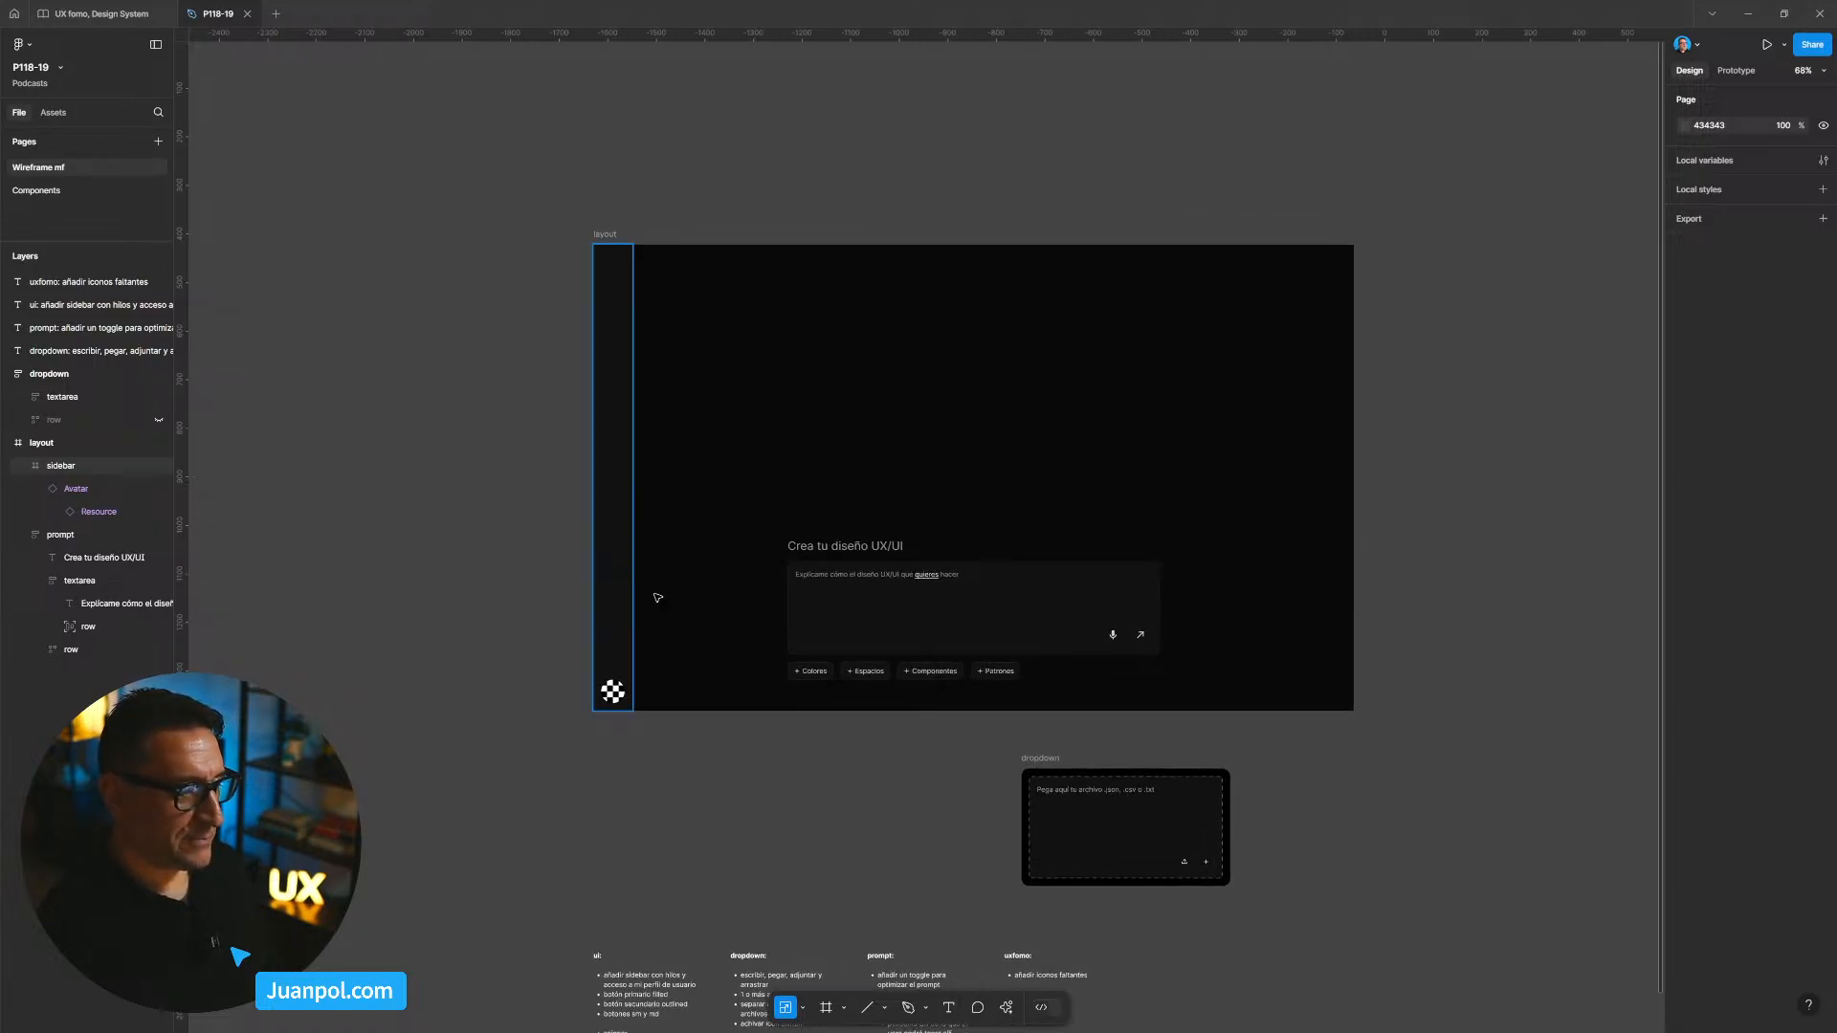
{"action": "scroll", "coordinate": [832, 627], "scroll_direction": "up", "scroll_amount": 3}
{"action": "scroll", "coordinate": [727, 780], "scroll_direction": "right", "scroll_amount": 2}
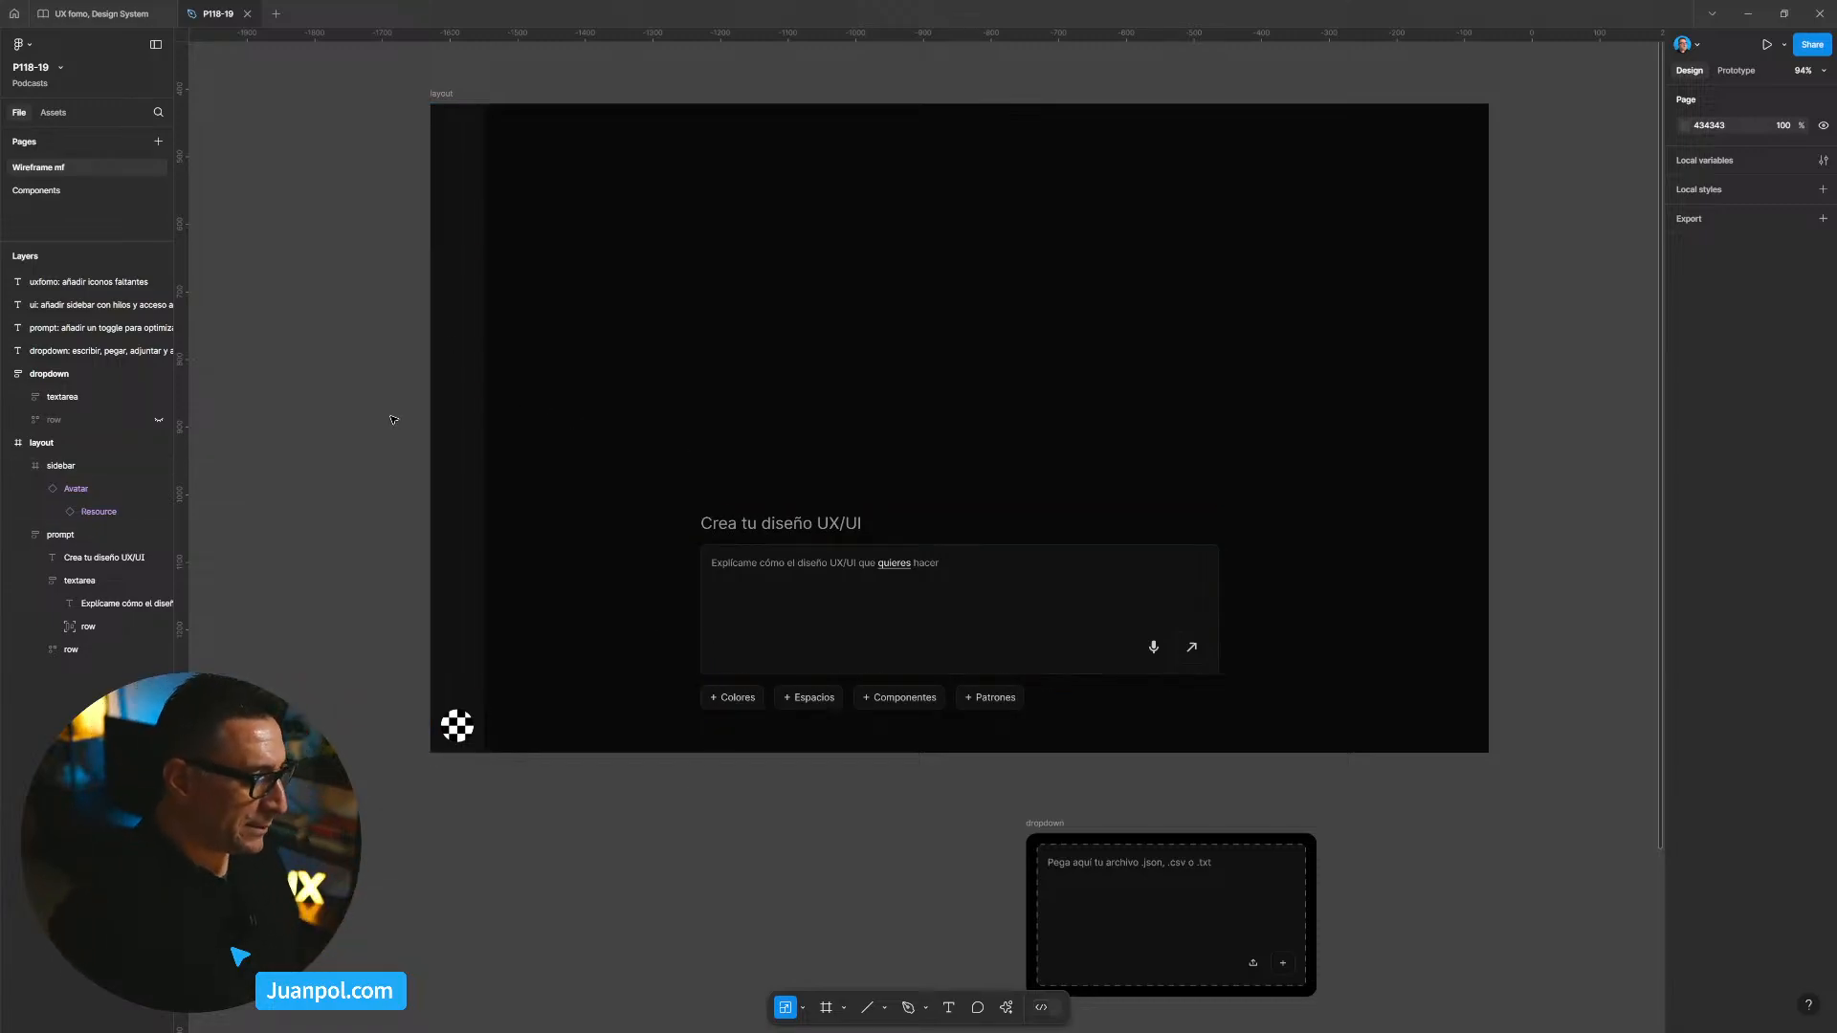
{"action": "scroll", "coordinate": [392, 419], "scroll_direction": "up", "scroll_amount": 1}
{"action": "left_click_drag", "start_coordinate": [377, 596], "coordinate": [460, 441]}
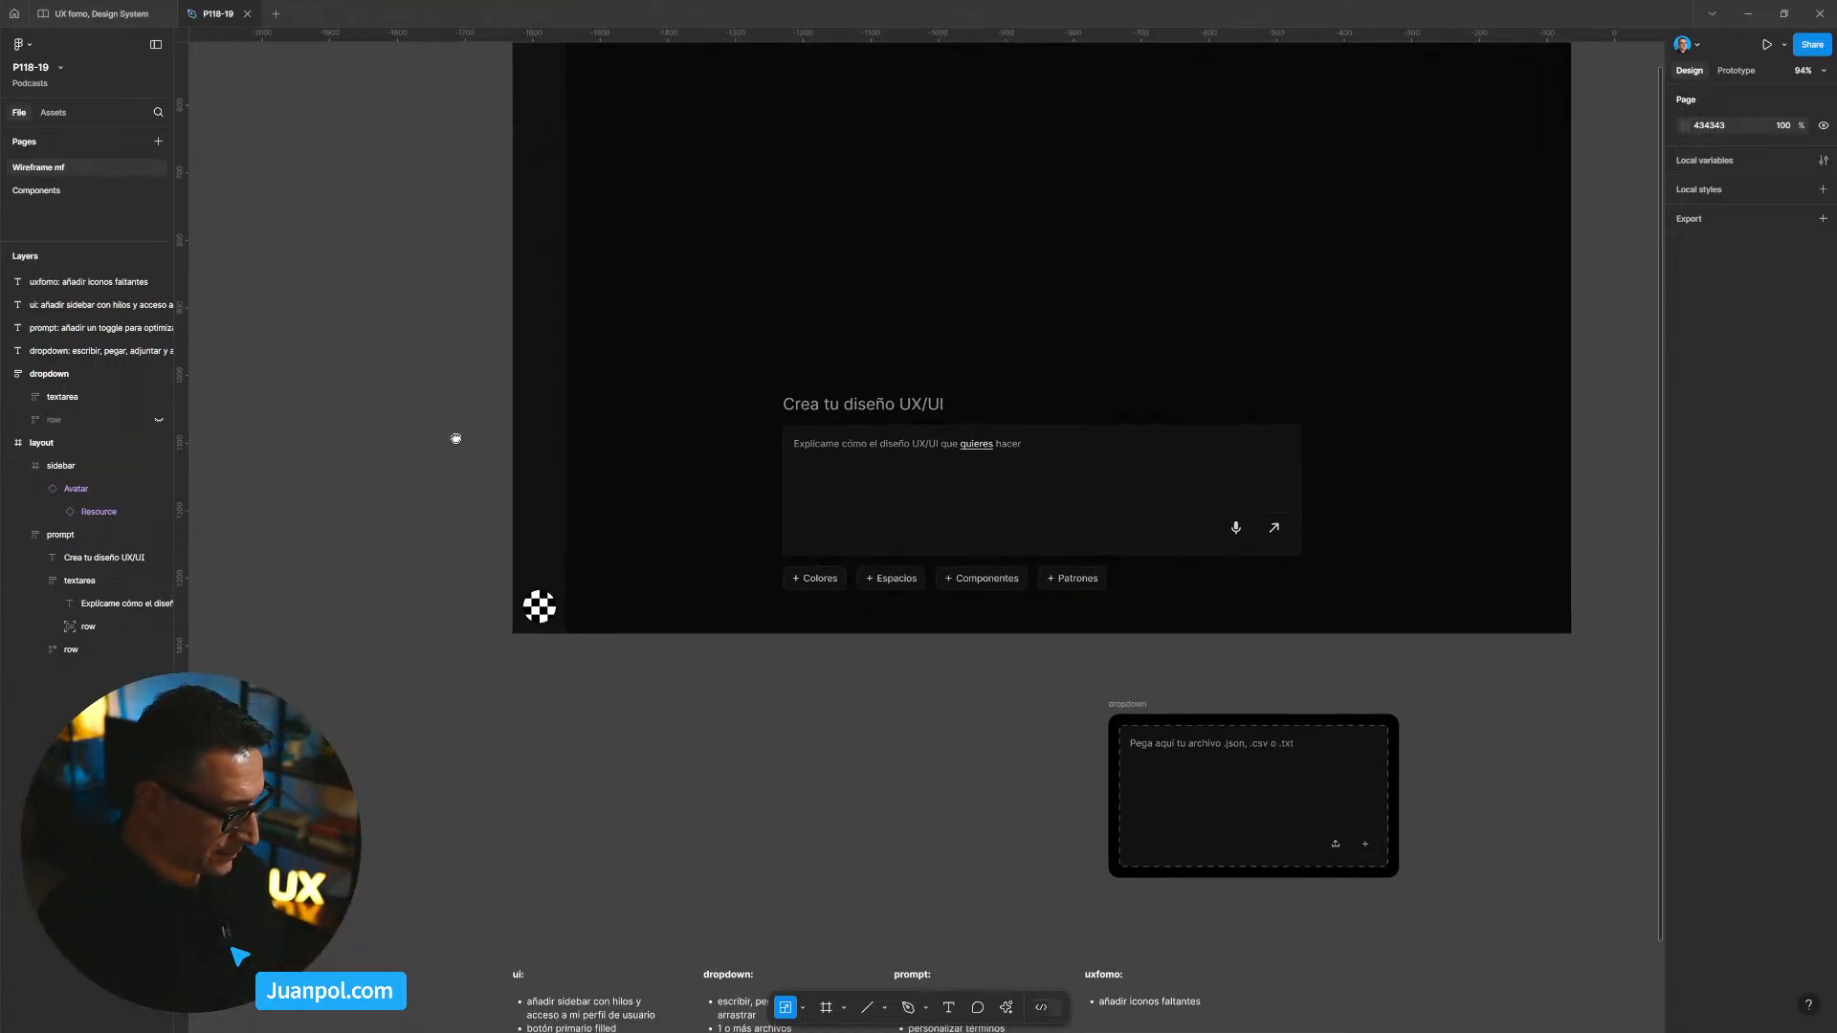
Step: Search "arrow" in the Material Design Icons plugin on the Components page and insert the arrow-collapse-right icon
{"action": "left_click", "coordinate": [93, 194]}
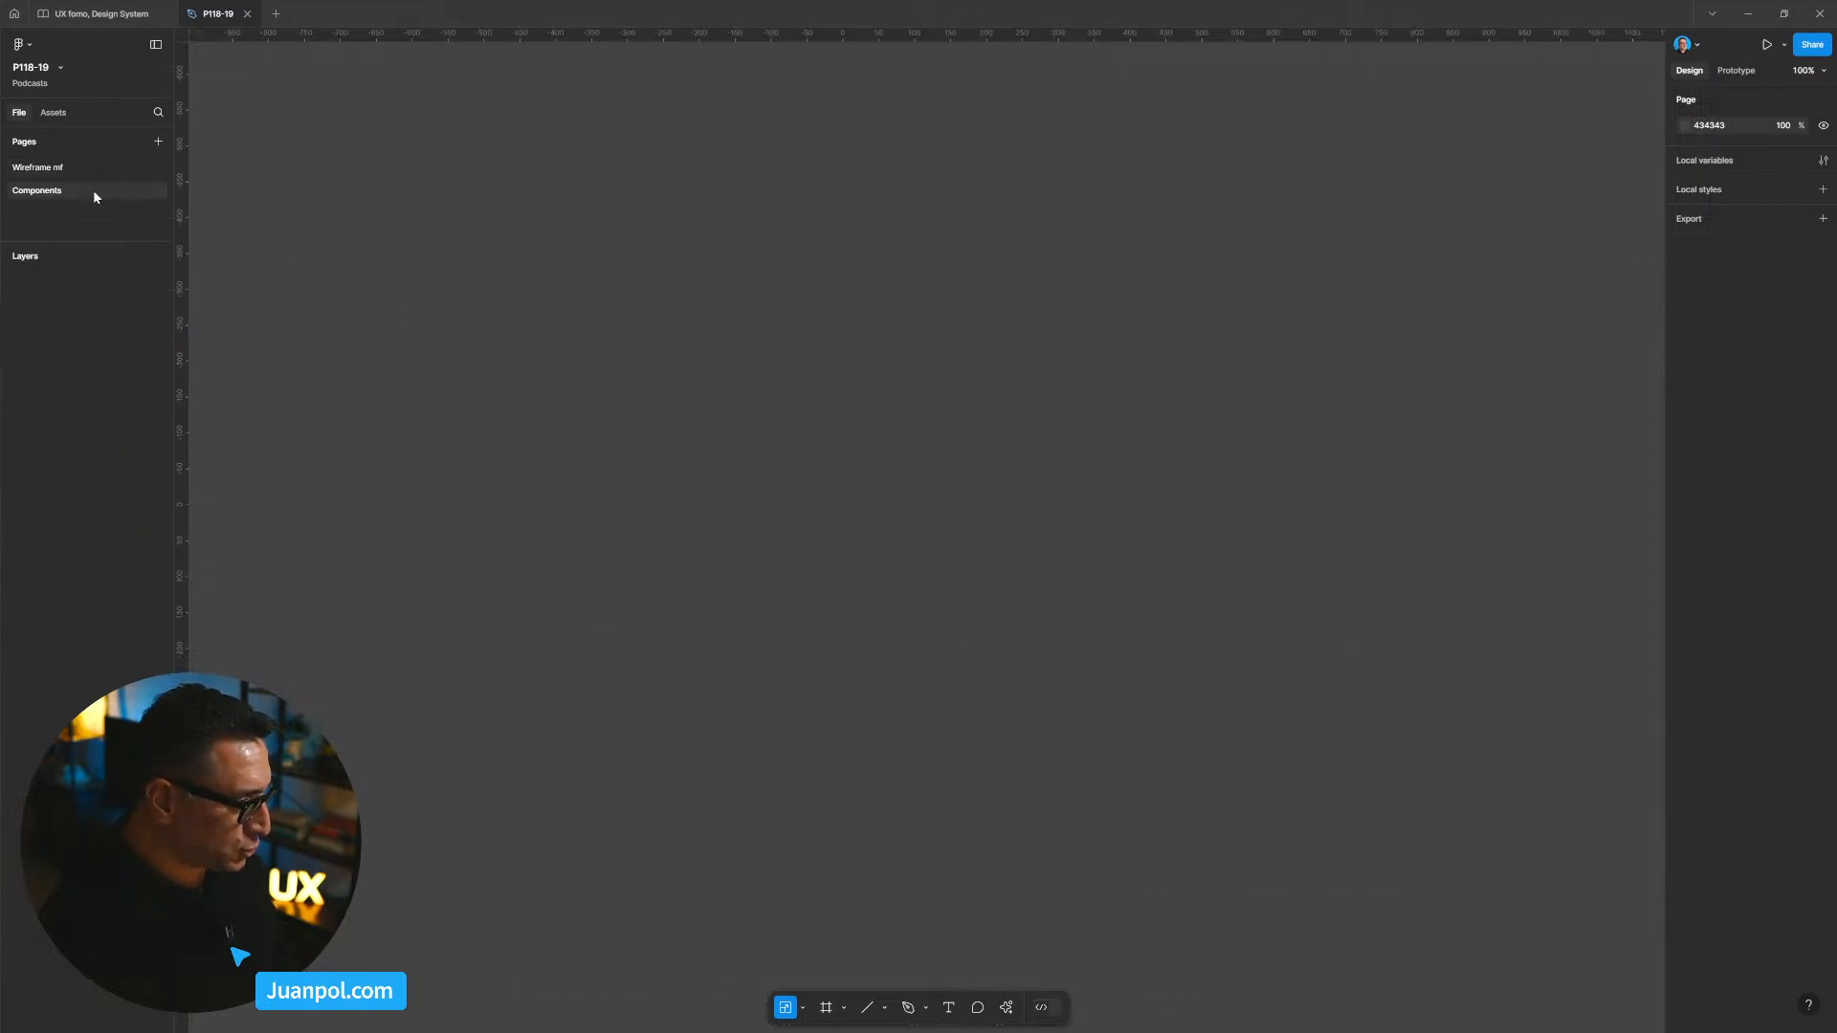
{"action": "scroll", "coordinate": [548, 364], "scroll_direction": "down", "scroll_amount": 5}
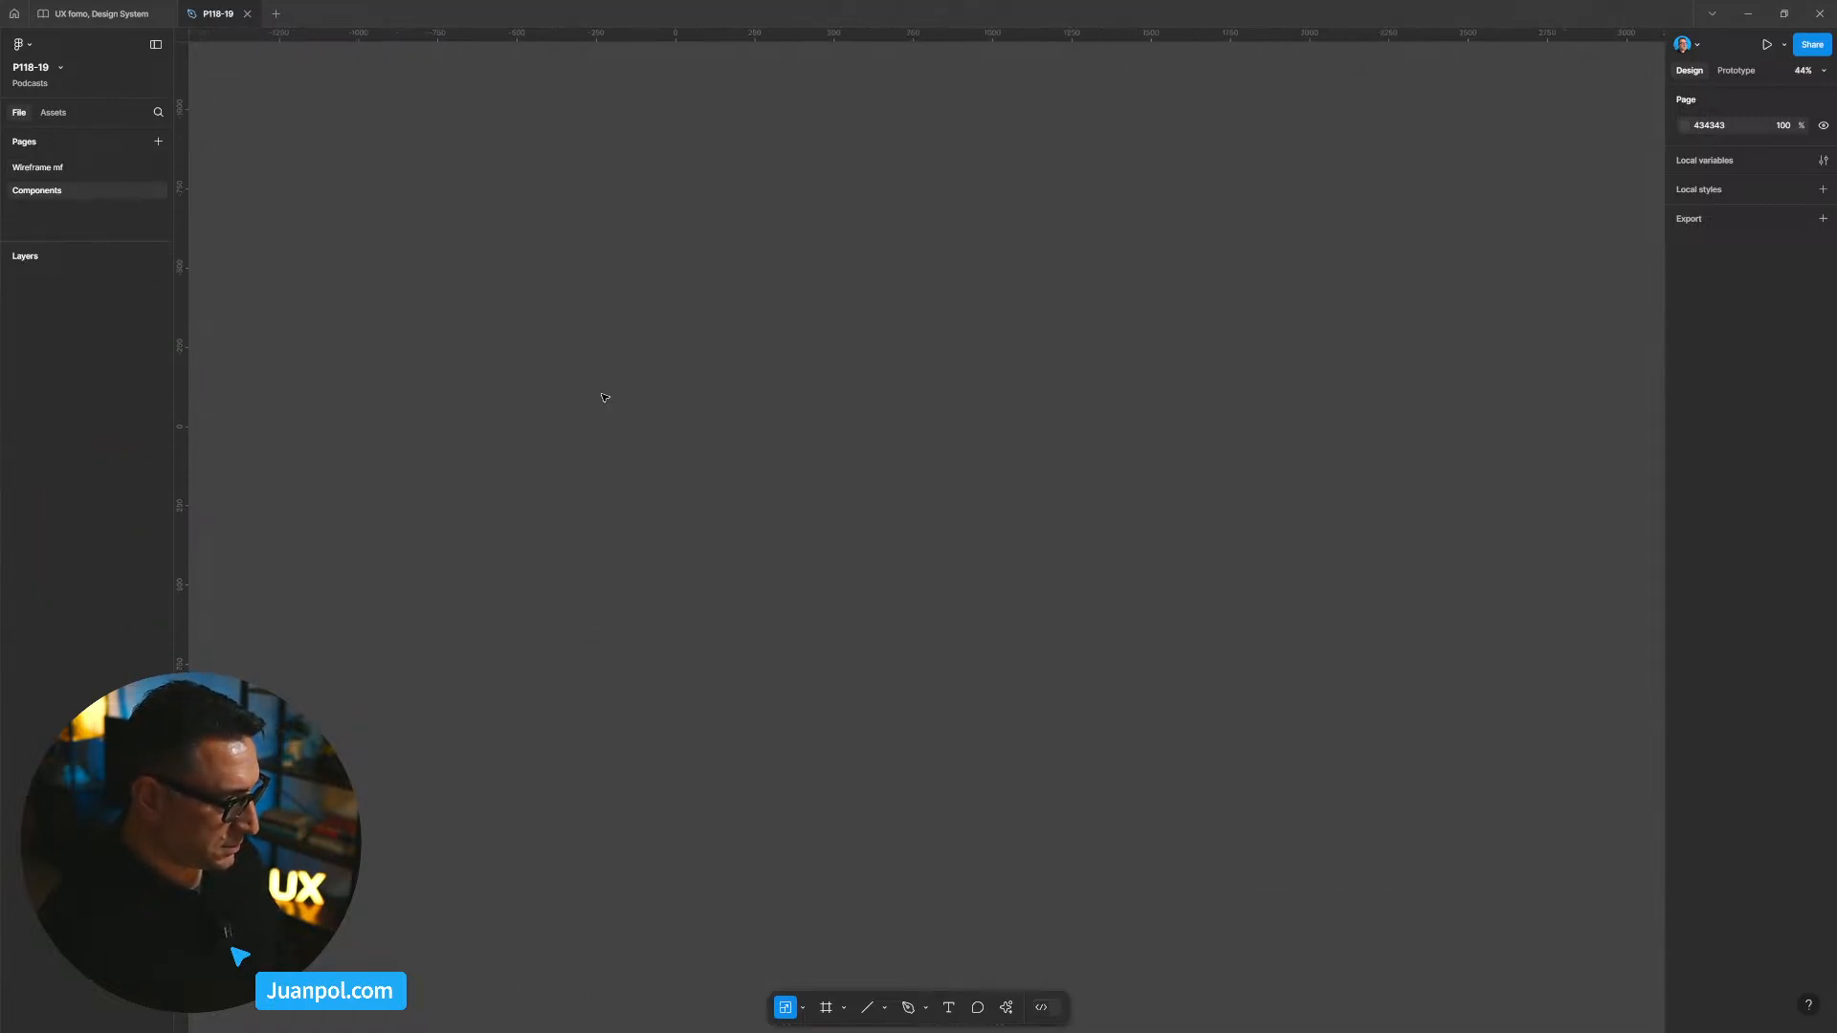
{"action": "right_click", "coordinate": [799, 382]}
{"action": "mouse_move", "coordinate": [872, 498]}
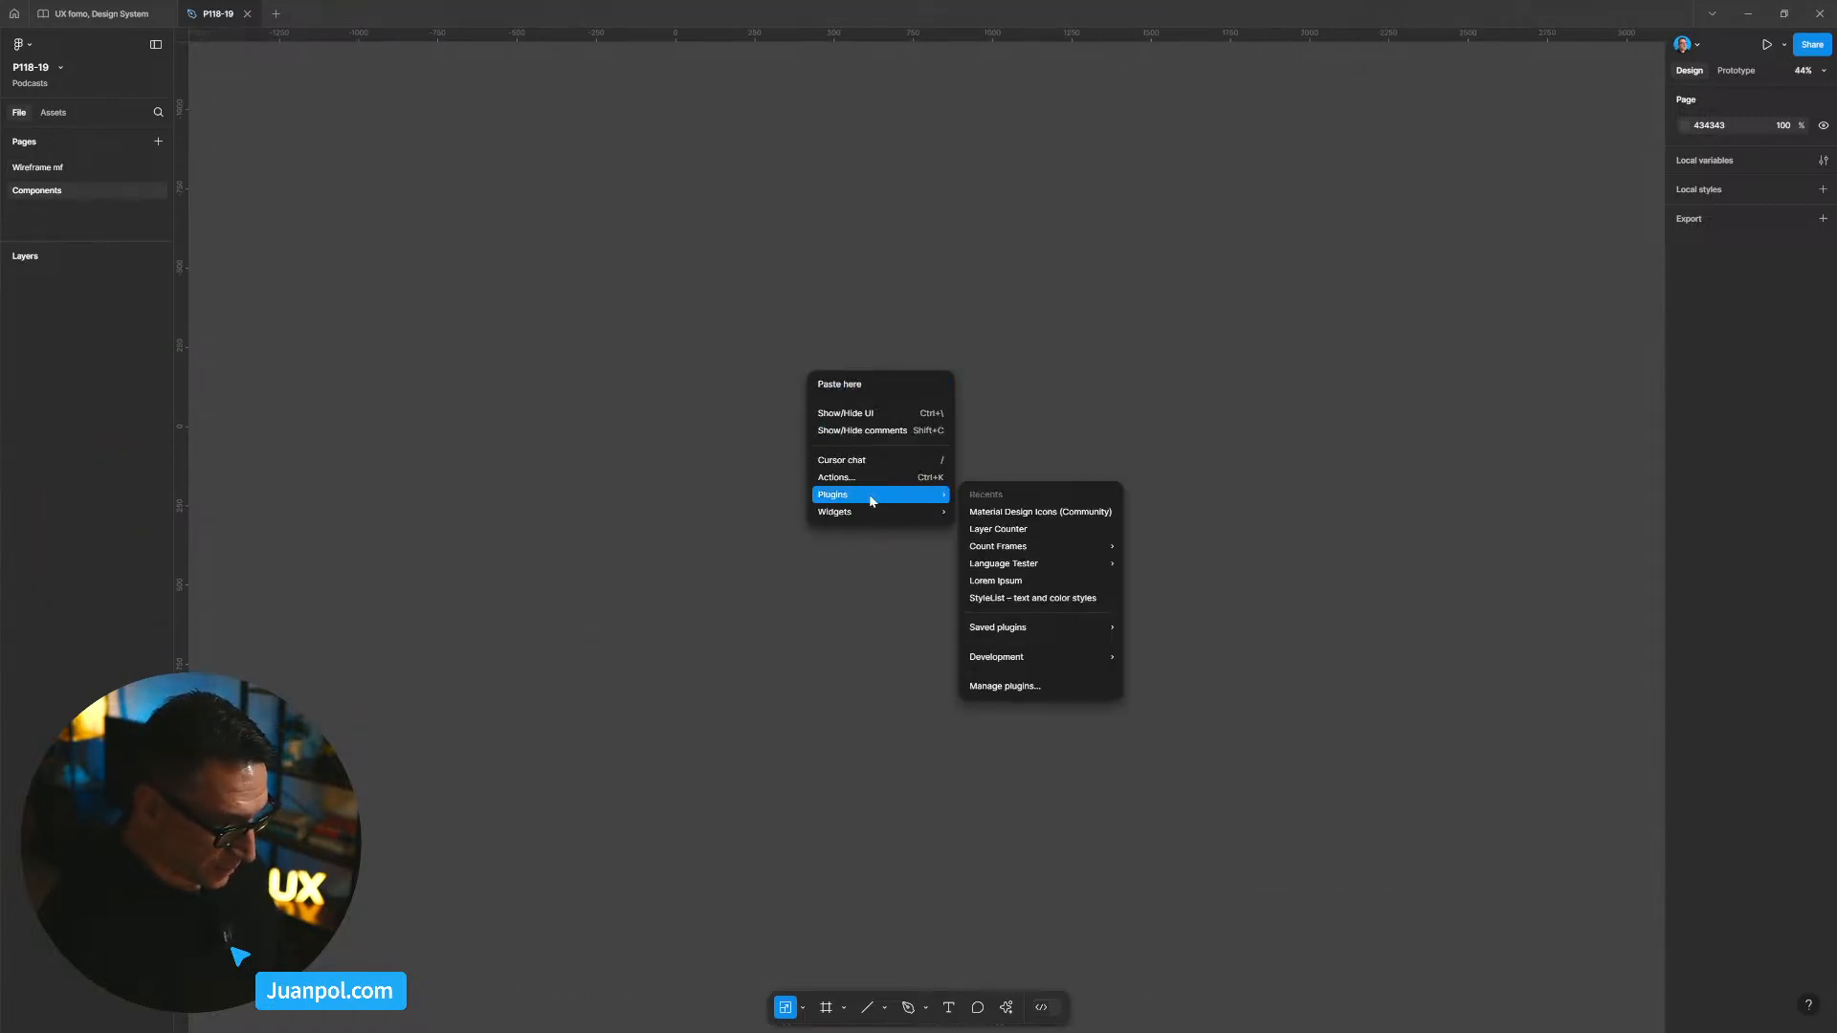
{"action": "left_click", "coordinate": [1014, 517]}
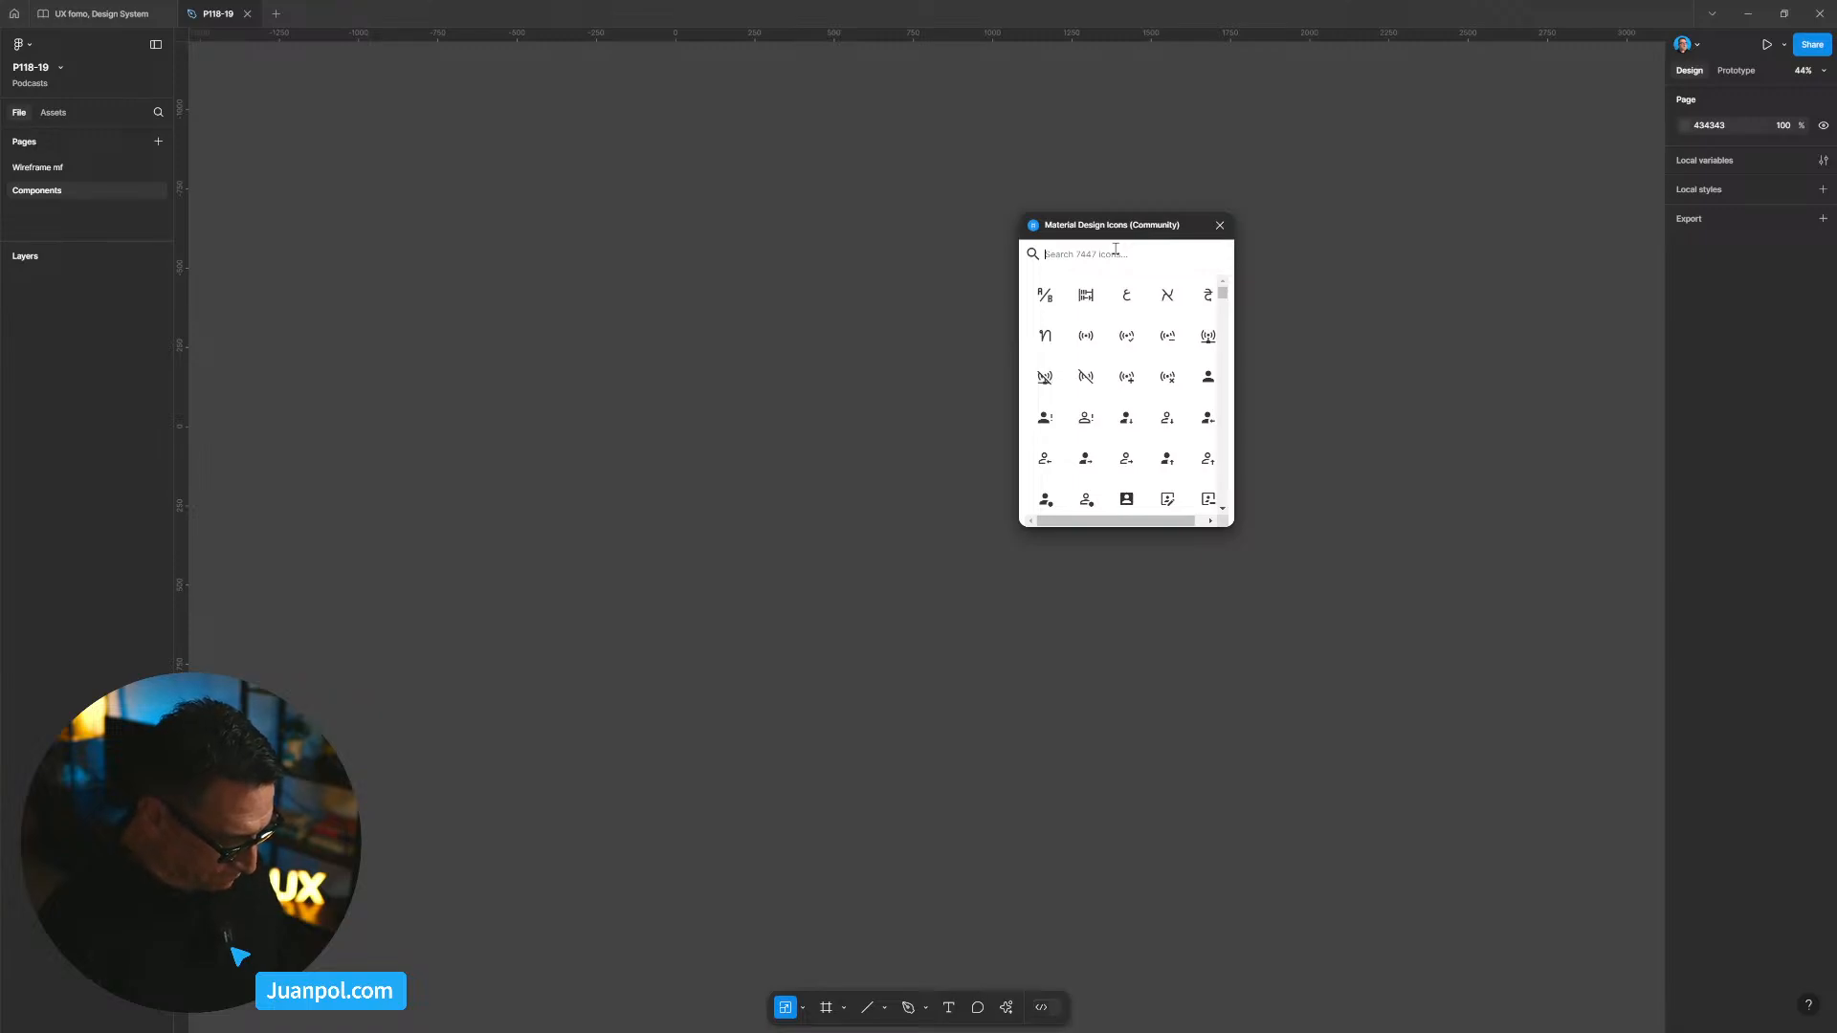
{"action": "left_click", "coordinate": [1116, 254]}
{"action": "type", "text": "arrow"}
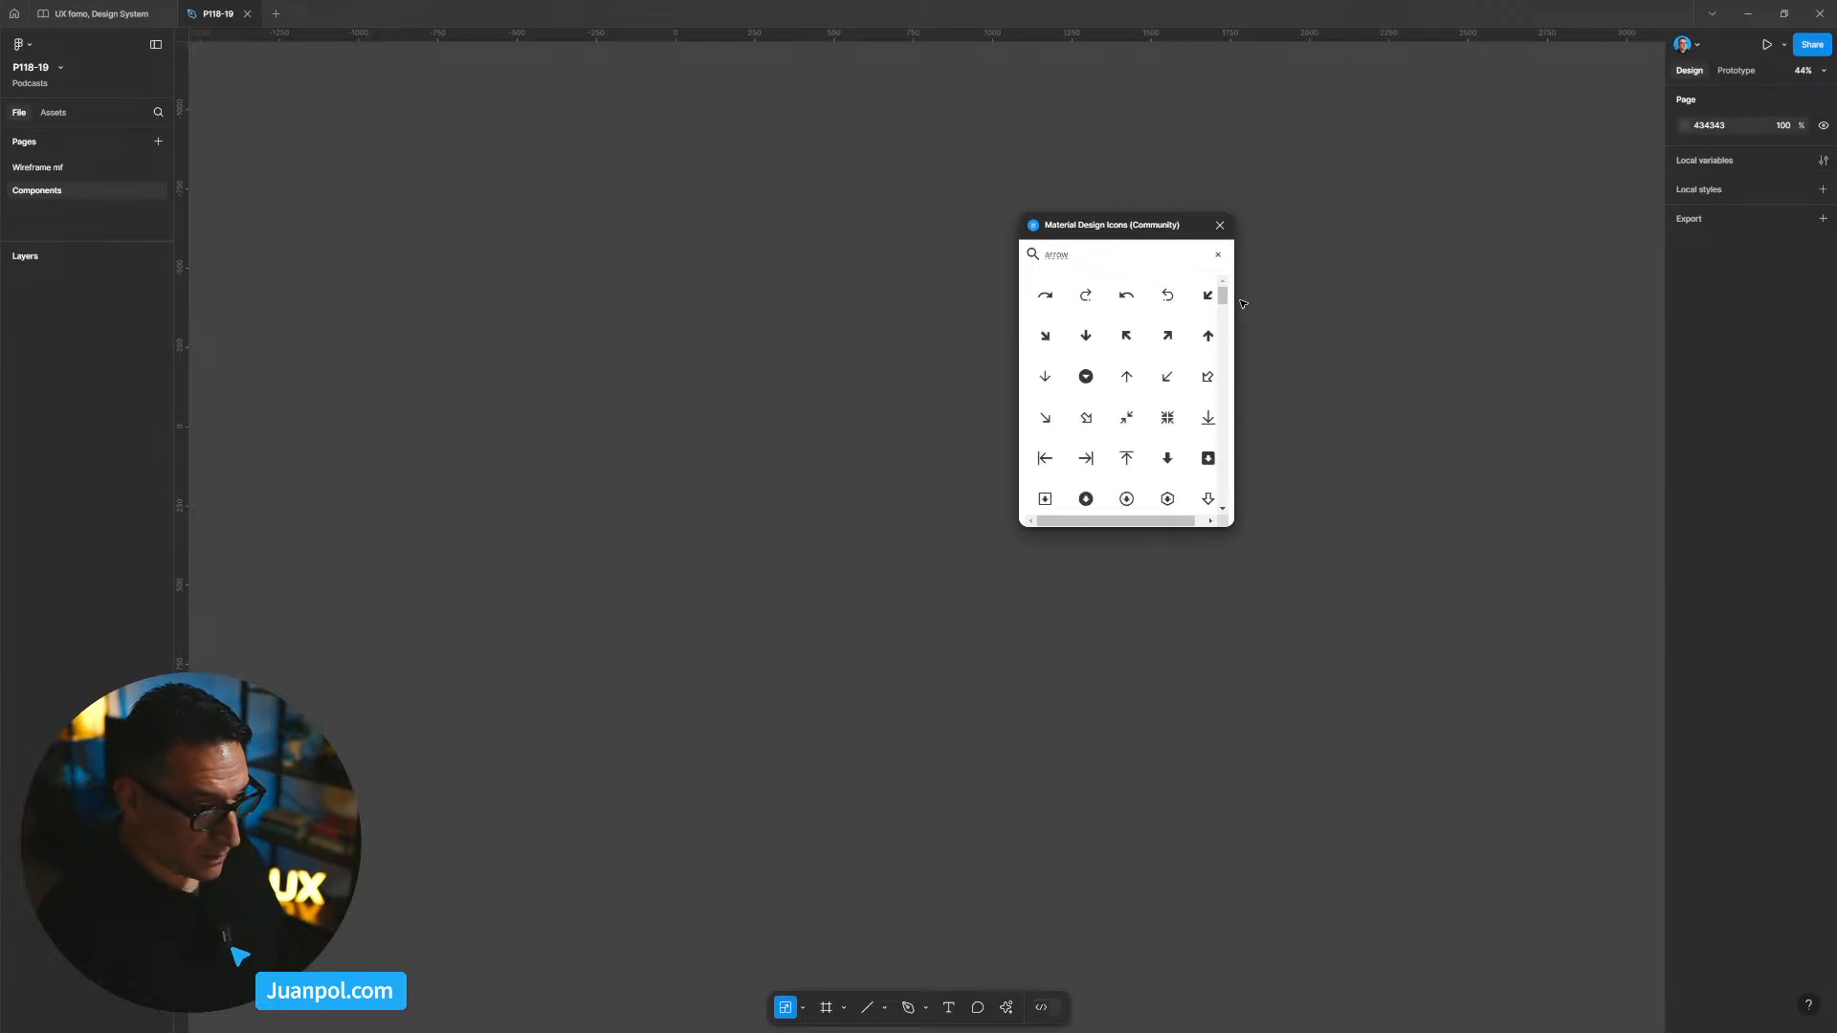
{"action": "left_click_drag", "start_coordinate": [1222, 295], "coordinate": [1222, 298]}
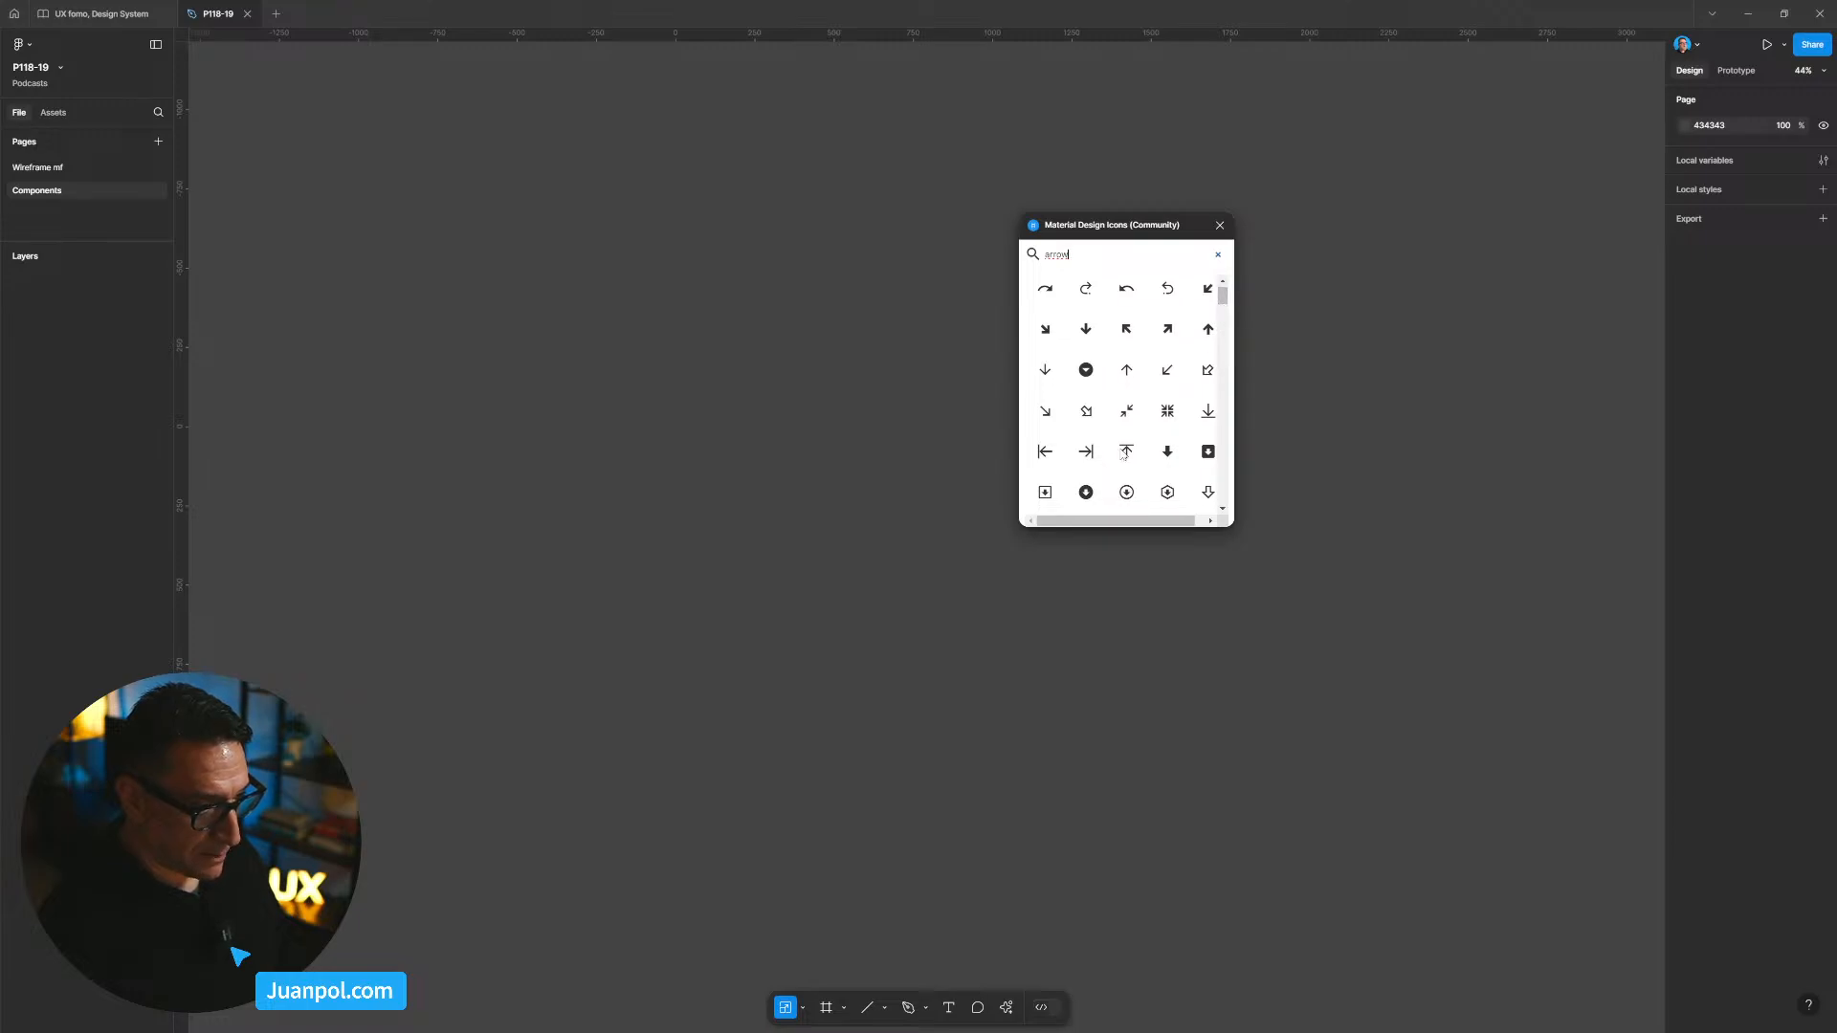
{"action": "left_click", "coordinate": [1089, 462]}
{"action": "left_click", "coordinate": [950, 497]}
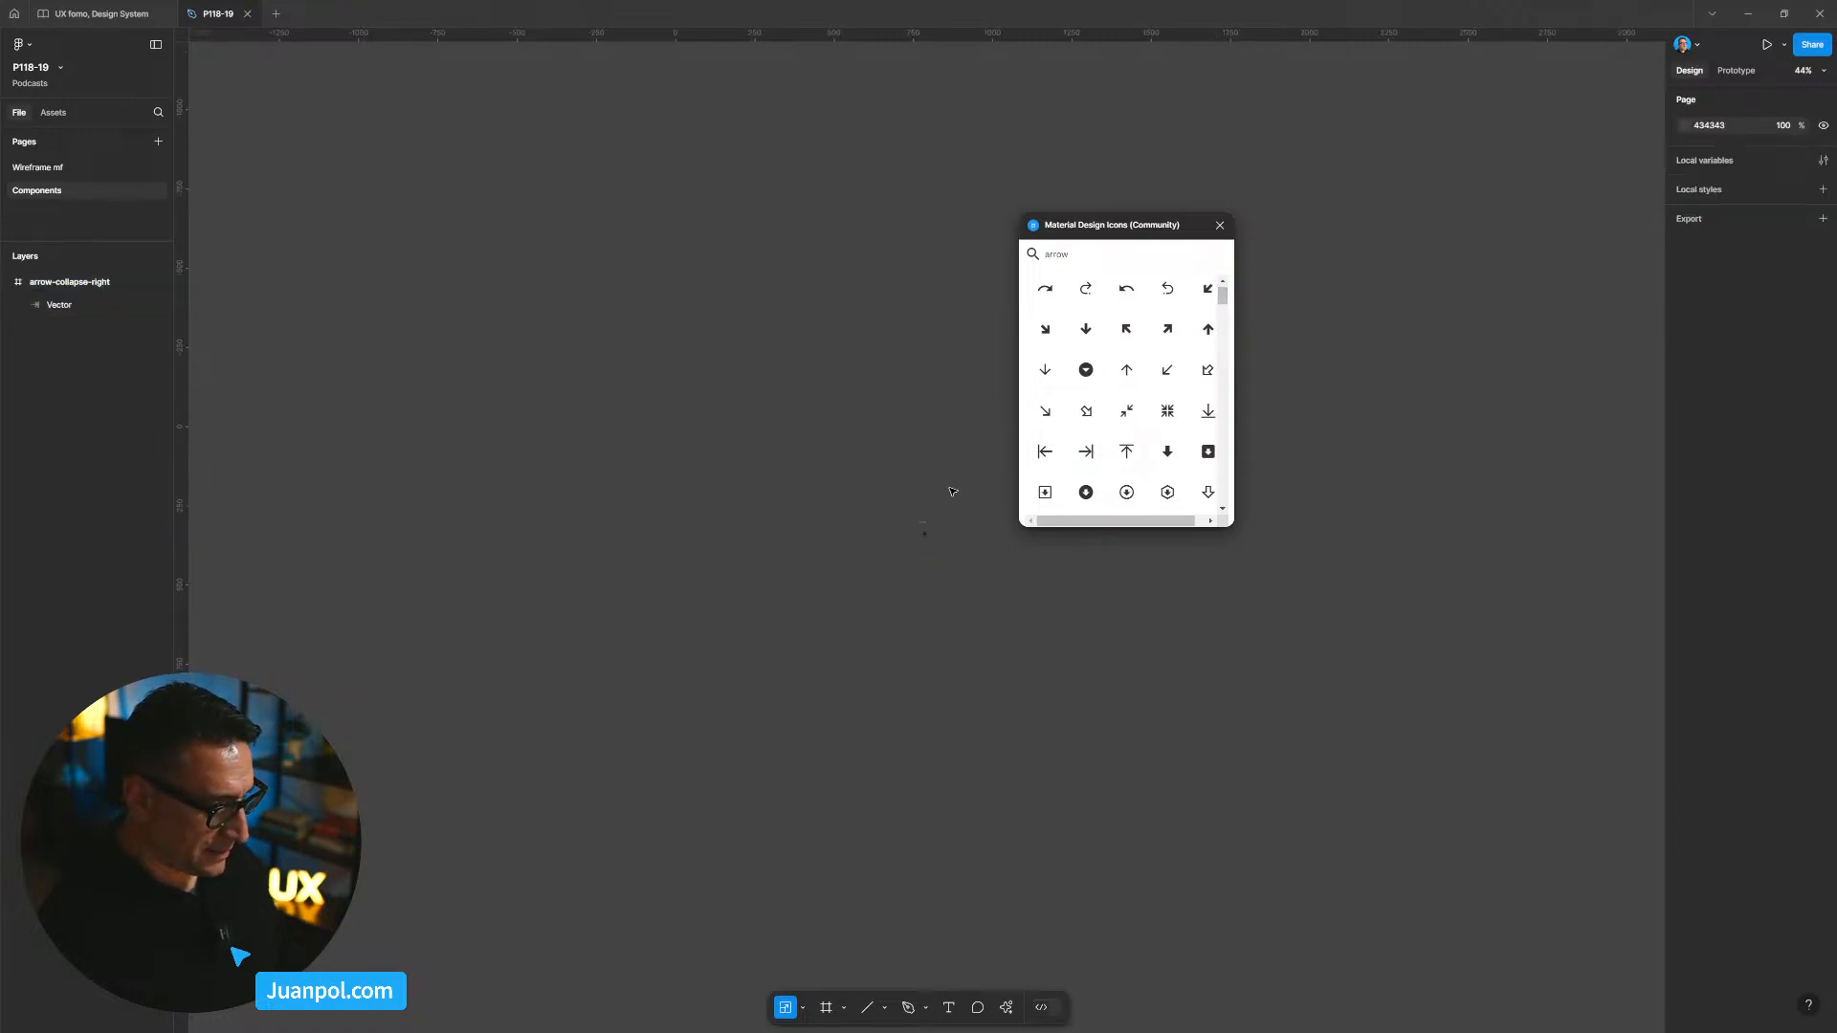
Step: Rename the Vector layer inside arrow-collapse-right to lowercase "vector" and close the icon plugin
{"action": "scroll", "coordinate": [946, 514], "scroll_direction": "up", "scroll_amount": 10}
{"action": "scroll", "coordinate": [946, 514], "scroll_direction": "down", "scroll_amount": 4}
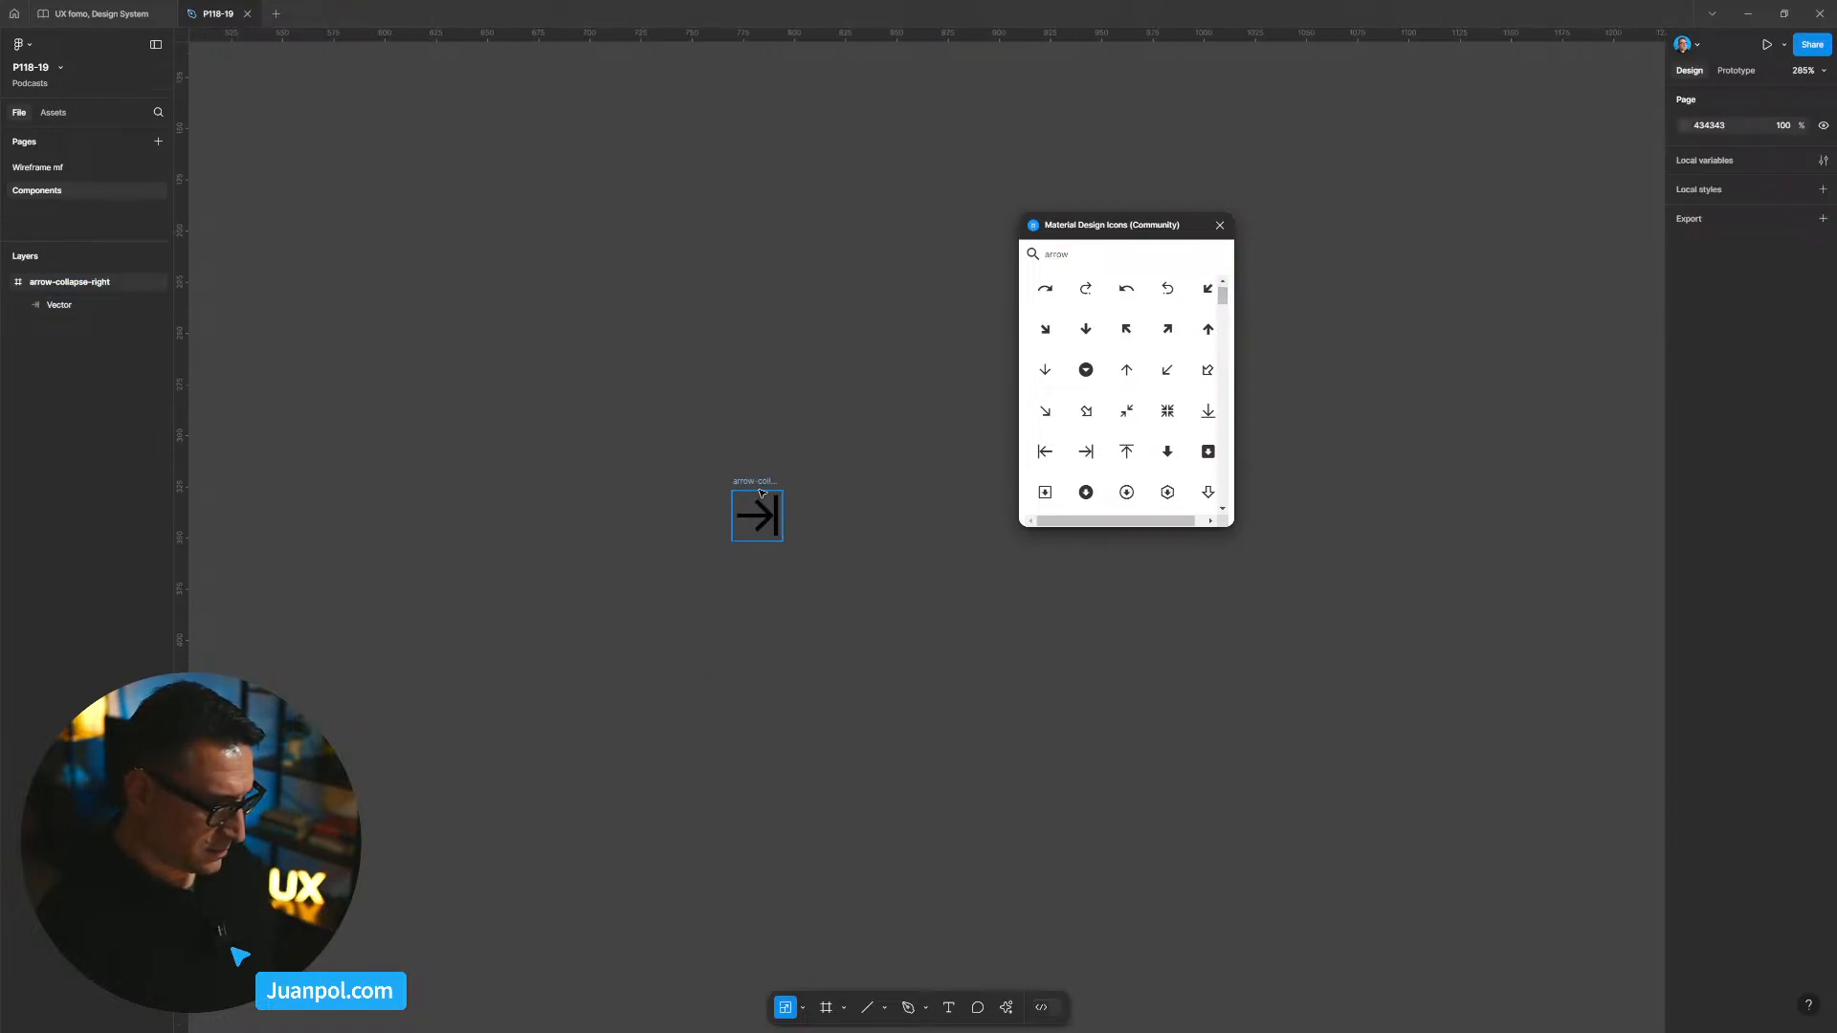
{"action": "left_click", "coordinate": [70, 282]}
{"action": "left_click", "coordinate": [60, 304]}
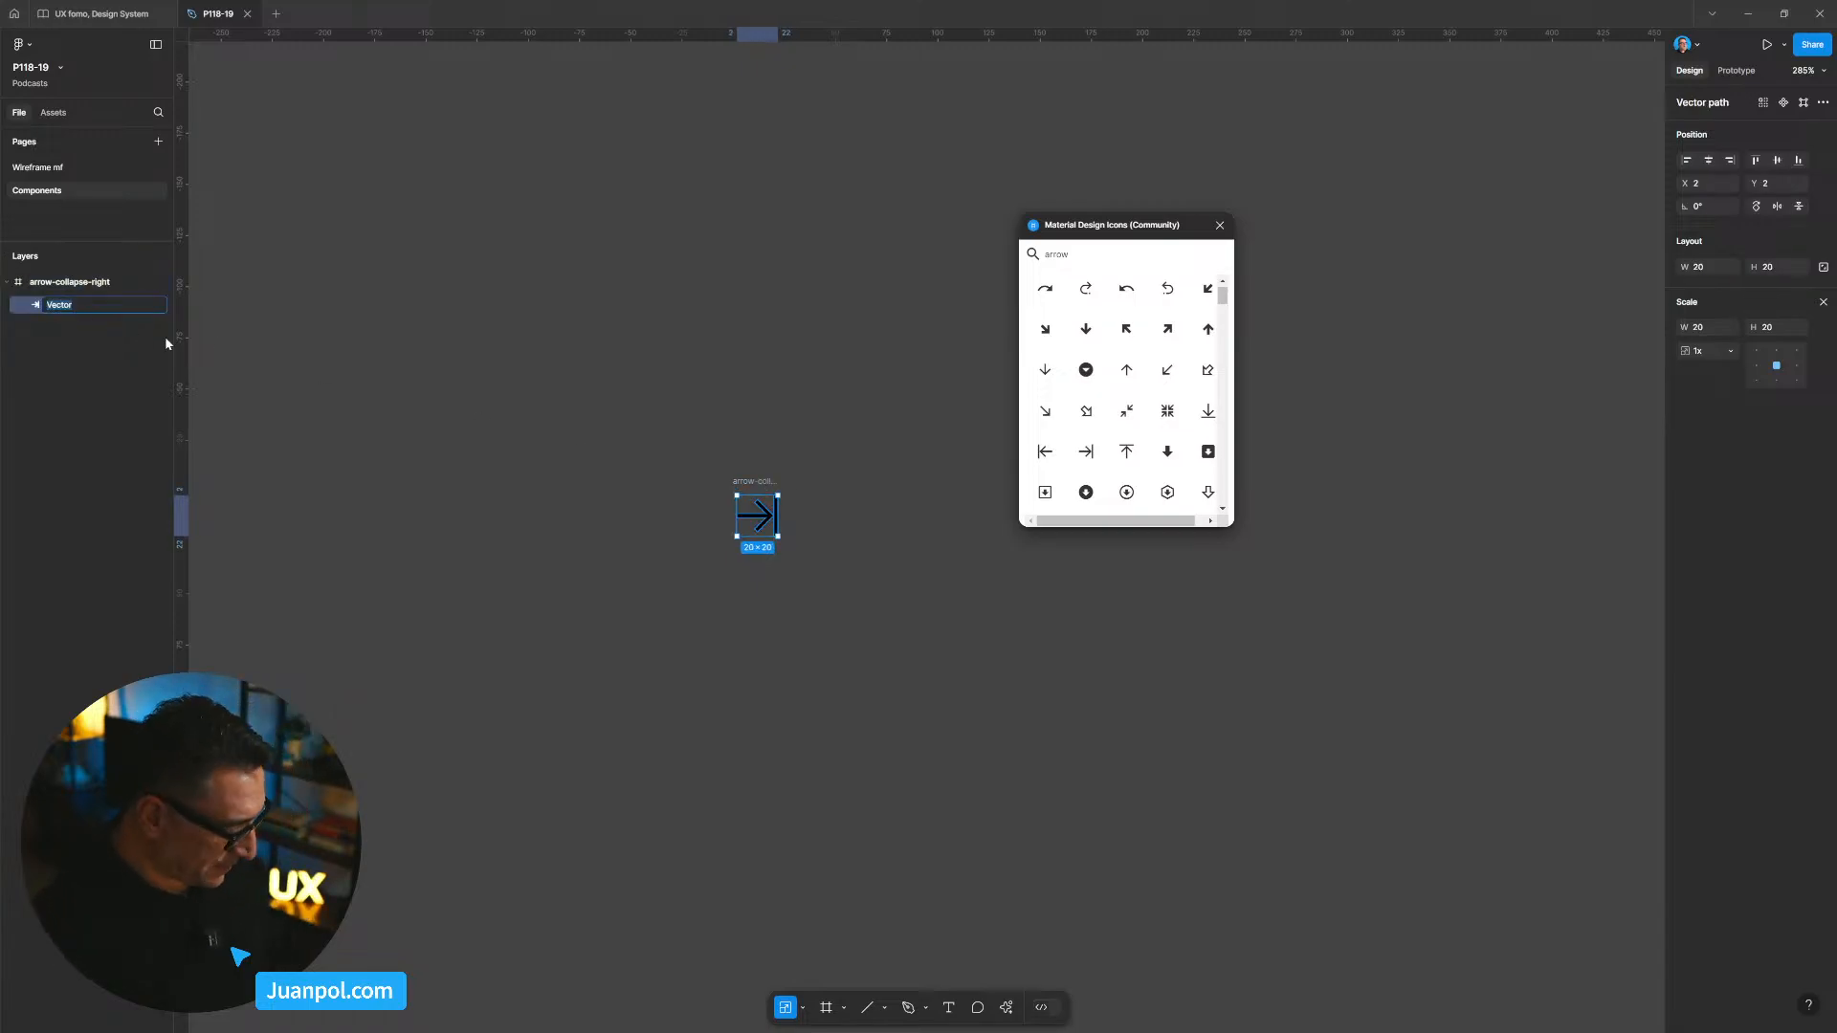
{"action": "left_click", "coordinate": [246, 328]}
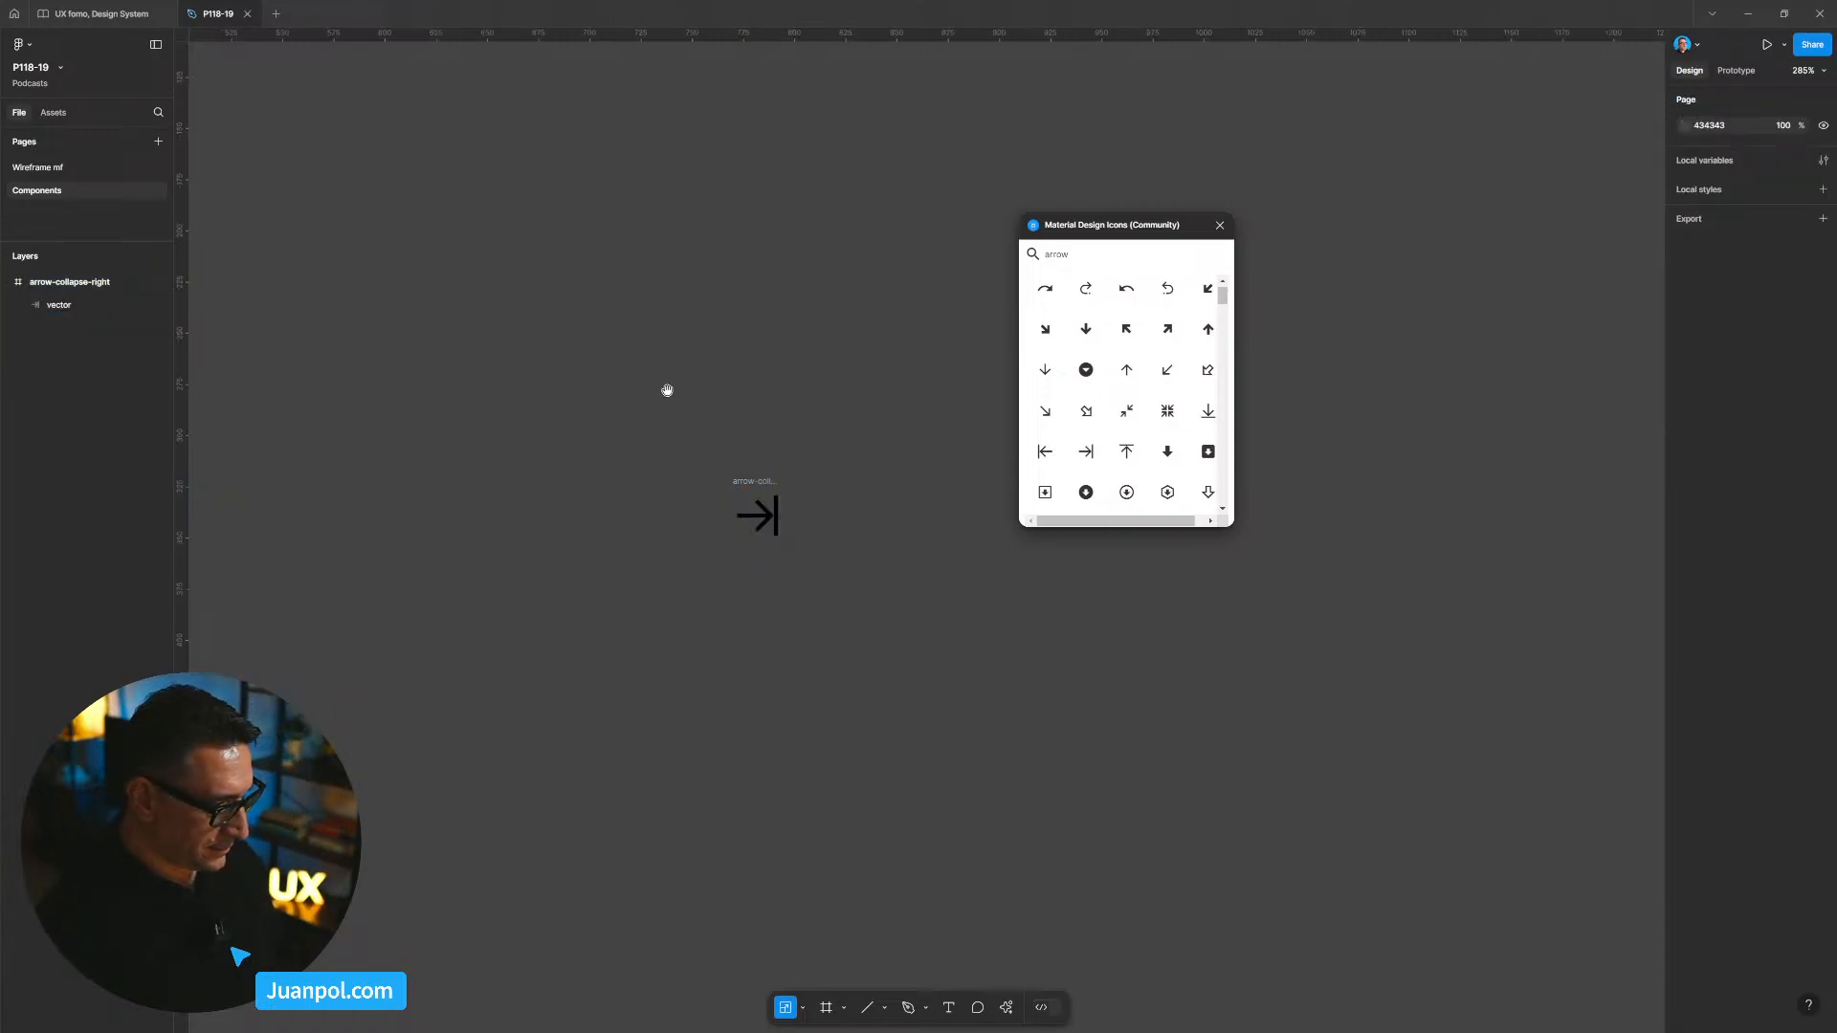
{"action": "left_click_drag", "start_coordinate": [667, 387], "coordinate": [688, 370]}
{"action": "left_click", "coordinate": [1223, 227]}
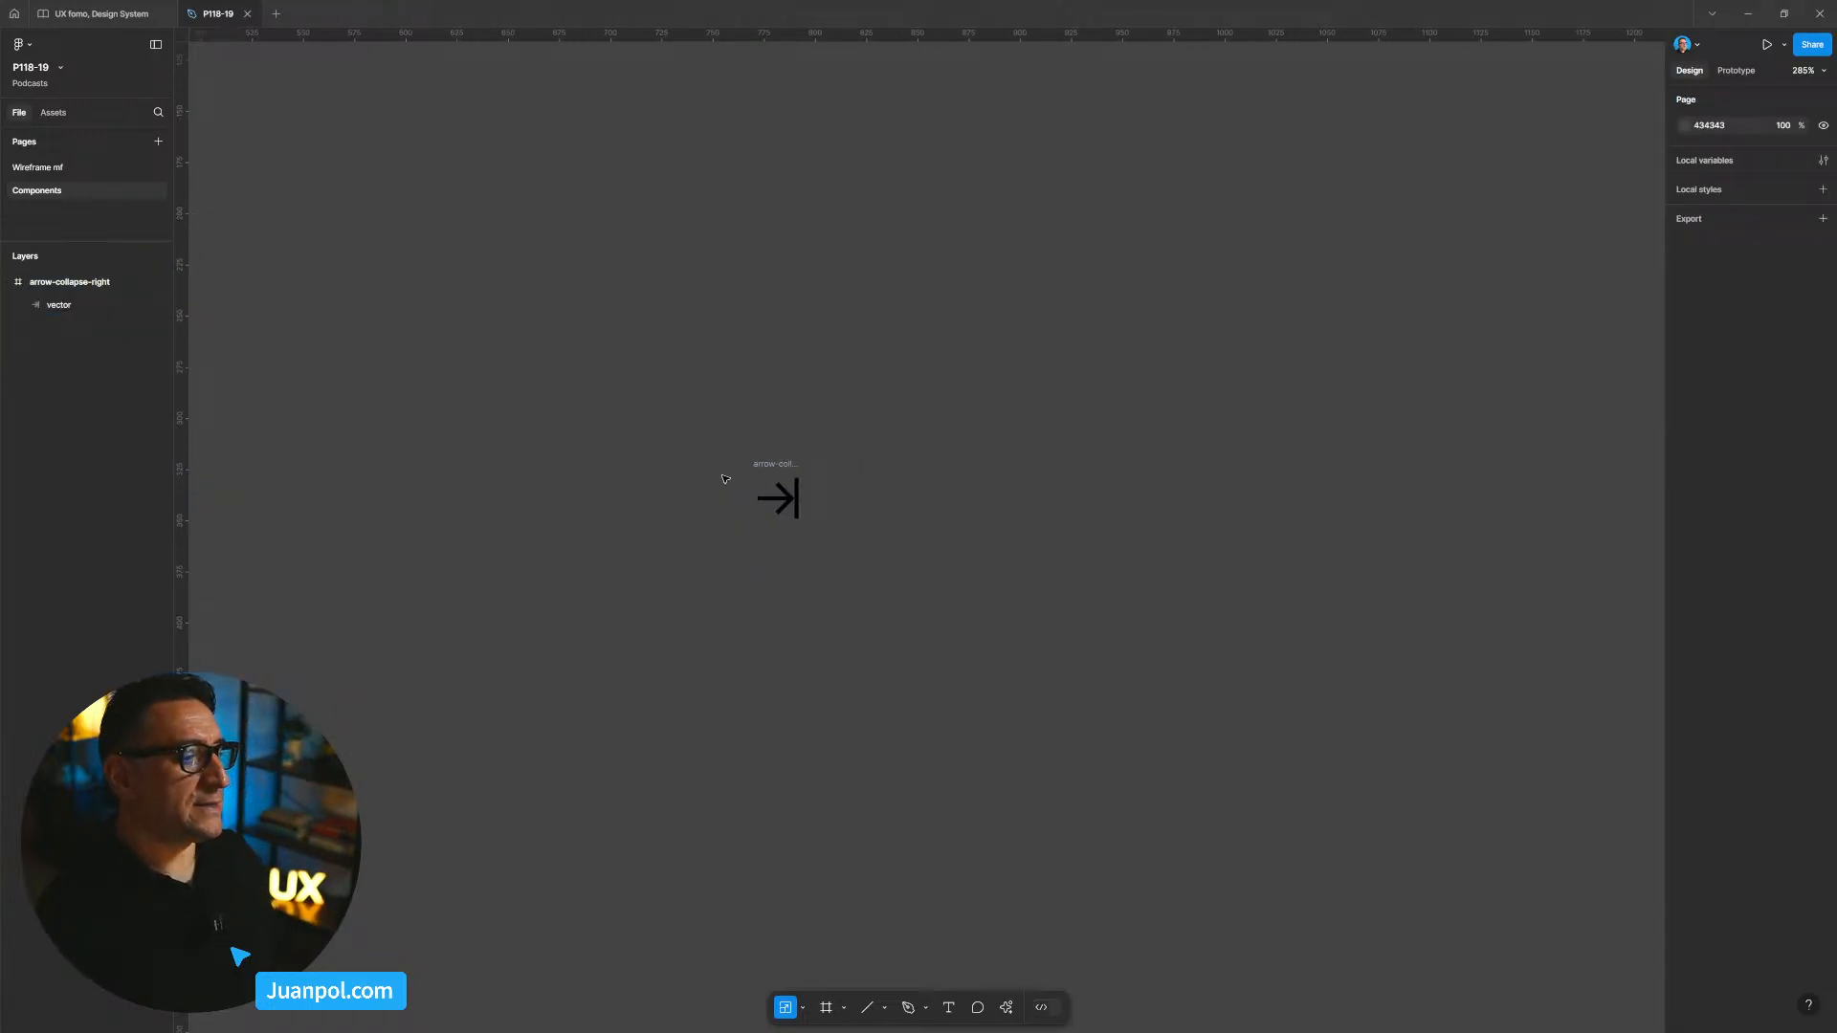
Step: Move the arrow-collapse-right icon frame to X 787, Y 311
{"action": "left_click_drag", "start_coordinate": [722, 459], "coordinate": [852, 581]}
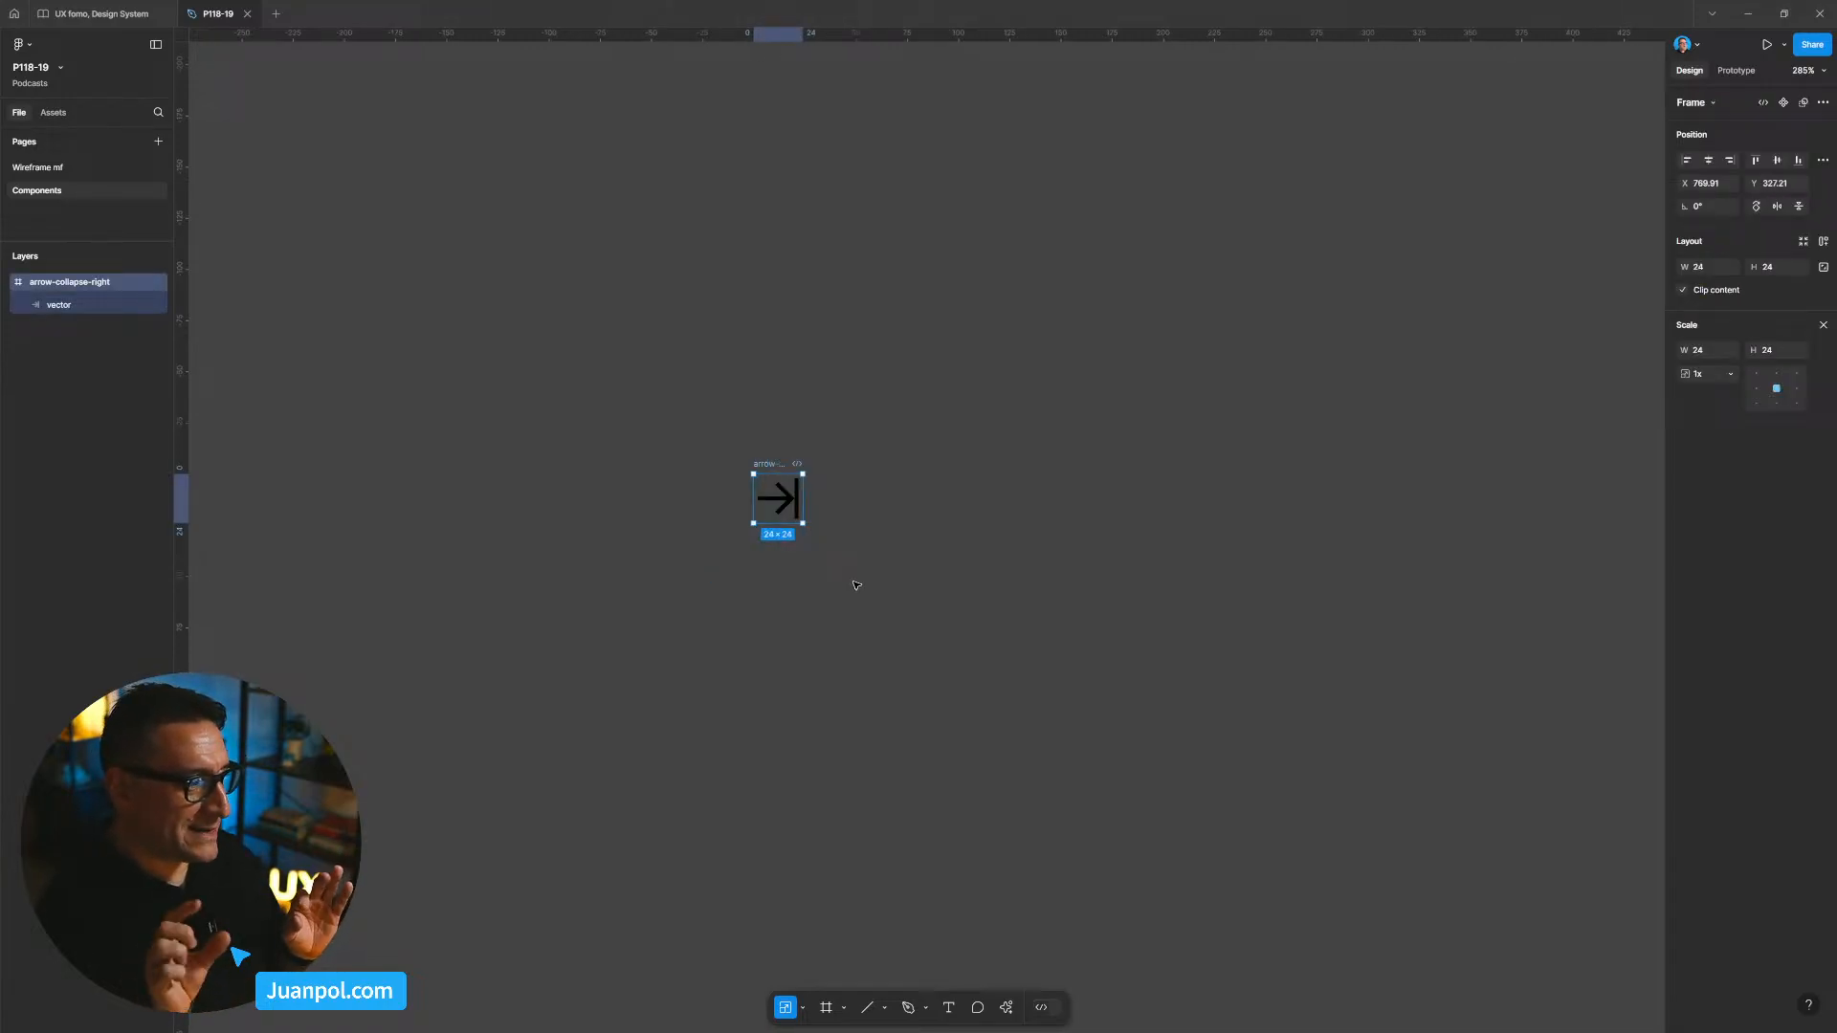
{"action": "left_click", "coordinate": [1005, 398]}
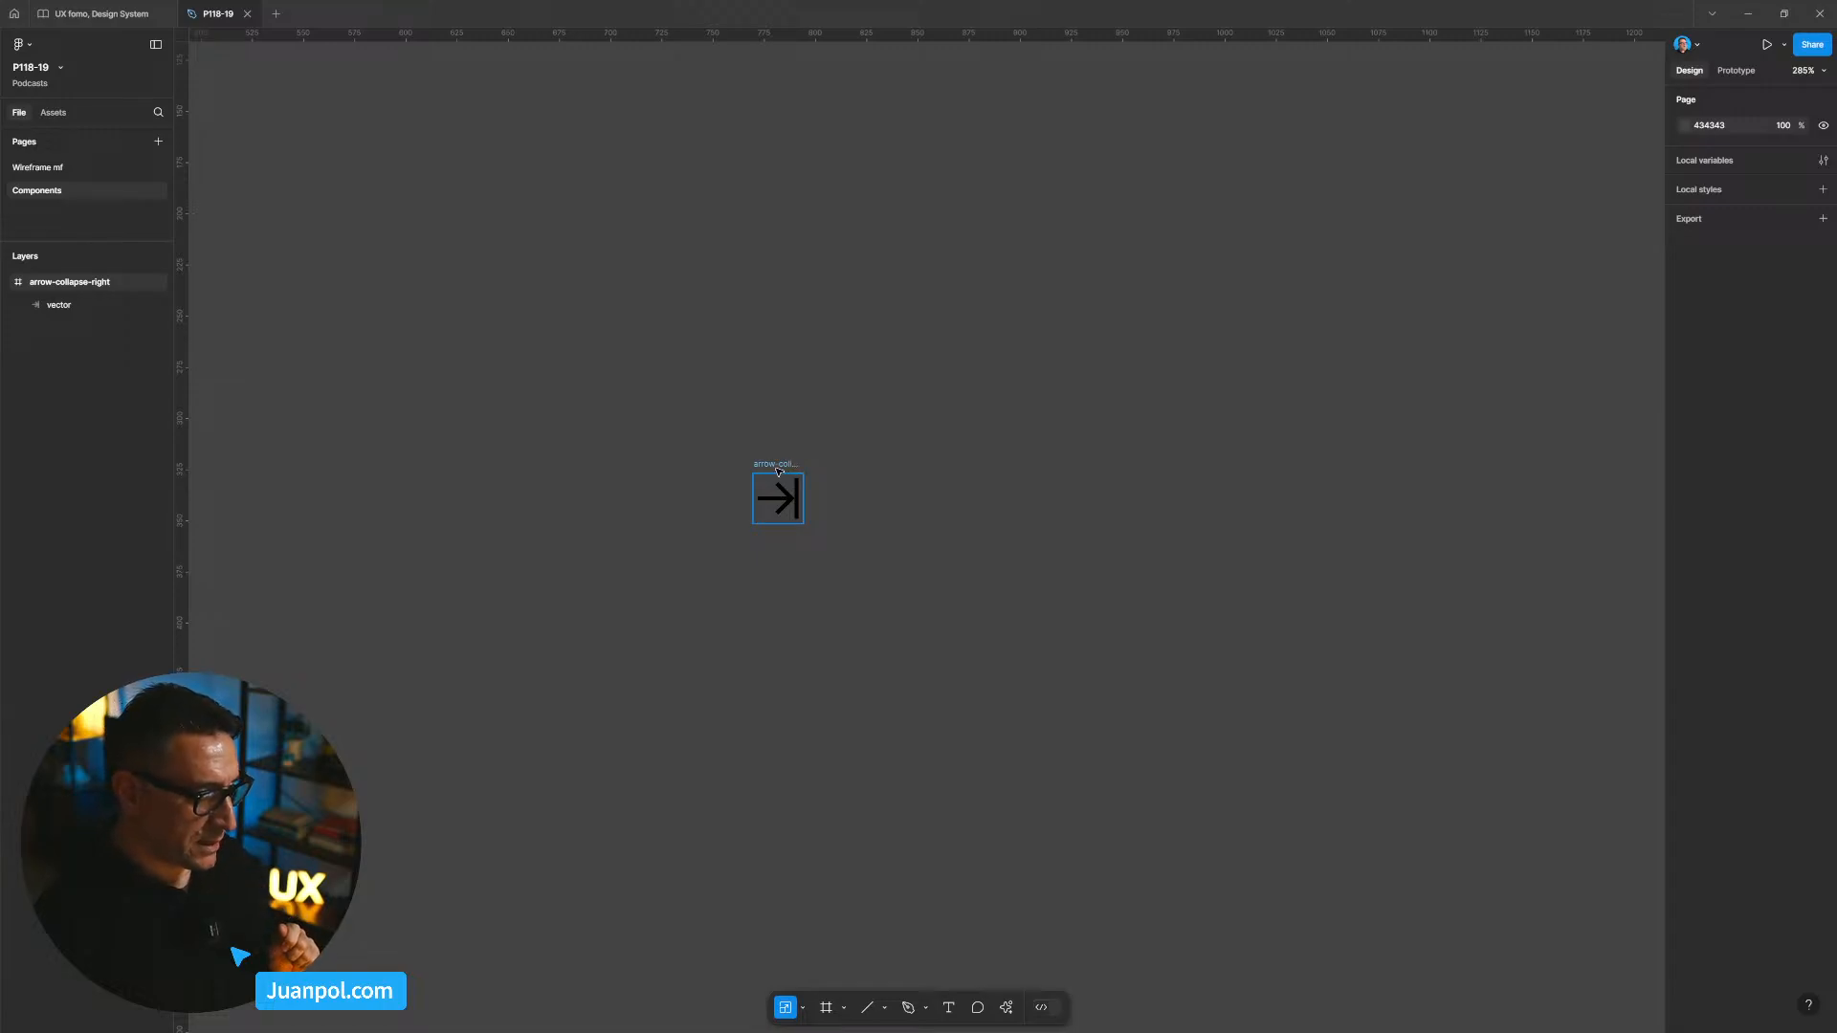
{"action": "left_click_drag", "start_coordinate": [779, 469], "coordinate": [810, 436]}
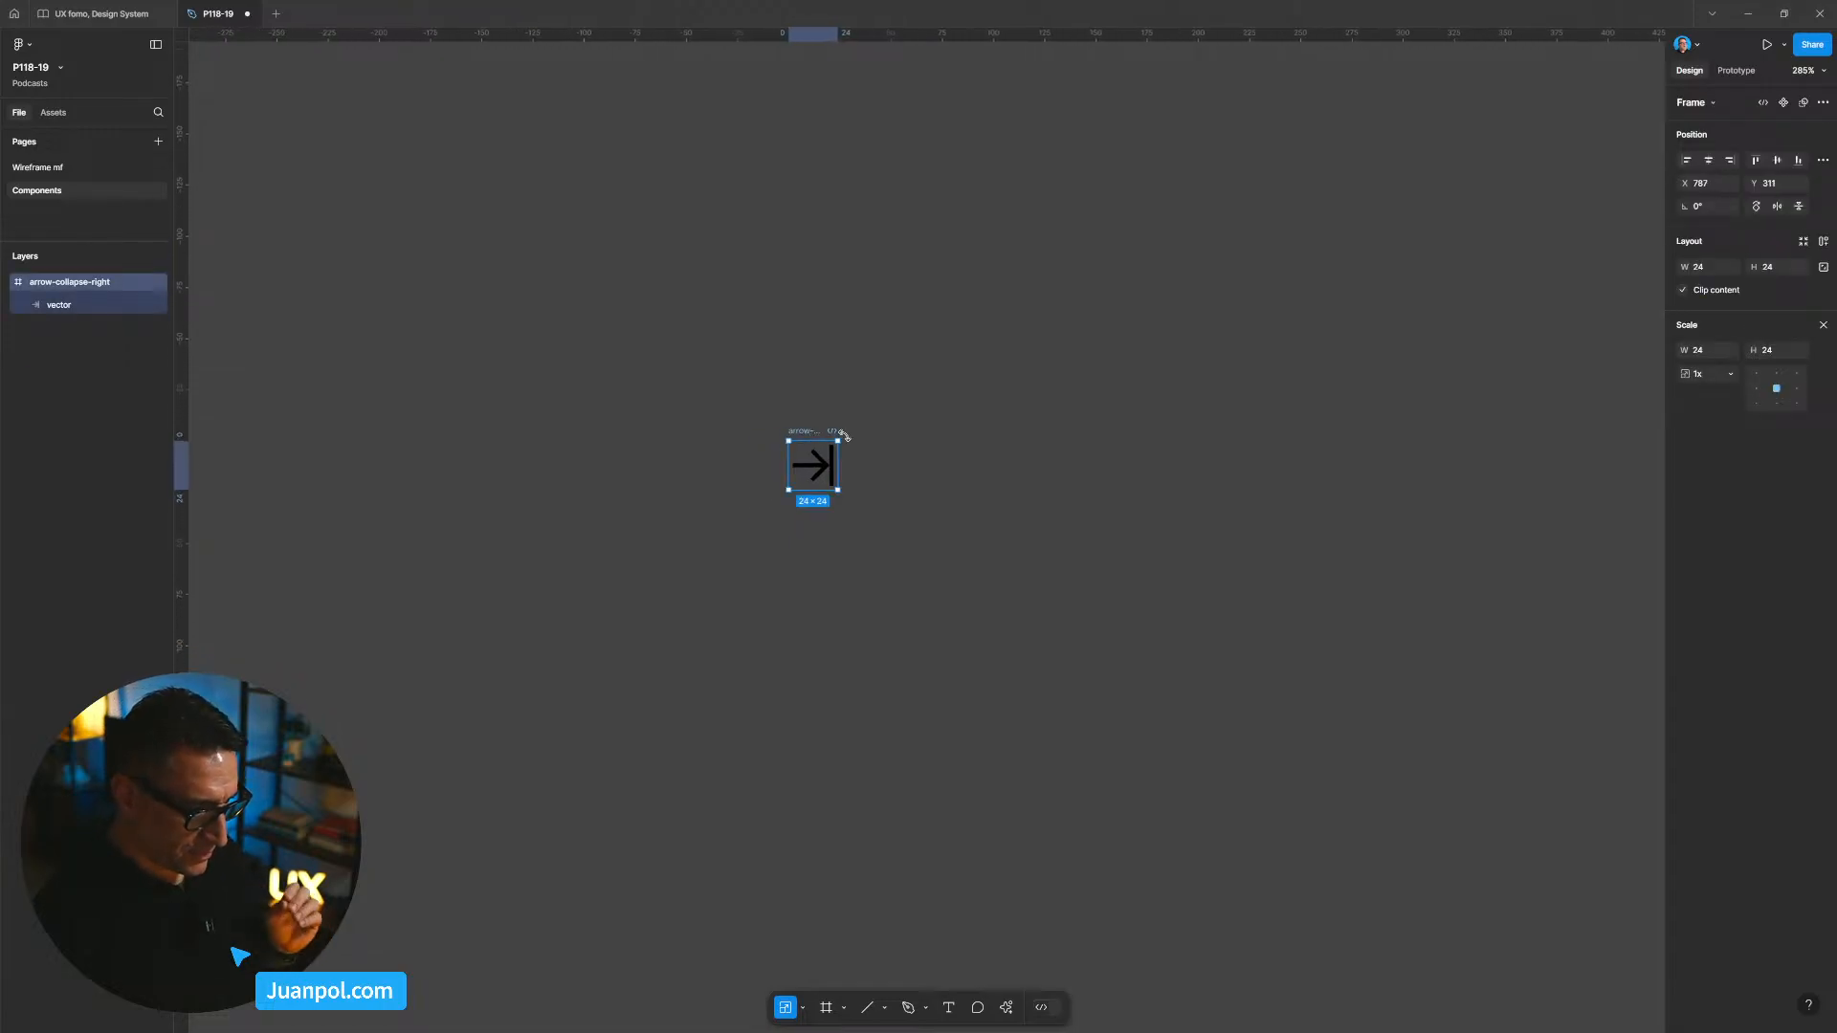
Step: Insert the arrow-collapse-left icon from Material Design Icons and align it above arrow-collapse-right at X 787, Y 265
{"action": "scroll", "coordinate": [818, 466], "scroll_direction": "up", "scroll_amount": 2}
{"action": "scroll", "coordinate": [820, 471], "scroll_direction": "up", "scroll_amount": 3}
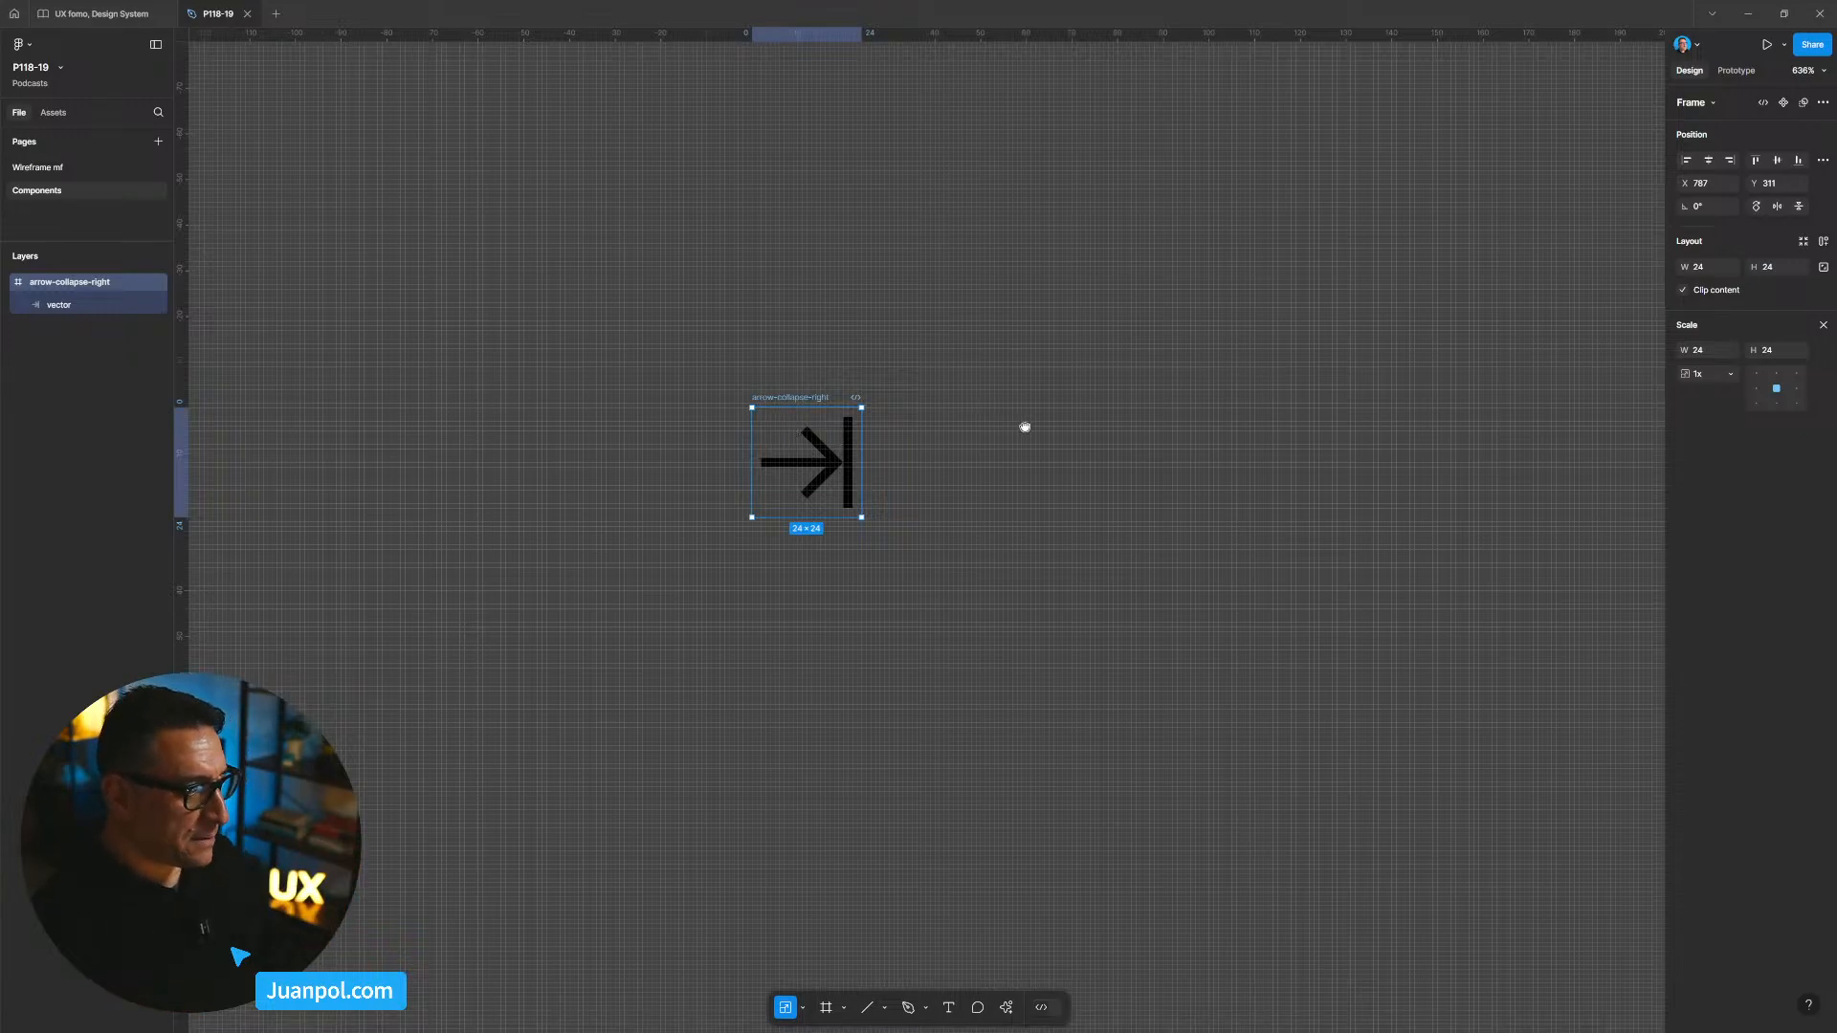
{"action": "left_click_drag", "start_coordinate": [1025, 426], "coordinate": [944, 427]}
{"action": "right_click", "coordinate": [1072, 384]}
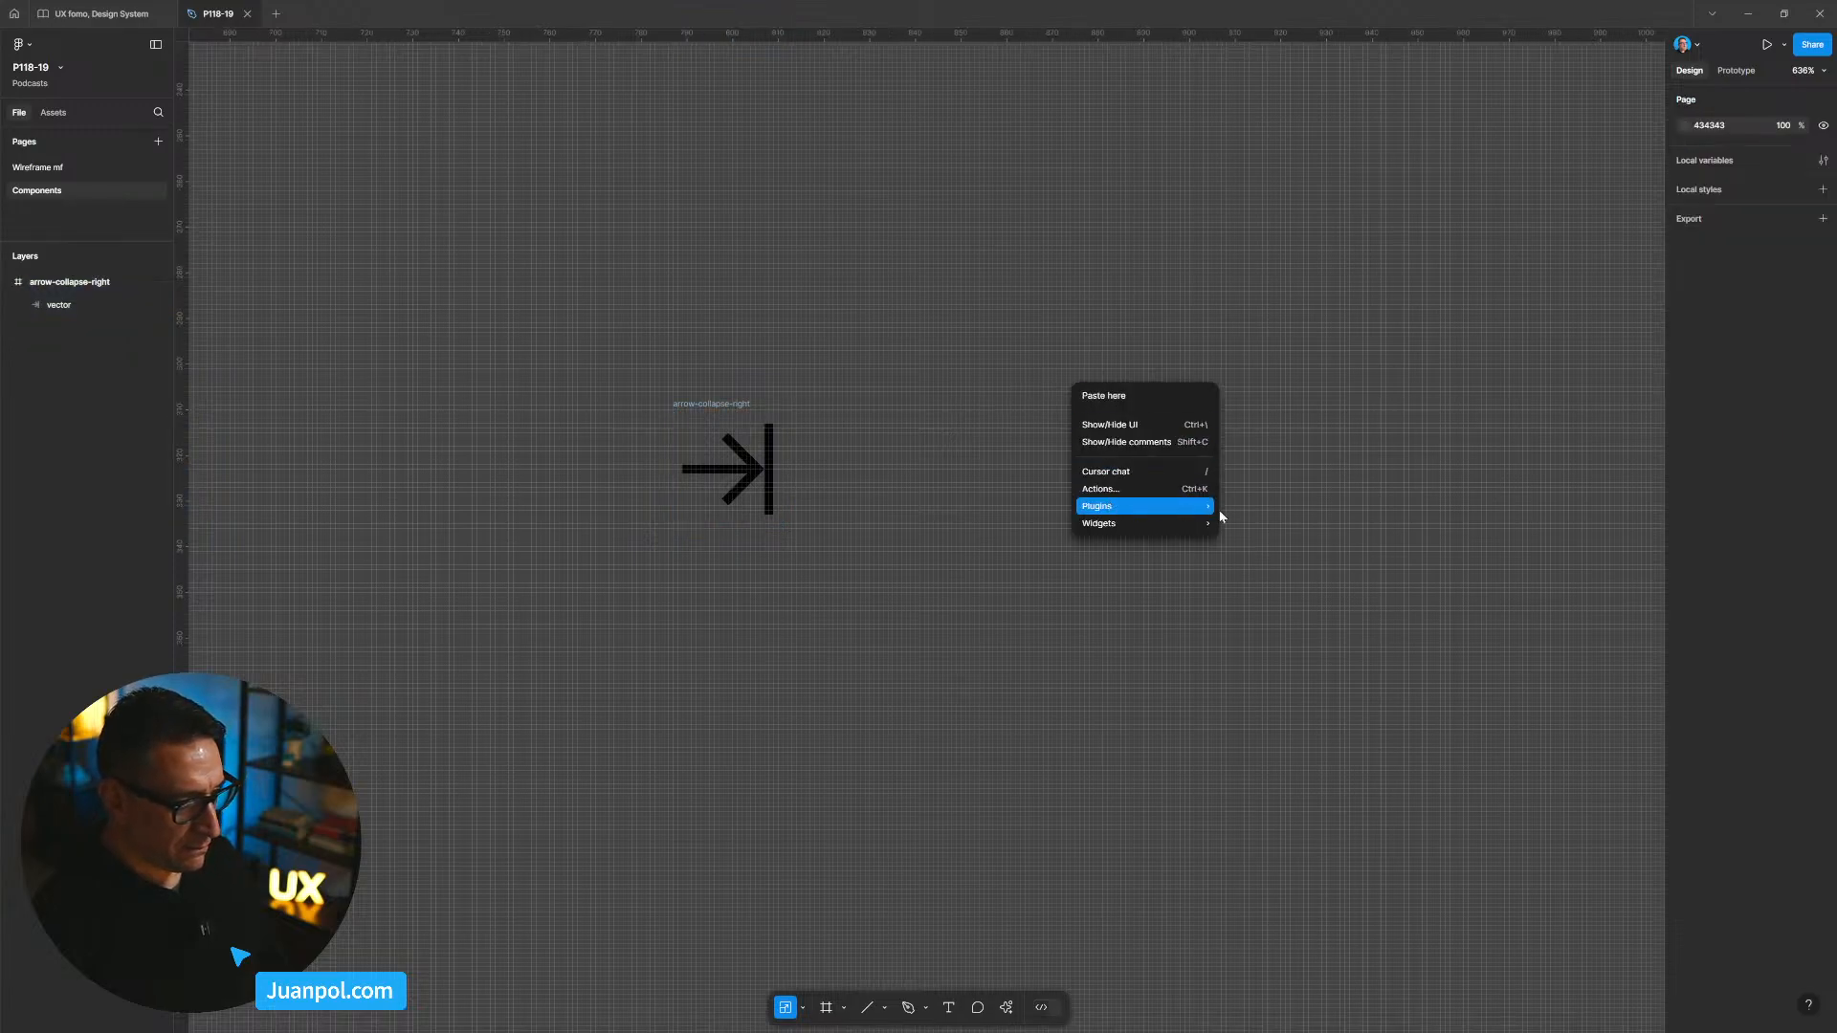
{"action": "mouse_move", "coordinate": [1213, 508]}
{"action": "left_click", "coordinate": [1287, 521]}
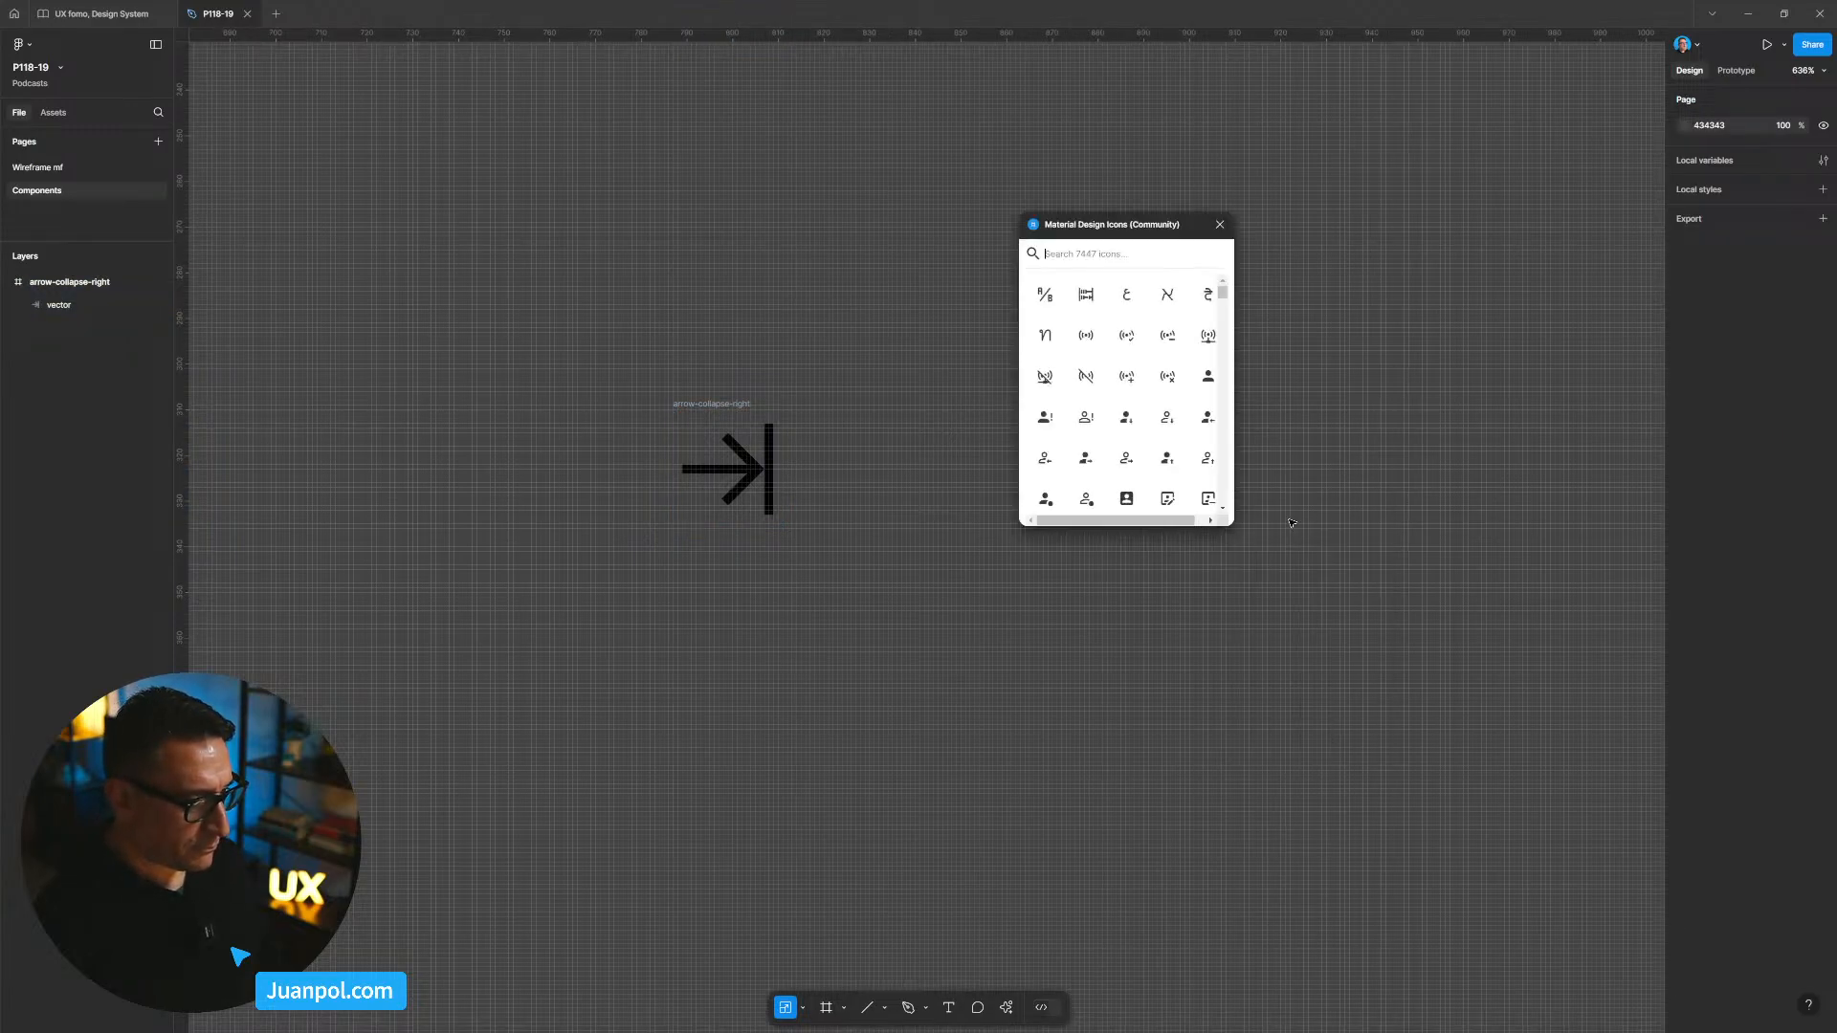
{"action": "type", "text": "arrow"}
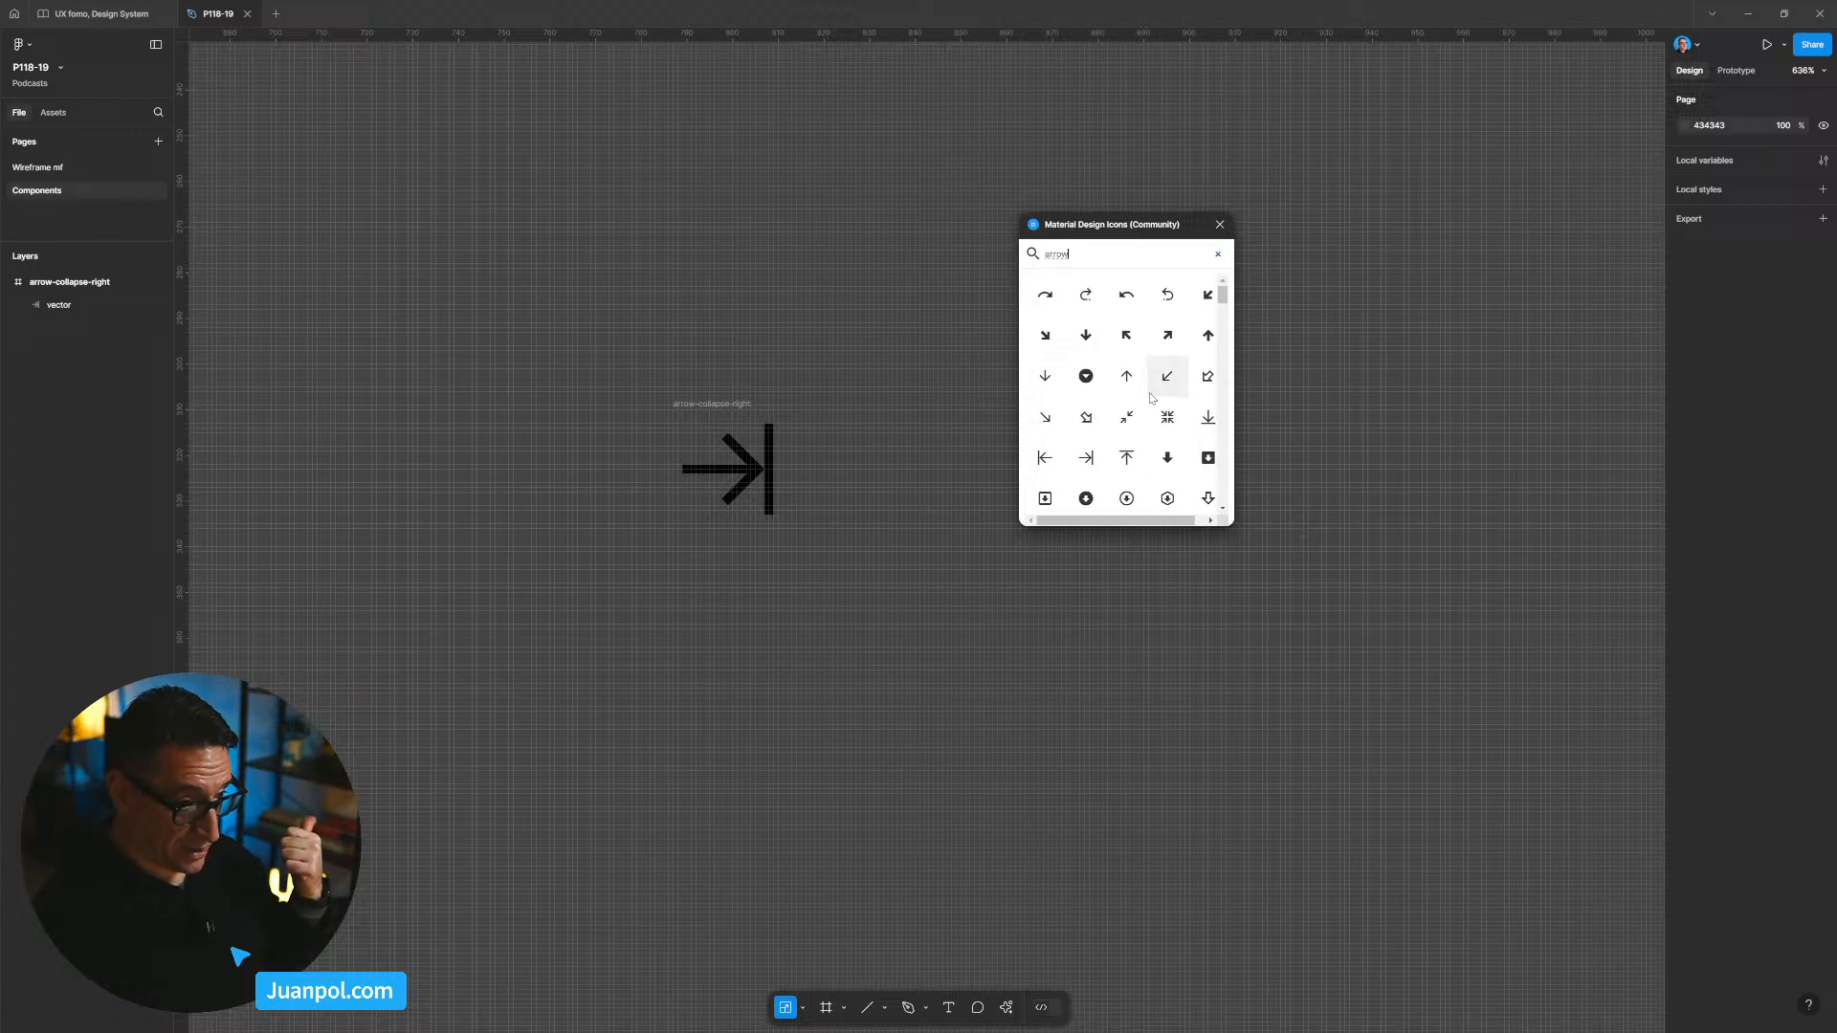
{"action": "left_click", "coordinate": [1055, 467]}
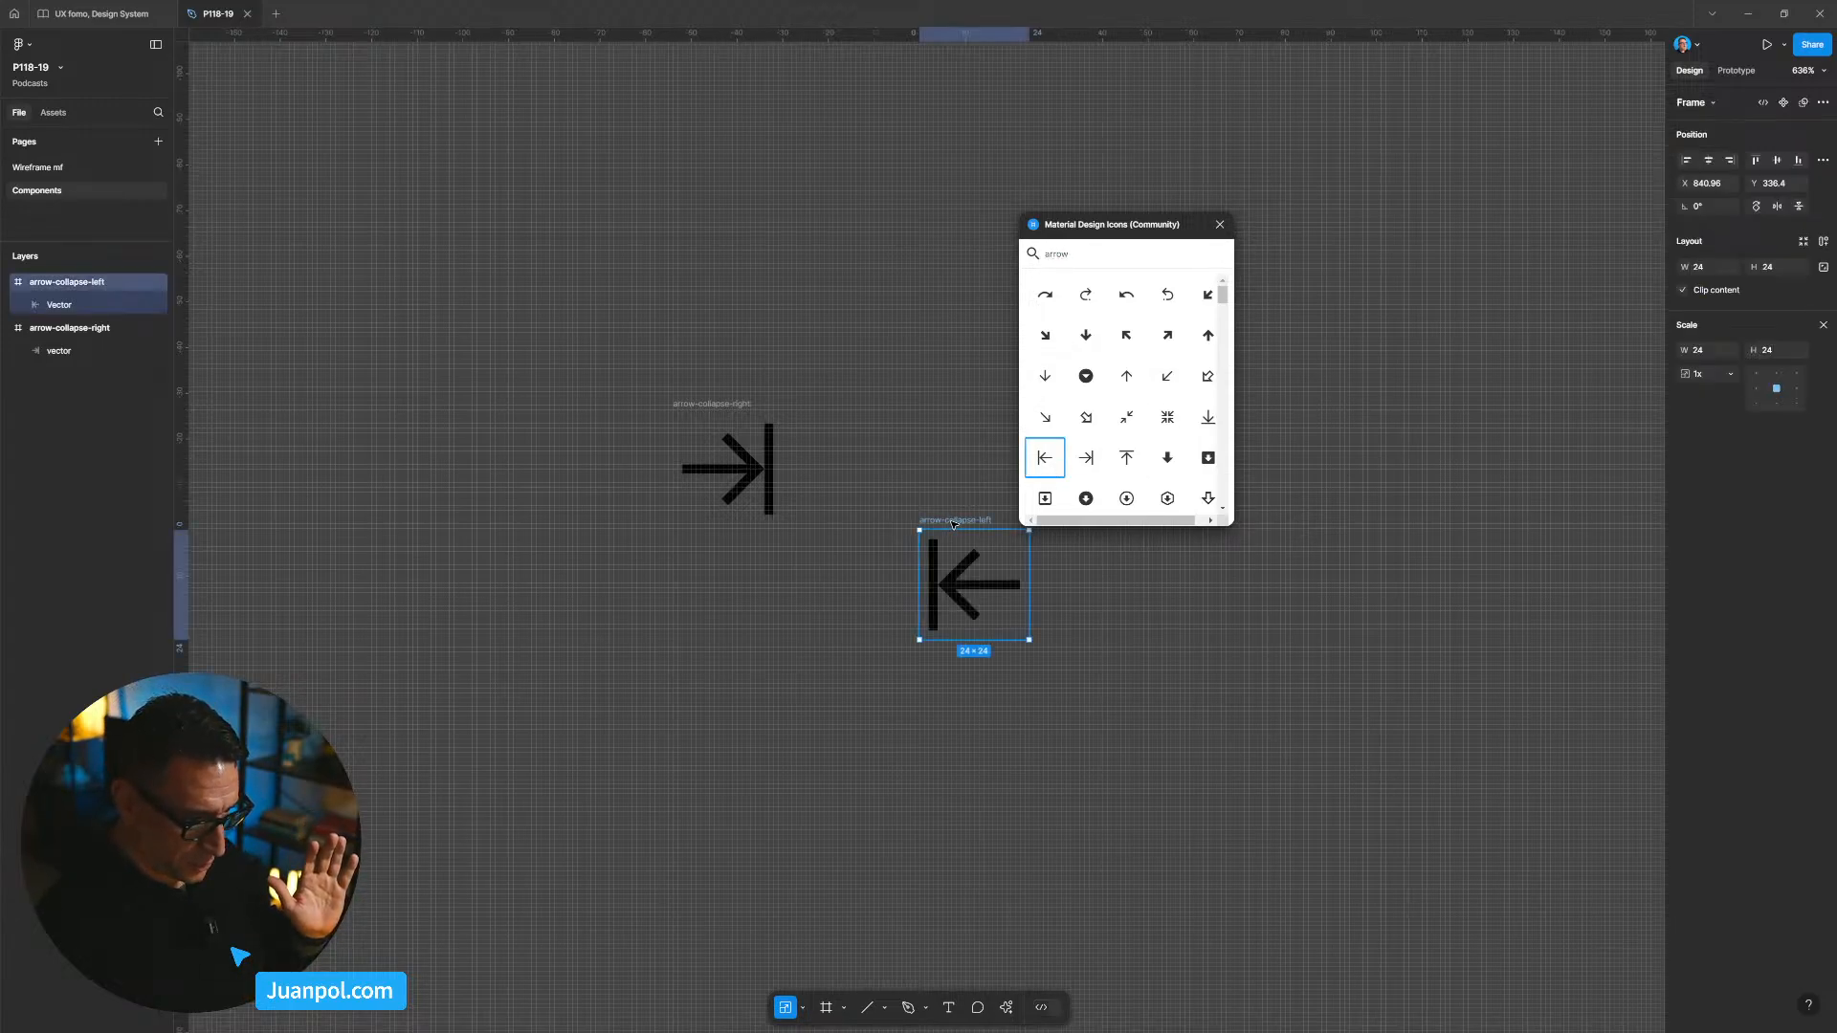
{"action": "left_click_drag", "start_coordinate": [949, 524], "coordinate": [733, 191]}
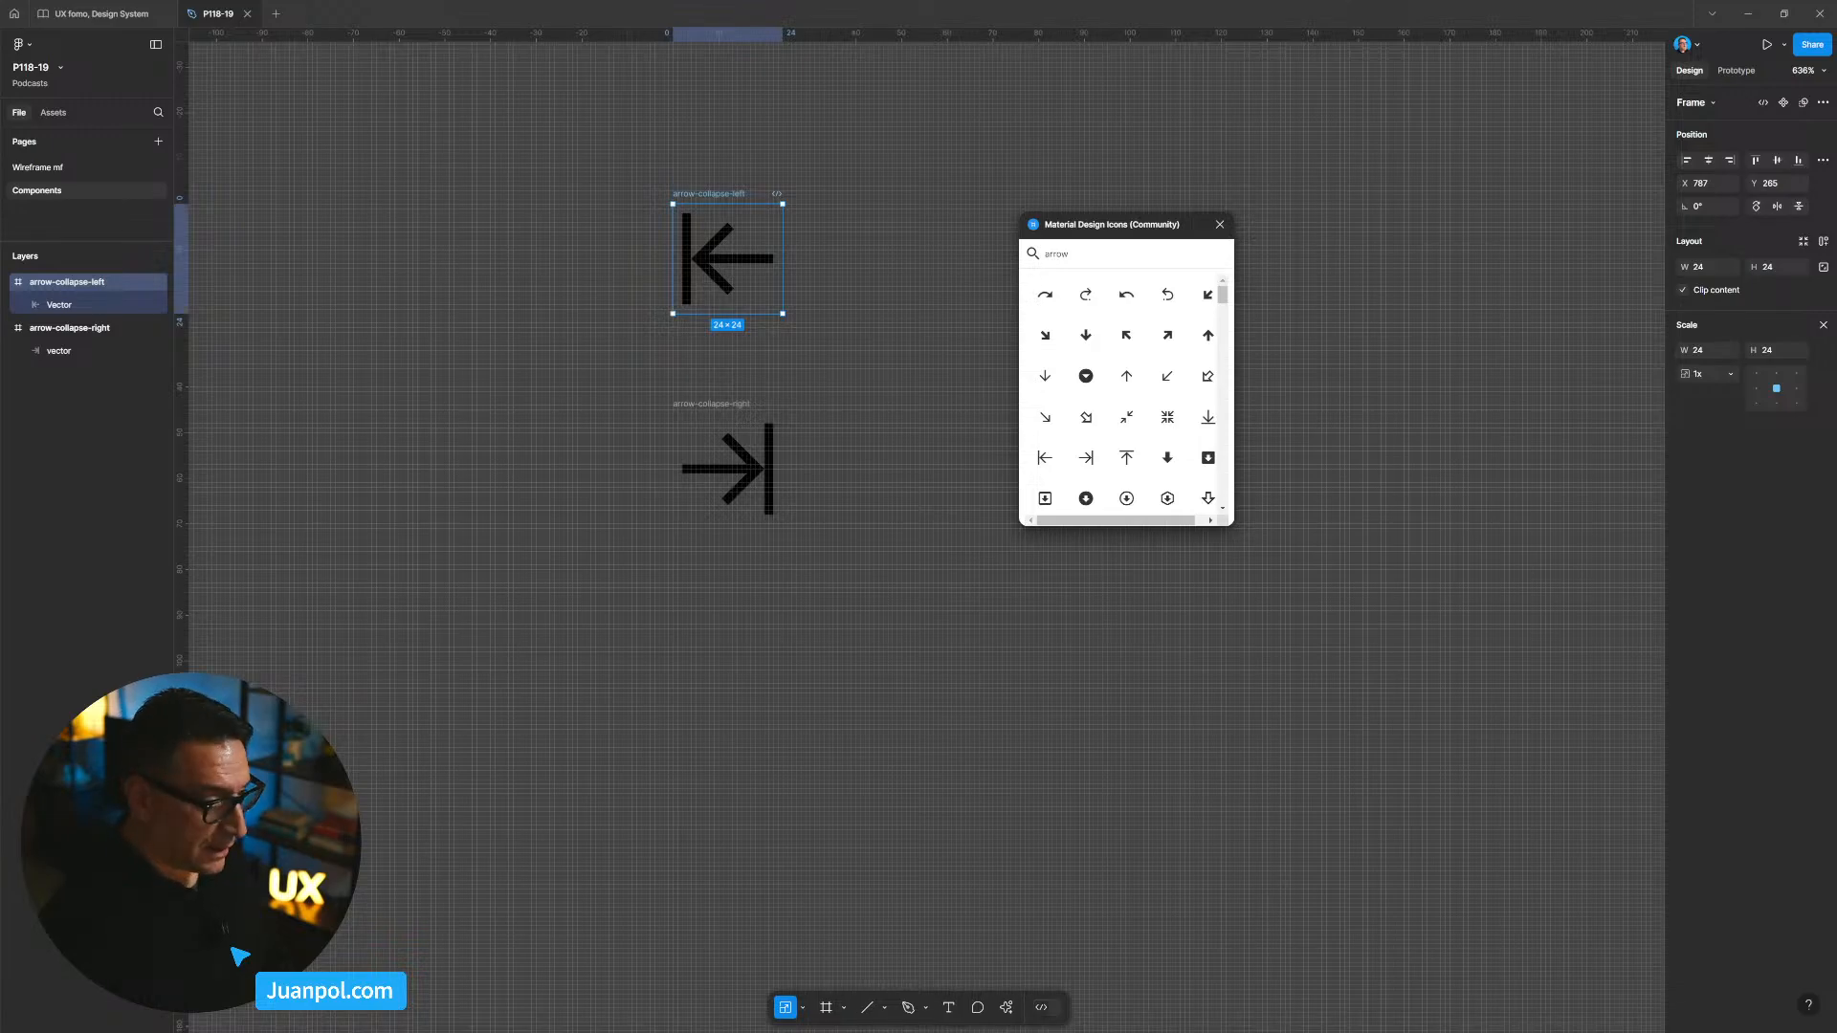
{"action": "left_click", "coordinate": [501, 466]}
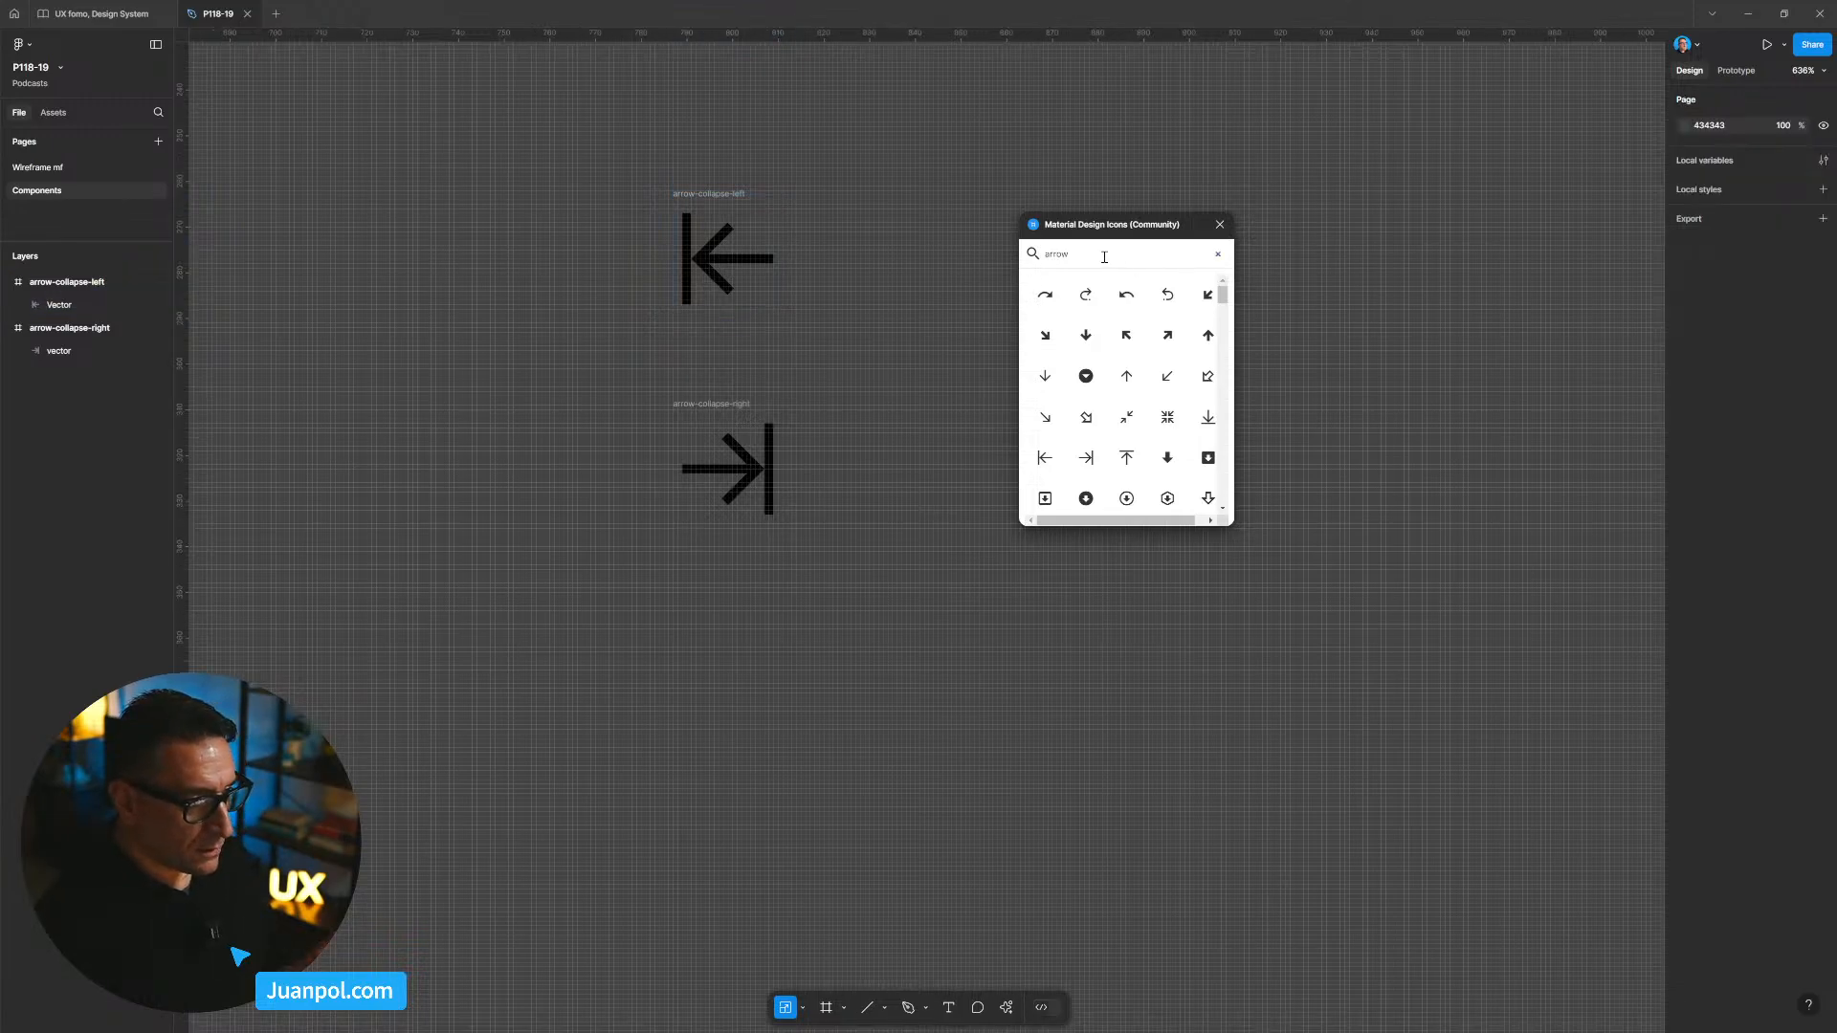
Step: Search the plugin for "chat", insert the chat-plus-outline icon at X 843, Y 265, and close the plugin
{"action": "double_click", "coordinate": [1056, 254]}
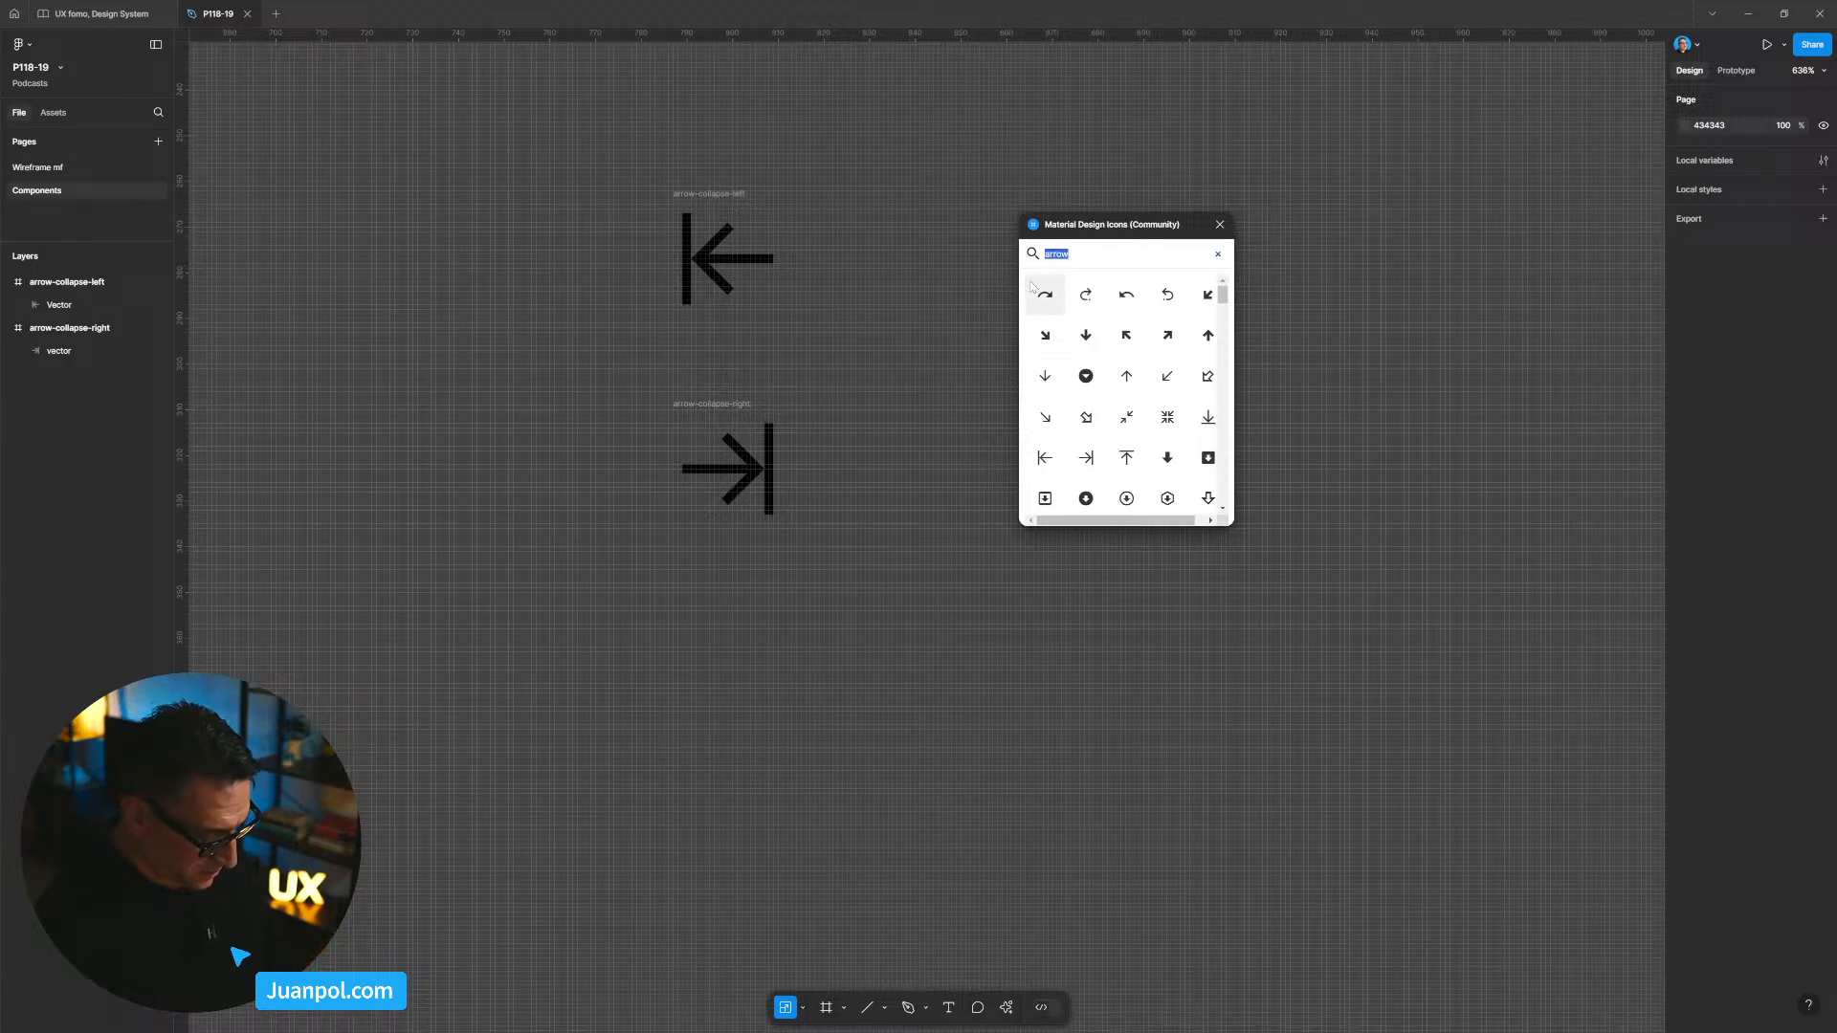
{"action": "type", "text": "chat"}
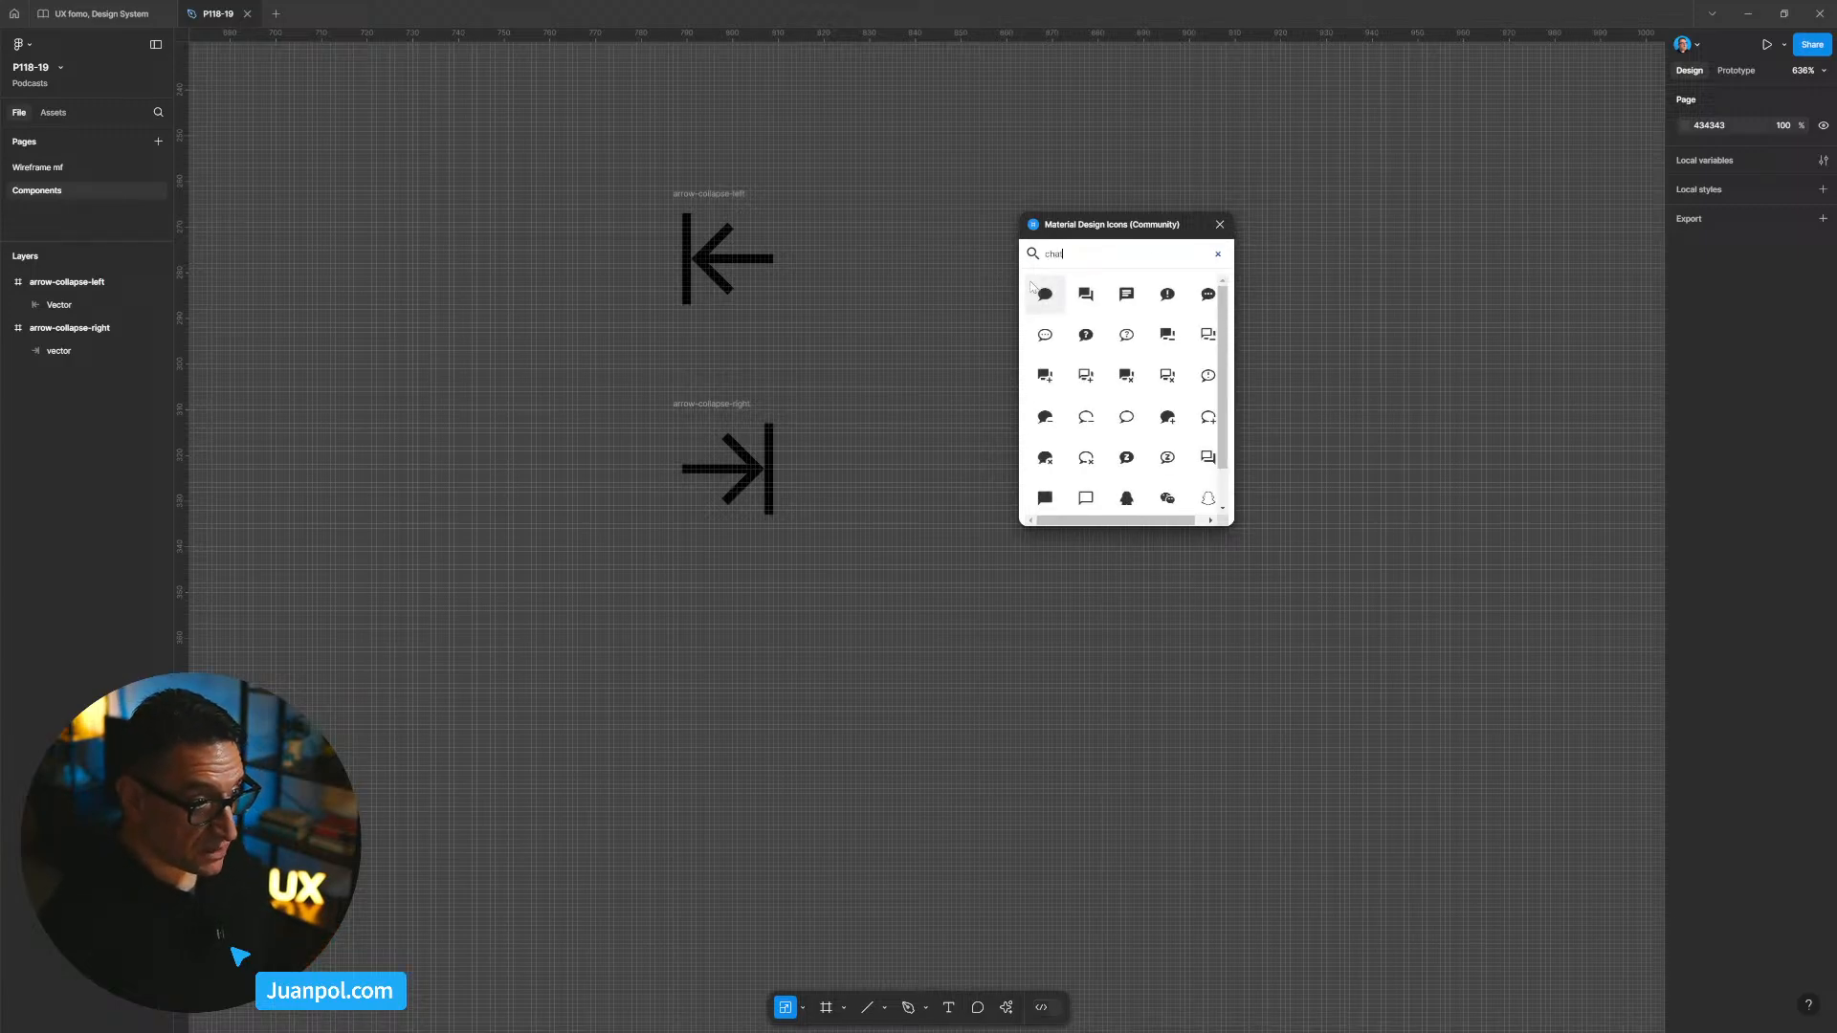
{"action": "left_click", "coordinate": [1208, 421]}
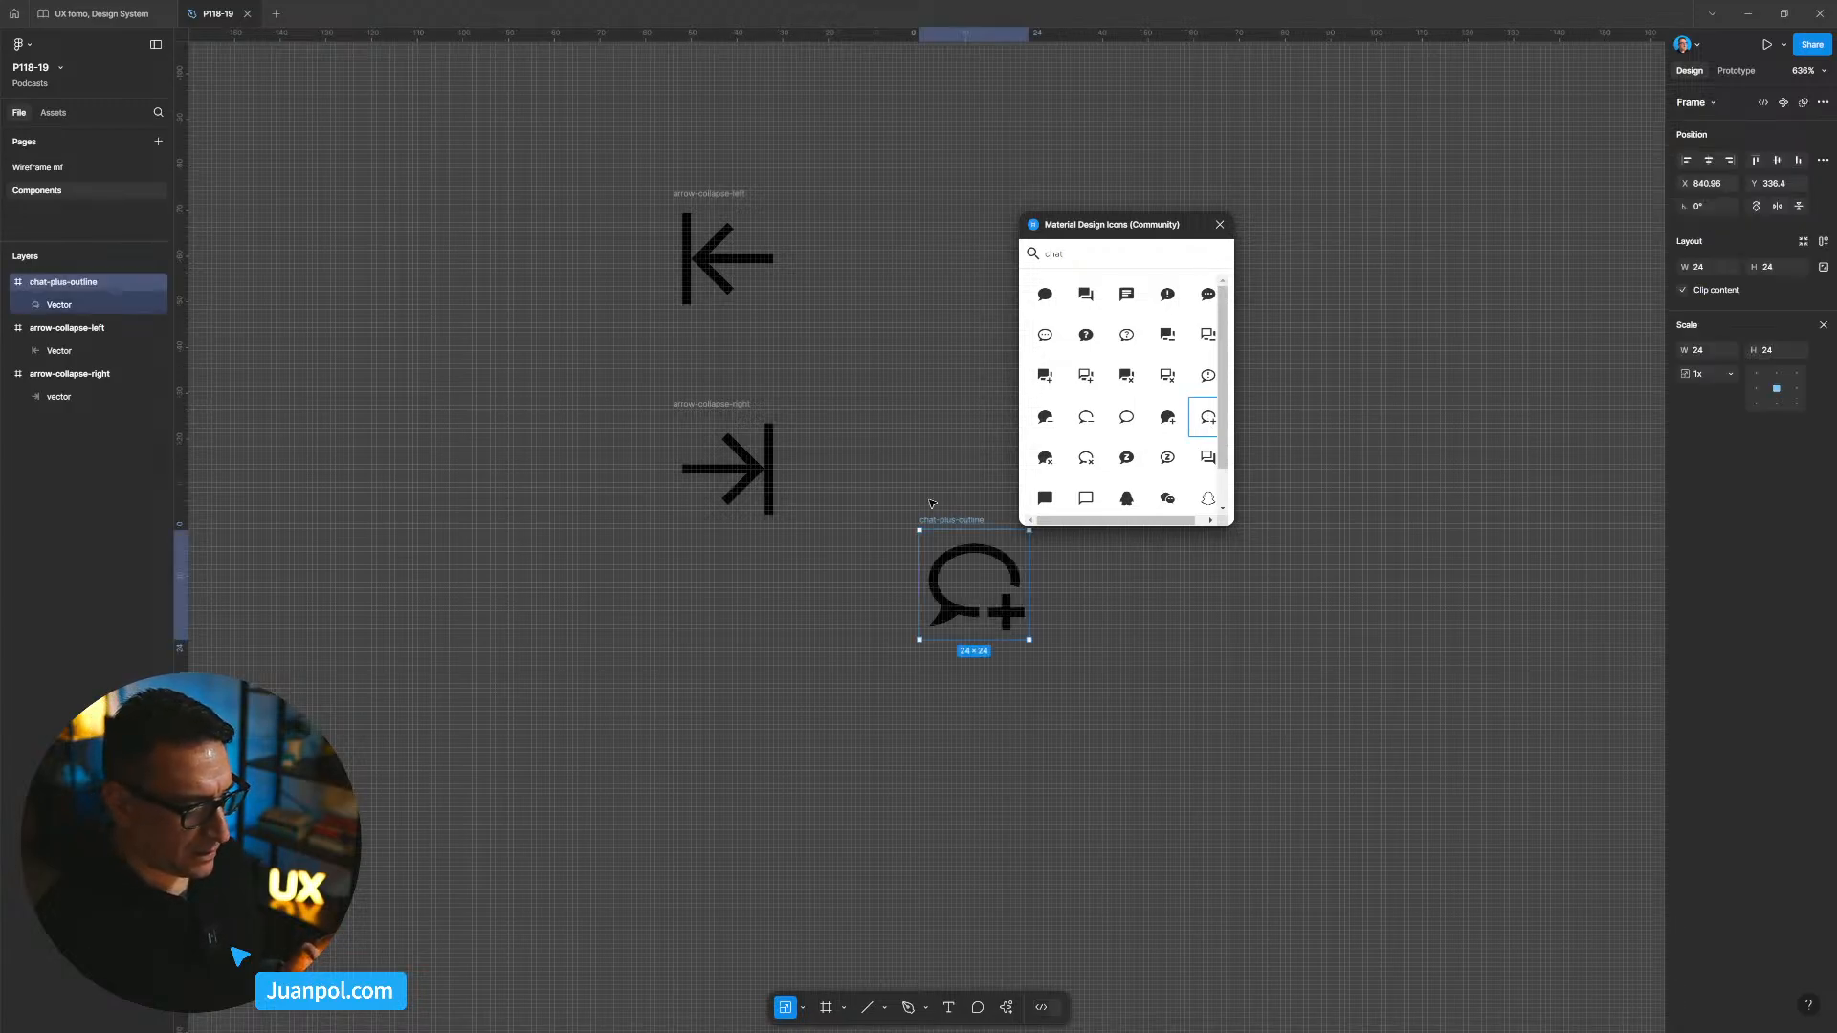
{"action": "left_click_drag", "start_coordinate": [963, 524], "coordinate": [967, 199]}
{"action": "left_click", "coordinate": [1221, 223]}
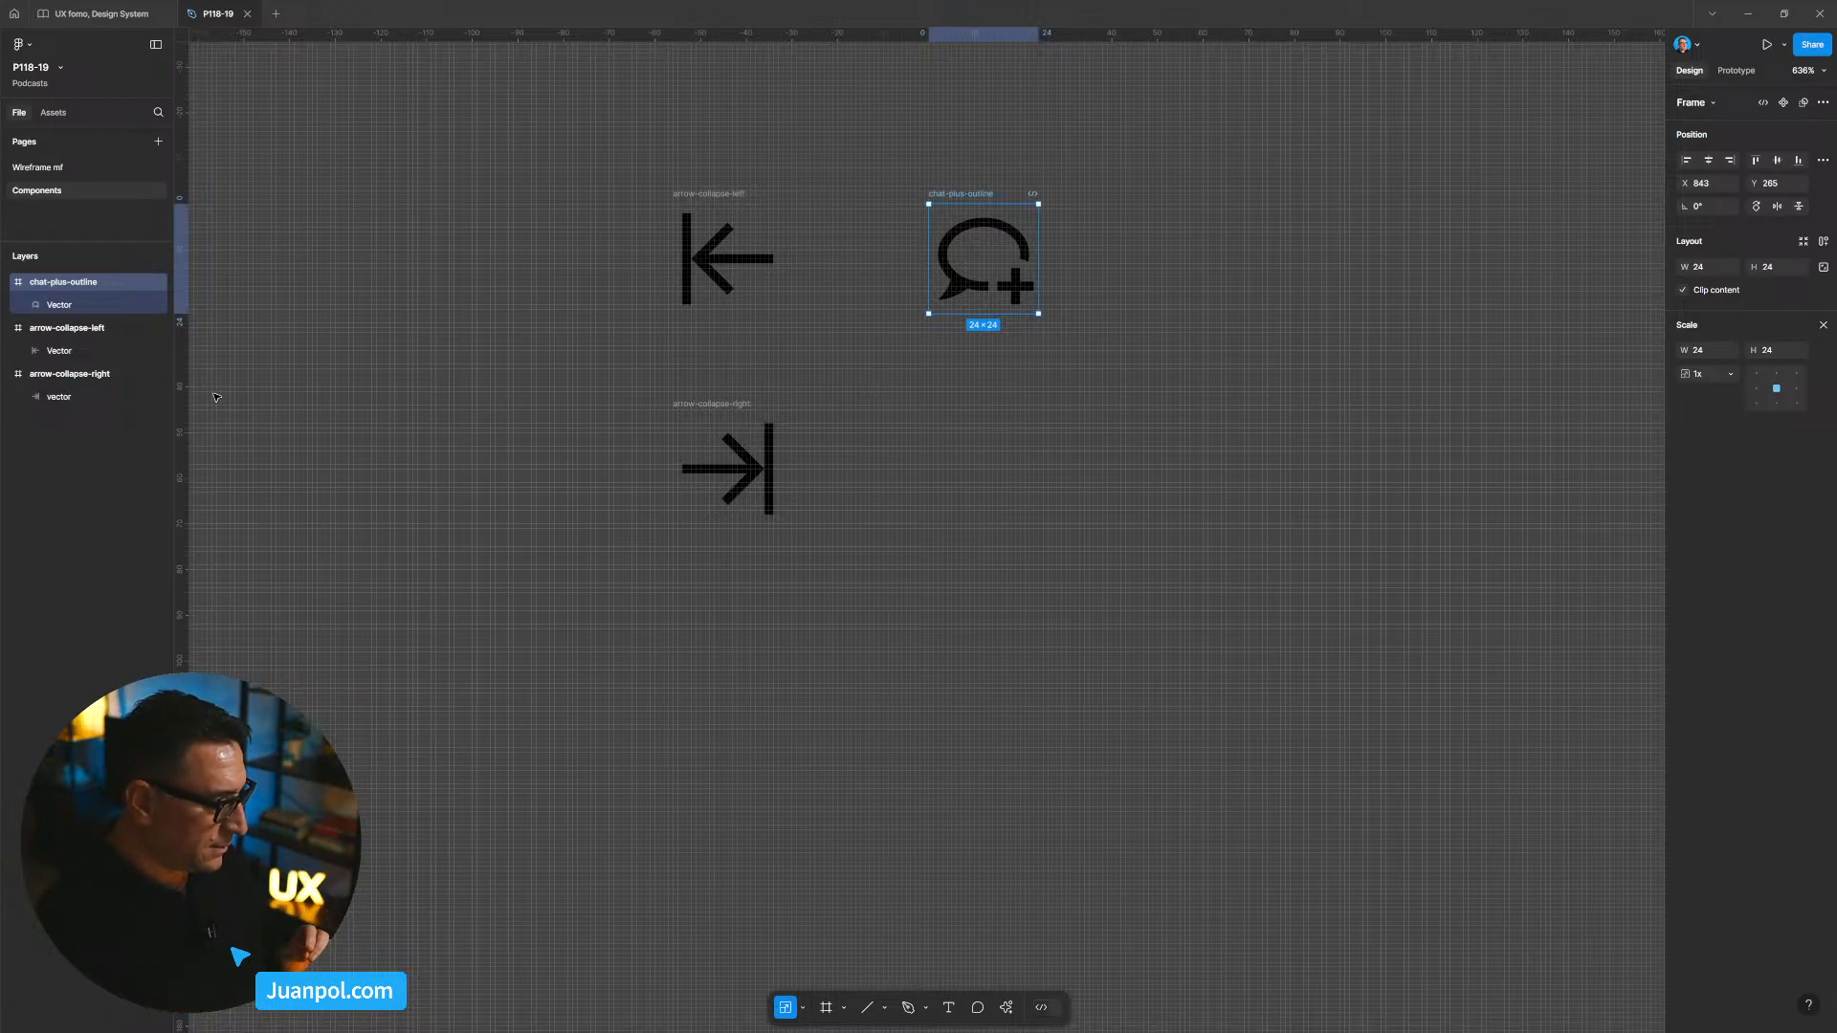
Step: Rename the Vector layers inside arrow-collapse-left and chat-plus-outline to lowercase "vector"
{"action": "double_click", "coordinate": [57, 356]}
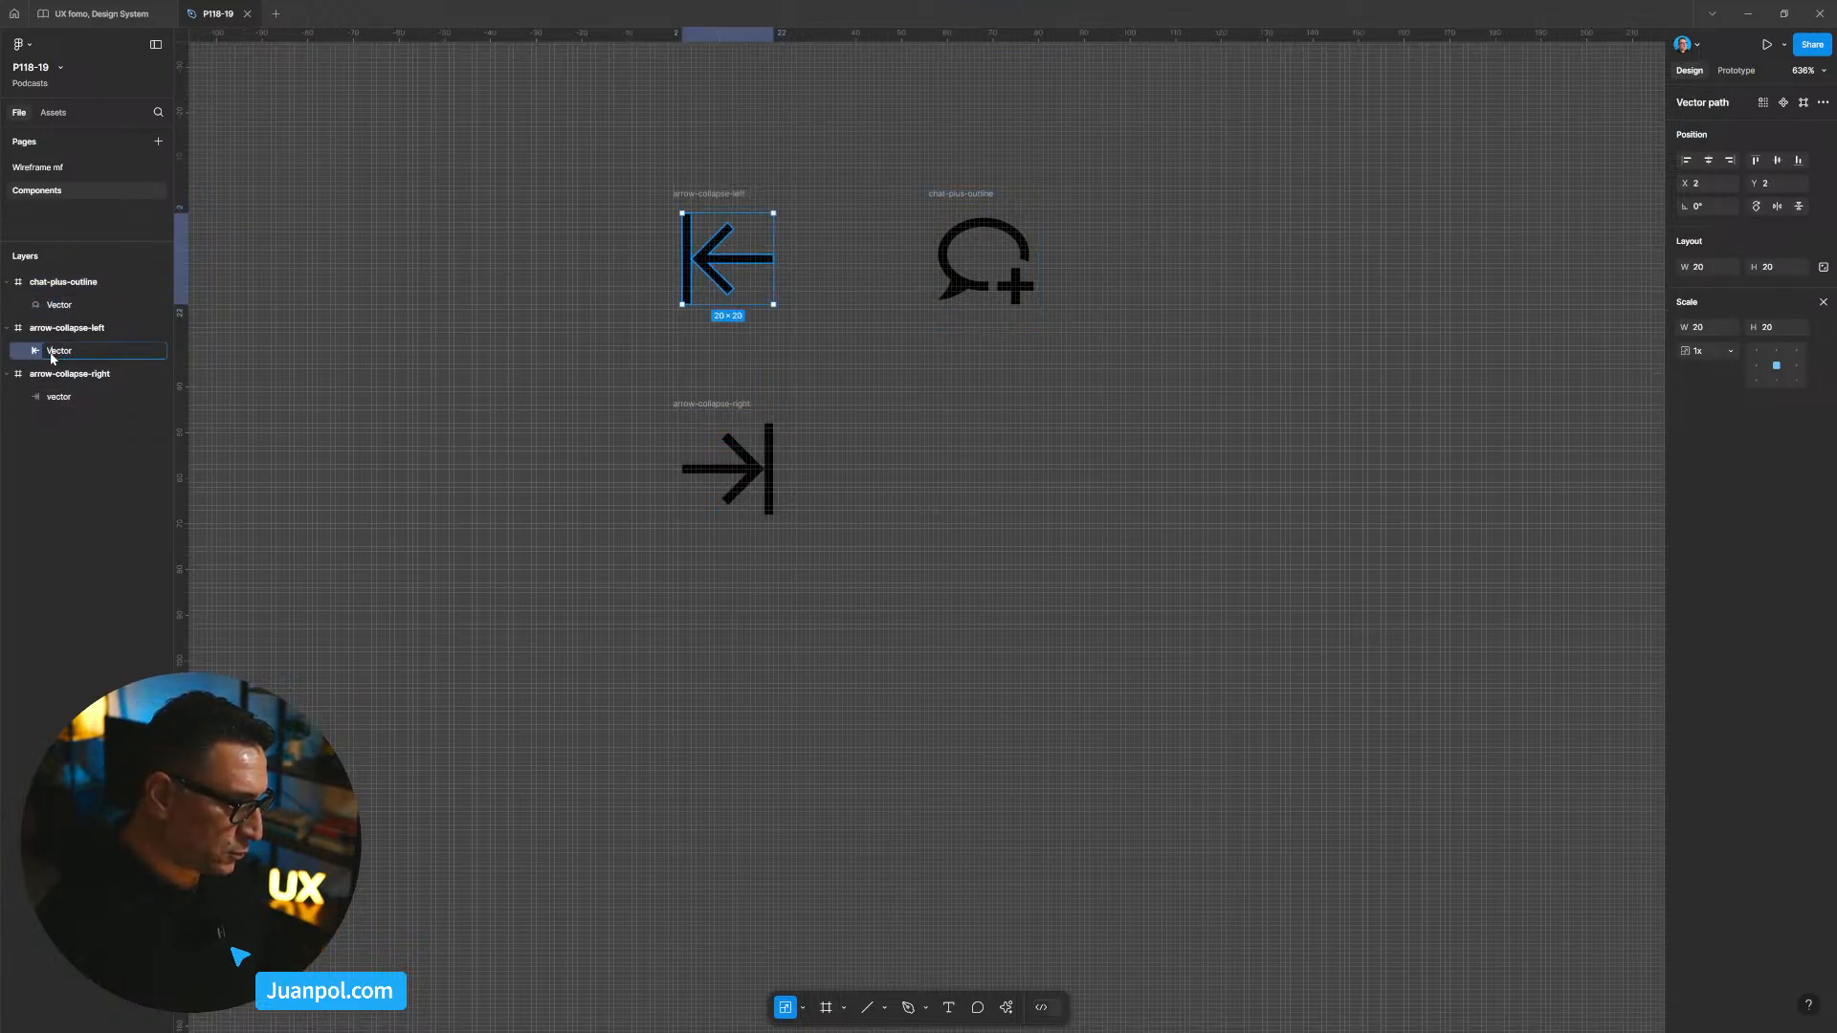
{"action": "double_click", "coordinate": [59, 304]}
{"action": "type", "text": "vector"}
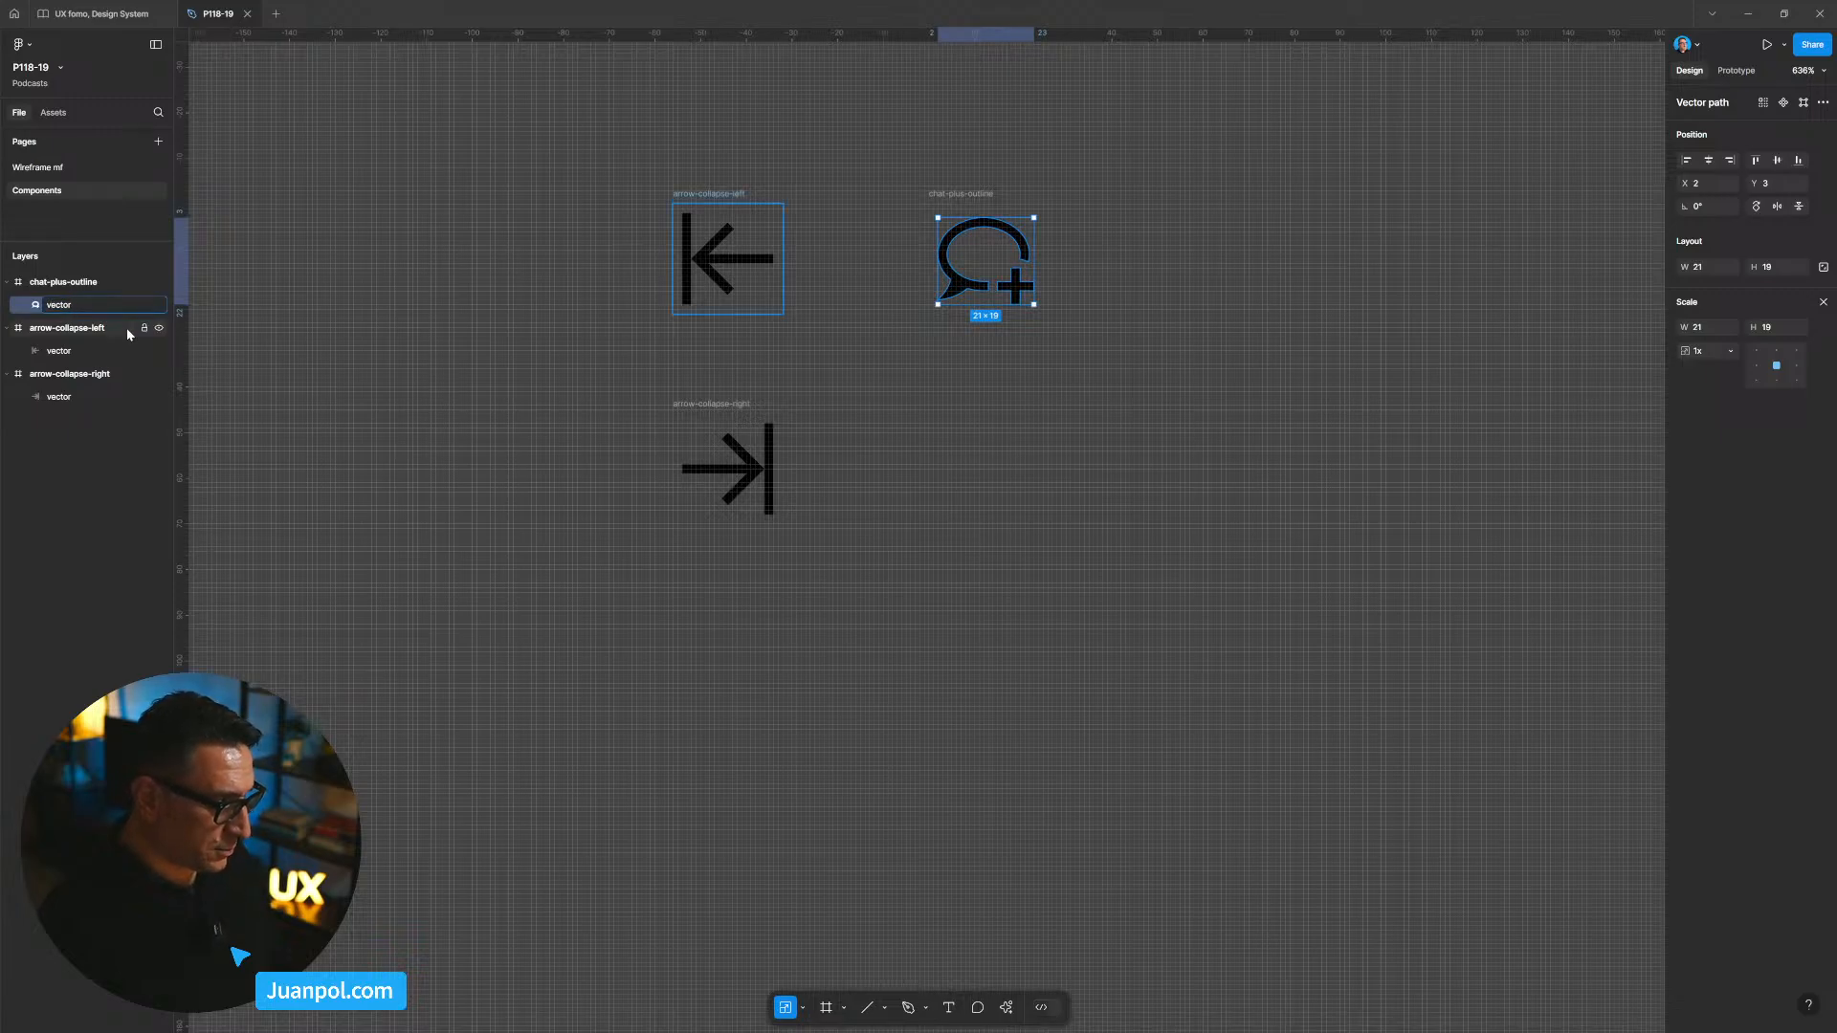
{"action": "key", "text": "Return"}
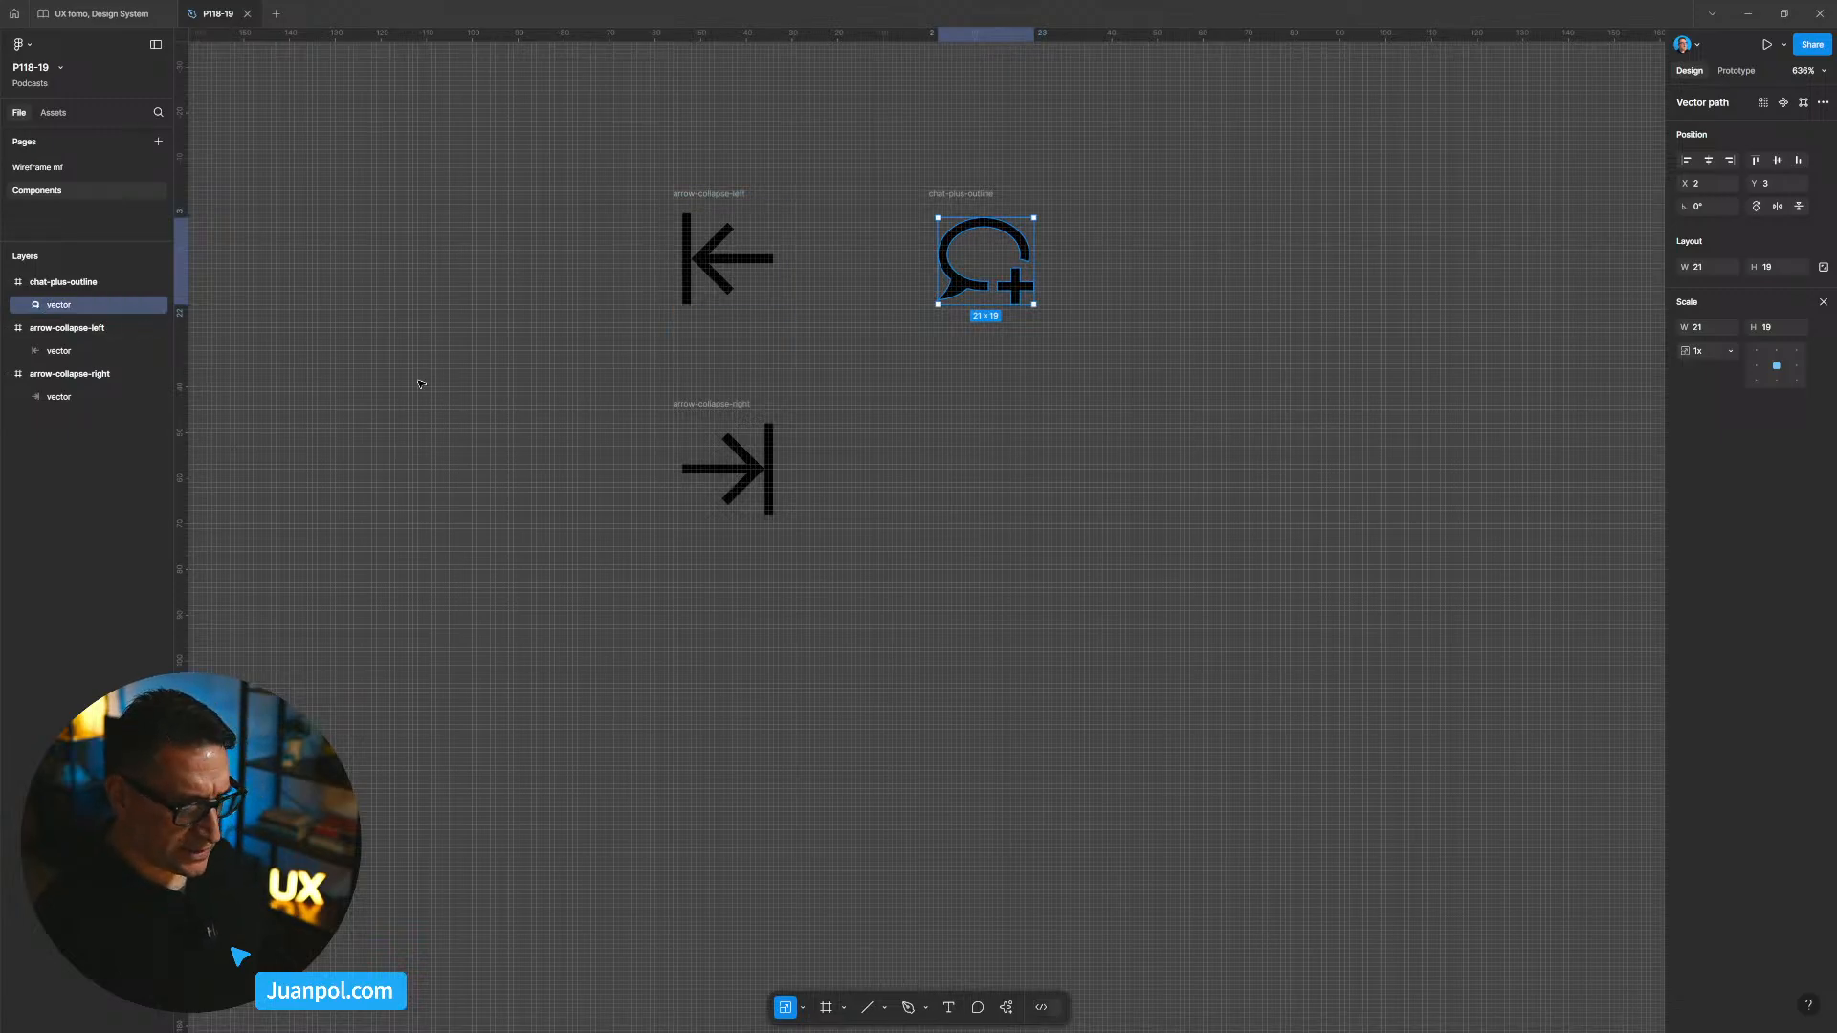
Step: Examine the size and constraints of the vector layers inside the three icon frames
{"action": "left_click", "coordinate": [489, 525]}
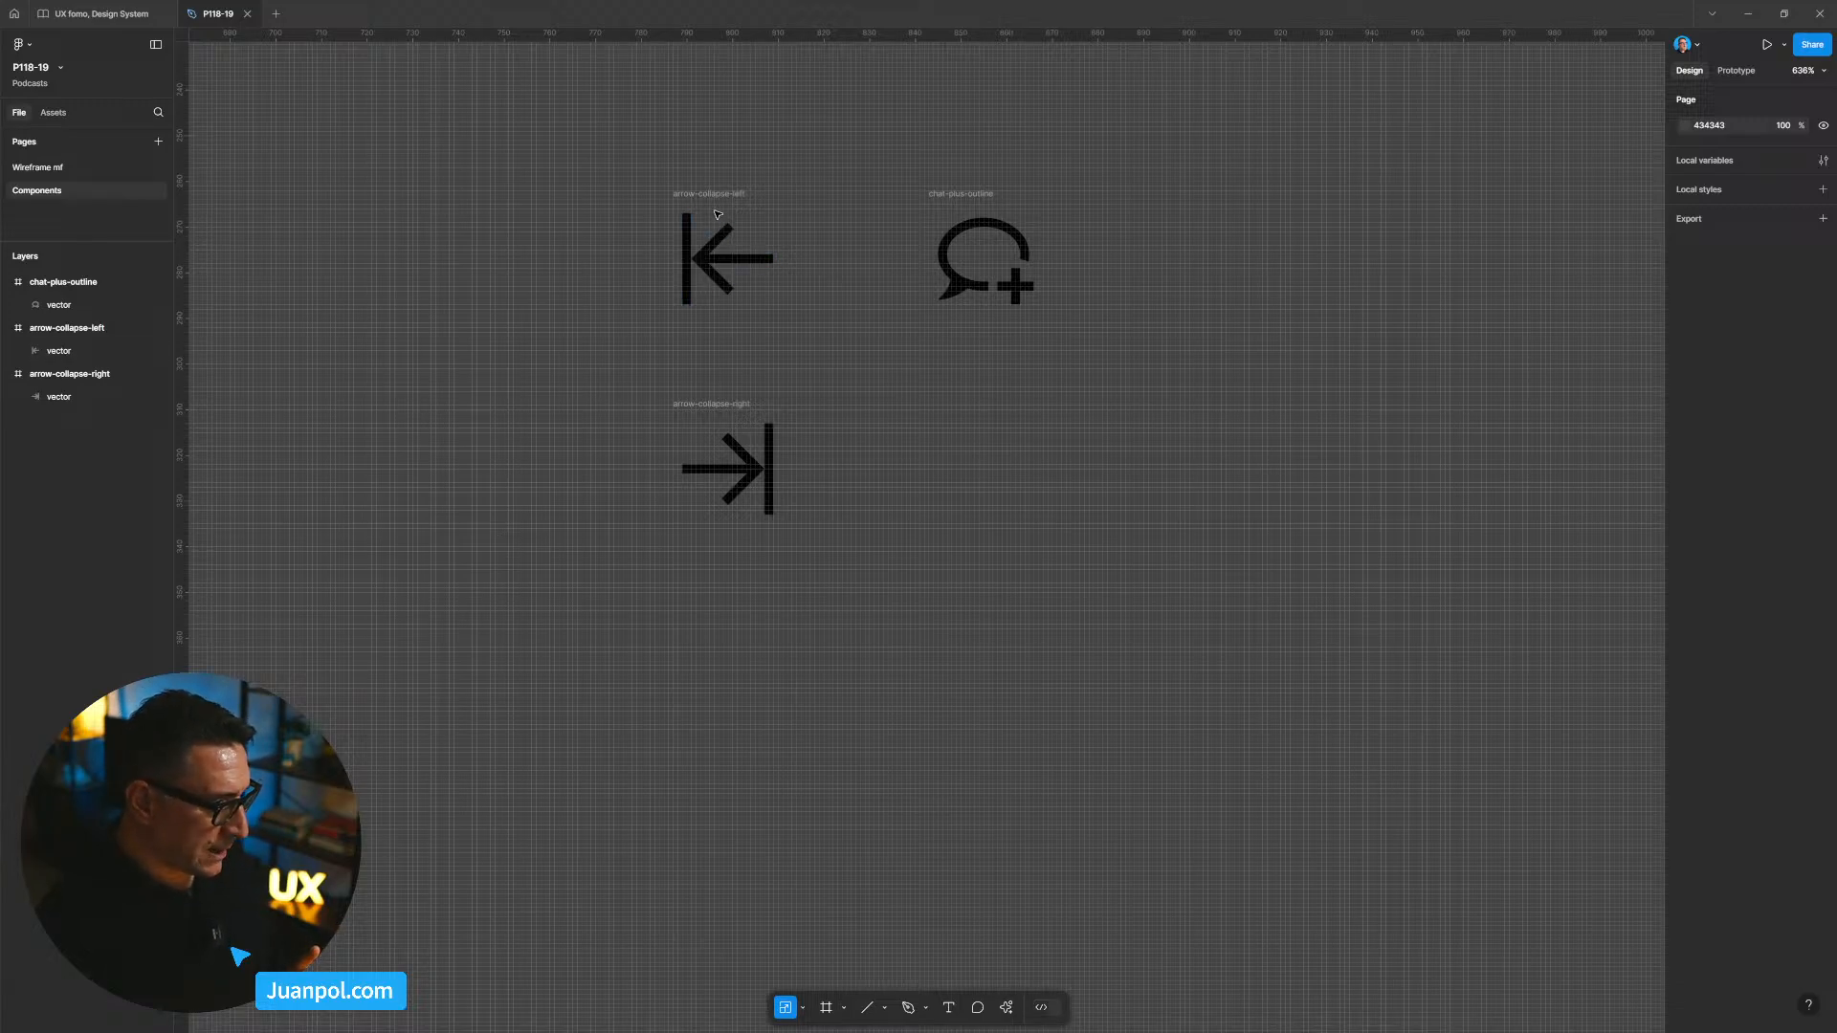
{"action": "left_click", "coordinate": [714, 197]}
{"action": "left_click", "coordinate": [717, 240]}
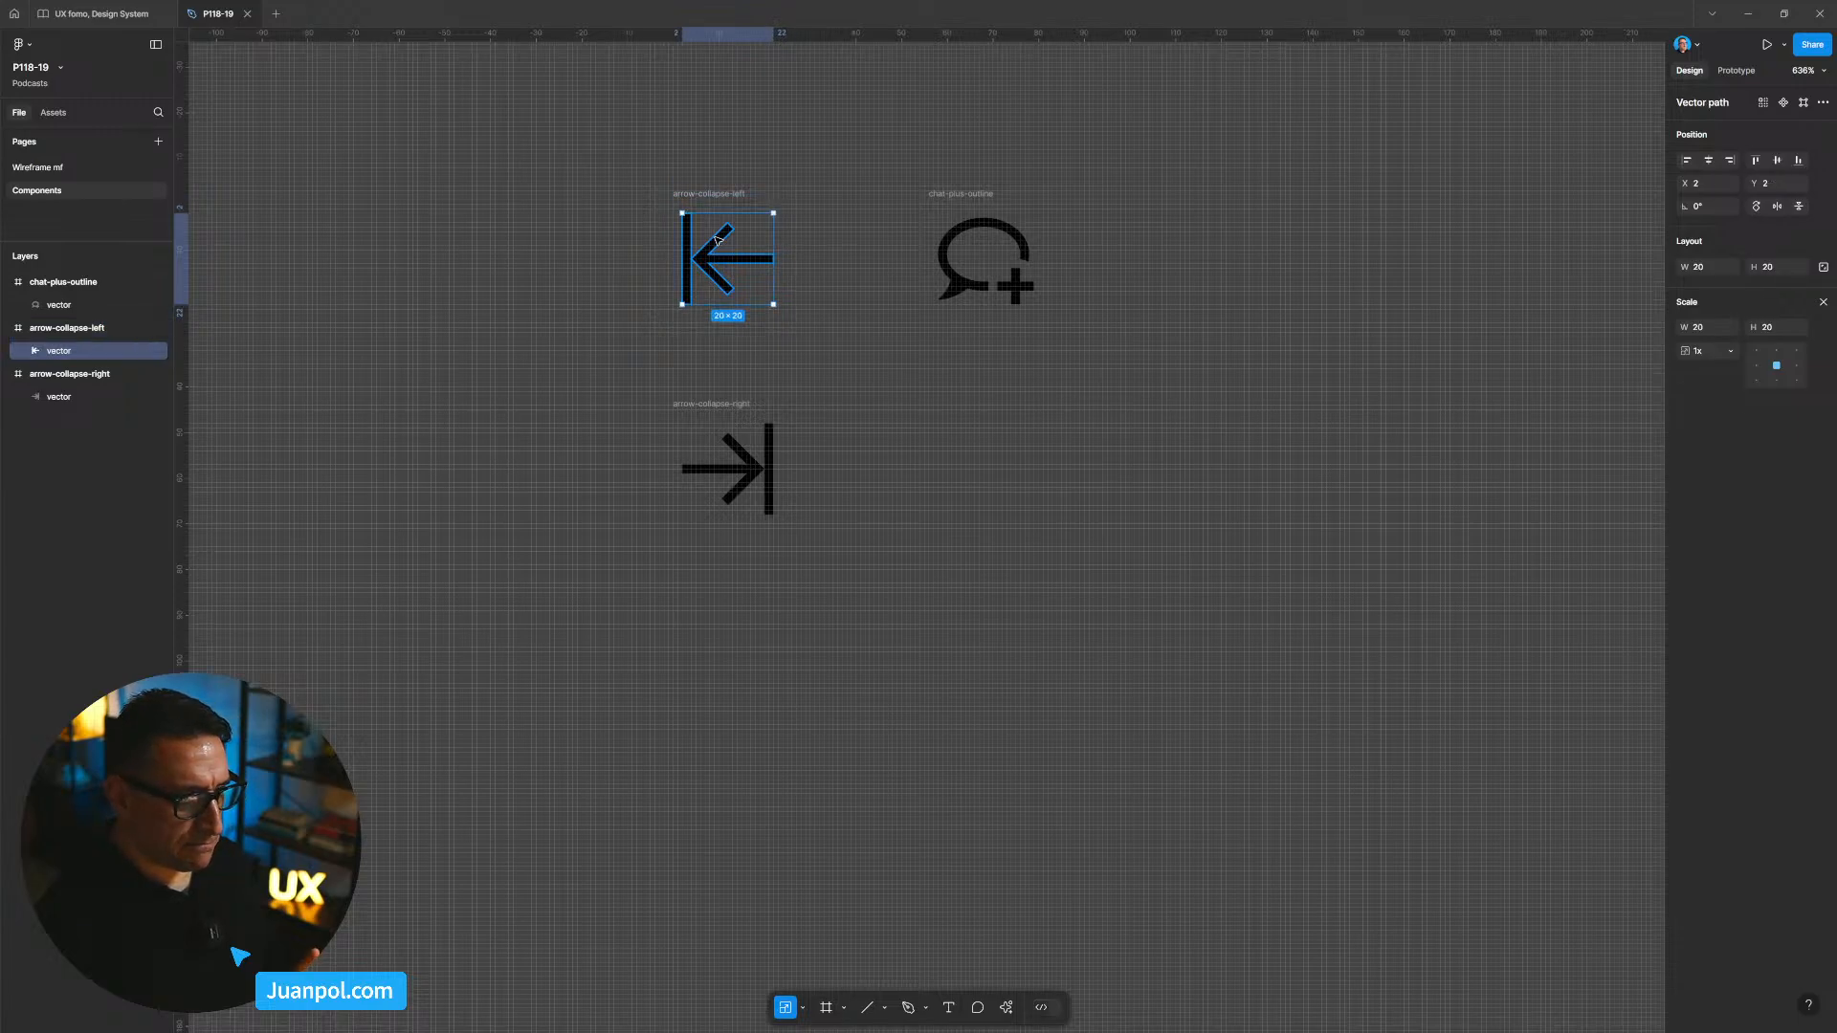
{"action": "left_click", "coordinate": [1155, 490]}
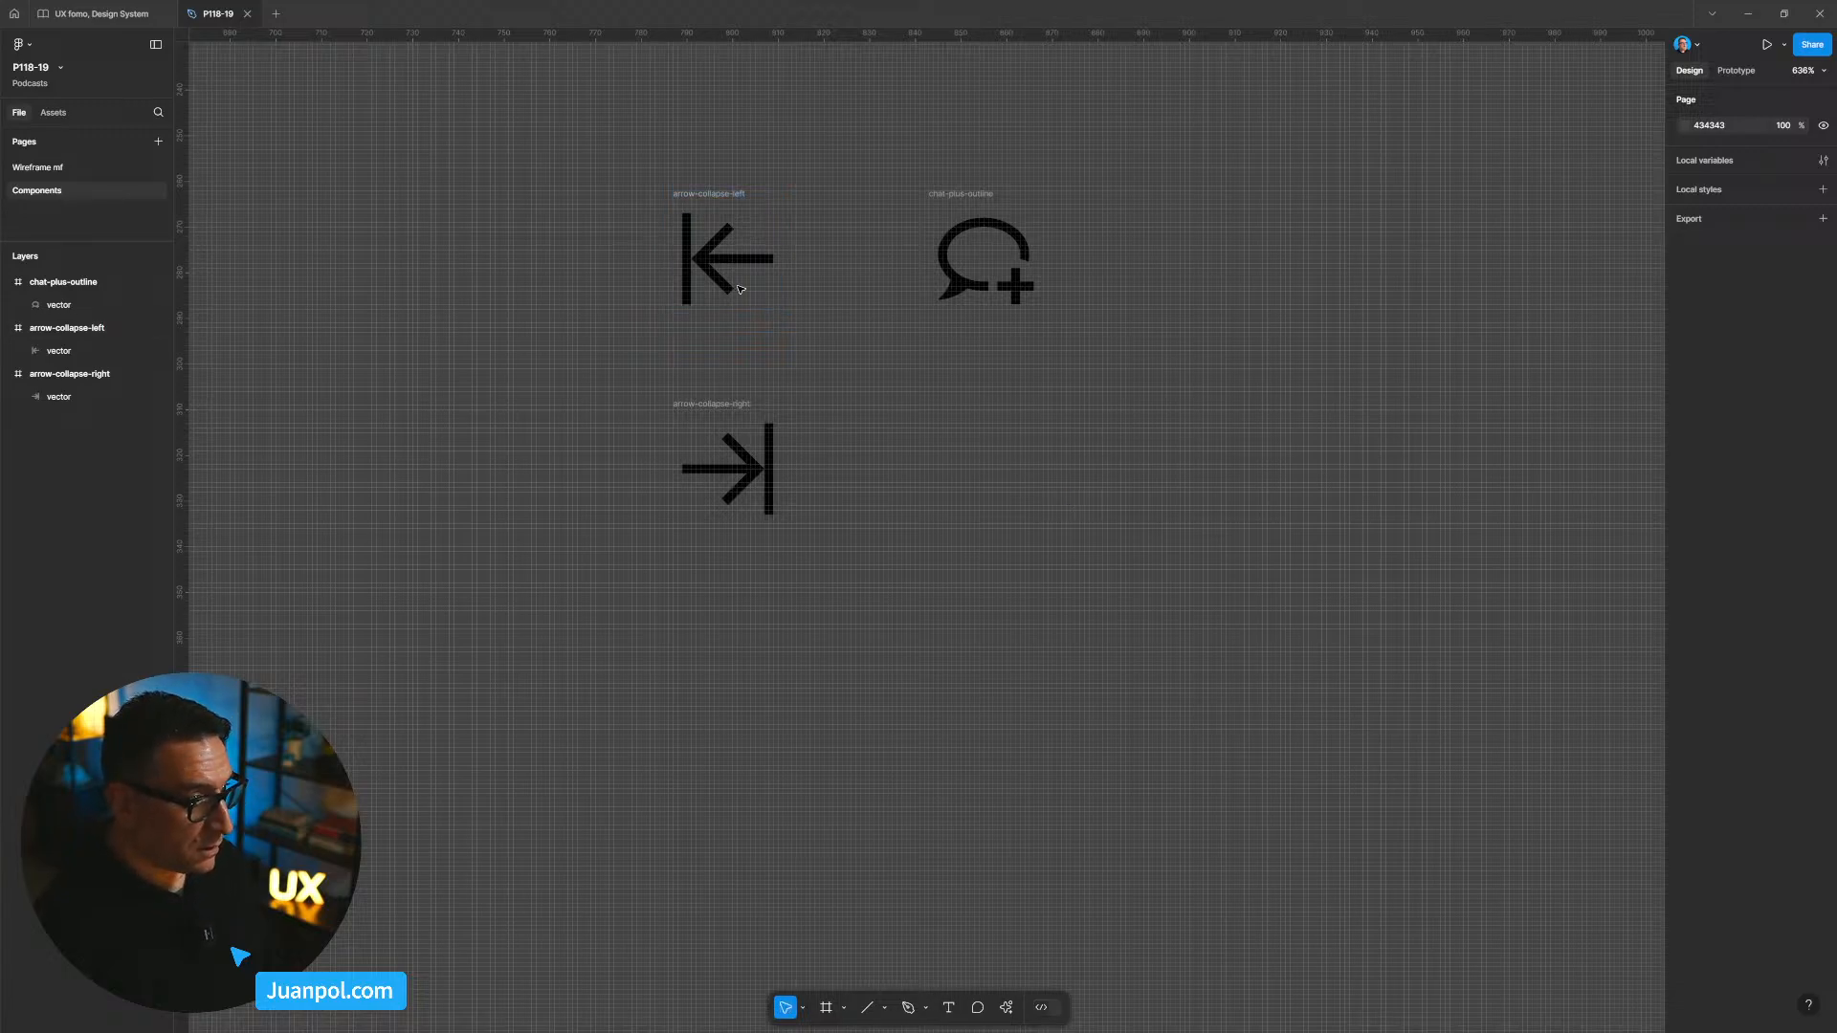
{"action": "left_click", "coordinate": [727, 286]}
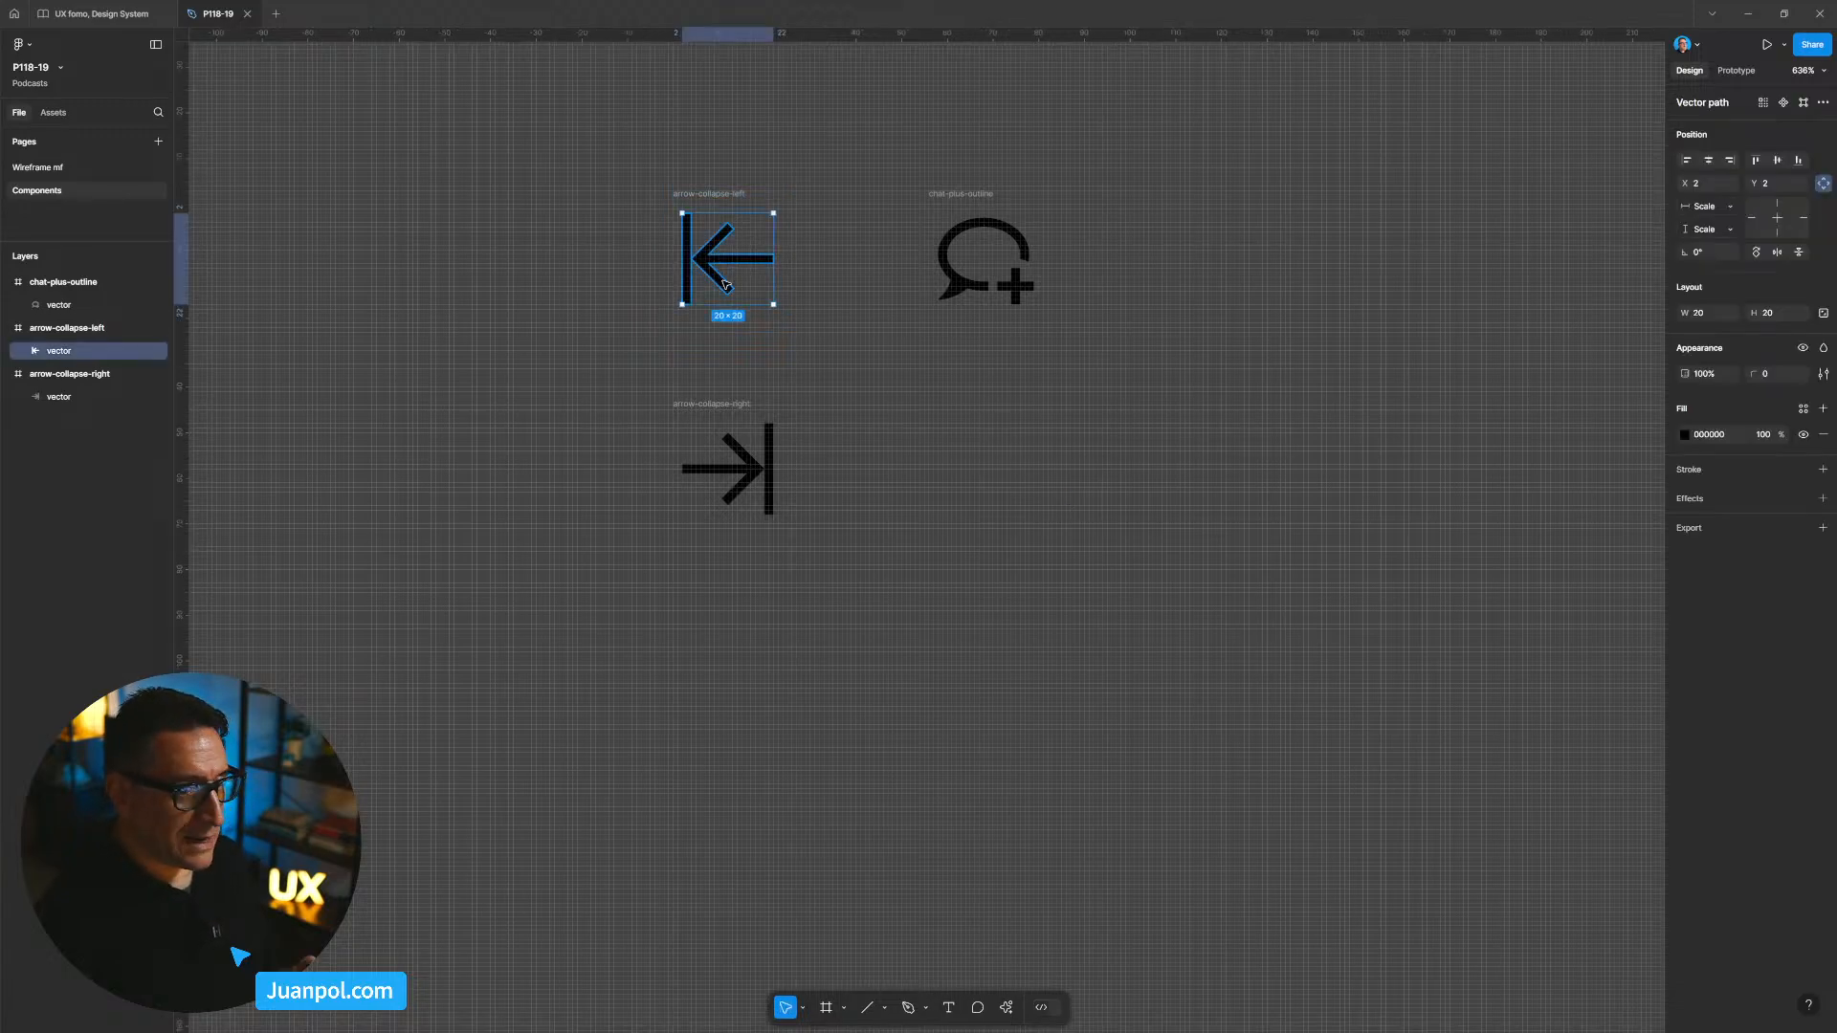
{"action": "left_click", "coordinate": [956, 293]}
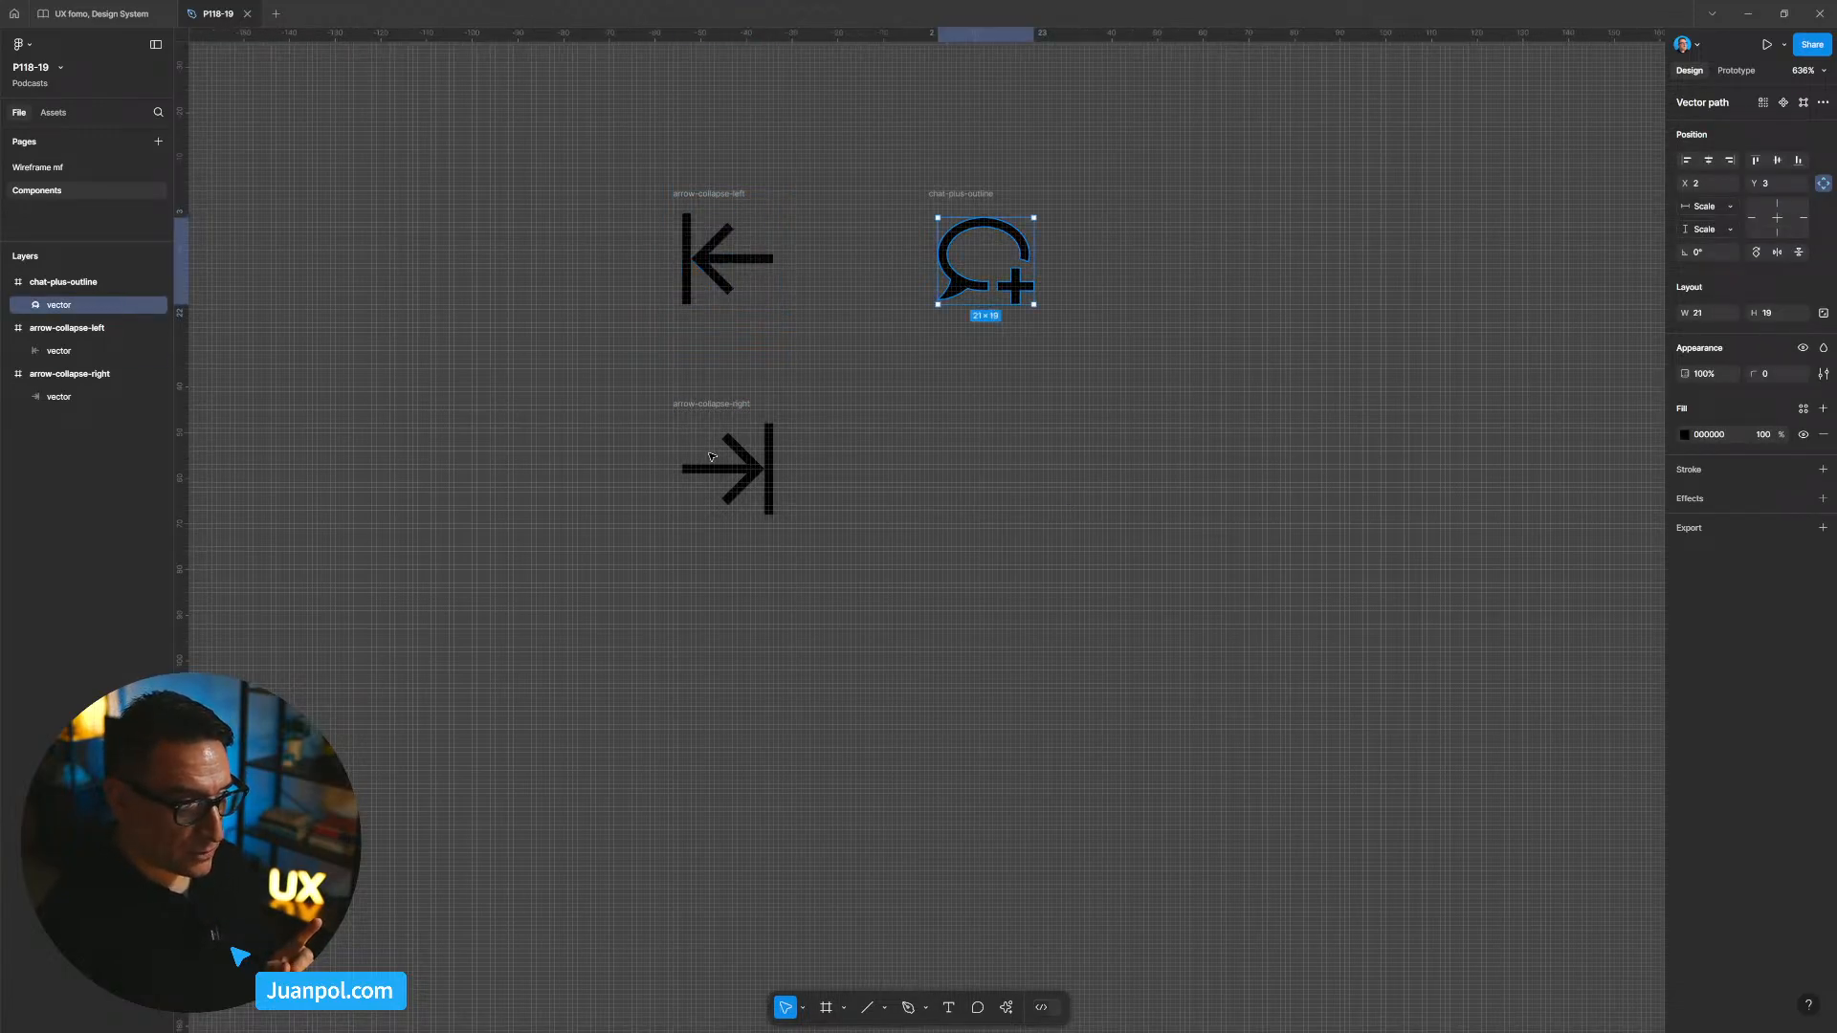
{"action": "left_click", "coordinate": [744, 468]}
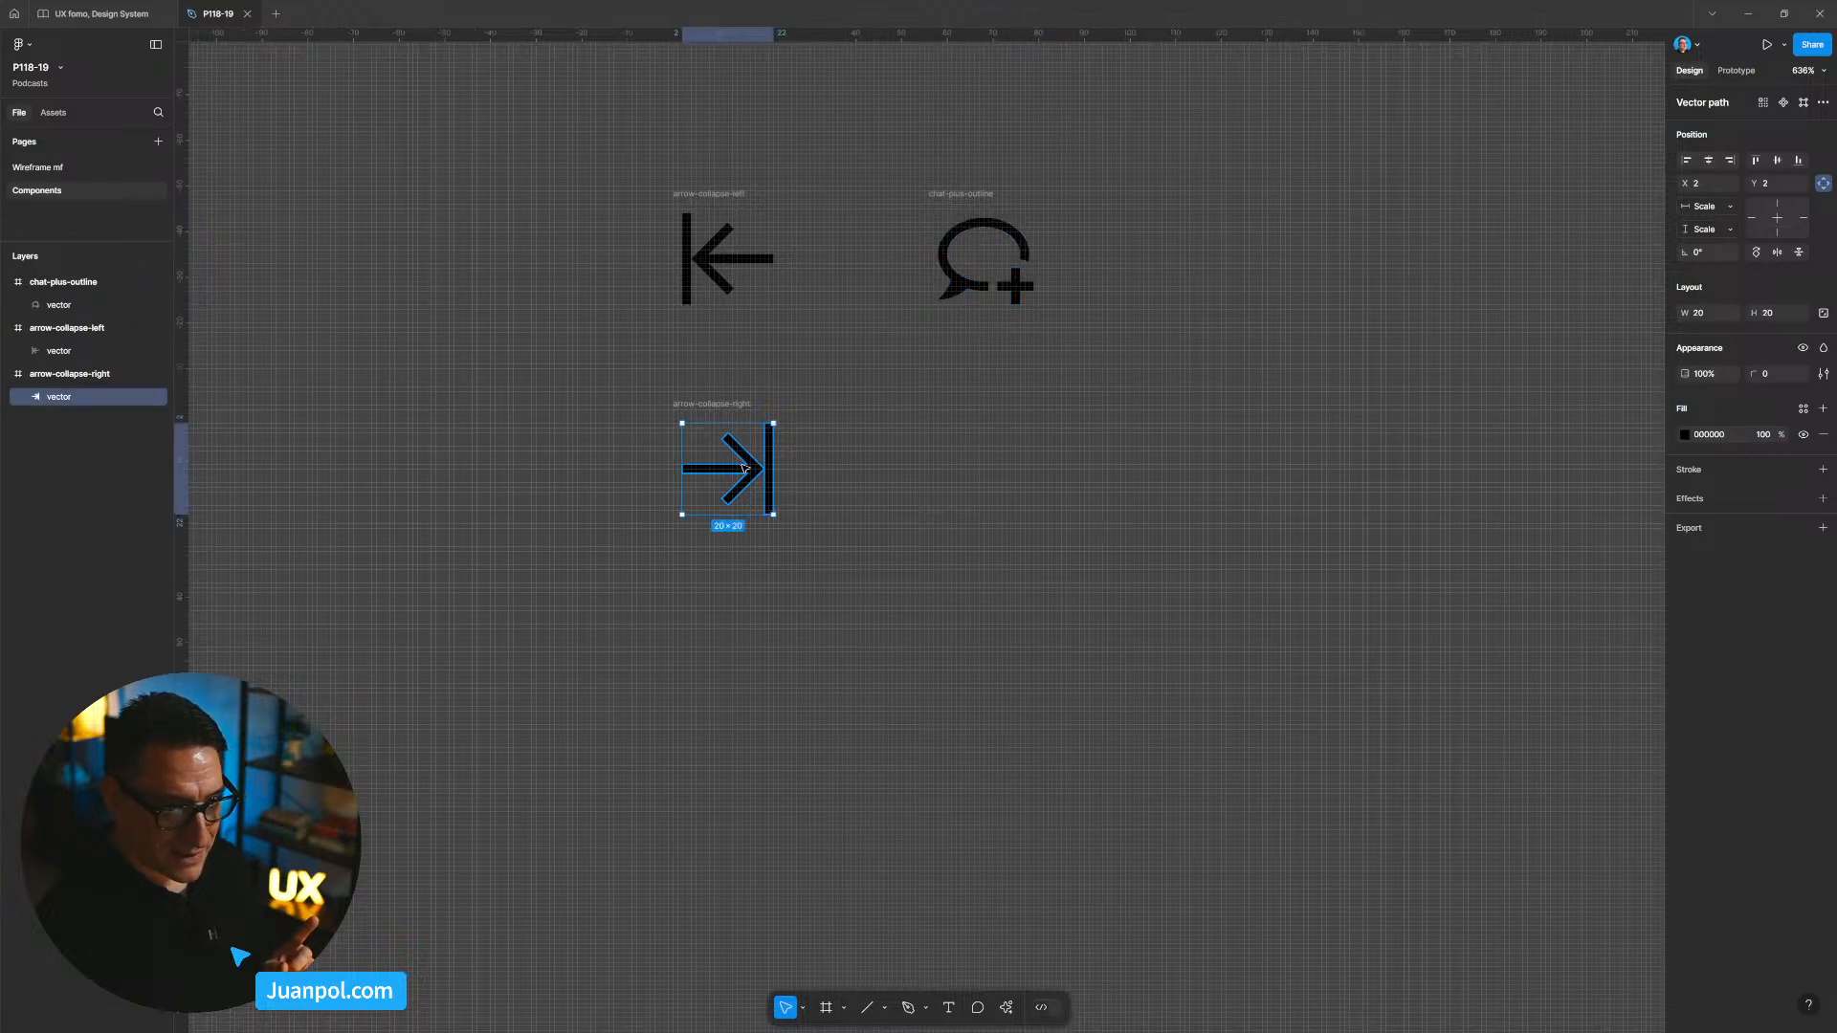
{"action": "left_click", "coordinate": [785, 267]}
Step: Convert the arrow-collapse-left, chat-plus-outline and arrow-collapse-right icon frames into separate components
{"action": "left_click", "coordinate": [722, 197]}
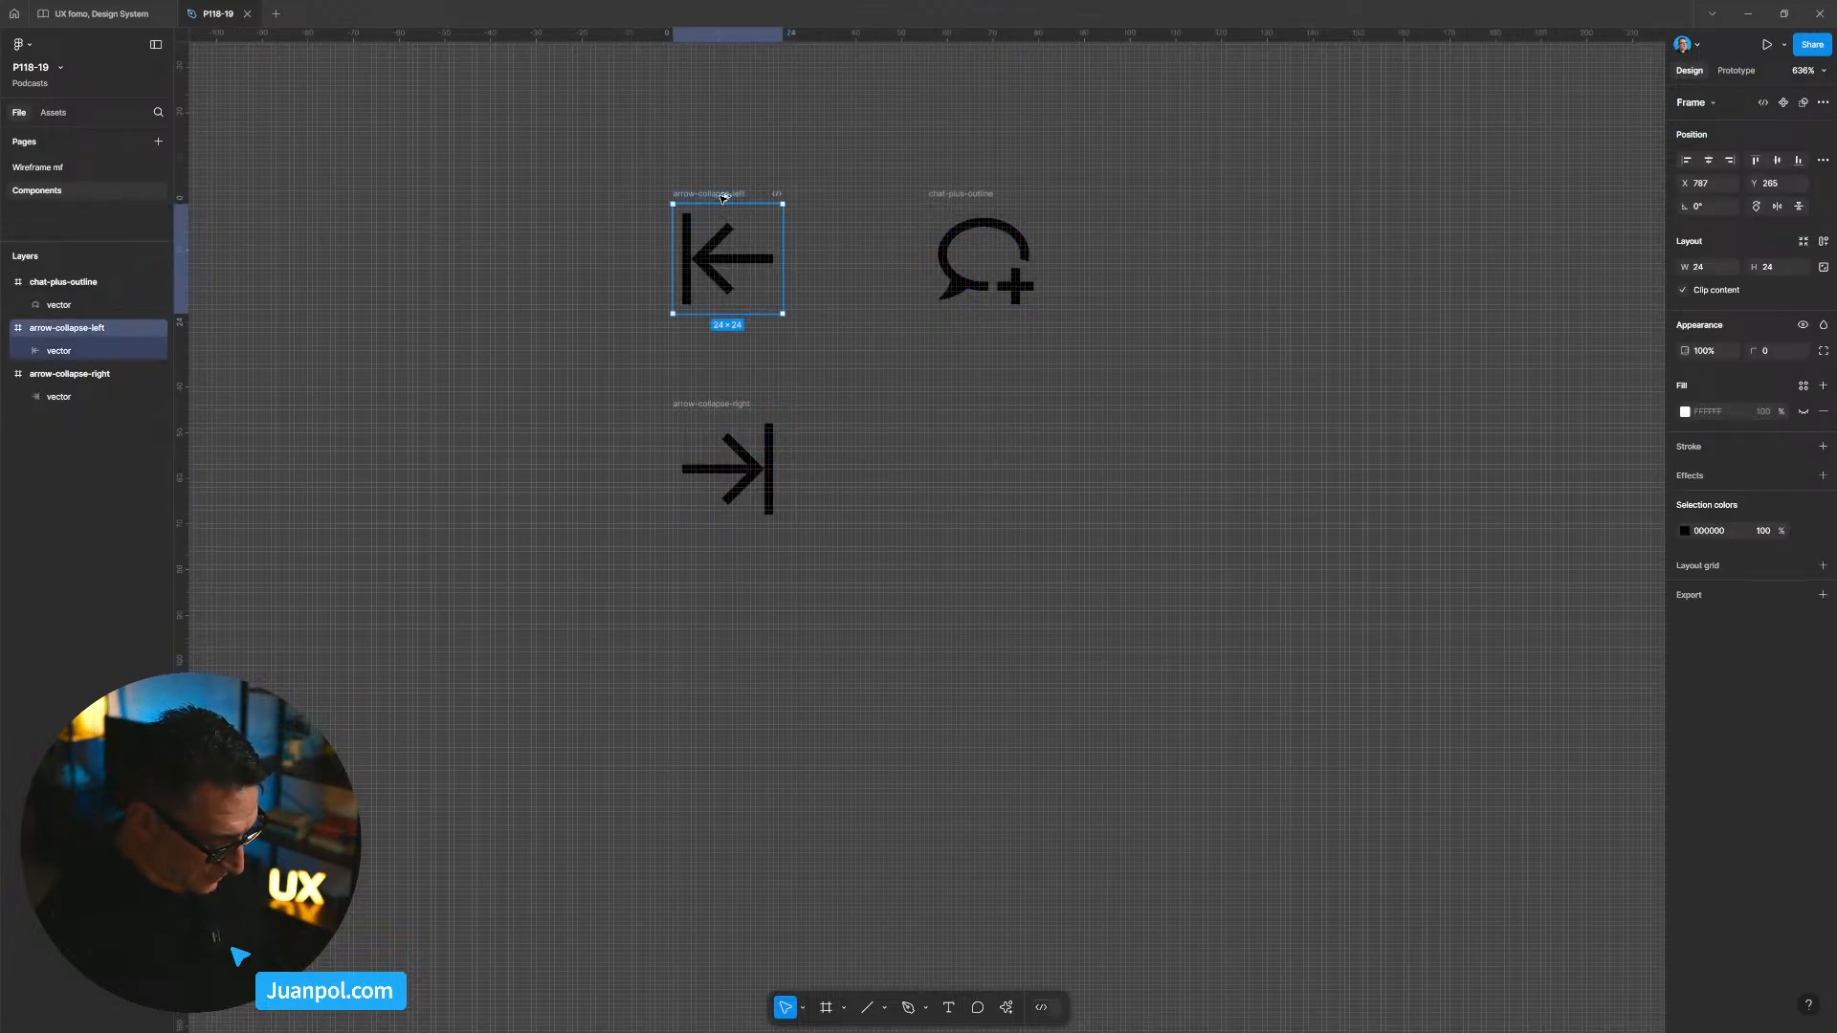
{"action": "key", "text": "ctrl+alt+k"}
{"action": "left_click", "coordinate": [949, 193]}
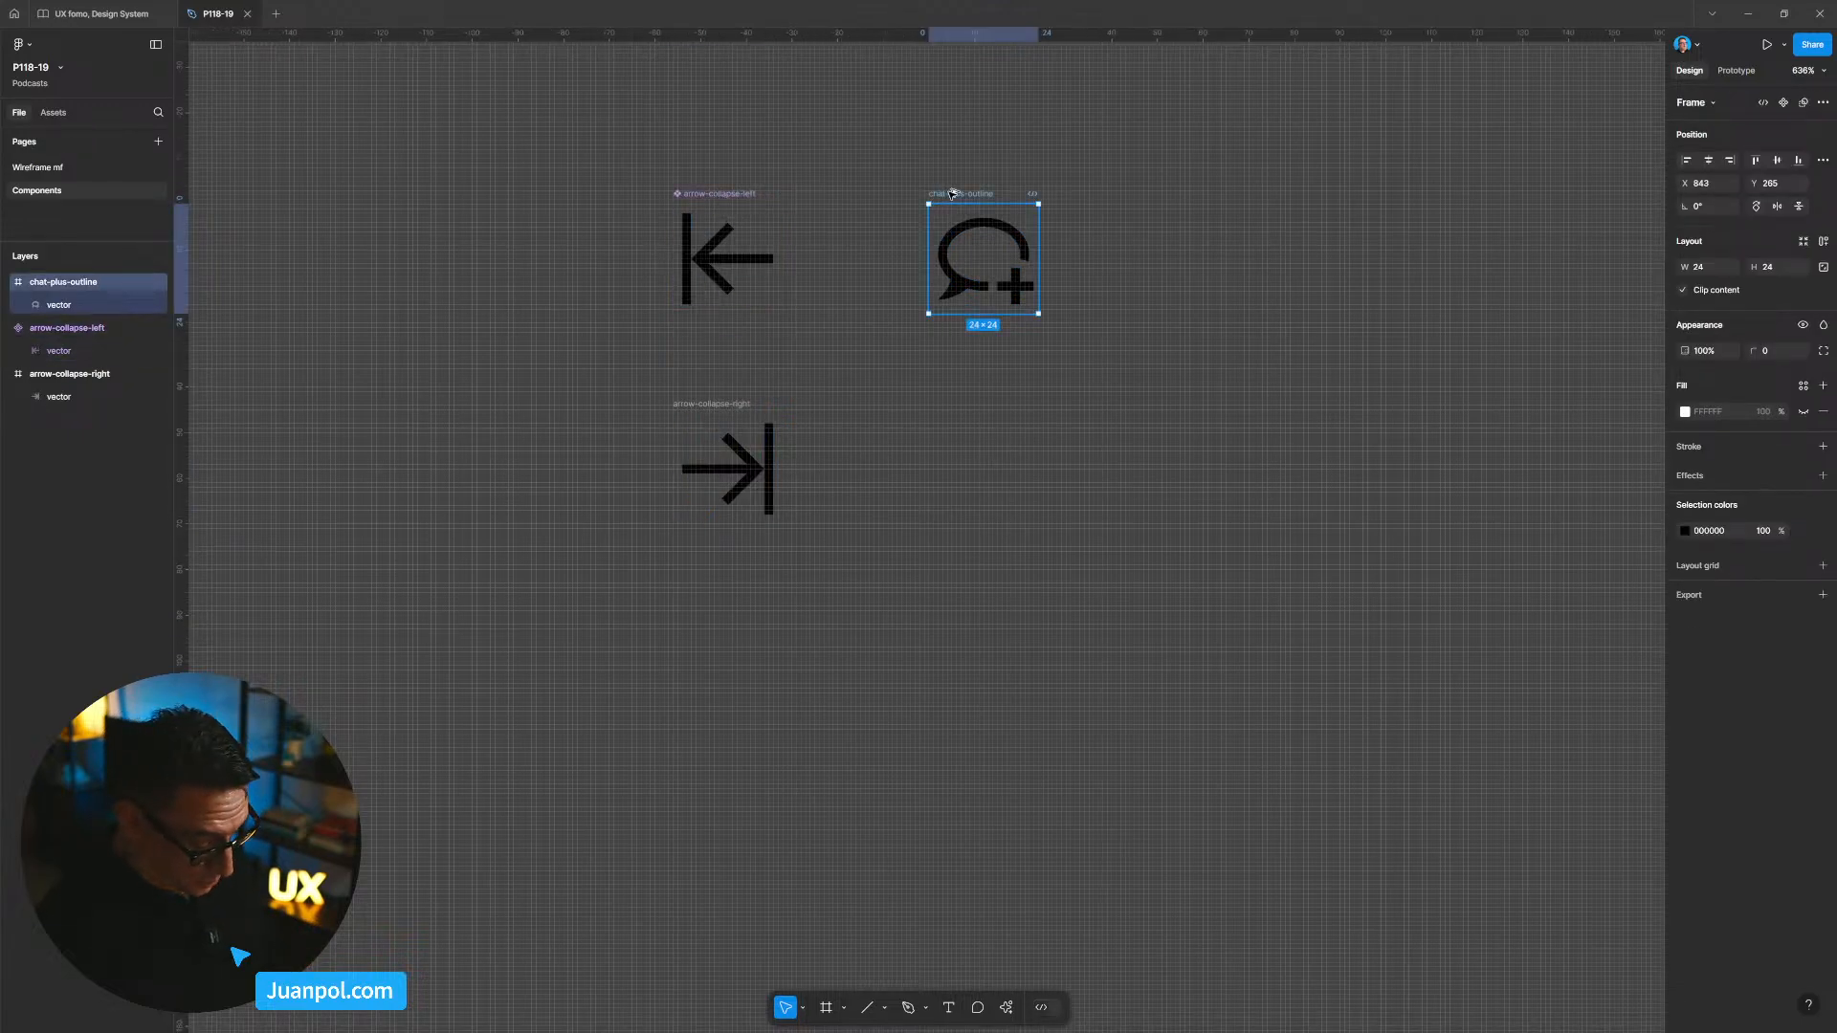
{"action": "key", "text": "ctrl+alt+k"}
{"action": "left_click", "coordinate": [745, 400]}
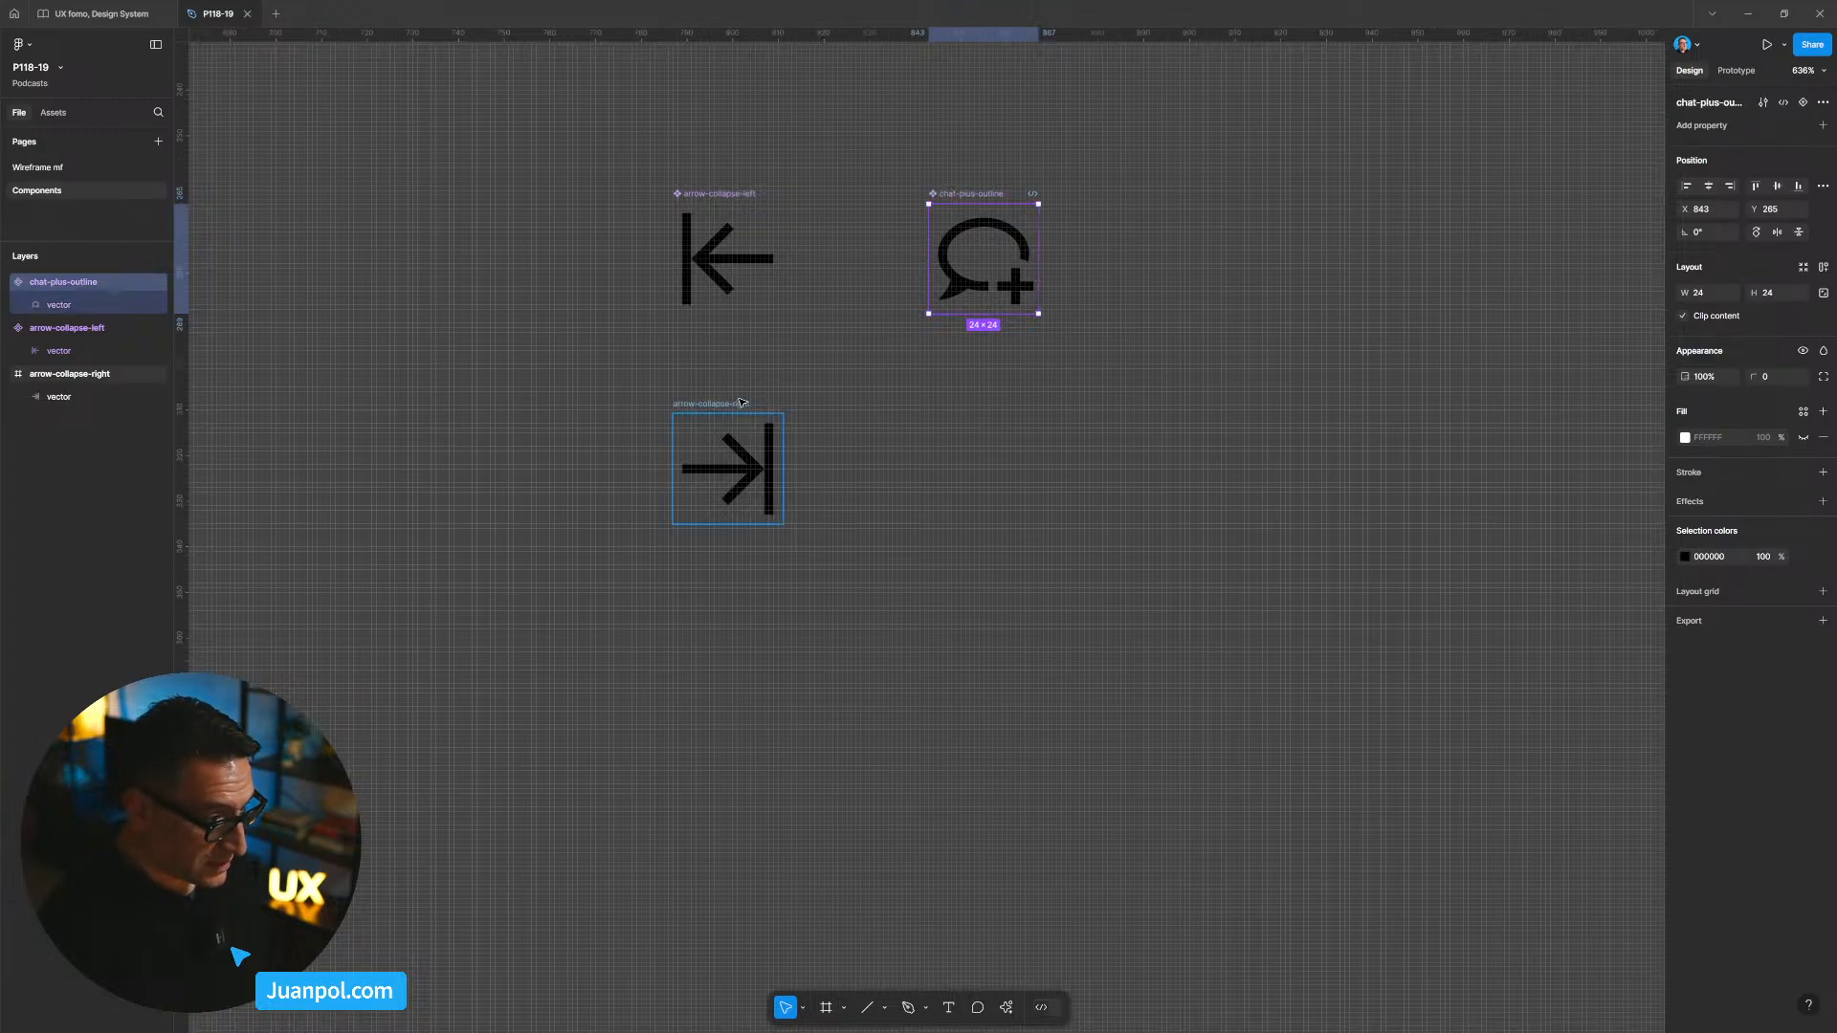
{"action": "key", "text": "ctrl+alt+k"}
{"action": "key", "text": "Escape"}
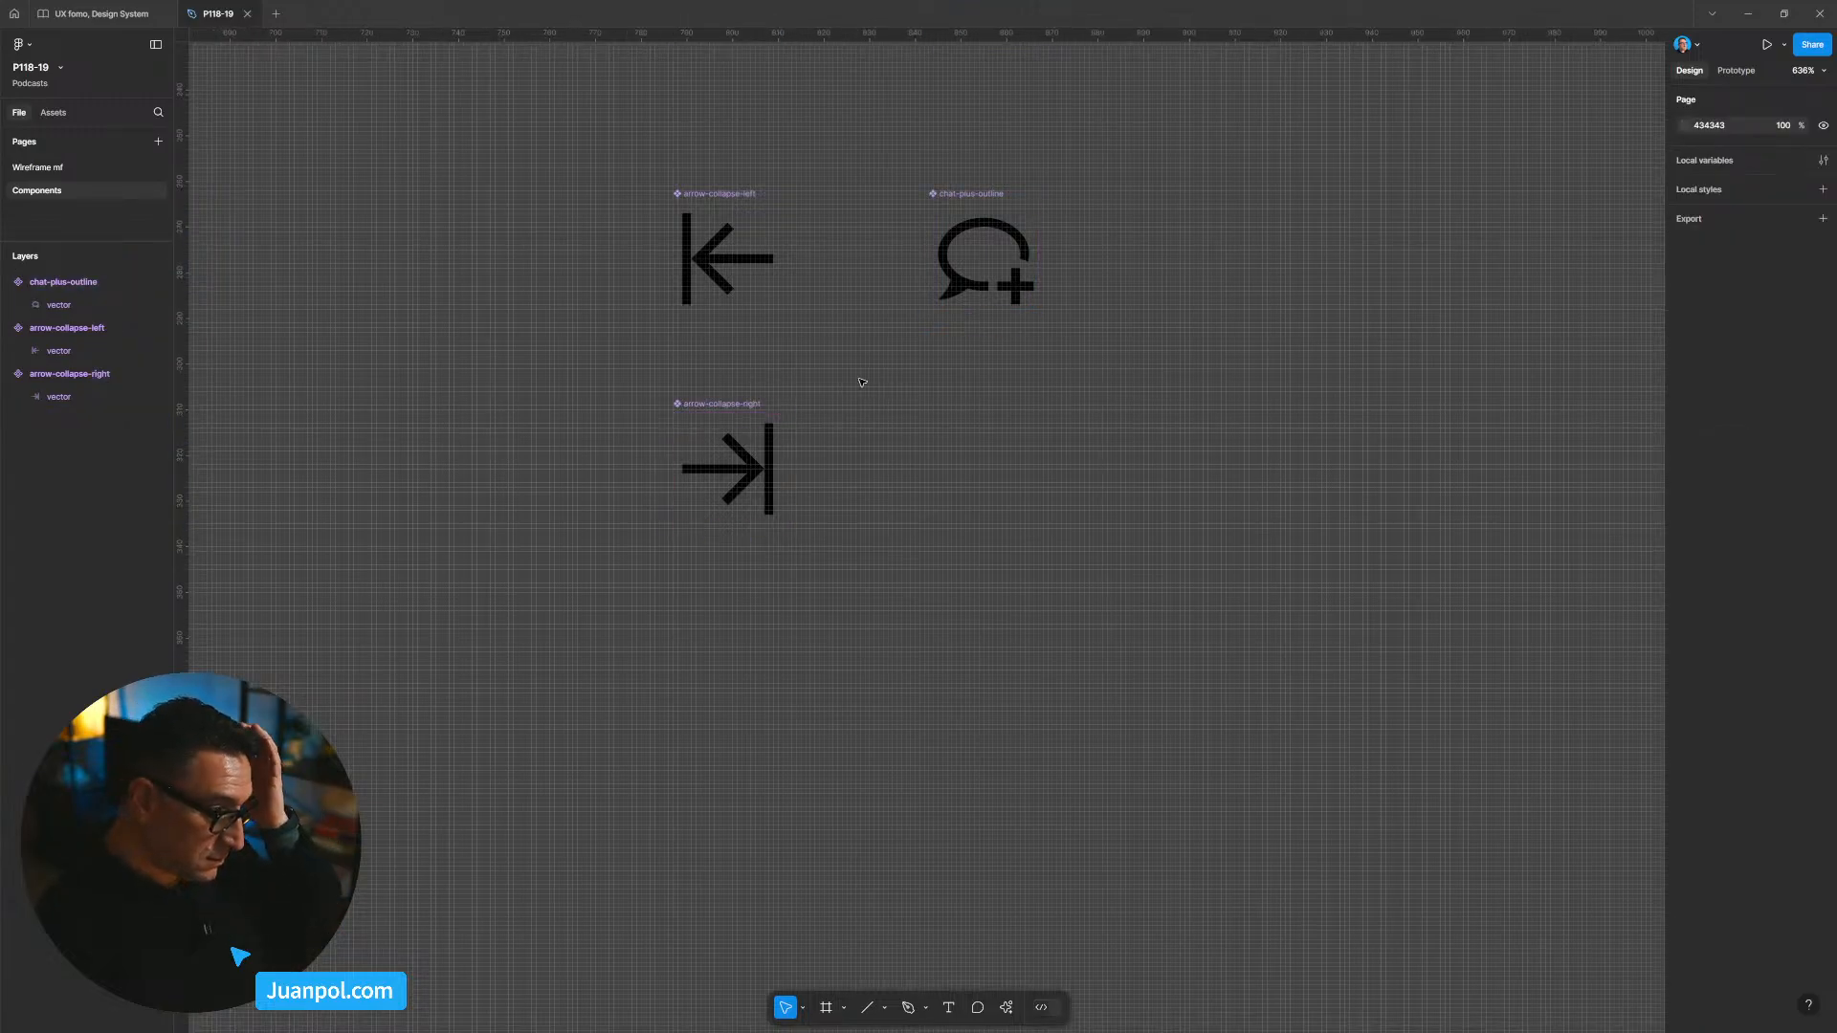
{"action": "left_click", "coordinate": [686, 269]}
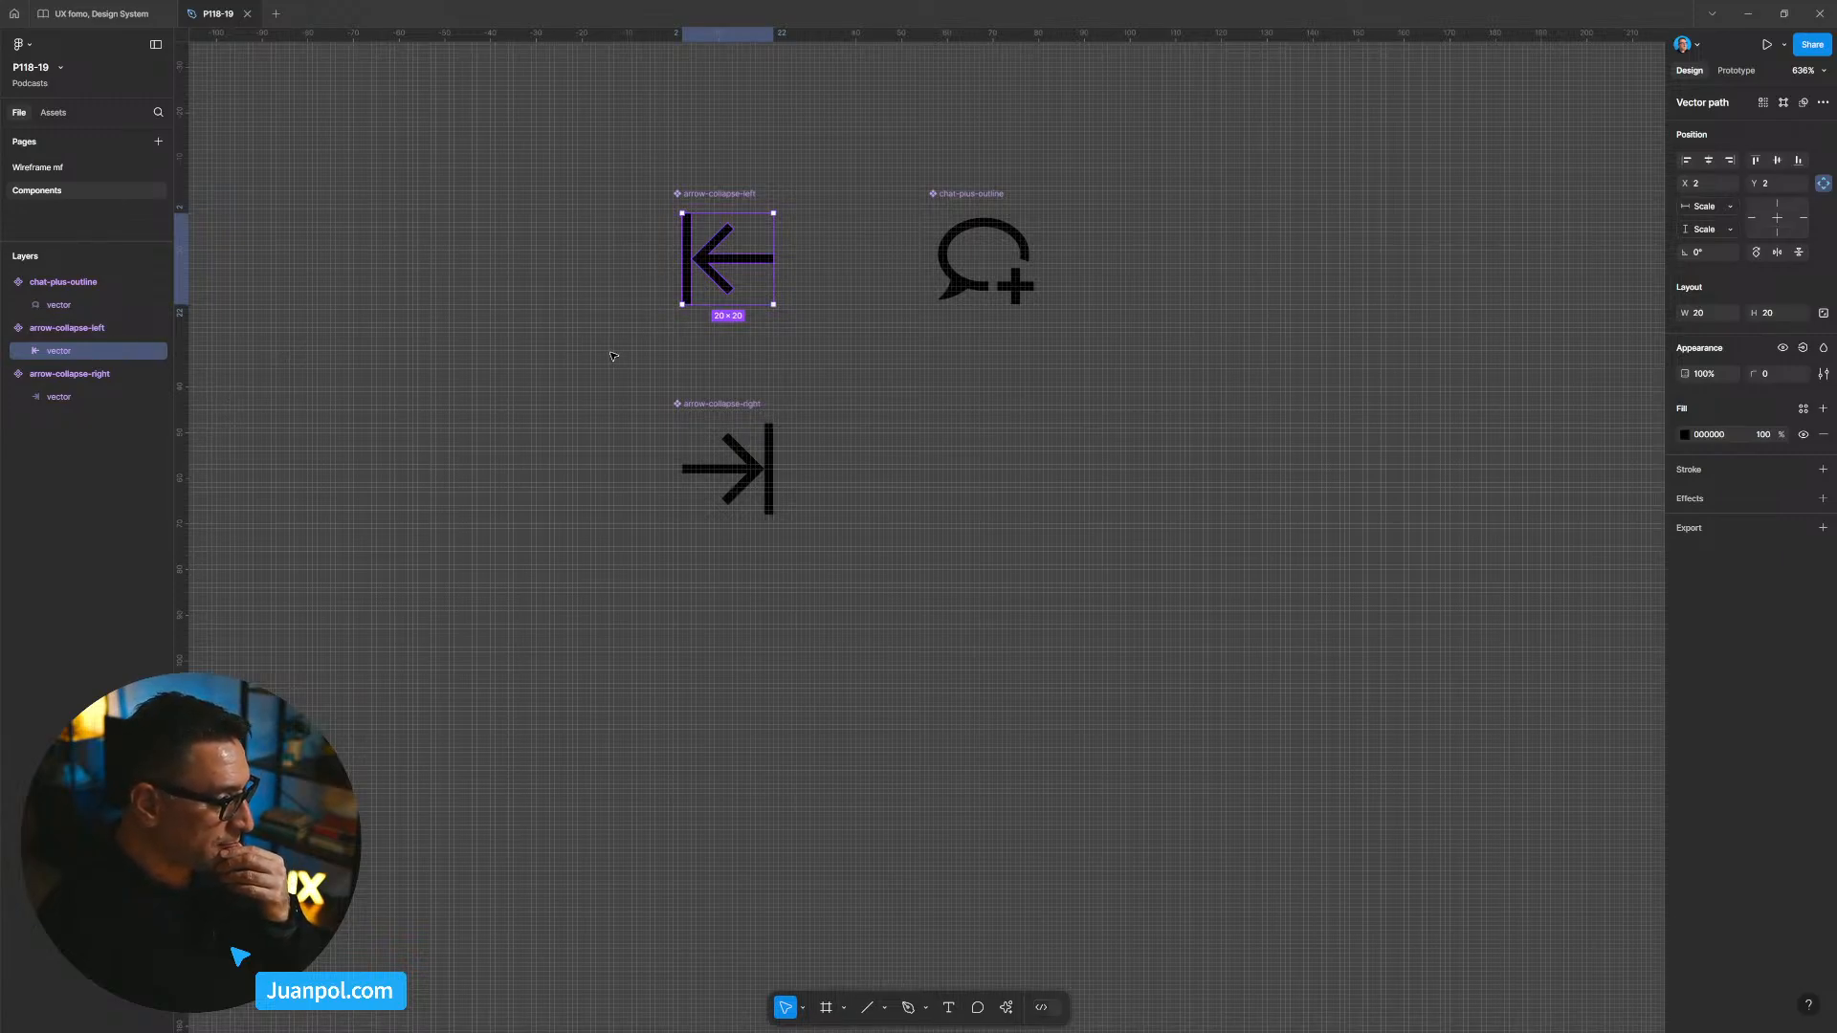
{"action": "left_click", "coordinate": [980, 420]}
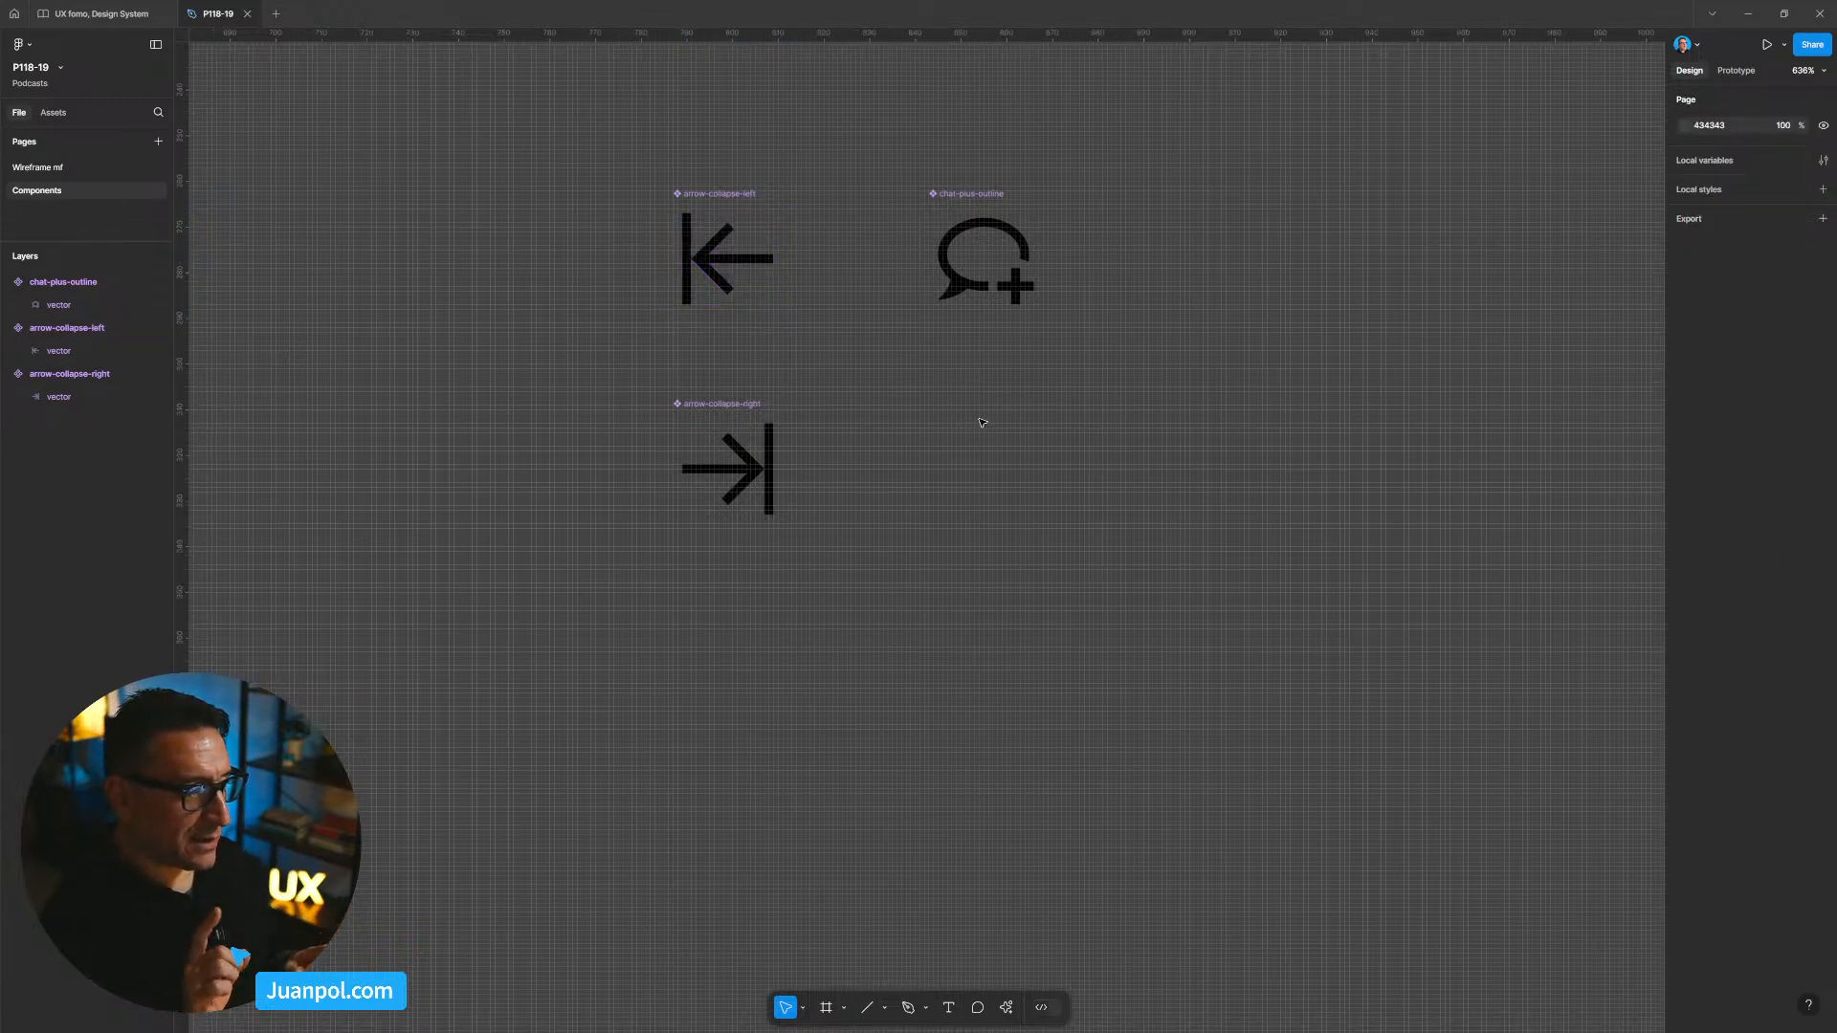
{"action": "left_click_drag", "start_coordinate": [784, 637], "coordinate": [959, 637]}
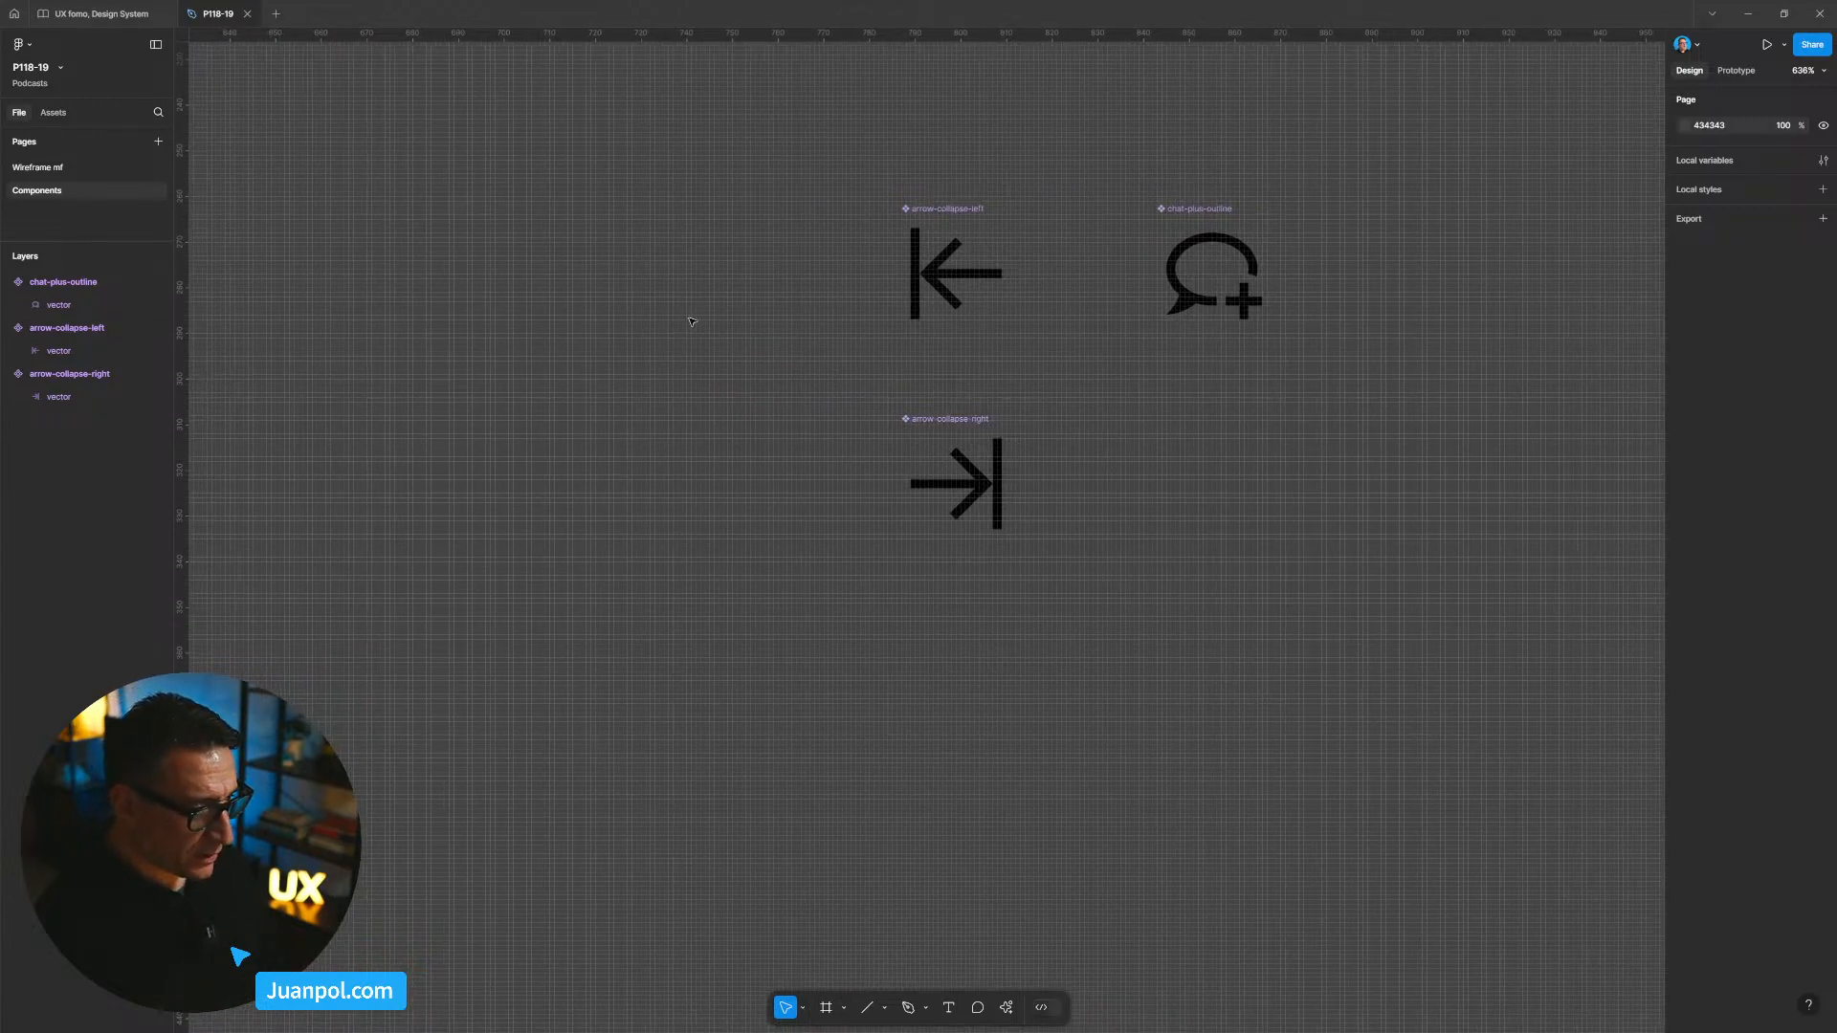
{"action": "key", "text": "f"}
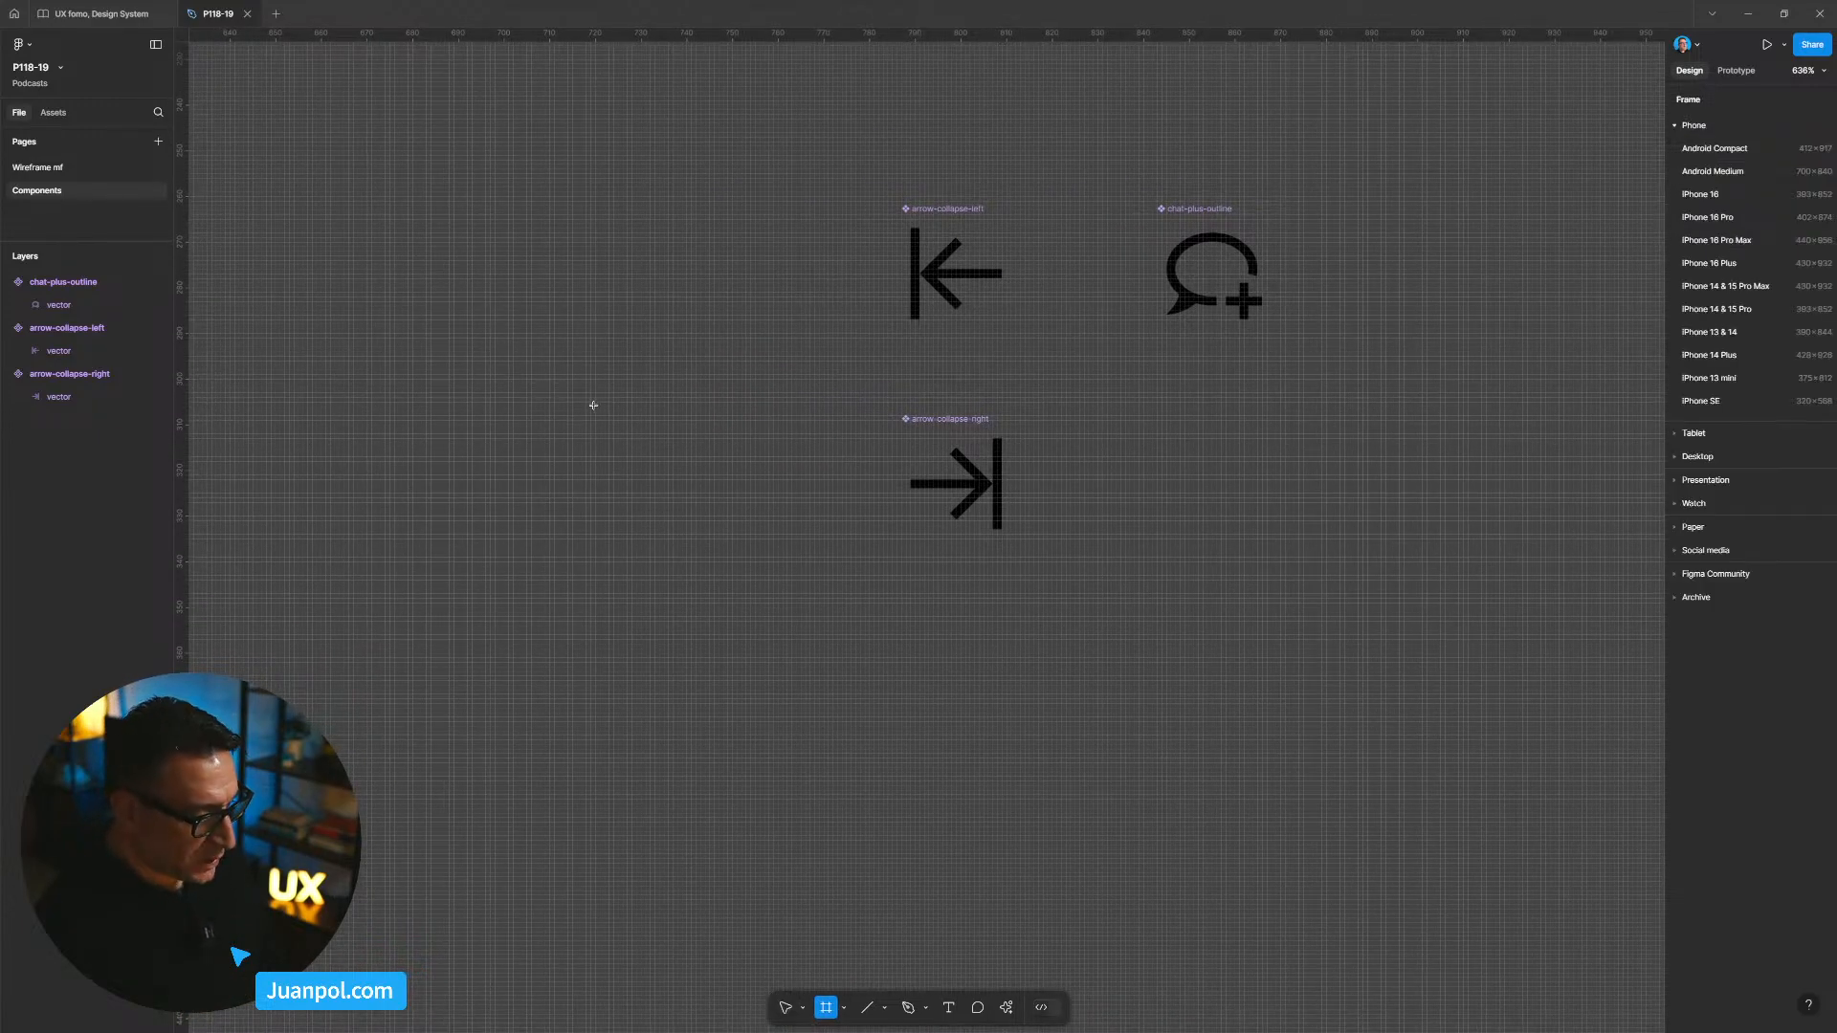
{"action": "mouse_move", "coordinate": [526, 378]}
{"action": "left_mouse_down"}
{"action": "mouse_move", "coordinate": [565, 443]}
{"action": "mouse_move", "coordinate": [661, 420]}
{"action": "left_mouse_up"}
{"action": "key", "text": "f"}
{"action": "left_click_drag", "start_coordinate": [502, 353], "coordinate": [705, 497]}
{"action": "key", "text": "Delete"}
Step: Draw an upright rectangle and a flat one of about 19 × 5 overlapping it beside the icons, and combine them with Union
{"action": "key", "text": "r"}
{"action": "mouse_move", "coordinate": [542, 392]}
{"action": "left_mouse_down"}
{"action": "mouse_move", "coordinate": [585, 470]}
{"action": "mouse_move", "coordinate": [691, 442]}
{"action": "mouse_move", "coordinate": [608, 439]}
{"action": "left_mouse_up"}
{"action": "key", "text": "r"}
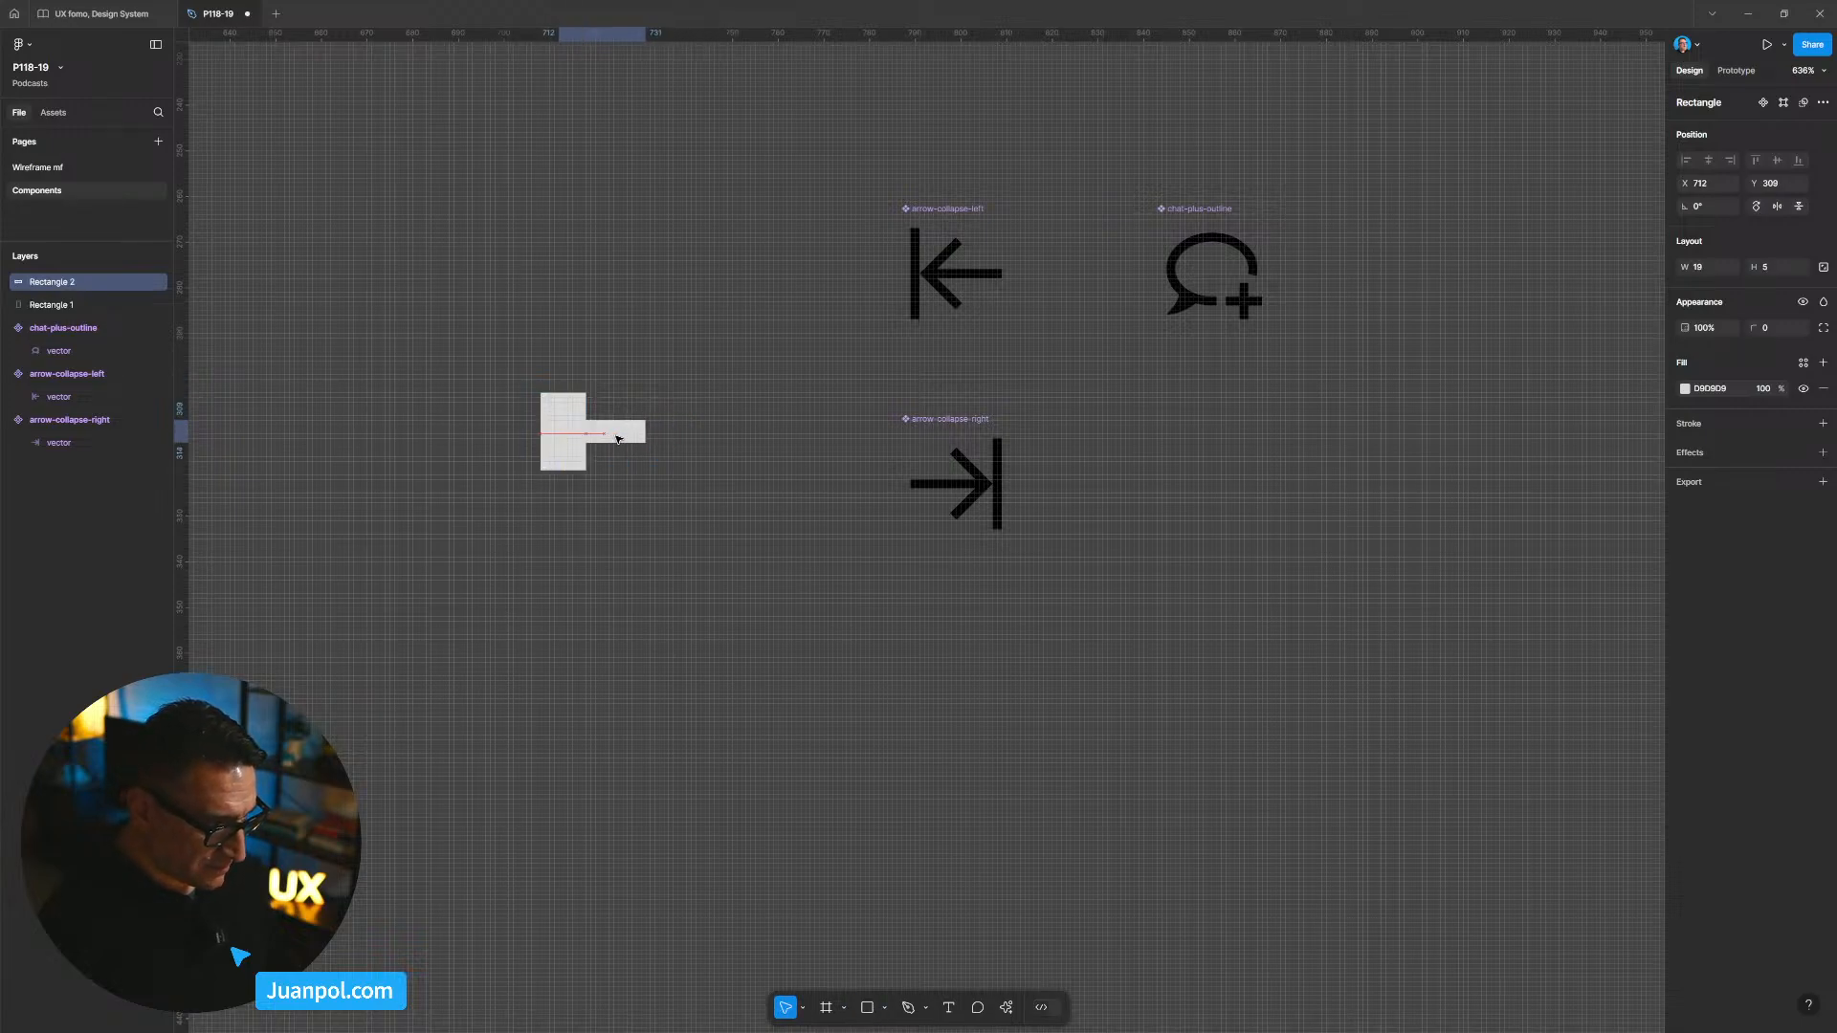
{"action": "left_click_drag", "start_coordinate": [710, 523], "coordinate": [494, 382]}
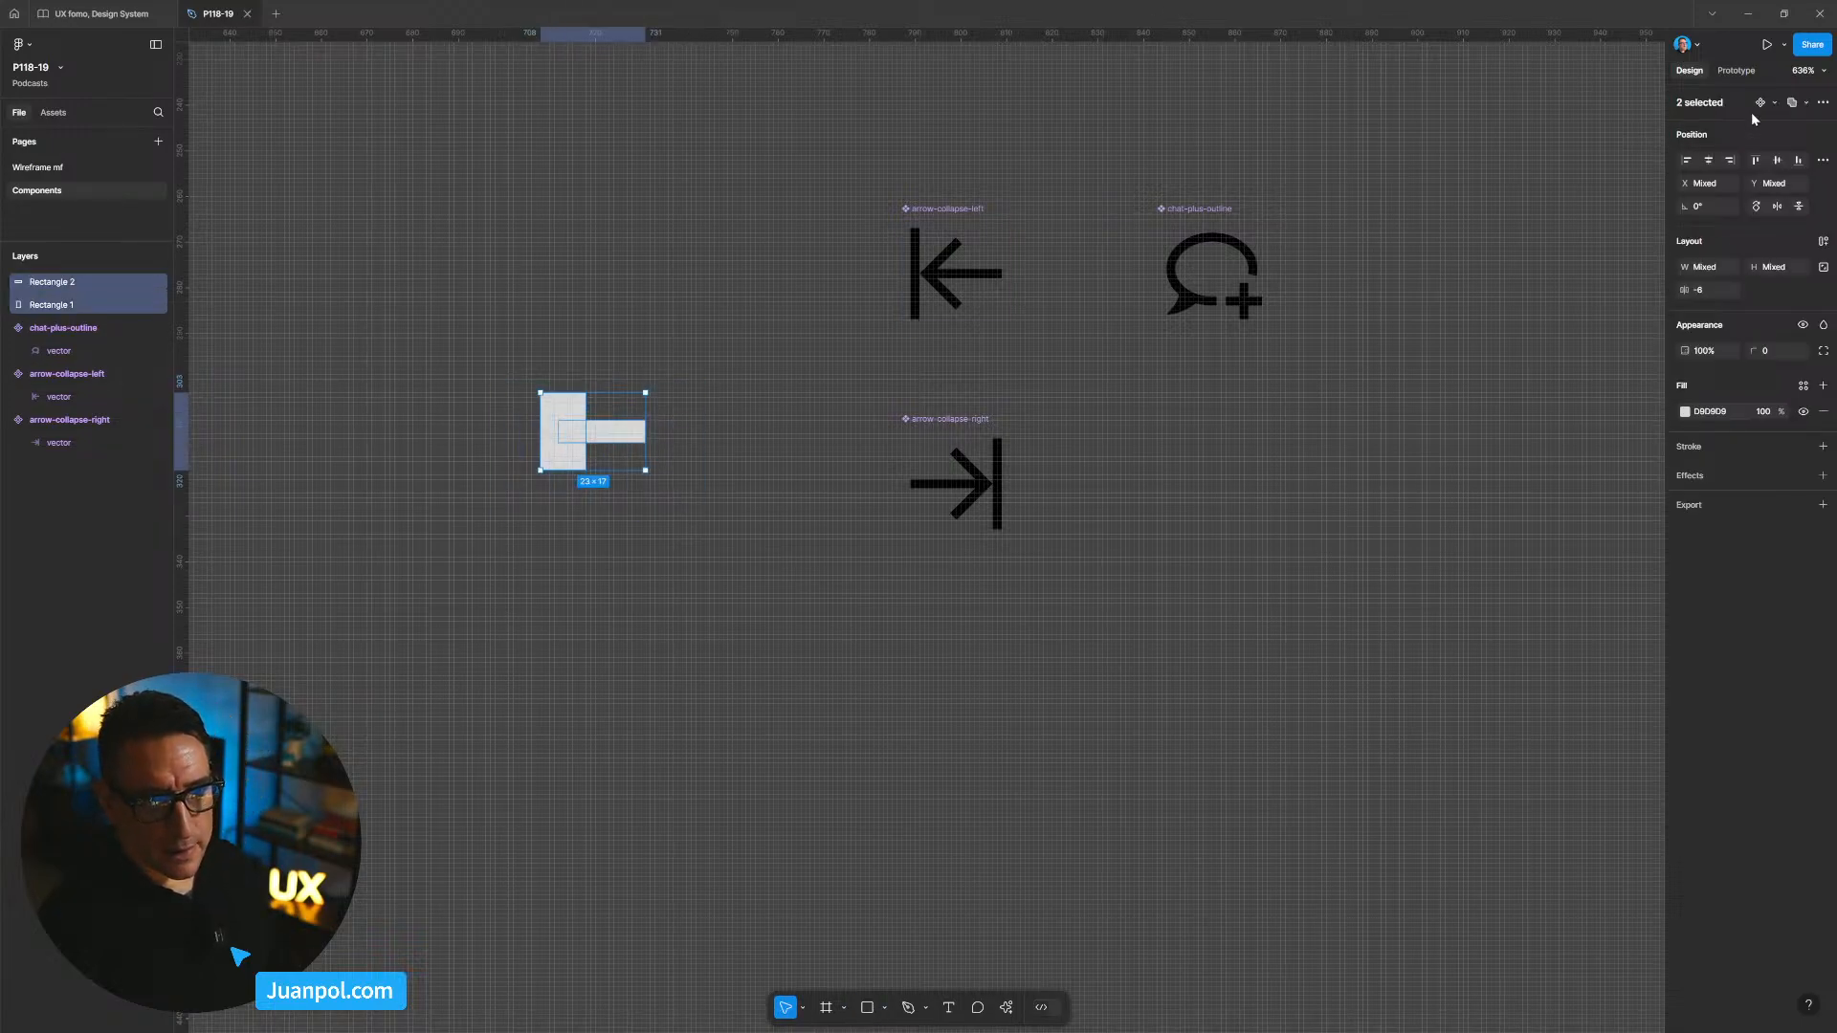
{"action": "left_click", "coordinate": [1792, 102]}
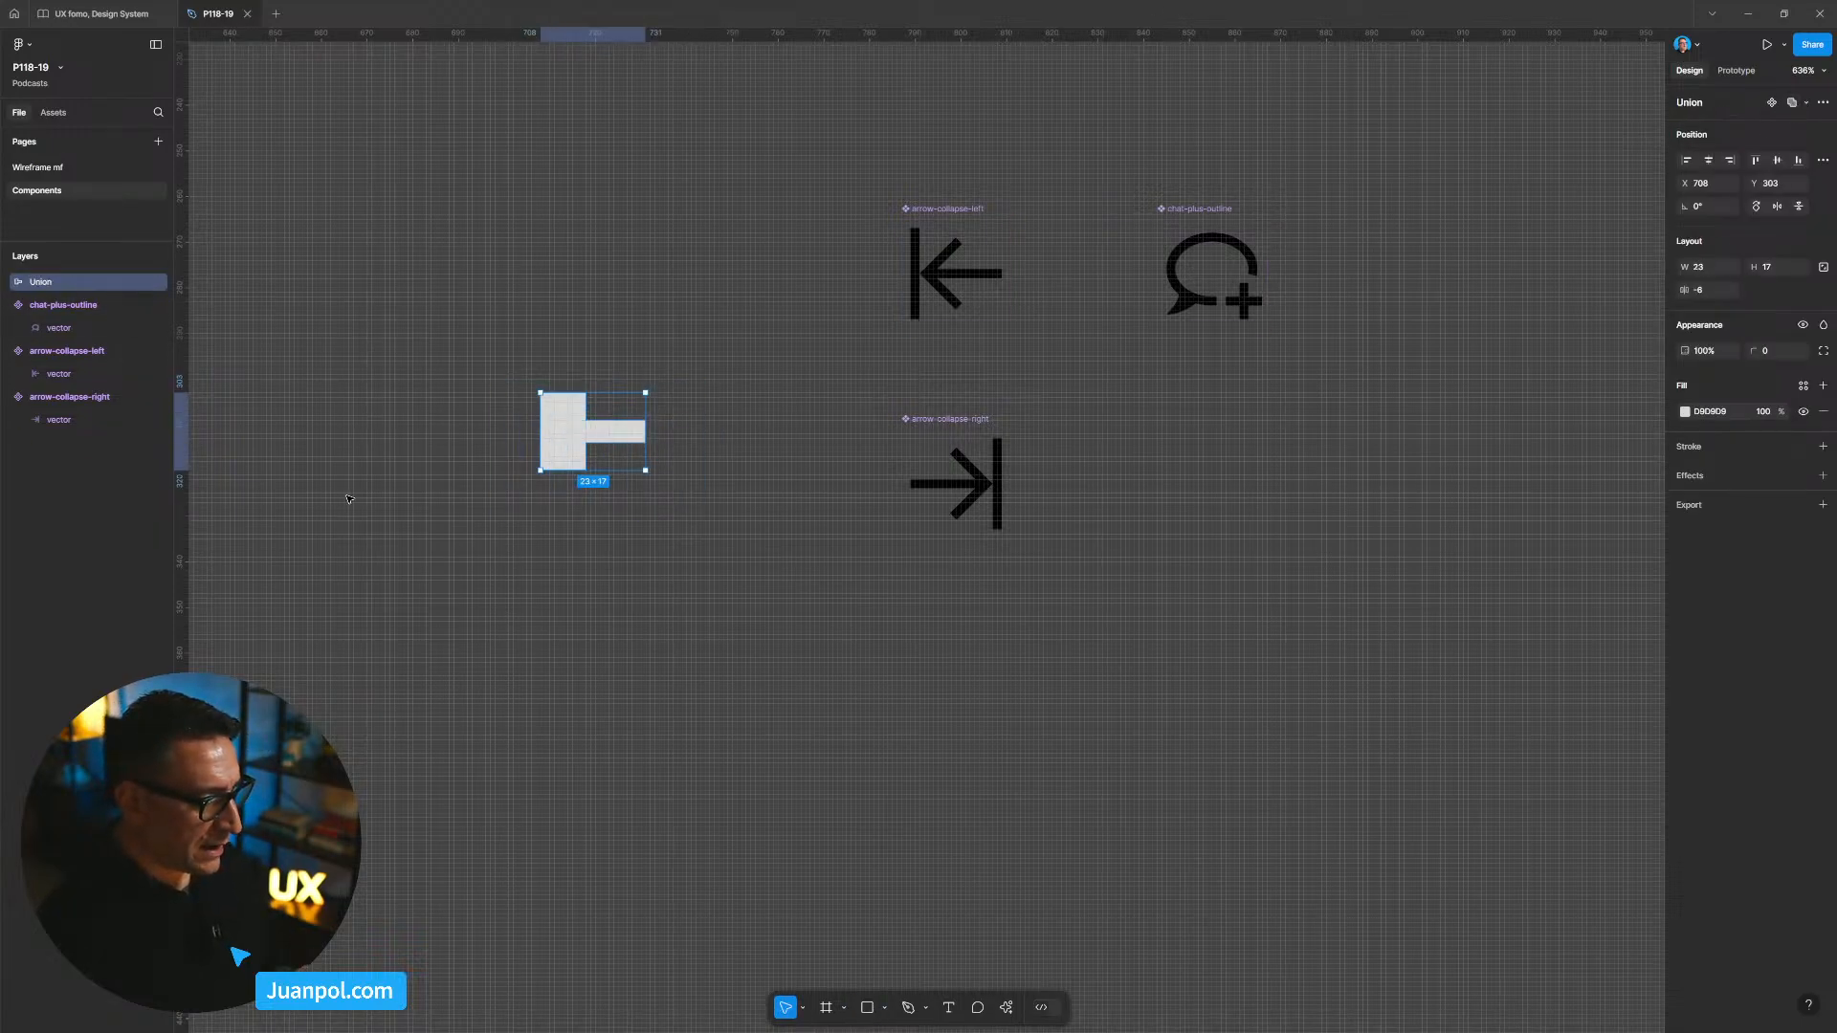
{"action": "mouse_move", "coordinate": [568, 464]}
{"action": "left_mouse_down"}
{"action": "mouse_move", "coordinate": [577, 427]}
{"action": "mouse_move", "coordinate": [582, 469]}
{"action": "left_mouse_up"}
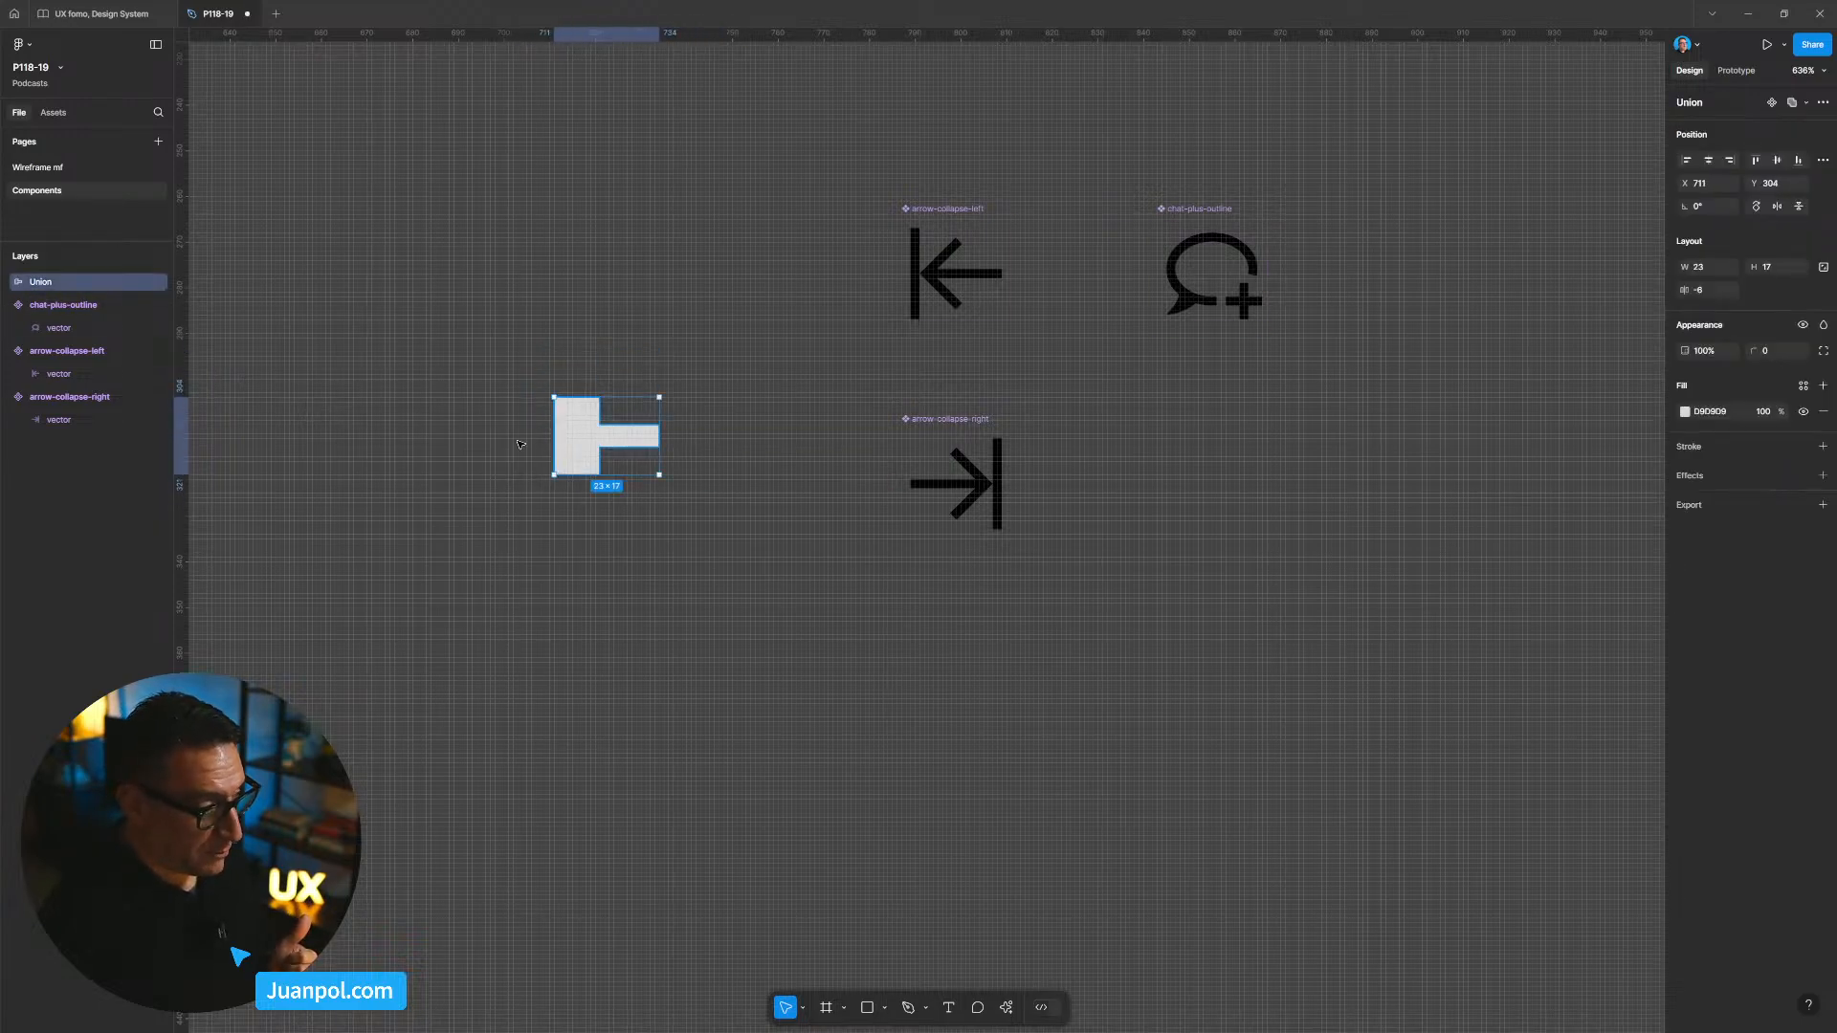
Step: Flatten the union of the two rectangles into a single vector path and rename its layer vector
{"action": "left_click", "coordinate": [8, 283]}
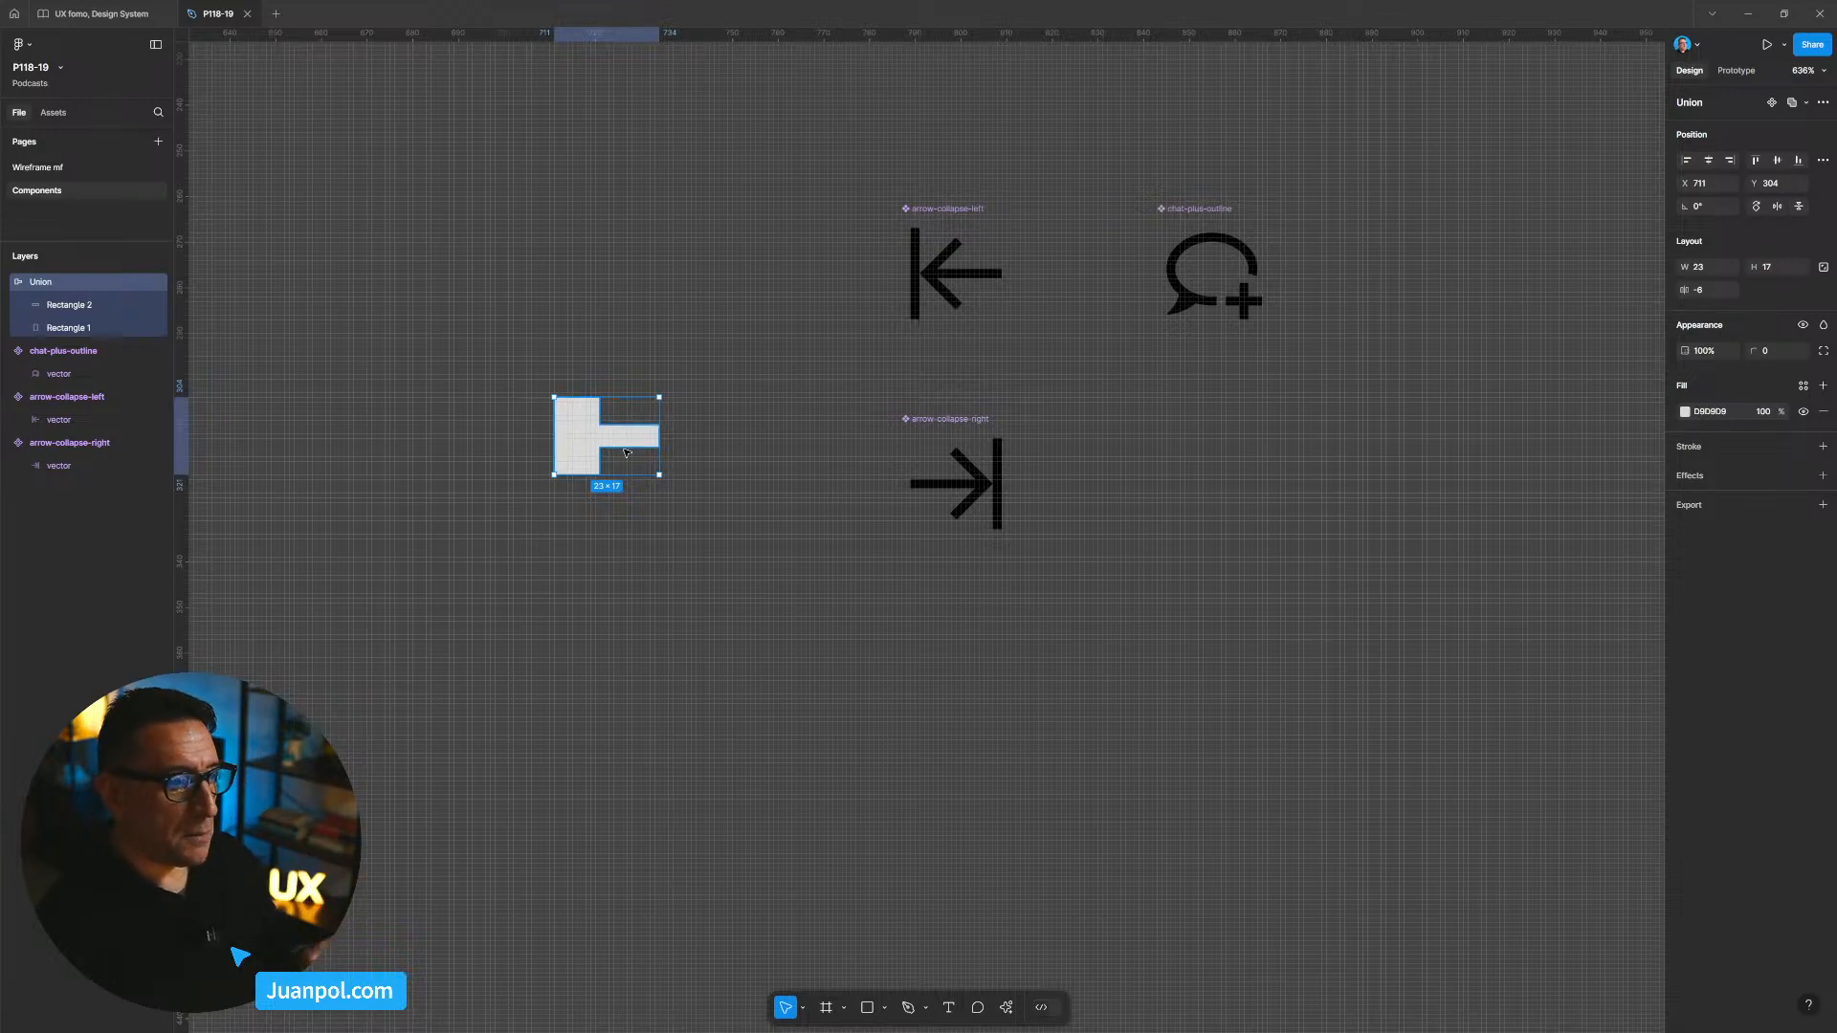
{"action": "left_click", "coordinate": [969, 500]}
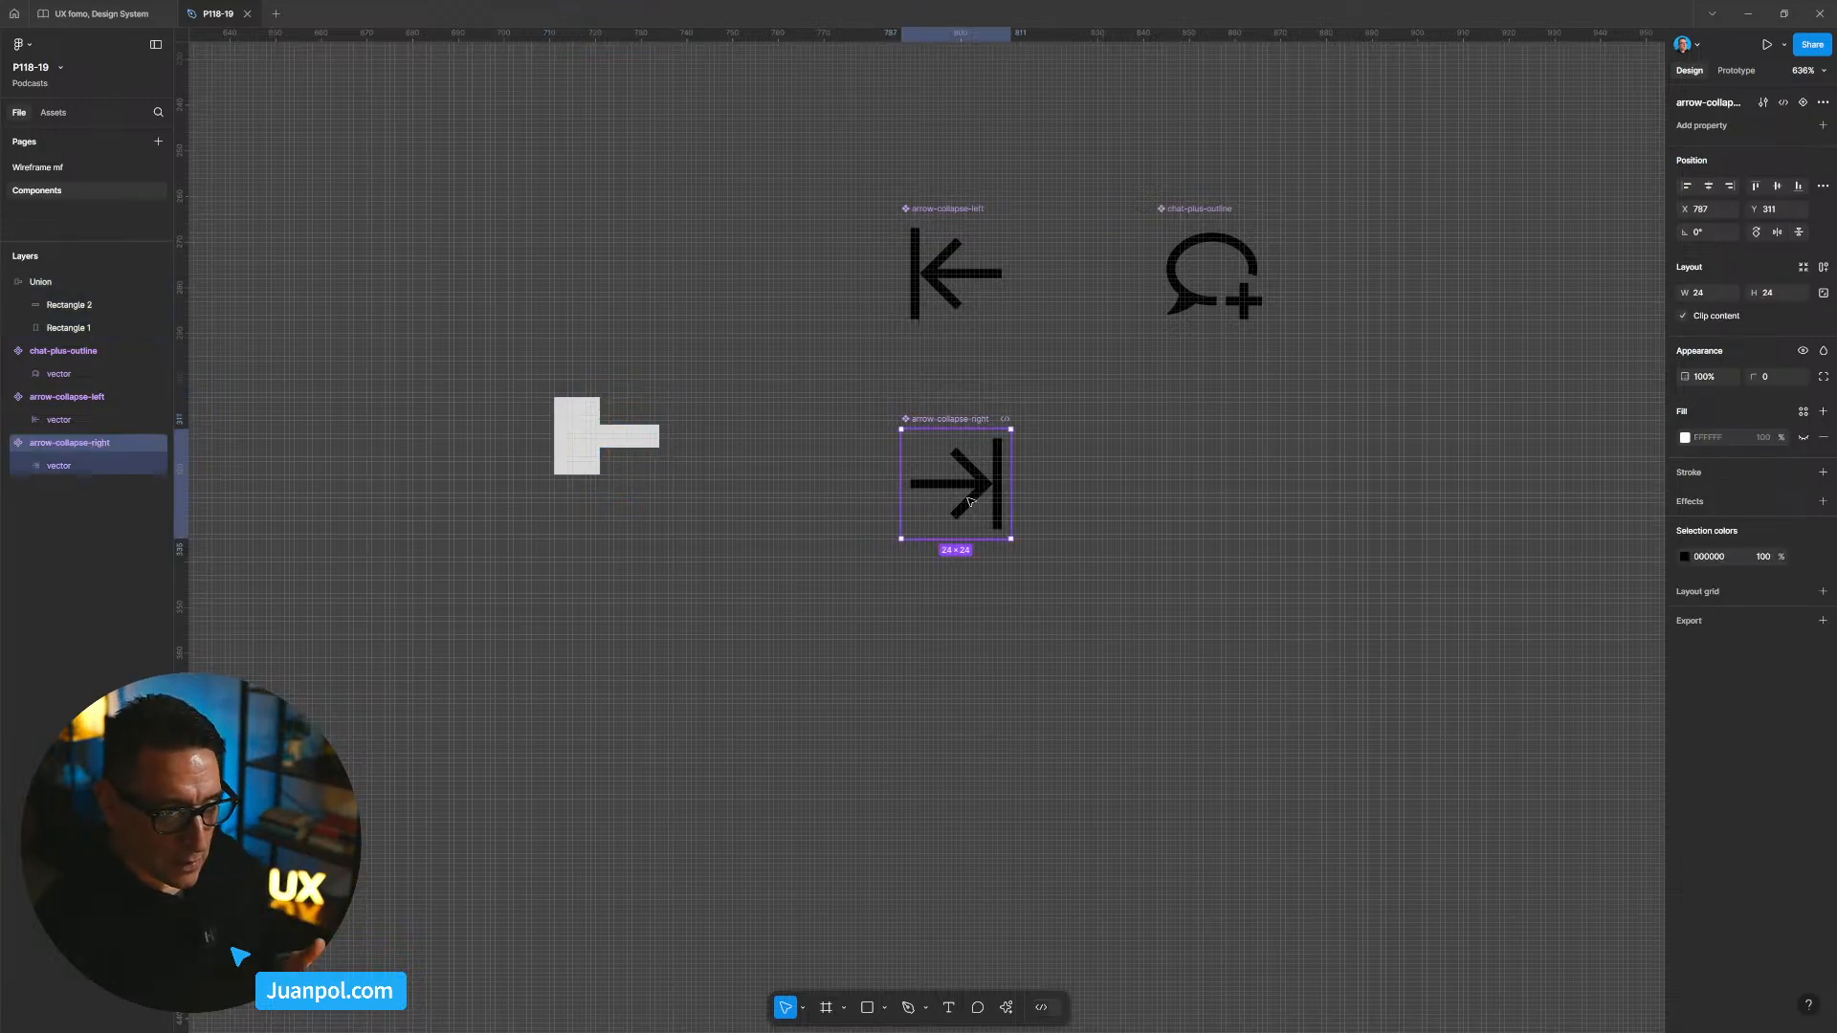
{"action": "left_click", "coordinate": [580, 429]}
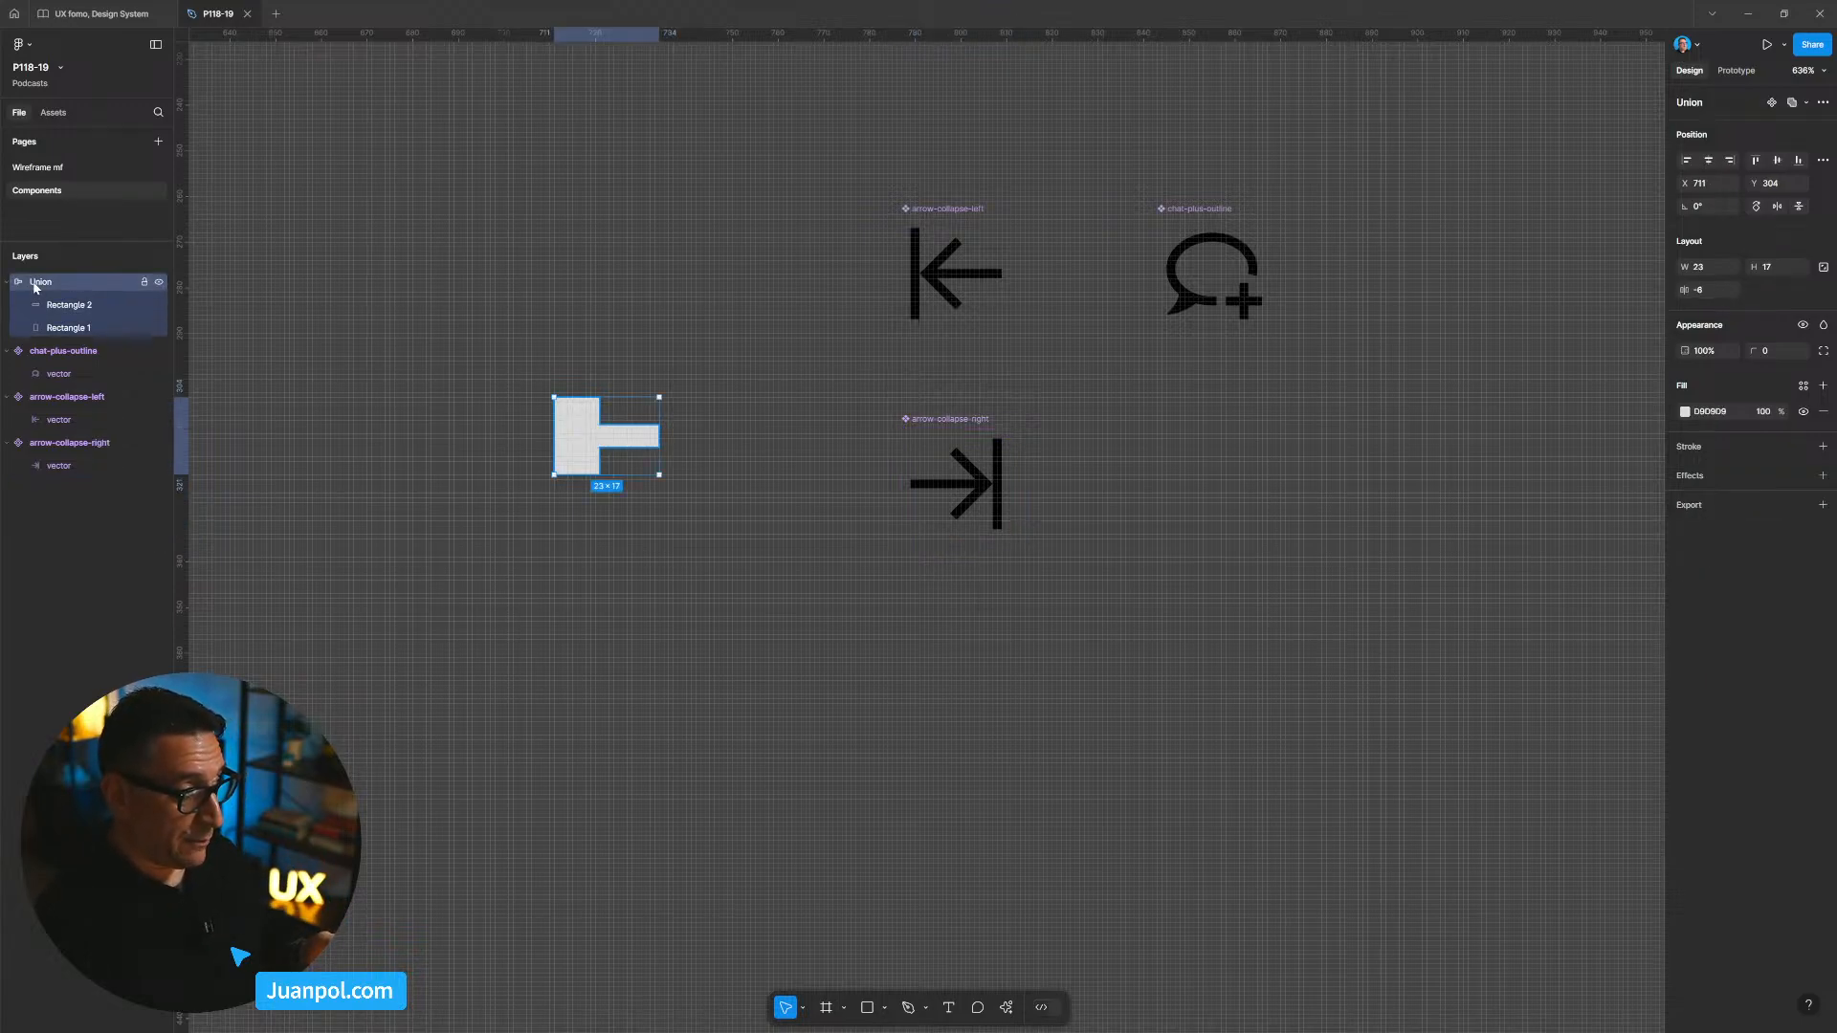
{"action": "right_click", "coordinate": [585, 431]}
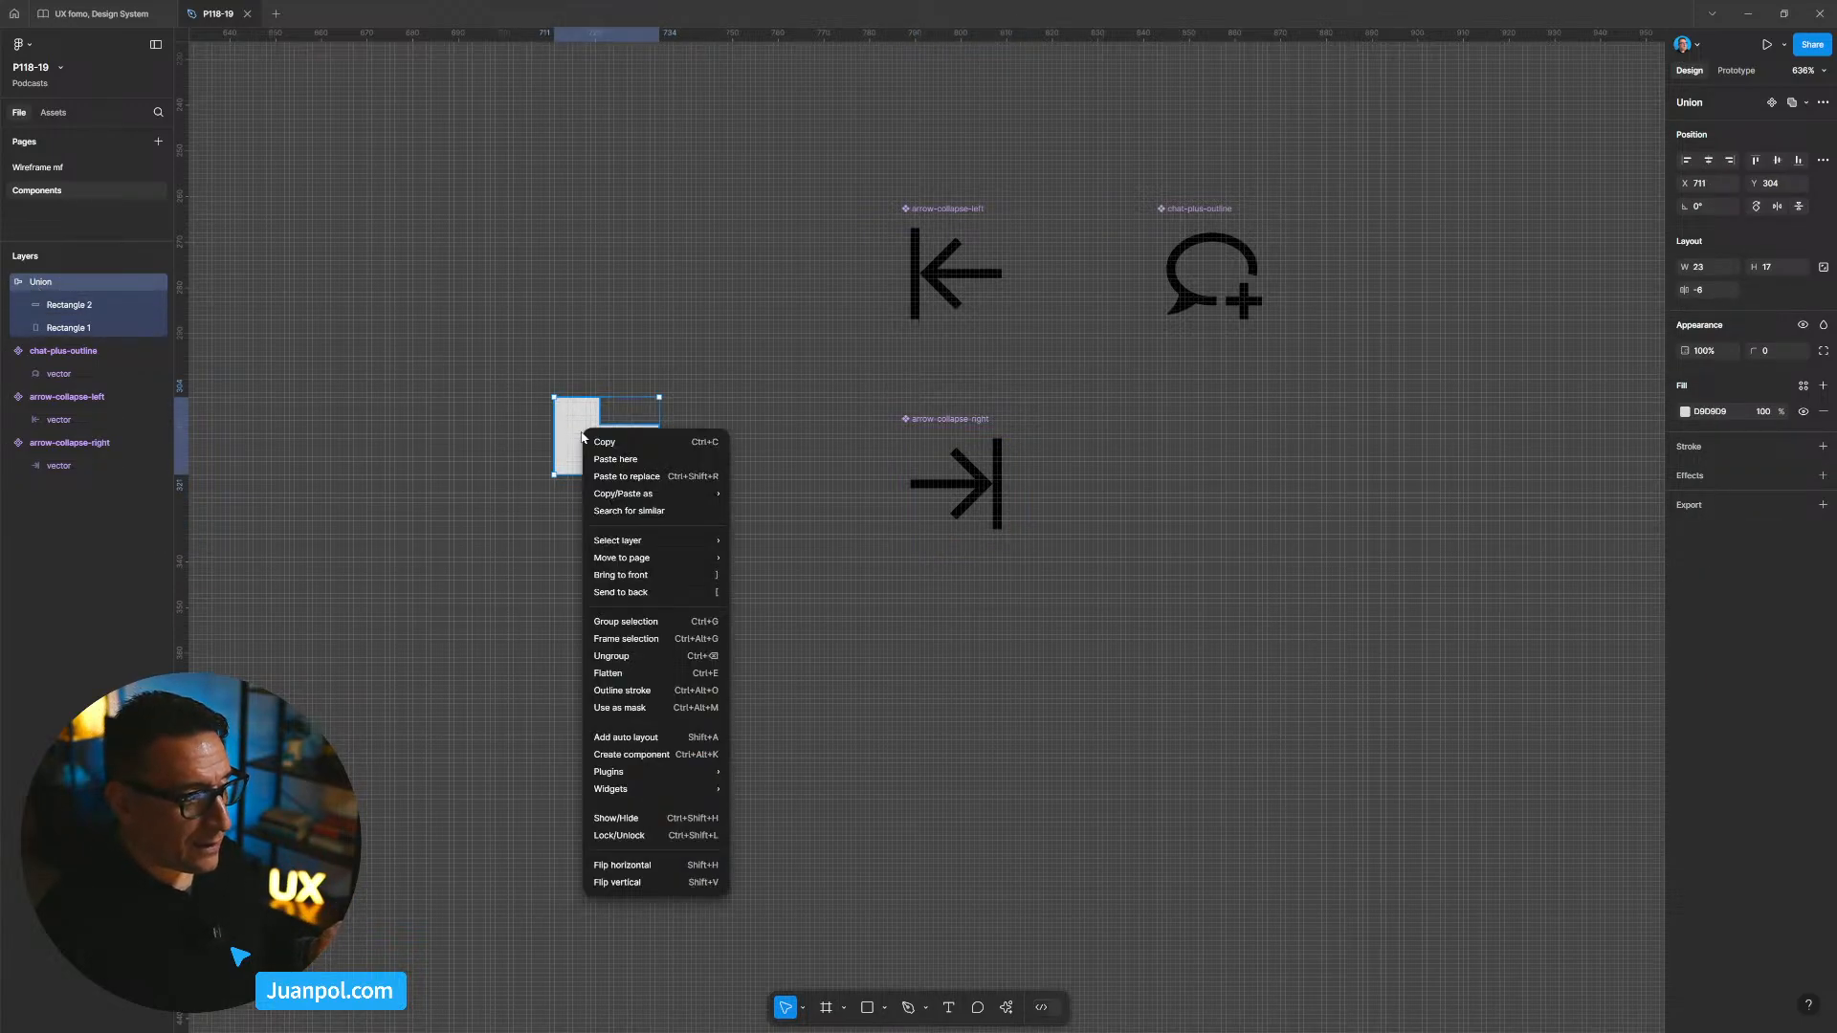
{"action": "left_click", "coordinate": [637, 673]}
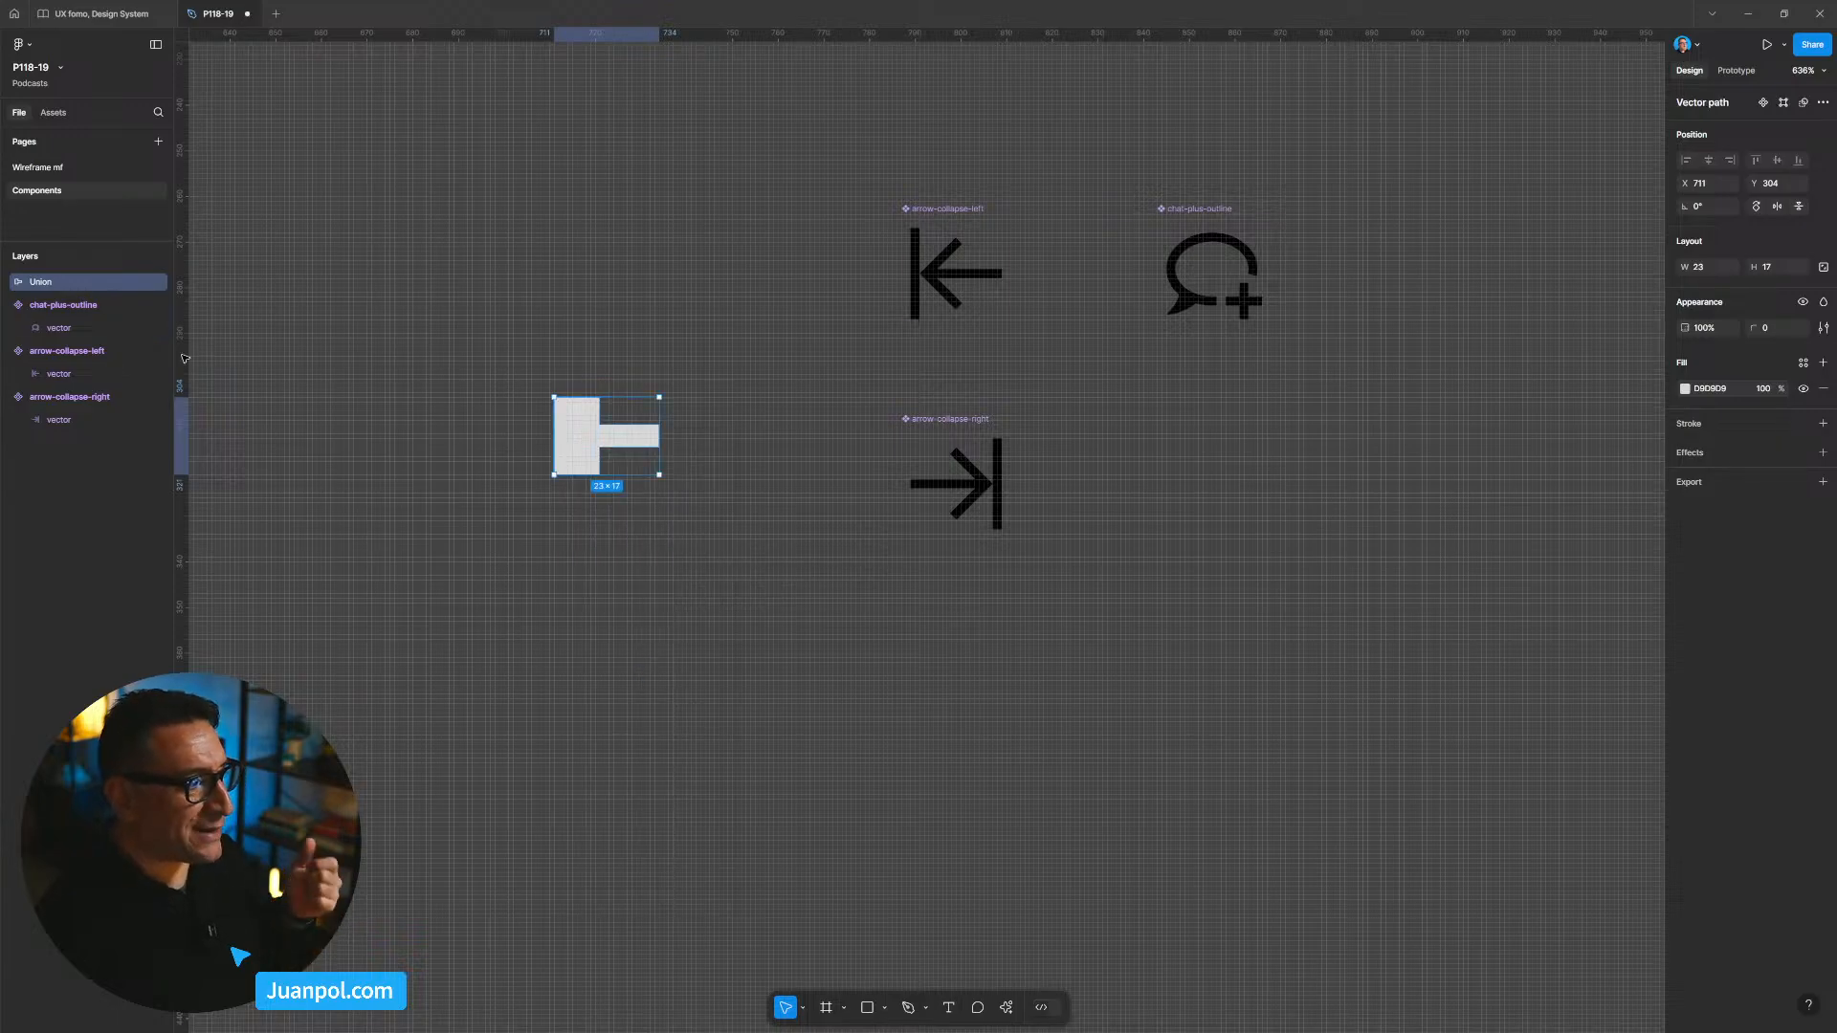
{"action": "double_click", "coordinate": [55, 286]}
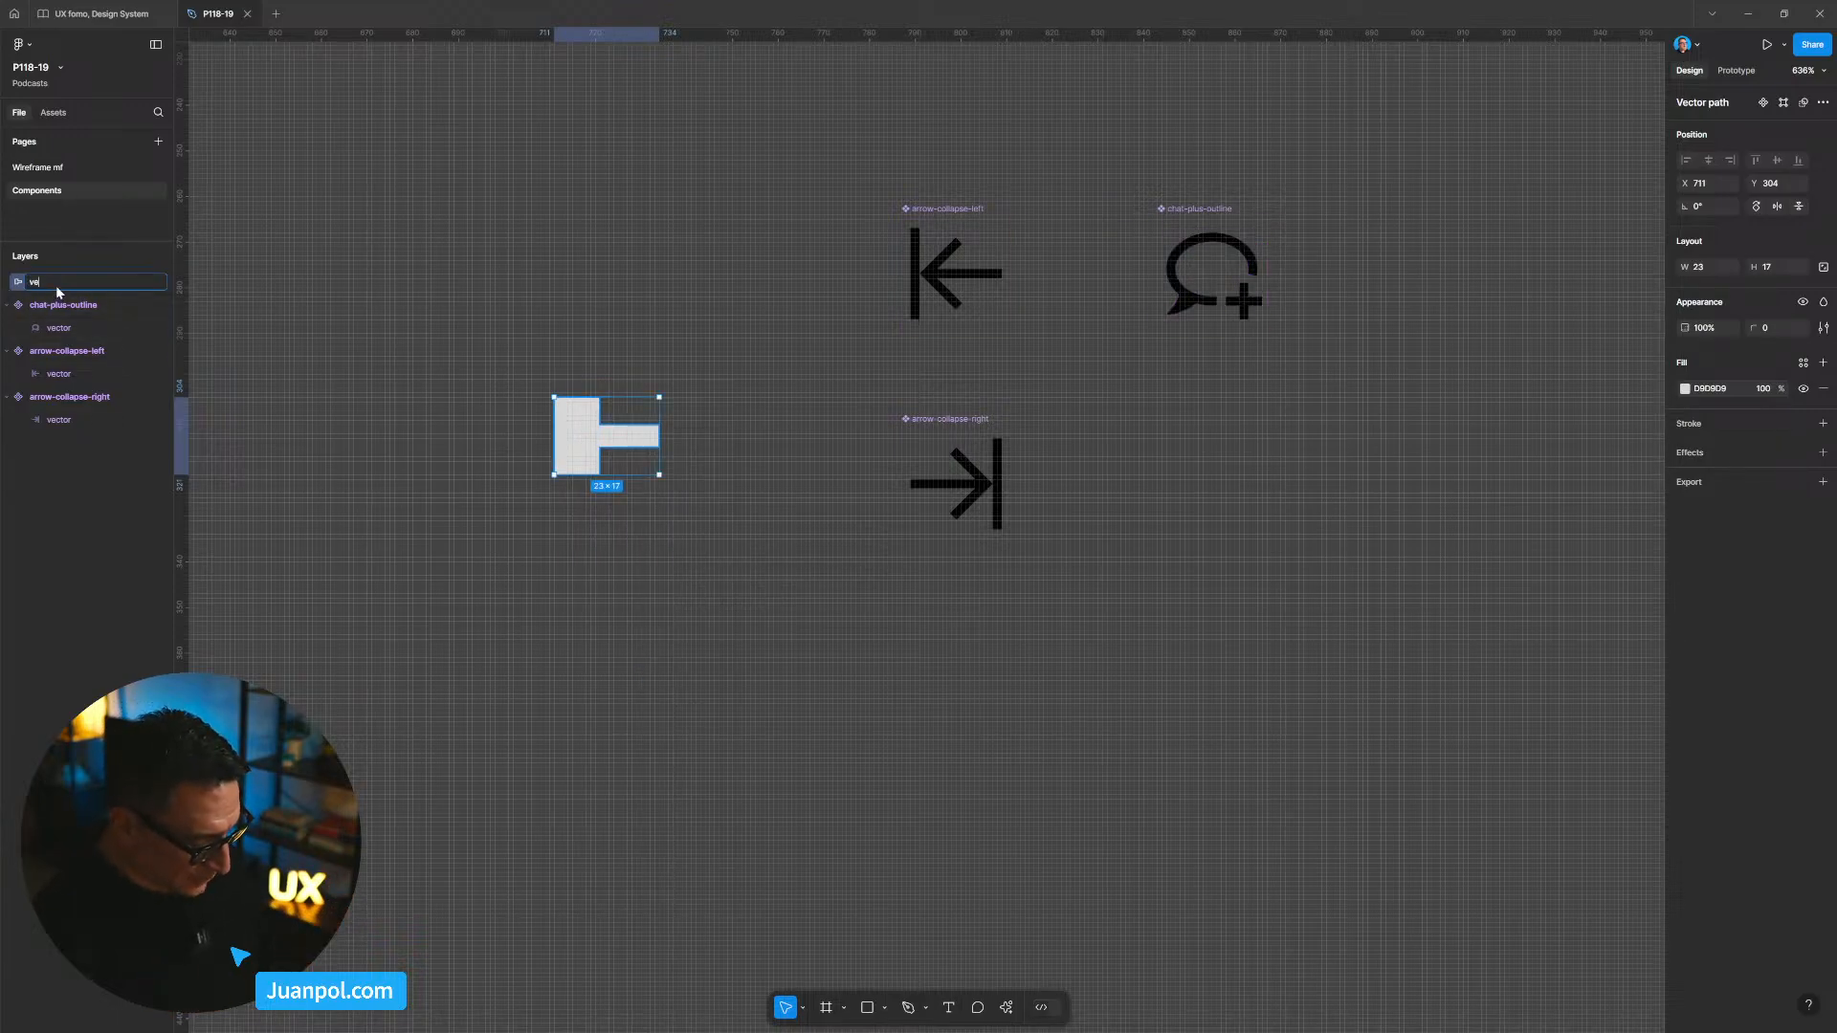
{"action": "key", "text": "Return"}
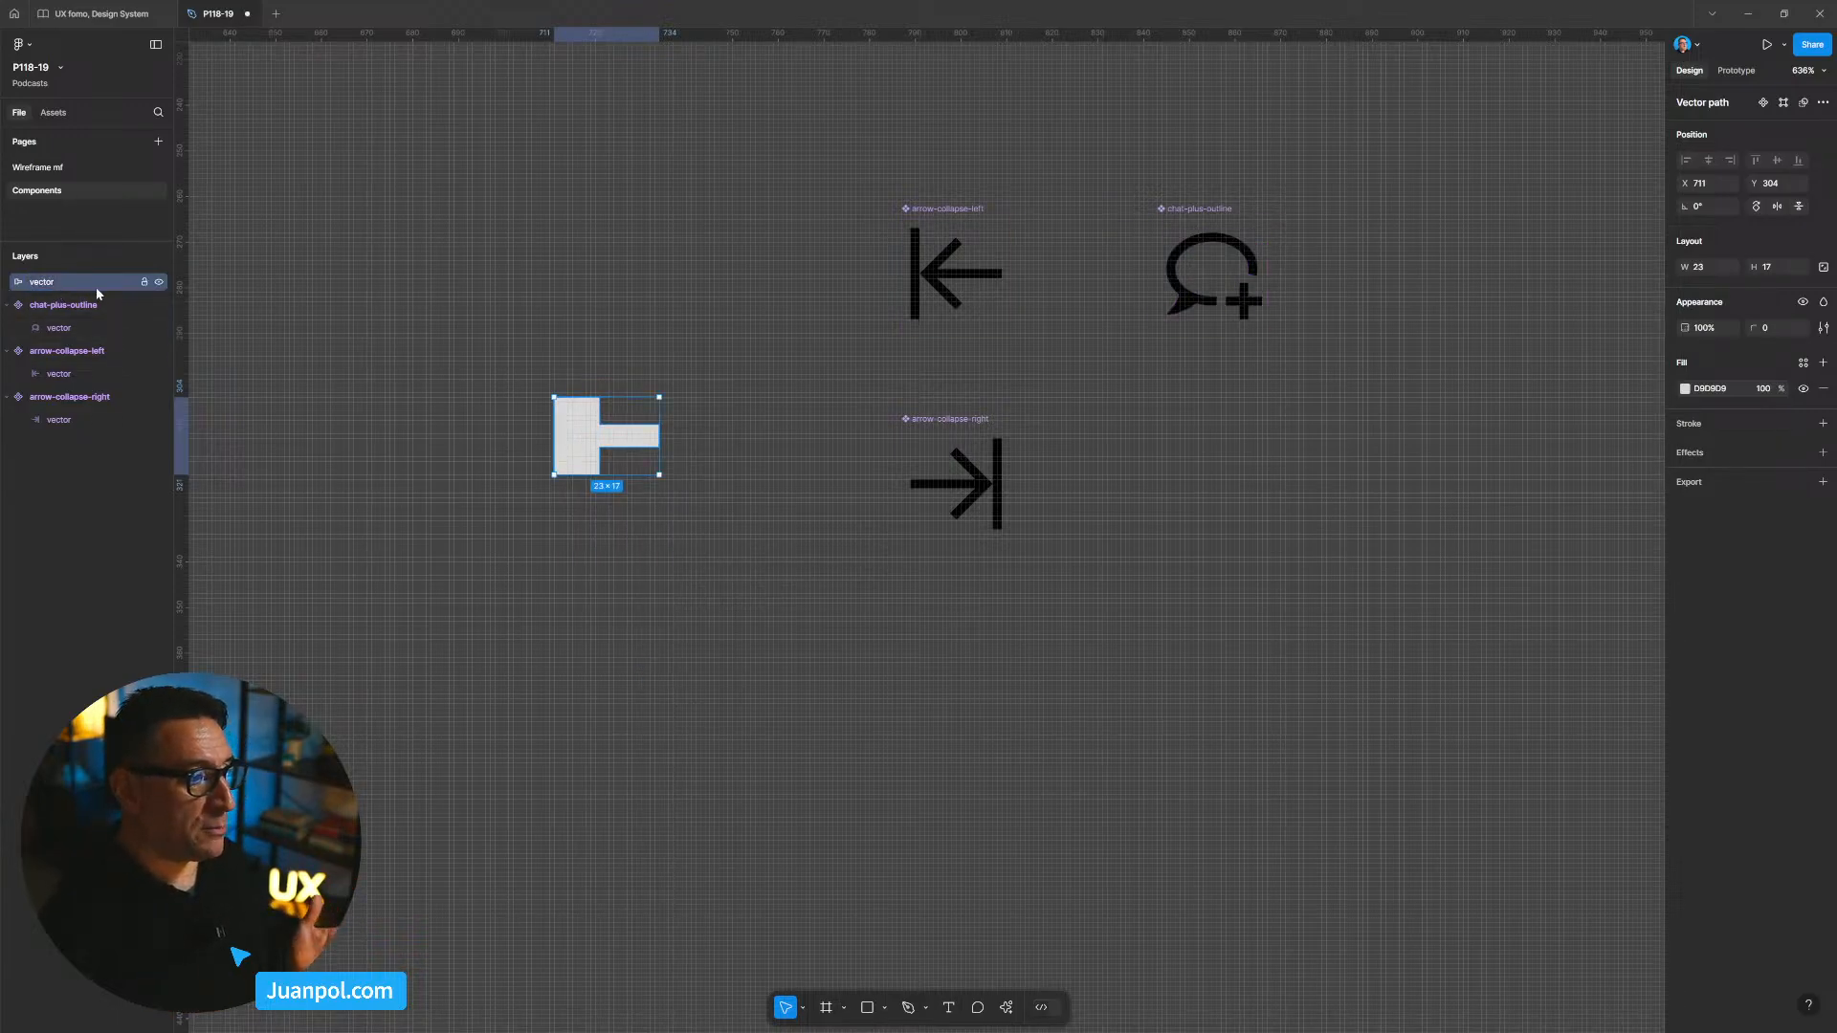
Step: Shrink the flattened shape to about 16 × 12 and delete it from the canvas
{"action": "left_click_drag", "start_coordinate": [659, 475], "coordinate": [613, 453]}
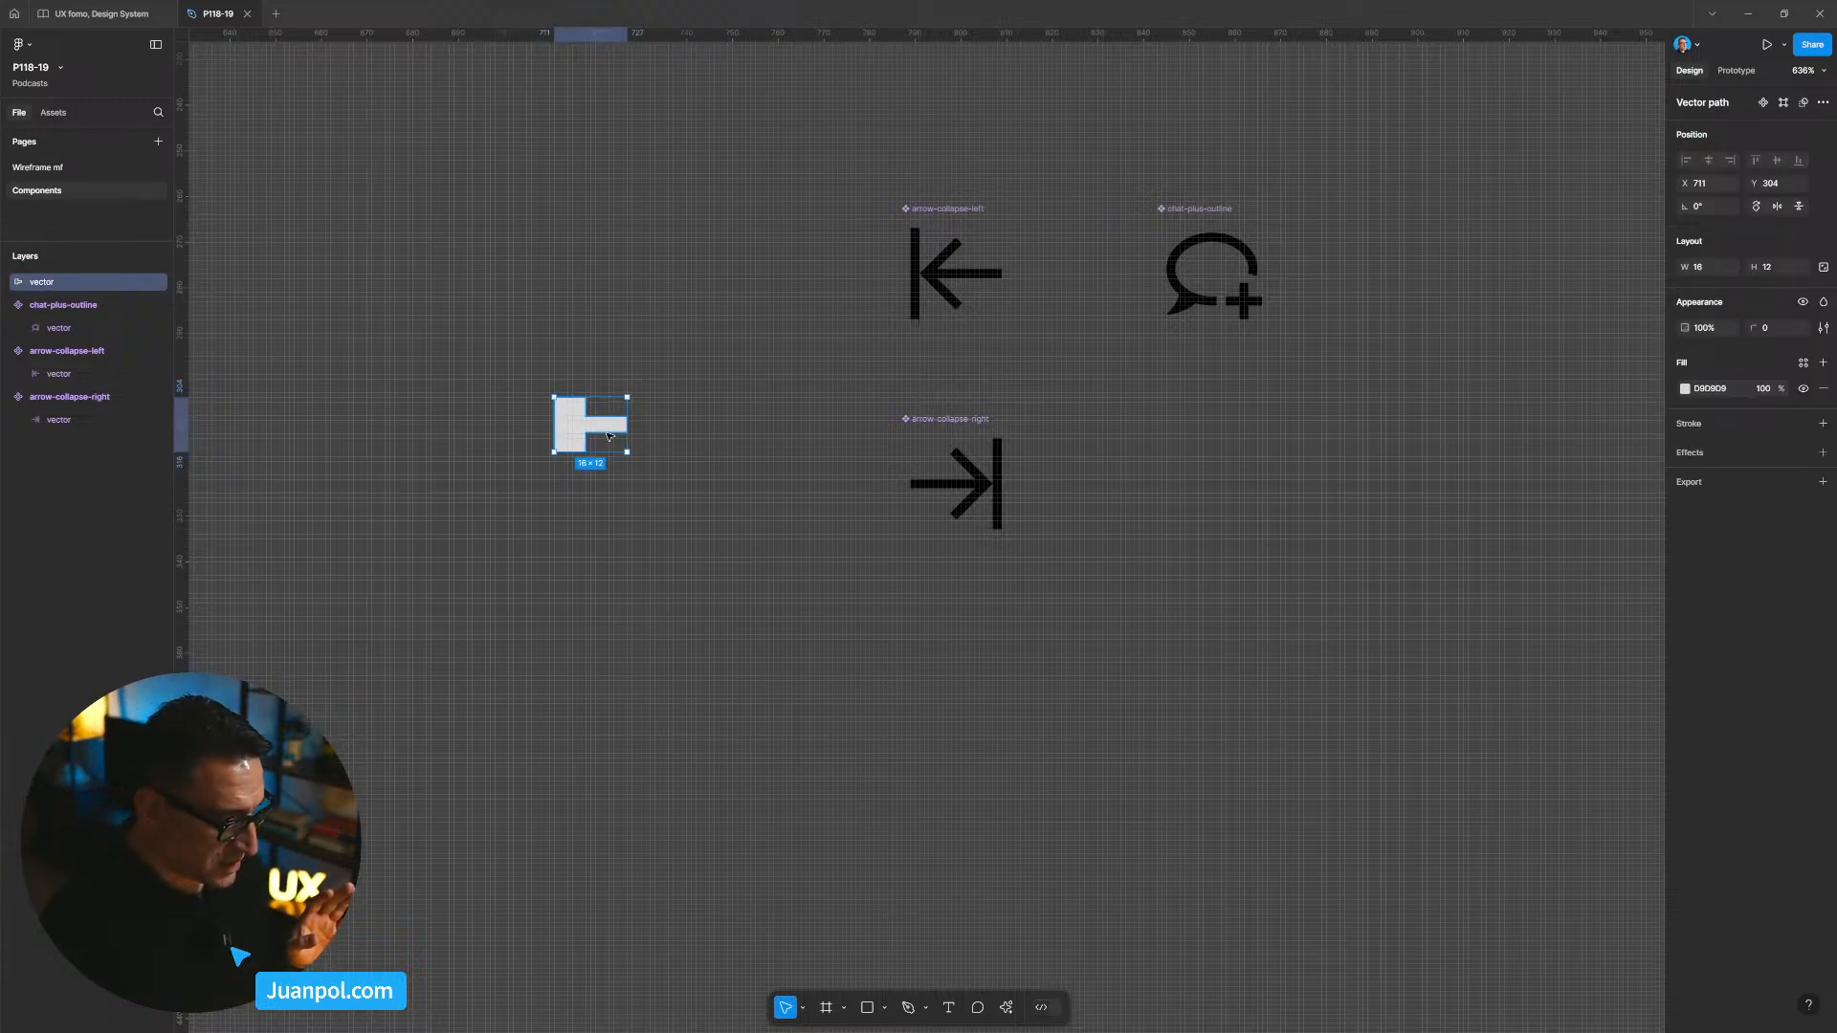
{"action": "key", "text": "Delete"}
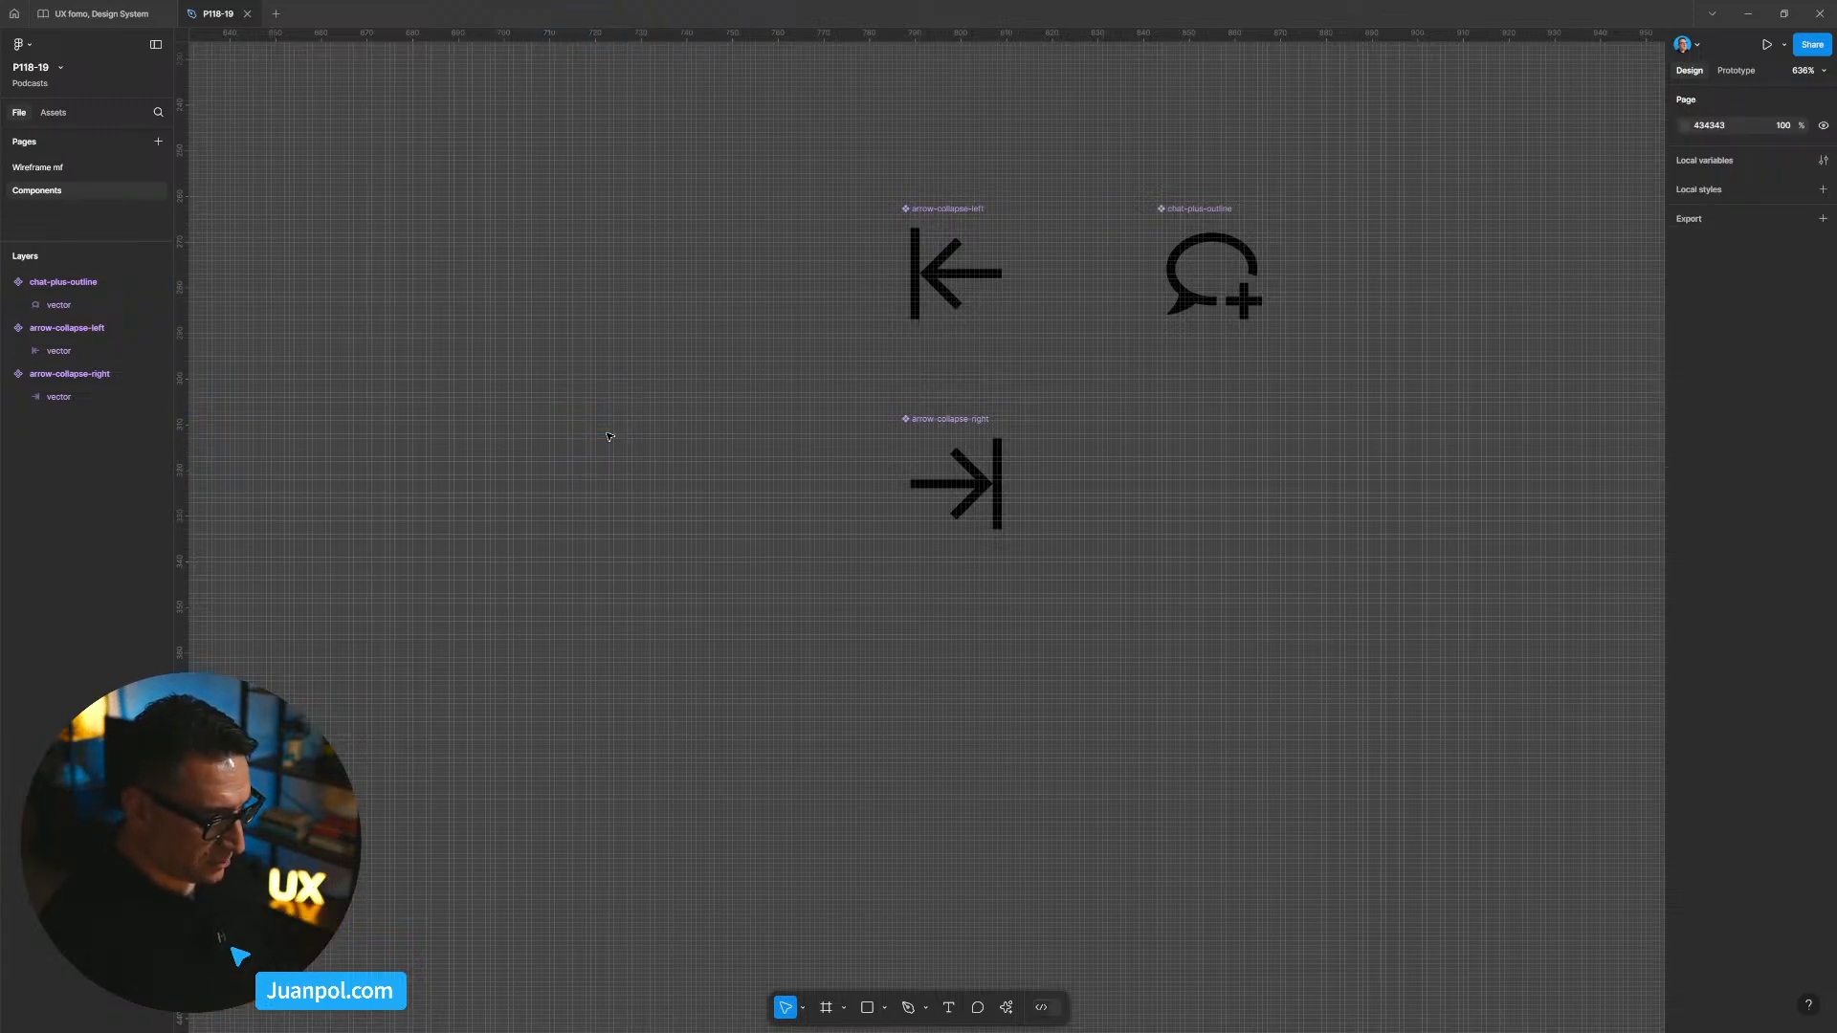
Step: Arrange the three icon components in one evenly spaced row: arrow-collapse-right, arrow-collapse-left, then chat-plus-outline at X 855
{"action": "scroll", "coordinate": [766, 430], "scroll_direction": "right", "scroll_amount": 5}
{"action": "scroll", "coordinate": [658, 440], "scroll_direction": "down", "scroll_amount": 5}
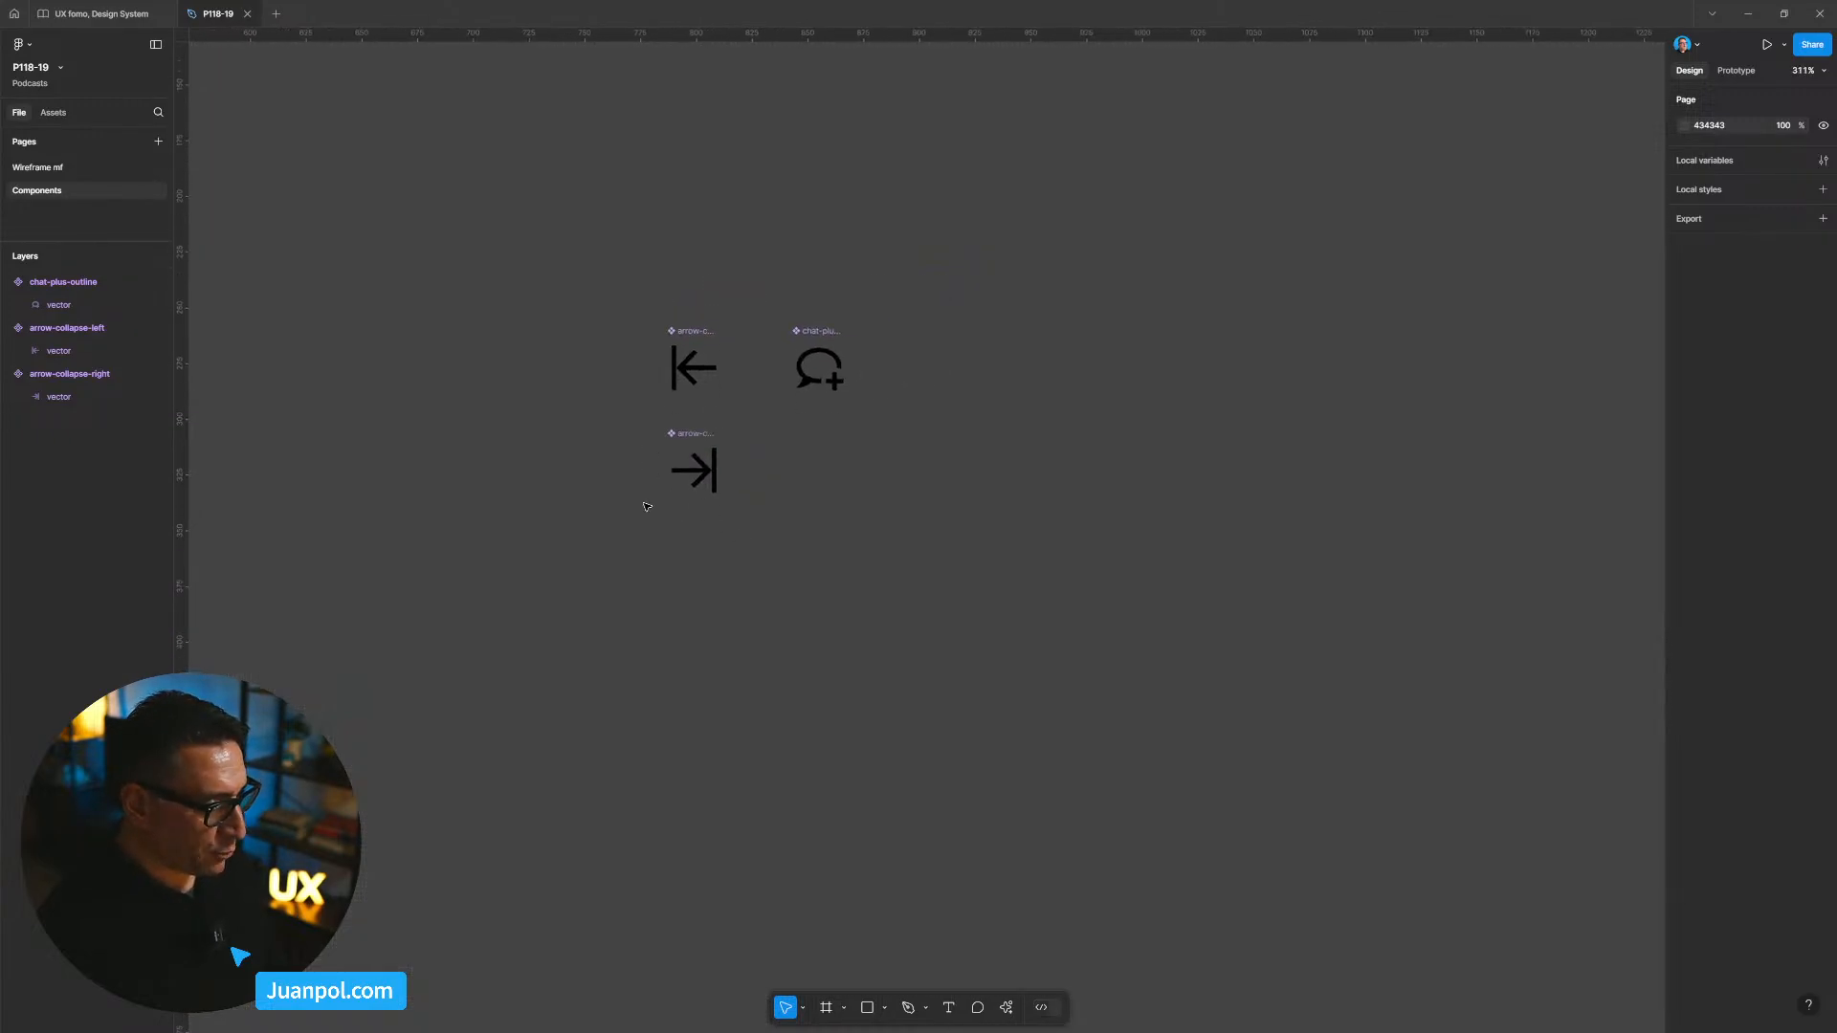
{"action": "left_click_drag", "start_coordinate": [689, 433], "coordinate": [1039, 480]}
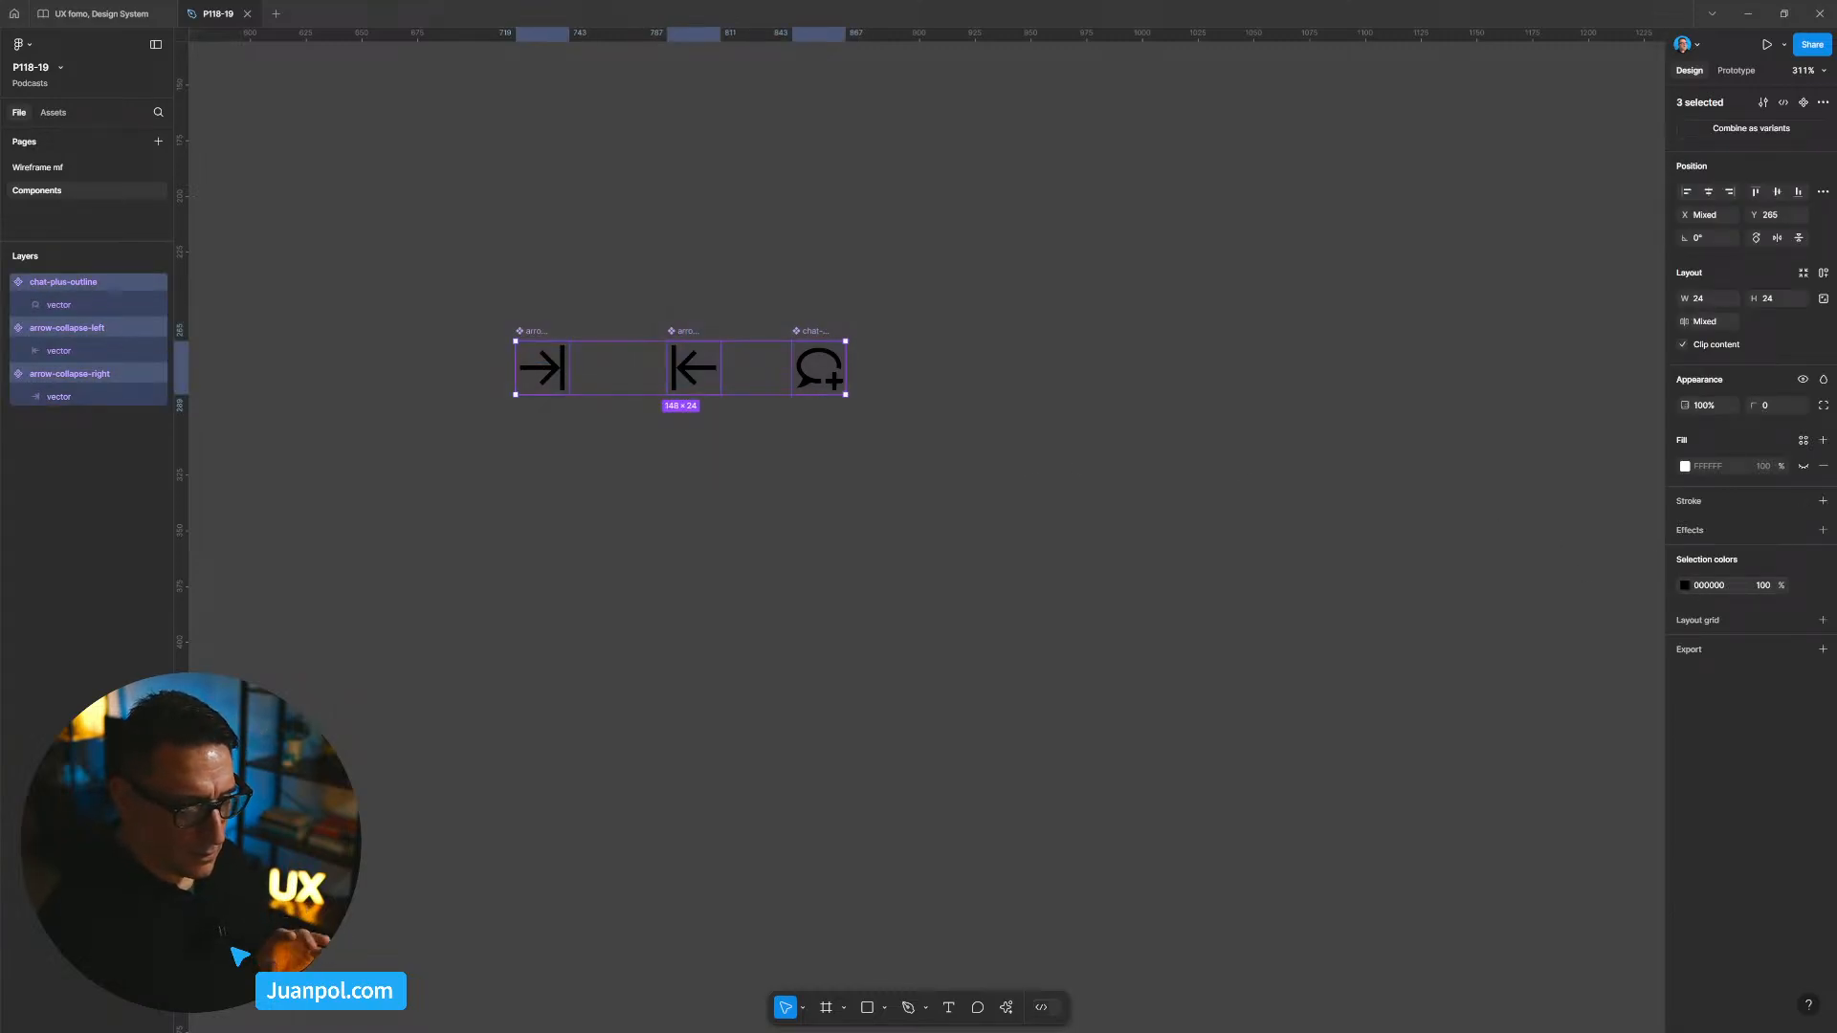
{"action": "left_click", "coordinate": [1309, 422]}
{"action": "left_click_drag", "start_coordinate": [923, 435], "coordinate": [577, 302]}
{"action": "left_click", "coordinate": [811, 332]}
{"action": "left_click_drag", "start_coordinate": [812, 333], "coordinate": [839, 334]}
{"action": "scroll", "coordinate": [865, 558], "scroll_direction": "down", "scroll_amount": 3}
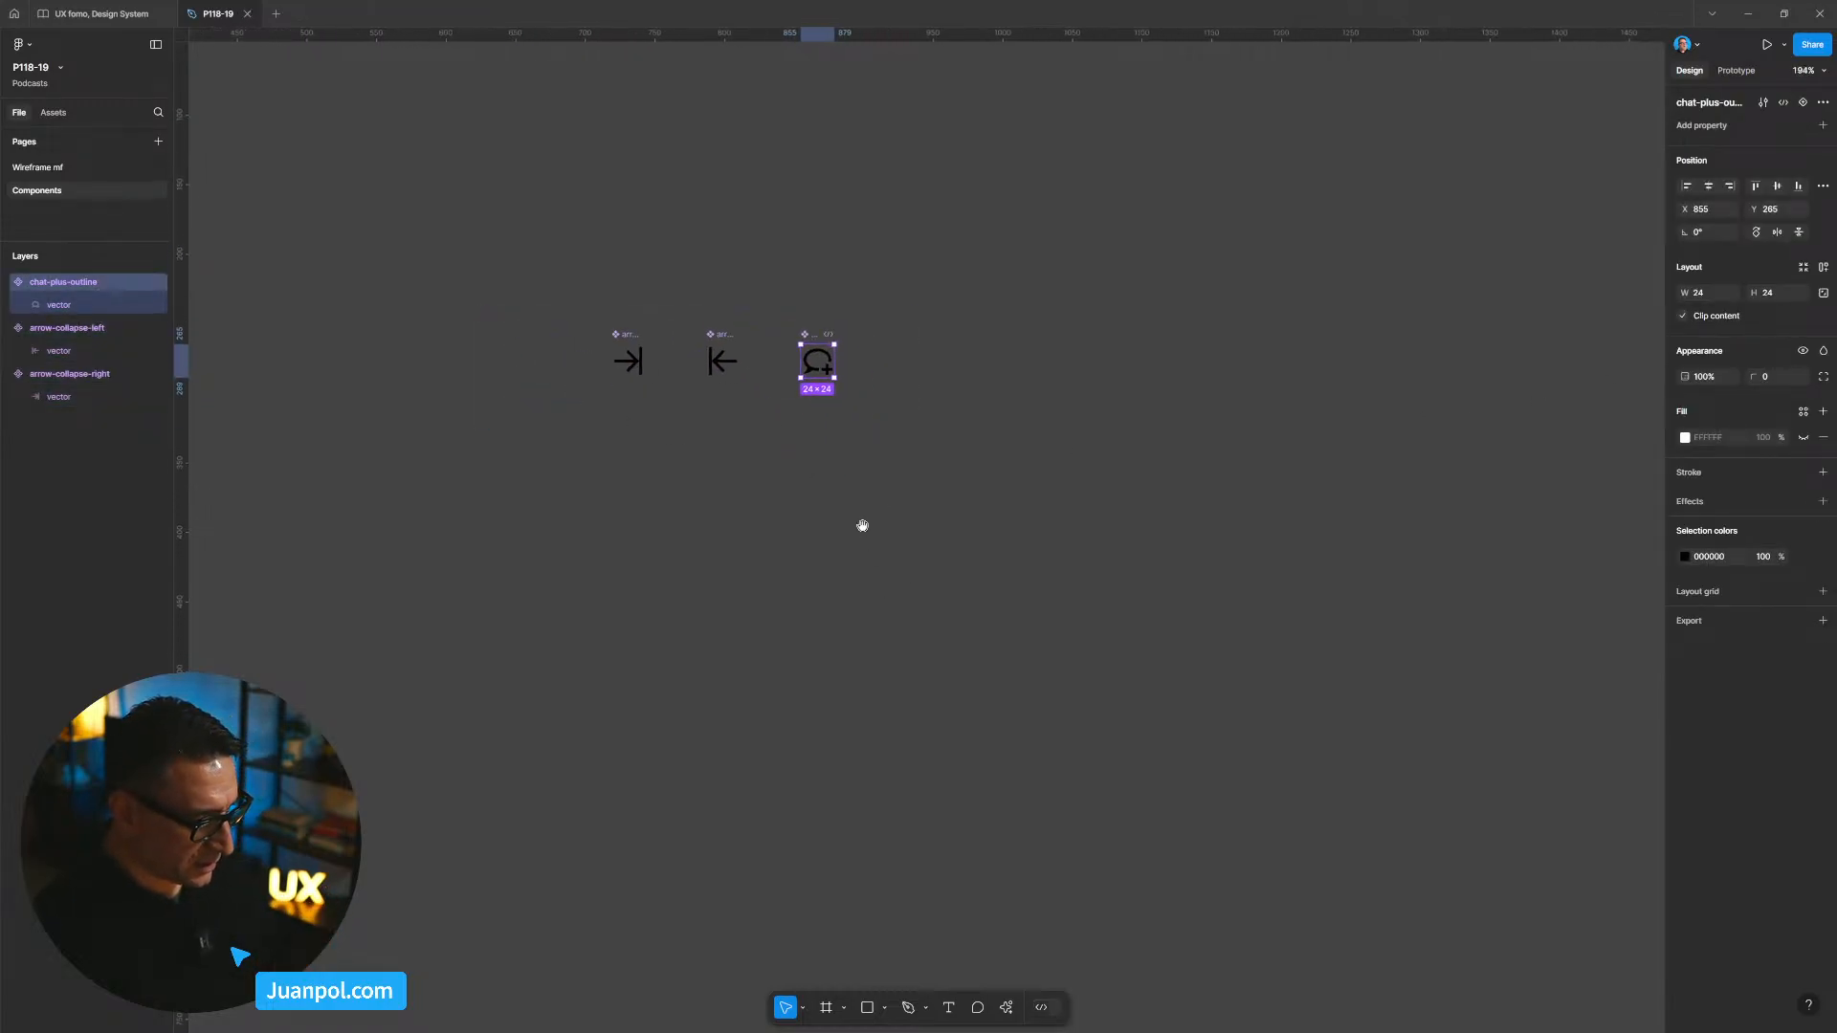
Step: Place an instance of the arrow-collapse-right component on the empty canvas below the icon row
{"action": "left_click", "coordinate": [861, 521]}
{"action": "scroll", "coordinate": [891, 552], "scroll_direction": "down", "scroll_amount": 1}
{"action": "scroll", "coordinate": [890, 551], "scroll_direction": "right", "scroll_amount": 2}
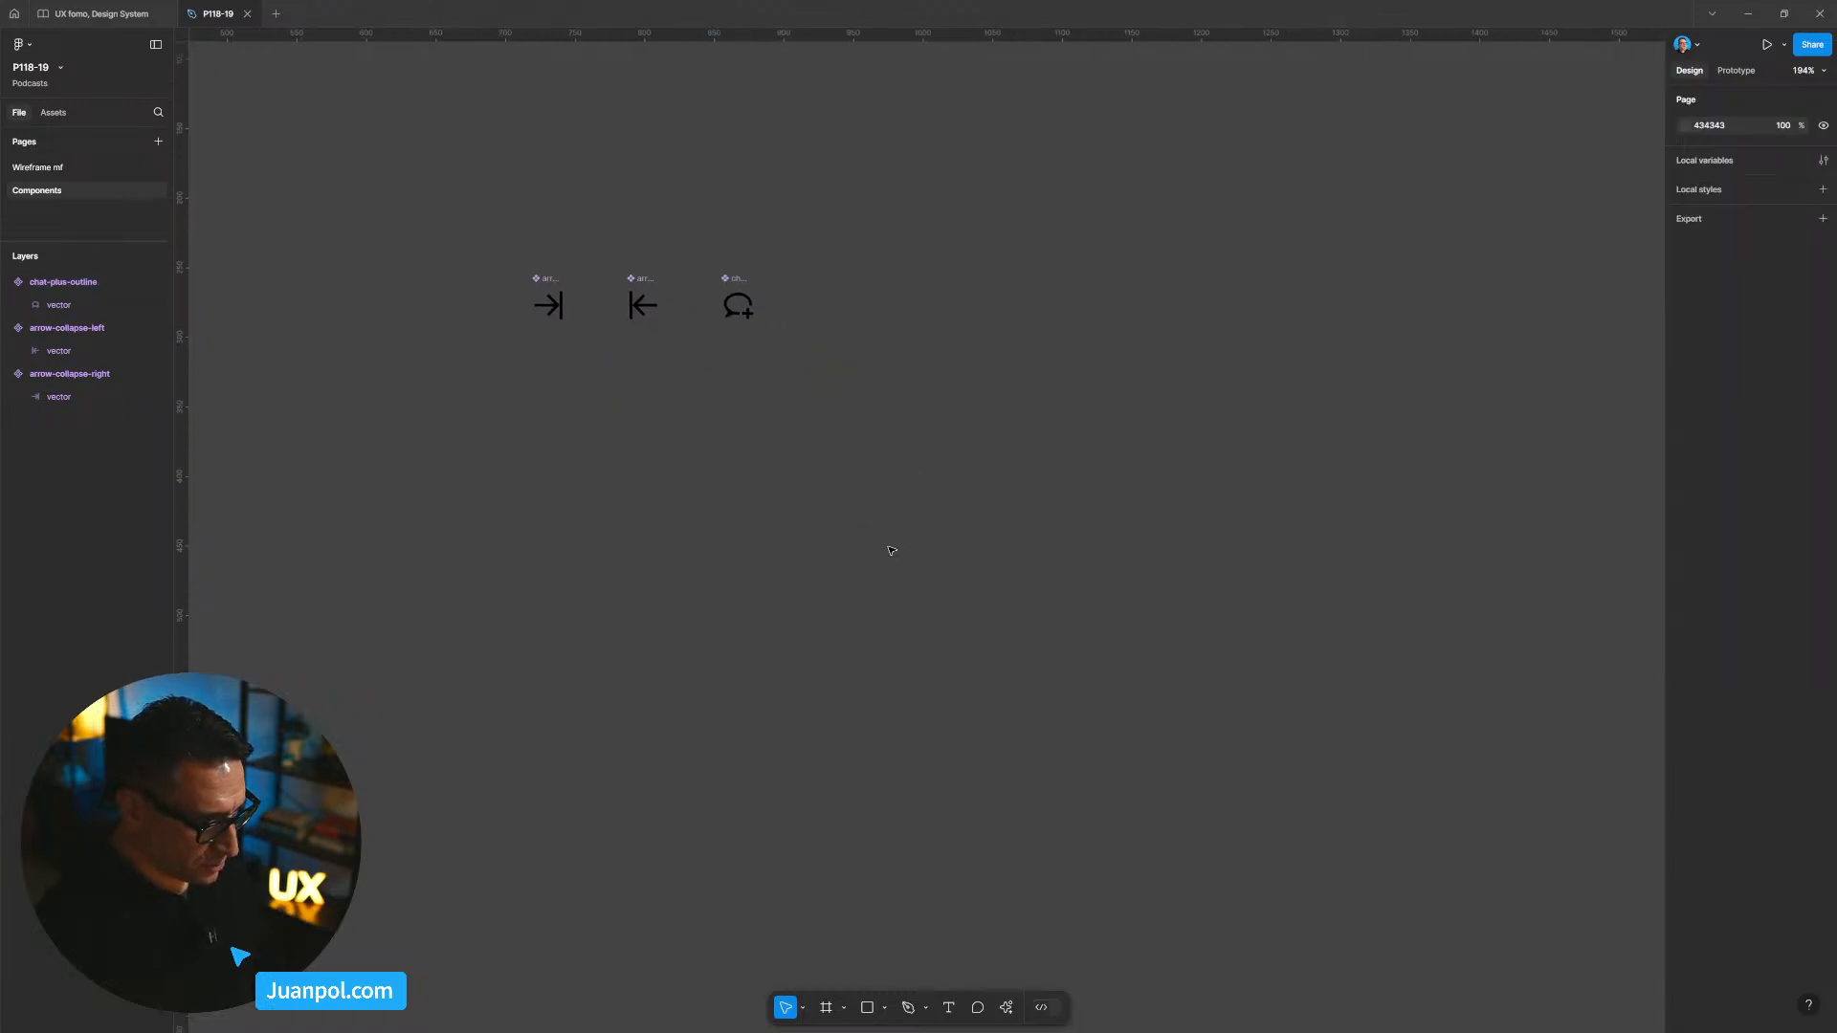
{"action": "left_click", "coordinate": [554, 304]}
{"action": "left_click_drag", "start_coordinate": [553, 304], "coordinate": [799, 575]}
{"action": "scroll", "coordinate": [923, 702], "scroll_direction": "left", "scroll_amount": 2}
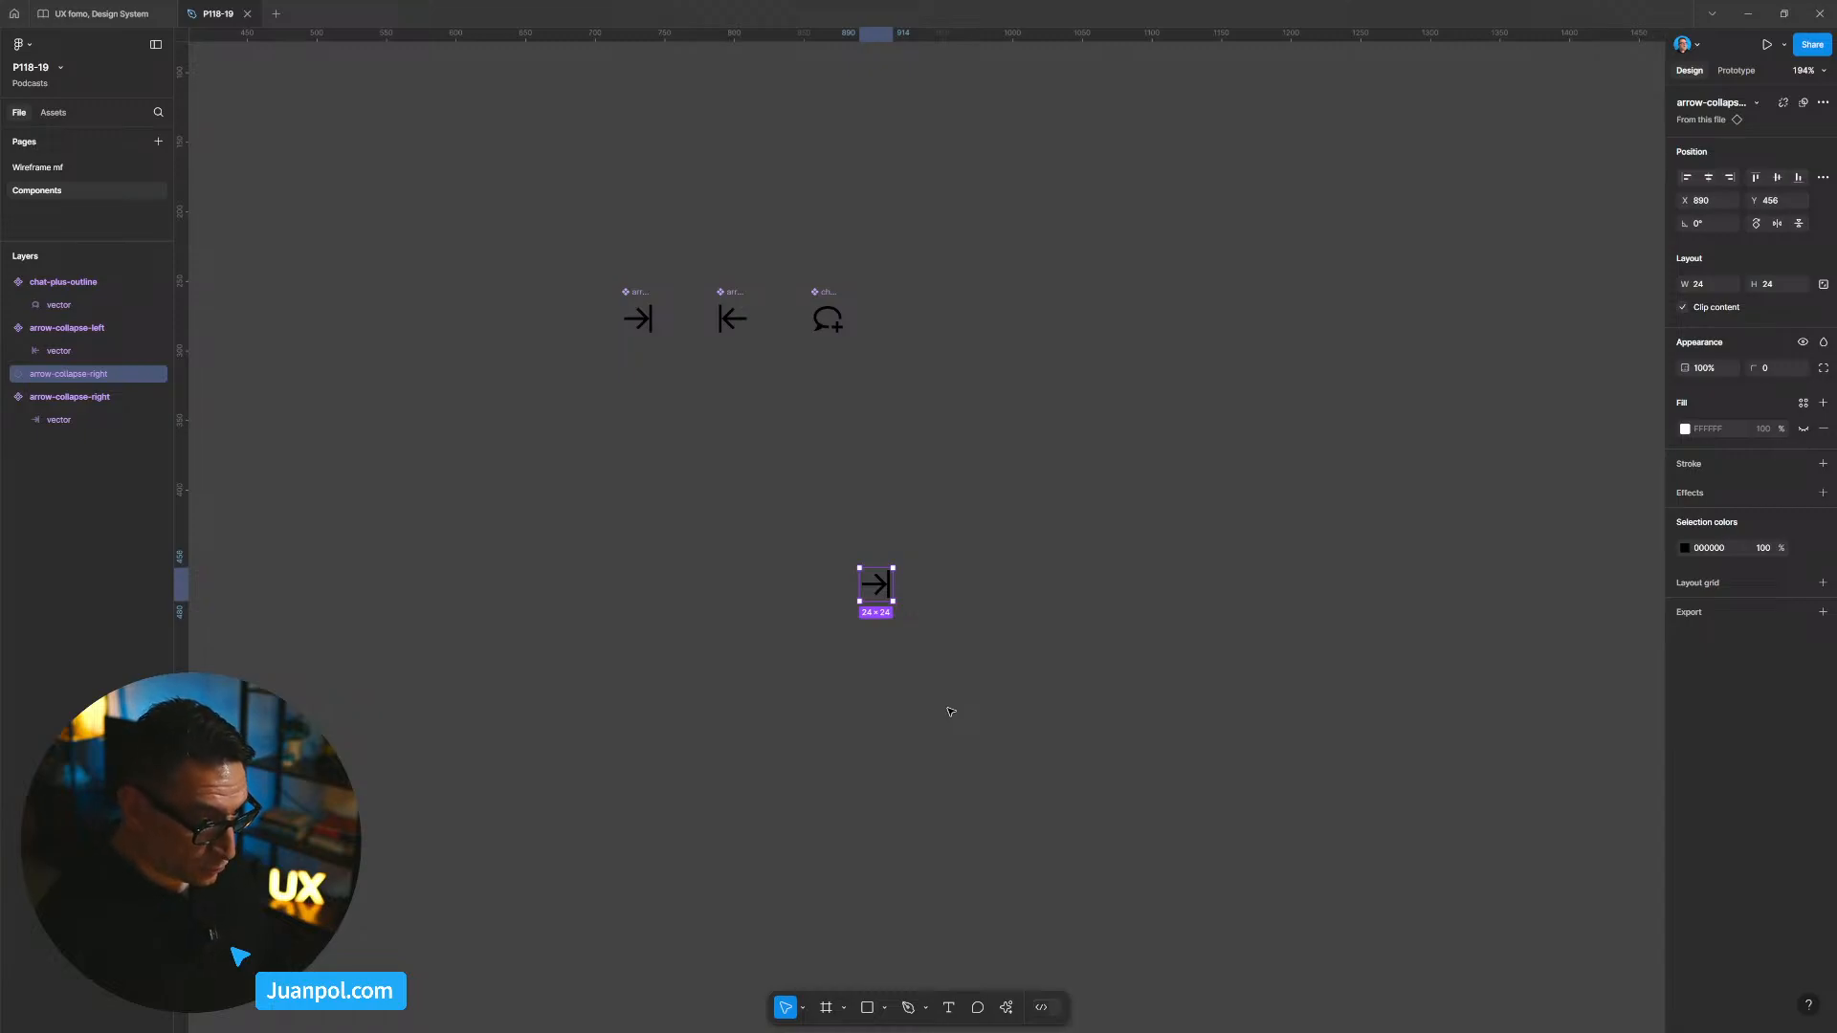
Step: Wrap the arrow-collapse-right instance in an auto layout frame and rename that frame IconButton
{"action": "key", "text": "shift+a"}
{"action": "scroll", "coordinate": [866, 575], "scroll_direction": "up", "scroll_amount": 5}
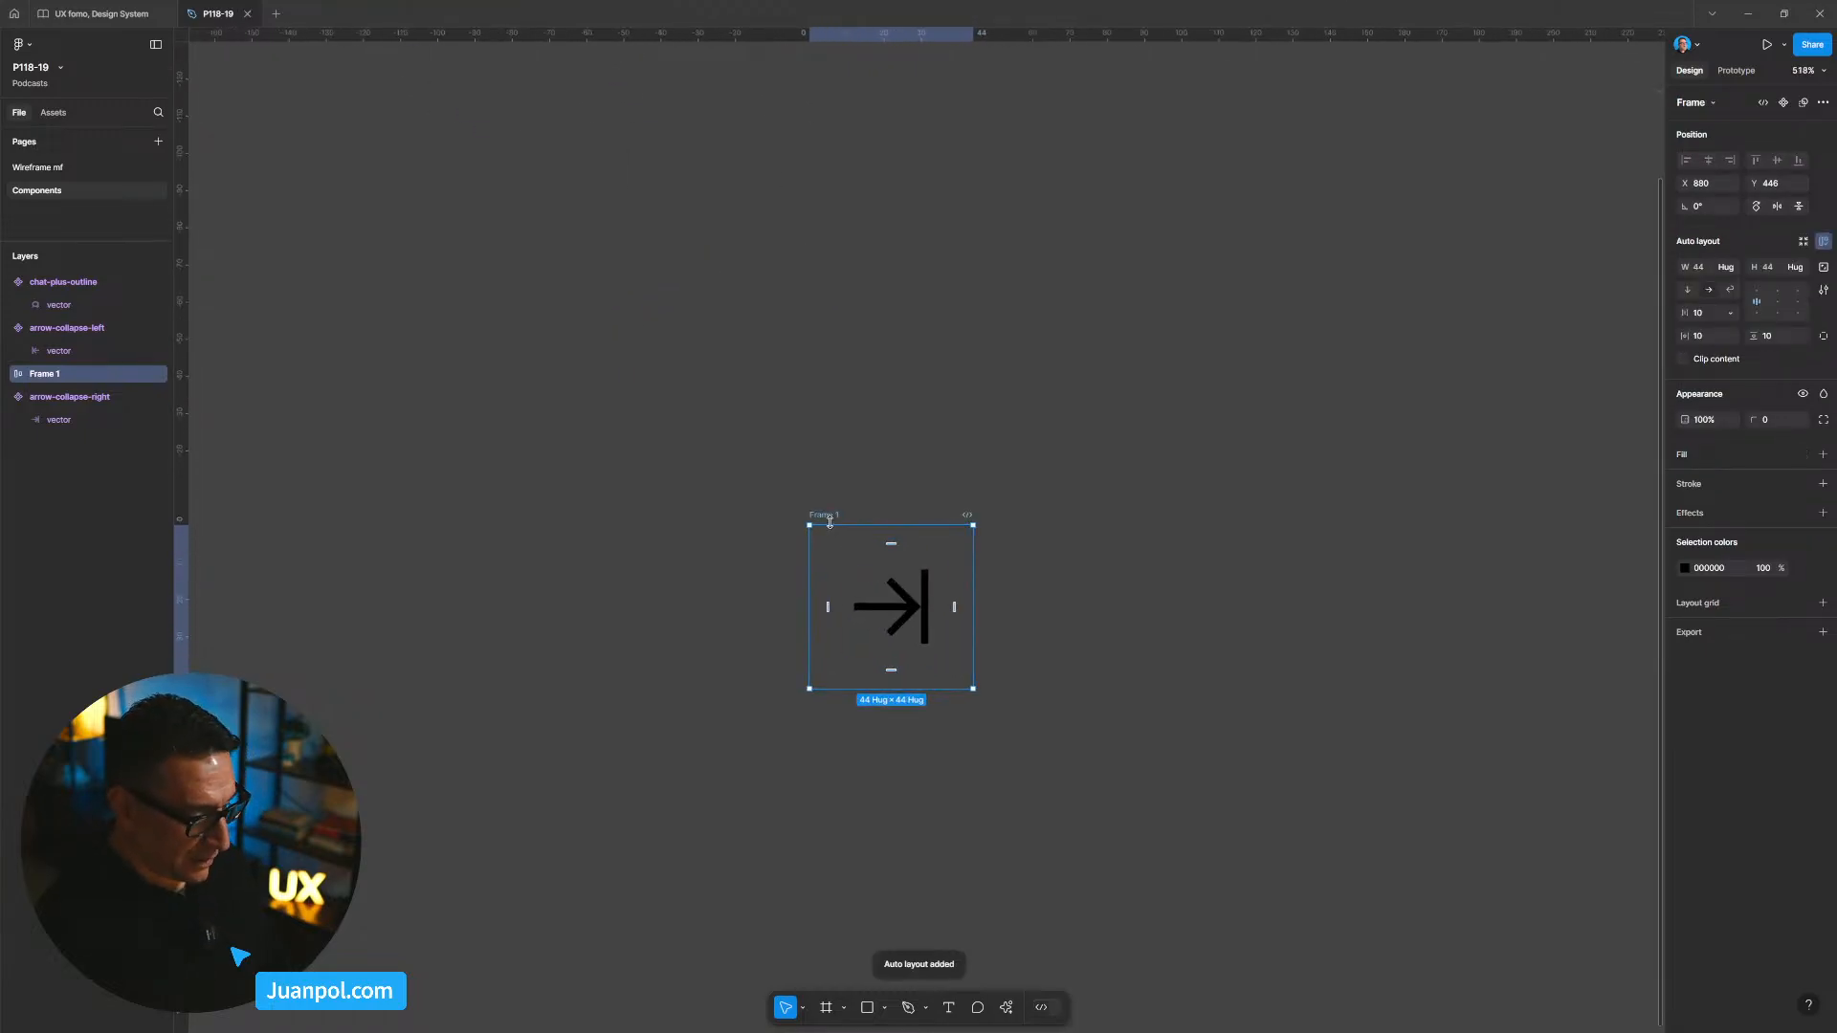
{"action": "key", "text": "ctrl+r"}
{"action": "type", "text": "Ic"}
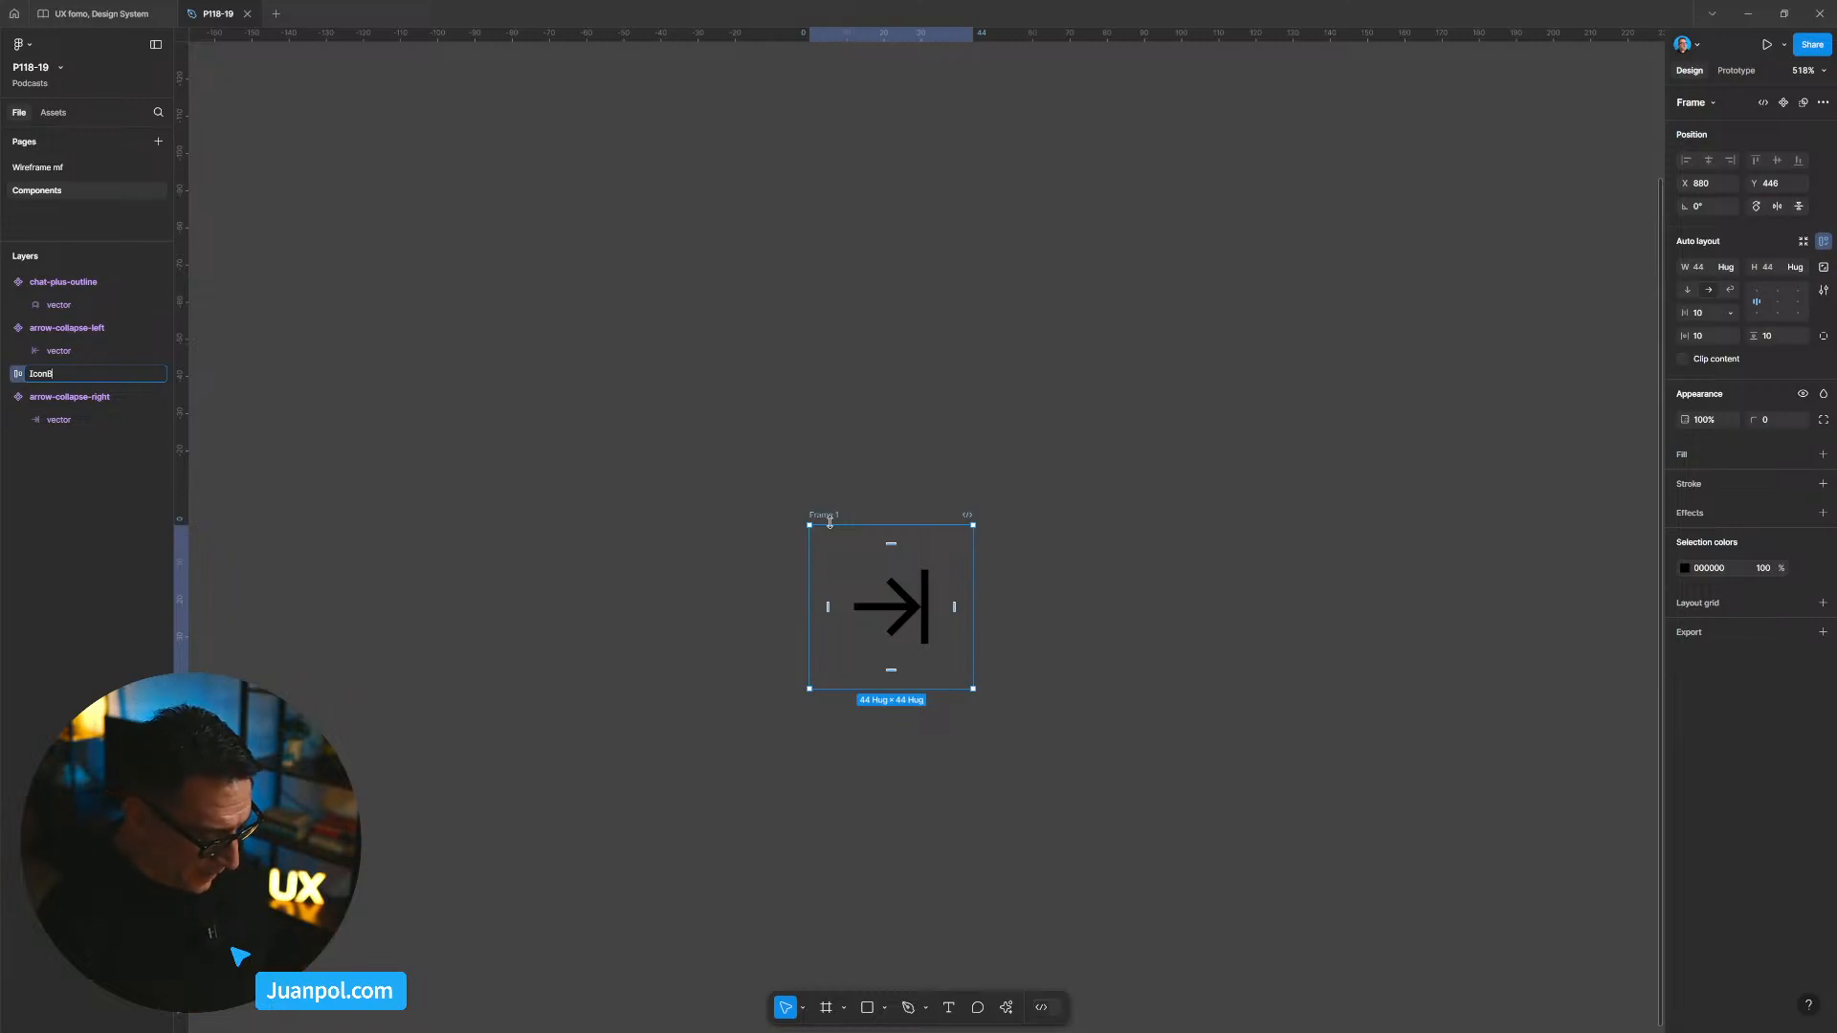
{"action": "key", "text": "Return"}
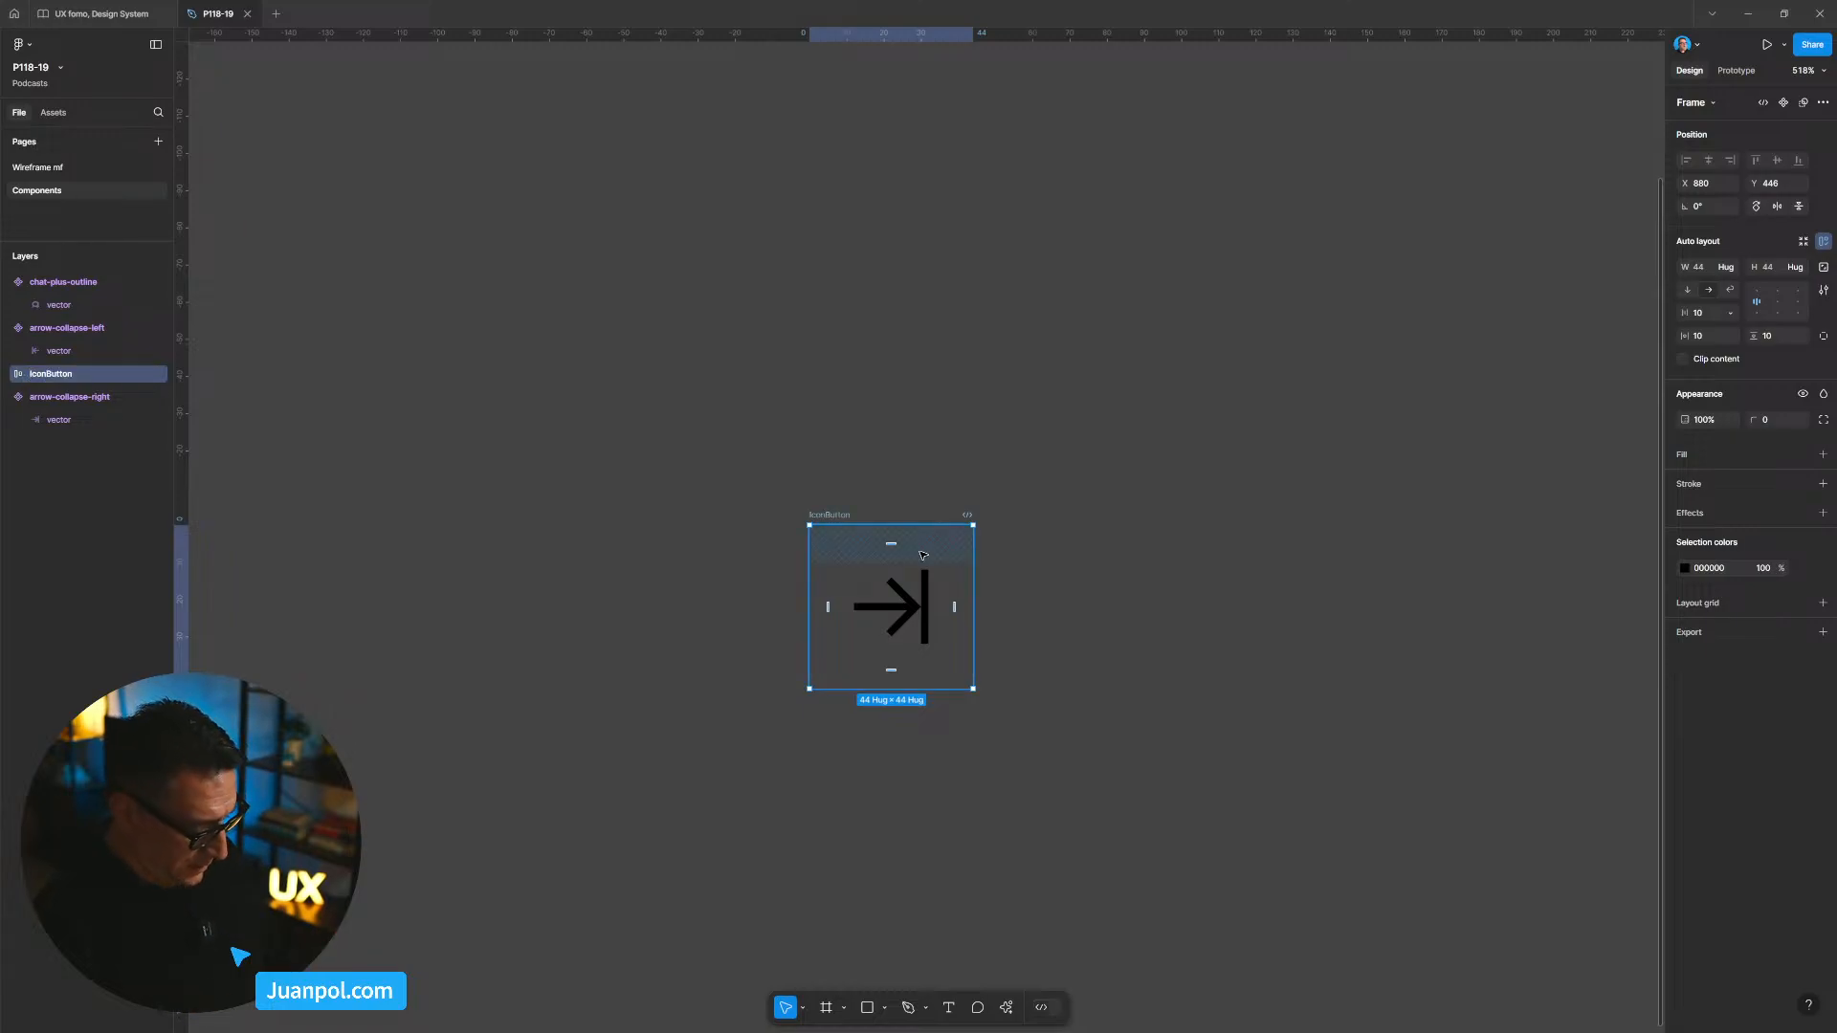
Step: Convert the IconButton frame into a component and set its vertical padding to the padding-md (12) variable
{"action": "key", "text": "ctrl+alt+k"}
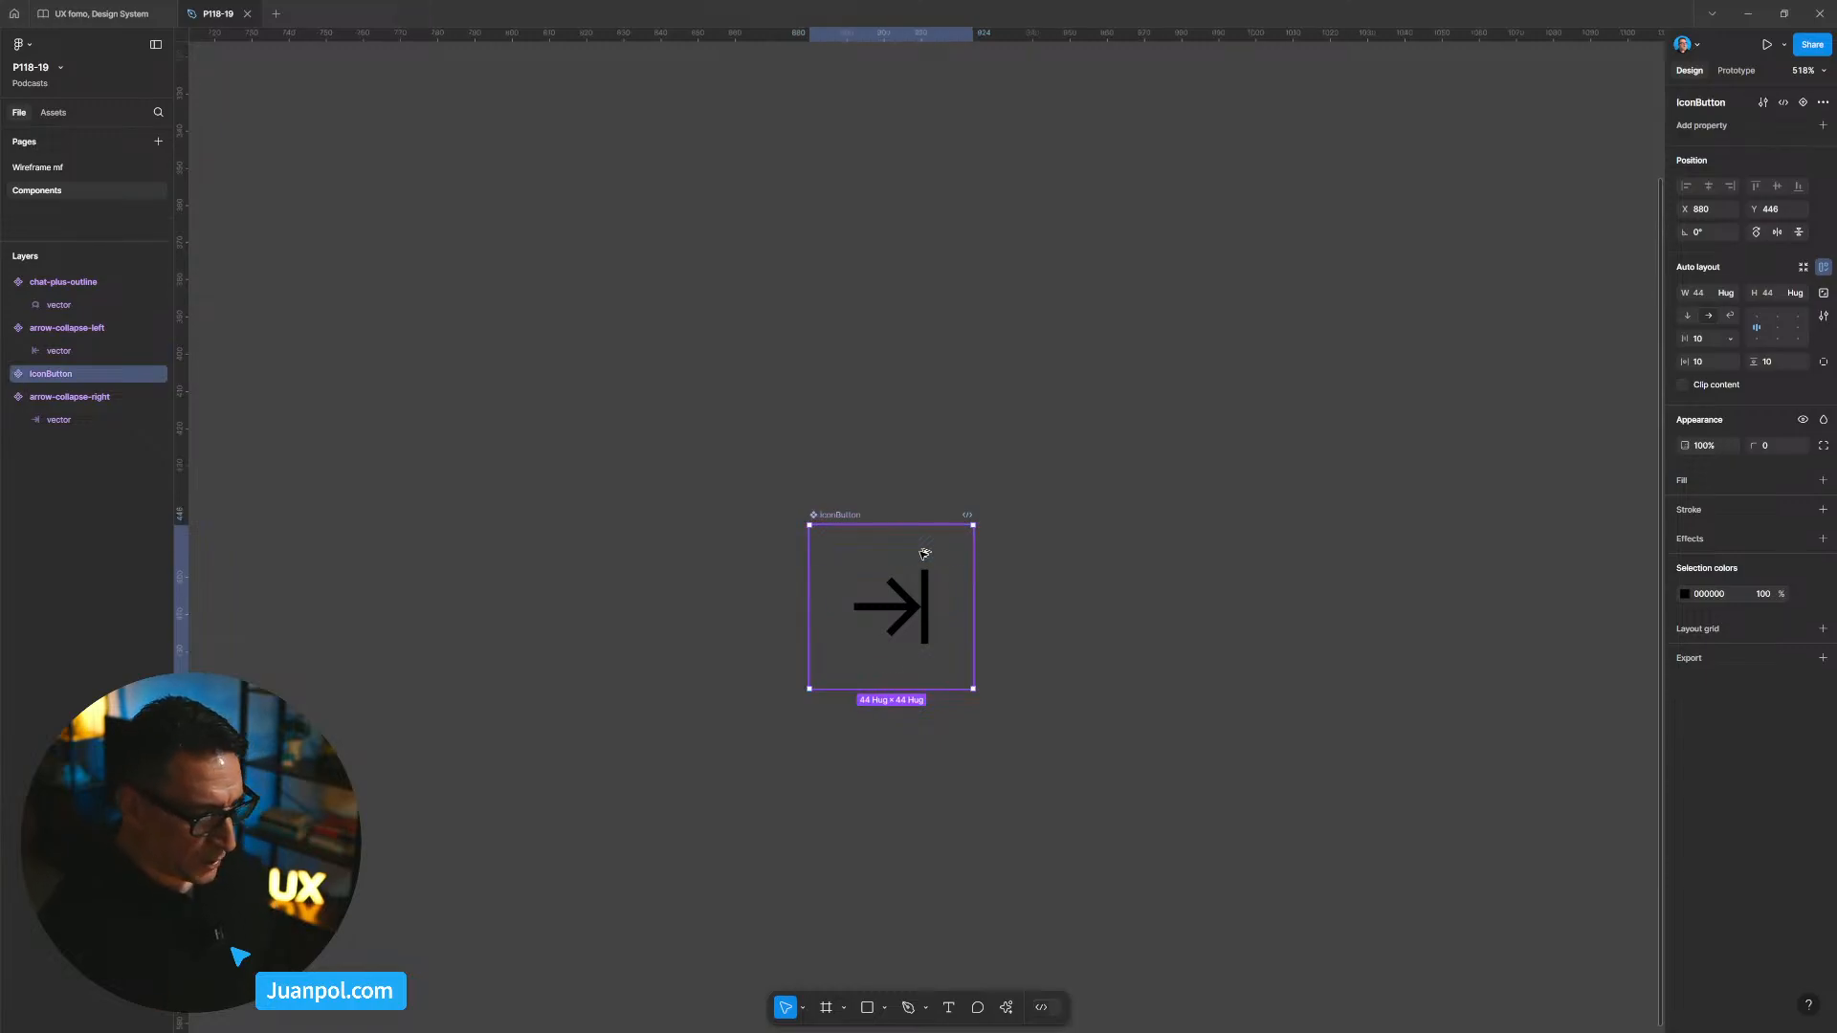
{"action": "scroll", "coordinate": [1033, 555], "scroll_direction": "up", "scroll_amount": 5}
{"action": "left_click_drag", "start_coordinate": [1082, 540], "coordinate": [1106, 403]}
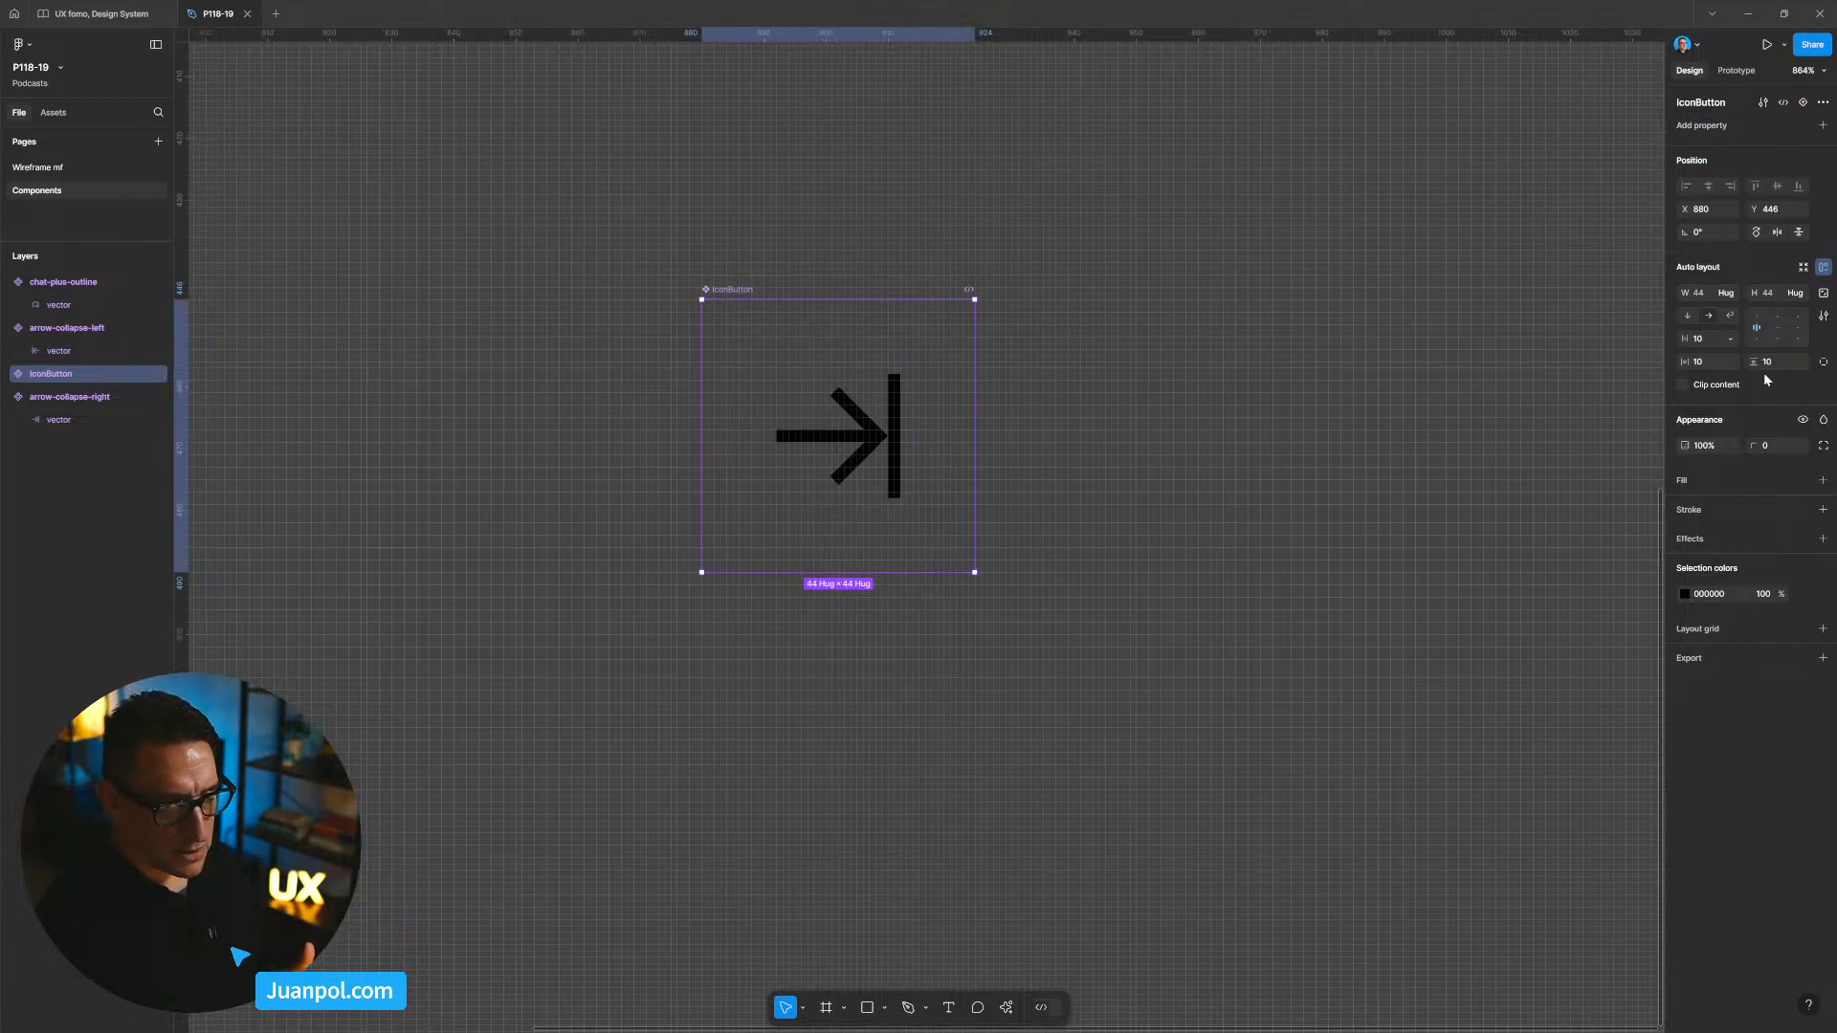
{"action": "left_click", "coordinate": [1800, 362]}
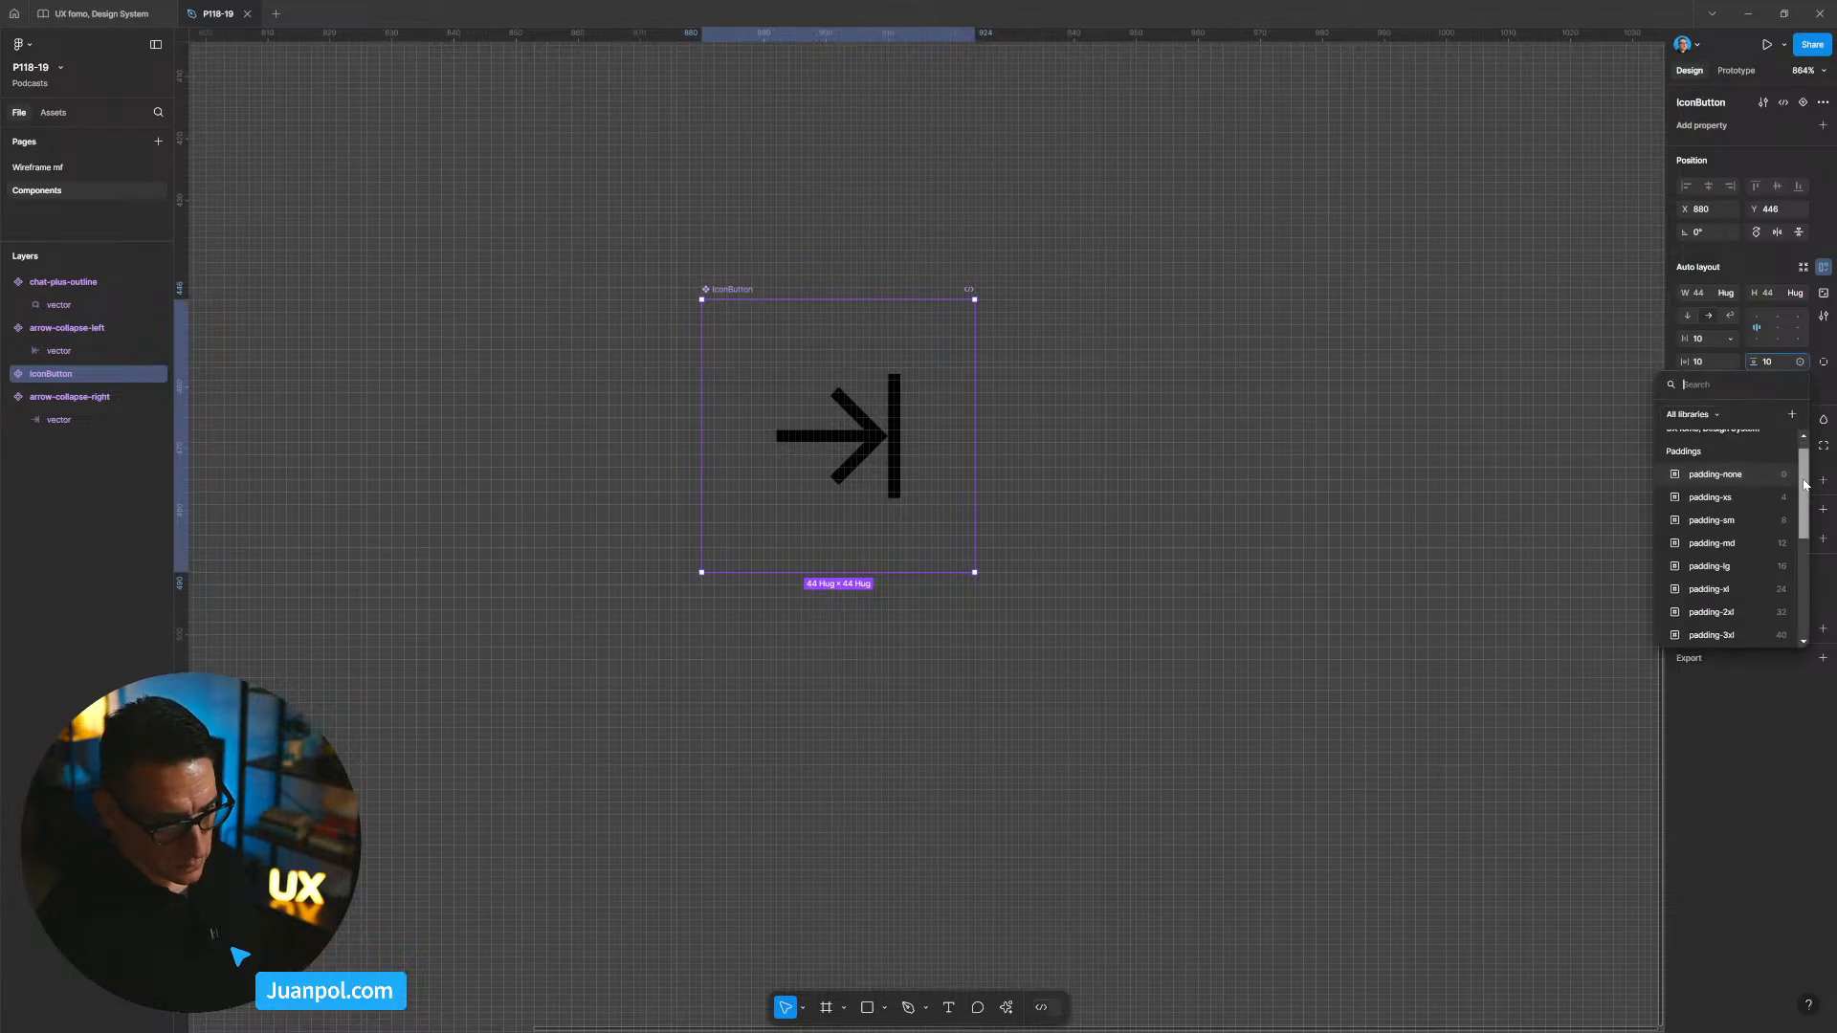
{"action": "scroll", "coordinate": [1805, 485], "scroll_direction": "down", "scroll_amount": 1}
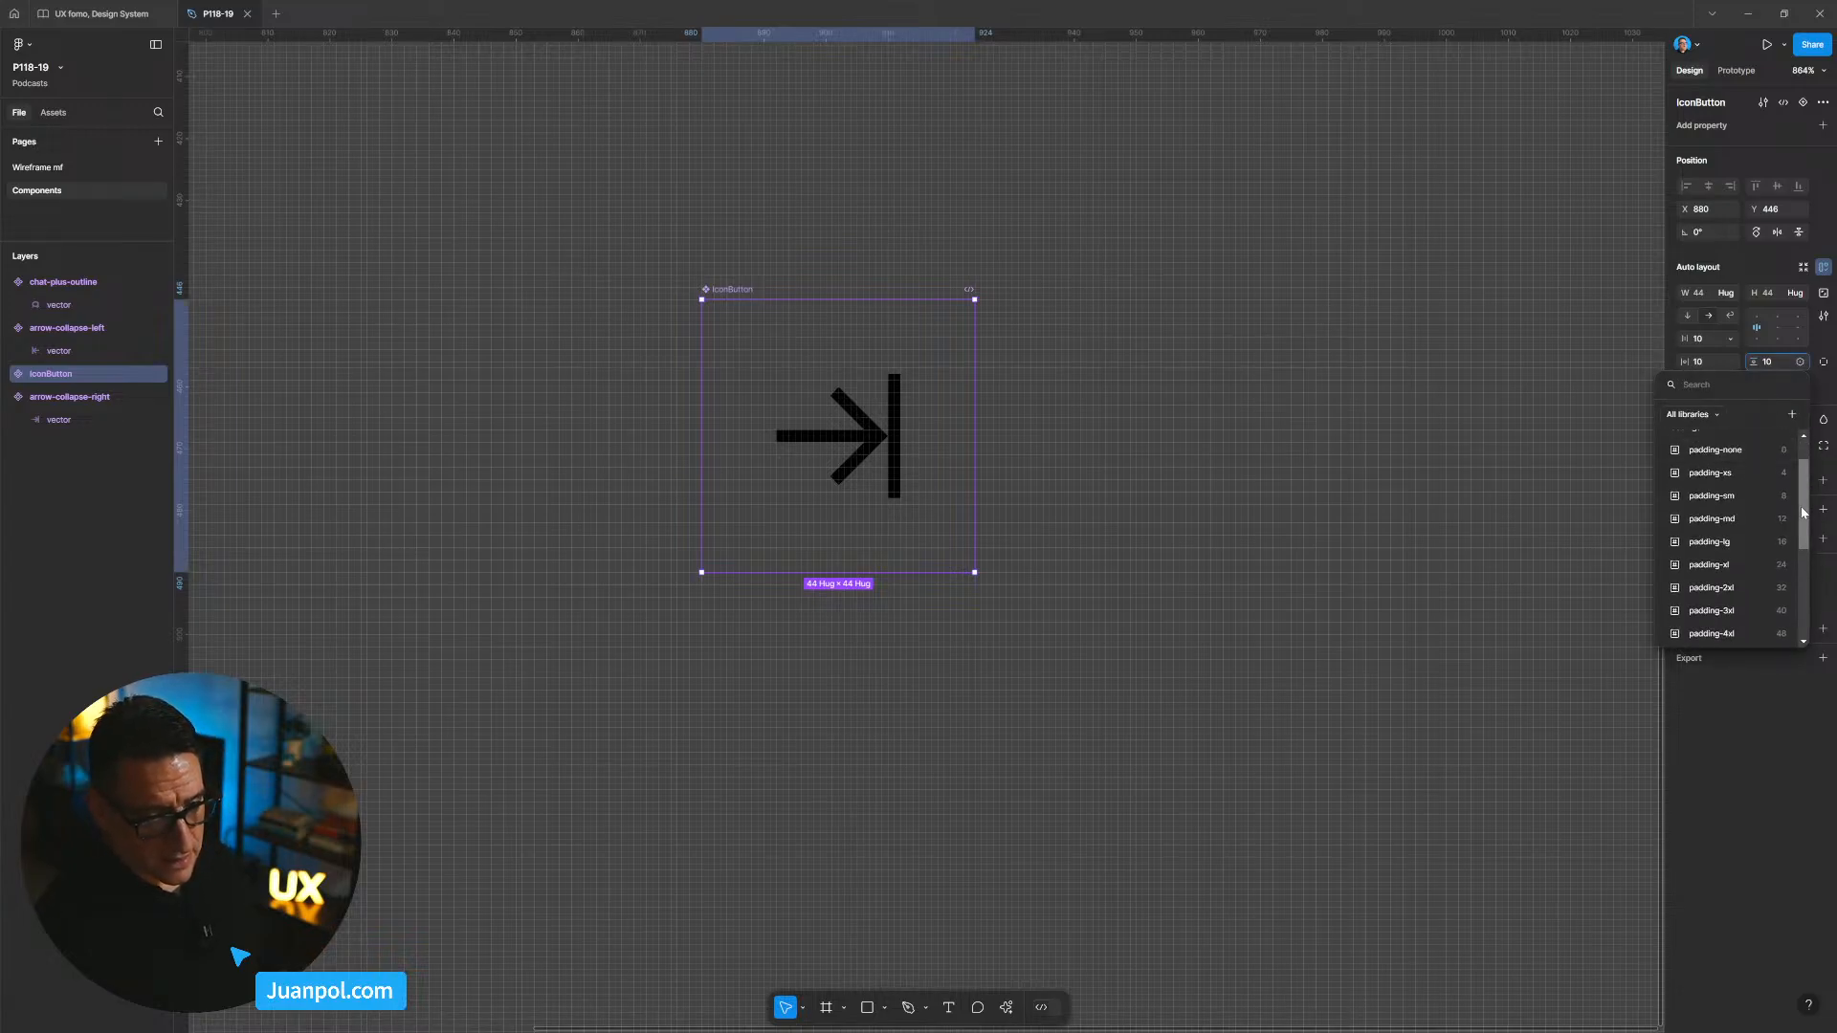
{"action": "left_click", "coordinate": [1693, 518]}
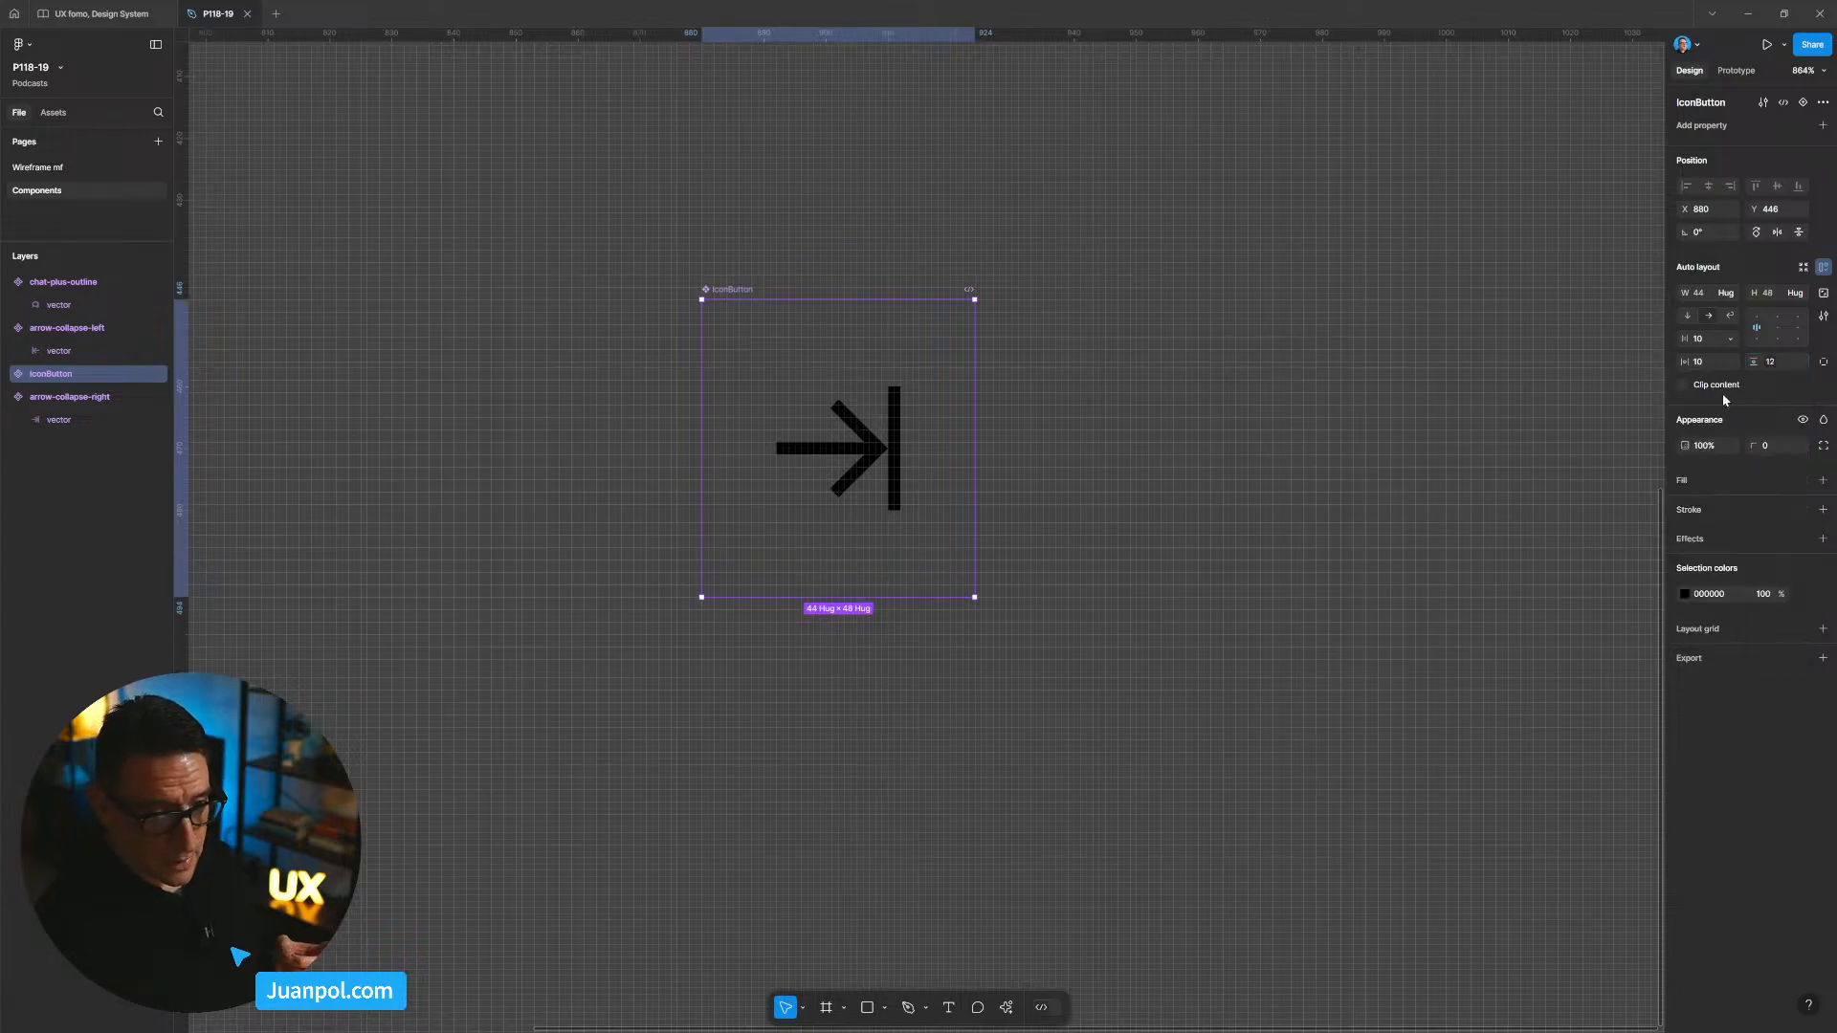
{"action": "left_click", "coordinate": [1731, 362]}
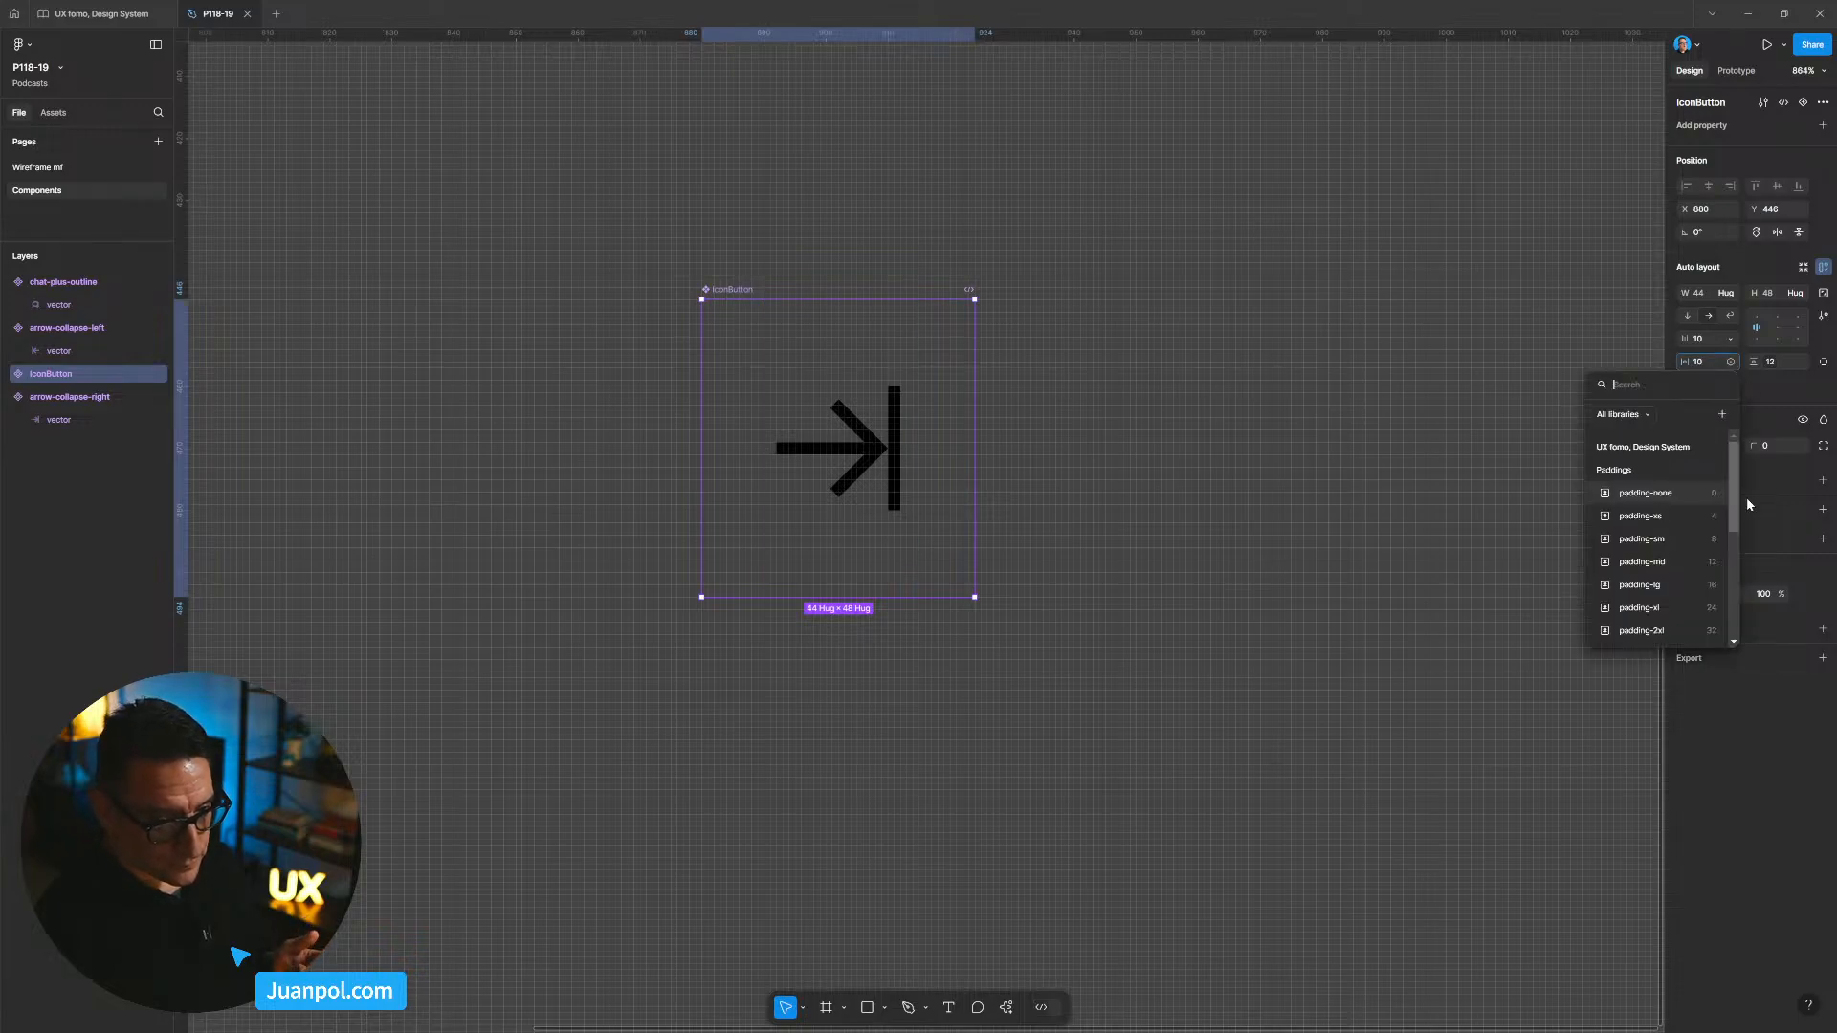
{"action": "scroll", "coordinate": [1741, 526], "scroll_direction": "down", "scroll_amount": 3}
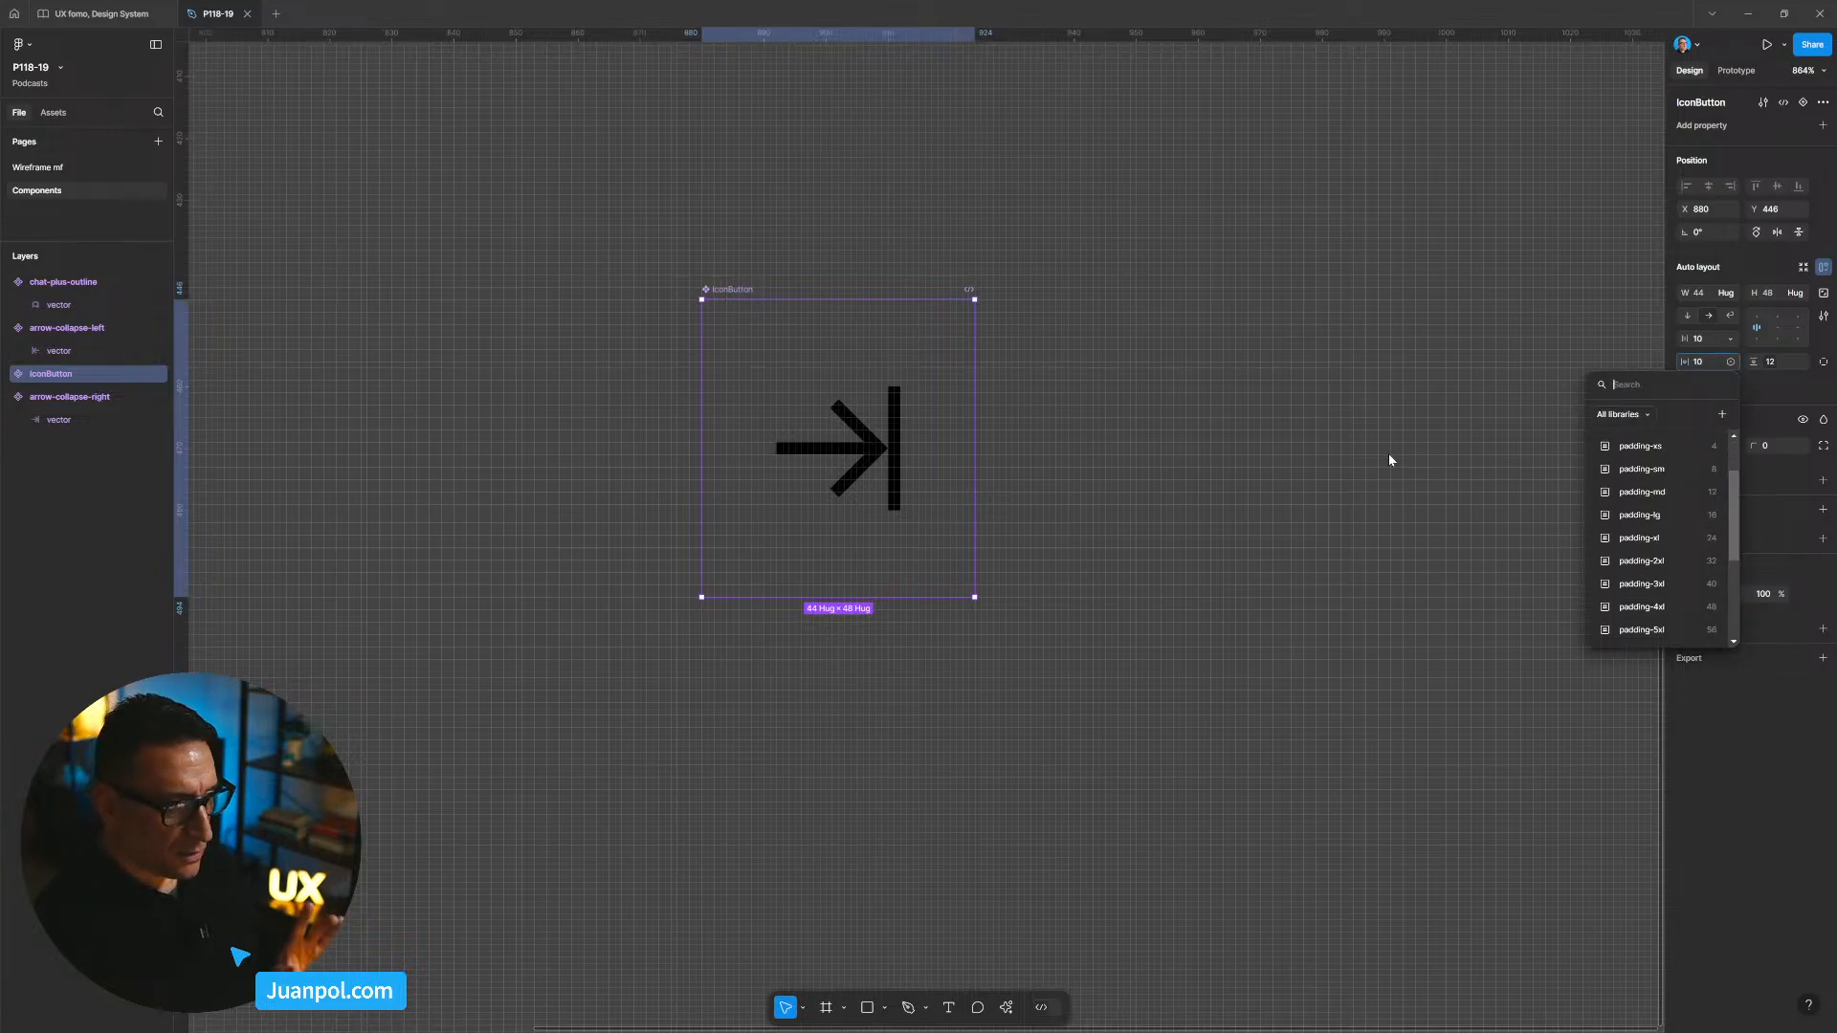
{"action": "left_click_drag", "start_coordinate": [1734, 545], "coordinate": [1734, 555]}
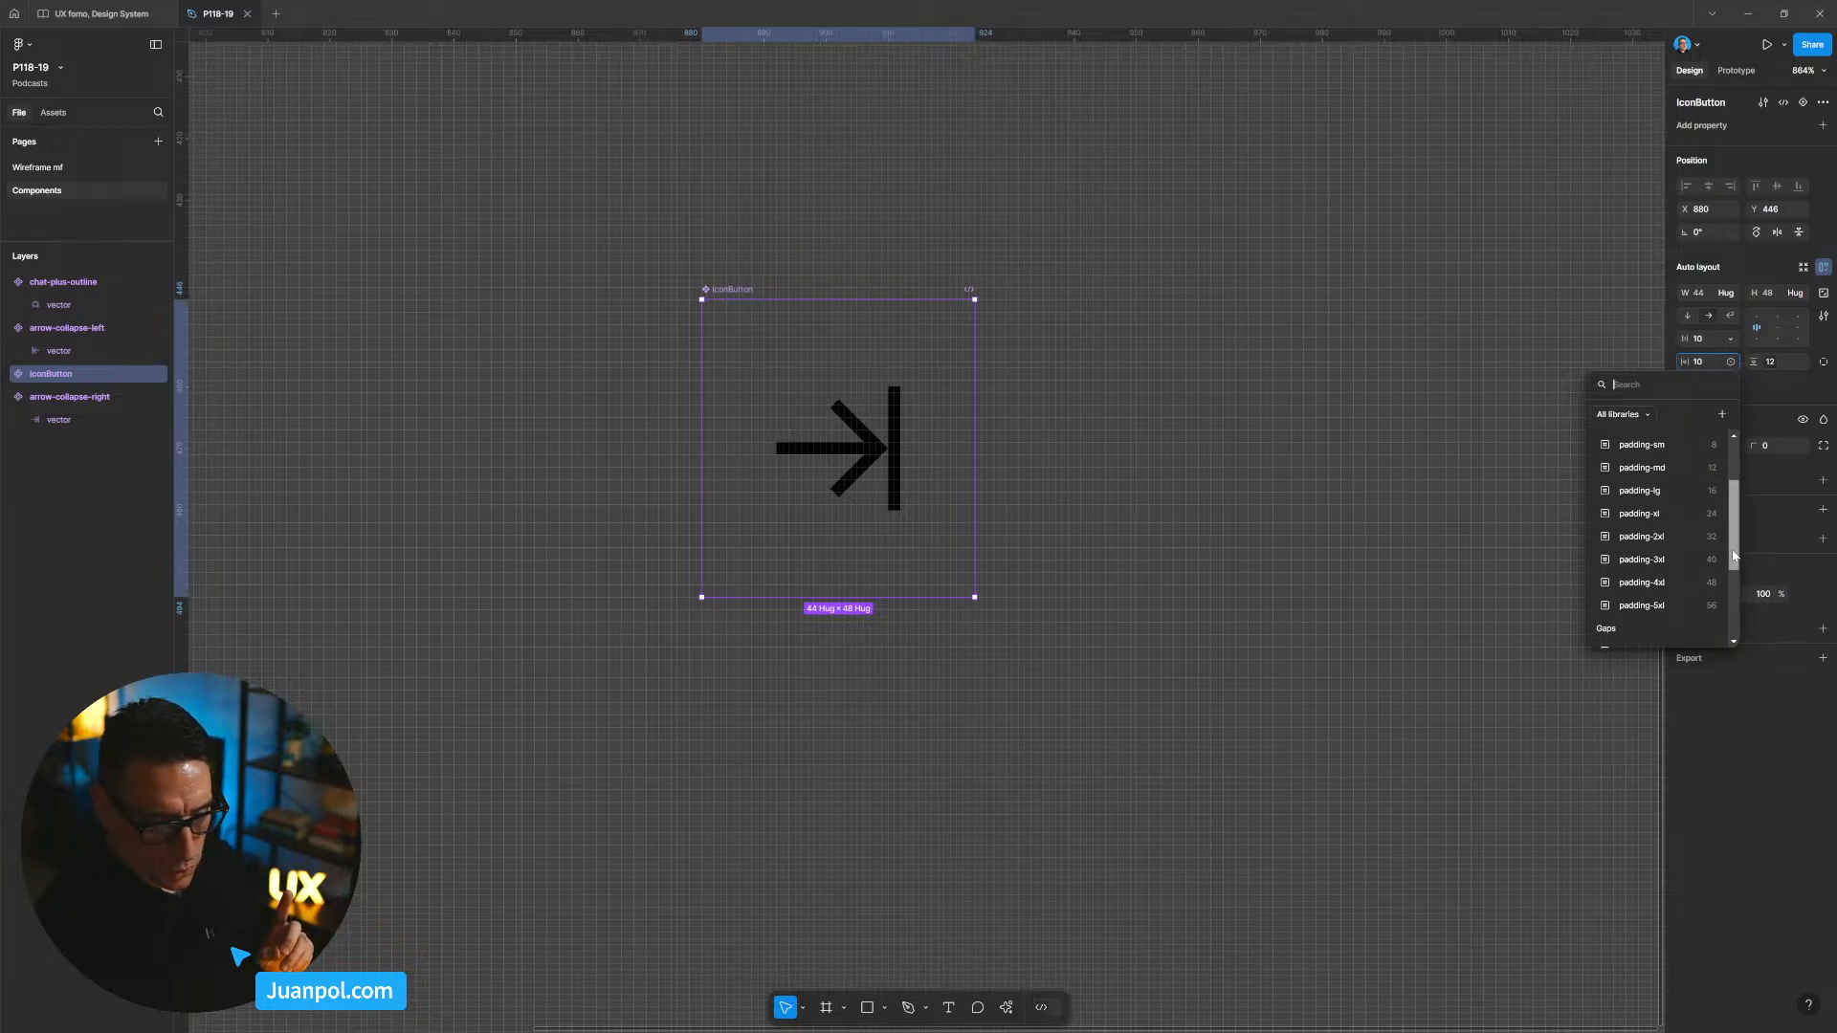
{"action": "left_click", "coordinate": [1674, 583]}
{"action": "key", "text": "ctrl+z"}
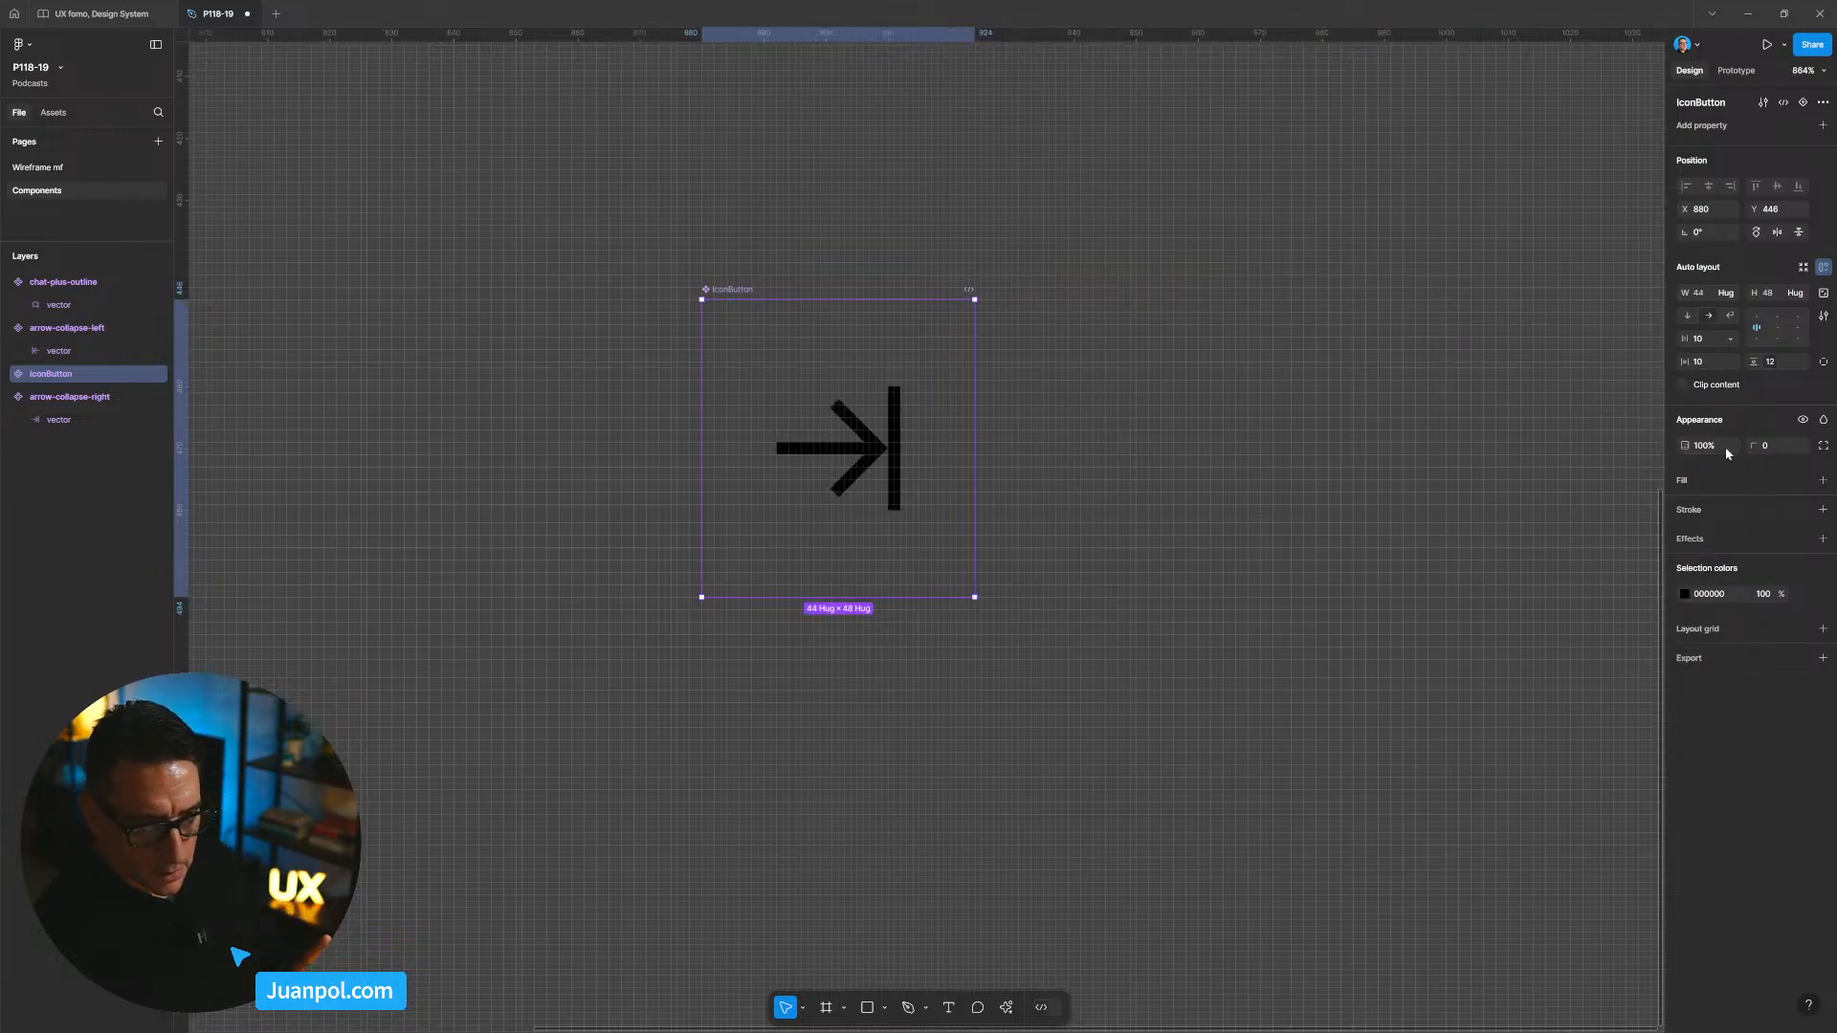
Step: Set the IconButton's horizontal padding to the padding-md (12) variable
{"action": "left_click", "coordinate": [1731, 362]}
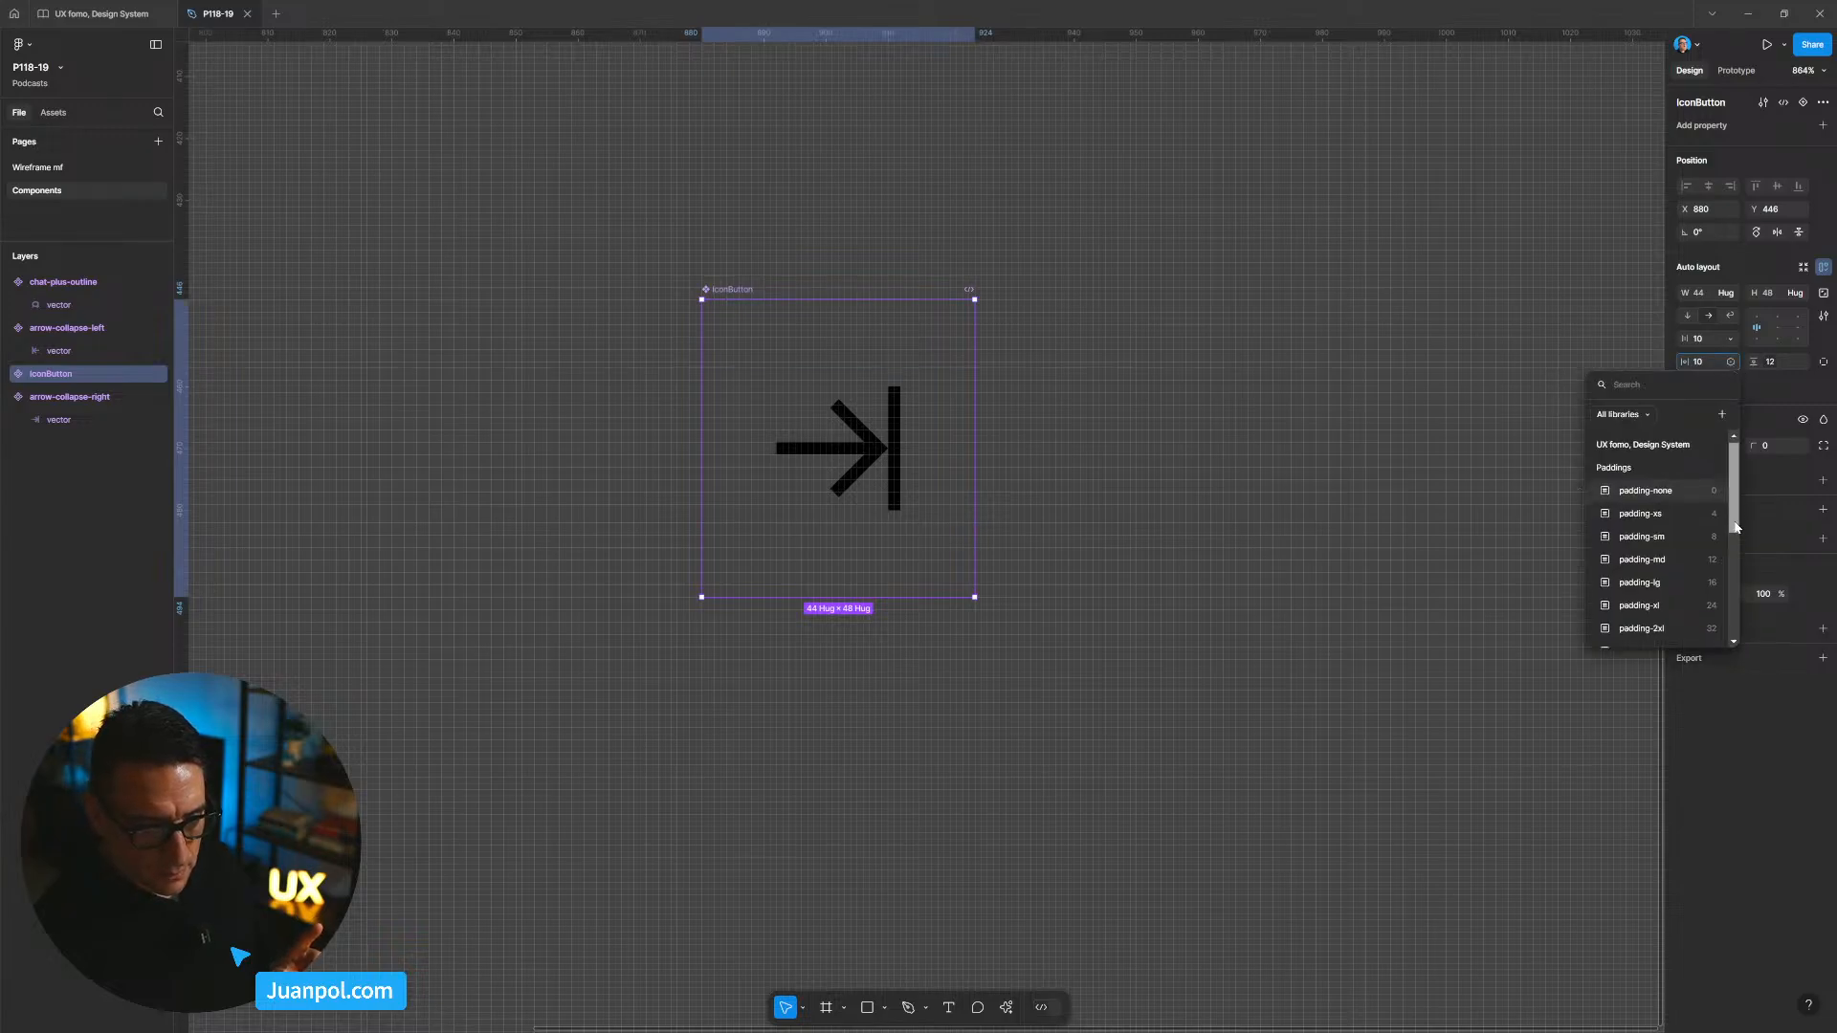
{"action": "left_click_drag", "start_coordinate": [1735, 526], "coordinate": [1736, 540]}
{"action": "left_click", "coordinate": [1649, 529]}
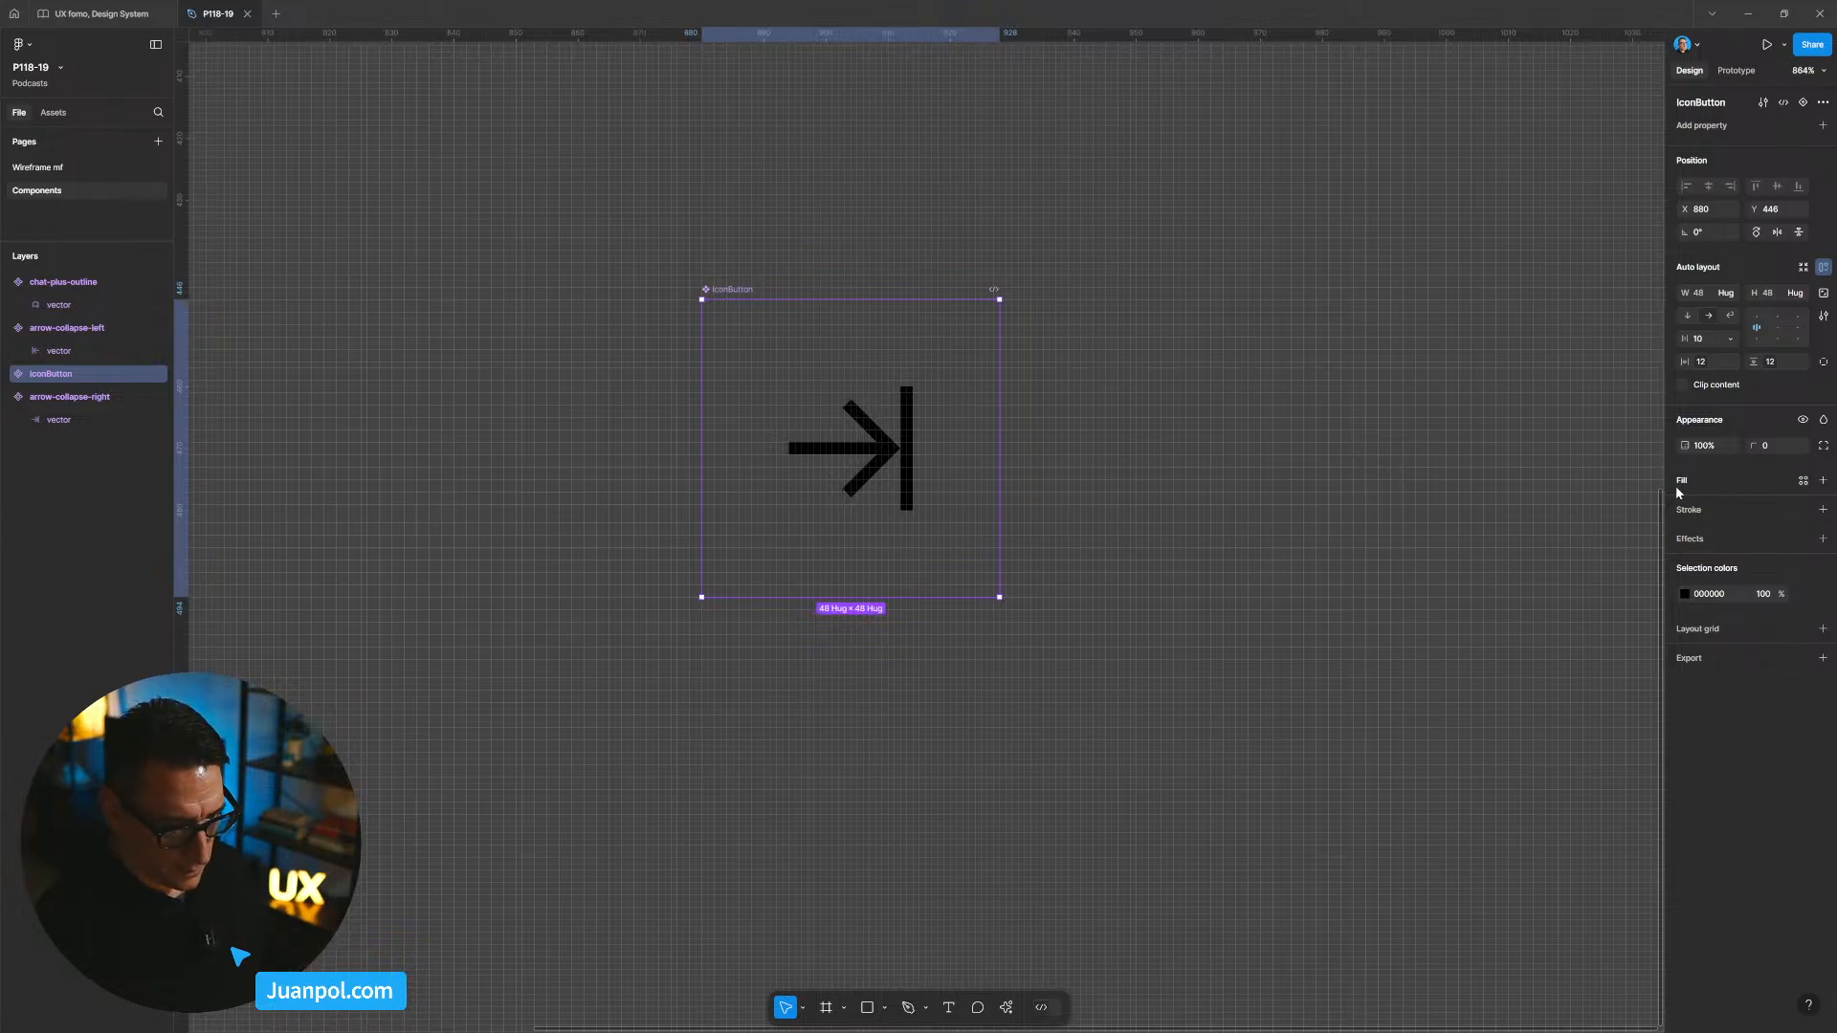
Step: Add a white FFFFFF fill at 10% opacity to the IconButton component
{"action": "left_click", "coordinate": [1823, 480]}
{"action": "left_click", "coordinate": [1766, 507]}
{"action": "type", "text": "10"}
{"action": "key", "text": "Return"}
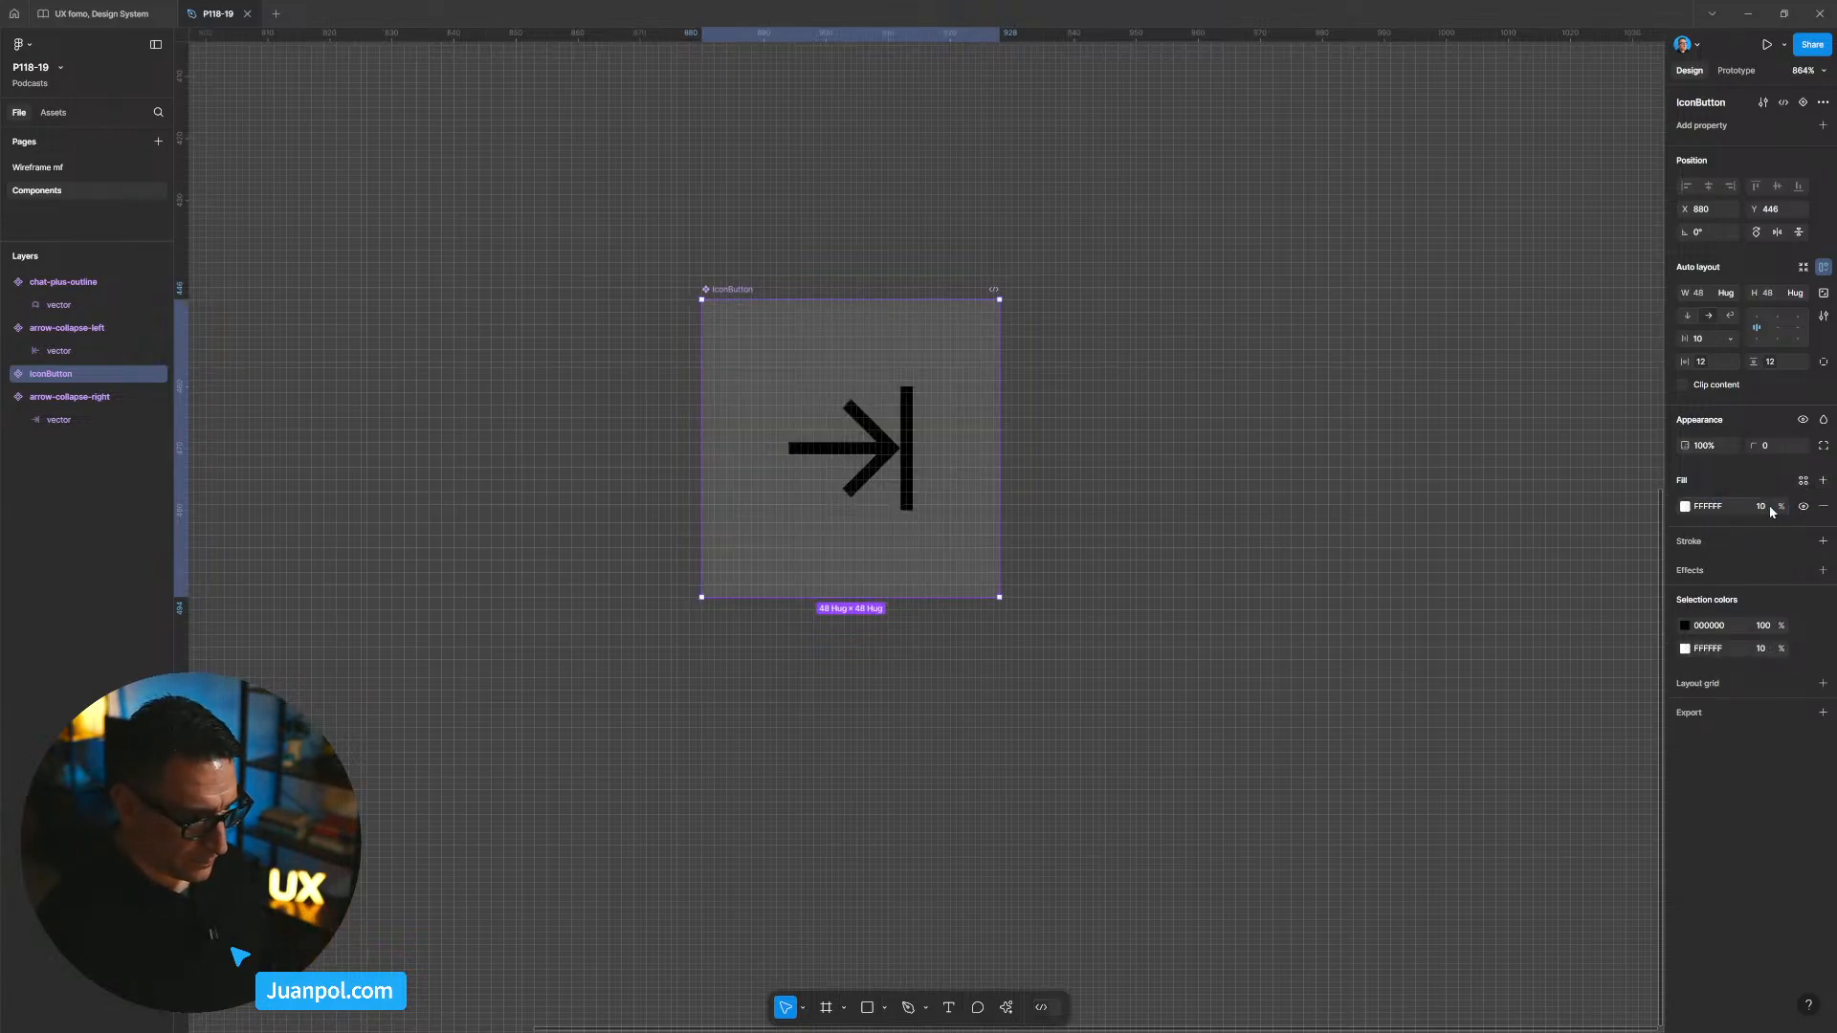
{"action": "scroll", "coordinate": [1337, 598], "scroll_direction": "down", "scroll_amount": 1}
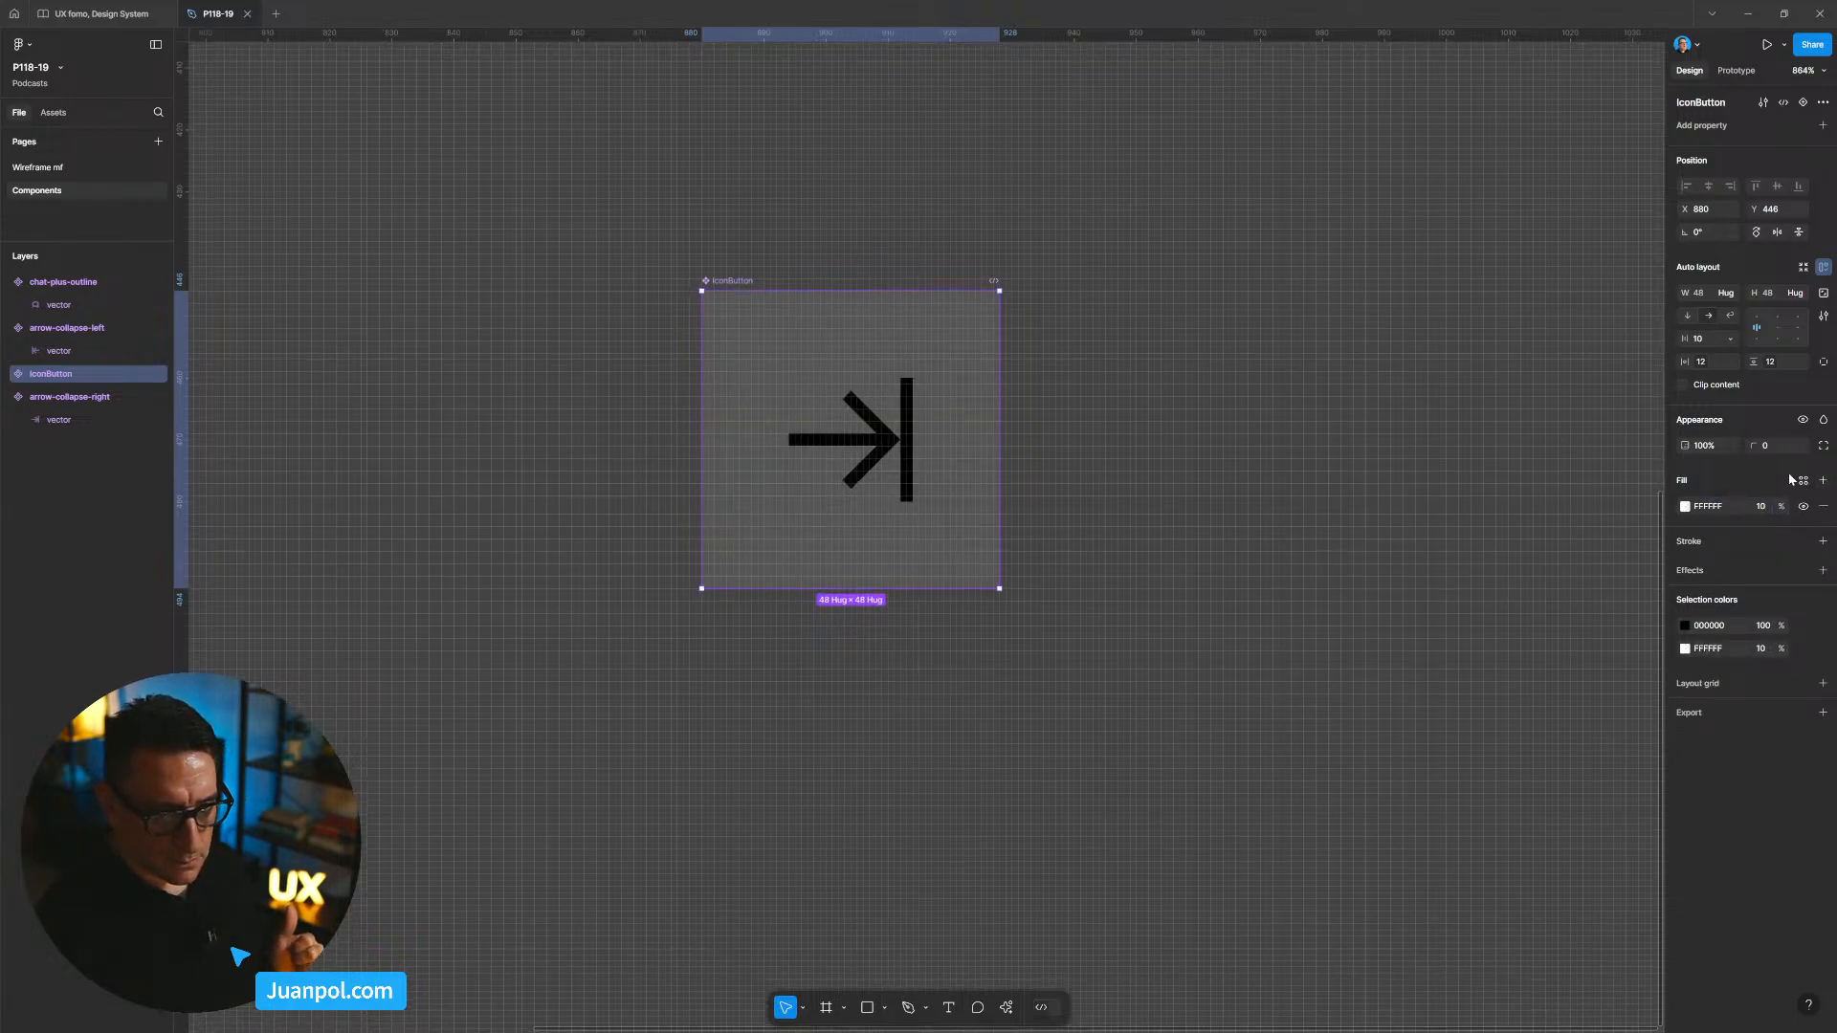
Step: Set the IconButton's corner radius to the radius-sm (4) variable
{"action": "left_click", "coordinate": [1801, 447]}
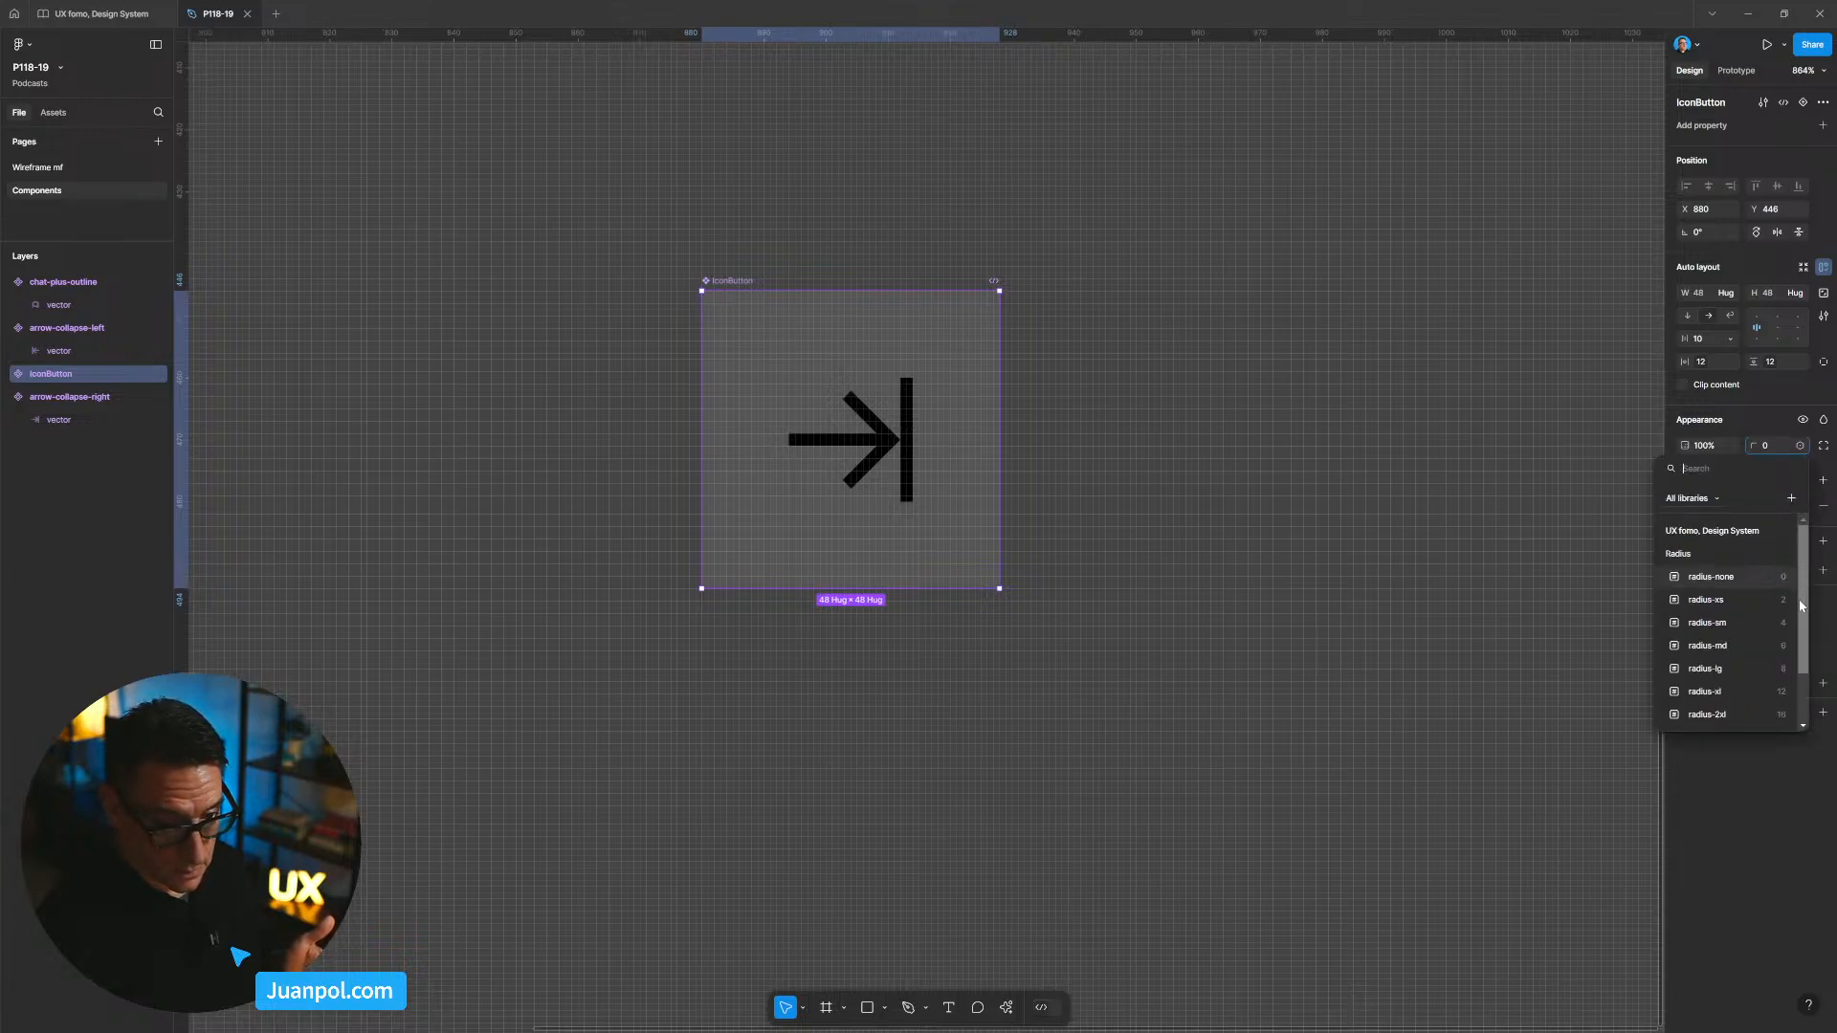
{"action": "left_click", "coordinate": [1709, 646]}
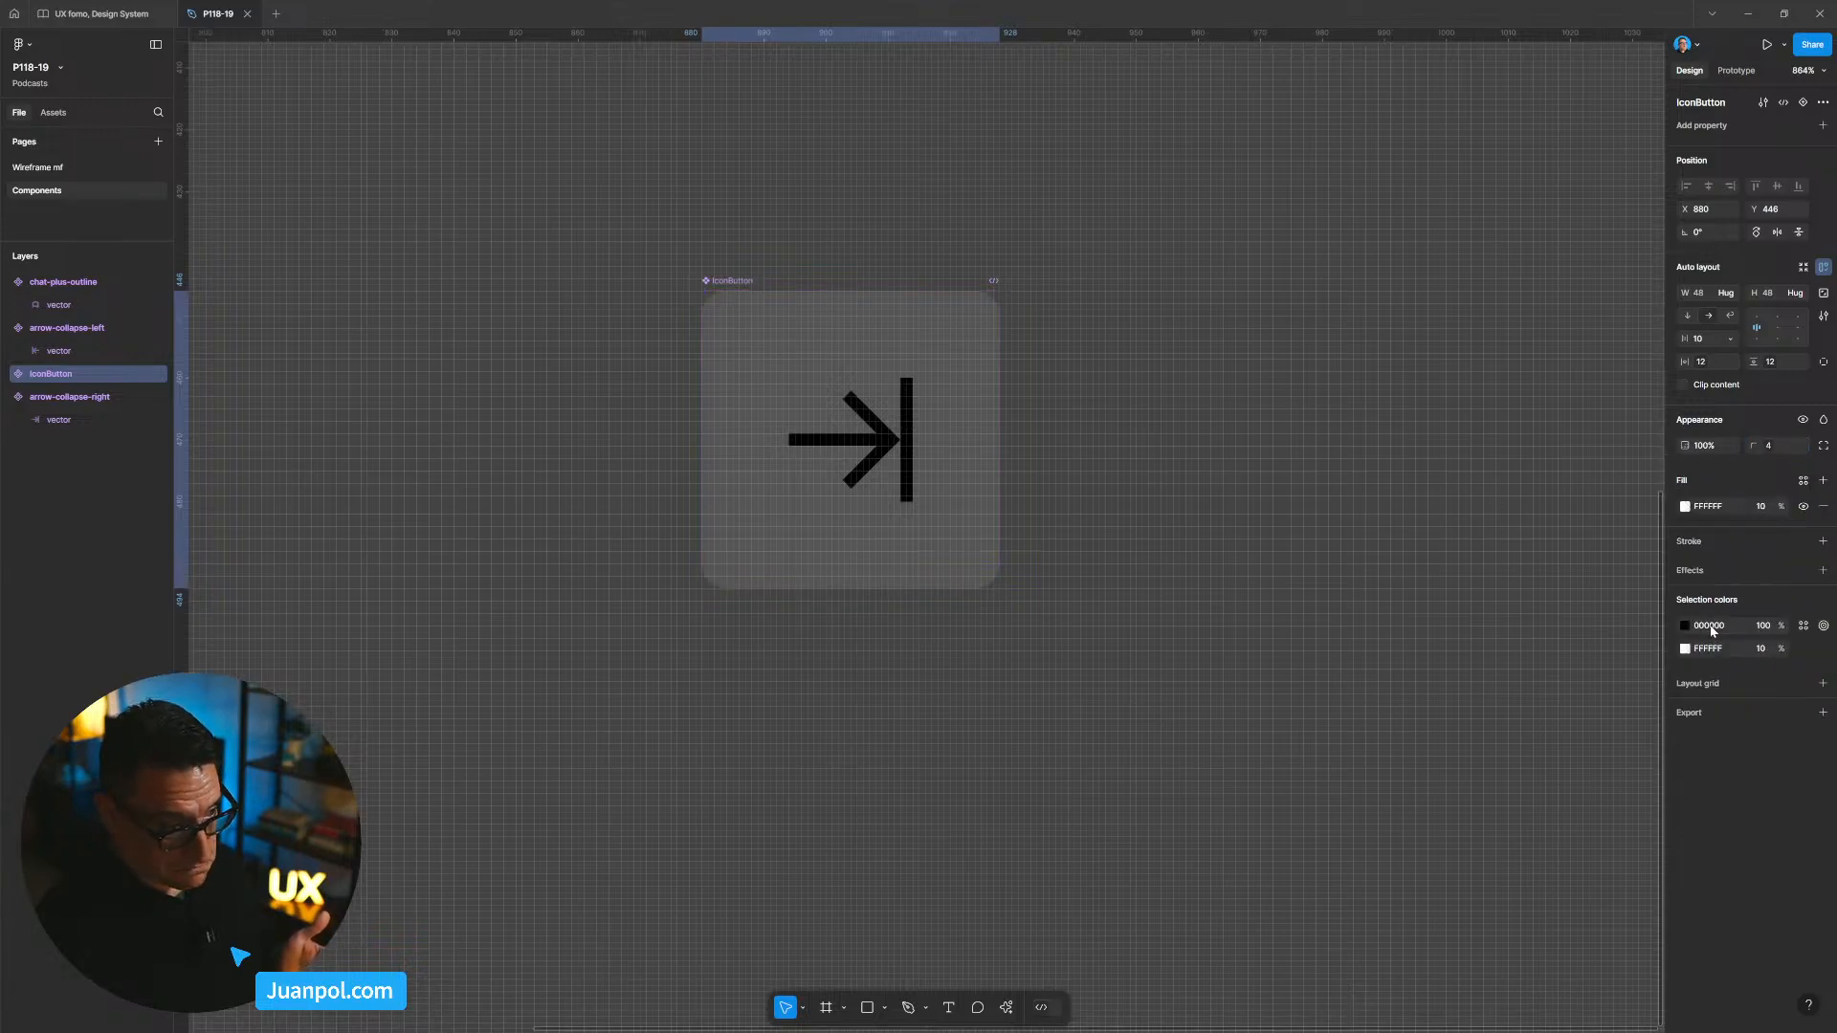
{"action": "left_click", "coordinate": [1423, 623]}
Step: Recolour the arrow icon inside the IconButton from black with the Neutral/25 library colour
{"action": "left_click", "coordinate": [966, 560]}
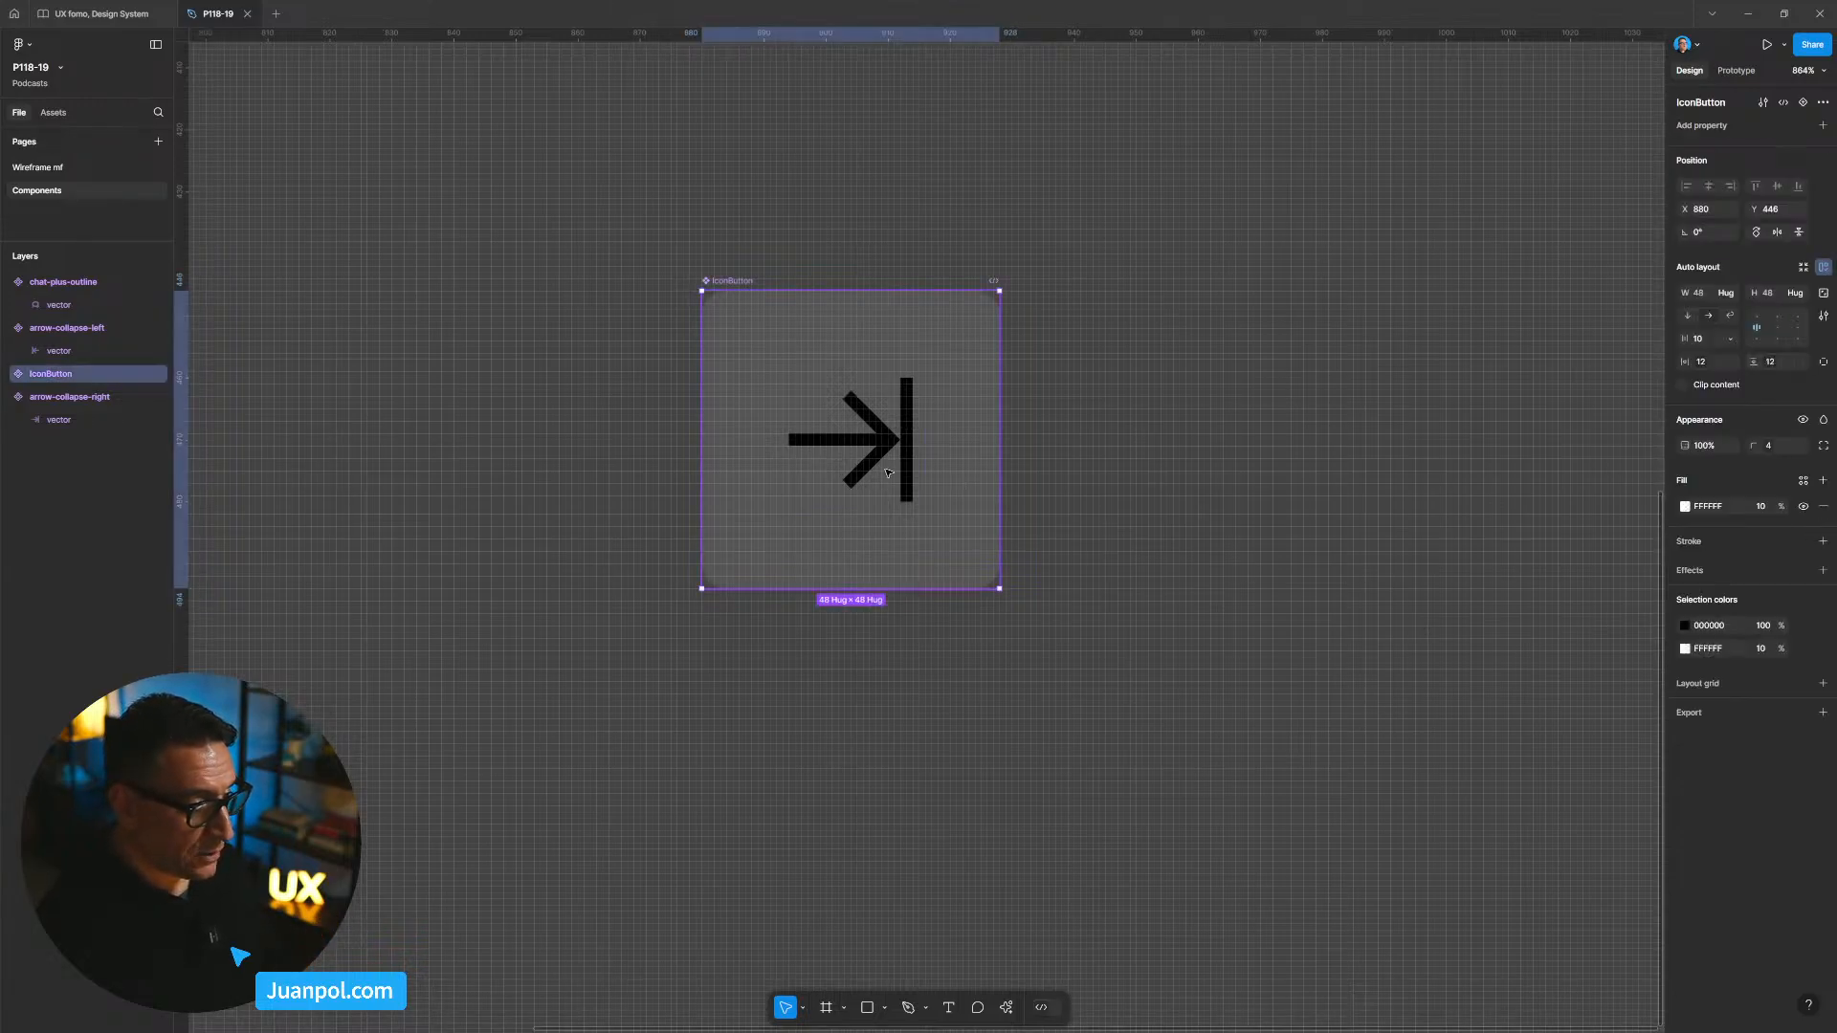
{"action": "left_click", "coordinate": [1803, 626]}
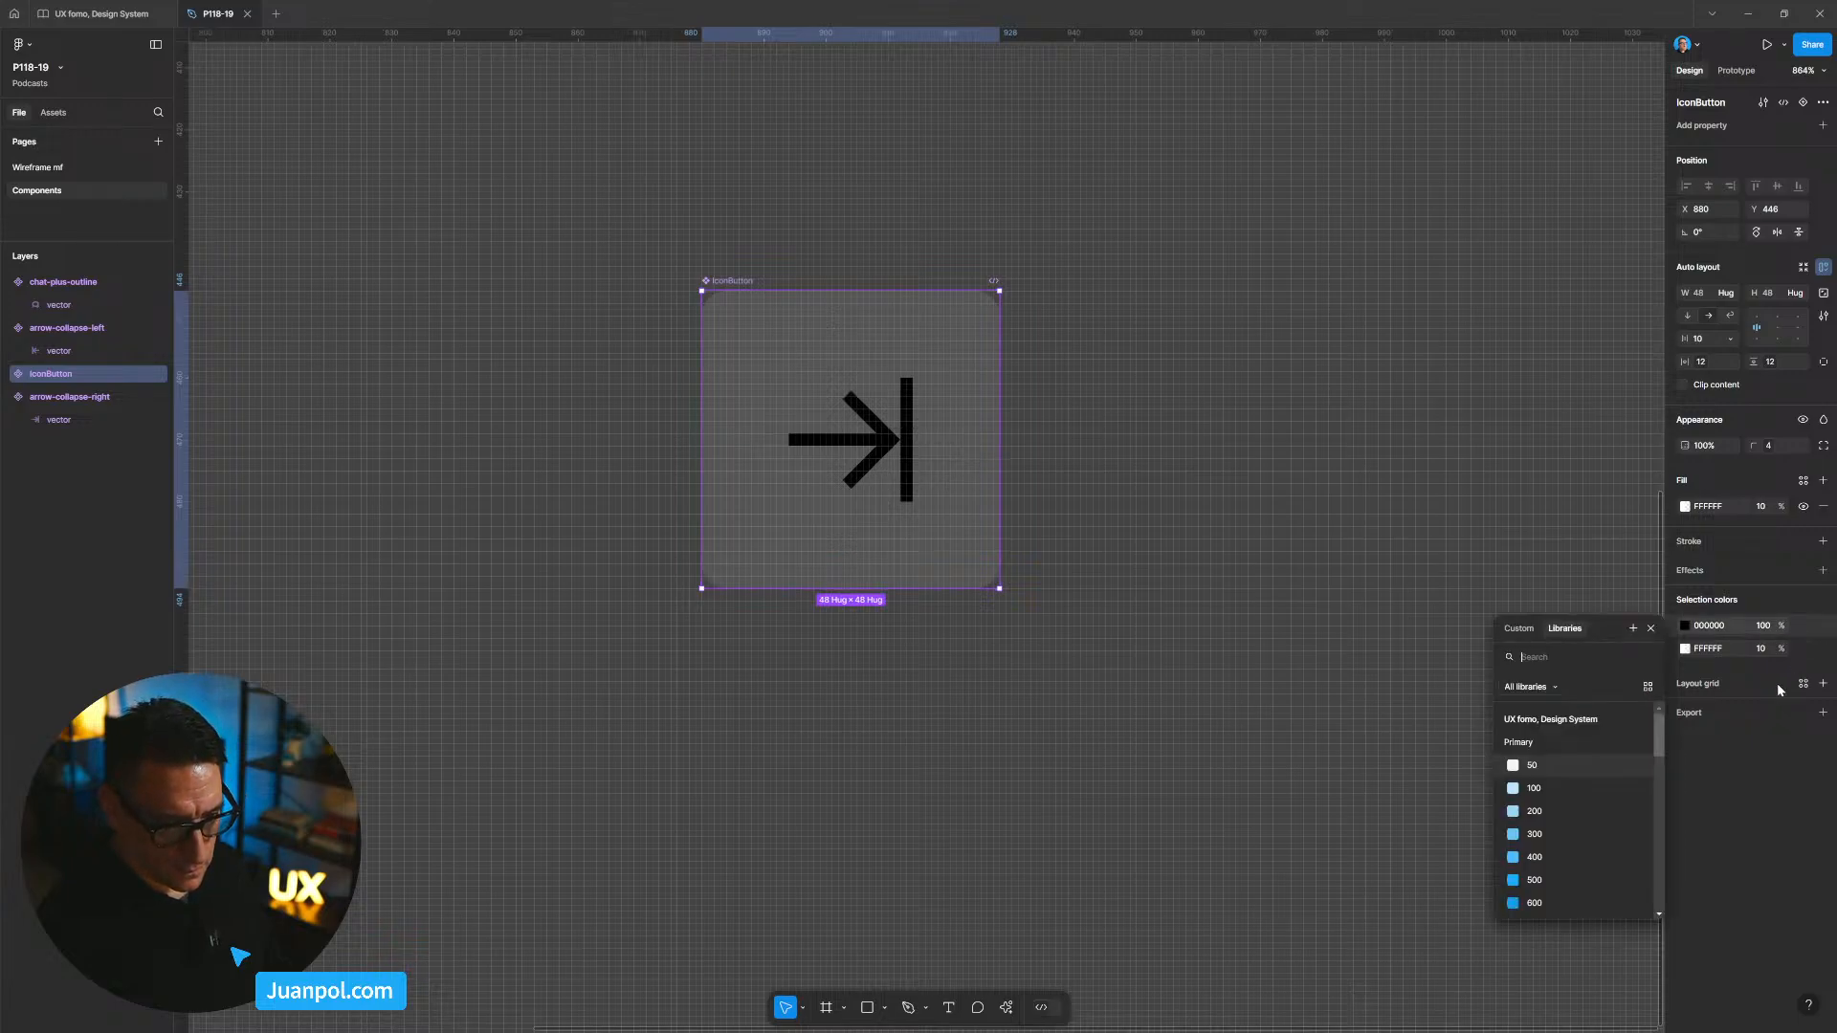
{"action": "left_click_drag", "start_coordinate": [1663, 750], "coordinate": [1661, 794]}
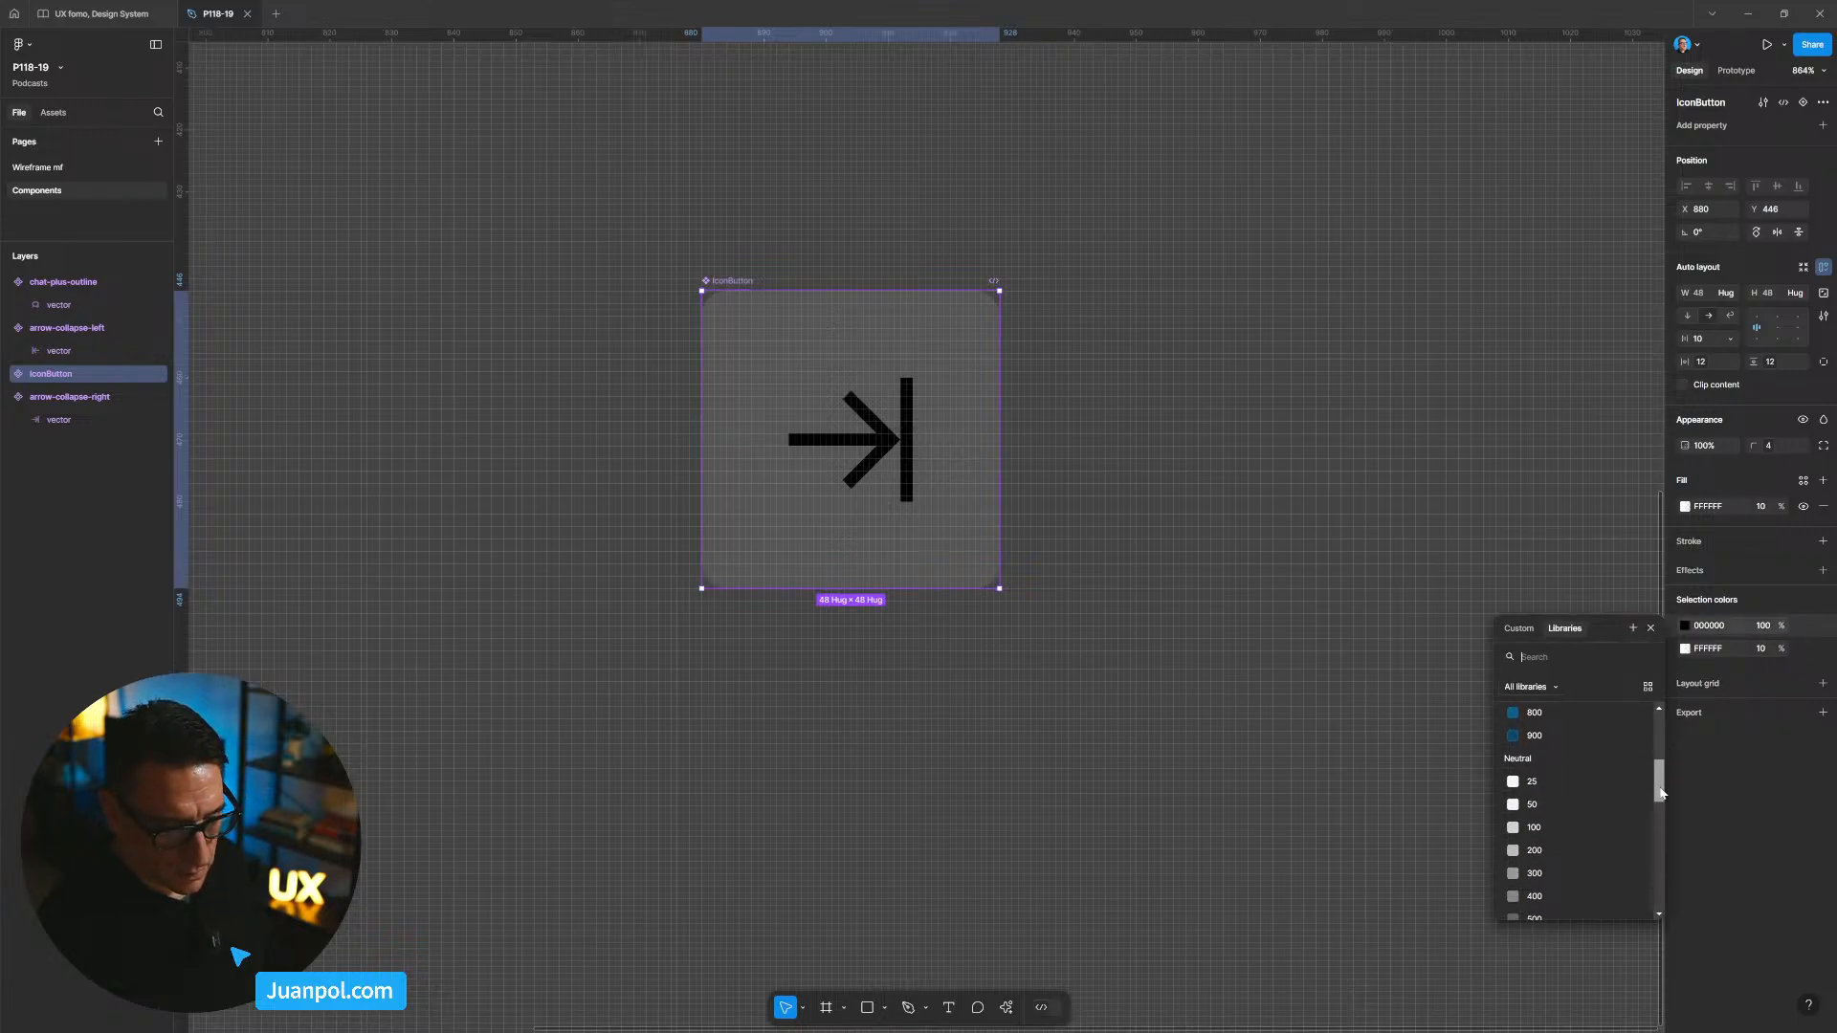
{"action": "left_click", "coordinate": [1536, 782]}
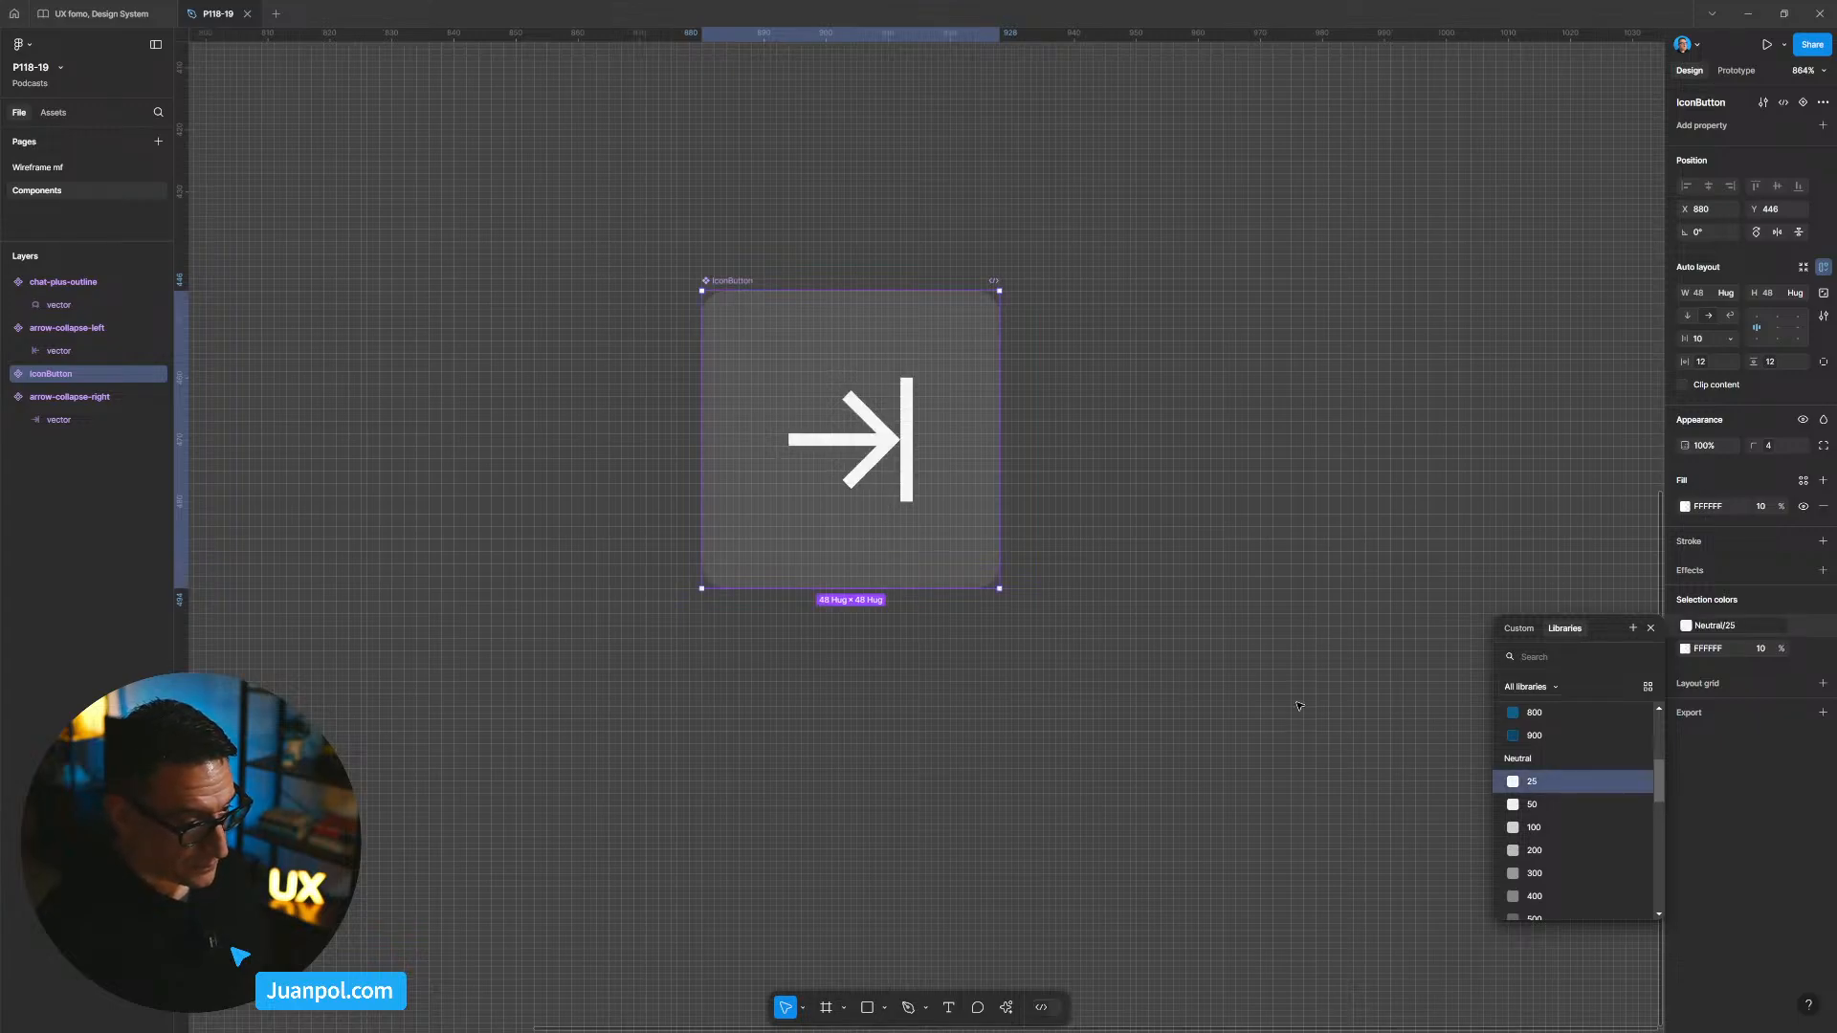
Step: Try the library colours Neutral/800 and Neutral/700 as the IconButton's background fill
{"action": "left_click", "coordinate": [1804, 480]}
{"action": "scroll", "coordinate": [1646, 626], "scroll_direction": "down", "scroll_amount": 10}
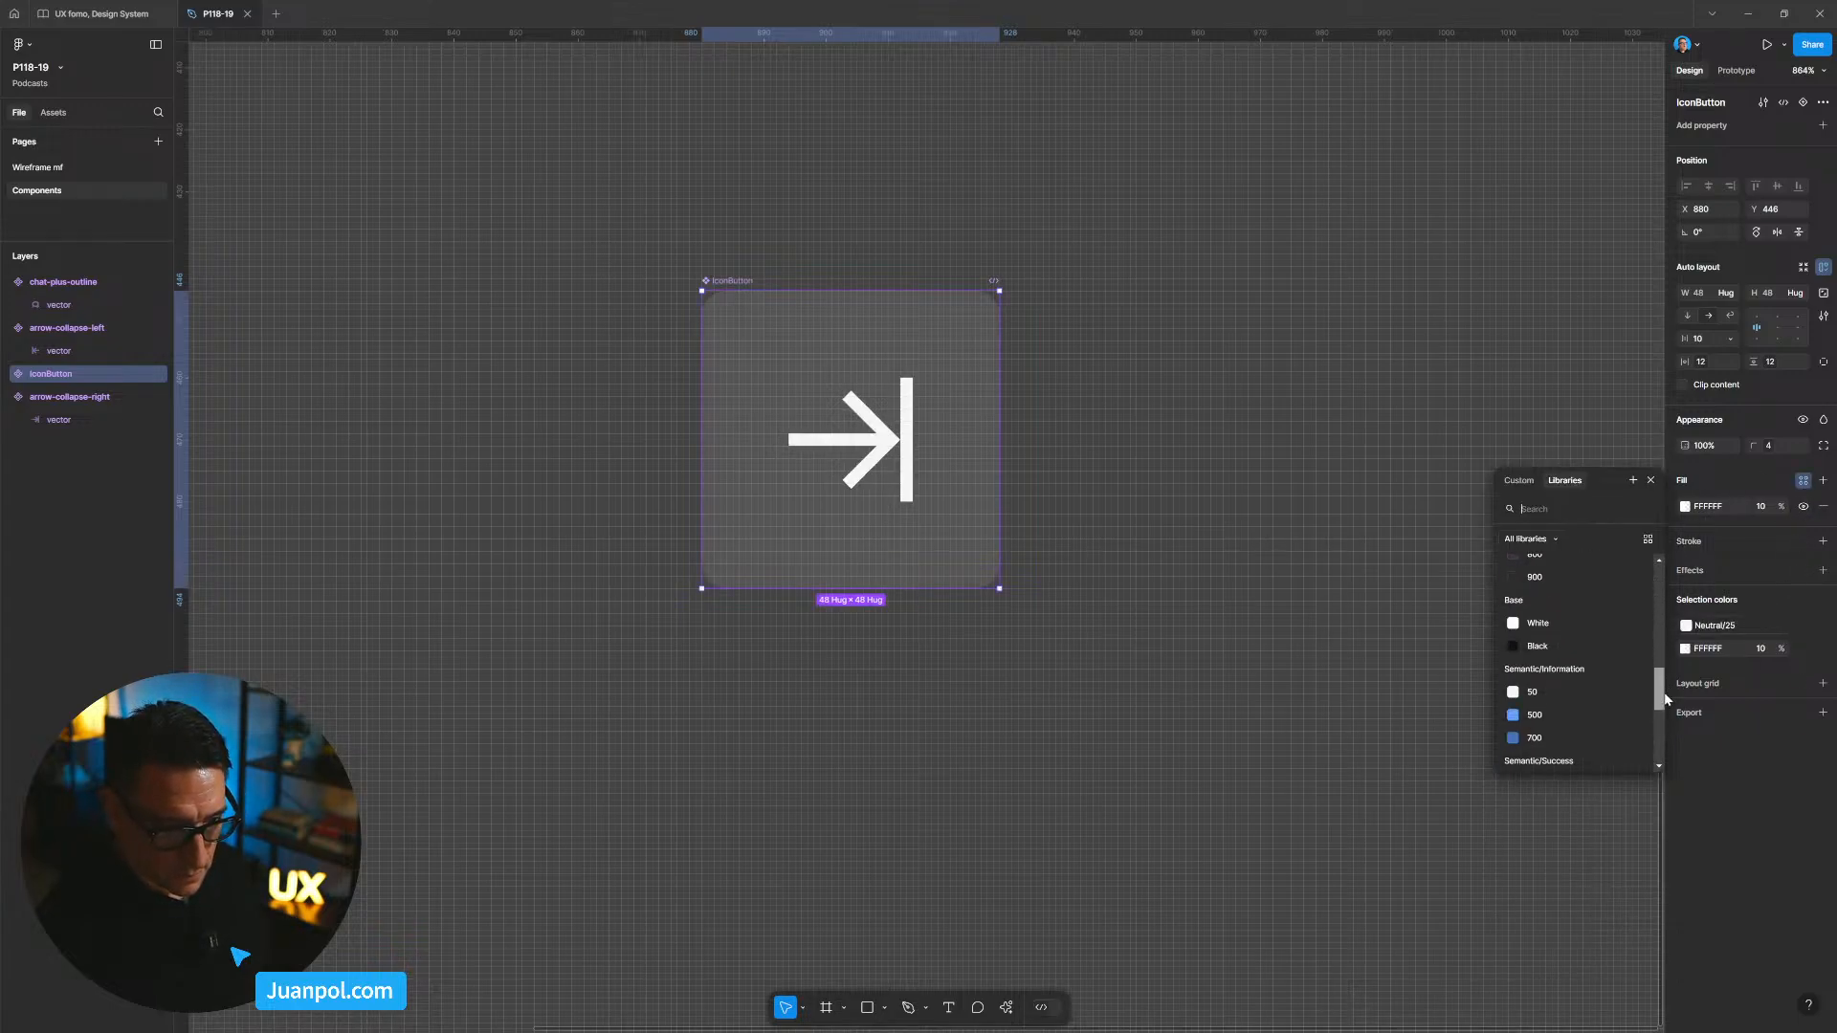
{"action": "left_click", "coordinate": [1556, 653]}
{"action": "left_click", "coordinate": [1426, 651]}
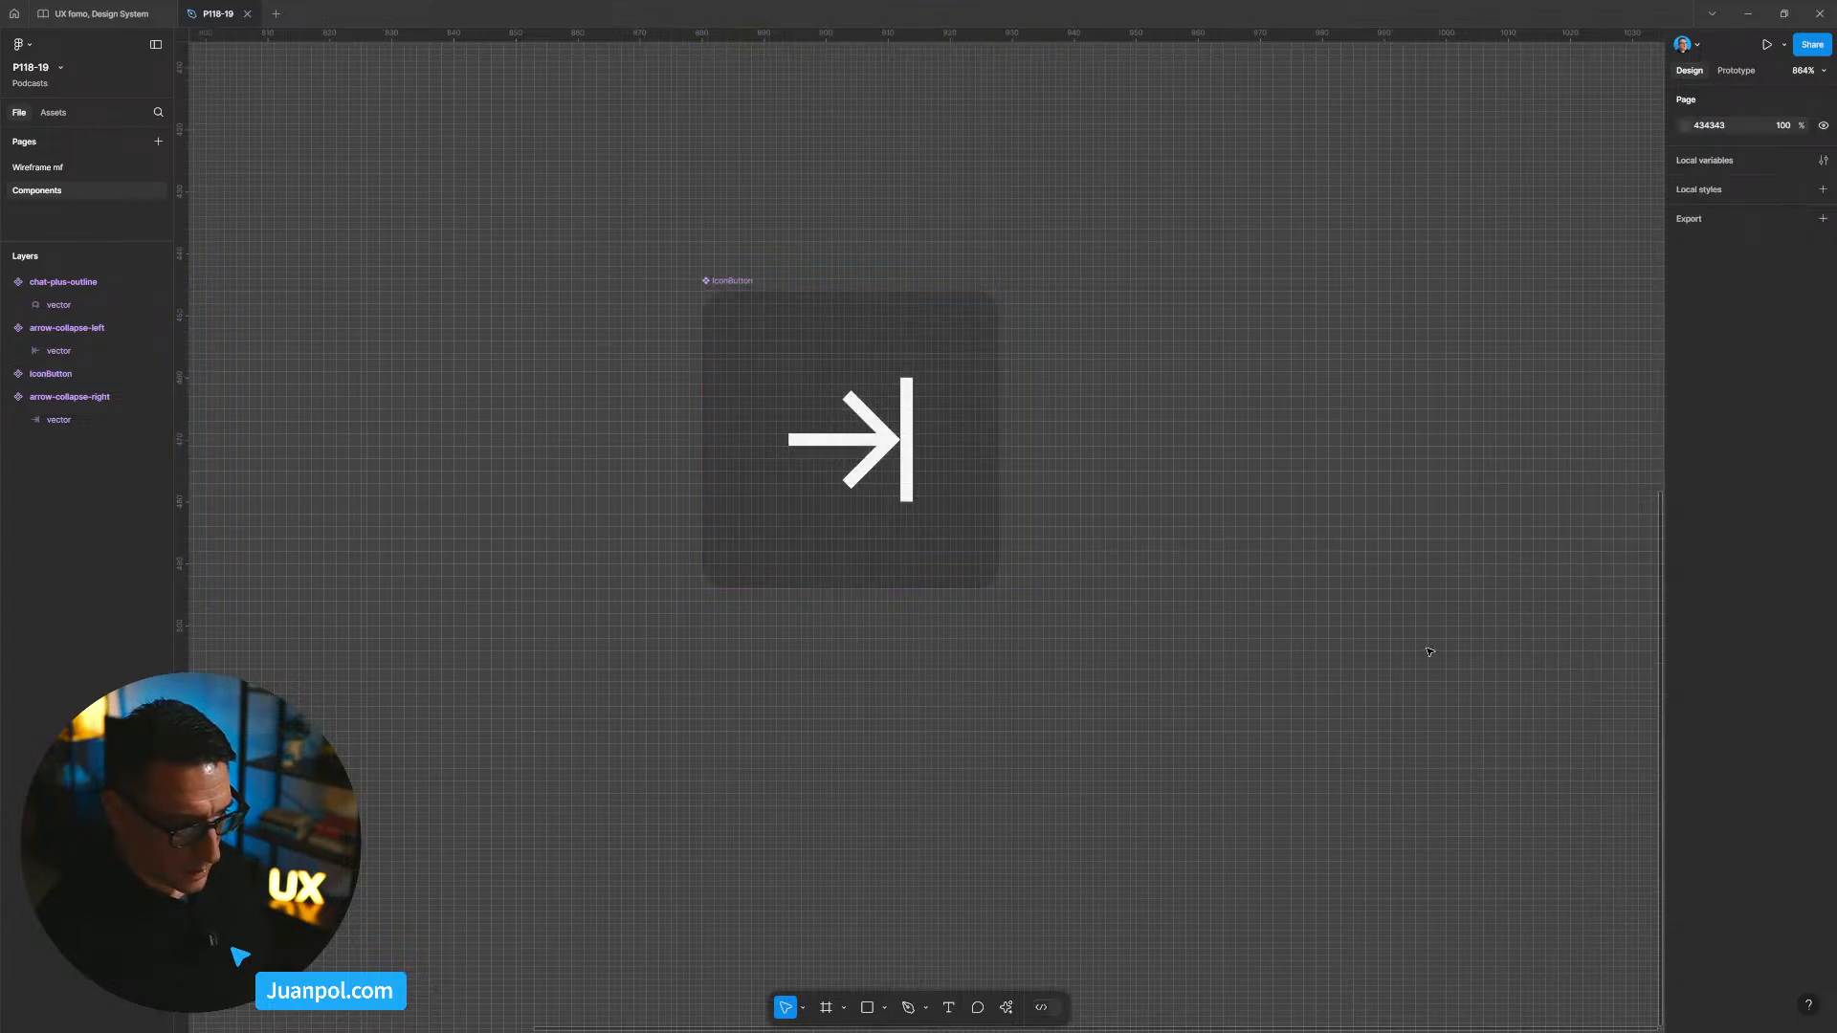
{"action": "left_click", "coordinate": [964, 553]}
{"action": "left_click", "coordinate": [1803, 571]}
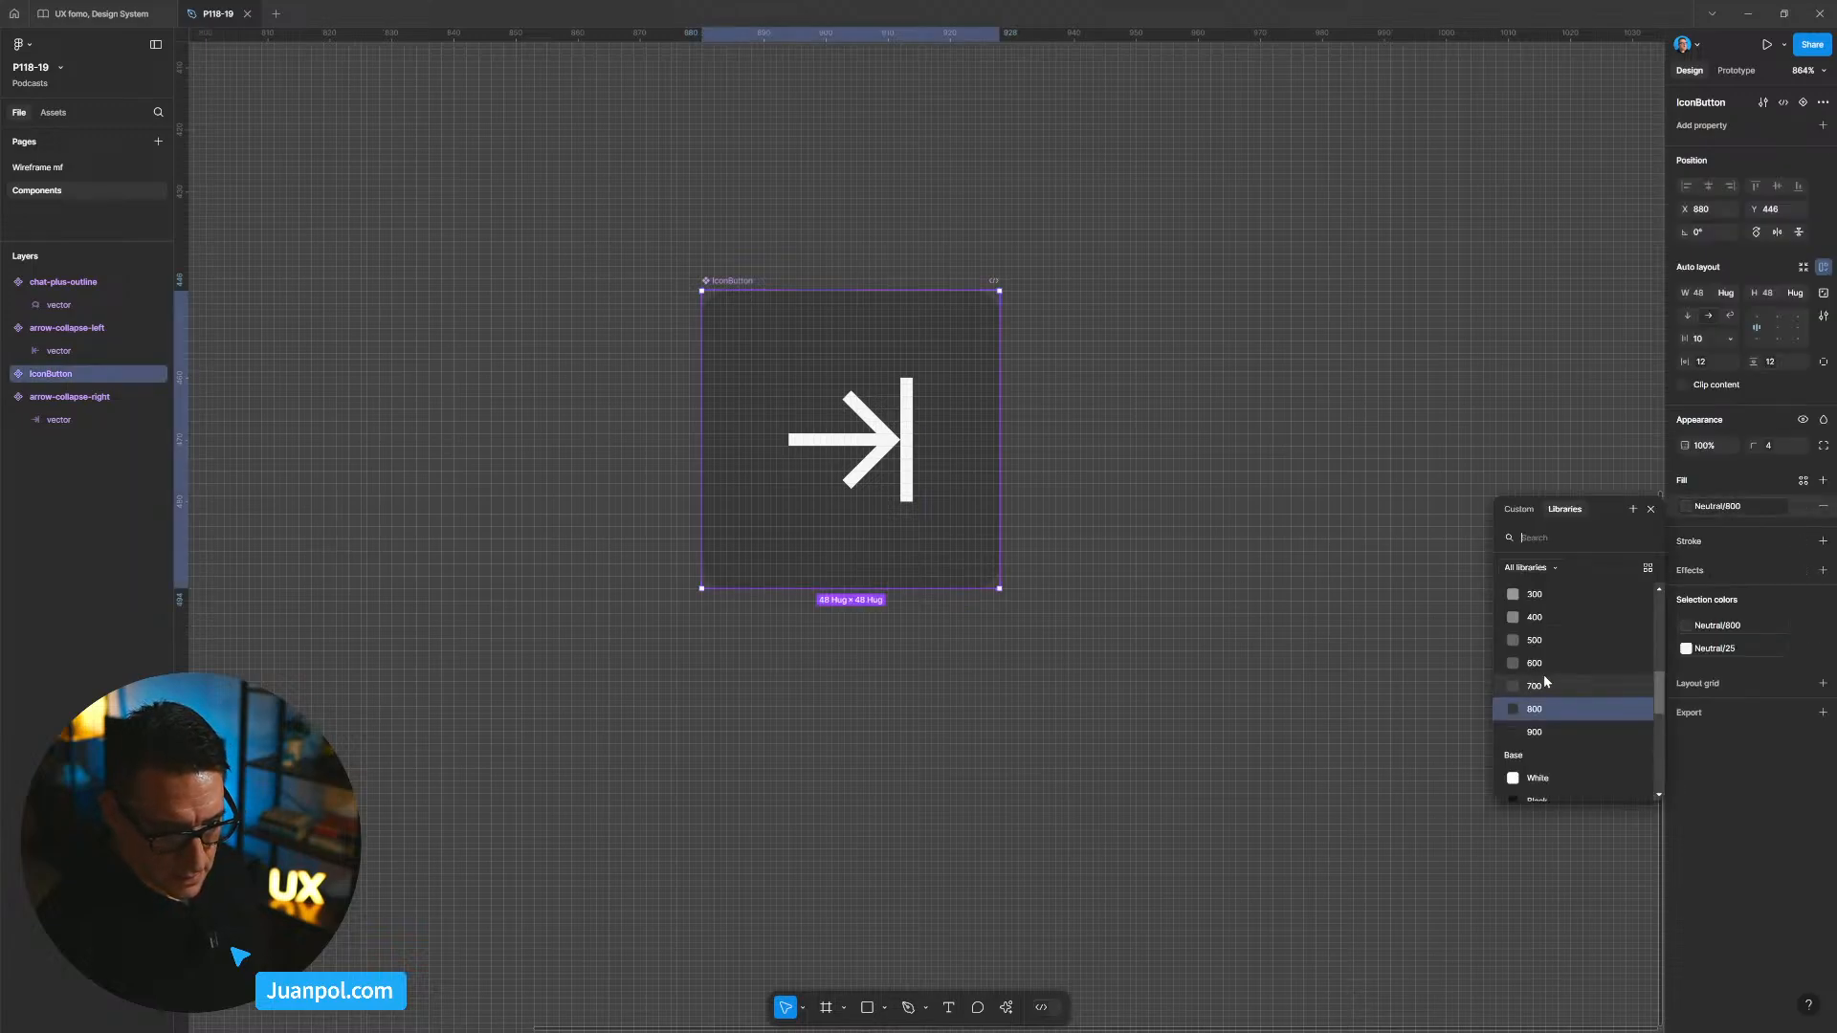
{"action": "left_click", "coordinate": [1253, 614]}
Step: Apply the Neutral/600 library colour to the IconButton's background fill and deselect the component
{"action": "left_click", "coordinate": [962, 550]}
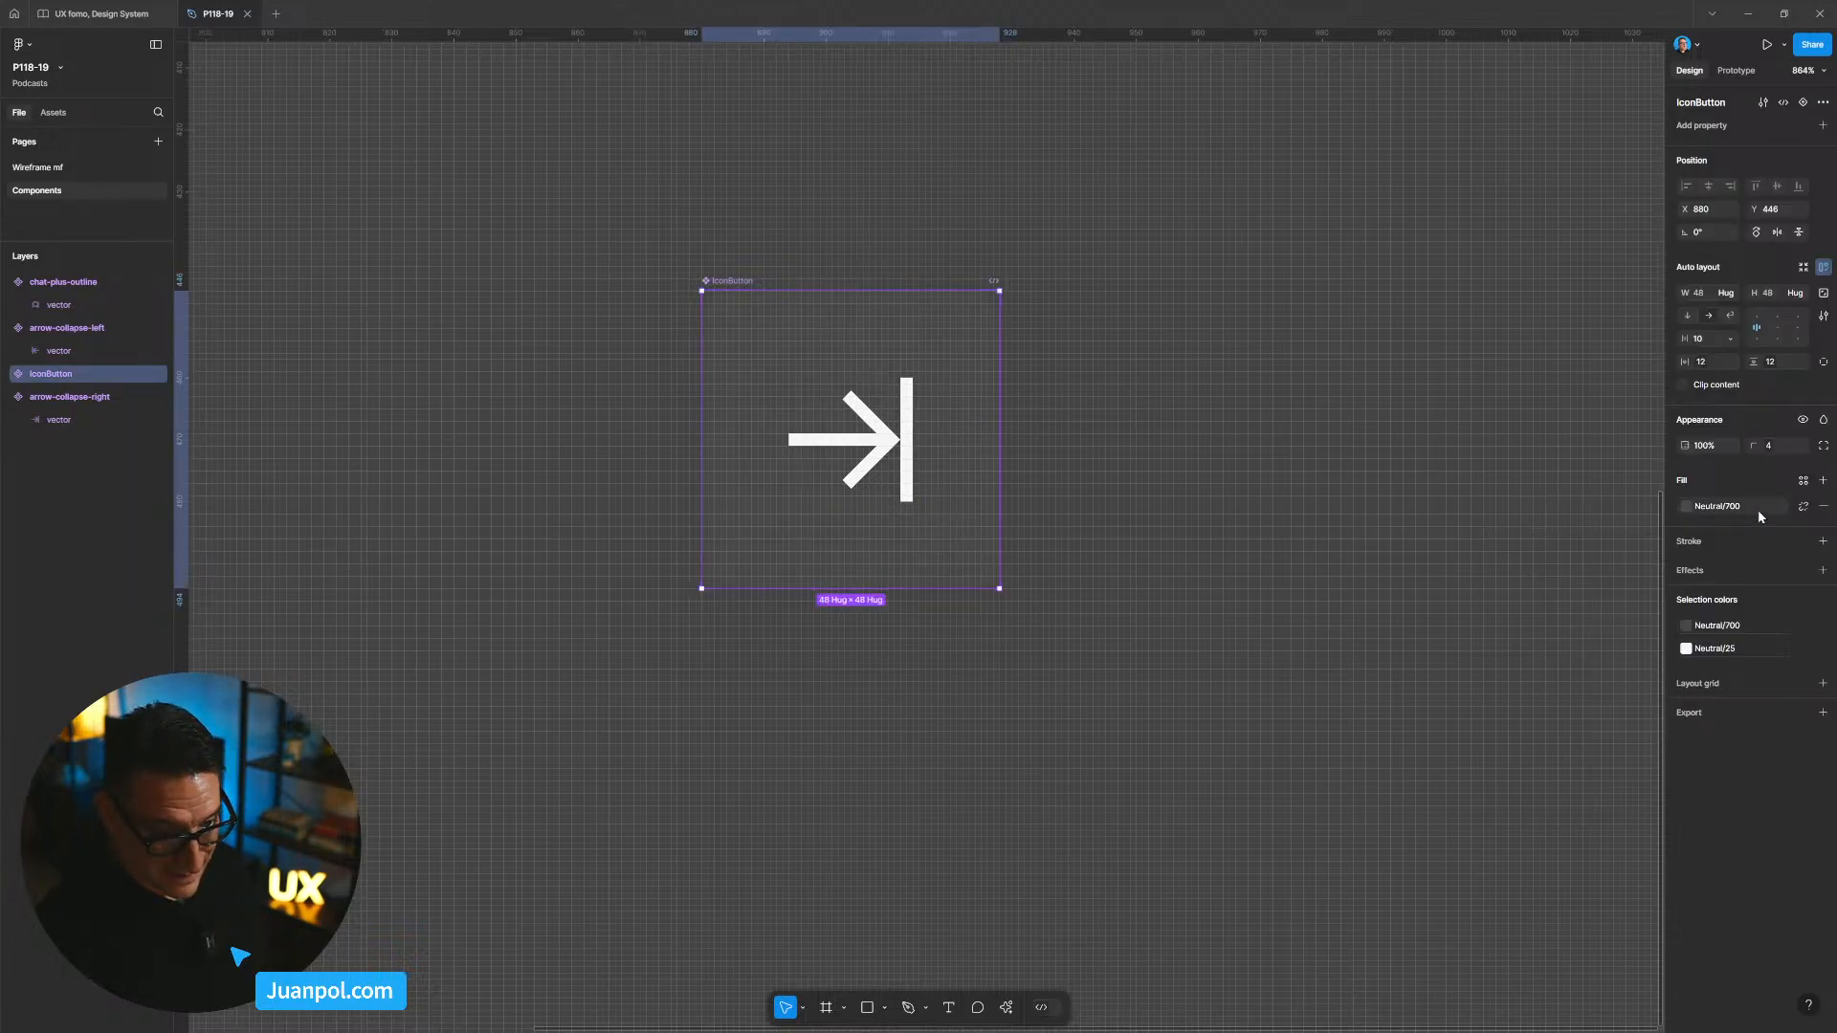
{"action": "left_click", "coordinate": [1686, 506]}
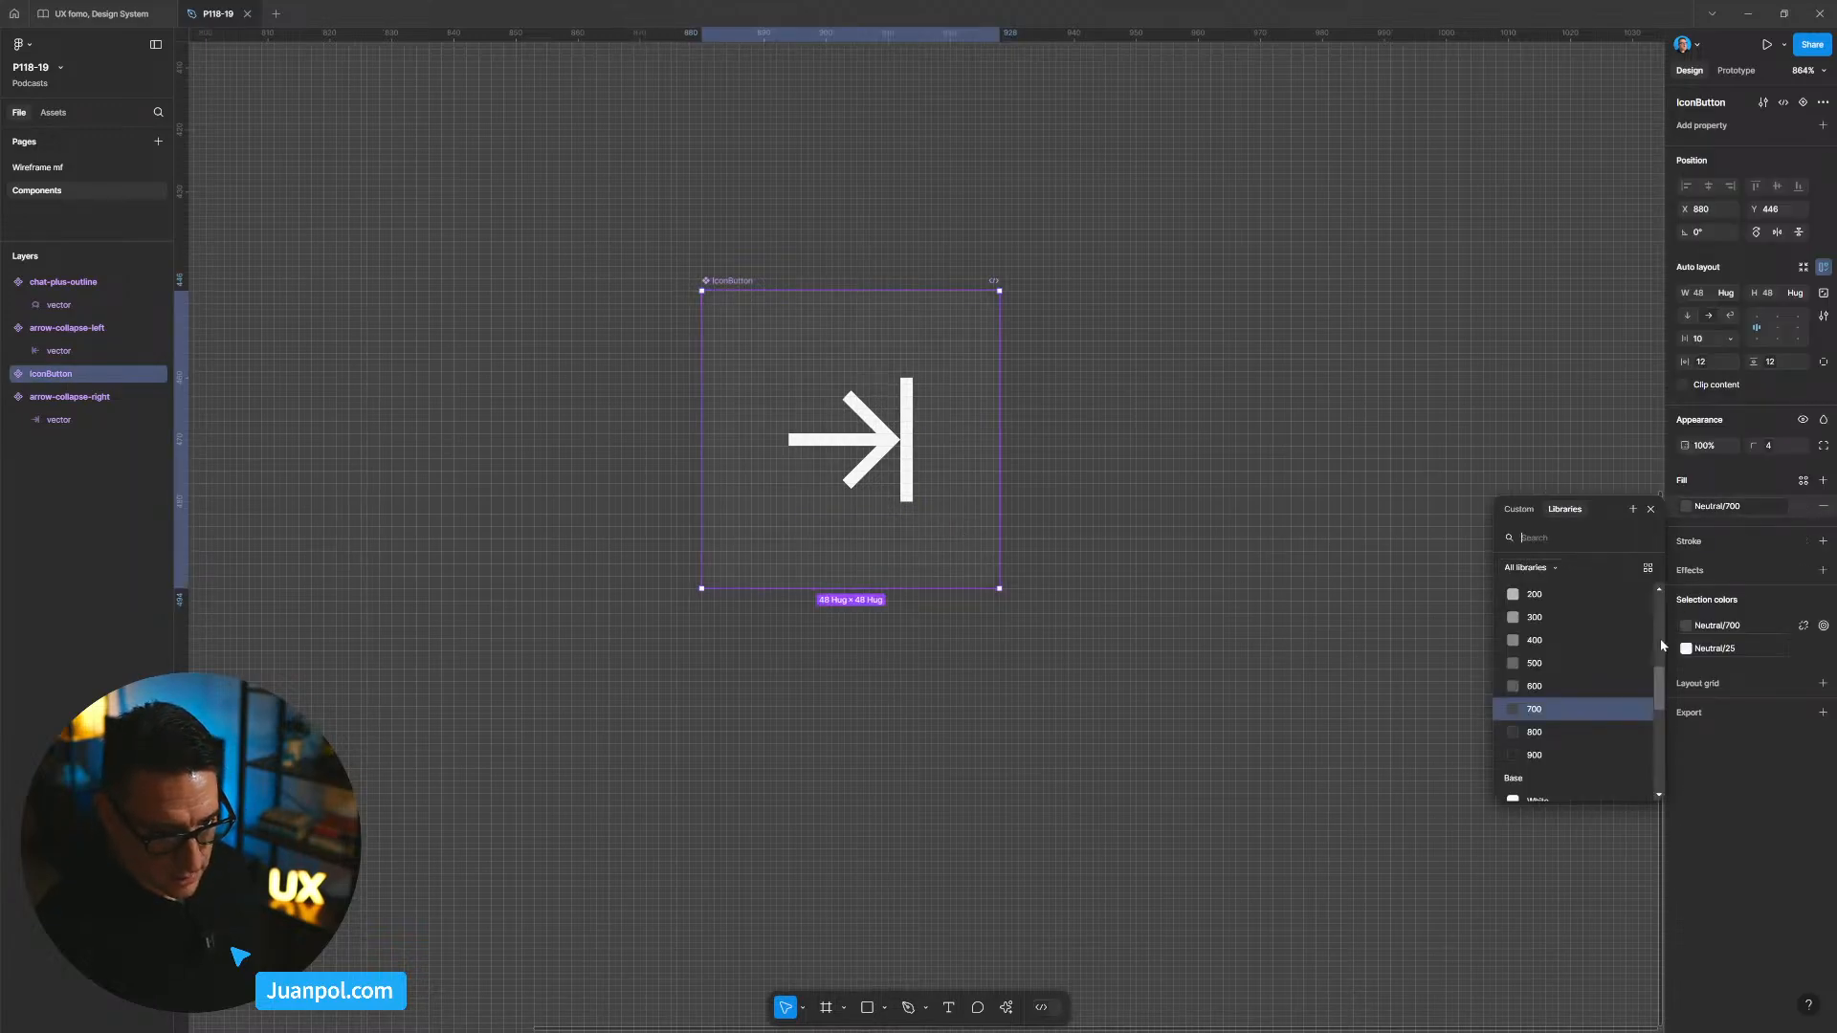
{"action": "left_click", "coordinate": [1552, 686]}
{"action": "key", "text": "Escape"}
{"action": "key", "text": "Escape"}
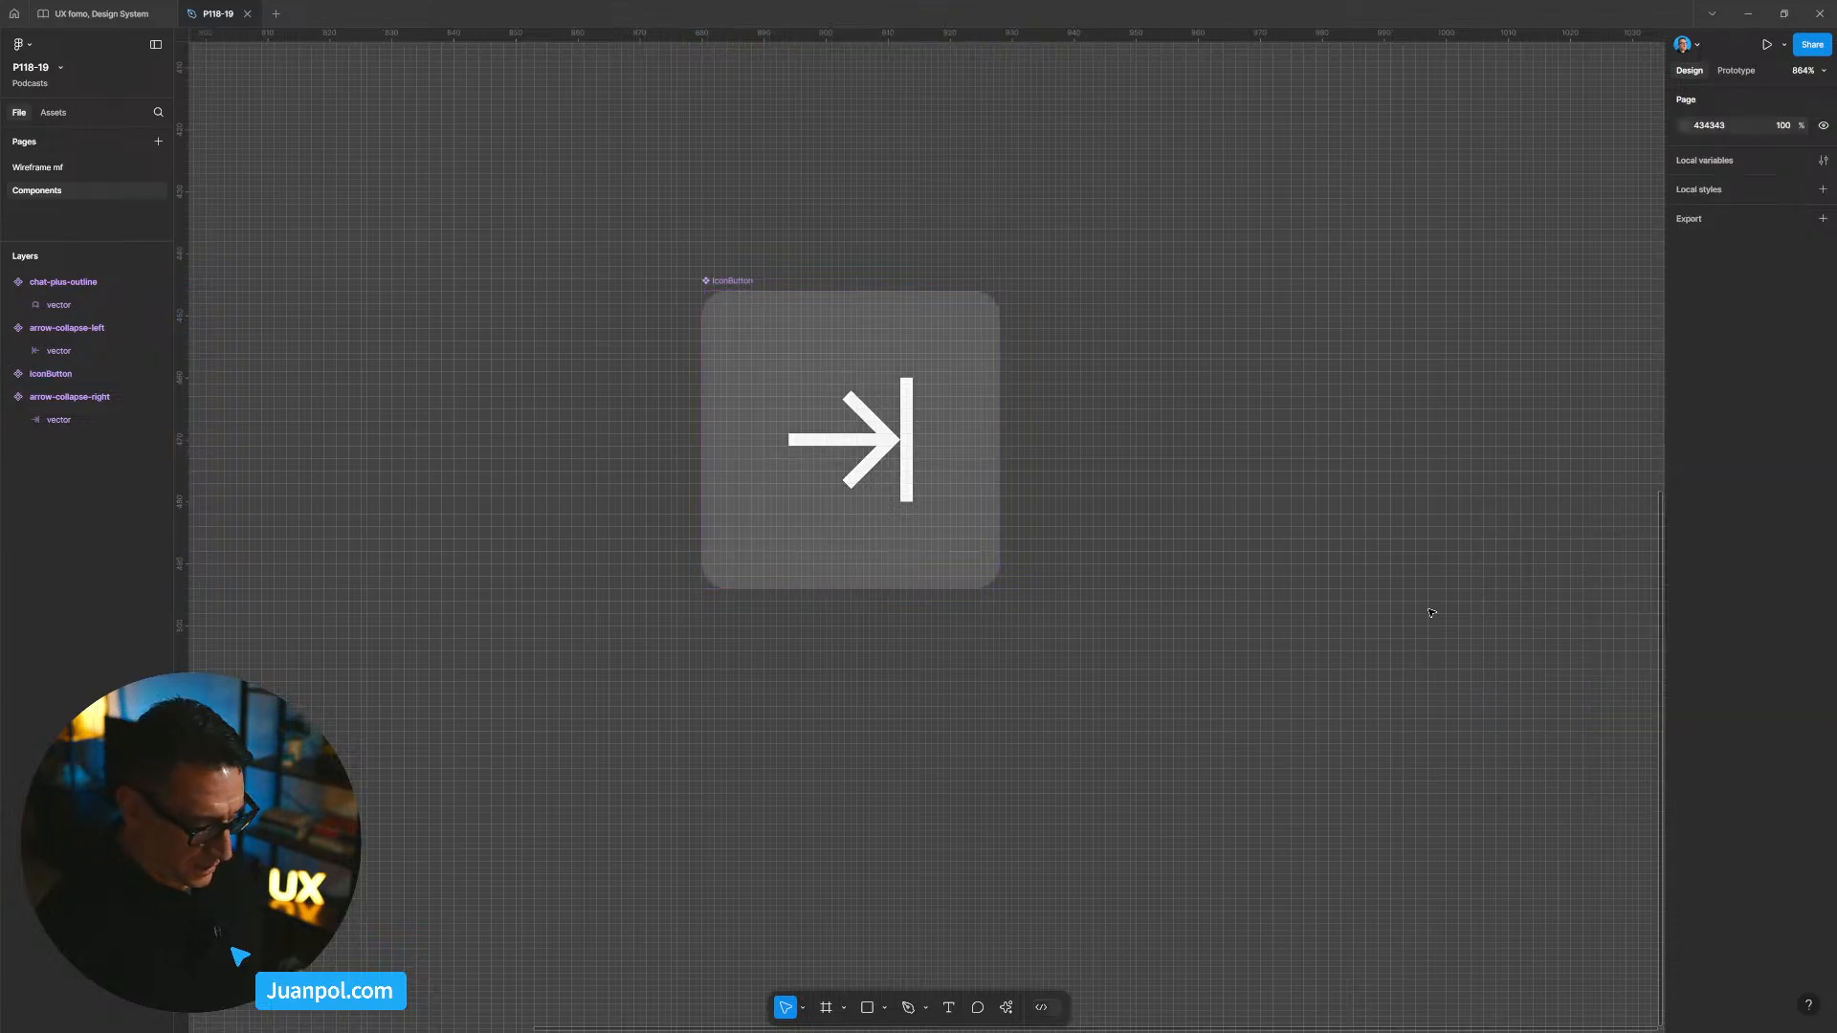
Step: Move the IconButton component slightly on the canvas to about X 874, Y 449
{"action": "key", "text": "shift+0"}
{"action": "scroll", "coordinate": [1019, 630], "scroll_direction": "up", "scroll_amount": 6}
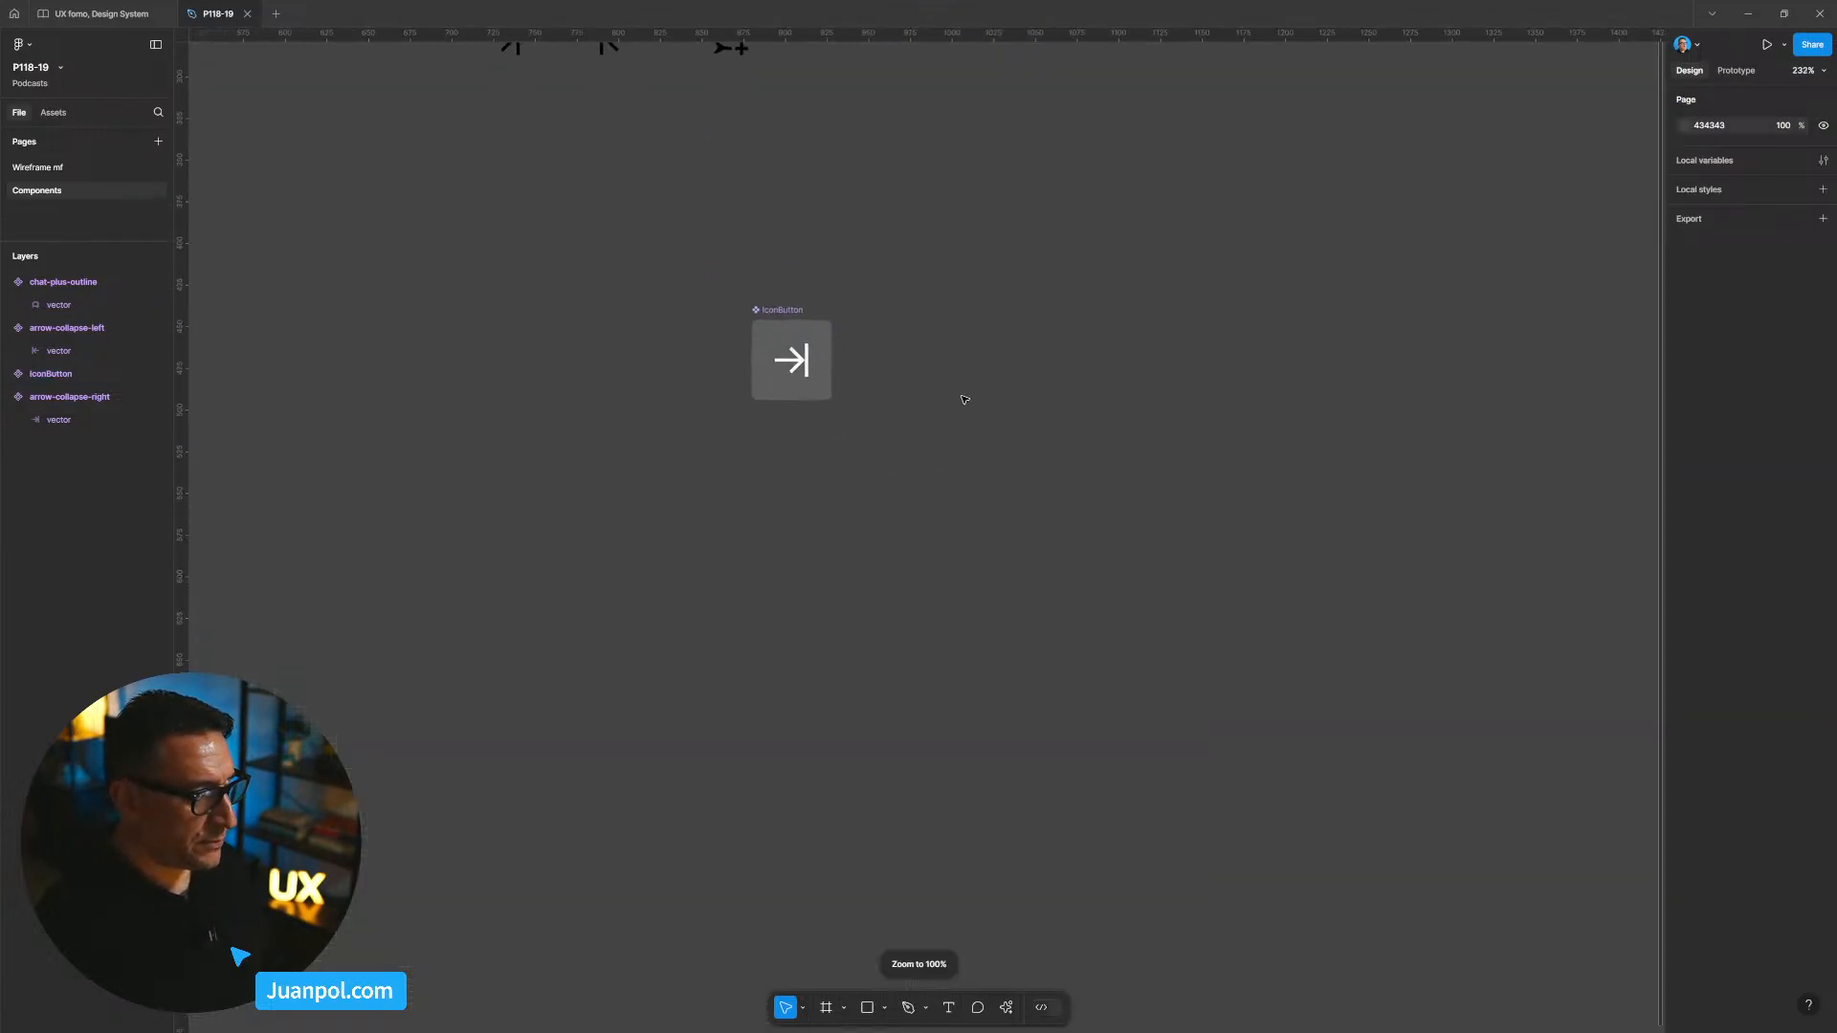
{"action": "scroll", "coordinate": [1019, 413], "scroll_direction": "down", "scroll_amount": 1}
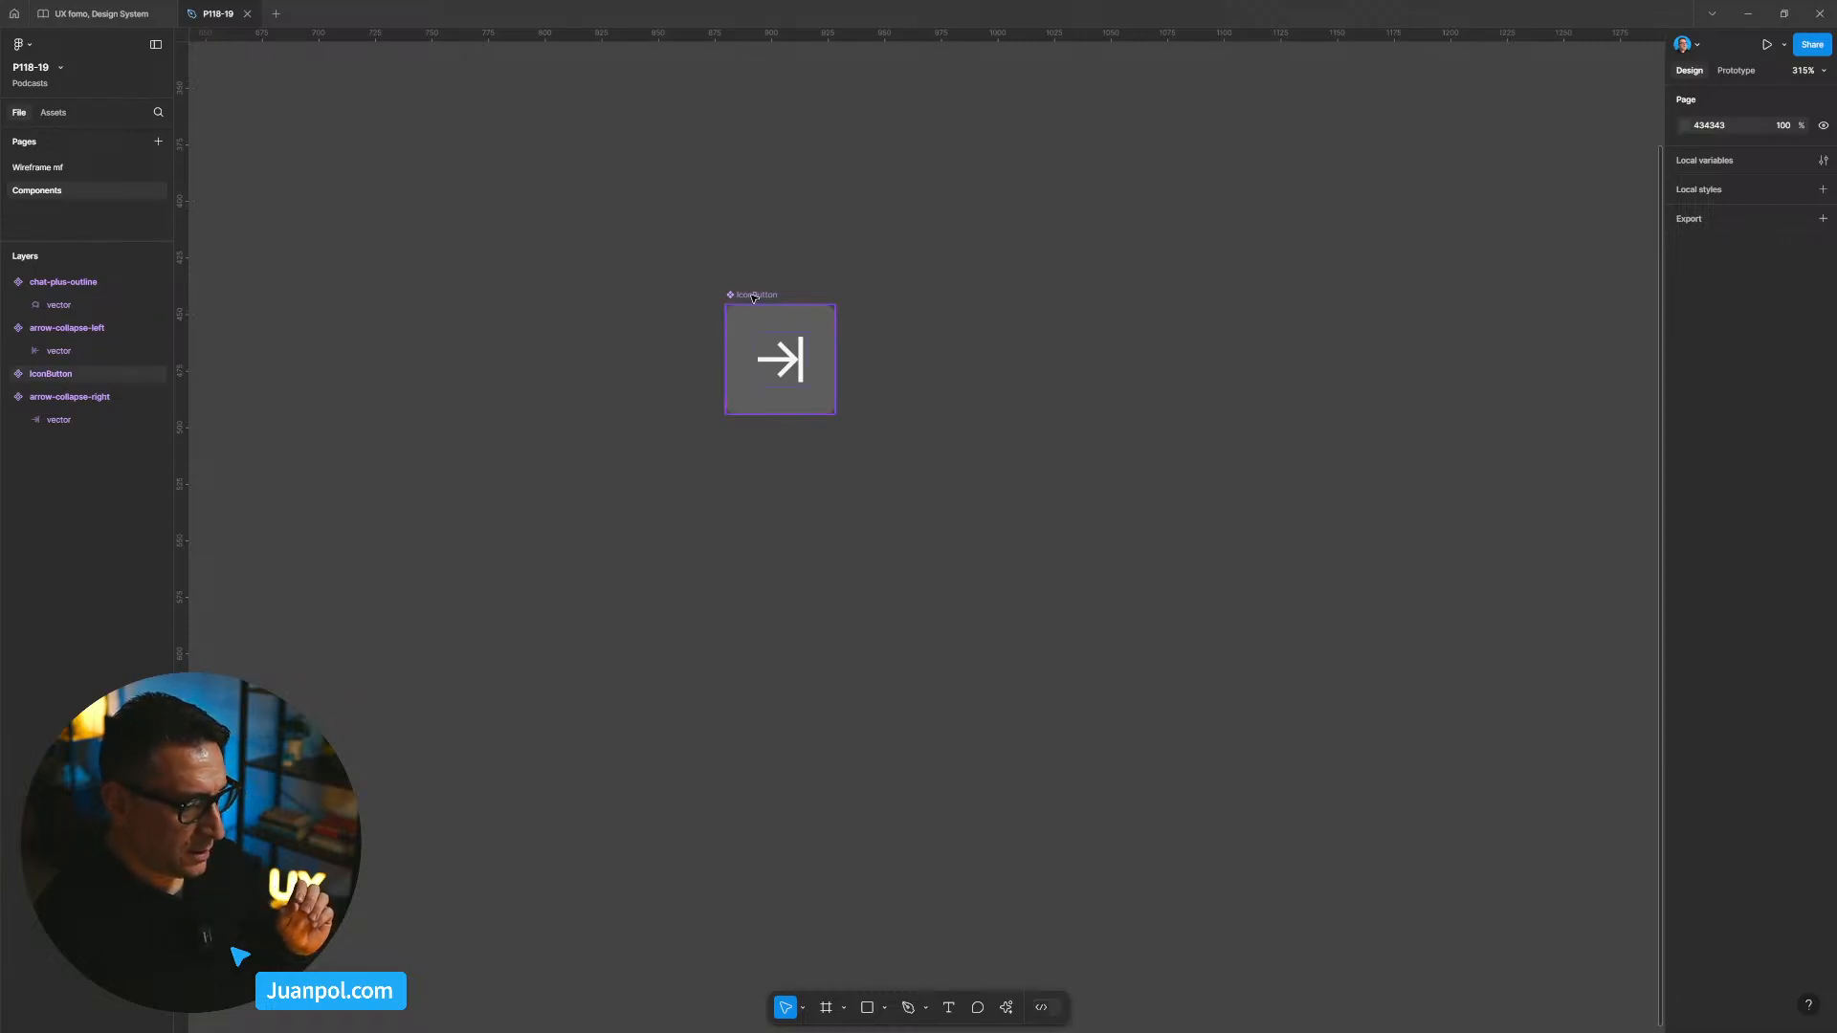
{"action": "left_click_drag", "start_coordinate": [753, 298], "coordinate": [739, 304]}
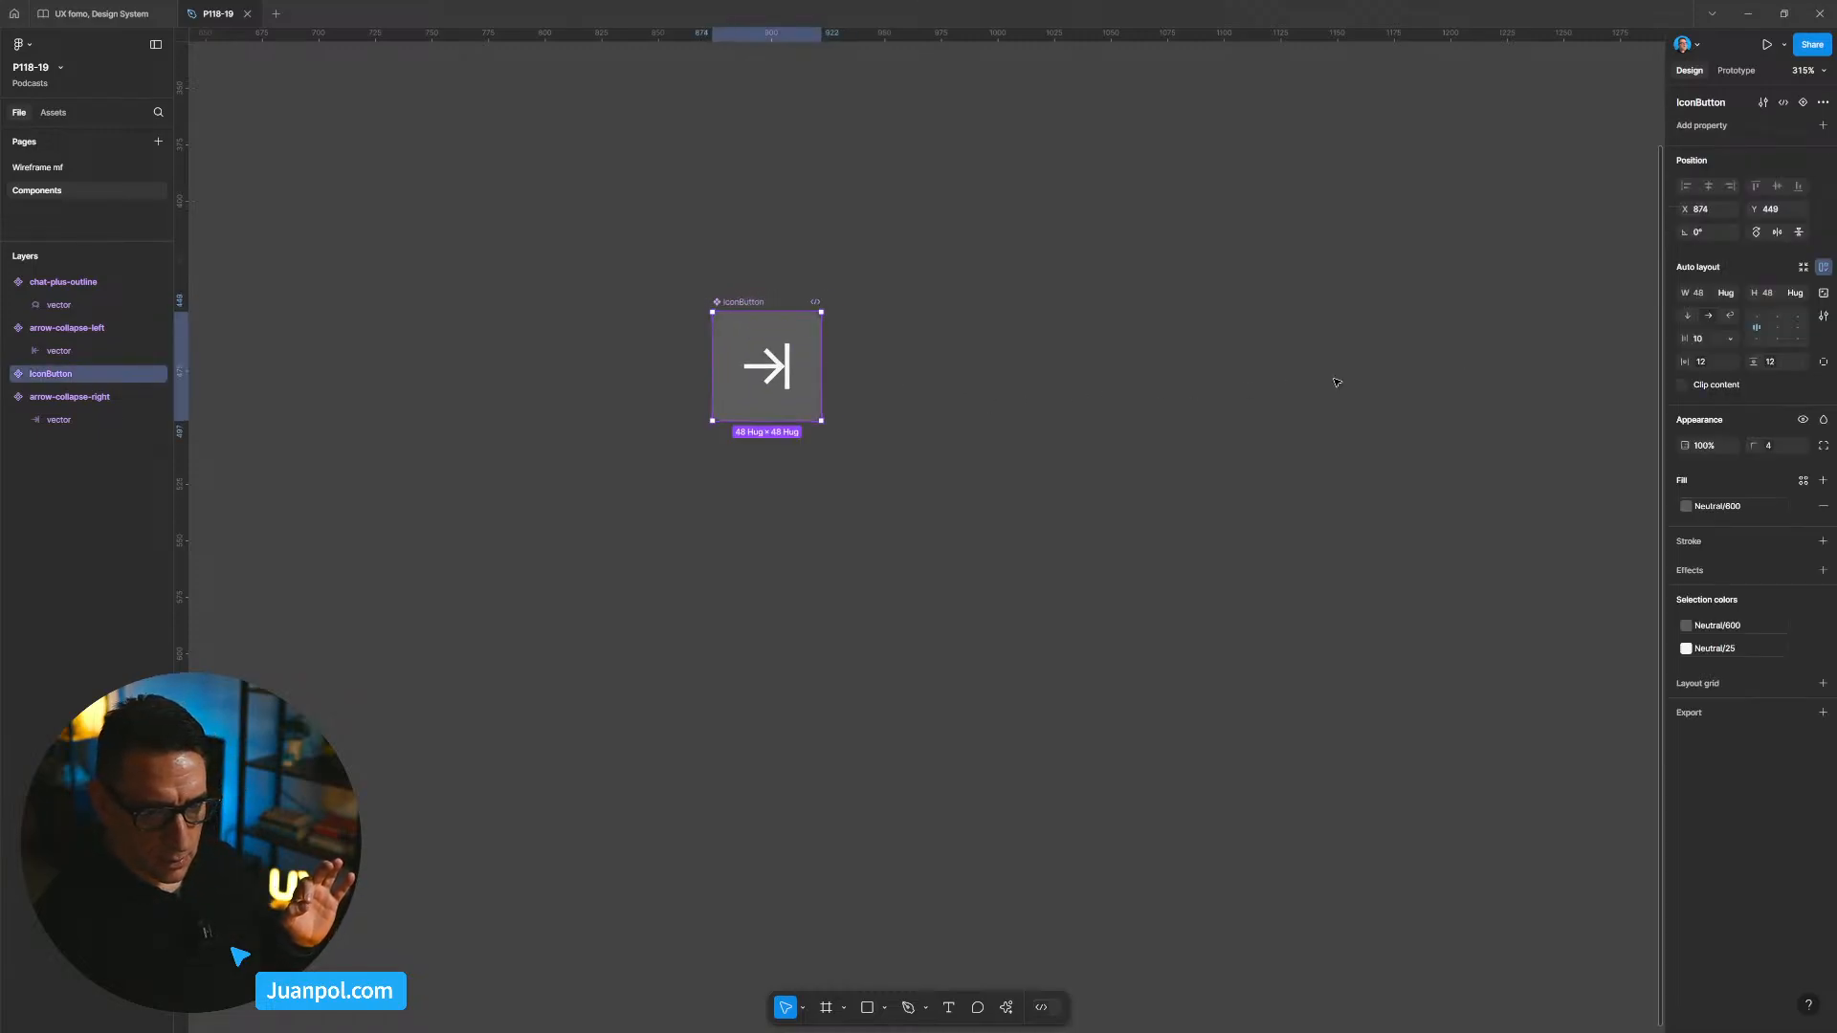
Step: Set the gap between items in the IconButton's auto layout to the padding-none (0) variable
{"action": "left_click", "coordinate": [1731, 341]}
{"action": "left_click", "coordinate": [1734, 385]}
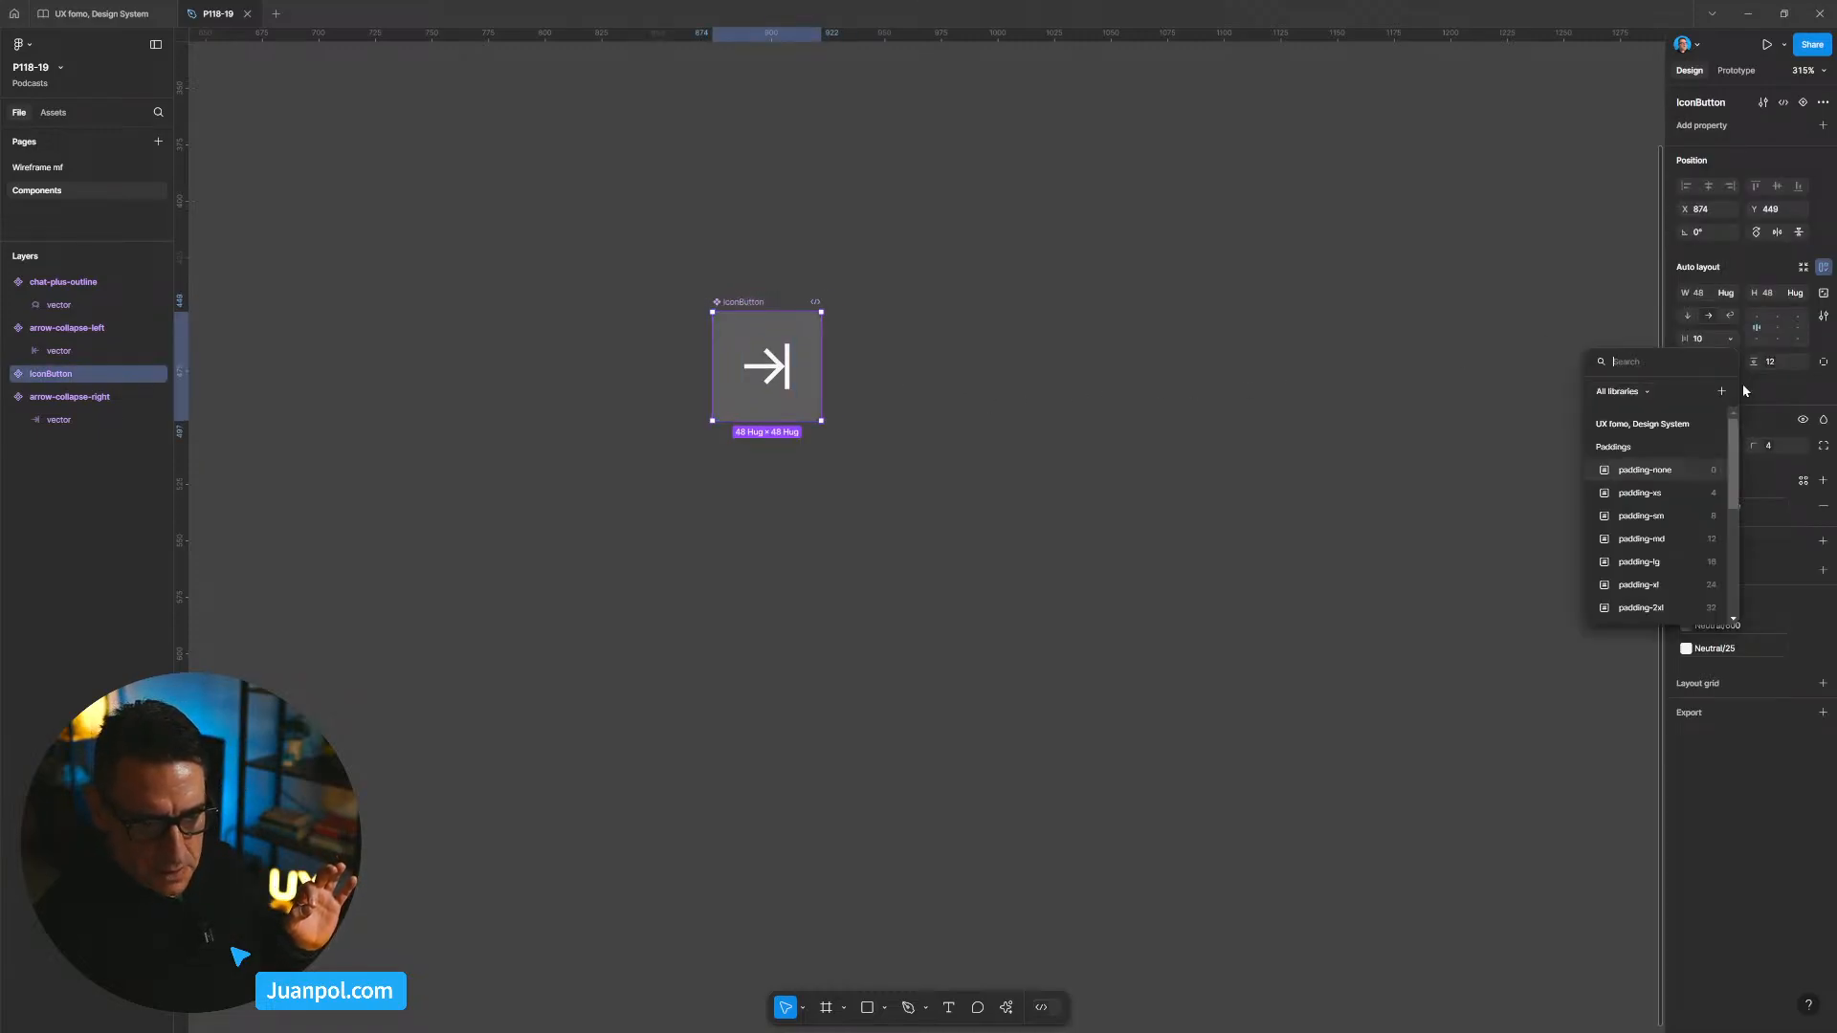
{"action": "left_click", "coordinate": [1712, 474]}
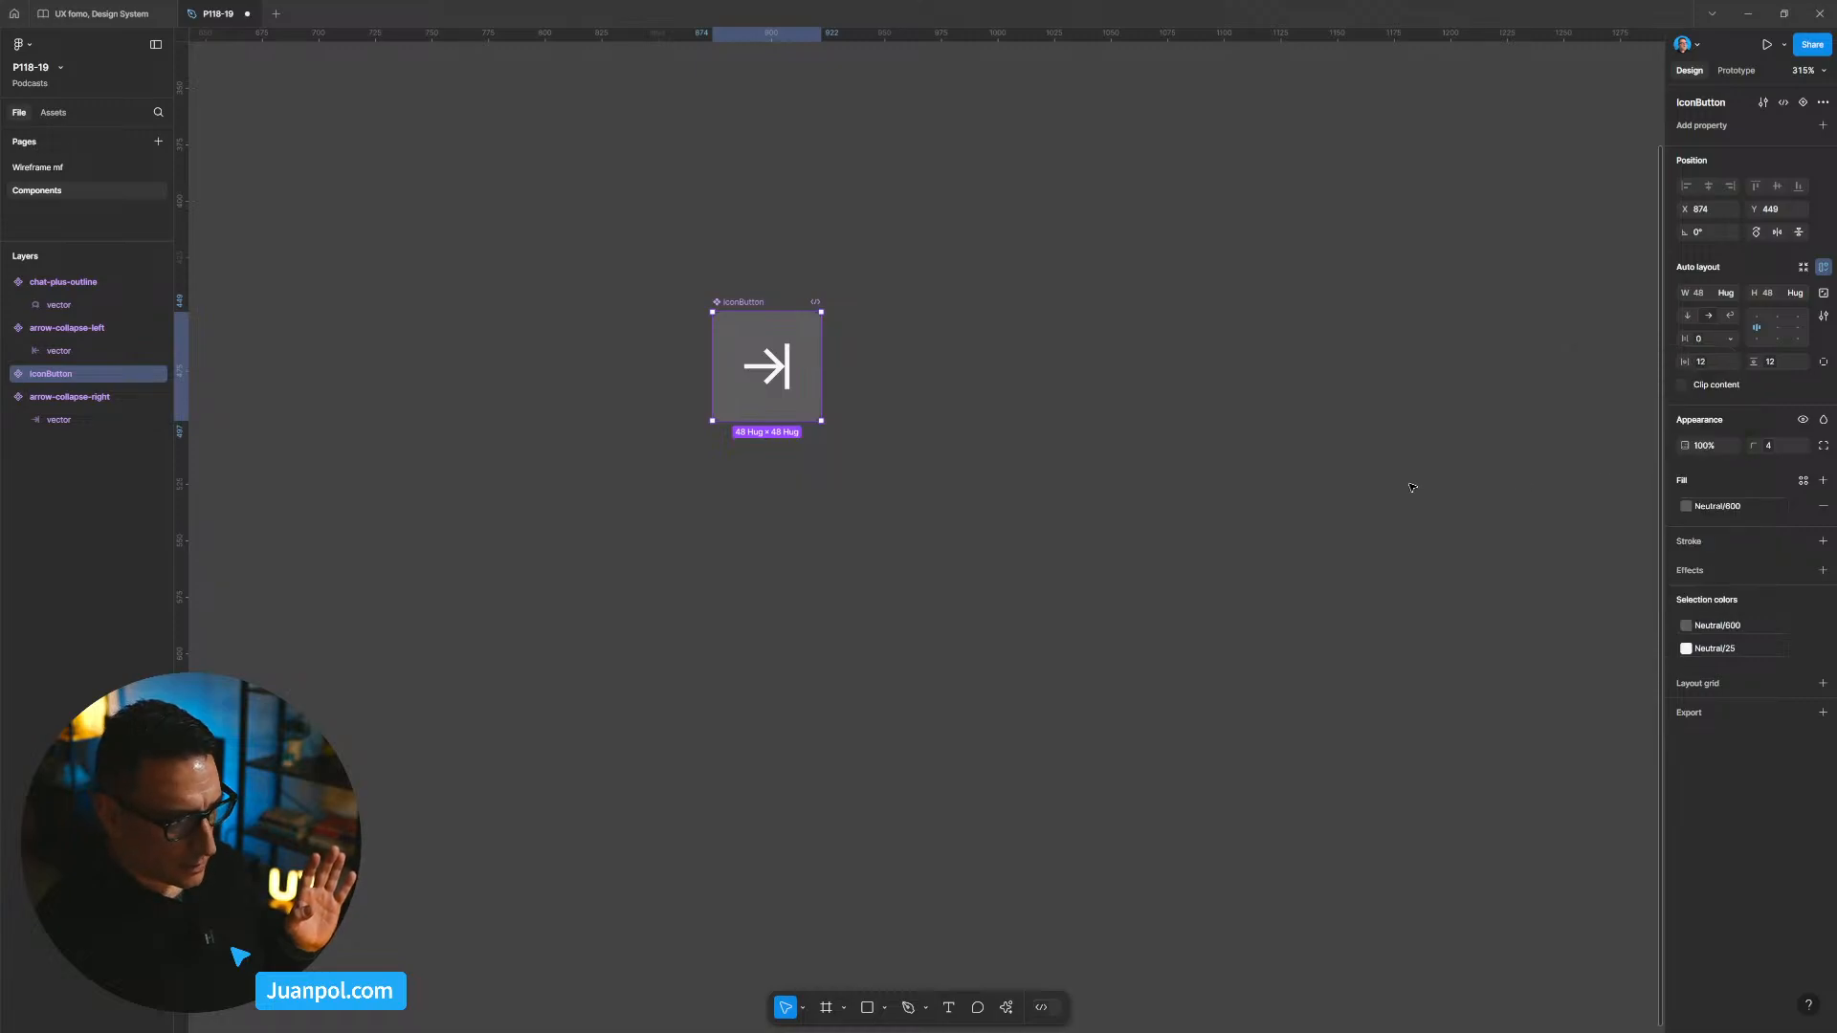
{"action": "left_click", "coordinate": [906, 389]}
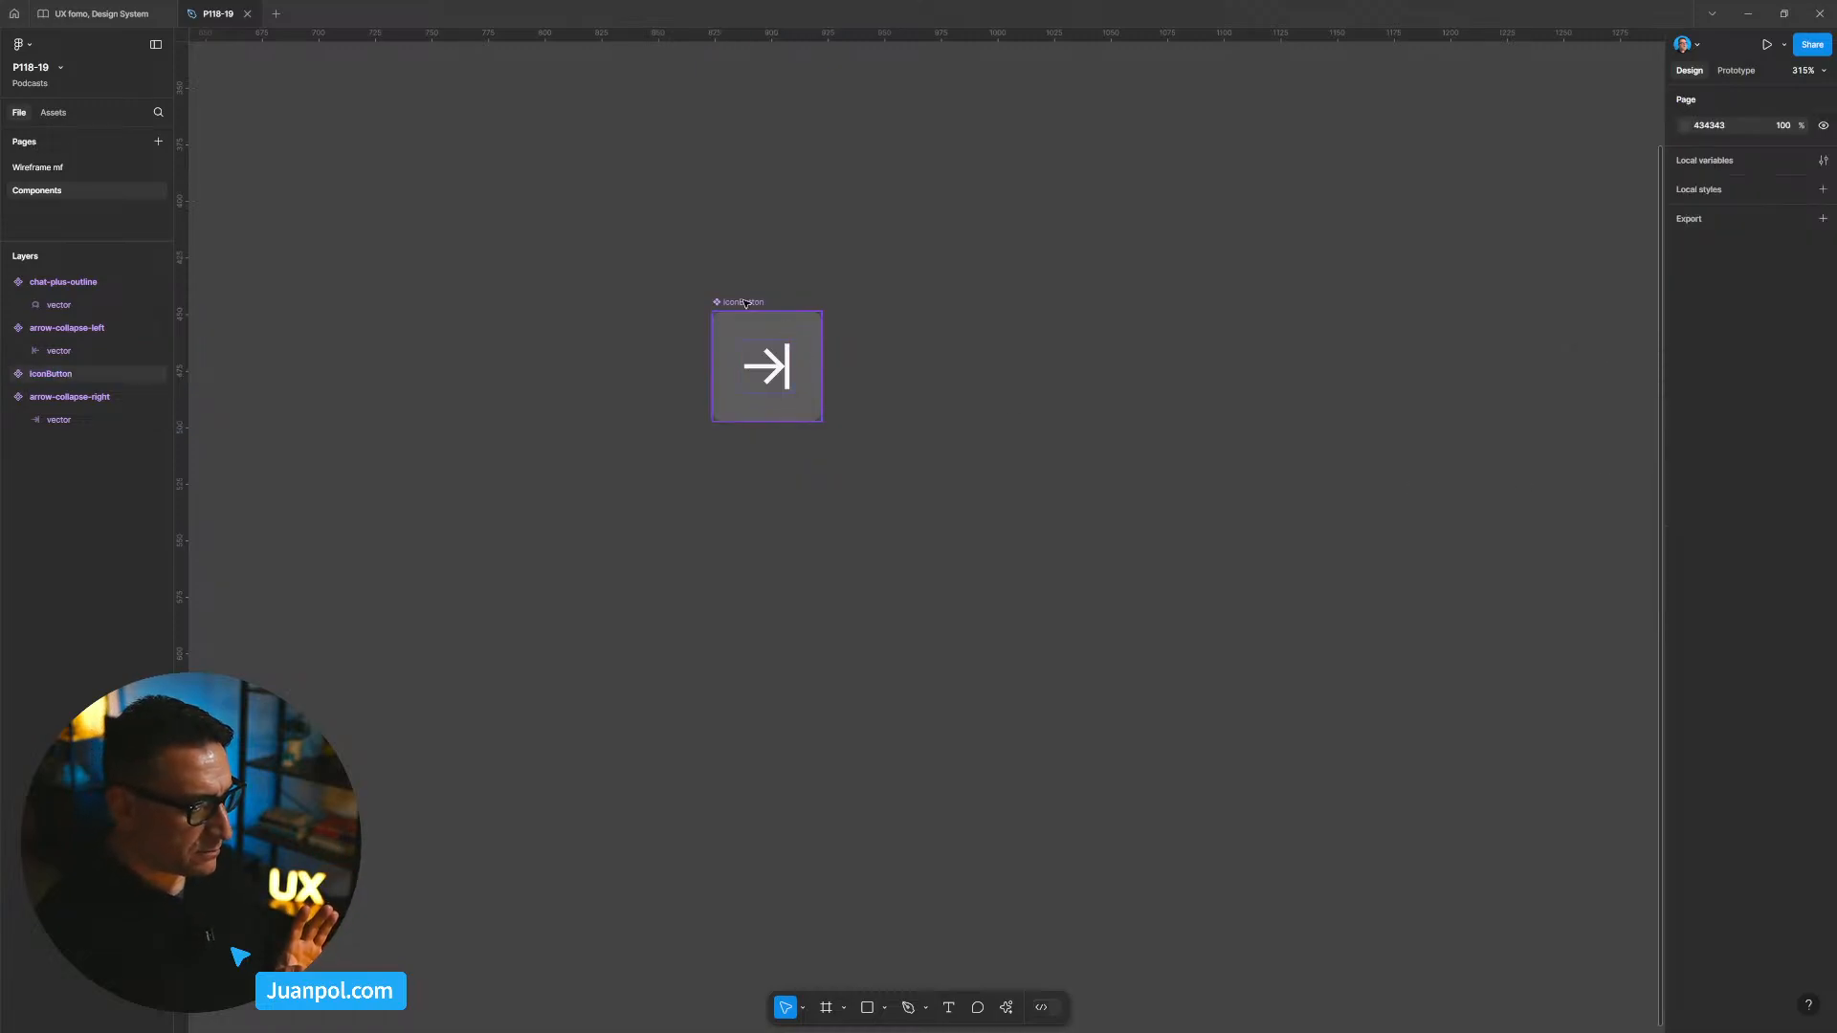
Step: Shift the IconButton component slightly along the horizontal axis to X 872
{"action": "left_click_drag", "start_coordinate": [747, 301], "coordinate": [741, 301]}
{"action": "scroll", "coordinate": [741, 301], "scroll_direction": "down", "scroll_amount": 2}
{"action": "scroll", "coordinate": [745, 349], "scroll_direction": "up", "scroll_amount": 2}
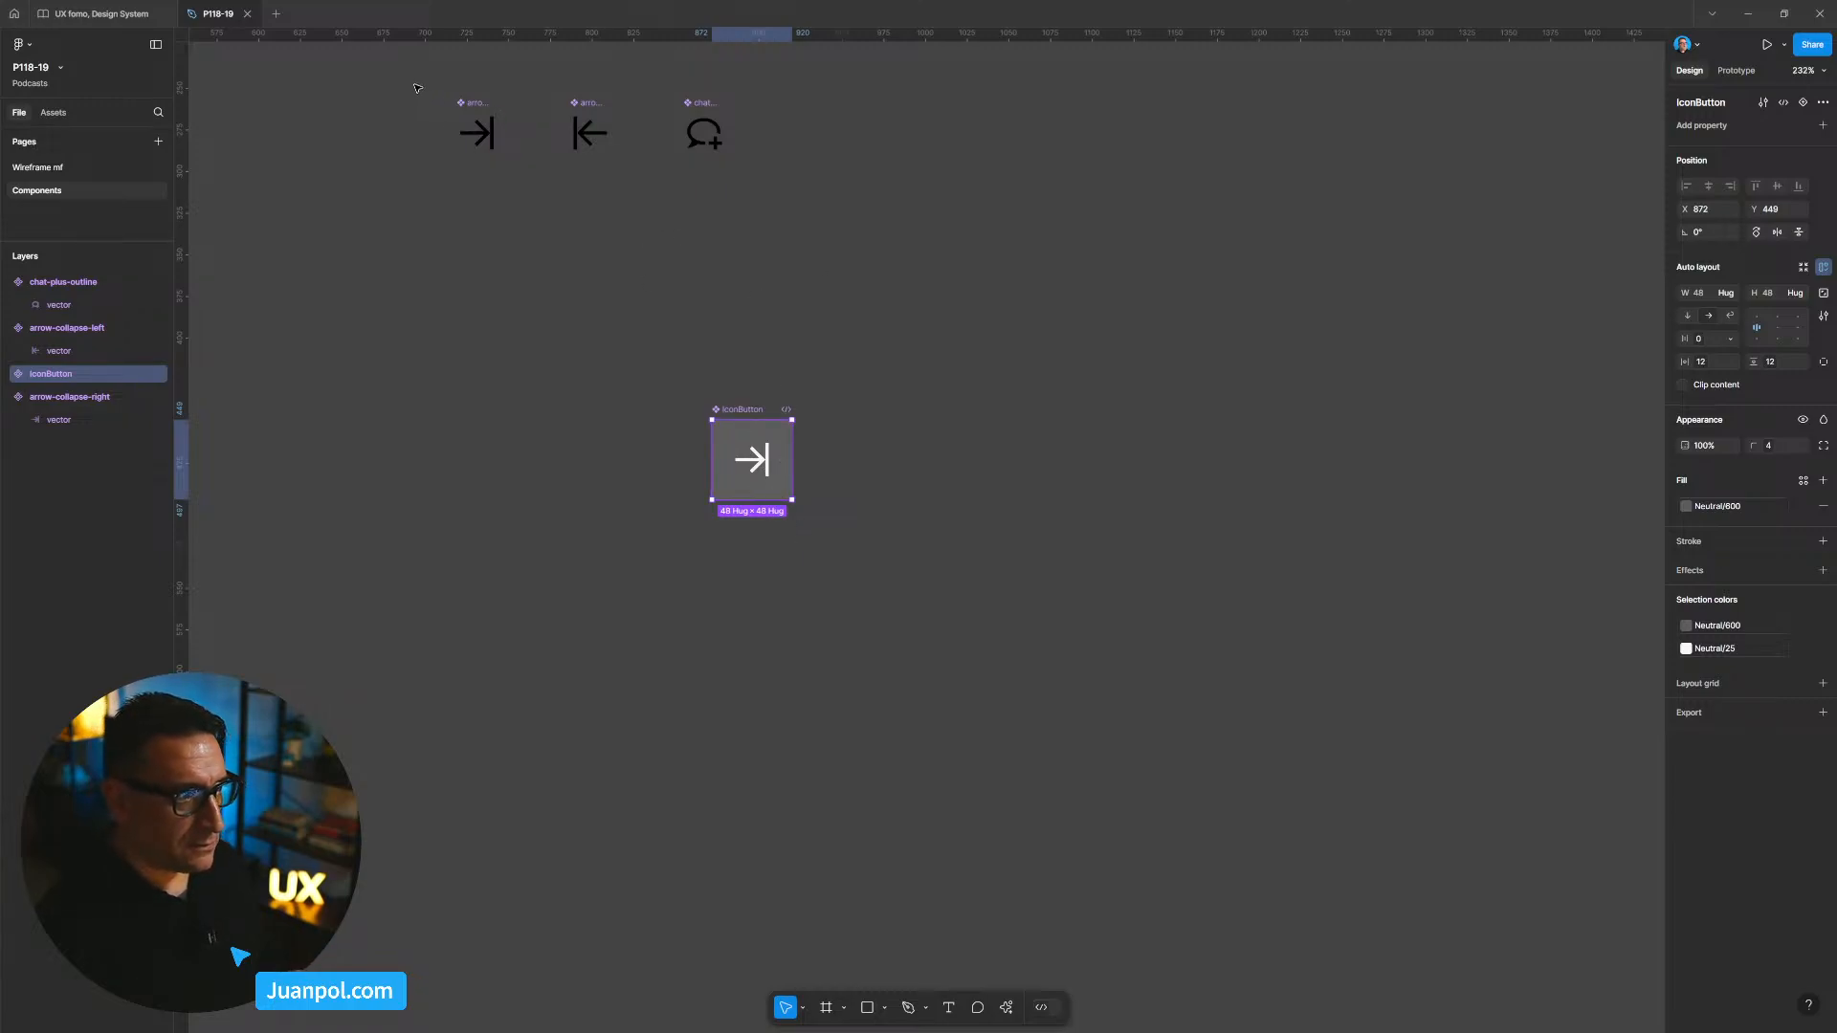
{"action": "left_click_drag", "start_coordinate": [790, 184], "coordinate": [451, 89]}
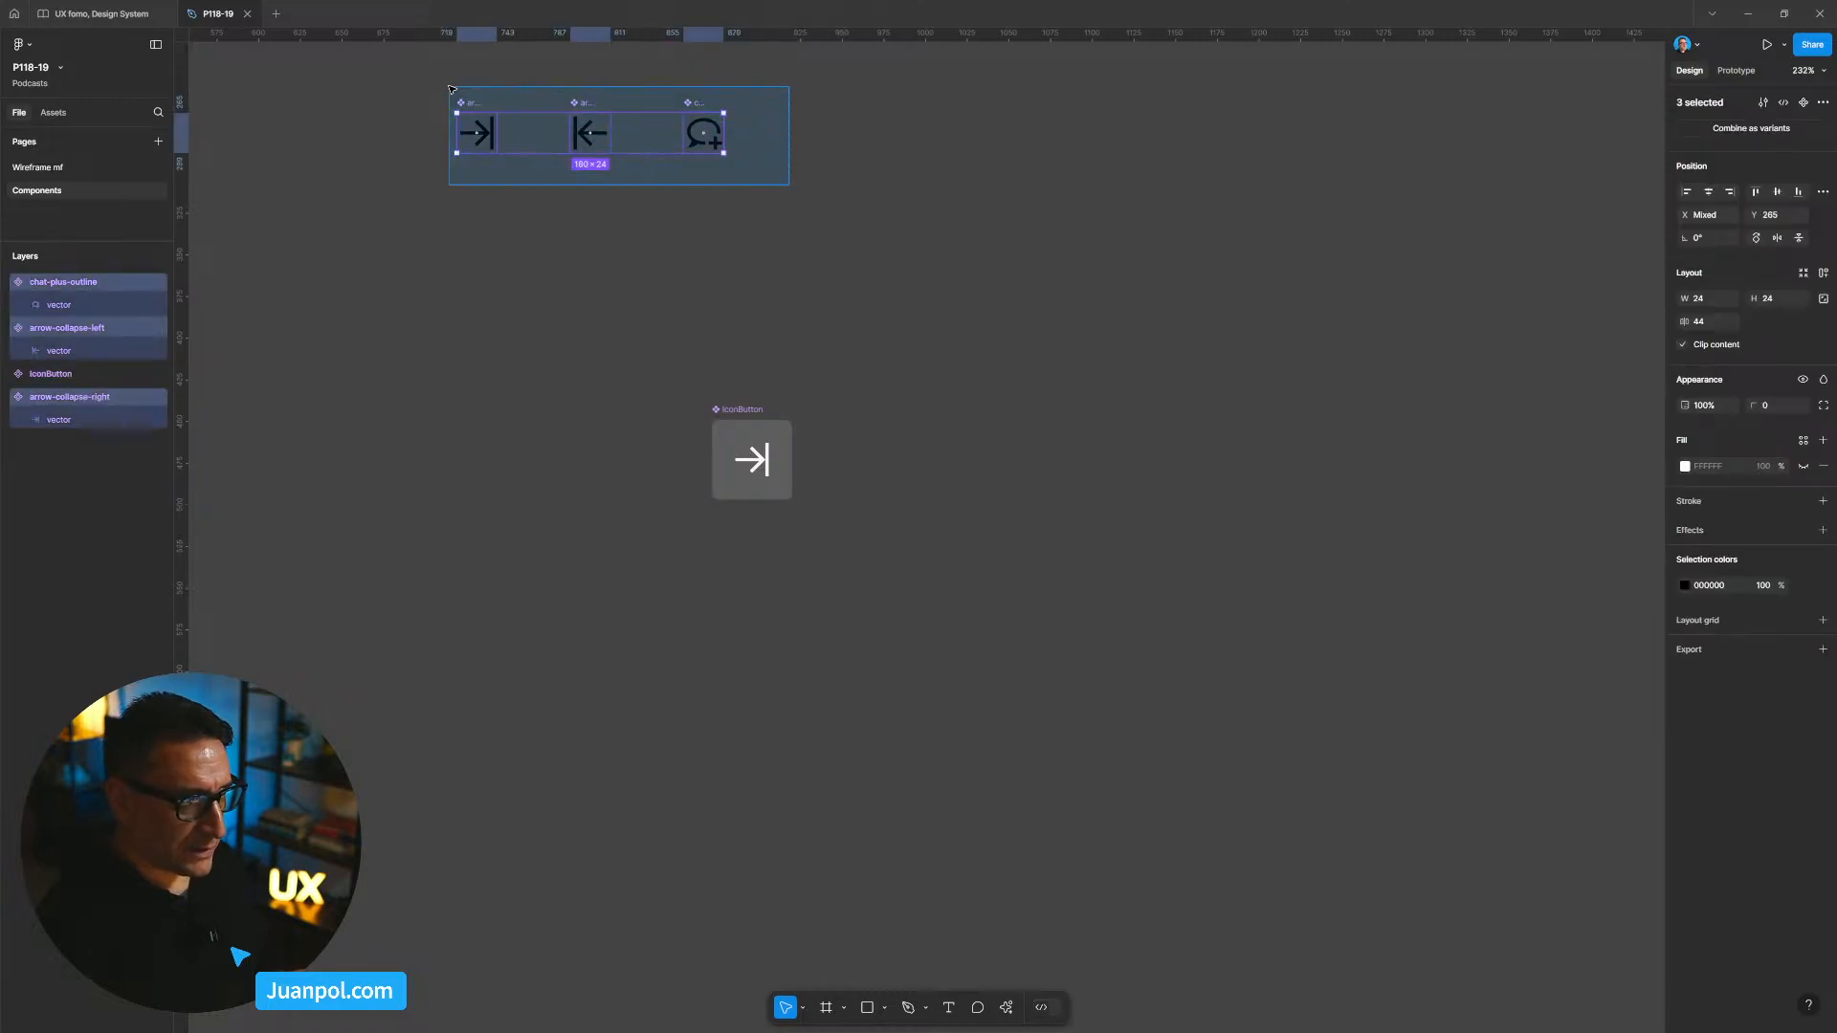
{"action": "left_click", "coordinate": [635, 217]}
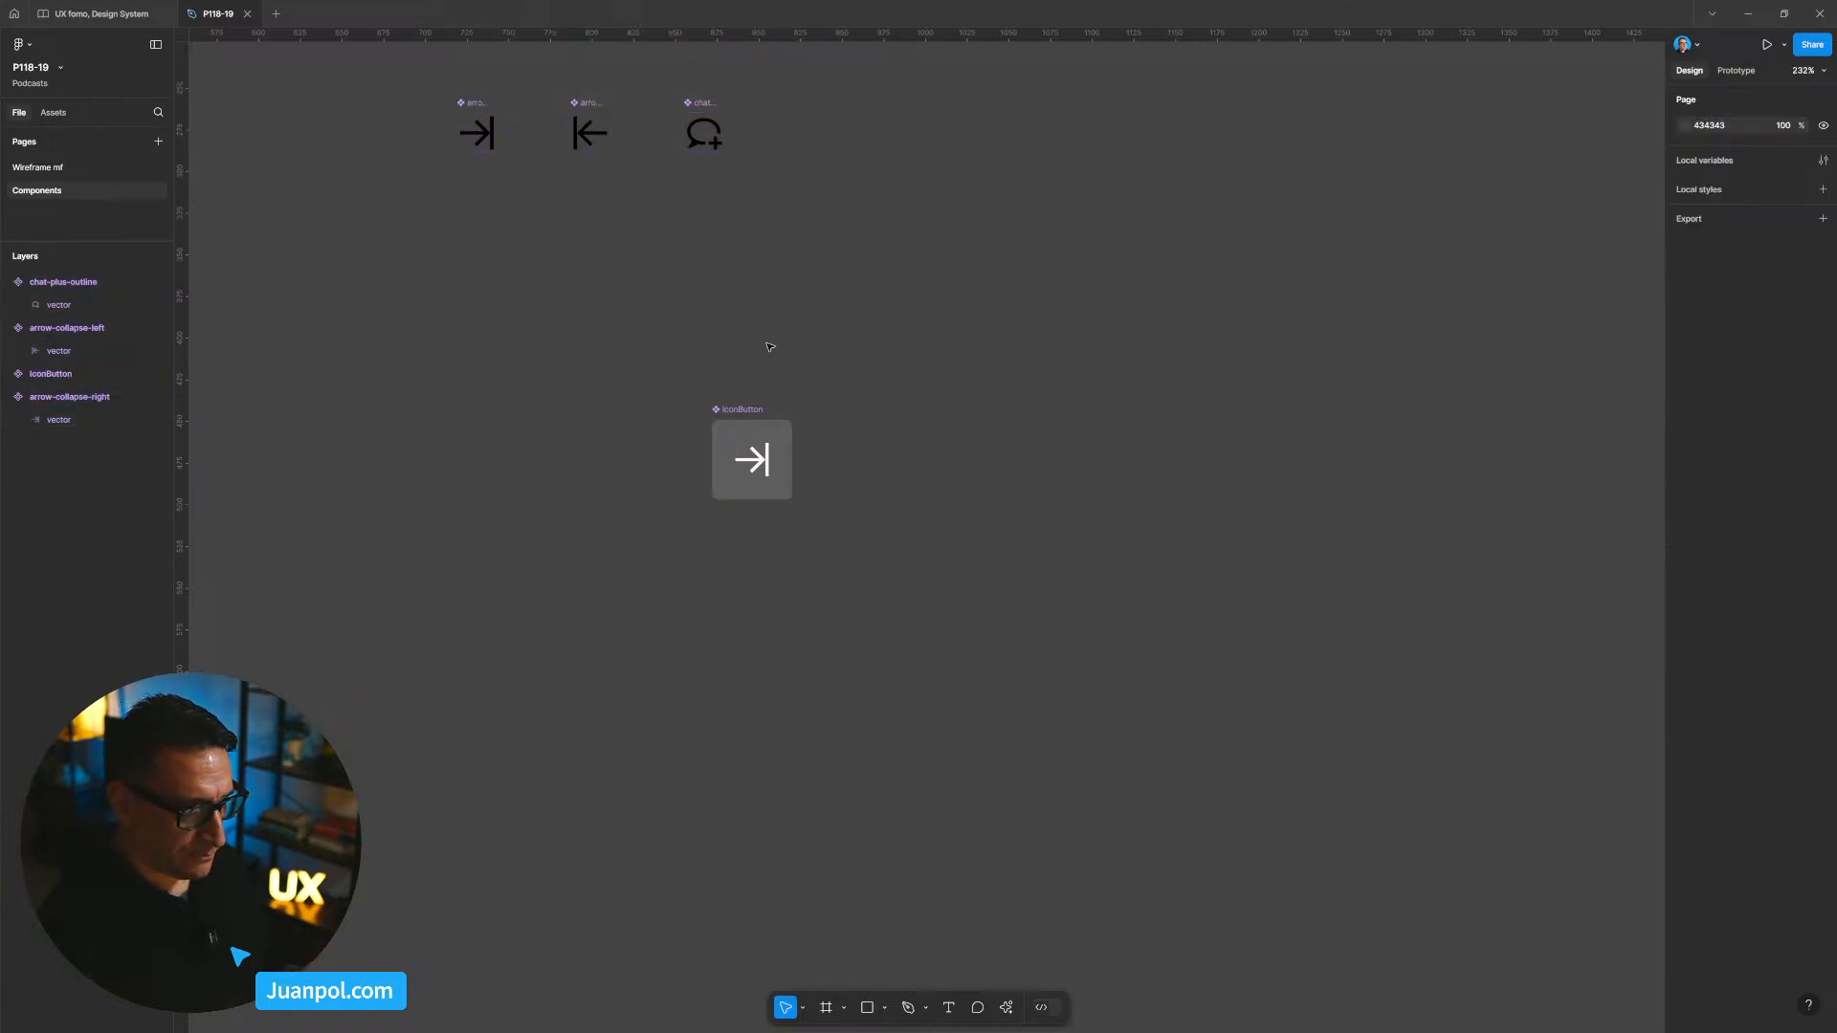
Step: Create an instance swap property named "icon" for the arrow-collapse-right icon nested in the IconButton component
{"action": "left_click", "coordinate": [755, 463]}
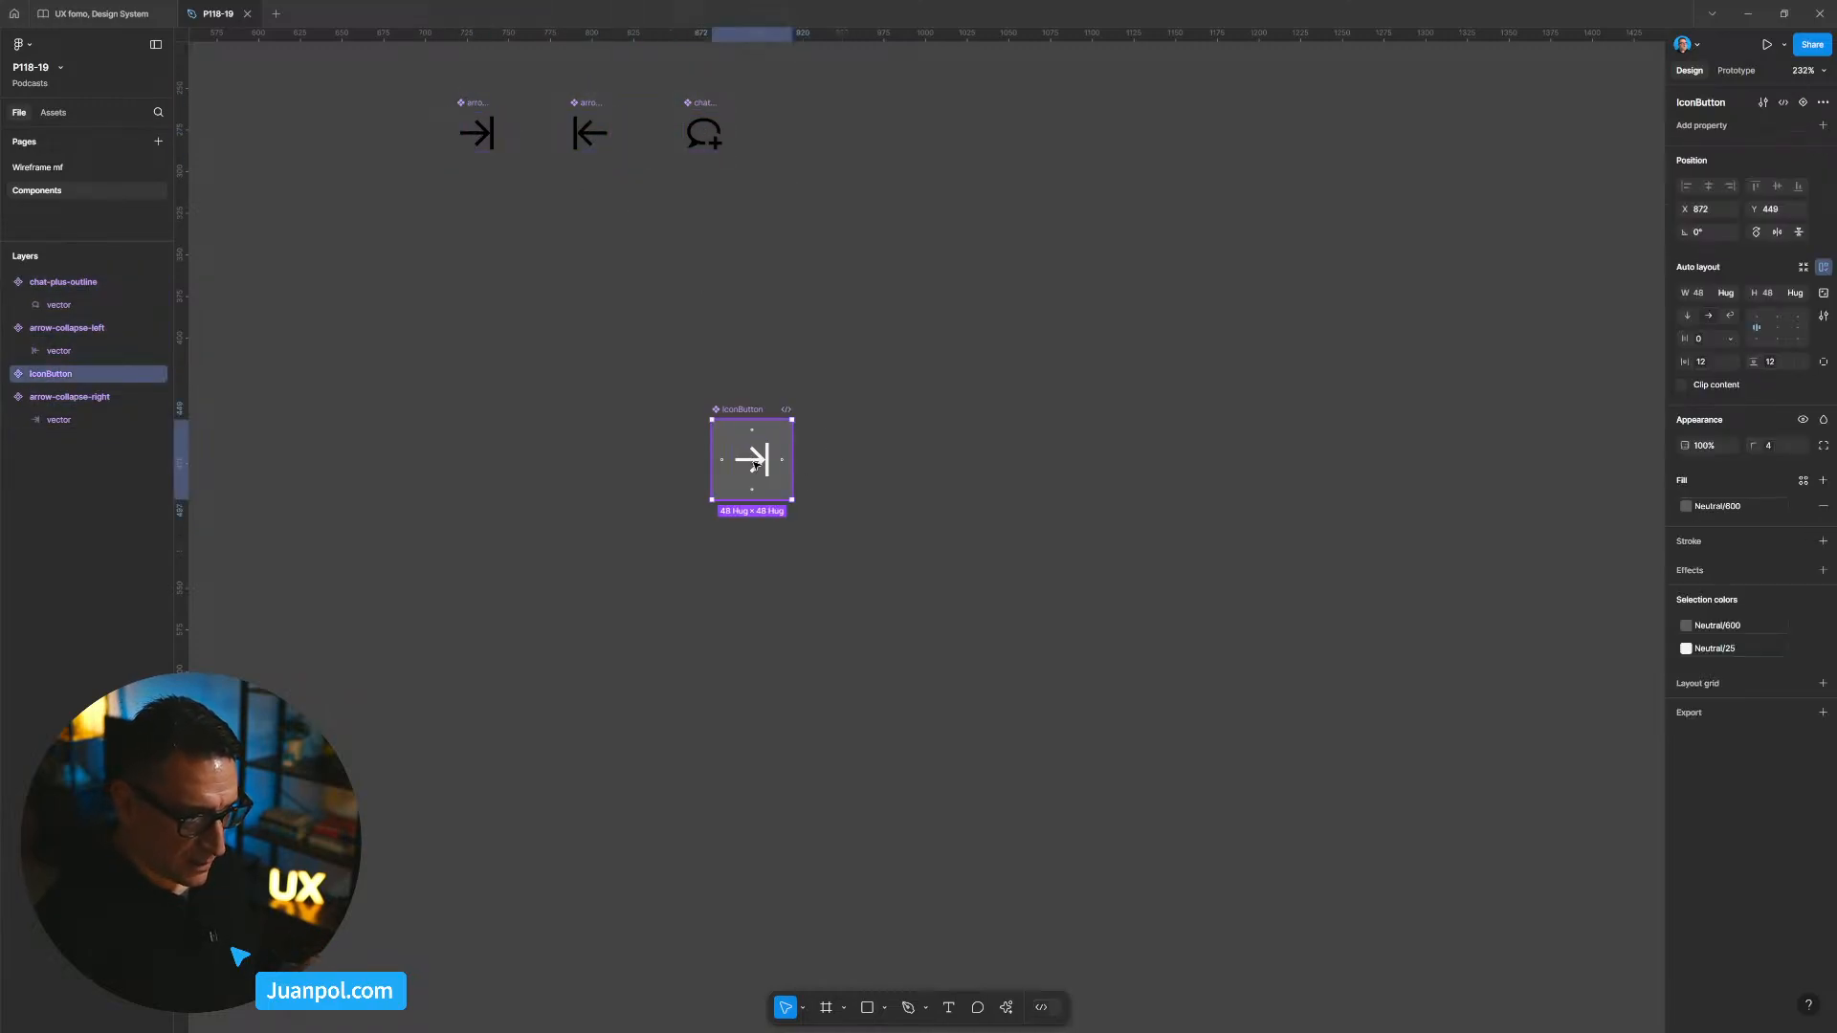
{"action": "double_click", "coordinate": [755, 463]}
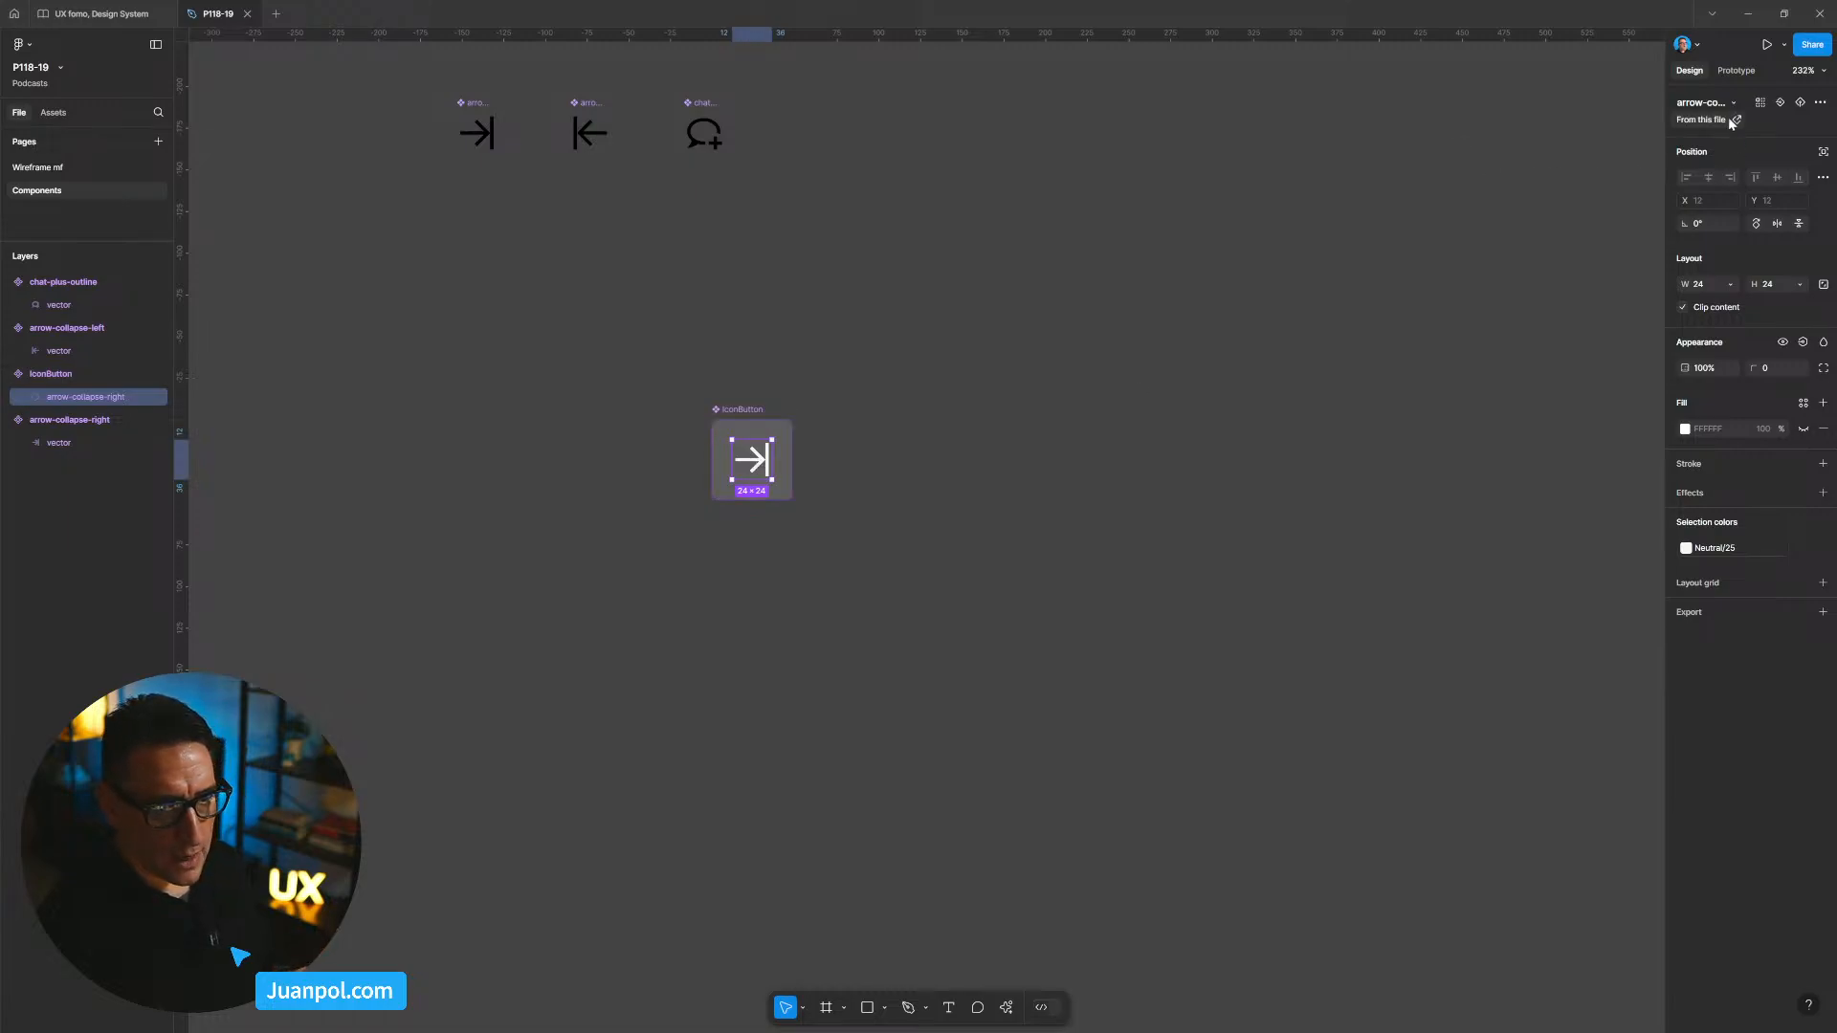
{"action": "left_click", "coordinate": [1779, 103]}
{"action": "type", "text": "icon"}
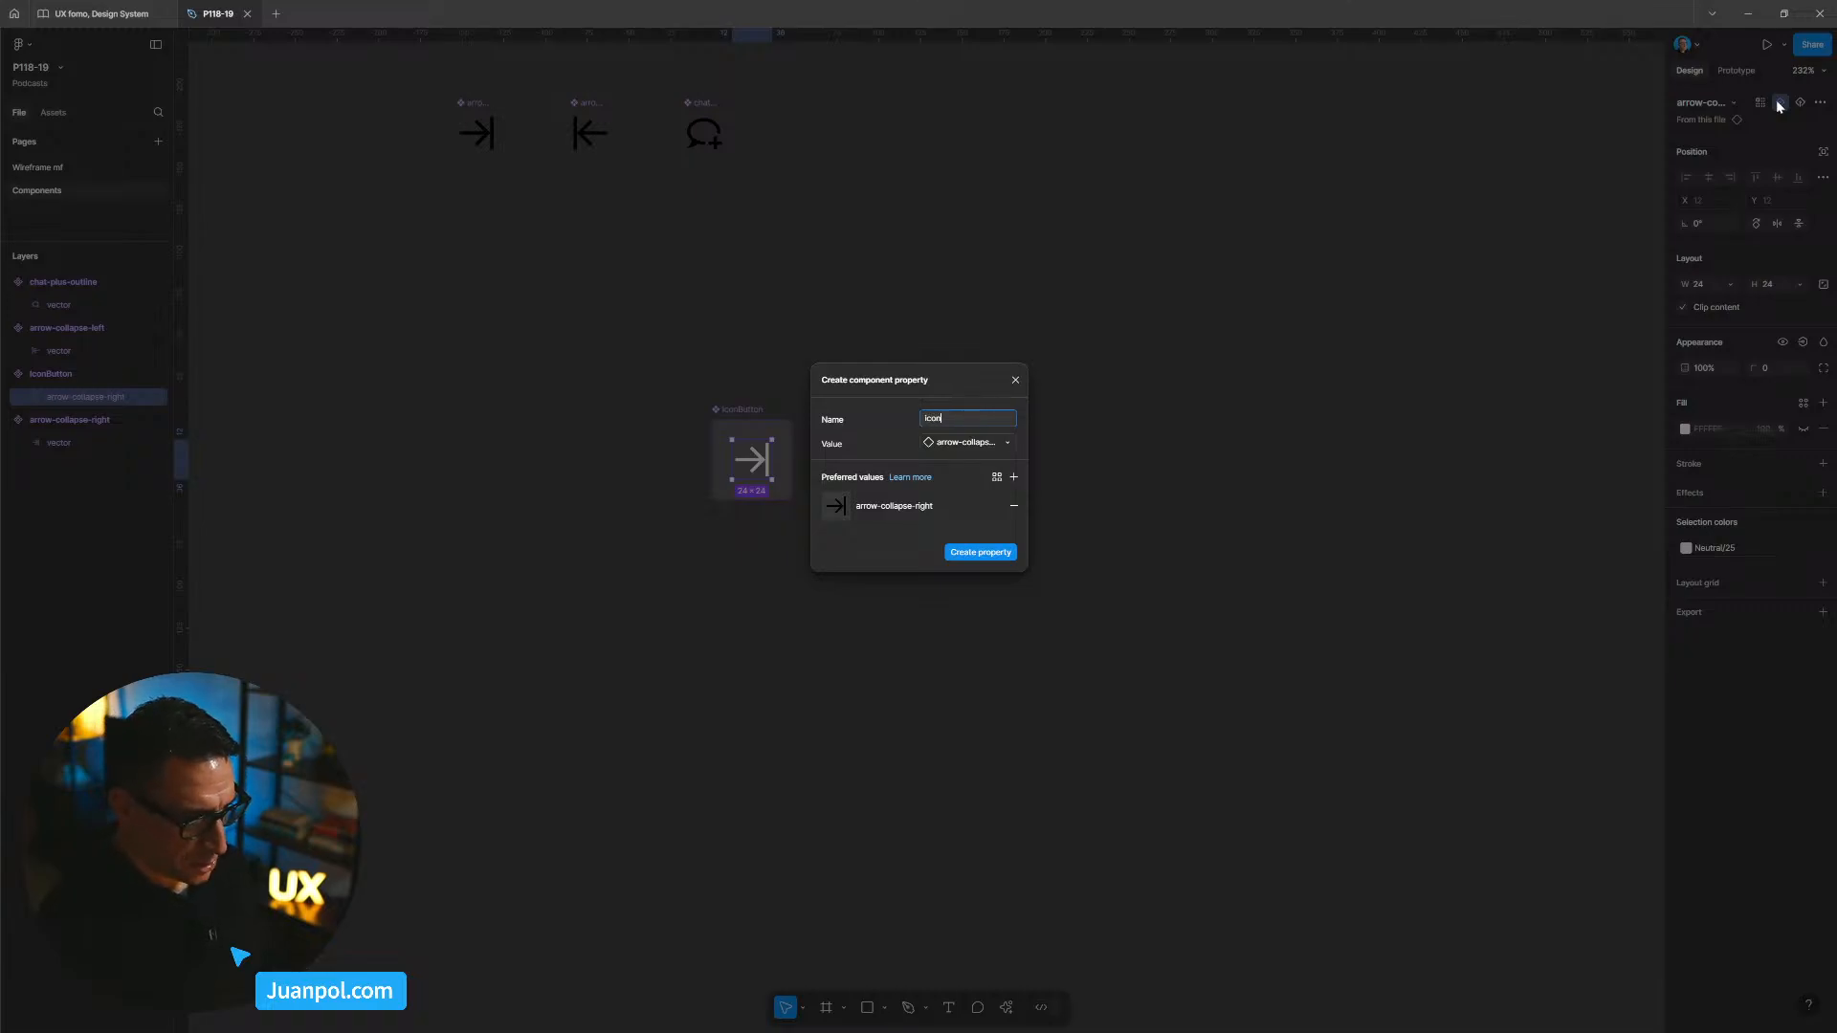
{"action": "left_click", "coordinate": [1000, 553]}
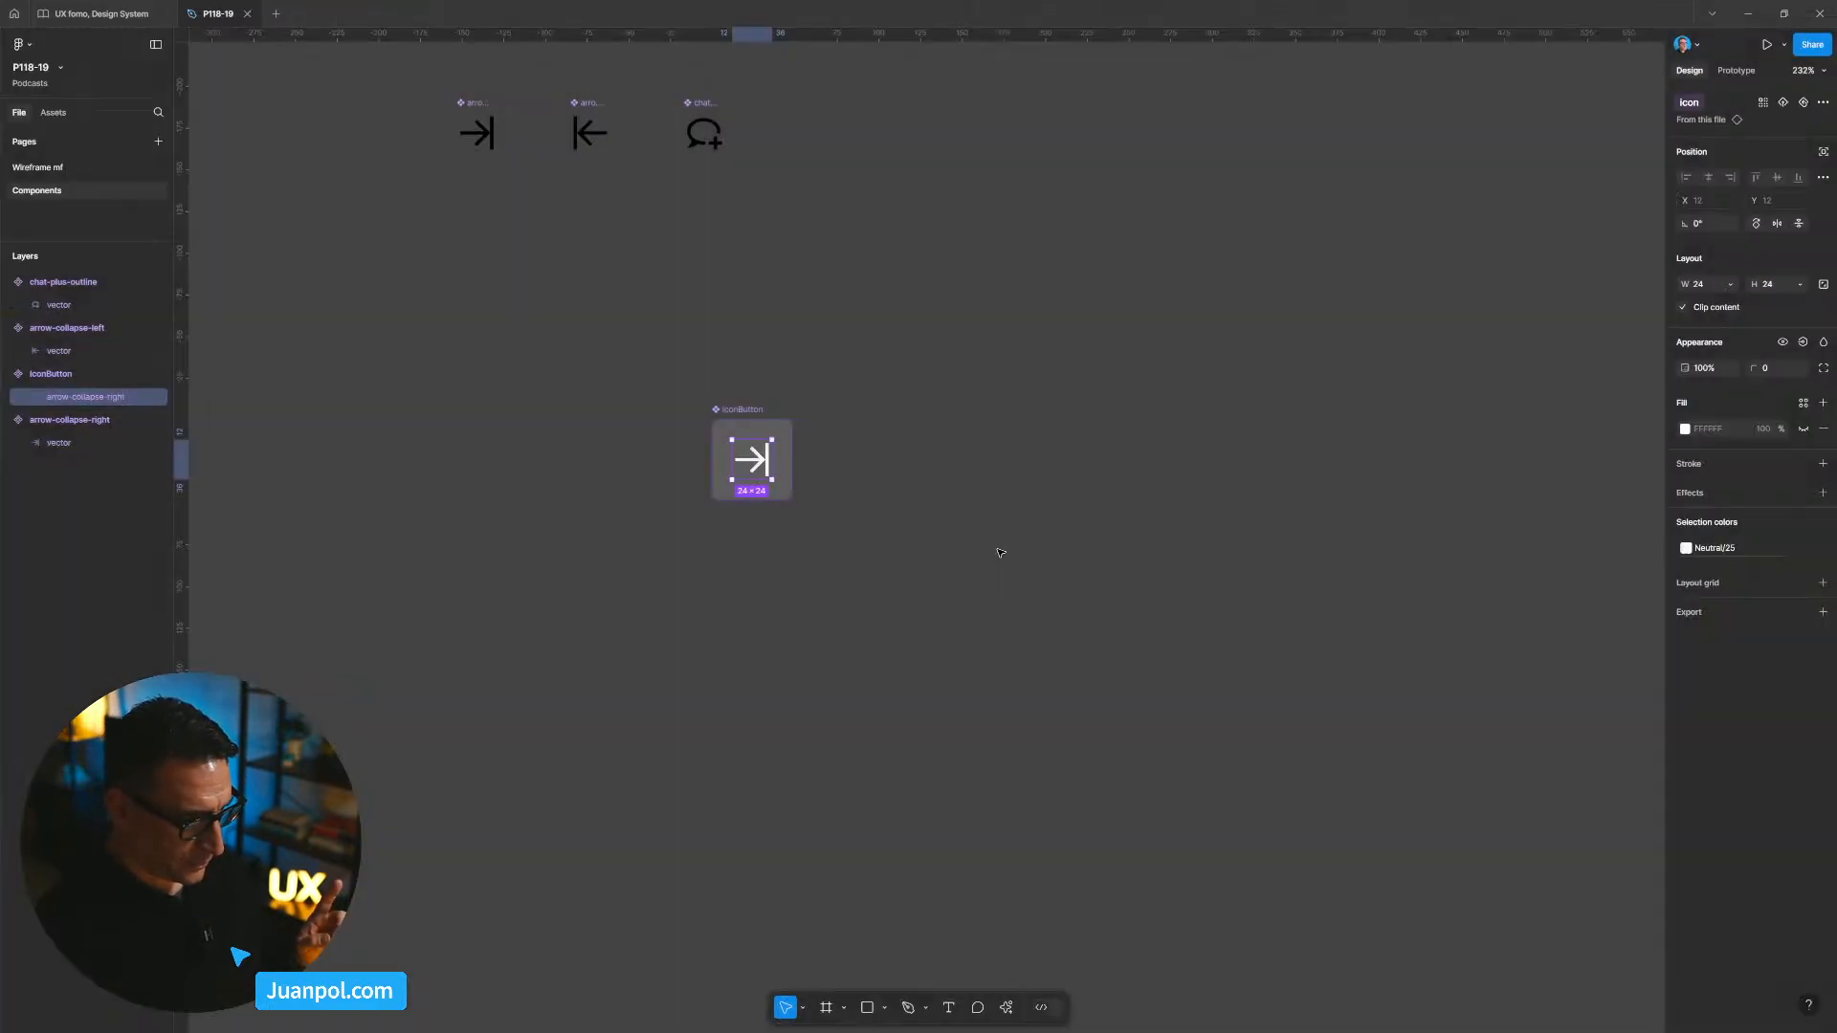
{"action": "left_click", "coordinate": [1000, 553]}
Step: Duplicate the IconButton component as an instance to its right, at about X 1107, Y 452
{"action": "scroll", "coordinate": [1003, 550], "scroll_direction": "right", "scroll_amount": 3}
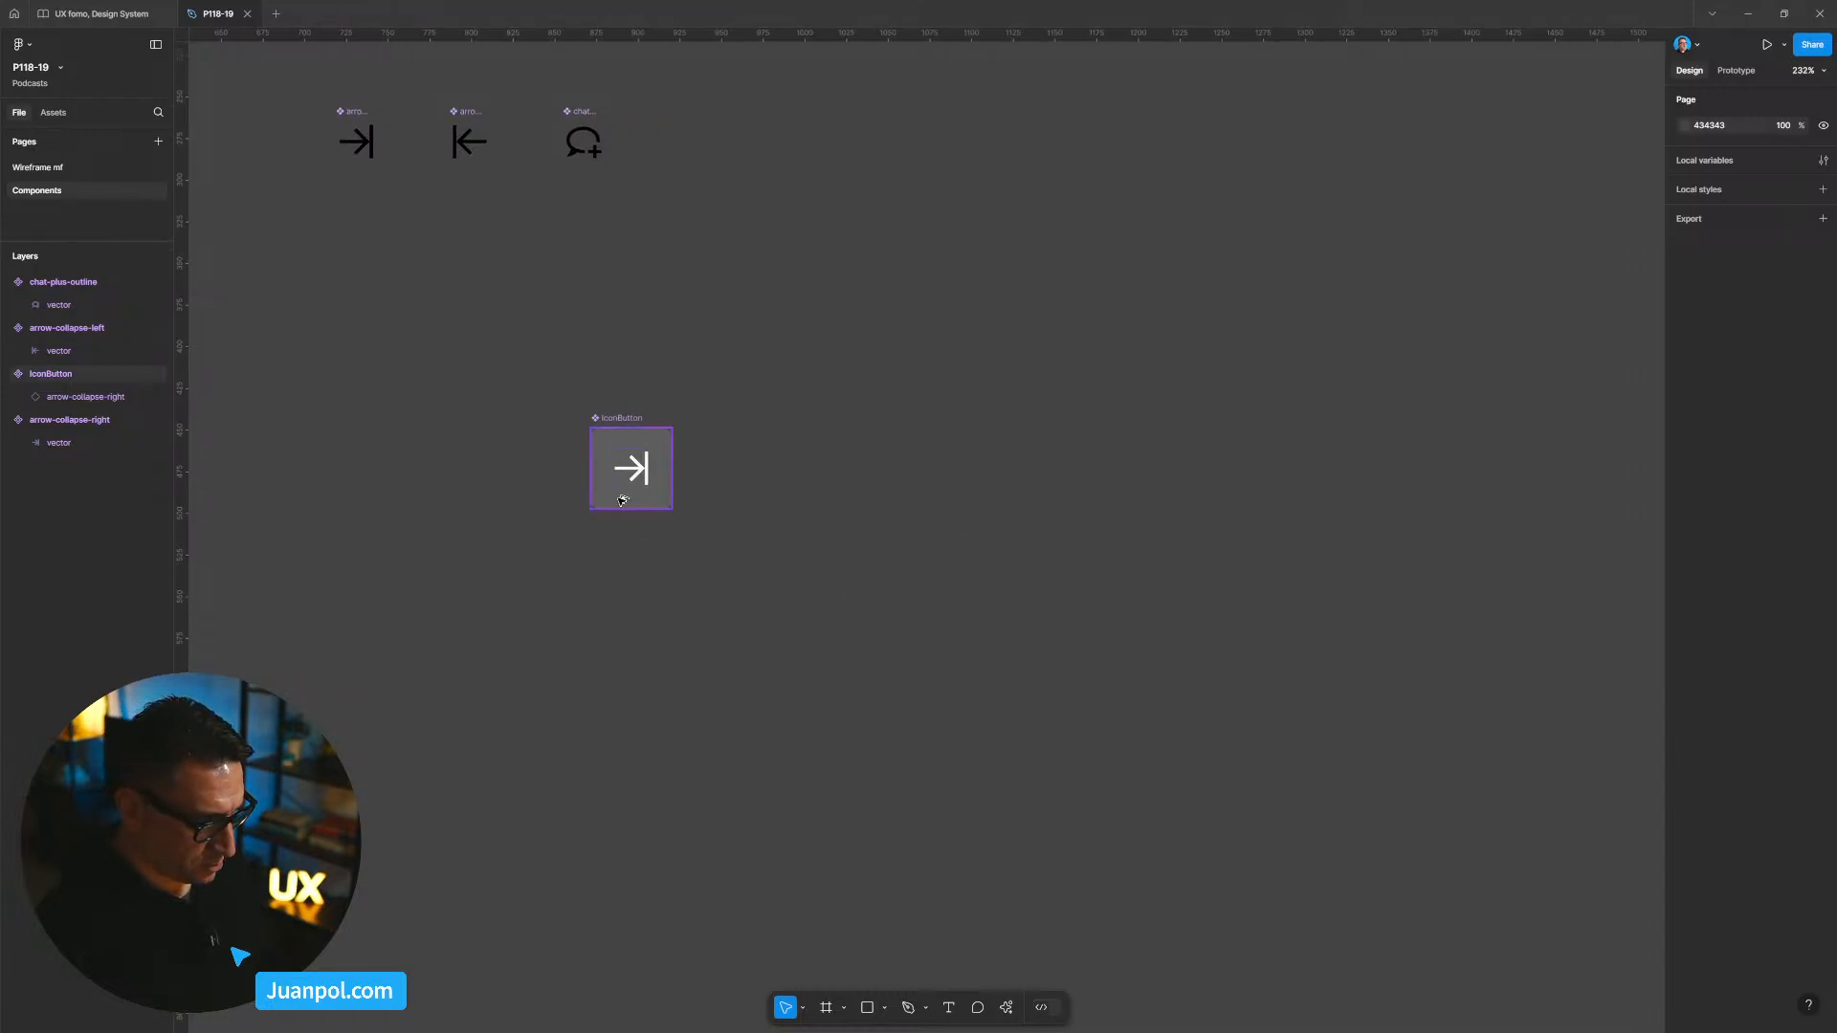
{"action": "left_click_drag", "start_coordinate": [622, 501], "coordinate": [1006, 521]}
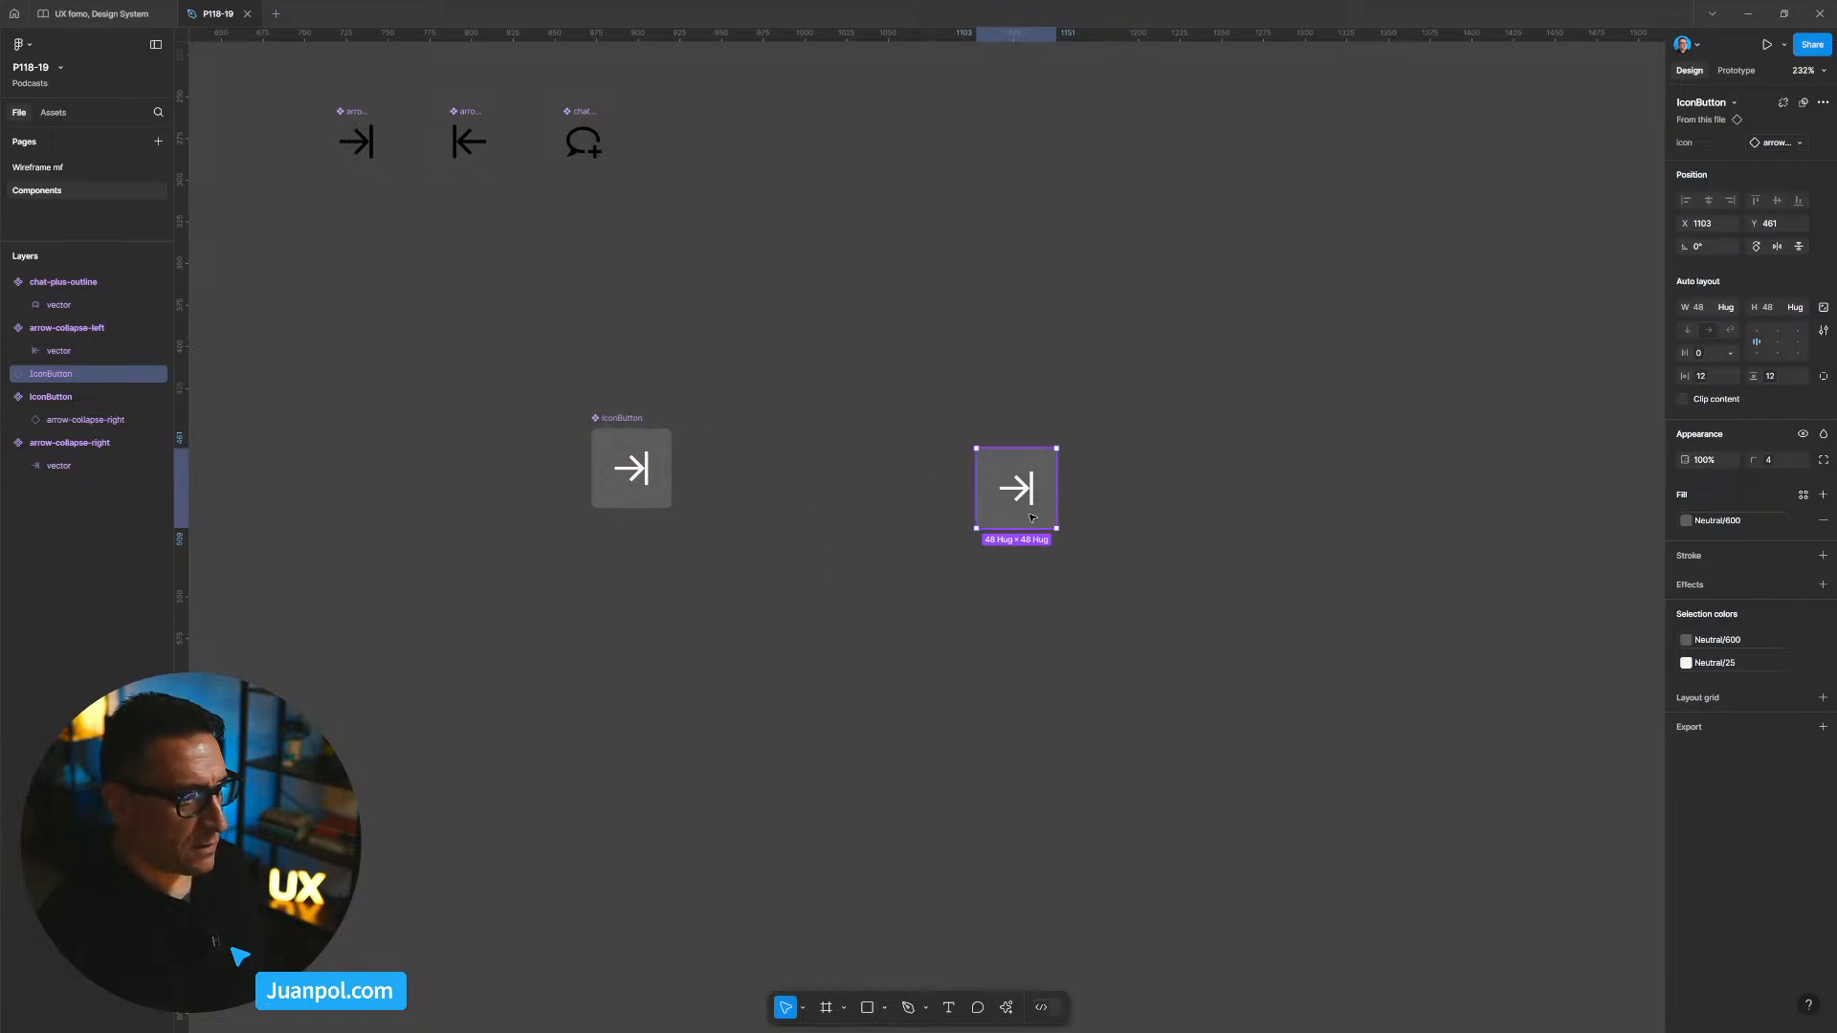
{"action": "left_click_drag", "start_coordinate": [1014, 493], "coordinate": [1018, 484]}
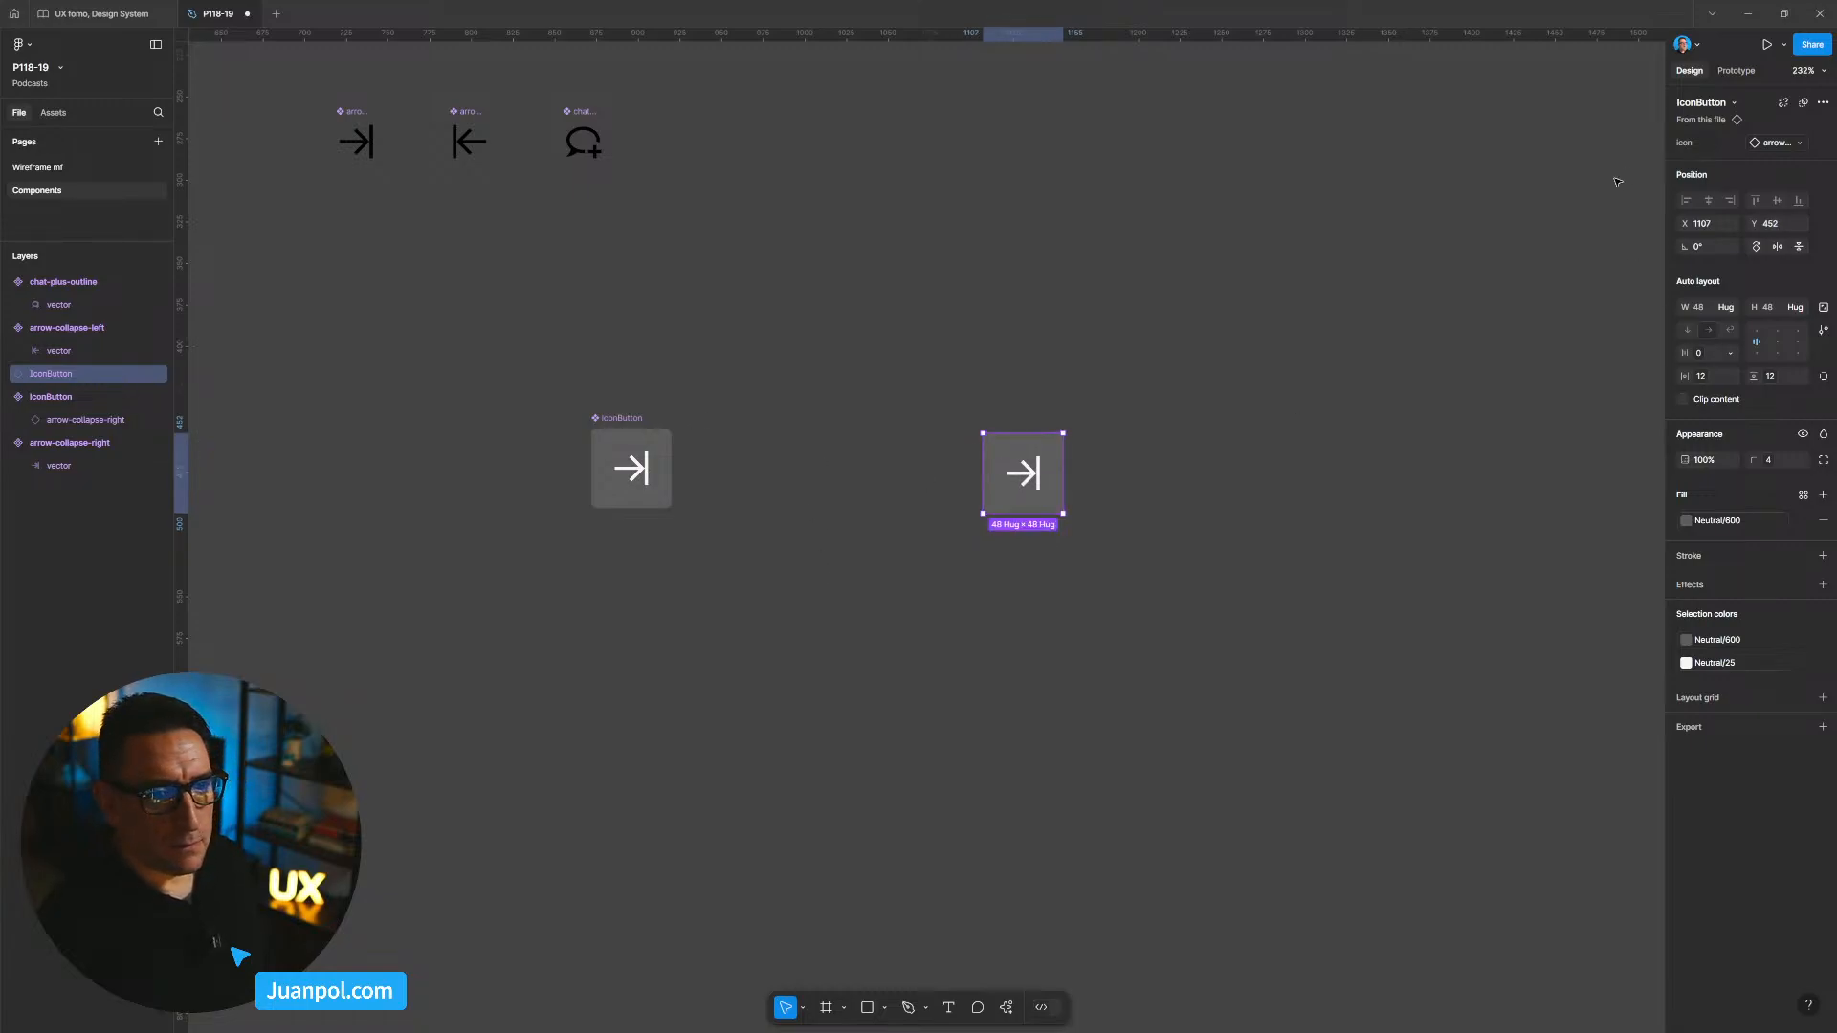
Step: Swap the IconButton instance's icon to chat-plus-outline and deselect the instance
{"action": "left_click", "coordinate": [1777, 144]}
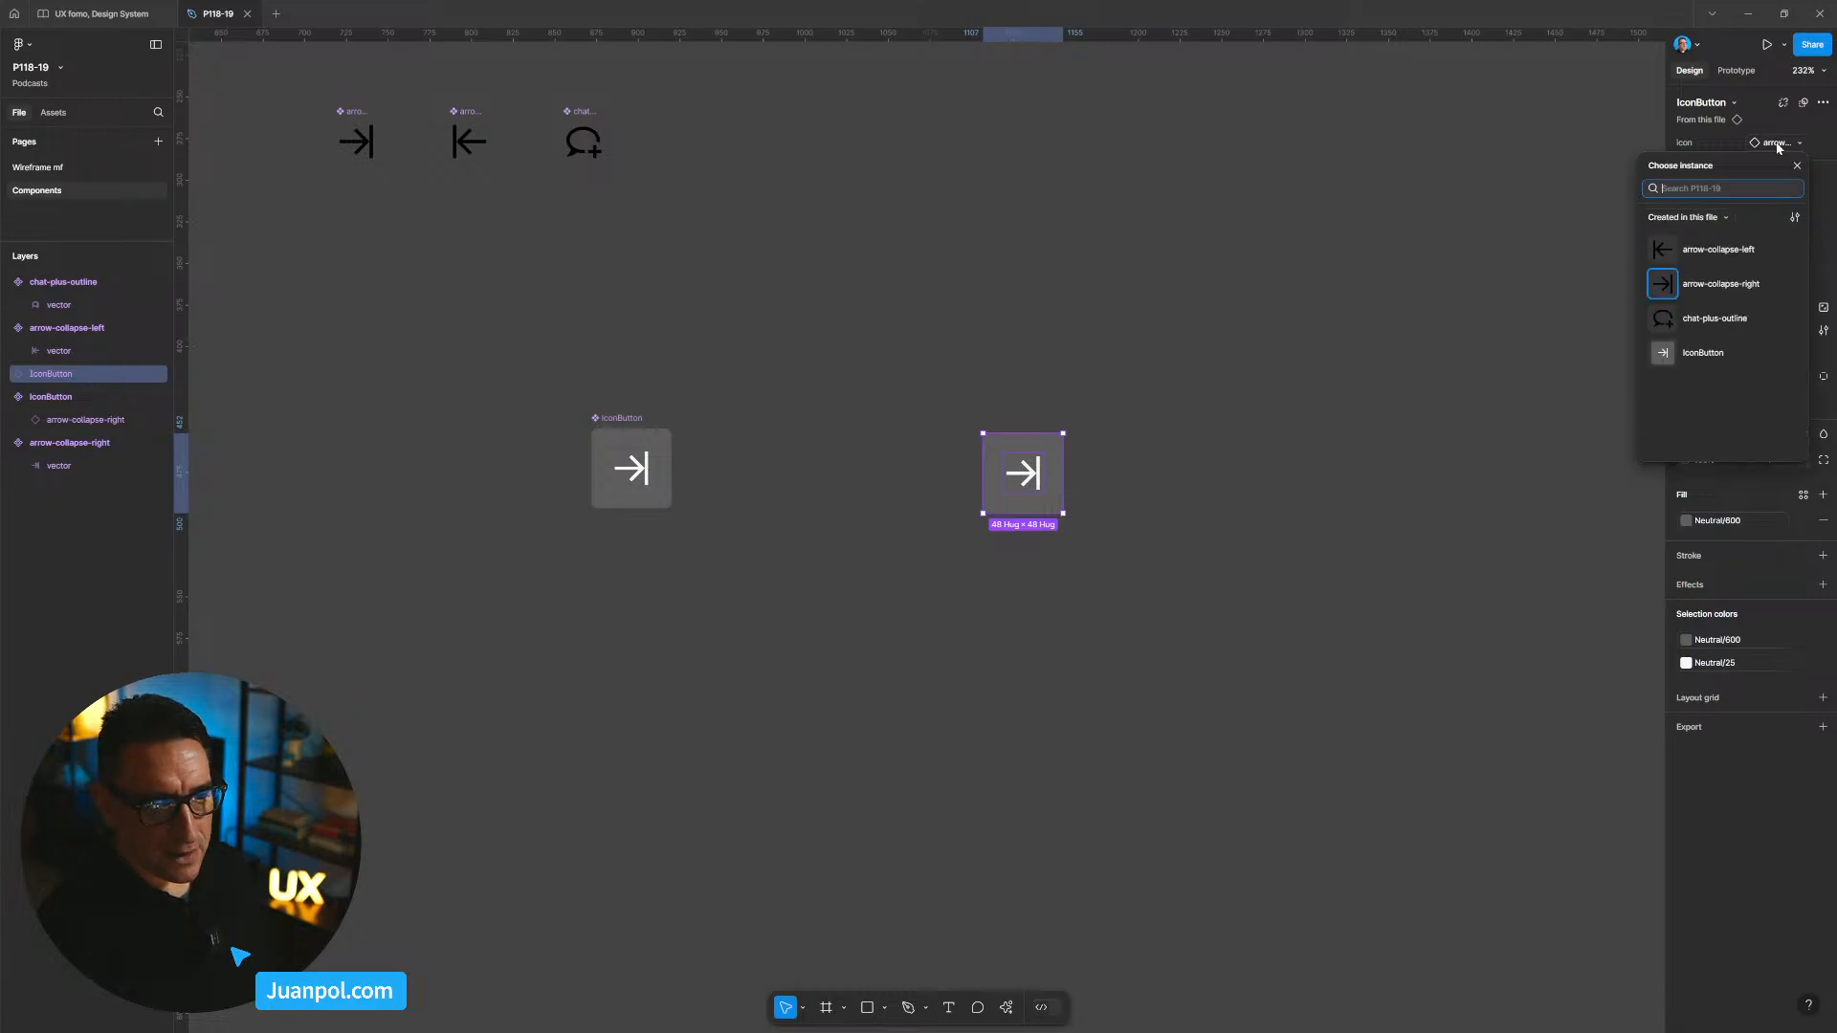
{"action": "left_click", "coordinate": [1713, 321]}
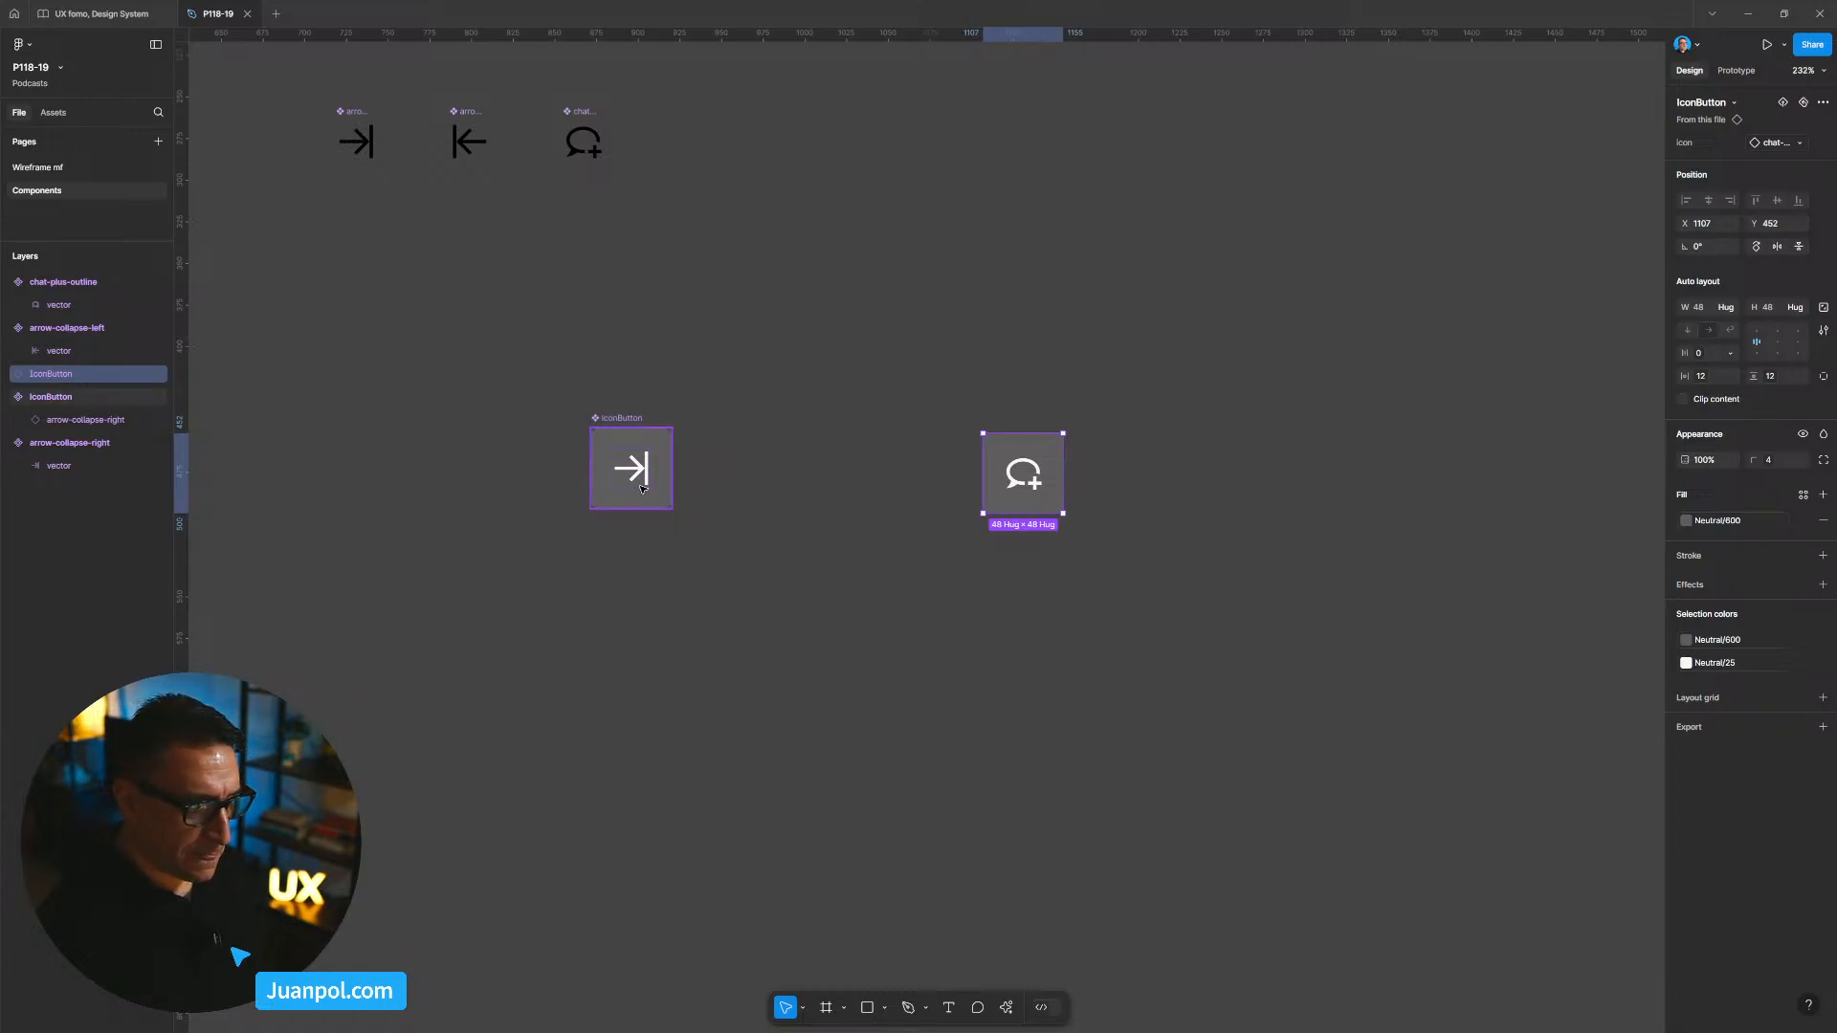
{"action": "left_click", "coordinate": [1100, 511]}
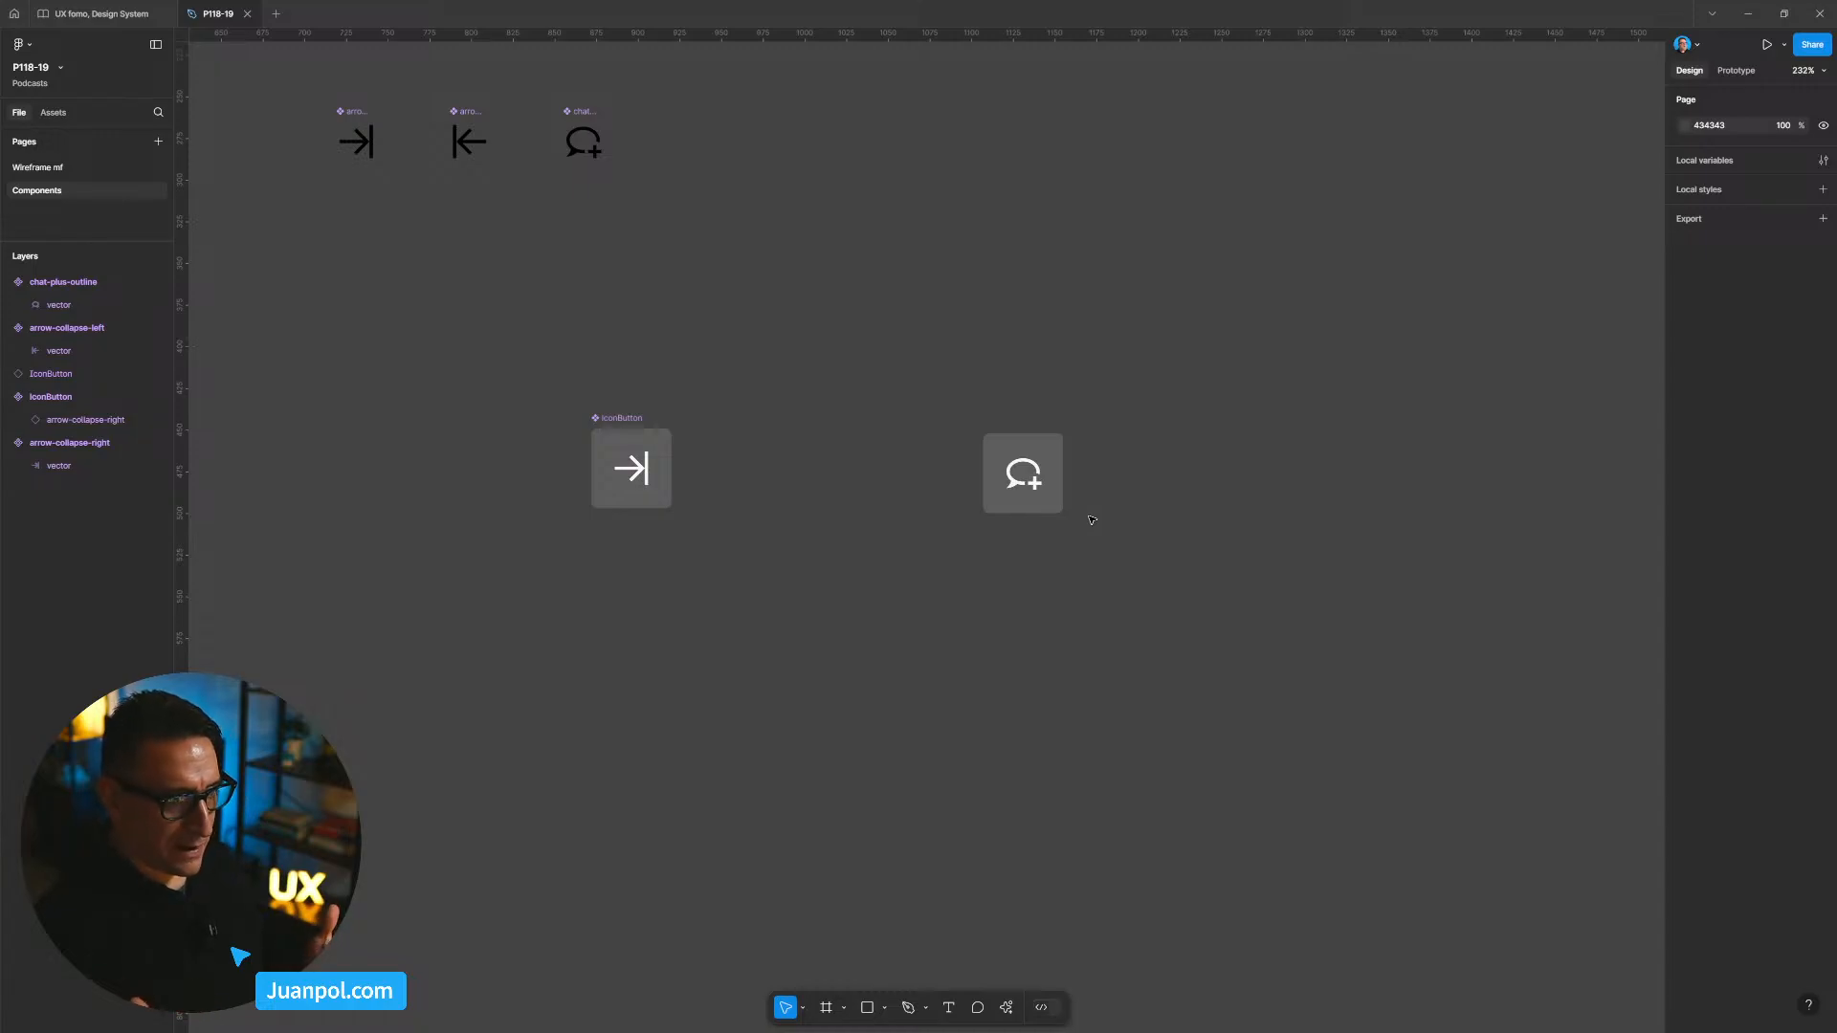
Step: Search for "arrow" in the Material Design Icons plugin, insert the arrow-up icon and close the plugin
{"action": "scroll", "coordinate": [793, 252], "scroll_direction": "up", "scroll_amount": 5}
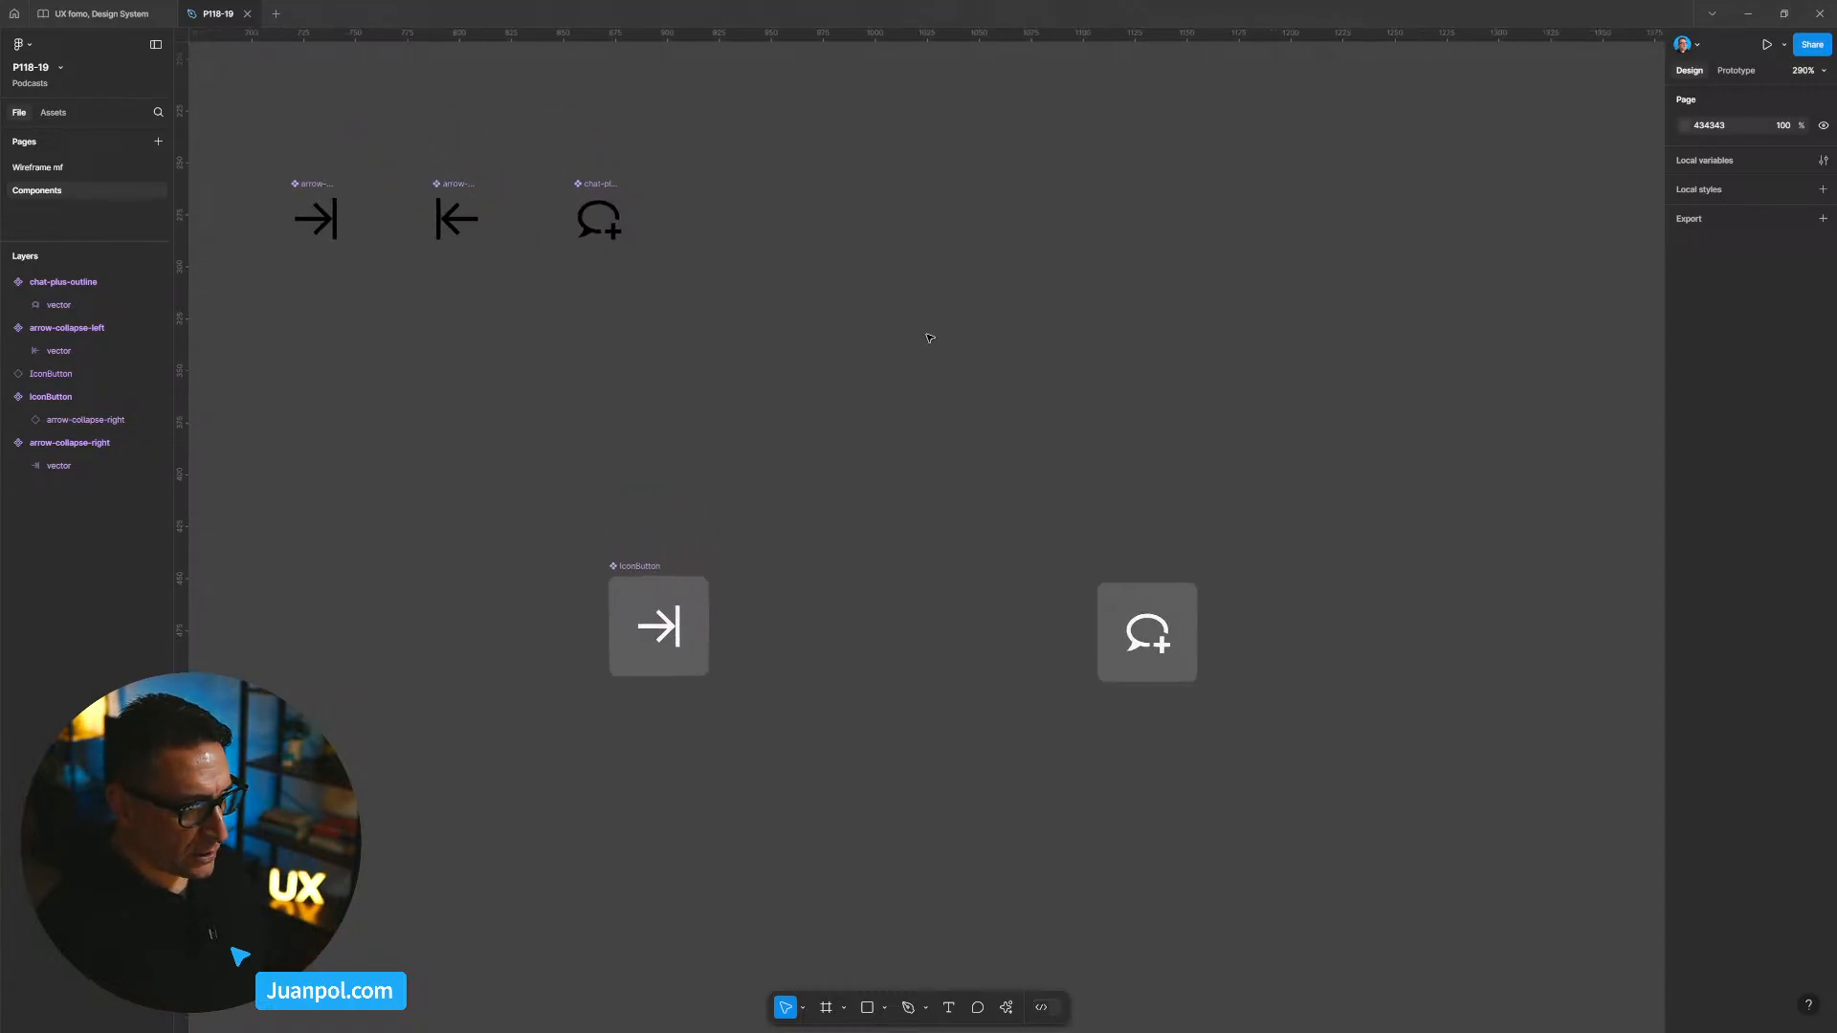
{"action": "right_click", "coordinate": [1132, 378]}
{"action": "mouse_move", "coordinate": [1244, 483]}
{"action": "left_click", "coordinate": [1358, 514]}
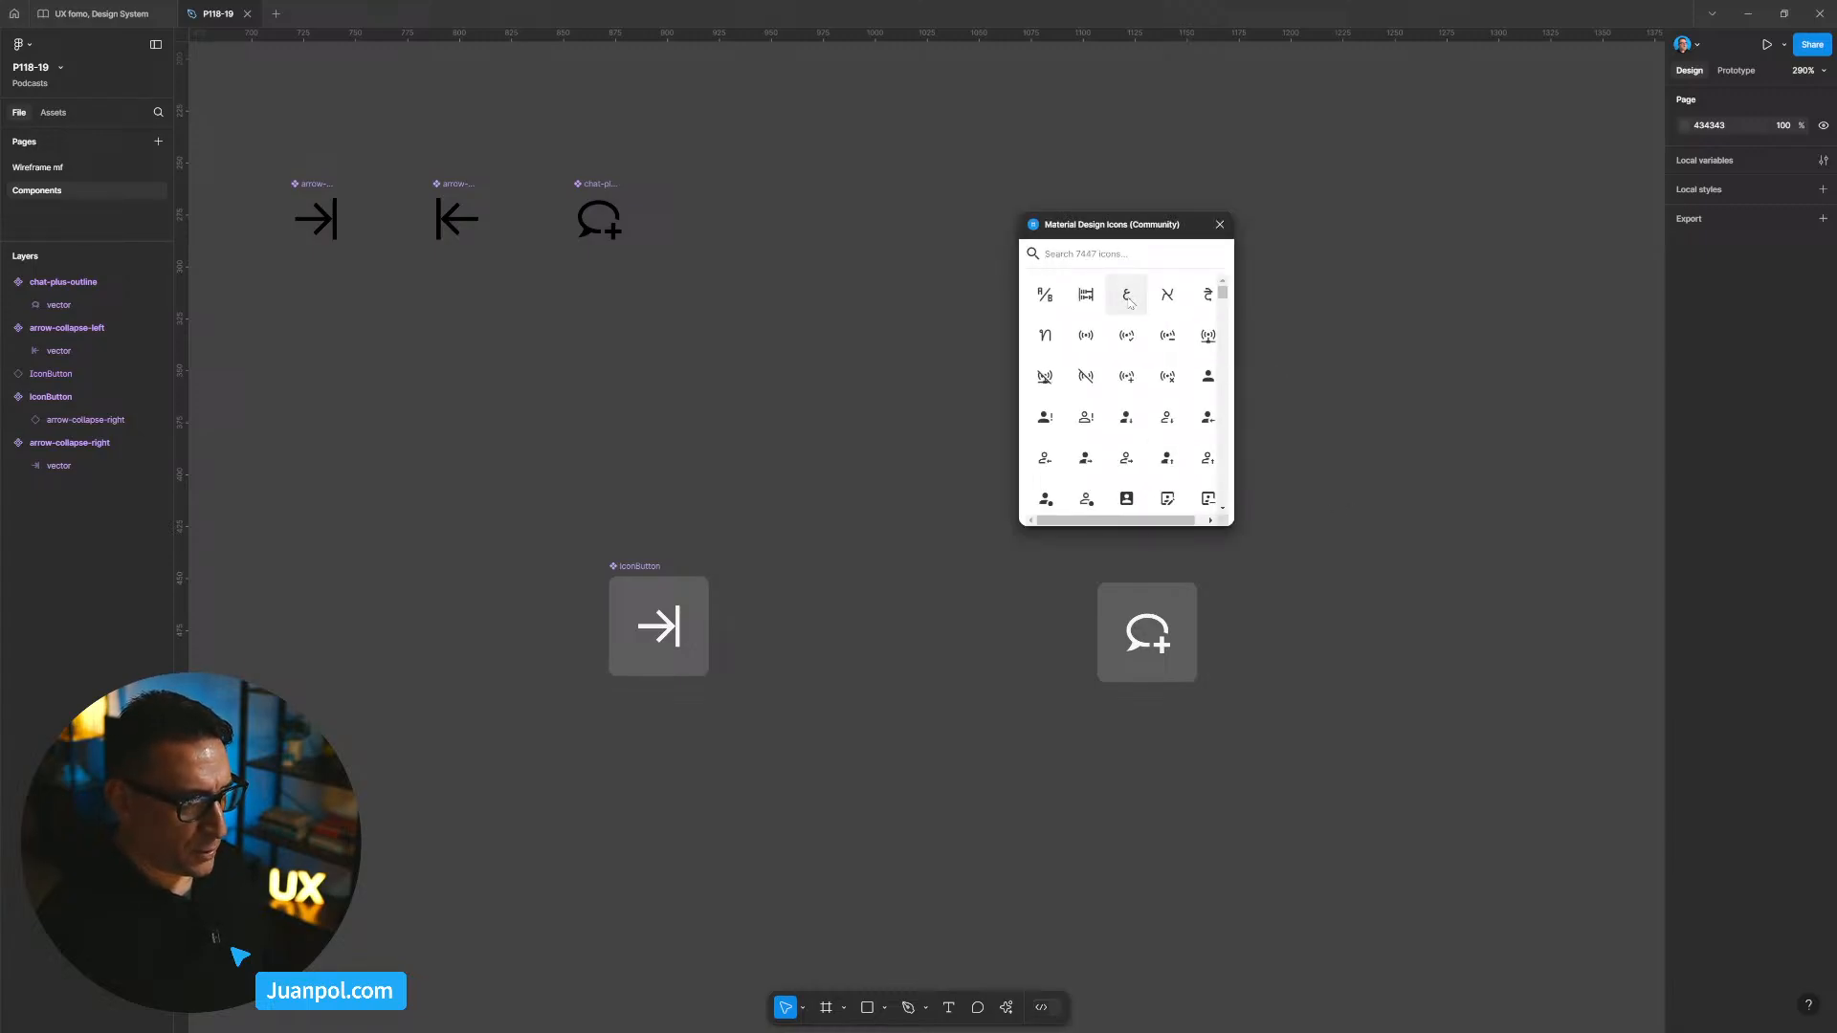
{"action": "type", "text": "arrow"}
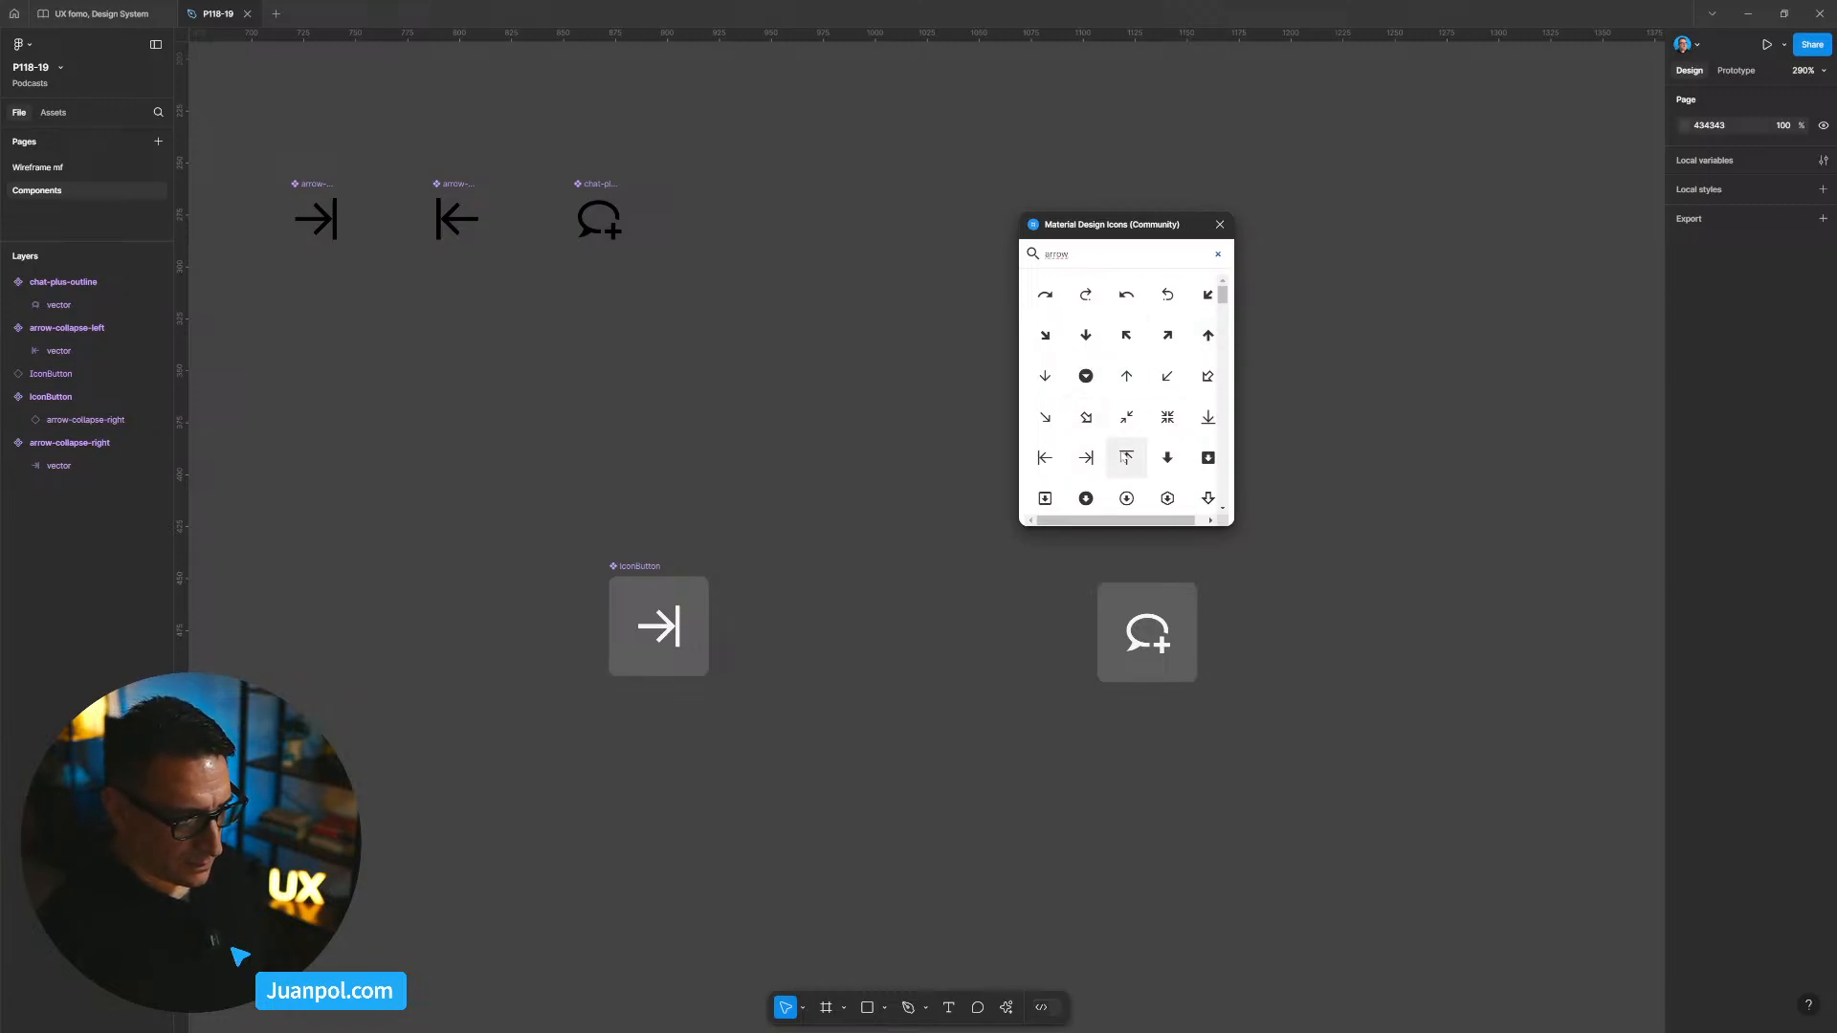
{"action": "left_click", "coordinate": [1128, 381]}
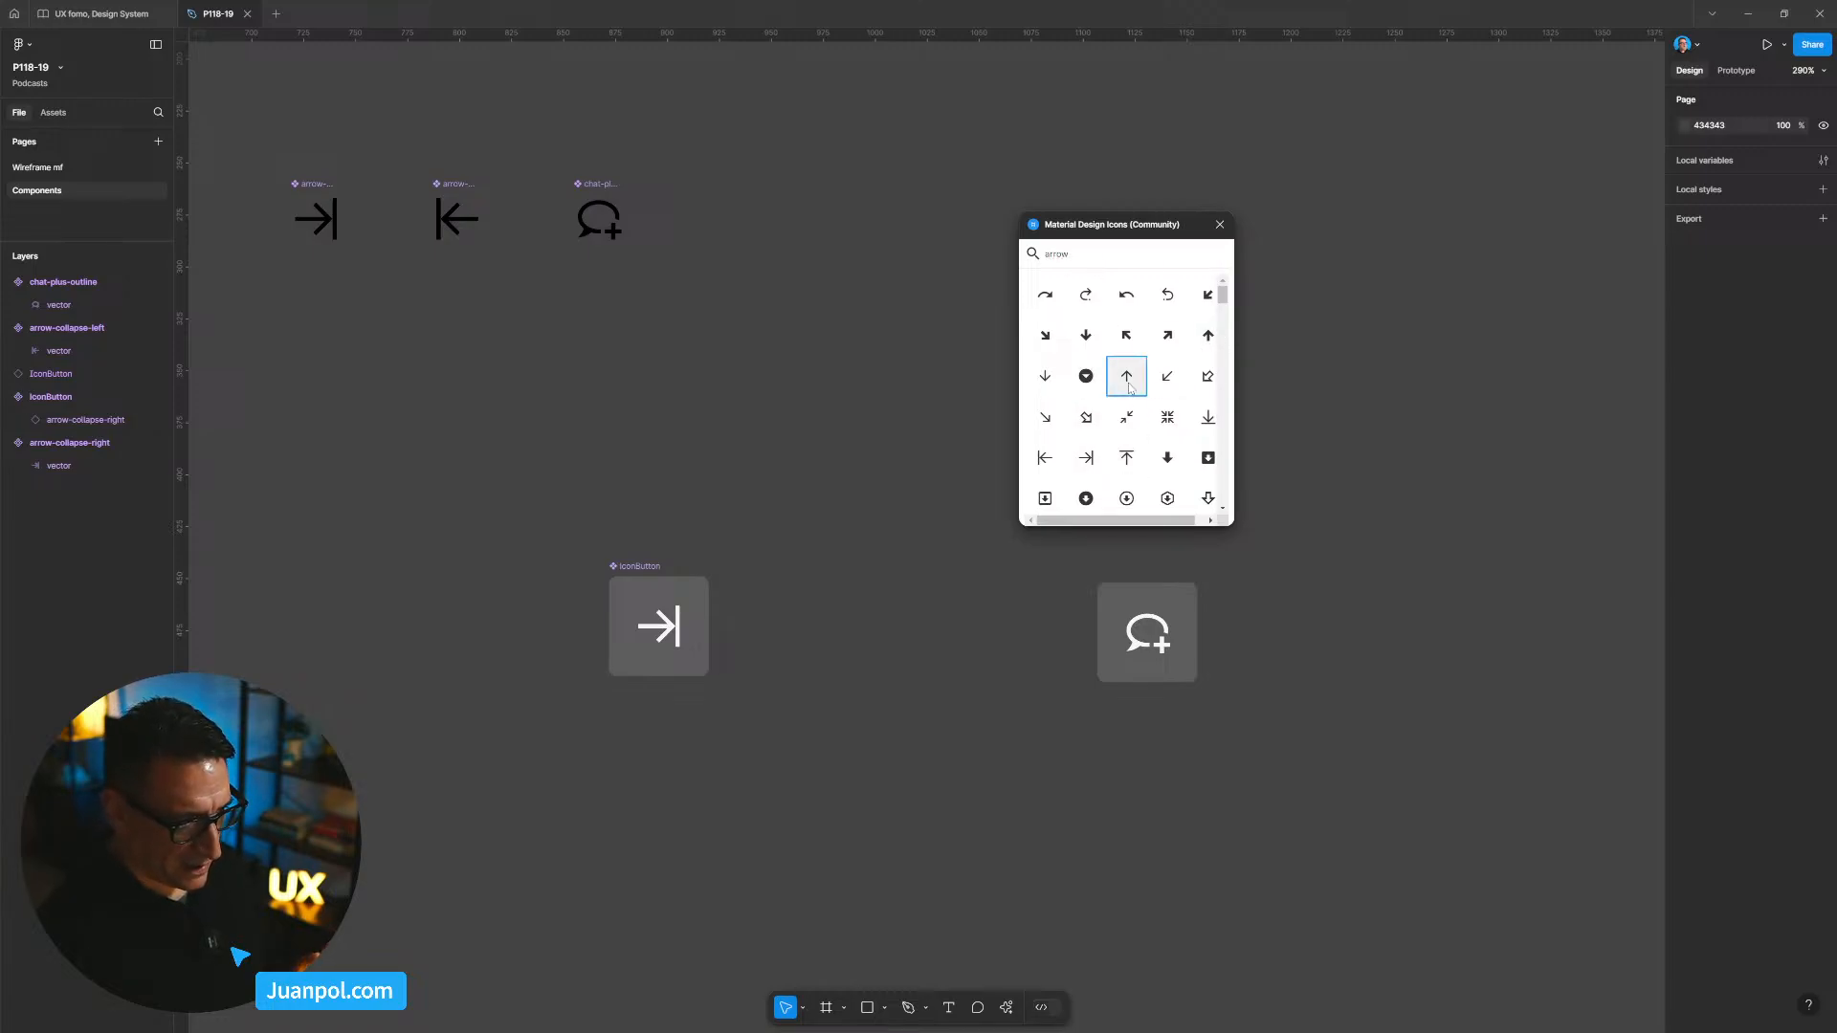
{"action": "left_click", "coordinate": [1220, 224]}
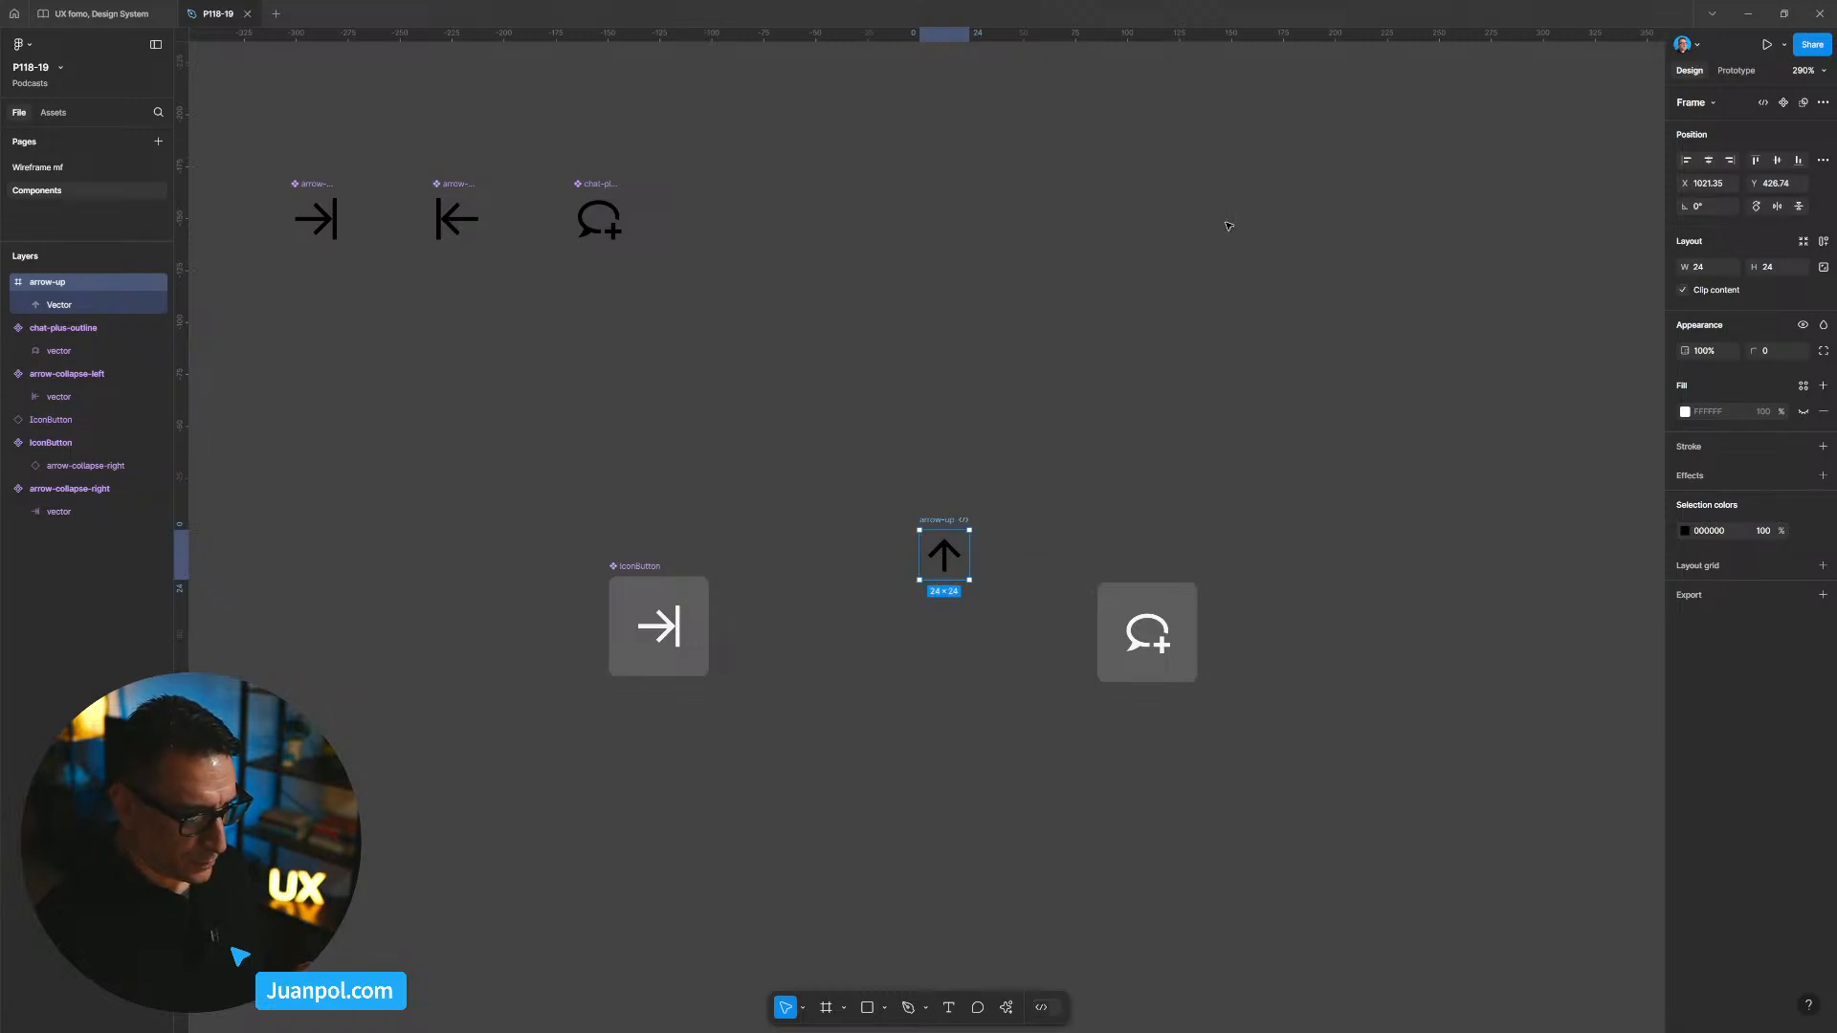
Step: Move the arrow-up frame to X 1007, Y 309 and convert it into a component
{"action": "left_click_drag", "start_coordinate": [952, 520], "coordinate": [921, 276]}
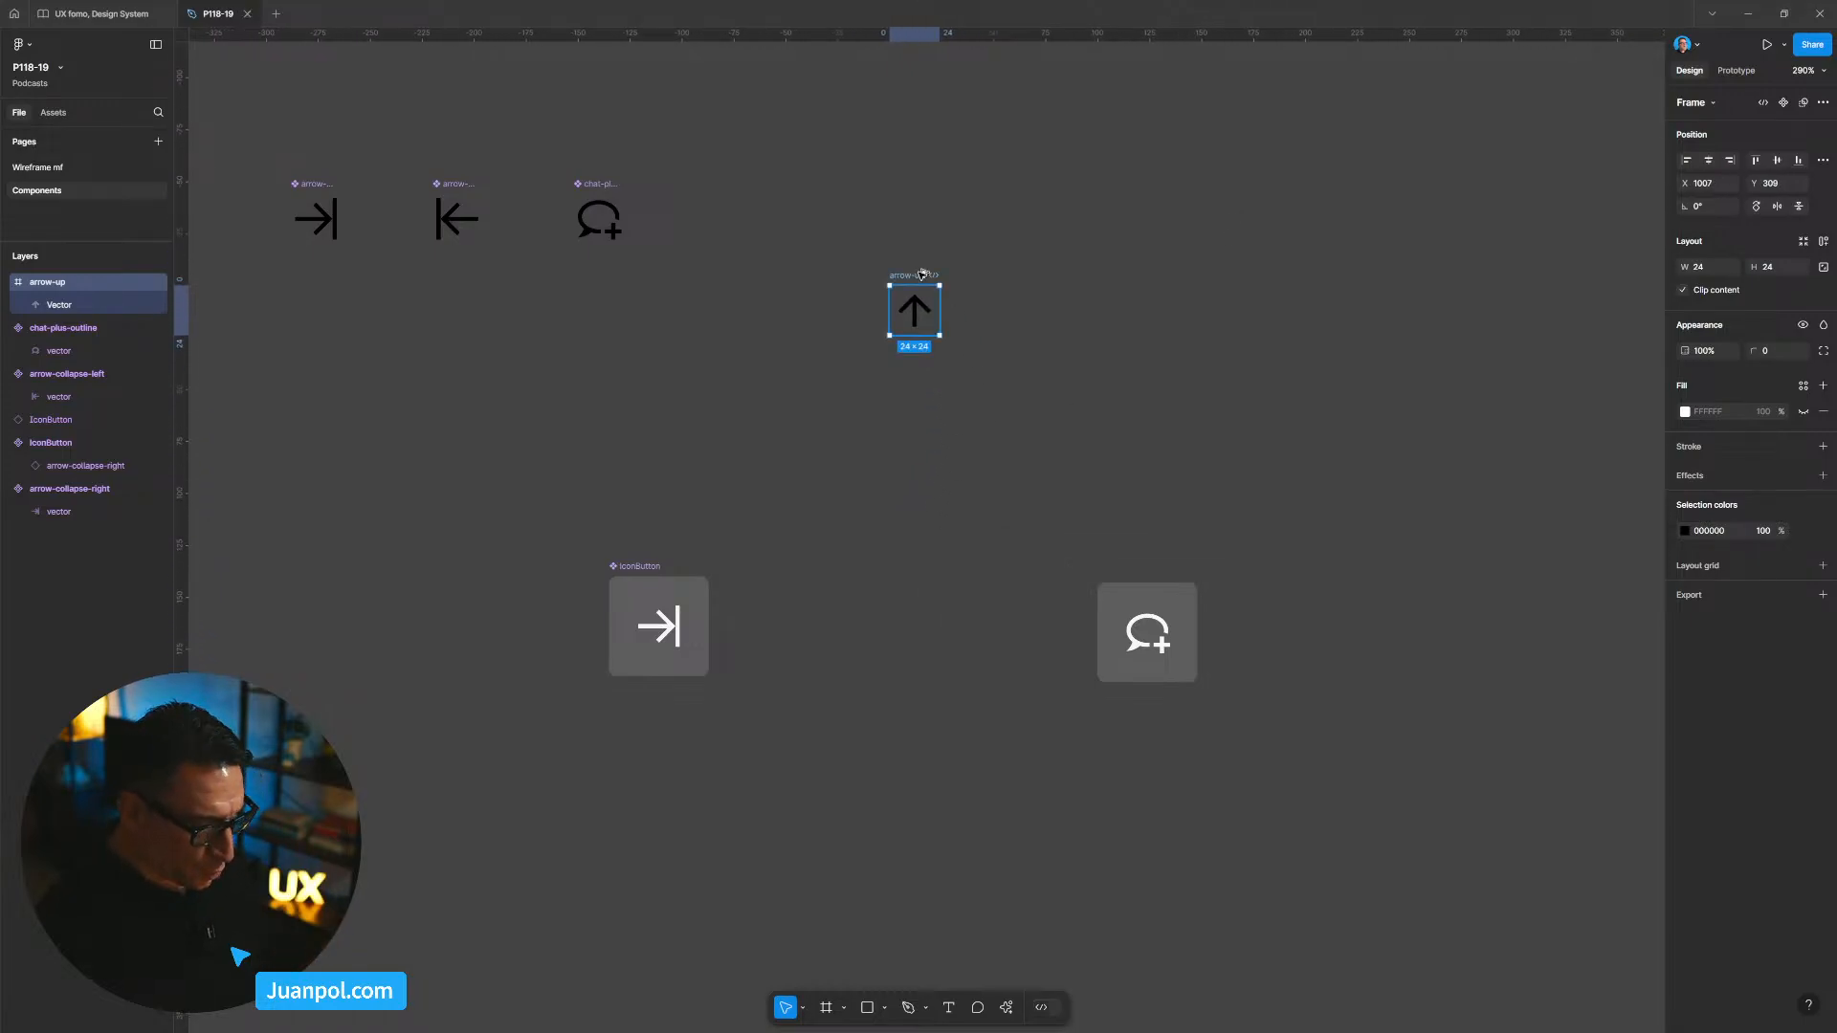
{"action": "key", "text": "ctrl+alt+k"}
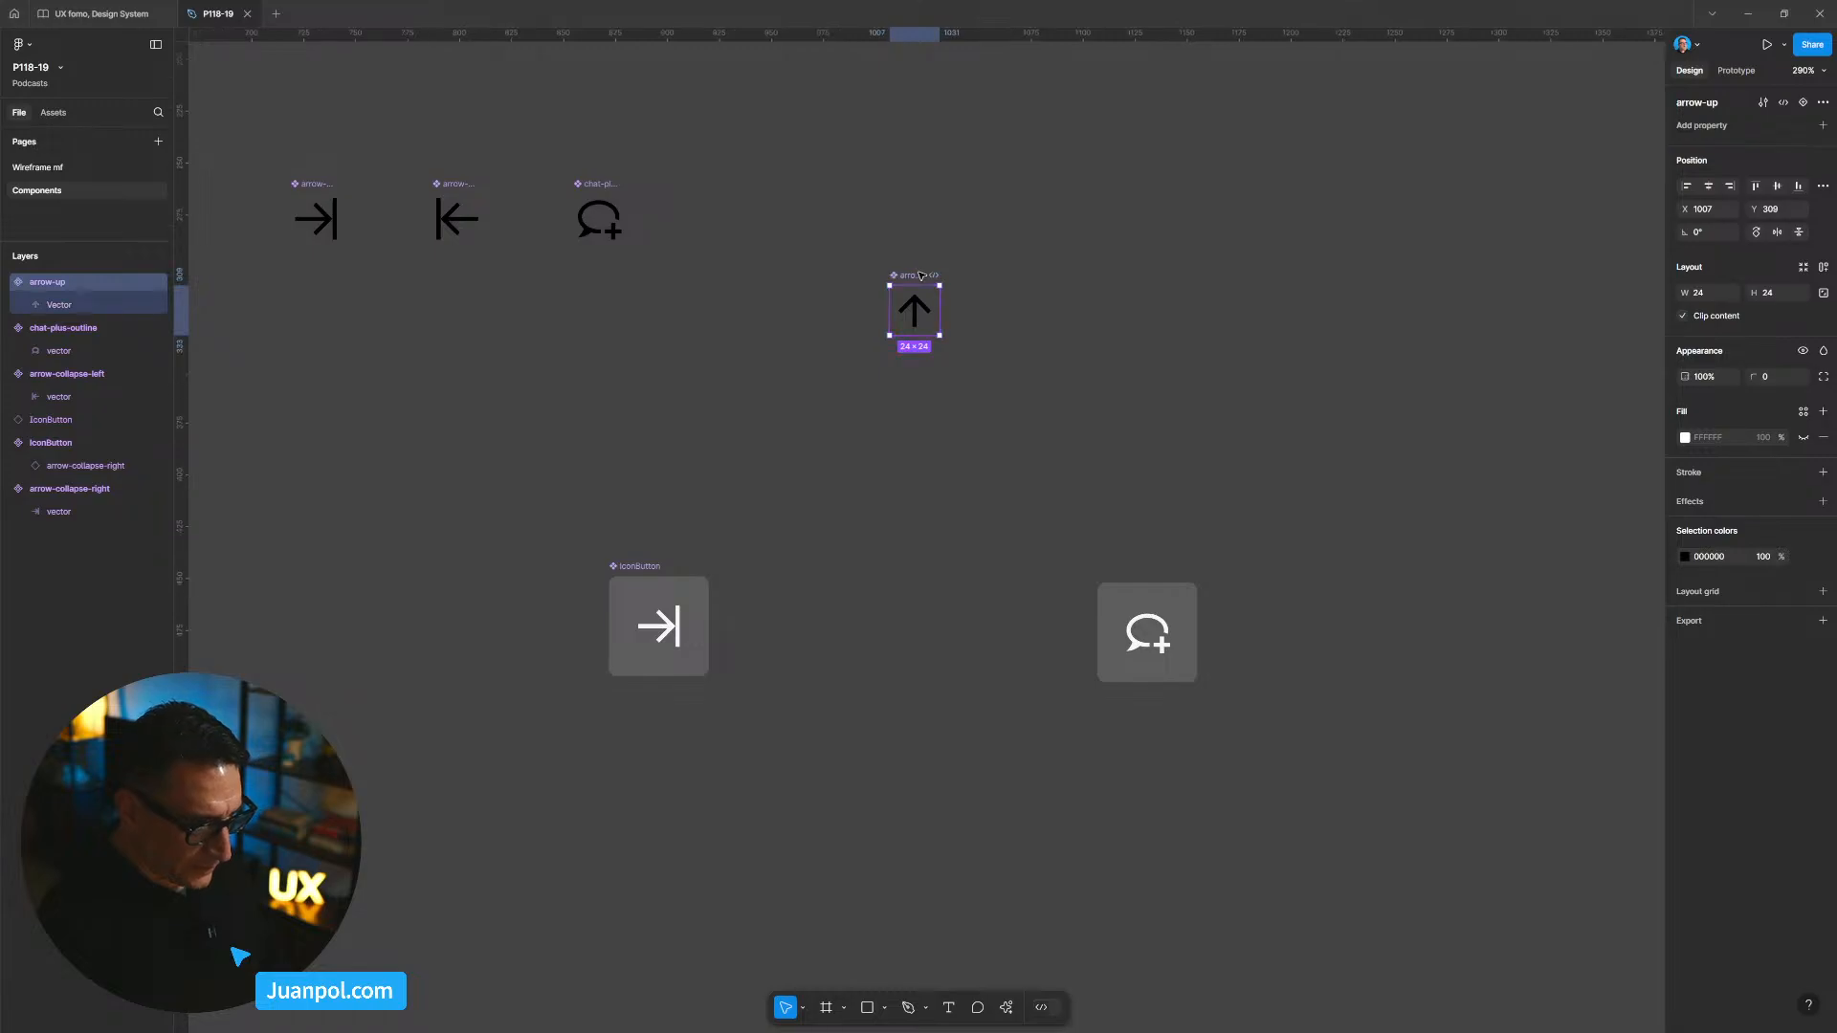
Step: Rename the vector layer inside the arrow-up component as "arrow"
{"action": "double_click", "coordinate": [81, 309]}
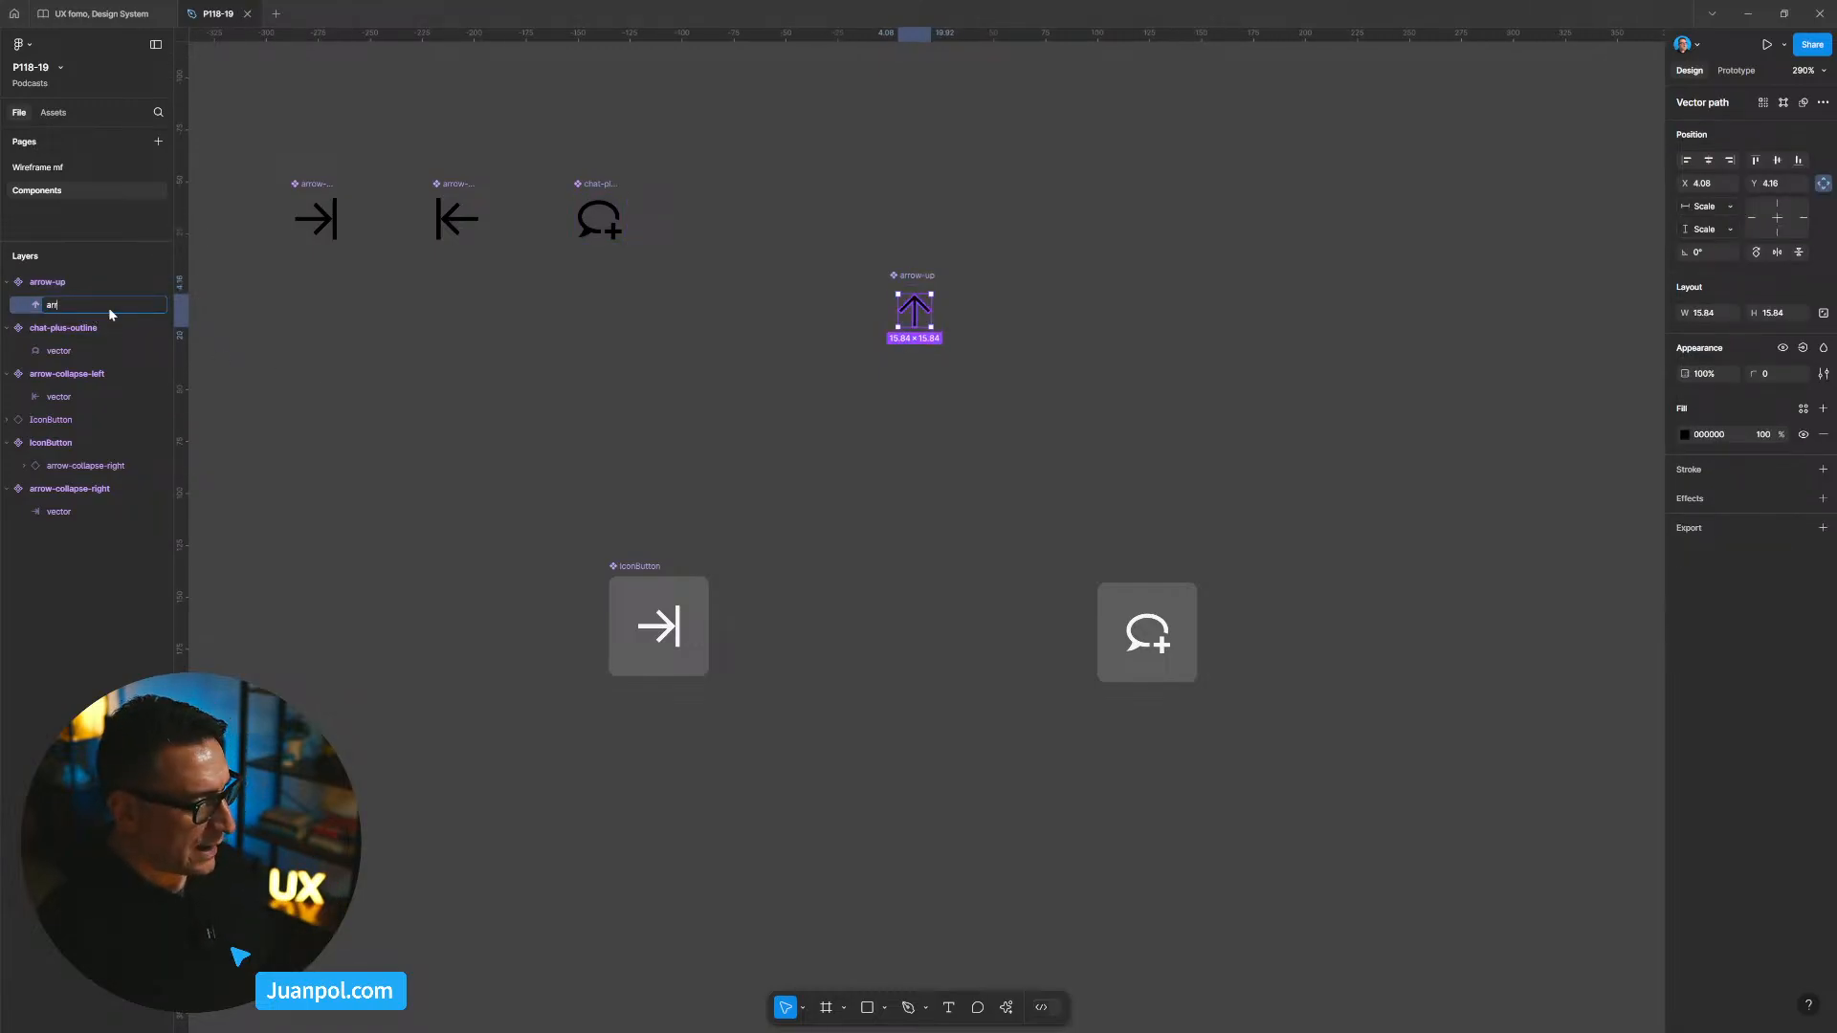
{"action": "type", "text": "arrow"}
{"action": "key", "text": "Return"}
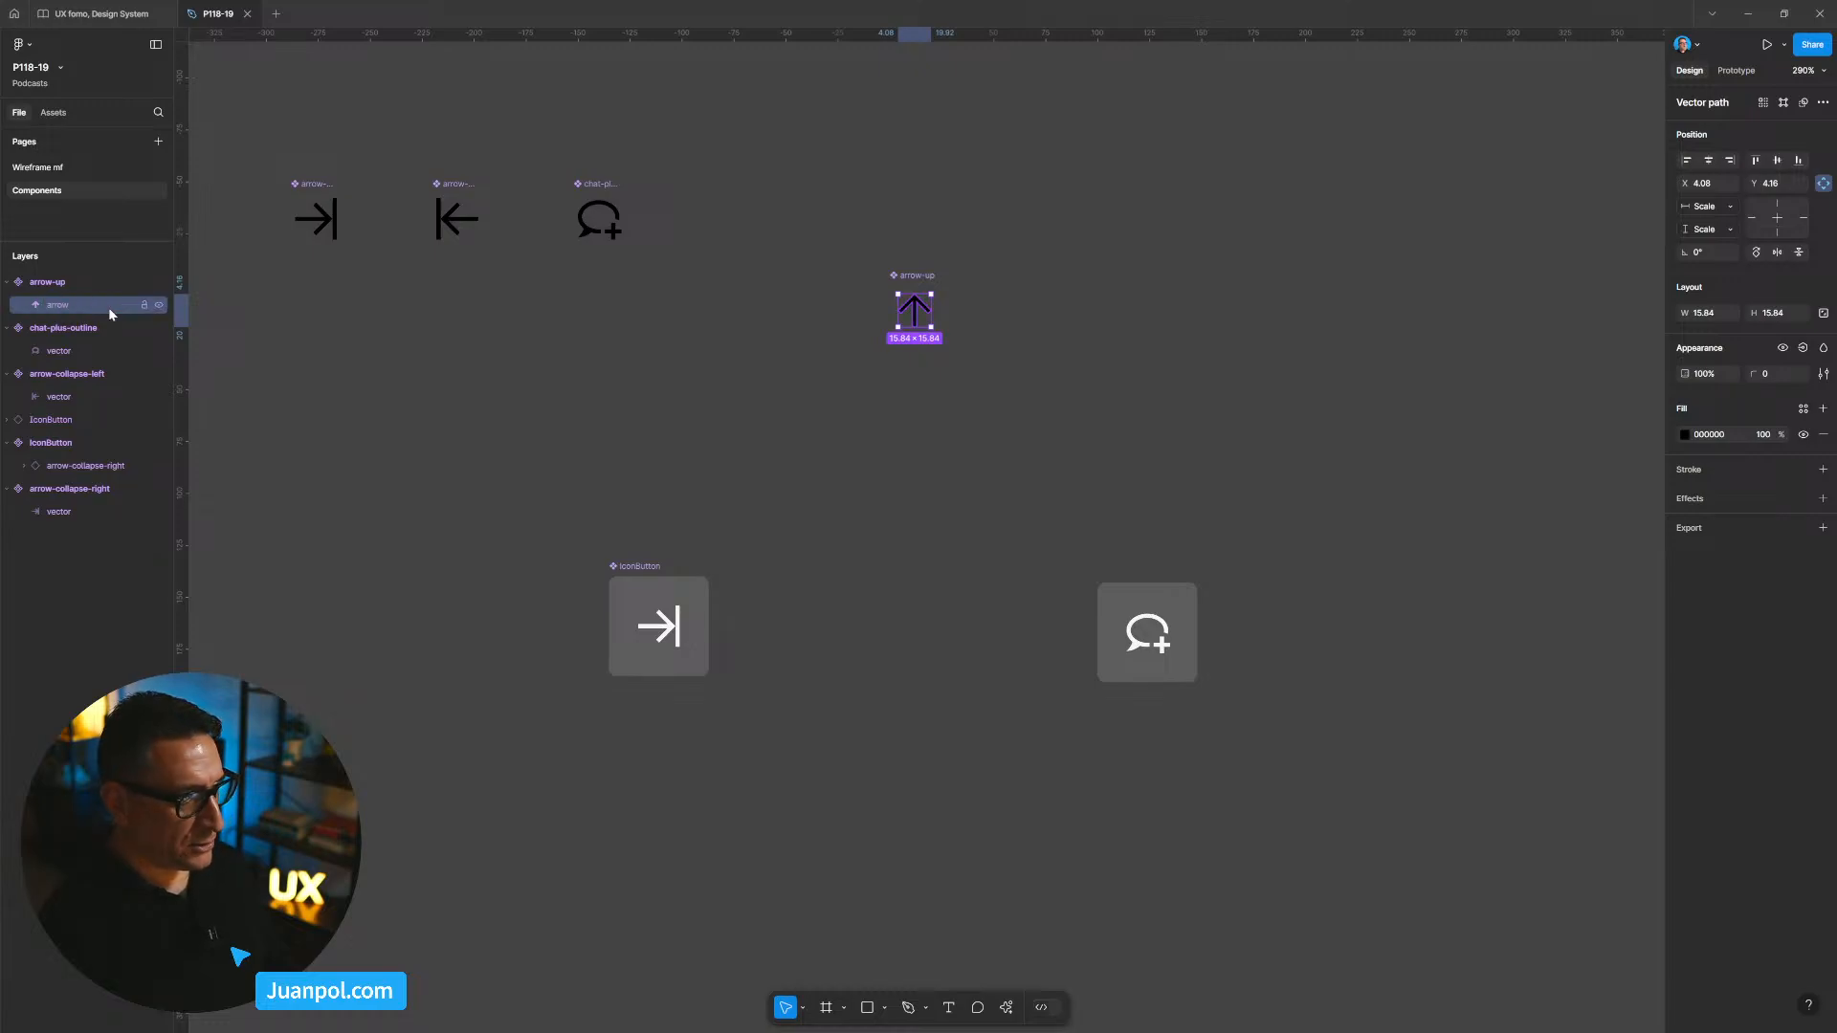
Step: Line up the arrow-up component in the row of icon components at X 930, Y 265
{"action": "left_click", "coordinate": [830, 220]}
{"action": "left_click_drag", "start_coordinate": [906, 279], "coordinate": [748, 186]}
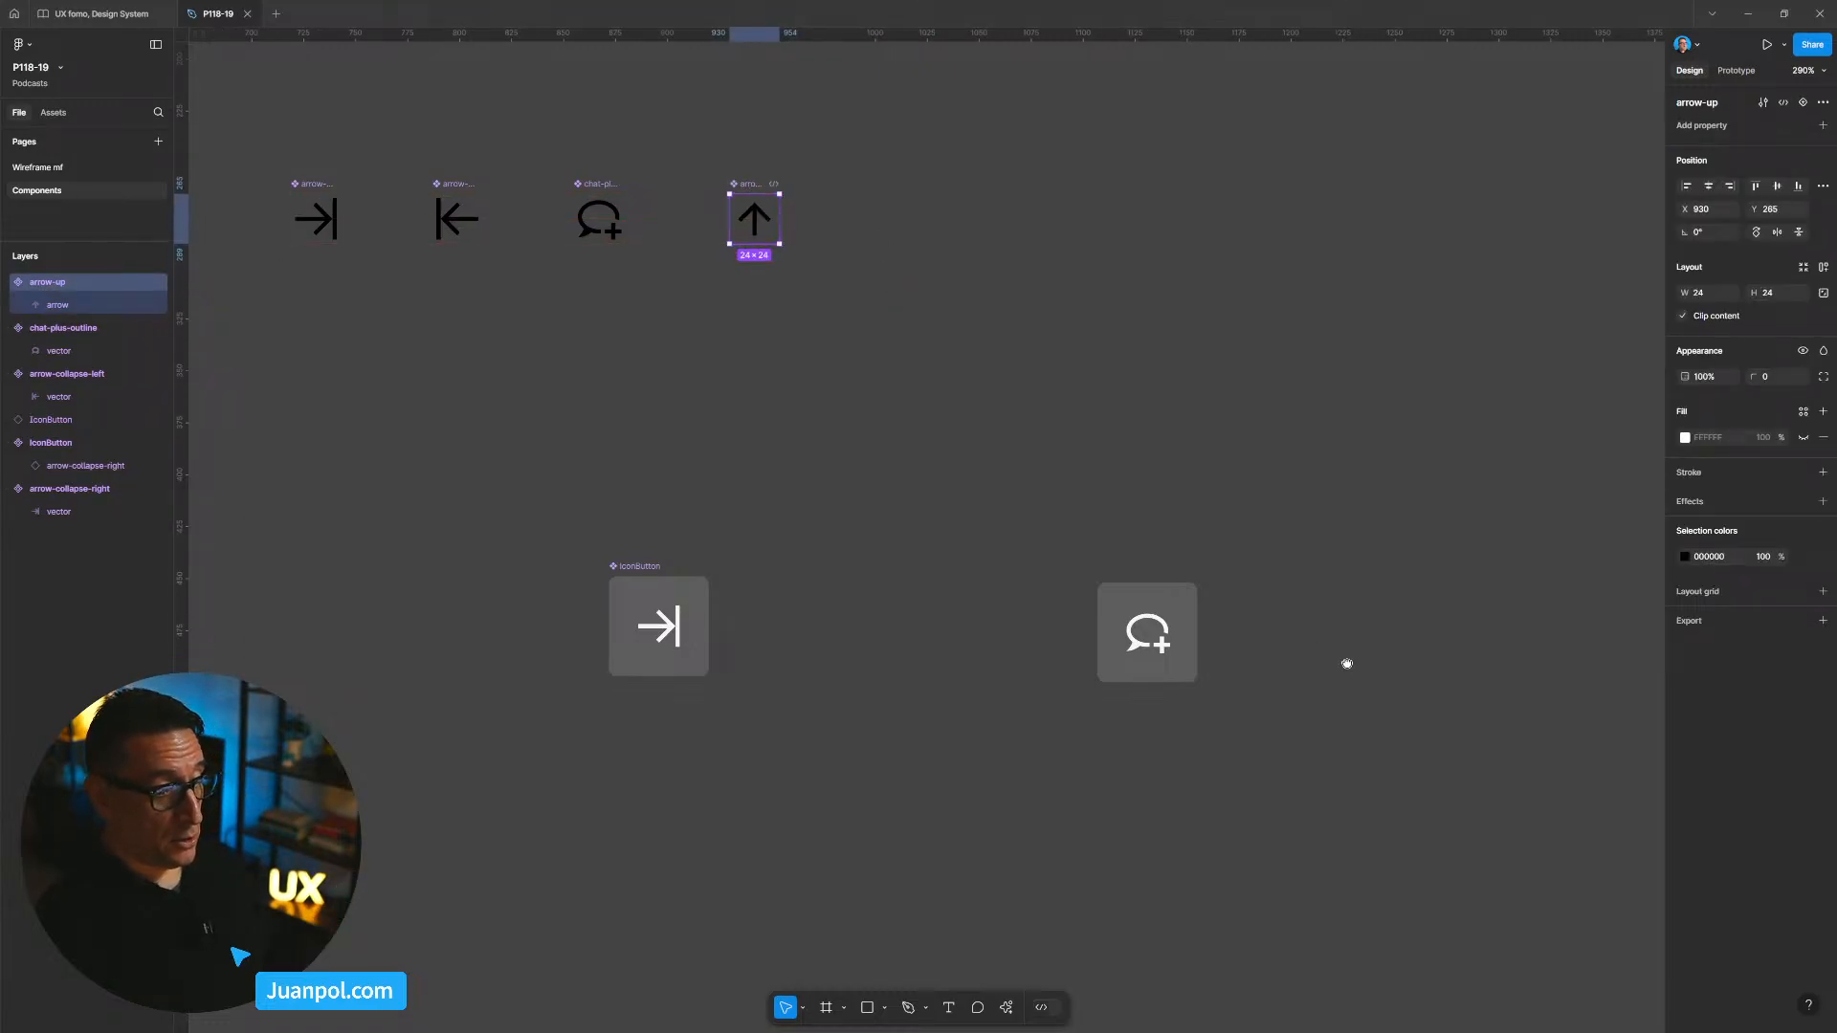
Step: Try to swap the IconButton instance's icon to arrow-up
{"action": "left_click_drag", "start_coordinate": [1348, 664], "coordinate": [1183, 639]}
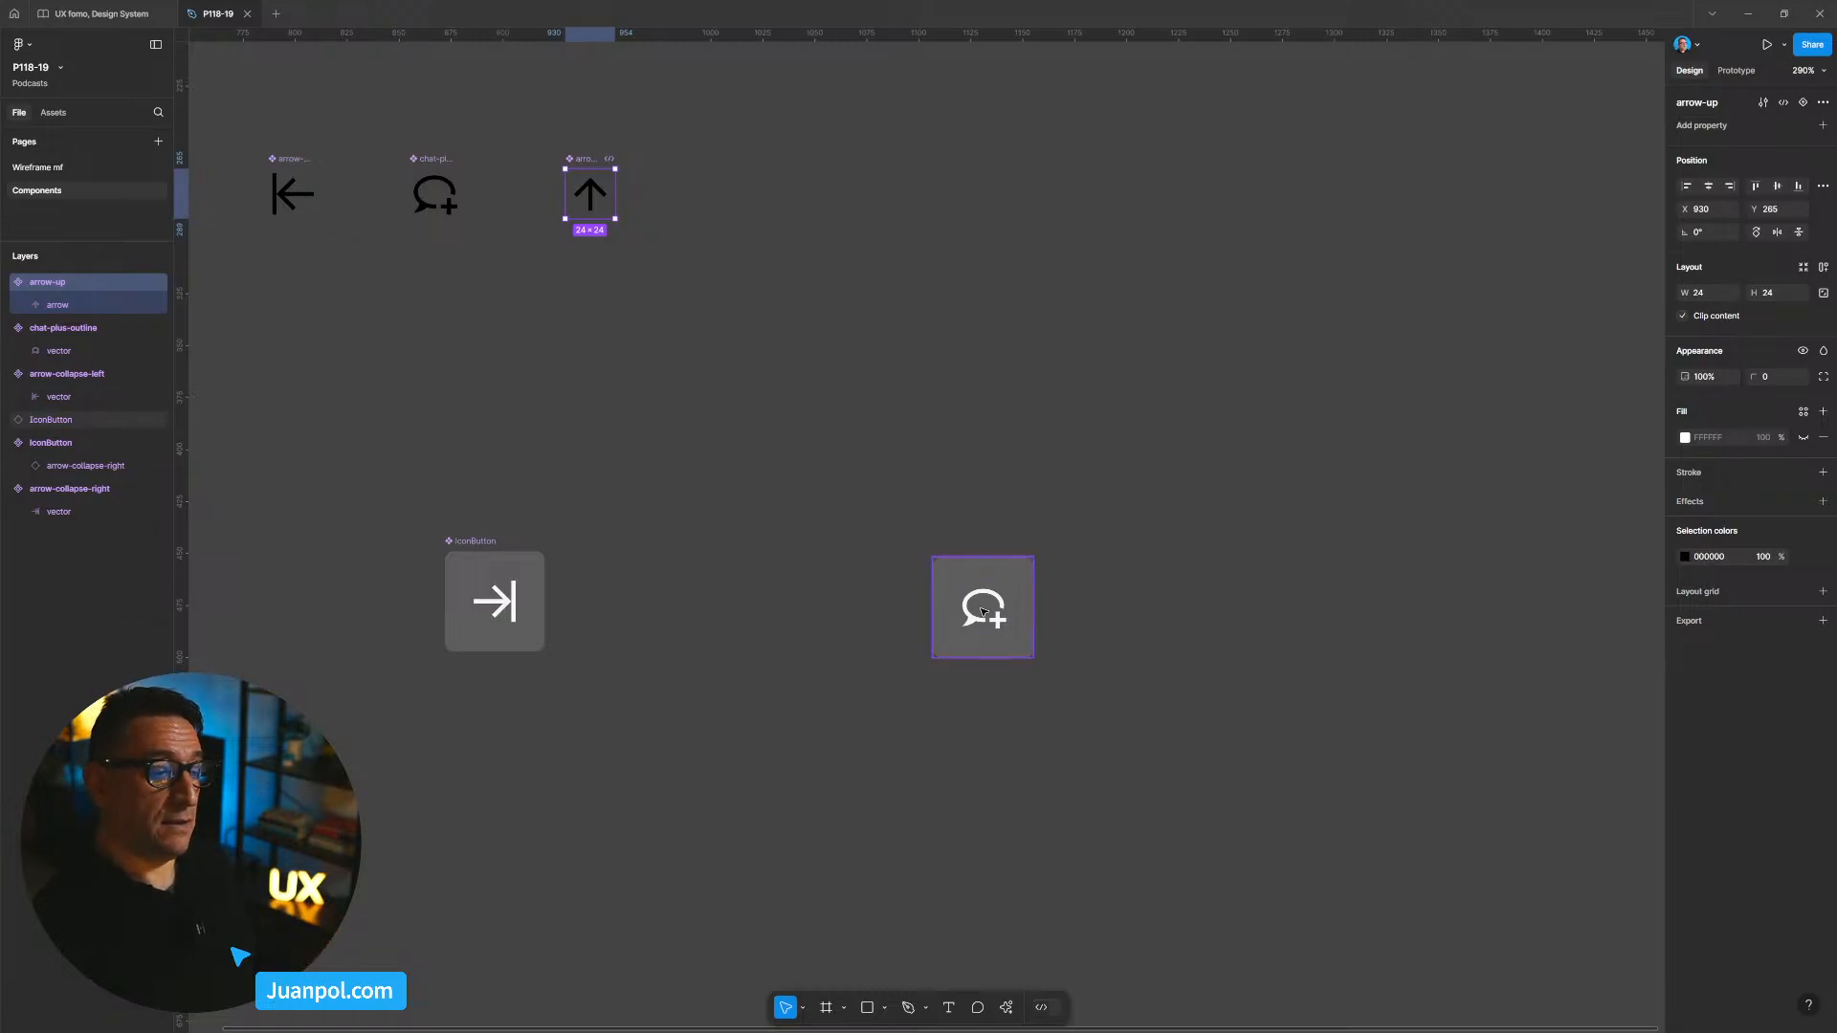
{"action": "left_click", "coordinate": [982, 613]}
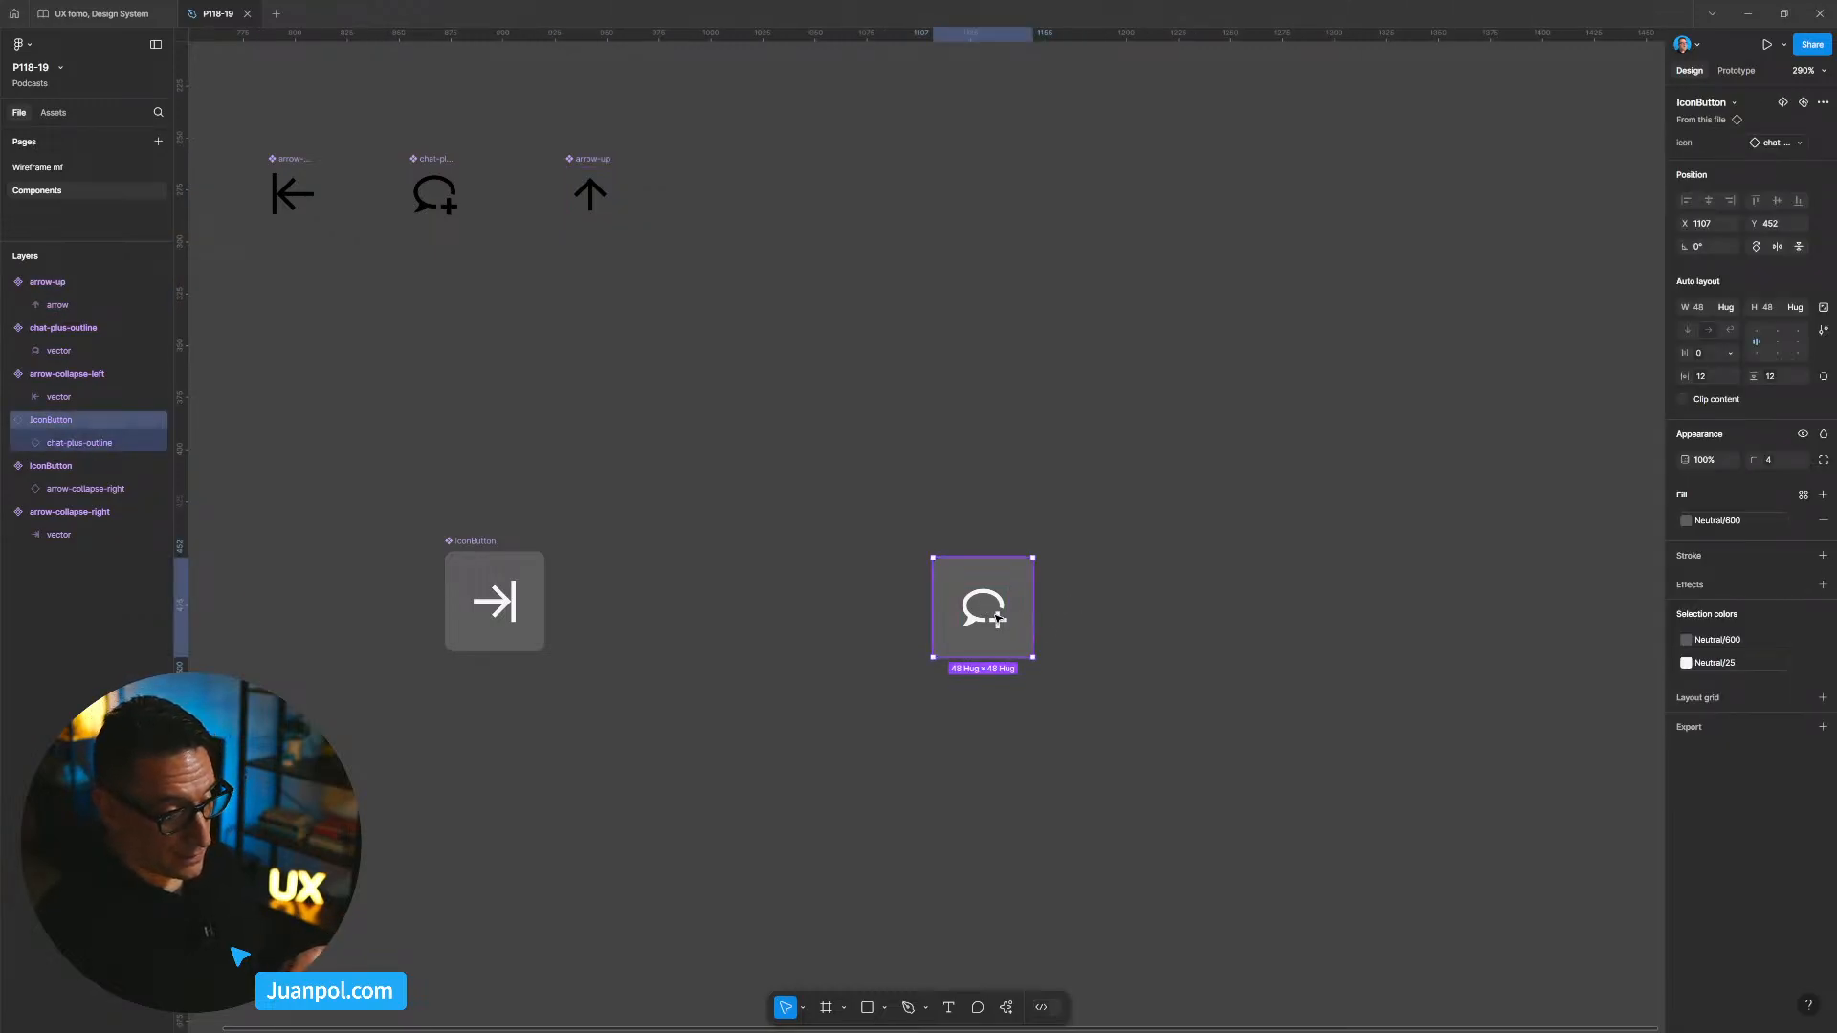
{"action": "left_click", "coordinate": [1067, 623]}
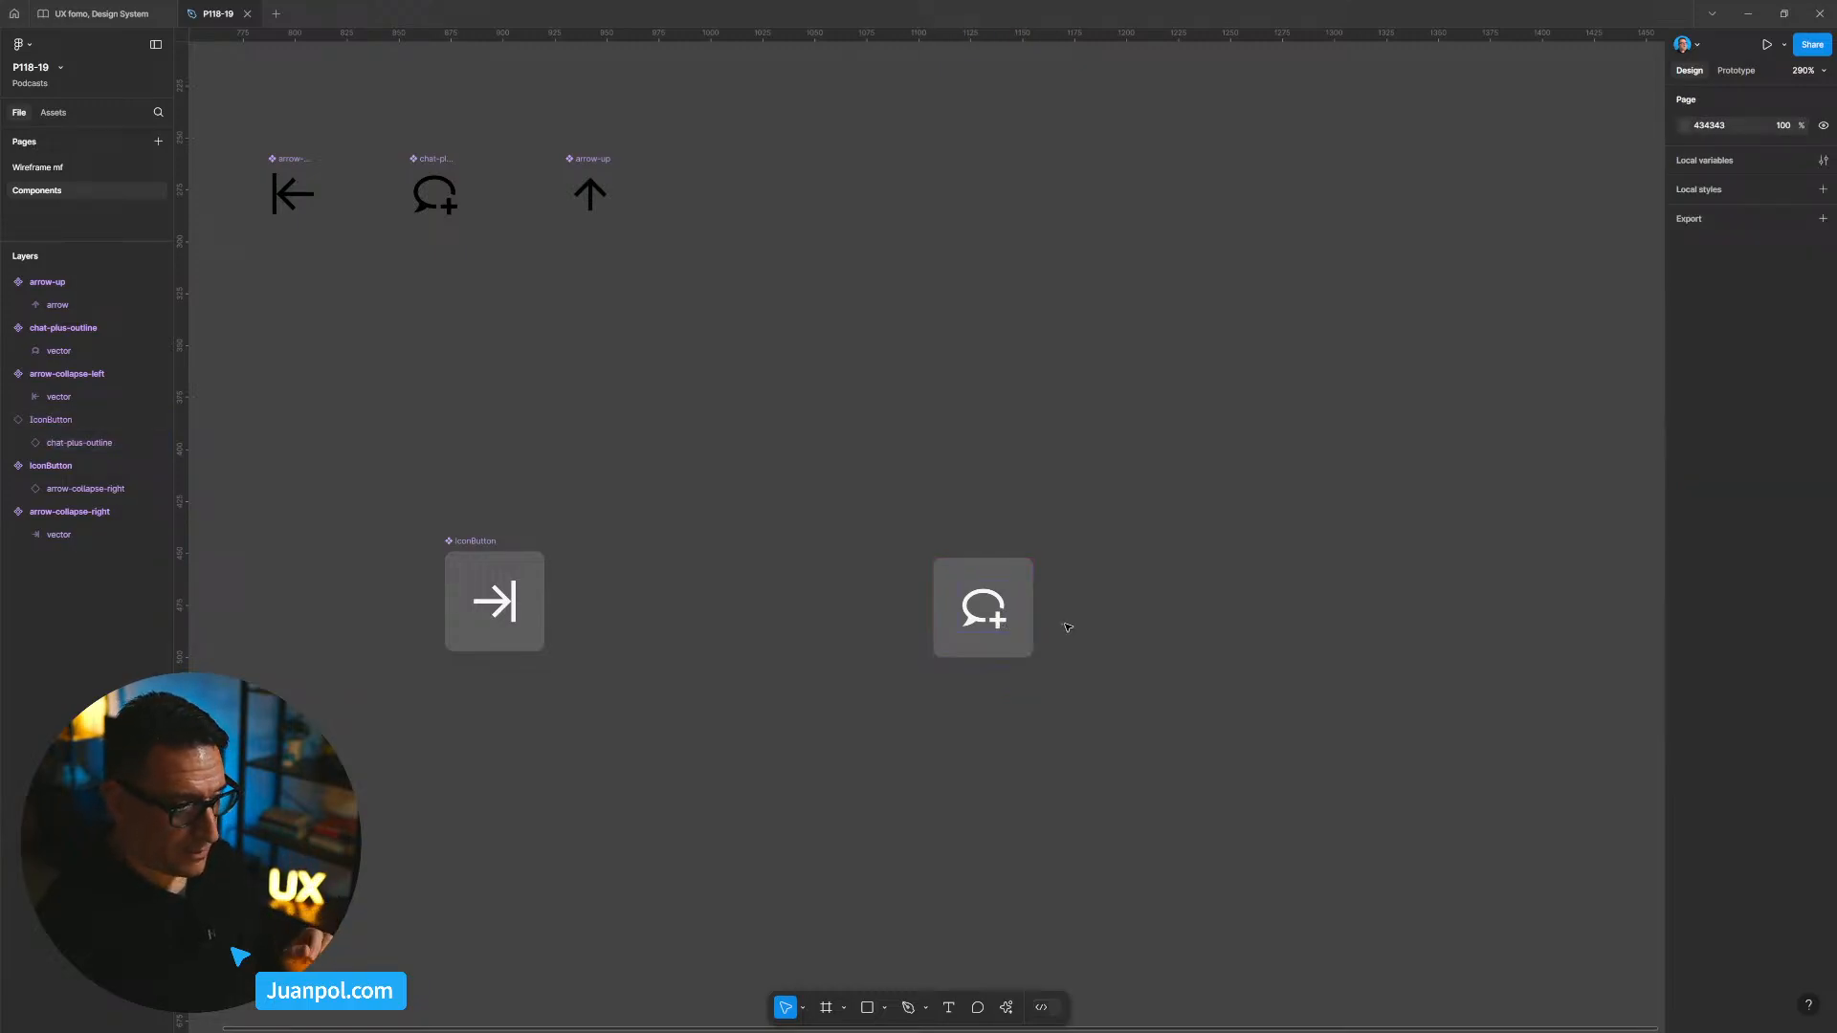
{"action": "left_click", "coordinate": [998, 628]}
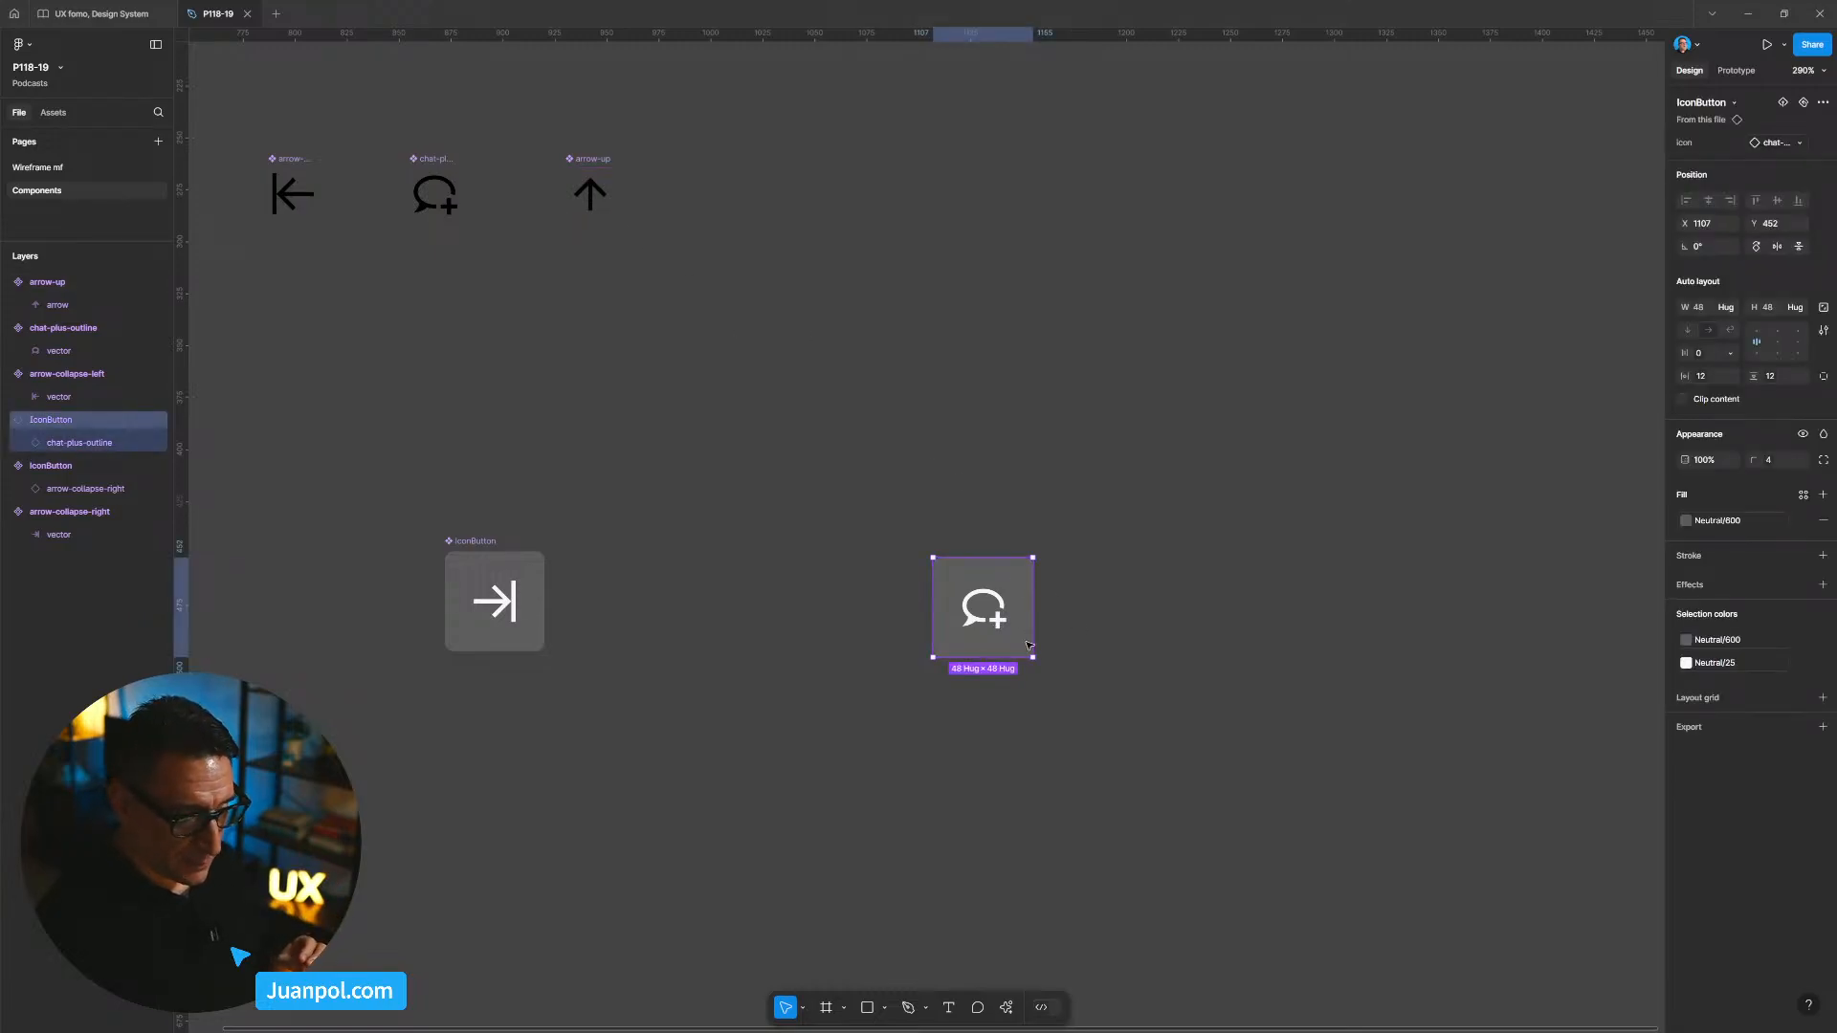
{"action": "left_click", "coordinate": [1782, 150]}
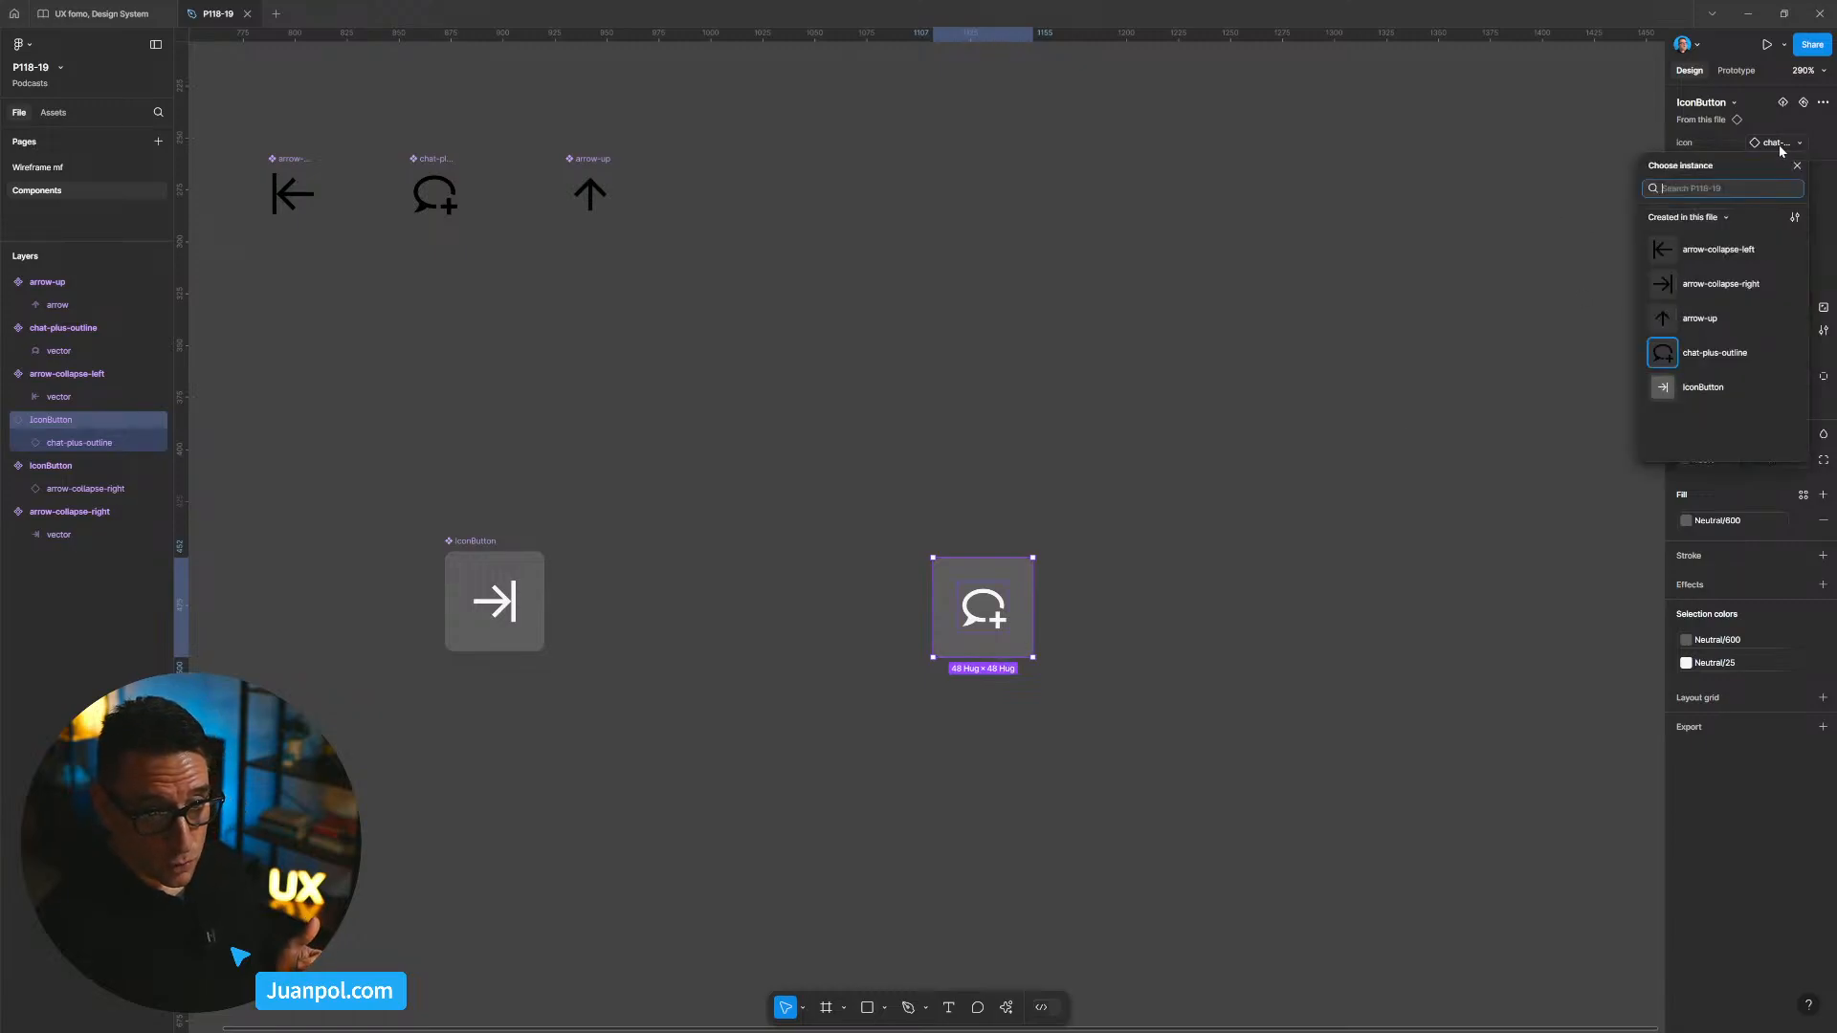
{"action": "left_click", "coordinate": [1715, 319]}
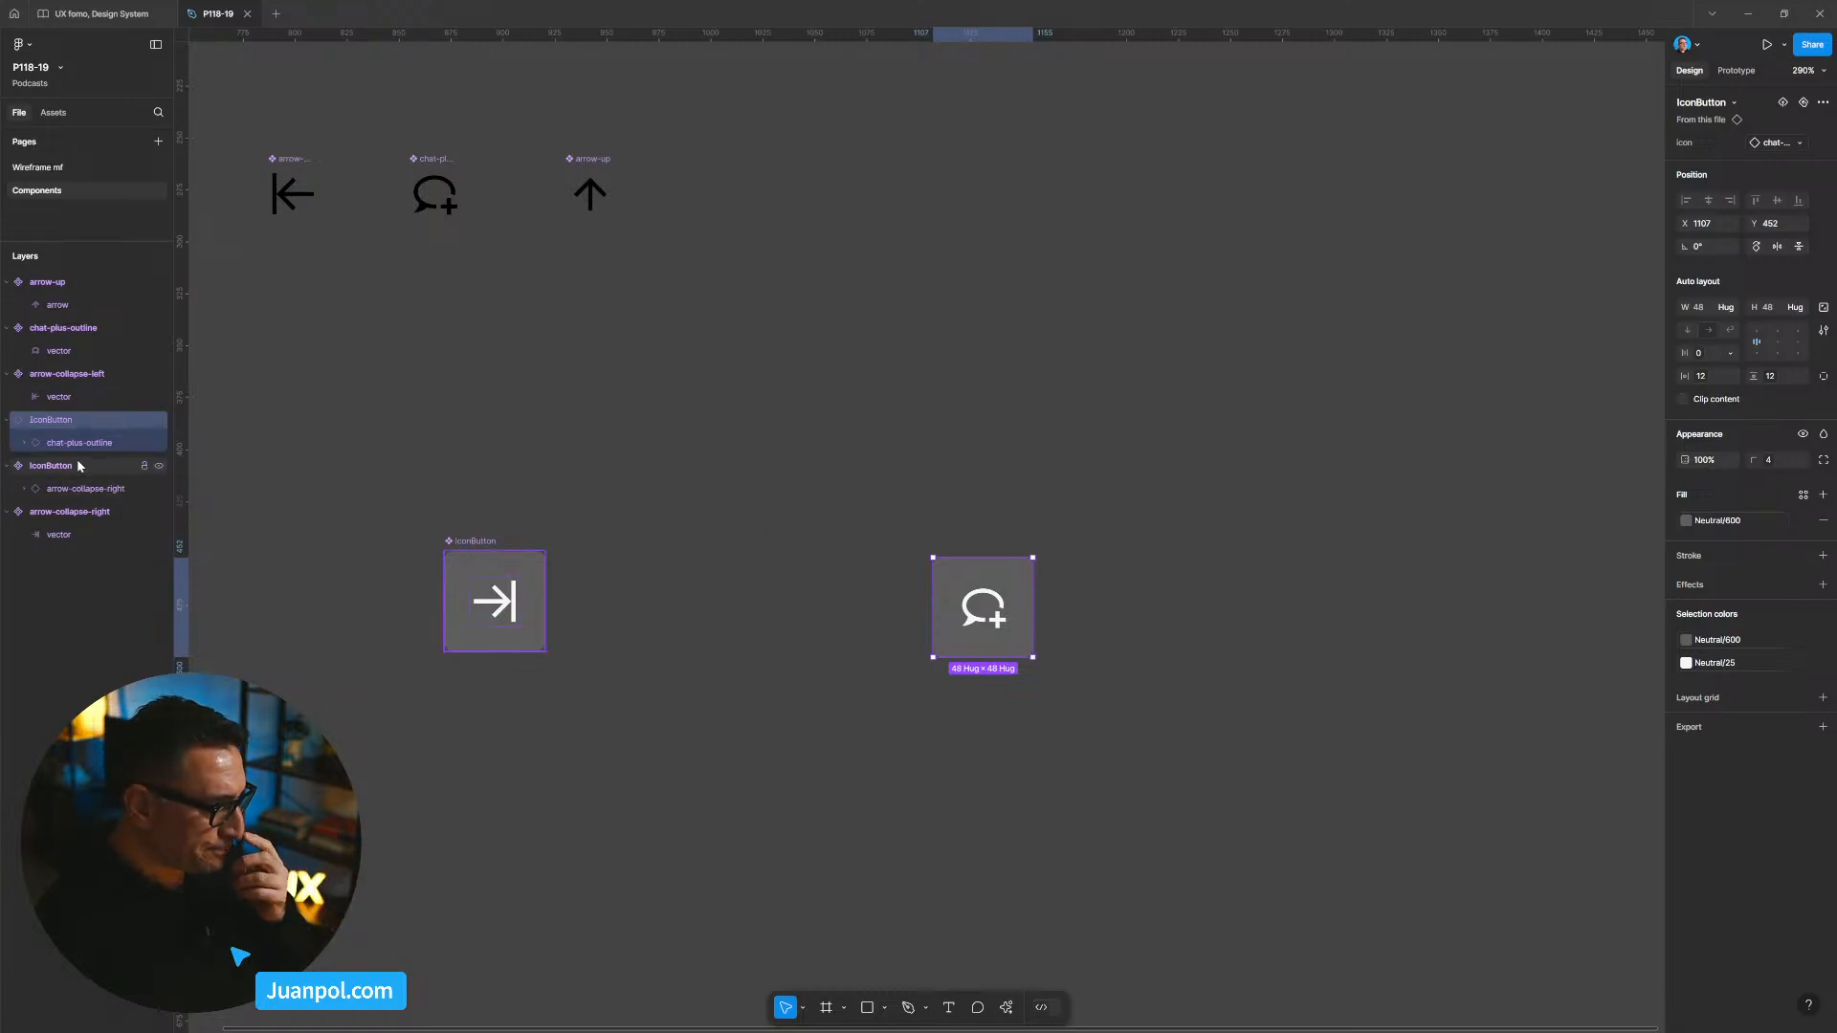
Step: Rename the layer inside the arrow-up component as "vector", matching the other icon components
{"action": "left_click", "coordinate": [59, 283]}
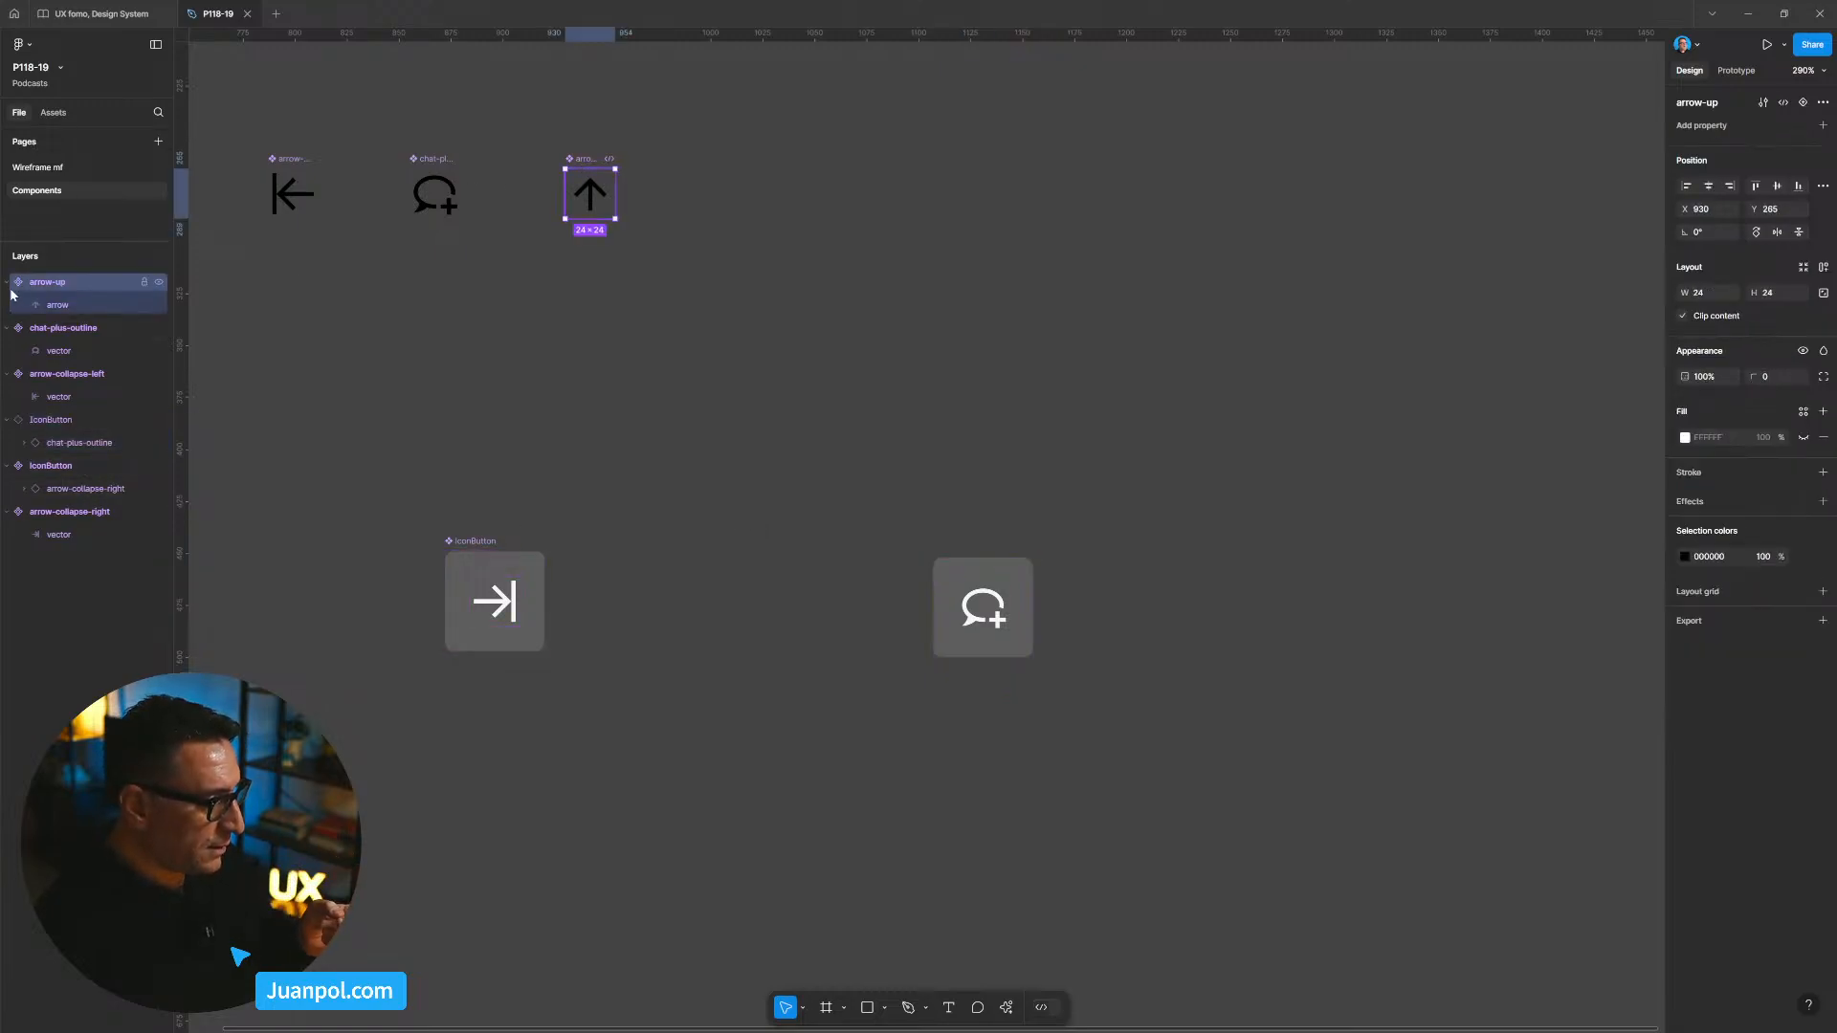
{"action": "double_click", "coordinate": [69, 307]}
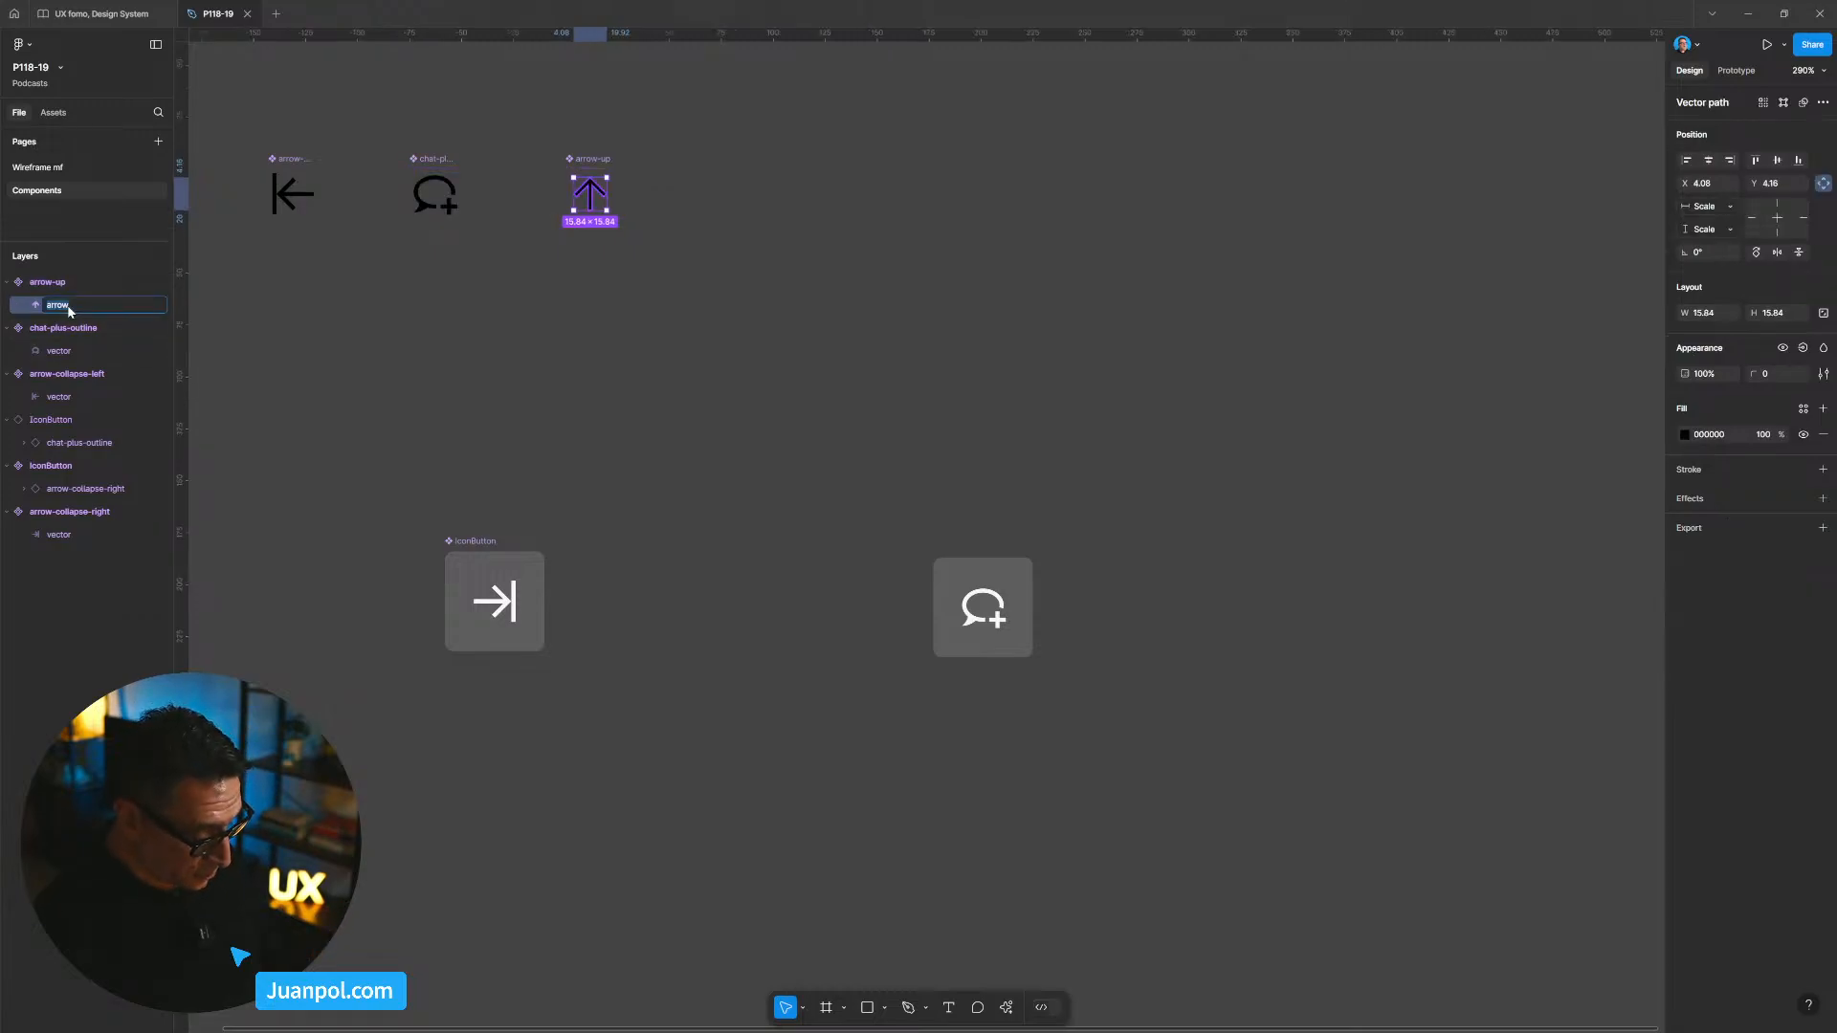
{"action": "type", "text": "vector"}
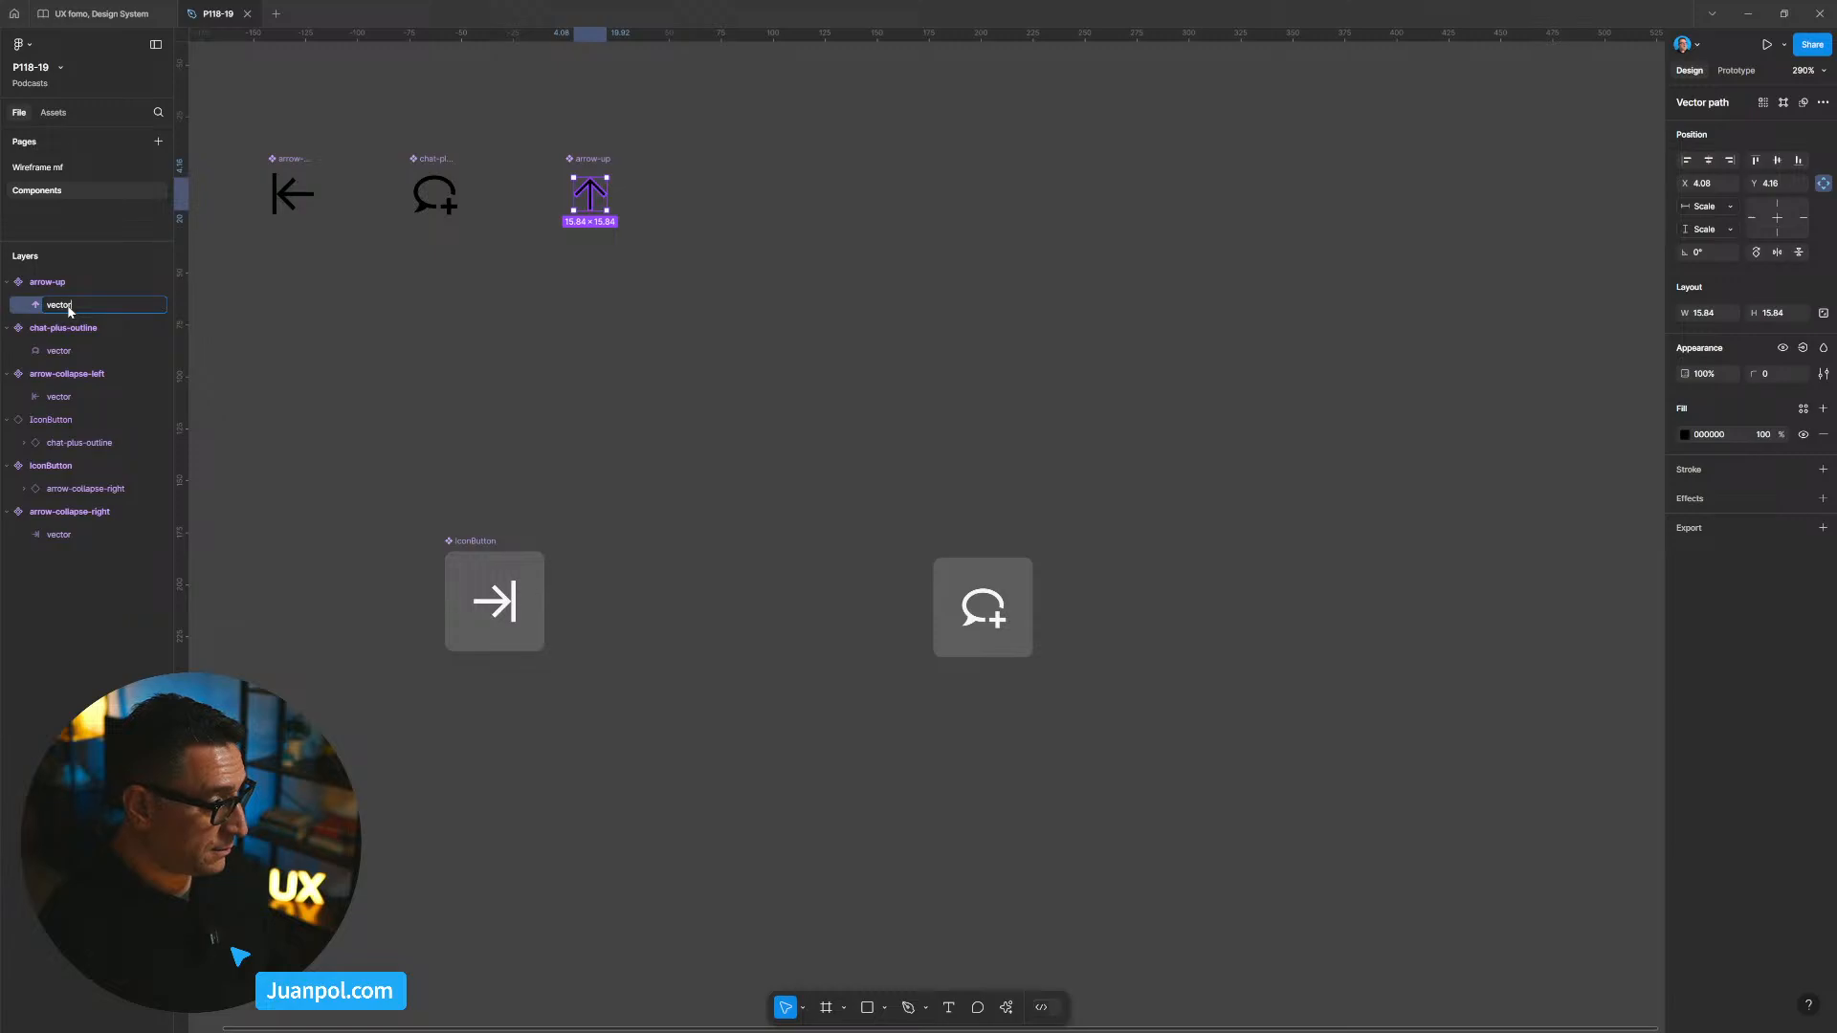
{"action": "key", "text": "Return"}
{"action": "left_click", "coordinate": [698, 427]}
Step: Swap the icon of the IconButton instance to the arrow-up component and deselect it
{"action": "left_click_drag", "start_coordinate": [1033, 513], "coordinate": [993, 473]}
{"action": "left_click", "coordinate": [956, 579]}
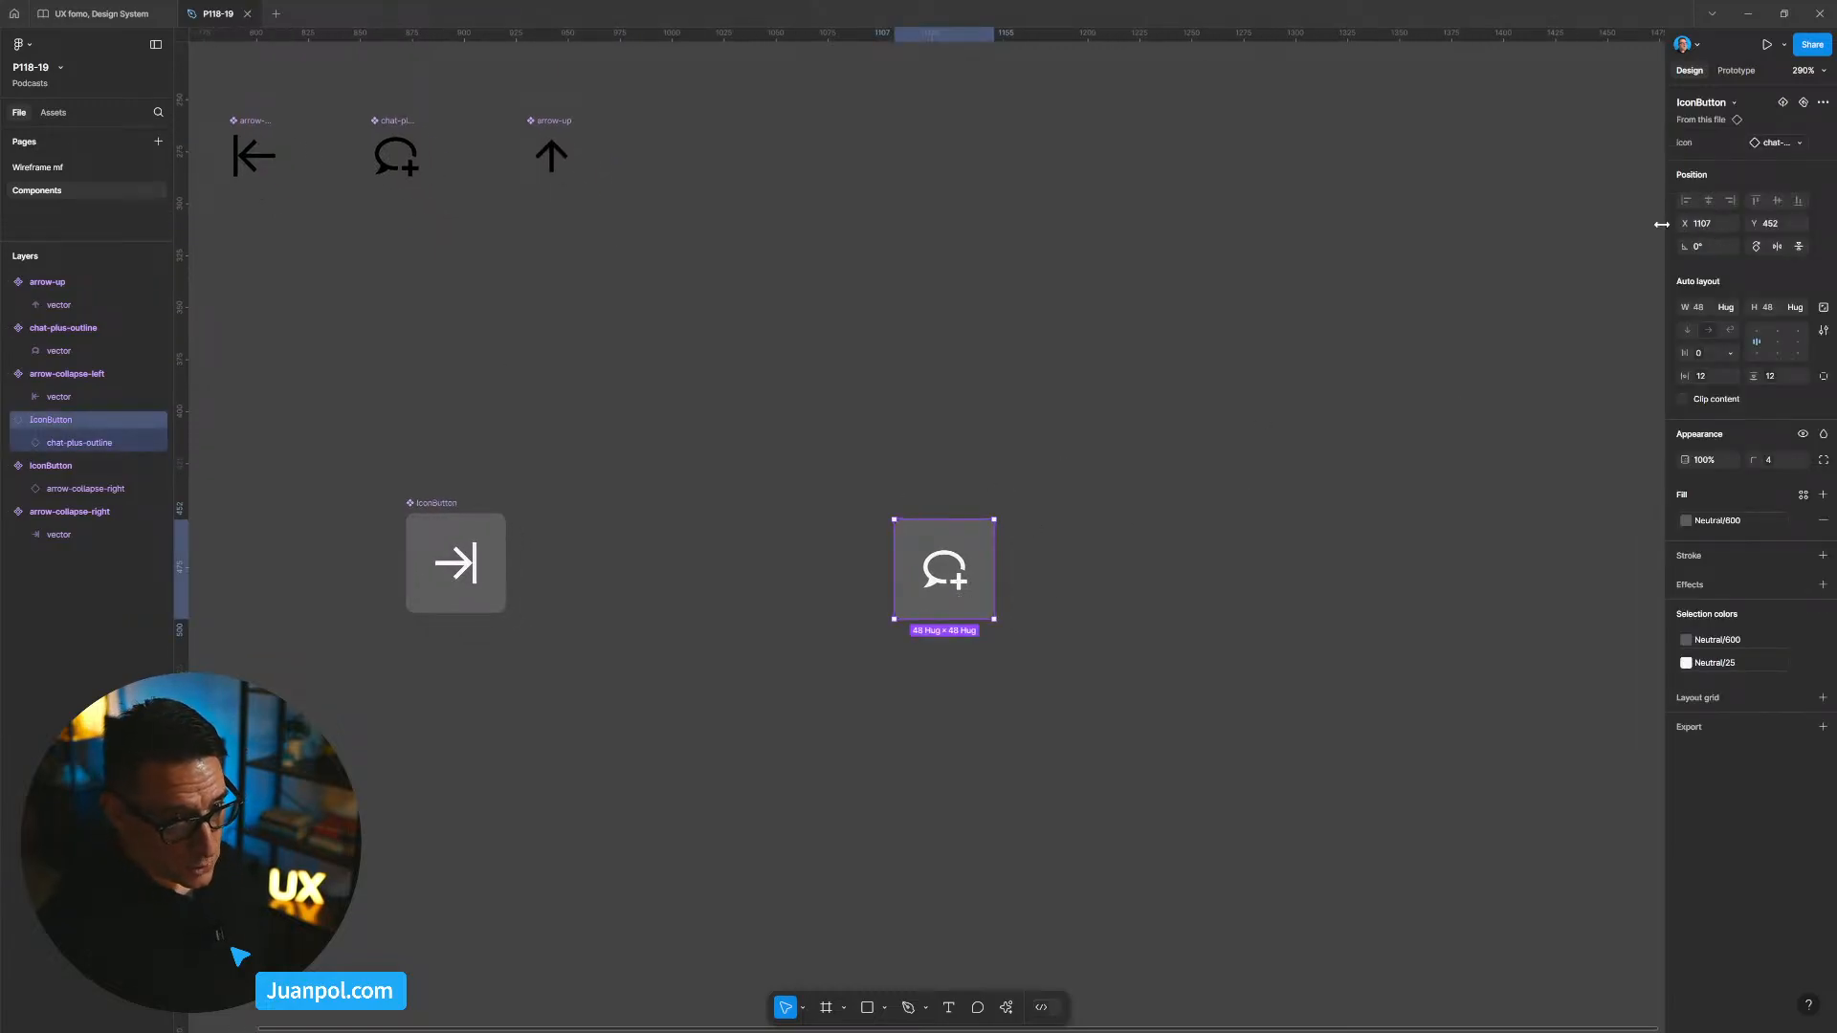
{"action": "left_click", "coordinate": [1772, 145]}
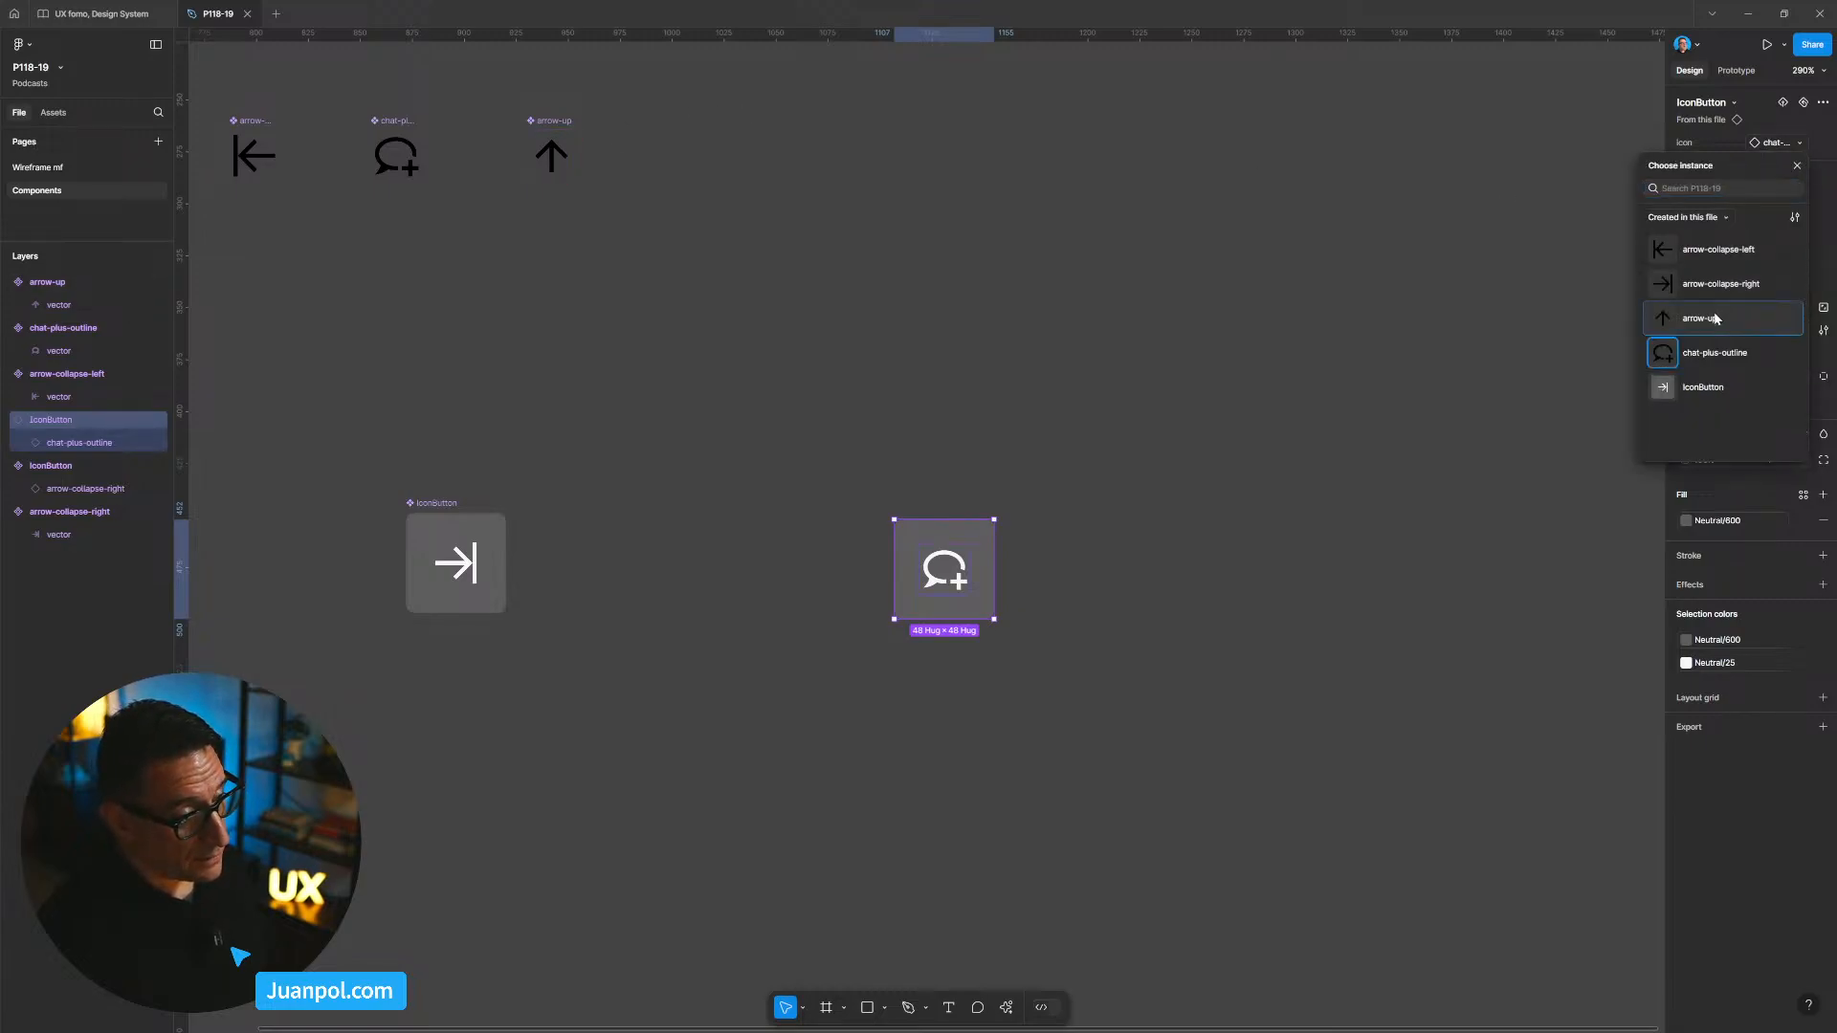
{"action": "left_click", "coordinate": [1713, 318]}
{"action": "left_click", "coordinate": [1127, 586]}
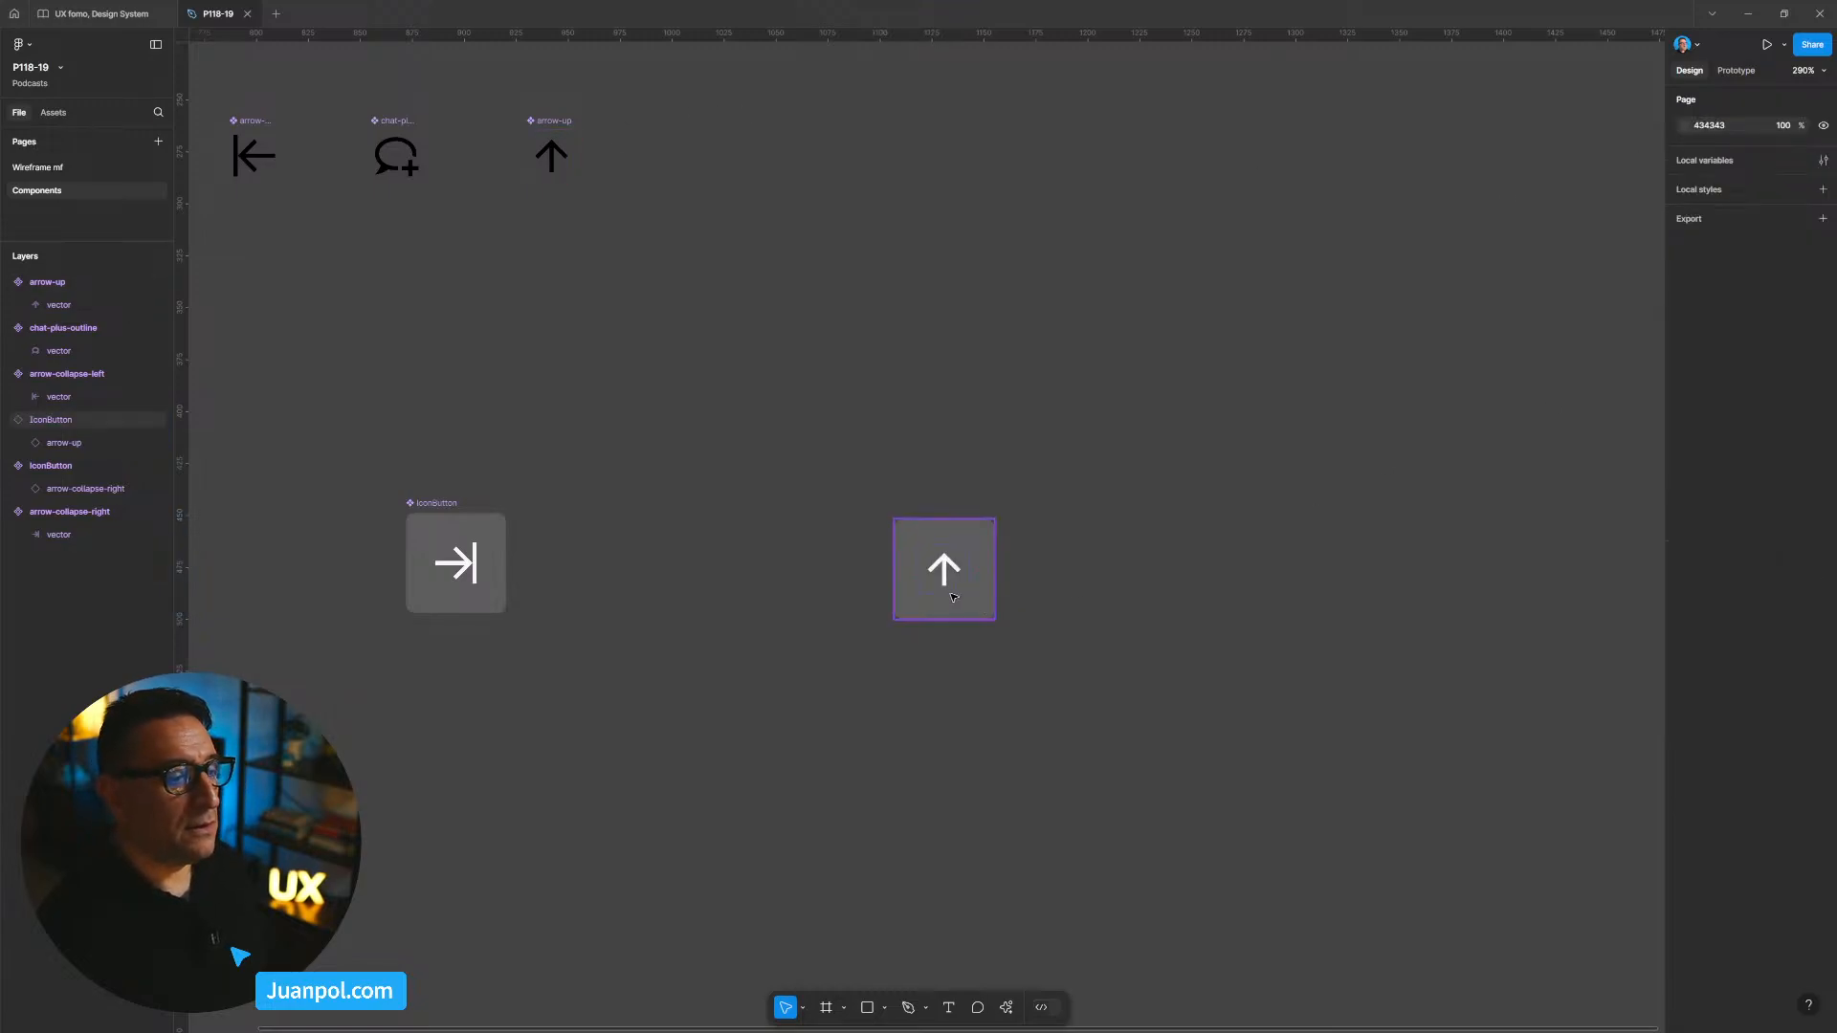
Step: Move the IconButton instance slightly to about X 1106, Y 448
{"action": "left_click_drag", "start_coordinate": [954, 597], "coordinate": [950, 591]}
{"action": "scroll", "coordinate": [548, 175], "scroll_direction": "down", "scroll_amount": 1}
{"action": "left_click_drag", "start_coordinate": [536, 183], "coordinate": [677, 241]}
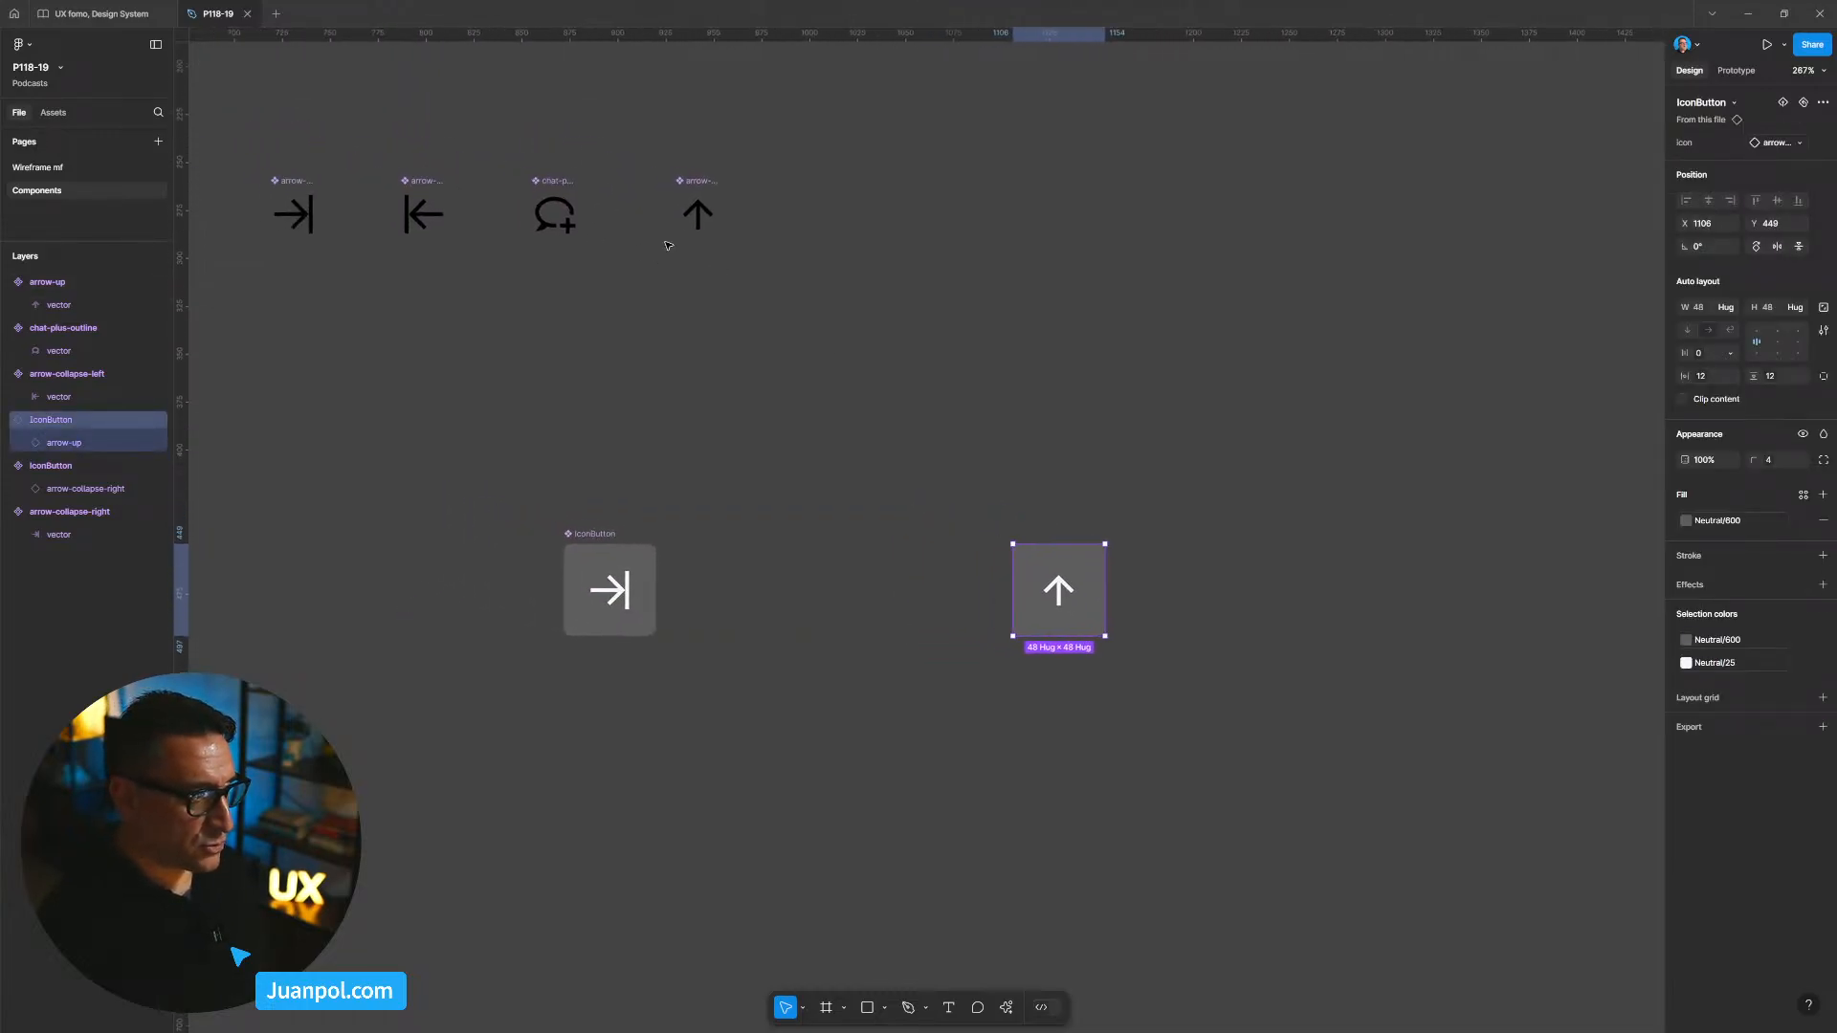
{"action": "left_click_drag", "start_coordinate": [813, 280], "coordinate": [267, 148]}
{"action": "left_click", "coordinate": [931, 357]}
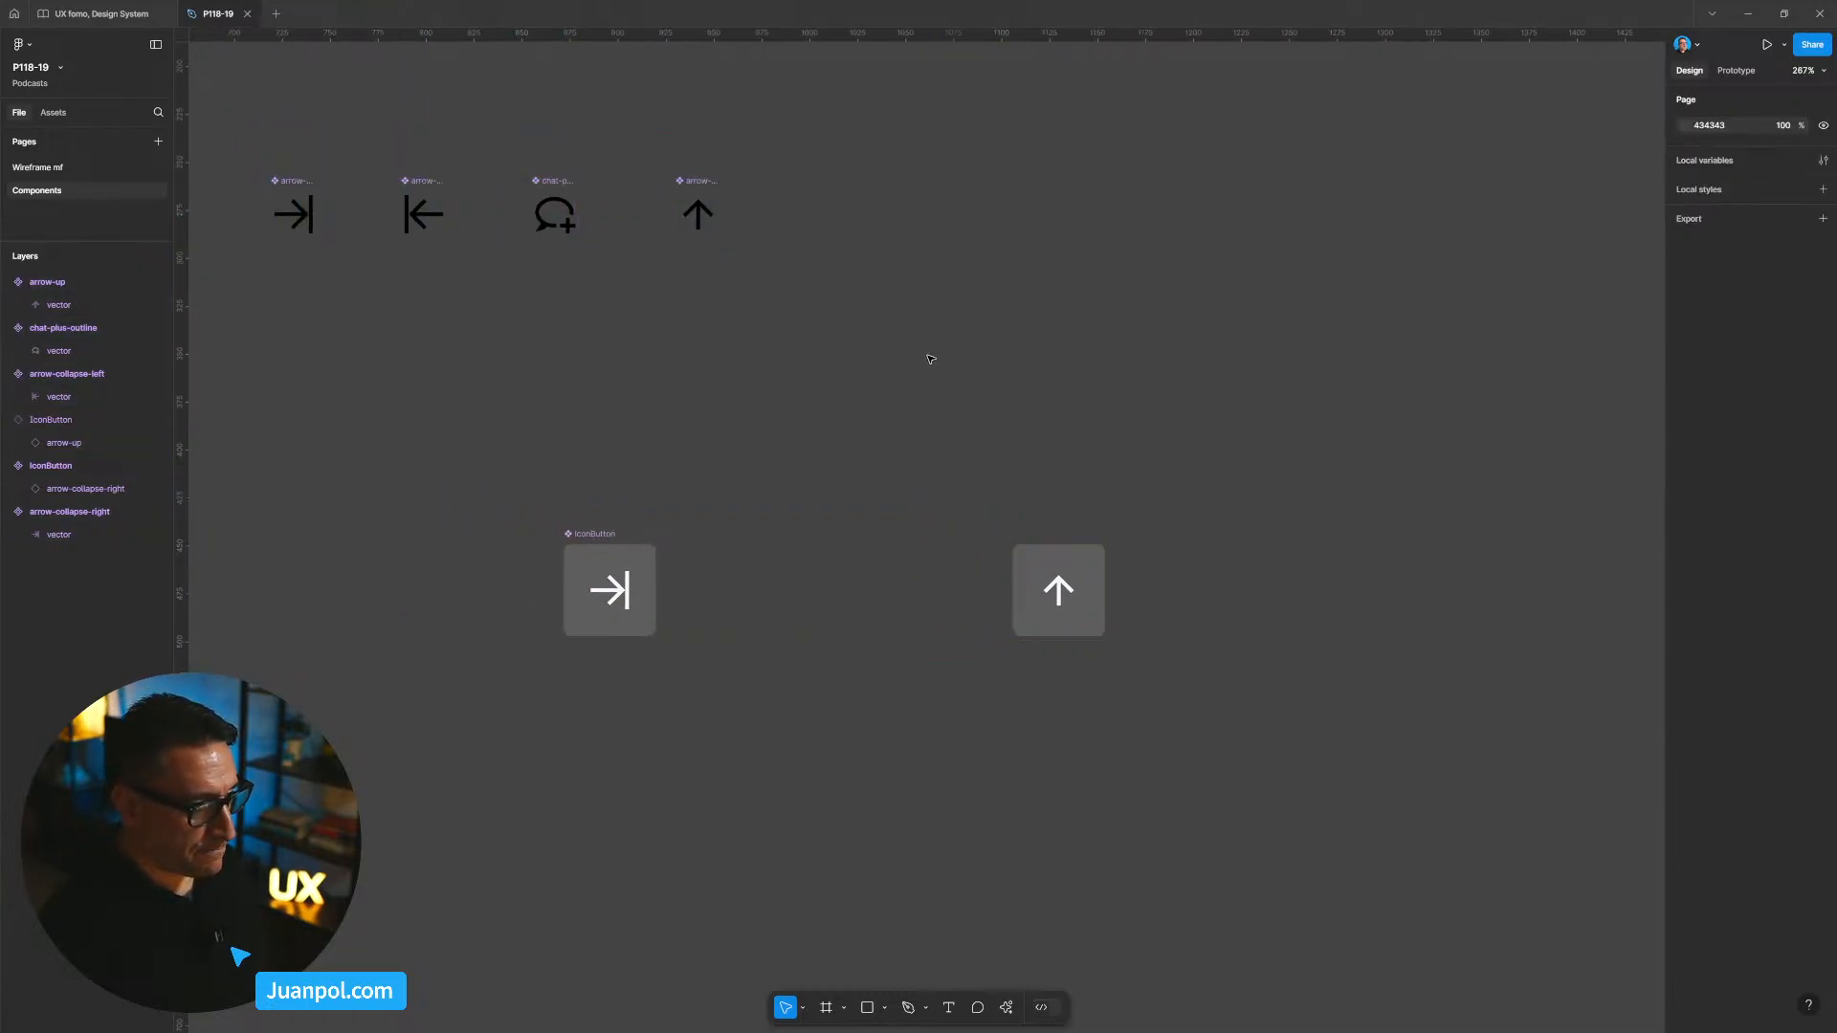
{"action": "scroll", "coordinate": [893, 441], "scroll_direction": "down", "scroll_amount": 1}
{"action": "scroll", "coordinate": [753, 565], "scroll_direction": "up", "scroll_amount": 5}
{"action": "left_click", "coordinate": [477, 588]}
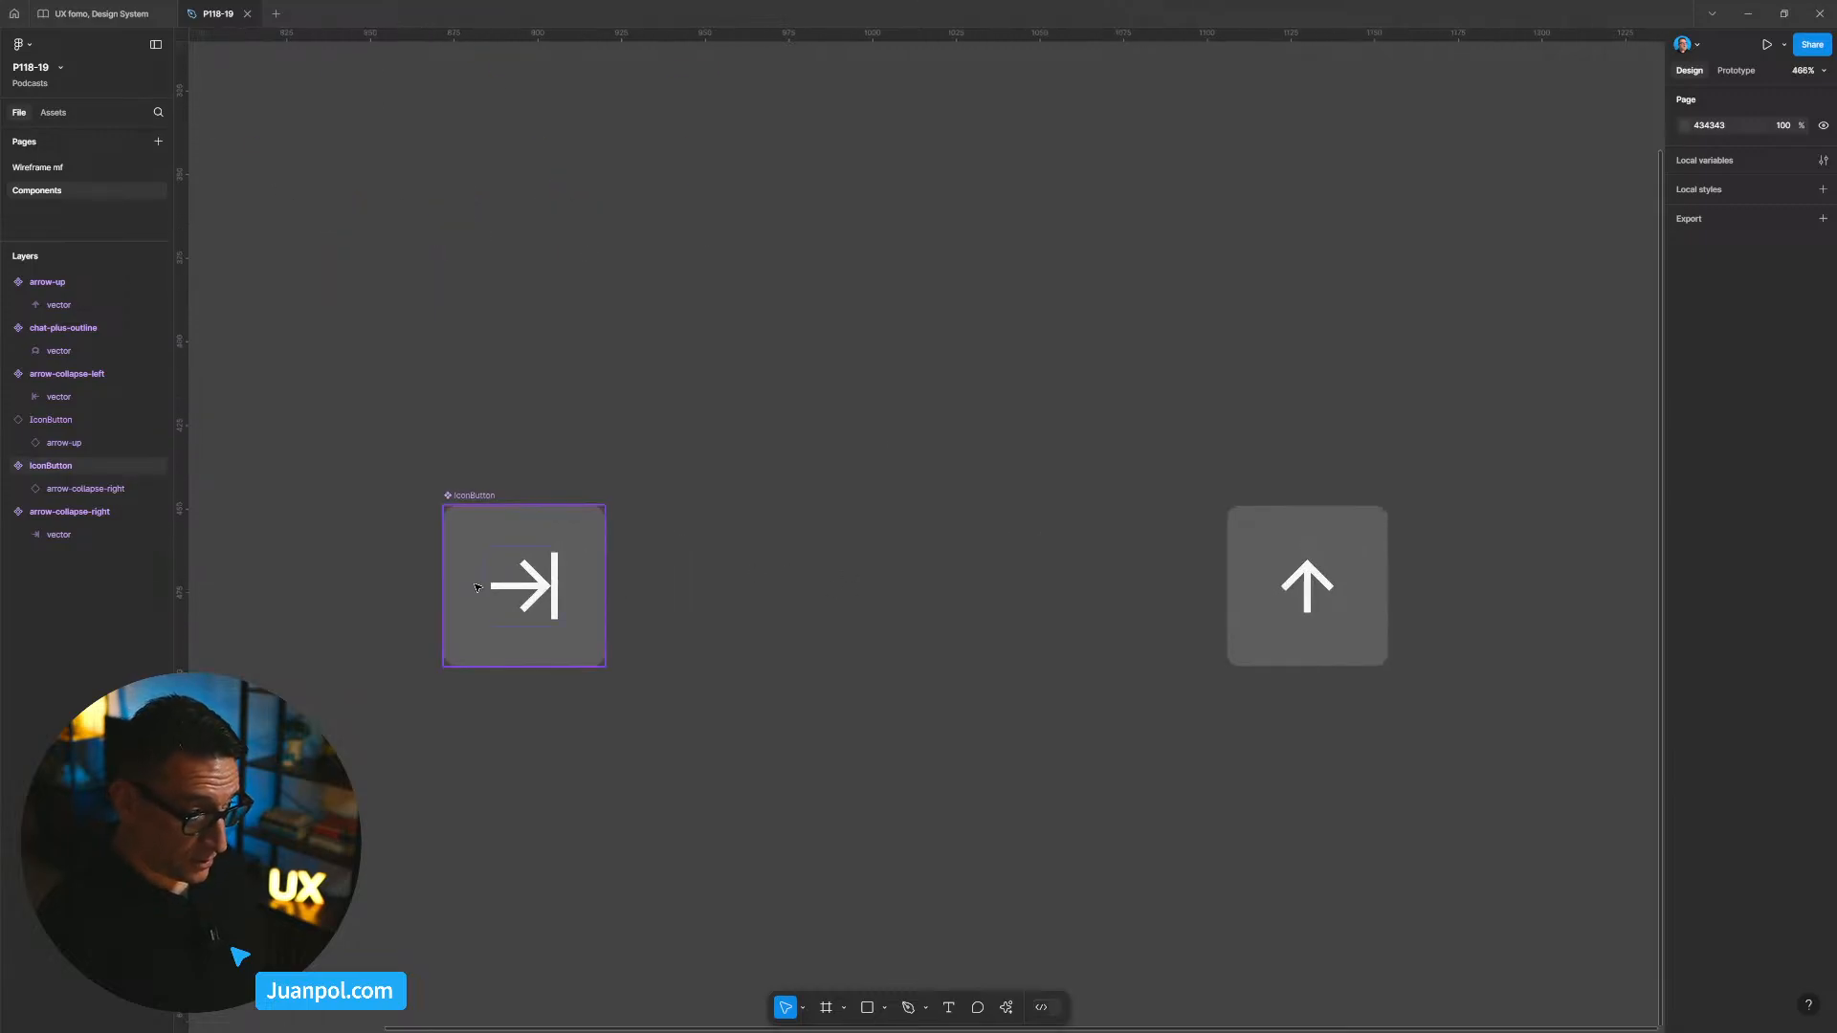
{"action": "left_click", "coordinate": [730, 560]}
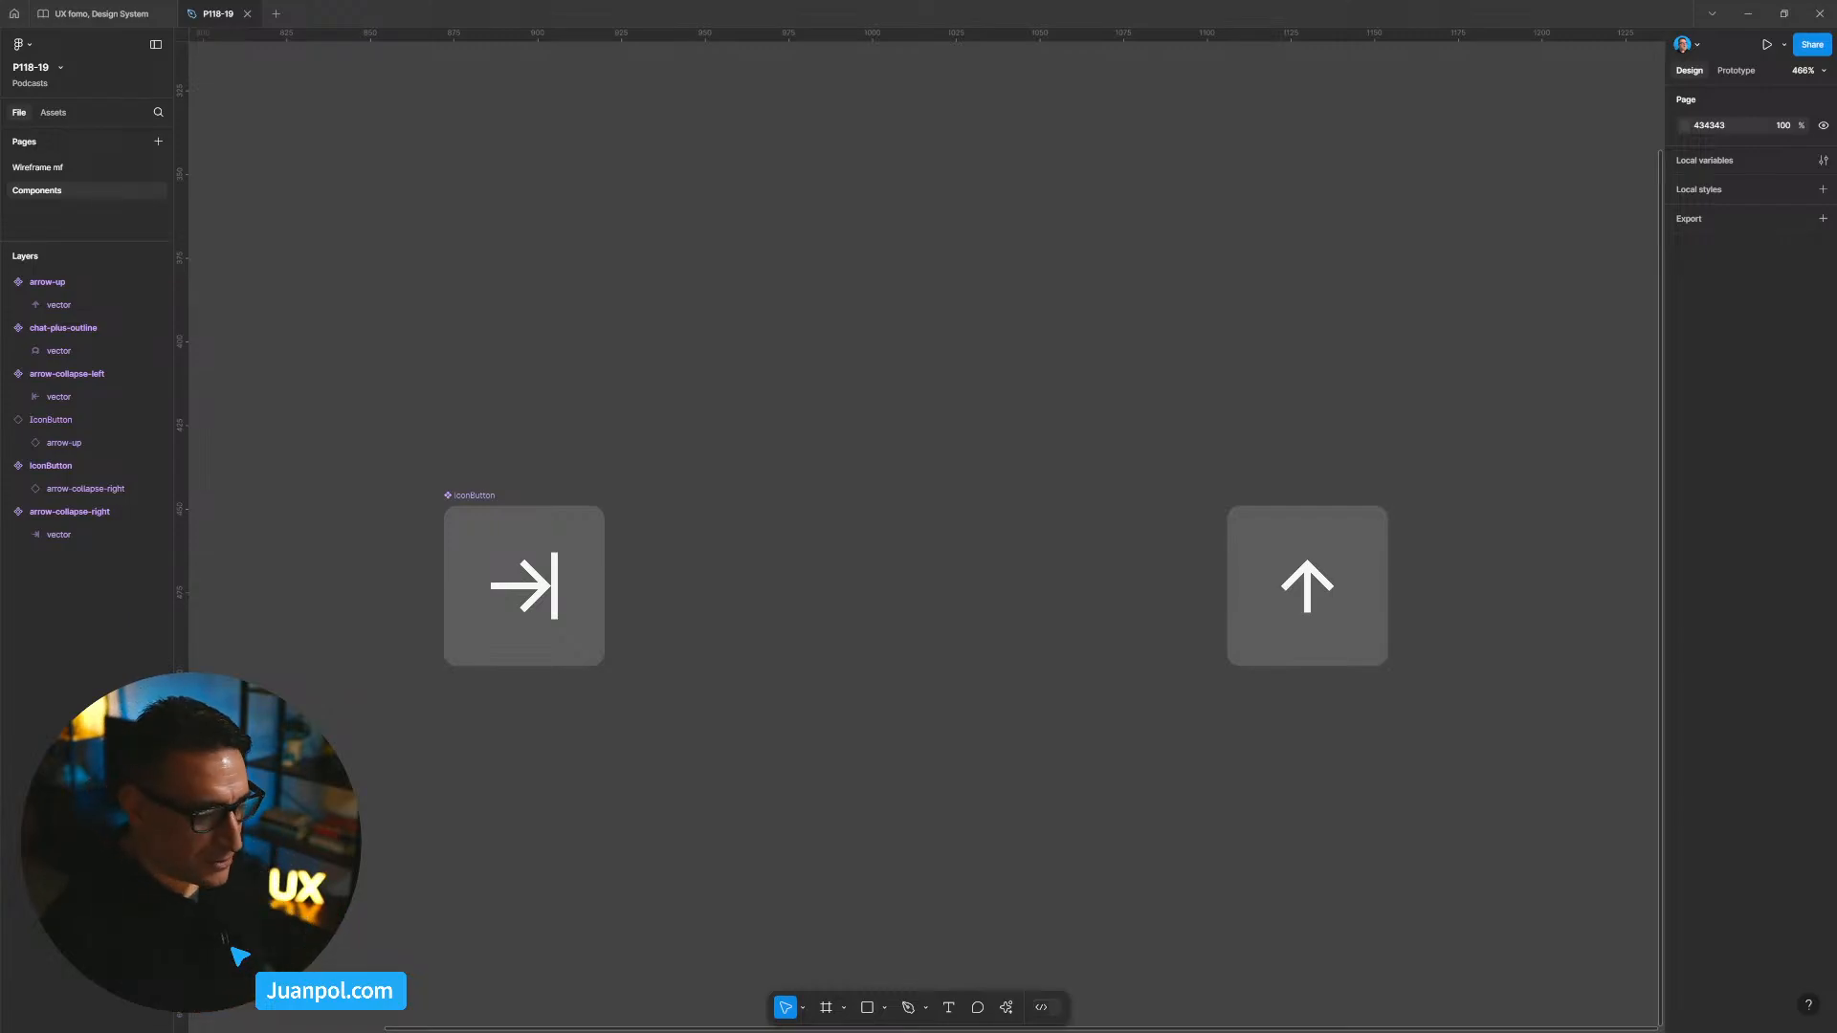
{"action": "scroll", "coordinate": [787, 439], "scroll_direction": "down", "scroll_amount": 5}
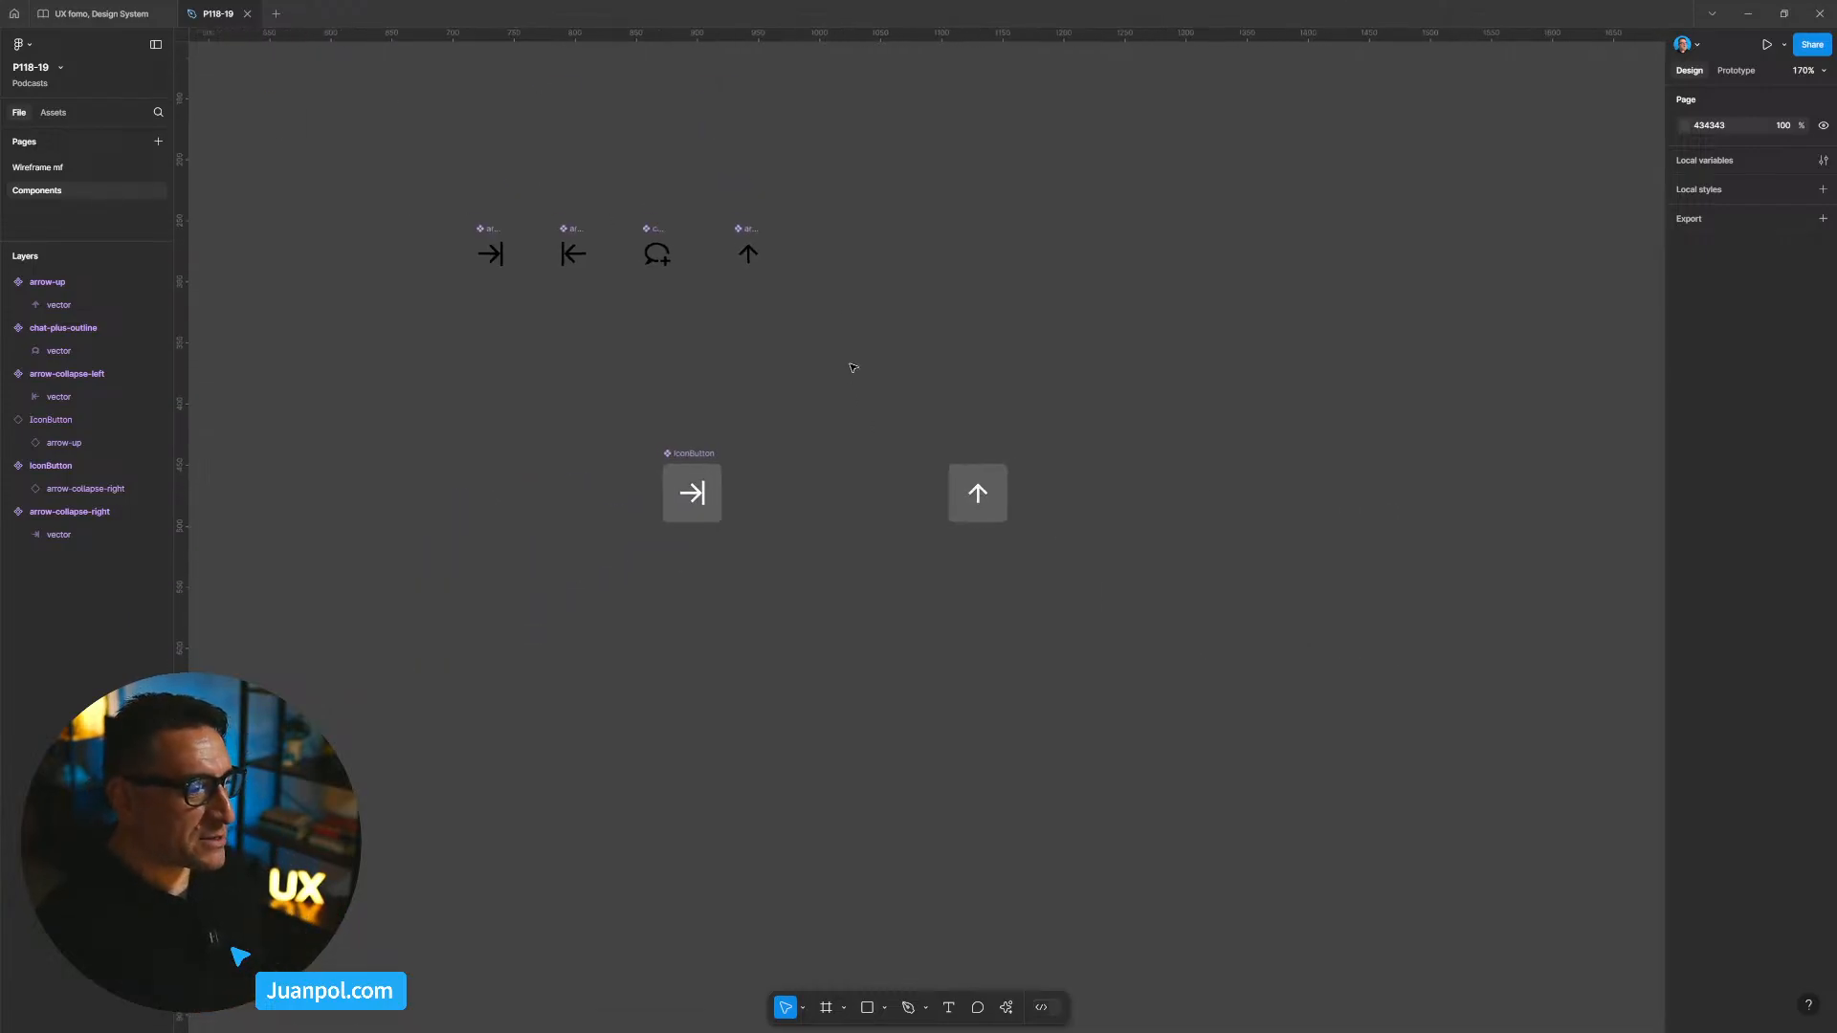
{"action": "scroll", "coordinate": [870, 446], "scroll_direction": "up", "scroll_amount": 5}
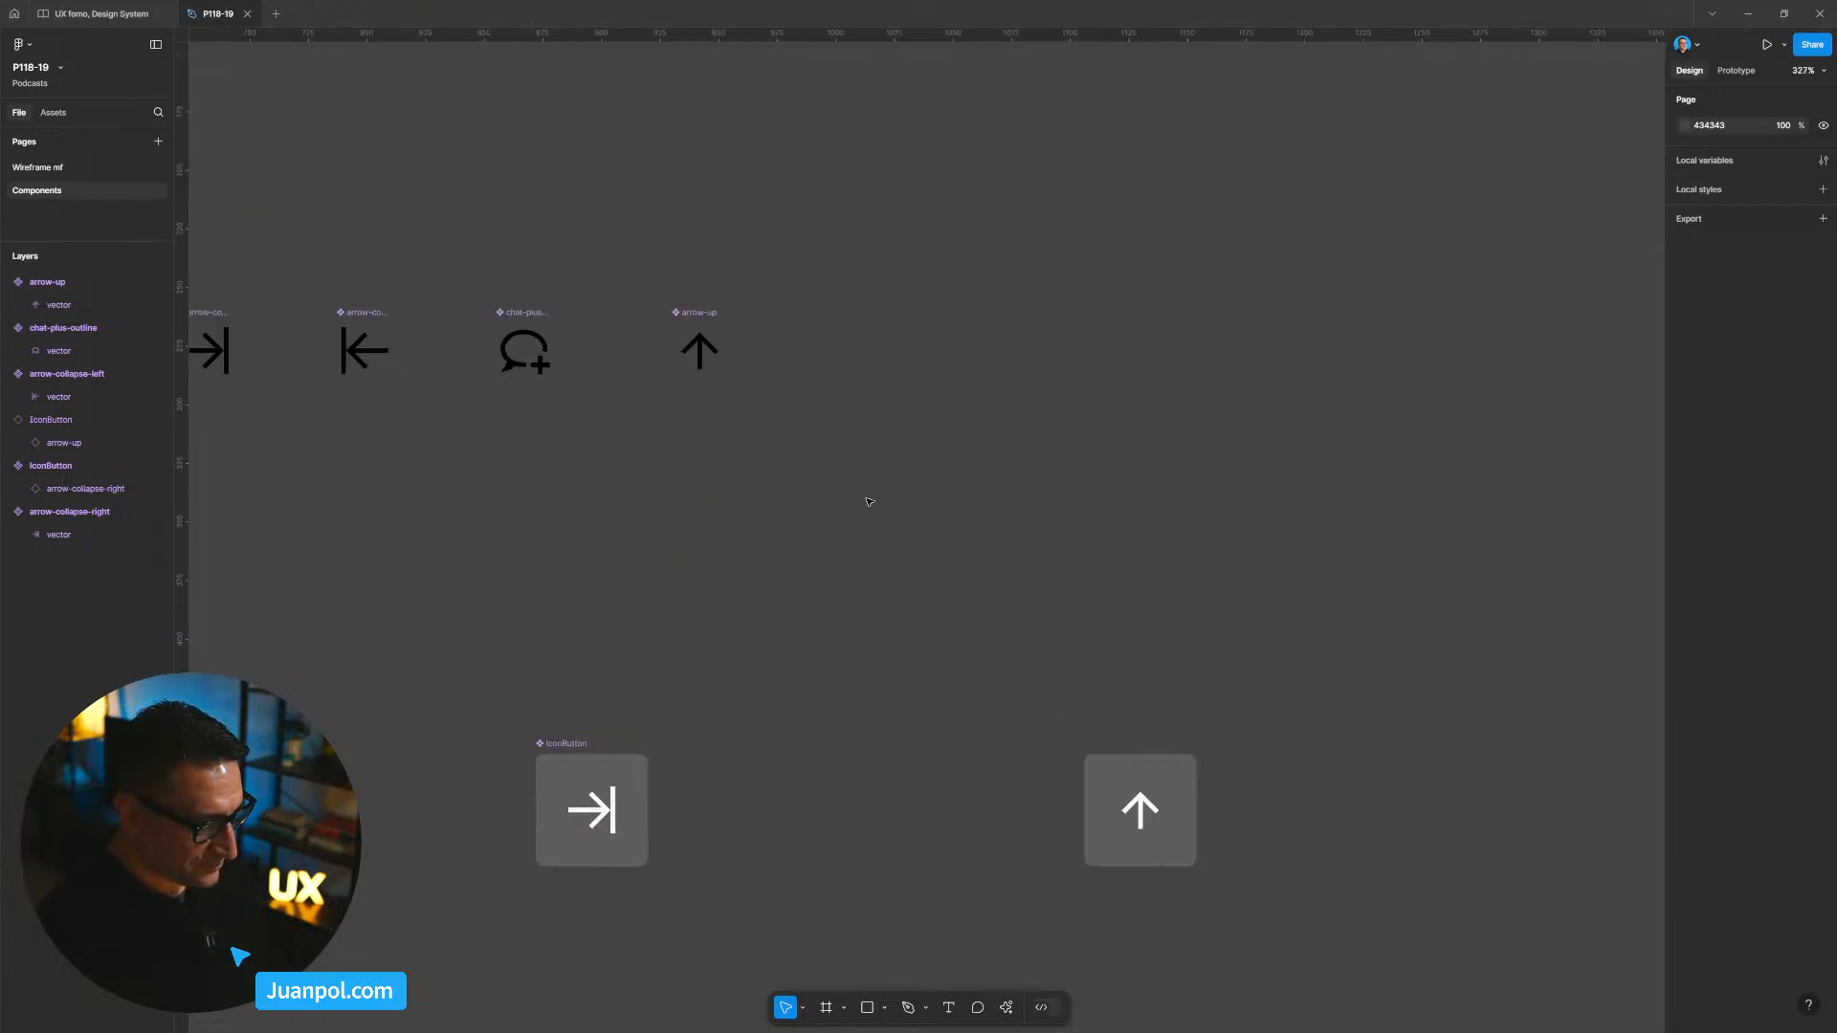
{"action": "scroll", "coordinate": [765, 488], "scroll_direction": "left", "scroll_amount": 3}
{"action": "scroll", "coordinate": [992, 472], "scroll_direction": "up", "scroll_amount": 3}
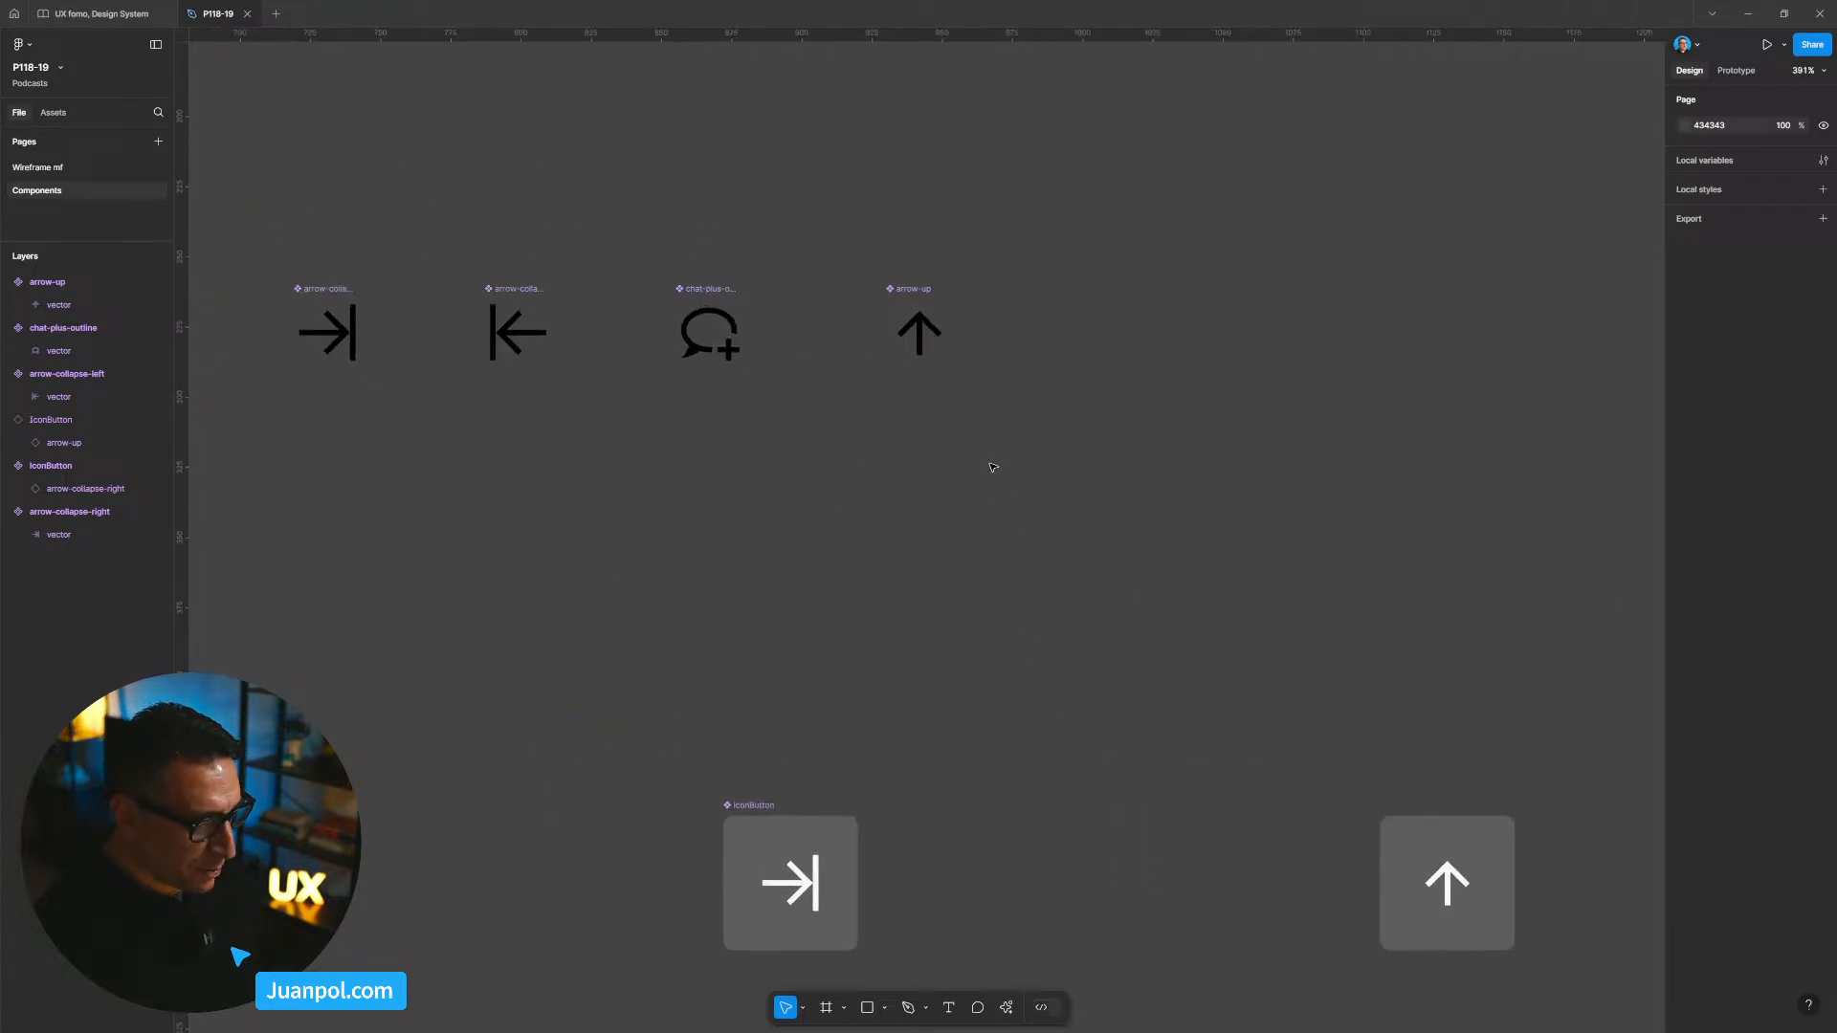
{"action": "scroll", "coordinate": [950, 398], "scroll_direction": "up", "scroll_amount": 3}
Step: Draw a rectangle of about 16 × 2 below the arrow-up component and delete it
{"action": "key", "text": "t"}
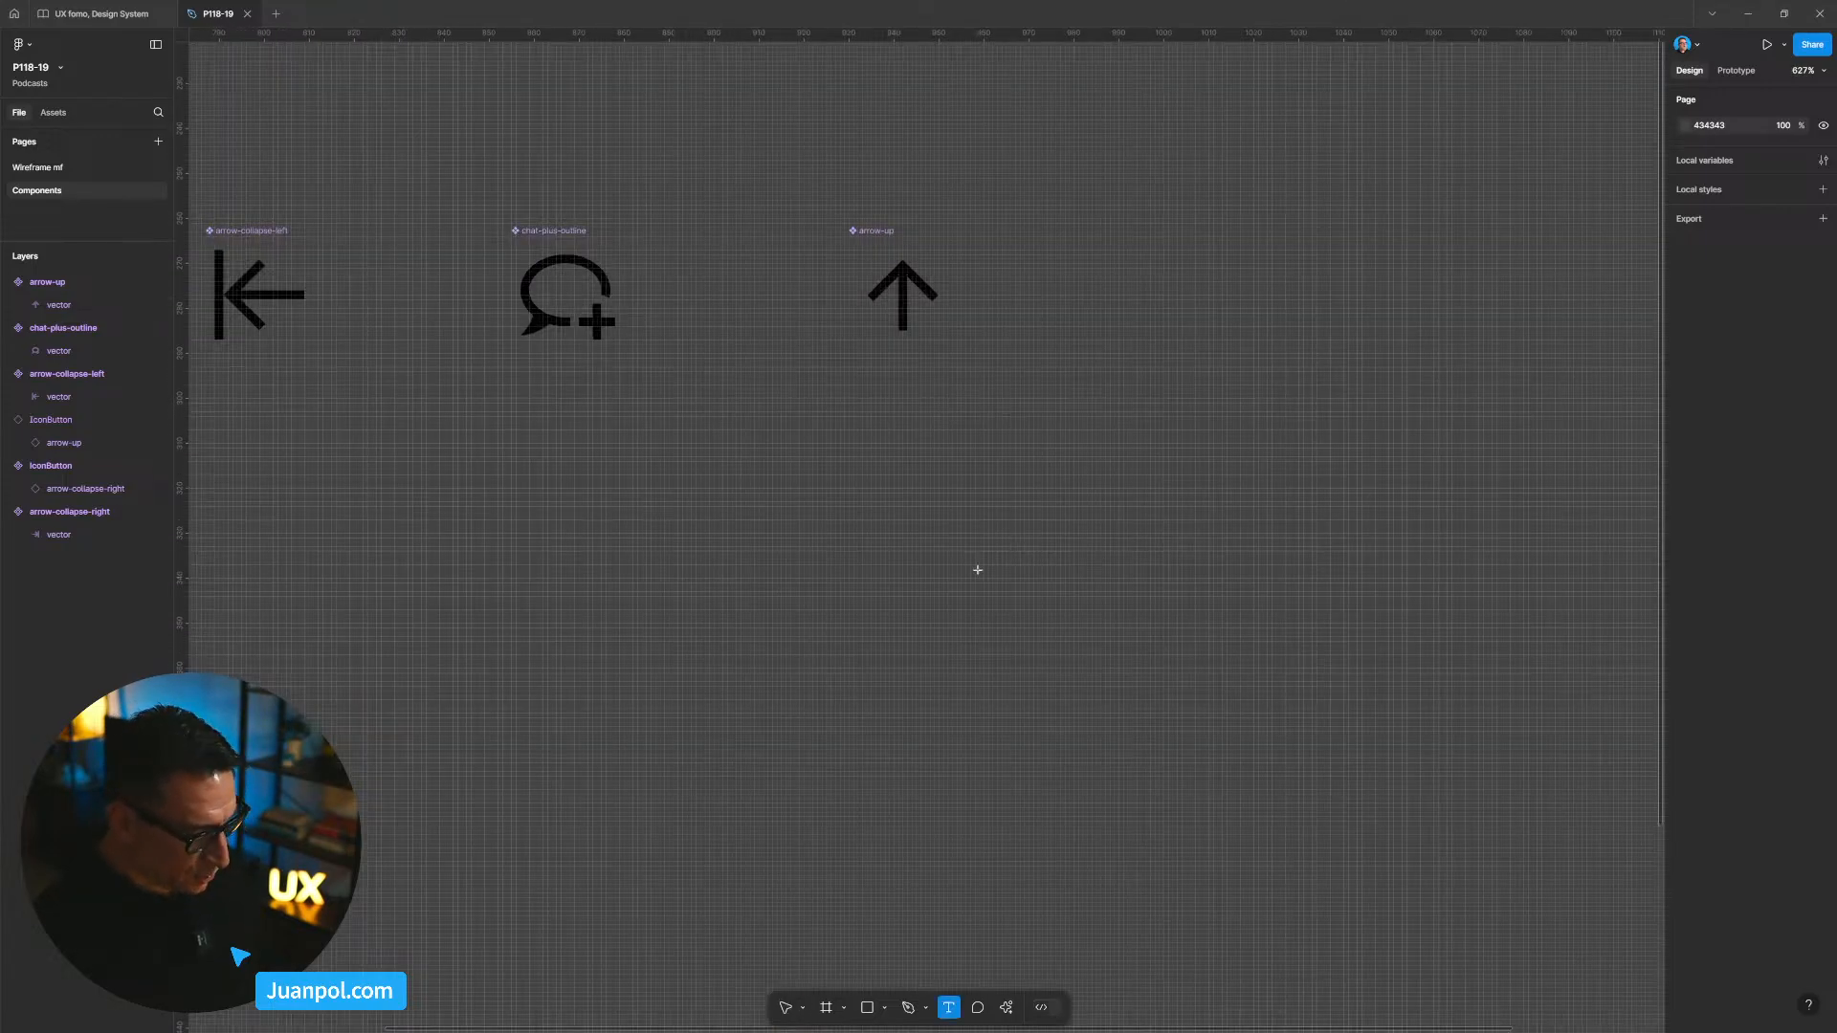
{"action": "key", "text": "r"}
{"action": "left_click_drag", "start_coordinate": [957, 549], "coordinate": [1033, 547]}
{"action": "scroll", "coordinate": [1030, 561], "scroll_direction": "up", "scroll_amount": 1}
{"action": "scroll", "coordinate": [1030, 561], "scroll_direction": "up", "scroll_amount": 5}
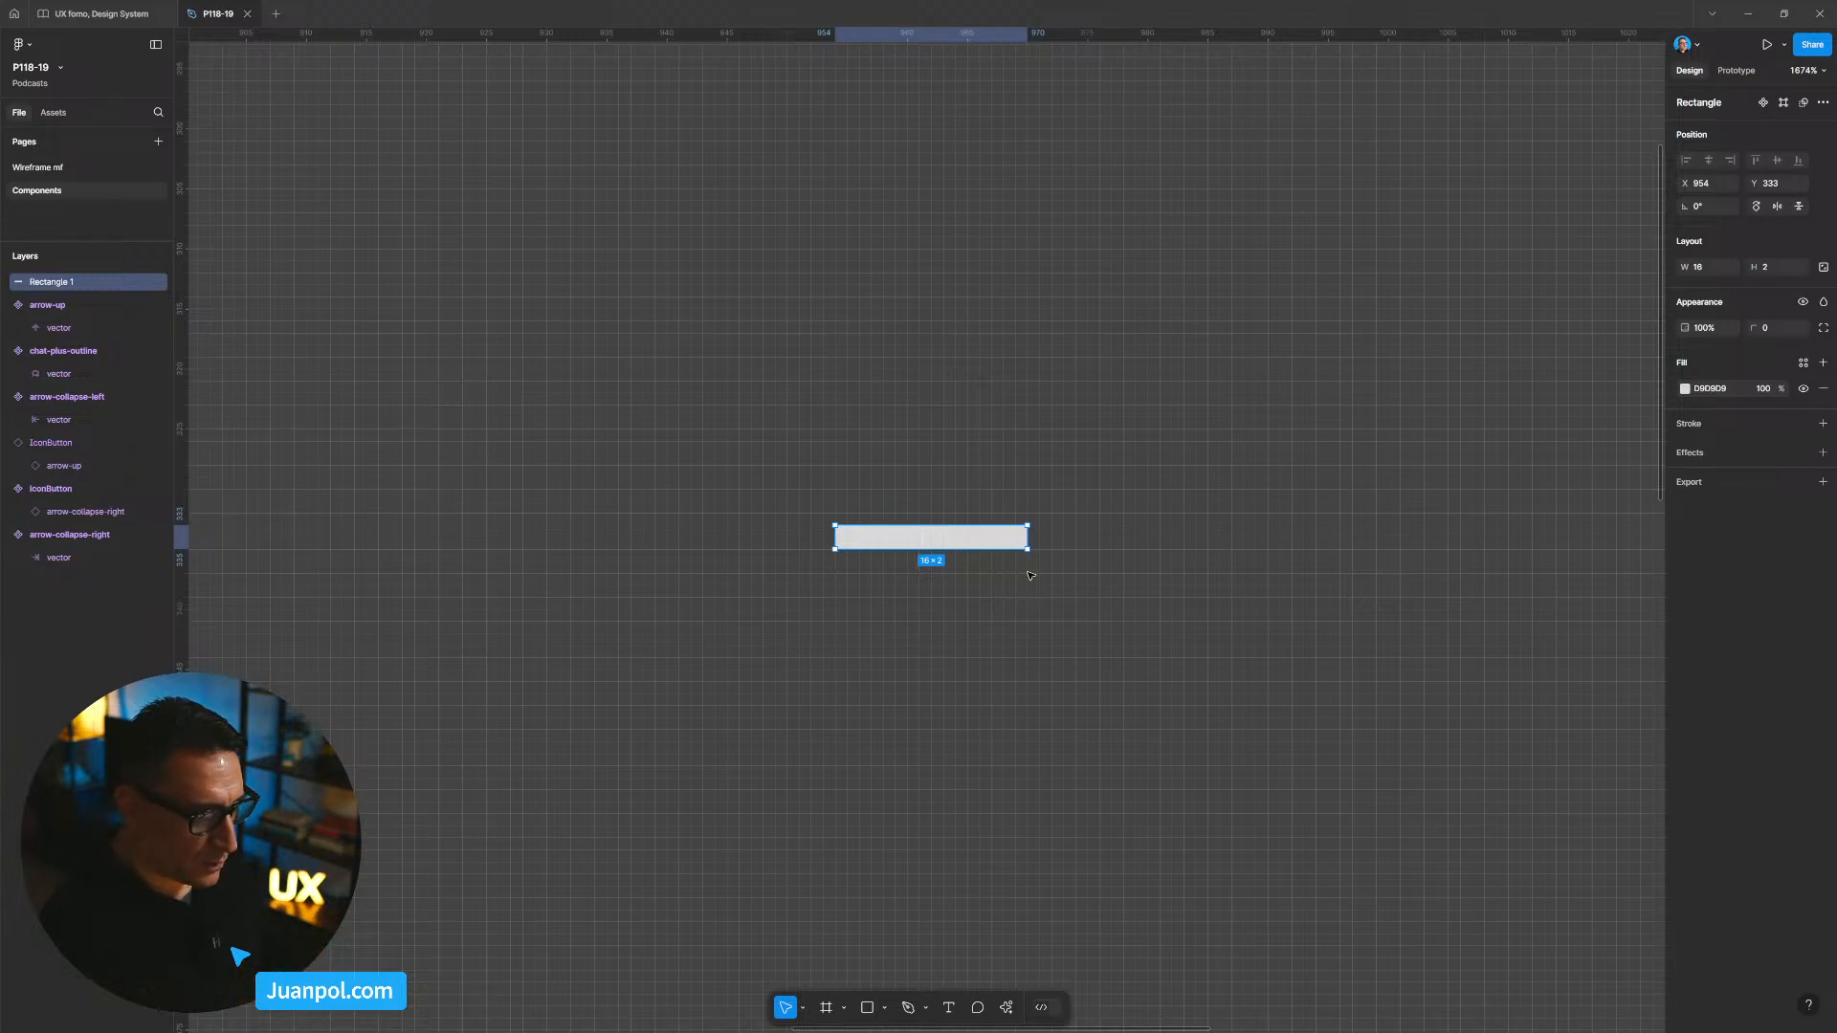
{"action": "scroll", "coordinate": [1029, 574], "scroll_direction": "down", "scroll_amount": 3}
{"action": "left_click_drag", "start_coordinate": [1137, 615], "coordinate": [786, 509]}
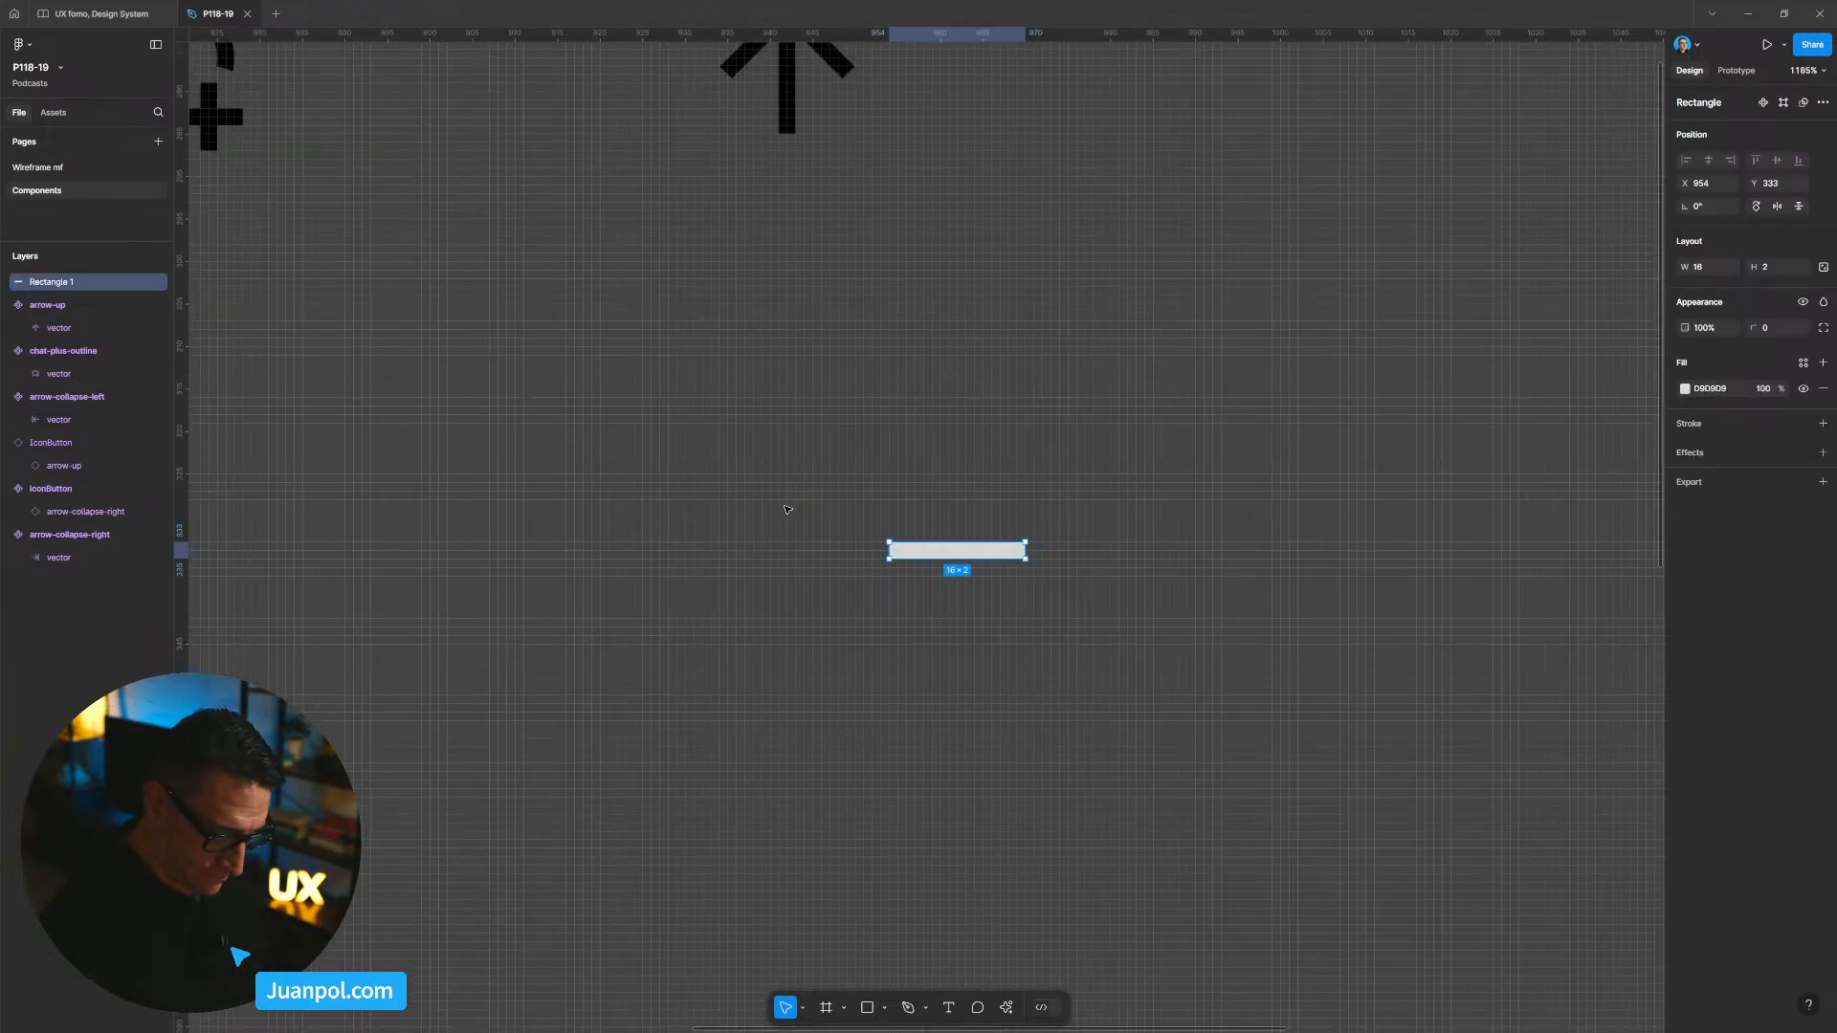
{"action": "key", "text": "Delete"}
Step: Delete the IconButton instance showing the arrow-up icon, keeping only the main IconButton component
{"action": "scroll", "coordinate": [782, 512], "scroll_direction": "down", "scroll_amount": 5}
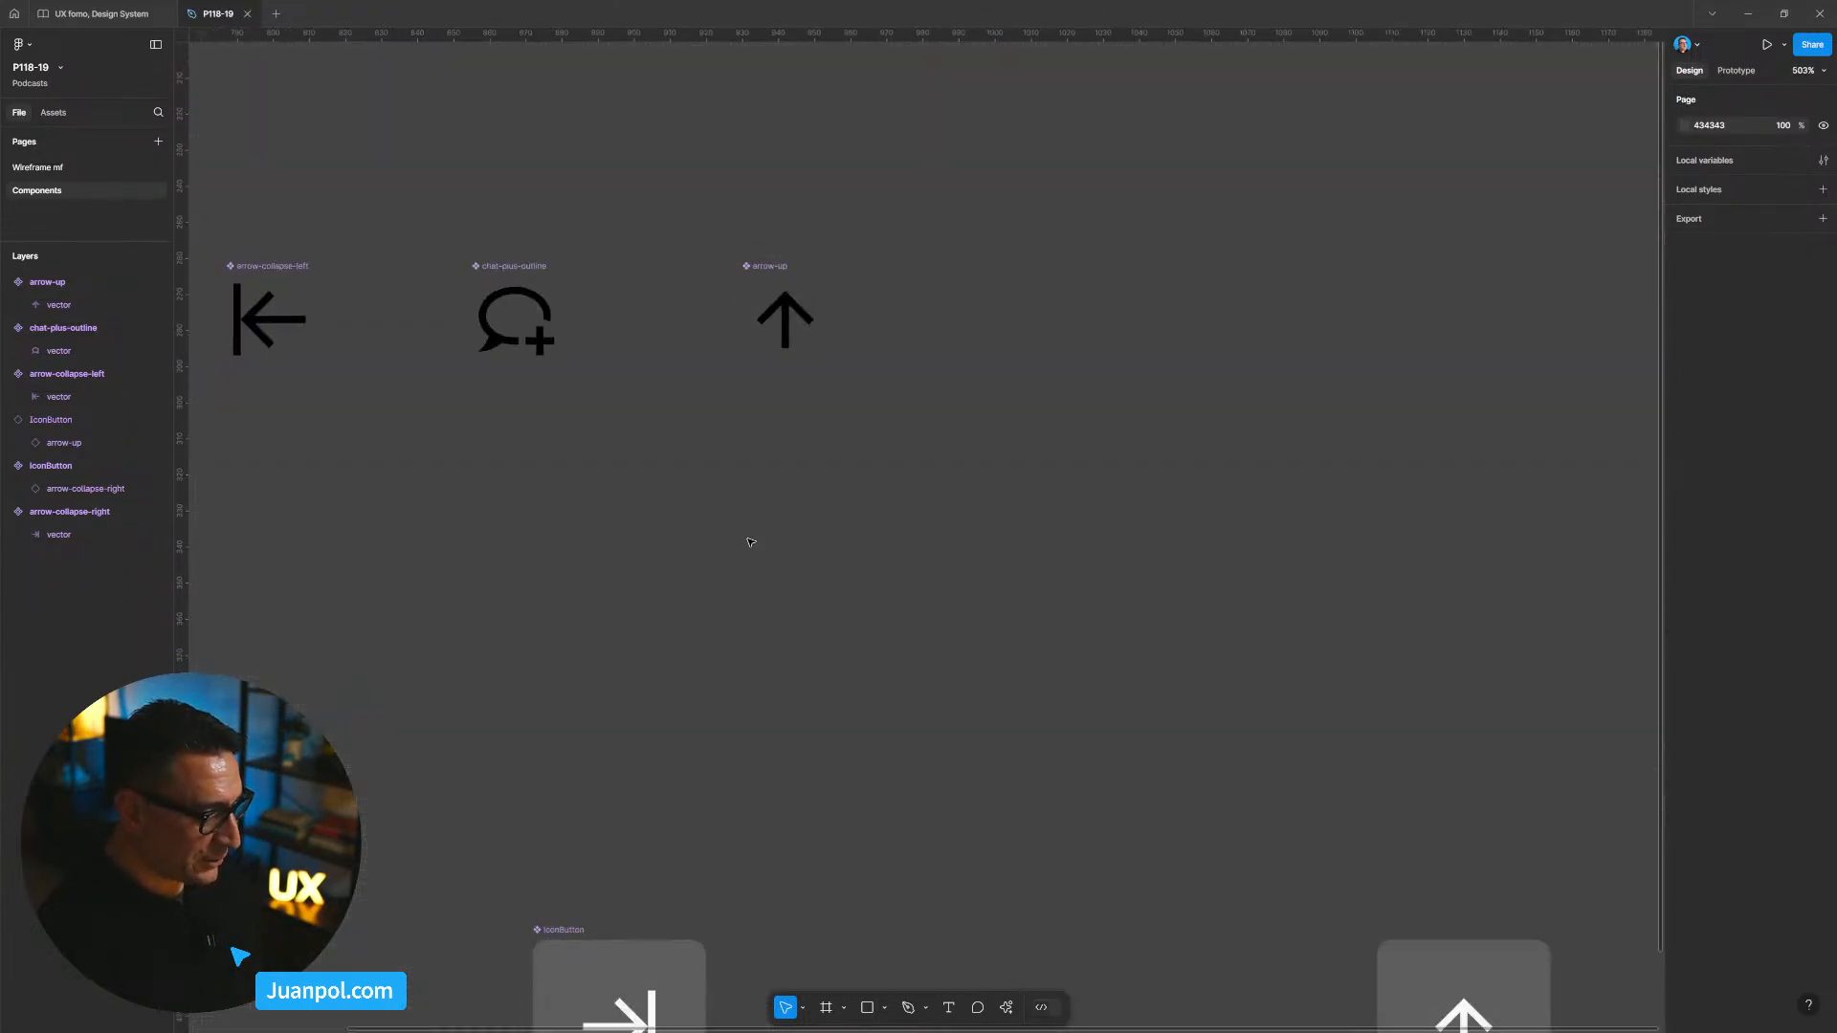
{"action": "scroll", "coordinate": [918, 525], "scroll_direction": "down", "scroll_amount": 3}
{"action": "scroll", "coordinate": [980, 705], "scroll_direction": "down", "scroll_amount": 3}
{"action": "left_click_drag", "start_coordinate": [1149, 505], "coordinate": [1357, 689]}
{"action": "key", "text": "Delete"}
{"action": "scroll", "coordinate": [1116, 627], "scroll_direction": "left", "scroll_amount": 3}
{"action": "scroll", "coordinate": [1090, 664], "scroll_direction": "up", "scroll_amount": 1}
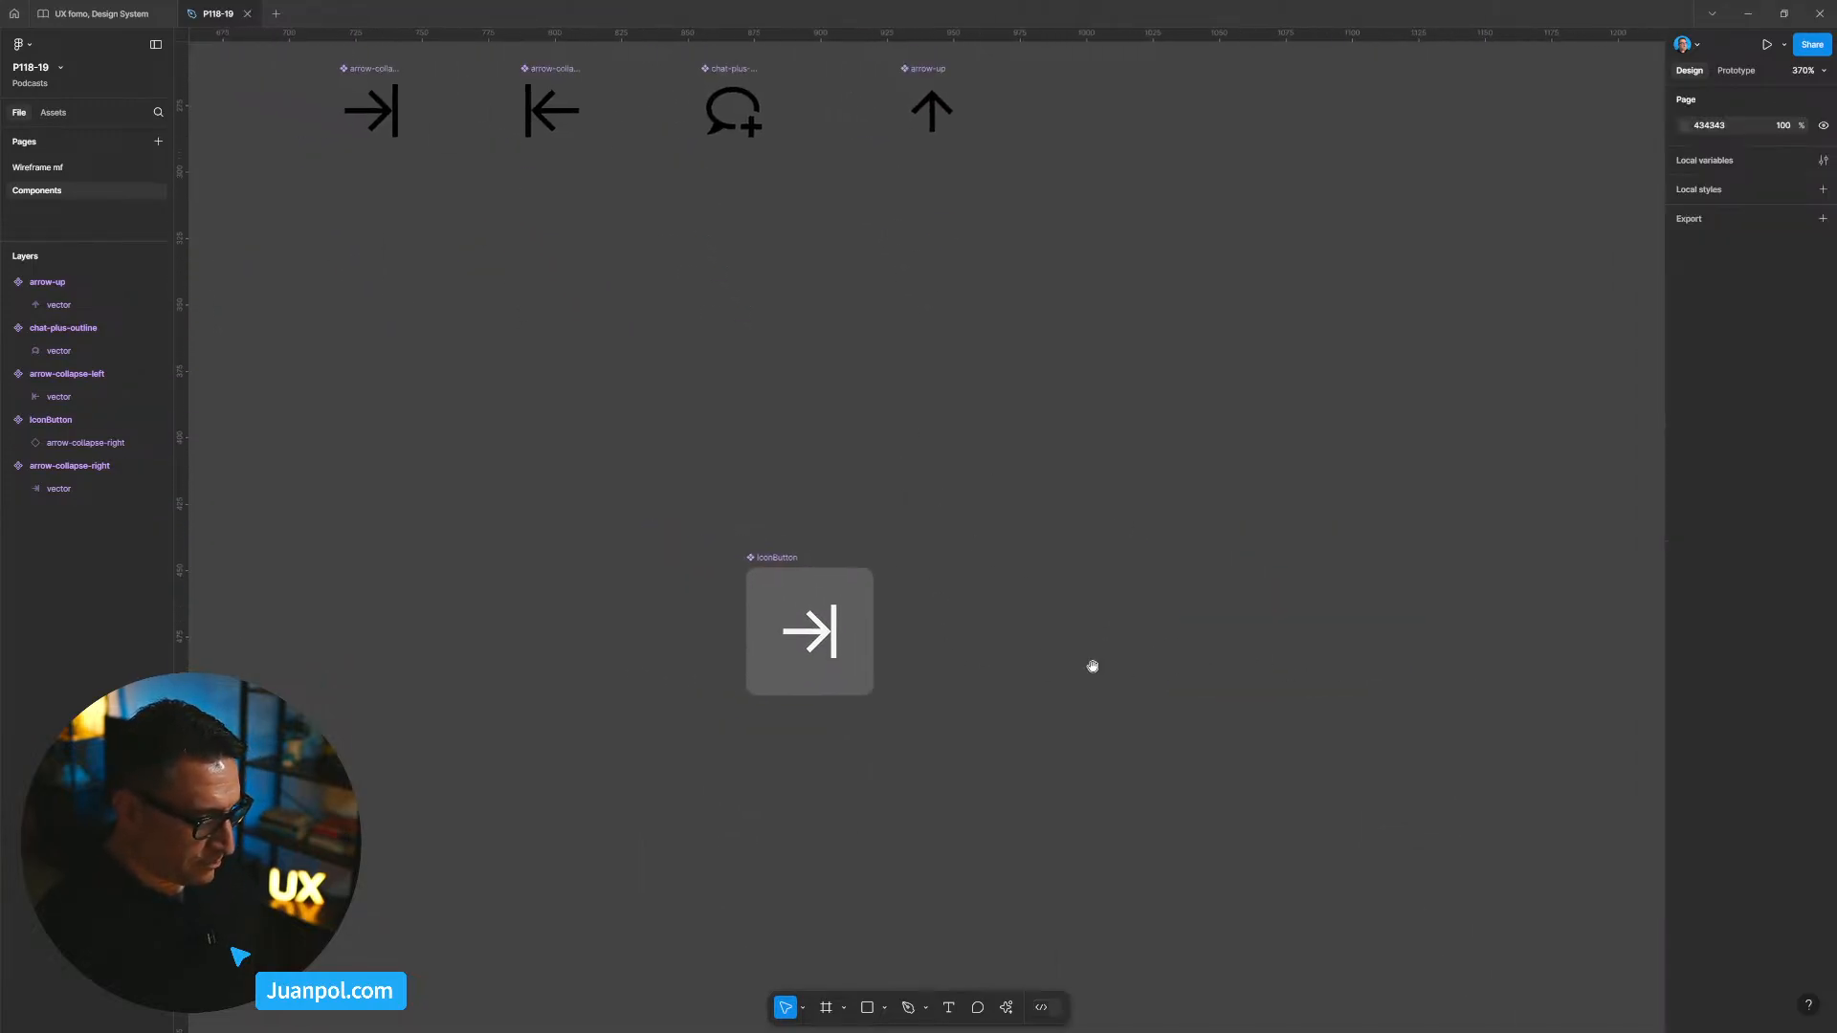
Step: Move the main IconButton component up to about X 769, Y 372, beneath the icon row, and cut it from the canvas
{"action": "scroll", "coordinate": [1145, 592], "scroll_direction": "down", "scroll_amount": 2}
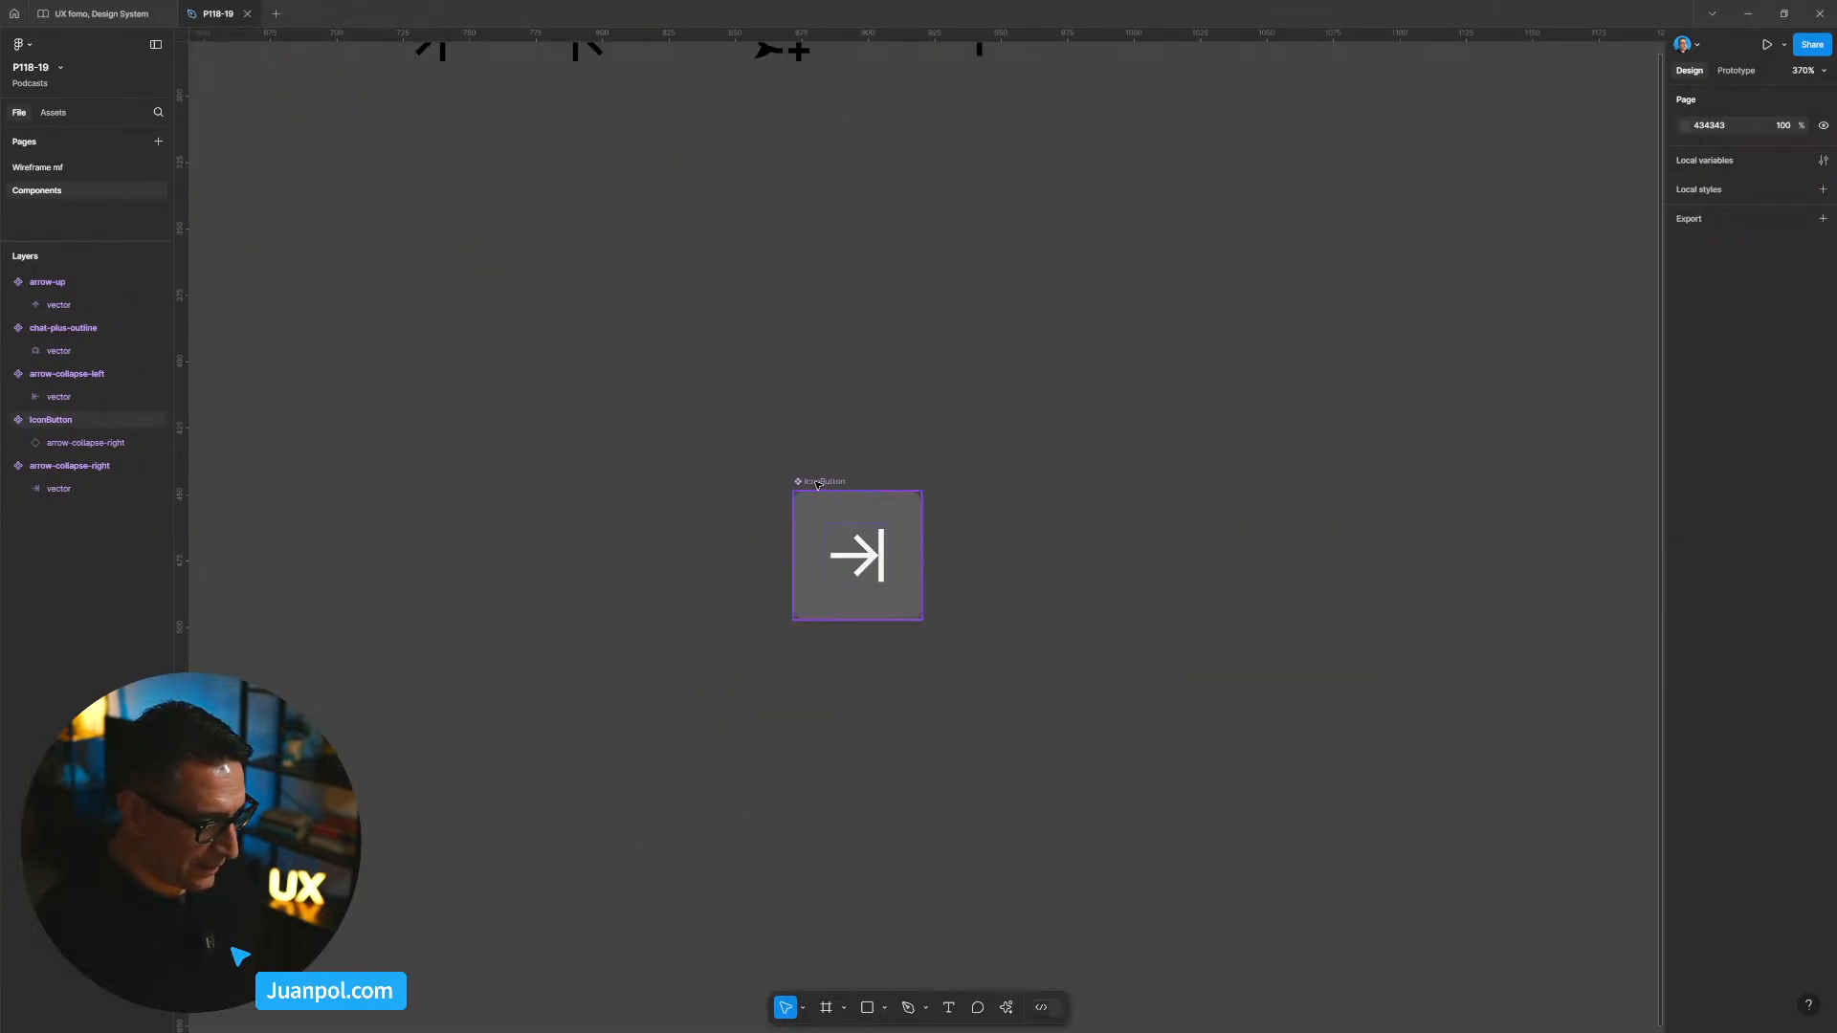
{"action": "scroll", "coordinate": [902, 457], "scroll_direction": "left", "scroll_amount": 1}
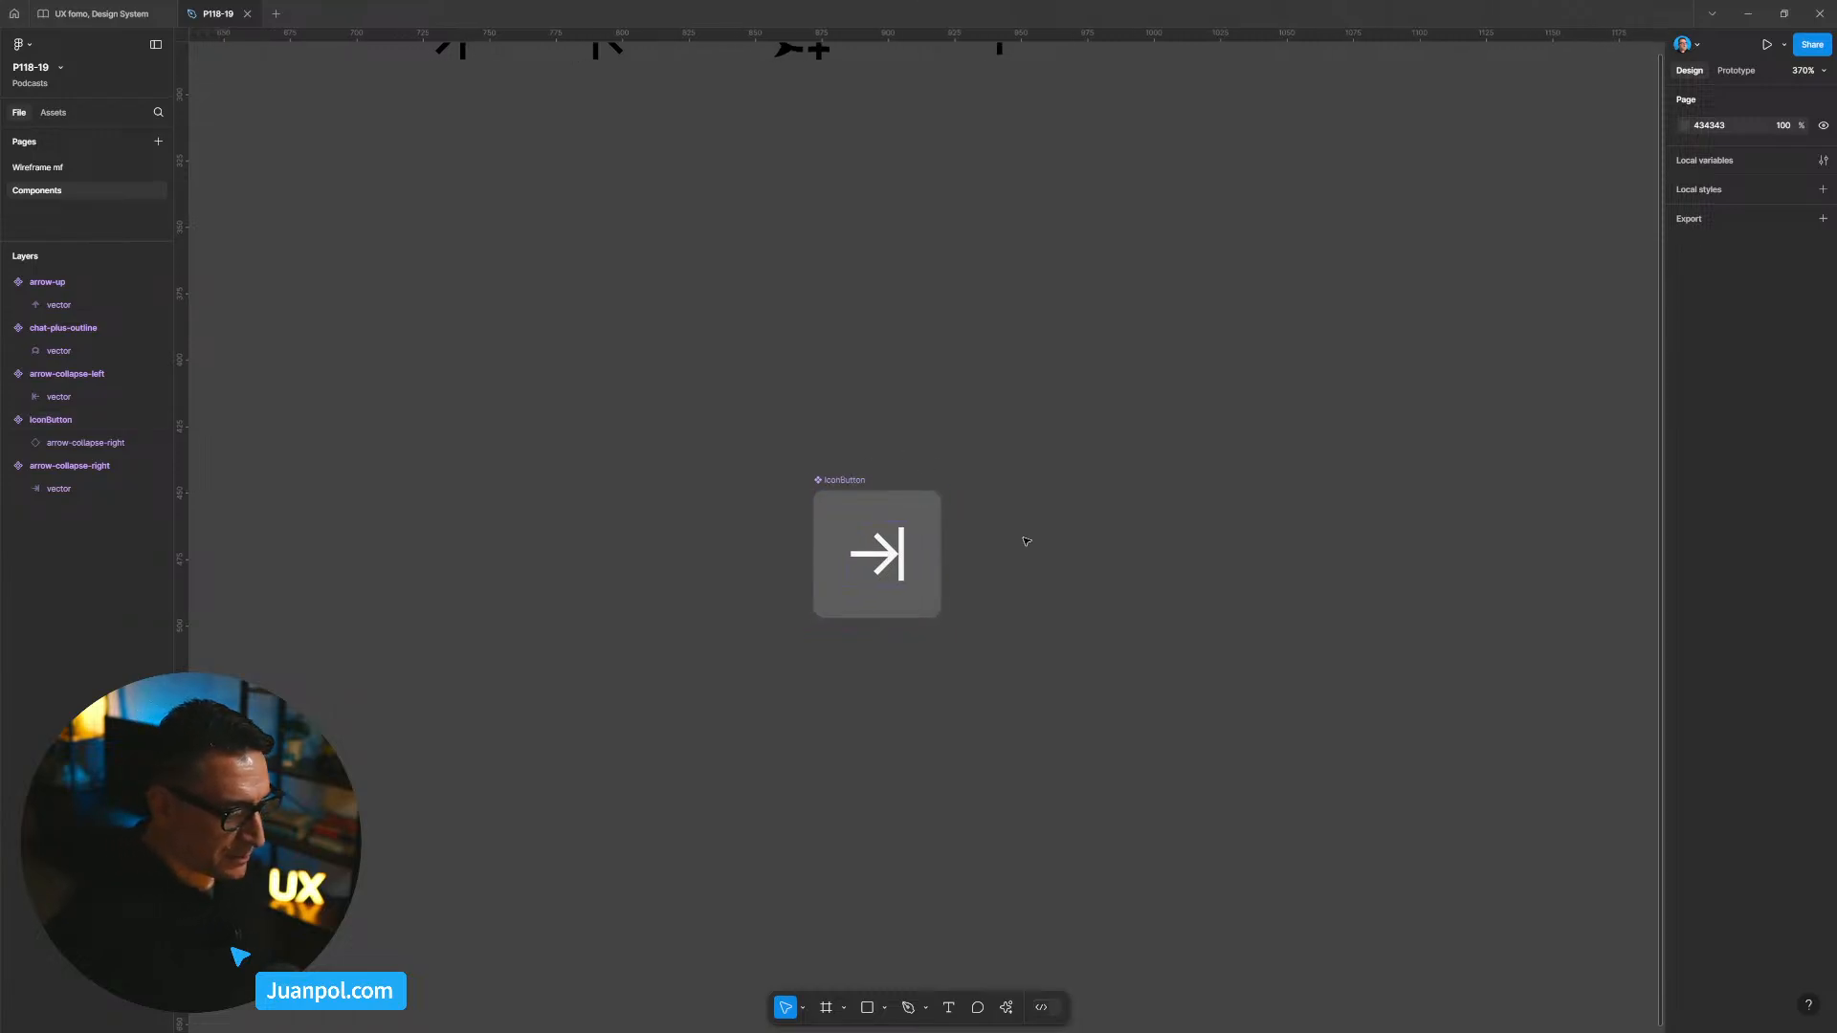
{"action": "left_click_drag", "start_coordinate": [844, 480], "coordinate": [570, 277]}
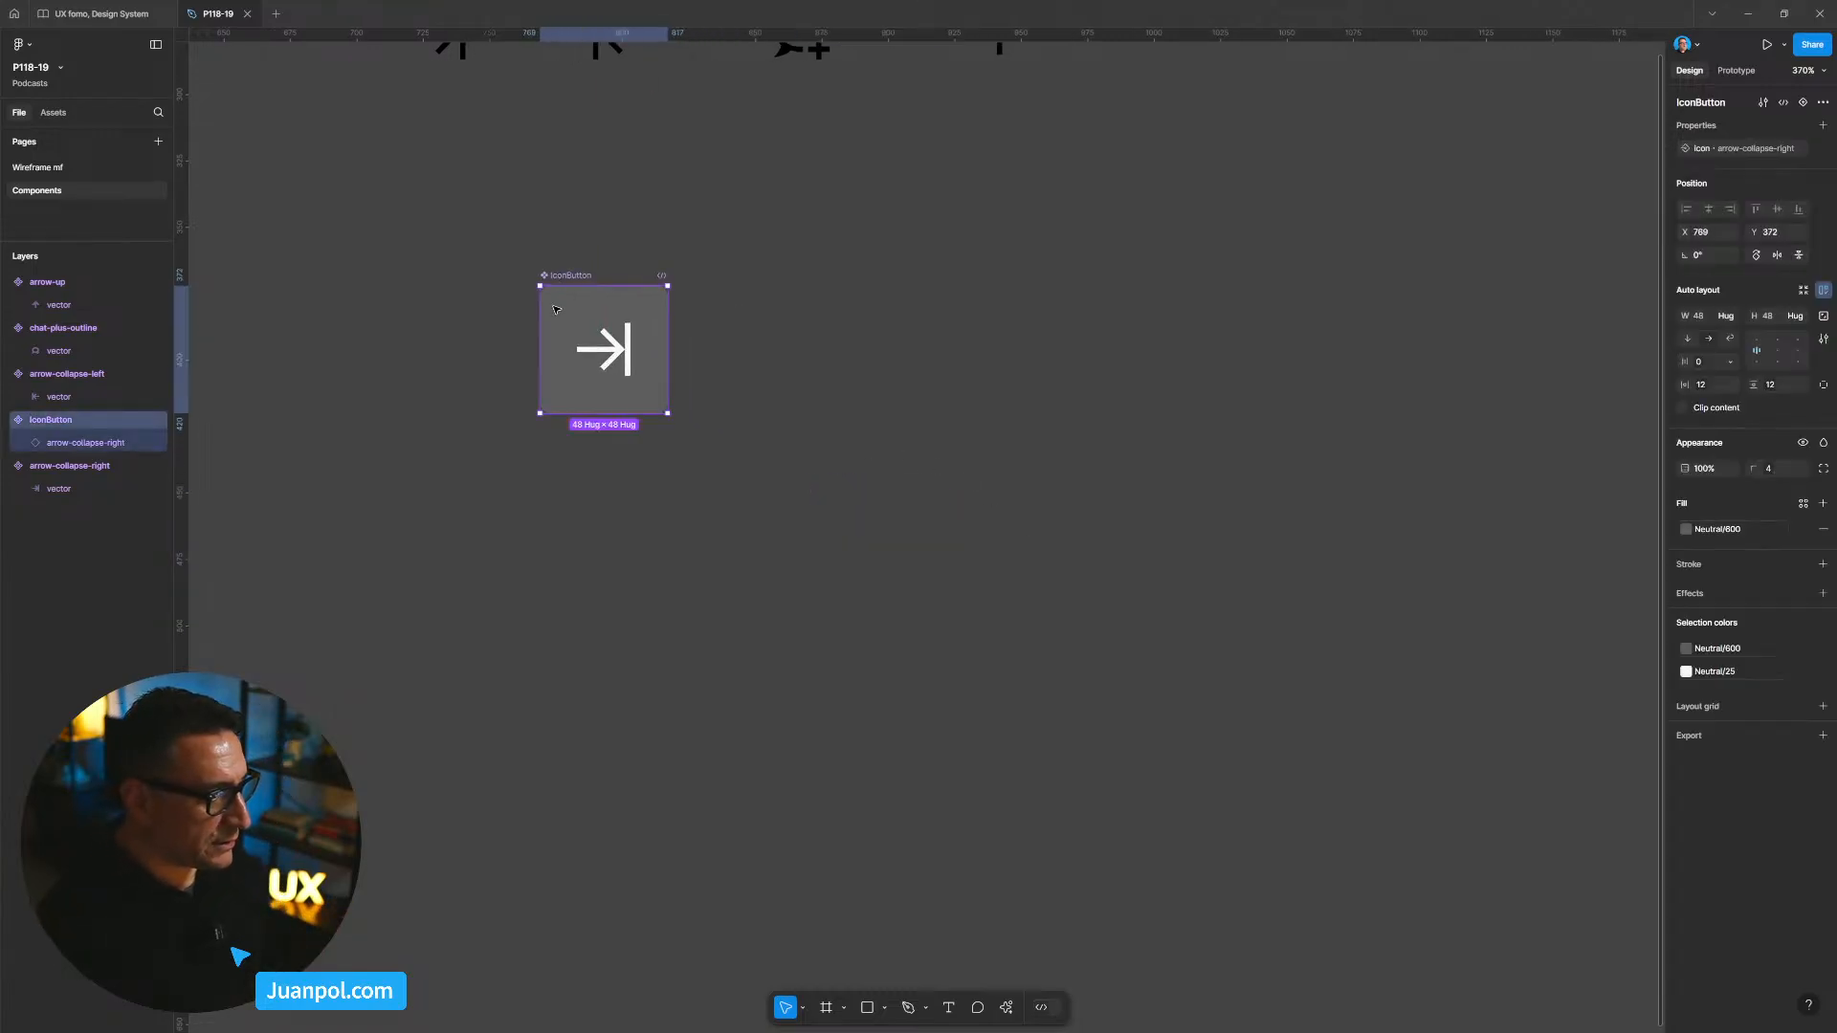
{"action": "scroll", "coordinate": [551, 314], "scroll_direction": "down", "scroll_amount": 3}
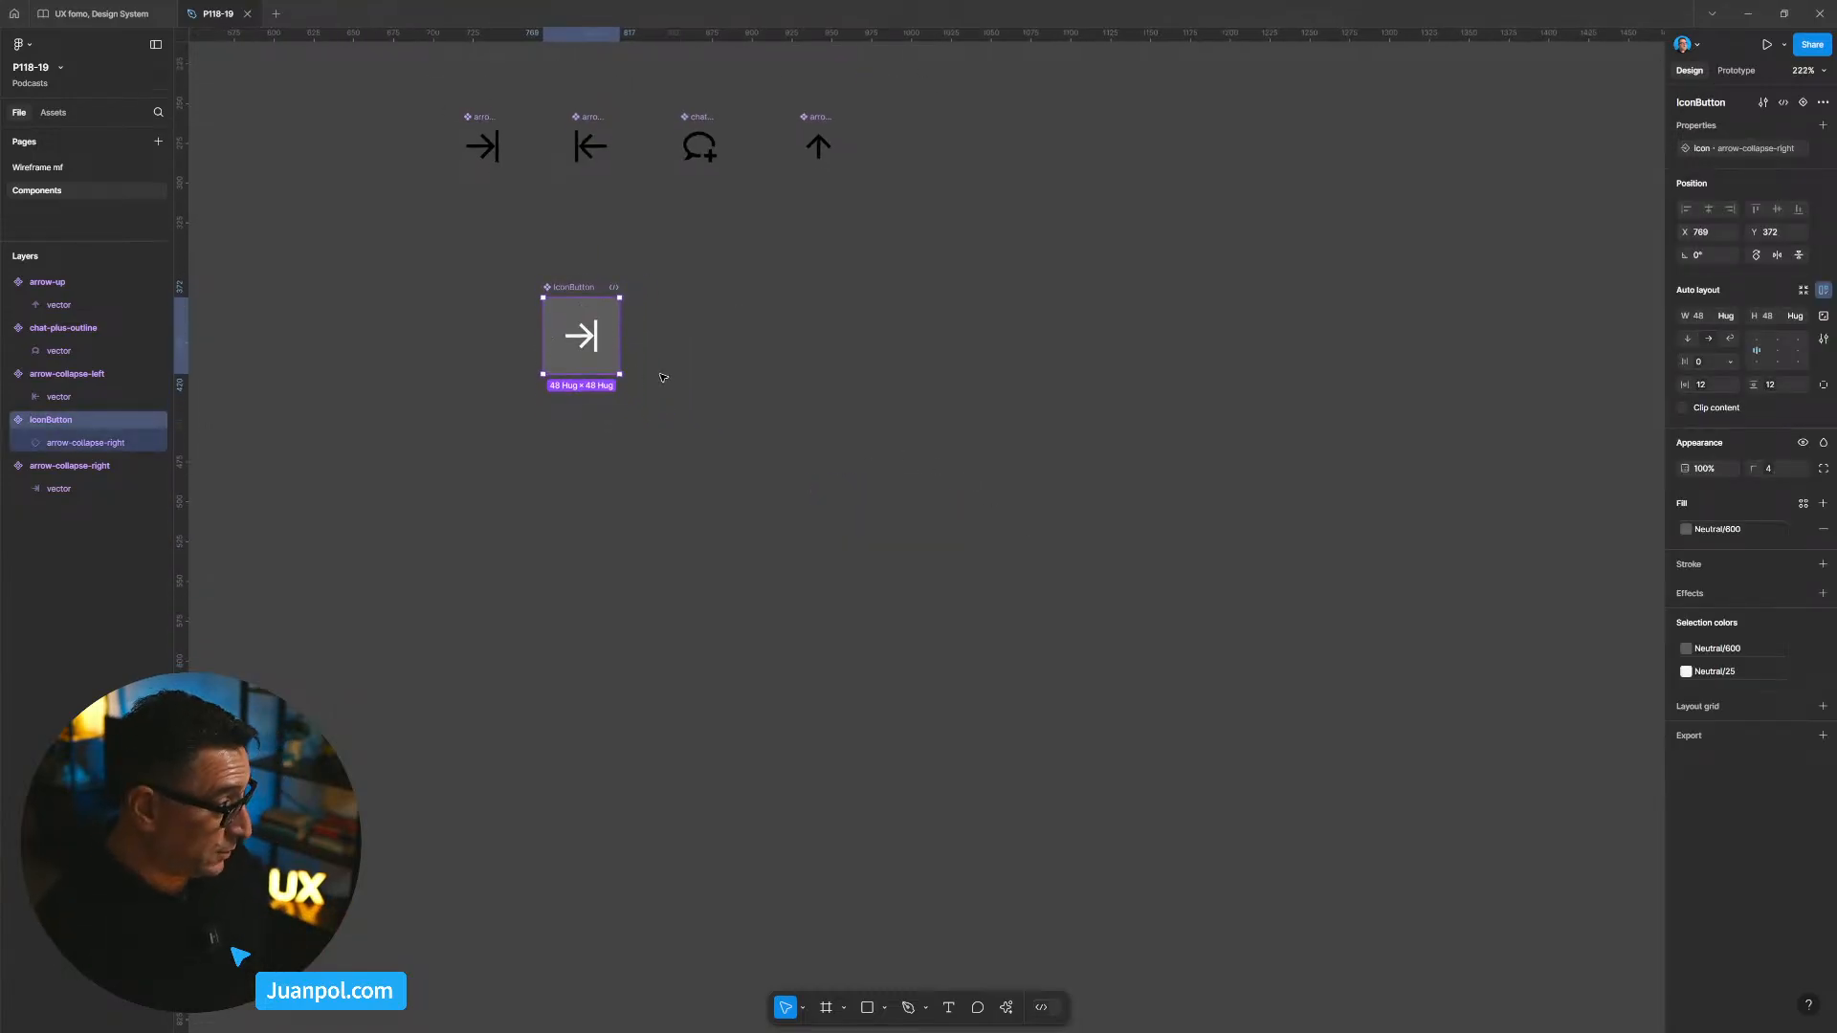
{"action": "key", "text": "Delete"}
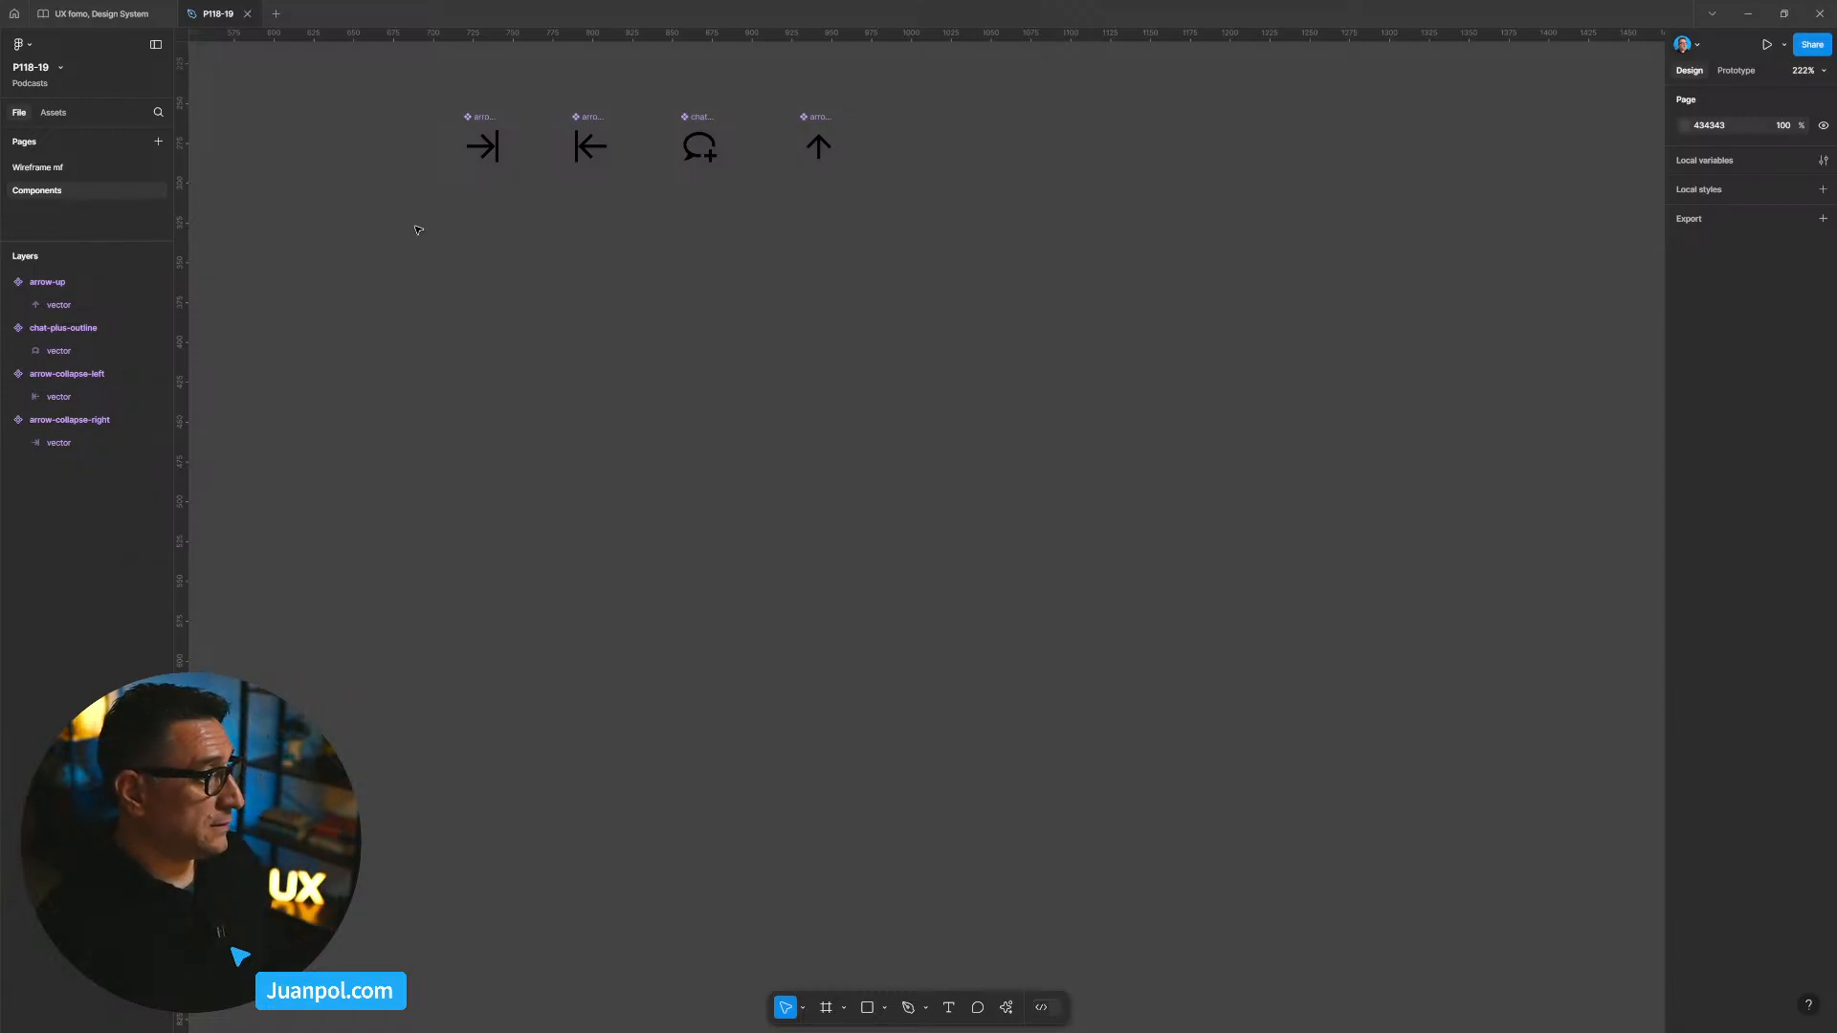
Step: Select the four icon components and try to distribute their horizontal spacing evenly
{"action": "mouse_move", "coordinate": [132, 241]}
{"action": "left_mouse_down"}
{"action": "mouse_move", "coordinate": [132, 287]}
{"action": "mouse_move", "coordinate": [132, 255]}
{"action": "left_mouse_up"}
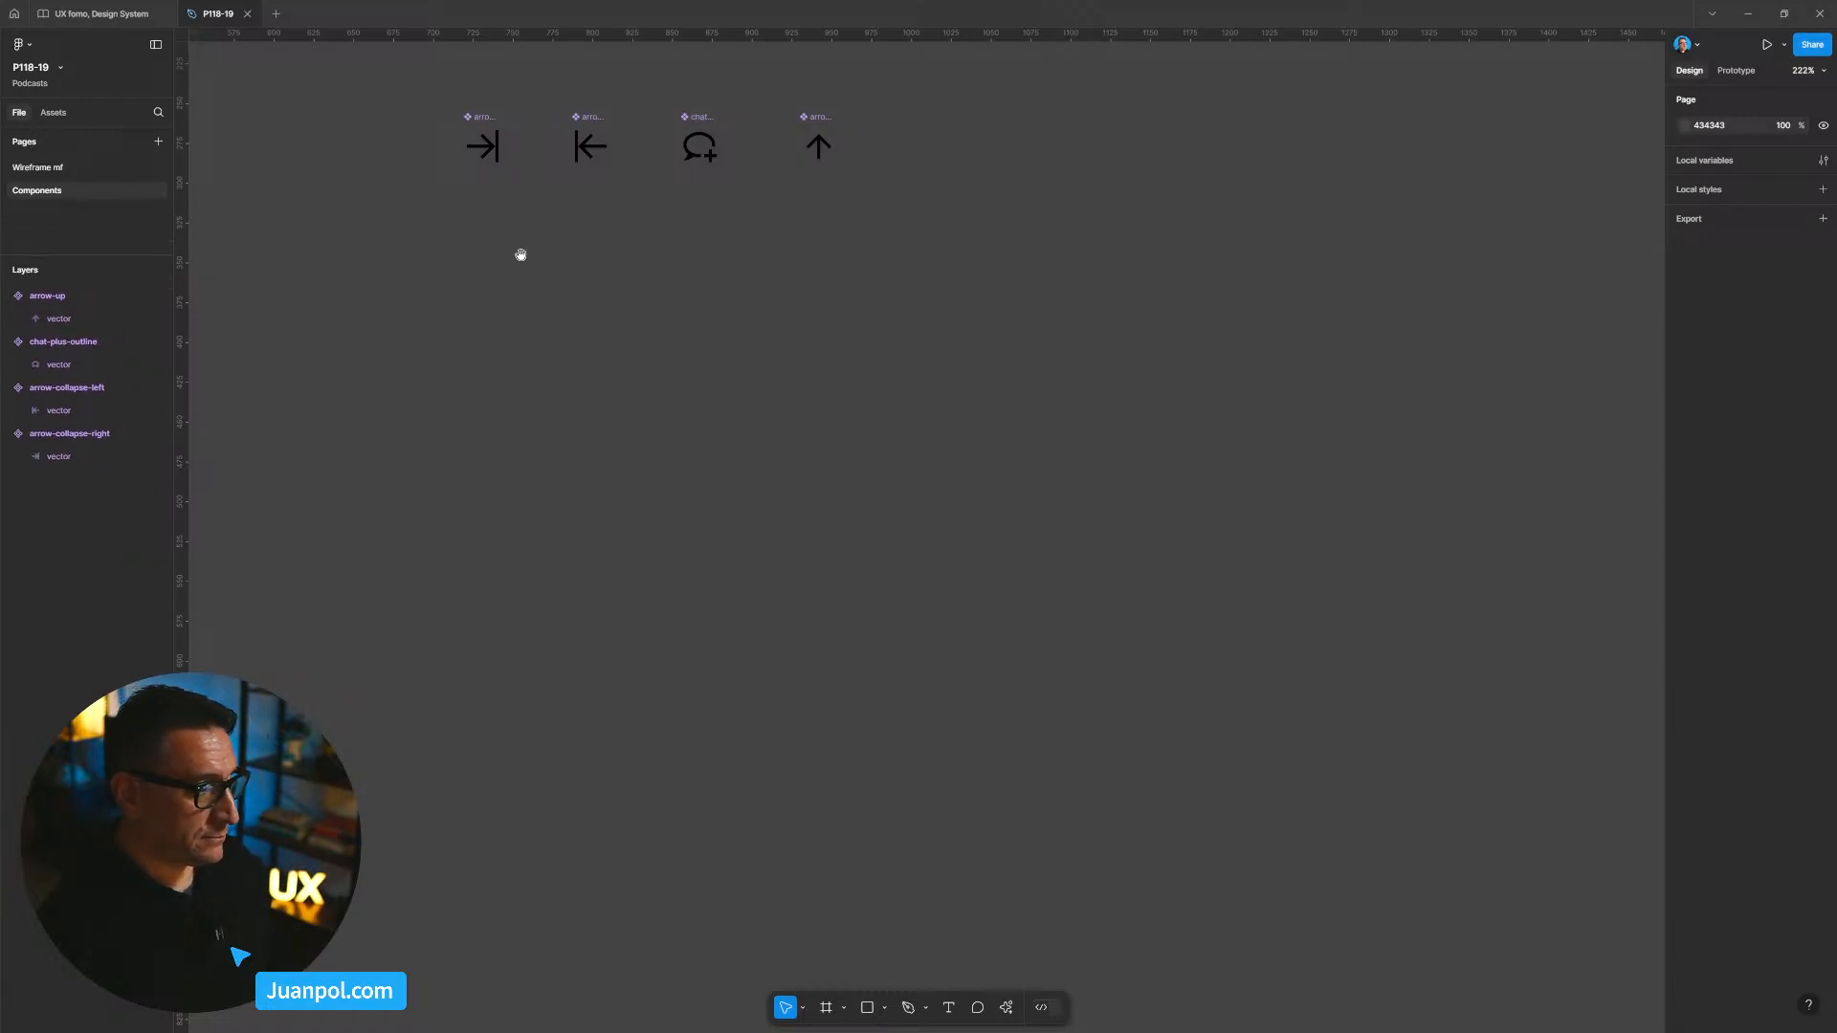
{"action": "left_click_drag", "start_coordinate": [548, 298], "coordinate": [747, 636]}
{"action": "left_click_drag", "start_coordinate": [1120, 548], "coordinate": [628, 384]}
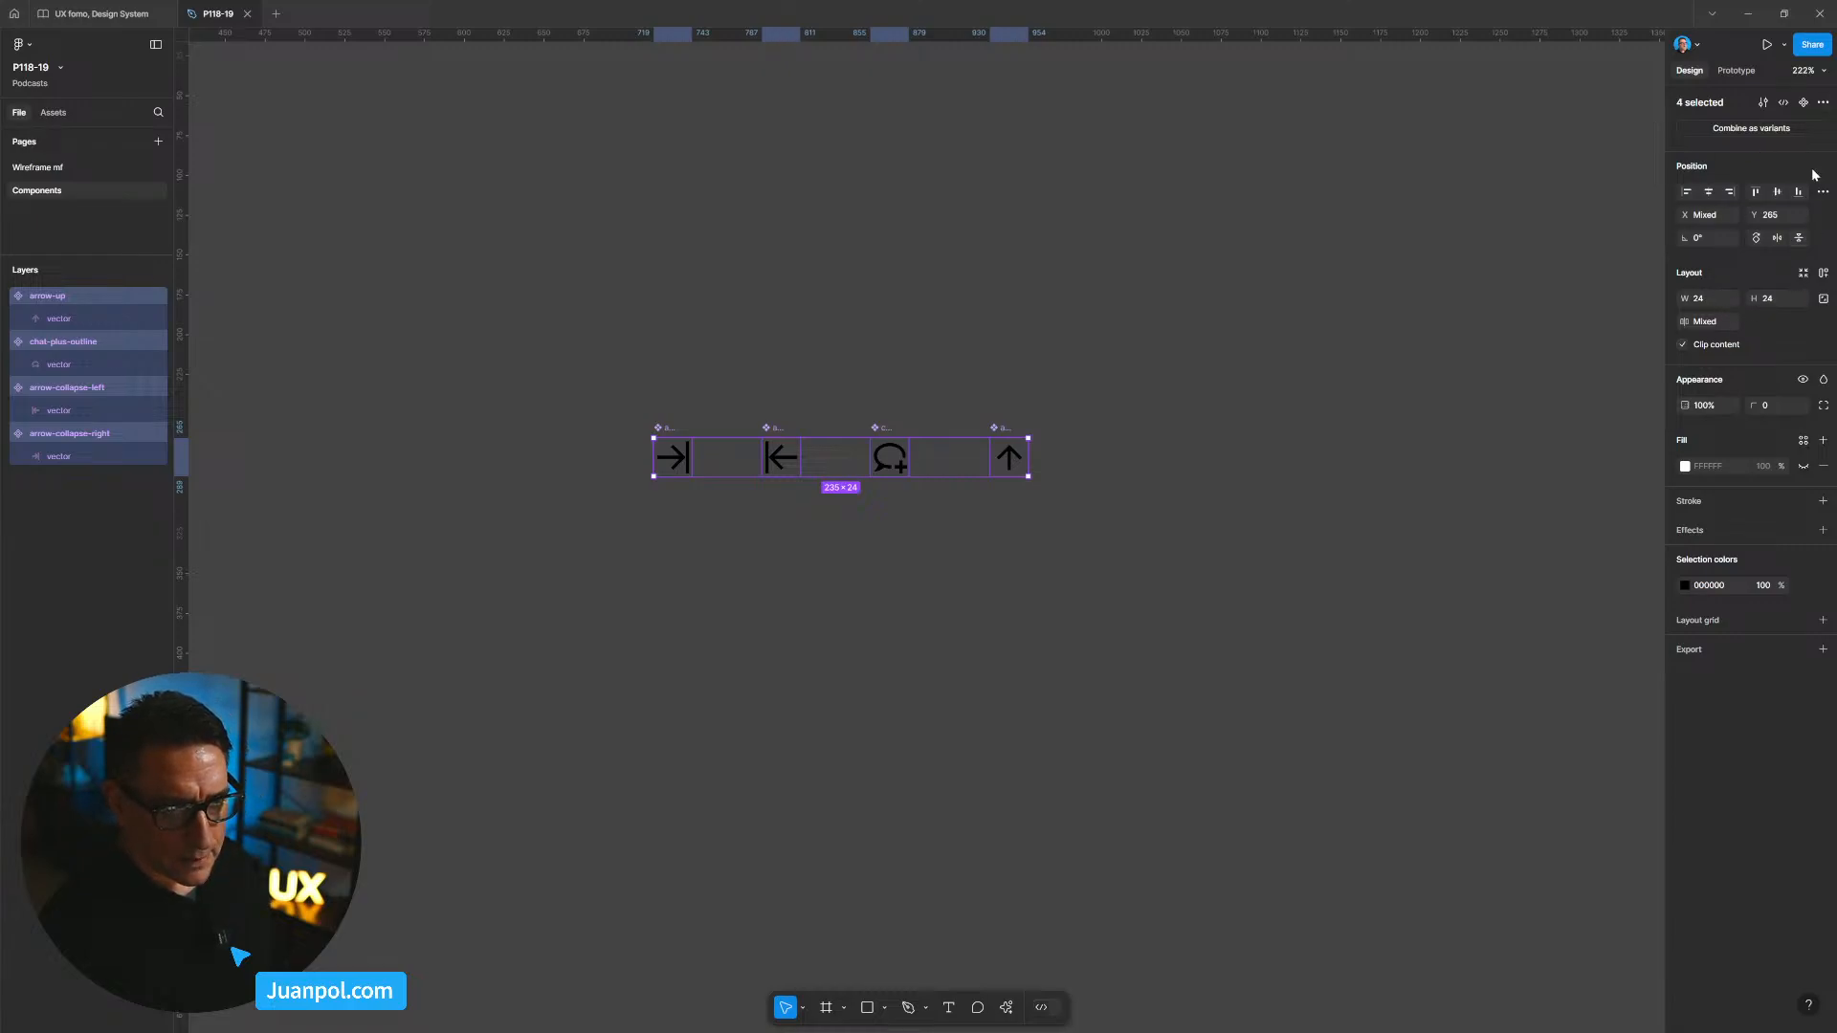
{"action": "left_click", "coordinate": [1823, 102]}
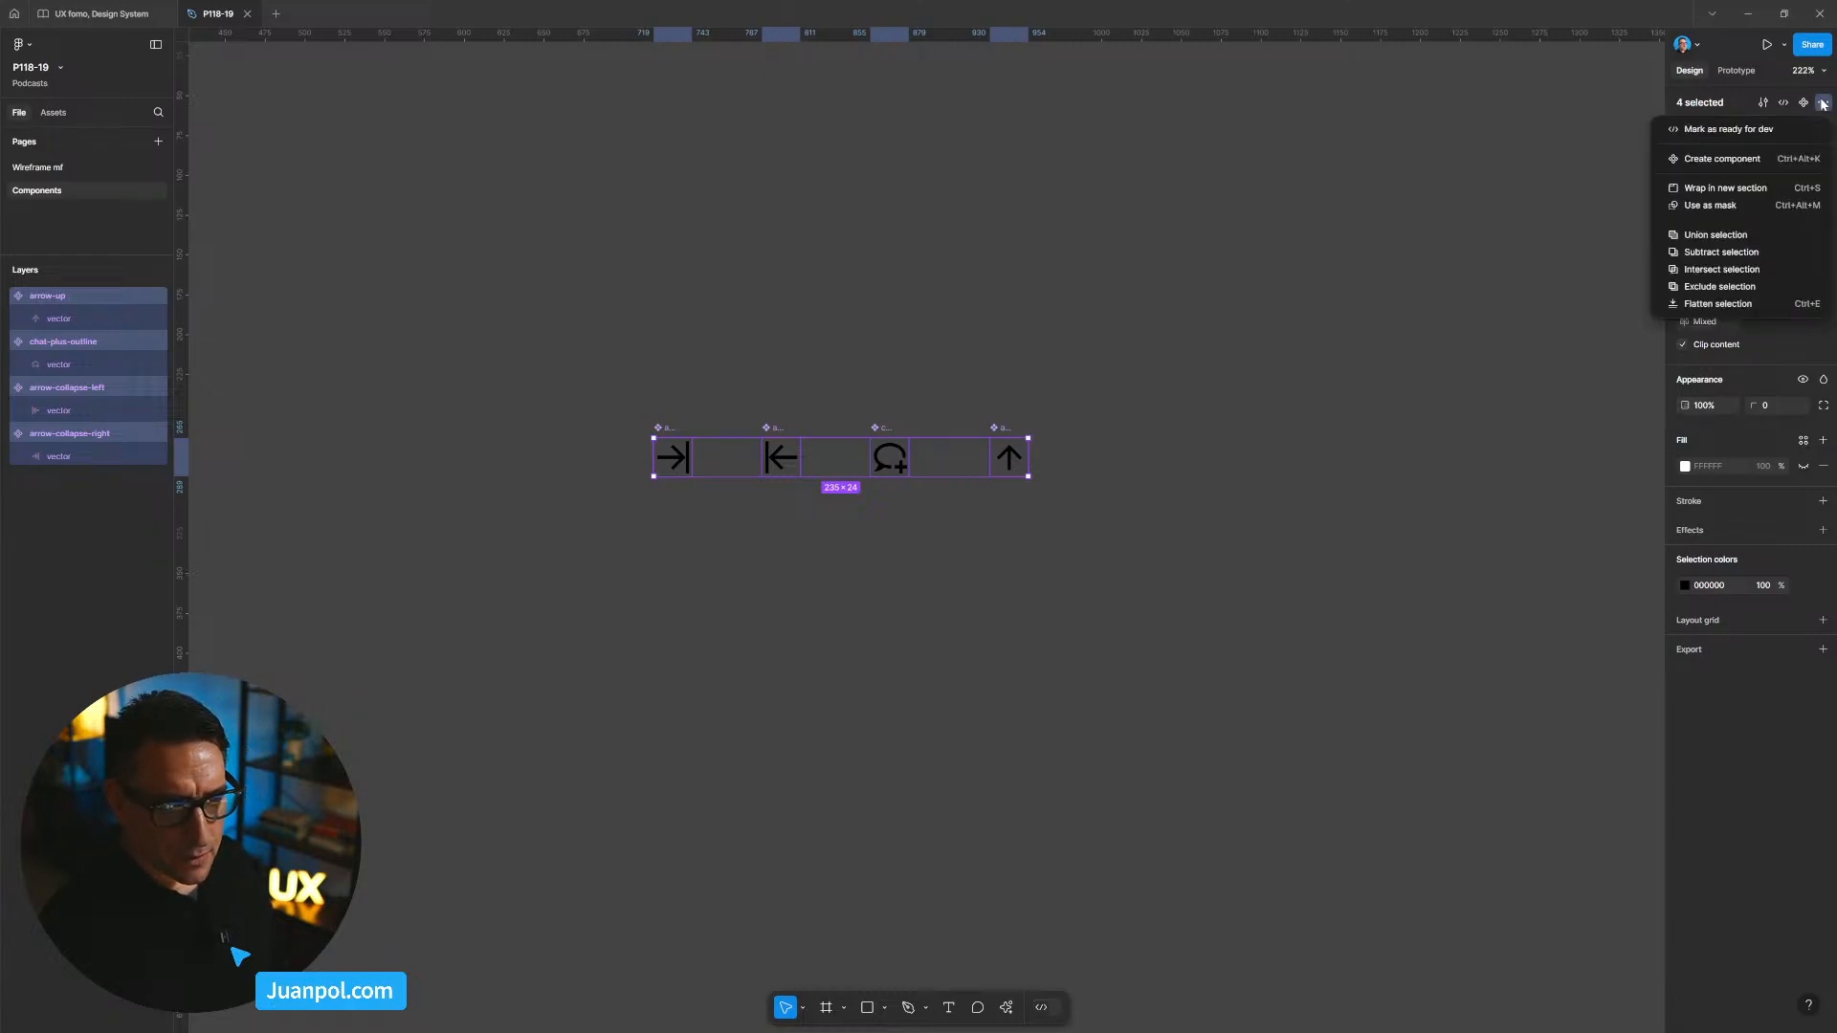
{"action": "left_click", "coordinate": [1754, 85]}
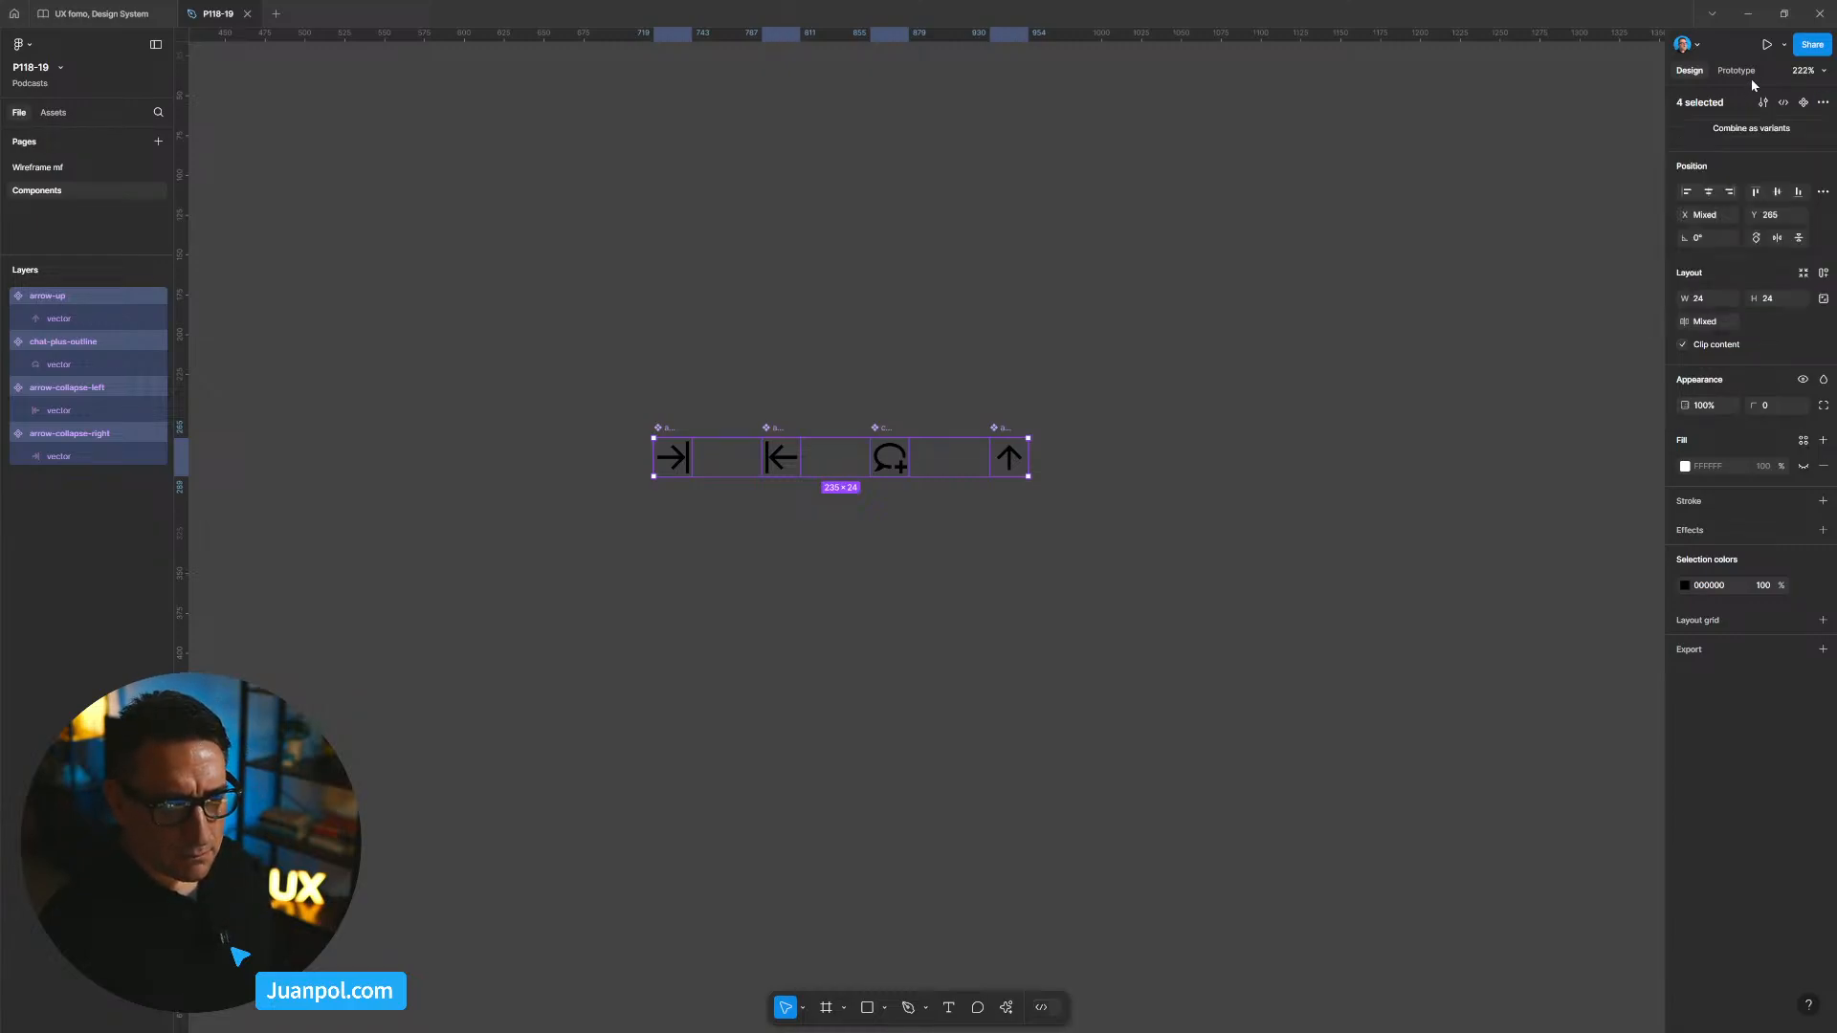
{"action": "left_click", "coordinate": [1823, 191]}
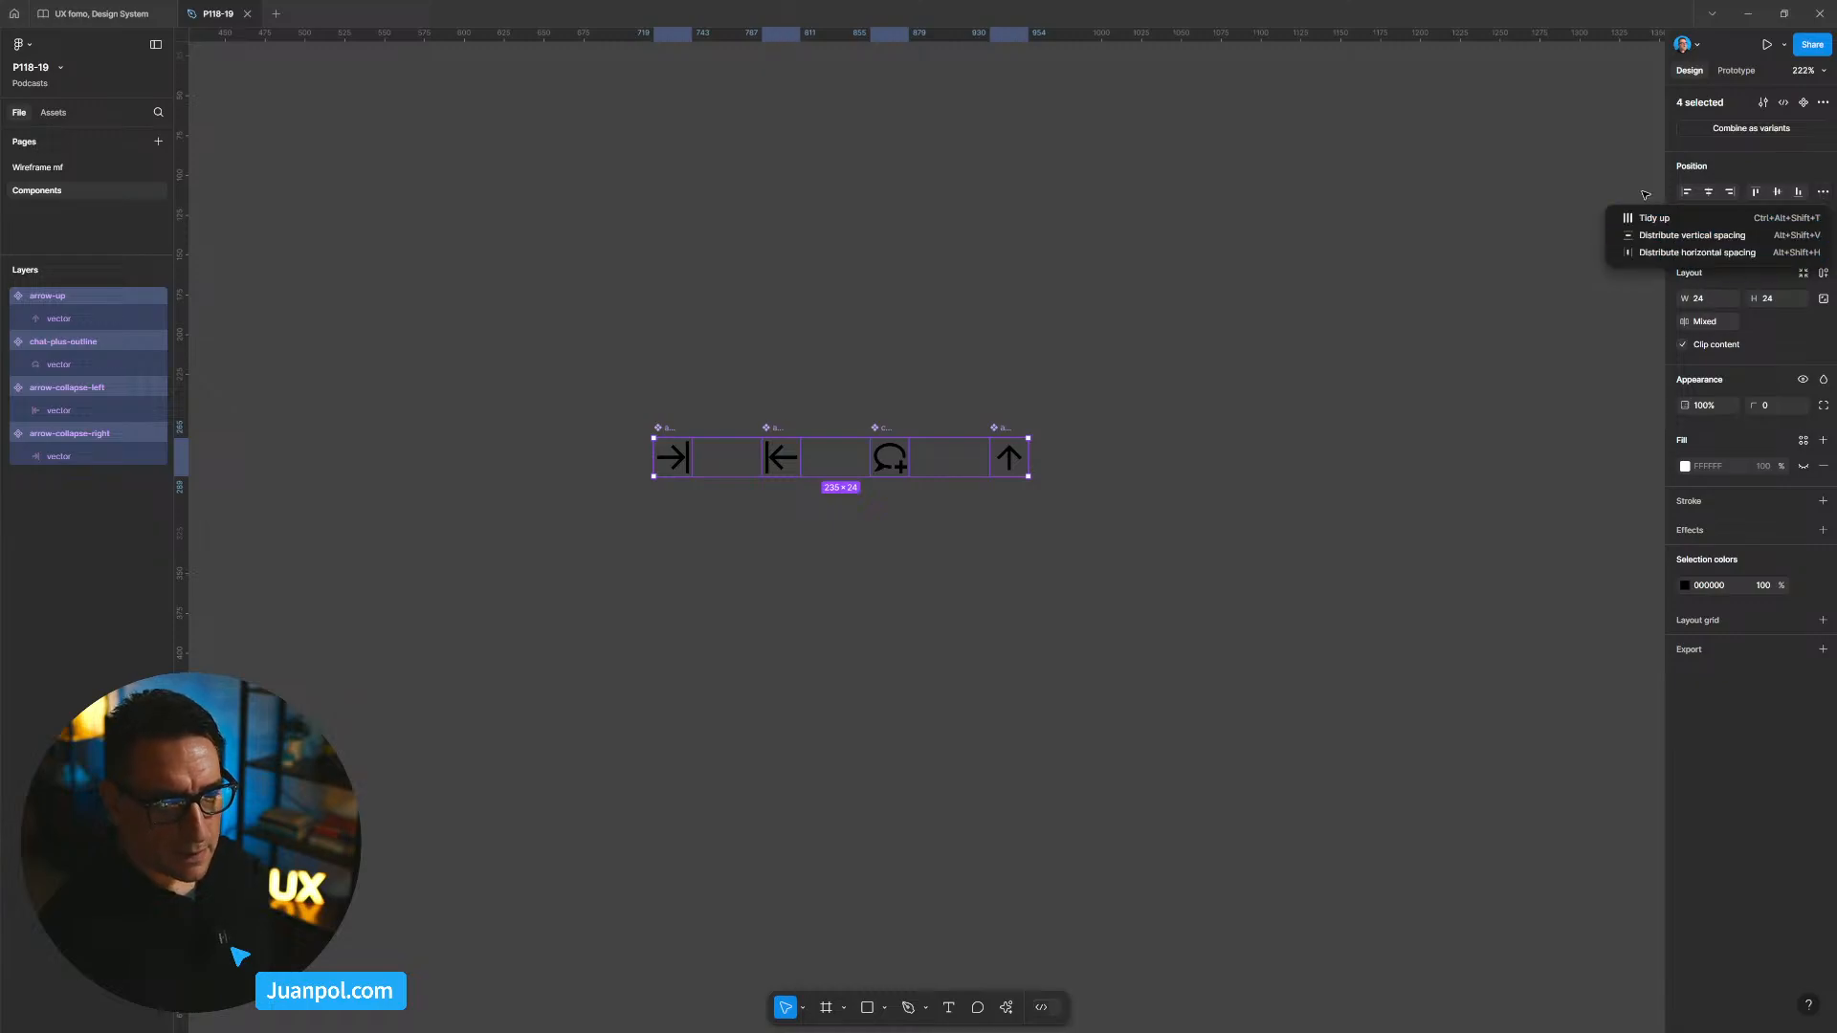
{"action": "left_click", "coordinate": [1481, 216]}
{"action": "left_click_drag", "start_coordinate": [566, 361], "coordinate": [1075, 513]}
{"action": "key", "text": "ctrl+shift+h"}
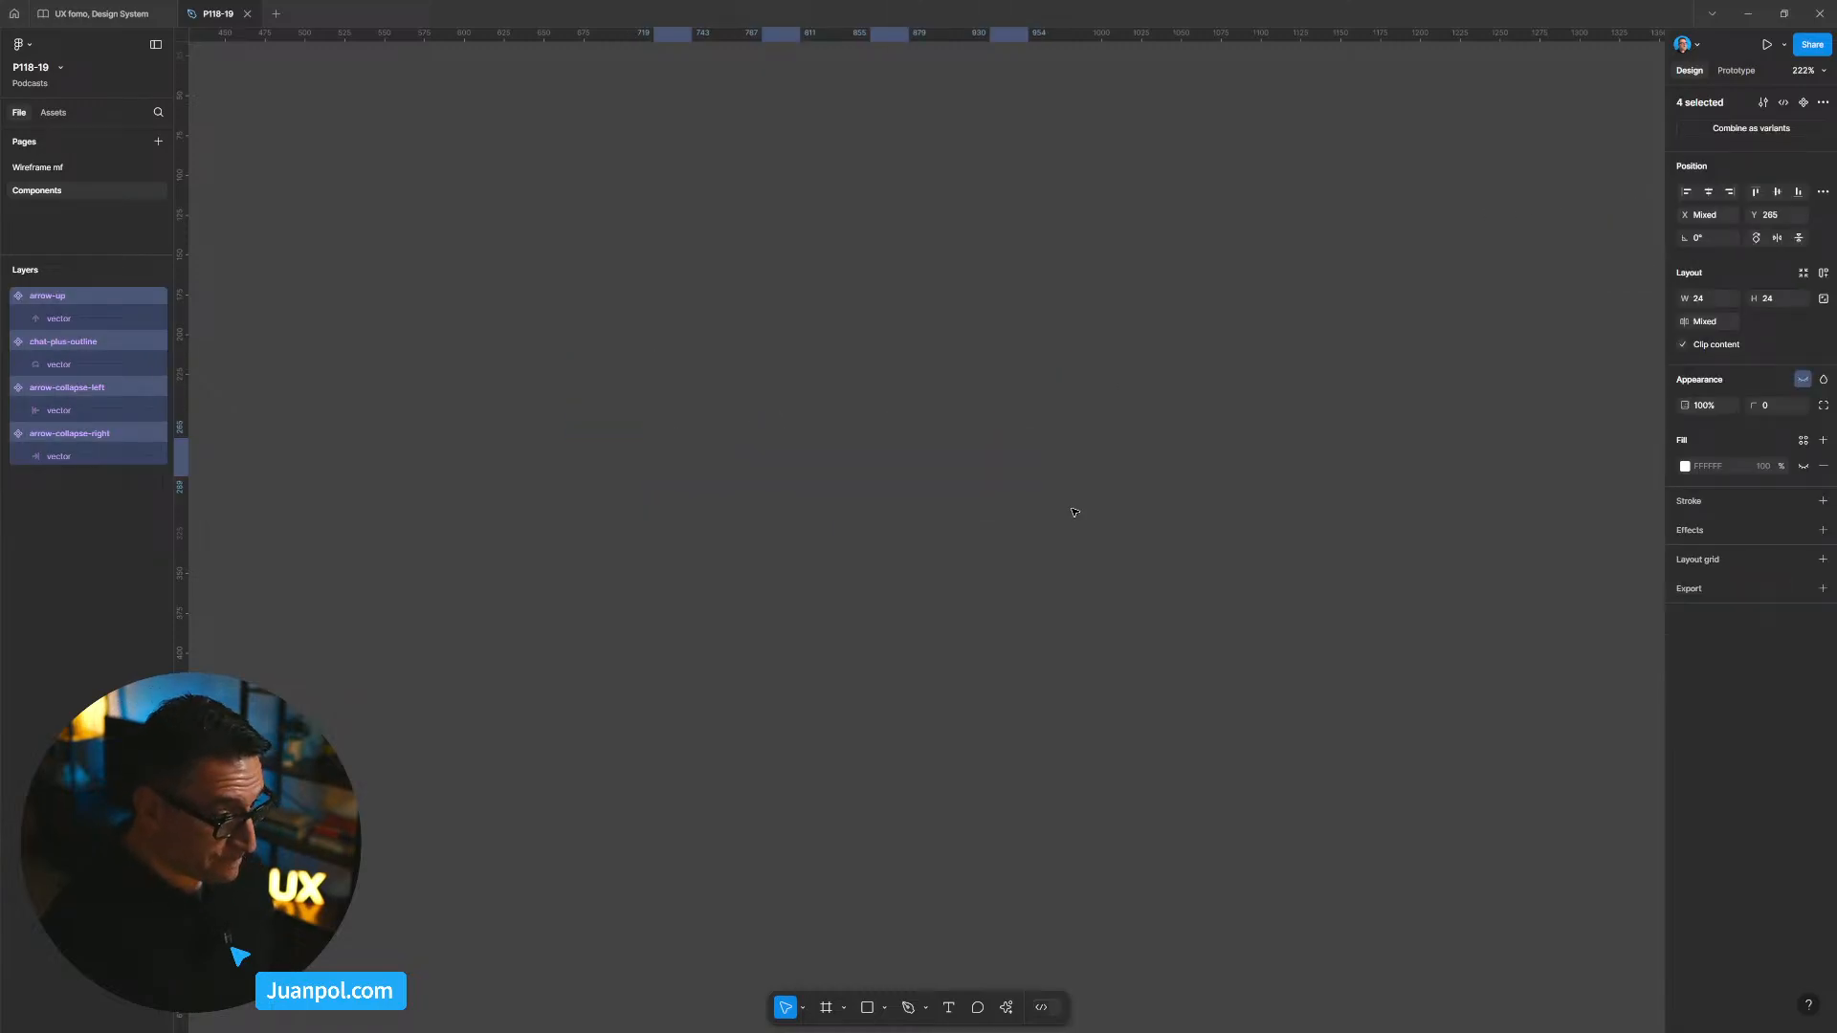
{"action": "key", "text": "ctrl+shift+h"}
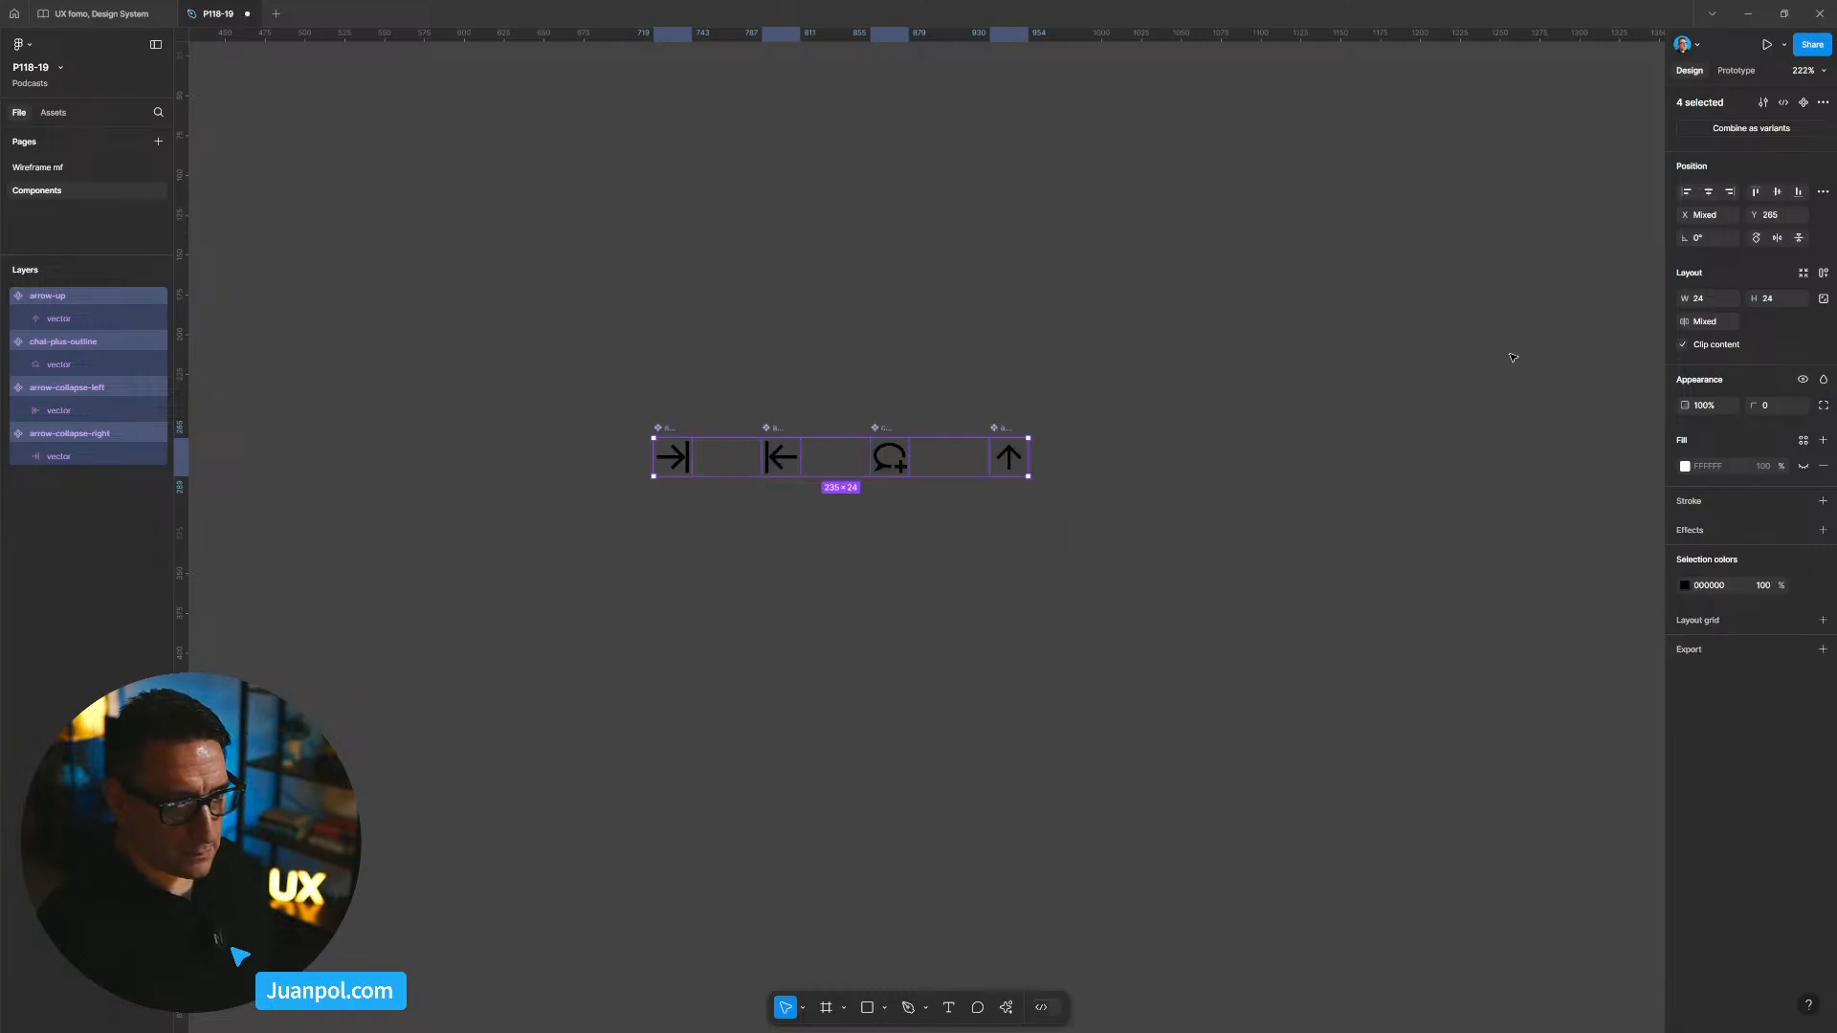
Step: Tidy up the four icon components into an evenly spaced row and set the spacing between them to 56
{"action": "left_click", "coordinate": [1823, 191]}
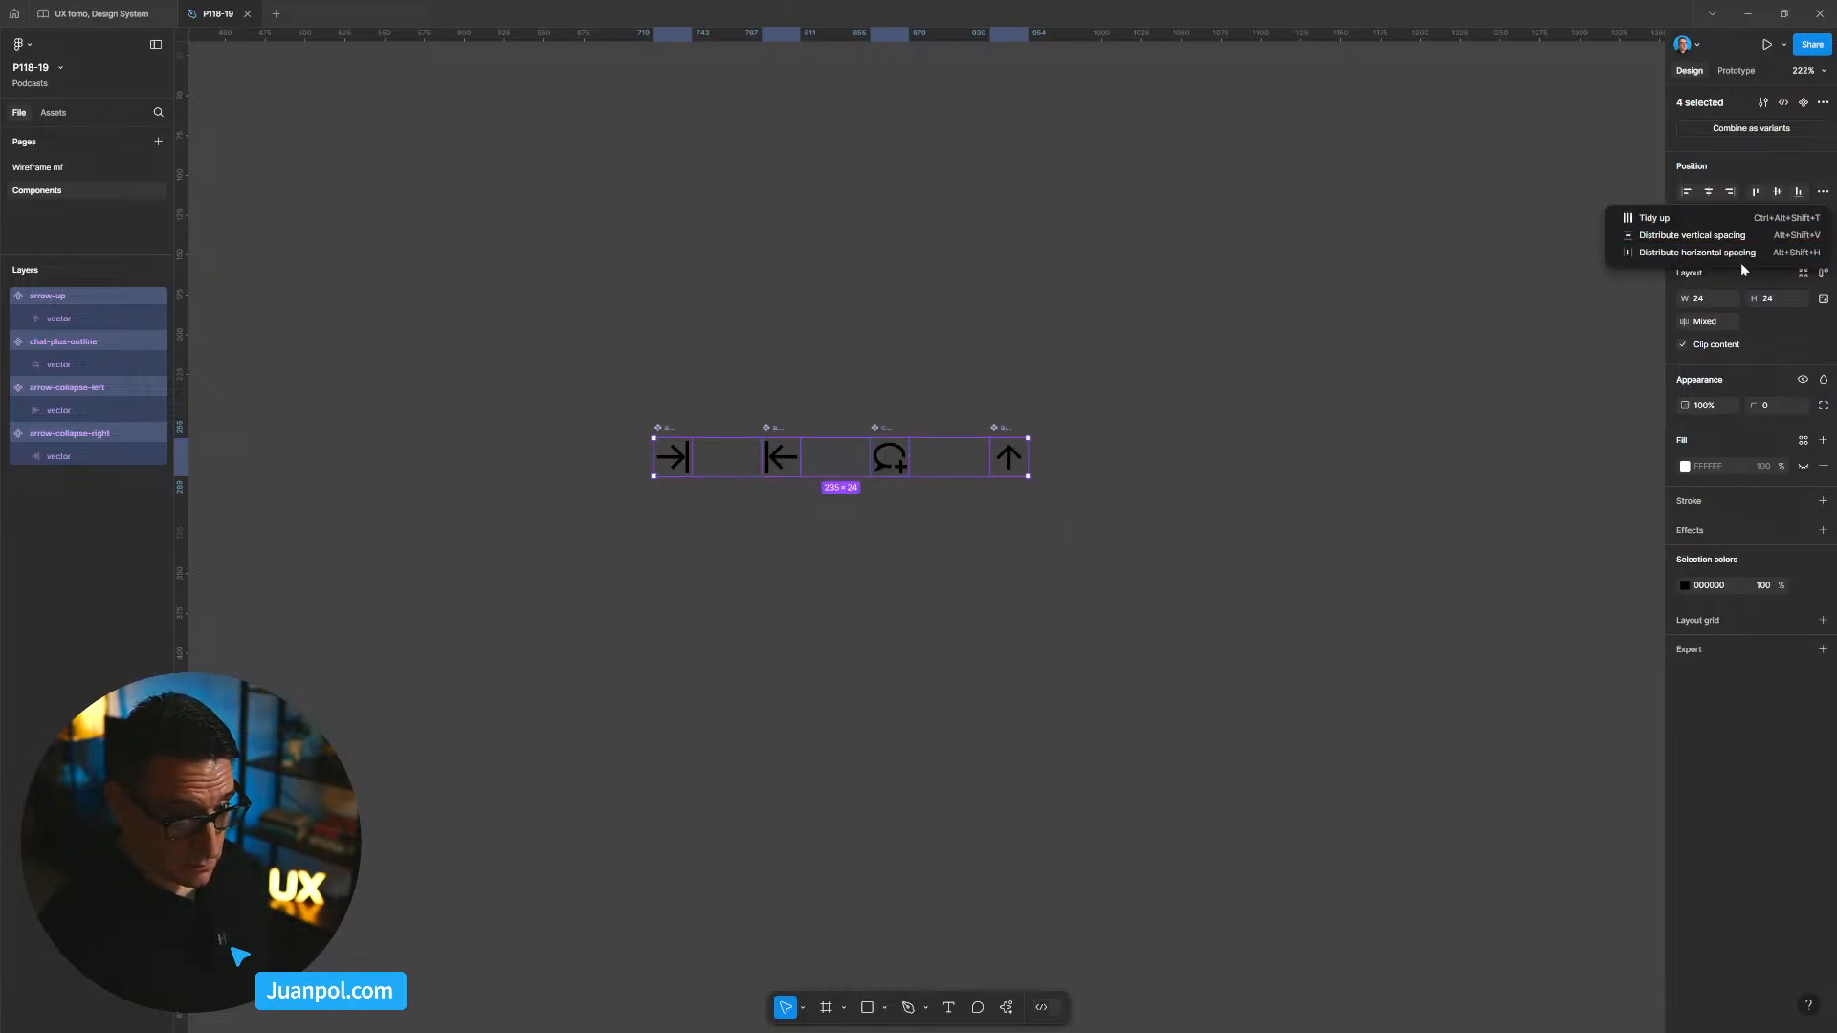
{"action": "left_click", "coordinate": [578, 374]}
{"action": "left_click_drag", "start_coordinate": [503, 373], "coordinate": [1075, 514]}
{"action": "scroll", "coordinate": [1075, 513], "scroll_direction": "down", "scroll_amount": 1}
{"action": "scroll", "coordinate": [1076, 514], "scroll_direction": "down", "scroll_amount": 3}
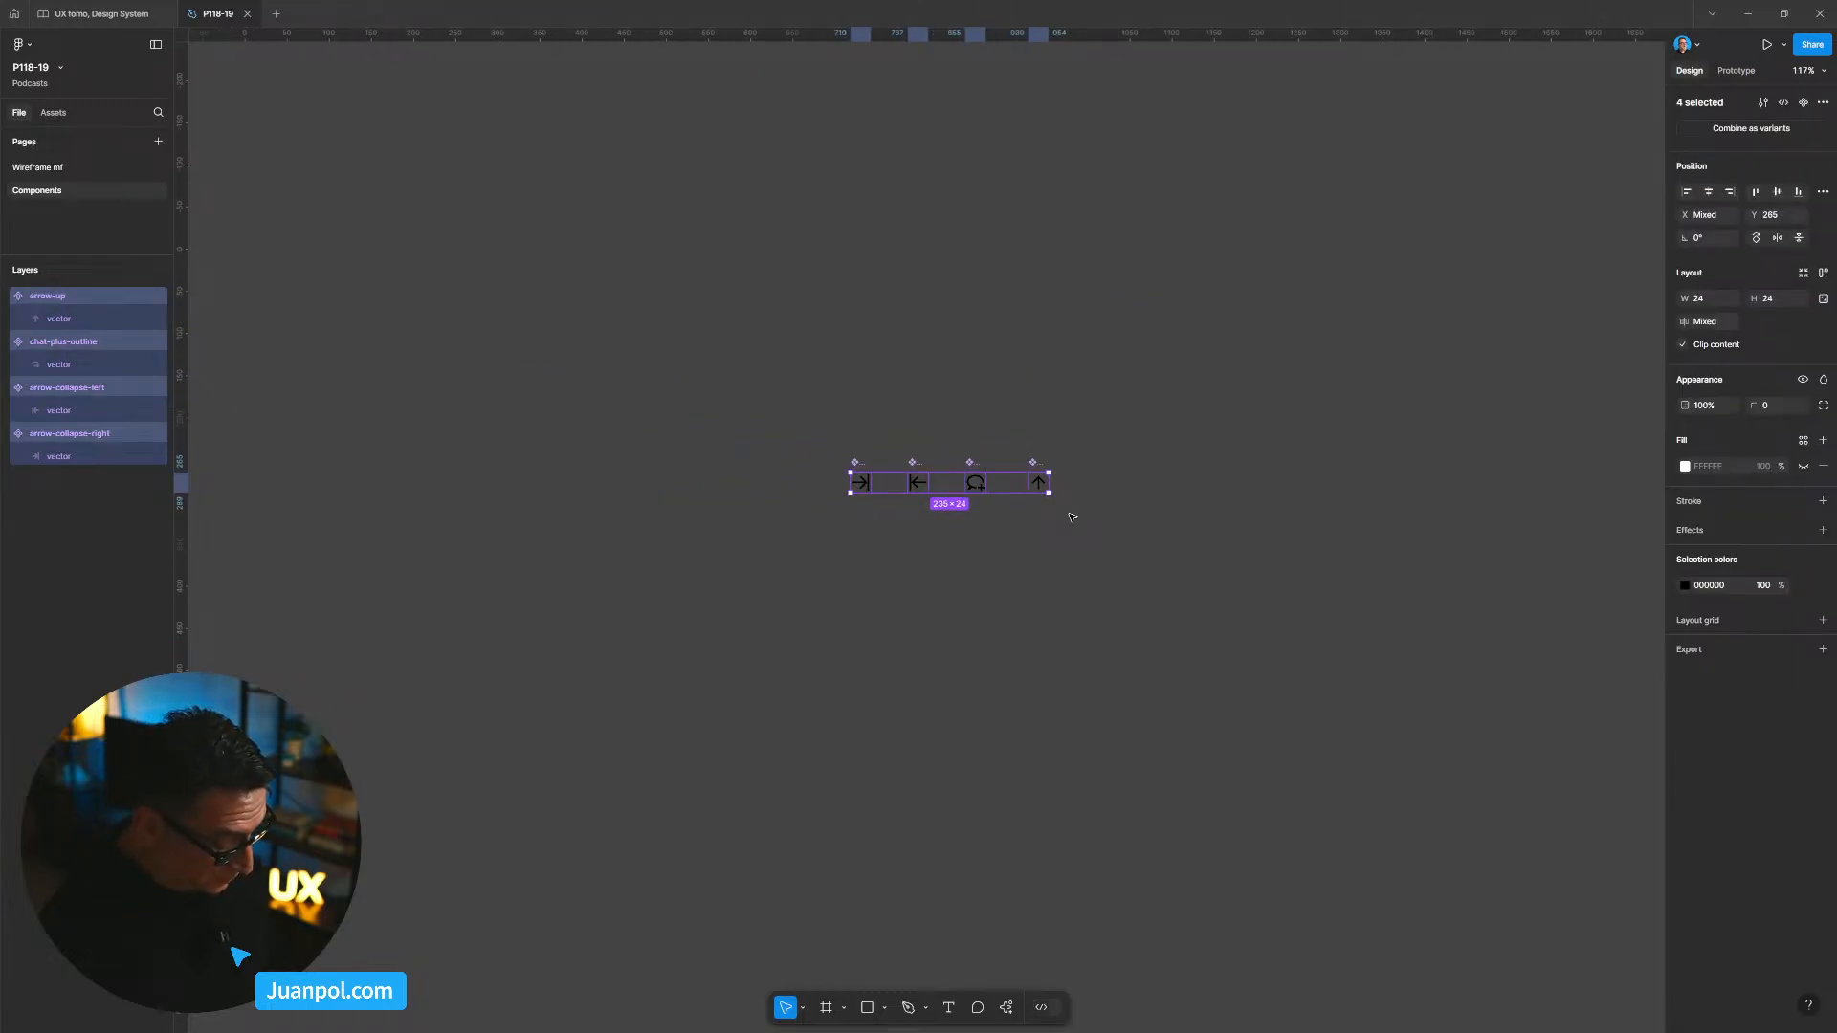
{"action": "key", "text": "ctrl+alt+t"}
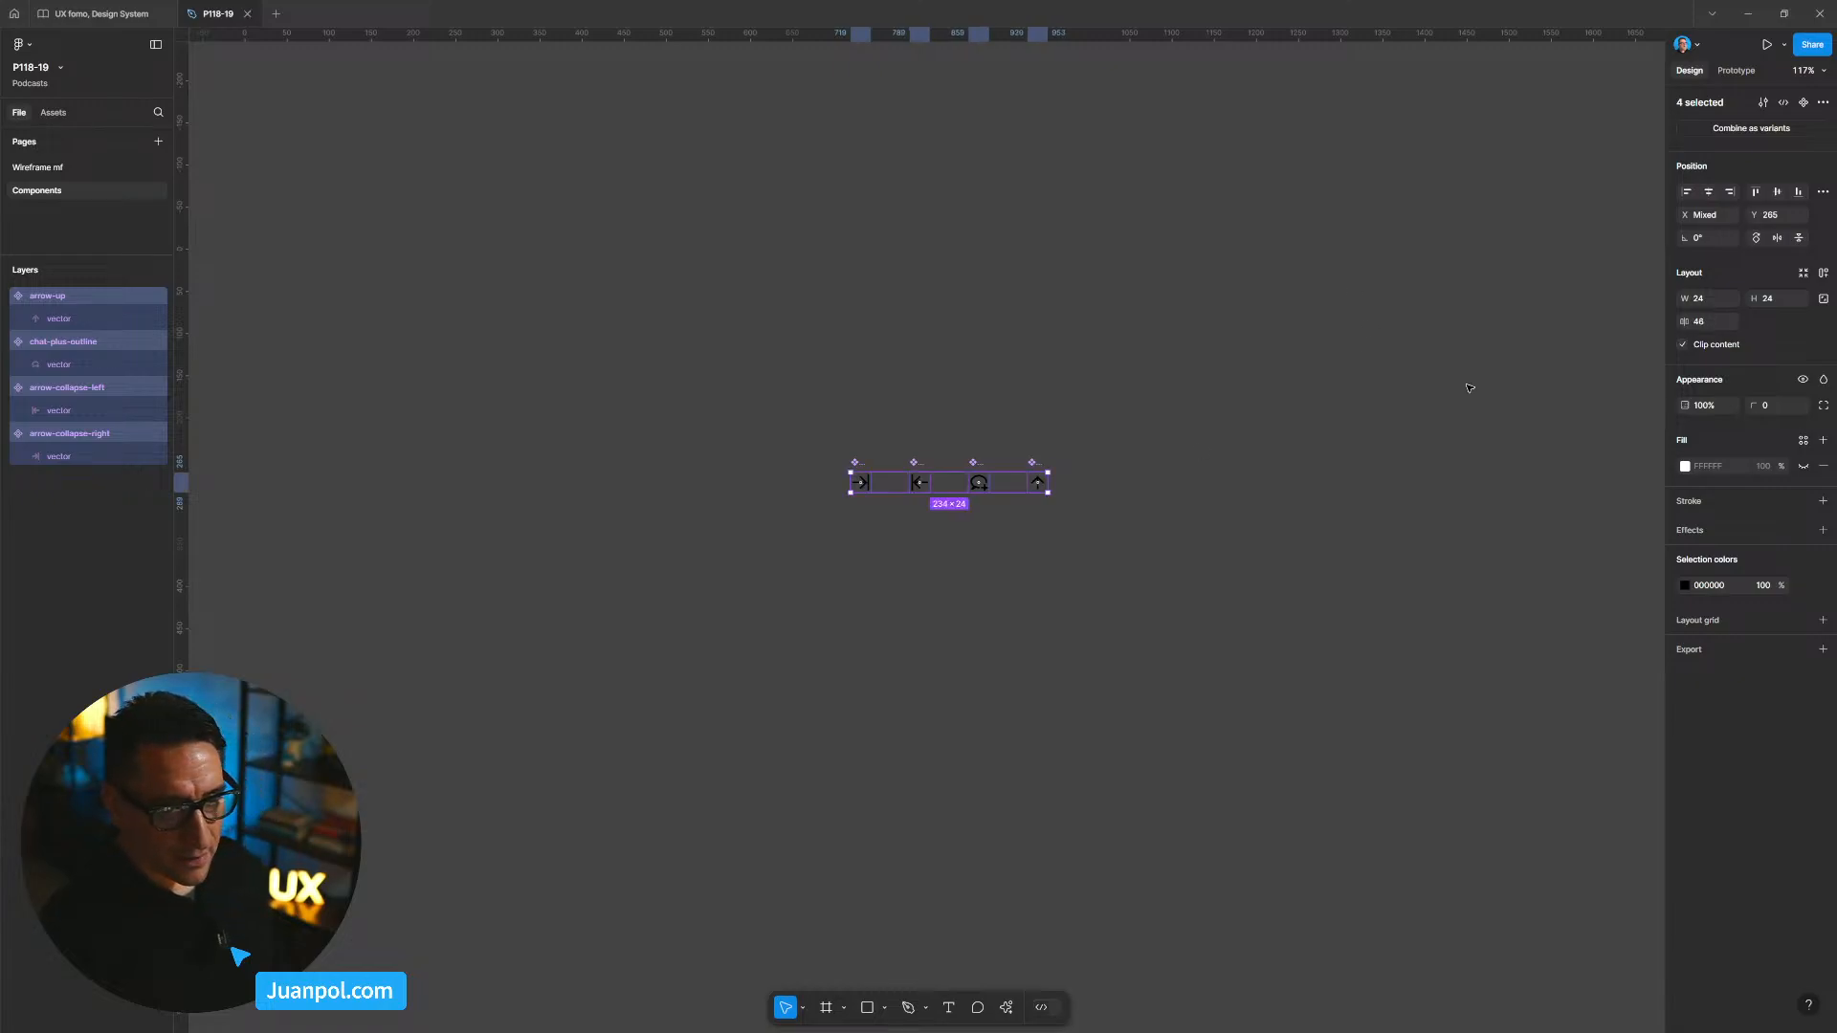
{"action": "left_click", "coordinate": [1718, 327]}
{"action": "type", "text": "56"}
{"action": "key", "text": "Return"}
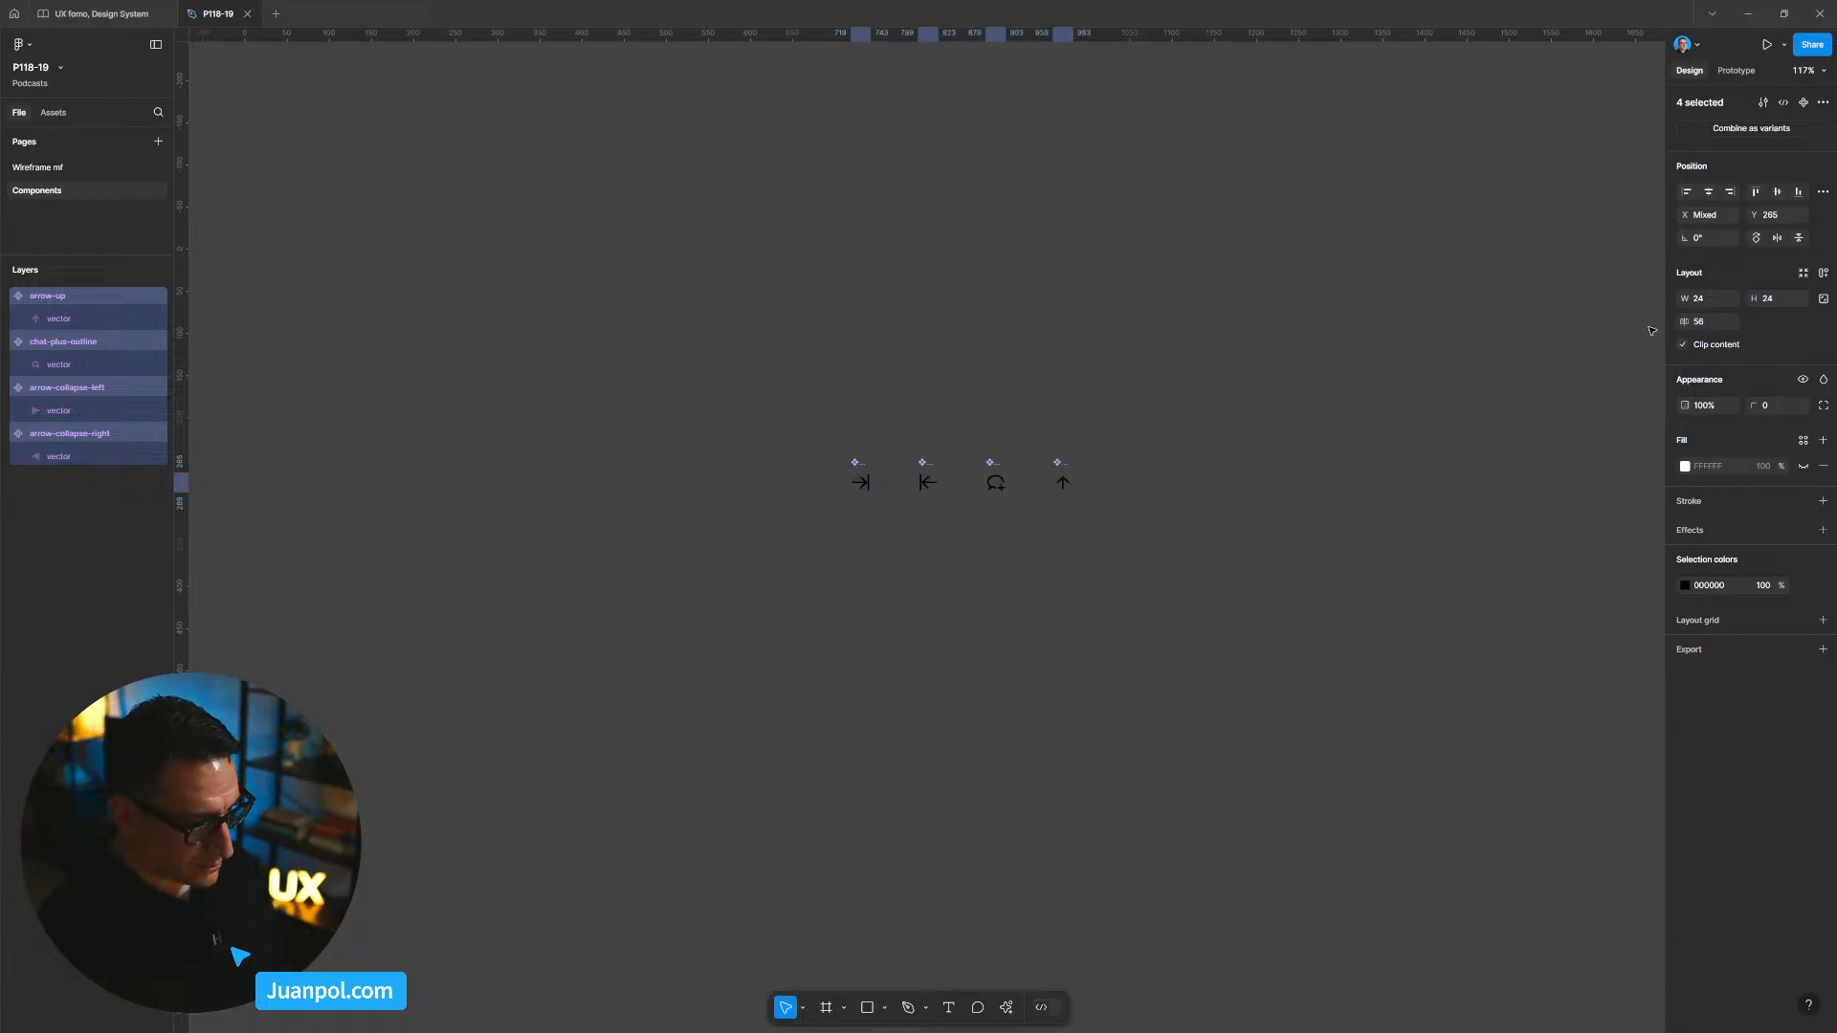
Step: Paste the IconButton component back below the icon row, with its left edge in line with the arrow-collapse-right icon
{"action": "scroll", "coordinate": [909, 601], "scroll_direction": "up", "scroll_amount": 3}
{"action": "scroll", "coordinate": [909, 601], "scroll_direction": "down", "scroll_amount": 5}
{"action": "left_click", "coordinate": [909, 601]}
{"action": "left_click_drag", "start_coordinate": [972, 649], "coordinate": [903, 508]}
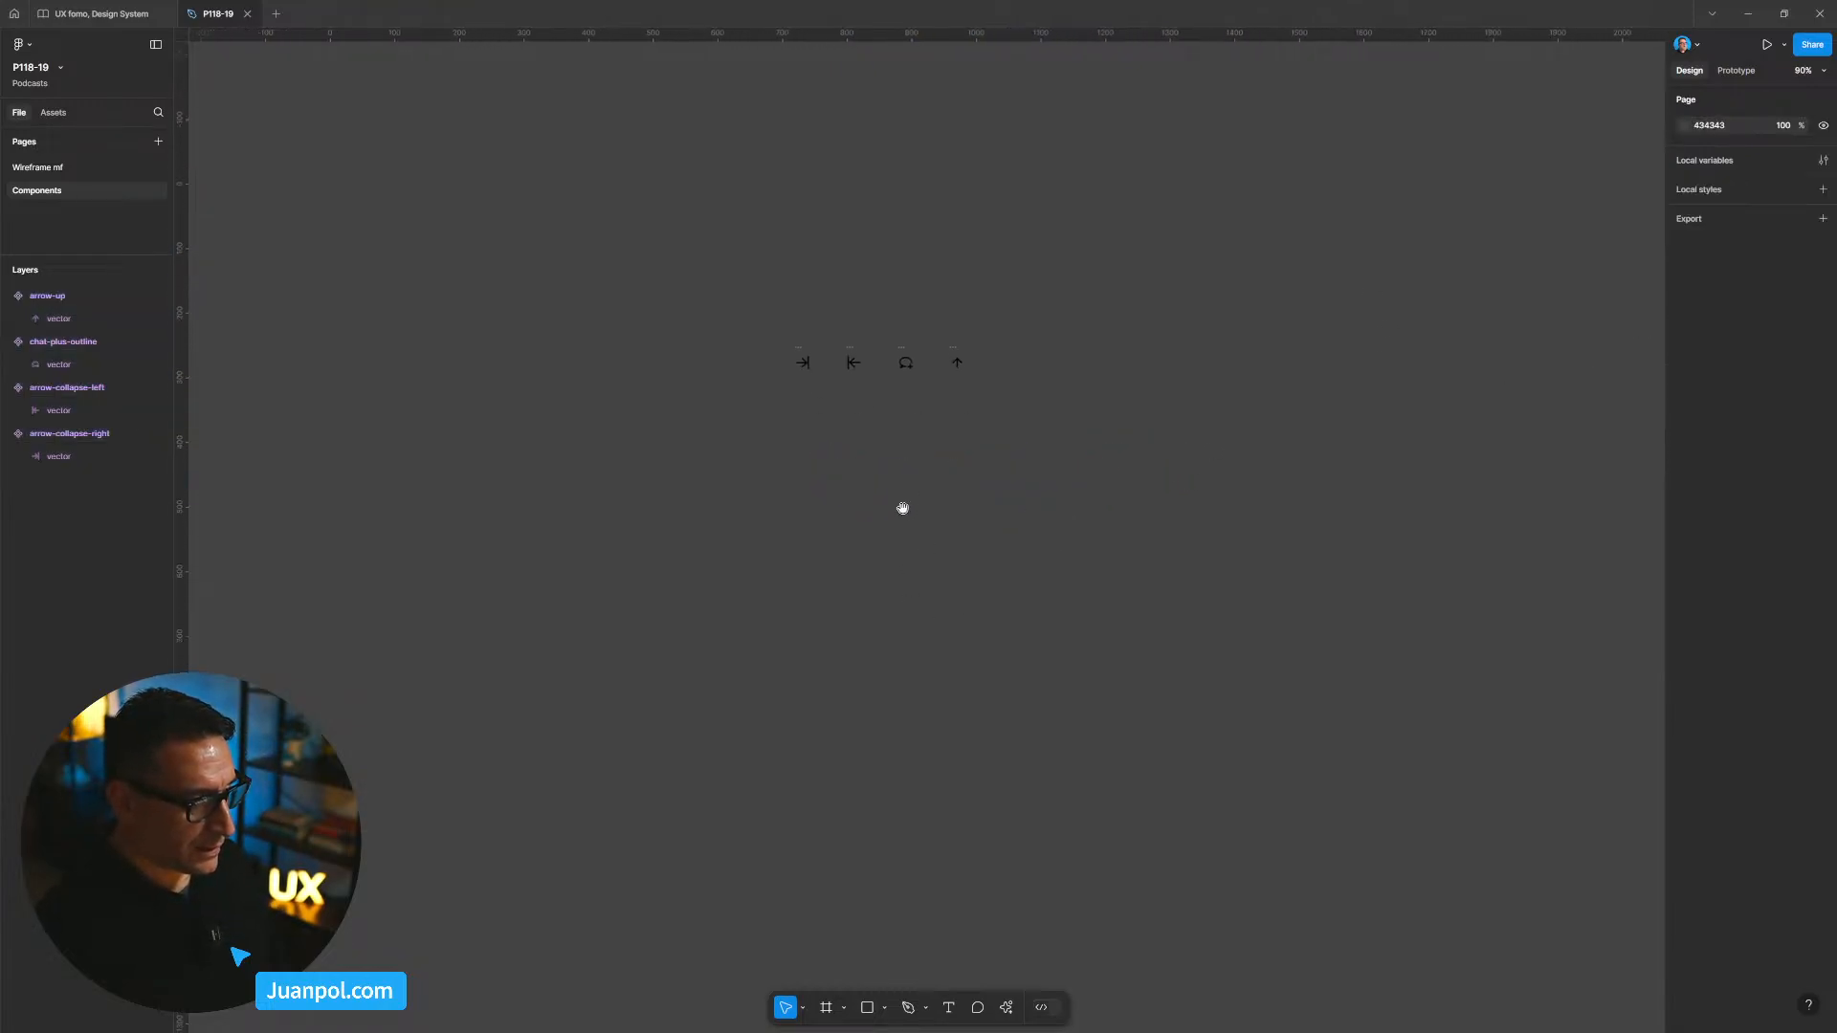
{"action": "key", "text": "ctrl+v"}
{"action": "left_click_drag", "start_coordinate": [849, 419], "coordinate": [818, 465]}
{"action": "left_click", "coordinate": [943, 450]}
{"action": "scroll", "coordinate": [945, 356], "scroll_direction": "up", "scroll_amount": 6}
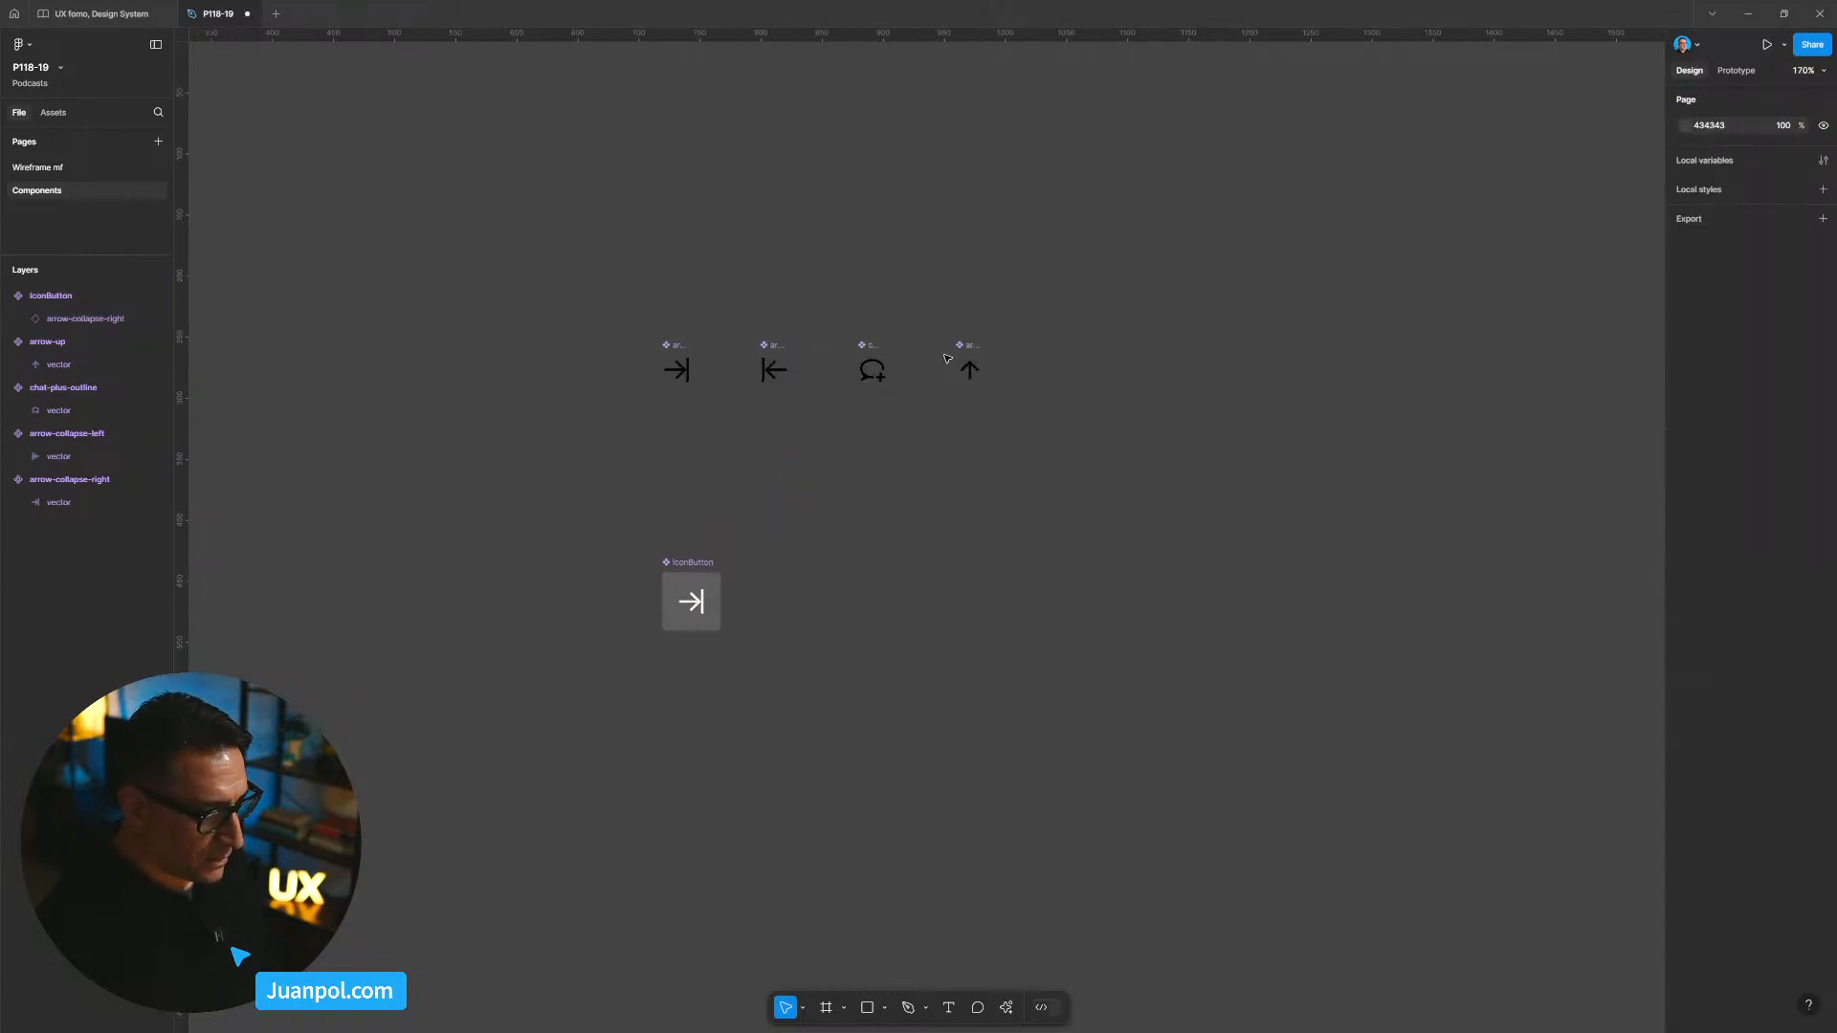
Step: Examine the size and position of the vector layer inside the arrow-up component
{"action": "double_click", "coordinate": [1017, 385]}
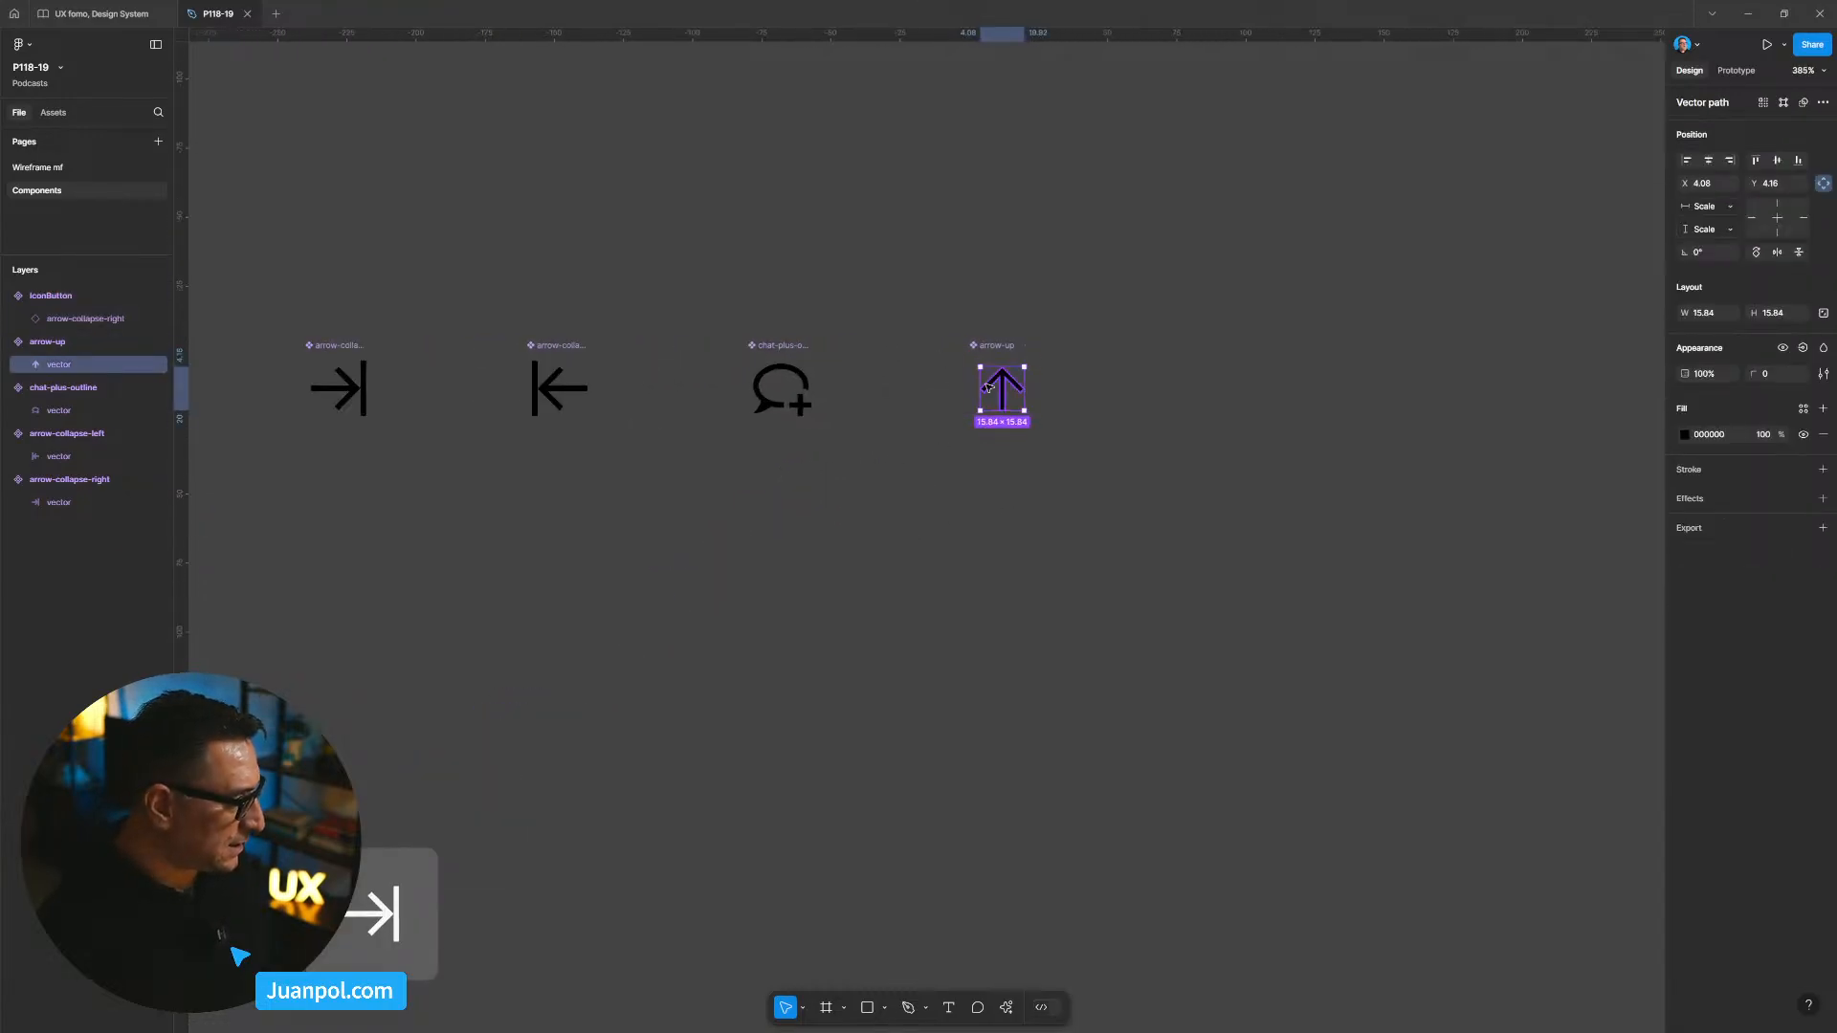
{"action": "left_click", "coordinate": [955, 521]}
{"action": "scroll", "coordinate": [972, 503], "scroll_direction": "down", "scroll_amount": 3}
{"action": "left_click", "coordinate": [990, 421]}
{"action": "double_click", "coordinate": [1004, 433]}
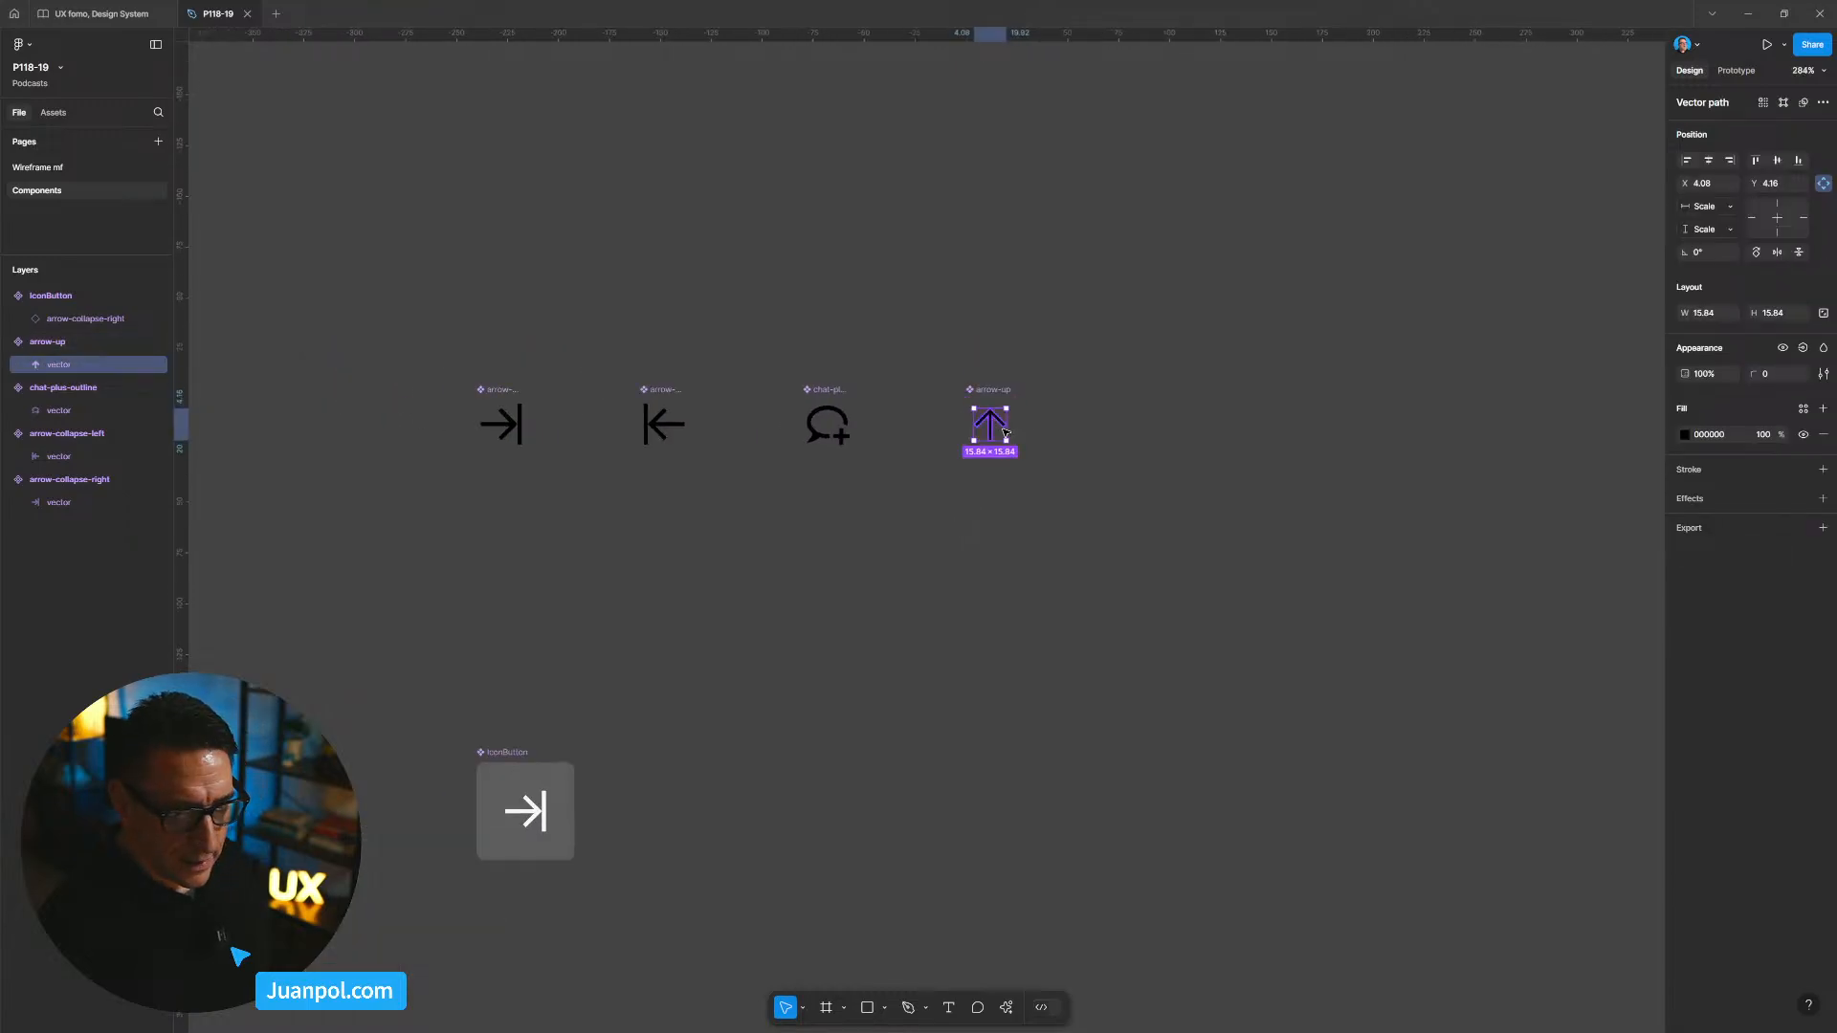
{"action": "left_click", "coordinate": [1152, 443]}
{"action": "scroll", "coordinate": [1152, 443], "scroll_direction": "down", "scroll_amount": 2}
Step: On the Wireframe mf page, filter the assets to those created in this file and search for "icon"
{"action": "left_click", "coordinate": [73, 169]}
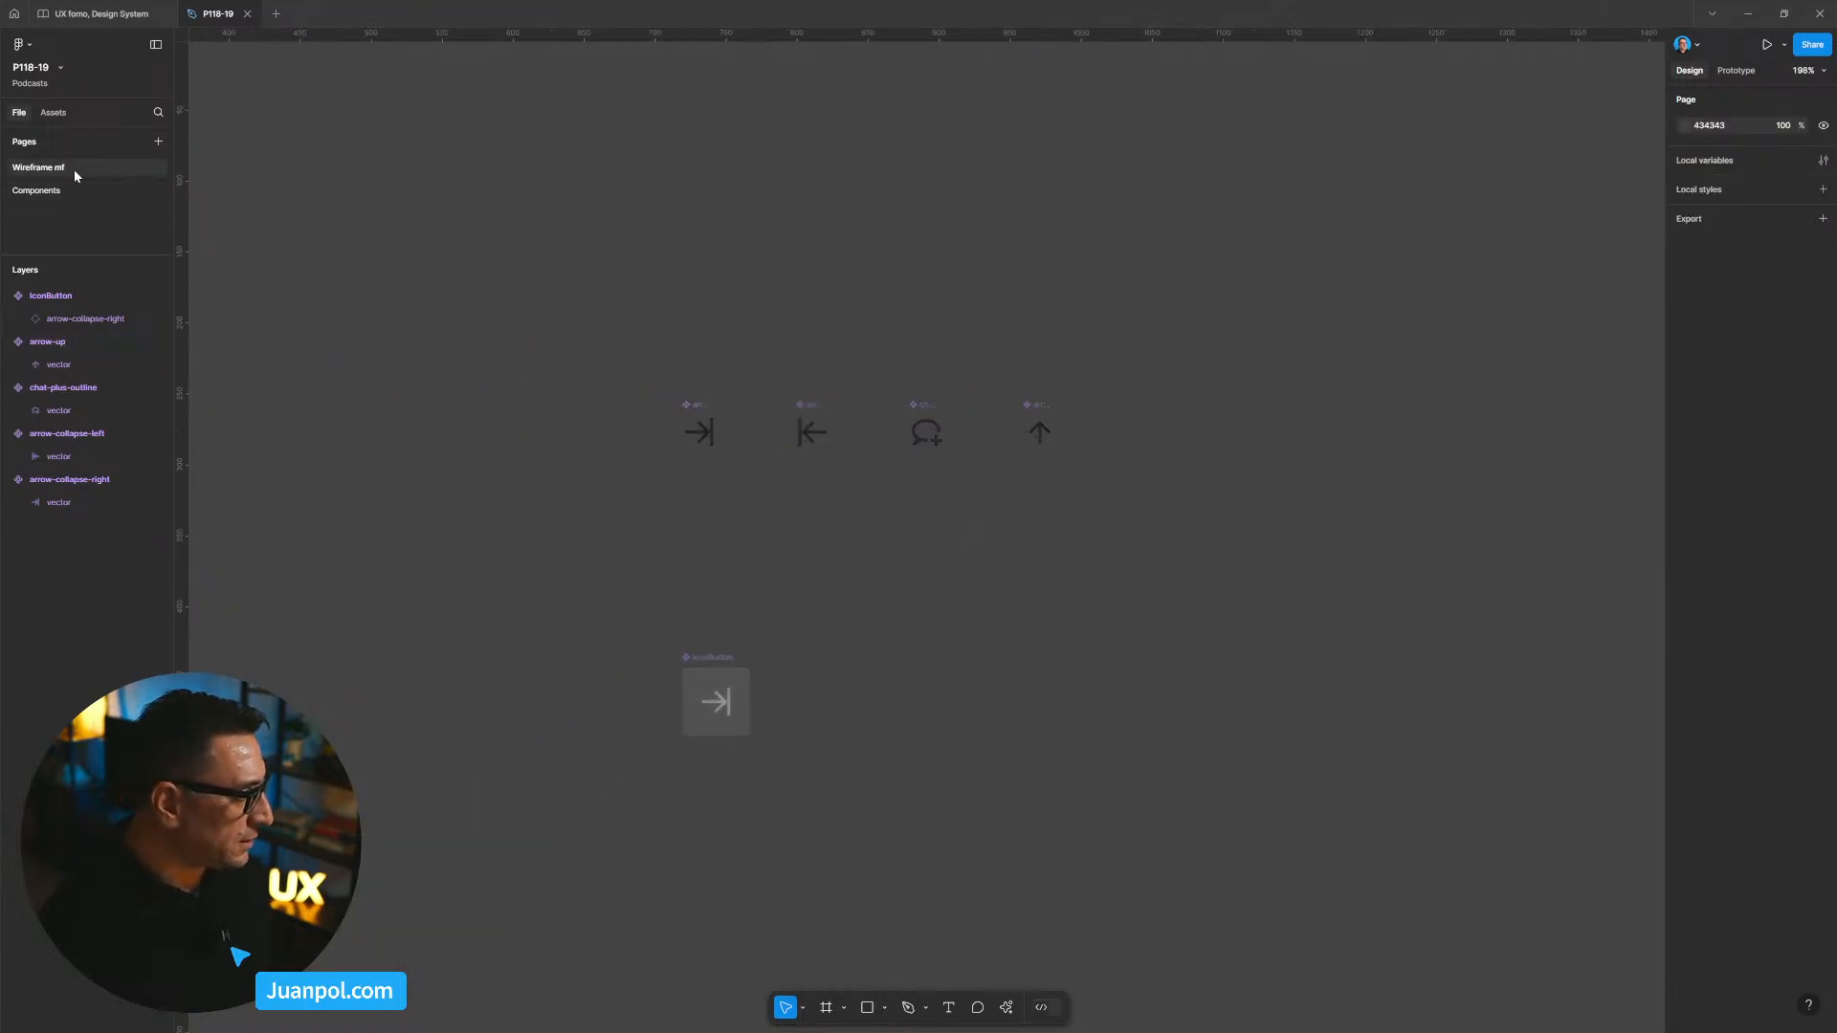
{"action": "left_click_drag", "start_coordinate": [383, 393], "coordinate": [479, 440]}
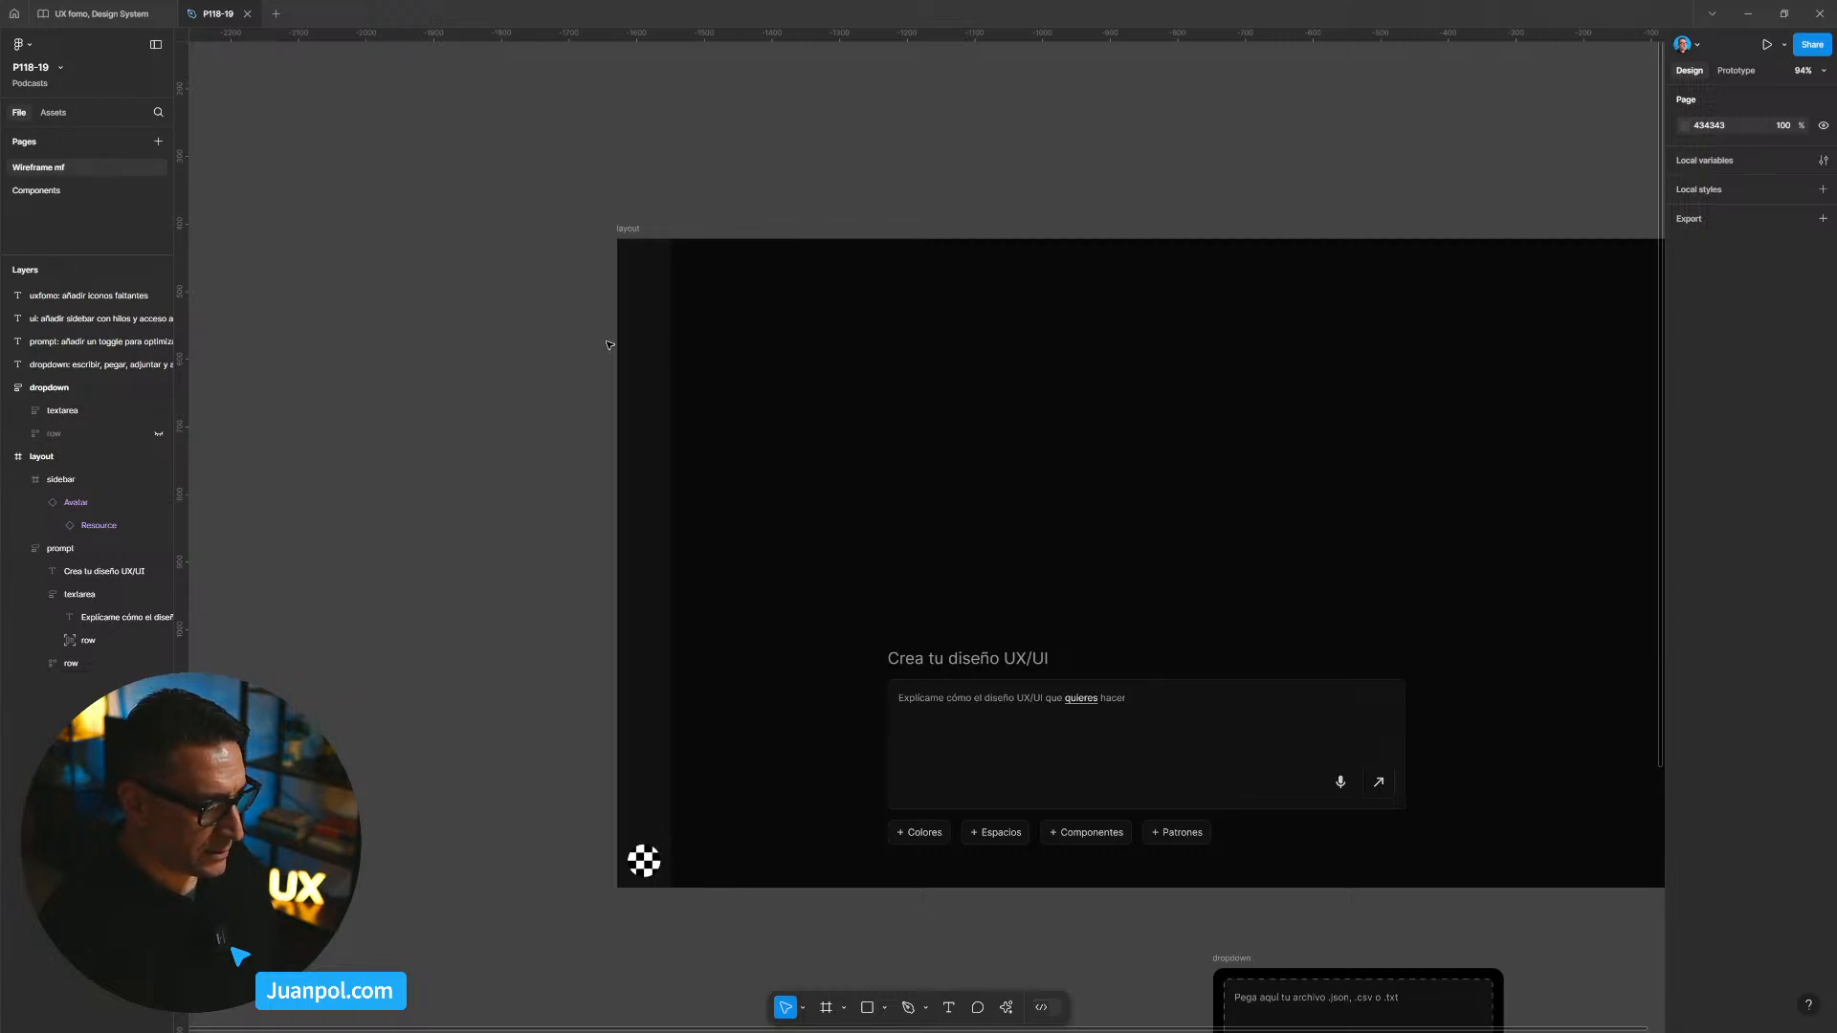
{"action": "scroll", "coordinate": [542, 369], "scroll_direction": "up", "scroll_amount": 1}
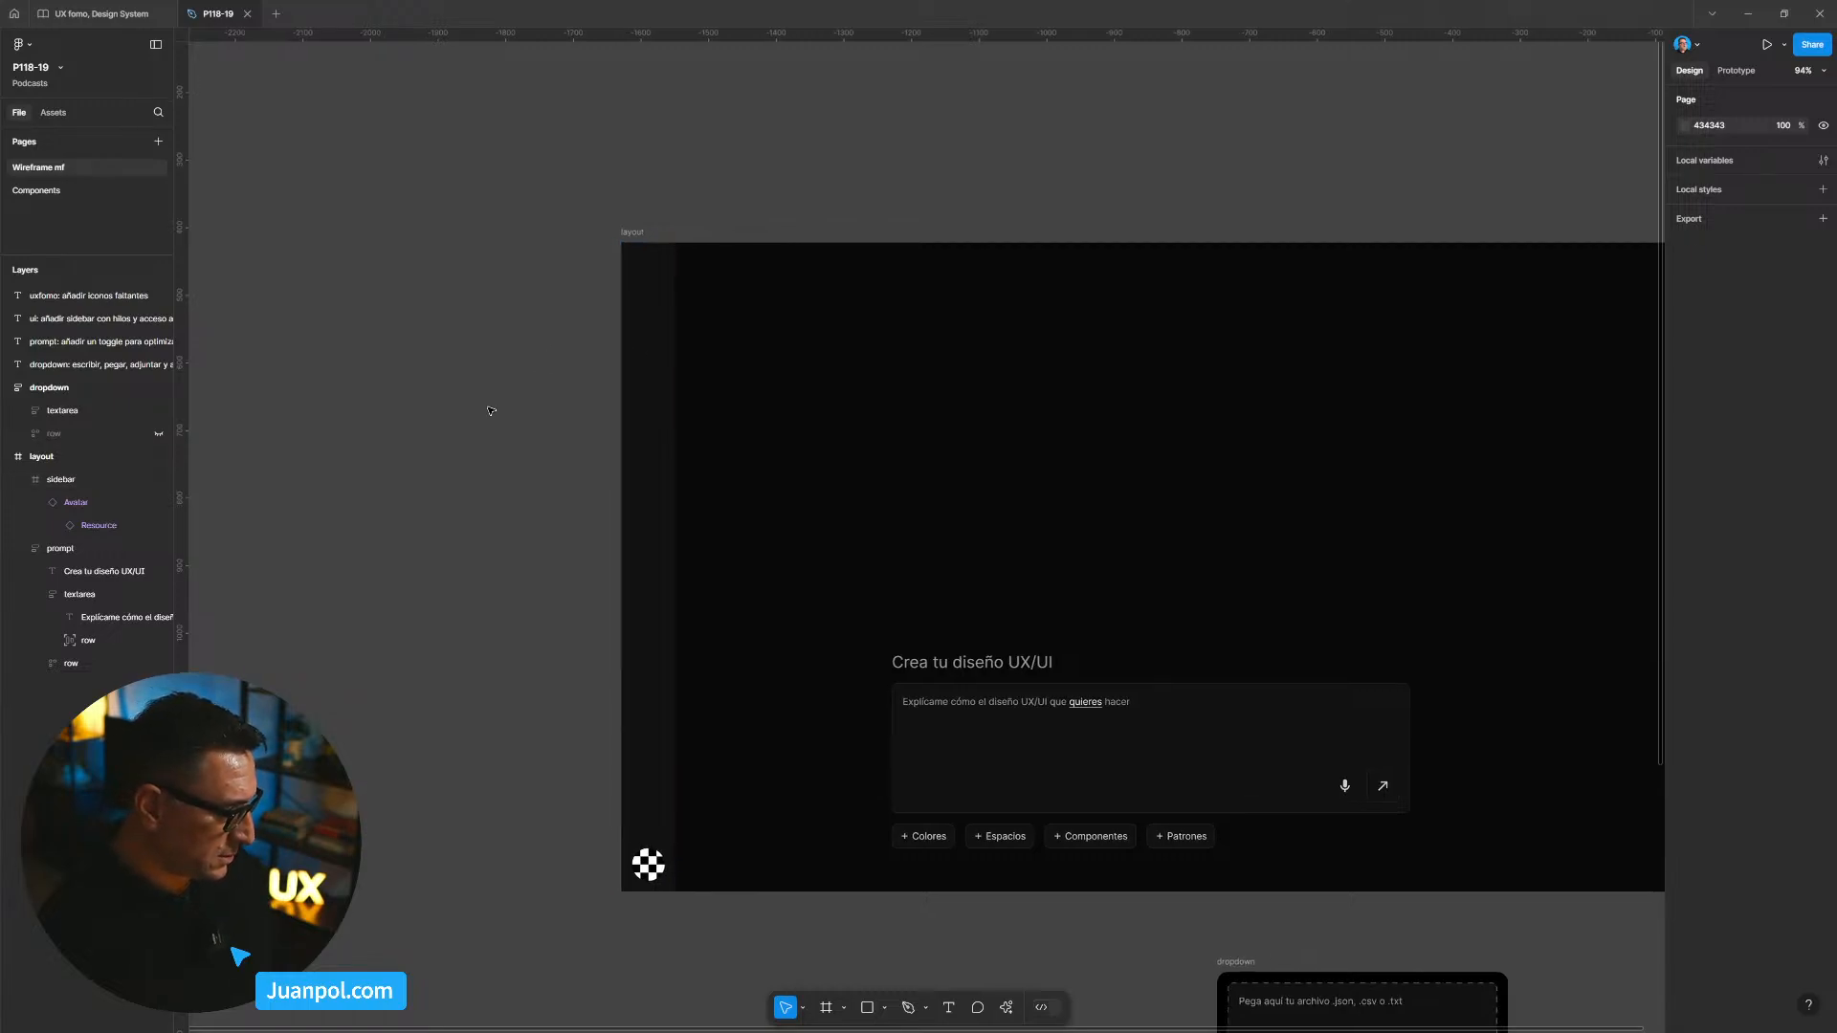
{"action": "left_click", "coordinate": [54, 112]}
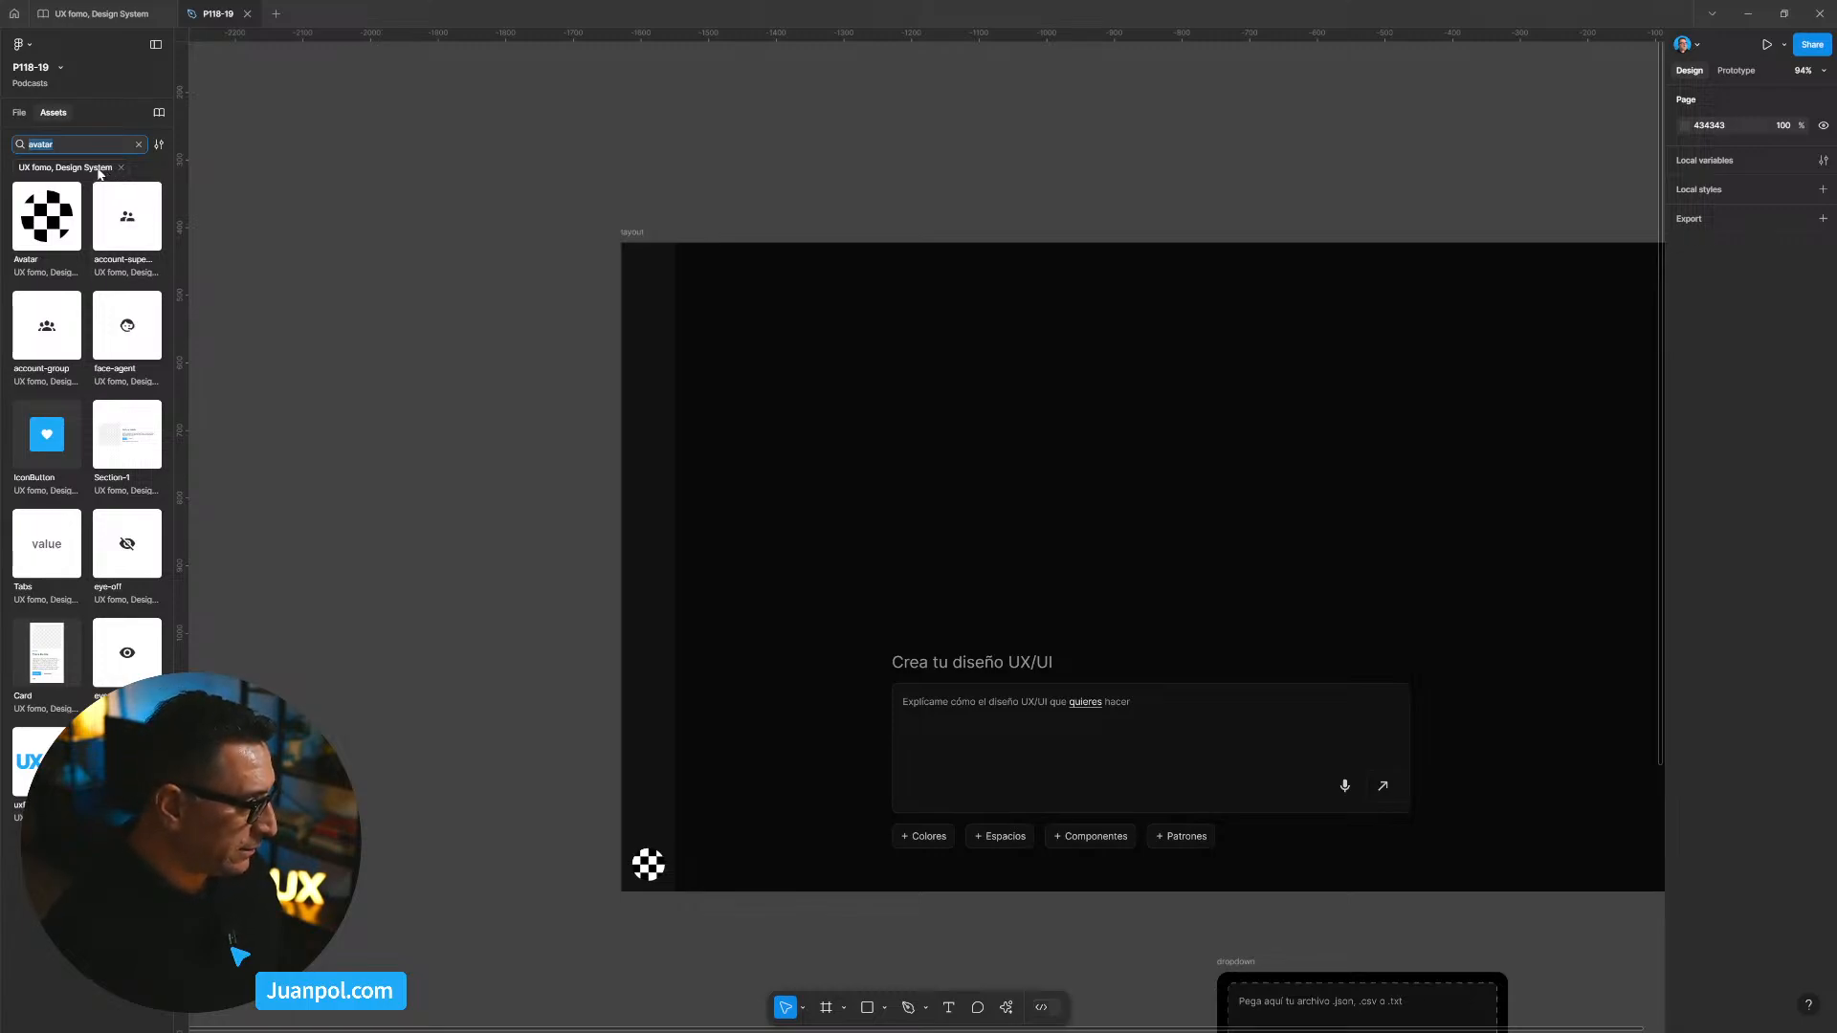
{"action": "left_click", "coordinate": [93, 168]}
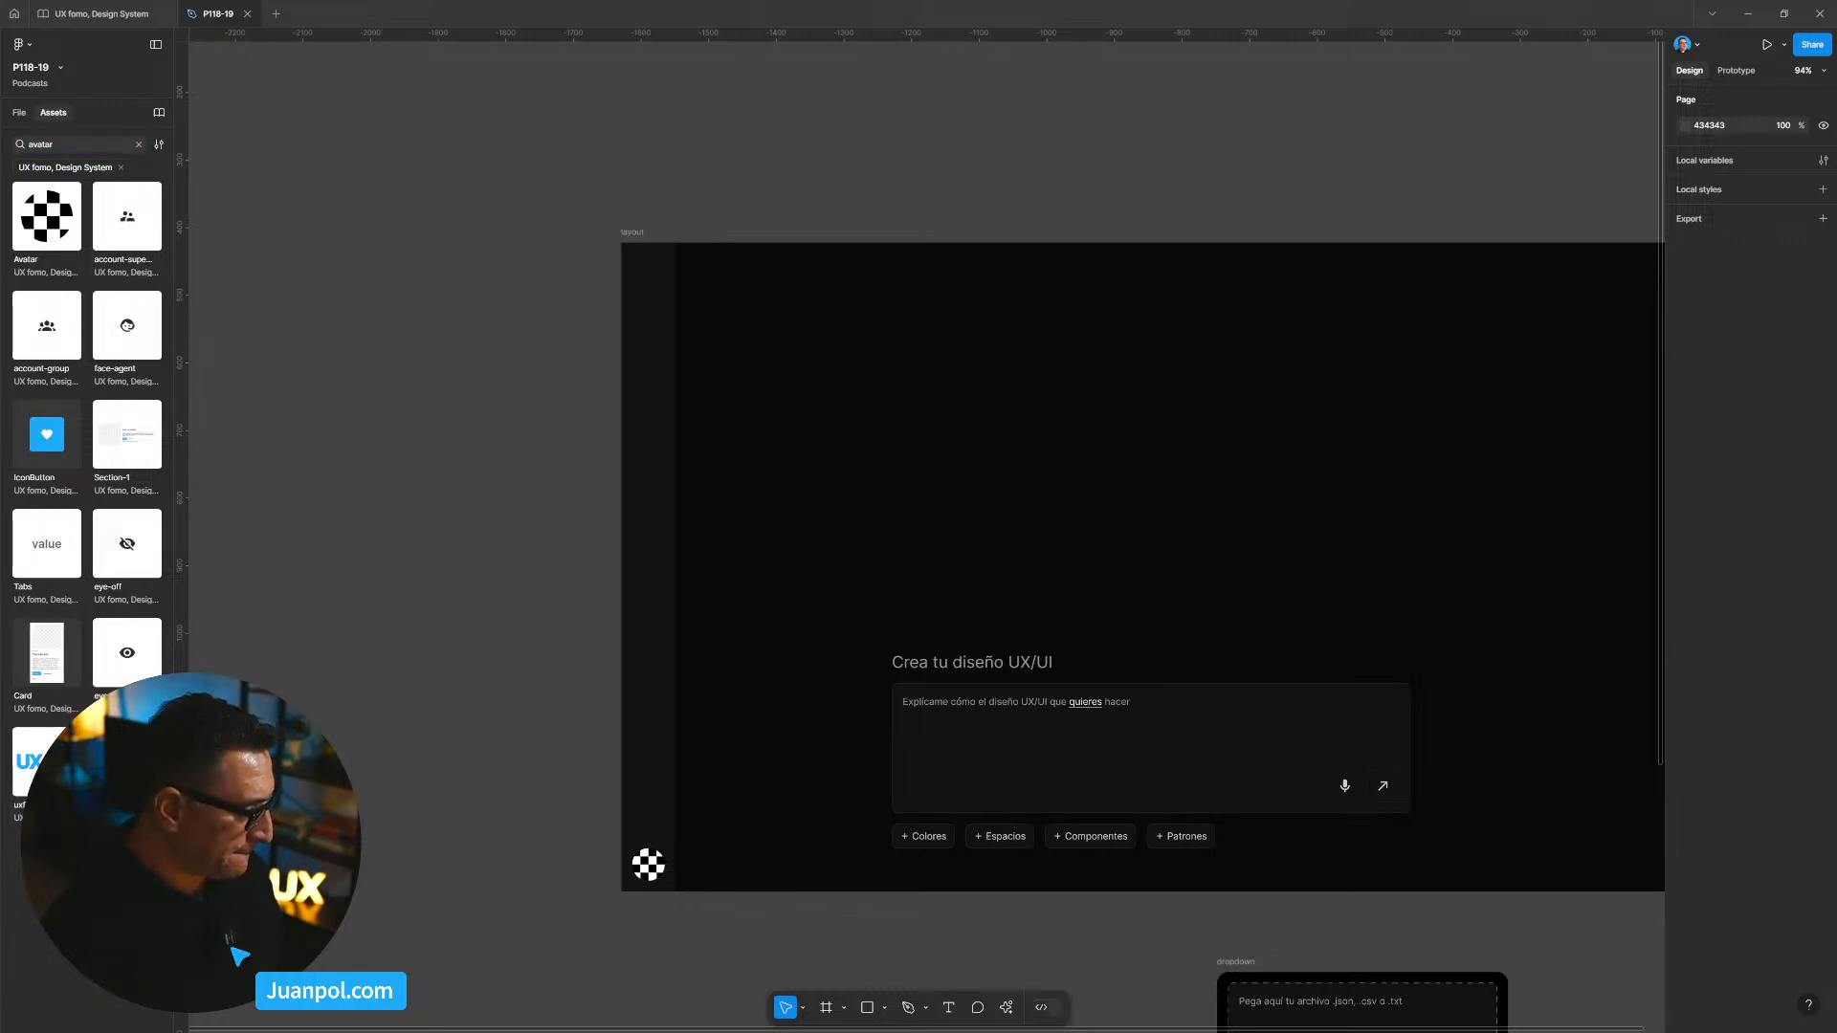
{"action": "left_click", "coordinate": [121, 167]}
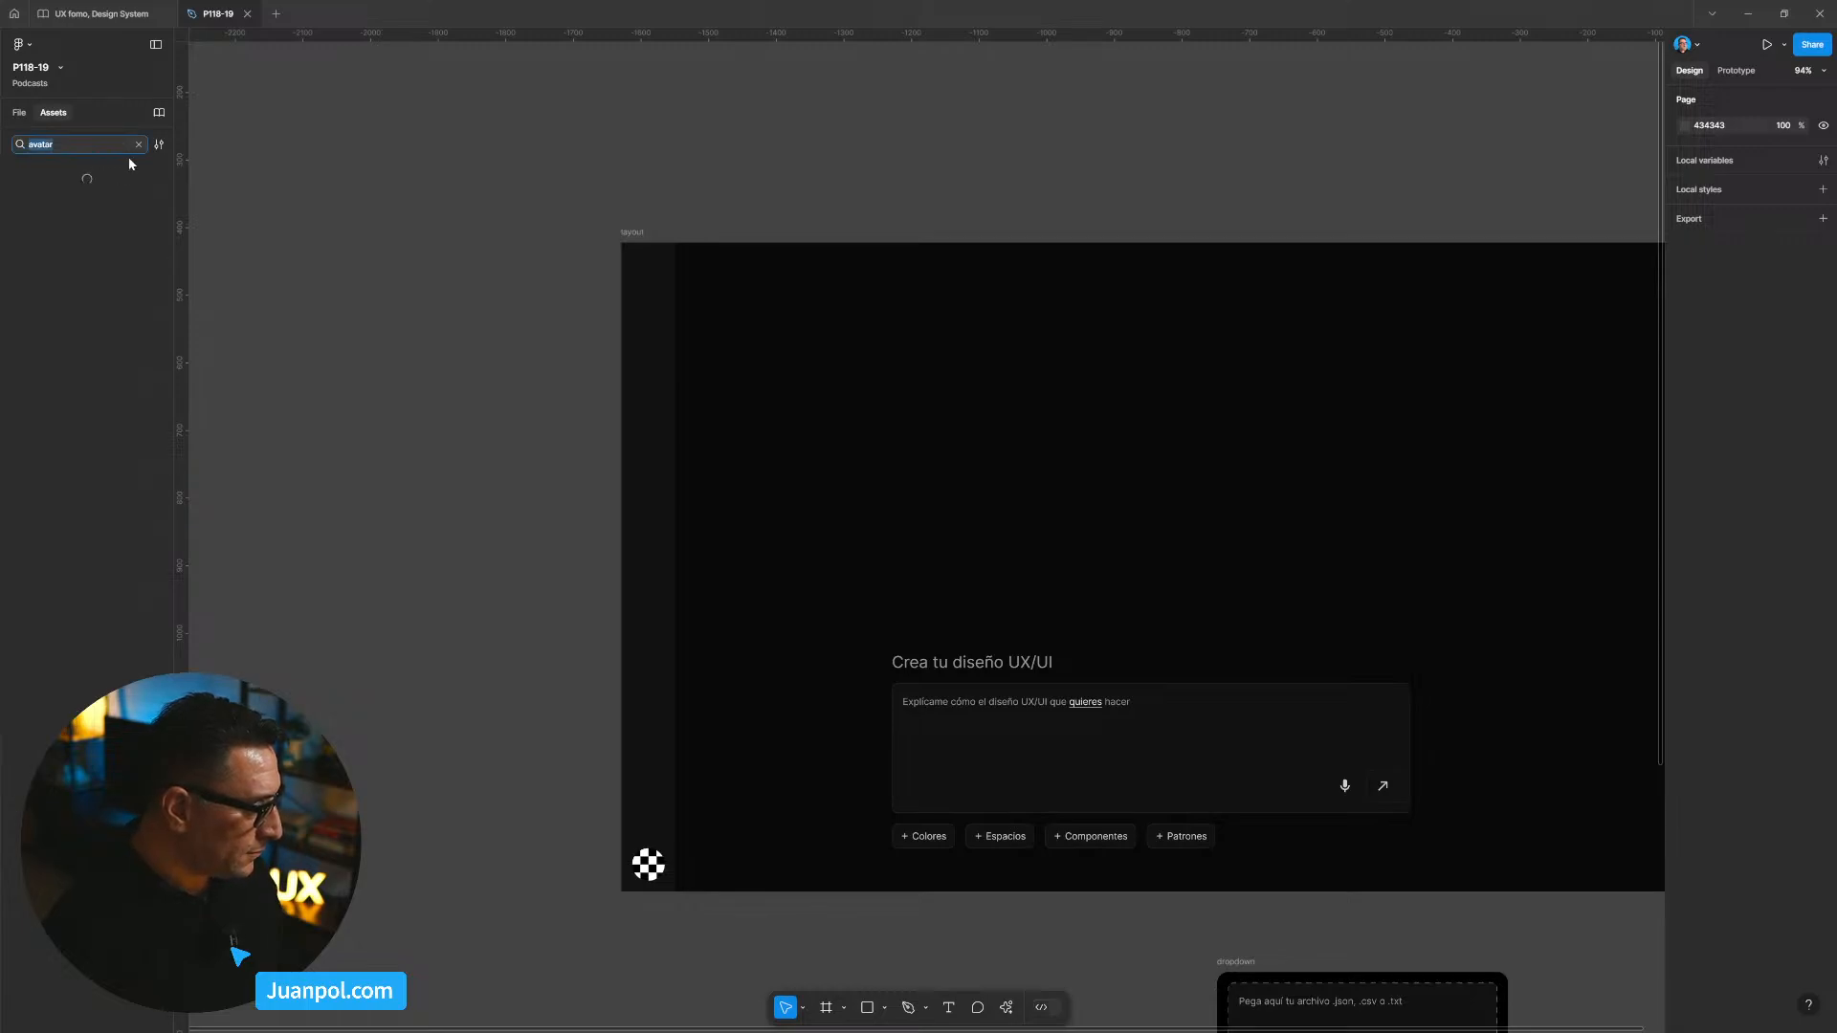
{"action": "left_click", "coordinate": [159, 144]}
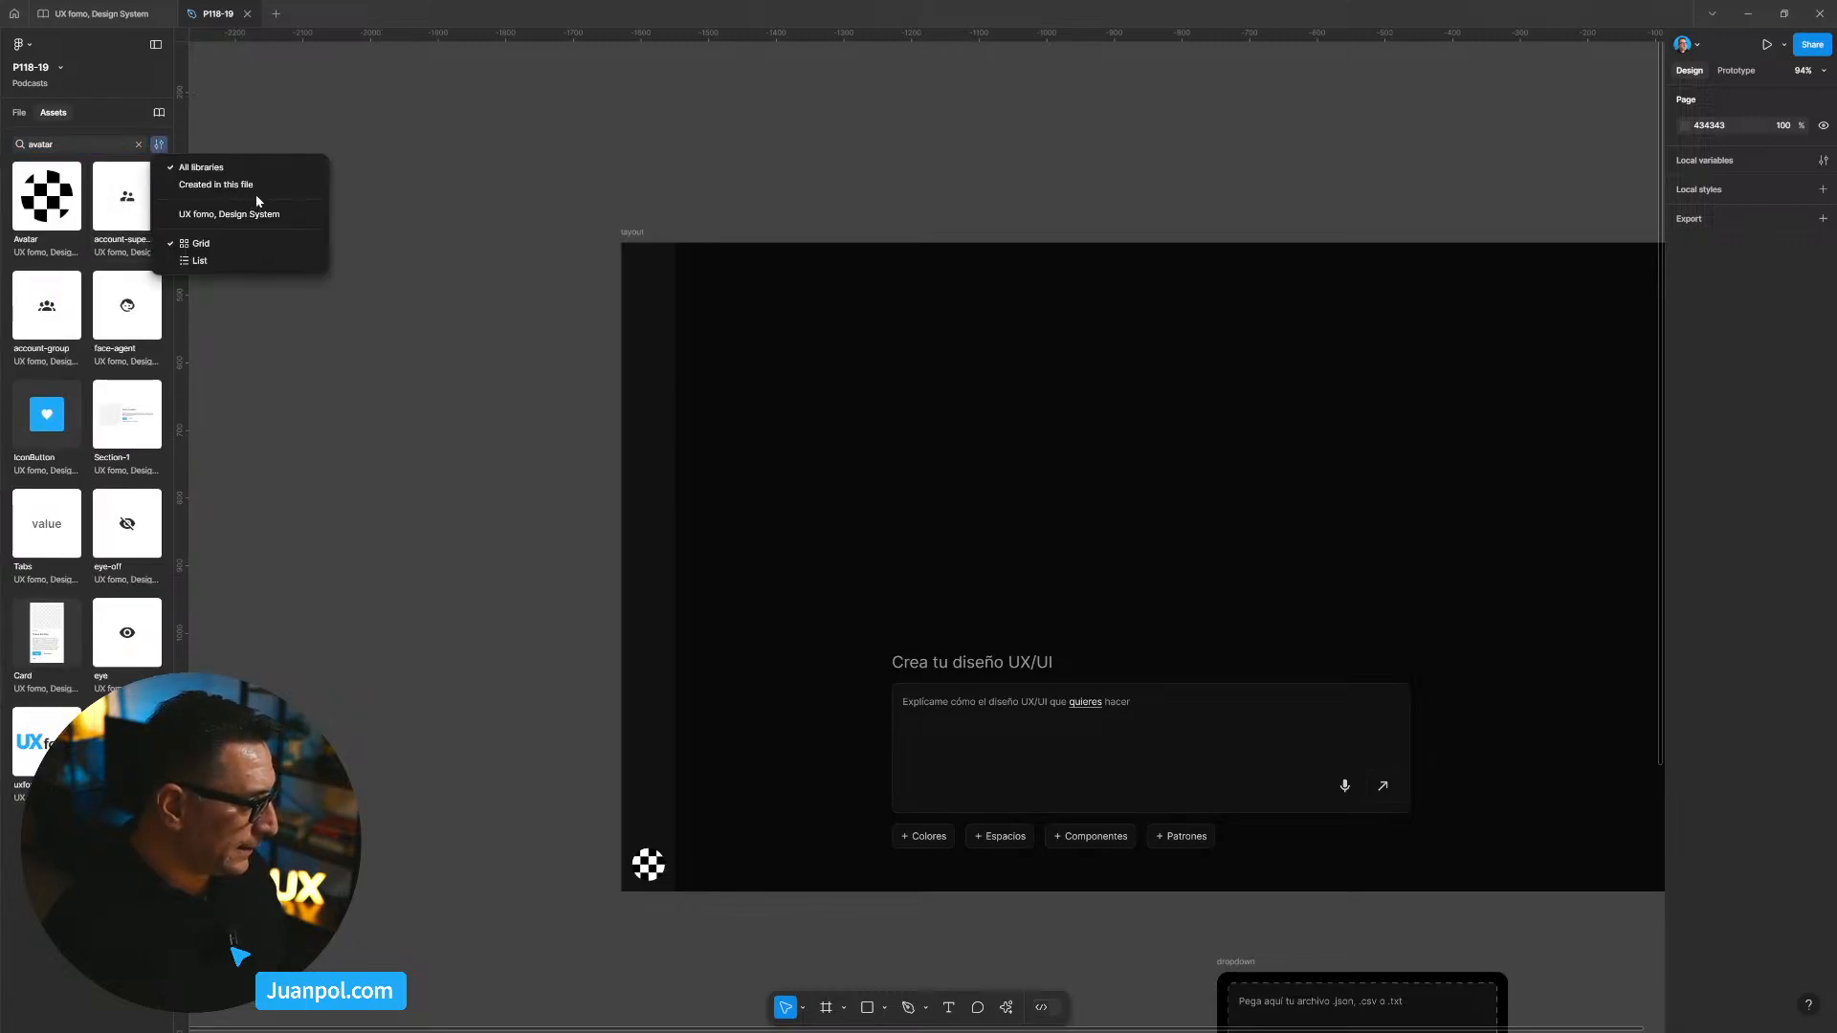
{"action": "left_click", "coordinate": [246, 184]}
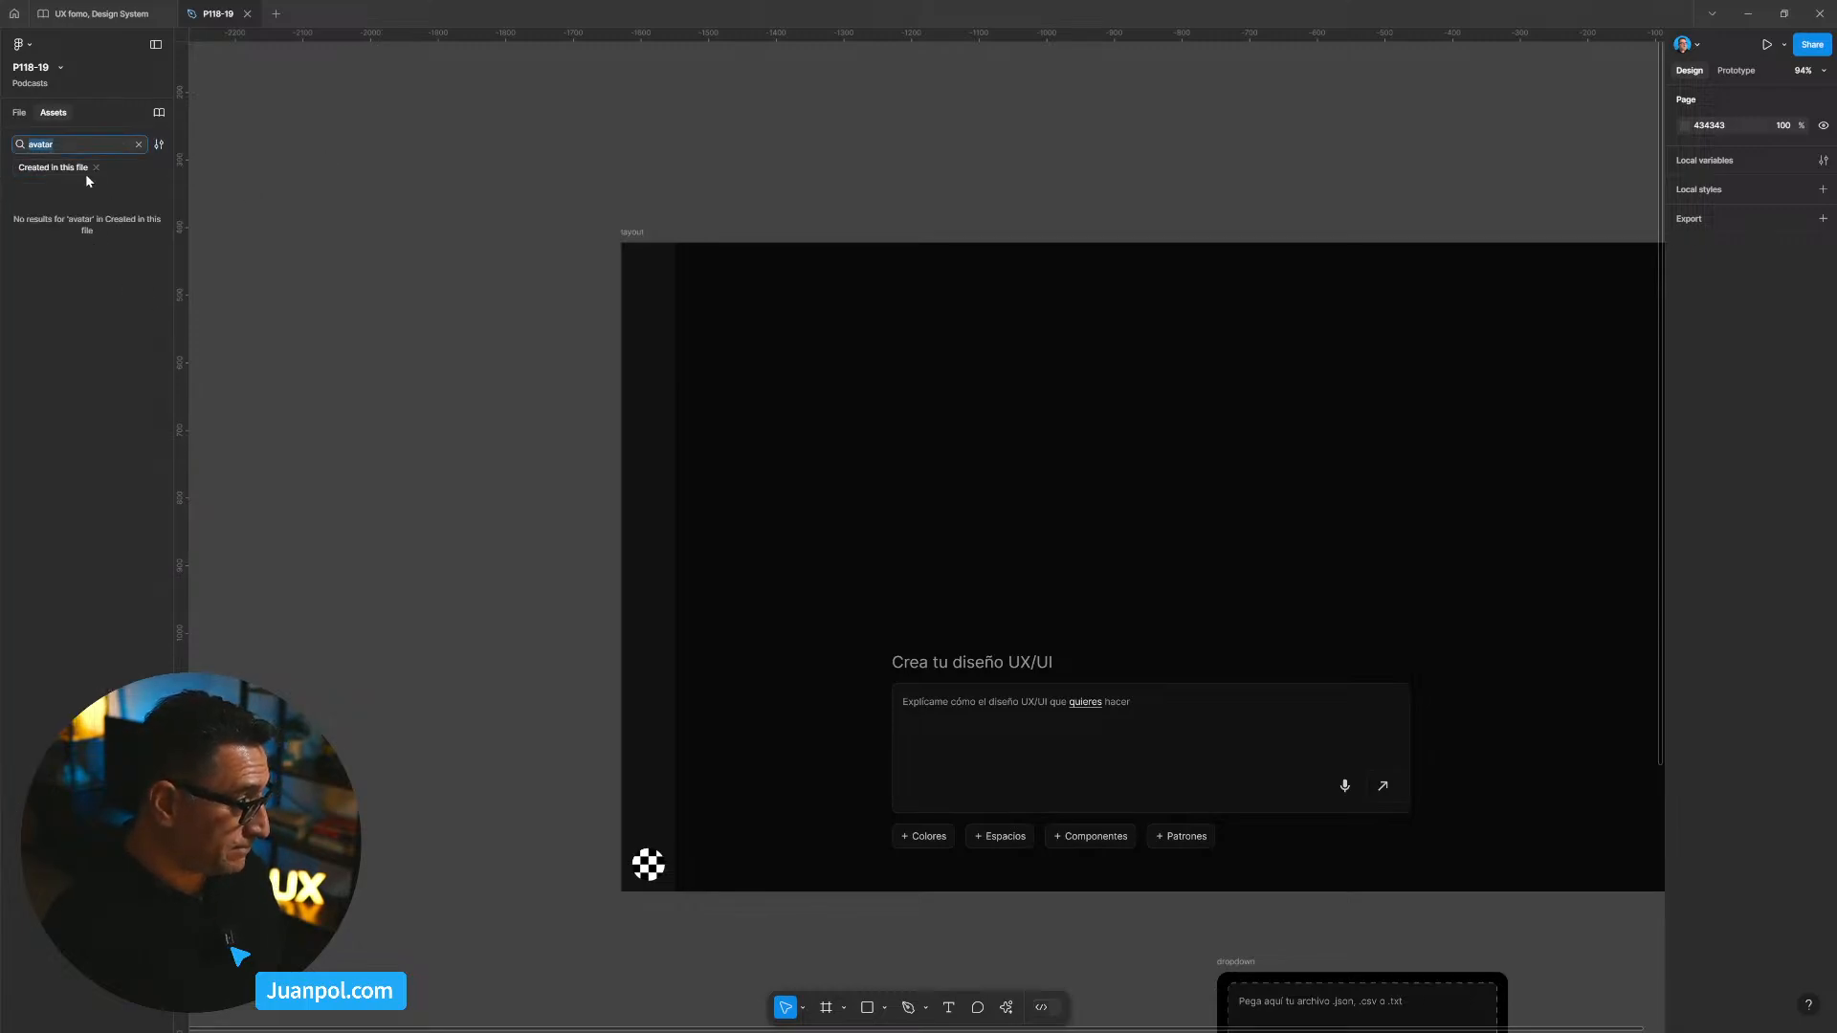
{"action": "type", "text": "icon"}
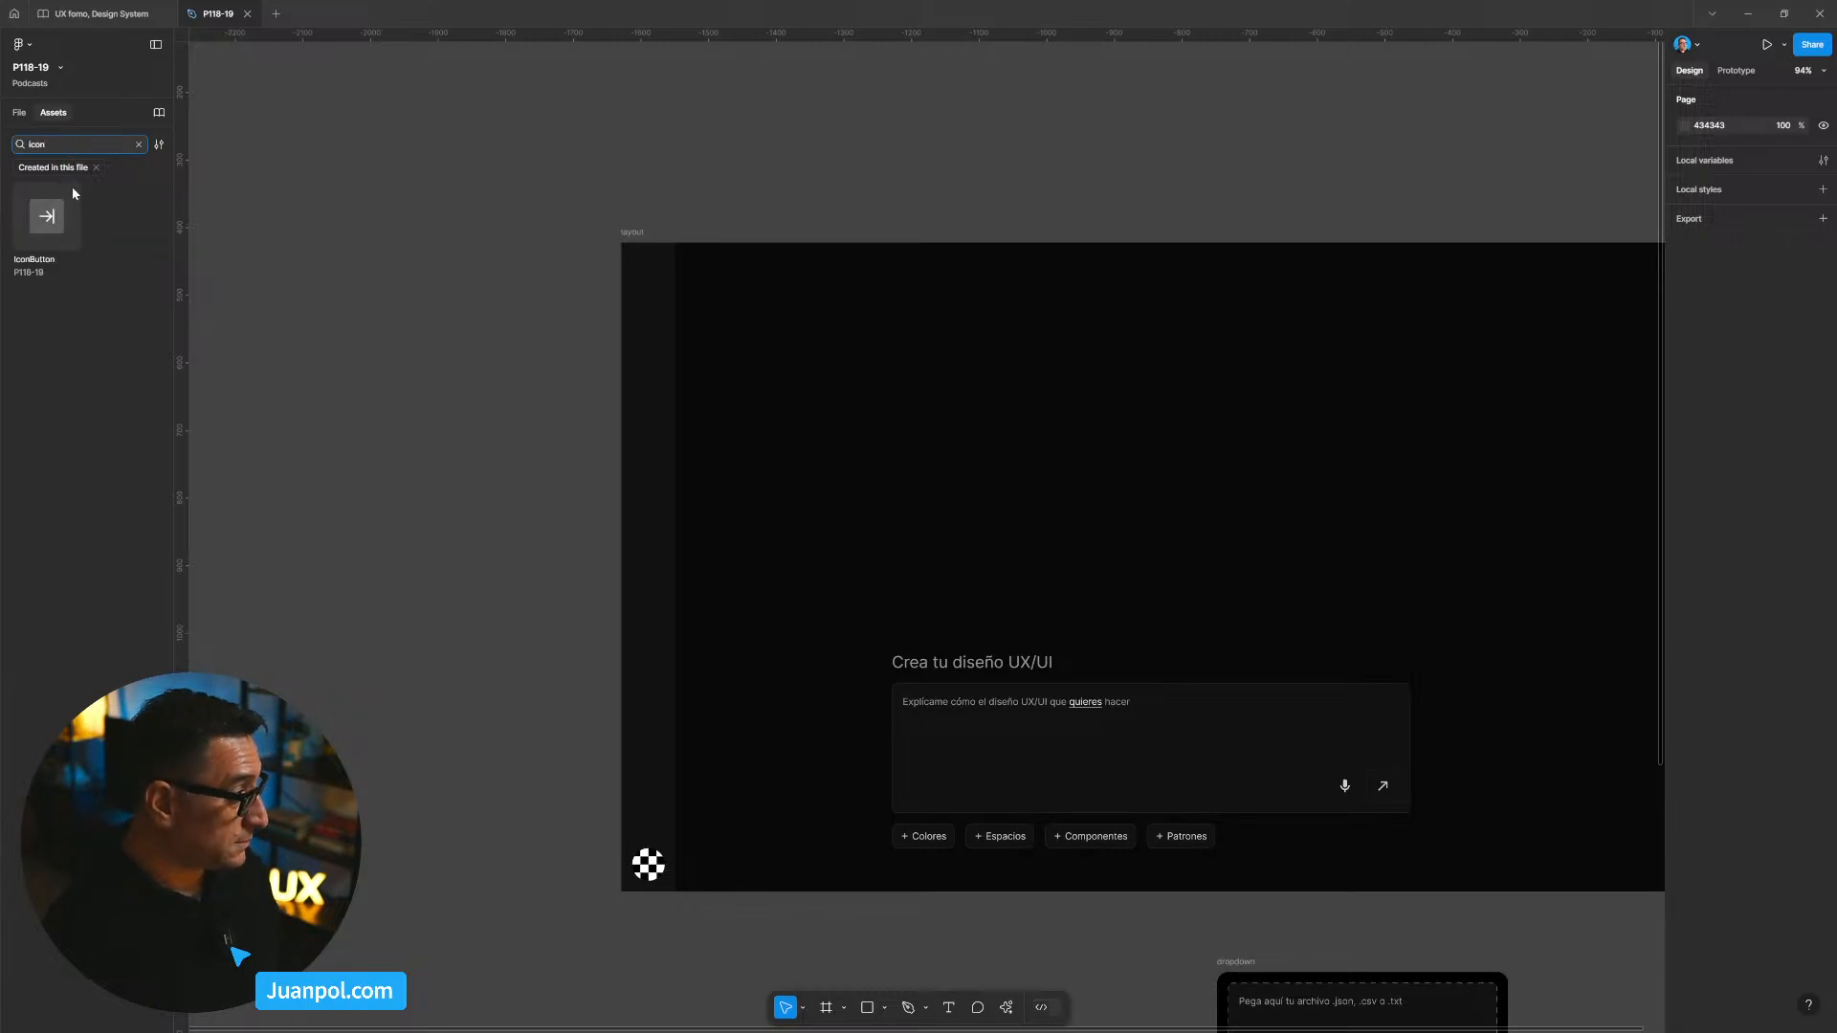
Step: Place two IconButton instances centred horizontally near the top of the sidebar, one below the other about 36 px apart
{"action": "left_click_drag", "start_coordinate": [61, 231], "coordinate": [660, 377]}
{"action": "left_click", "coordinate": [469, 454]}
{"action": "scroll", "coordinate": [656, 303], "scroll_direction": "up", "scroll_amount": 3}
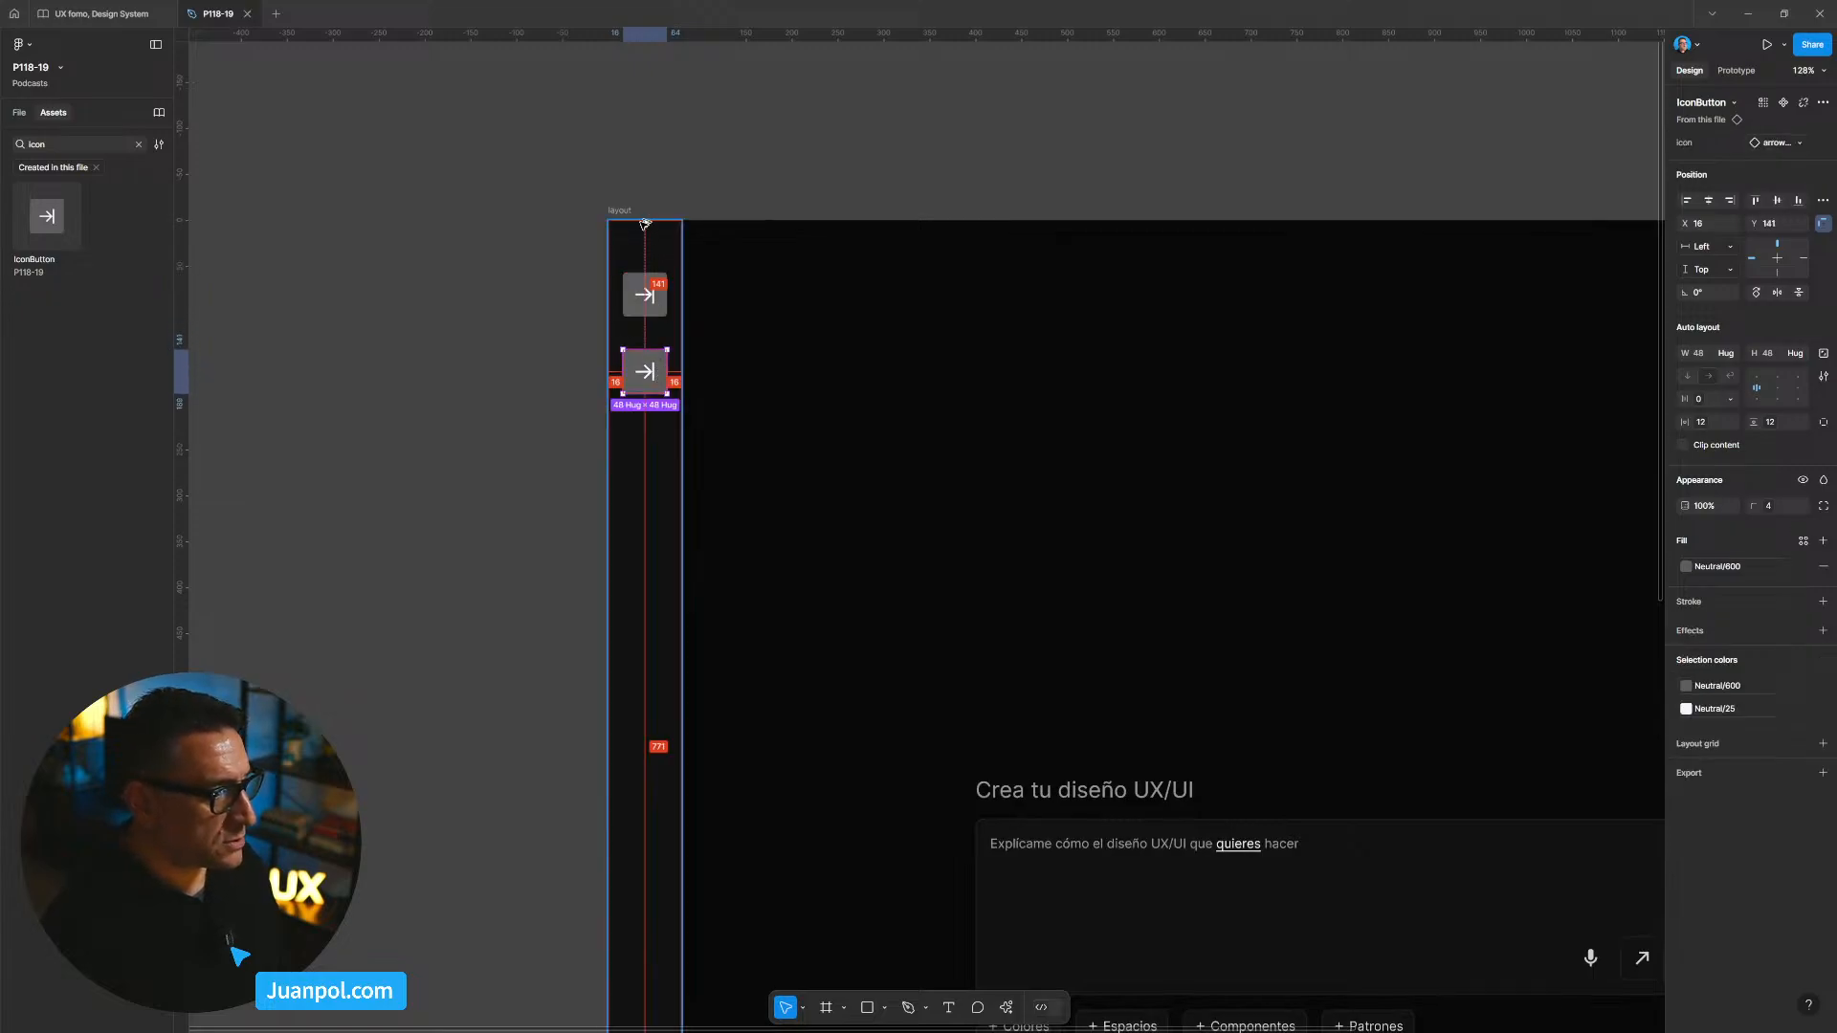
Step: Move both sidebar IconButtons down together so the upper one sits 80 px below the sidebar's top edge
{"action": "left_click", "coordinate": [643, 308], "text": "shift"}
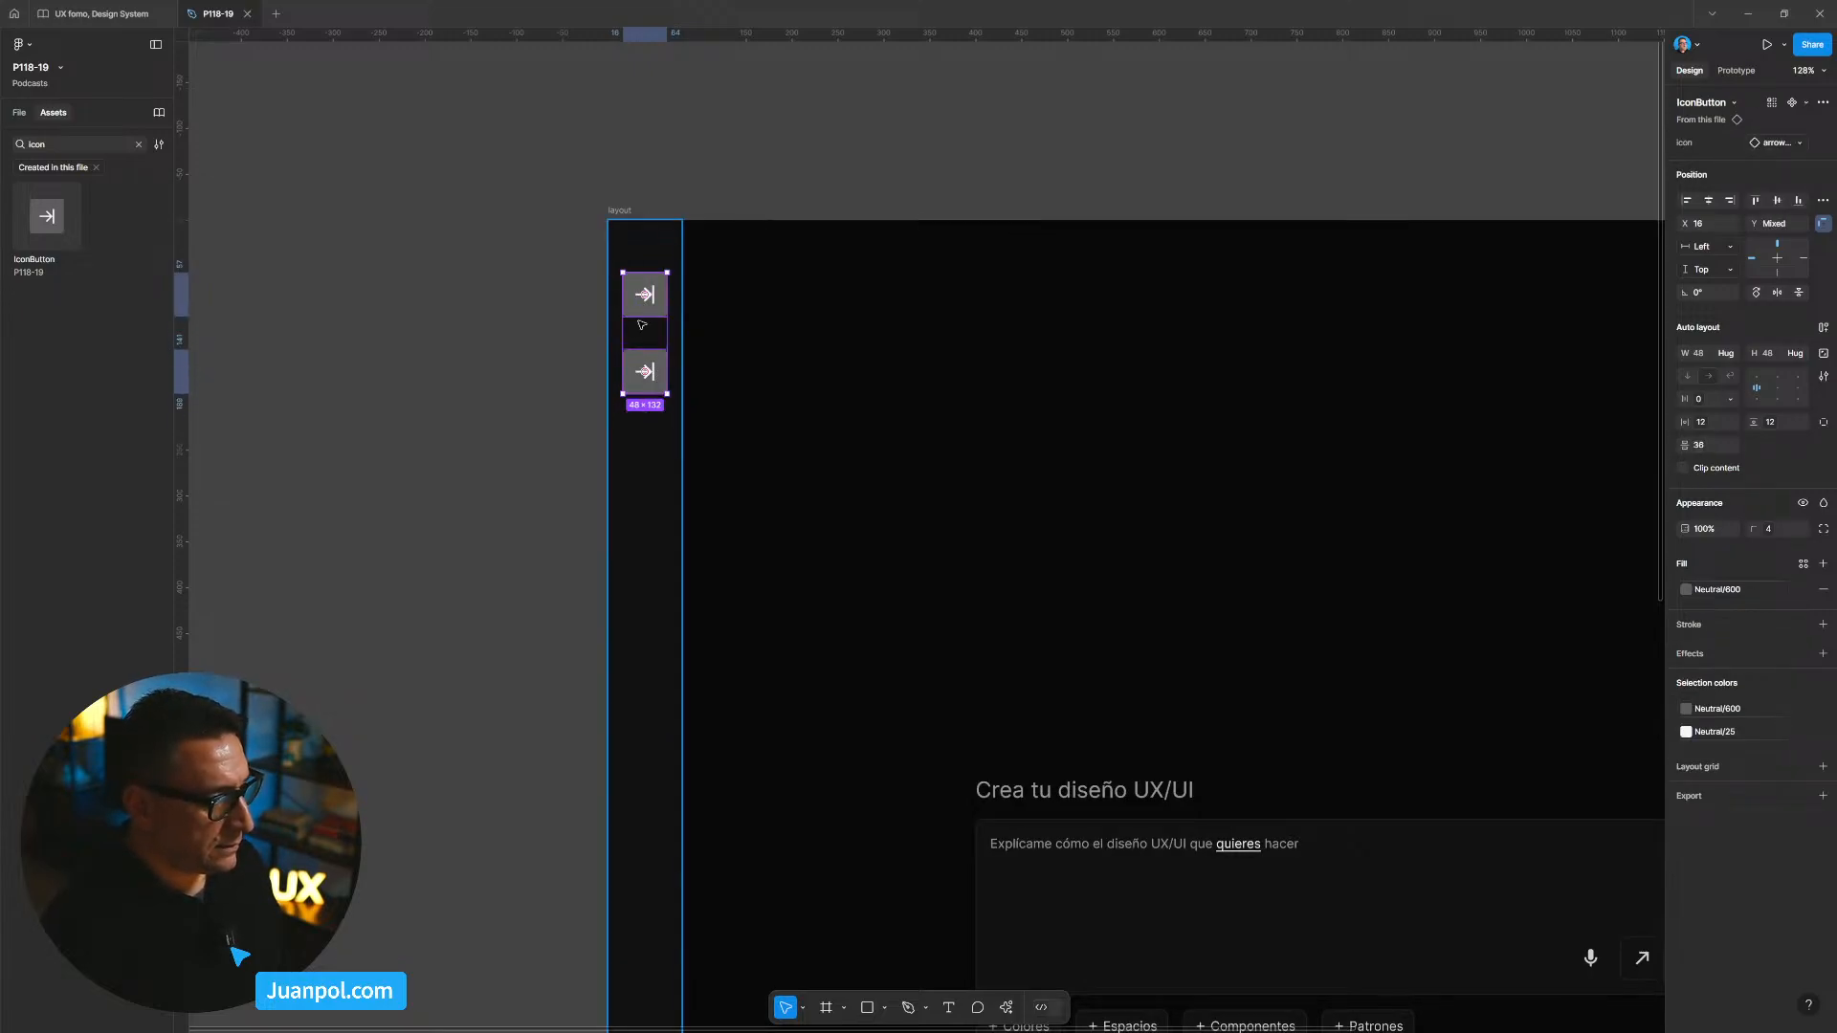
{"action": "key", "text": "shift+Down"}
{"action": "key", "text": "shift+Down"}
{"action": "key", "text": "shift+Down"}
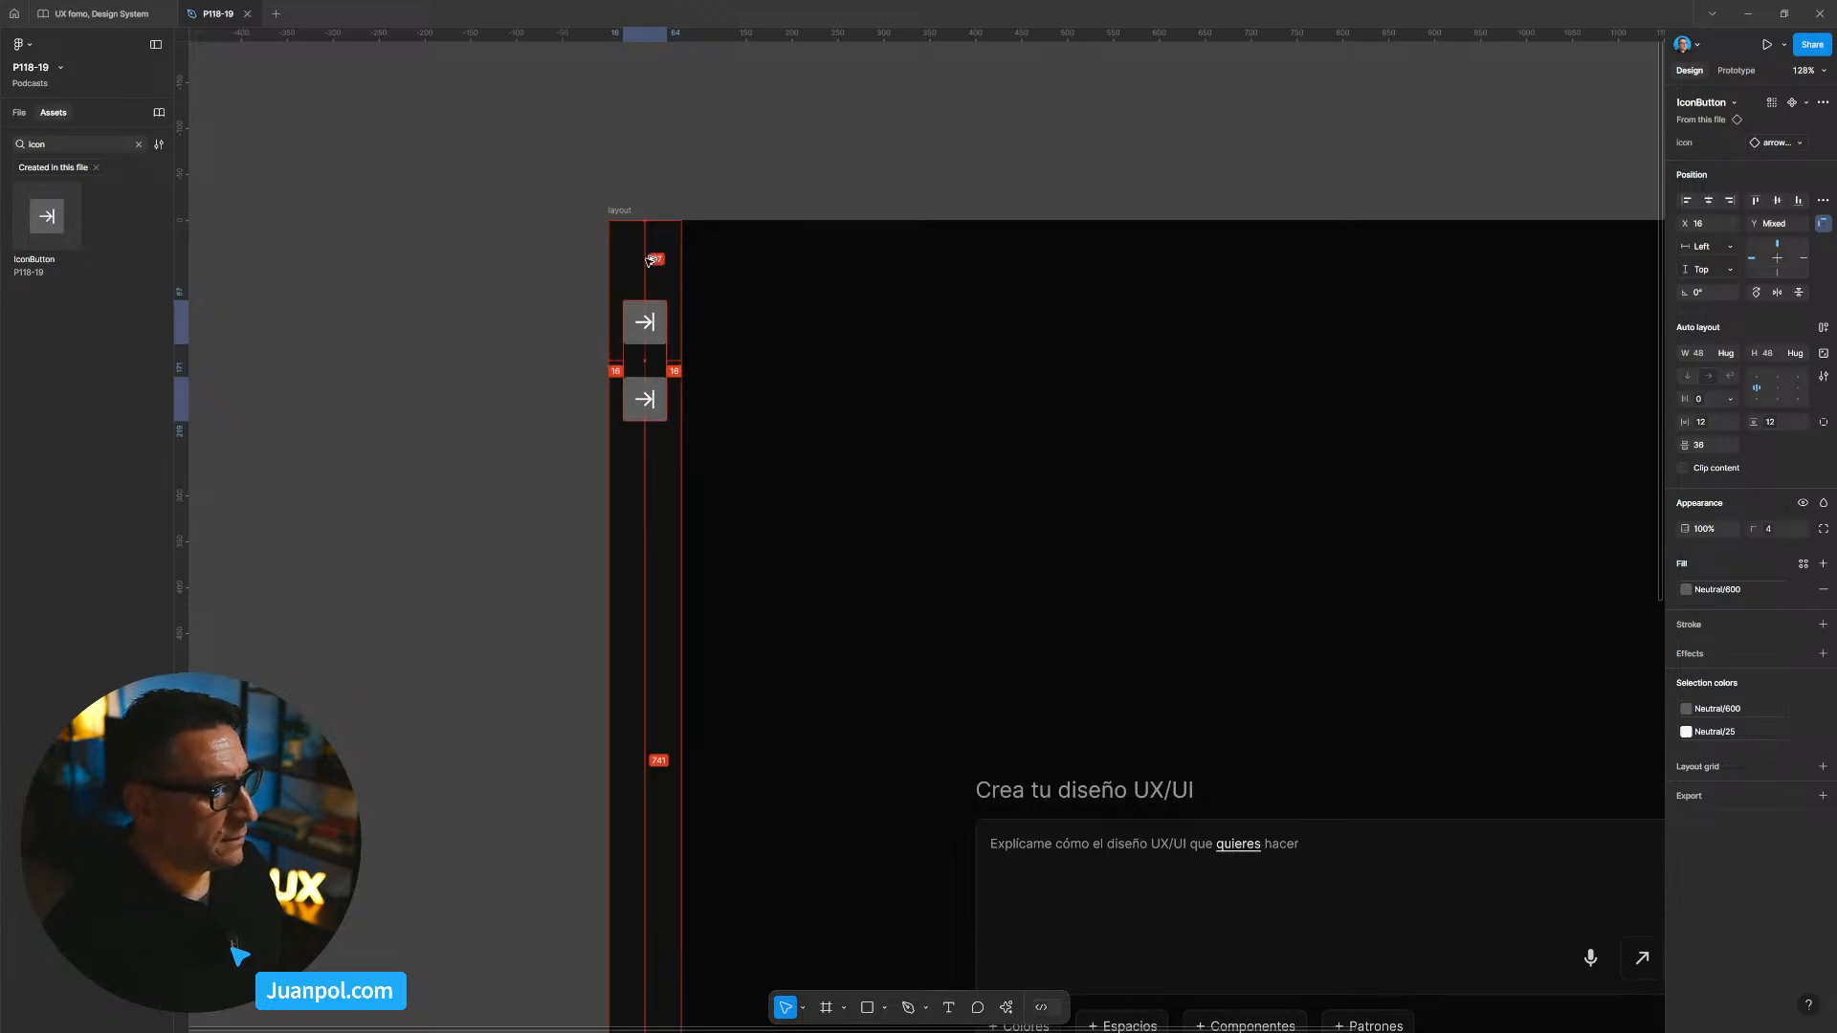
{"action": "key", "text": "Down"}
{"action": "key", "text": "Down"}
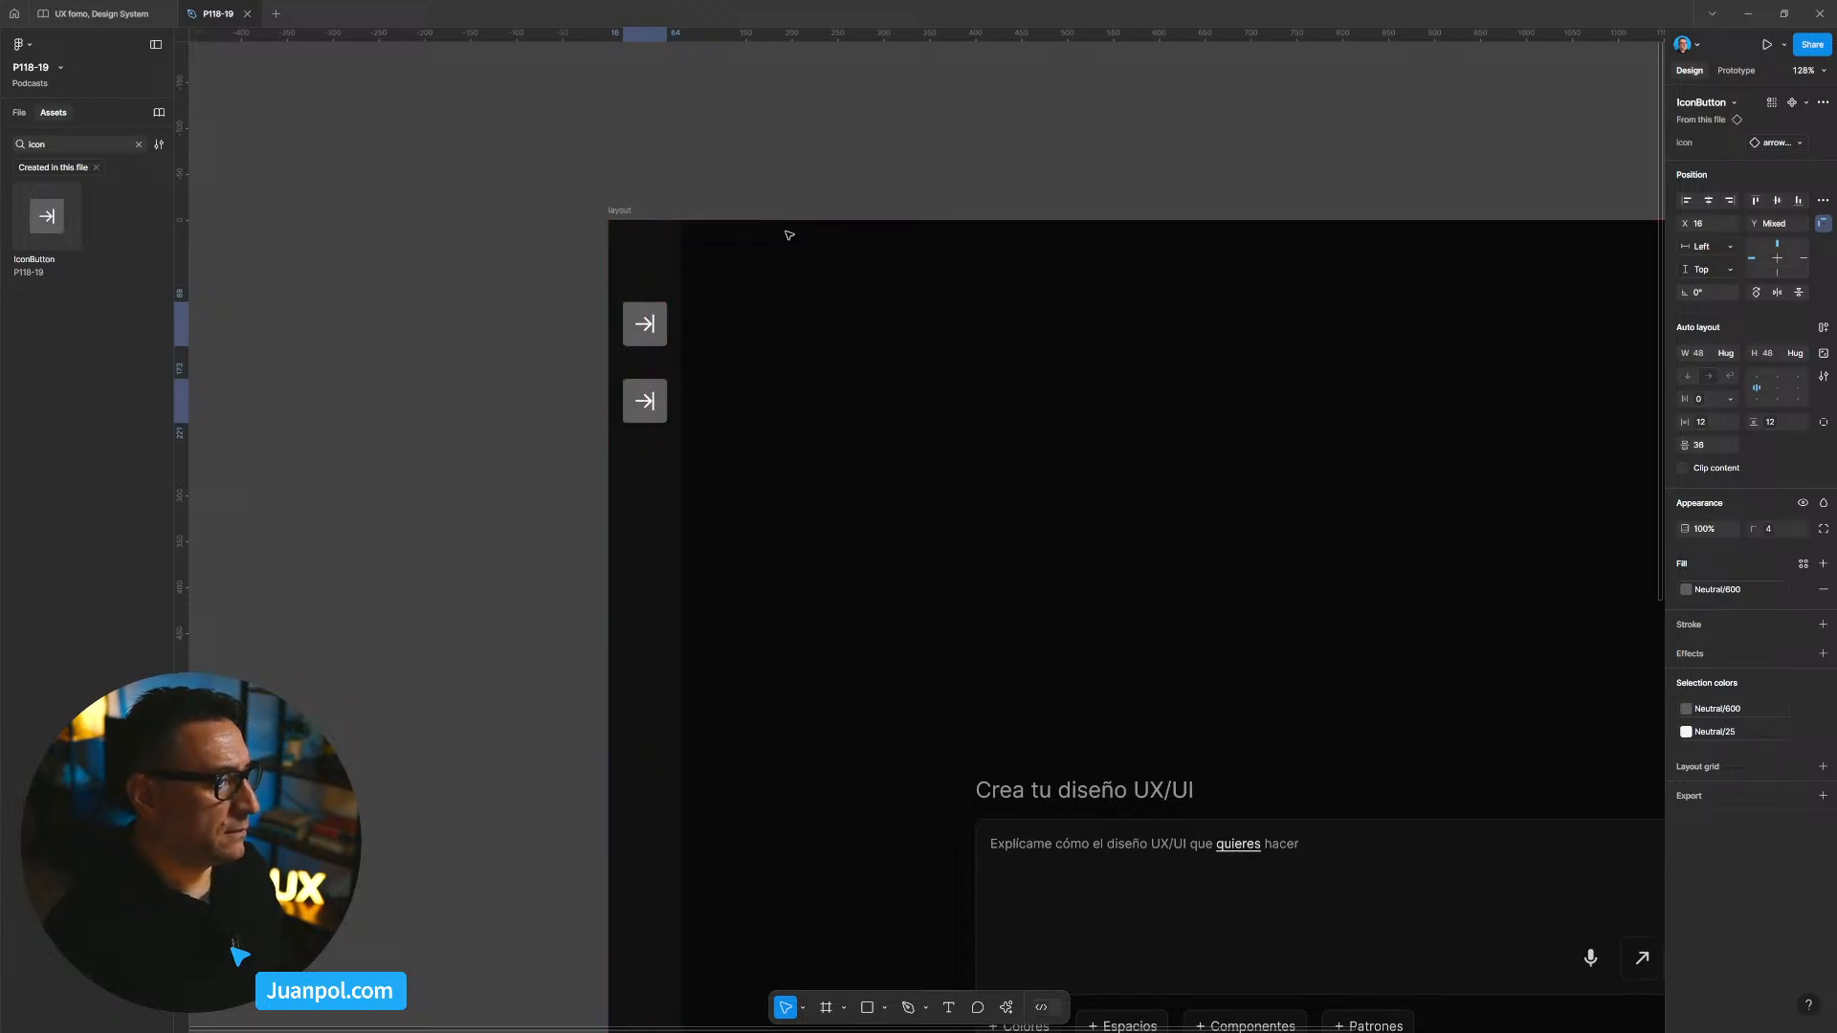
{"action": "key", "text": "Up"}
{"action": "key", "text": "Up"}
{"action": "key", "text": "Up"}
{"action": "key", "text": "Up"}
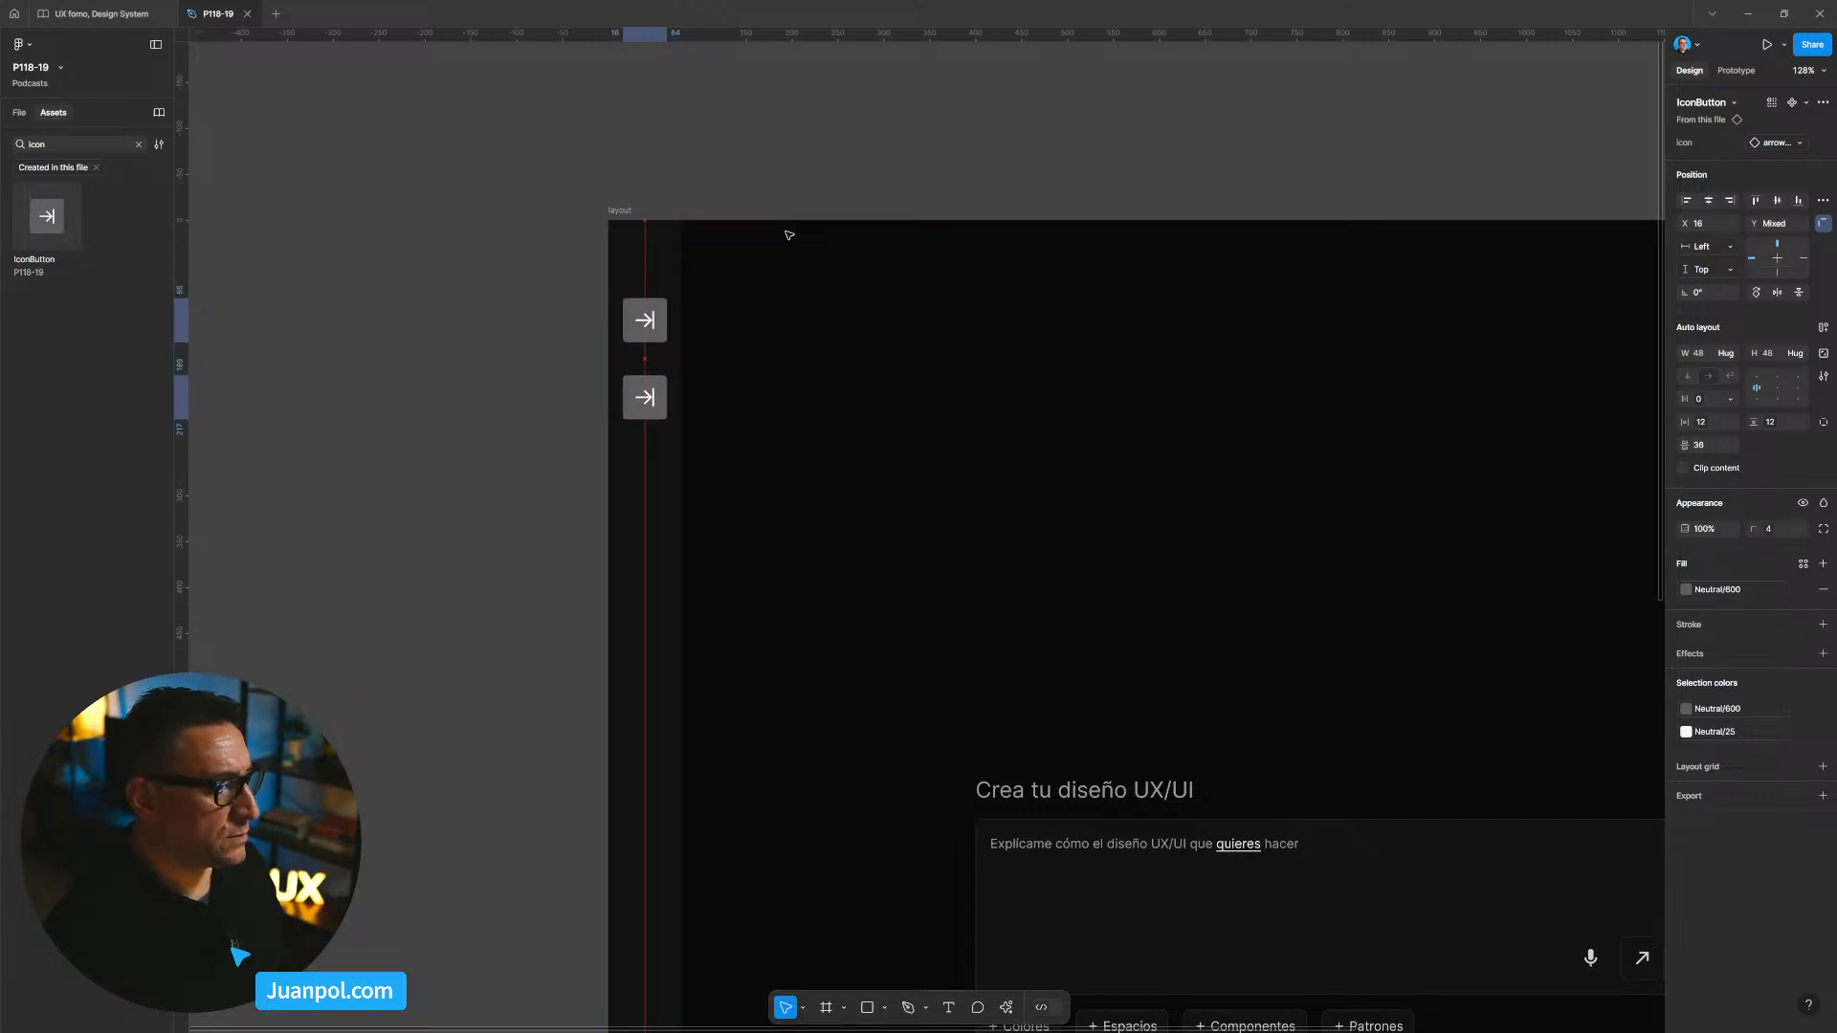
{"action": "key", "text": "Up"}
{"action": "key", "text": "Up"}
{"action": "key", "text": "Up"}
{"action": "key", "text": "Up"}
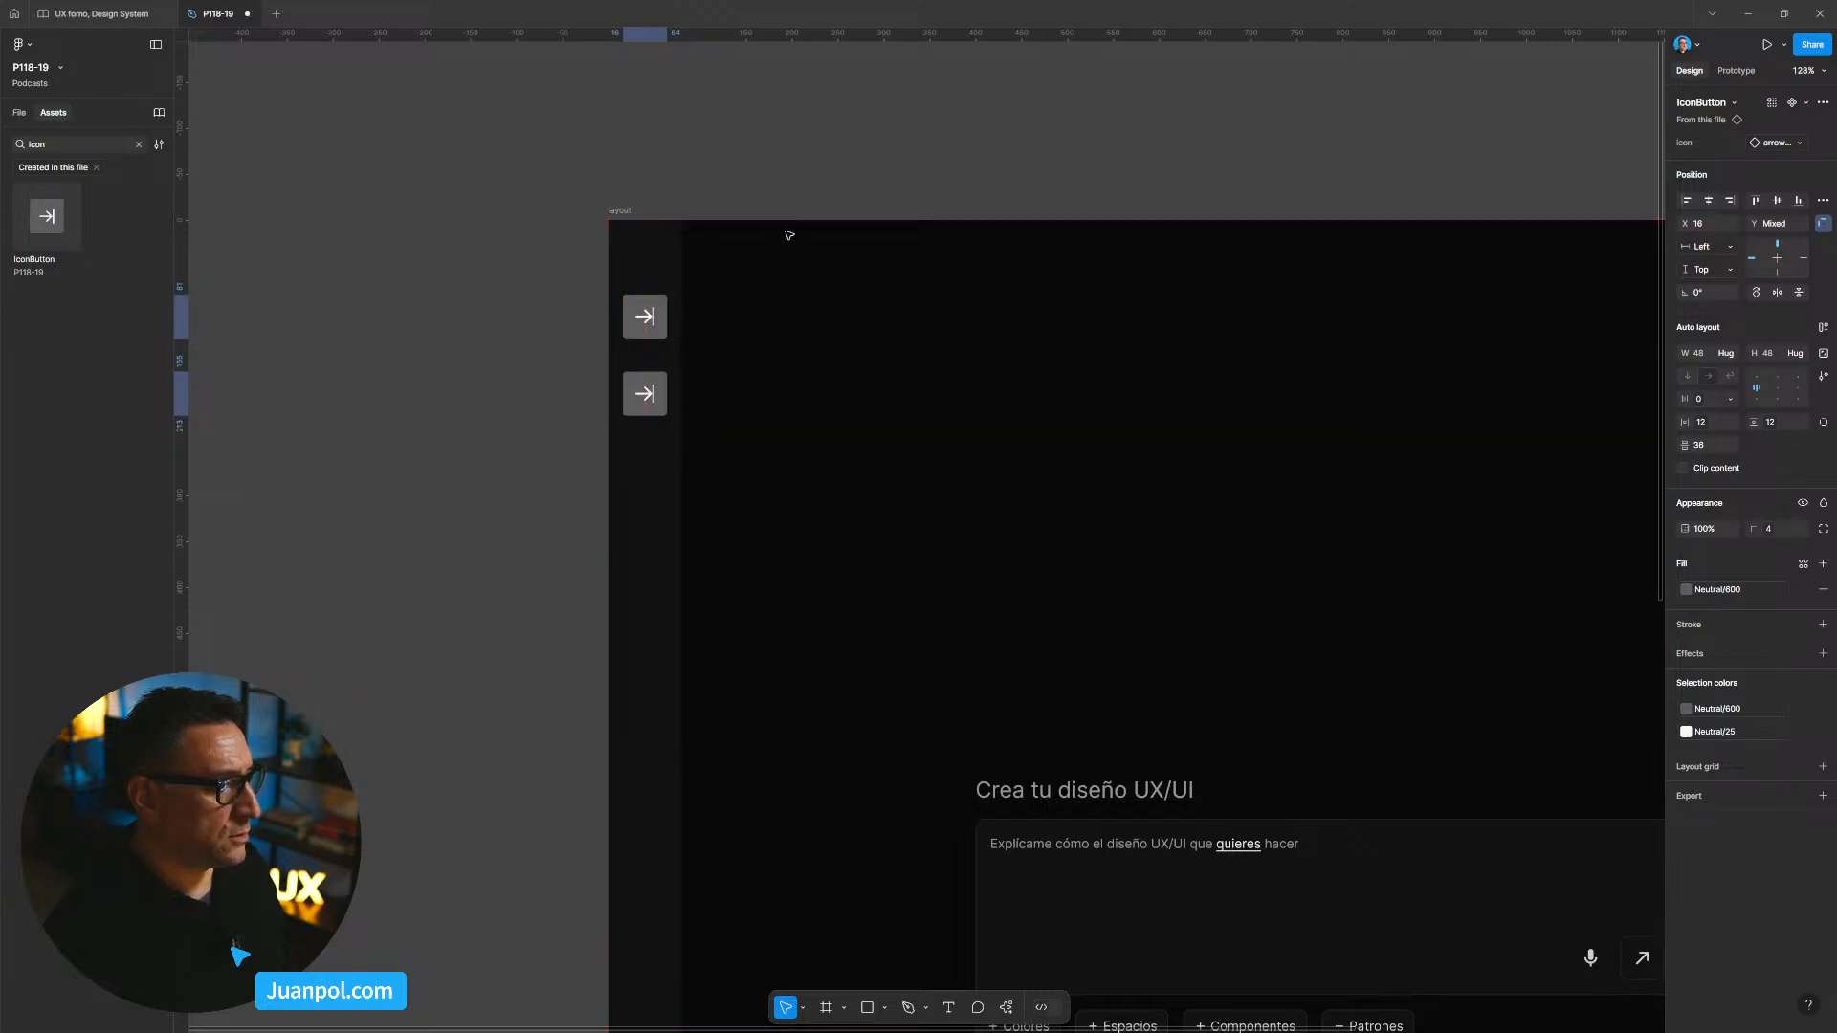
{"action": "left_click_drag", "start_coordinate": [478, 338], "coordinate": [397, 334]}
{"action": "key", "text": "Escape"}
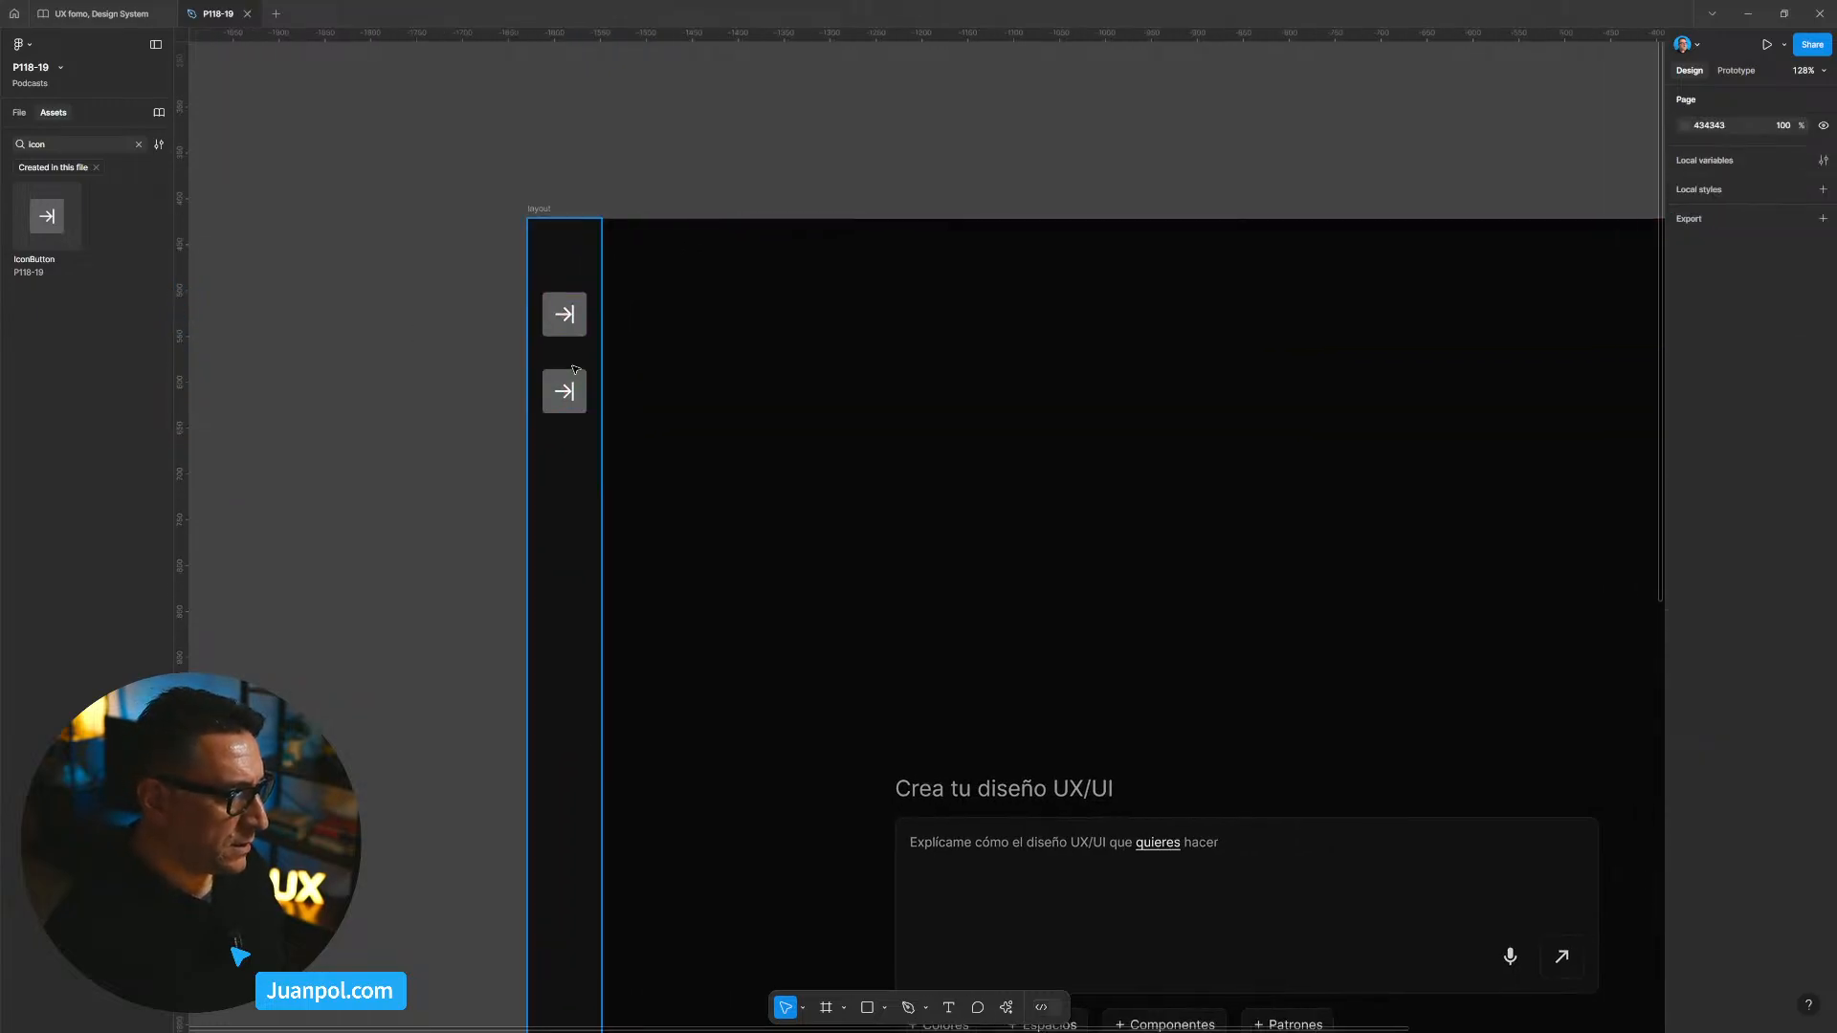
Step: Move the lower IconButton up to Y 152, leaving a 24 px gap below the upper one
{"action": "double_click", "coordinate": [573, 381]}
{"action": "key", "text": "alt"}
{"action": "key", "text": "shift+Up"}
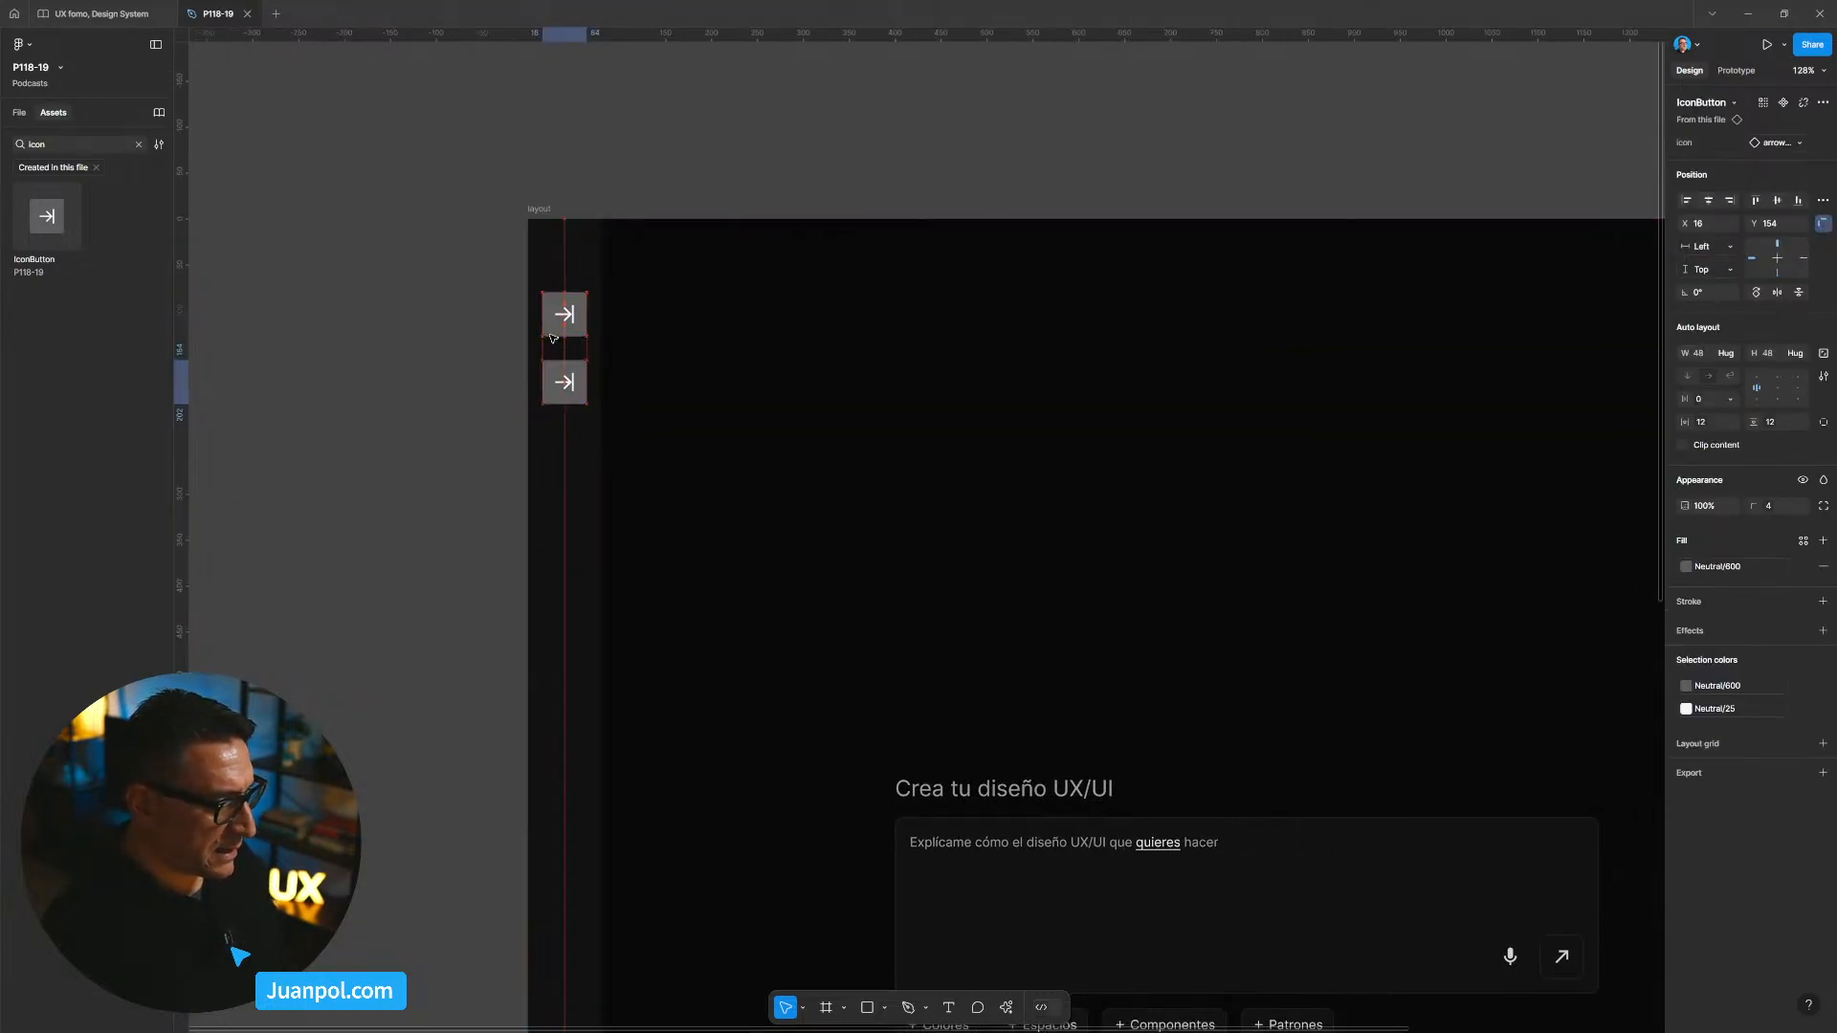
{"action": "key", "text": "Up"}
{"action": "key", "text": "Up"}
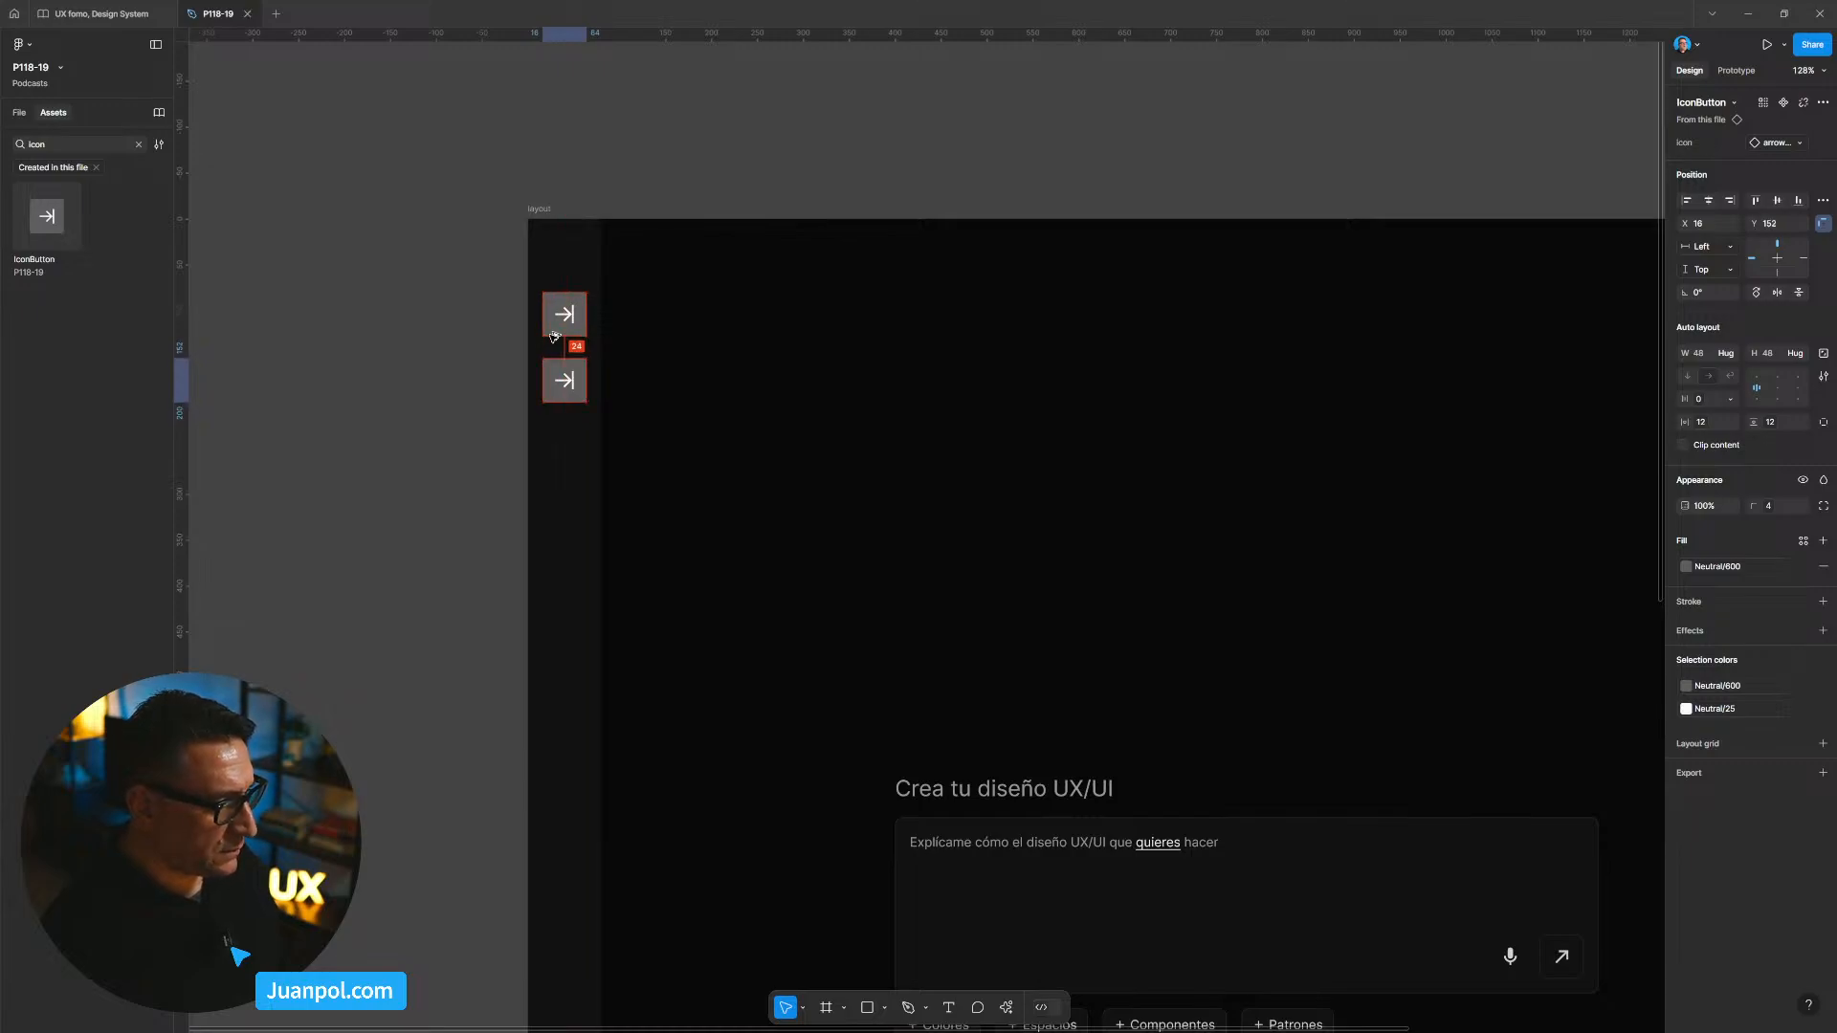
{"action": "left_click", "coordinate": [456, 352]}
{"action": "left_click_drag", "start_coordinate": [456, 352], "coordinate": [427, 353]}
{"action": "double_click", "coordinate": [530, 325]}
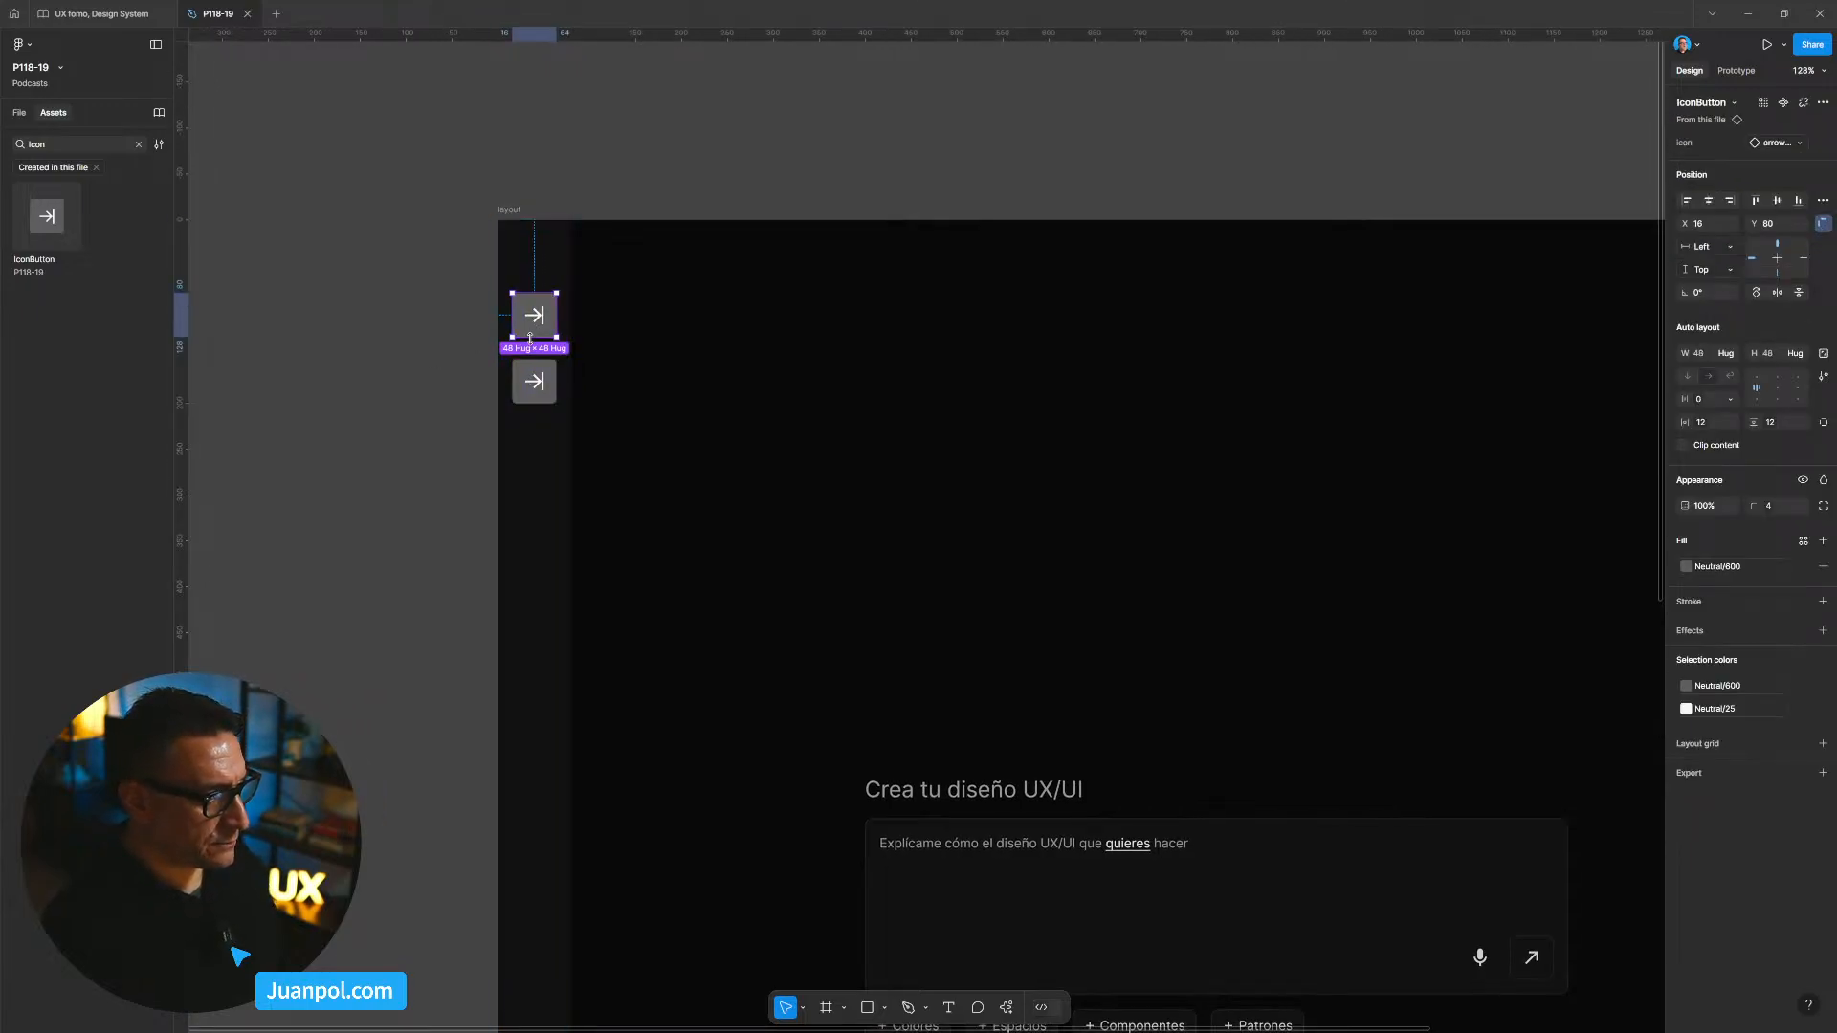
{"action": "left_click", "coordinate": [532, 381], "text": "shift"}
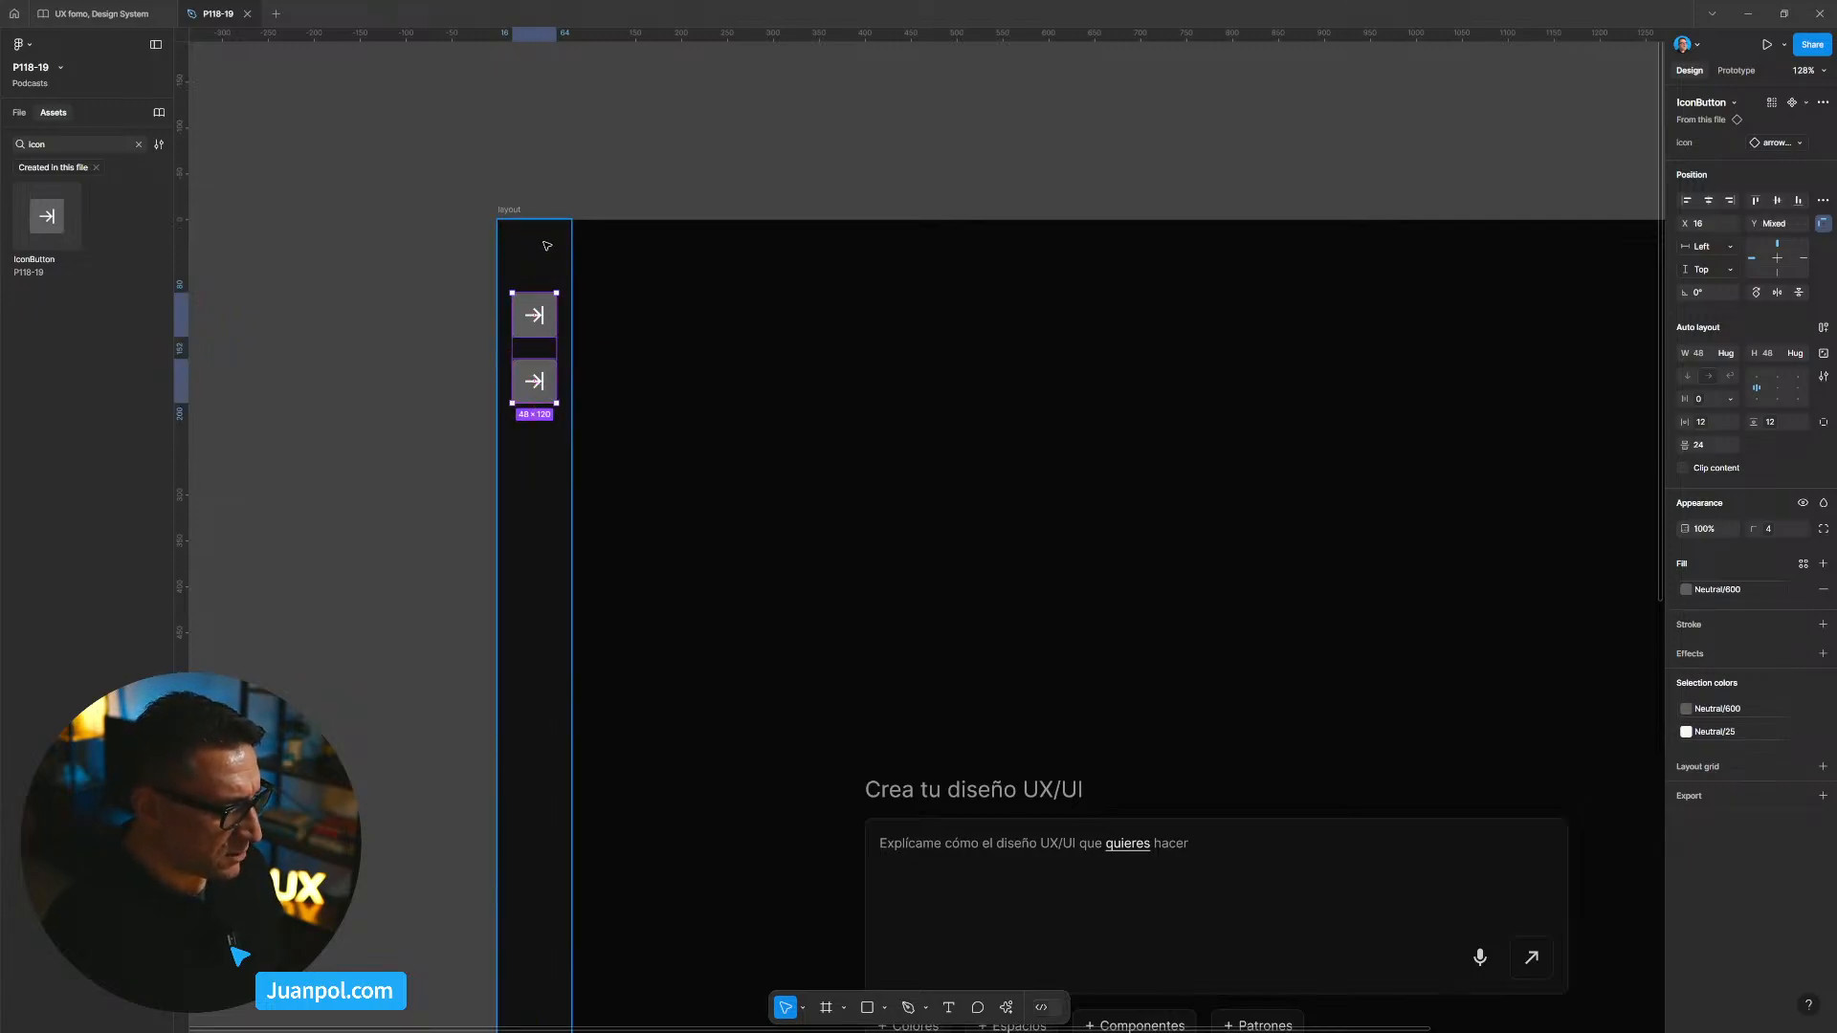
{"action": "left_click", "coordinate": [521, 345]}
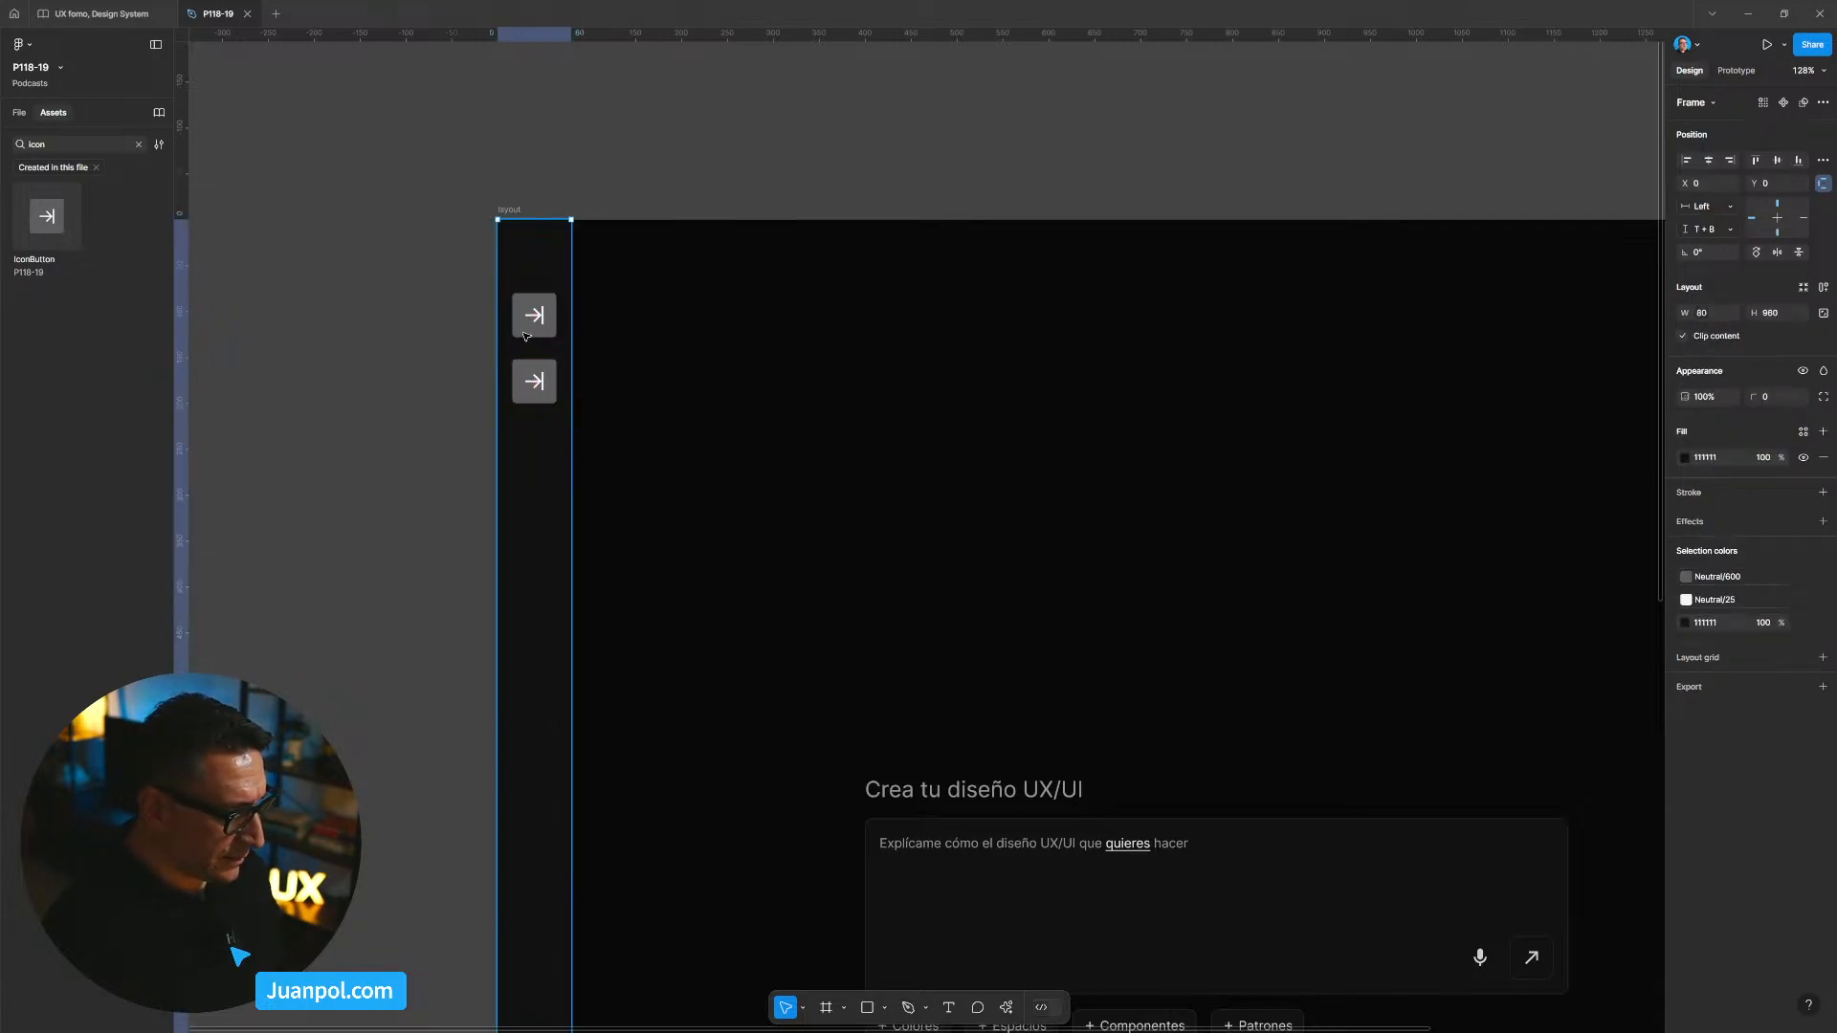
Step: Swap the icon of the lower sidebar IconButton for chat-plus-outline
{"action": "left_click", "coordinate": [525, 335]}
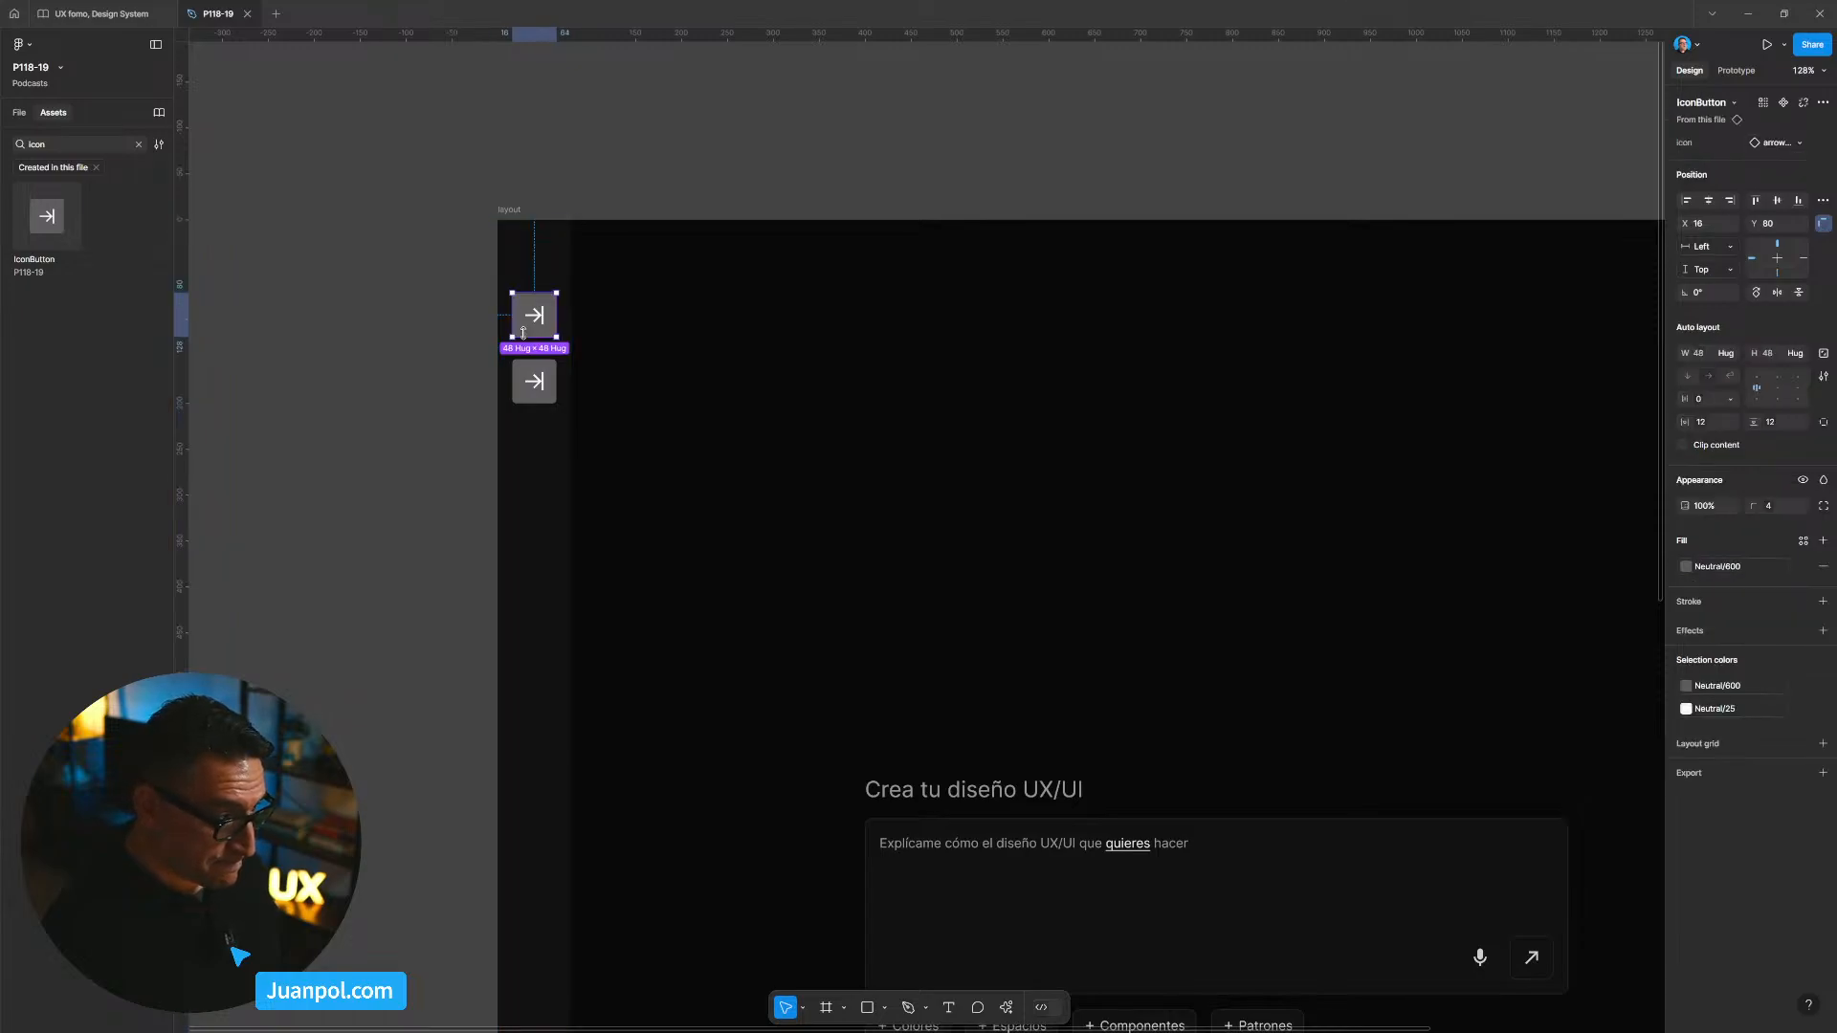
{"action": "left_click", "coordinate": [533, 384]}
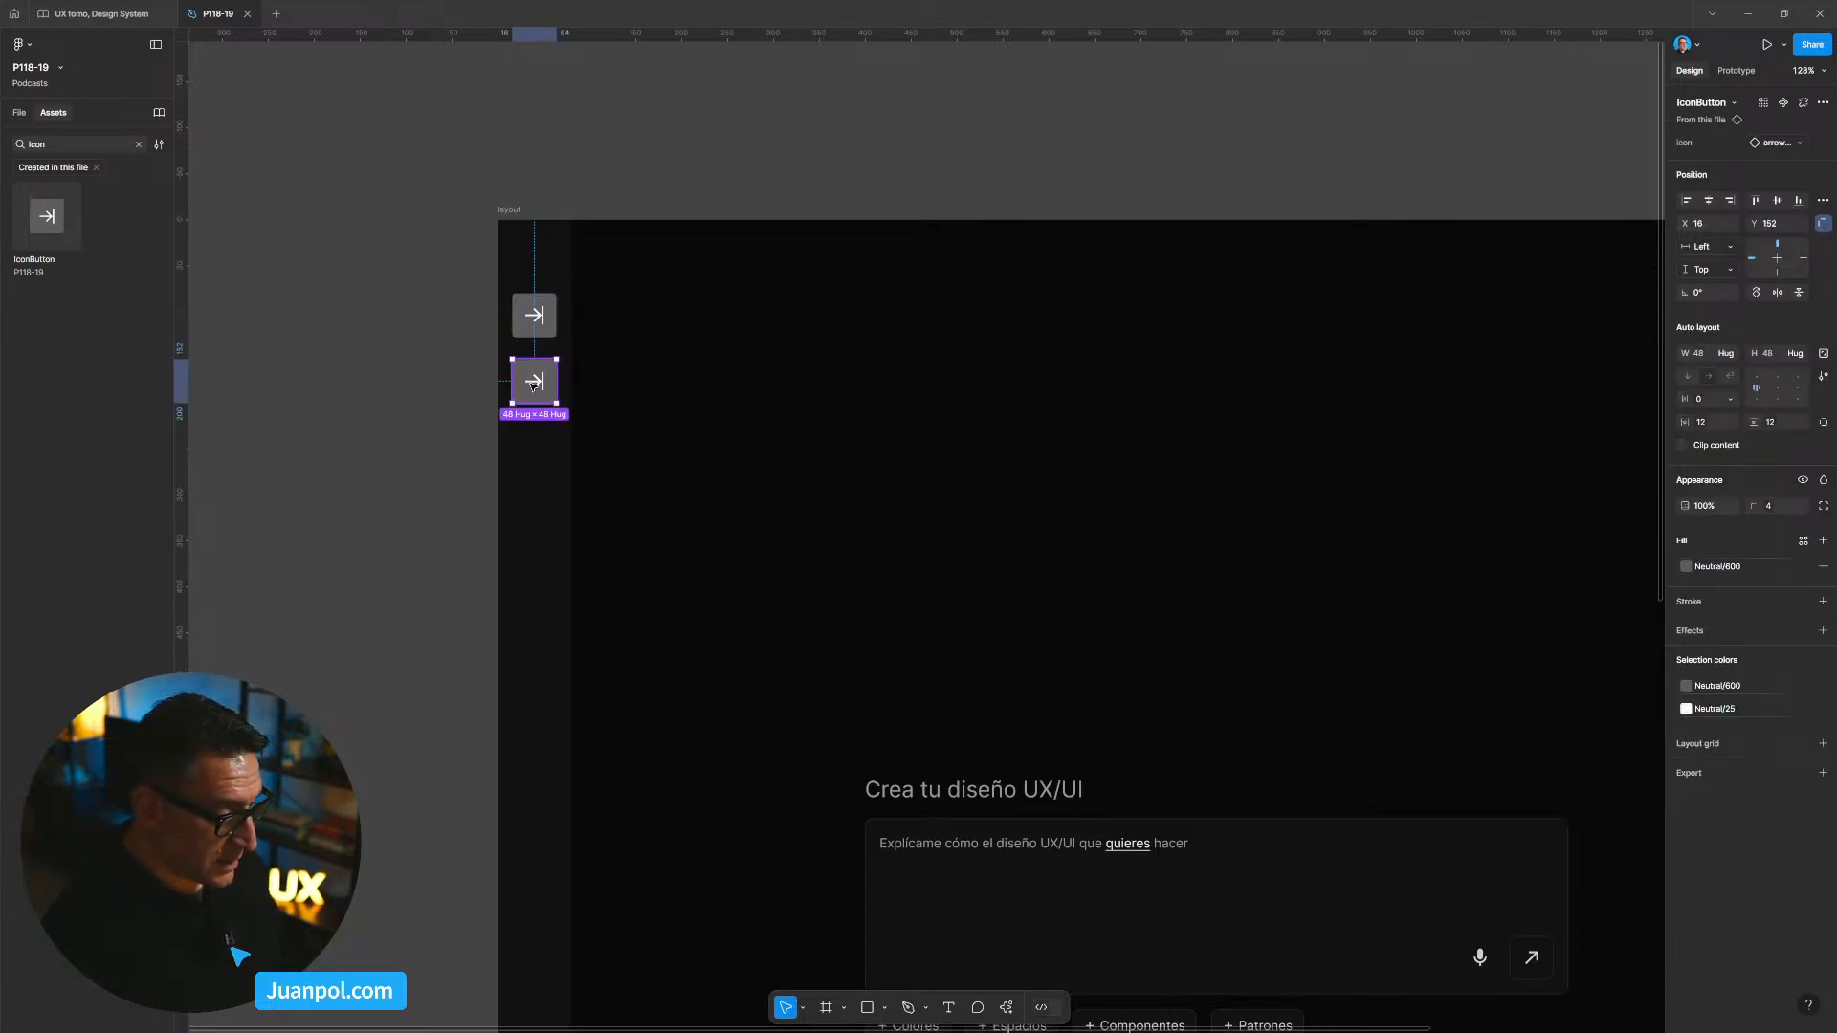
{"action": "left_click", "coordinate": [1789, 146]}
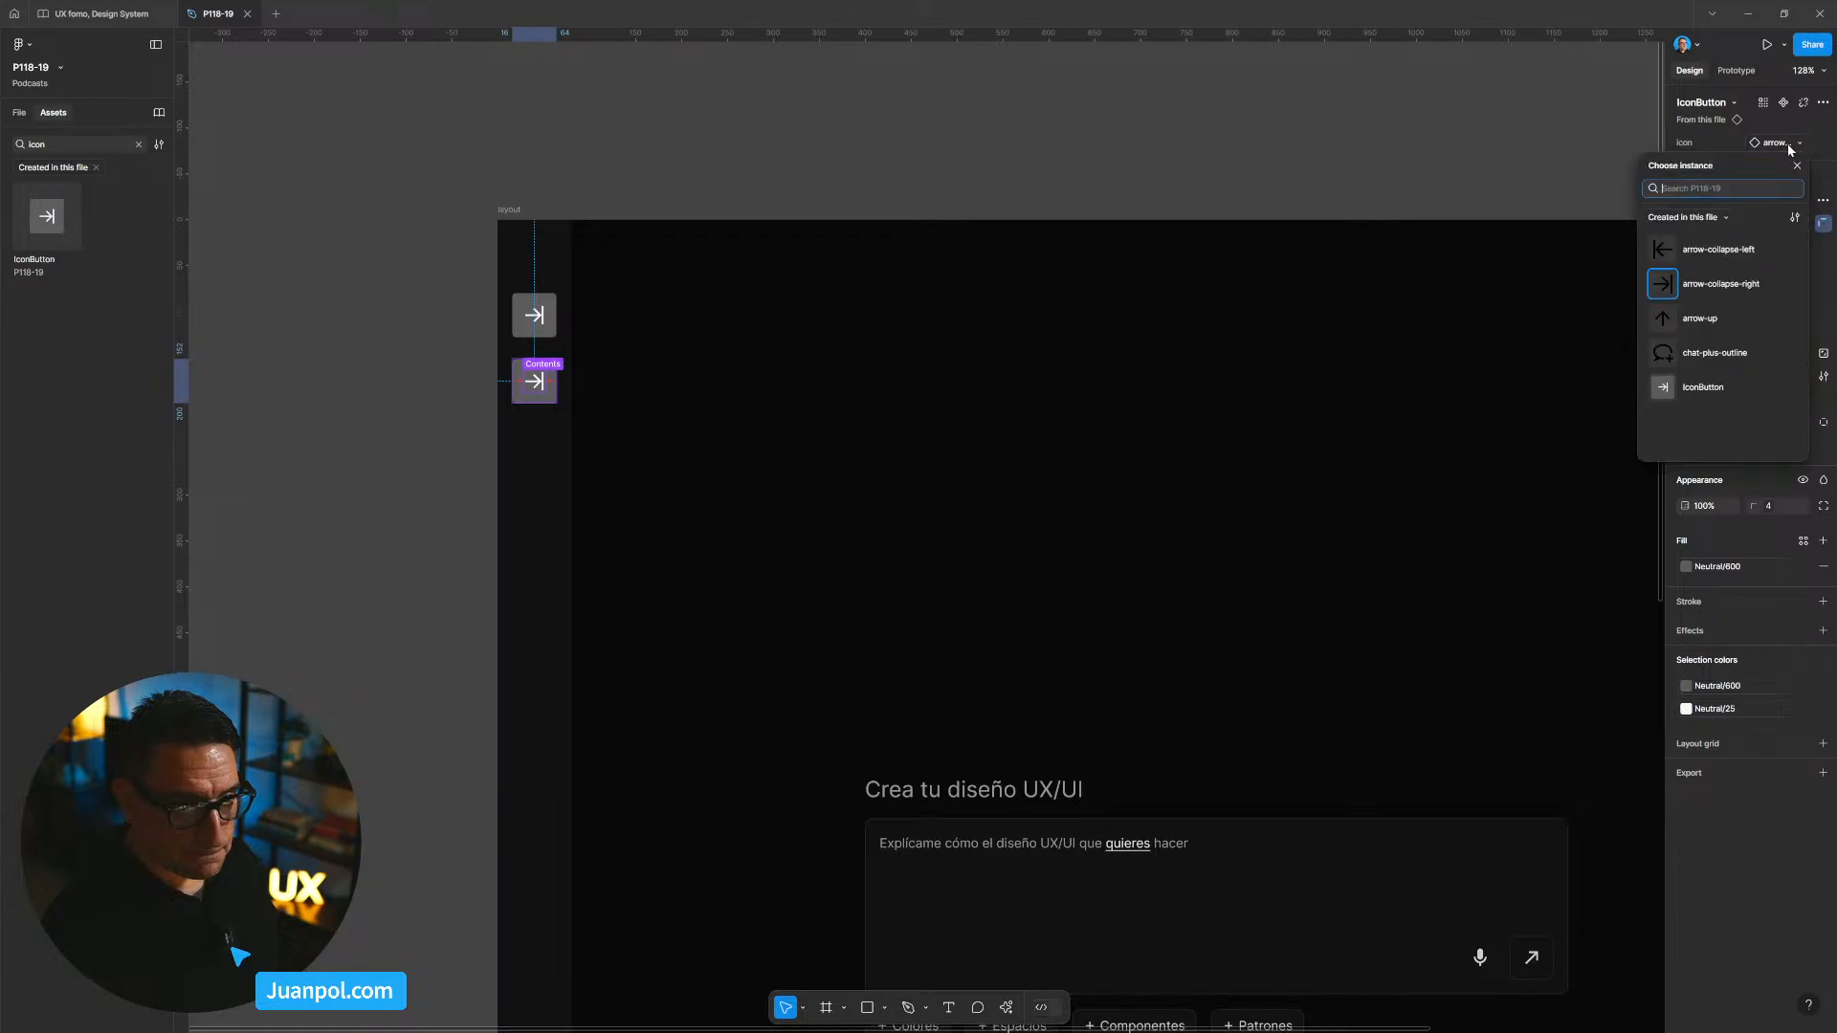
{"action": "left_click", "coordinate": [1713, 353]}
{"action": "left_click", "coordinate": [444, 522]}
{"action": "left_click_drag", "start_coordinate": [452, 507], "coordinate": [393, 447]}
{"action": "scroll", "coordinate": [409, 451], "scroll_direction": "down", "scroll_amount": 2}
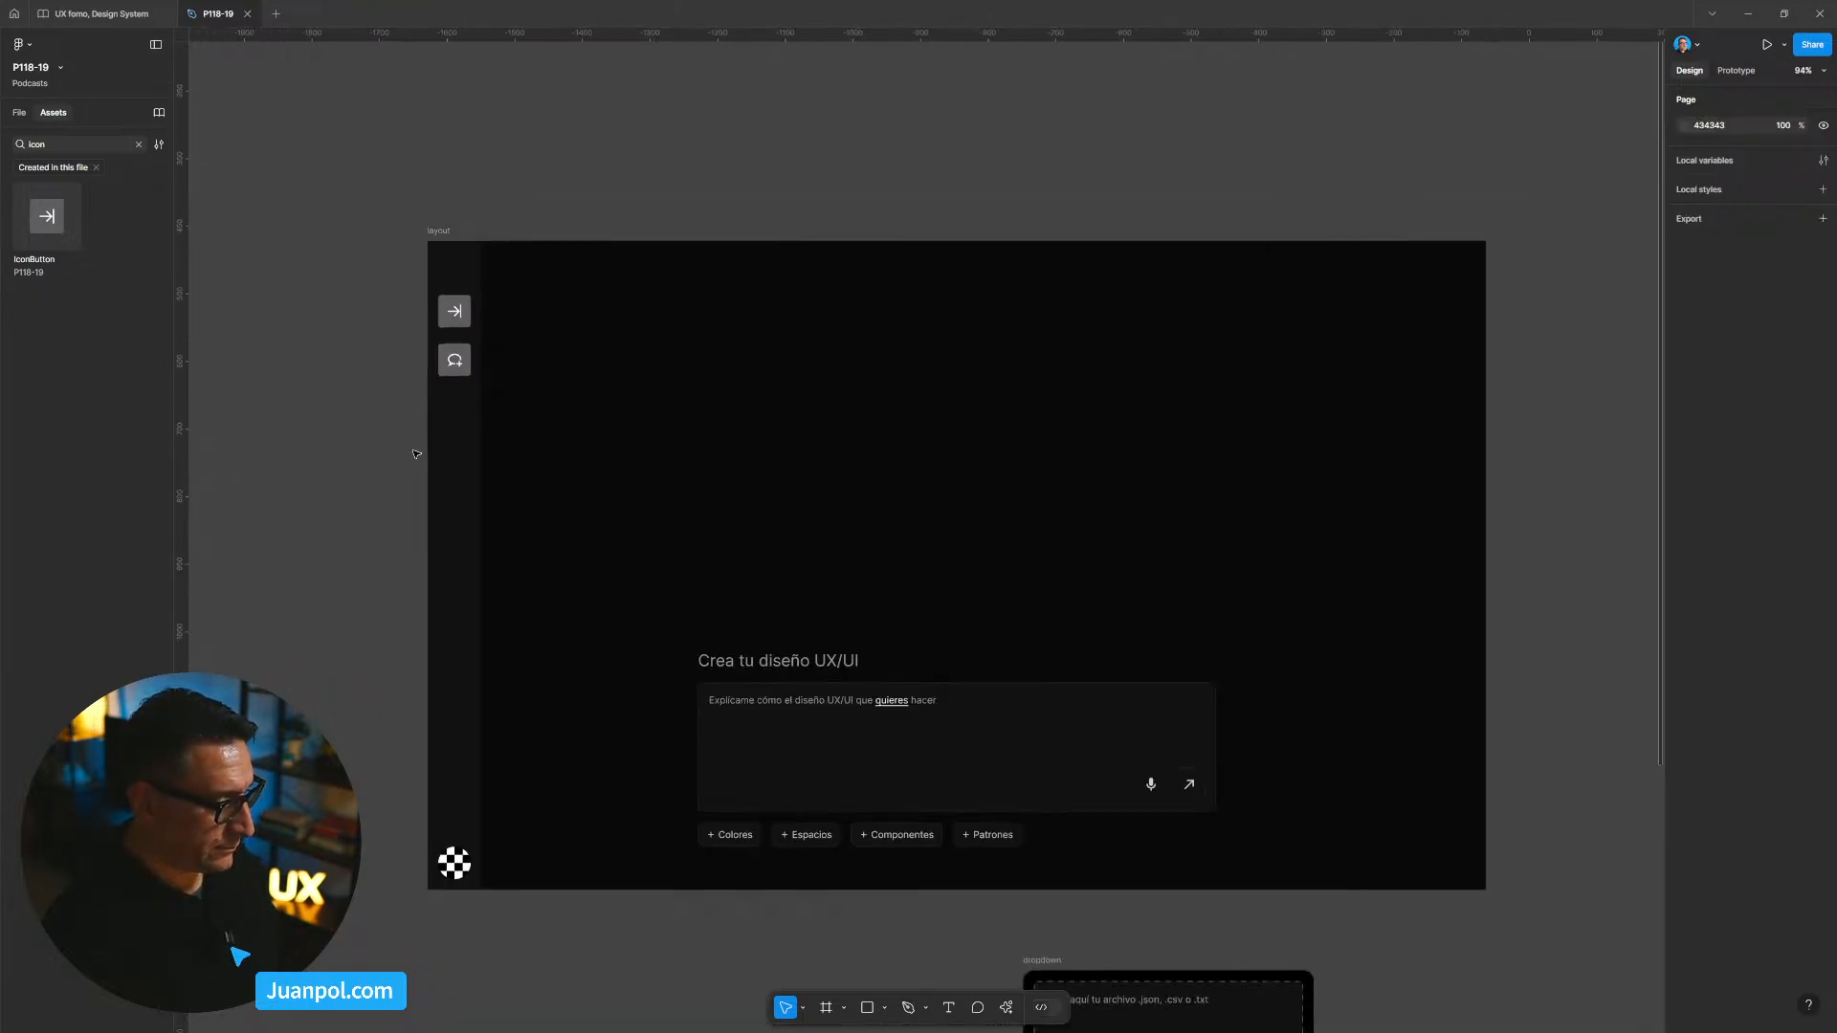
{"action": "left_click_drag", "start_coordinate": [364, 556], "coordinate": [541, 566]}
{"action": "scroll", "coordinate": [560, 561], "scroll_direction": "right", "scroll_amount": 2}
{"action": "scroll", "coordinate": [451, 423], "scroll_direction": "up", "scroll_amount": 3}
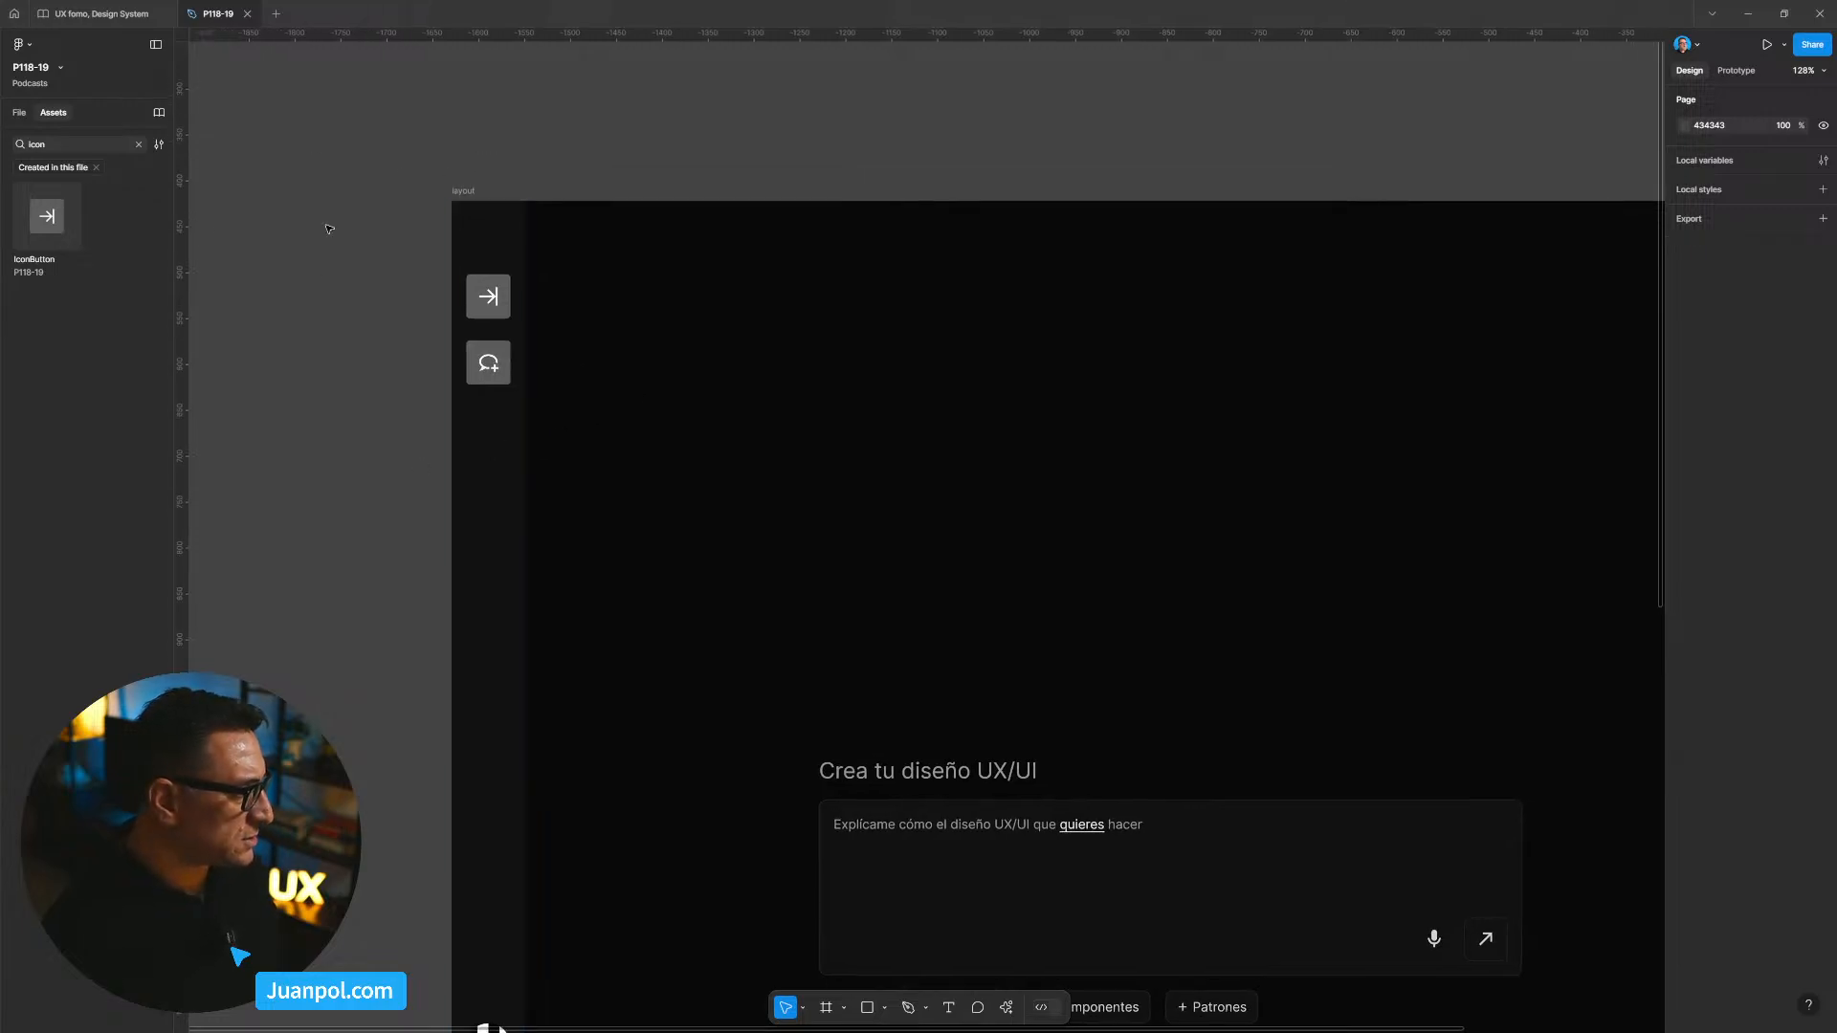
Step: Remove the Neutral/600 fill from the main IconButton component on the Components page
{"action": "left_click", "coordinate": [19, 113]}
{"action": "left_click", "coordinate": [82, 191]}
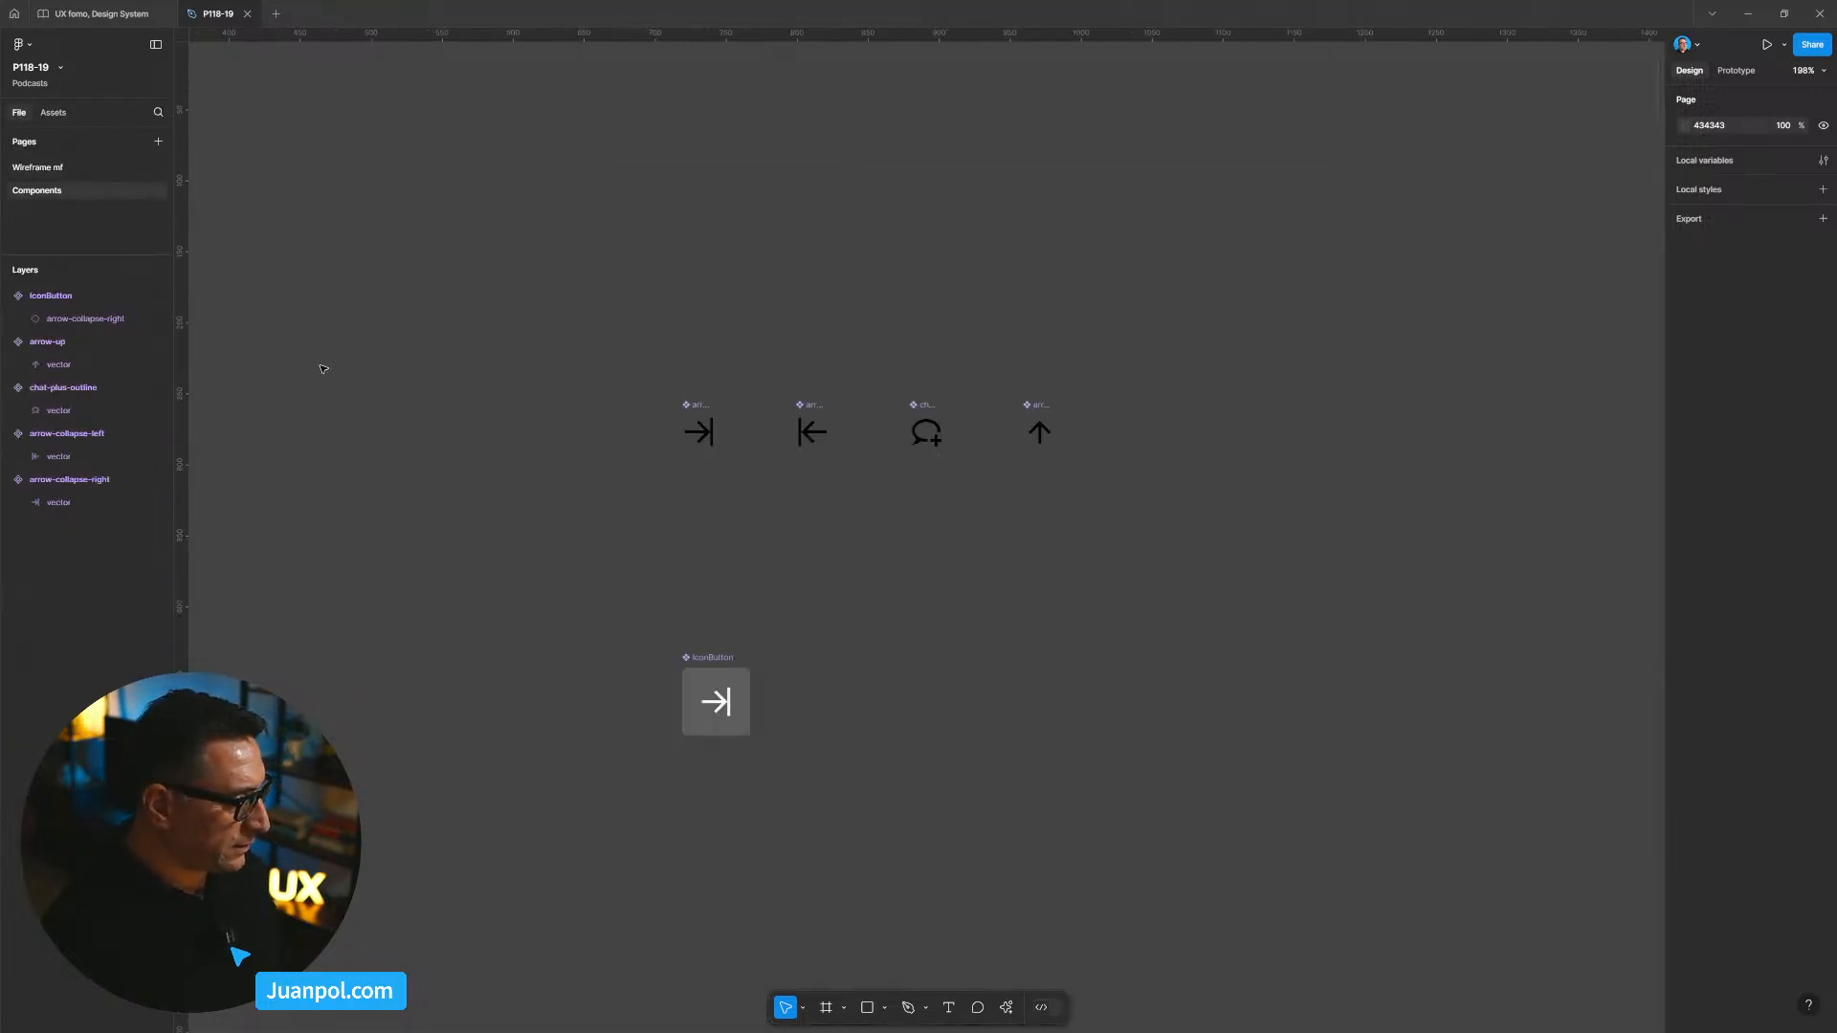
{"action": "left_click", "coordinate": [720, 614]}
{"action": "left_click", "coordinate": [720, 614]}
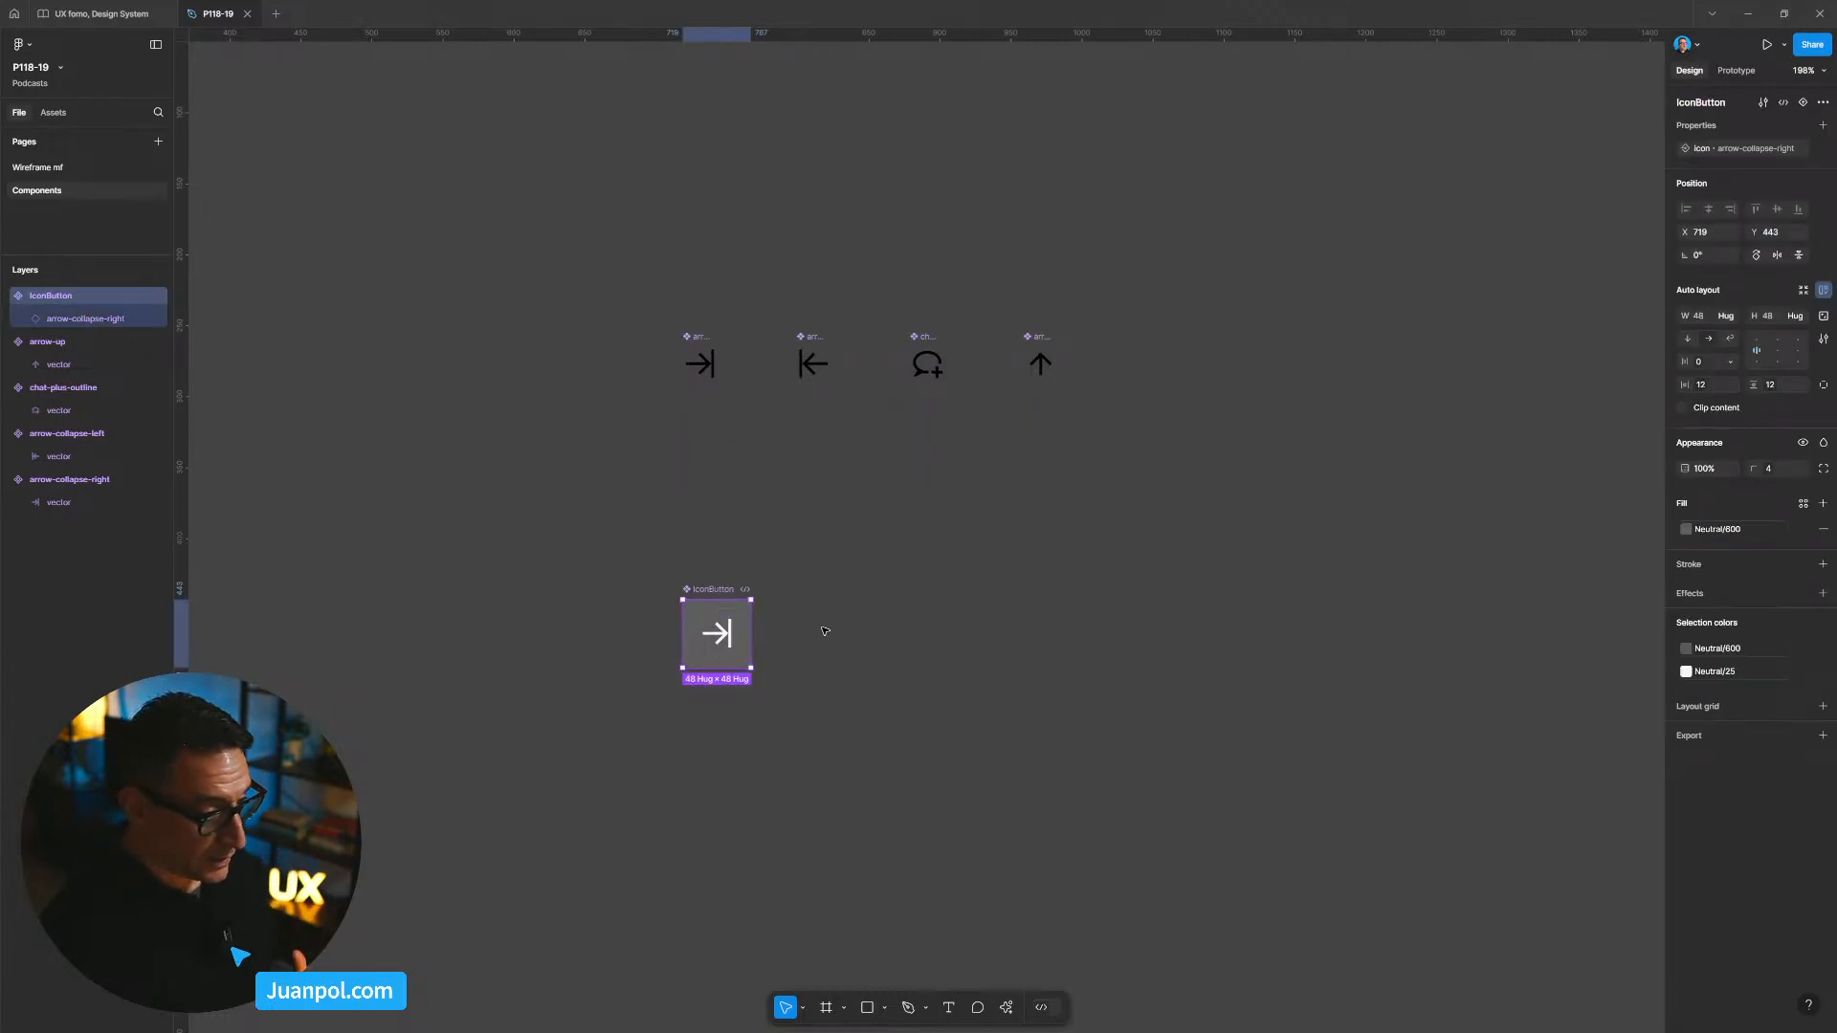
{"action": "left_click", "coordinate": [1824, 529]}
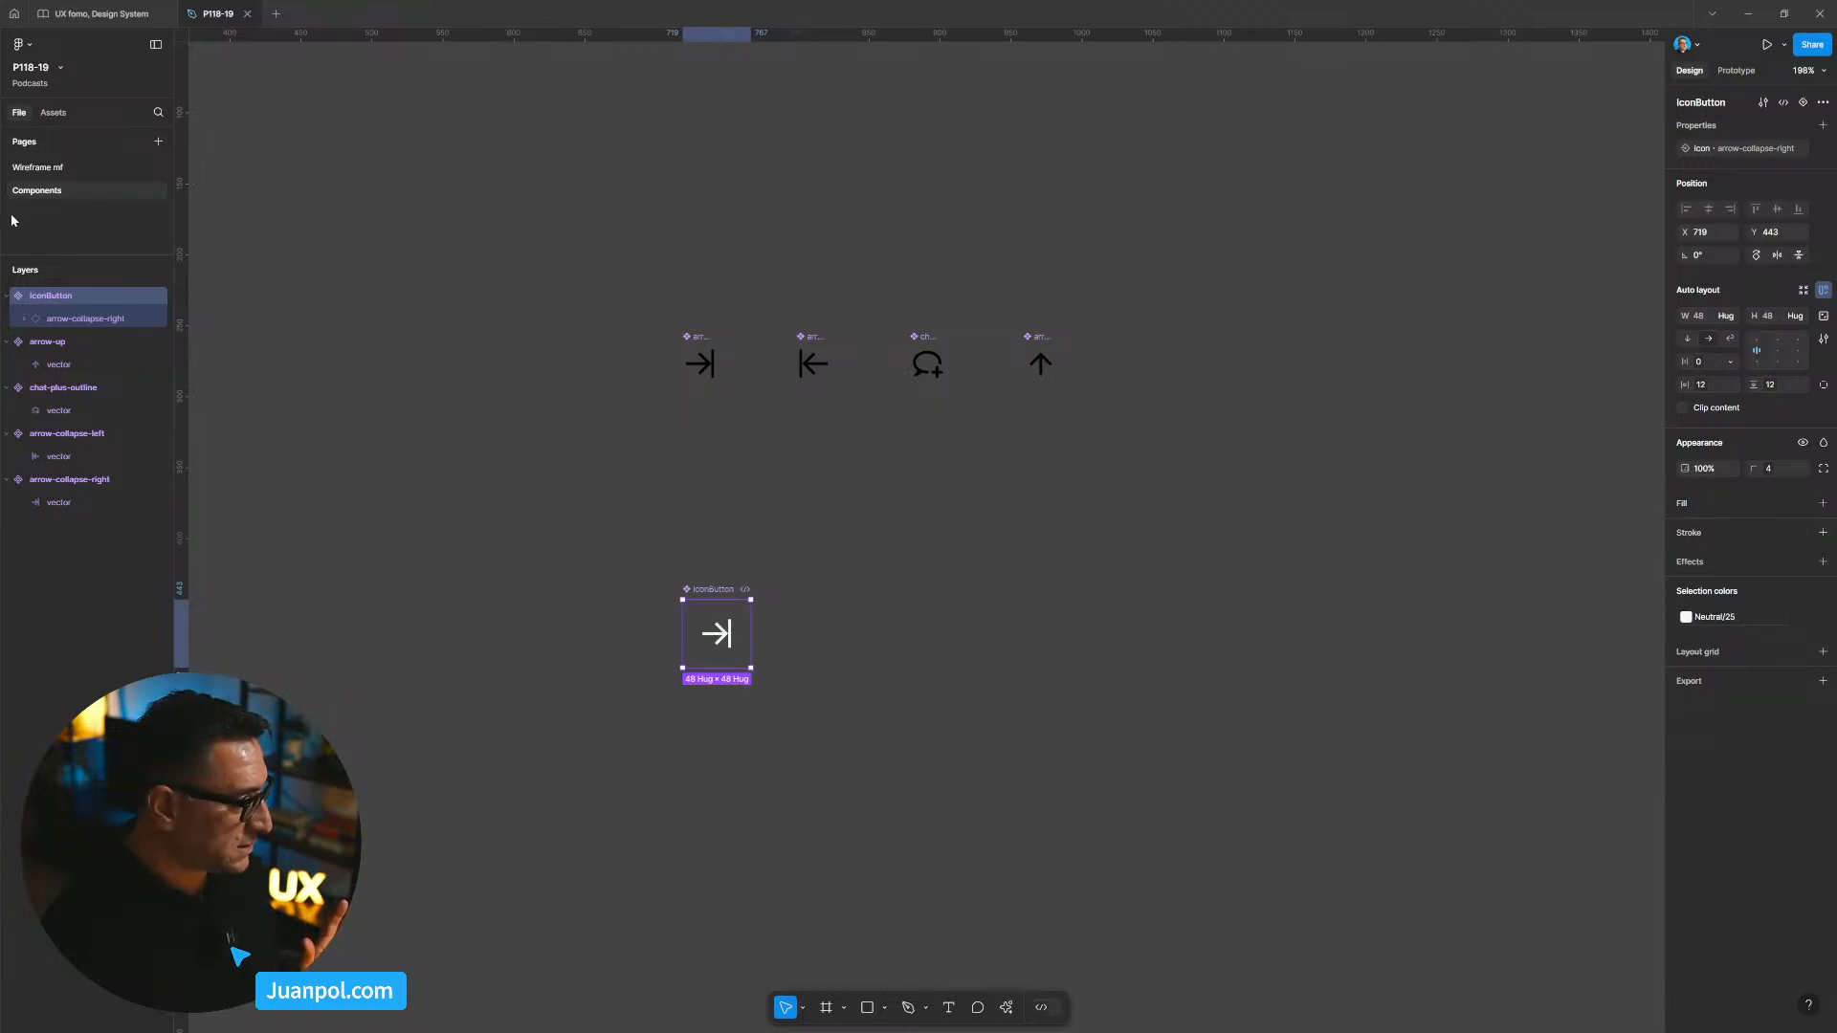
Step: Back on the Wireframe mf page, move the chat-plus-outline IconButton up to Y 144, leaving 16 px below the upper button
{"action": "left_click", "coordinate": [37, 169]}
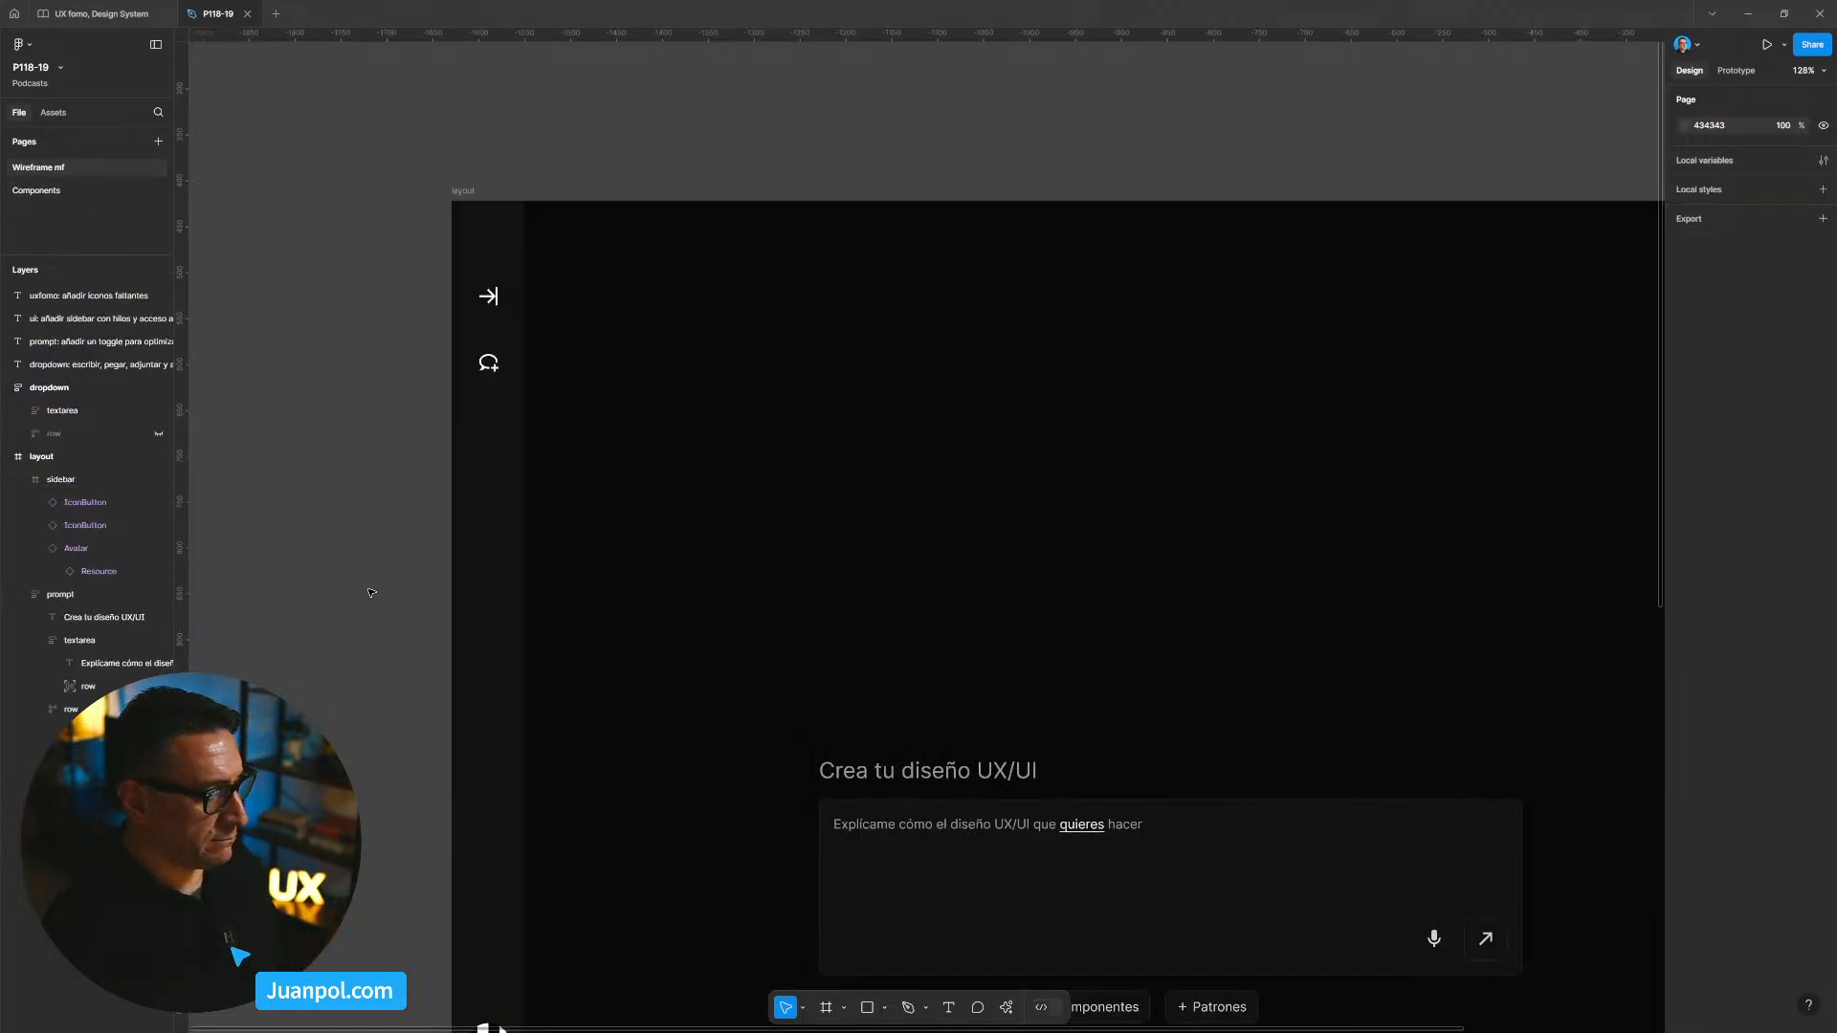
{"action": "scroll", "coordinate": [369, 586], "scroll_direction": "down", "scroll_amount": 2}
{"action": "scroll", "coordinate": [374, 408], "scroll_direction": "up", "scroll_amount": 2}
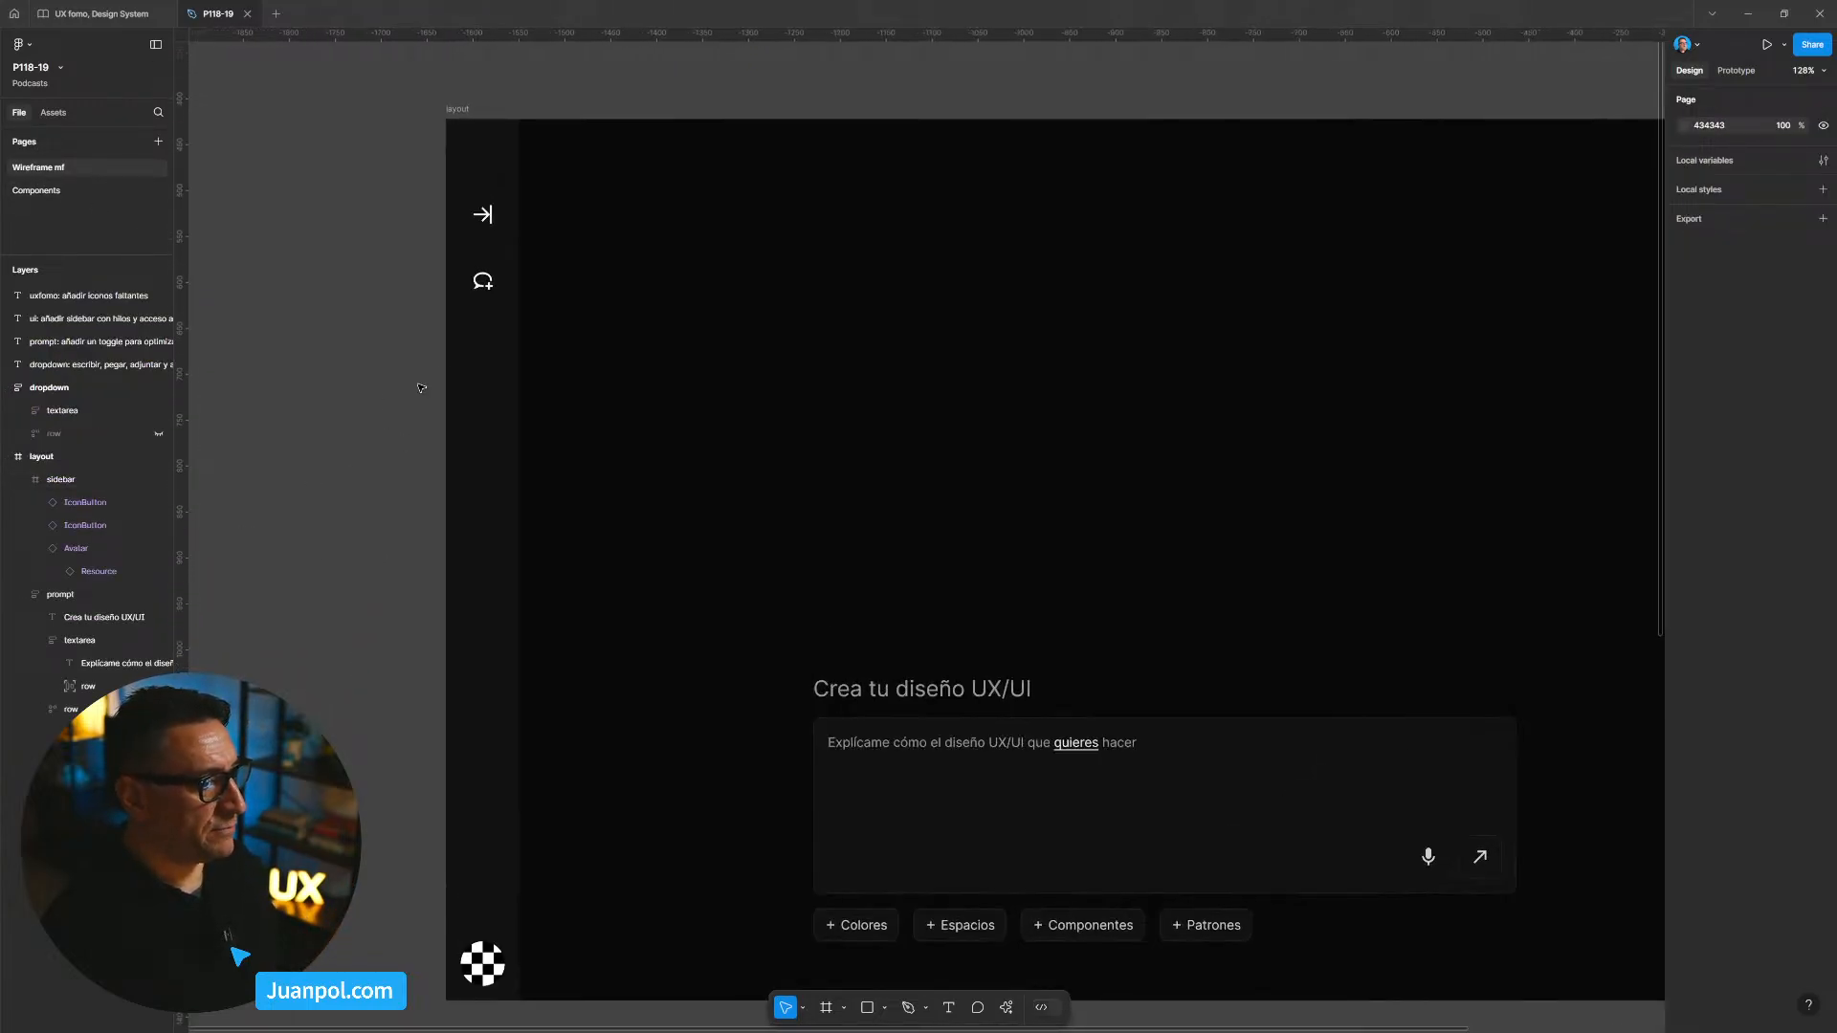
{"action": "left_click", "coordinate": [450, 283]}
{"action": "left_click", "coordinate": [483, 280]}
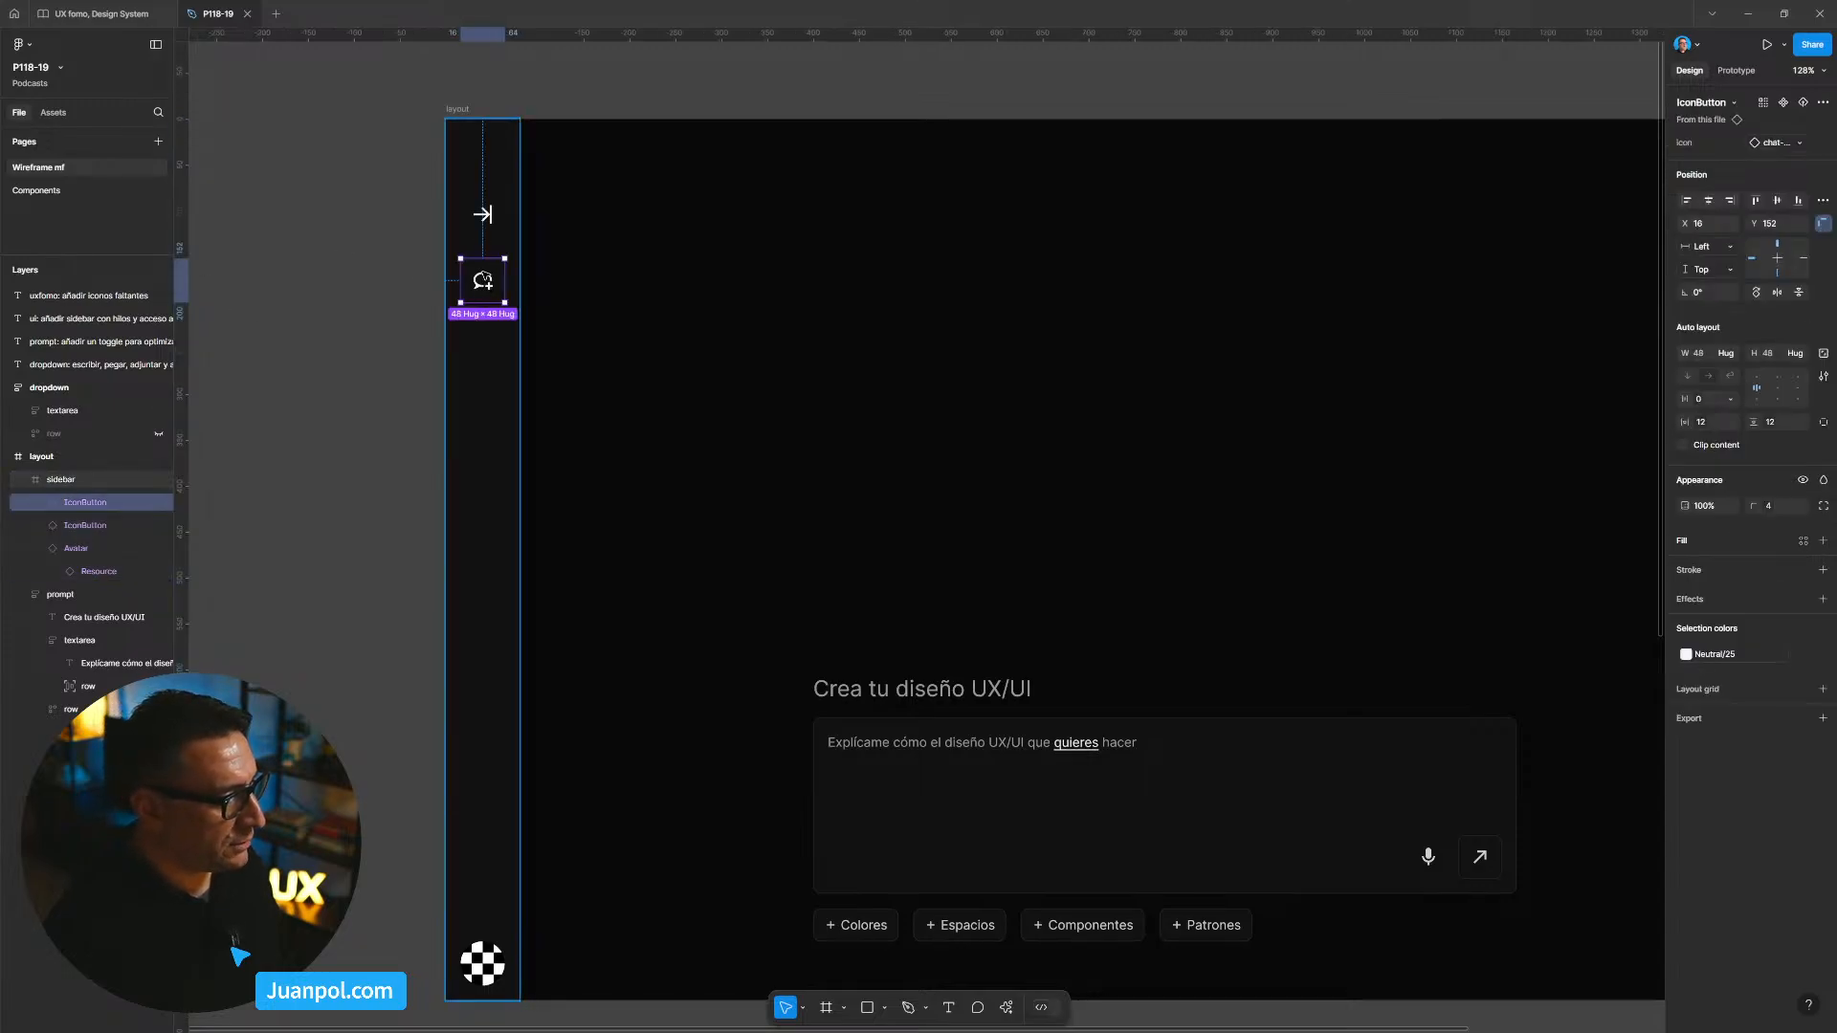
{"action": "key", "text": "Down"}
{"action": "key", "text": "Down"}
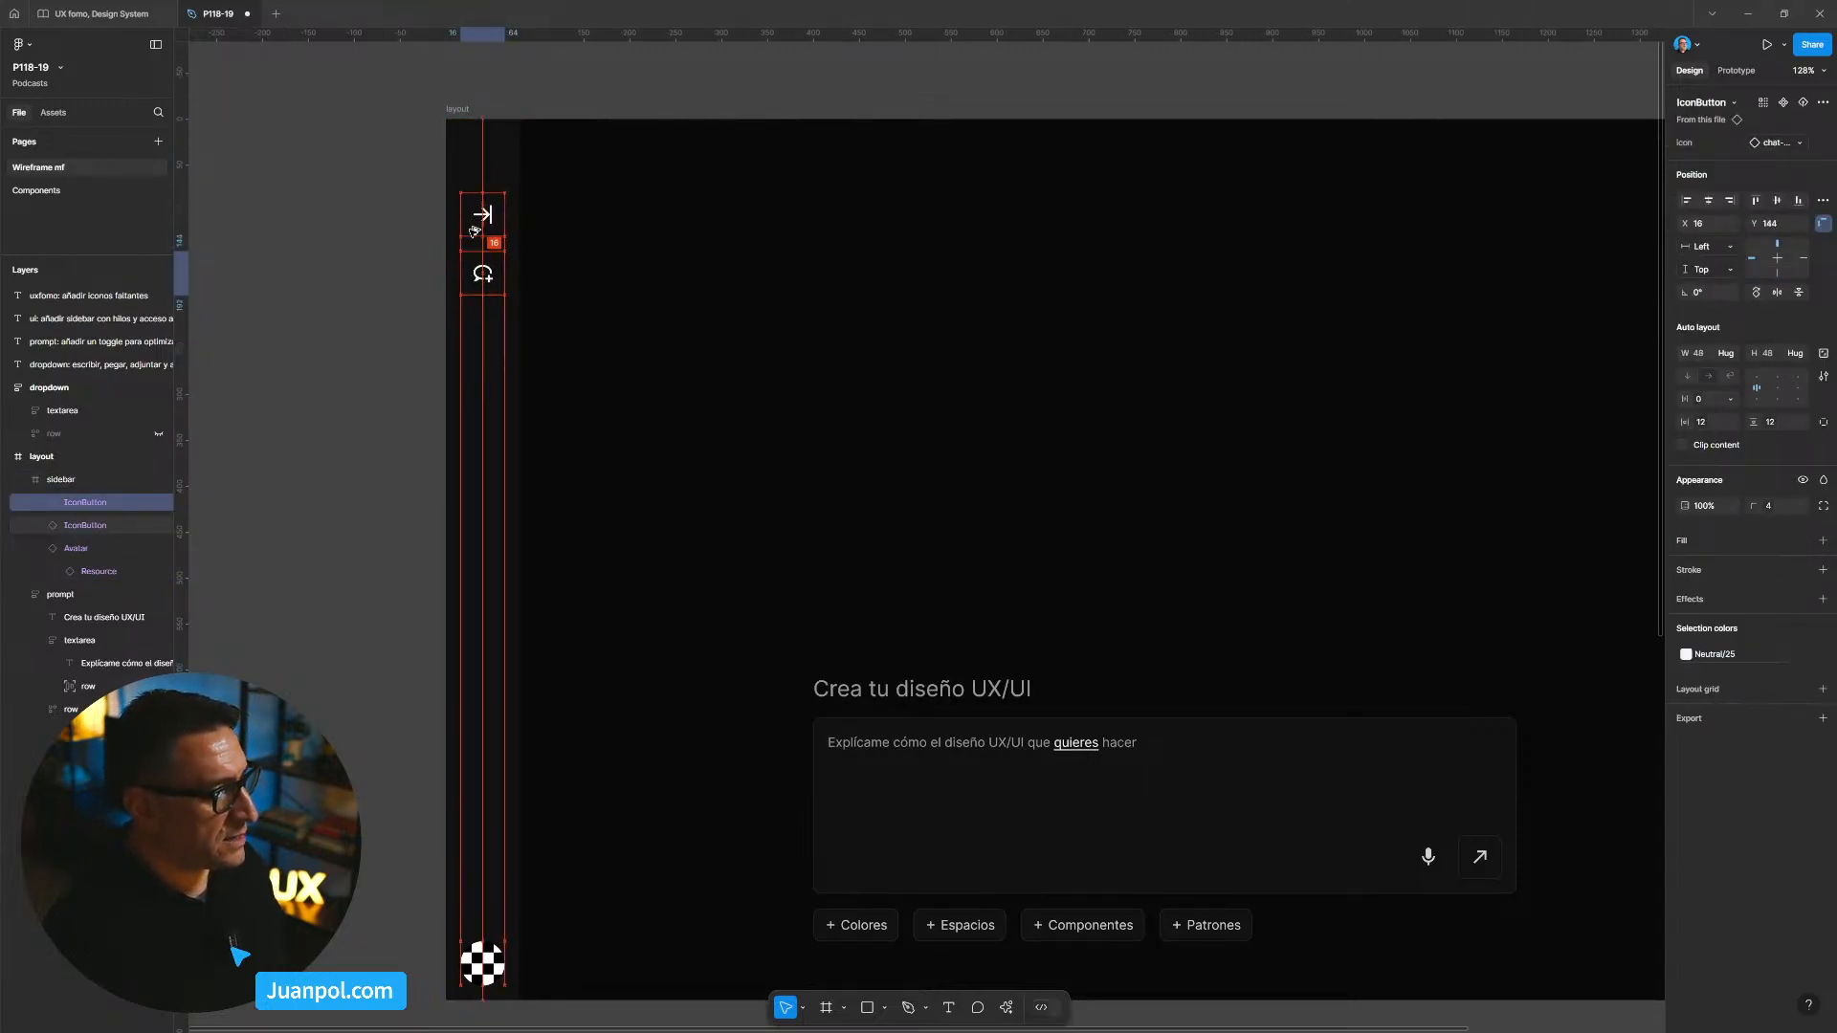
{"action": "left_click", "coordinate": [334, 309]}
{"action": "left_click_drag", "start_coordinate": [334, 309], "coordinate": [318, 365]}
{"action": "scroll", "coordinate": [307, 378], "scroll_direction": "down", "scroll_amount": 3}
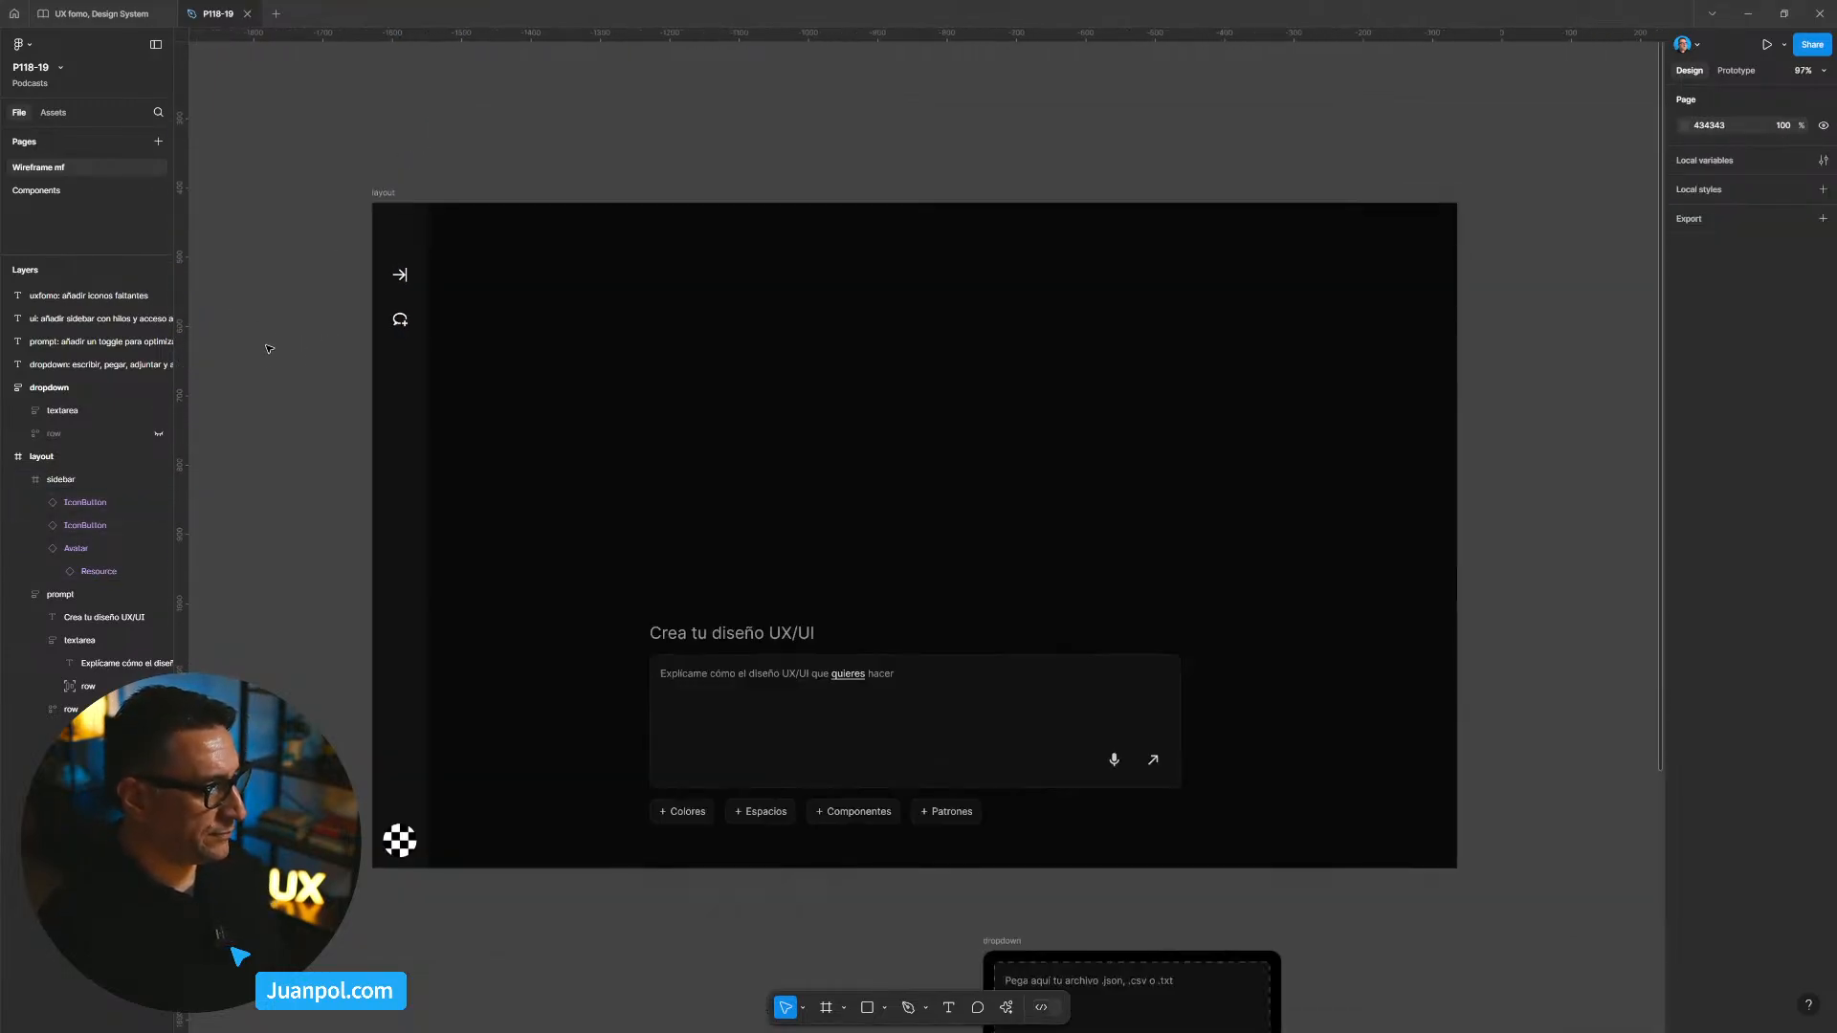
{"action": "scroll", "coordinate": [262, 414], "scroll_direction": "down", "scroll_amount": 1}
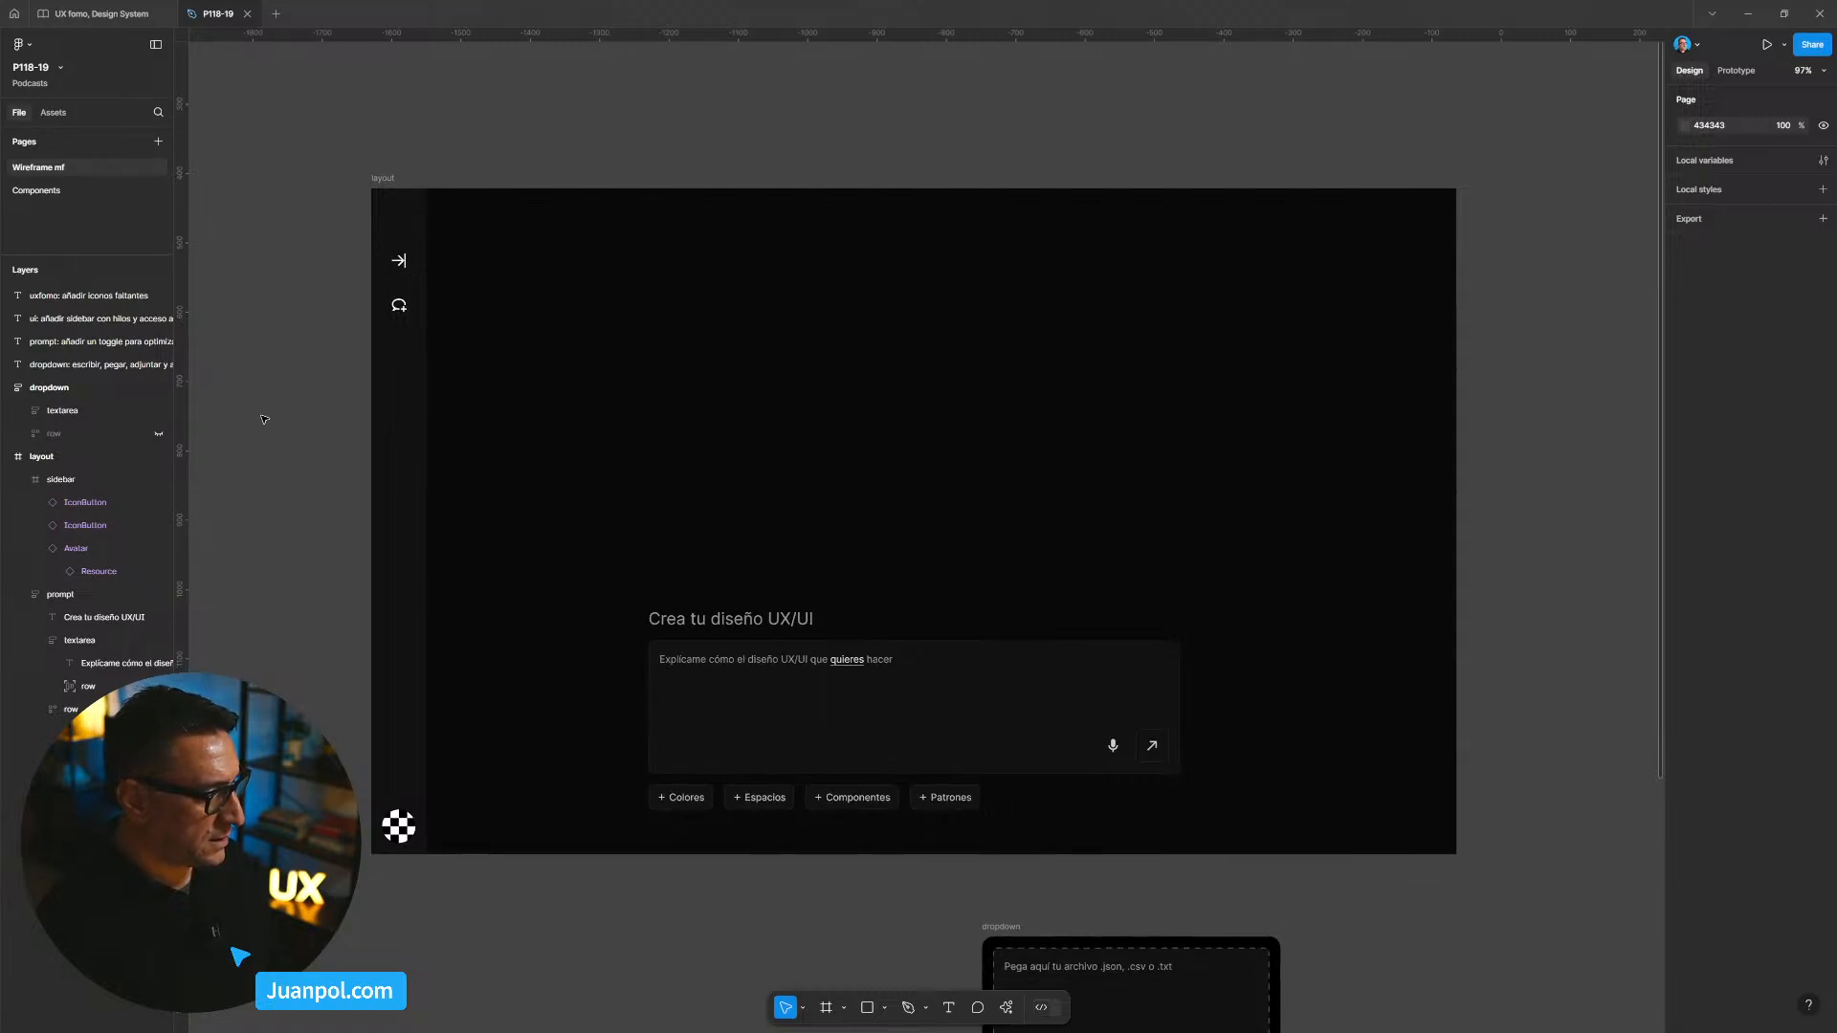
Step: Strike through the item "añadir sidebar con hilos y acceso a mi perfil de usuario" in the ui notes below the layout
{"action": "left_click_drag", "start_coordinate": [264, 419], "coordinate": [251, 428]}
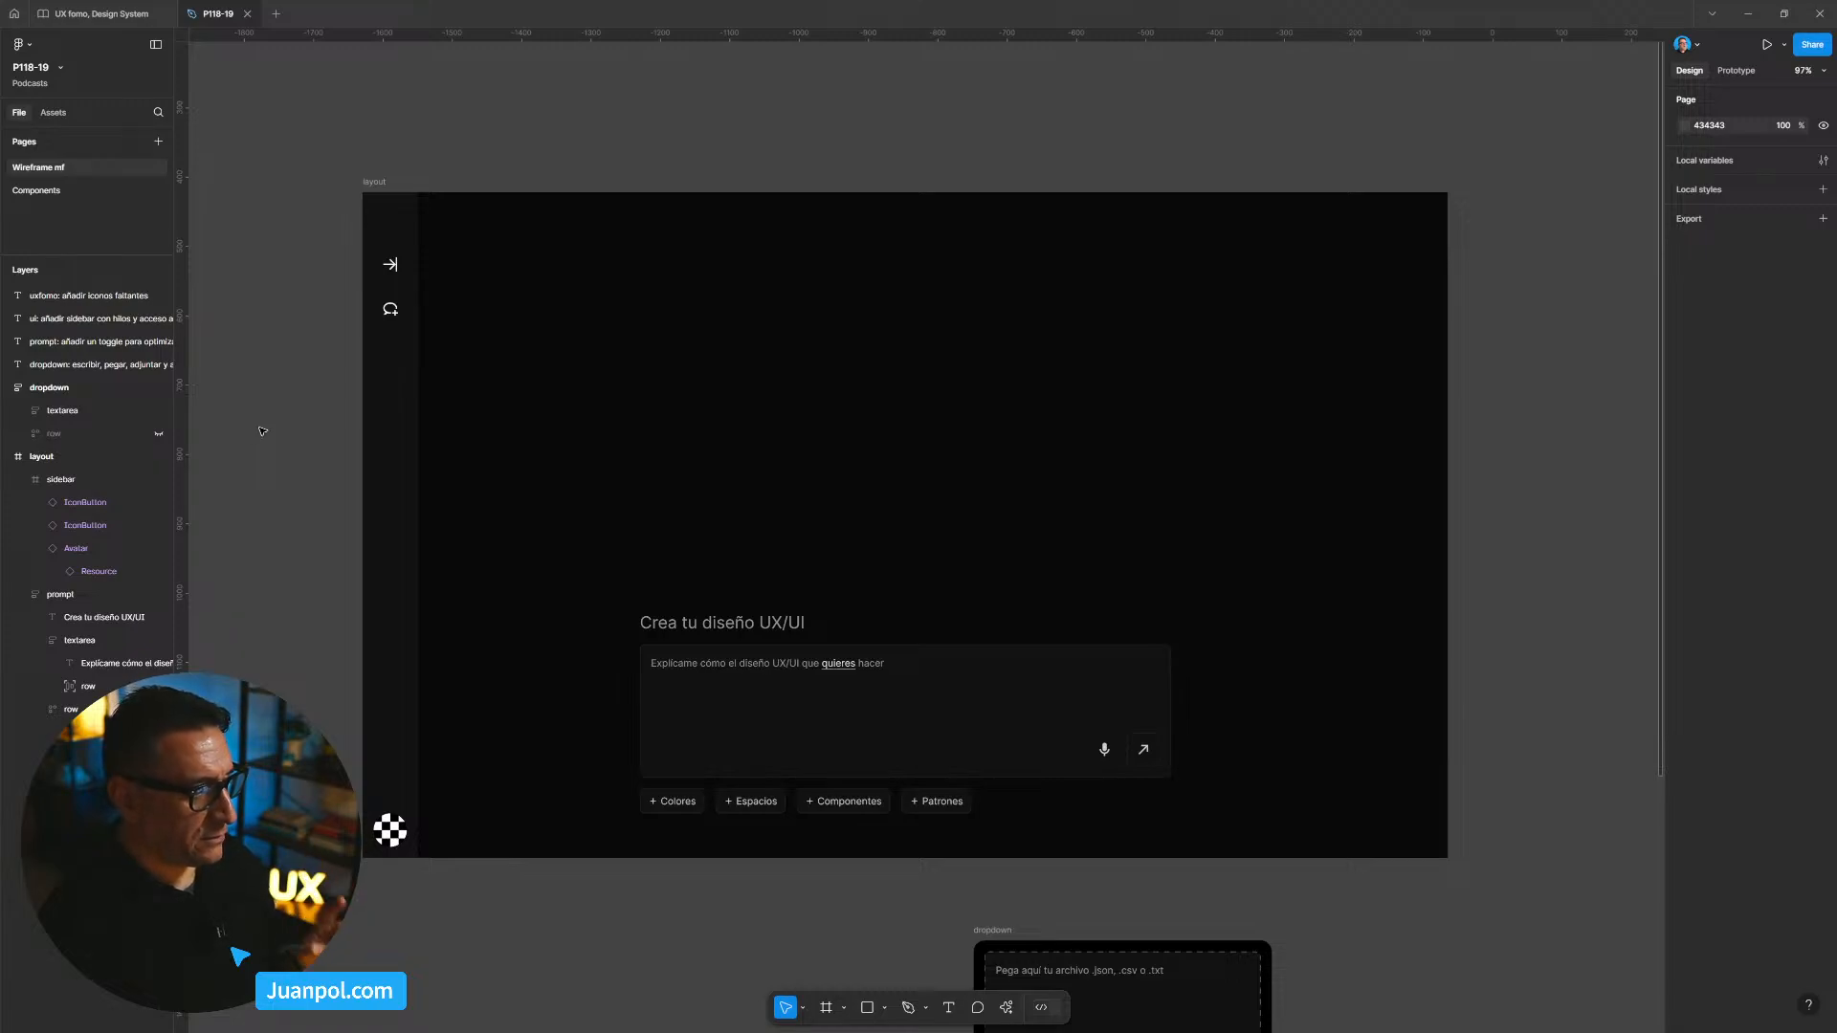
{"action": "scroll", "coordinate": [263, 440], "scroll_direction": "down", "scroll_amount": 3}
{"action": "left_click_drag", "start_coordinate": [308, 571], "coordinate": [401, 334]}
{"action": "scroll", "coordinate": [441, 639], "scroll_direction": "up", "scroll_amount": 1}
{"action": "scroll", "coordinate": [441, 639], "scroll_direction": "up", "scroll_amount": 5}
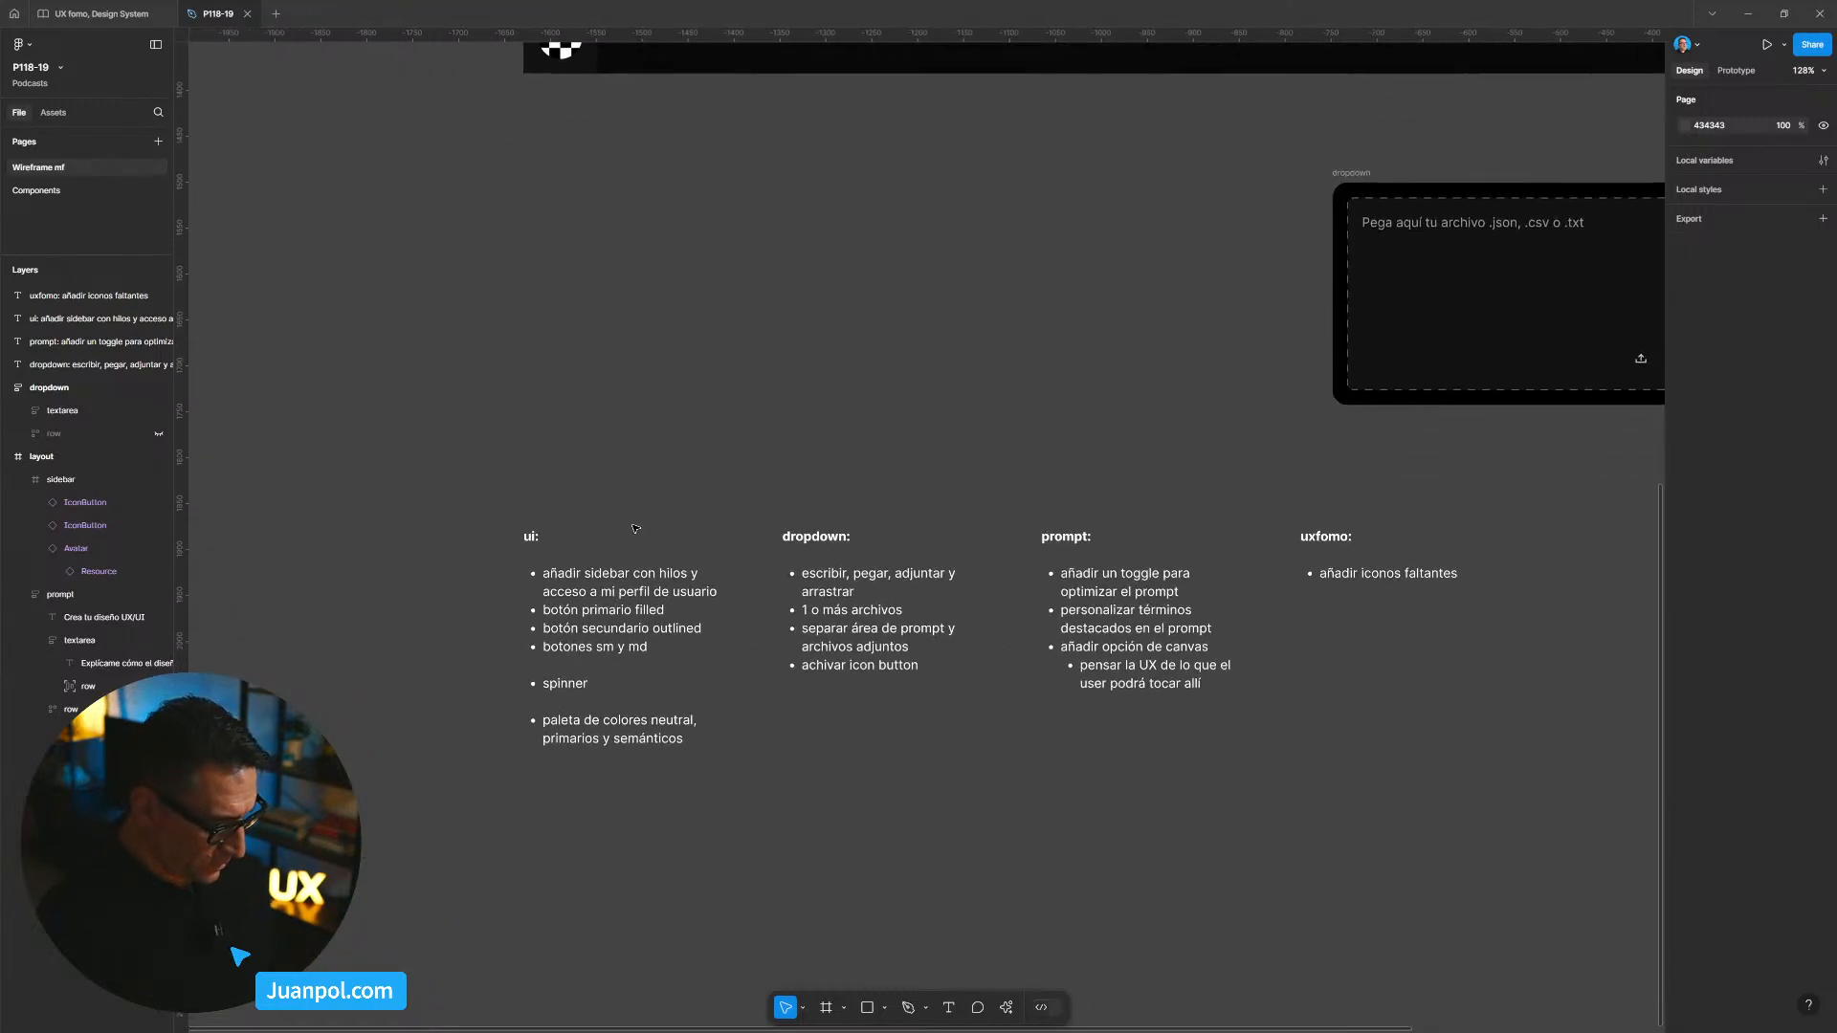
{"action": "left_click", "coordinate": [627, 647]}
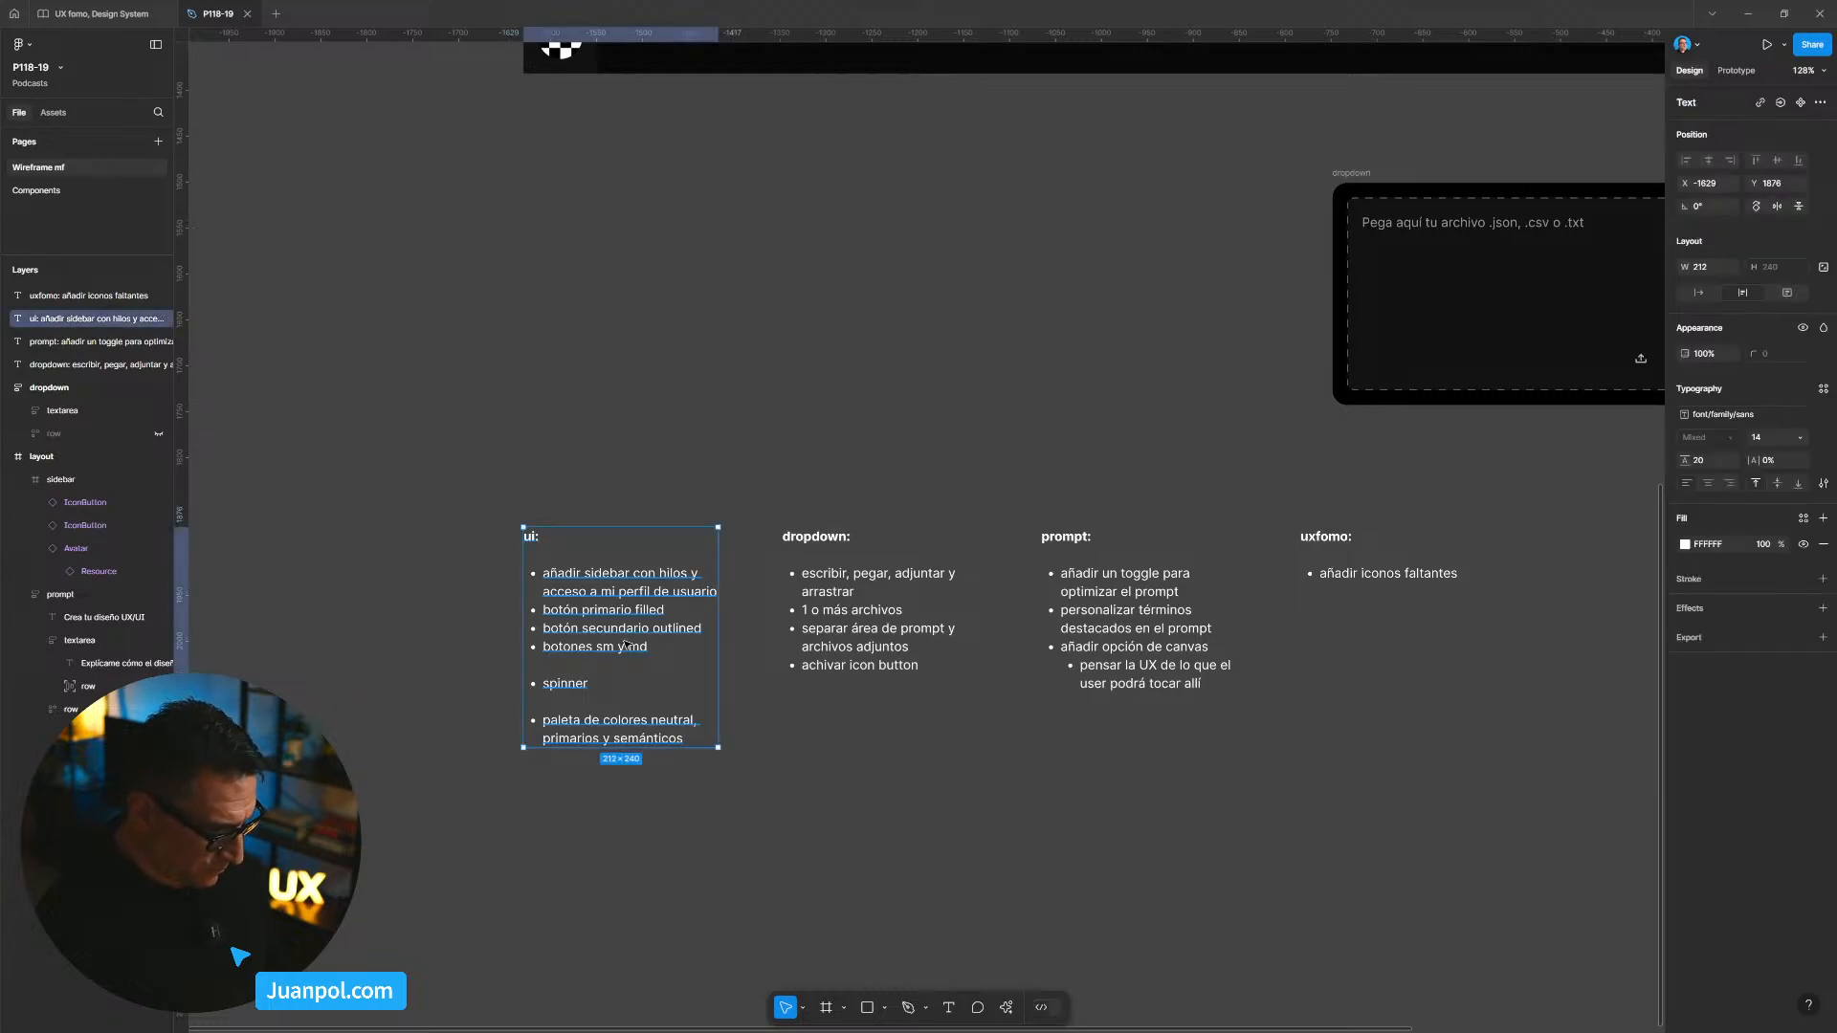
{"action": "double_click", "coordinate": [627, 647]}
{"action": "left_click", "coordinate": [666, 651]}
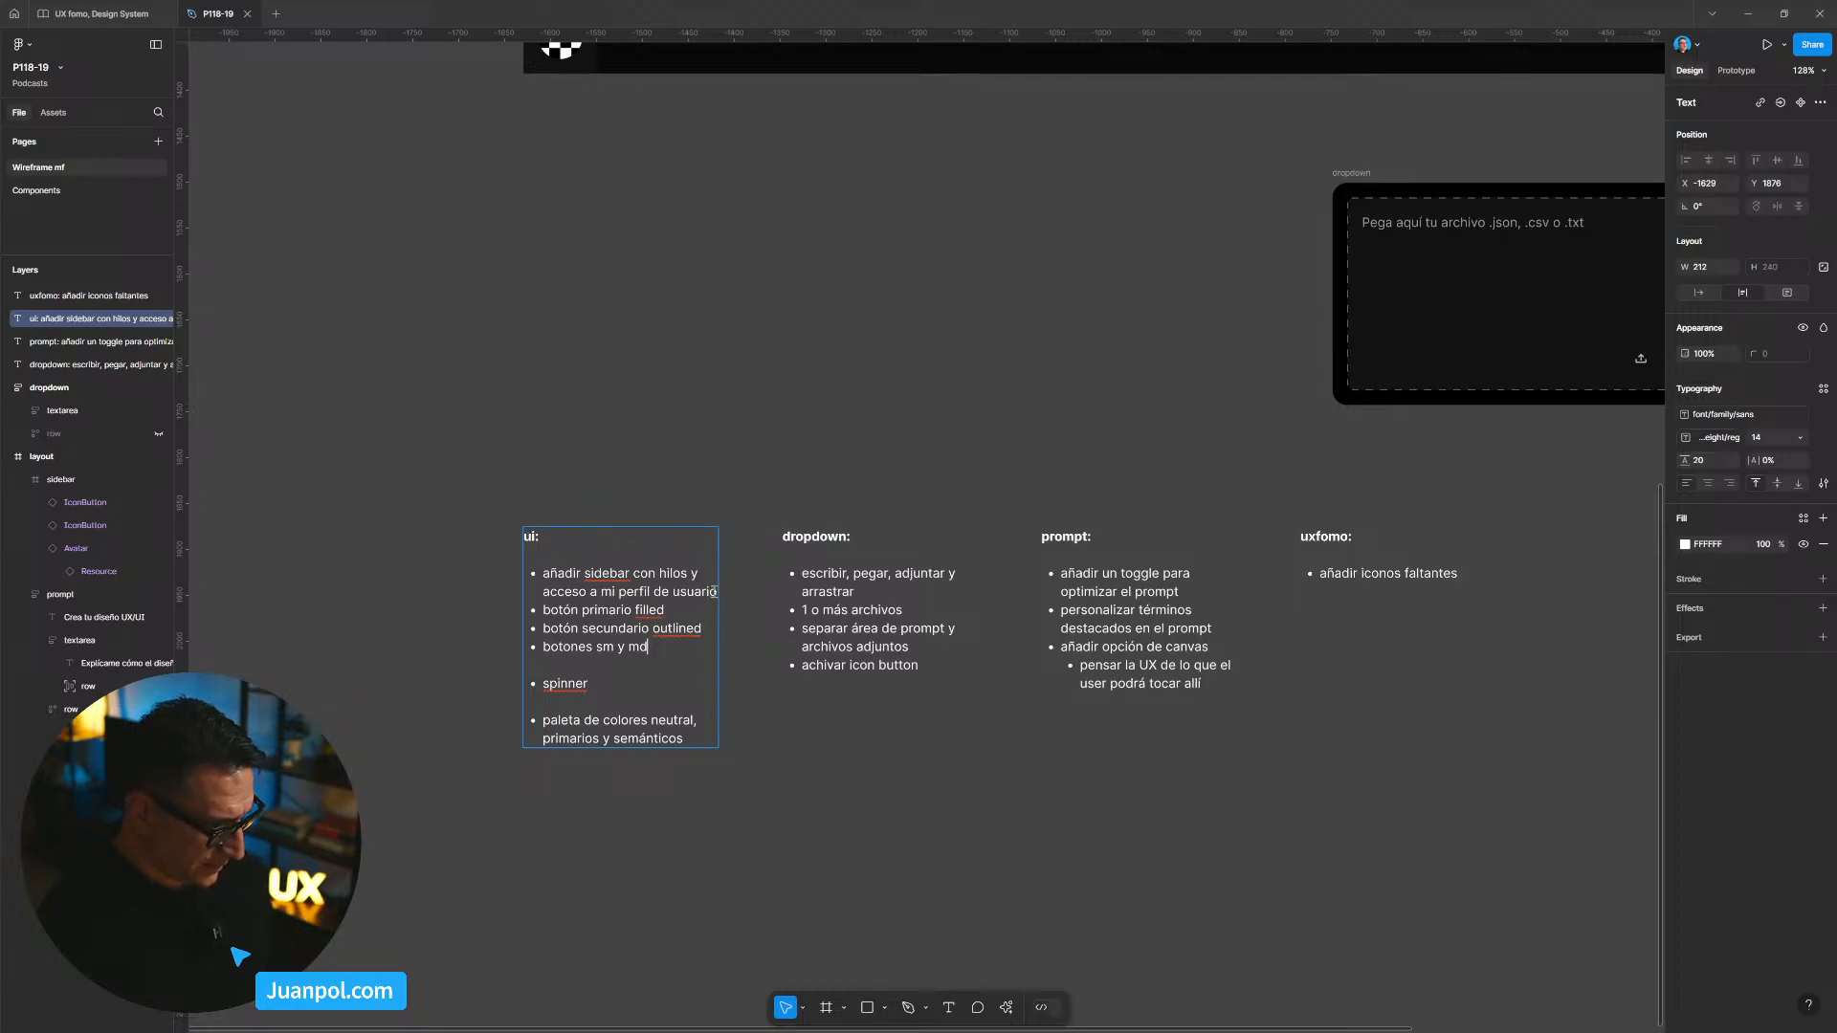
{"action": "left_click_drag", "start_coordinate": [716, 592], "coordinate": [545, 578]}
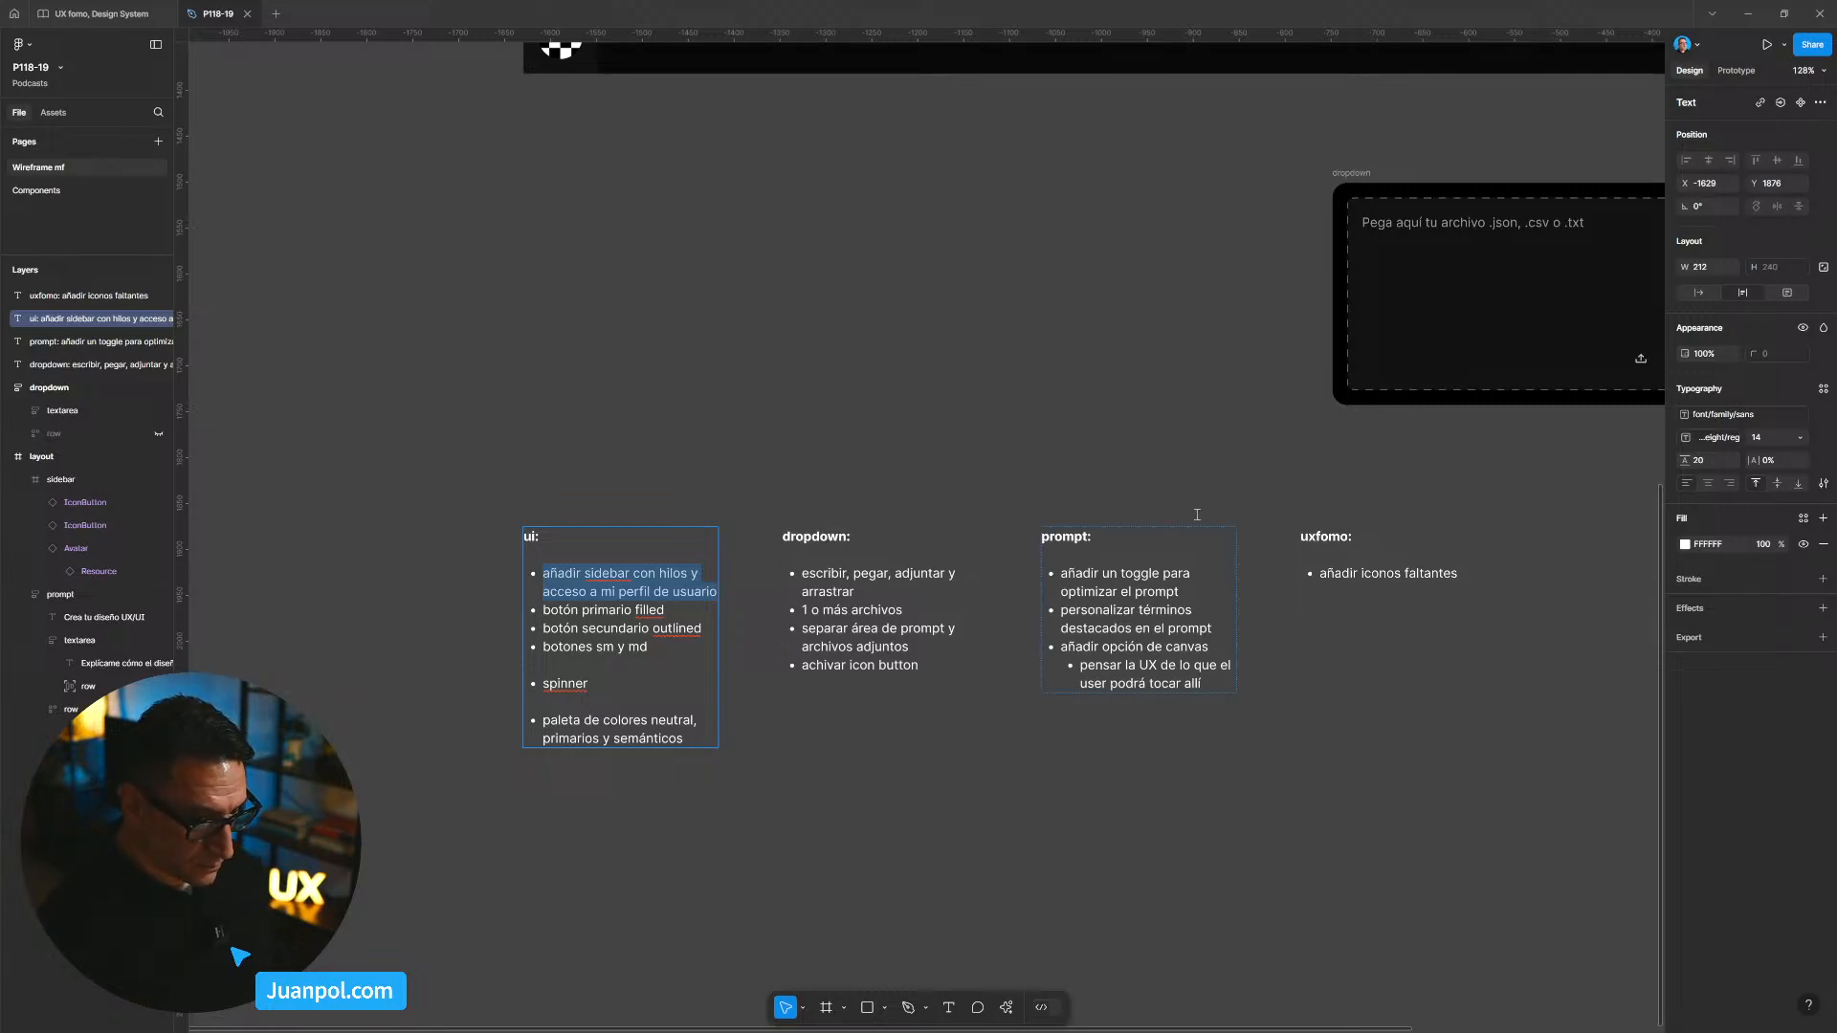
{"action": "left_click", "coordinate": [1824, 484]}
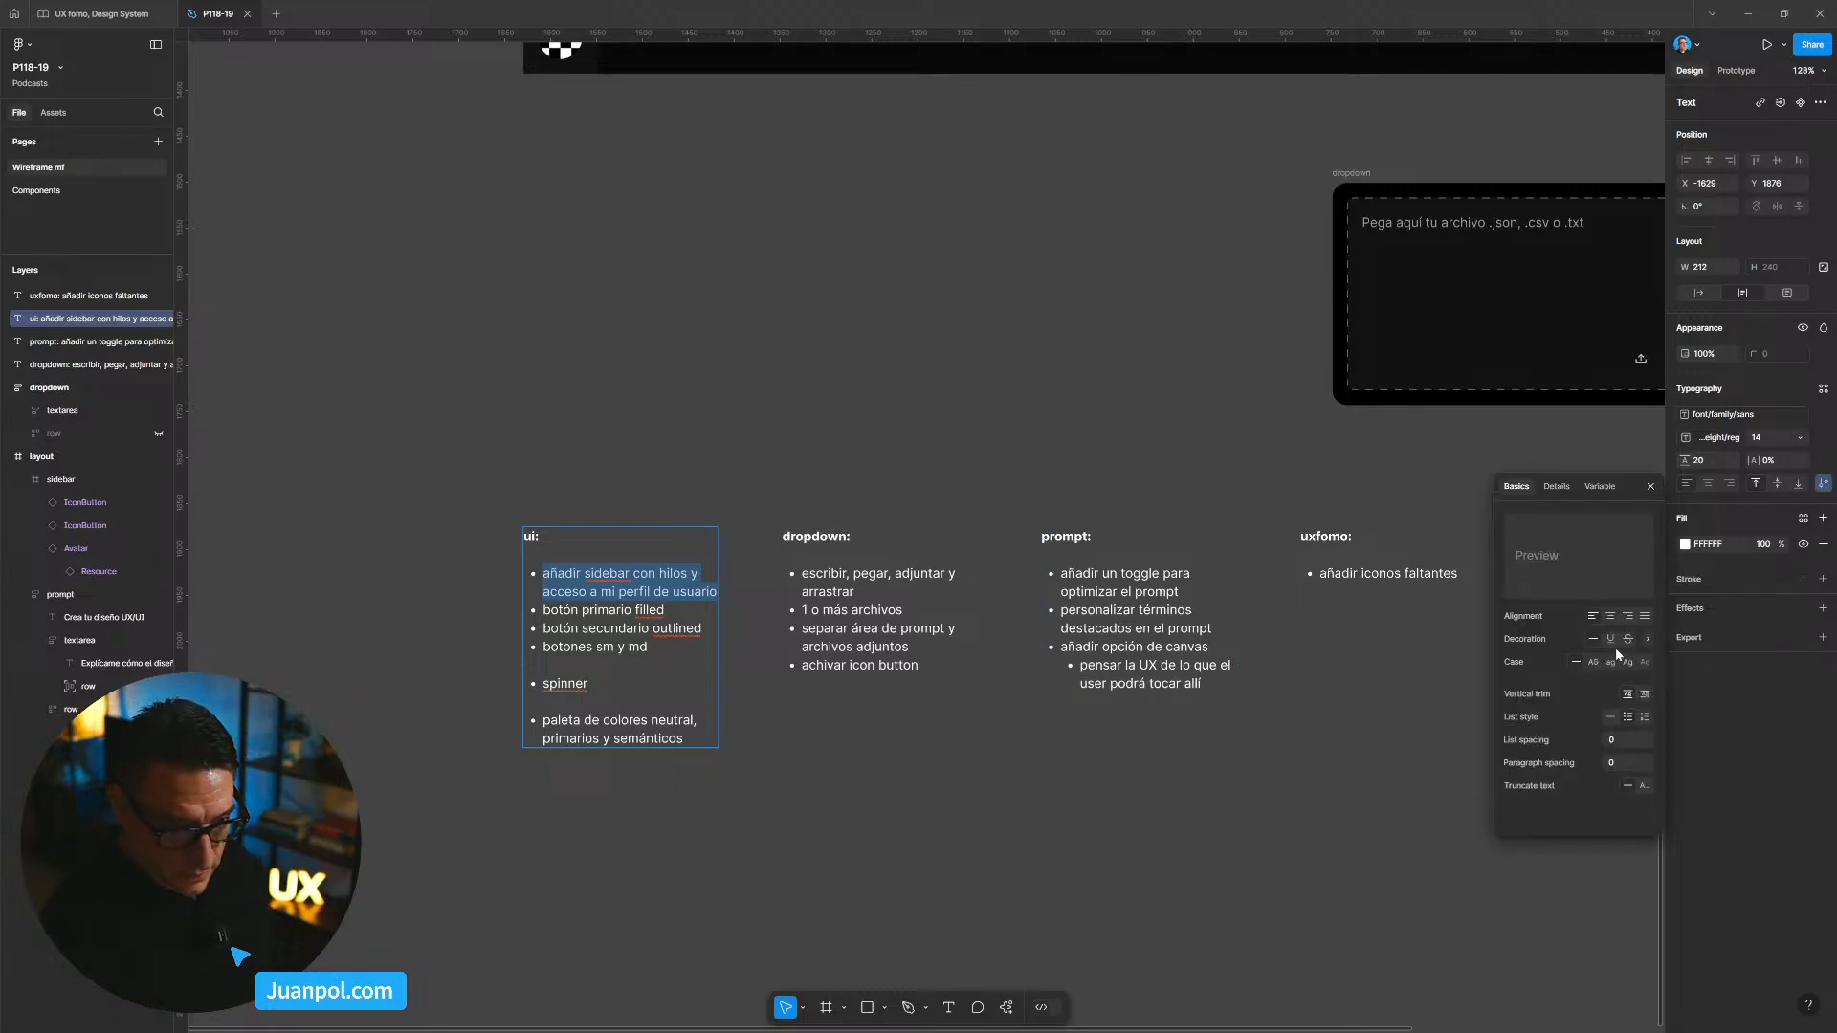
{"action": "left_click", "coordinate": [1627, 639]}
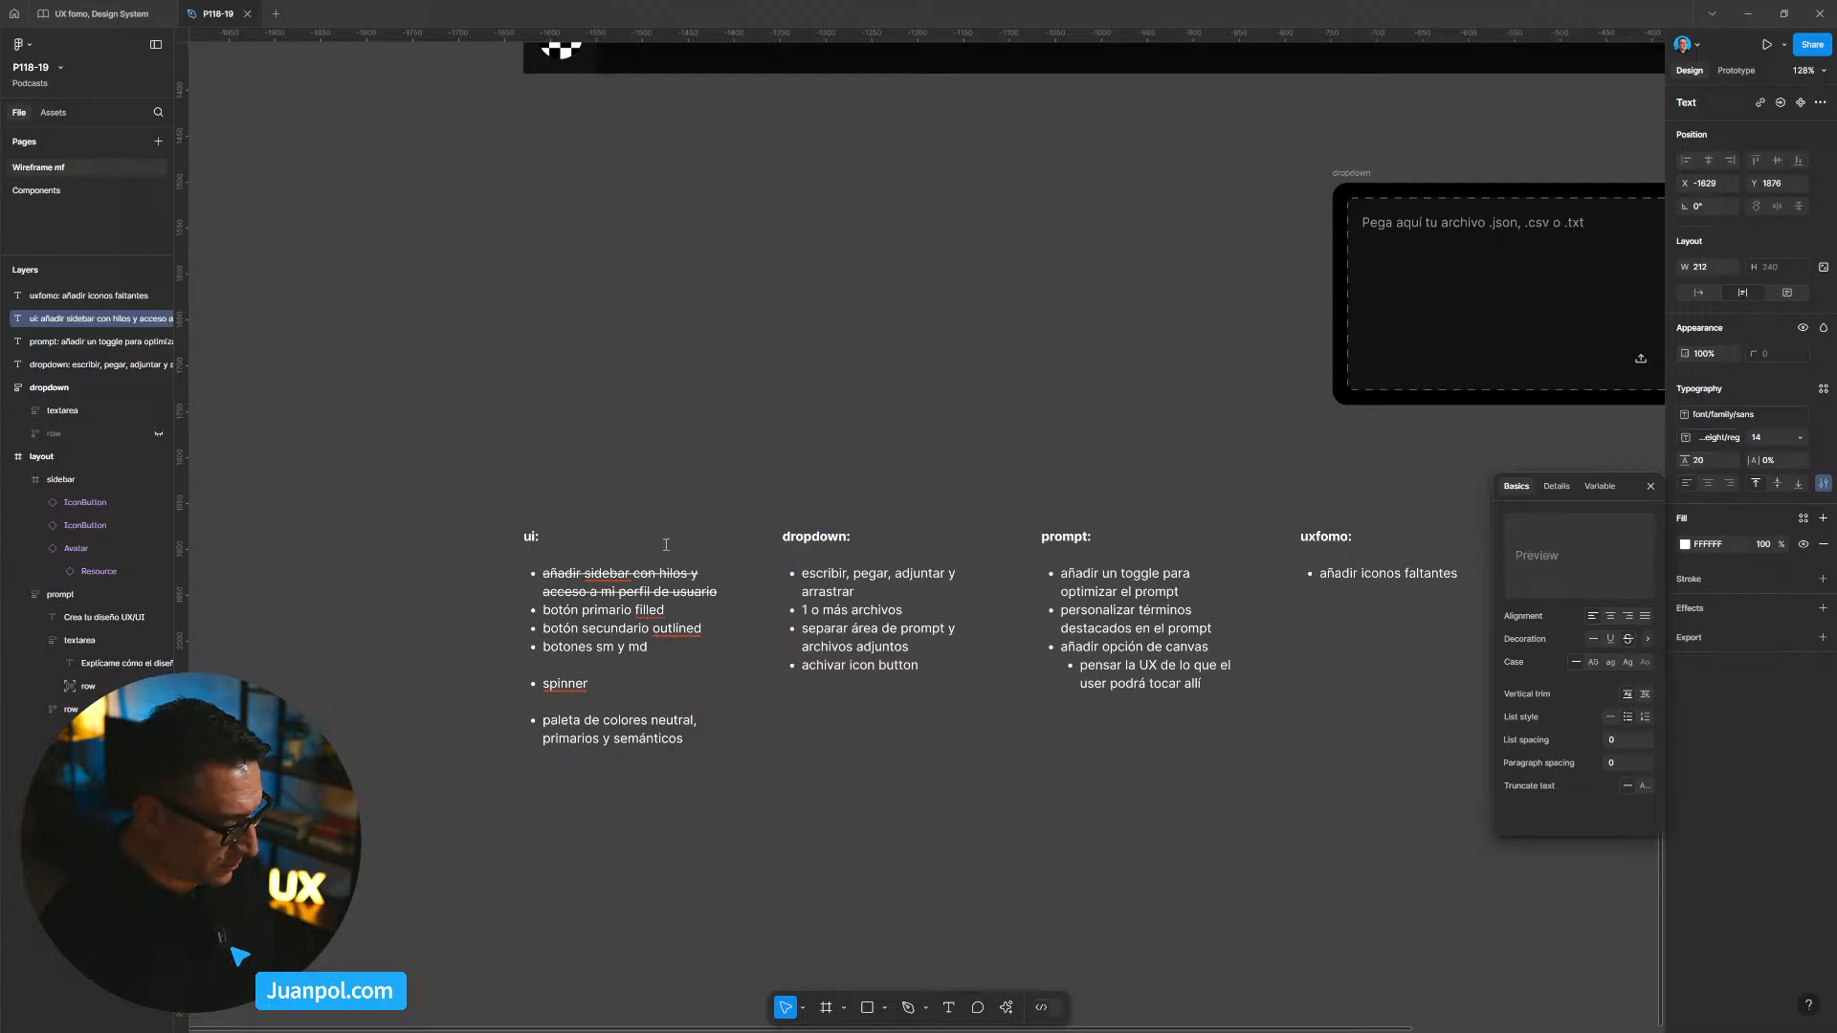
Step: Insert an empty bullet after "botones sm y md" in the ui notes
{"action": "left_click", "coordinate": [658, 648]}
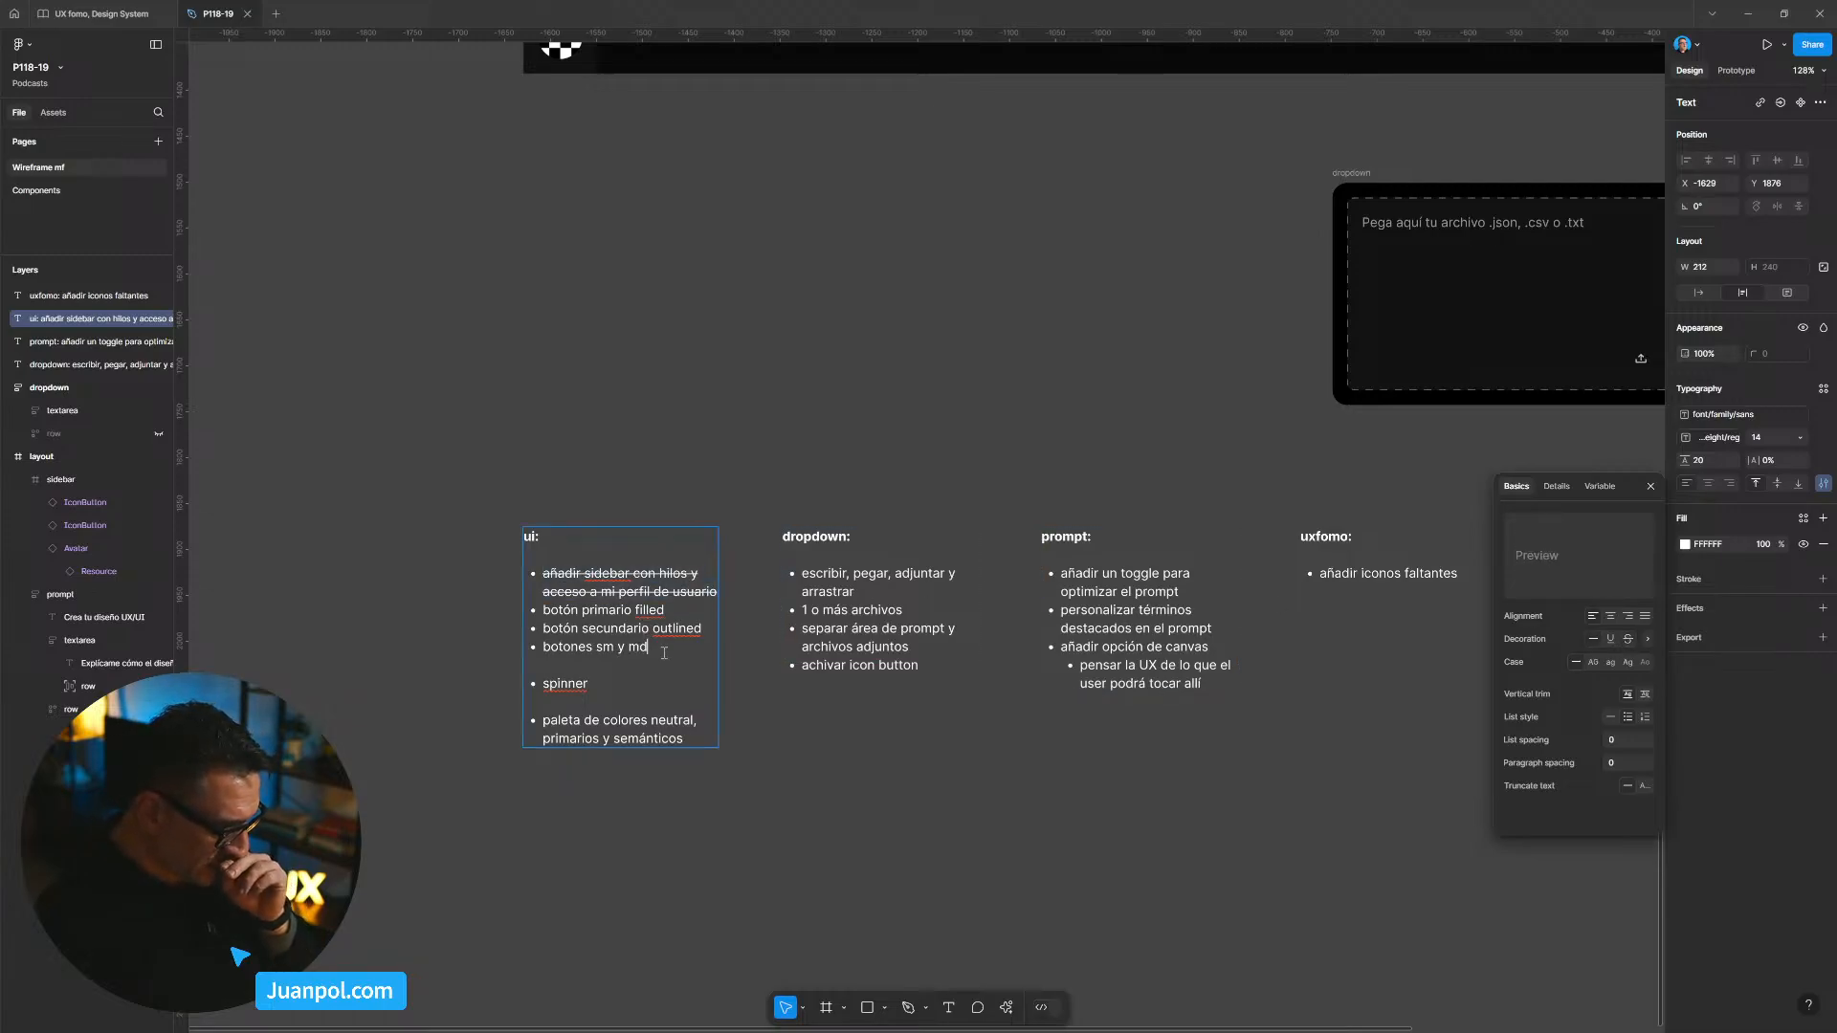
{"action": "key", "text": "Return"}
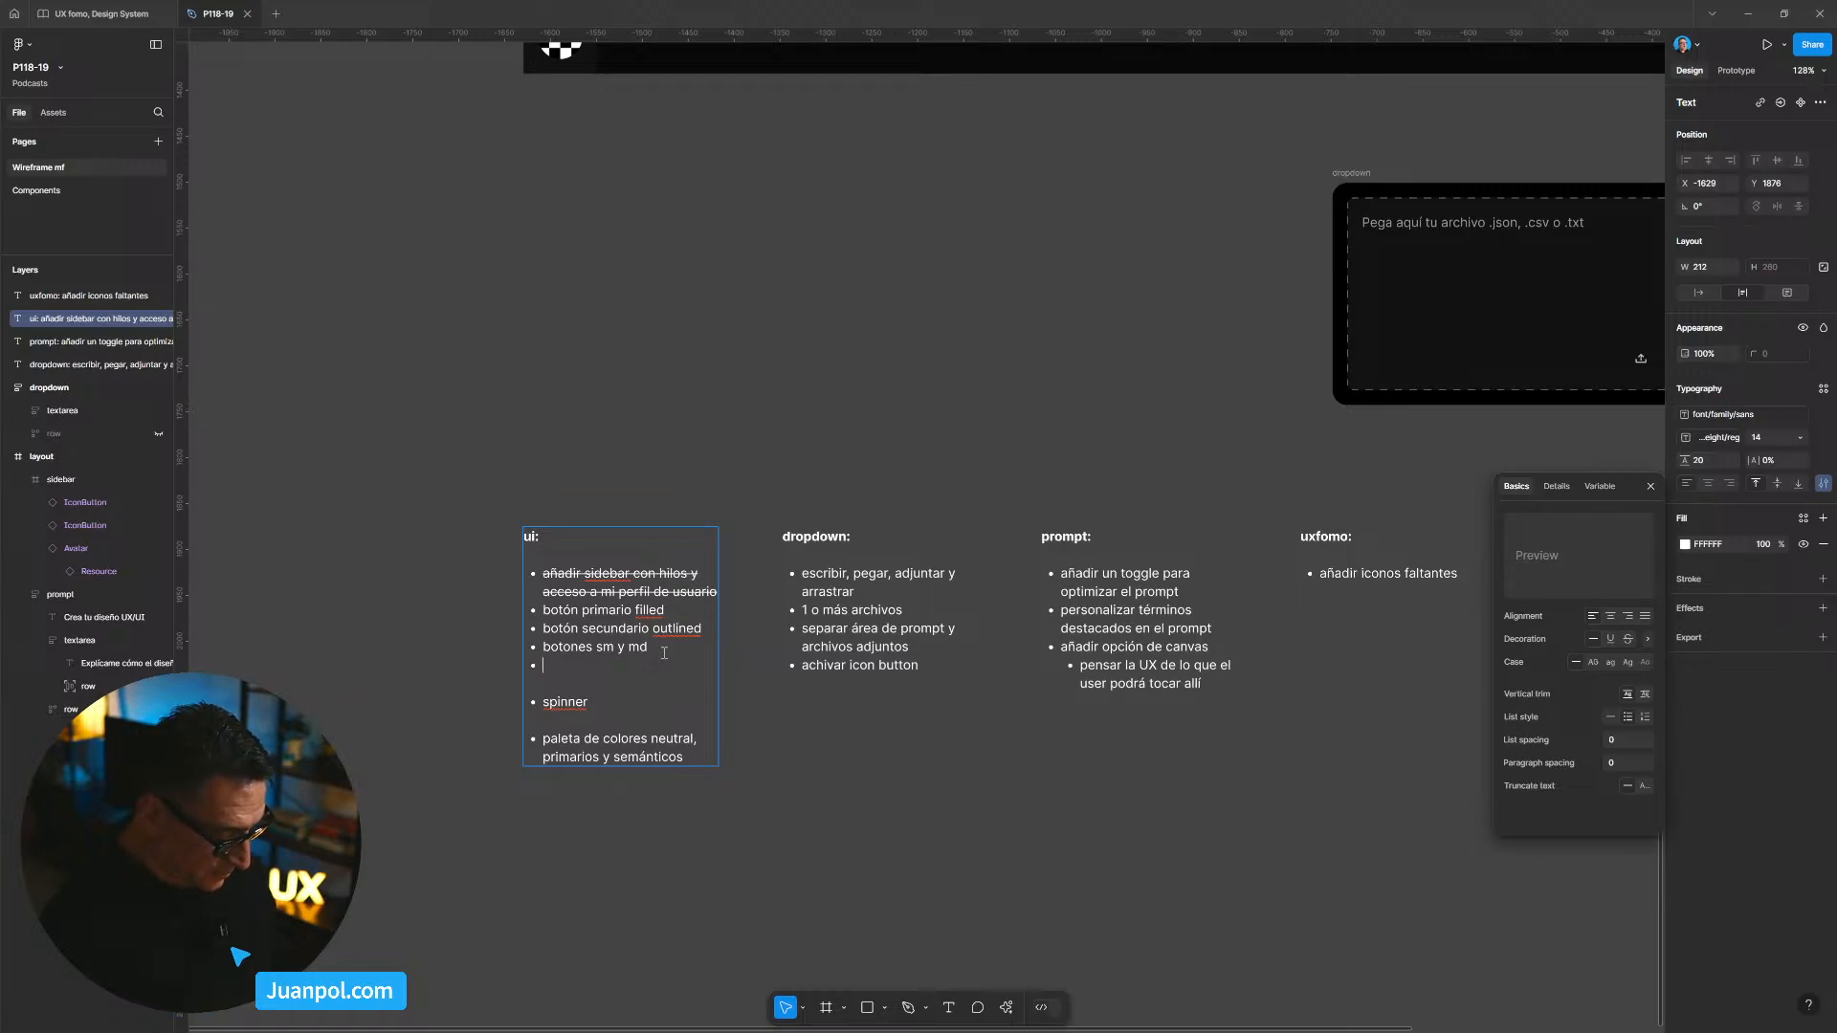
{"action": "type", "text": "icono de ayu"}
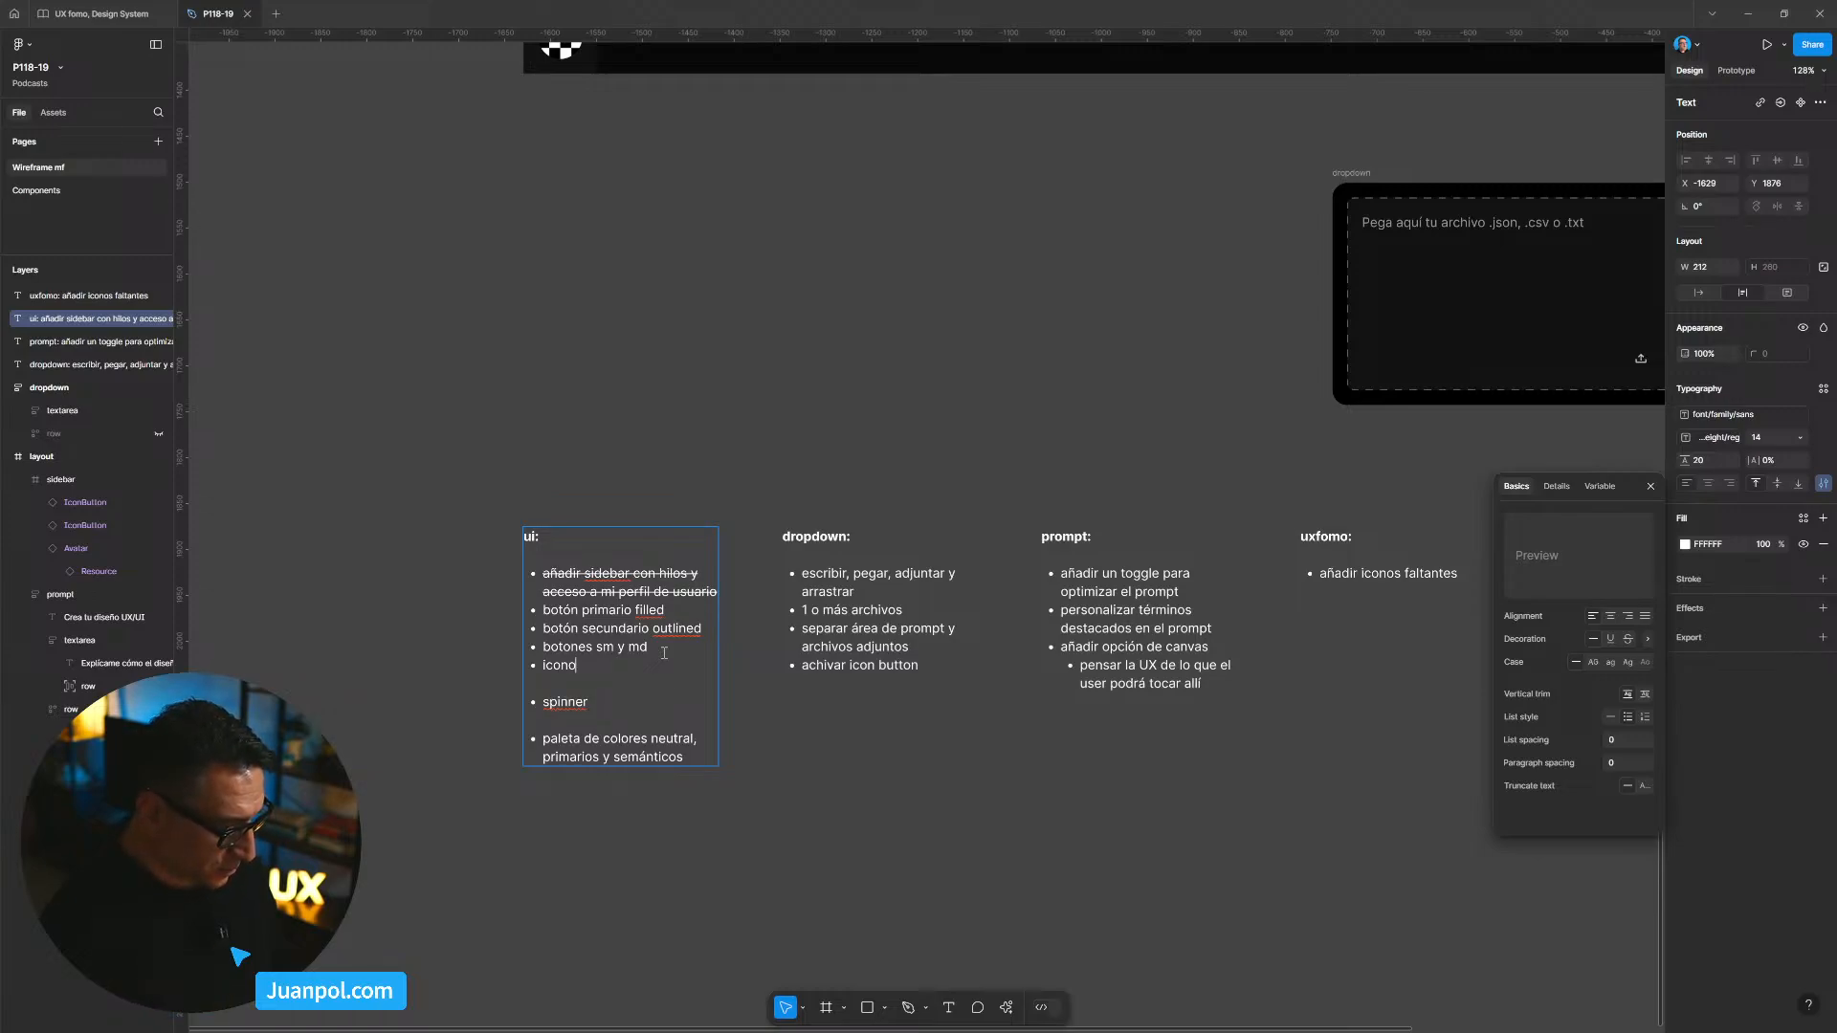
{"action": "key", "text": "BackSpace"}
{"action": "key", "text": "BackSpace"}
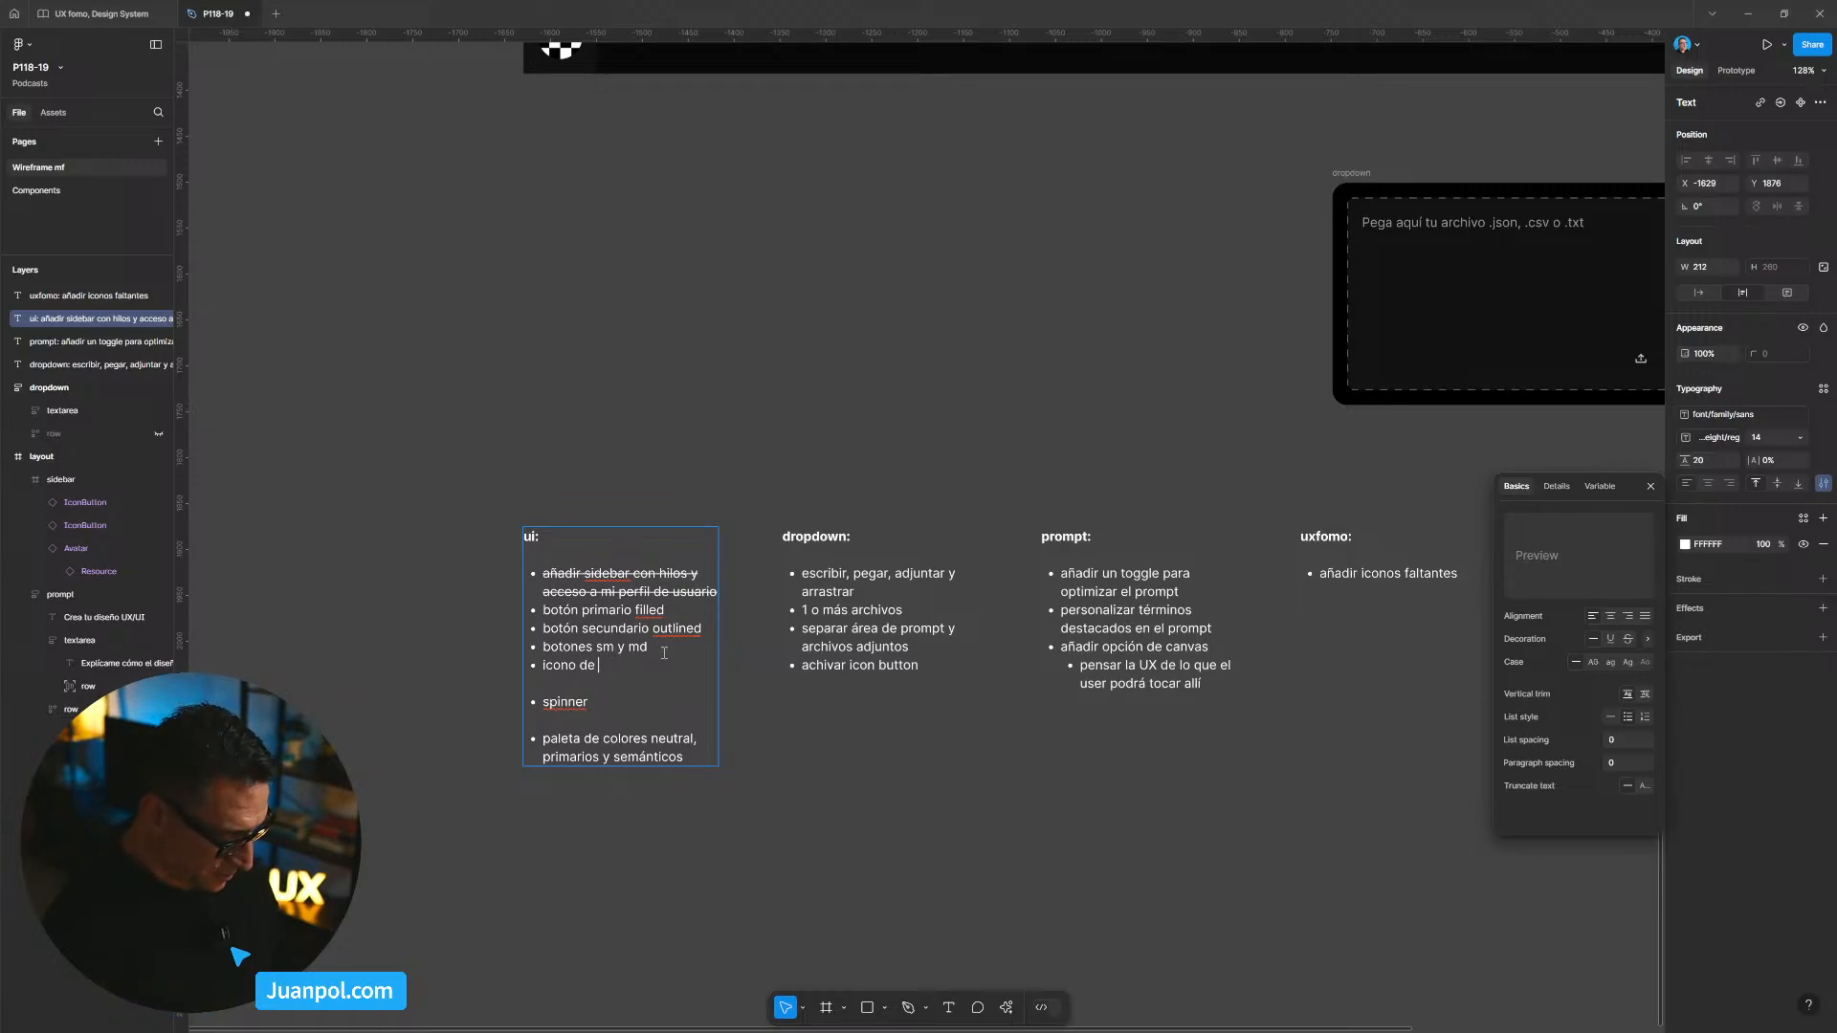
{"action": "type", "text": "he"}
{"action": "key", "text": "BackSpace"}
{"action": "key", "text": "BackSpace"}
{"action": "key", "text": "BackSpace"}
{"action": "key", "text": "BackSpace"}
{"action": "key", "text": "BackSpace"}
{"action": "key", "text": "BackSpace"}
{"action": "key", "text": "BackSpace"}
{"action": "key", "text": "BackSpace"}
{"action": "key", "text": "BackSpace"}
{"action": "key", "text": "BackSpace"}
{"action": "key", "text": "BackSpace"}
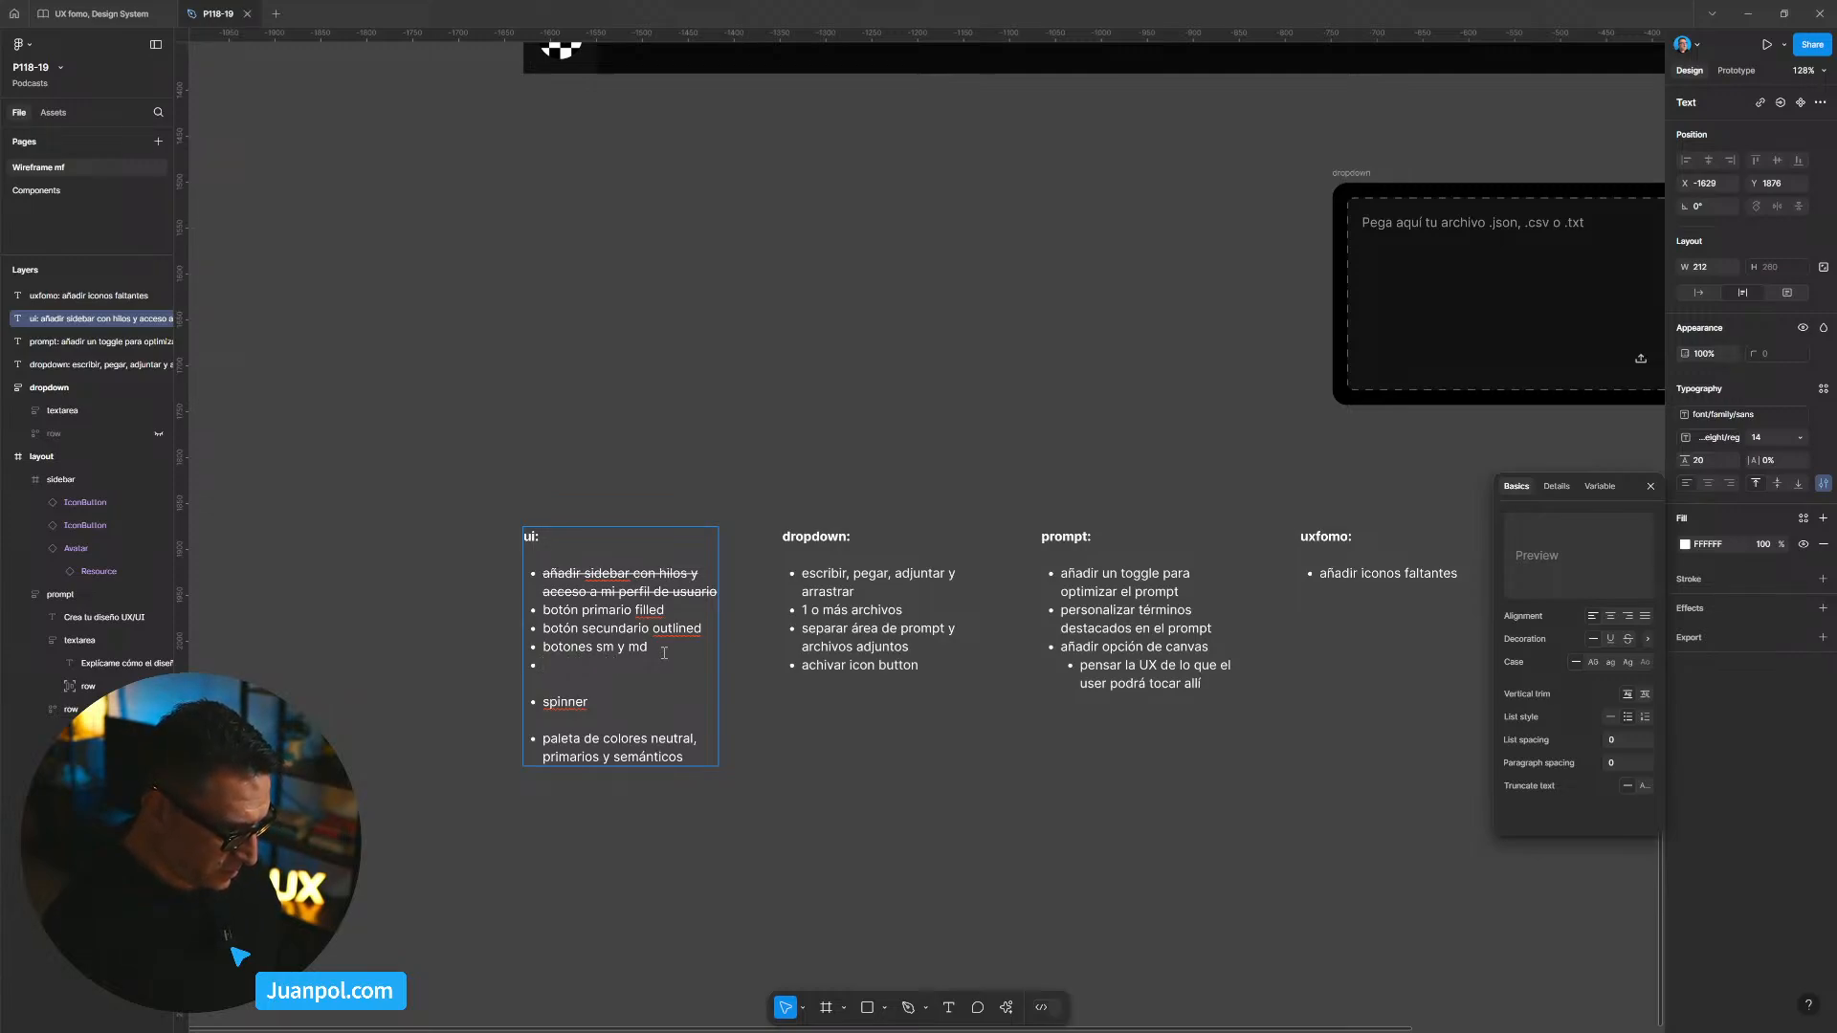
Step: Enter "acceso a help" as the text of the empty bullet and finish editing the ui notes
{"action": "type", "text": "acce"}
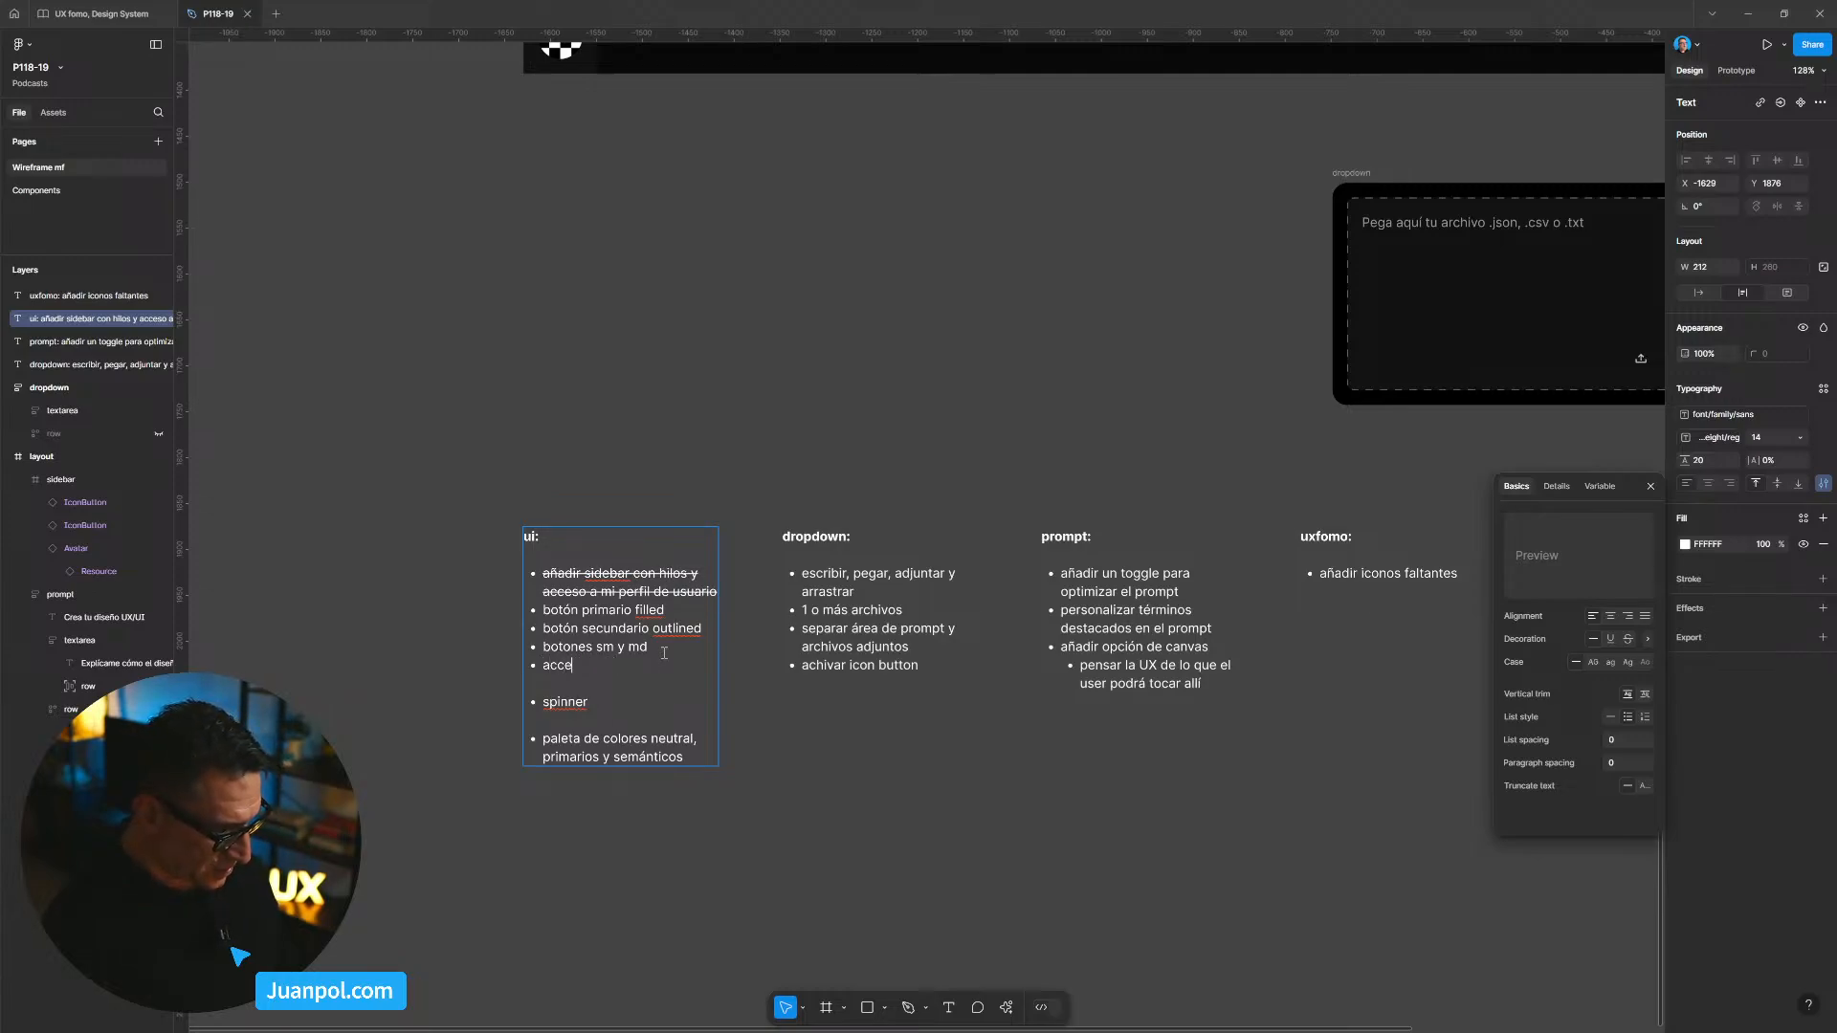
{"action": "type", "text": "so a help"}
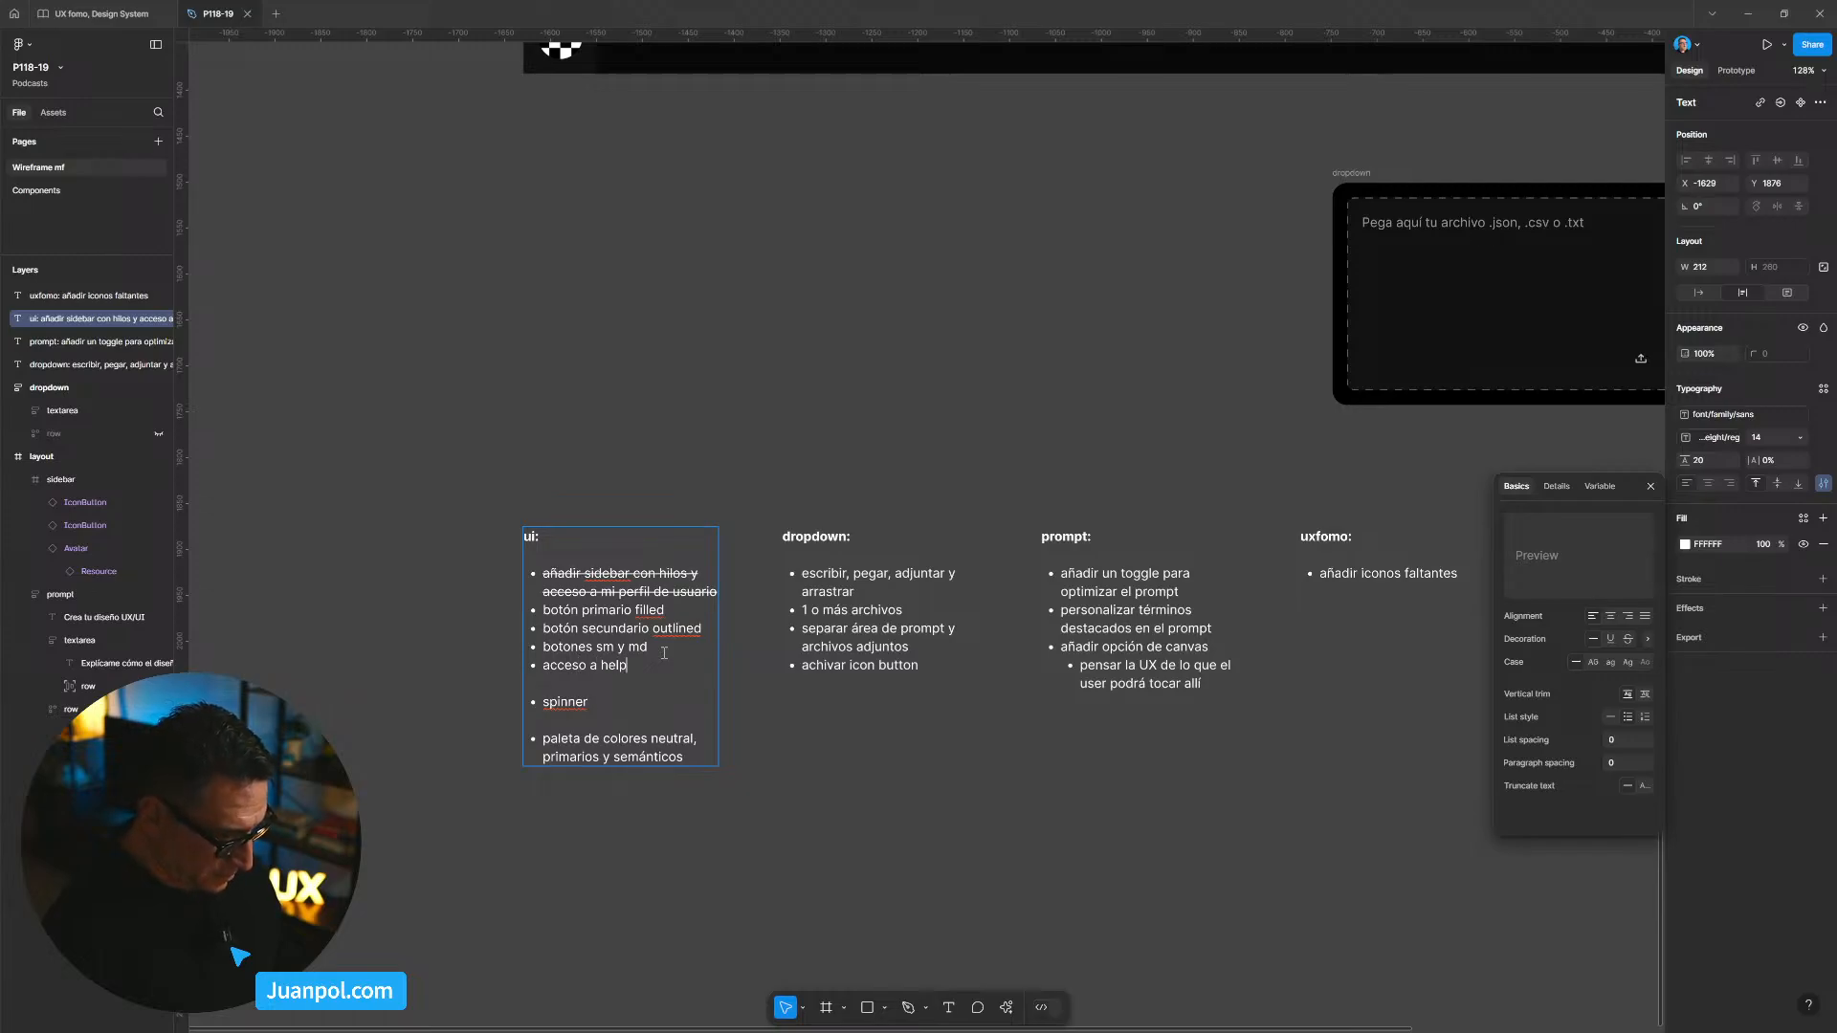
{"action": "key", "text": "Escape"}
{"action": "key", "text": "Escape"}
{"action": "scroll", "coordinate": [425, 587], "scroll_direction": "down", "scroll_amount": 3}
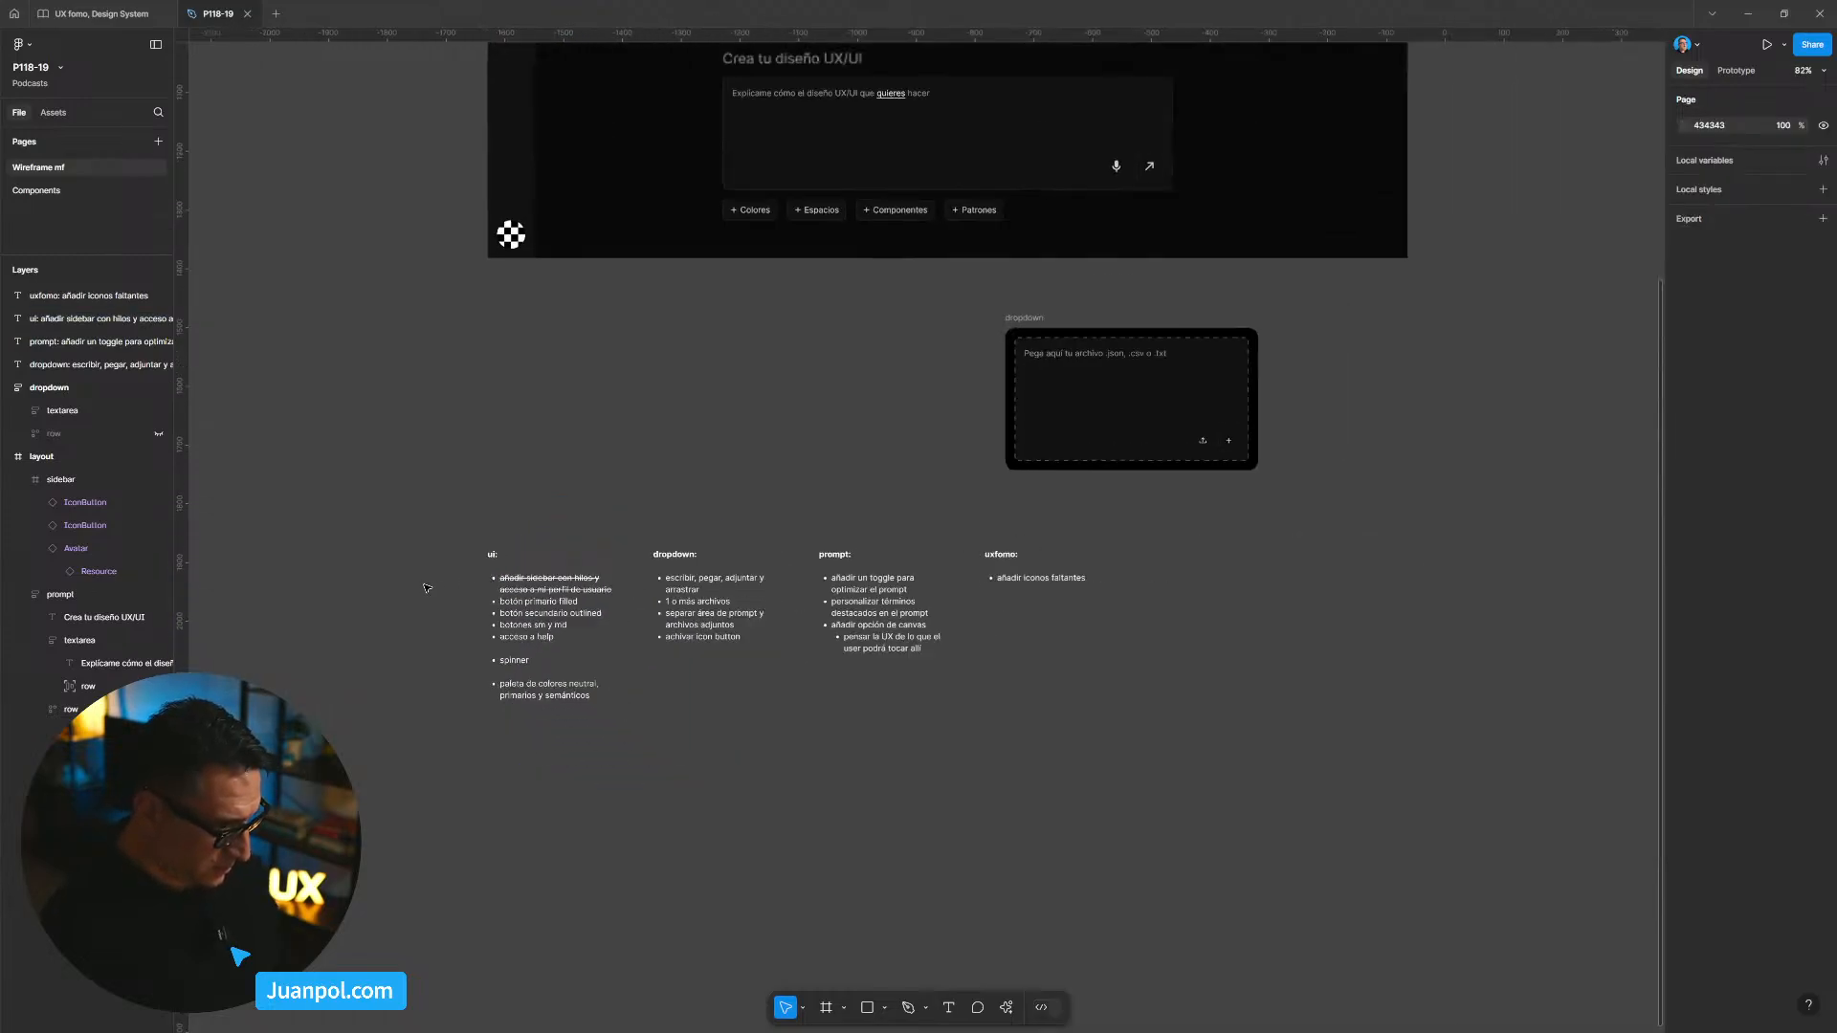
Step: Go to the Components page and run the Material Design Icons plugin
{"action": "left_click", "coordinate": [89, 188]}
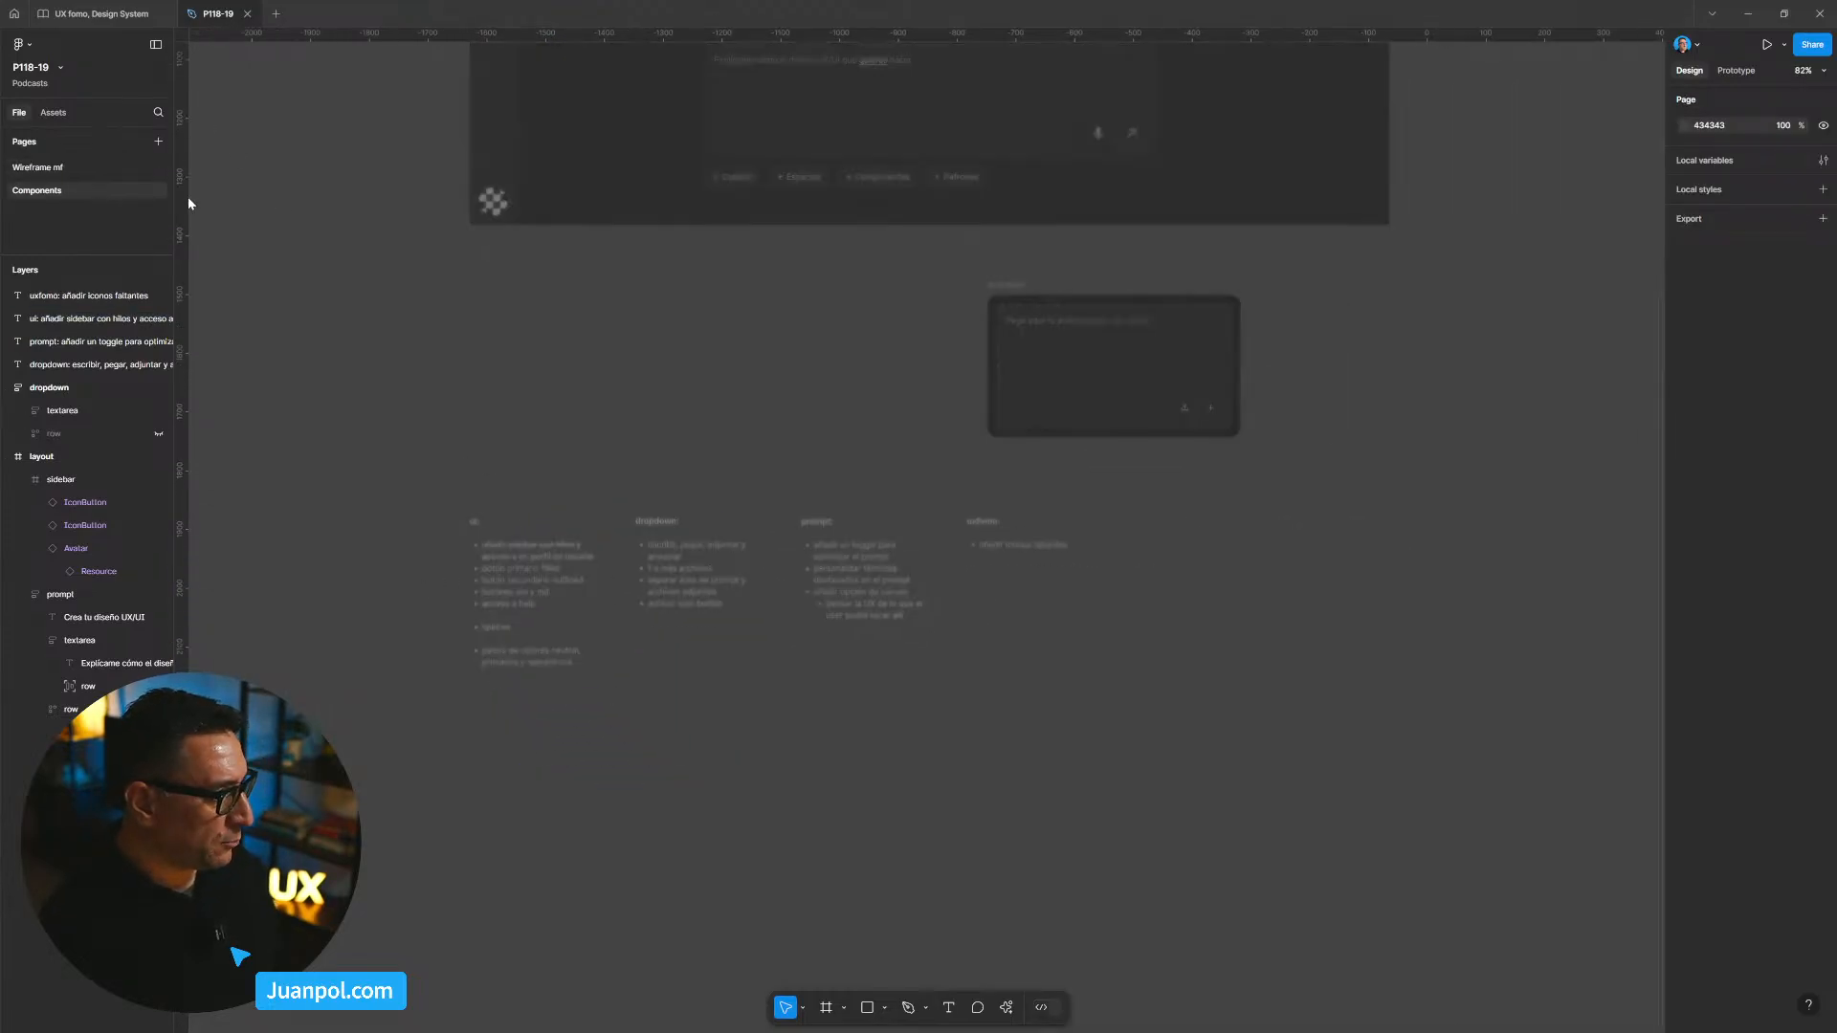
{"action": "right_click", "coordinate": [962, 502]}
{"action": "mouse_move", "coordinate": [1019, 622]}
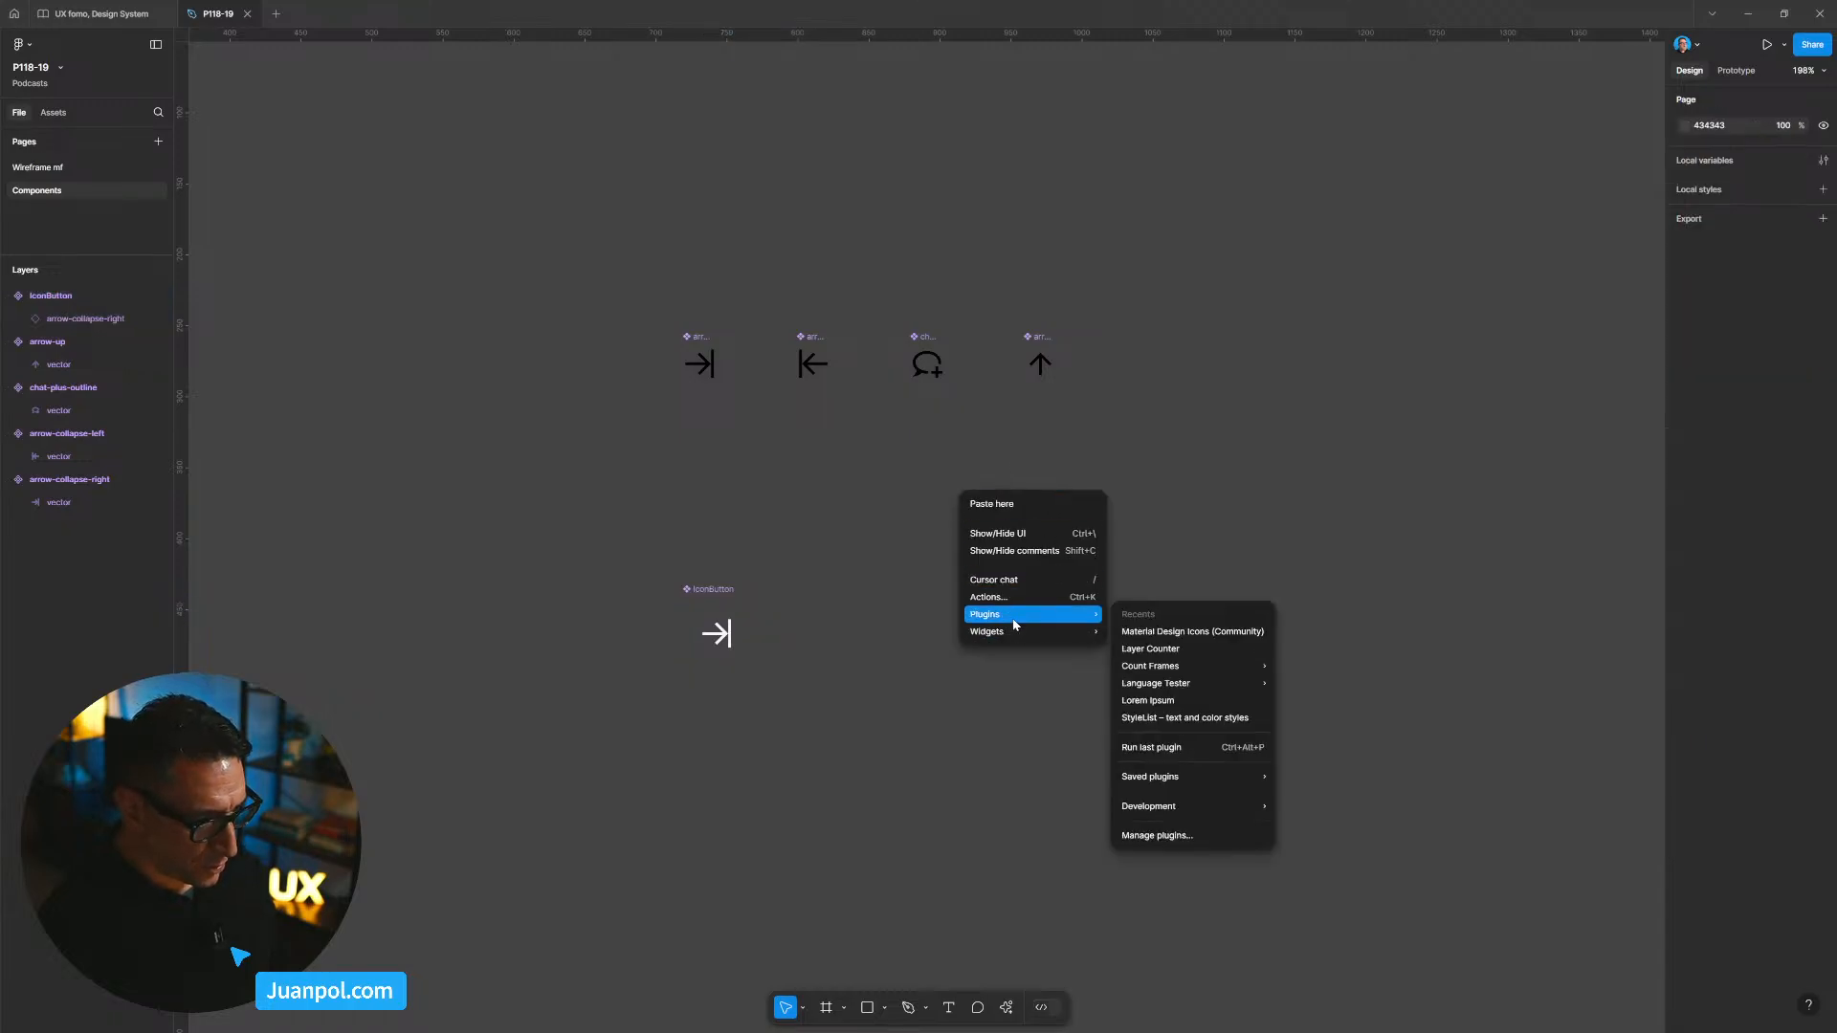
{"action": "left_click", "coordinate": [1183, 628]}
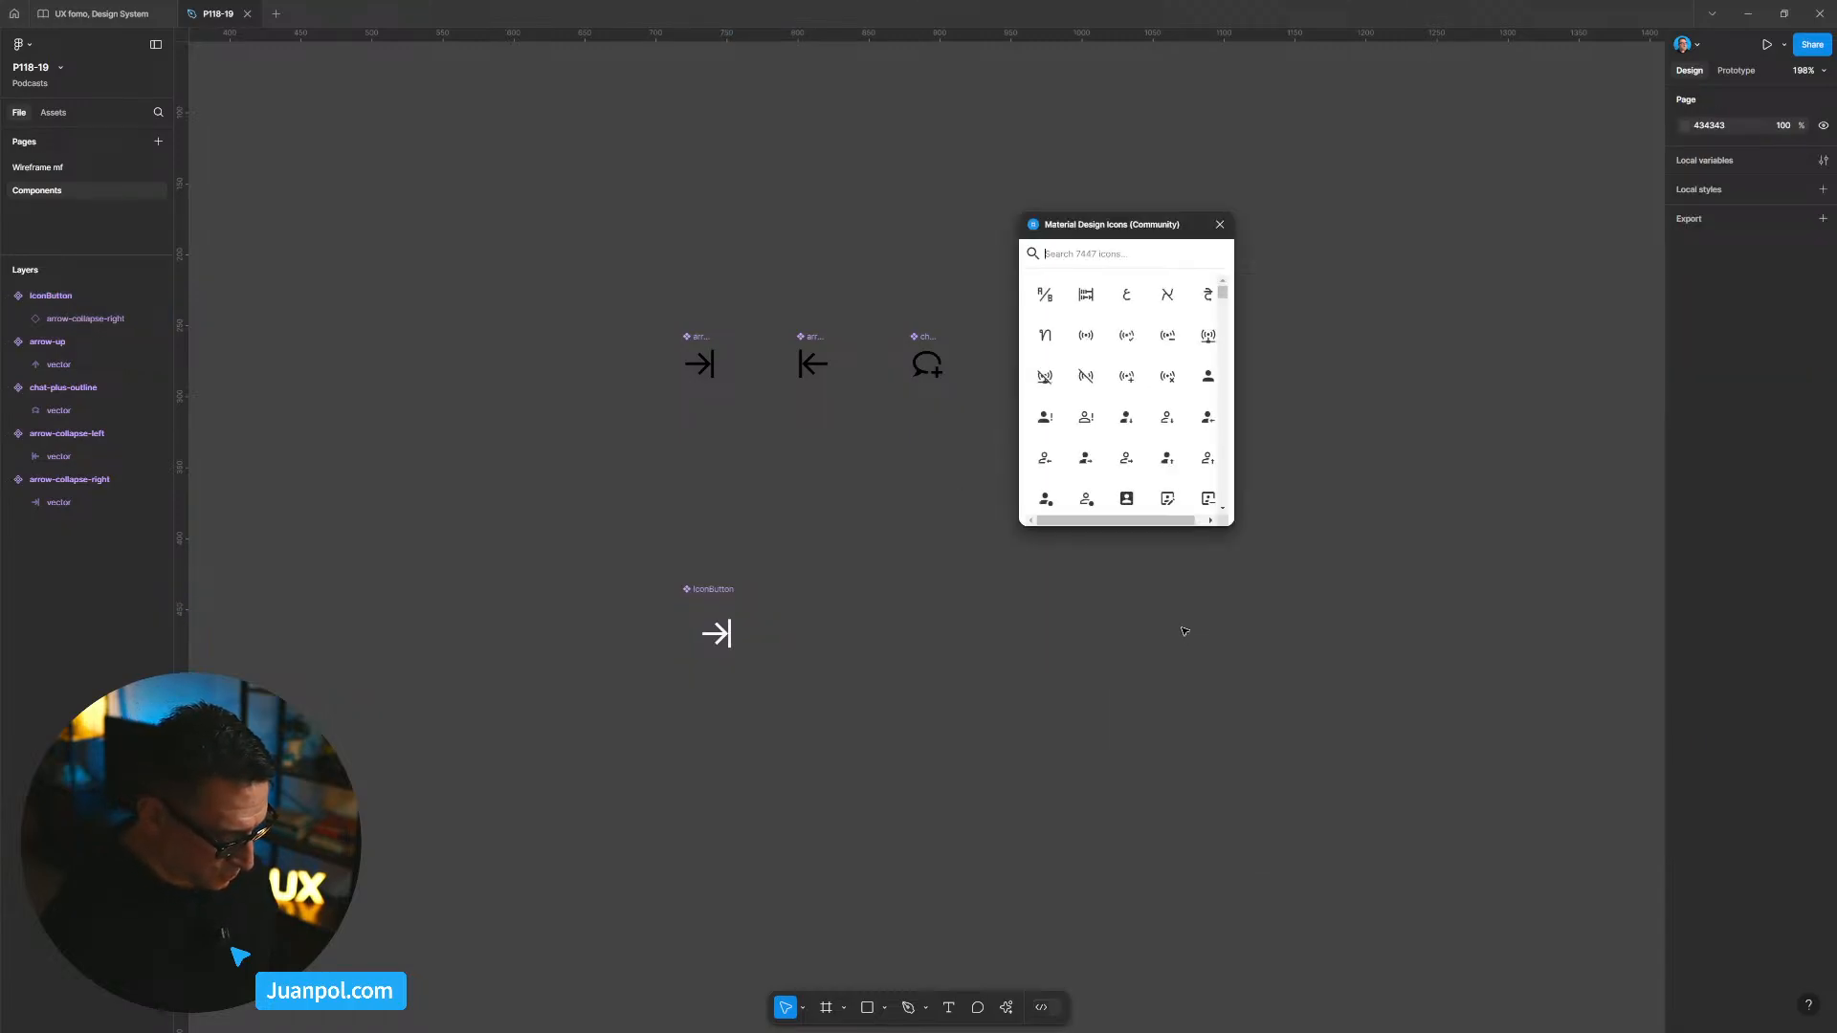
{"action": "type", "text": "ans"}
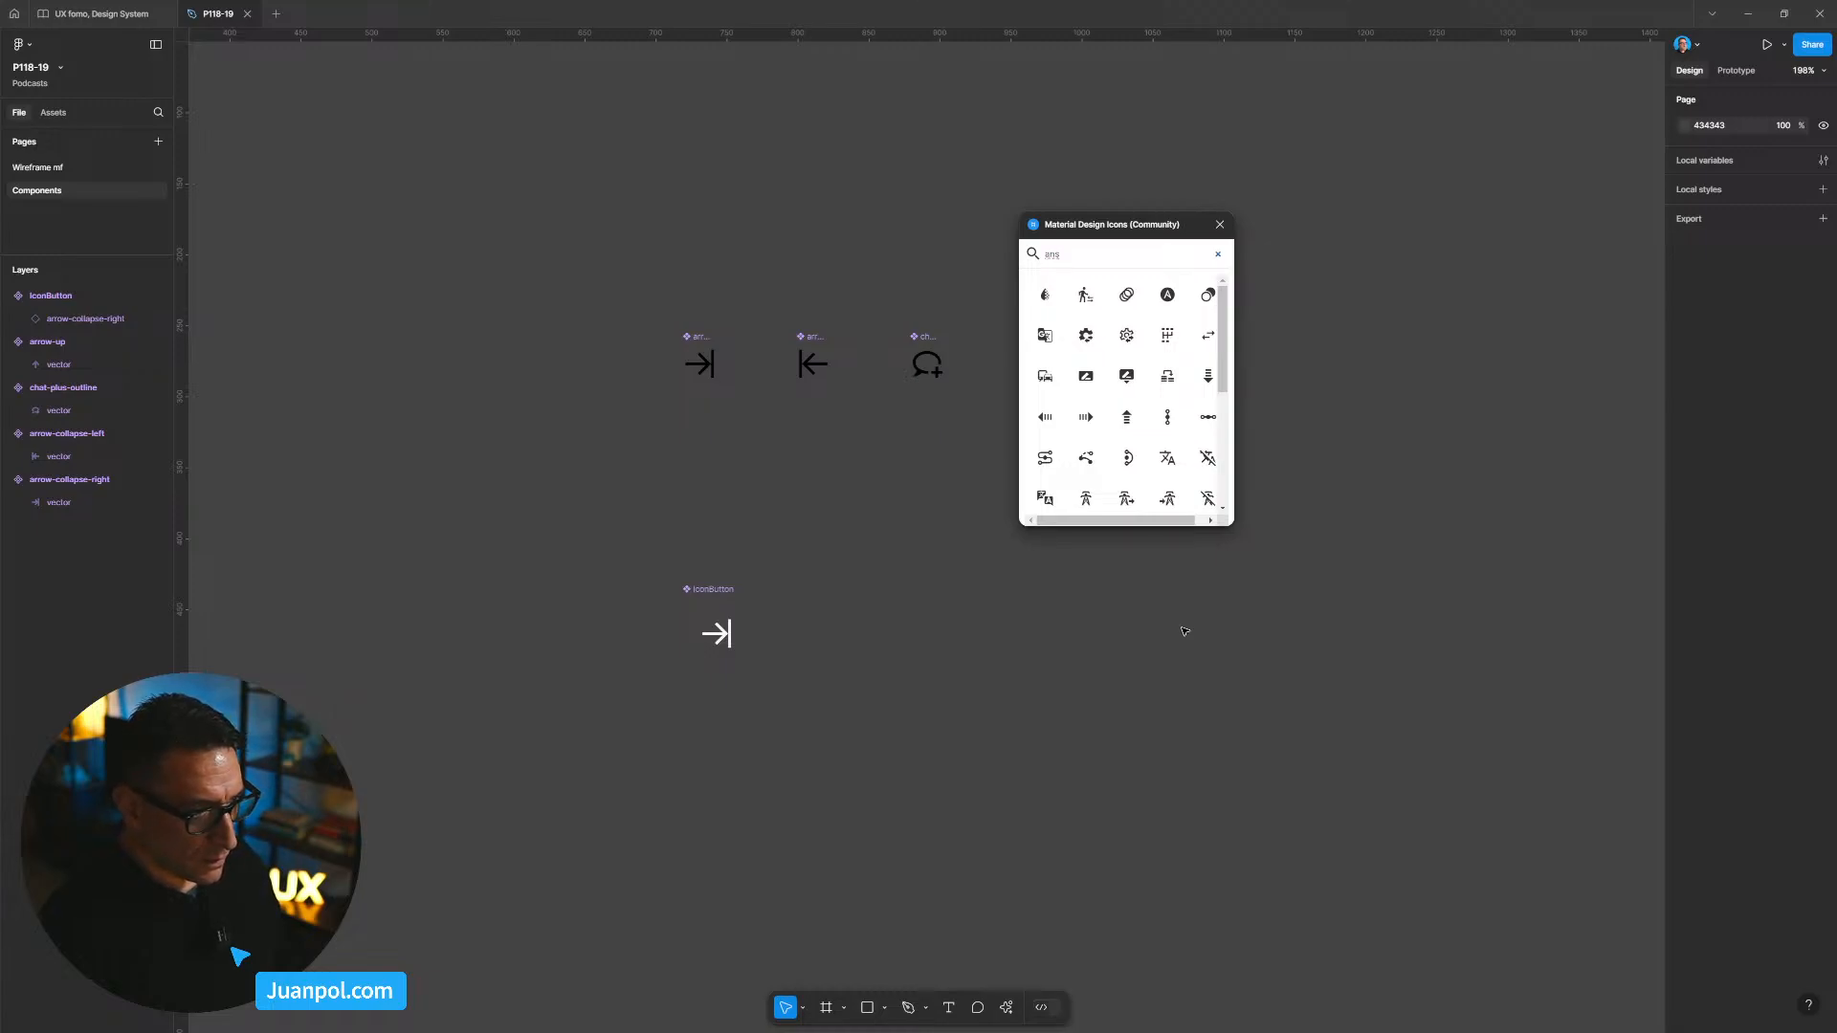
{"action": "type", "text": "w"}
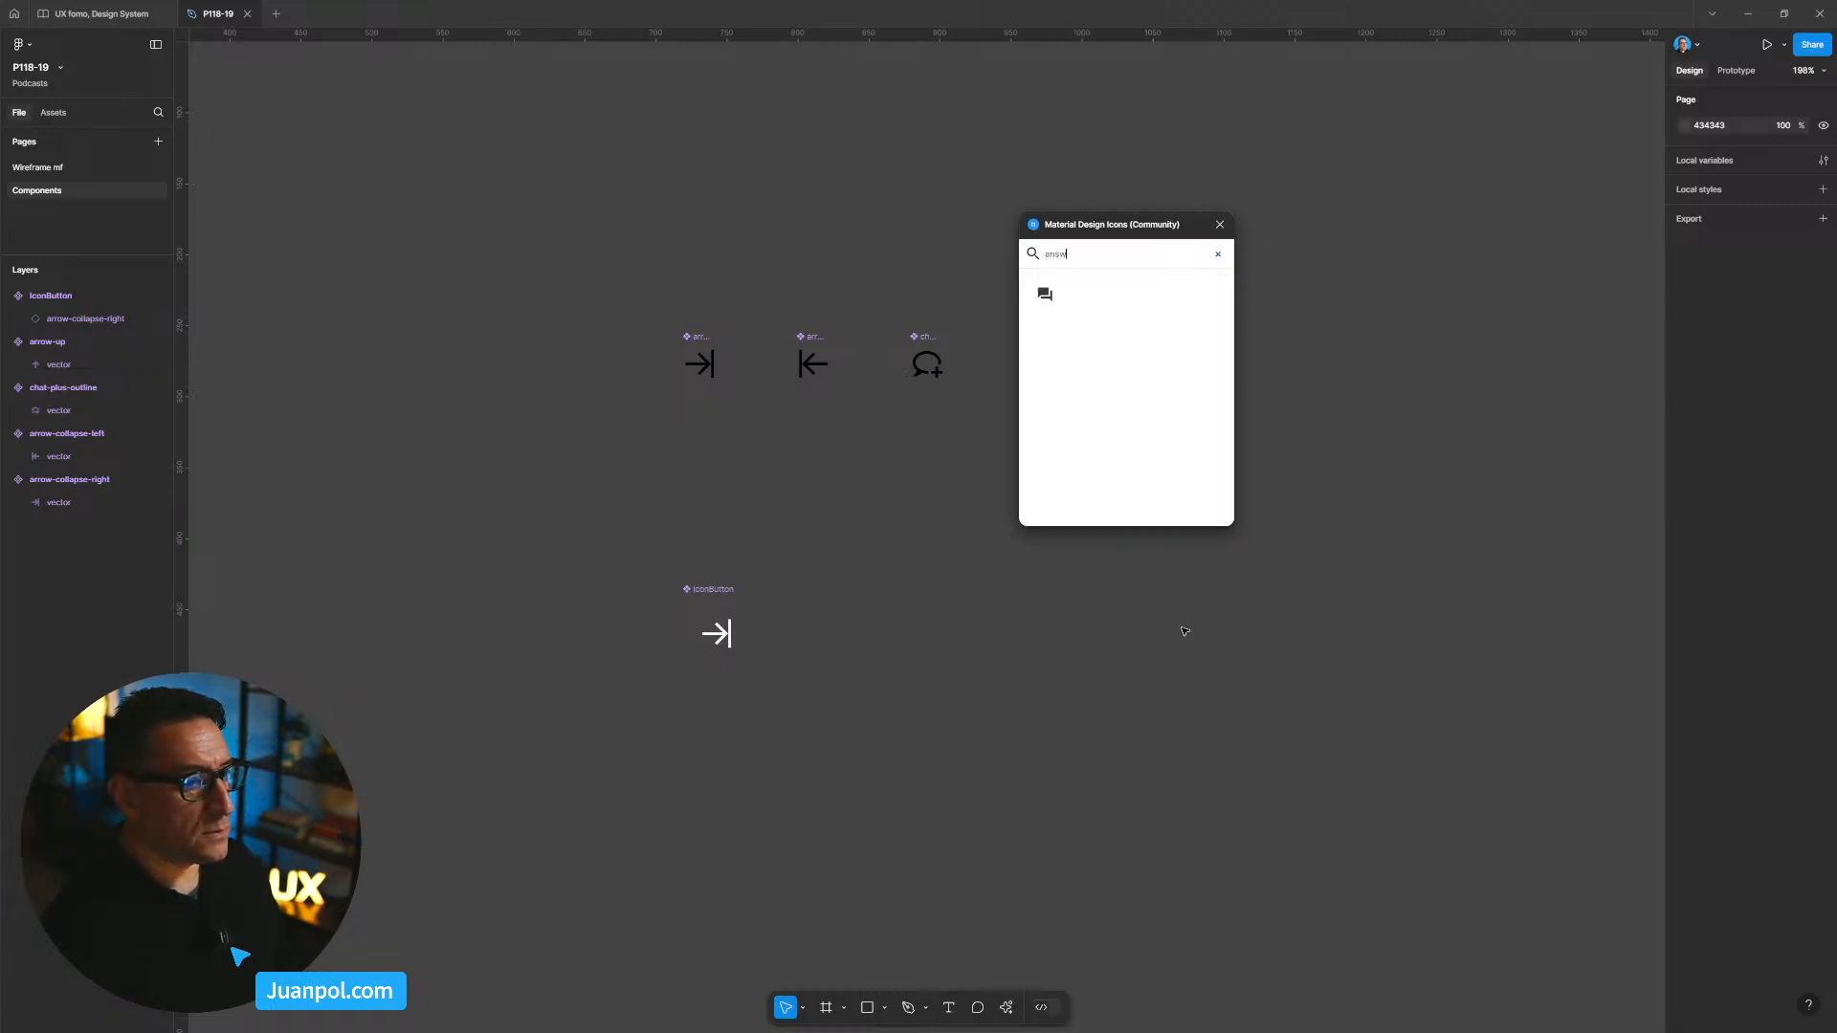
{"action": "key", "text": "BackSpace"}
{"action": "key", "text": "BackSpace"}
{"action": "key", "text": "BackSpace"}
{"action": "key", "text": "BackSpace"}
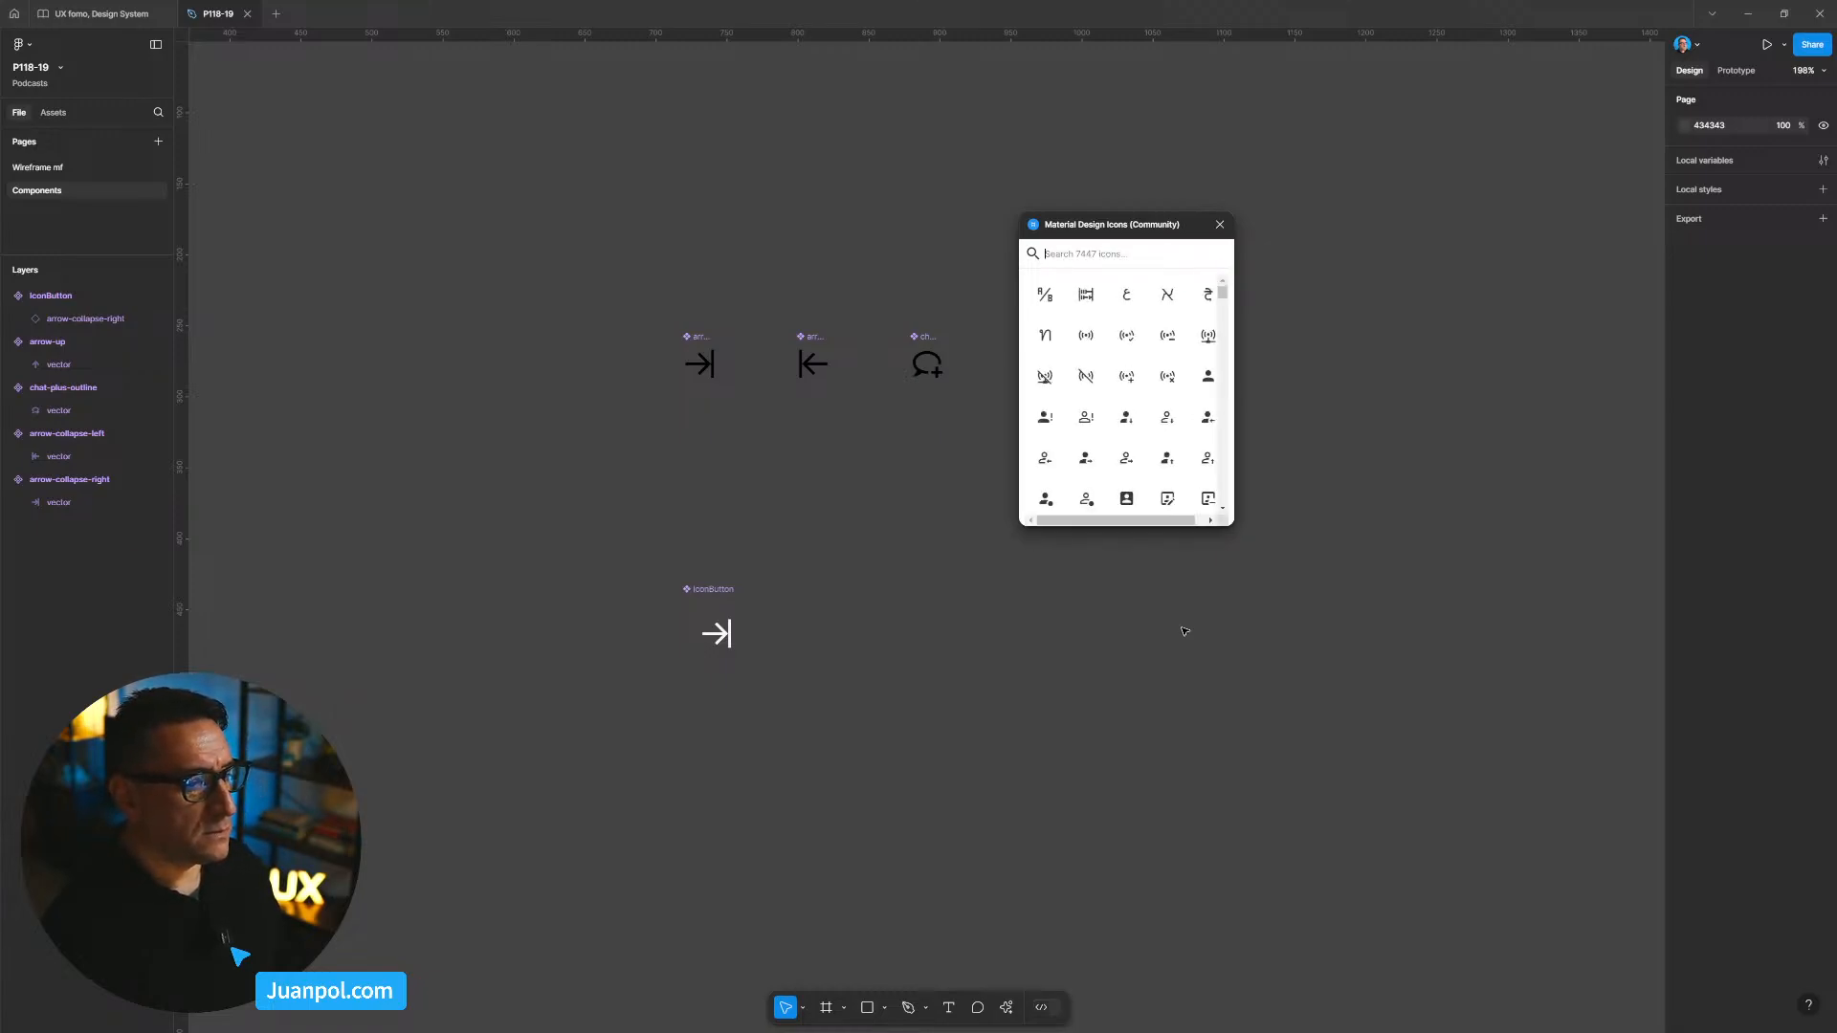
{"action": "type", "text": "pregu"}
{"action": "key", "text": "BackSpace"}
{"action": "key", "text": "BackSpace"}
{"action": "key", "text": "BackSpace"}
{"action": "key", "text": "BackSpace"}
{"action": "key", "text": "BackSpace"}
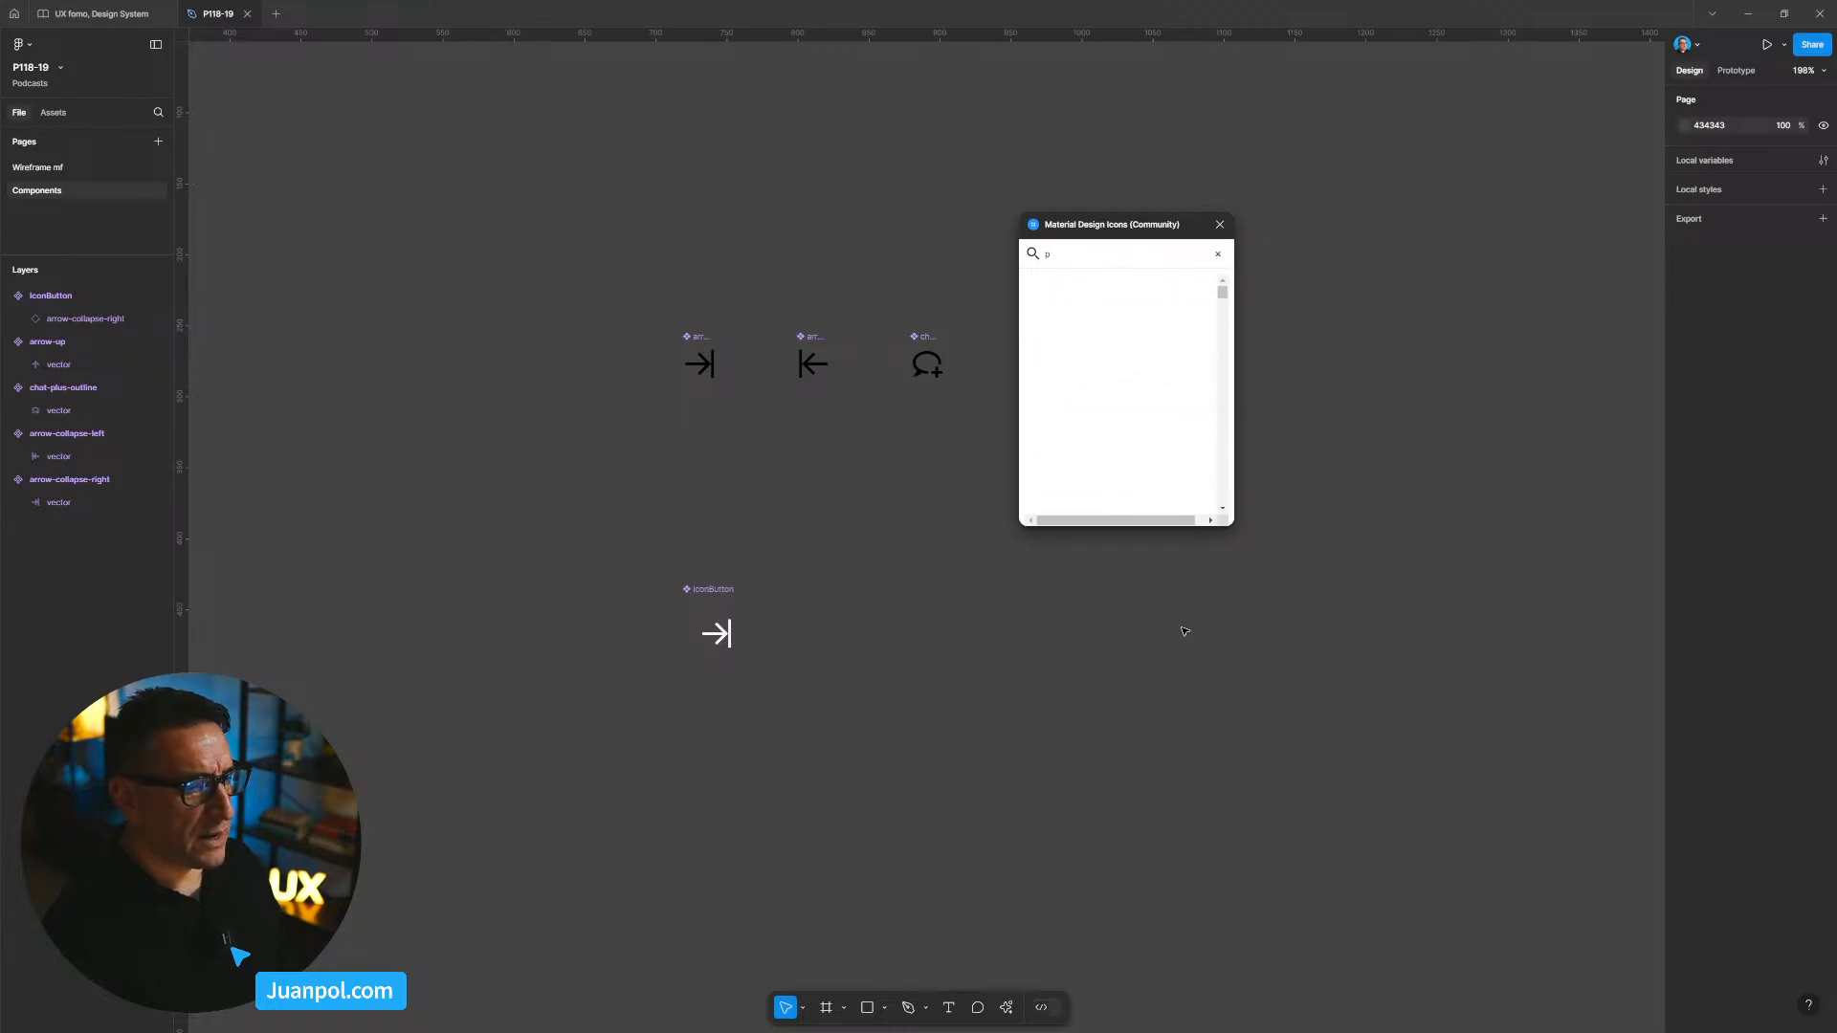
{"action": "type", "text": "?"}
{"action": "key", "text": "BackSpace"}
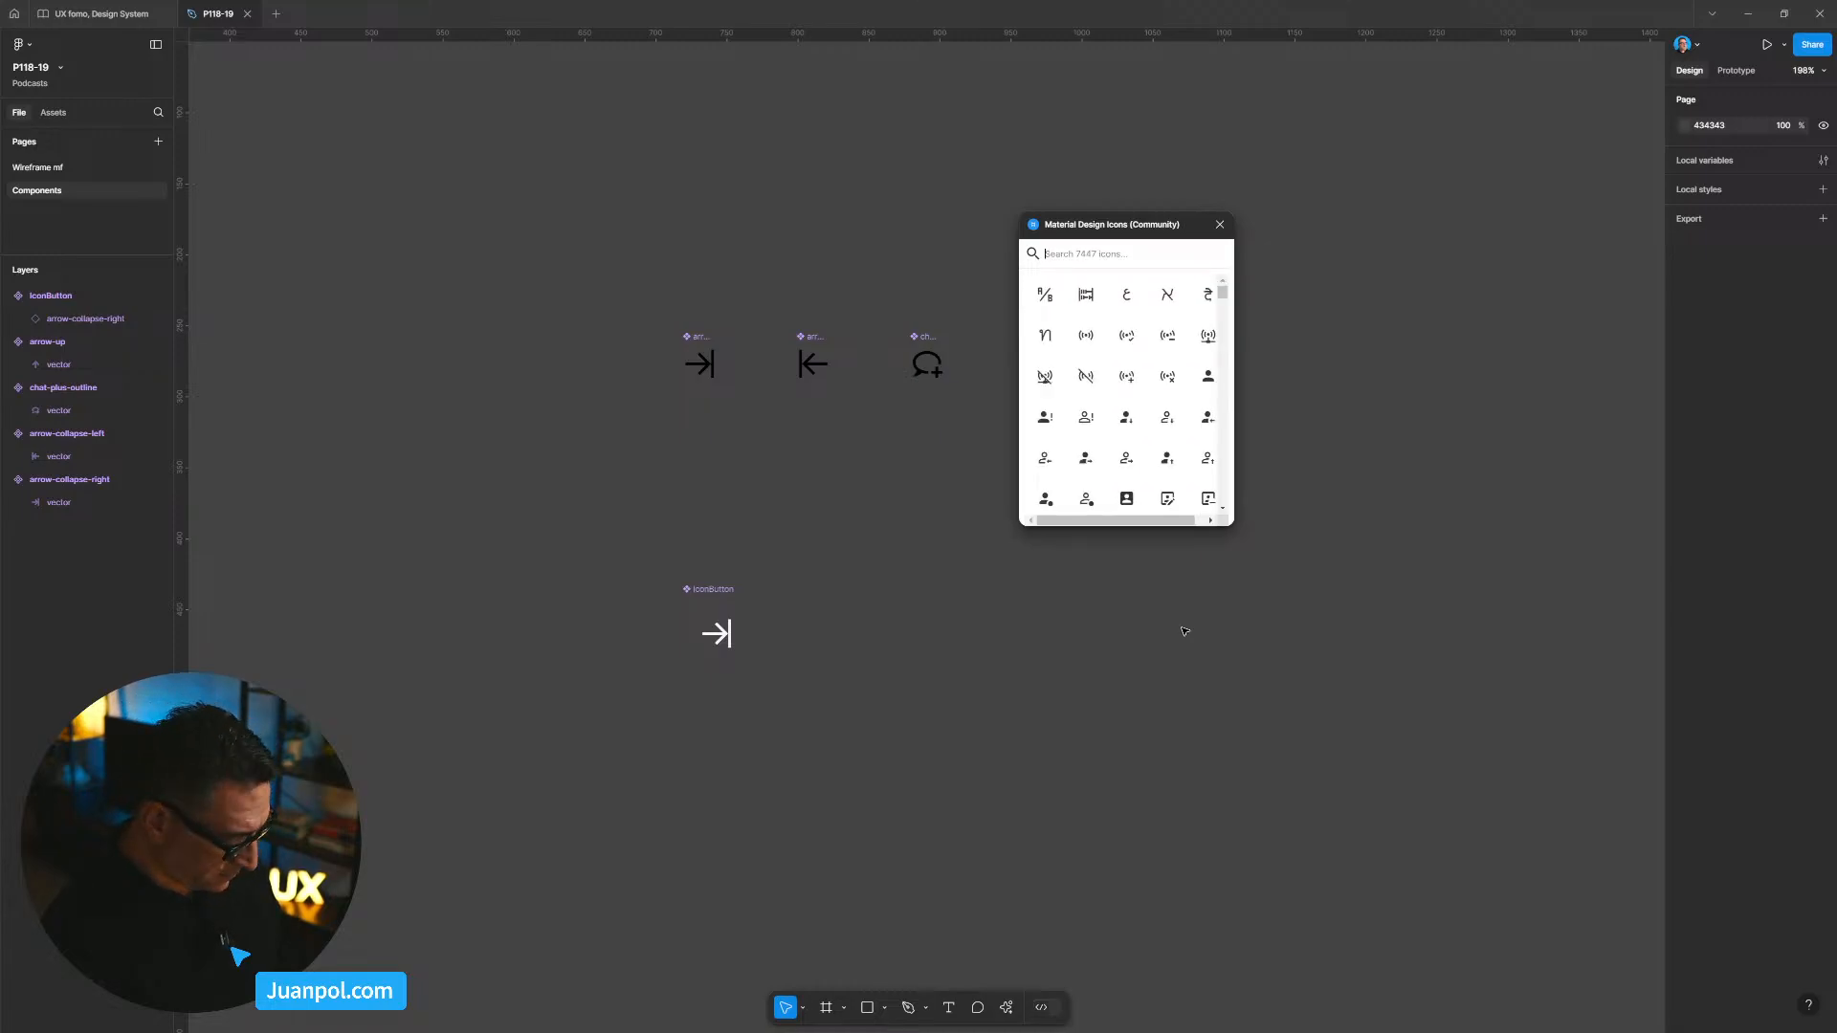
Step: Search the icon plugin for "help", insert the help-circle-outline icon, and close the plugin
{"action": "type", "text": "help"}
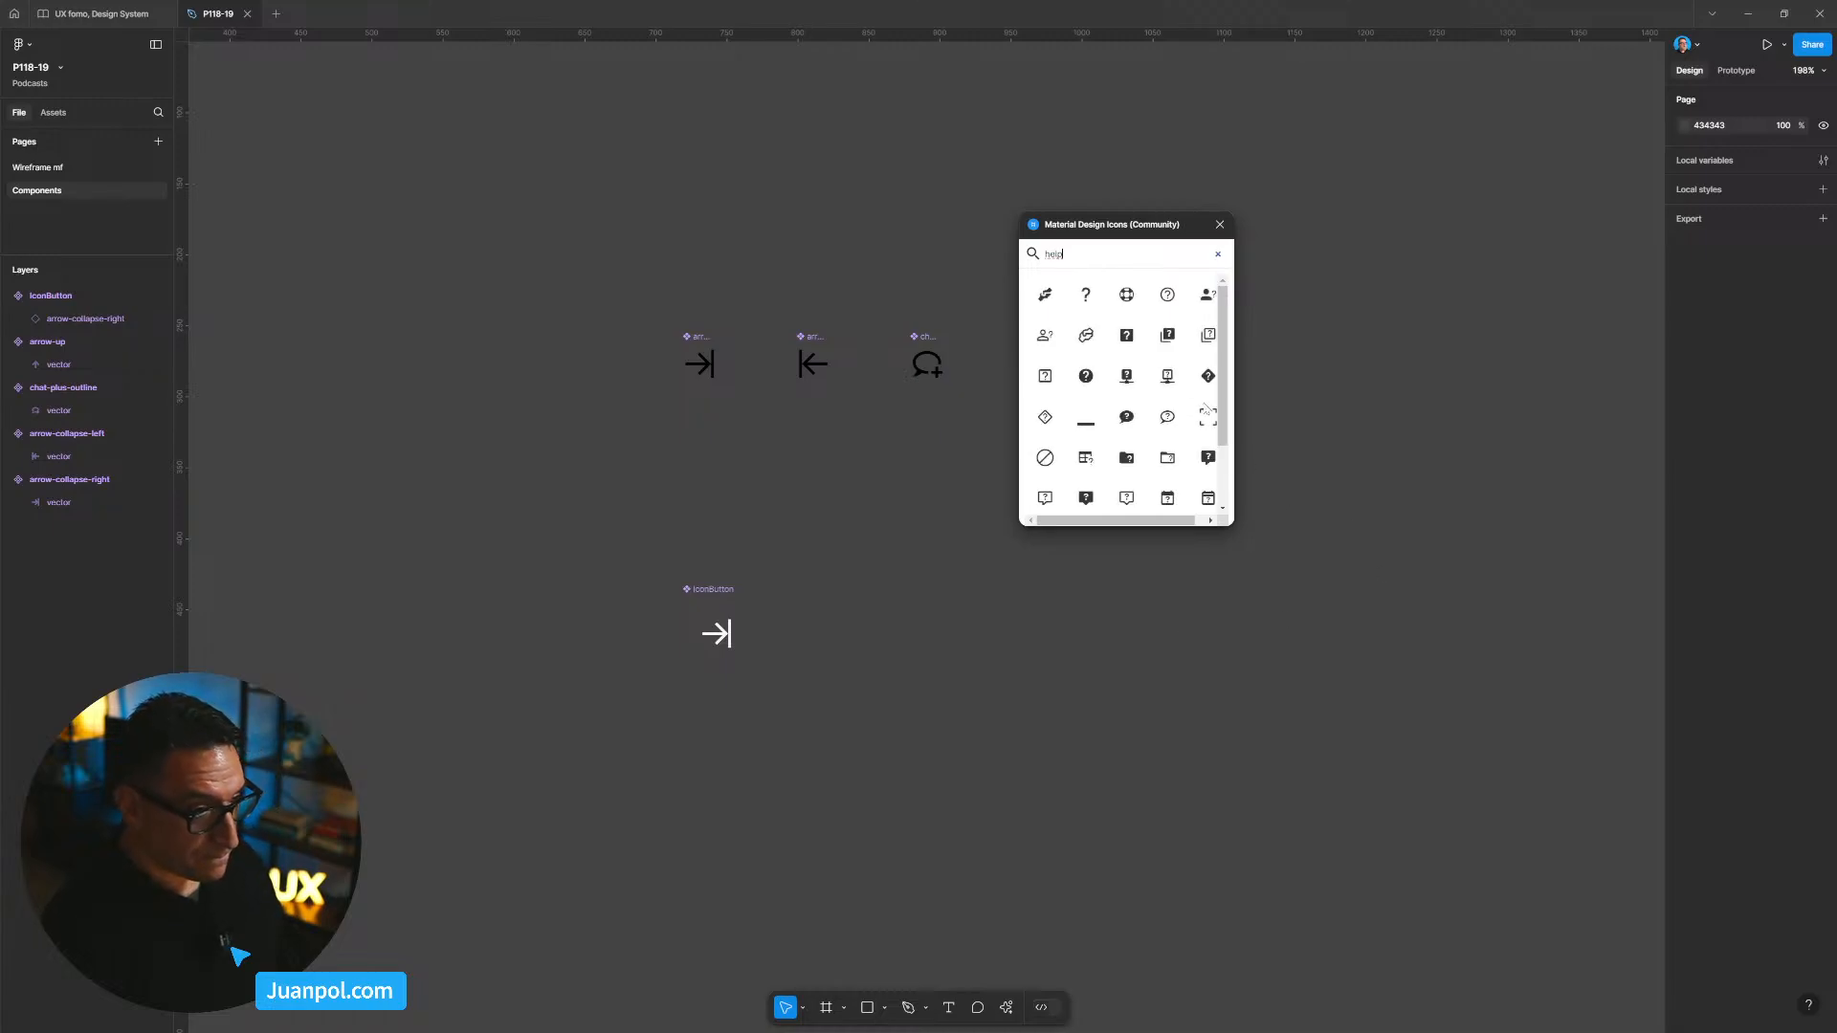
{"action": "left_click", "coordinate": [1168, 294]}
{"action": "left_click", "coordinate": [956, 505]}
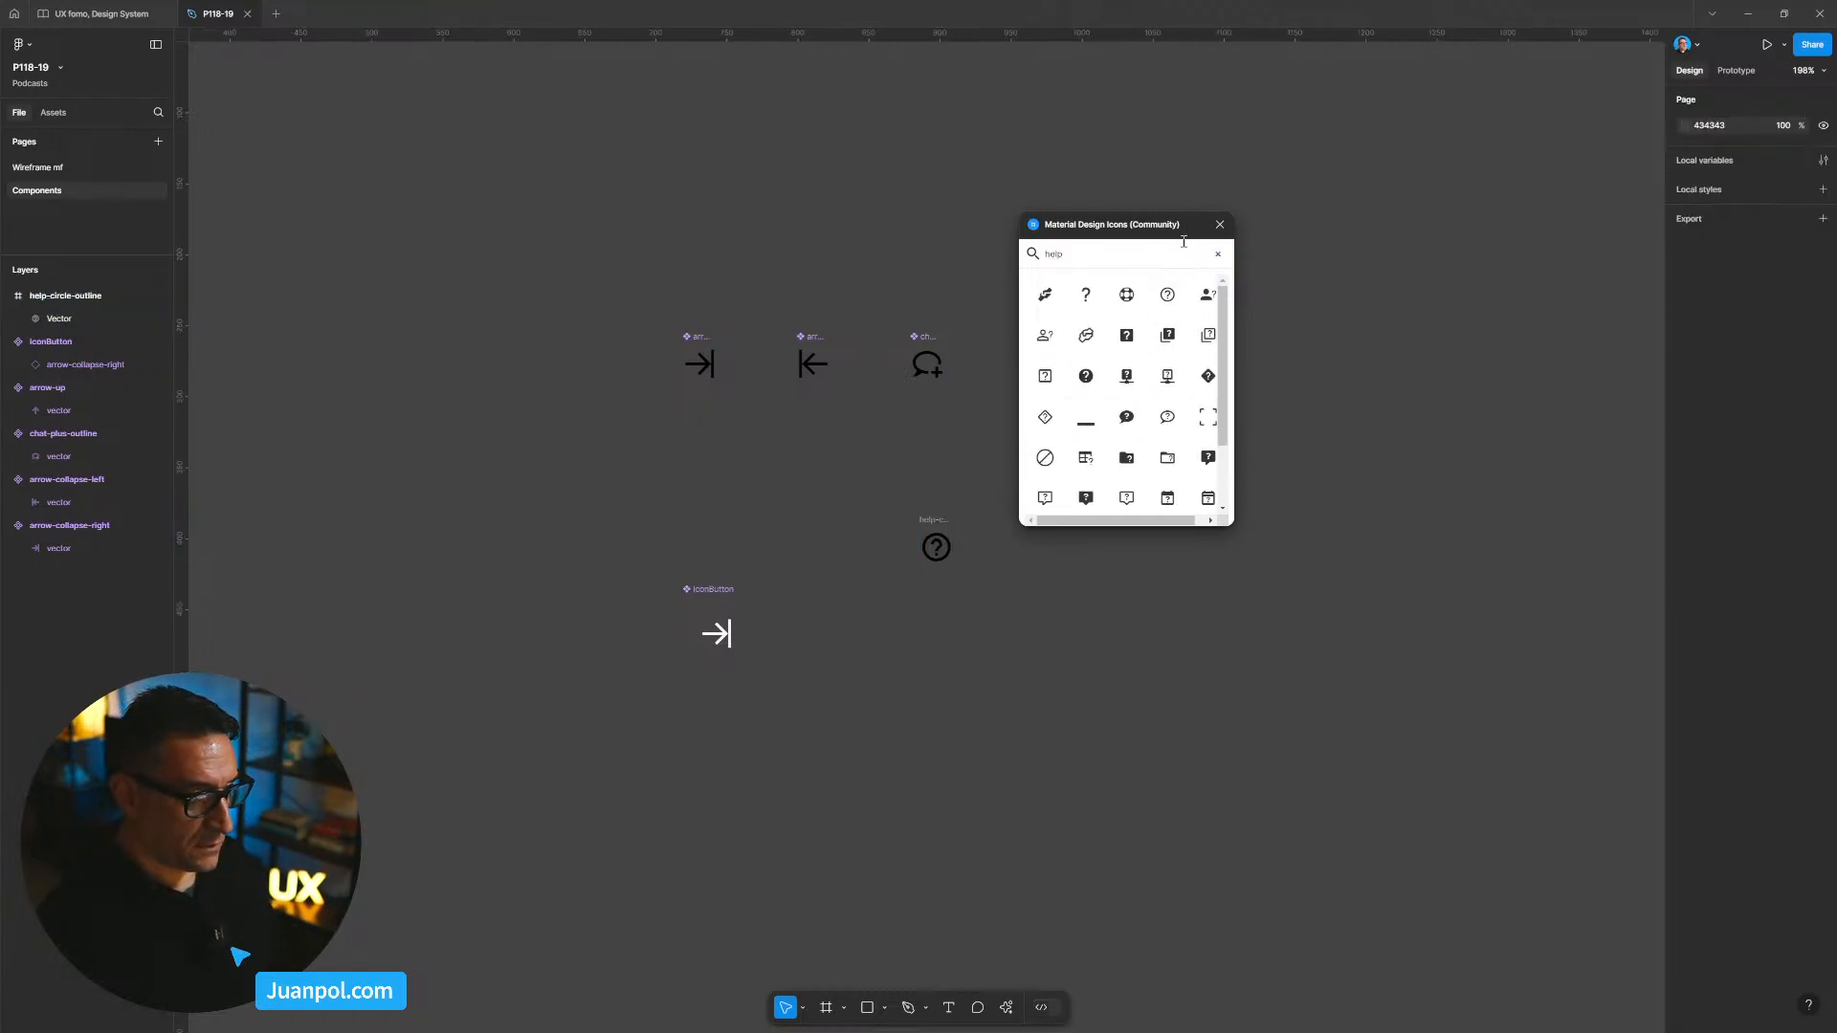
{"action": "left_click", "coordinate": [1220, 224]}
Step: Move the help-circle-outline icon to the end of the icon row at X 1039, Y 265 and make it a component
{"action": "left_click_drag", "start_coordinate": [932, 524], "coordinate": [1150, 337]}
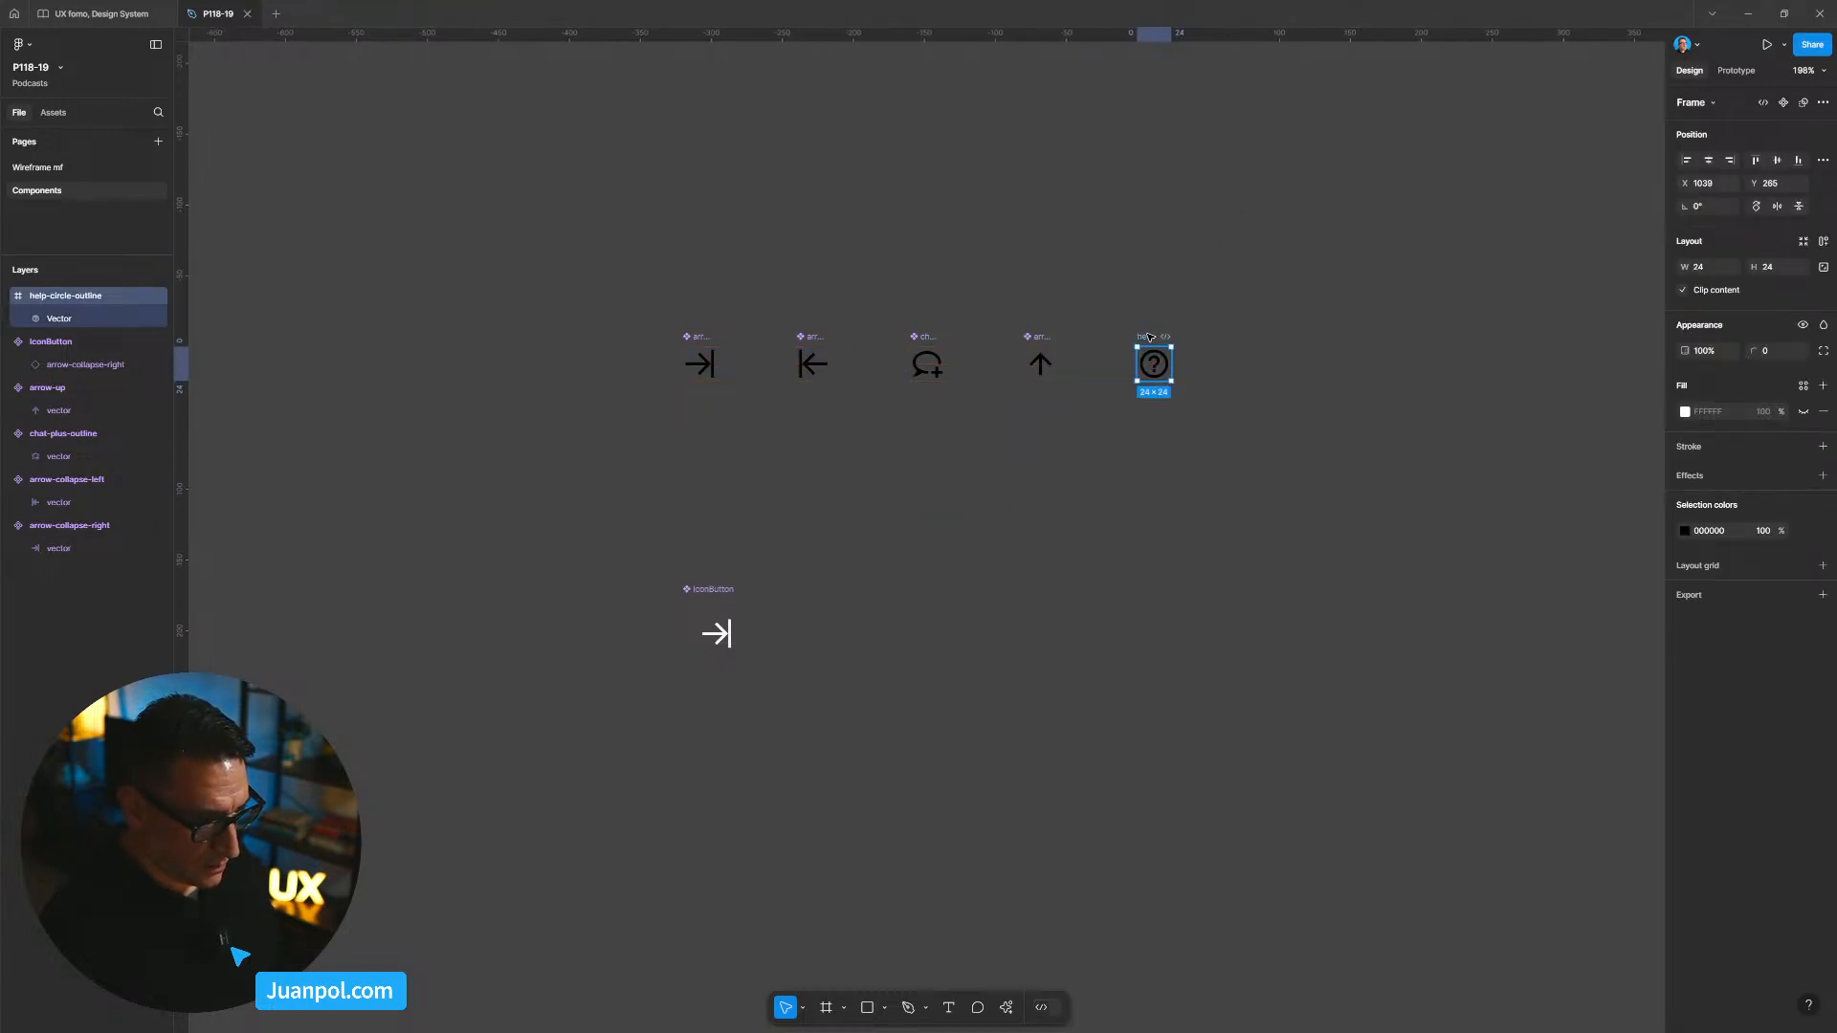
{"action": "key", "text": "ctrl+alt+k"}
{"action": "scroll", "coordinate": [1148, 330], "scroll_direction": "up", "scroll_amount": 3}
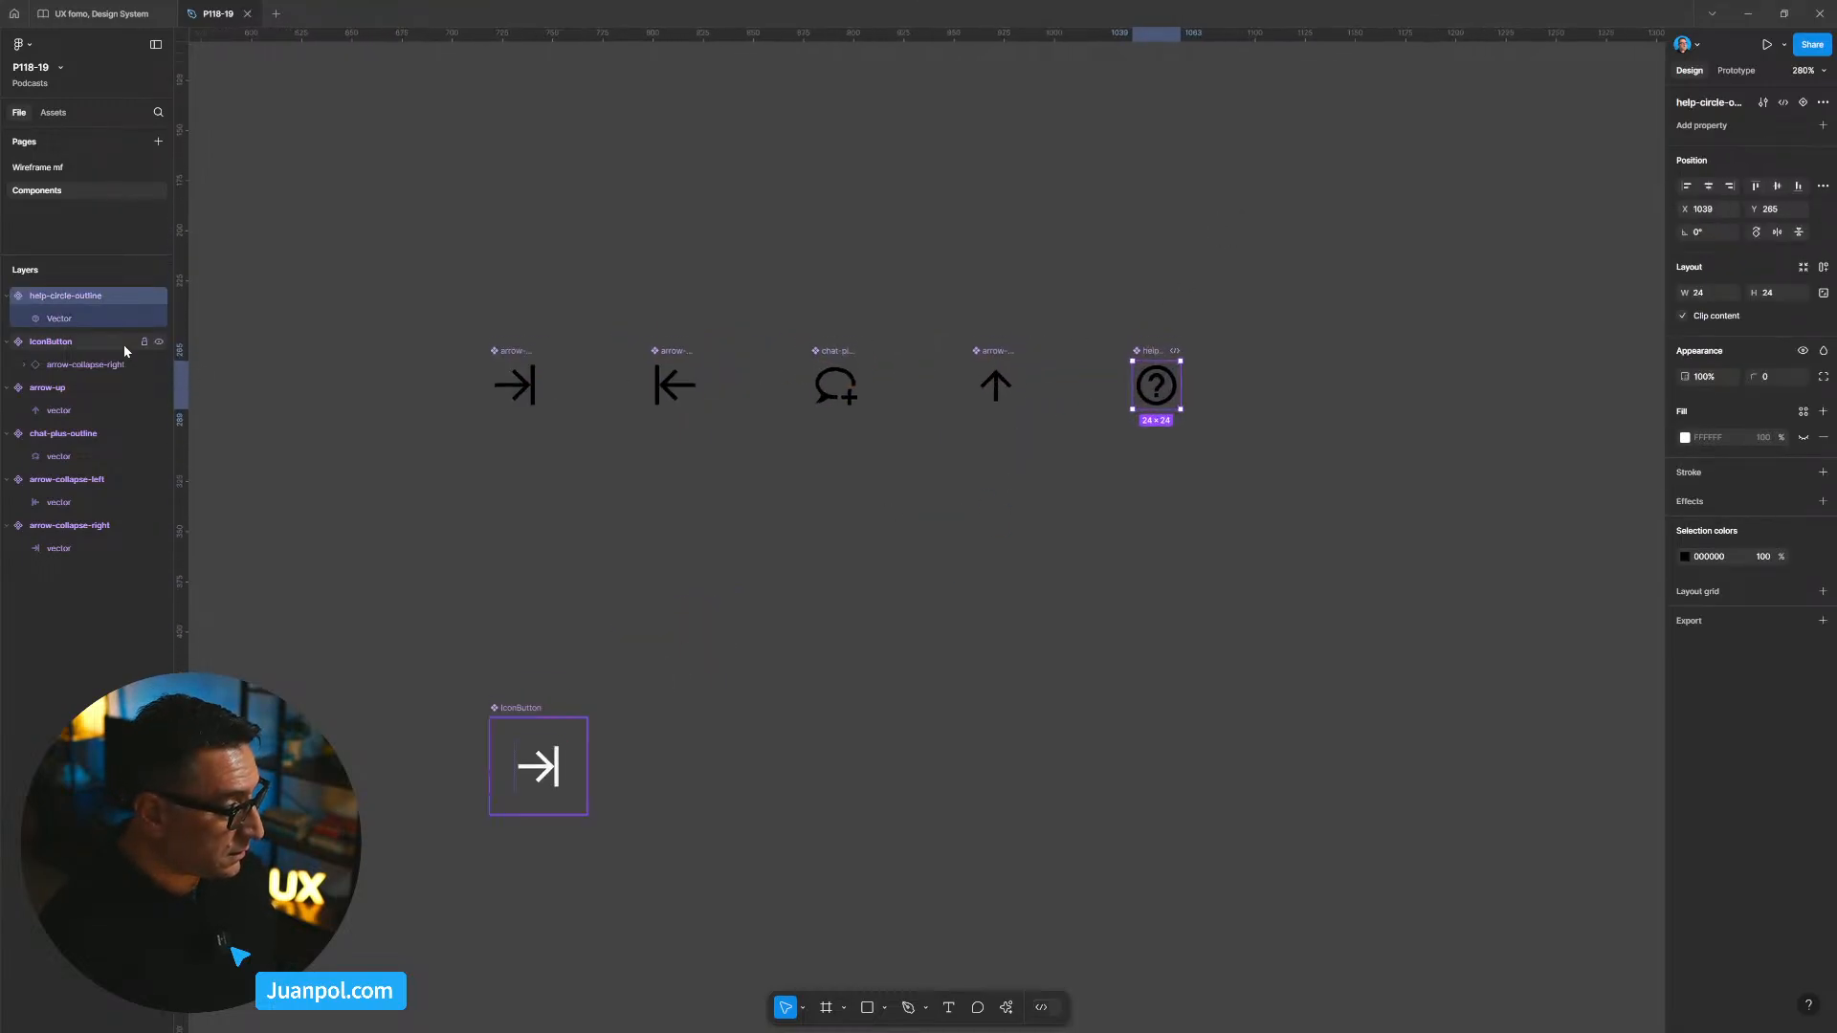
Step: Rename the layer inside the help-circle-outline component to "vector"
{"action": "double_click", "coordinate": [56, 318]}
{"action": "type", "text": "vector"}
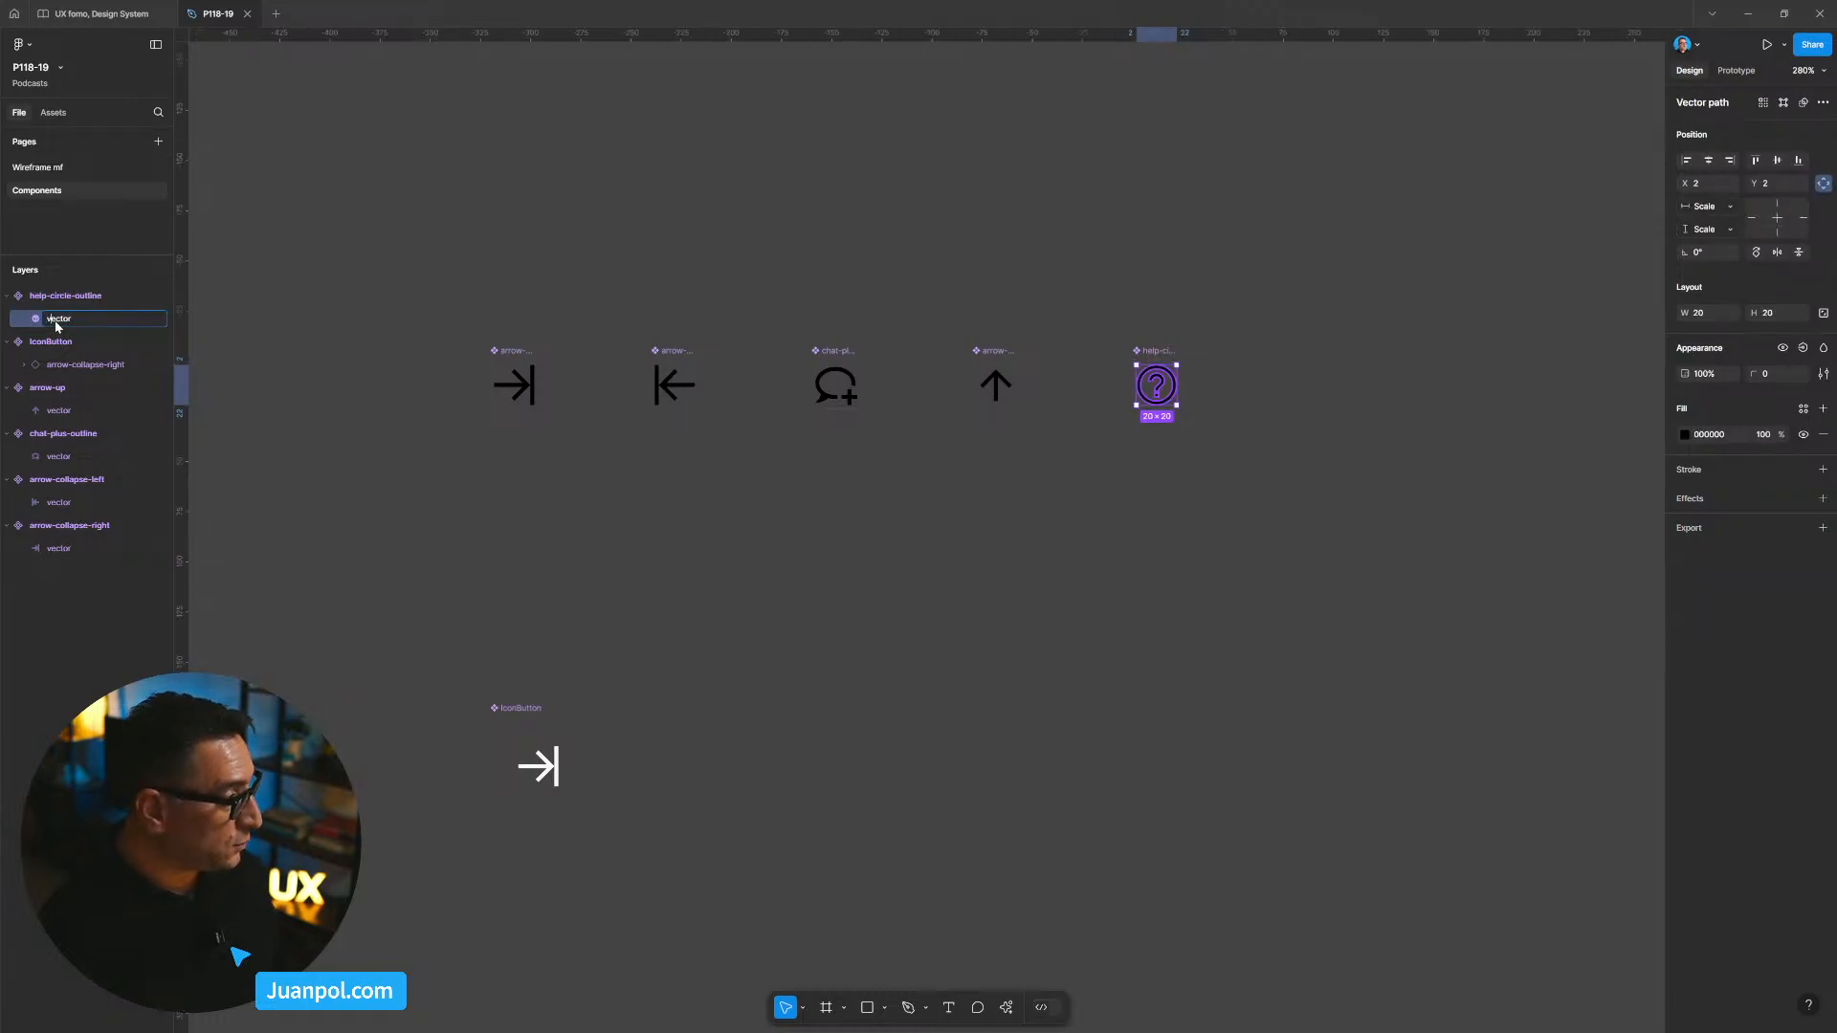
{"action": "key", "text": "Return"}
{"action": "left_click", "coordinate": [1482, 236]}
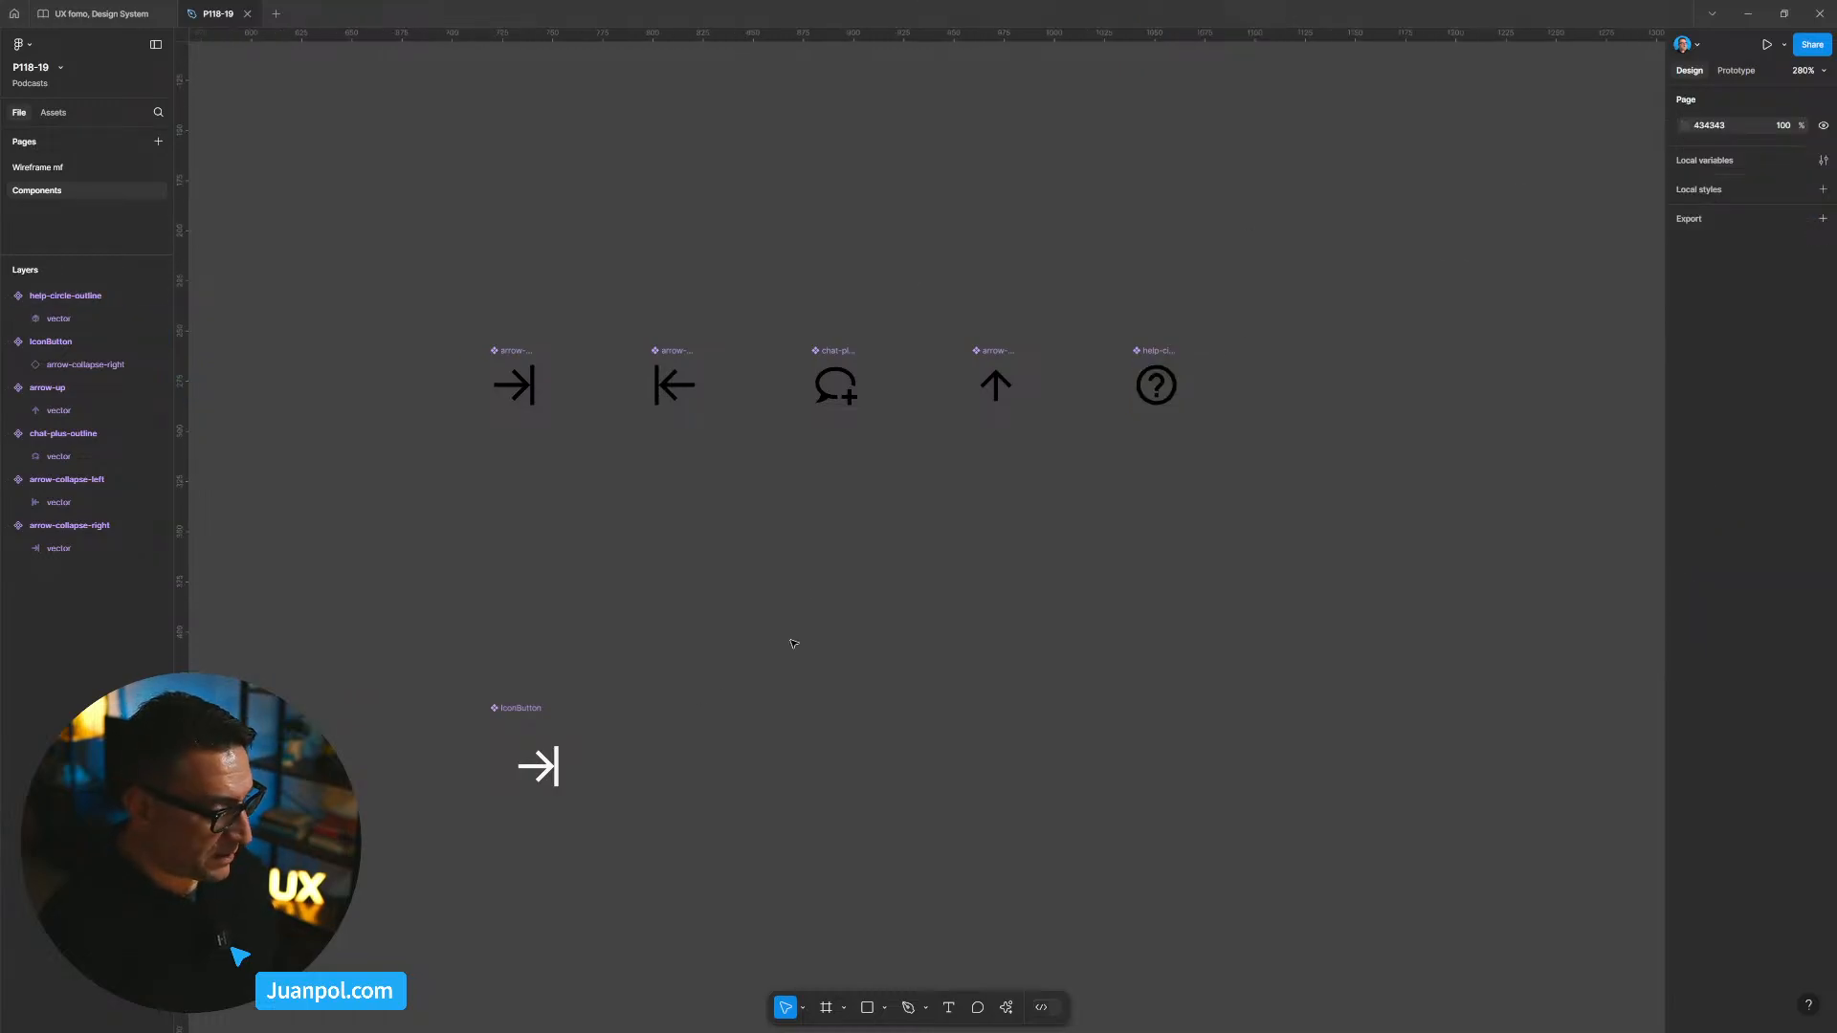
Step: On the Wireframe mf page, duplicate the sidebar's chat-plus-outline IconButton into the layout's lower-right area at about X 1323, Y 721
{"action": "left_click", "coordinate": [58, 169]}
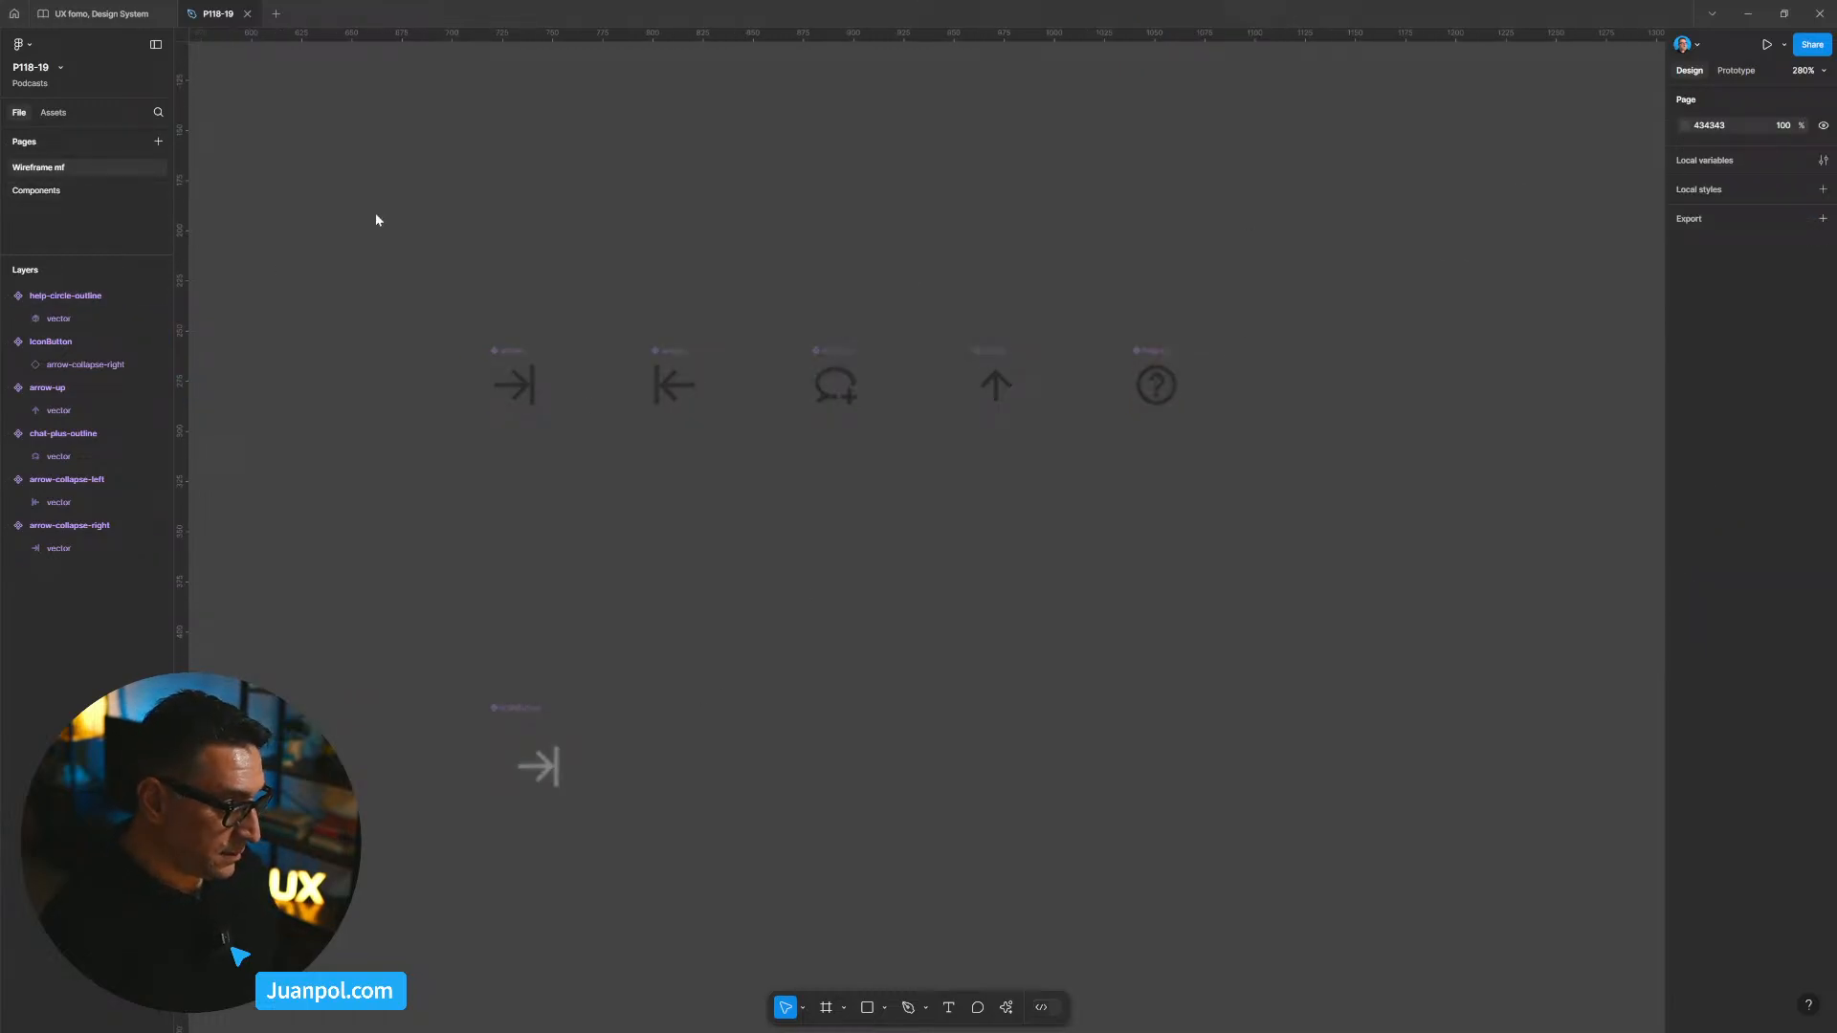
{"action": "left_click_drag", "start_coordinate": [1204, 447], "coordinate": [1147, 874]}
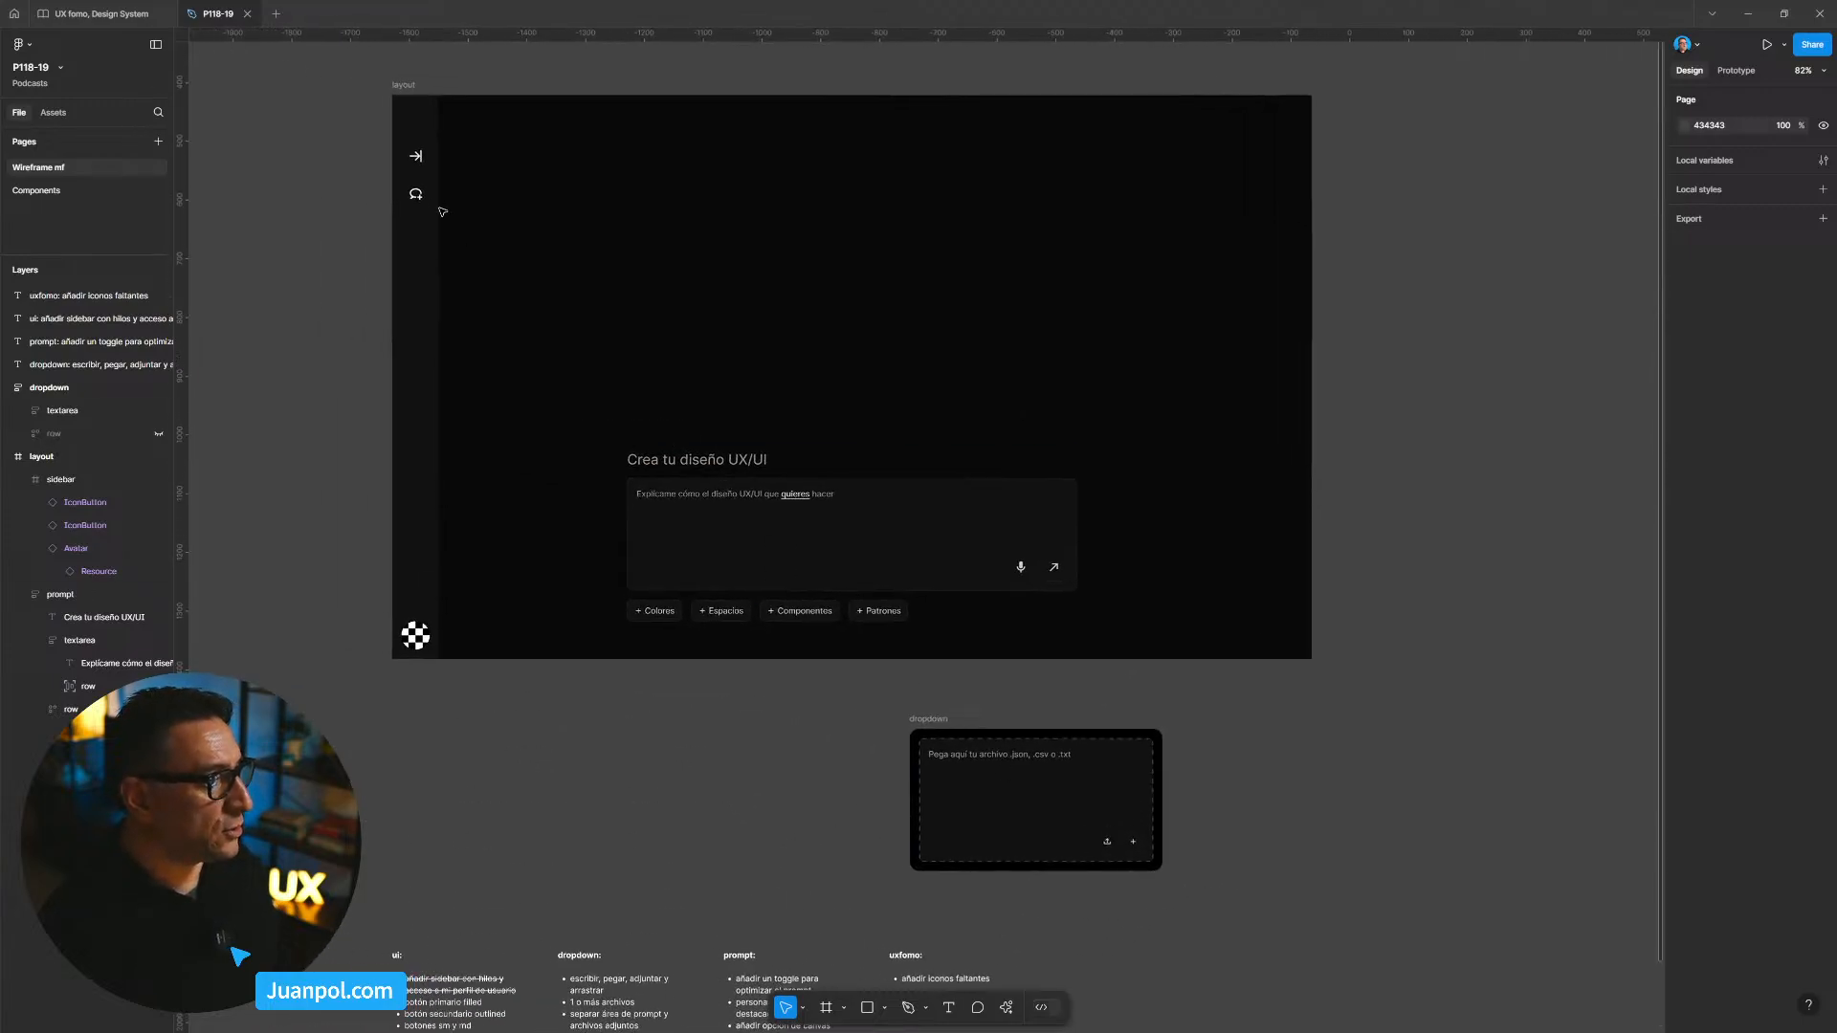
{"action": "left_click", "coordinate": [418, 196]}
{"action": "left_click", "coordinate": [418, 195]}
{"action": "left_click_drag", "start_coordinate": [418, 195], "coordinate": [1179, 527]}
{"action": "scroll", "coordinate": [1423, 549], "scroll_direction": "right", "scroll_amount": 2}
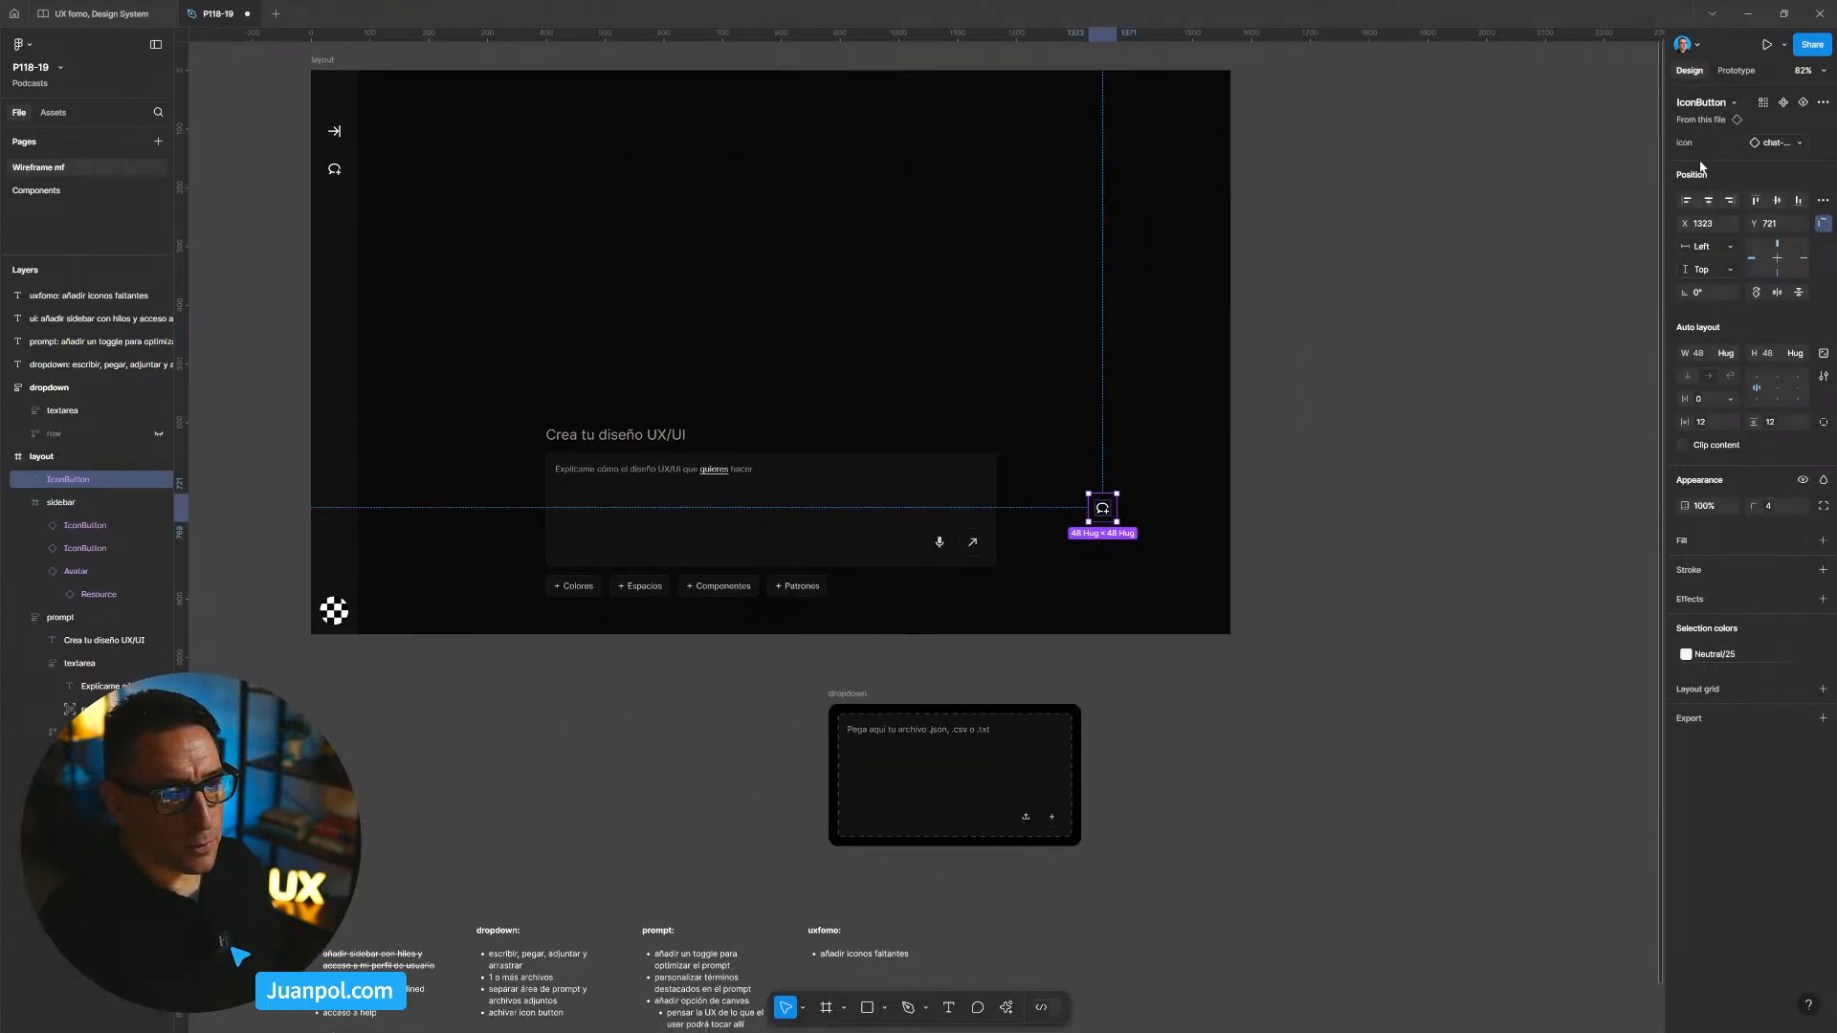
Step: Align the duplicated IconButton to the bottom edge of the layout frame
{"action": "left_click", "coordinate": [1823, 200]}
{"action": "left_click", "coordinate": [1607, 197]}
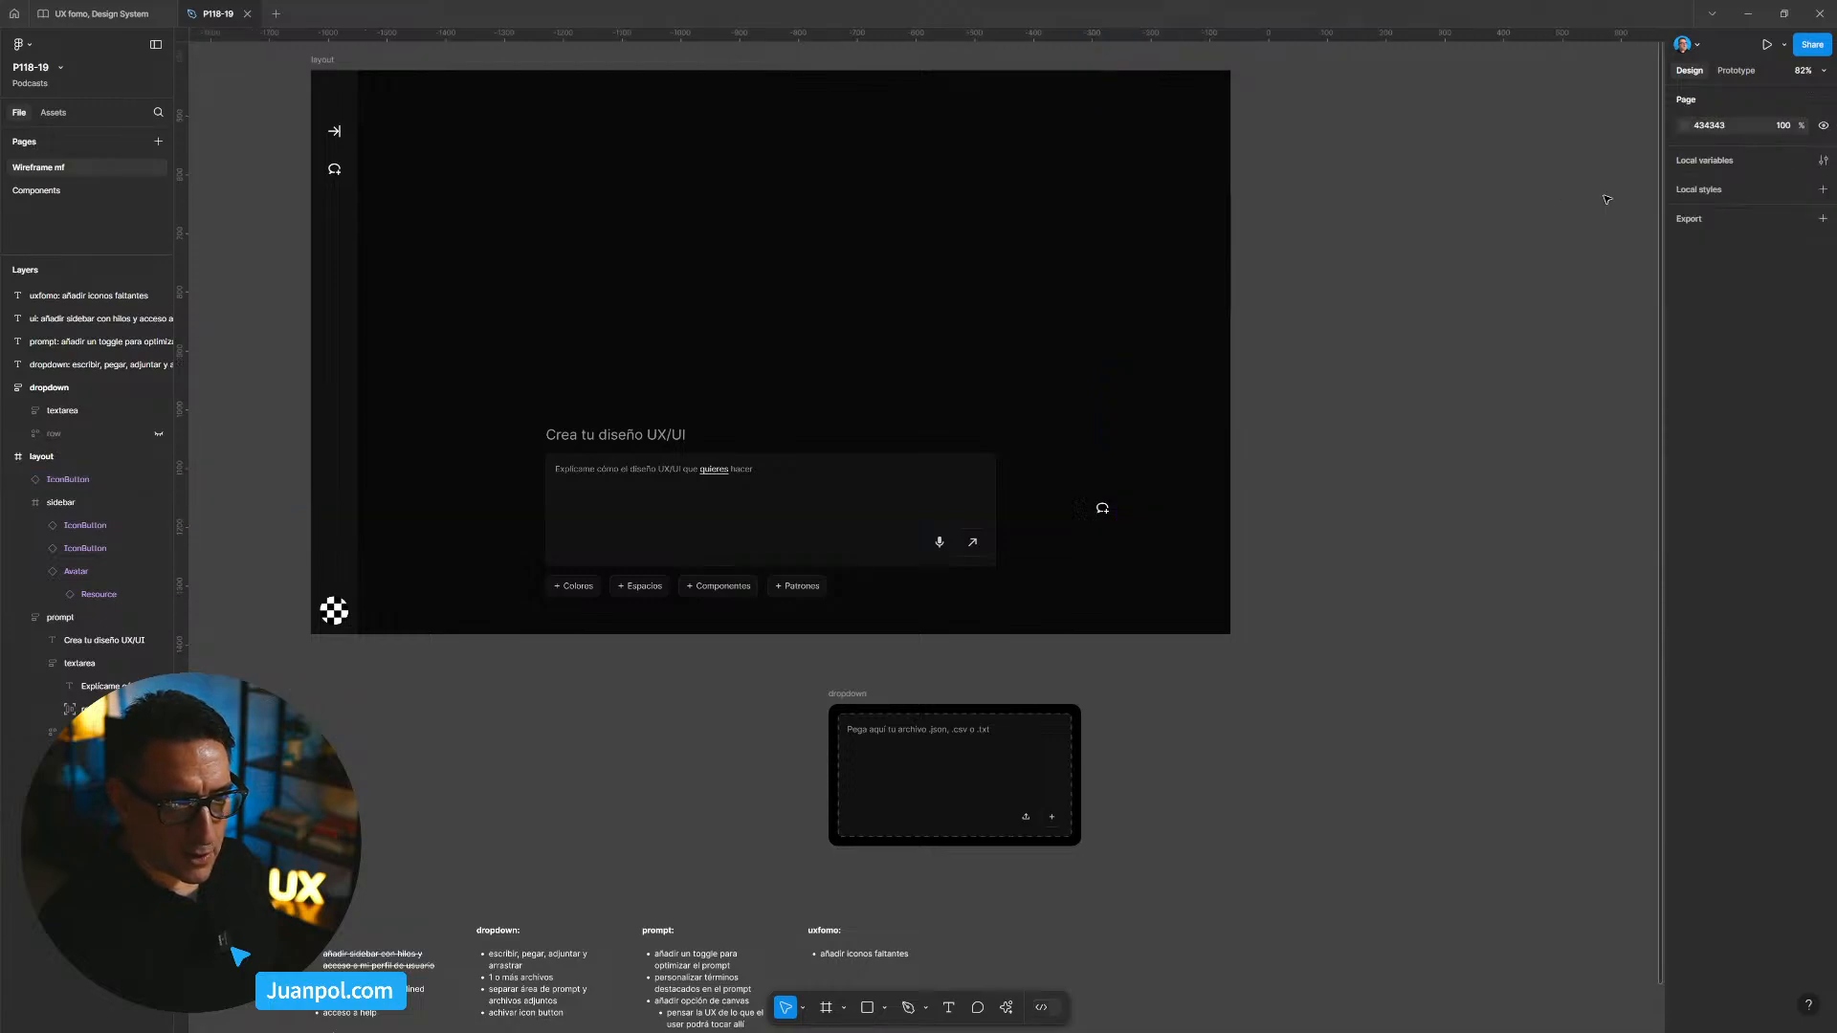
{"action": "left_click", "coordinate": [1103, 508]}
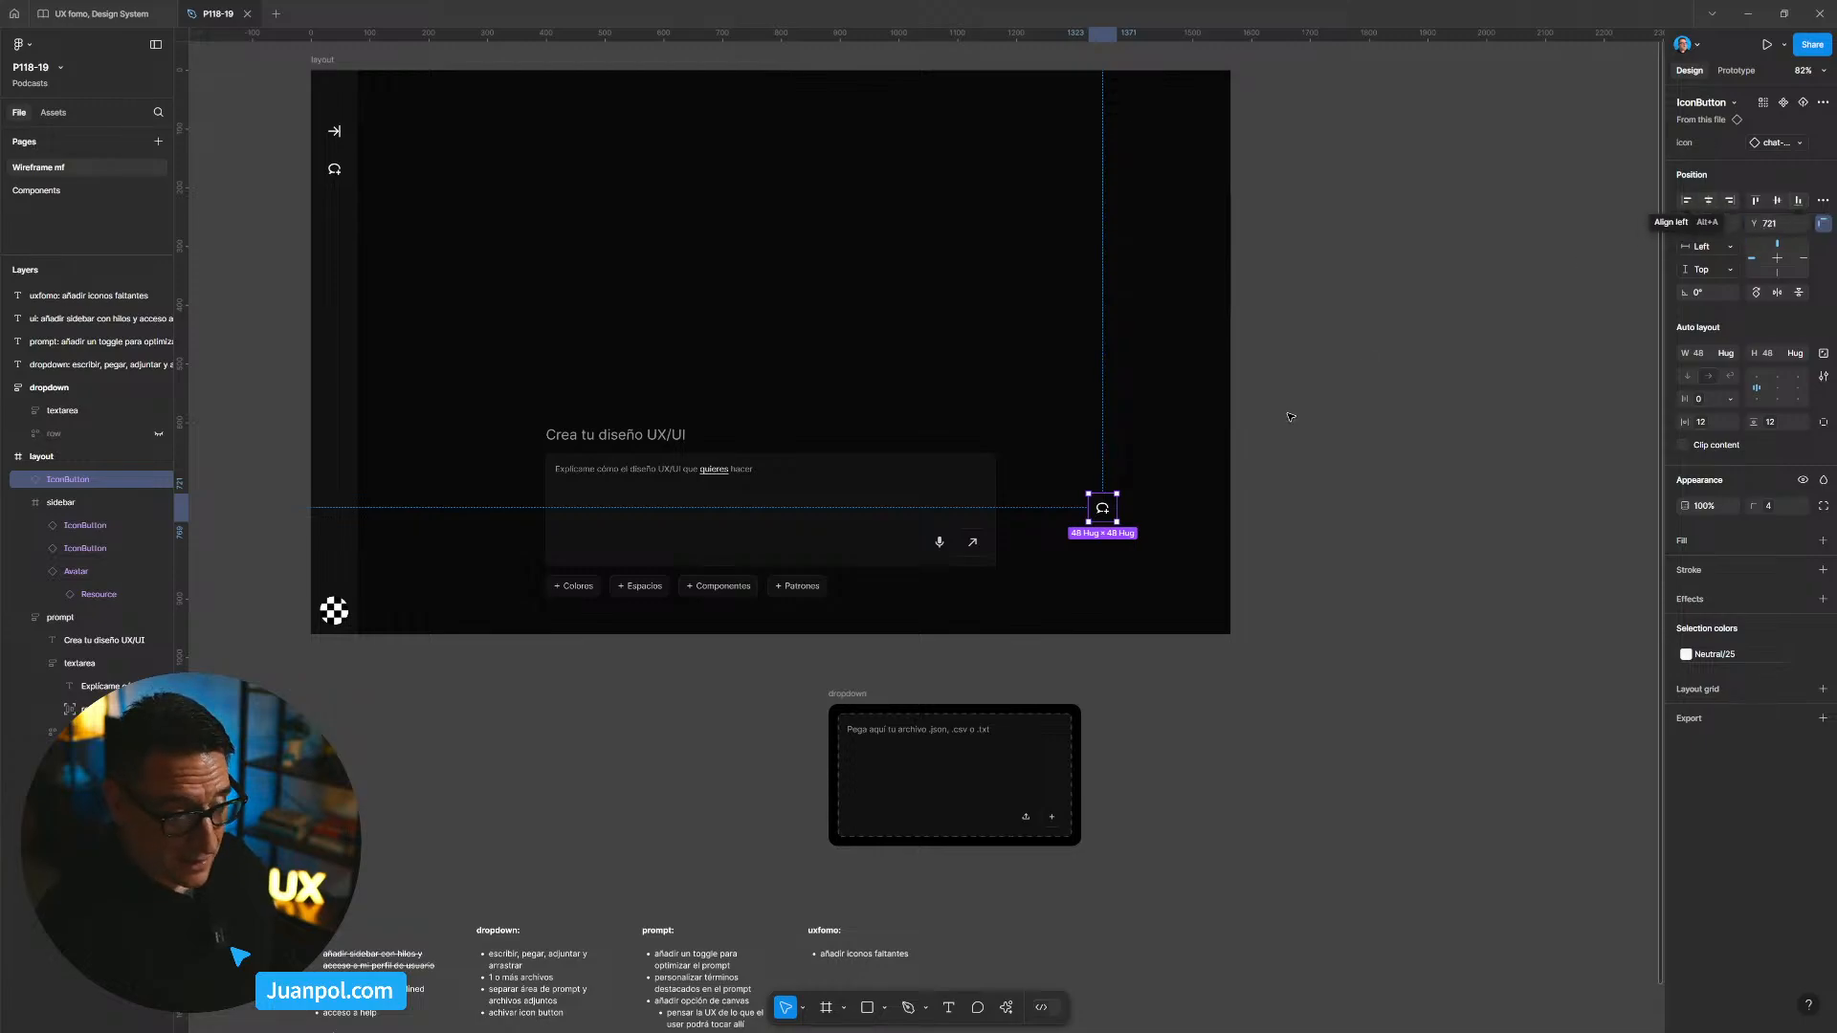
{"action": "key", "text": "alt+s"}
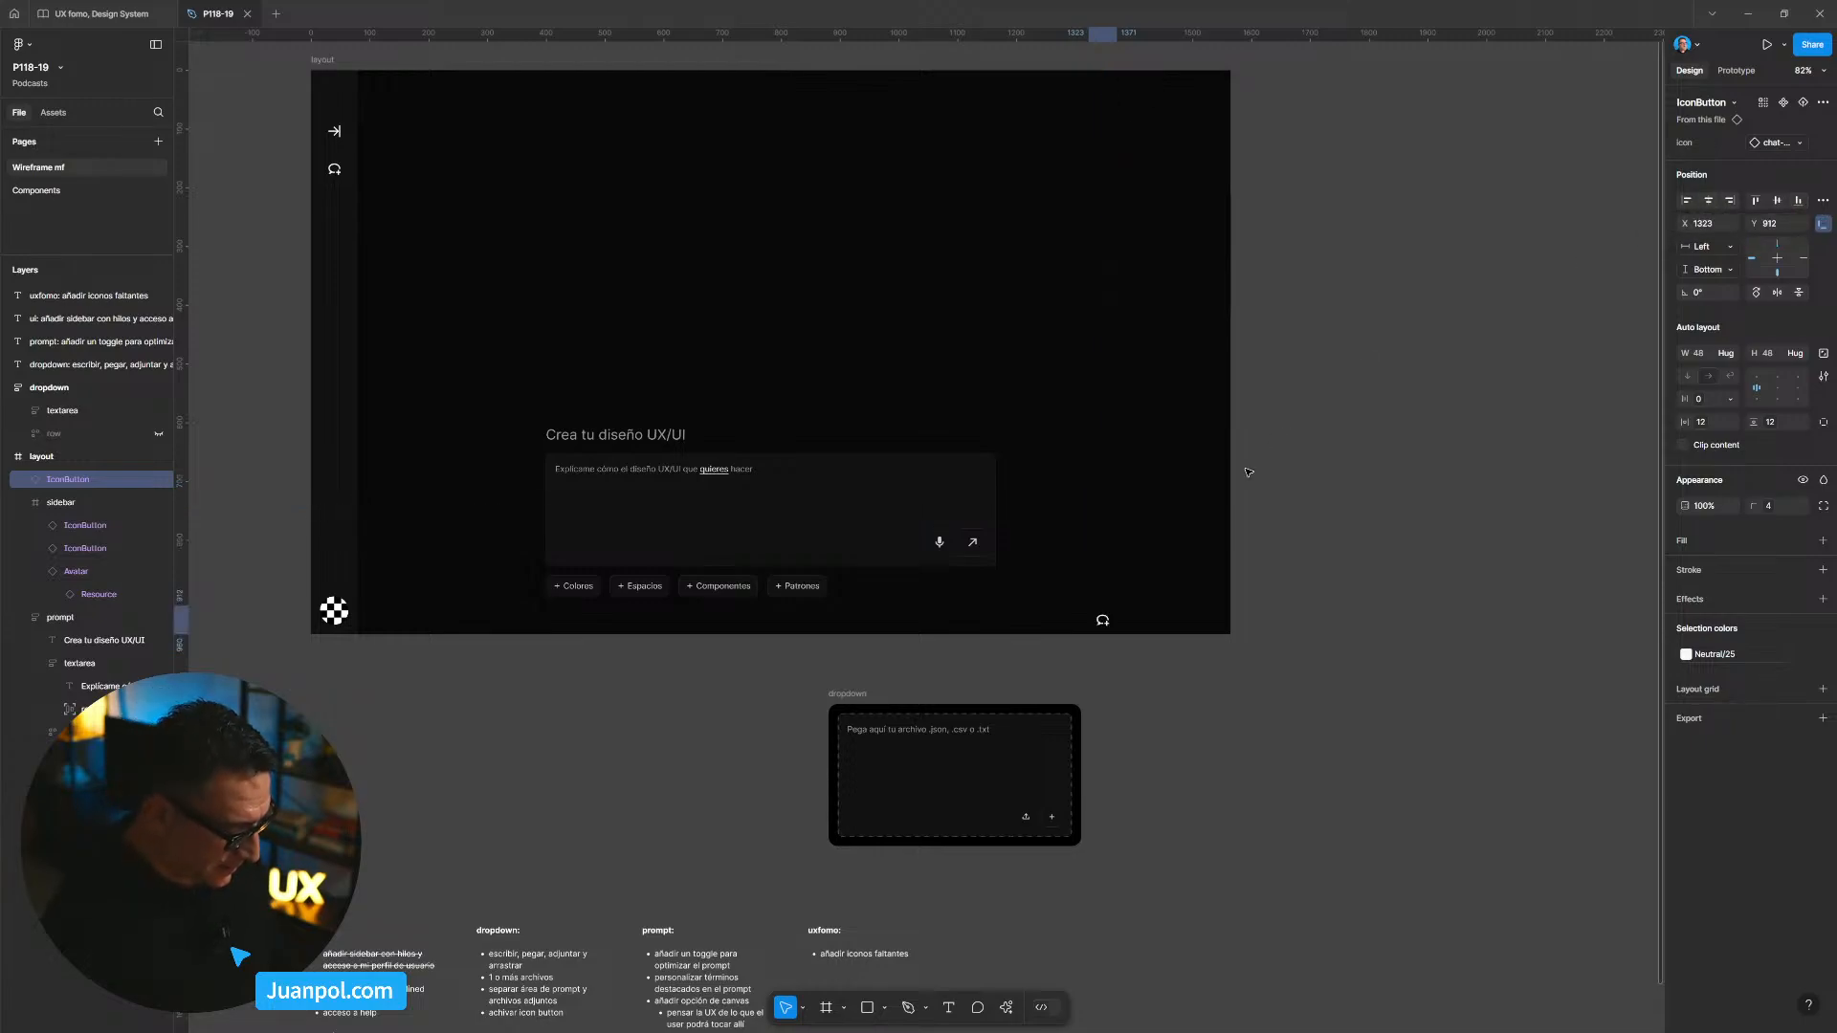
Step: Align the duplicated IconButton to the layout frame's right edge and offset it inward to X 1501, Y 896
{"action": "key", "text": "alt+d"}
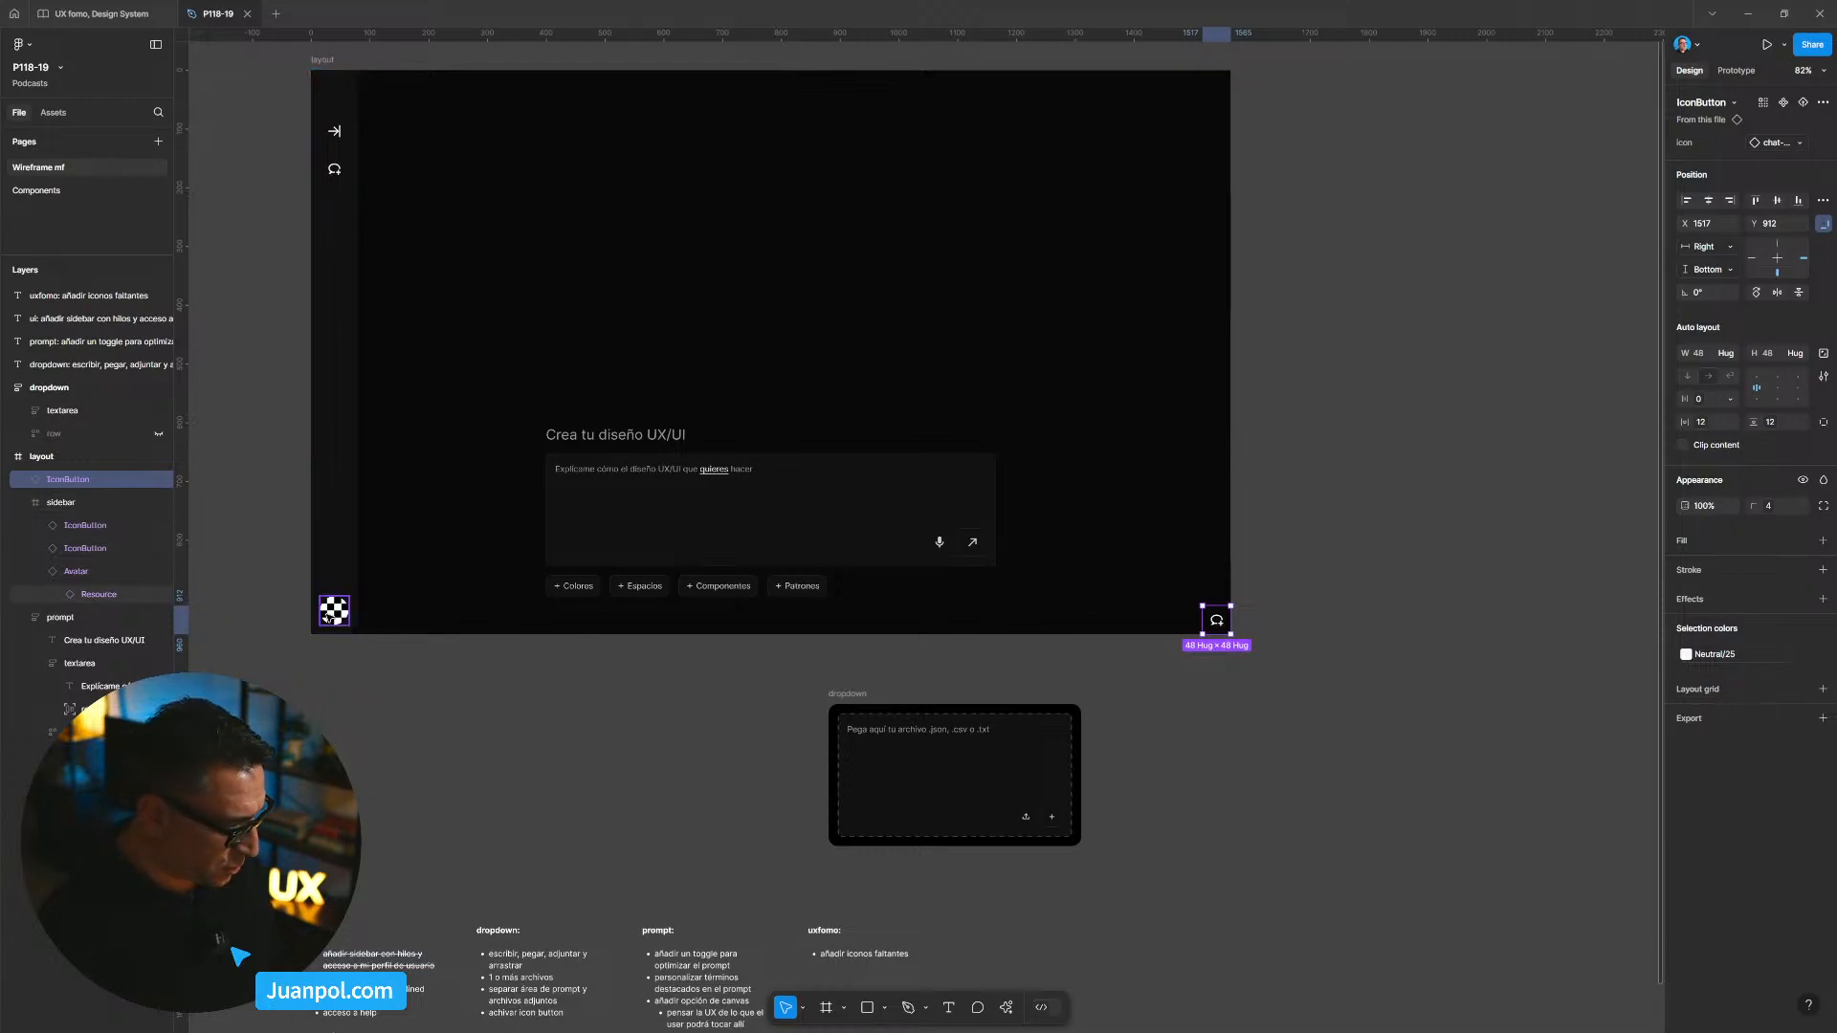
{"action": "left_click", "coordinate": [325, 613], "text": "ctrl"}
{"action": "left_click", "coordinate": [1211, 618]}
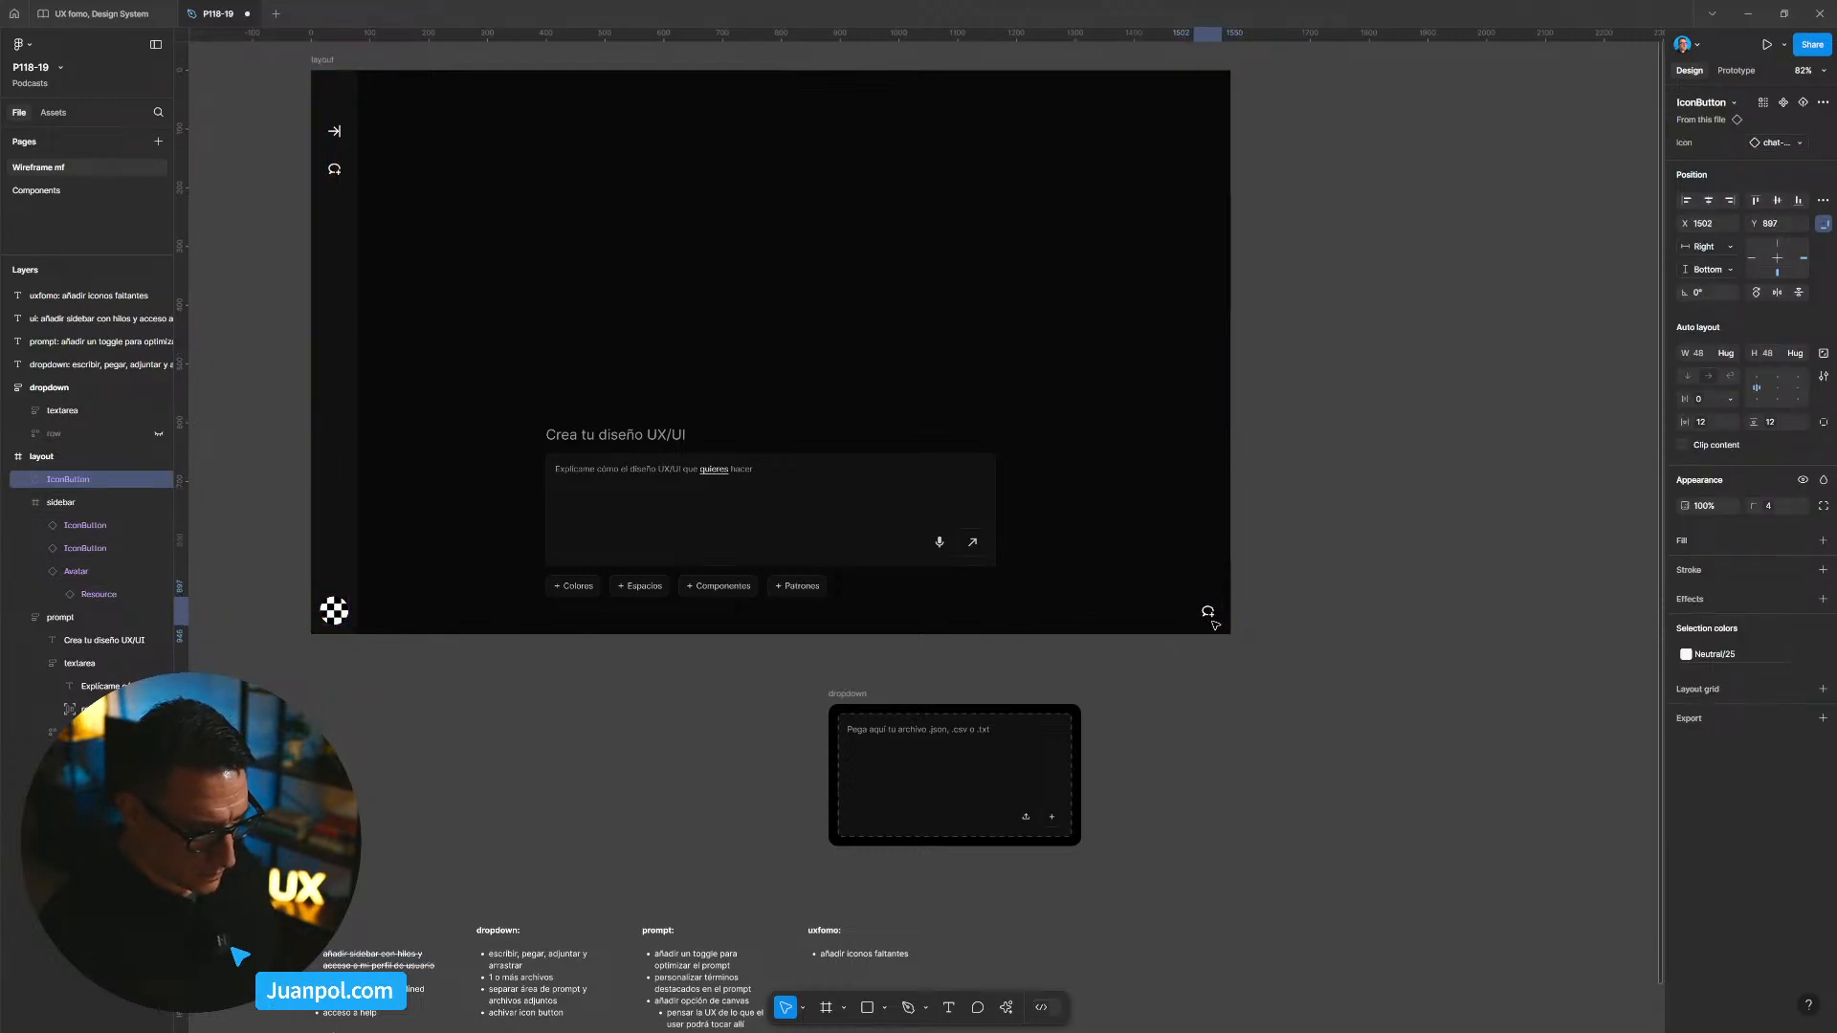
{"action": "key", "text": "Left"}
{"action": "key", "text": "Up"}
{"action": "key", "text": "alt"}
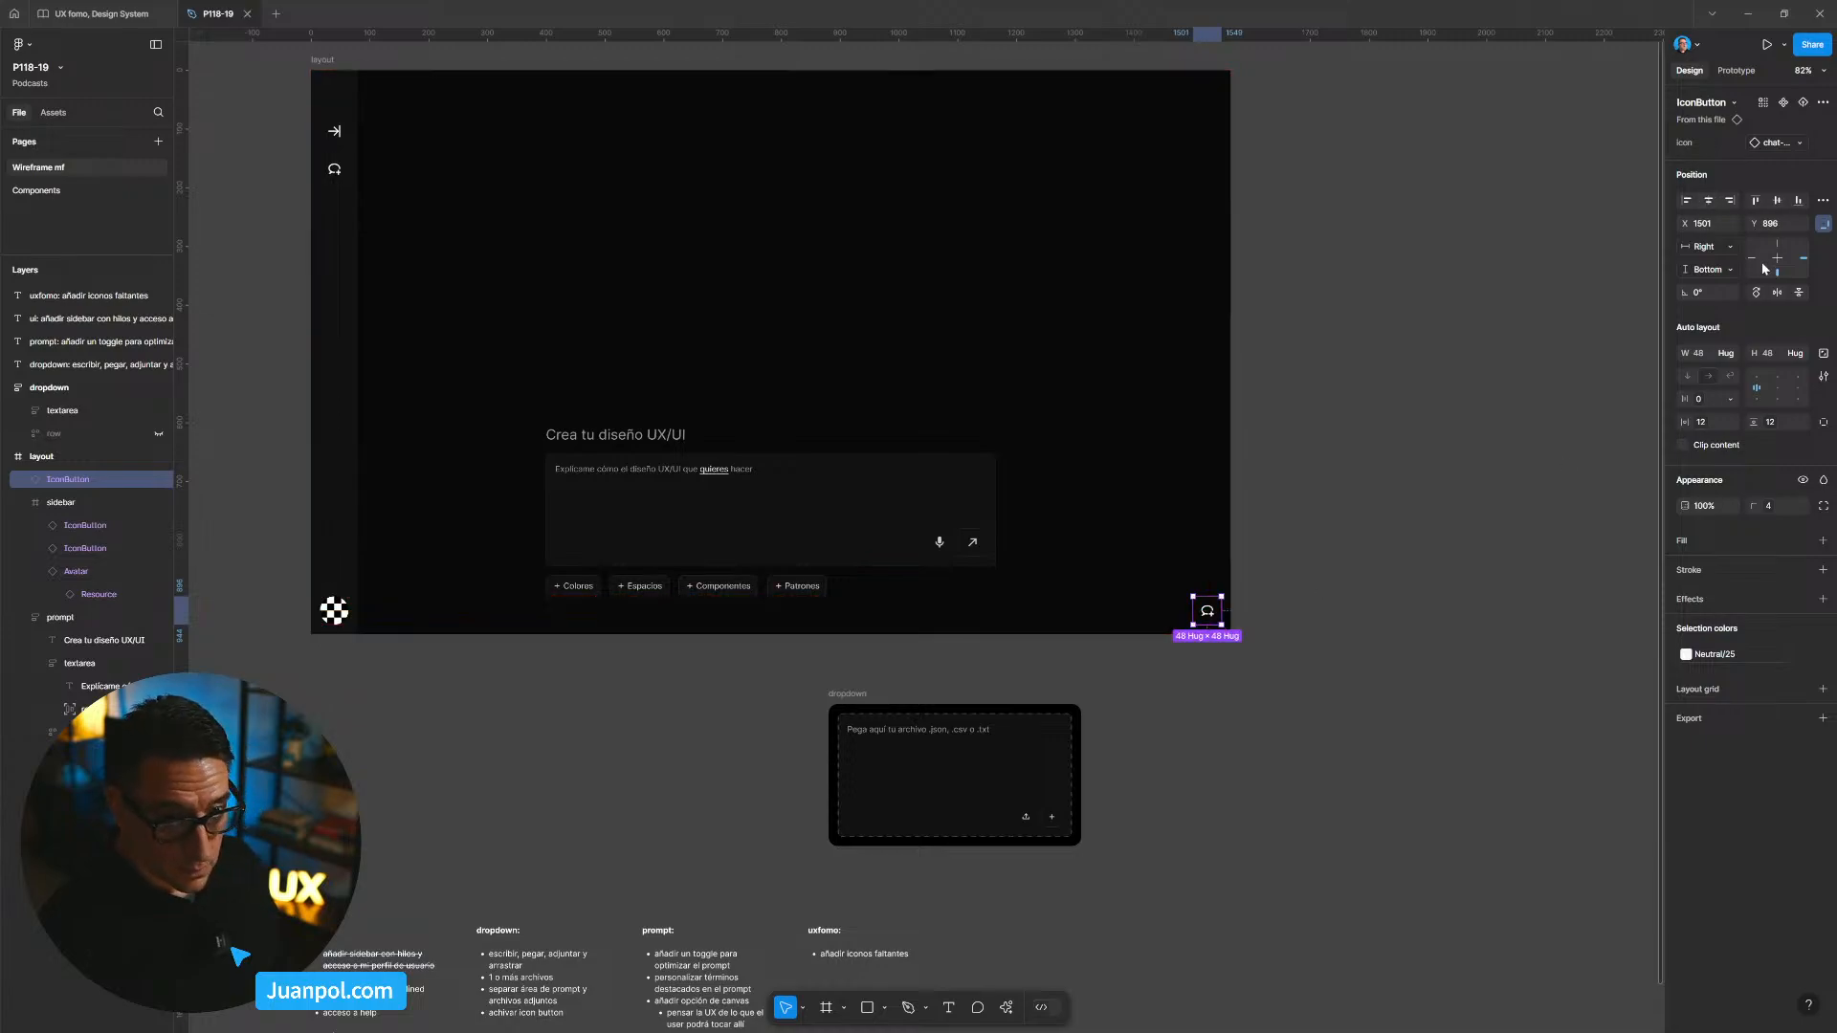
Step: Swap the icon of the lower-right IconButton instance to help-circle-outline
{"action": "scroll", "coordinate": [1442, 586], "scroll_direction": "up", "scroll_amount": 5}
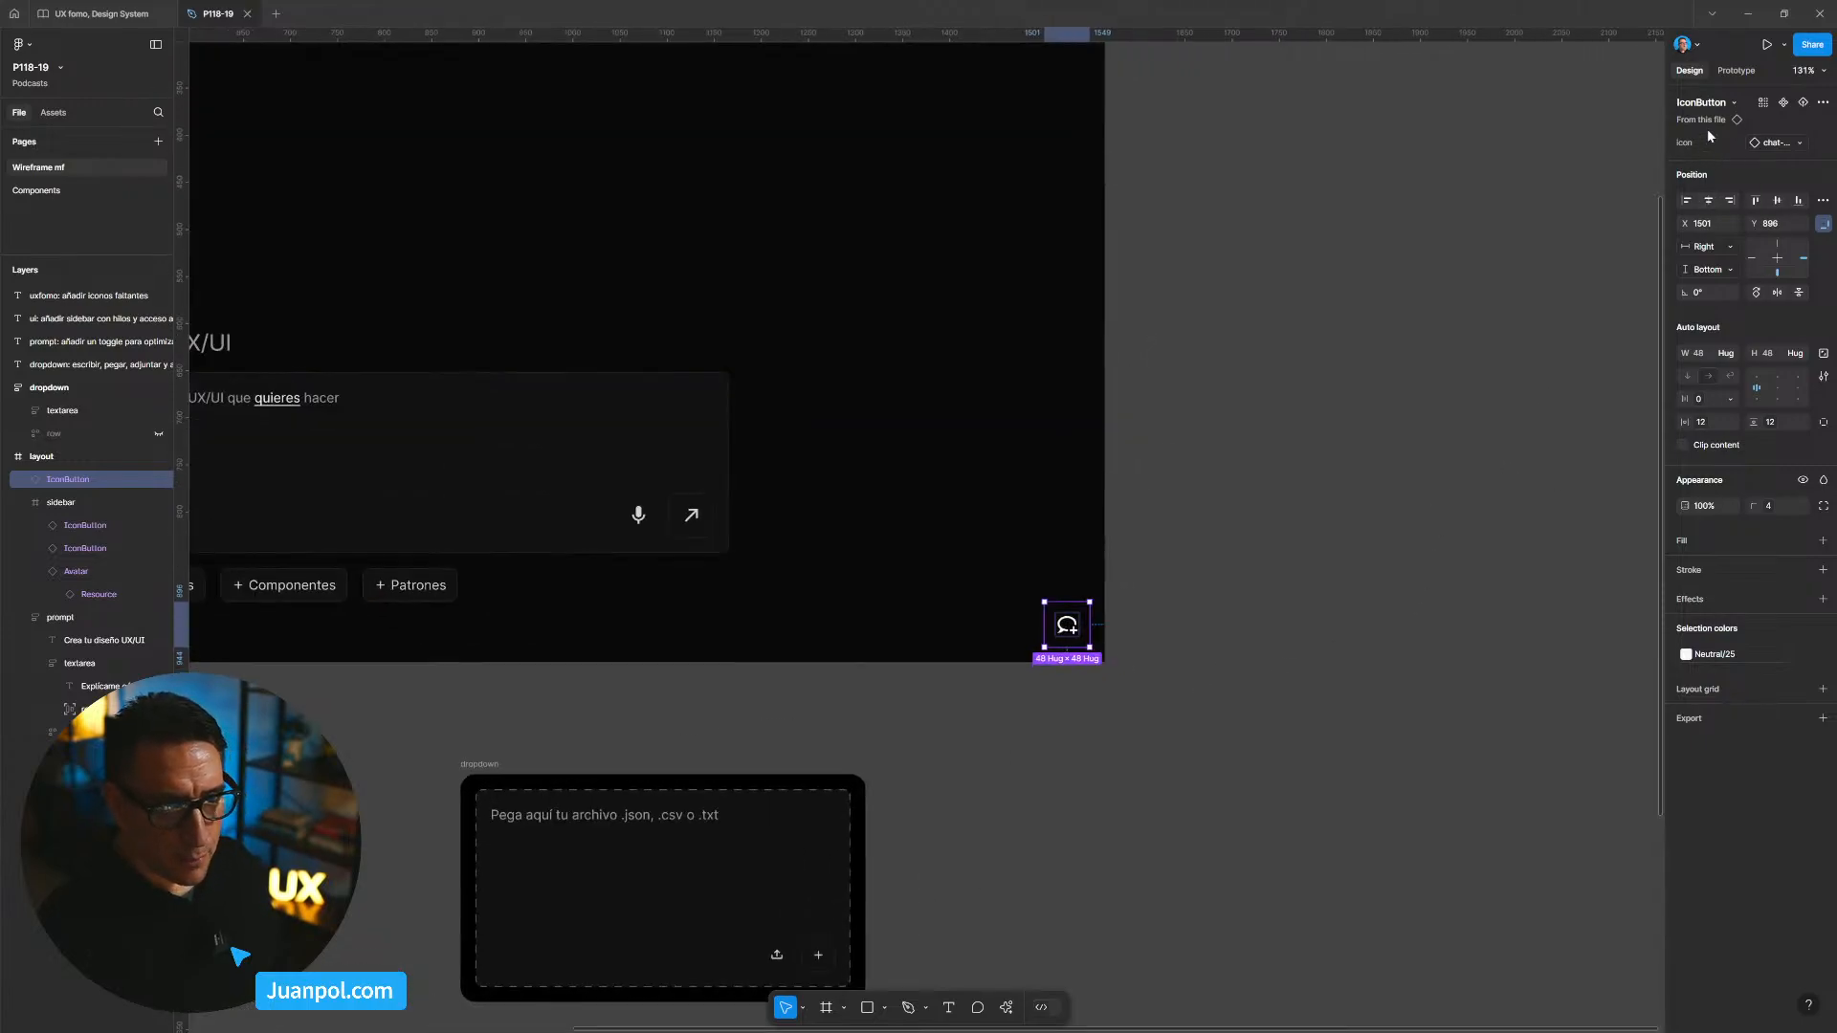
{"action": "left_click", "coordinate": [1782, 144]}
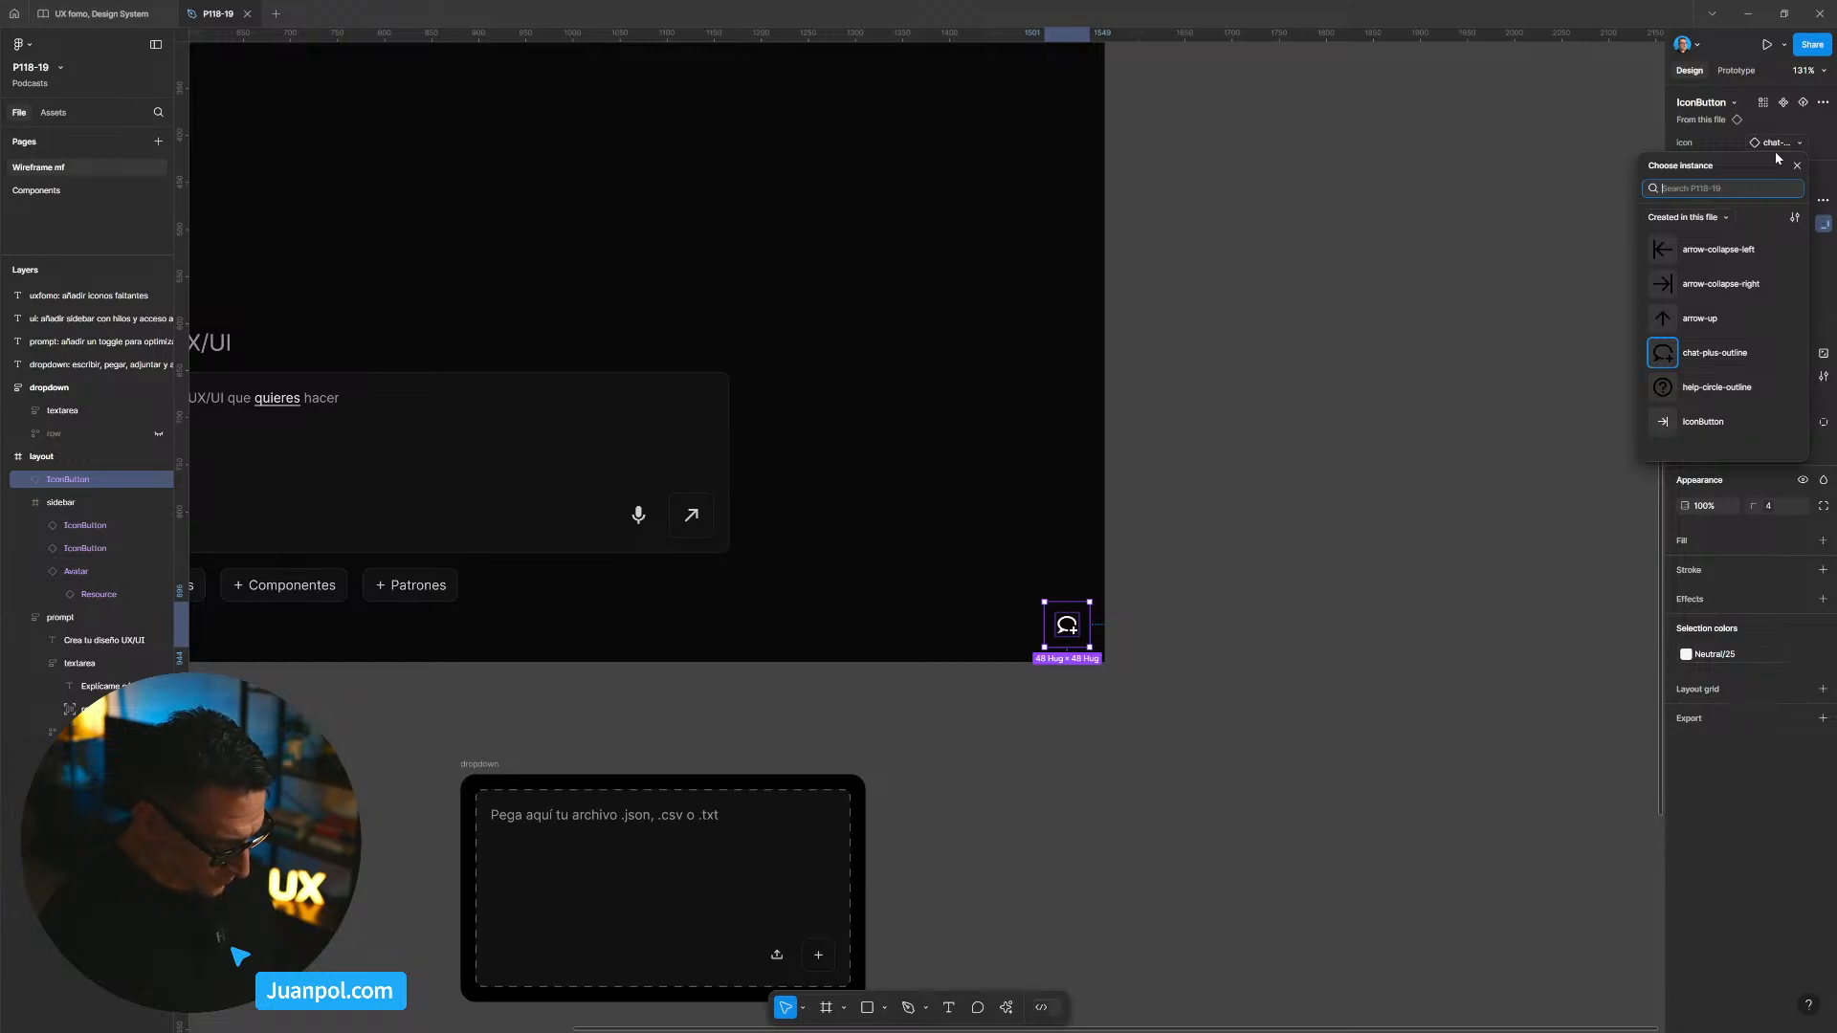
{"action": "type", "text": "help"}
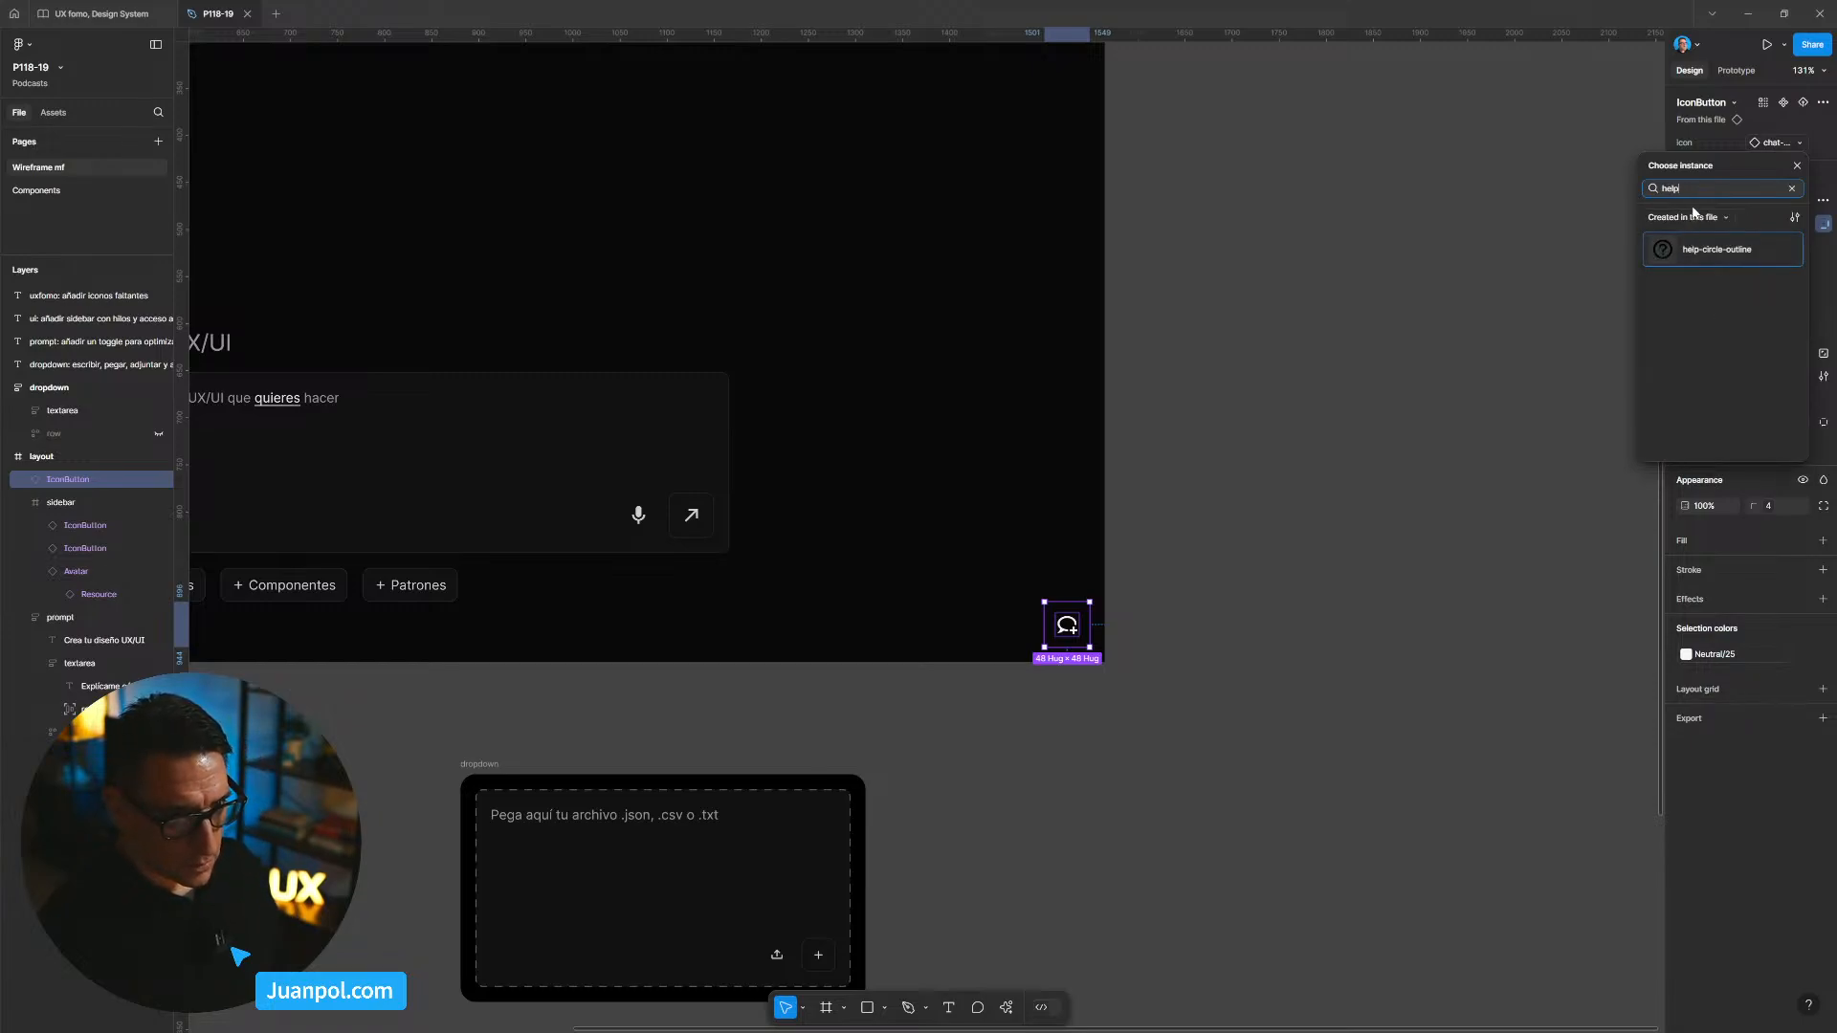
{"action": "left_click", "coordinate": [1684, 252]}
{"action": "left_click", "coordinate": [1302, 566]}
{"action": "scroll", "coordinate": [1304, 628], "scroll_direction": "down", "scroll_amount": 4}
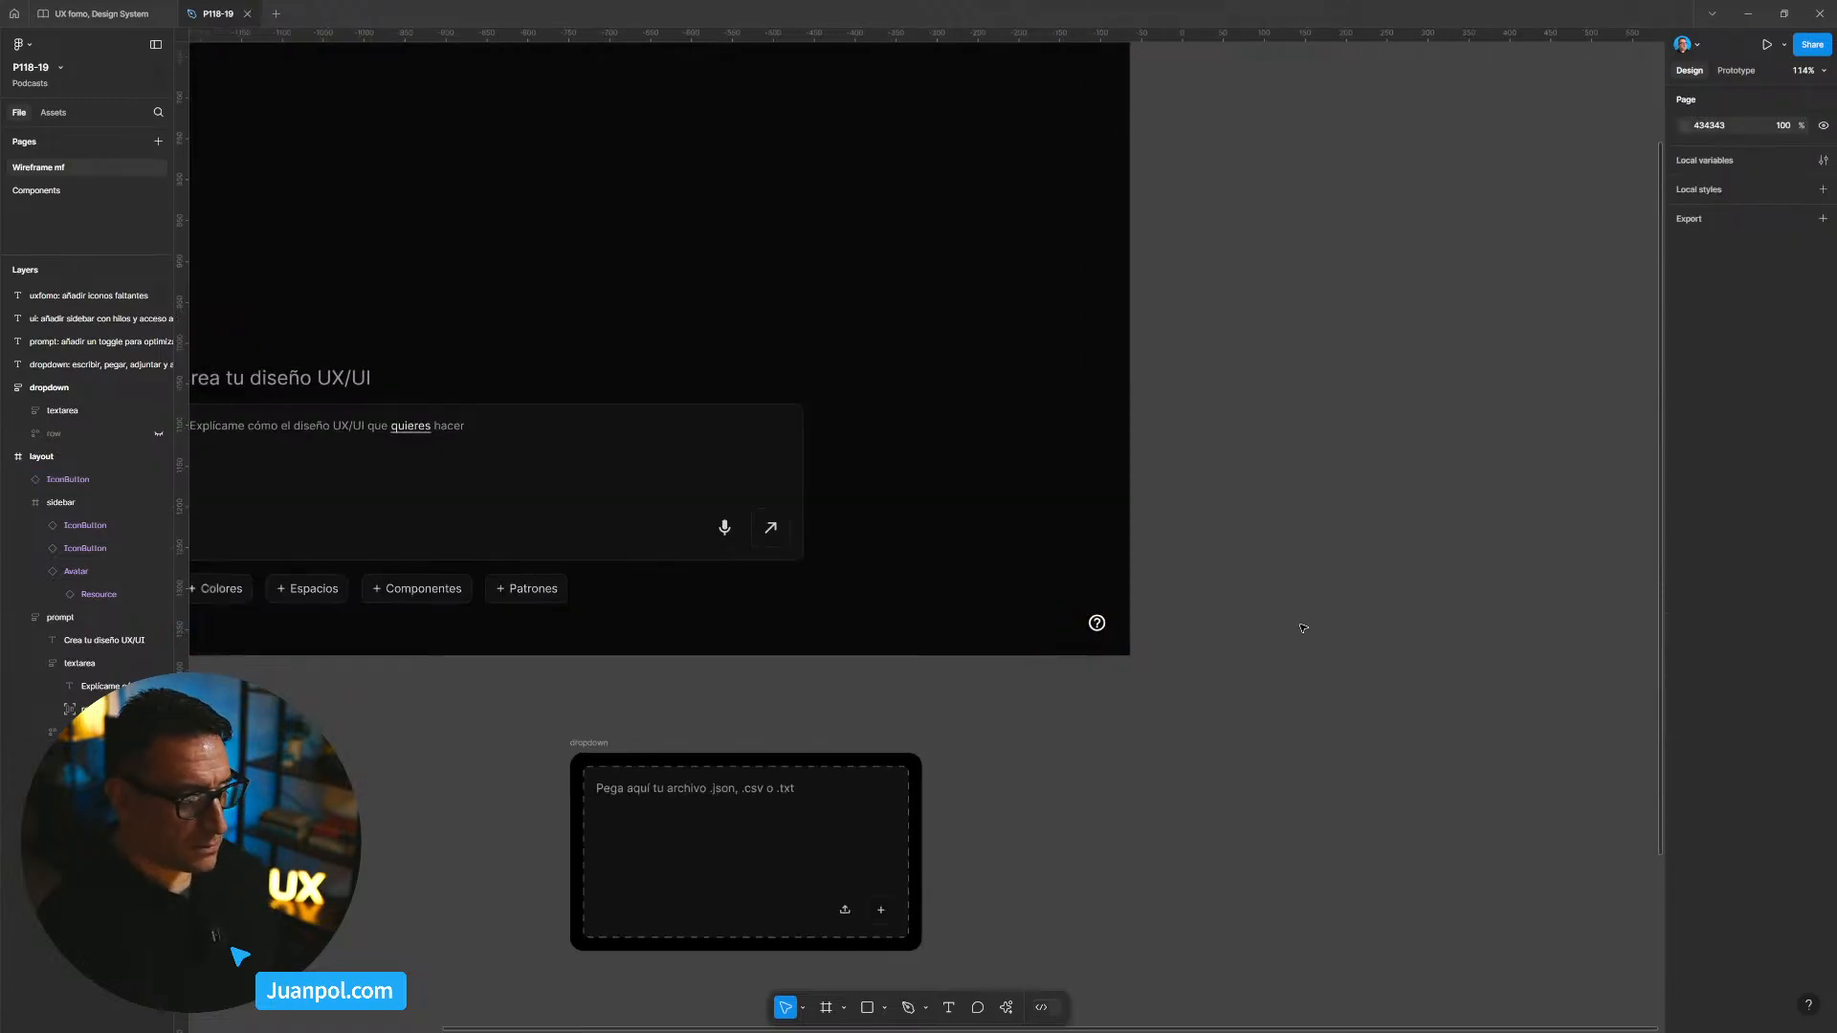
Step: Resize the layout frame freehand to about 1494 wide
{"action": "left_click_drag", "start_coordinate": [1388, 661], "coordinate": [1545, 730]}
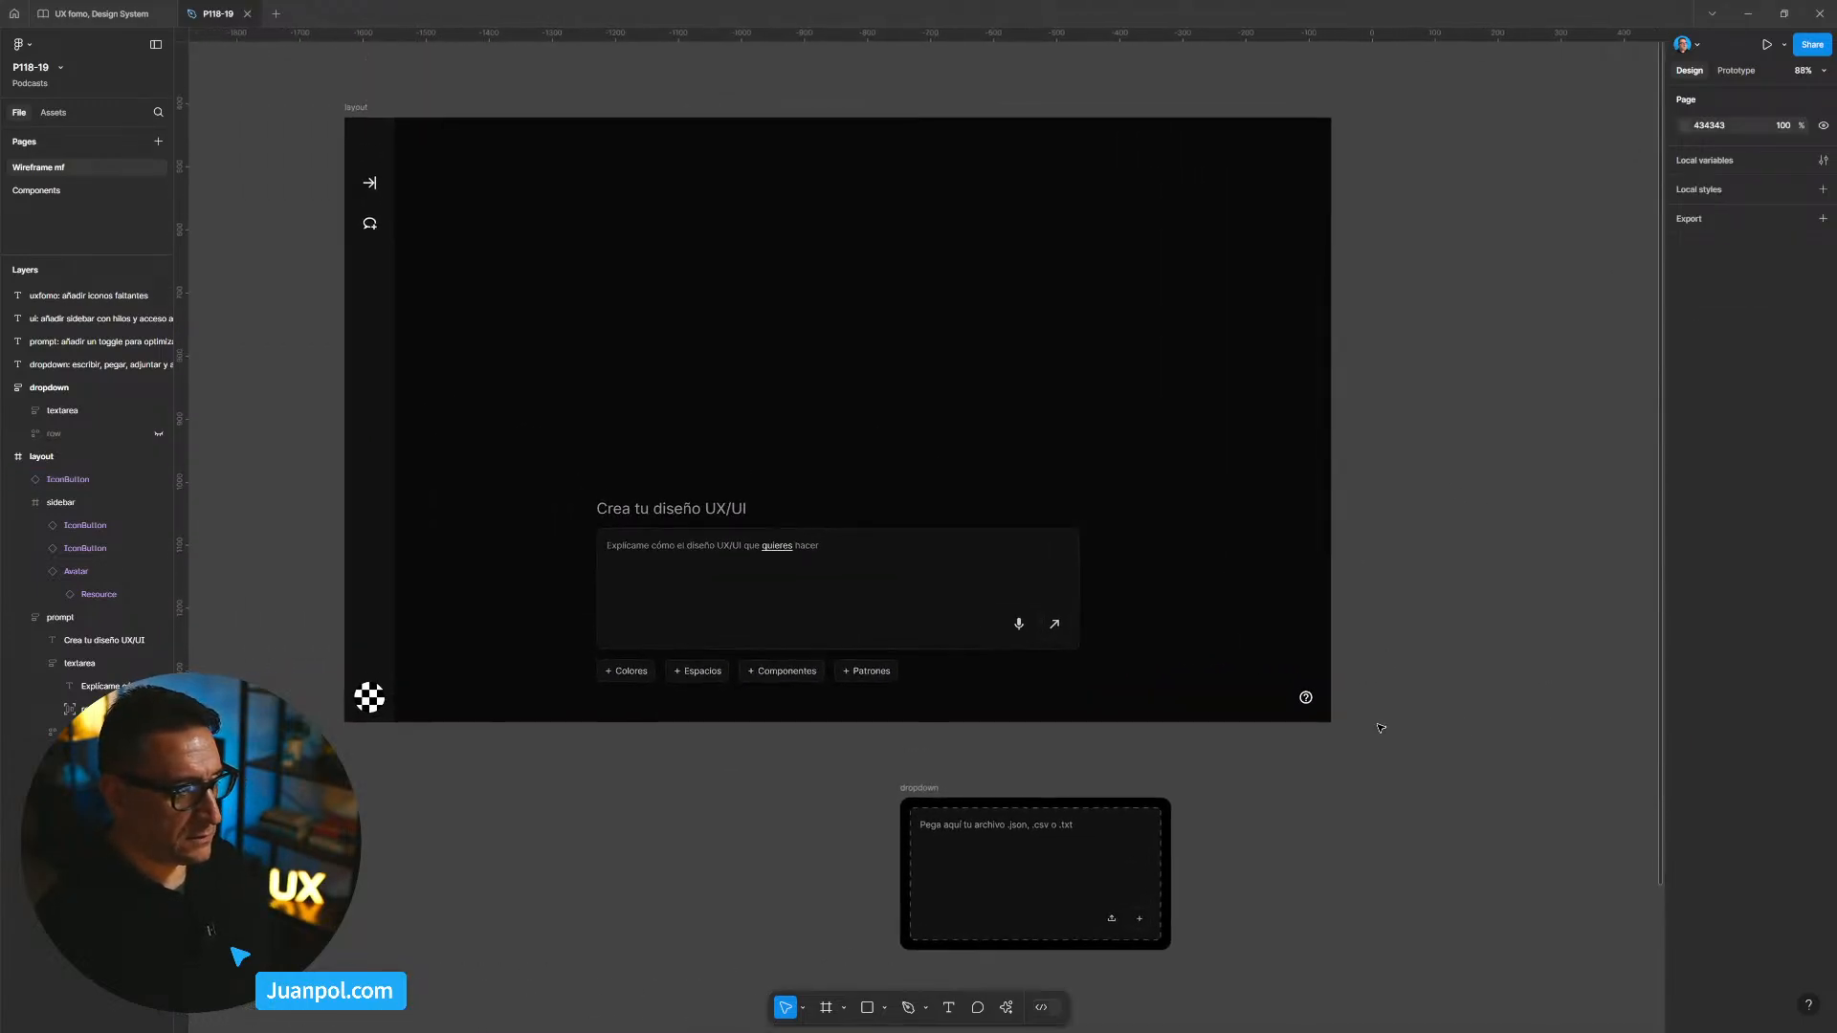
{"action": "scroll", "coordinate": [1444, 636], "scroll_direction": "up", "scroll_amount": 1}
{"action": "left_click_drag", "start_coordinate": [1366, 486], "coordinate": [1308, 520]}
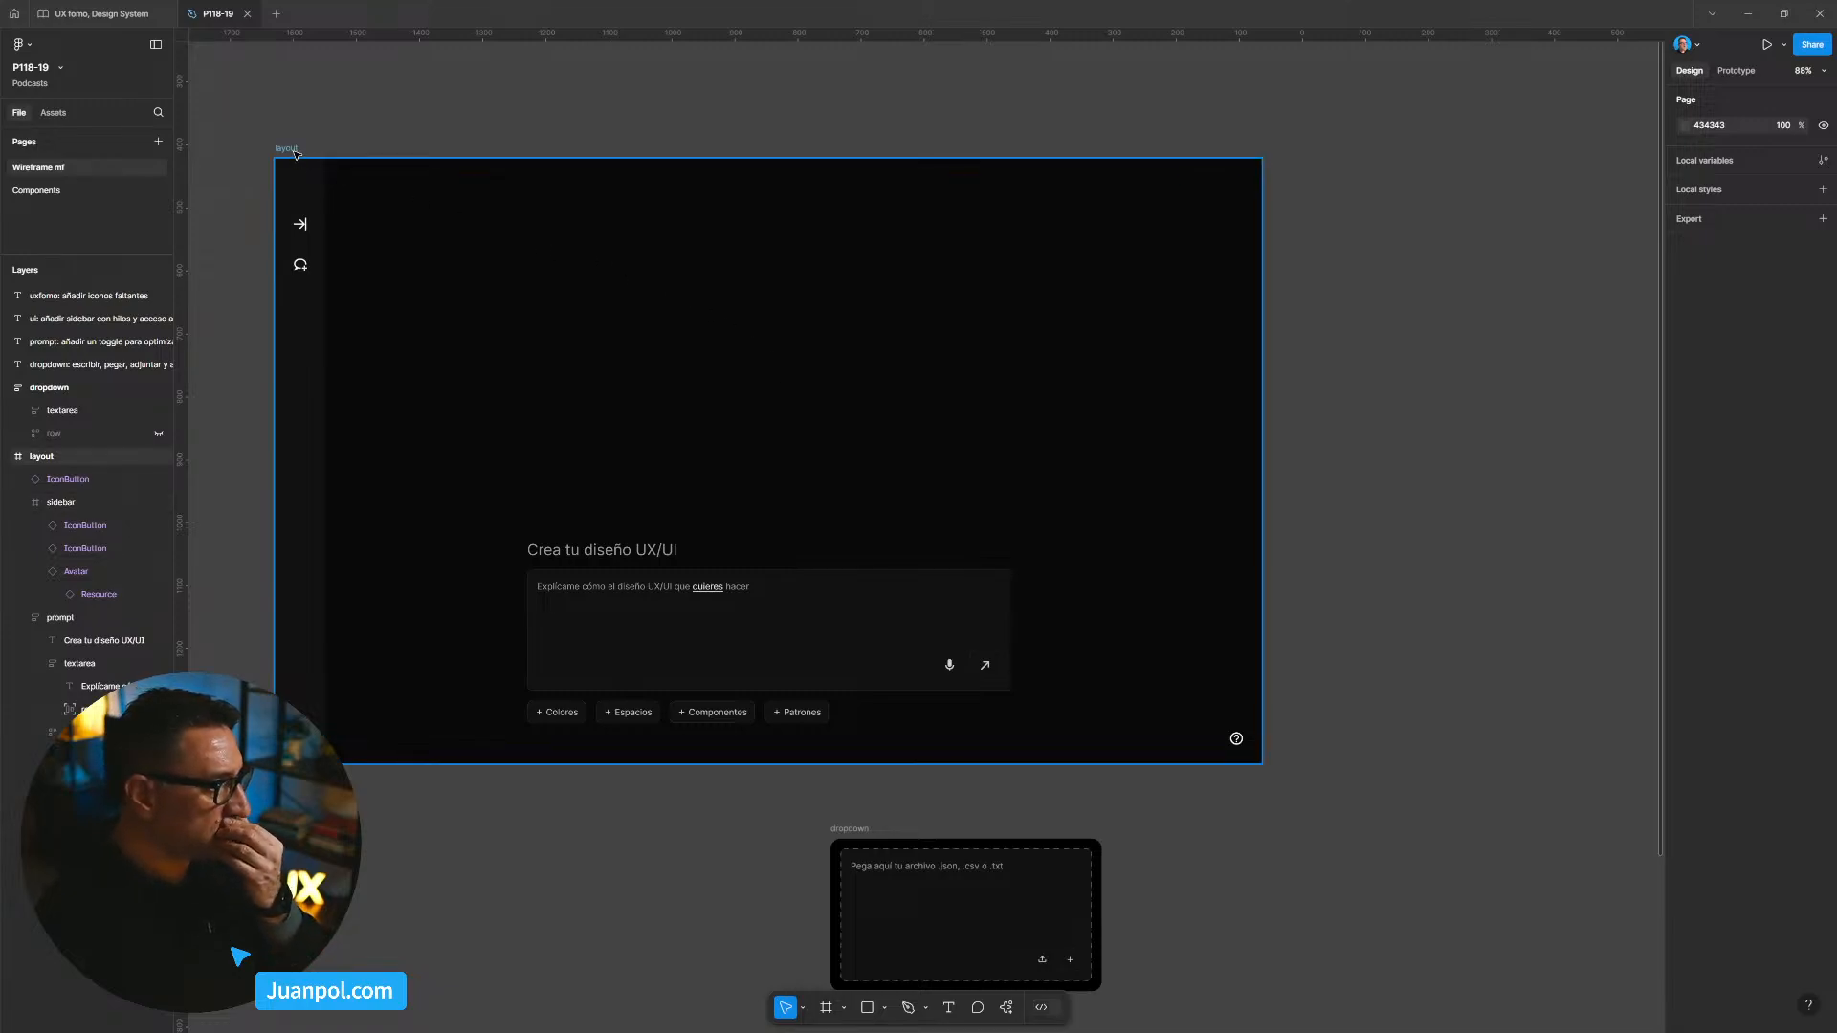
{"action": "left_click", "coordinate": [593, 230]}
{"action": "mouse_move", "coordinate": [1262, 307]}
{"action": "left_mouse_down"}
{"action": "mouse_move", "coordinate": [1435, 306]}
{"action": "mouse_move", "coordinate": [1235, 306]}
{"action": "left_mouse_up"}
{"action": "mouse_move", "coordinate": [1085, 765]}
{"action": "left_mouse_down"}
{"action": "mouse_move", "coordinate": [1087, 725]}
{"action": "mouse_move", "coordinate": [1085, 765]}
{"action": "left_mouse_up"}
{"action": "left_click_drag", "start_coordinate": [1343, 669], "coordinate": [1349, 610]}
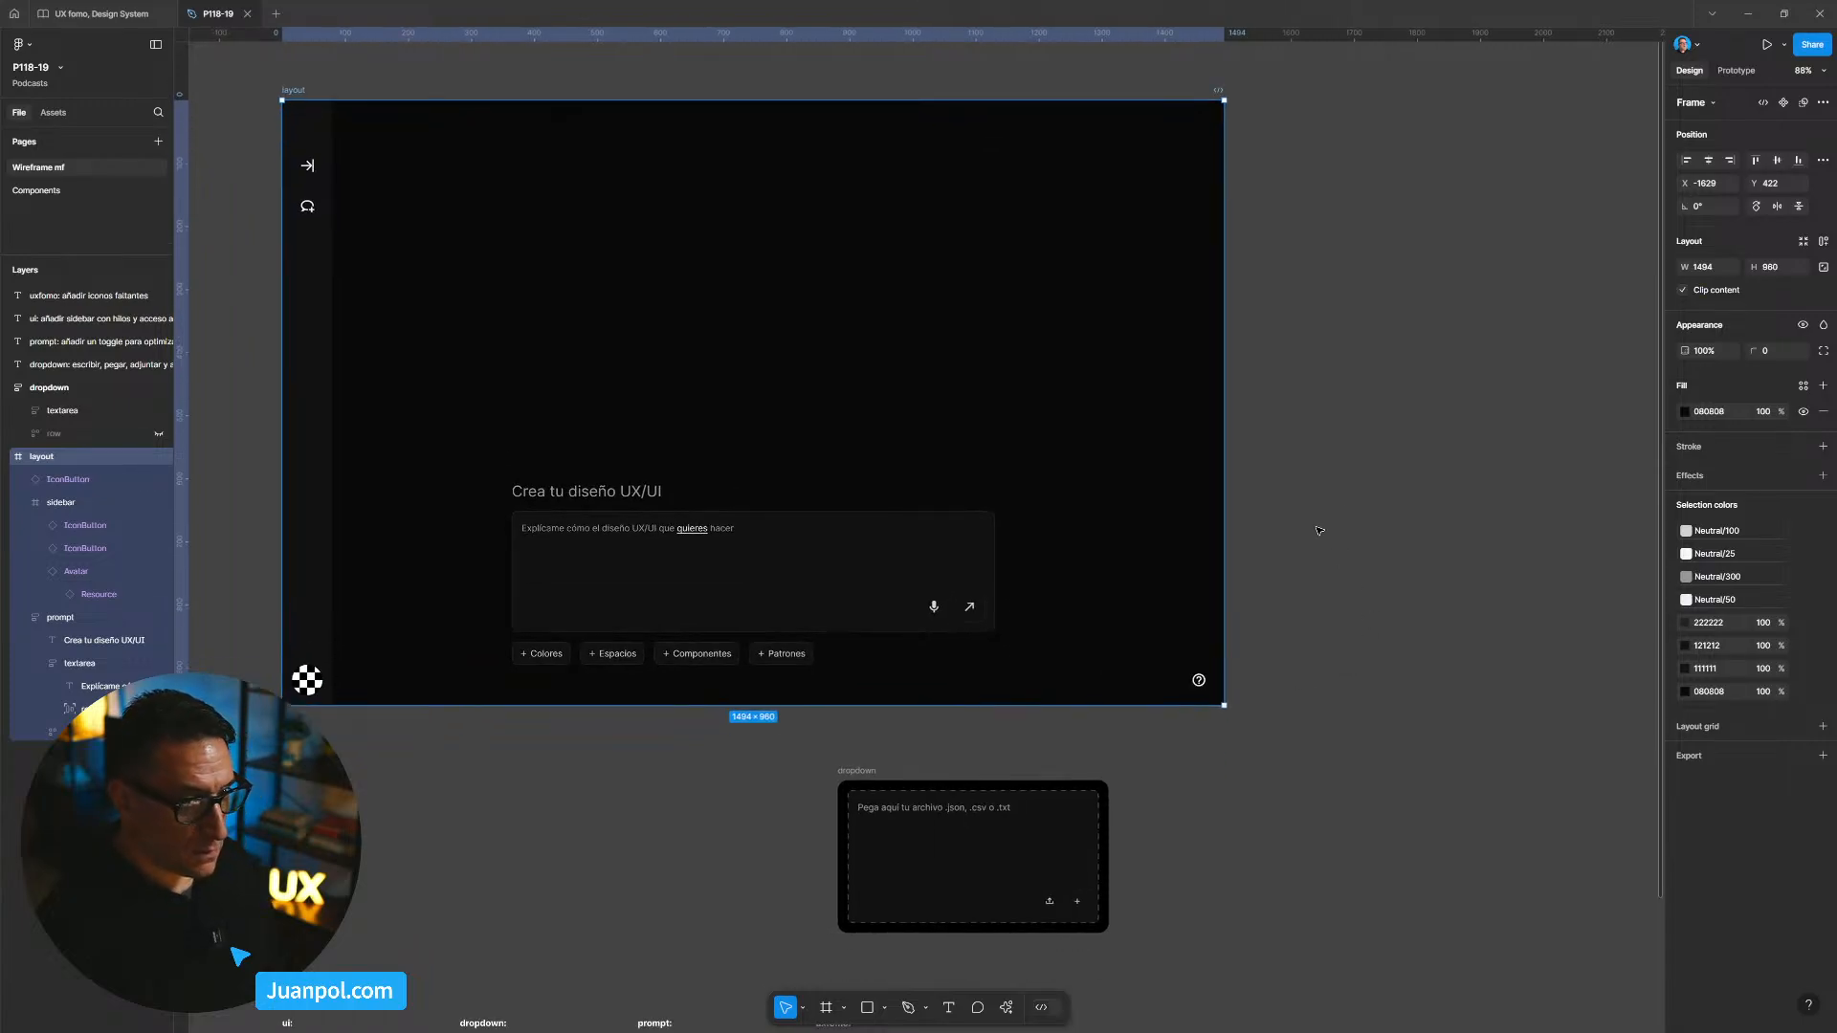
{"action": "left_click", "coordinate": [326, 76]}
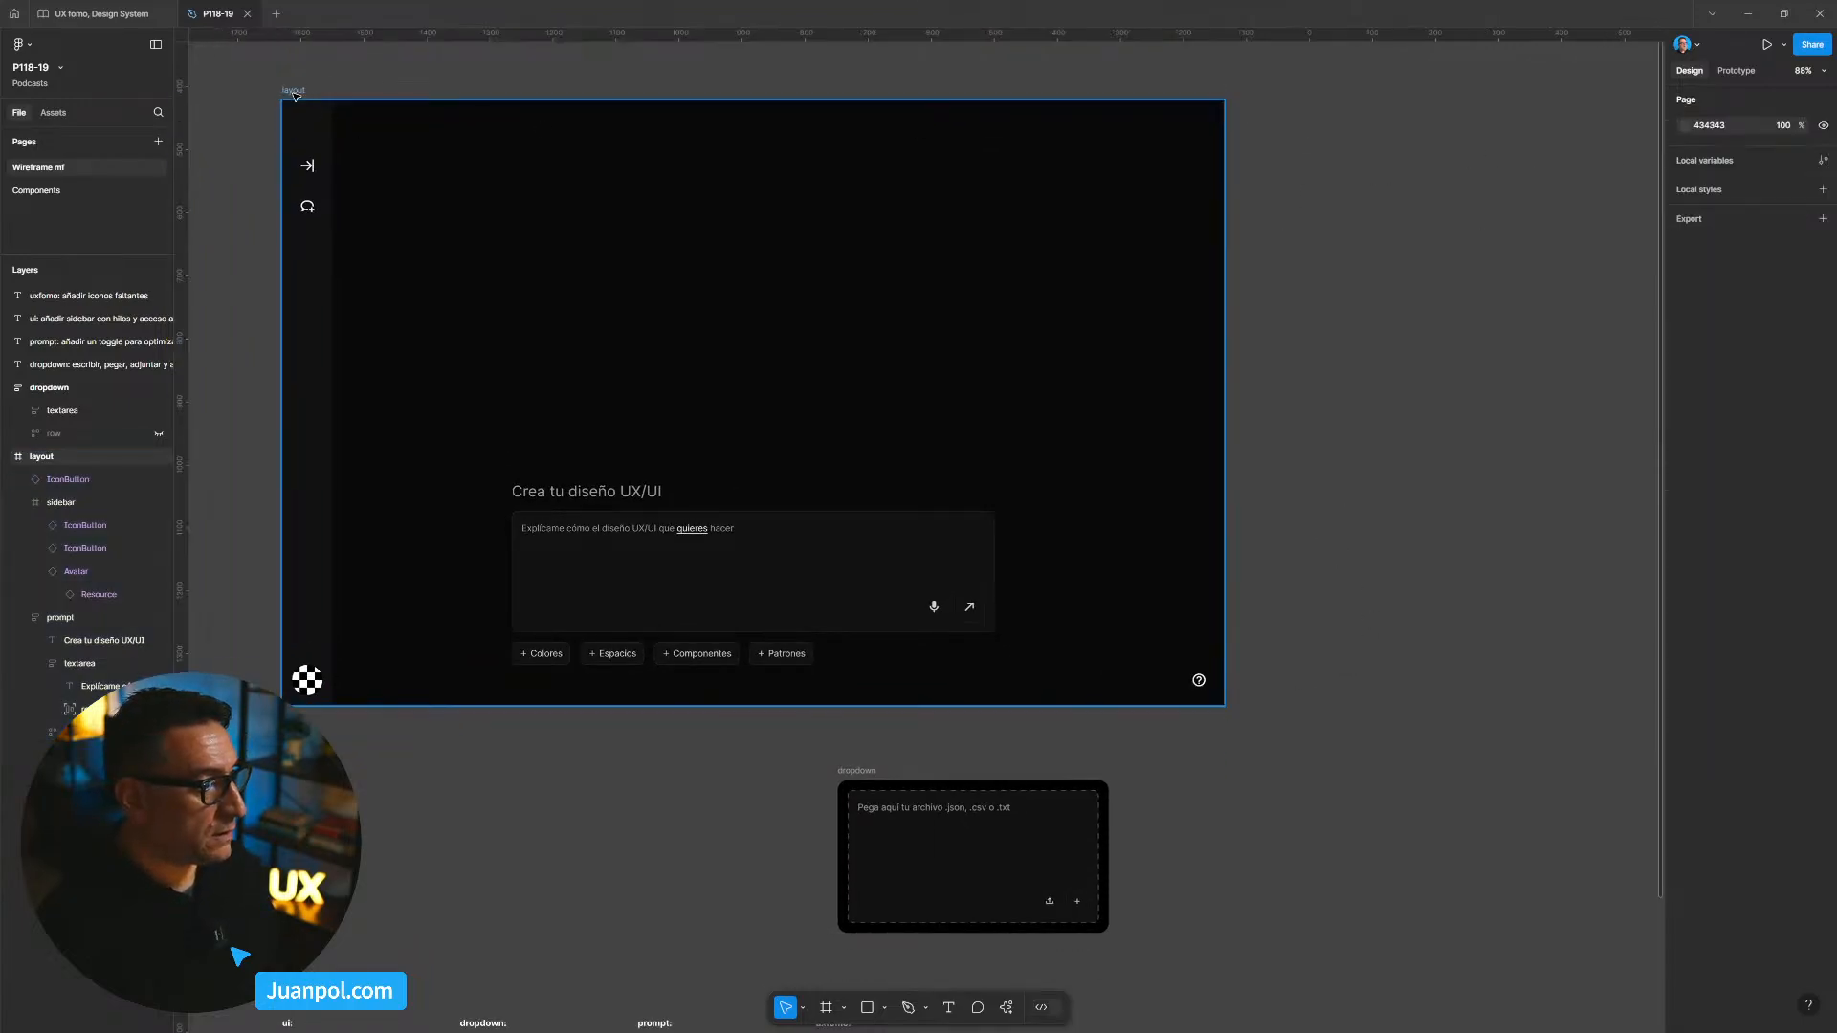
Step: Set the layout frame's width to 1600
{"action": "left_click", "coordinate": [293, 90]}
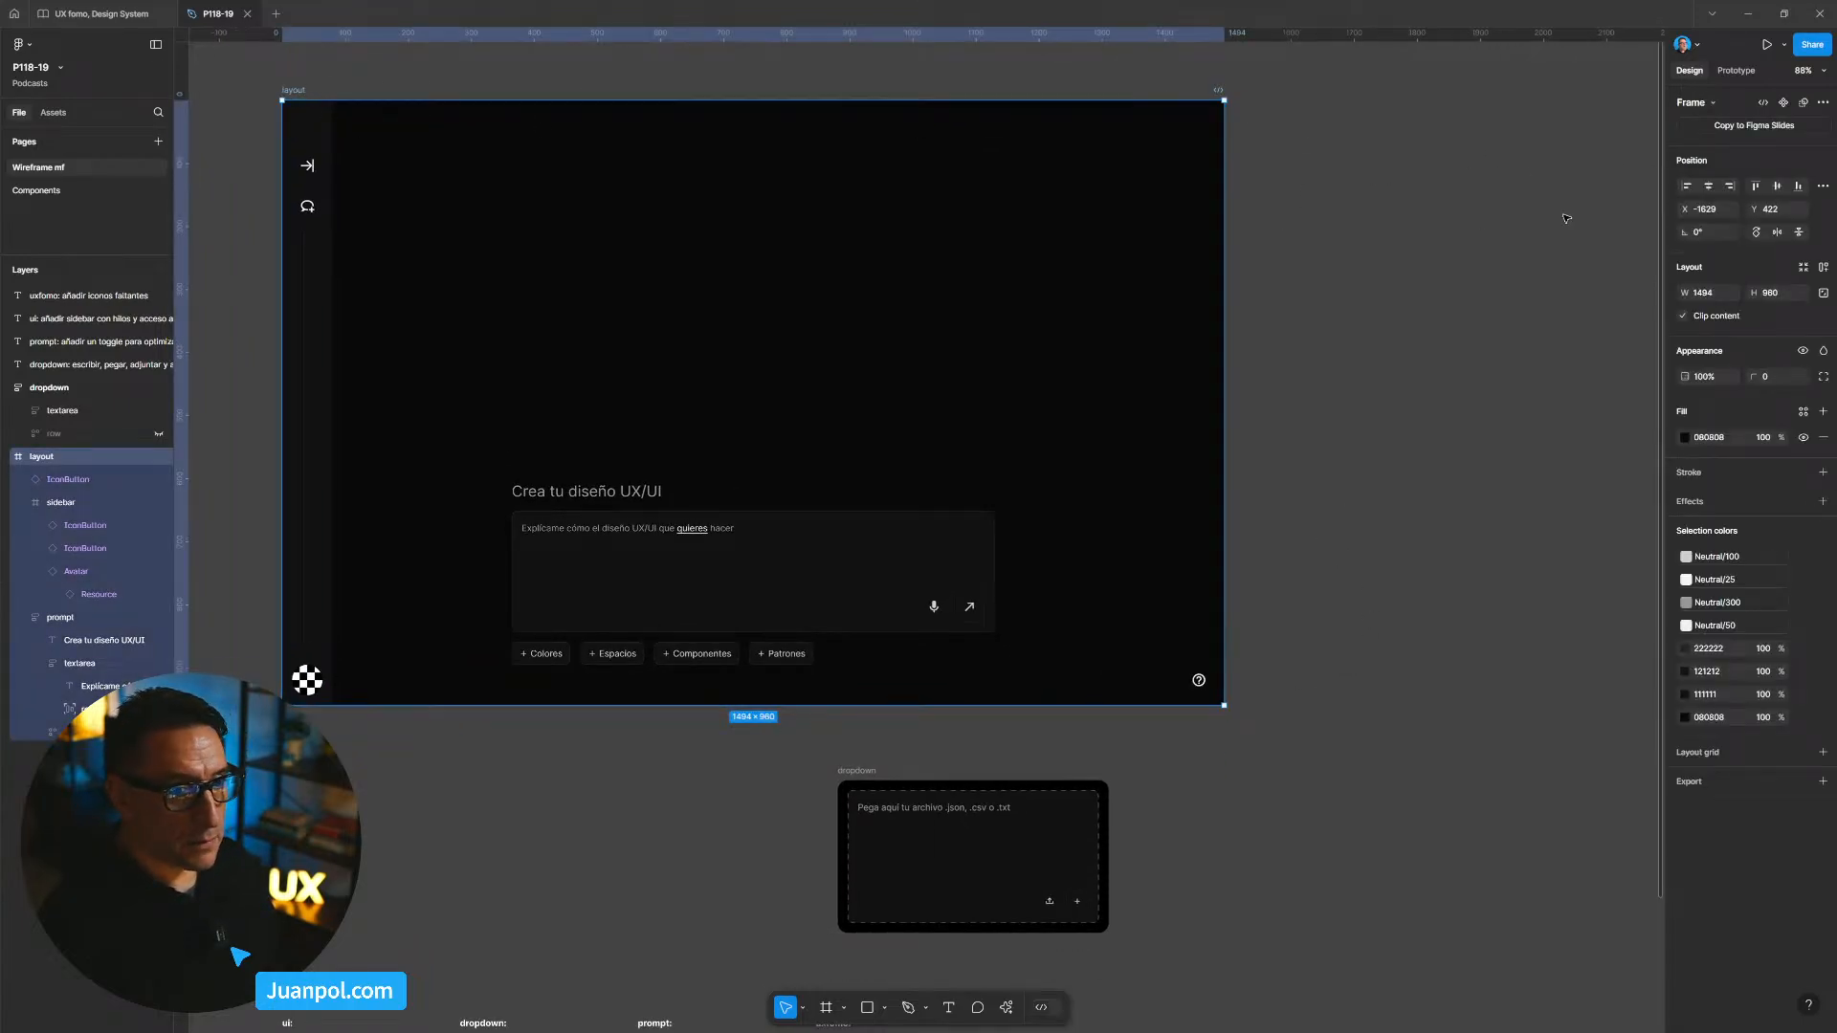
{"action": "left_click", "coordinate": [1717, 299]}
{"action": "type", "text": "160"}
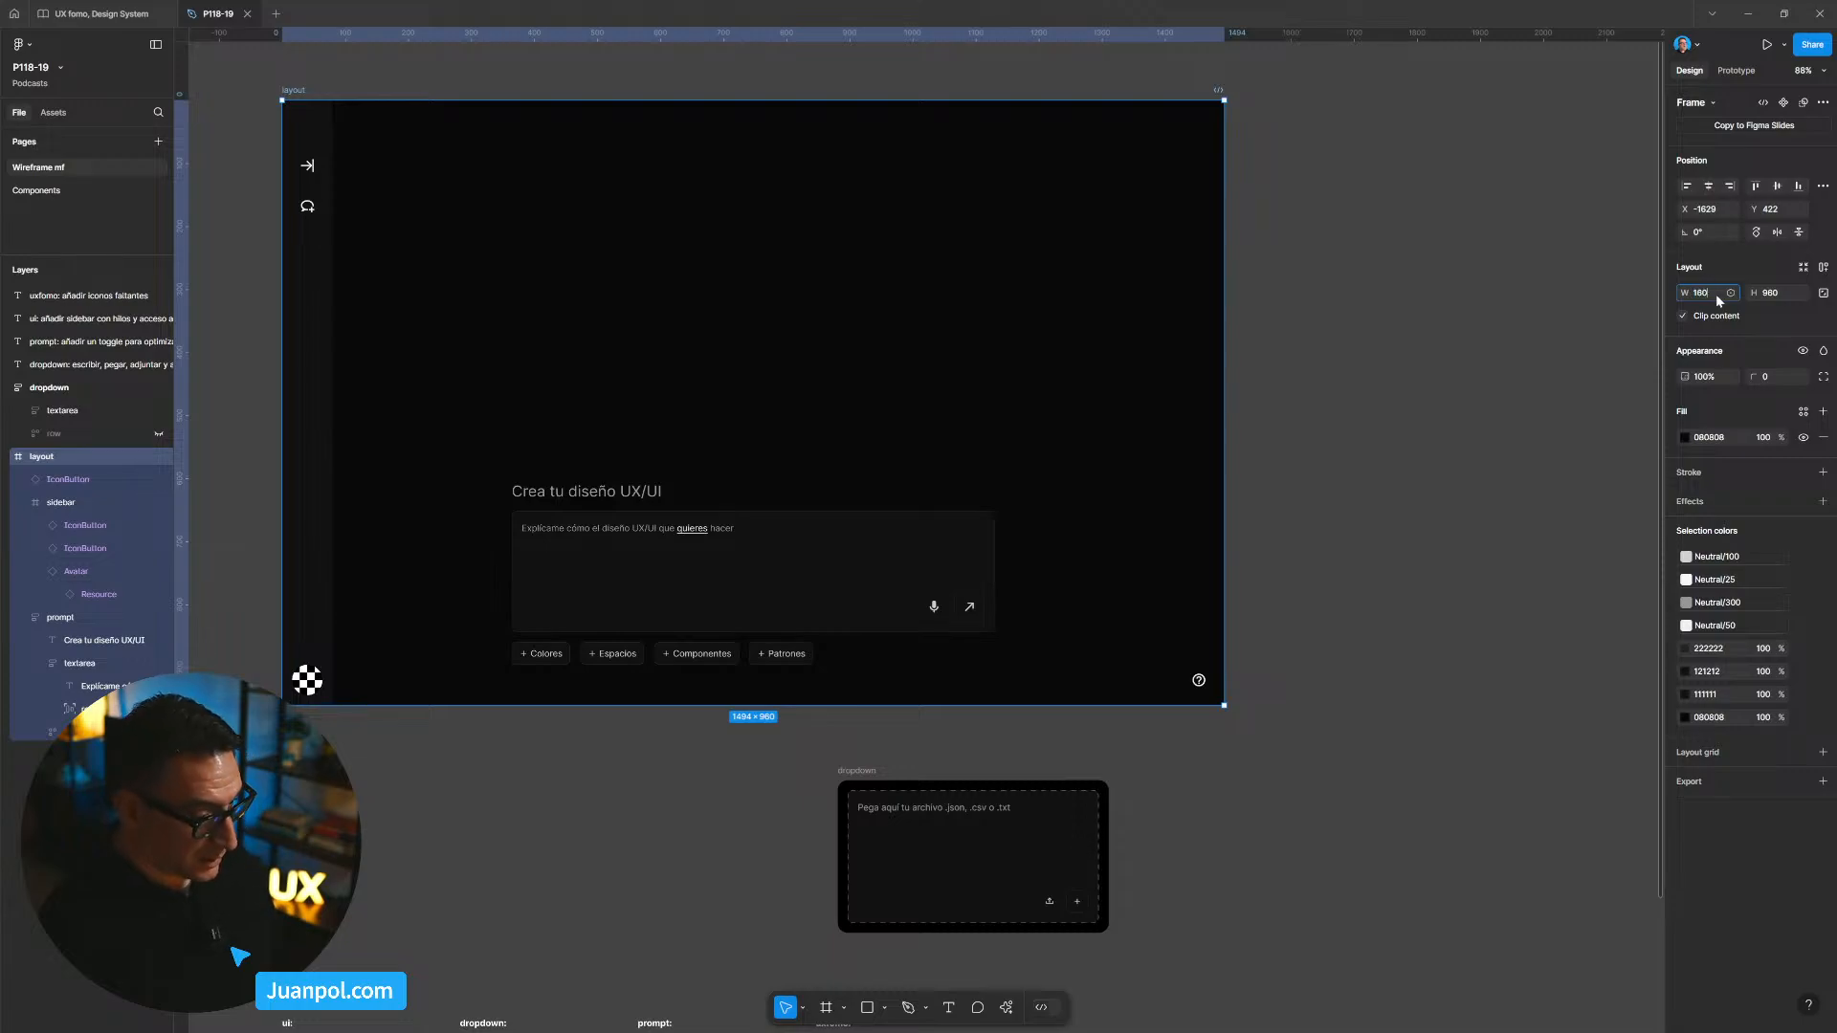
{"action": "type", "text": "0"}
{"action": "key", "text": "Return"}
{"action": "left_click", "coordinate": [1522, 468]}
{"action": "left_click_drag", "start_coordinate": [1521, 468], "coordinate": [1440, 462]}
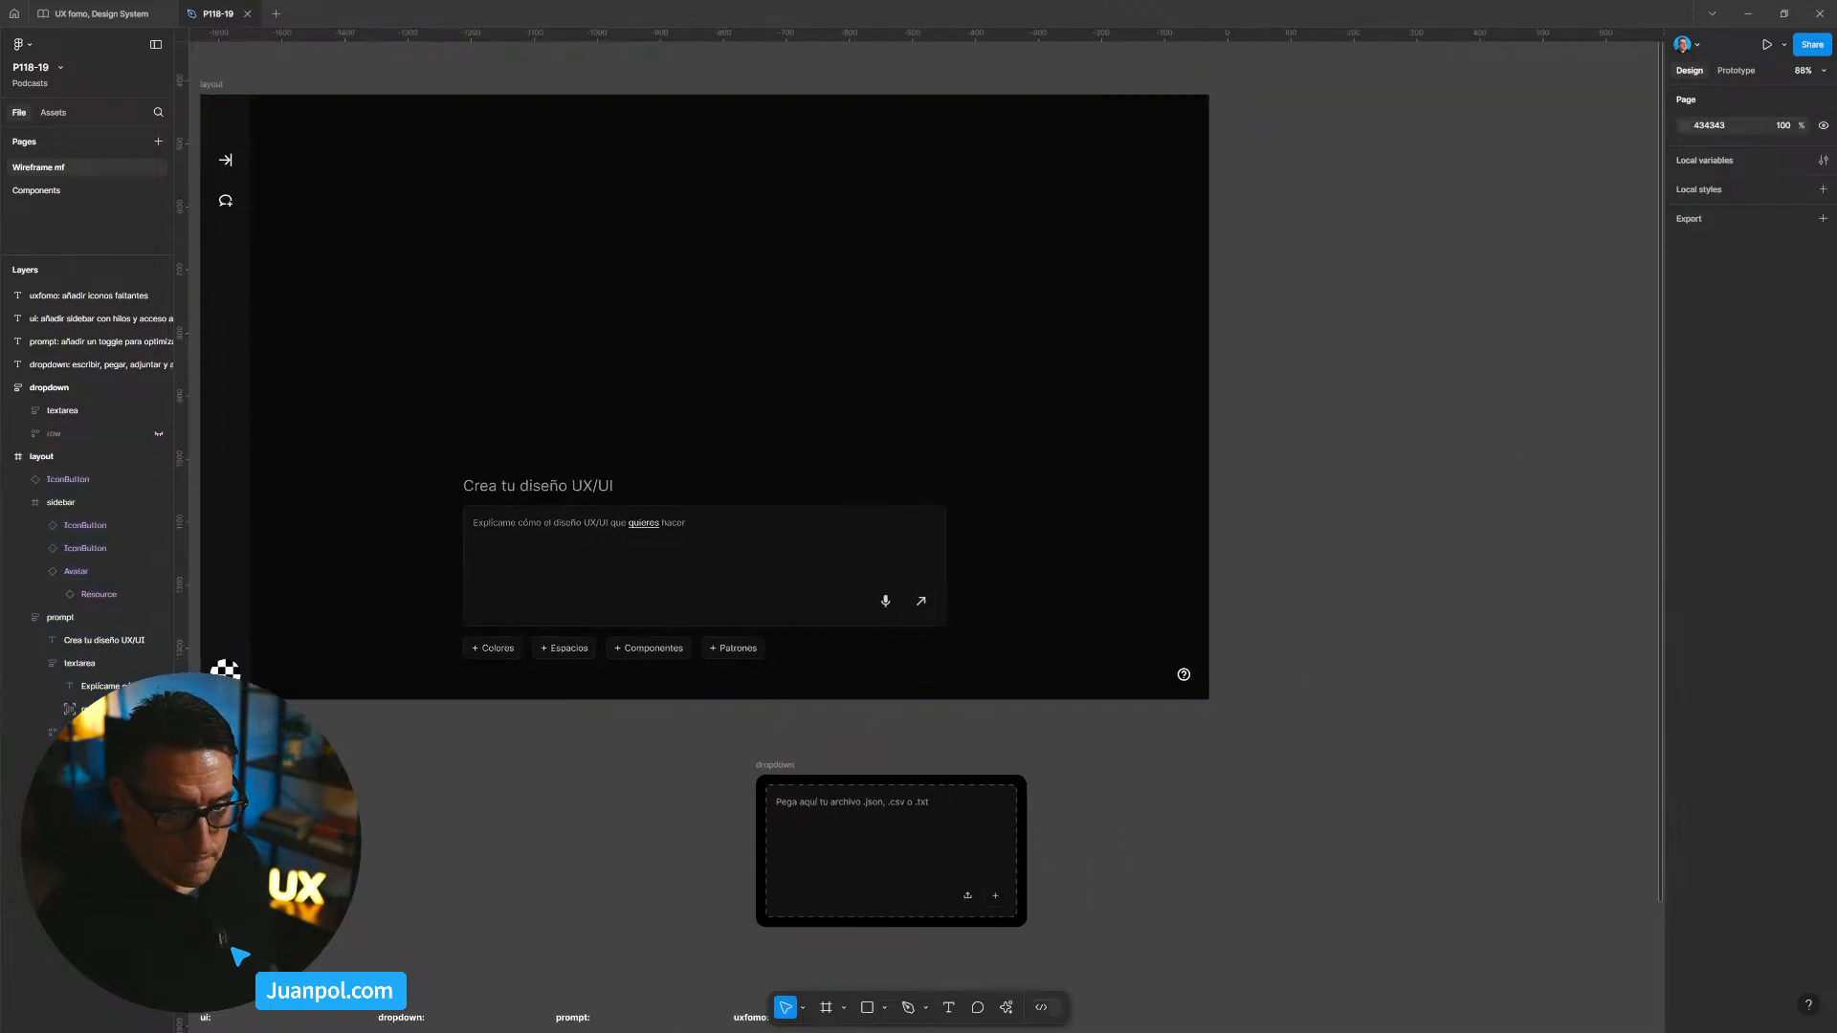
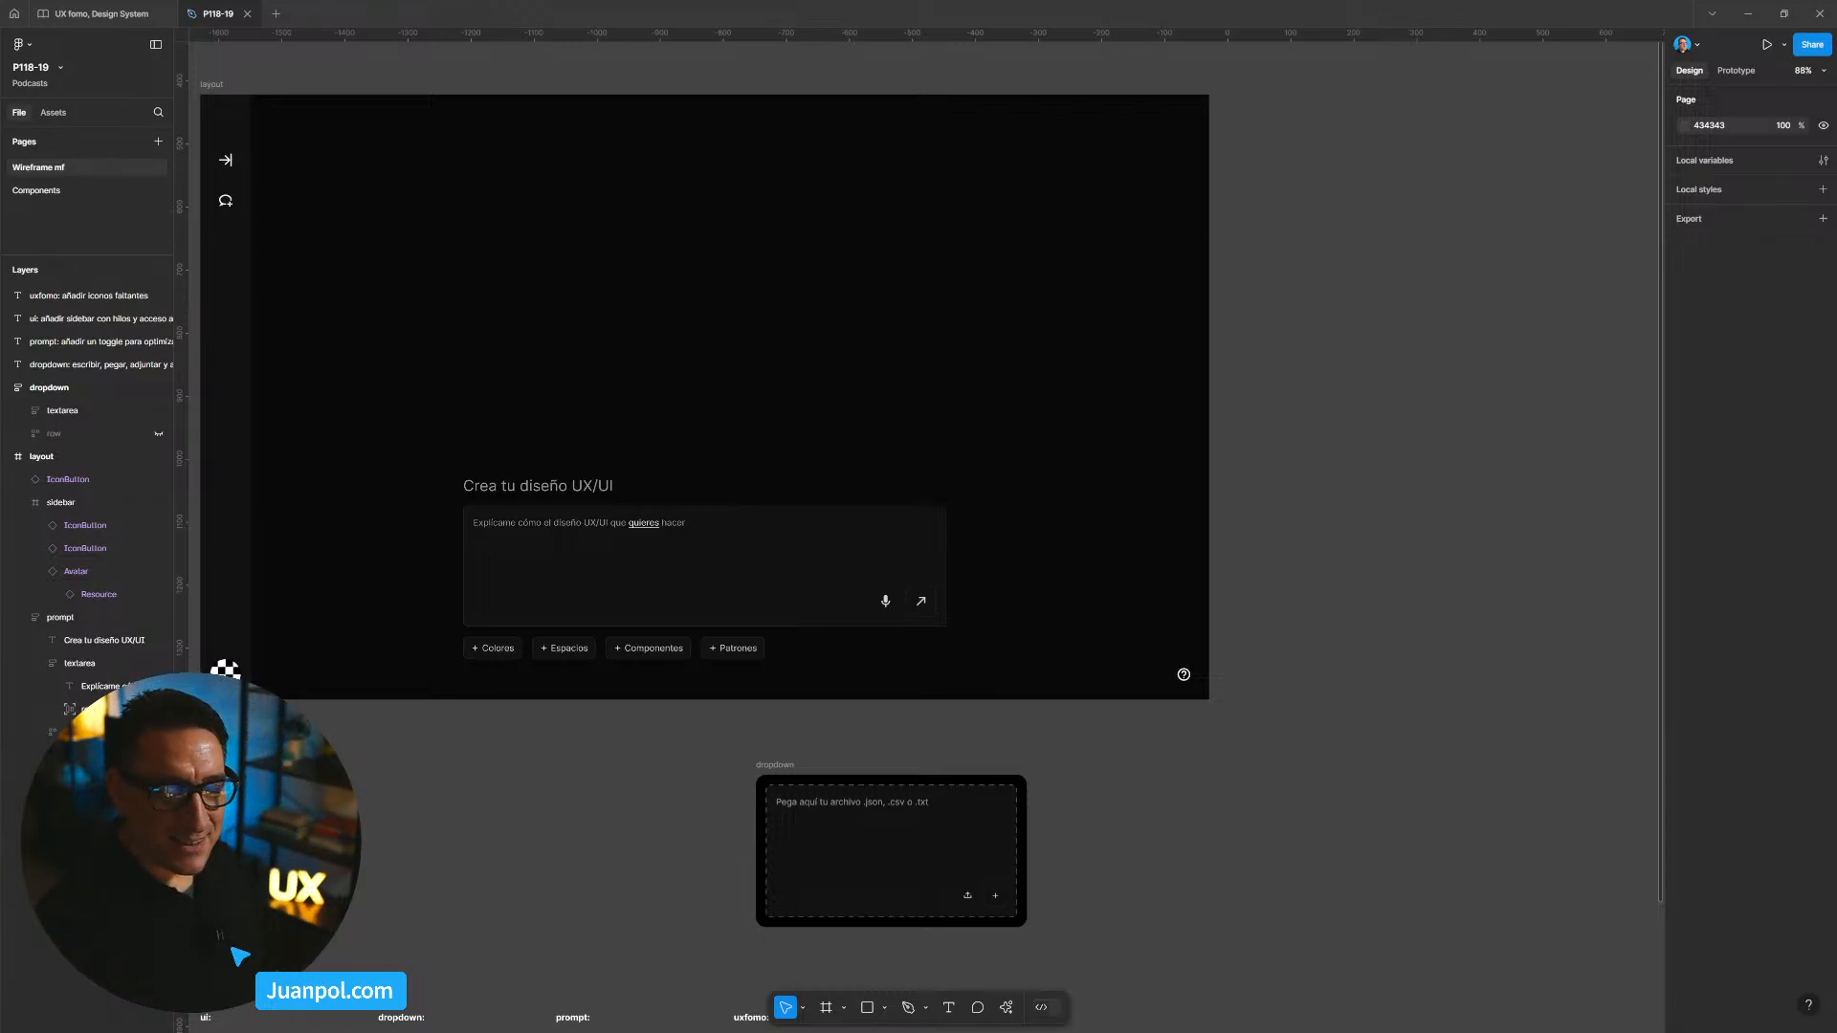
Step: Look through the preferences, page search, file options and view options for the nudge amount setting
{"action": "scroll", "coordinate": [1315, 490], "scroll_direction": "up", "scroll_amount": 1}
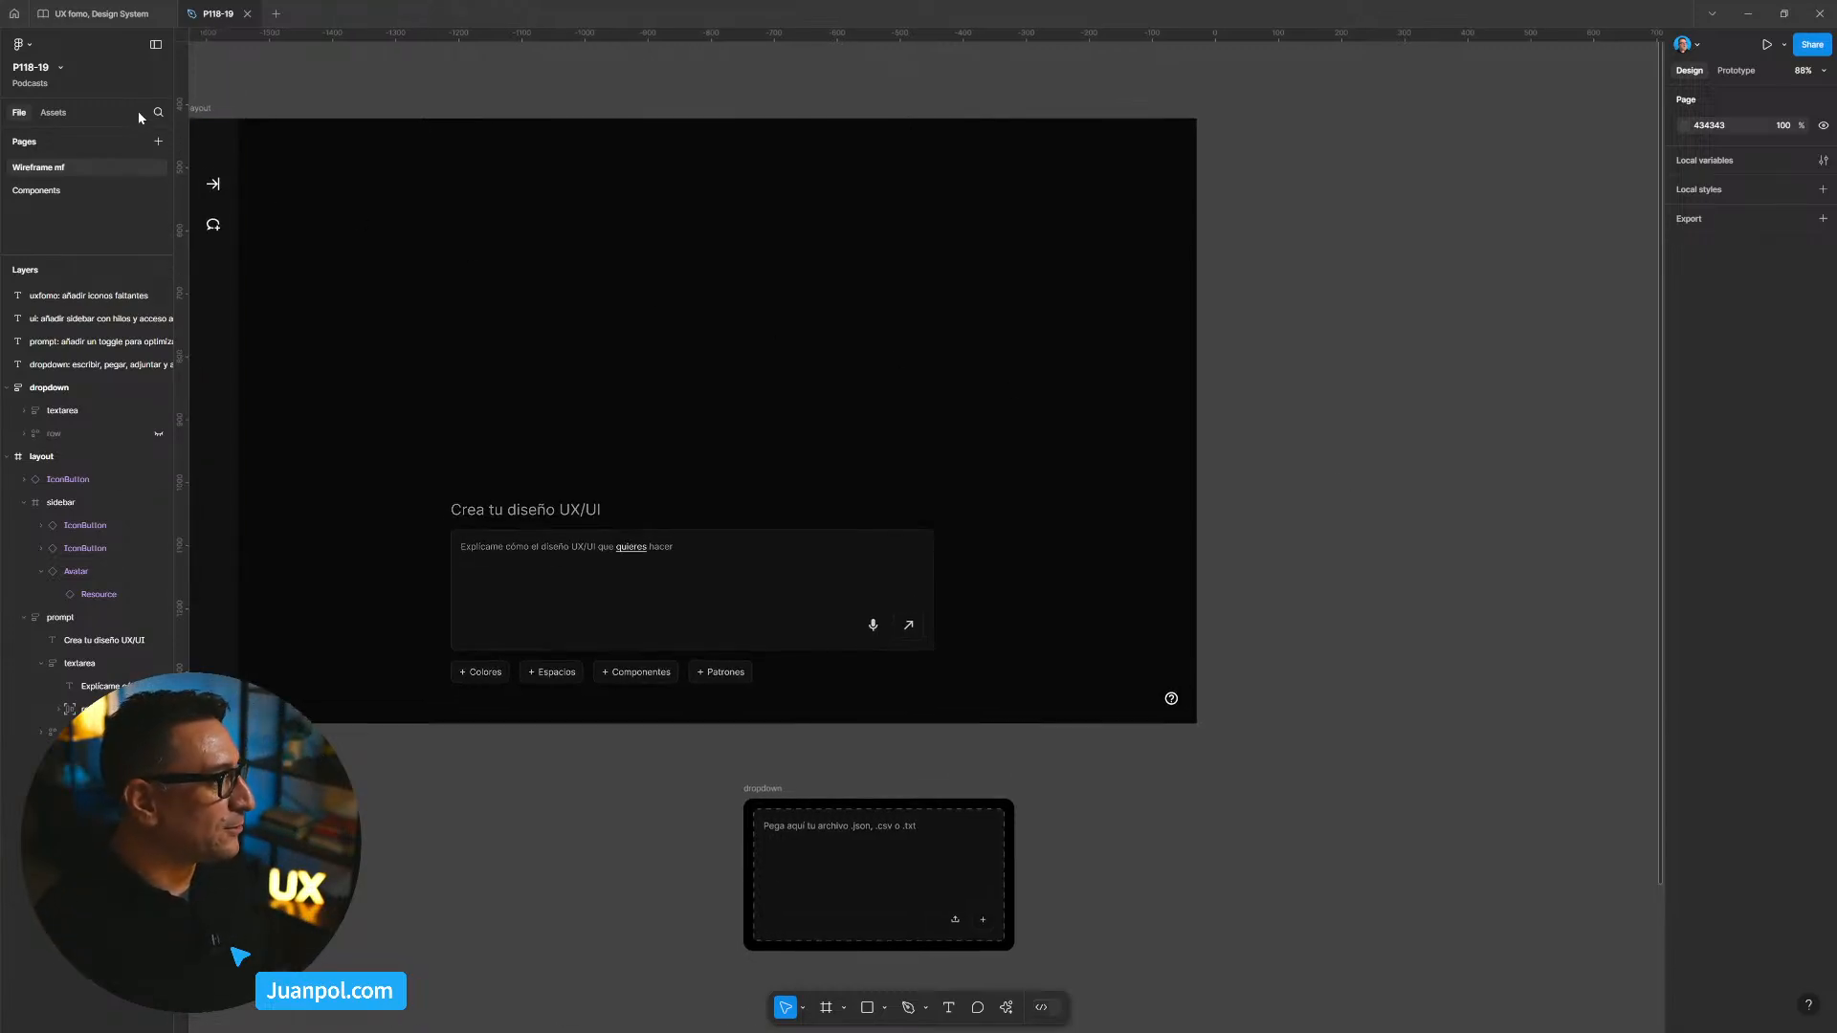
{"action": "left_click", "coordinate": [33, 48]}
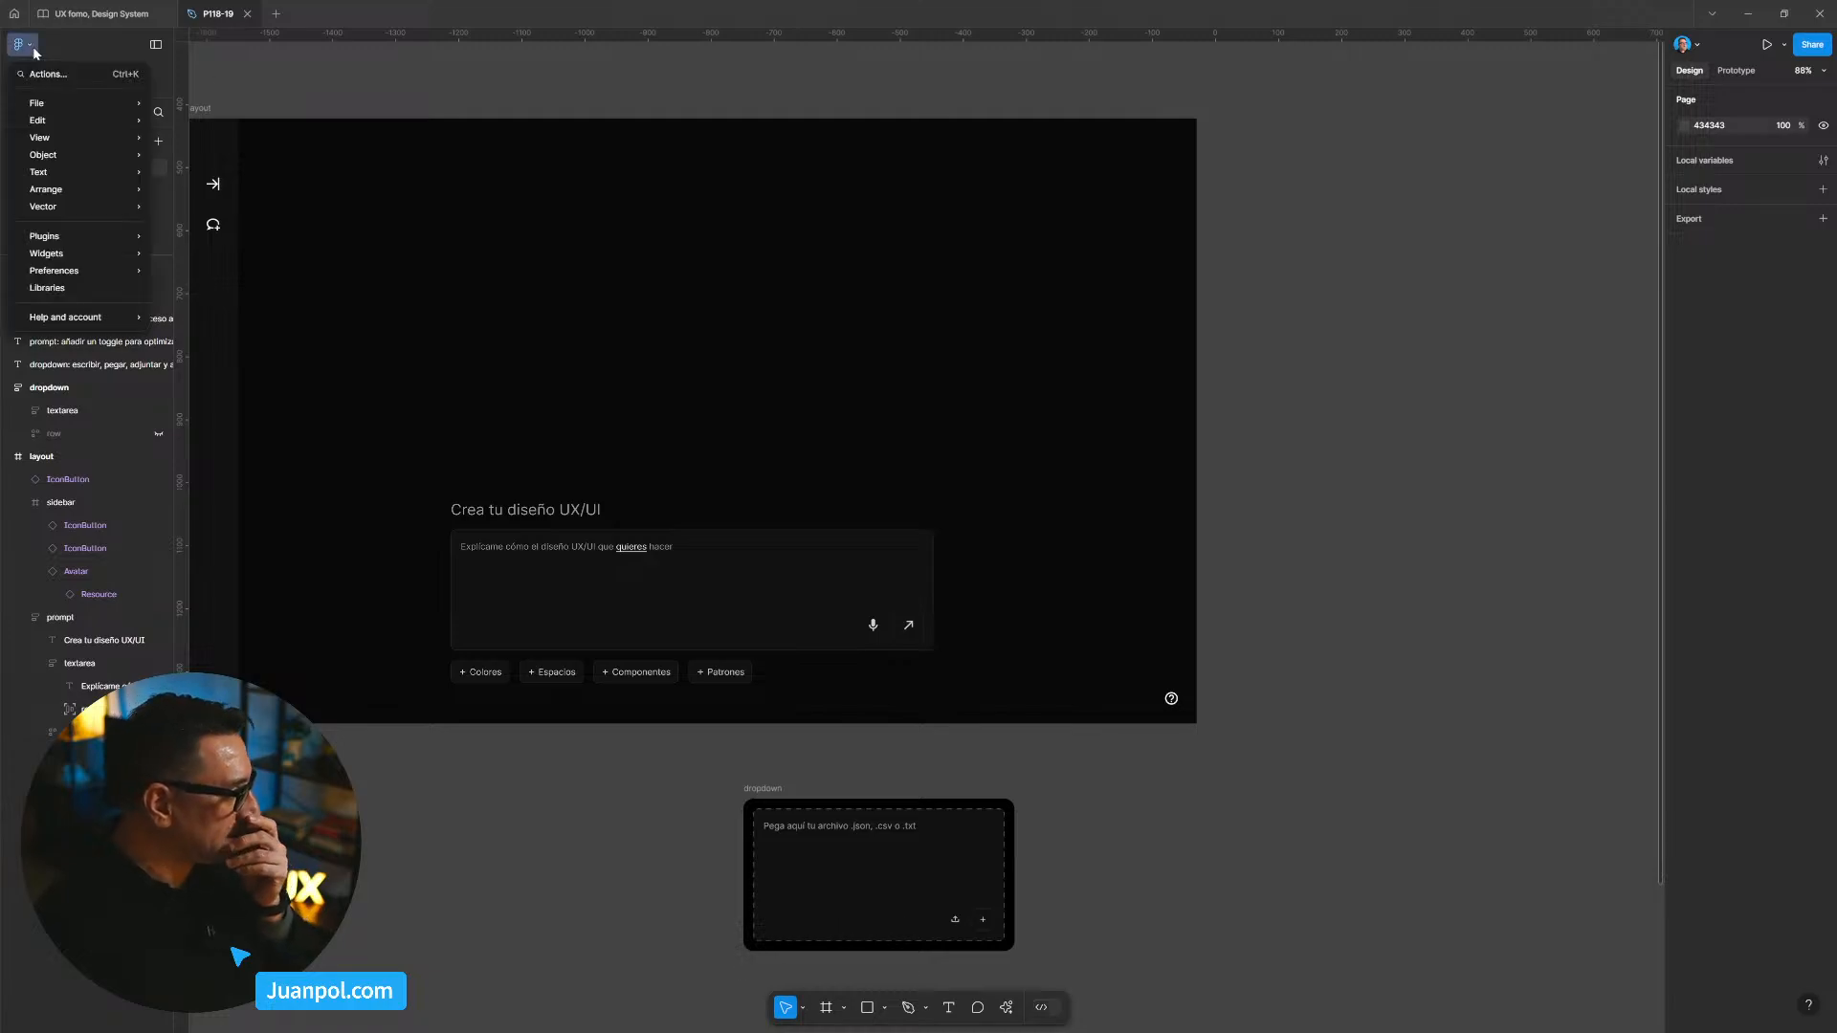
{"action": "mouse_move", "coordinate": [63, 277]}
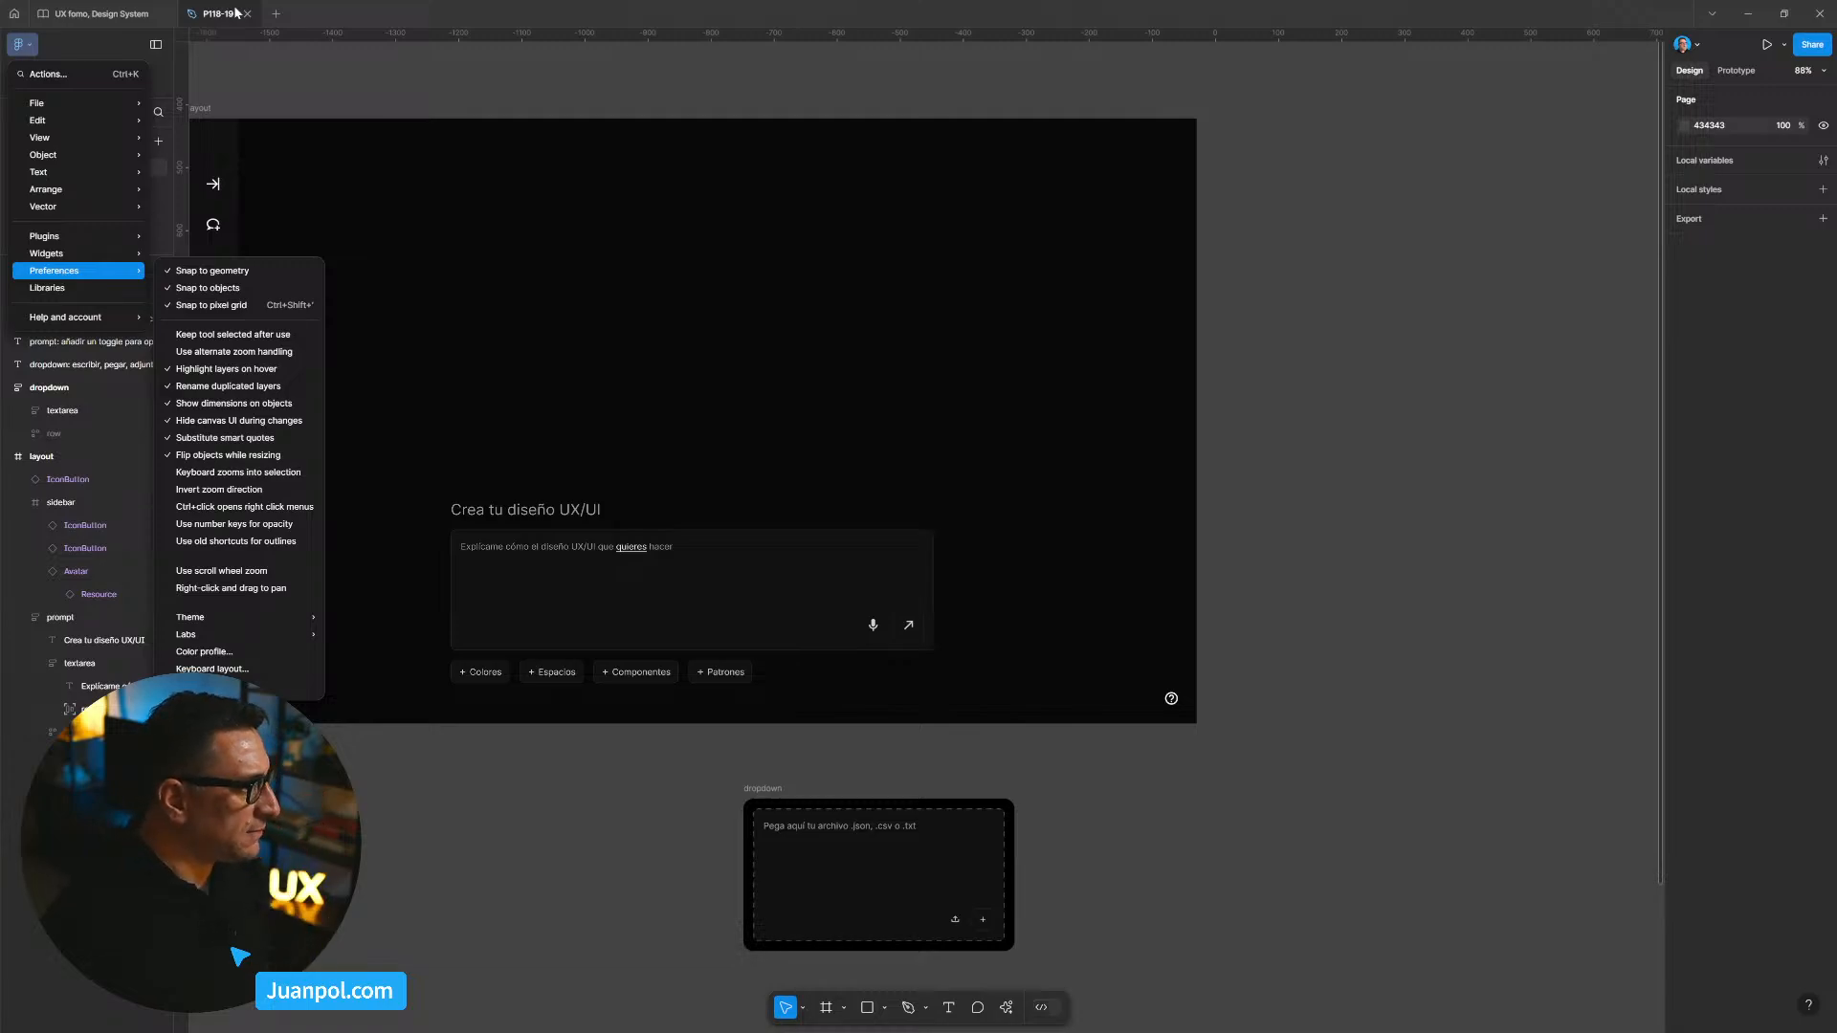
{"action": "left_click", "coordinate": [326, 74]}
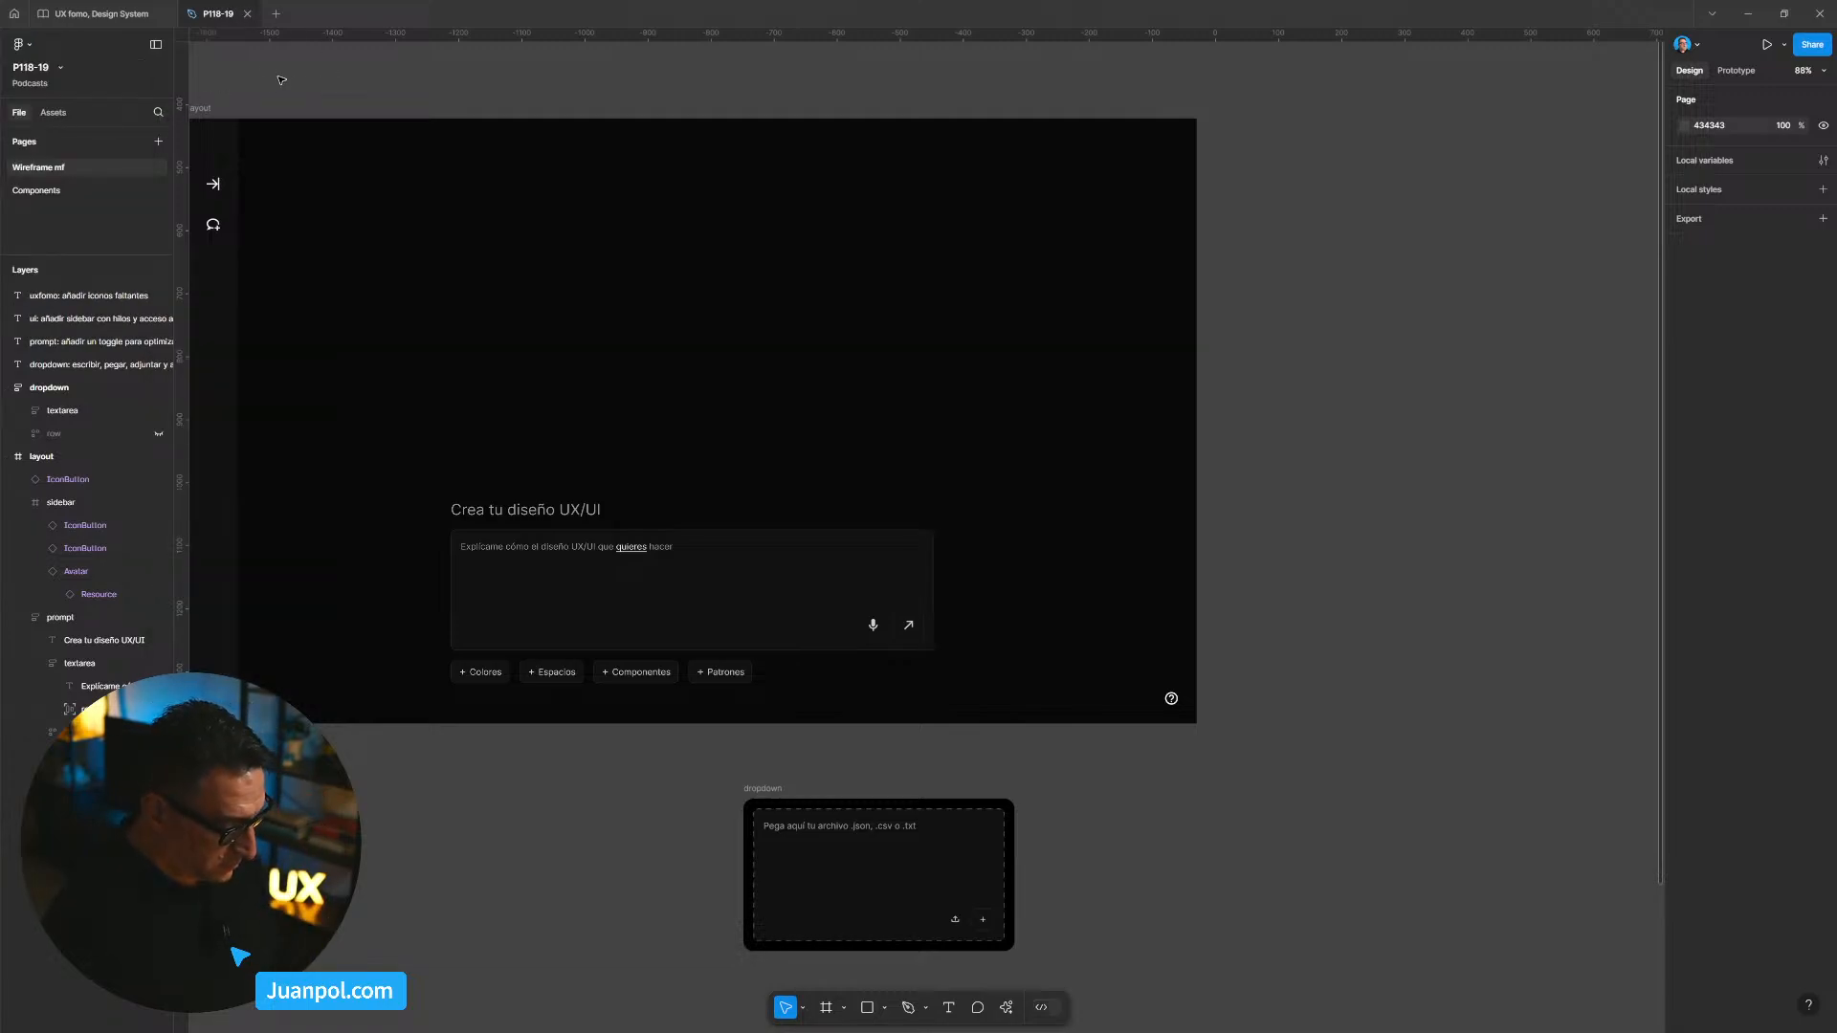
{"action": "key", "text": "ctrl+f"}
{"action": "type", "text": "nudge"}
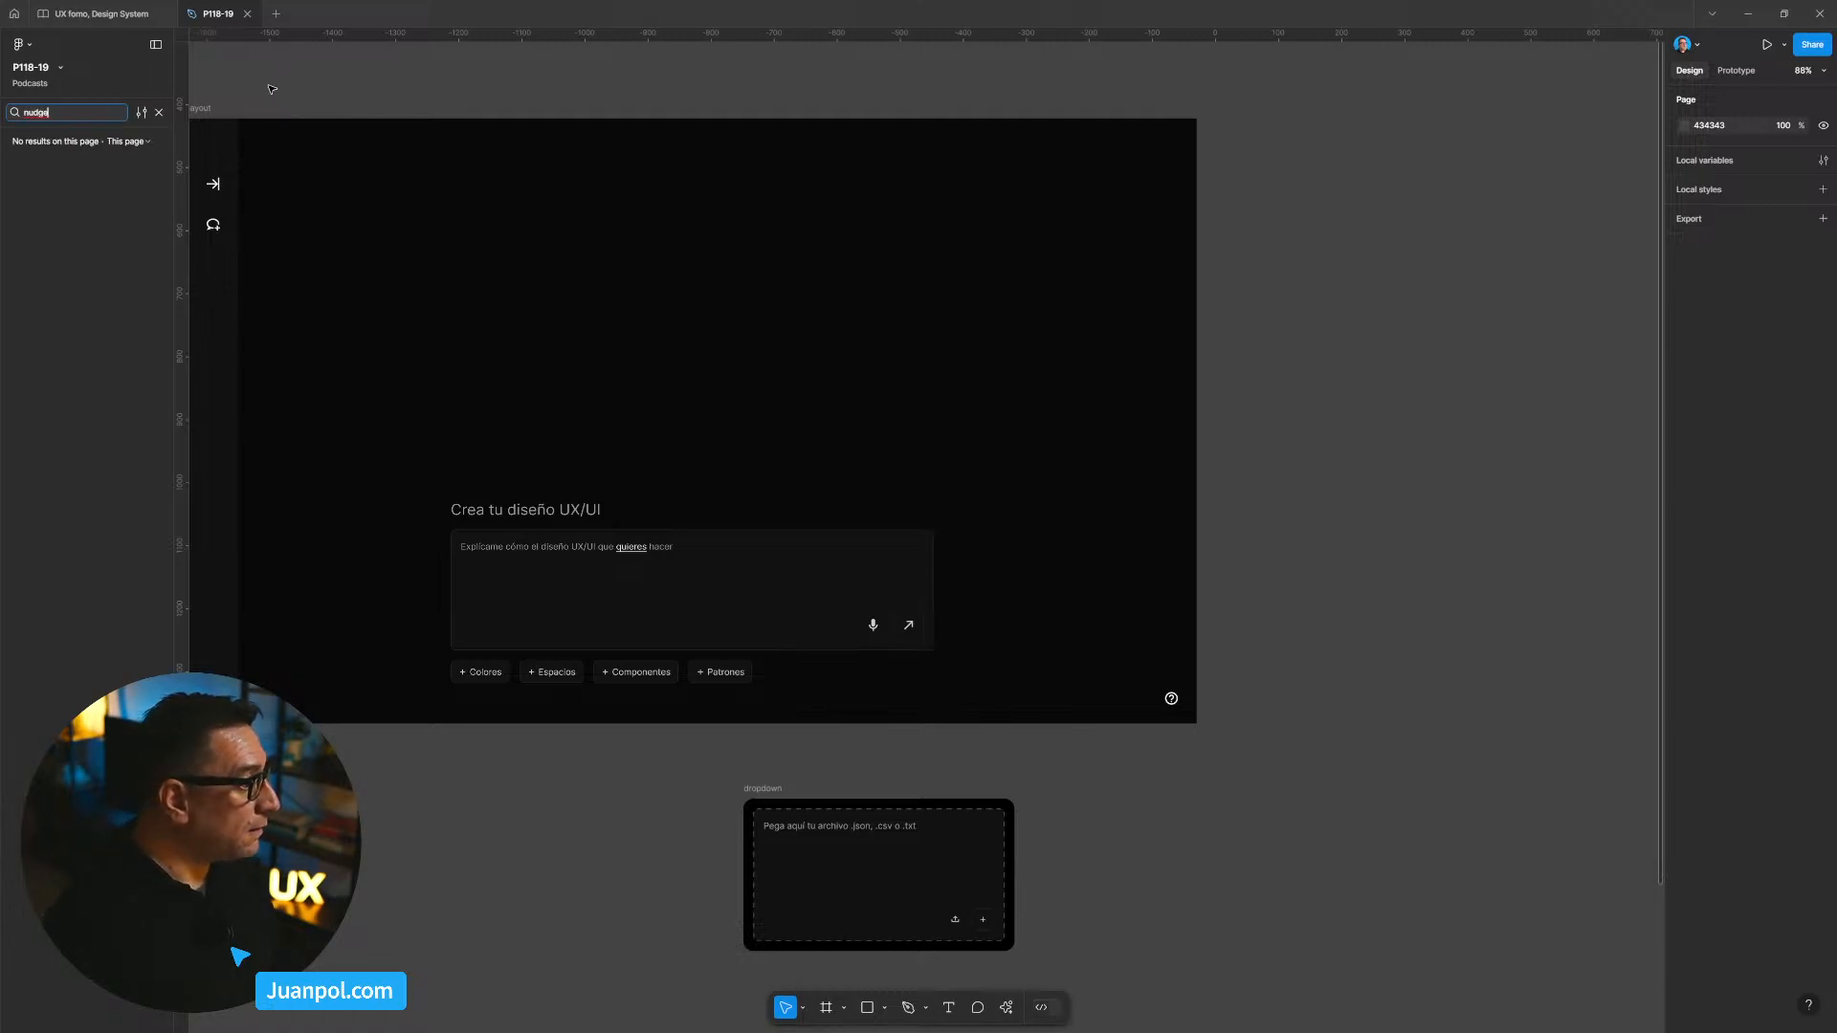
{"action": "key", "text": "Escape"}
{"action": "left_click", "coordinate": [63, 71]}
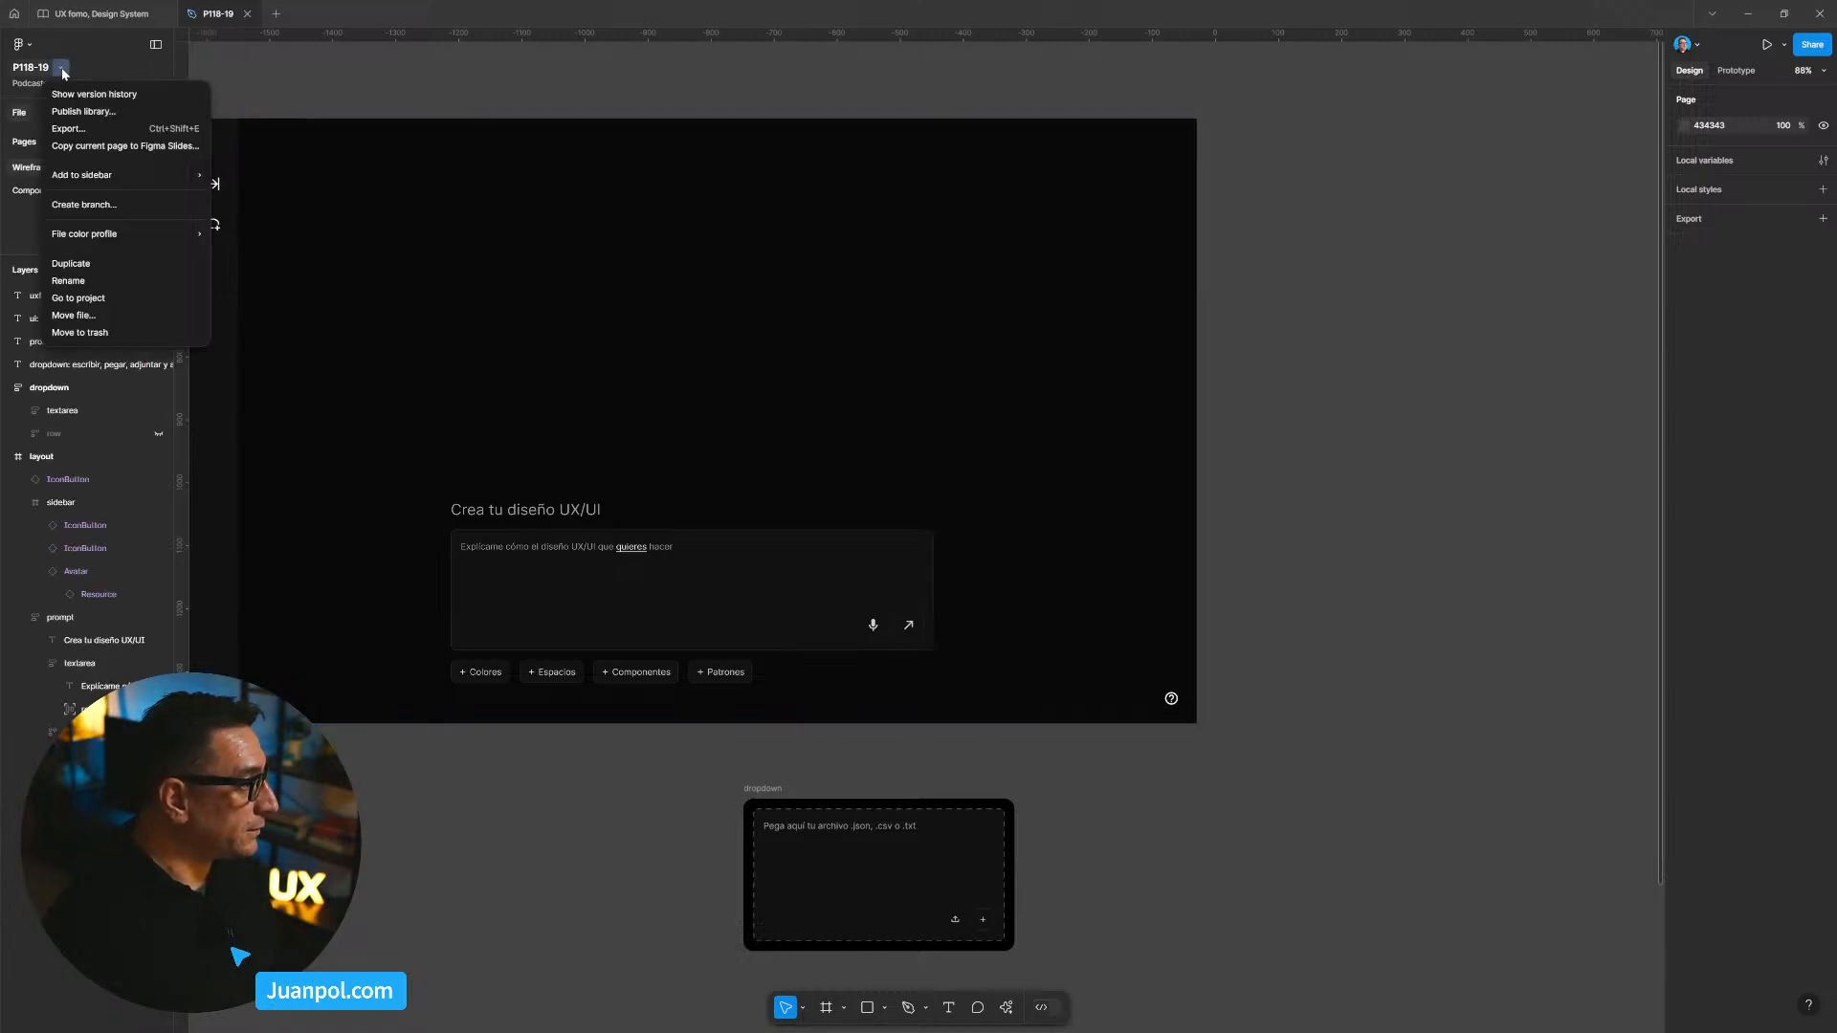
{"action": "left_click", "coordinate": [64, 68]}
{"action": "left_click", "coordinate": [63, 68]}
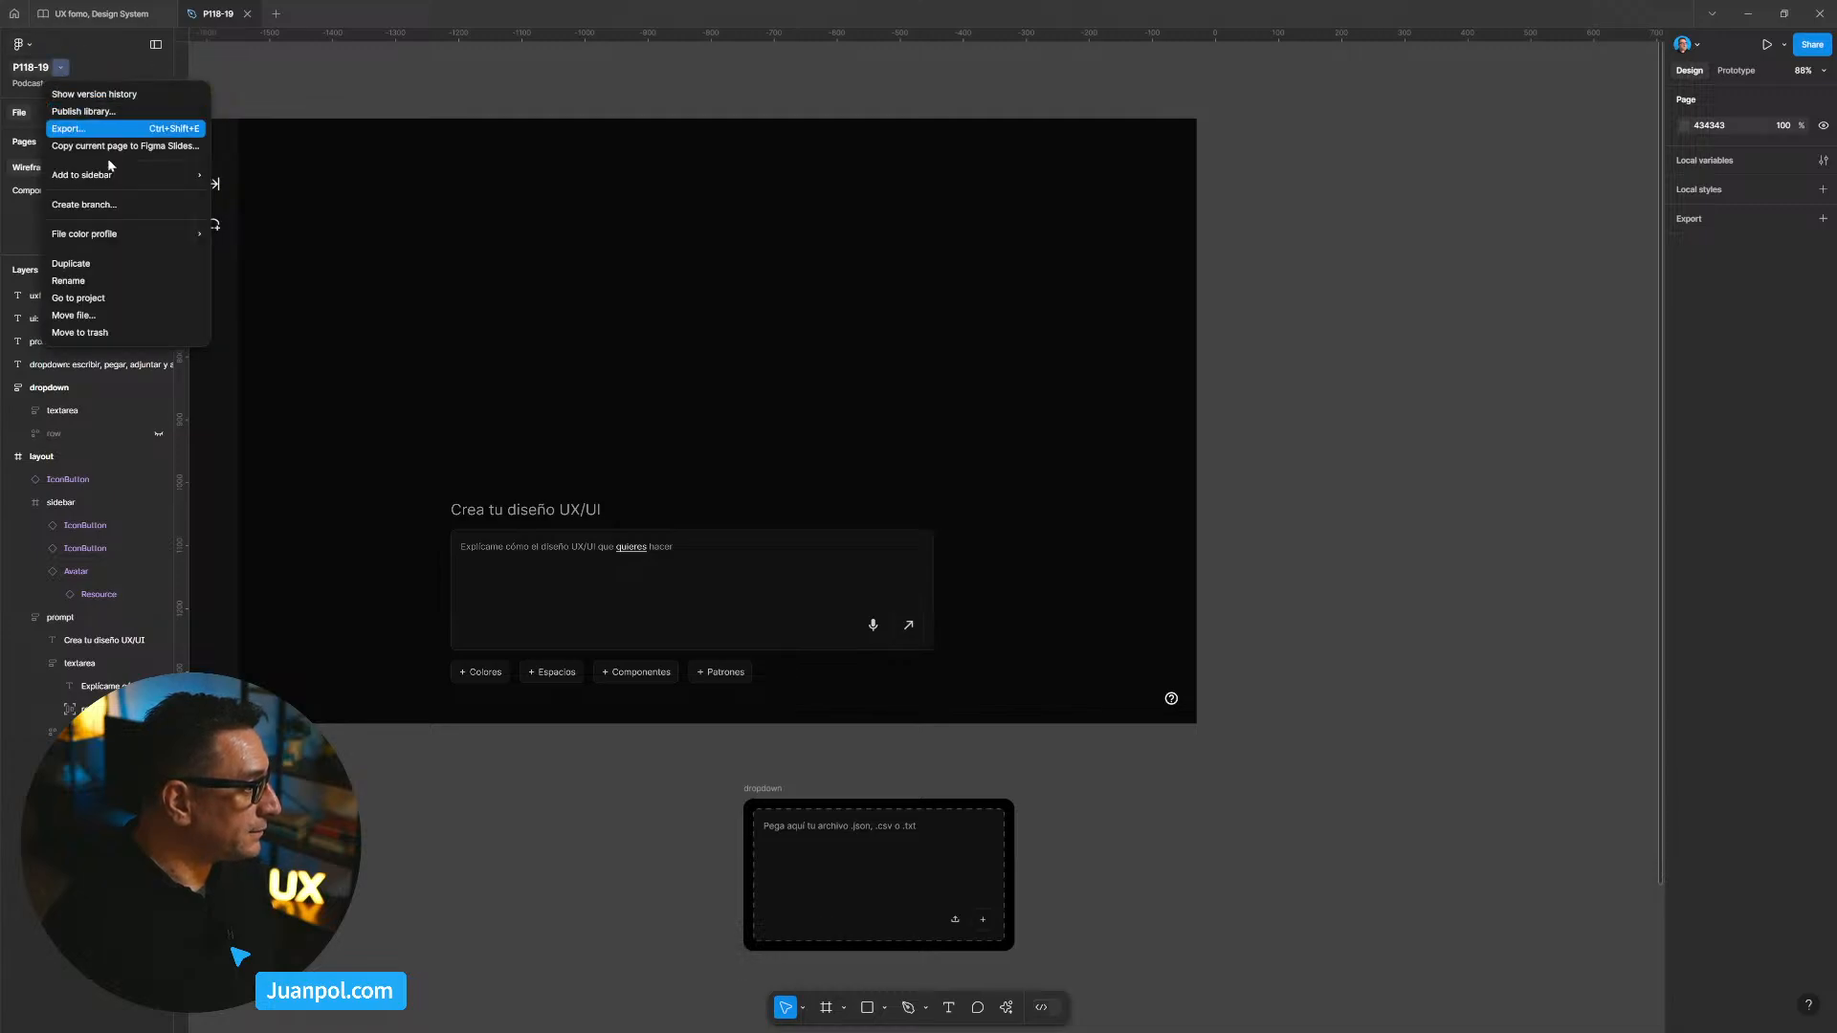
{"action": "left_click", "coordinate": [302, 98]}
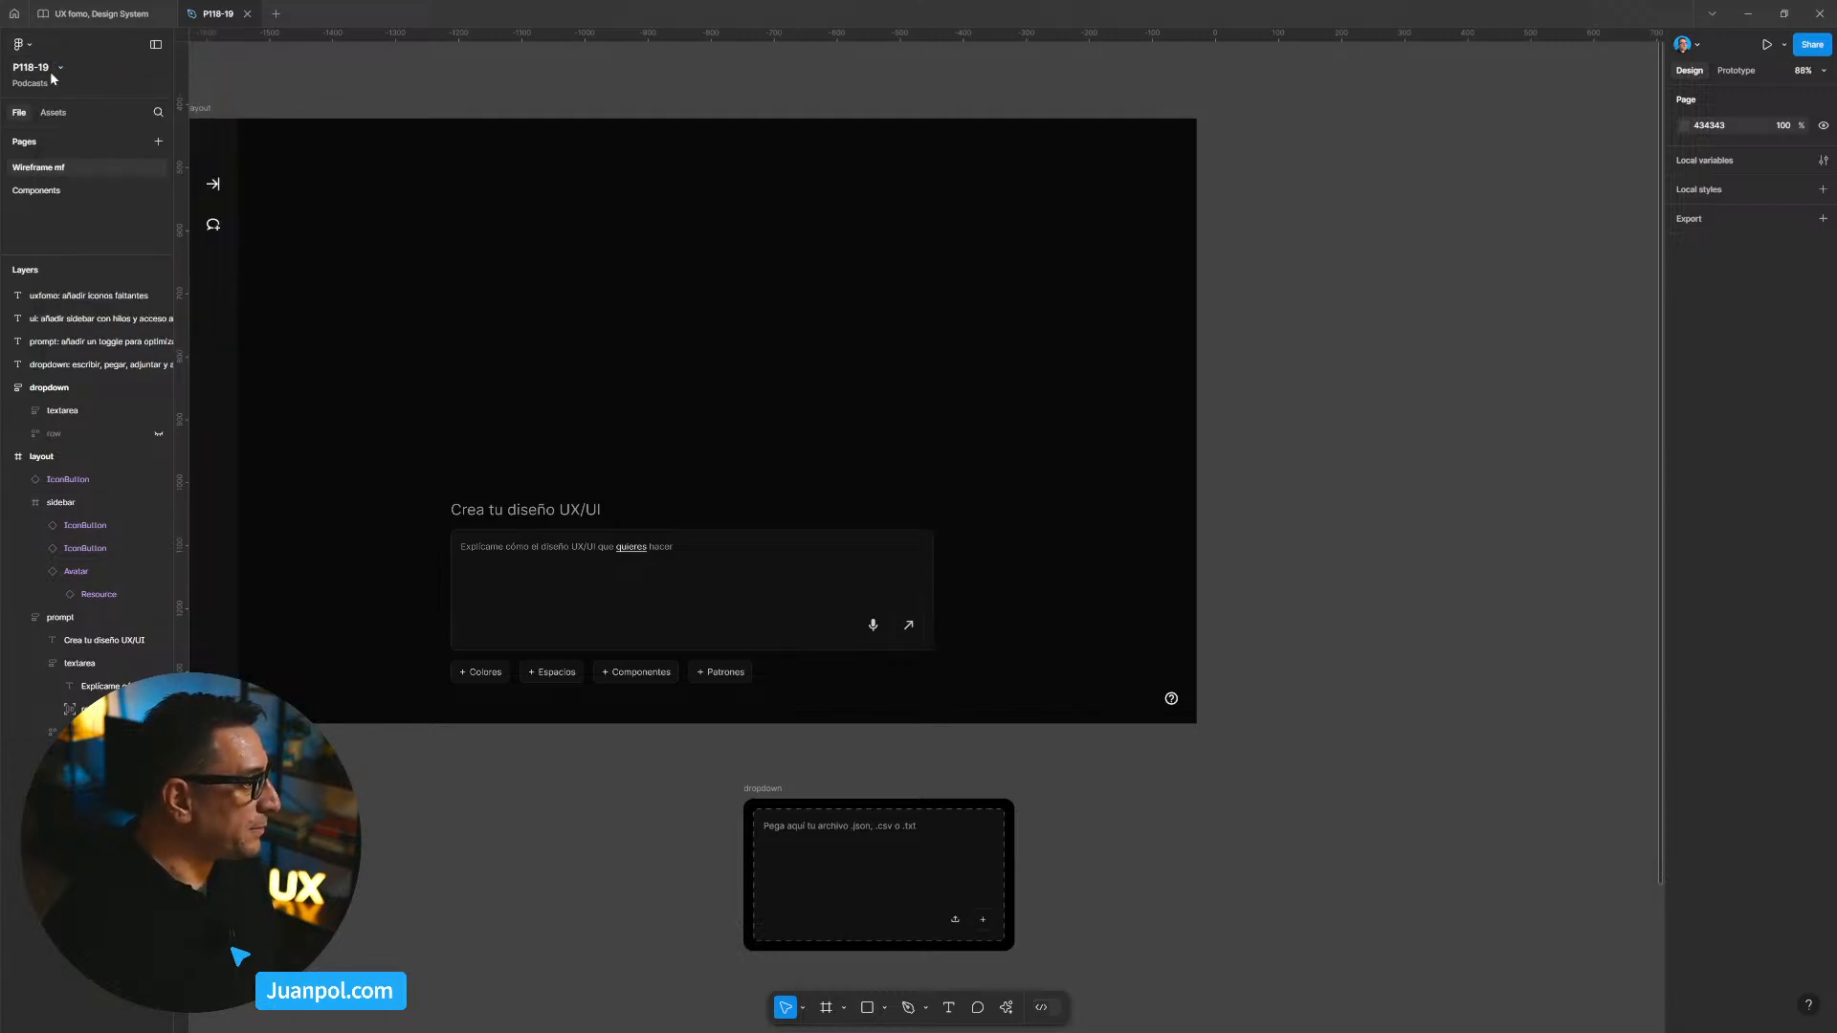
{"action": "left_click", "coordinate": [20, 44]}
{"action": "mouse_move", "coordinate": [104, 276]}
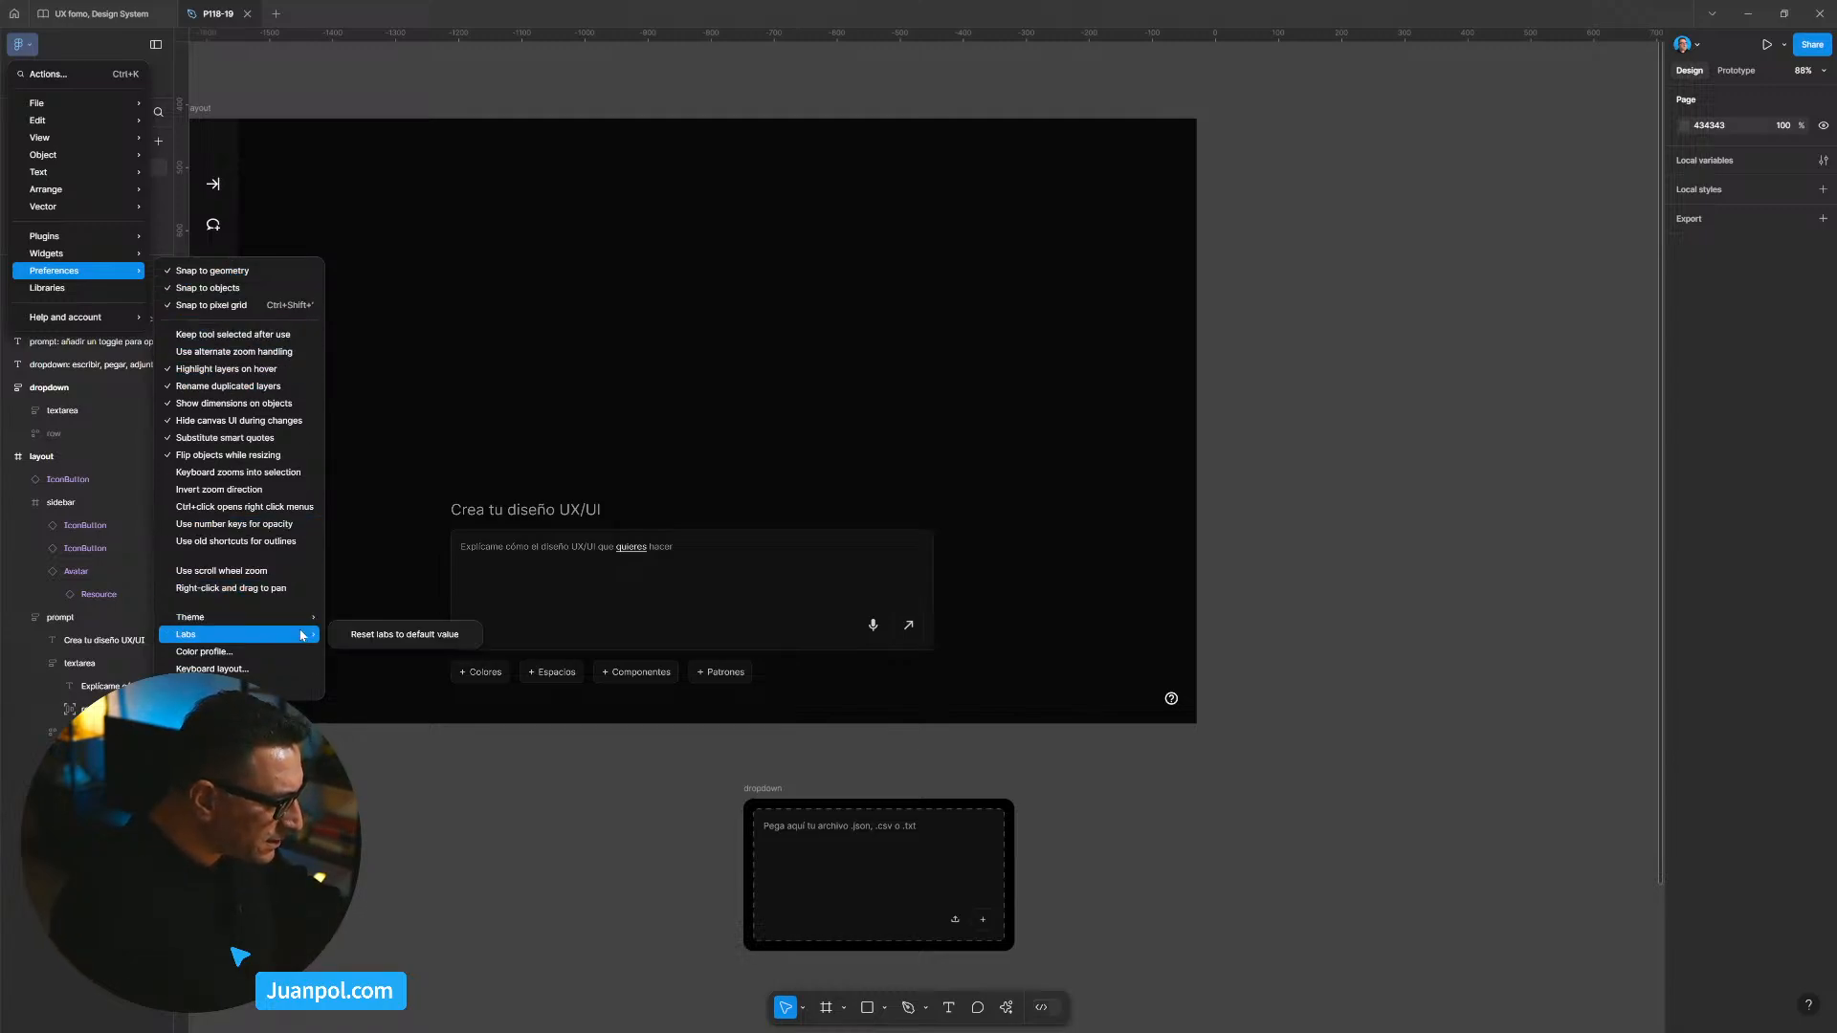
{"action": "mouse_move", "coordinate": [302, 625]}
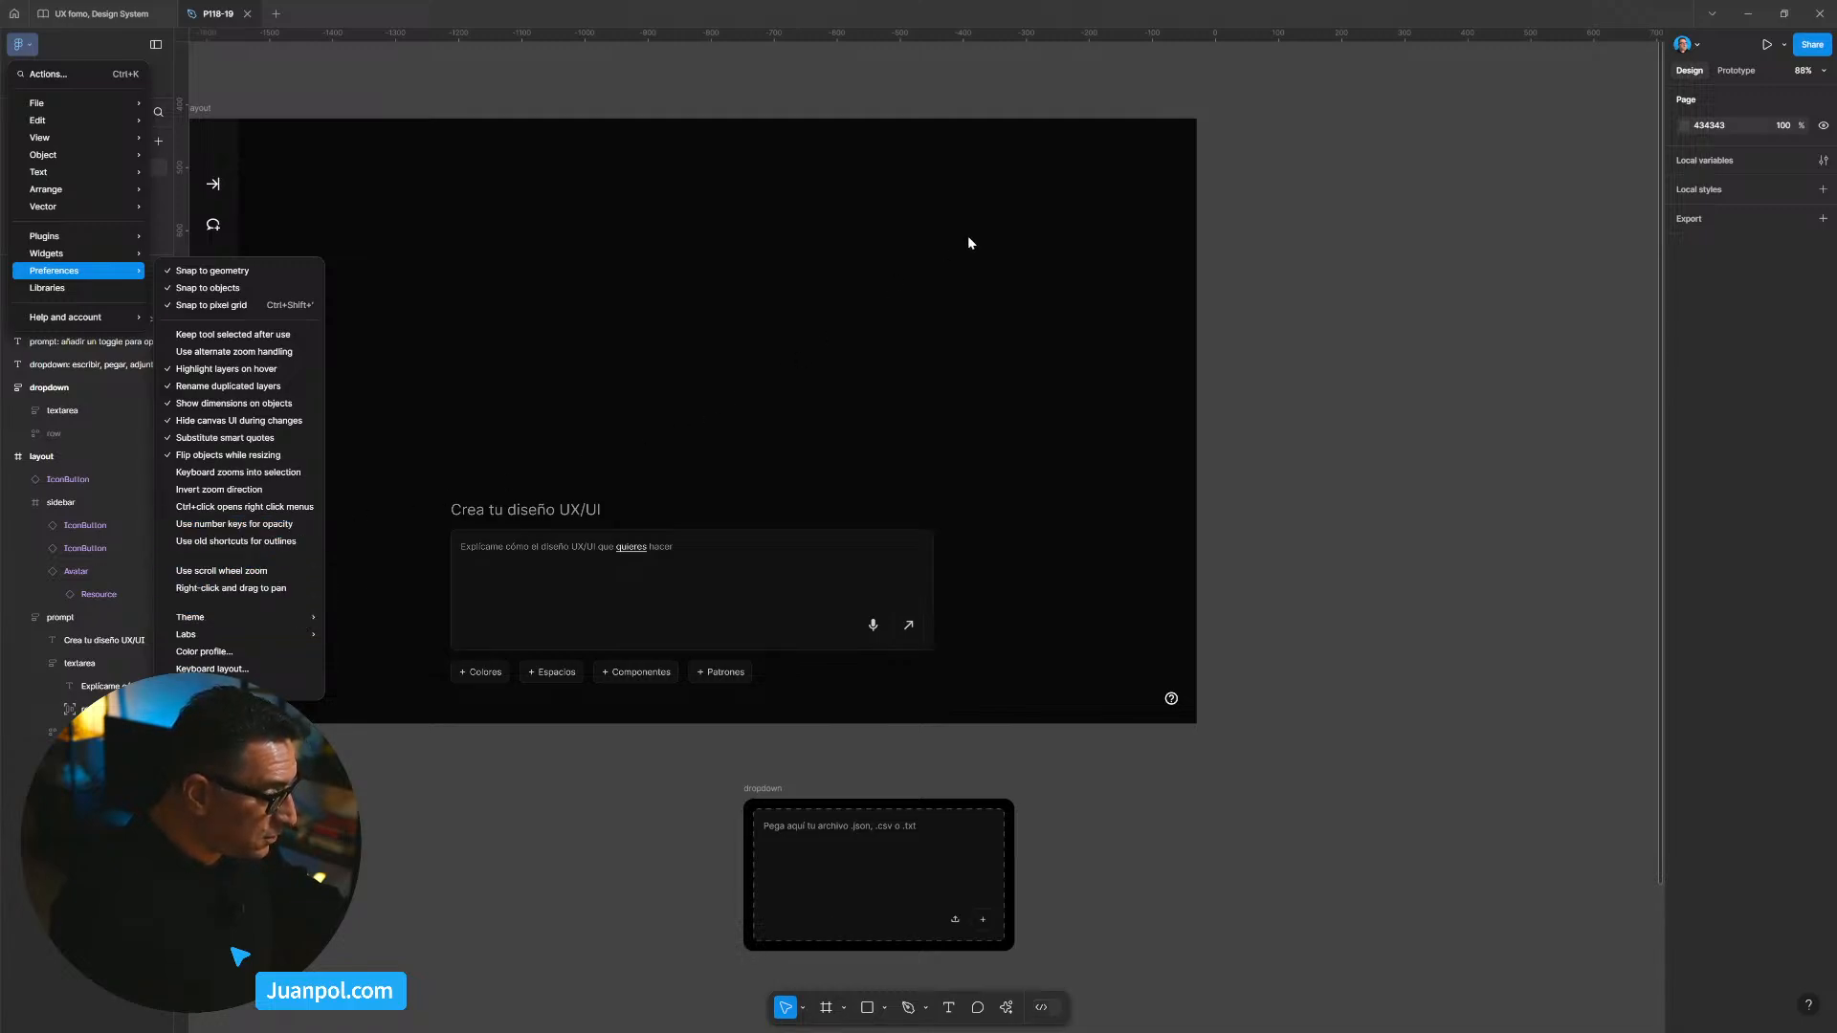
{"action": "left_click", "coordinate": [1282, 188]}
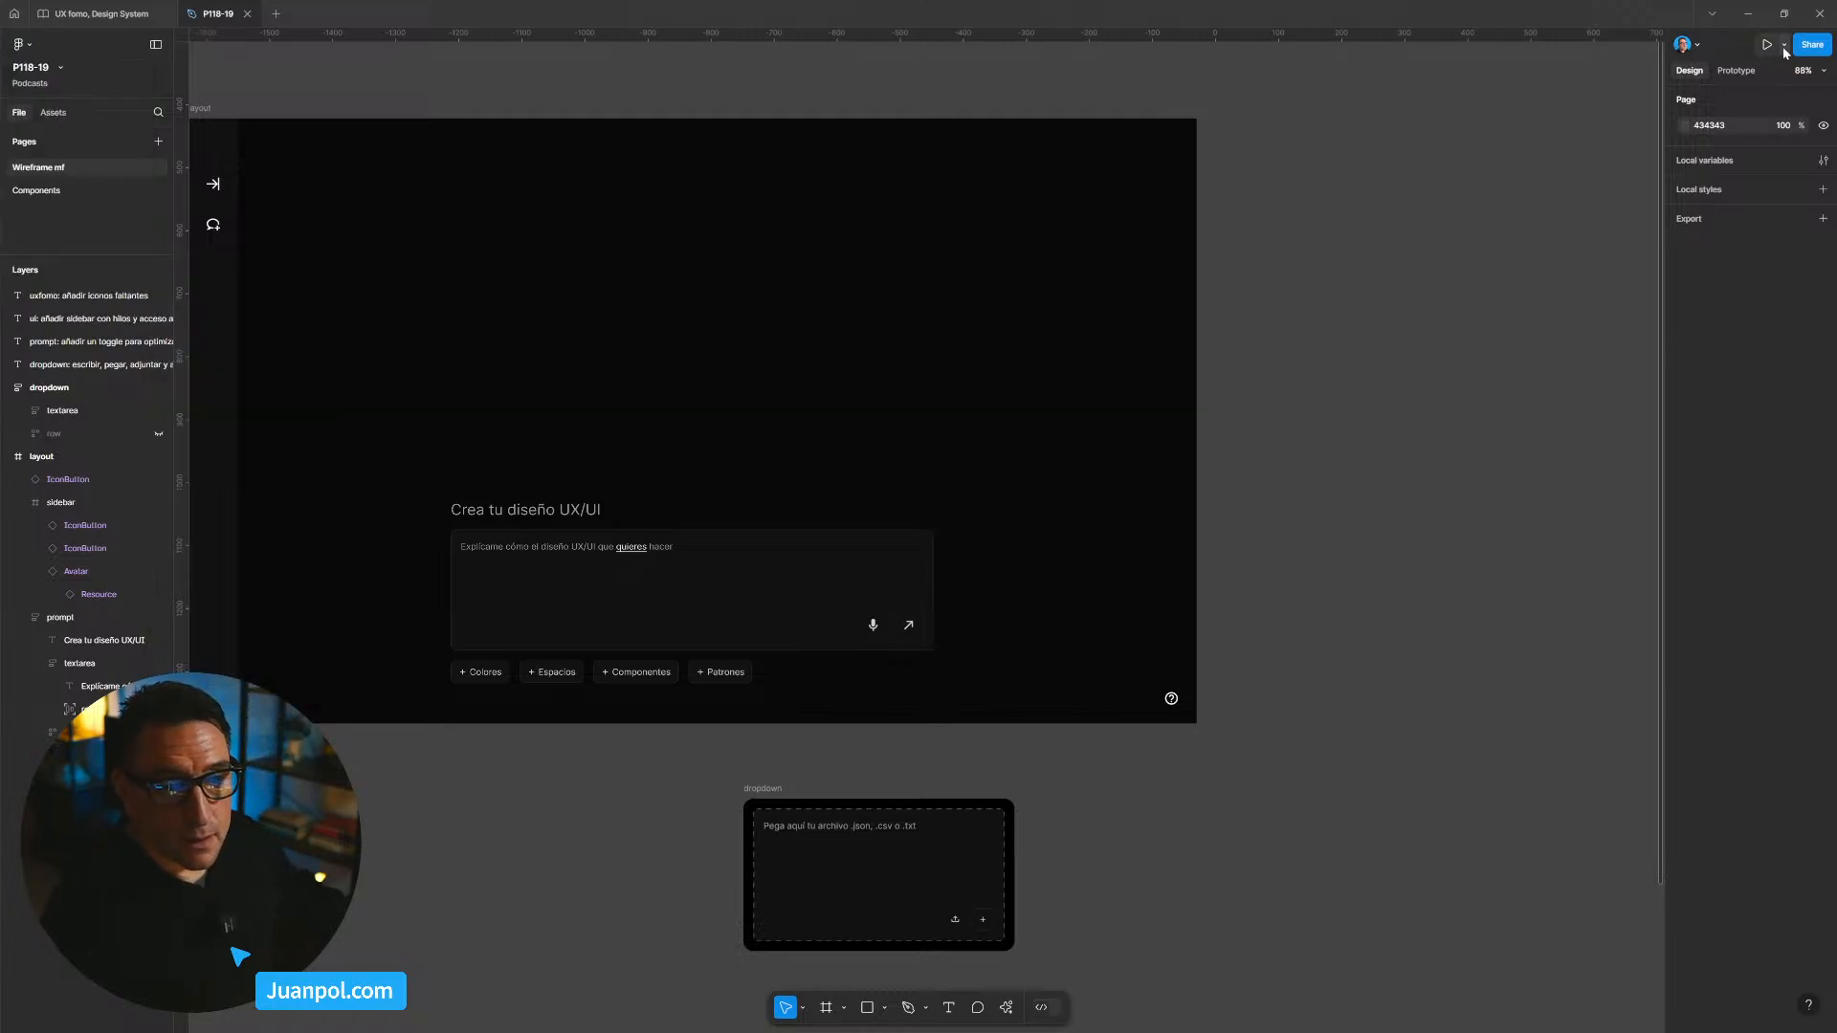
{"action": "left_click", "coordinate": [1819, 73]}
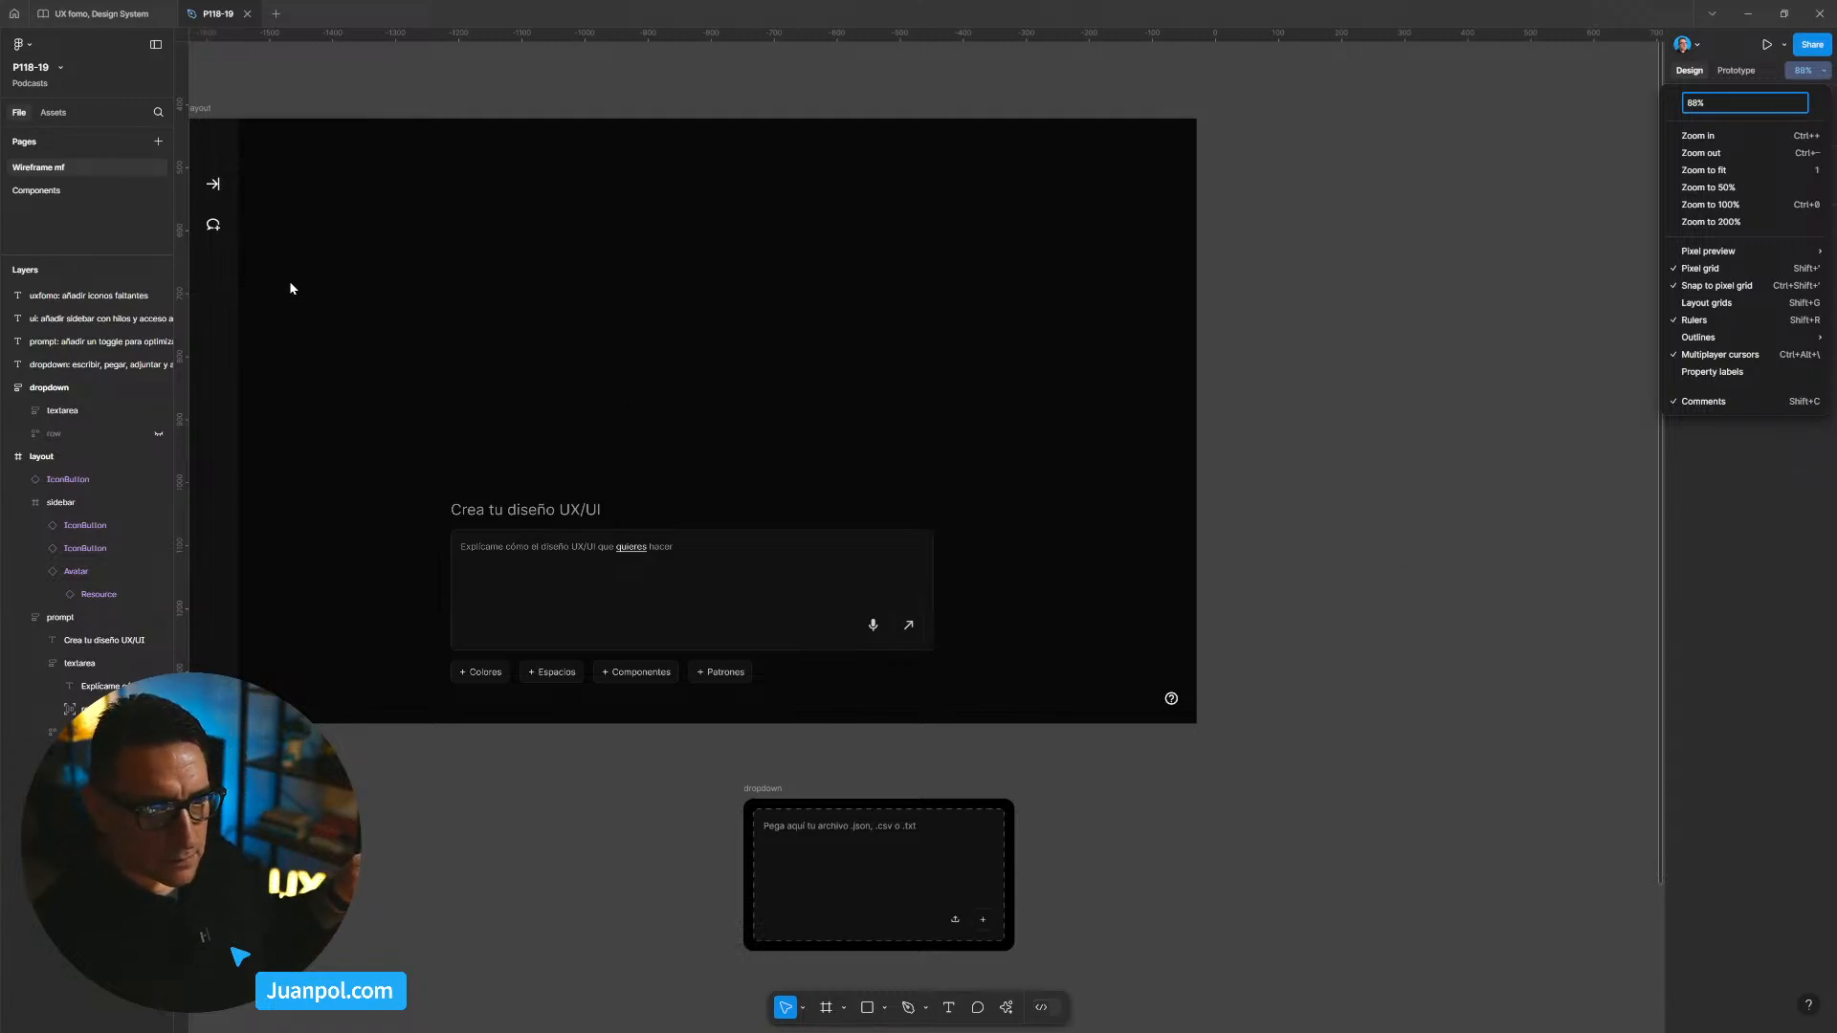
{"action": "left_click", "coordinate": [62, 70]}
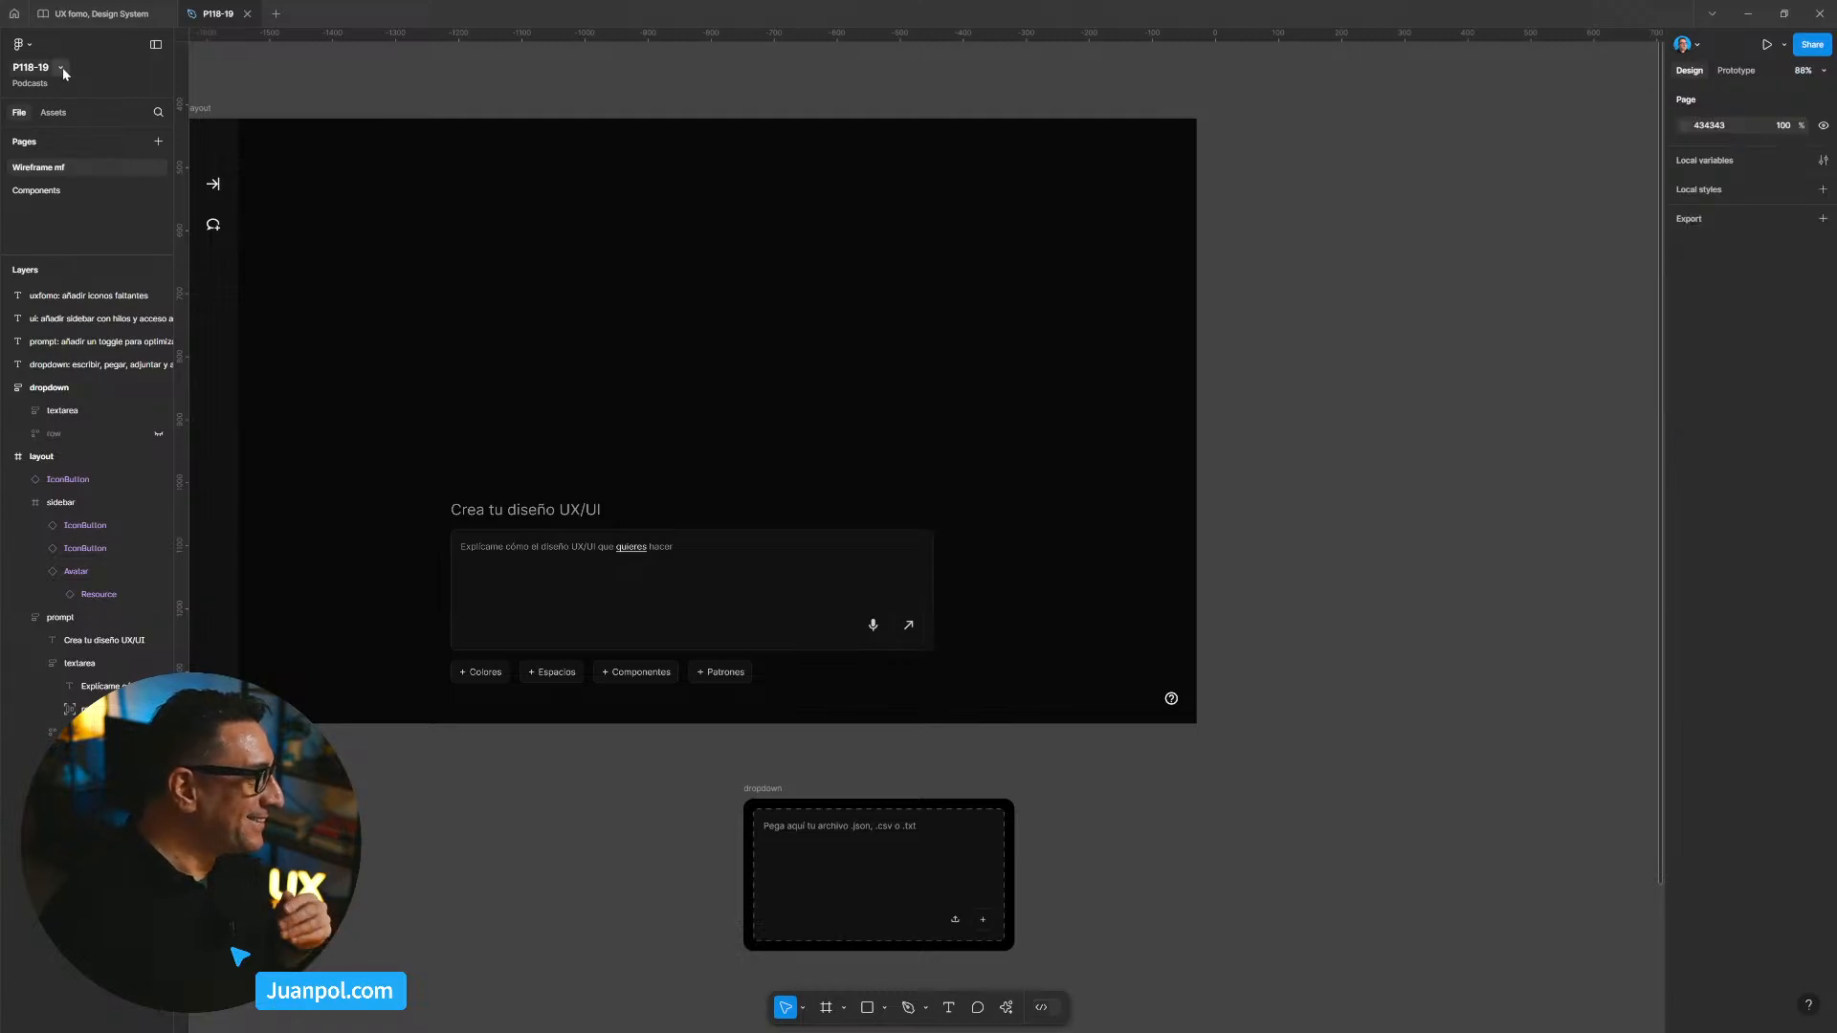
{"action": "left_click", "coordinate": [62, 70]}
{"action": "left_click", "coordinate": [275, 57]}
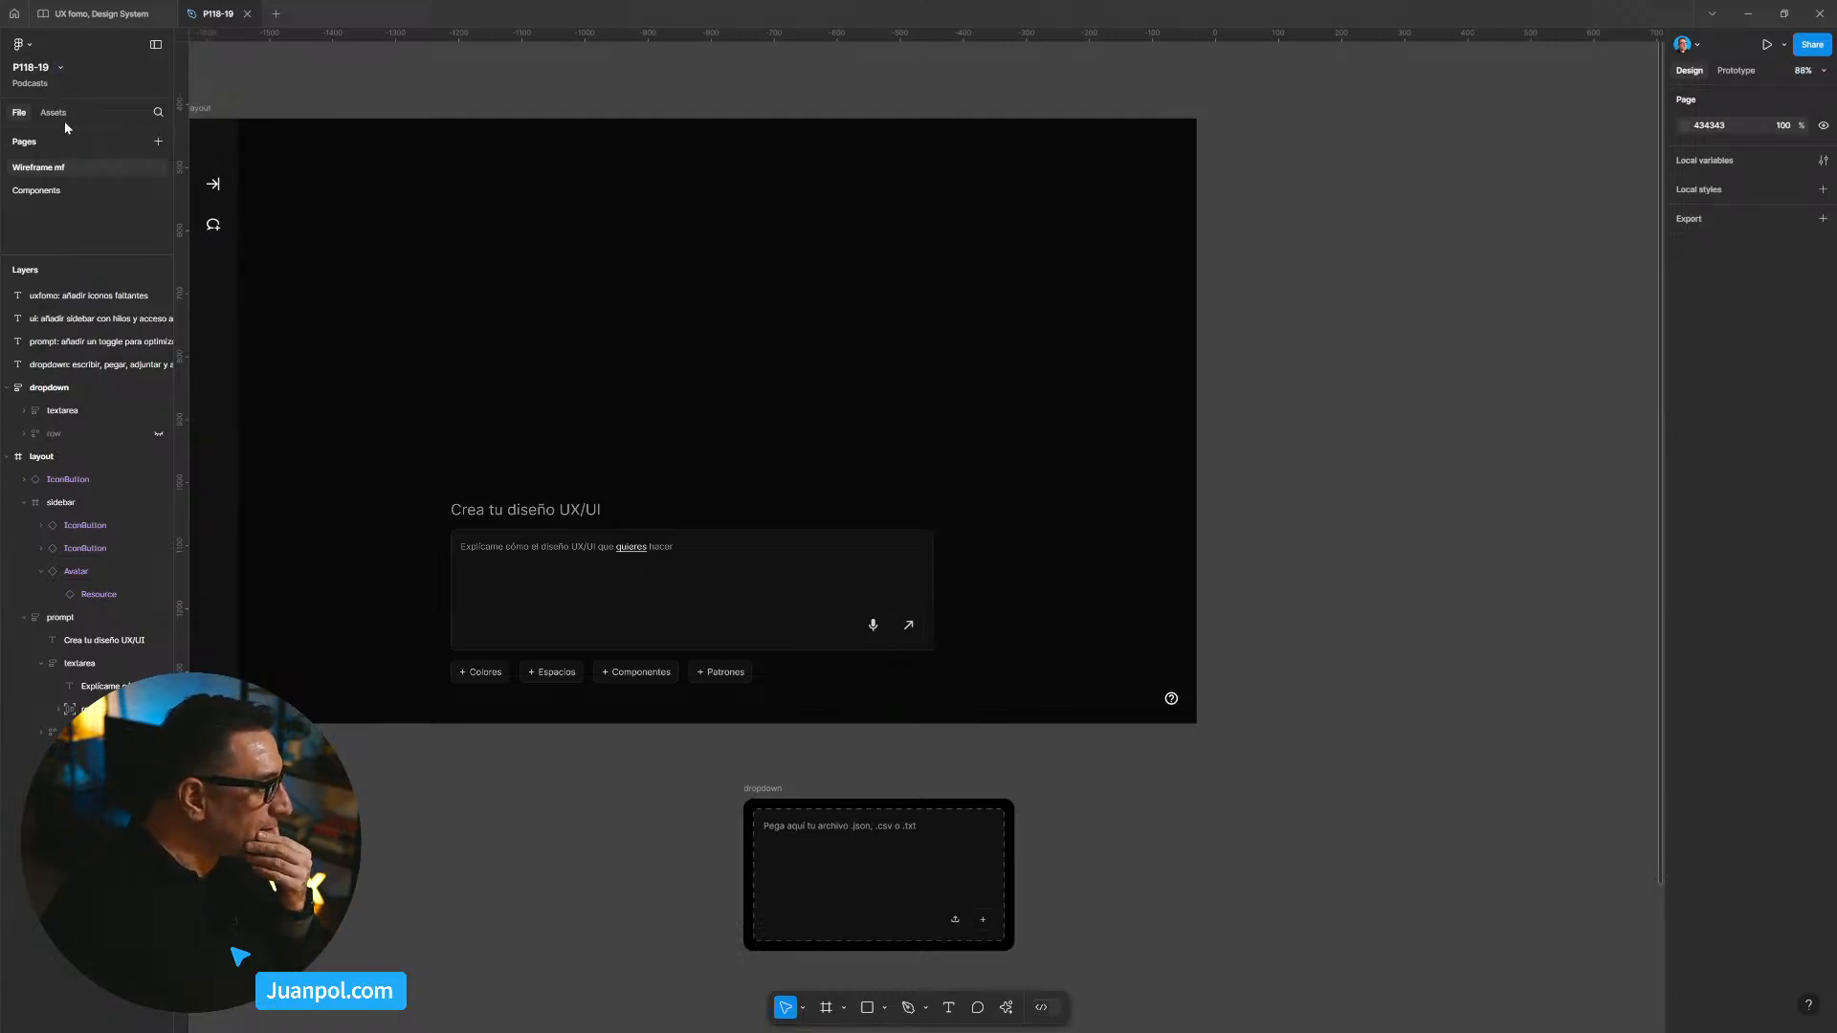
Step: Set the big nudge amount to 8 in the preferences
{"action": "left_click", "coordinate": [21, 44]}
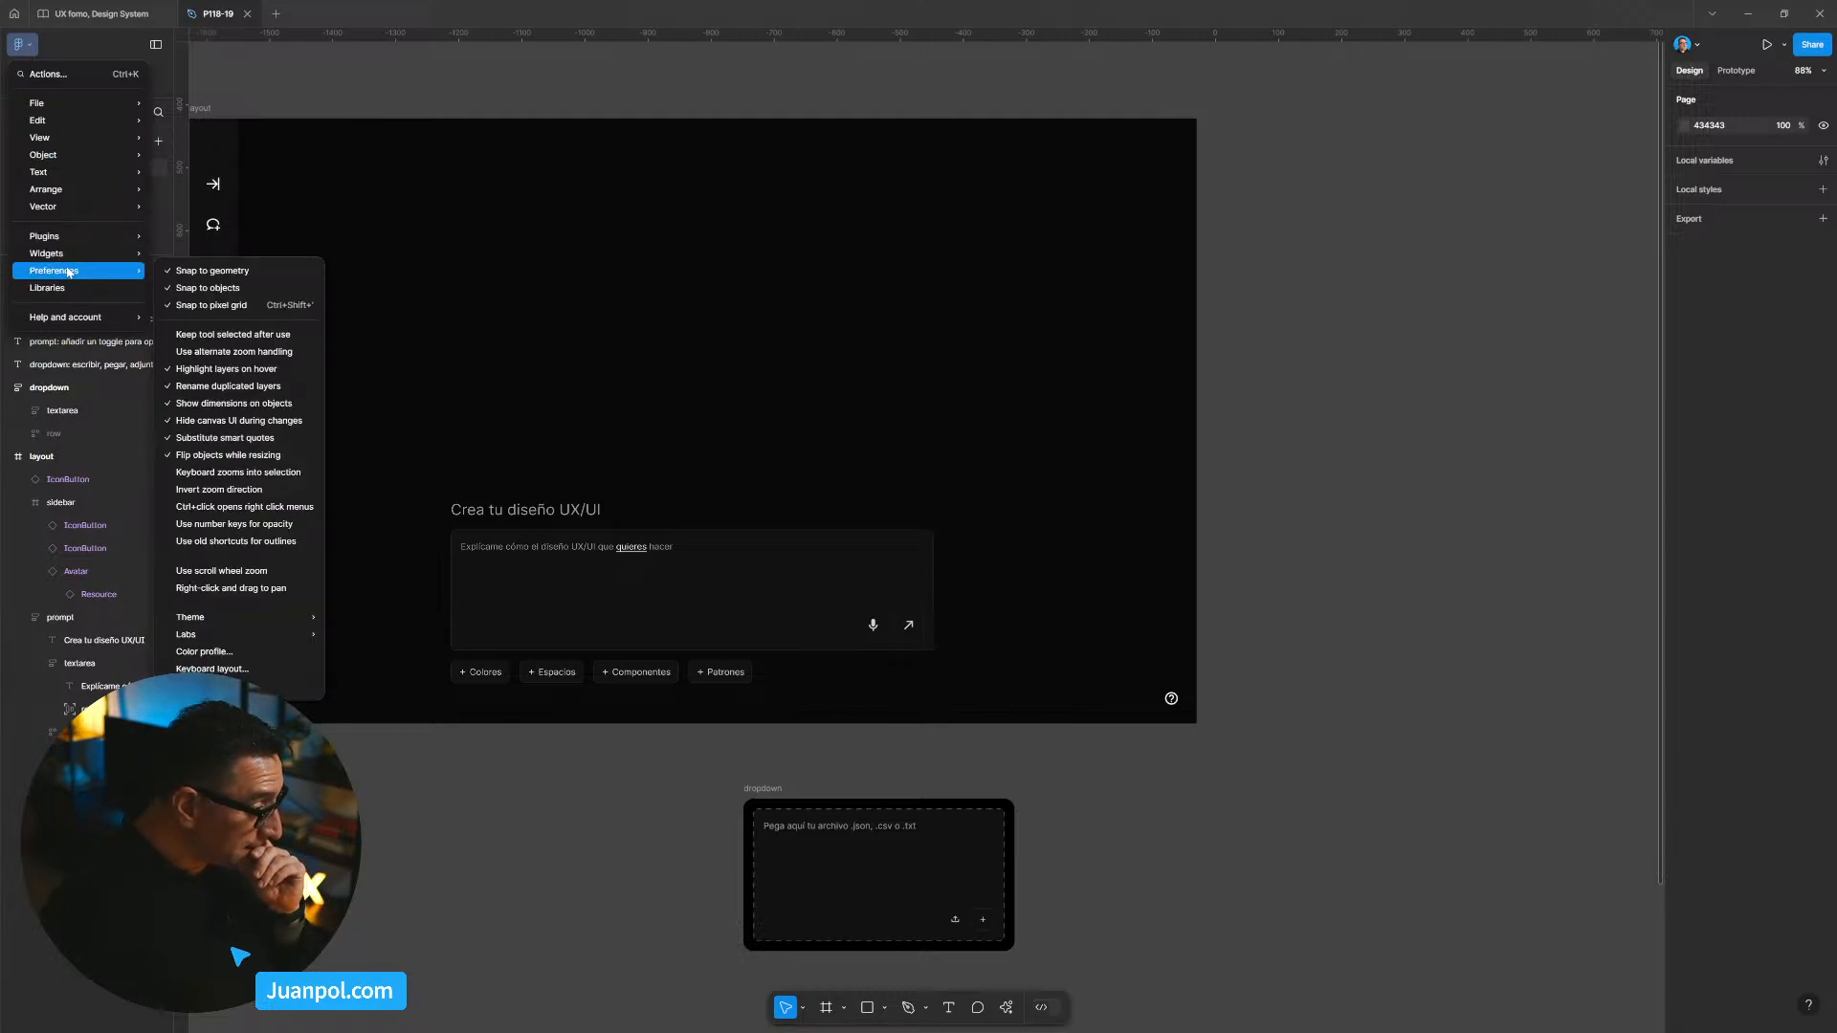
{"action": "mouse_move", "coordinate": [226, 635]}
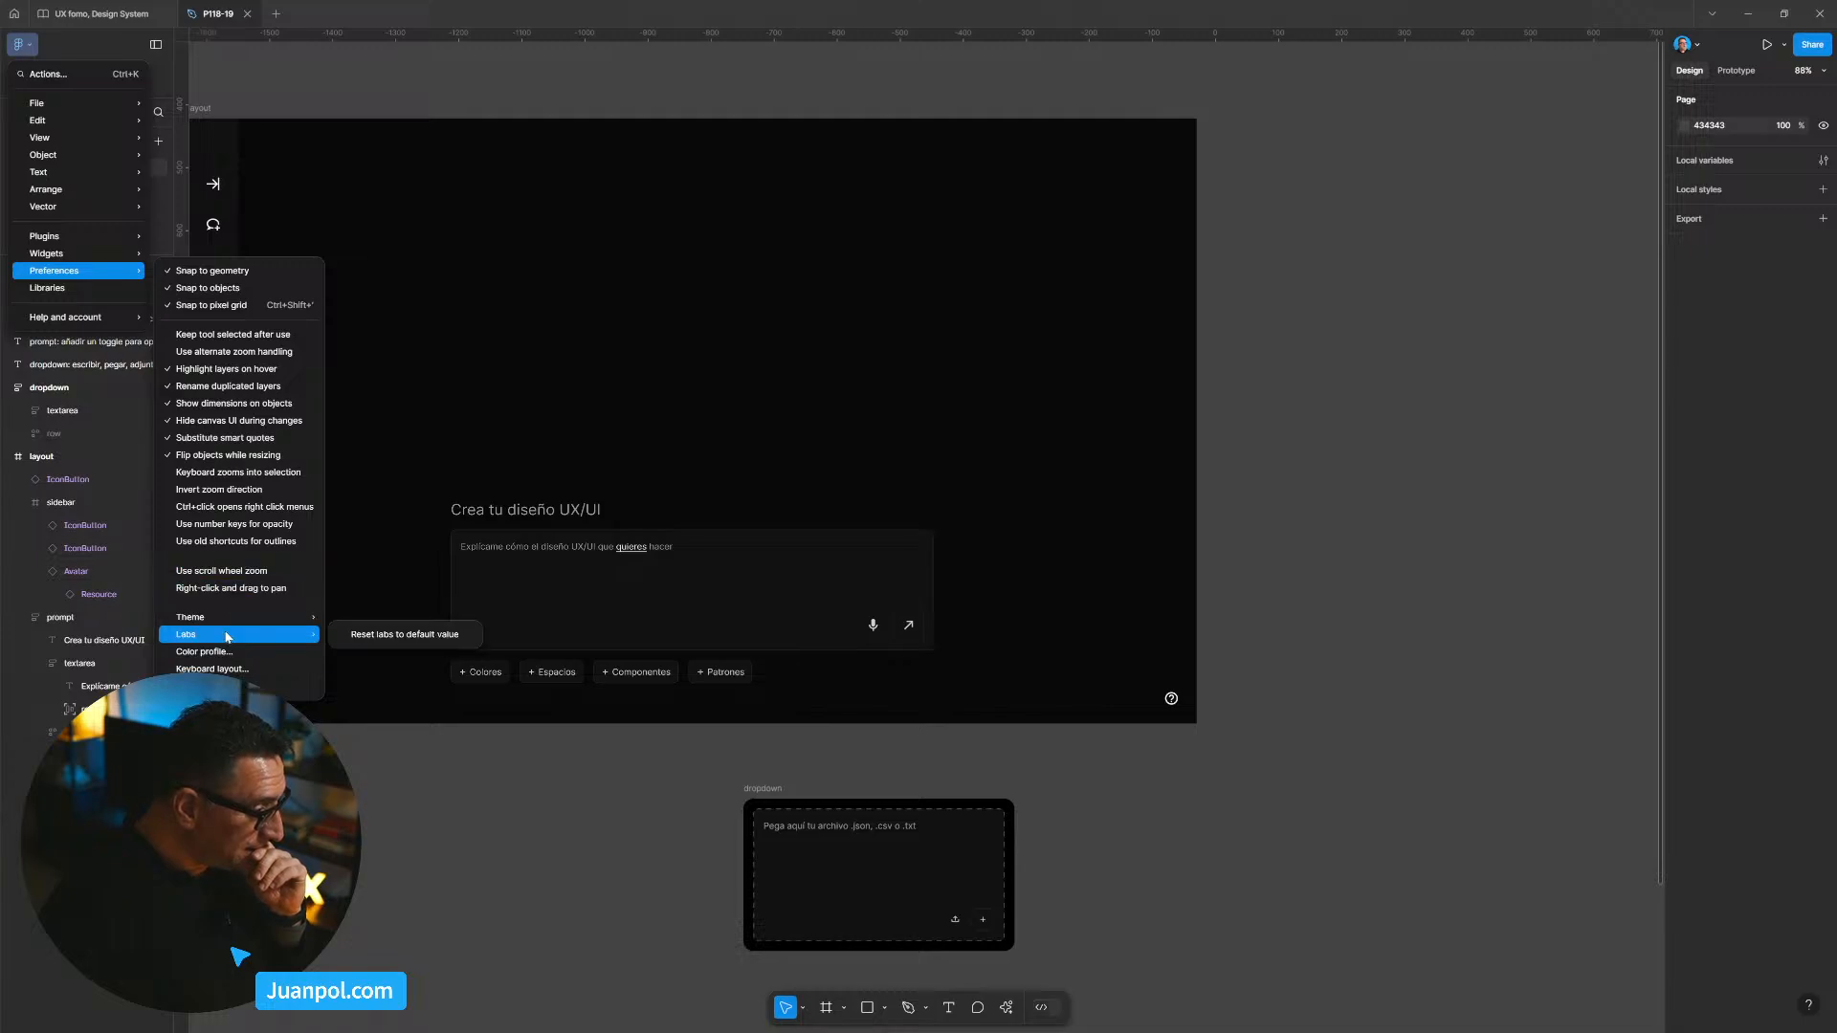
{"action": "left_click", "coordinate": [215, 686]}
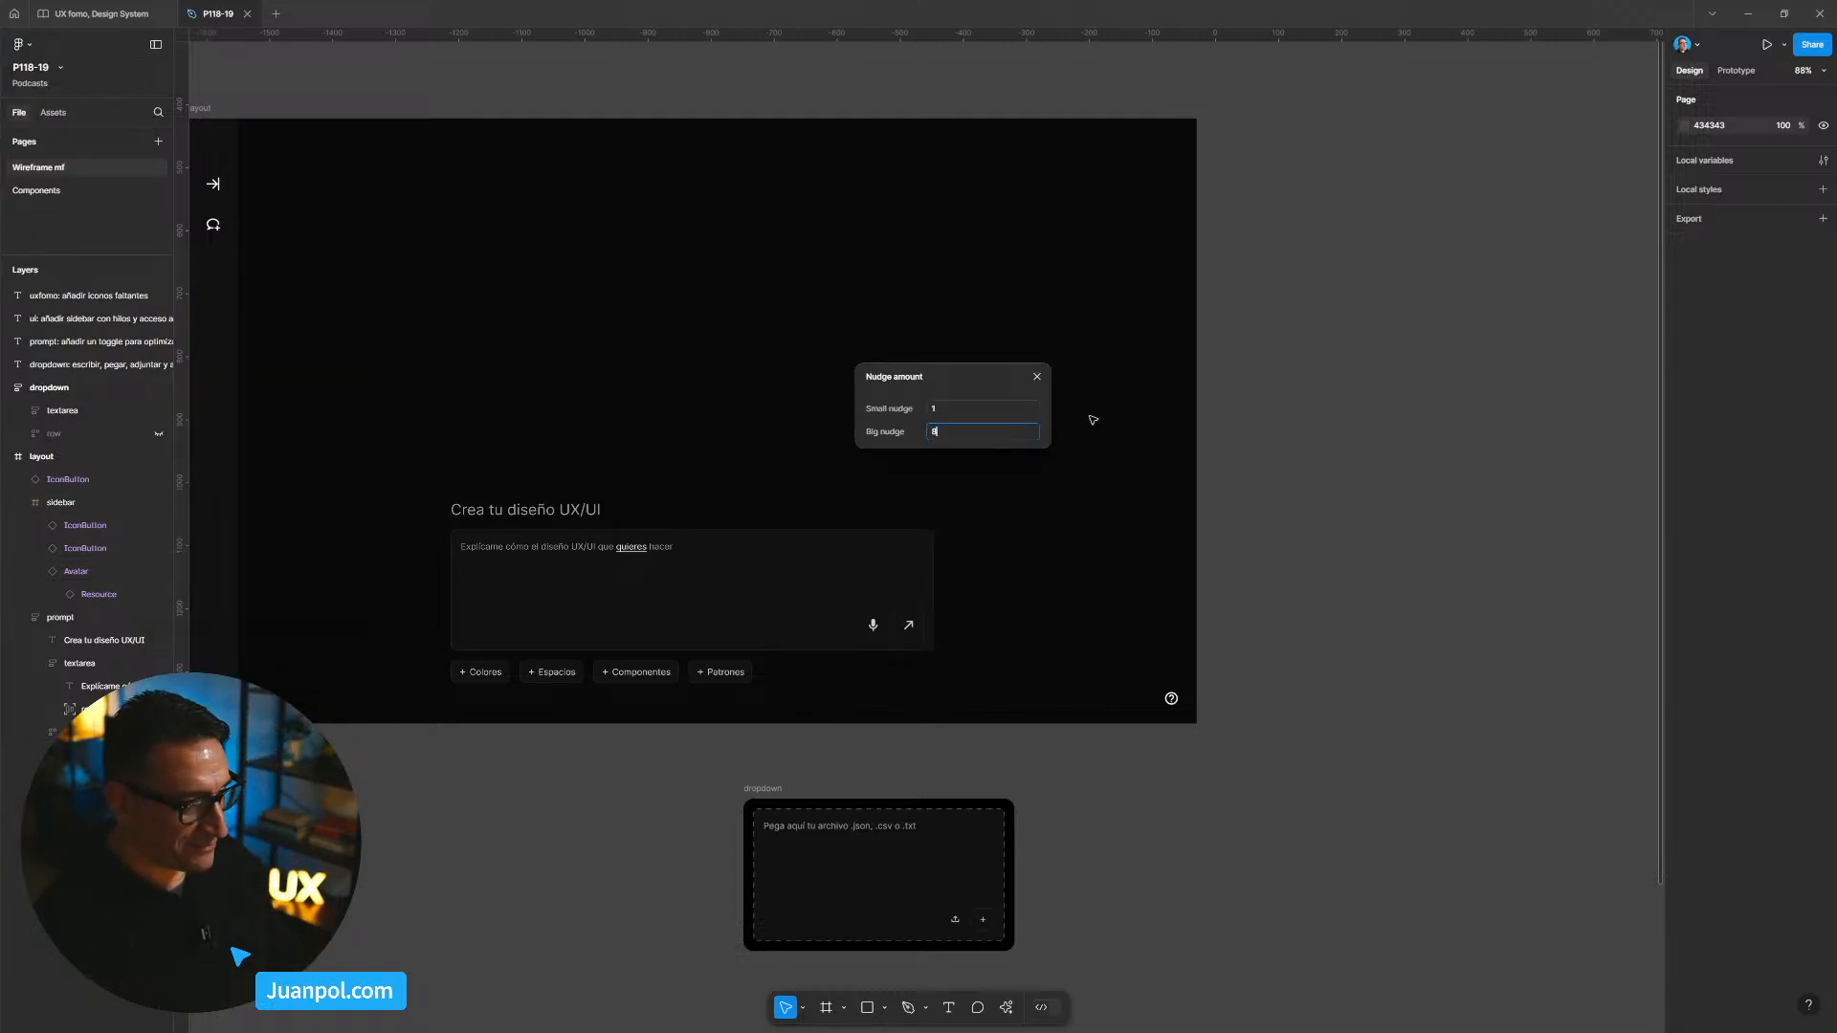
{"action": "type", "text": "8"}
{"action": "key", "text": "Return"}
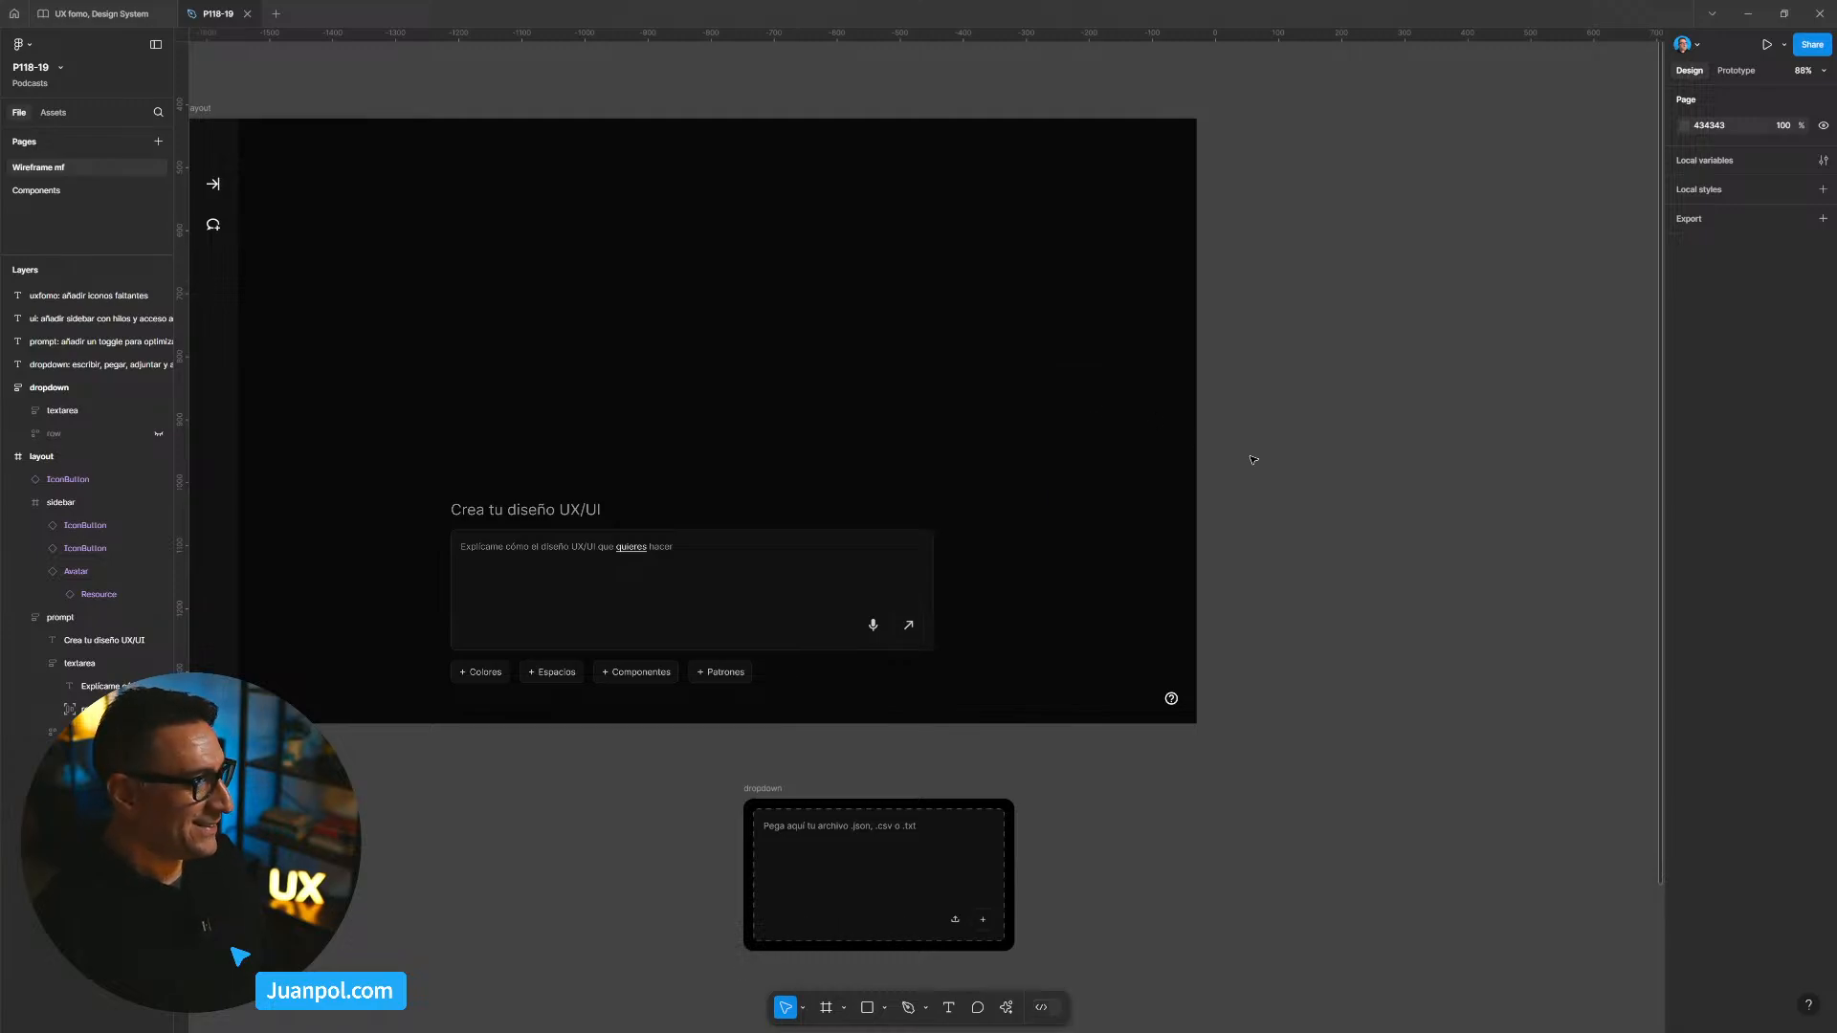
{"action": "left_click_drag", "start_coordinate": [1251, 455], "coordinate": [1356, 491]}
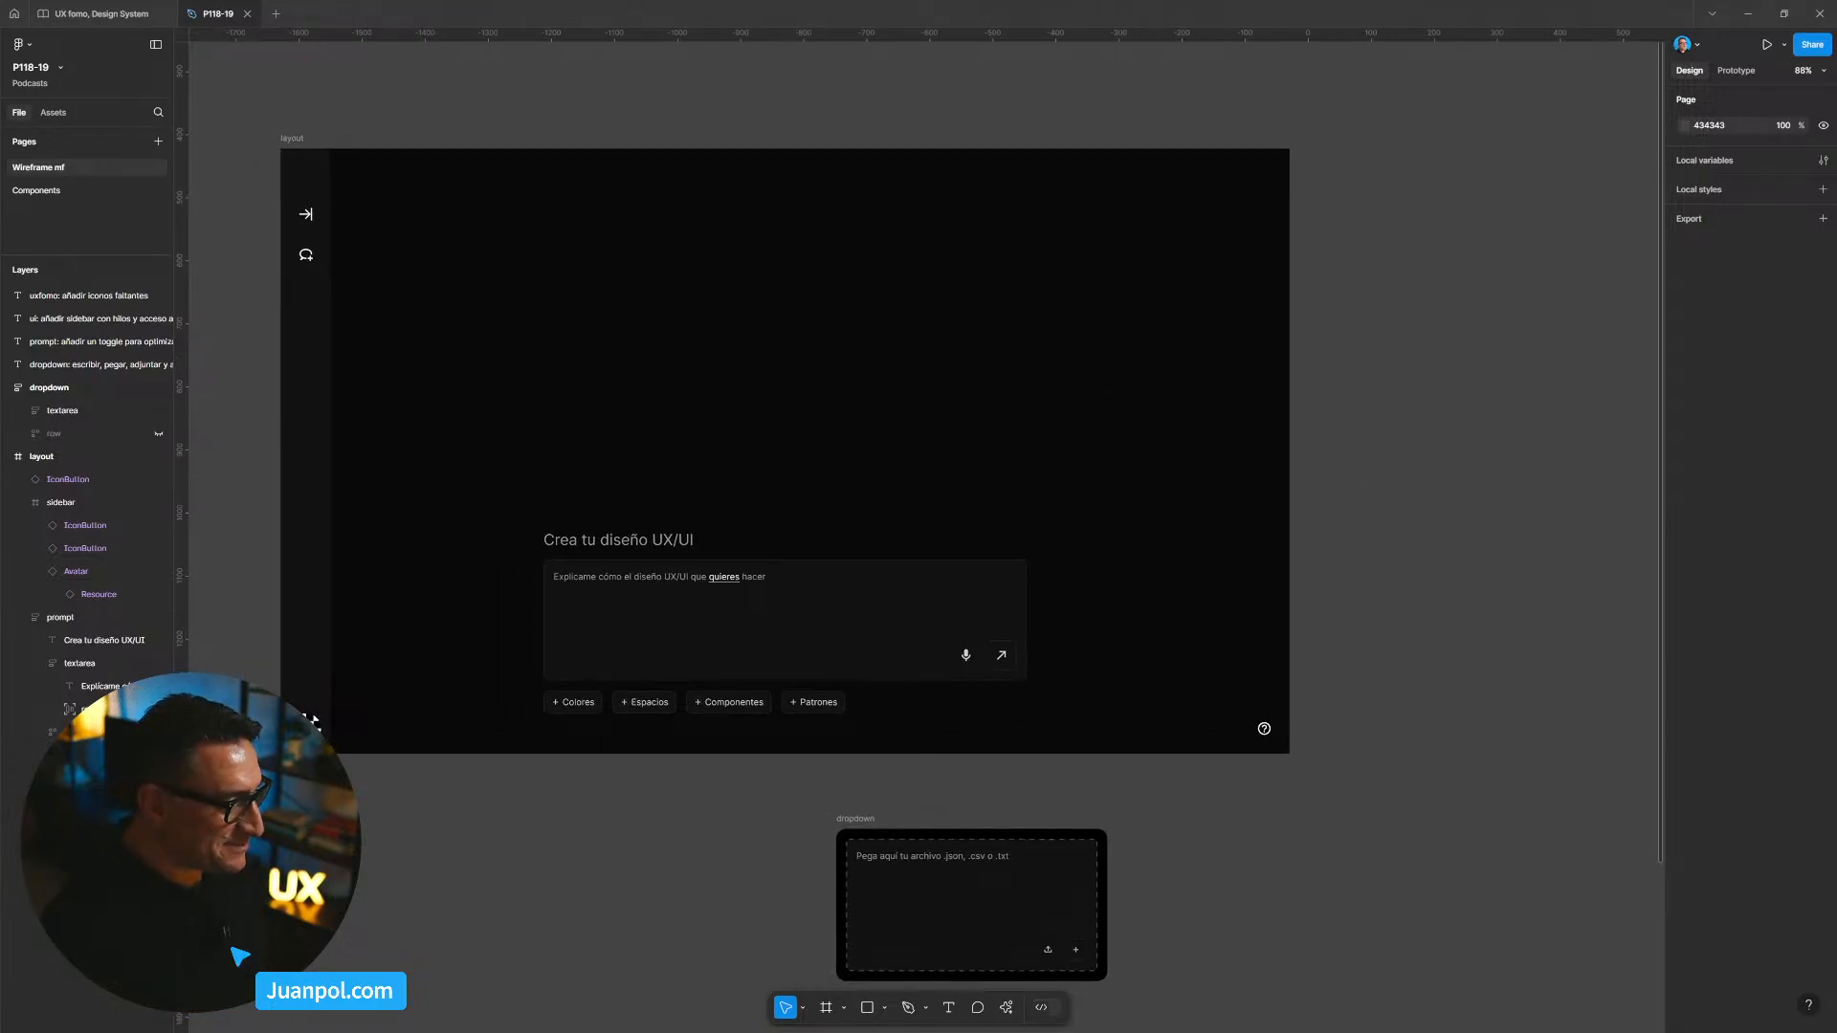
{"action": "left_click_drag", "start_coordinate": [1530, 443], "coordinate": [1371, 418]}
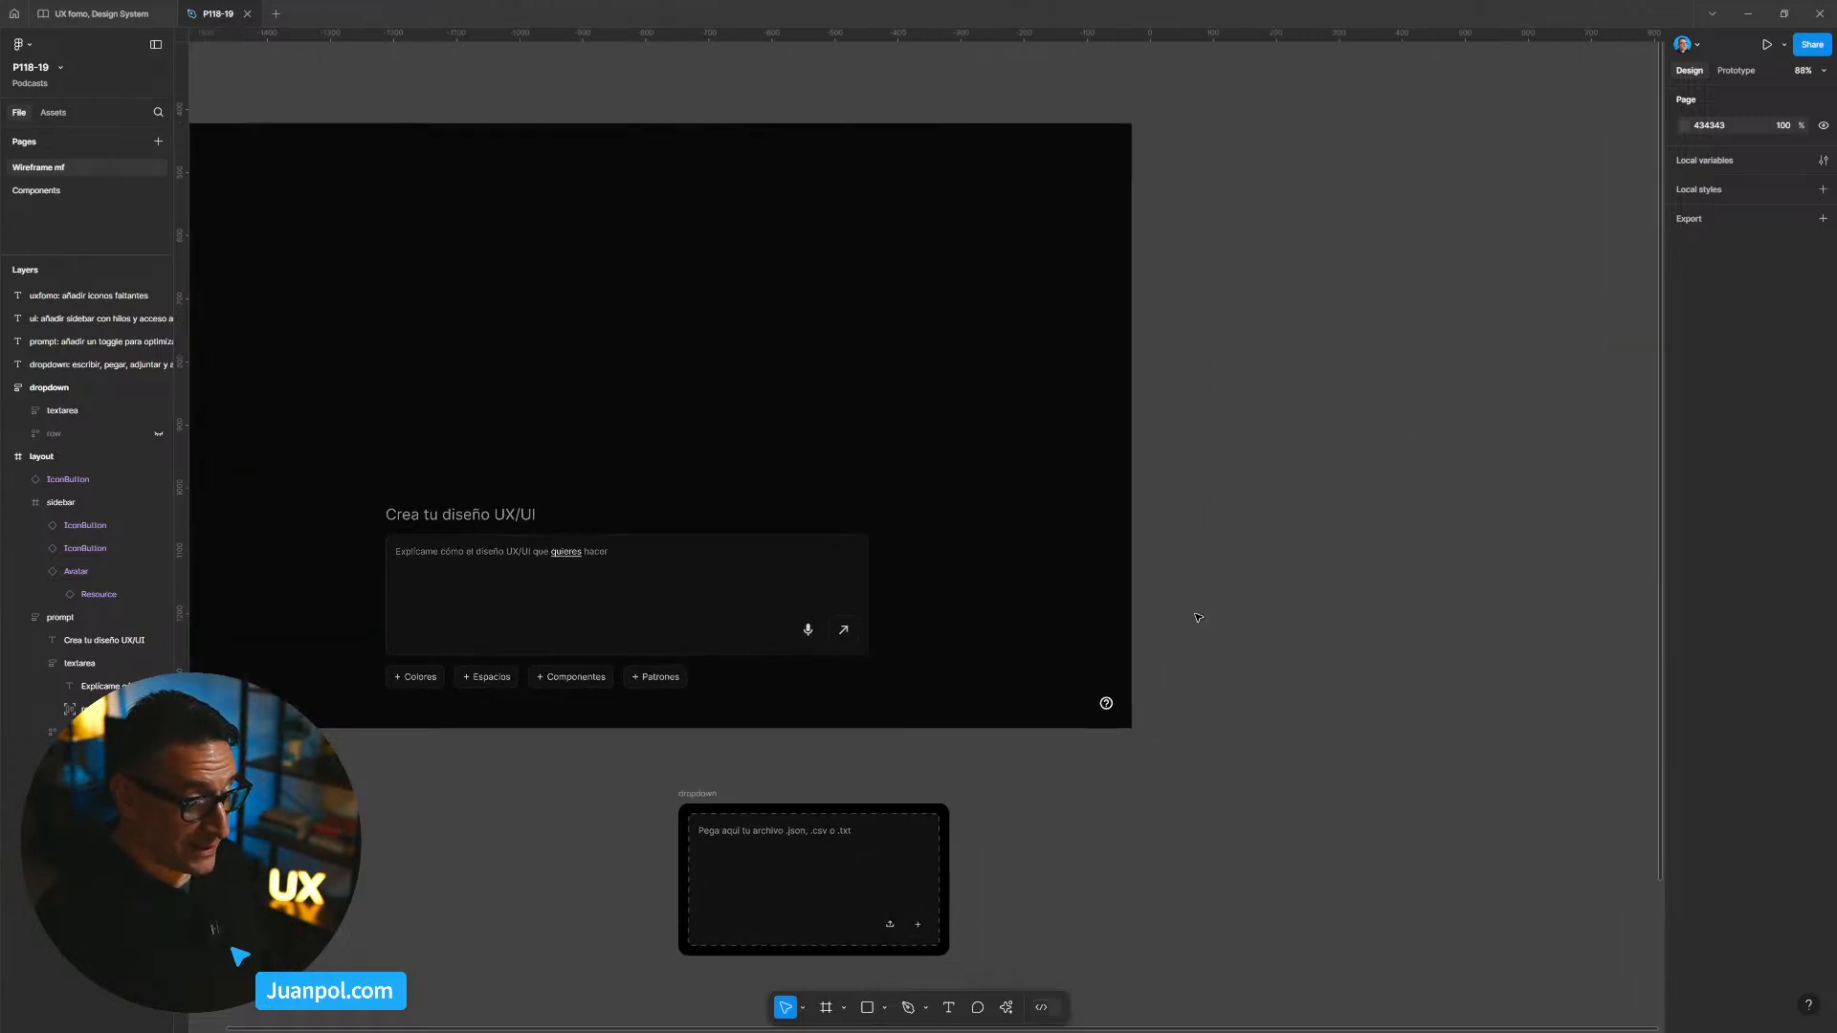
Step: Try moving the help button 8 px right and 8 px down inside the layout frame, and undo the move
{"action": "left_click", "coordinate": [1107, 704]}
{"action": "scroll", "coordinate": [1110, 710], "scroll_direction": "up", "scroll_amount": 5}
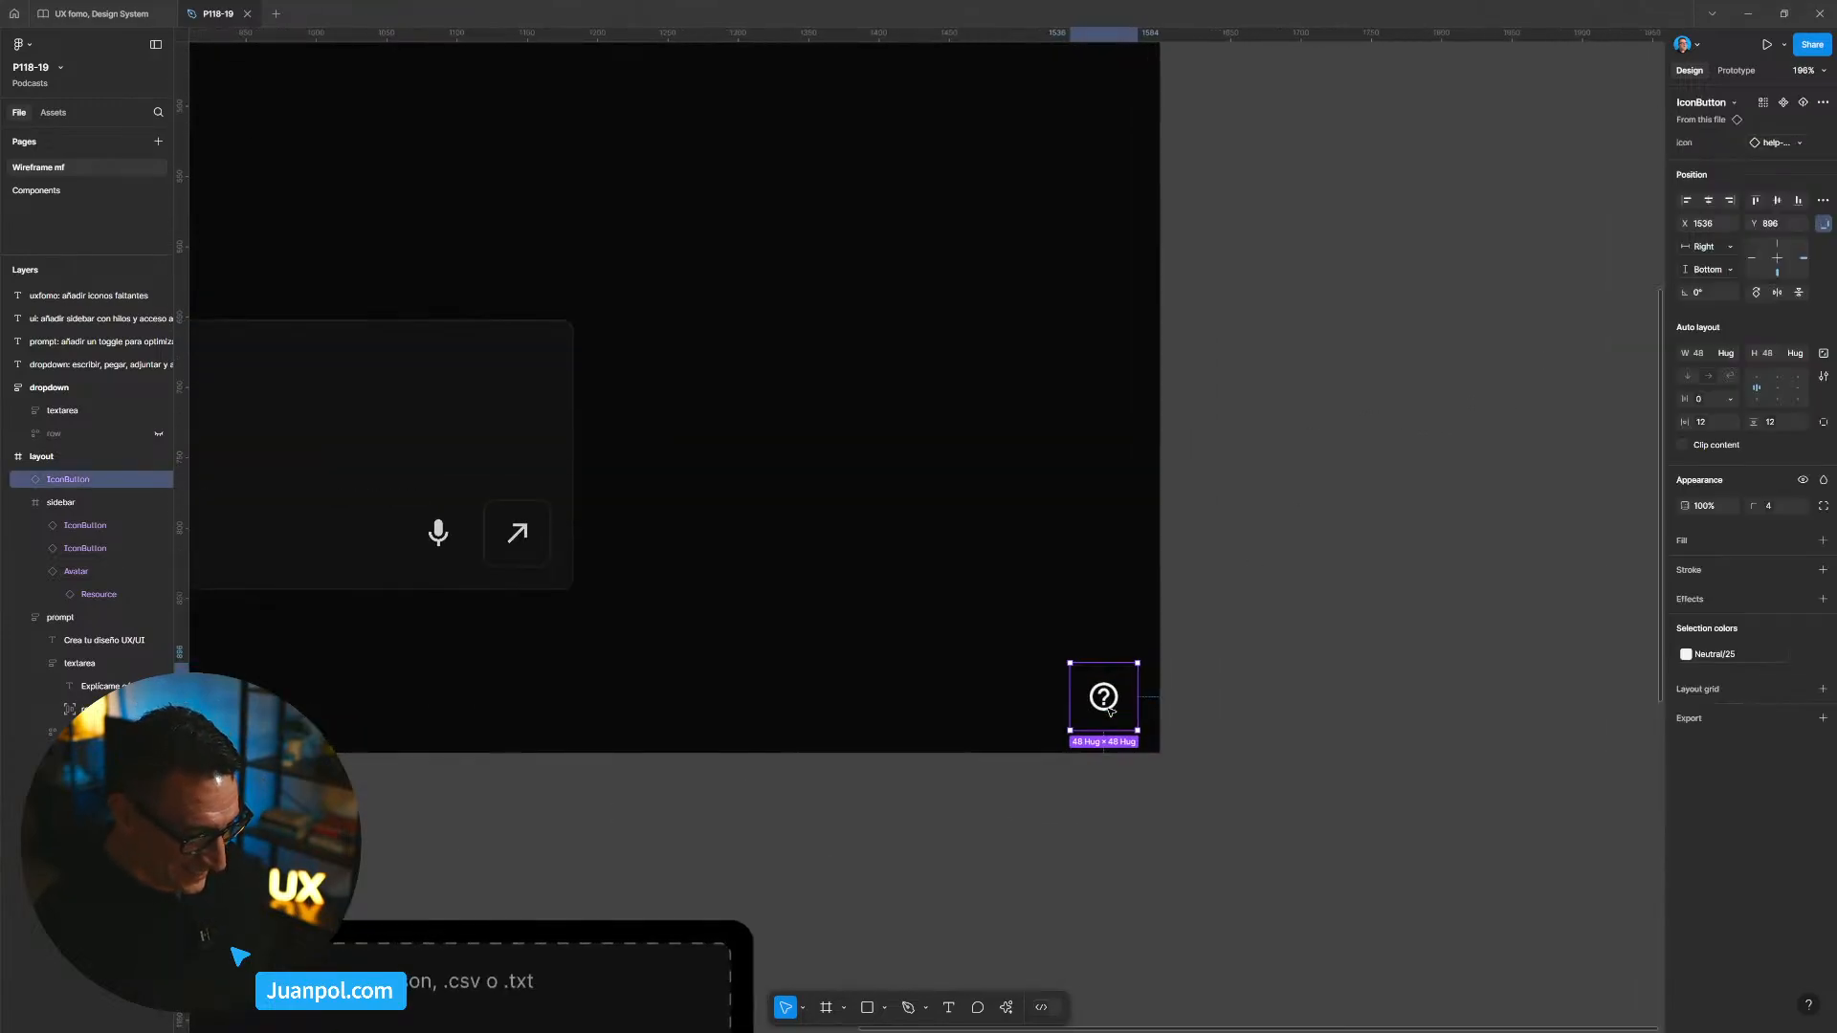
{"action": "left_click_drag", "start_coordinate": [1110, 710], "coordinate": [1122, 722]}
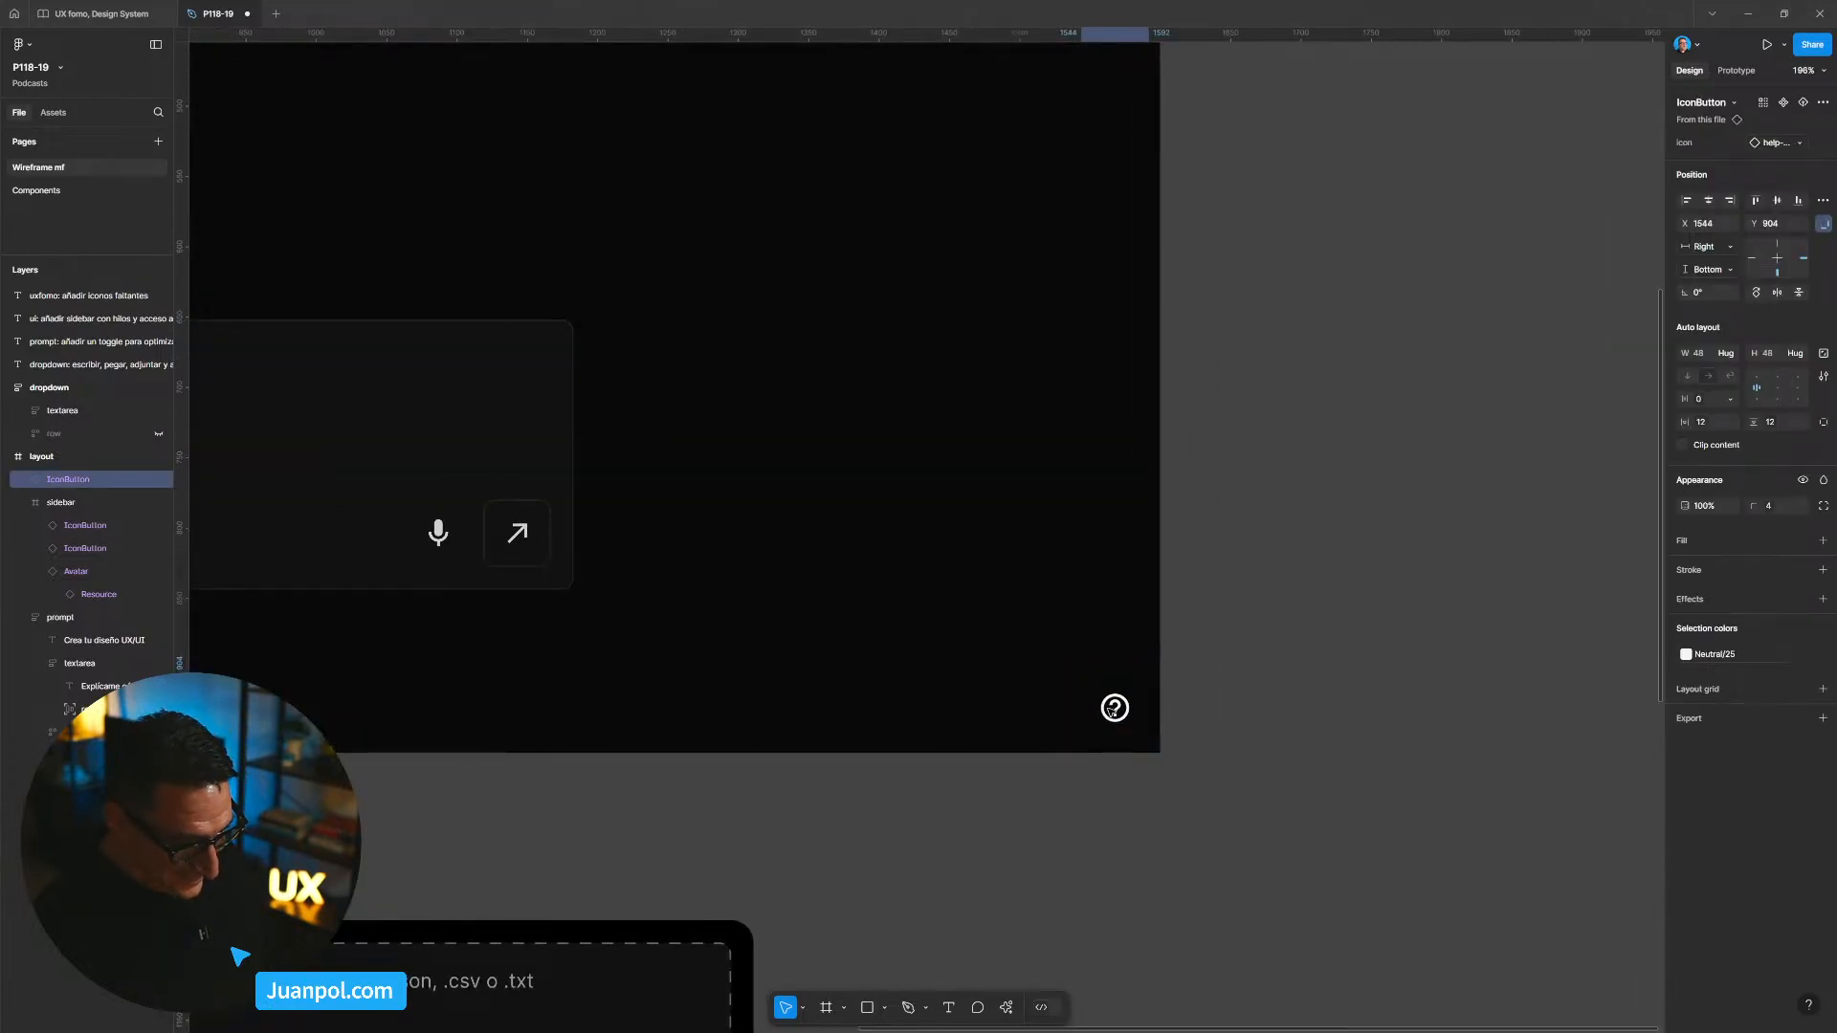
{"action": "key", "text": "ctrl+z"}
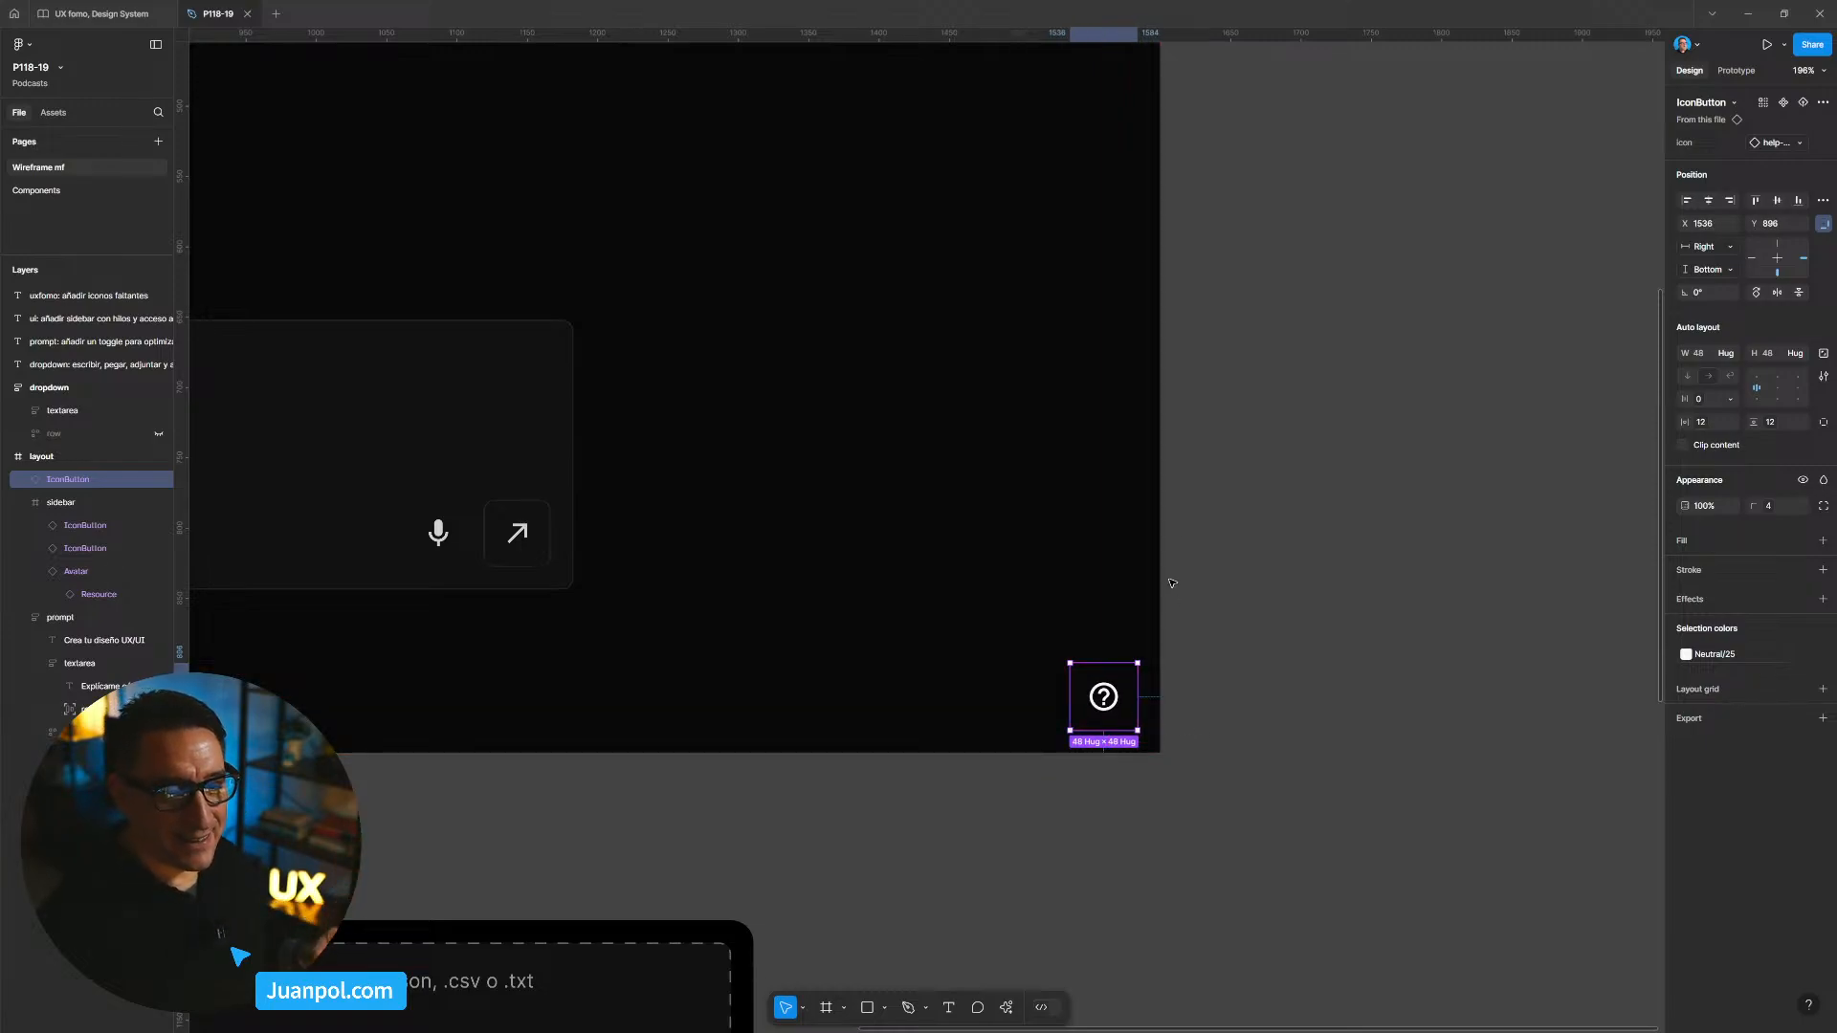
{"action": "scroll", "coordinate": [1140, 599], "scroll_direction": "left", "scroll_amount": 5}
{"action": "scroll", "coordinate": [1433, 739], "scroll_direction": "down", "scroll_amount": 5}
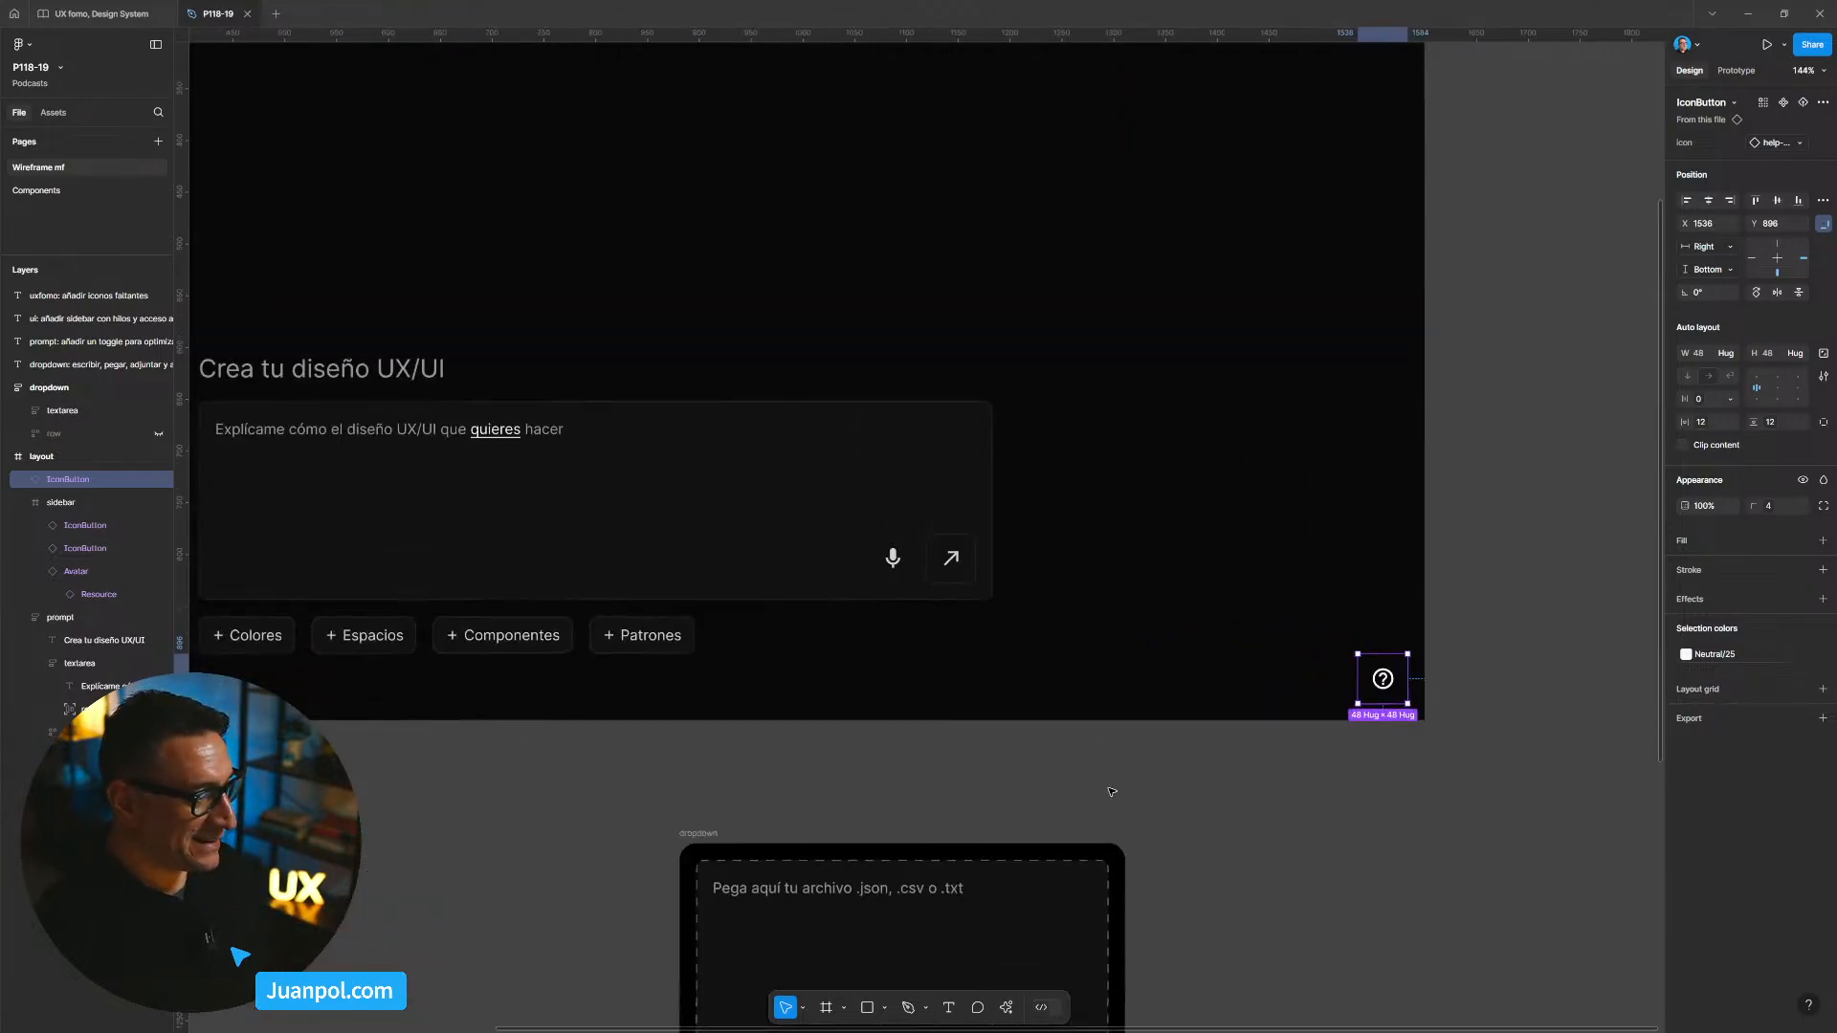
{"action": "left_click", "coordinate": [1220, 788]}
Step: Strike through the "acceso a help" item in the ui task list below the wireframe
{"action": "key", "text": "shift+0"}
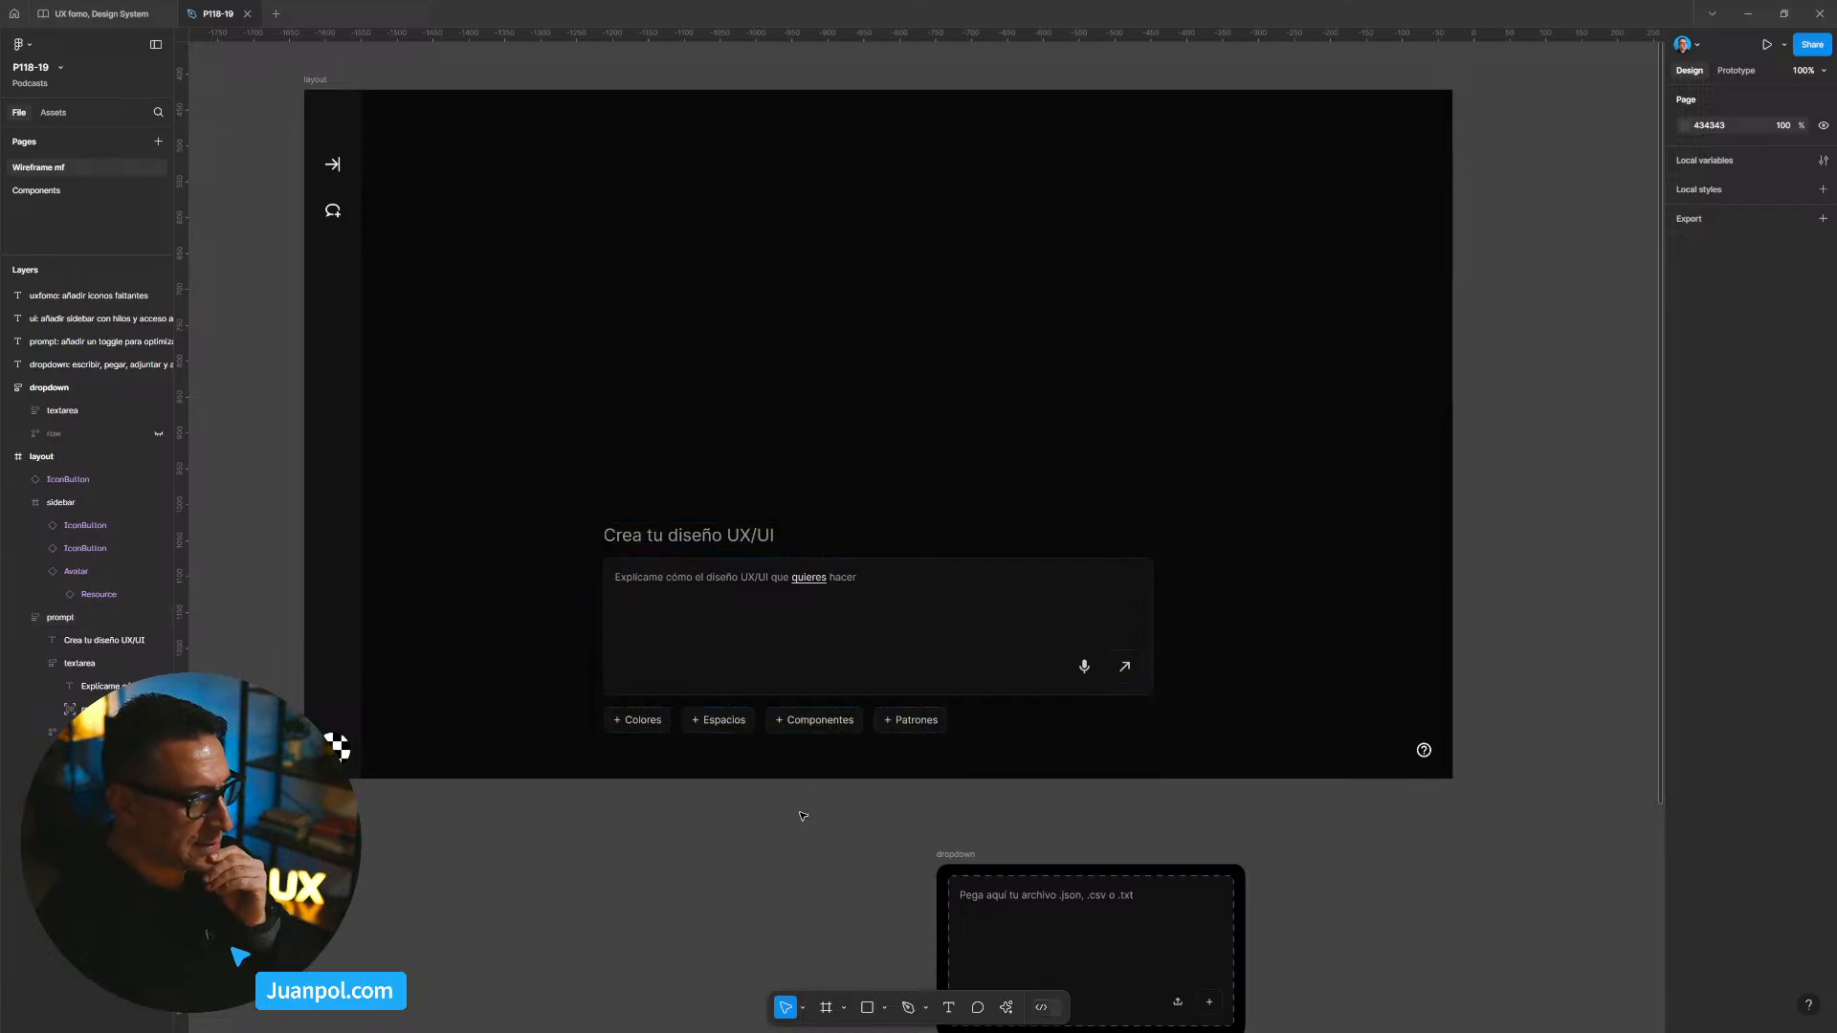
{"action": "scroll", "coordinate": [802, 815], "scroll_direction": "down", "scroll_amount": 6}
{"action": "scroll", "coordinate": [743, 817], "scroll_direction": "up", "scroll_amount": 5, "text": "ctrl"}
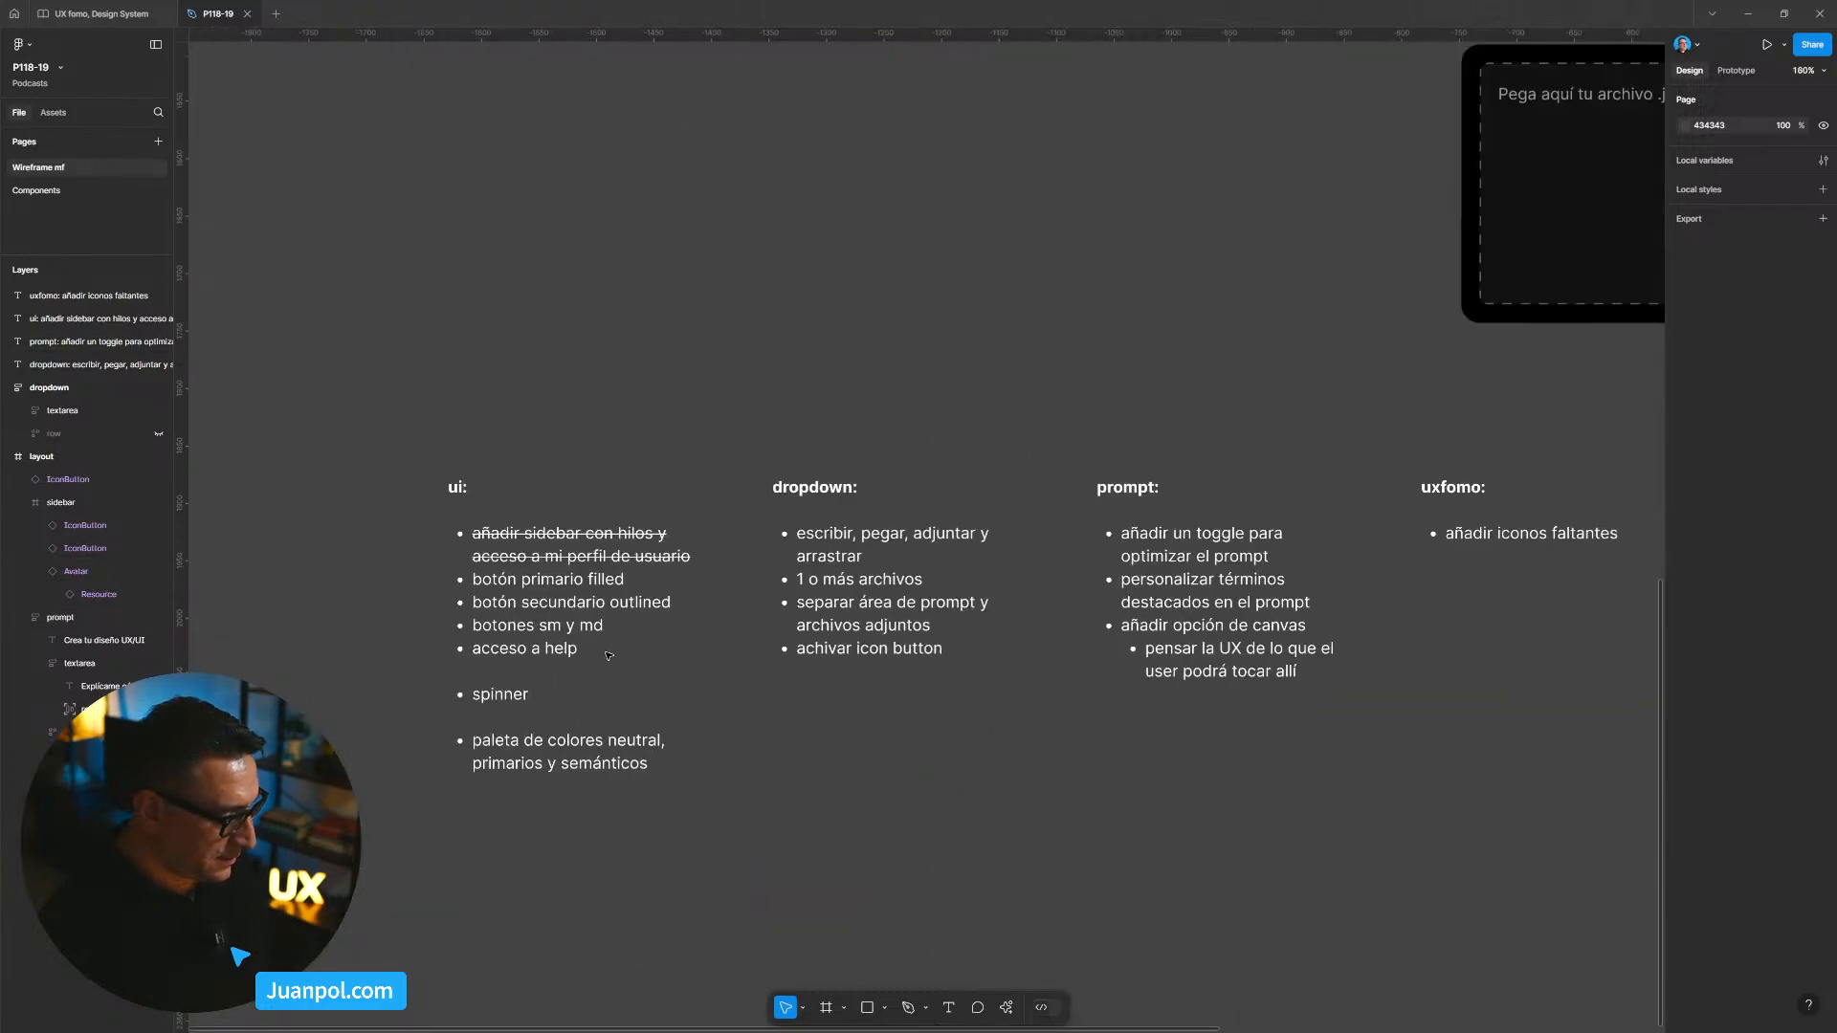
{"action": "left_click", "coordinate": [608, 656]}
{"action": "double_click", "coordinate": [609, 657]}
{"action": "left_click_drag", "start_coordinate": [609, 656], "coordinate": [456, 649]}
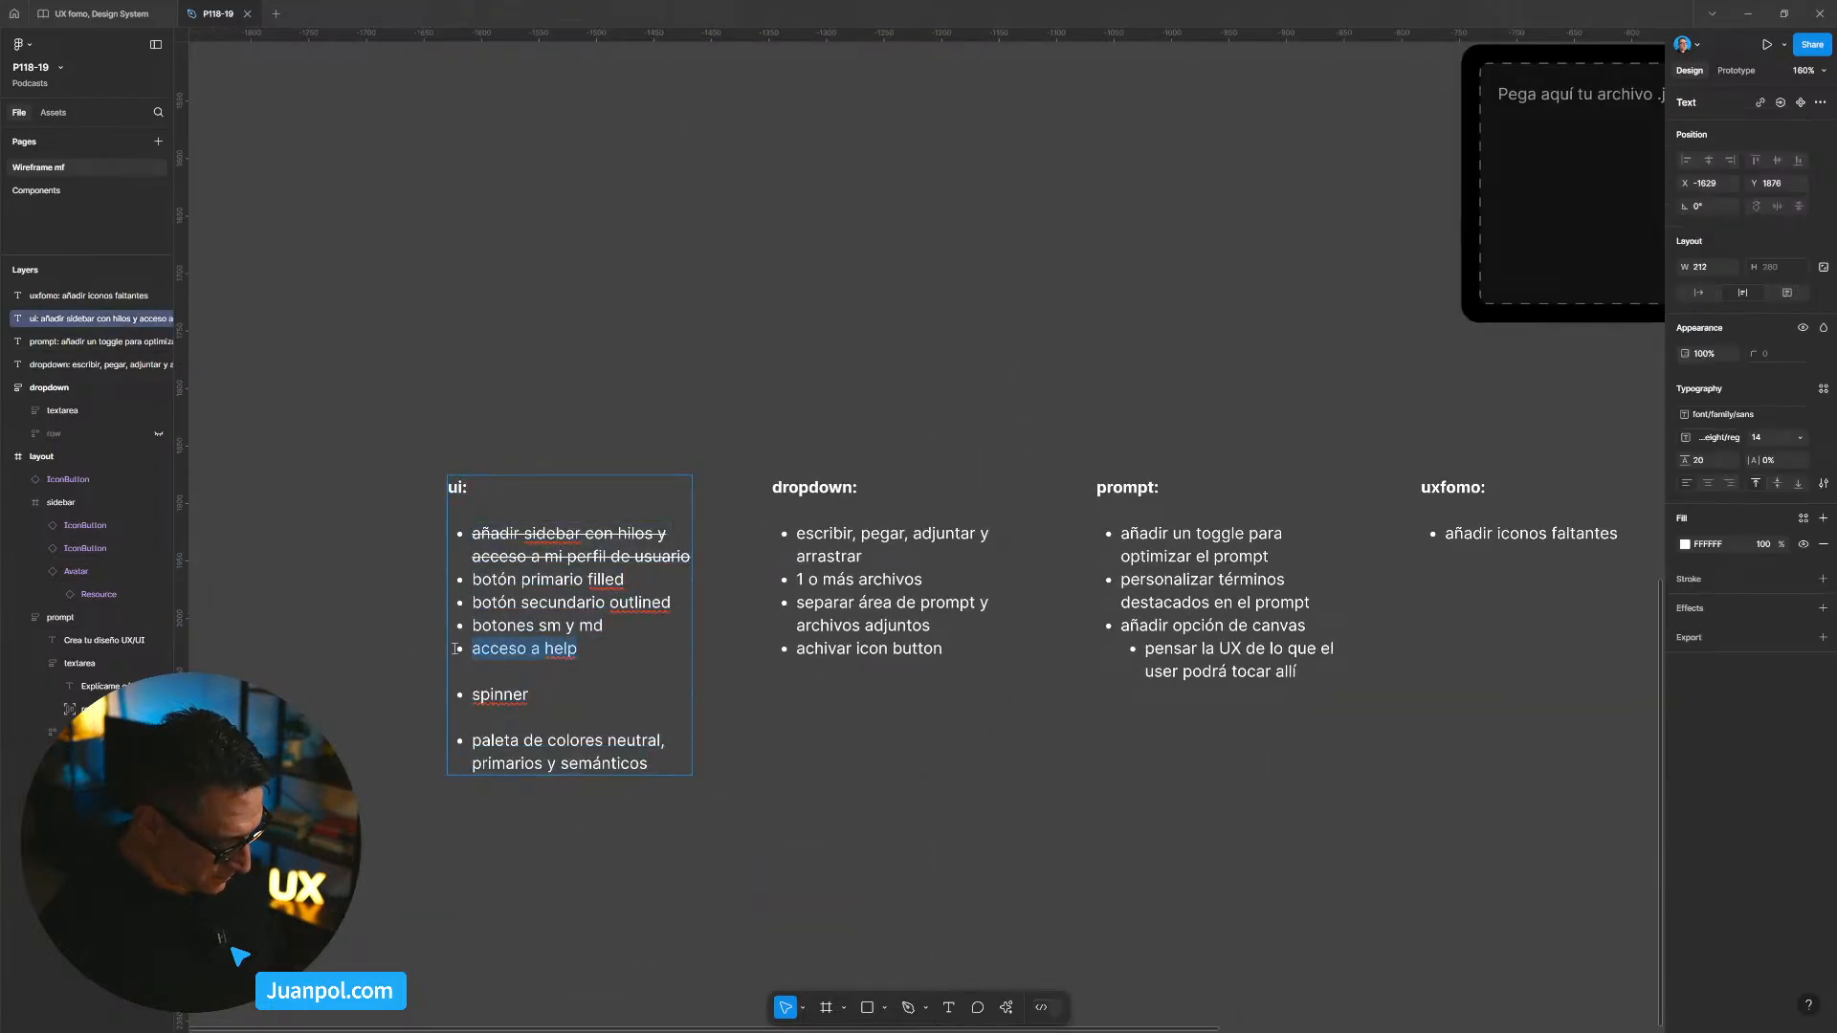
{"action": "left_click", "coordinate": [1824, 485]}
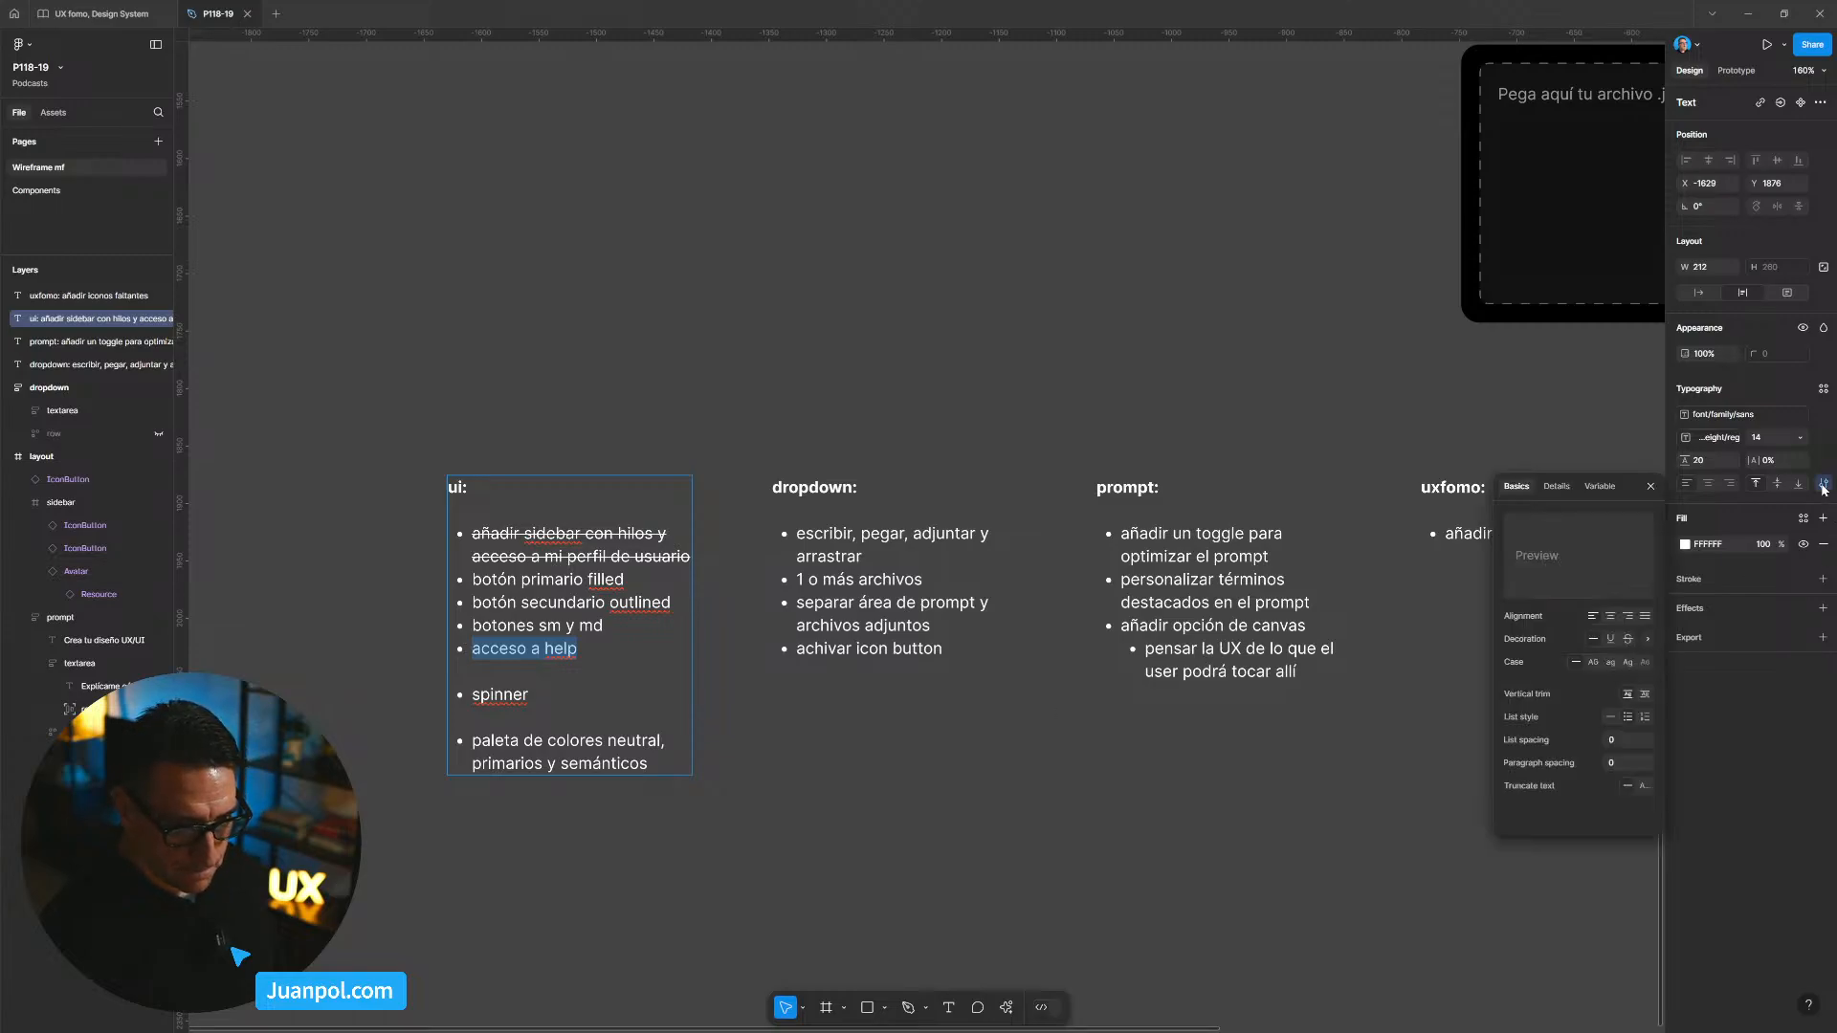
{"action": "left_click", "coordinate": [1630, 642]}
{"action": "left_click", "coordinate": [919, 780]}
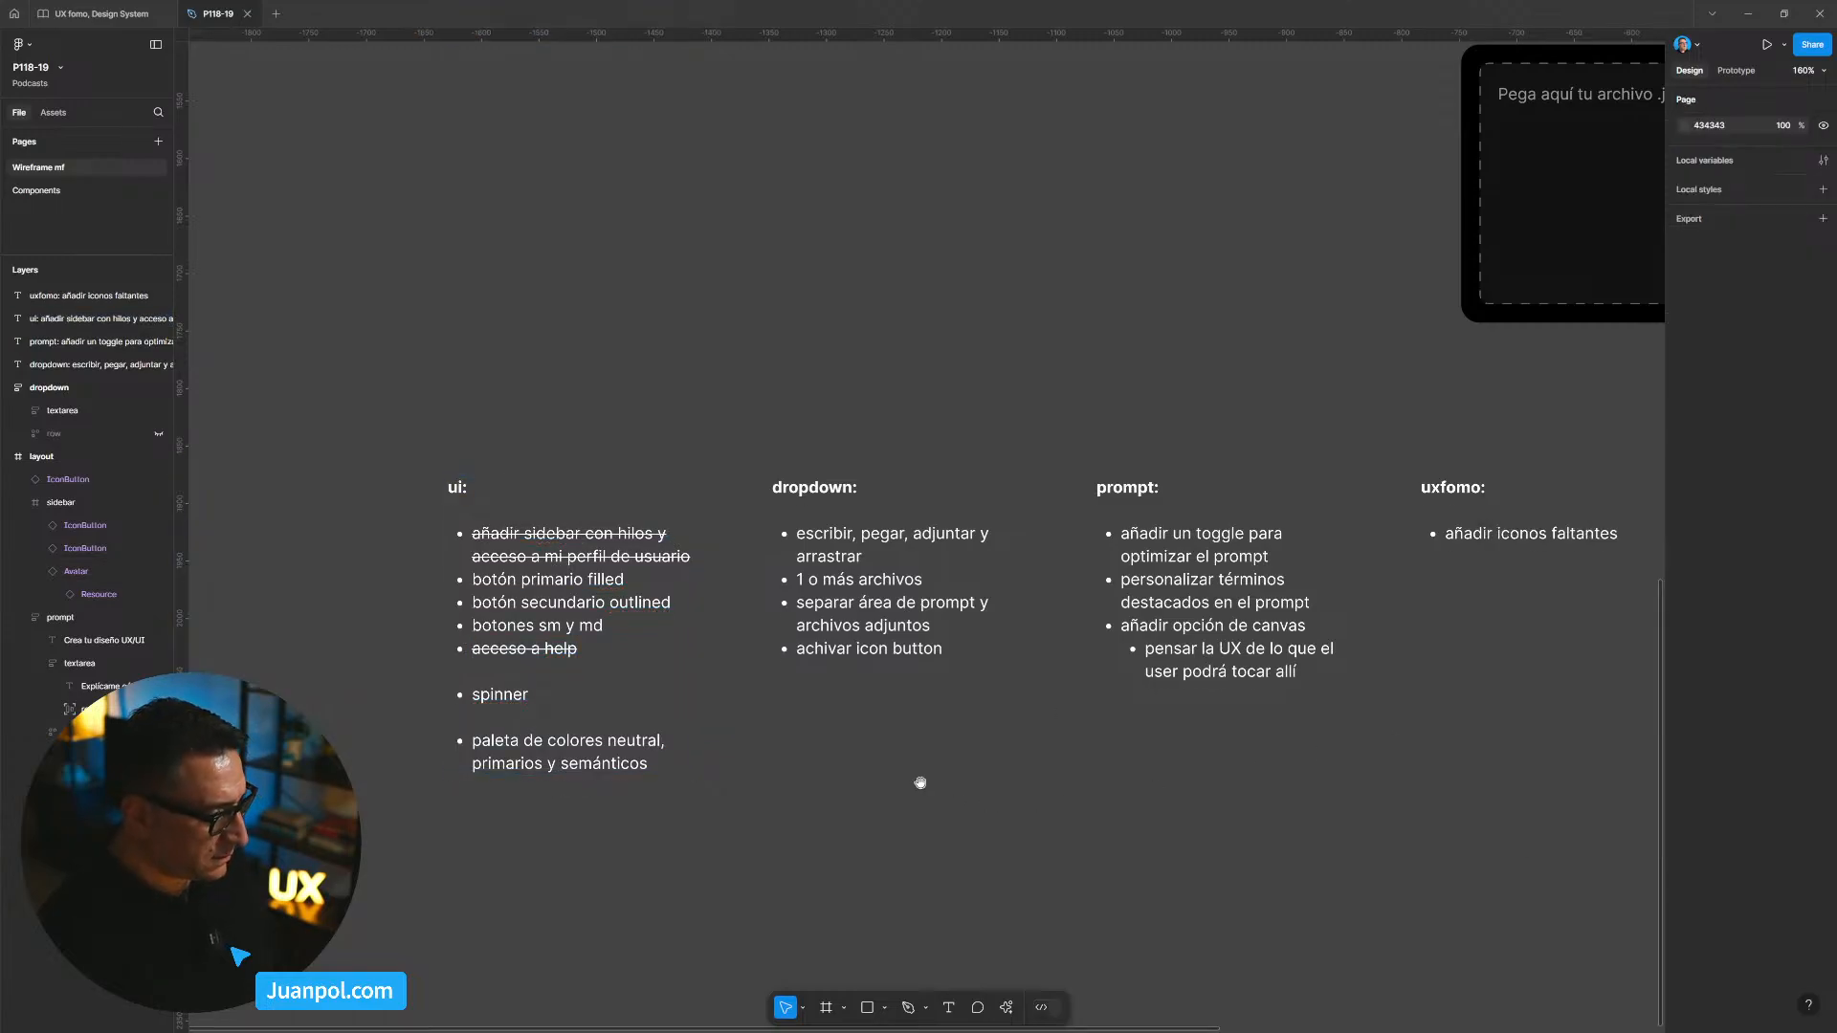
Step: Review the layout frame, the dropdown frame and the remaining task lists
{"action": "scroll", "coordinate": [1022, 800], "scroll_direction": "up", "scroll_amount": 1}
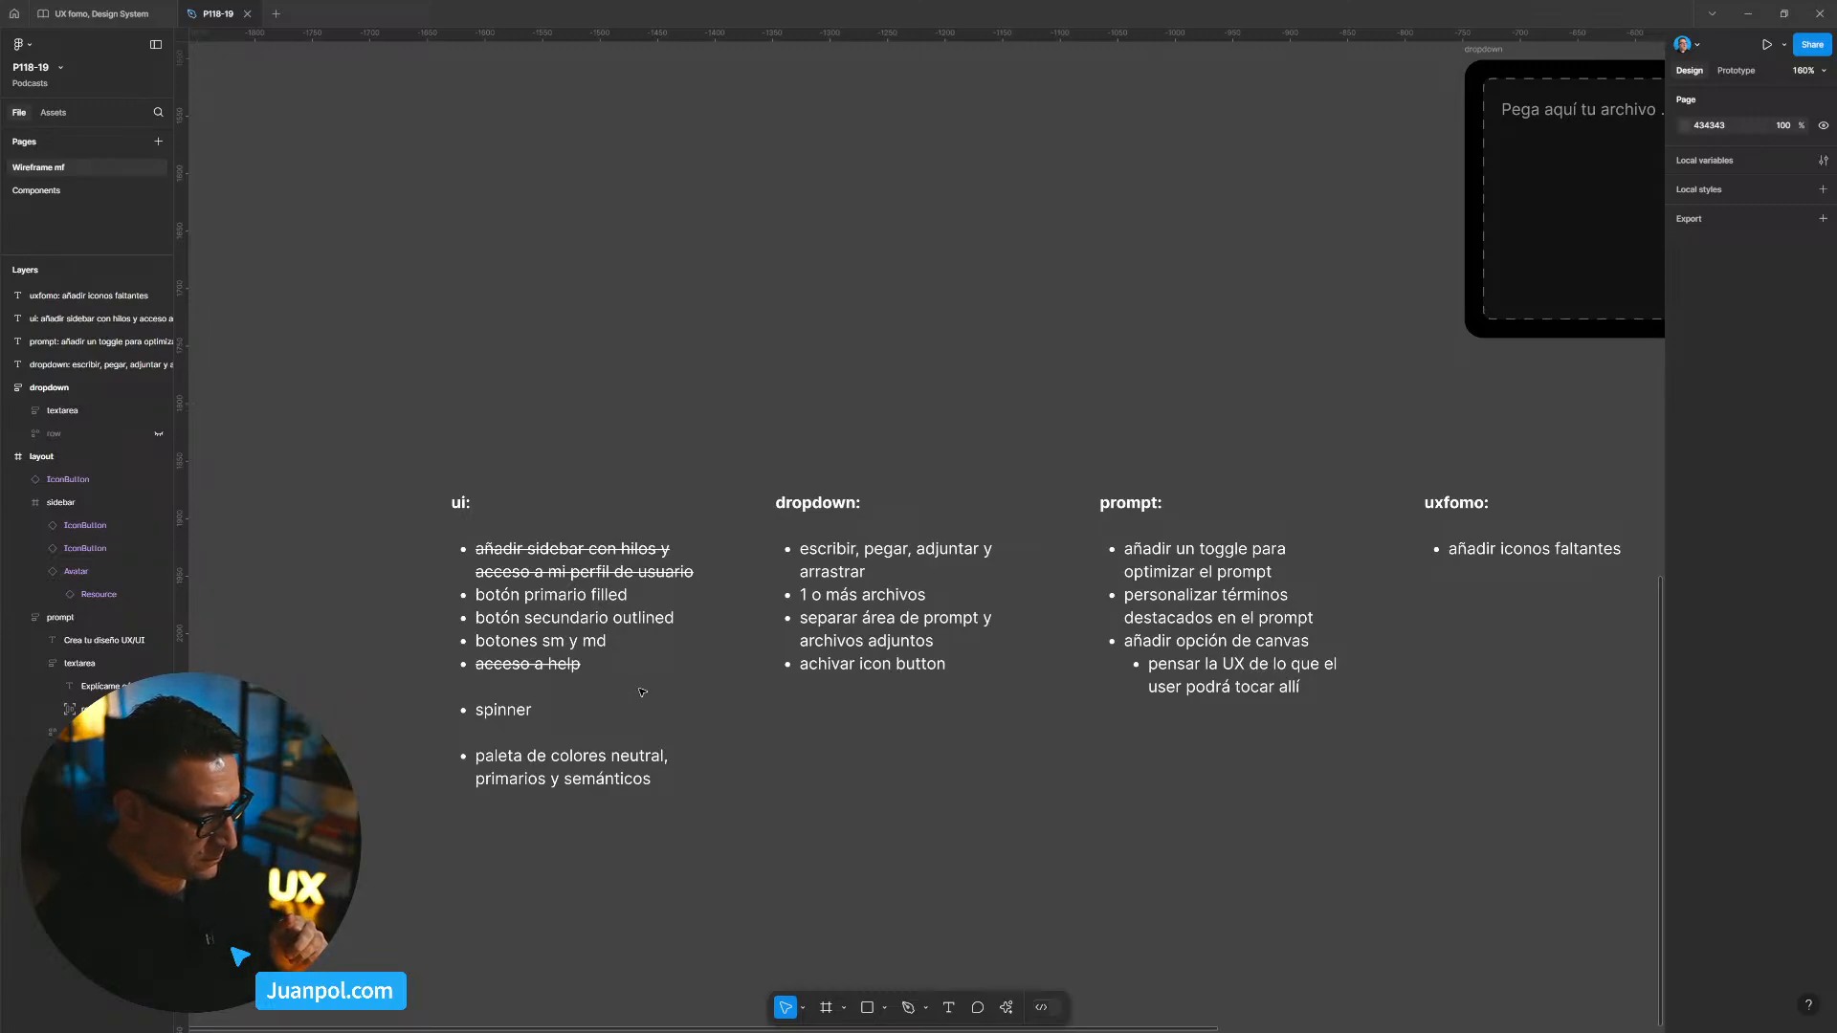
{"action": "scroll", "coordinate": [872, 749], "scroll_direction": "right", "scroll_amount": 1}
{"action": "scroll", "coordinate": [852, 763], "scroll_direction": "down", "scroll_amount": 5}
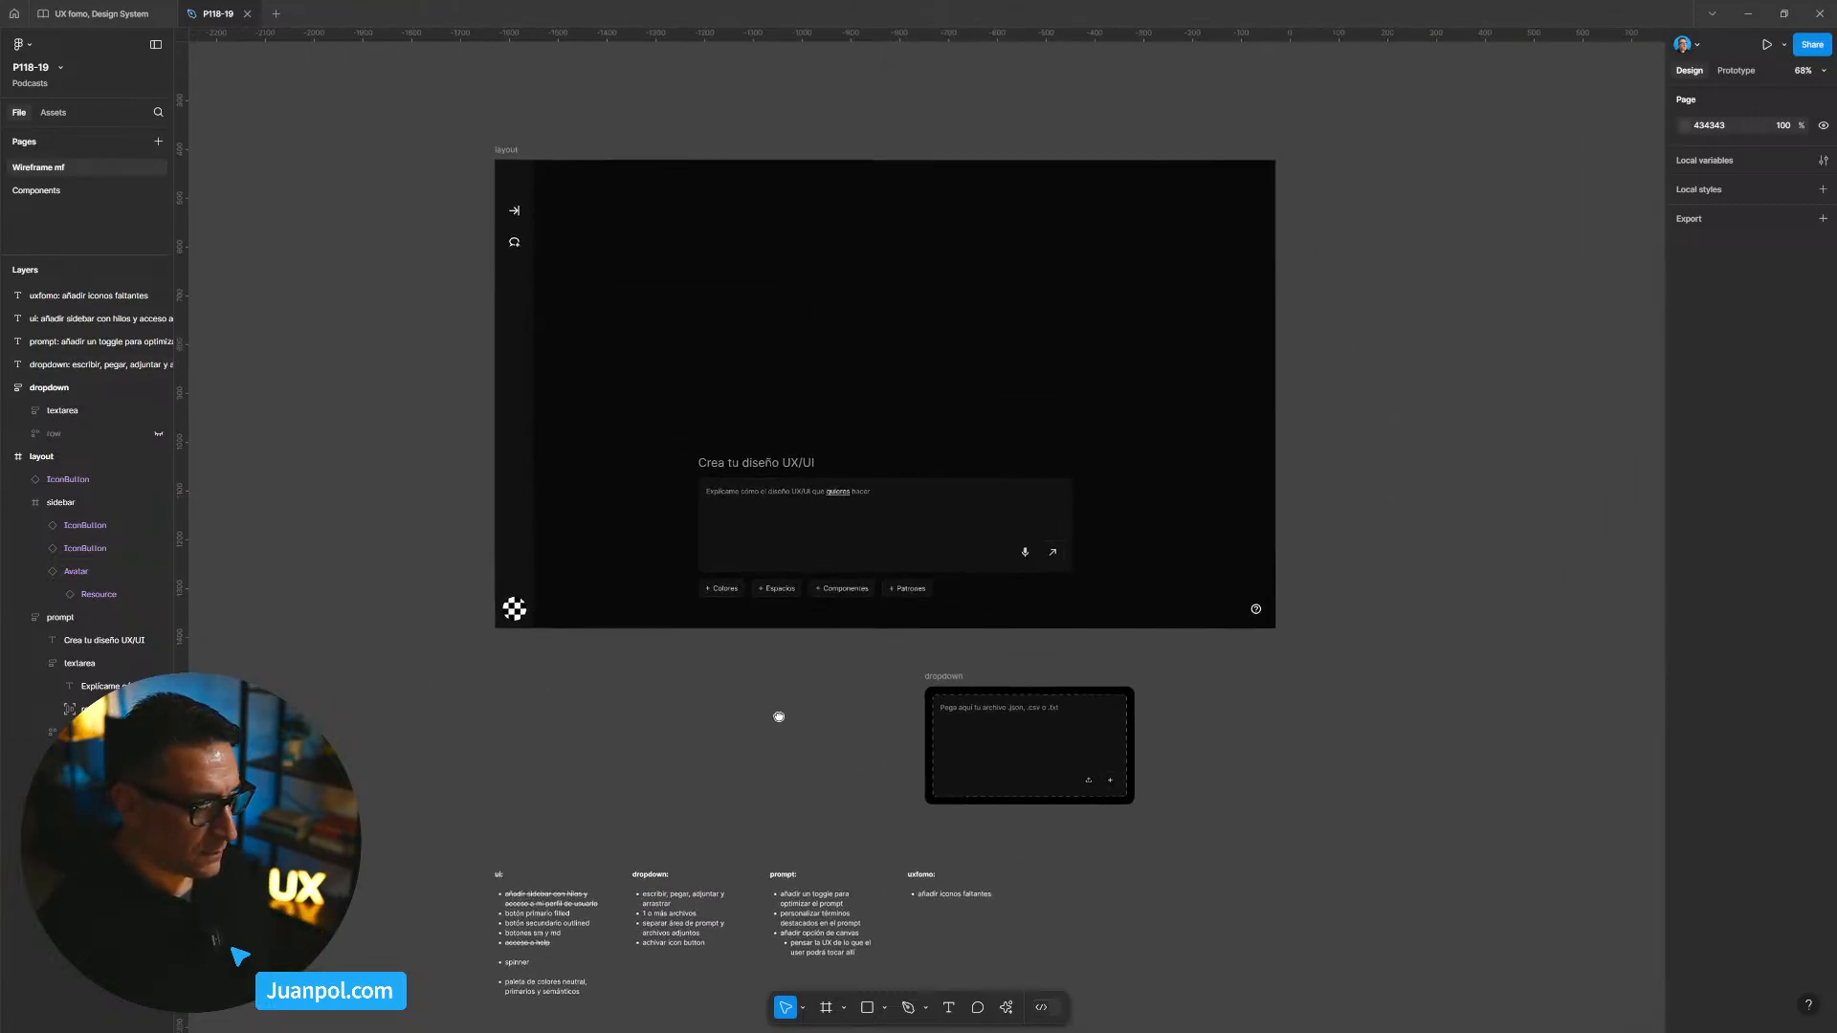
{"action": "scroll", "coordinate": [802, 692], "scroll_direction": "right", "scroll_amount": 2}
{"action": "scroll", "coordinate": [757, 710], "scroll_direction": "up", "scroll_amount": 1}
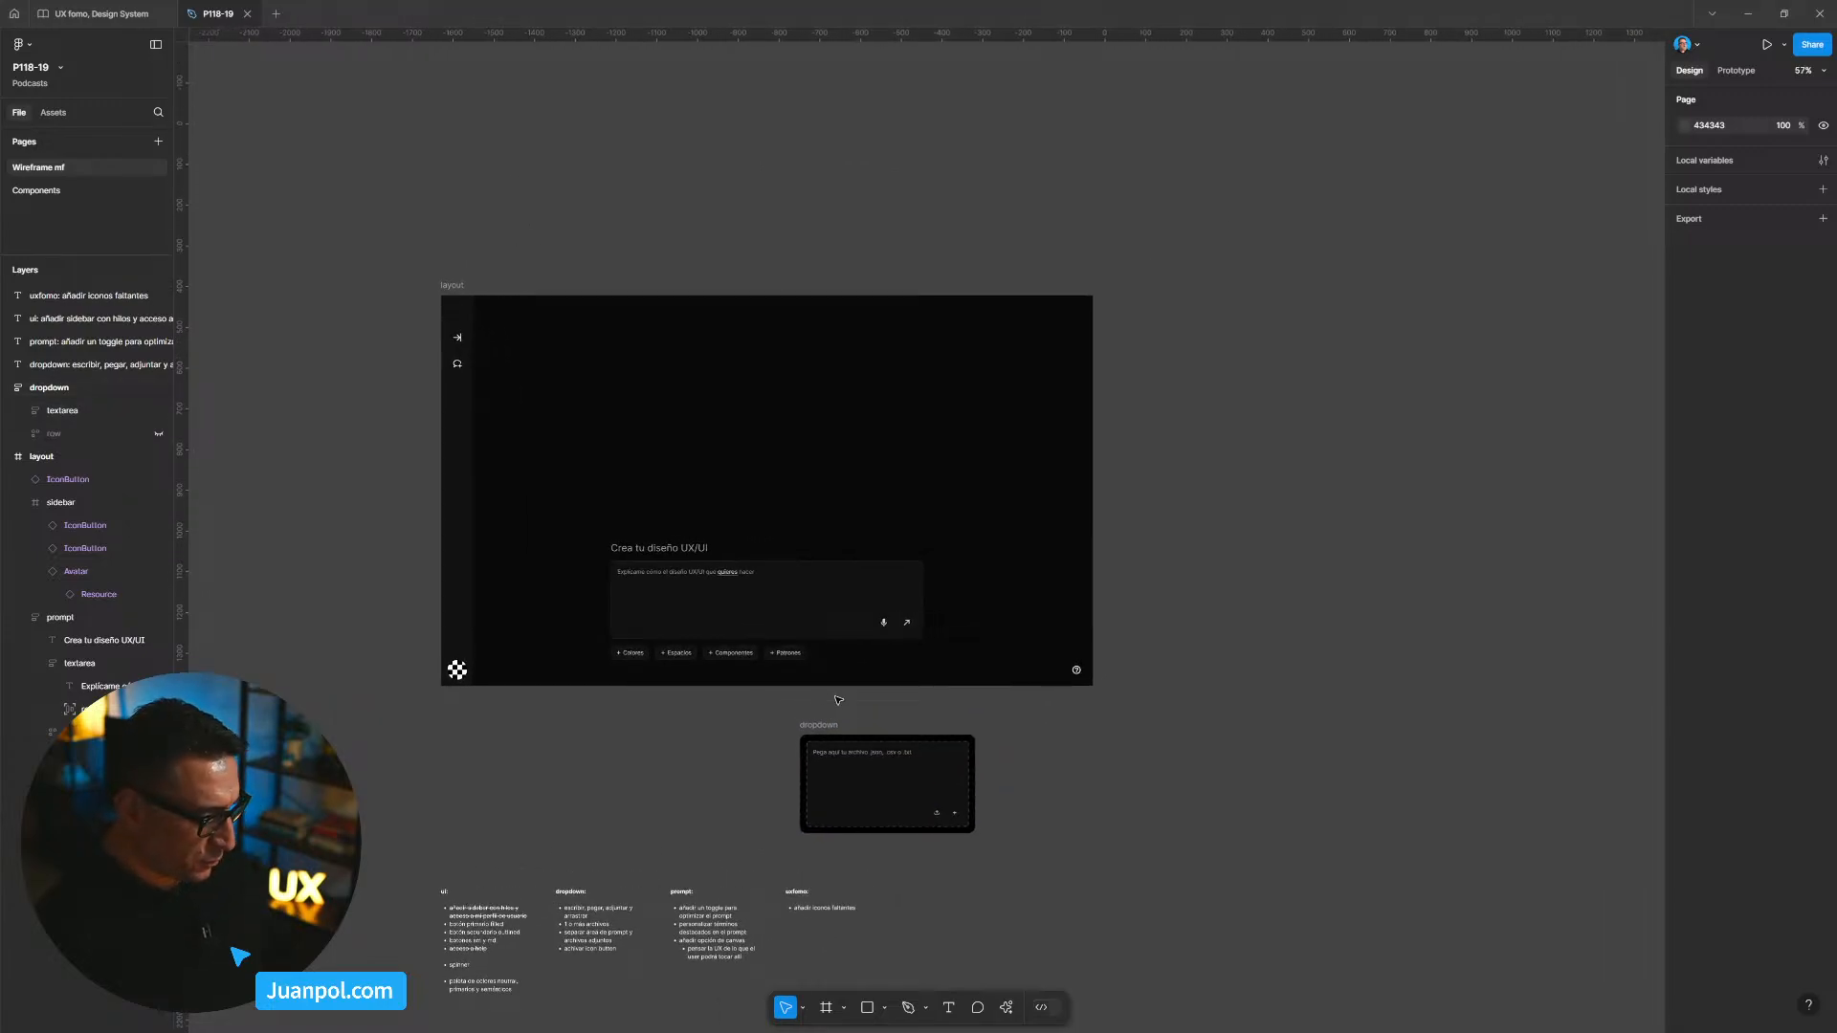
{"action": "left_click_drag", "start_coordinate": [1276, 507], "coordinate": [1316, 478]}
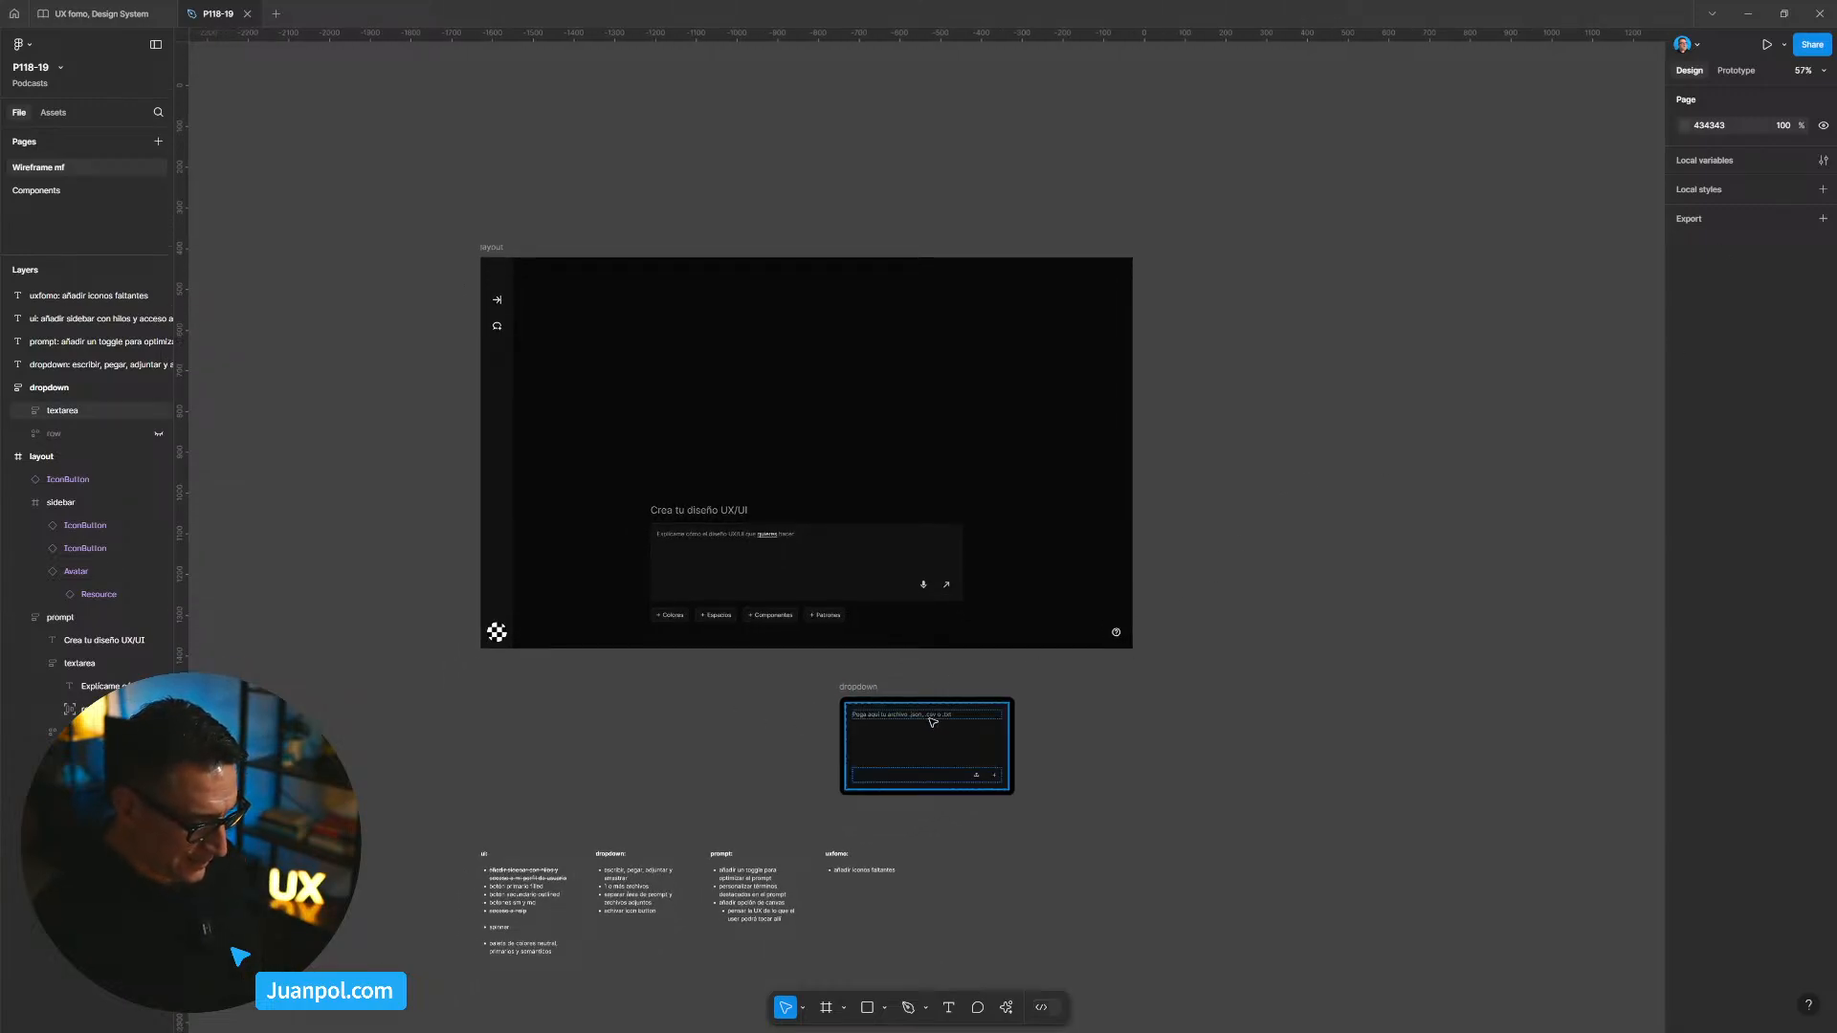
{"action": "scroll", "coordinate": [909, 708], "scroll_direction": "up", "scroll_amount": 2}
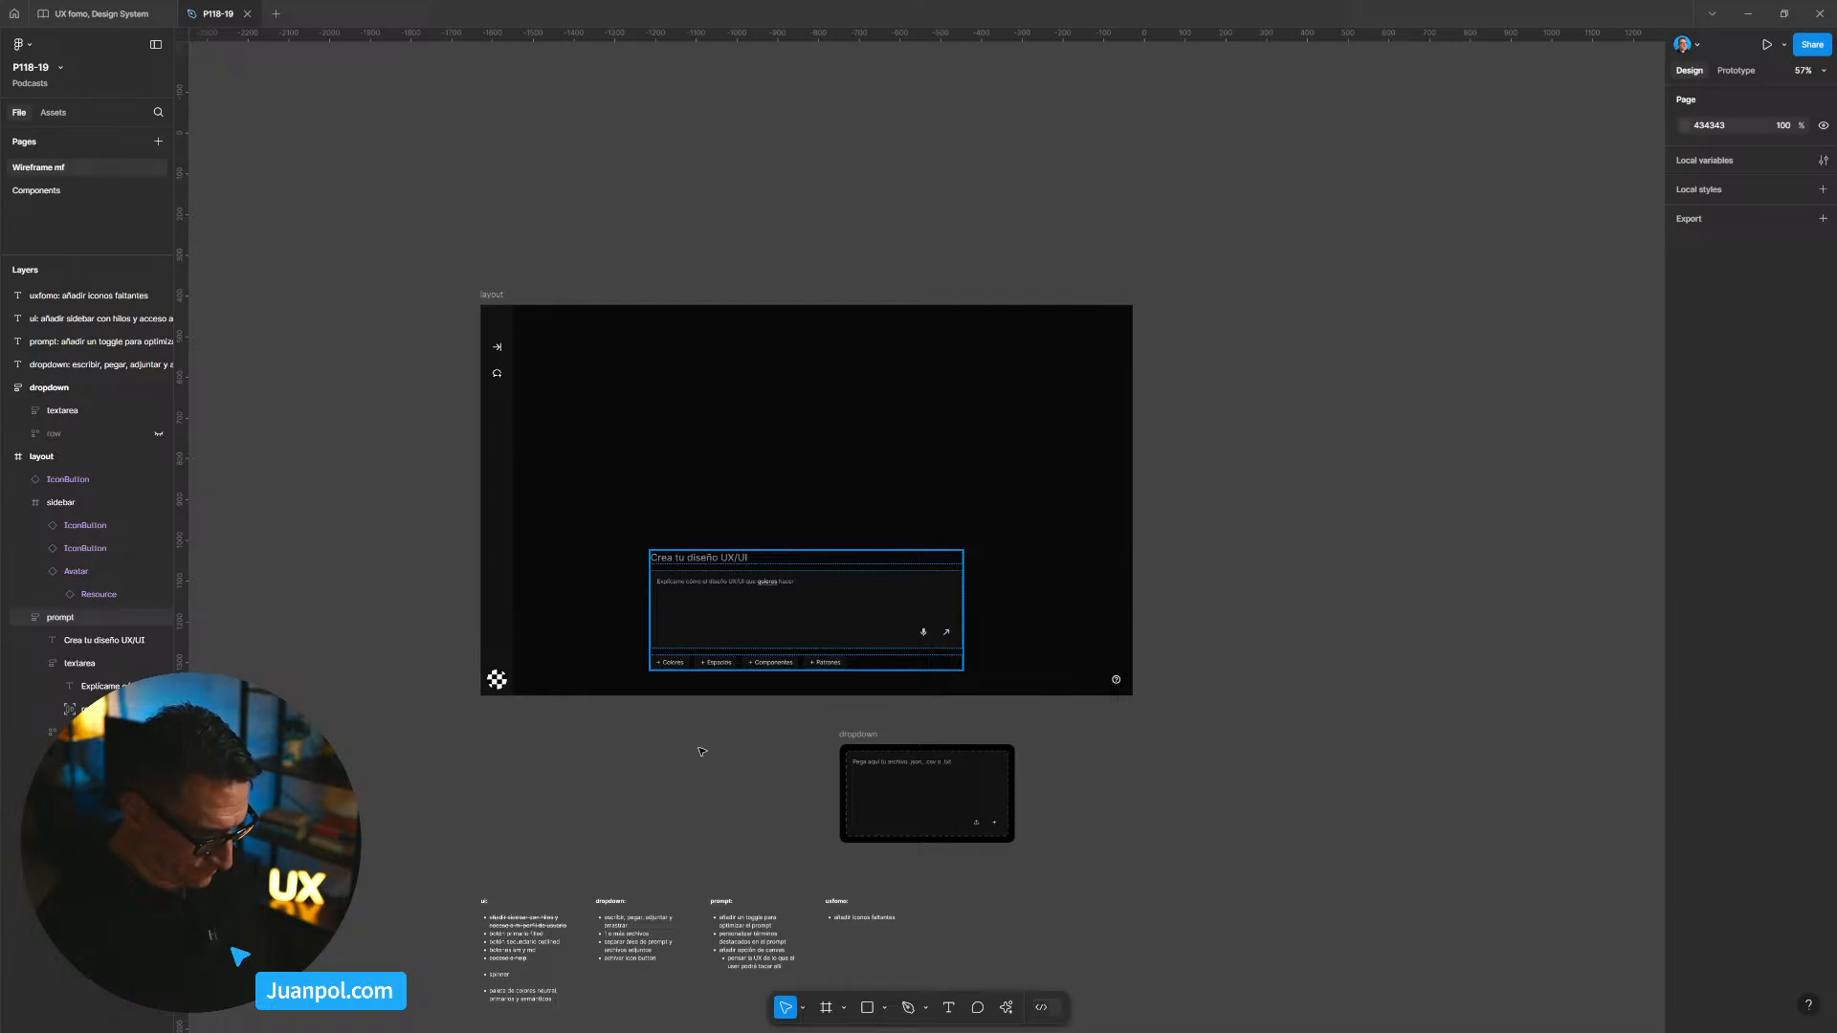
{"action": "scroll", "coordinate": [727, 575], "scroll_direction": "down", "scroll_amount": 6}
{"action": "scroll", "coordinate": [727, 574], "scroll_direction": "right", "scroll_amount": 2}
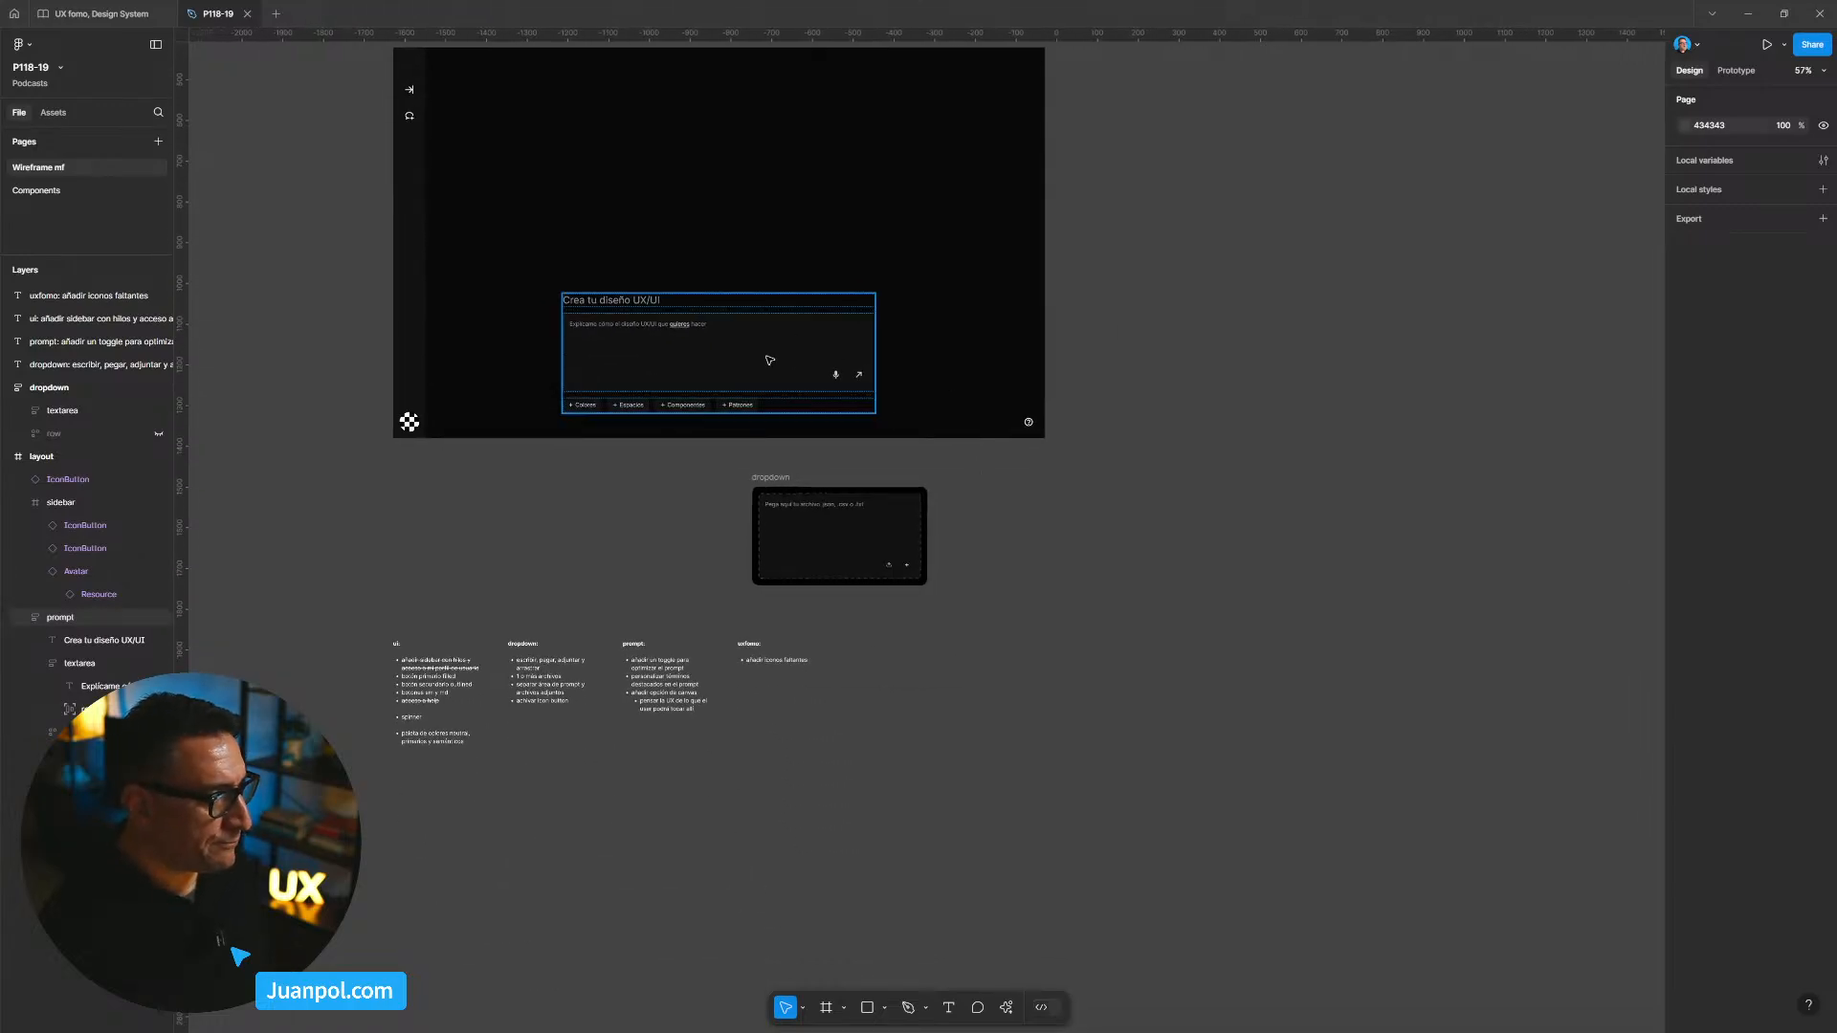
Step: Move the layout frame up to open space between it and the dropdown frame
{"action": "scroll", "coordinate": [769, 360], "scroll_direction": "up", "scroll_amount": 8}
{"action": "scroll", "coordinate": [770, 360], "scroll_direction": "left", "scroll_amount": 6}
{"action": "left_click_drag", "start_coordinate": [669, 382], "coordinate": [657, 141]}
{"action": "scroll", "coordinate": [1124, 701], "scroll_direction": "down", "scroll_amount": 2}
{"action": "scroll", "coordinate": [1123, 701], "scroll_direction": "right", "scroll_amount": 1}
Step: Duplicate the prompt frame from the layout into the empty space just below it
{"action": "left_click", "coordinate": [916, 394]}
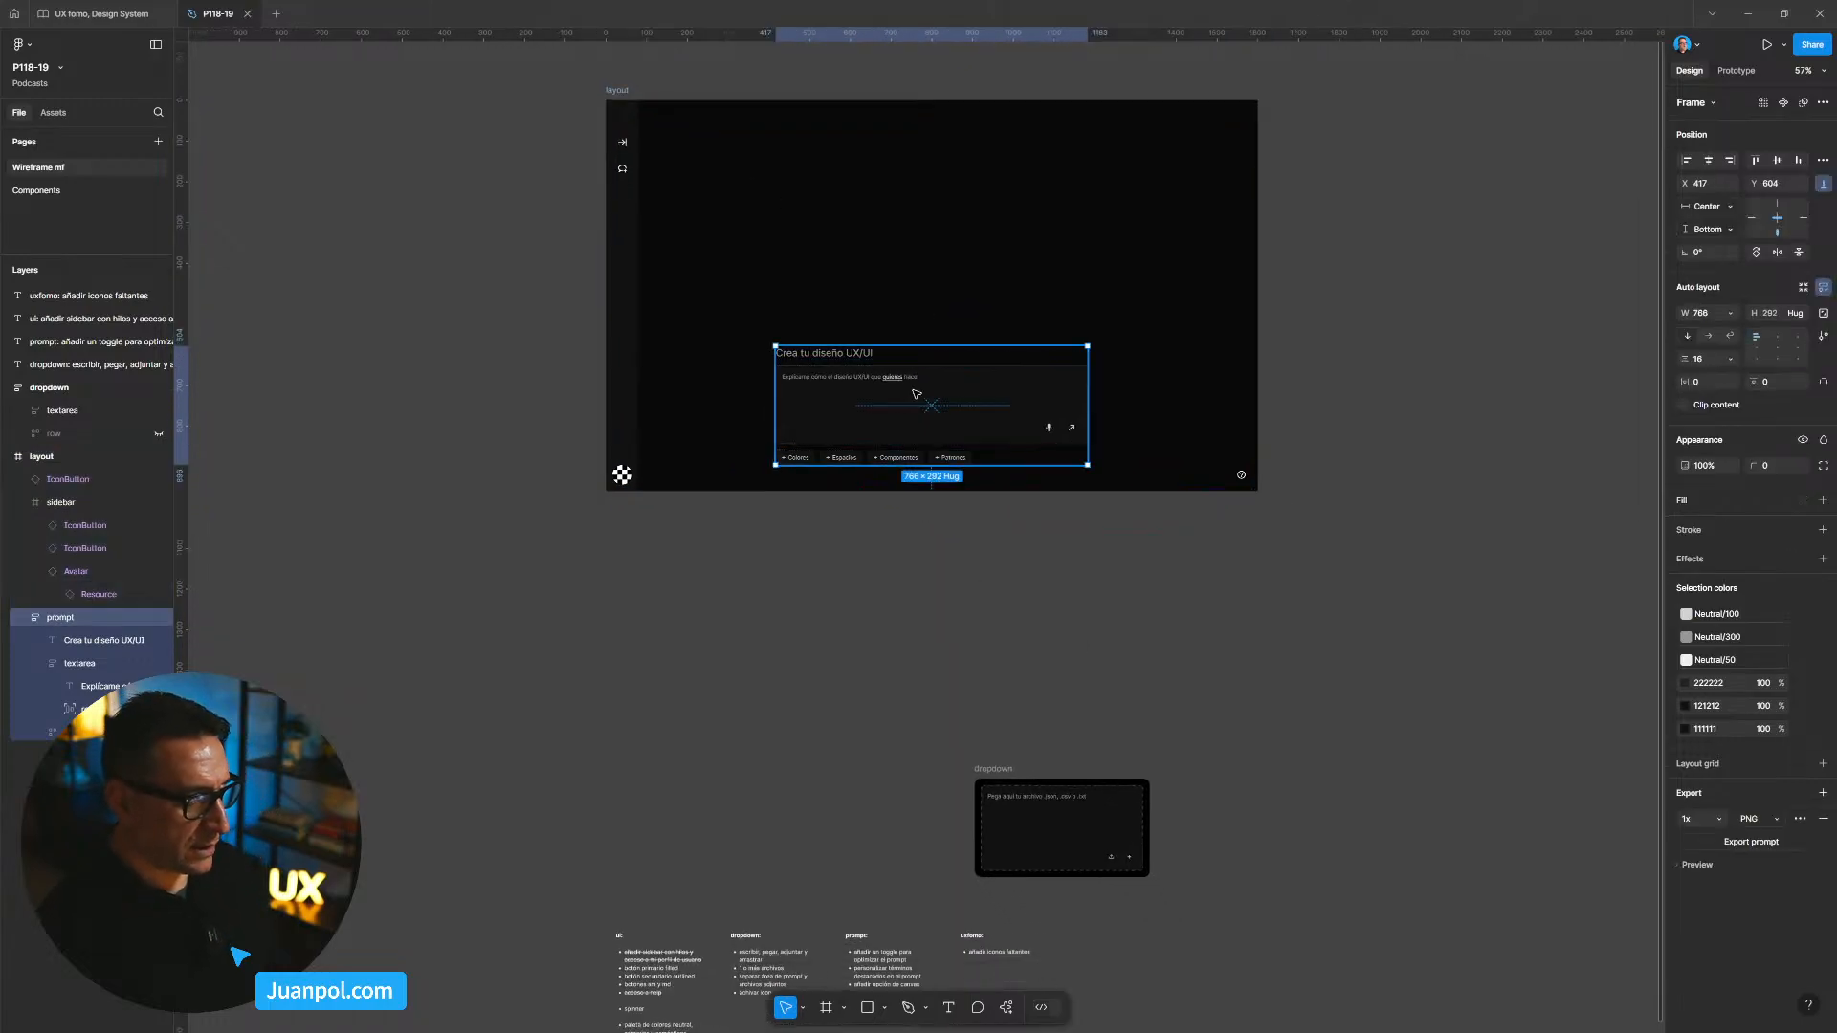
{"action": "left_click_drag", "start_coordinate": [920, 429], "coordinate": [934, 590], "text": "alt"}
{"action": "left_click", "coordinate": [1176, 624]}
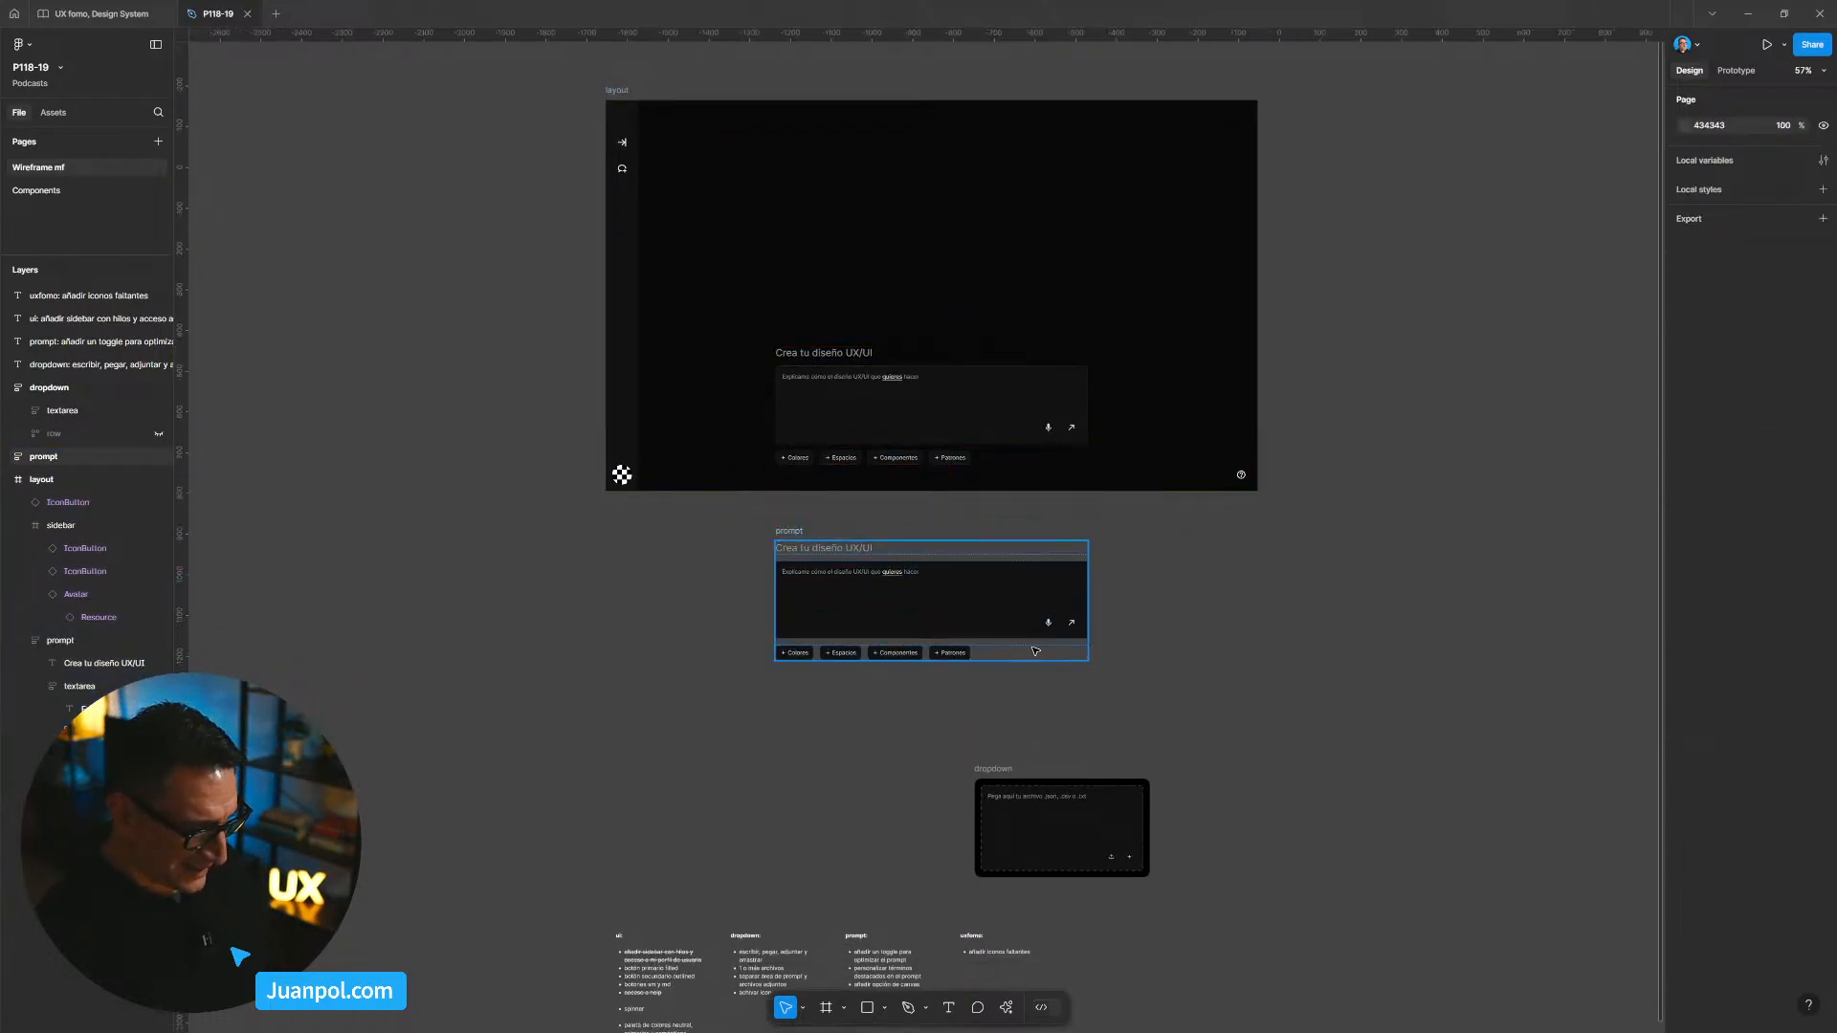
{"action": "scroll", "coordinate": [1035, 651], "scroll_direction": "up", "scroll_amount": 3}
{"action": "scroll", "coordinate": [988, 615], "scroll_direction": "down", "scroll_amount": 2}
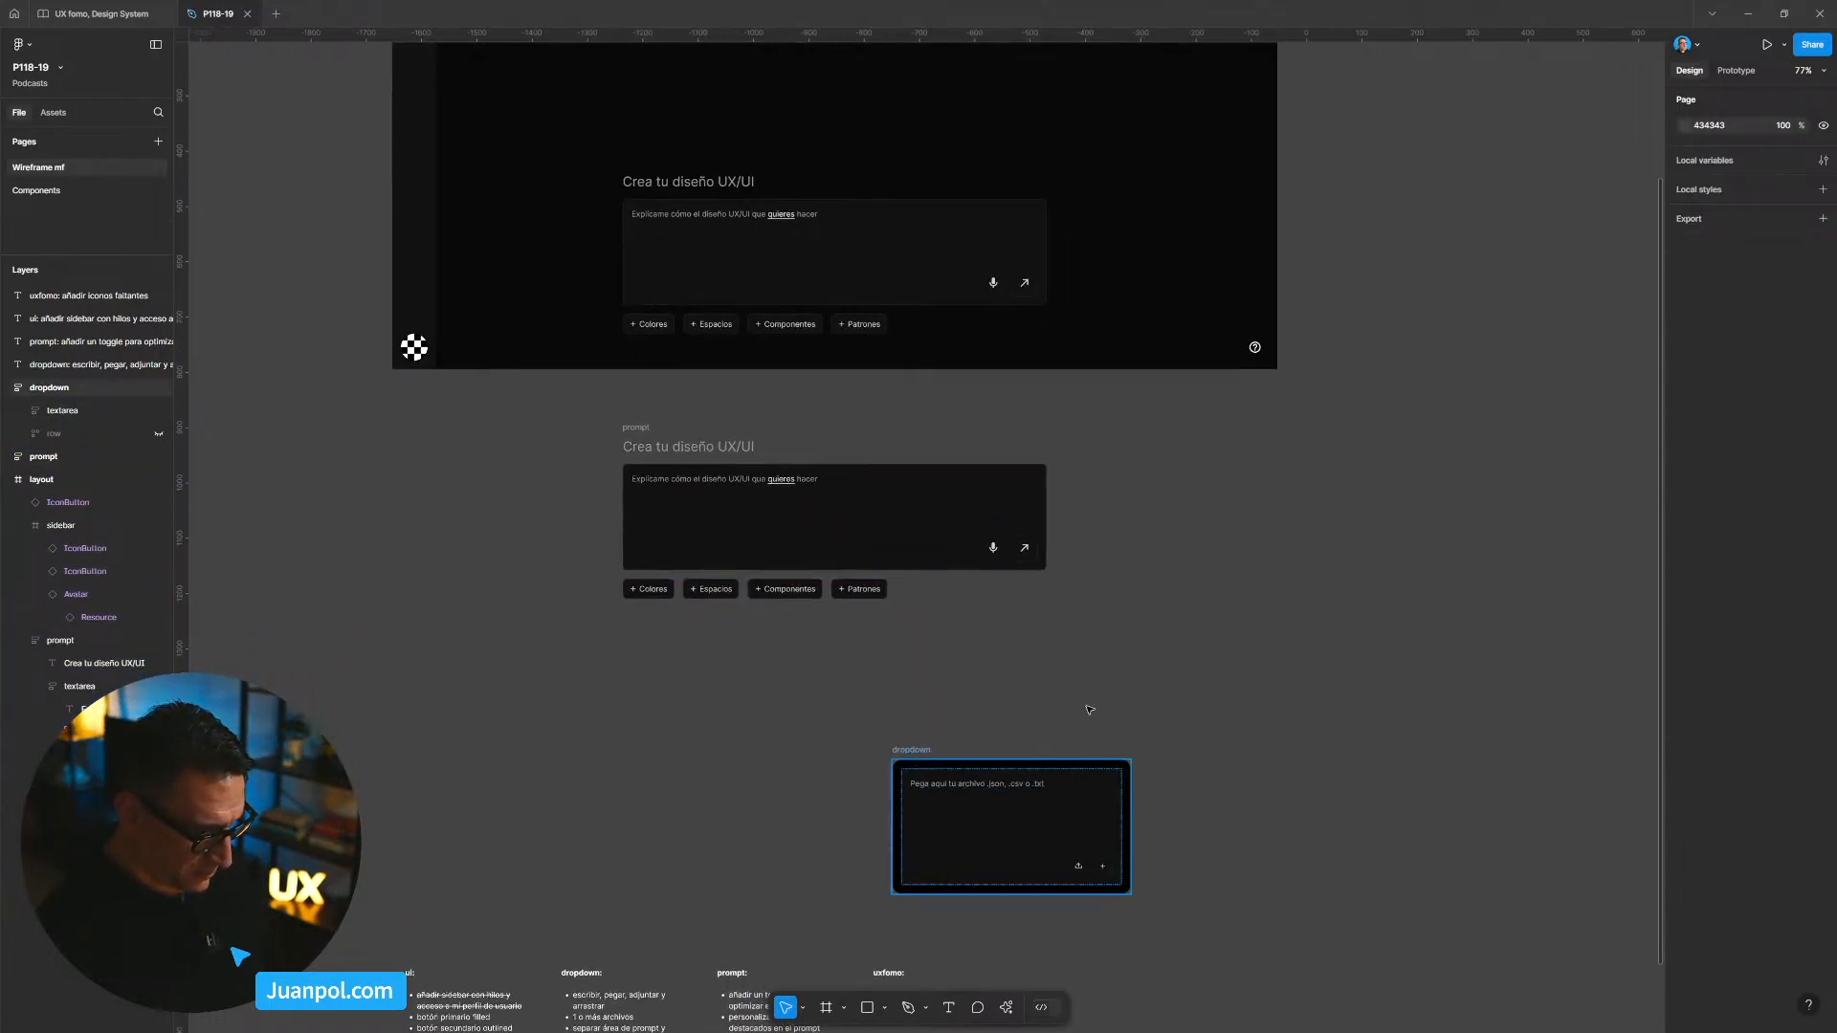
Step: Place the dropdown frame to the right of the prompt copy and spread the frames out between the layout and the task lists
{"action": "left_click_drag", "start_coordinate": [991, 785], "coordinate": [1424, 558]}
{"action": "scroll", "coordinate": [1277, 554], "scroll_direction": "down", "scroll_amount": 3}
{"action": "left_click_drag", "start_coordinate": [1321, 455], "coordinate": [676, 236]}
{"action": "left_click_drag", "start_coordinate": [882, 357], "coordinate": [874, 226]}
{"action": "left_click", "coordinate": [1030, 595]}
{"action": "scroll", "coordinate": [957, 565], "scroll_direction": "down", "scroll_amount": 2}
{"action": "scroll", "coordinate": [957, 565], "scroll_direction": "right", "scroll_amount": 2}
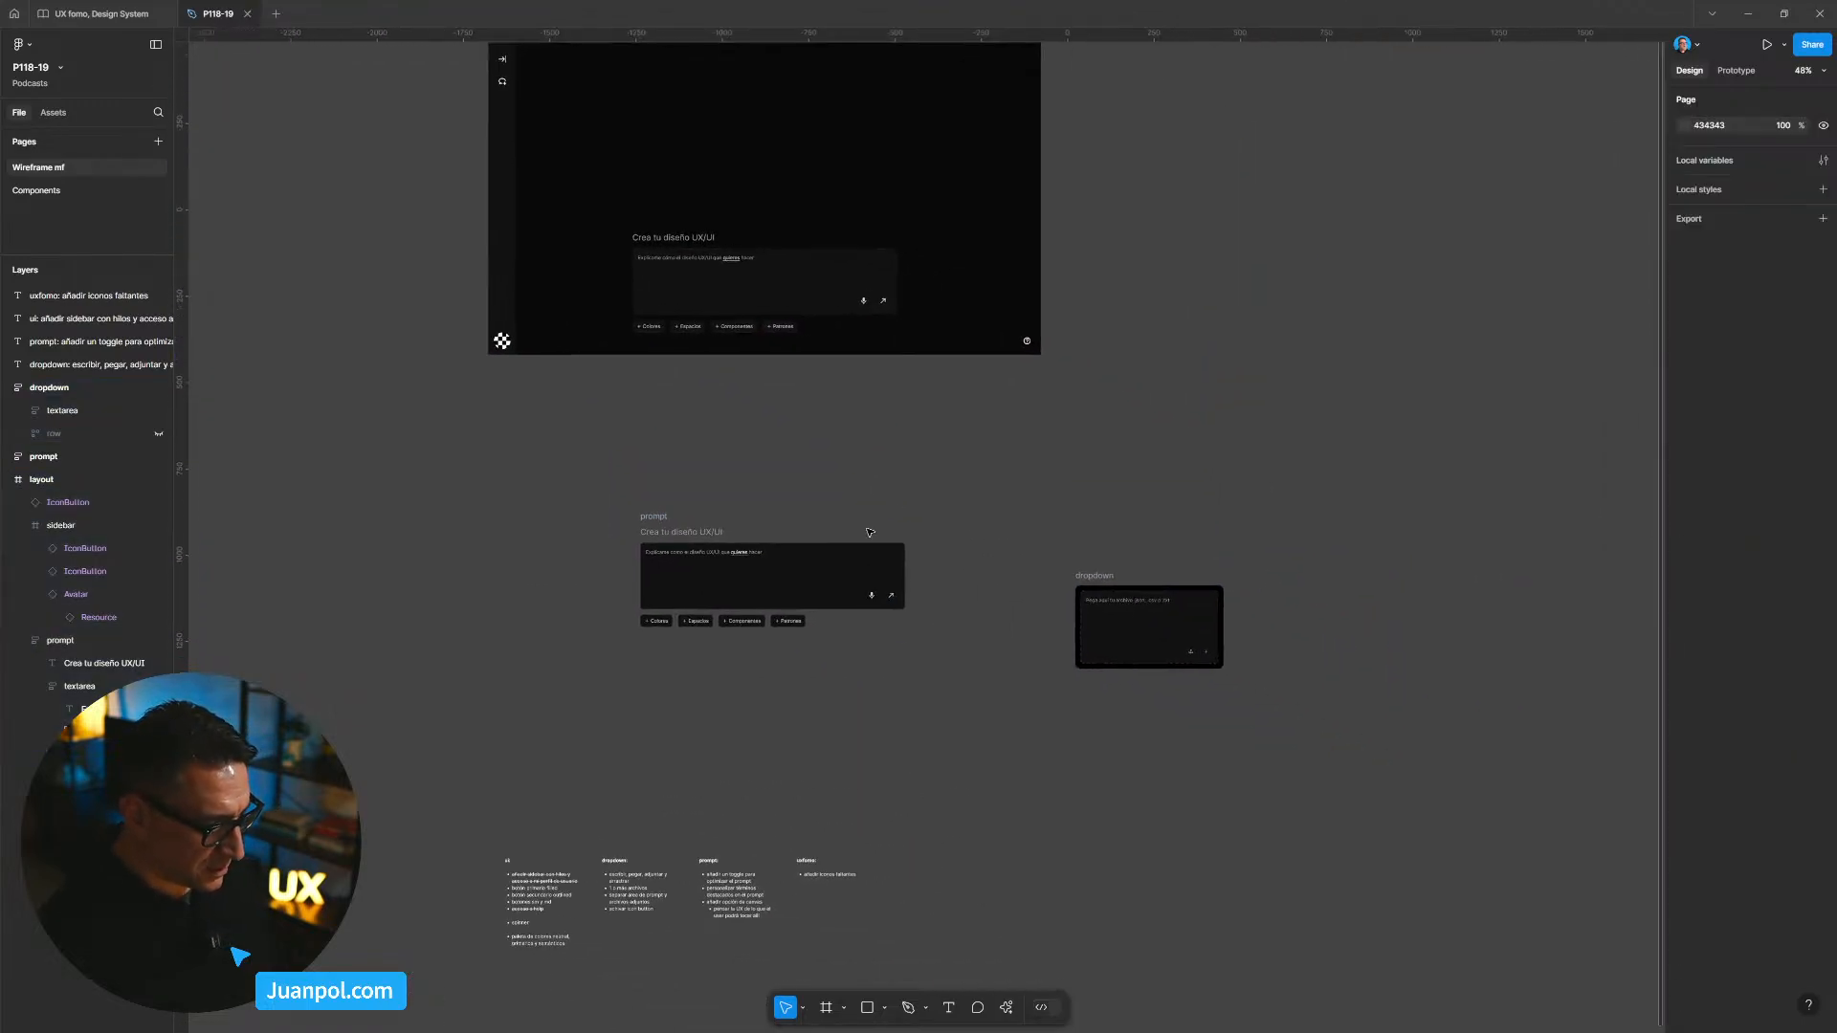
Step: Duplicate the standalone prompt frame to its right at X -644, Y 833, moving the dropdown frame out of the way
{"action": "left_click_drag", "start_coordinate": [655, 517], "coordinate": [911, 491]}
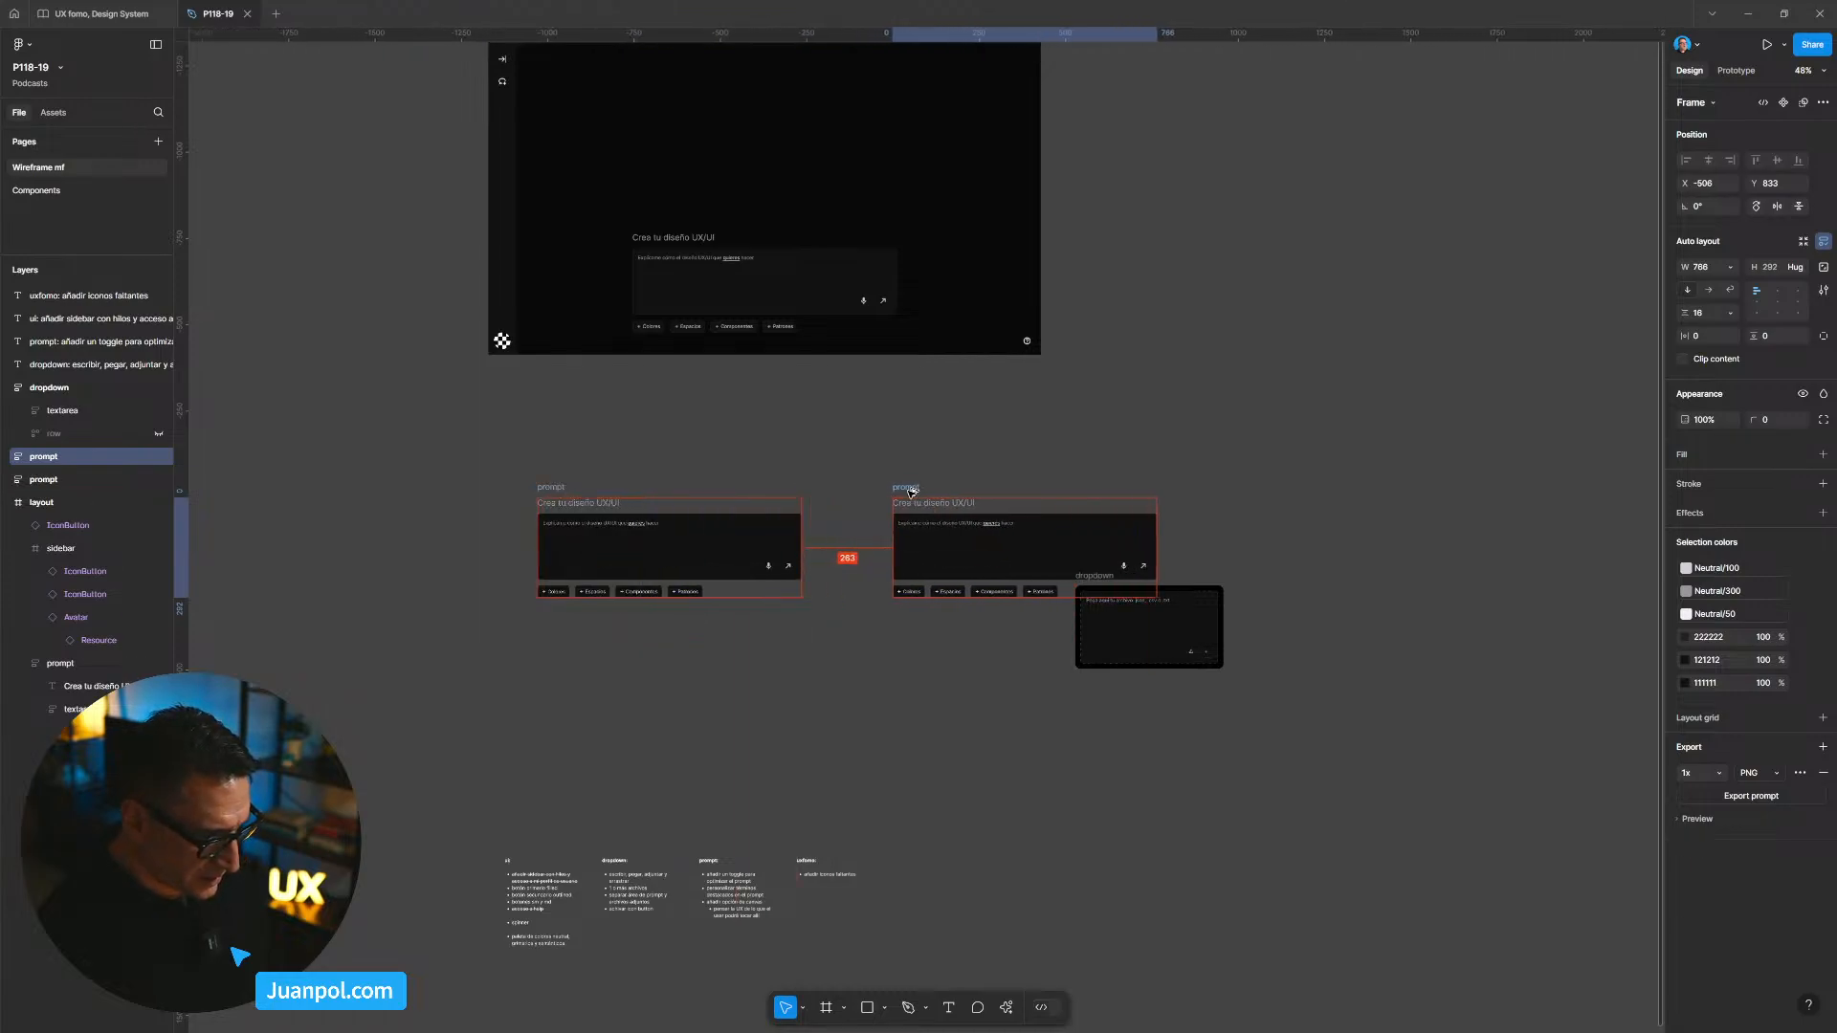
{"action": "left_click_drag", "start_coordinate": [1102, 582], "coordinate": [1241, 416]}
{"action": "left_click_drag", "start_coordinate": [944, 466], "coordinate": [874, 490]}
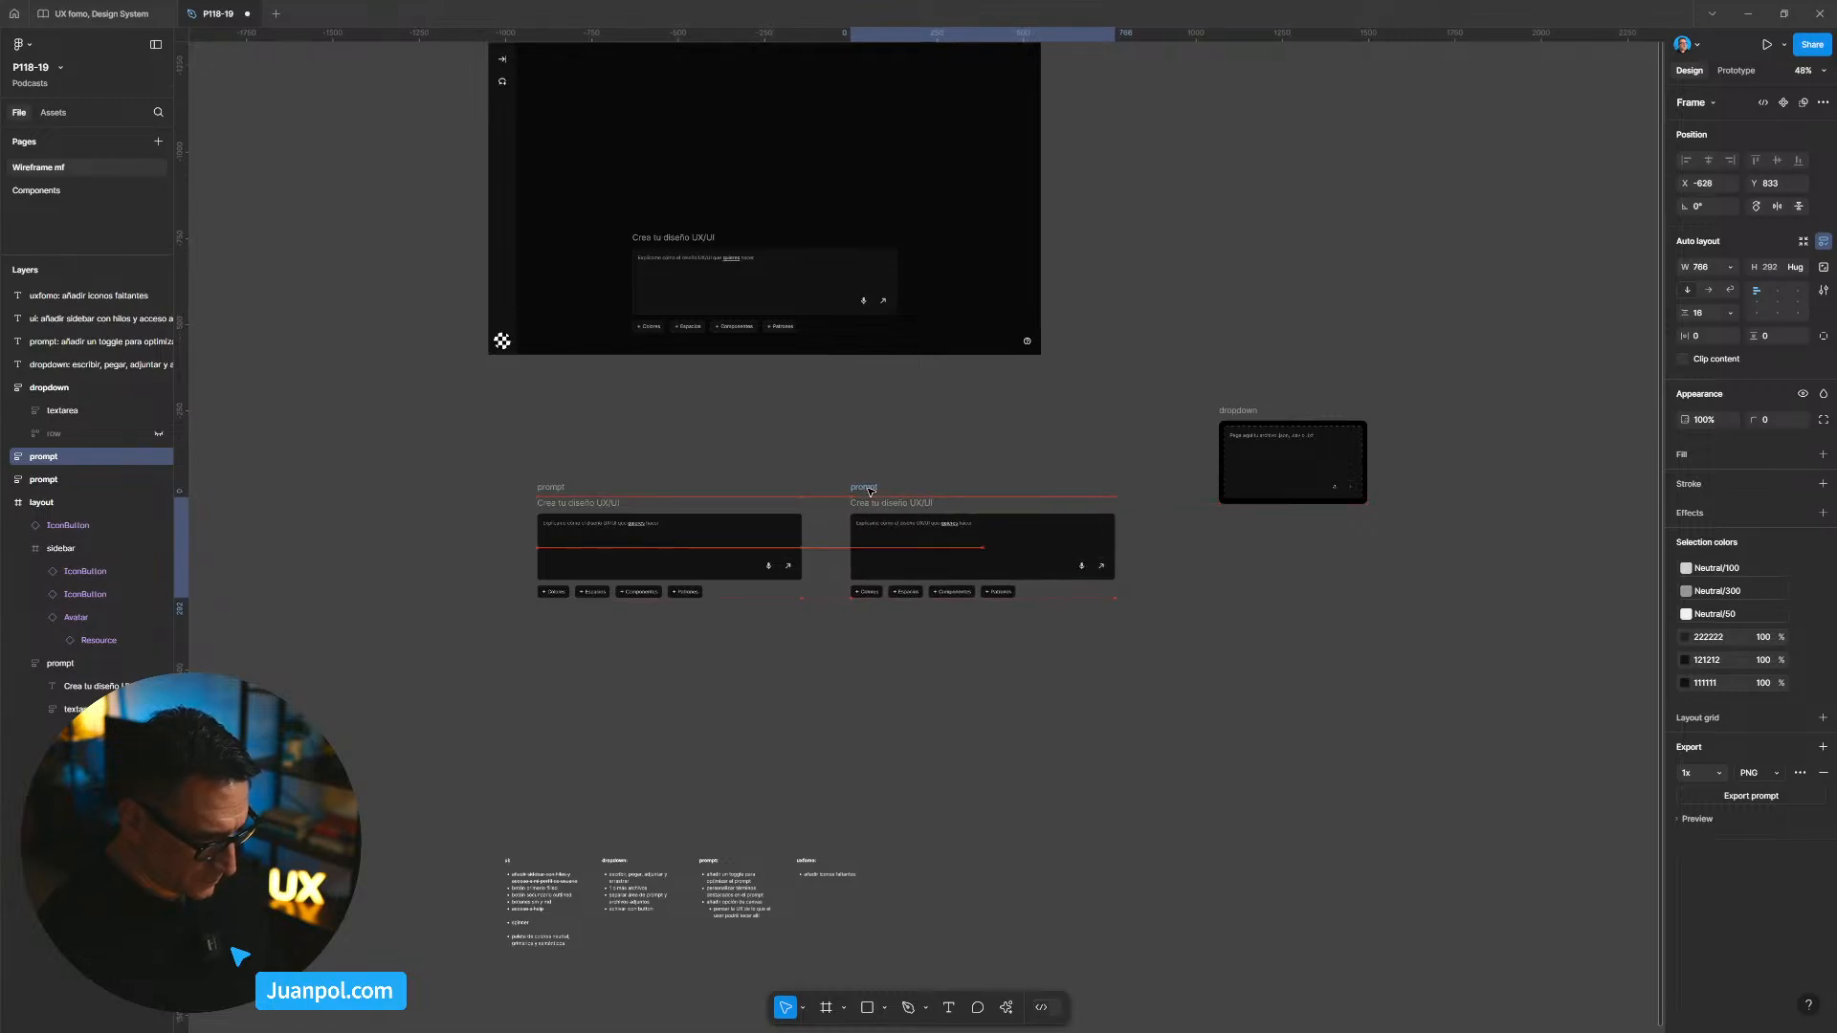
{"action": "left_click", "coordinate": [874, 486]}
{"action": "scroll", "coordinate": [951, 404], "scroll_direction": "up", "scroll_amount": 3}
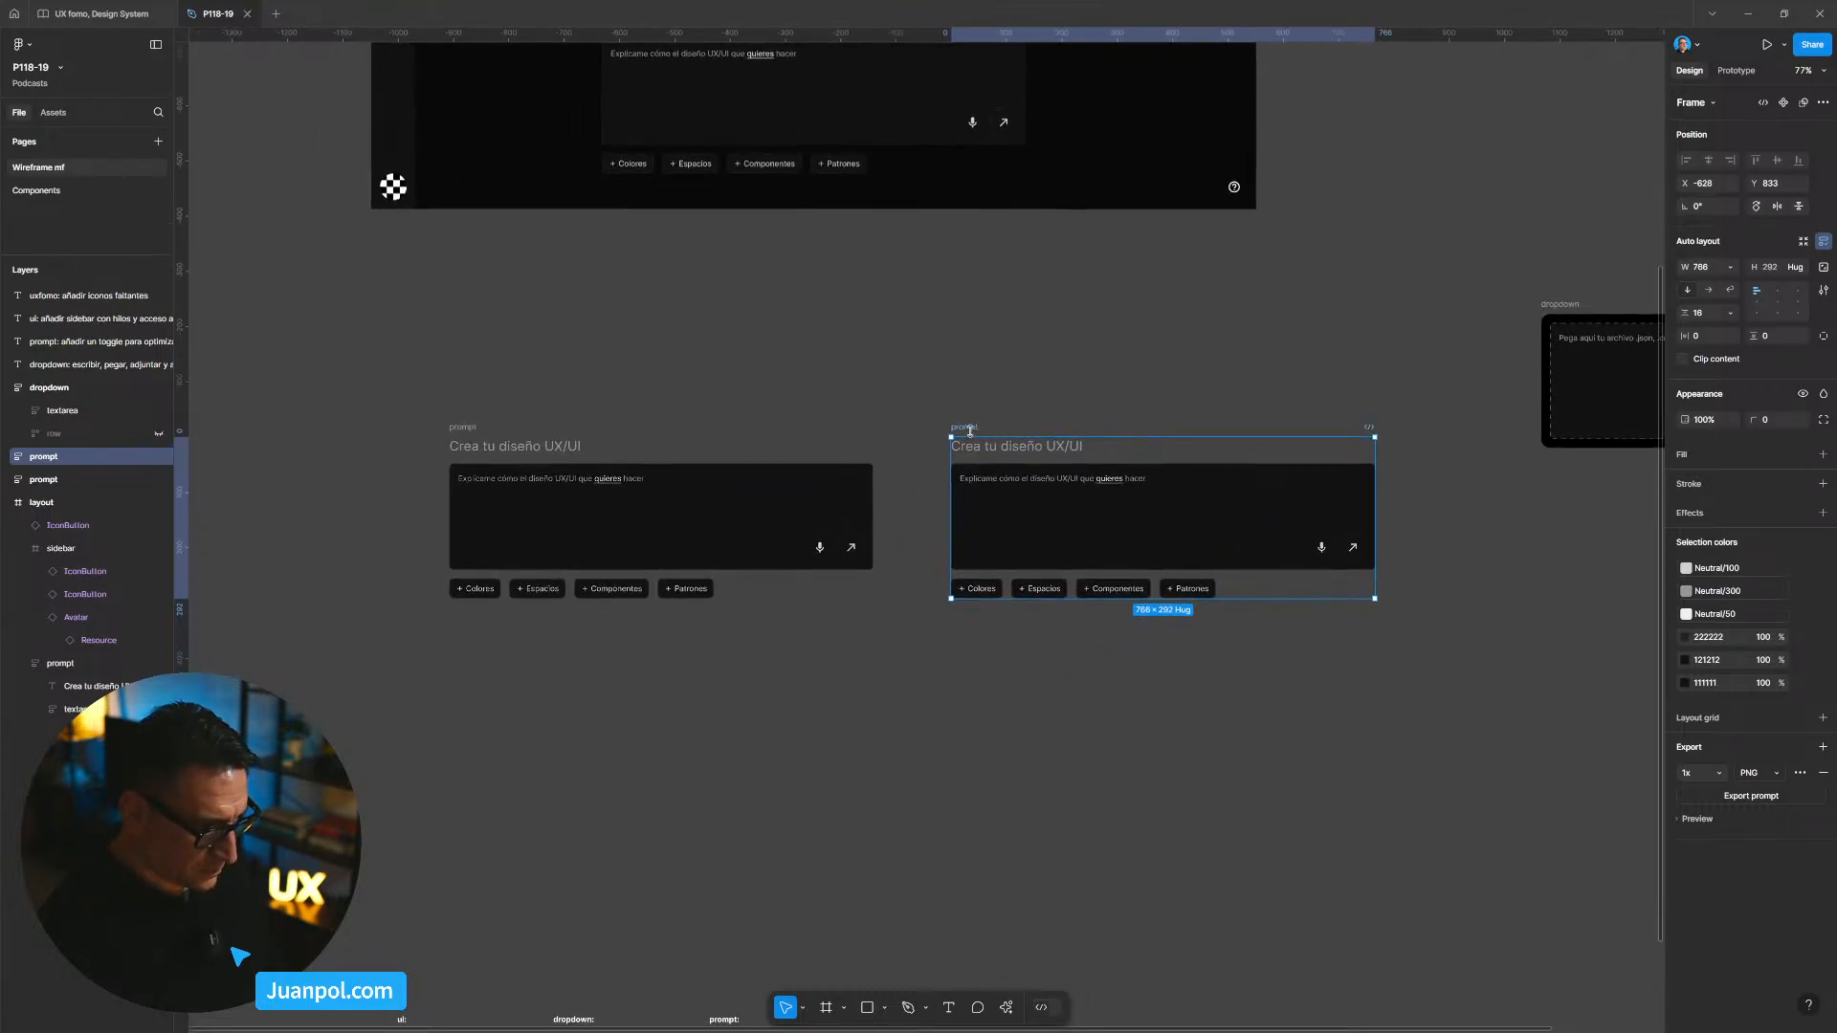
{"action": "left_click_drag", "start_coordinate": [968, 429], "coordinate": [959, 430]}
Step: Rewrite the end of the first prompt copy's placeholder so it reads "Explícame cómo el diseño UX/UI que quiere hacer" in one uniform style
{"action": "scroll", "coordinate": [755, 403], "scroll_direction": "up", "scroll_amount": 3}
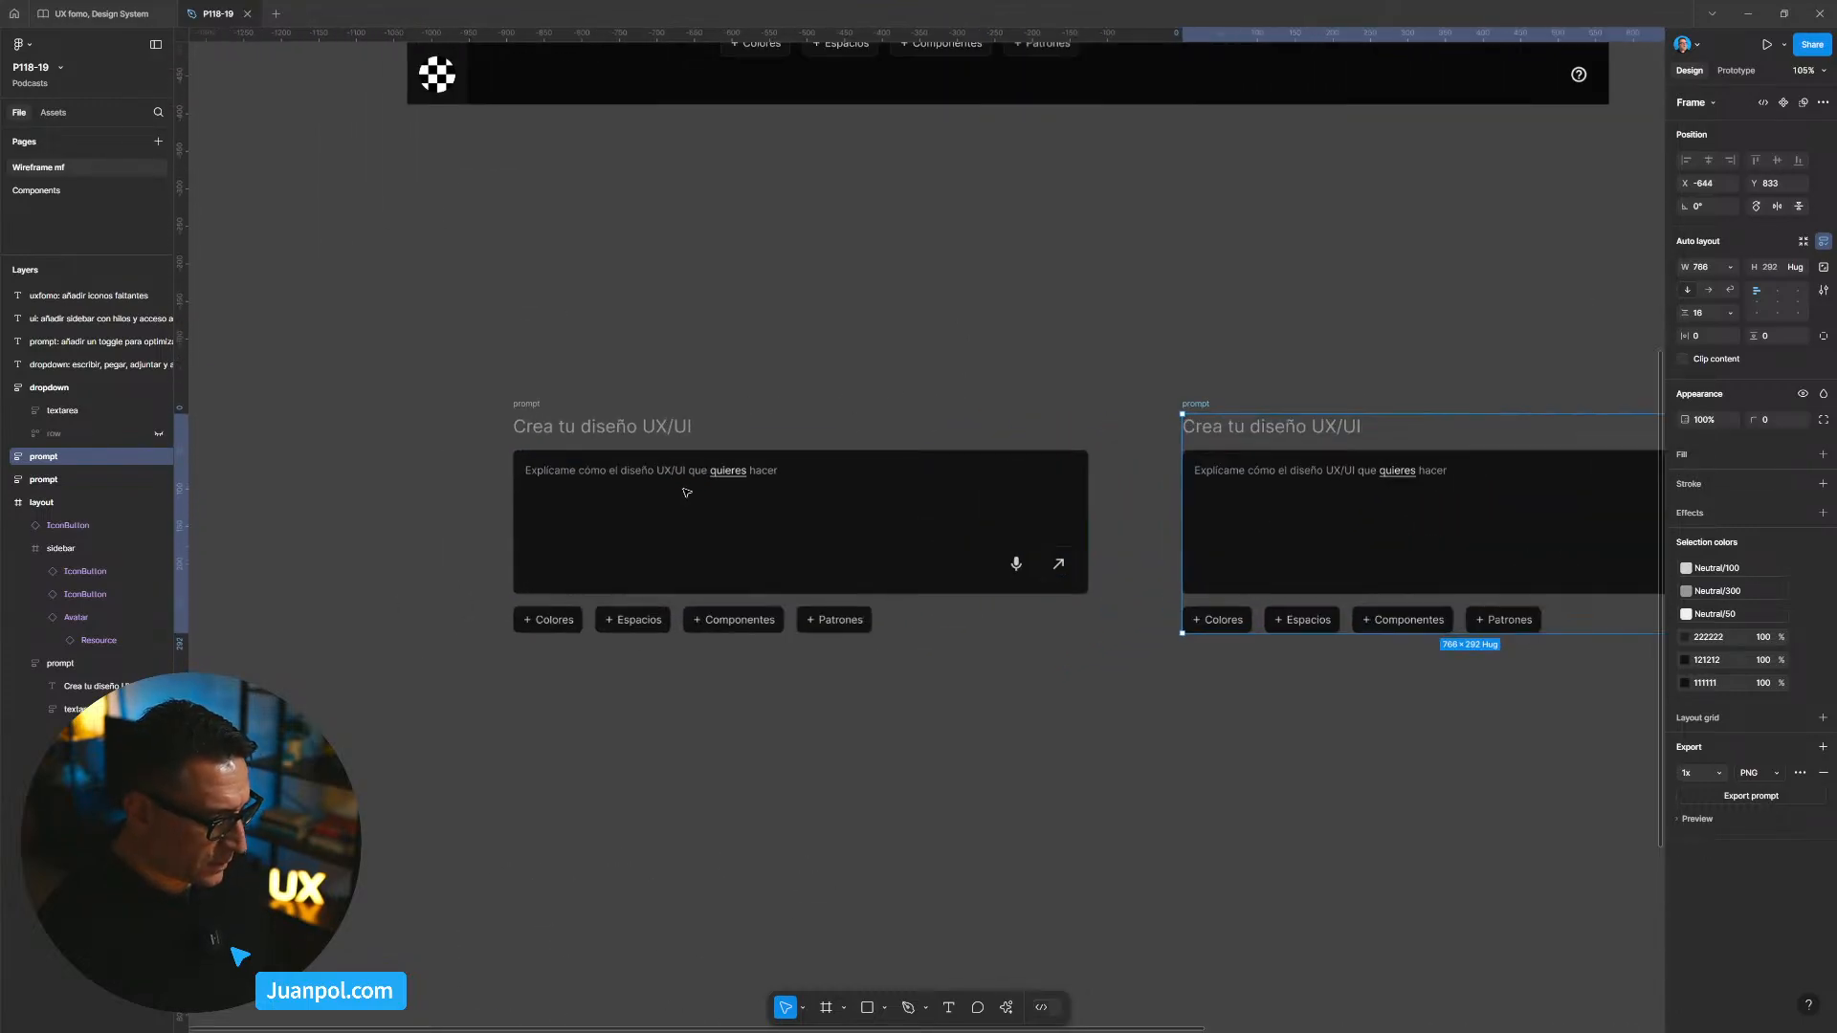
{"action": "double_click", "coordinate": [676, 475]}
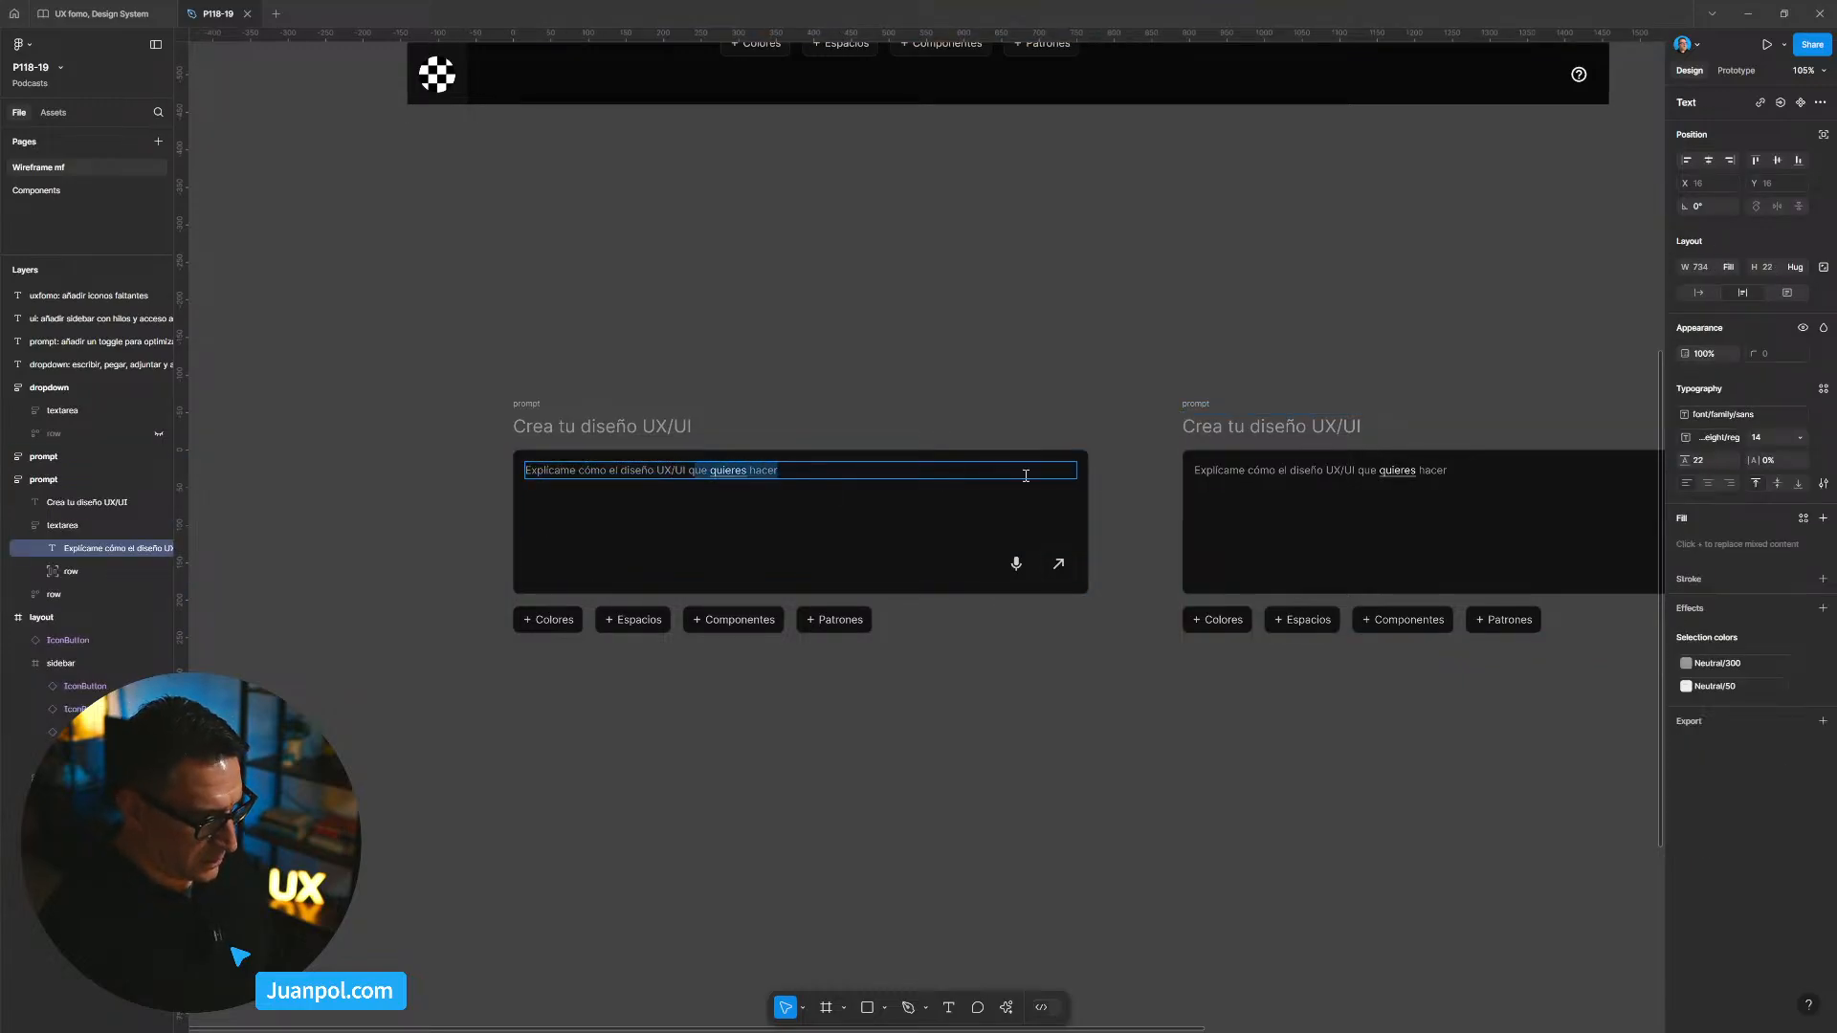
{"action": "key", "text": "BackSpace"}
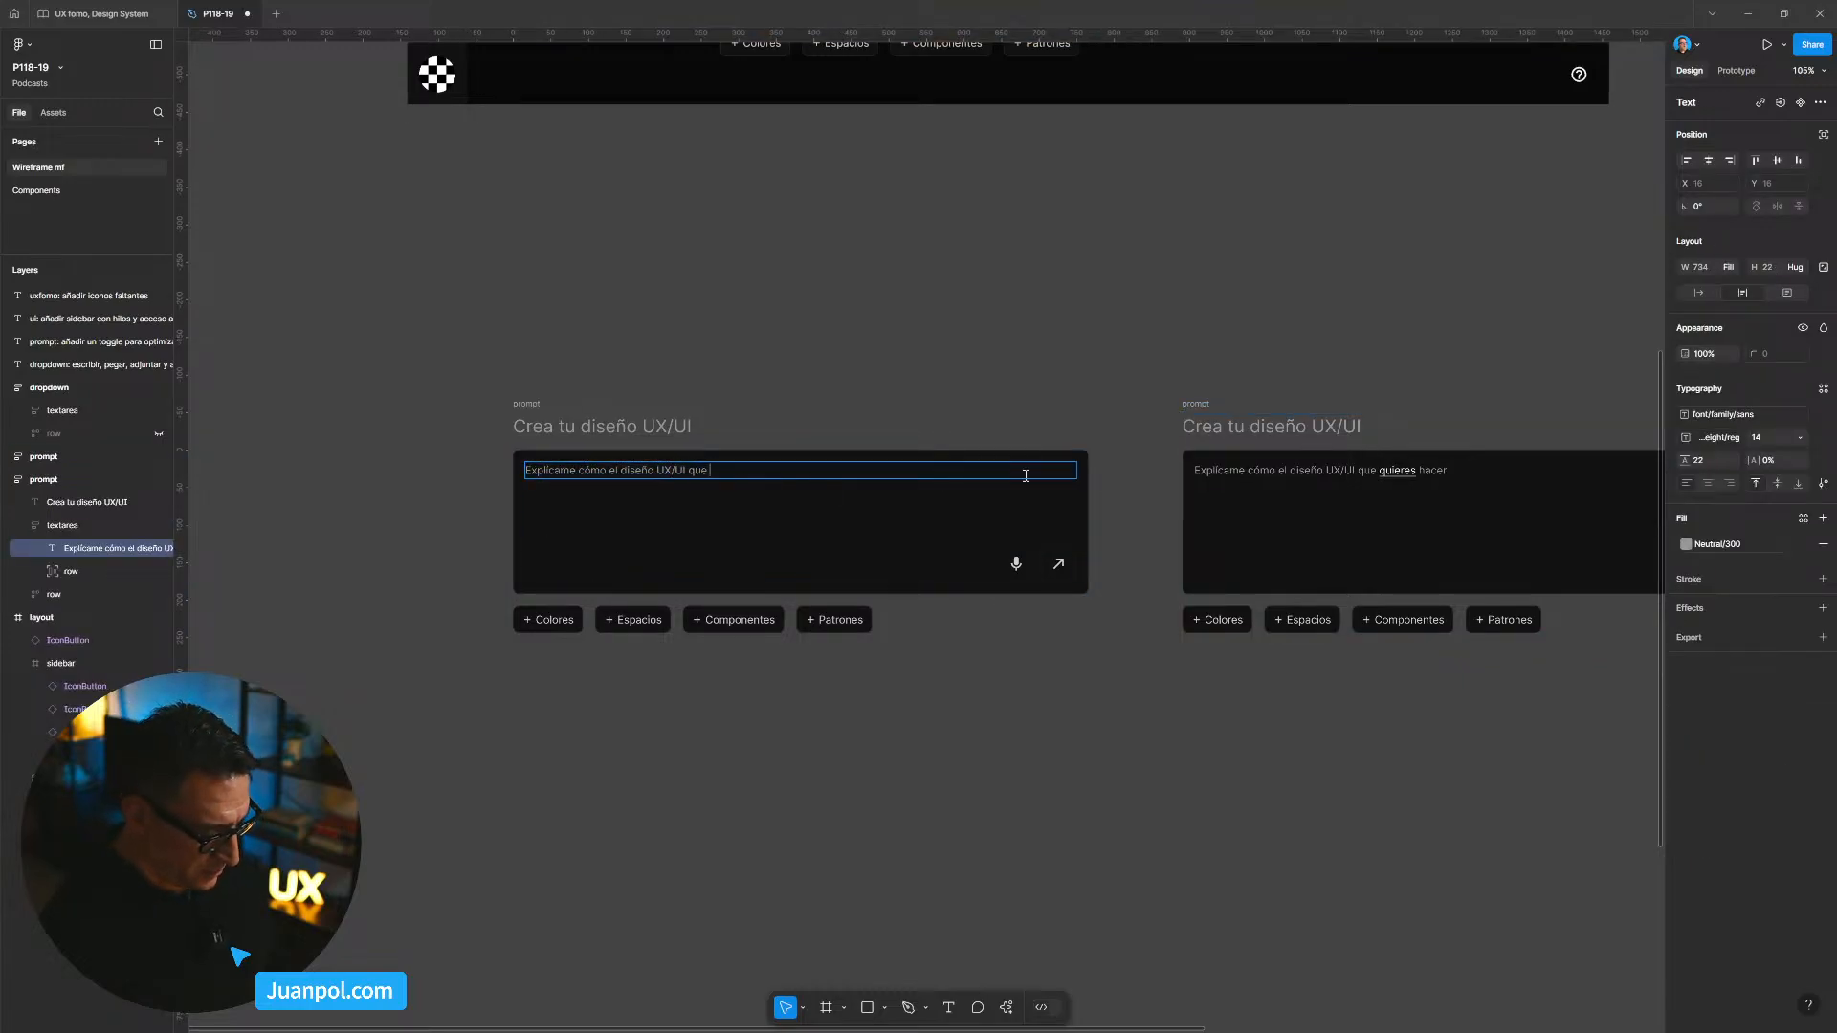
{"action": "type", "text": "quiere hacwer"}
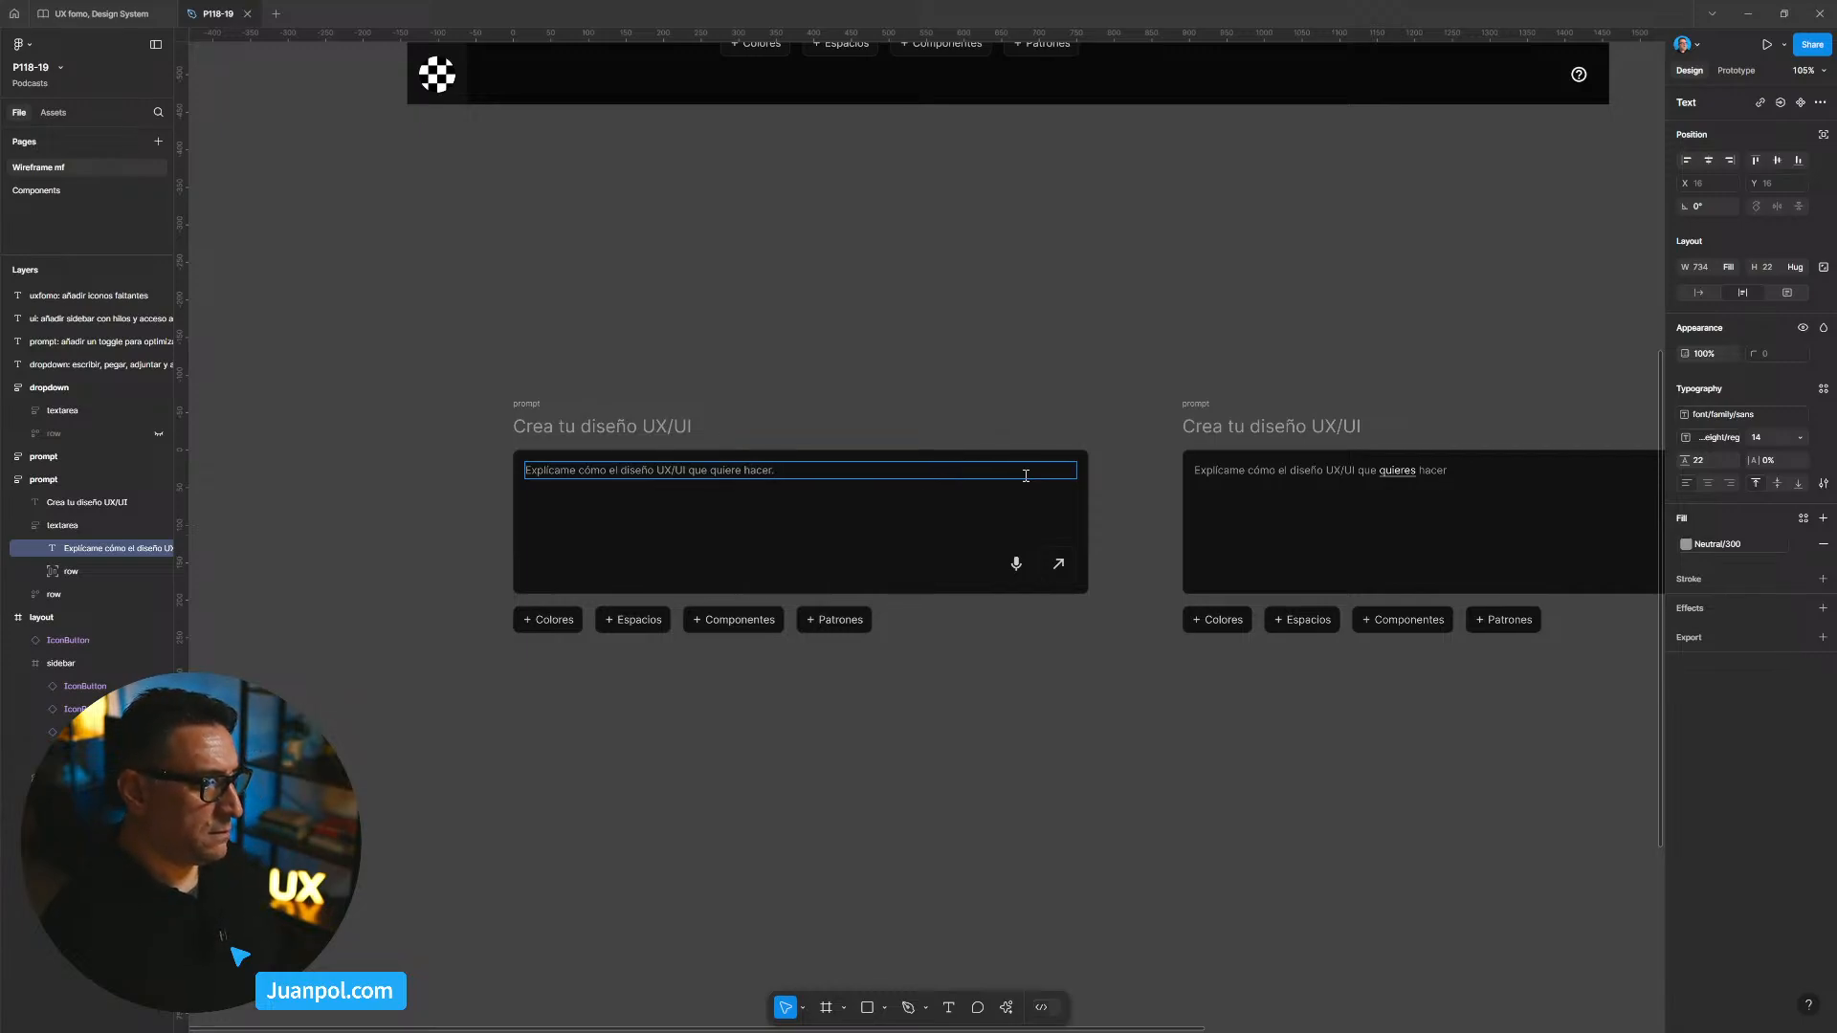
{"action": "left_click", "coordinate": [1063, 360]}
{"action": "left_click", "coordinate": [773, 468], "text": "ctrl"}
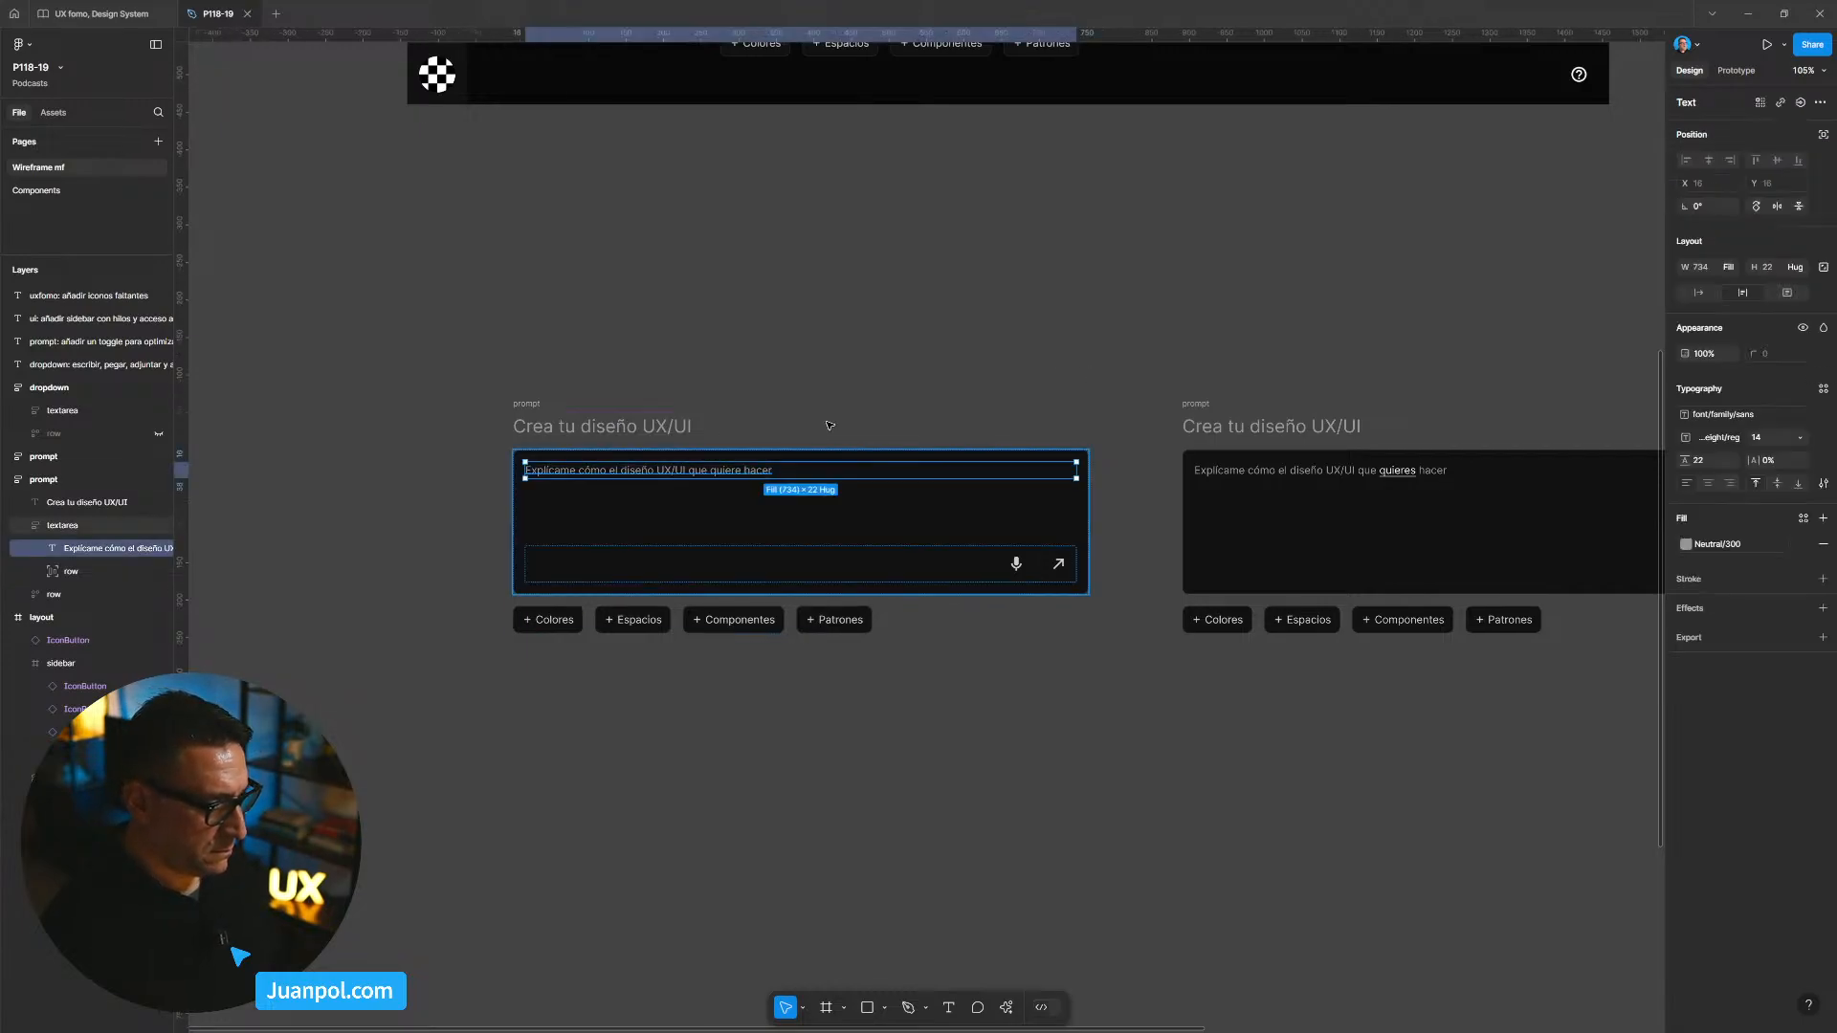
{"action": "left_click", "coordinate": [842, 373]}
{"action": "left_click_drag", "start_coordinate": [862, 360], "coordinate": [816, 357]}
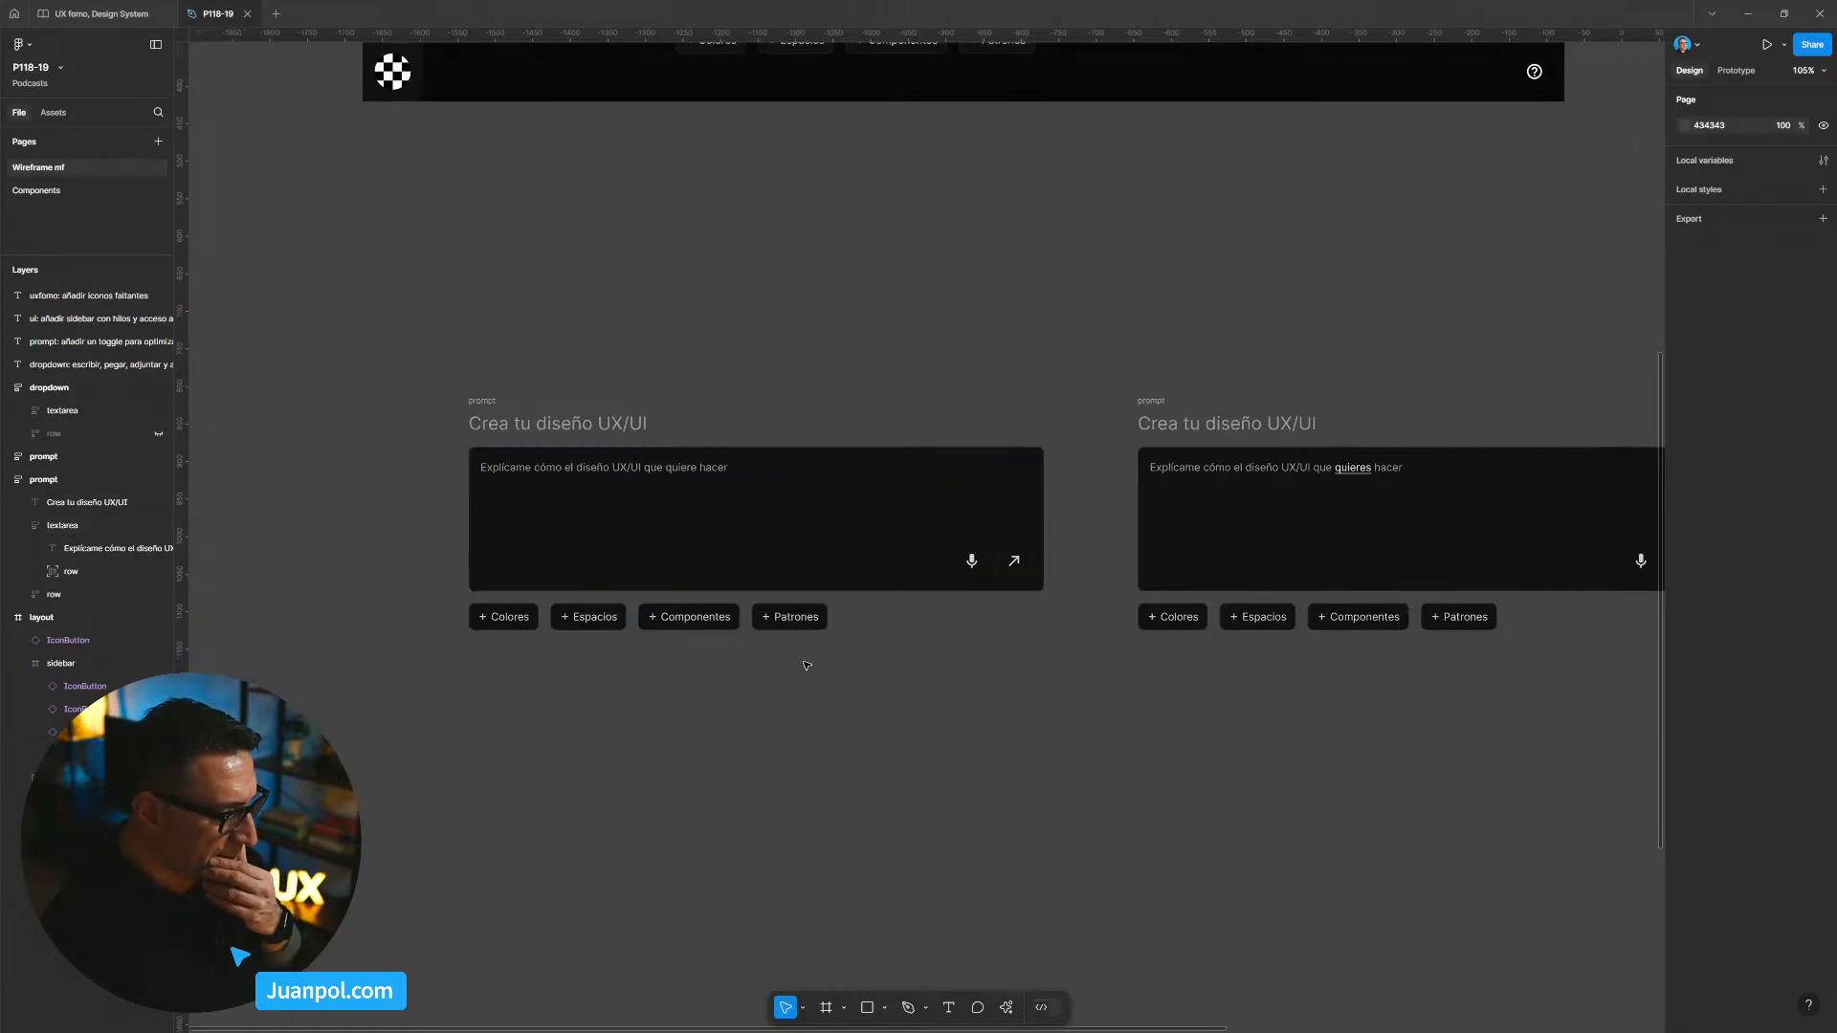
Step: Delete "que quieres hacer" from the second prompt copy's placeholder text
{"action": "left_click_drag", "start_coordinate": [1074, 666], "coordinate": [831, 641]}
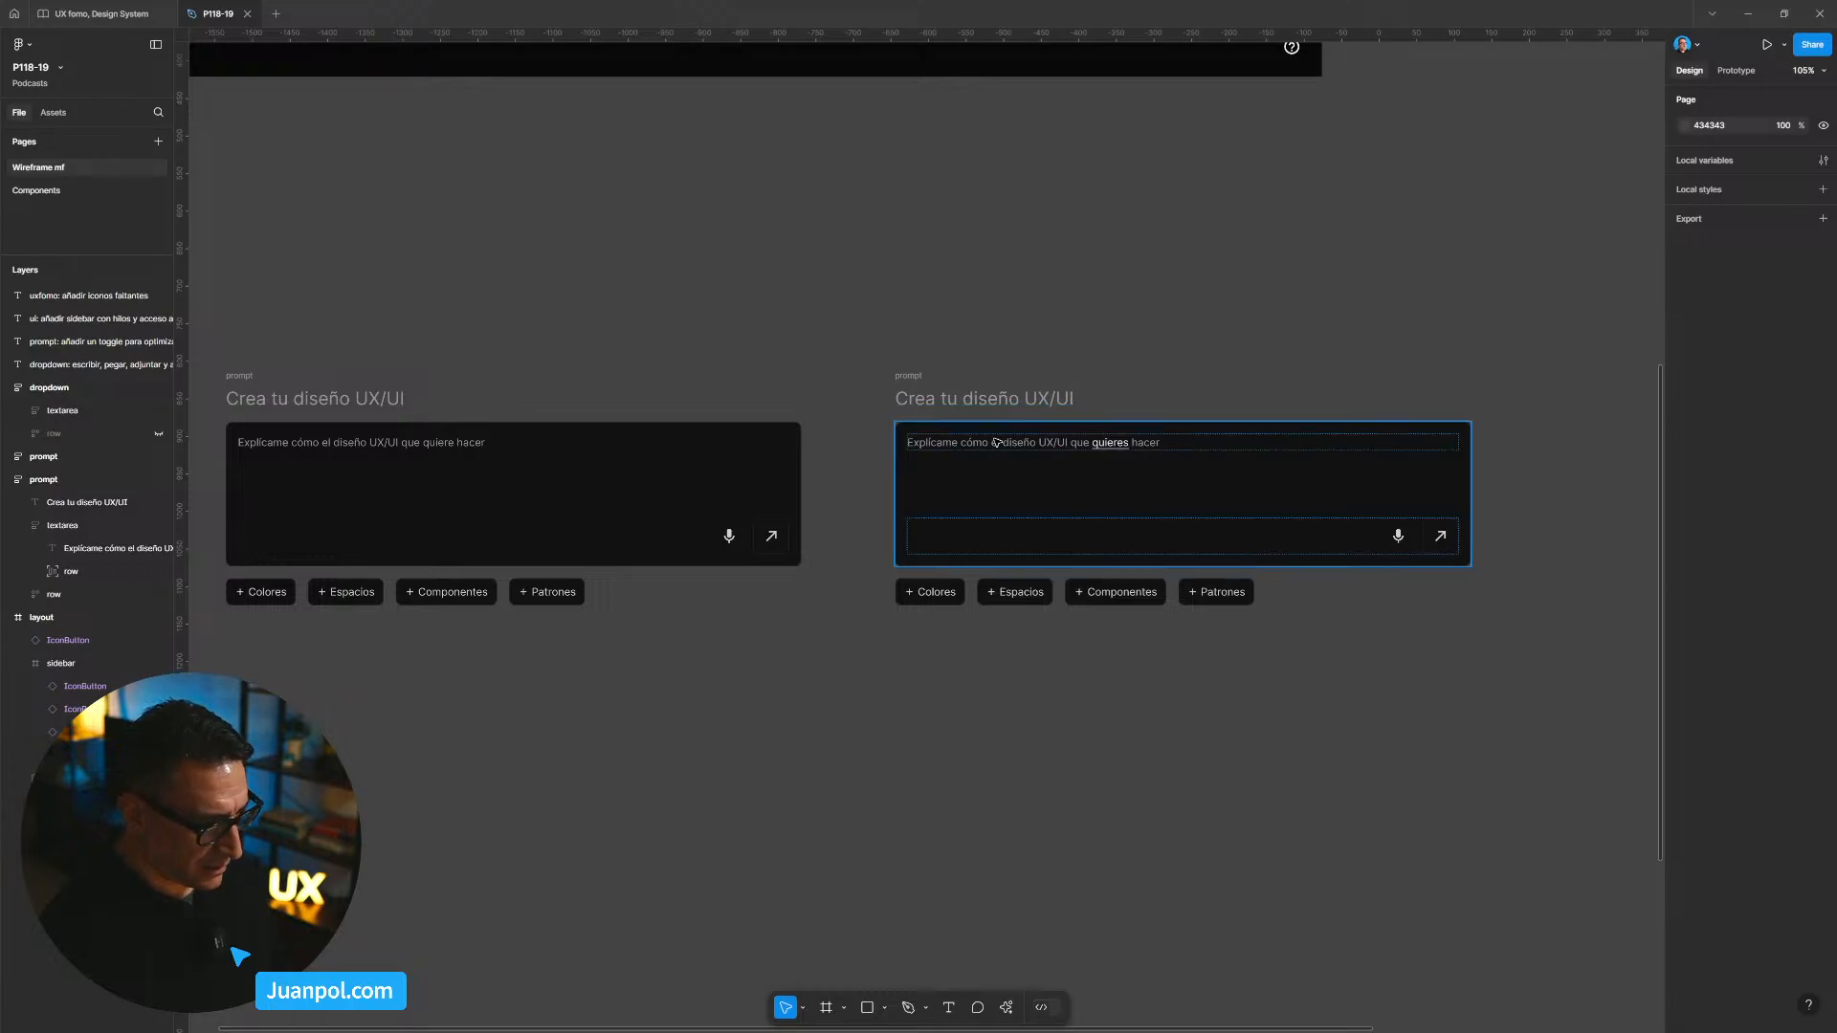
{"action": "double_click", "coordinate": [1074, 443]}
{"action": "double_click", "coordinate": [1074, 443]}
{"action": "left_click", "coordinate": [1074, 443]}
{"action": "key", "text": "shift+End"}
{"action": "key", "text": "Delete"}
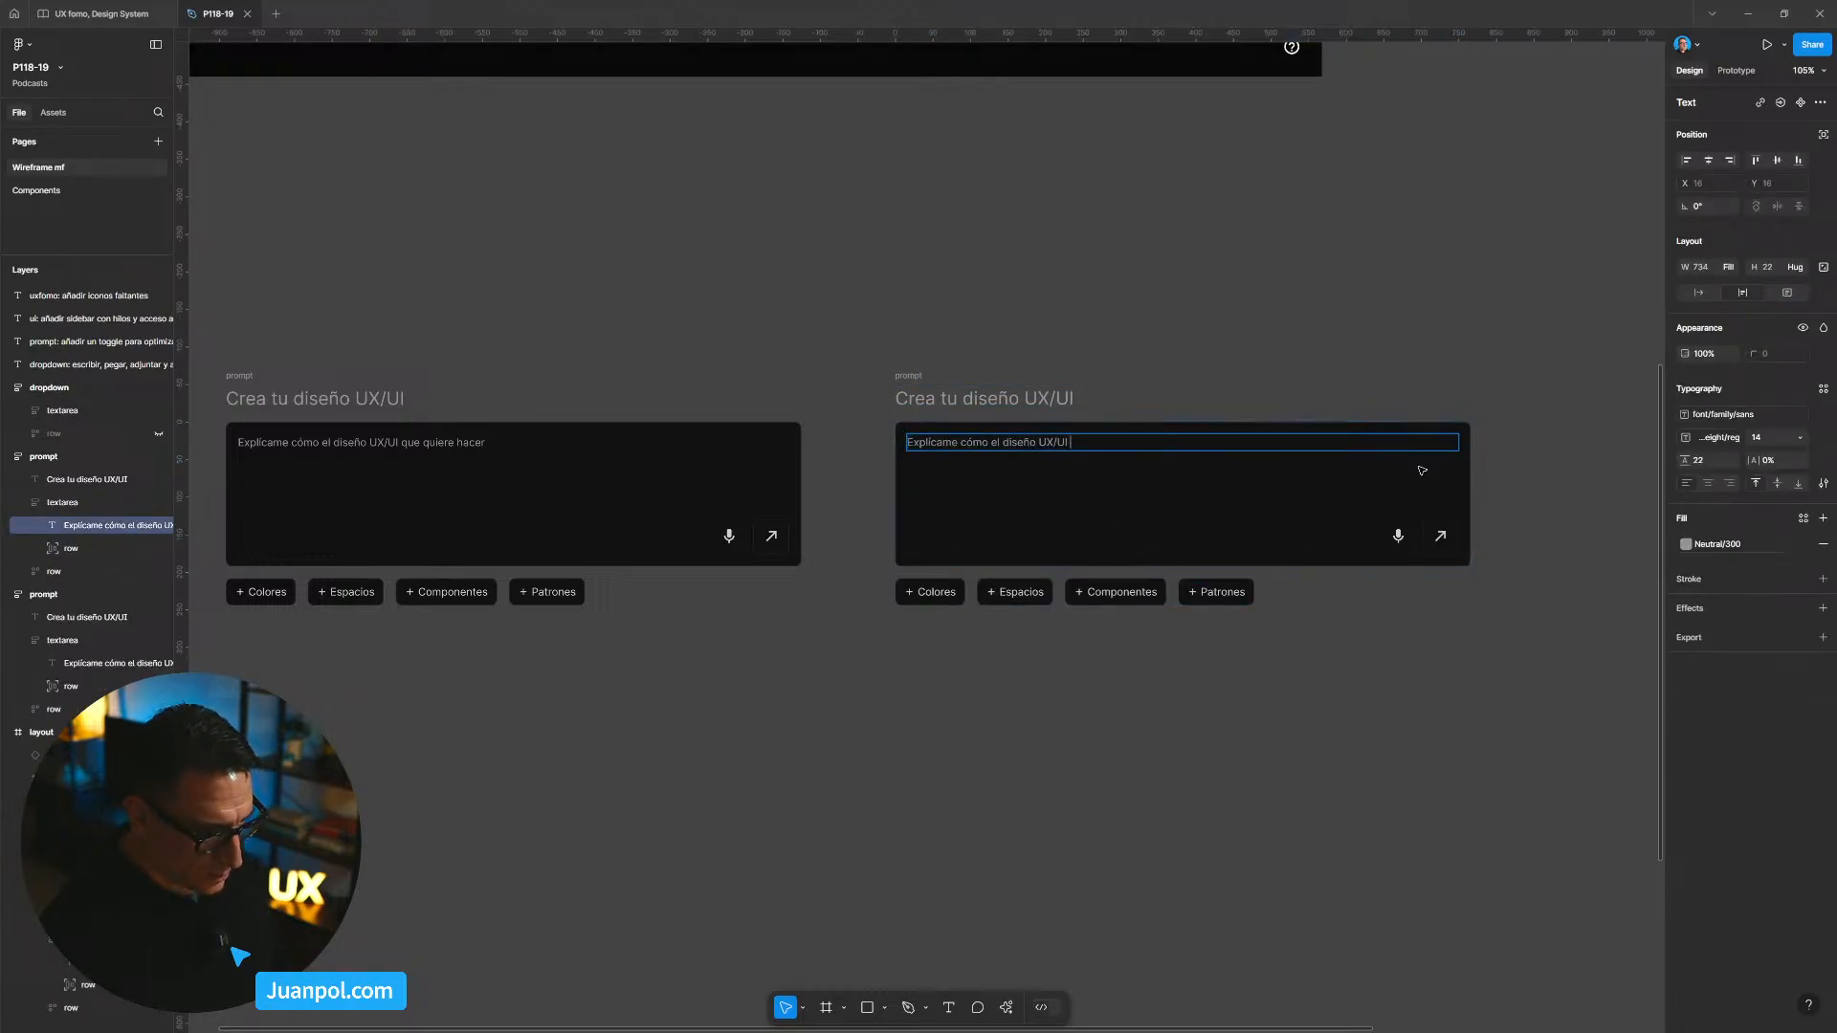
Step: Replace the second prompt copy's text with filler from the Lorem Ipsum plugin, generating 33 words and then 56 words
{"action": "key", "text": "Escape"}
{"action": "key", "text": "Escape"}
{"action": "right_click", "coordinate": [1049, 443]}
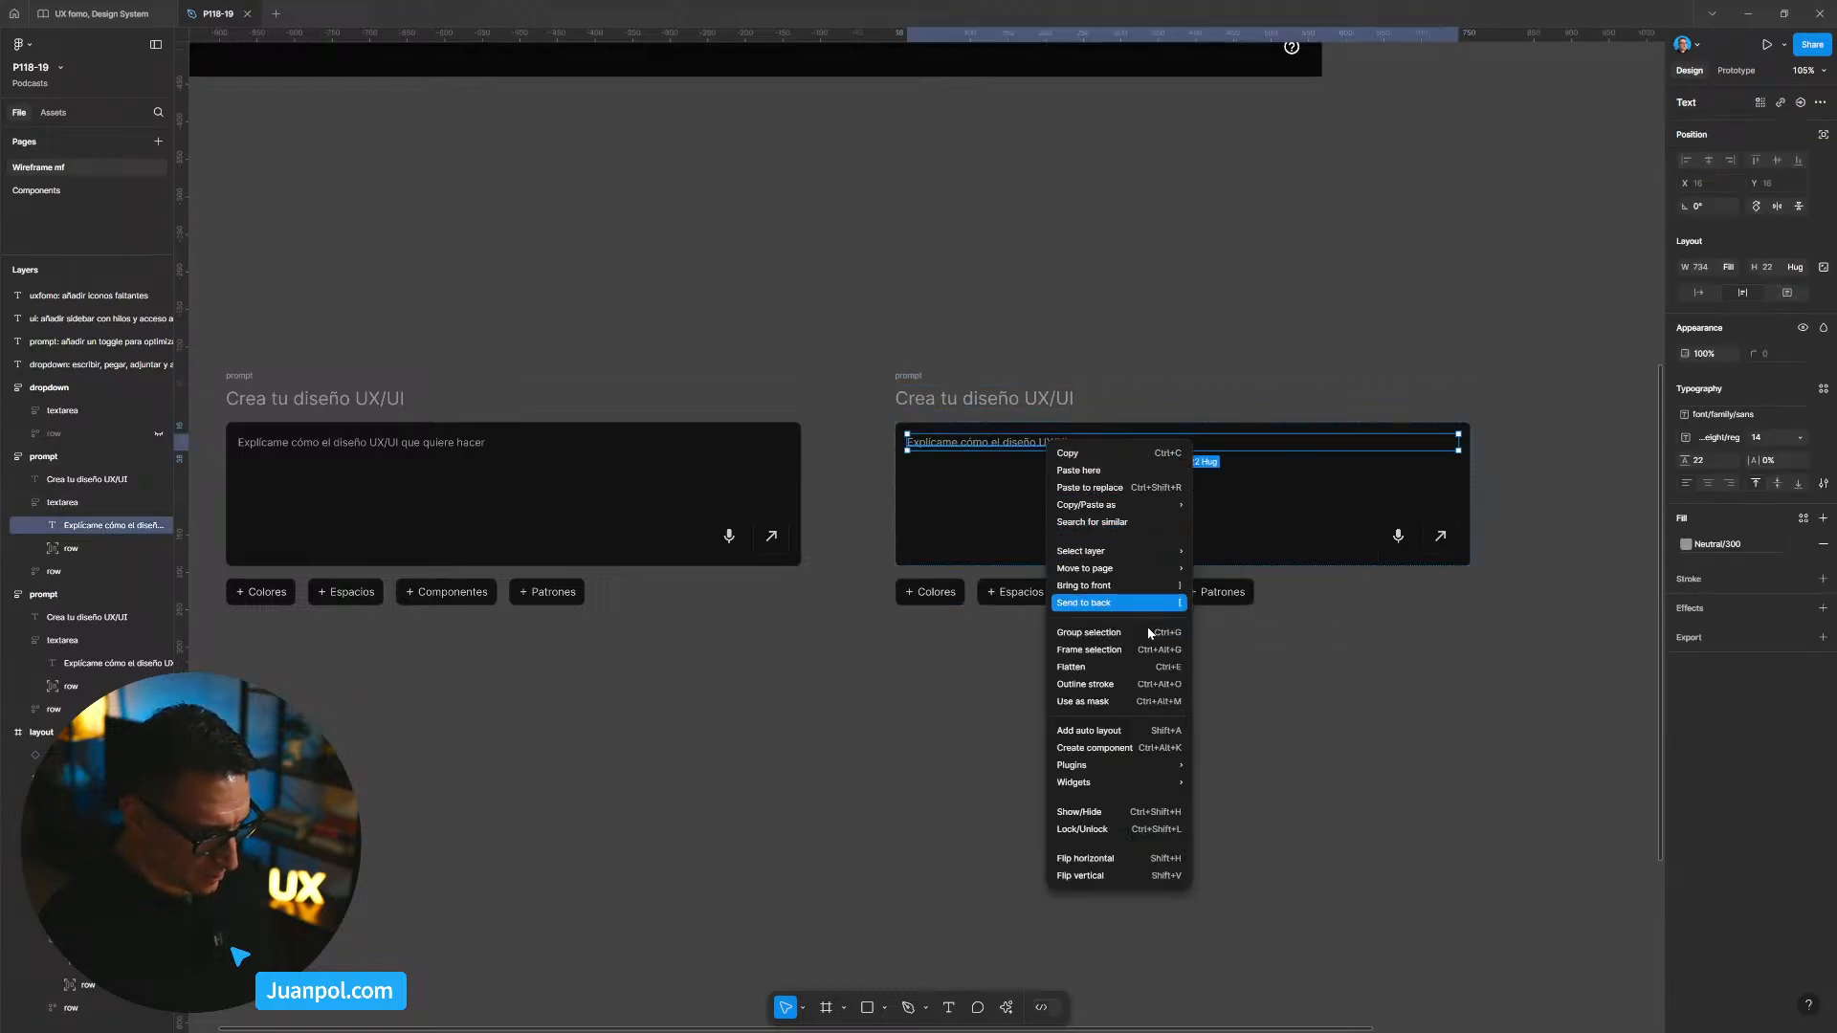
{"action": "mouse_move", "coordinate": [1134, 773]}
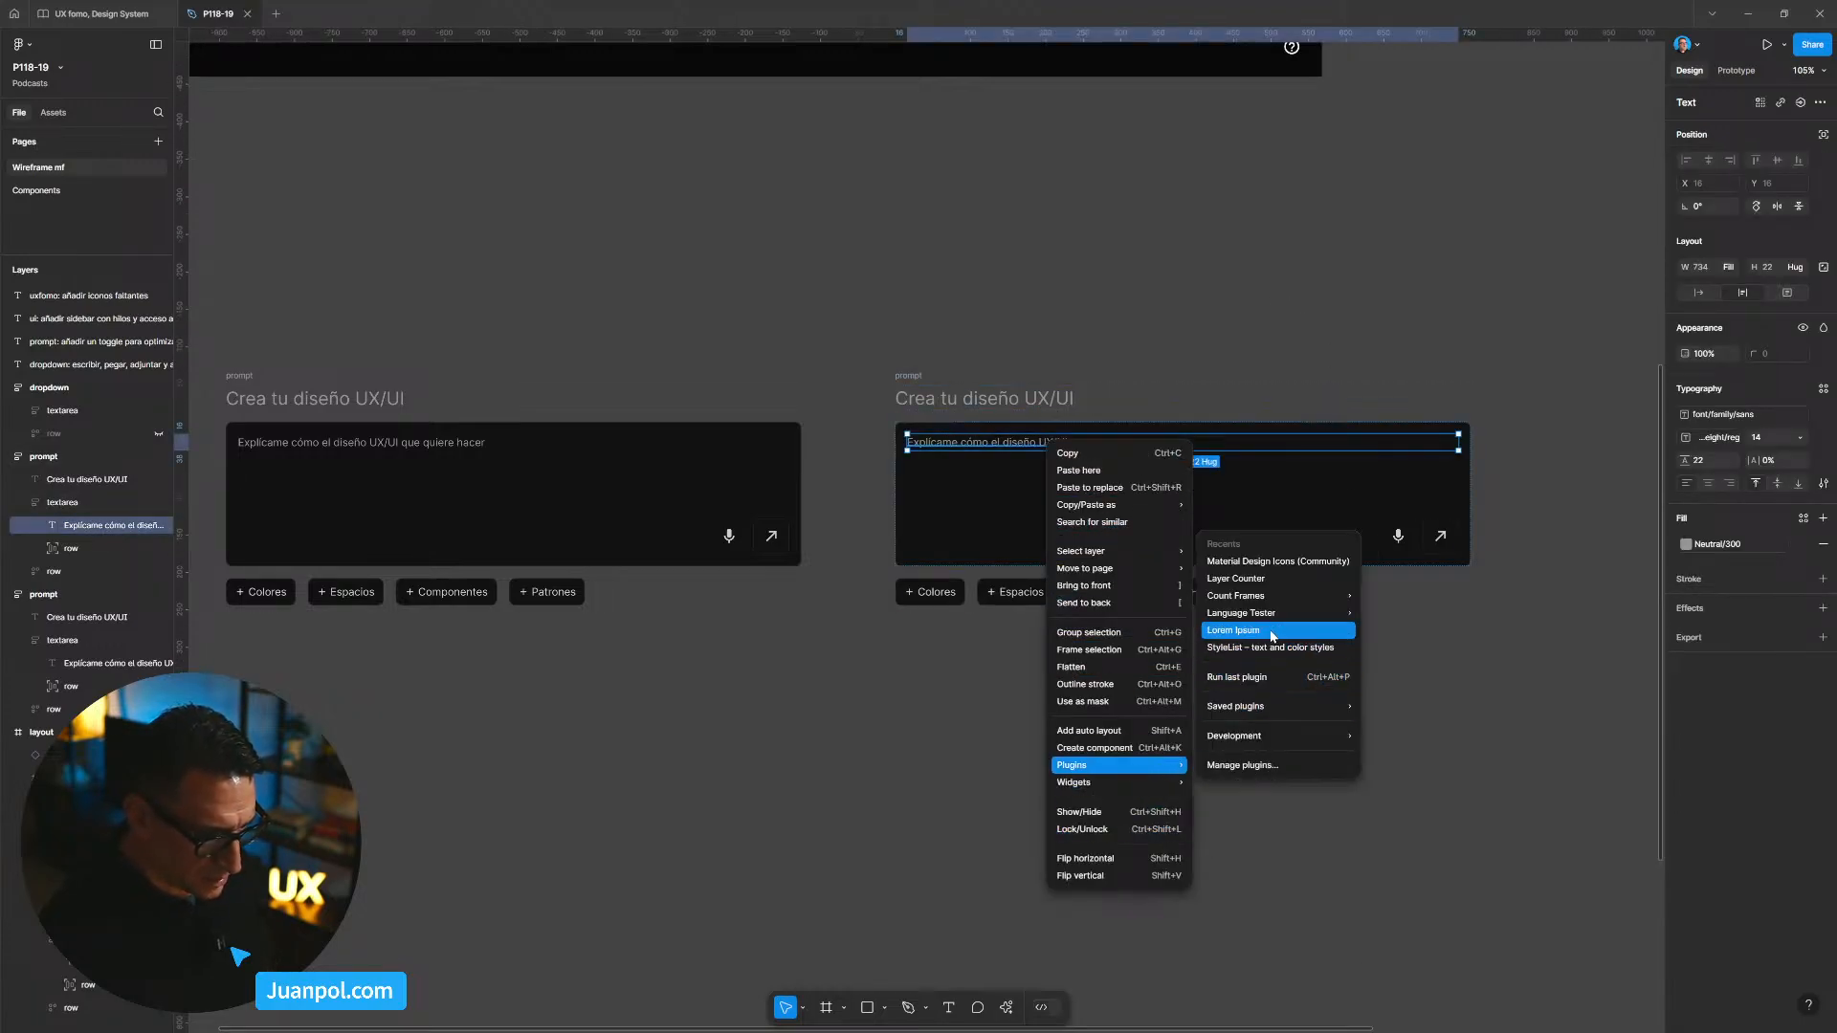
{"action": "left_click", "coordinate": [1234, 629]}
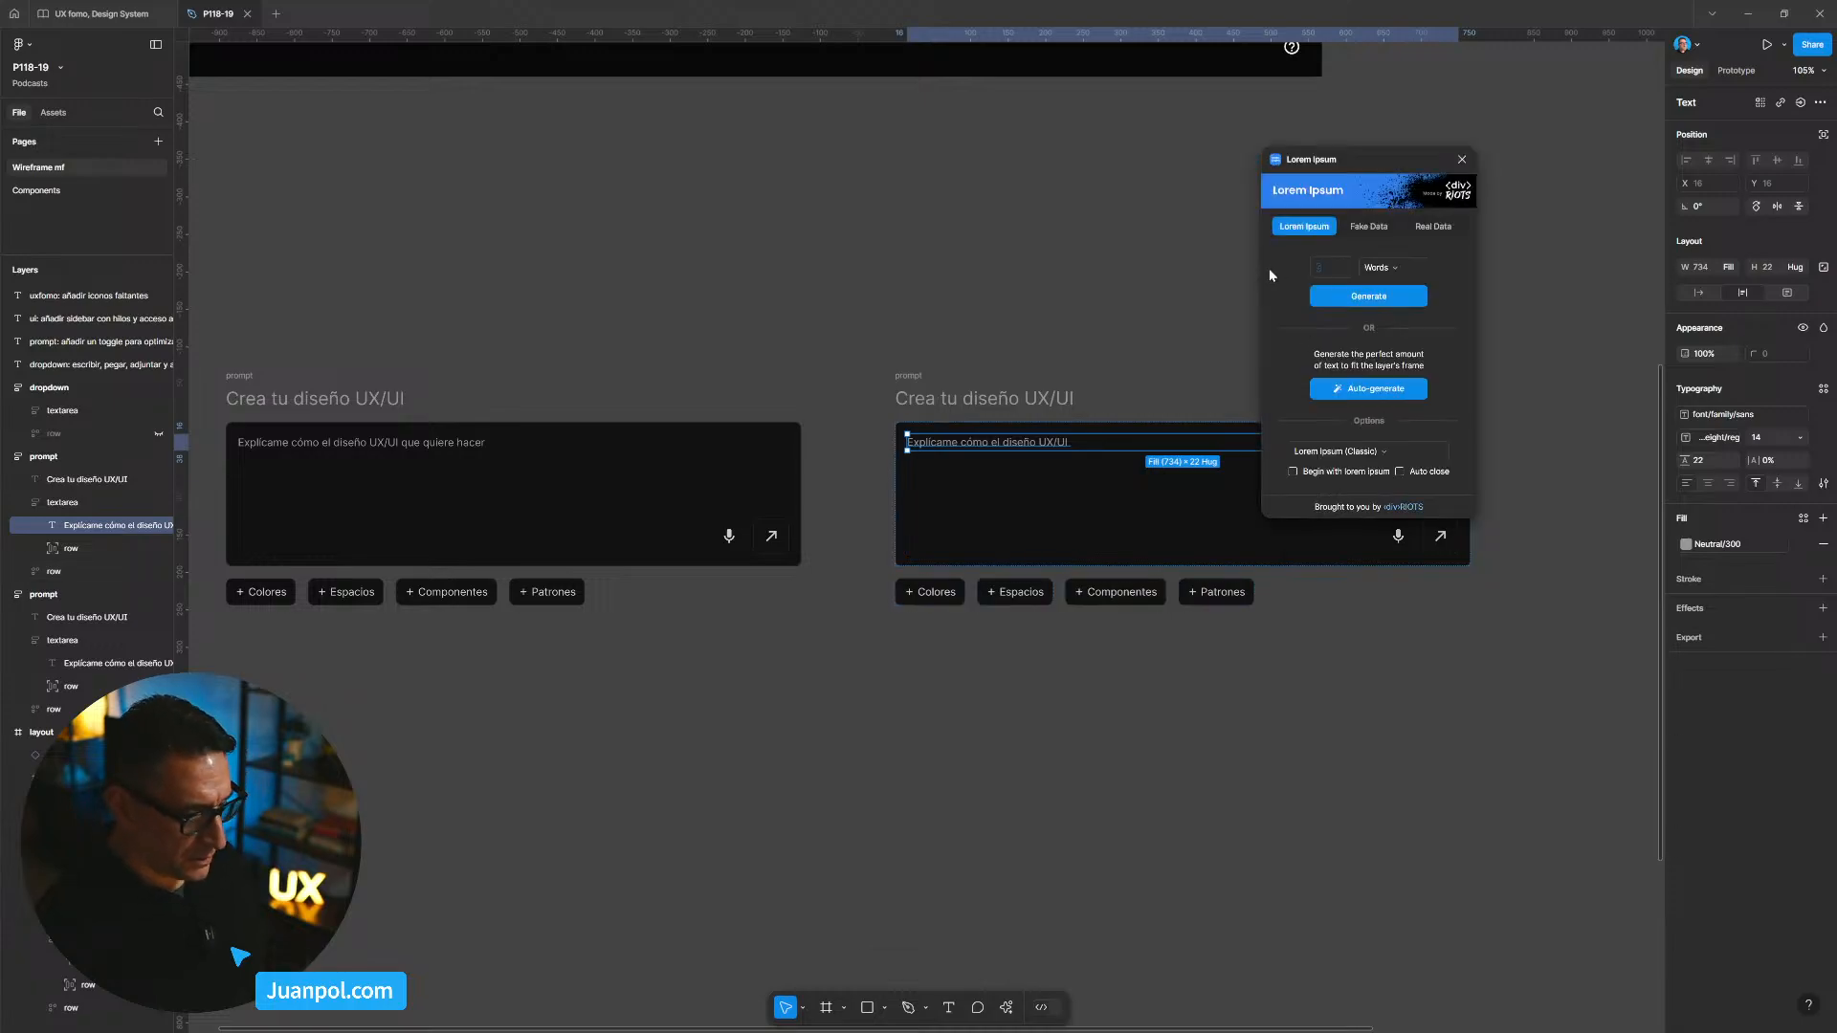
{"action": "type", "text": "33"}
{"action": "left_click", "coordinate": [1378, 304]}
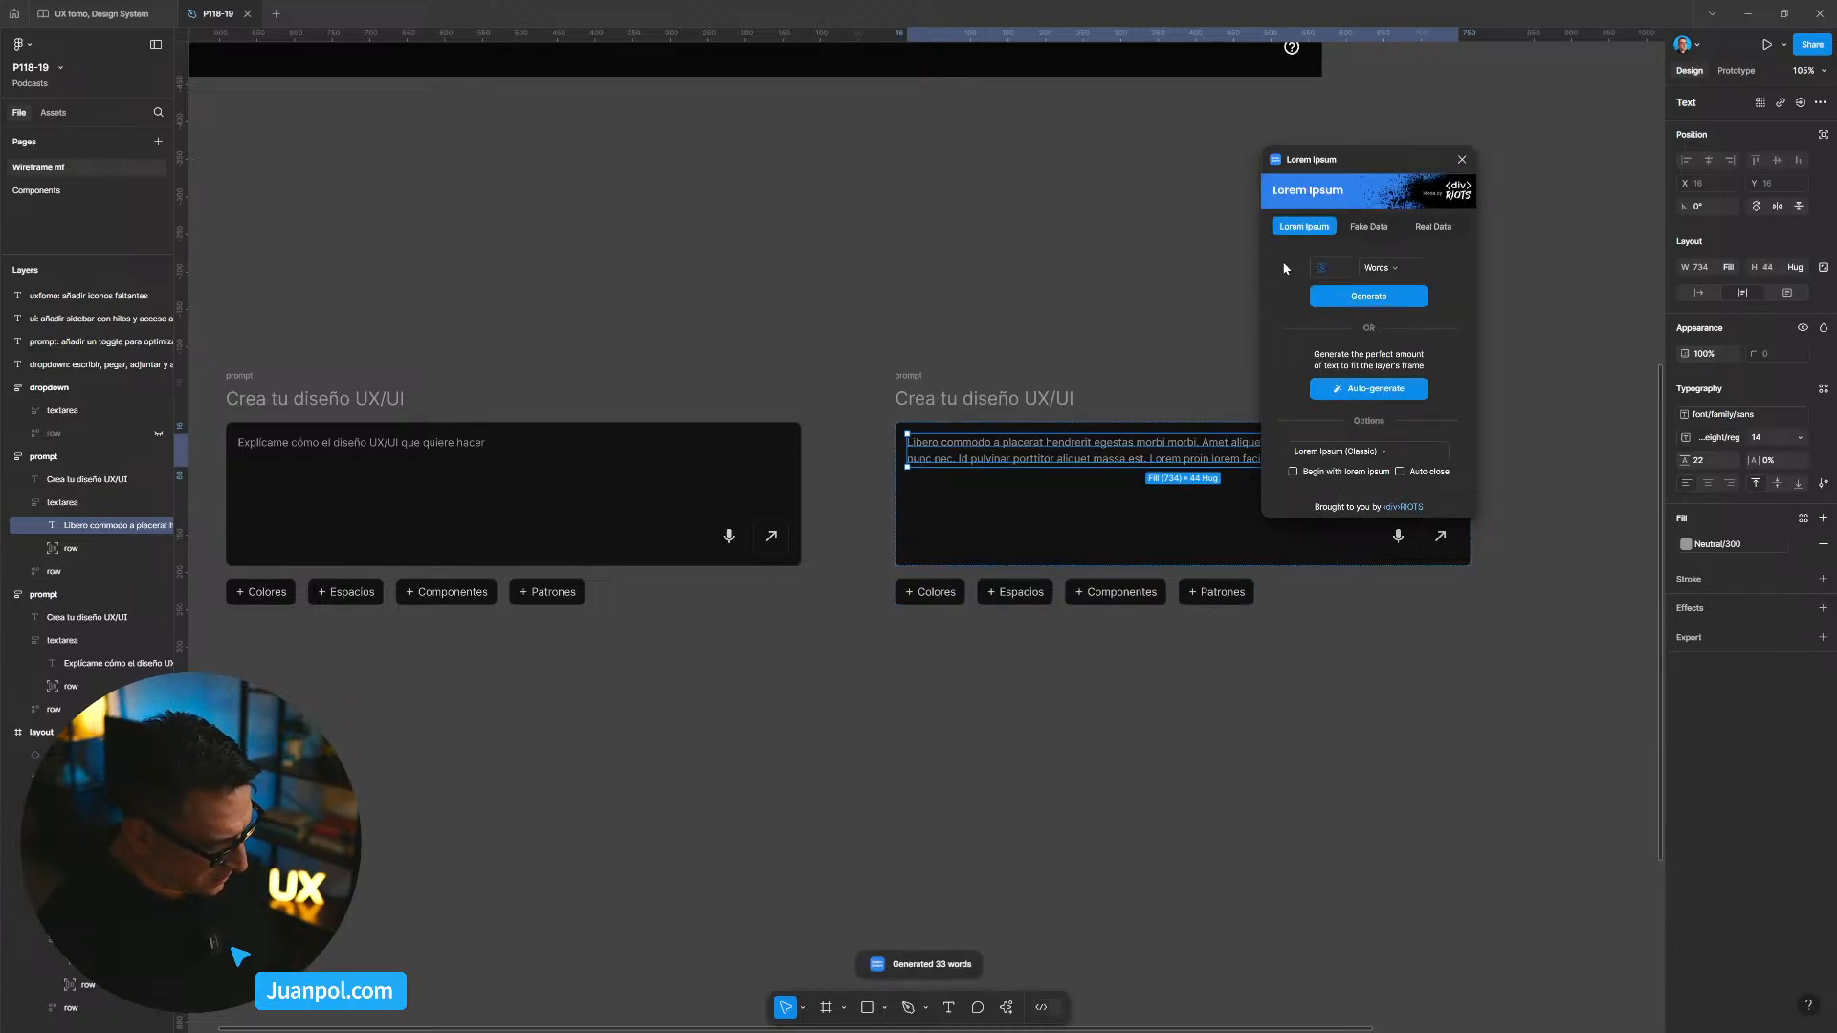
{"action": "key", "text": "Return"}
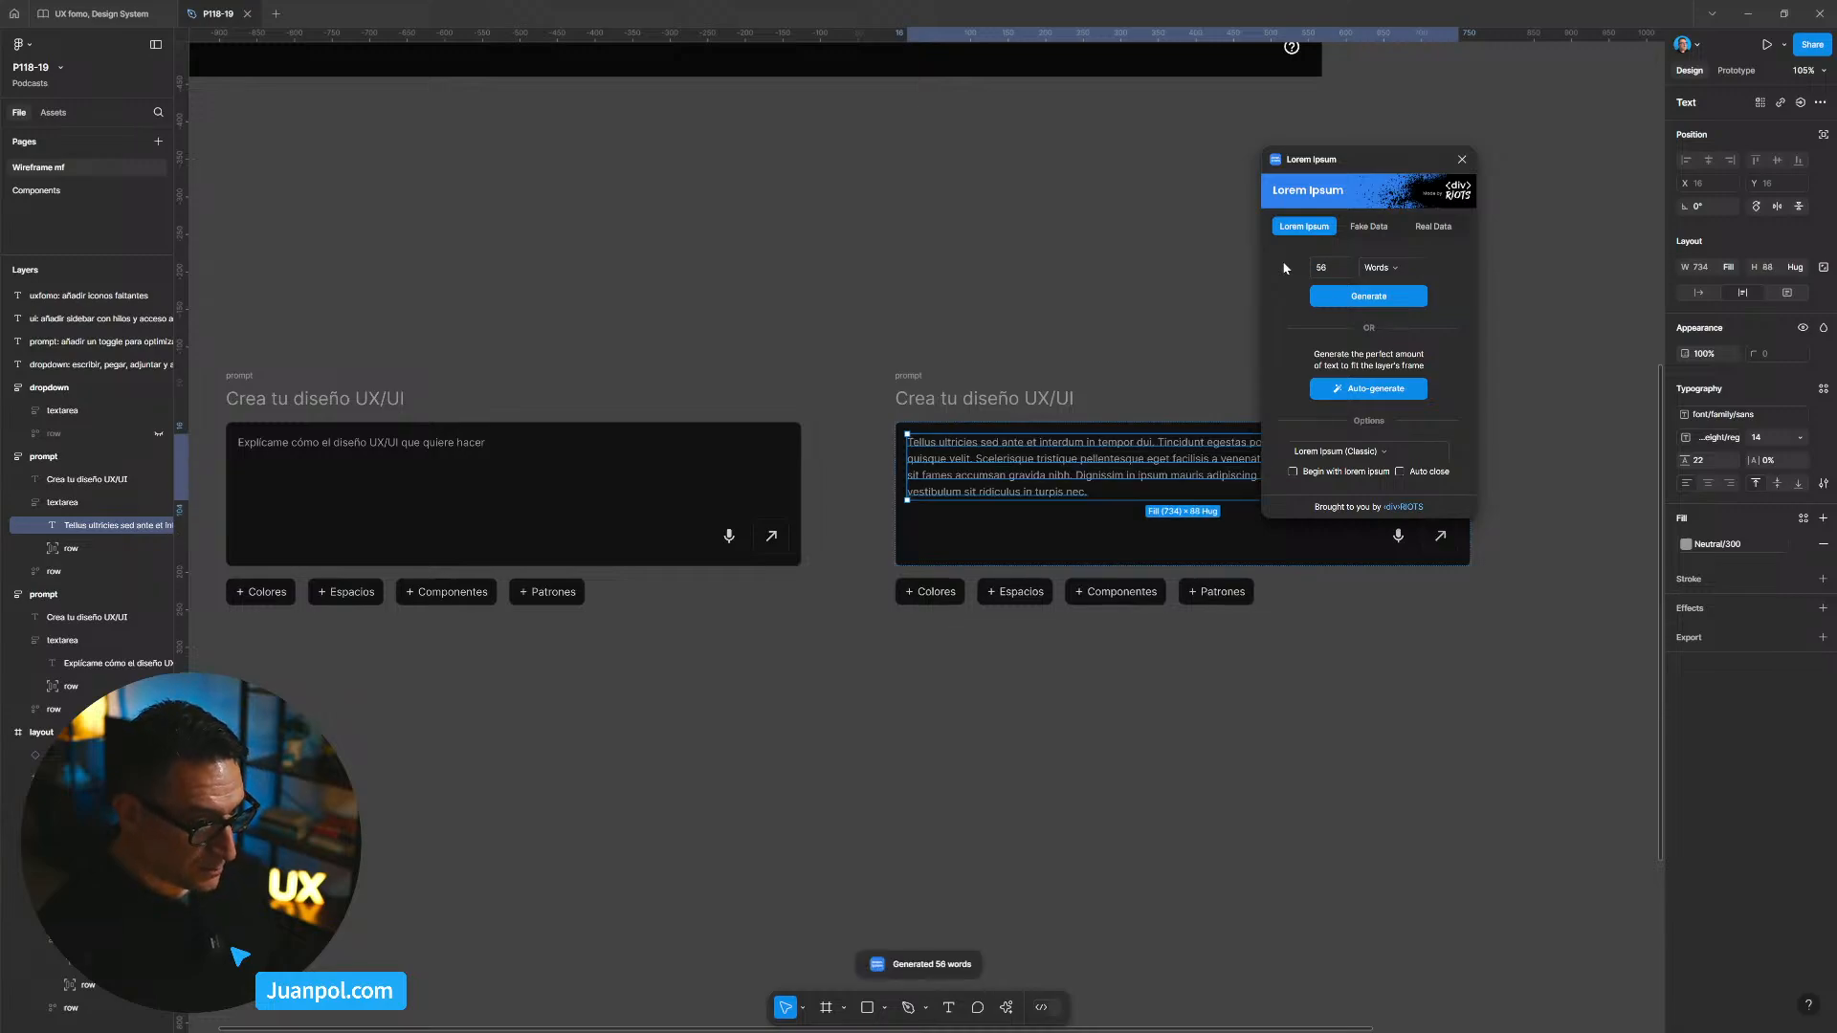
Step: Close the Lorem Ipsum plugin and underline "Scelerisque tristique" in the second prompt copy's filler text
{"action": "left_click", "coordinate": [1462, 159]}
{"action": "left_click", "coordinate": [1359, 239]}
{"action": "scroll", "coordinate": [1359, 239], "scroll_direction": "up", "scroll_amount": 3}
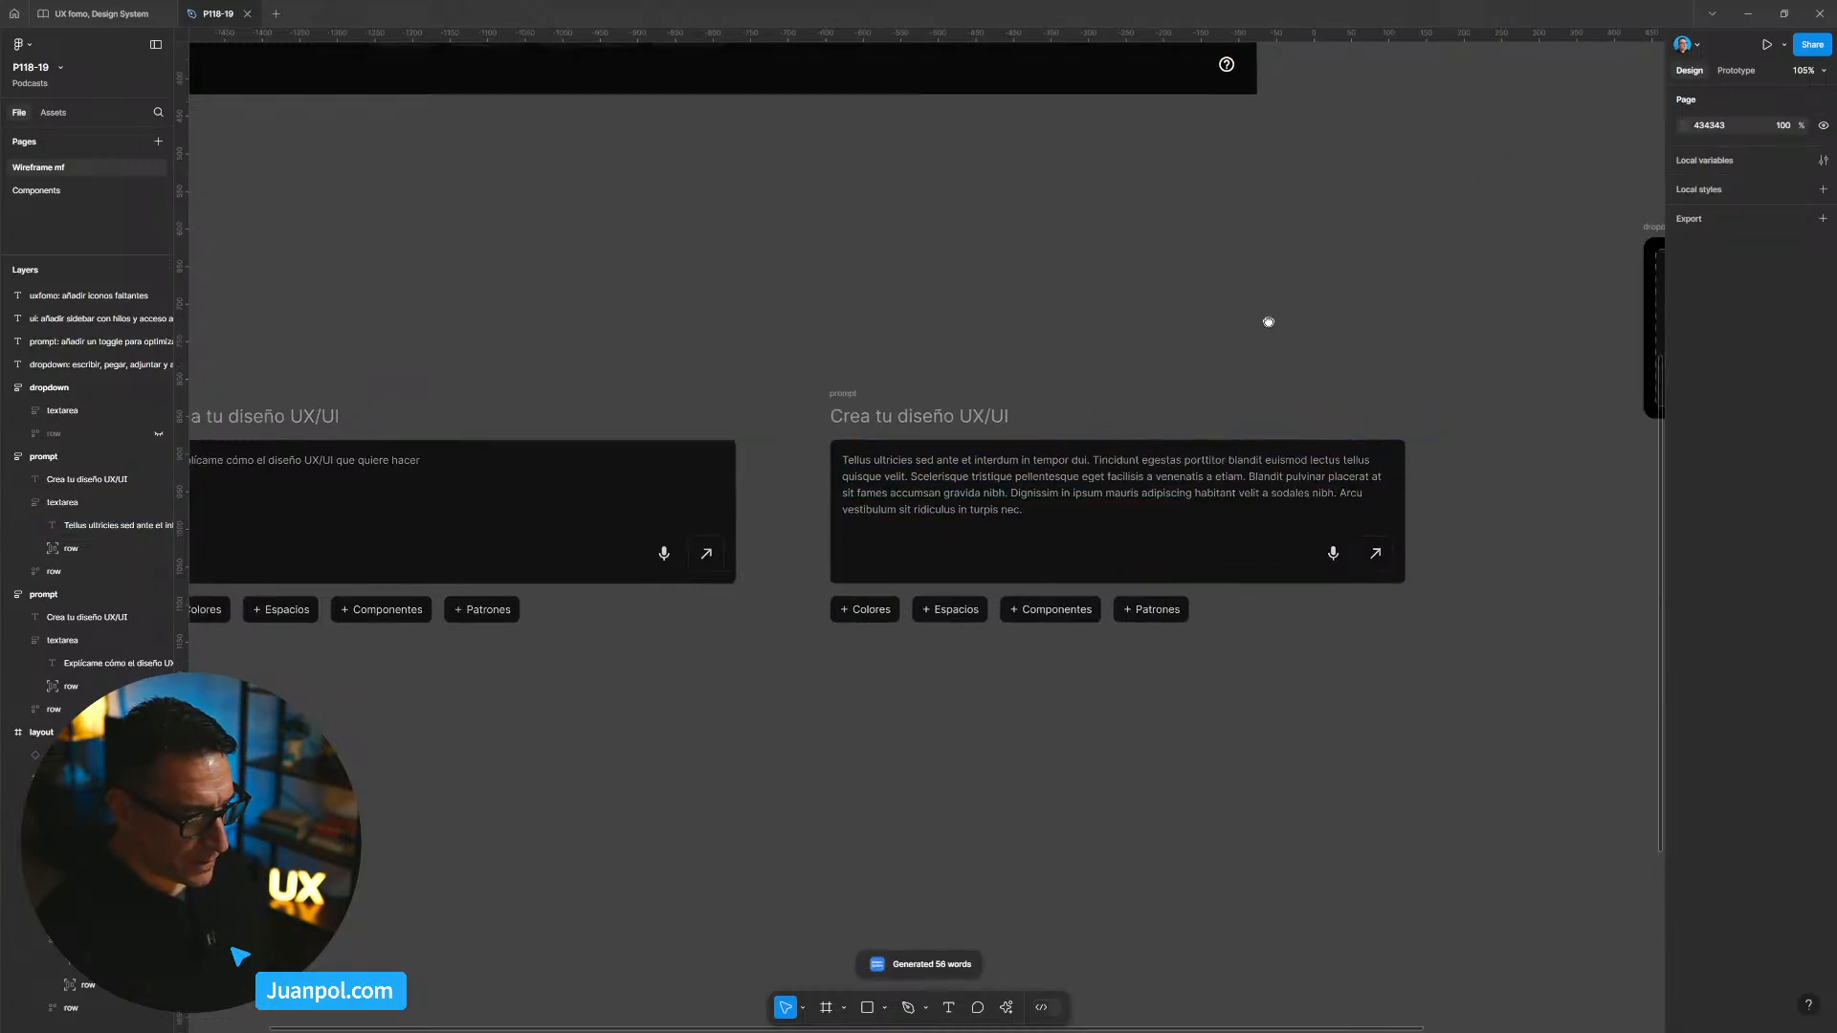
{"action": "double_click", "coordinate": [1020, 509]}
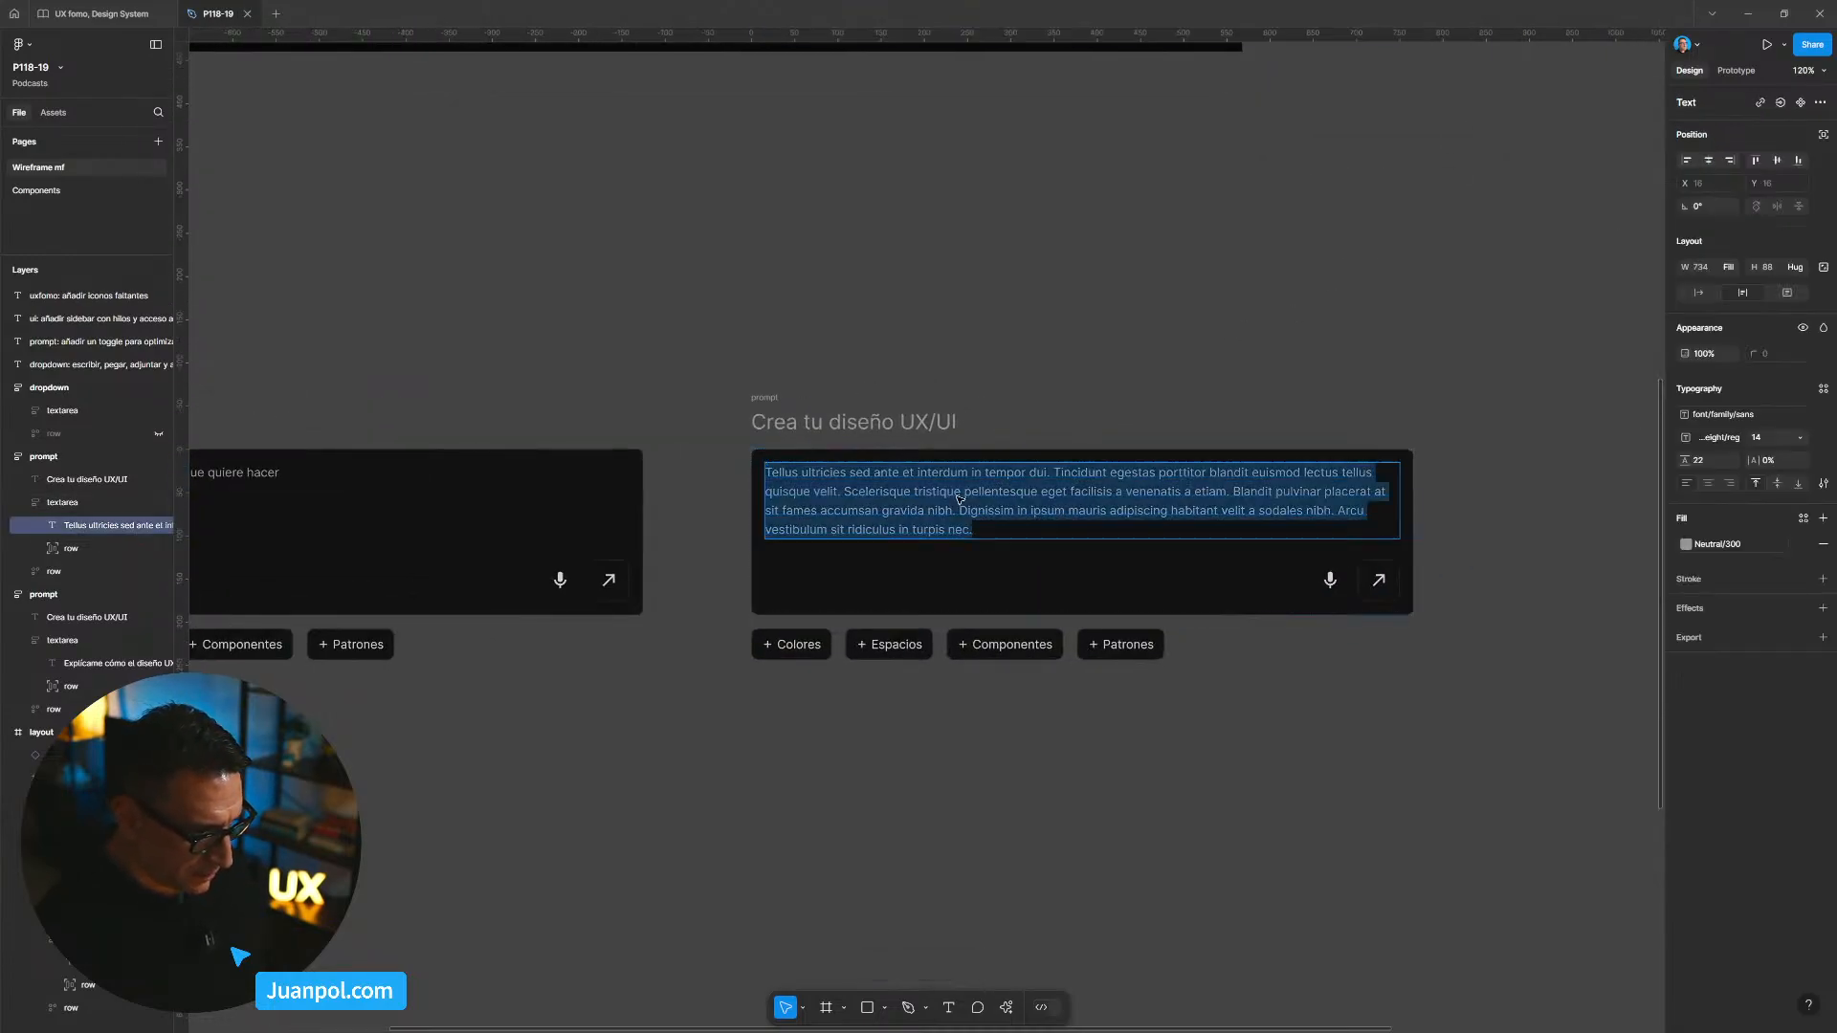
{"action": "left_click", "coordinate": [857, 496]}
{"action": "left_click_drag", "start_coordinate": [841, 494], "coordinate": [960, 494]}
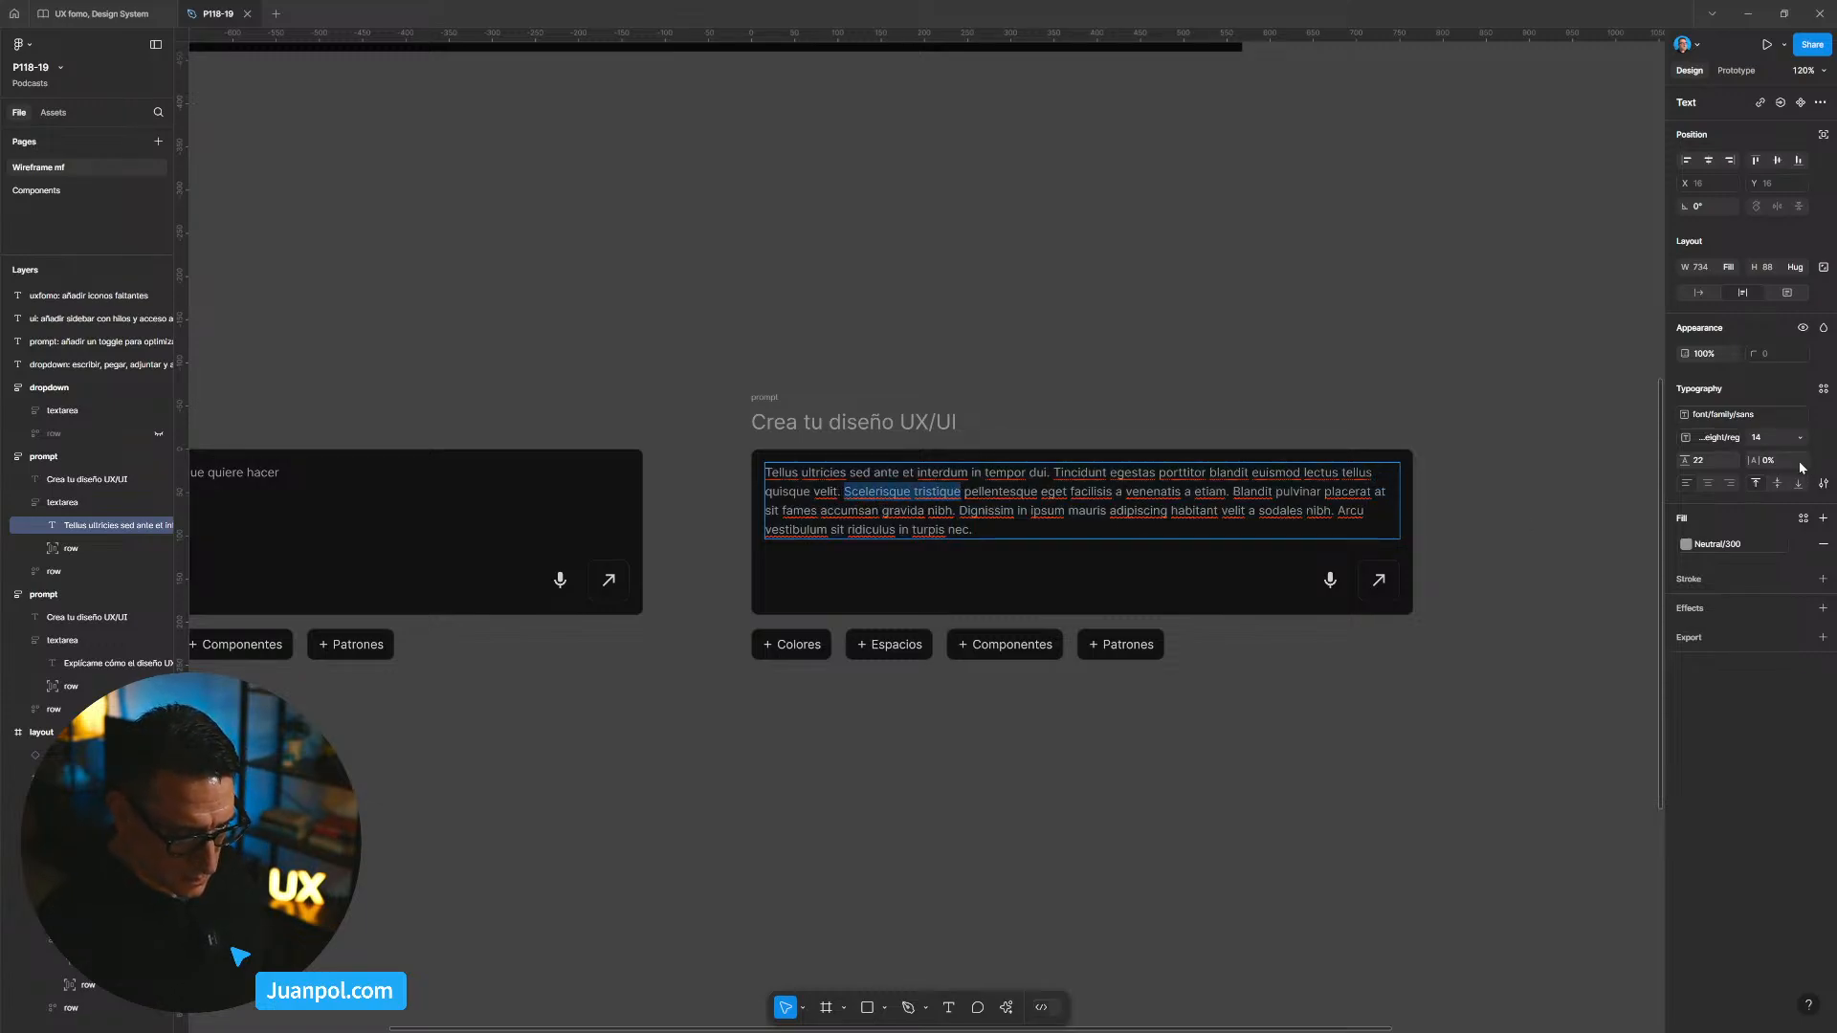
{"action": "left_click", "coordinate": [1821, 485]}
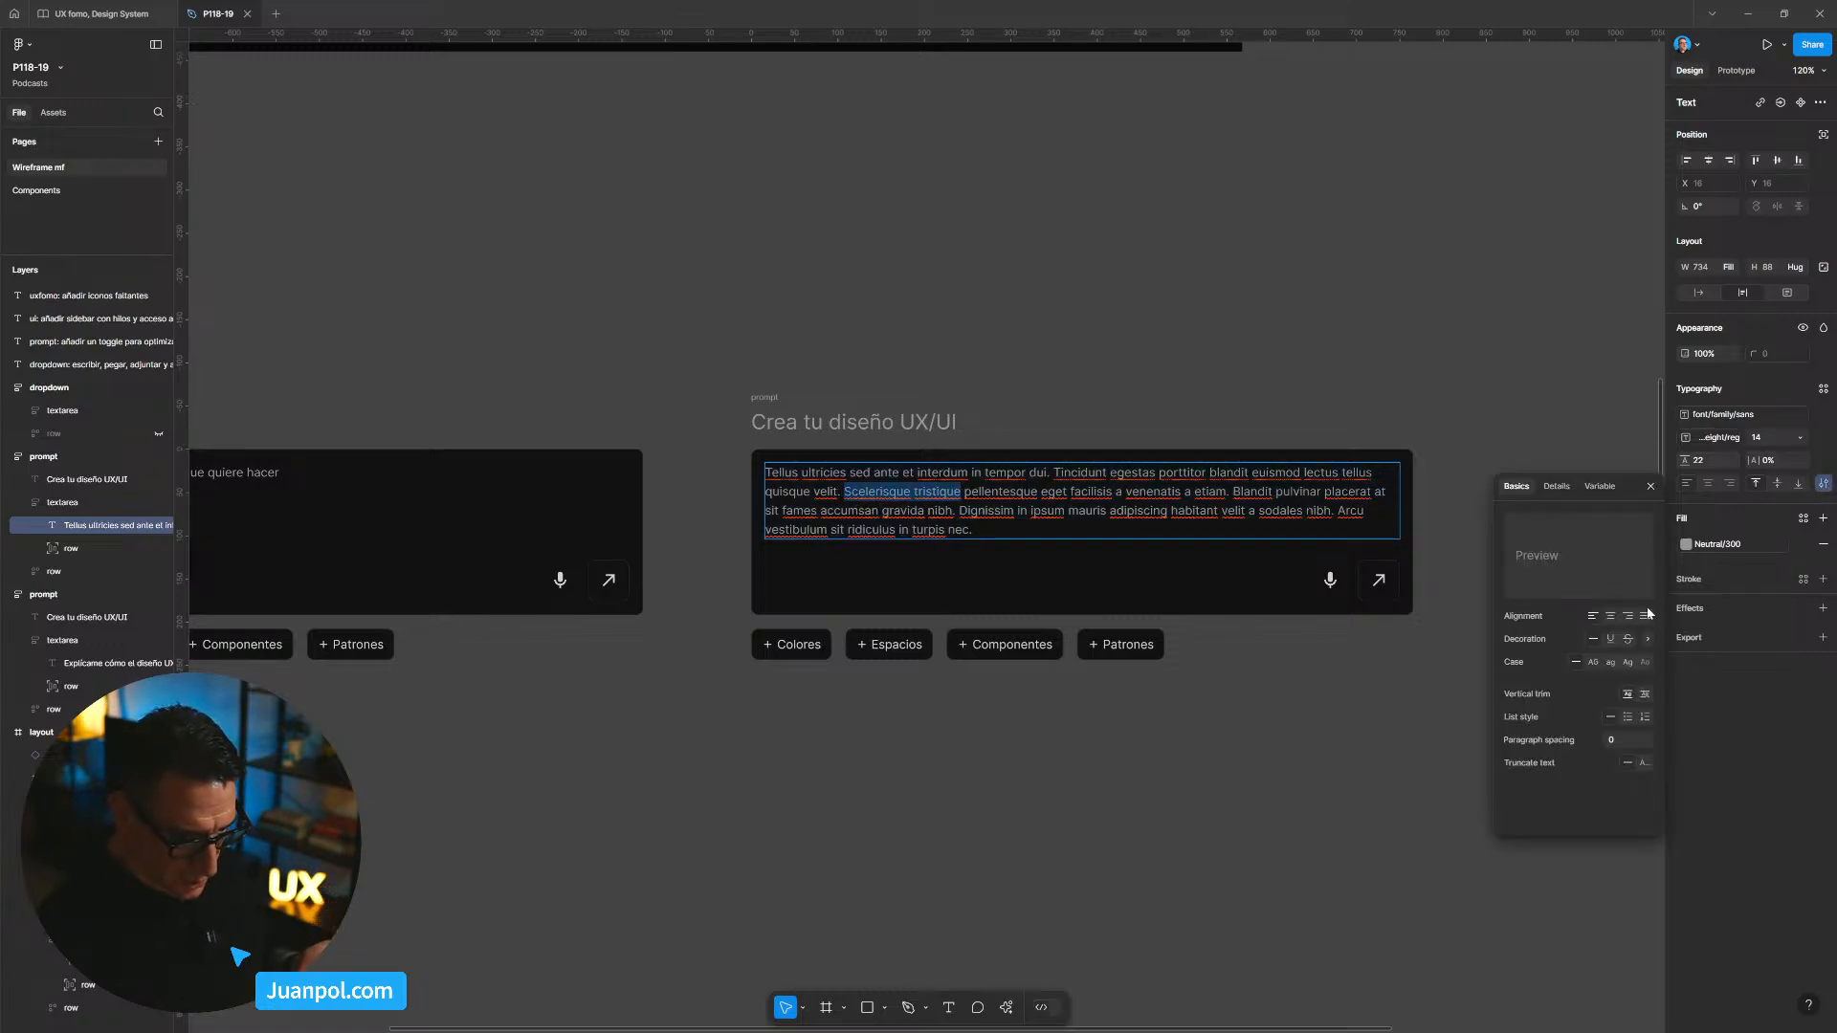
{"action": "left_click", "coordinate": [1626, 639]}
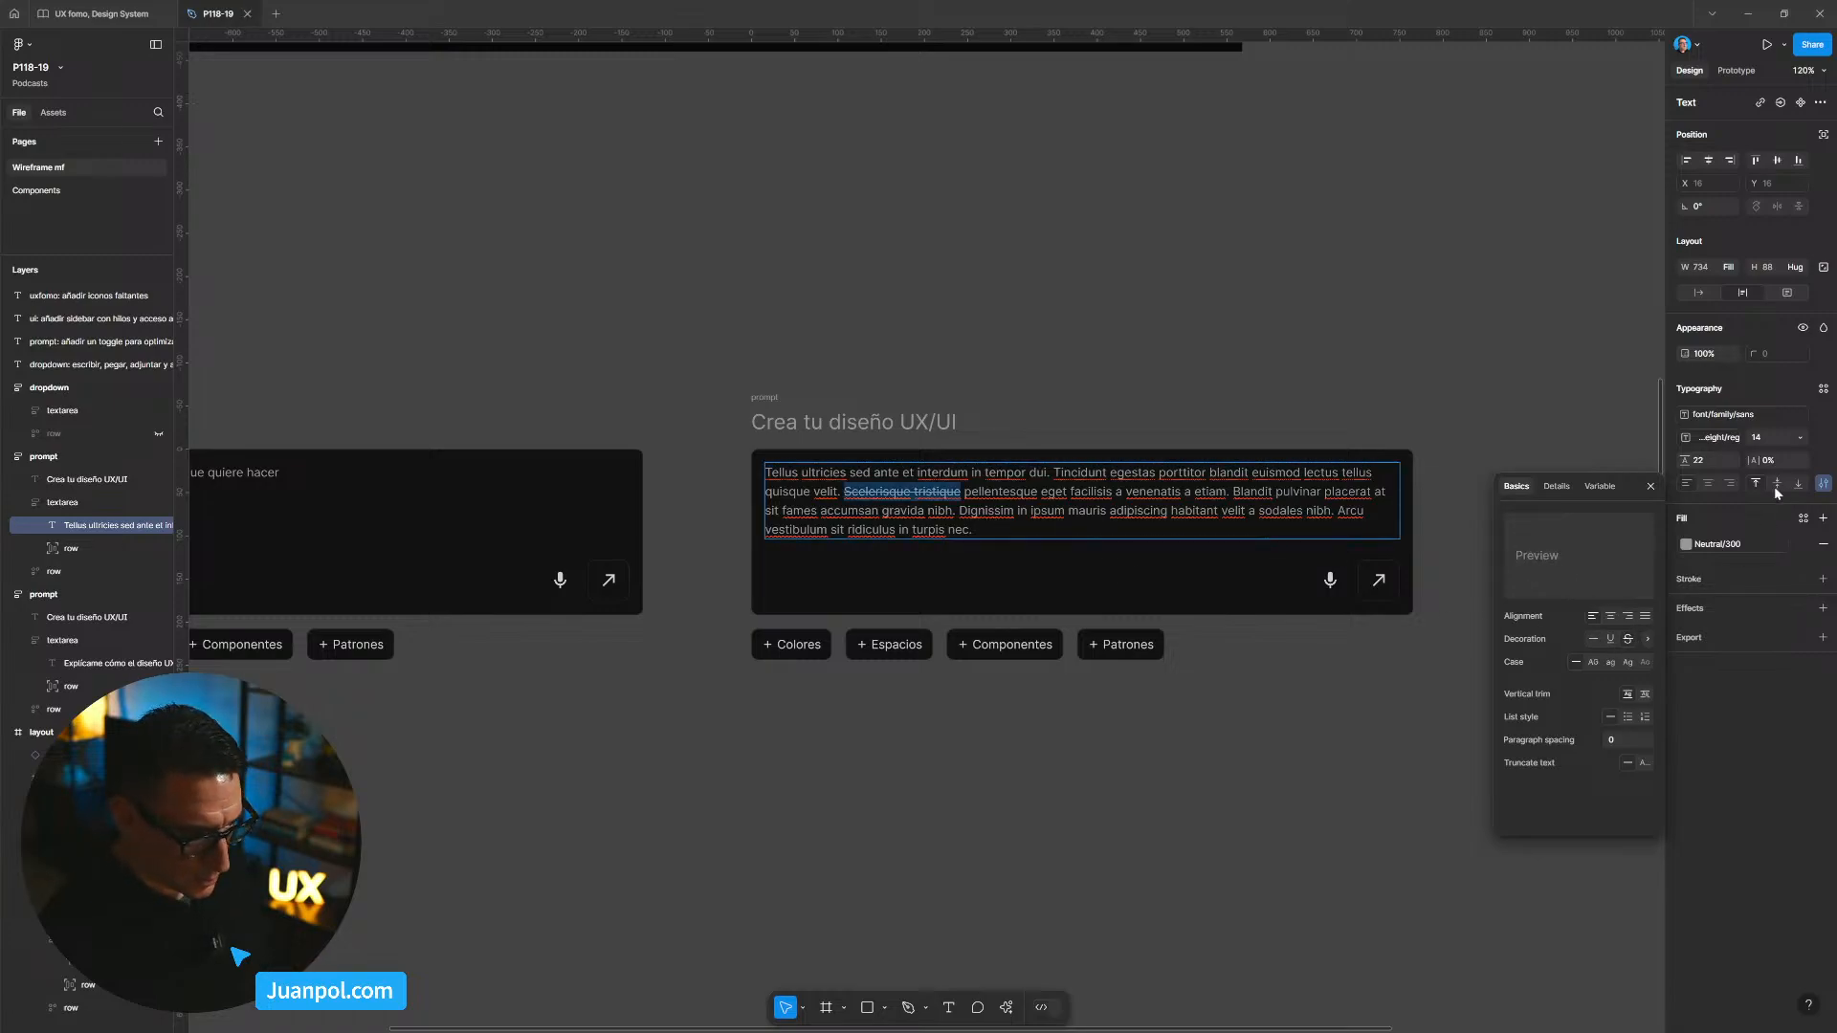
{"action": "left_click", "coordinate": [1611, 640]}
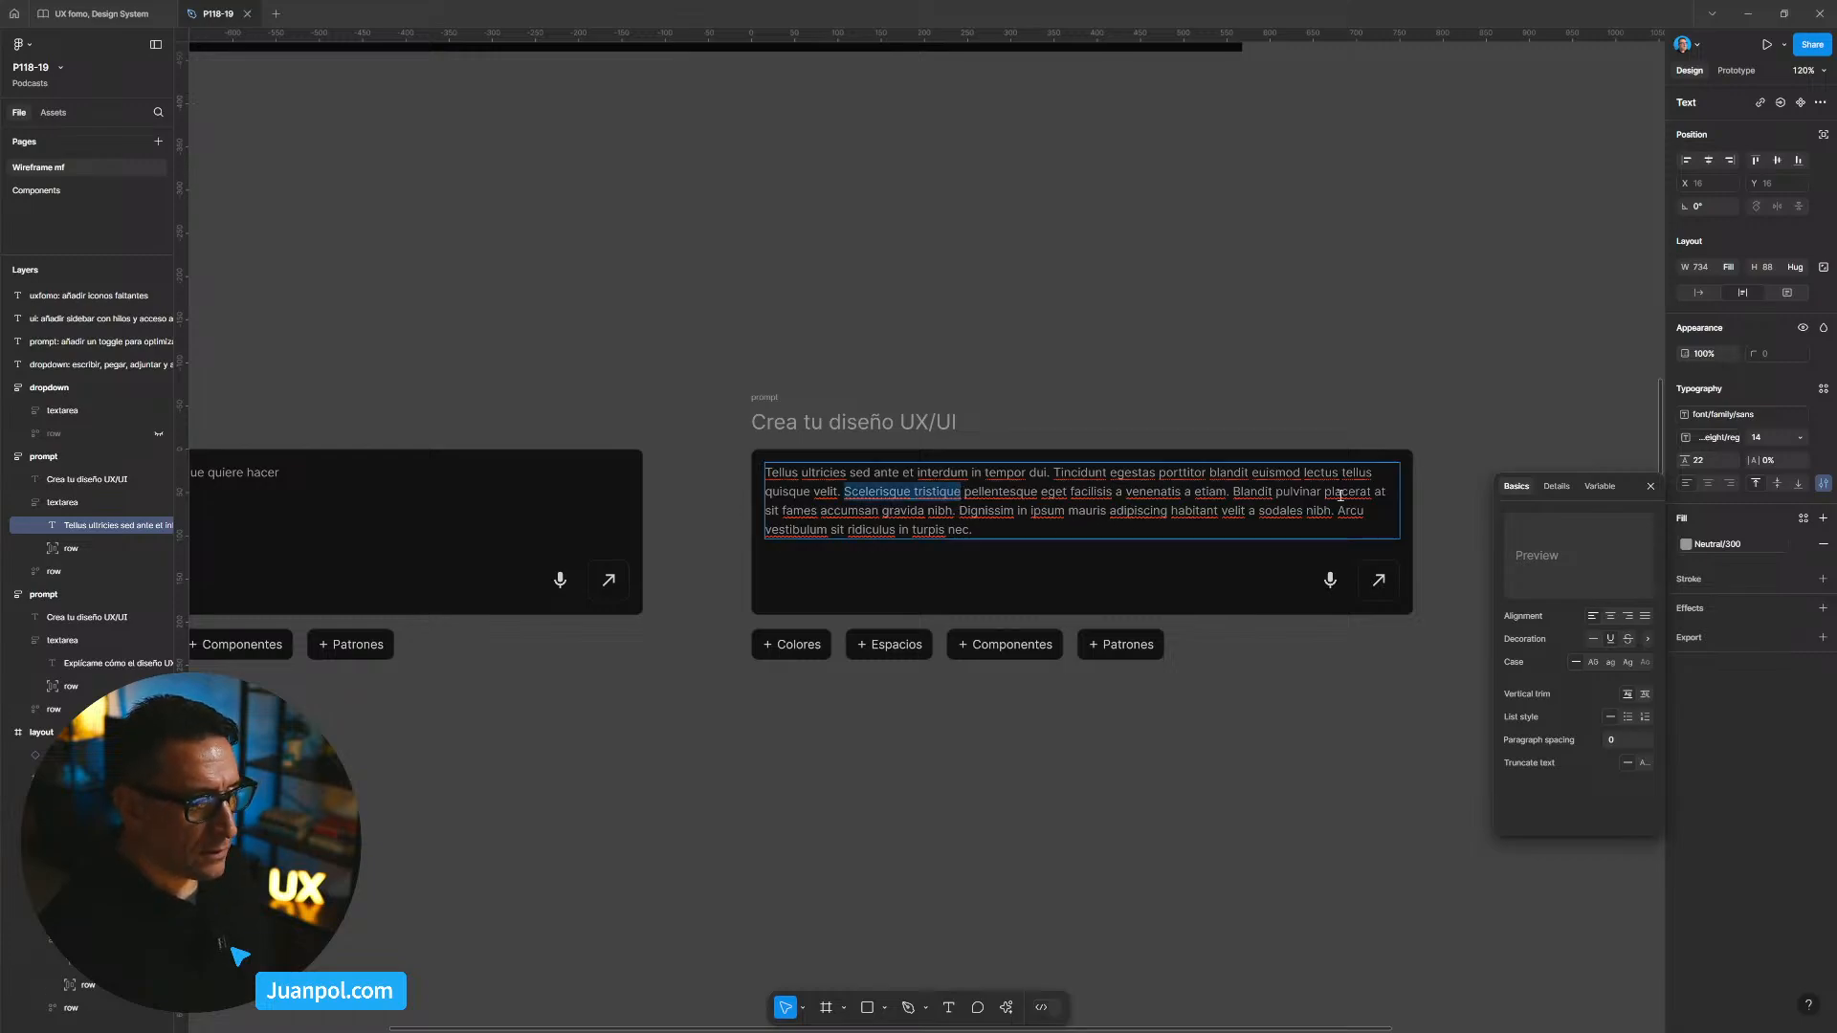
Step: Set the fill of the underlined words "Scelerisque tristique" to Neutral/50, after trying Neutral/100
{"action": "left_click", "coordinate": [1717, 544]}
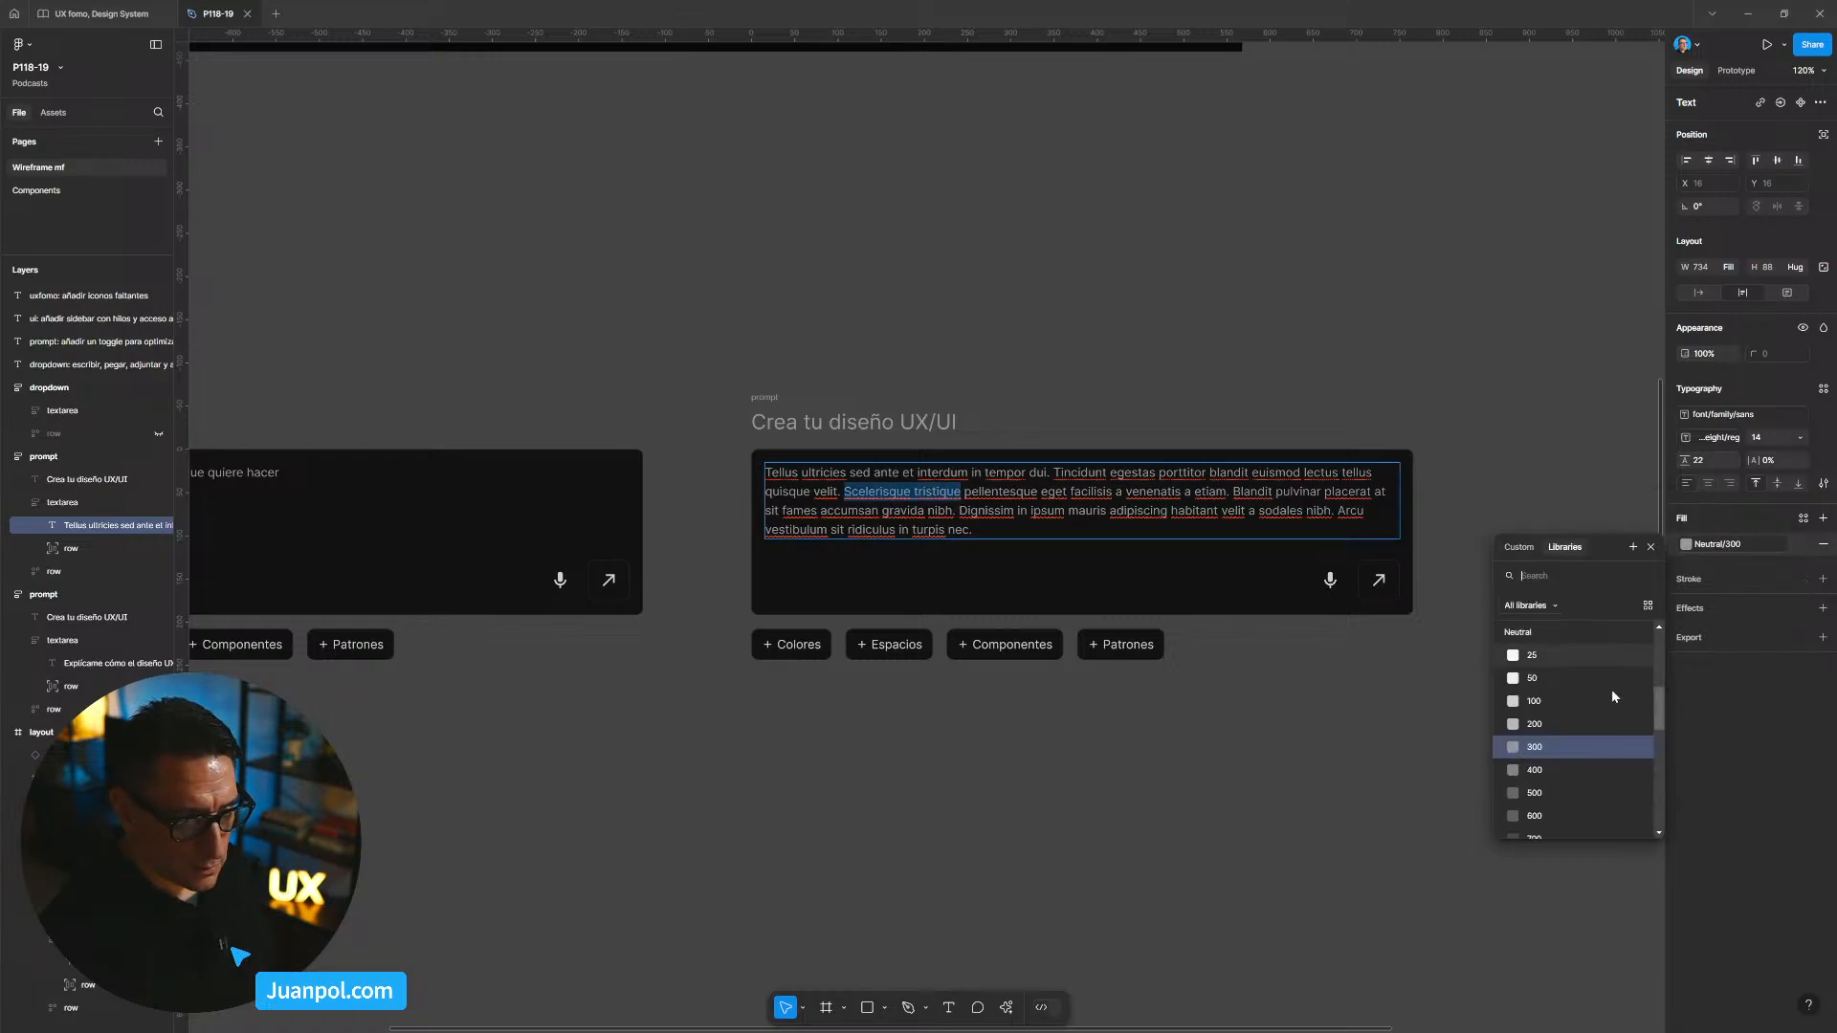
{"action": "left_click", "coordinate": [1565, 700]}
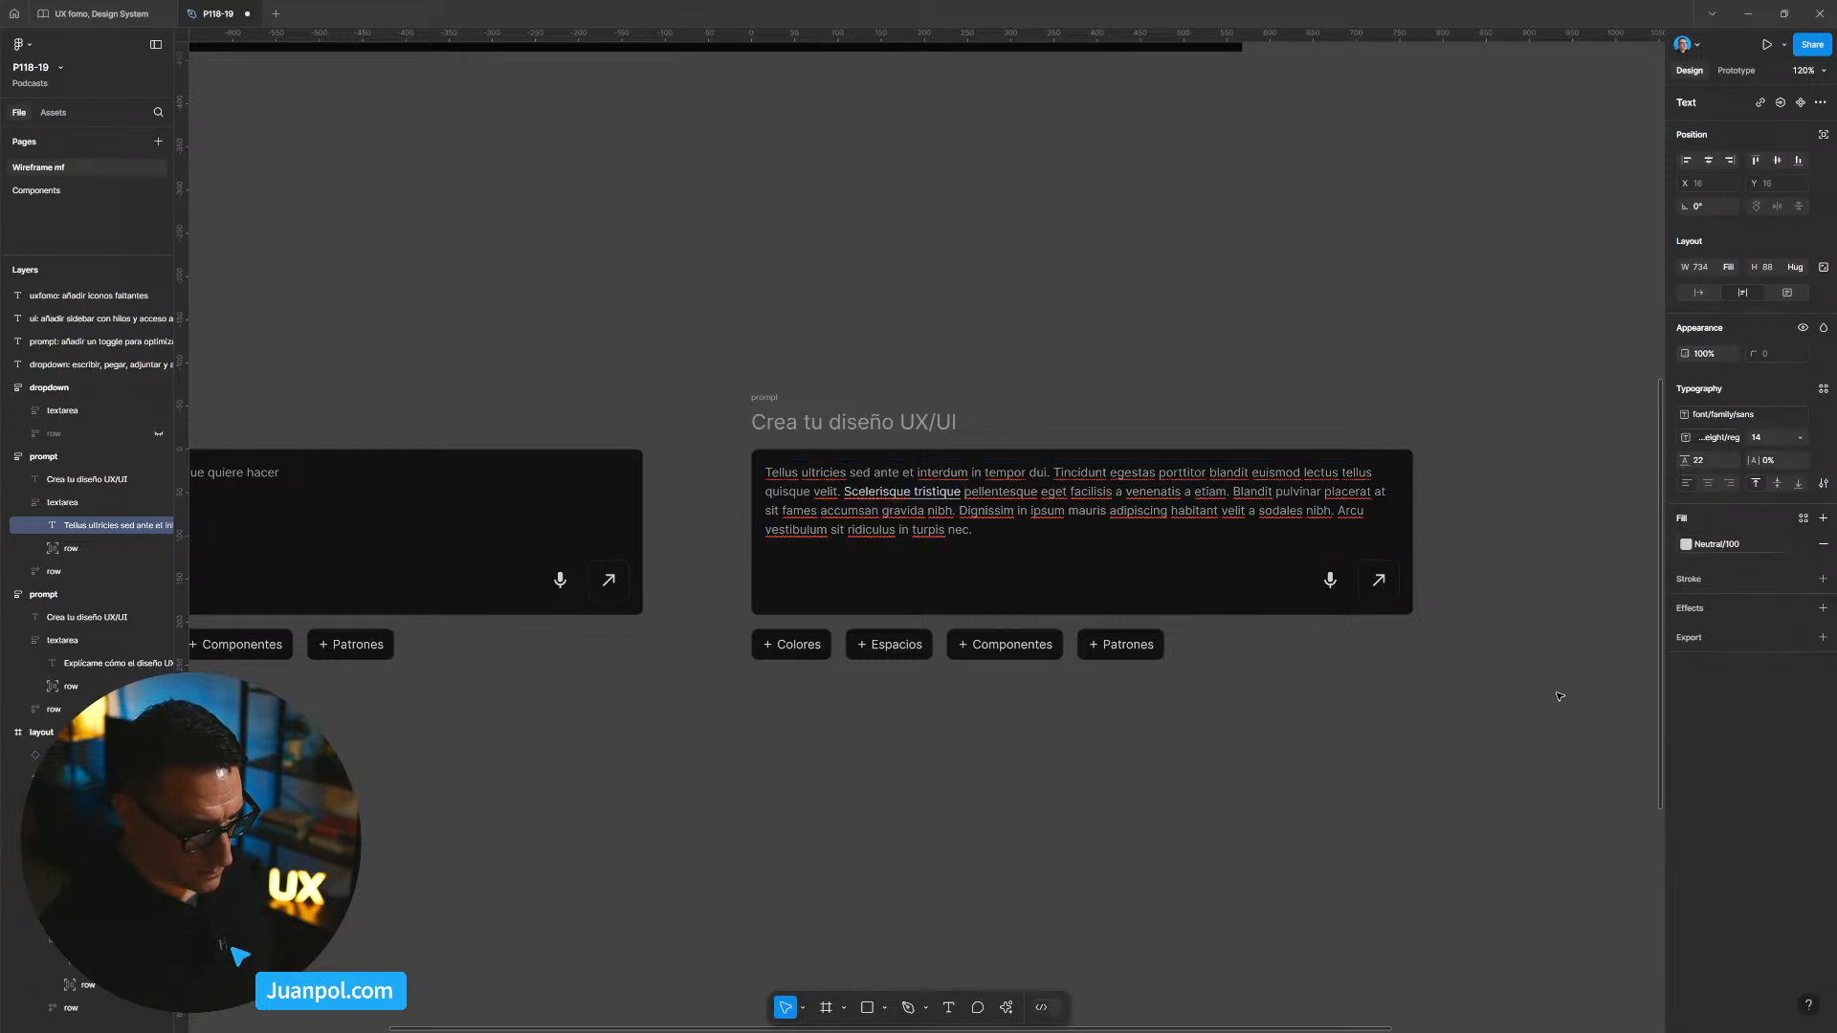
{"action": "left_click", "coordinate": [1713, 543]}
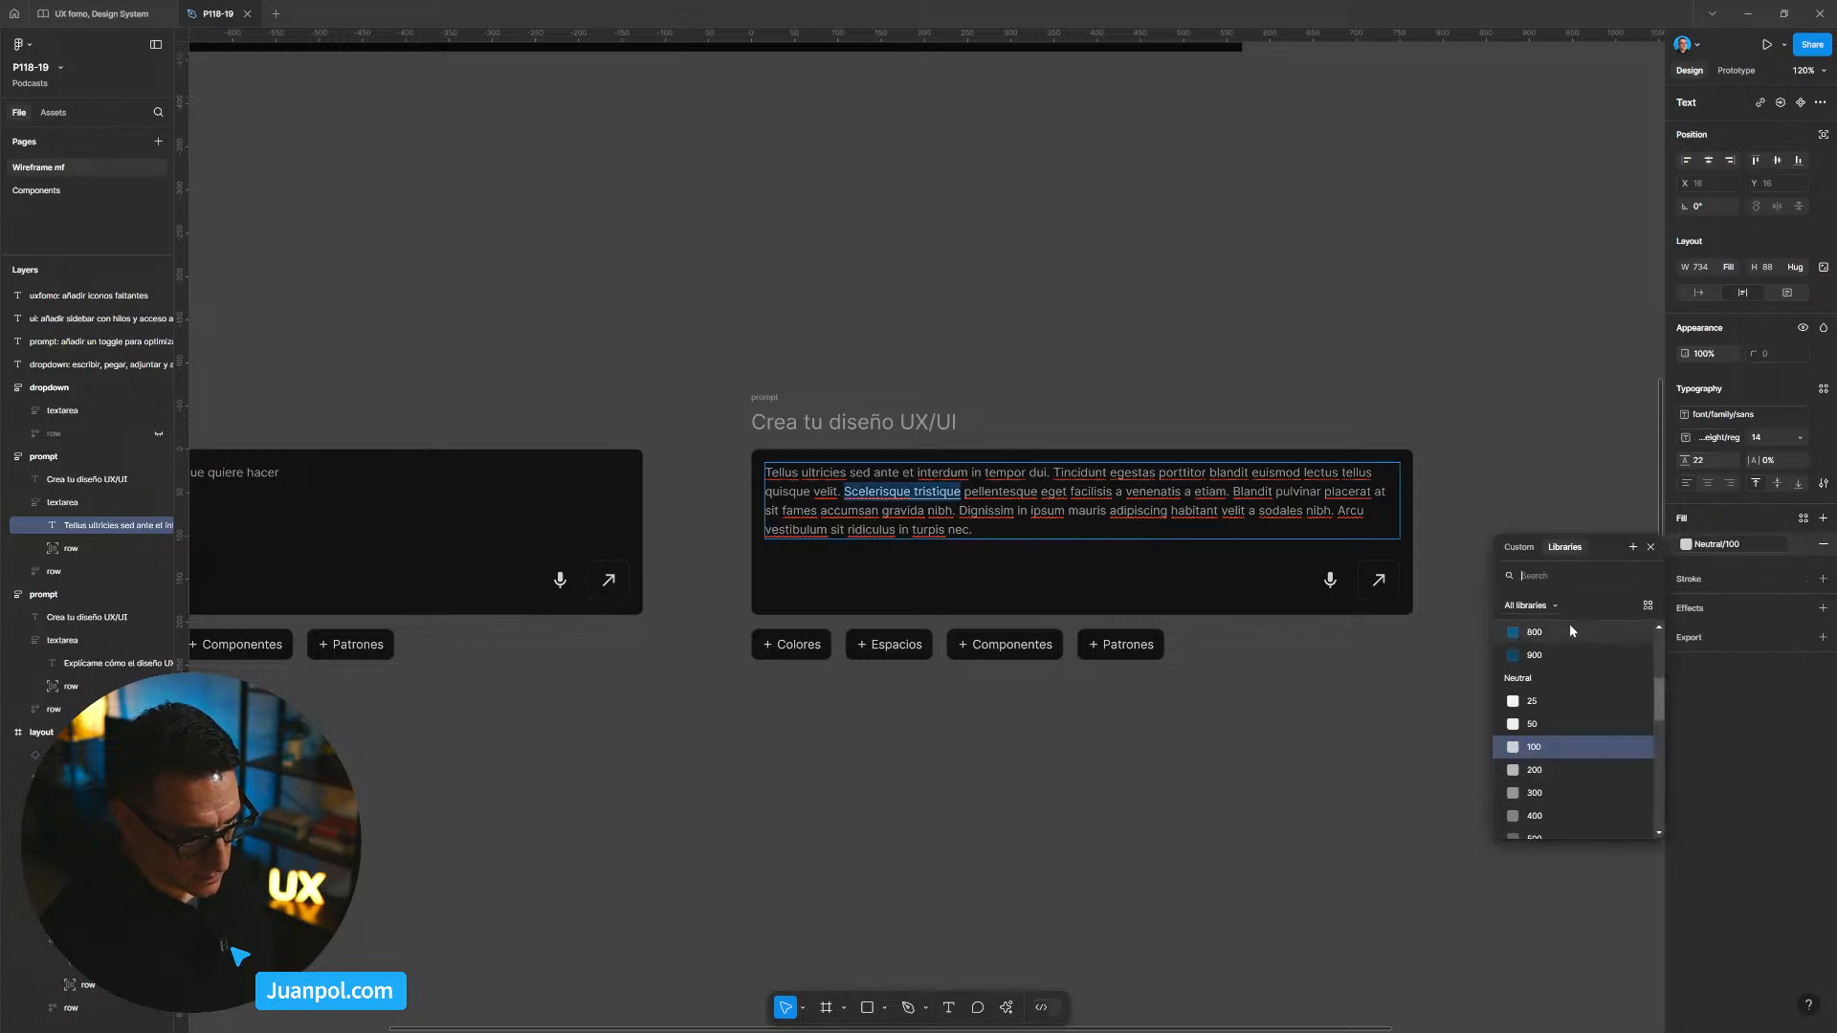
{"action": "left_click", "coordinate": [1535, 706]}
Step: Set the fill of "adipiscing habitant velit" in the second prompt copy's text to Neutral/50
{"action": "double_click", "coordinate": [1123, 508]}
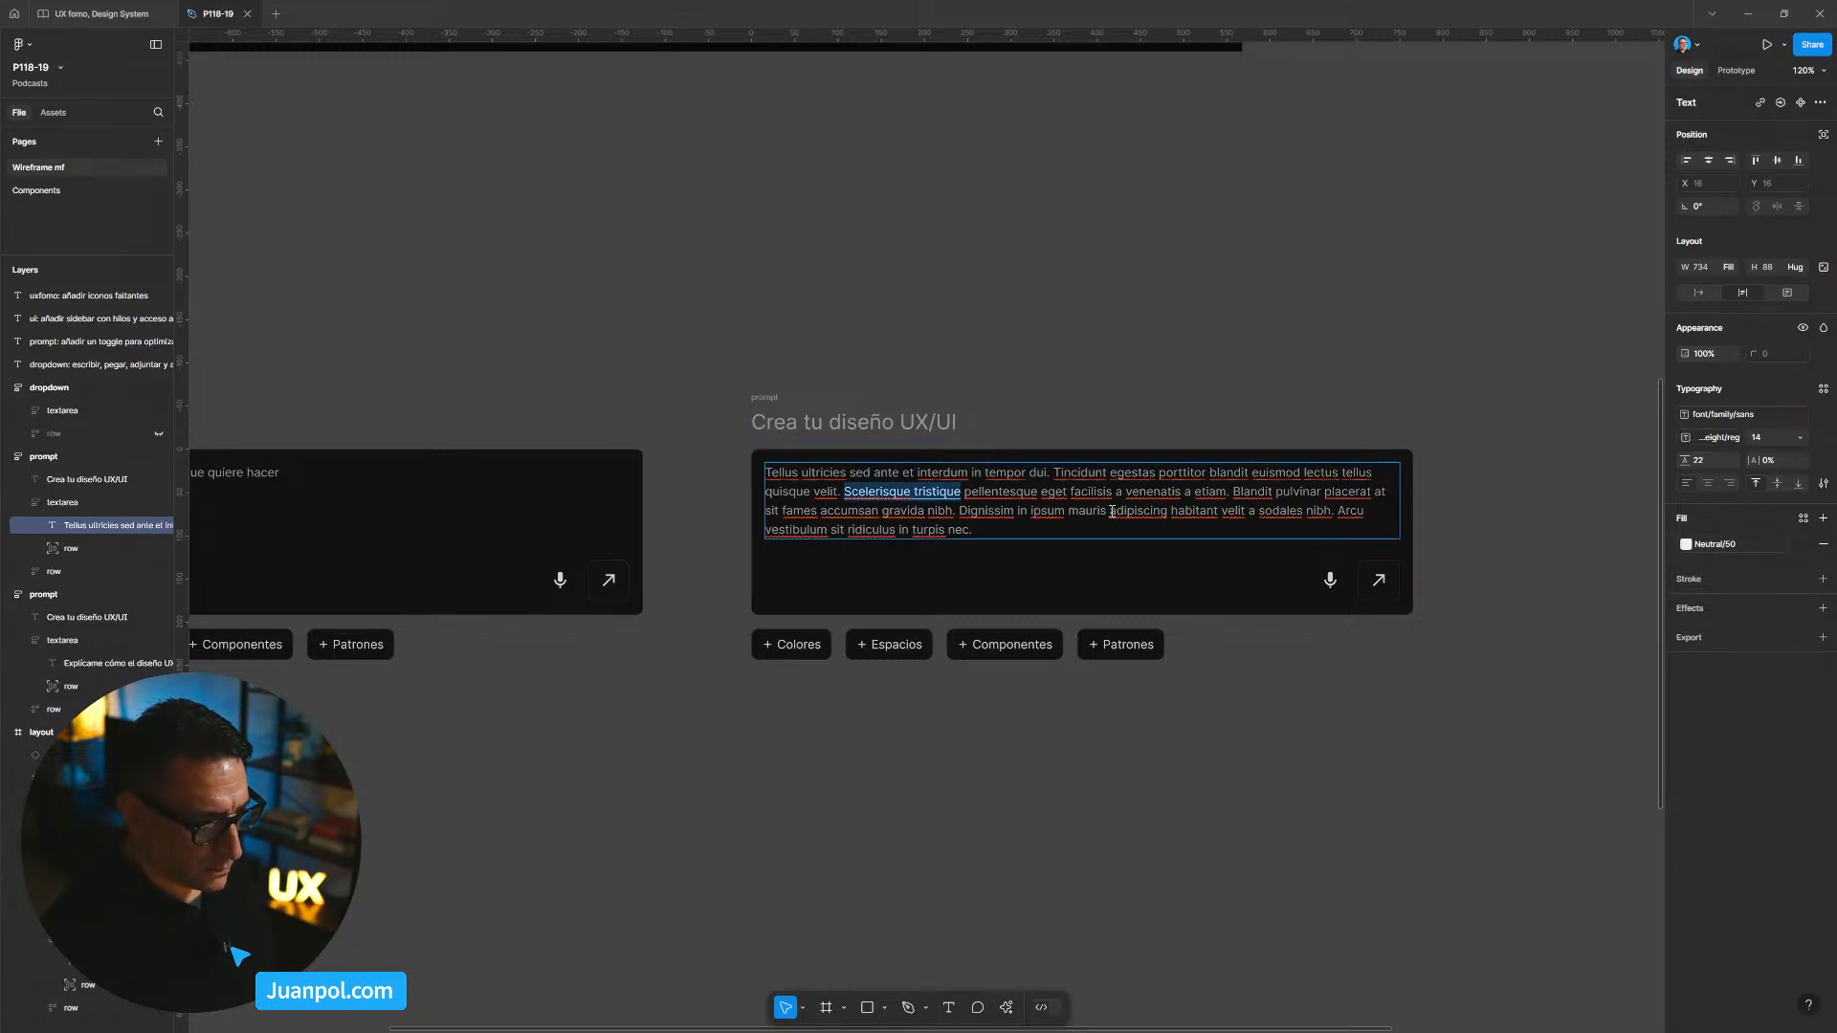
{"action": "left_click_drag", "start_coordinate": [1110, 511], "coordinate": [1245, 516]}
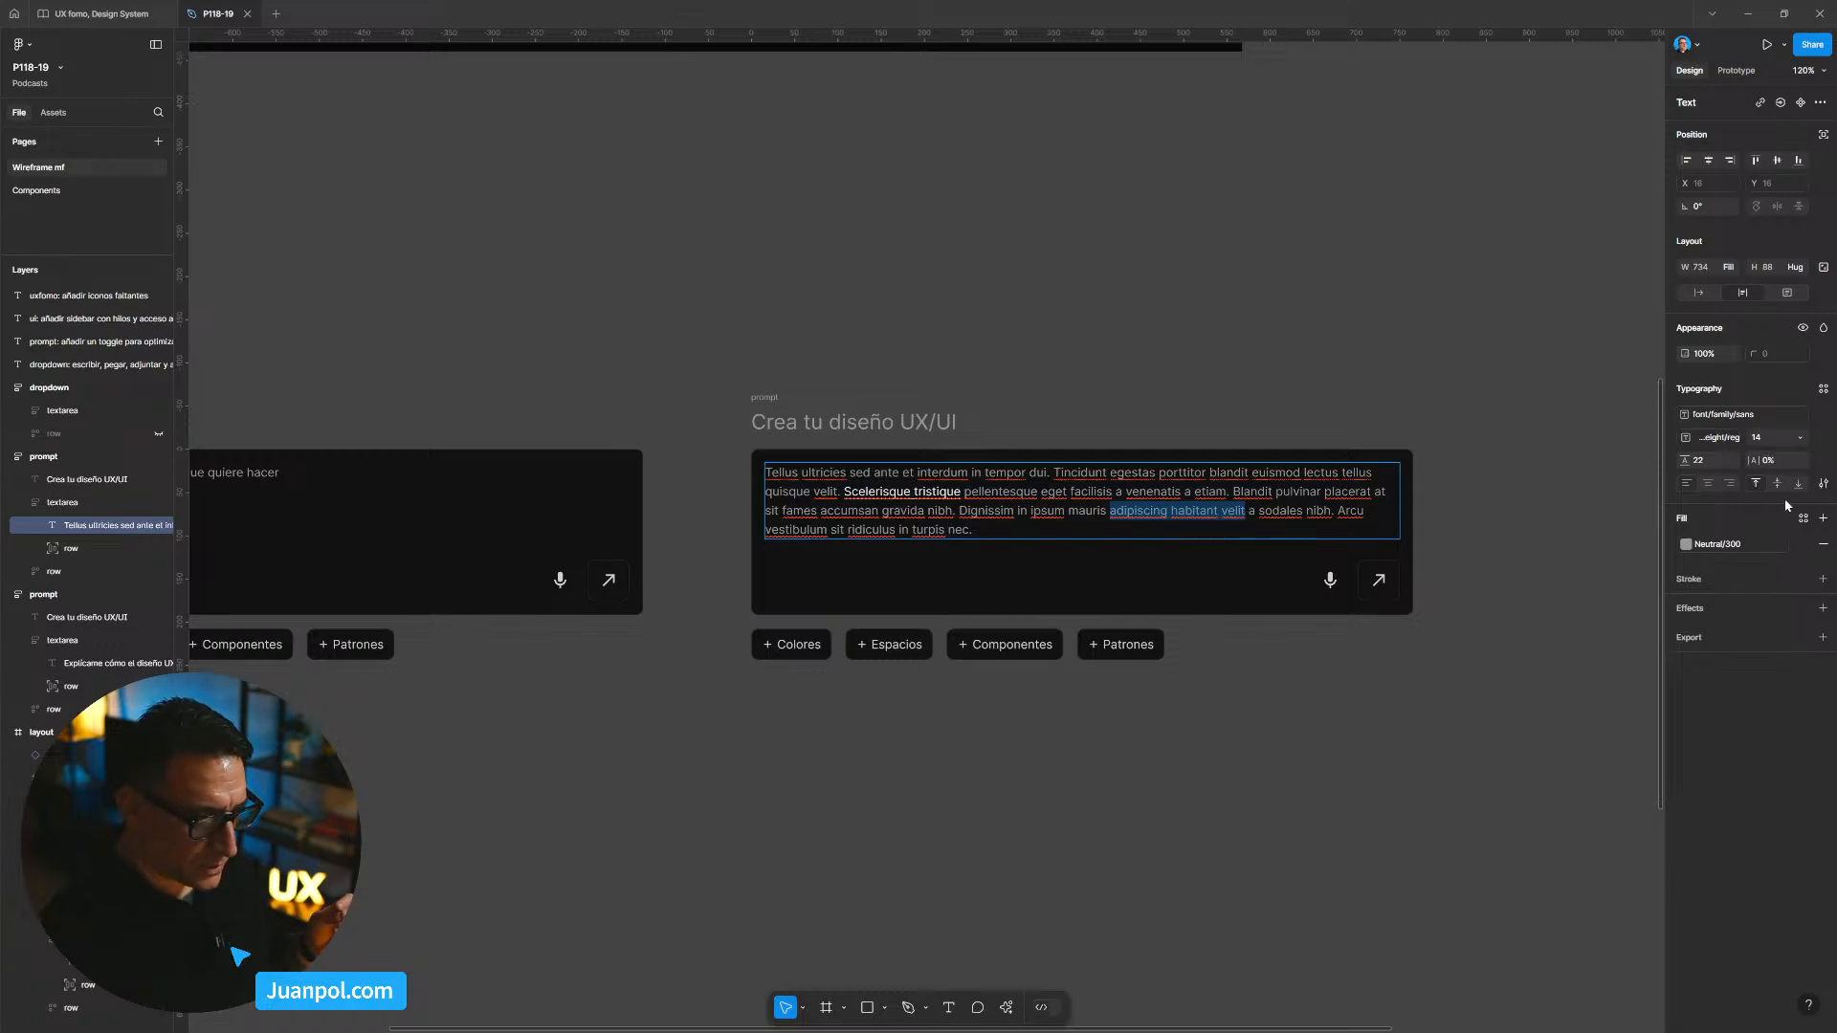
{"action": "left_click", "coordinate": [1686, 543]}
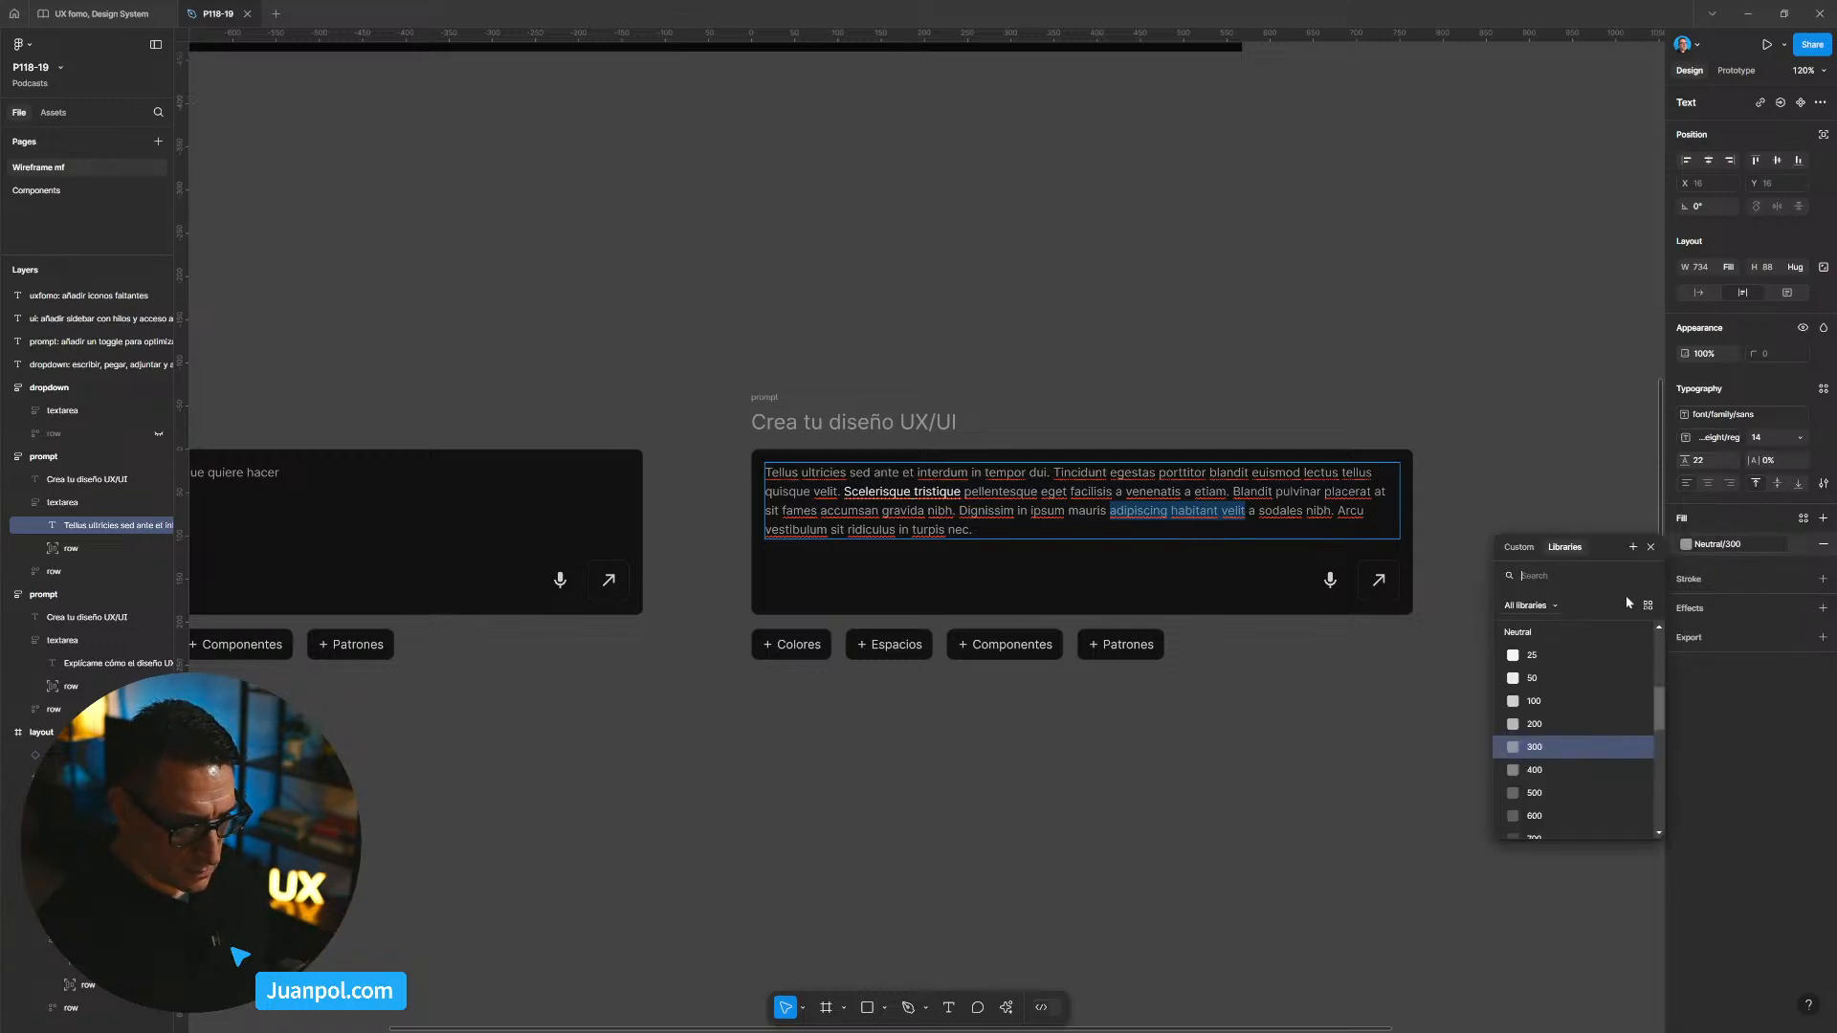
{"action": "left_click", "coordinate": [1580, 682]}
{"action": "left_click", "coordinate": [1222, 389]}
{"action": "left_click", "coordinate": [1222, 390]}
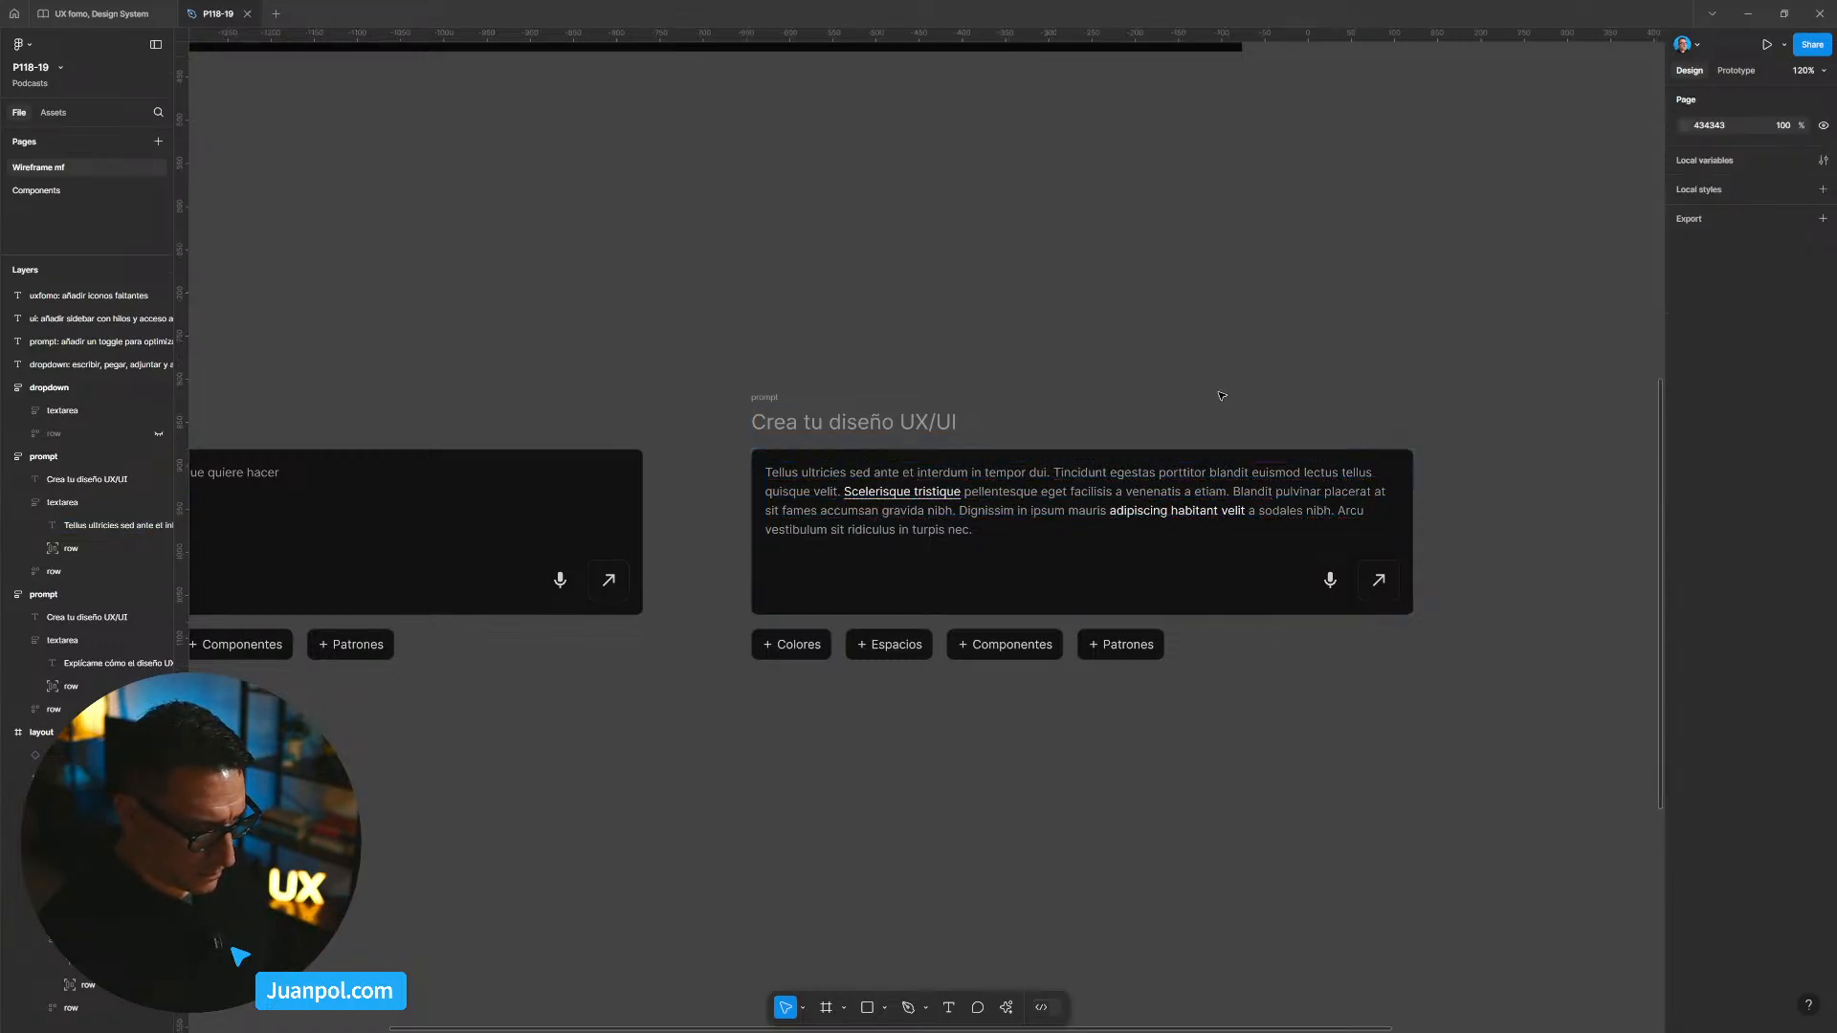
Step: Underline "adipiscing habitant velit" in the second prompt copy's text
{"action": "double_click", "coordinate": [1140, 510]}
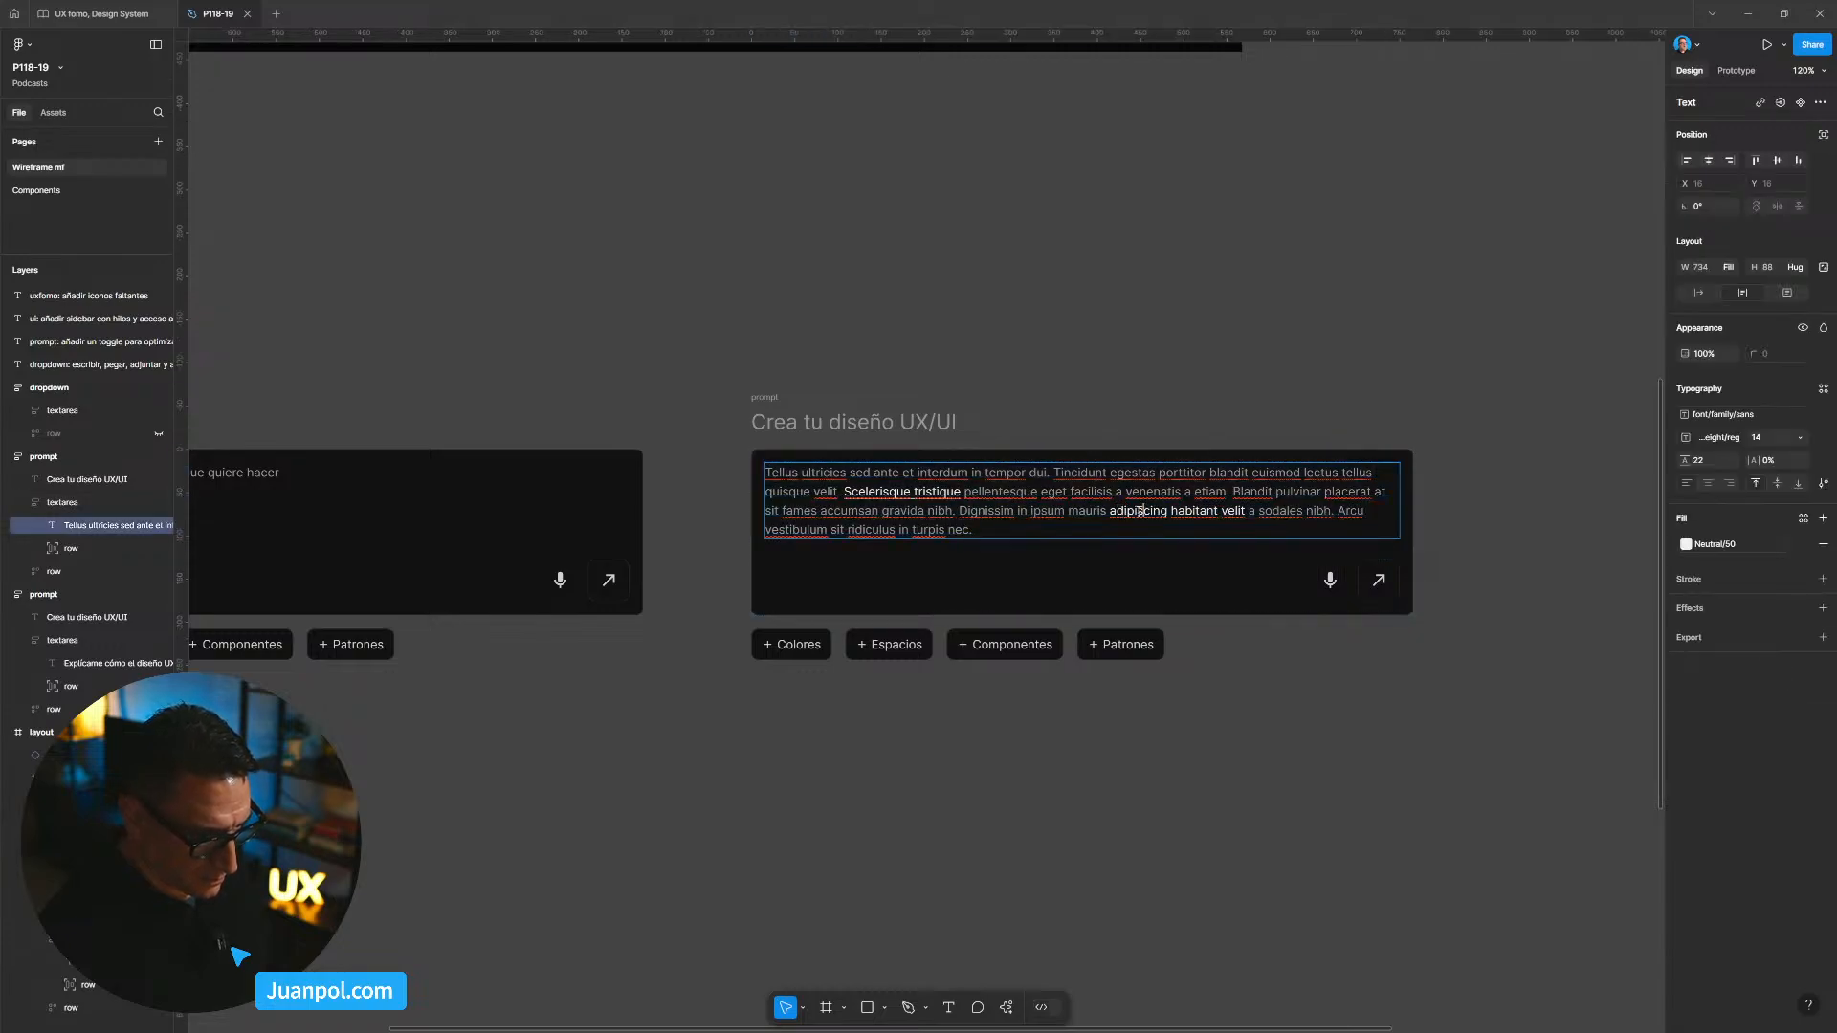
{"action": "left_click_drag", "start_coordinate": [1110, 510], "coordinate": [1245, 513]}
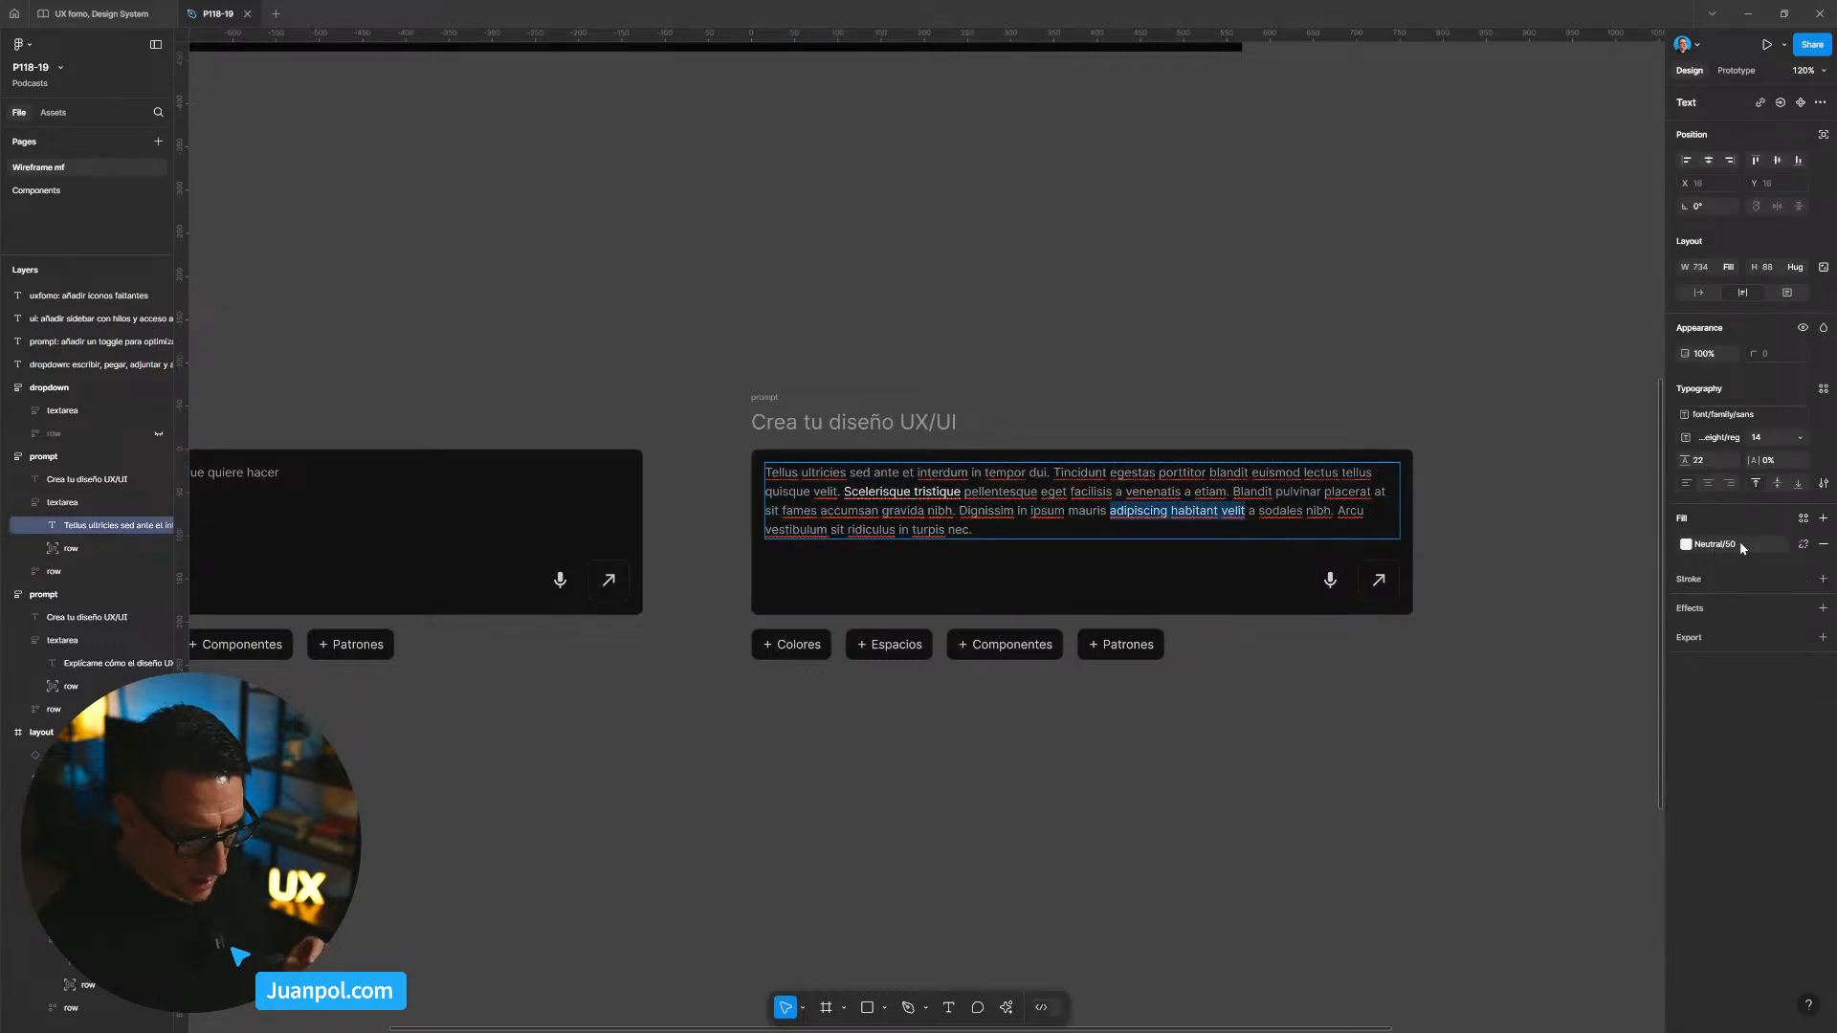
{"action": "left_click", "coordinate": [1824, 483]}
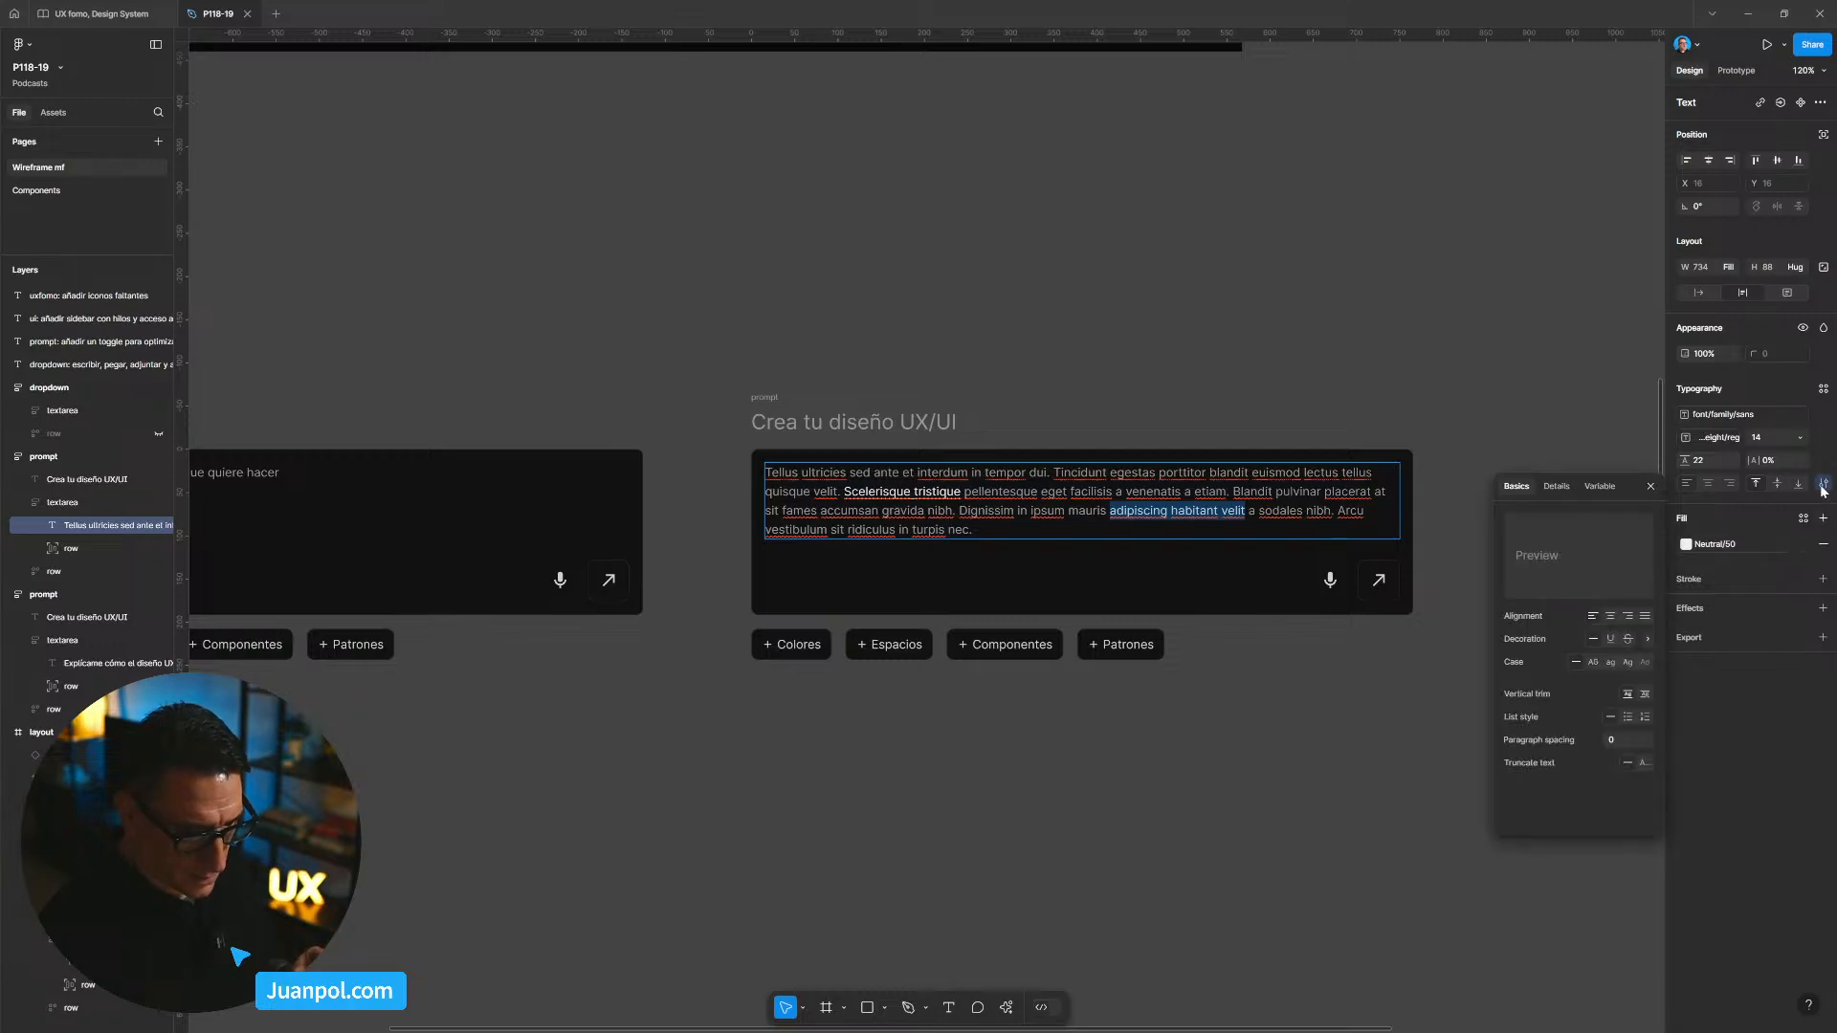
{"action": "left_click", "coordinate": [1610, 639]}
{"action": "left_click", "coordinate": [1213, 746]}
Step: Examine the second prompt copy's highlighted text and its row of suggestion buttons next to the placeholder version
{"action": "scroll", "coordinate": [1213, 747], "scroll_direction": "down", "scroll_amount": 3}
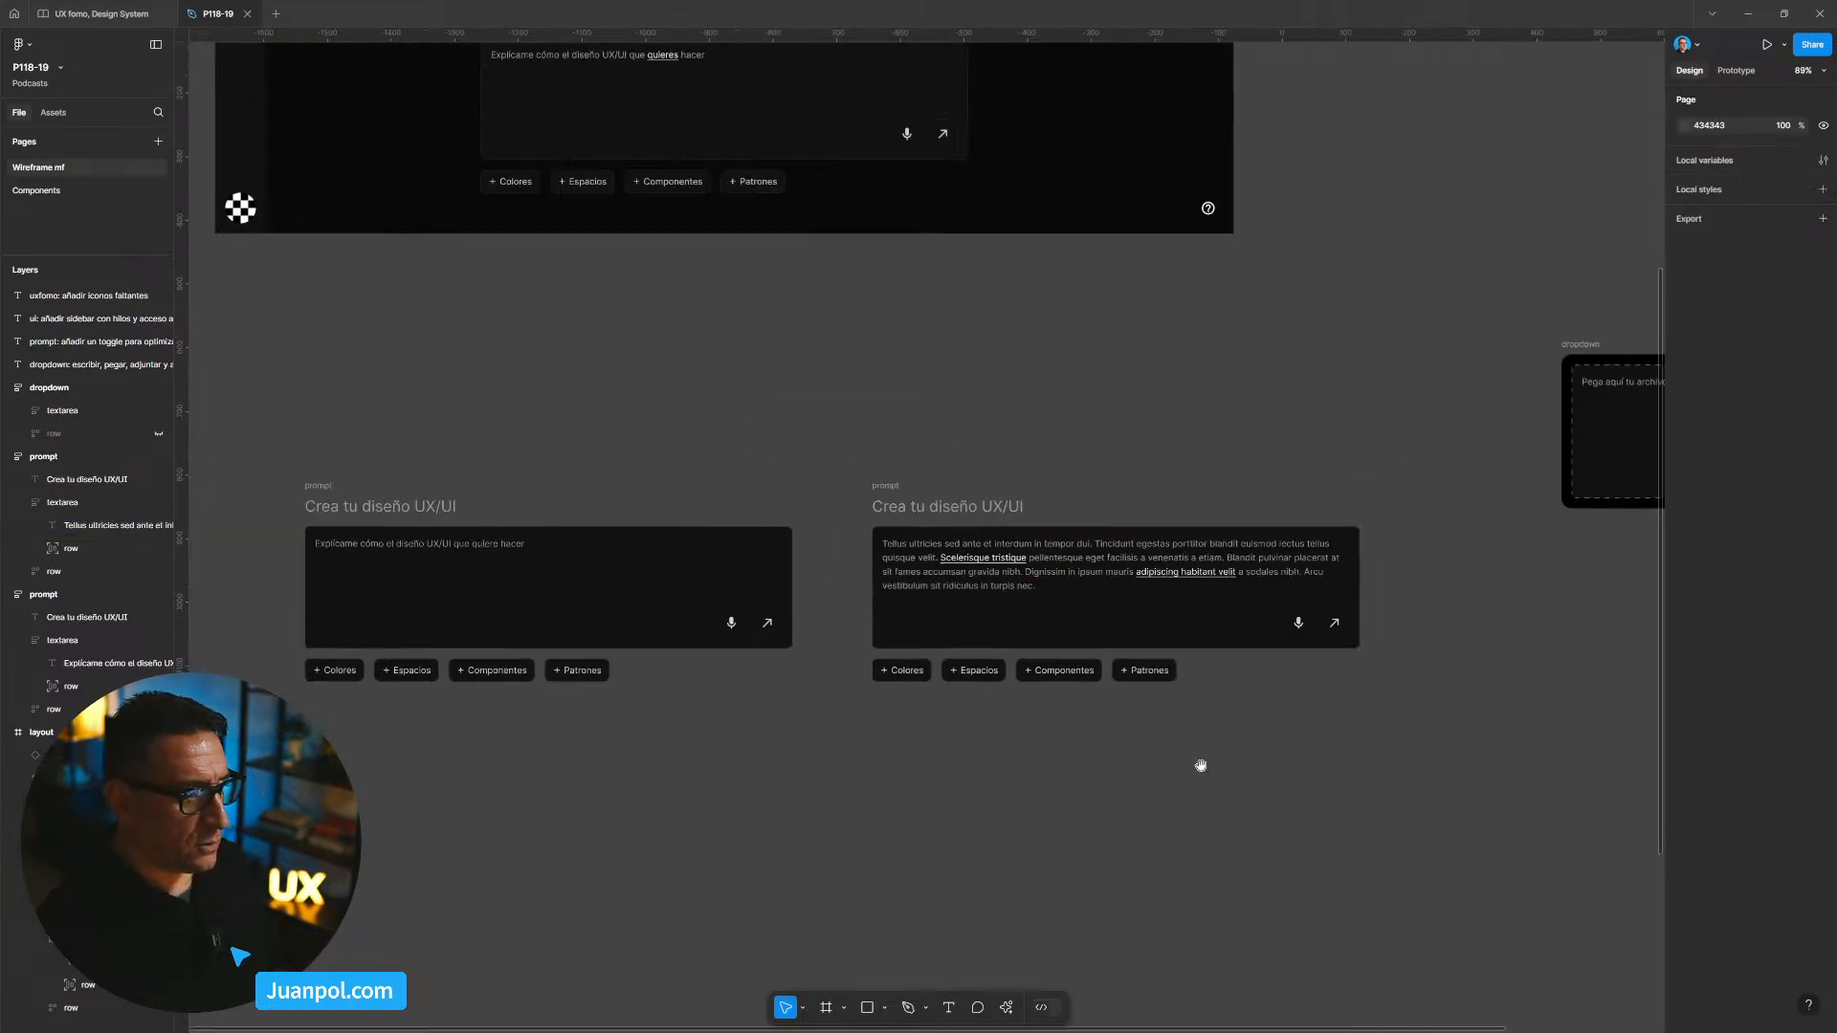
{"action": "left_click_drag", "start_coordinate": [1202, 767], "coordinate": [1210, 703]}
{"action": "scroll", "coordinate": [906, 627], "scroll_direction": "up", "scroll_amount": 4}
{"action": "scroll", "coordinate": [926, 632], "scroll_direction": "right", "scroll_amount": 2}
{"action": "left_click", "coordinate": [856, 537]}
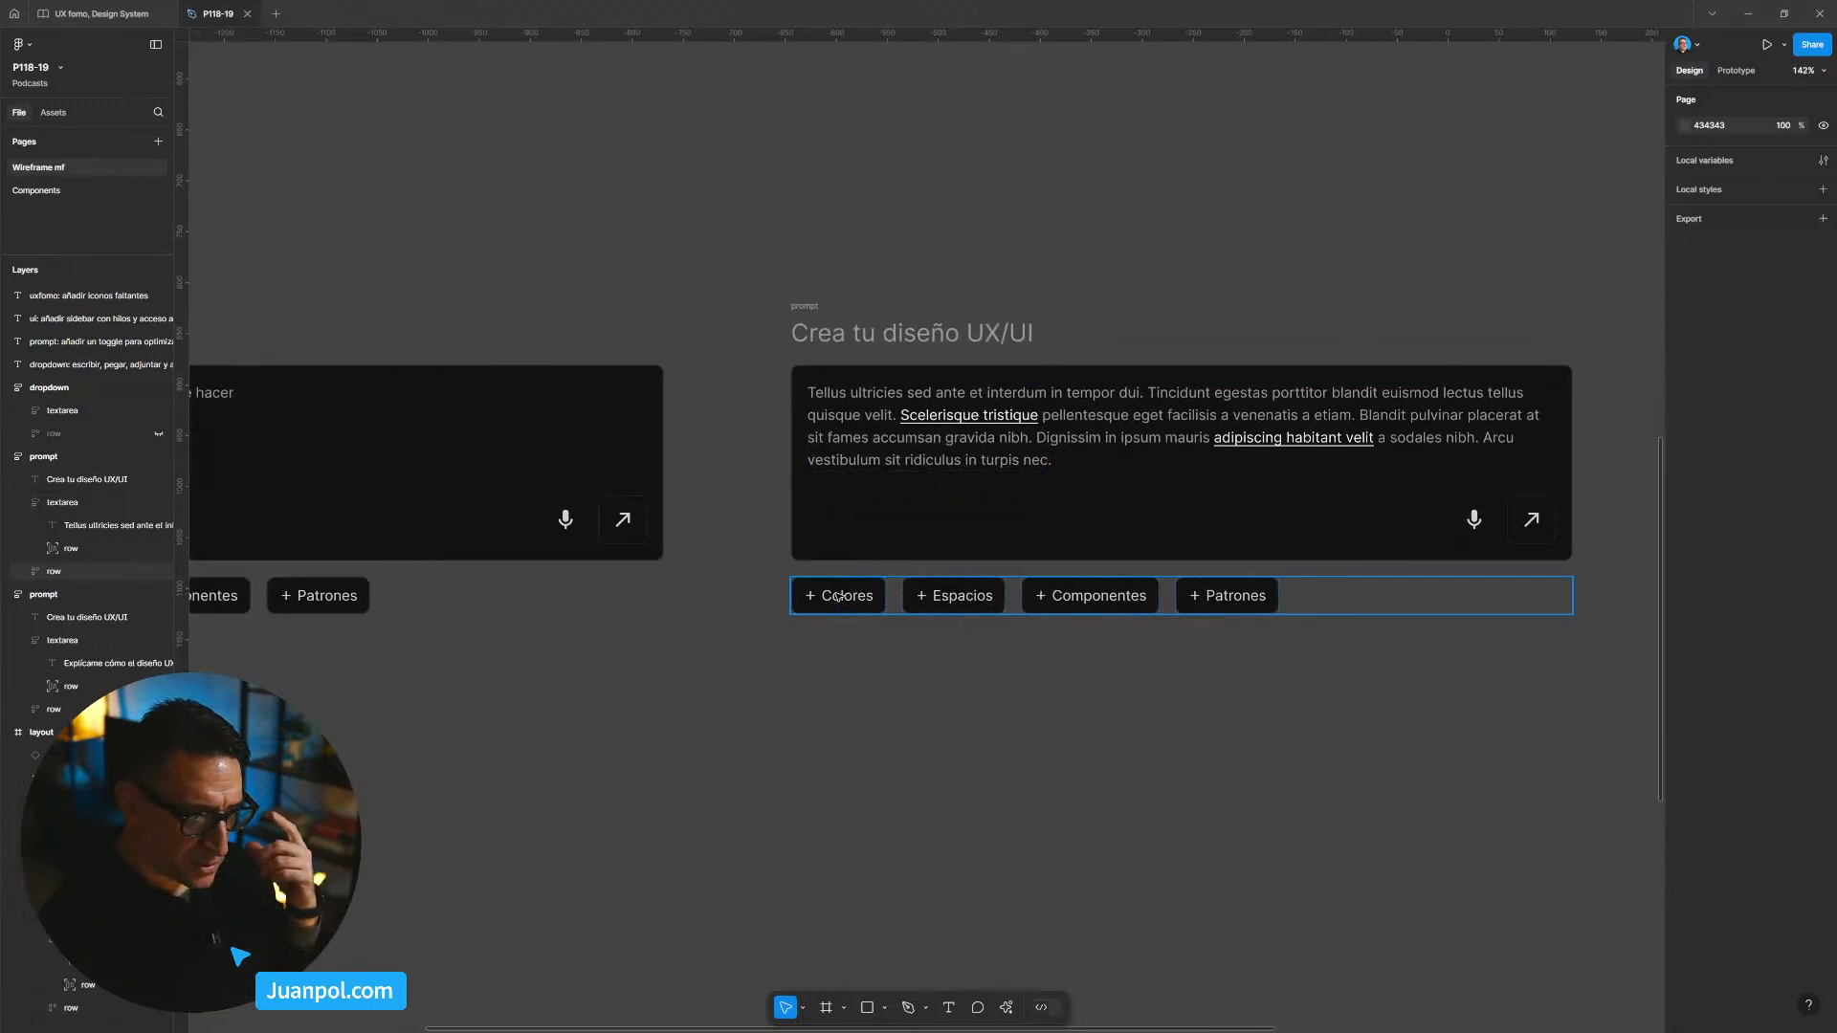
{"action": "scroll", "coordinate": [994, 737], "scroll_direction": "down", "scroll_amount": 1}
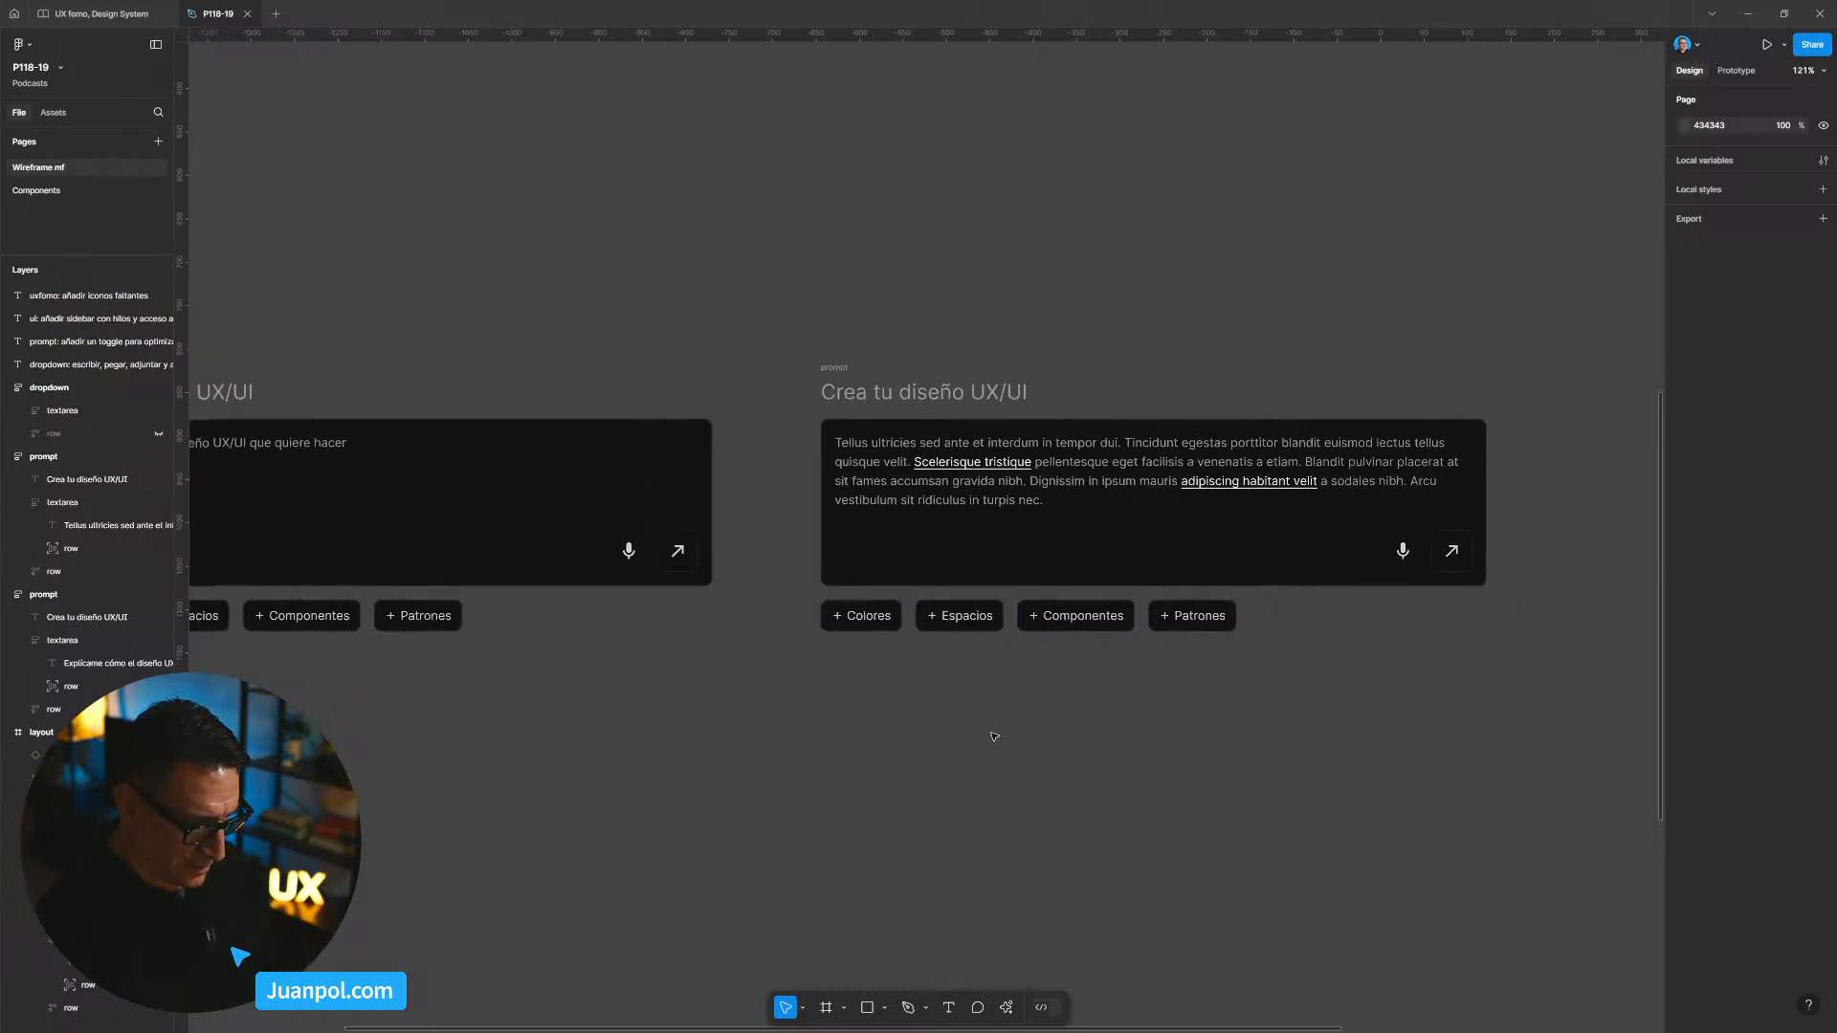
{"action": "left_click_drag", "start_coordinate": [942, 742], "coordinate": [1061, 708]}
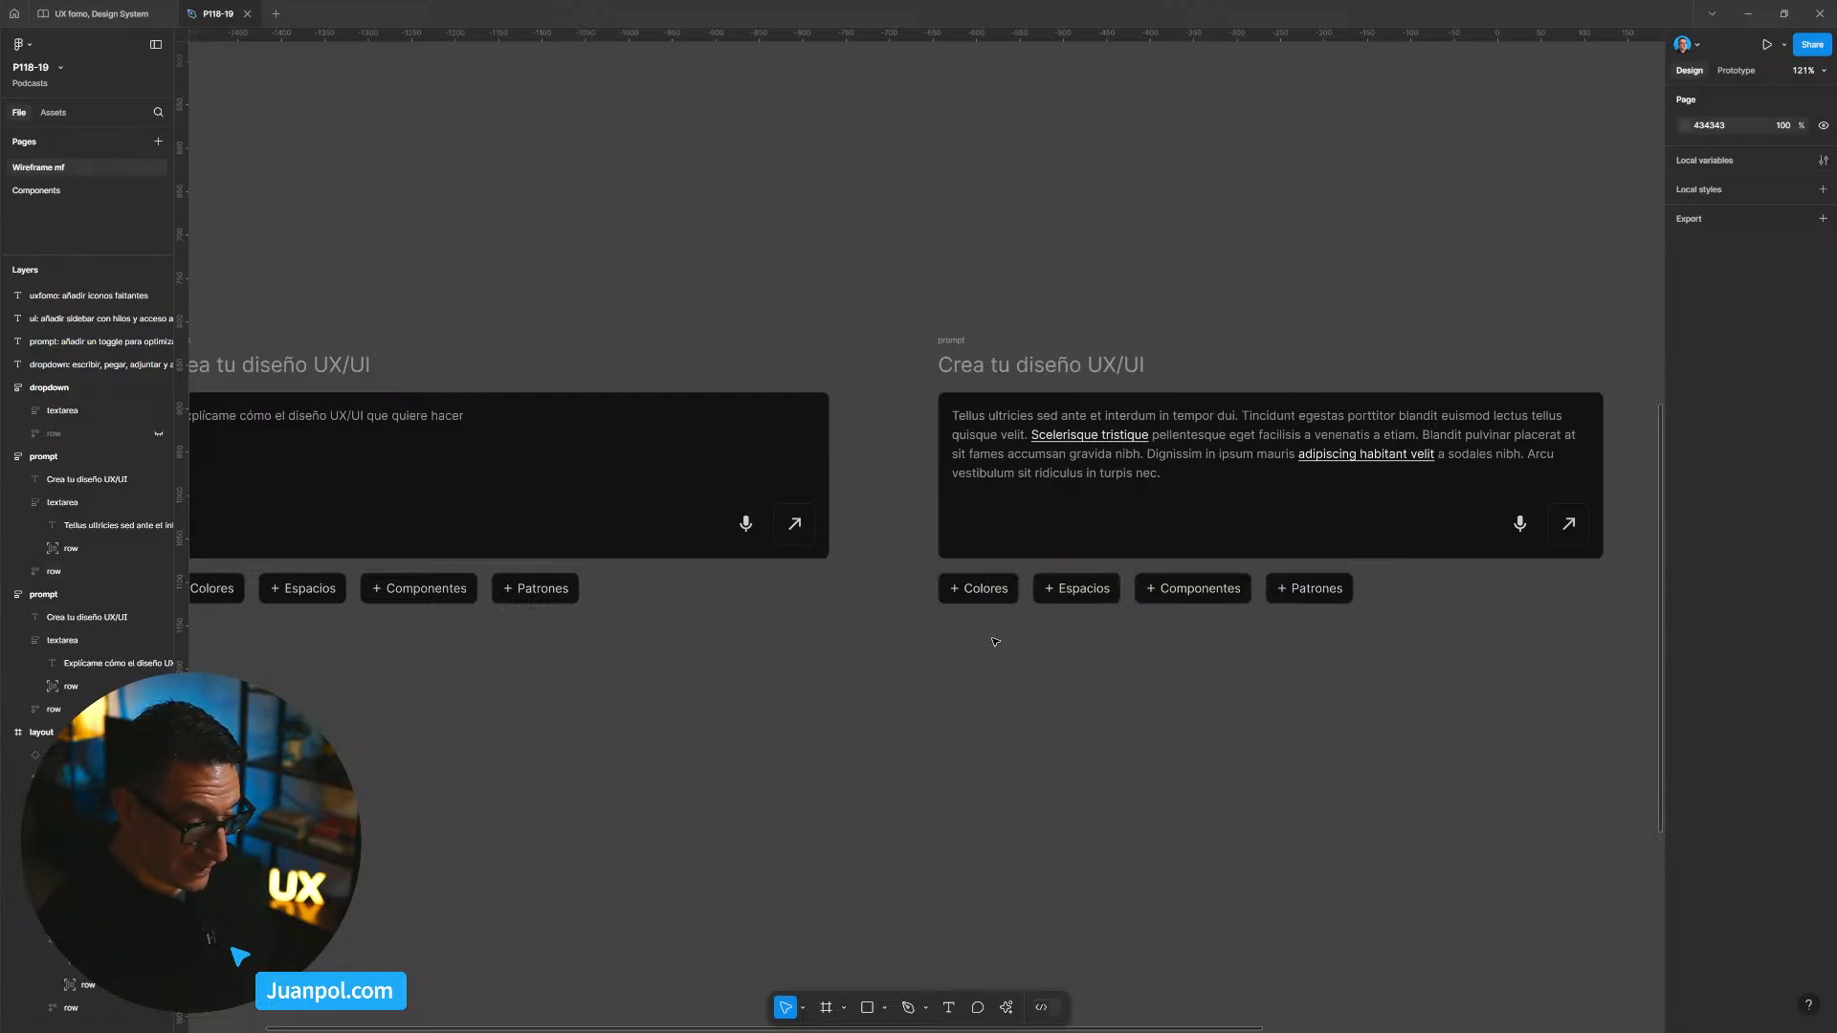
{"action": "scroll", "coordinate": [995, 641], "scroll_direction": "up", "scroll_amount": 5}
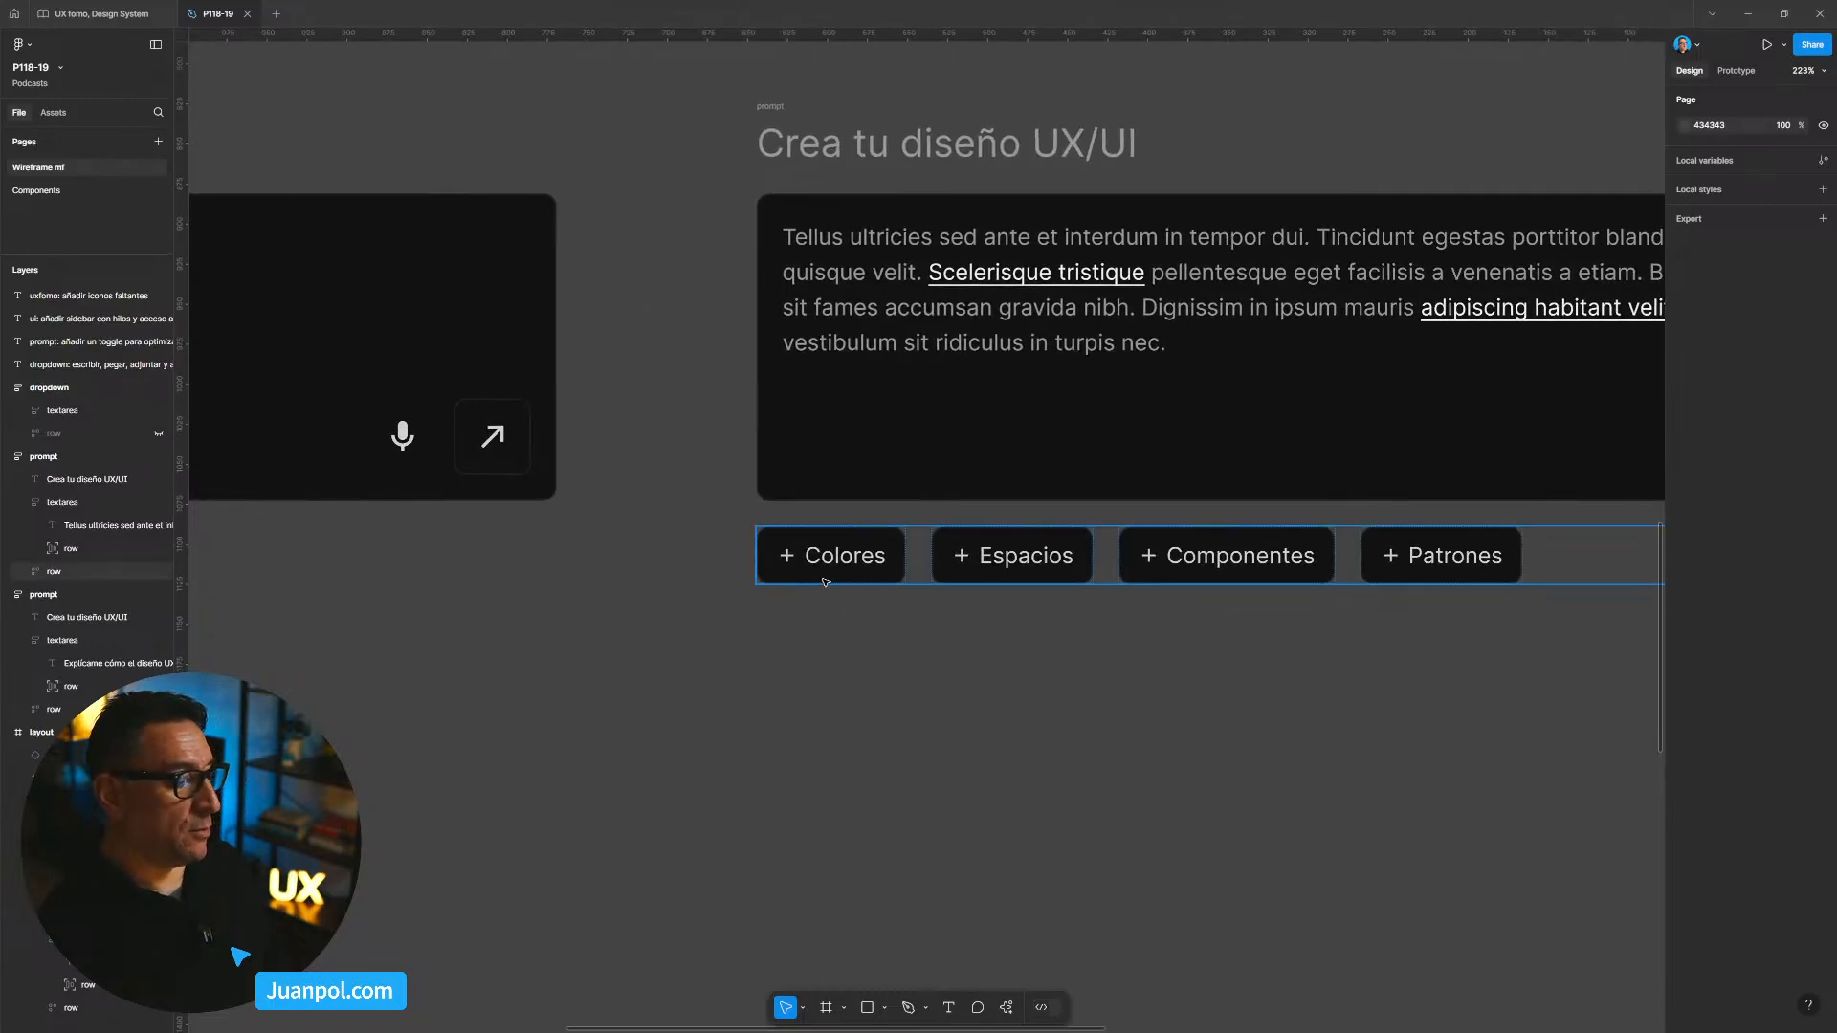
{"action": "scroll", "coordinate": [826, 581], "scroll_direction": "down", "scroll_amount": 1}
{"action": "scroll", "coordinate": [826, 581], "scroll_direction": "down", "scroll_amount": 6}
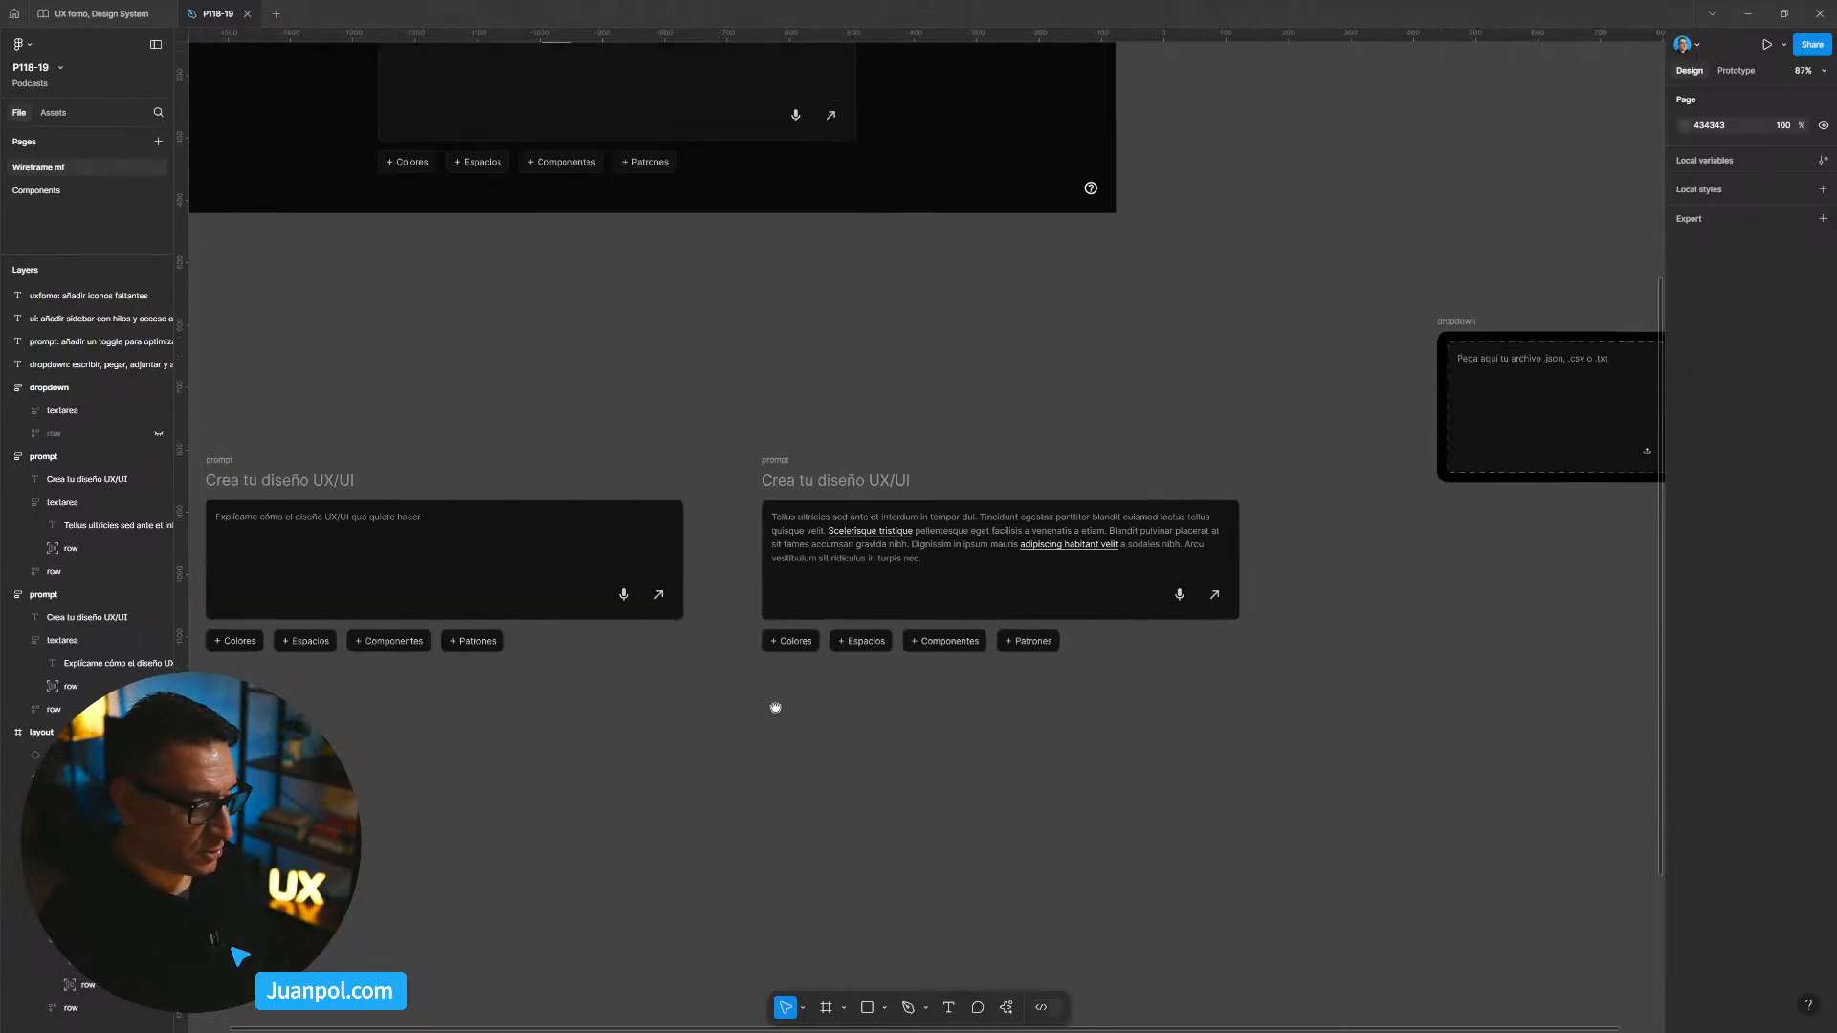
Step: Inspect the dropdown frame and compare it with the two prompt states
{"action": "scroll", "coordinate": [996, 661], "scroll_direction": "up", "scroll_amount": 3}
{"action": "scroll", "coordinate": [1029, 472], "scroll_direction": "up", "scroll_amount": 4}
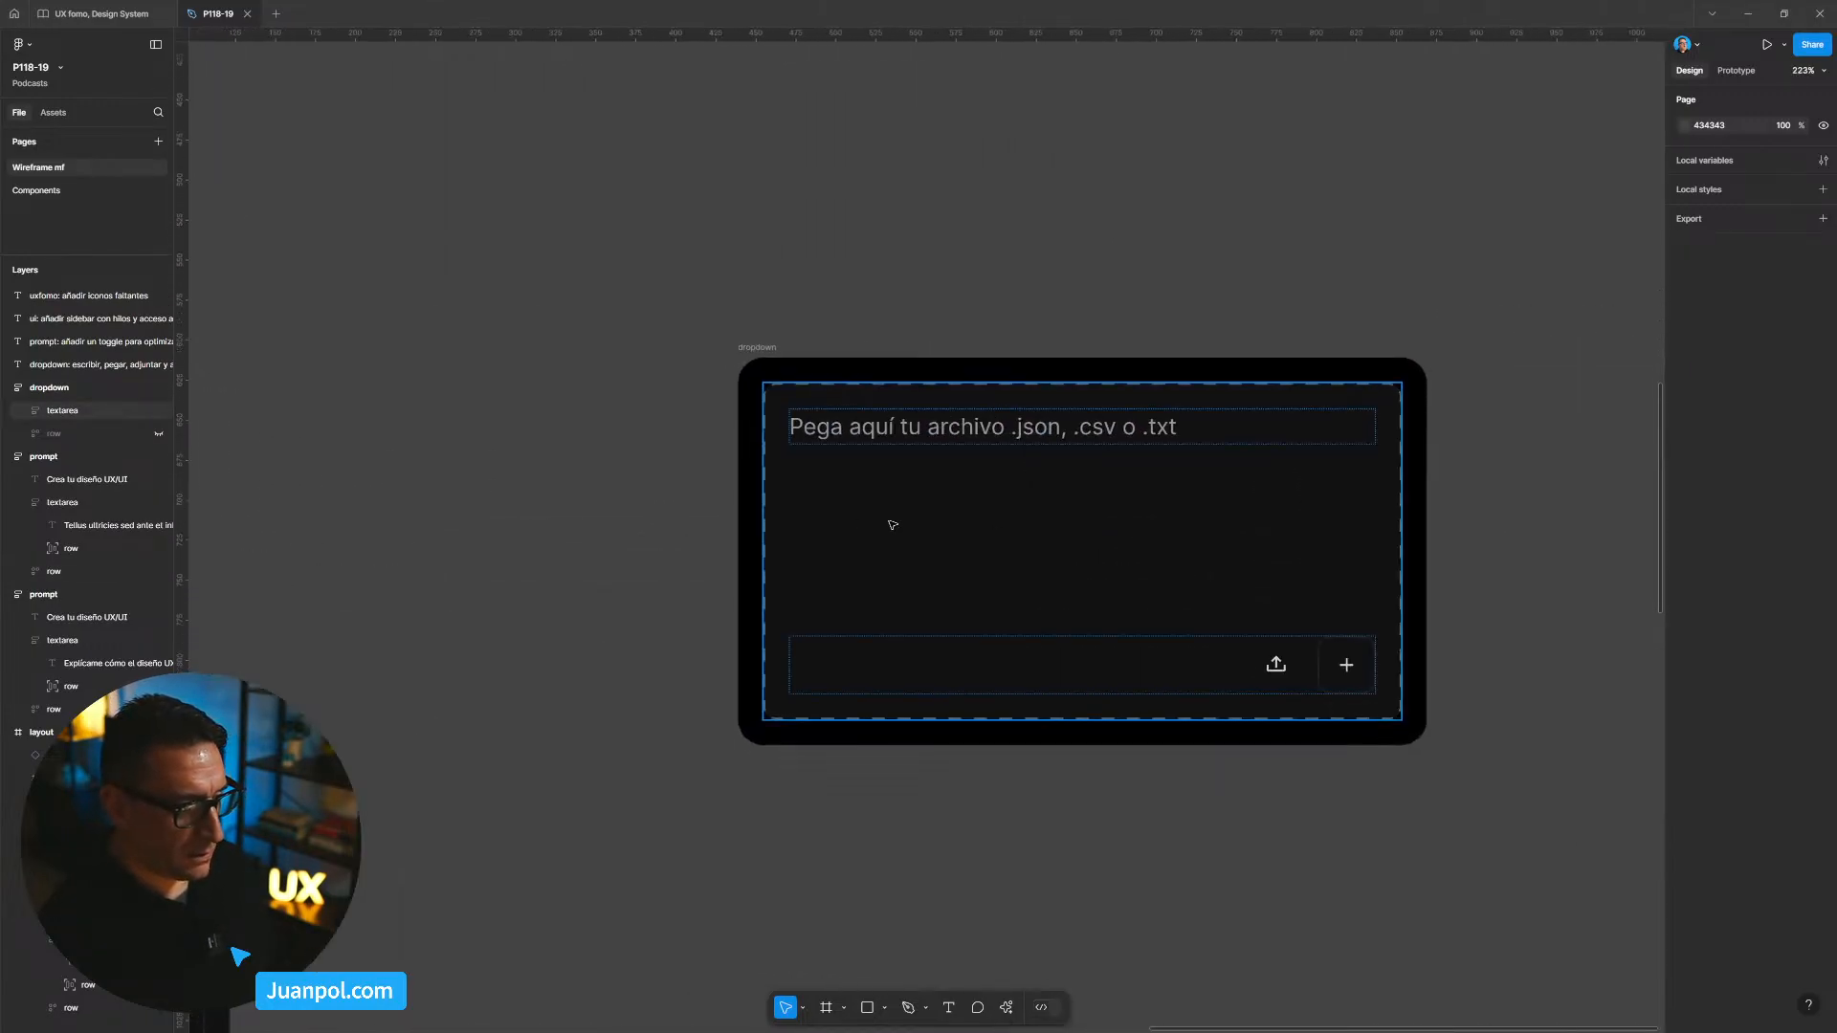
{"action": "left_click_drag", "start_coordinate": [914, 477], "coordinate": [797, 460]}
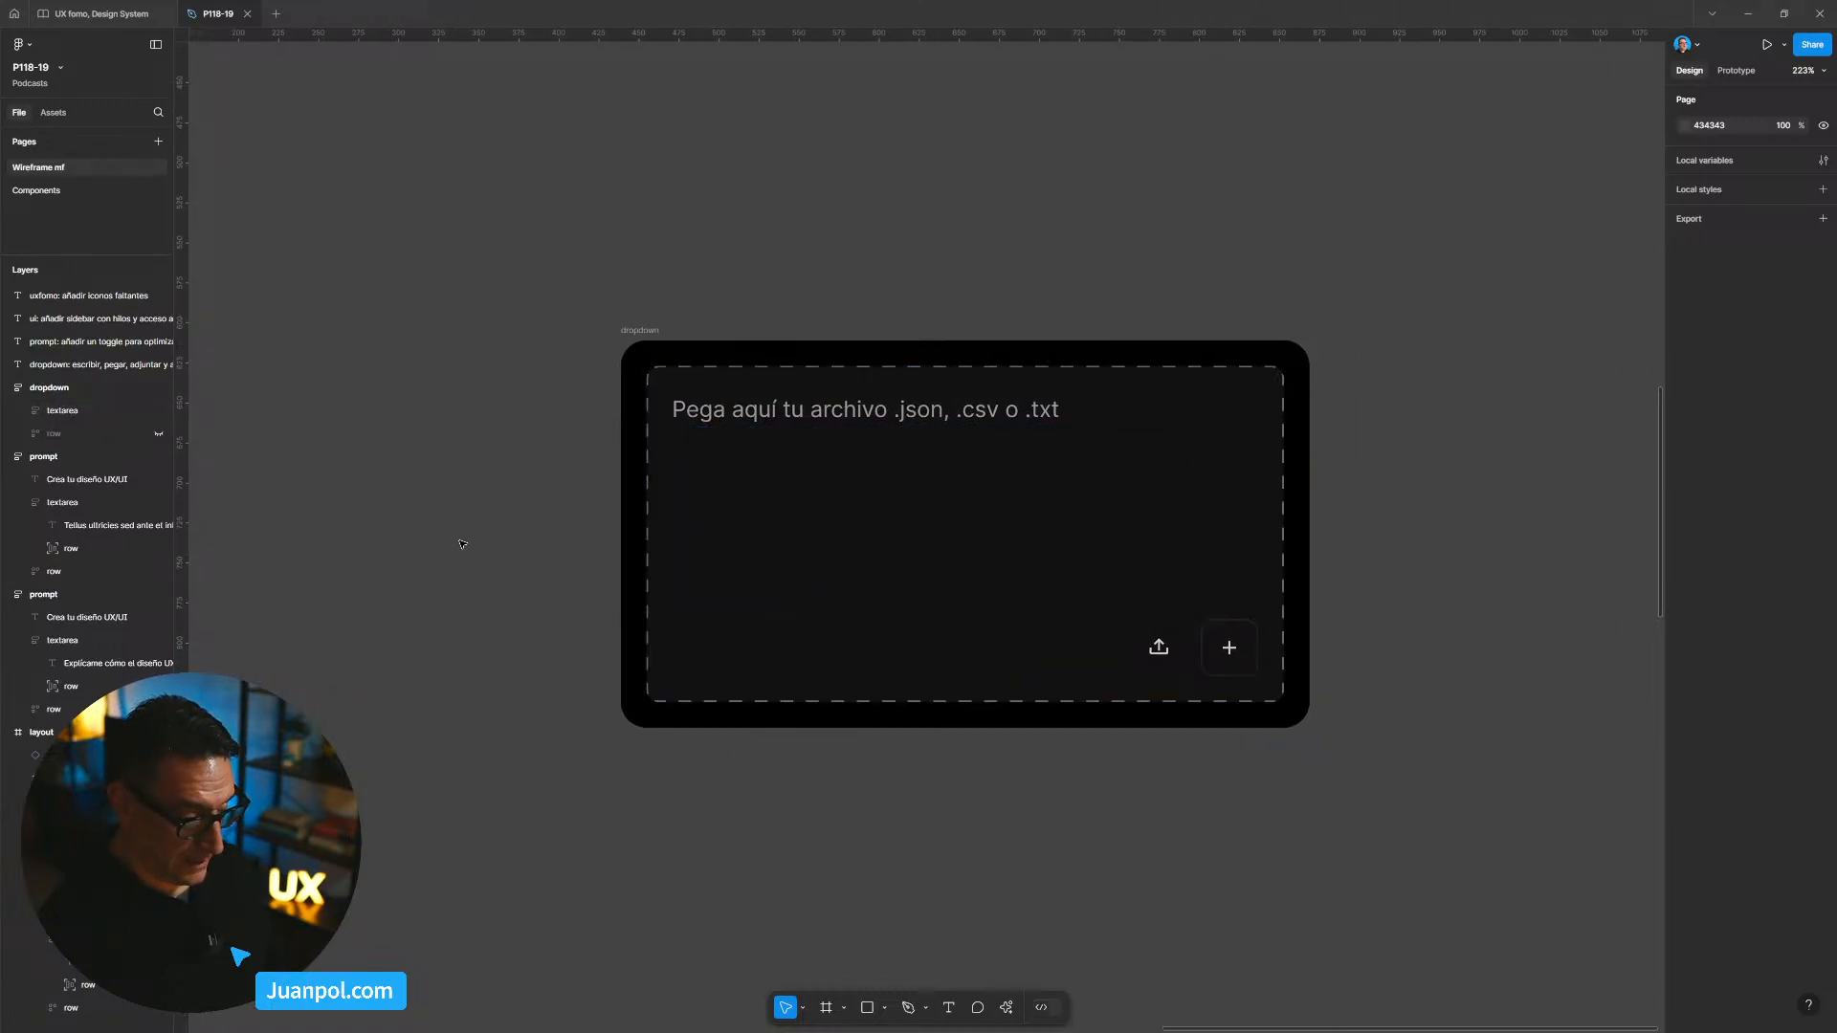
{"action": "scroll", "coordinate": [459, 554], "scroll_direction": "down", "scroll_amount": 3}
{"action": "left_click_drag", "start_coordinate": [446, 588], "coordinate": [923, 480]}
{"action": "left_click_drag", "start_coordinate": [626, 549], "coordinate": [1118, 445]}
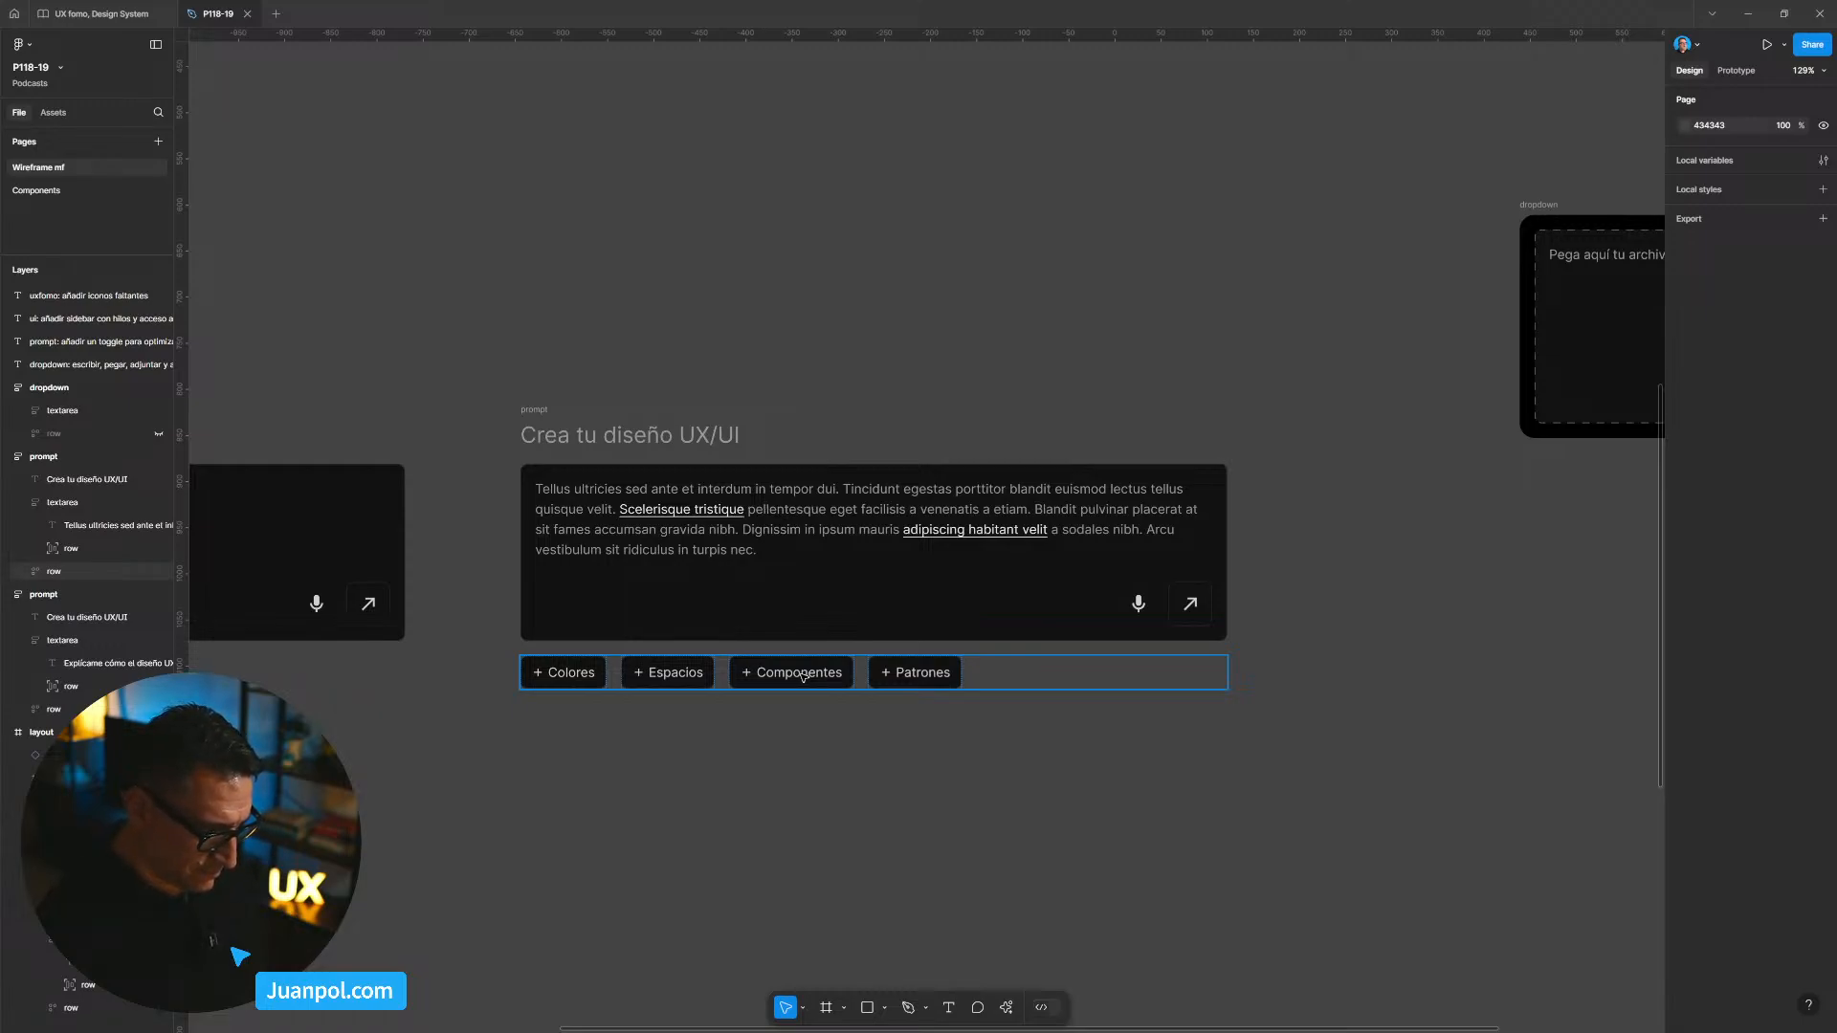
{"action": "left_click", "coordinate": [745, 626]}
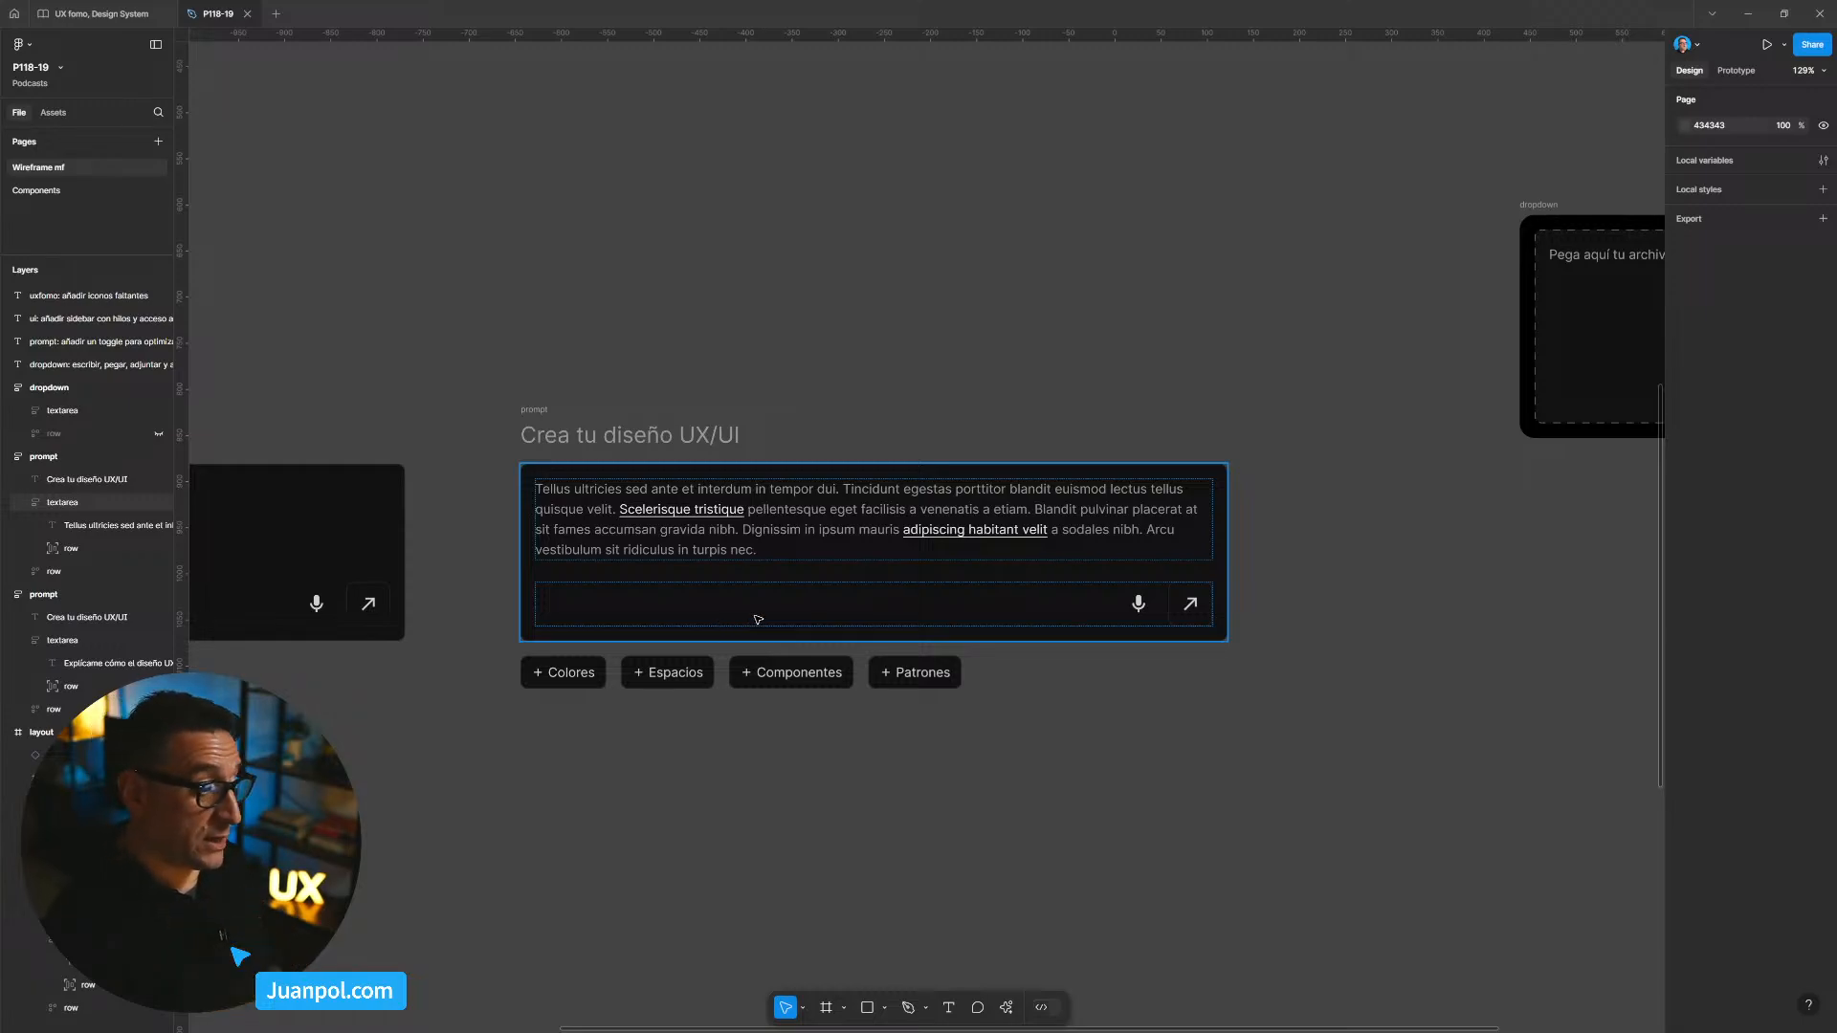
{"action": "left_click_drag", "start_coordinate": [622, 820], "coordinate": [841, 753]}
{"action": "scroll", "coordinate": [829, 763], "scroll_direction": "down", "scroll_amount": 3}
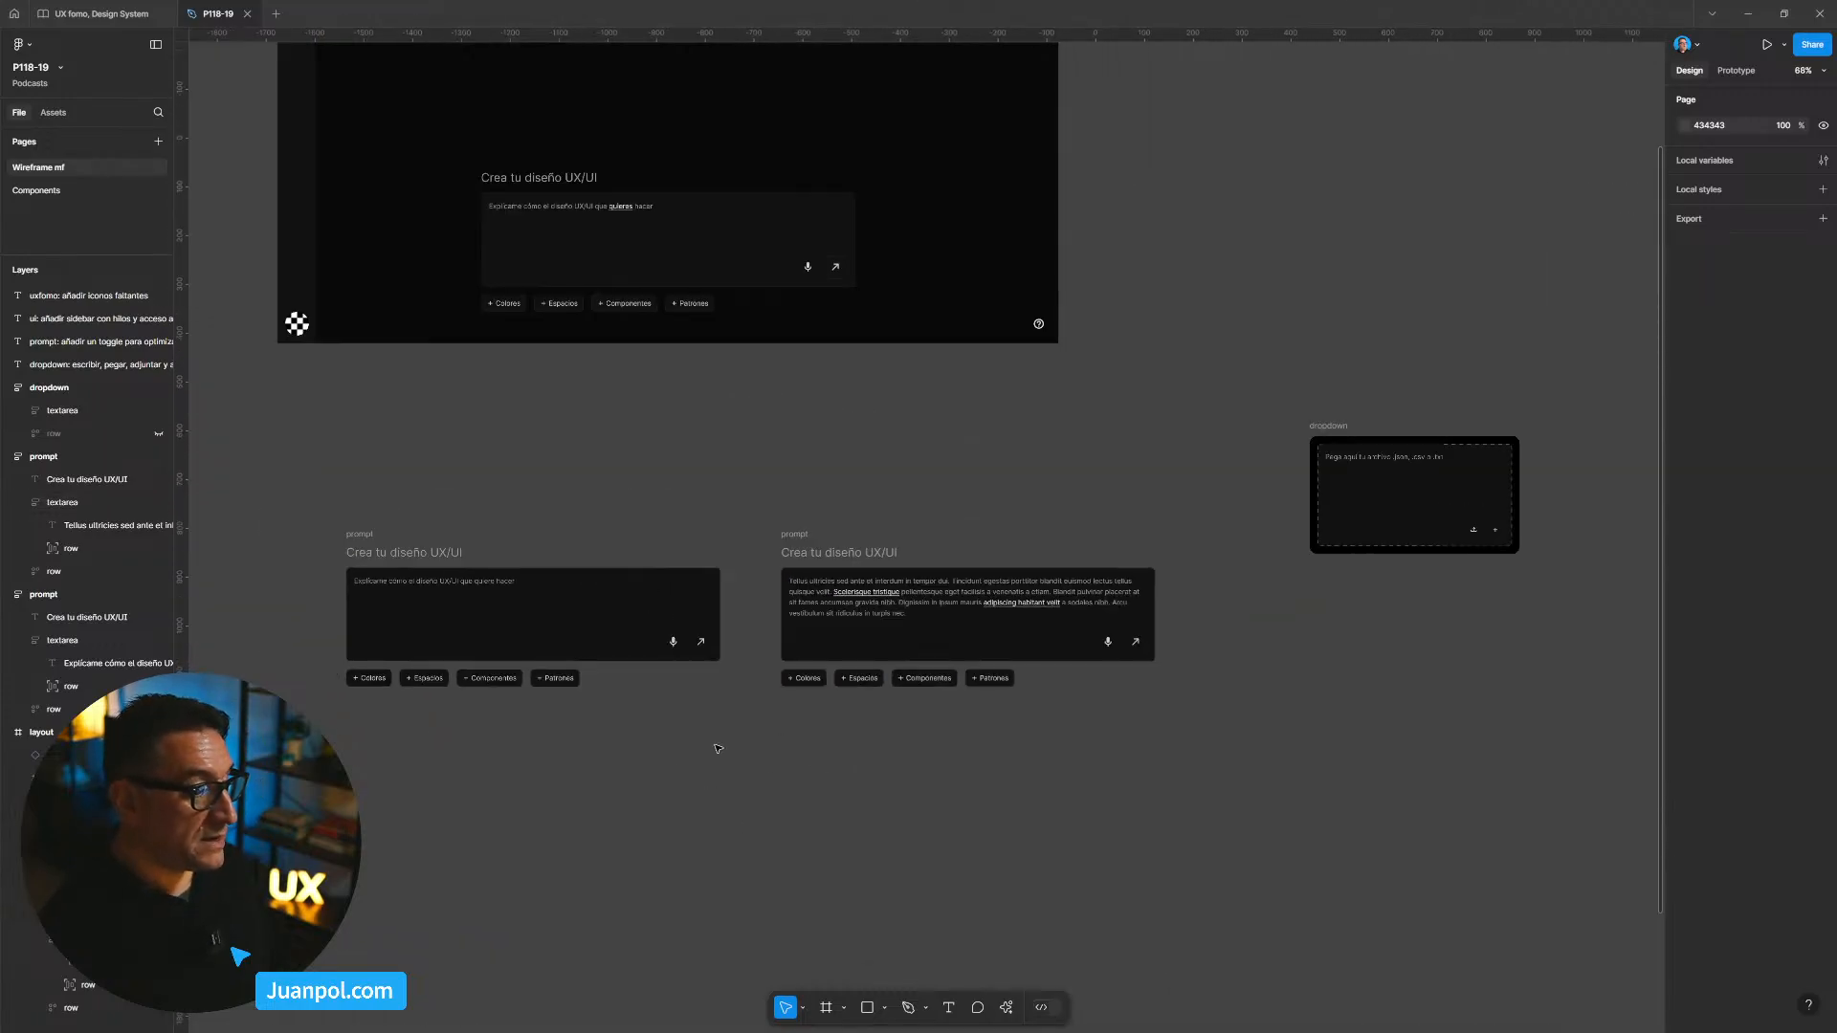
{"action": "left_click_drag", "start_coordinate": [718, 748], "coordinate": [829, 718]}
Step: Duplicate the second prompt copy's Componentes button onto the canvas at X -467, Y 1232, and rename the duplicate chip
{"action": "scroll", "coordinate": [828, 718], "scroll_direction": "up", "scroll_amount": 5}
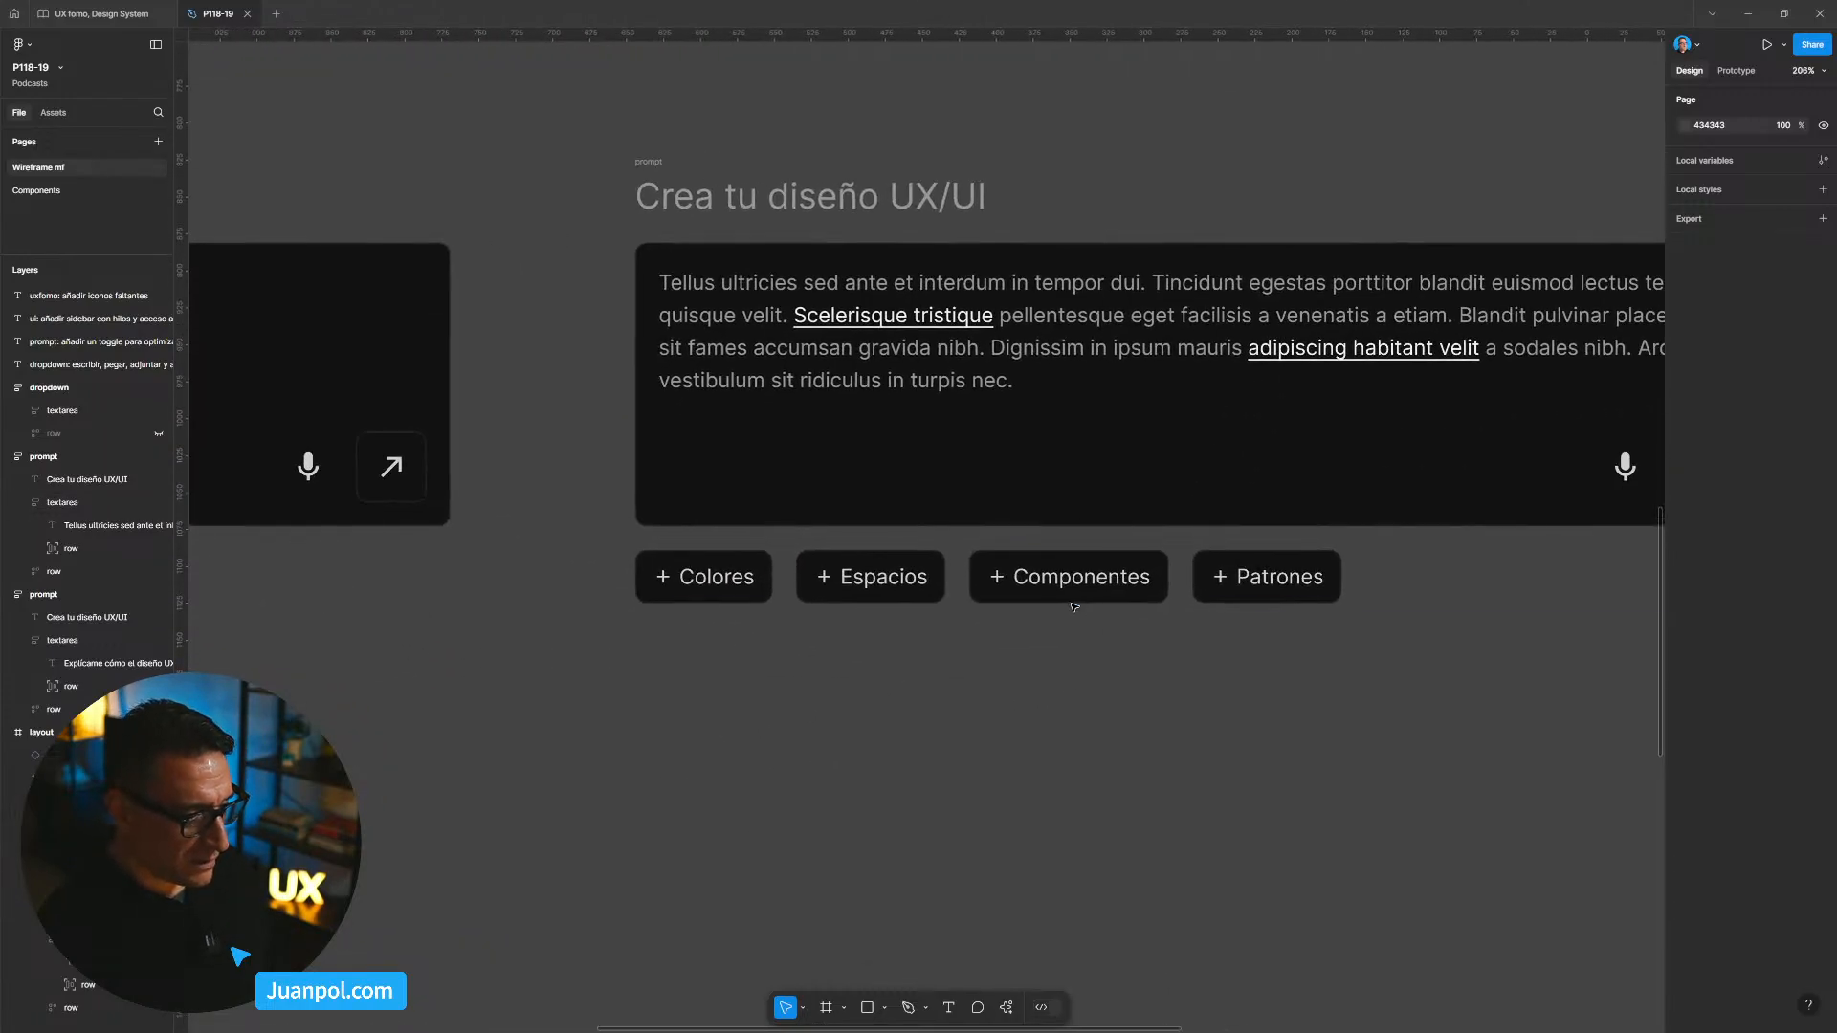
{"action": "left_click", "coordinate": [1061, 586]}
{"action": "left_click", "coordinate": [1067, 580]}
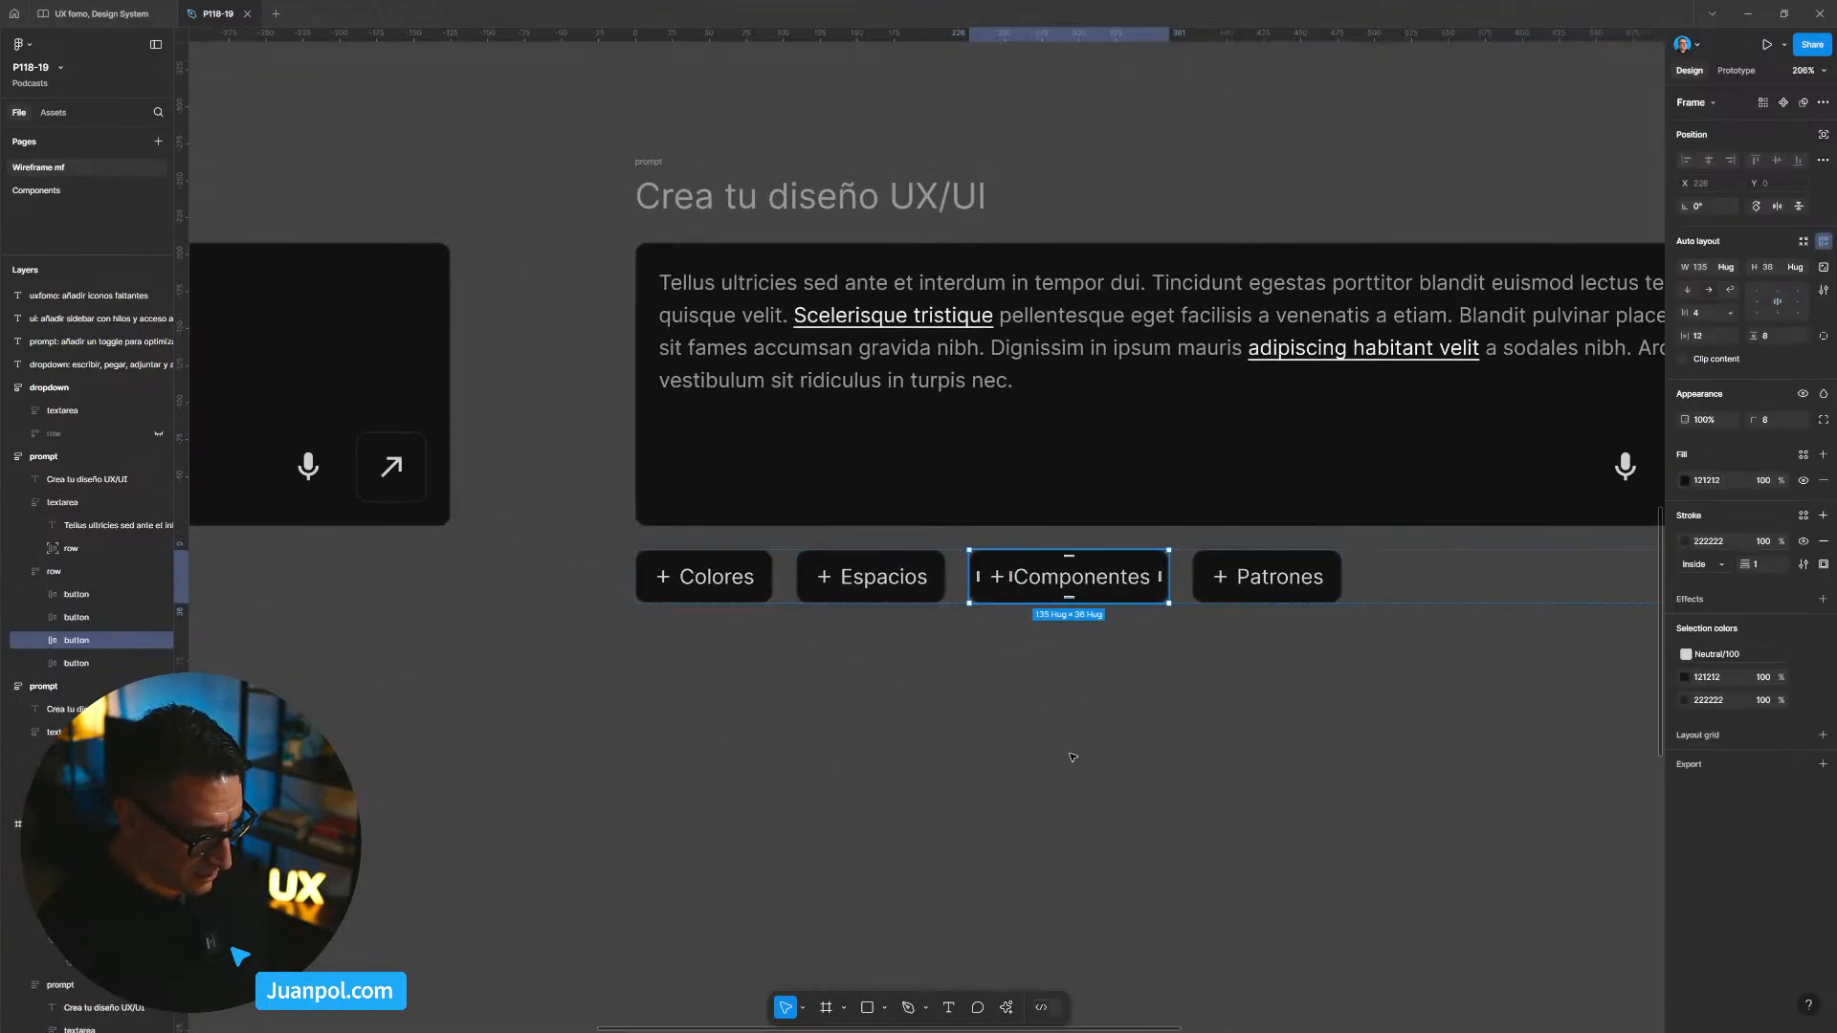
{"action": "left_click_drag", "start_coordinate": [1073, 757], "coordinate": [1193, 823]}
{"action": "left_click_drag", "start_coordinate": [1061, 572], "coordinate": [990, 774]}
{"action": "type", "text": "c"}
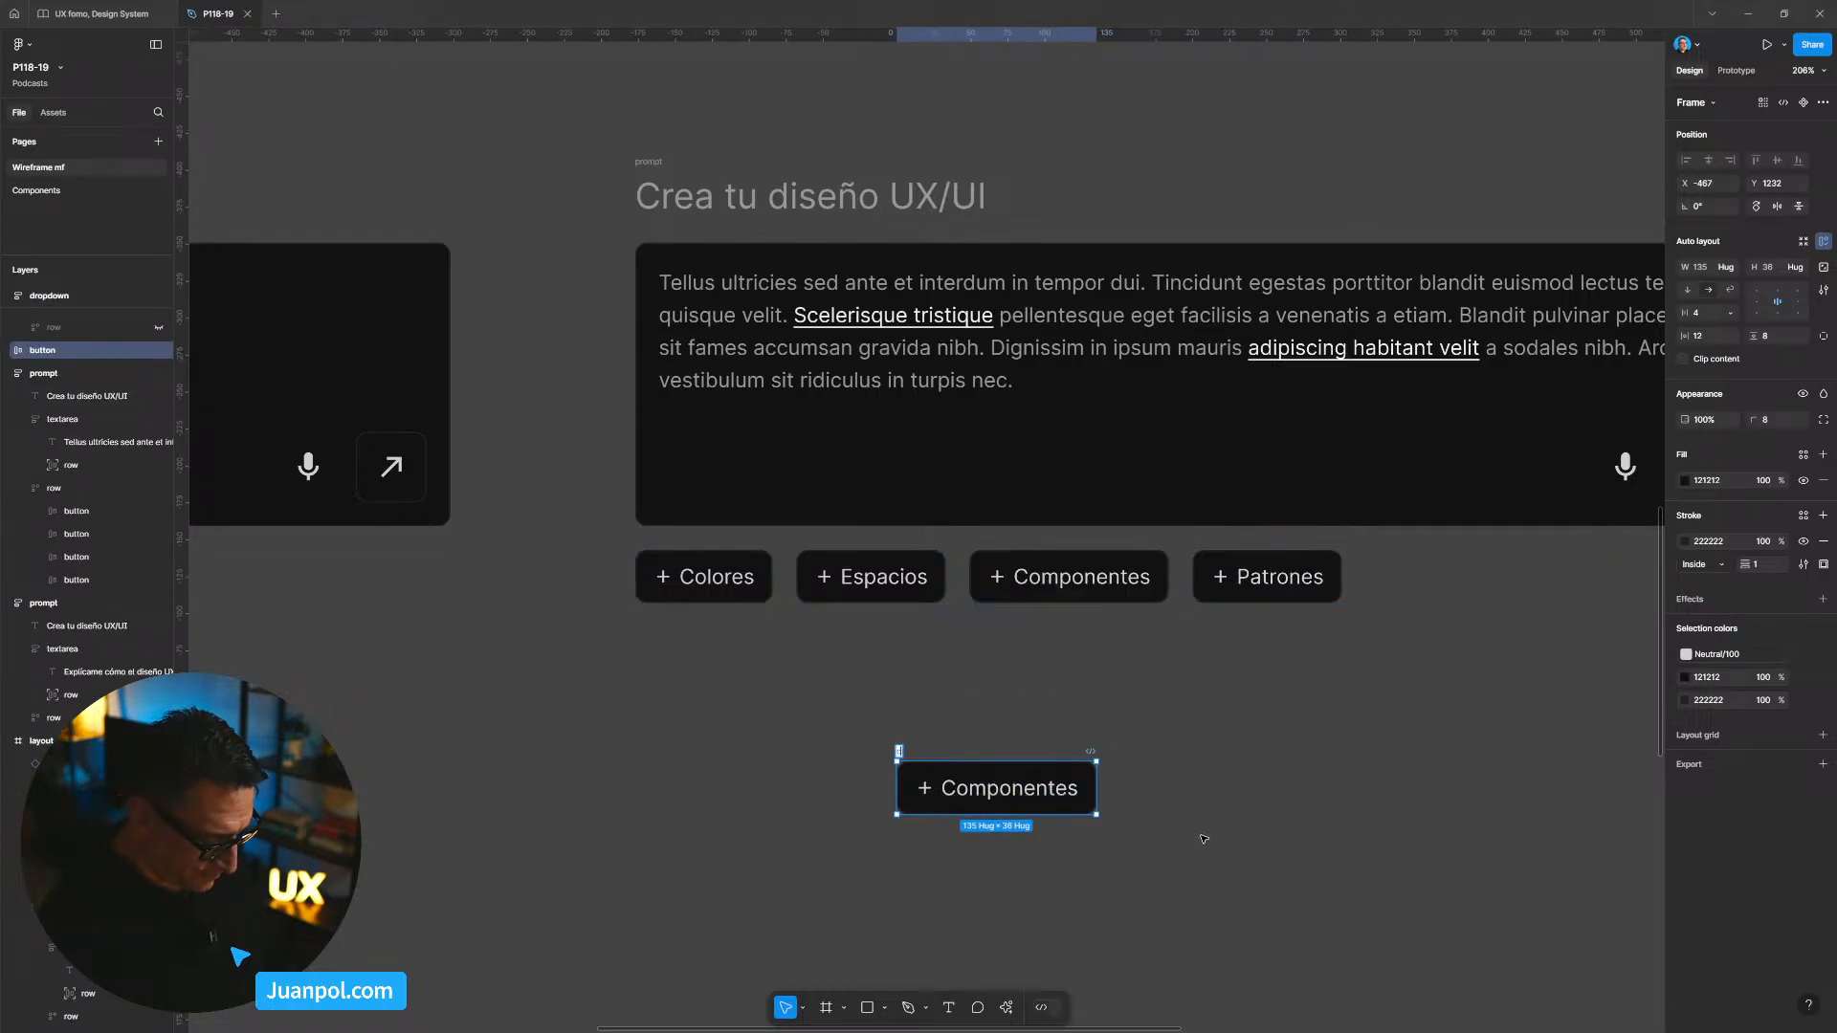
{"action": "type", "text": "hip"}
{"action": "key", "text": "Return"}
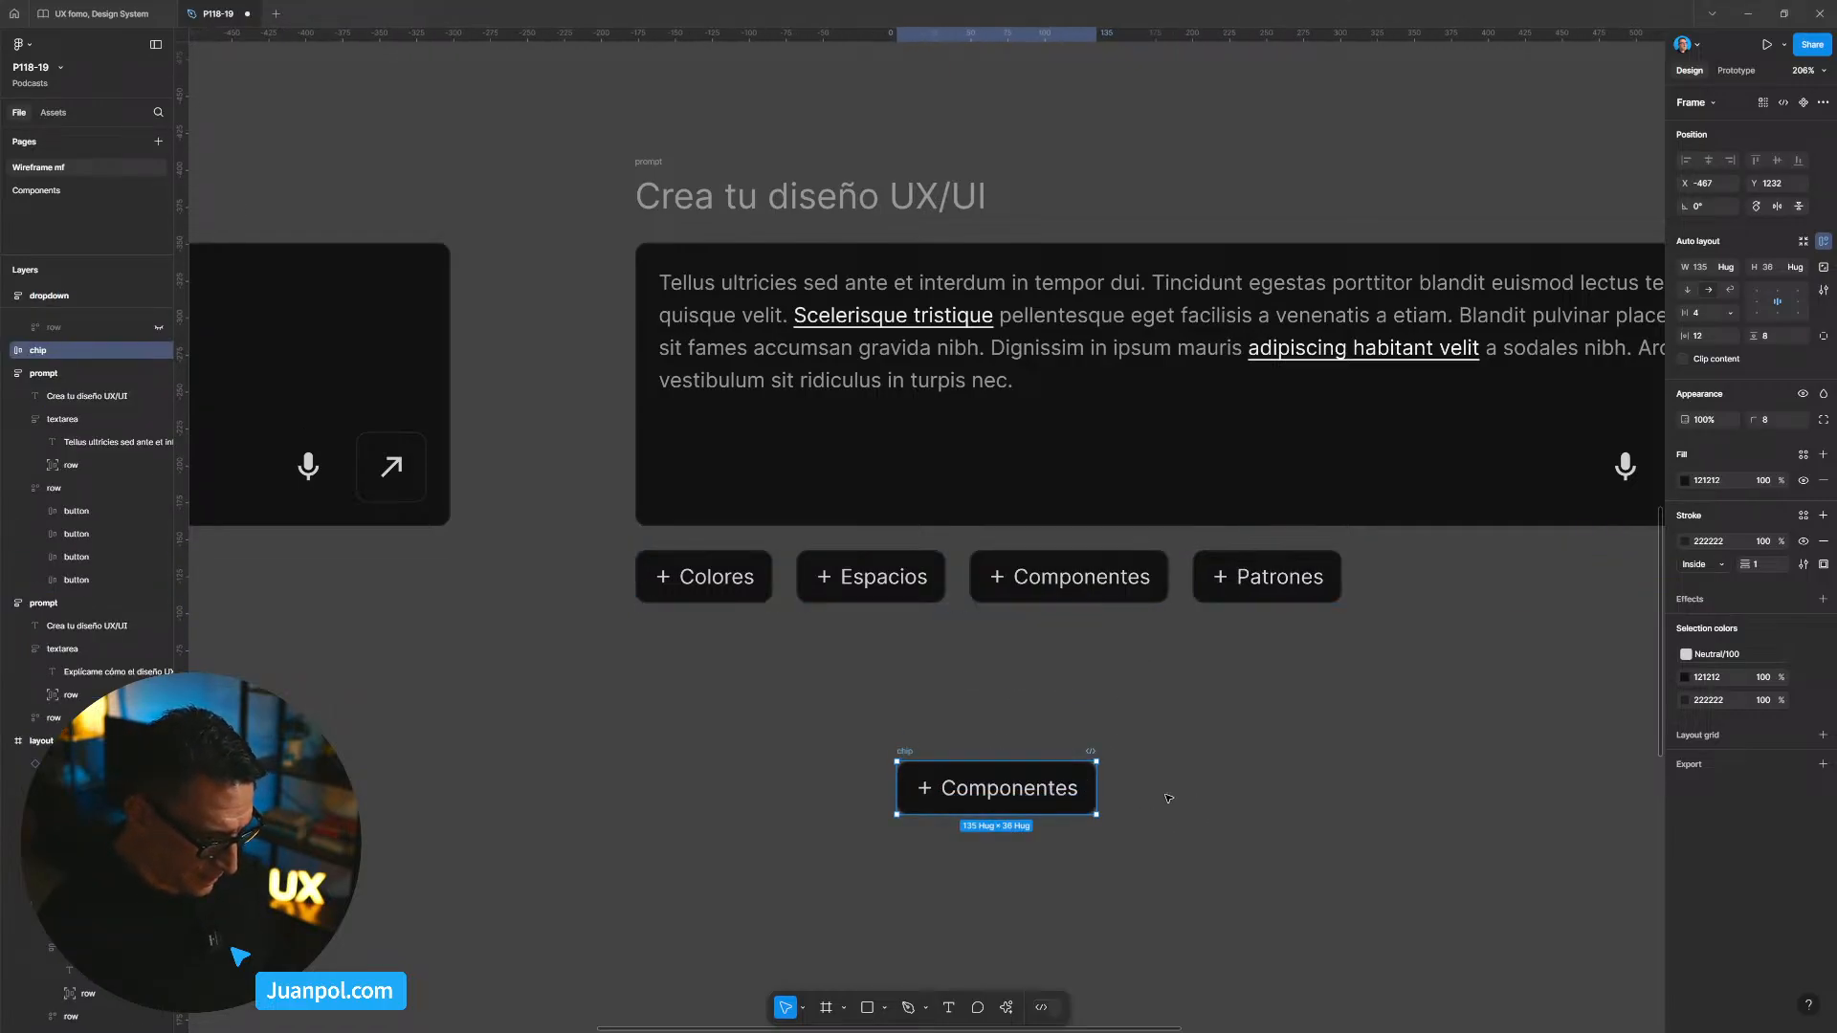
Step: Change the standalone chip's text to "label"
{"action": "double_click", "coordinate": [1002, 794]}
{"action": "type", "text": "label"}
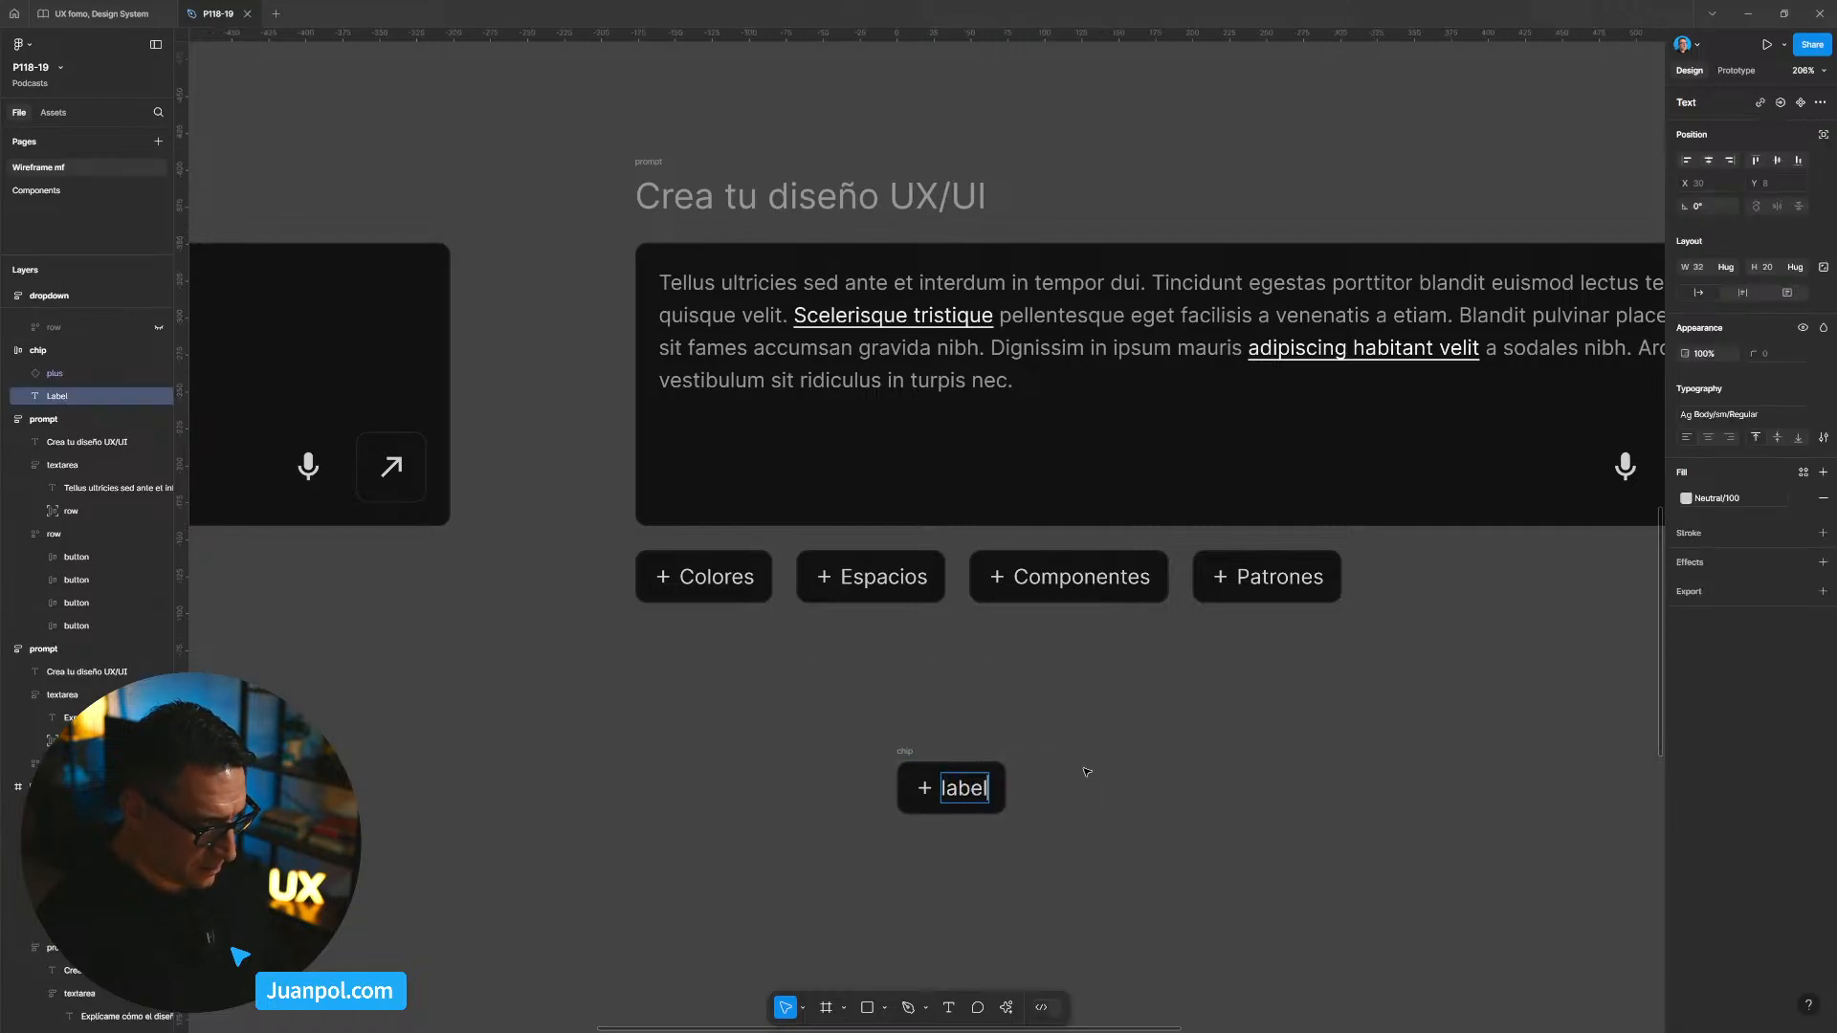
{"action": "key", "text": "Escape"}
{"action": "left_click", "coordinate": [929, 793]}
{"action": "left_click", "coordinate": [1021, 735]}
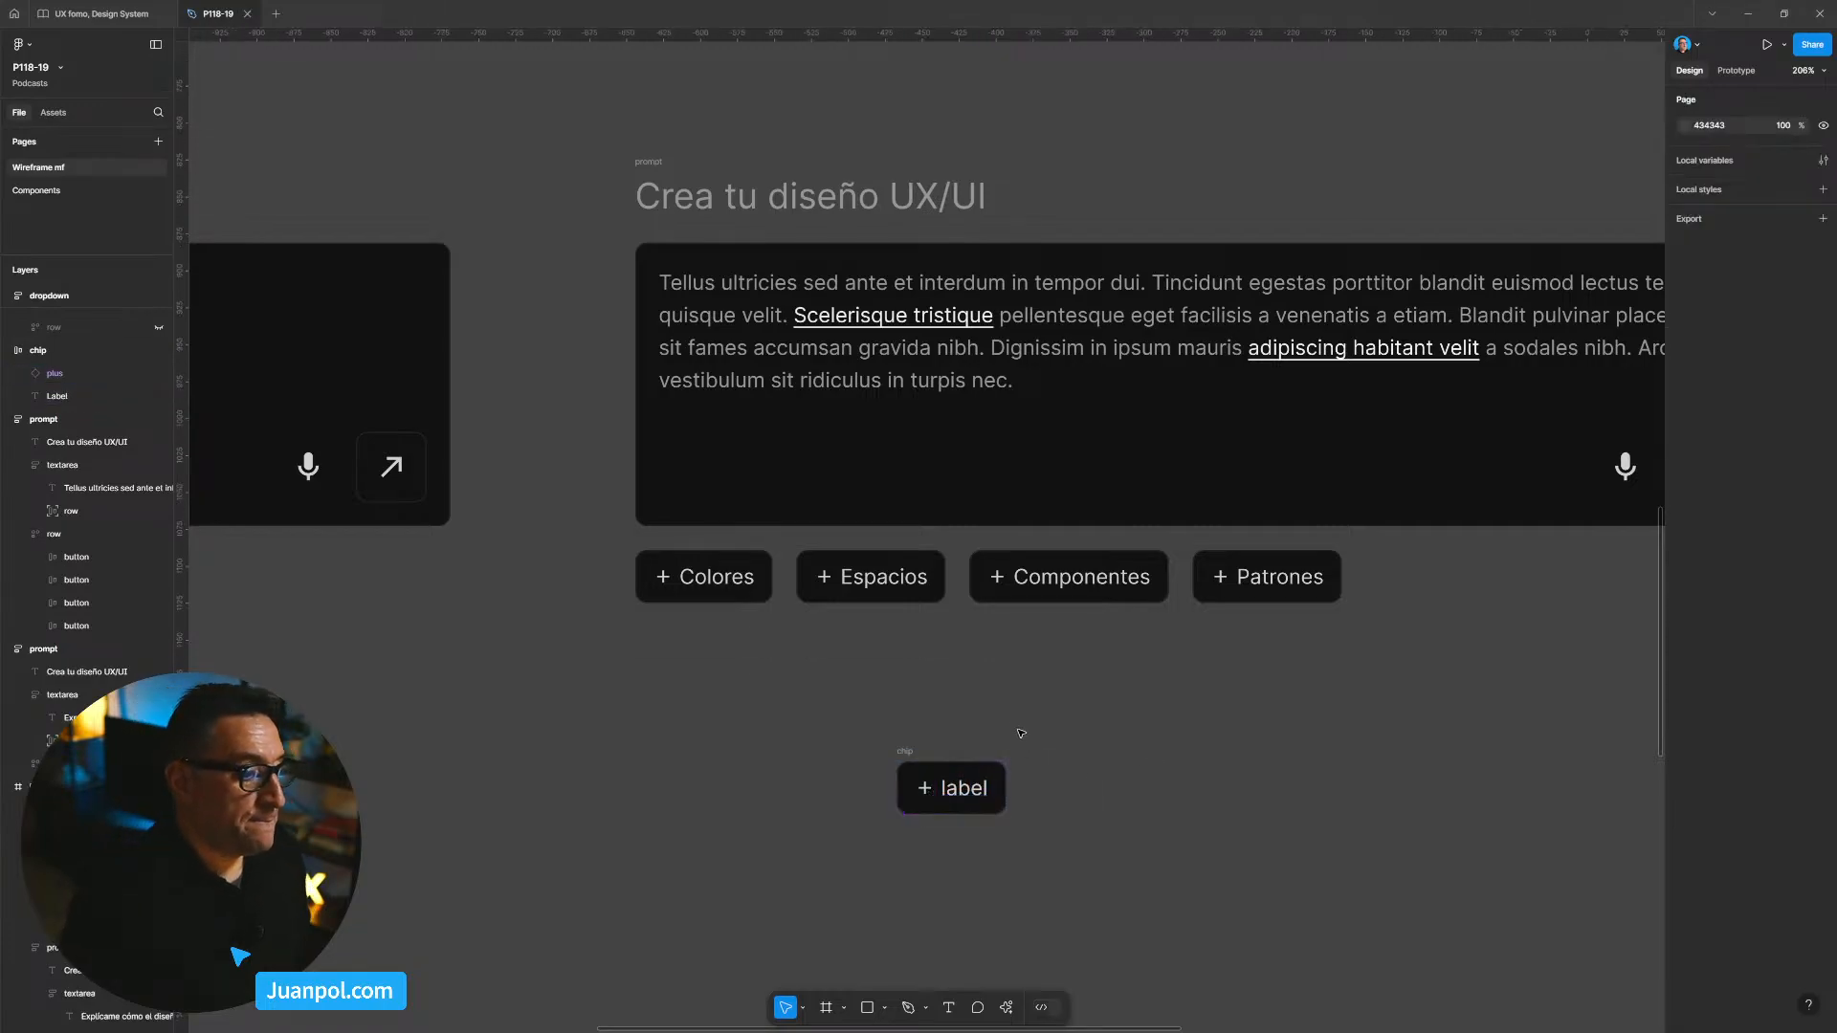
{"action": "scroll", "coordinate": [1021, 727], "scroll_direction": "down", "scroll_amount": 1}
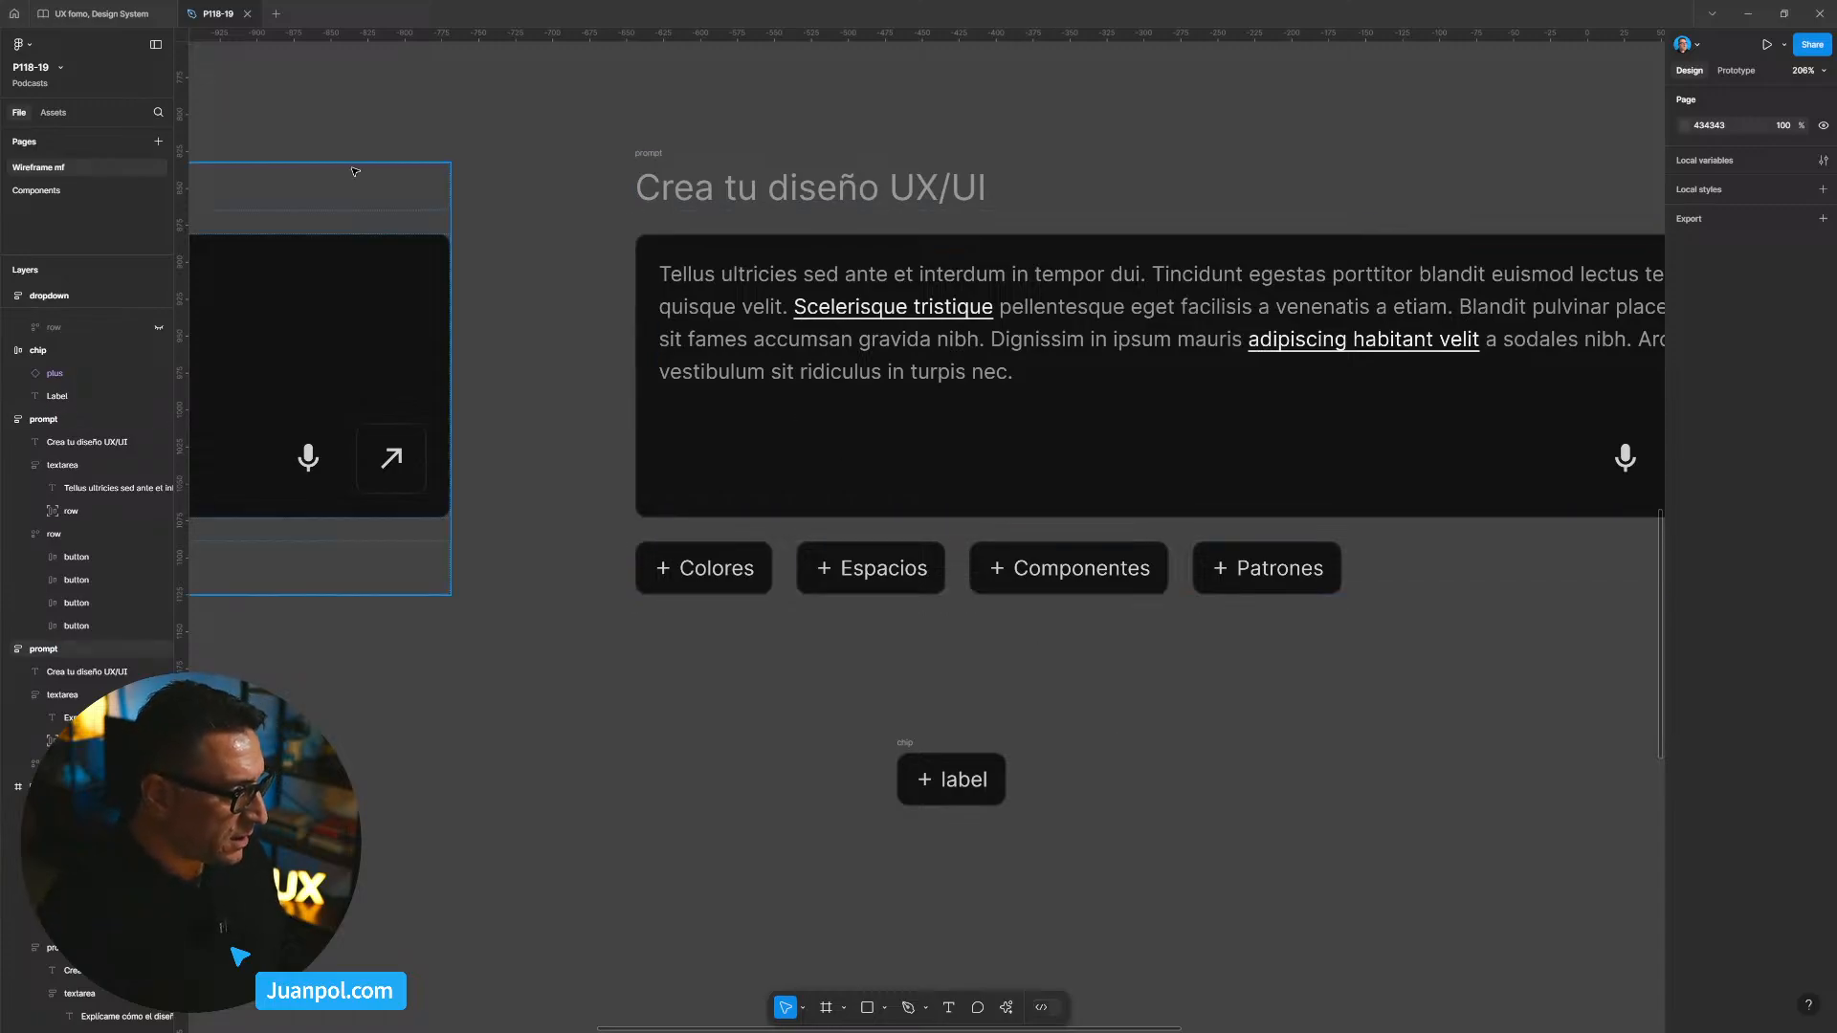
Step: Insert the square-outline icon on the Components page from the Material Design Icons plugin, searching for "square"
{"action": "left_click", "coordinate": [39, 190]}
{"action": "scroll", "coordinate": [823, 412], "scroll_direction": "right", "scroll_amount": 5}
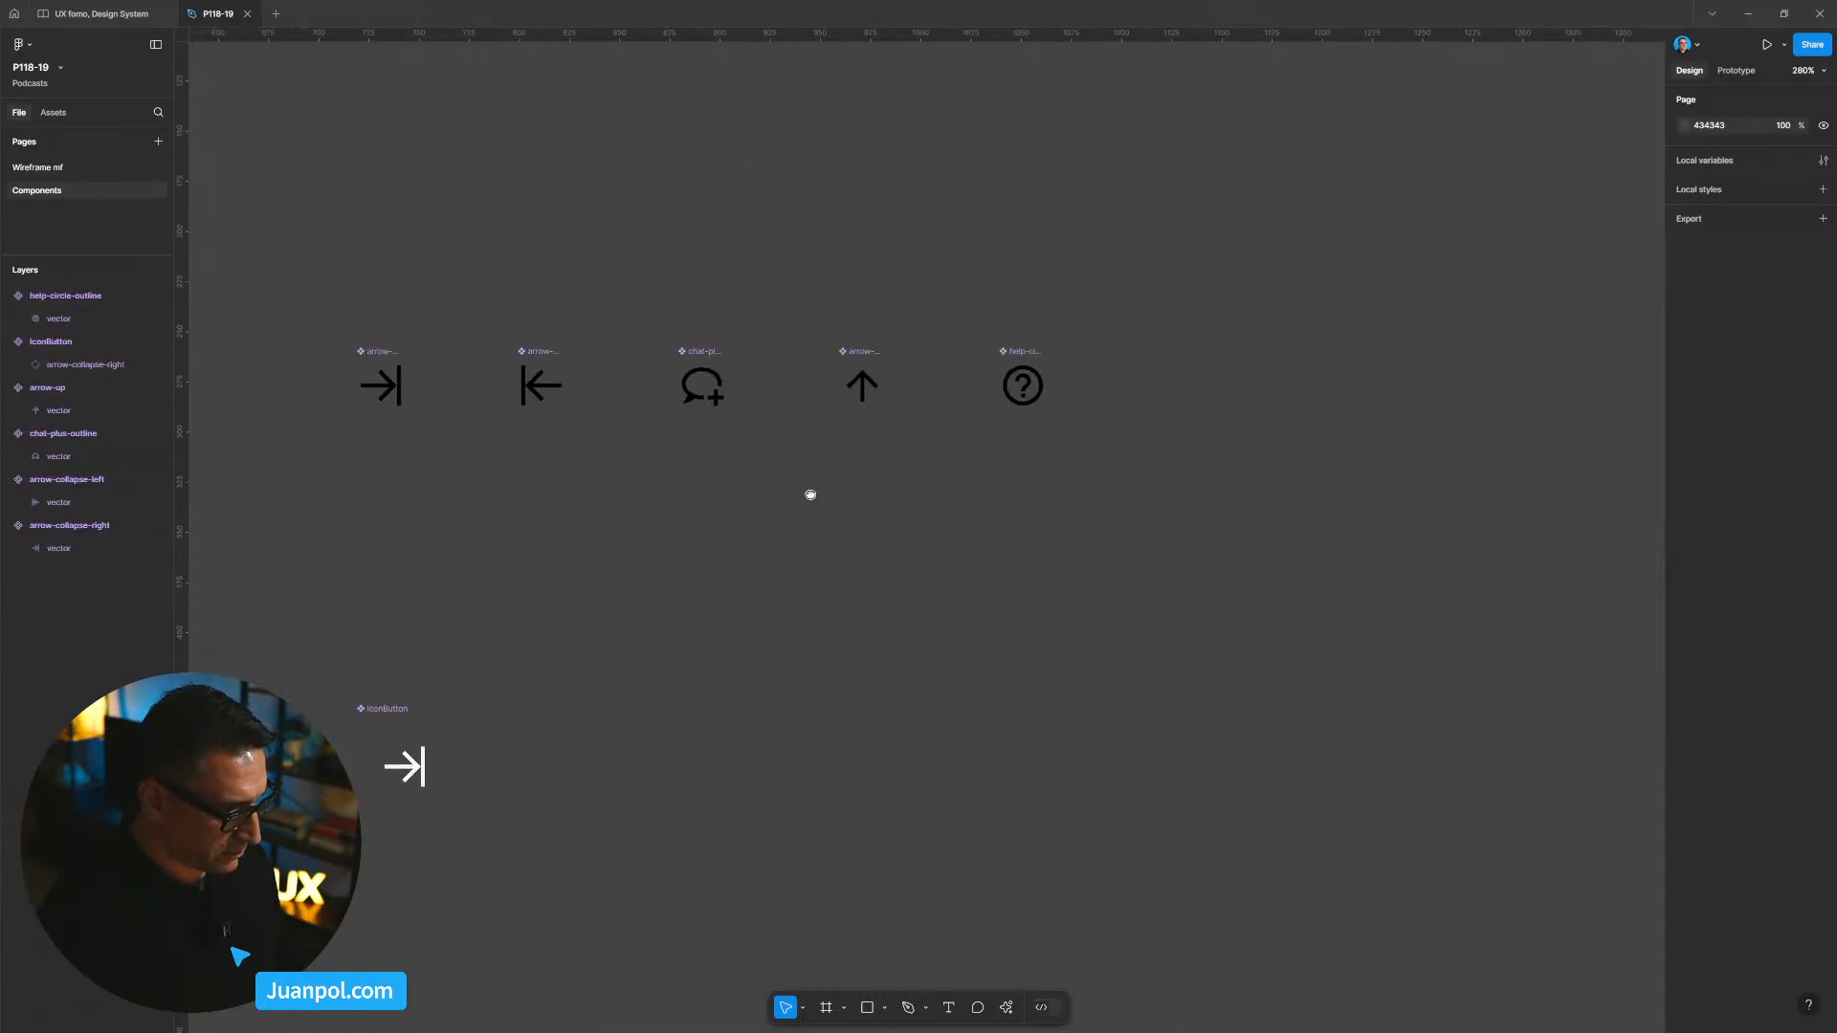
{"action": "right_click", "coordinate": [1110, 424]}
{"action": "mouse_move", "coordinate": [1133, 546]}
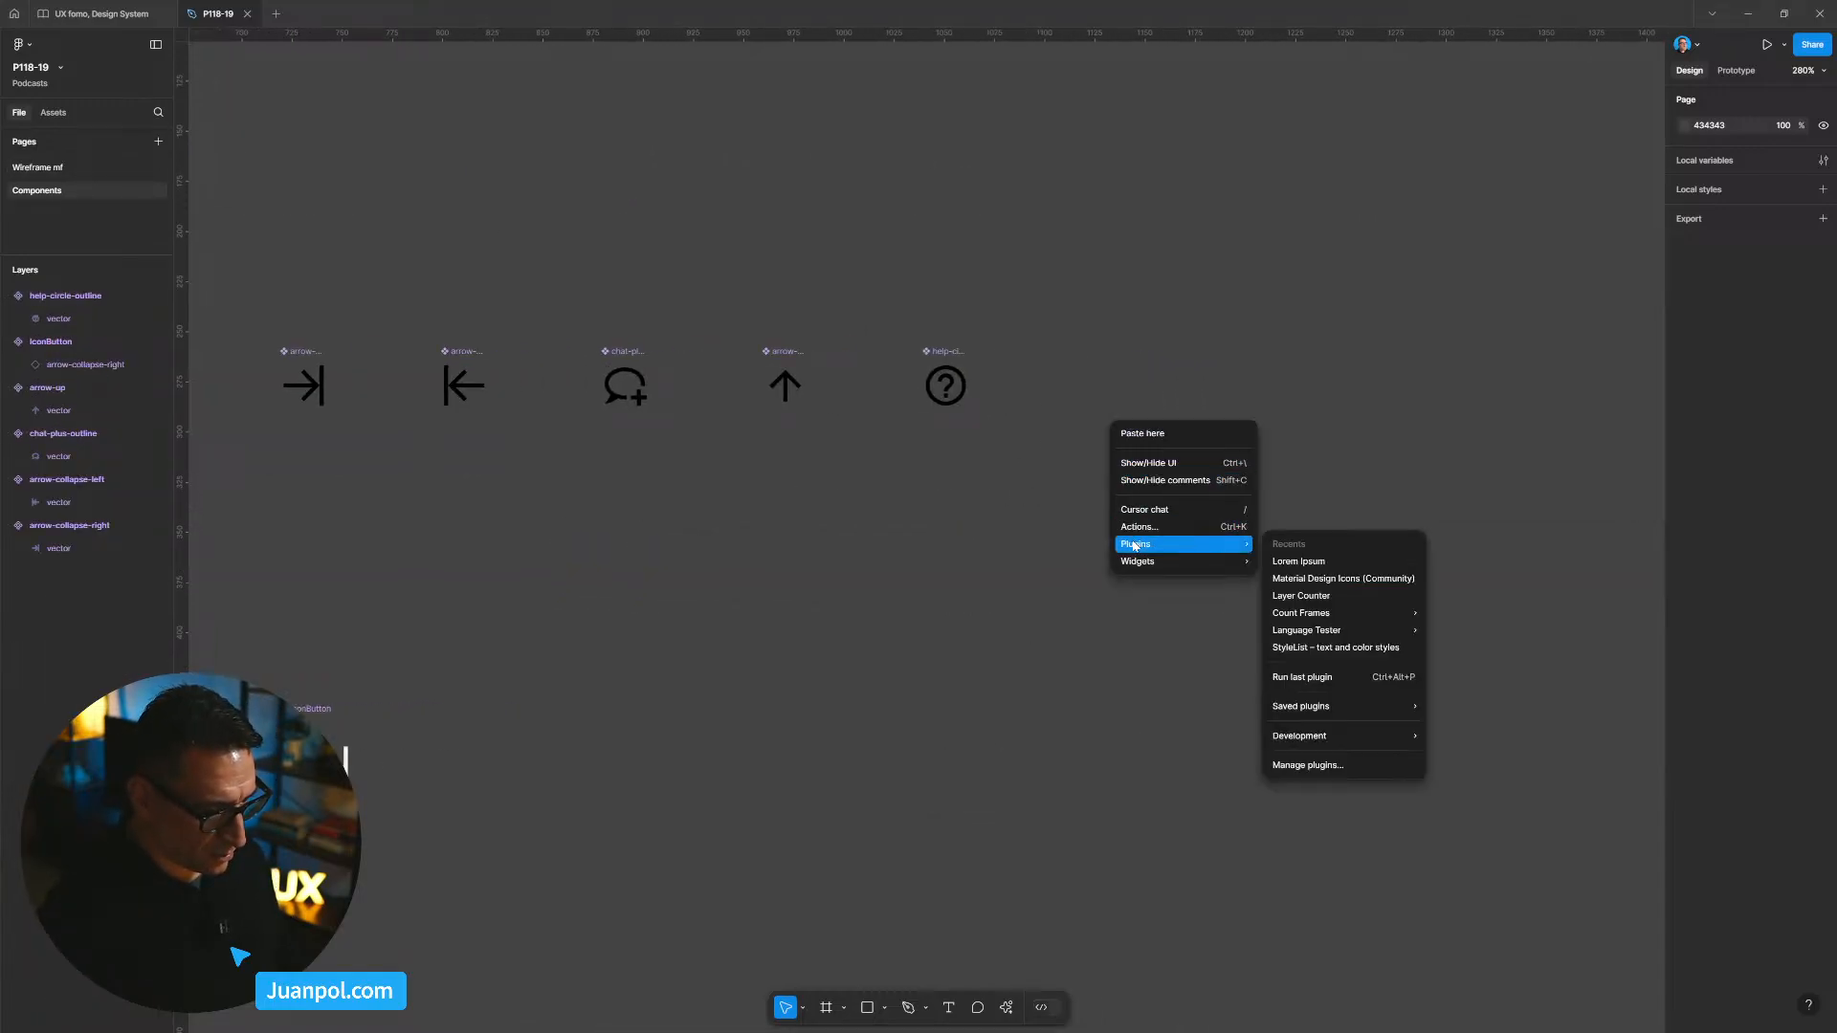
{"action": "left_click", "coordinate": [1340, 580]}
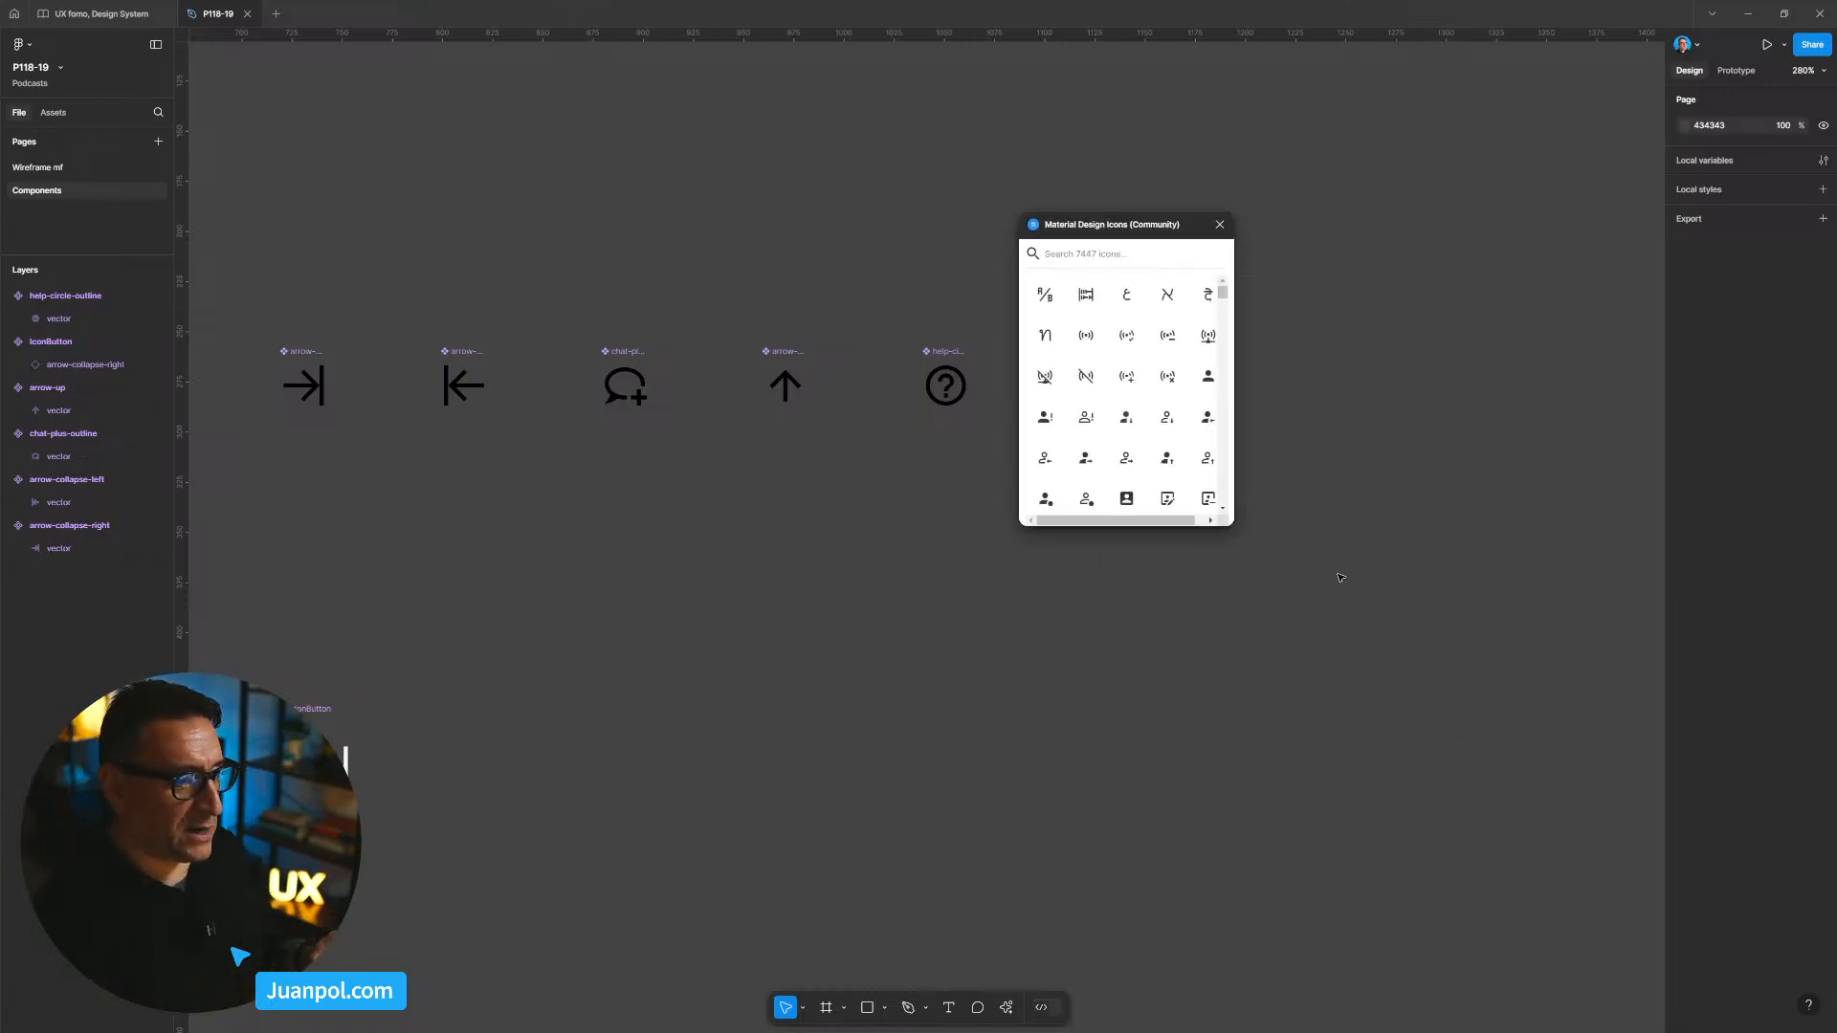
{"action": "type", "text": "squ"}
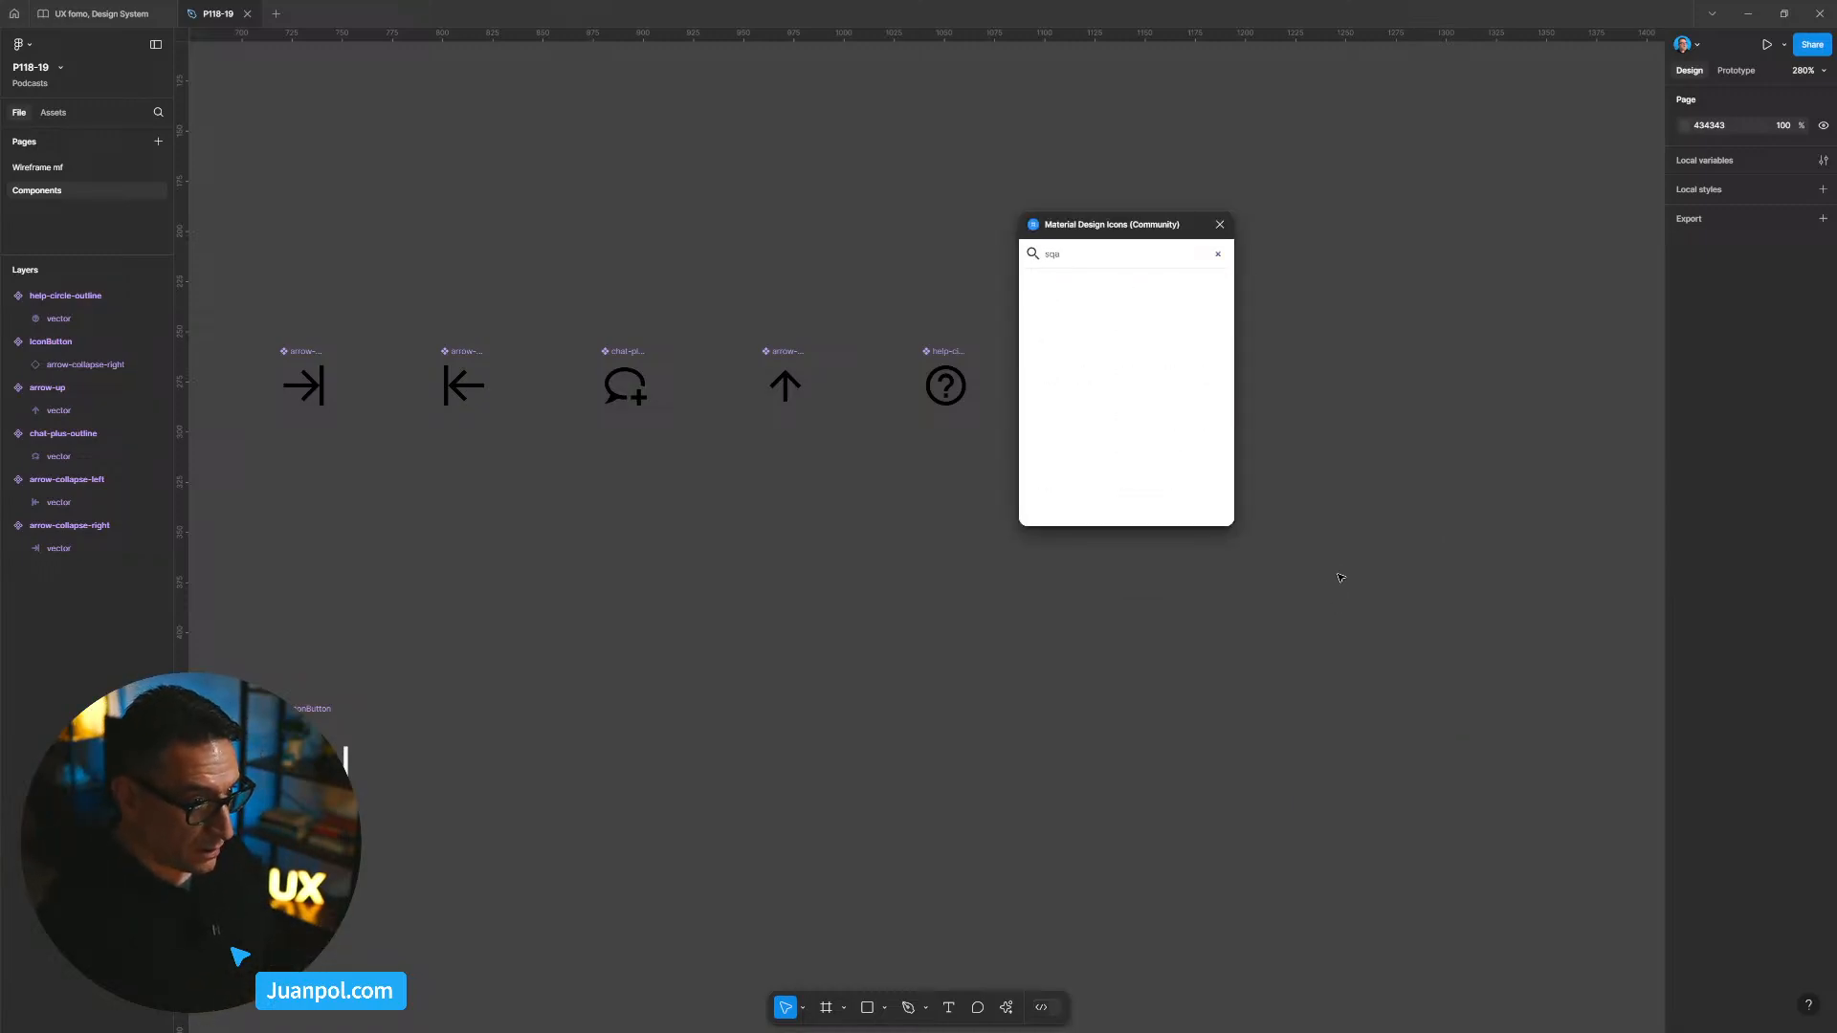
{"action": "type", "text": "are"}
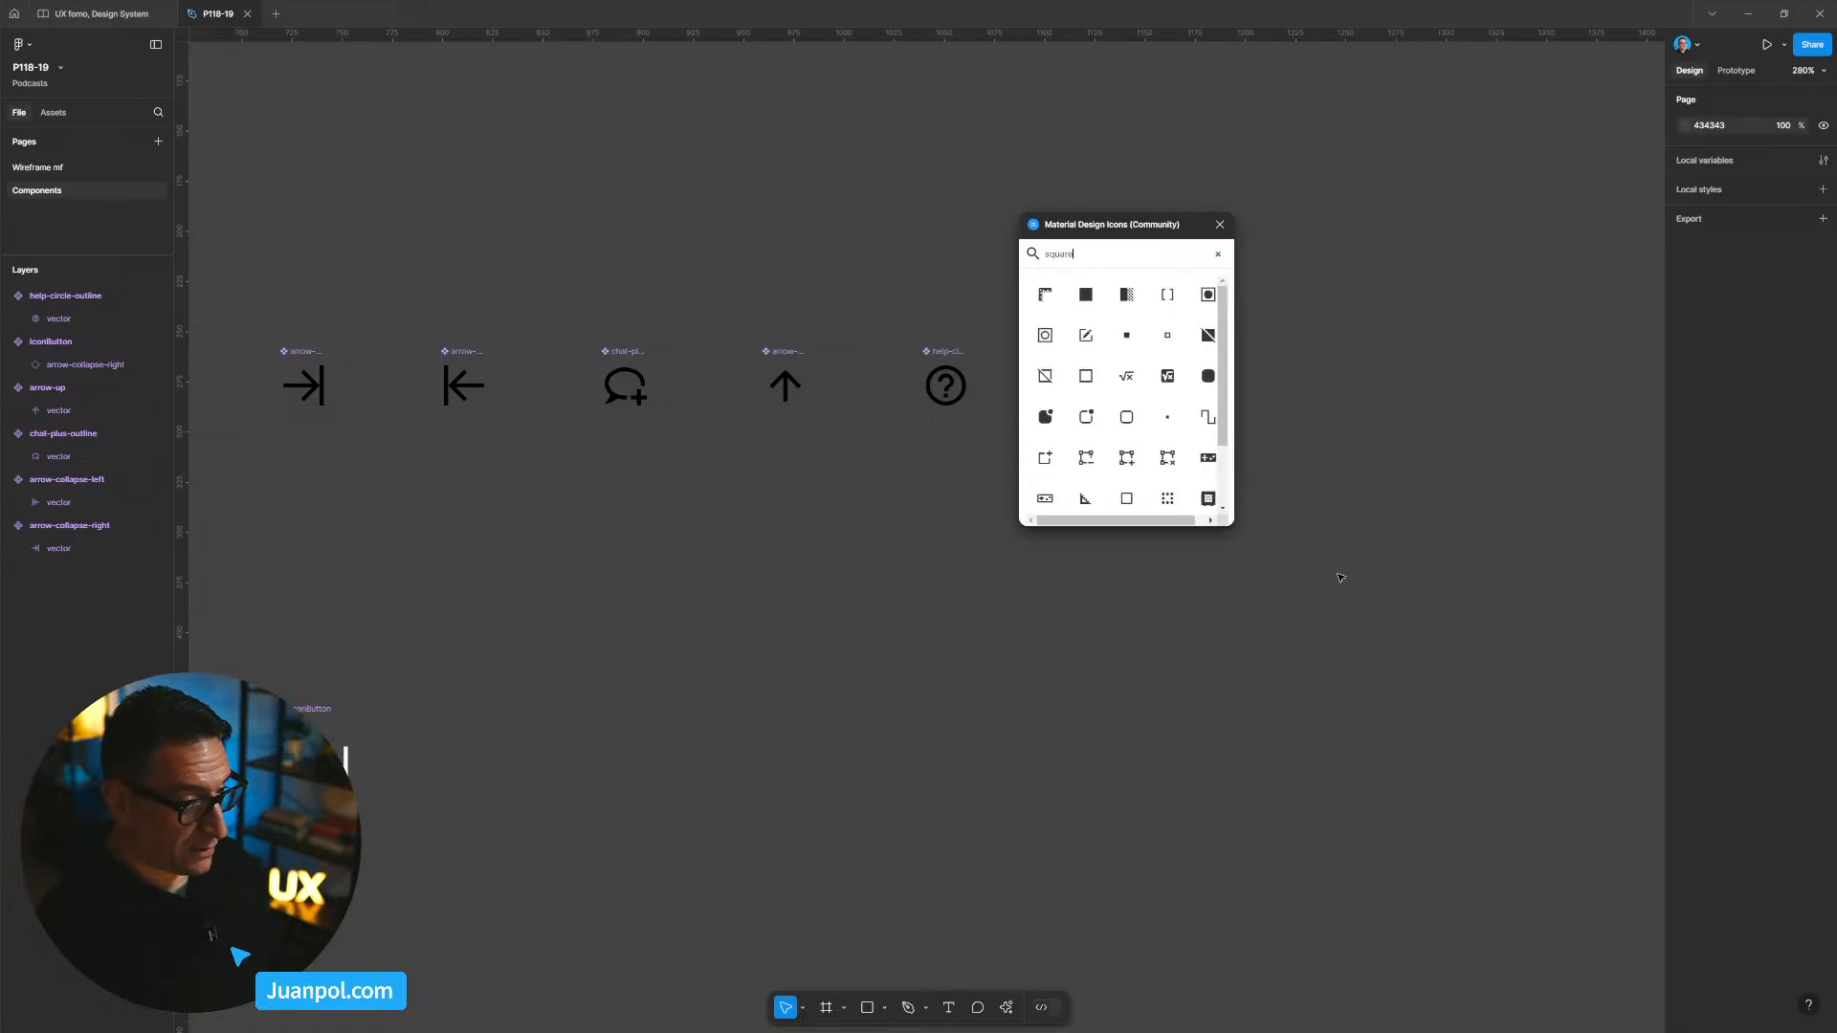
{"action": "left_click", "coordinate": [1082, 388]}
{"action": "left_click", "coordinate": [1015, 636]}
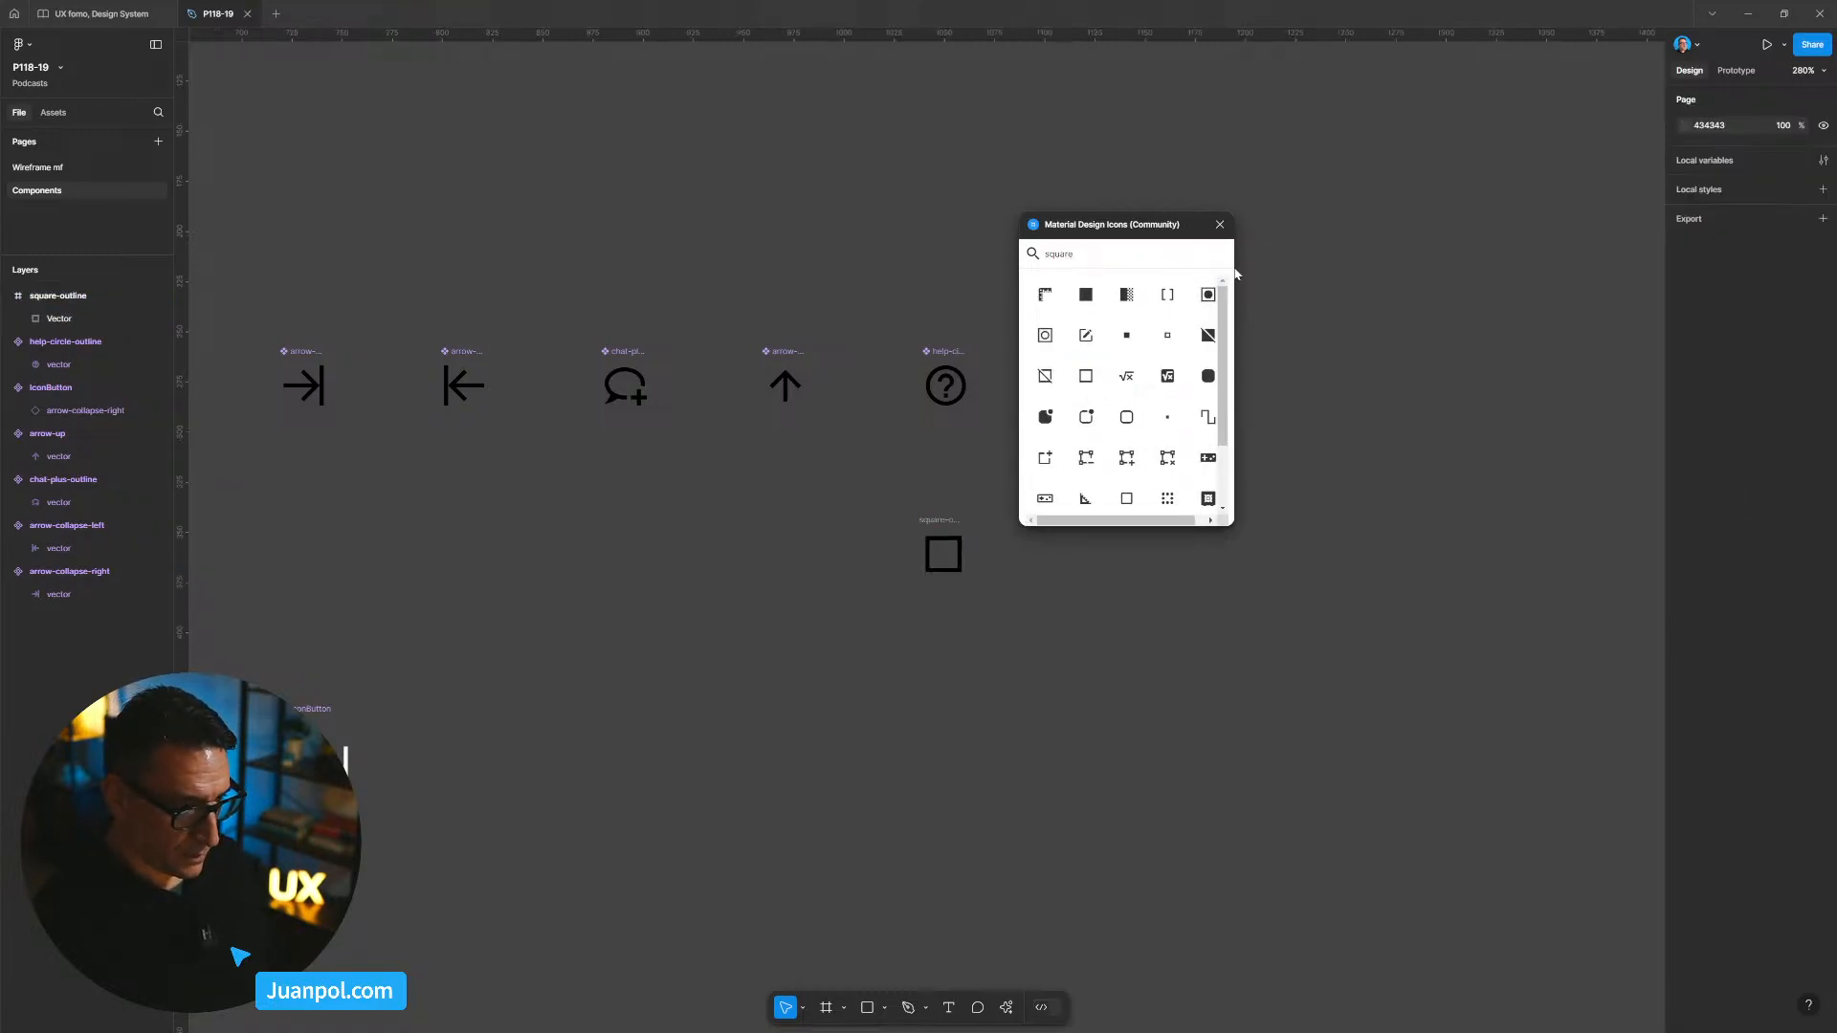
Step: Close the icon plugin, turn the square-outline frame into a component and place it in the icon row after help-circle-outline
{"action": "left_click", "coordinate": [1220, 224]}
{"action": "left_click_drag", "start_coordinate": [950, 532], "coordinate": [999, 520]}
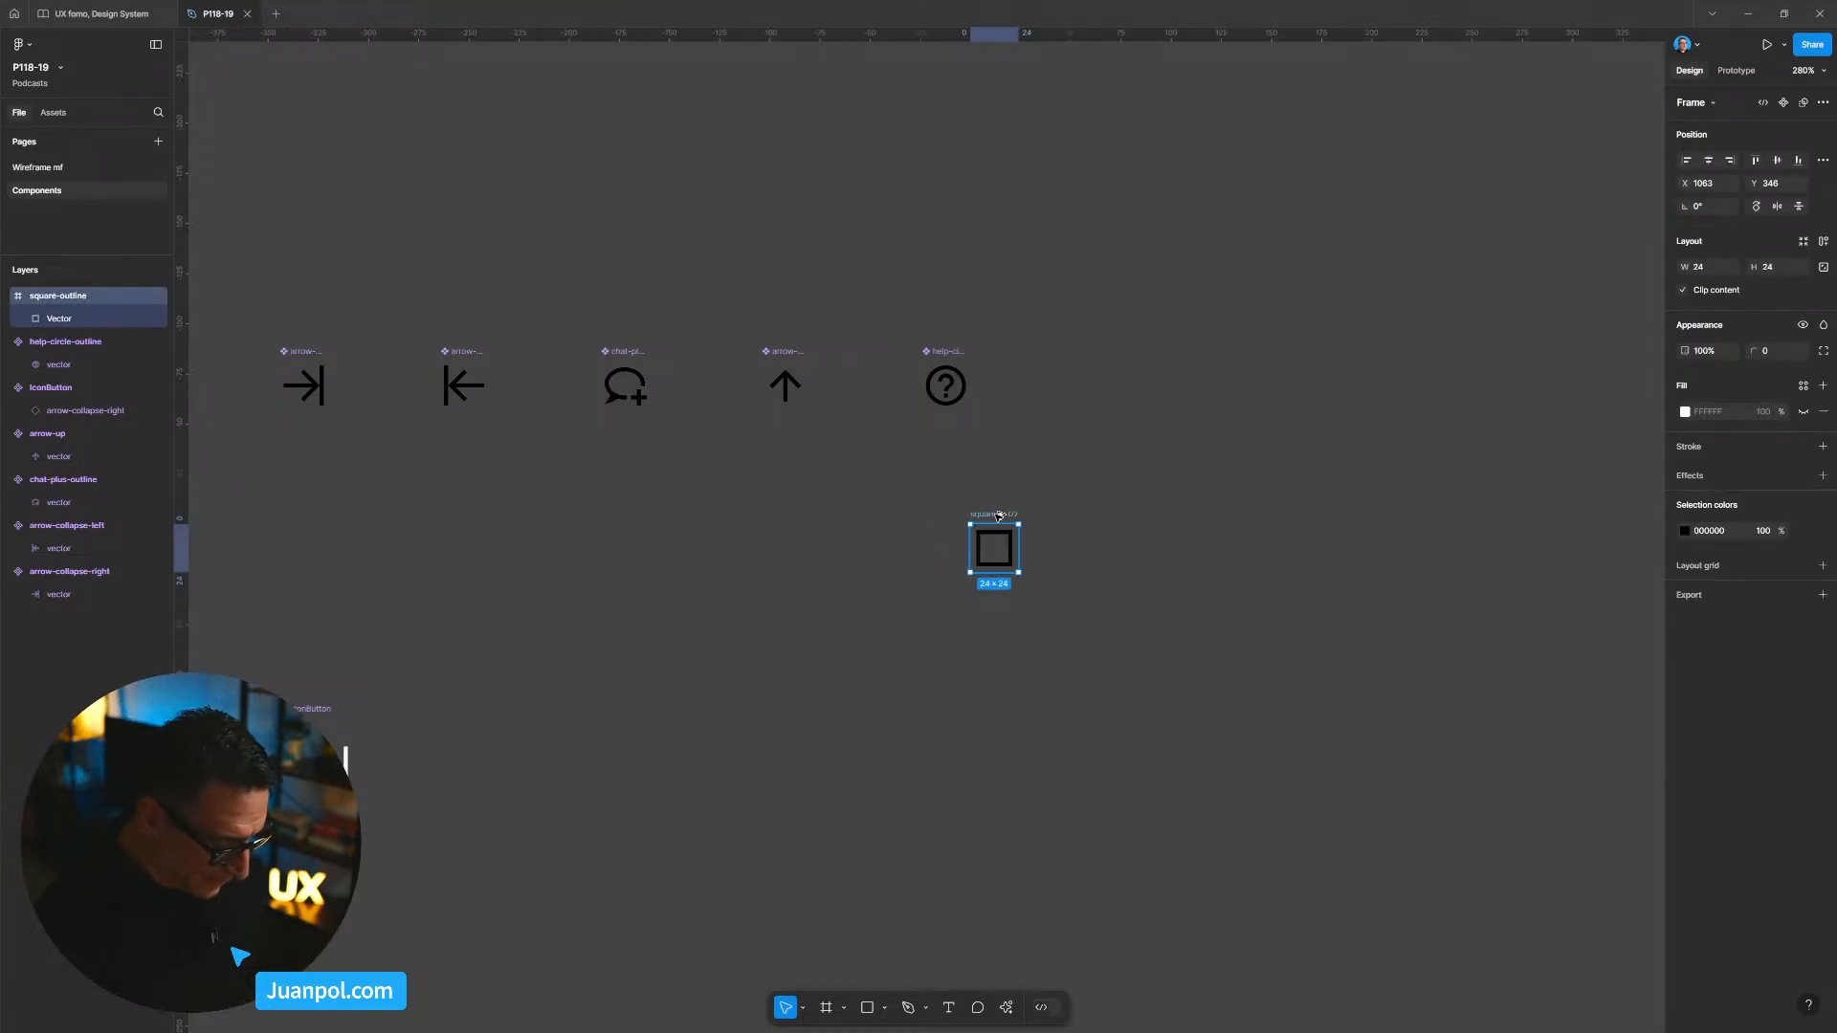
{"action": "key", "text": "ctrl+alt+k"}
{"action": "left_click_drag", "start_coordinate": [999, 516], "coordinate": [1111, 348]}
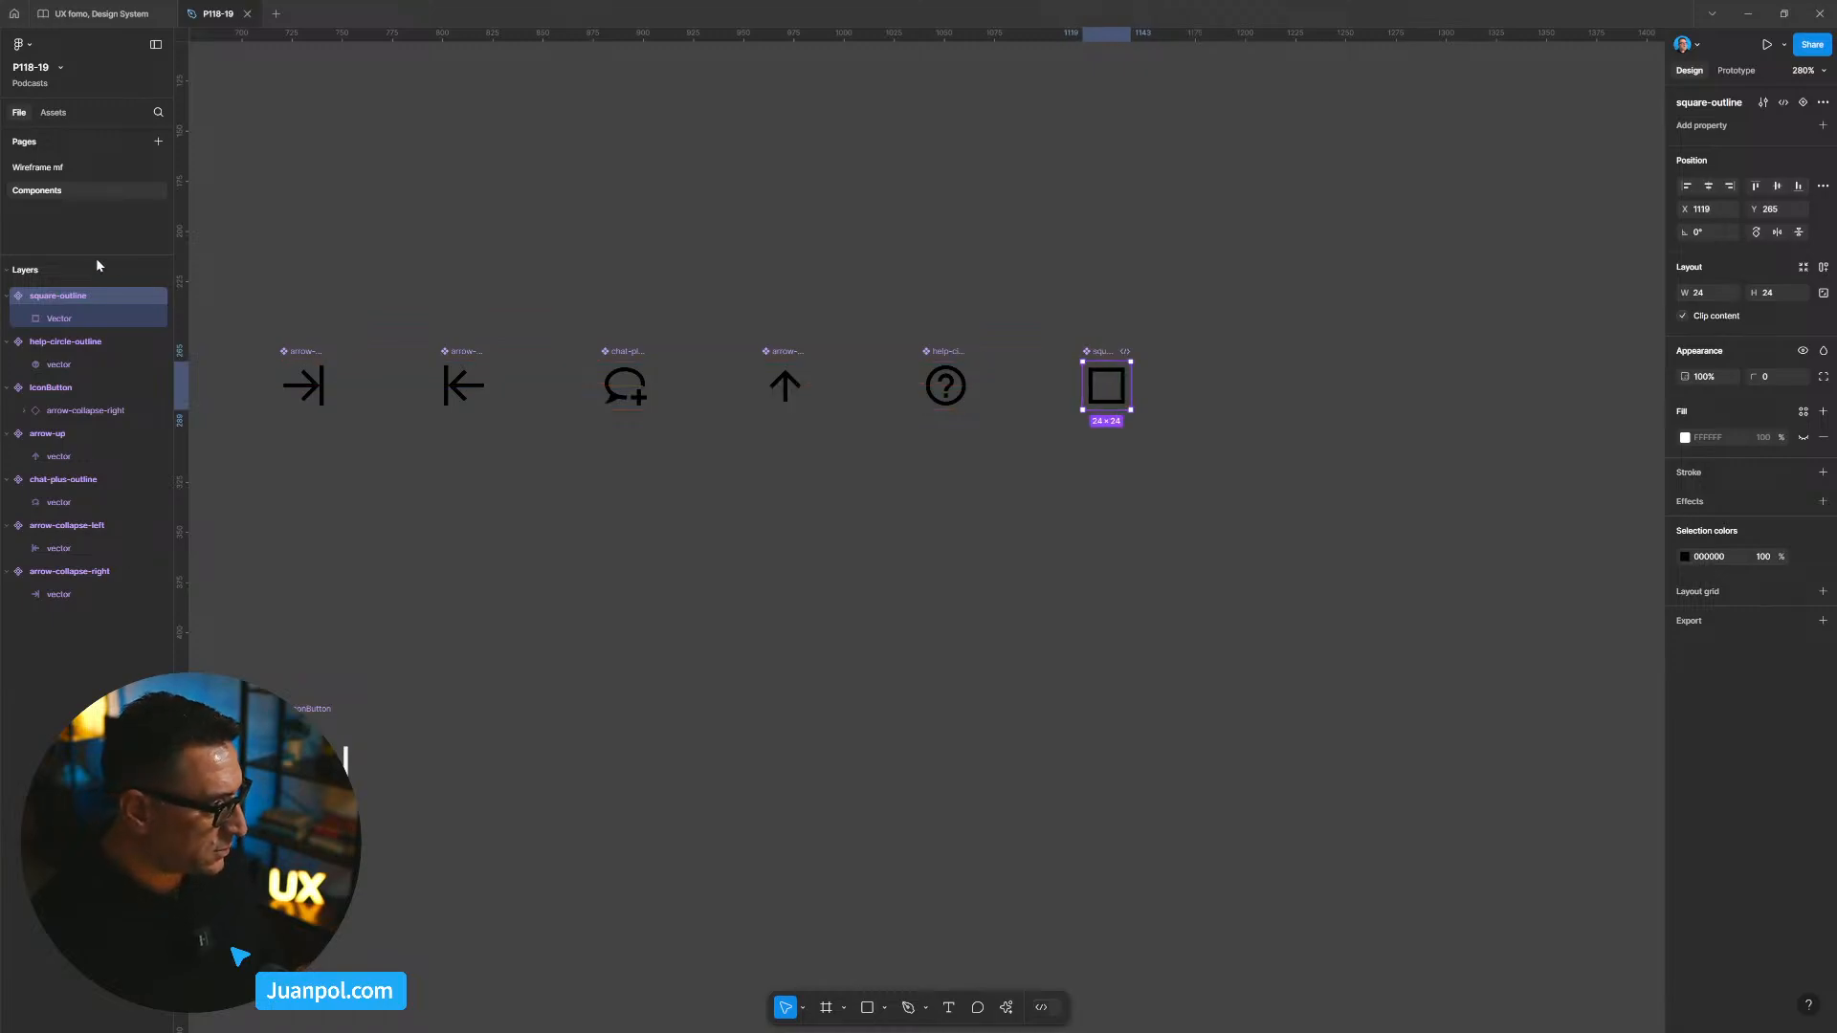
Step: Rename the layer inside the square-outline component to vector
{"action": "double_click", "coordinate": [76, 322]}
{"action": "type", "text": "vector"}
{"action": "key", "text": "Return"}
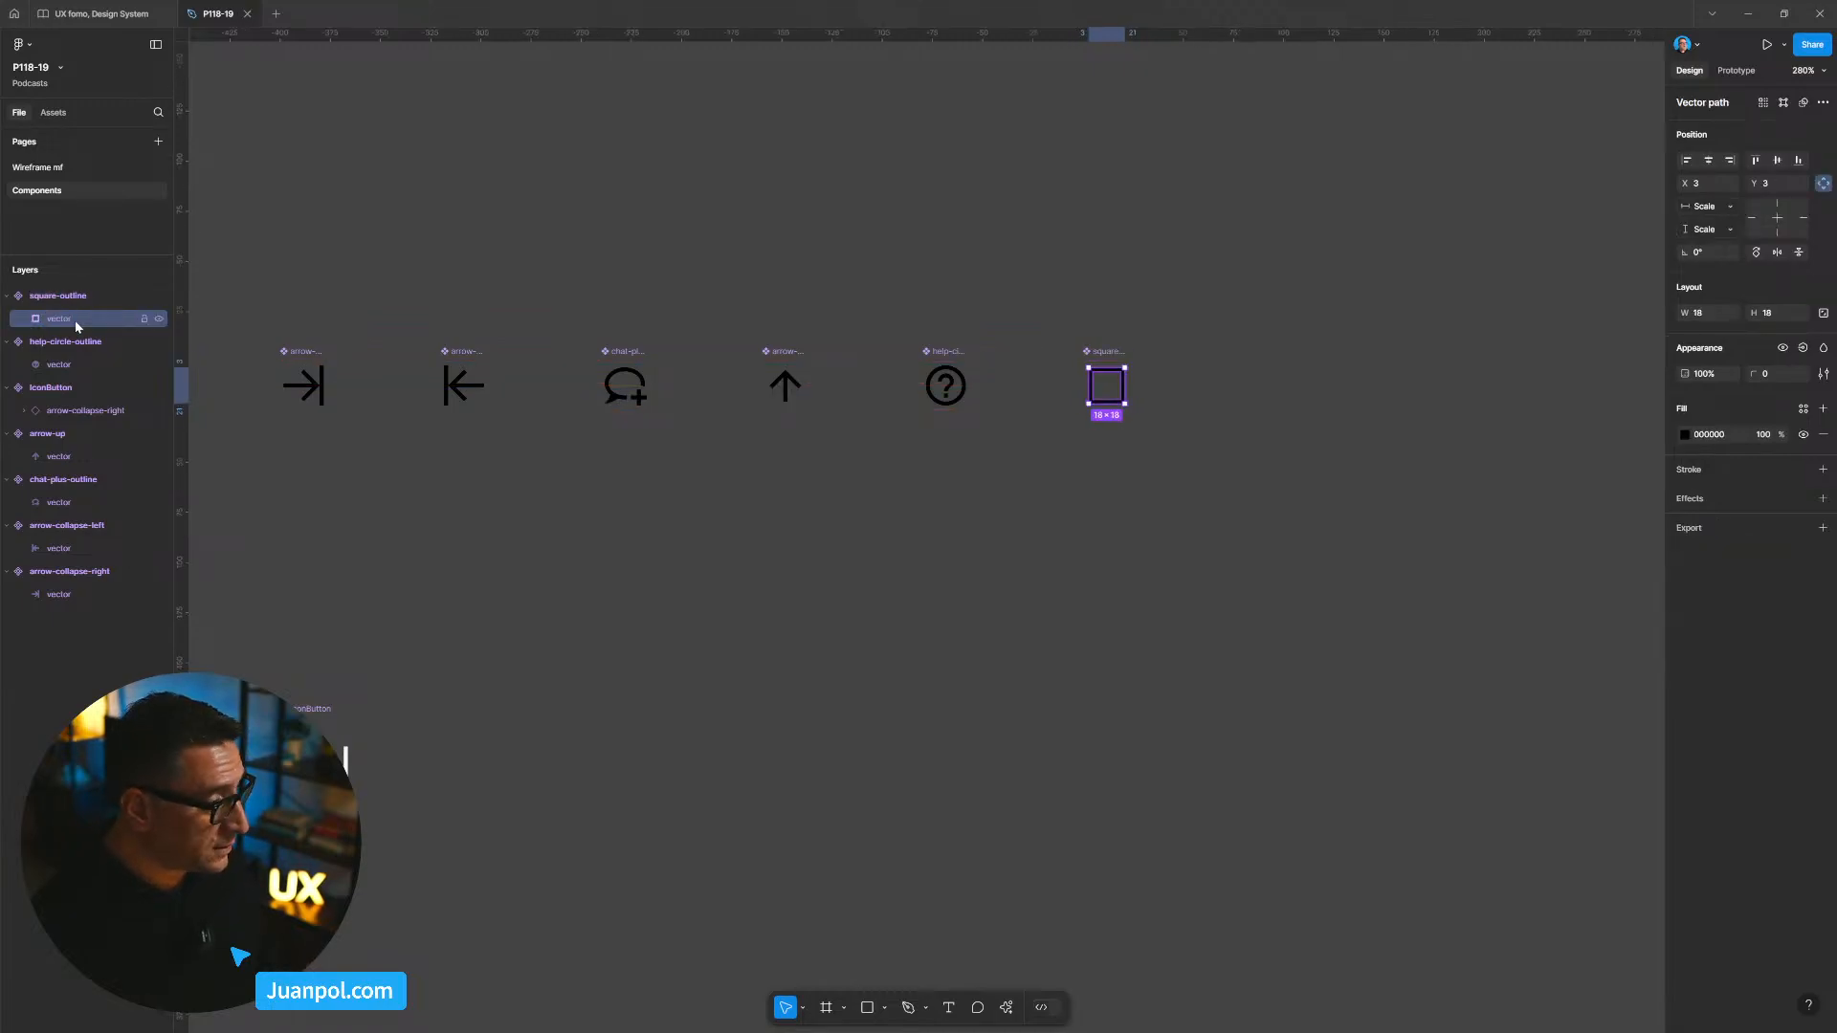
{"action": "left_click", "coordinate": [865, 299]}
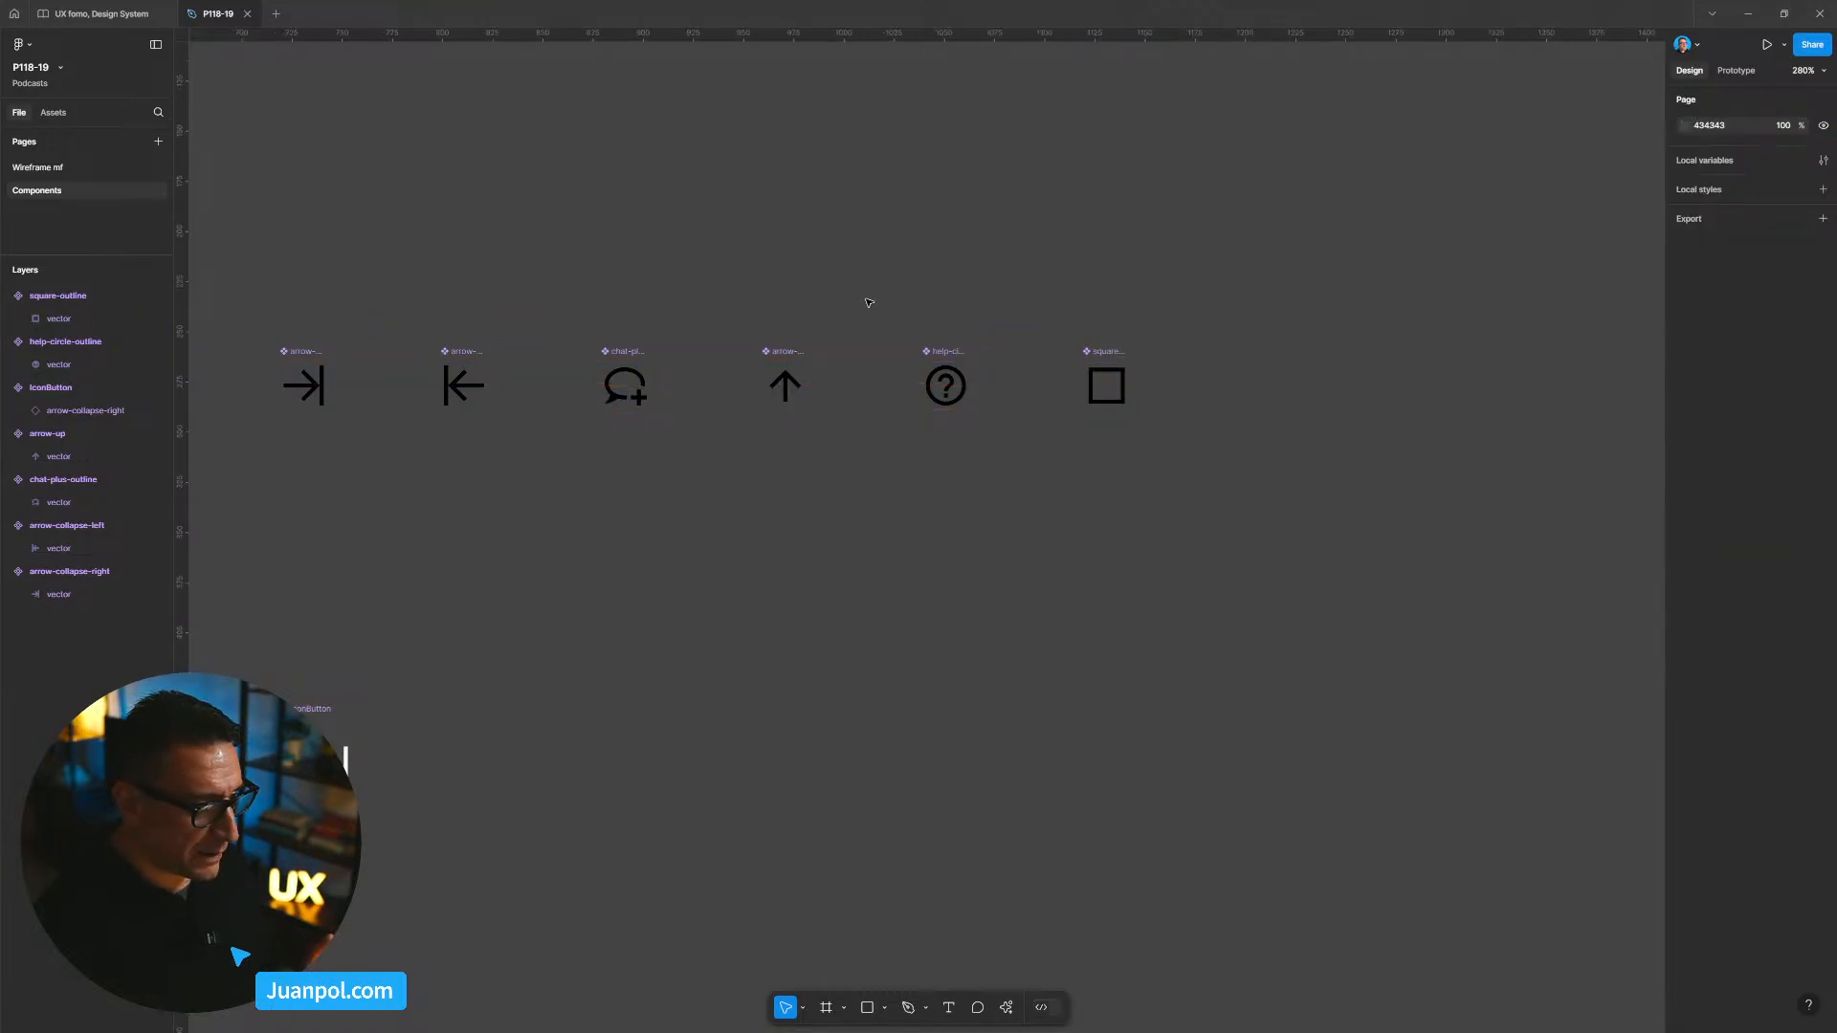
Step: On the Wireframe mf page, set the chip frame's corner radius to 999
{"action": "left_click", "coordinate": [96, 169]}
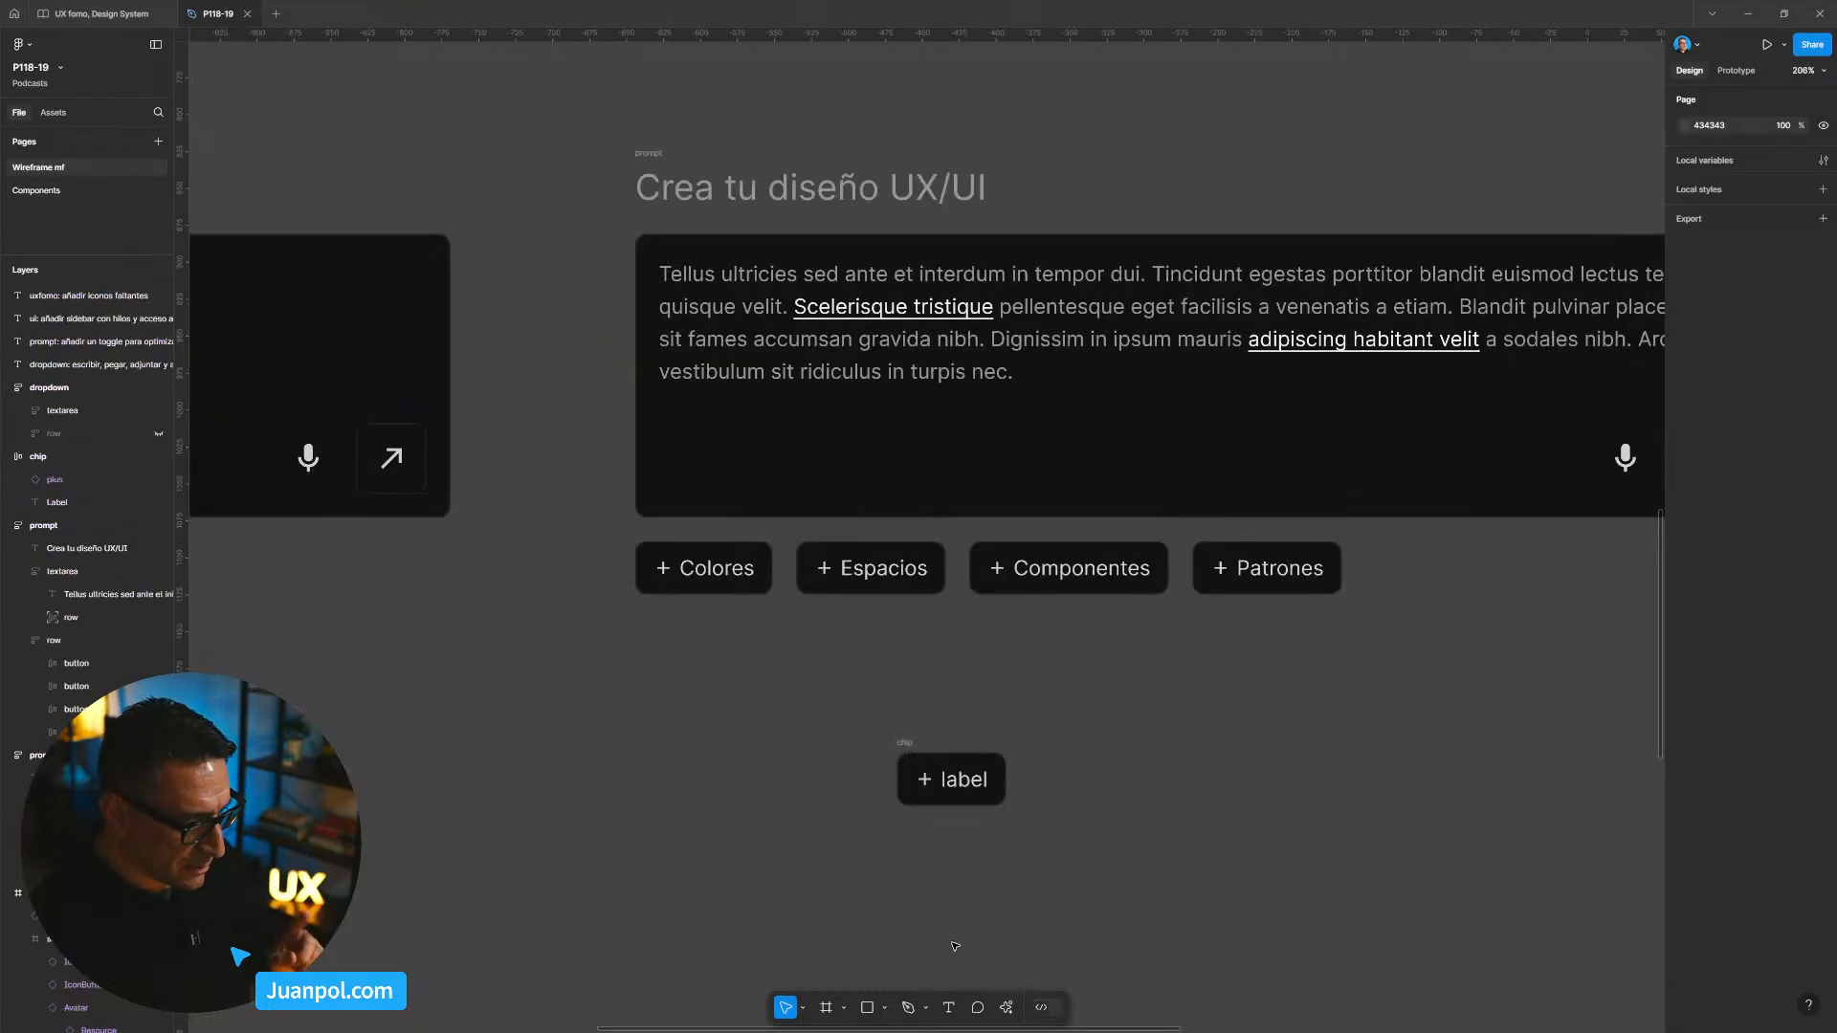
{"action": "scroll", "coordinate": [937, 767], "scroll_direction": "up", "scroll_amount": 5}
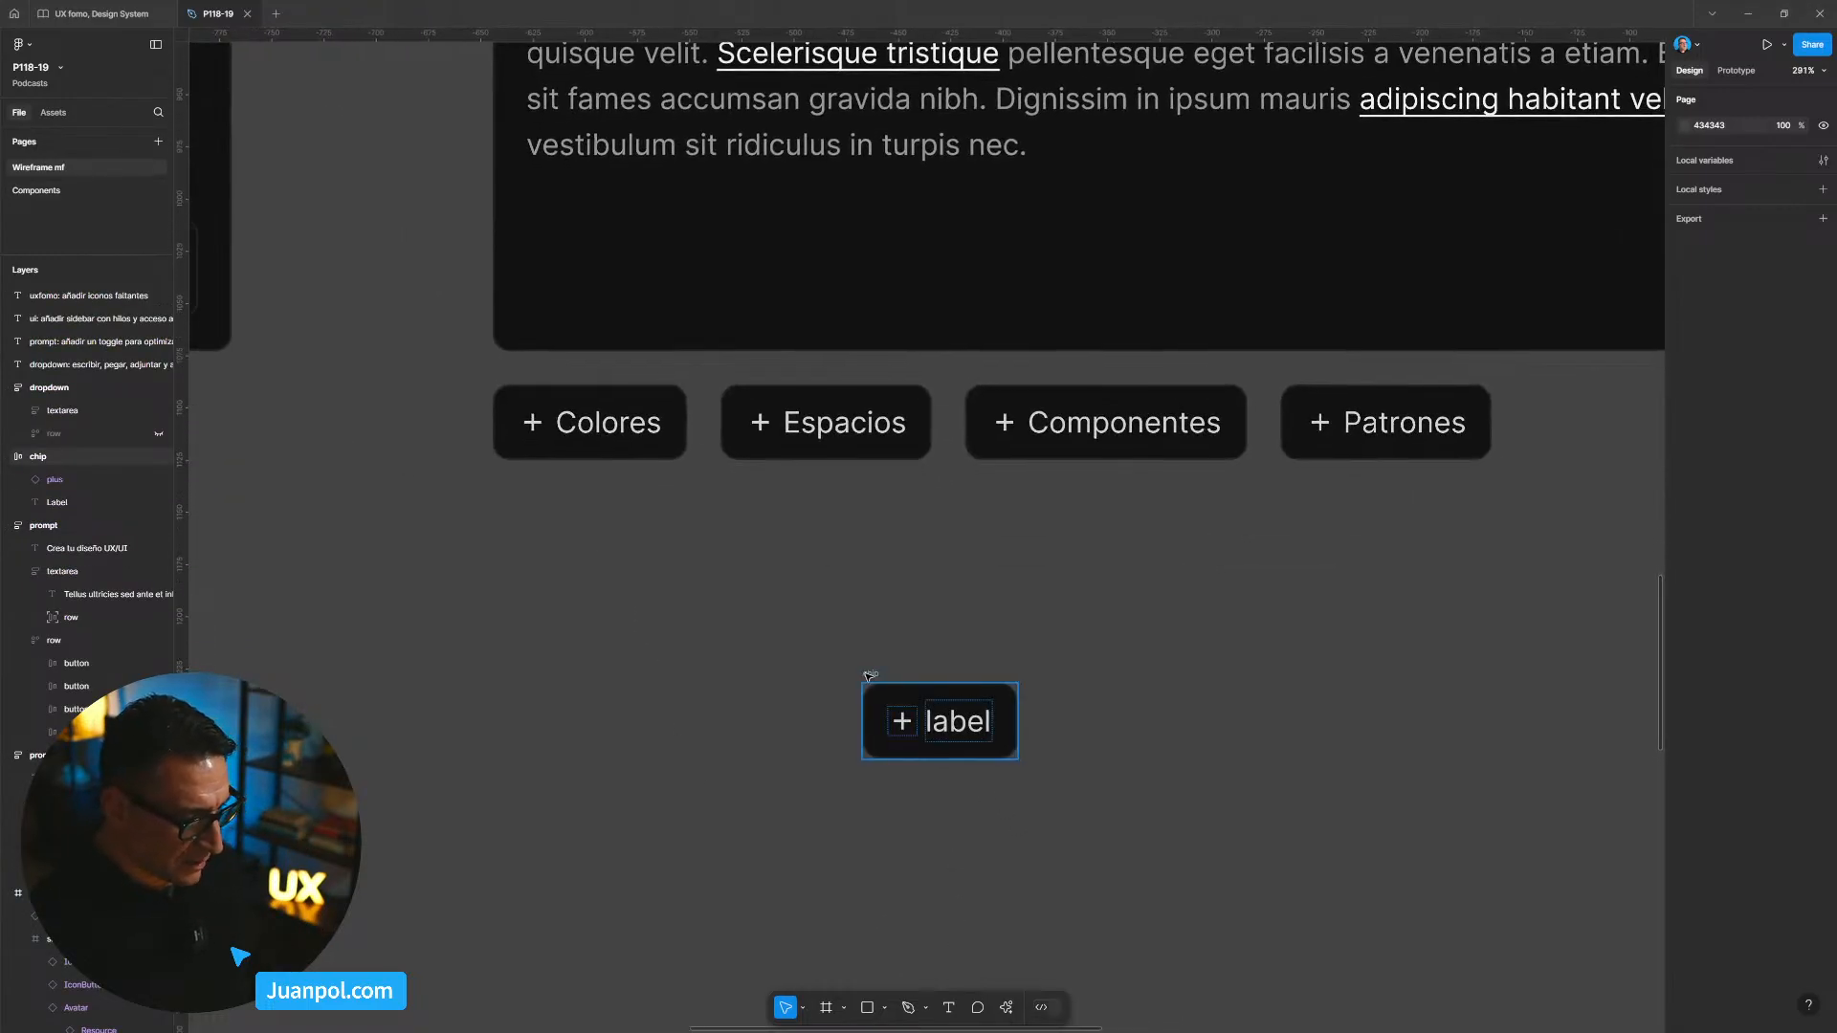
{"action": "left_click", "coordinate": [913, 682]}
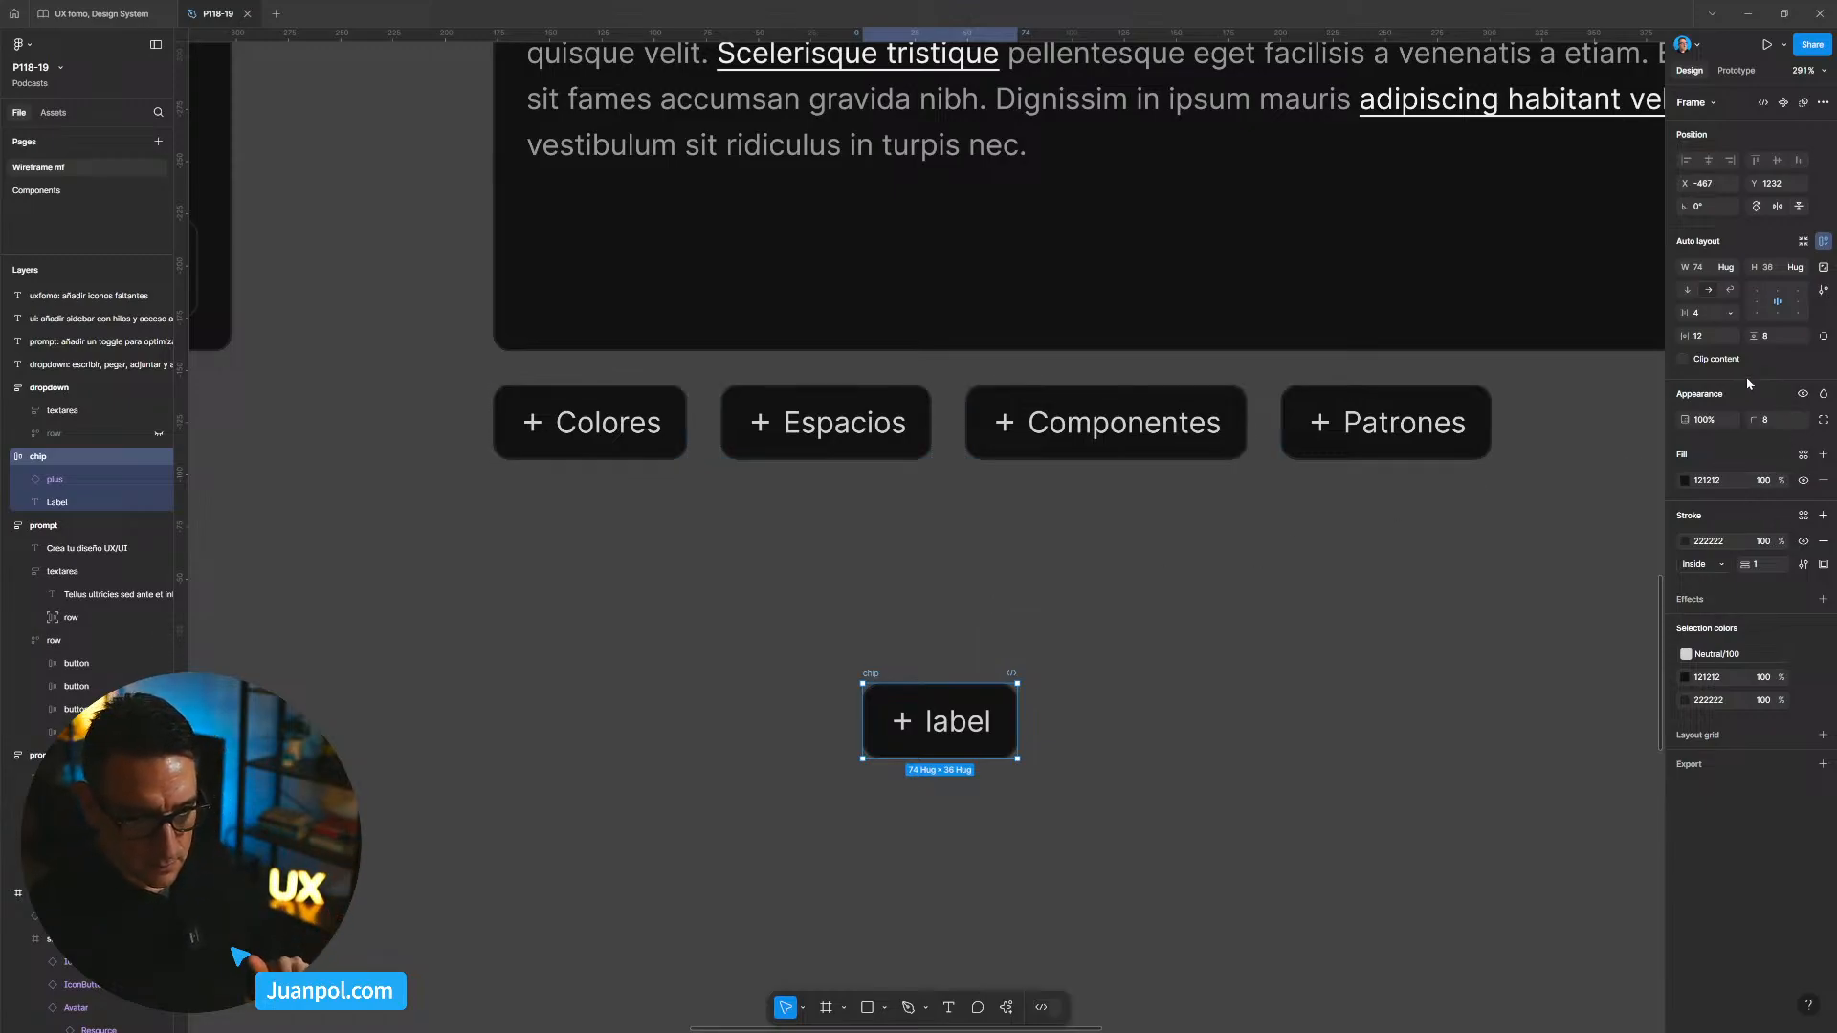
{"action": "left_click", "coordinate": [1776, 419]}
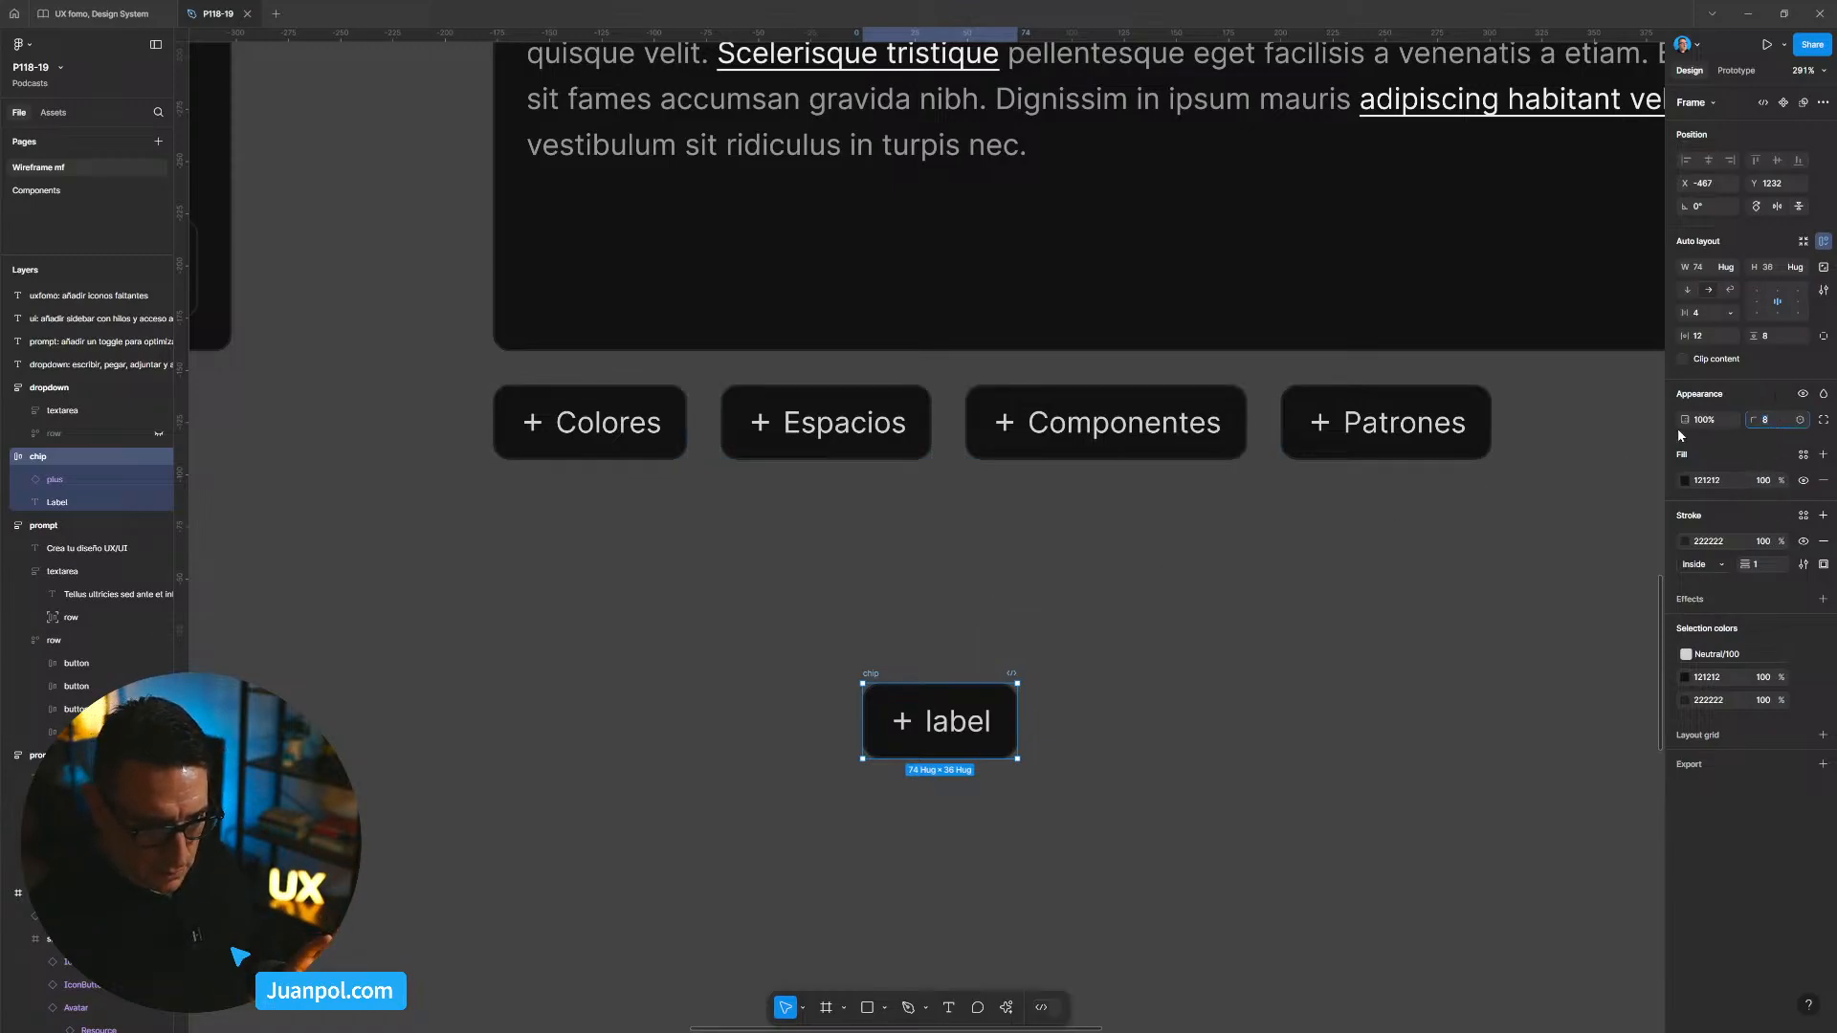
{"action": "type", "text": "999"}
{"action": "key", "text": "Return"}
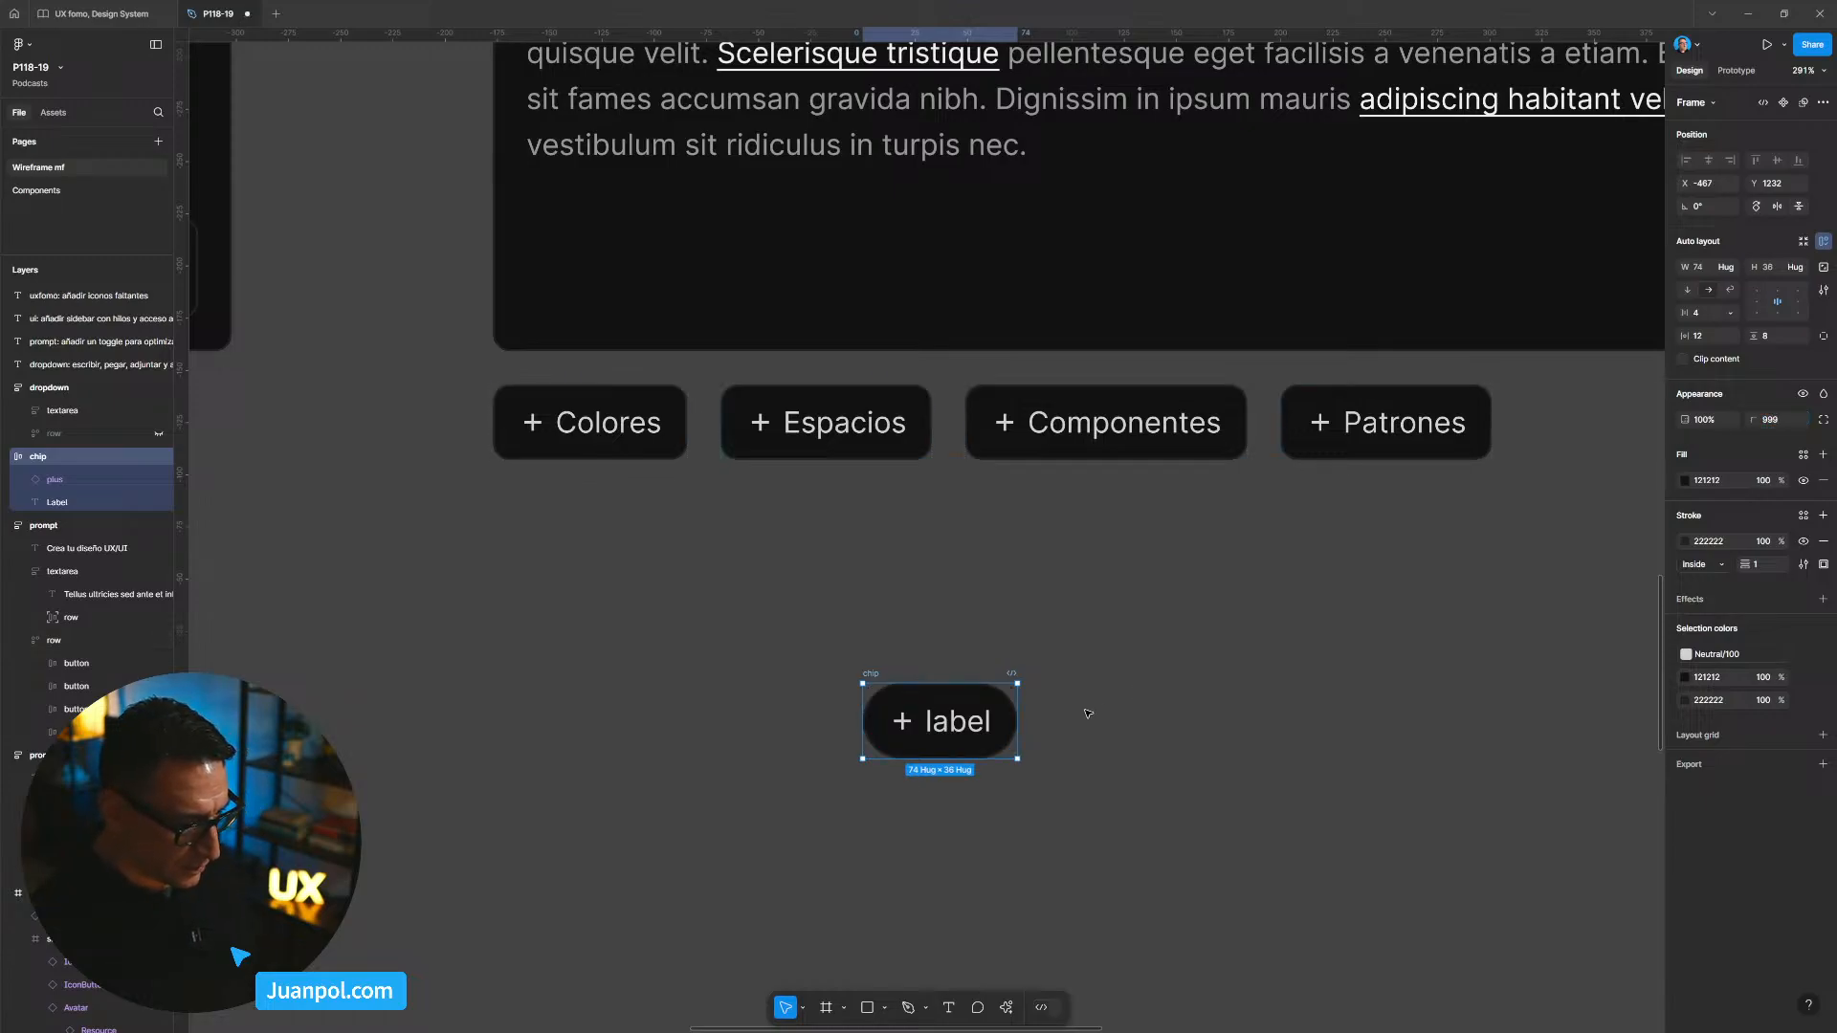
Step: Swap the chip's plus icon for the square-outline component created in this file
{"action": "left_click", "coordinate": [902, 721]}
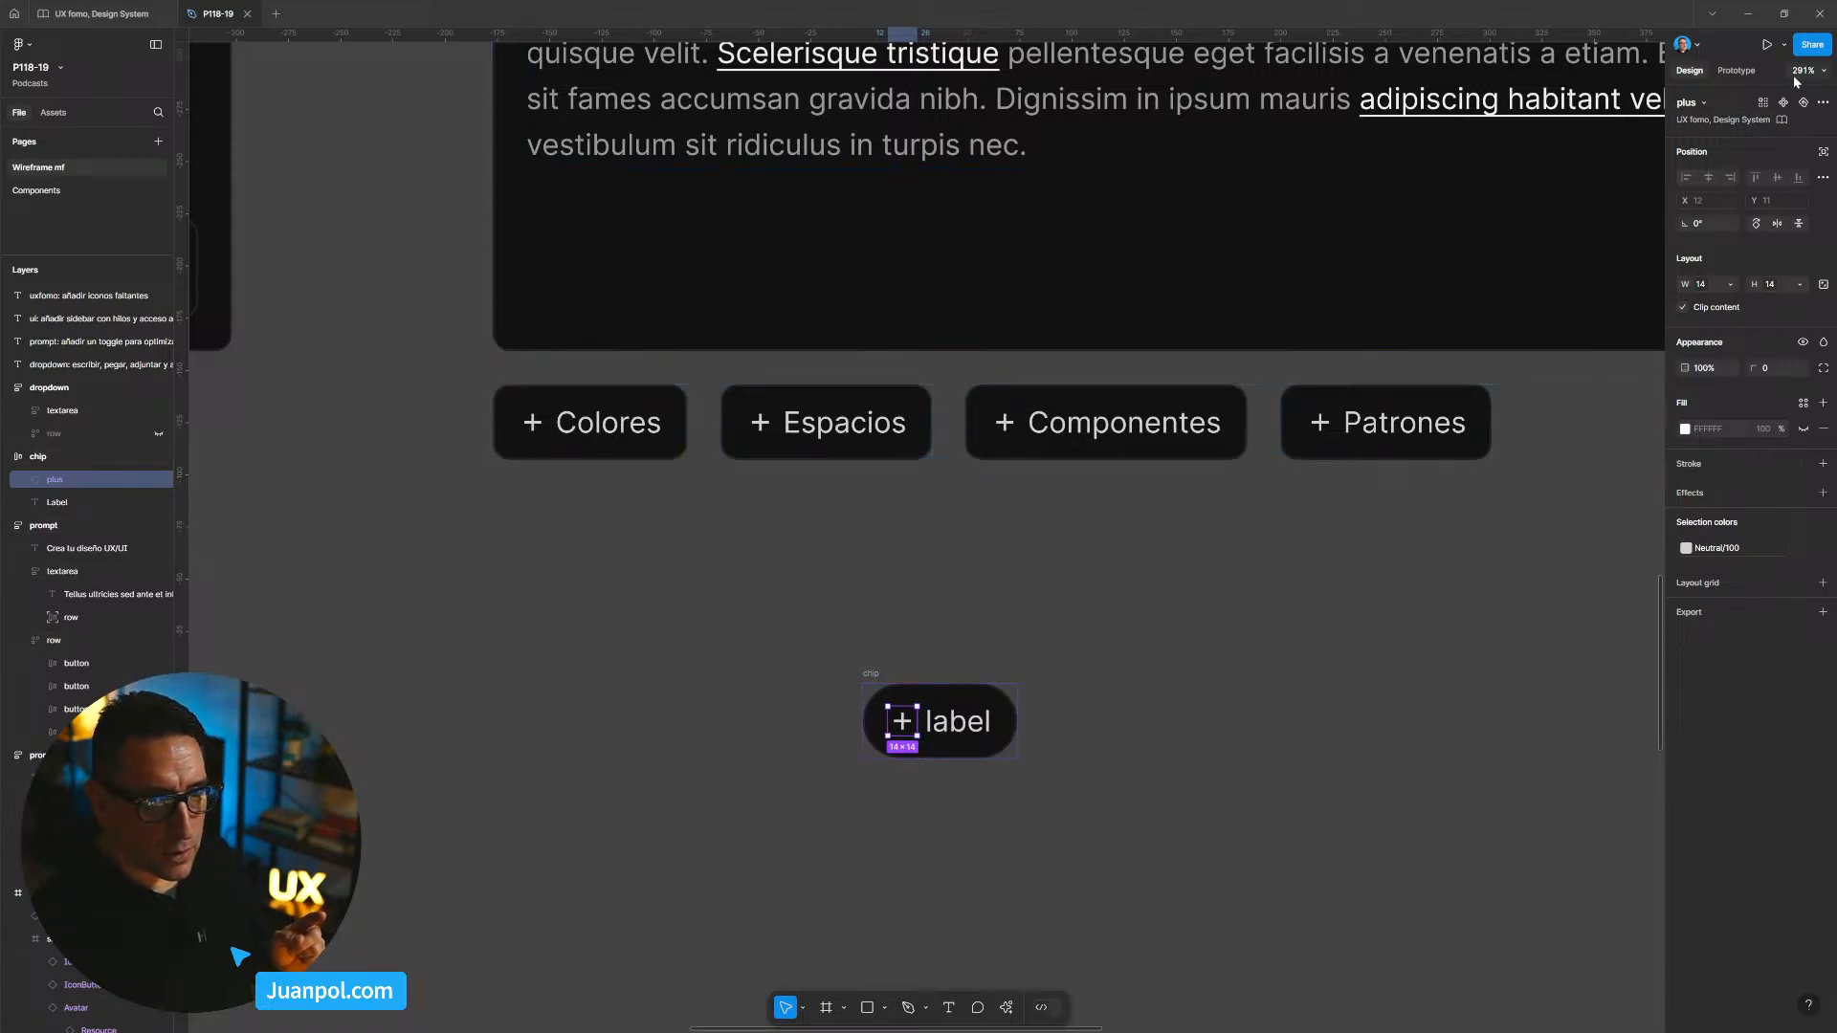
{"action": "left_click", "coordinate": [1708, 101]}
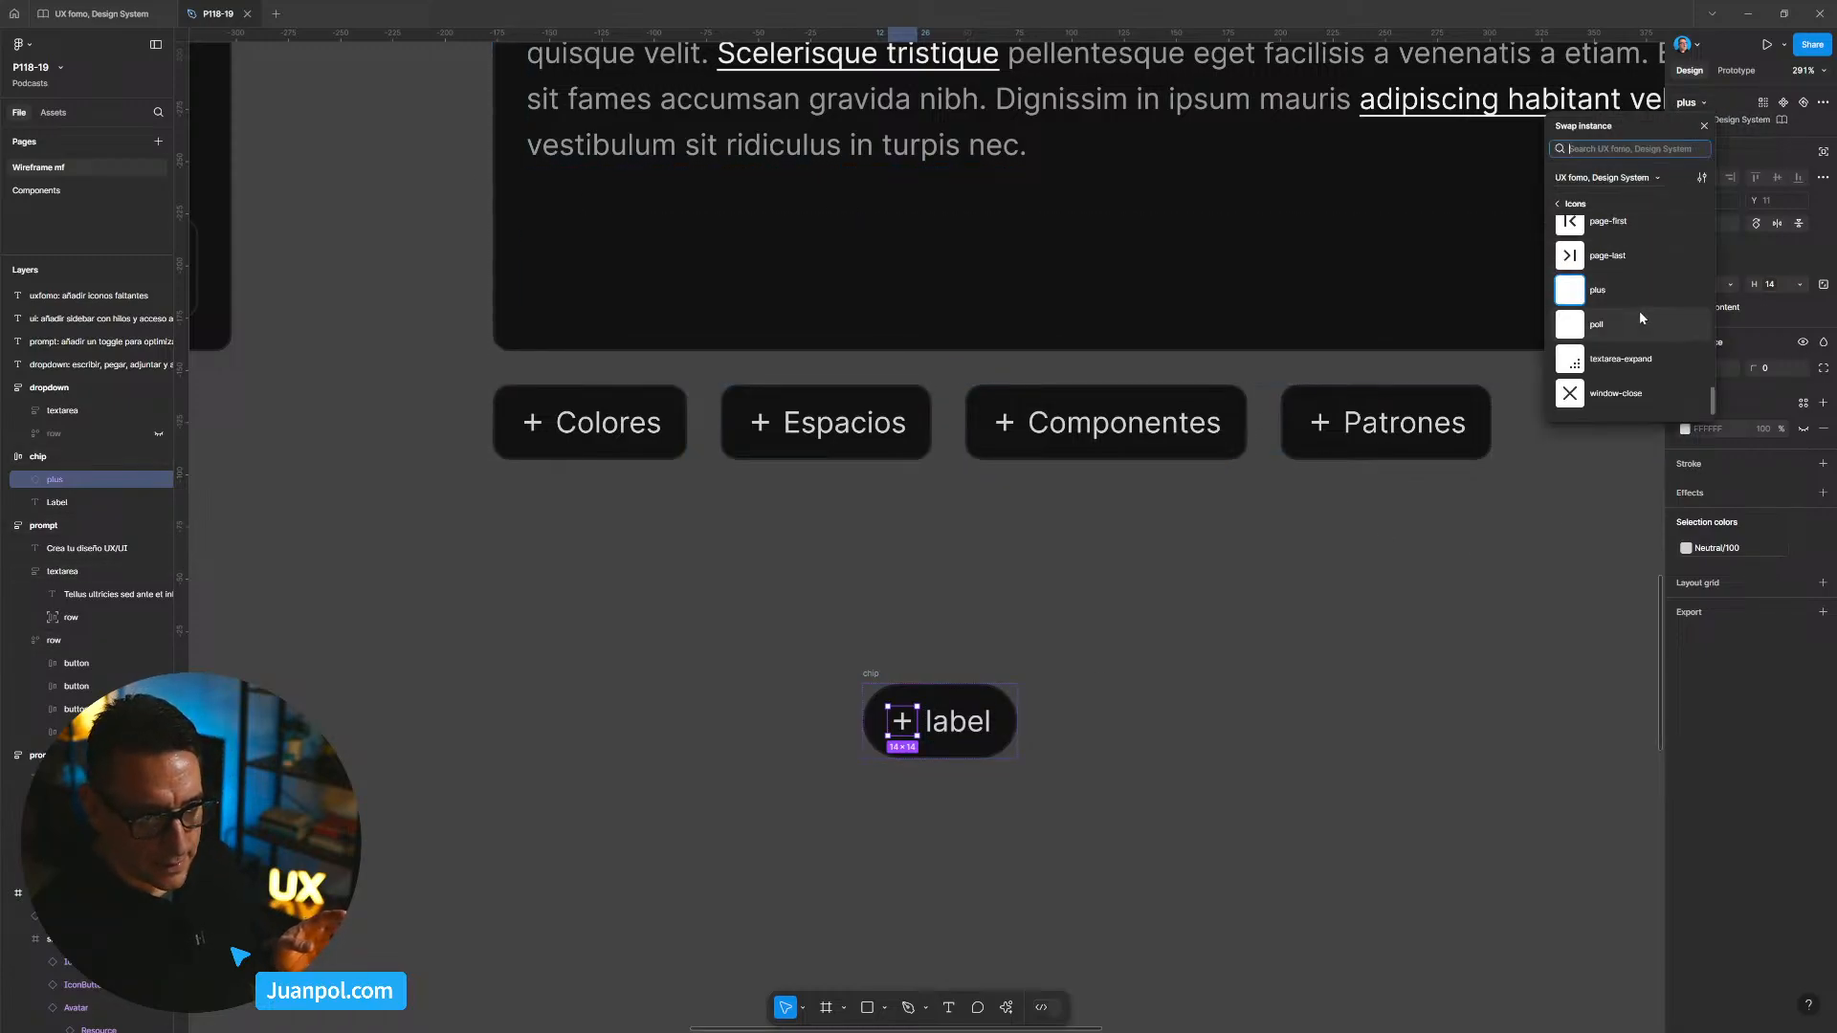
{"action": "left_click", "coordinate": [1639, 178]}
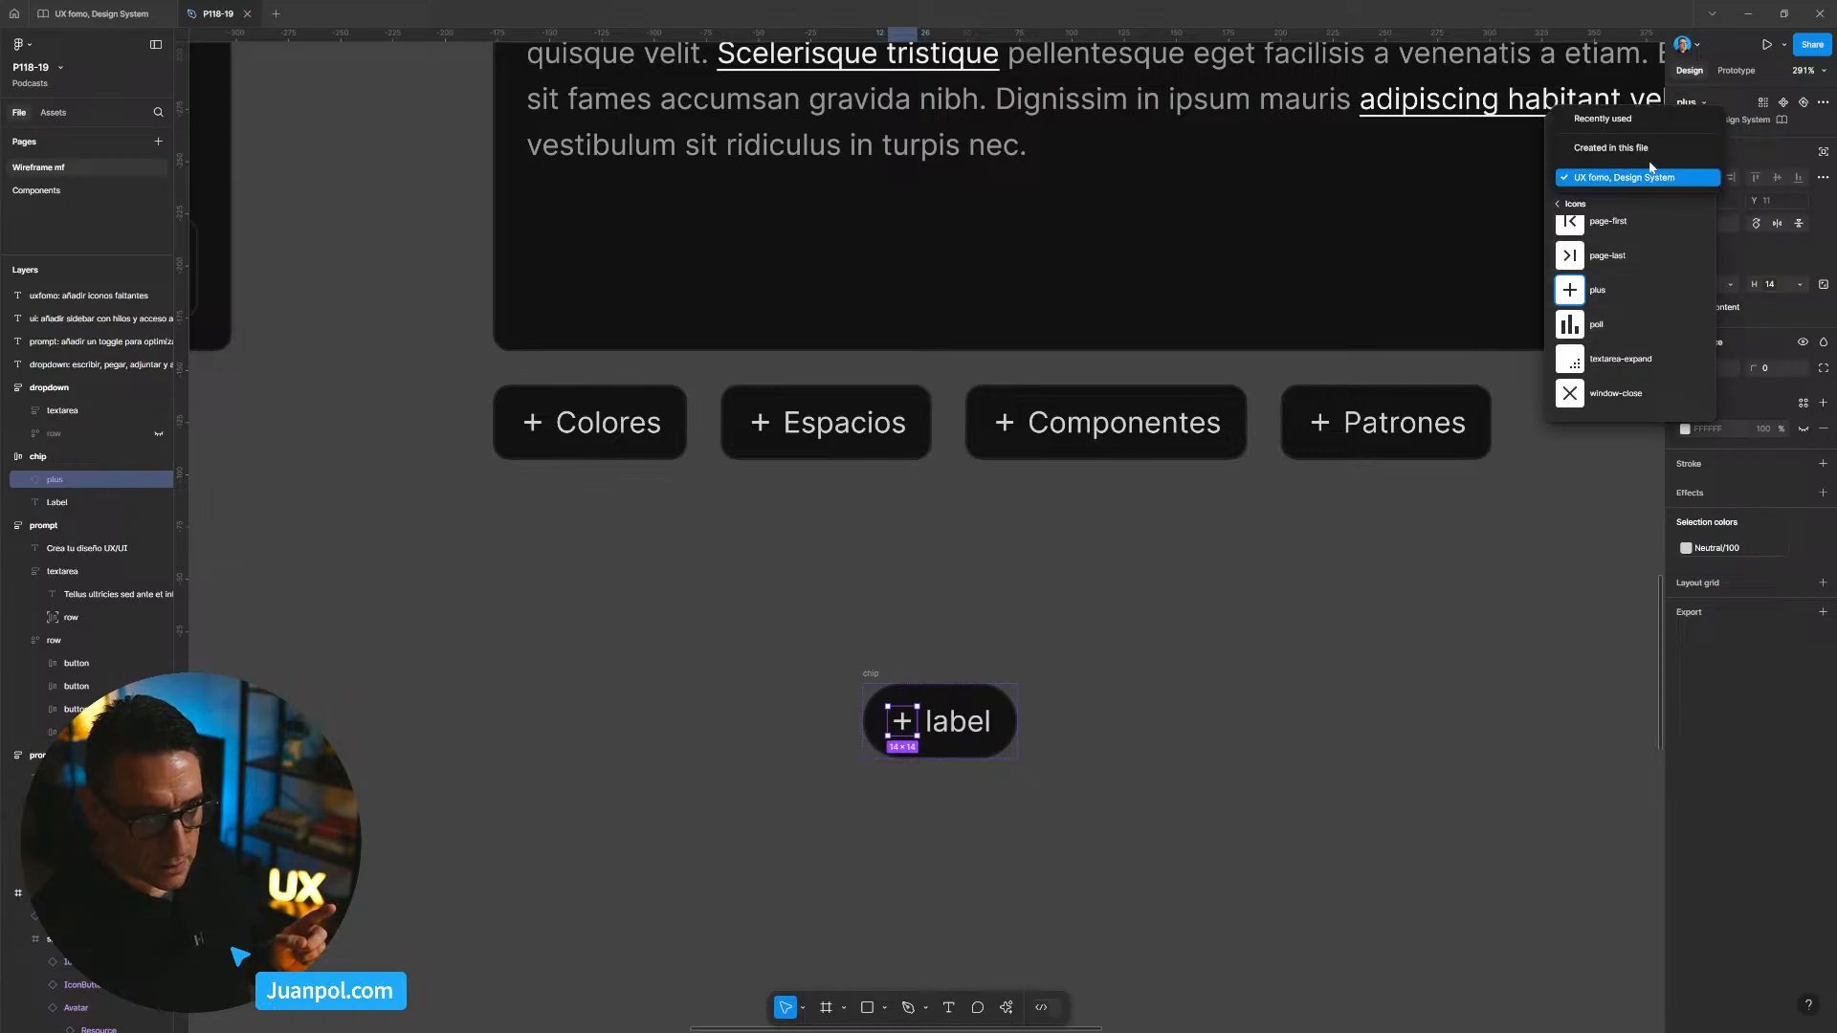
{"action": "left_click", "coordinate": [1646, 150]}
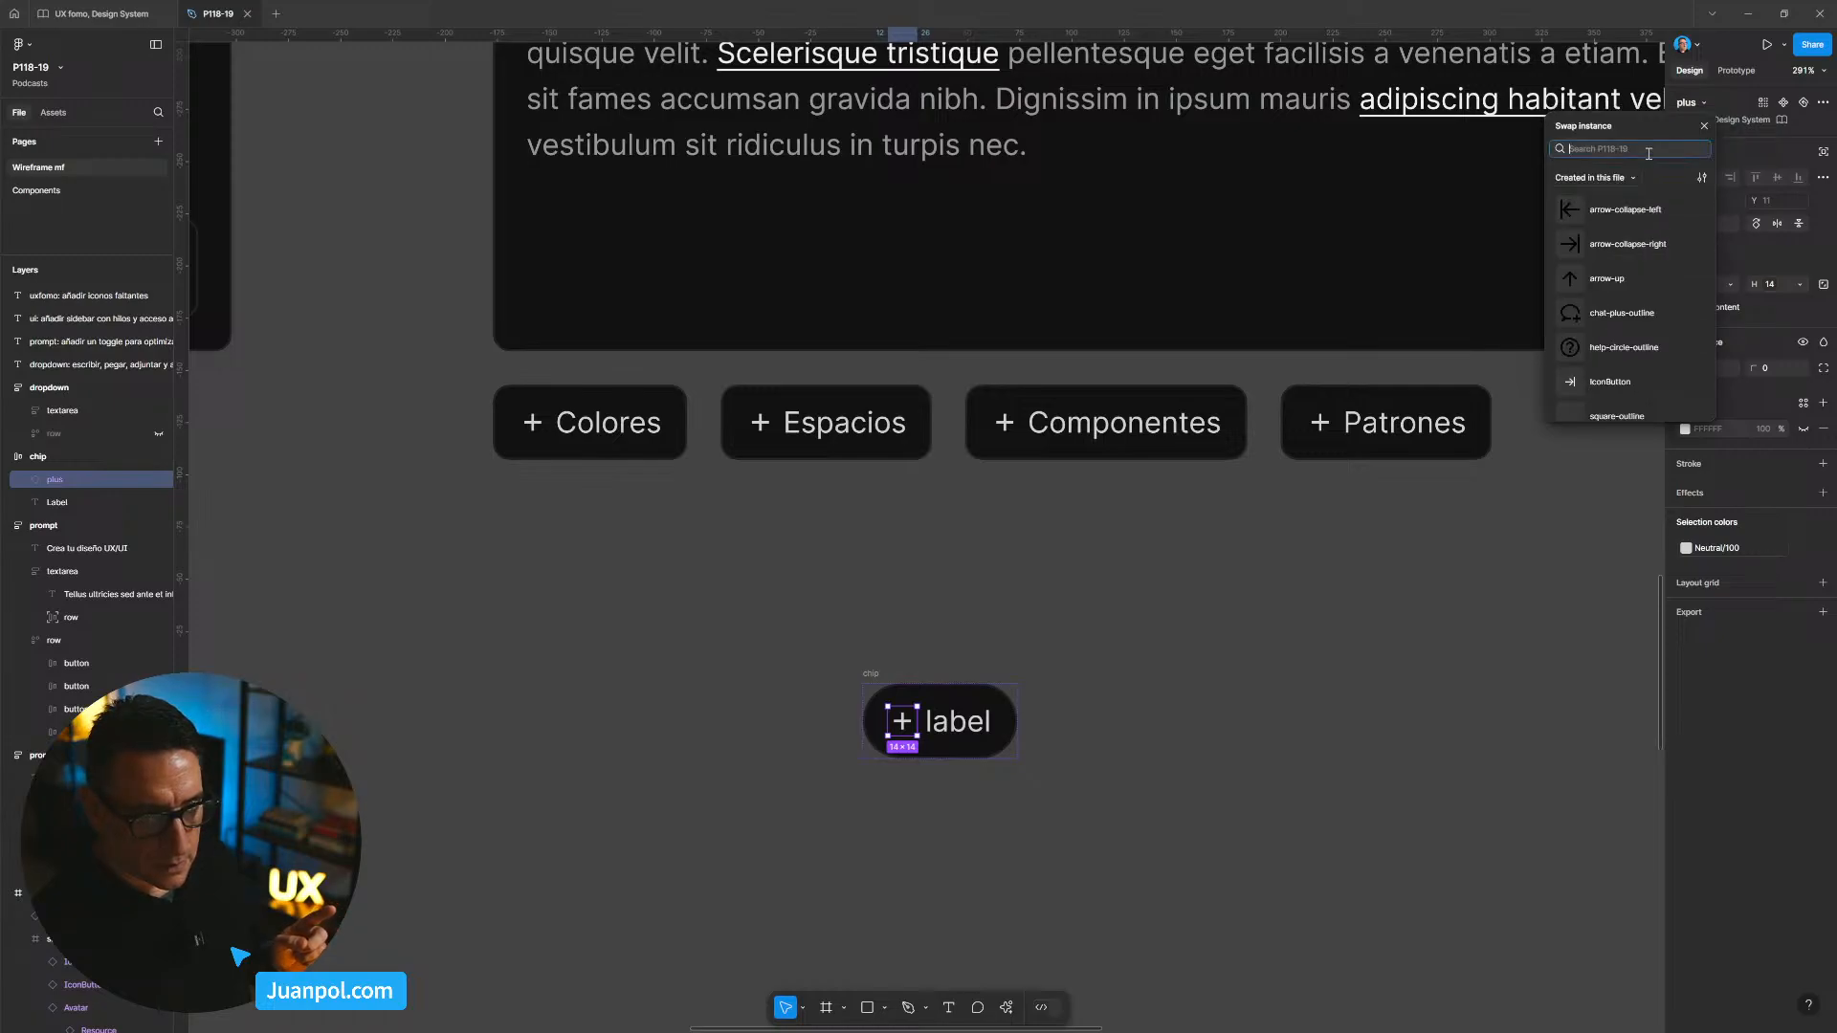
{"action": "left_click", "coordinate": [1607, 415]}
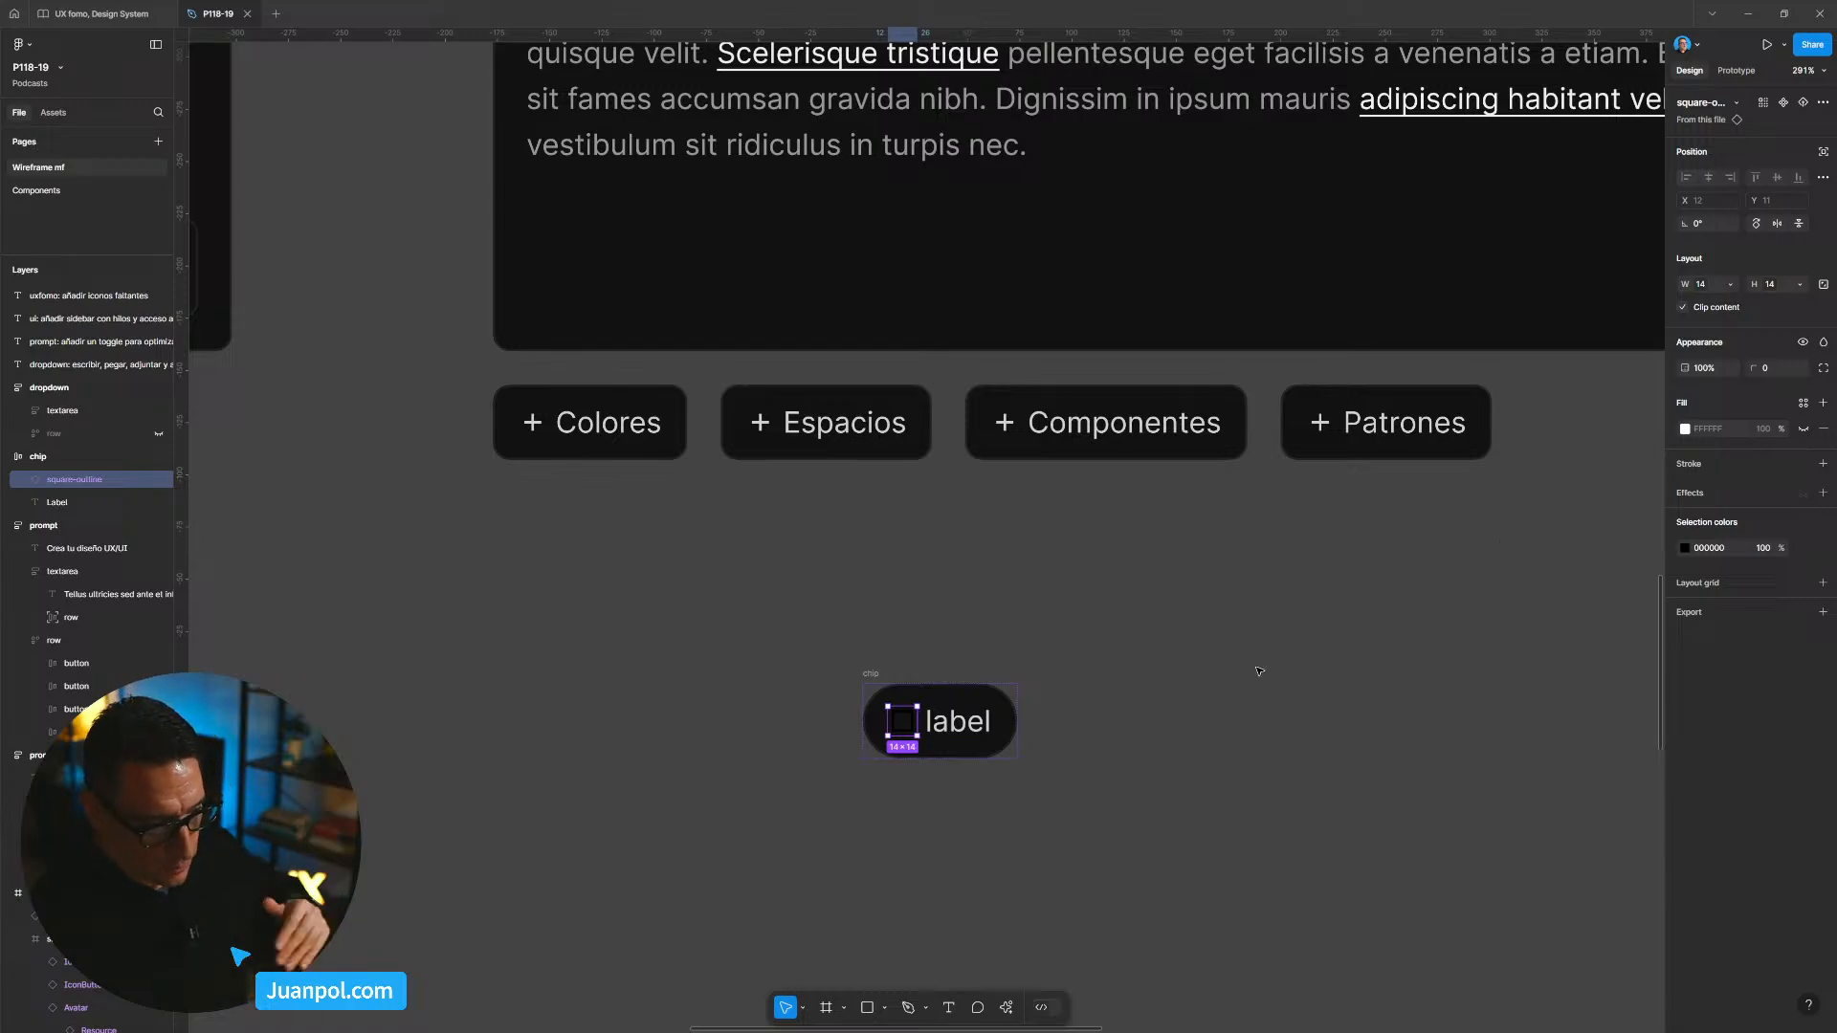
Step: Recolor the chip's square-outline icon with the custom red A33232
{"action": "left_click", "coordinate": [984, 739]}
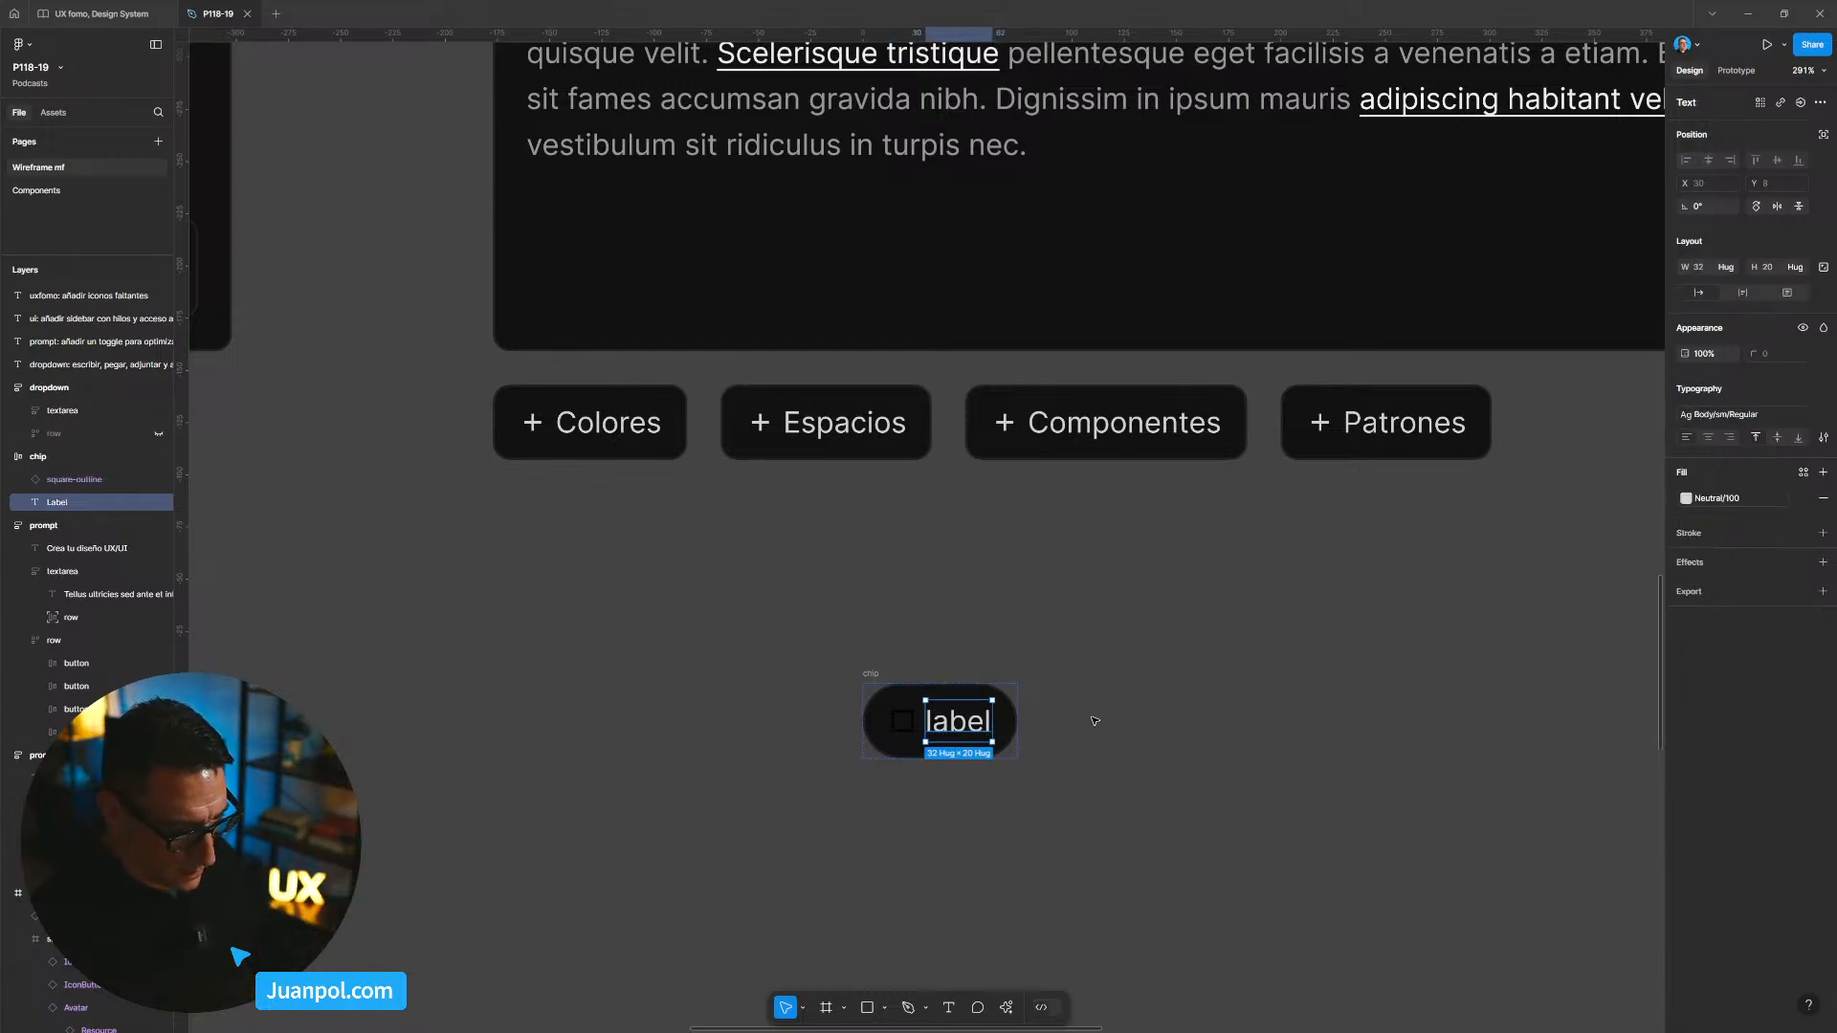
{"action": "left_click", "coordinate": [902, 721]}
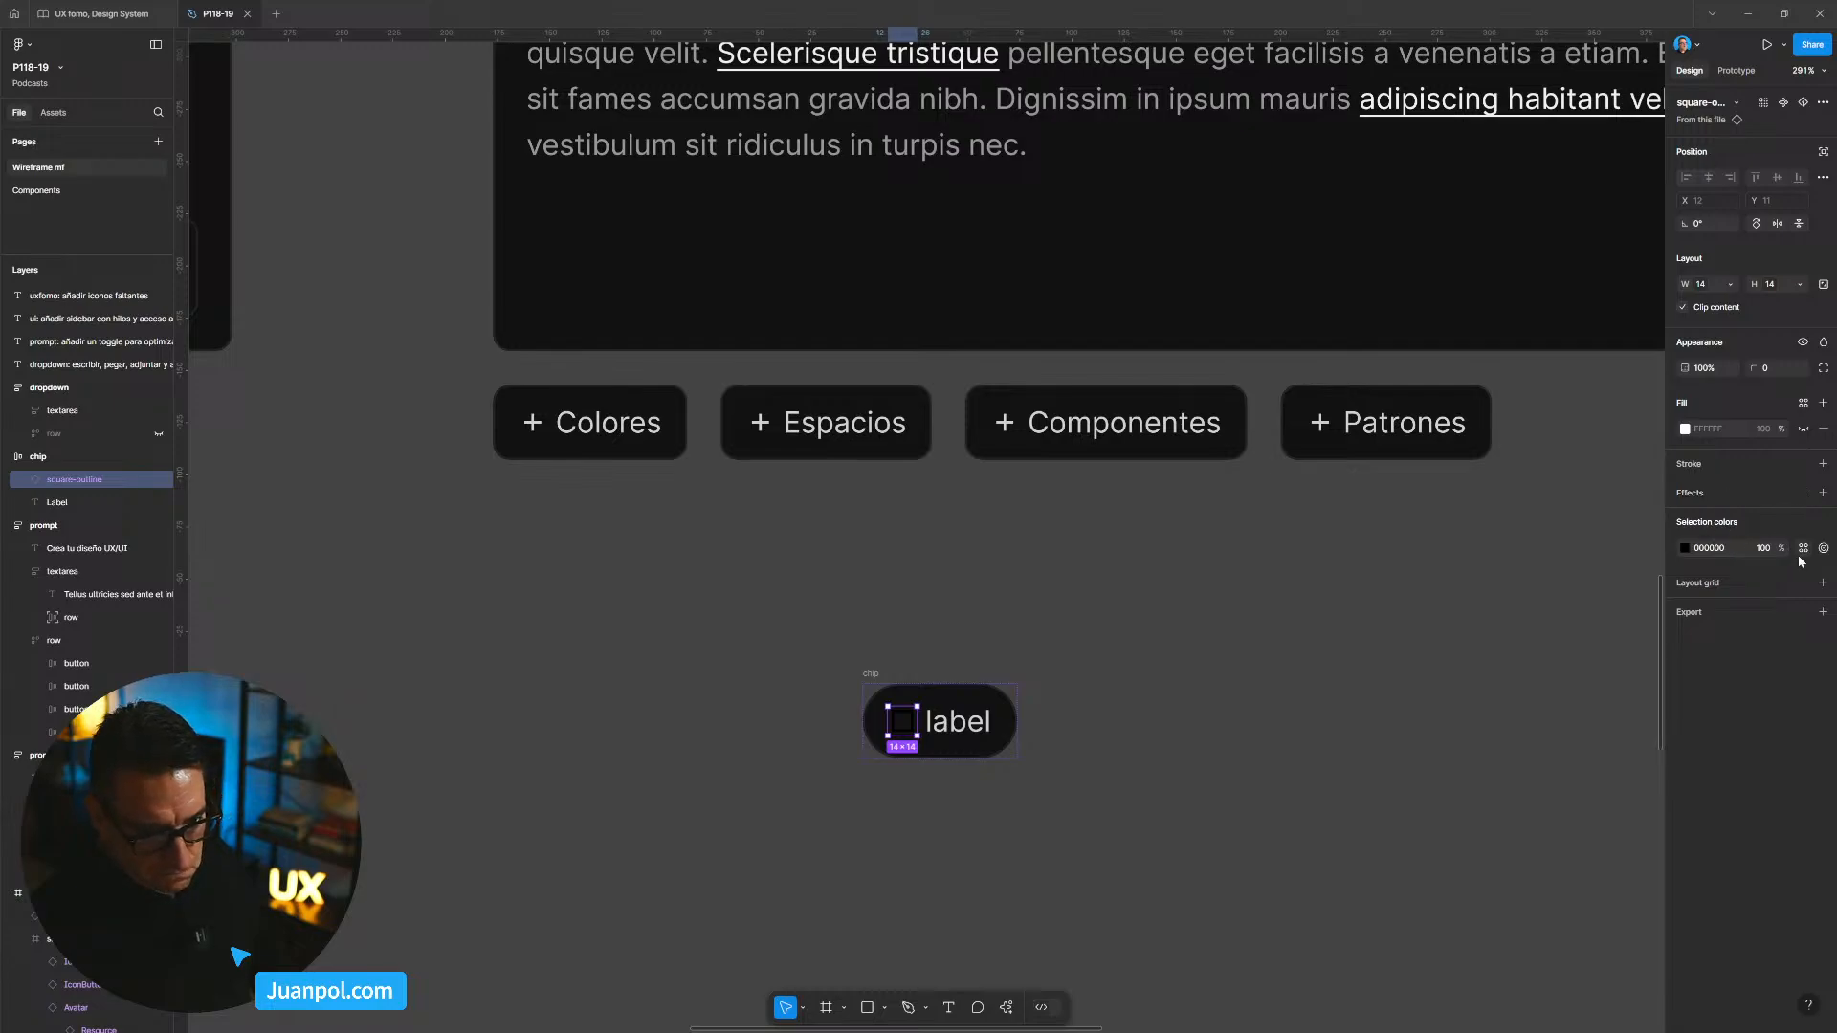
{"action": "left_click", "coordinate": [1802, 552]}
{"action": "left_click_drag", "start_coordinate": [1659, 664], "coordinate": [1661, 691]}
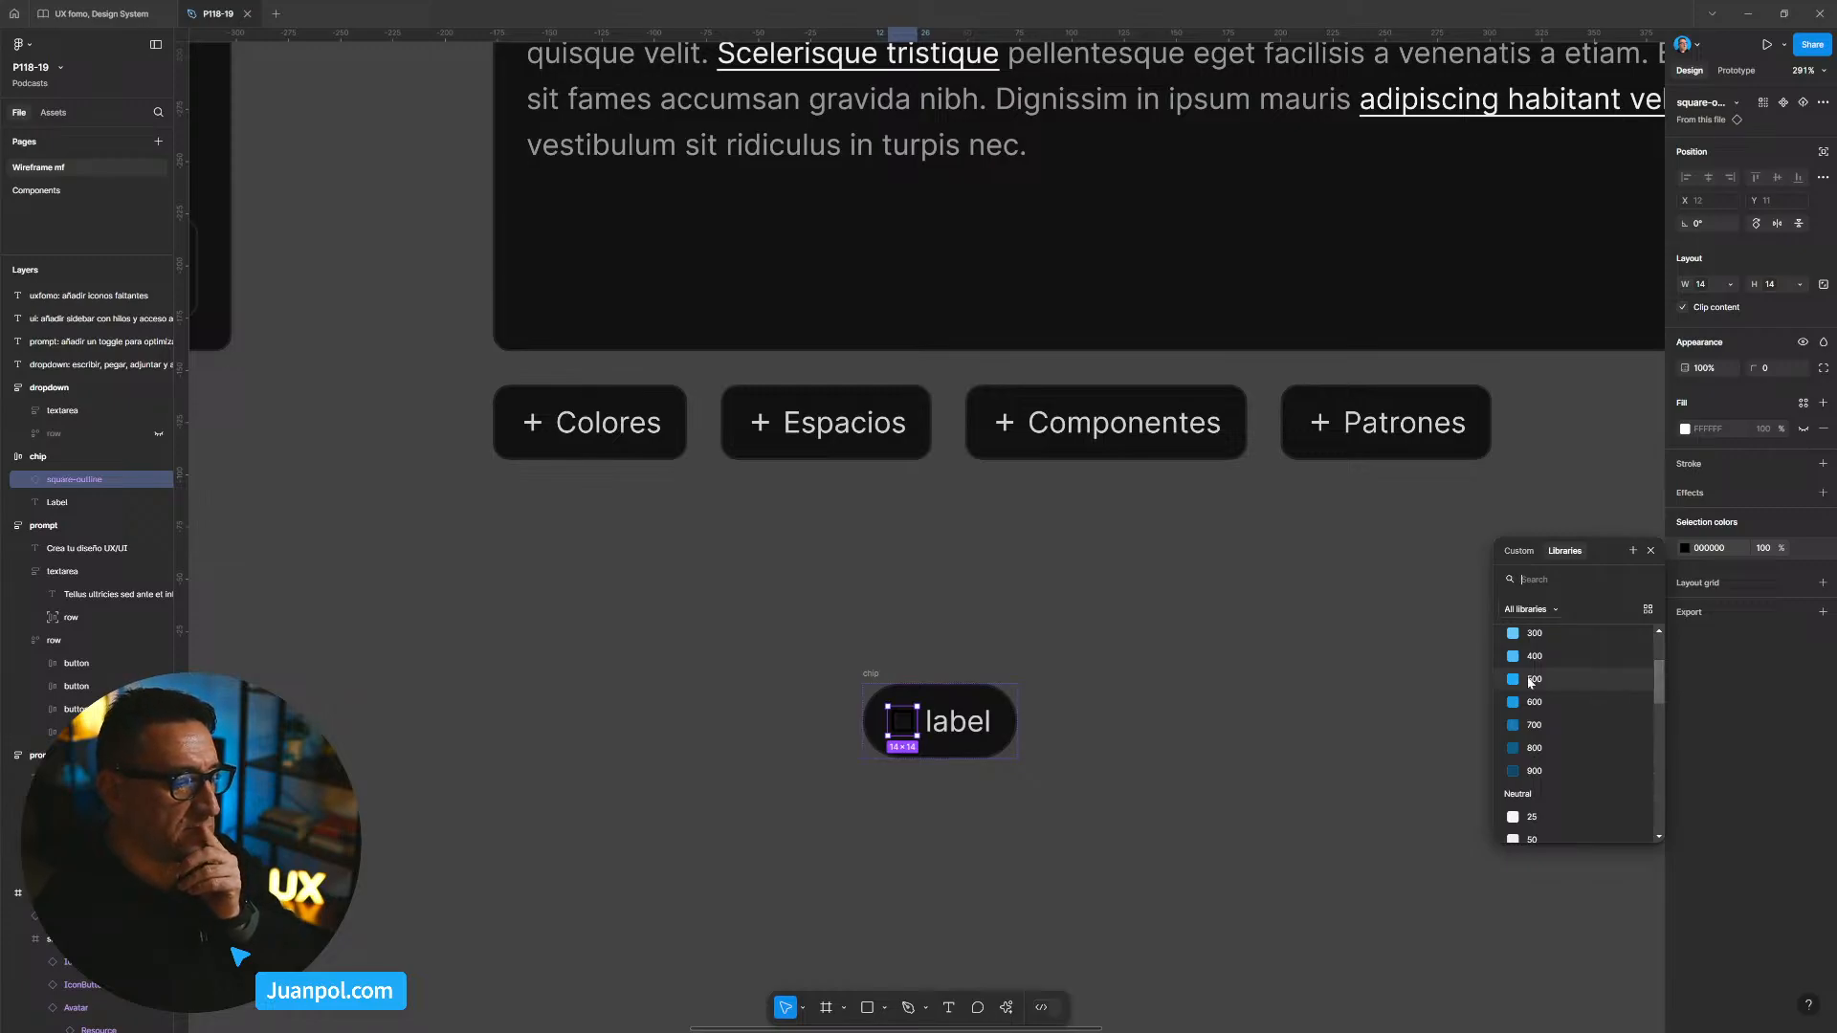
{"action": "left_click", "coordinate": [1697, 553]}
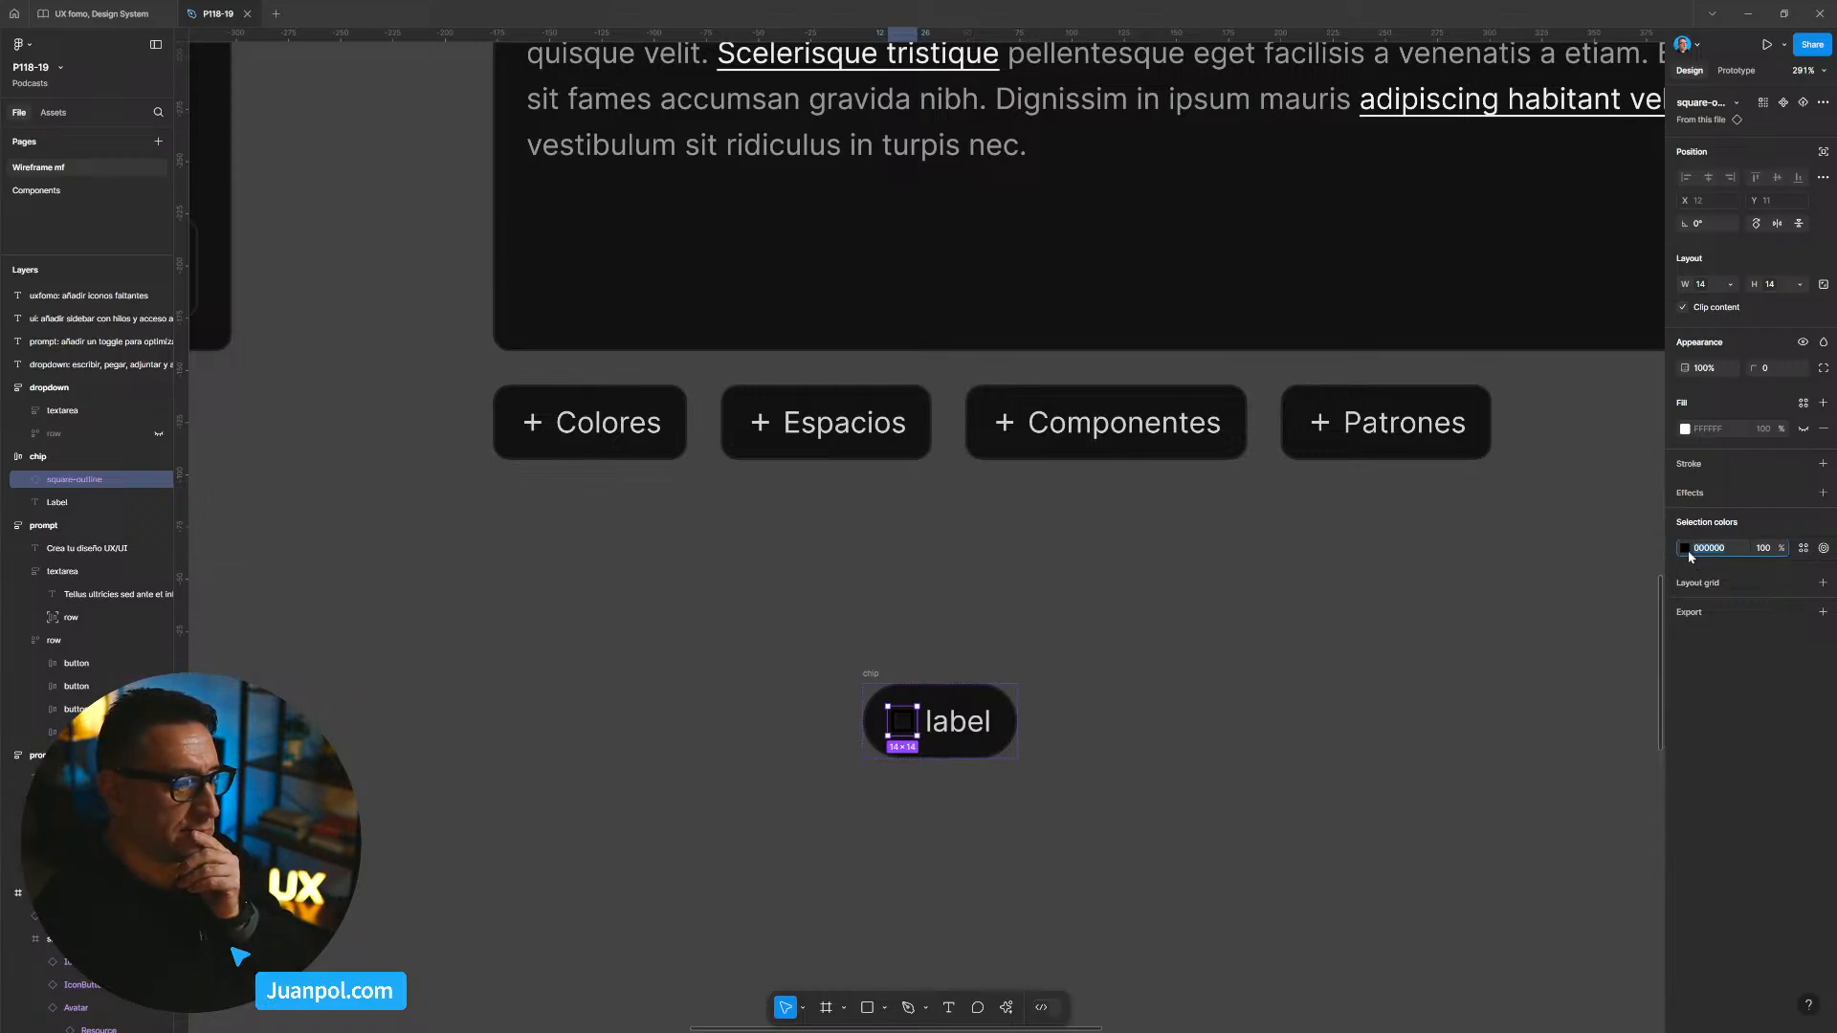
{"action": "left_click", "coordinate": [1686, 548]}
{"action": "left_click", "coordinate": [1607, 645]}
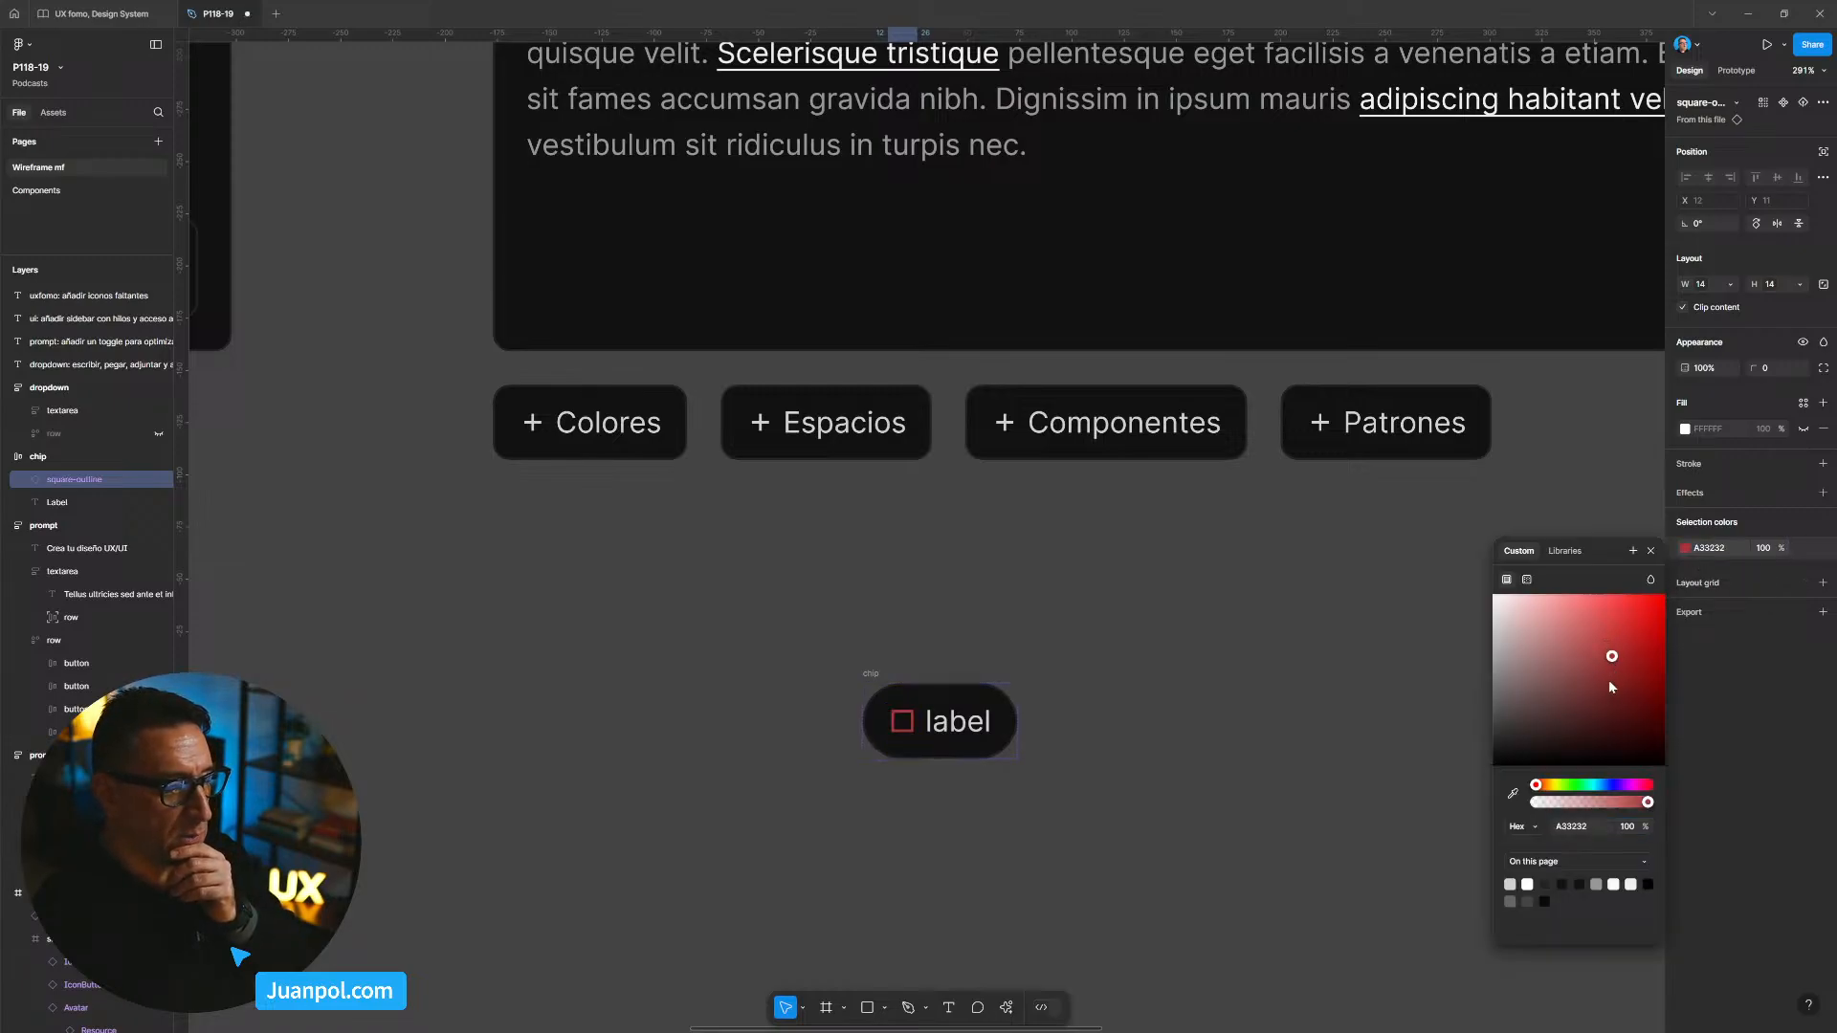
{"action": "left_click", "coordinate": [1100, 734]}
{"action": "scroll", "coordinate": [1012, 738], "scroll_direction": "down", "scroll_amount": 3}
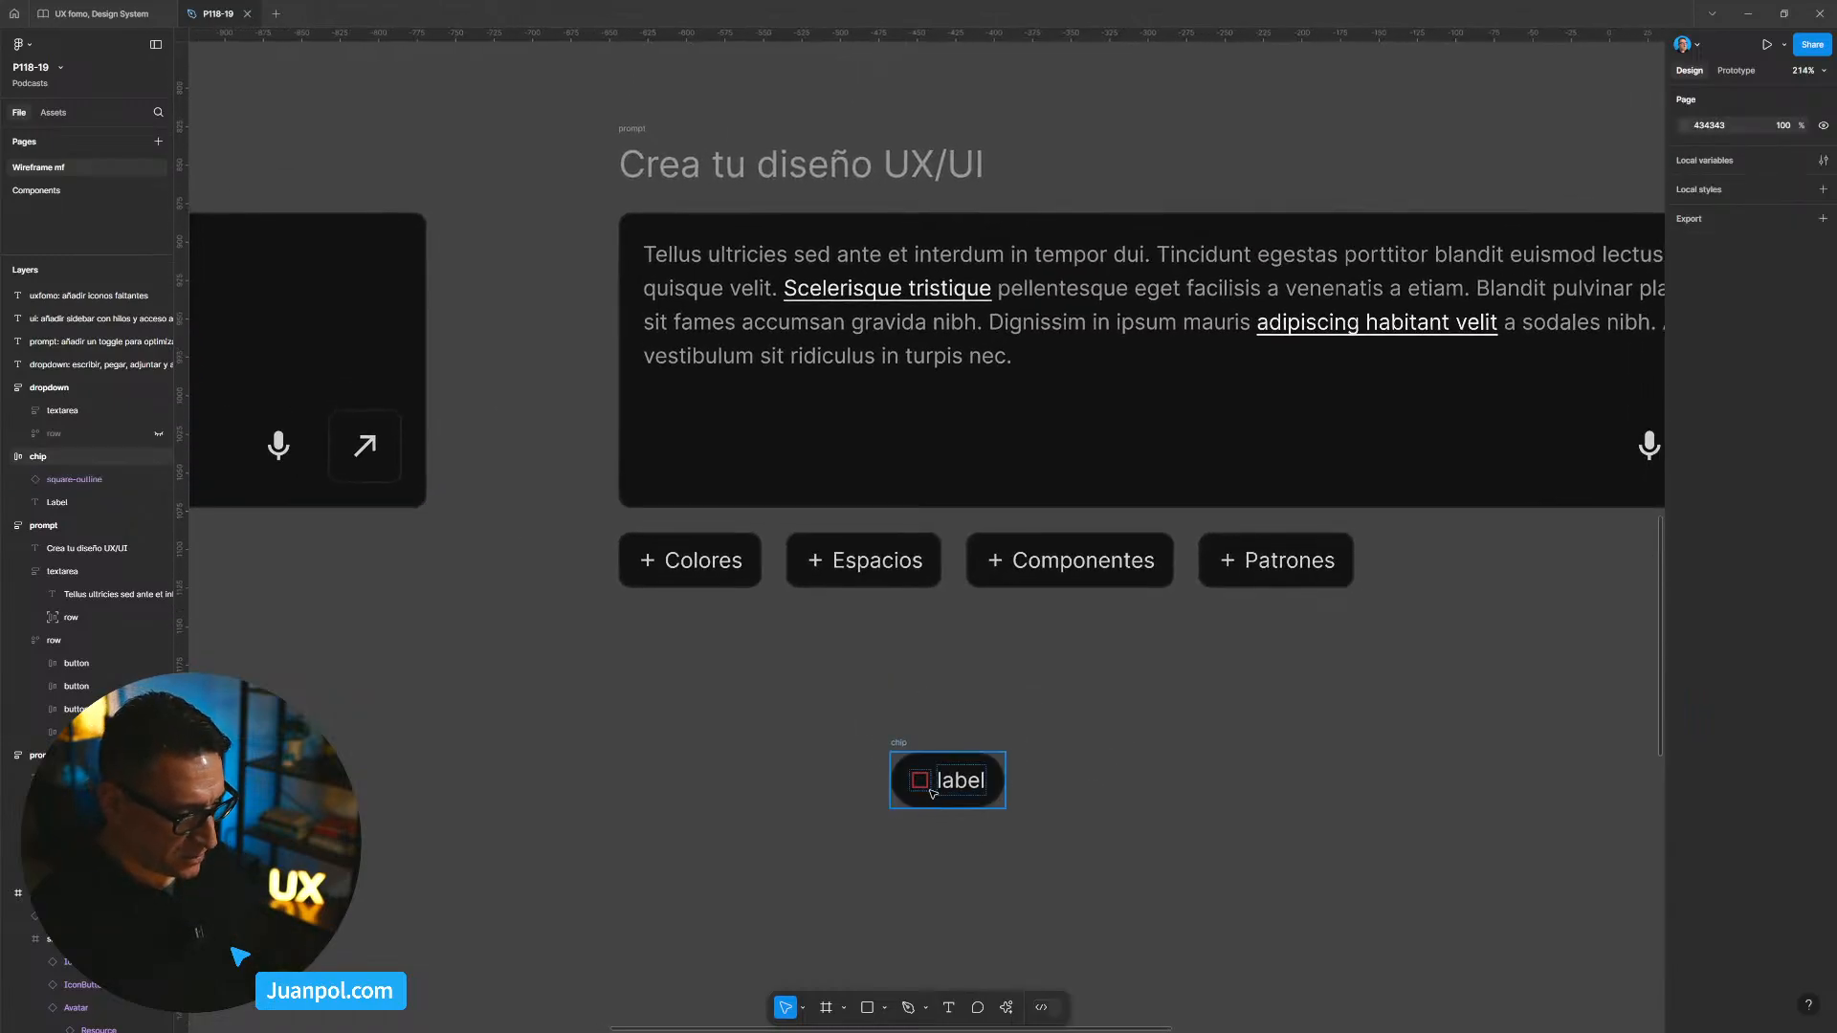
Step: Move the chip to about X -565 and apply the Body/xs Regular 12/20 text style to its label
{"action": "left_click_drag", "start_coordinate": [901, 747], "coordinate": [751, 746]}
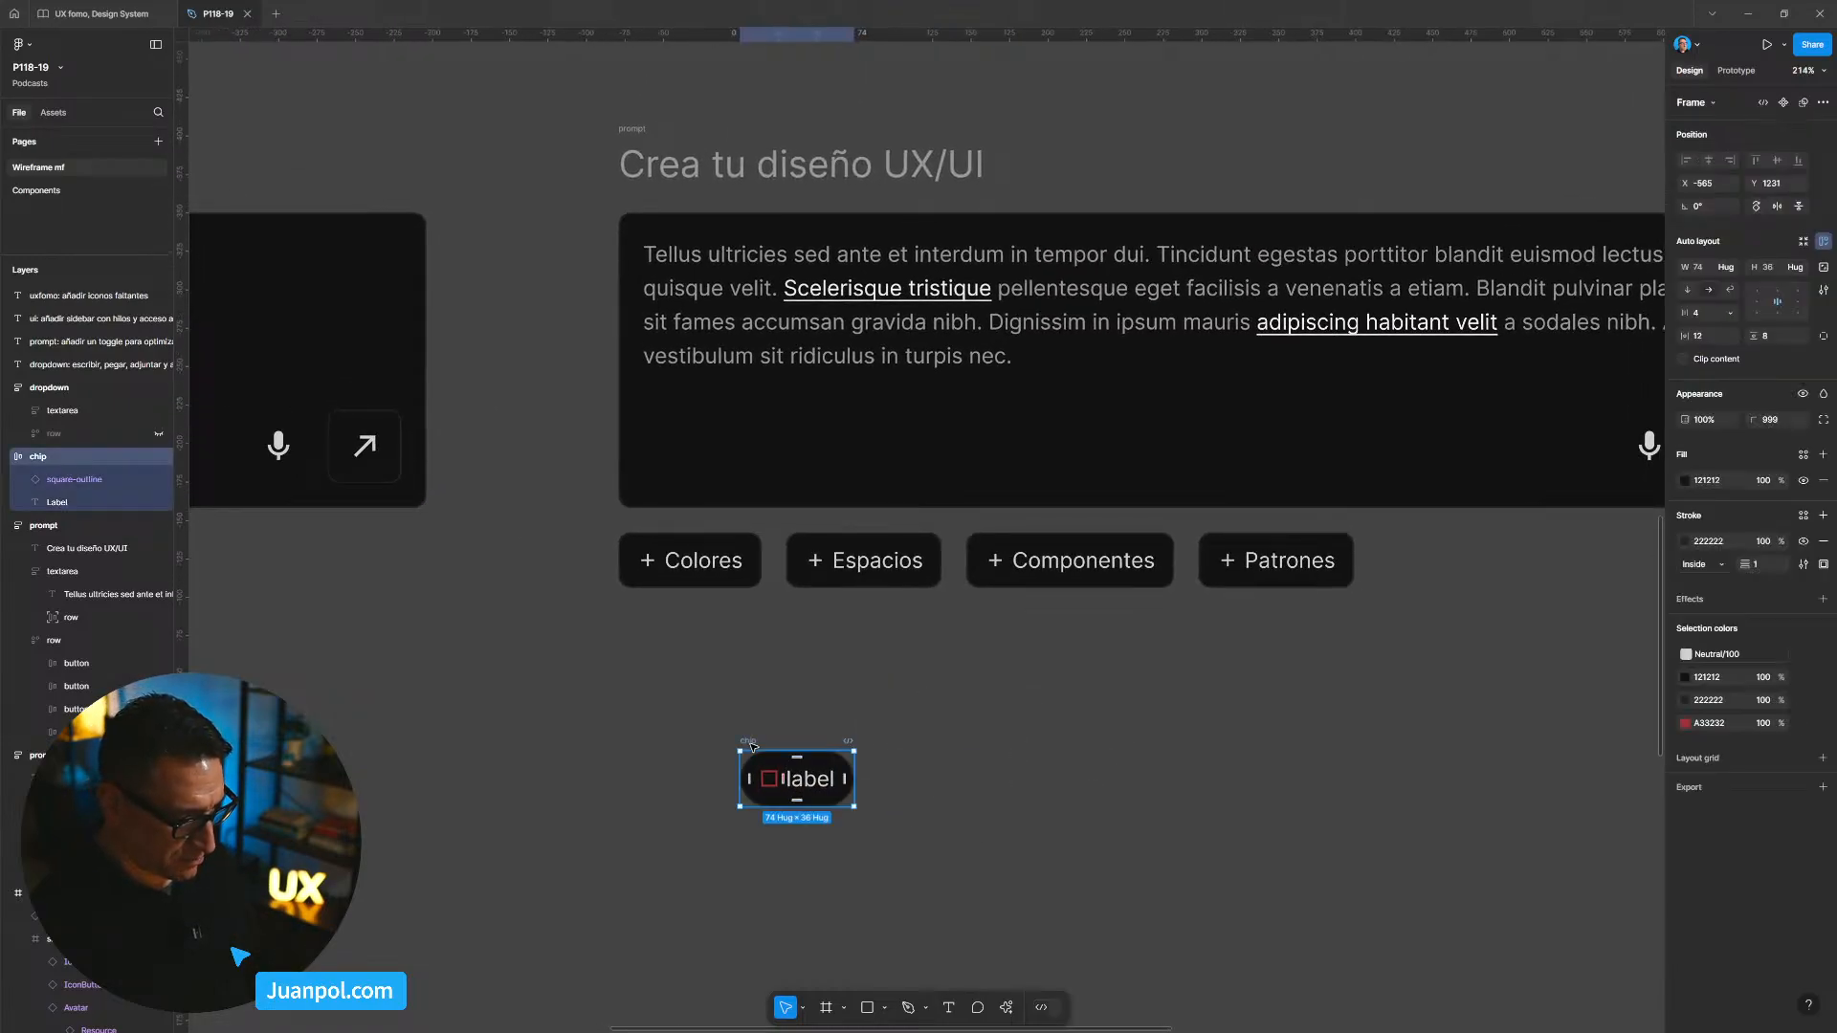
{"action": "left_click", "coordinate": [821, 784]}
{"action": "left_click", "coordinate": [1765, 412]}
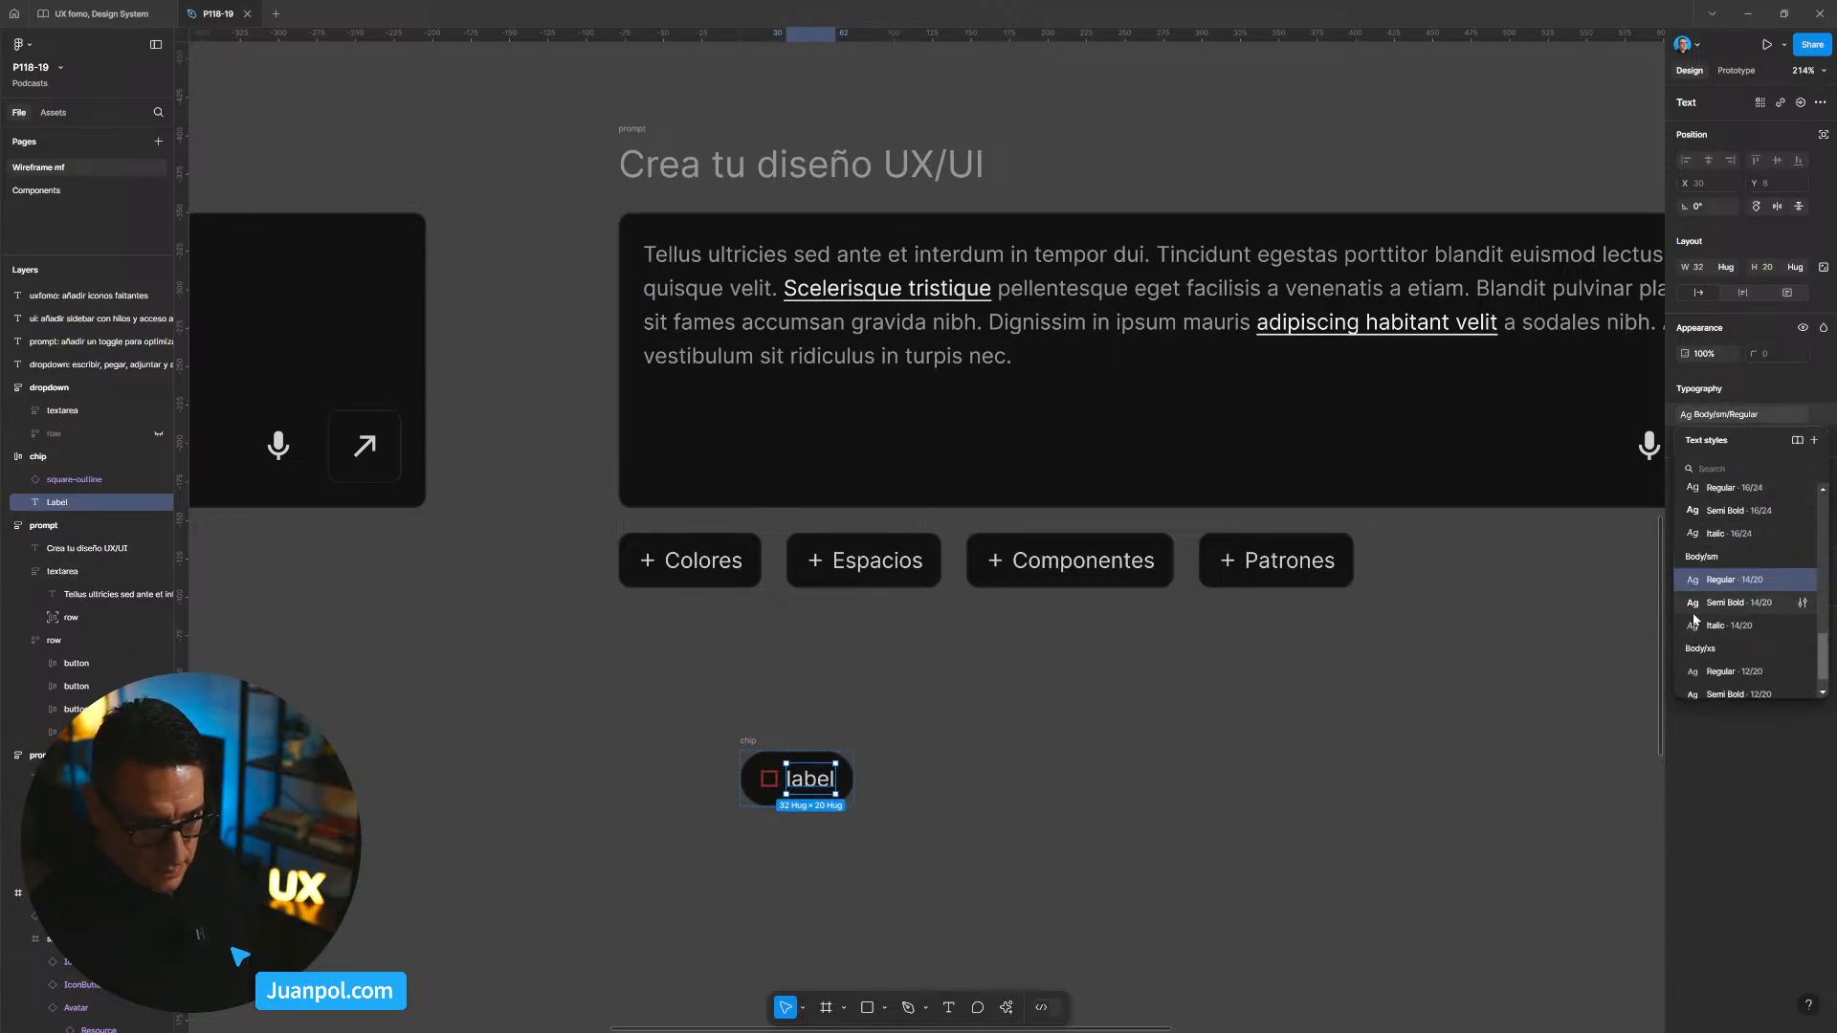
{"action": "left_click", "coordinate": [1734, 673]}
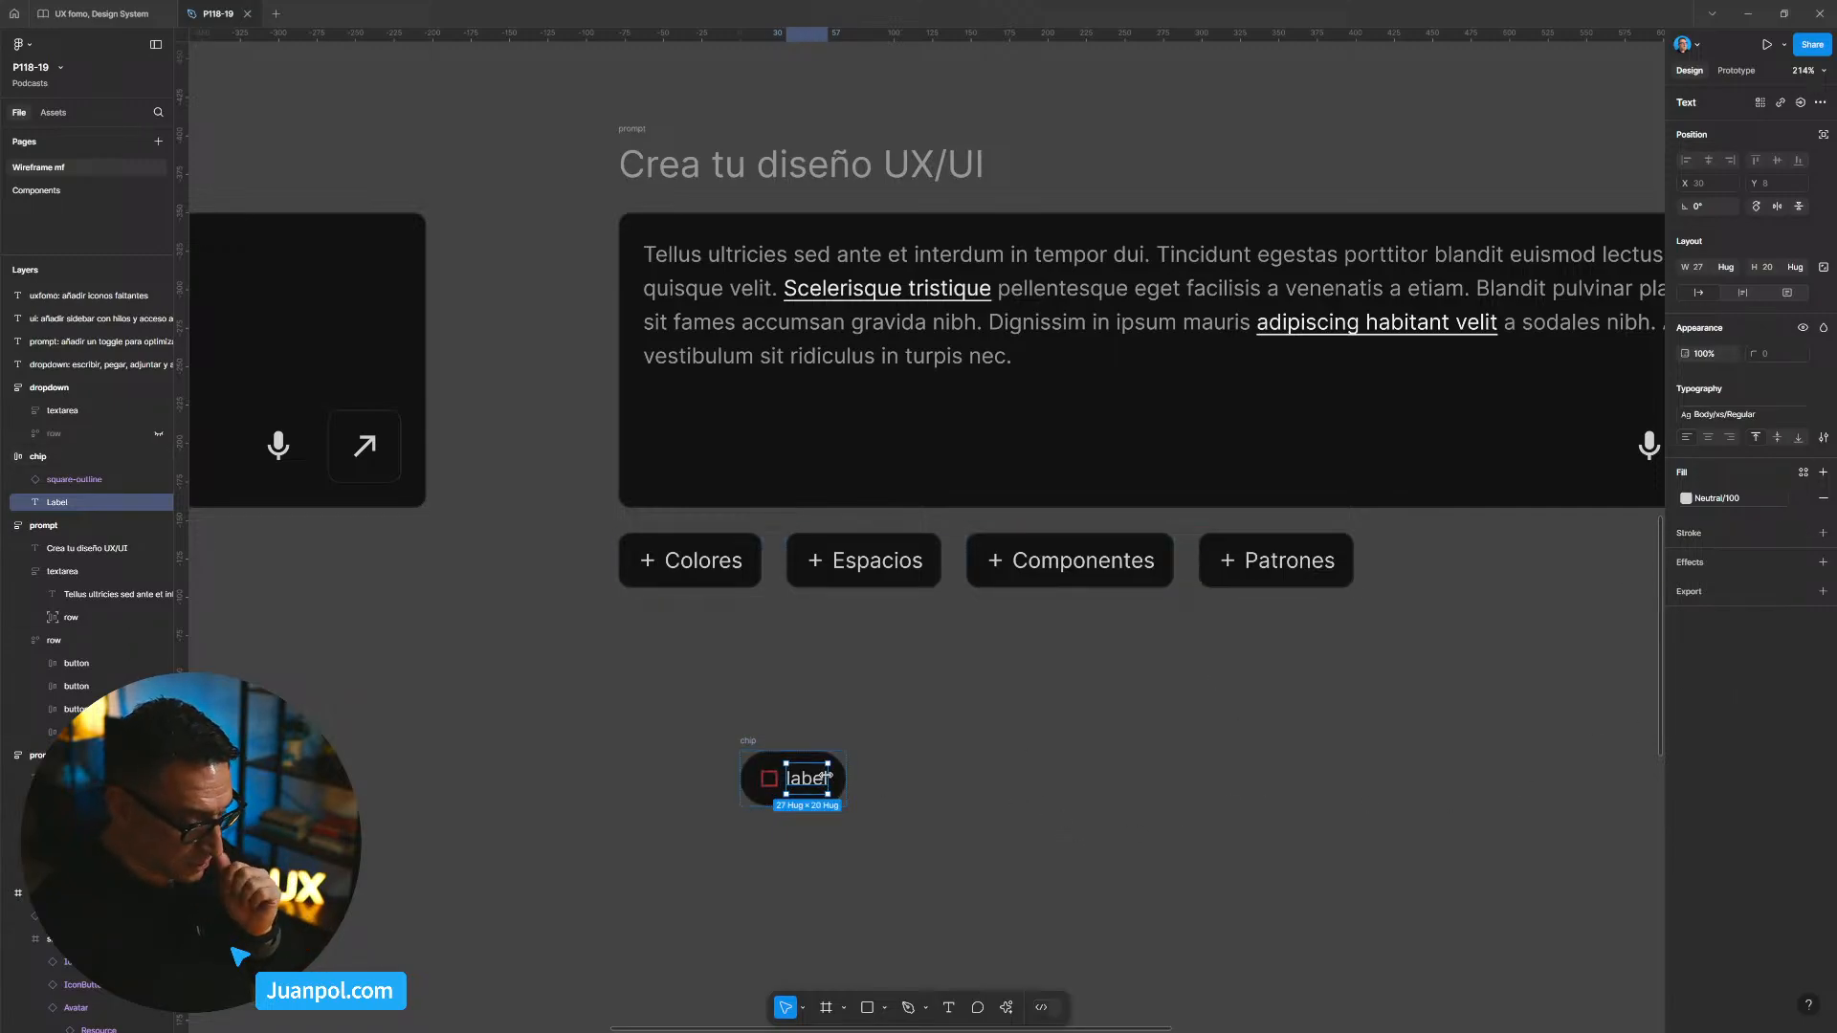
Step: Check which icon size variable is applied to the width of the chip's square icon
{"action": "left_click", "coordinate": [769, 778]}
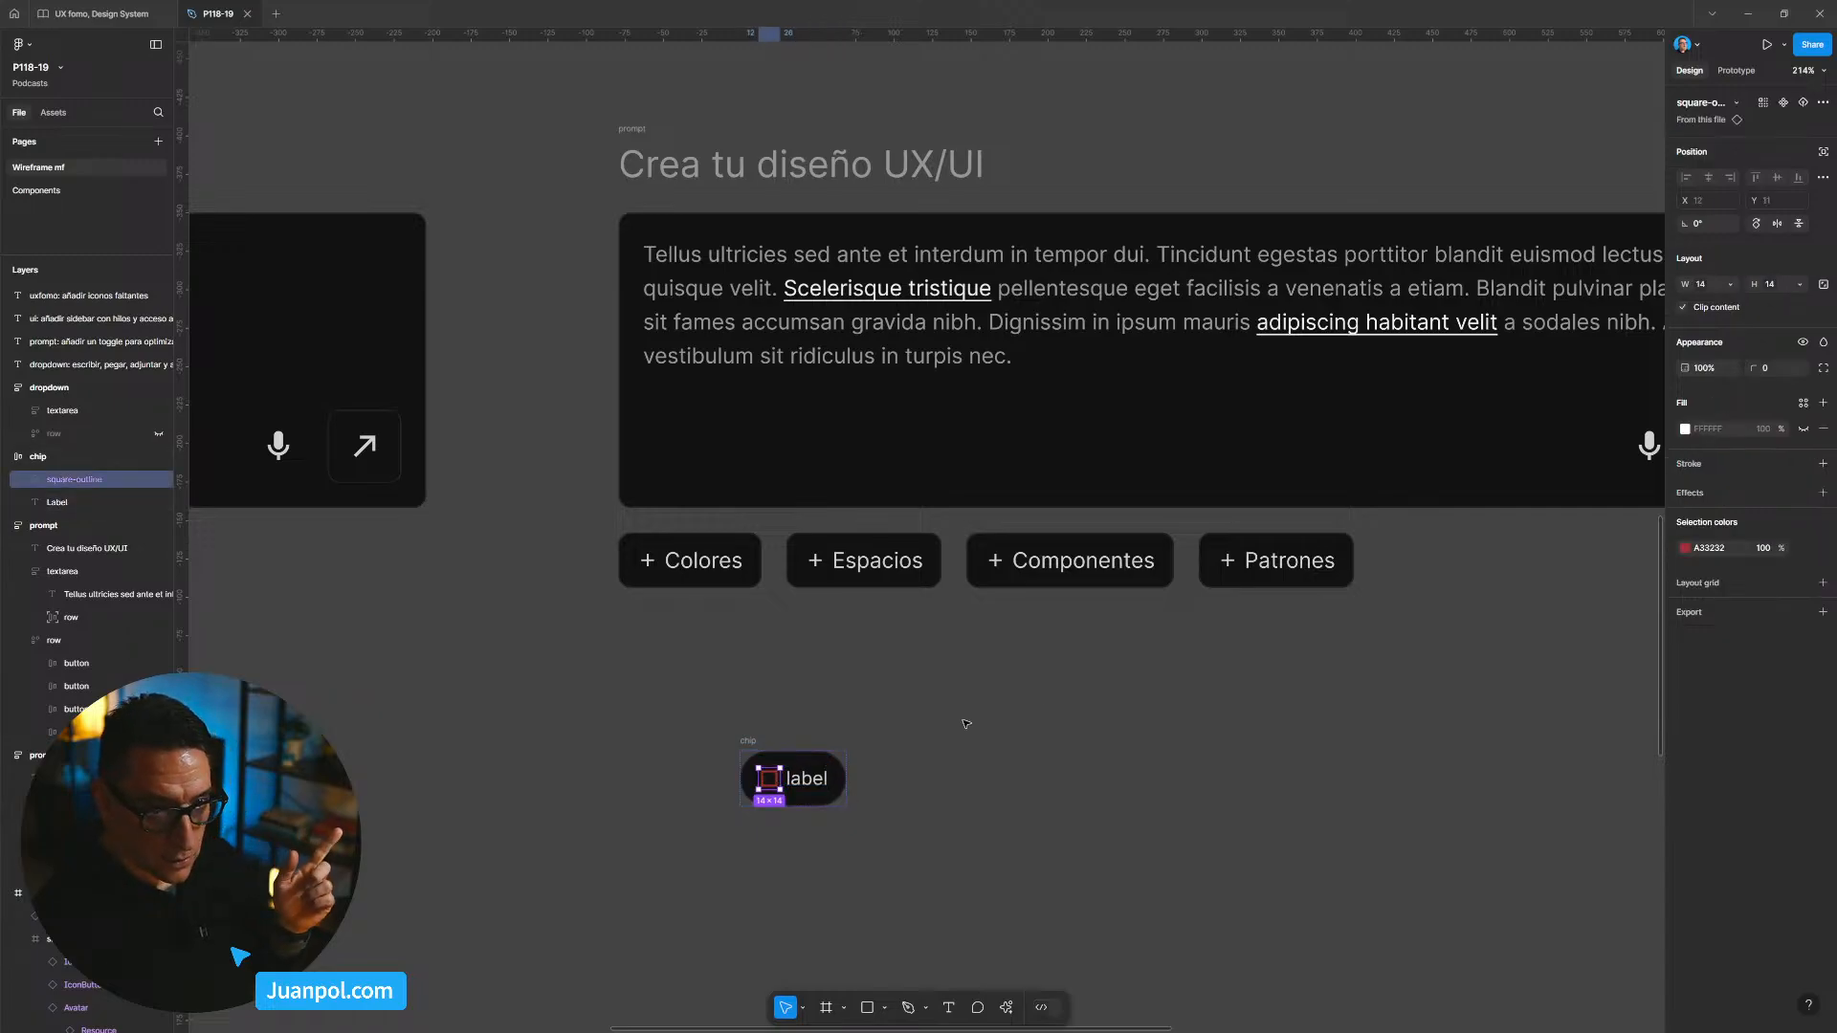
{"action": "left_click", "coordinate": [1706, 285]}
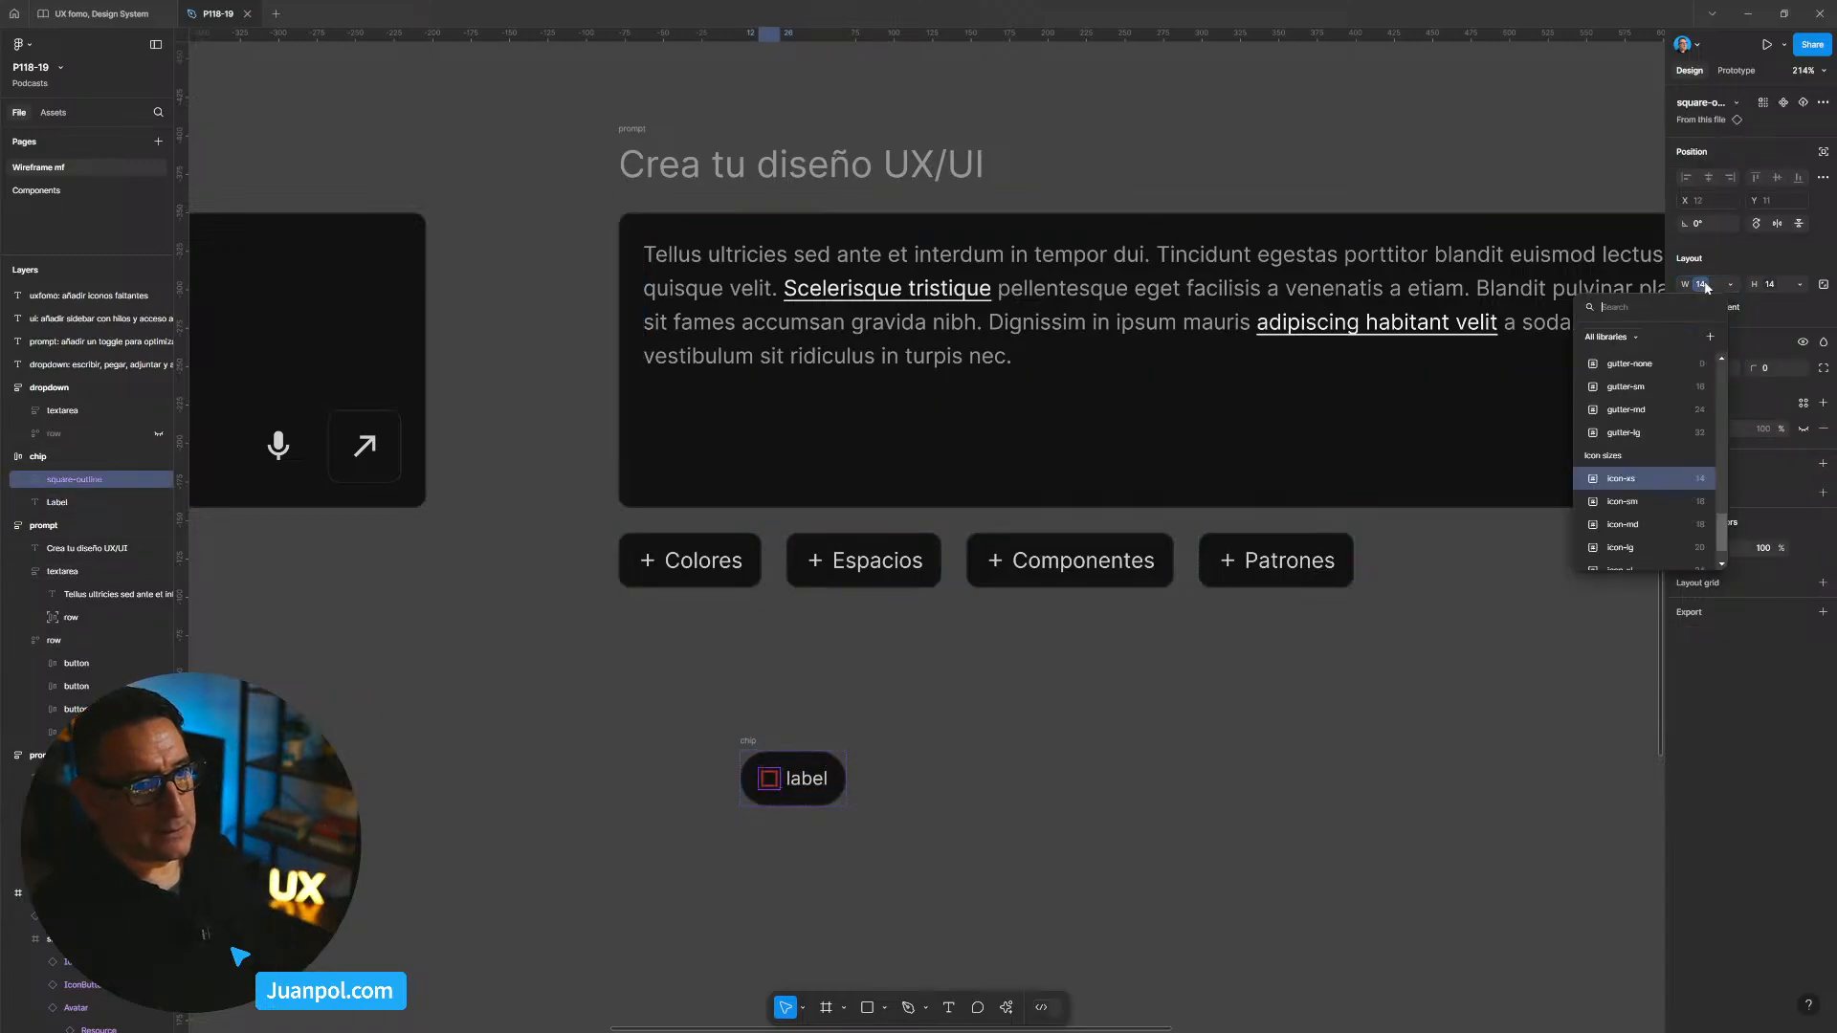
{"action": "key", "text": "Escape"}
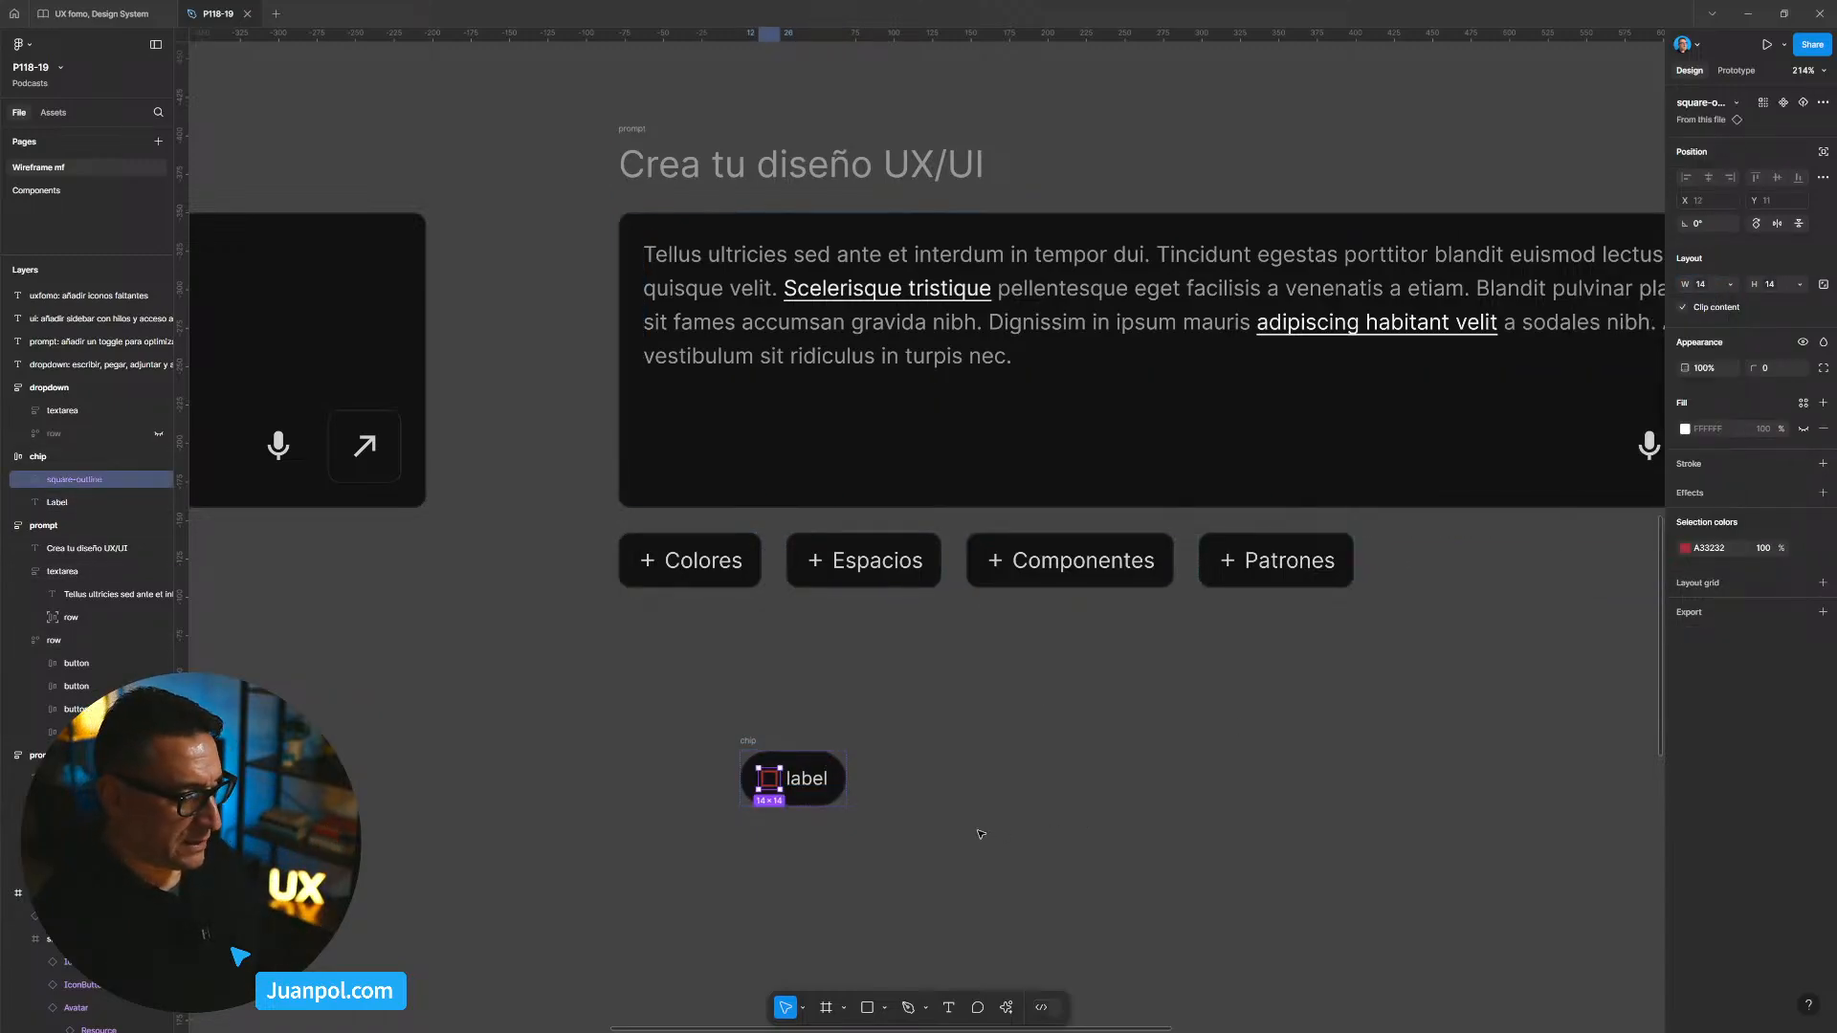
{"action": "left_click", "coordinate": [987, 839]}
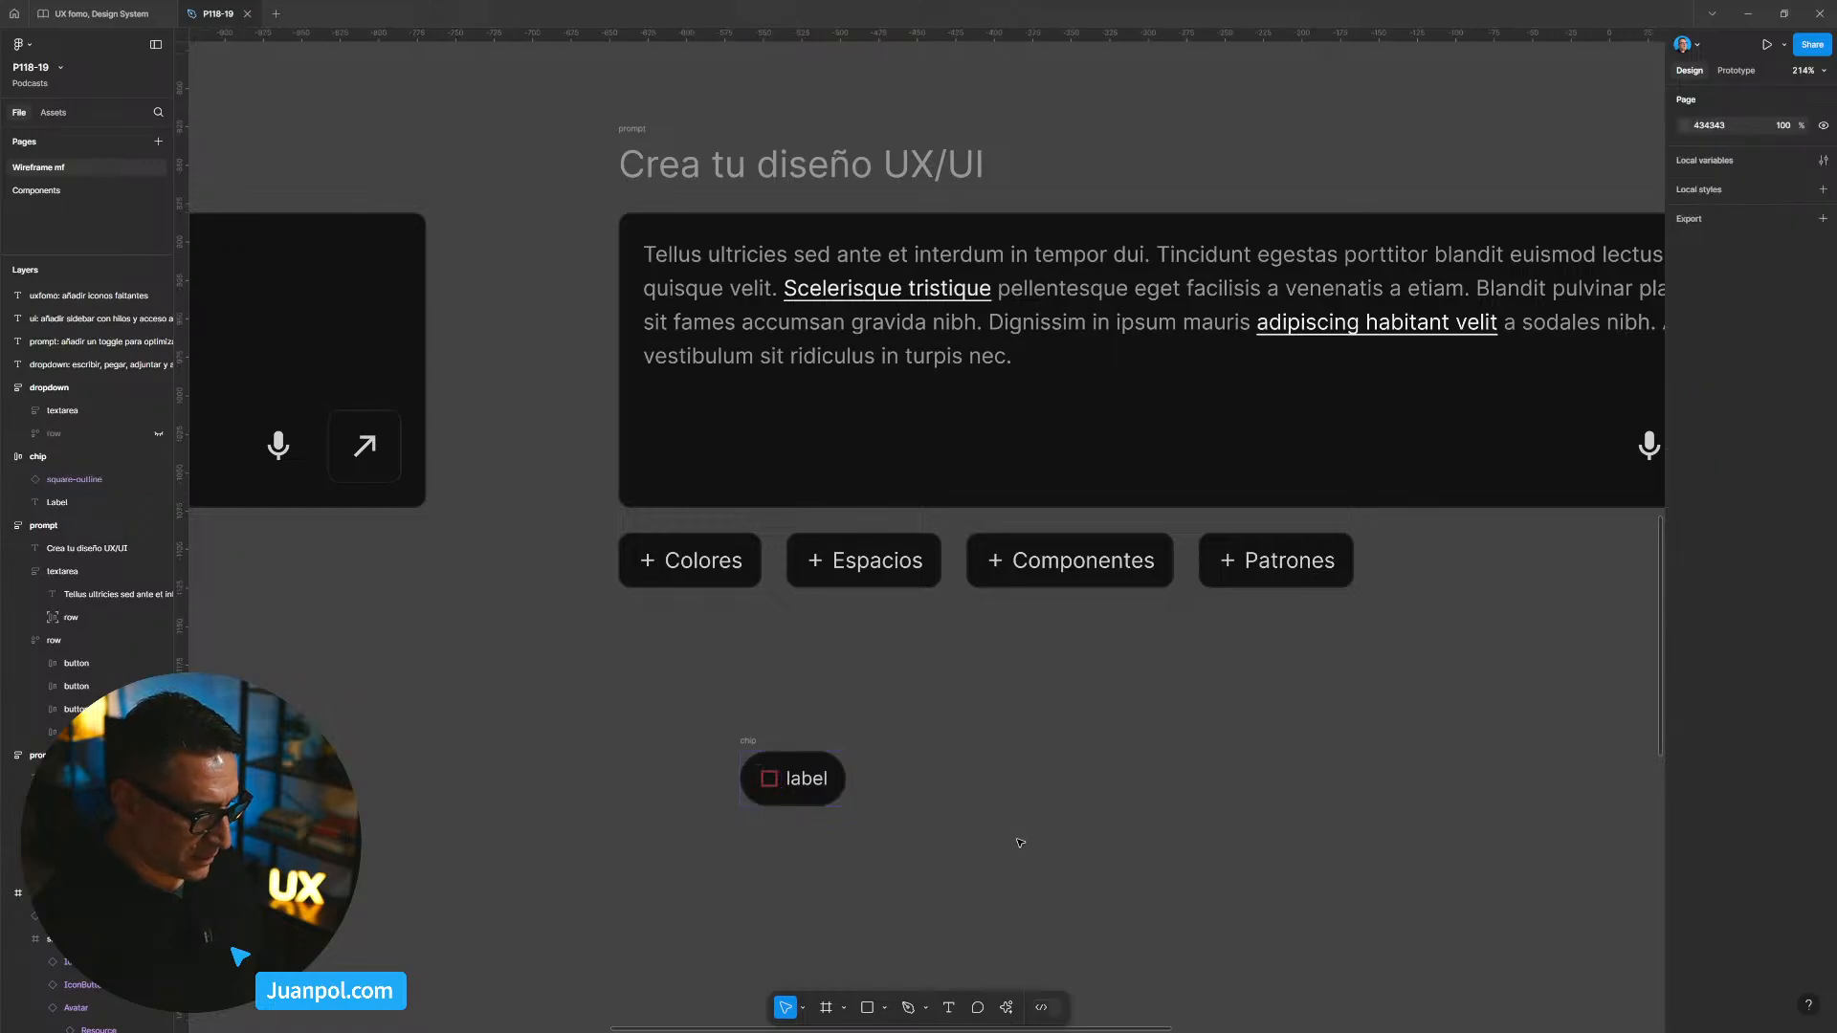
Step: Set the chip's vertical padding to 4 and its horizontal padding to 8
{"action": "left_click", "coordinate": [747, 743]}
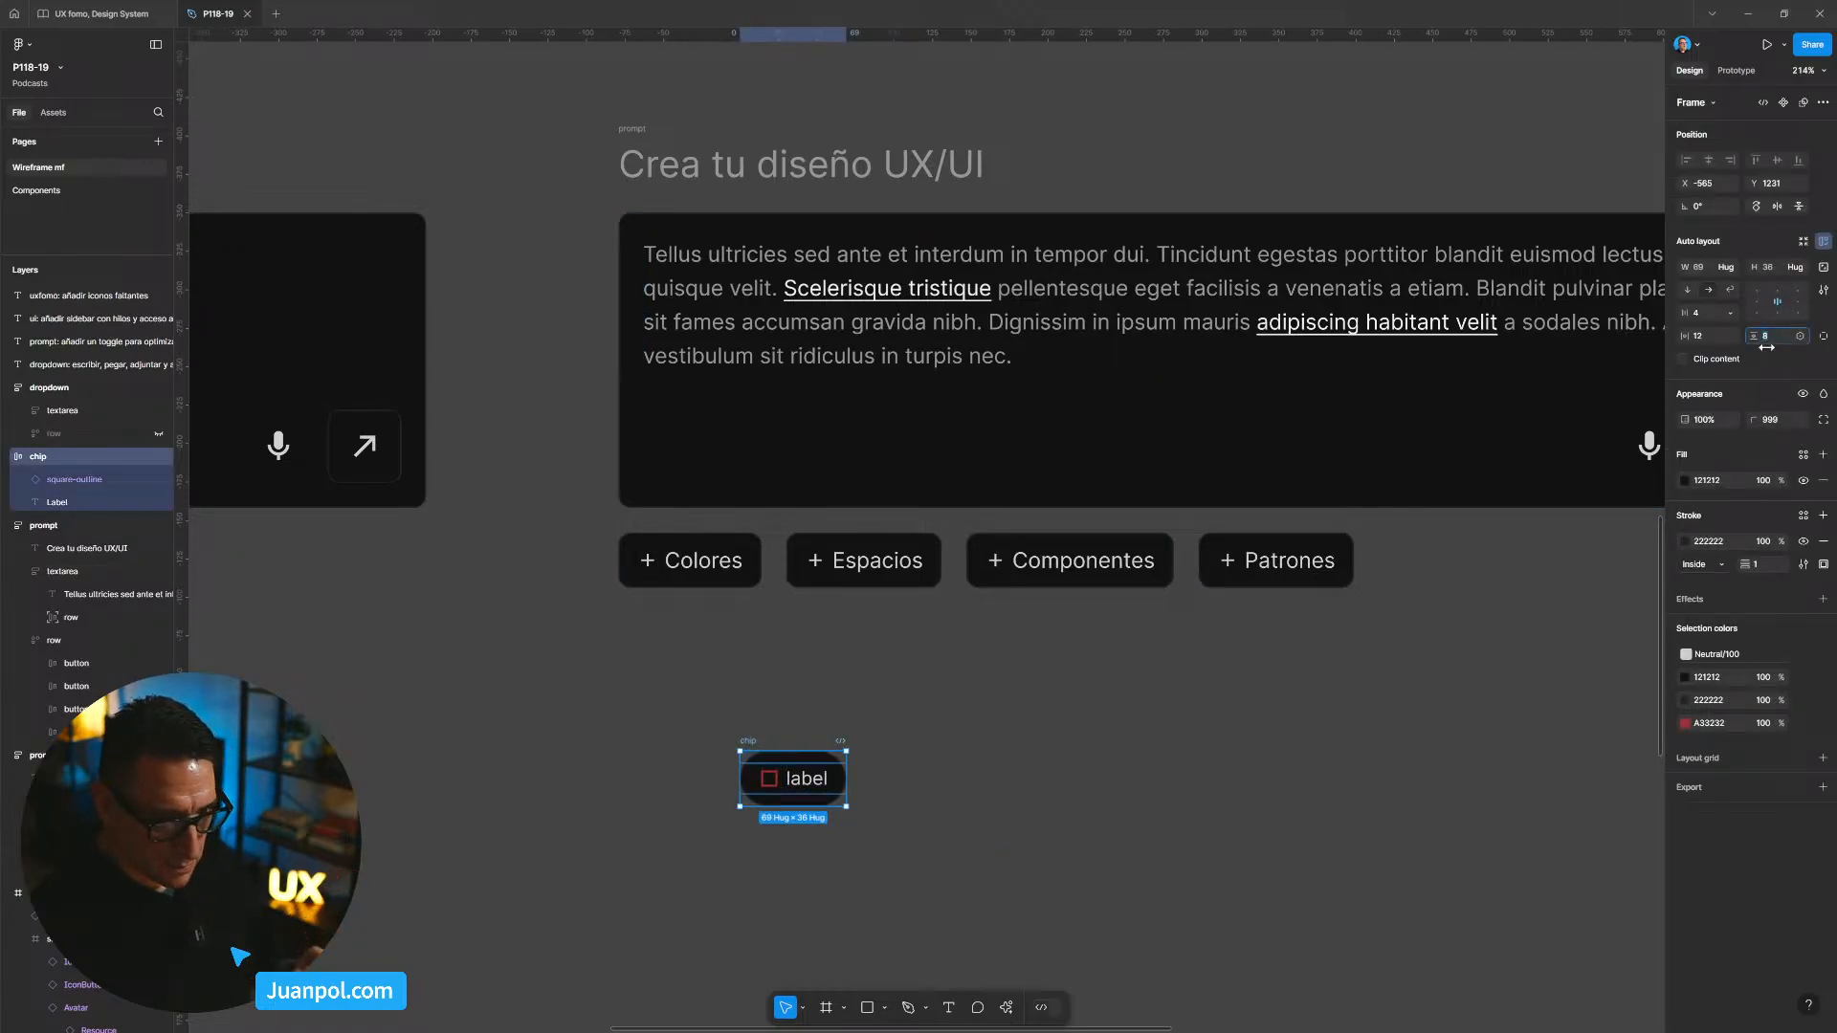
{"action": "key", "text": "Return"}
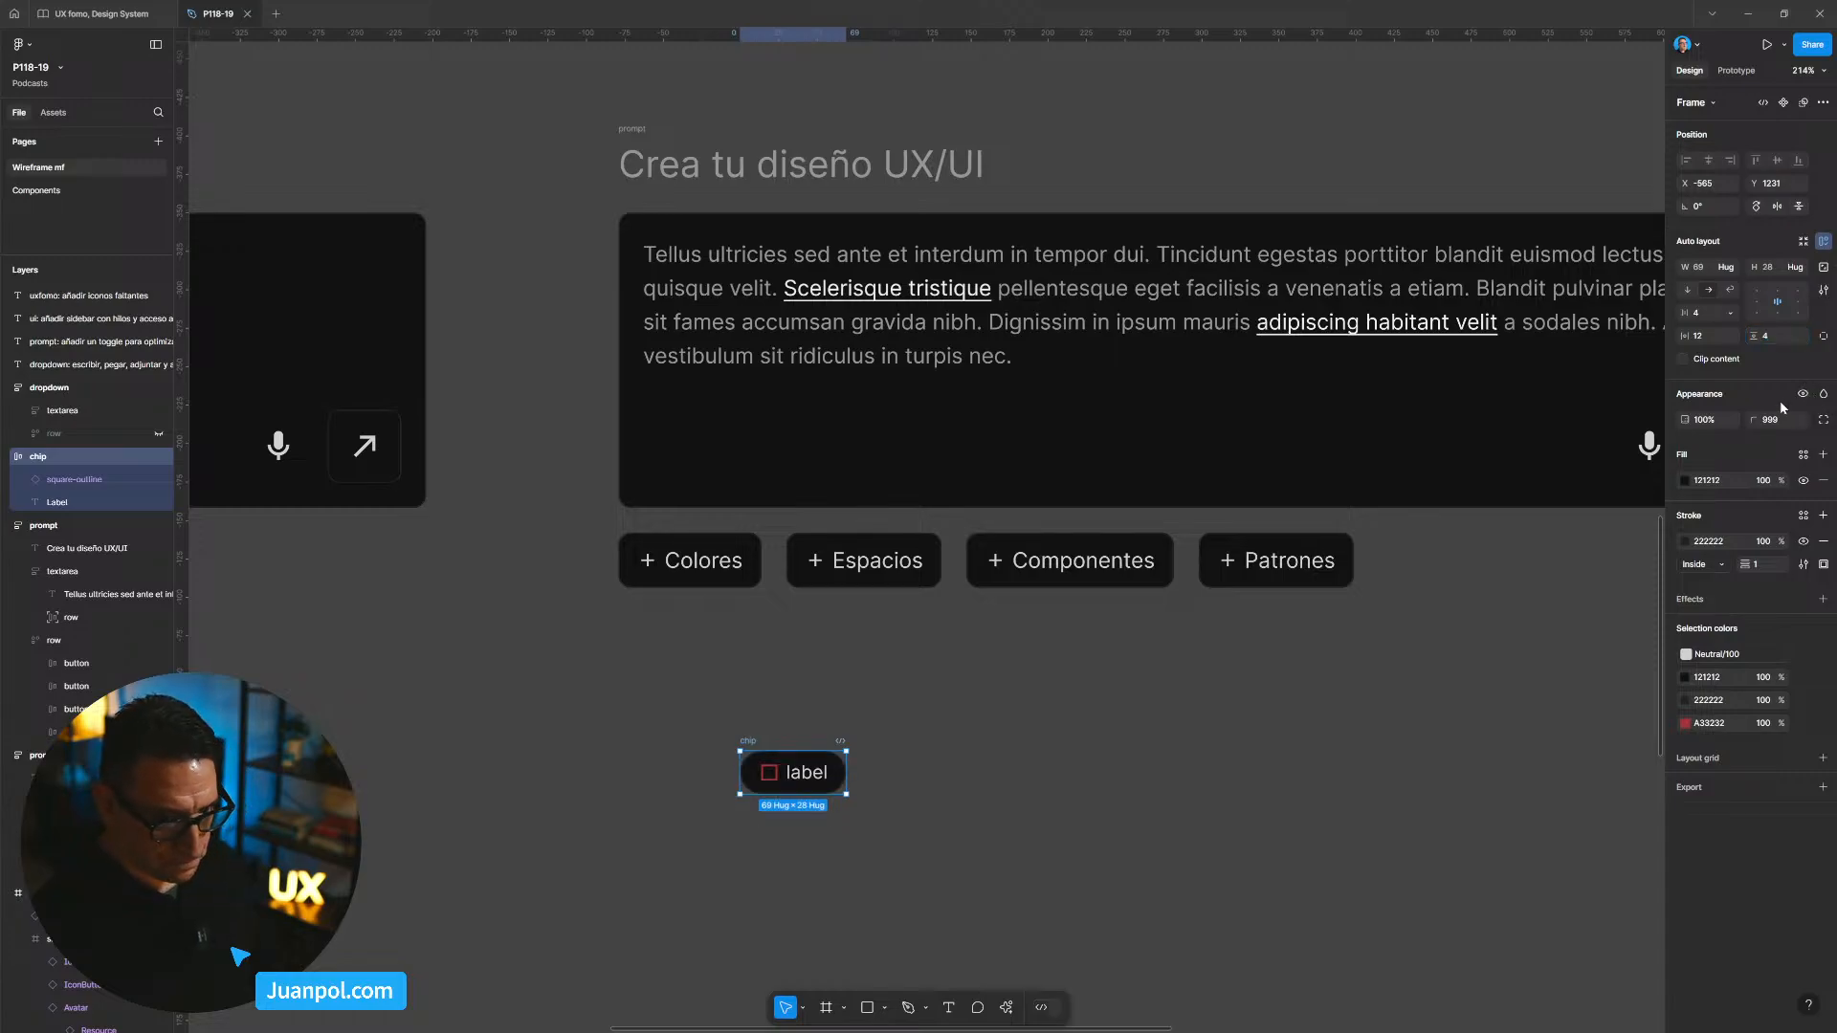
{"action": "key", "text": "Return"}
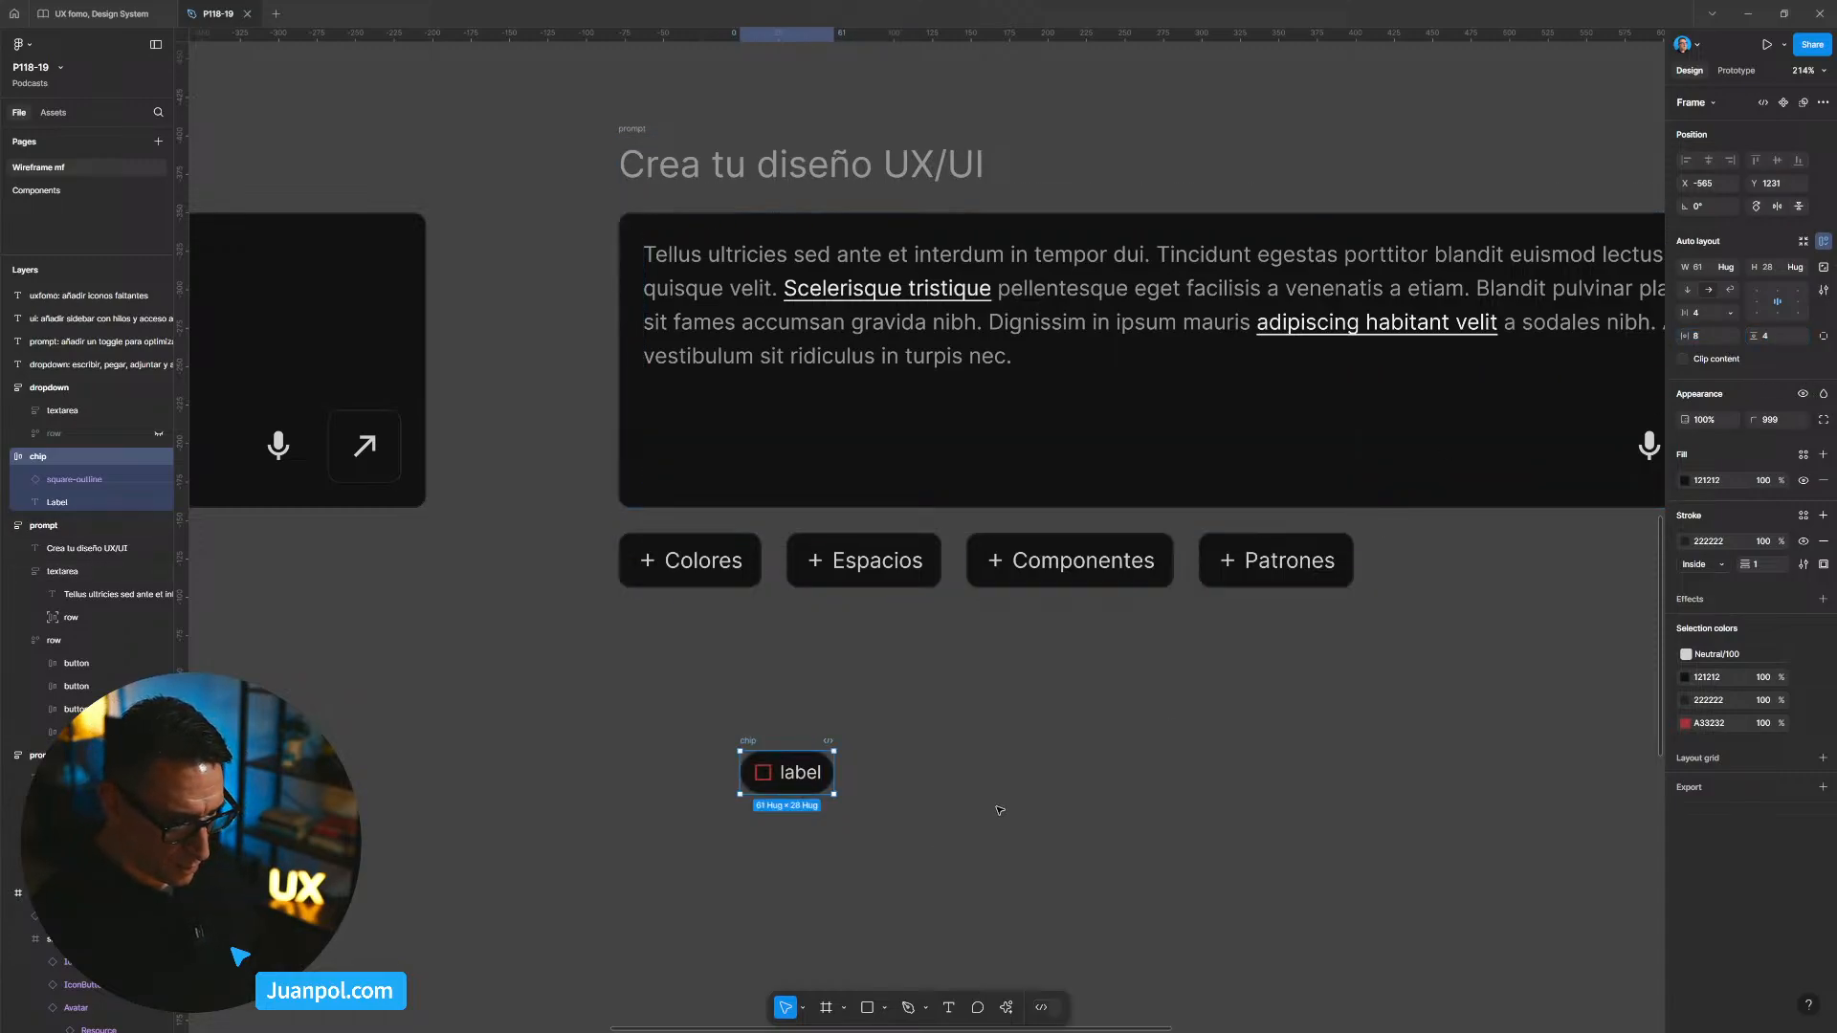
{"action": "left_click", "coordinate": [948, 829]}
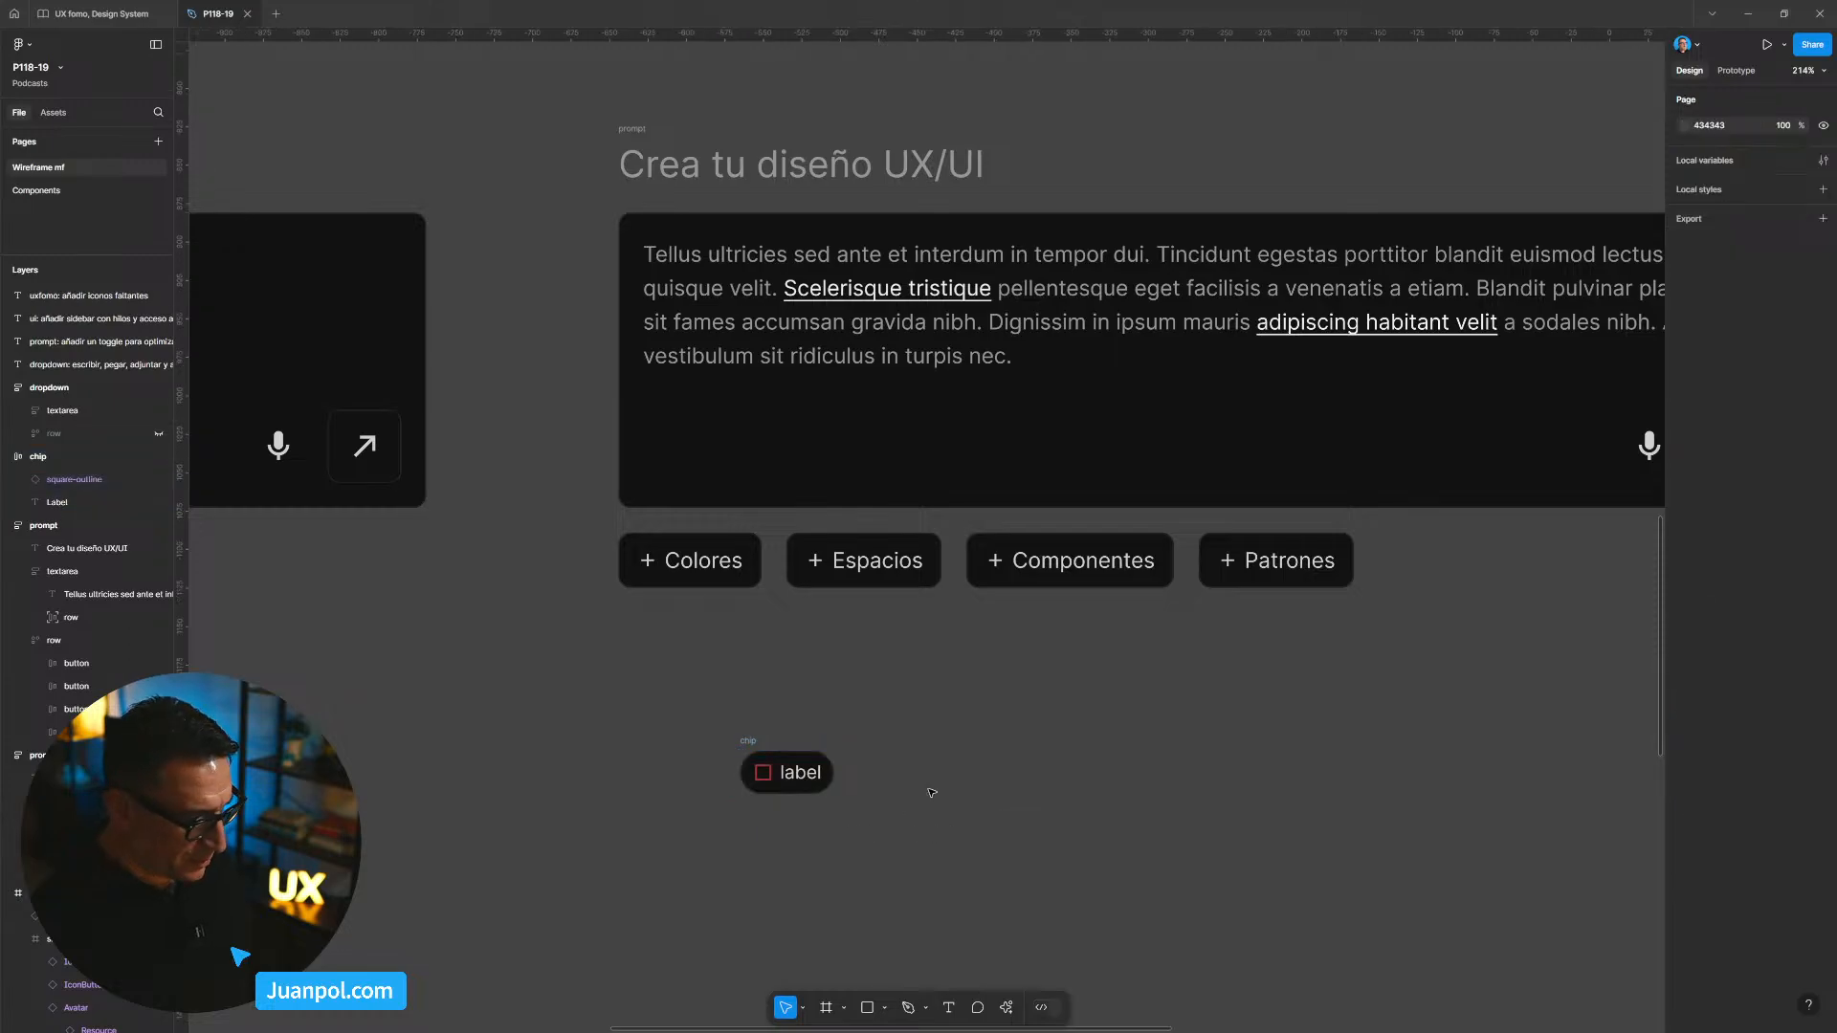
Step: Duplicate the chip and place the copy beside the original with a gap of about 28 px
{"action": "scroll", "coordinate": [995, 776], "scroll_direction": "down", "scroll_amount": 2}
{"action": "left_click", "coordinate": [794, 788]}
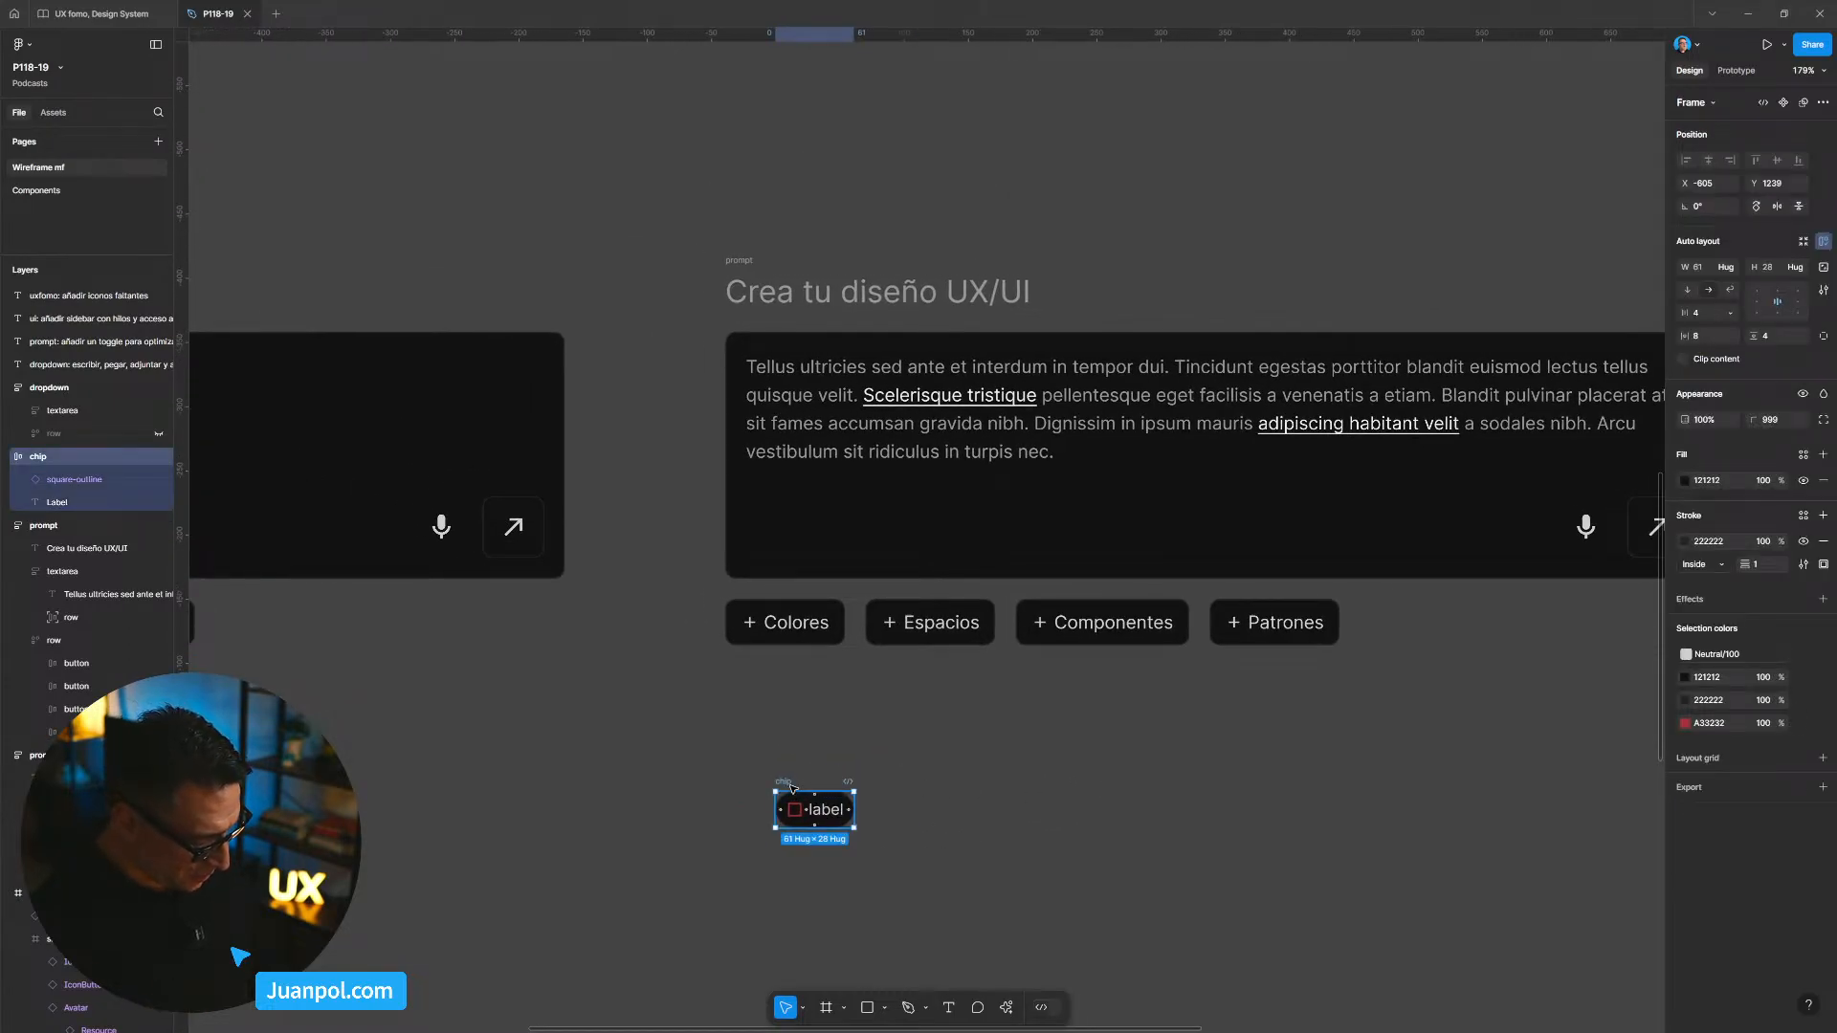
{"action": "key", "text": "ctrl+d"}
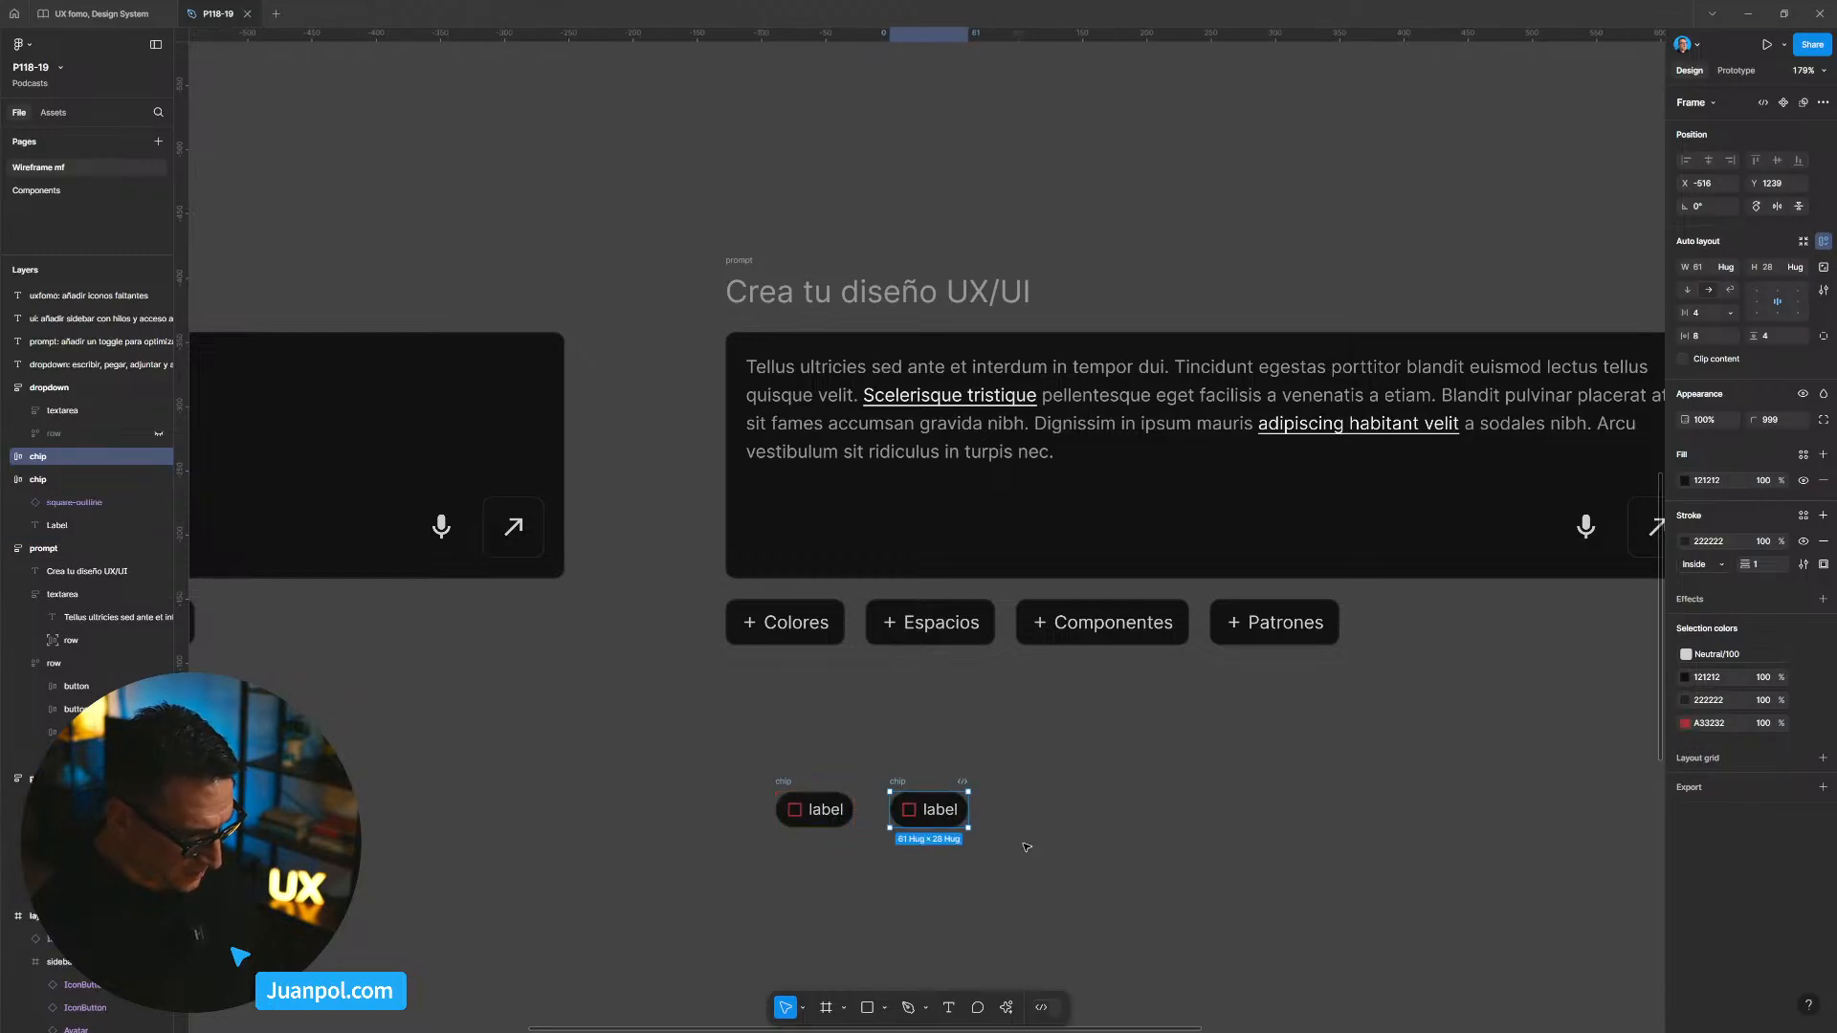
Step: Wrap the two chips in an auto layout frame and name it chip-block
{"action": "left_click", "coordinate": [787, 777], "text": "shift"}
{"action": "key", "text": "shift+a"}
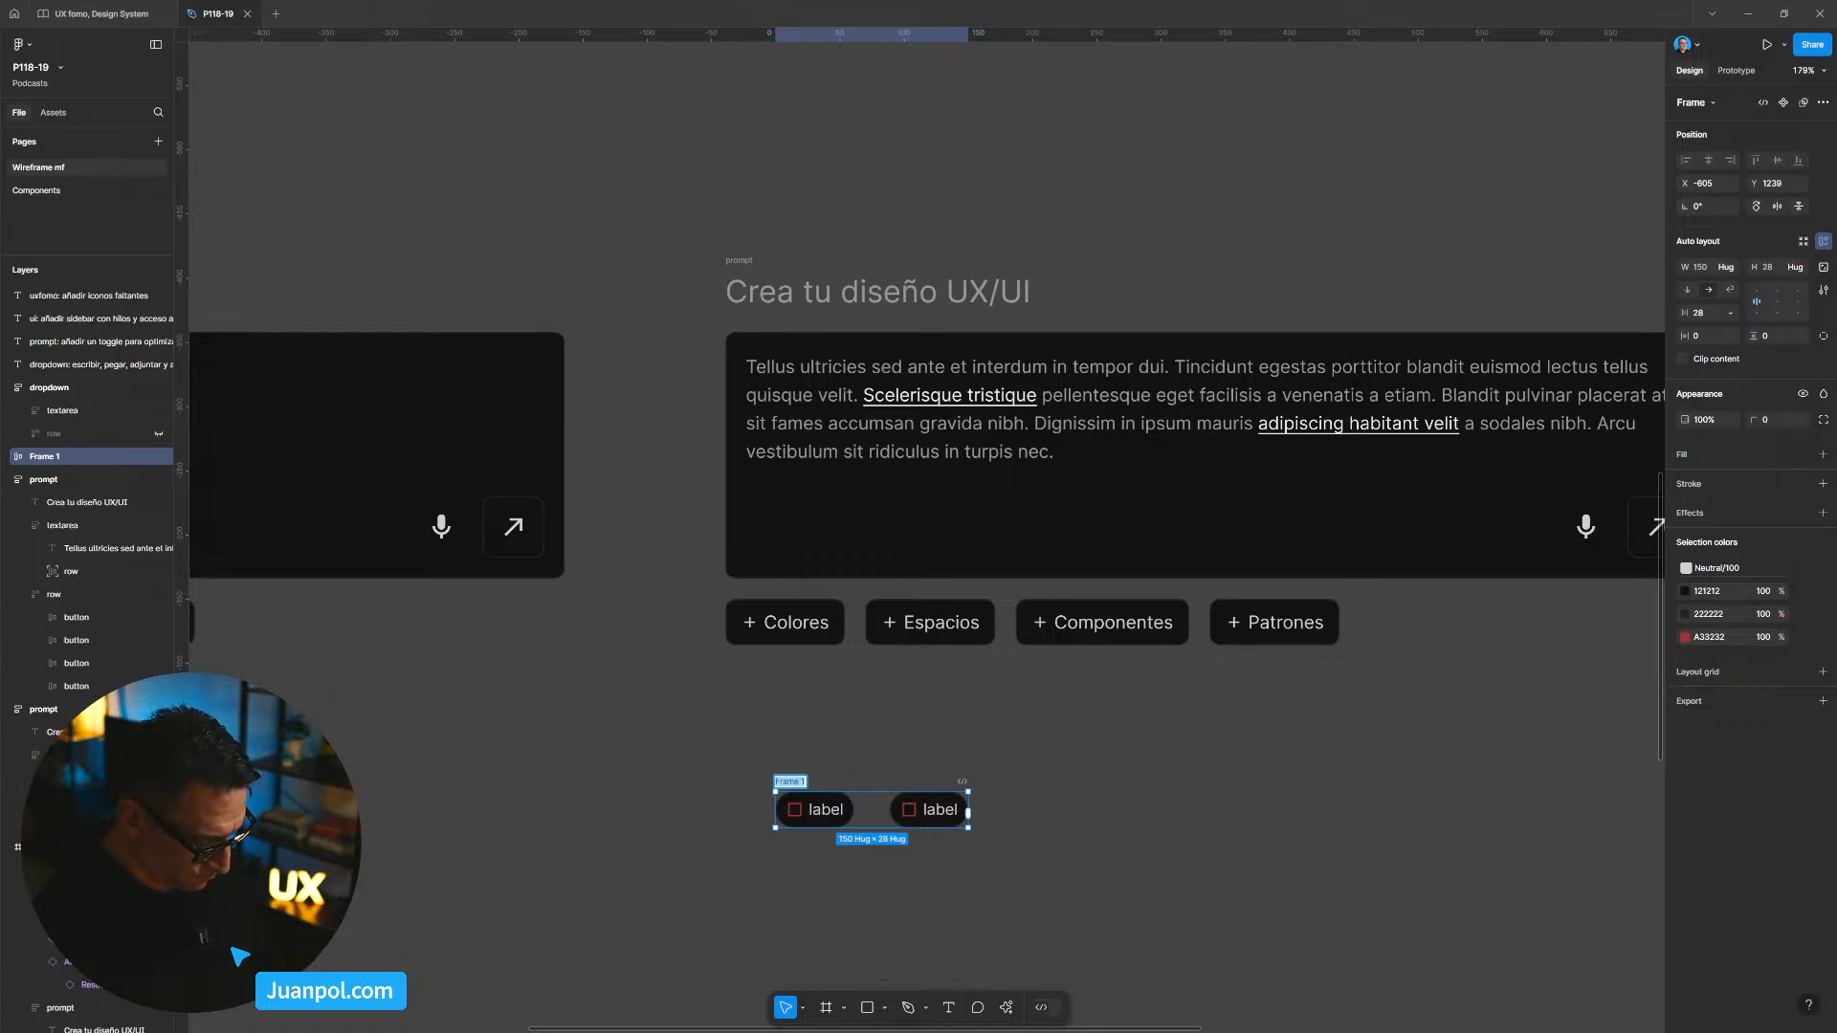
{"action": "type", "text": "chip-block"}
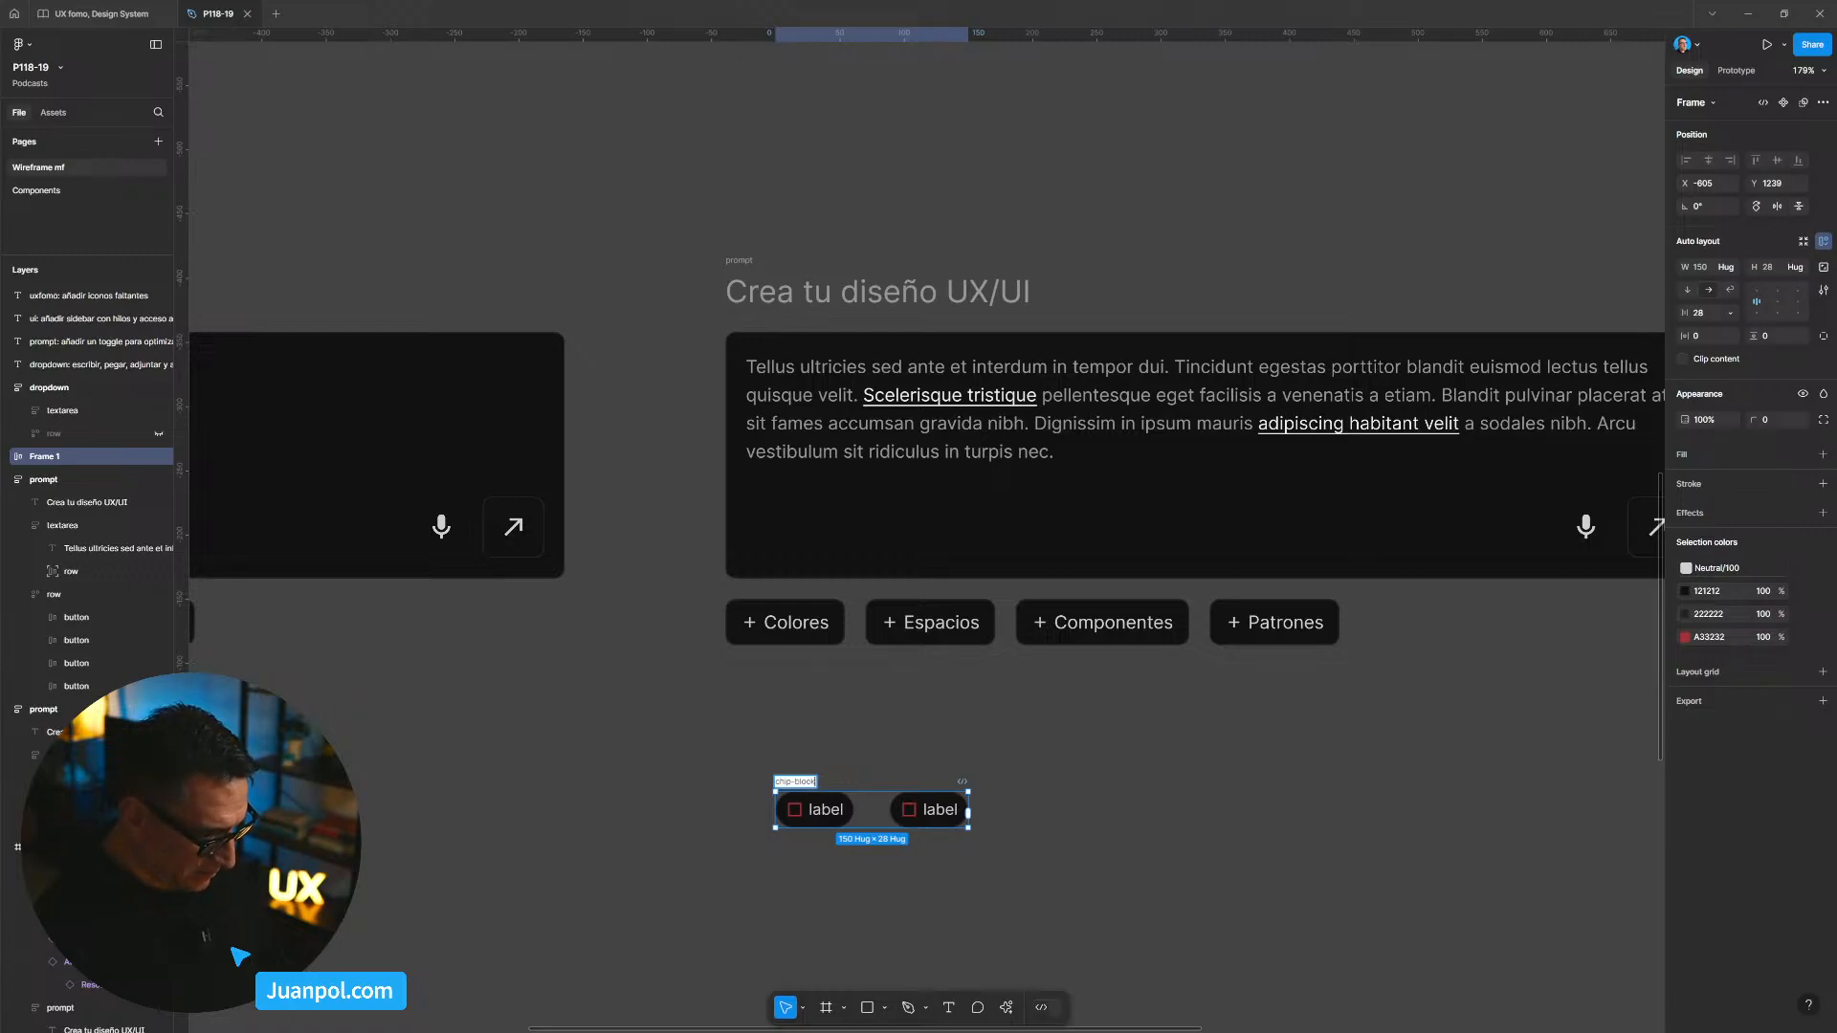
{"action": "key", "text": "Return"}
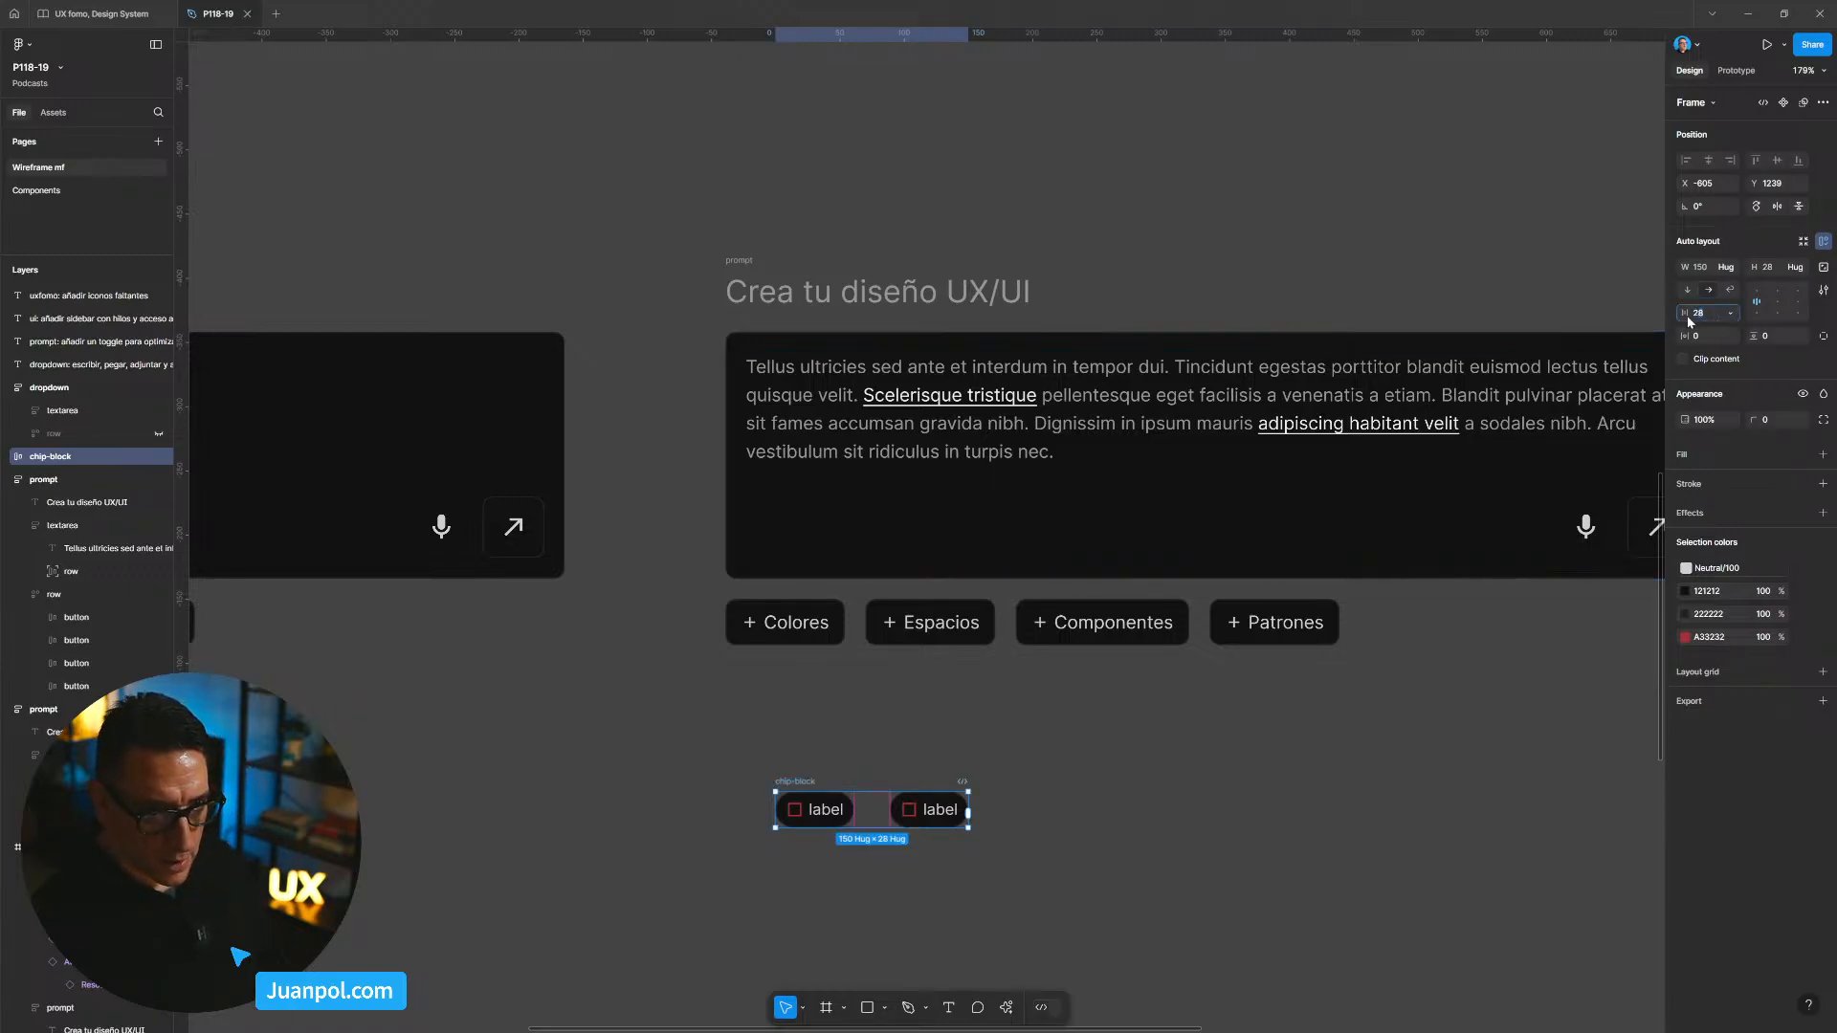
Step: Set the gap between the chips in the chip-block to 8
{"action": "key", "text": "Return"}
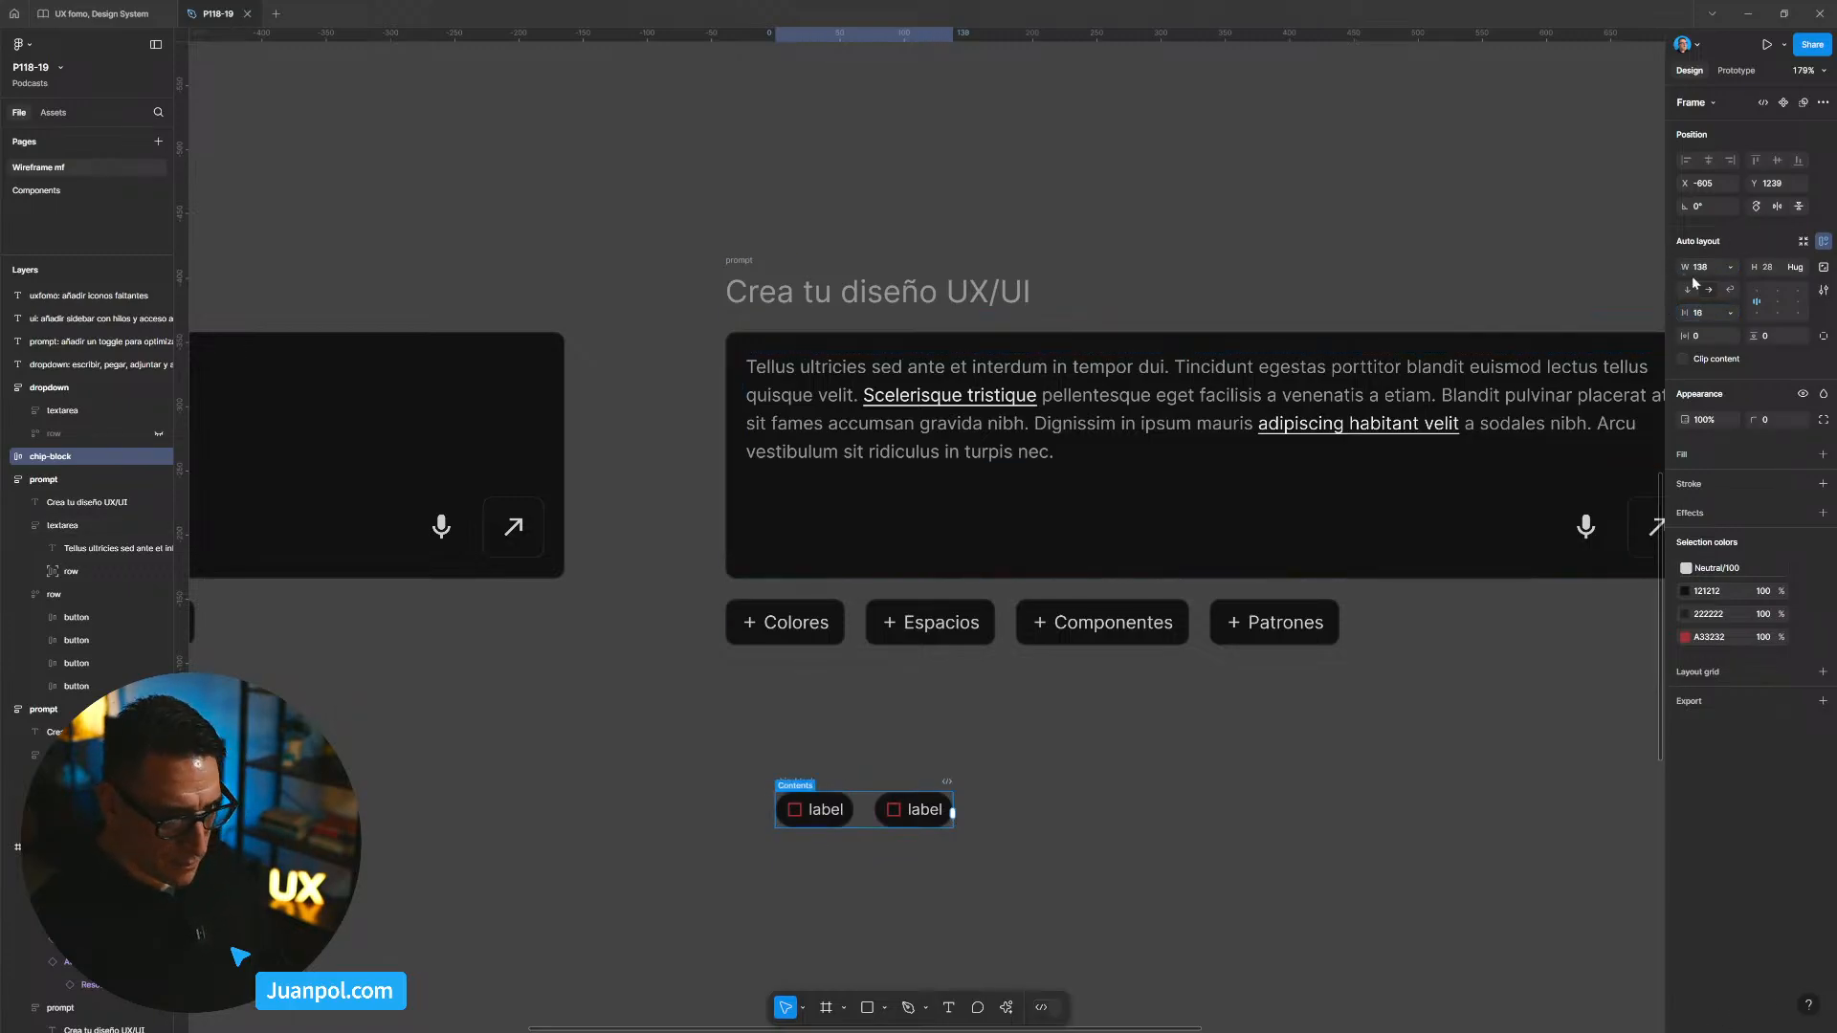
{"action": "type", "text": "8"}
{"action": "key", "text": "Return"}
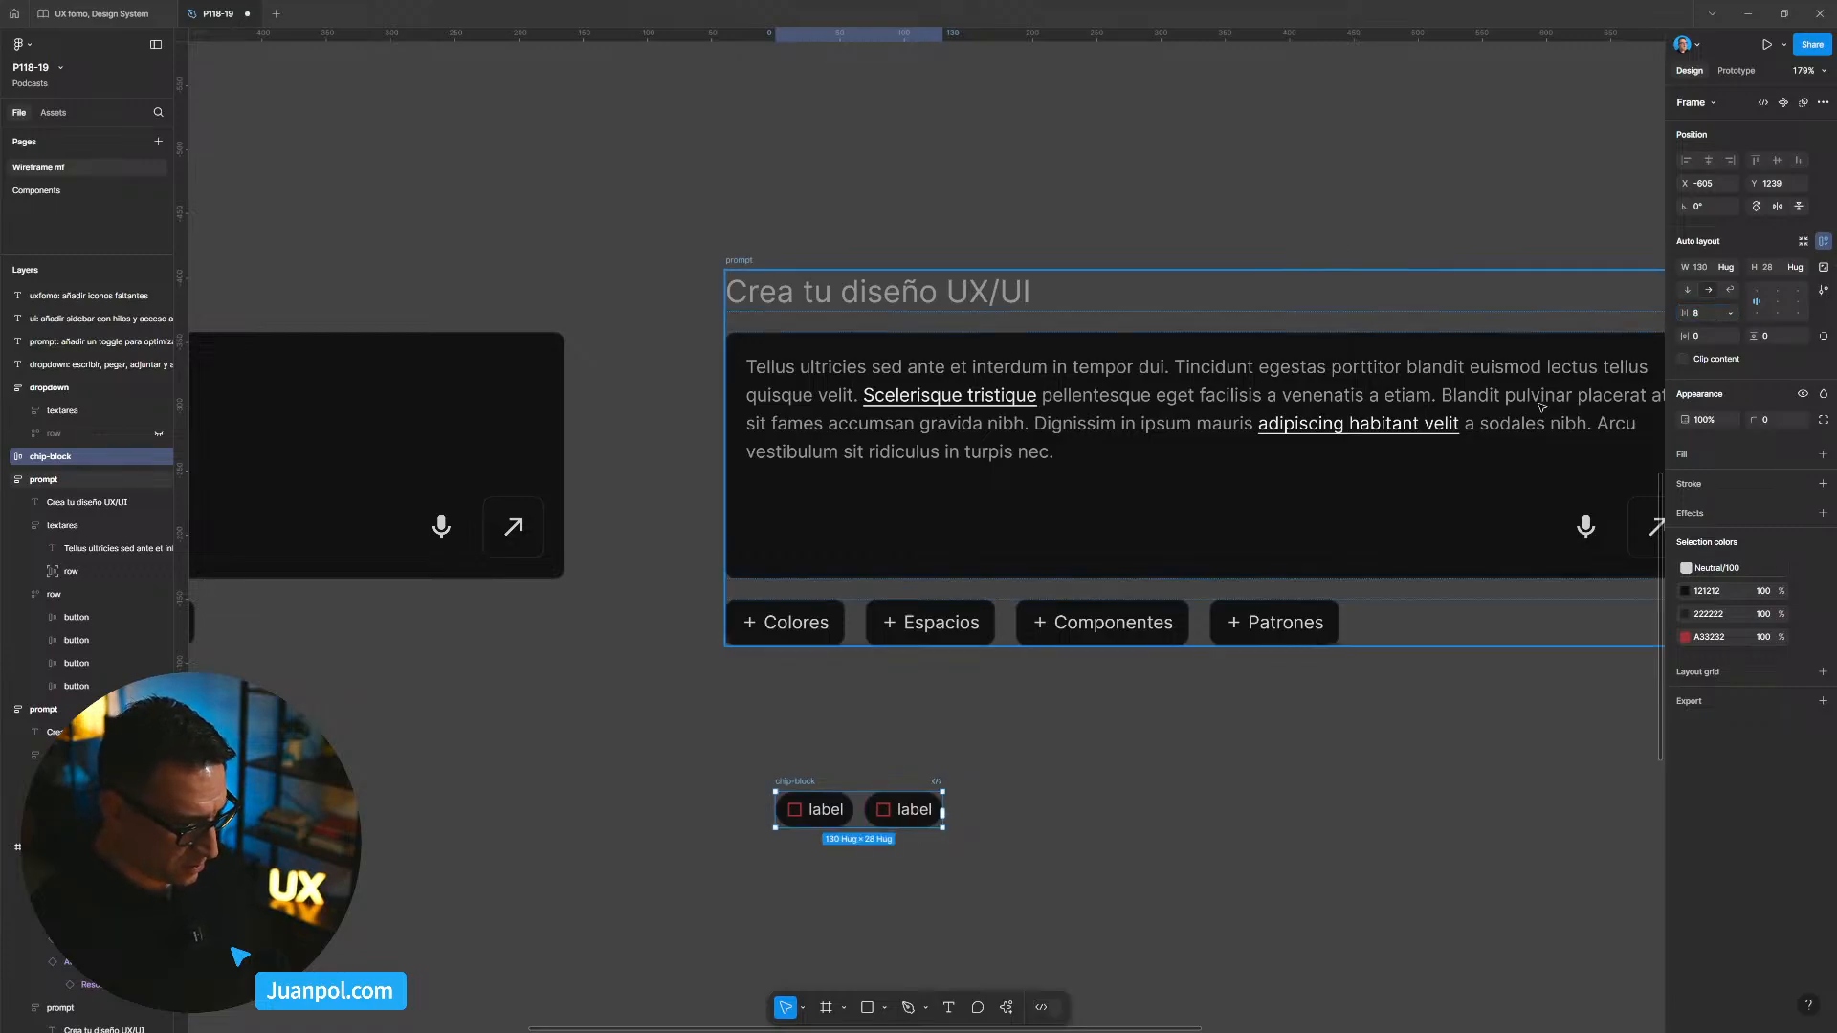
{"action": "left_click", "coordinate": [967, 795]}
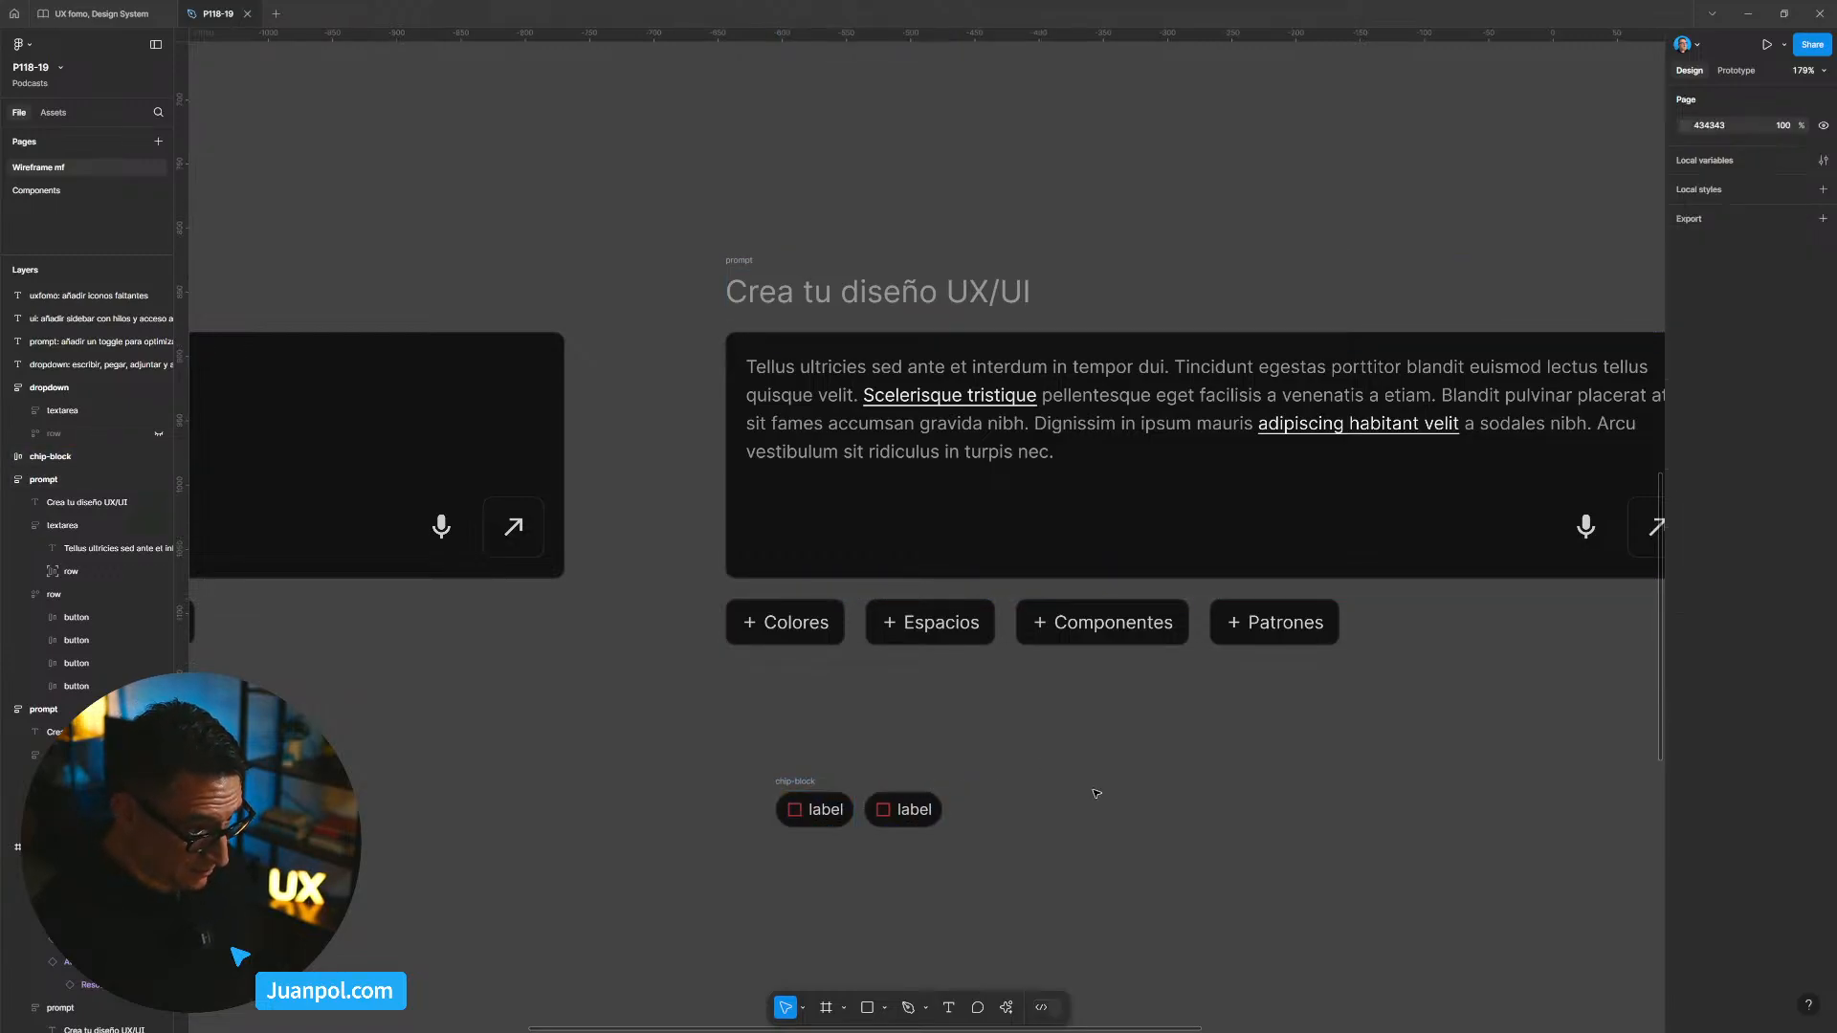
Step: Move the chip-block into the microphone and arrow row of the text area in the prompt above it
{"action": "left_click_drag", "start_coordinate": [1172, 712], "coordinate": [881, 693]}
{"action": "left_click_drag", "start_coordinate": [622, 551], "coordinate": [829, 532]}
{"action": "left_click", "coordinate": [923, 517]}
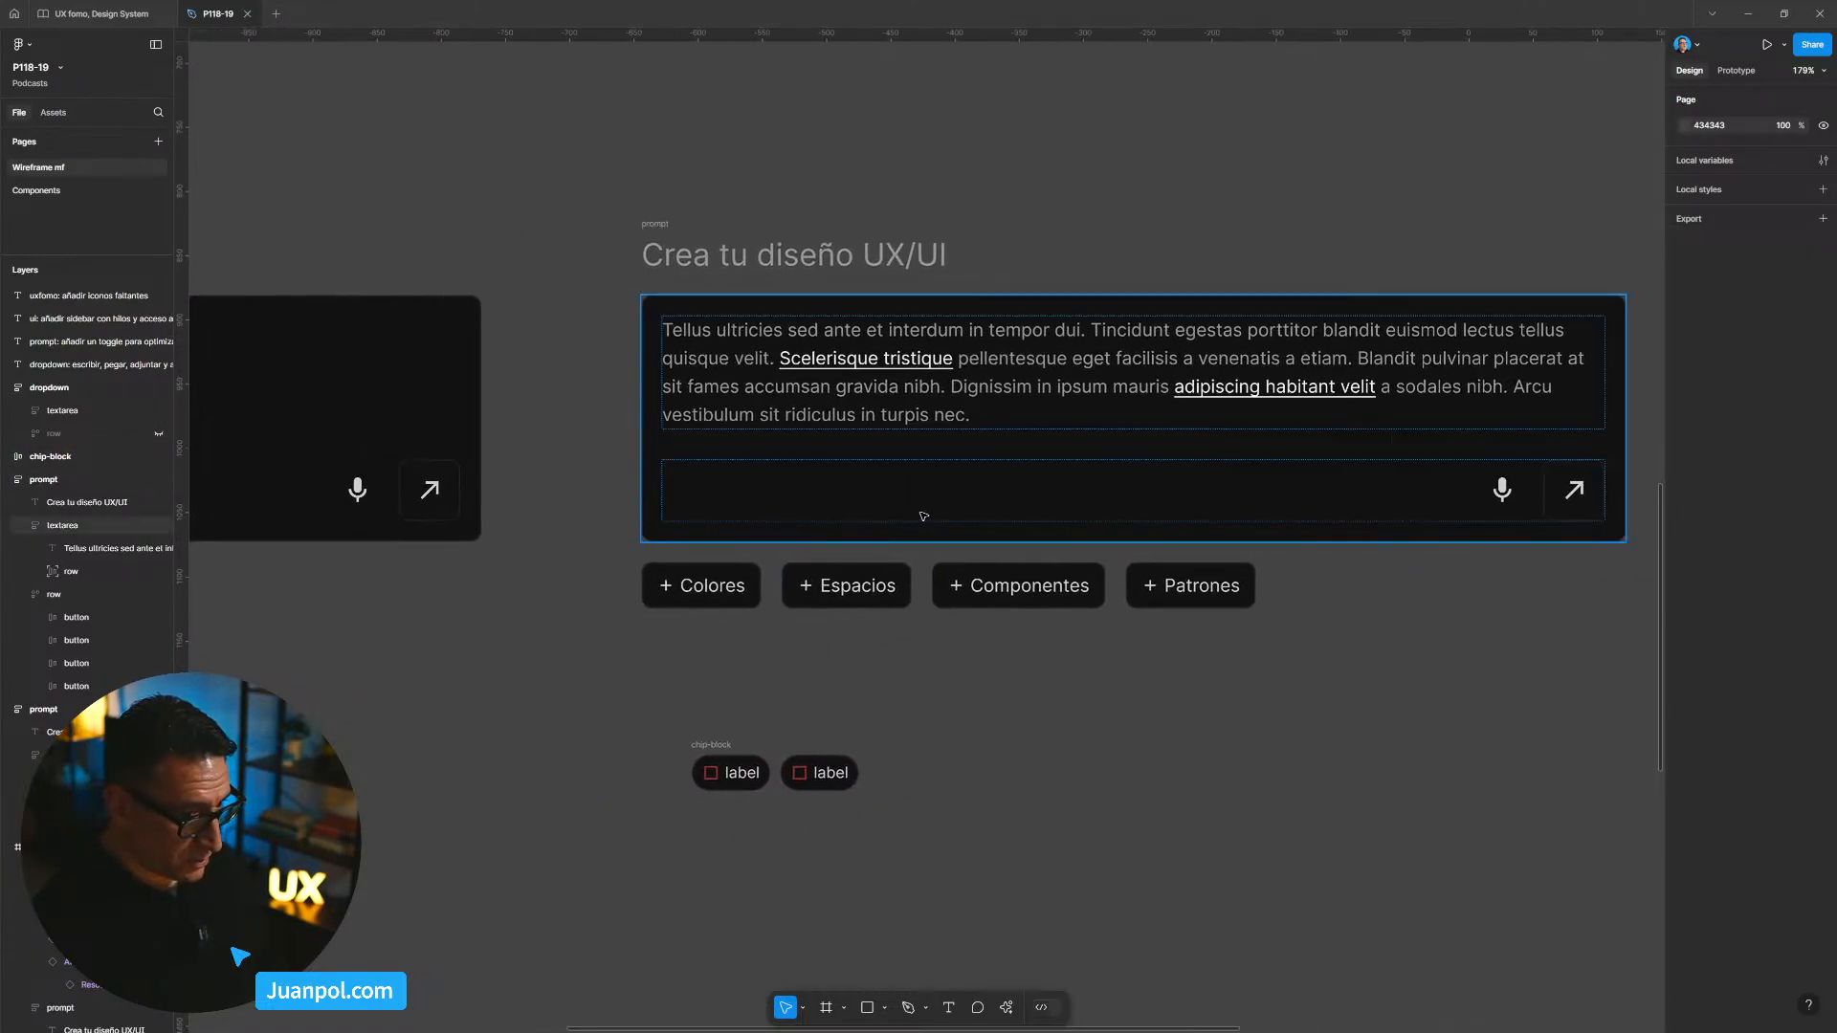
{"action": "left_click", "coordinate": [923, 516]}
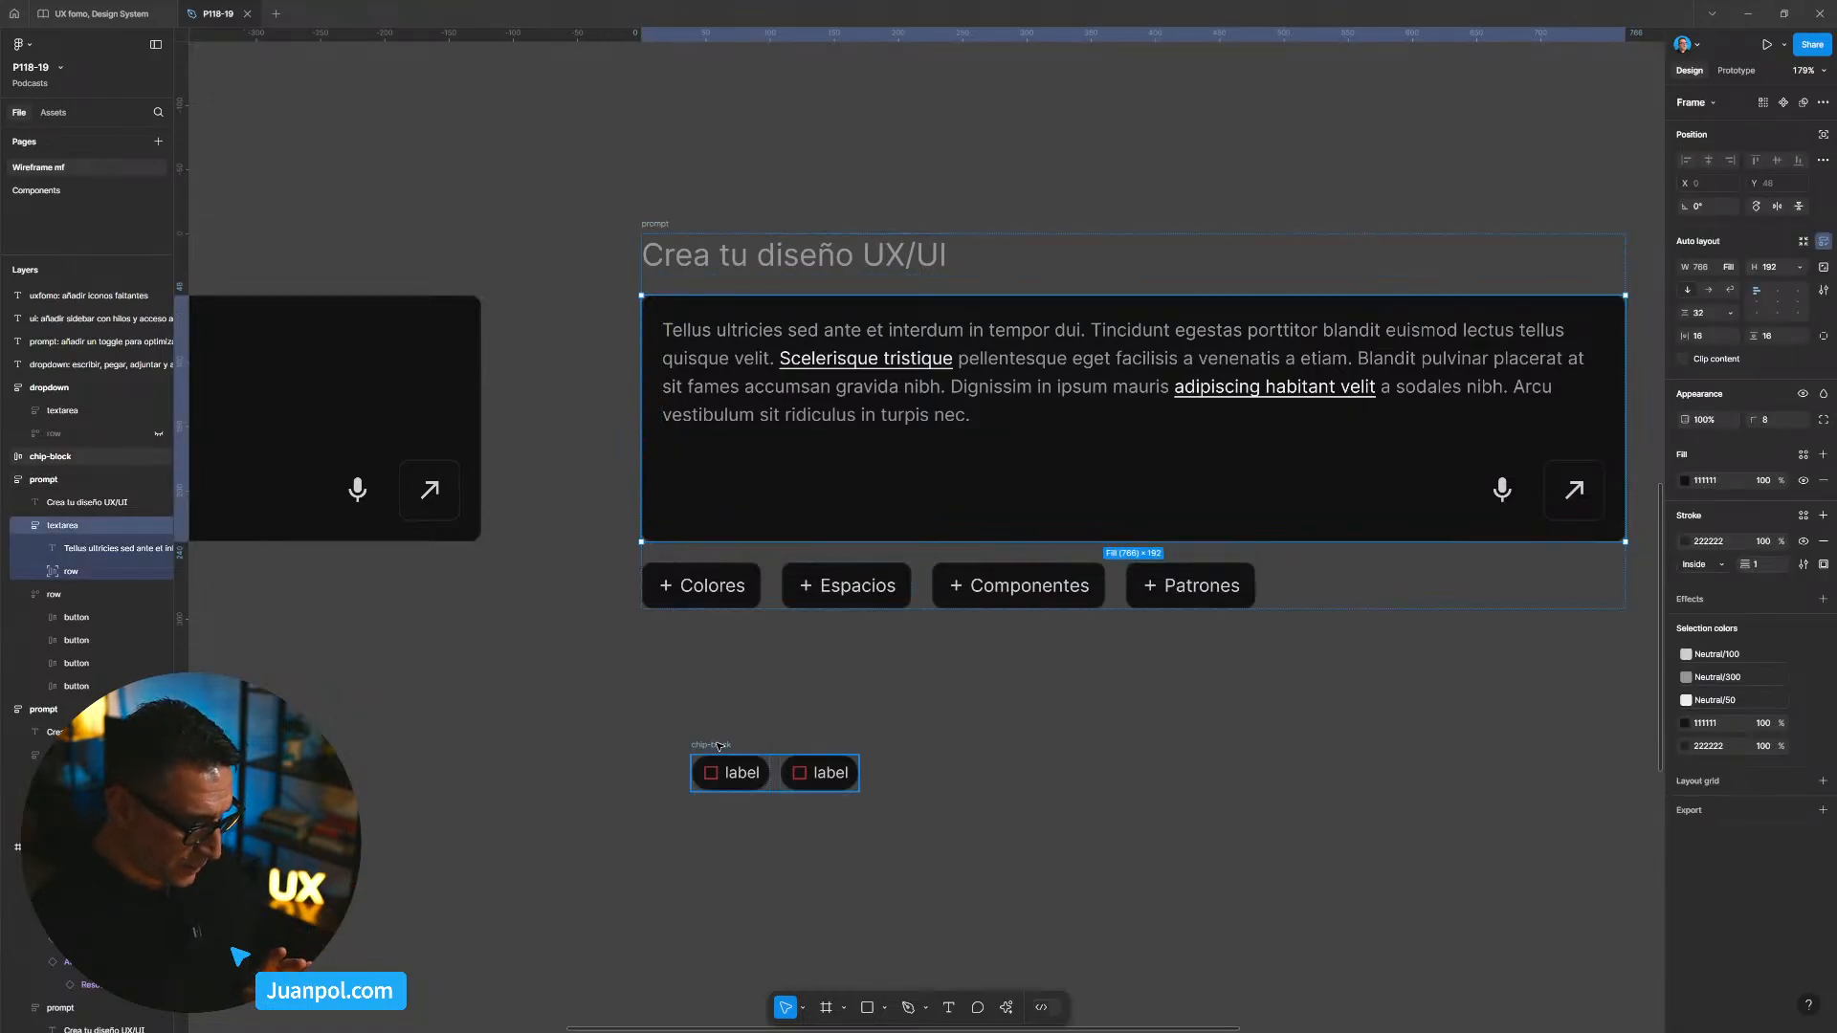
{"action": "left_click", "coordinate": [808, 494]}
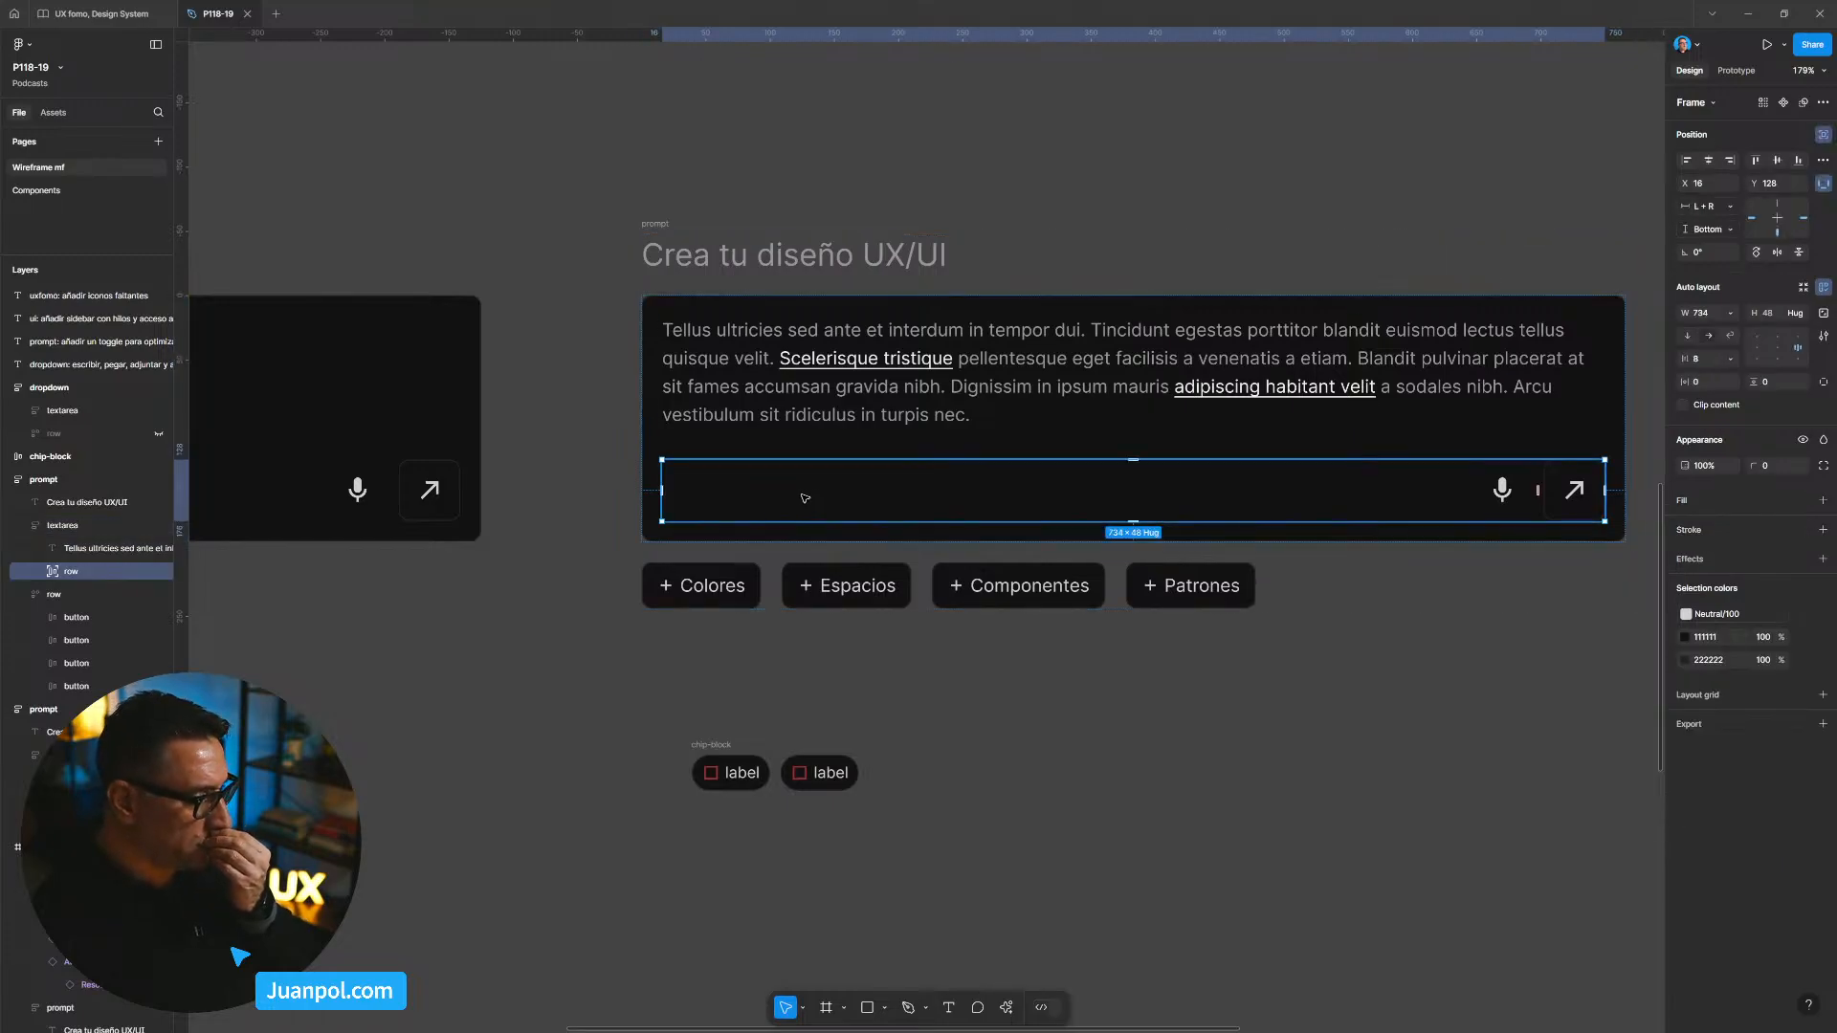
{"action": "left_click", "coordinate": [724, 744]}
{"action": "left_click_drag", "start_coordinate": [727, 745], "coordinate": [805, 490]}
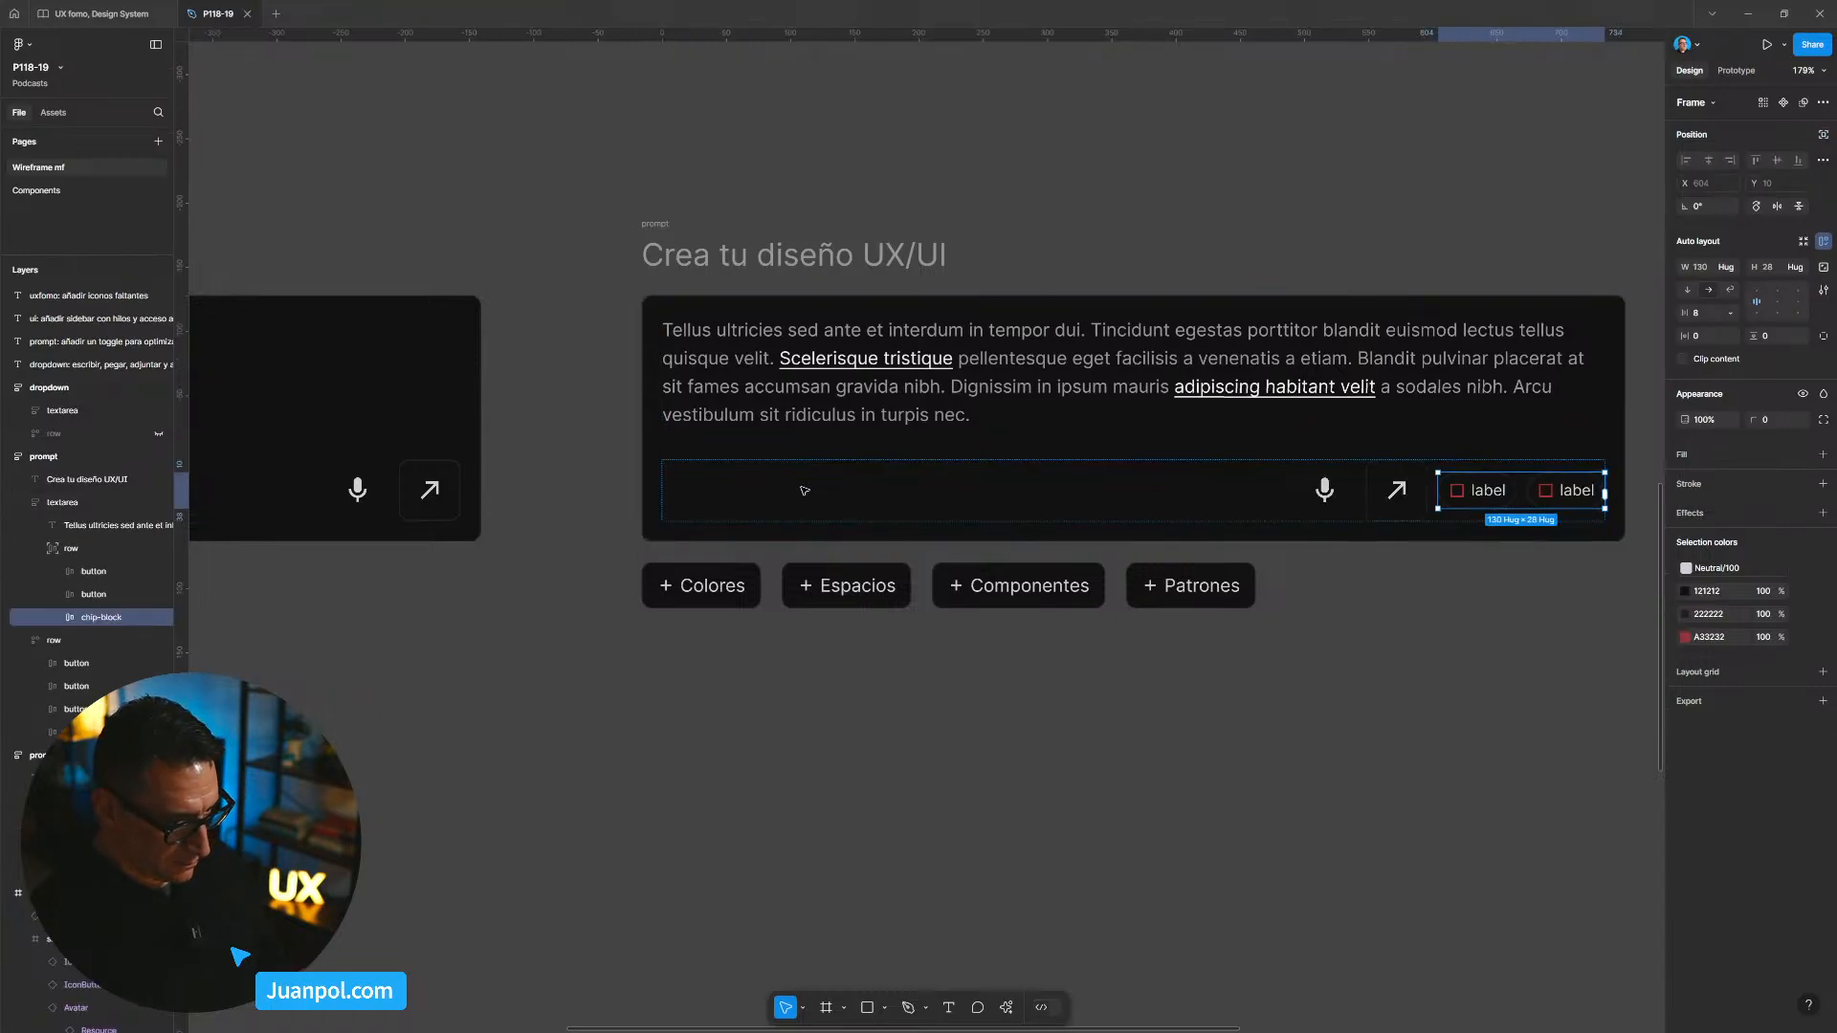
Step: Reorder the chip-block ahead of the microphone and arrow buttons and set the row's spacing to Auto
{"action": "key", "text": "Left"}
{"action": "key", "text": "Left"}
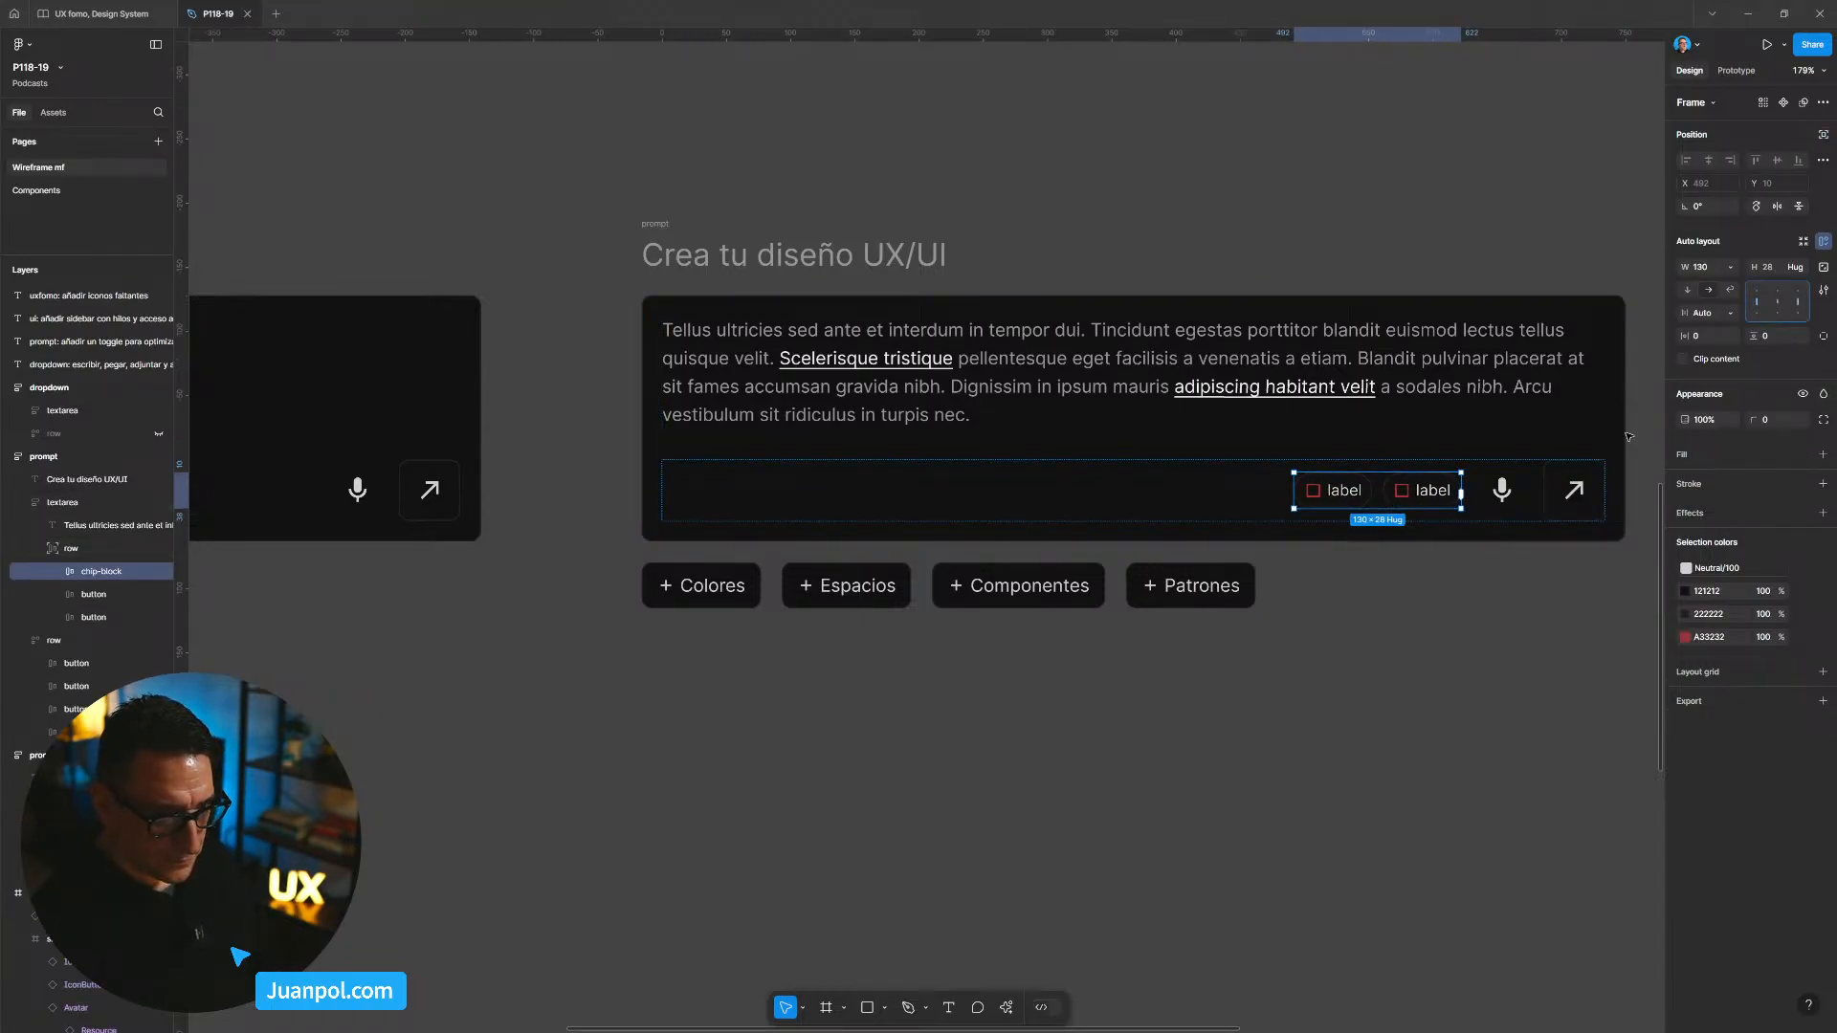
{"action": "key", "text": "Escape"}
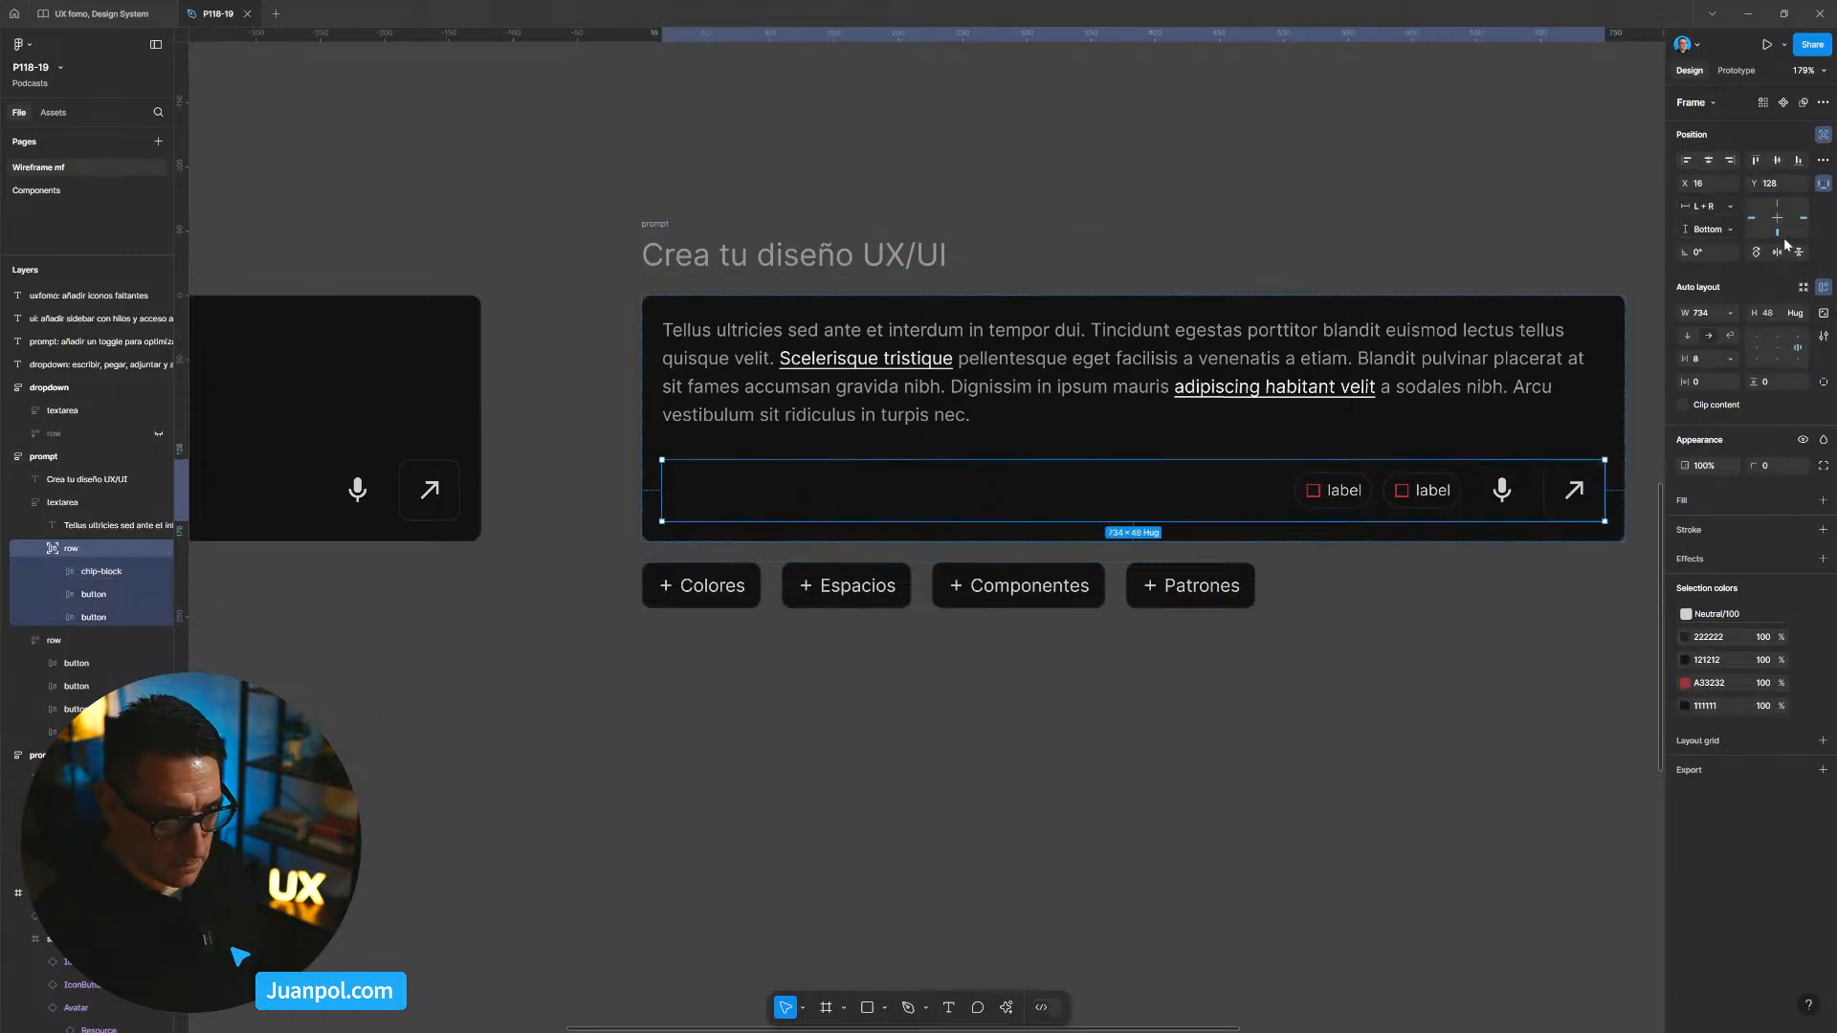
{"action": "double_click", "coordinate": [1777, 351]}
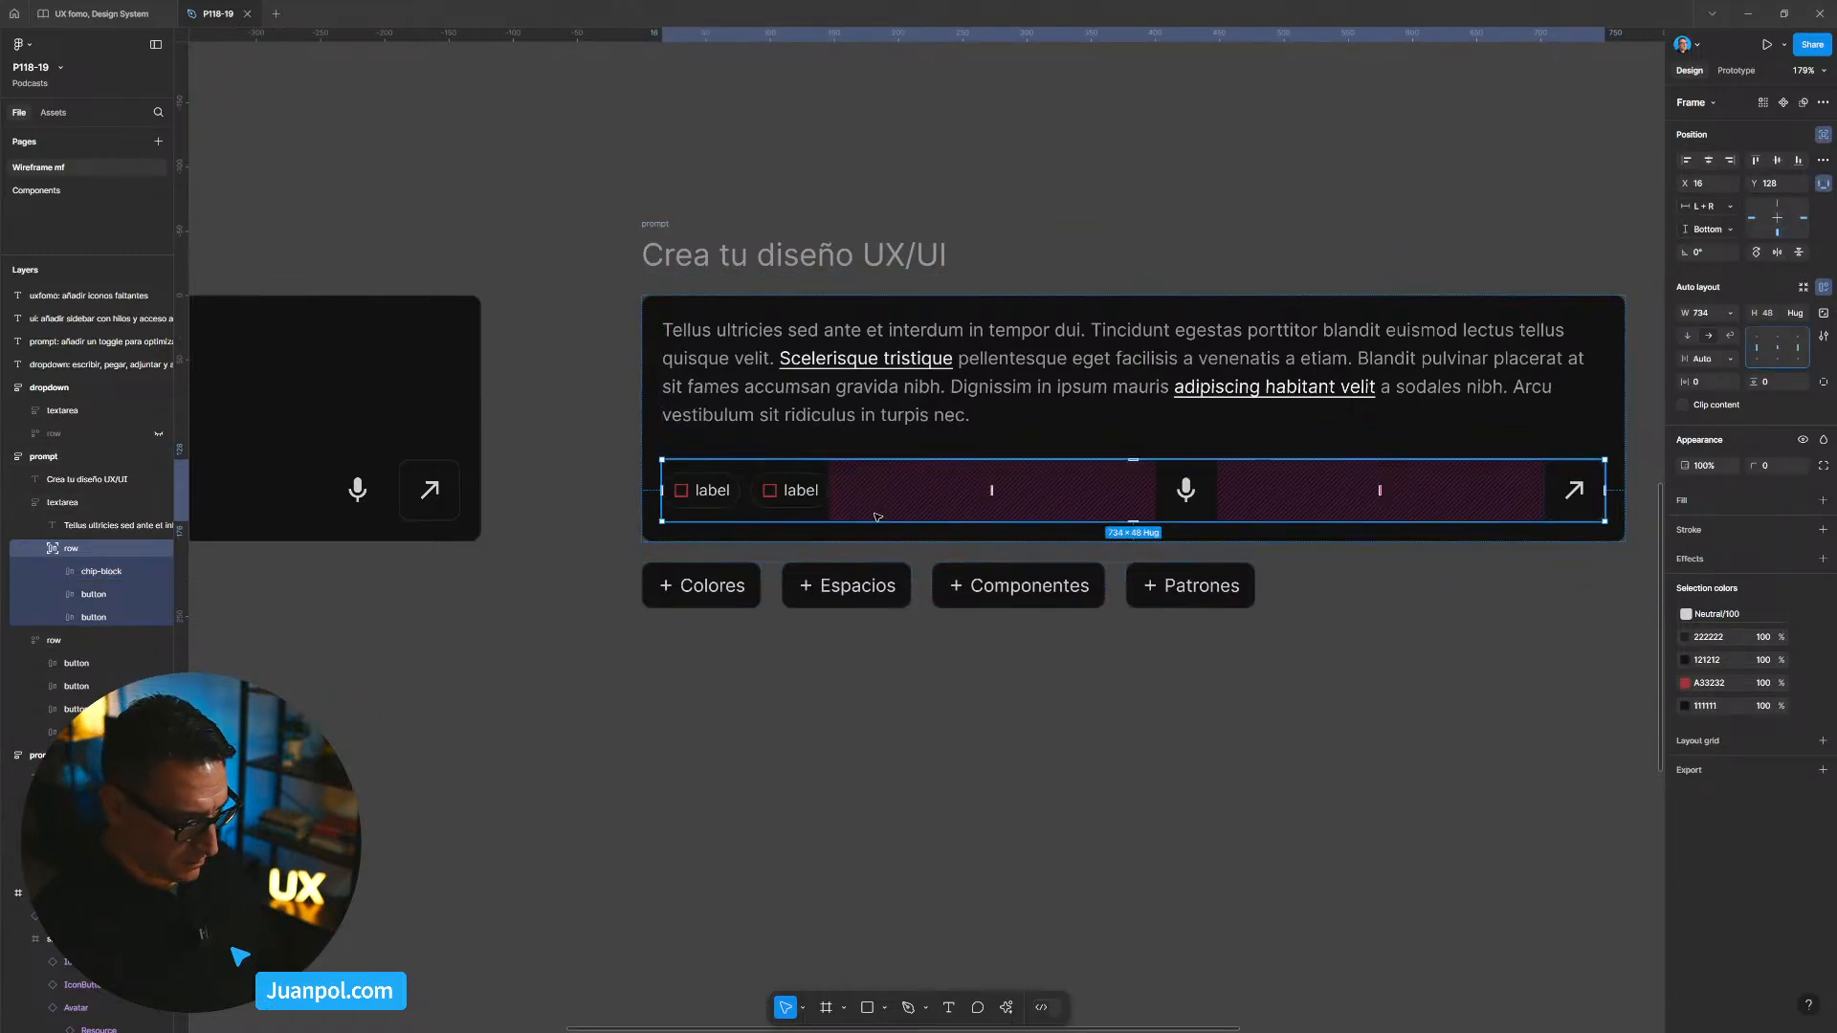
Step: Wrap the microphone and arrow buttons in an auto layout frame and name it buttons
{"action": "left_click", "coordinate": [1174, 500]}
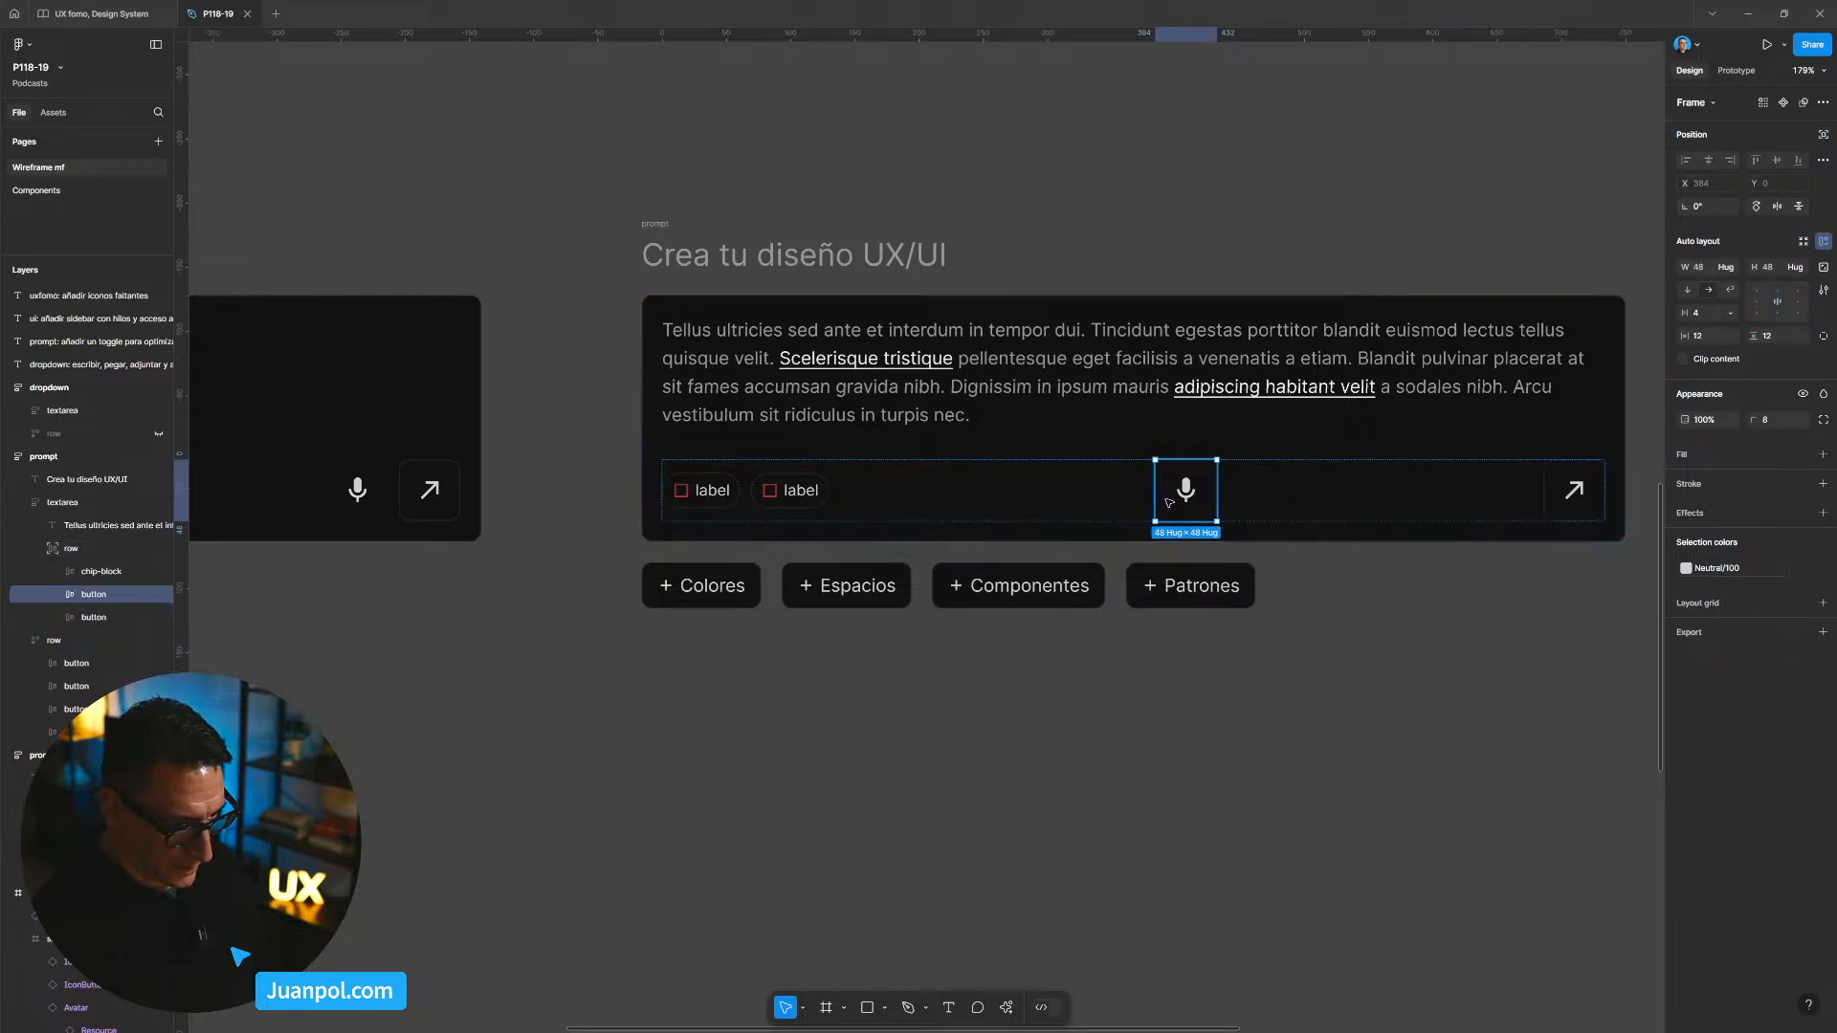
{"action": "left_click", "coordinate": [1551, 498], "text": "shift"}
{"action": "key", "text": "shift+a"}
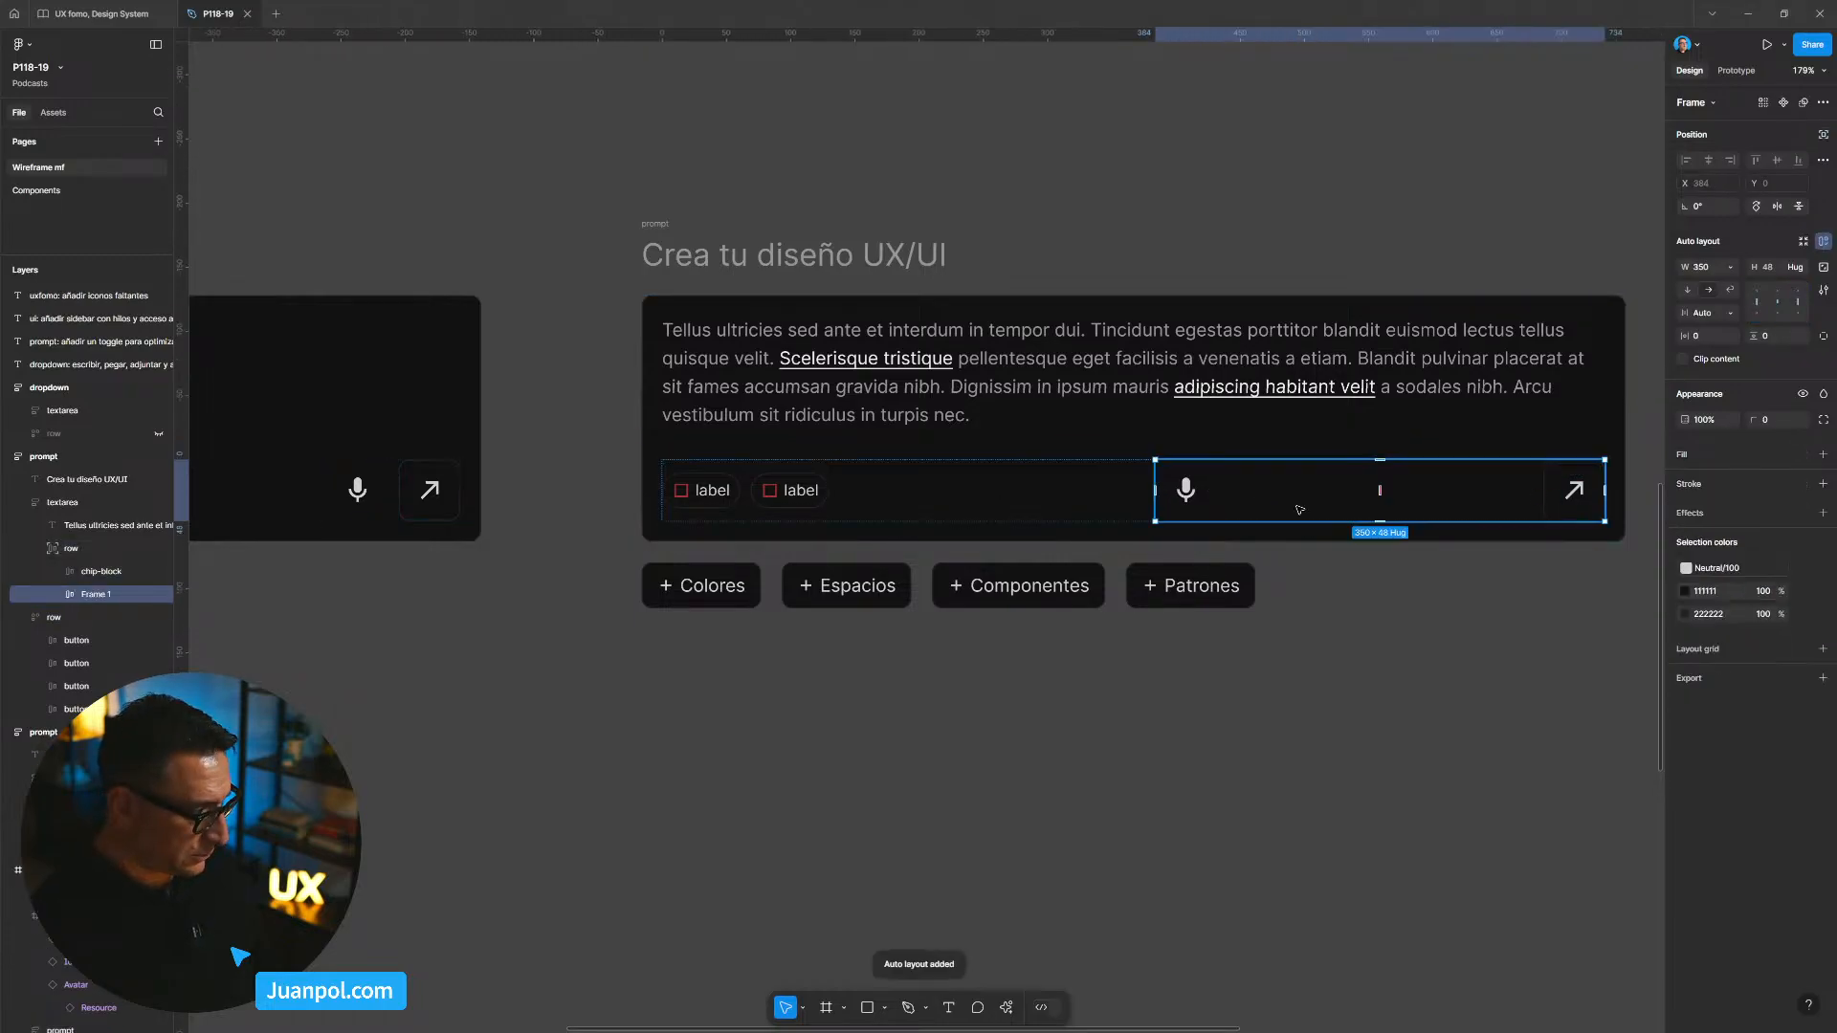
{"action": "double_click", "coordinate": [96, 596]}
{"action": "type", "text": "butto"}
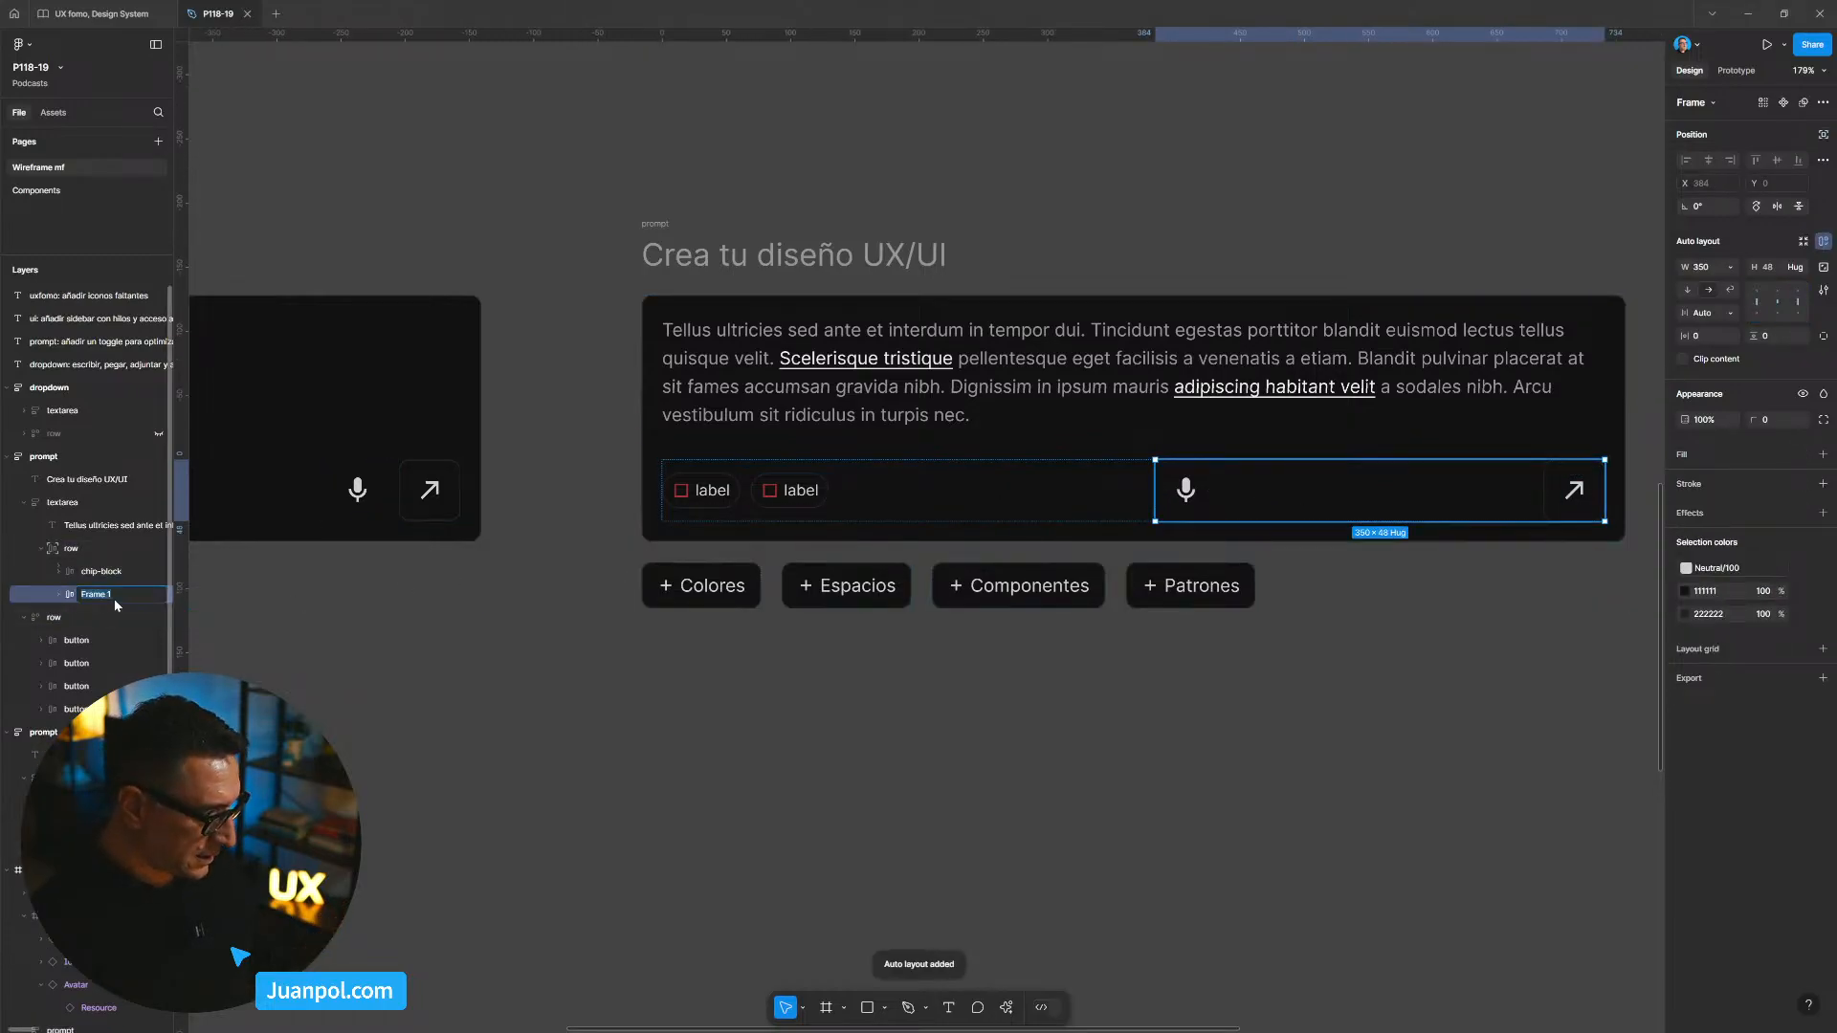
{"action": "type", "text": "ns"}
{"action": "key", "text": "Return"}
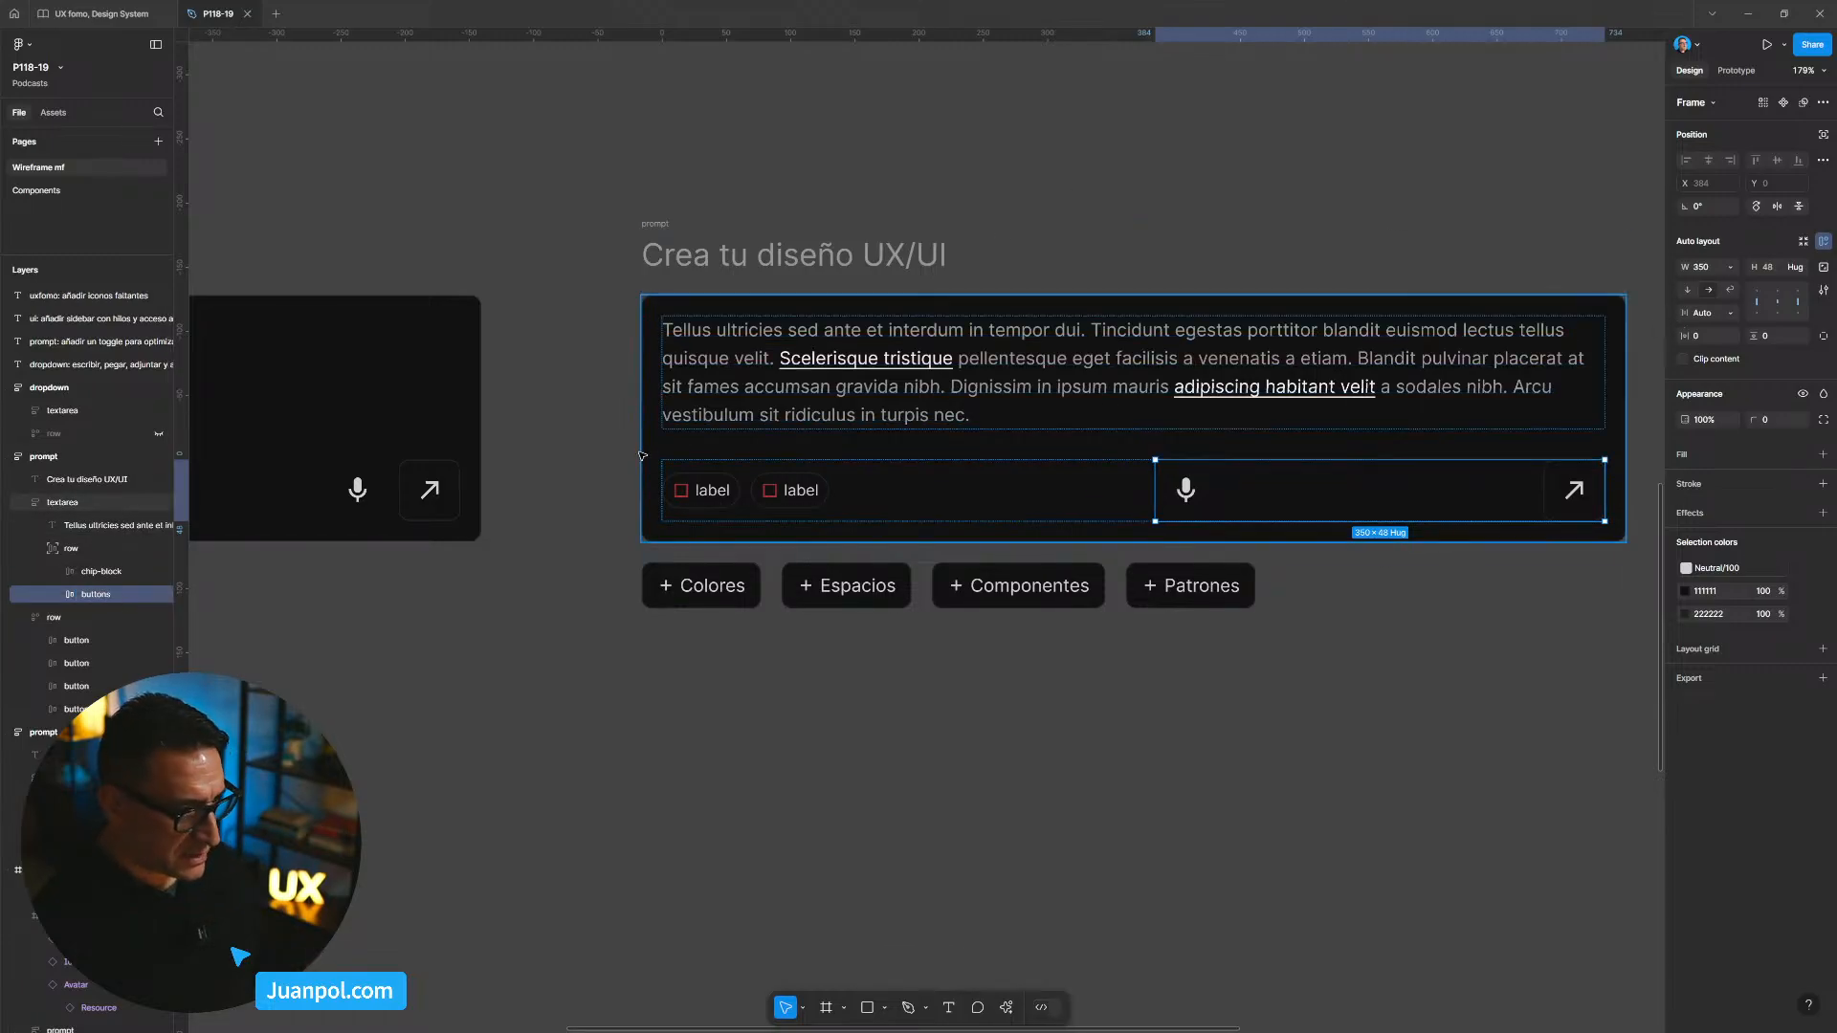
Step: Check the spacing between the icon buttons in the layout's sidebar
{"action": "scroll", "coordinate": [811, 512], "scroll_direction": "down", "scroll_amount": 5}
{"action": "left_click_drag", "start_coordinate": [624, 346], "coordinate": [833, 739]}
{"action": "scroll", "coordinate": [563, 379], "scroll_direction": "up", "scroll_amount": 5}
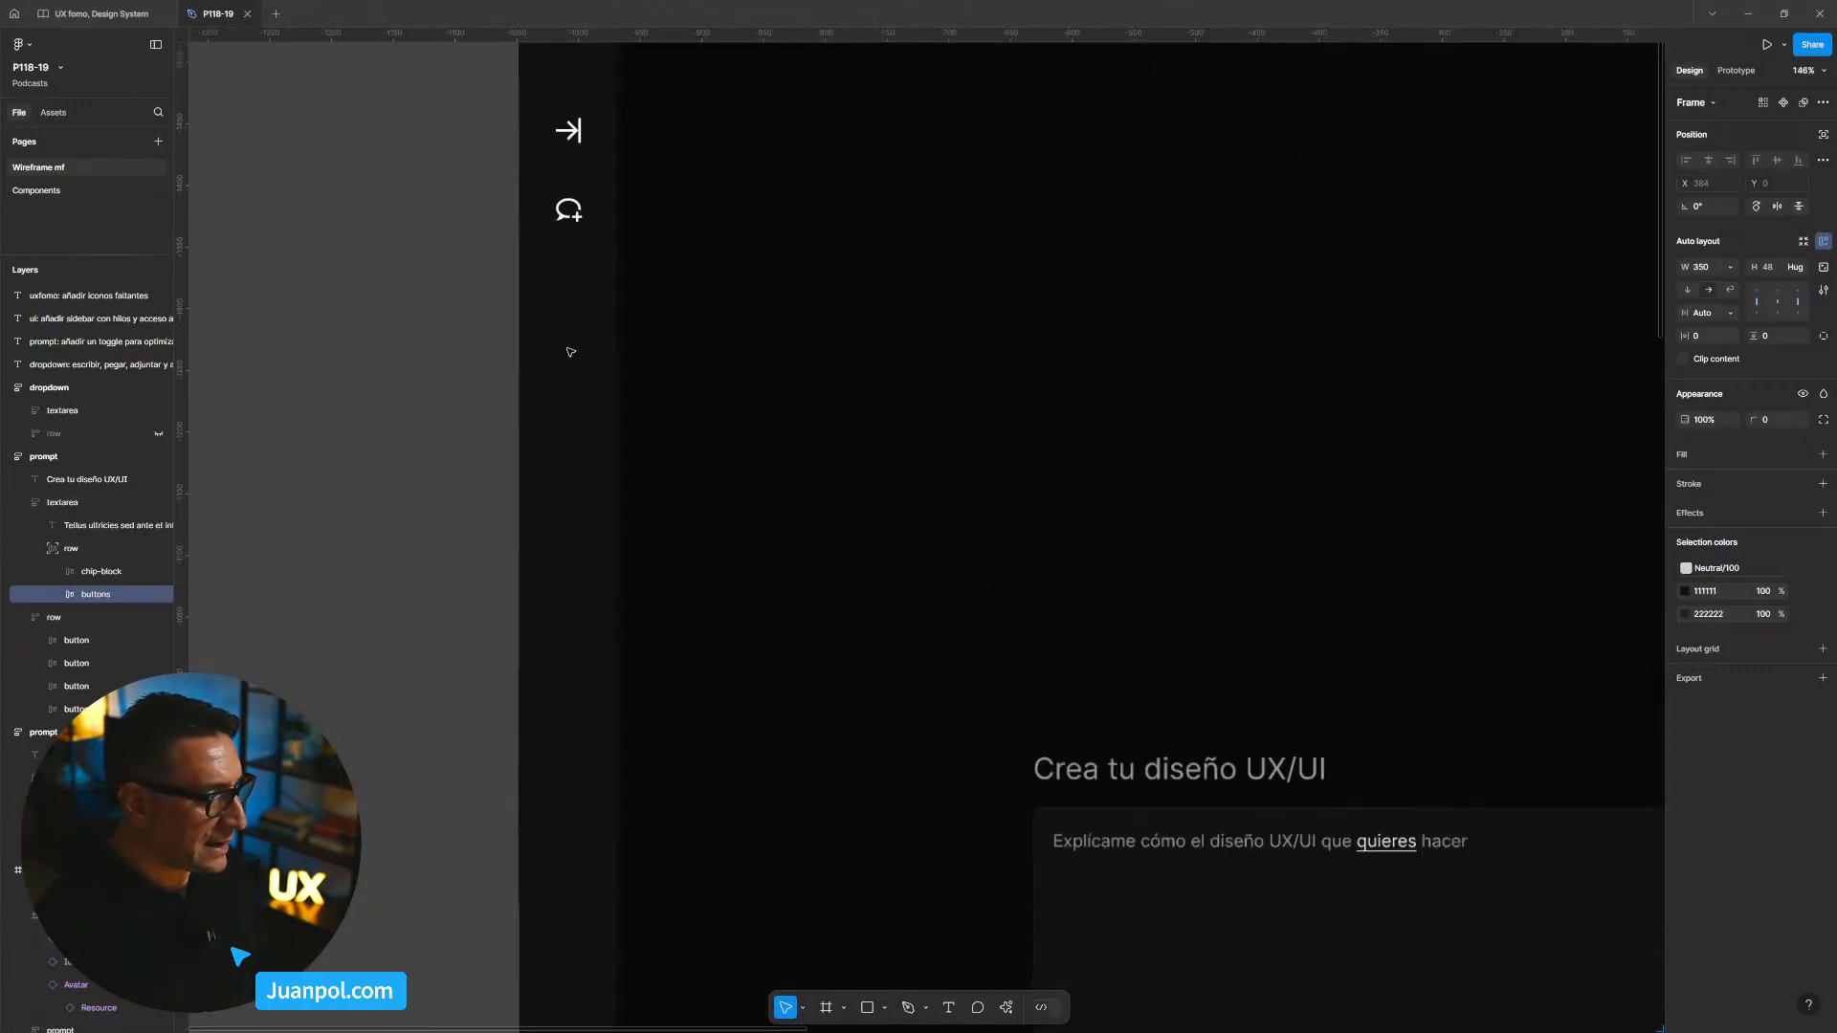
{"action": "double_click", "coordinate": [569, 232]}
{"action": "double_click", "coordinate": [569, 227]}
{"action": "key", "text": "Escape"}
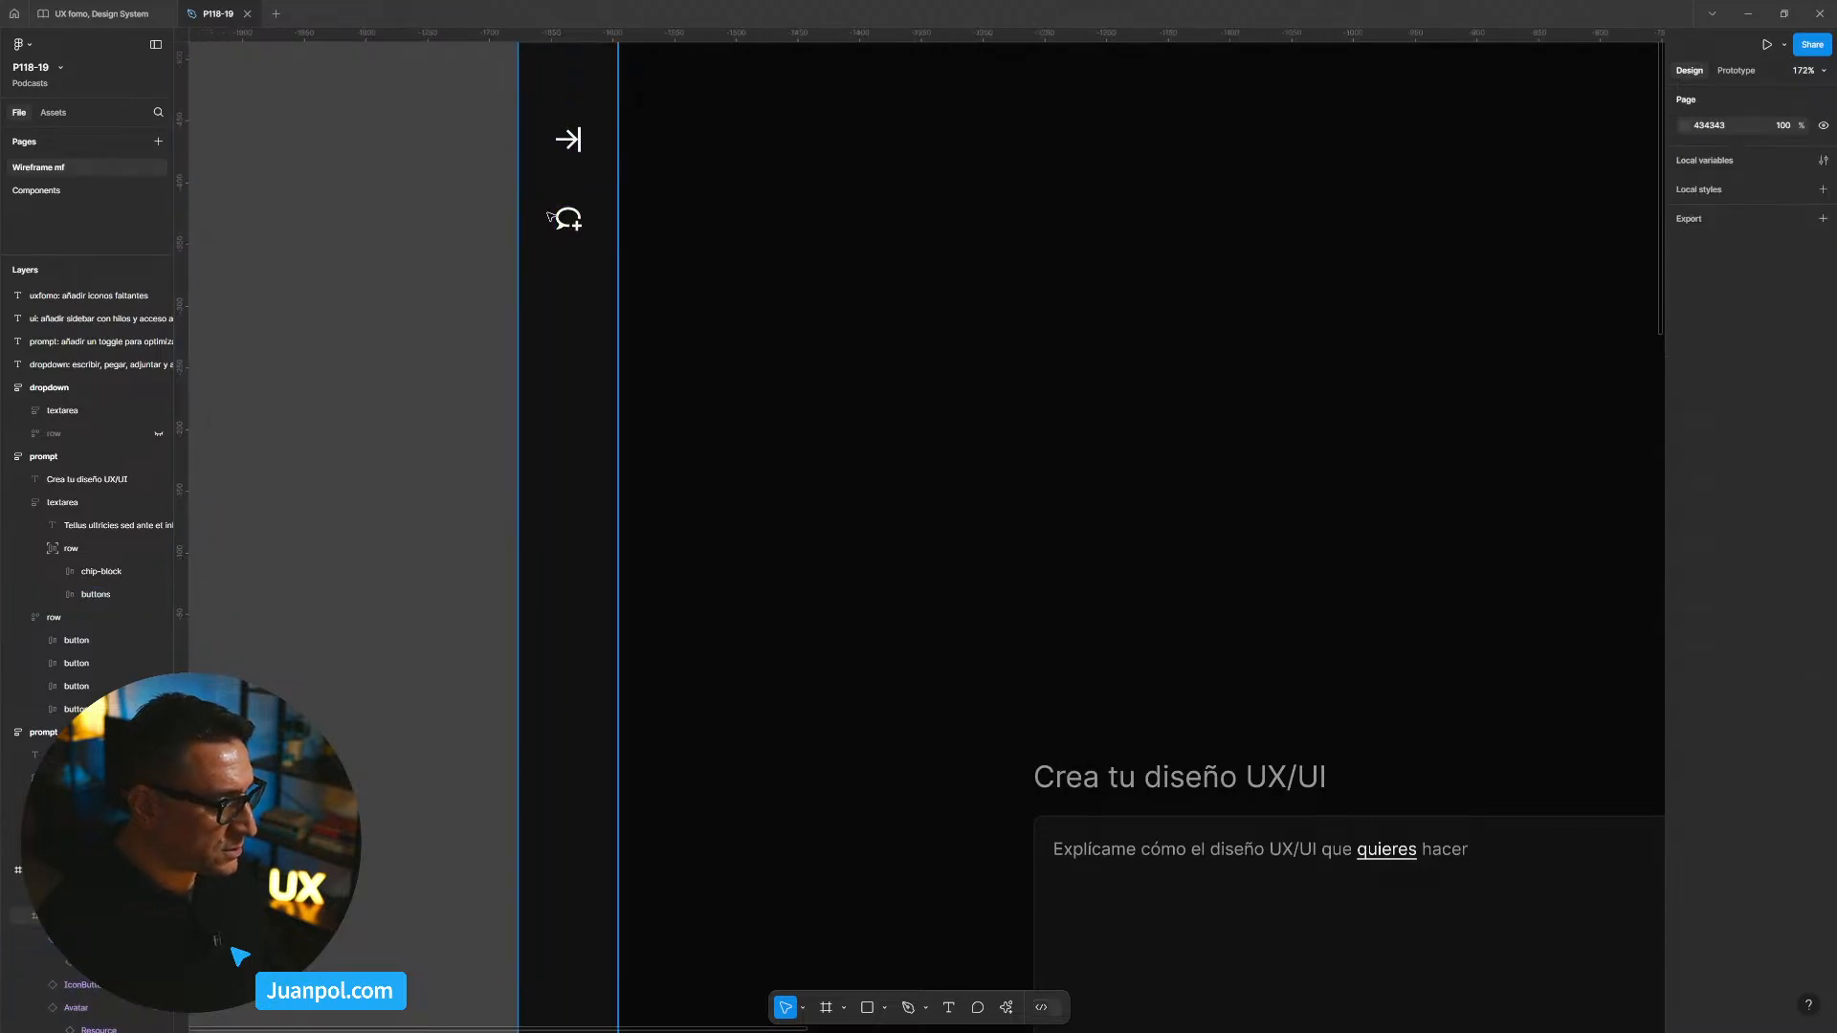
{"action": "double_click", "coordinate": [555, 219]}
{"action": "key", "text": "alt"}
{"action": "scroll", "coordinate": [453, 339], "scroll_direction": "down", "scroll_amount": 6}
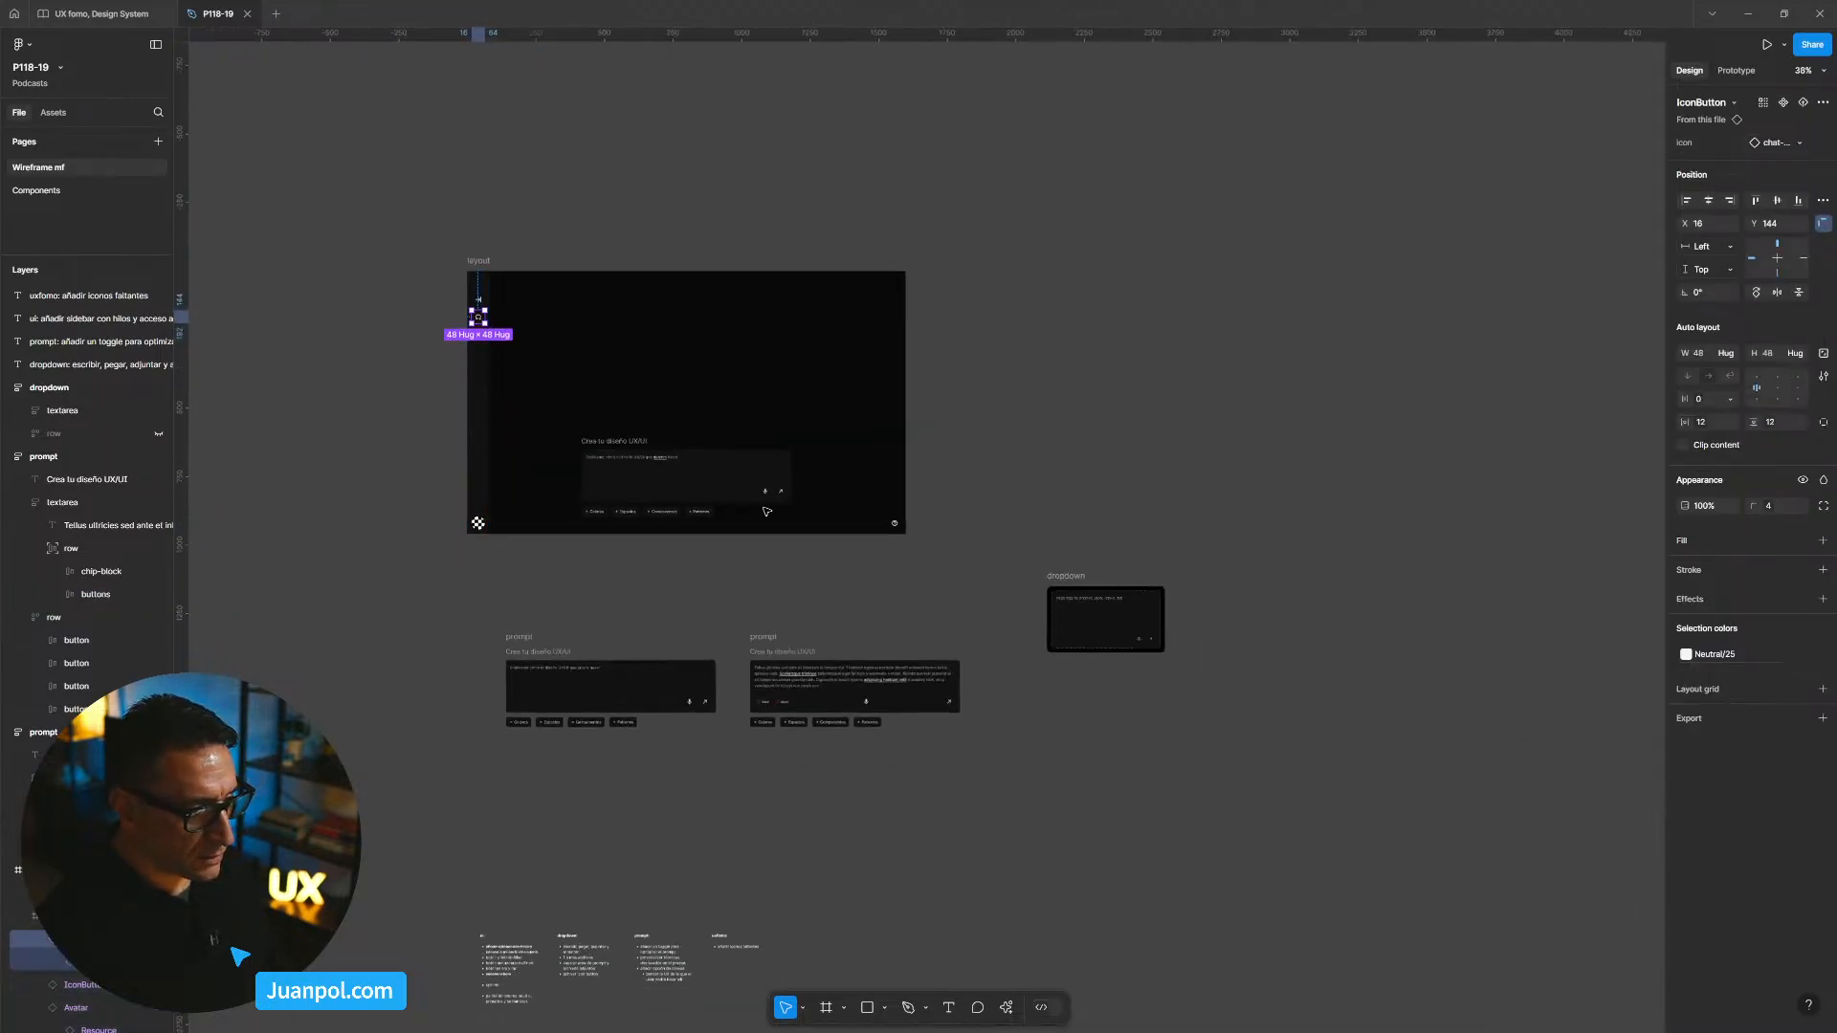
Step: Set the gap between the microphone and arrow in the prompt's buttons frame to 16
{"action": "left_click_drag", "start_coordinate": [943, 664], "coordinate": [903, 635]}
{"action": "scroll", "coordinate": [803, 668], "scroll_direction": "up", "scroll_amount": 4}
{"action": "scroll", "coordinate": [799, 664], "scroll_direction": "up", "scroll_amount": 2}
{"action": "left_click_drag", "start_coordinate": [1119, 862], "coordinate": [1072, 851]}
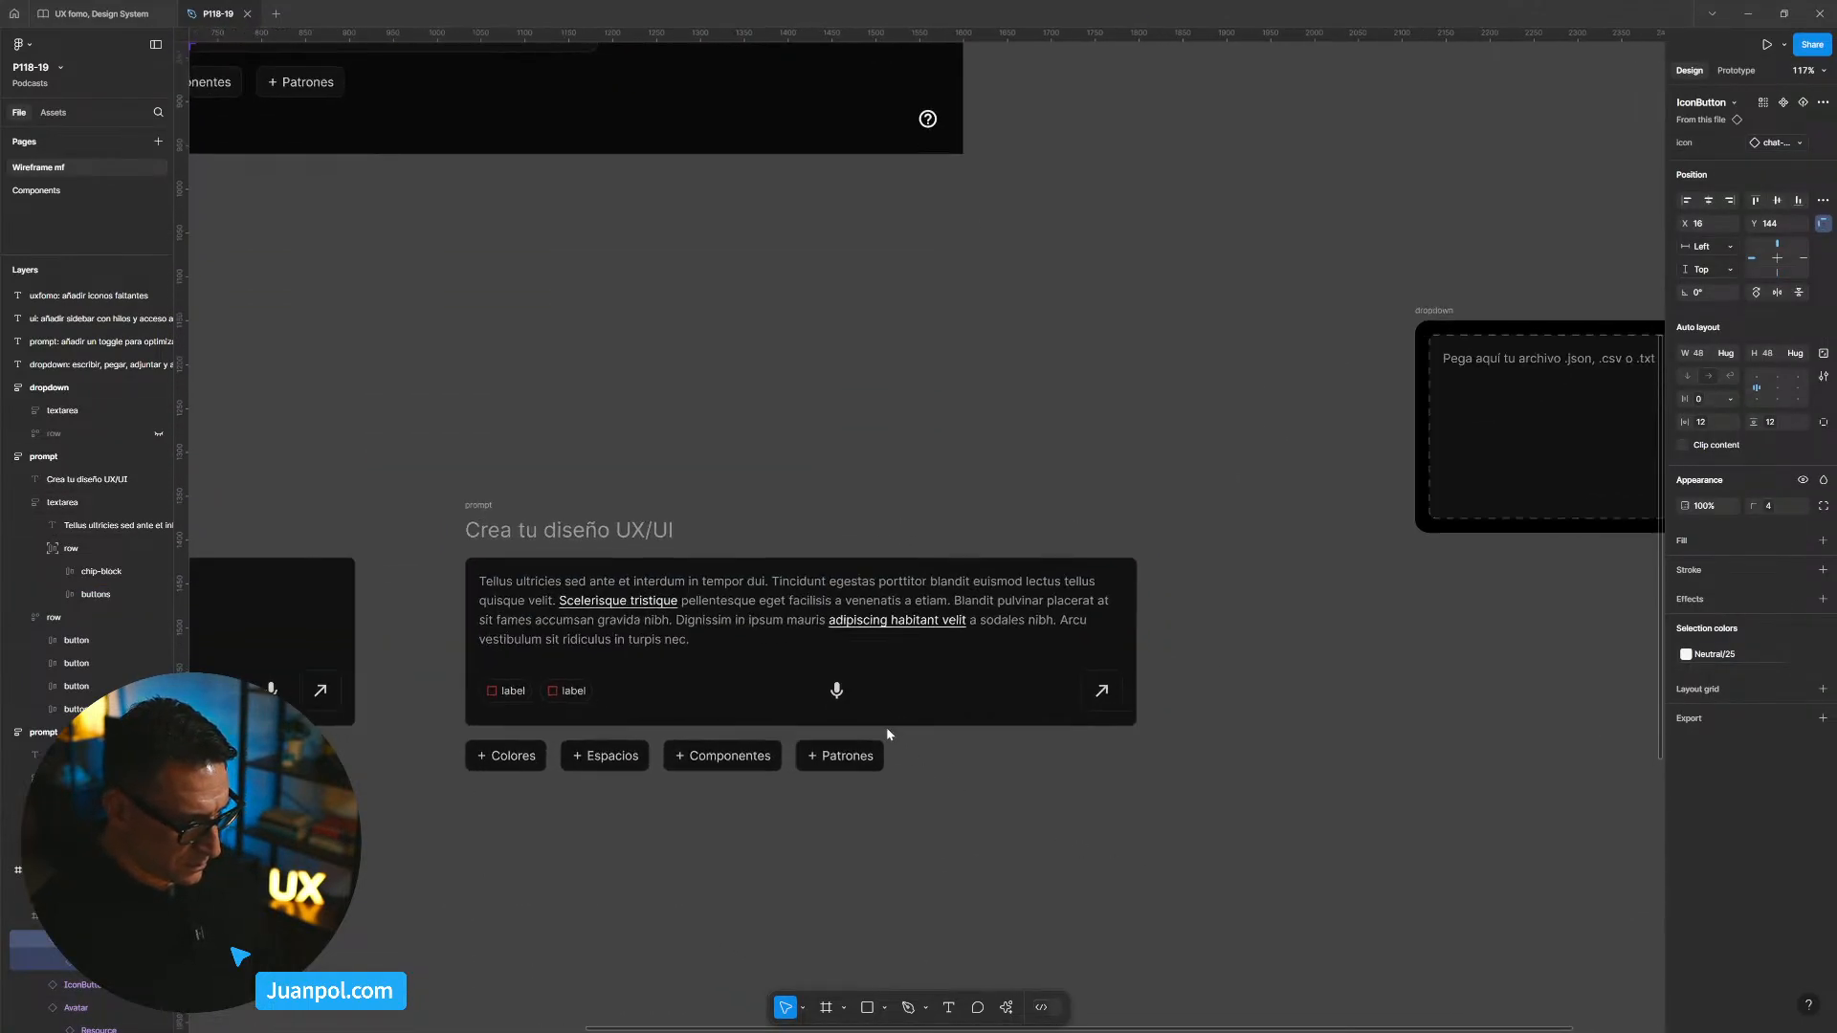
{"action": "scroll", "coordinate": [886, 734], "scroll_direction": "up", "scroll_amount": 3}
{"action": "double_click", "coordinate": [807, 659]}
{"action": "left_click", "coordinate": [810, 663]}
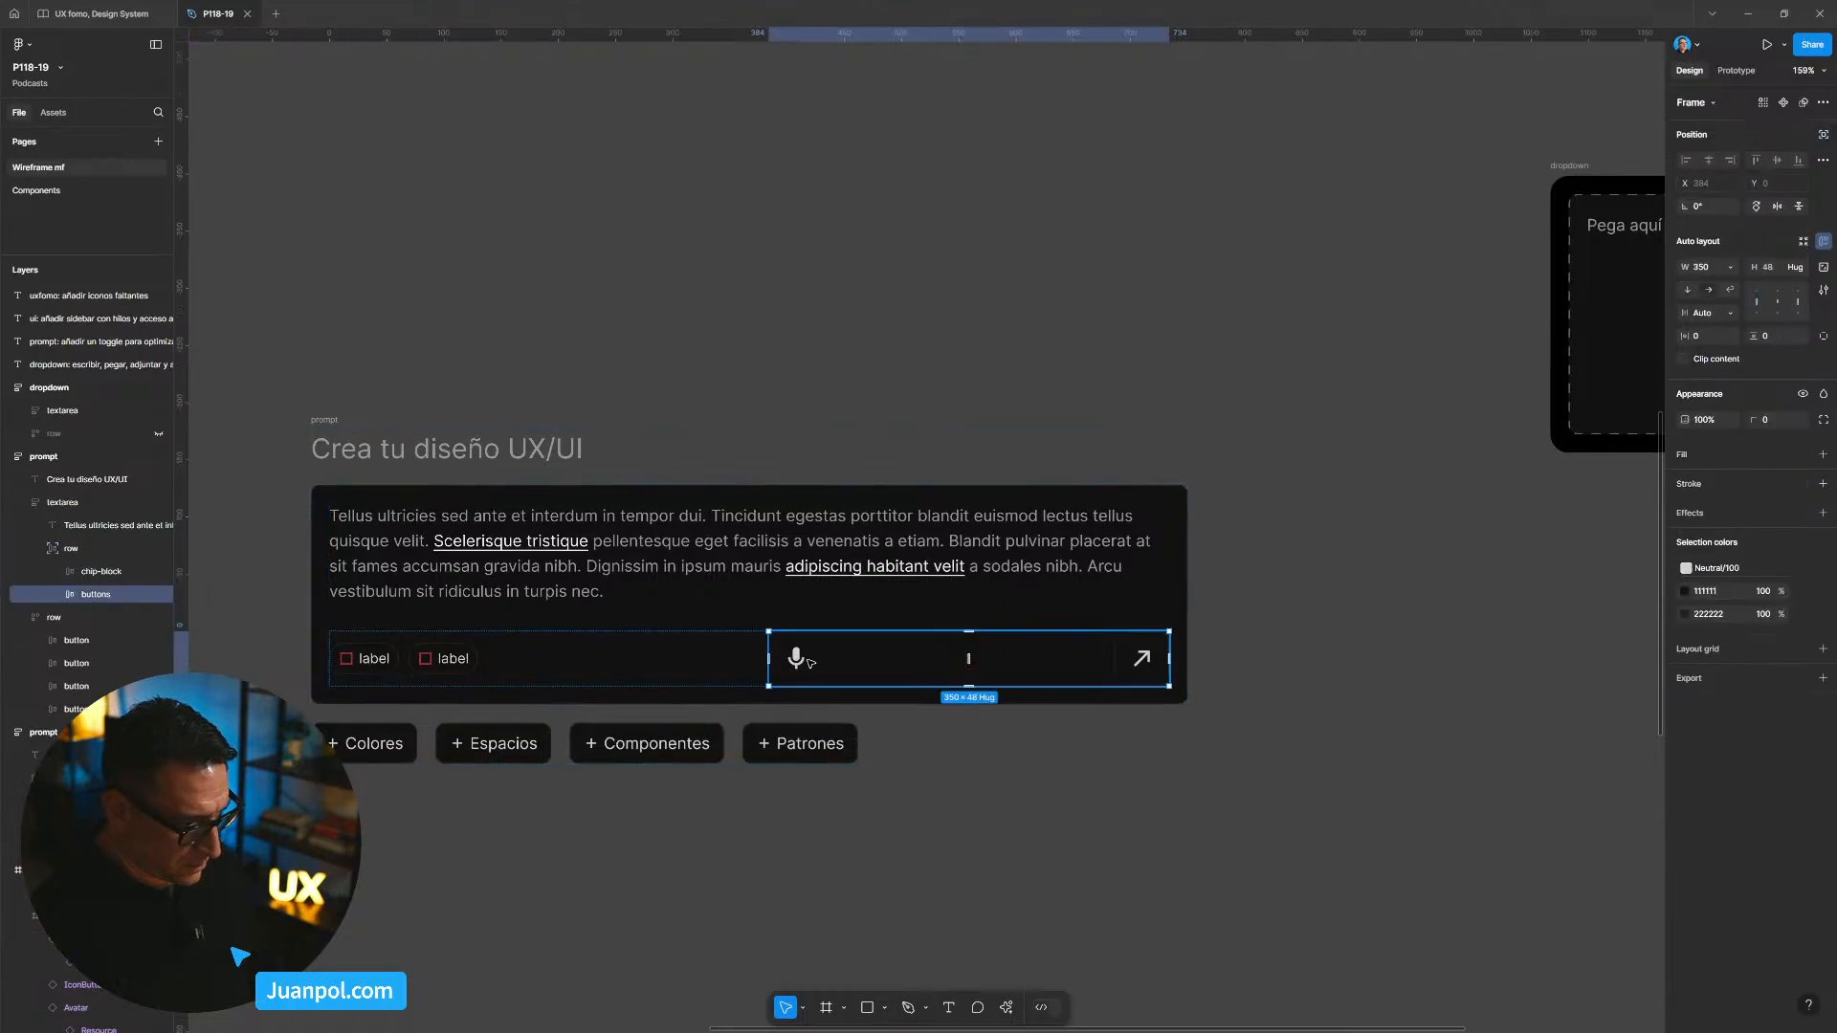
{"action": "type", "text": "16"}
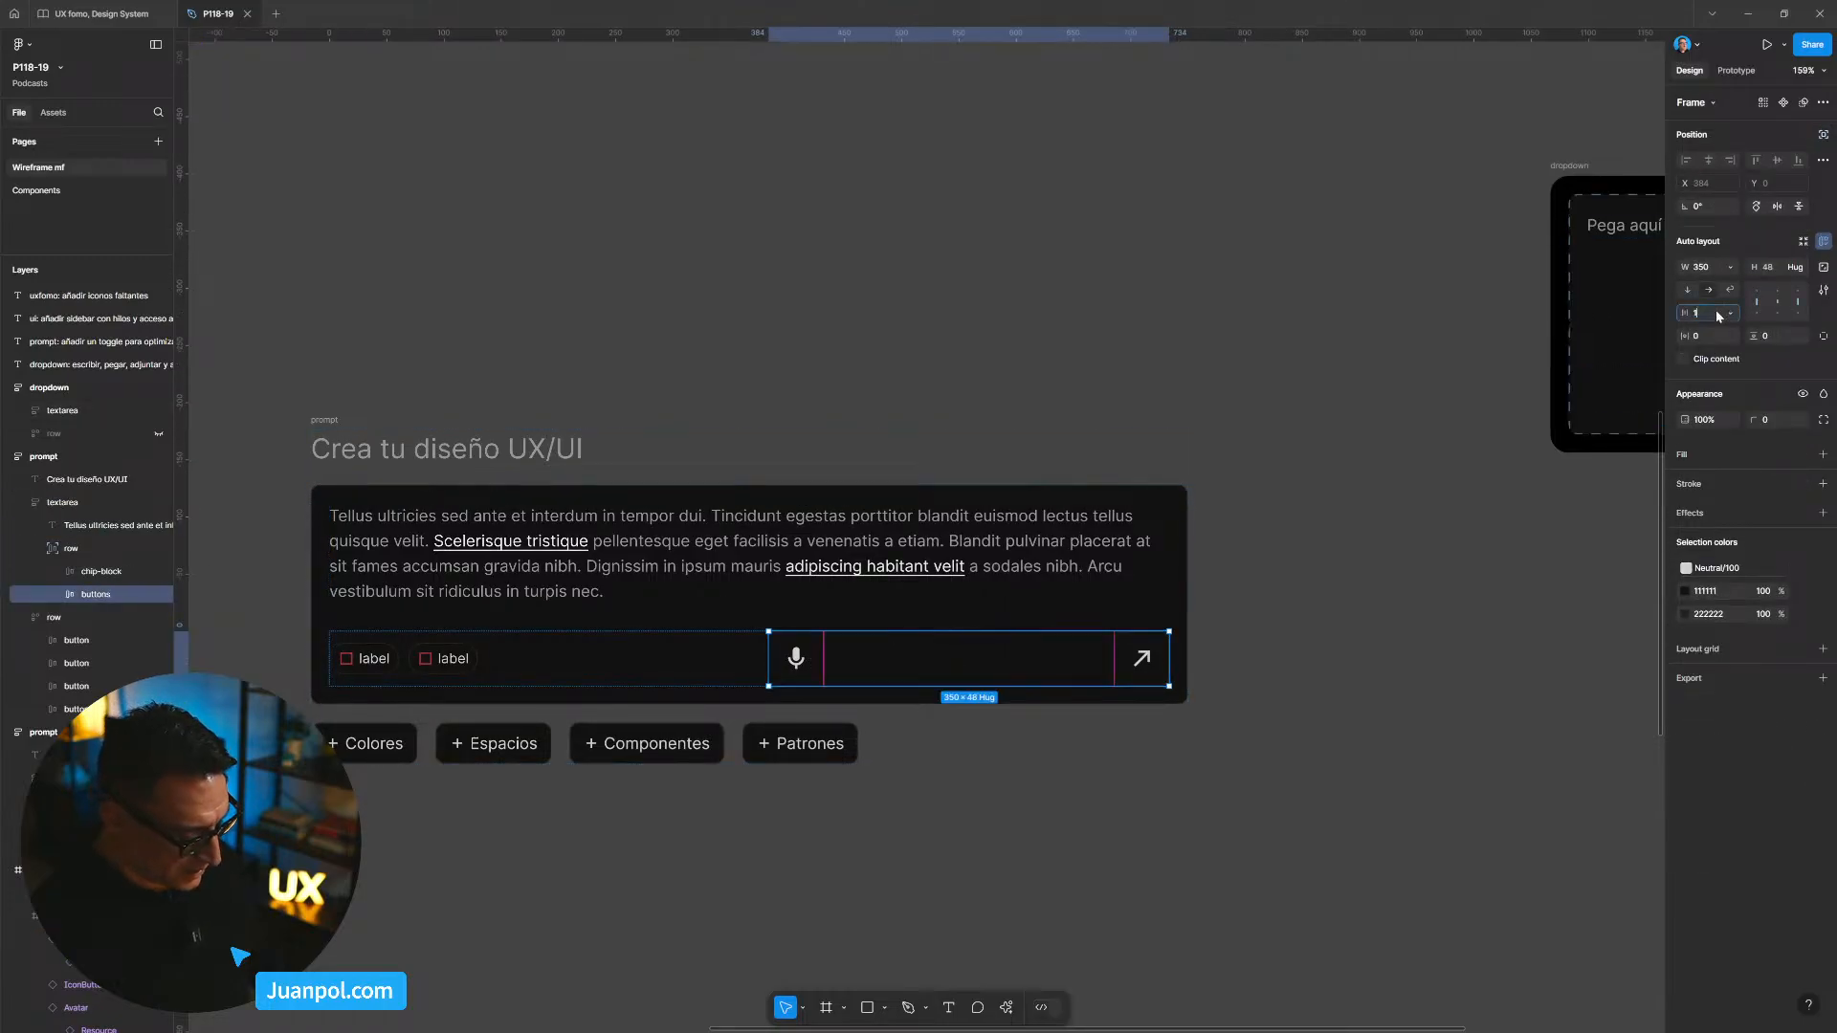
{"action": "key", "text": "Return"}
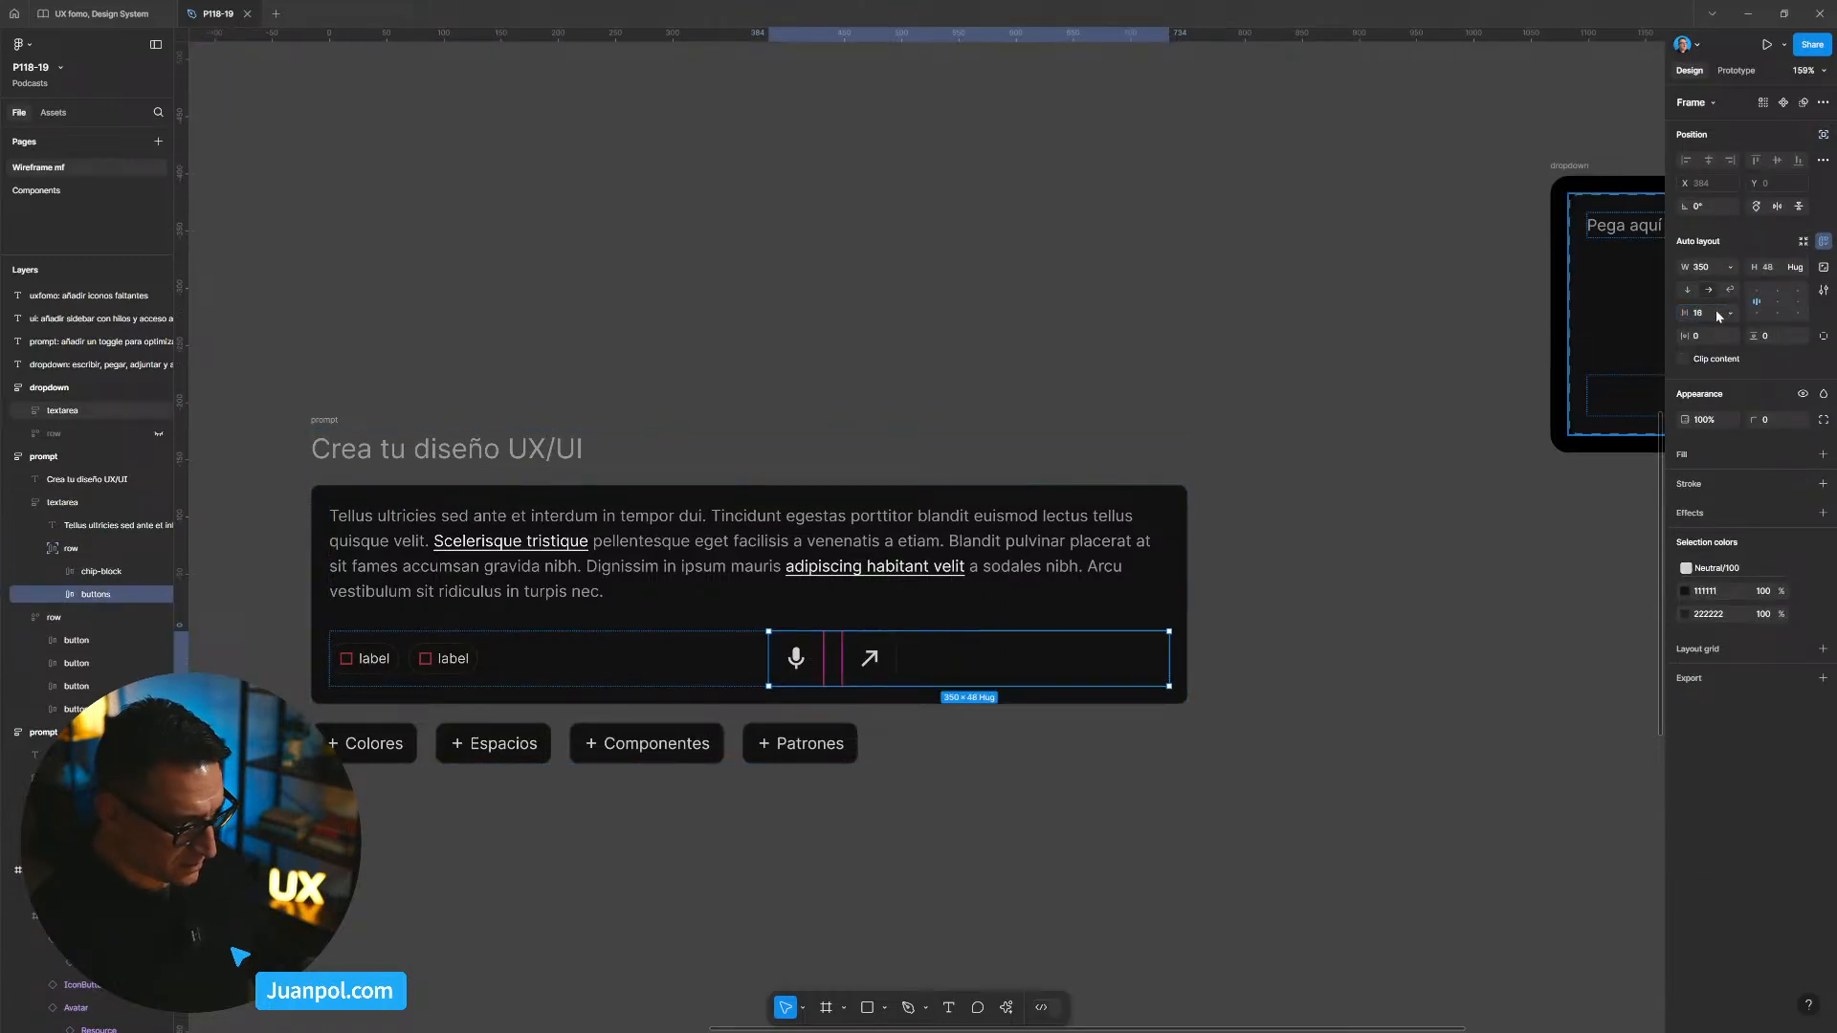
Step: Set the width of the buttons frame to Hug contents
{"action": "left_click", "coordinate": [54, 597]}
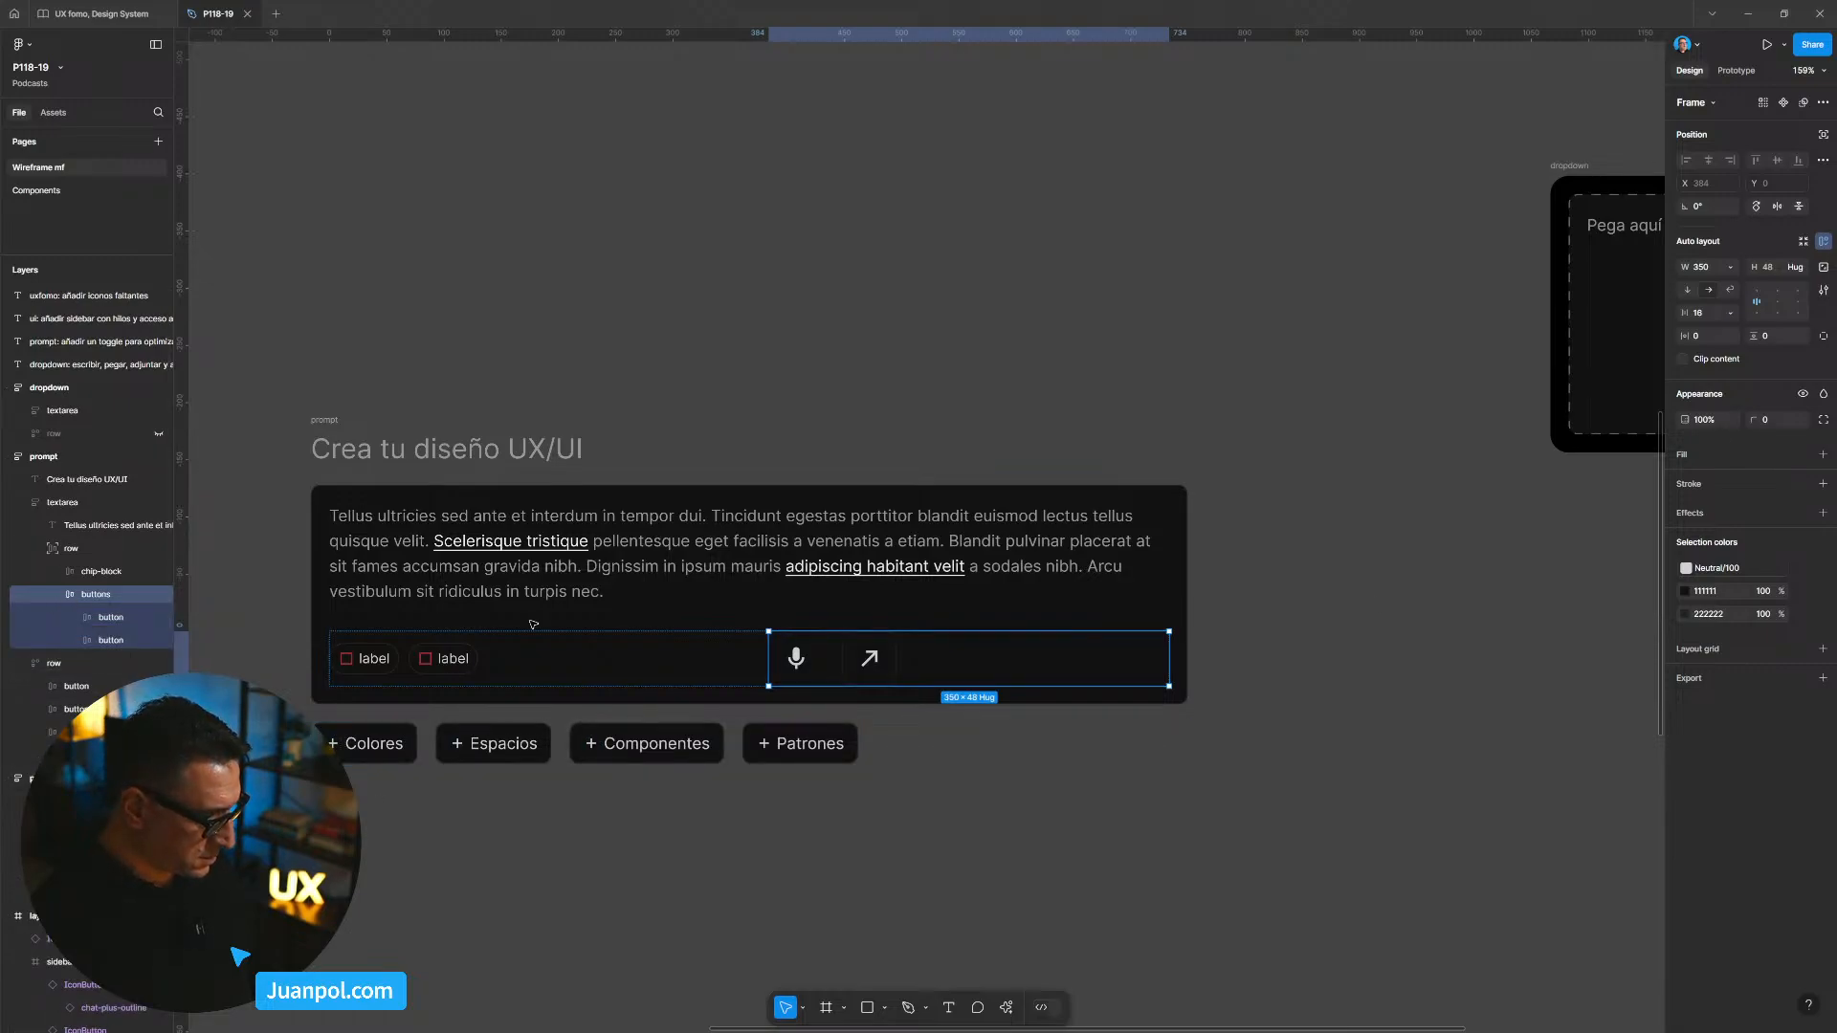
{"action": "left_click", "coordinate": [1729, 267]}
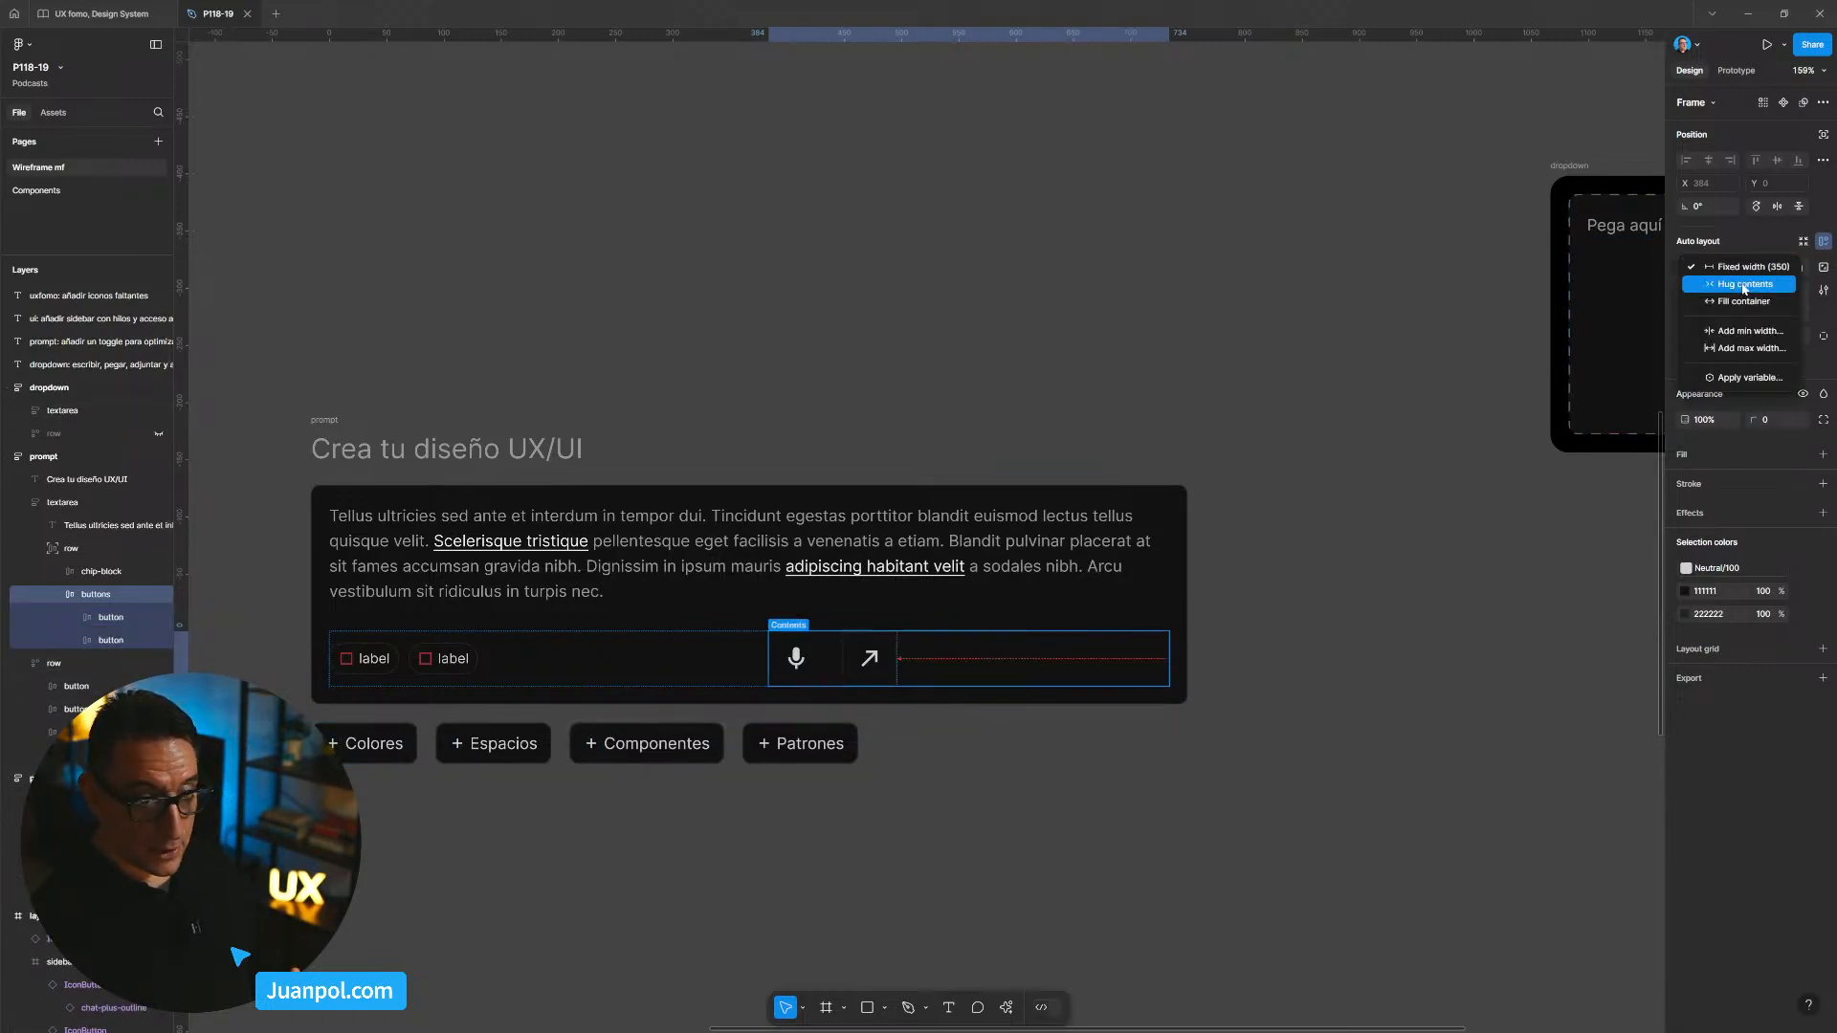
{"action": "left_click", "coordinate": [1723, 287]}
{"action": "left_click", "coordinate": [1201, 802]}
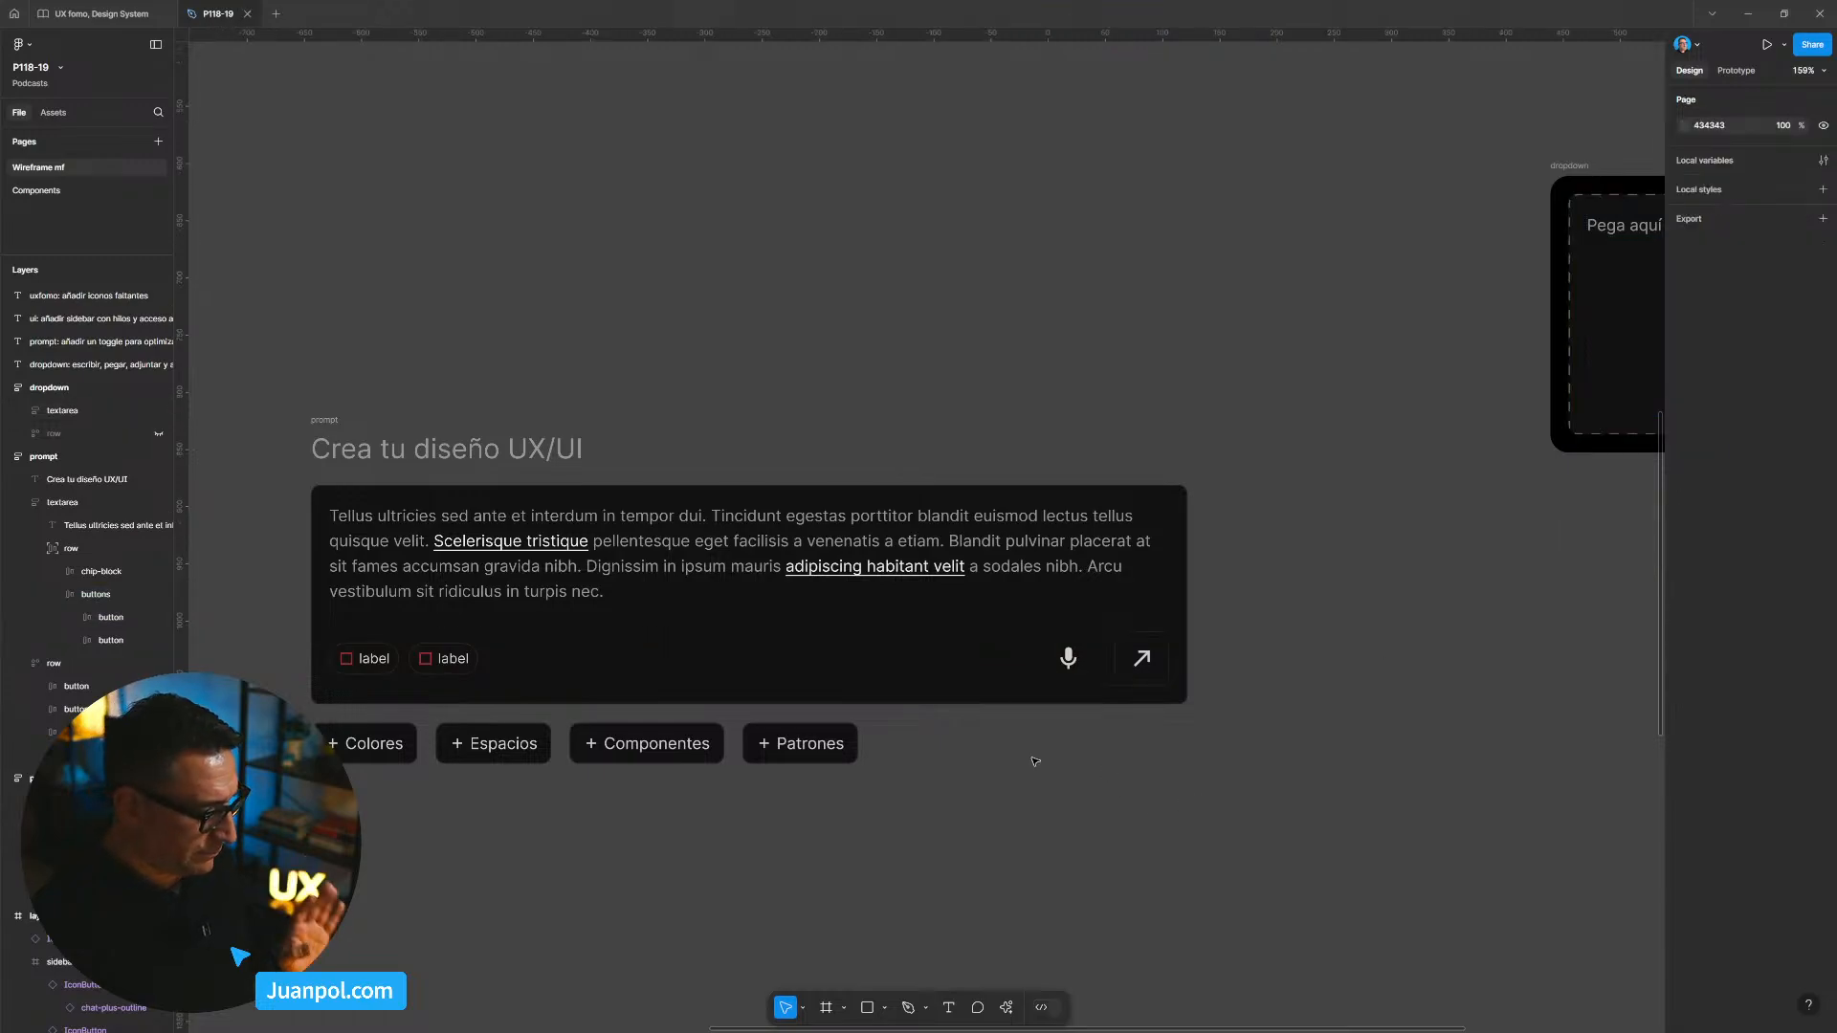
Step: Align the contents of the row holding the chip-block and buttons to its bottom edge
{"action": "double_click", "coordinate": [590, 671]}
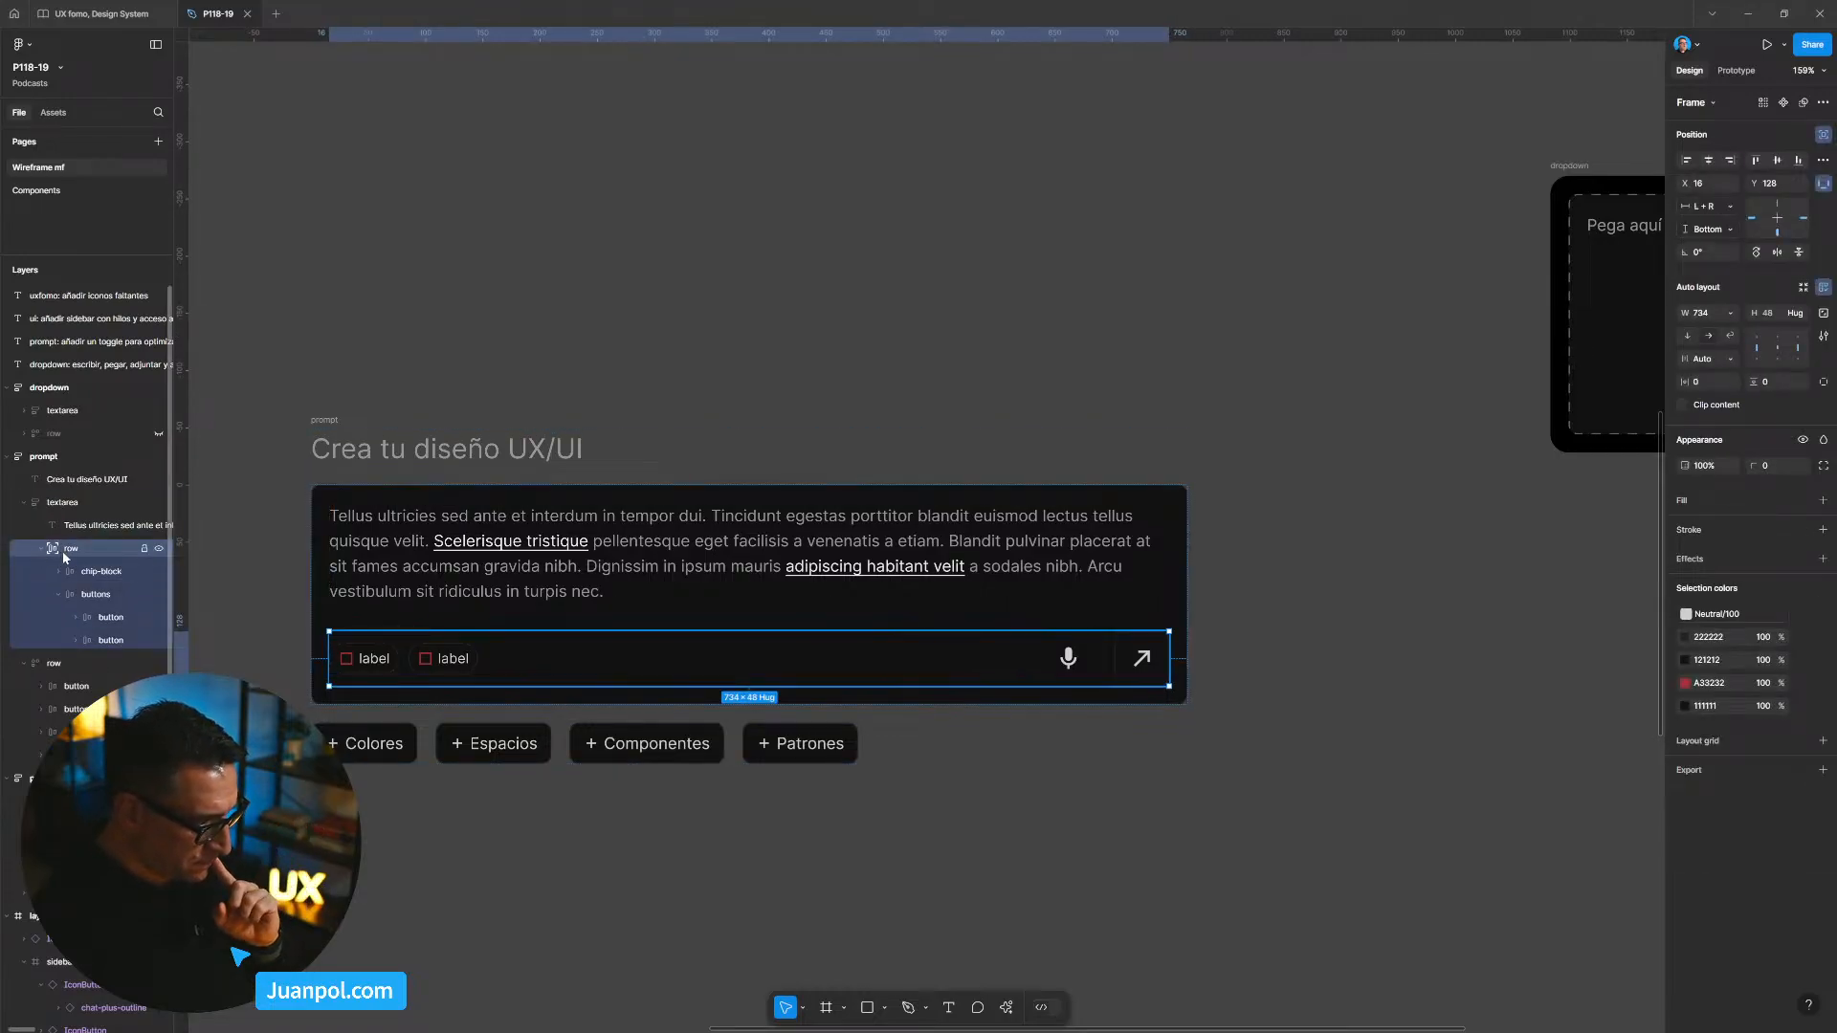
{"action": "left_click", "coordinate": [1779, 363]}
{"action": "left_click", "coordinate": [1469, 658]}
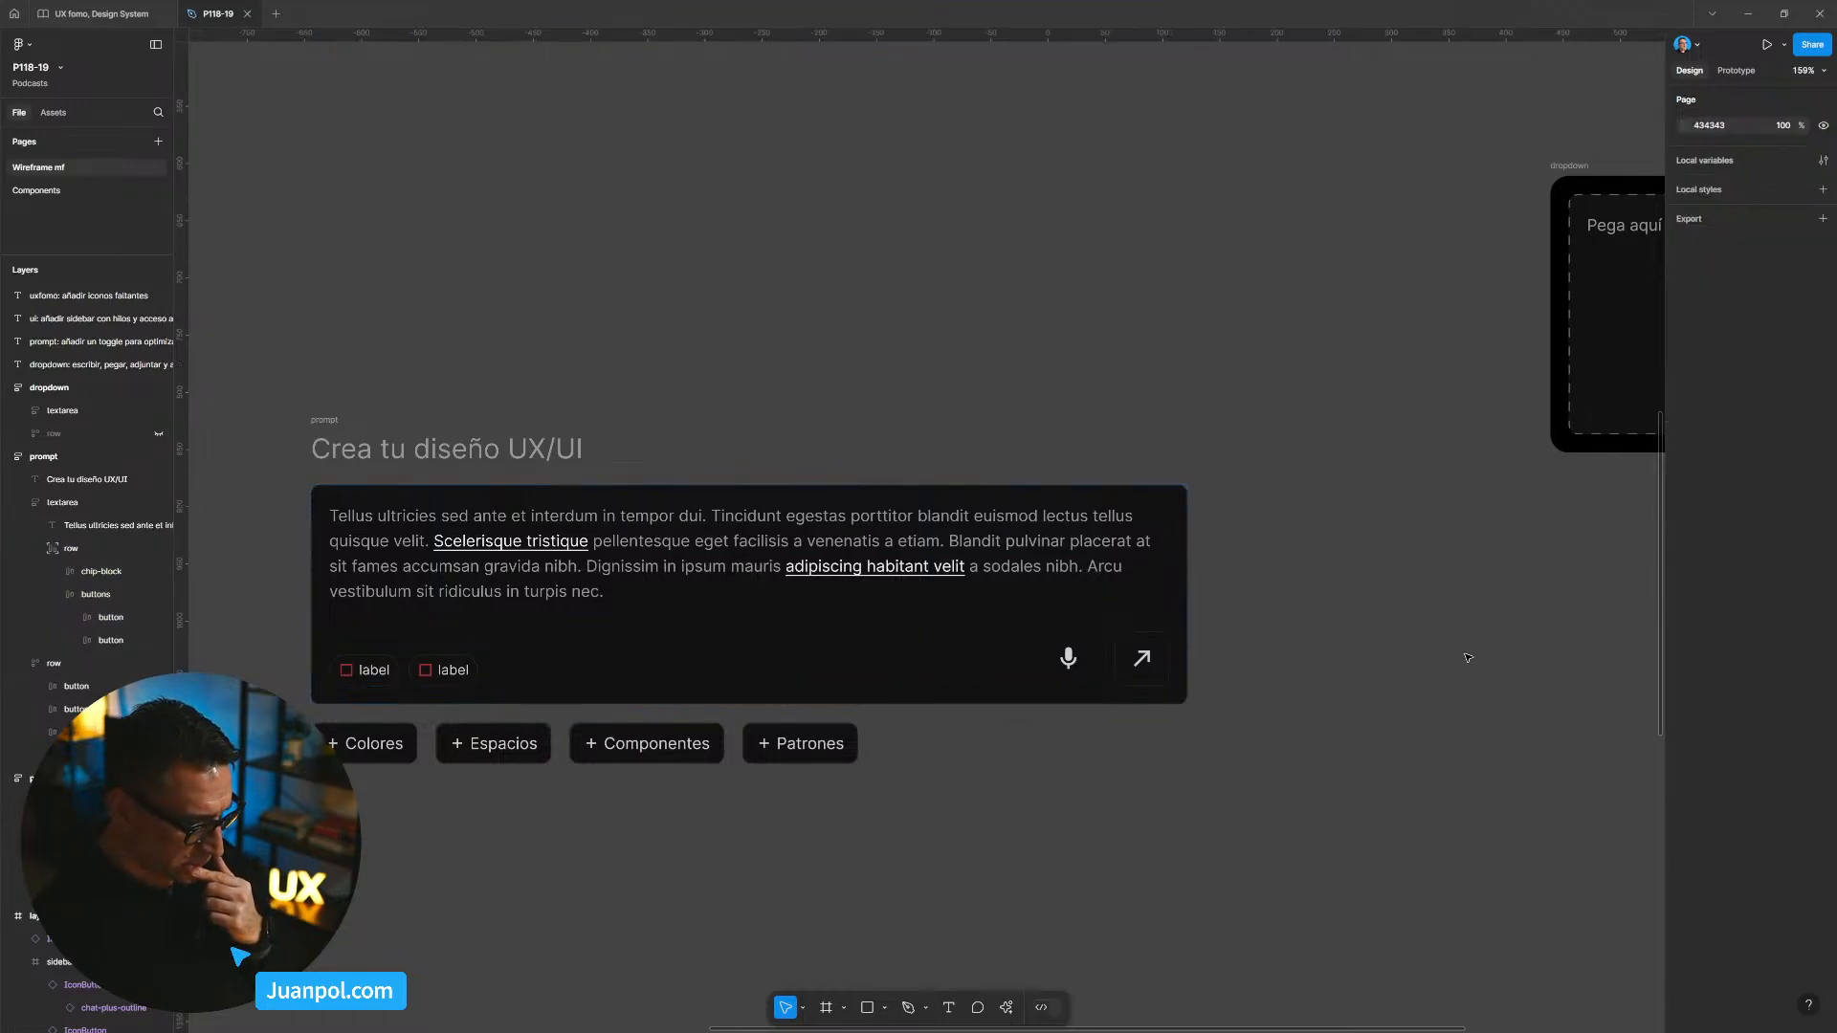
Step: Change the first chip's label to "Colores"
{"action": "scroll", "coordinate": [1317, 832], "scroll_direction": "left", "scroll_amount": 5}
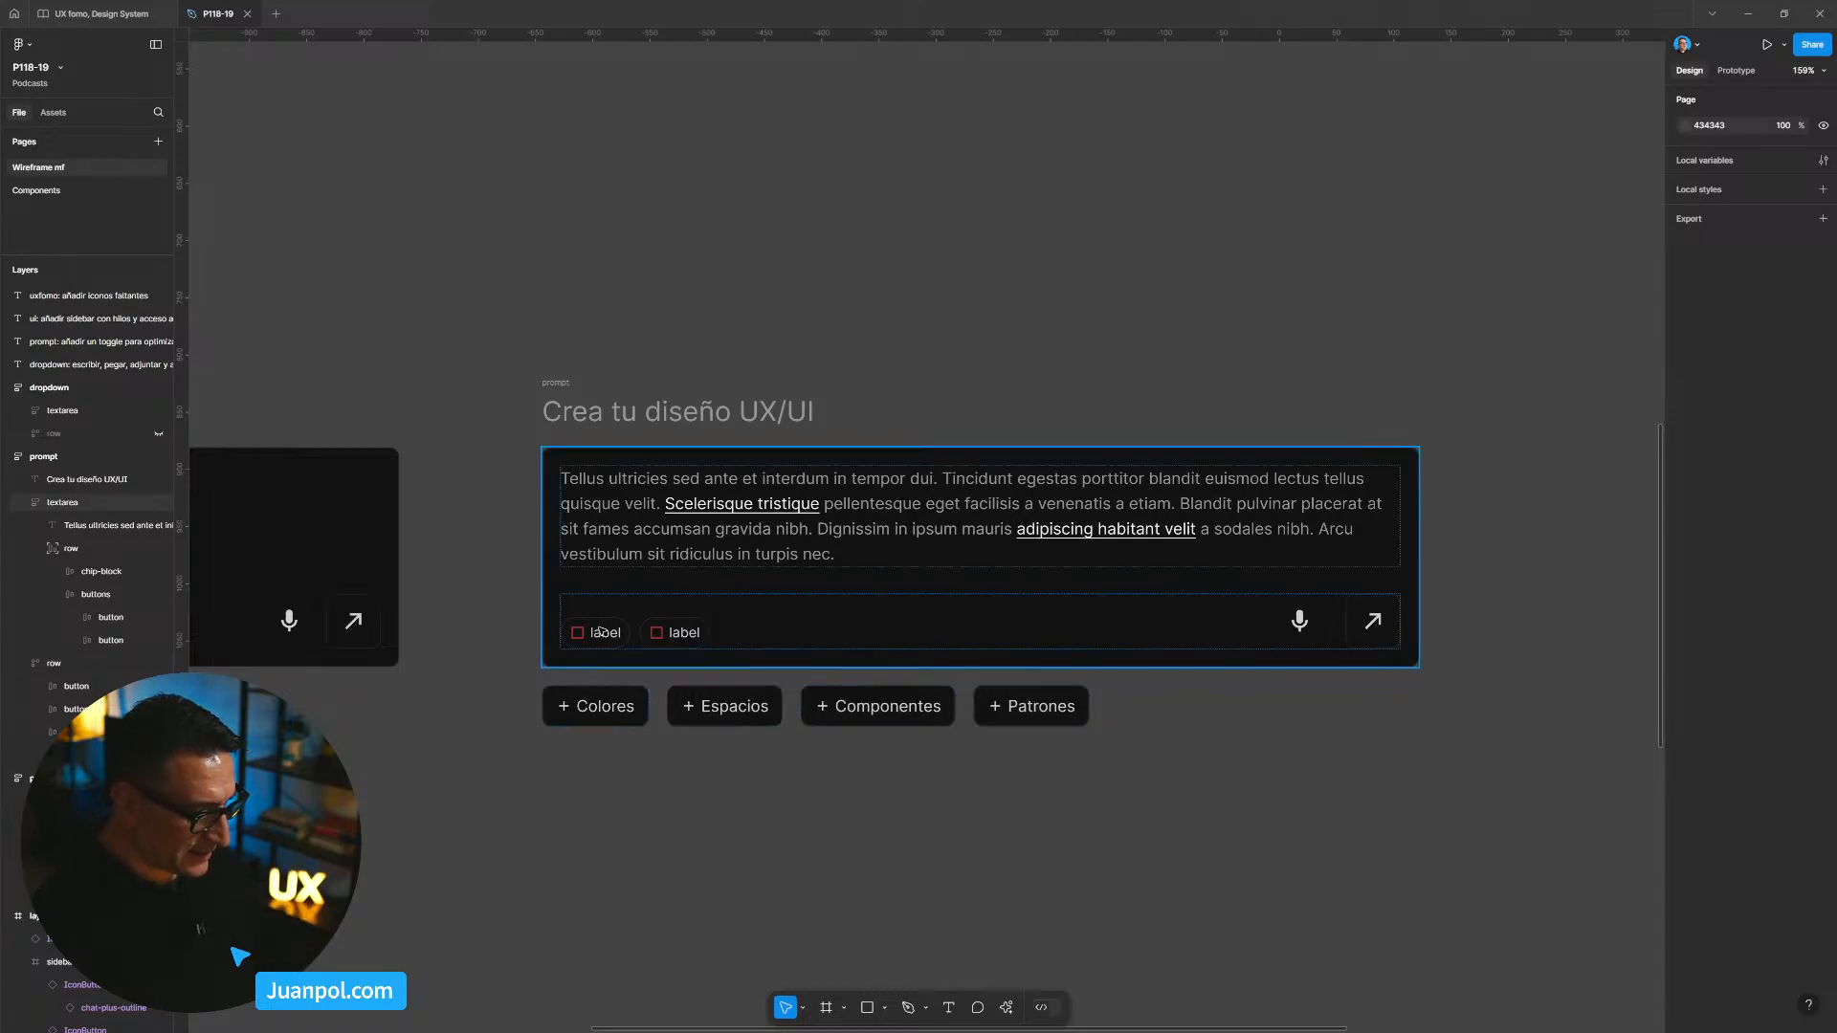
{"action": "scroll", "coordinate": [512, 716], "scroll_direction": "up", "scroll_amount": 3}
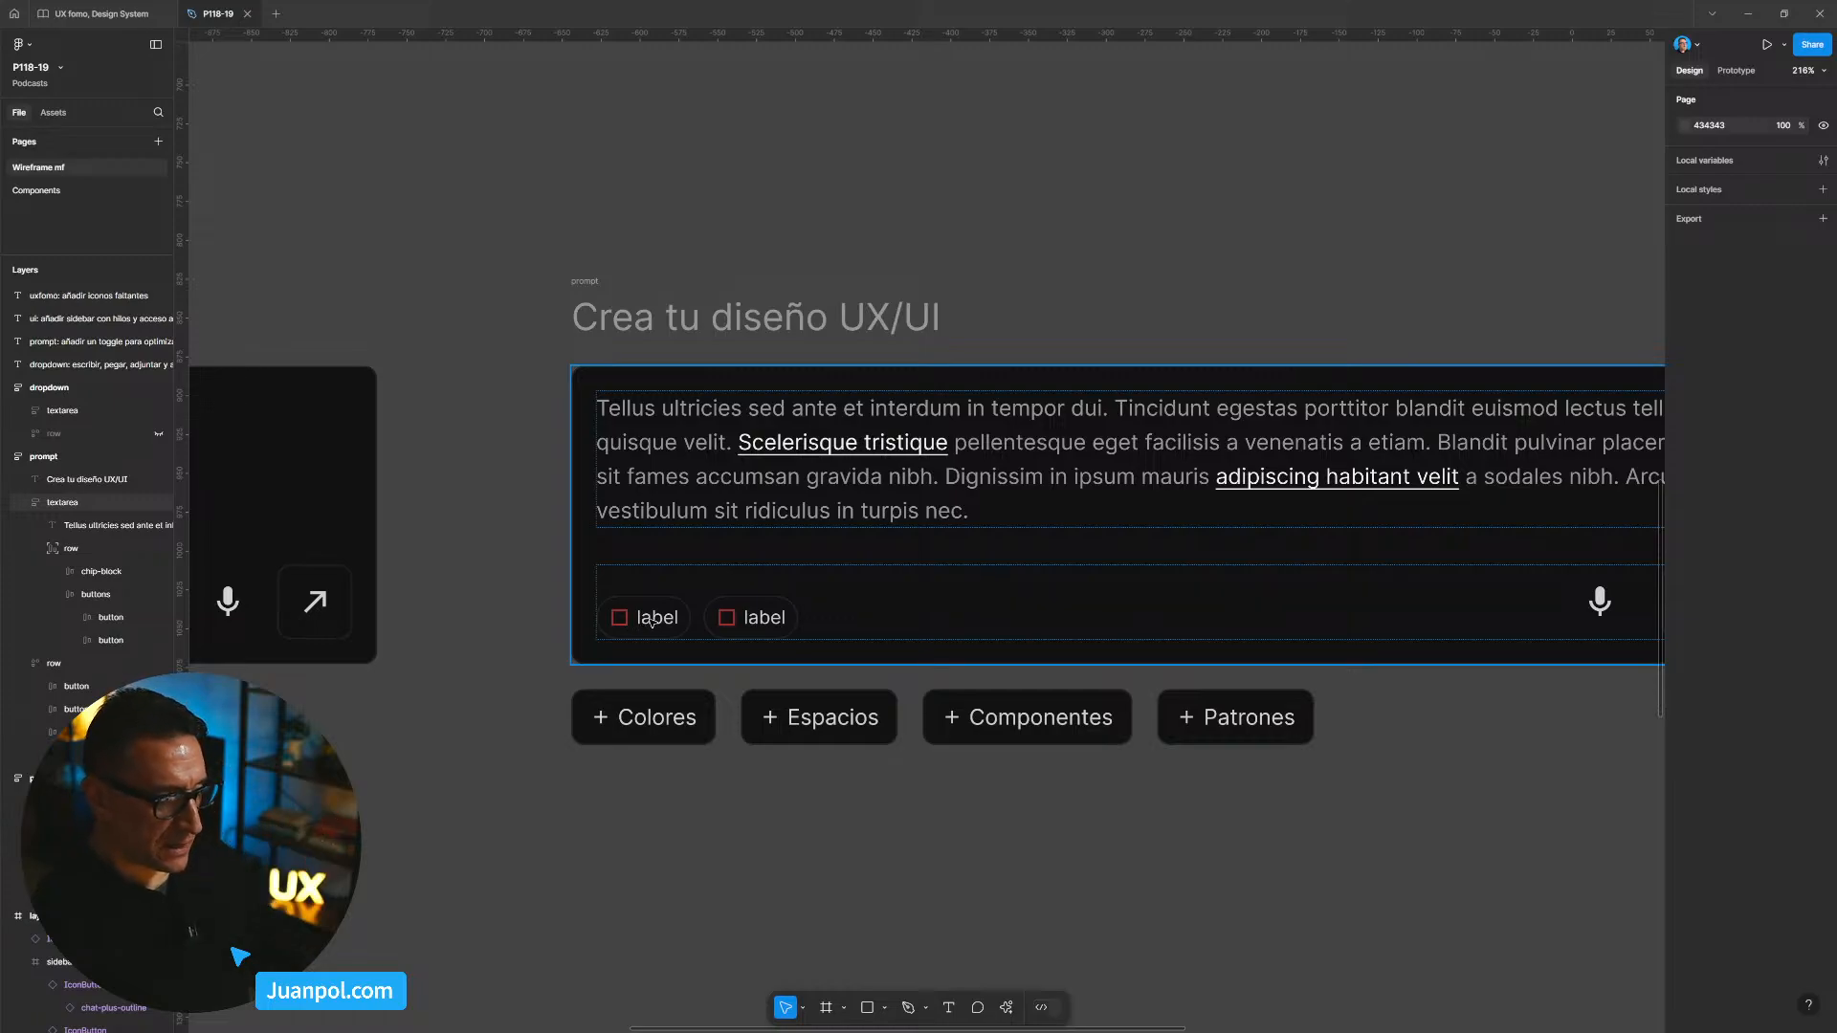
{"action": "double_click", "coordinate": [652, 621]}
{"action": "type", "text": "Colores"}
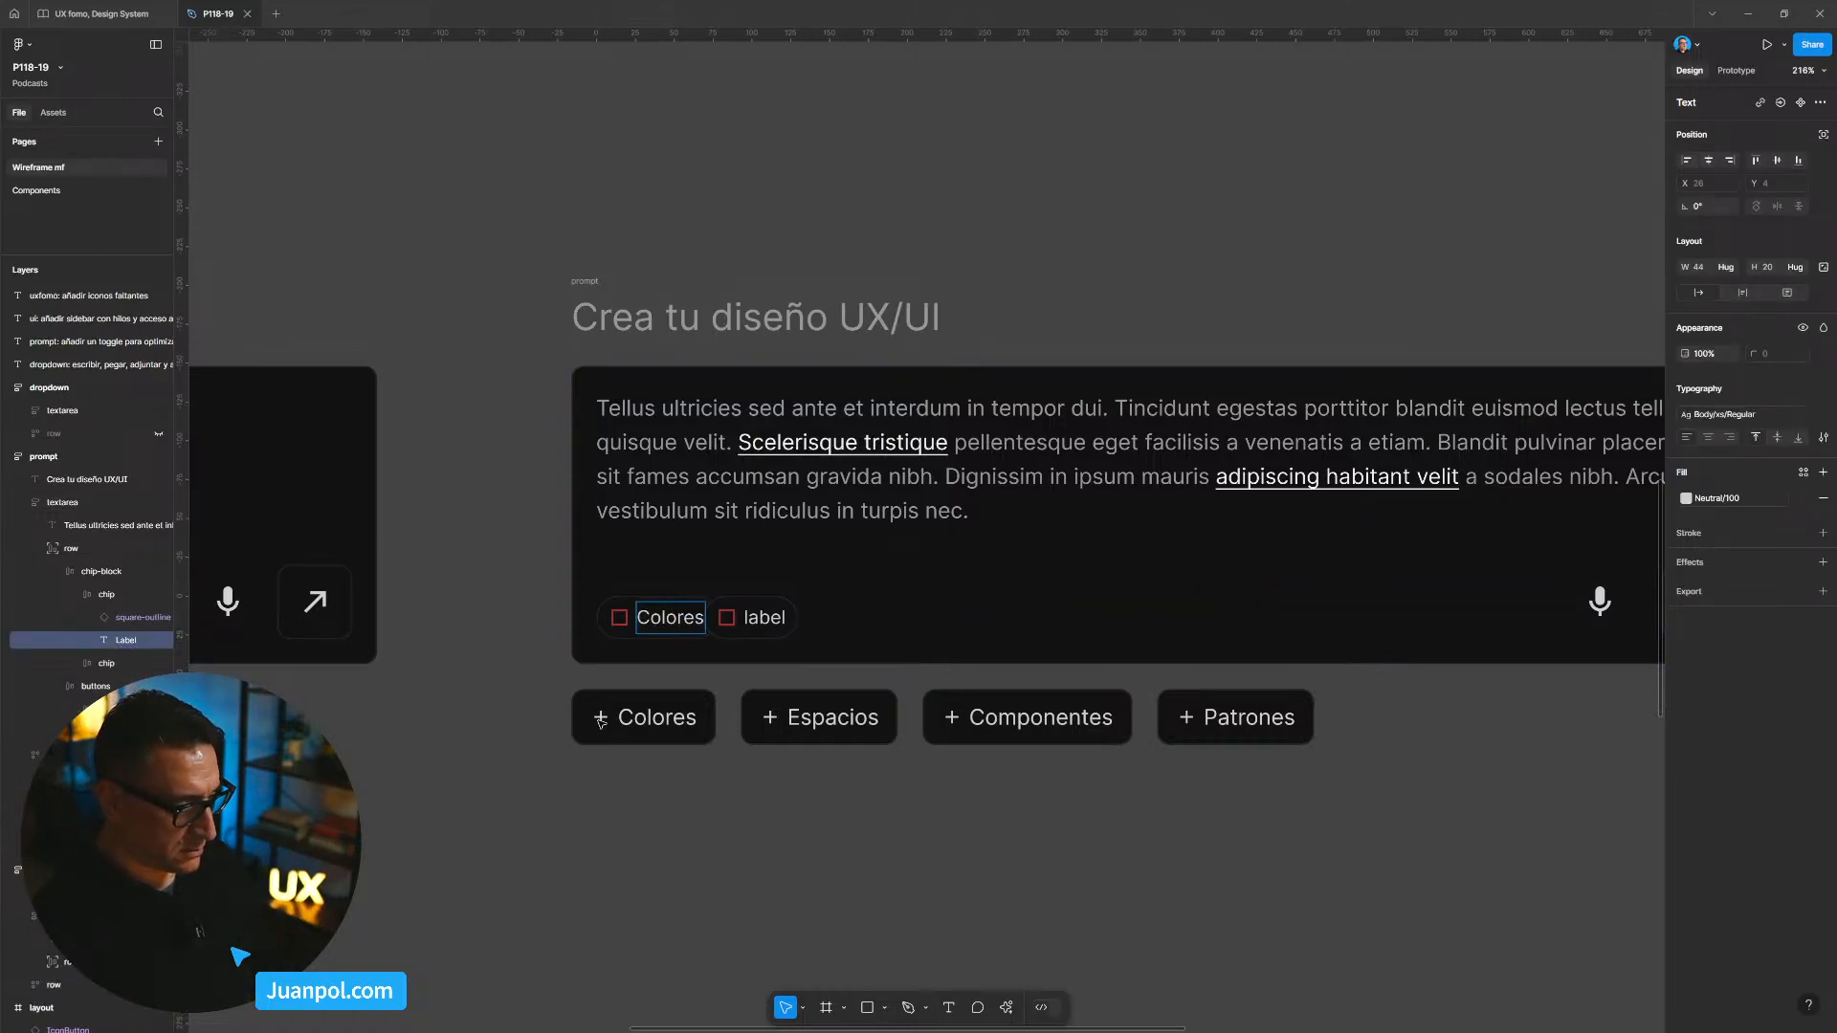
{"action": "key", "text": "Escape"}
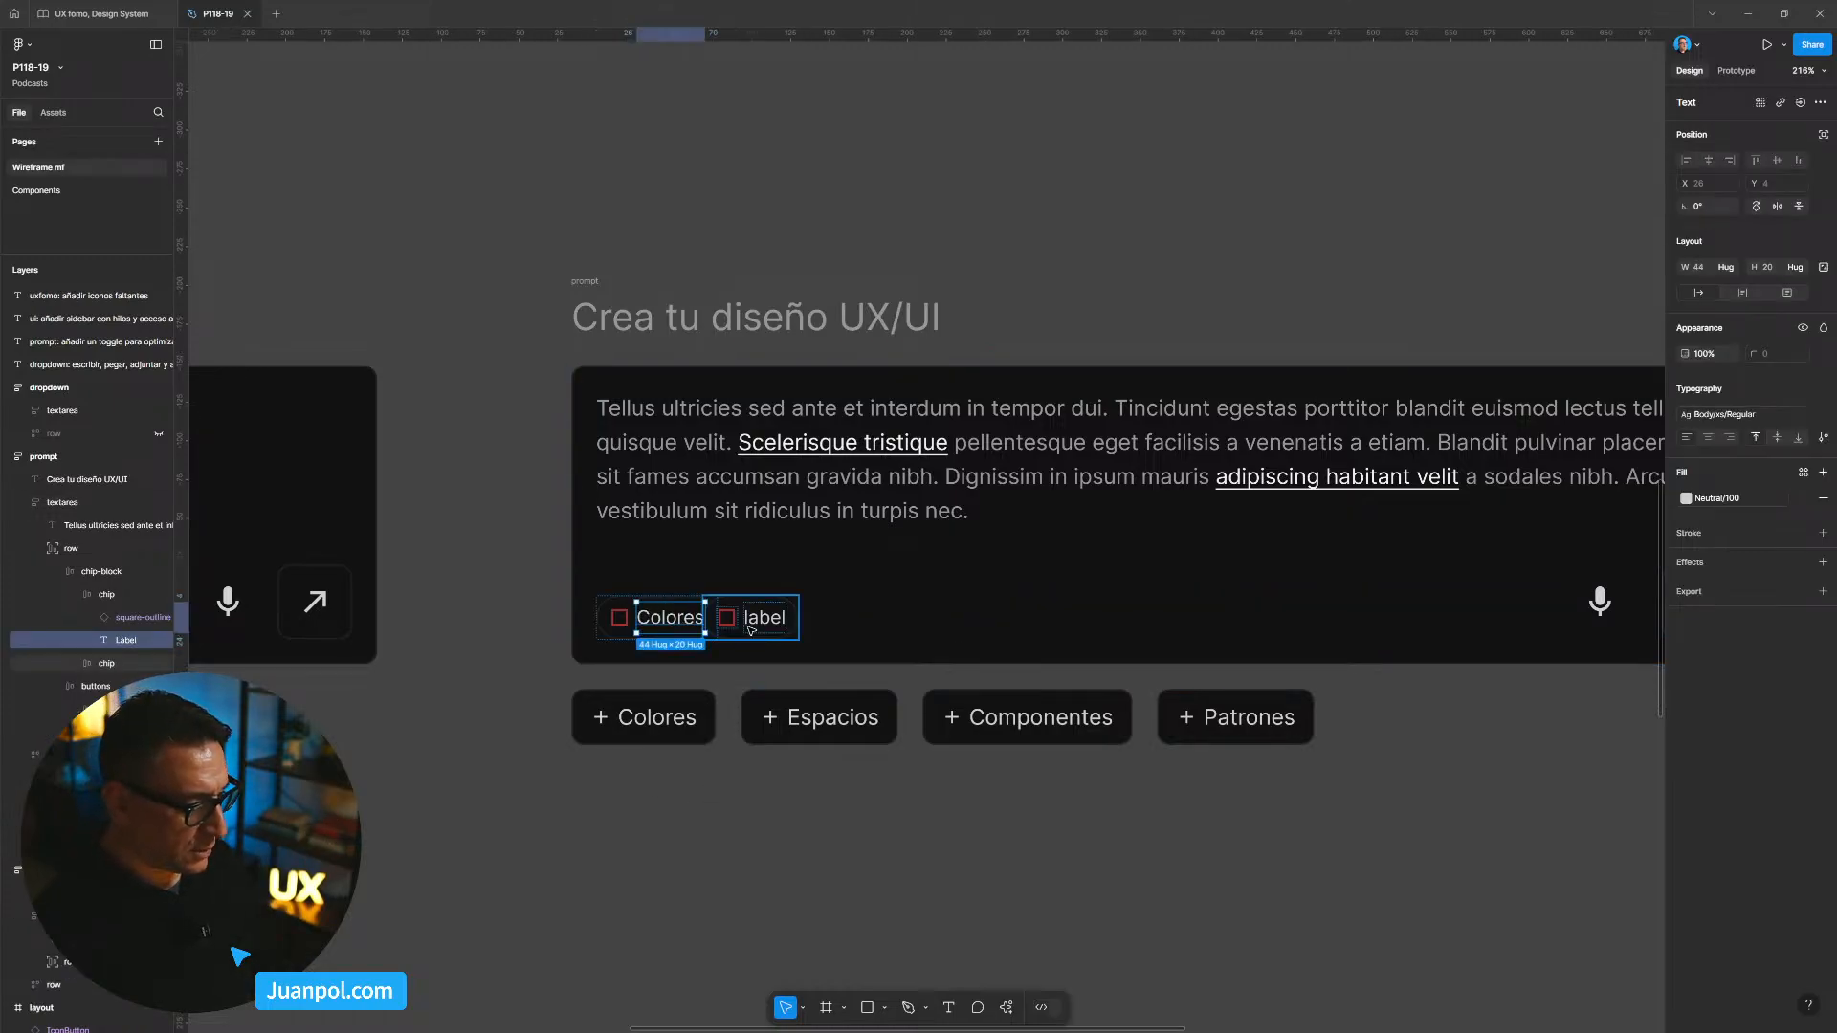
Step: Set the chip-block's width to Hug contents and the gap between its chips to 8
{"action": "key", "text": "Escape"}
{"action": "key", "text": "Escape"}
{"action": "key", "text": "Escape"}
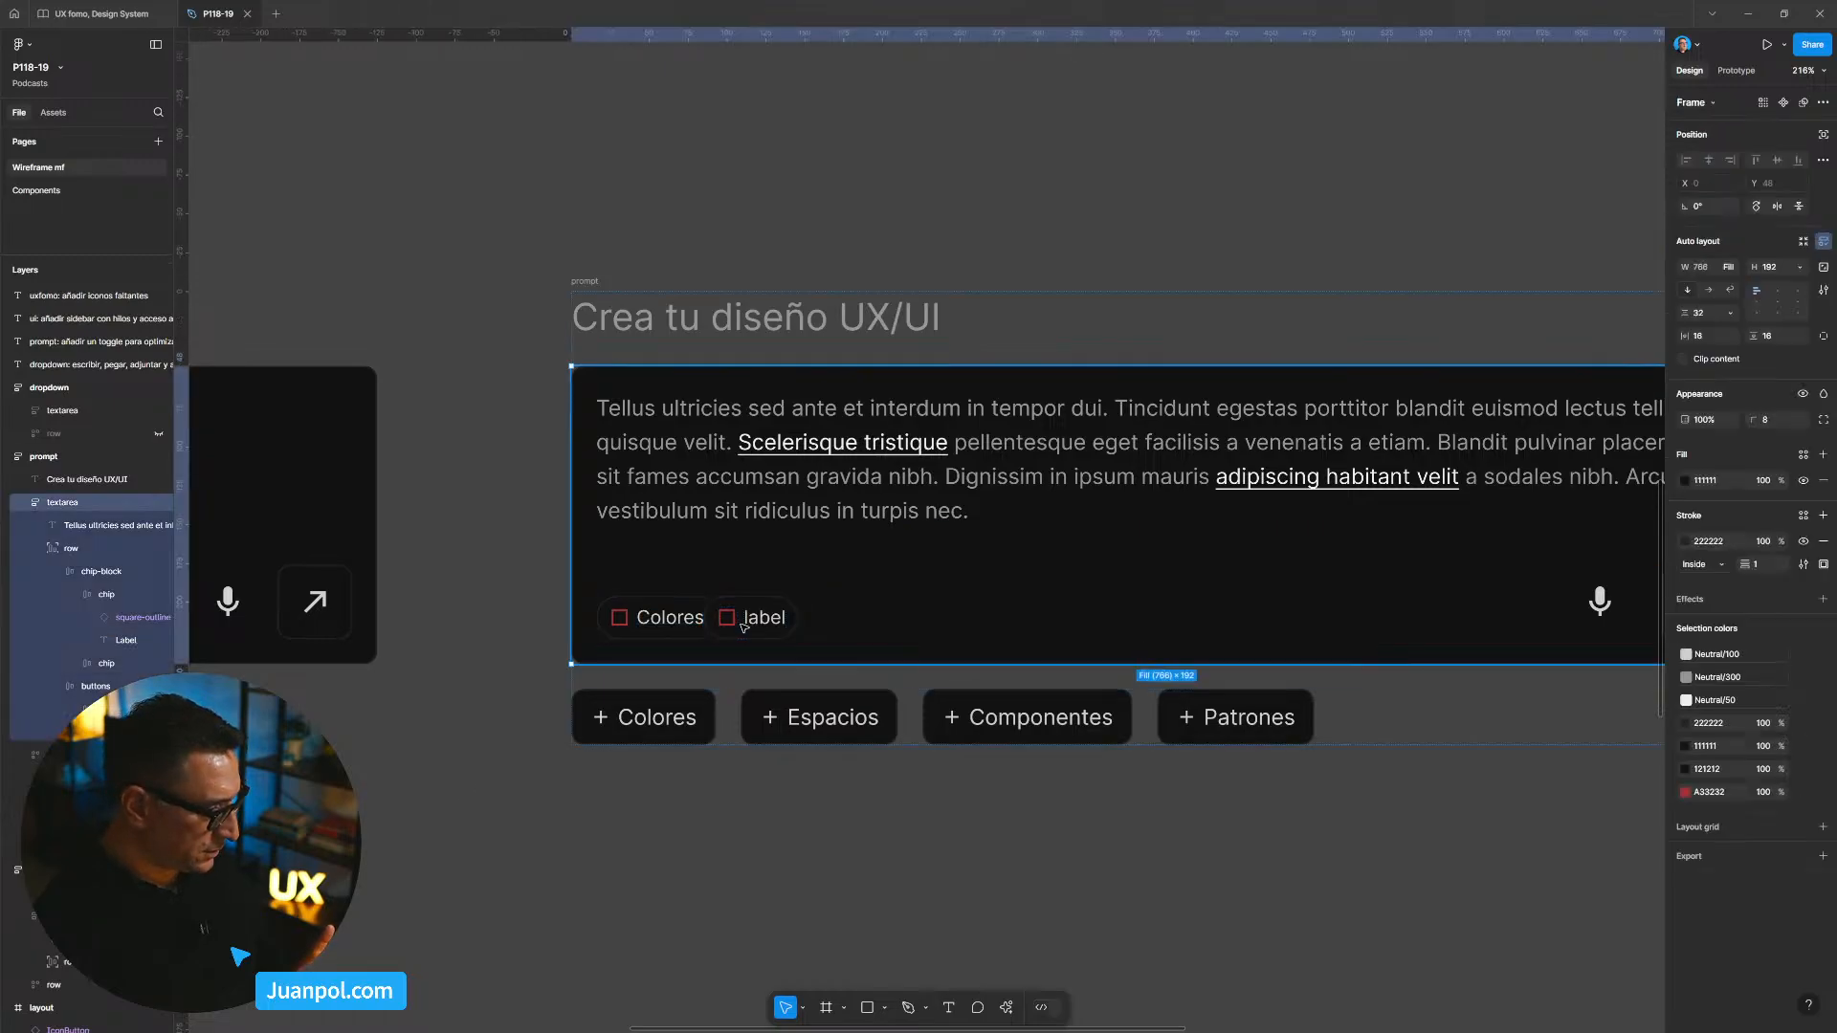
{"action": "left_click", "coordinate": [744, 624]}
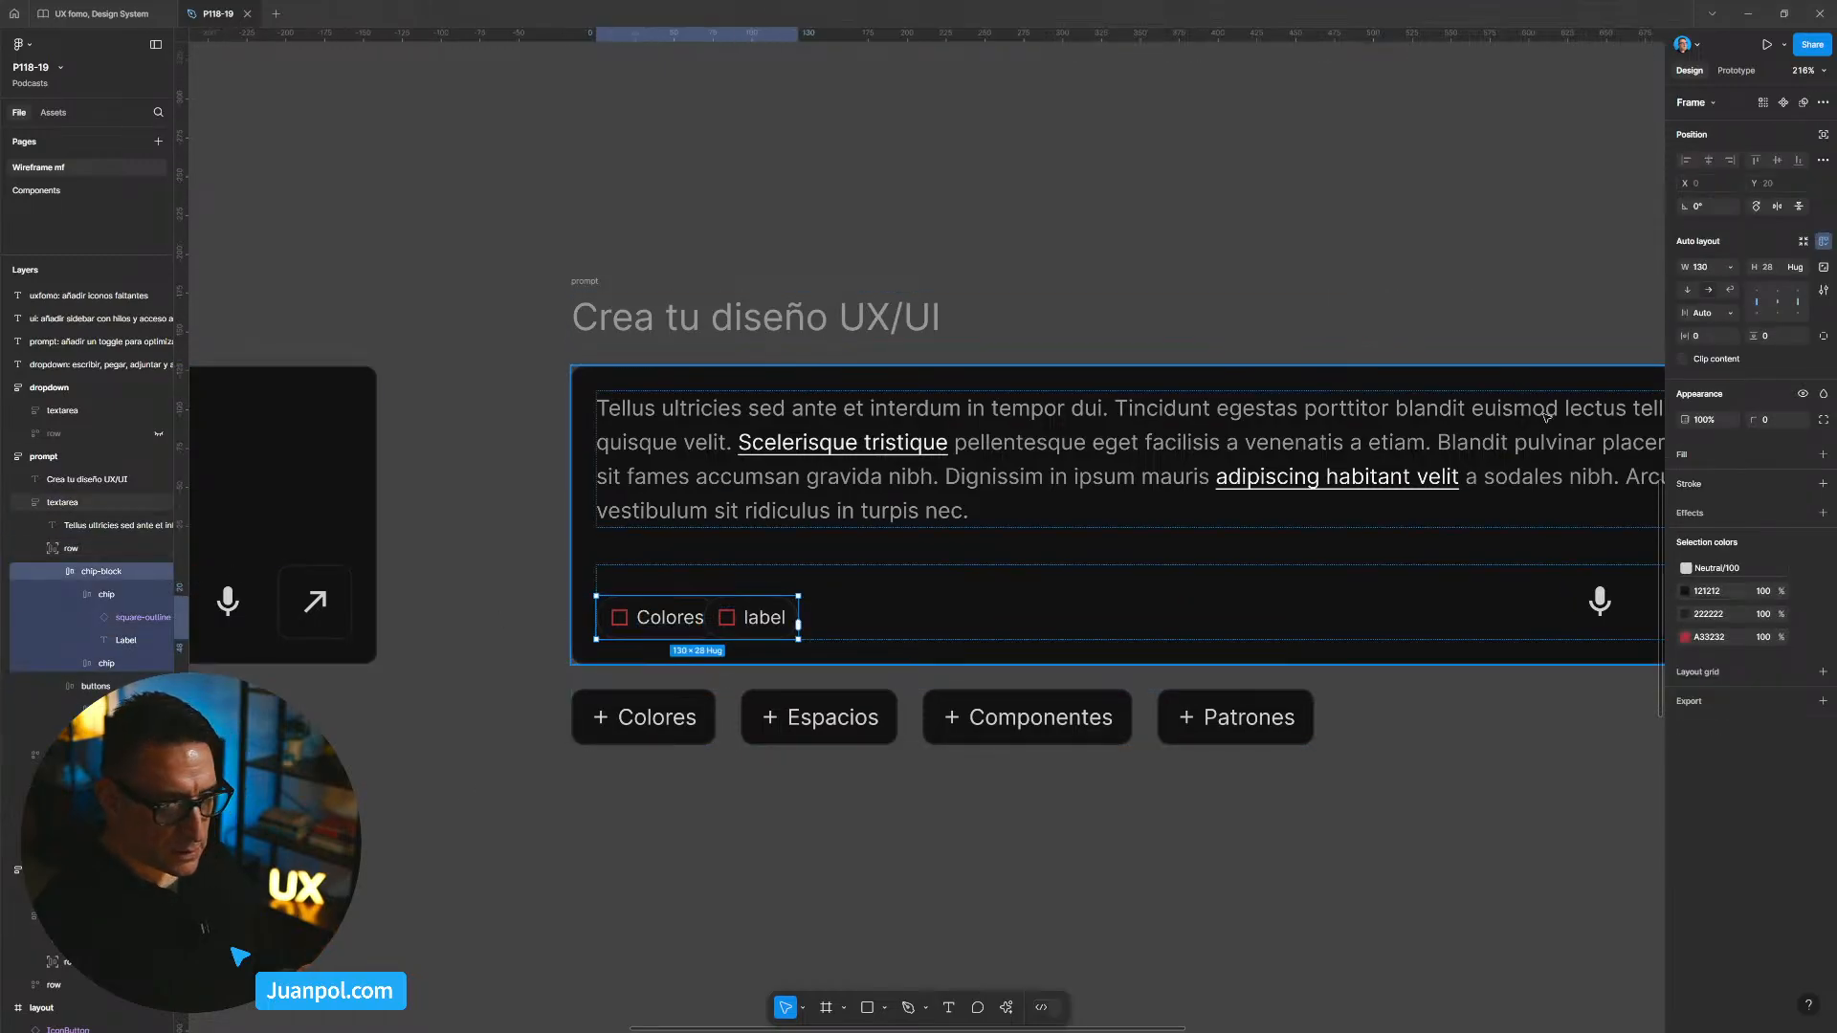
{"action": "left_click", "coordinate": [1730, 313]}
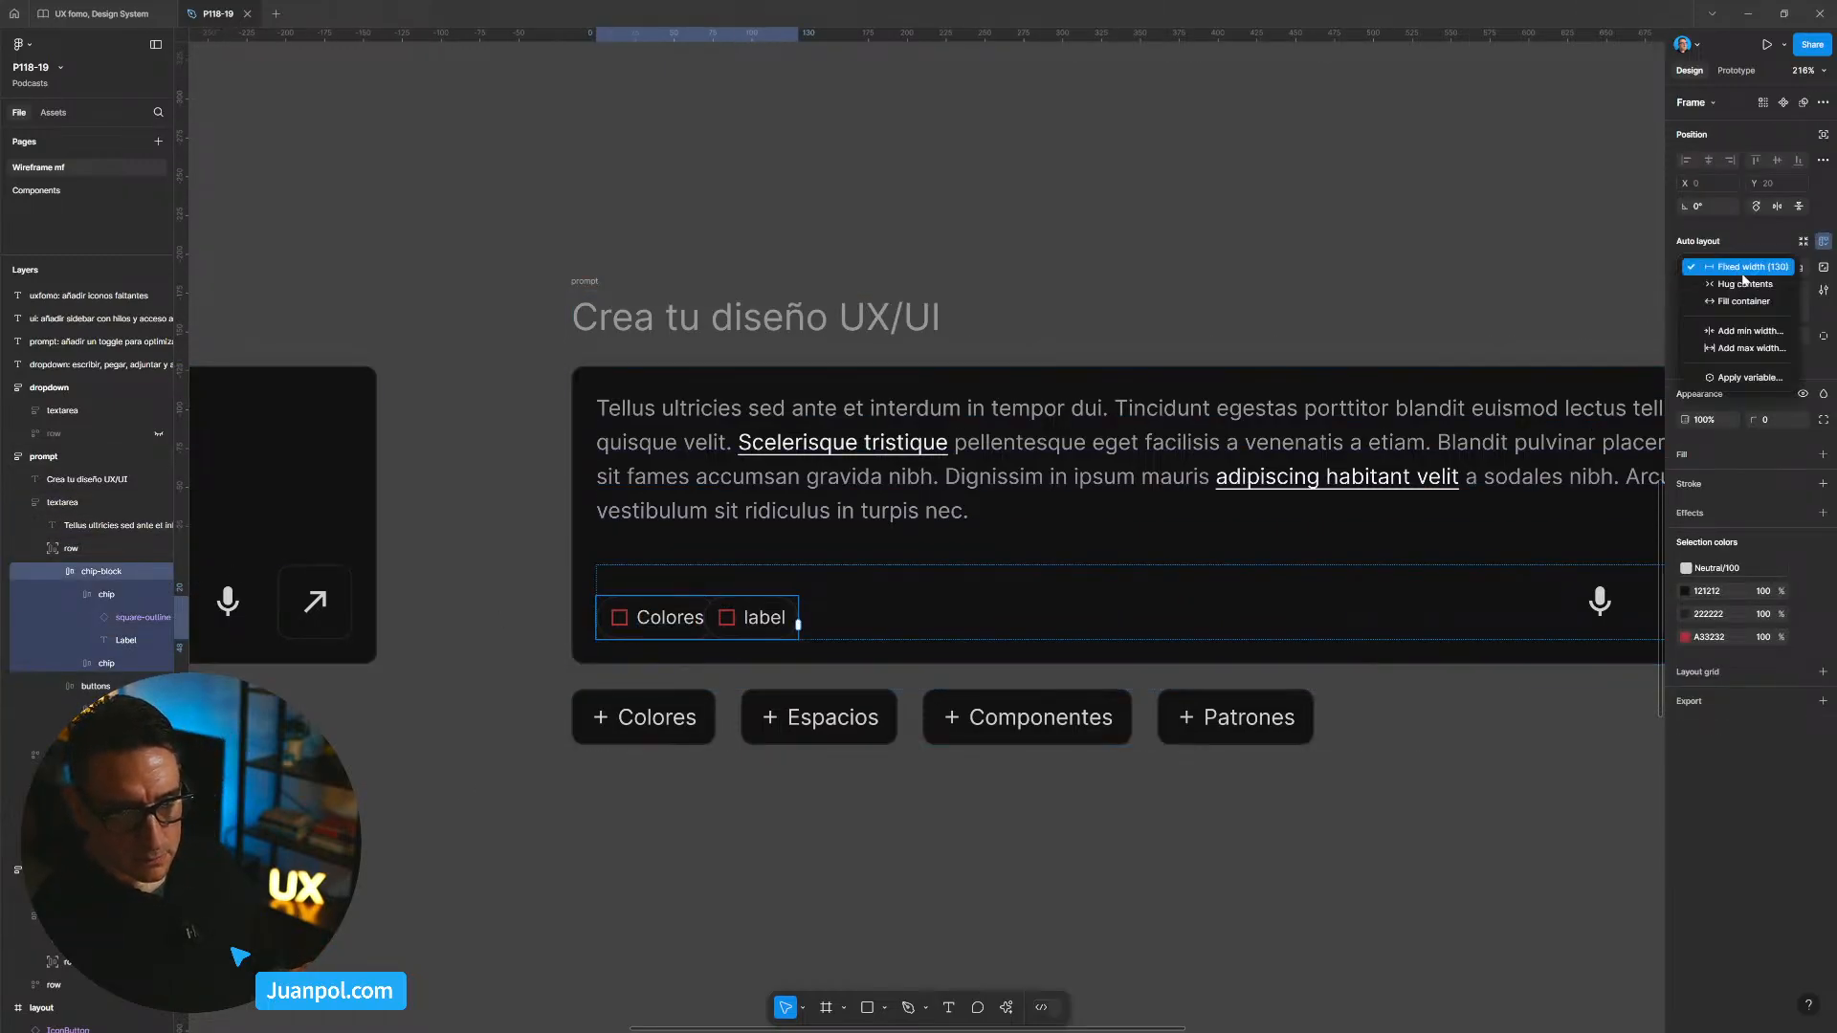
{"action": "left_click", "coordinate": [1723, 263]}
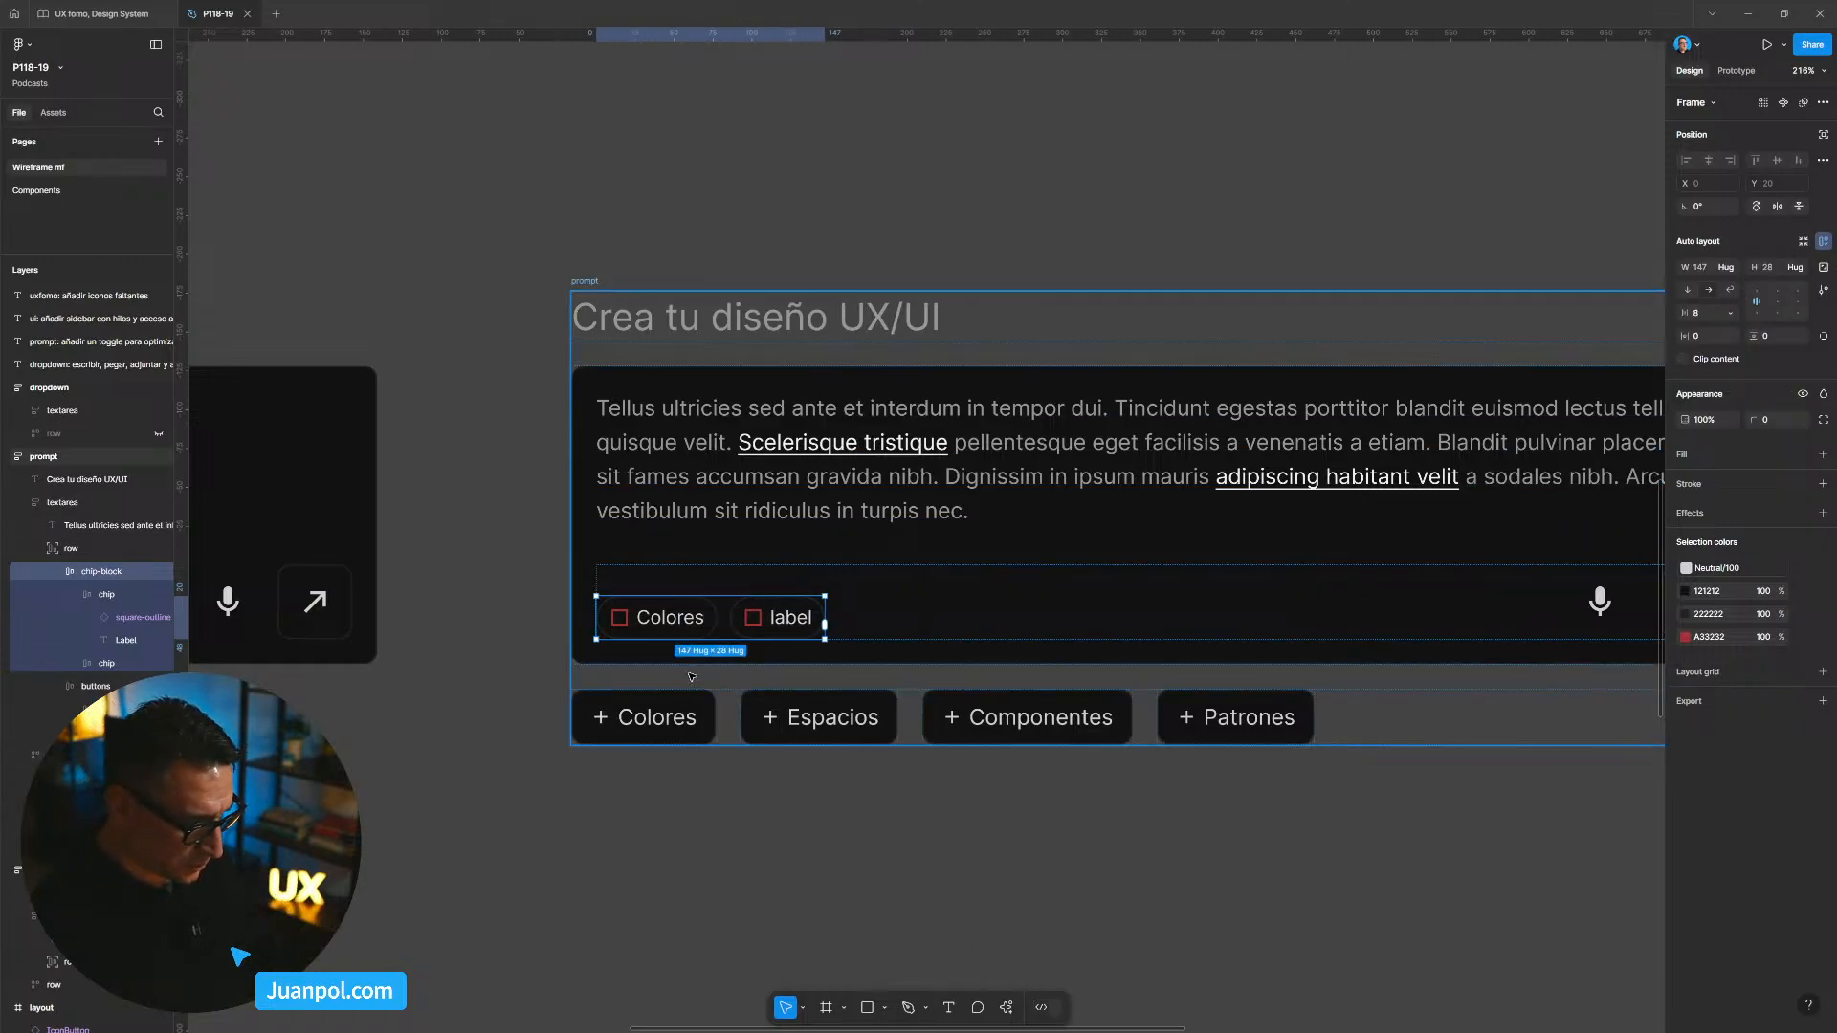
Step: Change the second chip's label to "Espaciados 2)"
{"action": "double_click", "coordinate": [674, 632]}
{"action": "double_click", "coordinate": [675, 630]}
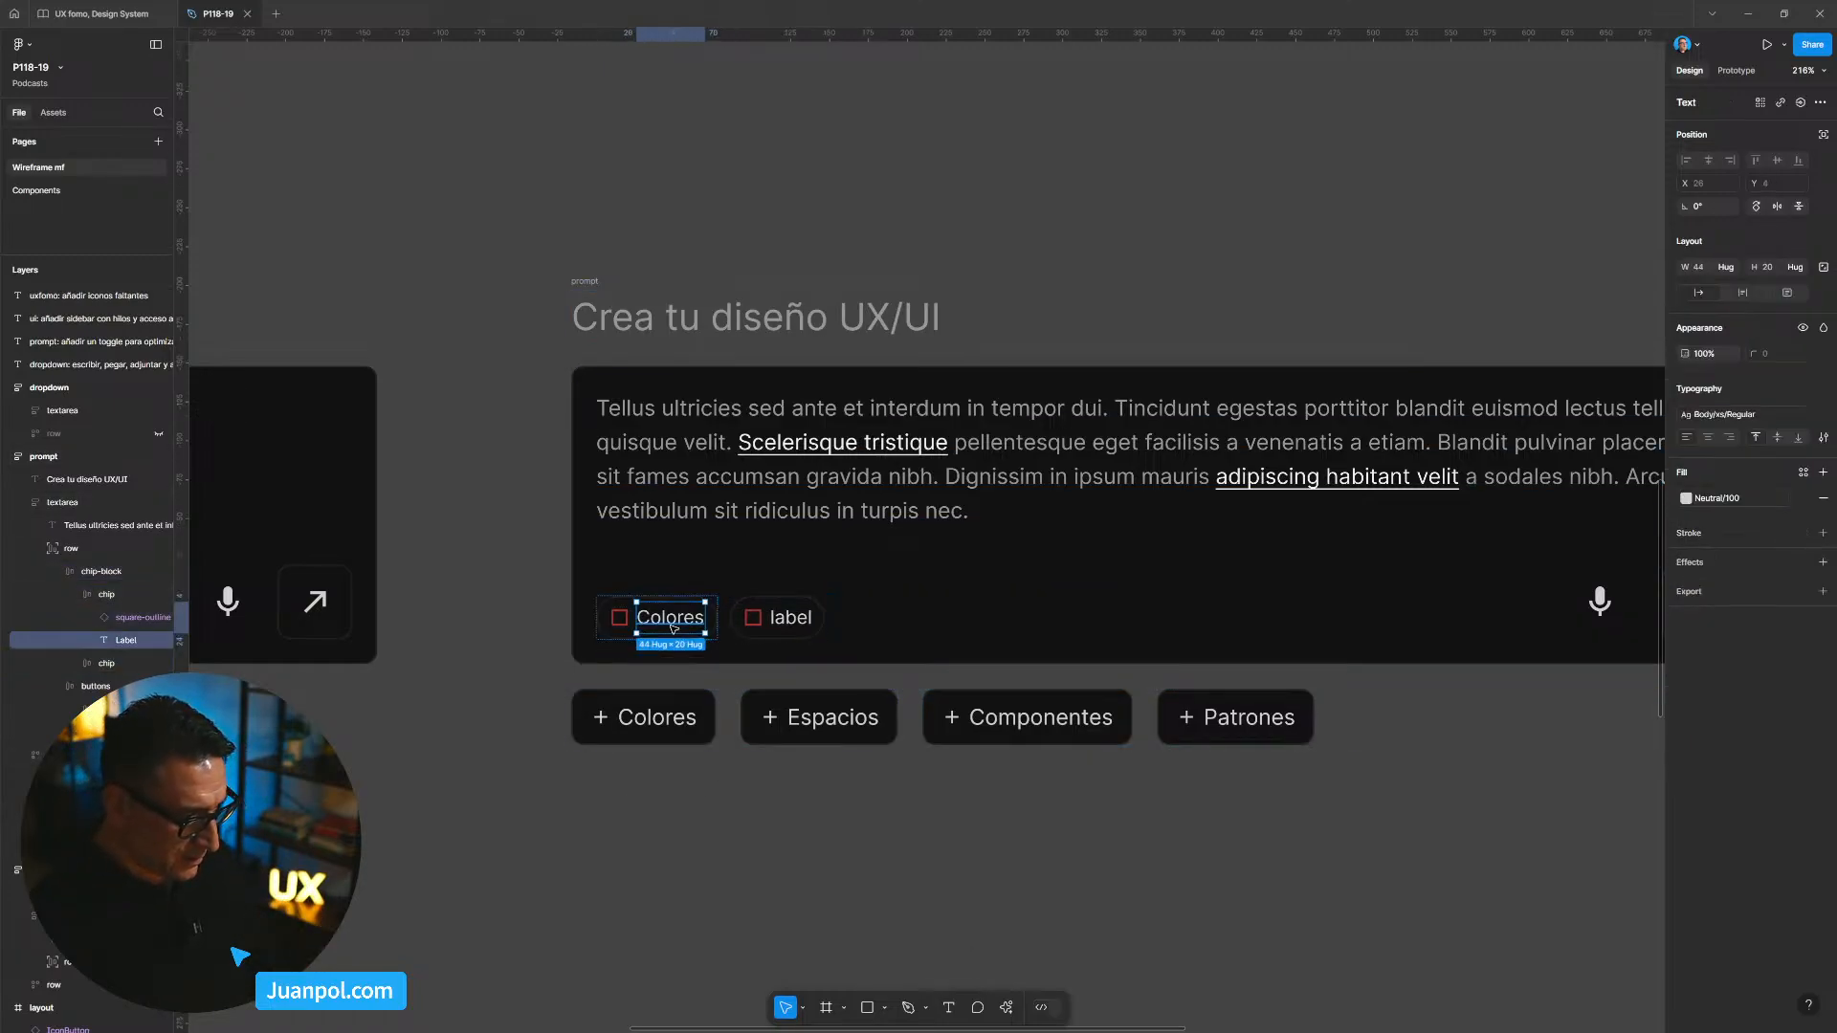
{"action": "left_click", "coordinate": [791, 624]}
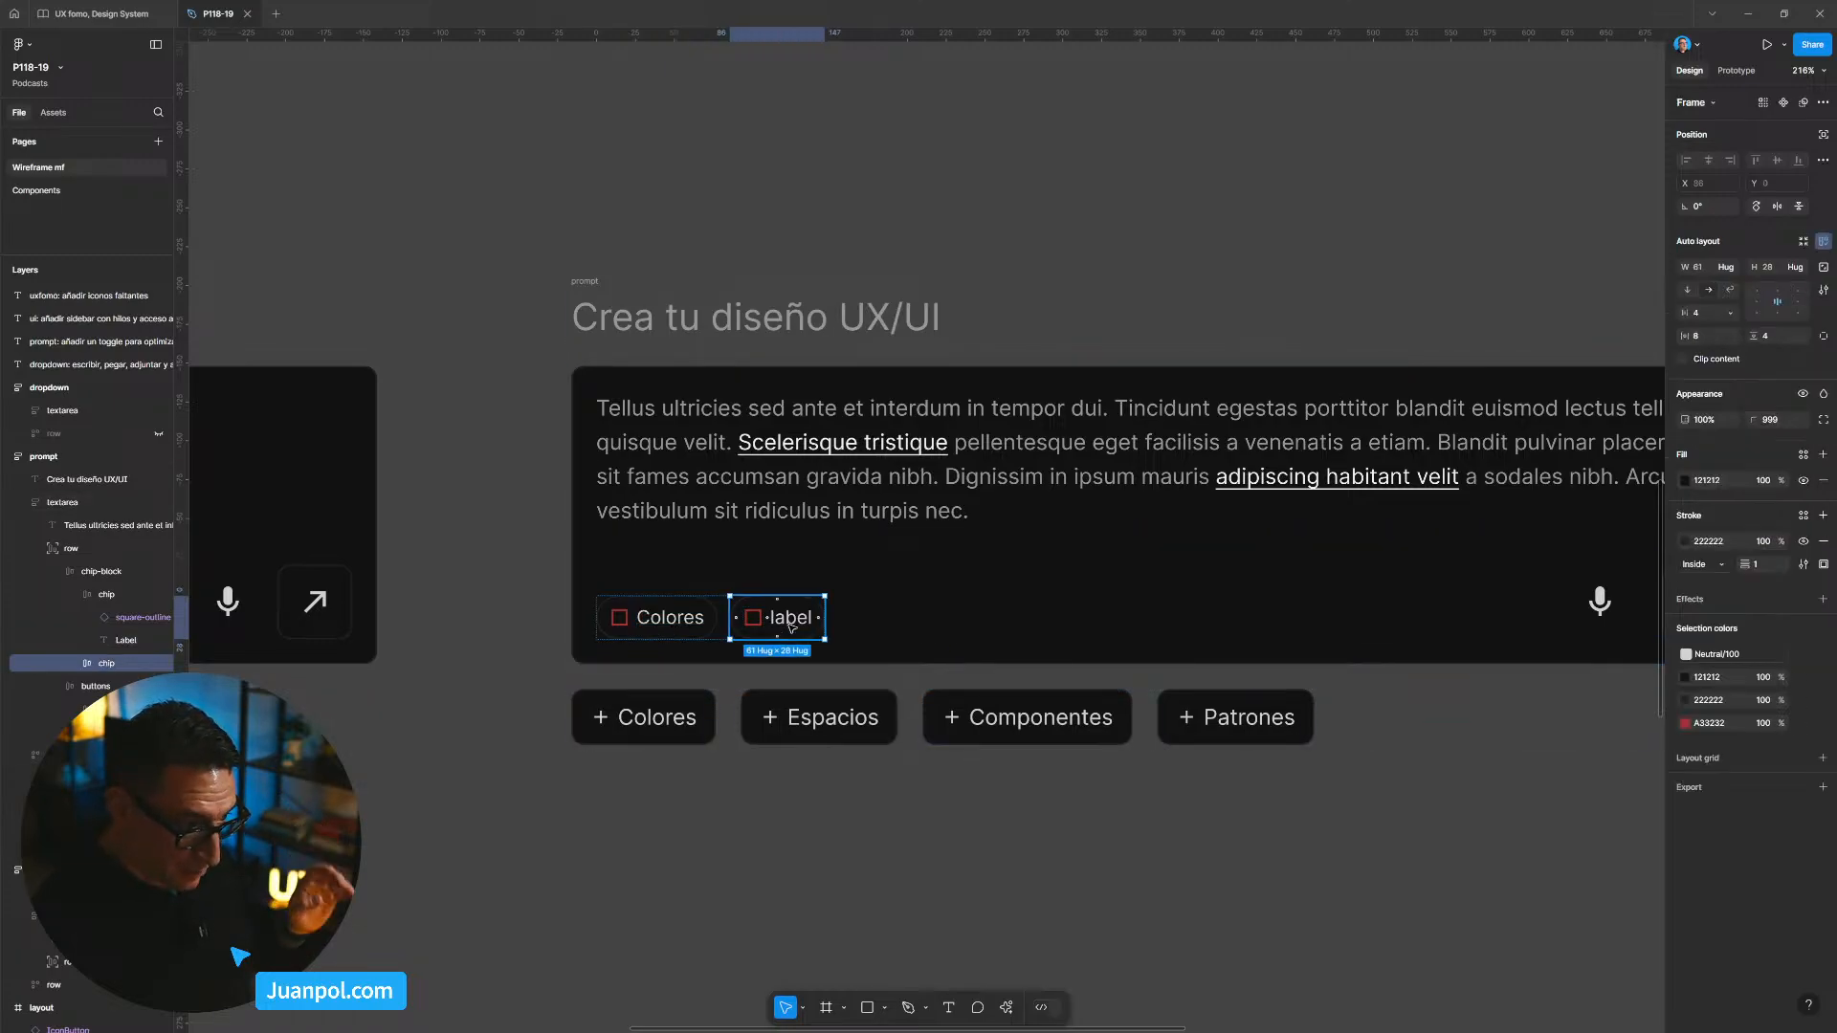
{"action": "left_click", "coordinate": [791, 624]}
{"action": "double_click", "coordinate": [791, 624]}
{"action": "type", "text": "Espa"}
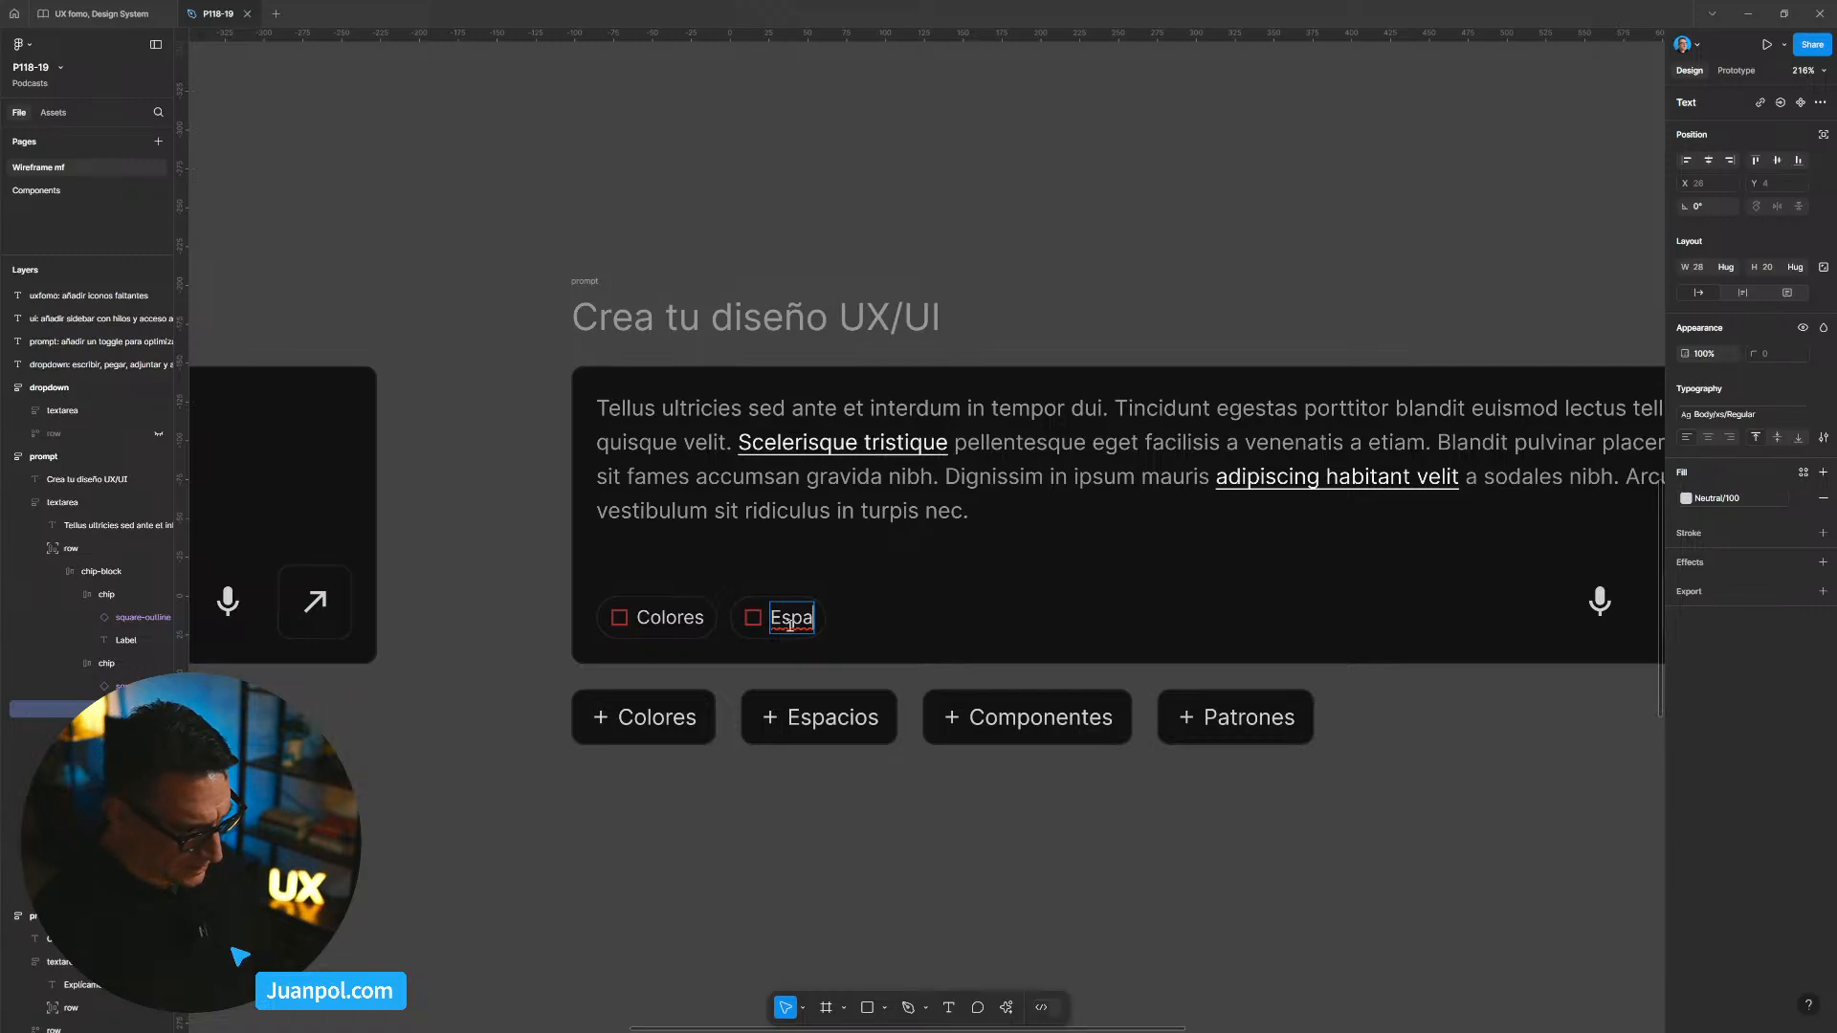
{"action": "type", "text": "co"}
{"action": "key", "text": "BackSpace"}
{"action": "key", "text": "BackSpace"}
{"action": "type", "text": "ios"}
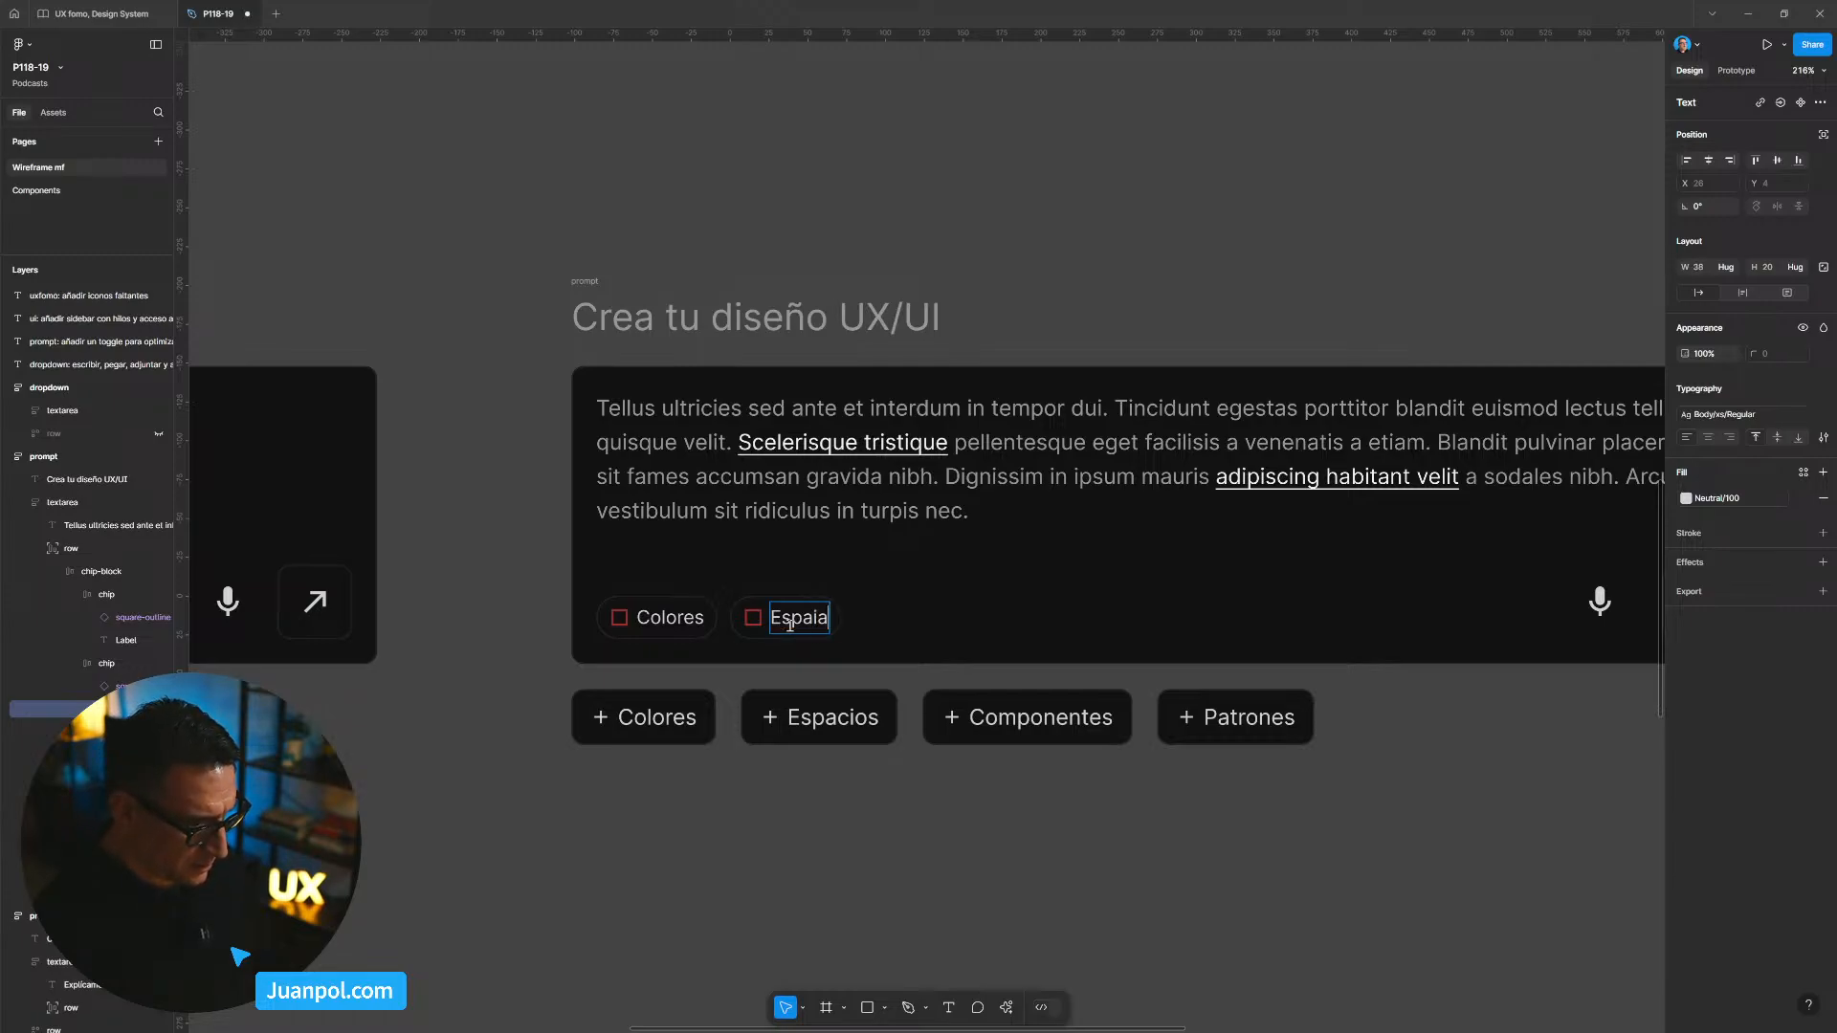
{"action": "key", "text": "BackSpace"}
{"action": "key", "text": "BackSpace"}
{"action": "key", "text": "BackSpace"}
{"action": "type", "text": "ciados"}
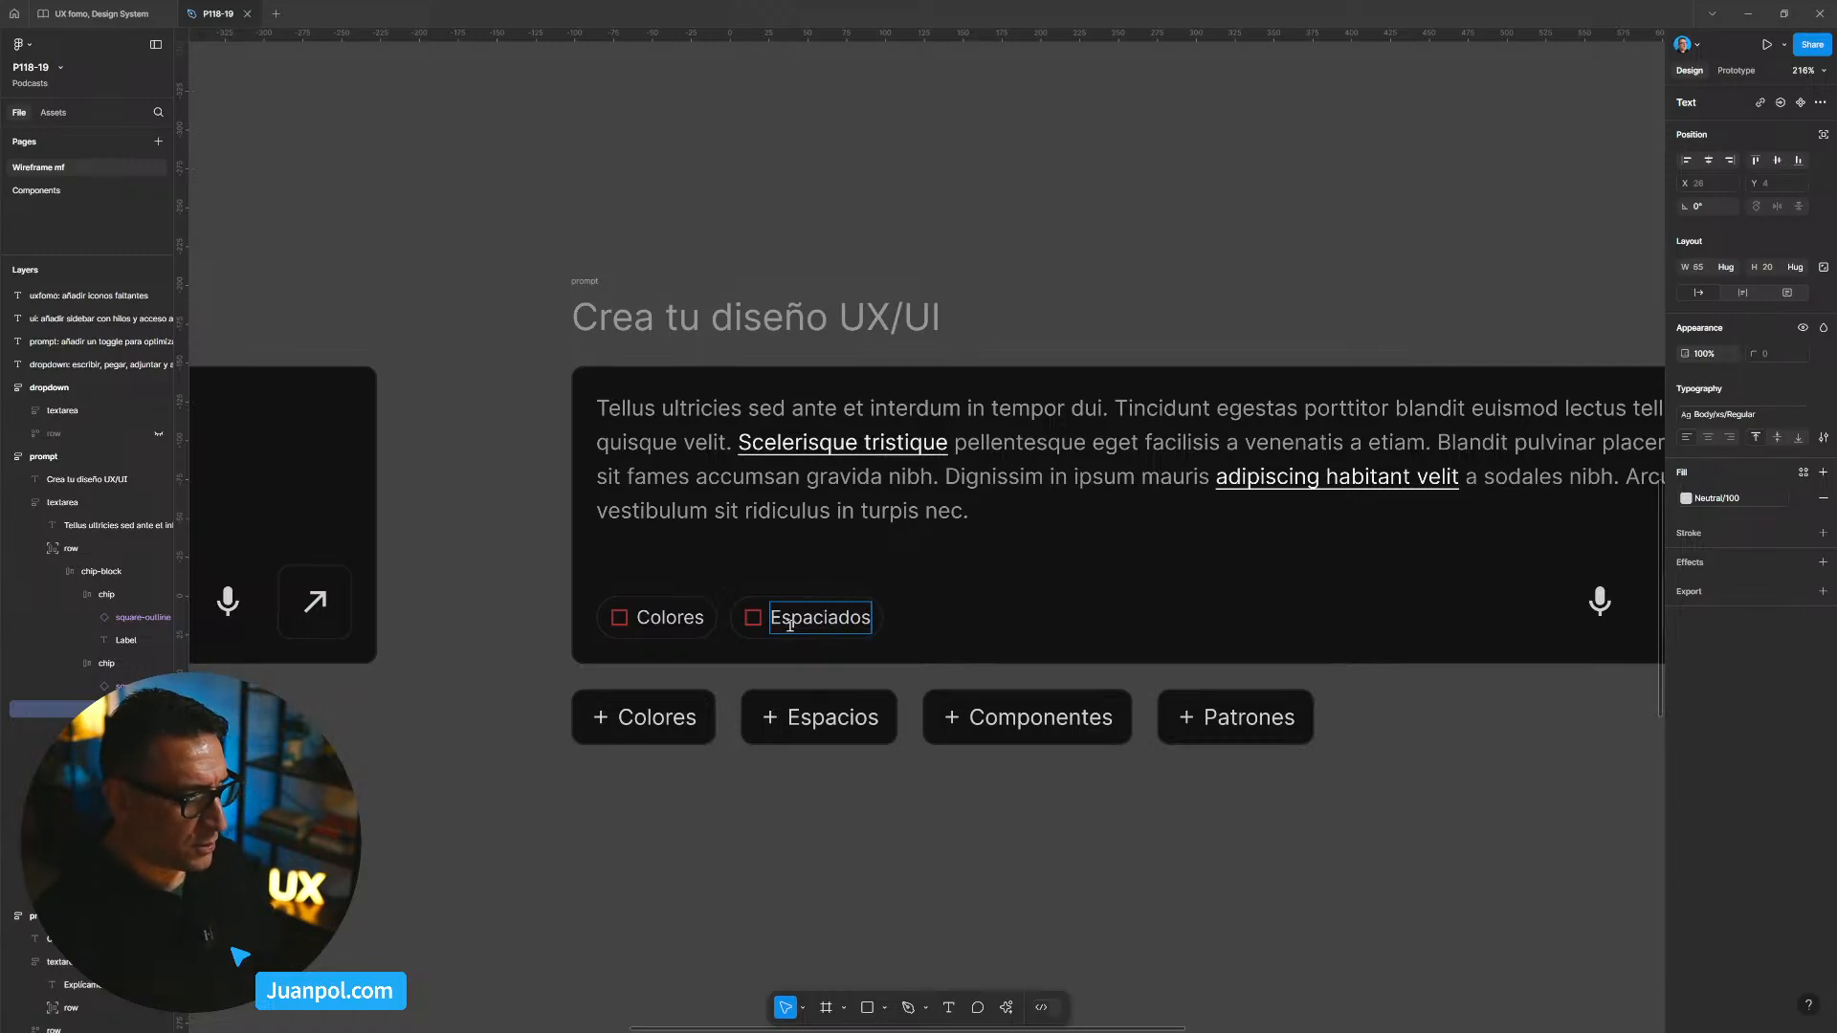
{"action": "type", "text": " 2"}
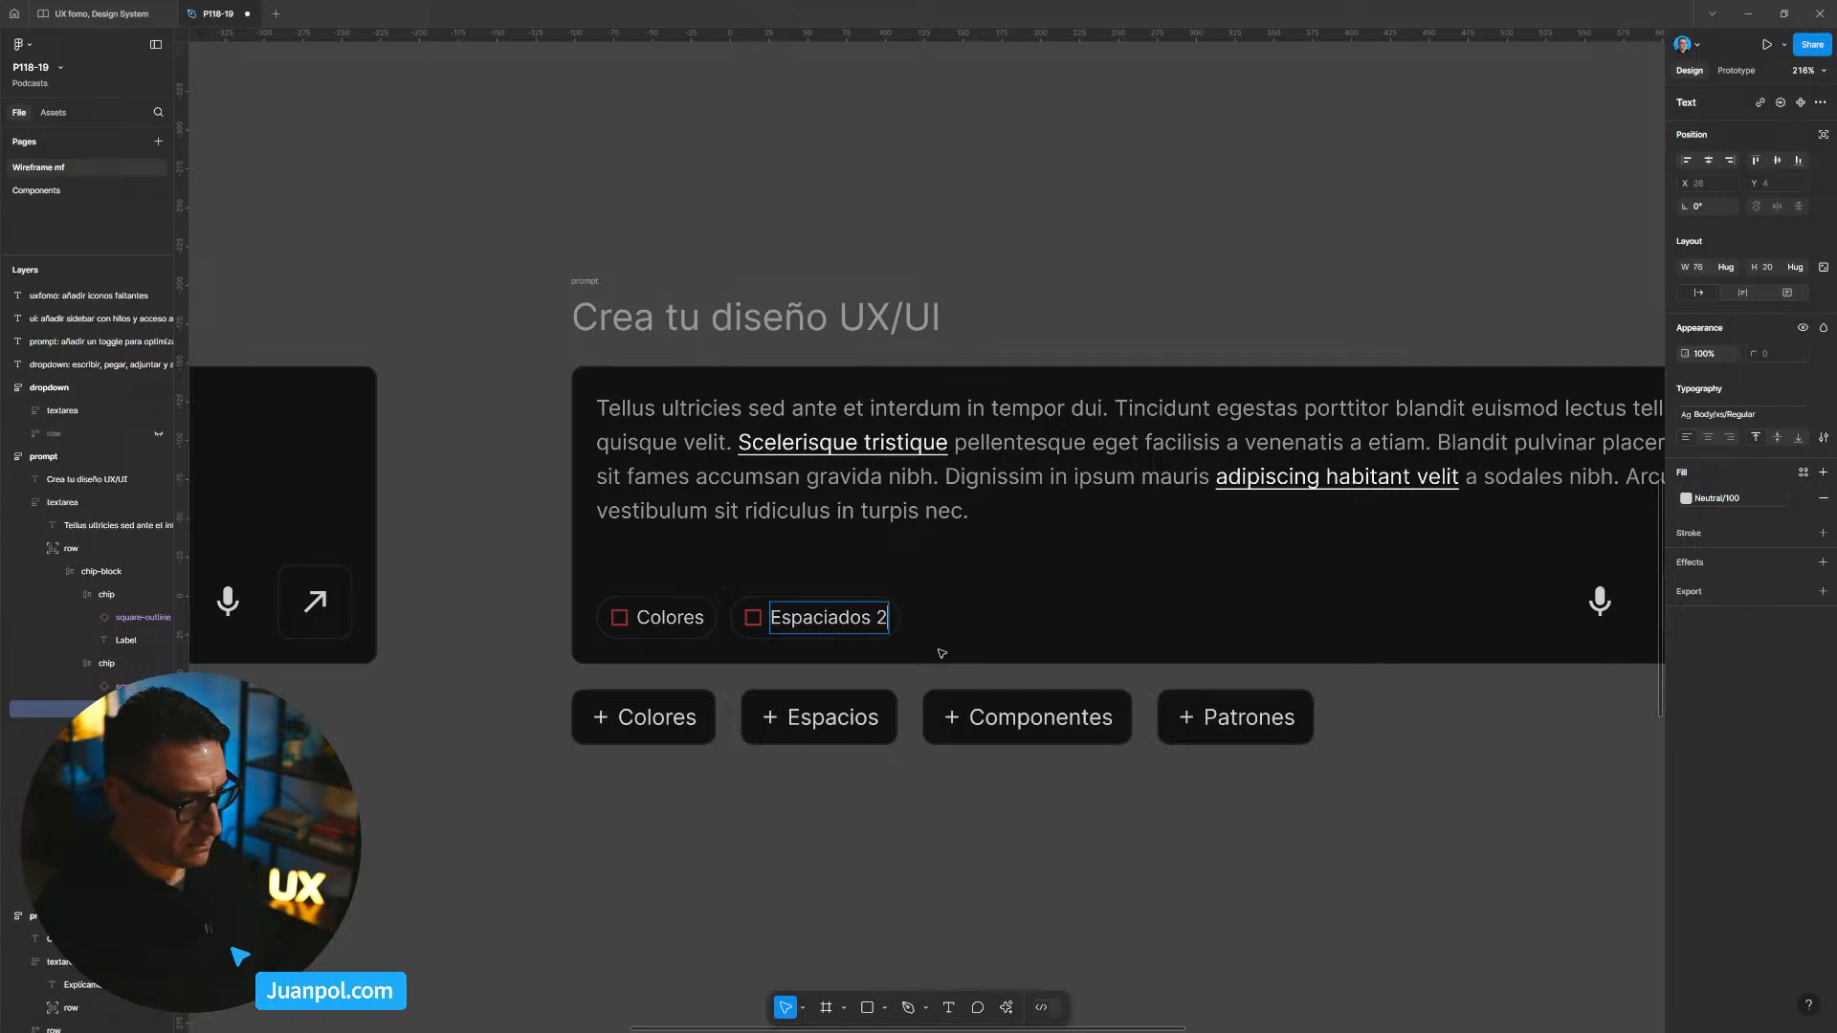
{"action": "type", "text": ")"}
{"action": "key", "text": "Escape"}
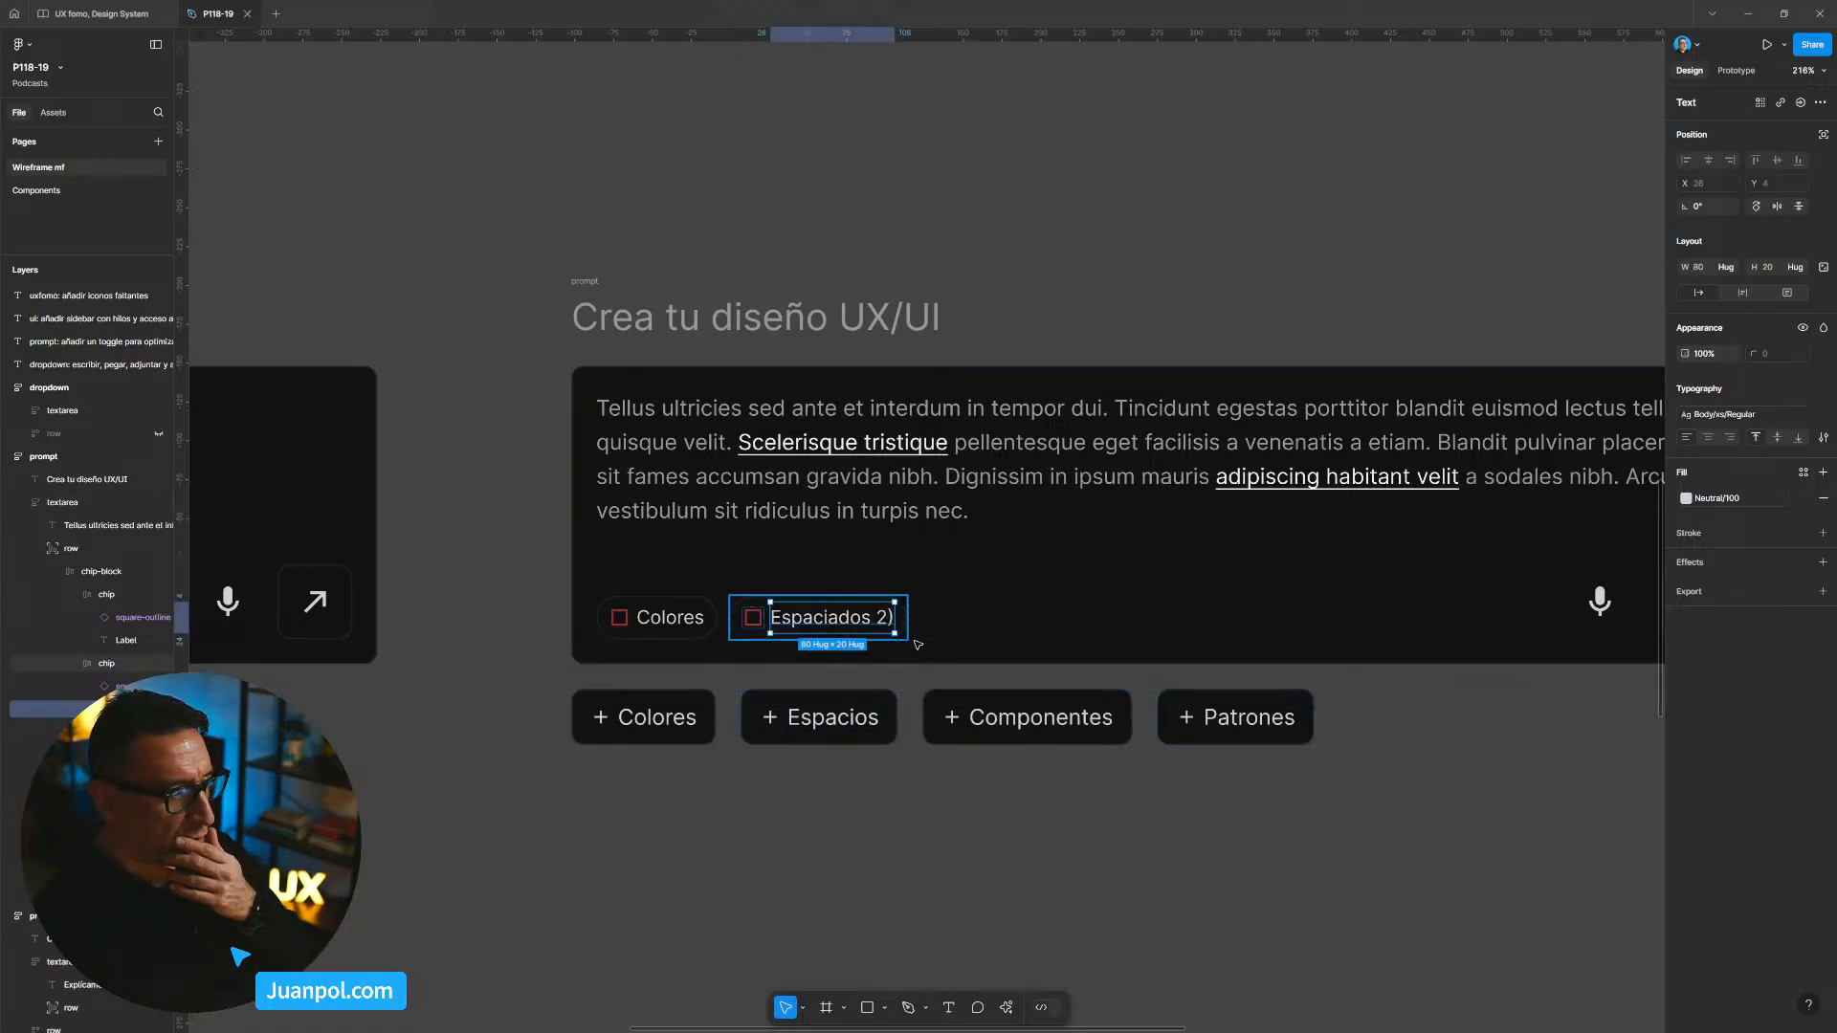
{"action": "left_click", "coordinate": [882, 810]}
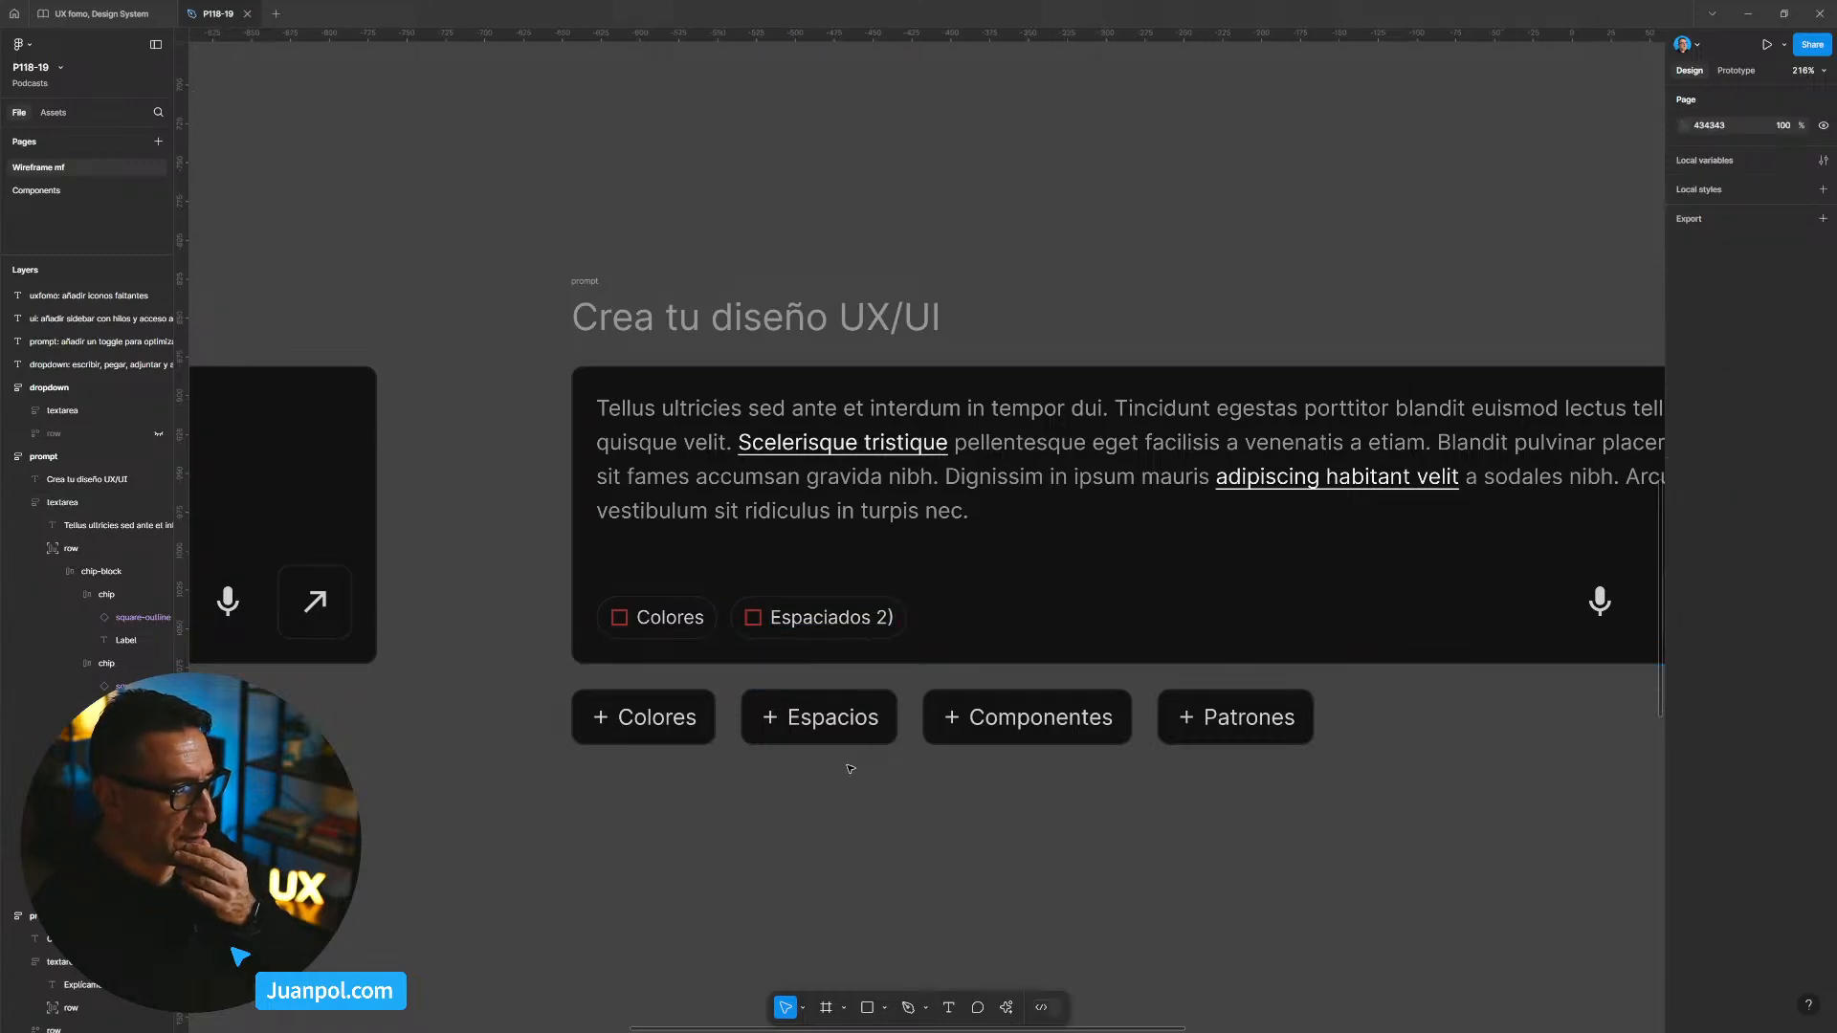
Step: Recolor the second chip's square icon from red to cyan 46C6D7
{"action": "double_click", "coordinate": [763, 632]}
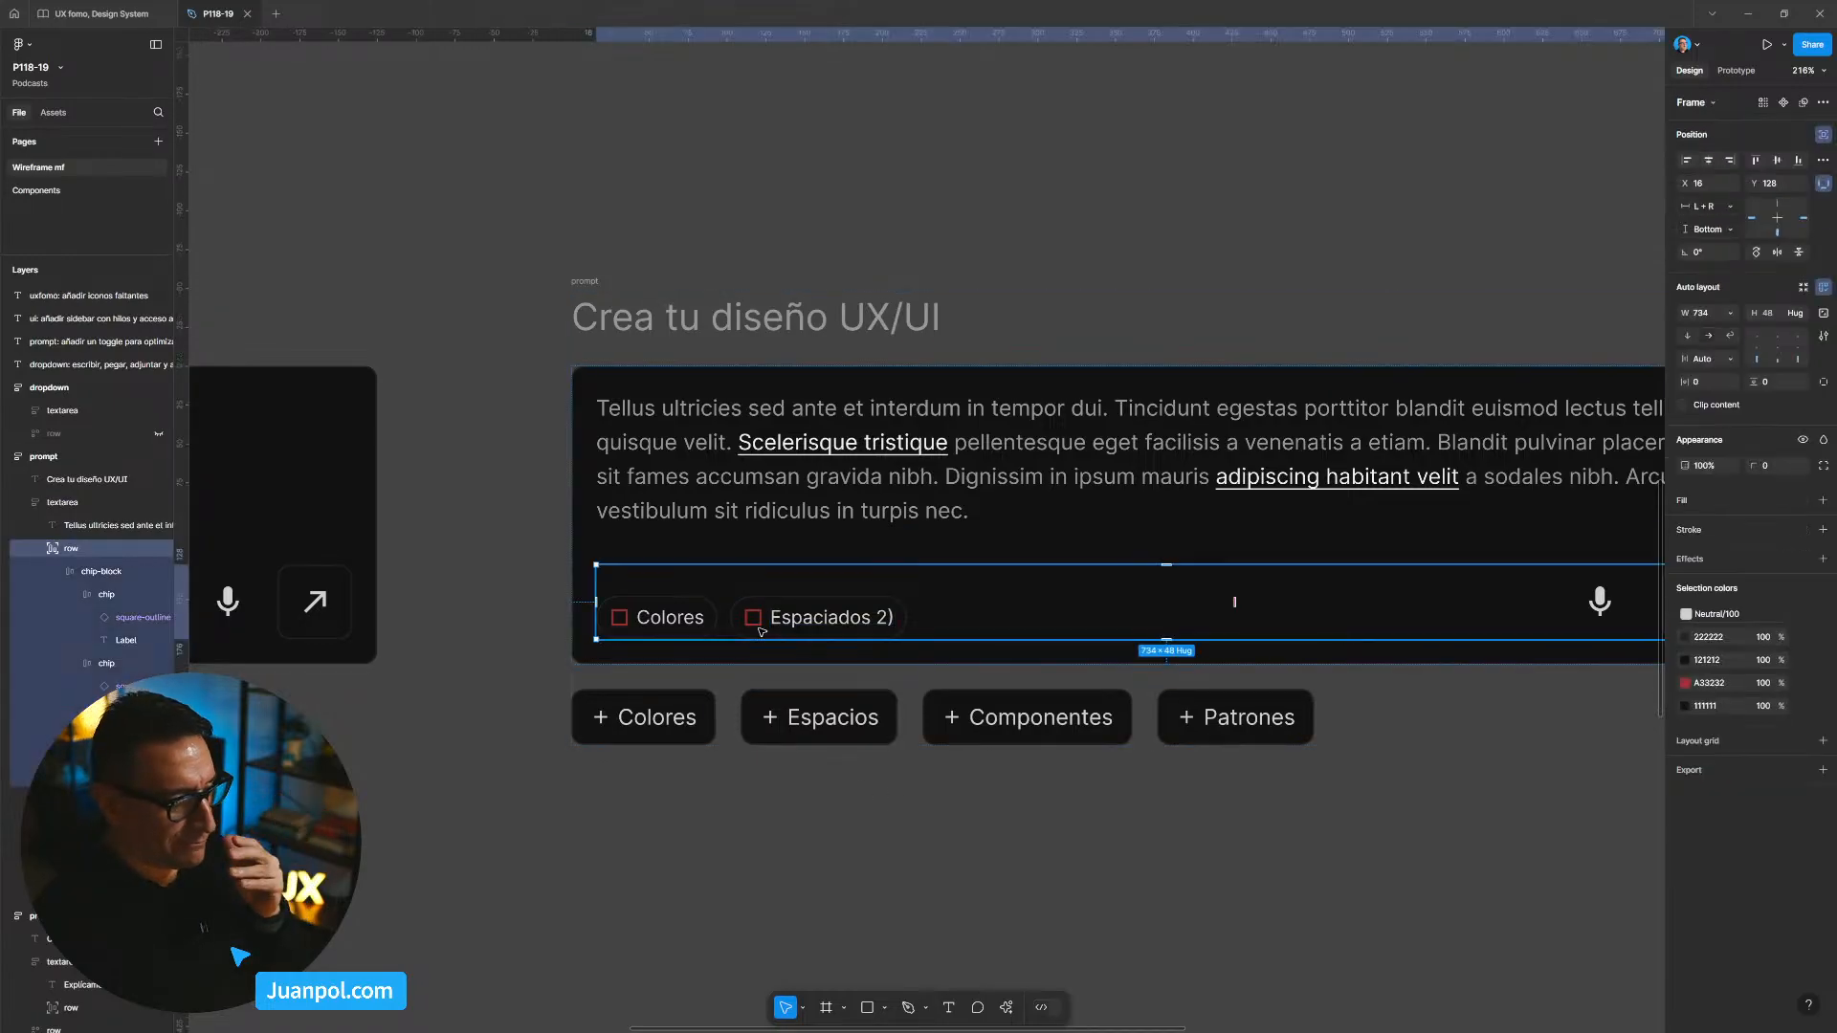
{"action": "left_click", "coordinate": [756, 631]}
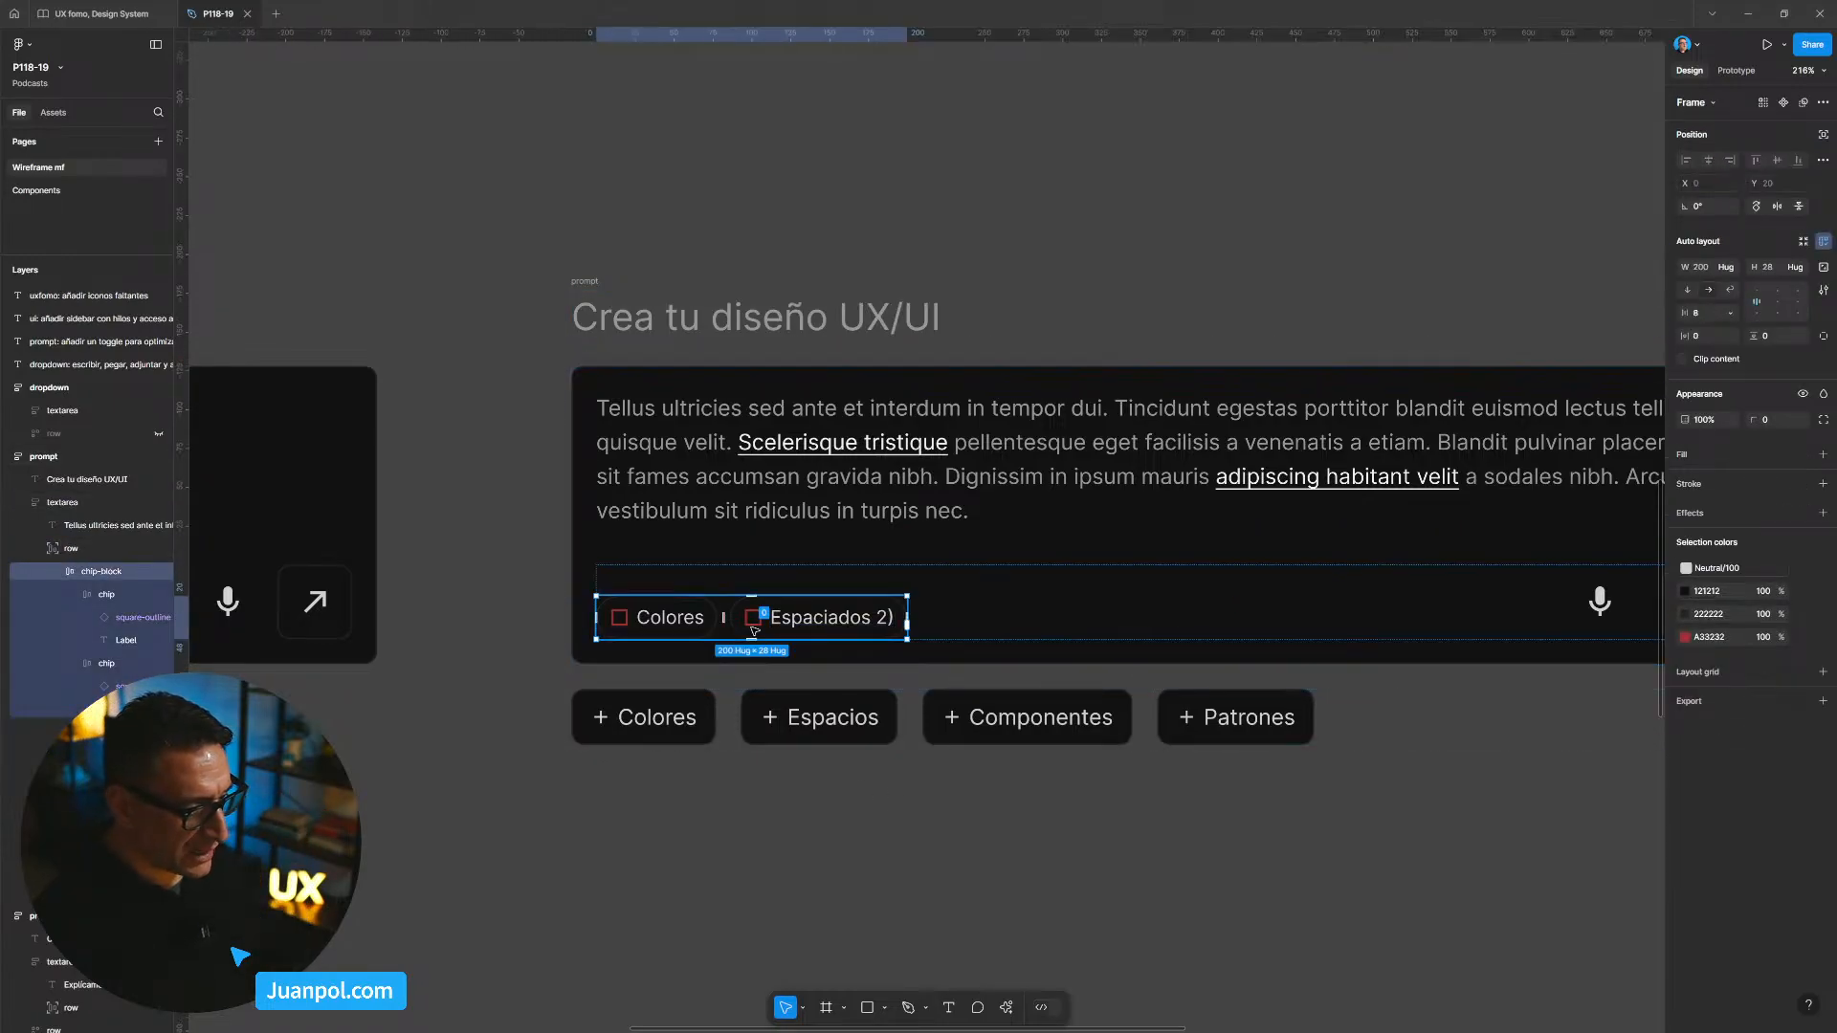
{"action": "left_click", "coordinate": [756, 626]}
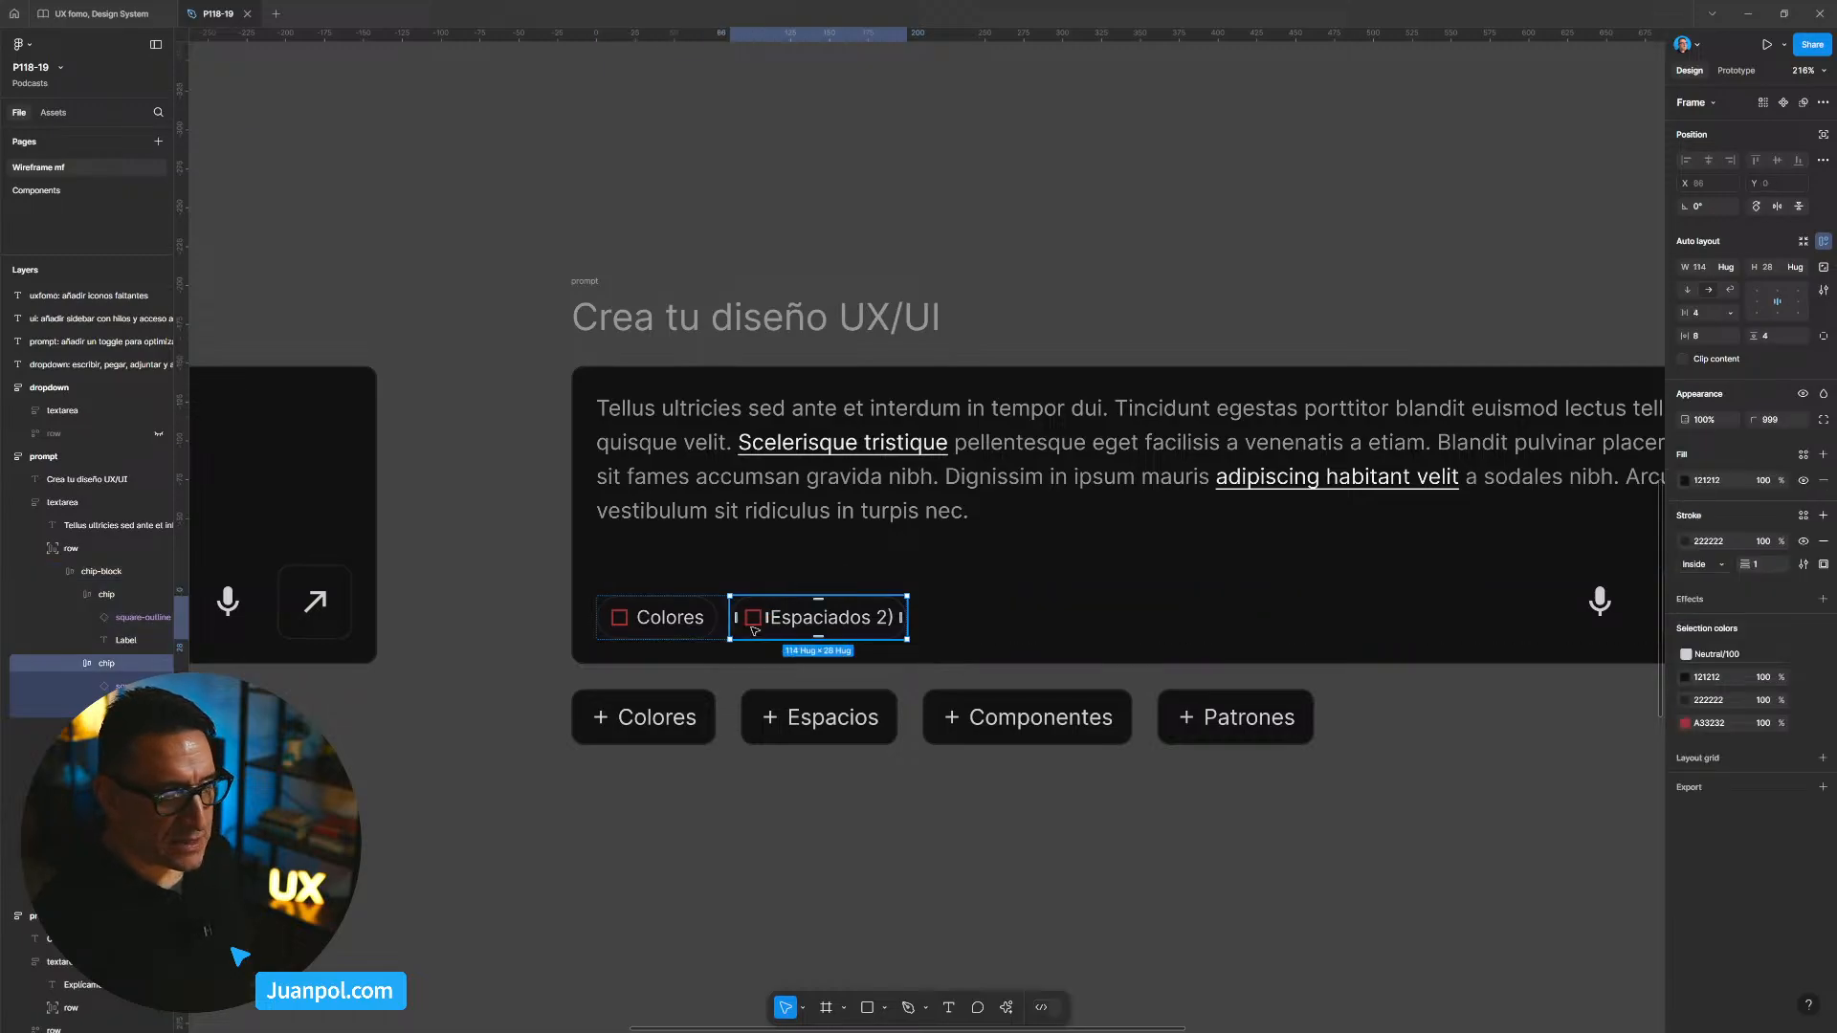
{"action": "left_click", "coordinate": [1686, 724]}
{"action": "left_click", "coordinate": [1594, 863]}
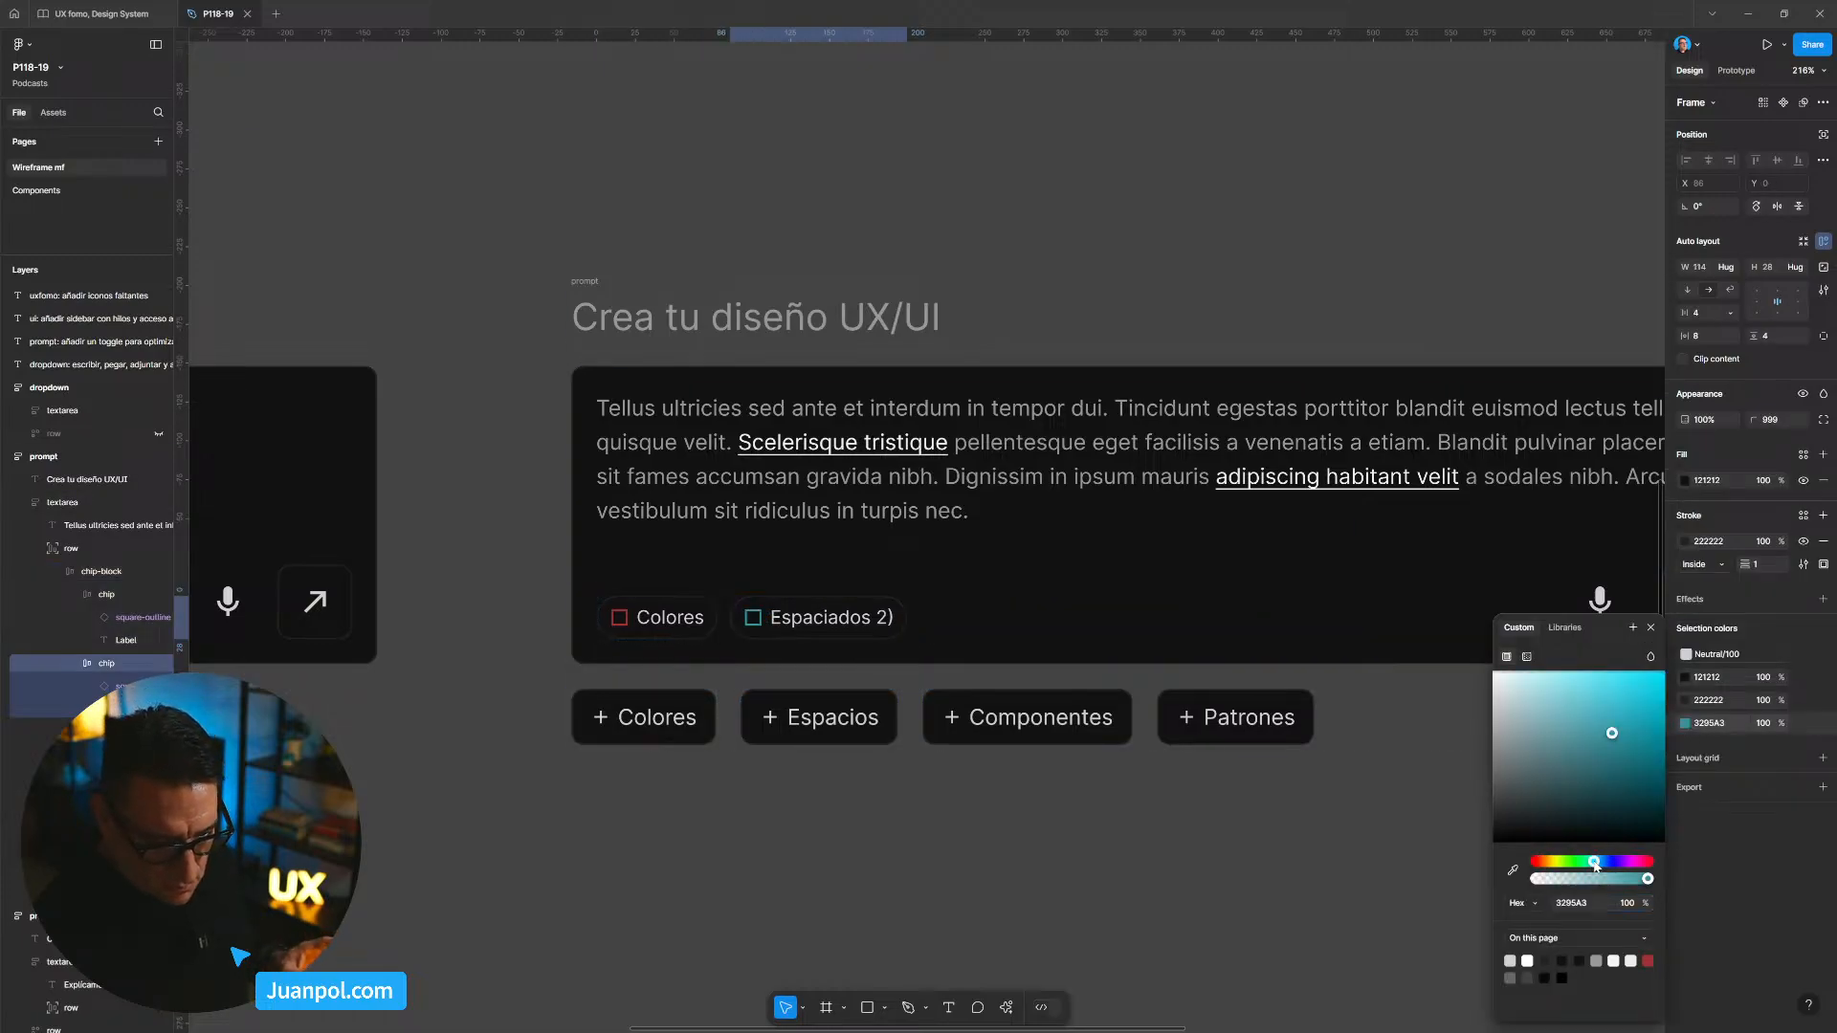
{"action": "left_click_drag", "start_coordinate": [1622, 749], "coordinate": [1608, 698]}
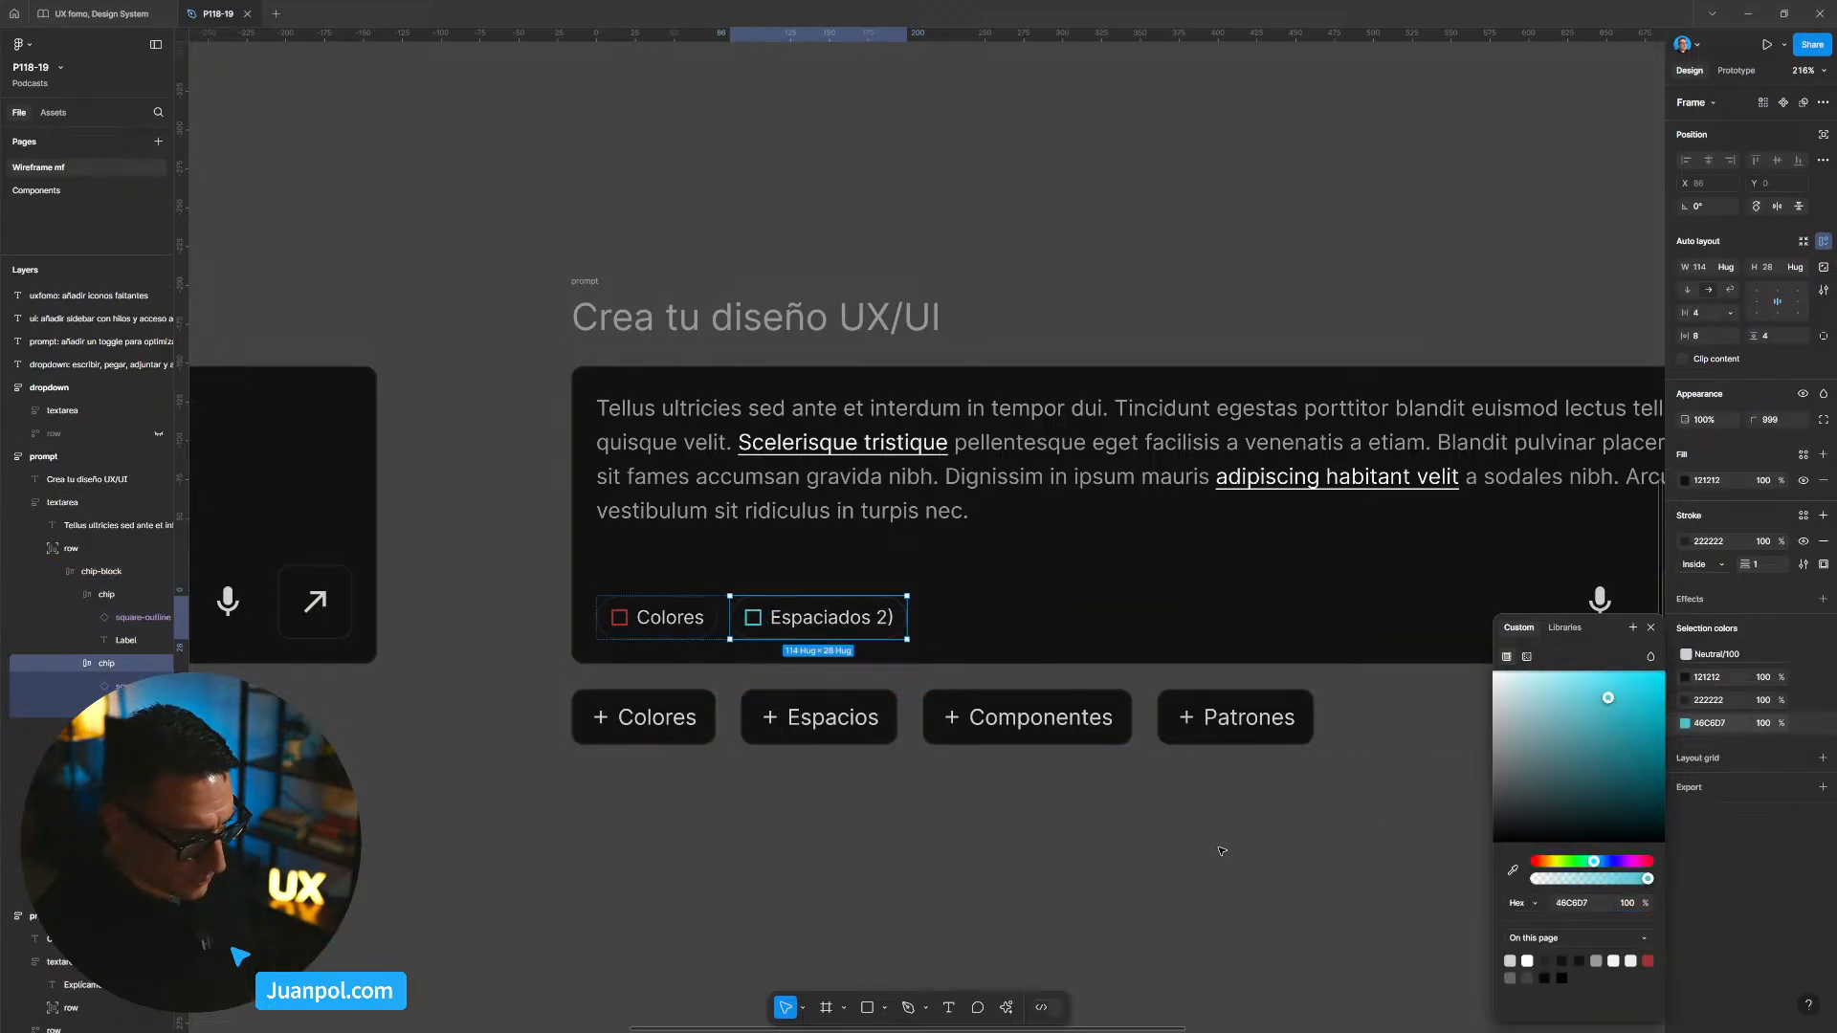
{"action": "left_click", "coordinate": [1222, 851]}
Step: Insert the missing opening parenthesis in the second chip's label so it reads "Espaciados (2)"
{"action": "scroll", "coordinate": [1184, 848], "scroll_direction": "down", "scroll_amount": 5}
{"action": "left_click_drag", "start_coordinate": [1129, 868], "coordinate": [1078, 816]}
{"action": "scroll", "coordinate": [1076, 695], "scroll_direction": "up", "scroll_amount": 5}
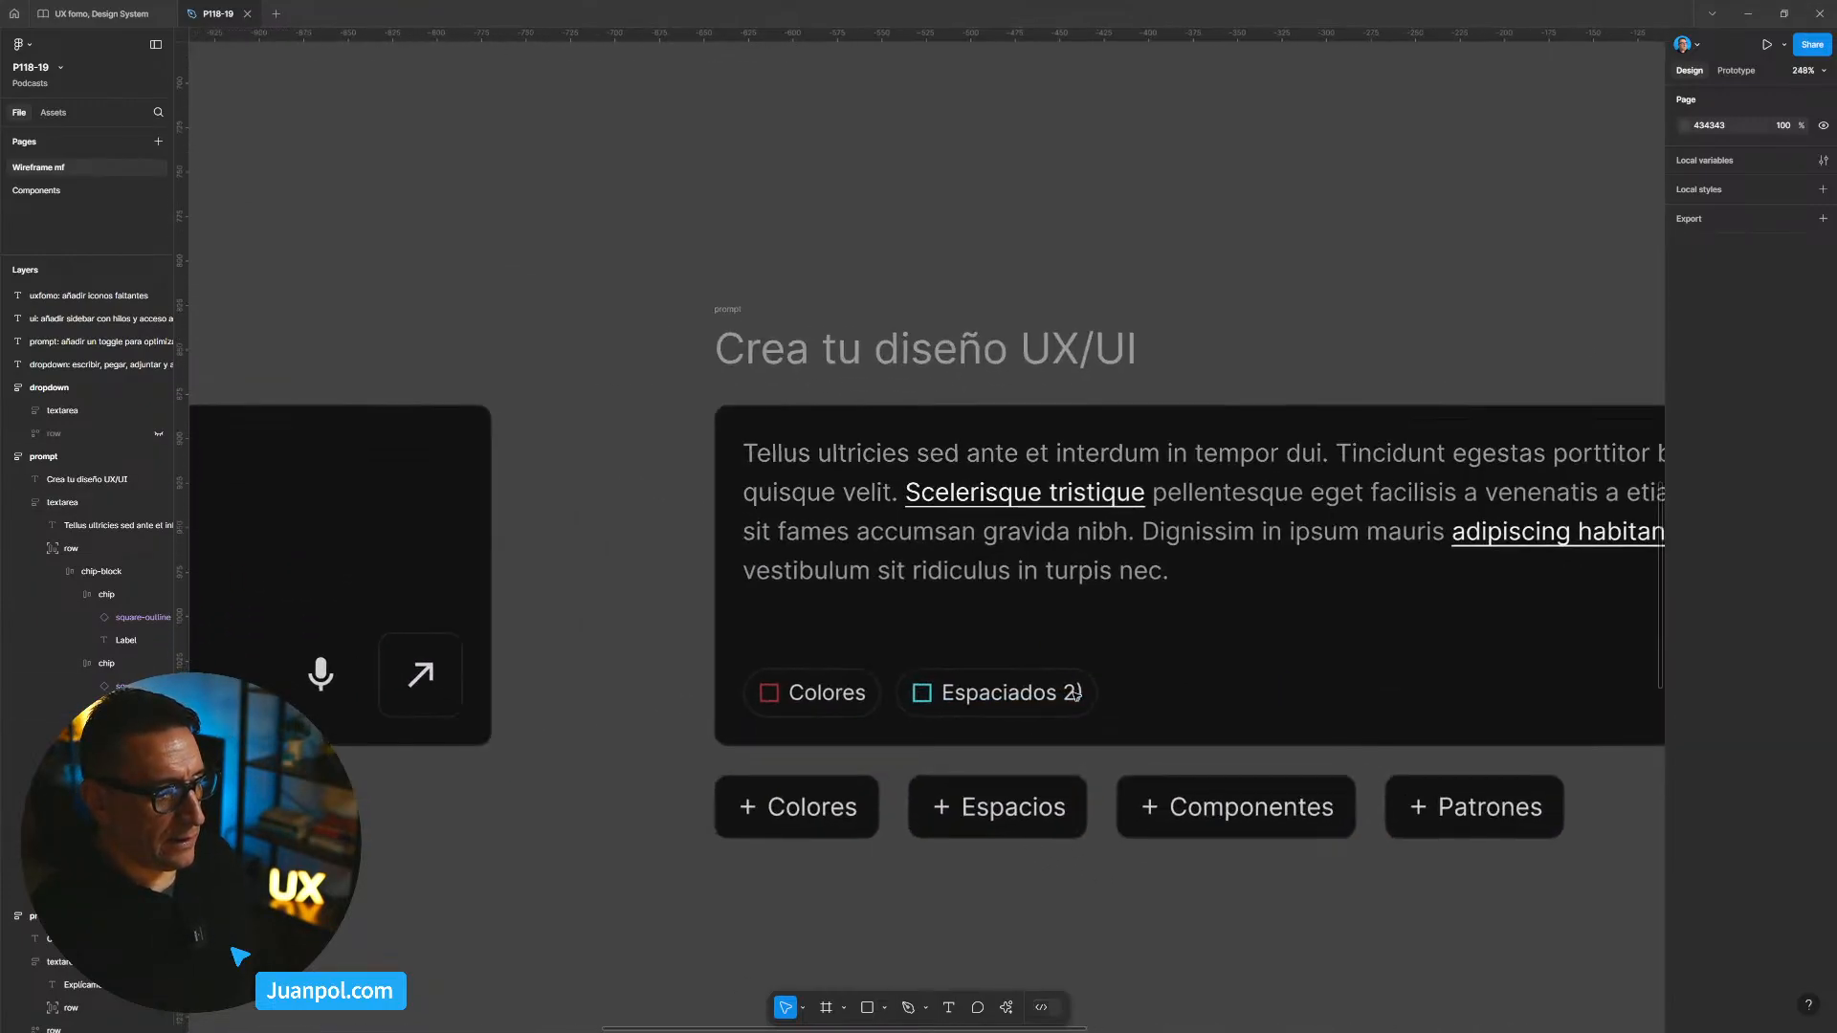
{"action": "scroll", "coordinate": [1076, 695], "scroll_direction": "up", "scroll_amount": 1}
{"action": "double_click", "coordinate": [1076, 695]}
{"action": "double_click", "coordinate": [1076, 695]}
{"action": "double_click", "coordinate": [1096, 696]}
{"action": "double_click", "coordinate": [1075, 694]}
{"action": "double_click", "coordinate": [1070, 696]}
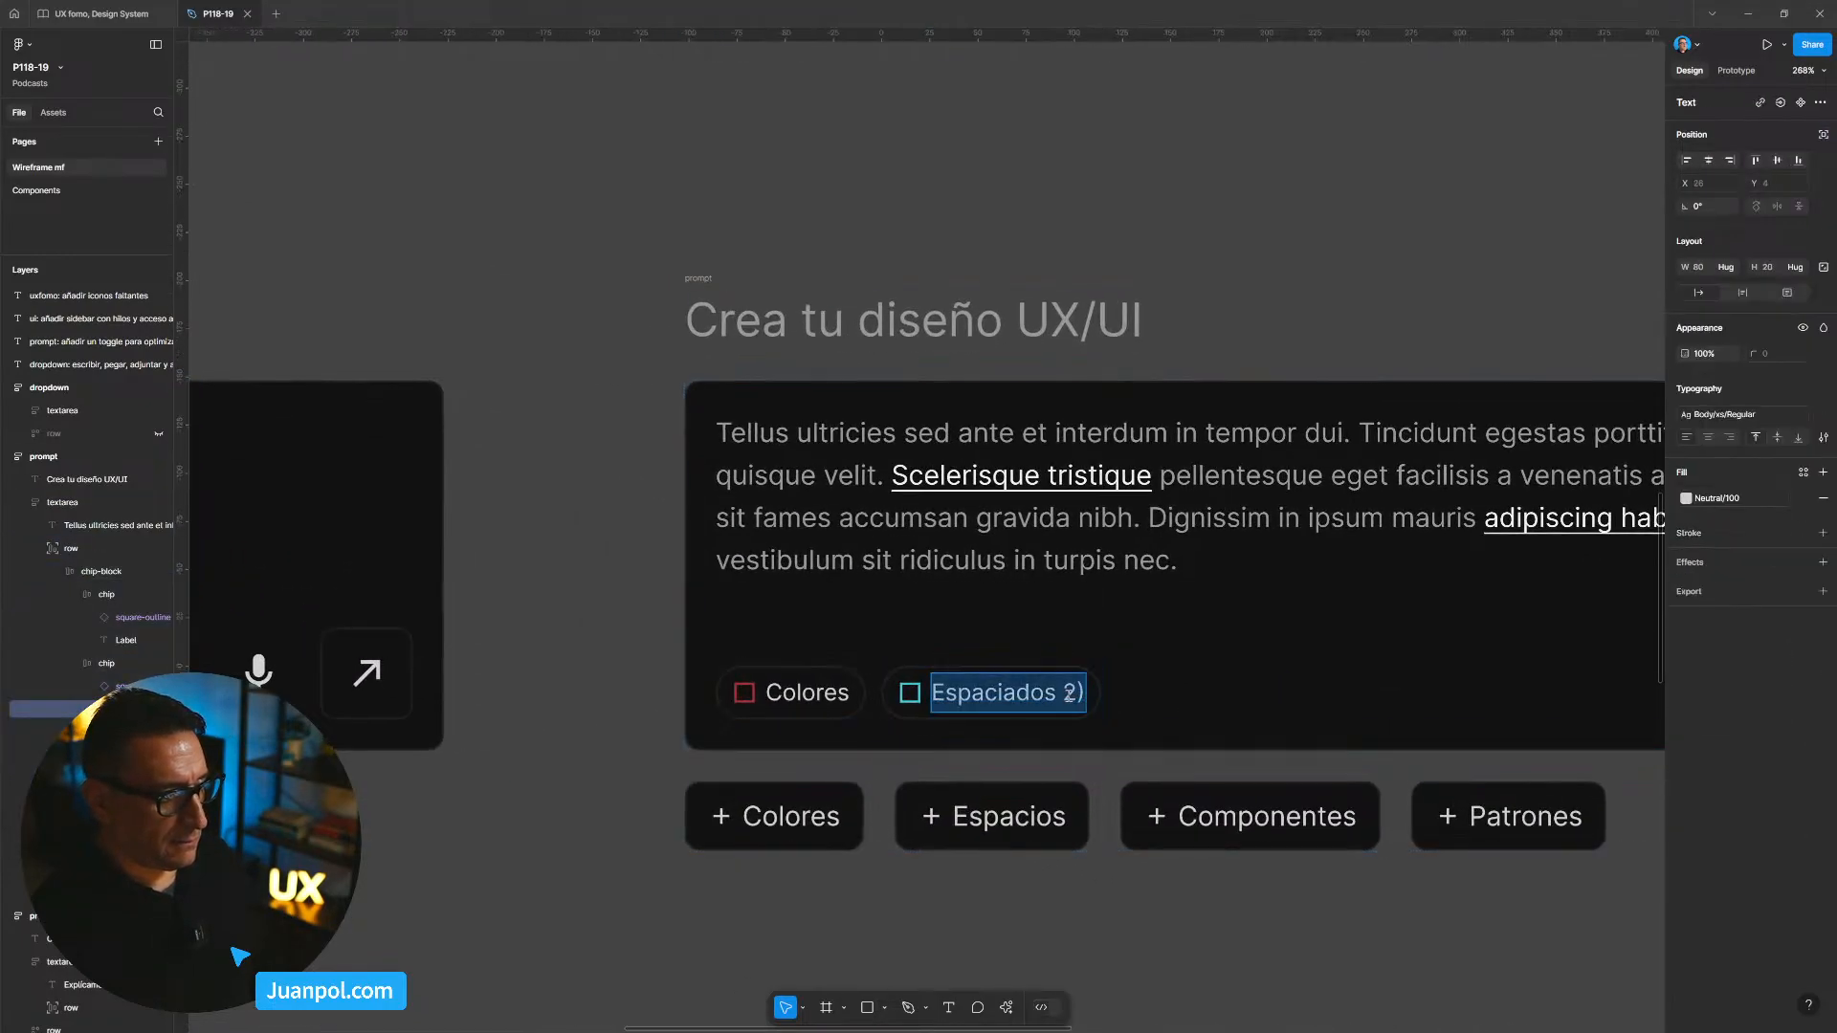
{"action": "left_click", "coordinate": [1068, 695]}
{"action": "type", "text": "("}
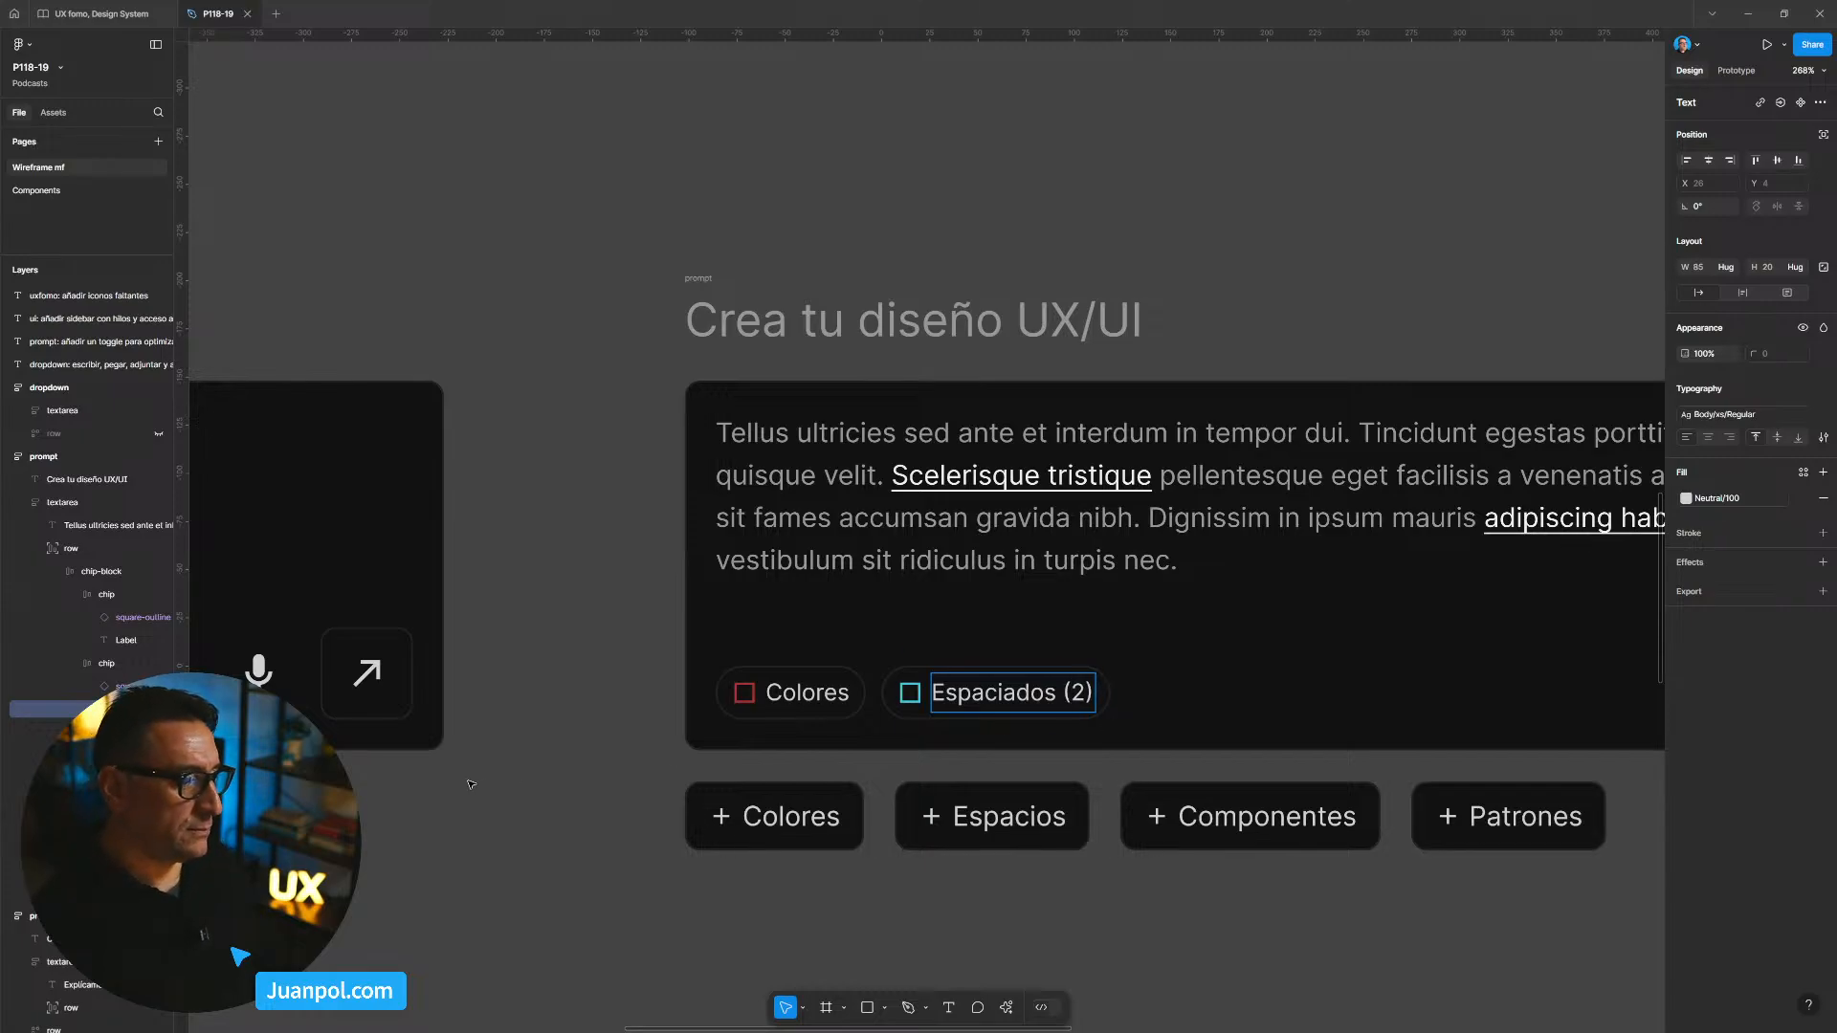
{"action": "key", "text": "Escape"}
{"action": "scroll", "coordinate": [825, 472], "scroll_direction": "down", "scroll_amount": 3}
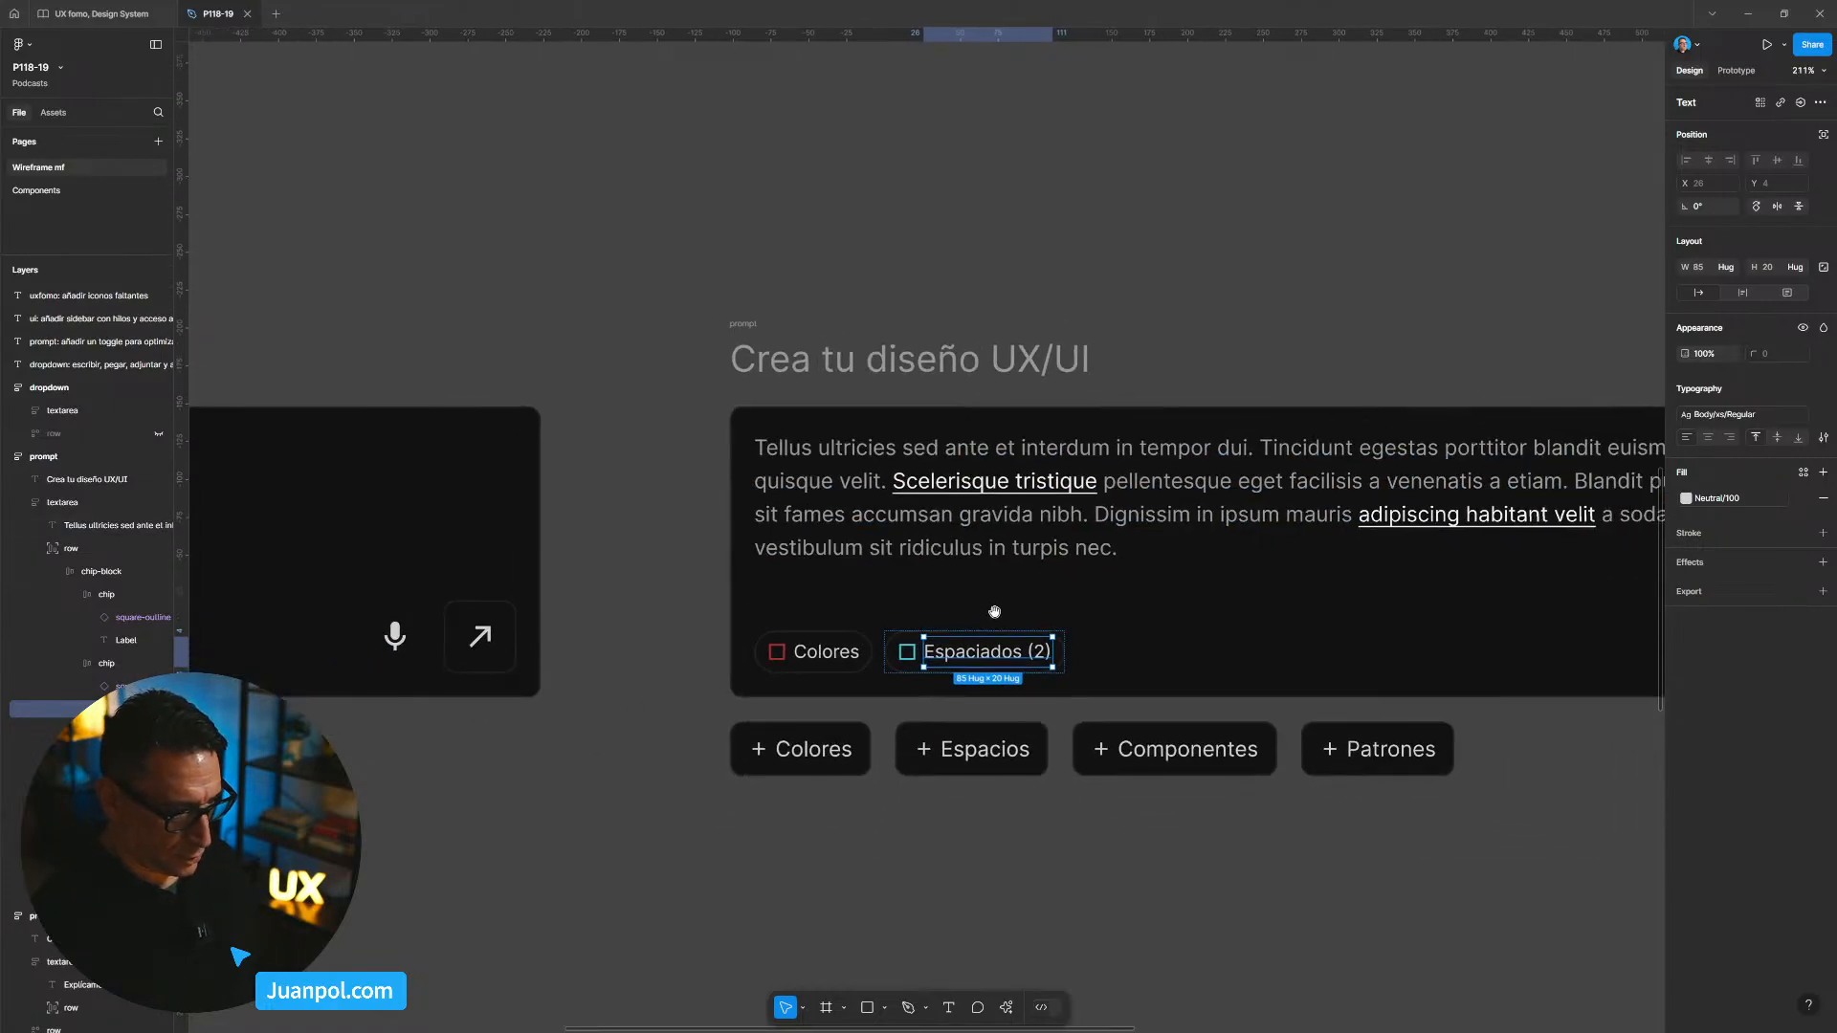
{"action": "scroll", "coordinate": [995, 611], "scroll_direction": "down", "scroll_amount": 2}
{"action": "key", "text": "Escape"}
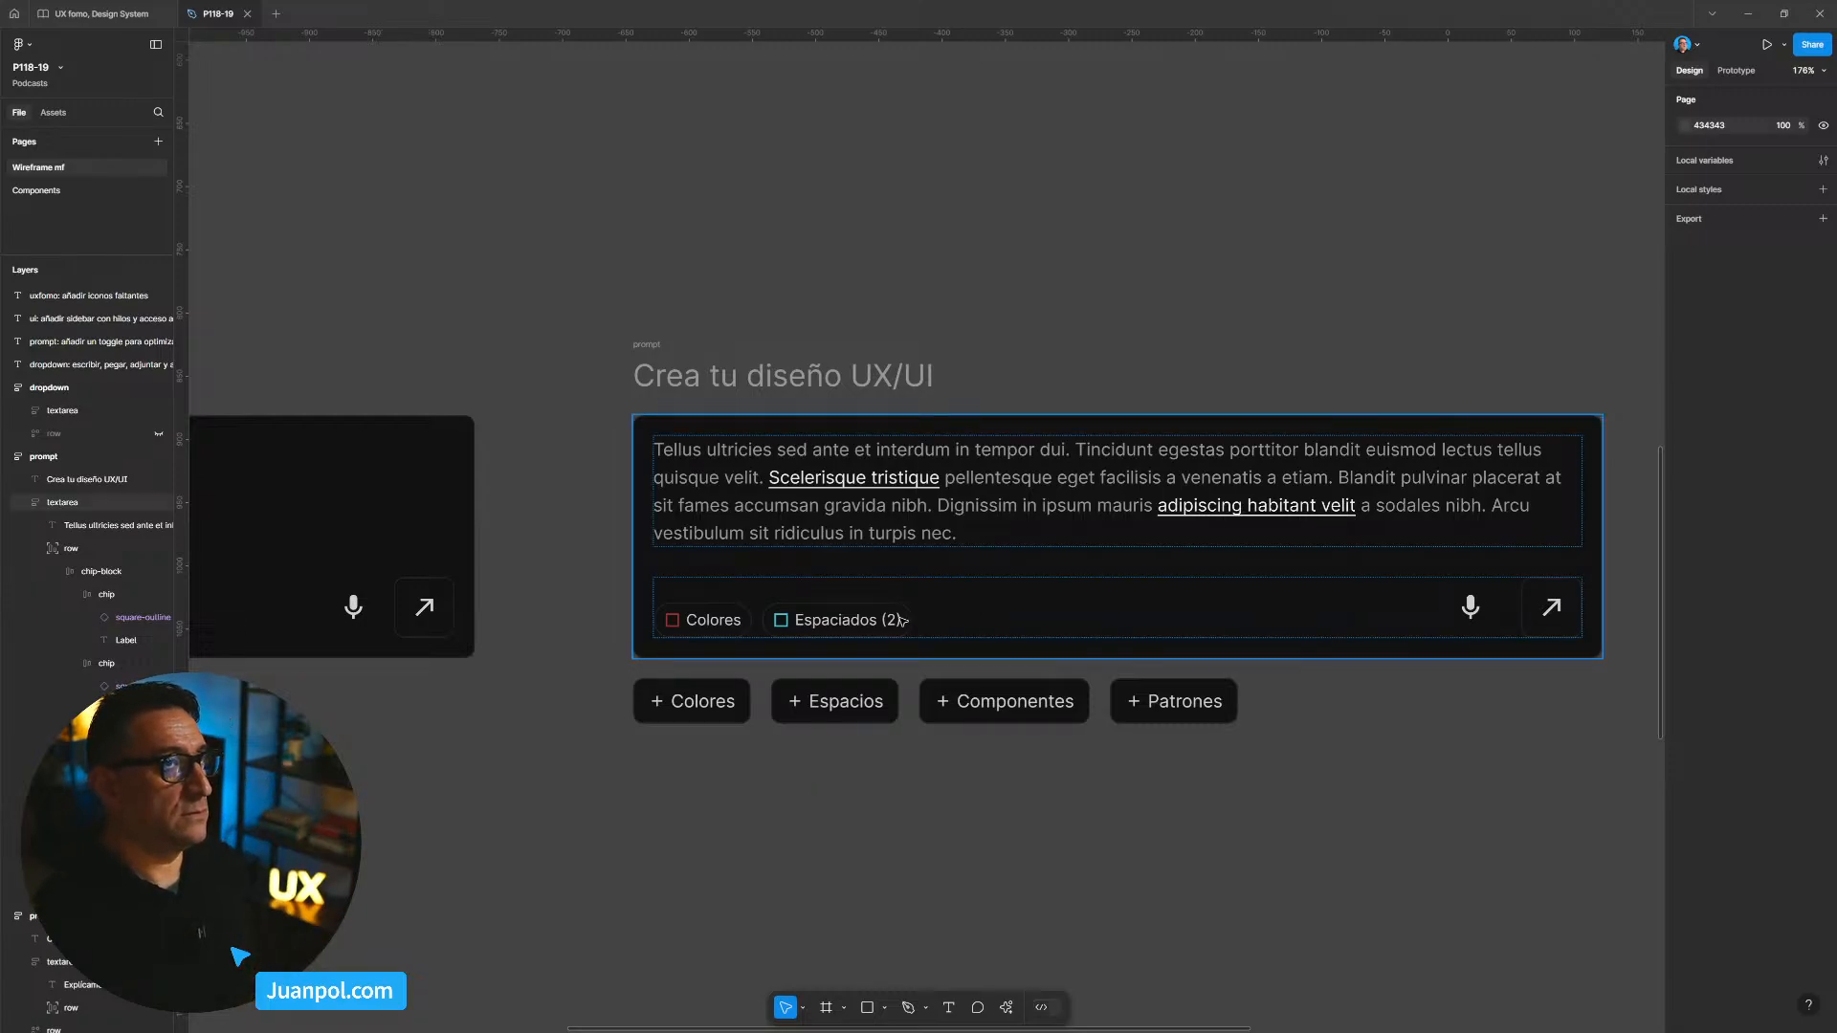
Step: Move the dropdown frame up and closer to the prompt, to about X 277, Y 469
{"action": "scroll", "coordinate": [899, 625], "scroll_direction": "down", "scroll_amount": 1}
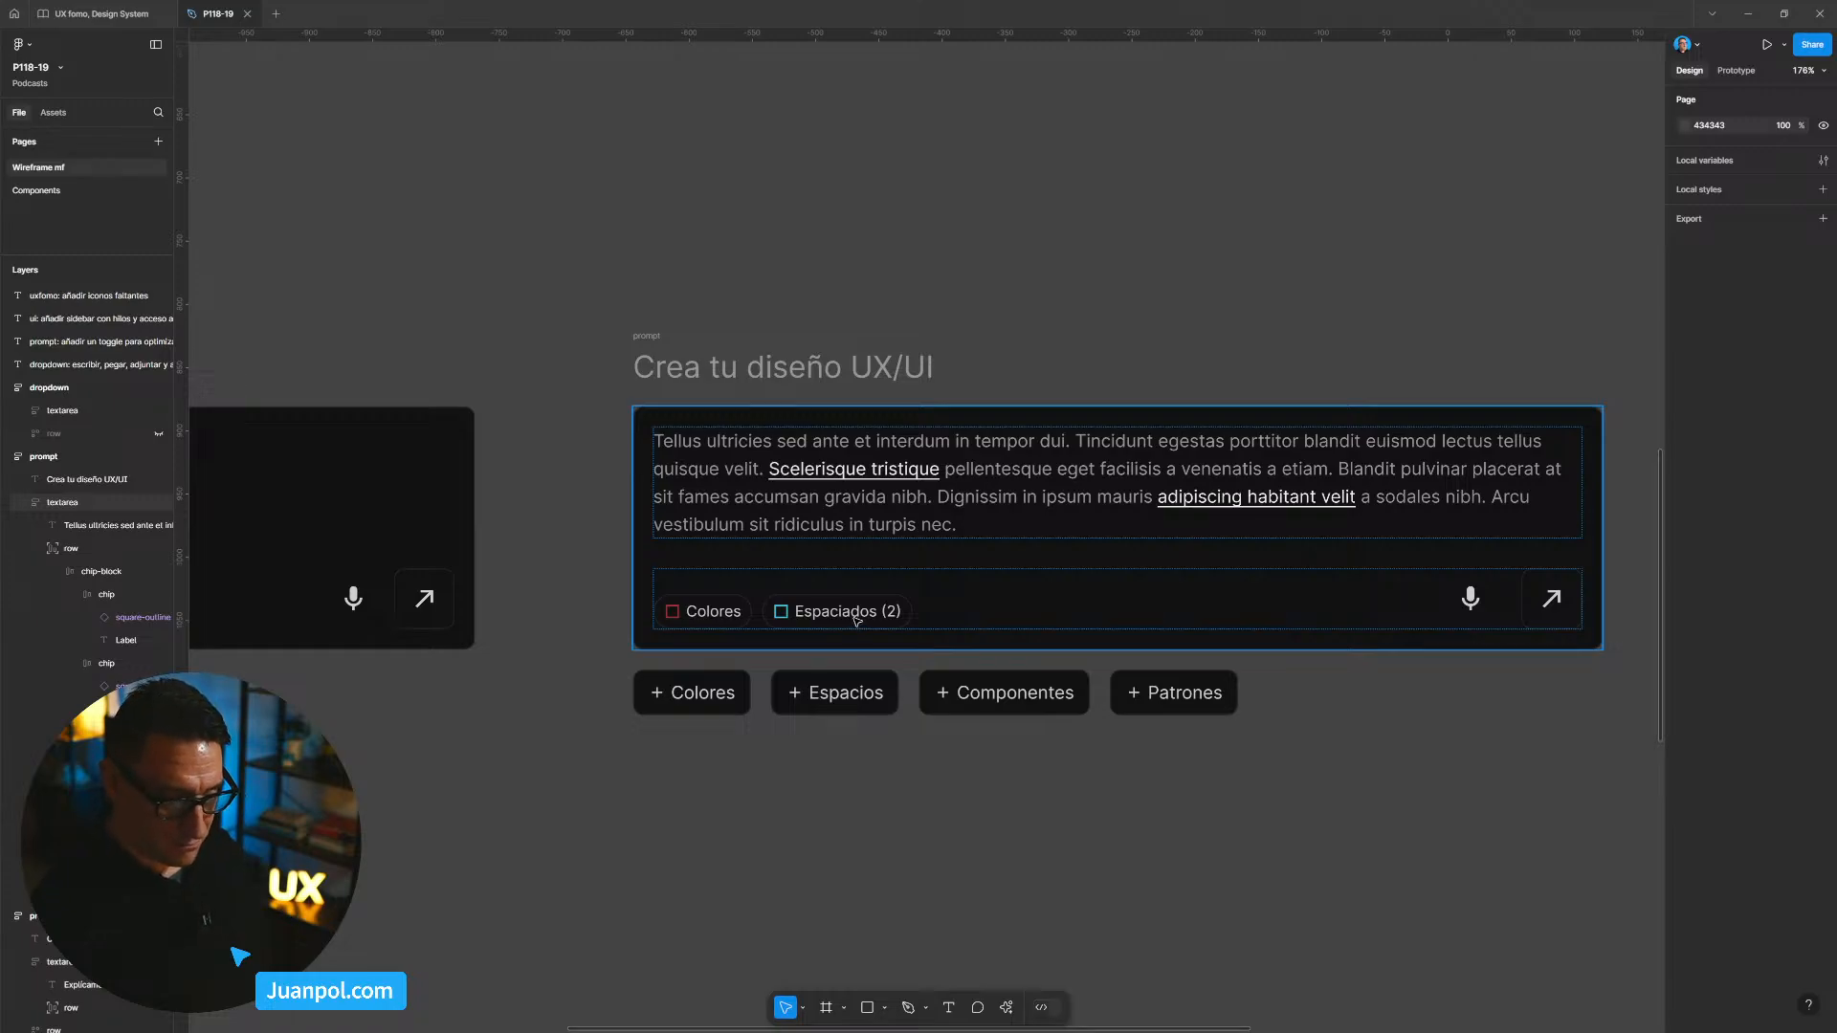
{"action": "scroll", "coordinate": [840, 742], "scroll_direction": "down", "scroll_amount": 4}
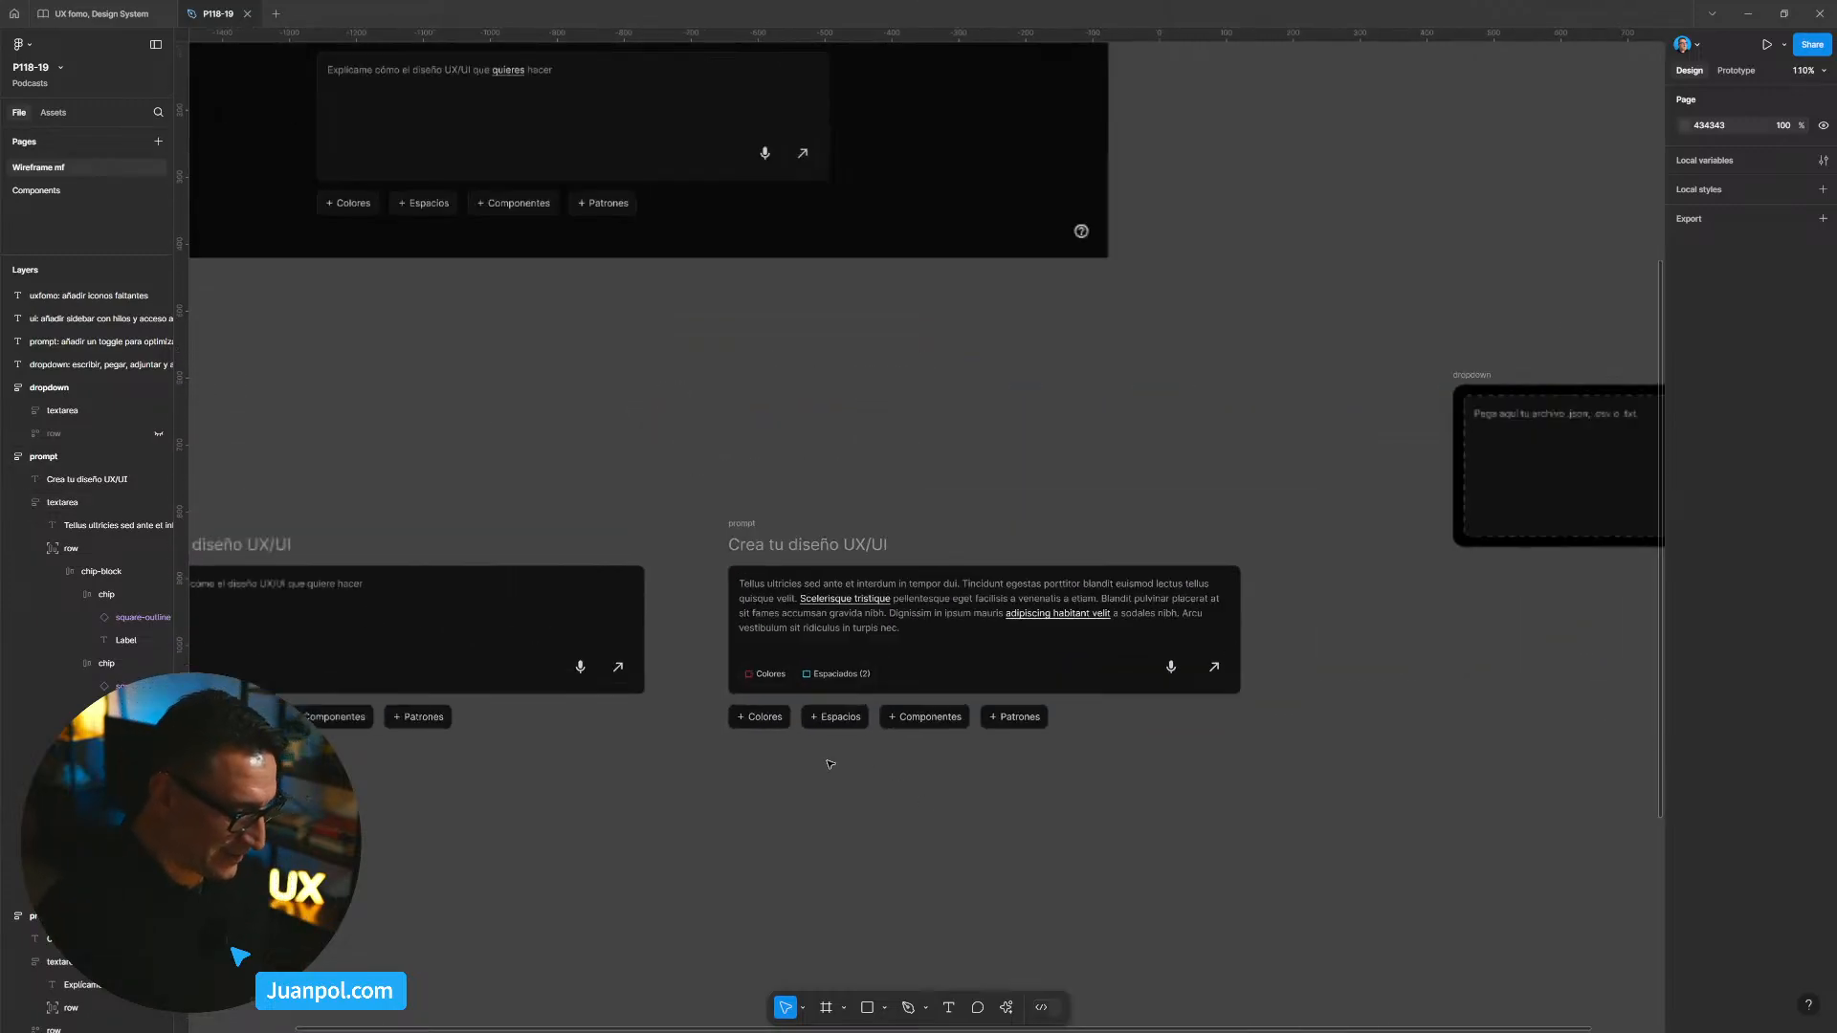
{"action": "left_click_drag", "start_coordinate": [934, 811], "coordinate": [785, 758]}
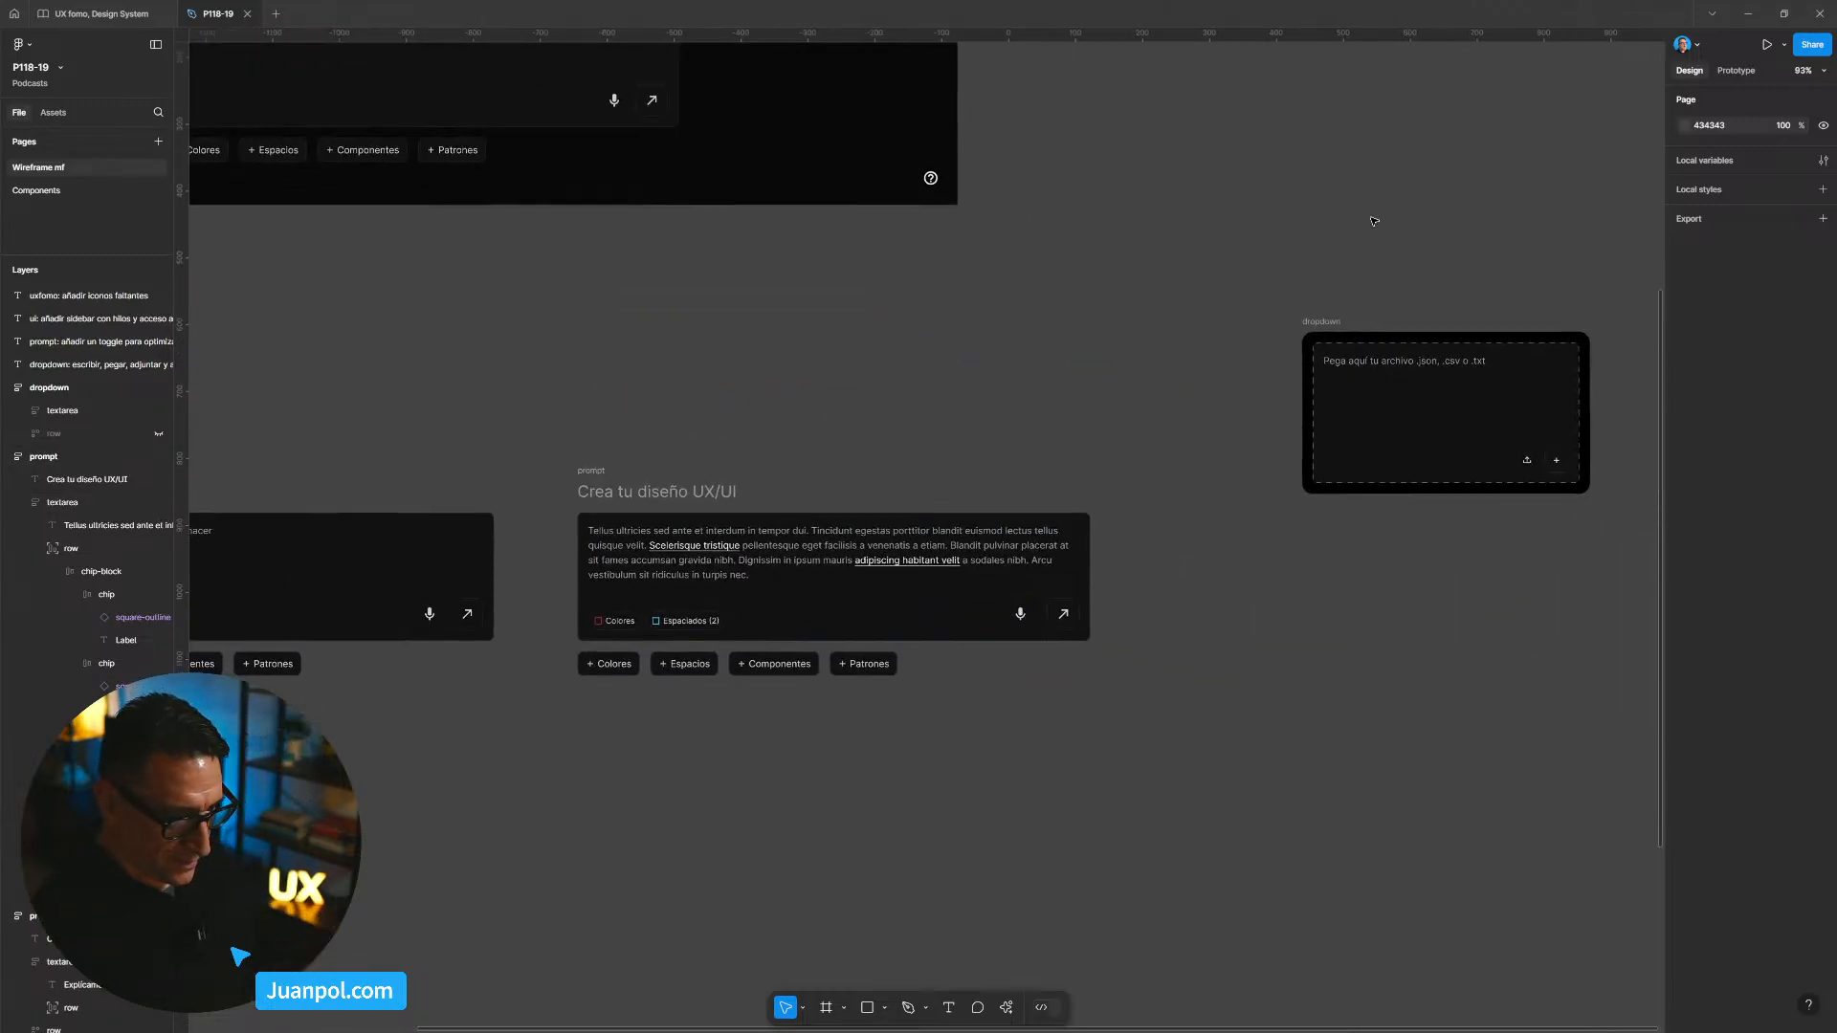
{"action": "left_click_drag", "start_coordinate": [1313, 318], "coordinate": [1203, 220]}
{"action": "scroll", "coordinate": [1176, 517], "scroll_direction": "right", "scroll_amount": 1}
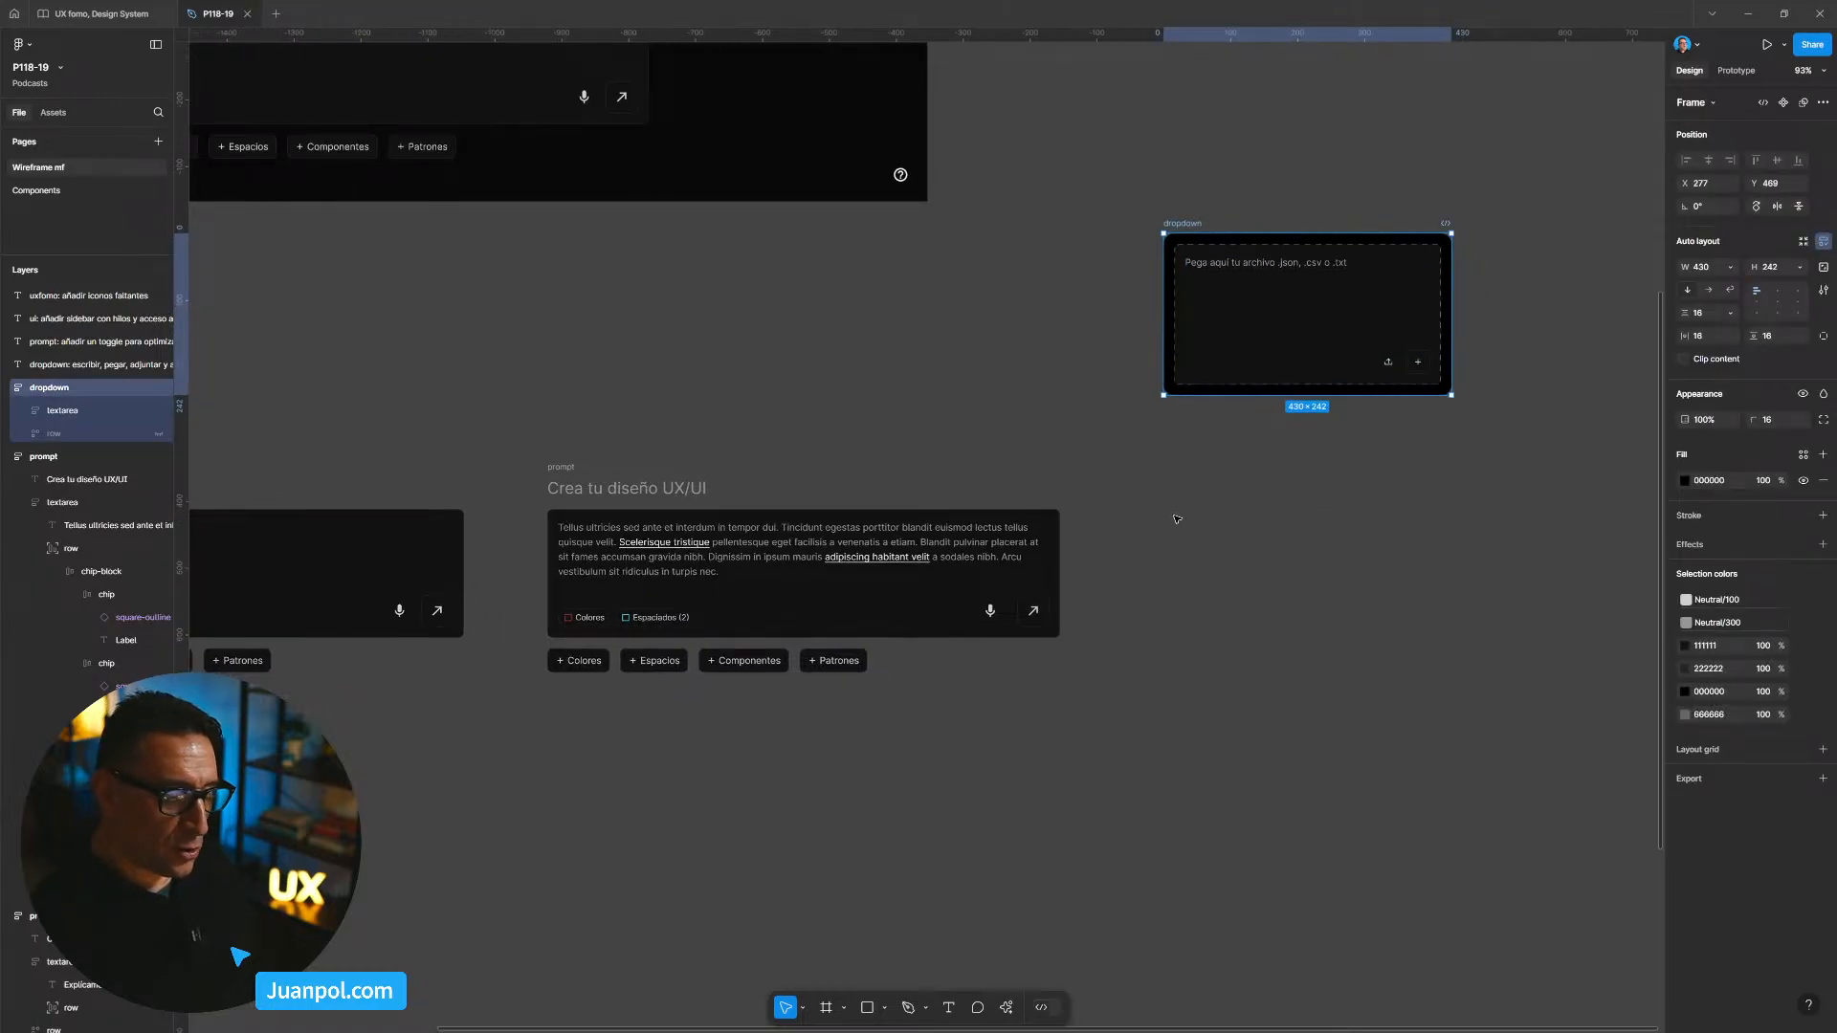
Step: Place a loose copy of the dropdown's placeholder text below the prompt and delete the extra dropdown copy beside it
{"action": "scroll", "coordinate": [613, 620], "scroll_direction": "up", "scroll_amount": 5}
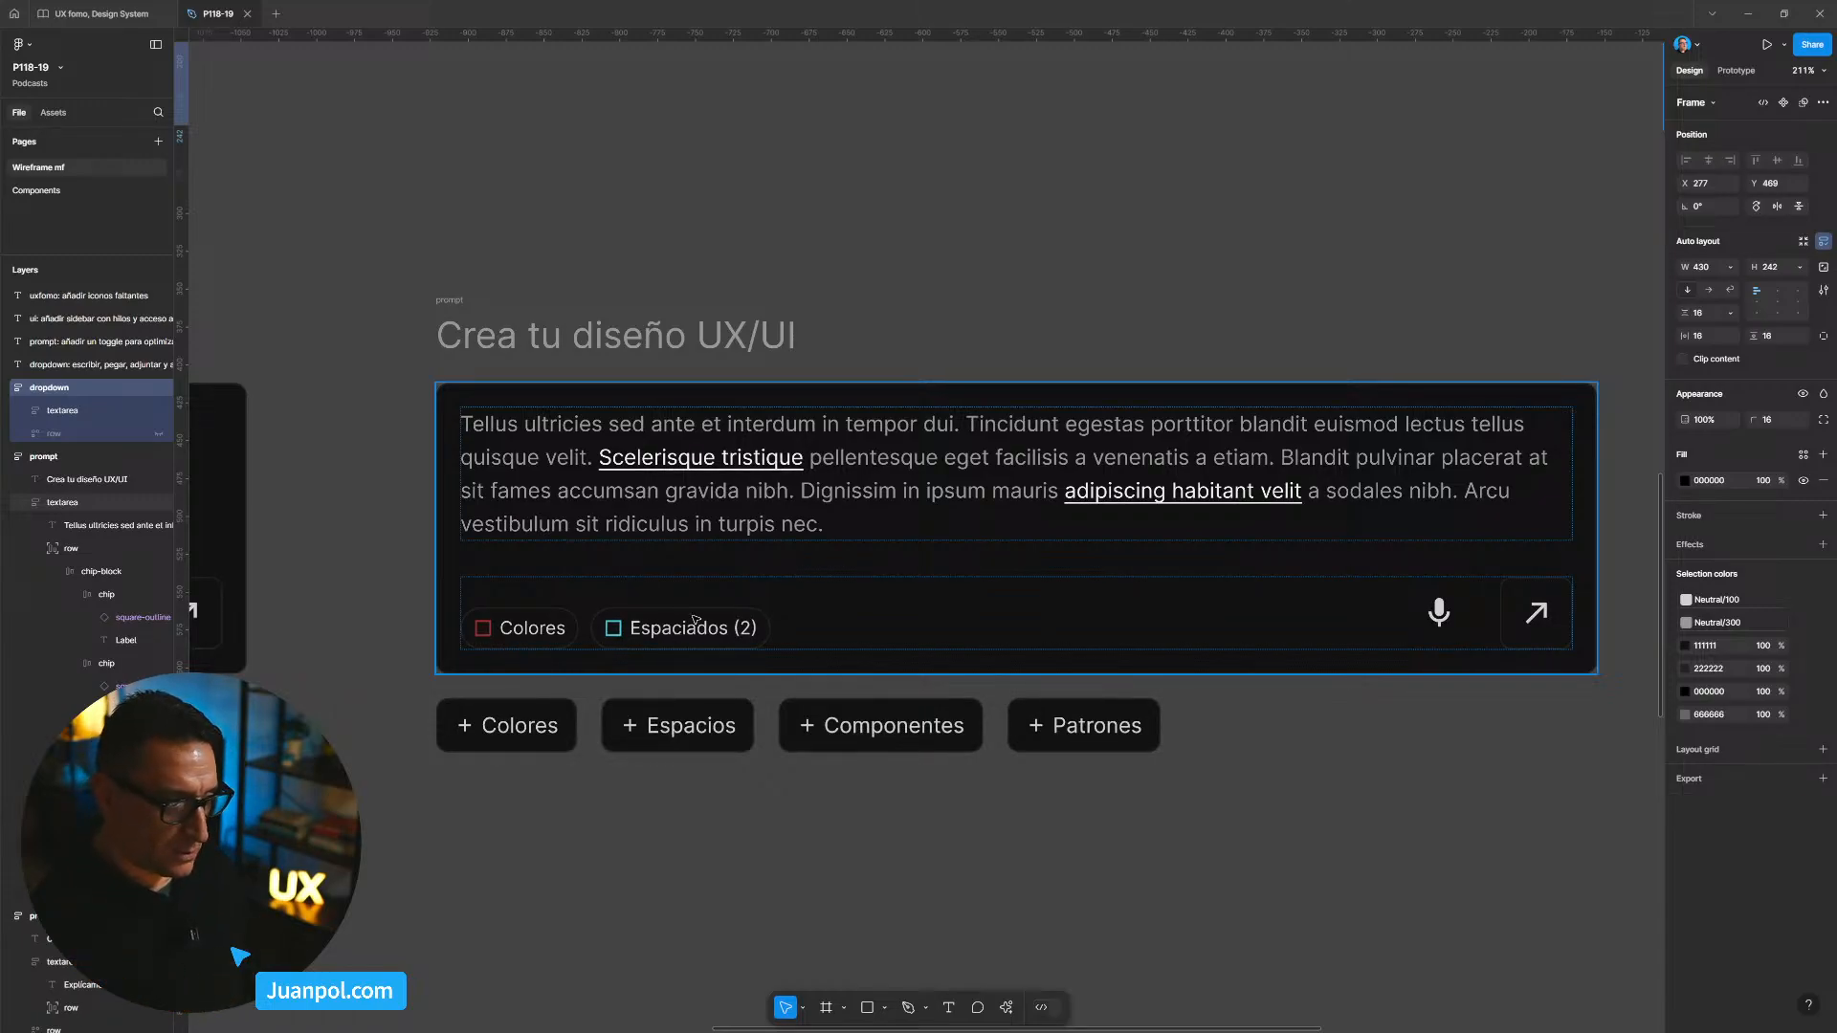
{"action": "key", "text": "Escape"}
{"action": "scroll", "coordinate": [810, 788], "scroll_direction": "down", "scroll_amount": 5}
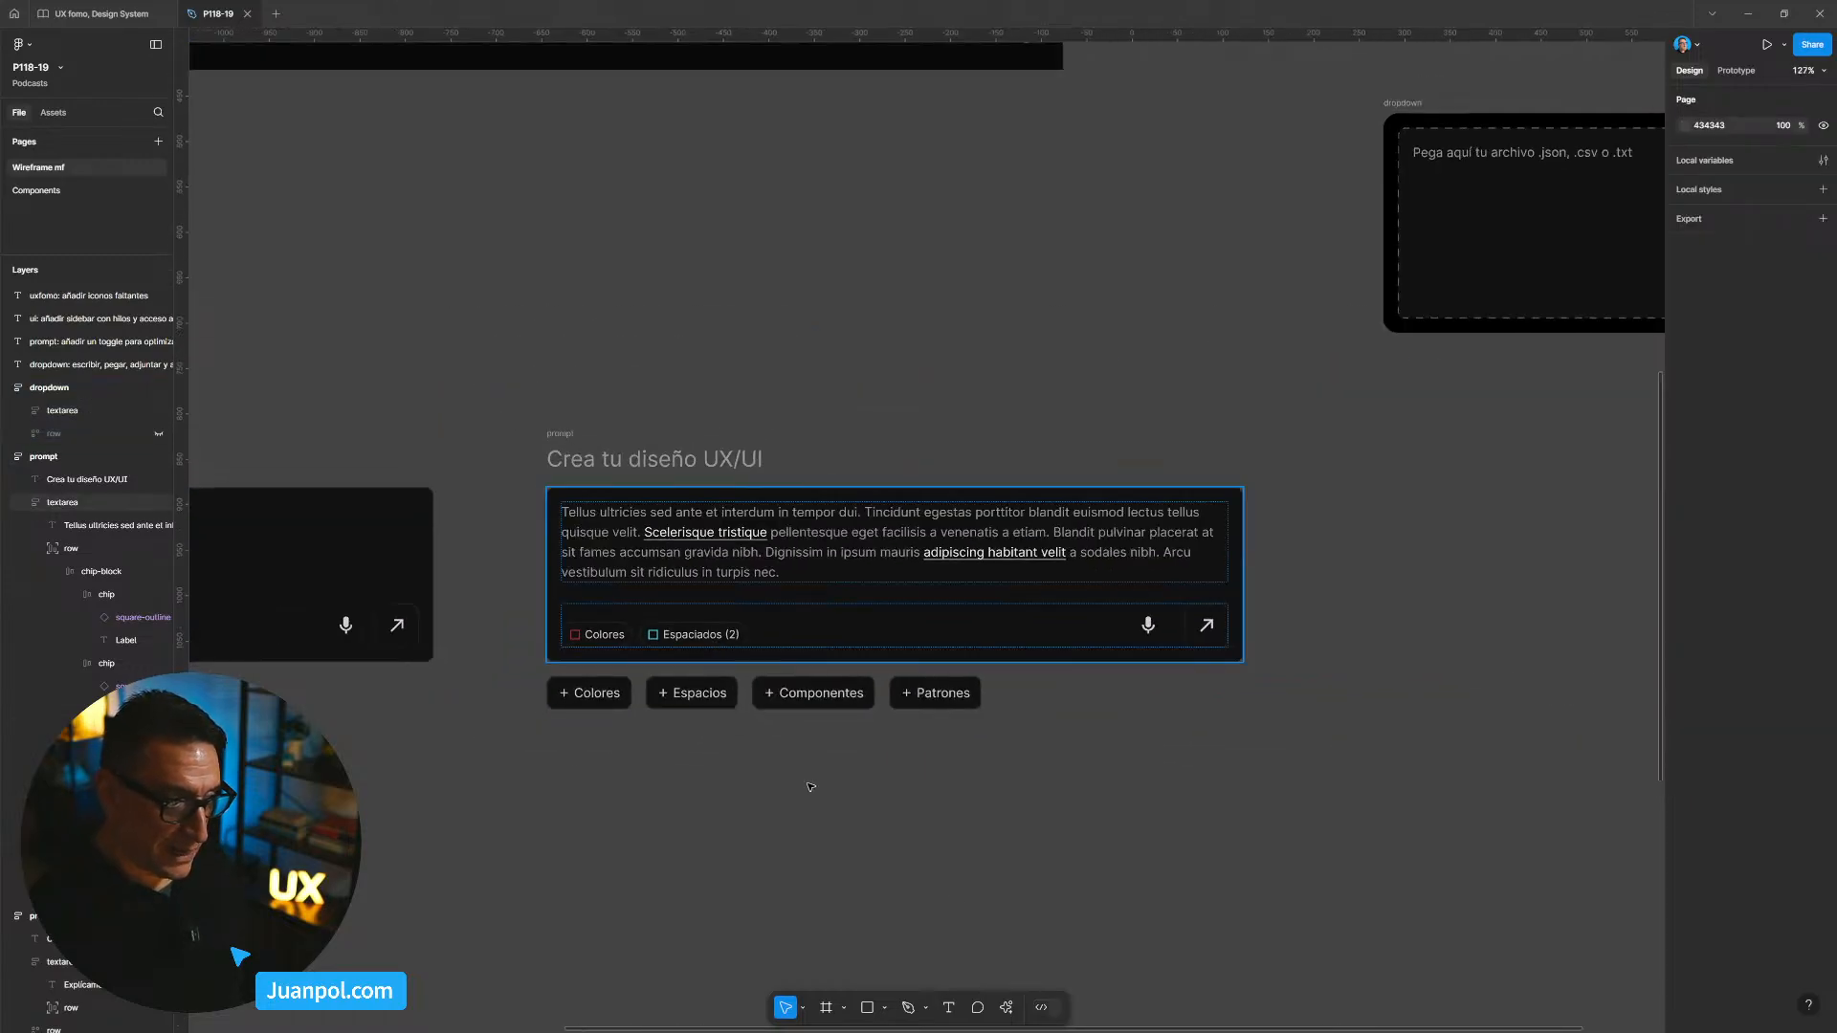
{"action": "scroll", "coordinate": [977, 895], "scroll_direction": "down", "scroll_amount": 5}
{"action": "left_click_drag", "start_coordinate": [1236, 421], "coordinate": [672, 748]}
{"action": "scroll", "coordinate": [1064, 816], "scroll_direction": "up", "scroll_amount": 3}
{"action": "left_click", "coordinate": [986, 733]}
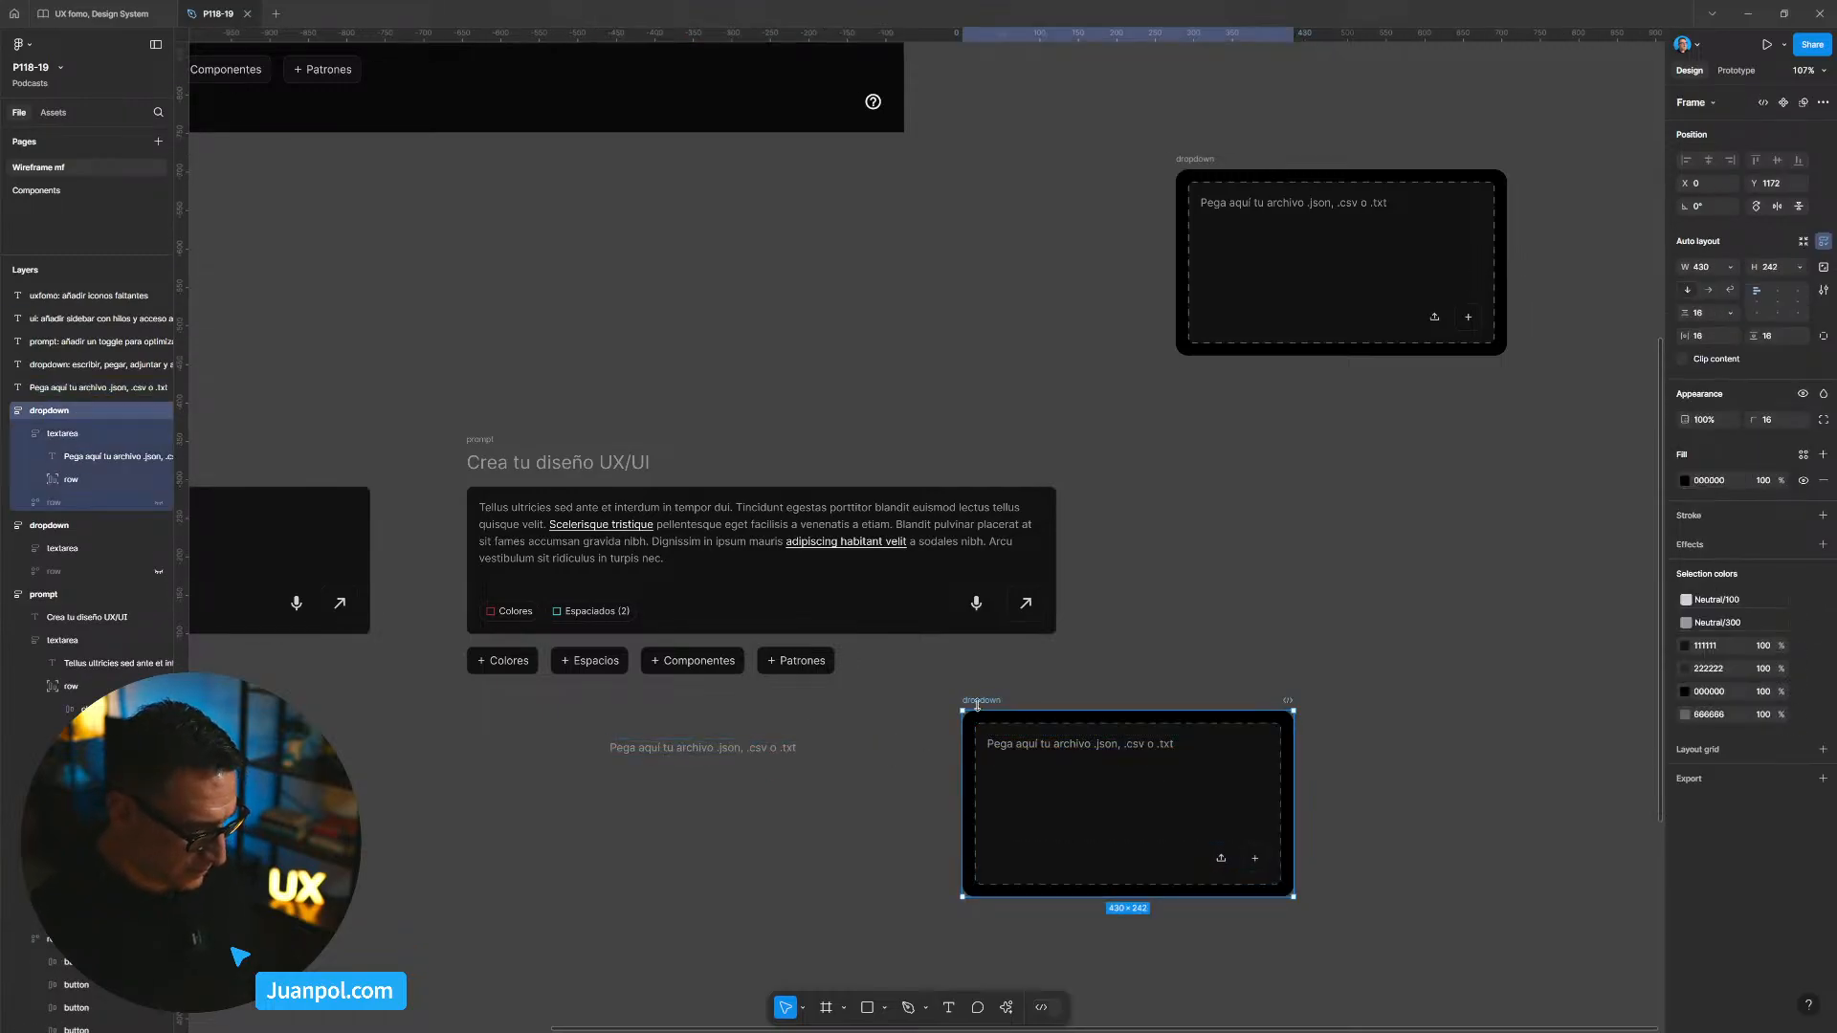
{"action": "key", "text": "Delete"}
Step: Replace the loose text below the prompt with "dsfsdfs" and wrap it in an auto layout frame
{"action": "double_click", "coordinate": [704, 751]}
{"action": "type", "text": "dsfsd"}
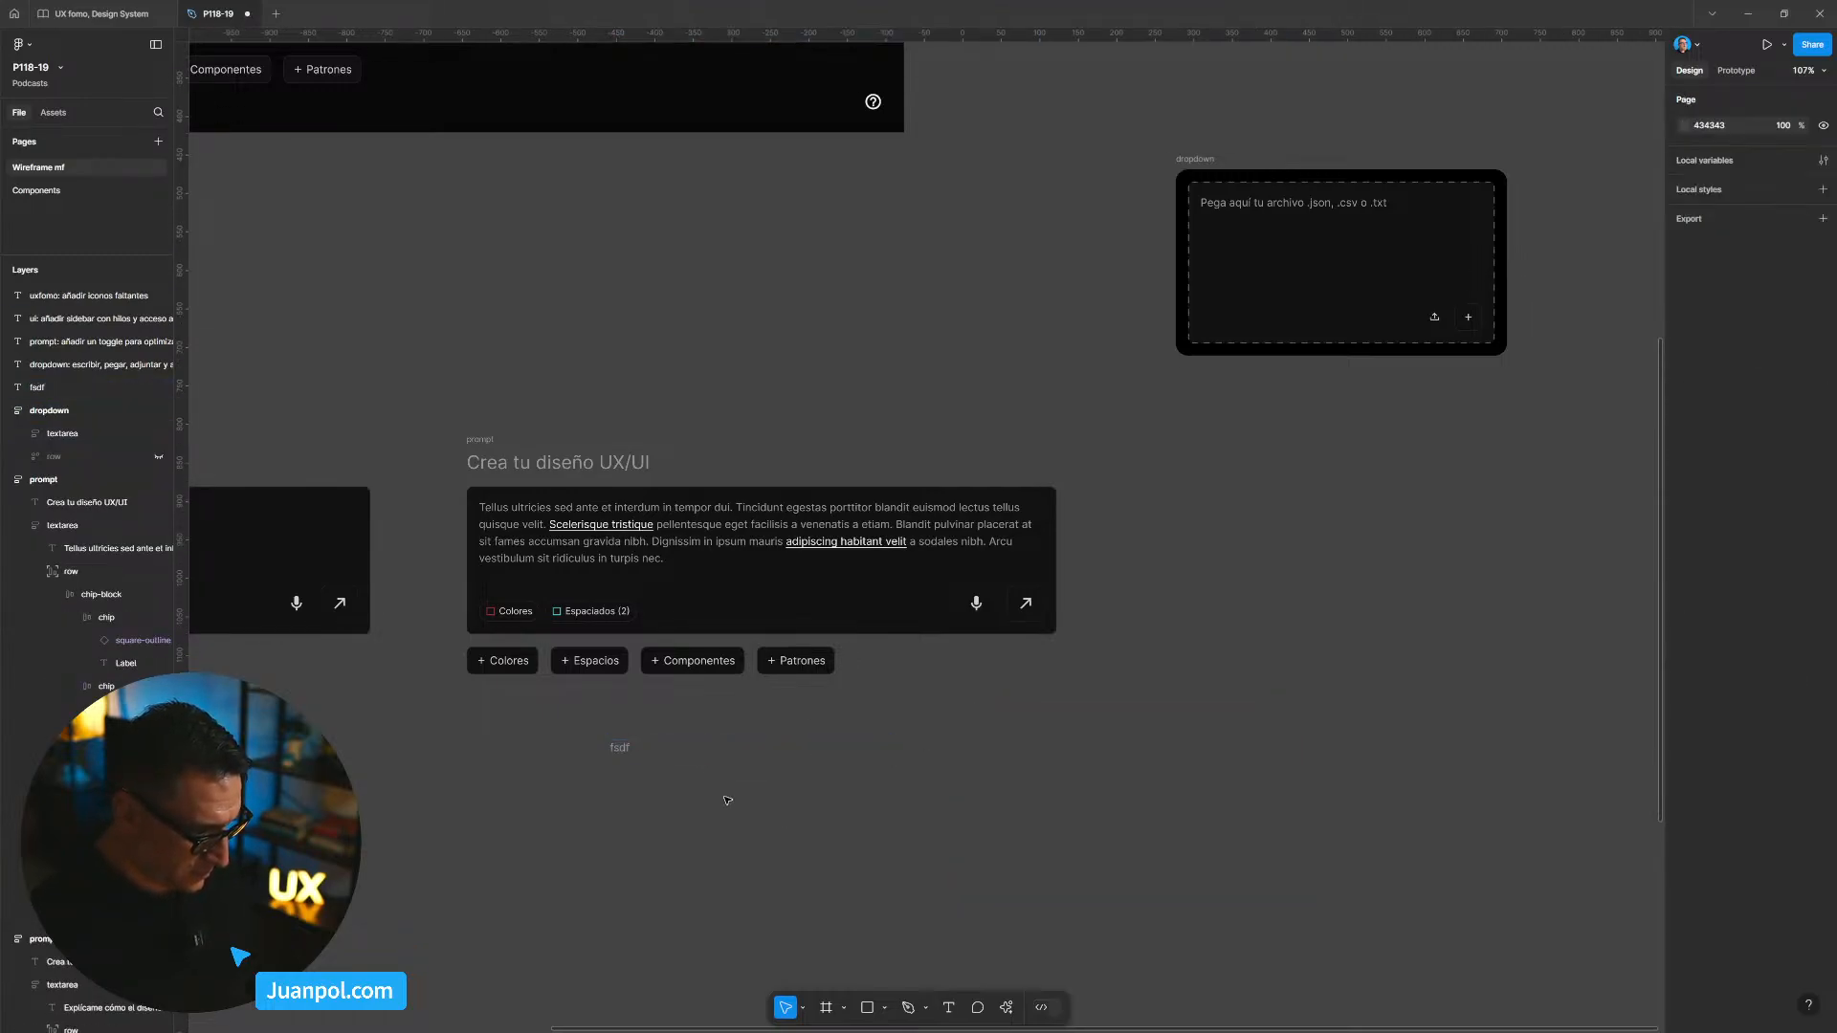
{"action": "type", "text": "fs"}
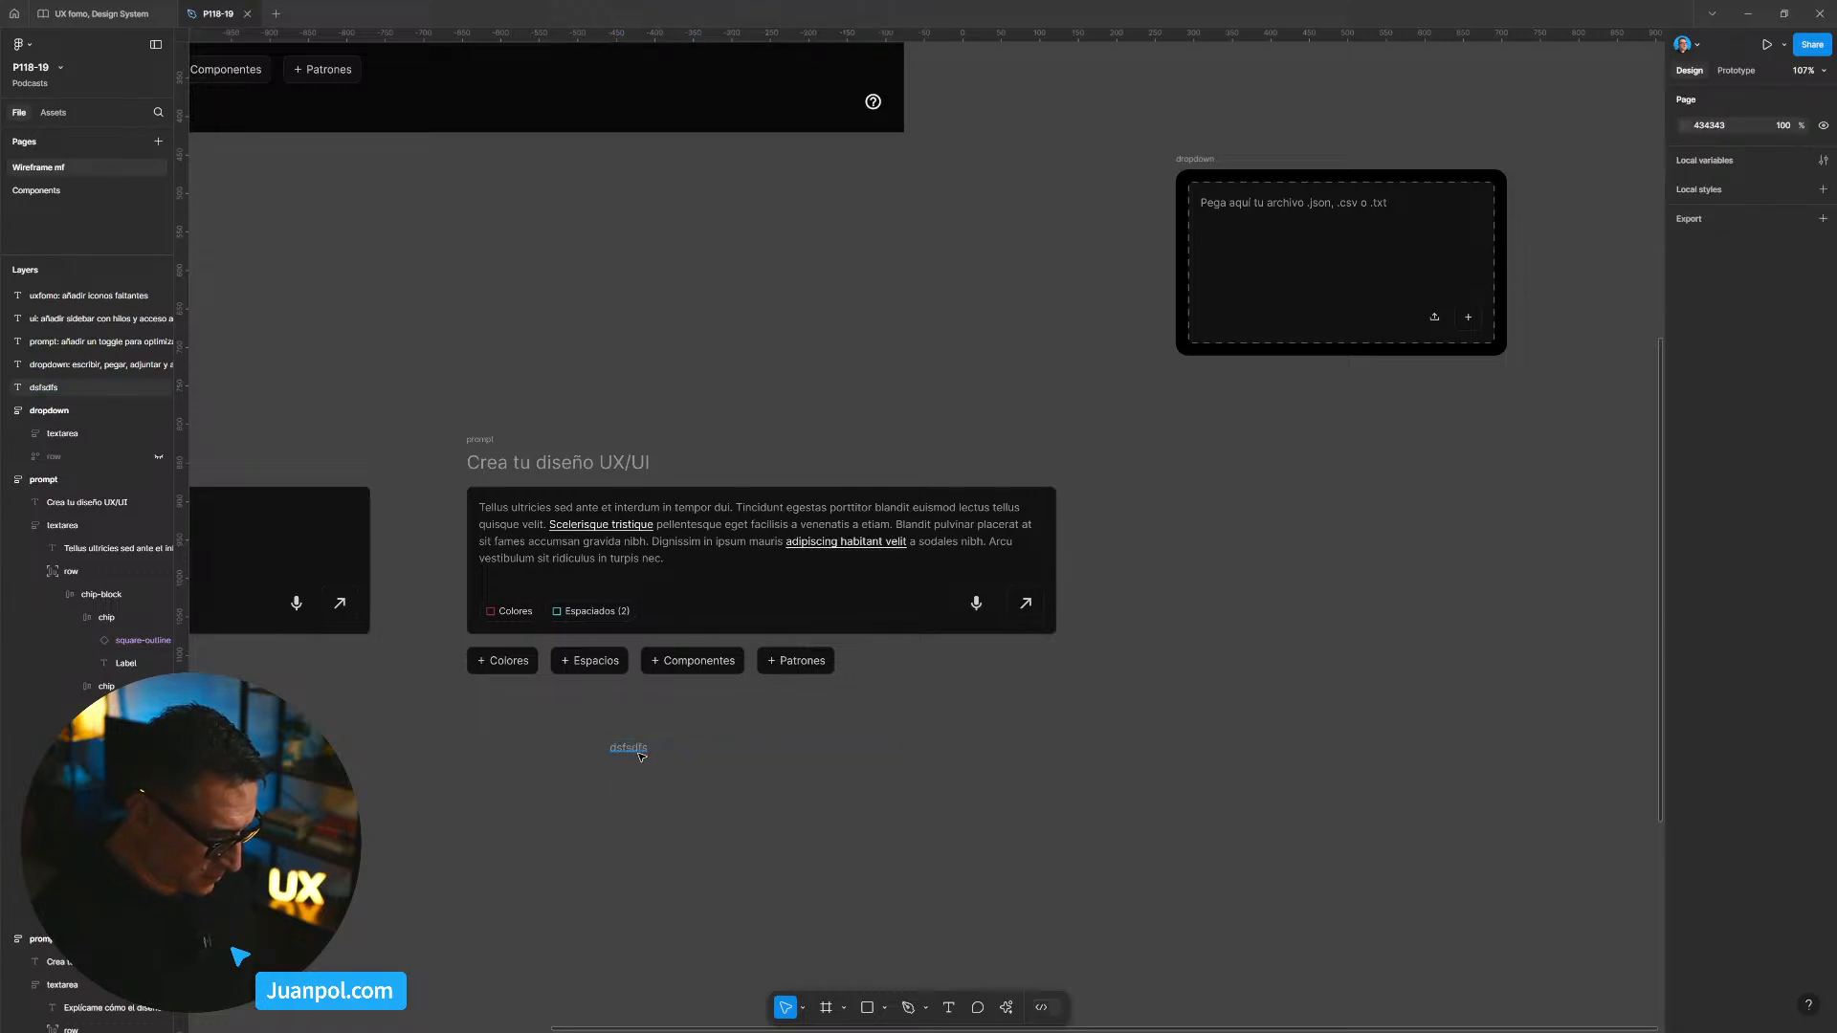
{"action": "key", "text": "Escape"}
{"action": "double_click", "coordinate": [893, 748]}
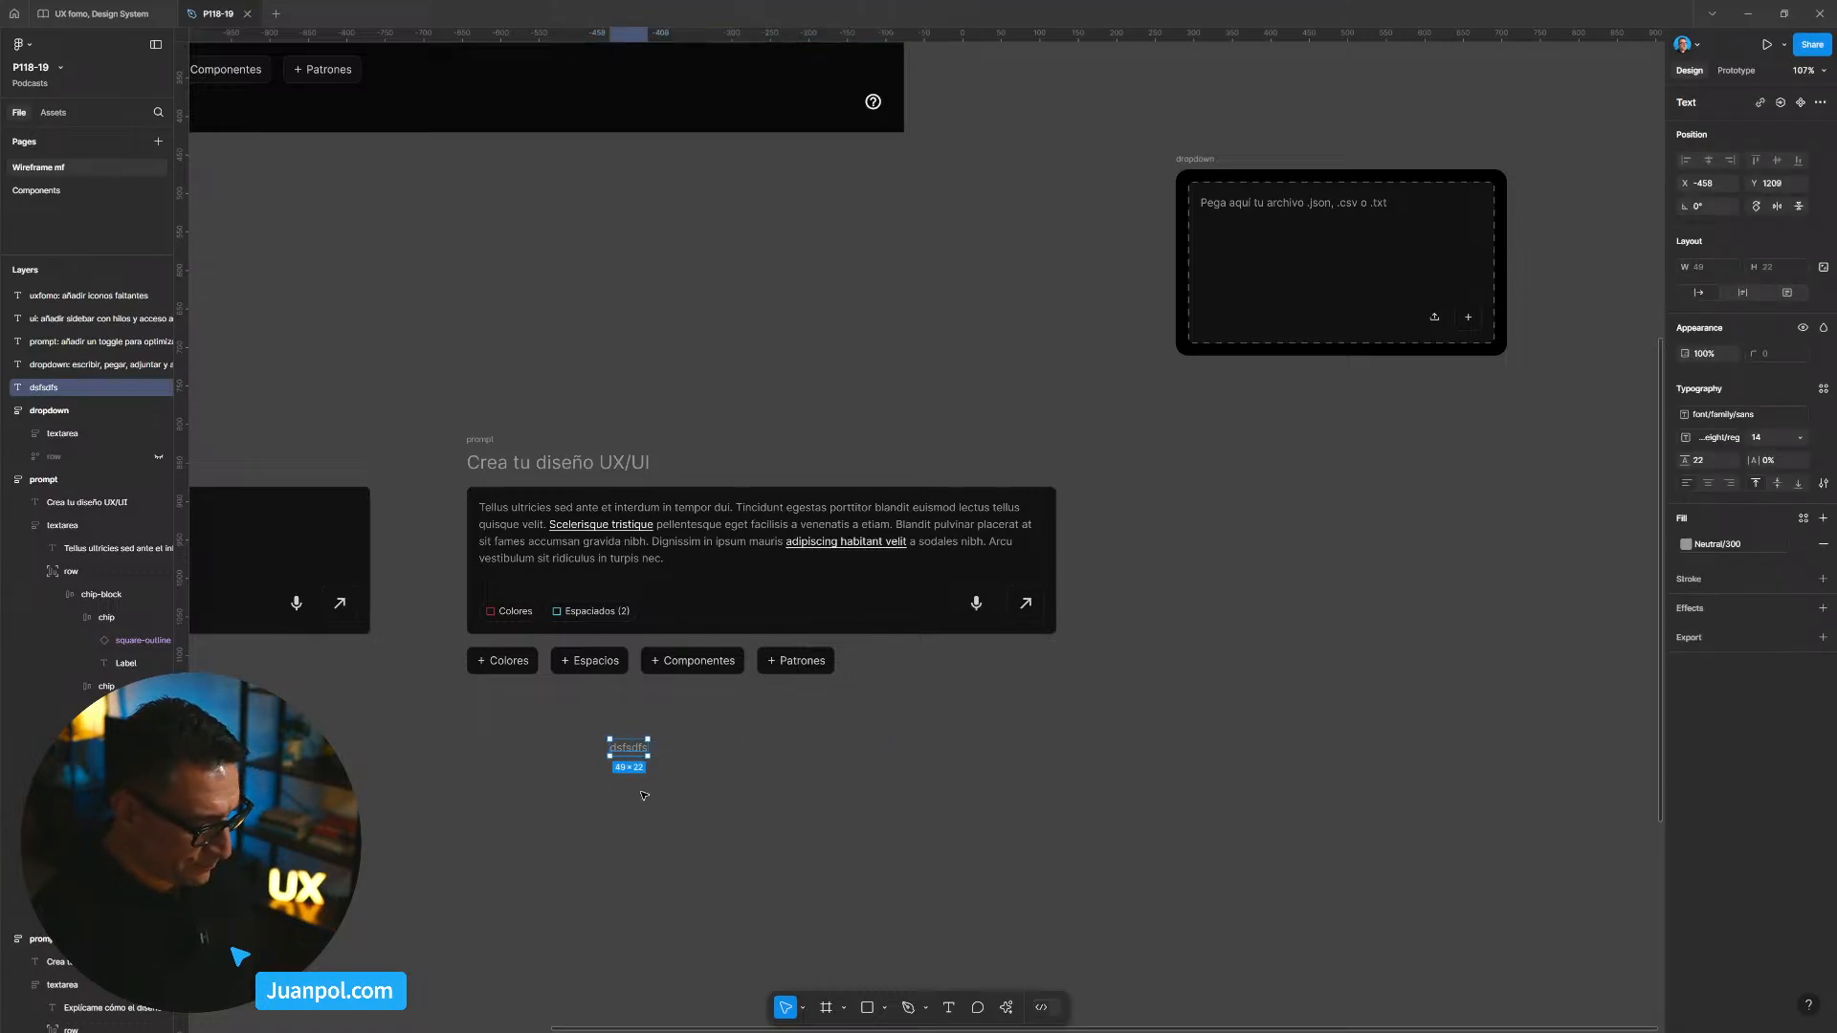
{"action": "key", "text": "shift+a"}
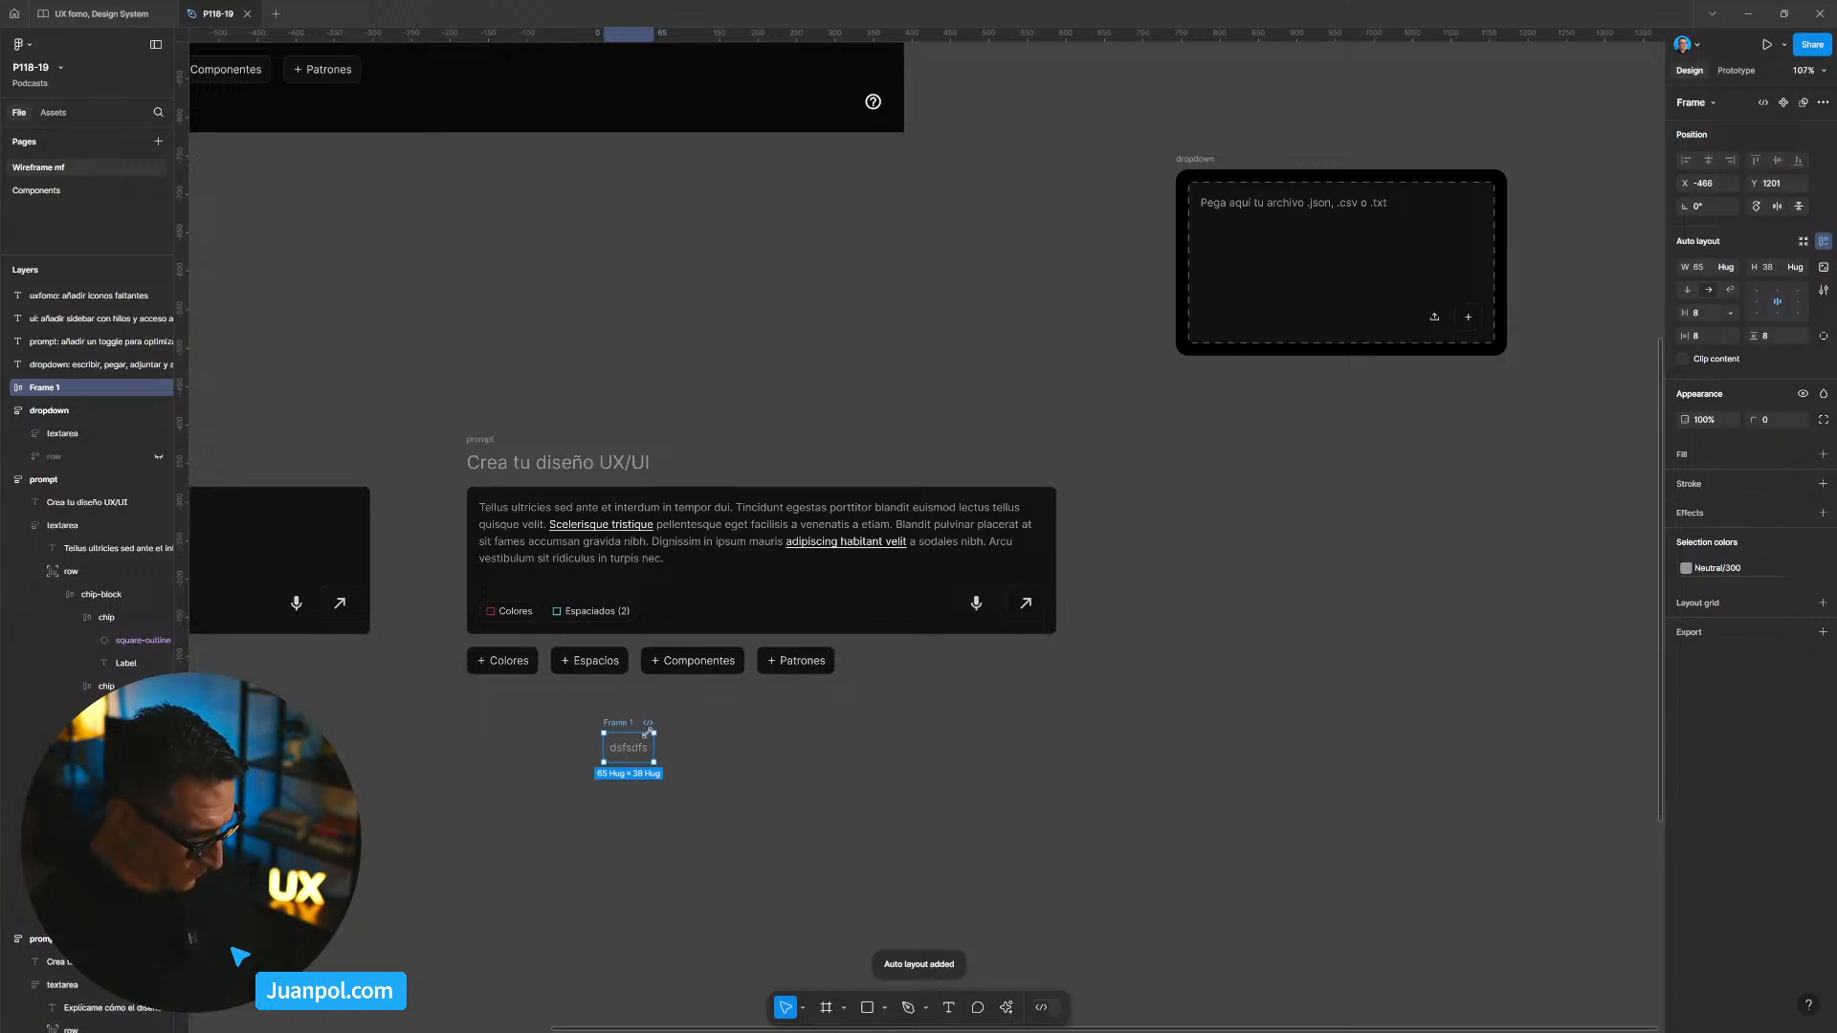
Step: Duplicate the "dsfsdfs" frame to its right and wrap both frames in a horizontal auto layout frame
{"action": "key", "text": "ctrl+d"}
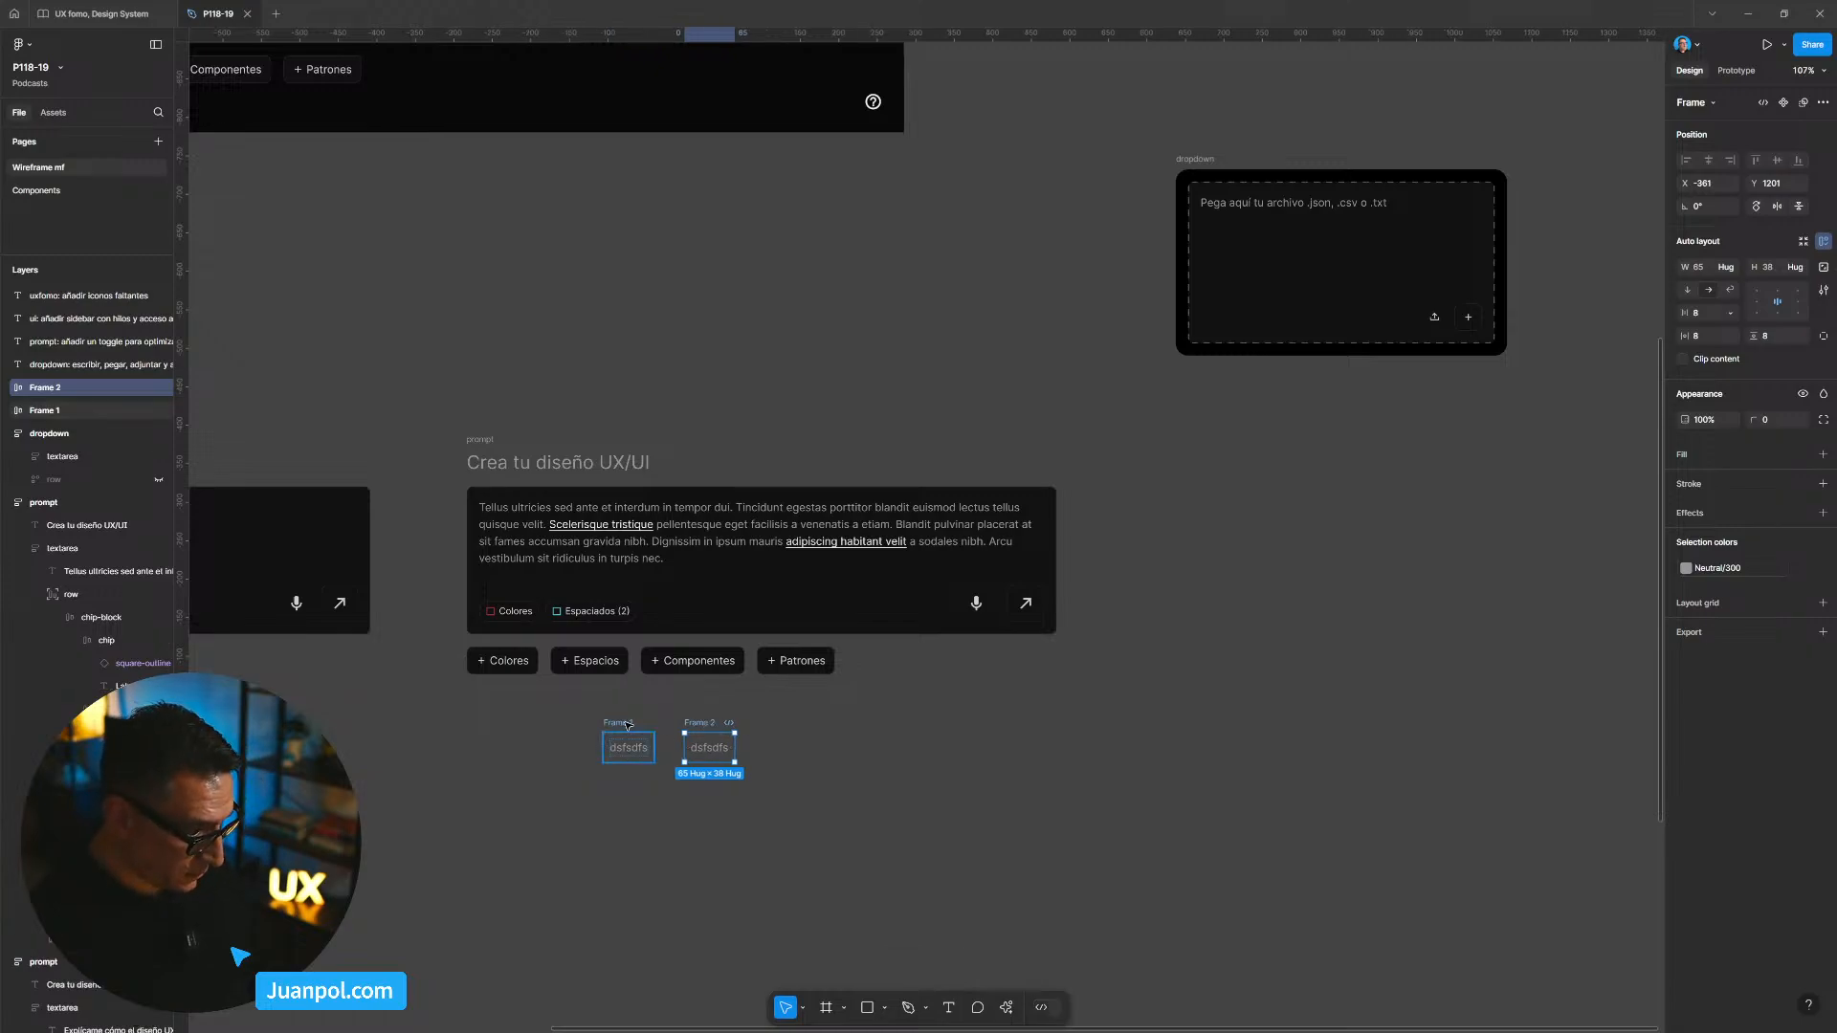
{"action": "left_click_drag", "start_coordinate": [809, 787], "coordinate": [591, 720]}
{"action": "key", "text": "shift+a"}
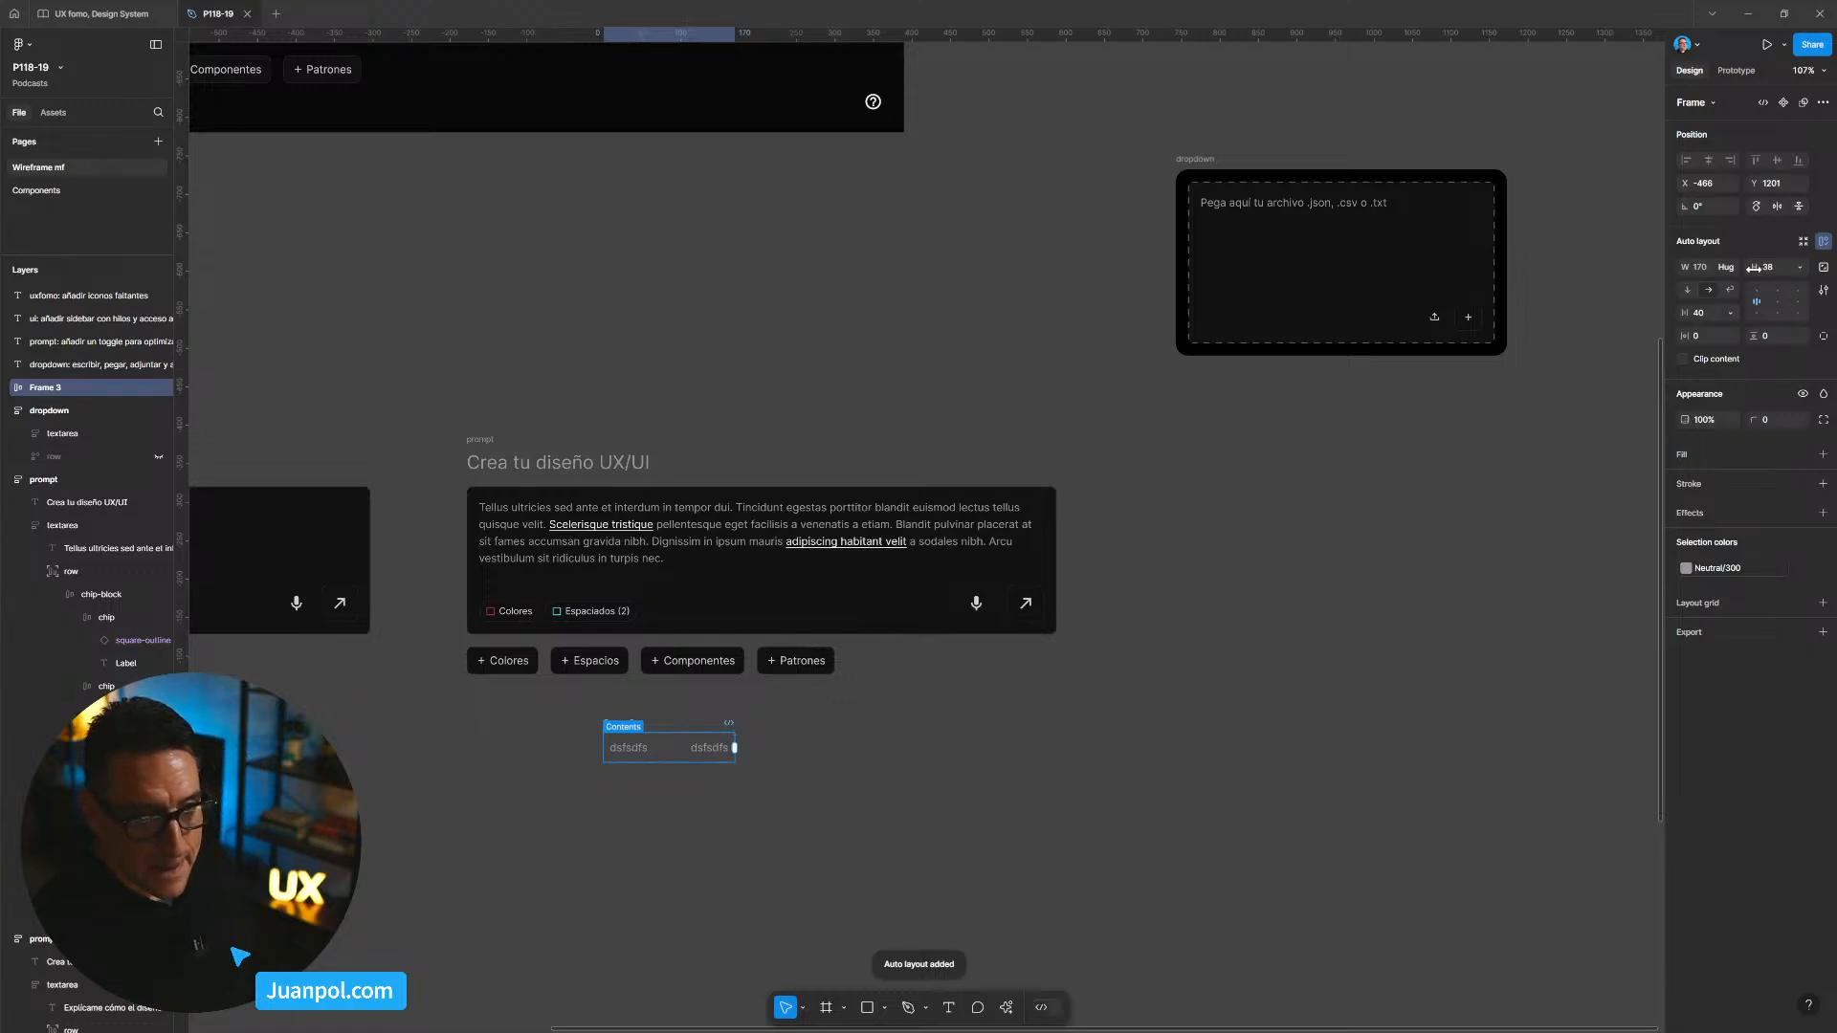
Step: Stack the outer sample frame's two text blocks vertically with a gap of 8
{"action": "left_click", "coordinate": [1687, 289]}
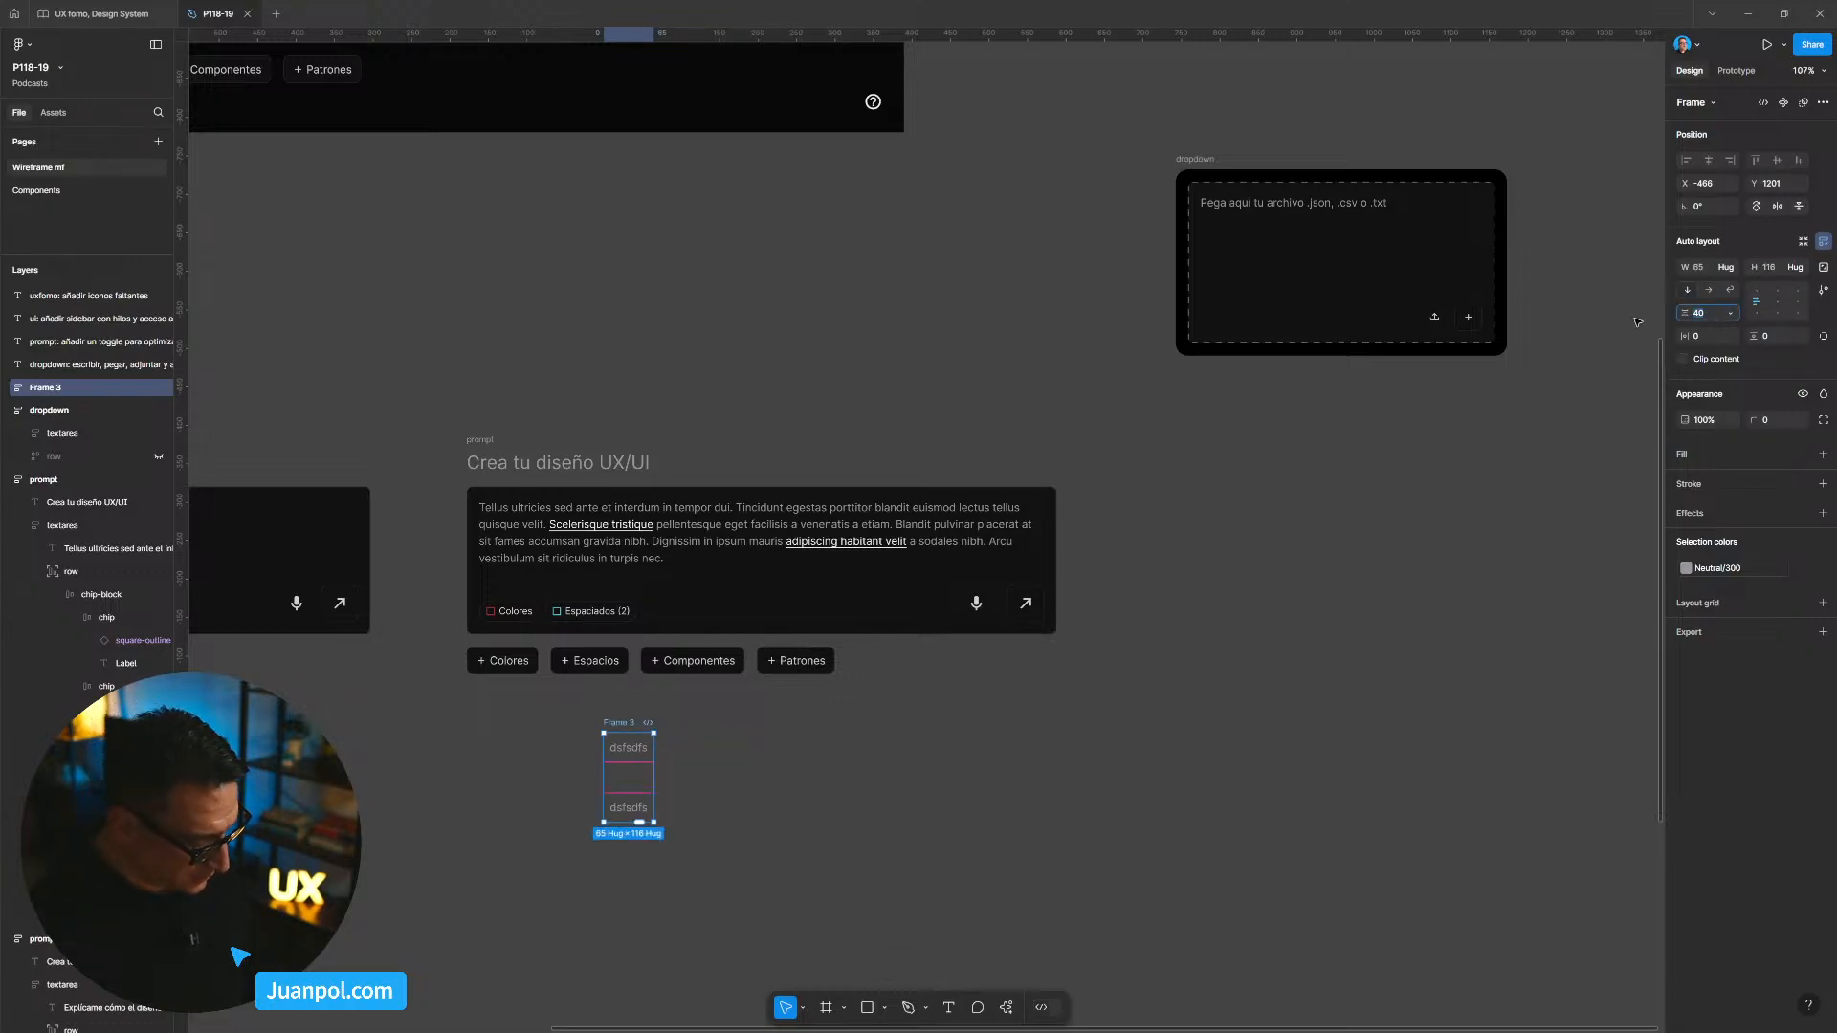
{"action": "type", "text": "8"}
{"action": "key", "text": "Return"}
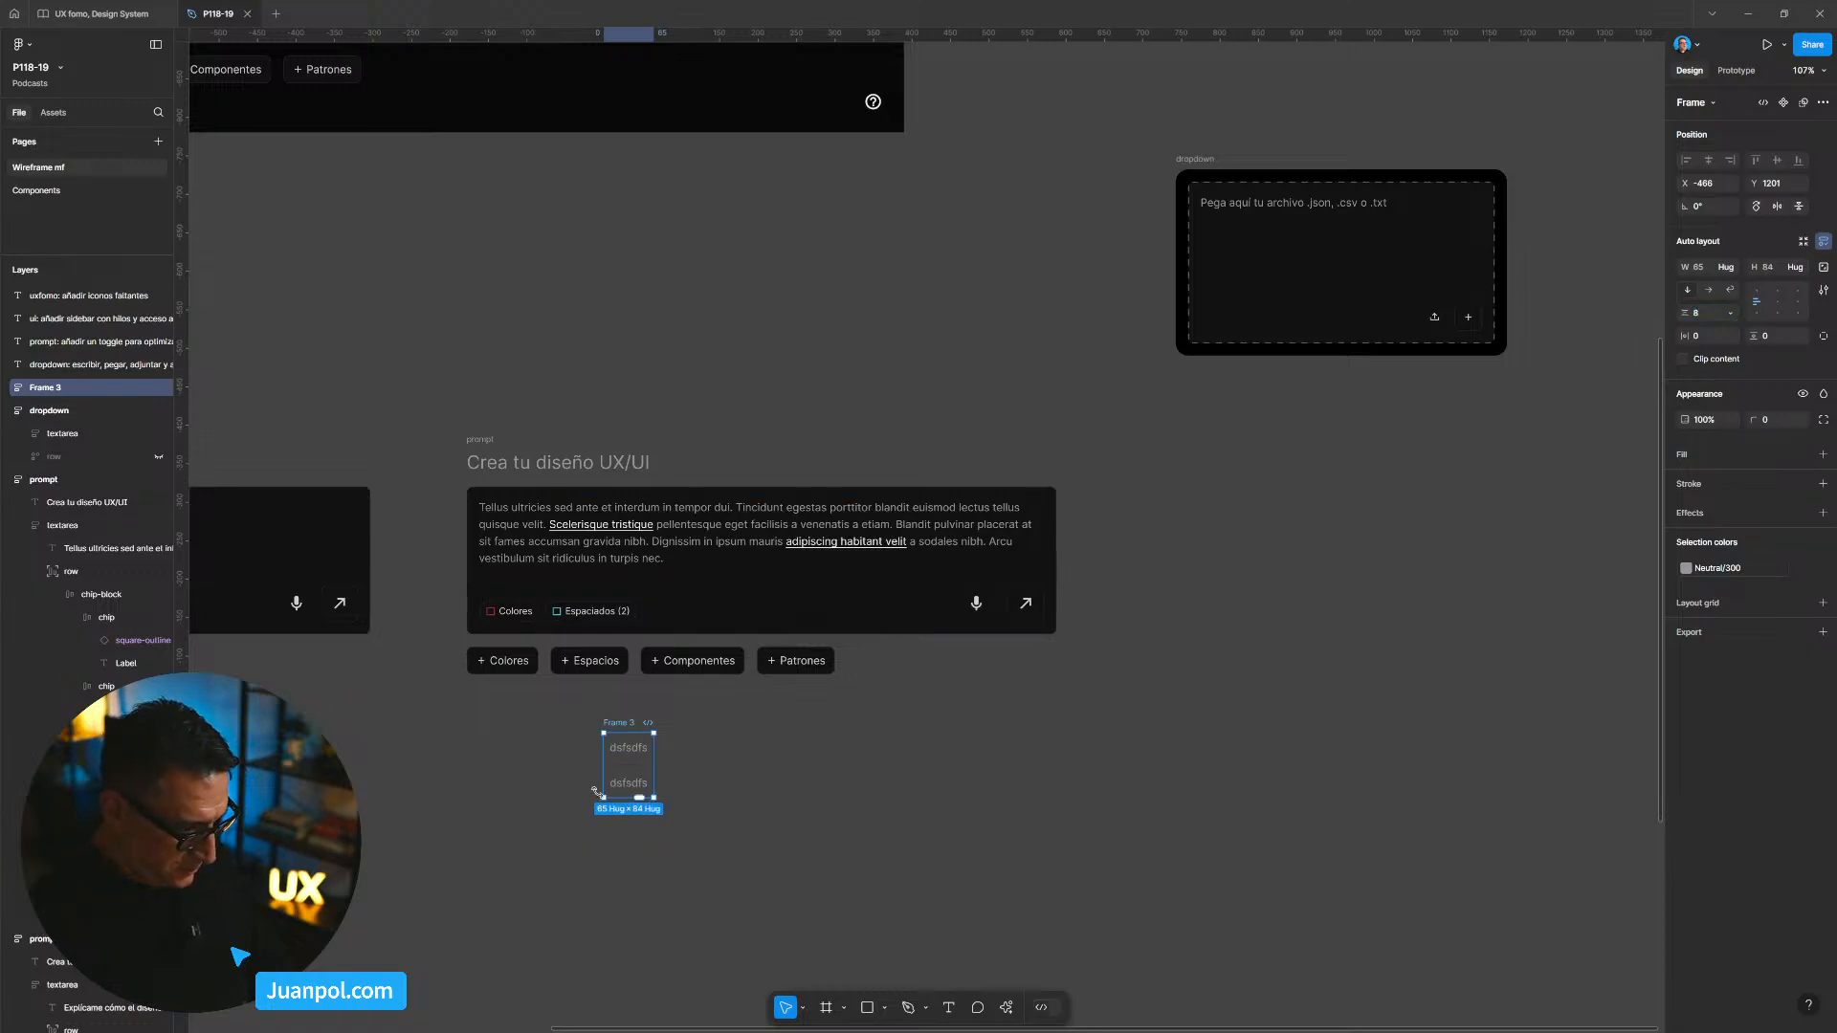
Step: Append "(x)" to the upper sample text so it reads "dsfsdfs (x)"
{"action": "scroll", "coordinate": [603, 775], "scroll_direction": "up", "scroll_amount": 4}
{"action": "left_click", "coordinate": [614, 753]}
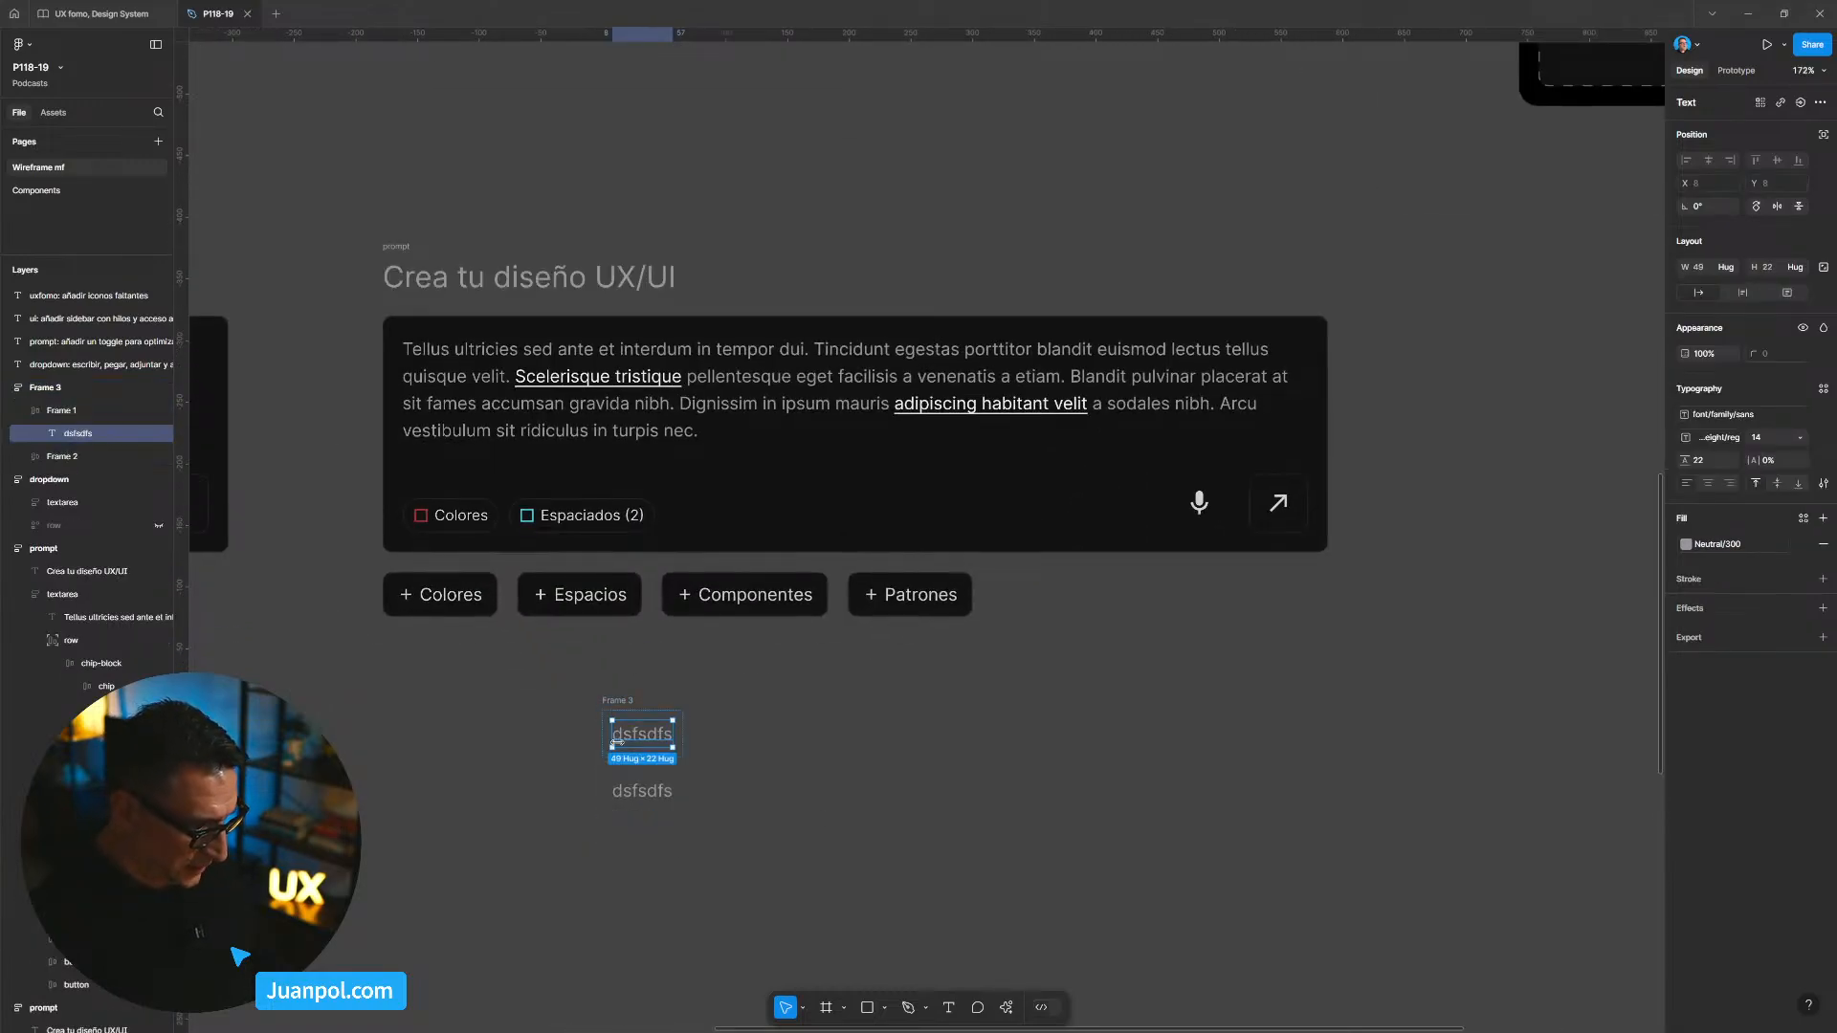
{"action": "double_click", "coordinate": [626, 745]}
{"action": "type", "text": "x"}
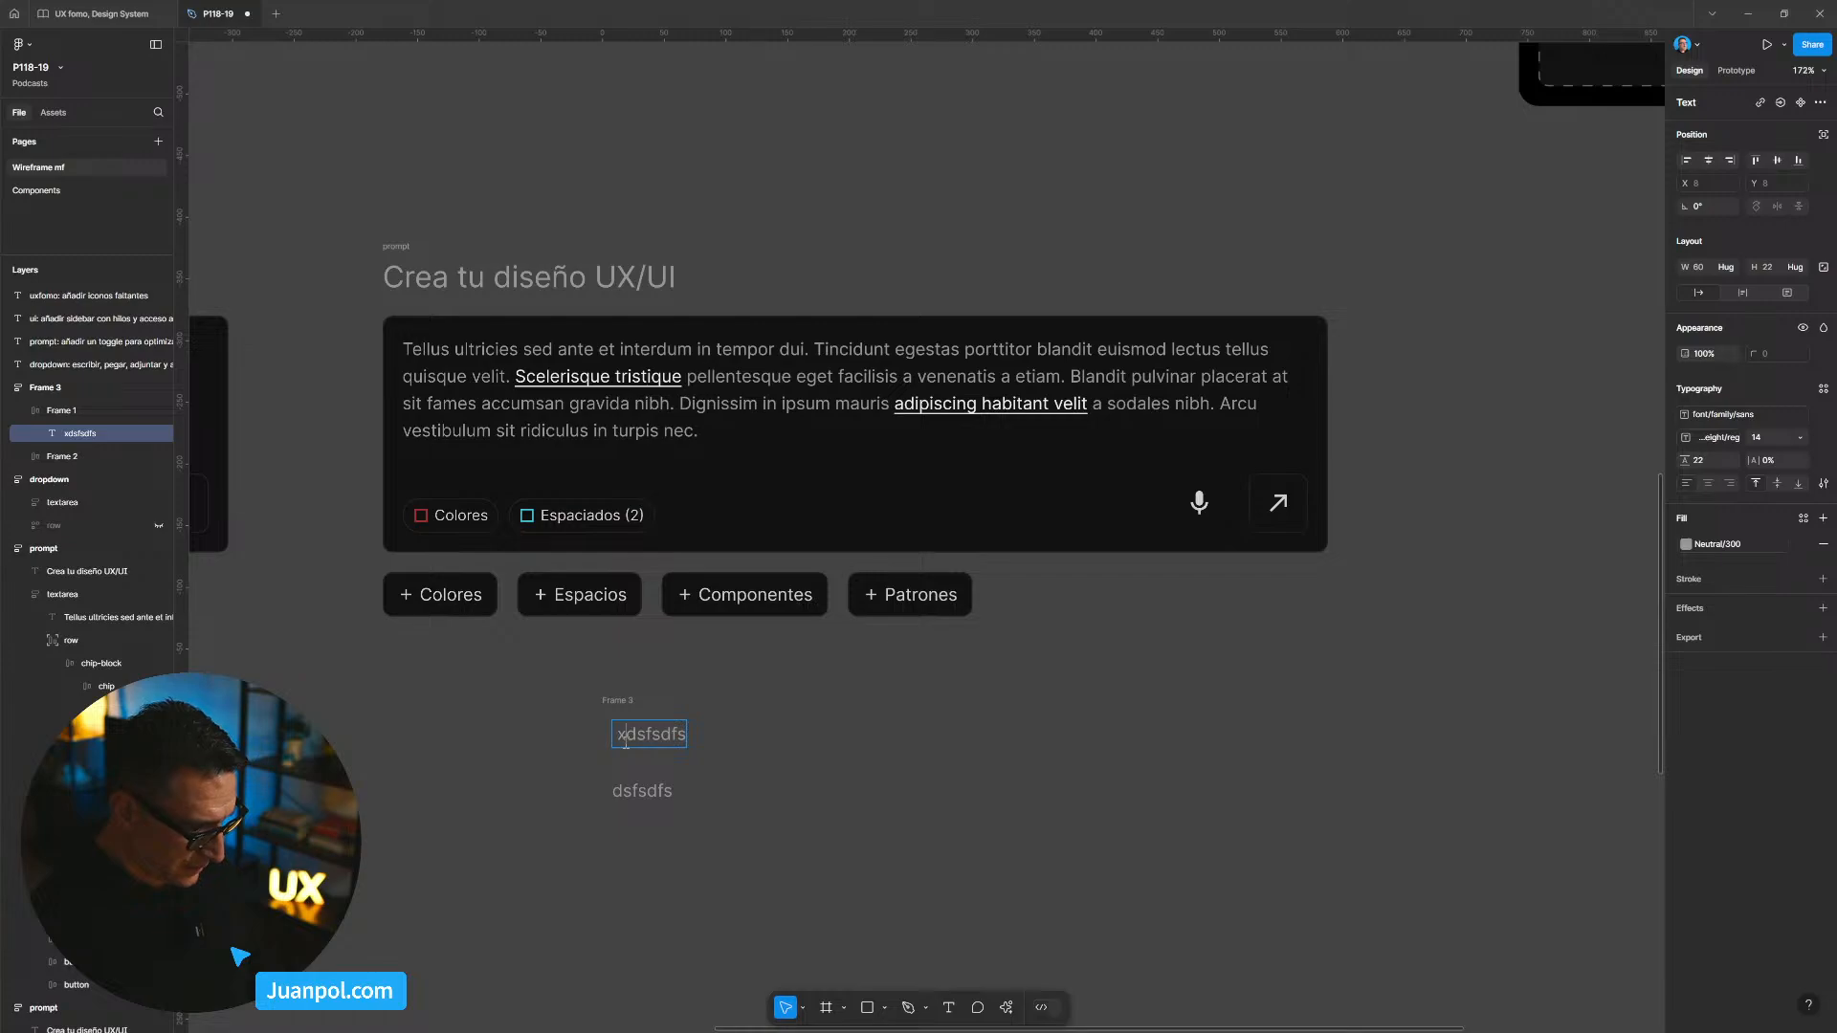
{"action": "key", "text": "Left"}
{"action": "type", "text": "("}
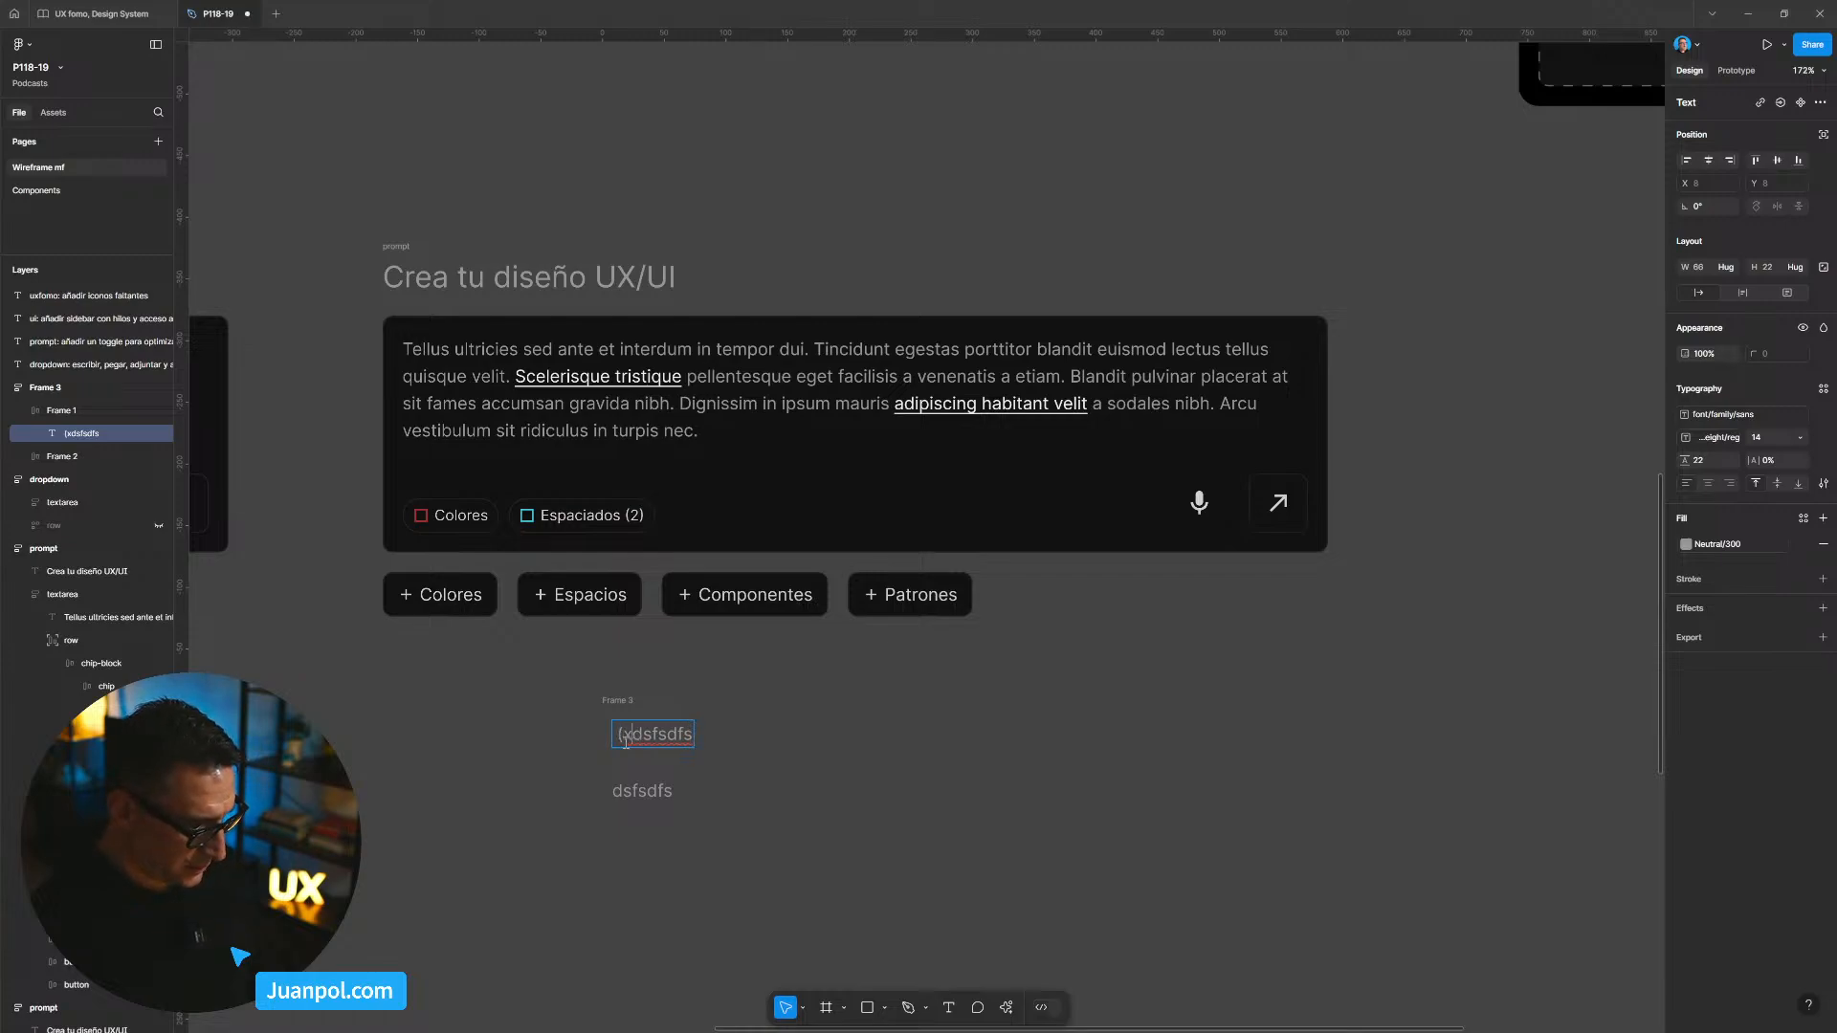
{"action": "key", "text": "Right"}
{"action": "type", "text": ")"}
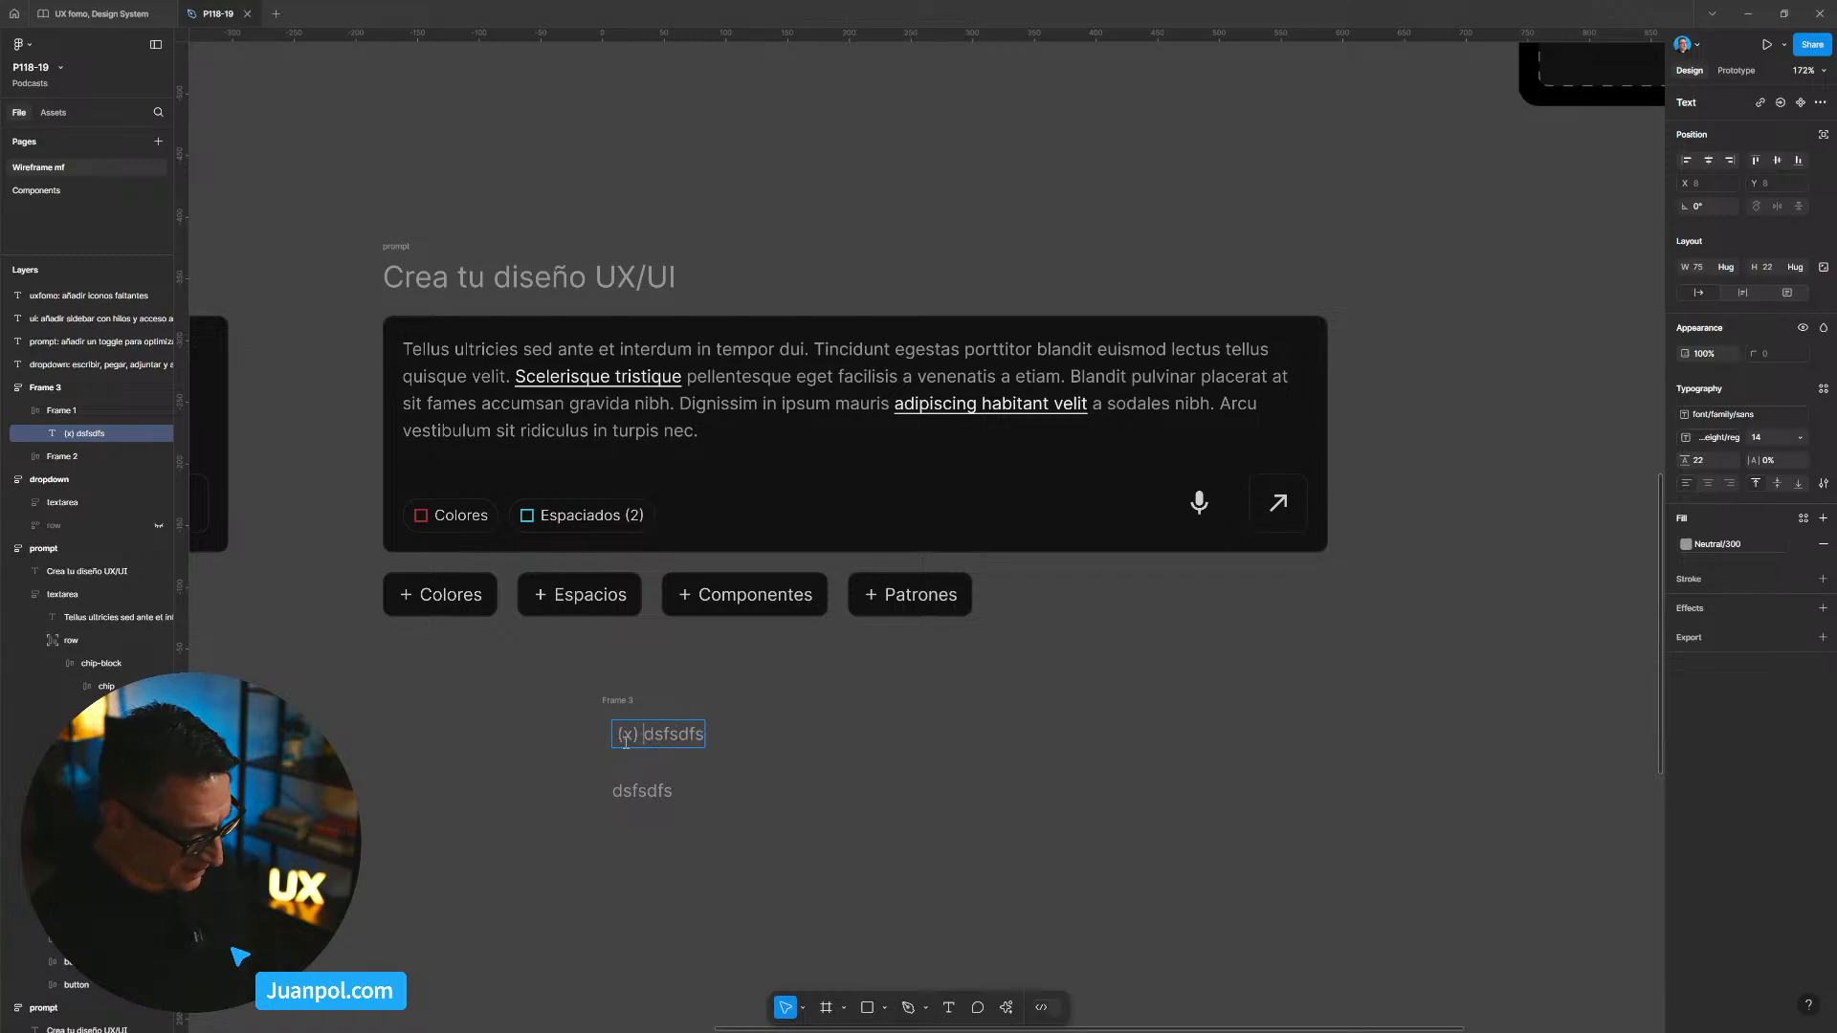
{"action": "key", "text": "BackSpace"}
{"action": "key", "text": "BackSpace"}
{"action": "key", "text": "BackSpace"}
{"action": "key", "text": "BackSpace"}
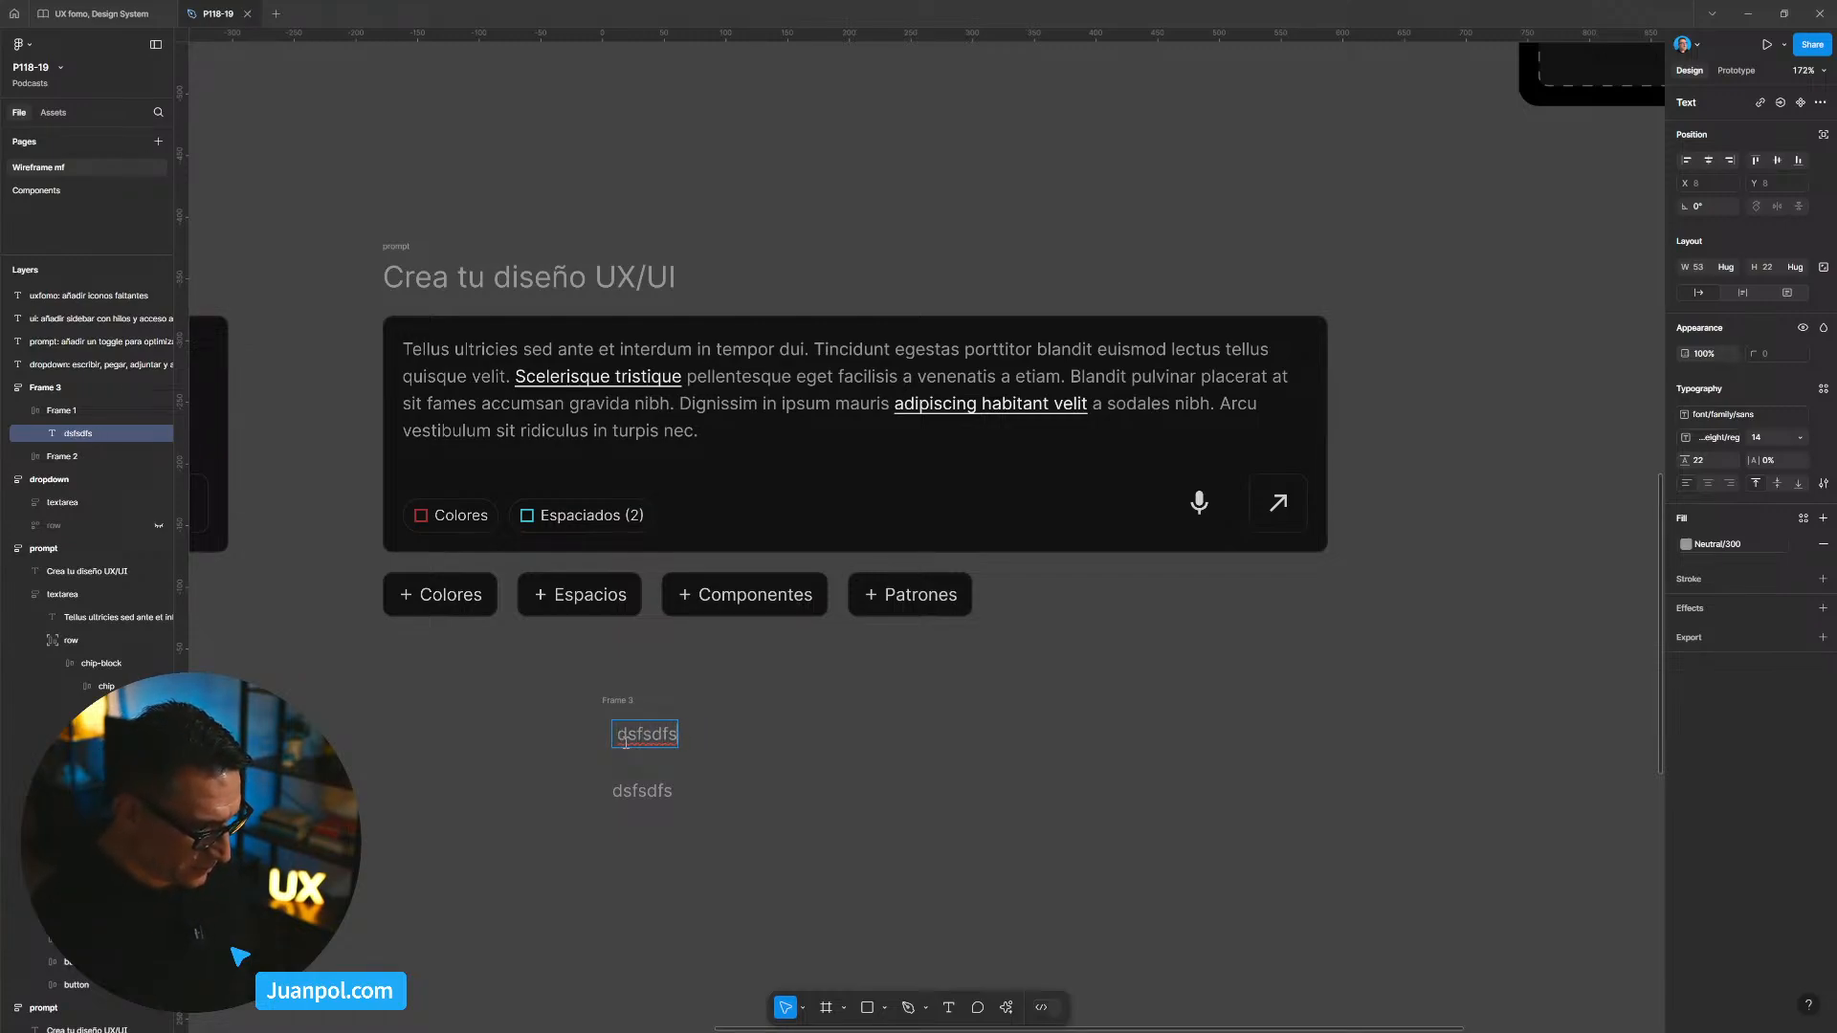
{"action": "key", "text": "End"}
{"action": "type", "text": "(x)"}
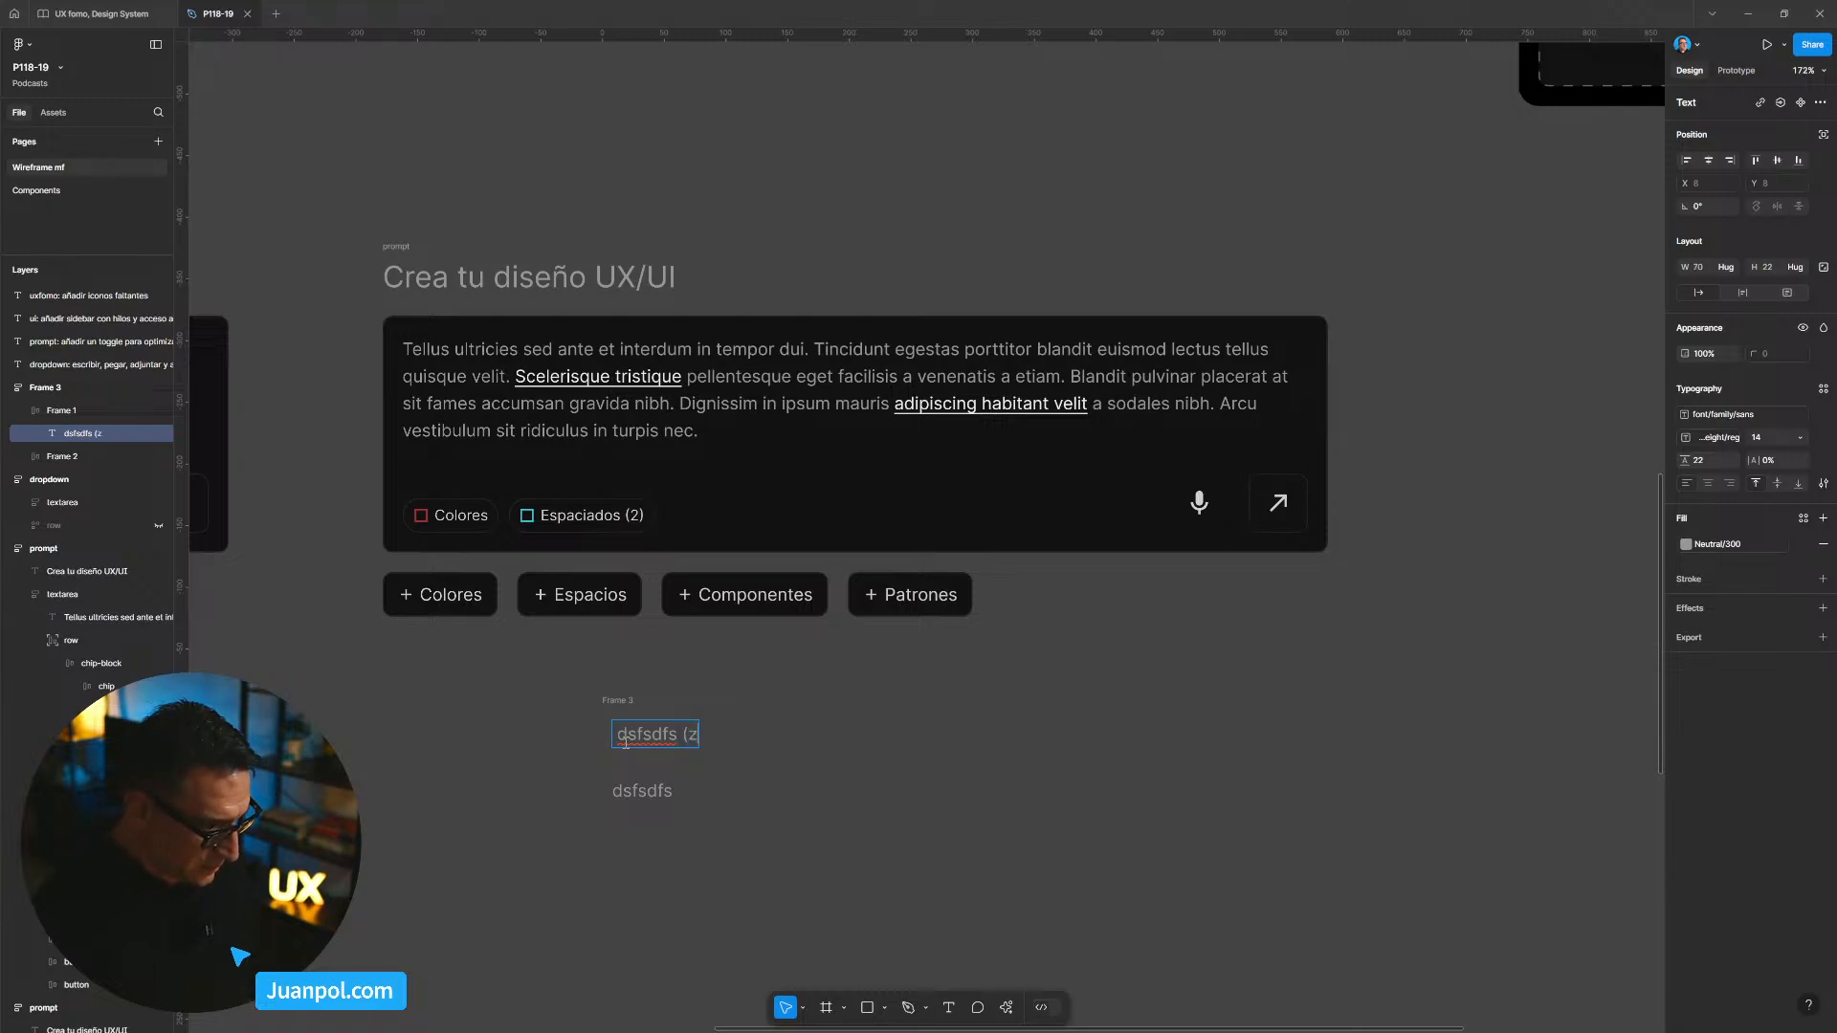
{"action": "key", "text": "Escape"}
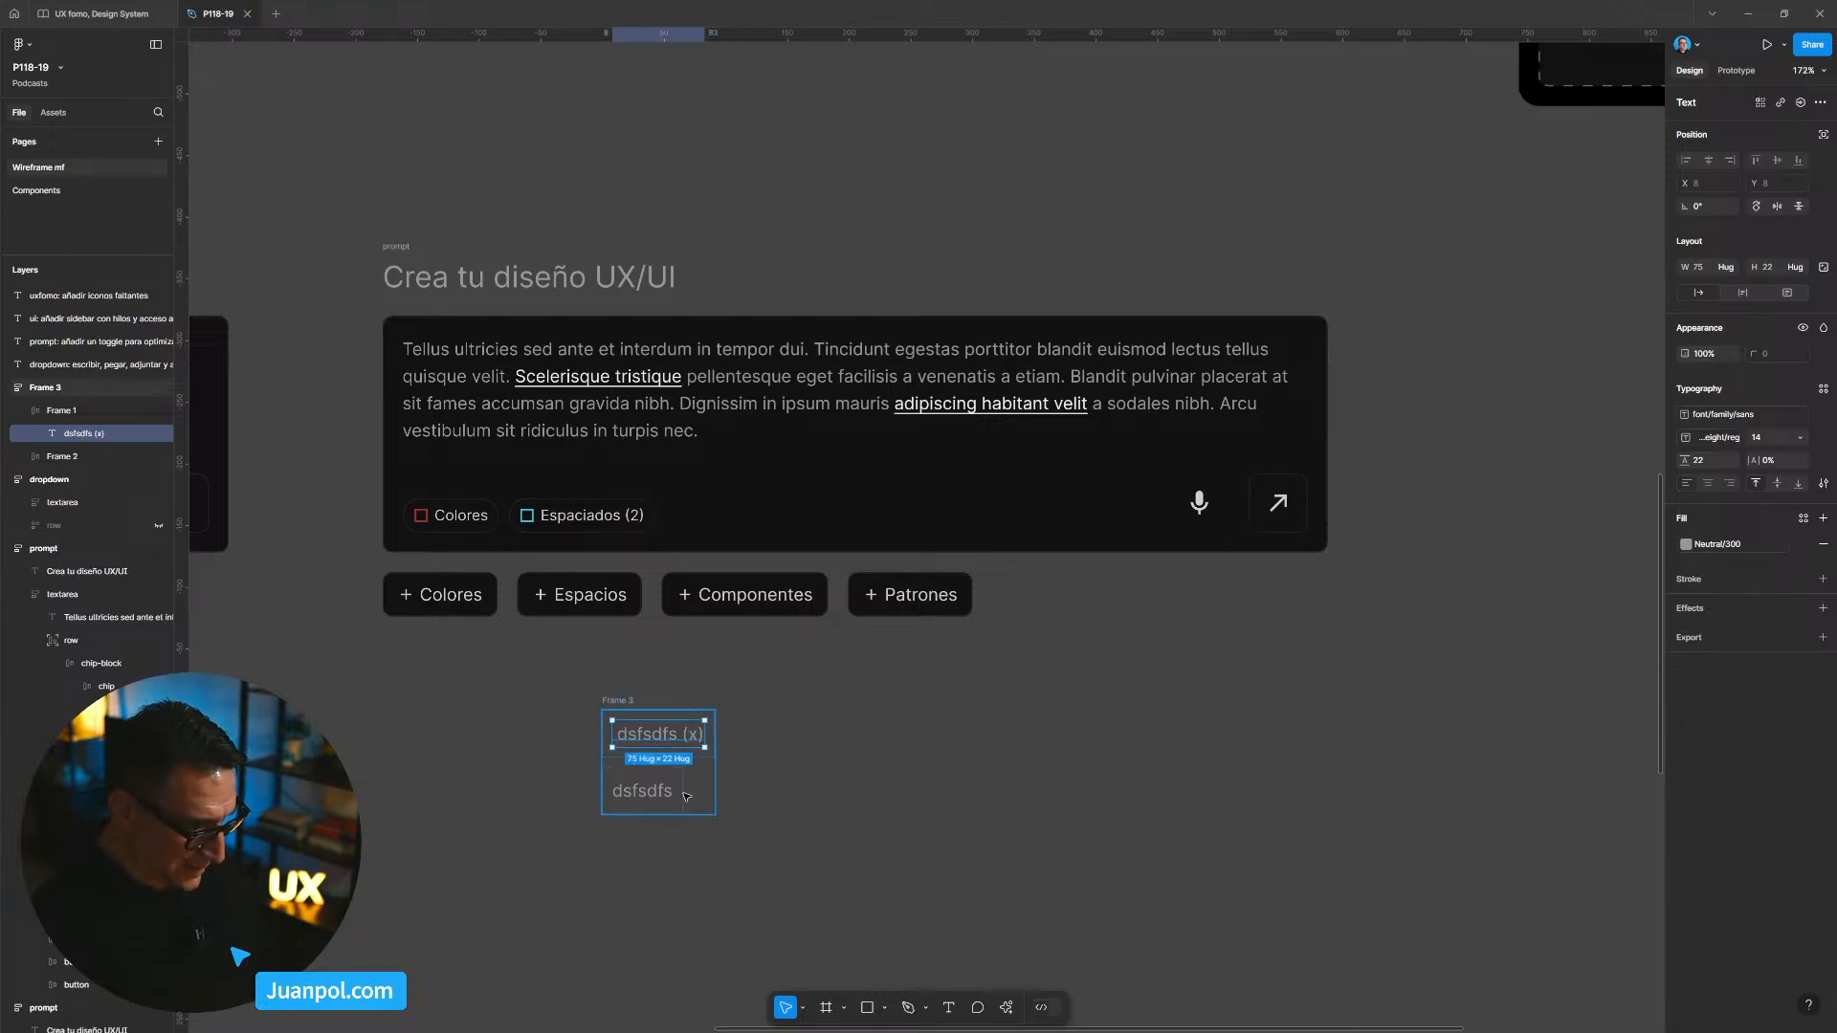
Step: Append "(x)" to the lower sample text so it also reads "dsfsdfs (x)"
{"action": "left_click", "coordinate": [675, 793]}
{"action": "double_click", "coordinate": [655, 803]}
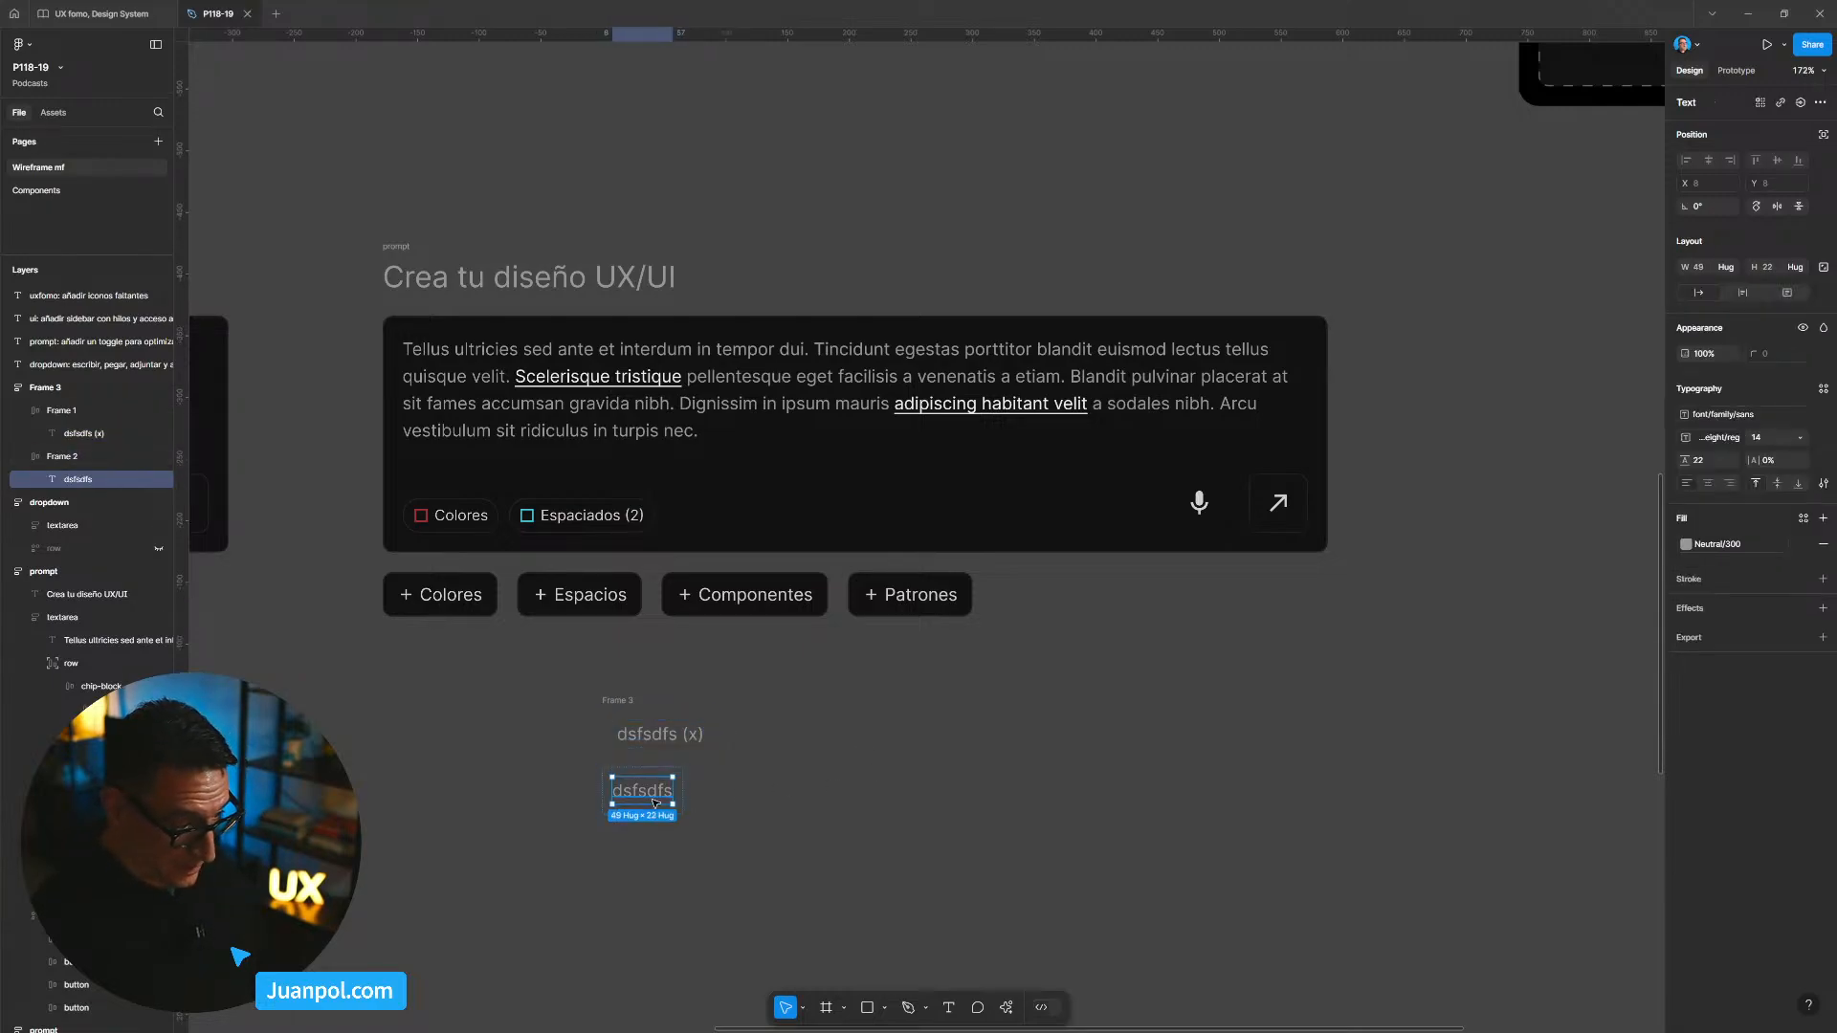
{"action": "double_click", "coordinate": [656, 803]}
{"action": "left_click", "coordinate": [654, 801]}
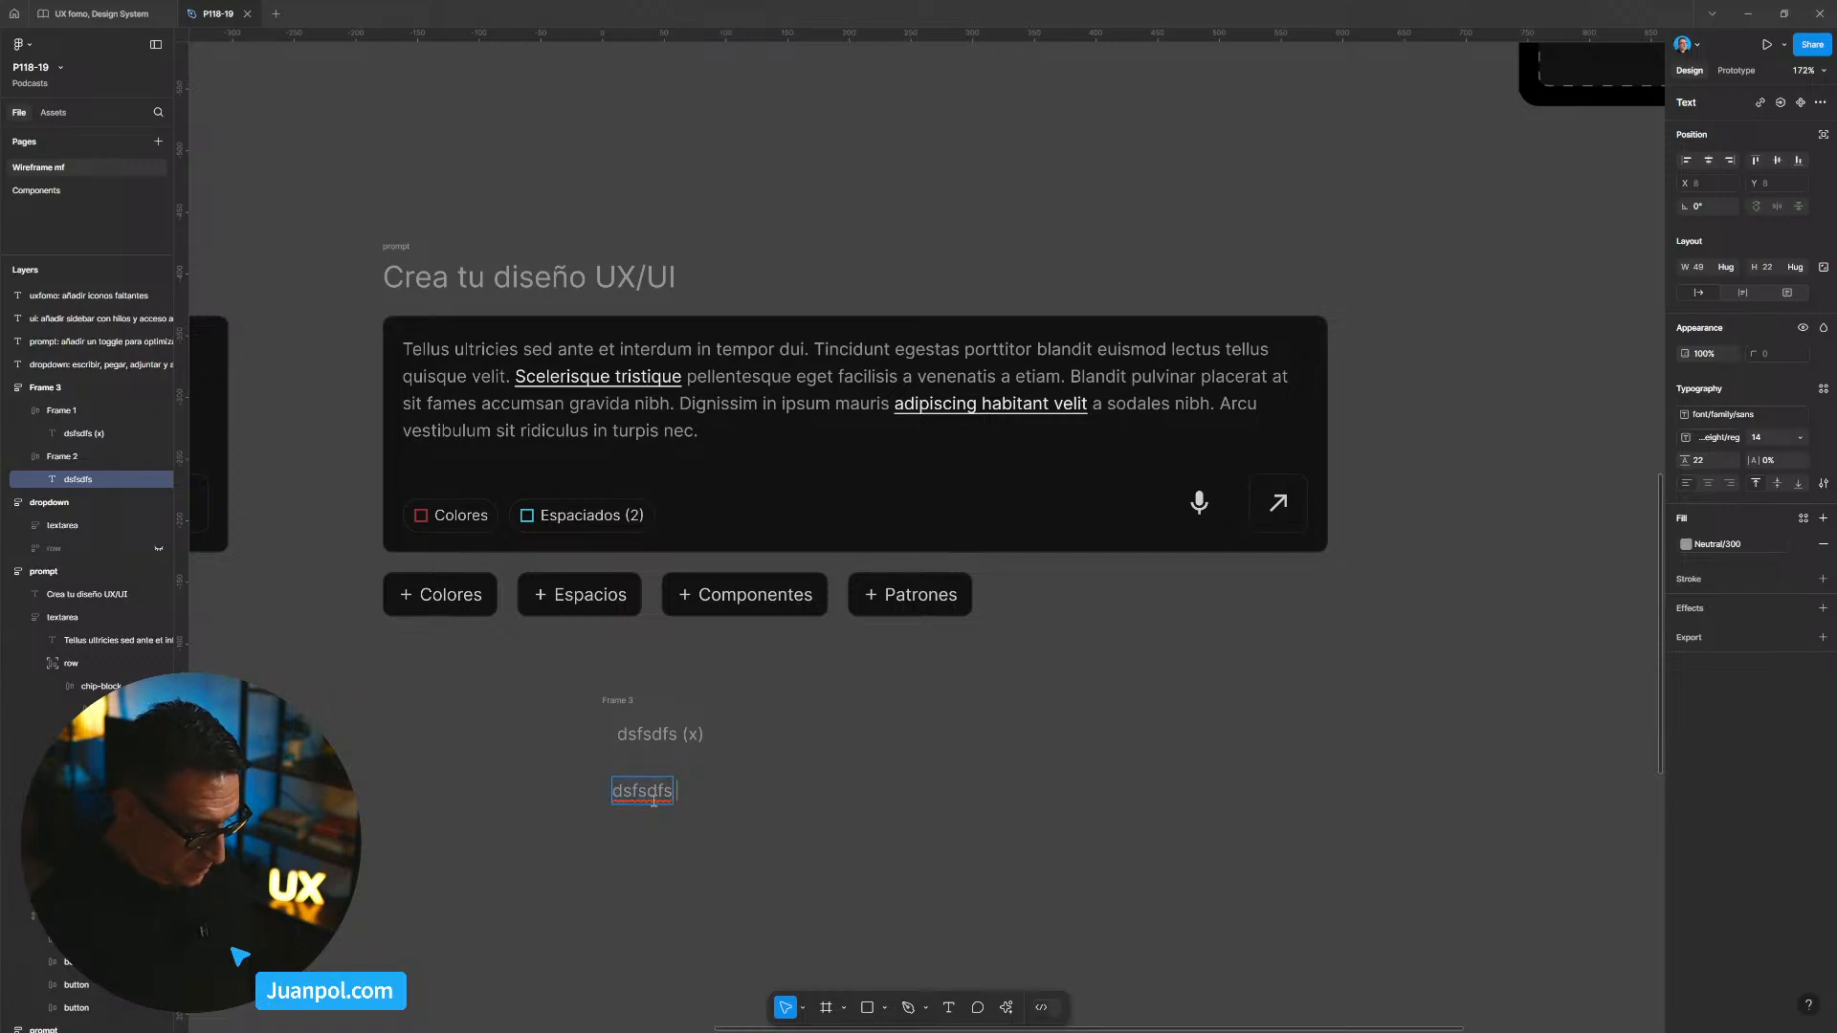
{"action": "type", "text": "x)"}
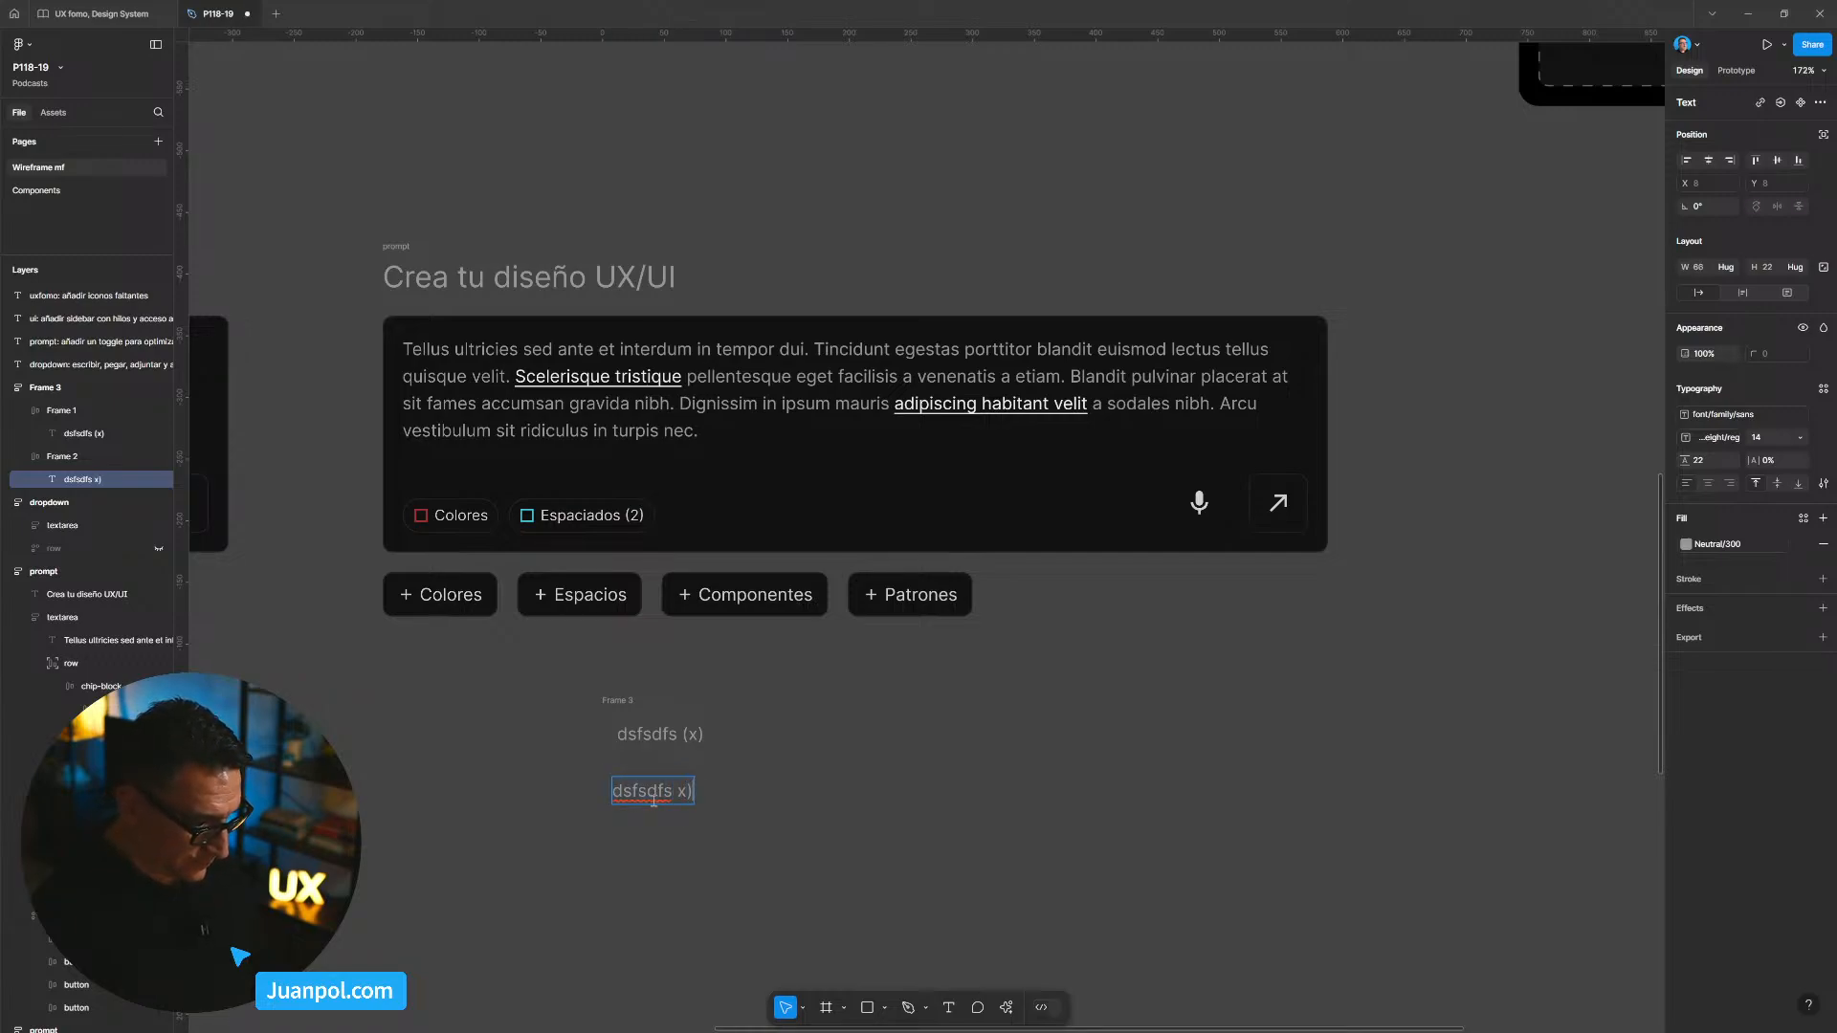
{"action": "key", "text": "BackSpace"}
{"action": "key", "text": "BackSpace"}
{"action": "key", "text": "BackSpace"}
{"action": "type", "text": "("}
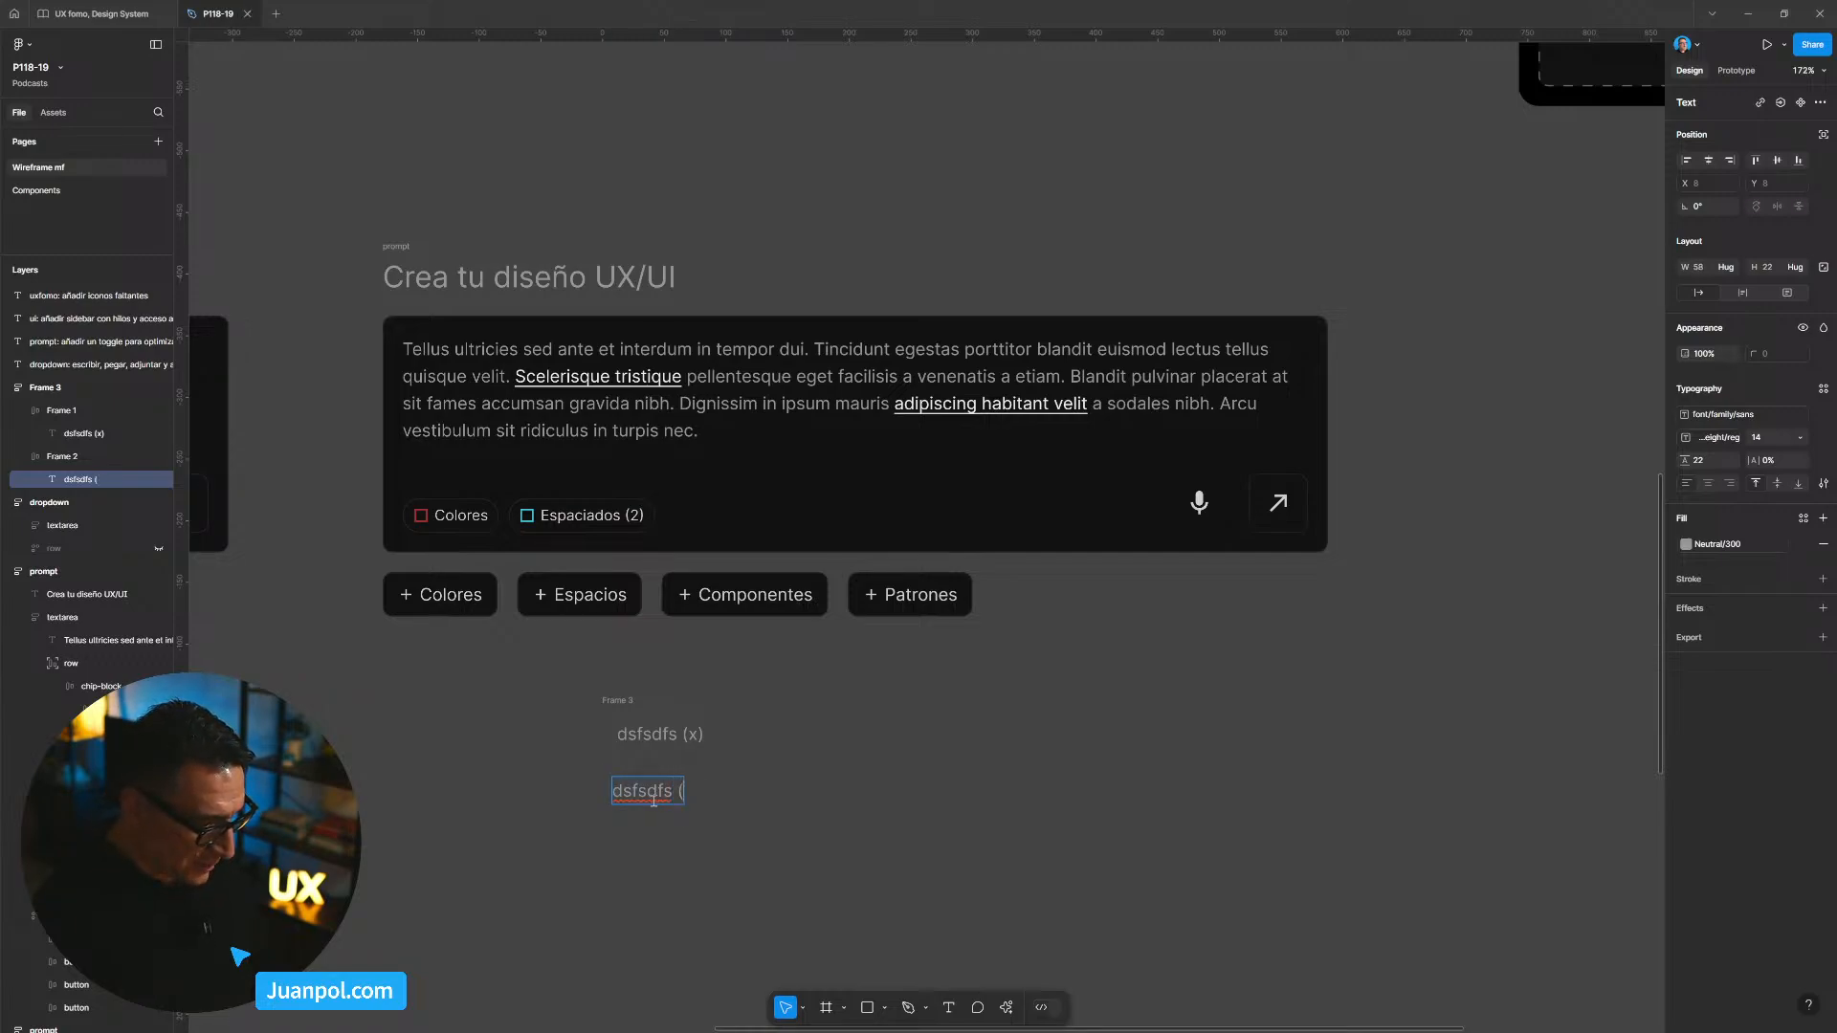
{"action": "type", "text": "x)"}
{"action": "key", "text": "Escape"}
{"action": "key", "text": "Escape"}
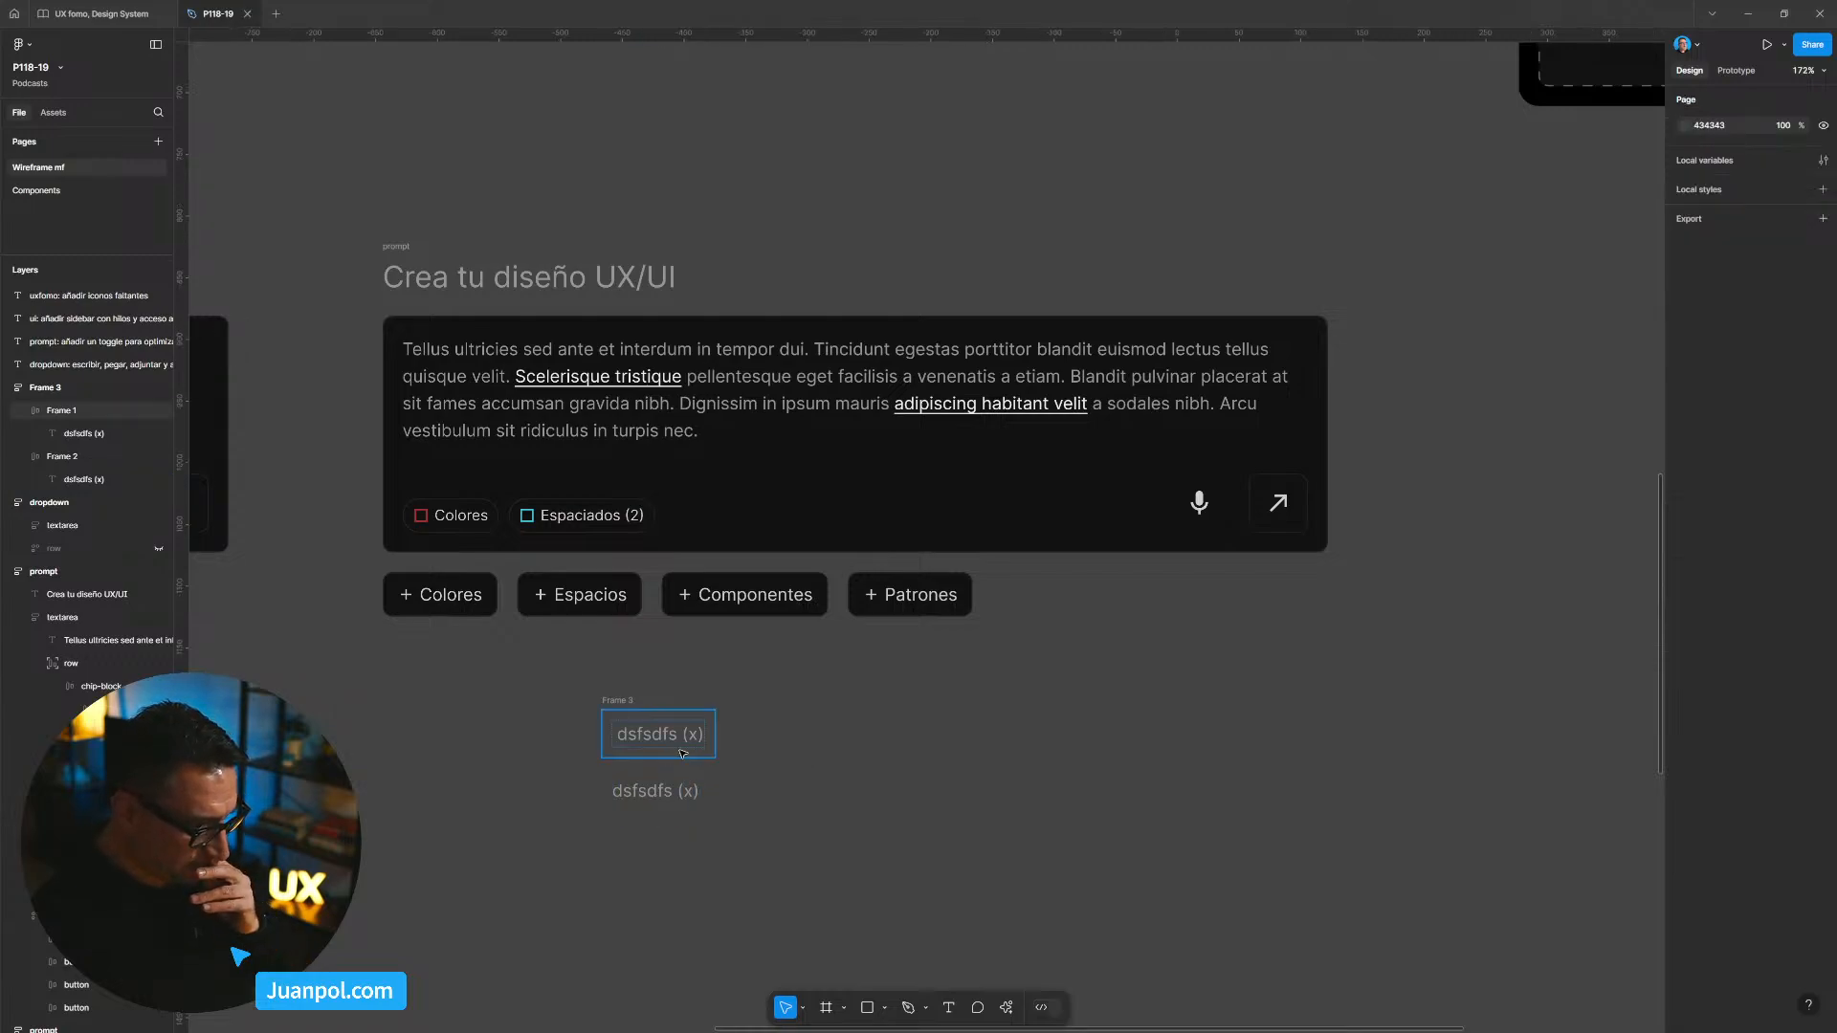
Step: Remove the stray leading space from the upper "dsfsdfs (x)" text and select the frame enclosing both texts
{"action": "left_click", "coordinate": [651, 739]}
{"action": "left_click", "coordinate": [627, 741]}
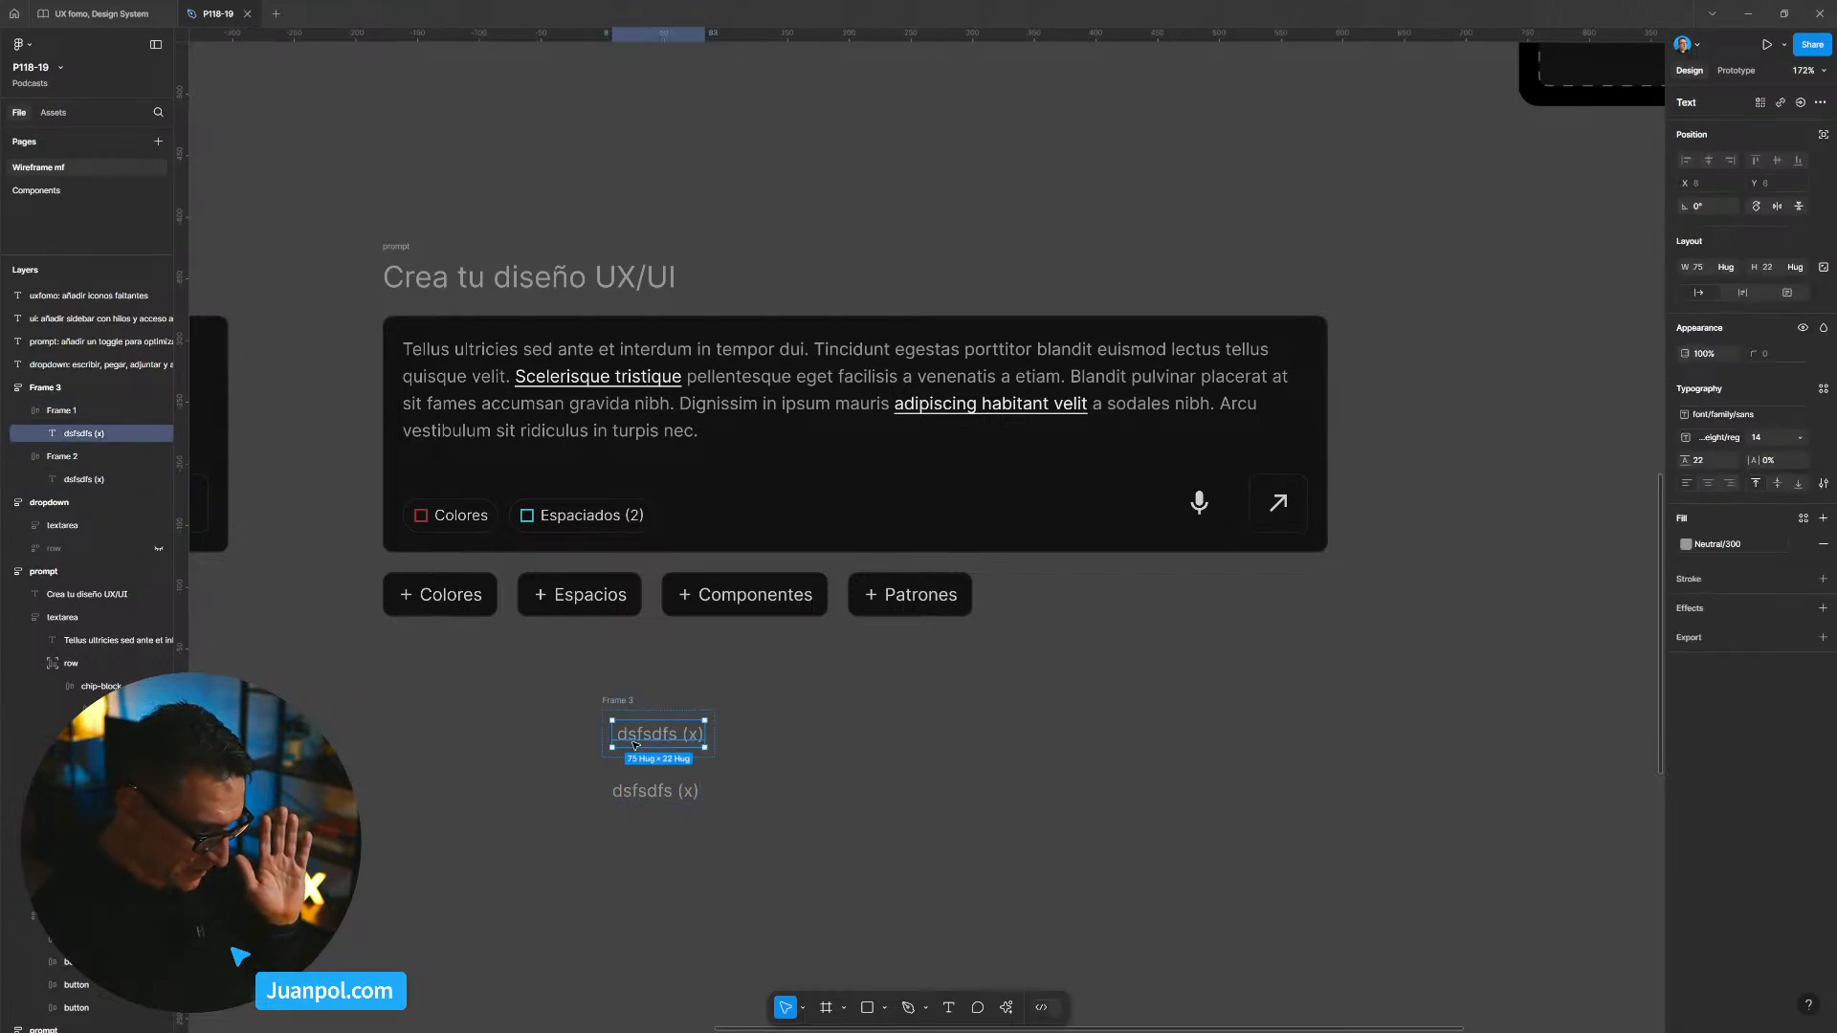
{"action": "left_click", "coordinate": [619, 745]}
{"action": "key", "text": "BackSpace"}
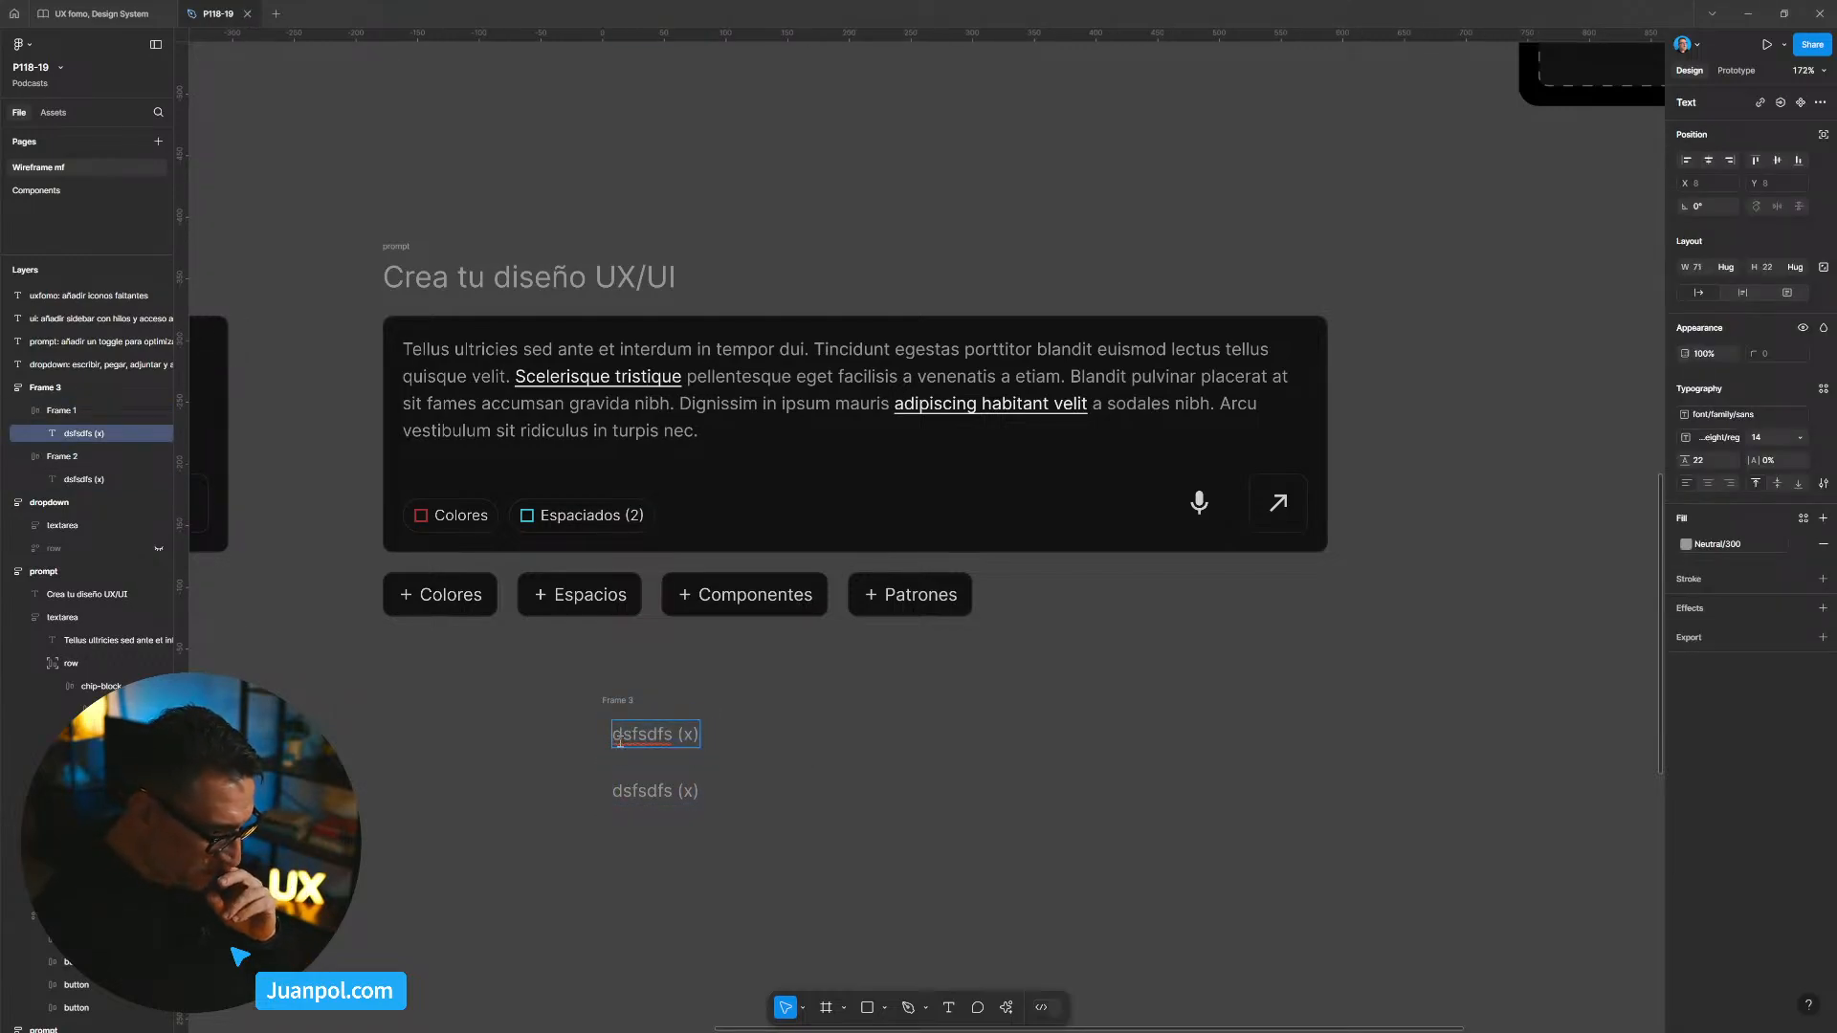
{"action": "key", "text": "Escape"}
{"action": "key", "text": "Escape"}
{"action": "key", "text": "Escape"}
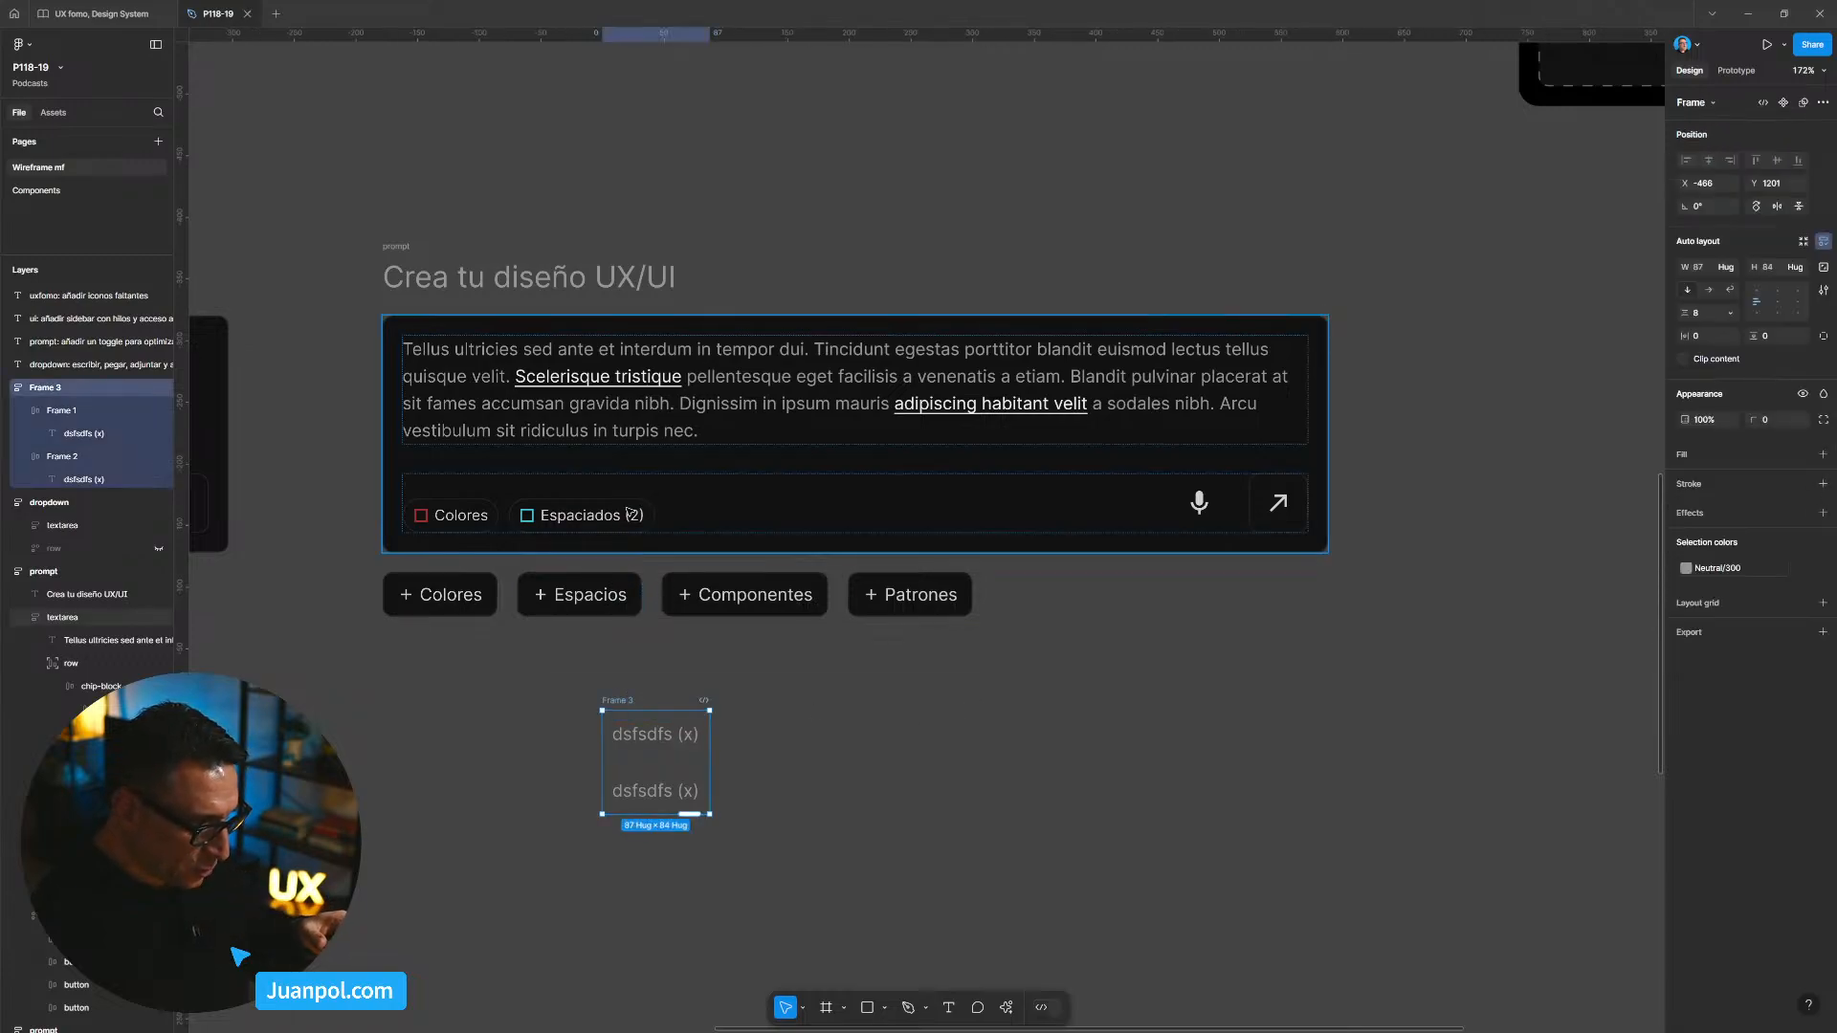
Step: Add a solid dark fill, 181818, to the frame enclosing the two texts
{"action": "left_click", "coordinate": [1823, 456]}
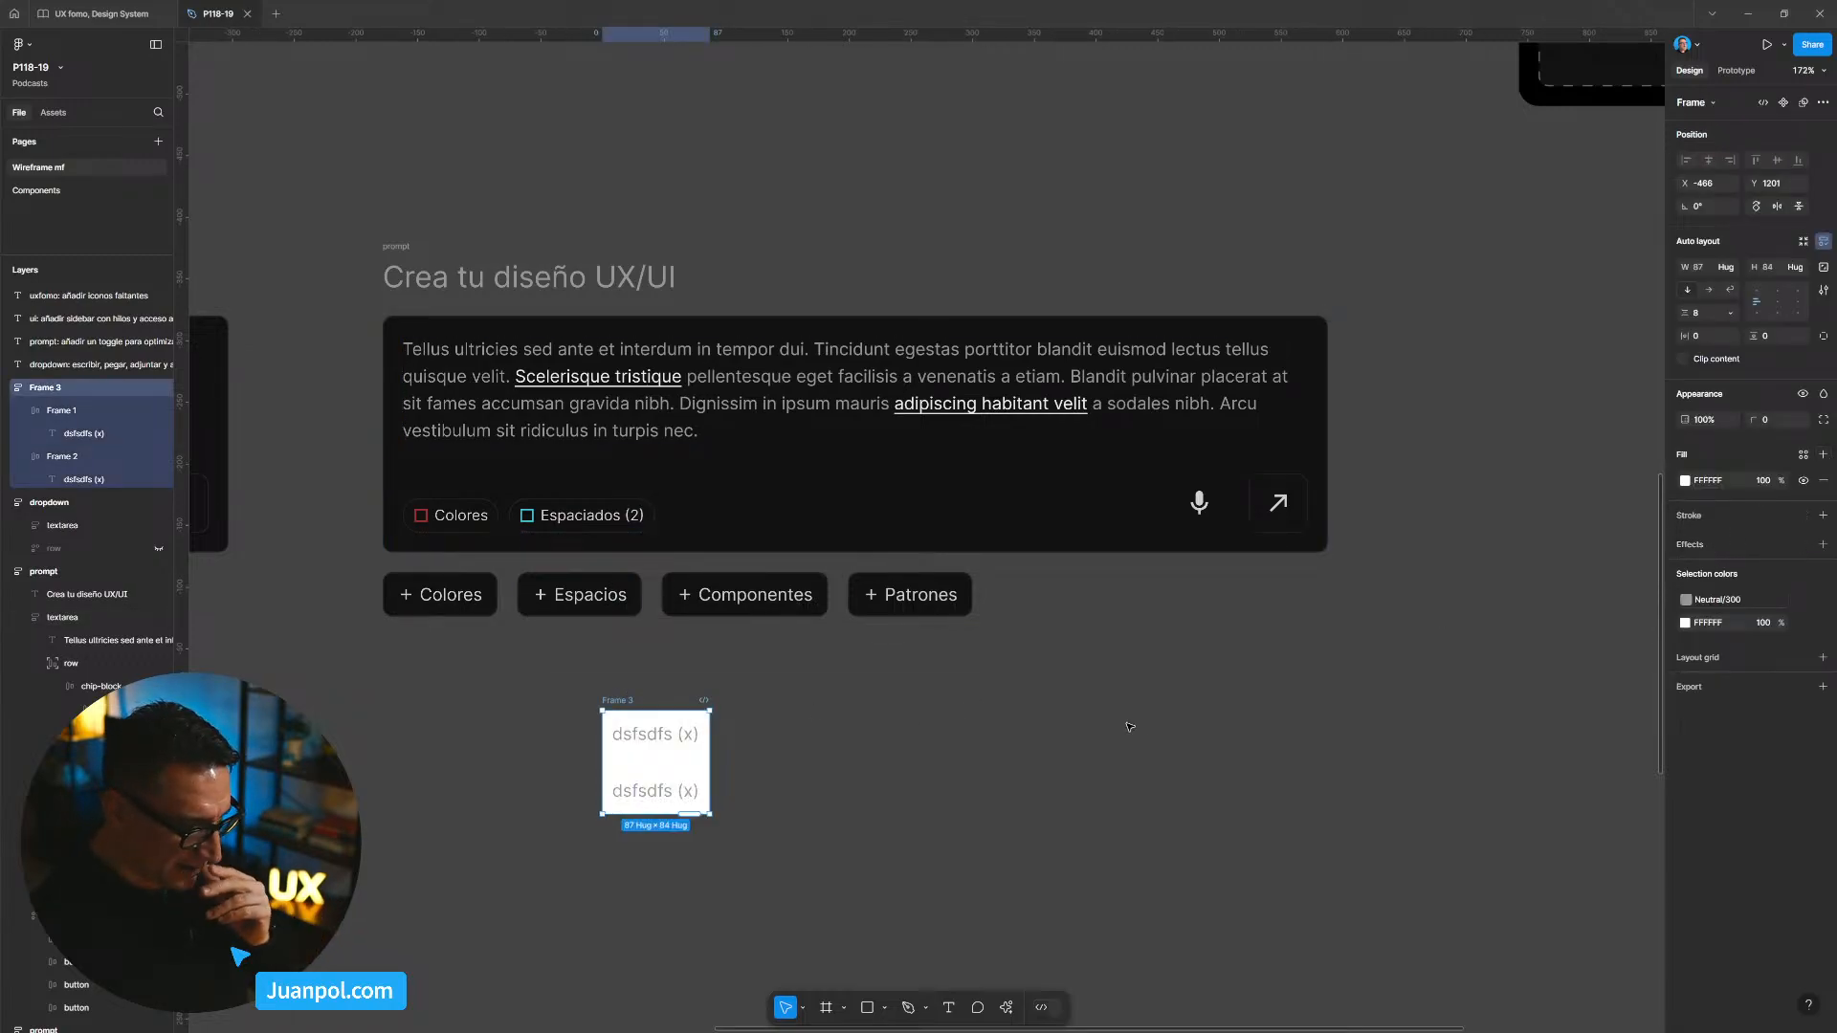
{"action": "left_click", "coordinate": [1685, 480]}
{"action": "left_click_drag", "start_coordinate": [1517, 565], "coordinate": [1445, 683]}
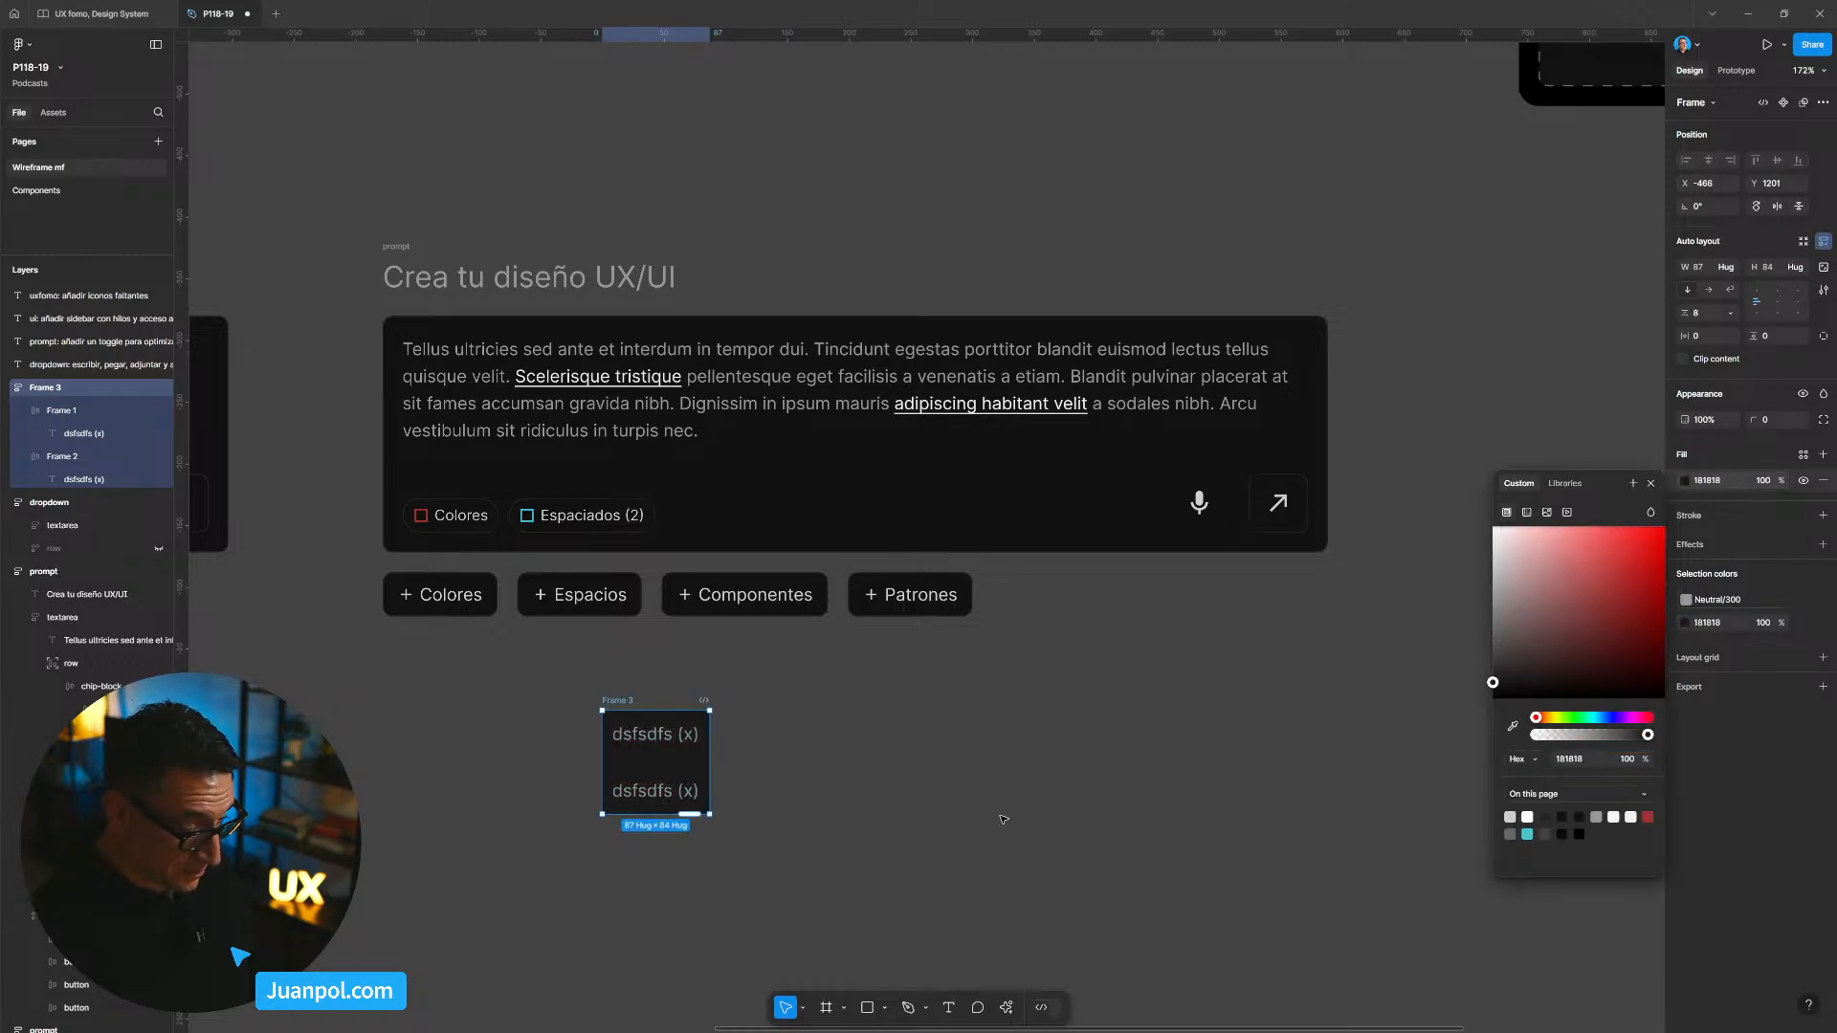
{"action": "left_click", "coordinate": [1003, 819]}
Step: Move the two-text frame over the prompt, just above the "Espaciados (2)" chip, to about X -506, Y 946
{"action": "left_click", "coordinate": [623, 704]}
{"action": "key", "text": "shift+Up"}
{"action": "key", "text": "shift+Up"}
{"action": "key", "text": "shift+Up"}
{"action": "key", "text": "shift+Up"}
{"action": "key", "text": "shift+Up"}
{"action": "key", "text": "shift+Up"}
{"action": "key", "text": "shift+Up"}
{"action": "key", "text": "shift+Up"}
{"action": "key", "text": "shift+Up"}
{"action": "key", "text": "shift+Up"}
{"action": "key", "text": "shift+Up"}
{"action": "key", "text": "shift+Up"}
{"action": "key", "text": "shift+Up"}
{"action": "key", "text": "shift+Up"}
{"action": "key", "text": "shift+Up"}
{"action": "key", "text": "shift+Up"}
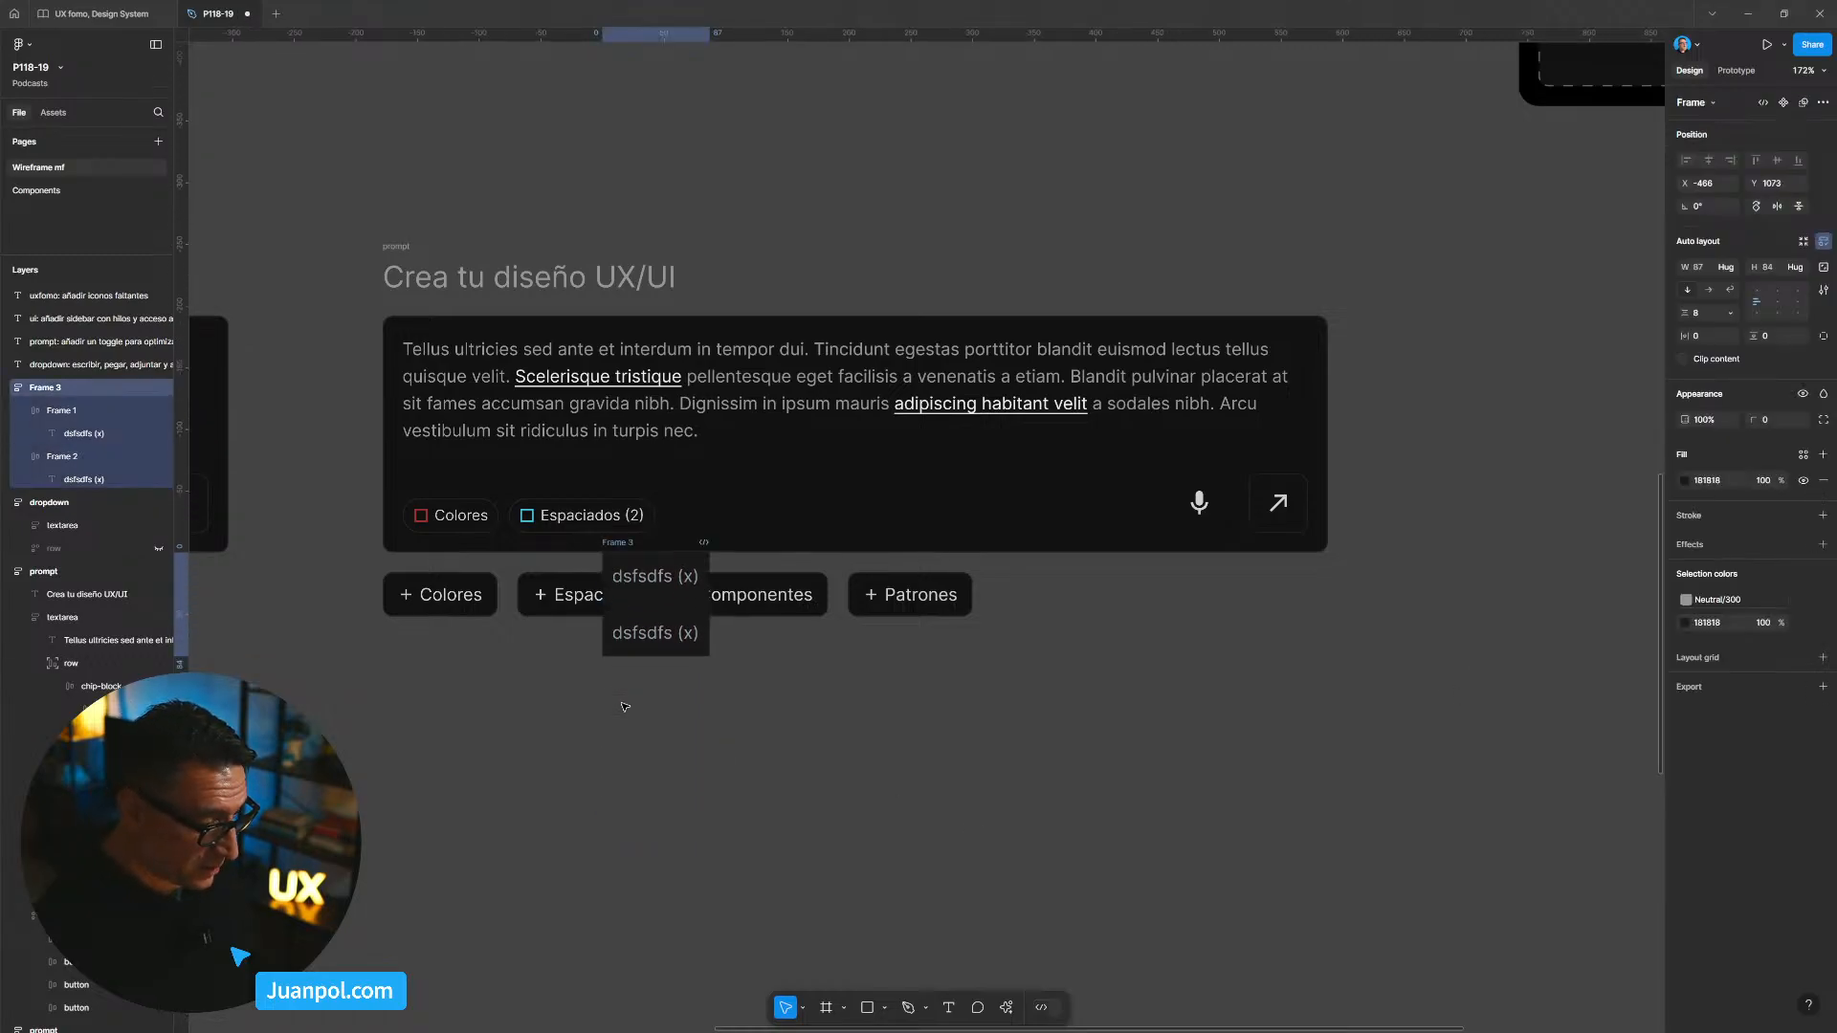
{"action": "key", "text": "shift+Up"}
{"action": "key", "text": "shift+Up"}
{"action": "key", "text": "shift+Up"}
{"action": "key", "text": "shift+Up"}
{"action": "key", "text": "shift+Up"}
{"action": "key", "text": "shift+Up"}
{"action": "key", "text": "shift+Up"}
{"action": "key", "text": "shift+Up"}
{"action": "key", "text": "shift+Up"}
{"action": "key", "text": "shift+Up"}
{"action": "key", "text": "shift+Up"}
{"action": "key", "text": "shift+Up"}
{"action": "key", "text": "shift+Up"}
{"action": "key", "text": "shift+Up"}
{"action": "key", "text": "shift+Up"}
{"action": "key", "text": "shift+Up"}
{"action": "key", "text": "shift+Left"}
{"action": "key", "text": "shift+Left"}
{"action": "key", "text": "shift+Left"}
{"action": "key", "text": "shift+Left"}
{"action": "key", "text": "shift+Left"}
{"action": "key", "text": "shift+Left"}
{"action": "key", "text": "shift+Left"}
{"action": "key", "text": "shift+Left"}
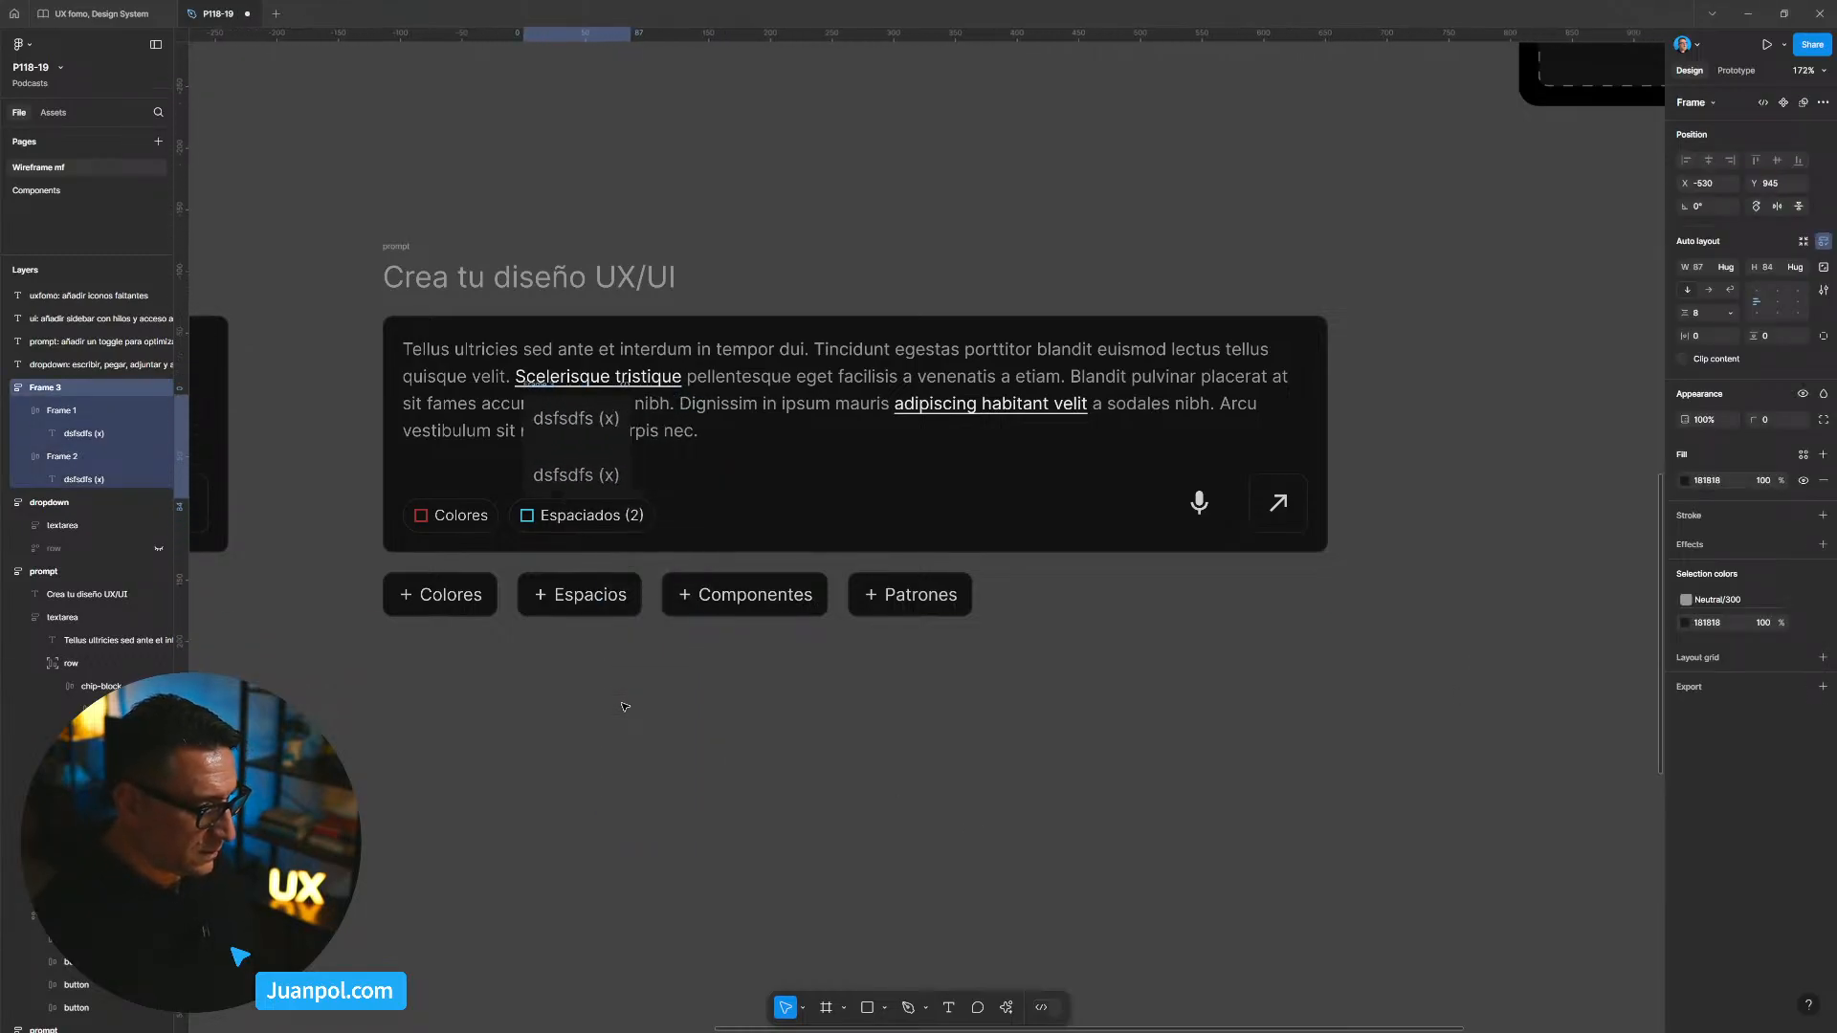
{"action": "key", "text": "shift+Left"}
{"action": "scroll", "coordinate": [612, 479], "scroll_direction": "up", "scroll_amount": 3}
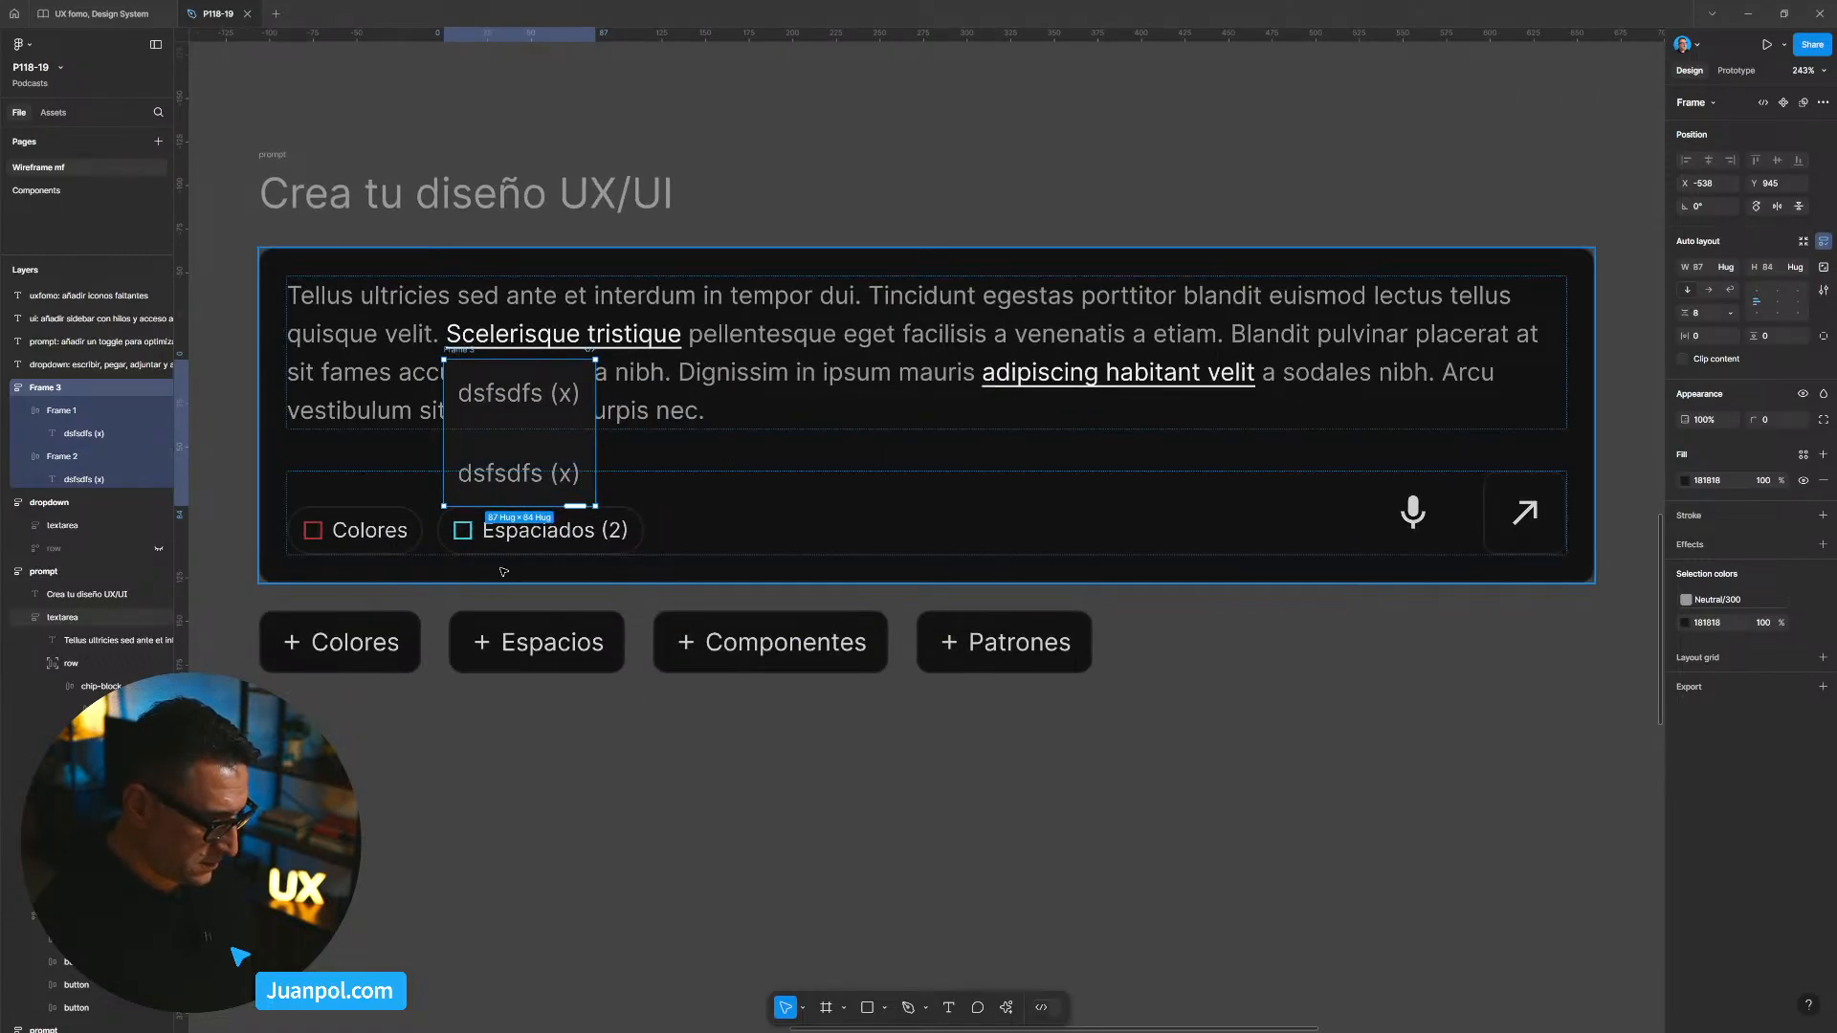
{"action": "left_click_drag", "start_coordinate": [572, 430], "coordinate": [628, 432]}
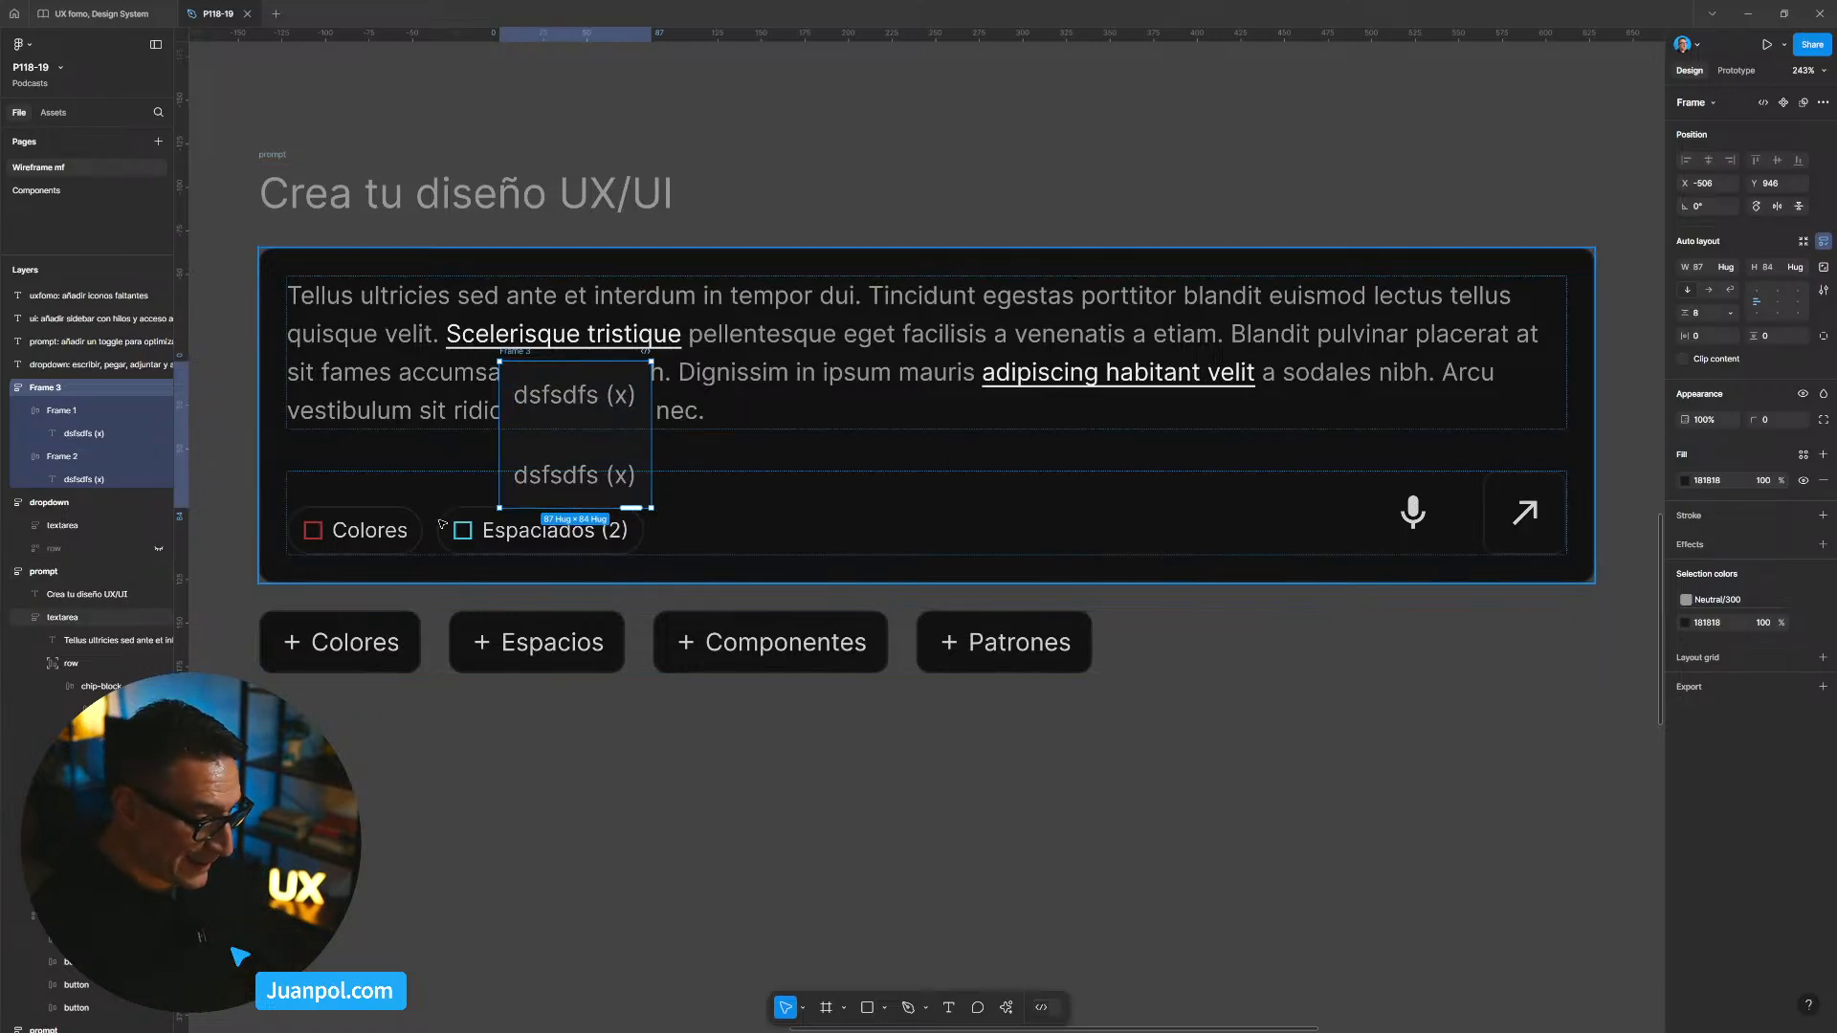
{"action": "scroll", "coordinate": [413, 530], "scroll_direction": "left", "scroll_amount": 3}
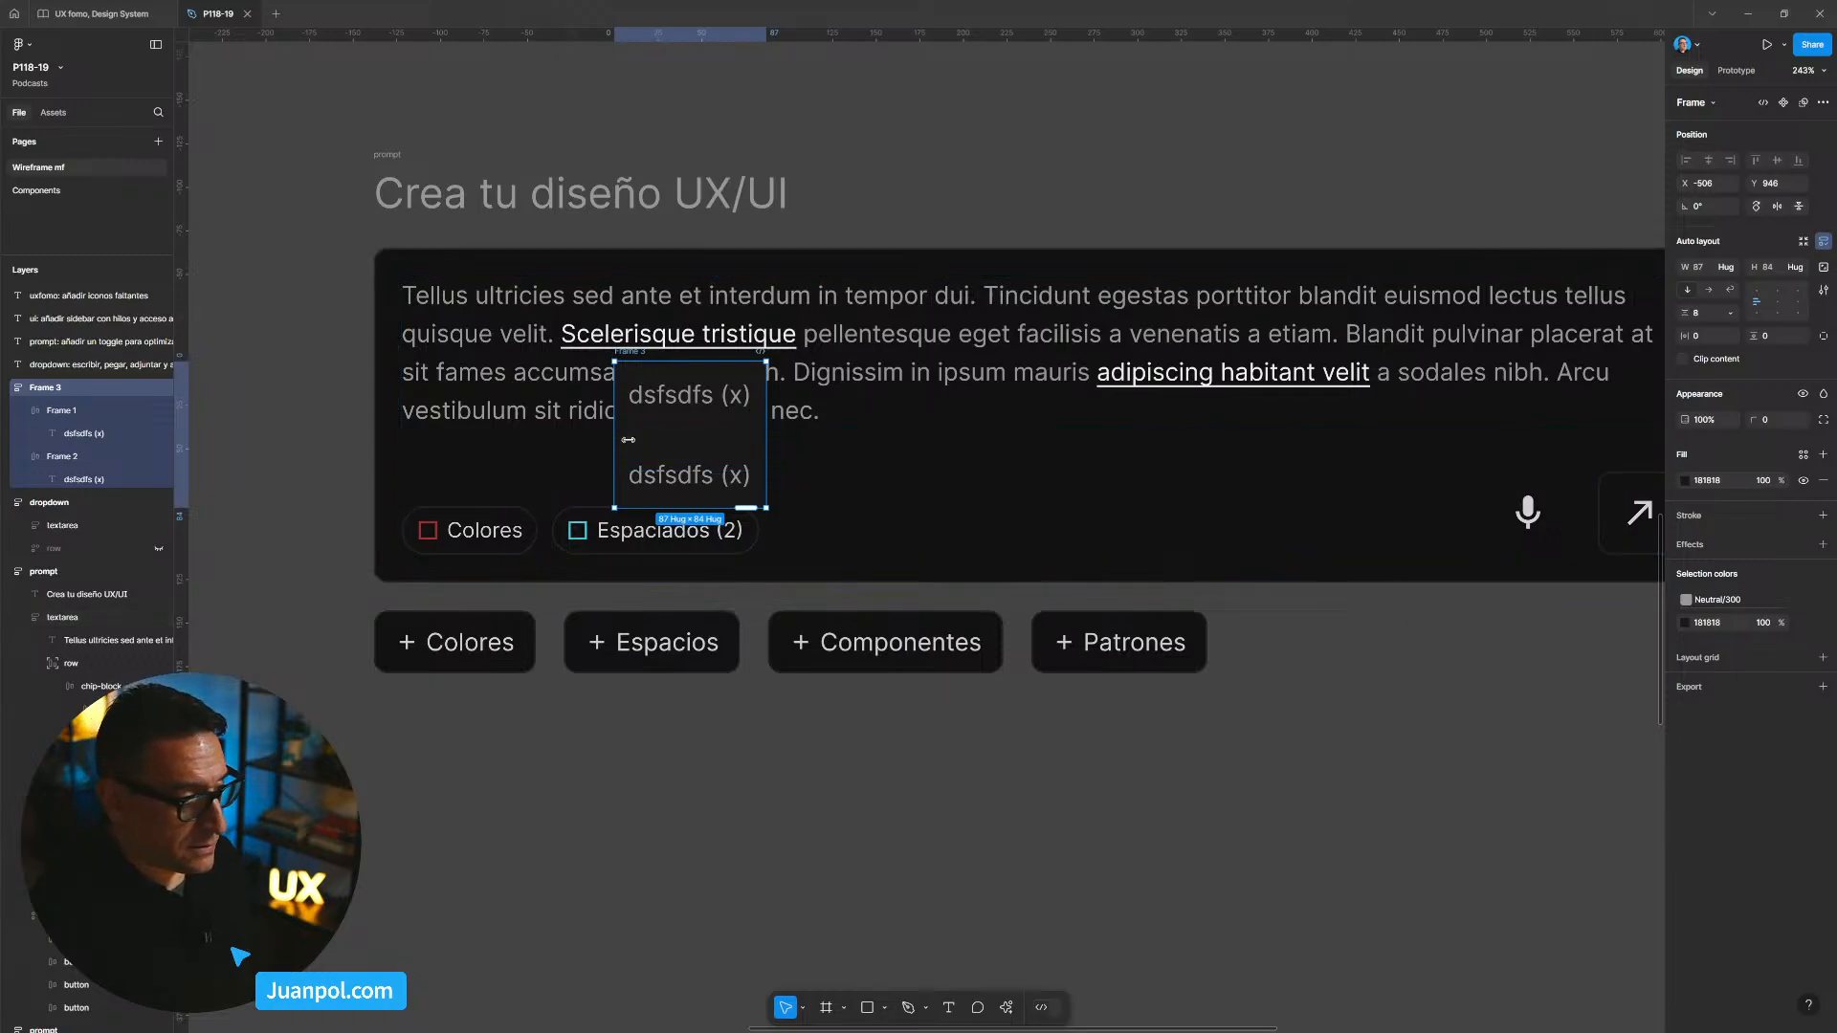
Step: Move the two-text frame out of the prompt to just below the "+ Componentes" button, about X -401, Y 1144
{"action": "left_click_drag", "start_coordinate": [673, 439], "coordinate": [857, 787]}
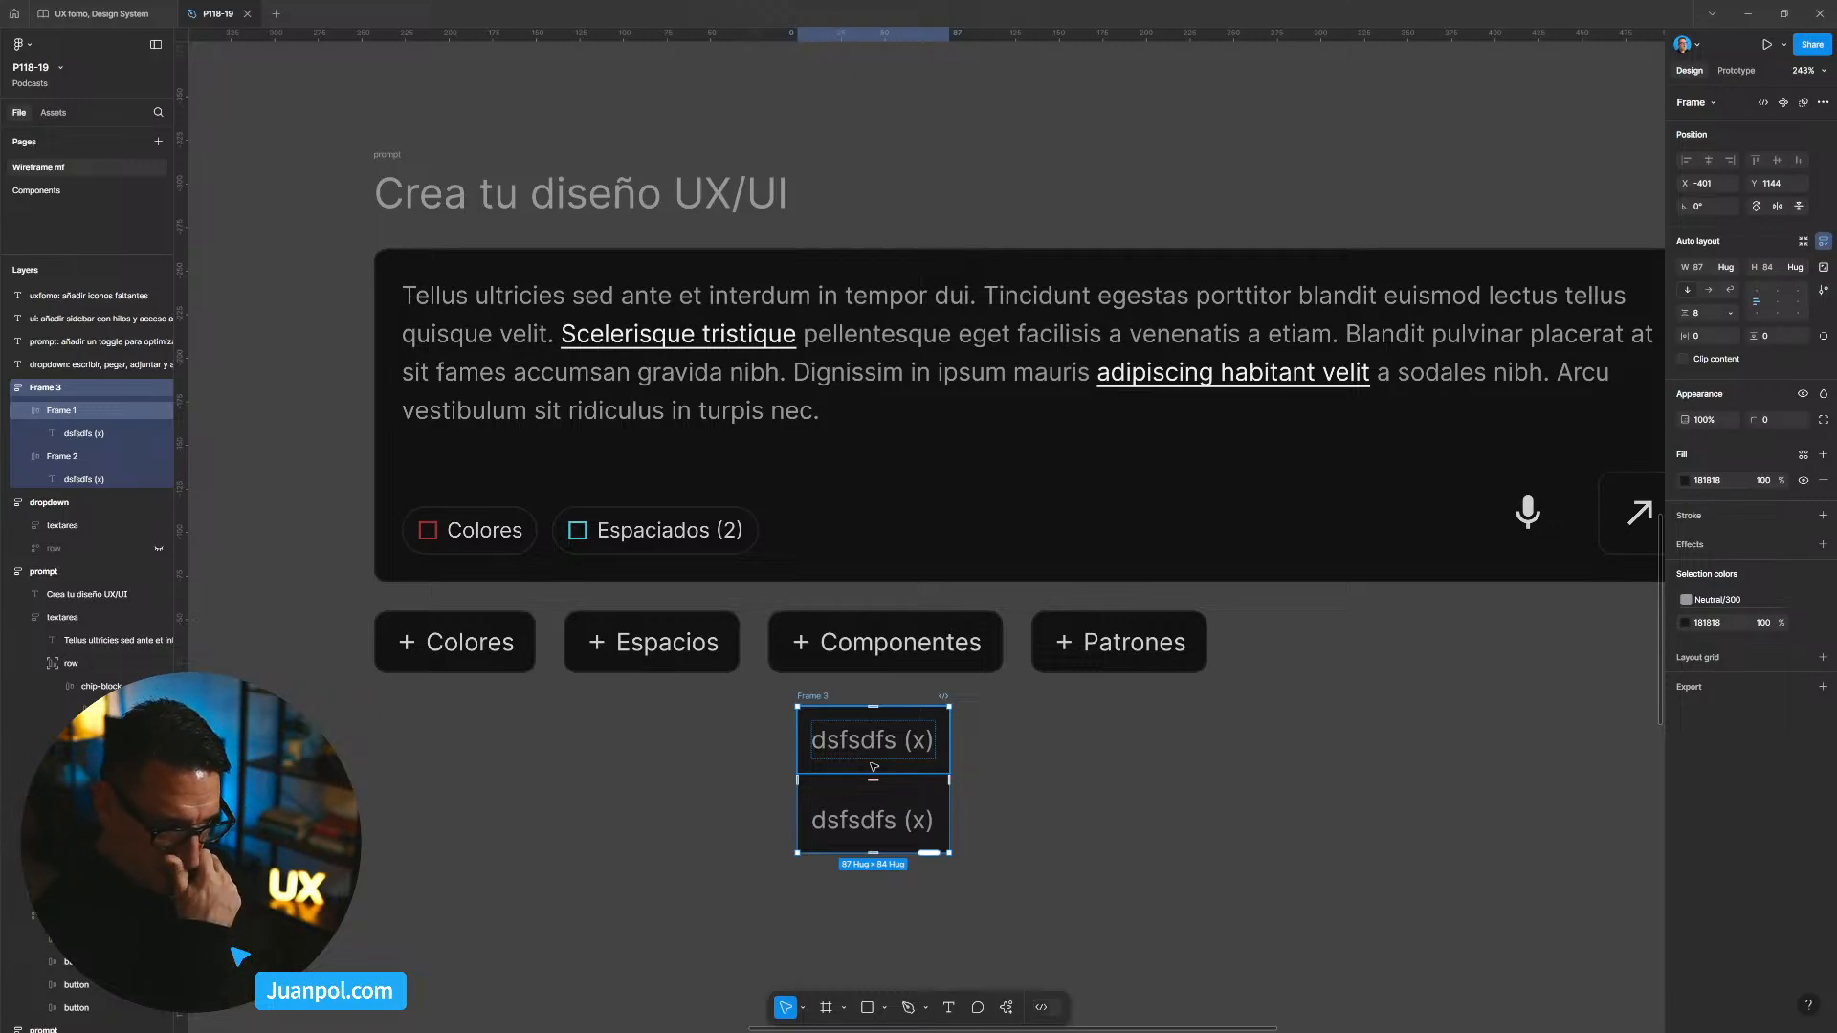
{"action": "left_click", "coordinate": [792, 742]}
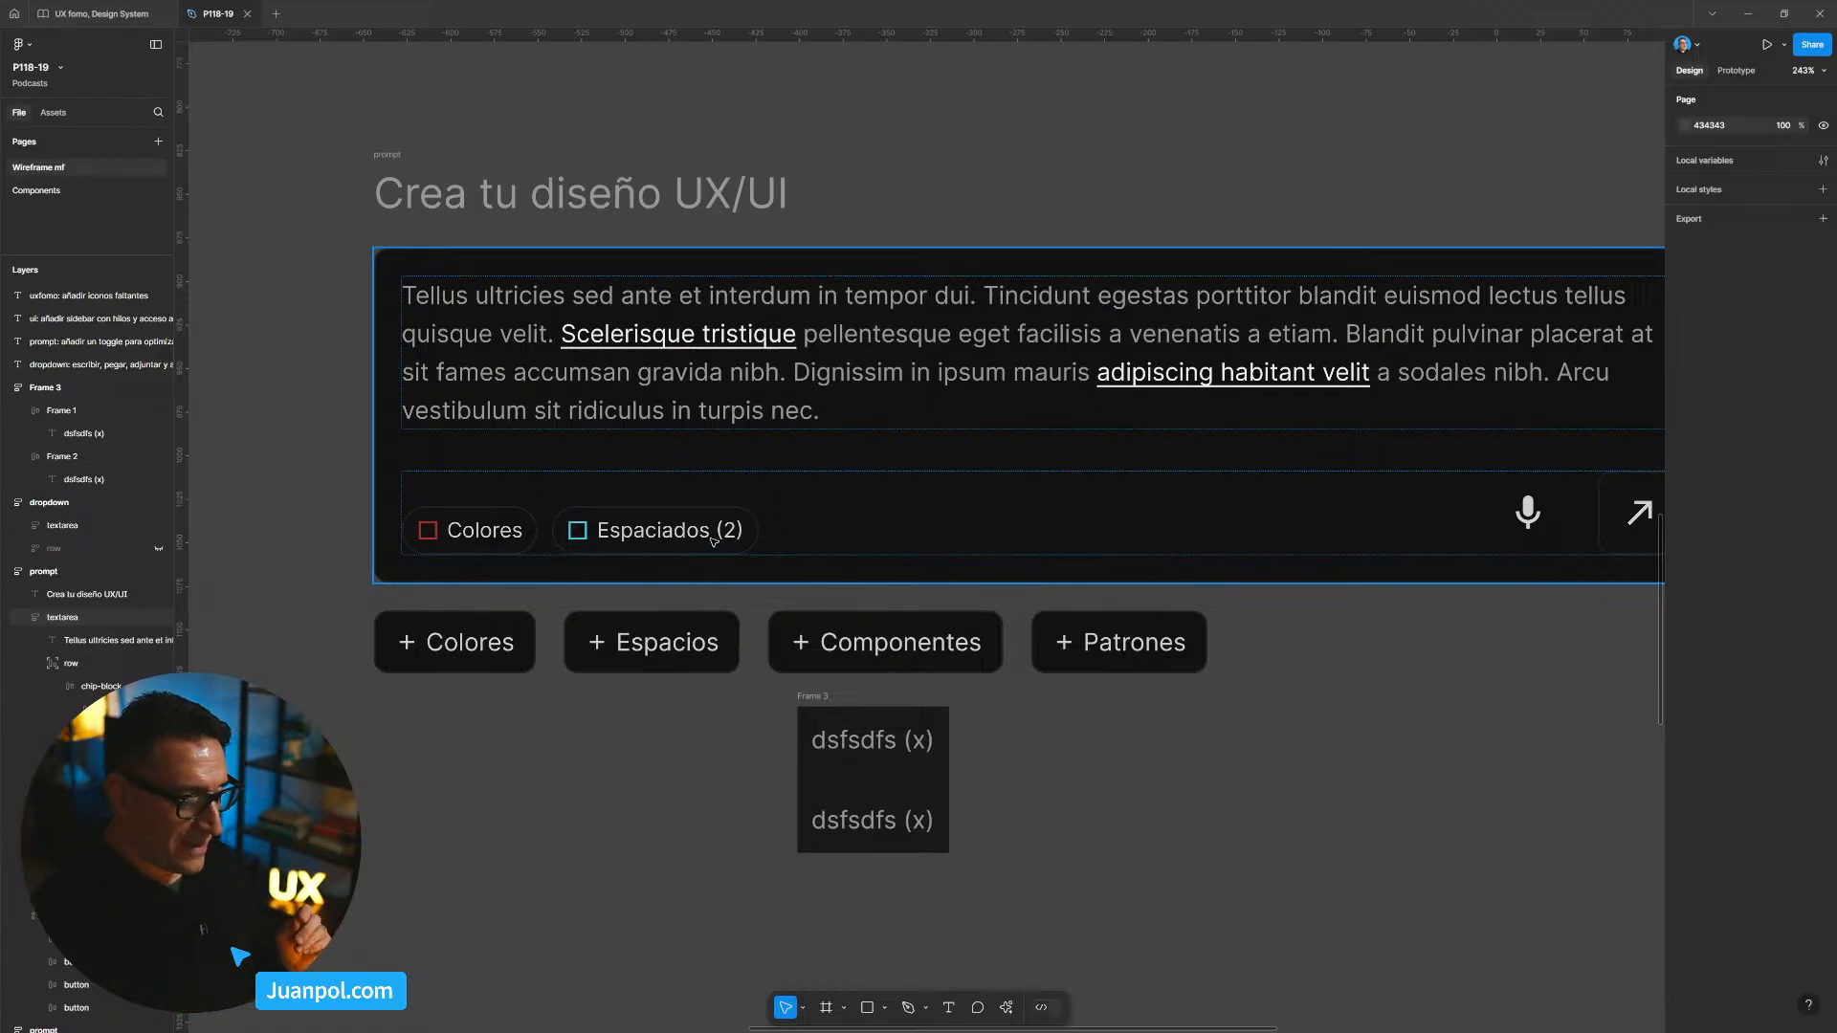
{"action": "left_click", "coordinate": [890, 766]}
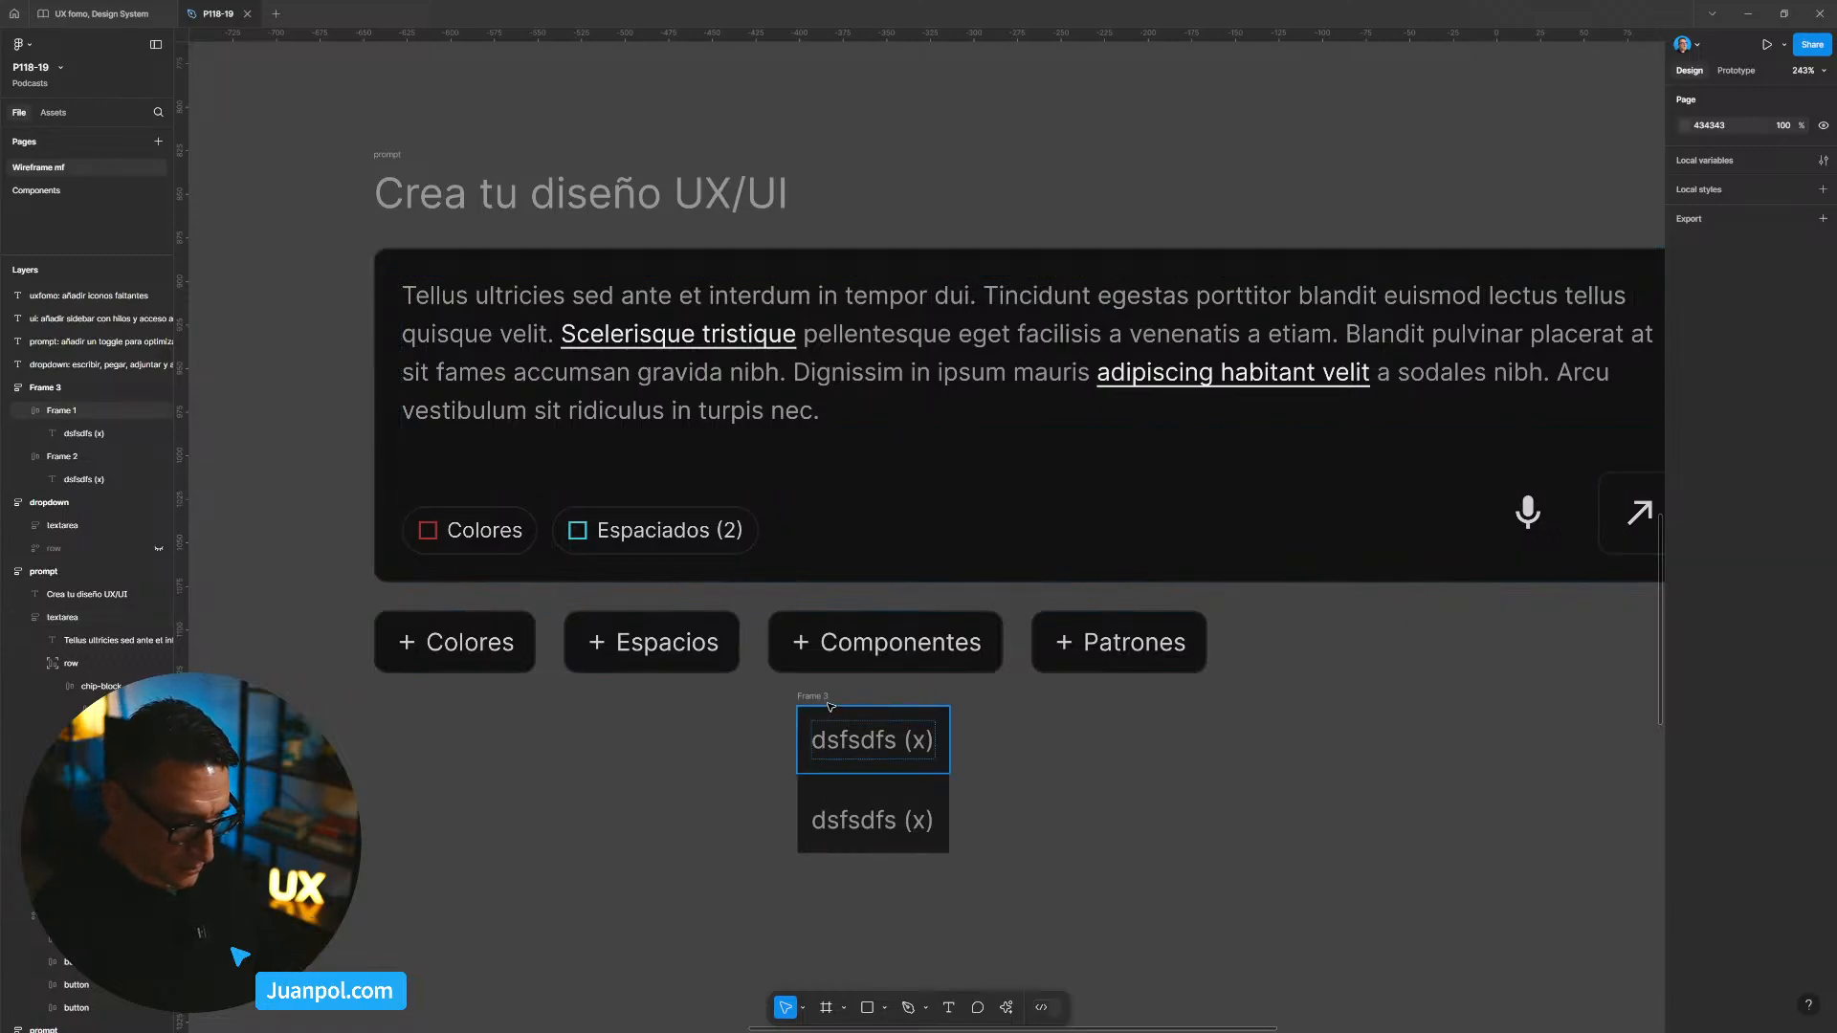
Step: Duplicate a "dsfsdfs (x)" row inside the dark frame so that it stacks three text rows
{"action": "left_click_drag", "start_coordinate": [831, 706], "coordinate": [754, 701]}
{"action": "left_click", "coordinate": [884, 831]}
{"action": "key", "text": "ctrl+d"}
{"action": "left_click", "coordinate": [1078, 930]}
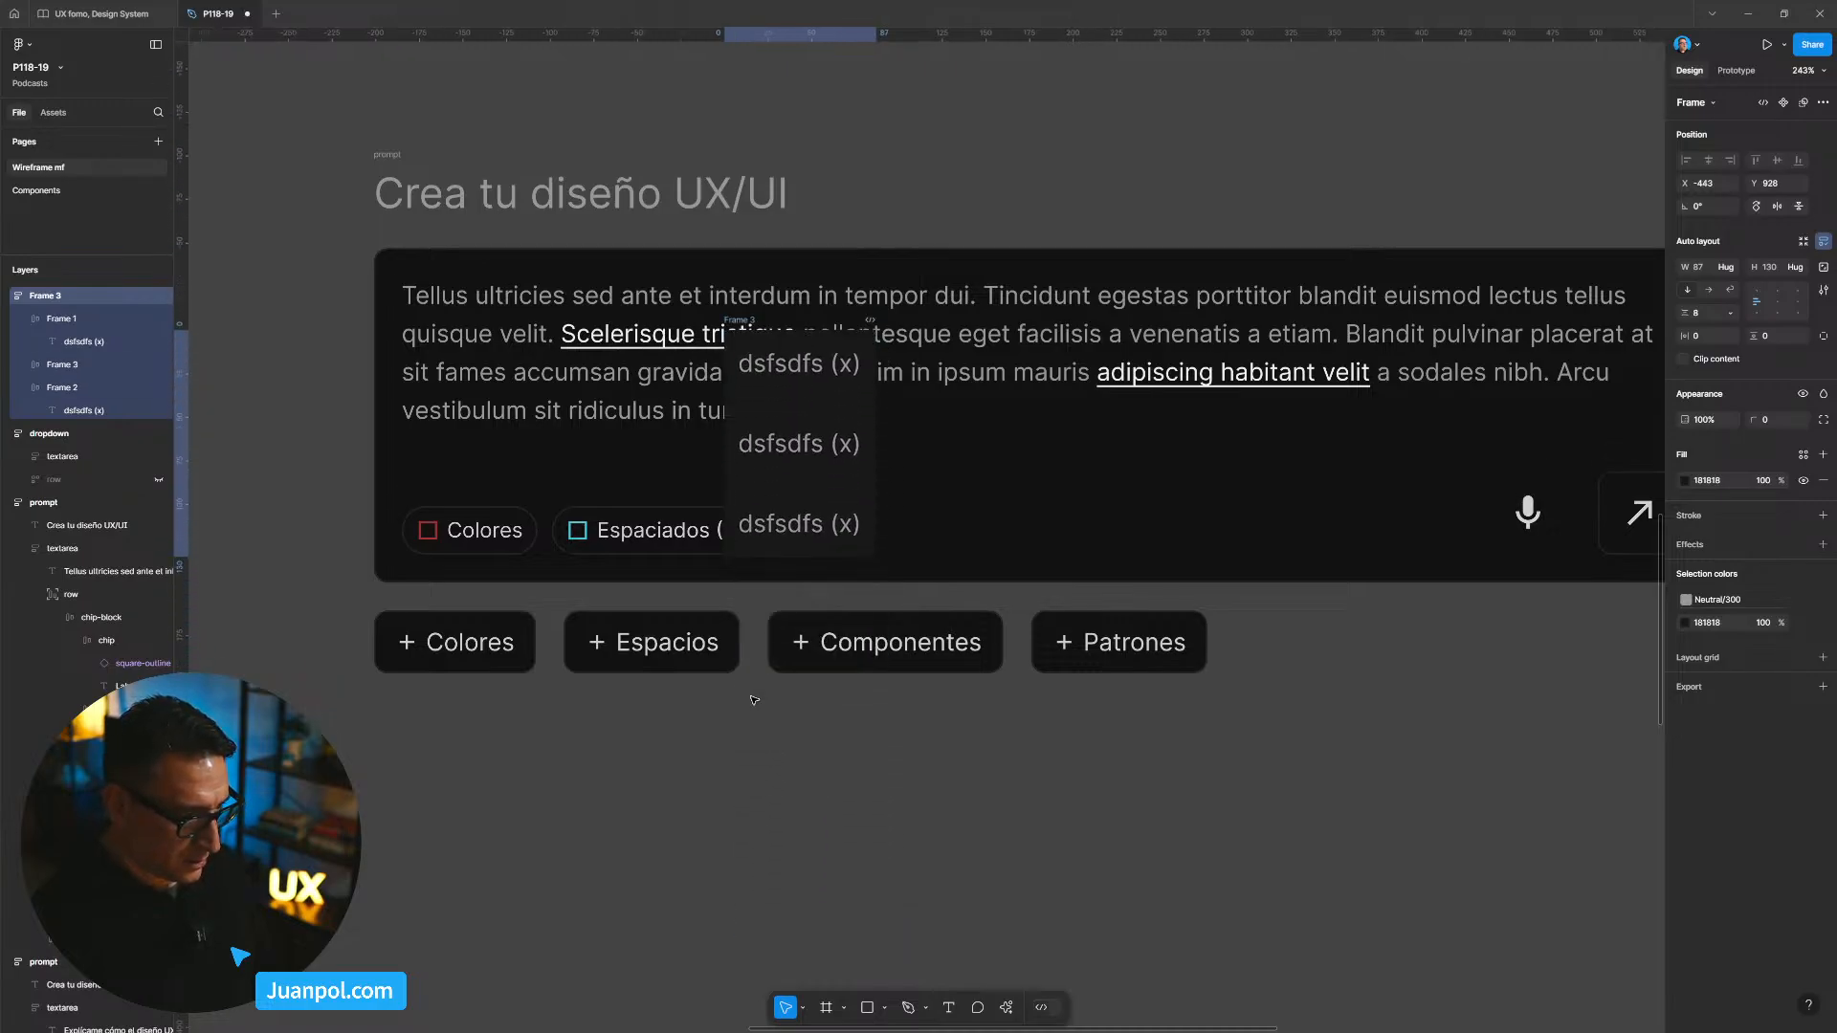
Step: Position the three-row frame over the prompt text, above the "Espaciados (2)" chip, at X -515, Y 888
{"action": "key", "text": "shift+Left"}
{"action": "key", "text": "shift+Left"}
{"action": "key", "text": "shift+Left"}
{"action": "key", "text": "shift+Up"}
{"action": "key", "text": "shift+Up"}
{"action": "key", "text": "shift+Up"}
{"action": "key", "text": "shift+Up"}
{"action": "key", "text": "shift+Up"}
{"action": "key", "text": "shift+Left"}
{"action": "key", "text": "shift+Left"}
{"action": "key", "text": "shift+Left"}
{"action": "key", "text": "shift+Left"}
{"action": "key", "text": "shift+Left"}
{"action": "key", "text": "shift+Left"}
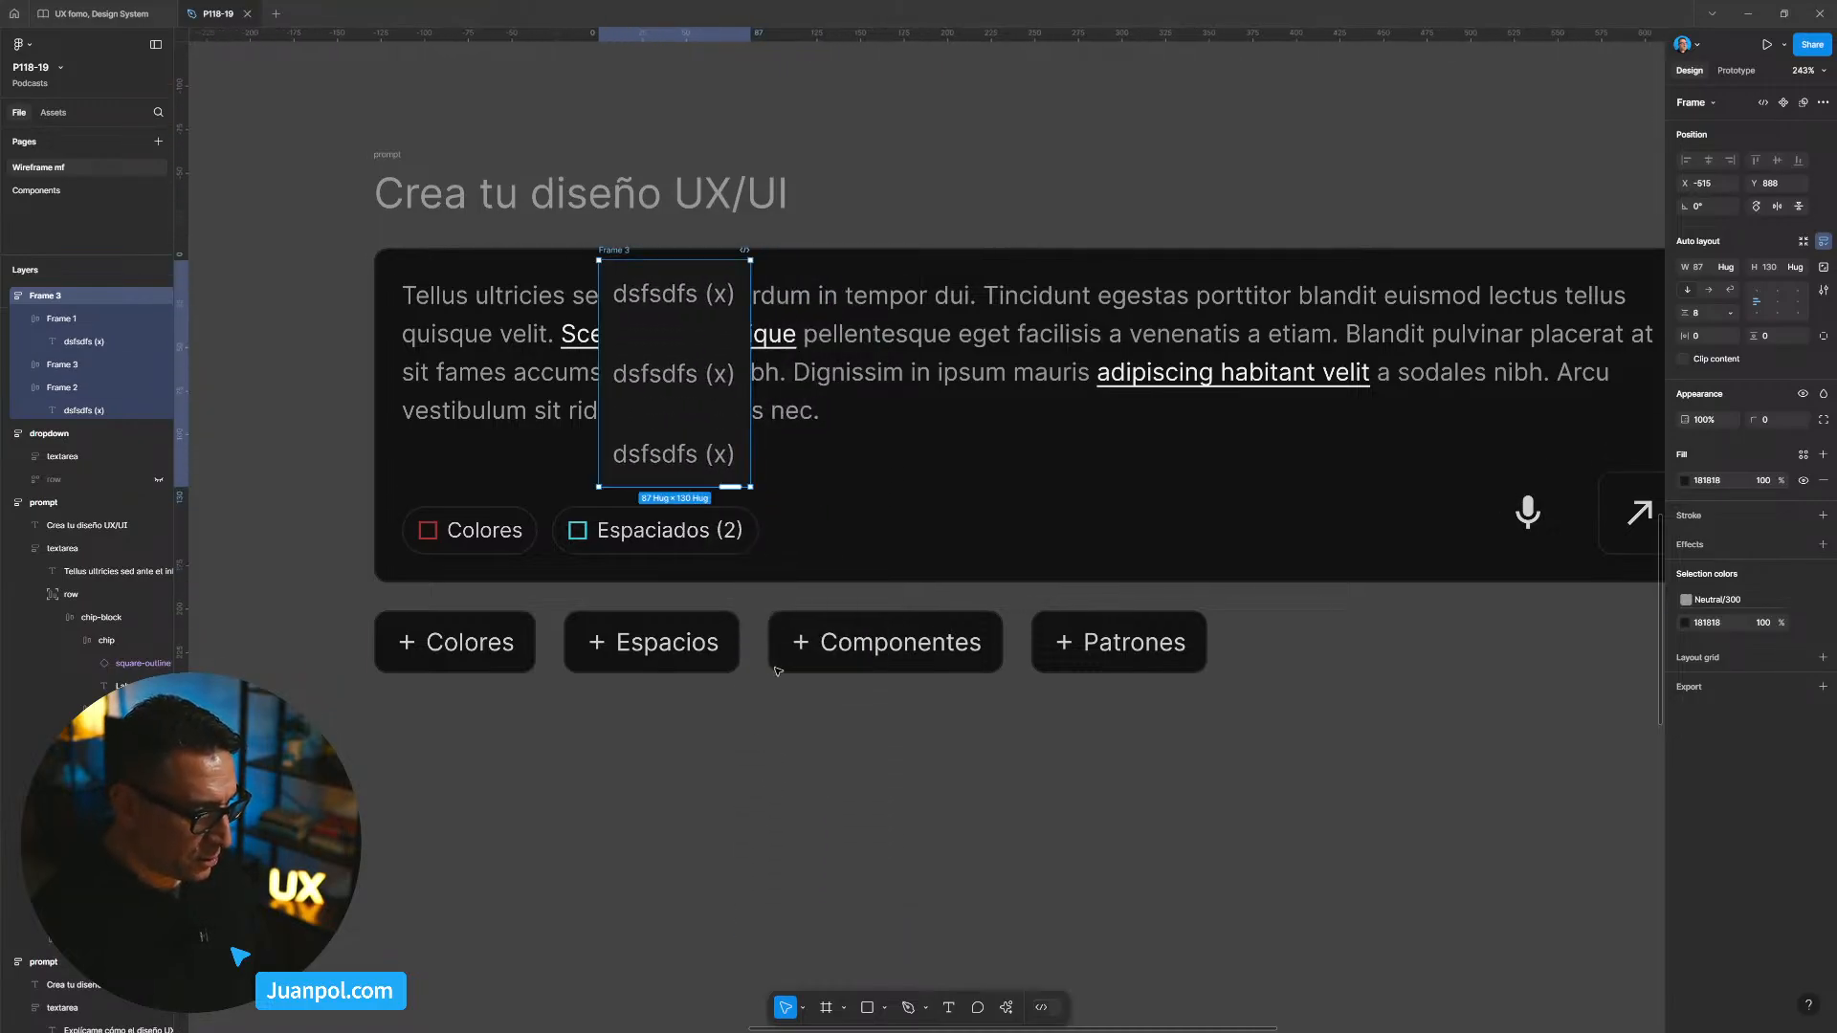
Step: Lighten the three-row frame's fill to 343232 and lower the frame to Y 896, just above the "Espaciados (2)" chip
{"action": "left_click", "coordinate": [1685, 480]}
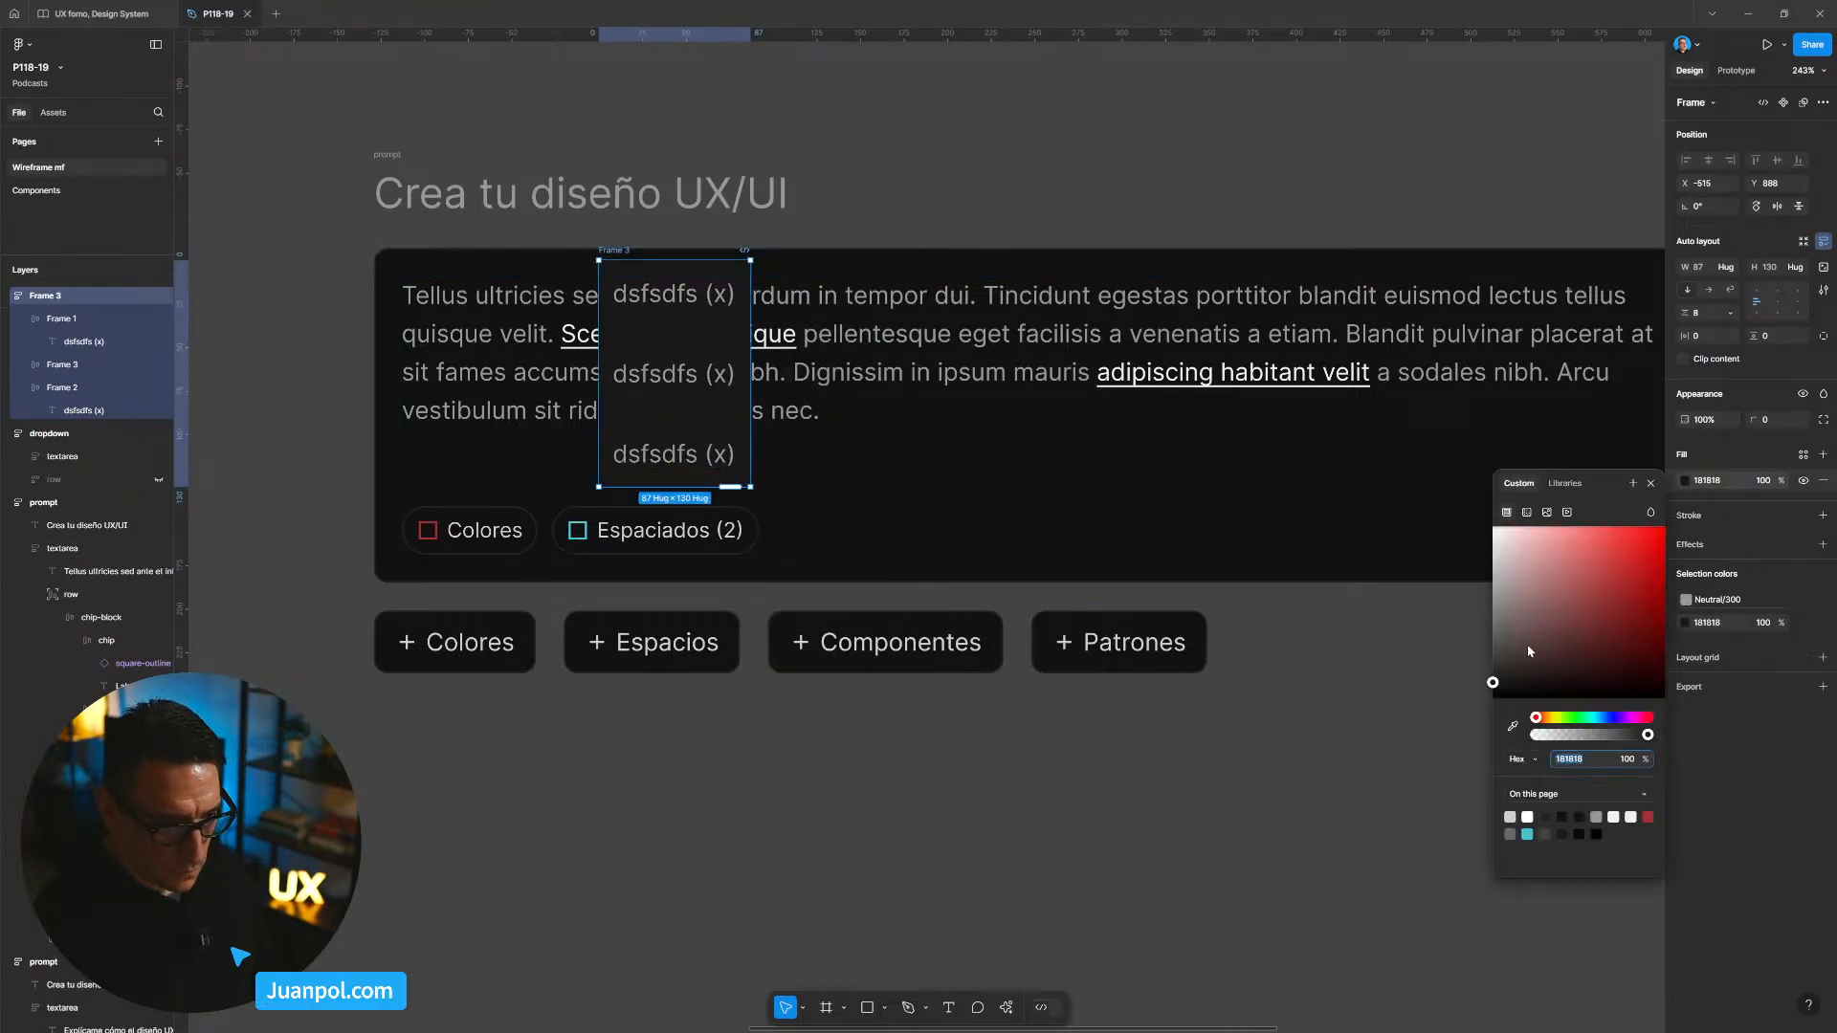
{"action": "left_click_drag", "start_coordinate": [1529, 651], "coordinate": [1499, 663]}
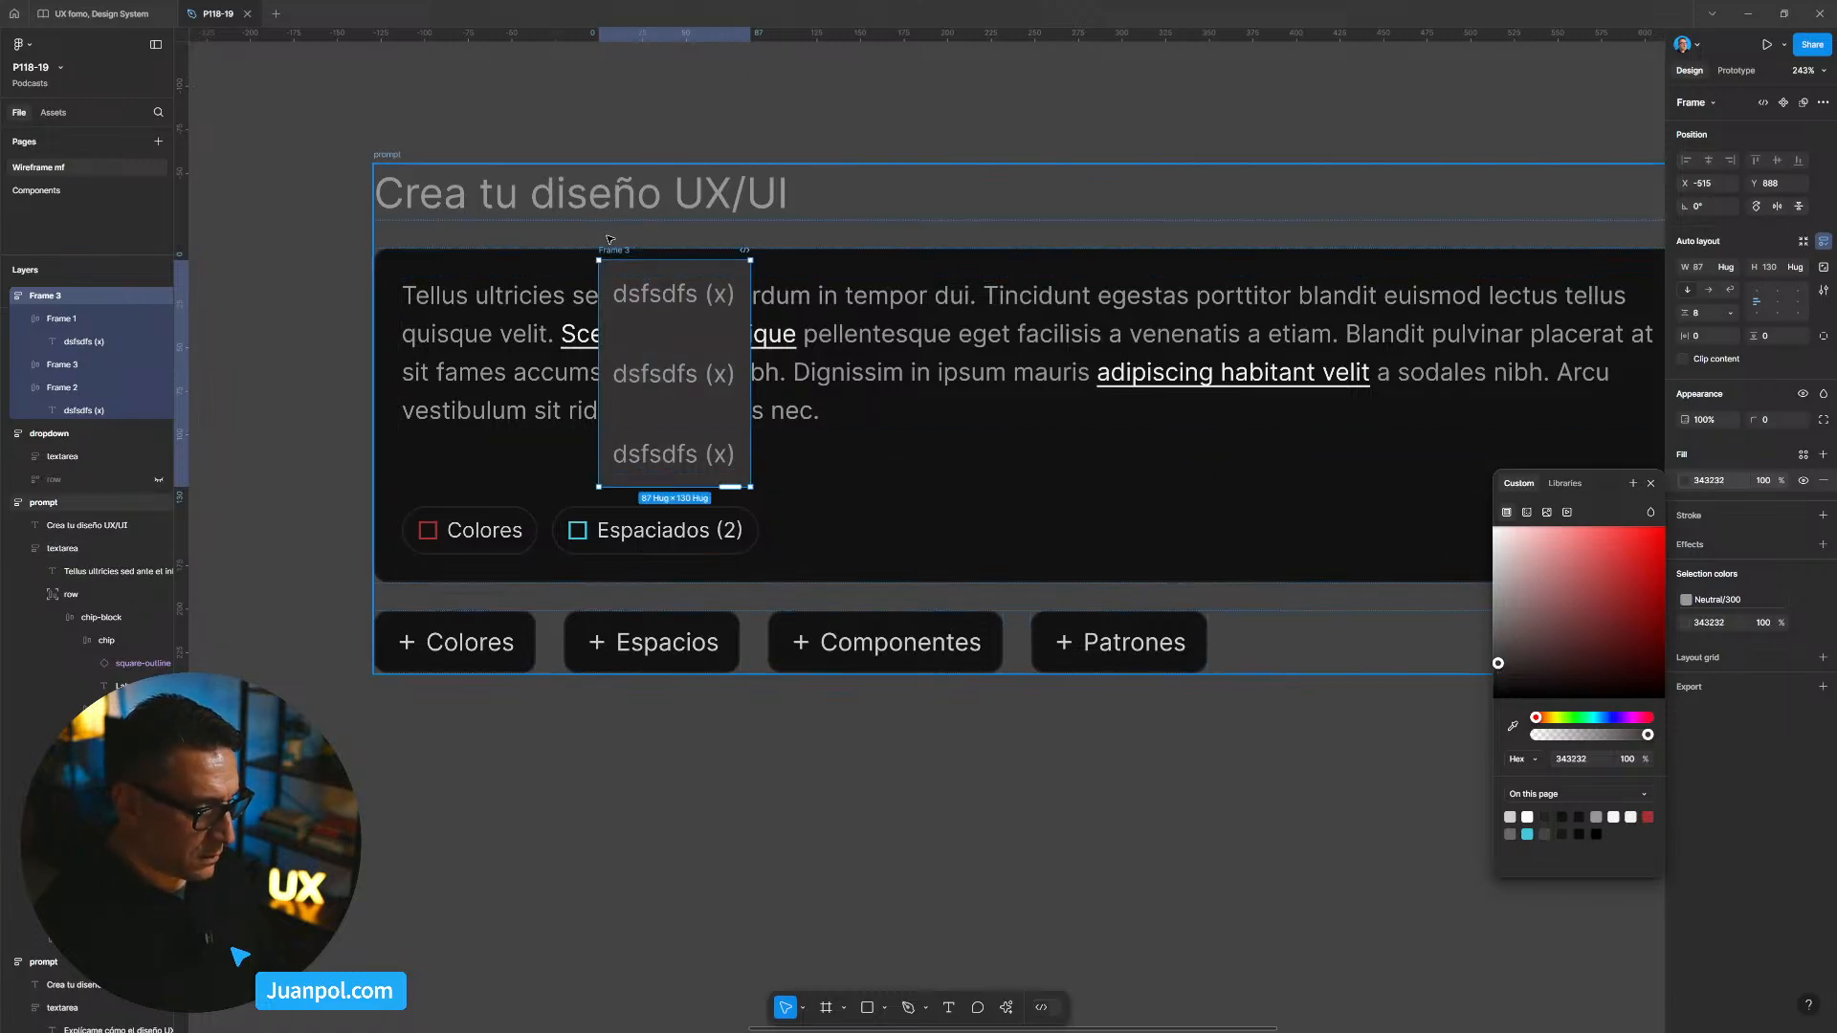
{"action": "key", "text": "shift+Down"}
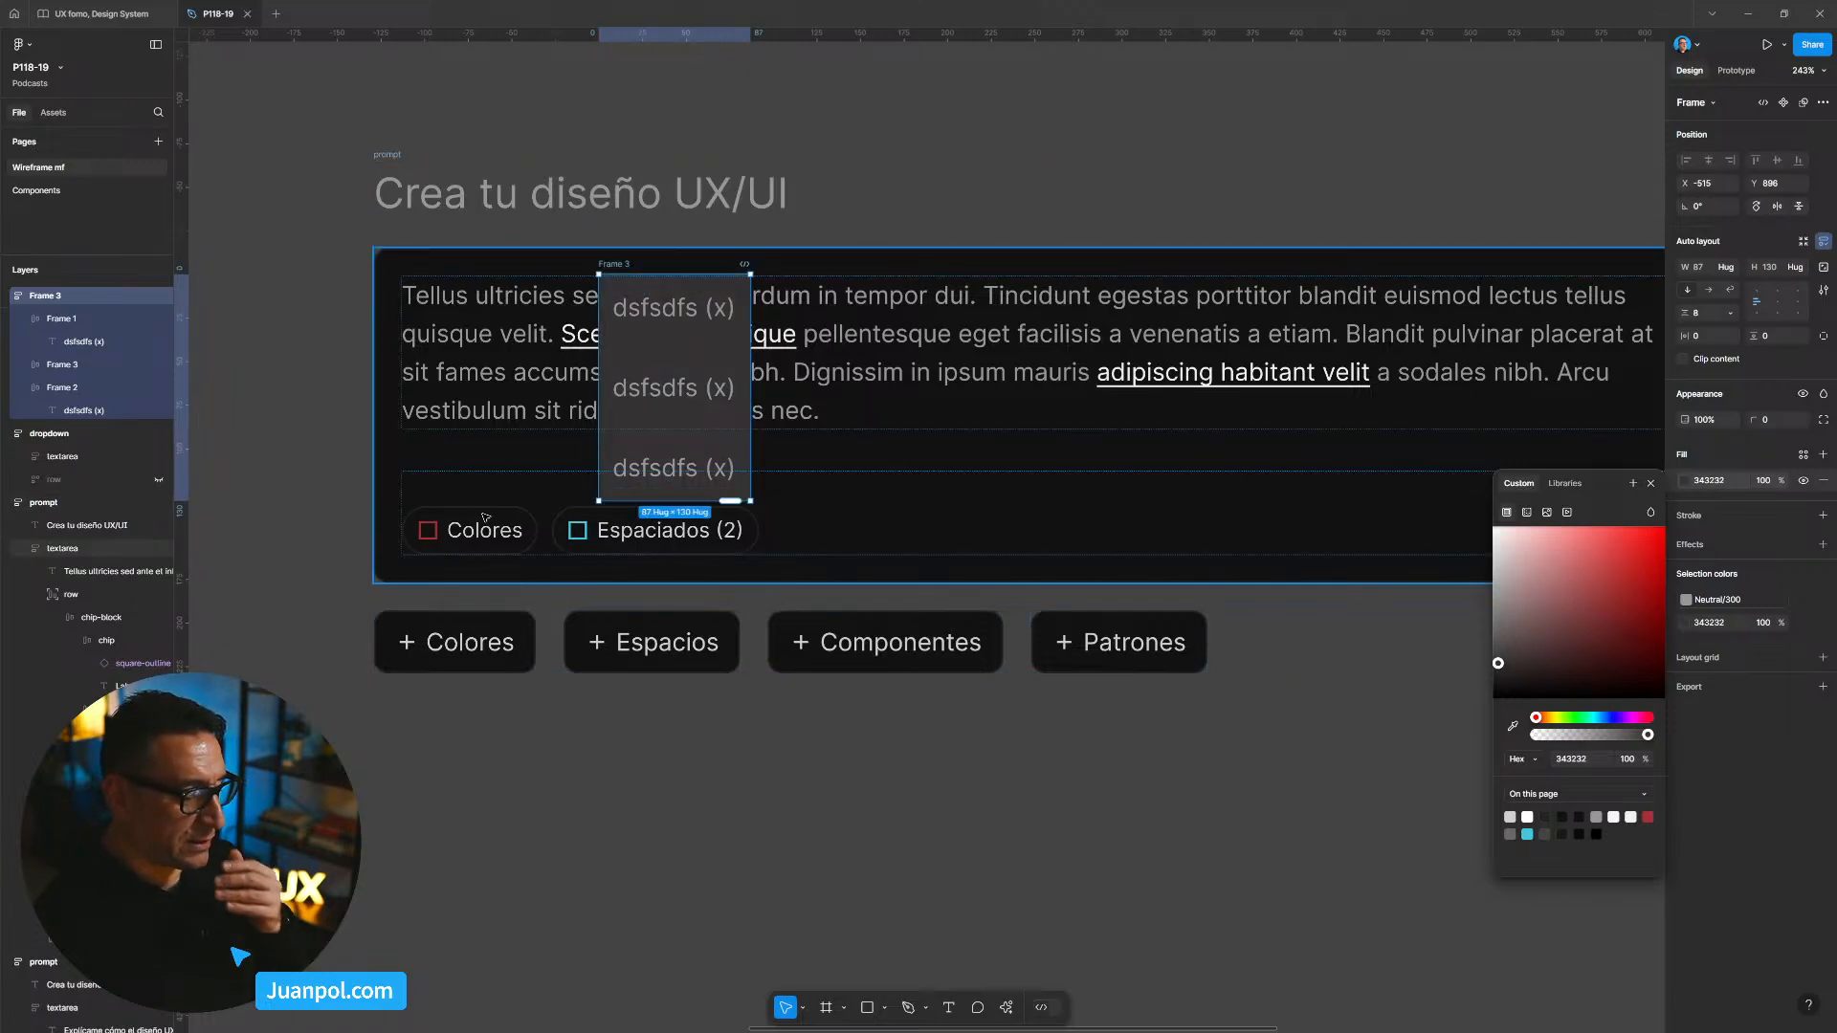
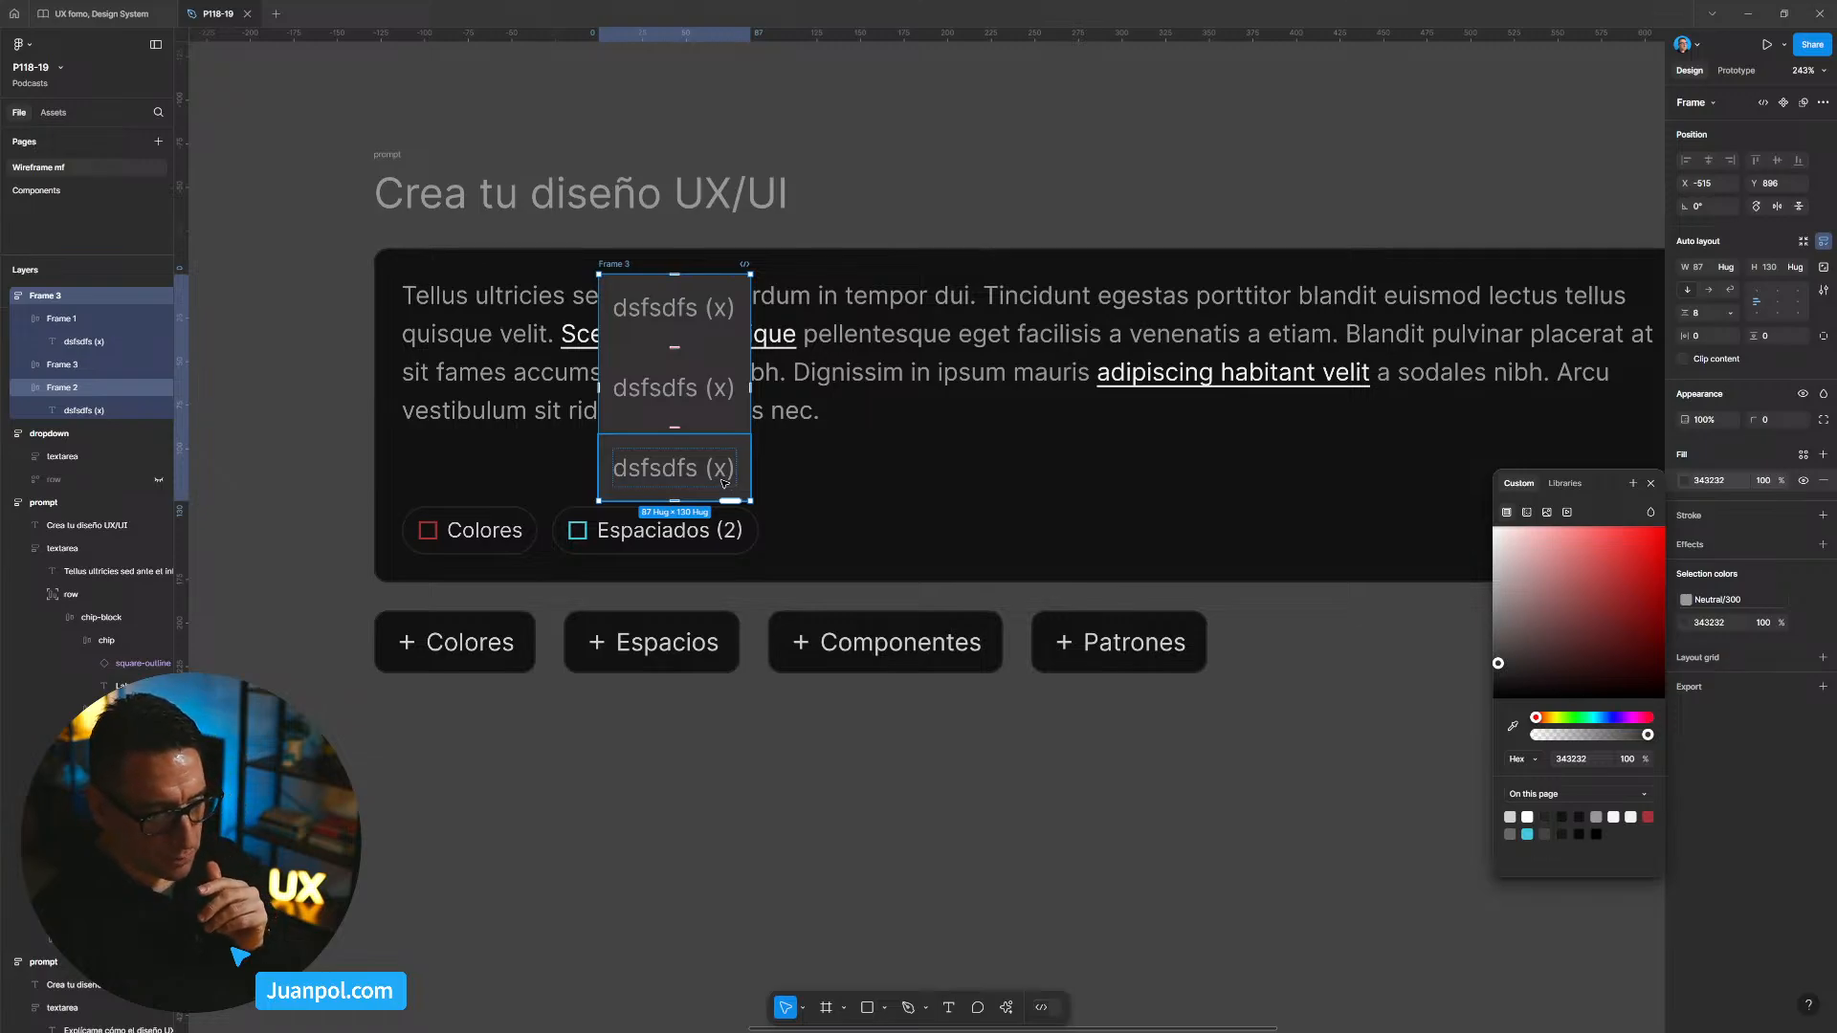
{"action": "left_click", "coordinate": [721, 477]}
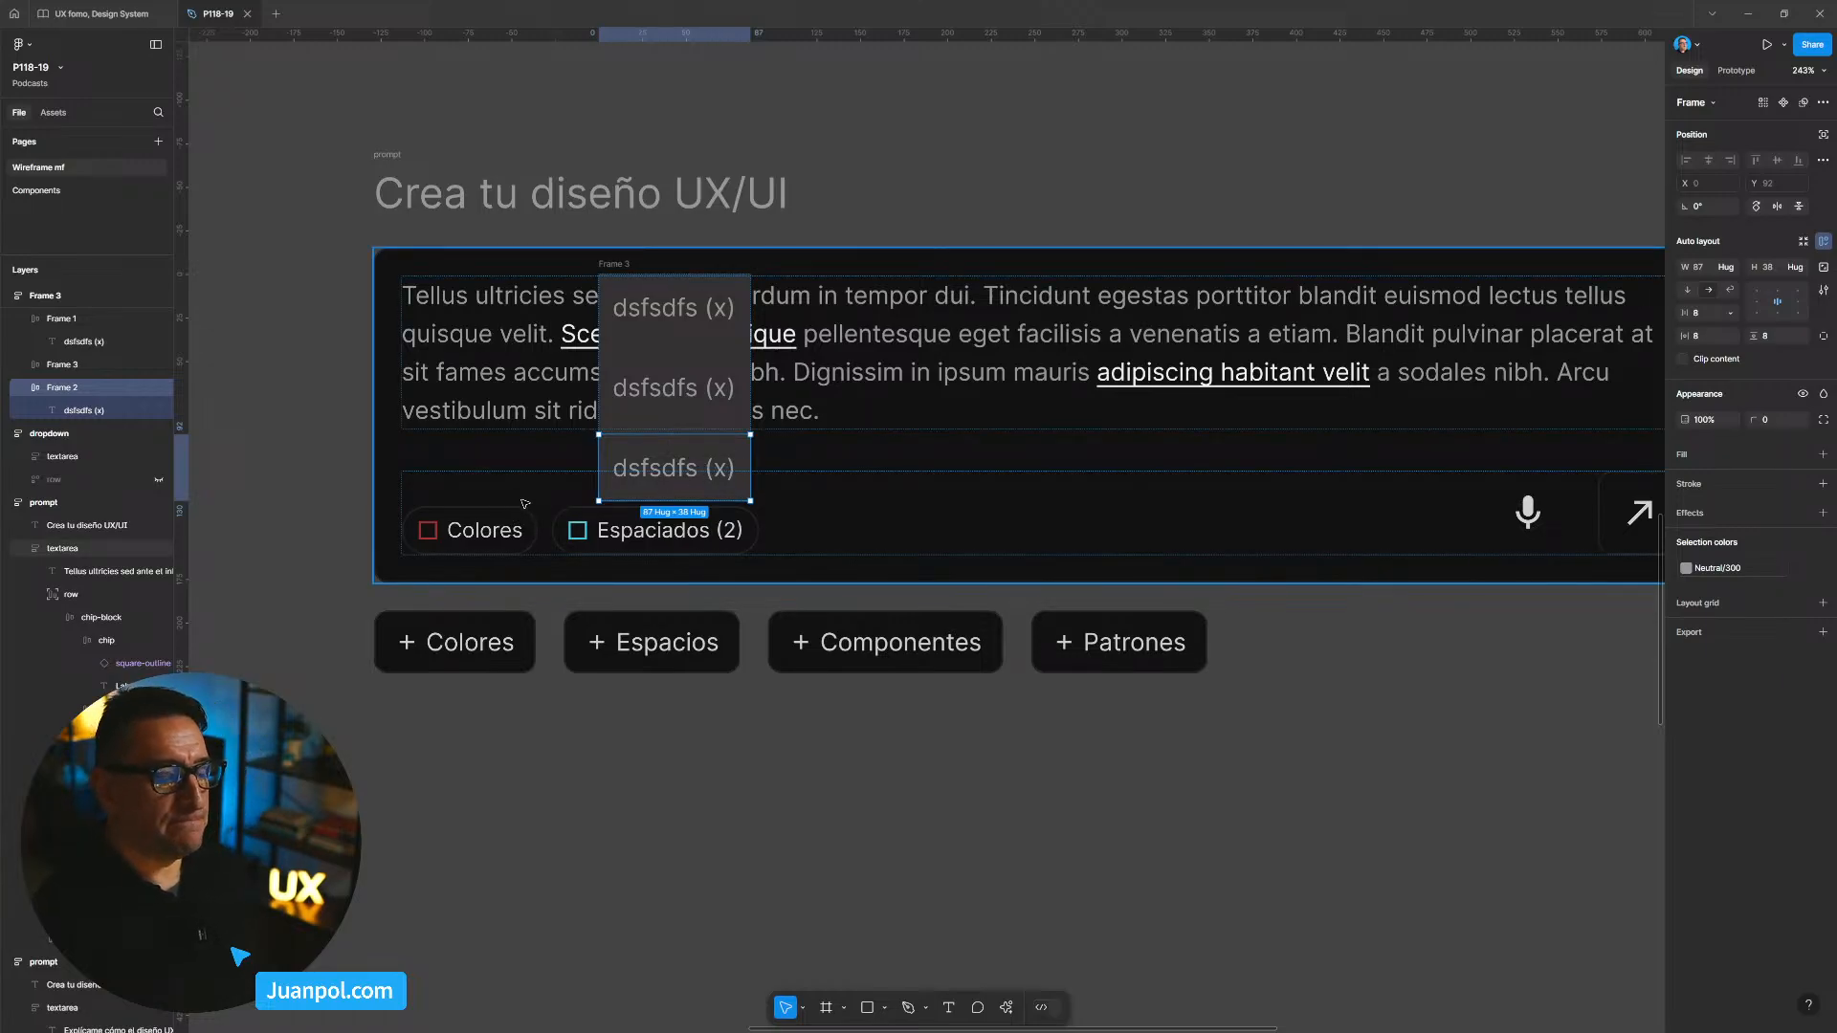
{"action": "left_click", "coordinate": [771, 800]}
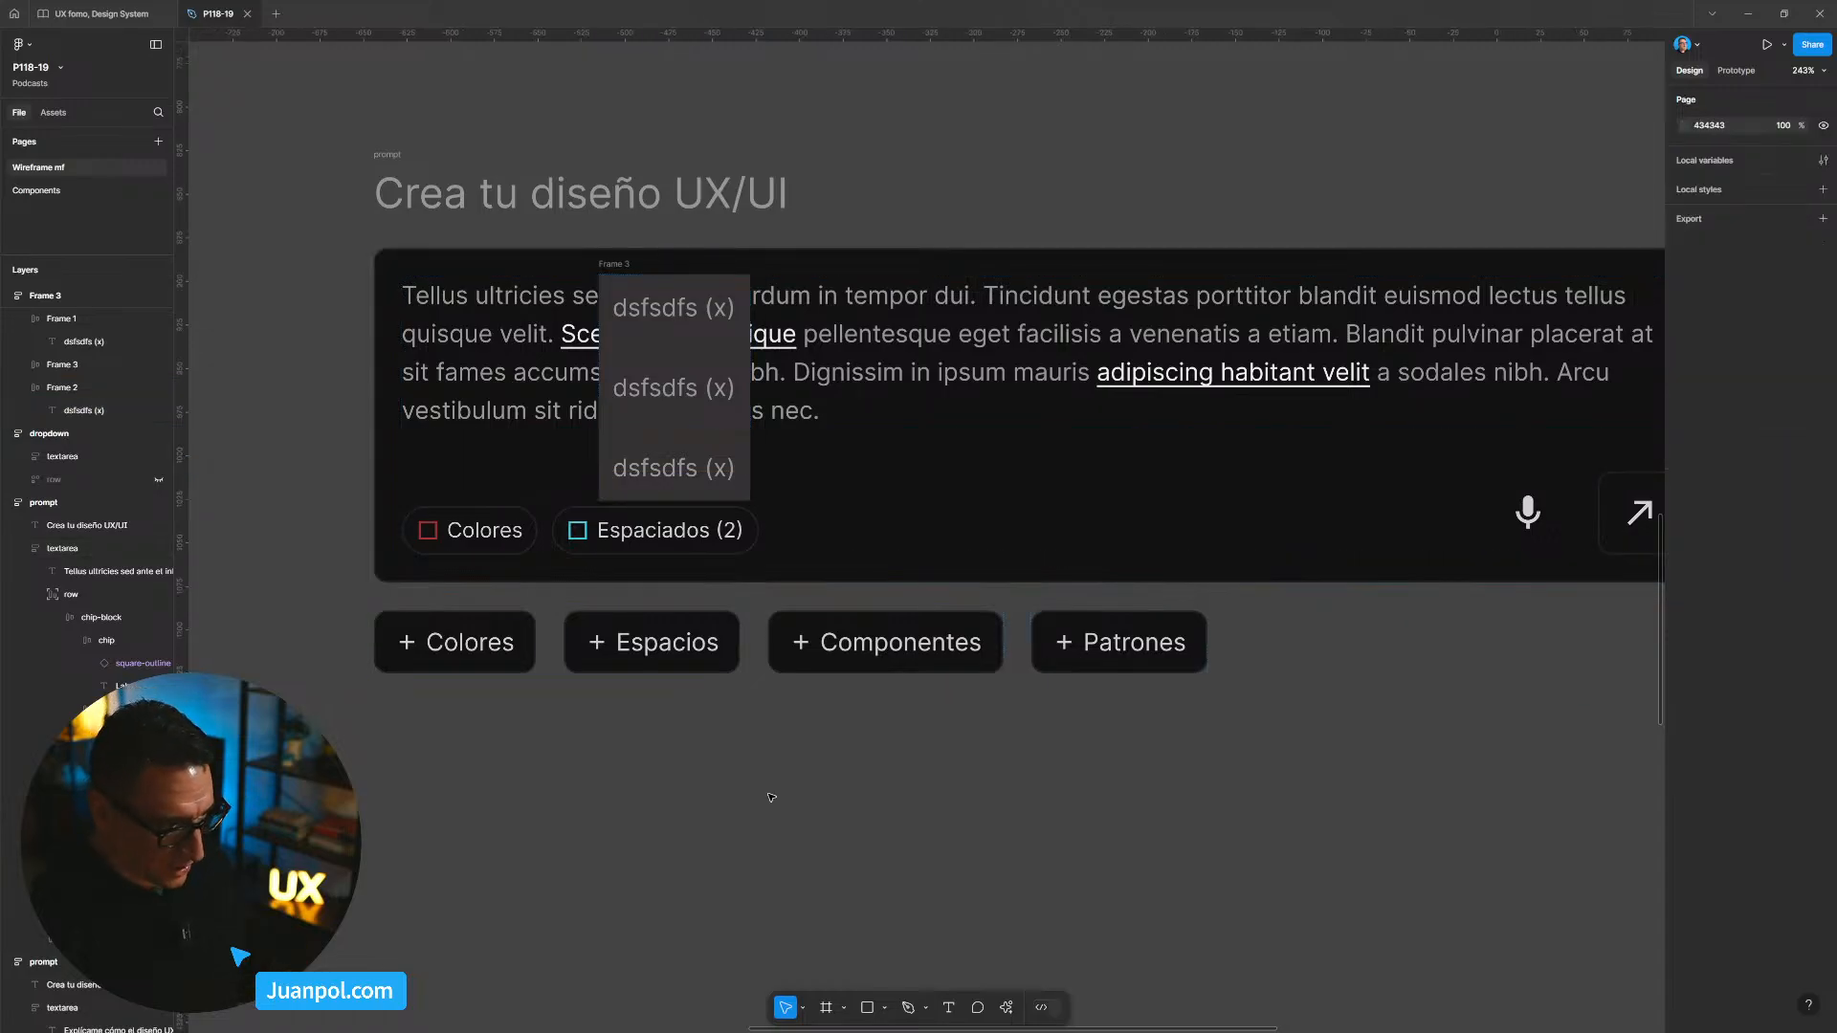
Step: On the Components page, find "trash" with the Material Design Icons plugin and insert the trash-can-outline icon
{"action": "scroll", "coordinate": [808, 542], "scroll_direction": "down", "scroll_amount": 1}
{"action": "scroll", "coordinate": [808, 542], "scroll_direction": "down", "scroll_amount": 3}
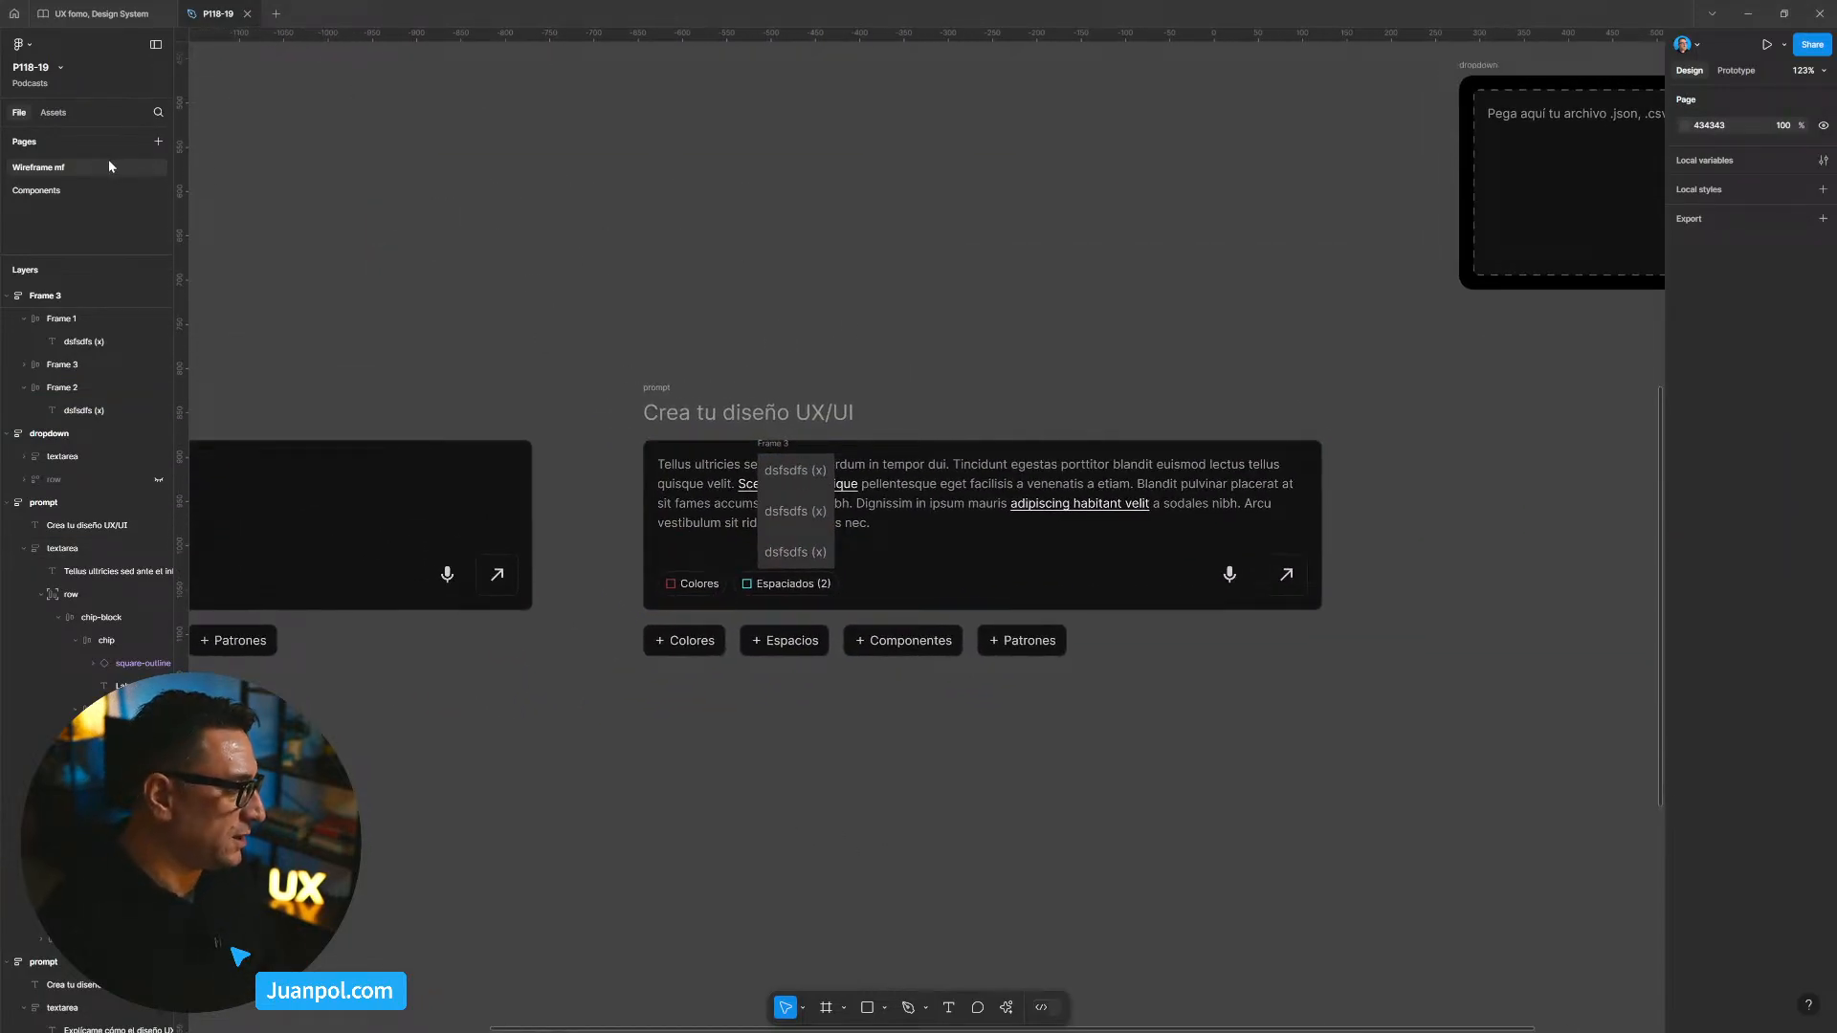
{"action": "left_click", "coordinate": [76, 188]}
{"action": "right_click", "coordinate": [1082, 597]}
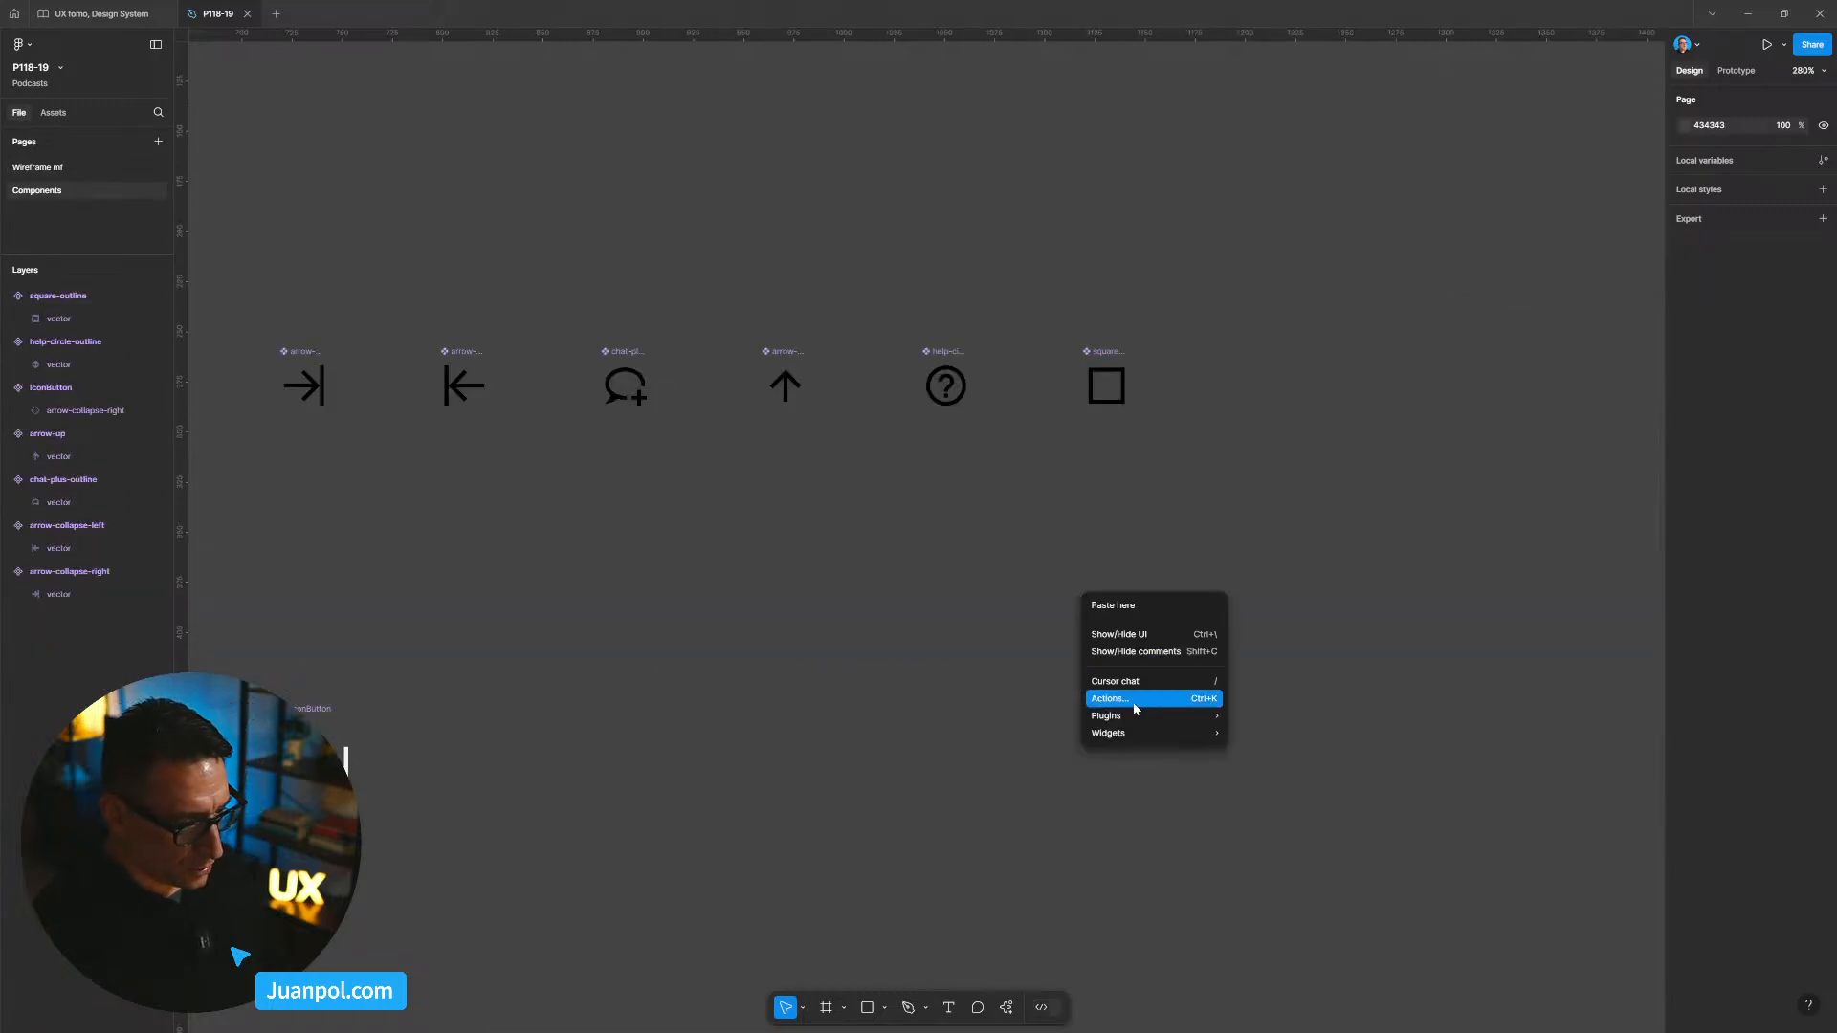
{"action": "mouse_move", "coordinate": [1110, 715]}
{"action": "left_click", "coordinate": [1286, 732]}
{"action": "type", "text": "t"}
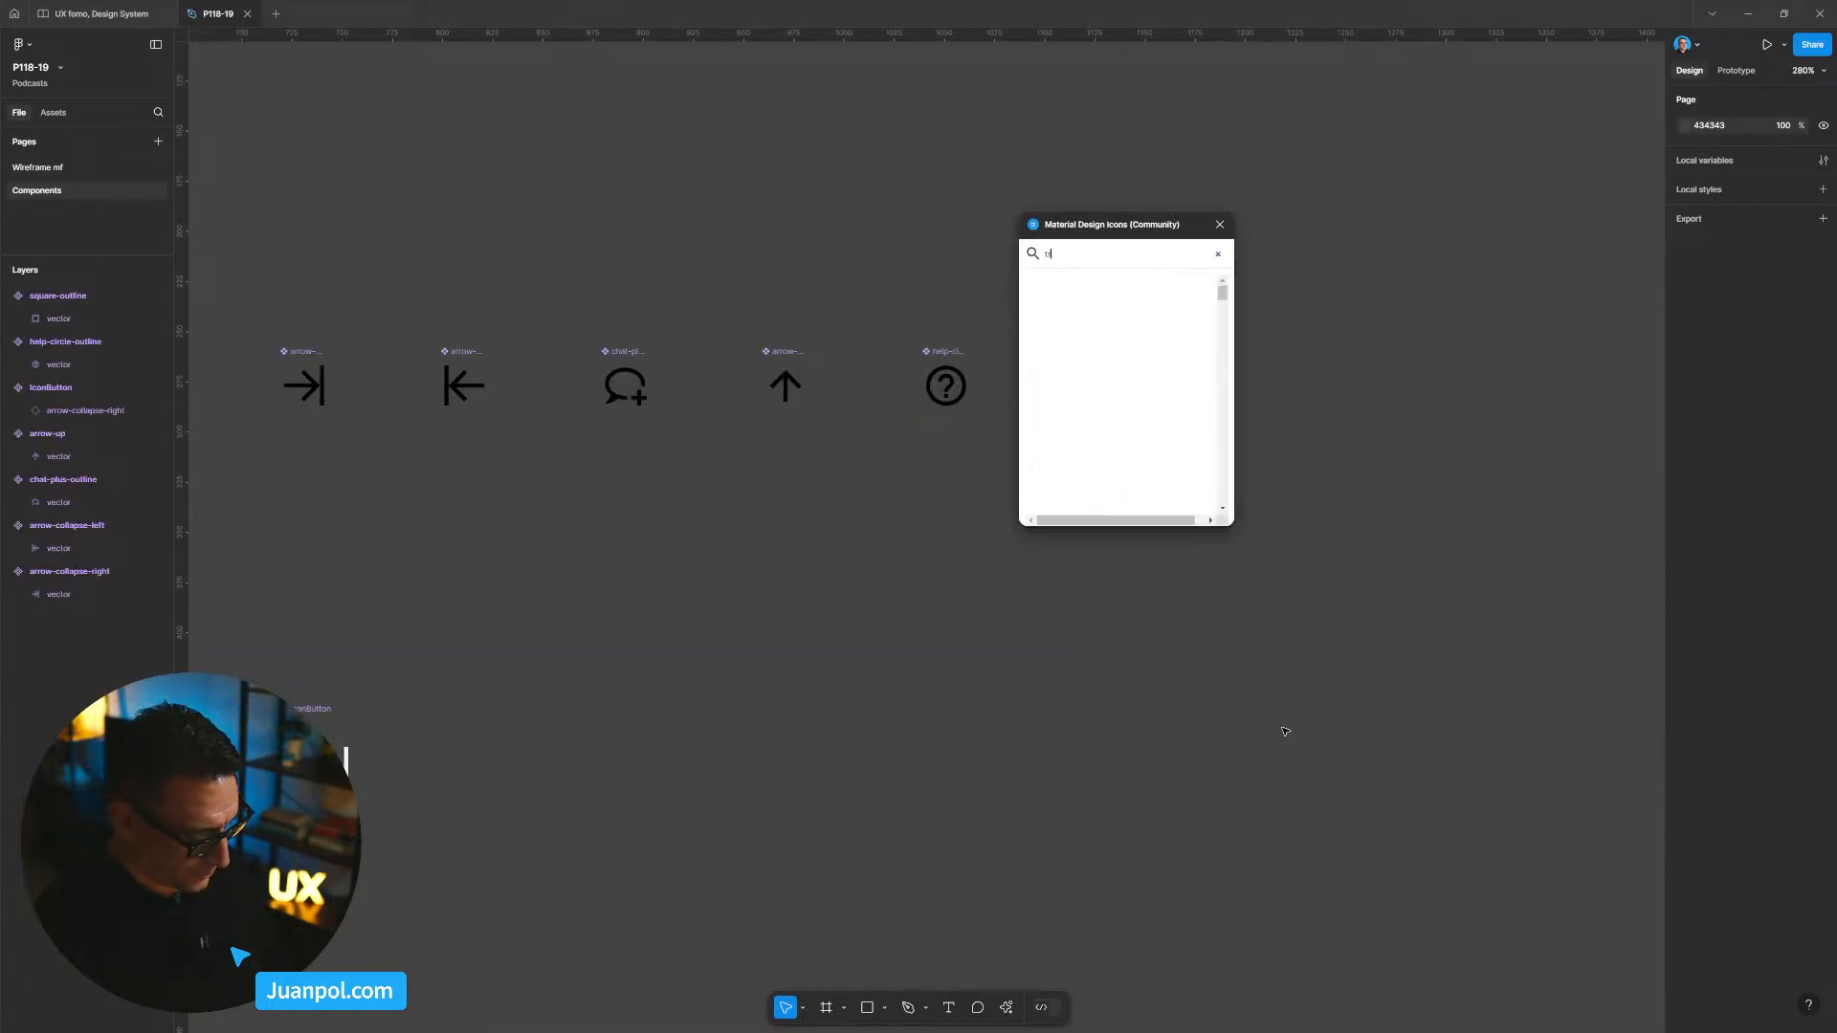
{"action": "type", "text": "rash"}
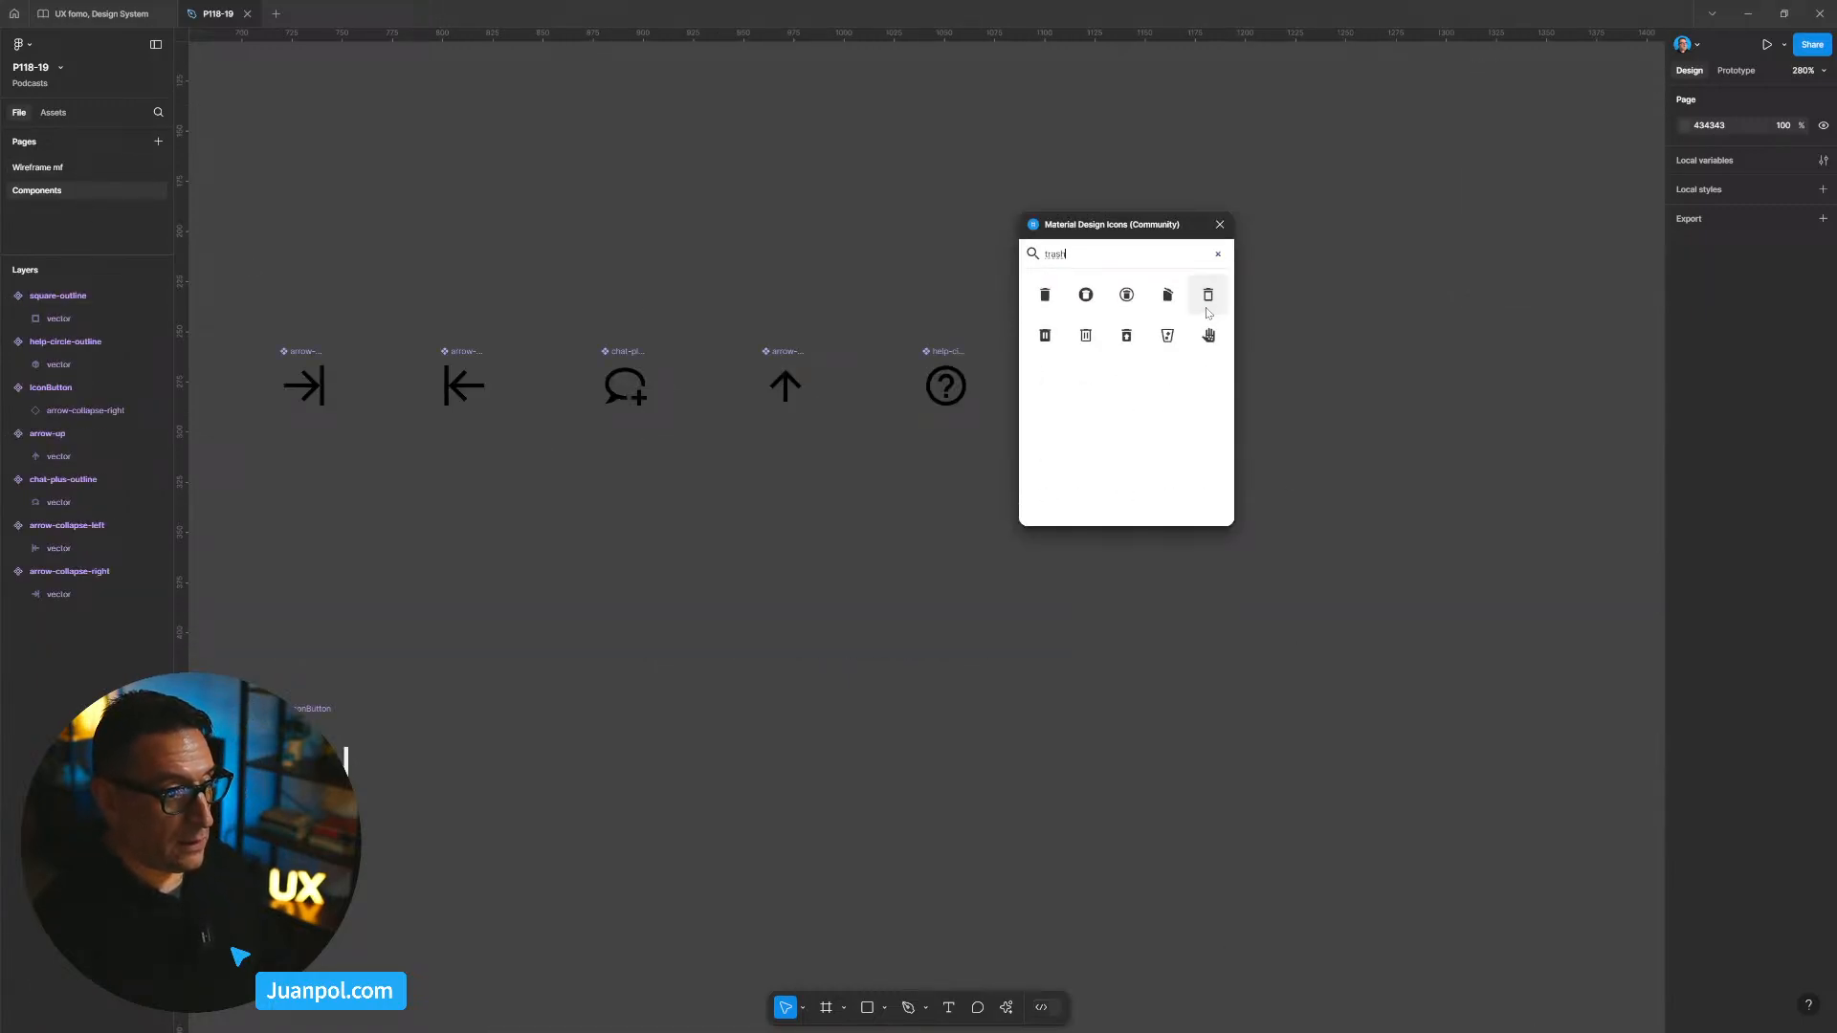
{"action": "left_click", "coordinate": [1092, 341]}
{"action": "left_click", "coordinate": [985, 606]}
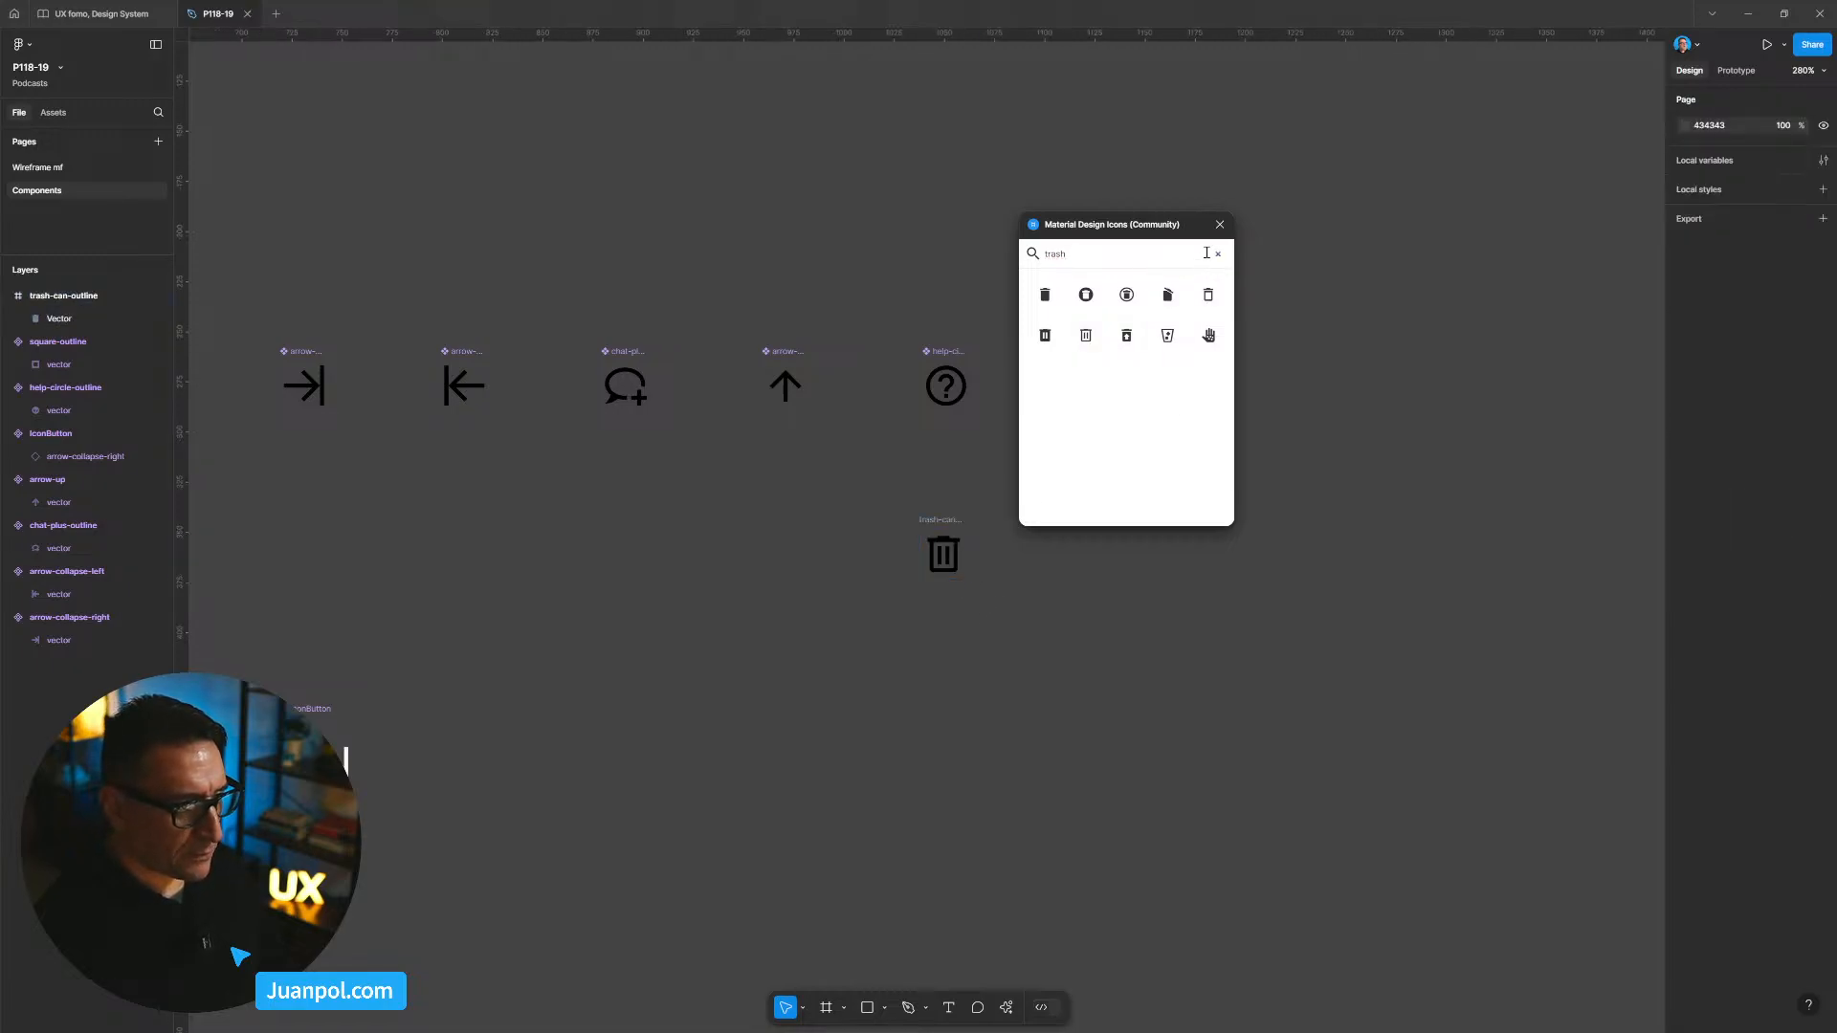
Step: Close the icon plugin, make the trash icon a component, and place it in the icon row after square-outline, at X 1185, Y 265
{"action": "left_click", "coordinate": [1219, 226]}
{"action": "key", "text": "Escape"}
{"action": "left_click_drag", "start_coordinate": [944, 555], "coordinate": [1247, 400]}
{"action": "key", "text": "ctrl+alt+k"}
{"action": "scroll", "coordinate": [1234, 383], "scroll_direction": "up", "scroll_amount": 5}
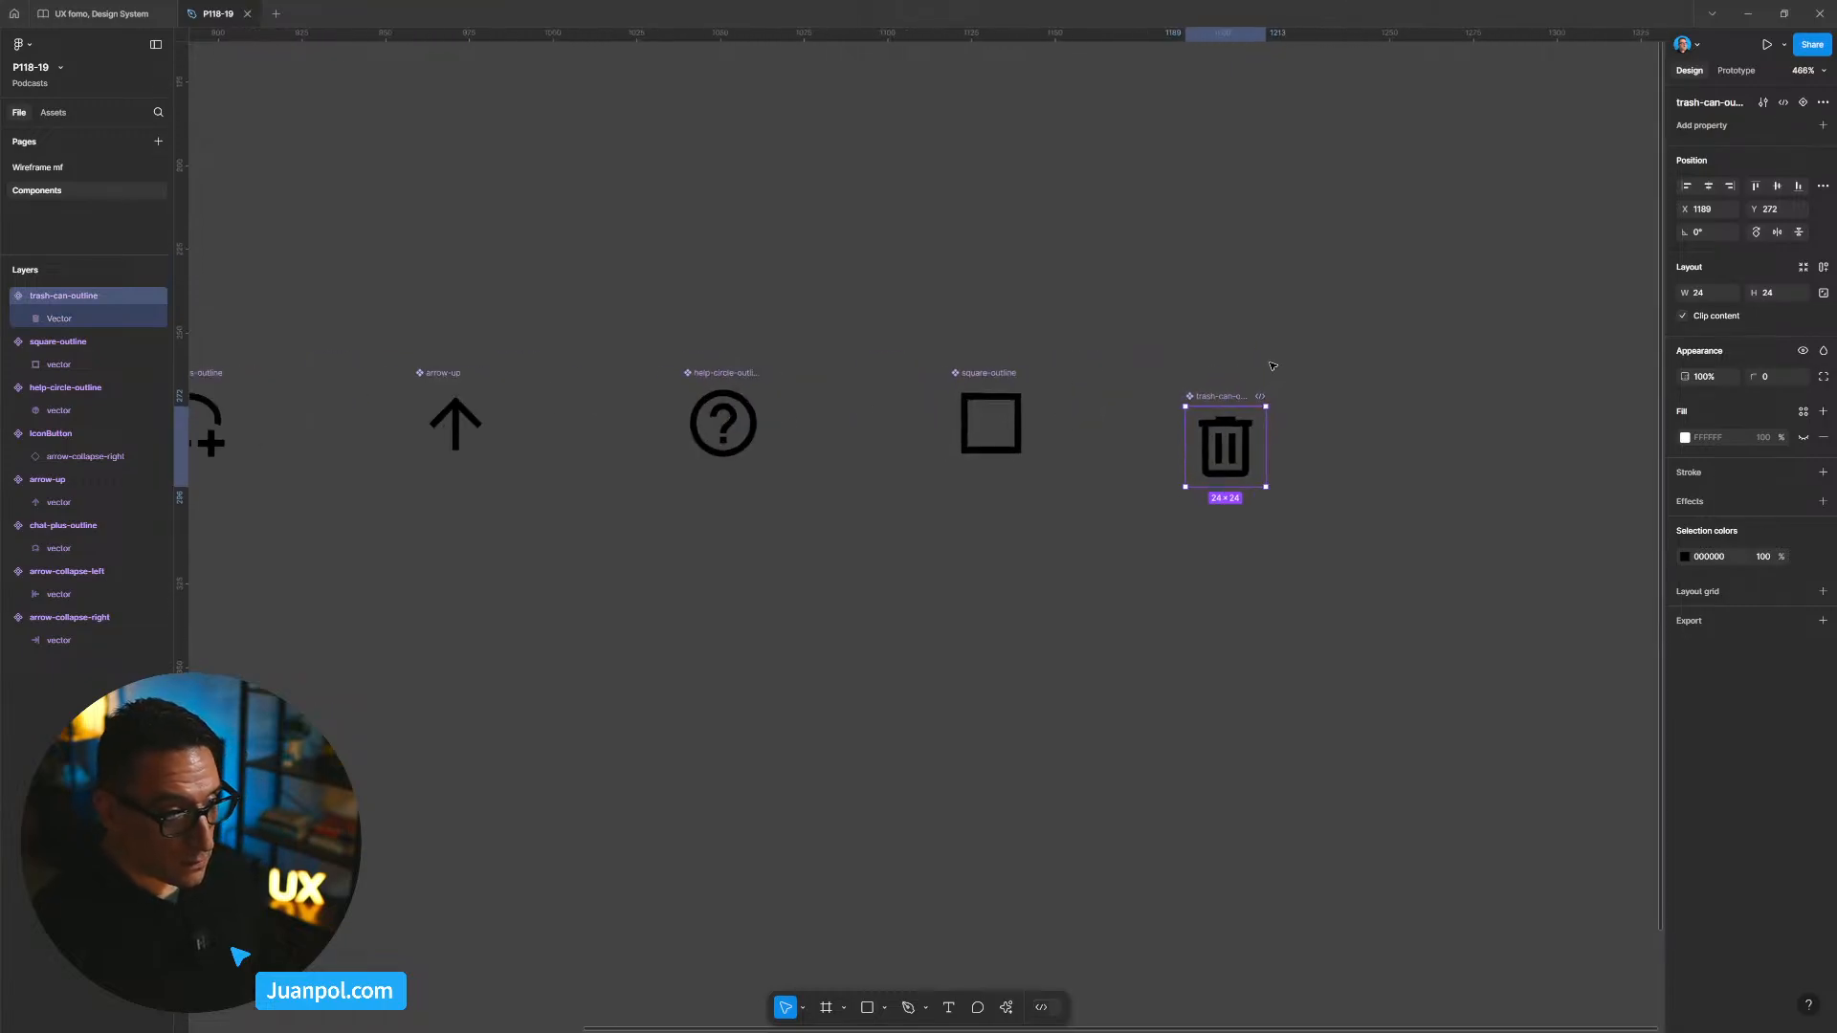
{"action": "left_click_drag", "start_coordinate": [1210, 406], "coordinate": [1208, 392]}
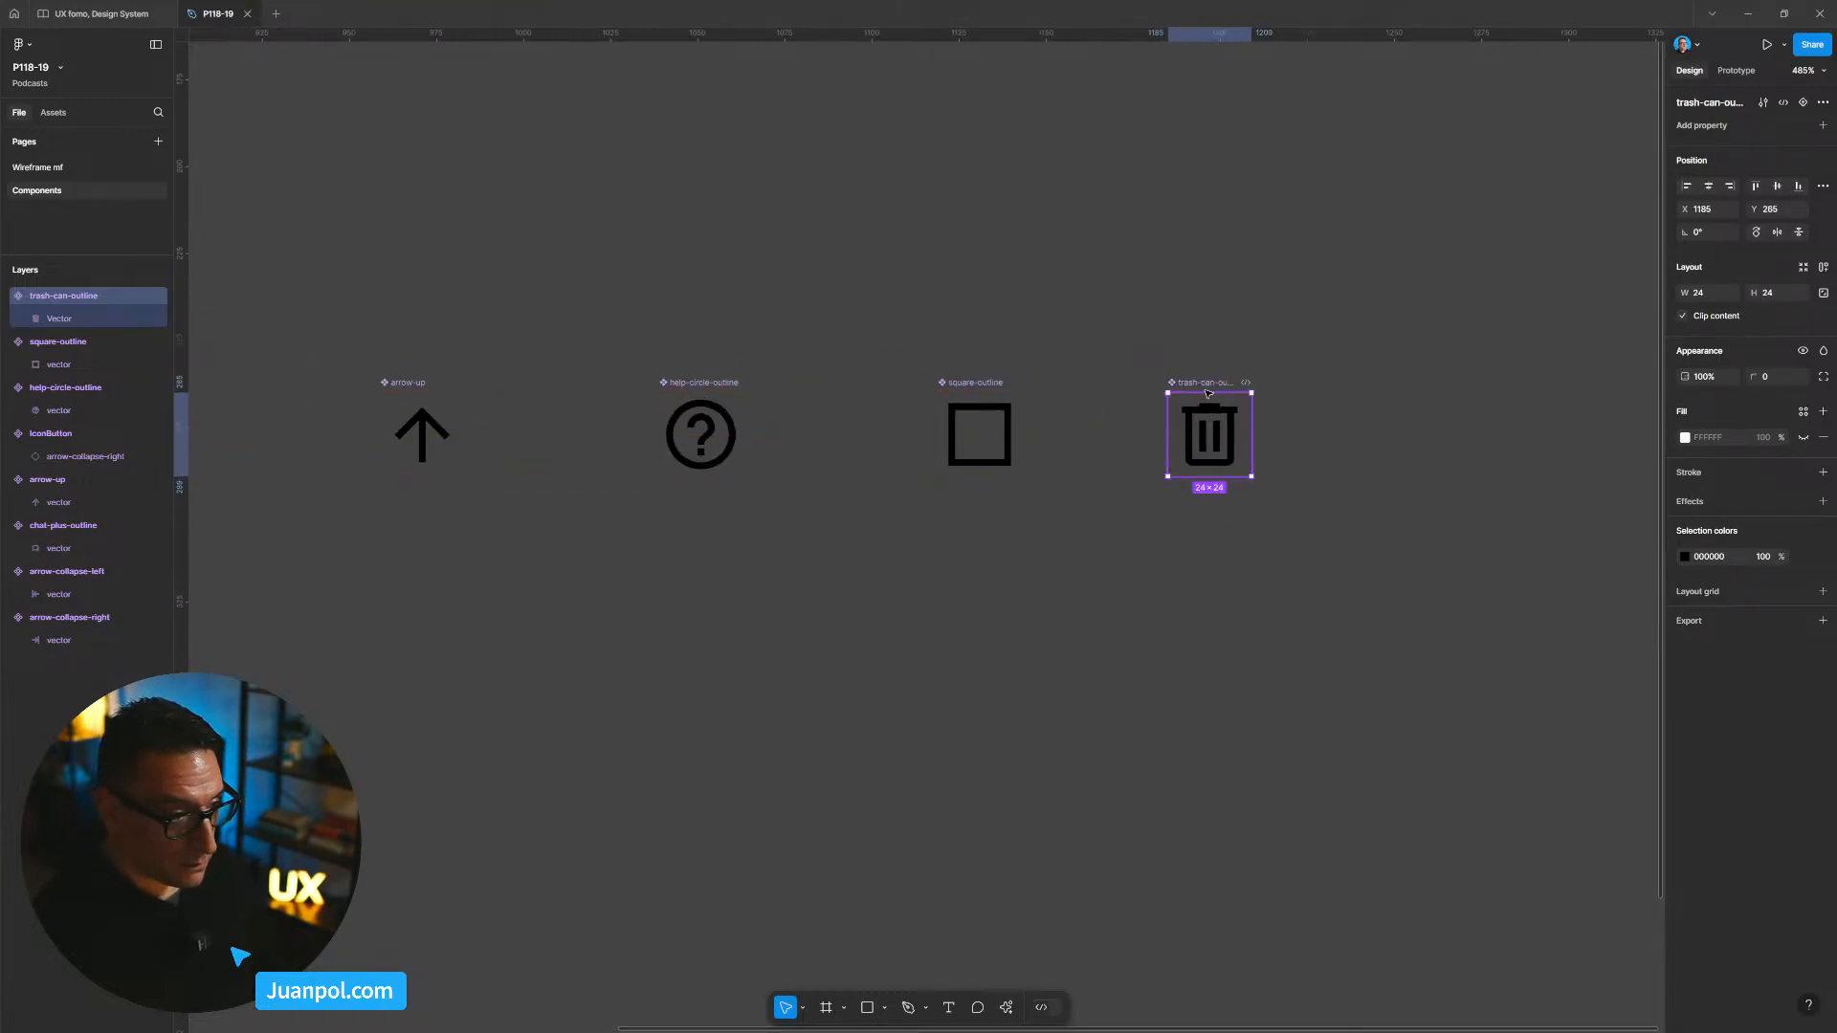
Step: Rename the trash icon's inner layer to "vector" and shift the icon to match the row's even spacing
{"action": "left_click", "coordinate": [63, 318]}
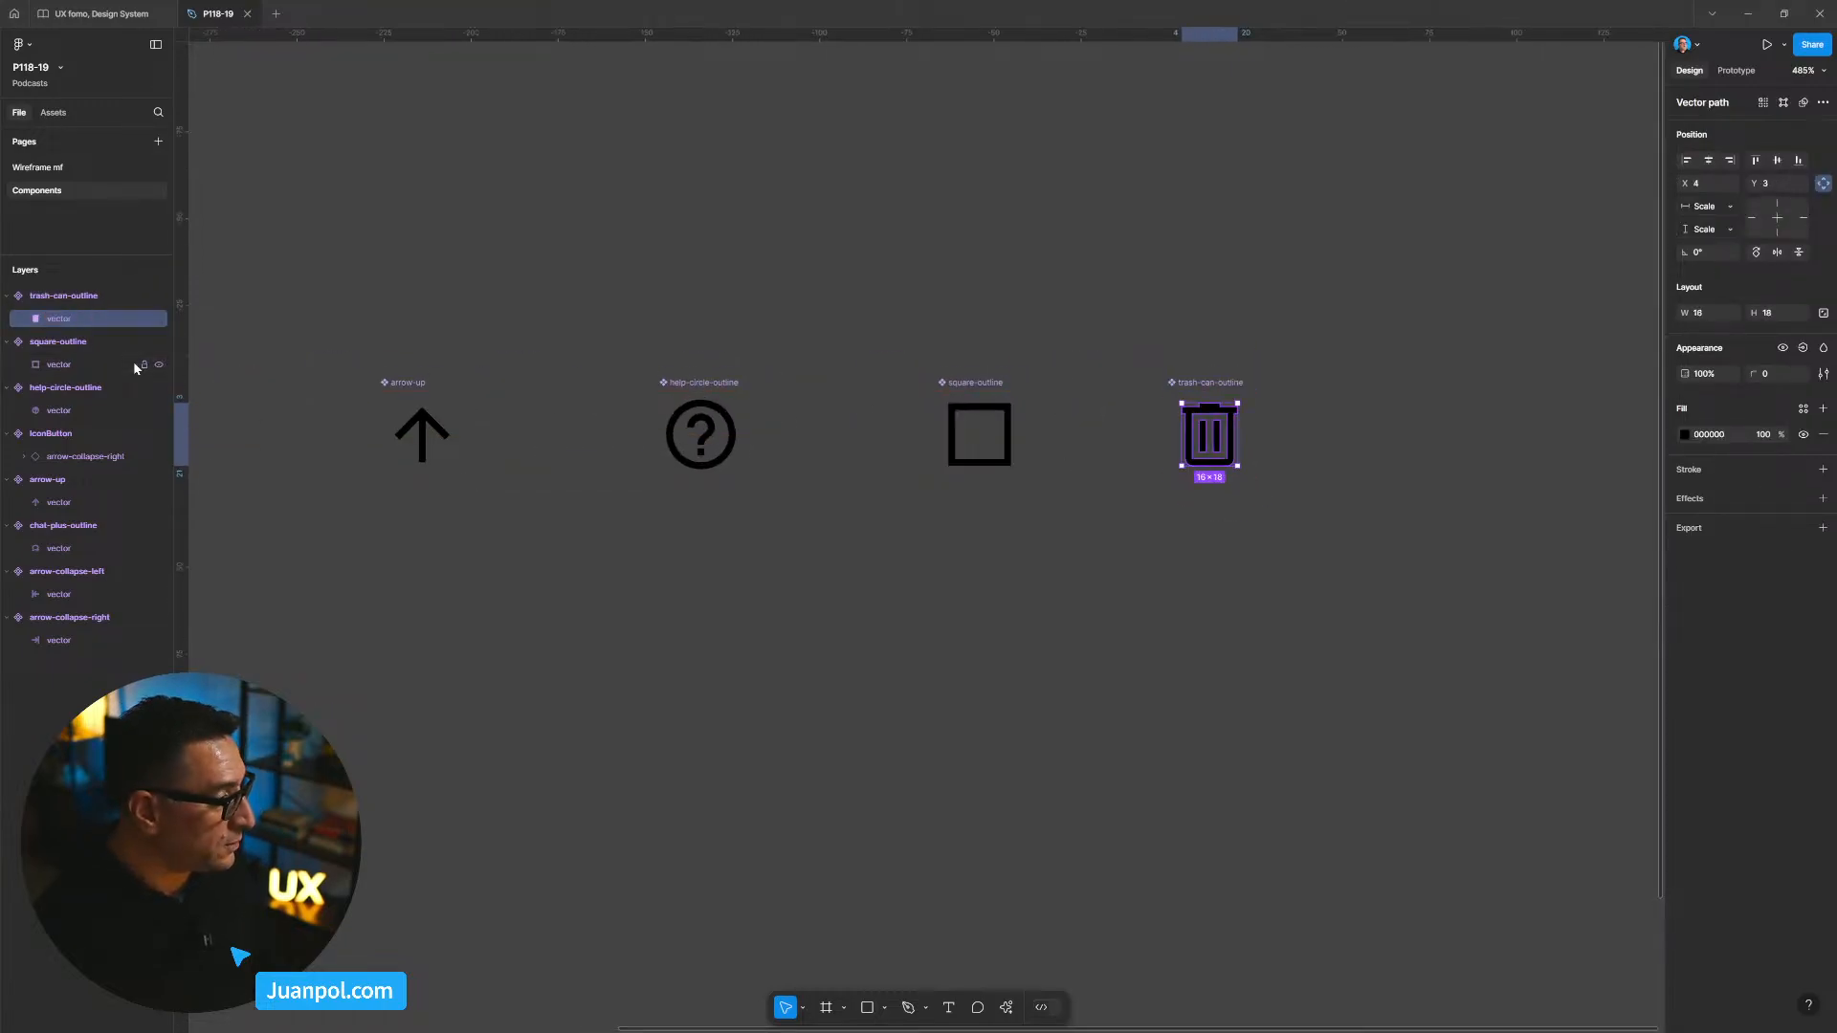
{"action": "left_click", "coordinate": [601, 187]}
{"action": "scroll", "coordinate": [602, 188], "scroll_direction": "down", "scroll_amount": 3}
{"action": "left_click_drag", "start_coordinate": [1039, 328], "coordinate": [1073, 329]}
{"action": "left_click", "coordinate": [955, 288]}
{"action": "scroll", "coordinate": [955, 288], "scroll_direction": "down", "scroll_amount": 5}
Step: Return to the Wireframe mf page and move the three-row frame out of the prompt to about X 22, Y 1194
{"action": "left_click", "coordinate": [38, 167]}
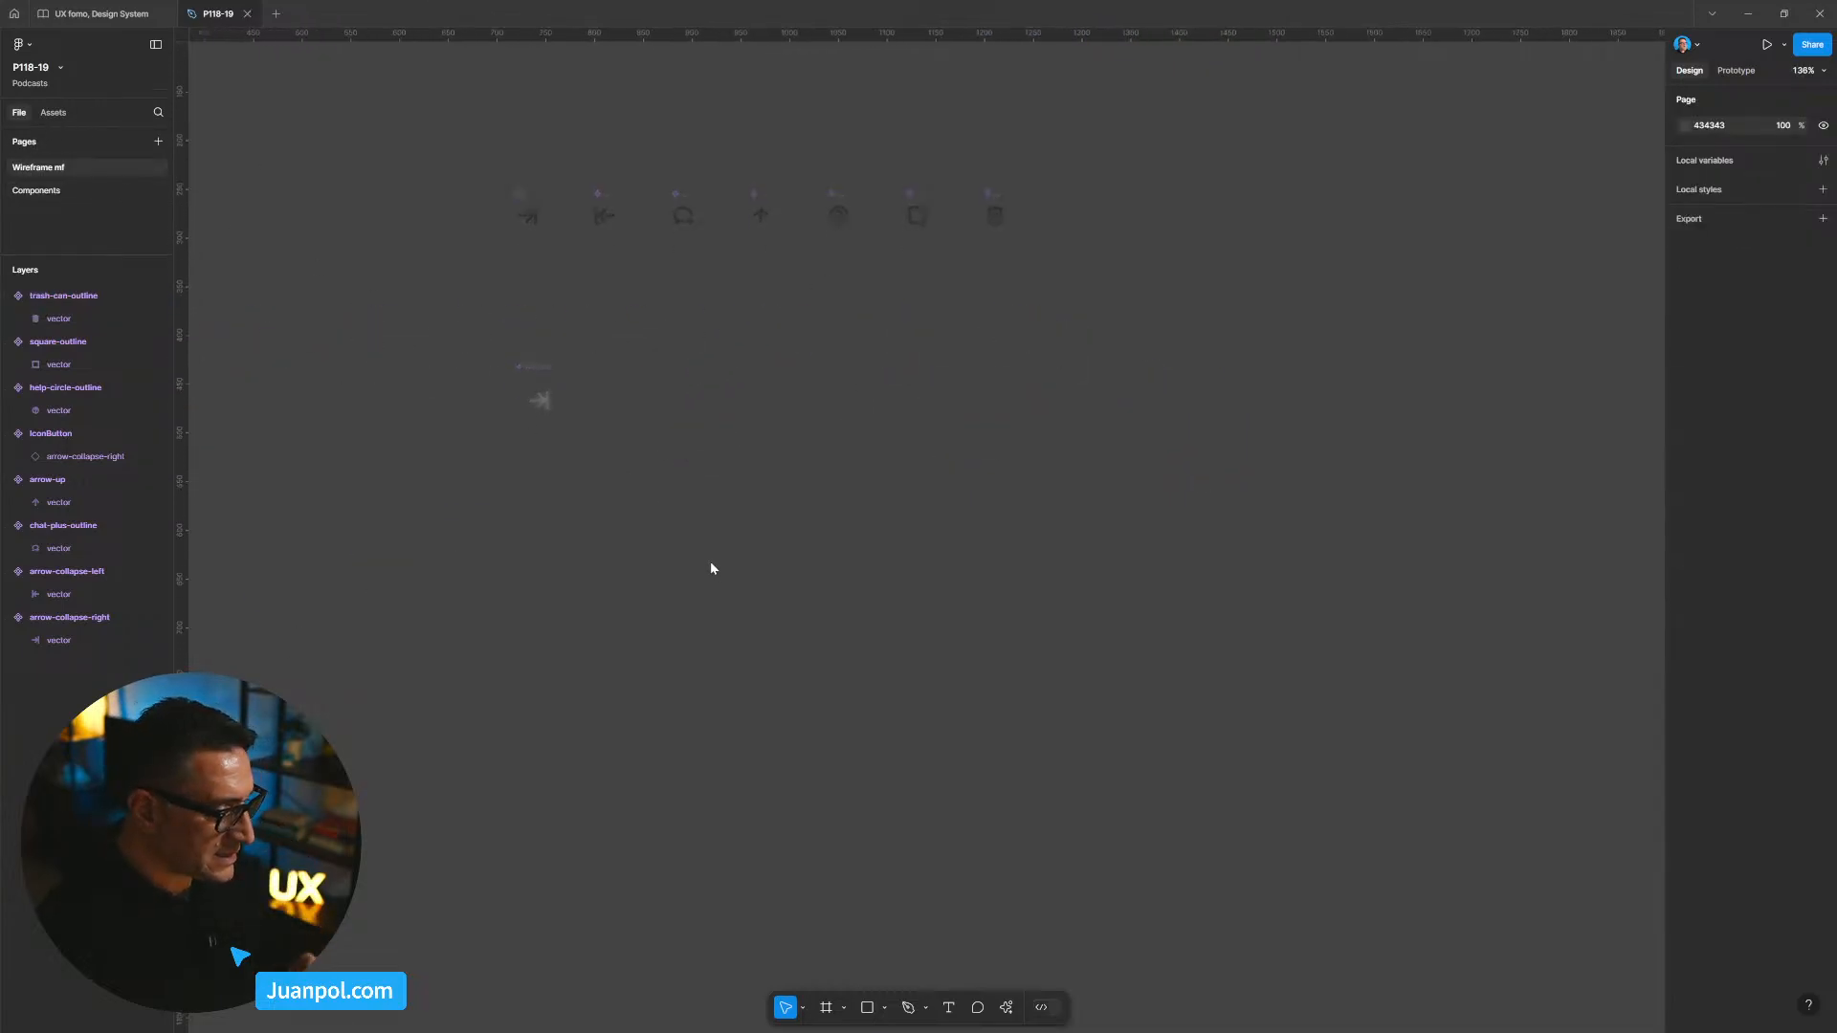
{"action": "left_click_drag", "start_coordinate": [766, 804], "coordinate": [723, 824]}
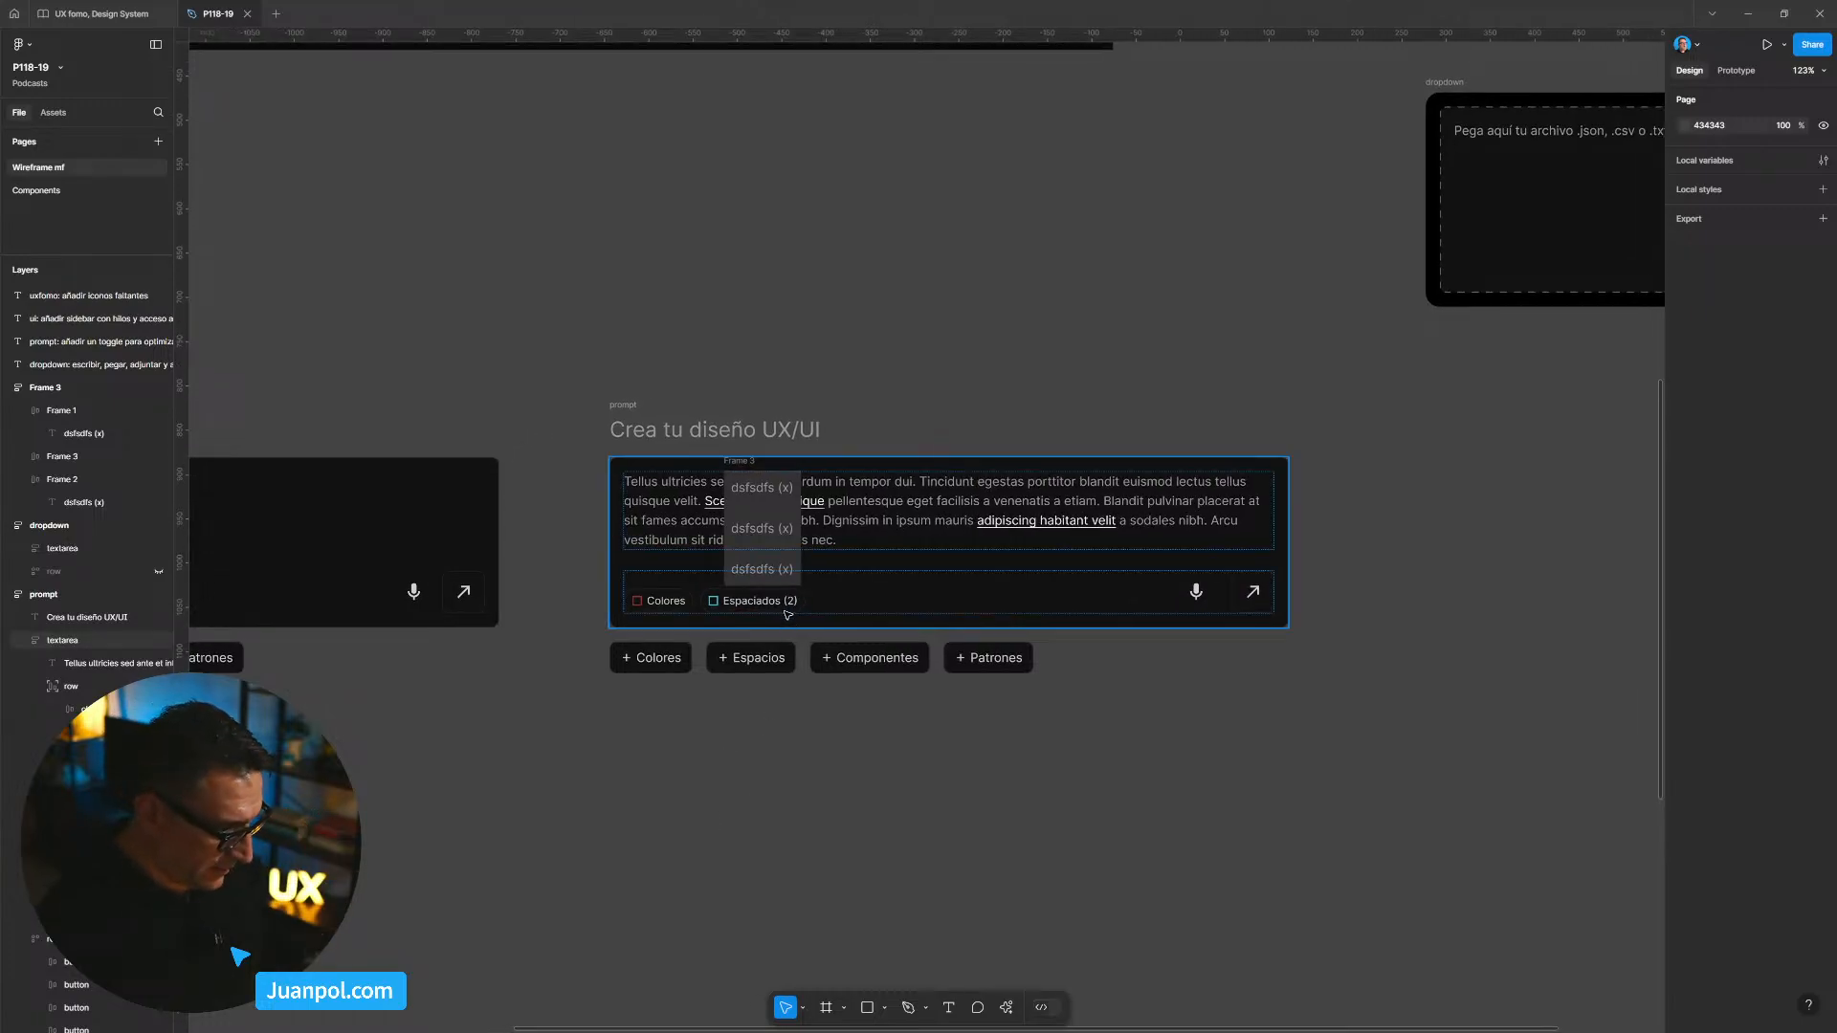
{"action": "left_click_drag", "start_coordinate": [758, 498], "coordinate": [1234, 747]}
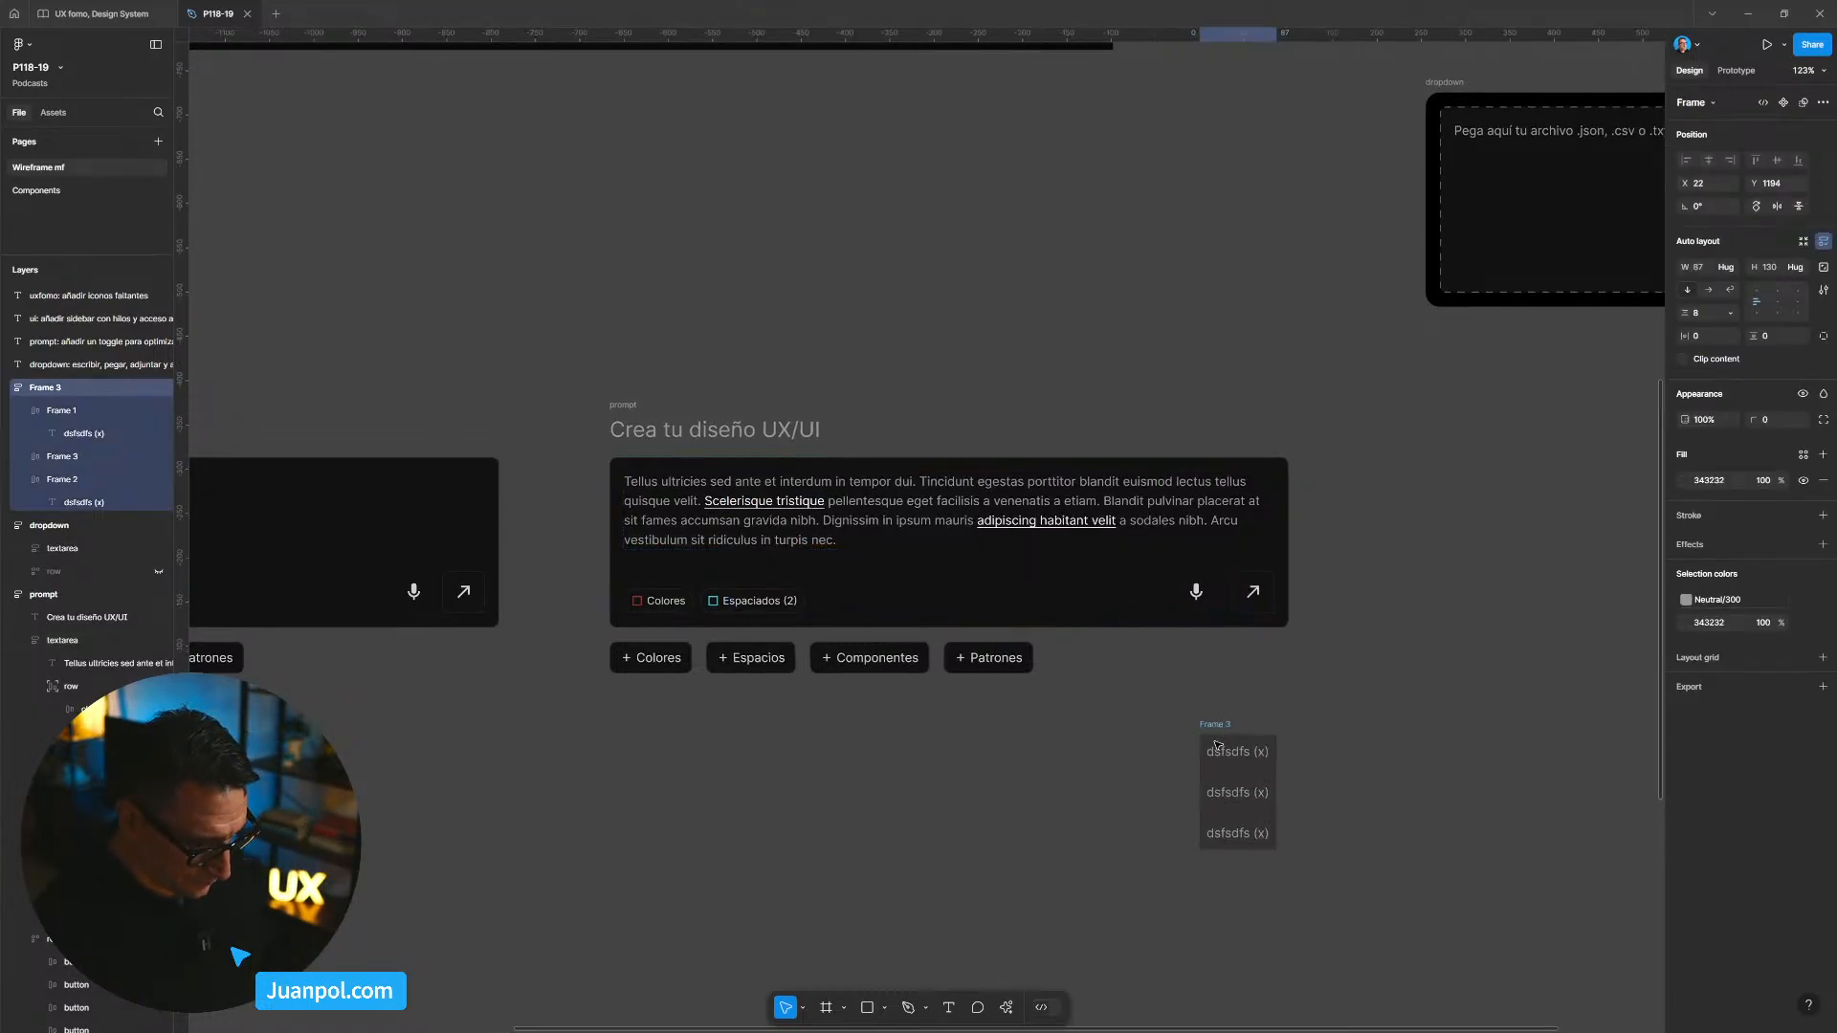
Step: Place a trash-can-outline instance beside the three-row frame at about X 265, Y 1222, and resize it to 14 × 14
{"action": "scroll", "coordinate": [1205, 766], "scroll_direction": "up", "scroll_amount": 2}
{"action": "left_click", "coordinate": [54, 117]}
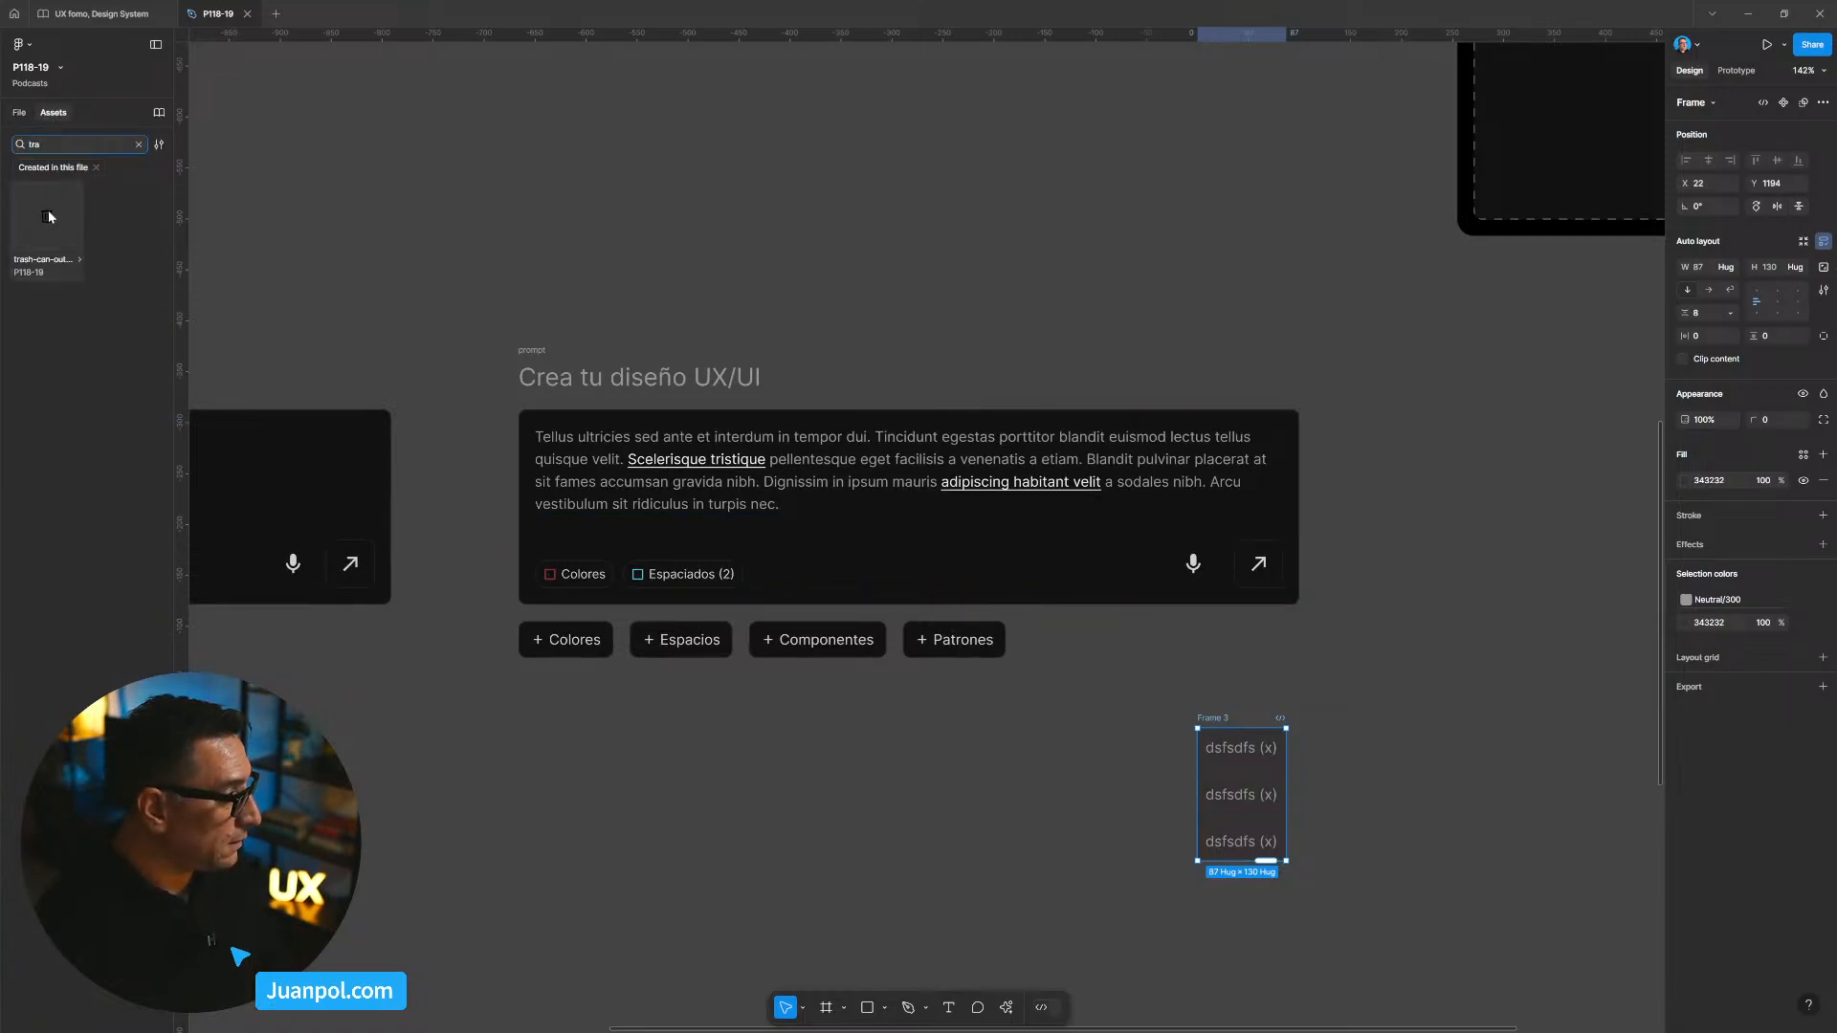
{"action": "left_click_drag", "start_coordinate": [48, 210], "coordinate": [1456, 762]}
{"action": "scroll", "coordinate": [1455, 763], "scroll_direction": "up", "scroll_amount": 2}
{"action": "scroll", "coordinate": [1531, 622], "scroll_direction": "right", "scroll_amount": 1}
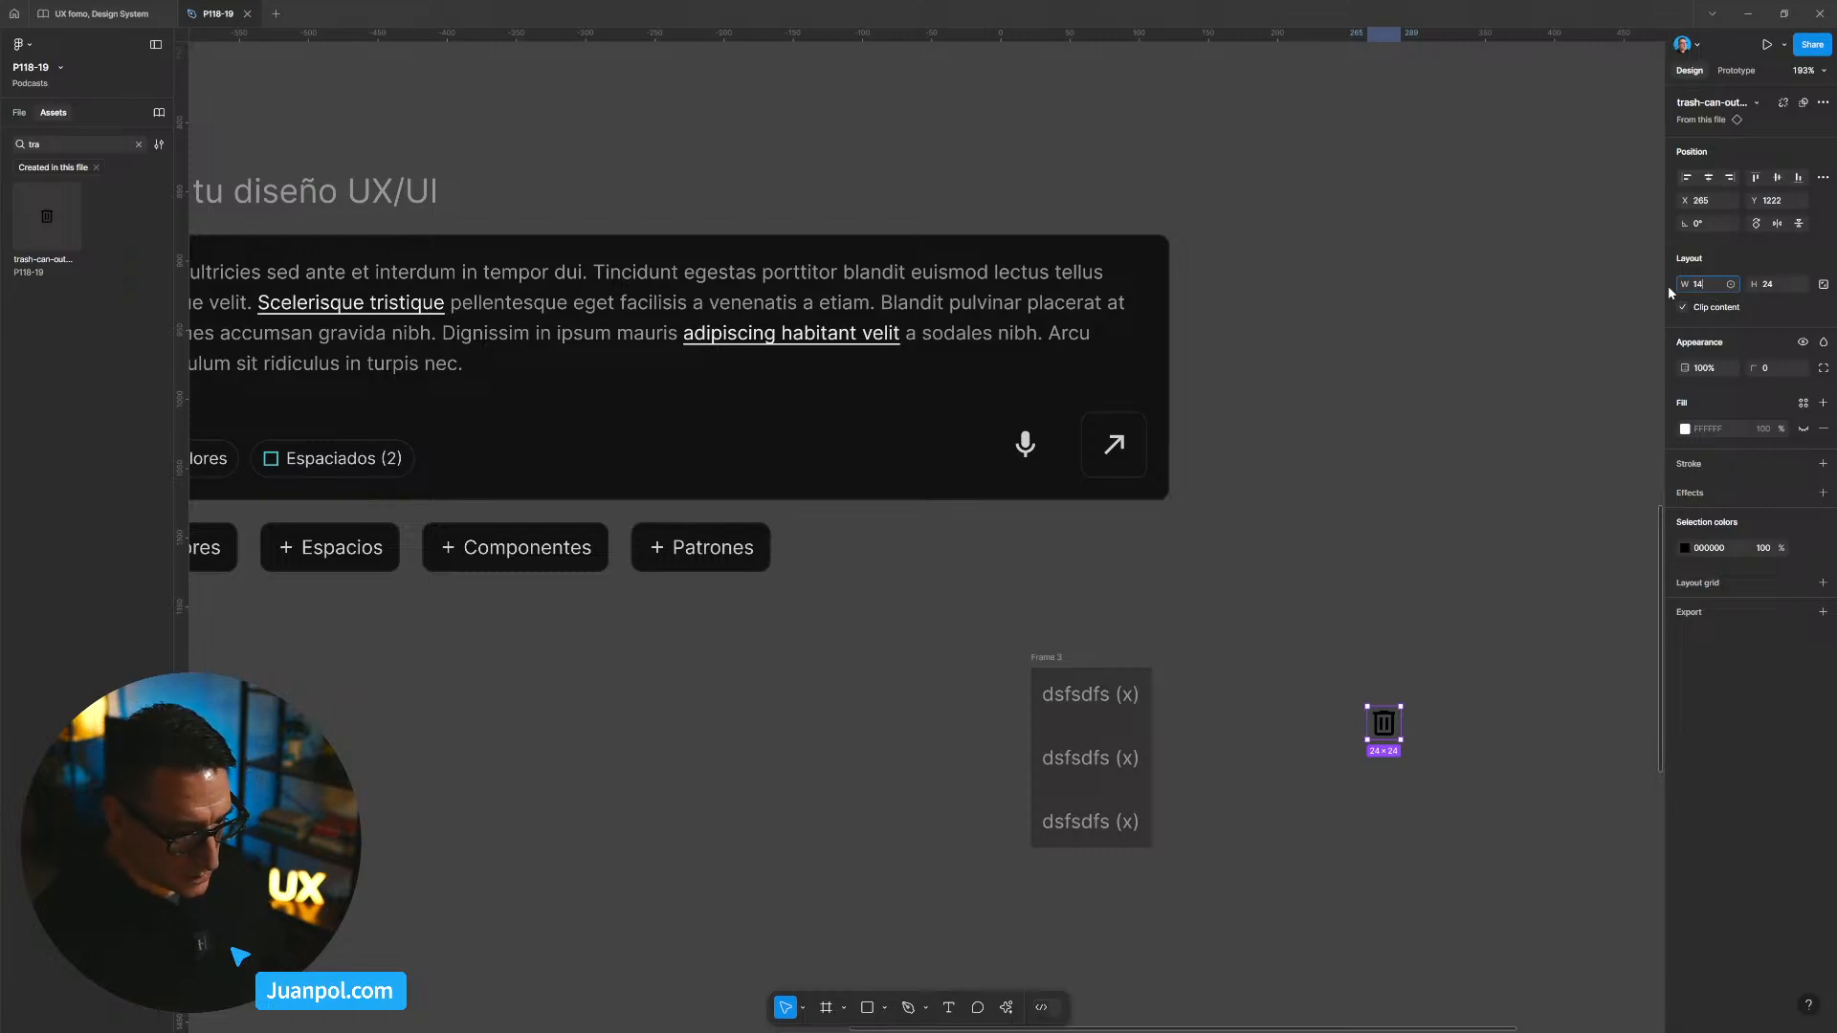
{"action": "left_click", "coordinate": [1745, 287]}
{"action": "type", "text": "1"}
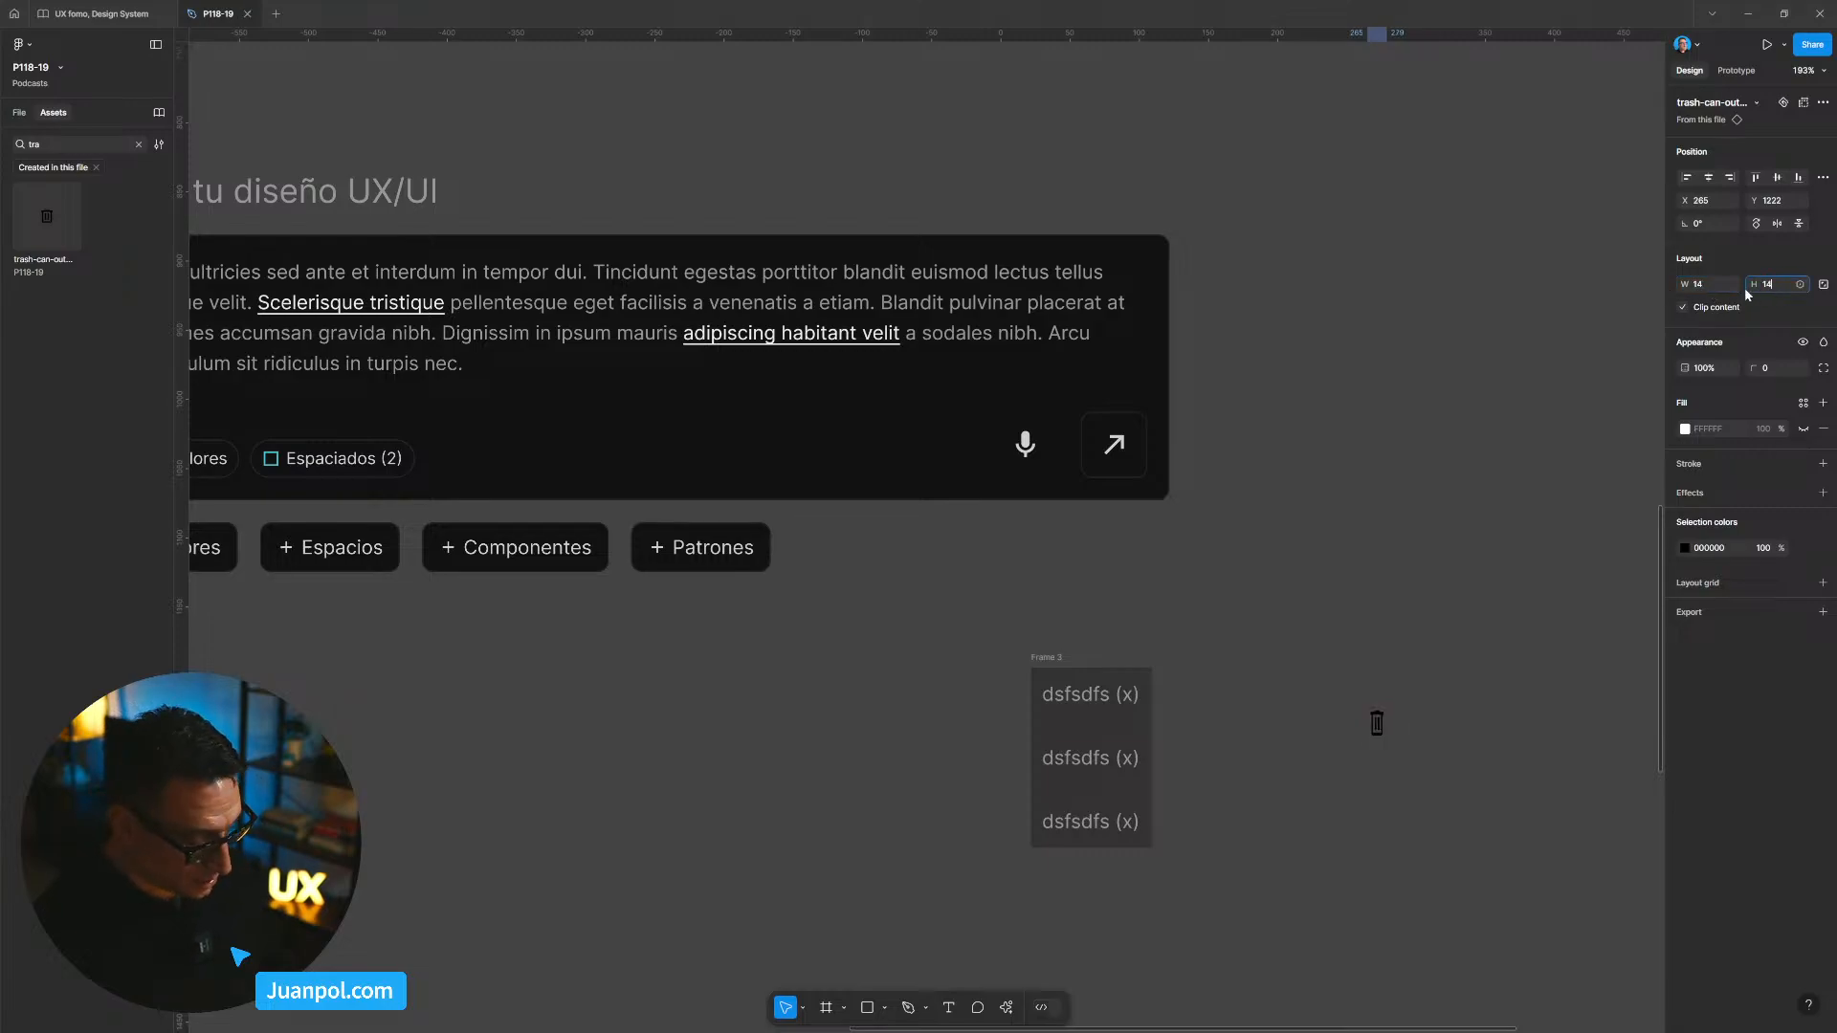
{"action": "key", "text": "Return"}
{"action": "left_click", "coordinate": [1337, 720]}
Step: Duplicate the first "dsfsdfs (x)" row and move the copy out of the frame to about X 201, Y 1166
{"action": "scroll", "coordinate": [1340, 714], "scroll_direction": "up", "scroll_amount": 2}
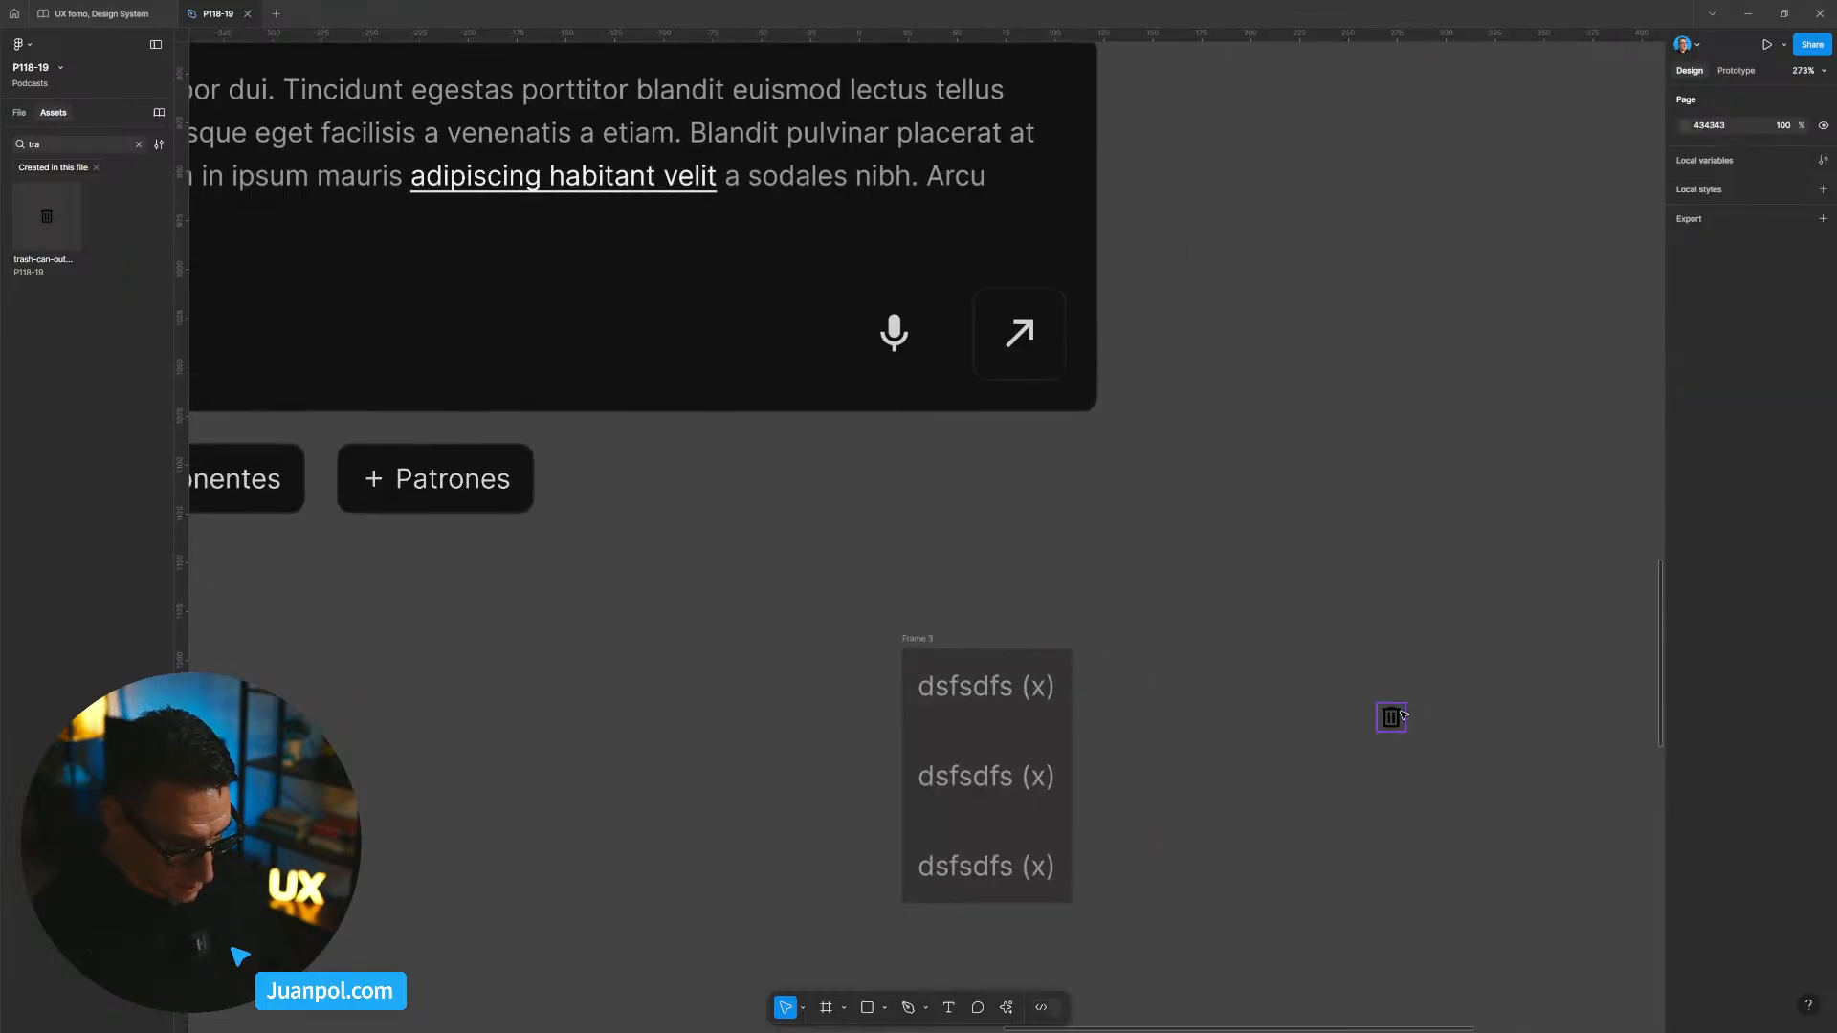
{"action": "left_click", "coordinate": [986, 694]}
{"action": "key", "text": "ctrl+d"}
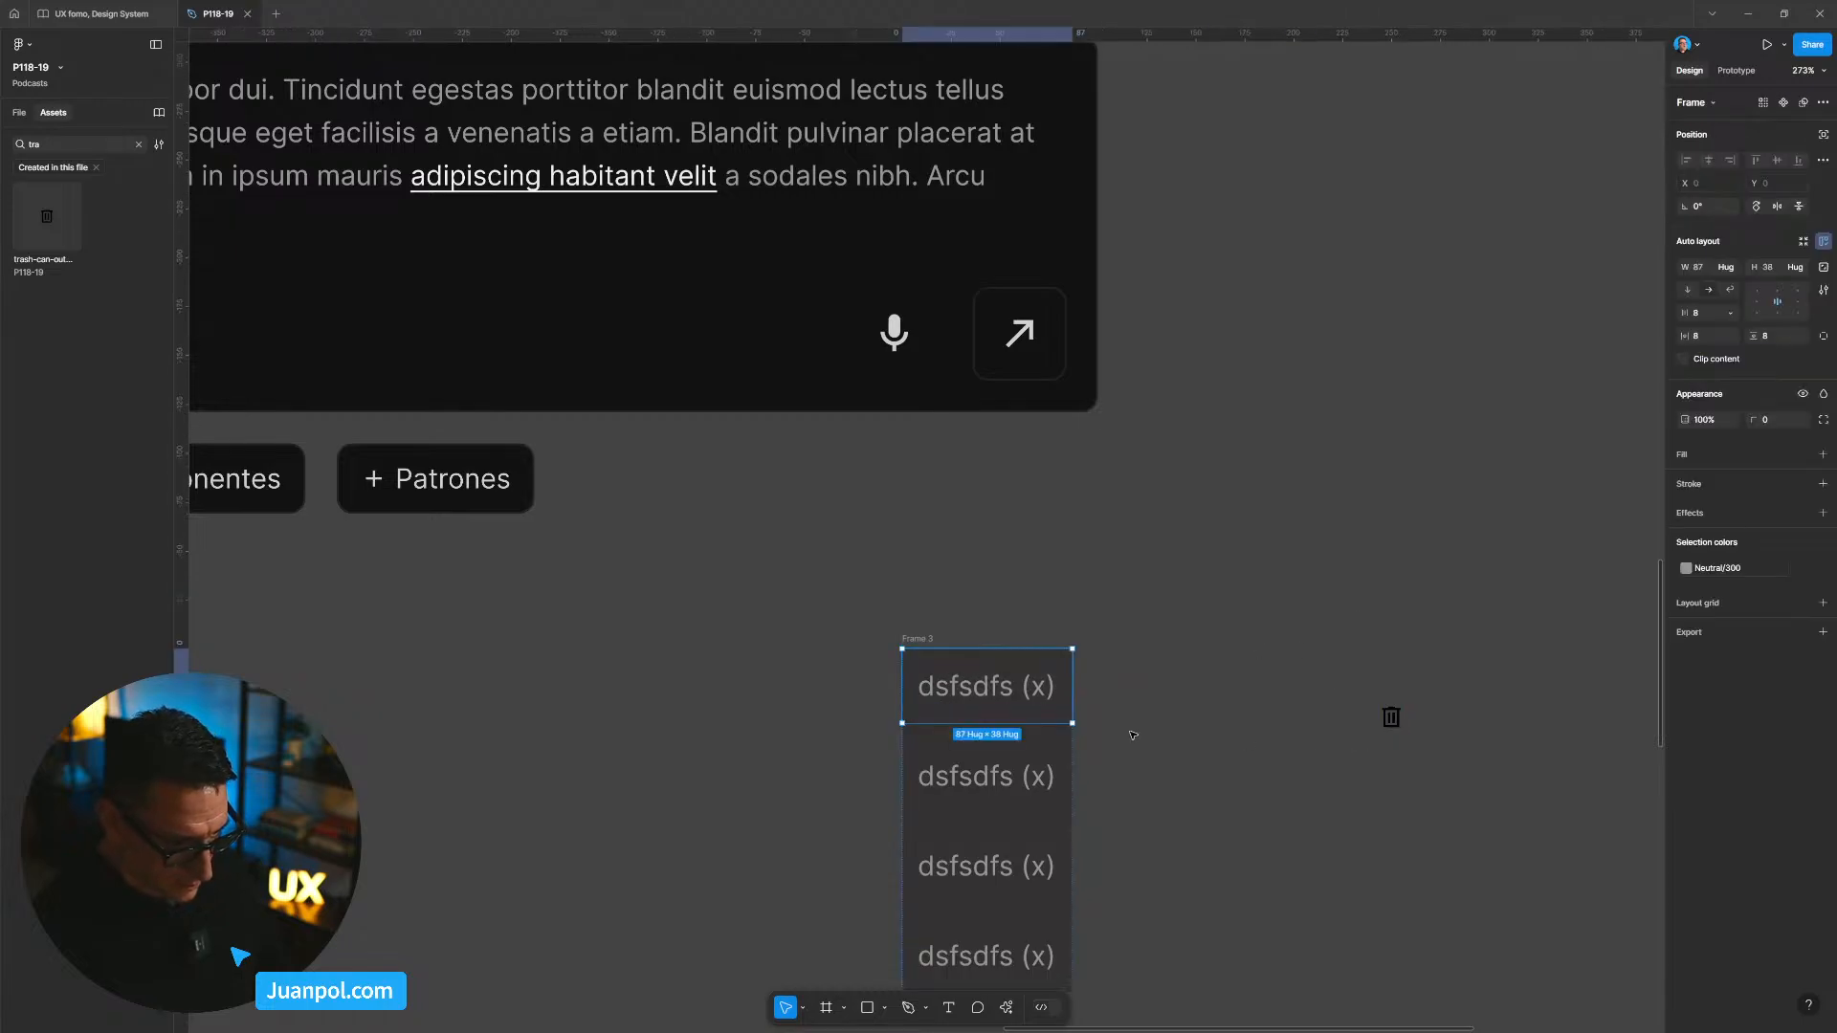
{"action": "left_click_drag", "start_coordinate": [1018, 698], "coordinate": [1369, 643]}
Step: Move the trash icon into the separate row after its text, and delete "(x)" so the text reads "dsfsdfs"
{"action": "left_click", "coordinate": [1393, 717]}
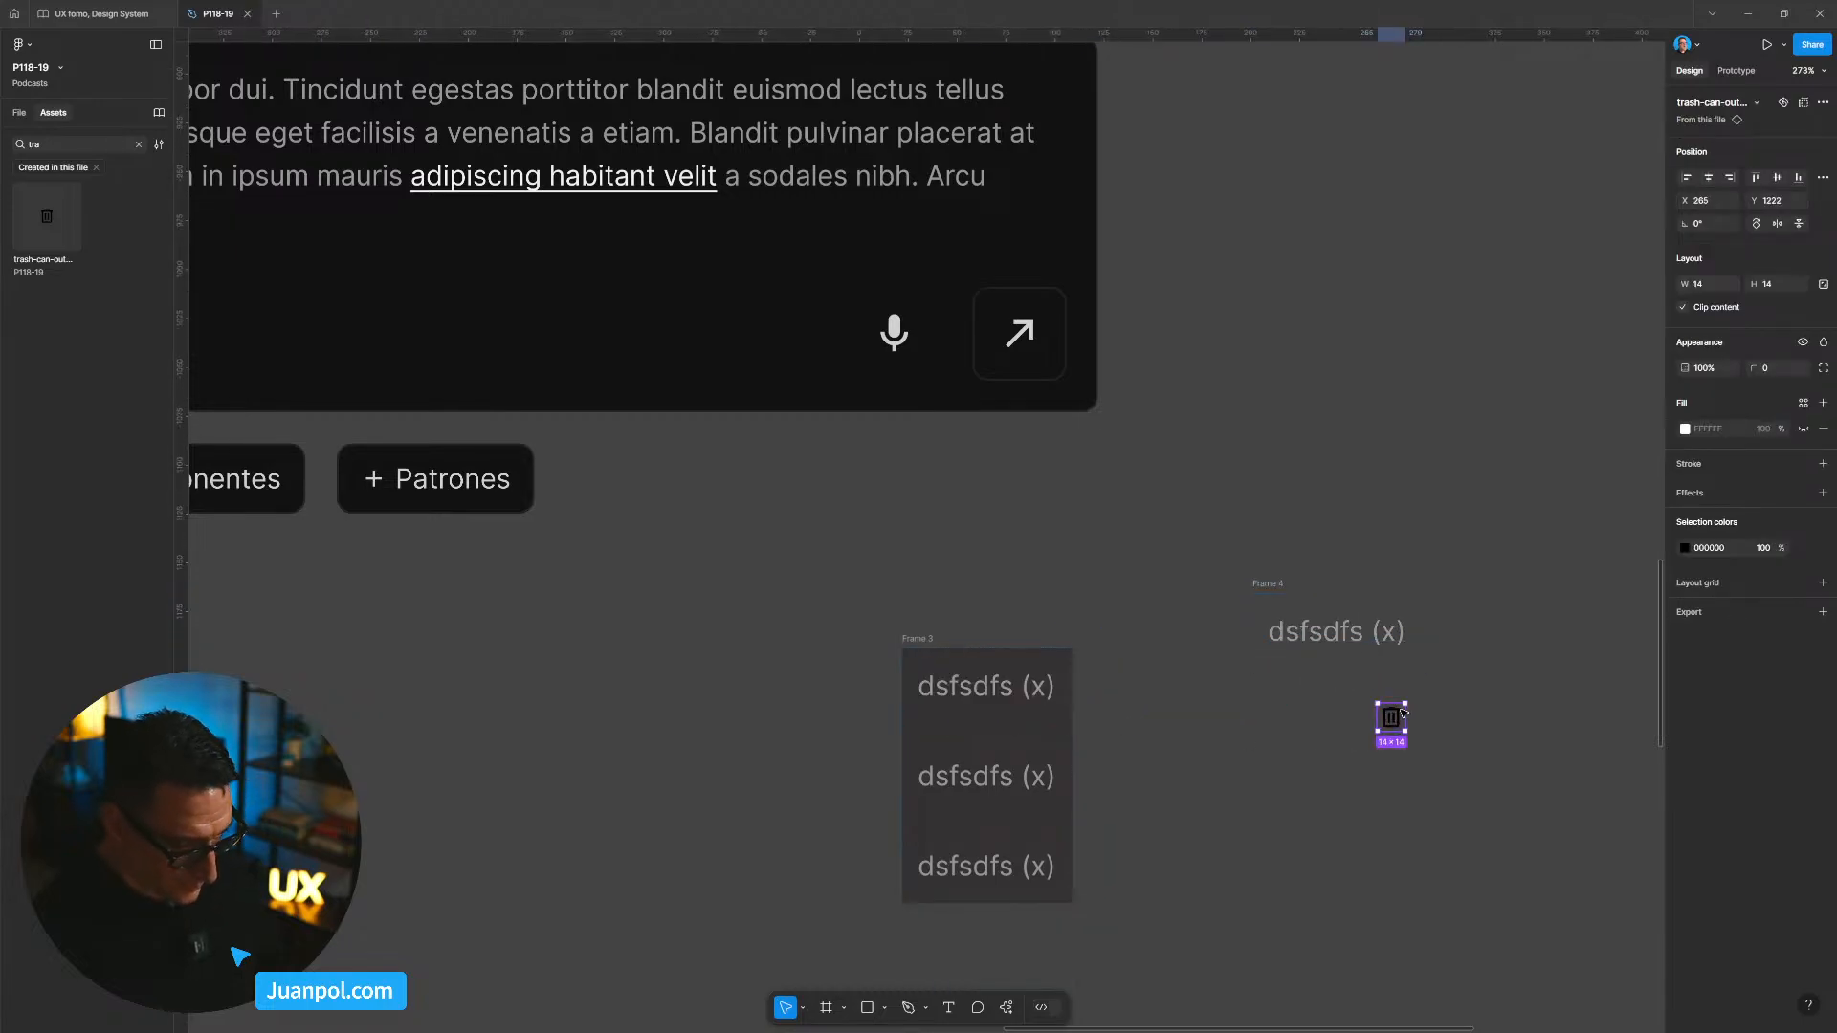
{"action": "key", "text": "Delete"}
{"action": "key", "text": "ctrl+z"}
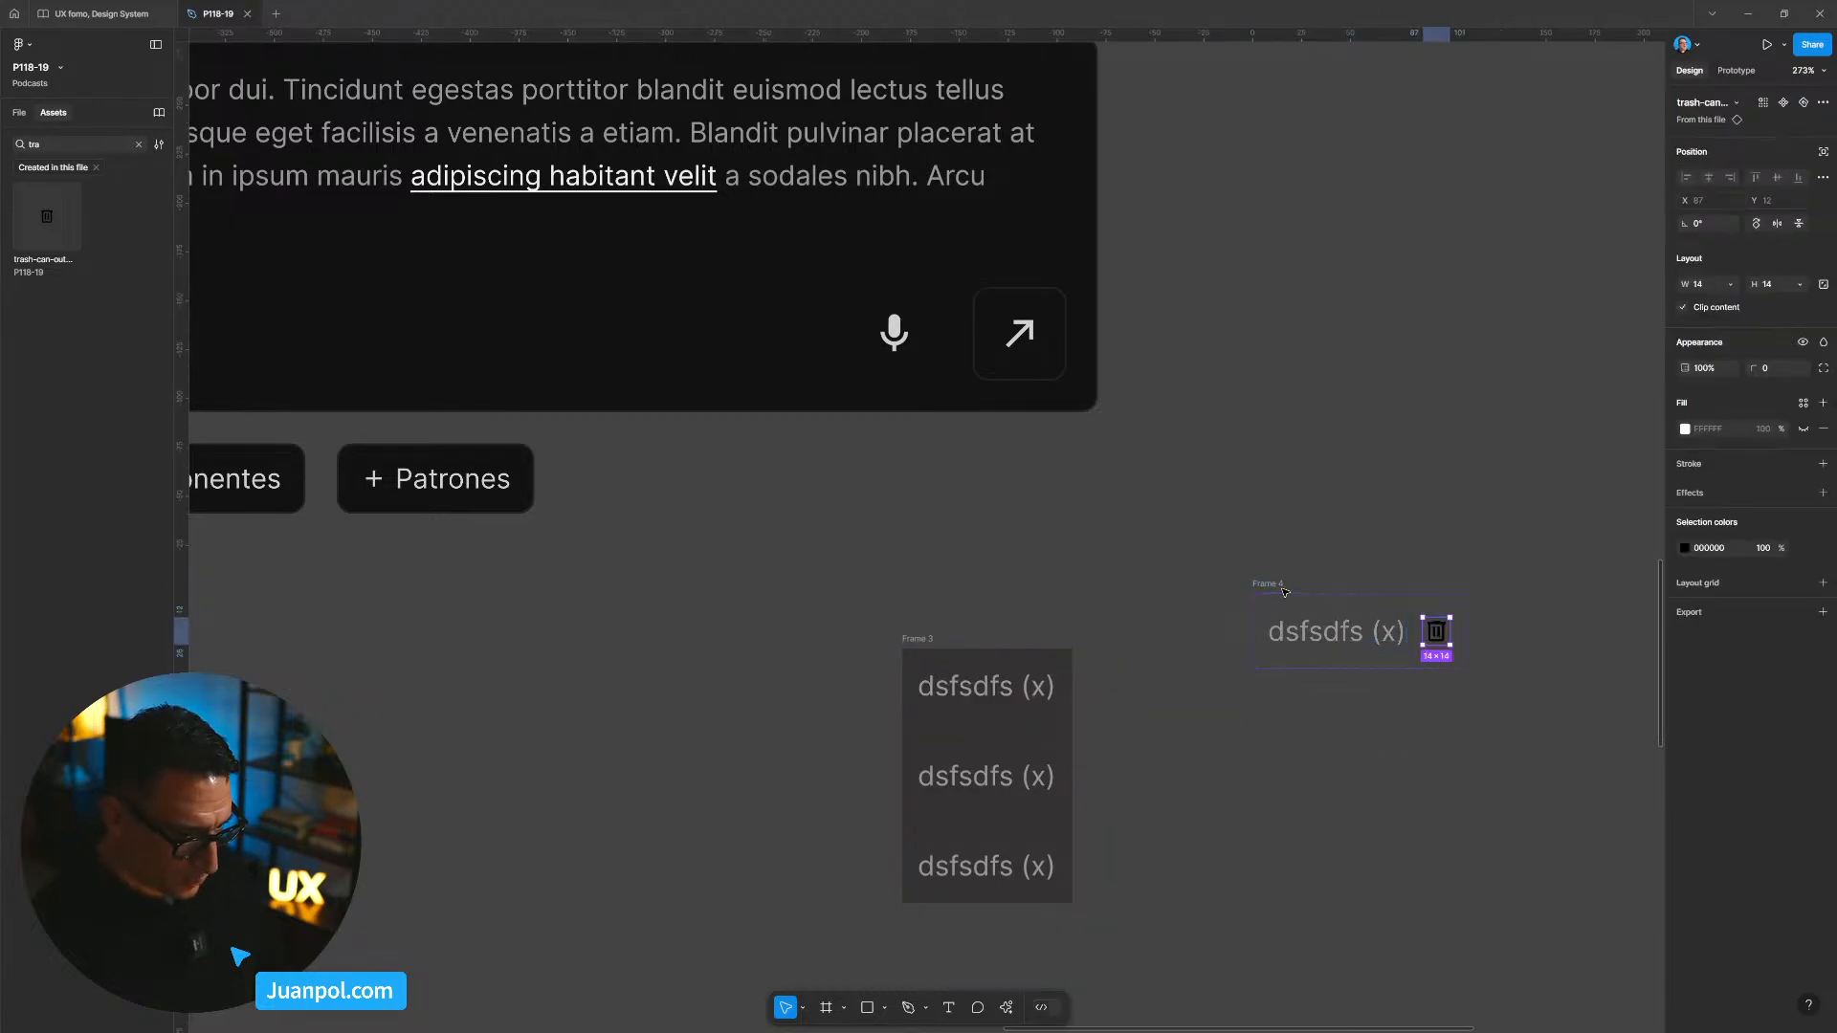
{"action": "double_click", "coordinate": [1362, 642]}
{"action": "left_click_drag", "start_coordinate": [1364, 639], "coordinate": [1417, 639]}
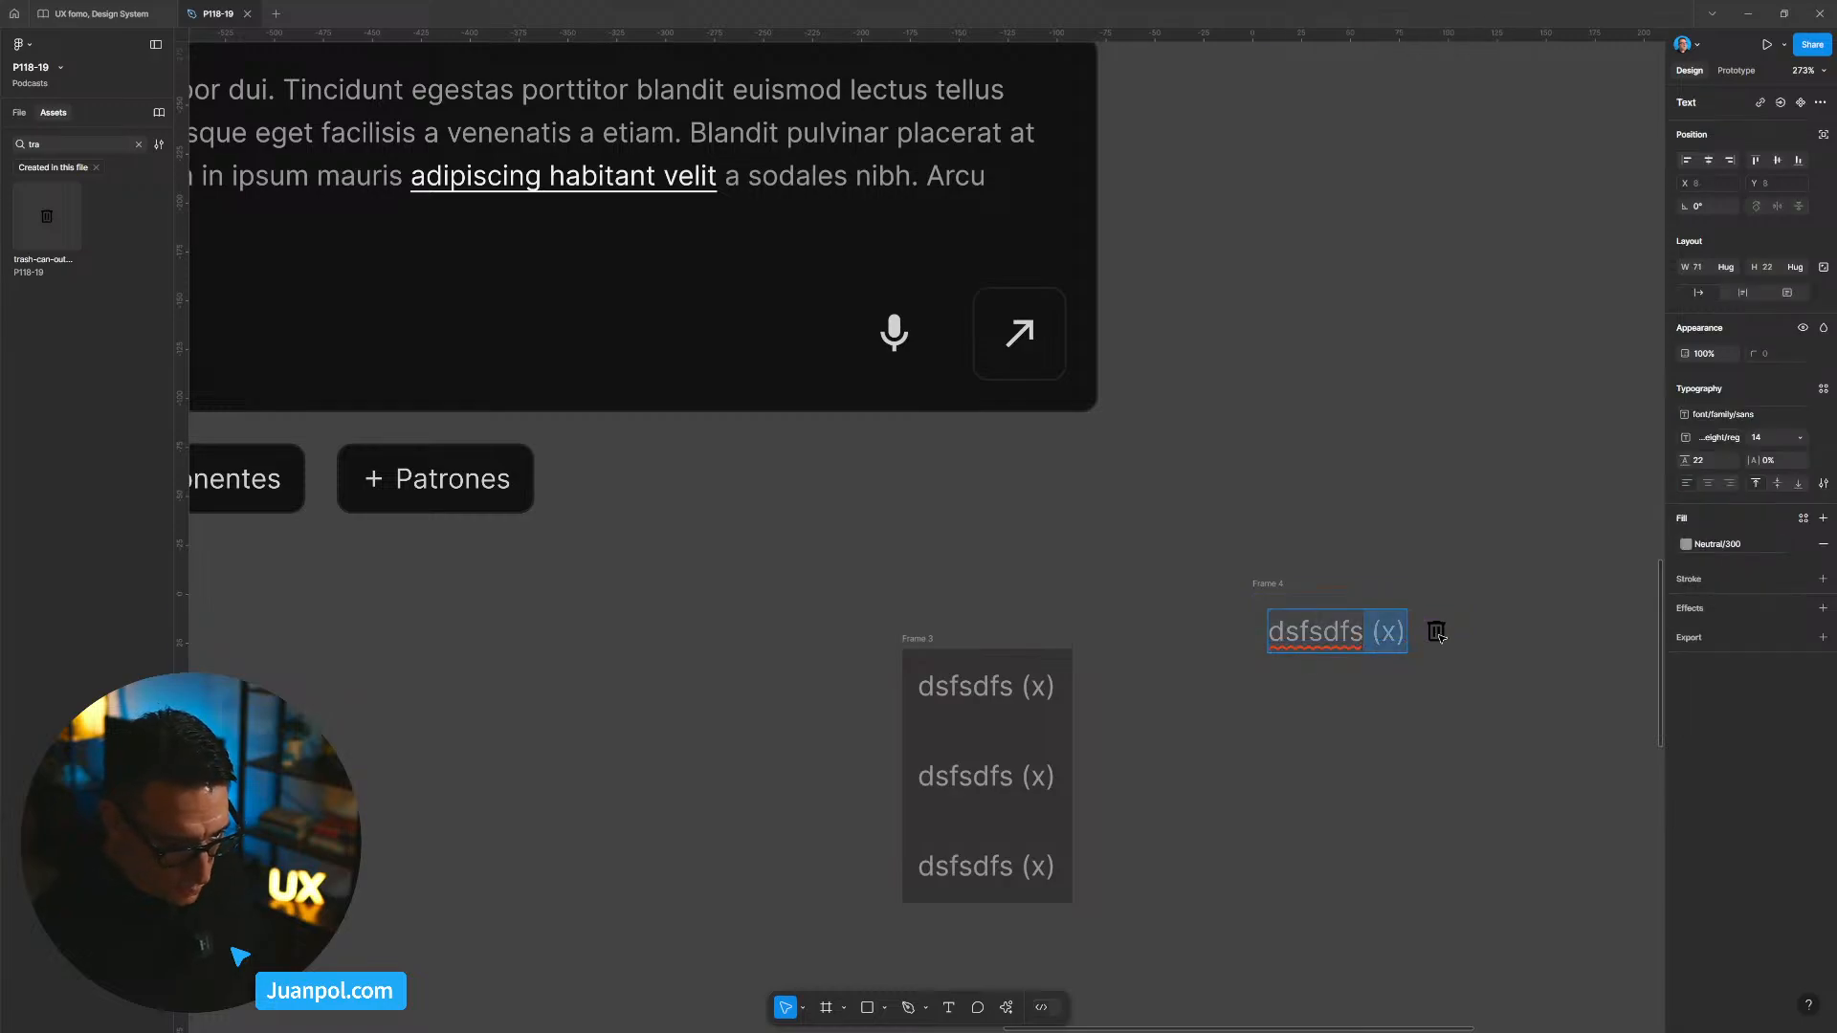
{"action": "key", "text": "BackSpace"}
{"action": "key", "text": "Escape"}
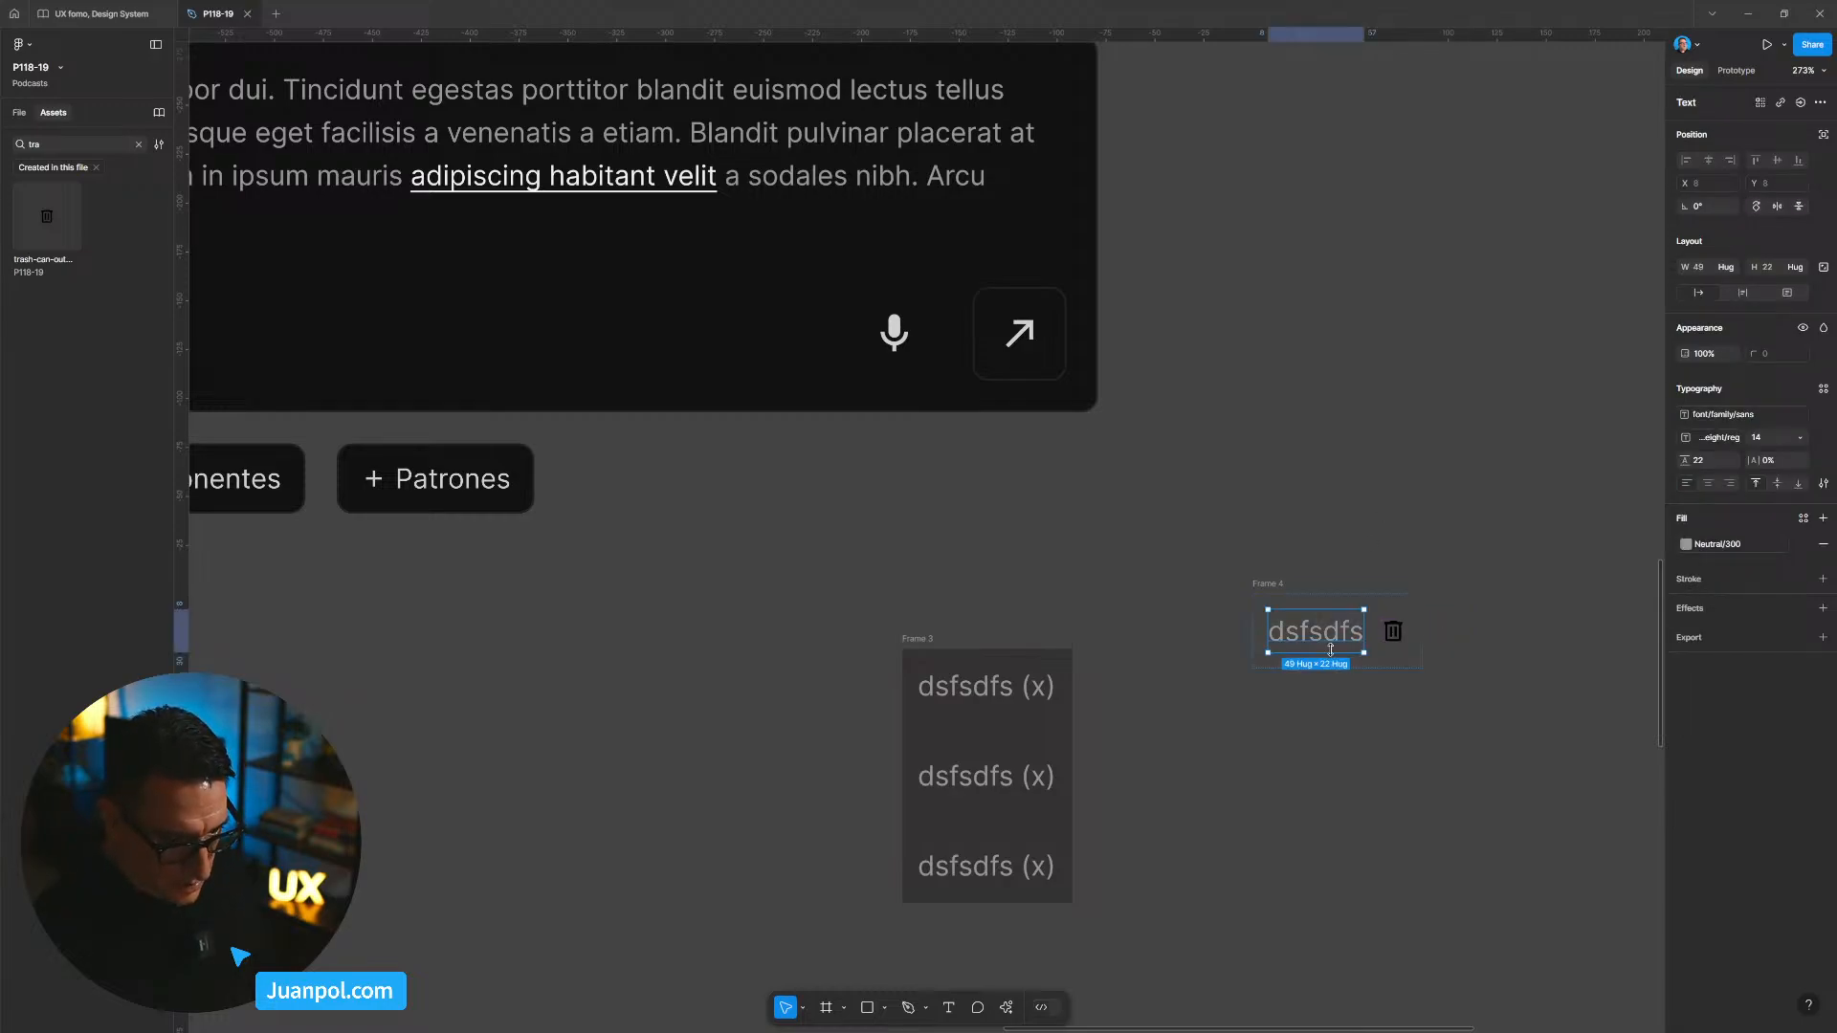
Step: Recolor the row's trash icon with the Neutral/300 library color
{"action": "left_click", "coordinate": [1394, 631]}
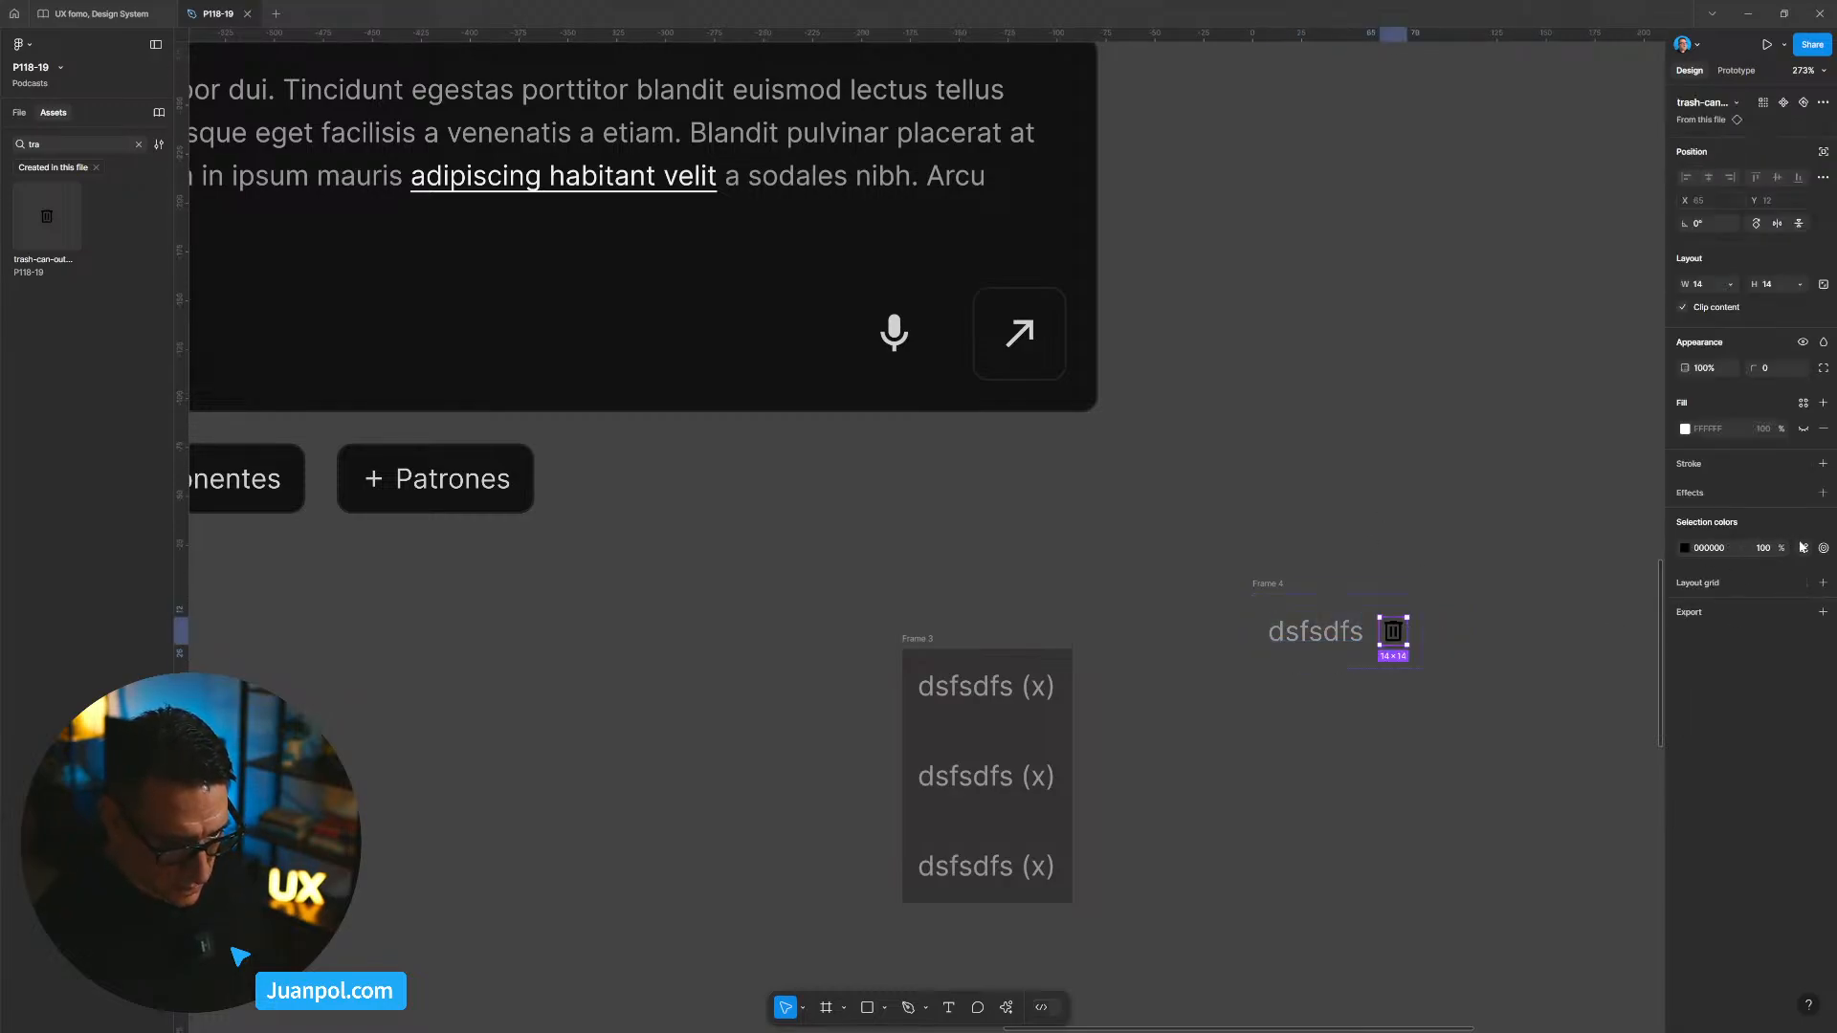
{"action": "left_click", "coordinate": [1803, 547]}
{"action": "left_click_drag", "start_coordinate": [1659, 670], "coordinate": [1662, 732]}
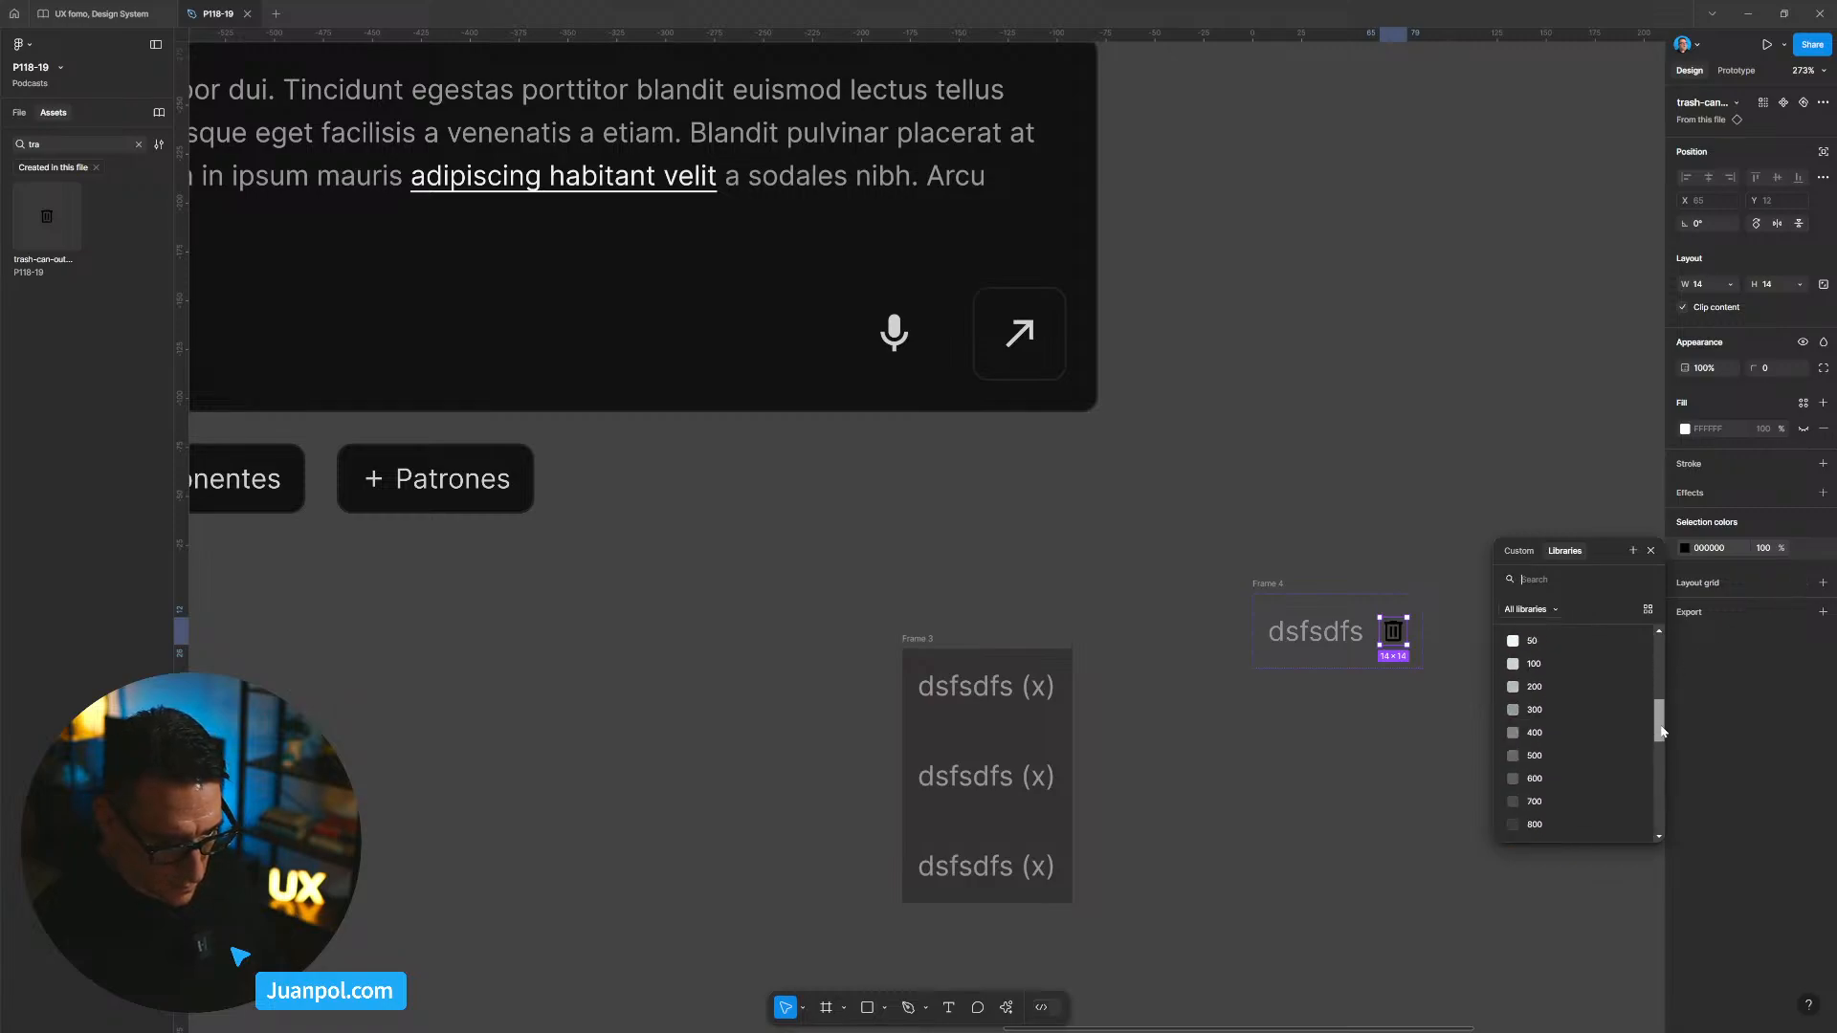
{"action": "left_click", "coordinate": [1563, 710]}
{"action": "left_click", "coordinate": [1439, 721]}
{"action": "left_click_drag", "start_coordinate": [1439, 721], "coordinate": [1379, 756]}
Step: Set the trash-icon row's vertical padding to 4 and its horizontal padding to 12
{"action": "left_click", "coordinate": [1211, 641]}
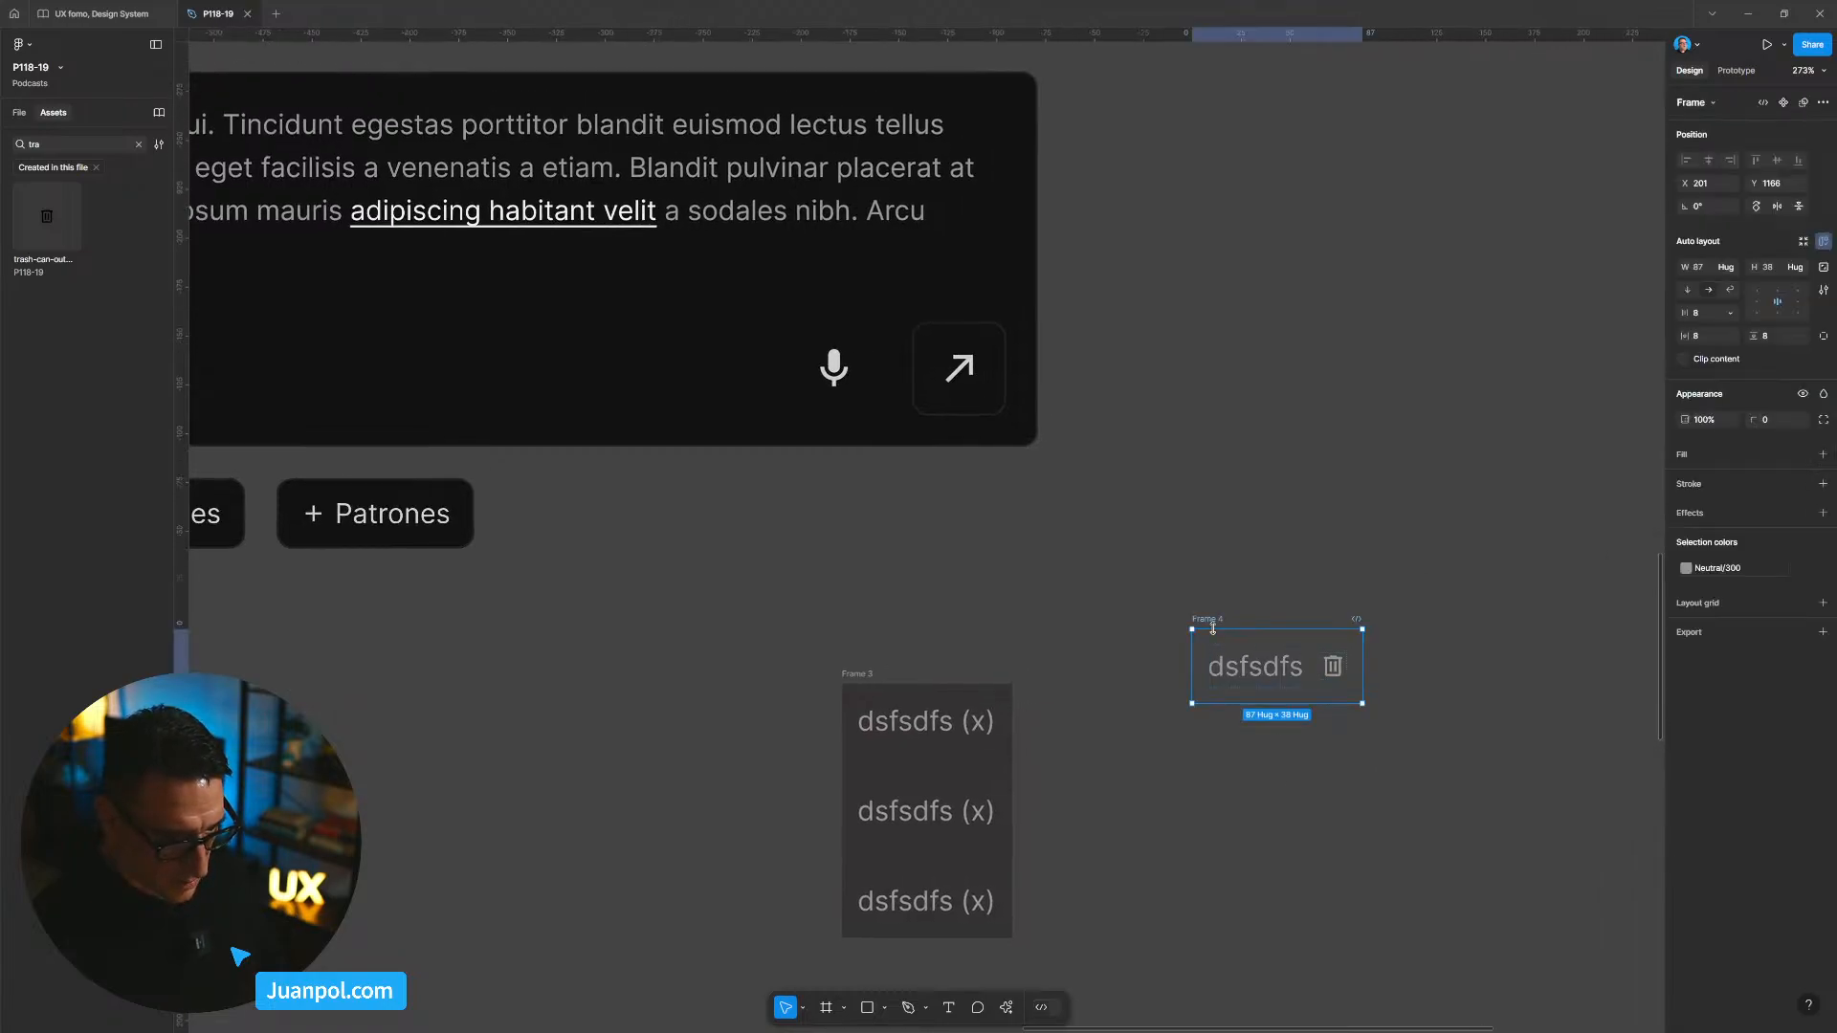
{"action": "left_click", "coordinate": [1798, 334]}
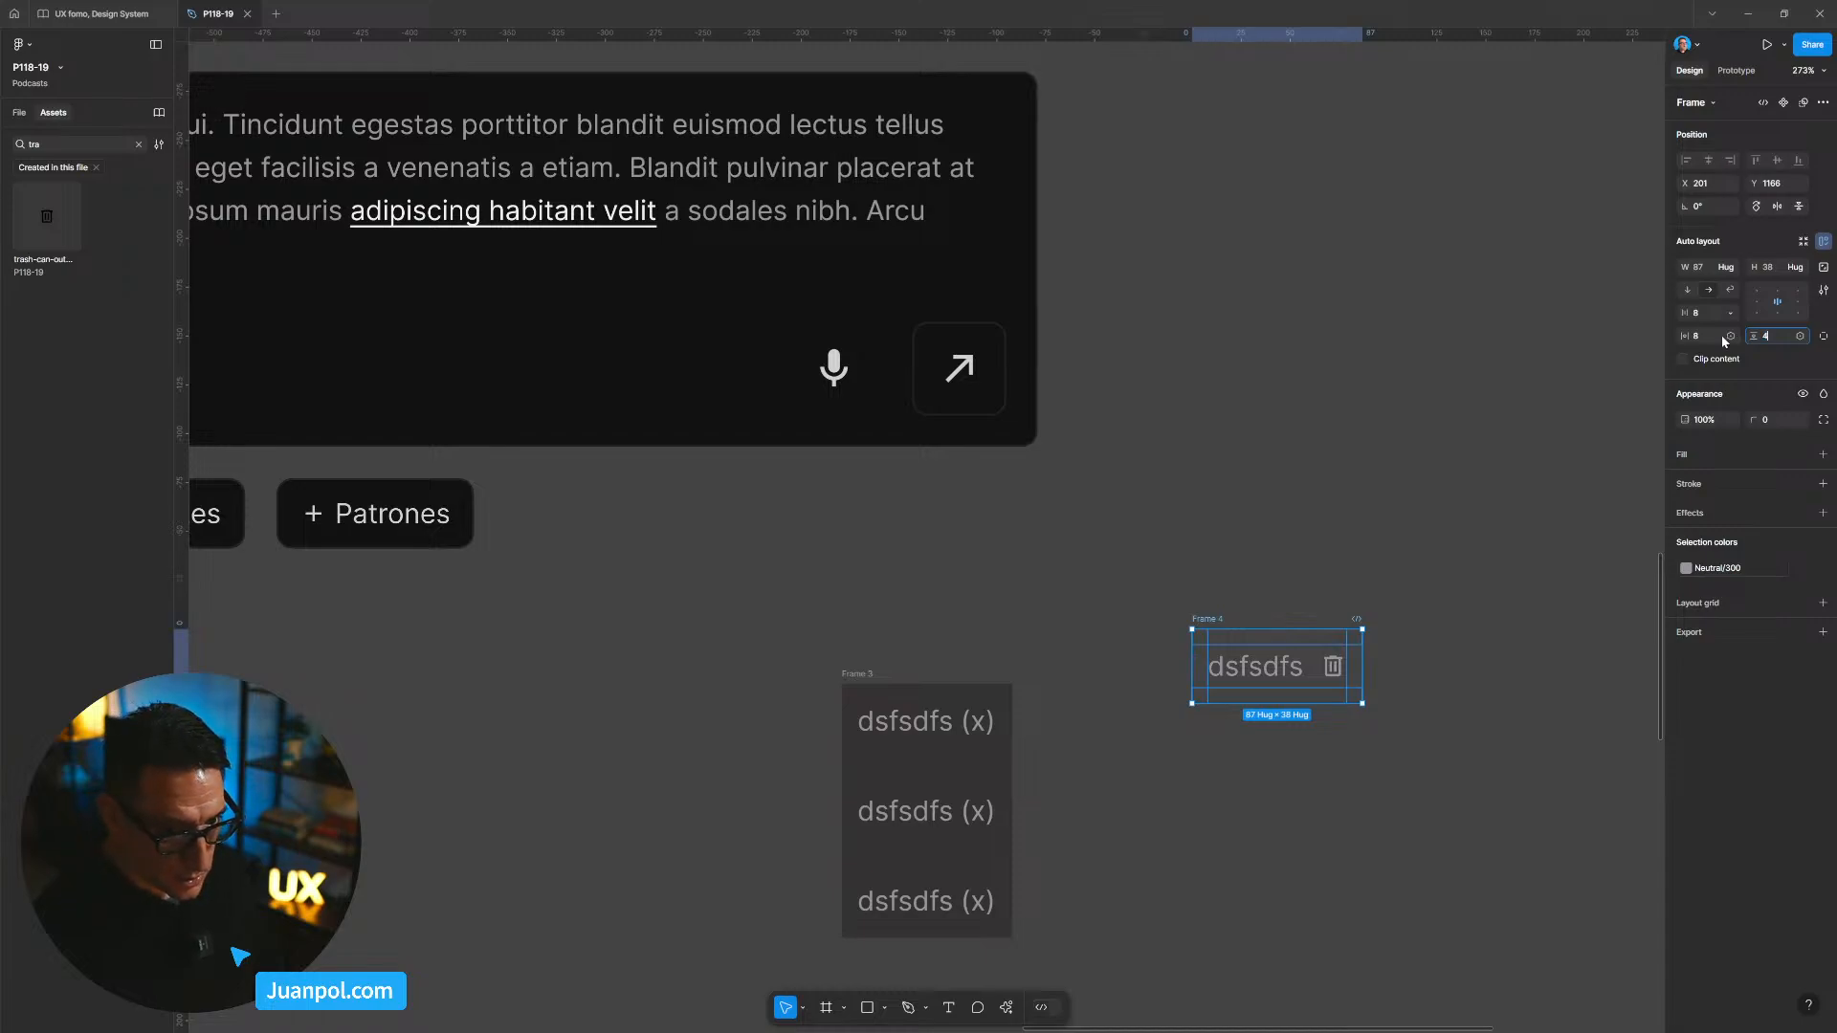
{"action": "type", "text": "4"}
{"action": "key", "text": "Return"}
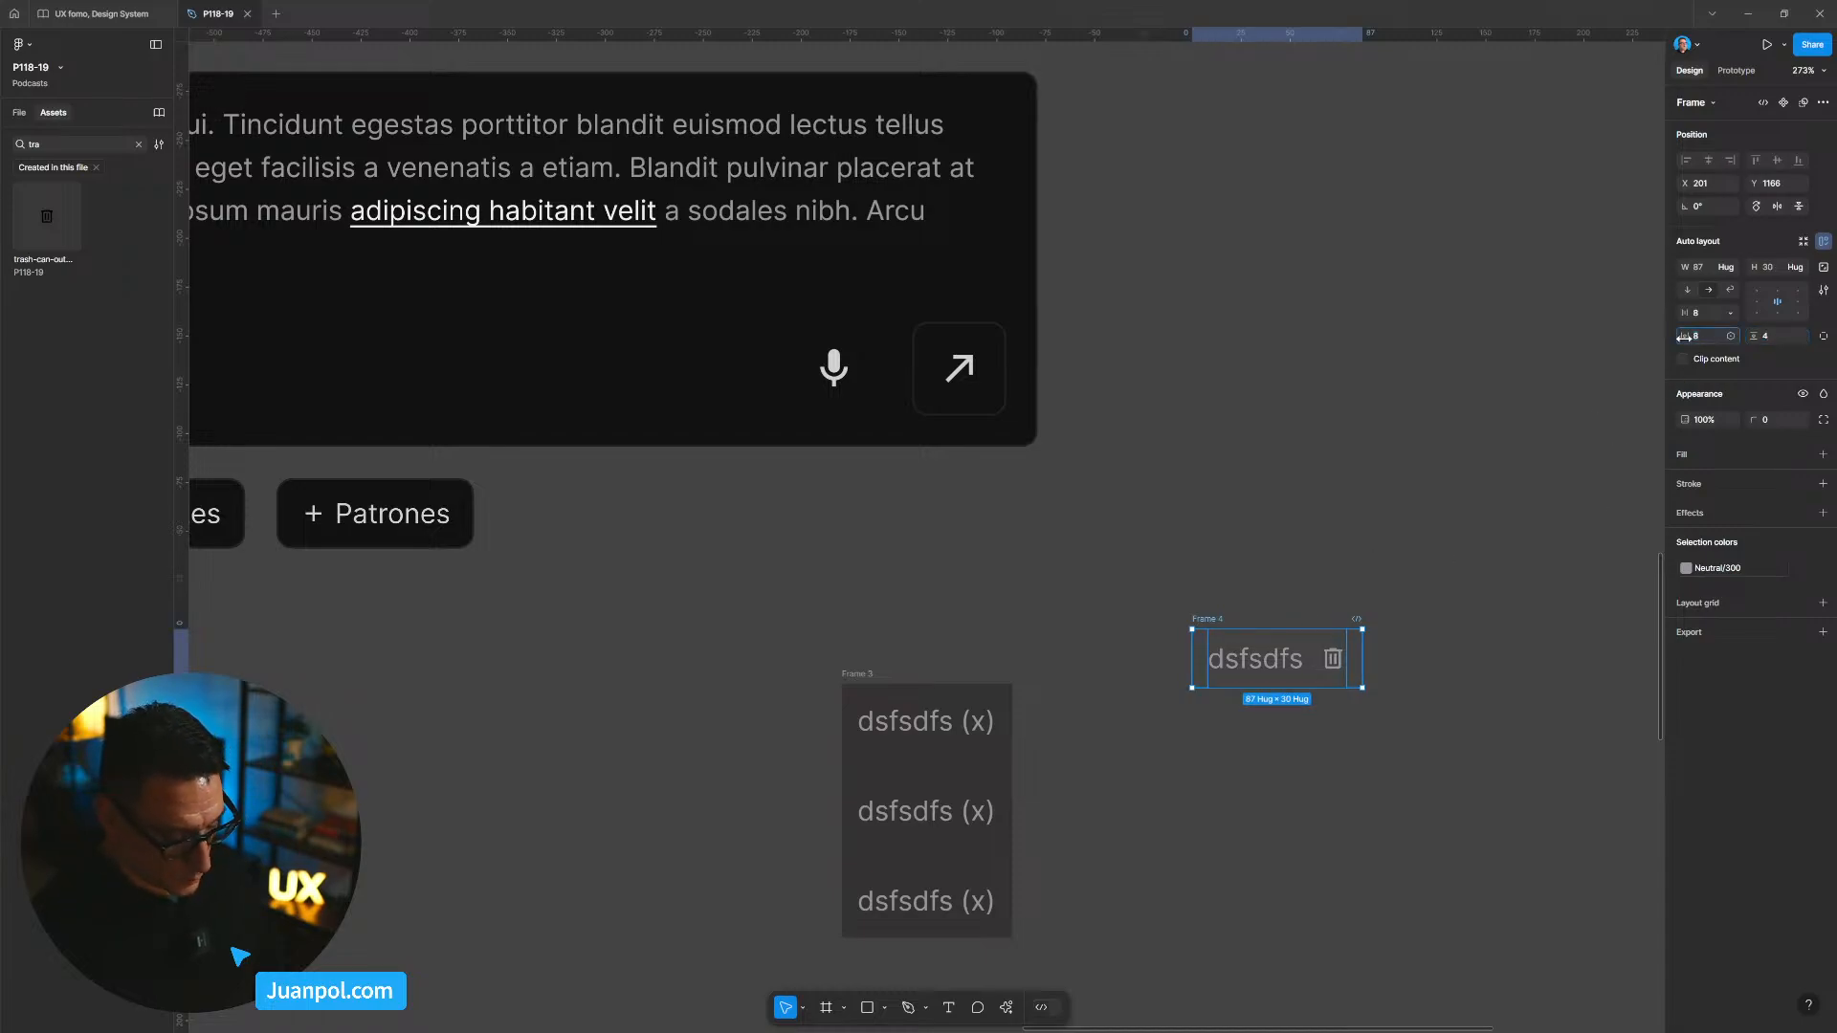
{"action": "left_click_drag", "start_coordinate": [1685, 337], "coordinate": [1699, 359]}
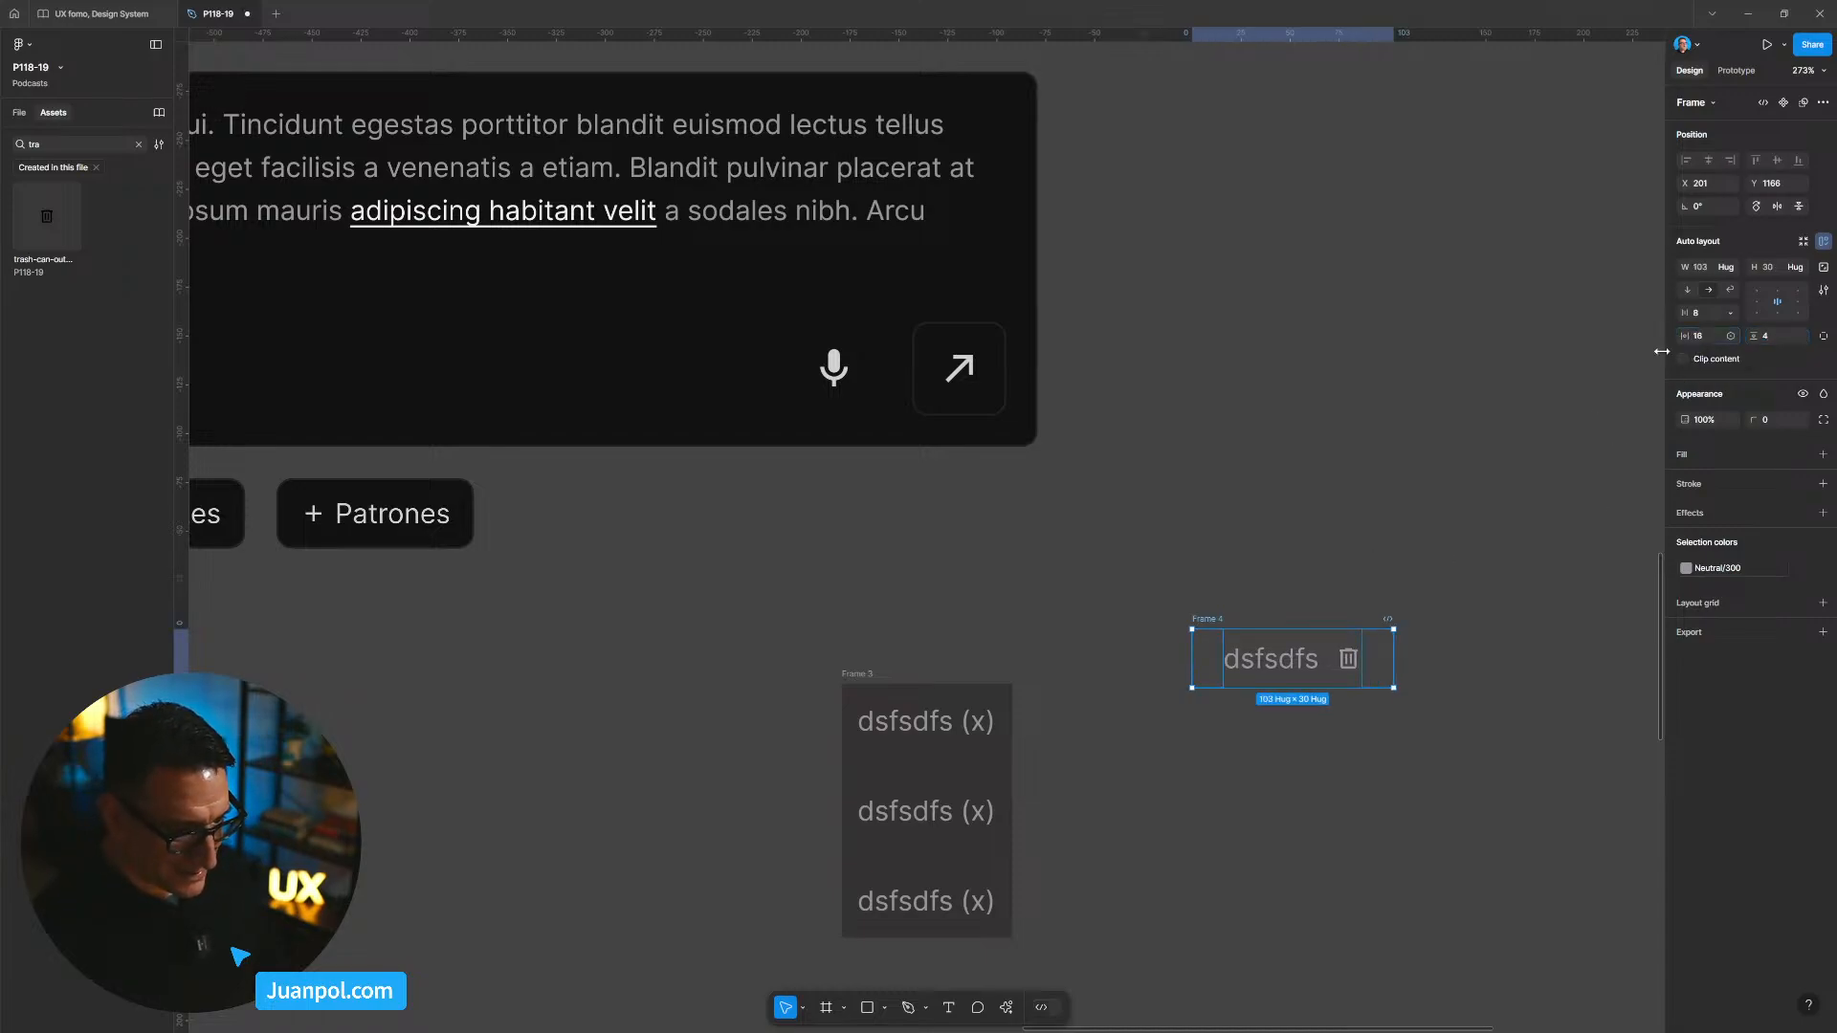
{"action": "left_click", "coordinate": [1684, 336]}
{"action": "type", "text": "12"}
{"action": "key", "text": "Return"}
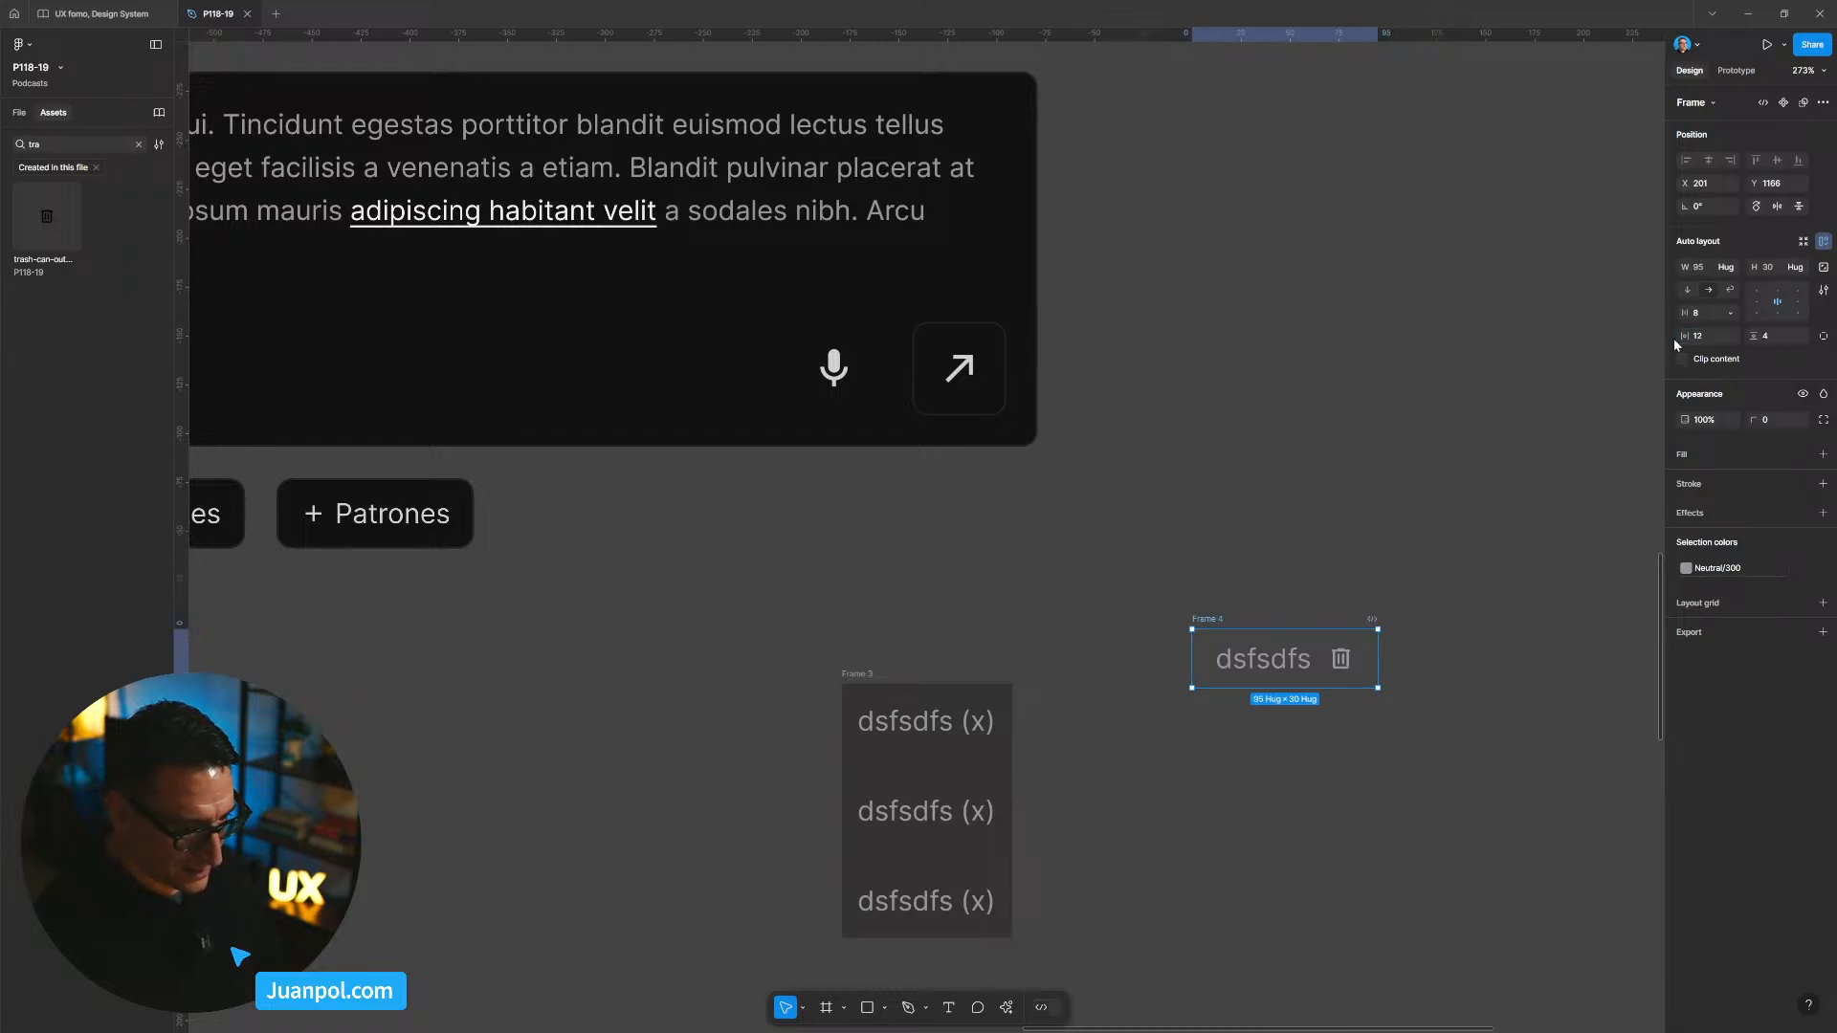
Step: Duplicate the trash-icon row directly below, and wrap each row's text and icon in a nested auto-layout frame
{"action": "left_click", "coordinate": [1360, 500]}
{"action": "left_click_drag", "start_coordinate": [1360, 500], "coordinate": [1274, 464]}
{"action": "left_click_drag", "start_coordinate": [1130, 587], "coordinate": [1139, 677]}
{"action": "left_click_drag", "start_coordinate": [1292, 835], "coordinate": [1095, 576]}
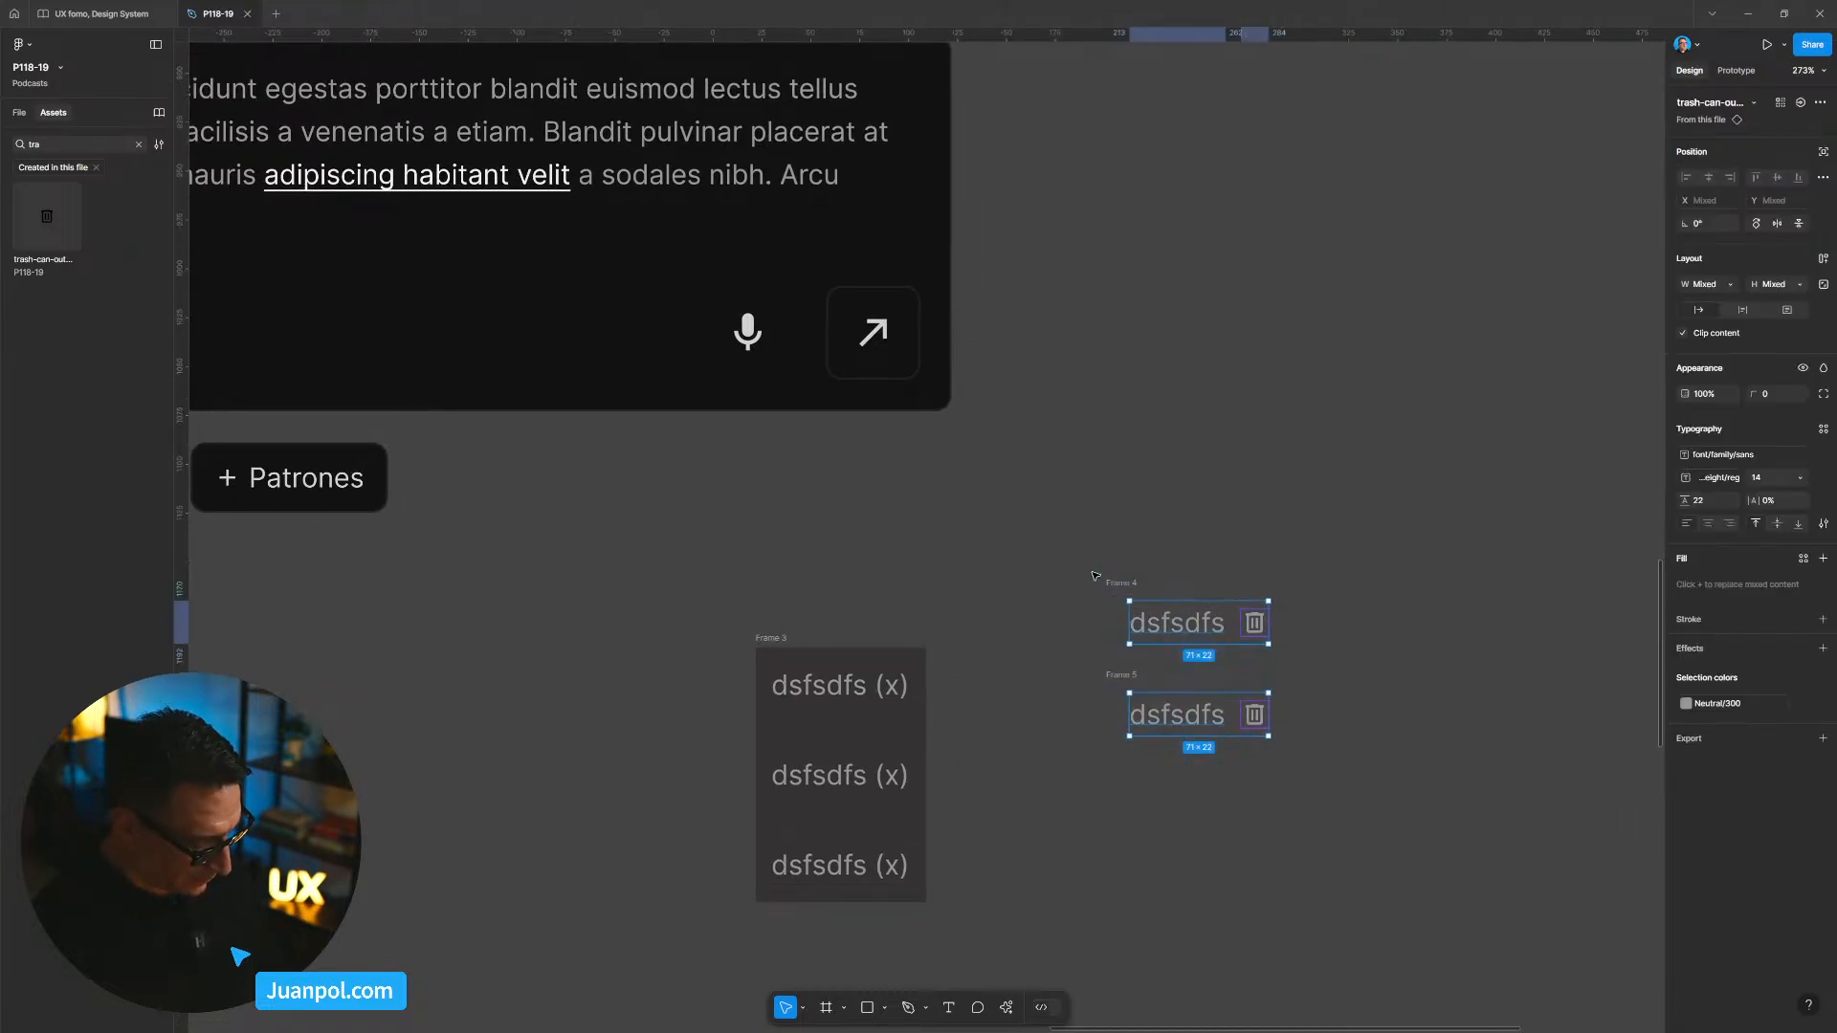
{"action": "key", "text": "shift+a"}
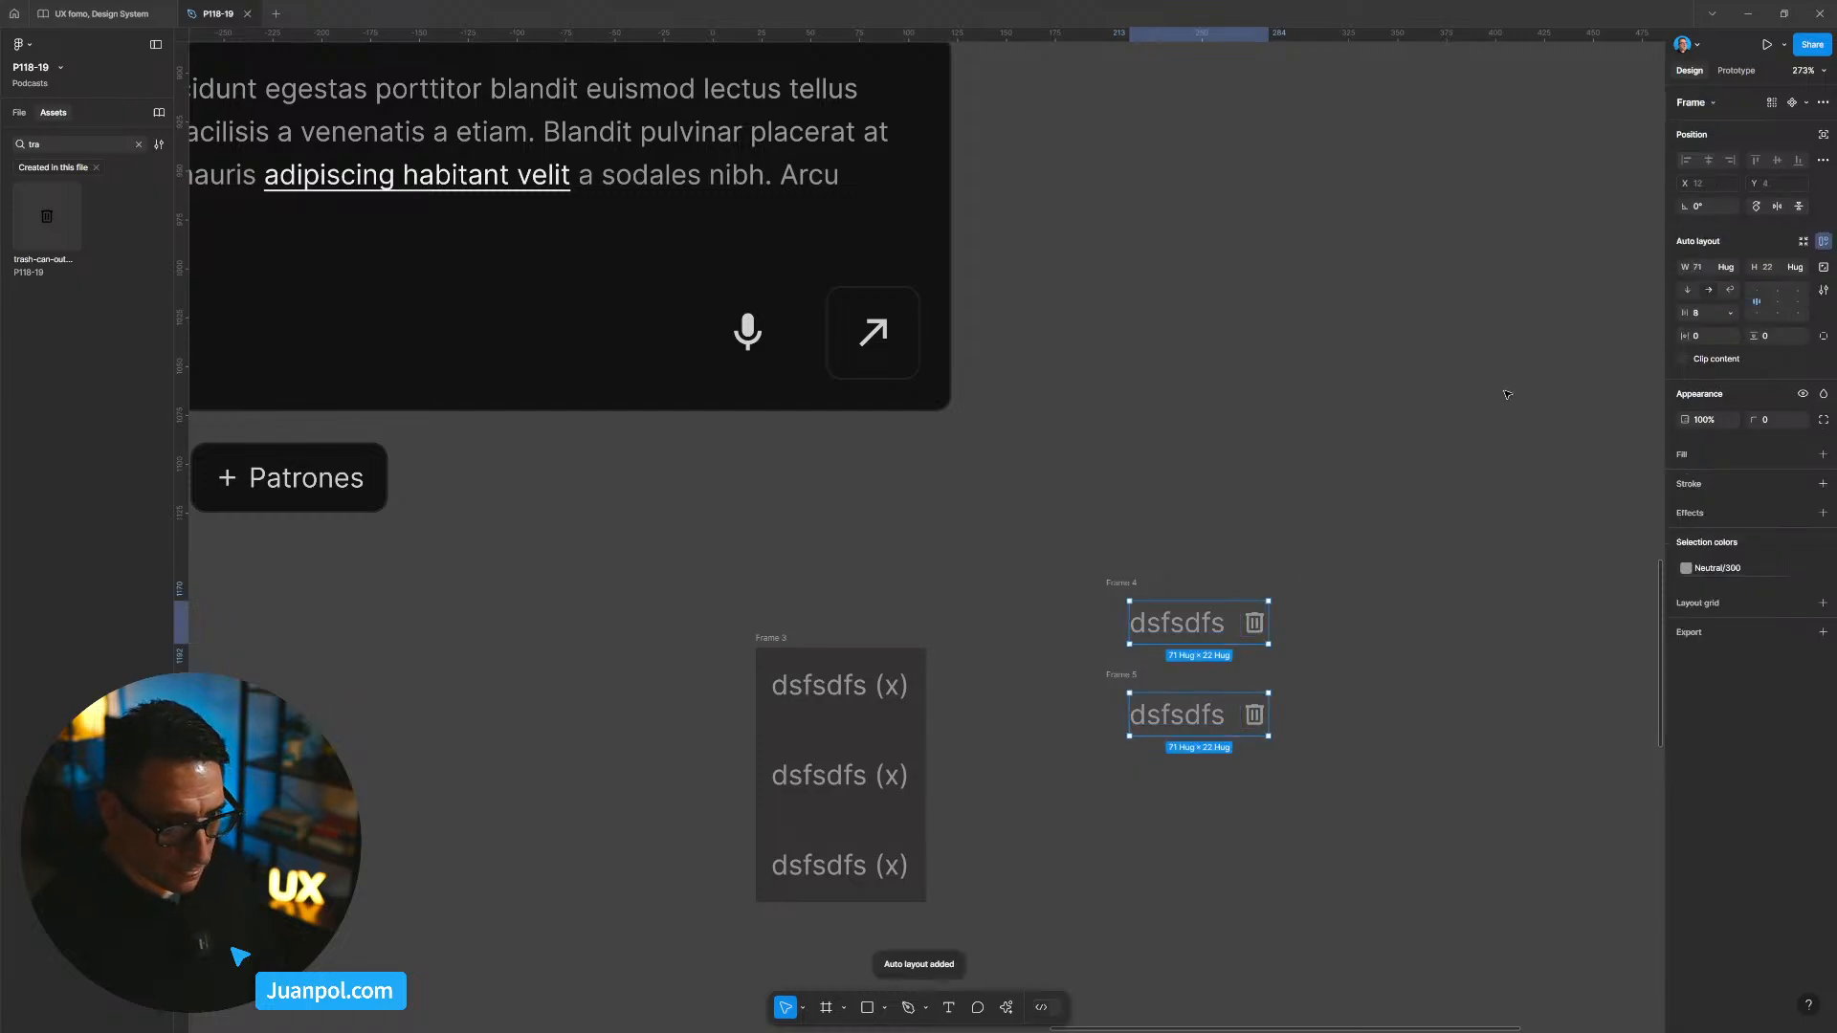
Step: Raise the upper trash-icon row slightly, to Y 1164
{"action": "left_click", "coordinate": [1116, 584]}
{"action": "left_click", "coordinate": [1147, 573]}
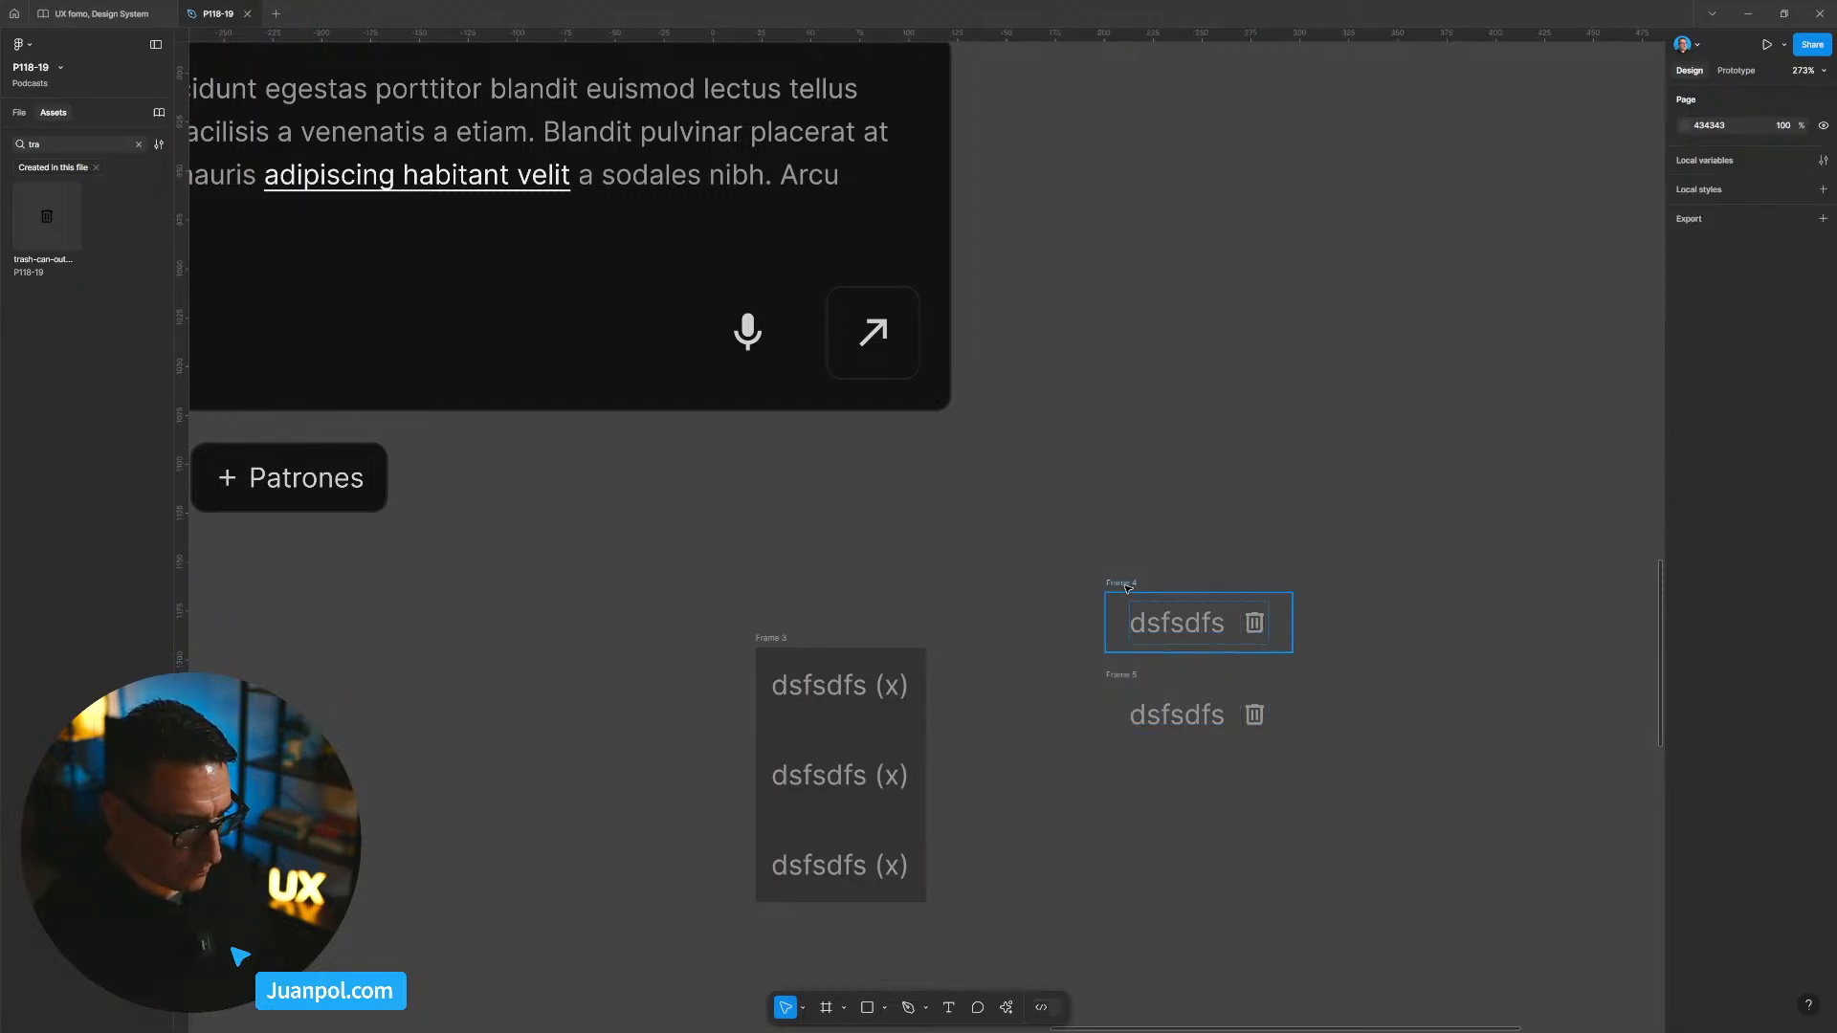
{"action": "left_click_drag", "start_coordinate": [1128, 582], "coordinate": [1128, 579]}
{"action": "scroll", "coordinate": [558, 352], "scroll_direction": "up", "scroll_amount": 1}
{"action": "left_click", "coordinate": [19, 112]}
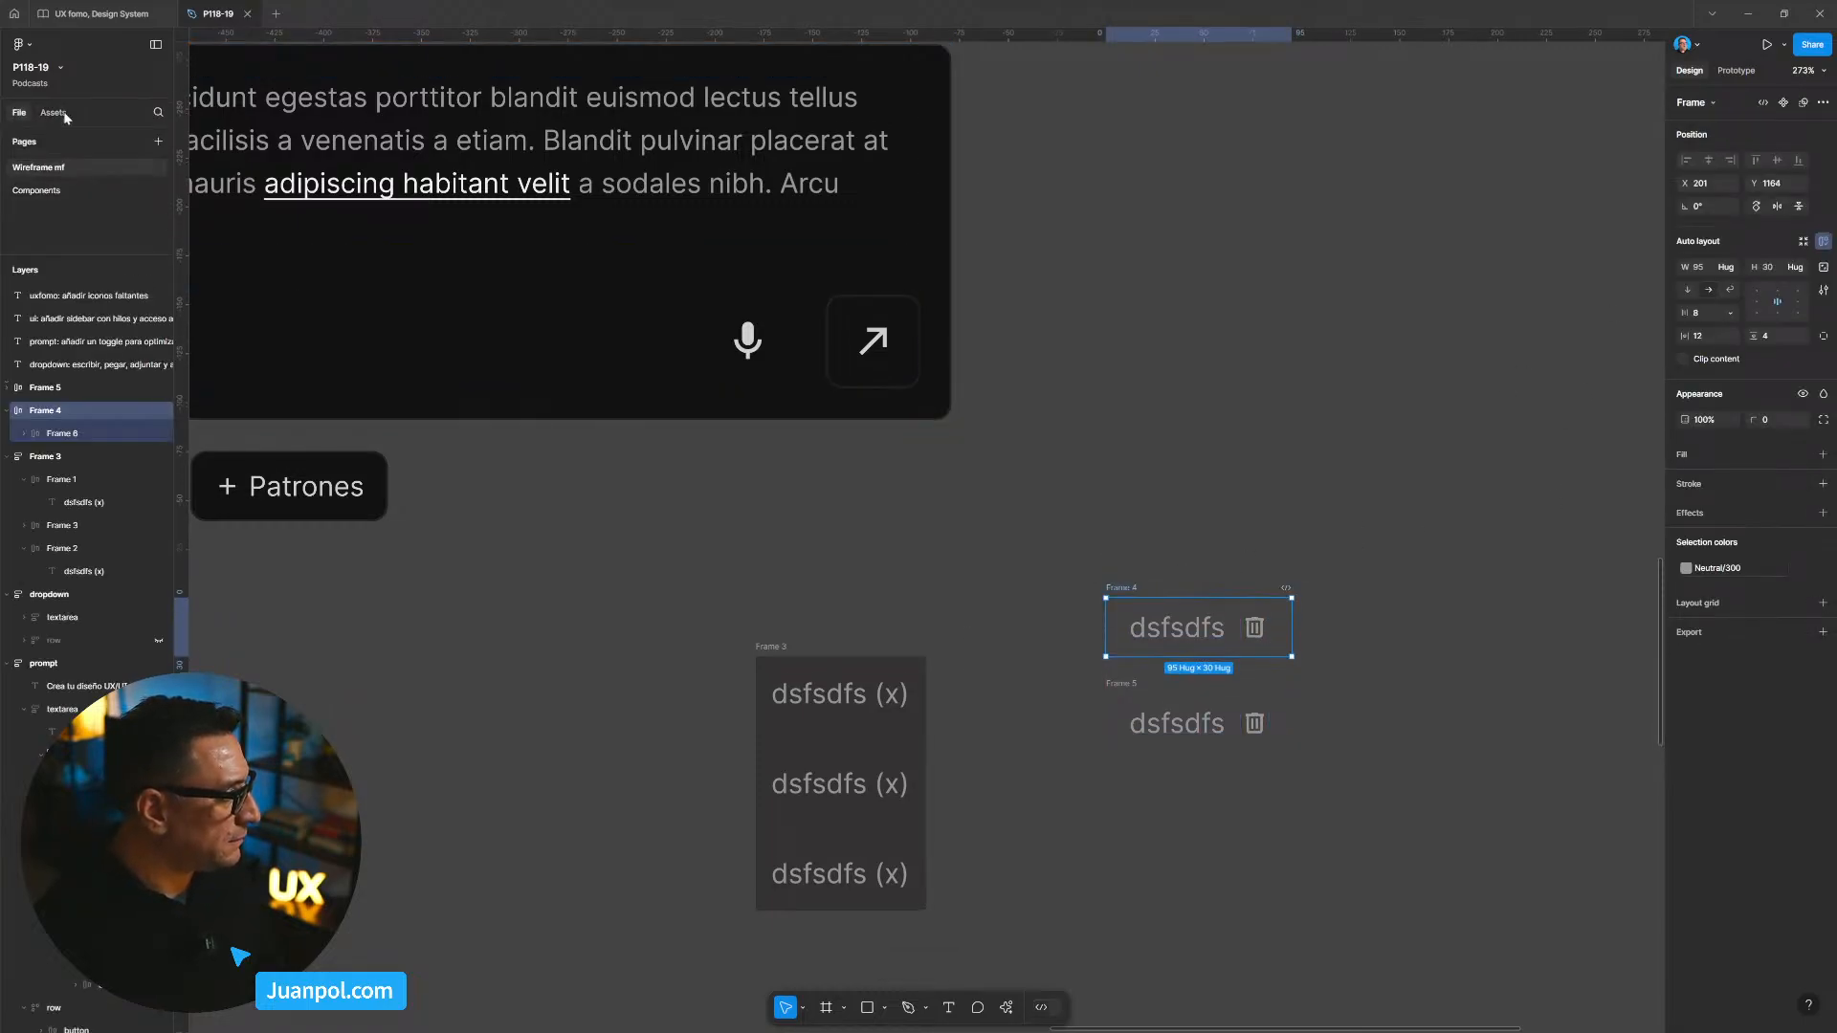
{"action": "left_click", "coordinate": [1085, 455]}
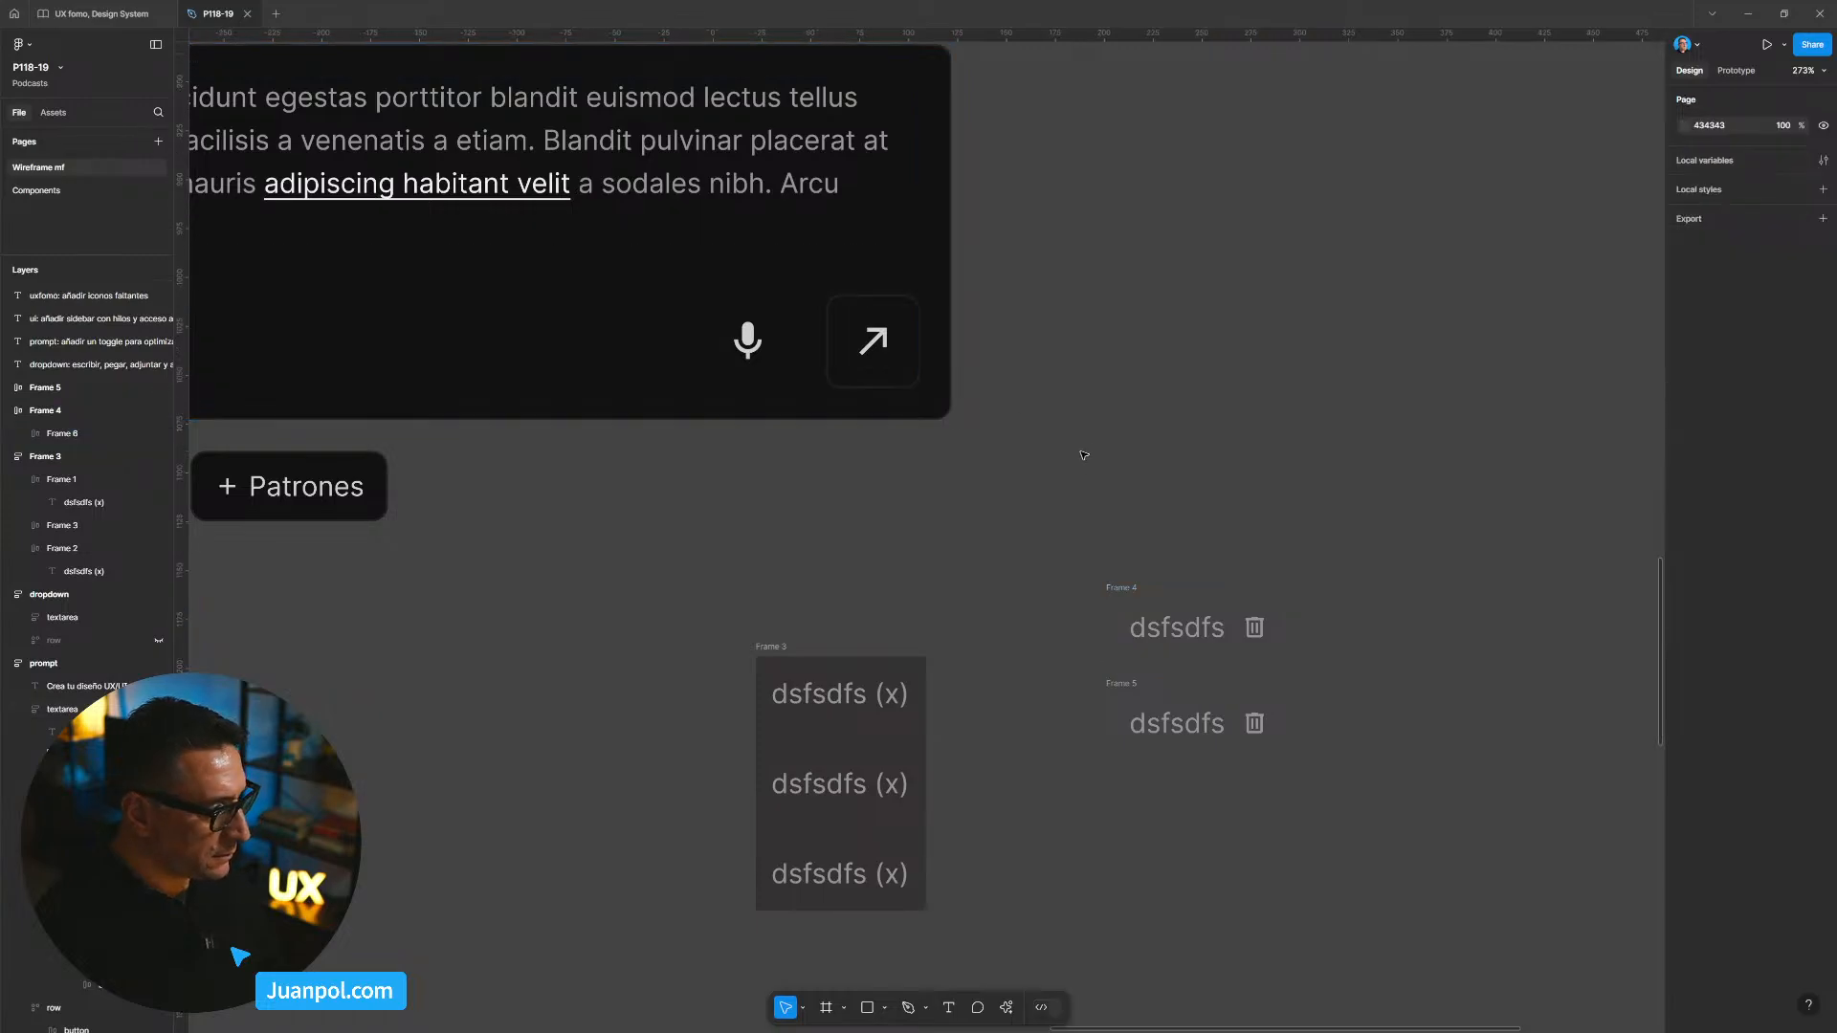
Step: Wrap the two trash-icon rows in one vertical auto-layout frame and rename it "dropsown-2"
{"action": "left_click", "coordinate": [1127, 692]}
{"action": "left_click_drag", "start_coordinate": [1055, 544], "coordinate": [1326, 802]}
{"action": "key", "text": "shift+a"}
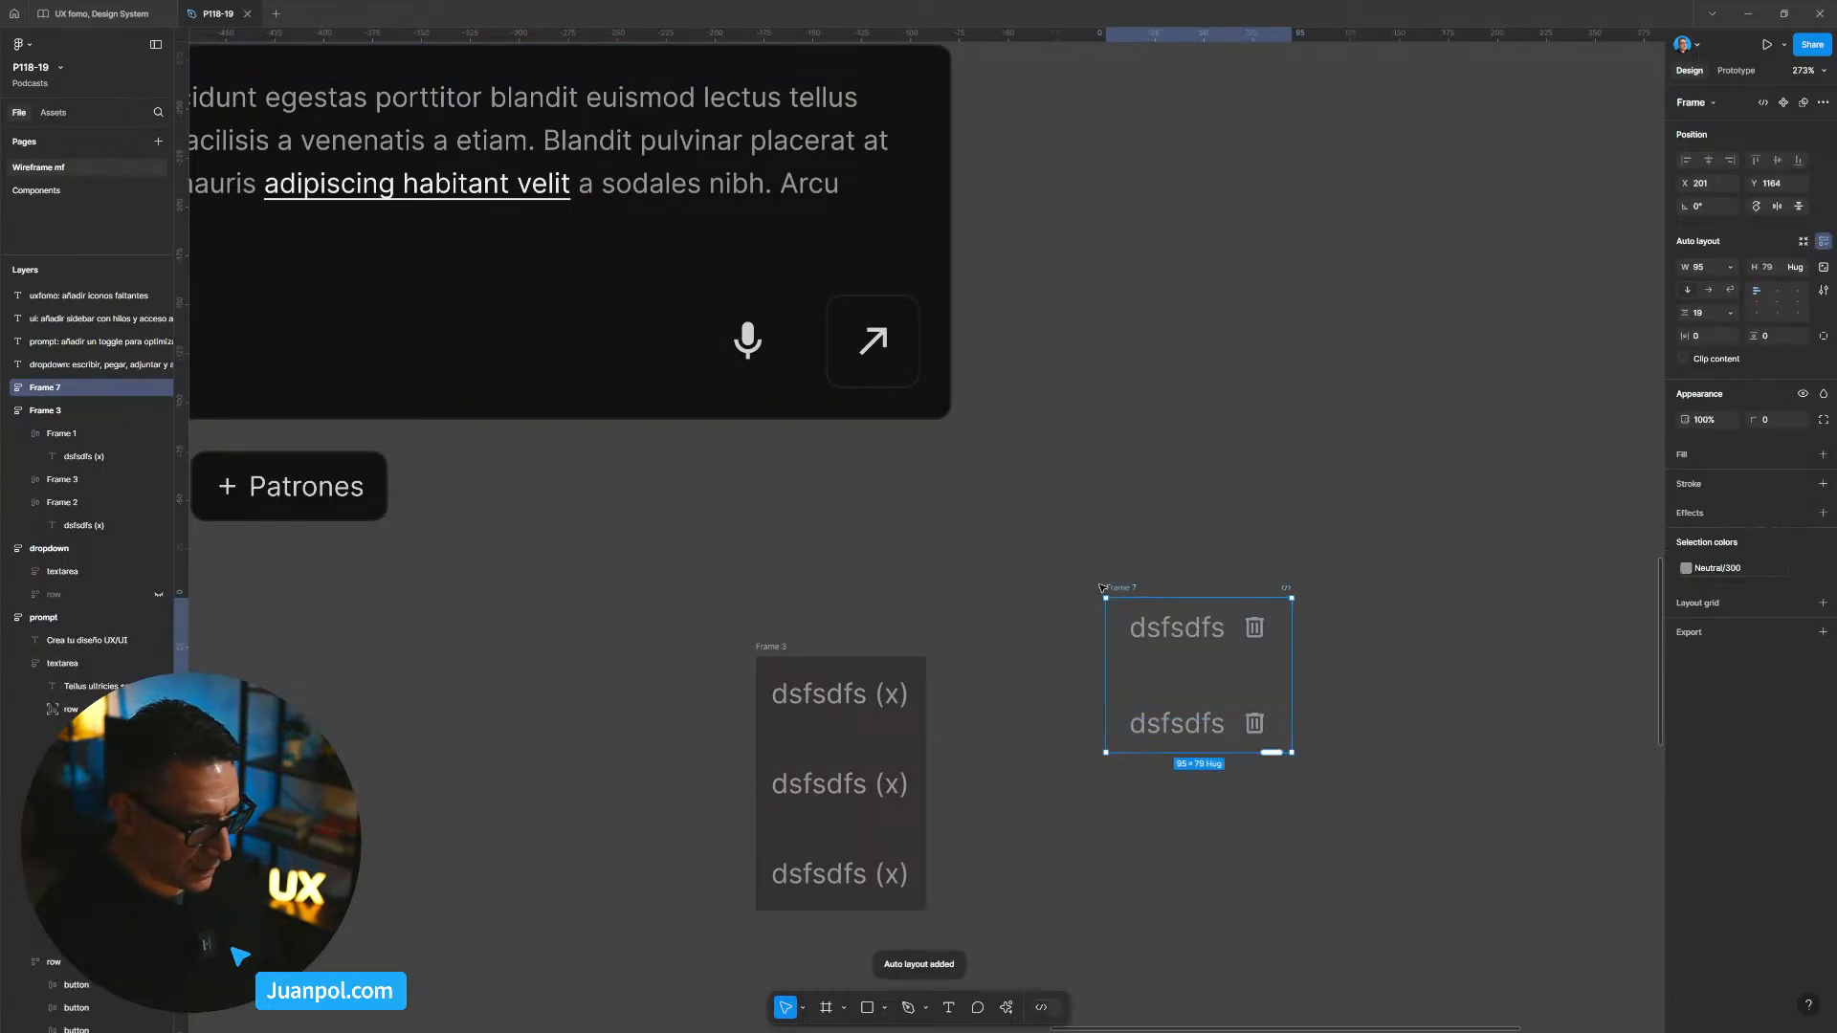
{"action": "key", "text": "ctrl+r"}
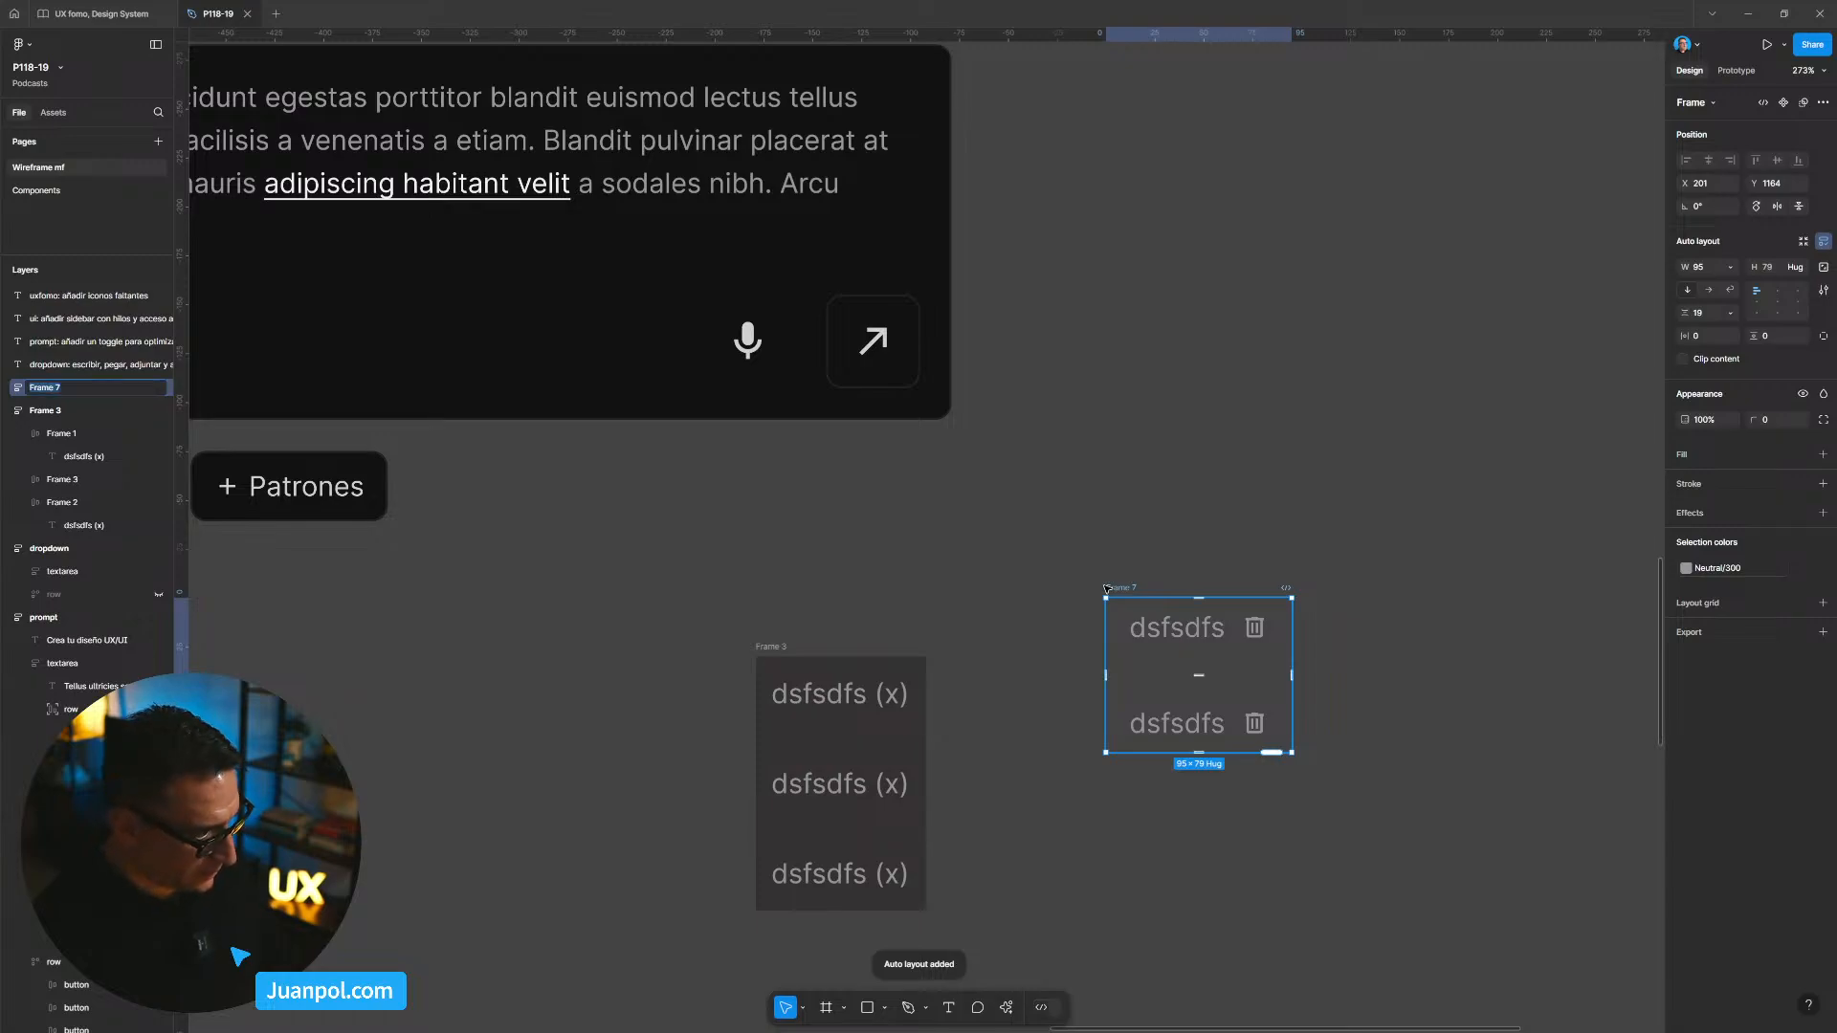
{"action": "type", "text": "dropsown-2"}
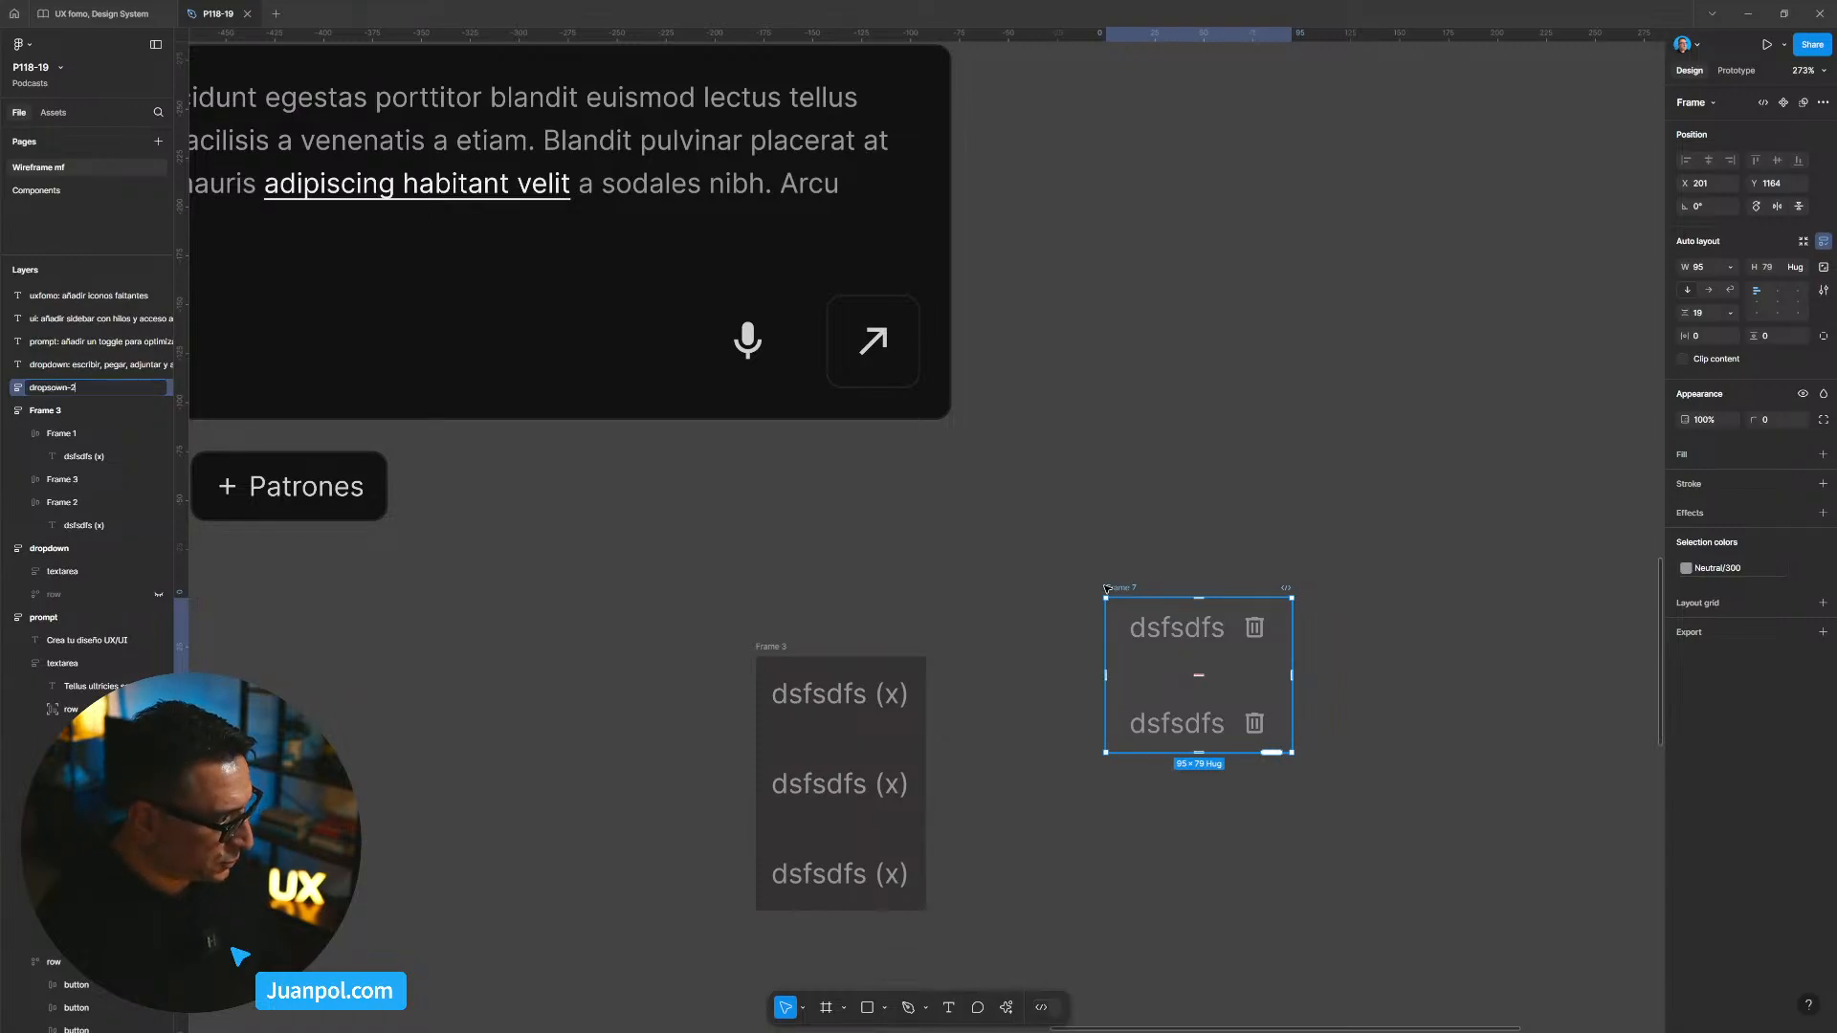
{"action": "key", "text": "Return"}
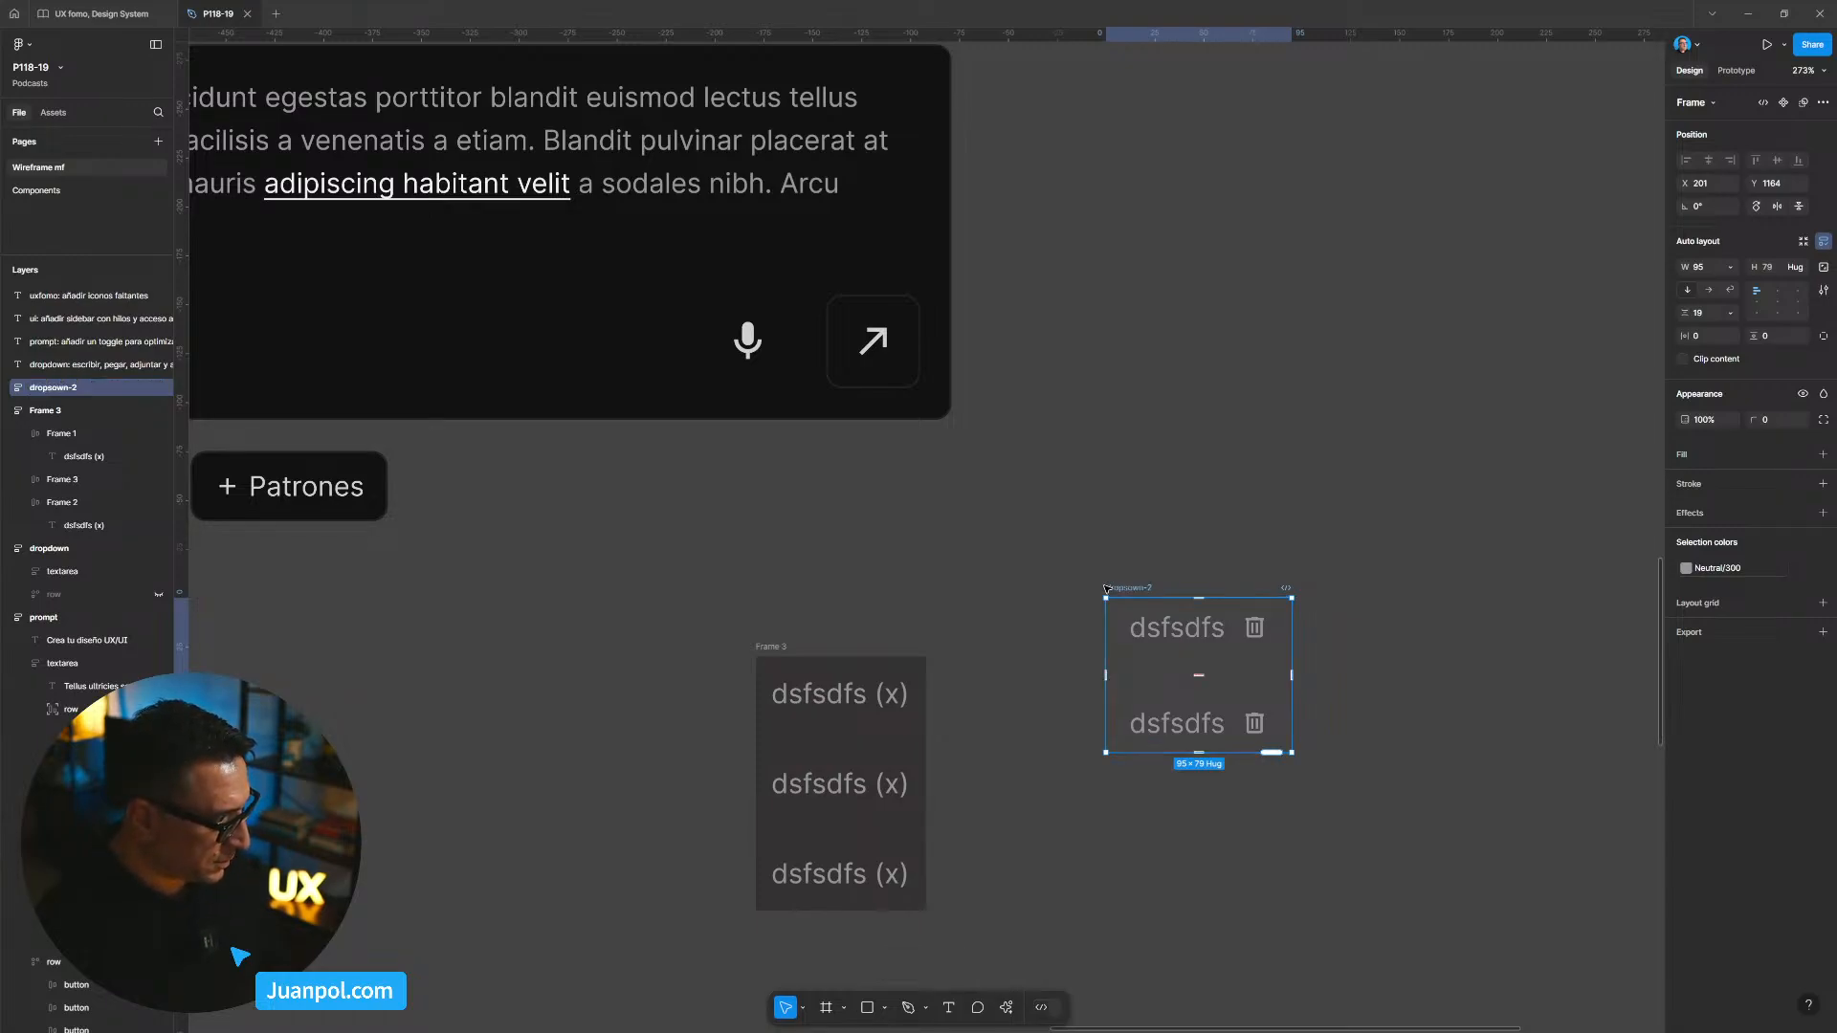
Step: Delete the old three-row list whose items end in "(x)"
{"action": "left_click", "coordinate": [799, 637]}
{"action": "left_click", "coordinate": [785, 650]}
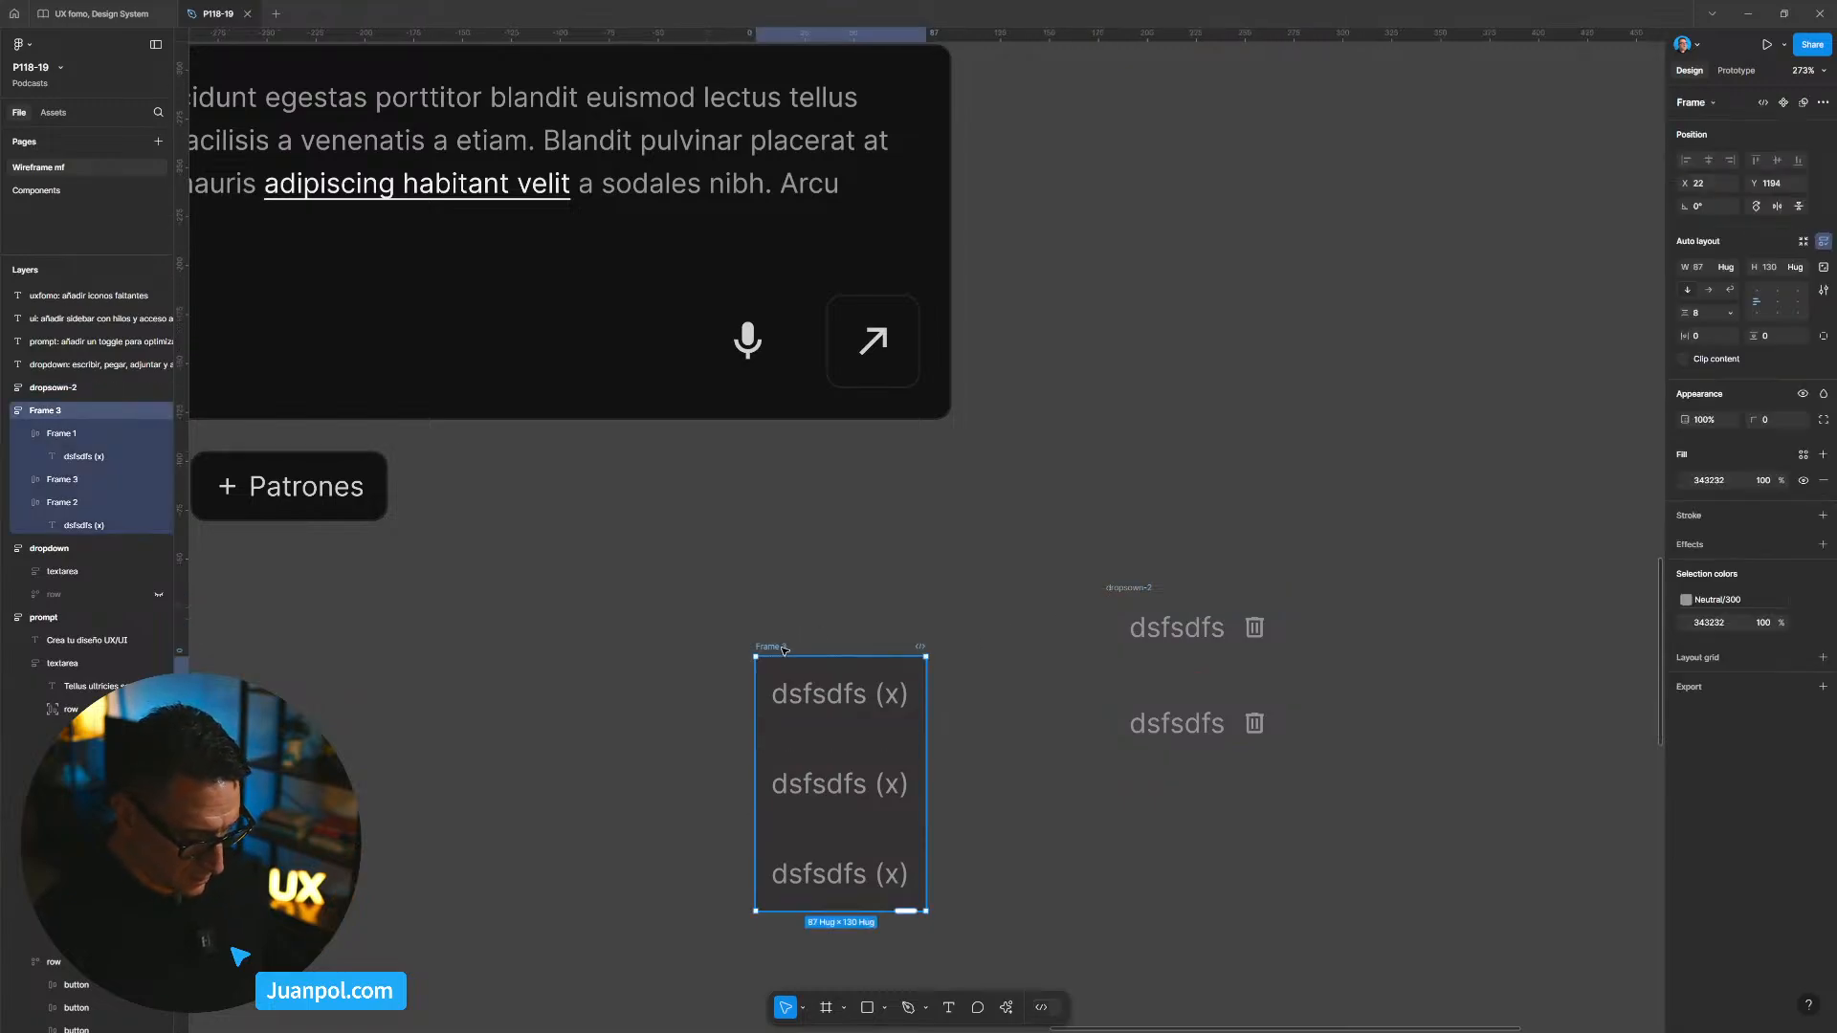
{"action": "key", "text": "Delete"}
Step: Set the dropsown-2 frame's item spacing to 0 and duplicate its lower row to make a third item
{"action": "left_click", "coordinate": [1128, 589]}
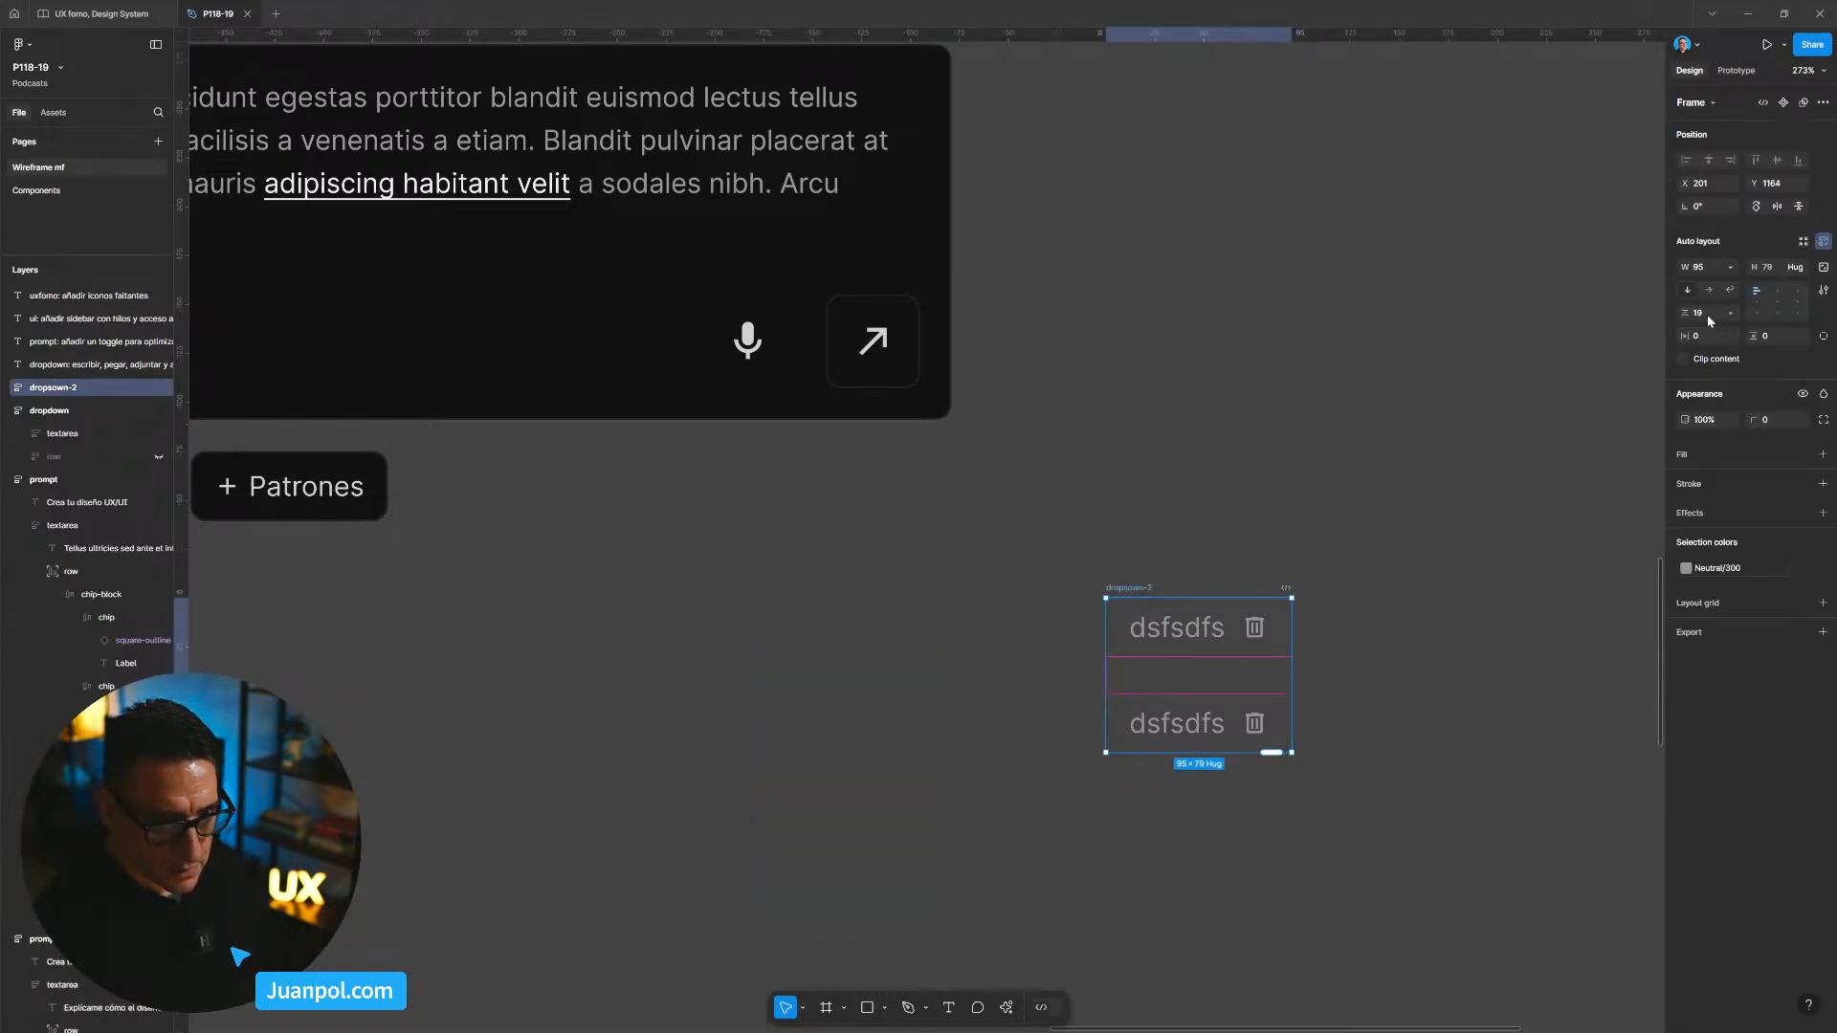
{"action": "left_click_drag", "start_coordinate": [1684, 313], "coordinate": [1663, 320]}
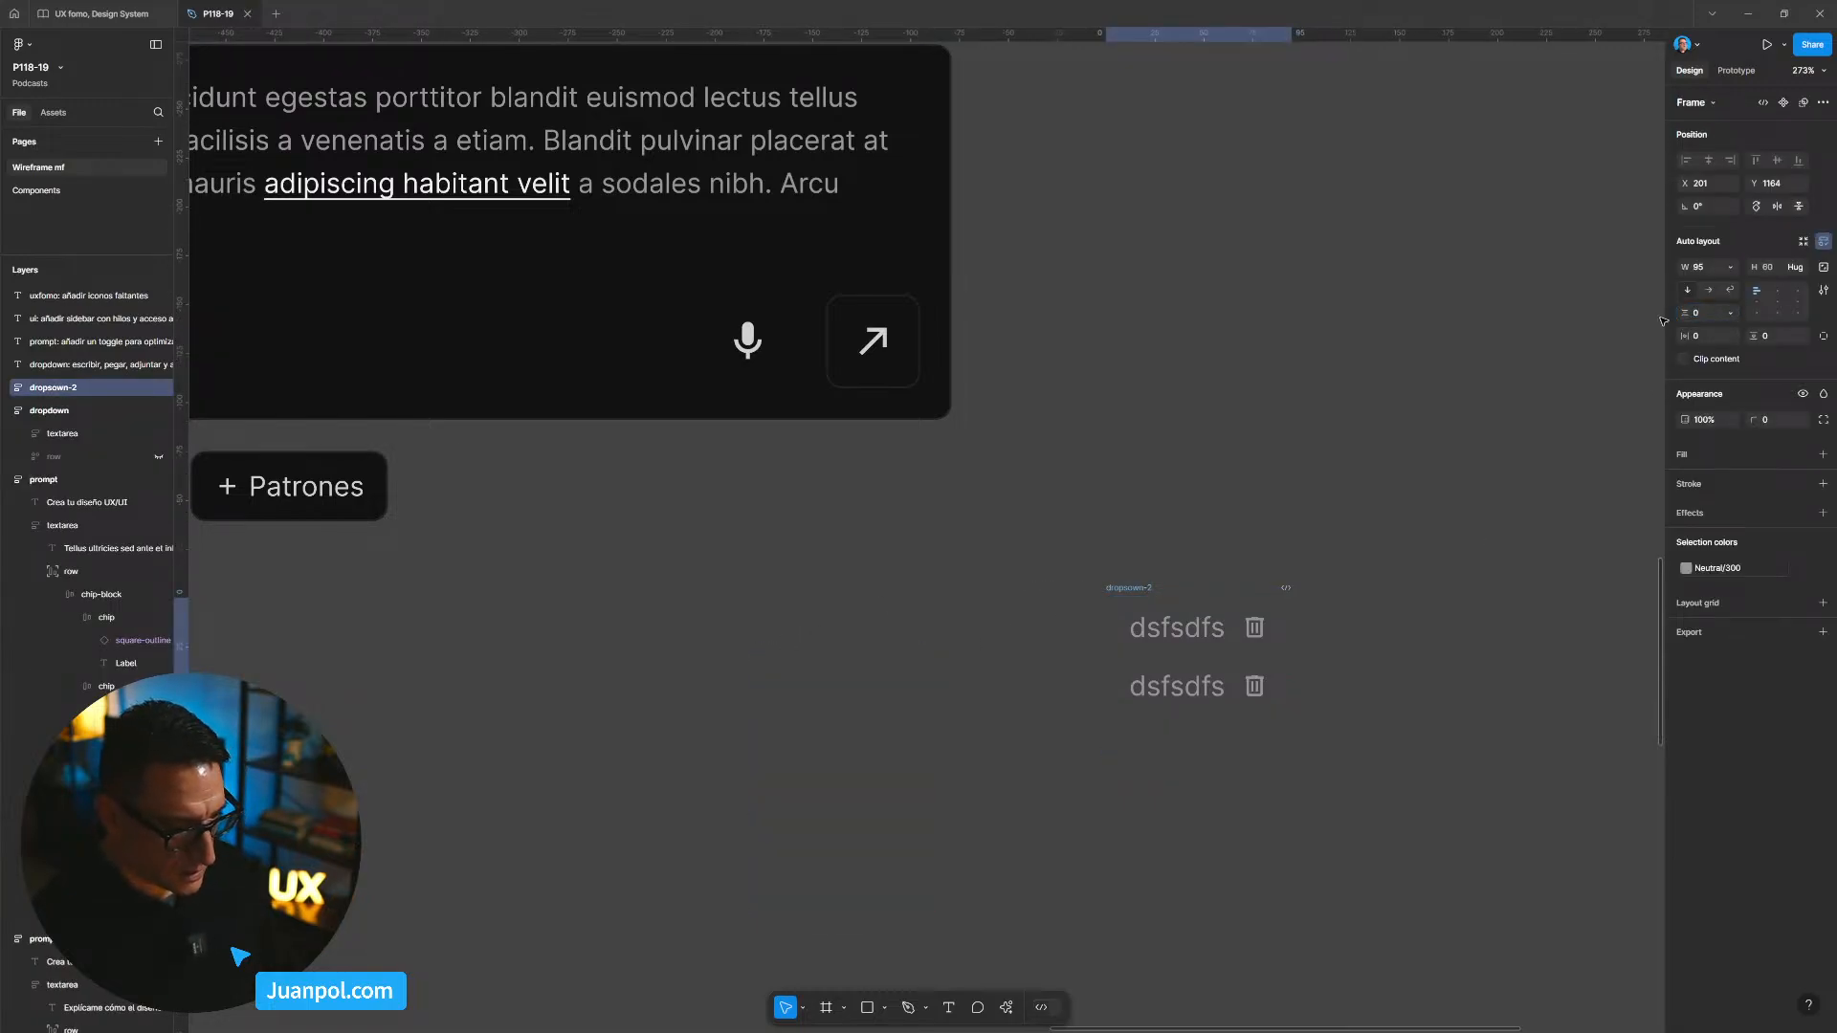
{"action": "left_click", "coordinate": [1232, 676]}
{"action": "key", "text": "ctrl+d"}
{"action": "left_click", "coordinate": [1355, 523]}
Step: Fill the dropsown-2 frame with the Neutral/500 library color
{"action": "left_click", "coordinate": [1129, 587]}
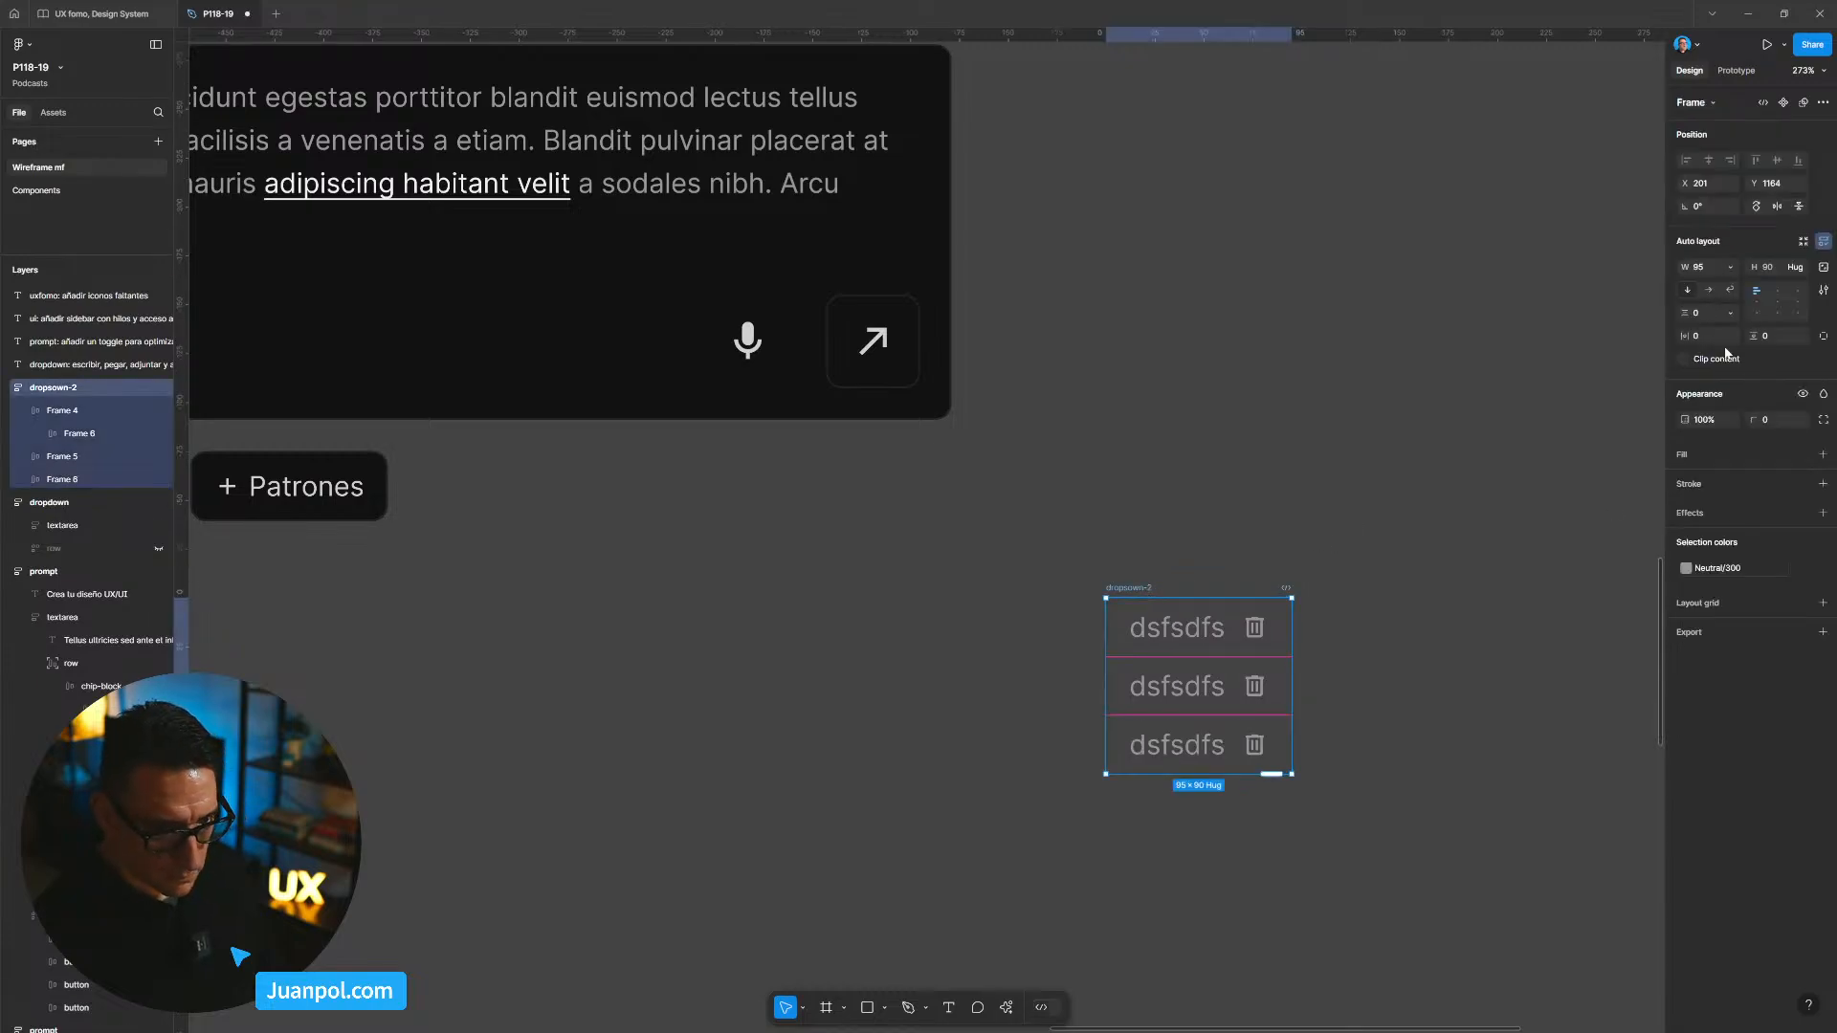
{"action": "left_click", "coordinate": [1804, 455]}
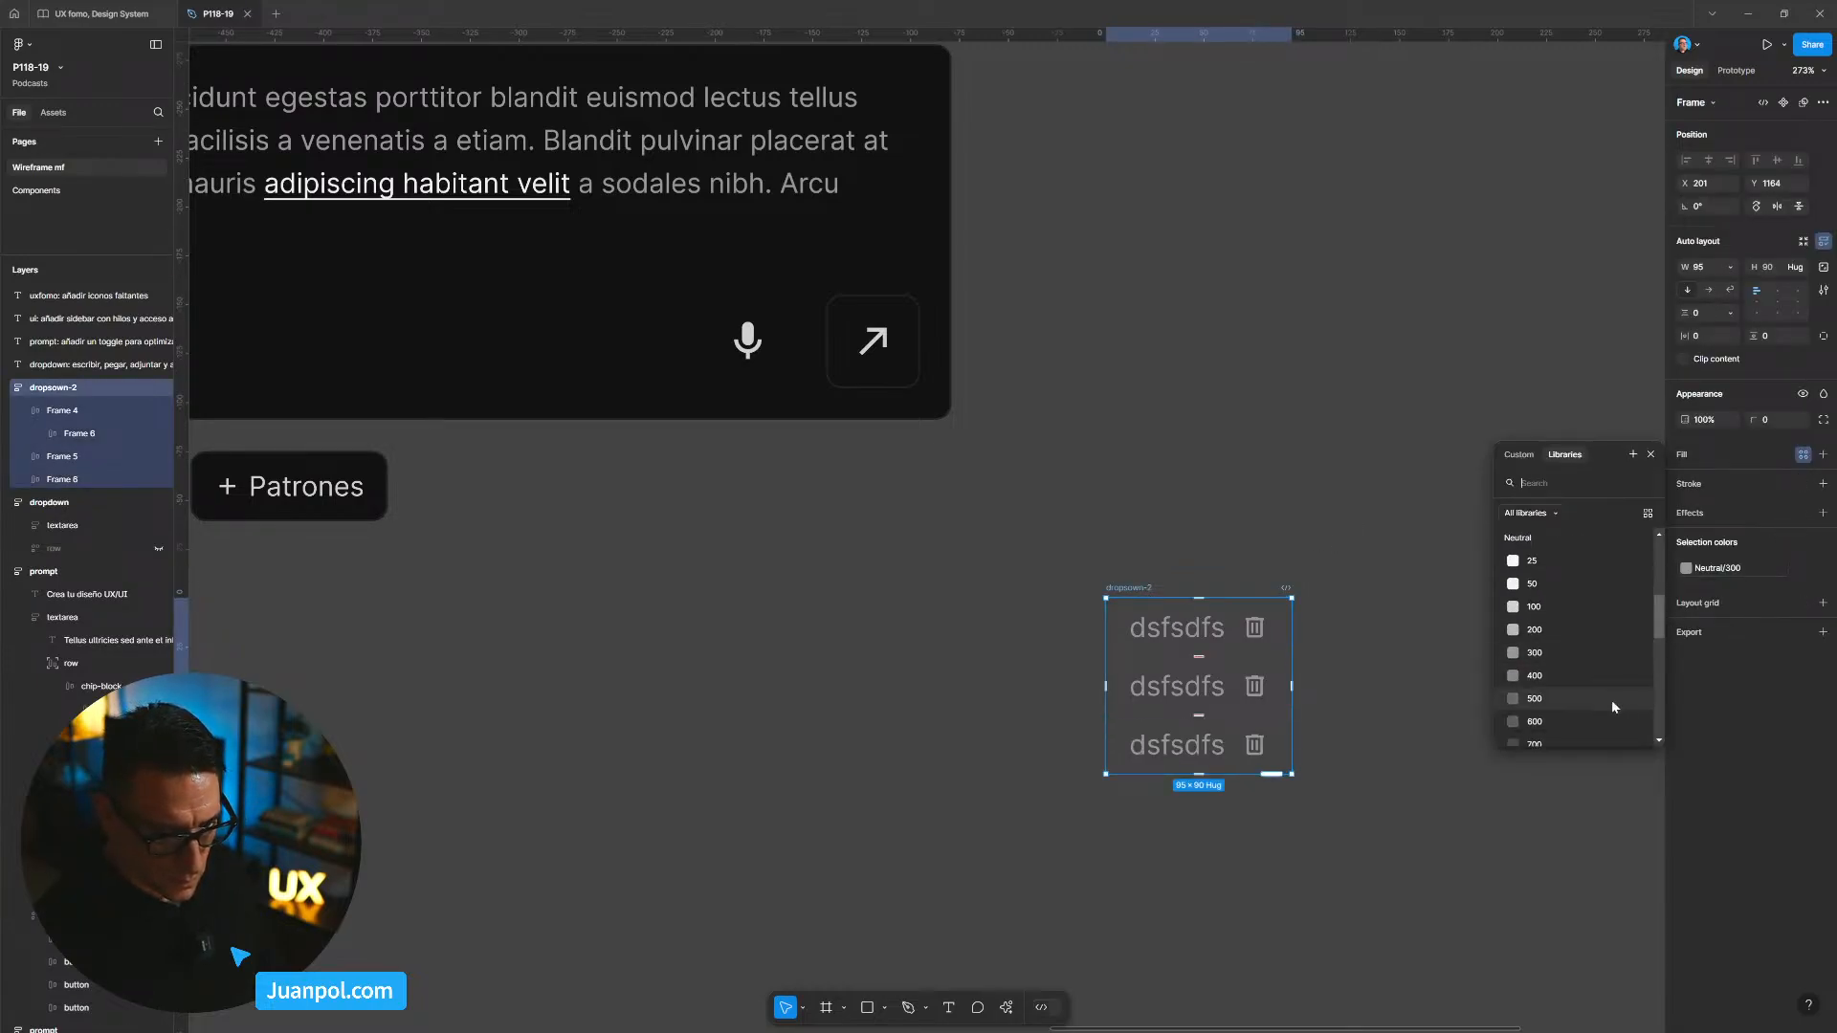
{"action": "scroll", "coordinate": [1665, 636], "scroll_direction": "down", "scroll_amount": 2}
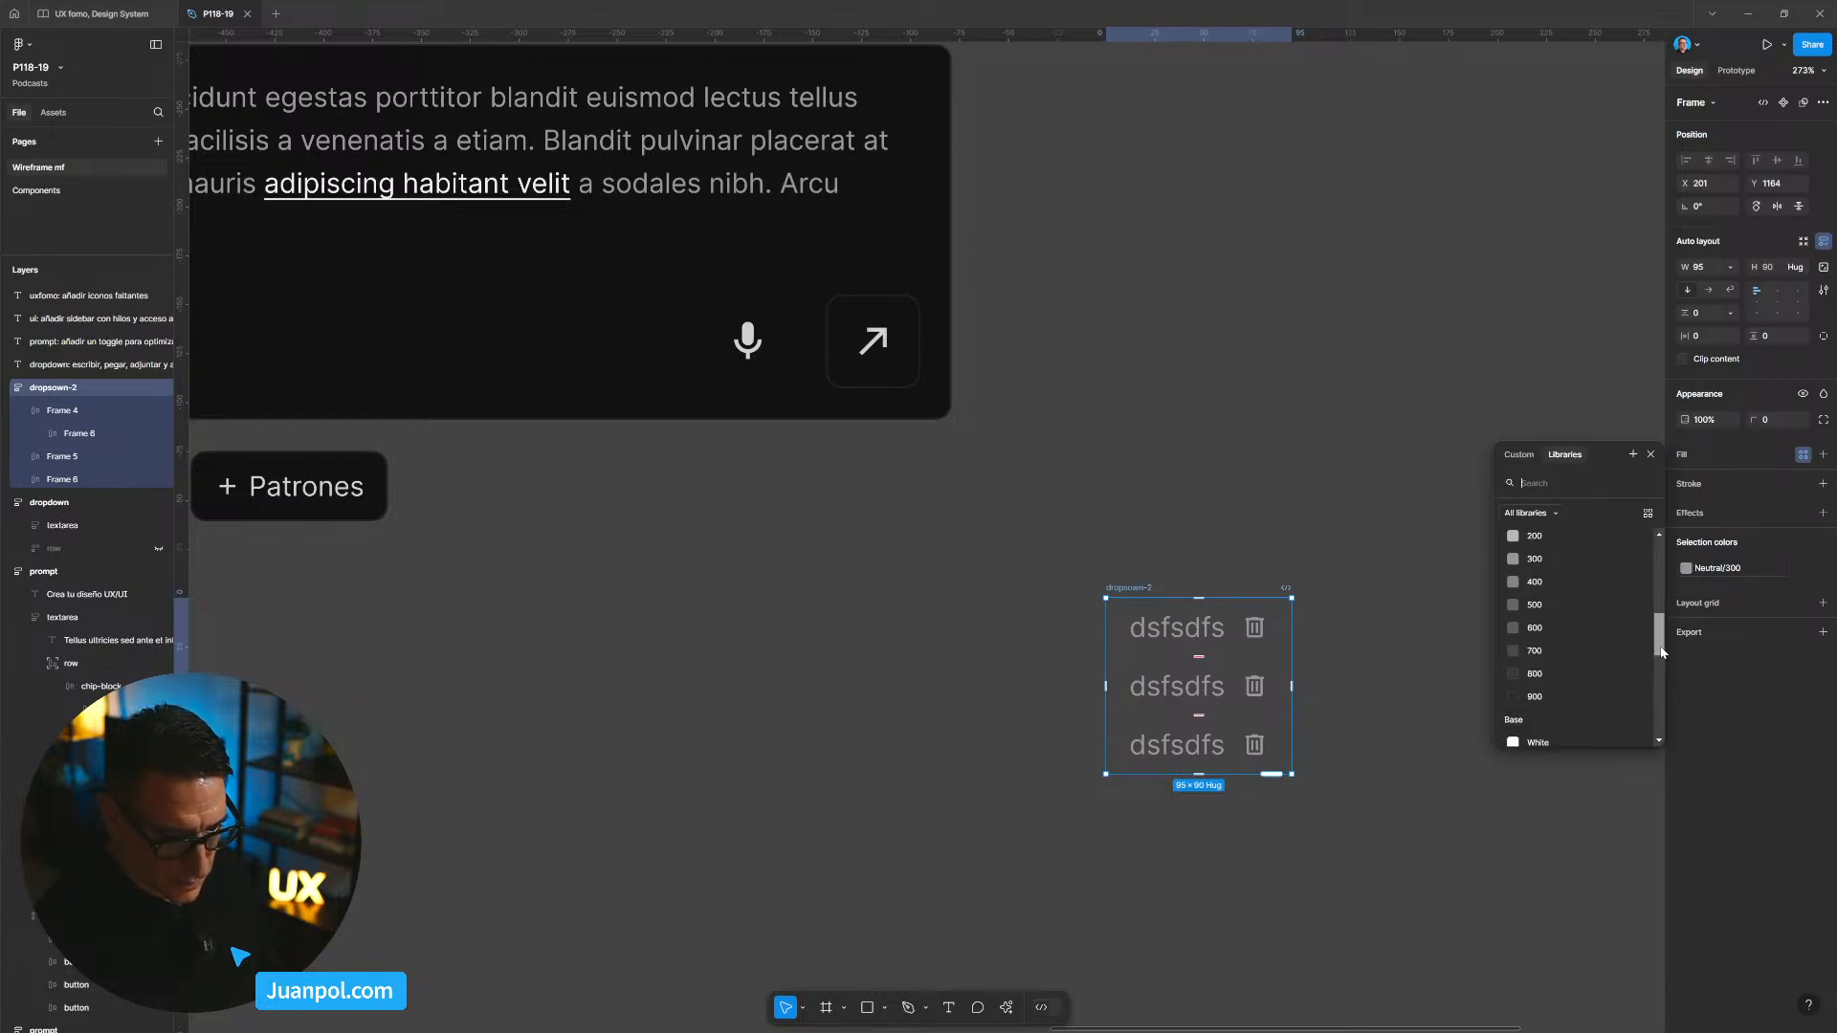
{"action": "left_click", "coordinate": [1566, 638]}
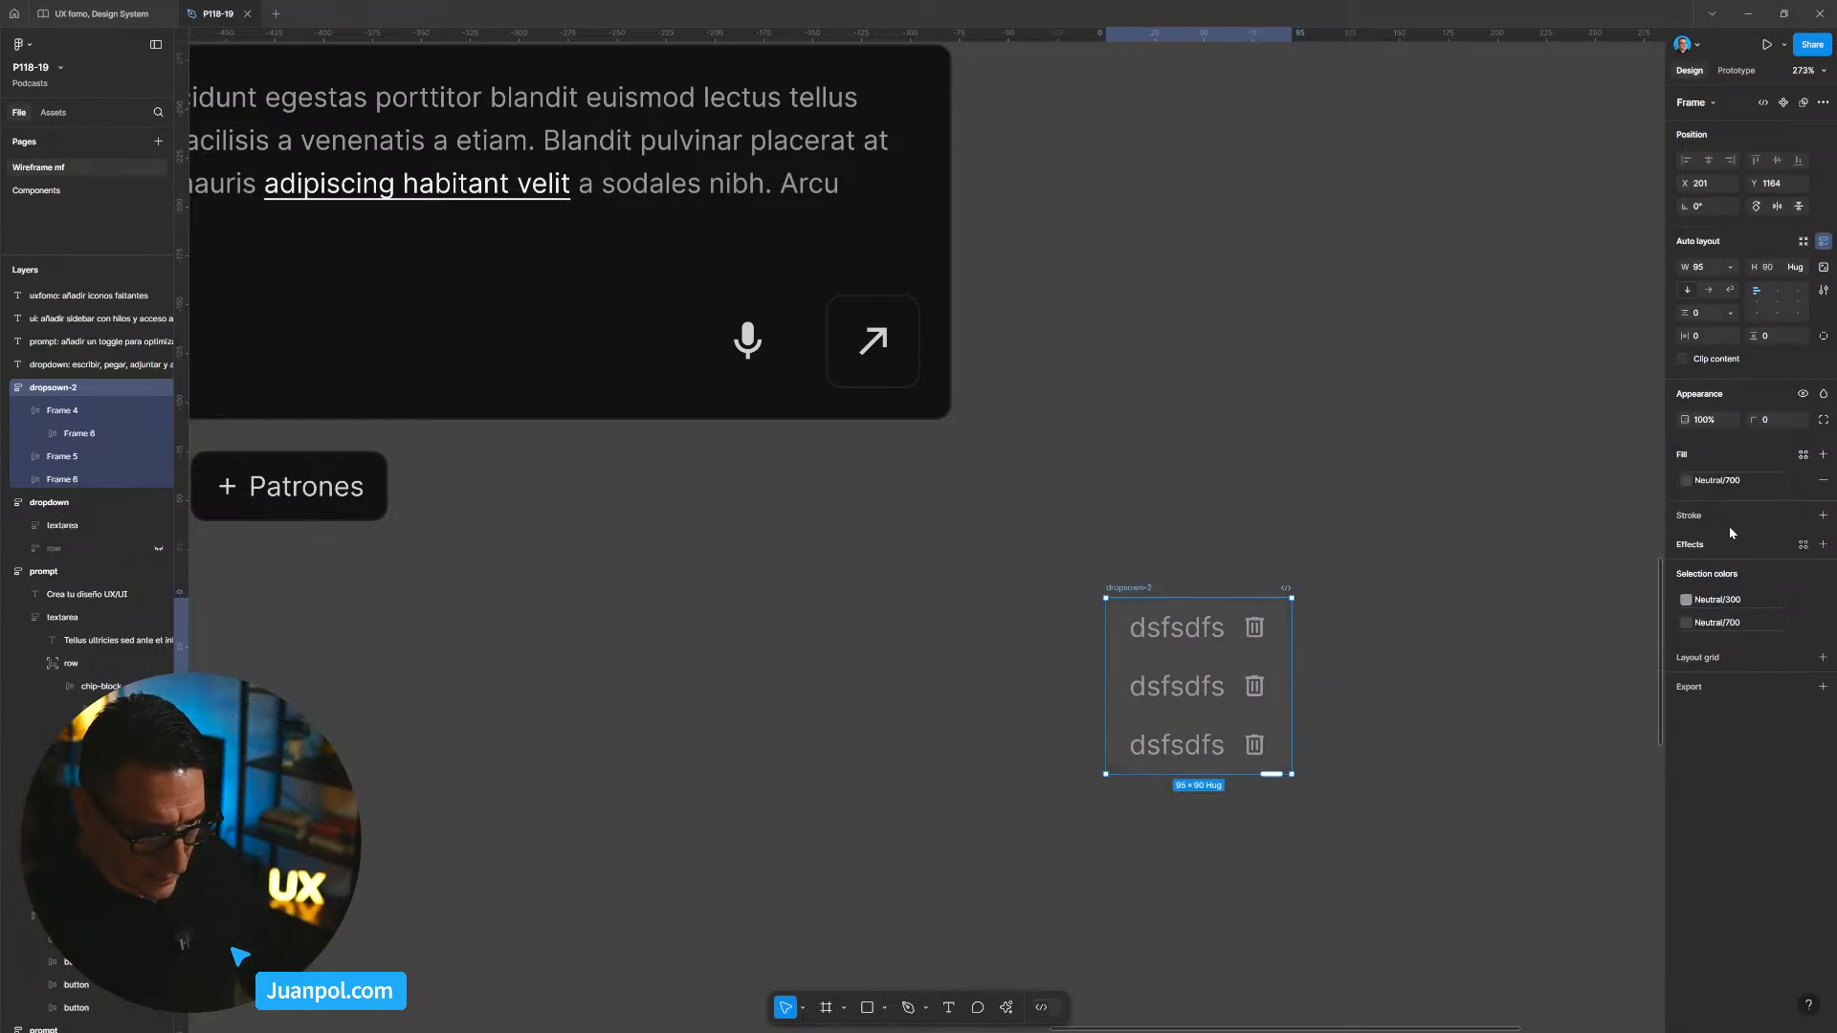
{"action": "left_click", "coordinate": [1686, 481]}
{"action": "scroll", "coordinate": [1661, 676], "scroll_direction": "down", "scroll_amount": 2}
{"action": "scroll", "coordinate": [1661, 675], "scroll_direction": "up", "scroll_amount": 3}
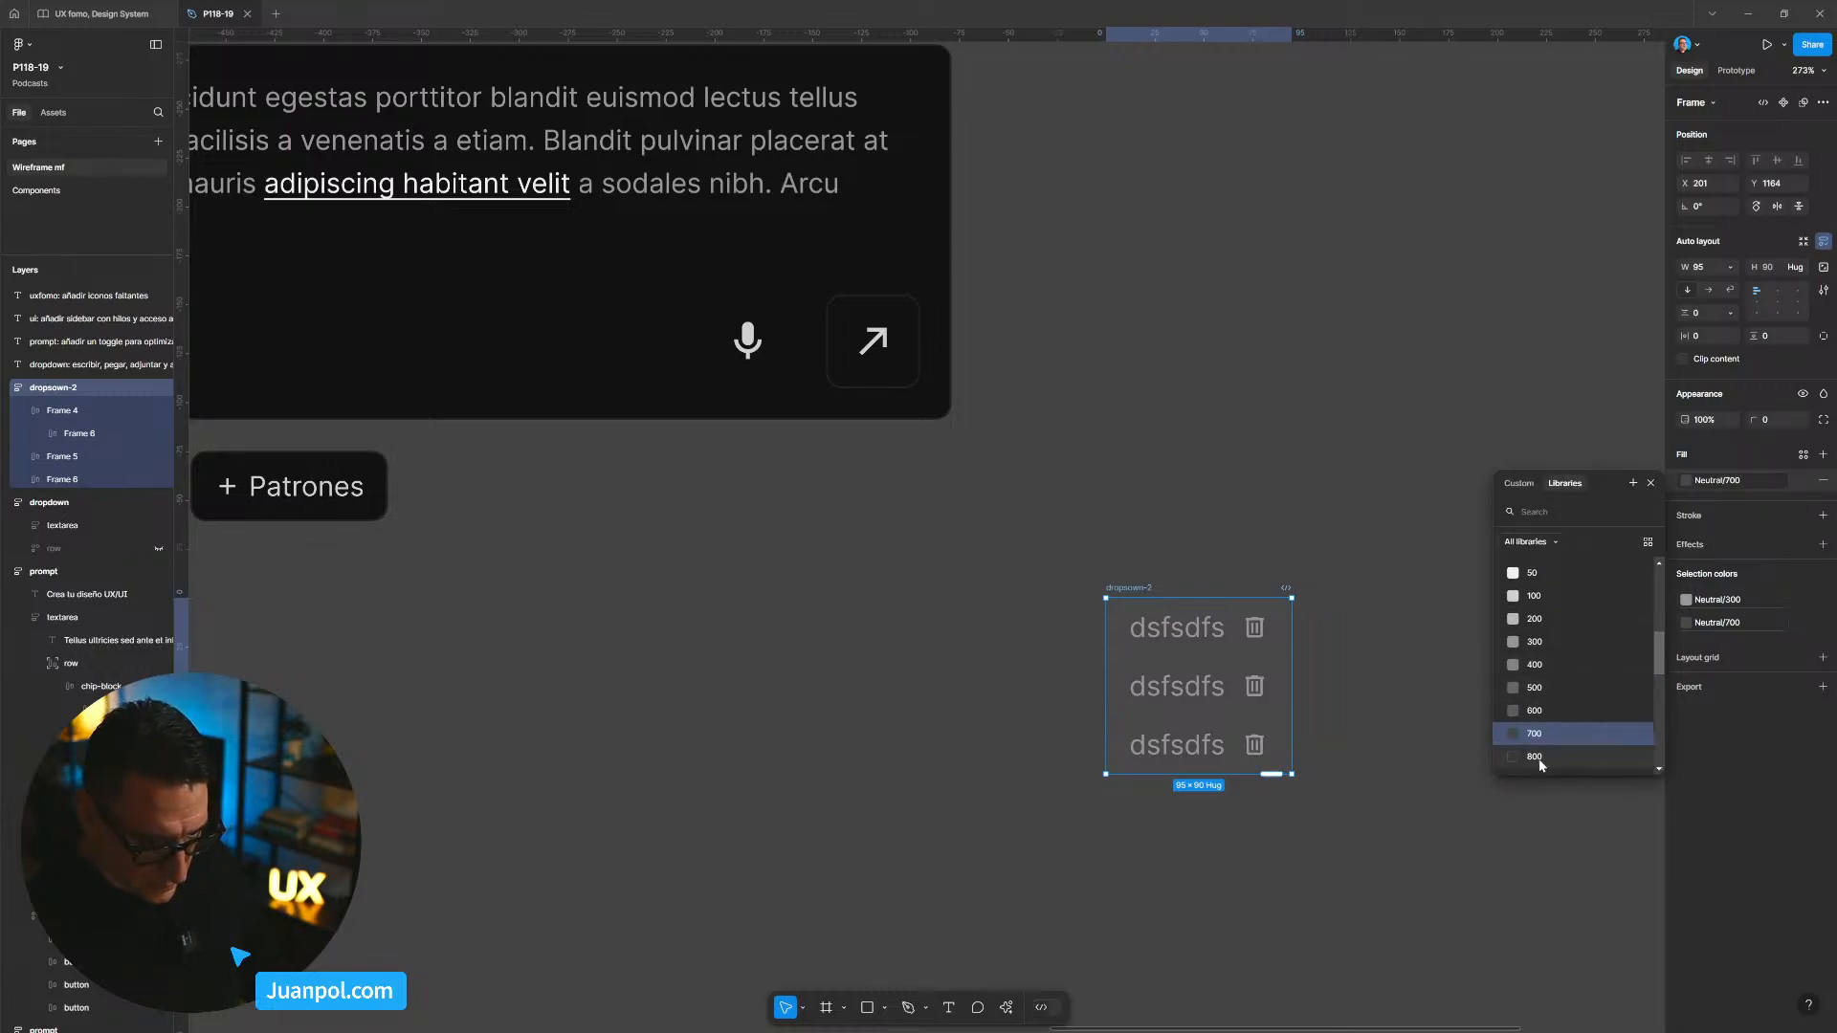
{"action": "left_click", "coordinate": [1554, 689]}
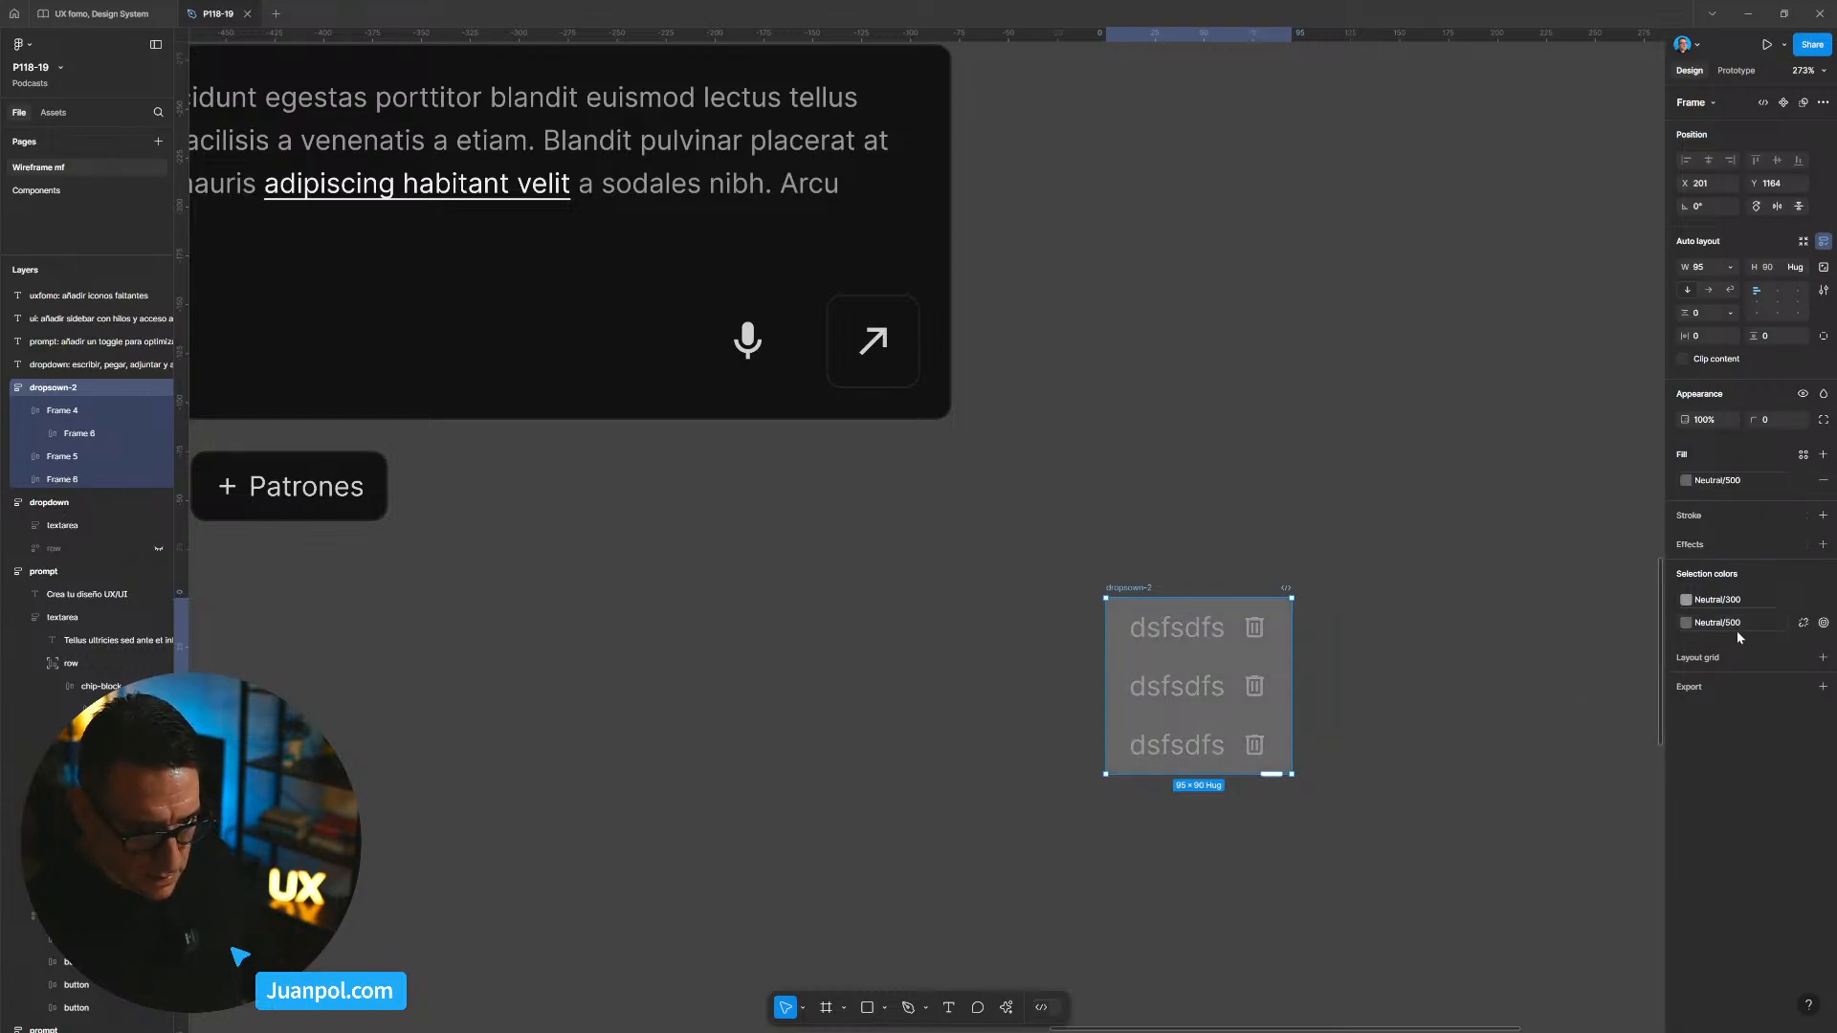
Step: Recolor the text and trash icons in dropsown-2 with the Neutral/50 library color
{"action": "left_click", "coordinate": [1686, 599]}
{"action": "left_click", "coordinate": [1556, 738]}
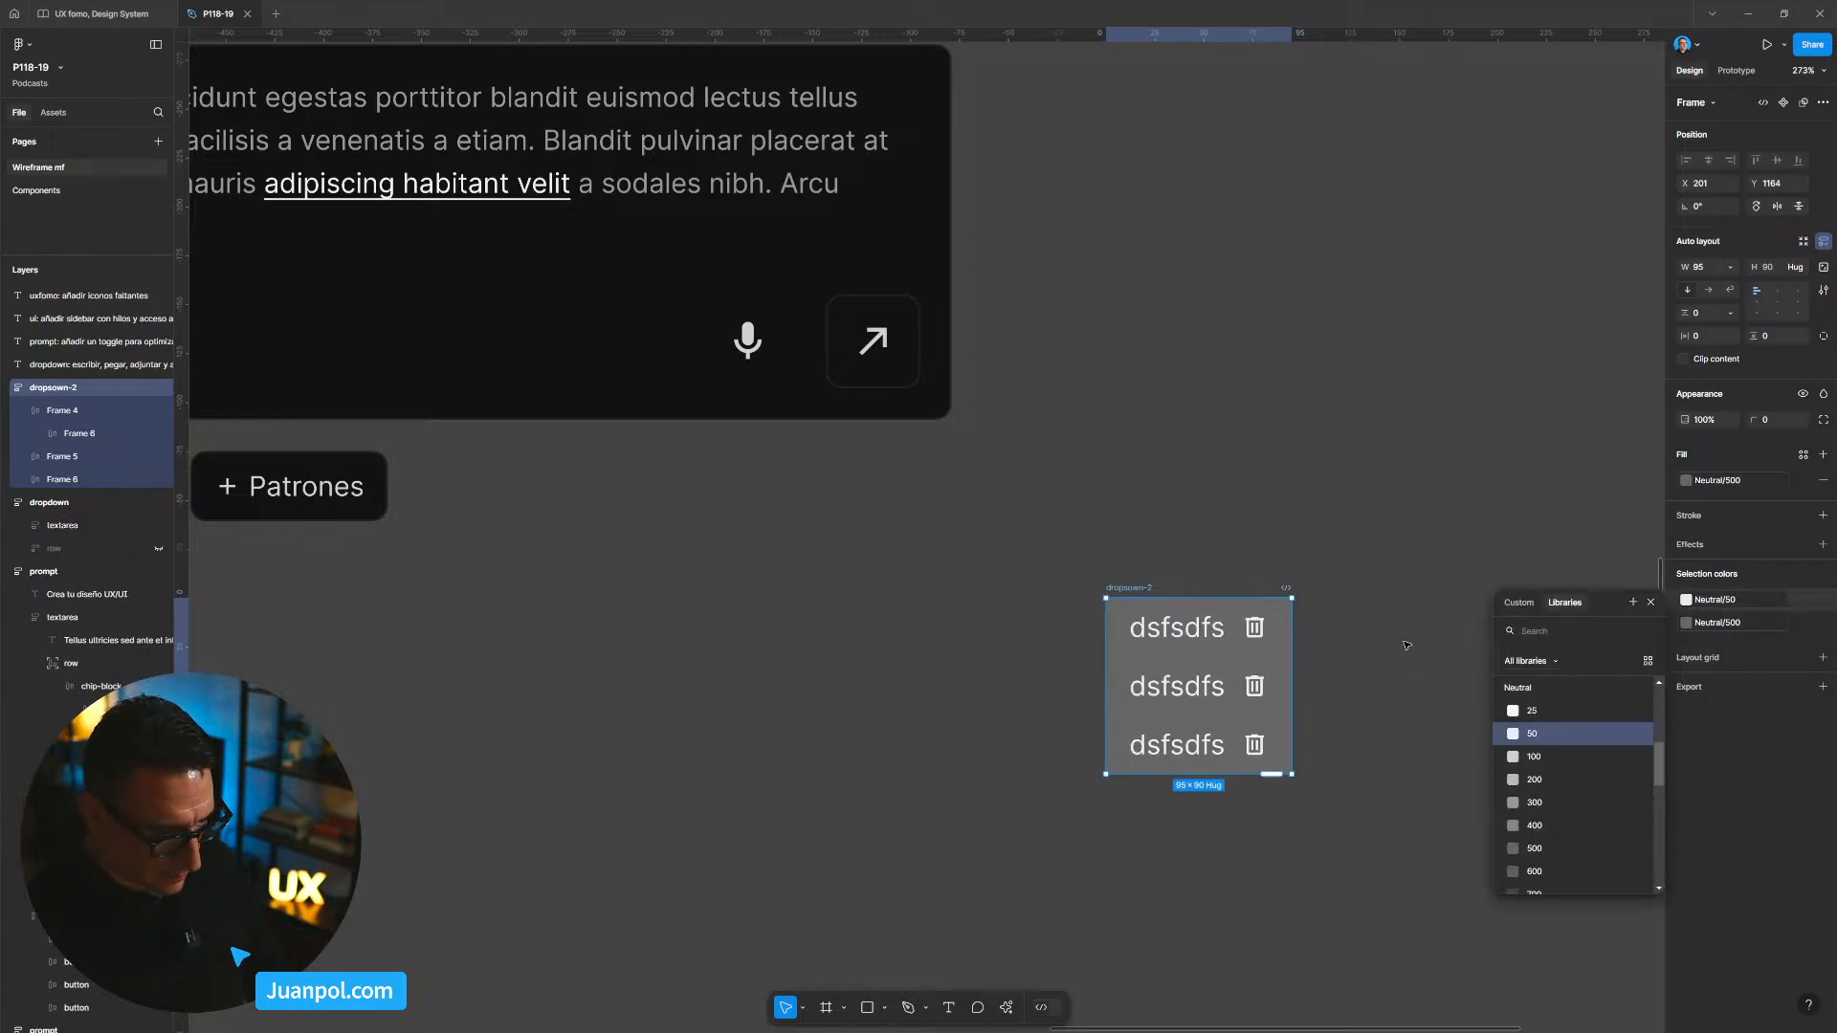
{"action": "scroll", "coordinate": [1371, 607], "scroll_direction": "down", "scroll_amount": 3}
{"action": "left_click", "coordinate": [1386, 567]}
Step: Move the dropsown-2 popup over the prompt box, just above the "Espaciados (2)" chip, at Y 933
{"action": "left_click", "coordinate": [1247, 603]}
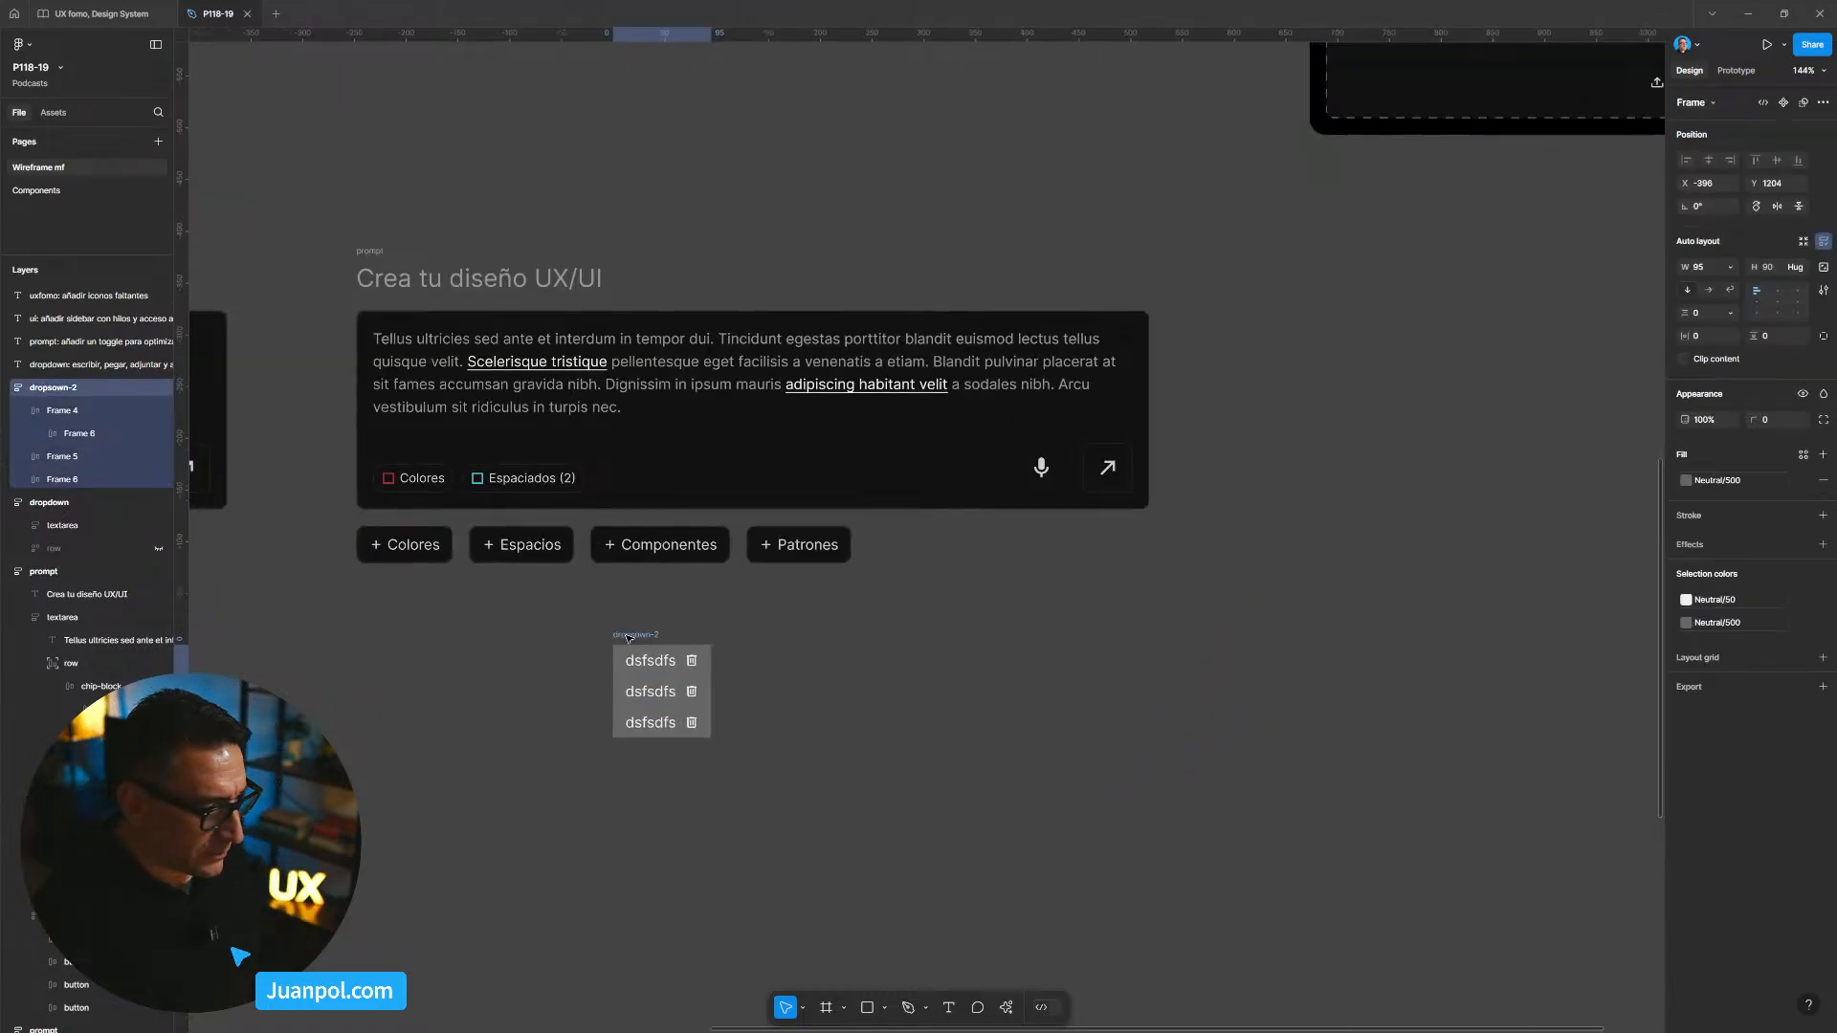
{"action": "scroll", "coordinate": [834, 635], "scroll_direction": "up", "scroll_amount": 3}
{"action": "key", "text": "shift+Up"}
{"action": "key", "text": "shift+Up"}
{"action": "key", "text": "shift+Up"}
{"action": "key", "text": "shift+Up"}
{"action": "key", "text": "shift+Up"}
{"action": "key", "text": "shift+Up"}
{"action": "key", "text": "shift+Up"}
{"action": "key", "text": "shift+Left"}
{"action": "key", "text": "shift+Left"}
{"action": "key", "text": "shift+Left"}
{"action": "key", "text": "shift+Left"}
{"action": "key", "text": "shift+Left"}
{"action": "key", "text": "shift+Left"}
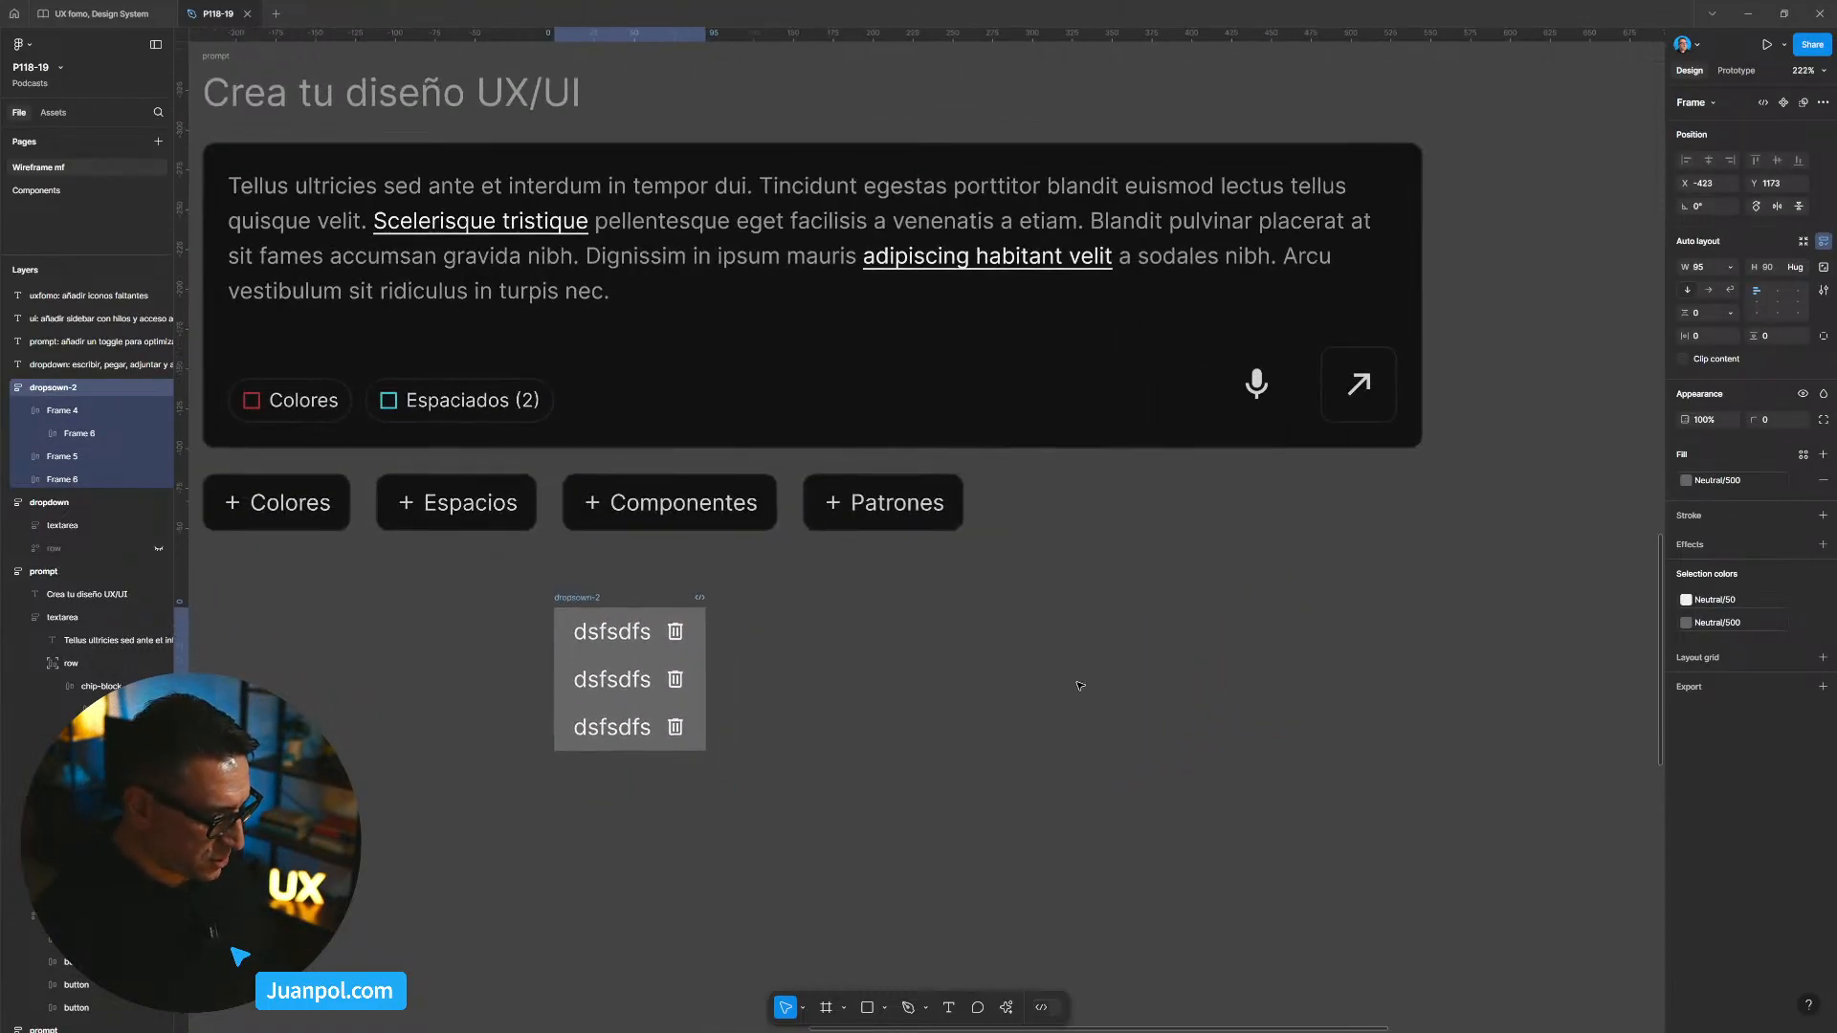
{"action": "key", "text": "shift+Up"}
{"action": "key", "text": "shift+Up"}
{"action": "key", "text": "shift+Up"}
{"action": "key", "text": "shift+Up"}
{"action": "key", "text": "shift+Up"}
{"action": "key", "text": "shift+Up"}
{"action": "key", "text": "shift+Up"}
{"action": "key", "text": "shift+Up"}
{"action": "key", "text": "shift+Up"}
{"action": "key", "text": "shift+Up"}
{"action": "key", "text": "shift+Up"}
{"action": "key", "text": "shift+Up"}
{"action": "key", "text": "shift+Up"}
{"action": "key", "text": "shift+Up"}
{"action": "key", "text": "shift+Up"}
{"action": "key", "text": "shift+Up"}
{"action": "key", "text": "shift+Up"}
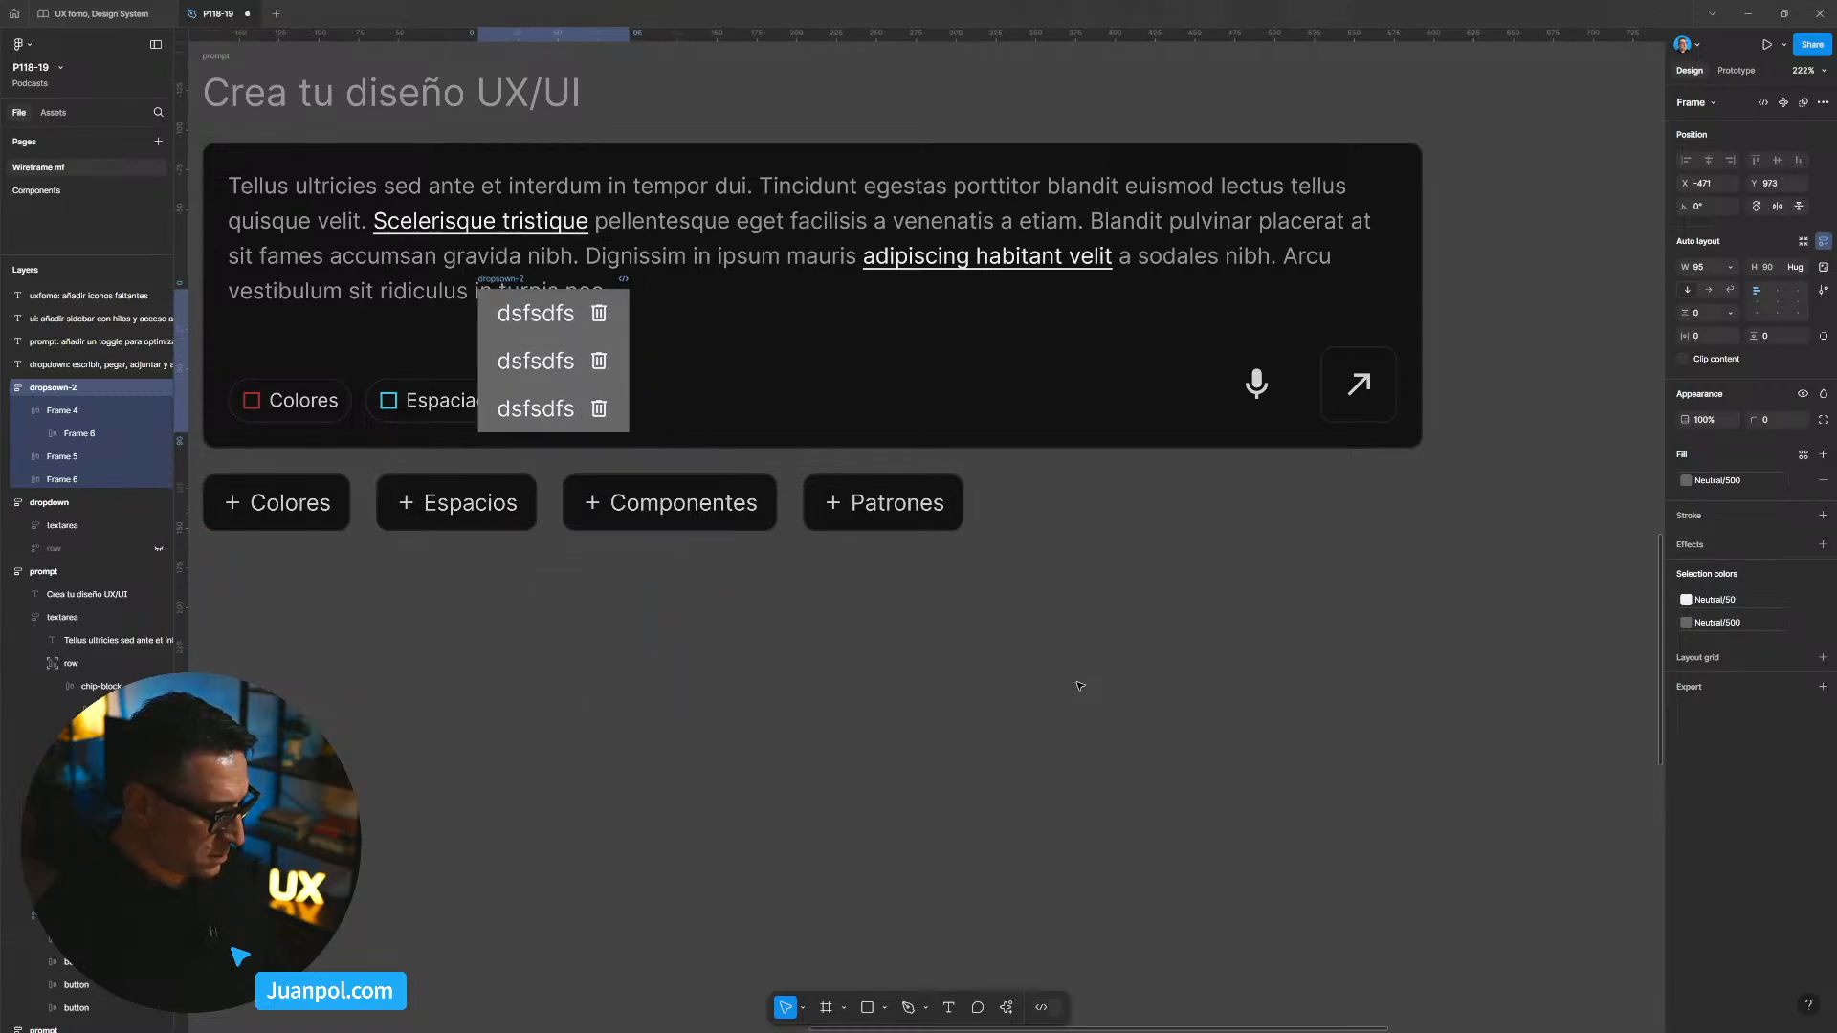
{"action": "key", "text": "shift+Left"}
{"action": "key", "text": "shift+Left"}
{"action": "key", "text": "shift+Left"}
{"action": "key", "text": "shift+Left"}
{"action": "key", "text": "shift+Left"}
{"action": "key", "text": "shift+Up"}
{"action": "key", "text": "shift+Up"}
{"action": "key", "text": "shift+Up"}
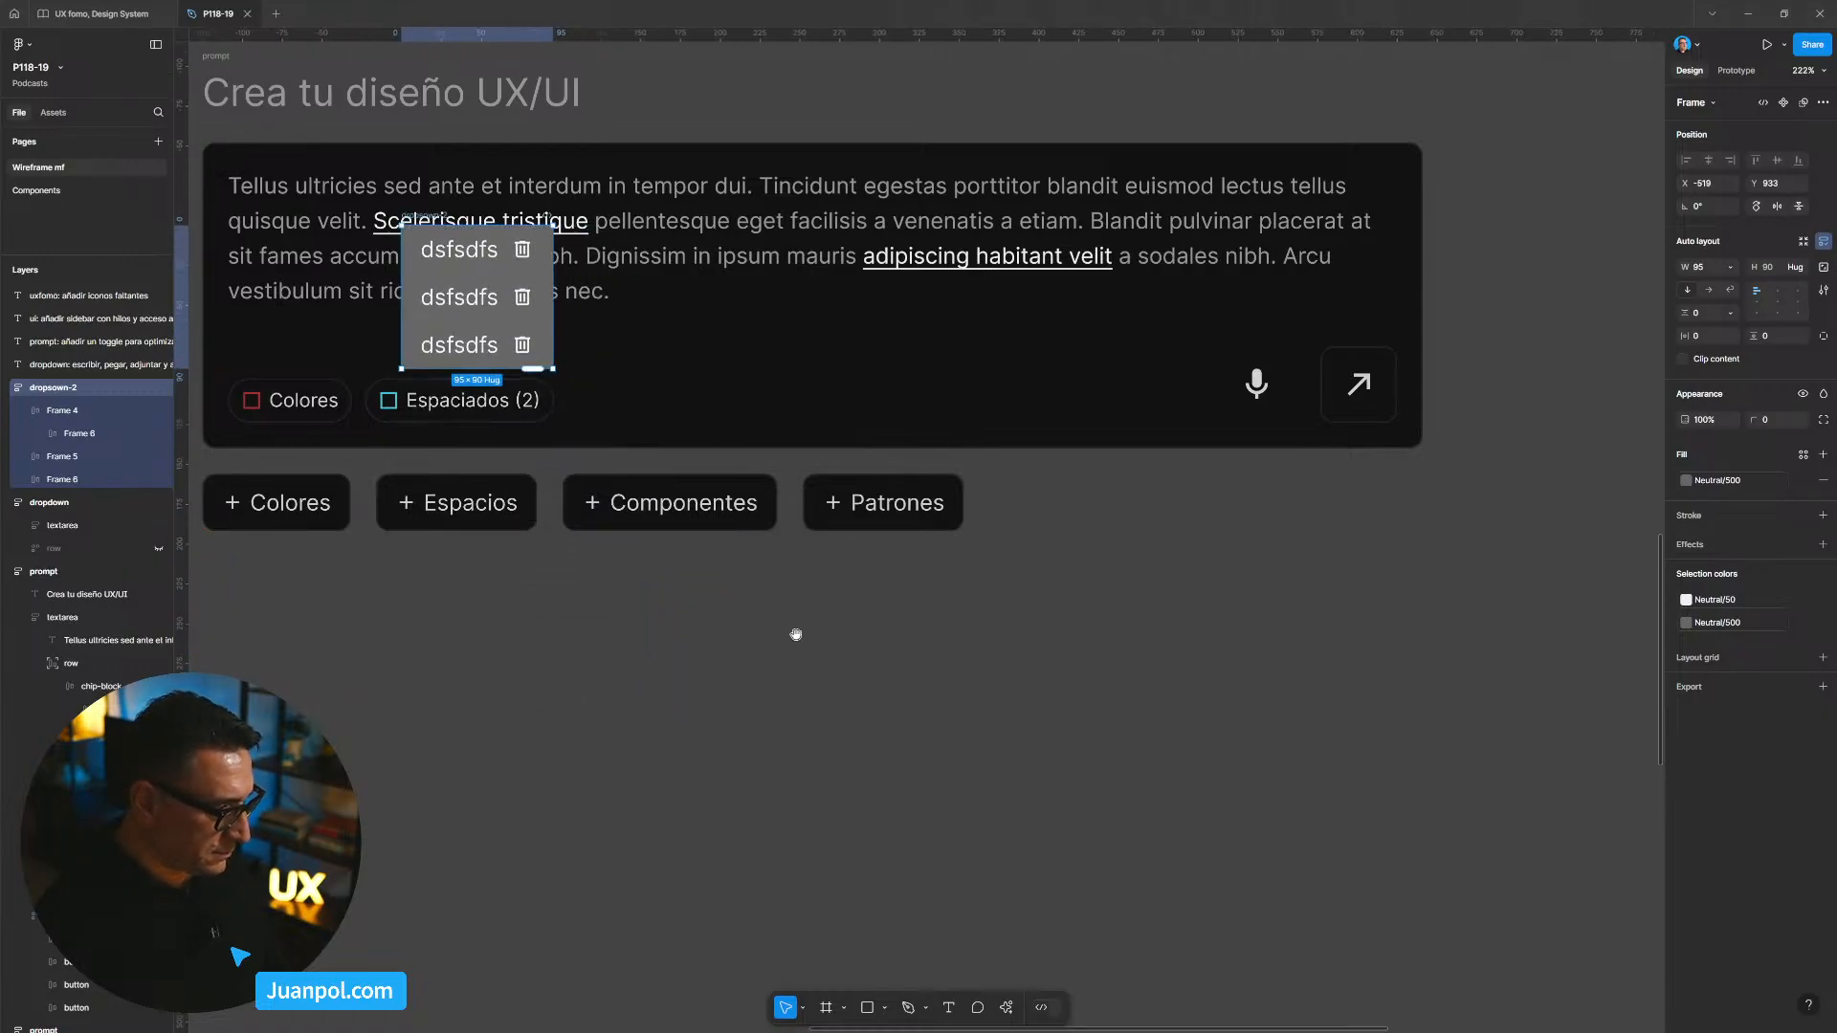
Step: Change the count in the "Espaciados" chip's label to 3
{"action": "left_click", "coordinate": [526, 637]}
{"action": "left_click_drag", "start_coordinate": [530, 557], "coordinate": [859, 726]}
{"action": "scroll", "coordinate": [839, 627], "scroll_direction": "up", "scroll_amount": 4}
{"action": "left_click", "coordinate": [874, 525], "text": "ctrl"}
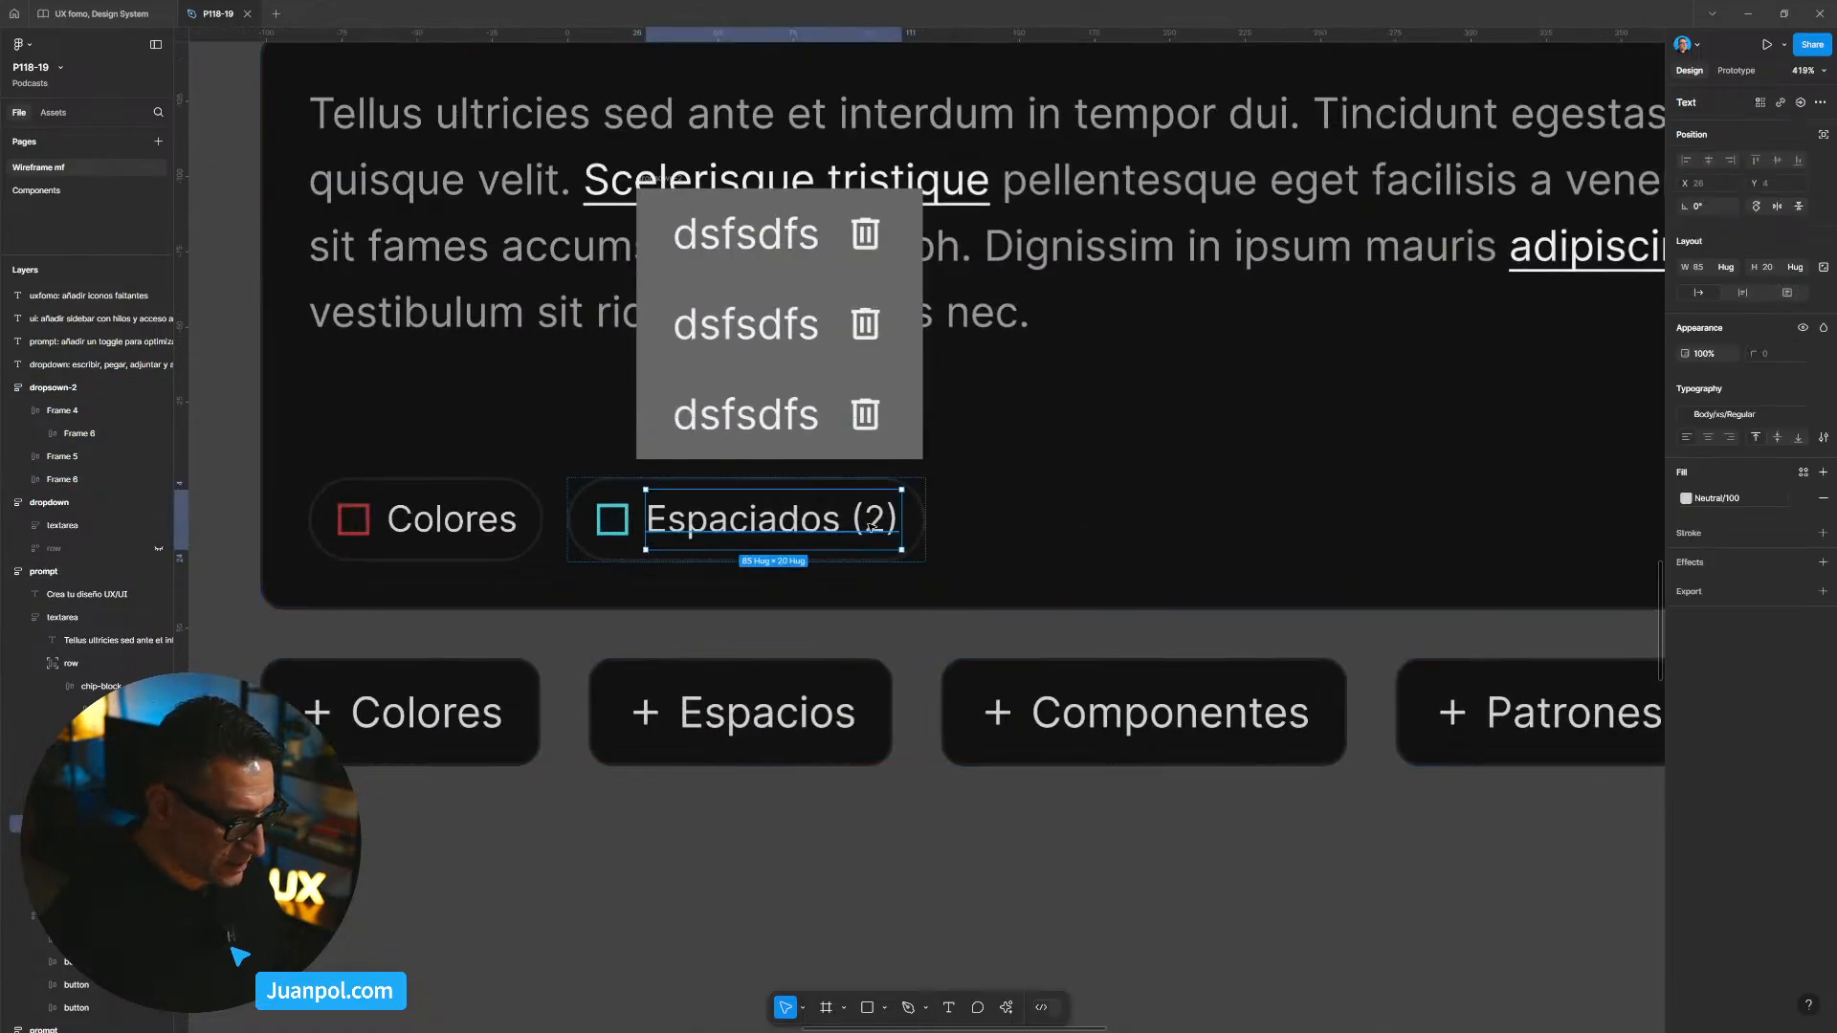
{"action": "double_click", "coordinate": [875, 524]}
{"action": "left_click_drag", "start_coordinate": [867, 520], "coordinate": [886, 526]}
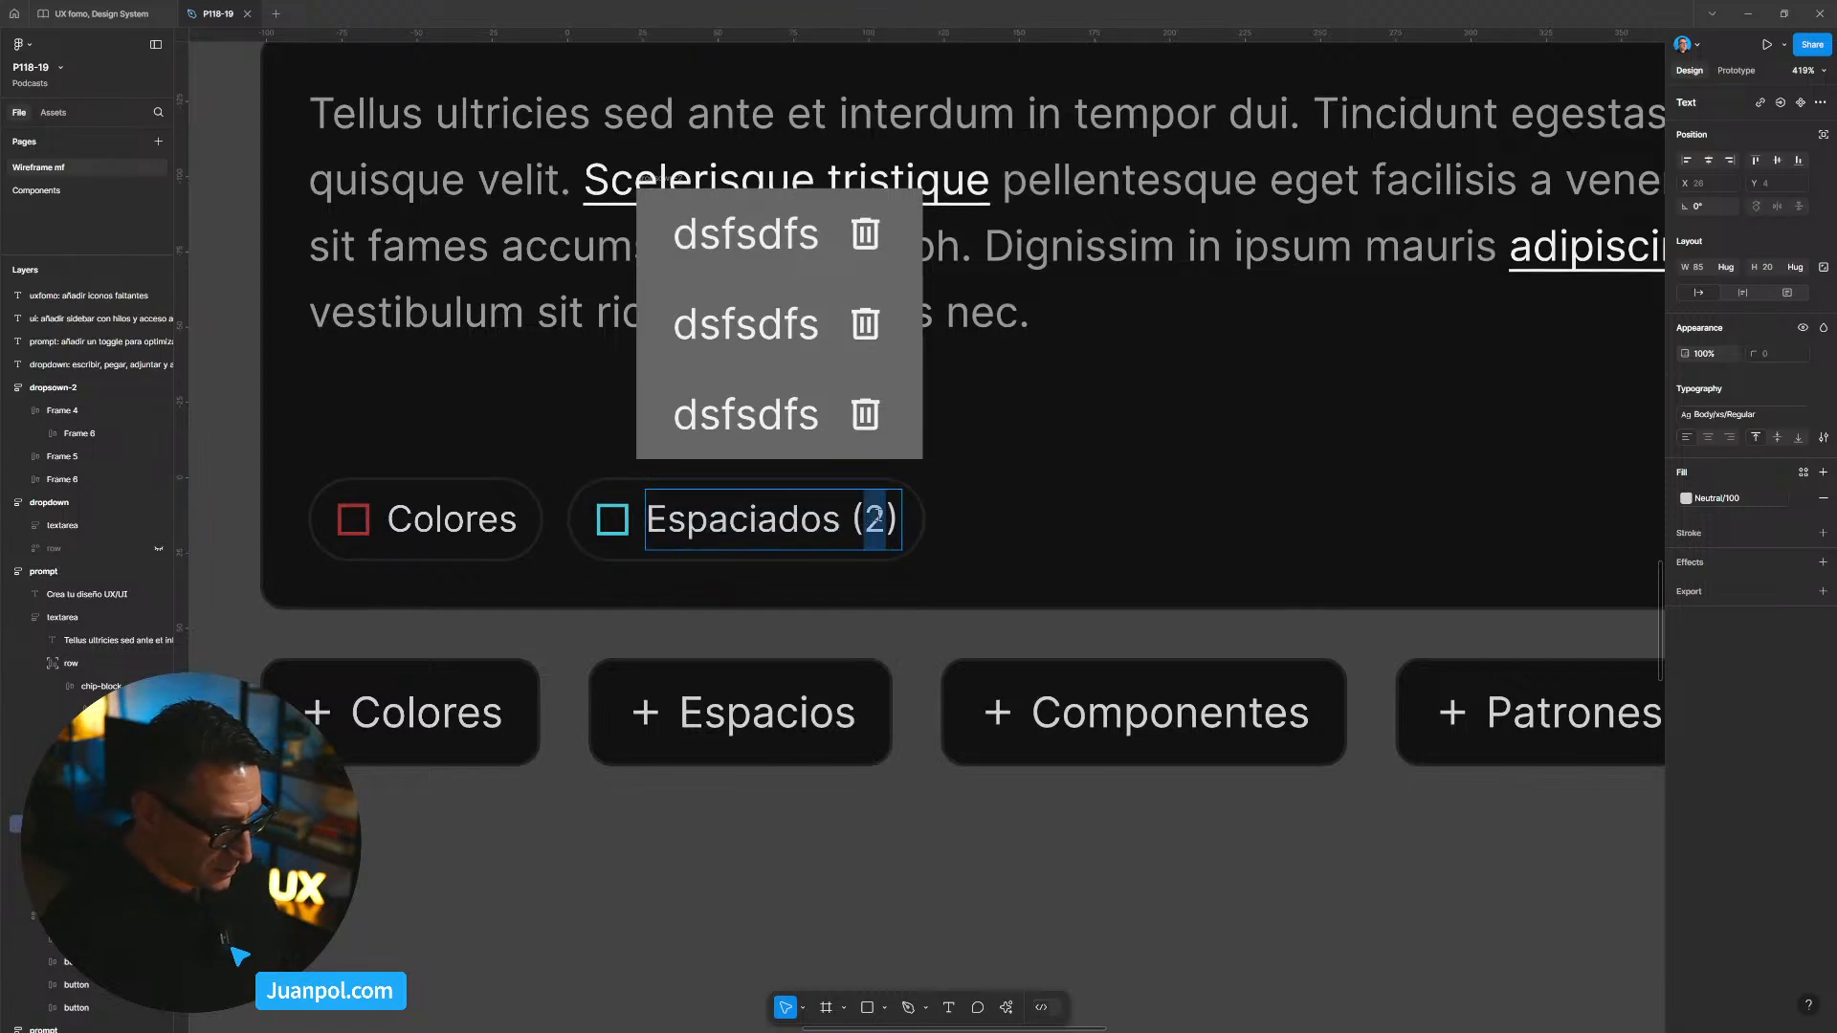
{"action": "type", "text": "3"}
{"action": "key", "text": "Escape"}
{"action": "left_click", "coordinate": [842, 777]}
Step: Nudge the dropsown-2 popup closer to the "Espaciados (3)" chip, to X -518, Y 938
{"action": "left_click", "coordinate": [779, 258]}
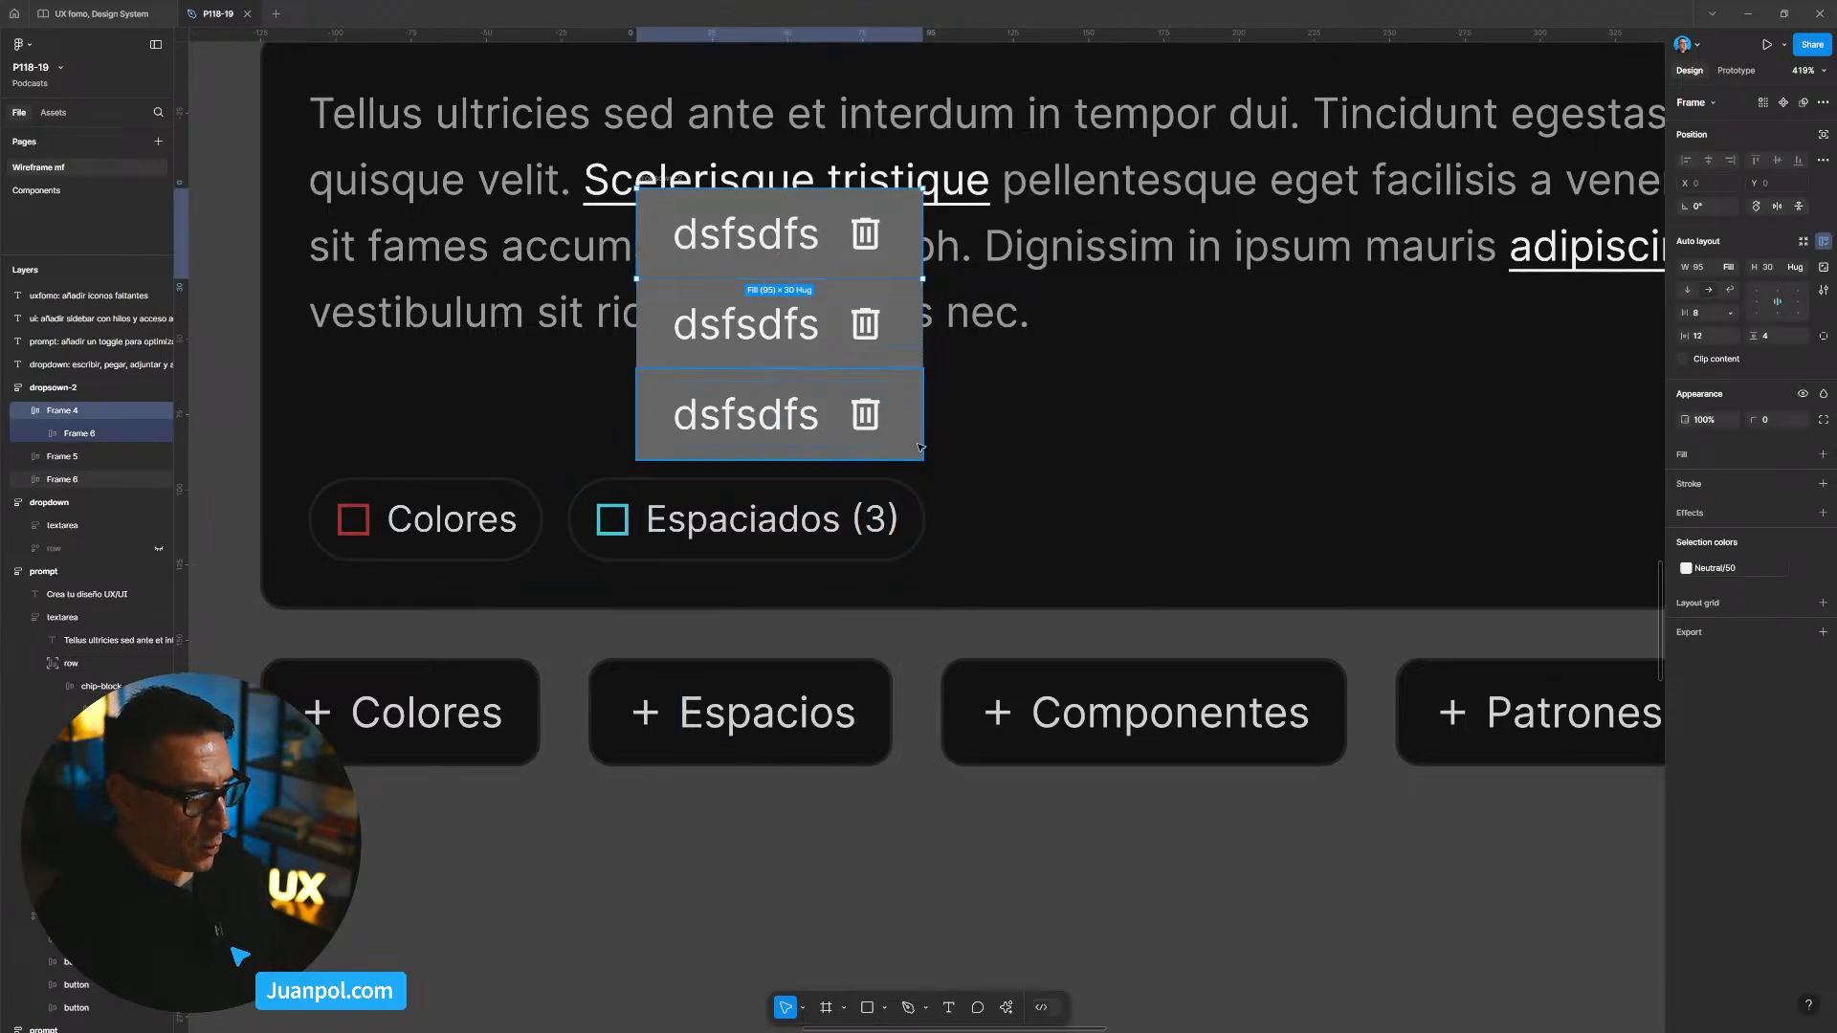
{"action": "left_click", "coordinate": [880, 792]}
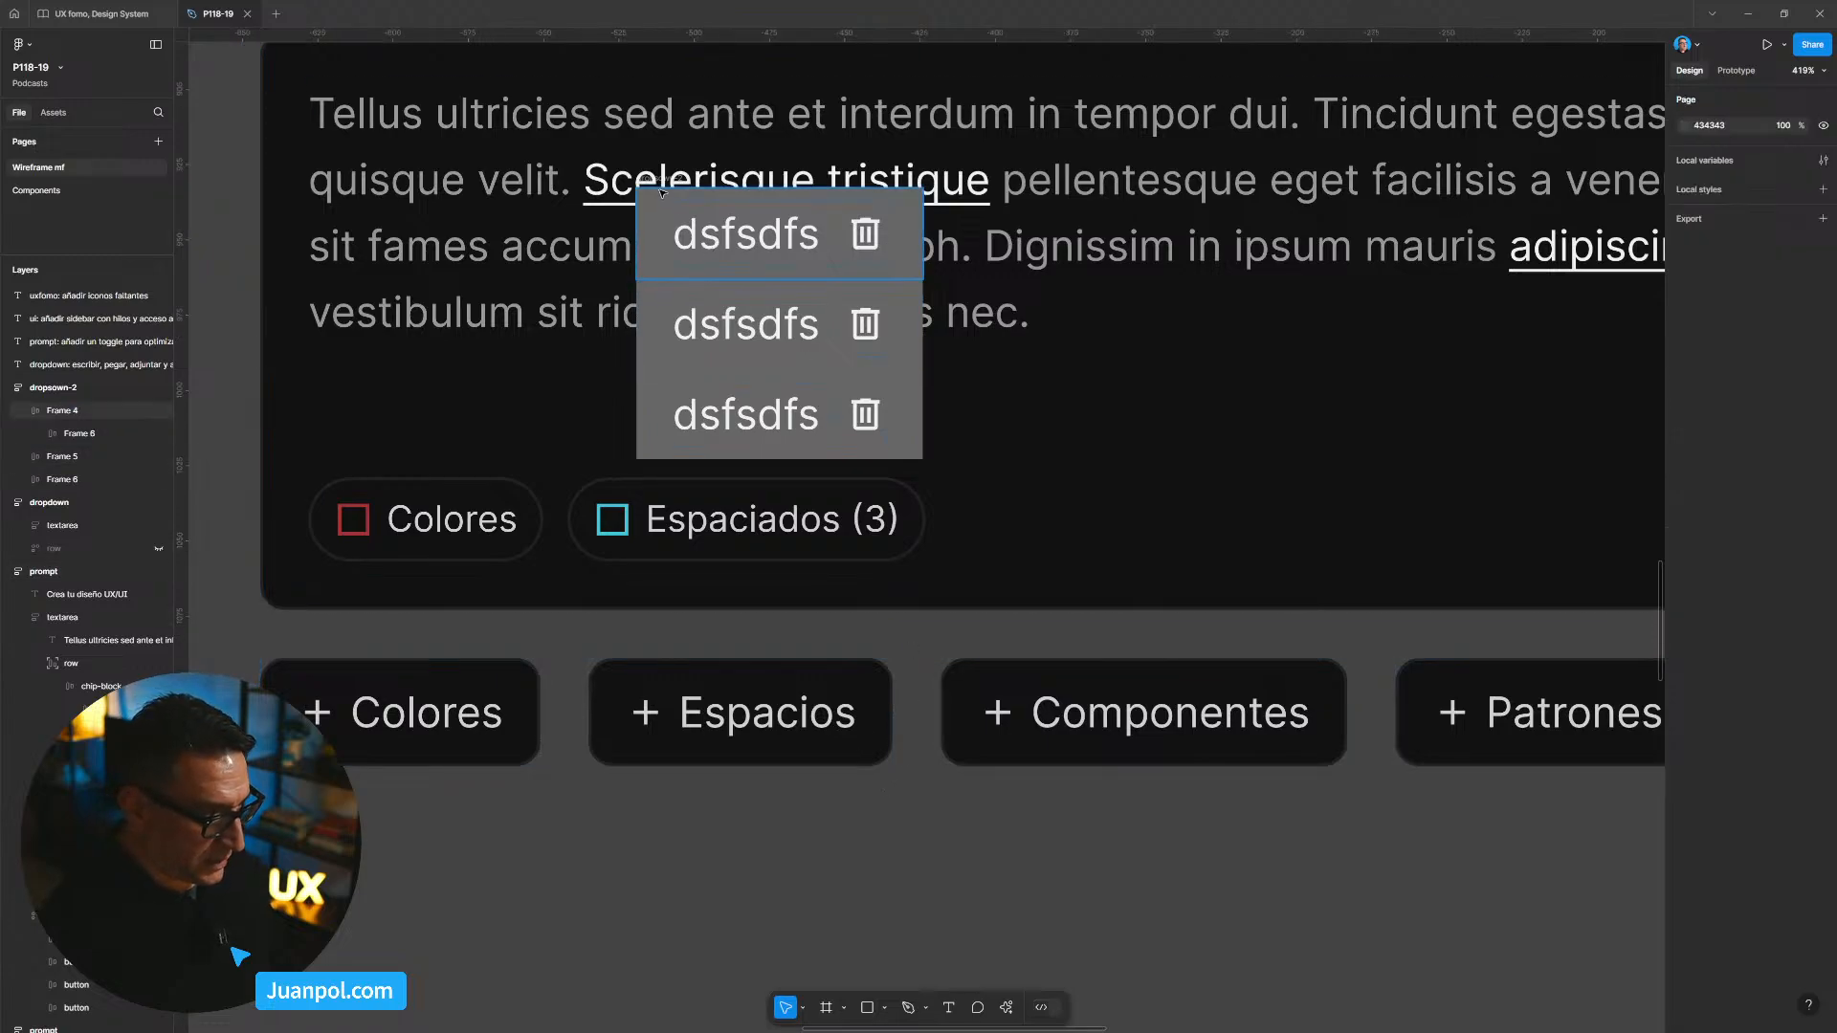
{"action": "mouse_move", "coordinate": [661, 179]}
{"action": "left_mouse_down"}
{"action": "mouse_move", "coordinate": [667, 200]}
{"action": "mouse_move", "coordinate": [657, 183]}
{"action": "left_mouse_up"}
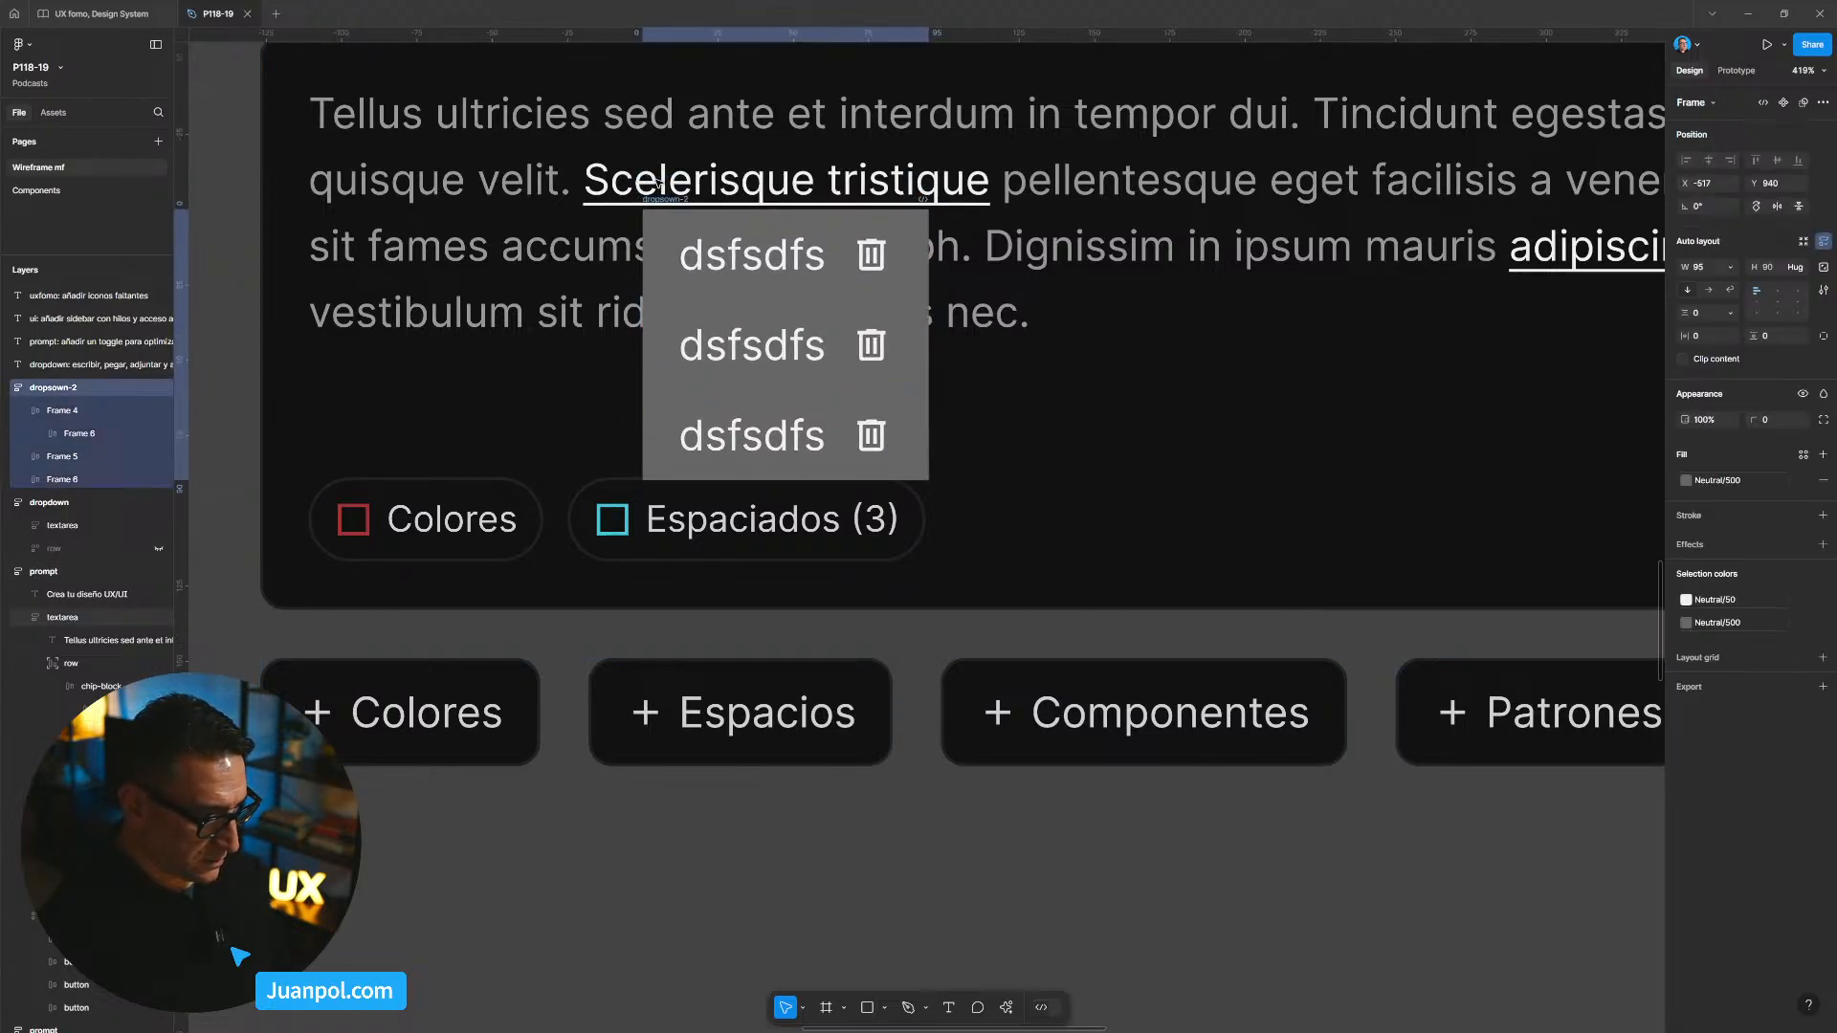
{"action": "key", "text": "Left"}
{"action": "key", "text": "Up"}
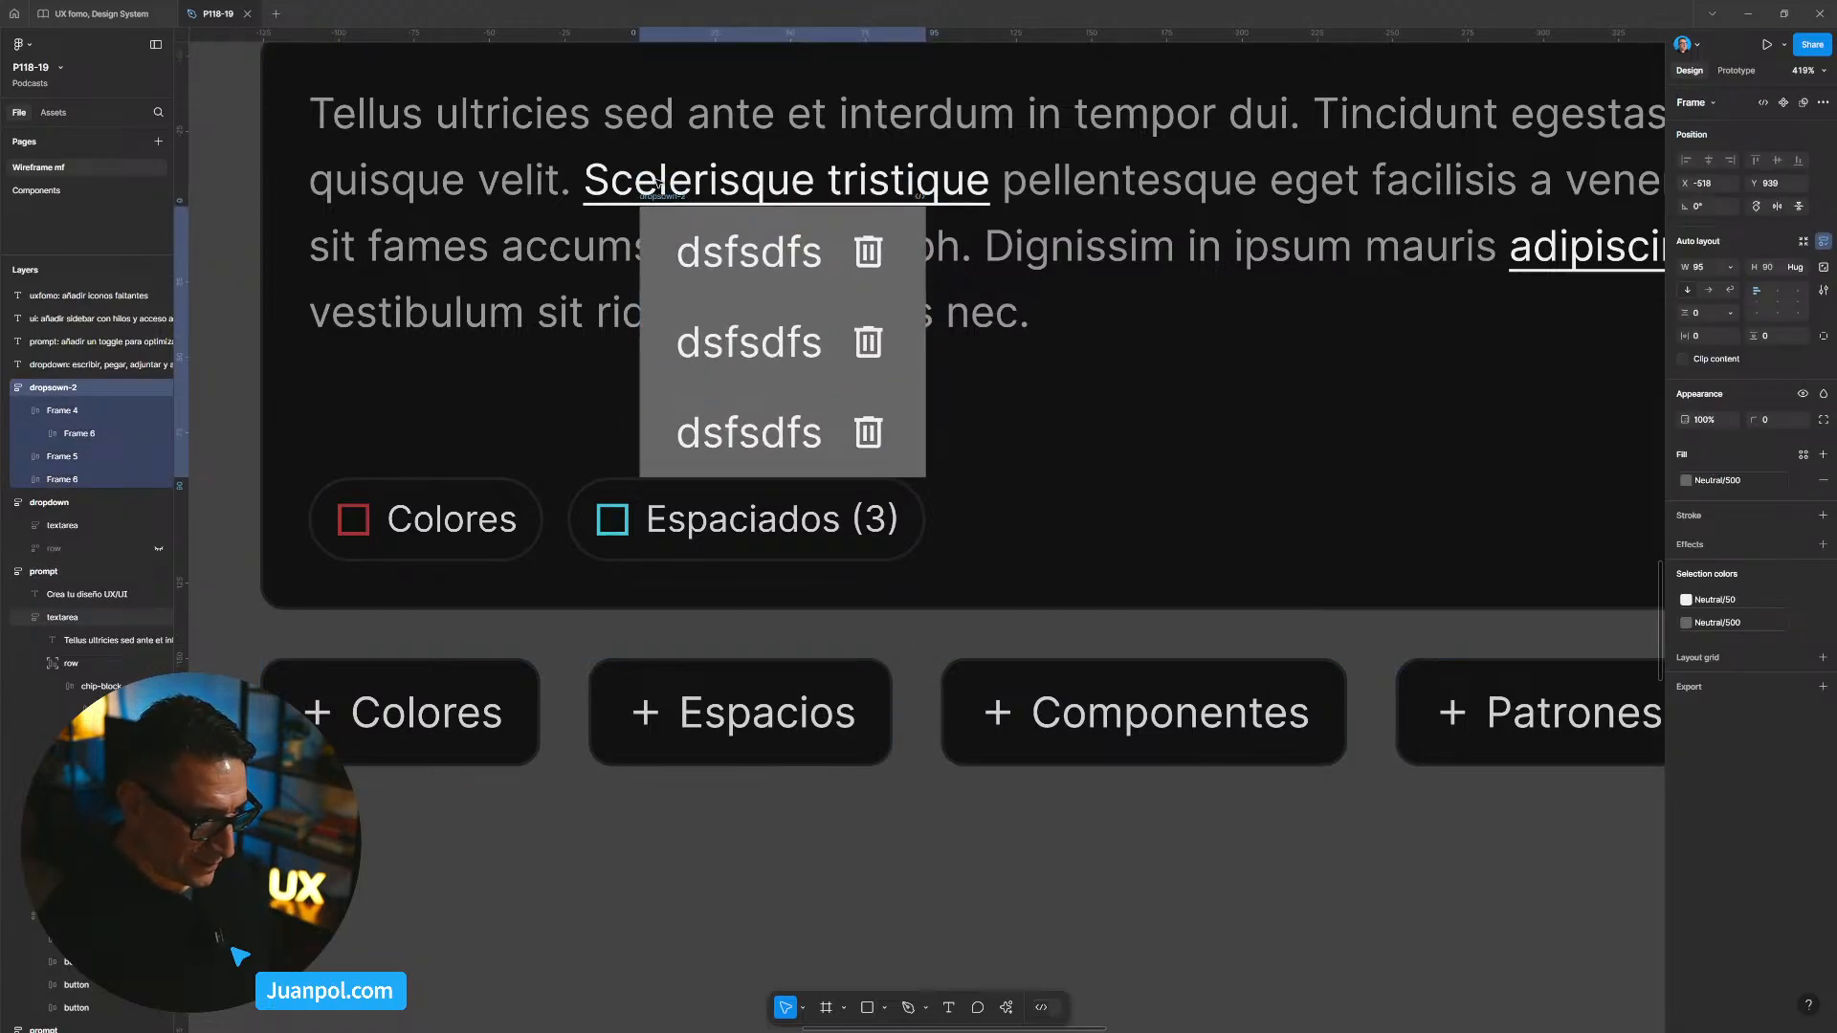
{"action": "key", "text": "shift+Down"}
{"action": "key", "text": "Up"}
{"action": "key", "text": "shift+Up"}
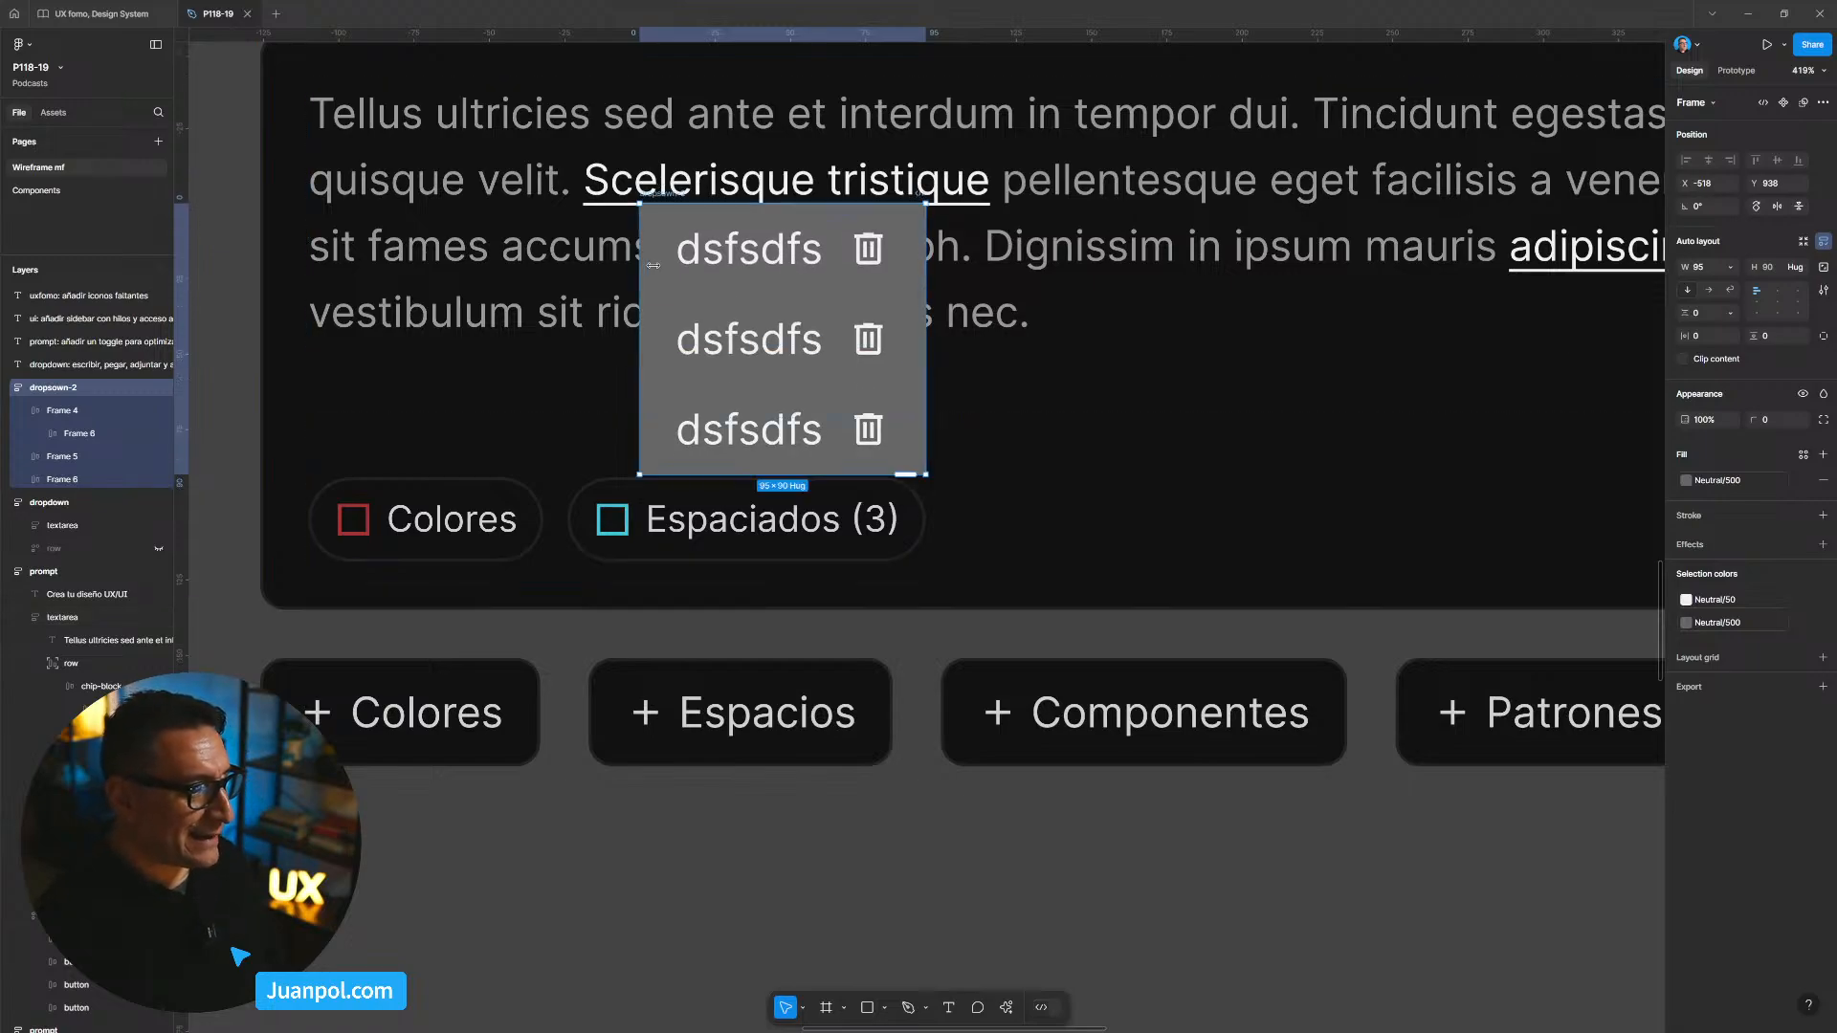
Step: Copy the trash icon from the popup's last row onto the empty canvas below the "+ Espacios" button
{"action": "left_click", "coordinate": [858, 434]}
{"action": "left_click", "coordinate": [858, 434]}
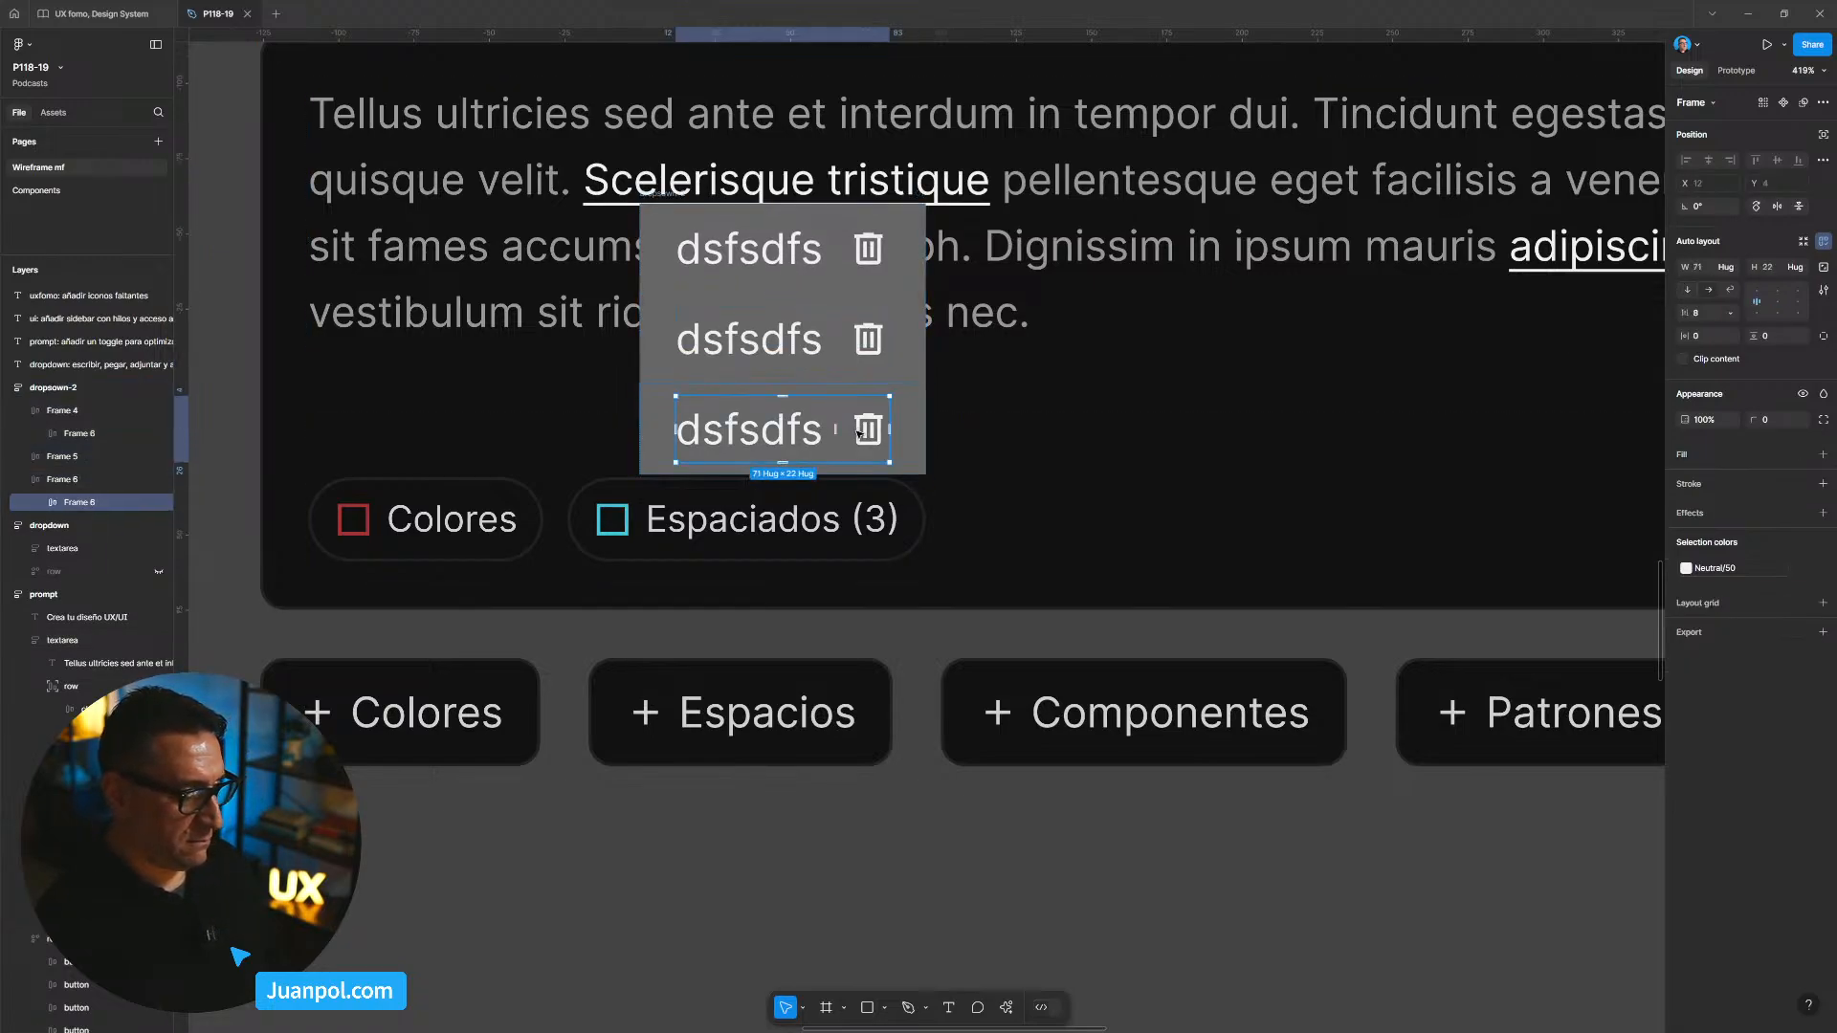
{"action": "double_click", "coordinate": [876, 436]}
{"action": "left_click_drag", "start_coordinate": [877, 435], "coordinate": [856, 872], "text": "alt"}
{"action": "left_click", "coordinate": [976, 892]}
{"action": "left_click_drag", "start_coordinate": [983, 900], "coordinate": [959, 812]}
{"action": "left_click", "coordinate": [842, 787]}
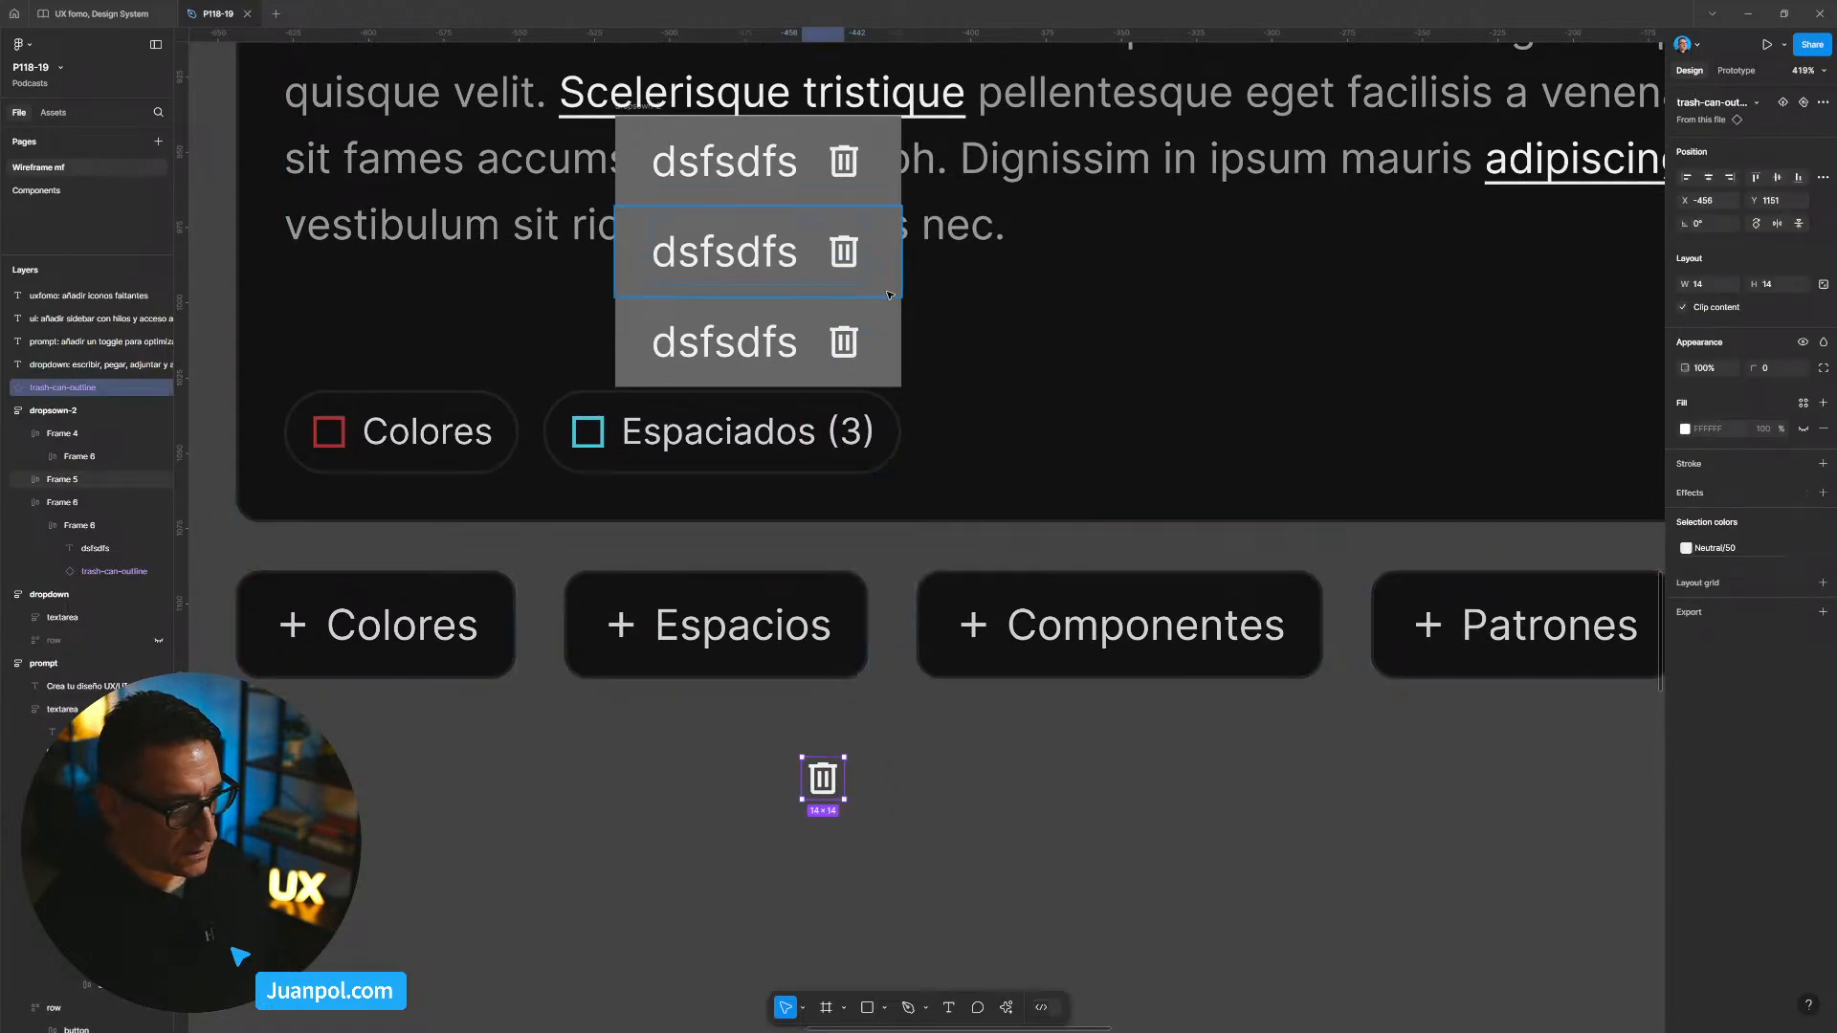
Step: Wrap the loose trash icon in its own auto-layout frame with 8 padding on all sides
{"action": "left_click", "coordinate": [813, 260]}
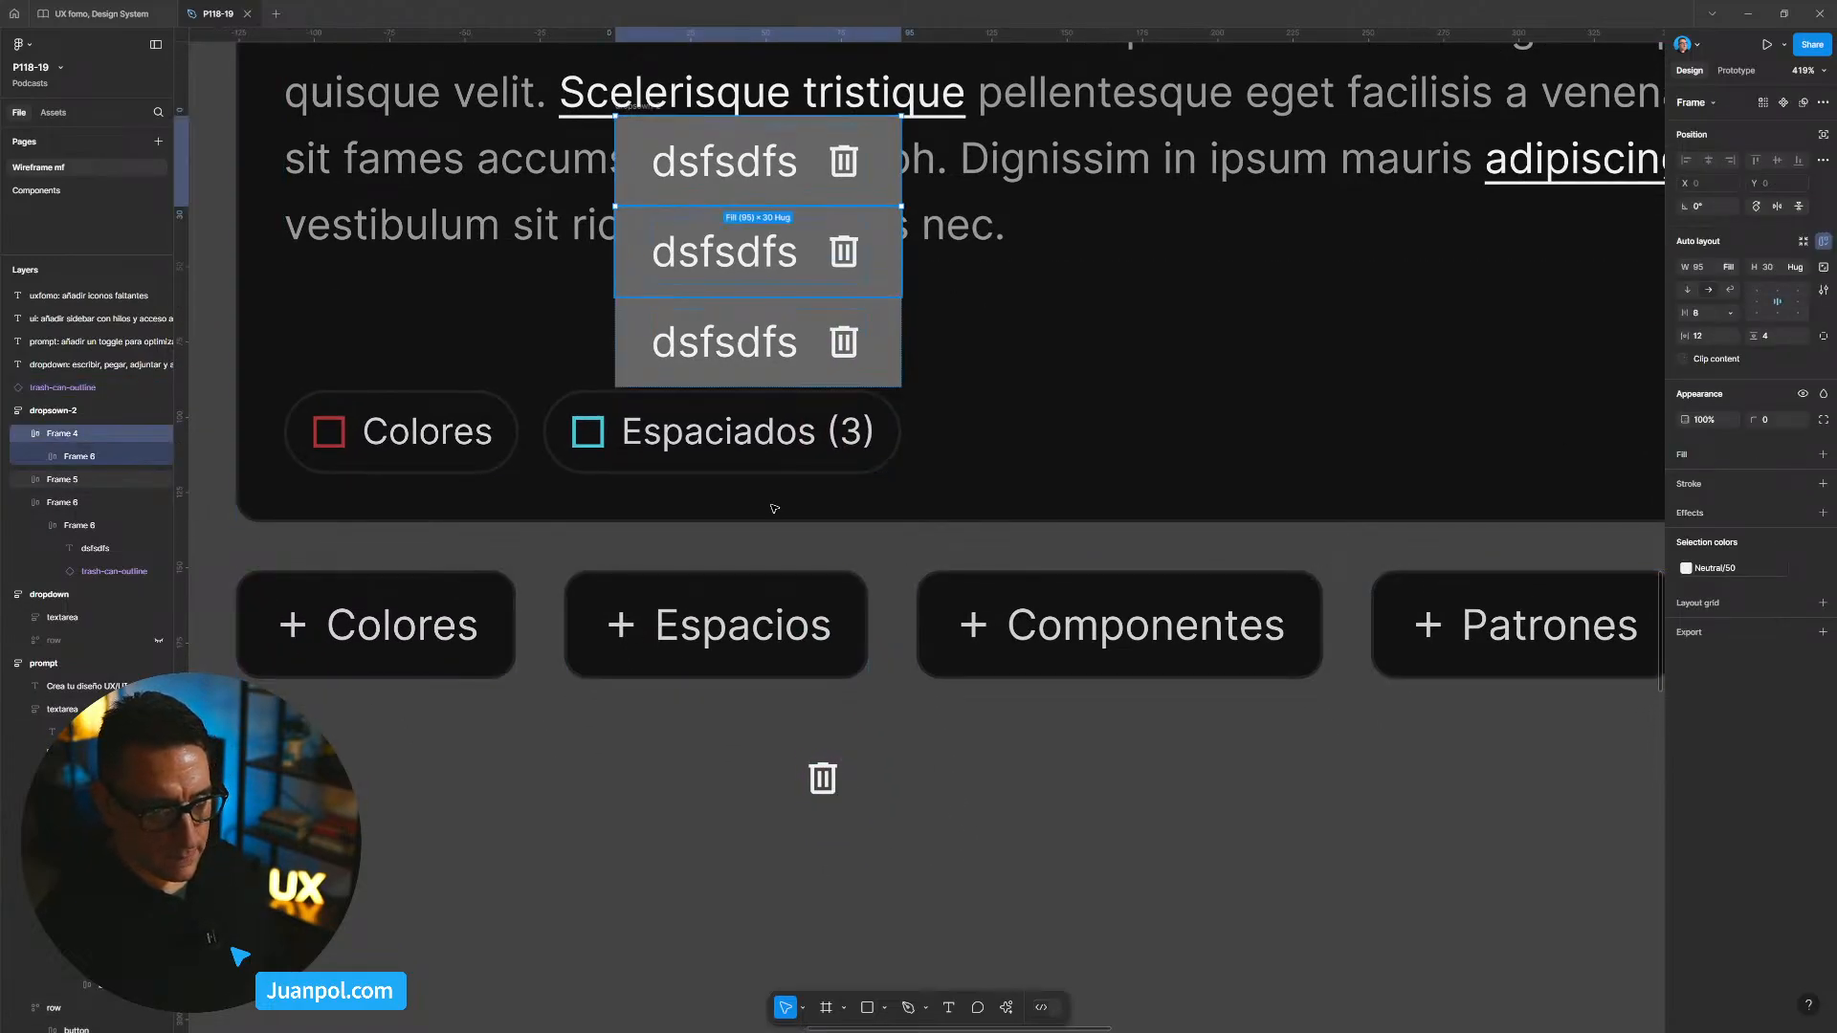
{"action": "key", "text": "Escape"}
{"action": "left_click", "coordinate": [646, 108]}
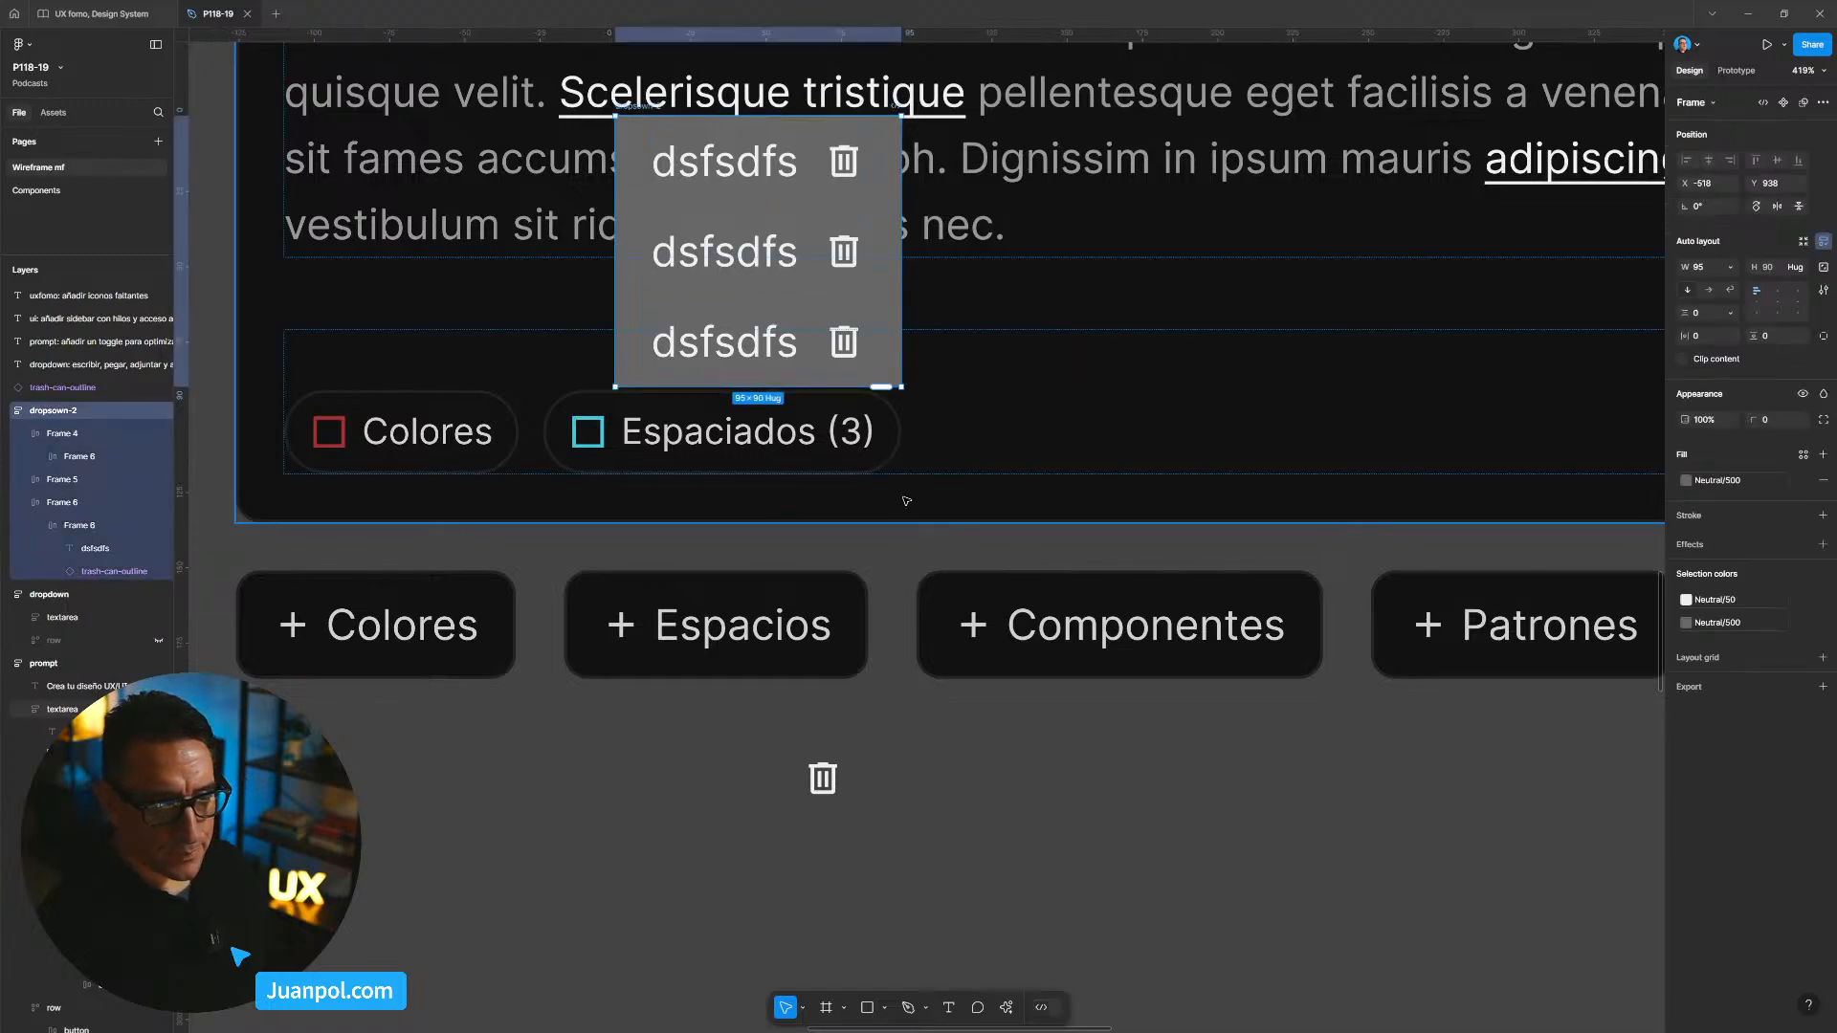
{"action": "left_click", "coordinate": [815, 774]}
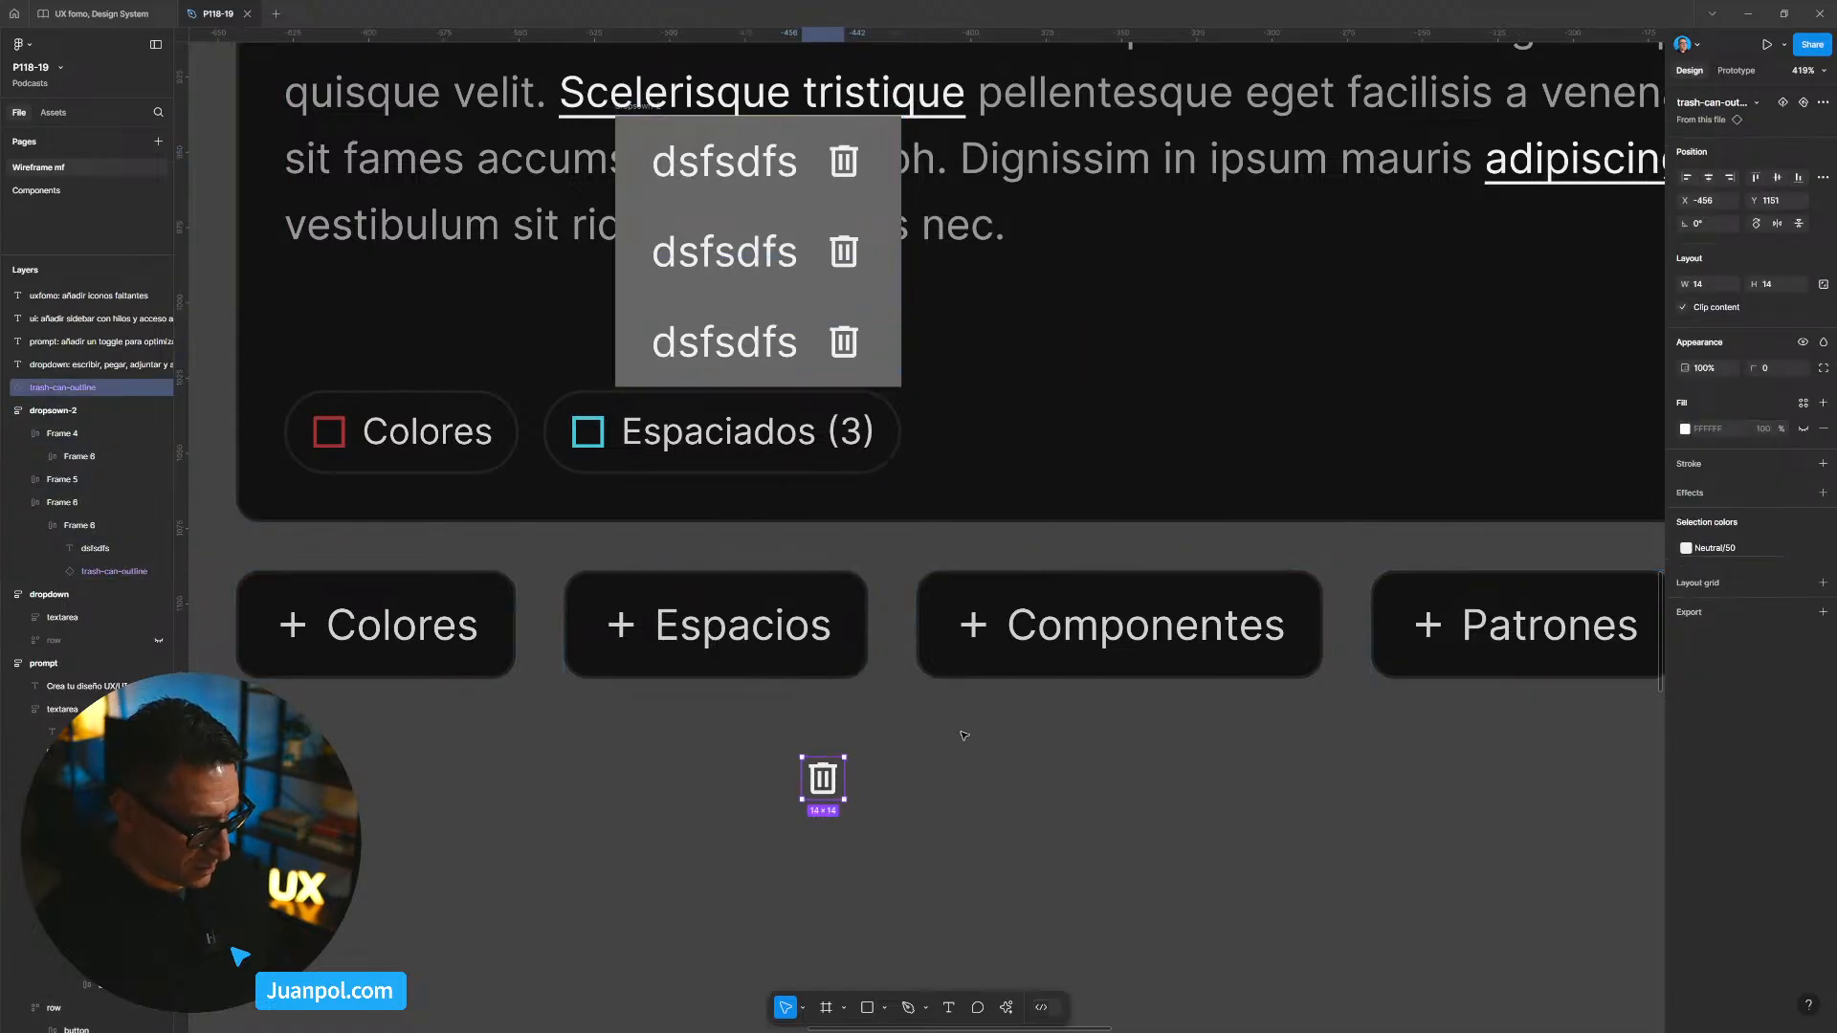
{"action": "key", "text": "shift+a"}
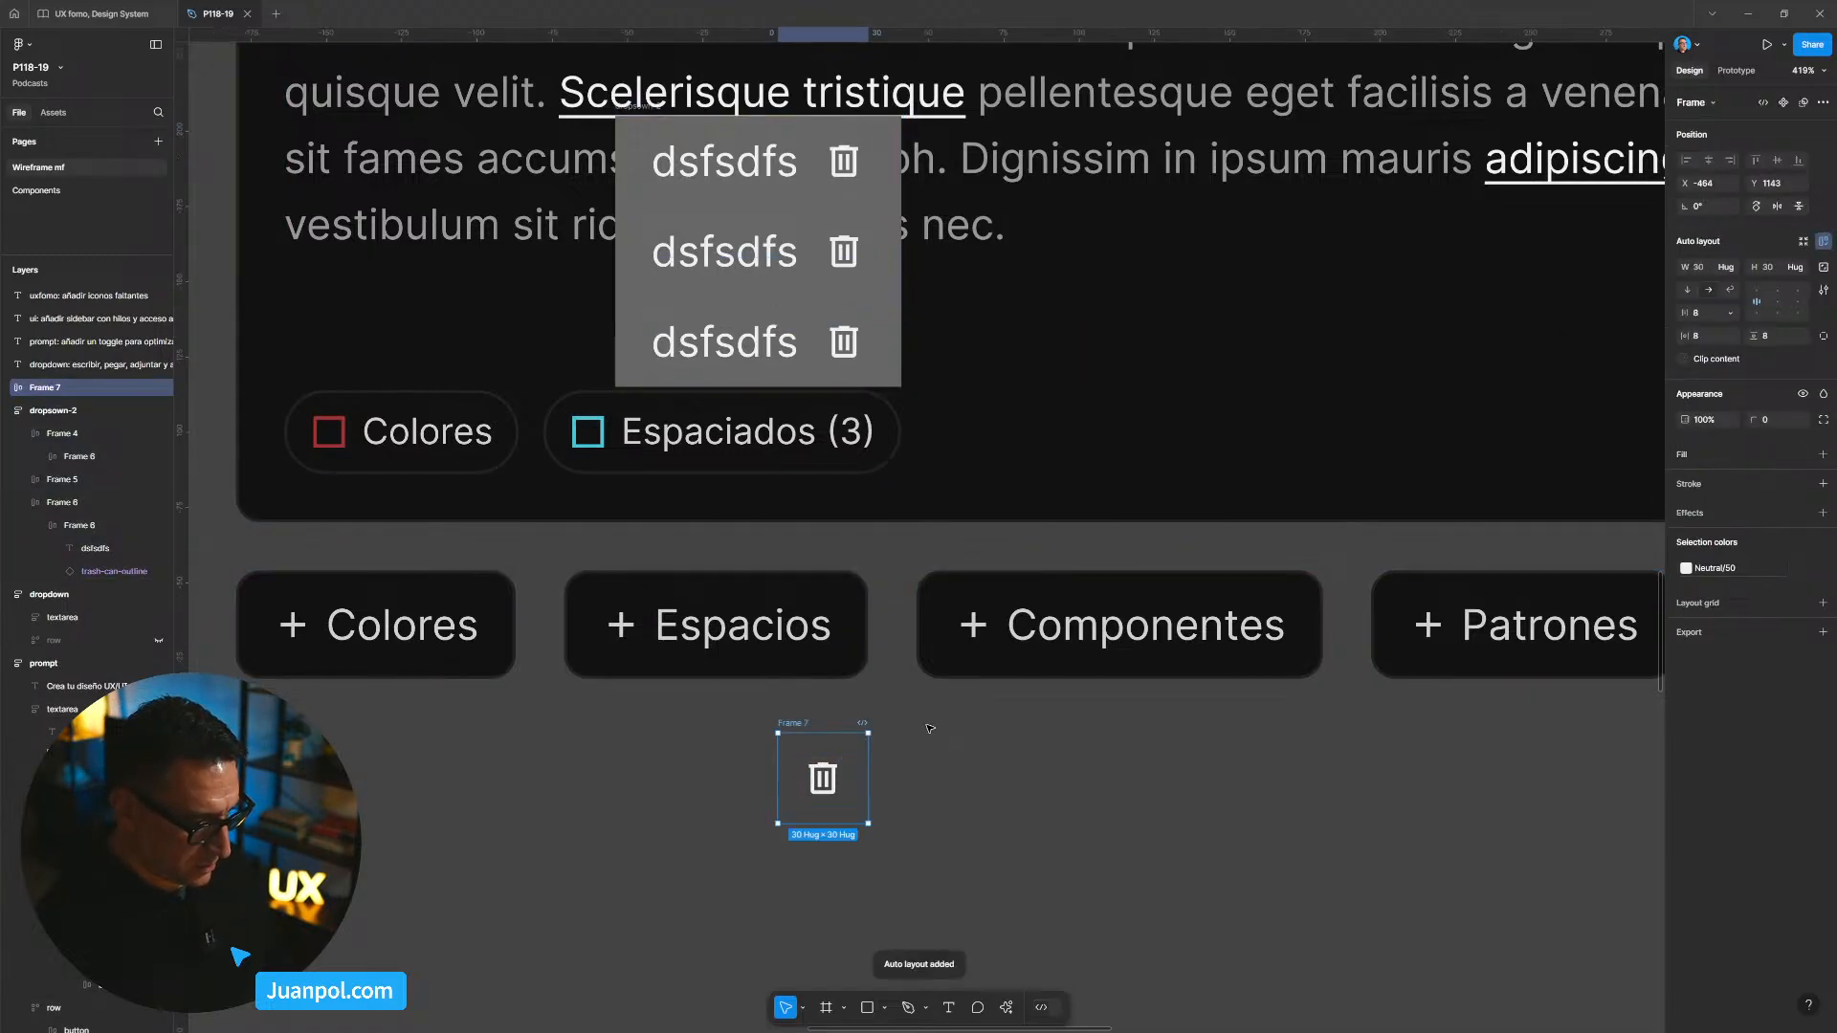
Step: Fill the loose trash icon's frame with the Neutral/500 library color
{"action": "left_click", "coordinate": [1801, 454]}
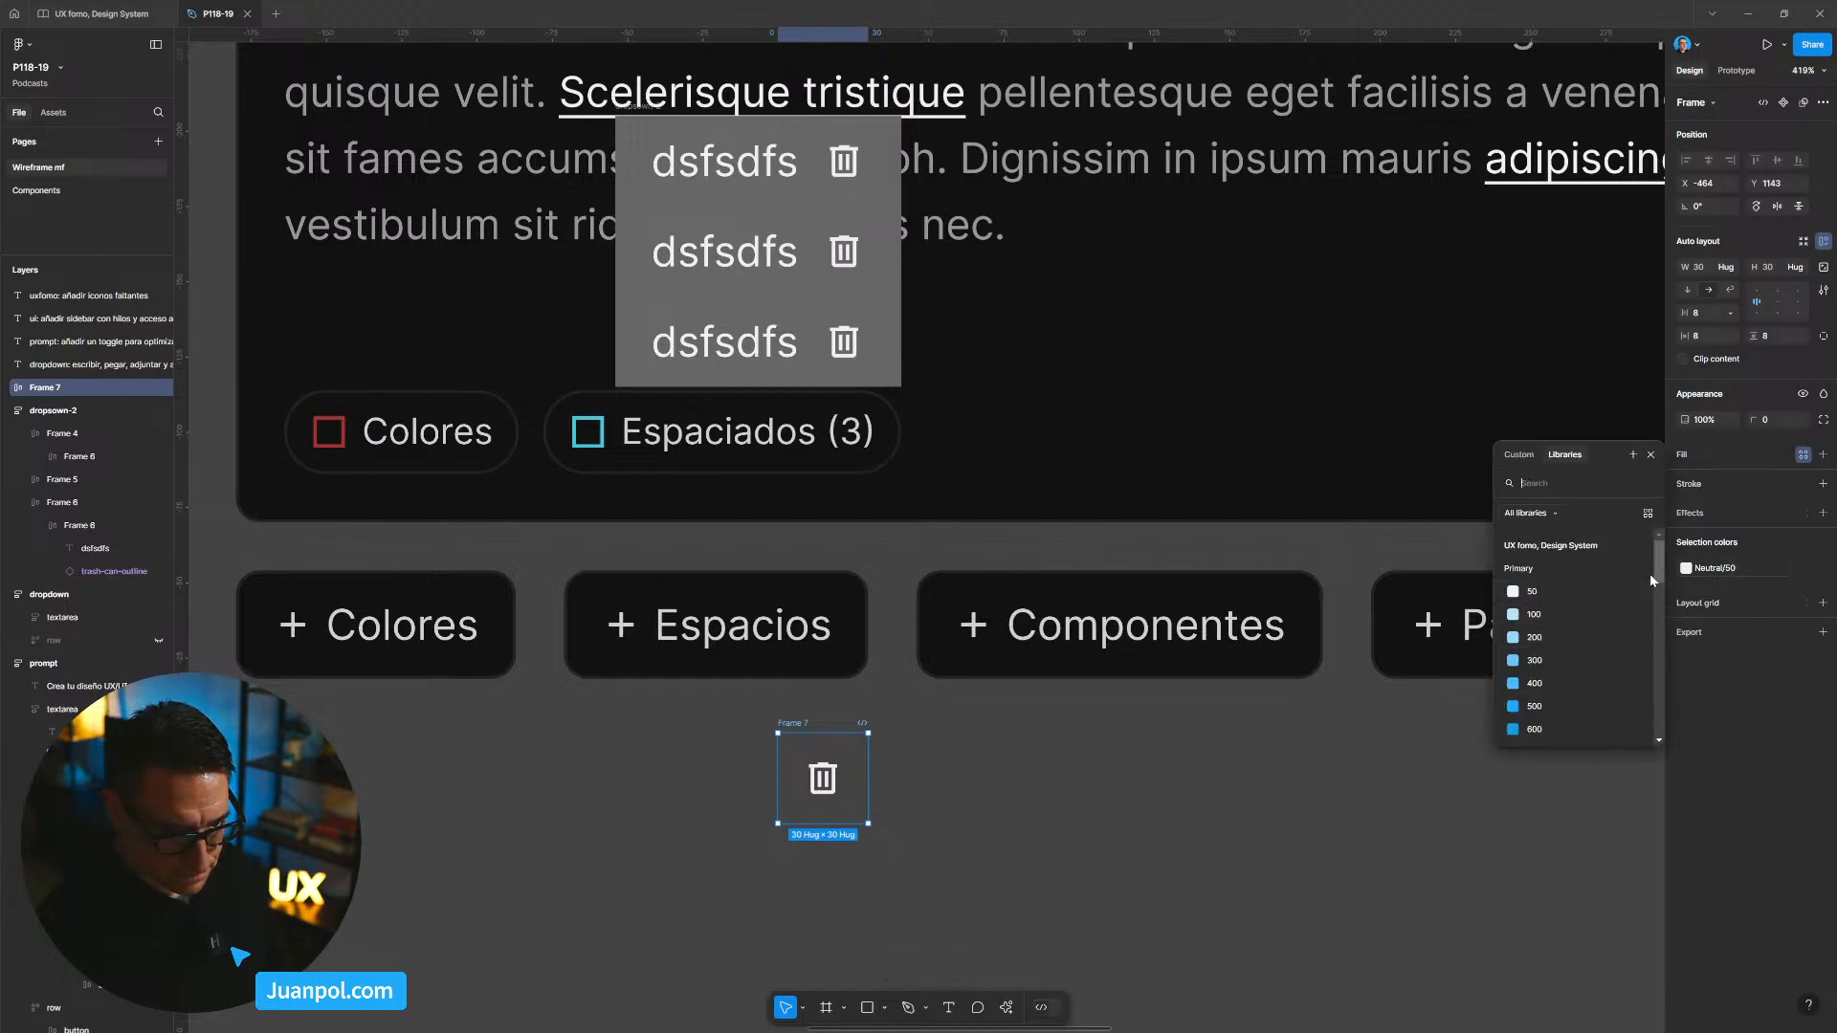
{"action": "scroll", "coordinate": [1653, 581], "scroll_direction": "down", "scroll_amount": 5}
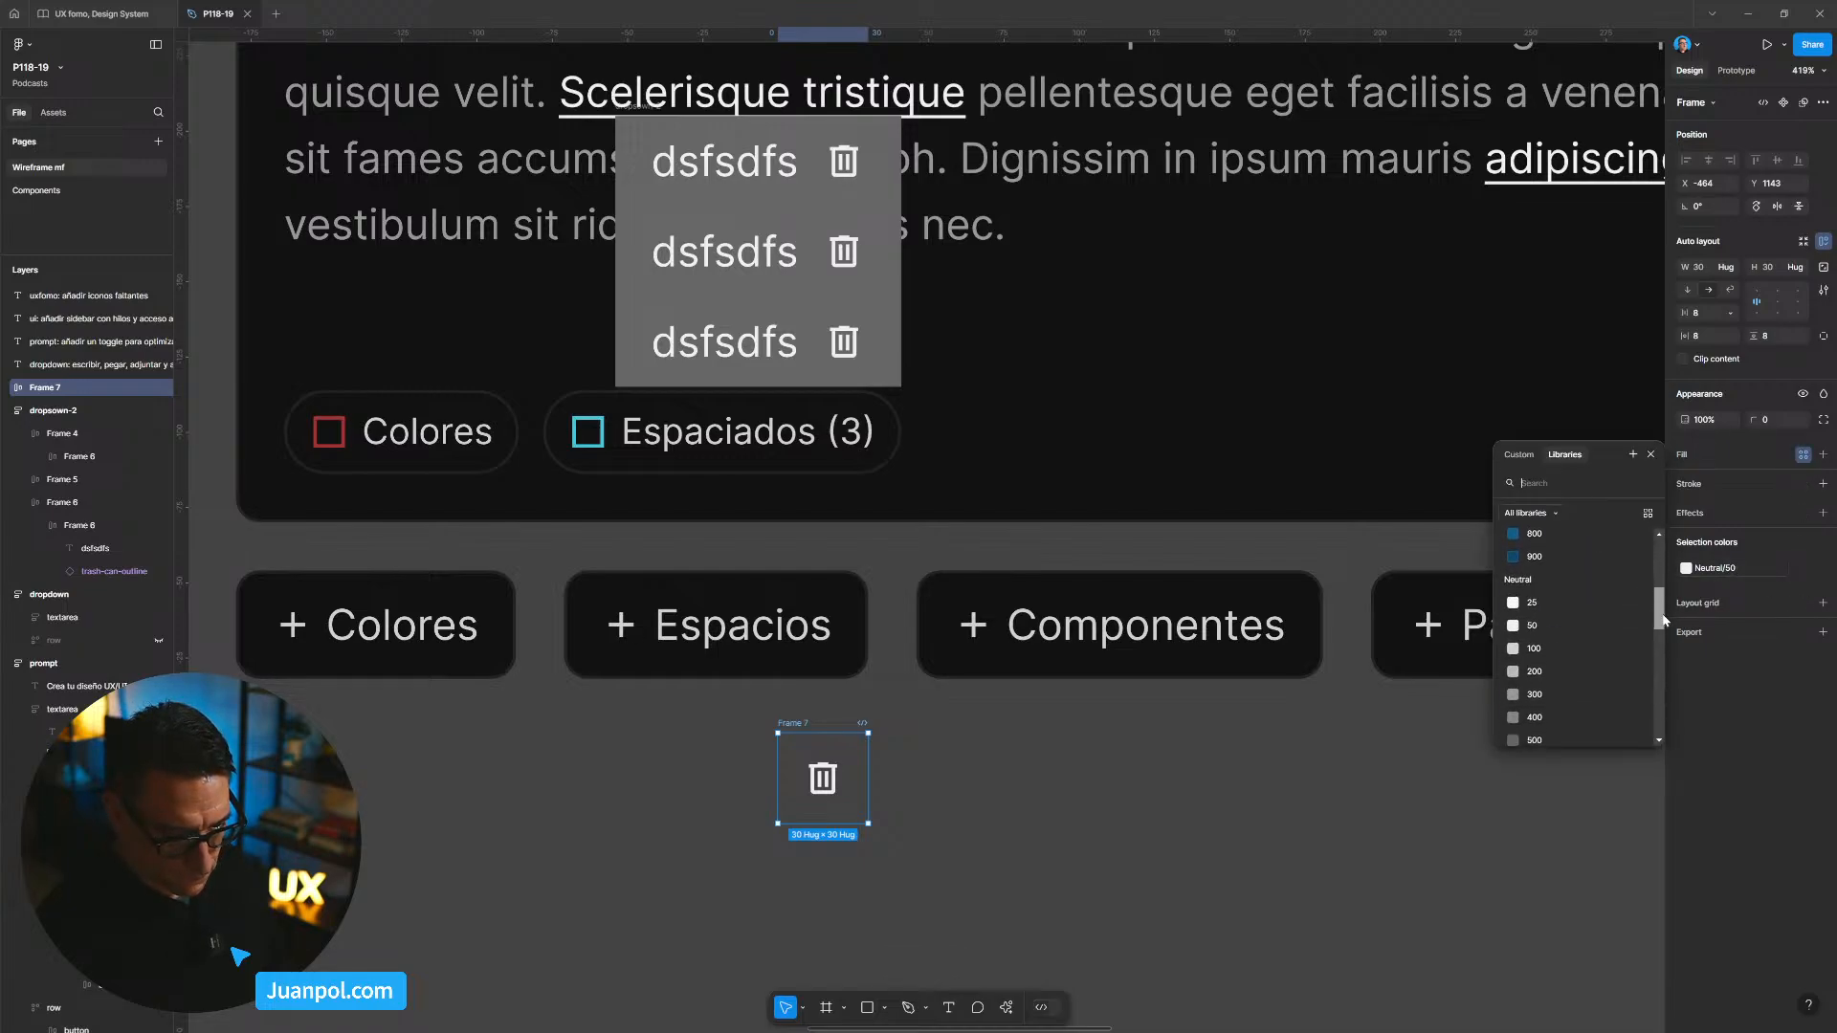
{"action": "left_click", "coordinate": [1584, 696]}
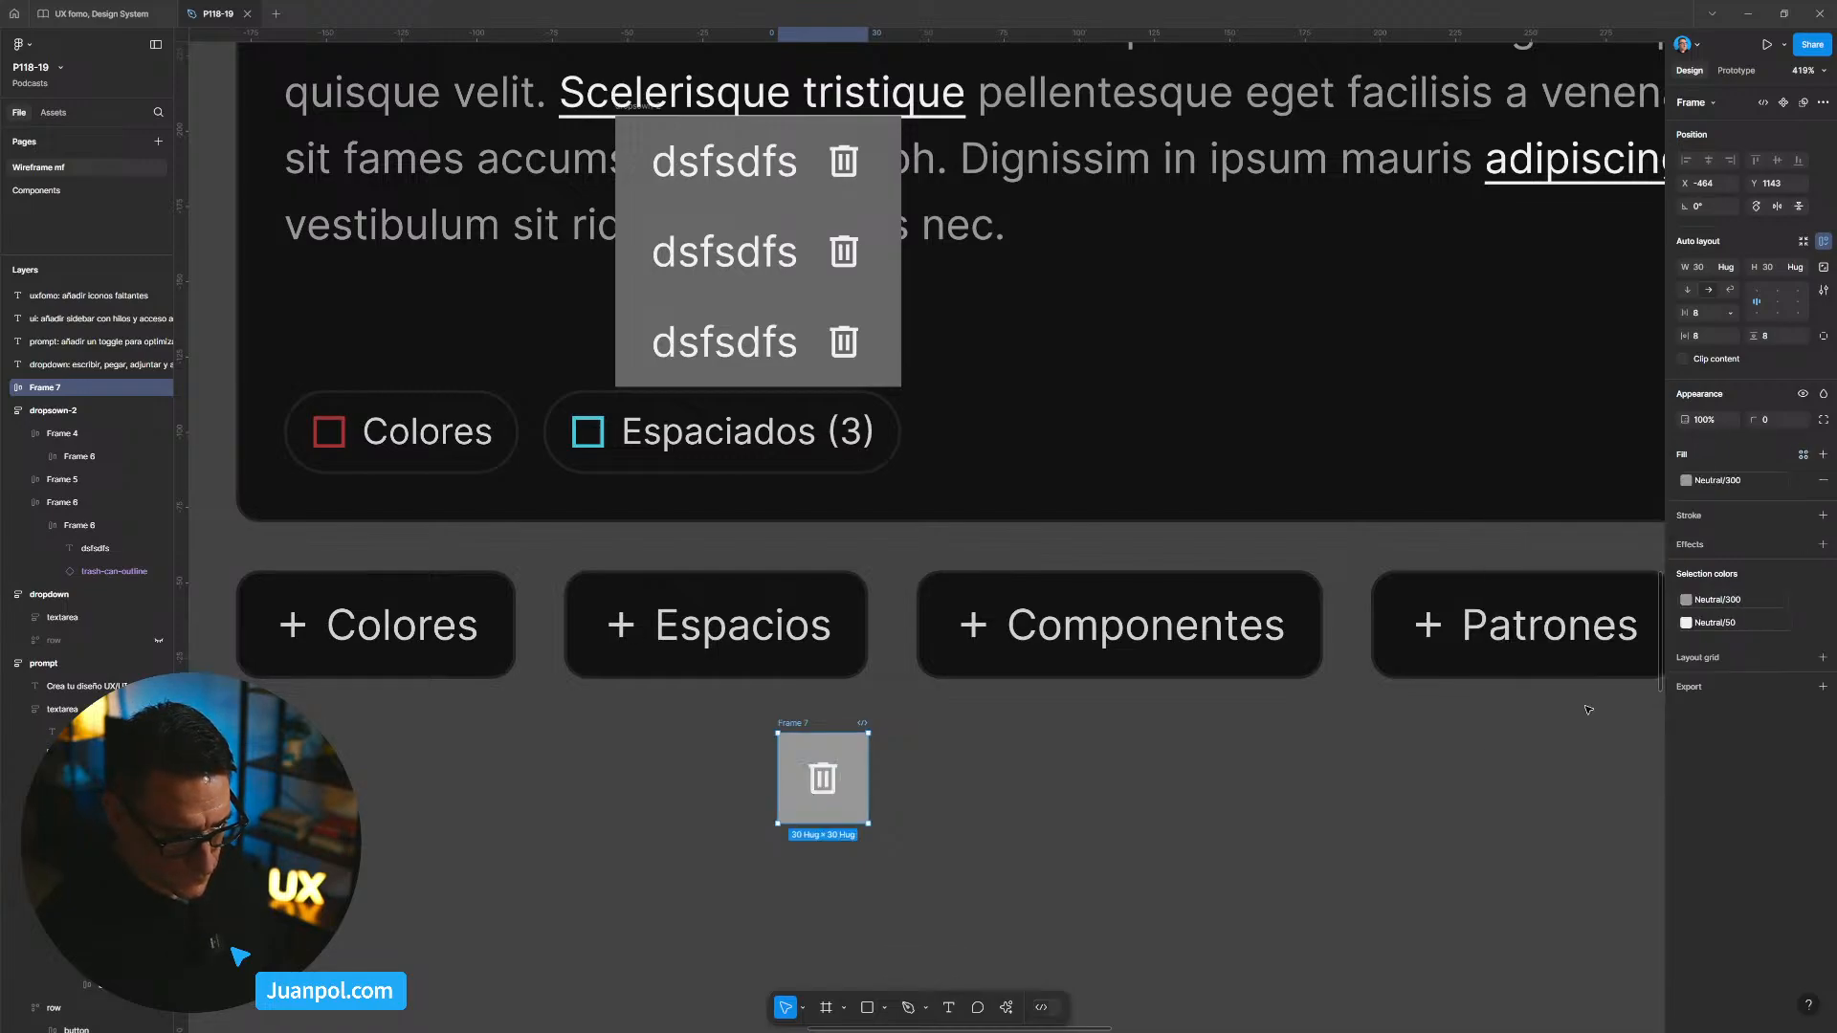
{"action": "left_click", "coordinate": [1719, 478]}
{"action": "left_click", "coordinate": [1575, 658]}
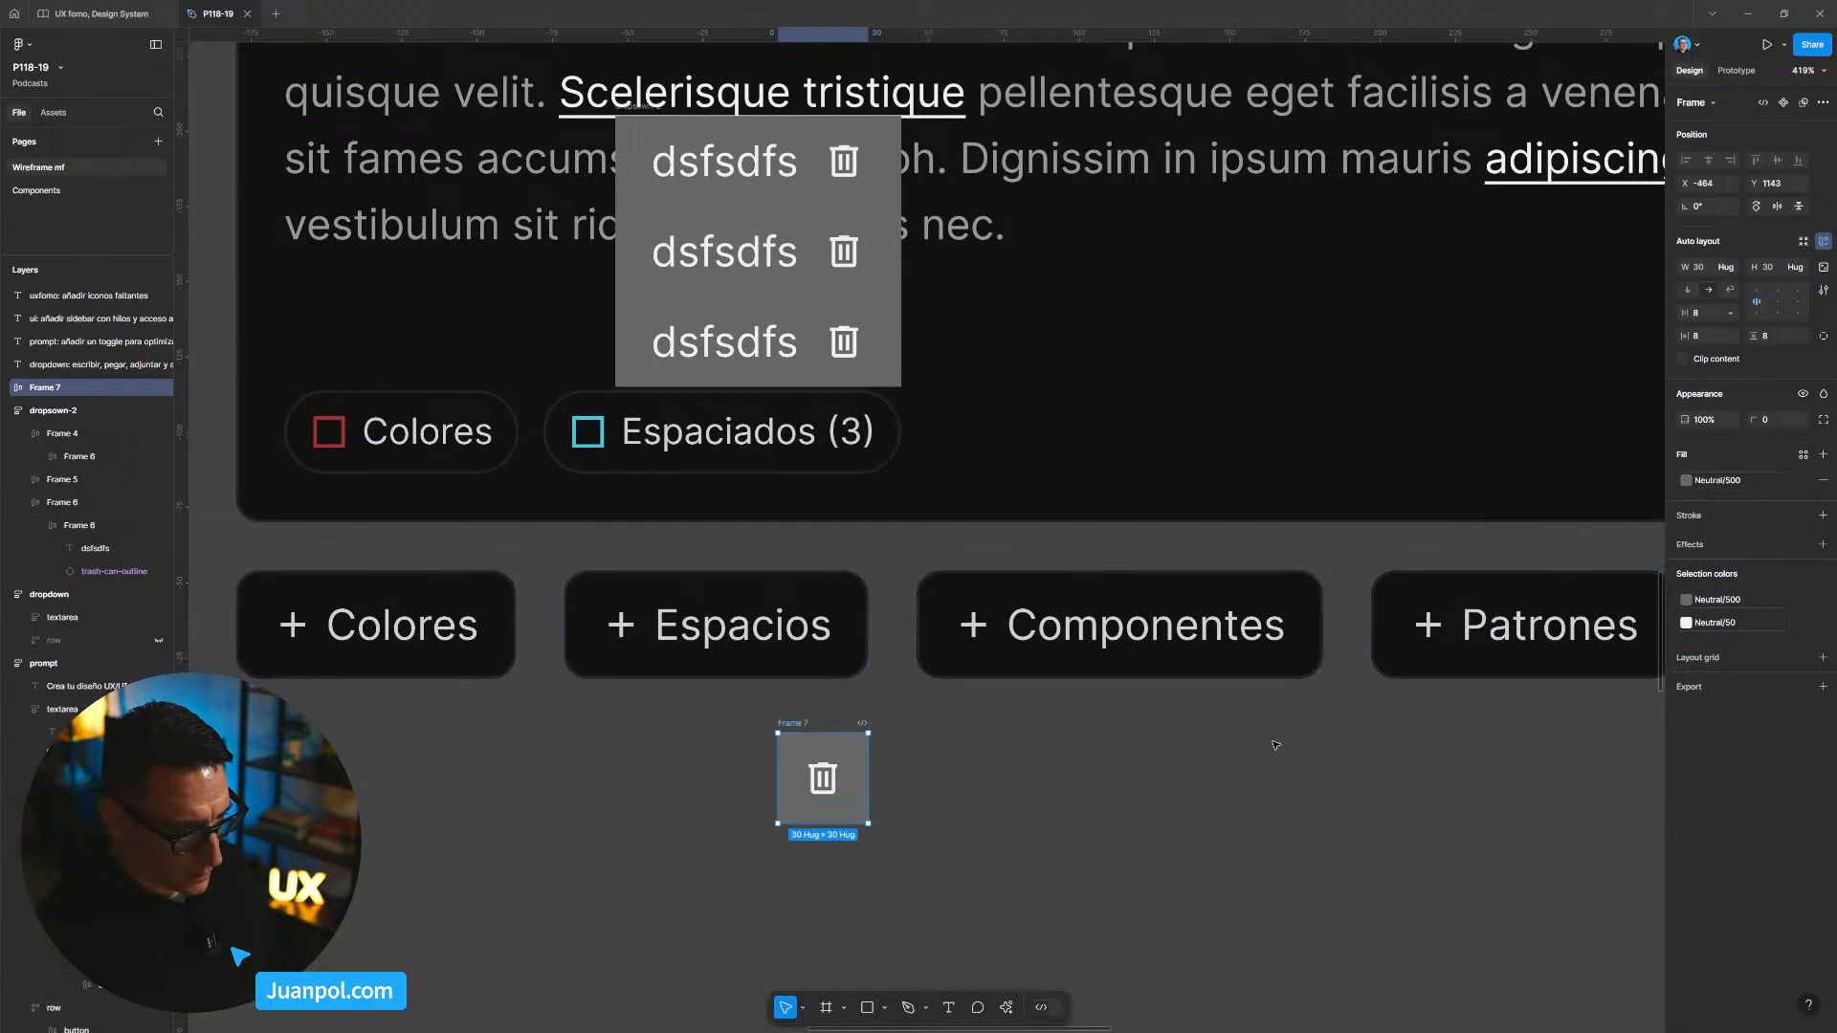
Step: Round the loose trash icon's frame into a circle with a corner radius of 99
{"action": "left_click", "coordinate": [1176, 780]}
{"action": "left_click", "coordinate": [864, 371]}
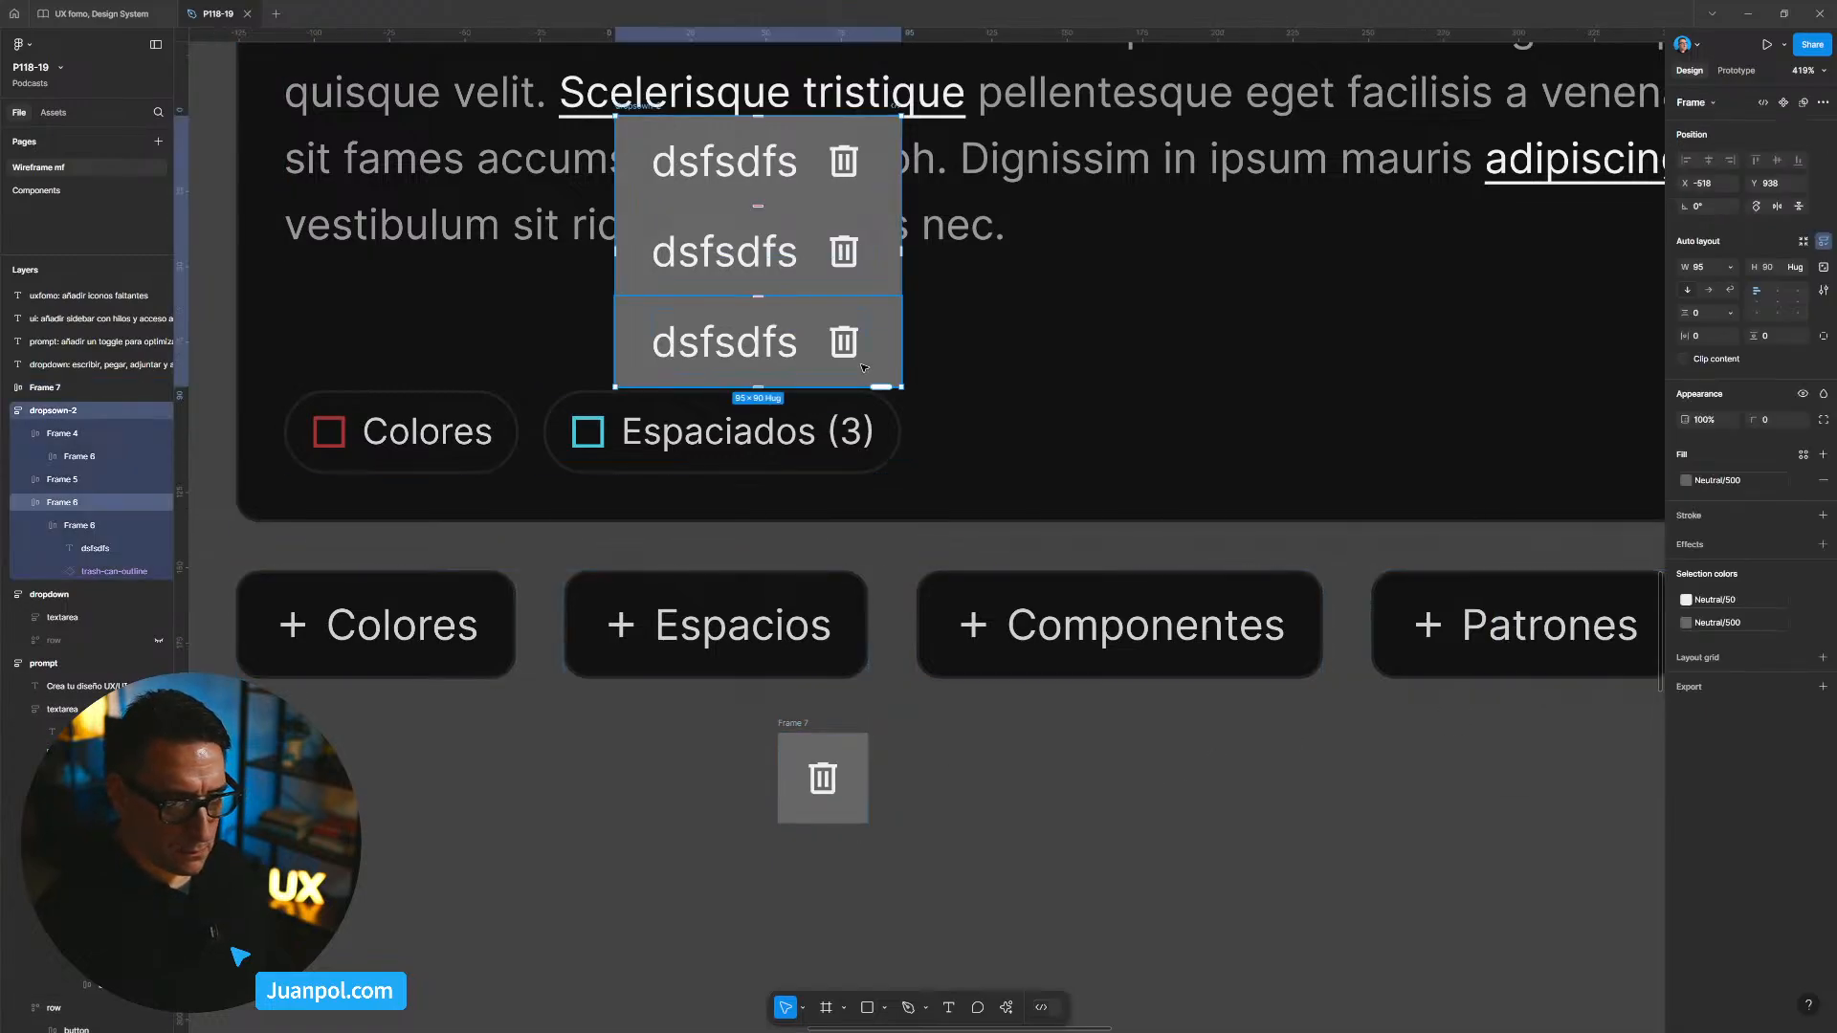
{"action": "left_click", "coordinate": [1027, 773]}
{"action": "left_click", "coordinate": [861, 739]}
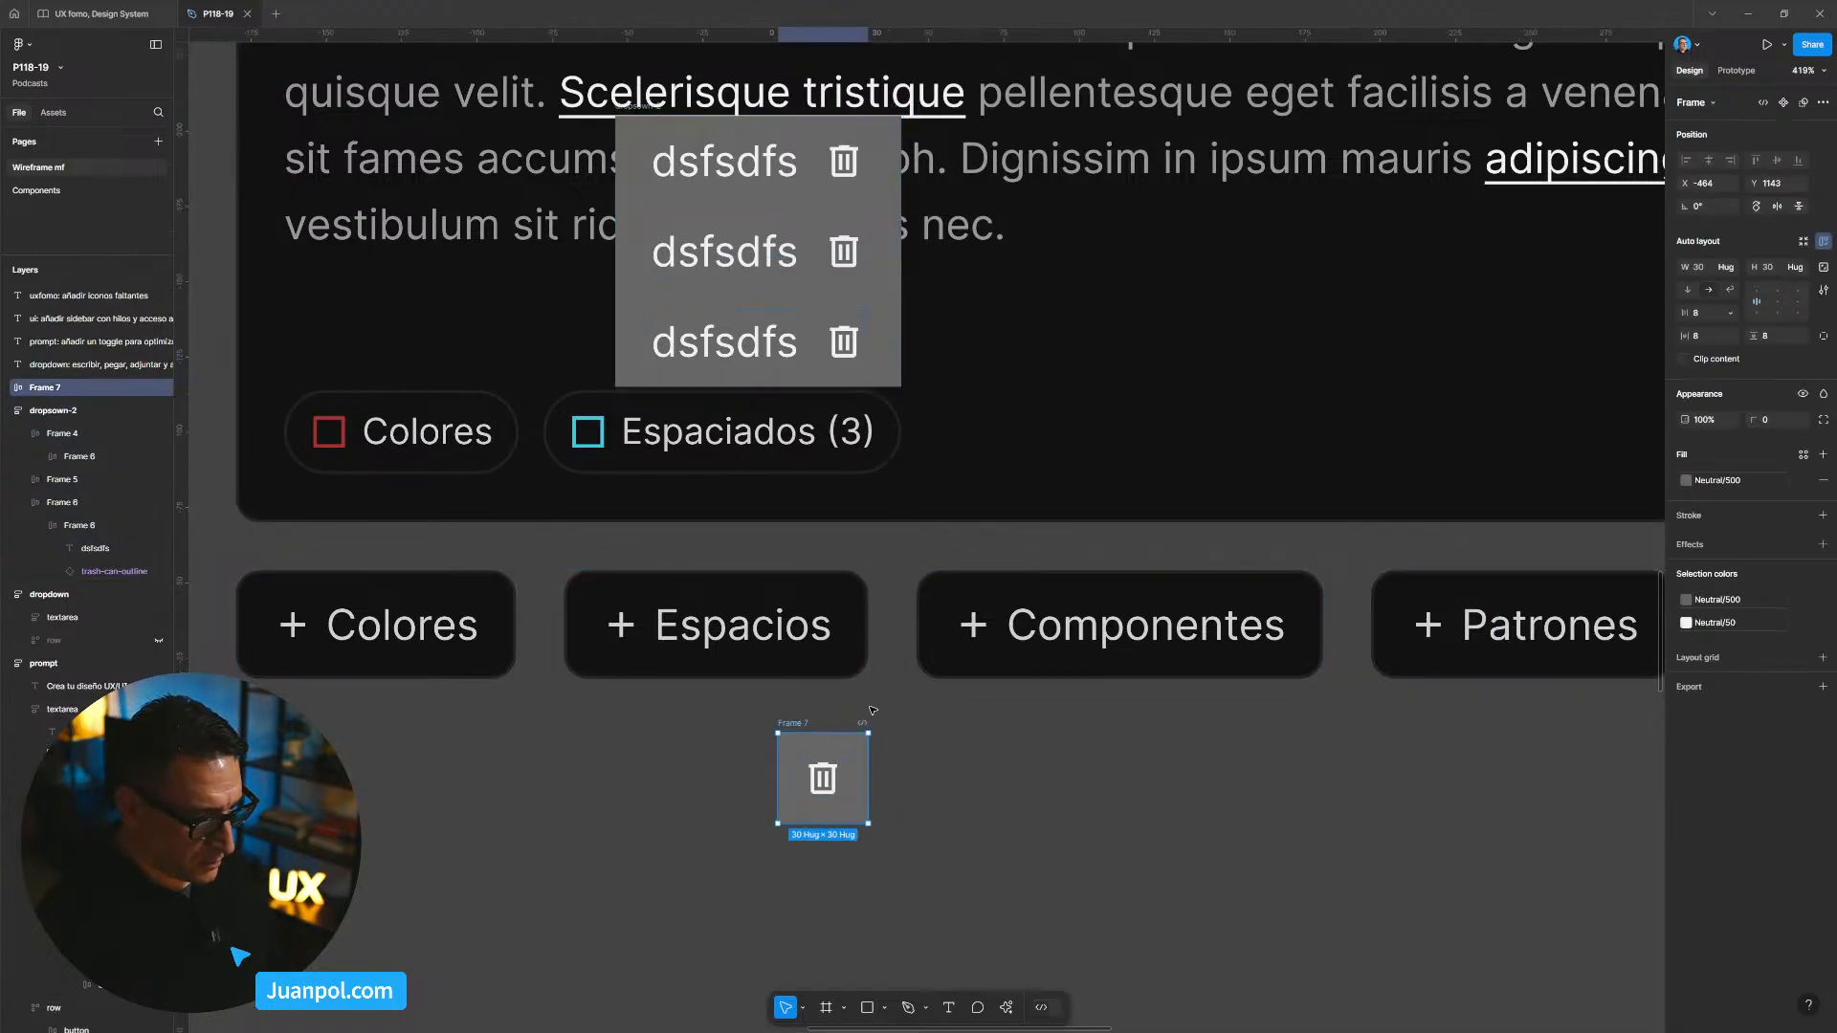
{"action": "left_click", "coordinate": [818, 725]}
{"action": "scroll", "coordinate": [904, 775], "scroll_direction": "up", "scroll_amount": 2}
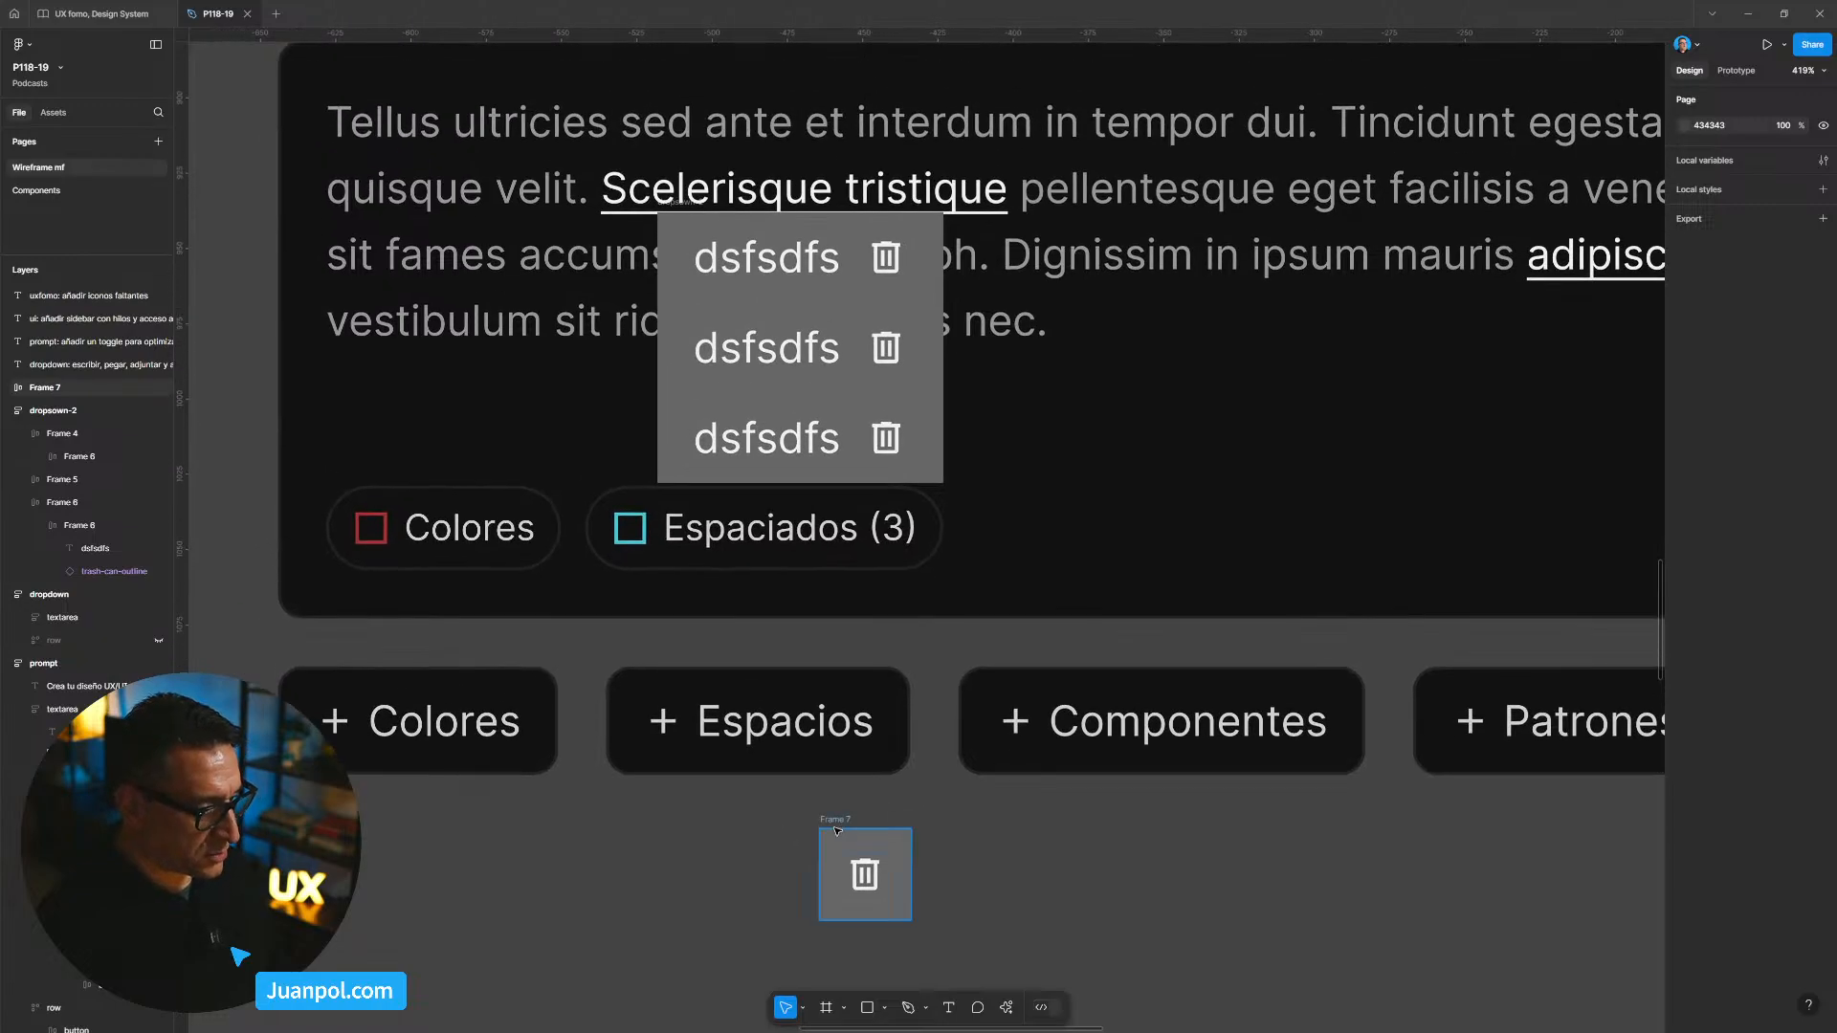
{"action": "left_click", "coordinate": [861, 866]}
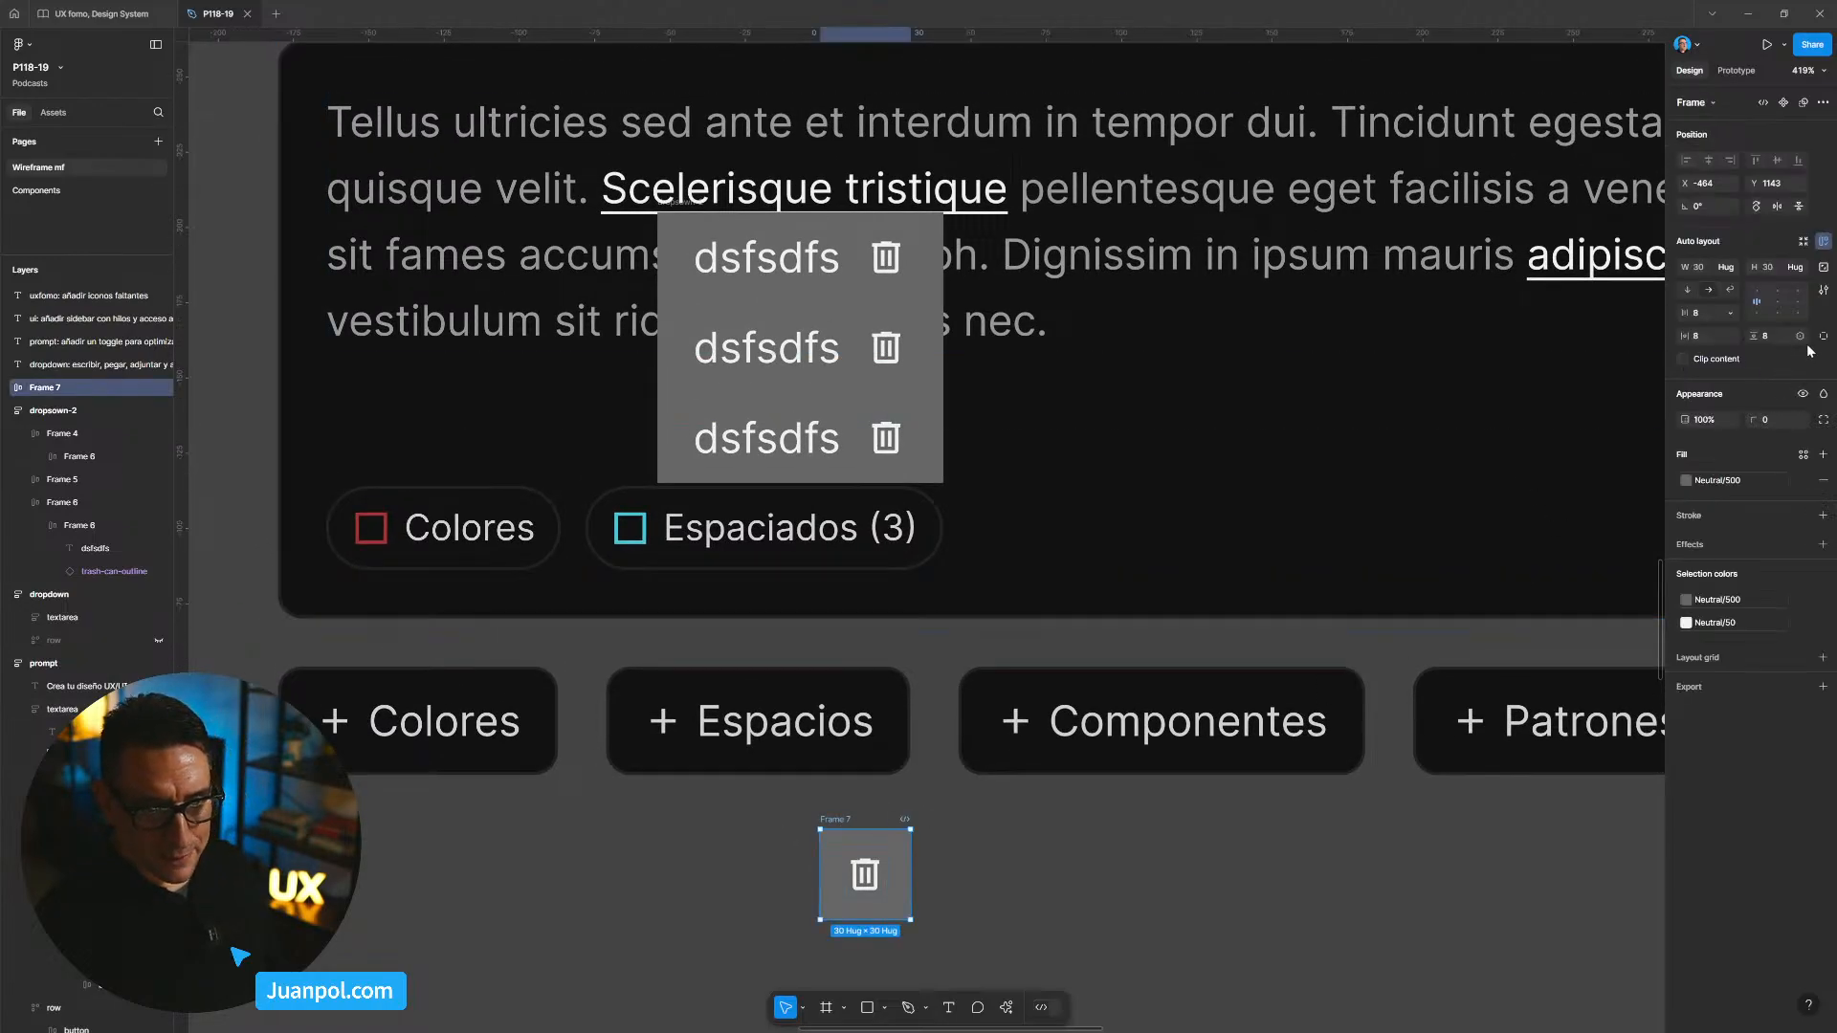
{"action": "type", "text": "99"}
{"action": "key", "text": "Return"}
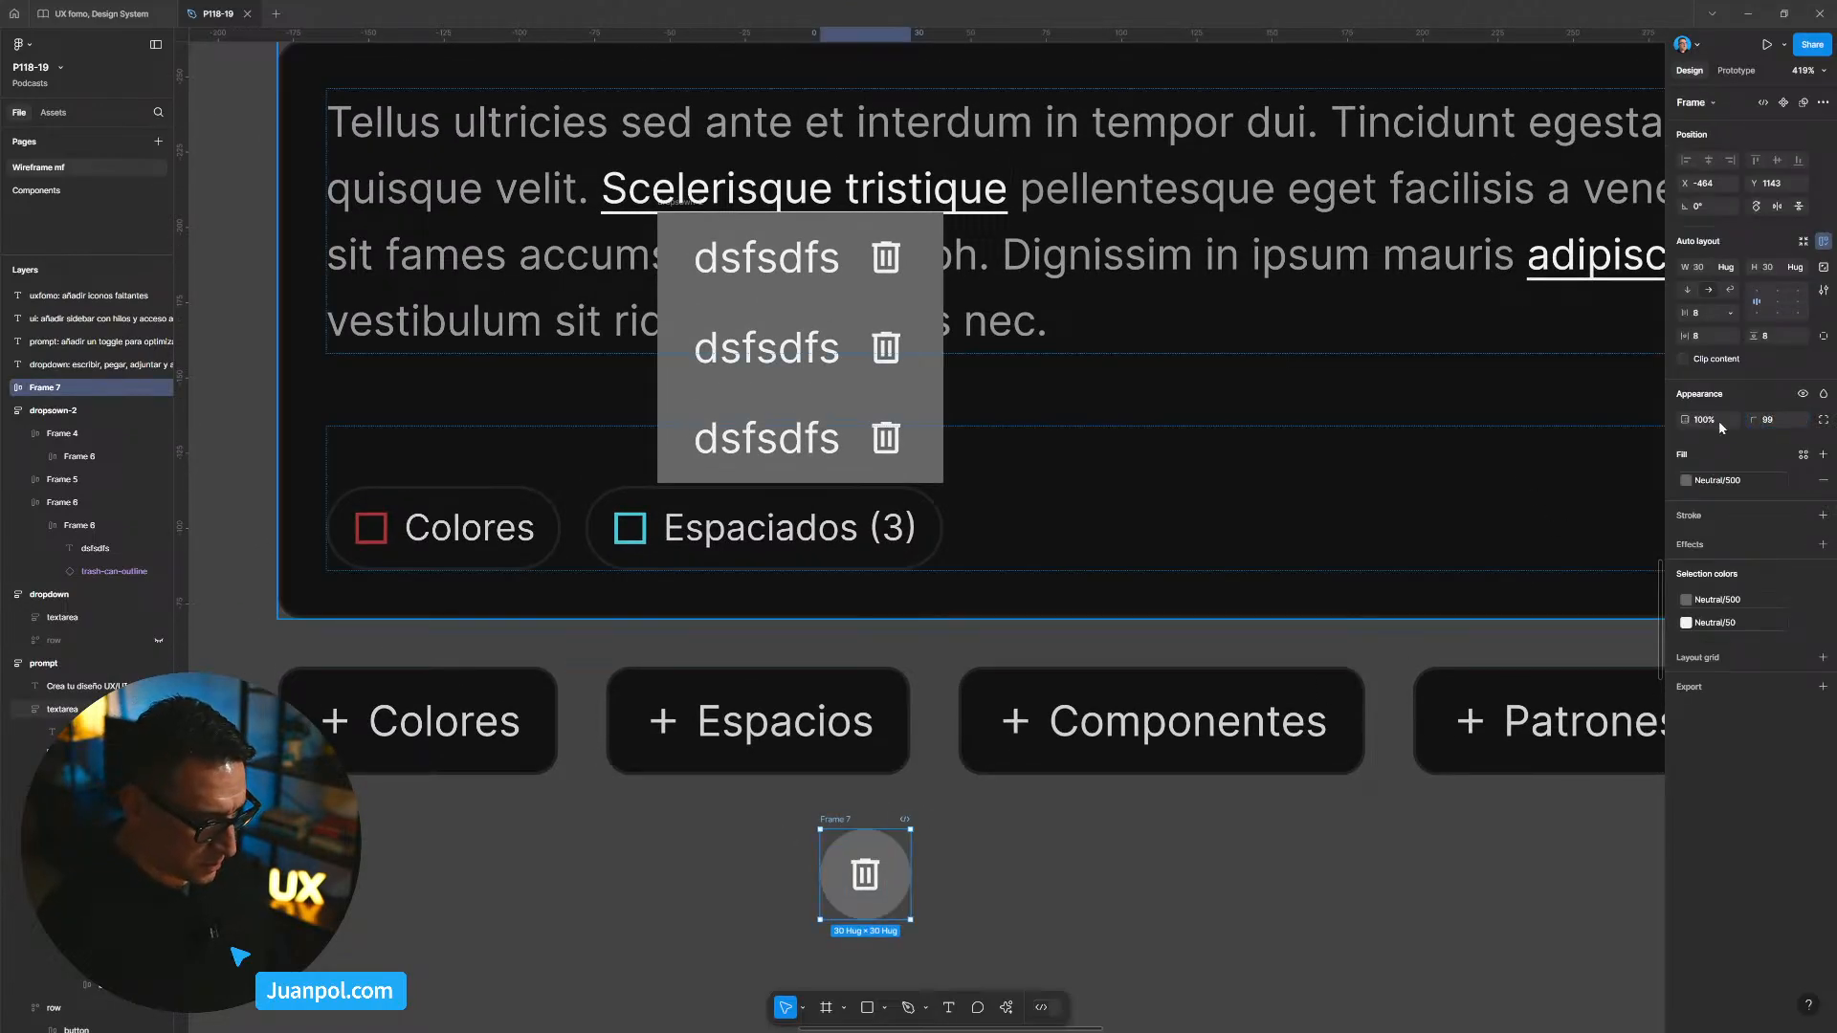
Step: Reduce the round trash badge's vertical and horizontal padding to 4
{"action": "left_click", "coordinate": [1764, 336]}
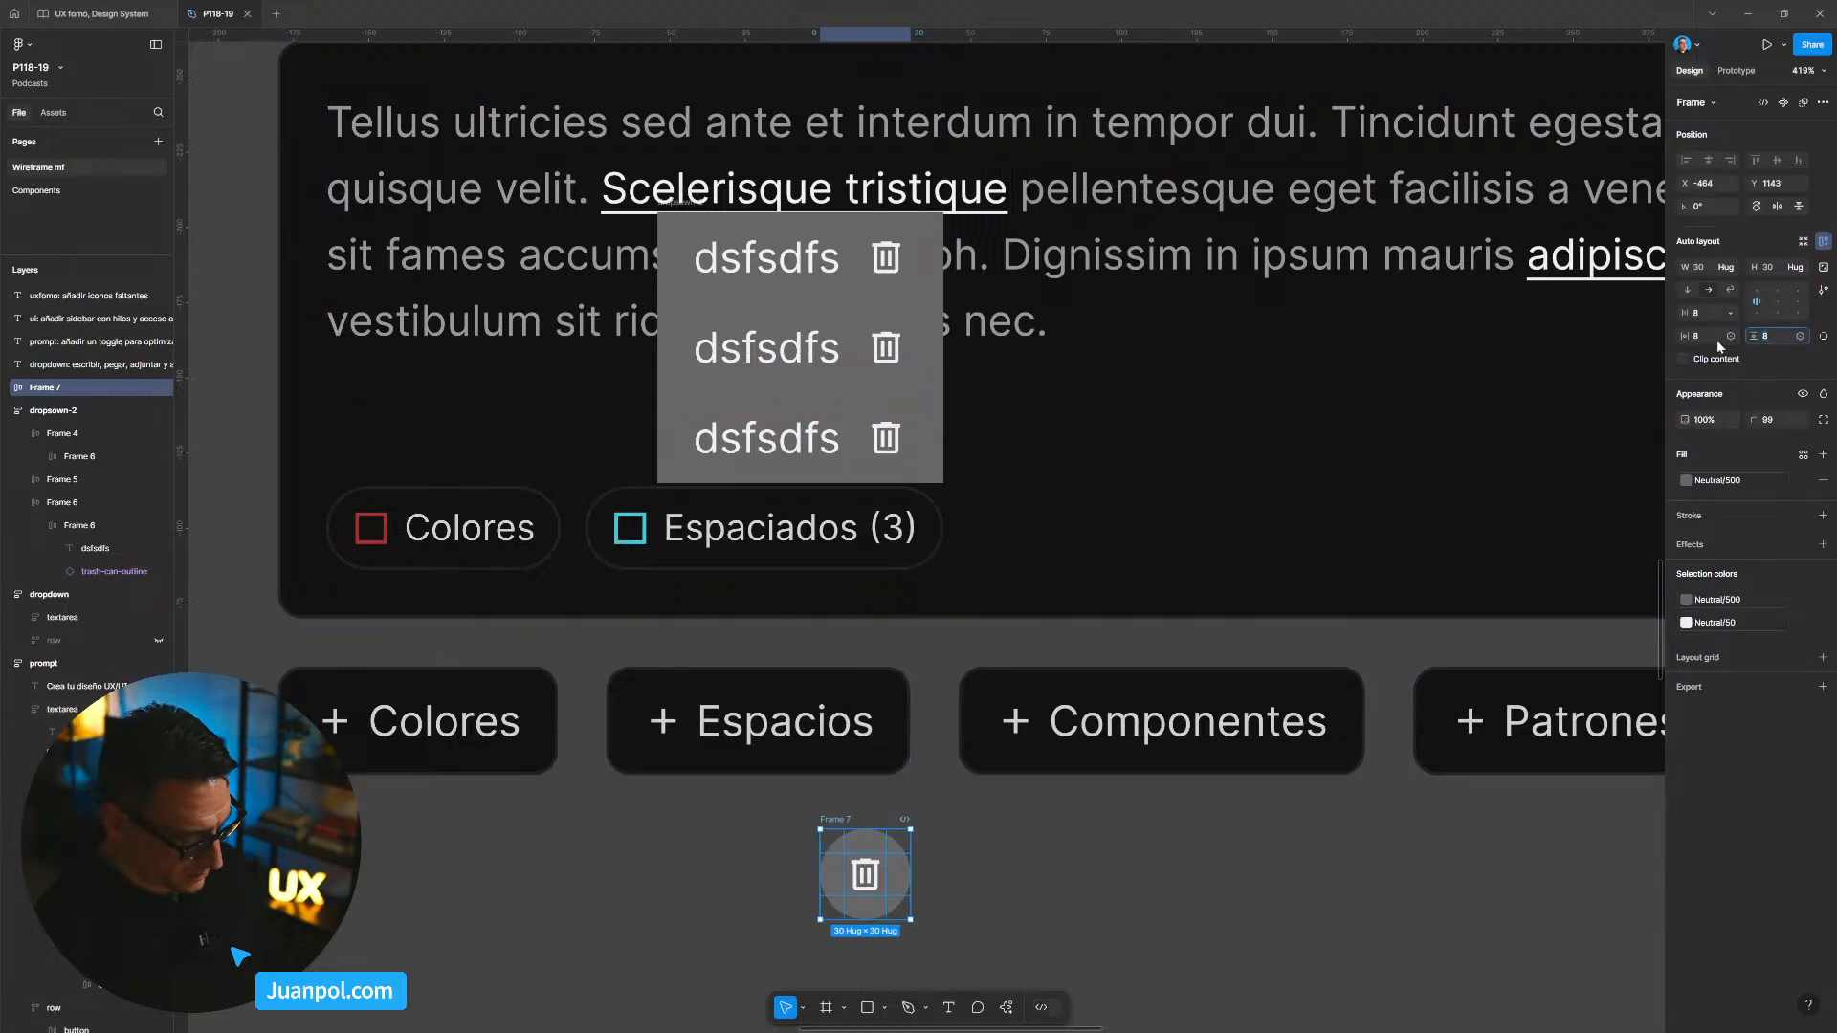
{"action": "type", "text": "4"}
{"action": "key", "text": "Return"}
{"action": "left_click", "coordinate": [1698, 336]}
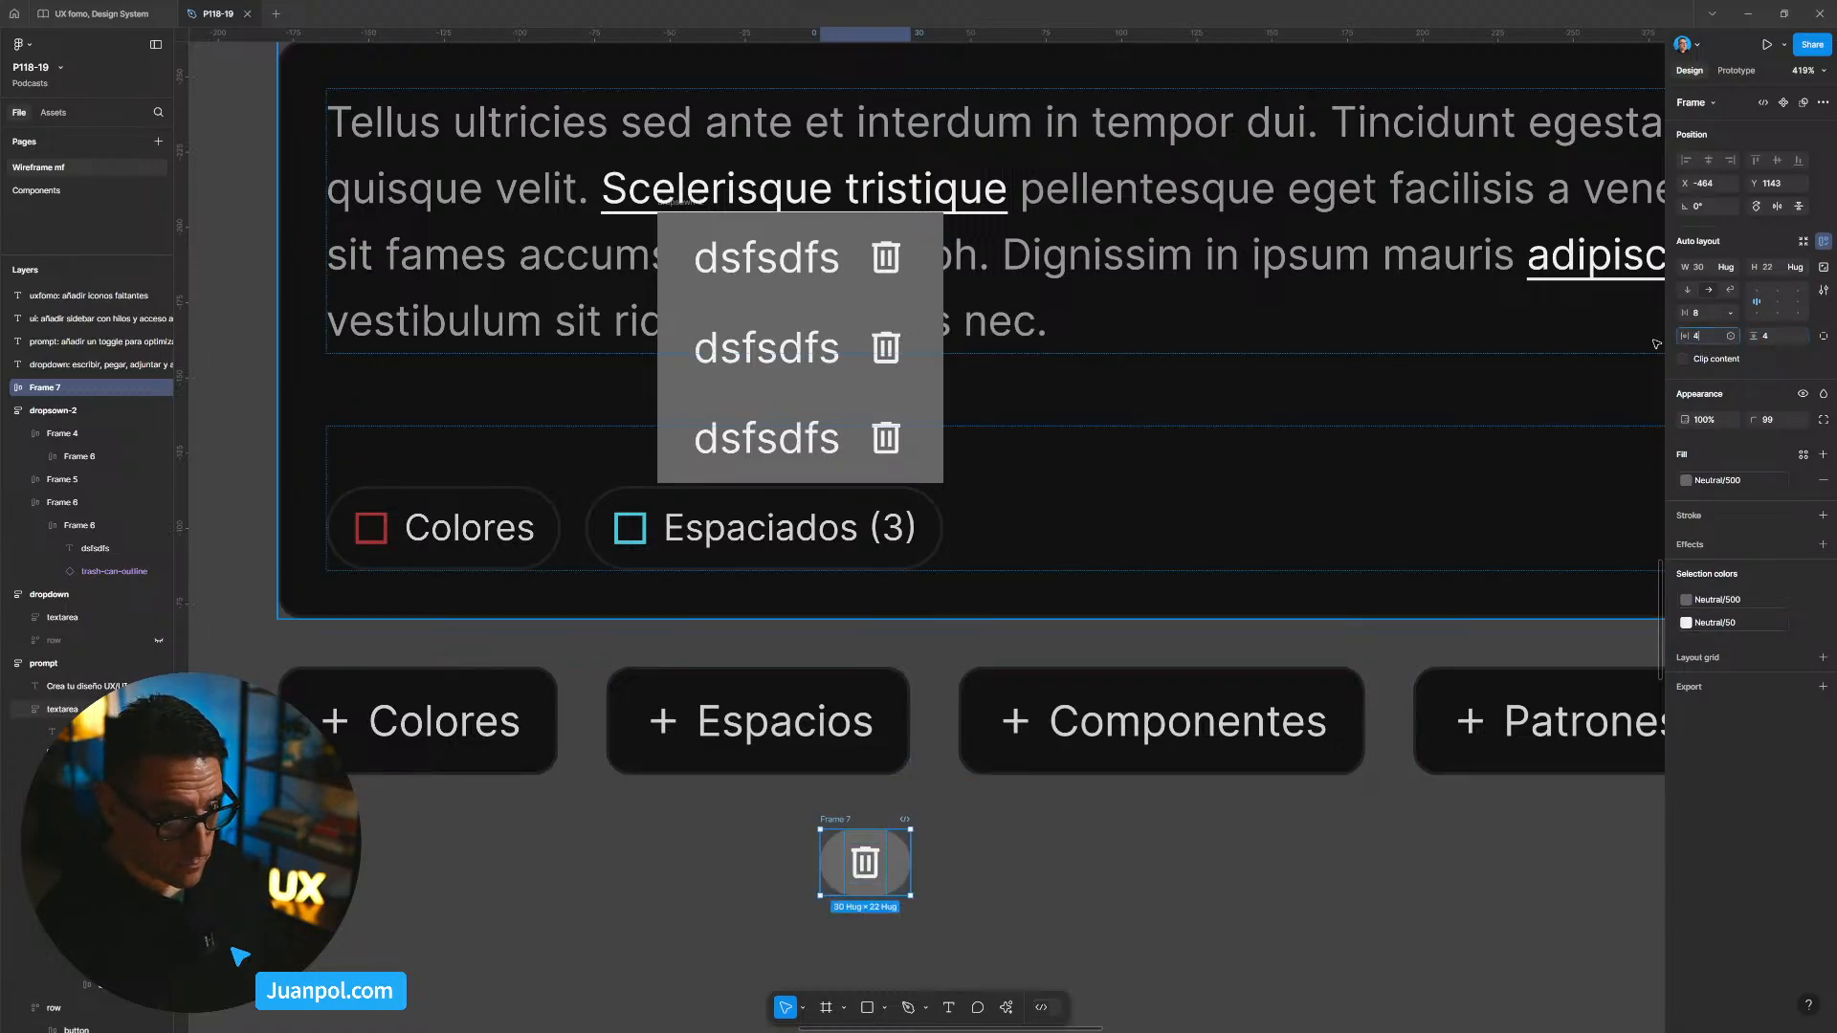
{"action": "type", "text": "4"}
{"action": "key", "text": "Return"}
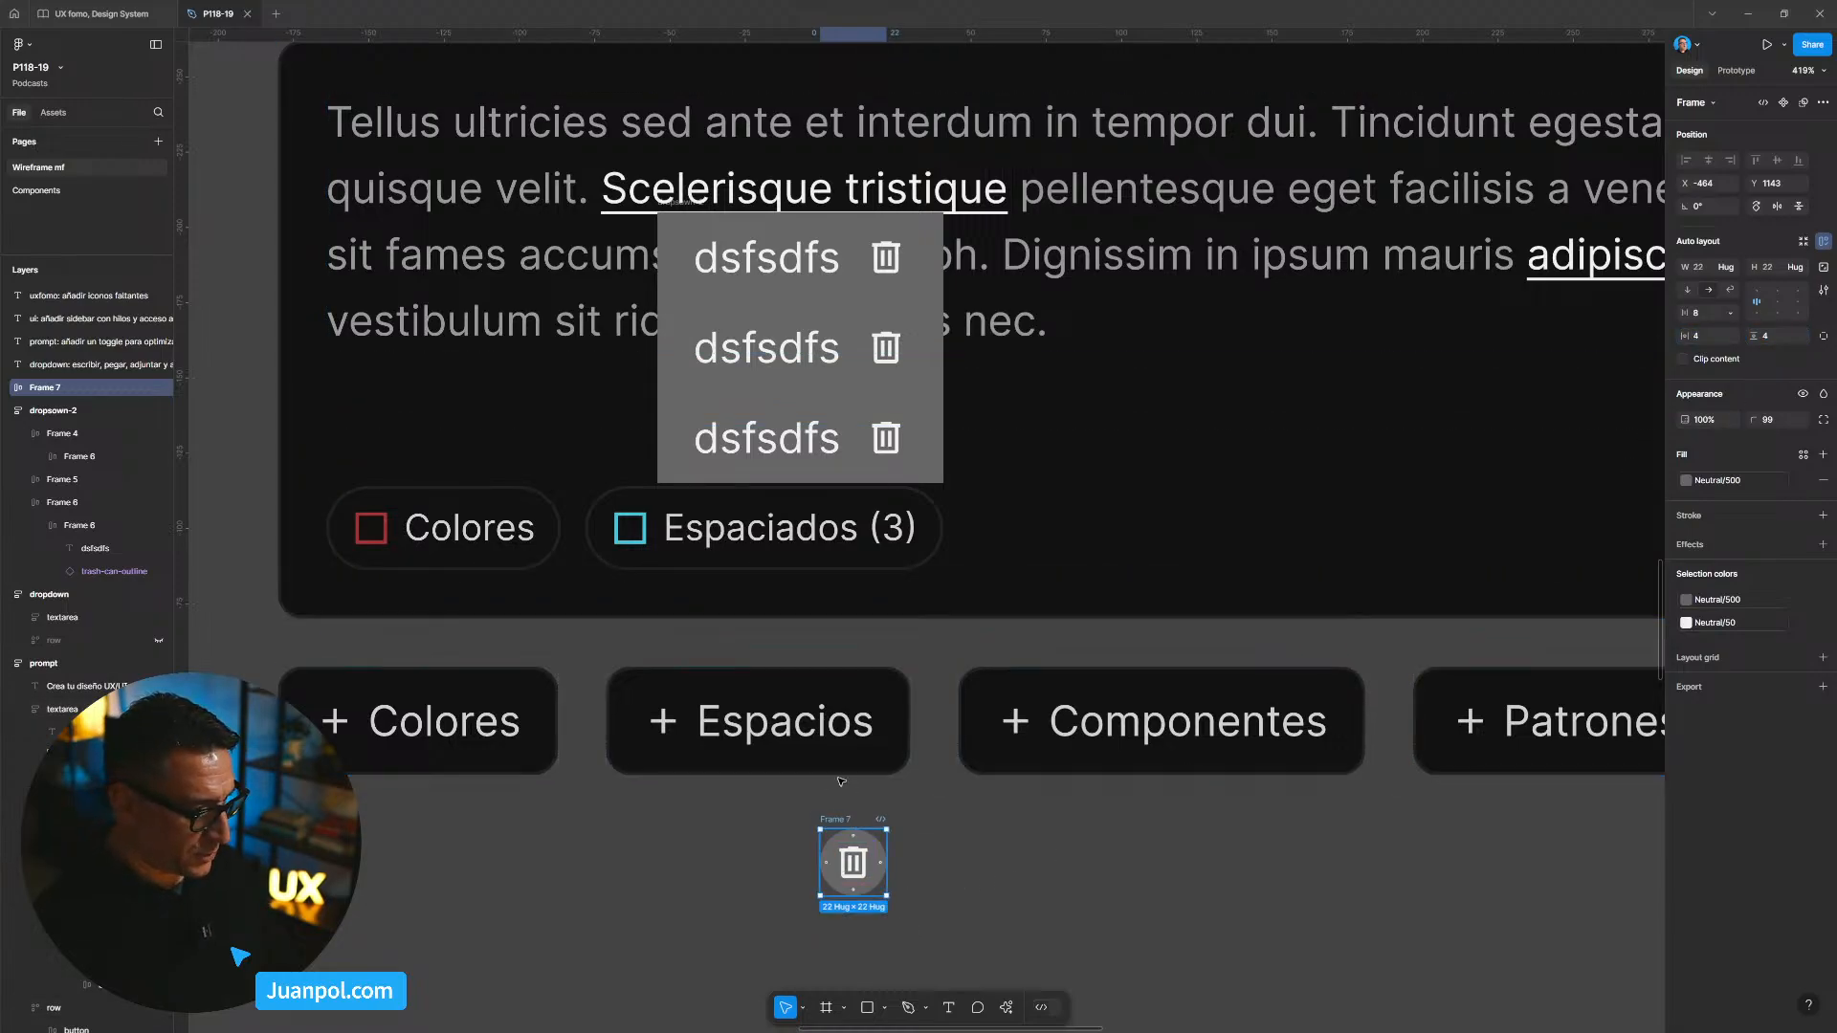
Step: Place the round trash badge over the upper-right corner of the "Colores" chip, at X -565, Y 1021
{"action": "left_click_drag", "start_coordinate": [854, 821], "coordinate": [233, 343]}
{"action": "key", "text": "shift+Right"}
{"action": "key", "text": "shift+Right"}
{"action": "key", "text": "shift+Right"}
{"action": "key", "text": "shift+Right"}
{"action": "key", "text": "shift+Right"}
{"action": "key", "text": "shift+Right"}
{"action": "key", "text": "shift+Right"}
{"action": "key", "text": "shift+Right"}
{"action": "key", "text": "shift+Right"}
{"action": "key", "text": "shift+Right"}
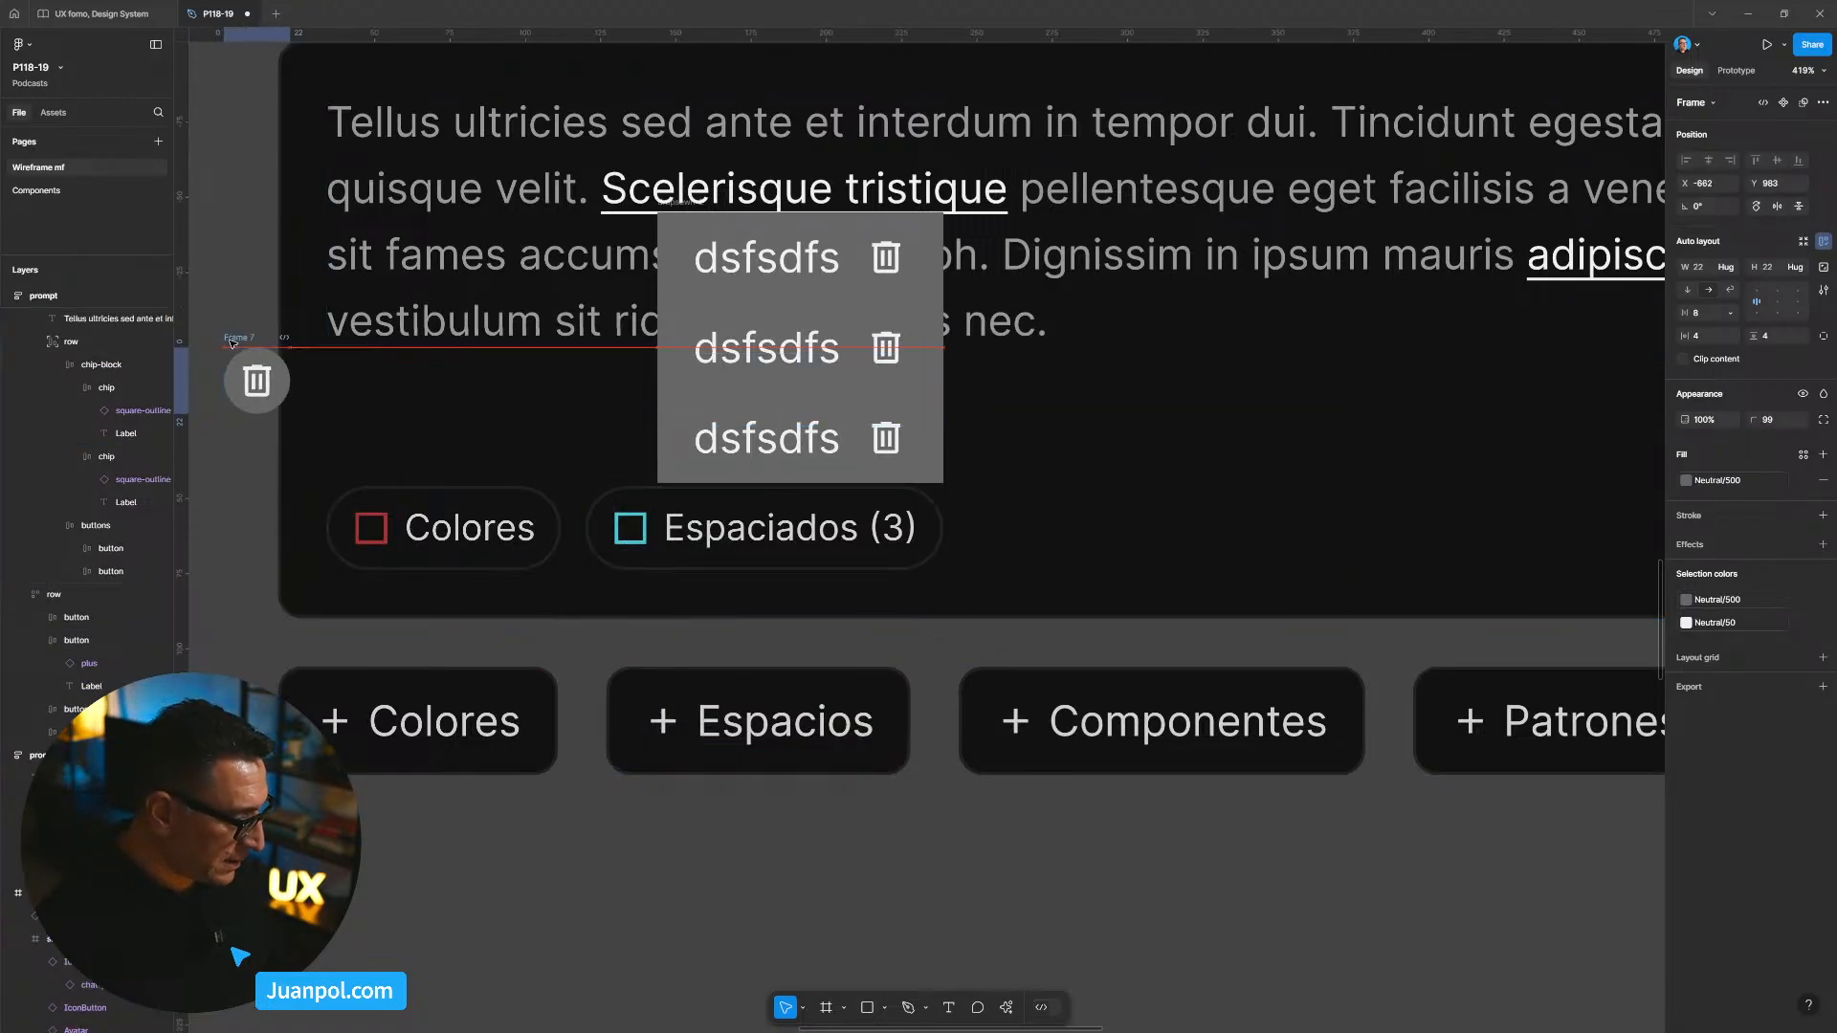
{"action": "key", "text": "shift+Down"}
{"action": "key", "text": "shift+Right"}
{"action": "key", "text": "shift+Right"}
{"action": "key", "text": "shift+Right"}
{"action": "key", "text": "shift+Down"}
{"action": "key", "text": "shift+Down"}
{"action": "key", "text": "shift+Down"}
{"action": "key", "text": "Down"}
{"action": "key", "text": "Down"}
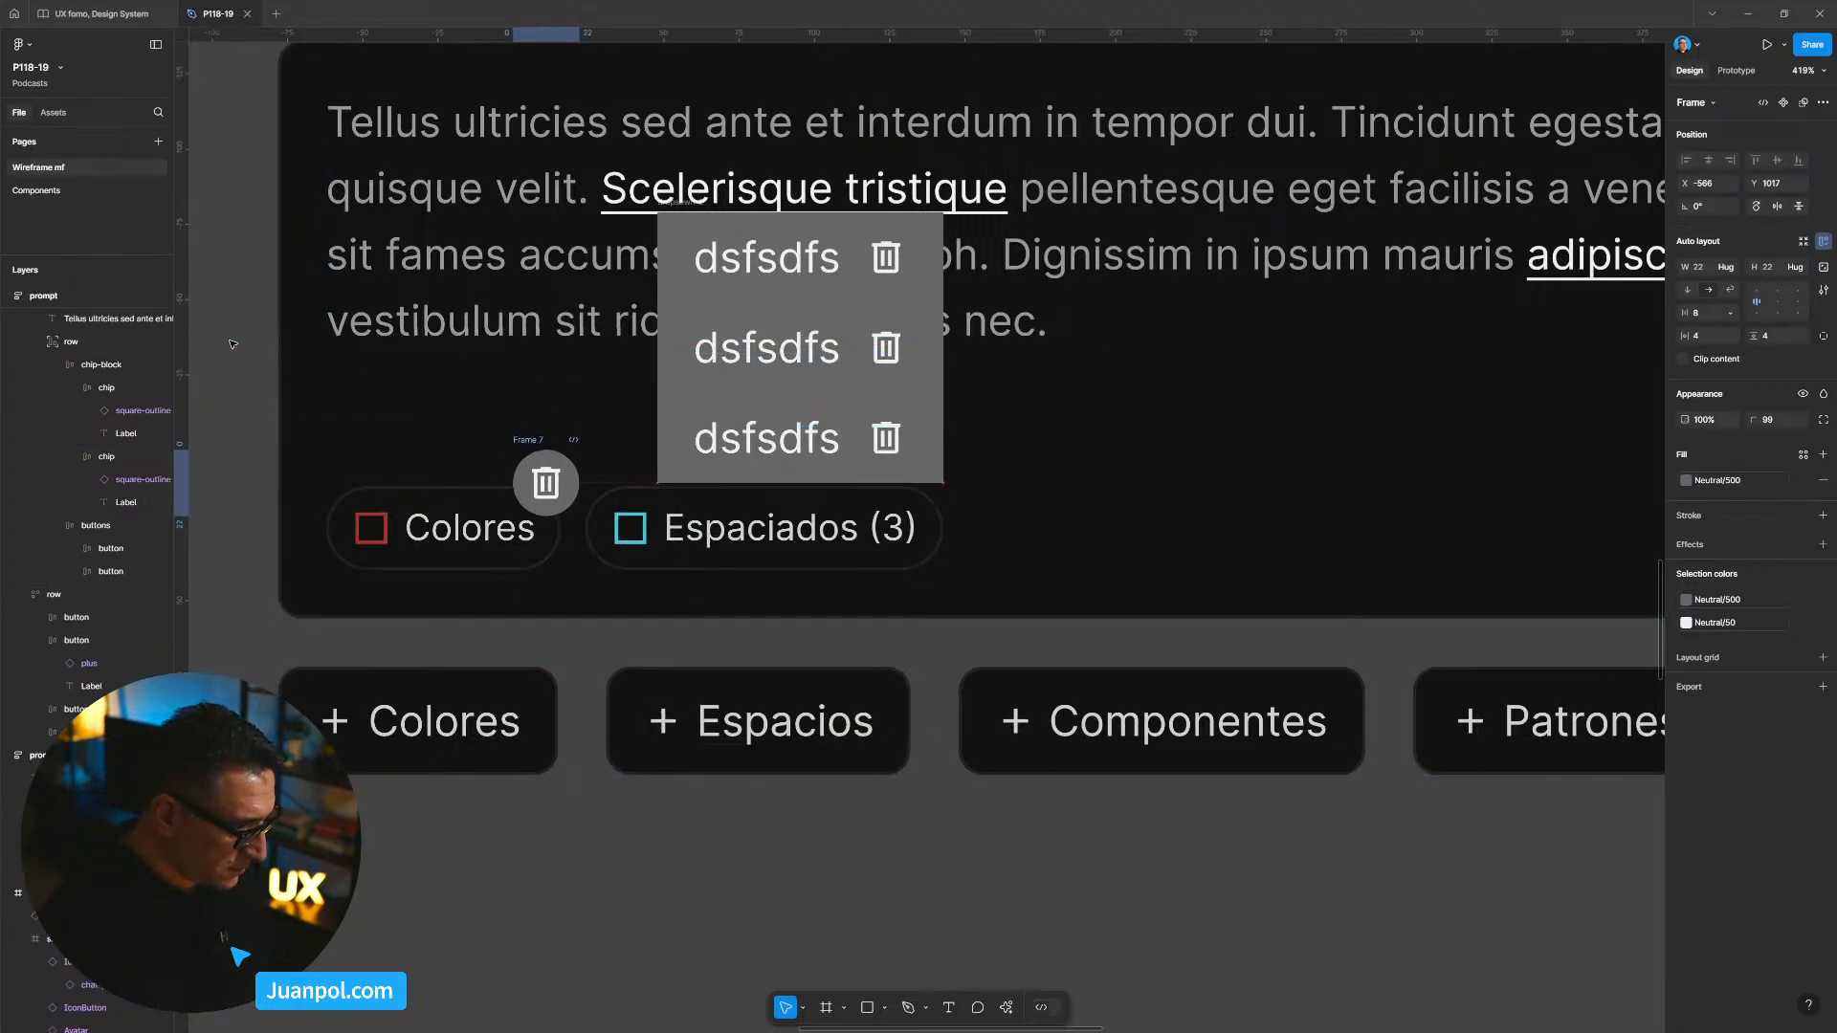
{"action": "key", "text": "Left"}
{"action": "key", "text": "Left"}
{"action": "key", "text": "Left"}
{"action": "key", "text": "Left"}
{"action": "key", "text": "Left"}
{"action": "key", "text": "Down"}
{"action": "key", "text": "Down"}
{"action": "key", "text": "Down"}
{"action": "key", "text": "Down"}
{"action": "key", "text": "Down"}
{"action": "key", "text": "Down"}
{"action": "key", "text": "Down"}
{"action": "key", "text": "Down"}
{"action": "key", "text": "Down"}
{"action": "key", "text": "Down"}
{"action": "key", "text": "Down"}
{"action": "key", "text": "Down"}
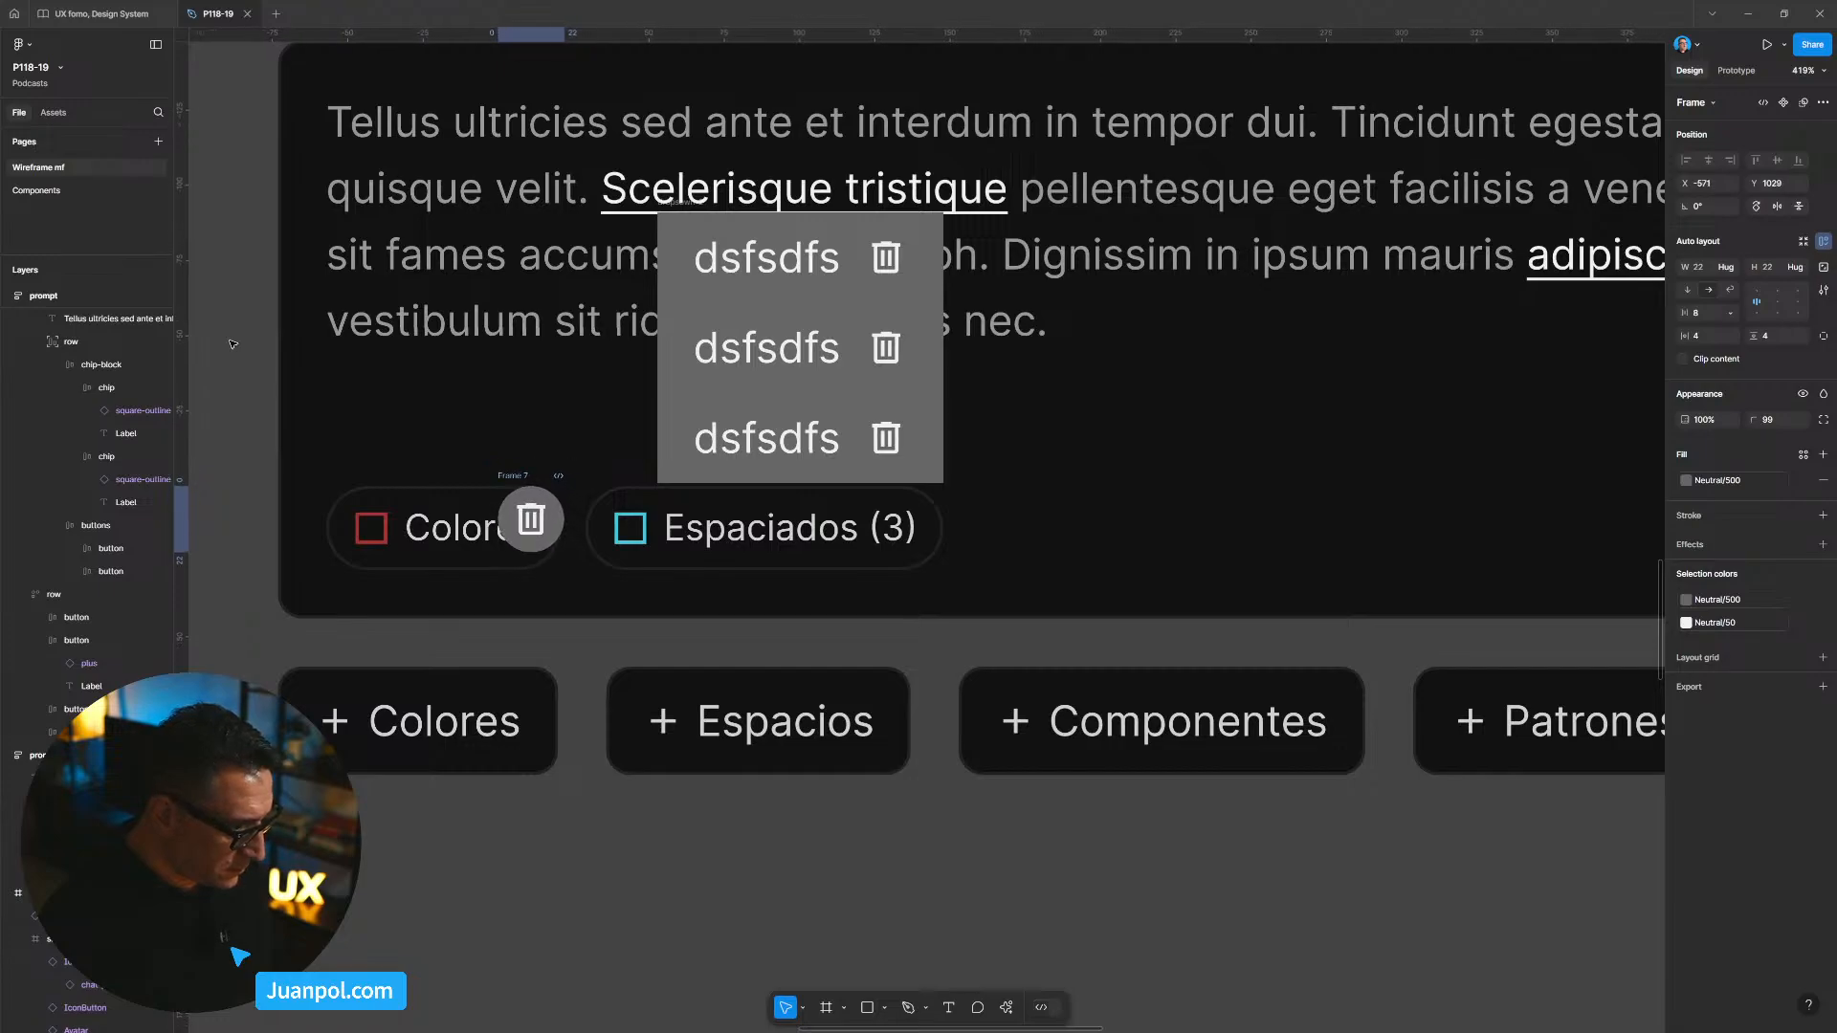
{"action": "key", "text": "Up"}
{"action": "key", "text": "Up"}
{"action": "key", "text": "Up"}
{"action": "key", "text": "Up"}
{"action": "key", "text": "Up"}
{"action": "key", "text": "Right"}
{"action": "key", "text": "Right"}
{"action": "key", "text": "Up"}
{"action": "key", "text": "Up"}
{"action": "key", "text": "Right"}
{"action": "key", "text": "Right"}
{"action": "key", "text": "Right"}
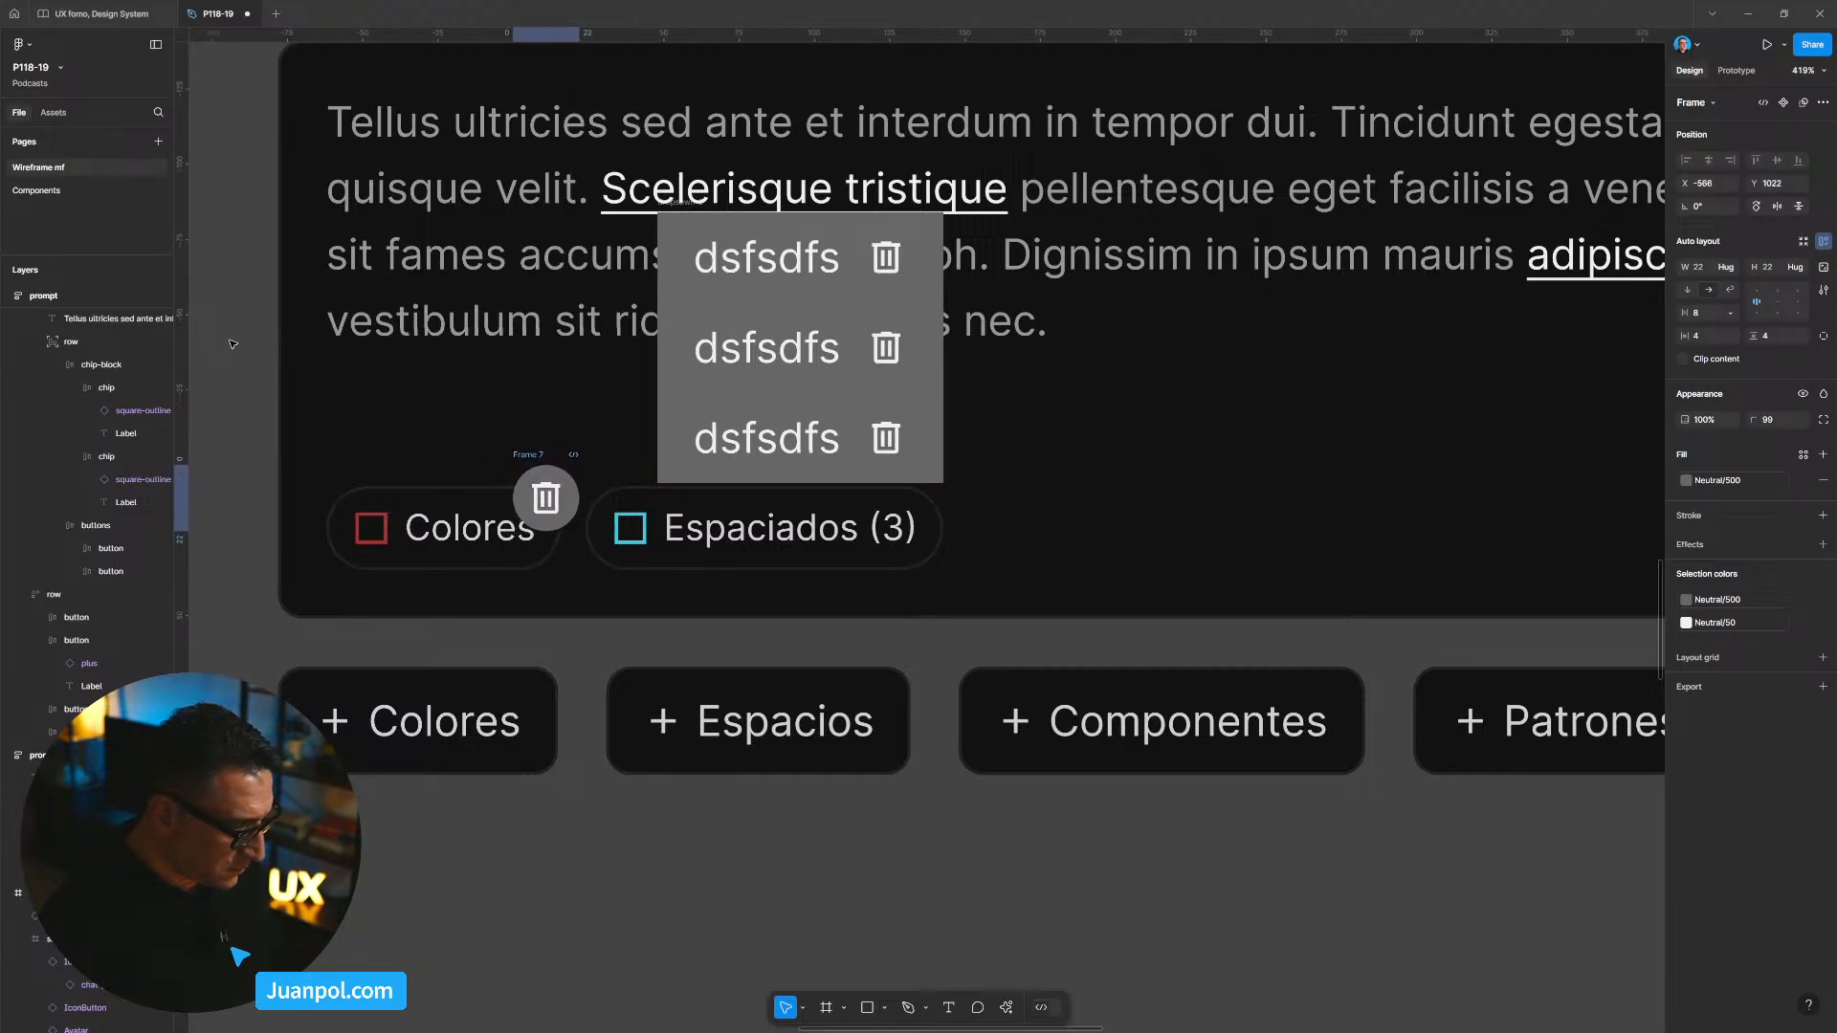
{"action": "key", "text": "Right"}
{"action": "key", "text": "Up"}
{"action": "key", "text": "Up"}
{"action": "key", "text": "Down"}
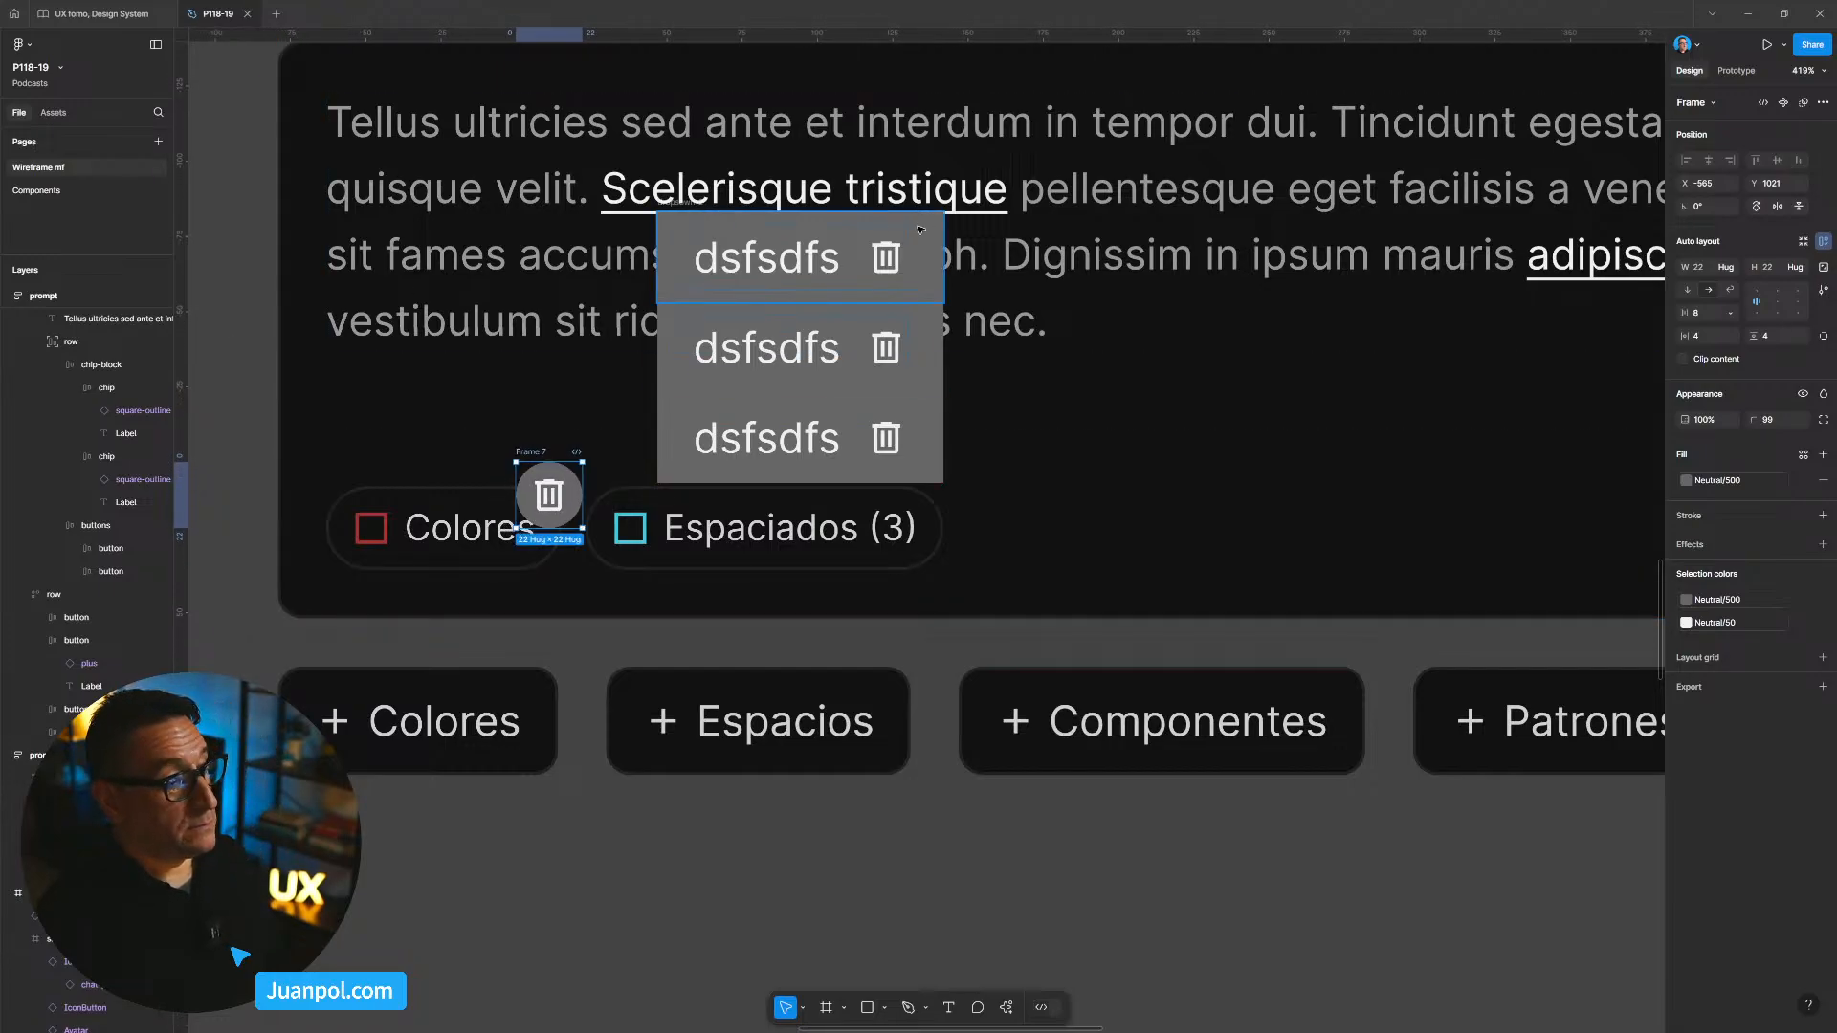
Step: Give the dropsown-2 popup a corner radius of 8
{"action": "left_click", "coordinate": [733, 219]}
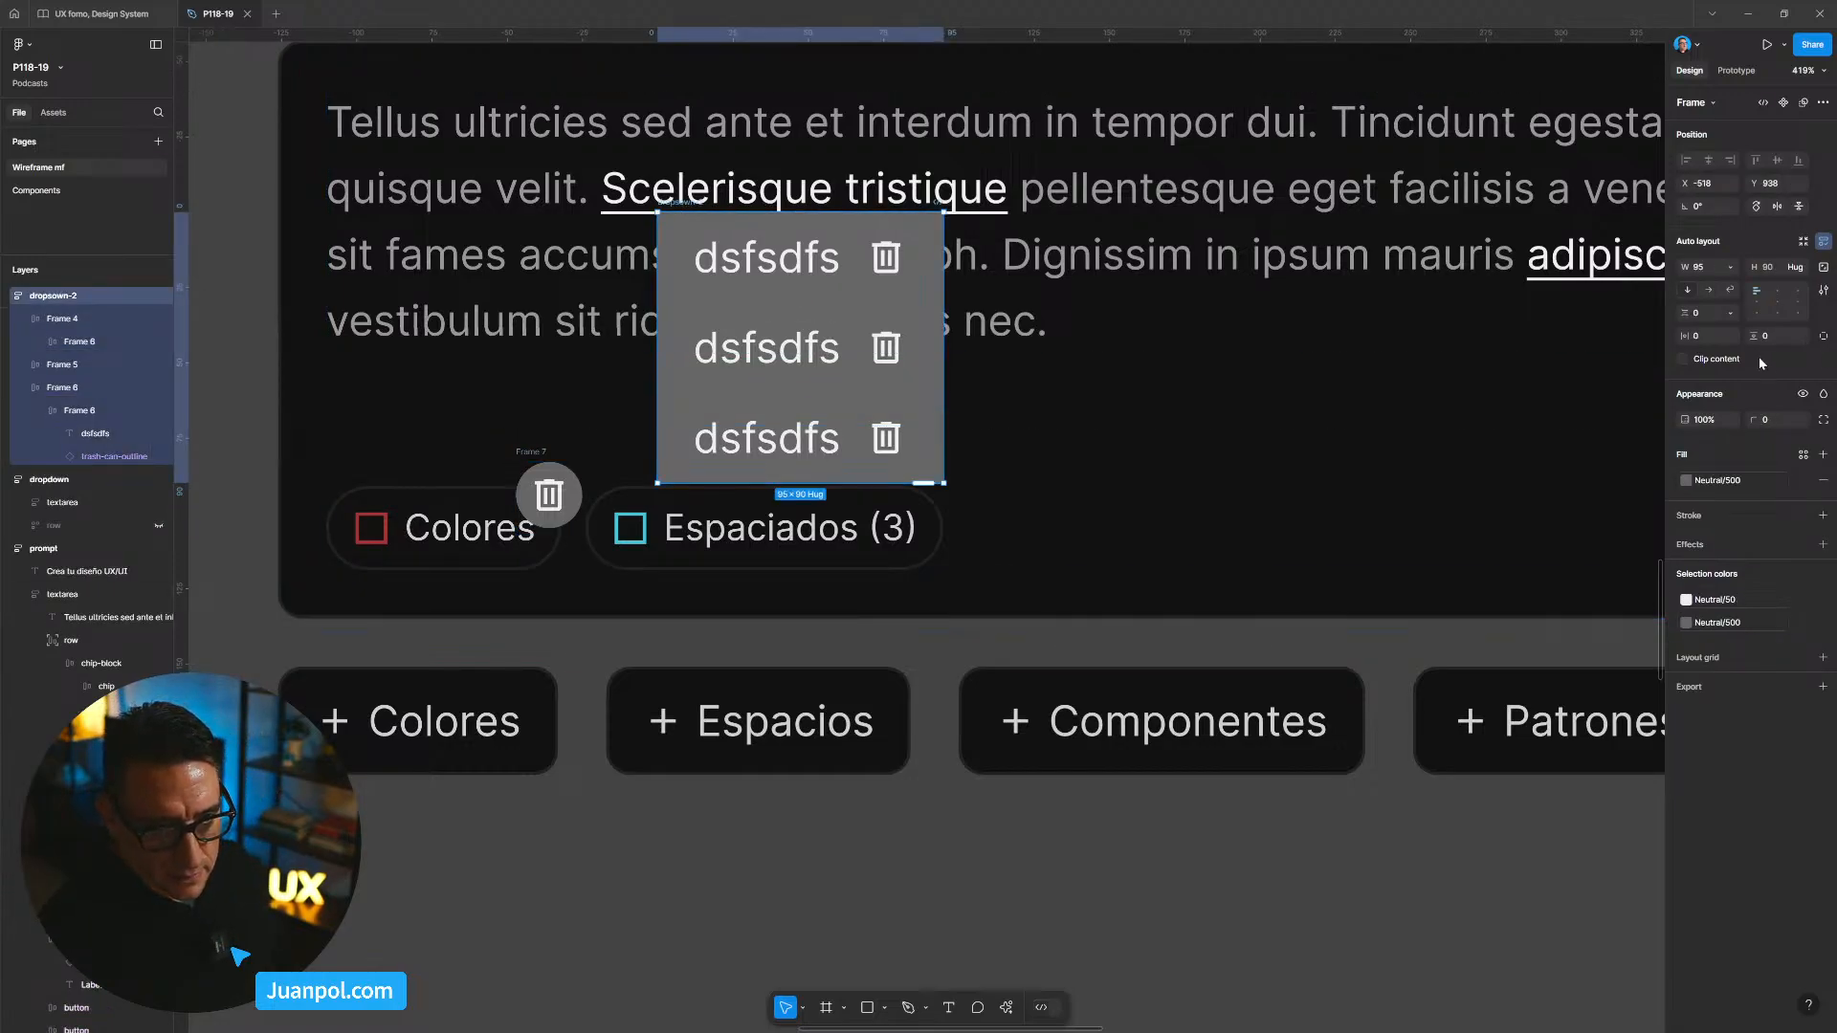
{"action": "type", "text": "8"}
{"action": "key", "text": "Return"}
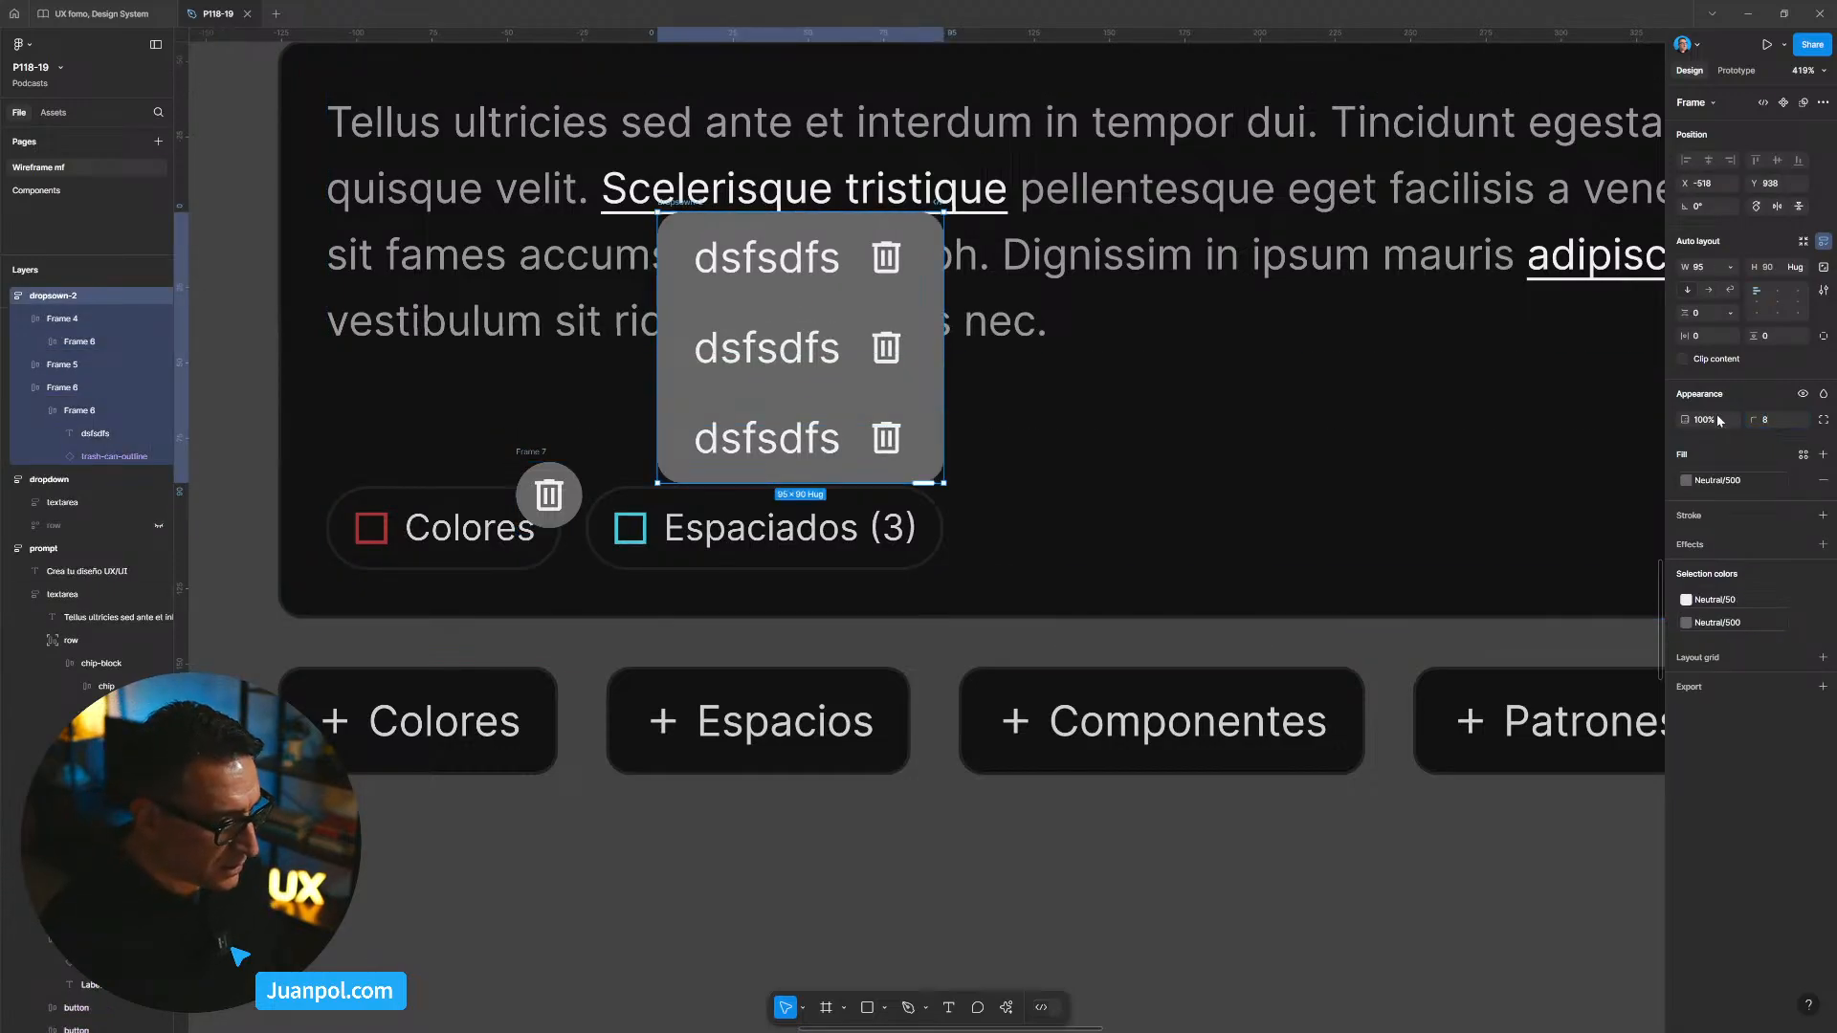
Step: Shift the dropsown-2 popup down over the right part of the "Espaciados (3)" chip, to X -511, Y 953
{"action": "key", "text": "shift+Down"}
{"action": "key", "text": "shift+Left"}
{"action": "key", "text": "shift+Left"}
{"action": "key", "text": "shift+Left"}
{"action": "key", "text": "shift+Left"}
{"action": "key", "text": "shift+Left"}
{"action": "key", "text": "Left"}
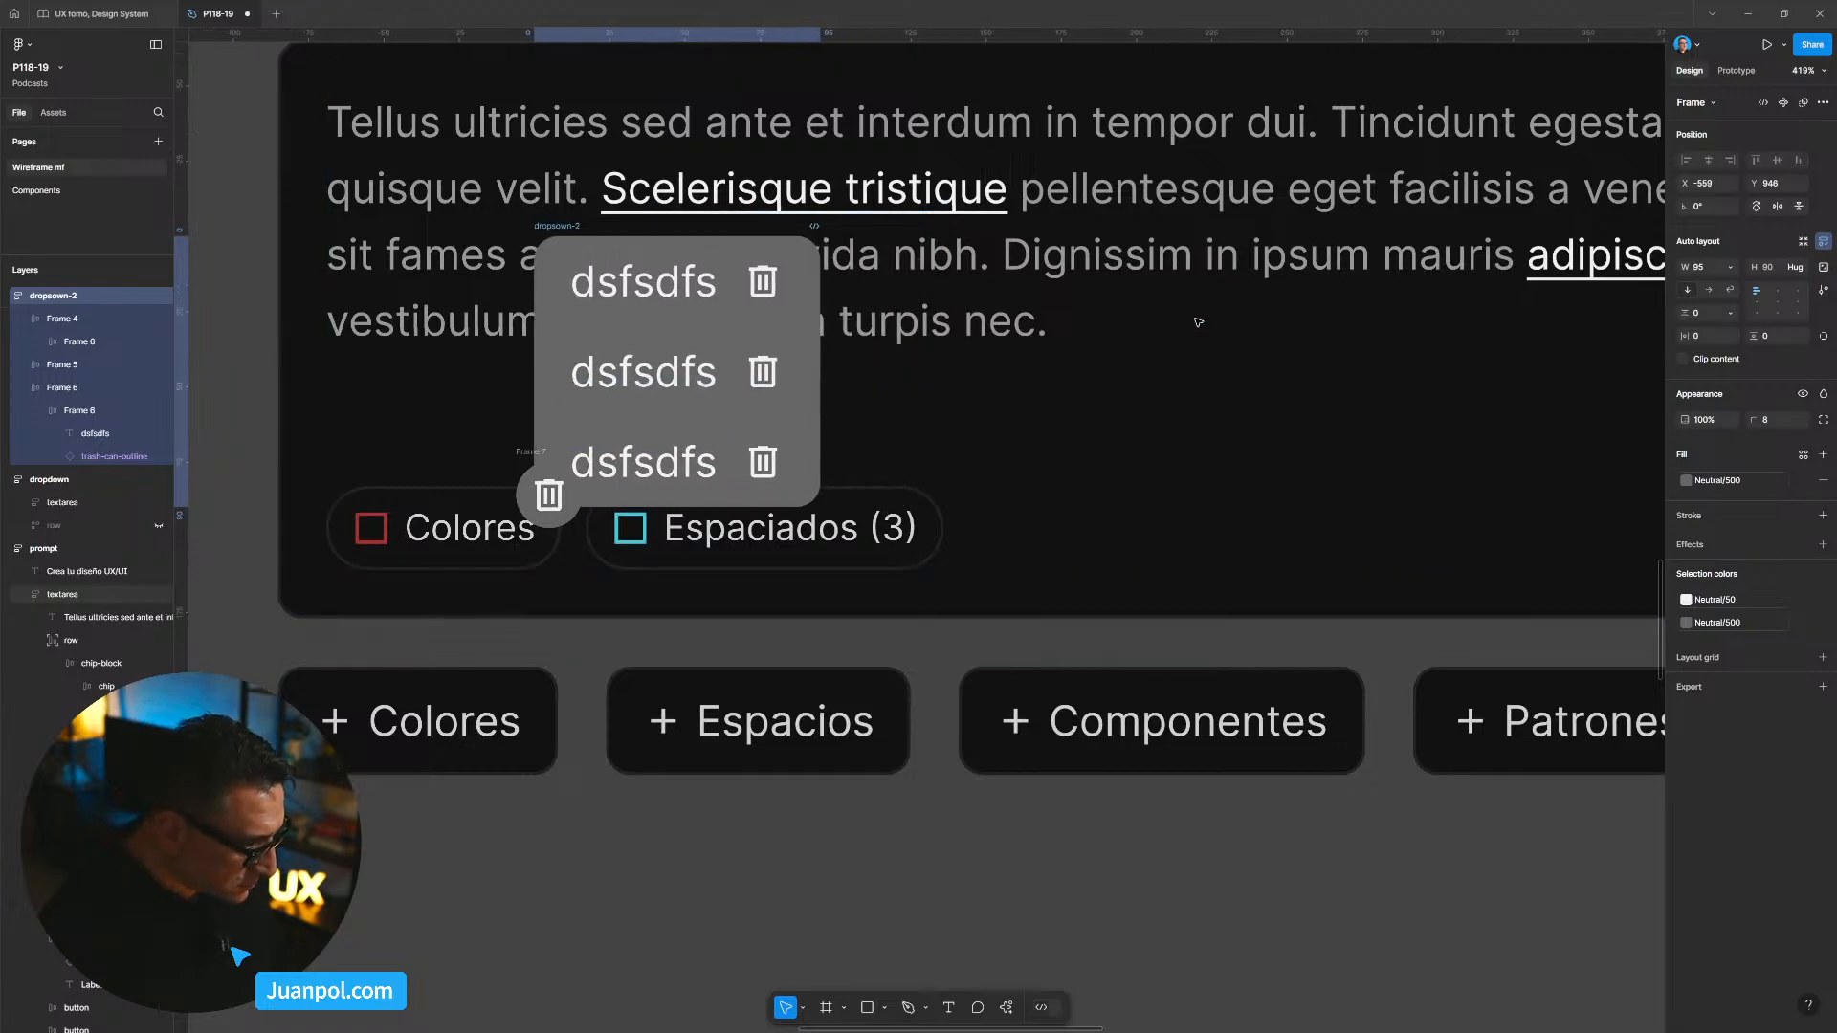
{"action": "key", "text": "Down"}
{"action": "key", "text": "Down"}
{"action": "key", "text": "Down"}
{"action": "key", "text": "Down"}
{"action": "key", "text": "Down"}
{"action": "key", "text": "Down"}
{"action": "key", "text": "Down"}
{"action": "key", "text": "shift+Right"}
{"action": "key", "text": "shift+Right"}
{"action": "key", "text": "shift+Right"}
{"action": "key", "text": "shift+Right"}
{"action": "key", "text": "Right"}
{"action": "key", "text": "Right"}
{"action": "key", "text": "Right"}
{"action": "key", "text": "Right"}
{"action": "key", "text": "Right"}
{"action": "key", "text": "Right"}
{"action": "key", "text": "Right"}
{"action": "key", "text": "Right"}
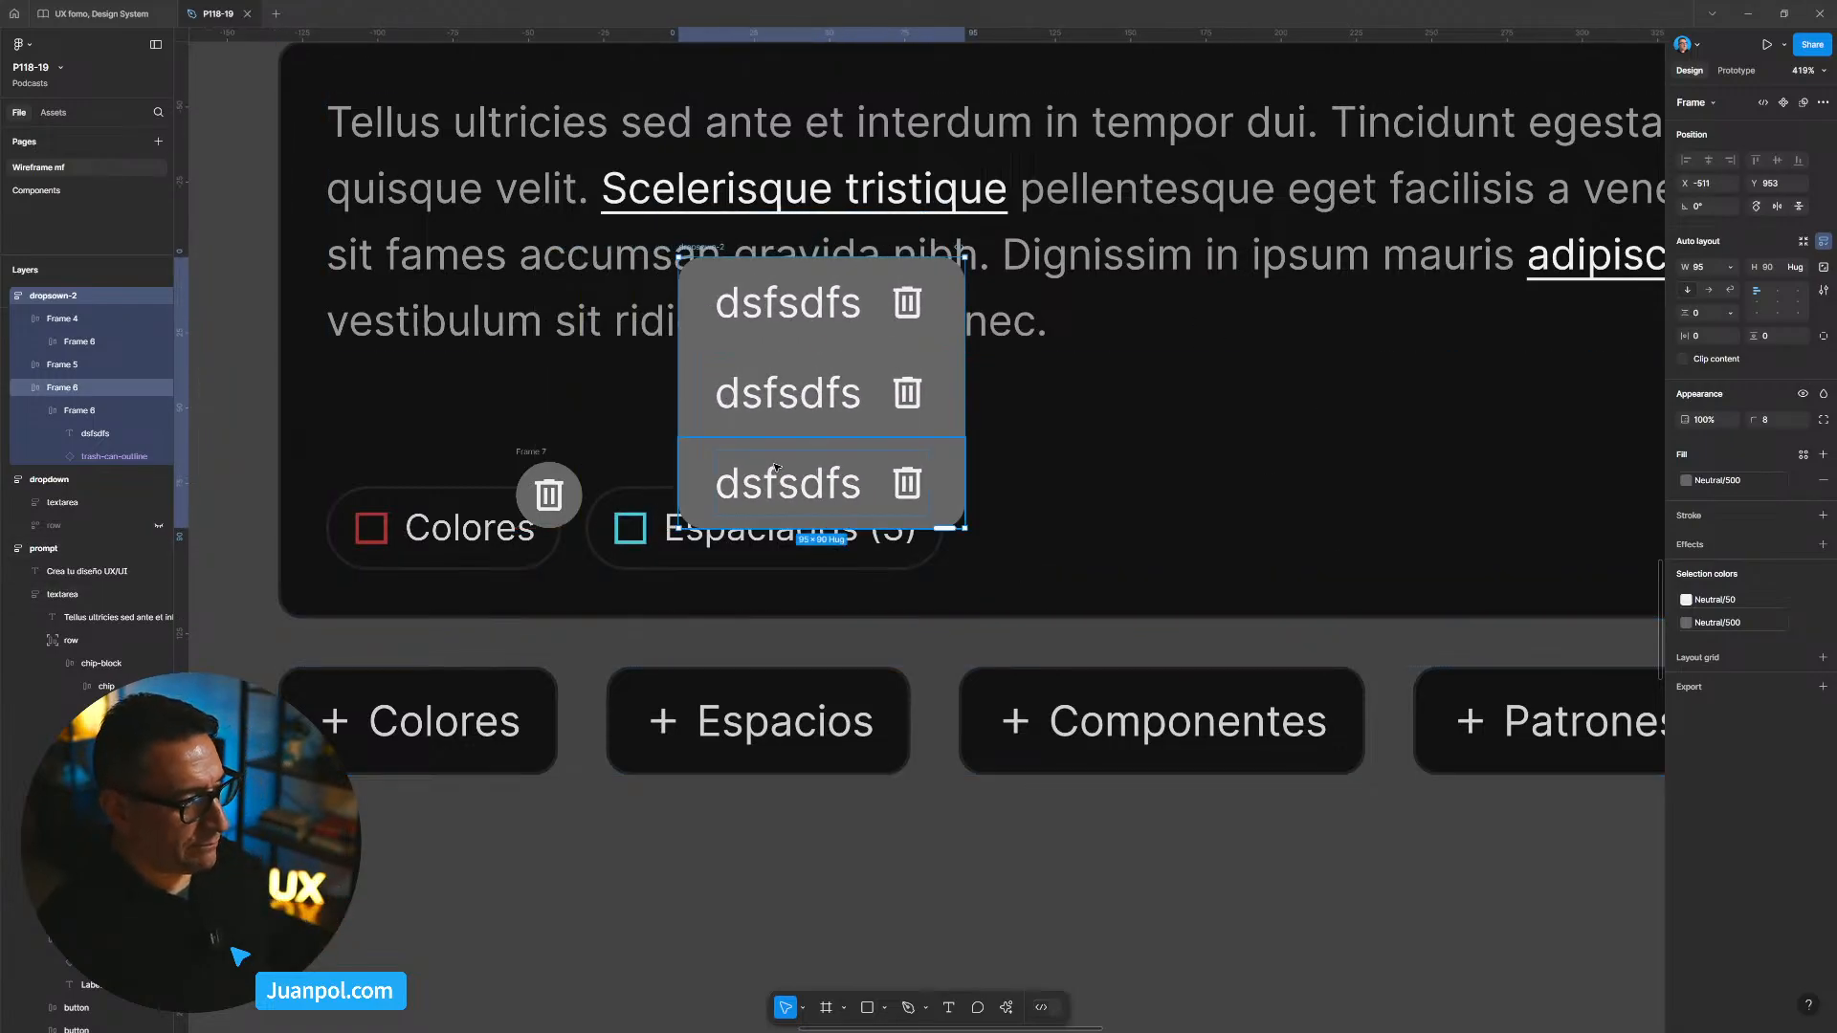
Step: Raise the trash badge and the dropsown-2 popup together by 8 px, bringing the popup to Y 945
{"action": "left_click", "coordinate": [523, 455]}
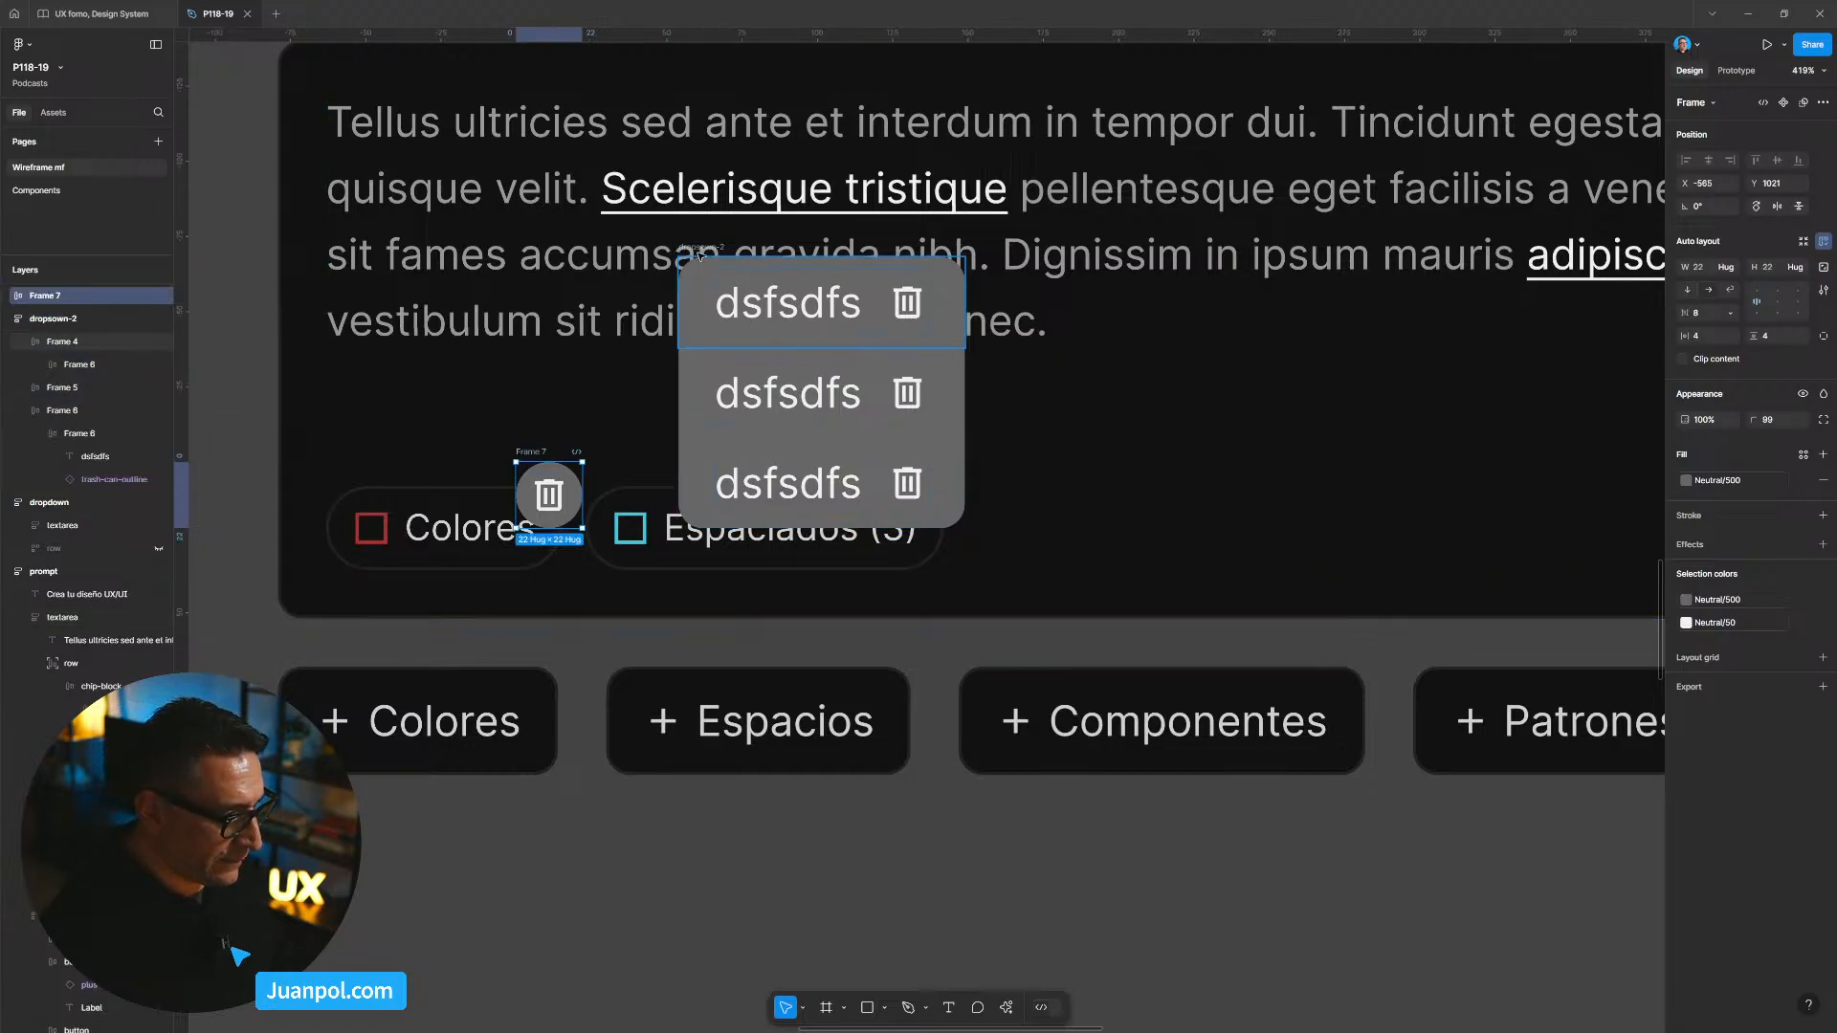
{"action": "left_click", "coordinate": [700, 254], "text": "shift"}
{"action": "key", "text": "Up"}
{"action": "key", "text": "Up"}
{"action": "key", "text": "Up"}
{"action": "key", "text": "Up"}
{"action": "key", "text": "Up"}
{"action": "key", "text": "Up"}
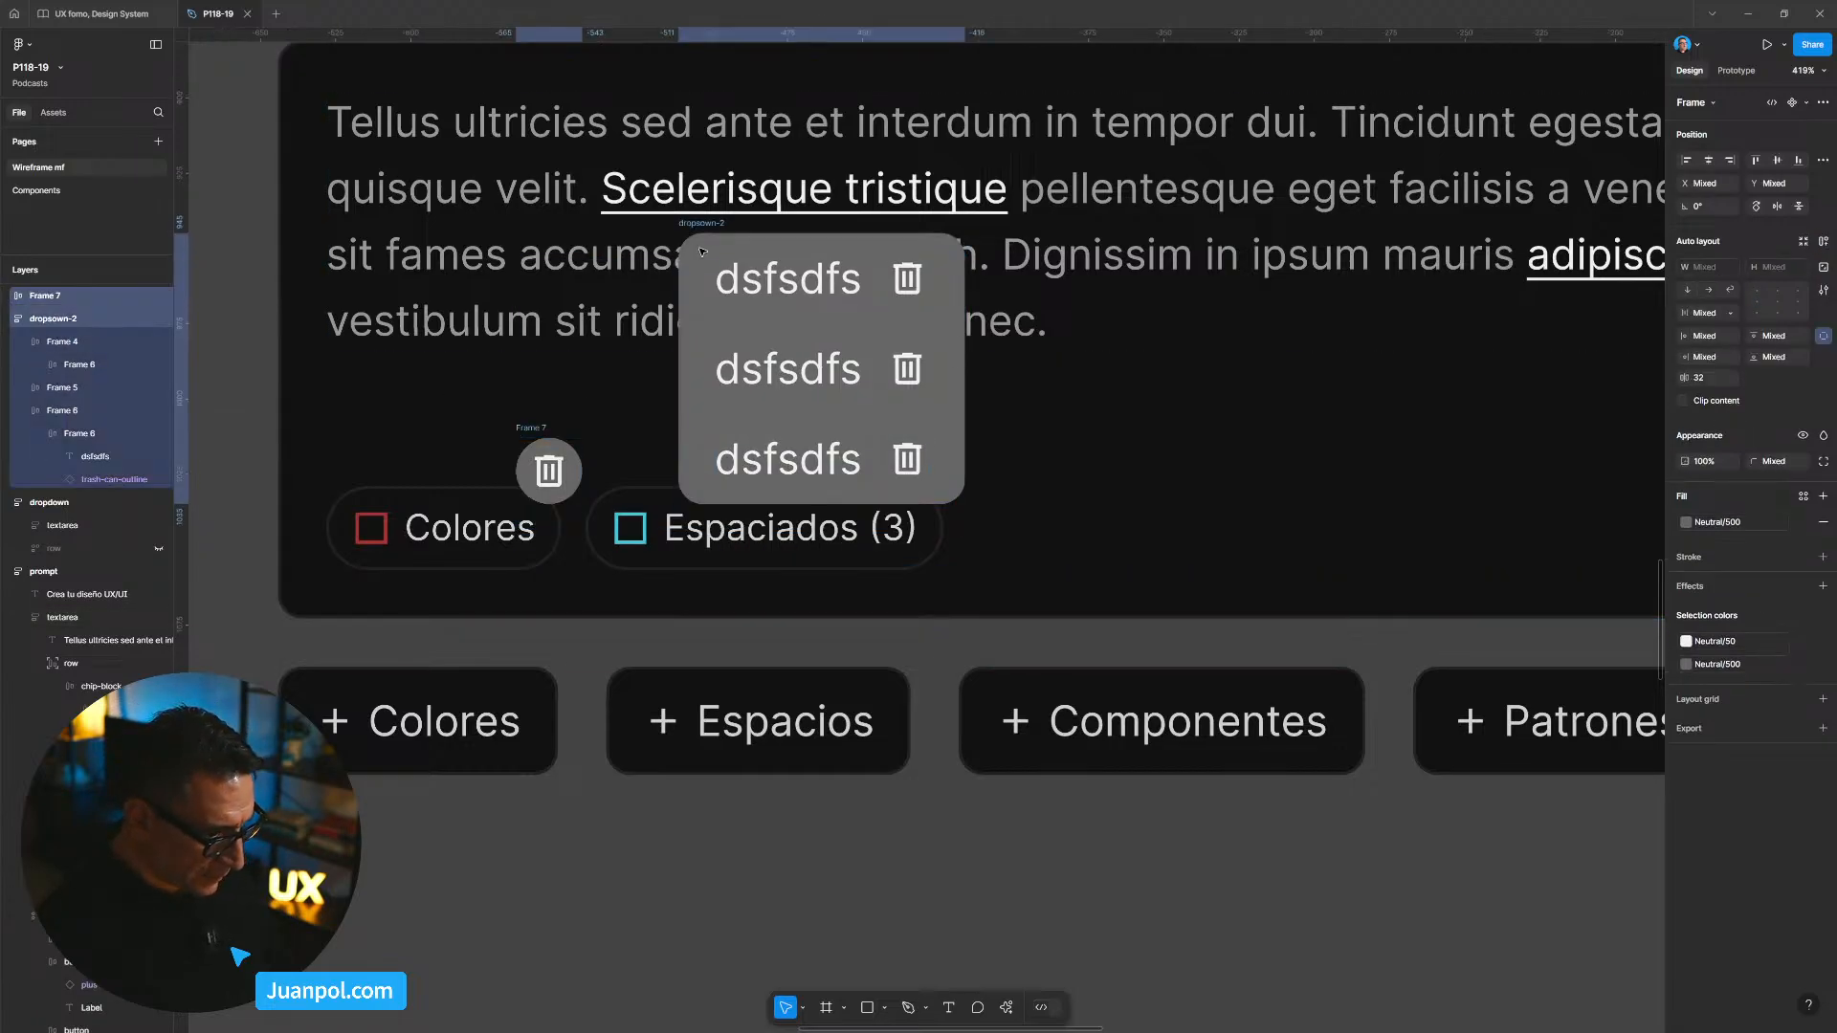
{"action": "left_click", "coordinate": [857, 918]}
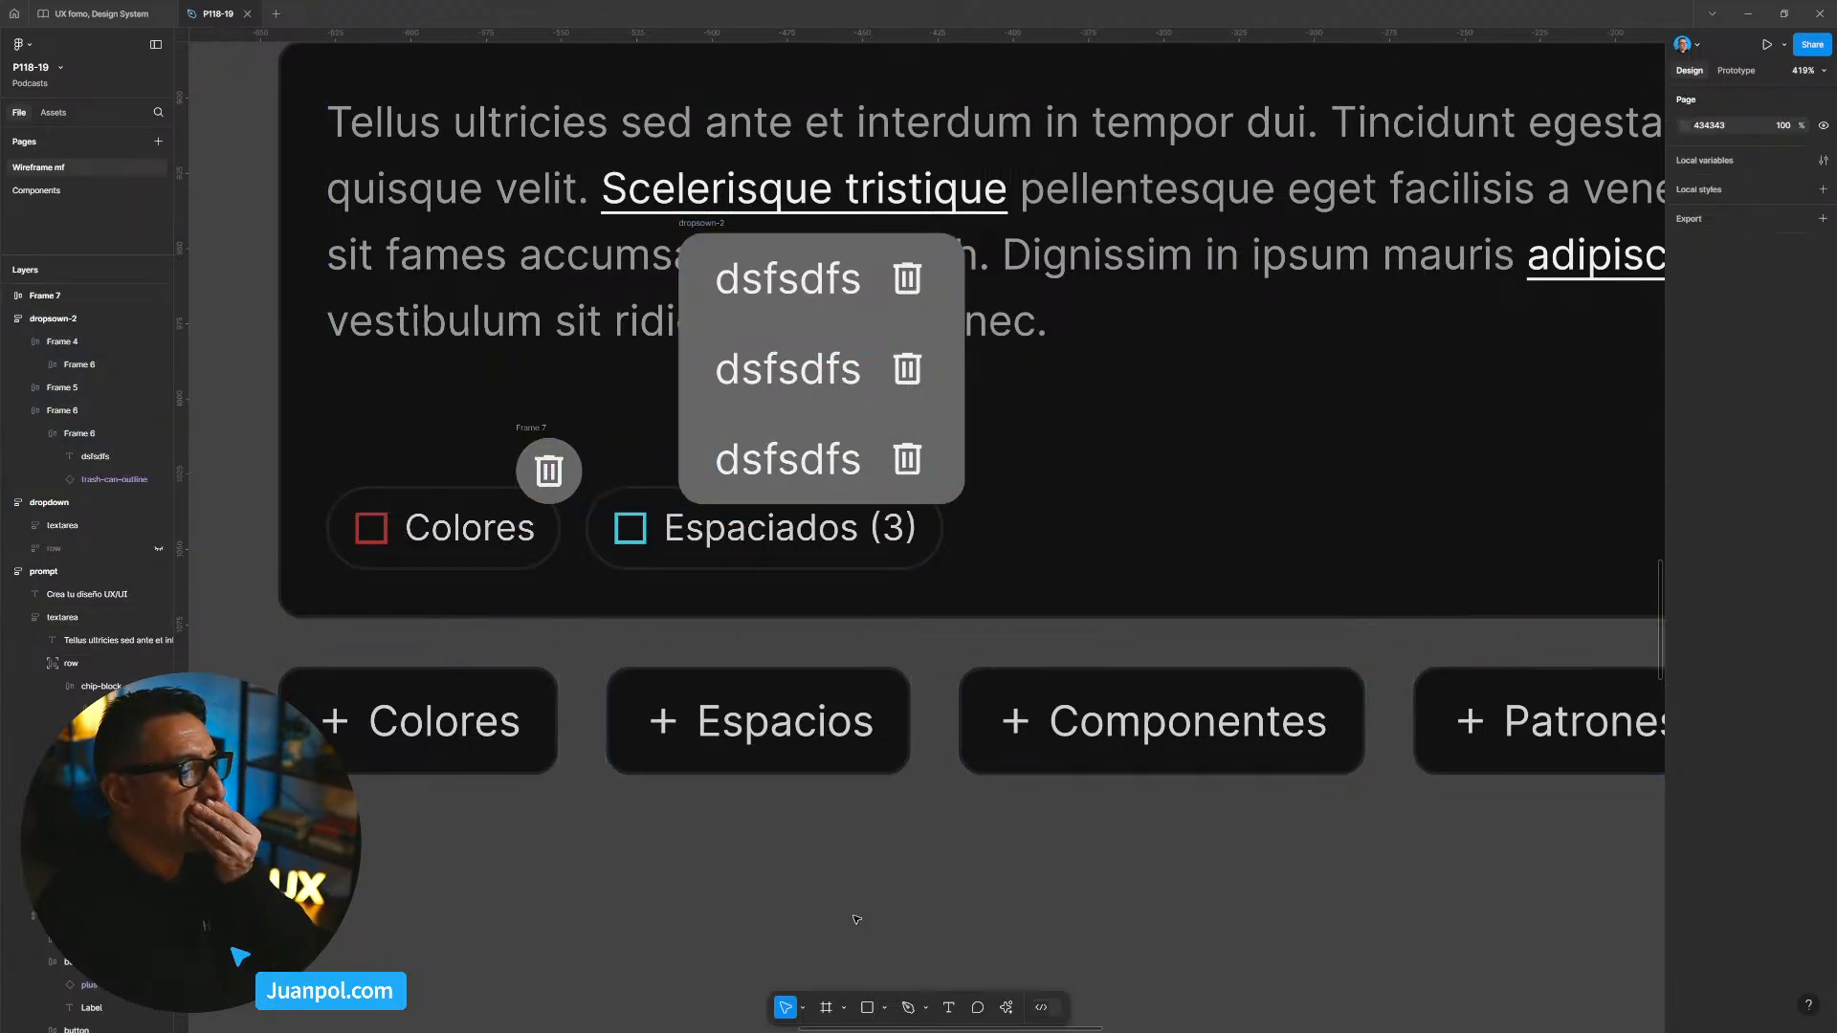
Step: Move the round trash badge off the "Colores" chip onto the empty canvas below "+ Espacios", at X -514, Y 1146
{"action": "scroll", "coordinate": [857, 918], "scroll_direction": "up", "scroll_amount": 1}
{"action": "scroll", "coordinate": [727, 842], "scroll_direction": "down", "scroll_amount": 5, "text": "ctrl"}
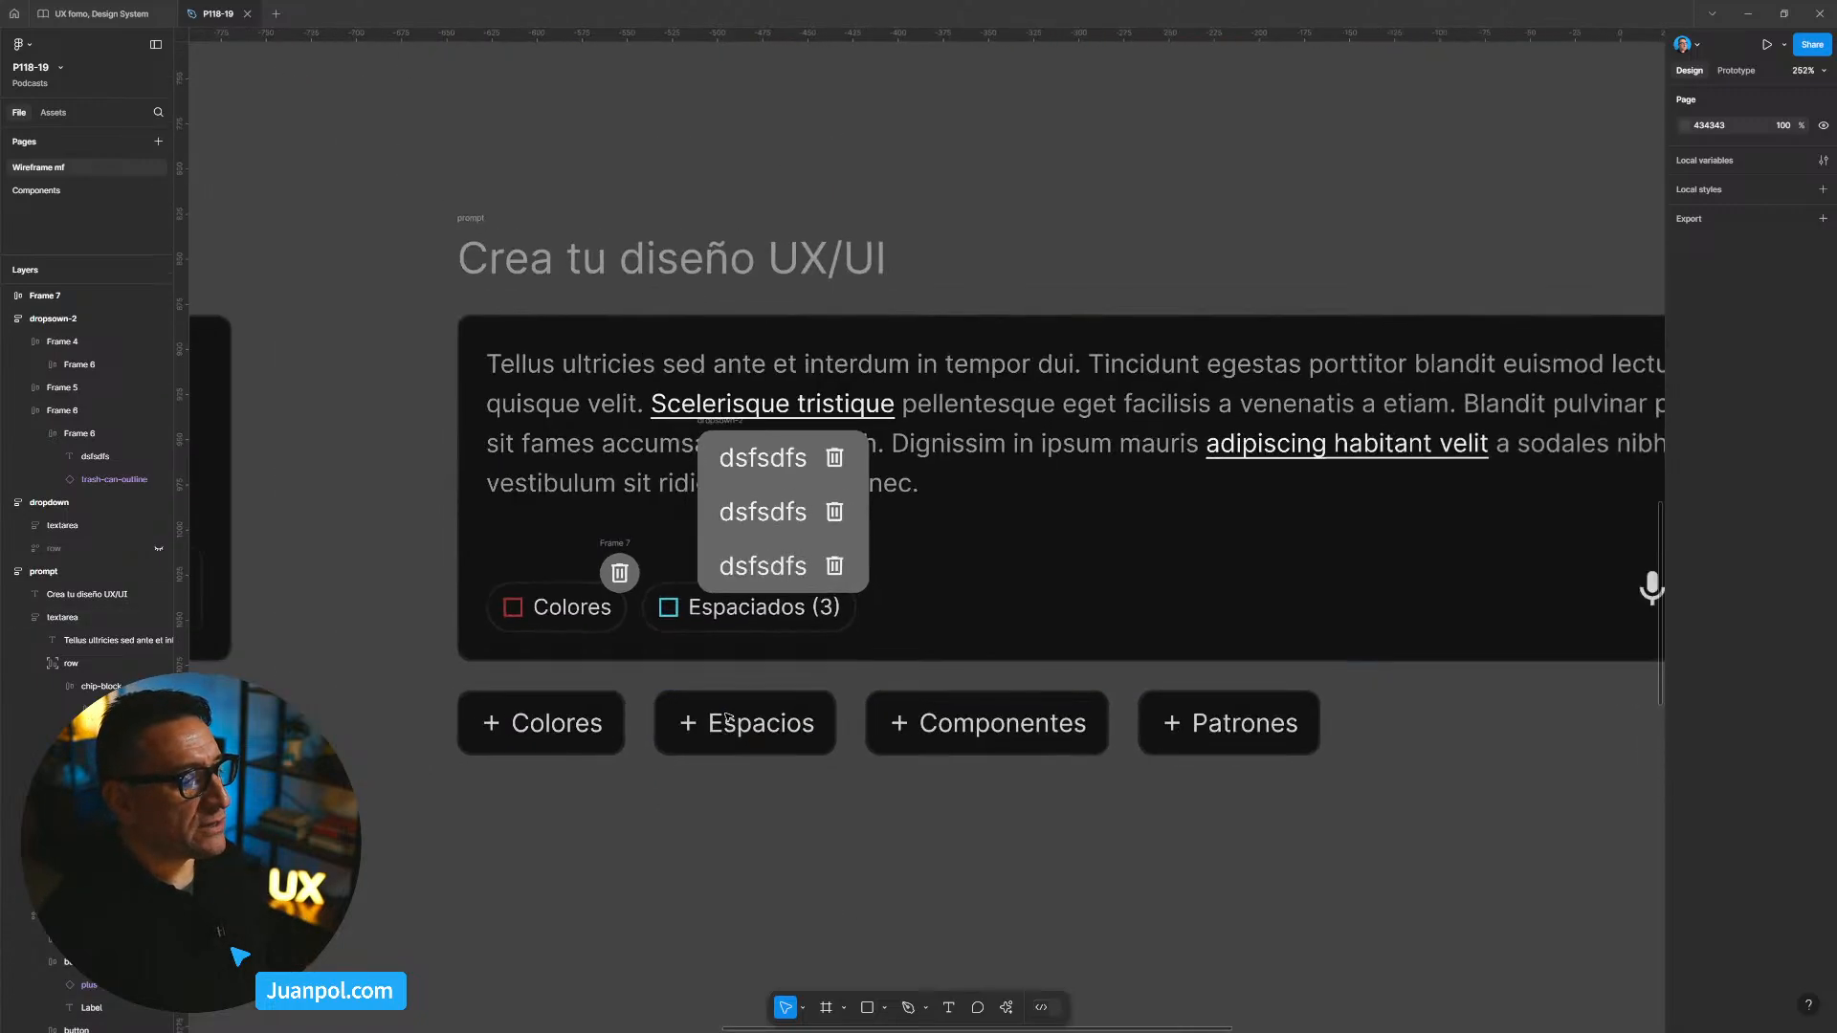
{"action": "scroll", "coordinate": [809, 810], "scroll_direction": "down", "scroll_amount": 1}
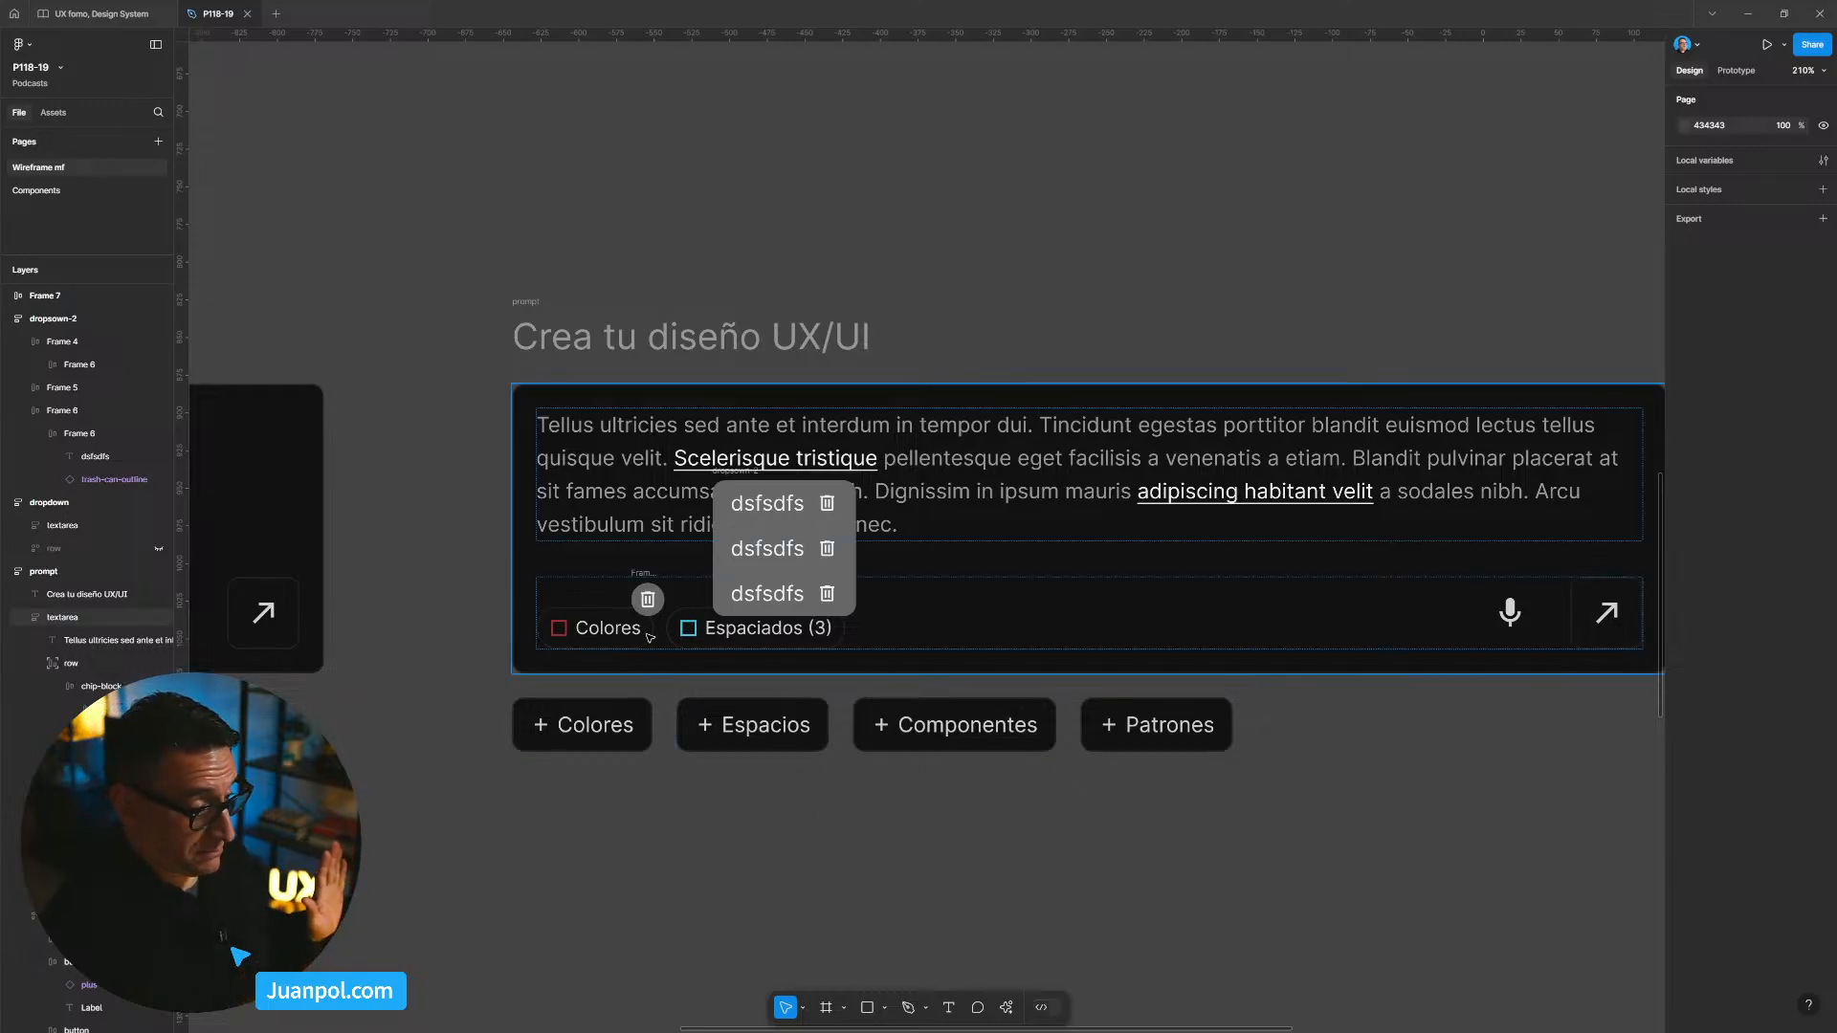
{"action": "left_click_drag", "start_coordinate": [638, 576], "coordinate": [715, 777]}
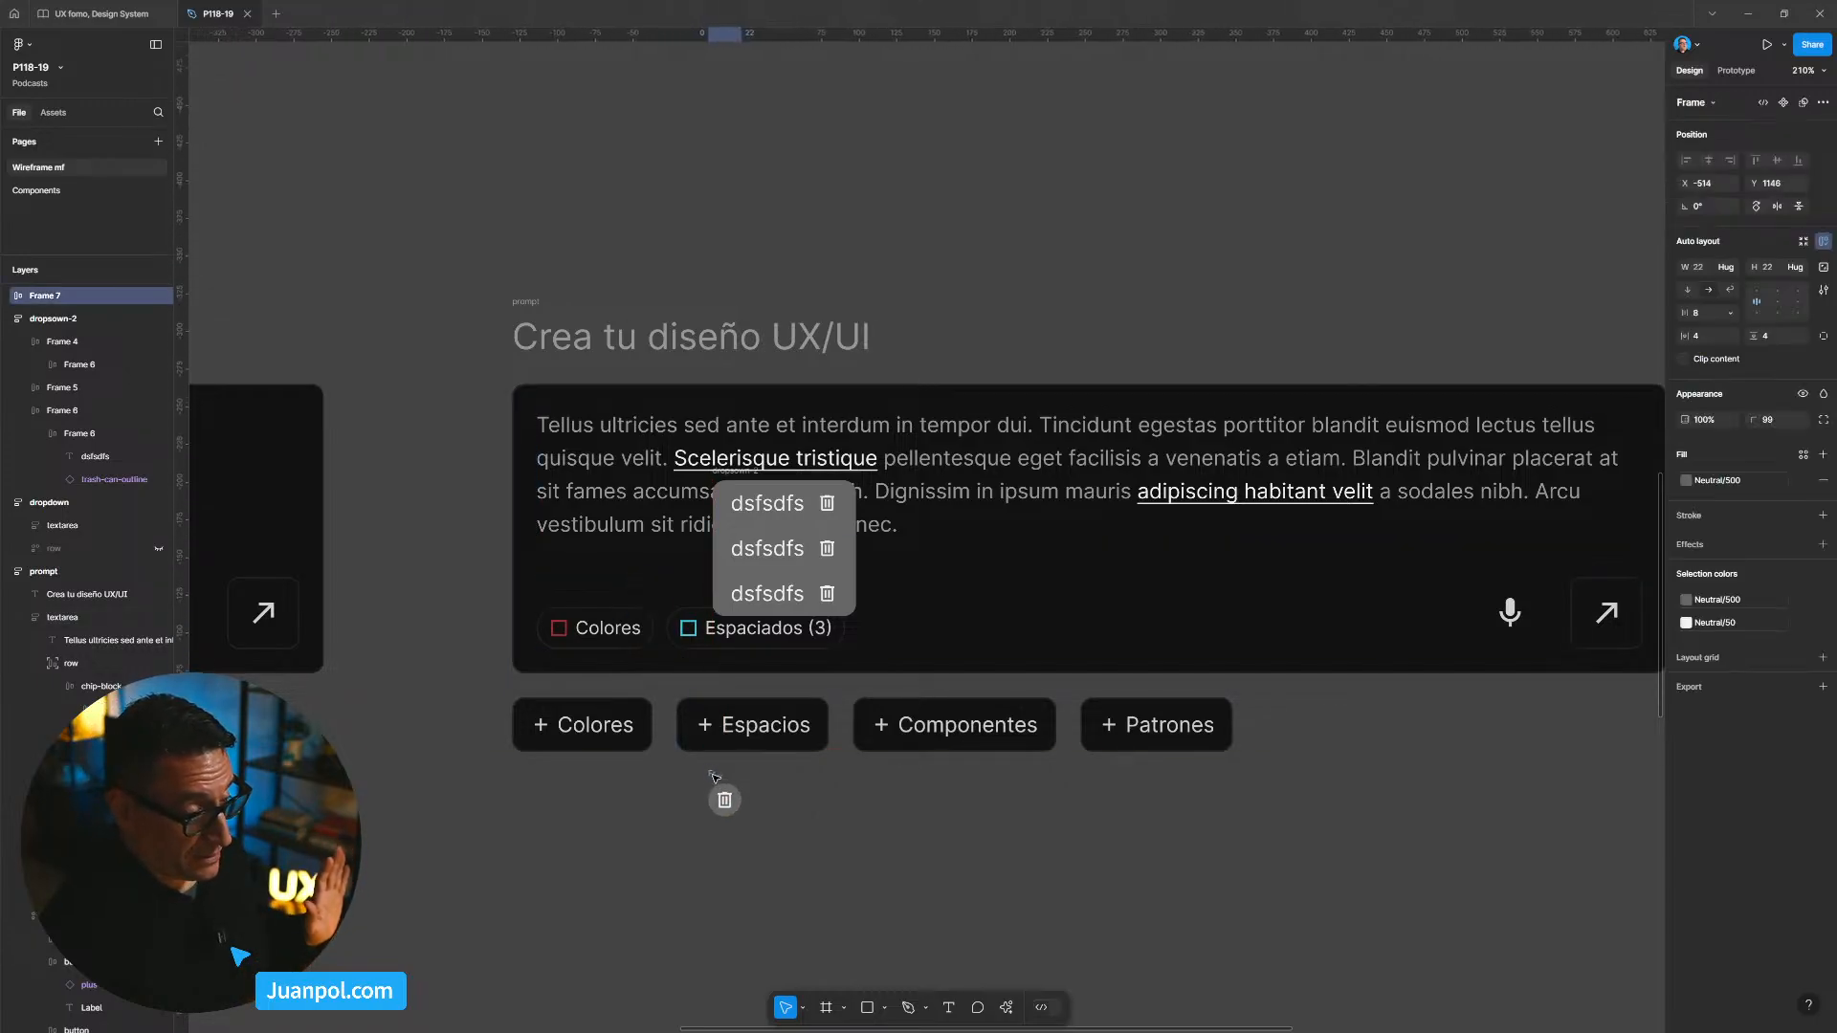
Step: Duplicate the dropsown-2 popup and move the copy above the "Colores" chip, to X -646, Y 945
{"action": "left_click", "coordinate": [724, 471]}
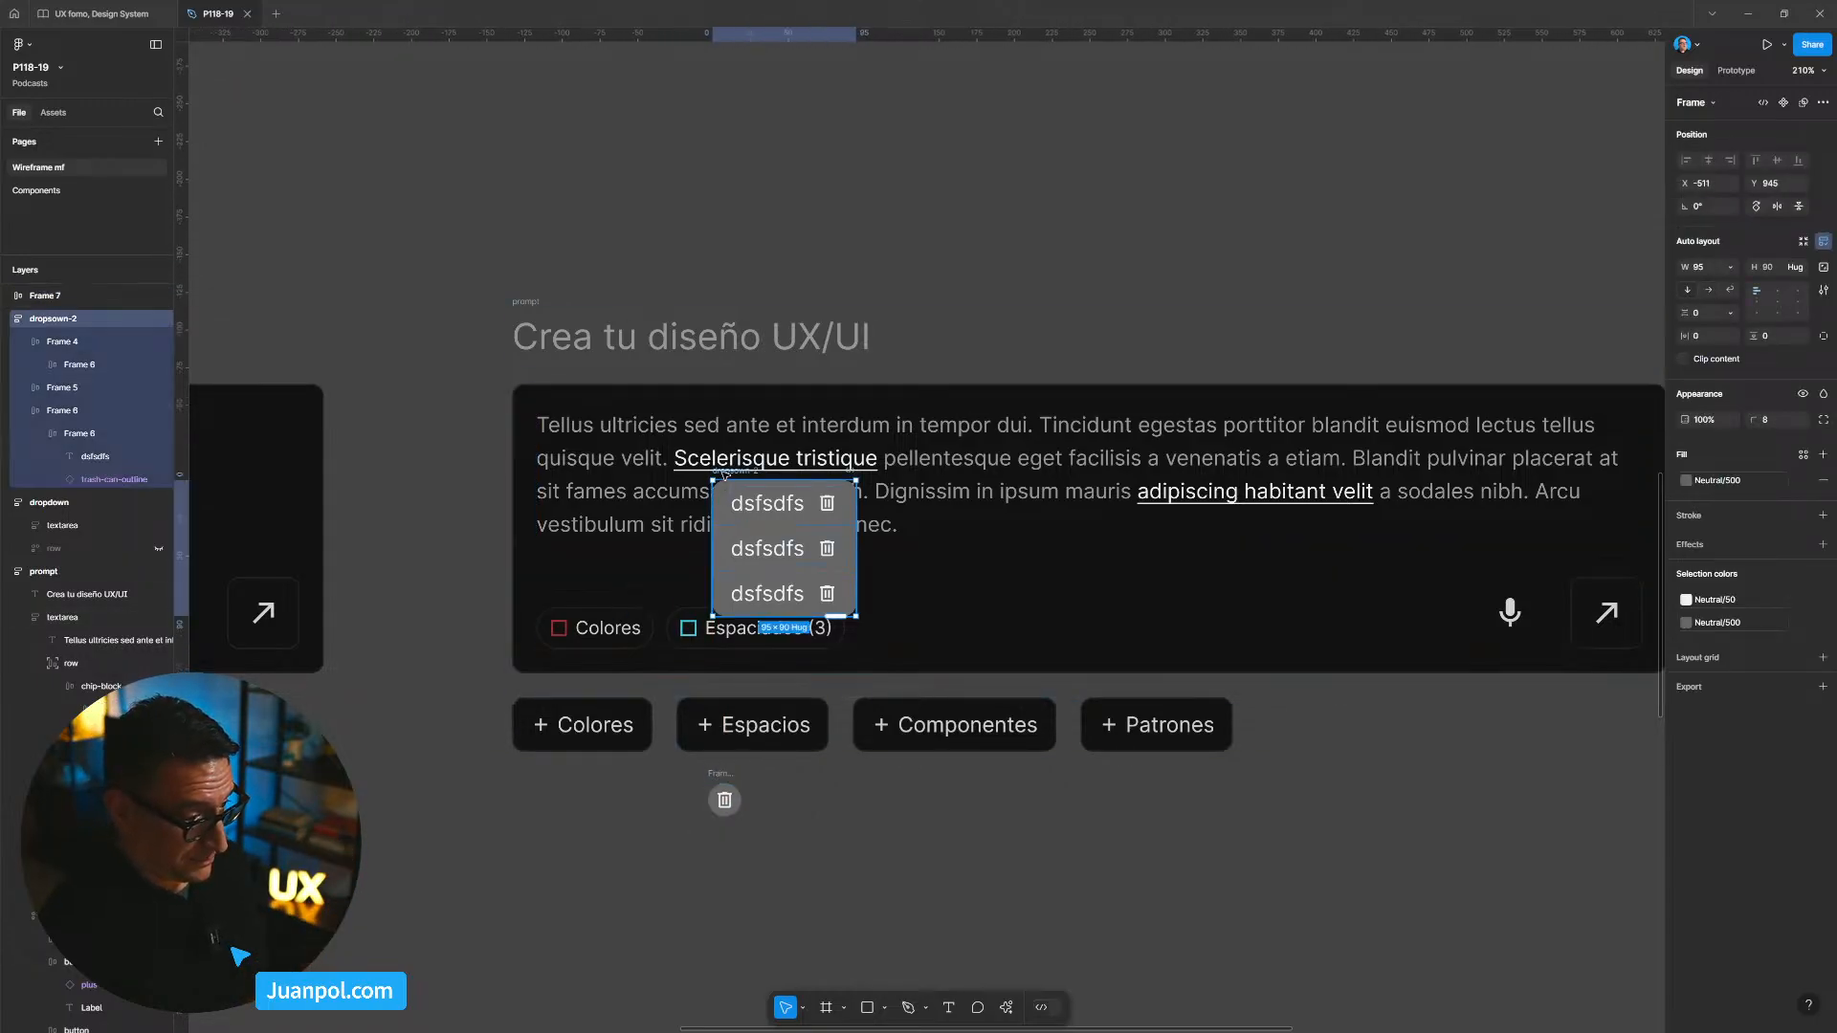
{"action": "key", "text": "ctrl+d"}
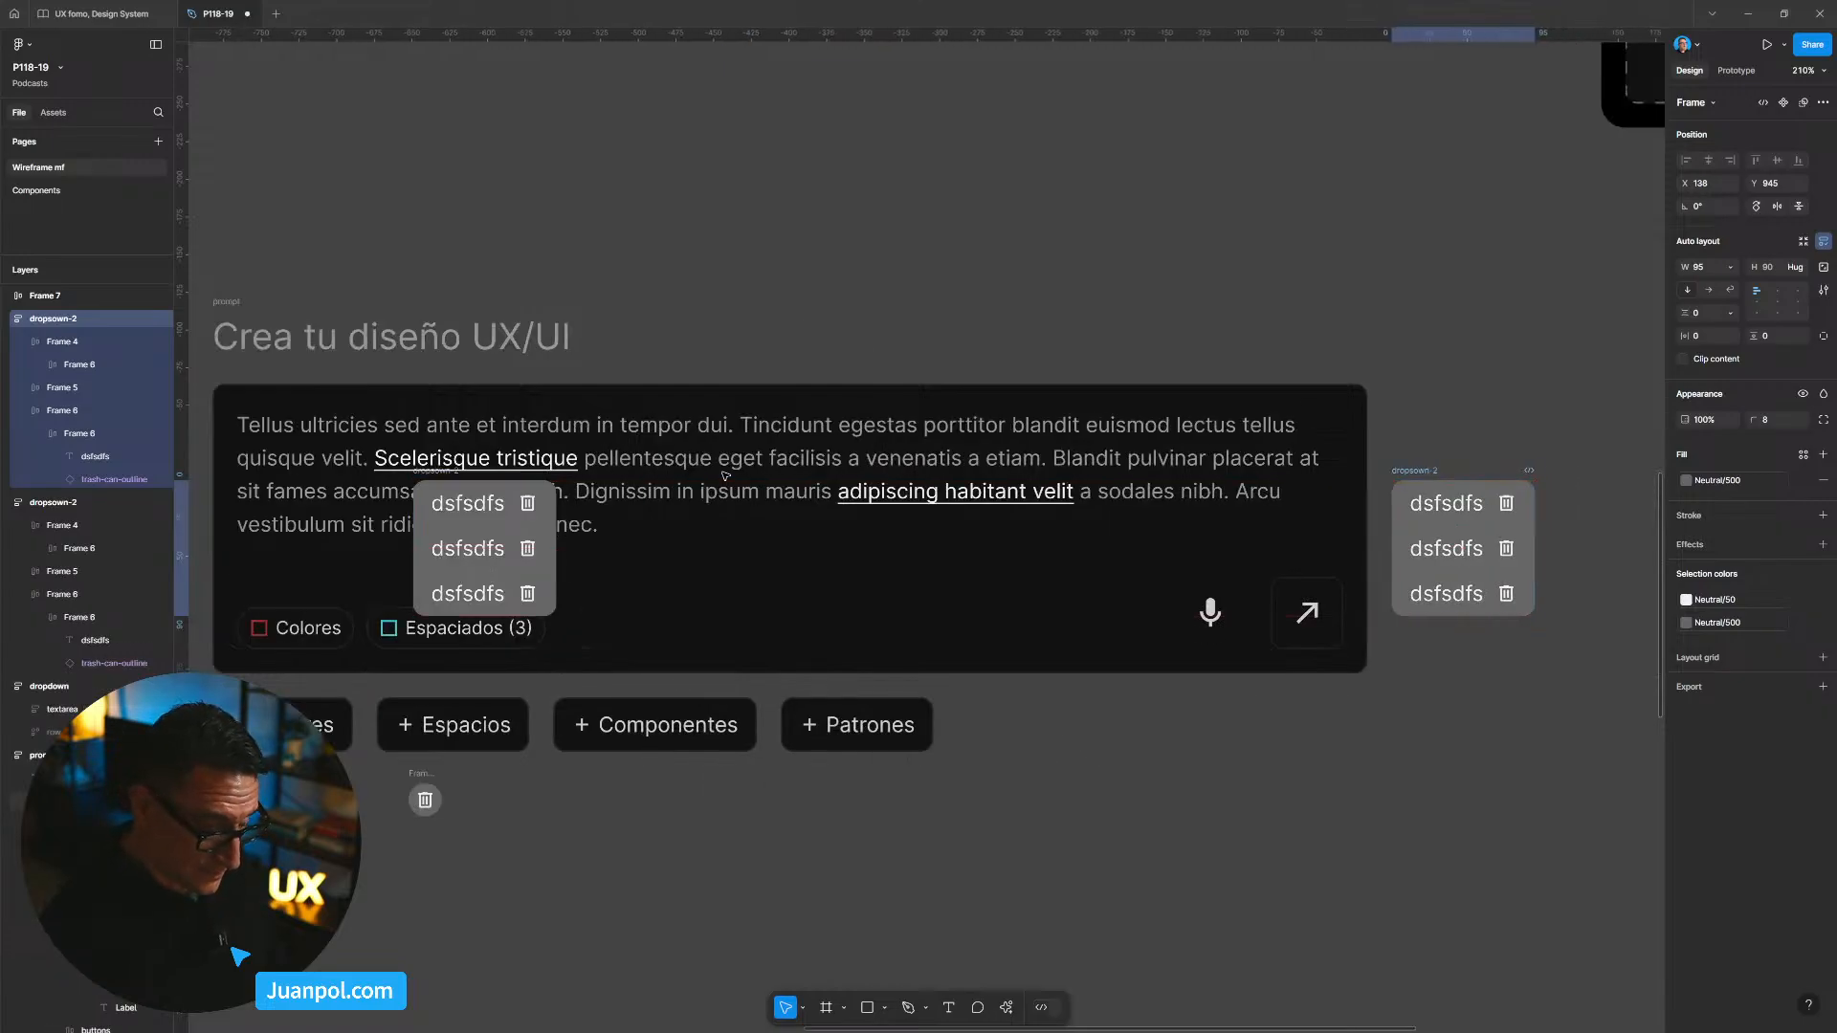
{"action": "key", "text": "shift+Left"}
{"action": "key", "text": "shift+Left"}
{"action": "key", "text": "shift+Left"}
{"action": "key", "text": "shift+Left"}
{"action": "key", "text": "shift+Left"}
{"action": "key", "text": "shift+Left"}
{"action": "key", "text": "shift+Left"}
{"action": "key", "text": "shift+Left"}
{"action": "key", "text": "shift+Left"}
{"action": "key", "text": "shift+Left"}
{"action": "key", "text": "shift+Left"}
{"action": "key", "text": "shift+Left"}
{"action": "key", "text": "shift+Left"}
{"action": "key", "text": "shift+Left"}
{"action": "key", "text": "shift+Left"}
{"action": "key", "text": "shift+Left"}
{"action": "key", "text": "shift+Left"}
{"action": "key", "text": "shift+Left"}
{"action": "key", "text": "shift+Left"}
{"action": "key", "text": "shift+Left"}
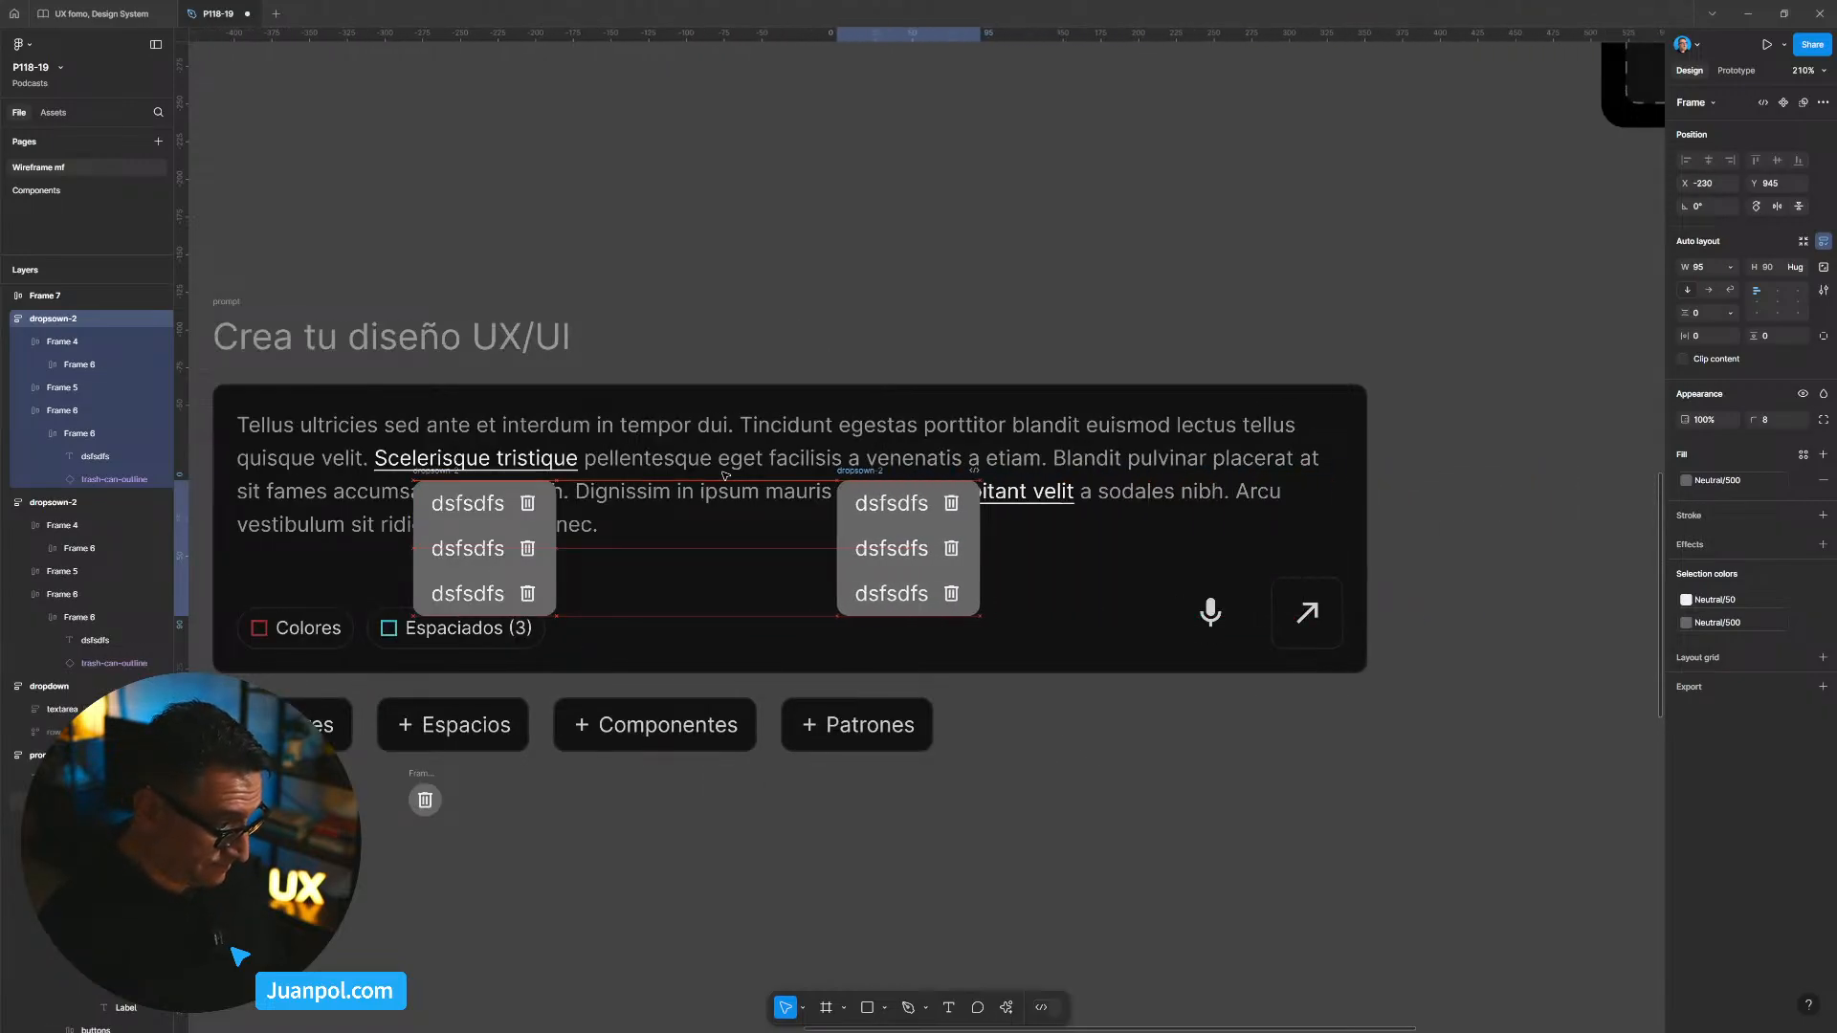
{"action": "key", "text": "shift+Left"}
{"action": "key", "text": "shift+Left"}
{"action": "key", "text": "shift+Left"}
{"action": "key", "text": "shift+Left"}
{"action": "key", "text": "shift+Left"}
{"action": "key", "text": "shift+Left"}
{"action": "key", "text": "shift+Left"}
{"action": "key", "text": "shift+Left"}
{"action": "key", "text": "shift+Left"}
{"action": "key", "text": "shift+Left"}
{"action": "key", "text": "shift+Left"}
{"action": "key", "text": "shift+Left"}
{"action": "key", "text": "shift+Left"}
{"action": "key", "text": "shift+Left"}
{"action": "key", "text": "shift+Left"}
{"action": "key", "text": "shift+Left"}
{"action": "key", "text": "shift+Left"}
{"action": "key", "text": "shift+Left"}
{"action": "key", "text": "shift+Left"}
{"action": "key", "text": "shift+Left"}
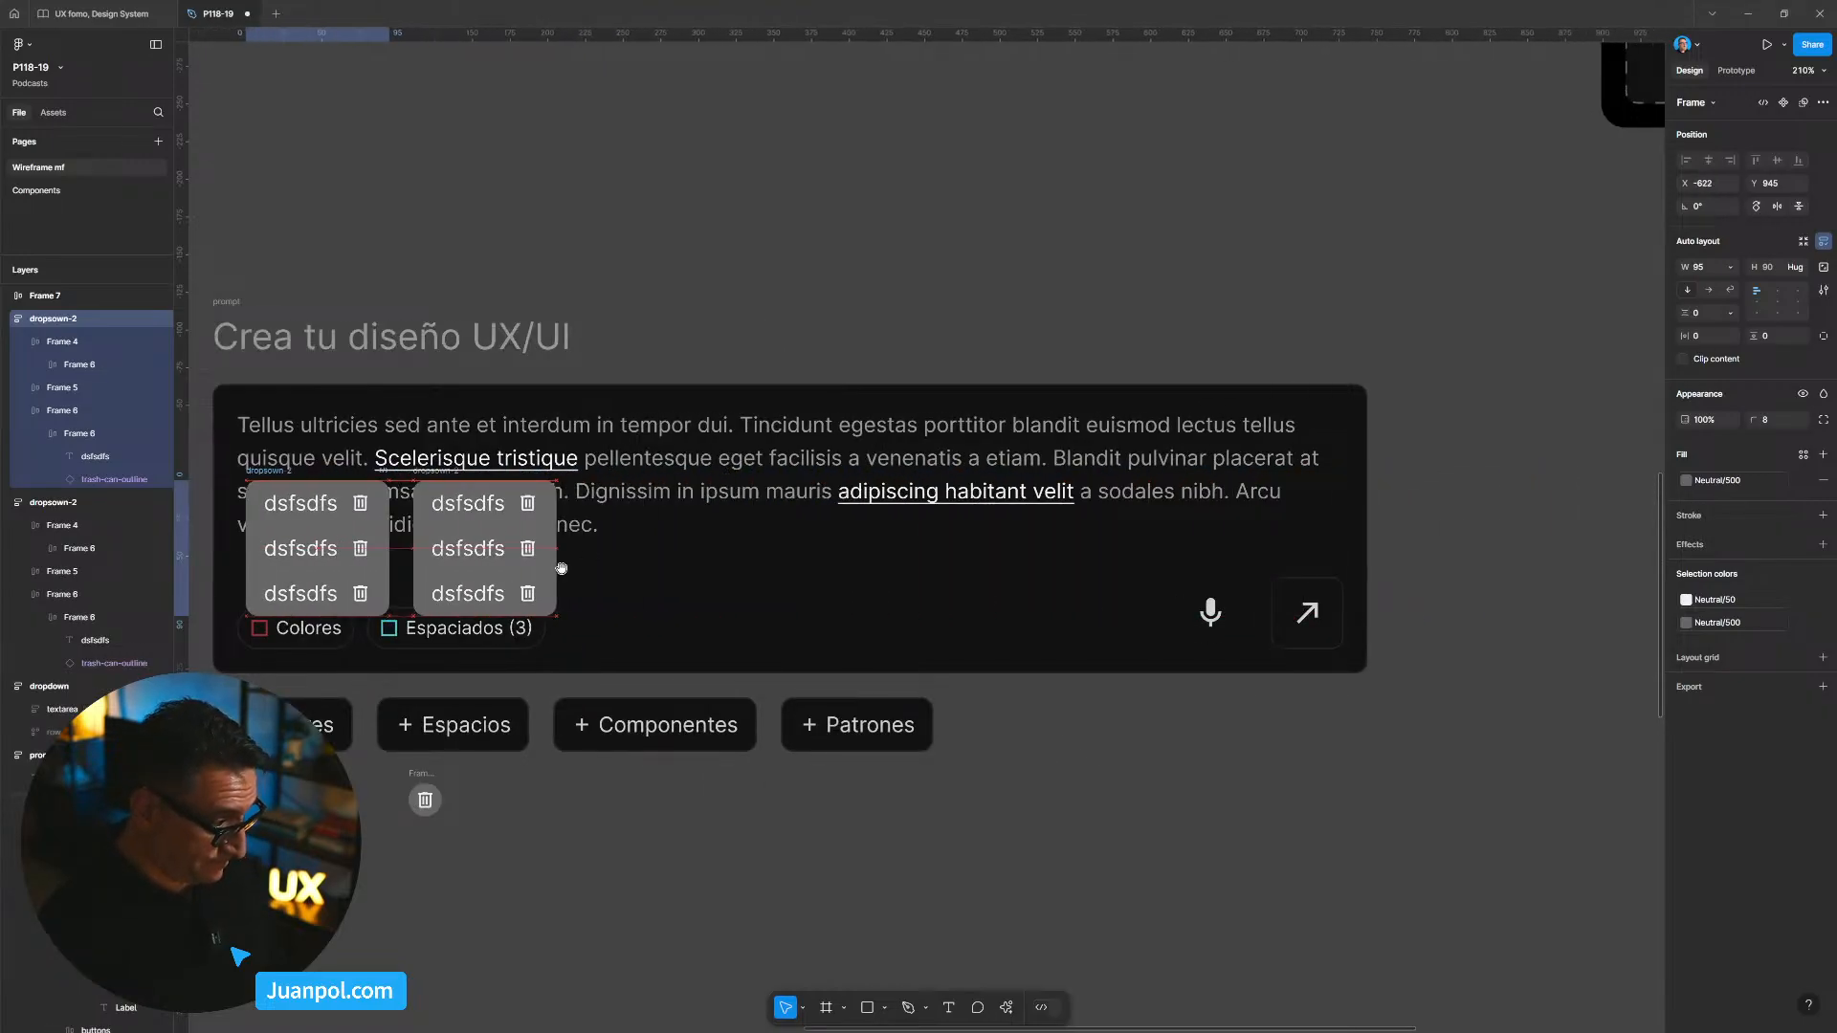
{"action": "left_click_drag", "start_coordinate": [448, 792], "coordinate": [745, 839]}
{"action": "scroll", "coordinate": [623, 705], "scroll_direction": "up", "scroll_amount": 4}
{"action": "key", "text": "shift+Left"}
{"action": "key", "text": "shift+Left"}
{"action": "key", "text": "shift+Left"}
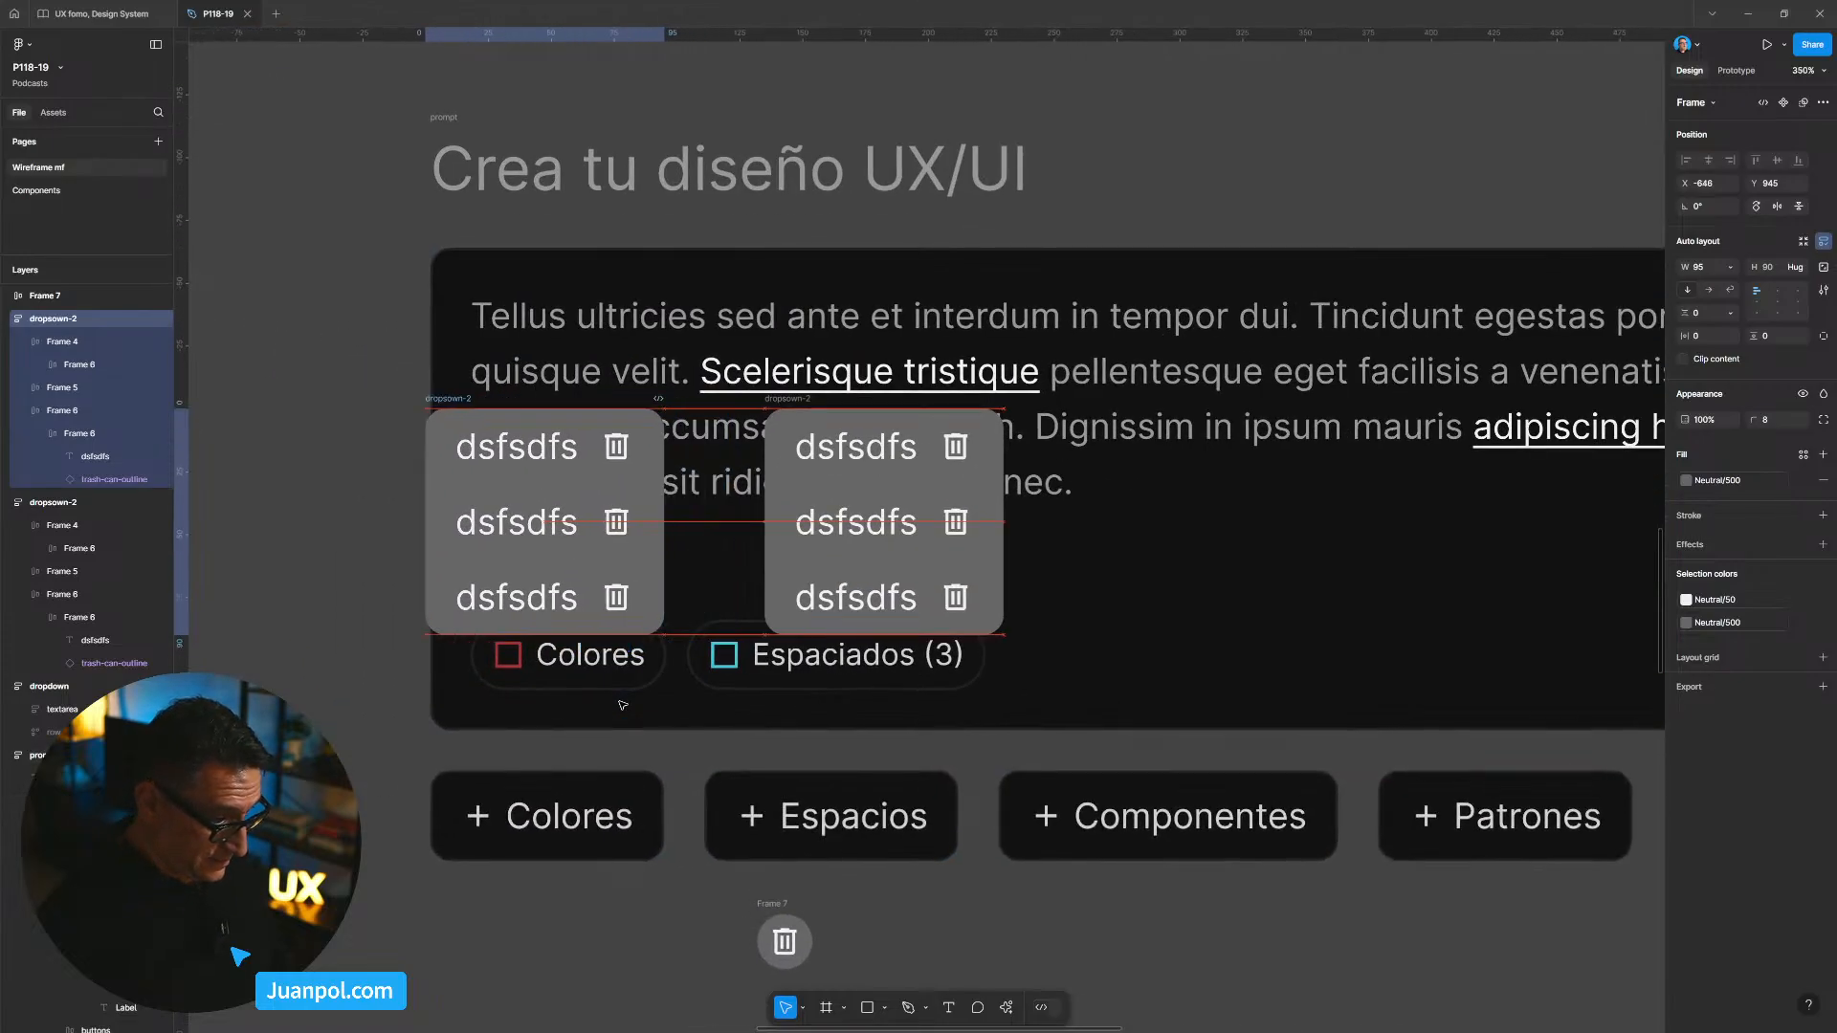
Step: Nudge the duplicated dropsown-2 popup above the "Colores" chip horizontally to X -637
{"action": "key", "text": "shift+Right"}
{"action": "key", "text": "Left"}
{"action": "key", "text": "Left"}
{"action": "key", "text": "Left"}
{"action": "key", "text": "Left"}
{"action": "key", "text": "Left"}
{"action": "key", "text": "Left"}
{"action": "key", "text": "Left"}
{"action": "key", "text": "Left"}
{"action": "key", "text": "Left"}
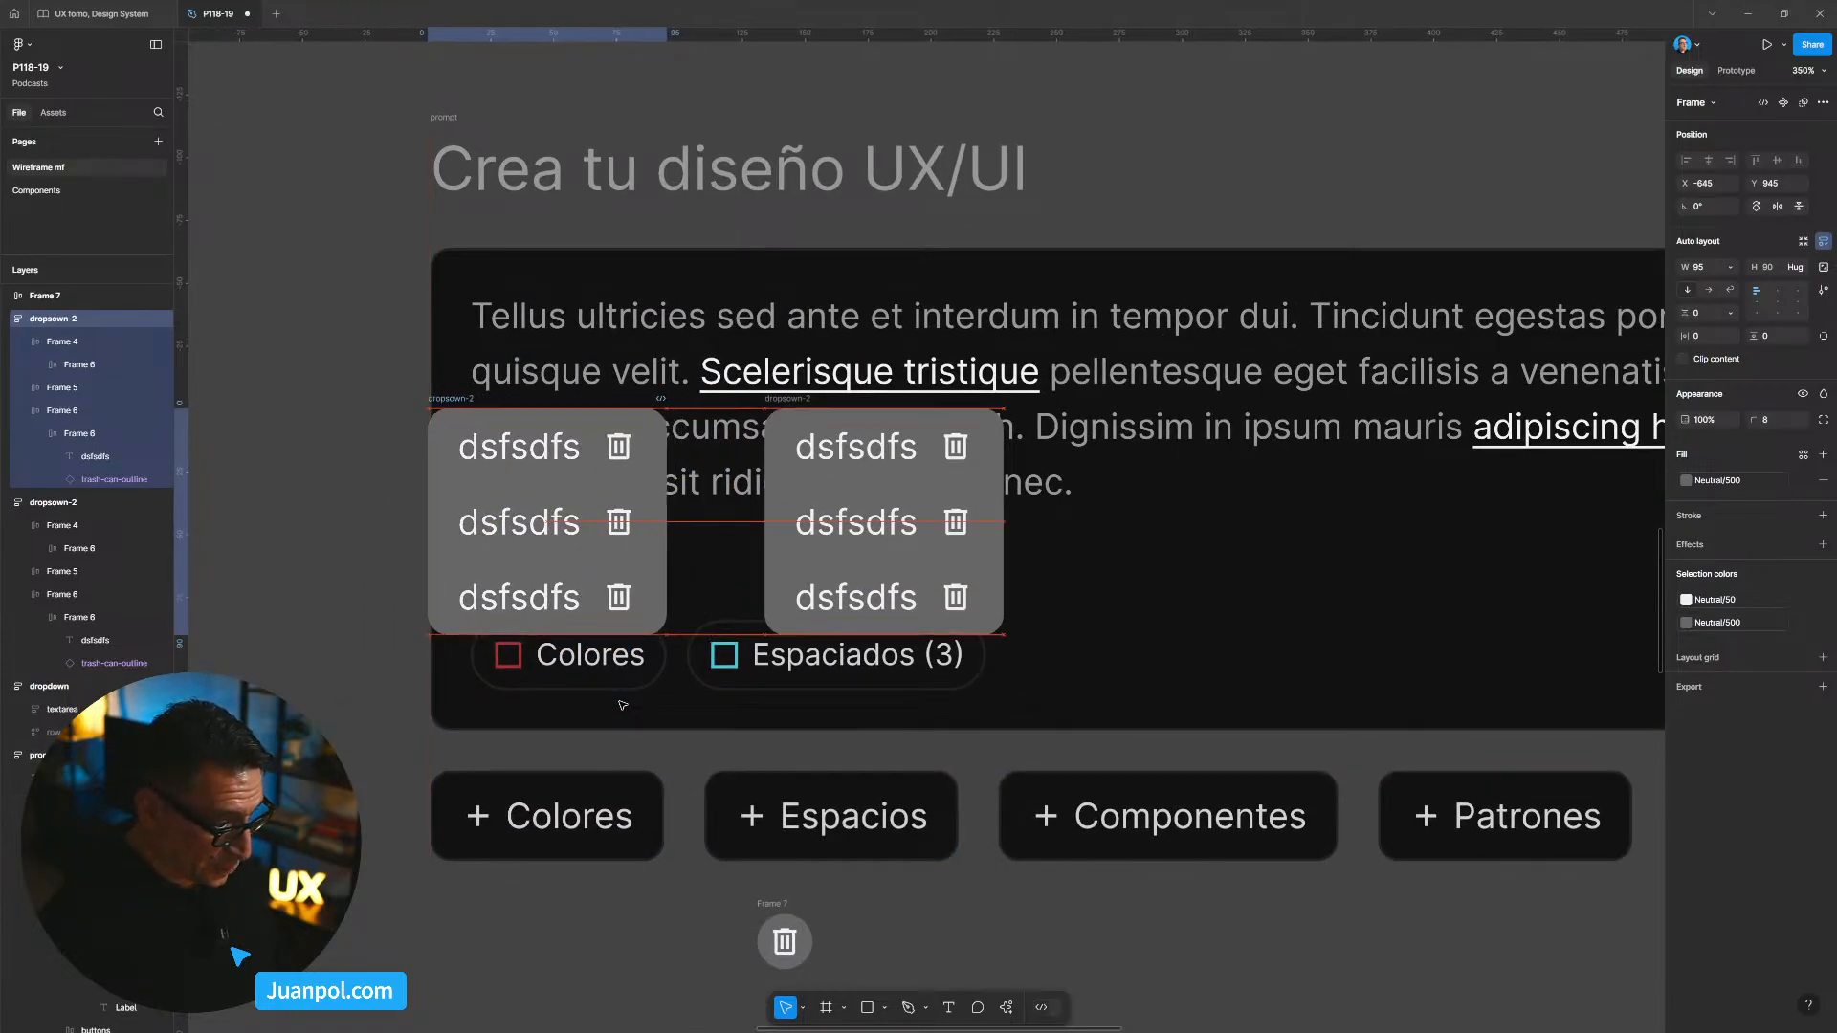
{"action": "key", "text": "shift+Right"}
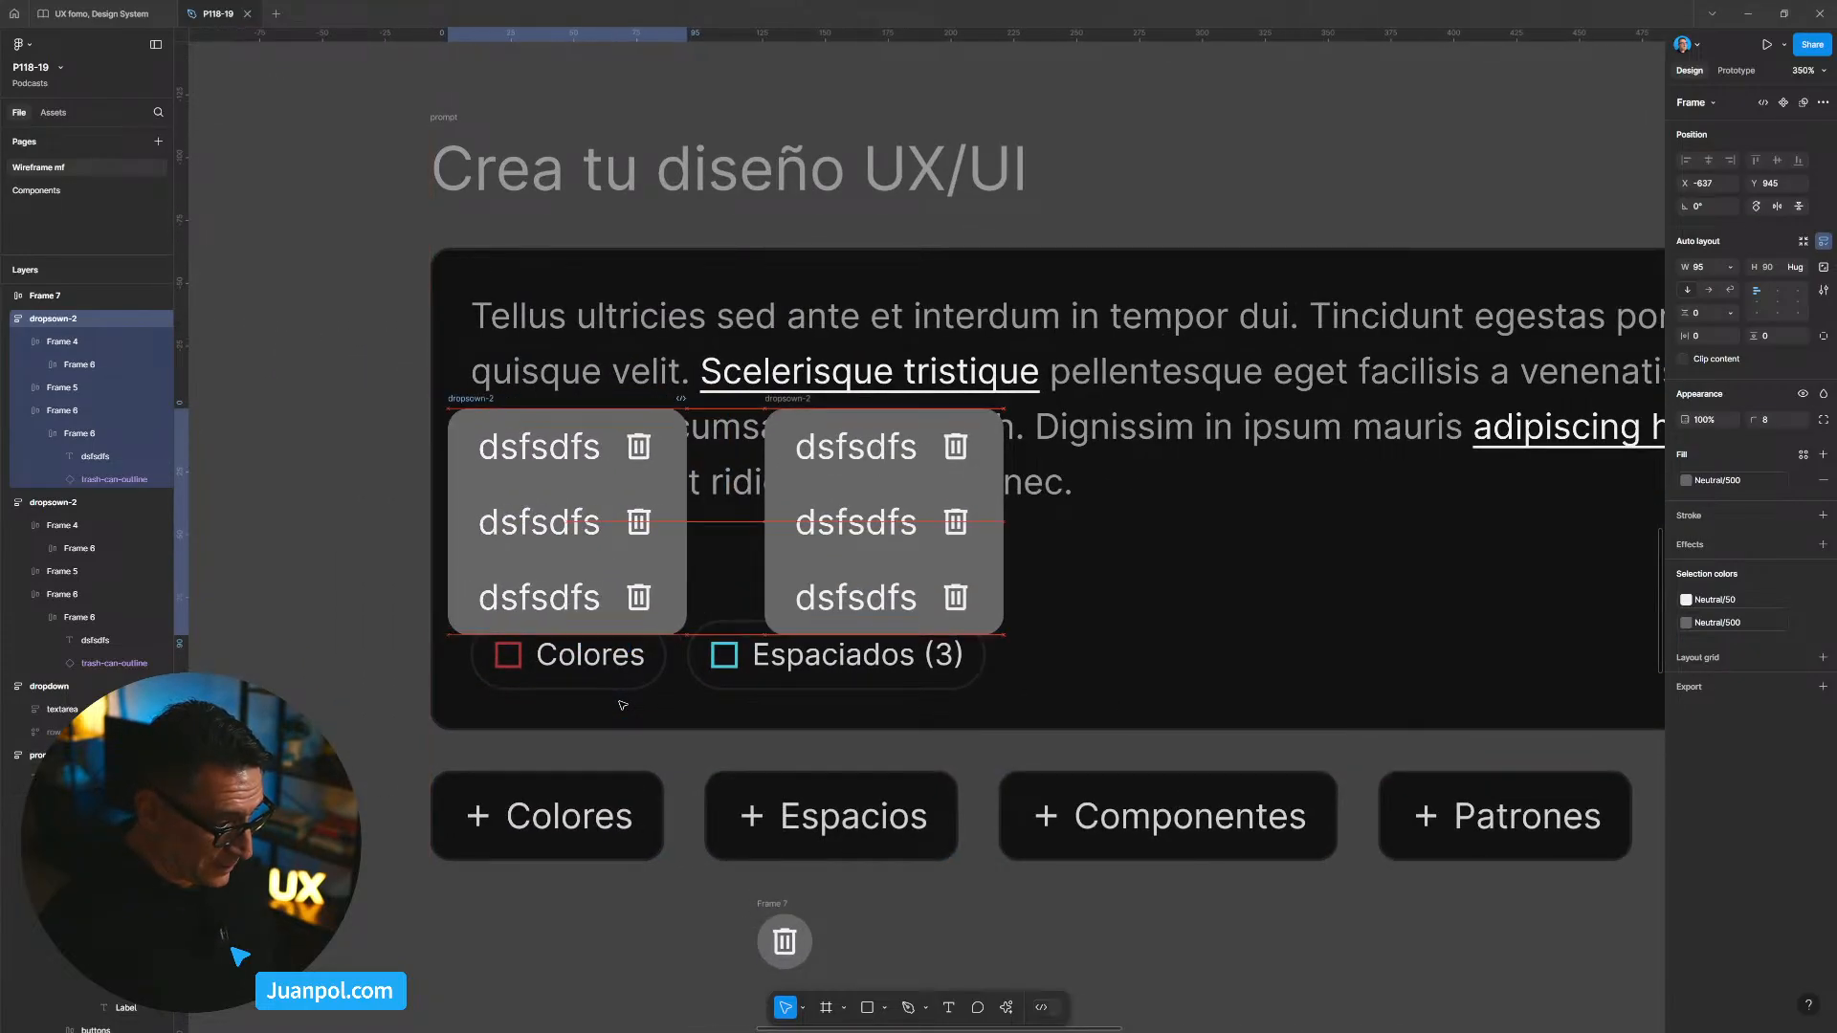
Step: Hide the first two "dsfsdfs" rows of the dropsown-2 popup above the "Colores" chip
{"action": "left_click", "coordinate": [586, 536]}
{"action": "left_click", "coordinate": [587, 466], "text": "shift"}
{"action": "key", "text": "shift+h"}
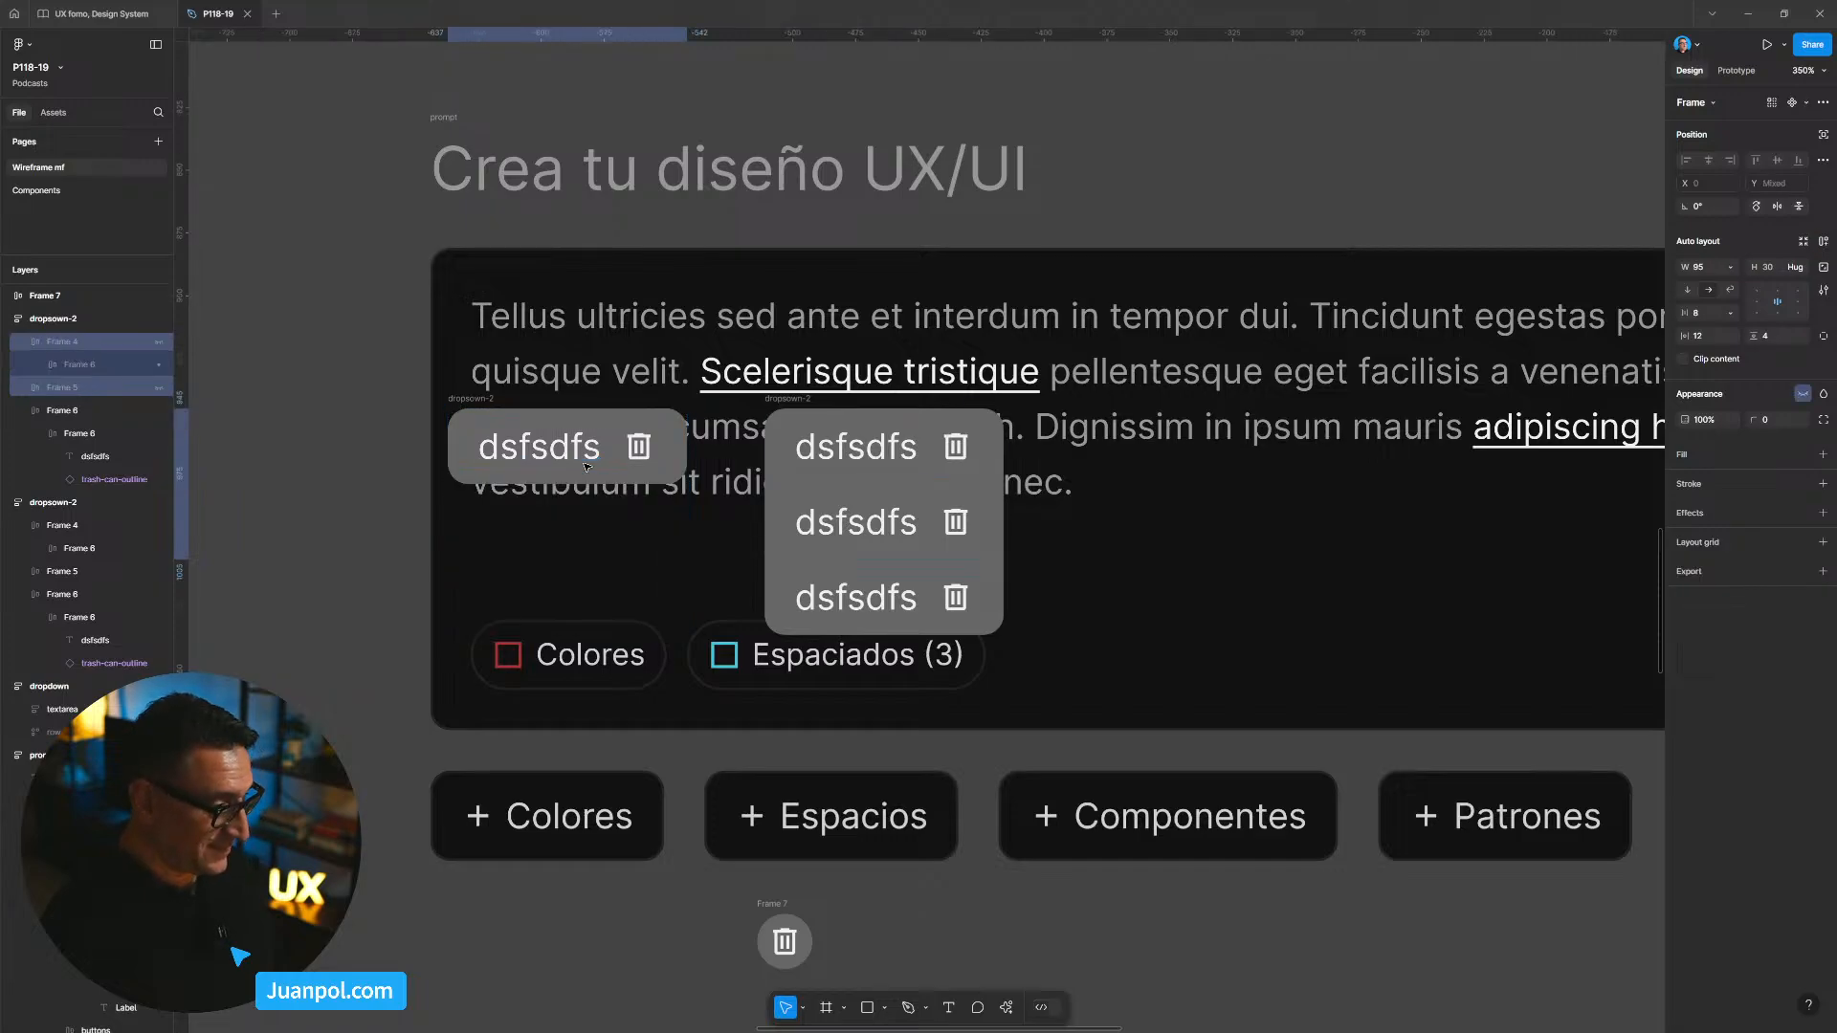
Step: Lower the one-row dropsown-2 popup until it overlaps the upper edge of the "Colores" chip
{"action": "left_click", "coordinate": [463, 409]}
{"action": "key", "text": "shift+Down"}
{"action": "key", "text": "shift+Down"}
{"action": "key", "text": "shift+Down"}
{"action": "key", "text": "shift+Down"}
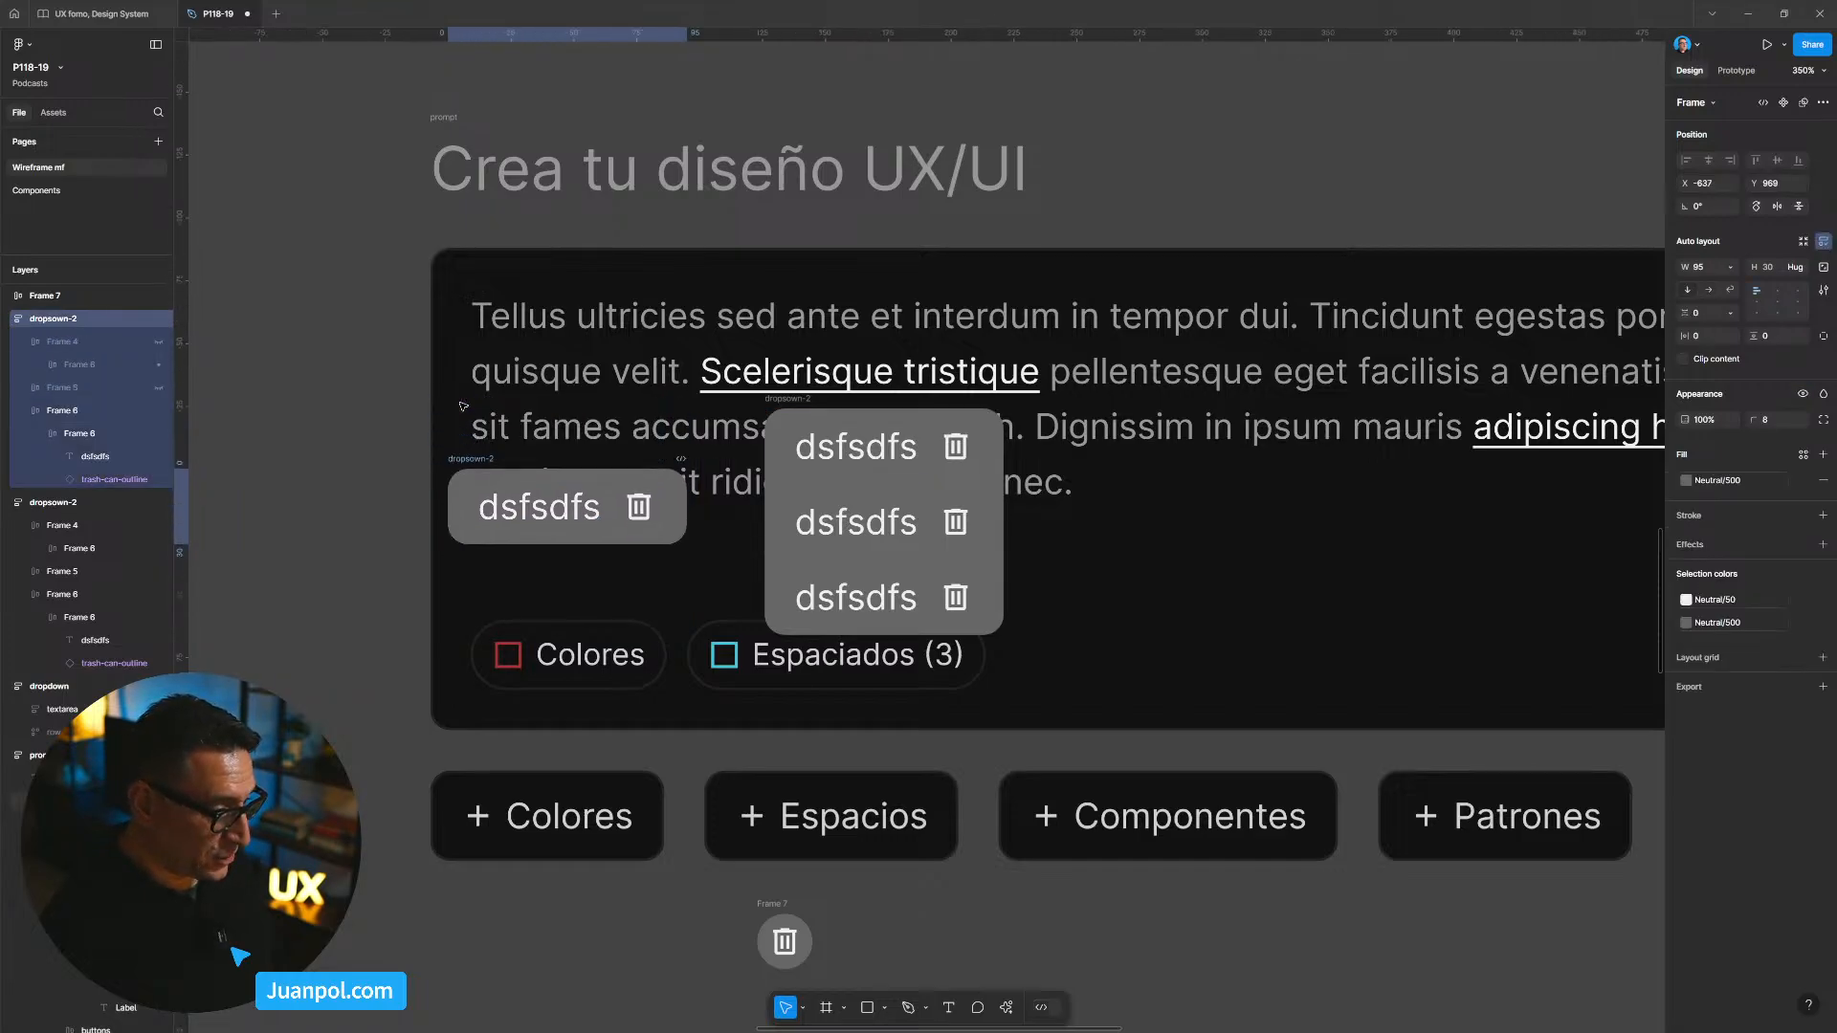
{"action": "key", "text": "shift+Down"}
{"action": "left_click", "coordinate": [556, 1008]}
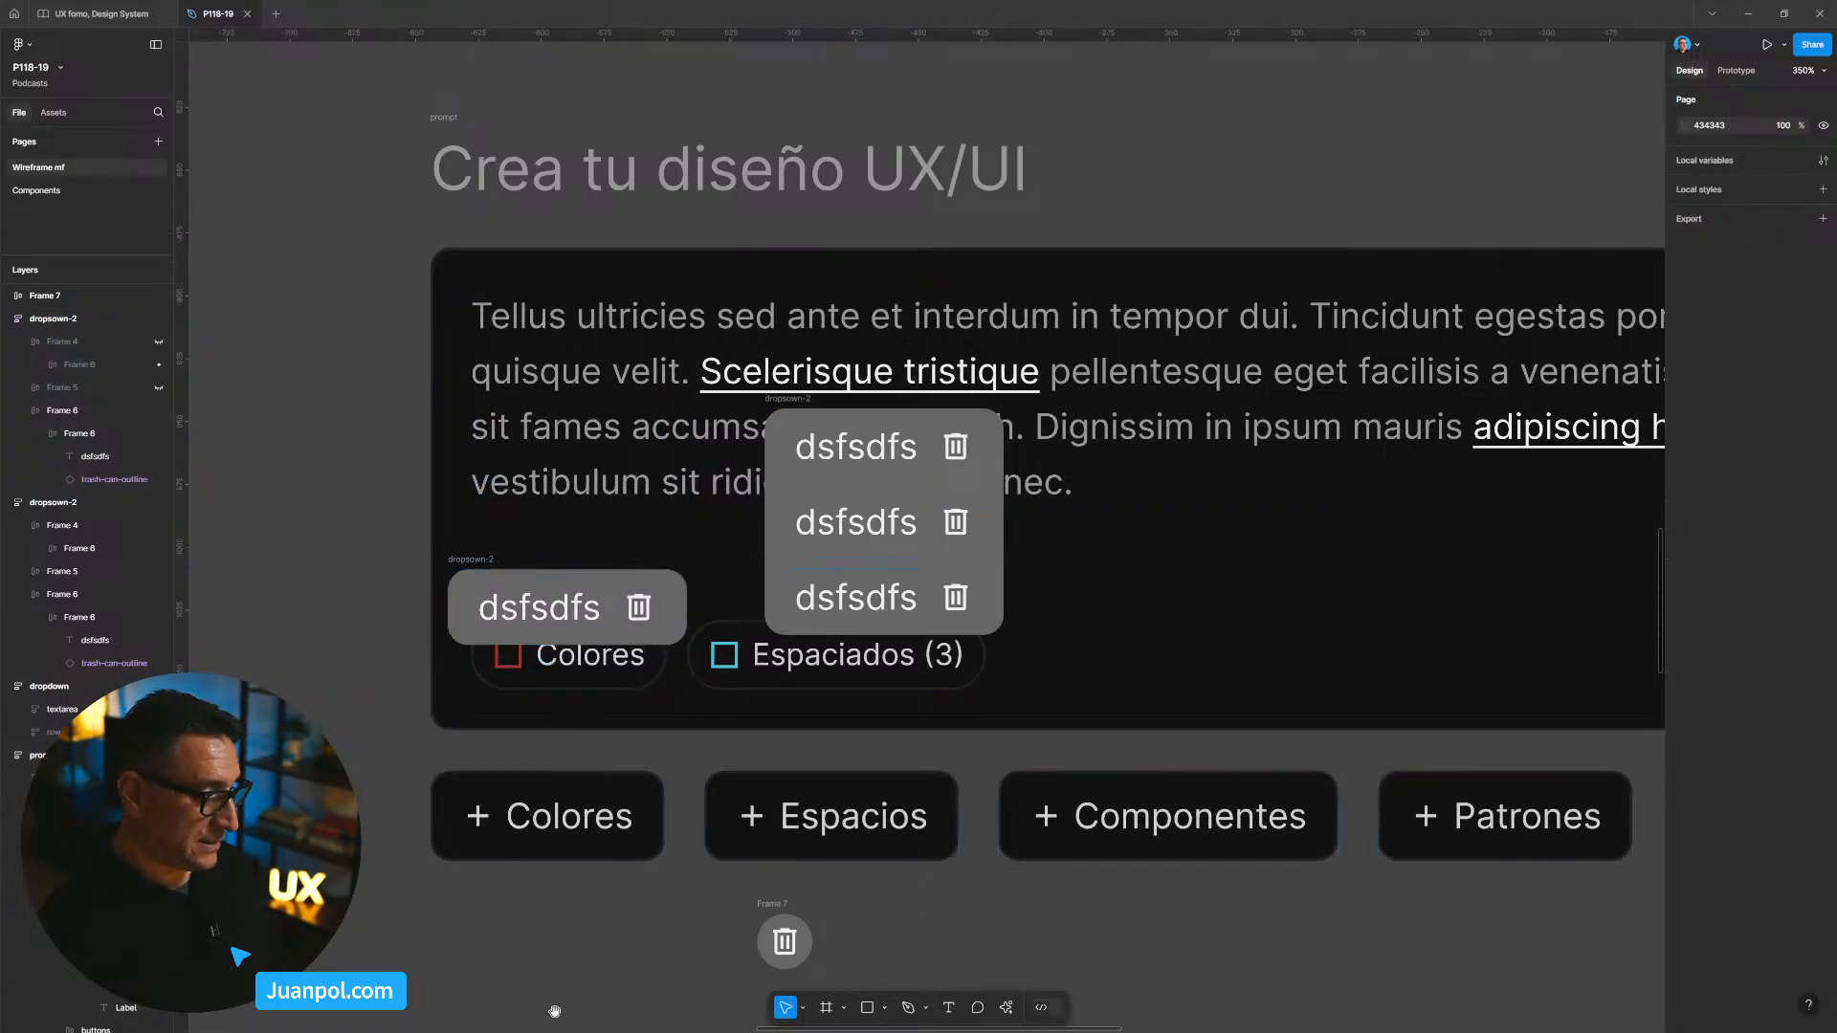
Step: Delete the round trash badge from the empty canvas below "+ Espacios"
{"action": "left_click_drag", "start_coordinate": [560, 1009], "coordinate": [883, 984]}
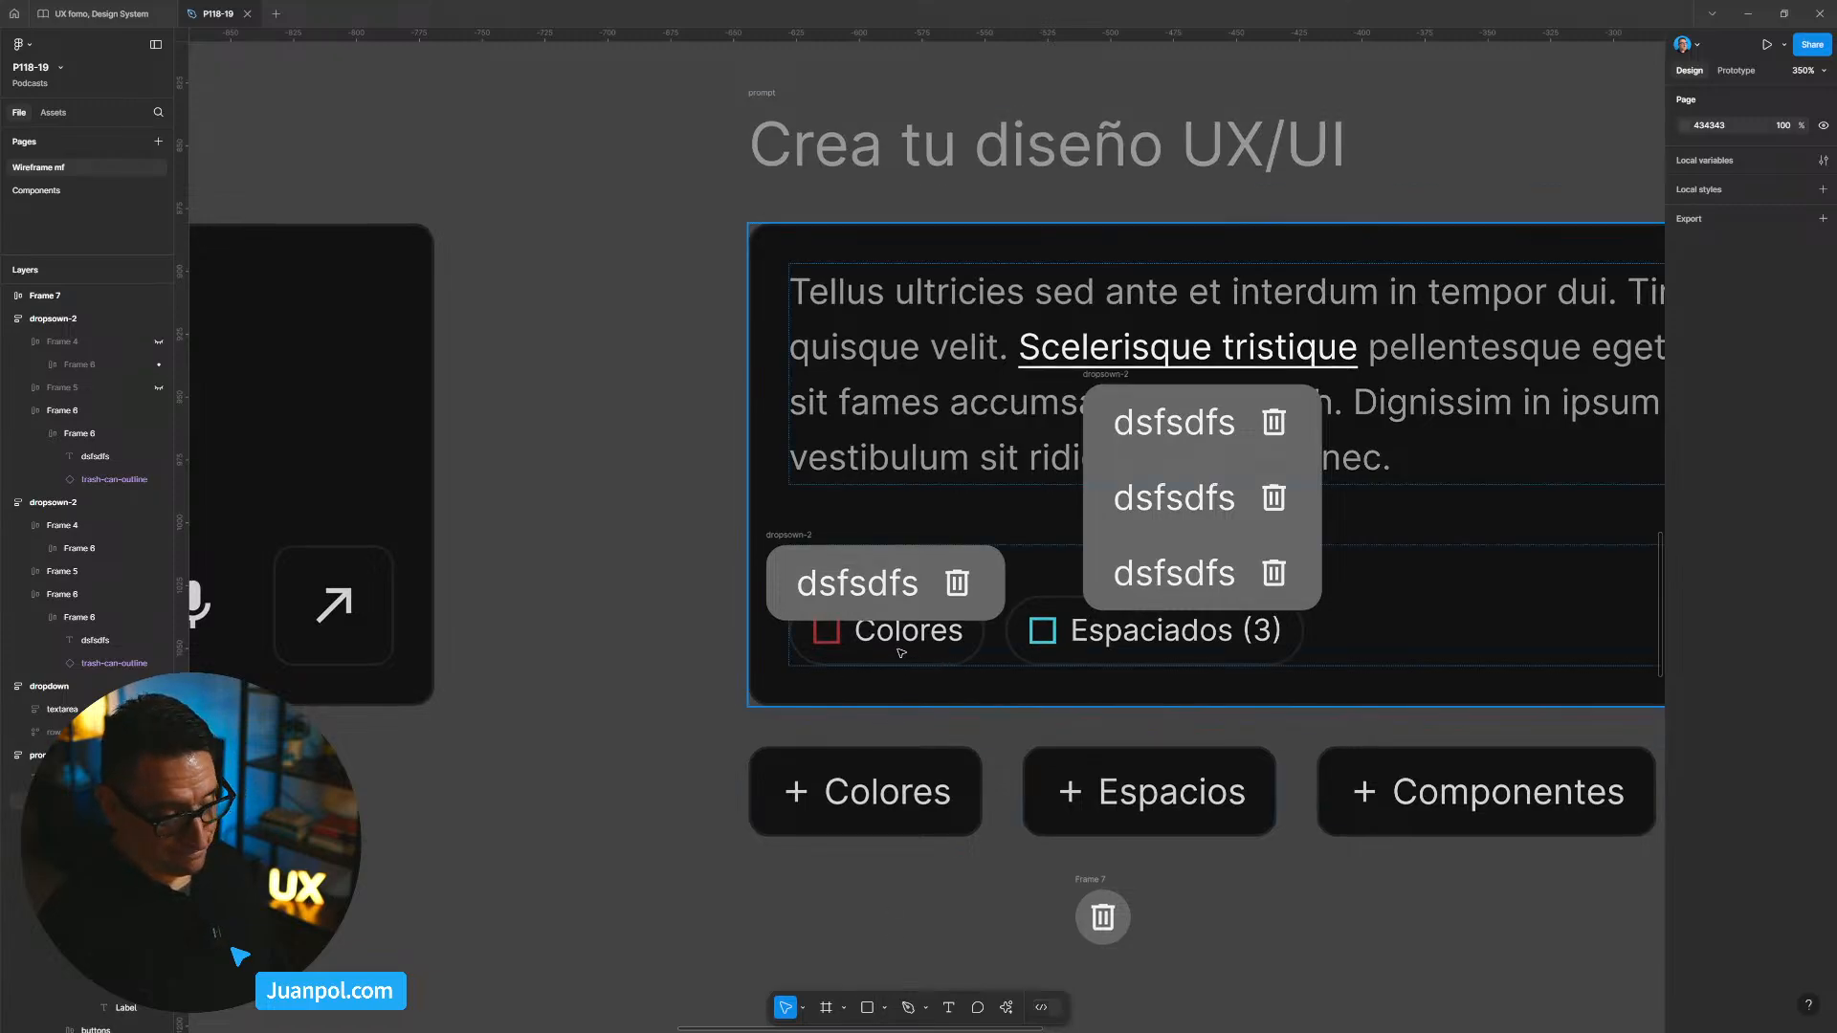
{"action": "scroll", "coordinate": [890, 642], "scroll_direction": "right", "scroll_amount": 2}
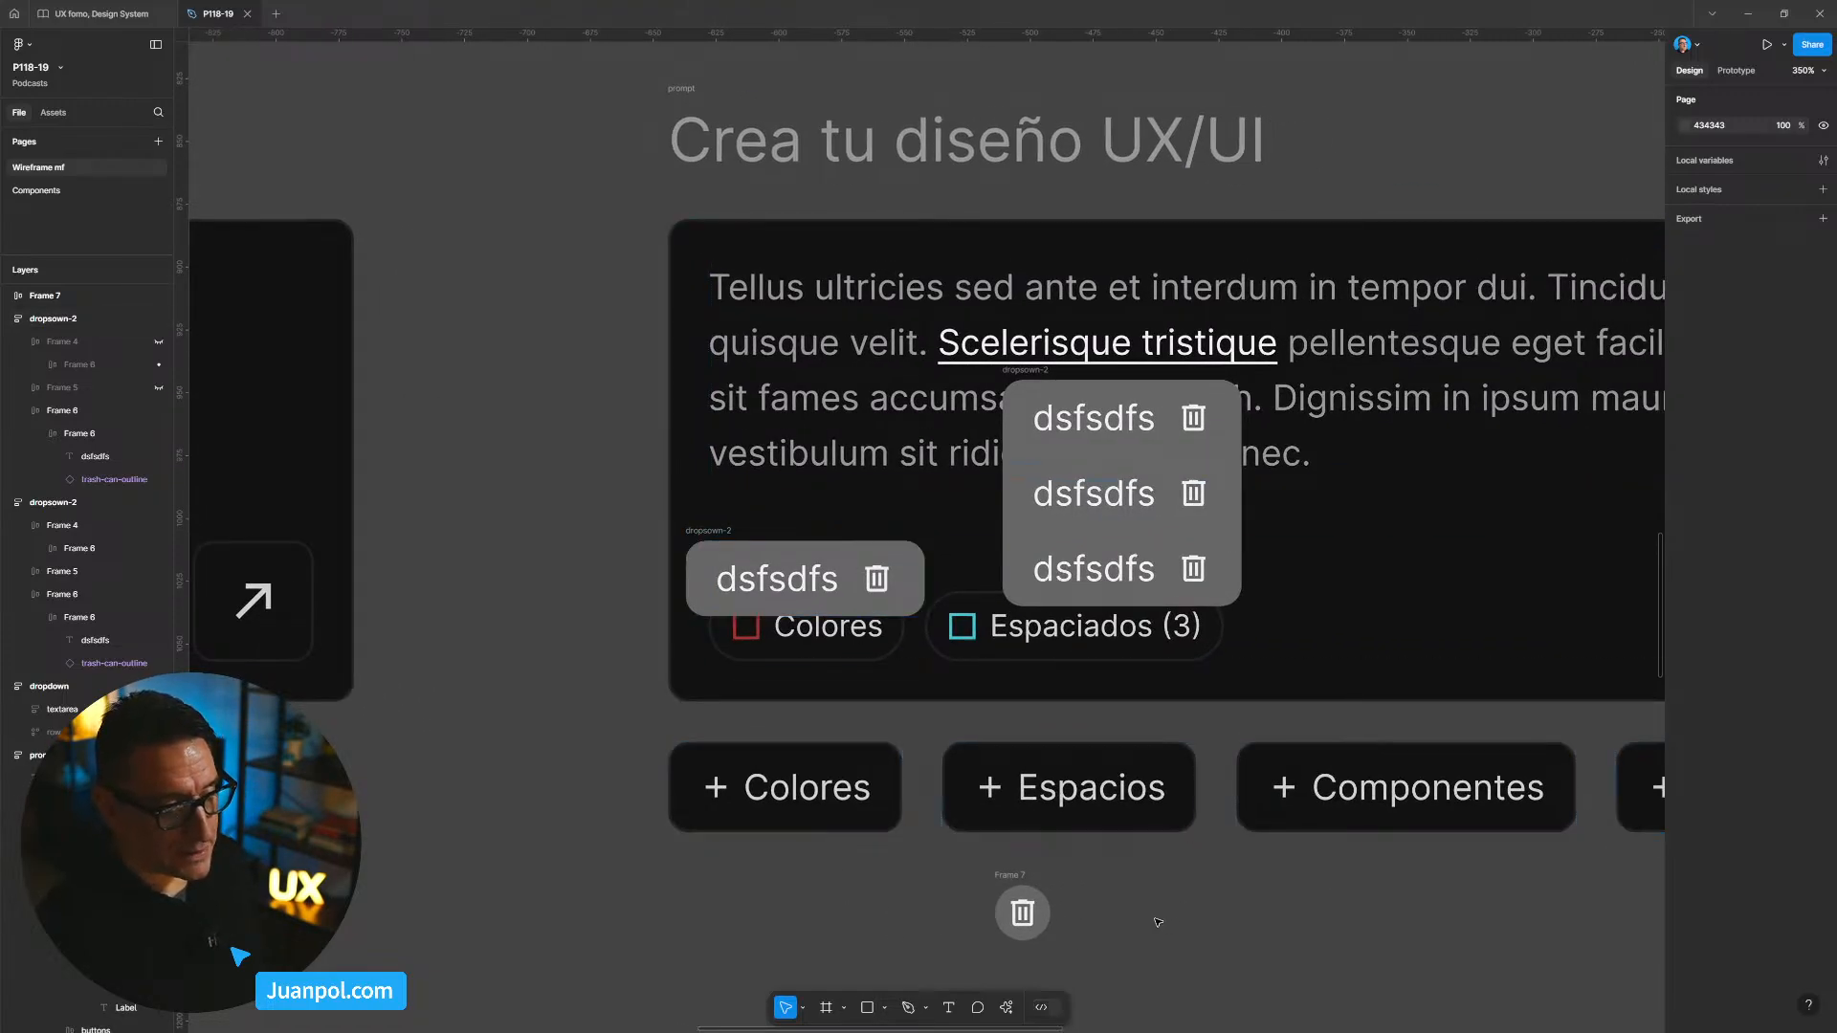
{"action": "left_click", "coordinate": [1017, 878]}
{"action": "key", "text": "Delete"}
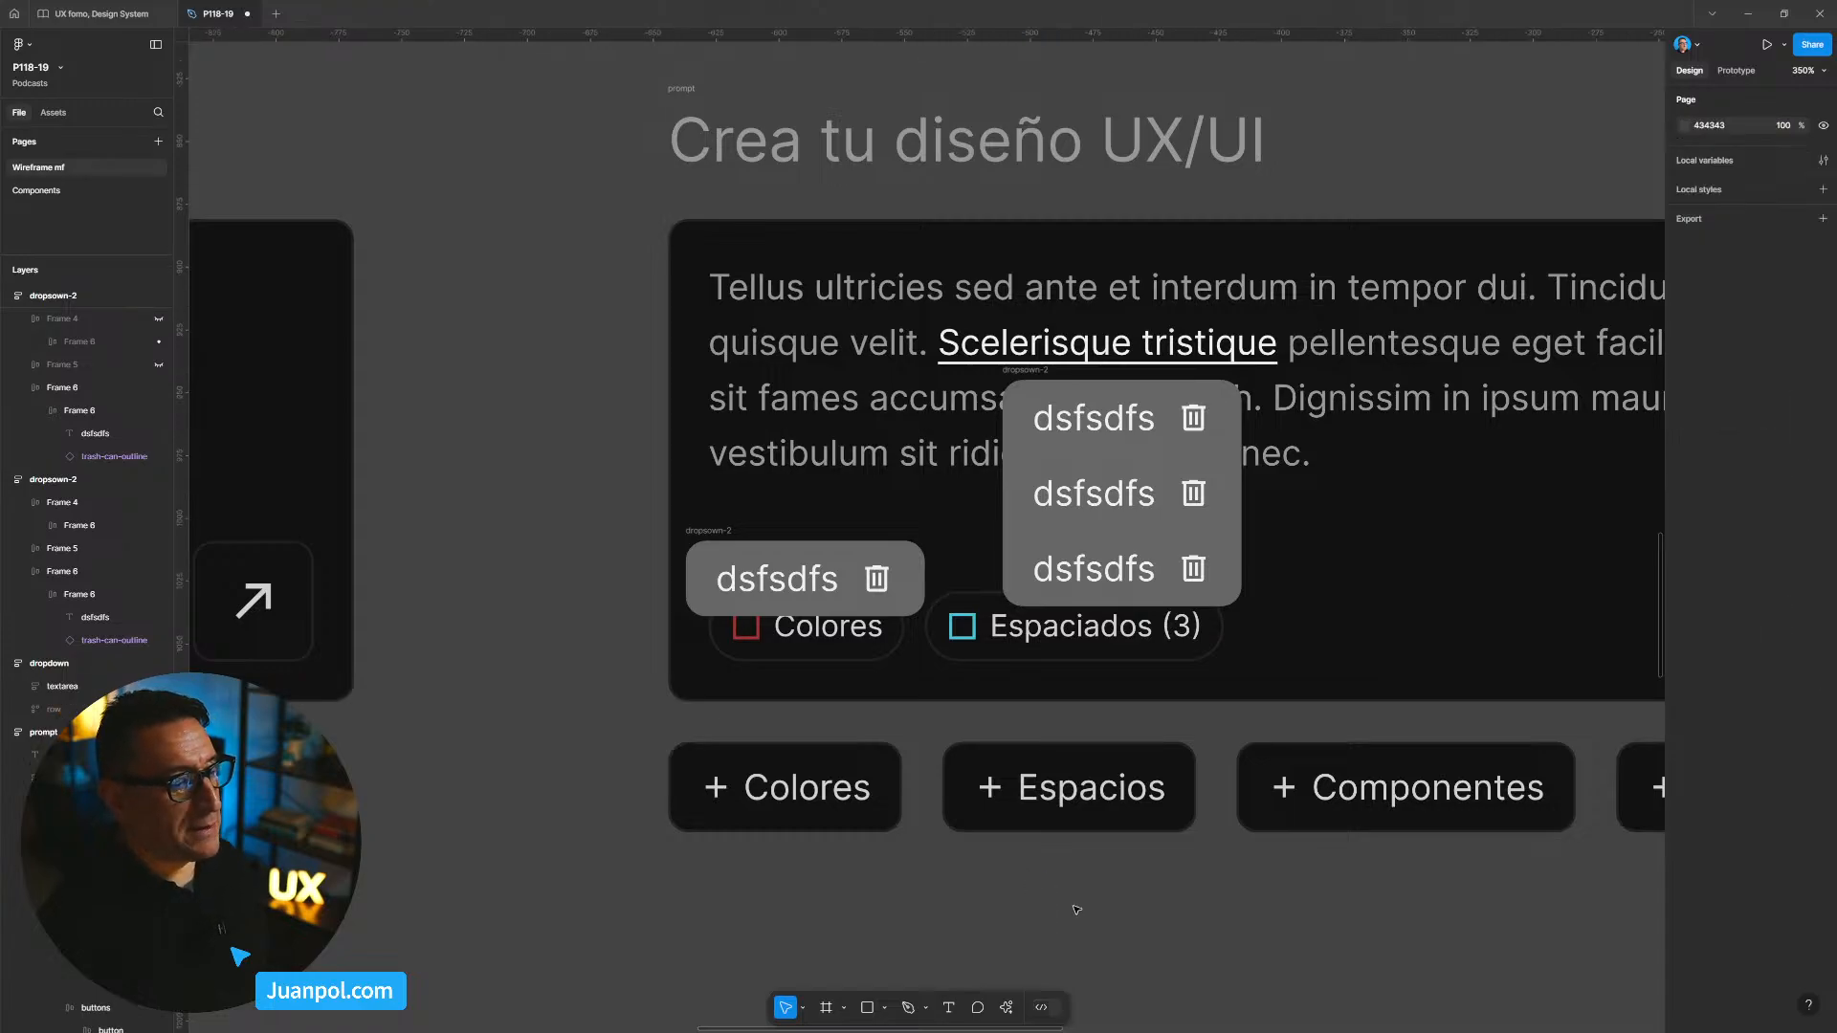
Step: Examine the prompt wireframe with the item popups over its "Colores" and "Espaciados (3)" chips
{"action": "scroll", "coordinate": [1075, 910], "scroll_direction": "down", "scroll_amount": 5}
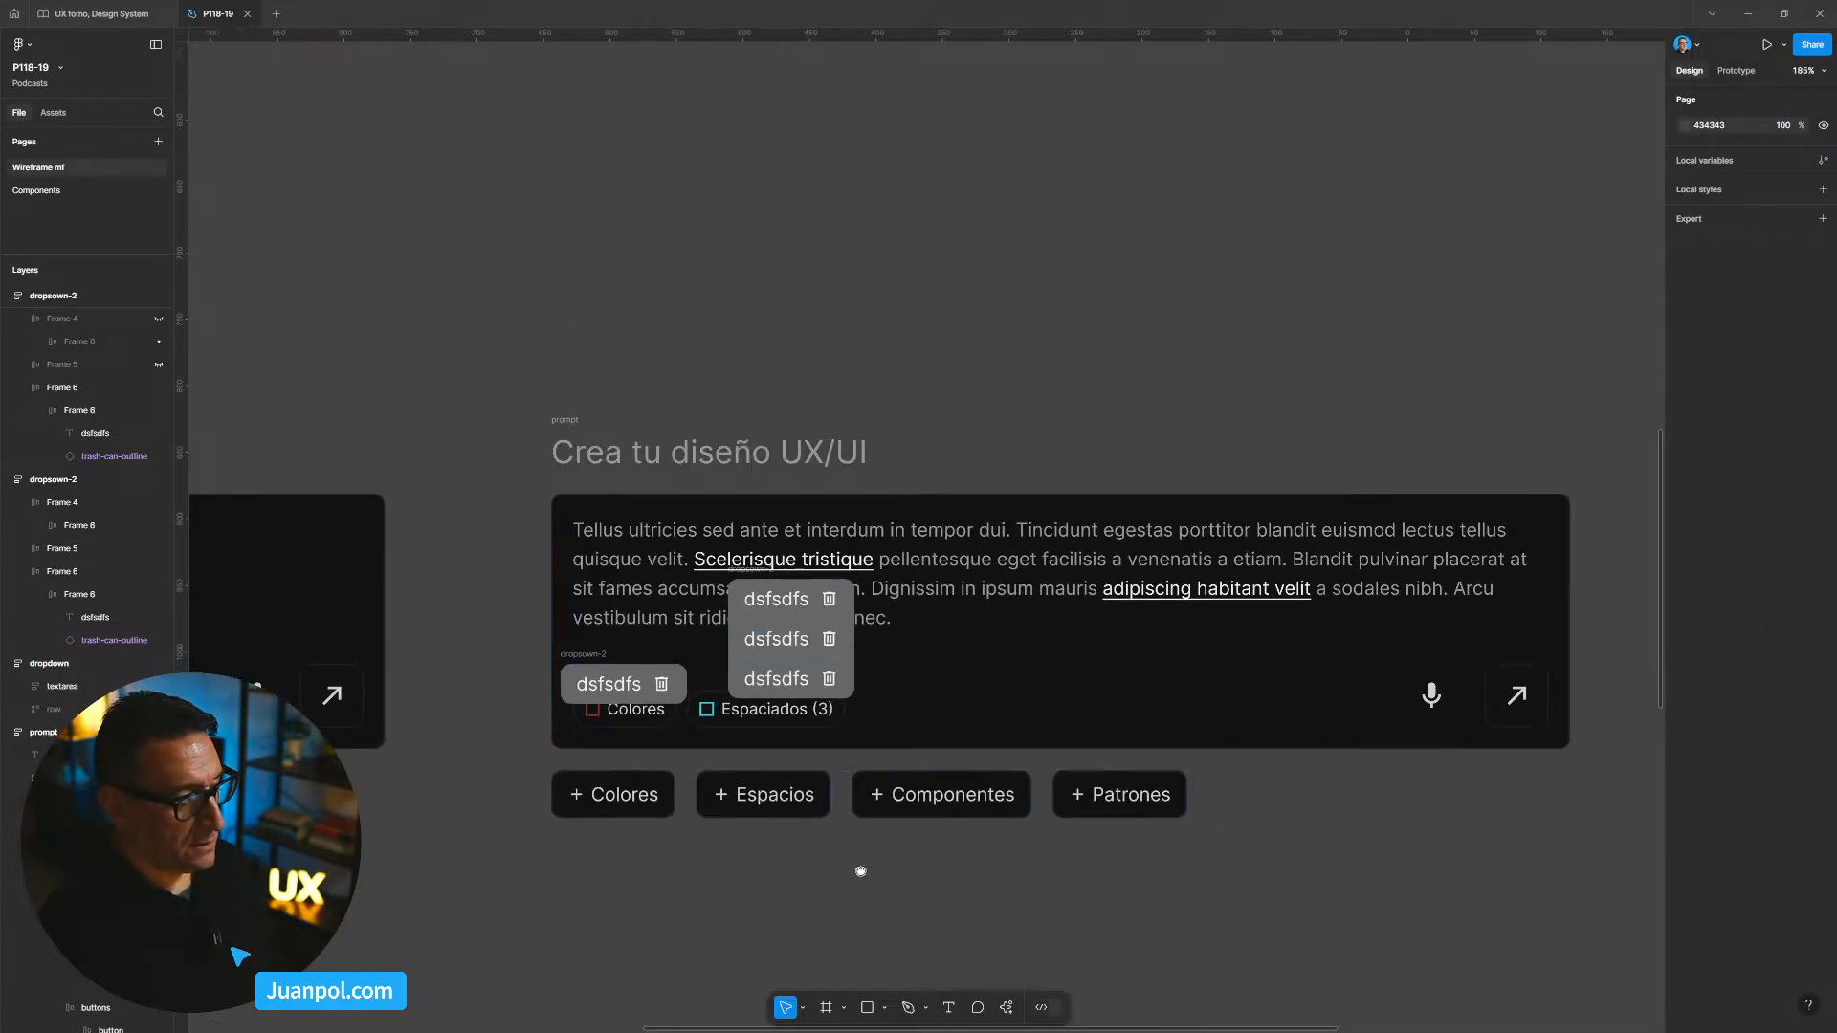
{"action": "scroll", "coordinate": [864, 874], "scroll_direction": "down", "scroll_amount": 3}
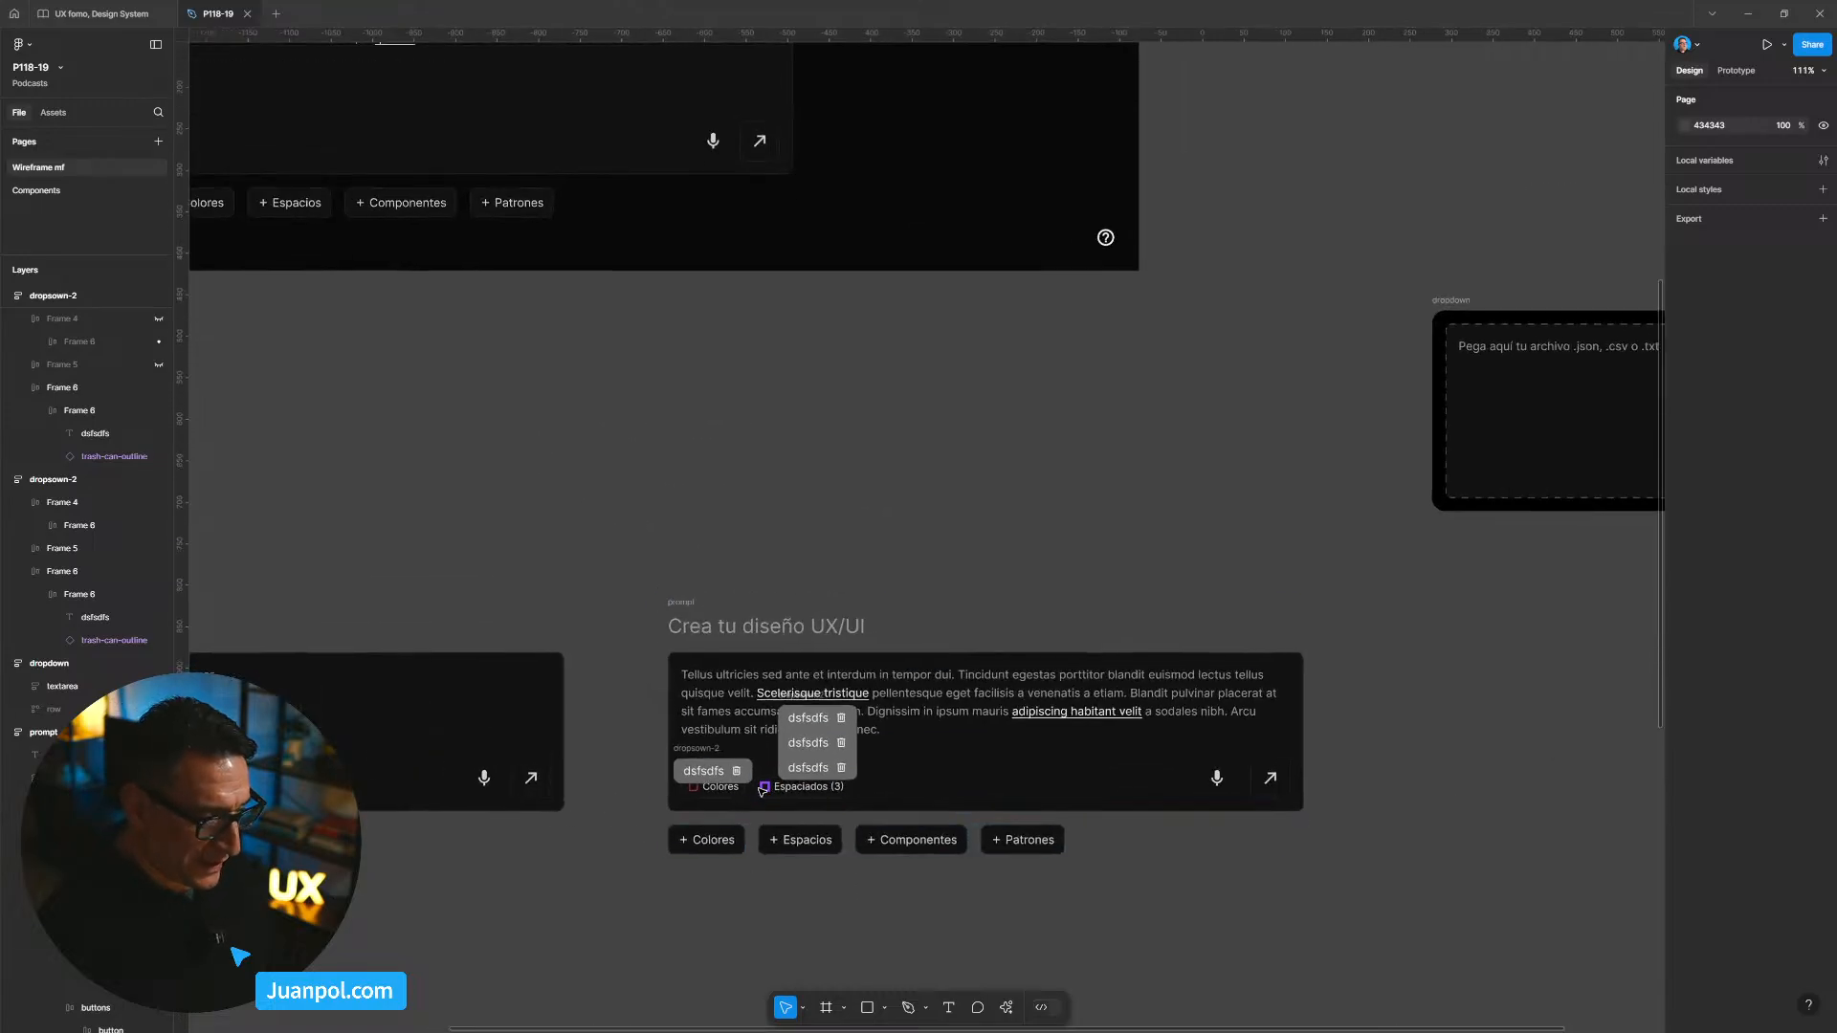
{"action": "scroll", "coordinate": [767, 949], "scroll_direction": "up", "scroll_amount": 3}
{"action": "scroll", "coordinate": [767, 950], "scroll_direction": "down", "scroll_amount": 3}
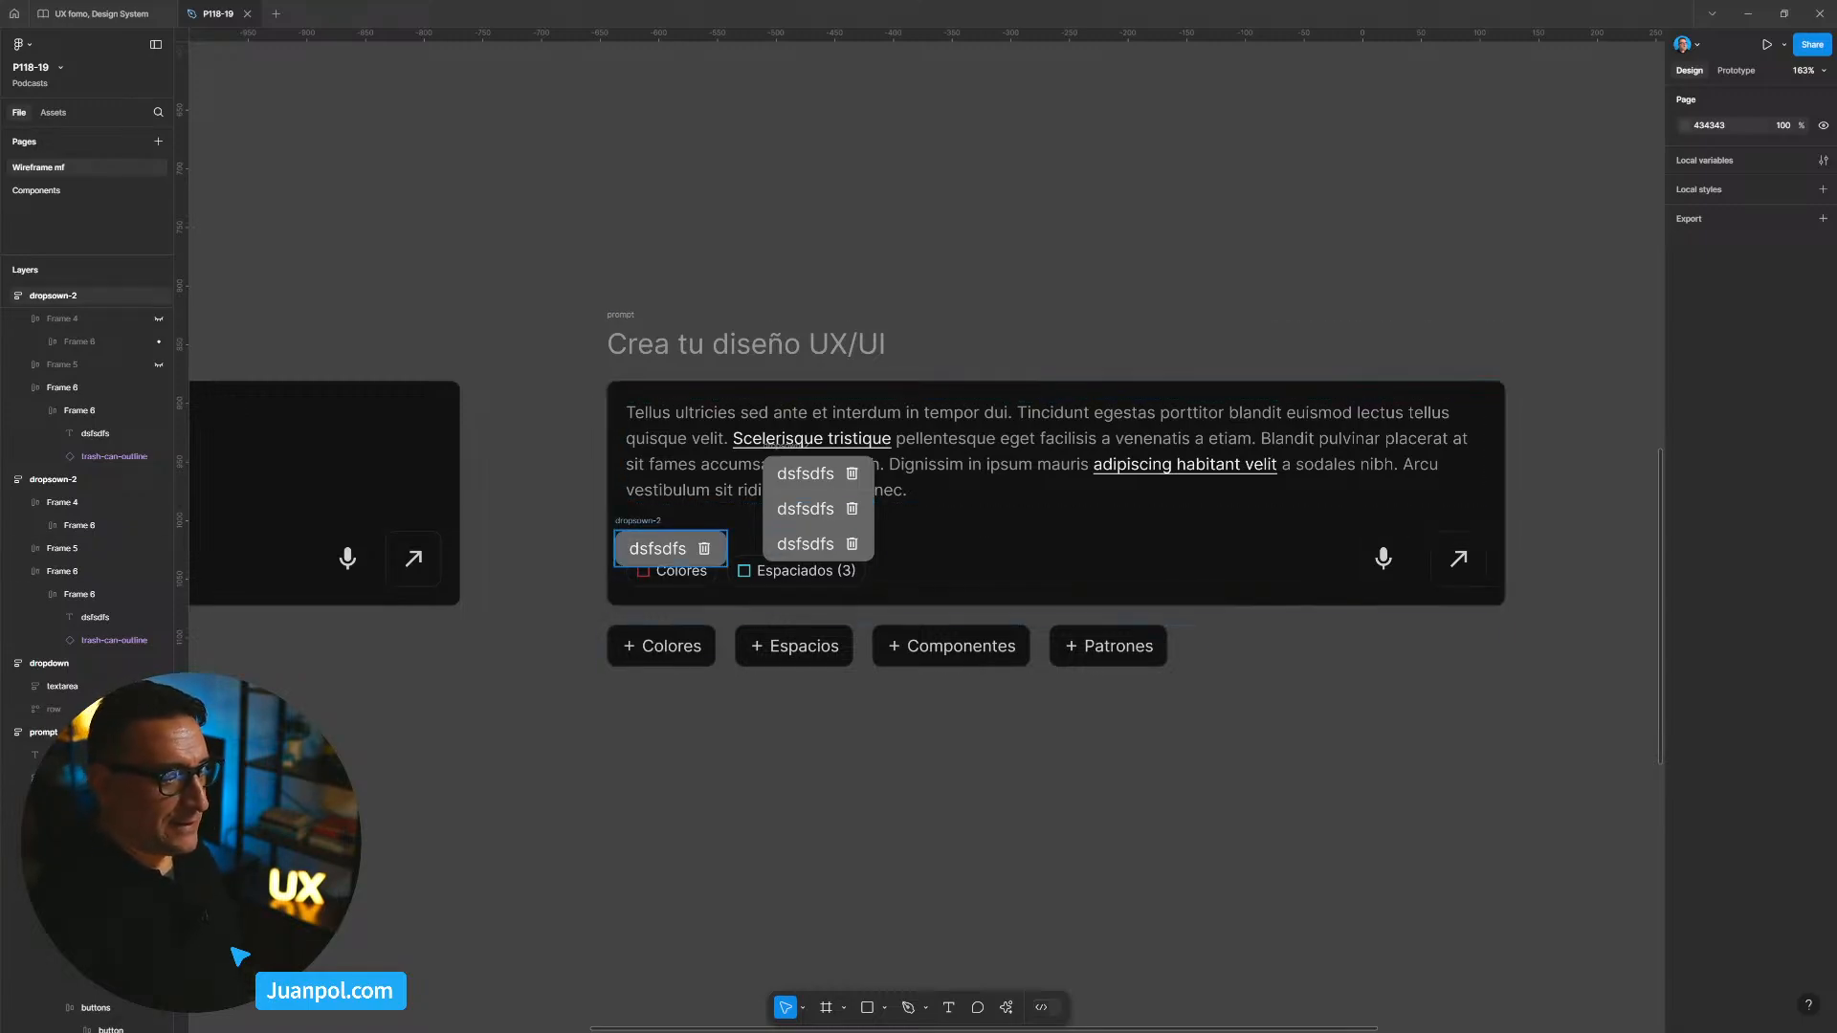
{"action": "scroll", "coordinate": [866, 551], "scroll_direction": "up", "scroll_amount": 1}
{"action": "scroll", "coordinate": [771, 483], "scroll_direction": "up", "scroll_amount": 5}
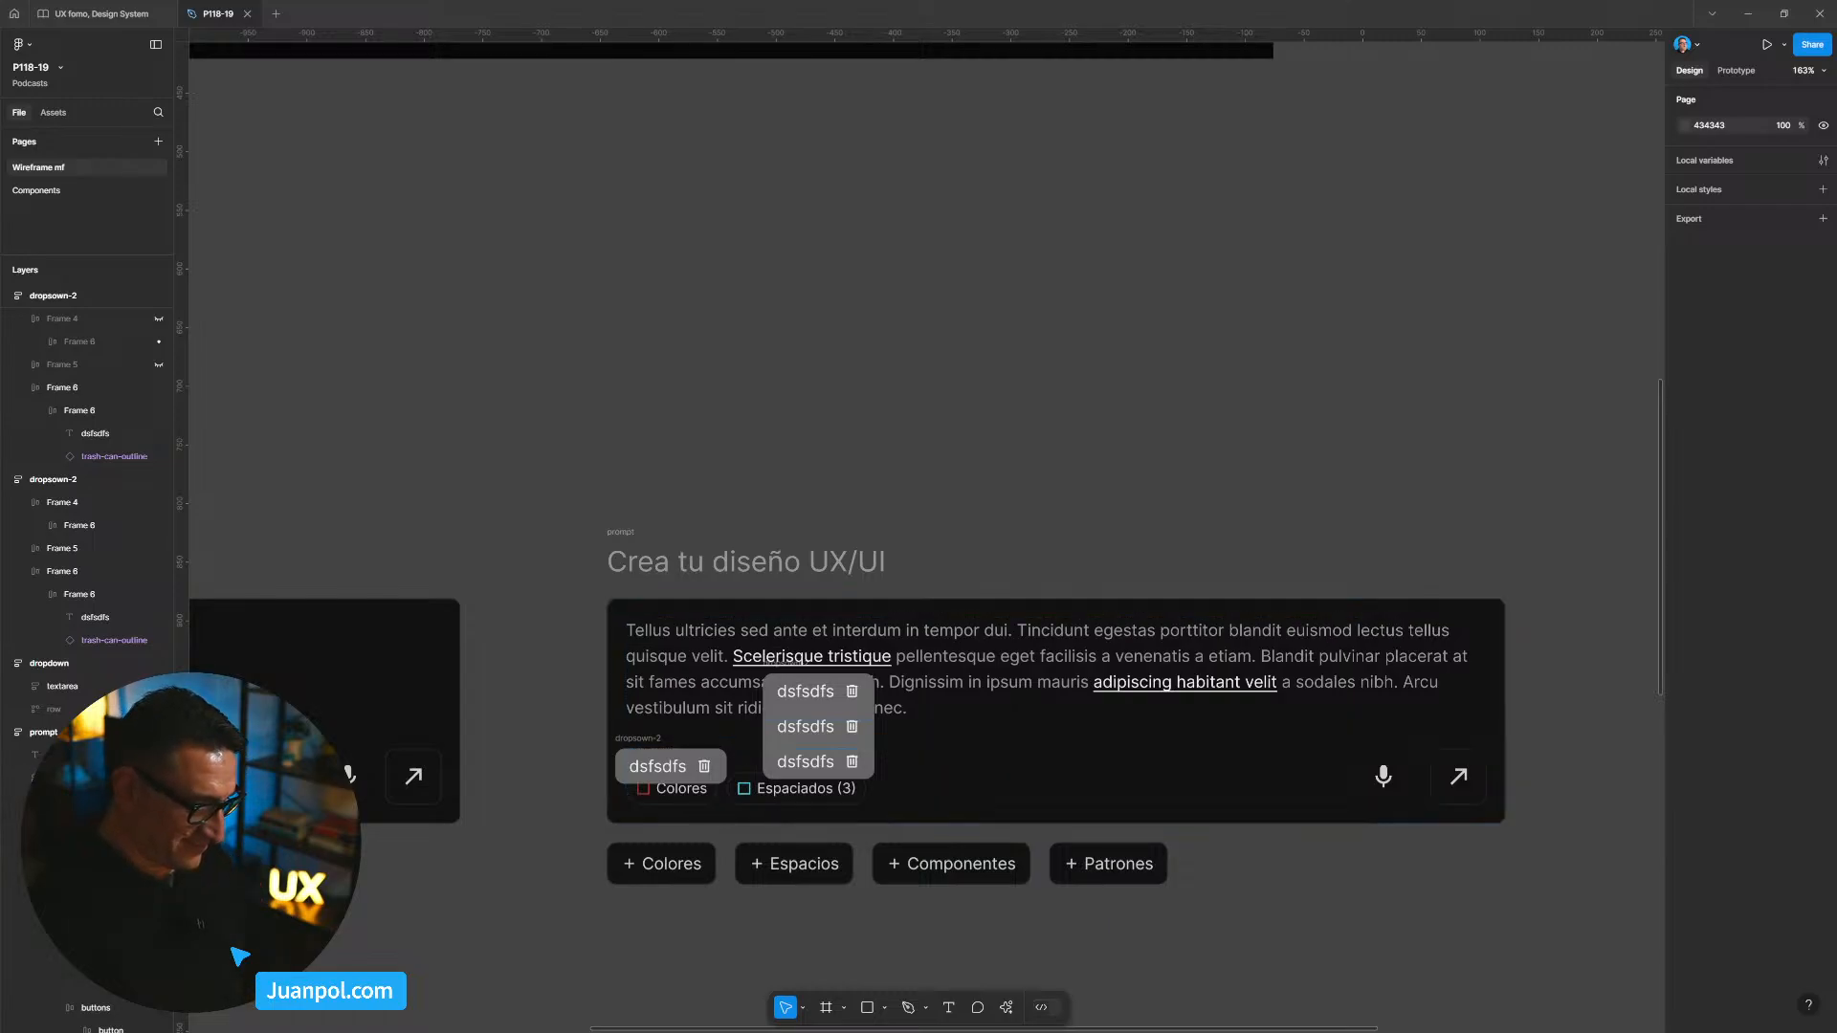
{"action": "left_click_drag", "start_coordinate": [1019, 469], "coordinate": [985, 279]}
{"action": "scroll", "coordinate": [922, 332], "scroll_direction": "up", "scroll_amount": 3}
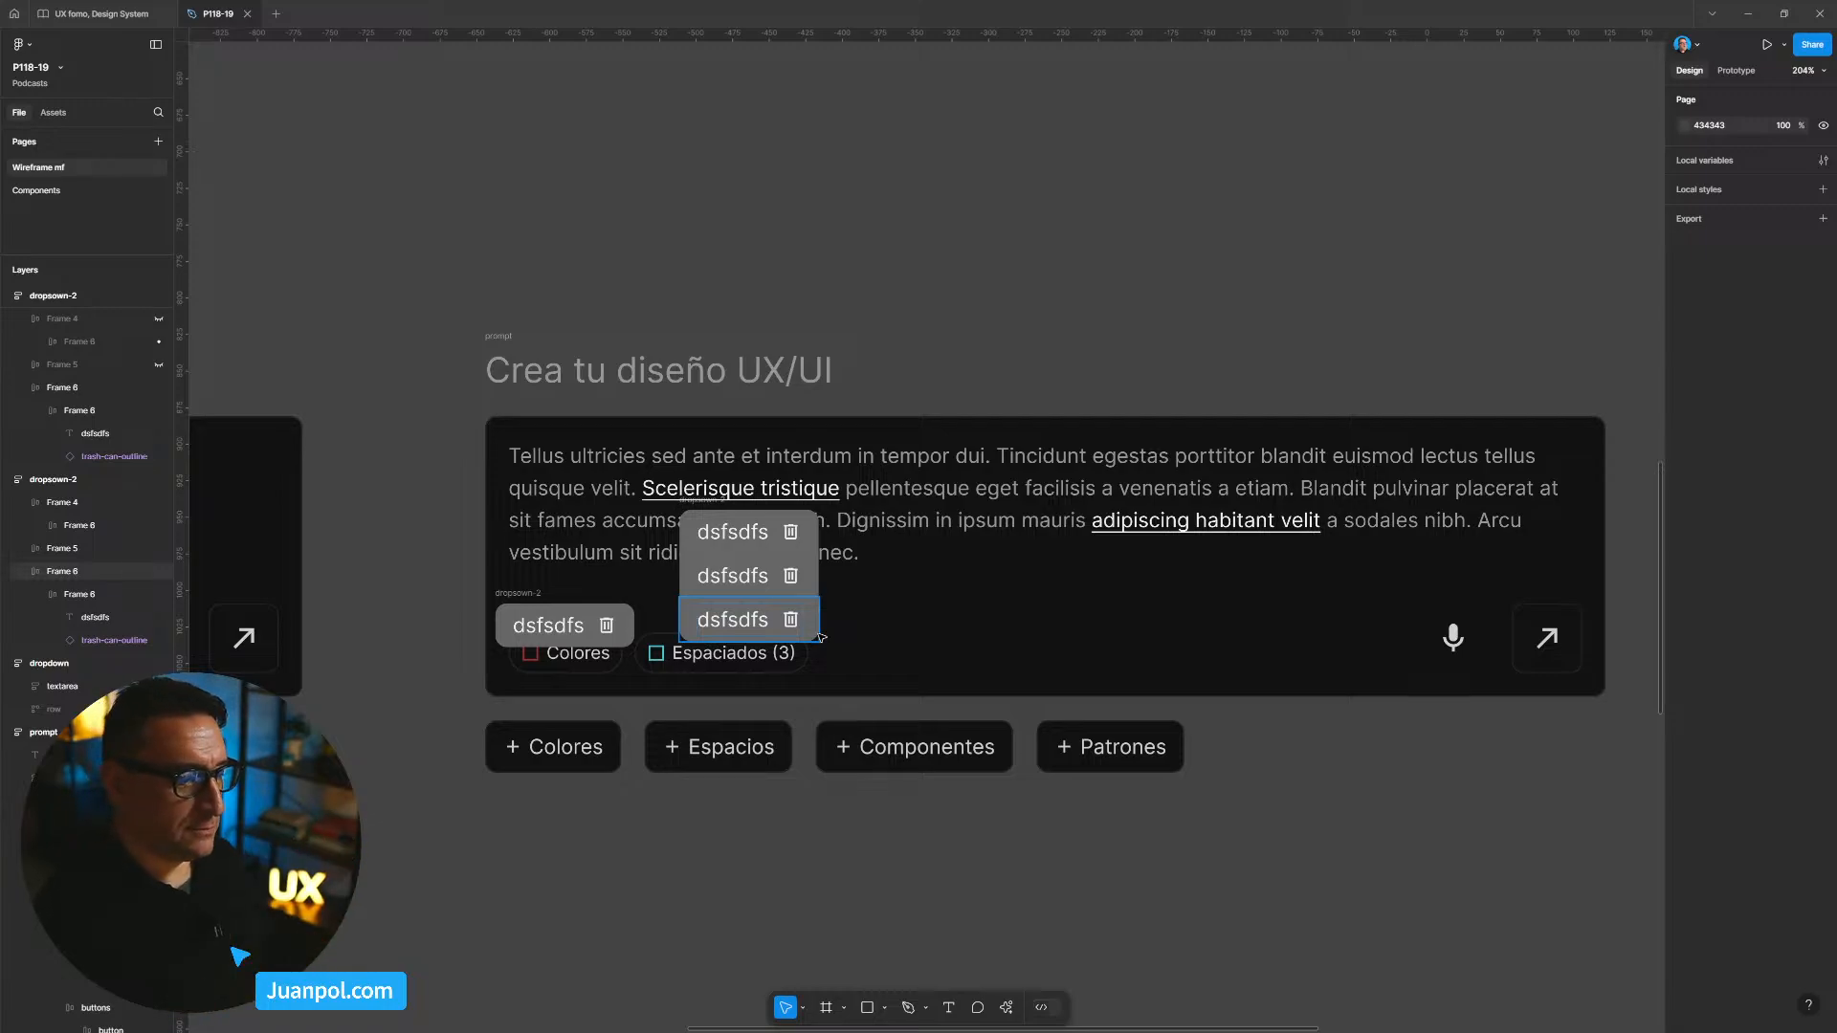
{"action": "left_click", "coordinate": [520, 594]}
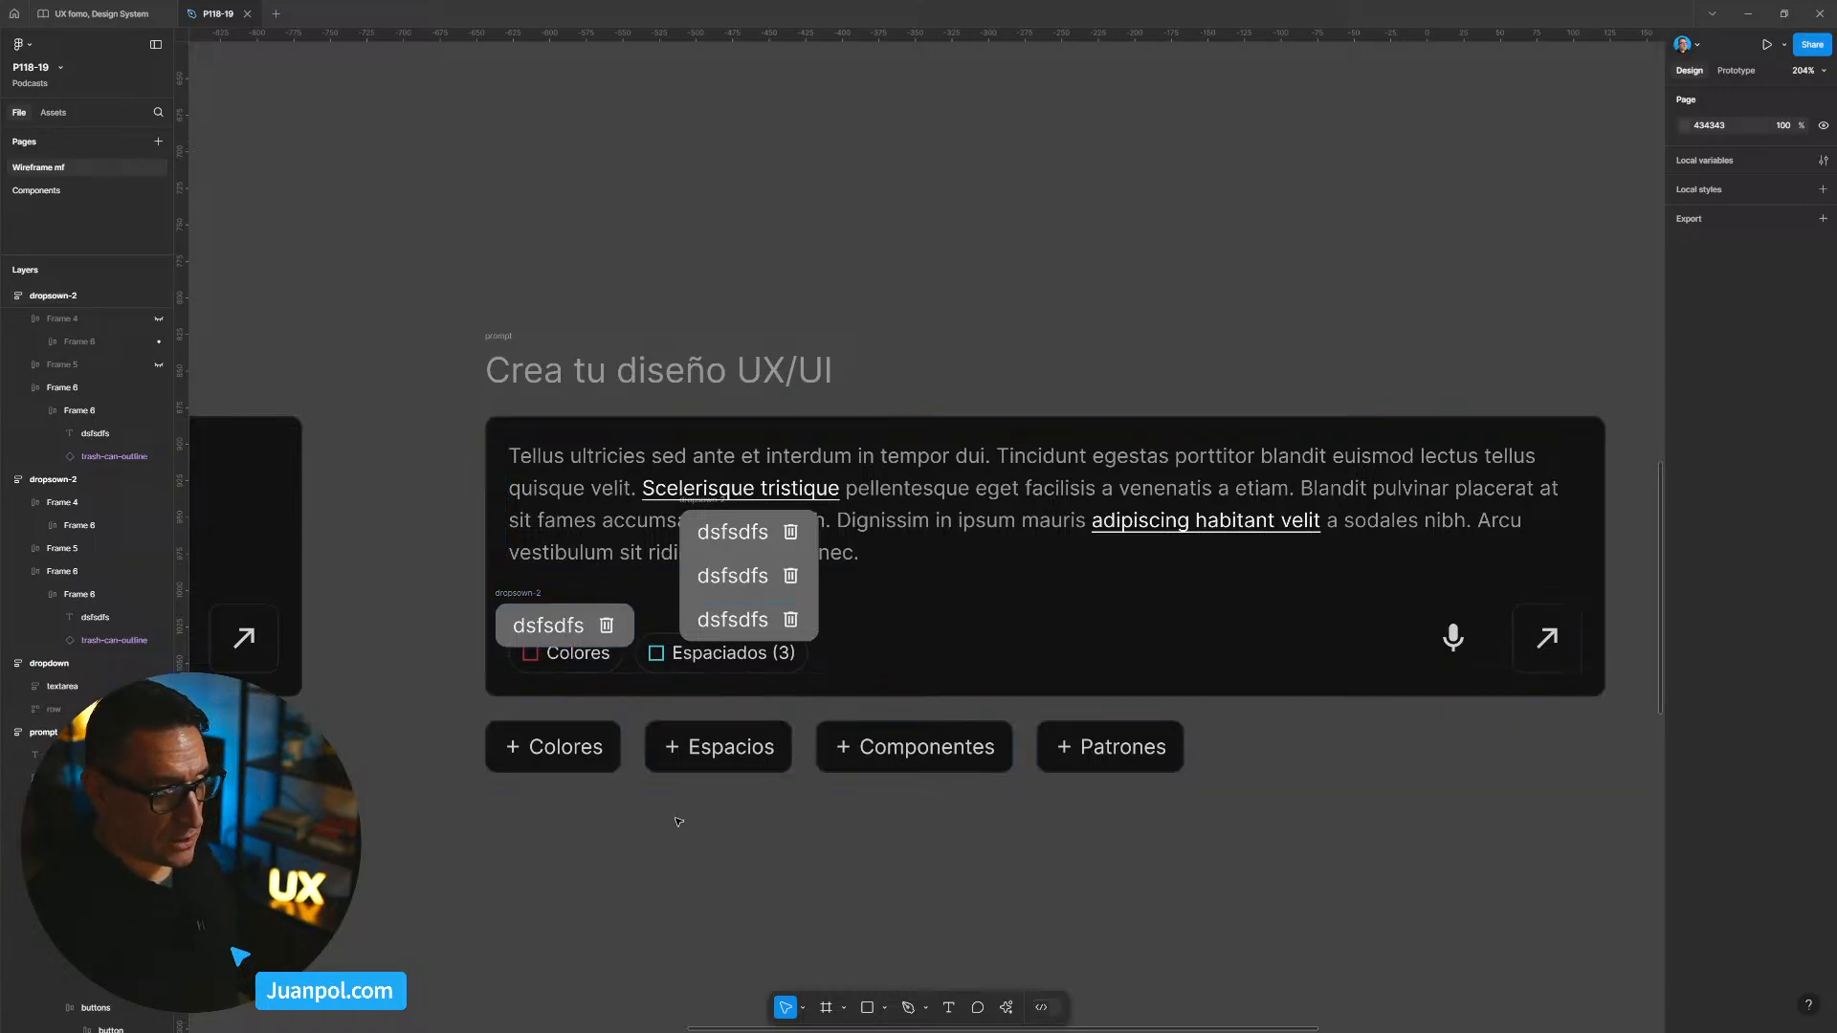
{"action": "scroll", "coordinate": [699, 823], "scroll_direction": "down", "scroll_amount": 4}
{"action": "key", "text": "c"}
{"action": "left_click_drag", "start_coordinate": [710, 858], "coordinate": [811, 820]}
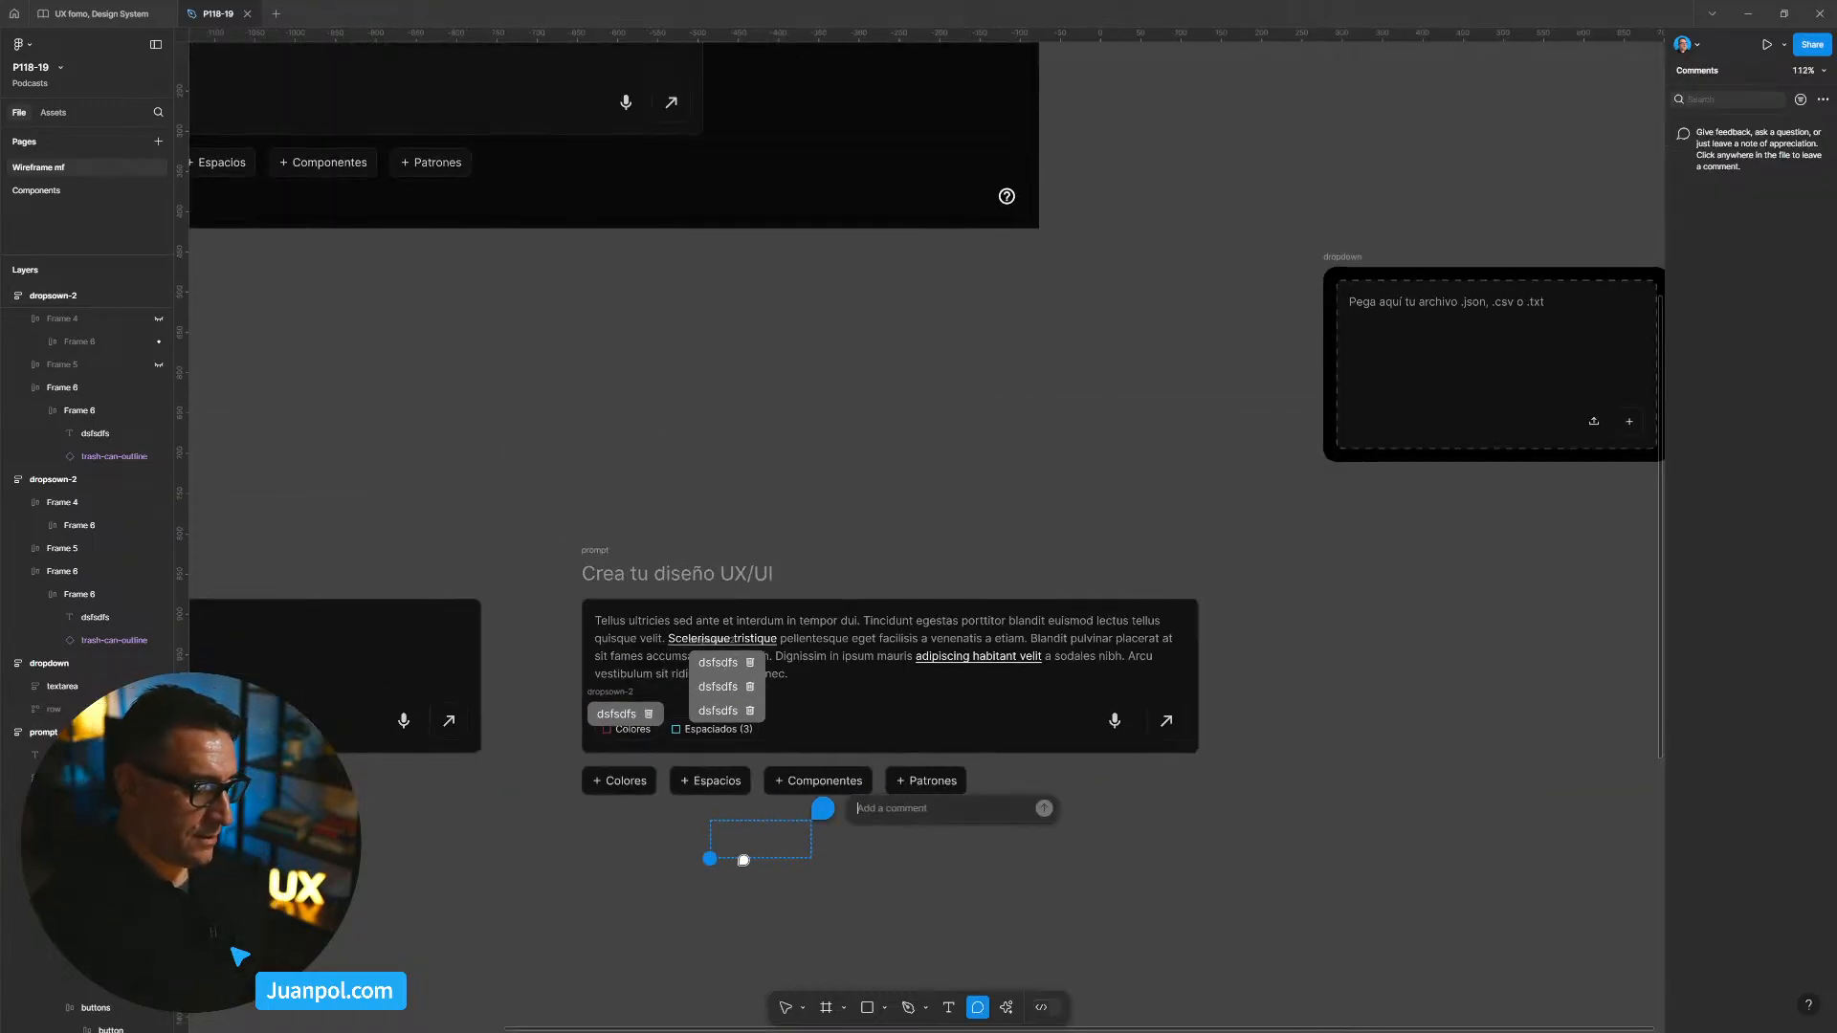
{"action": "key", "text": "Escape"}
{"action": "left_click_drag", "start_coordinate": [565, 475], "coordinate": [769, 400]}
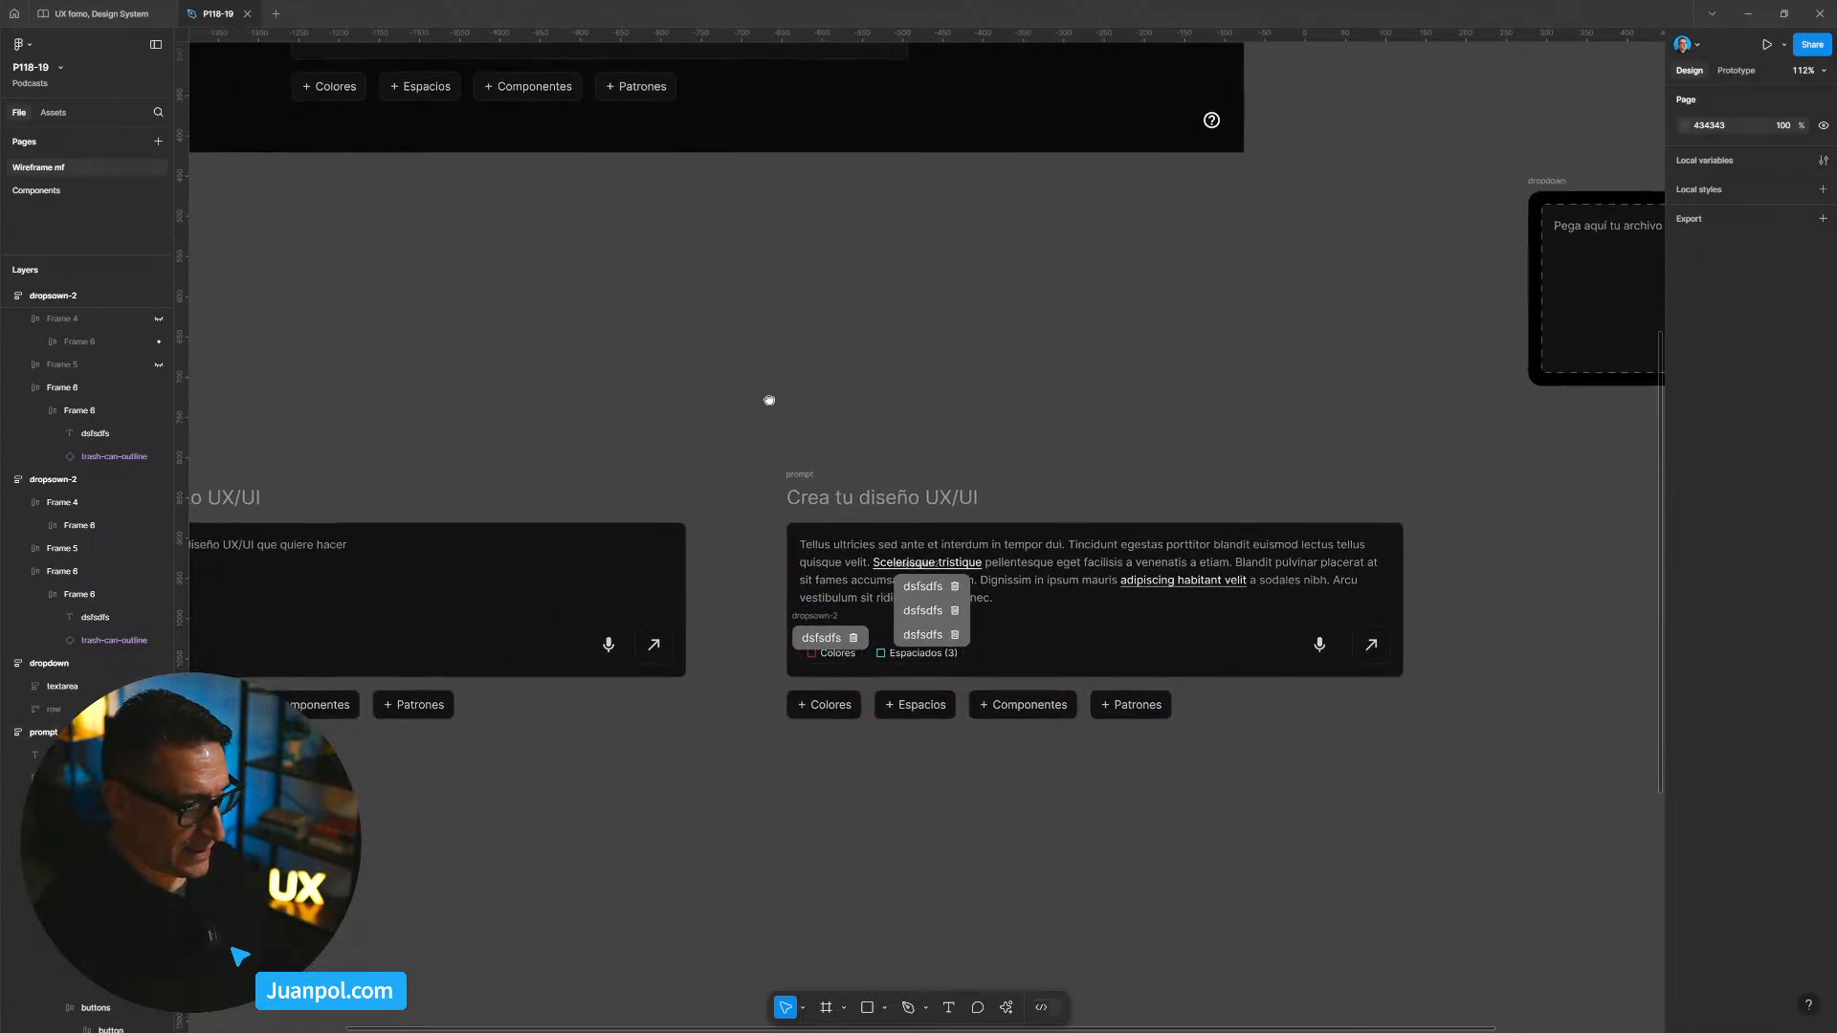
{"action": "scroll", "coordinate": [769, 400], "scroll_direction": "down", "scroll_amount": 3}
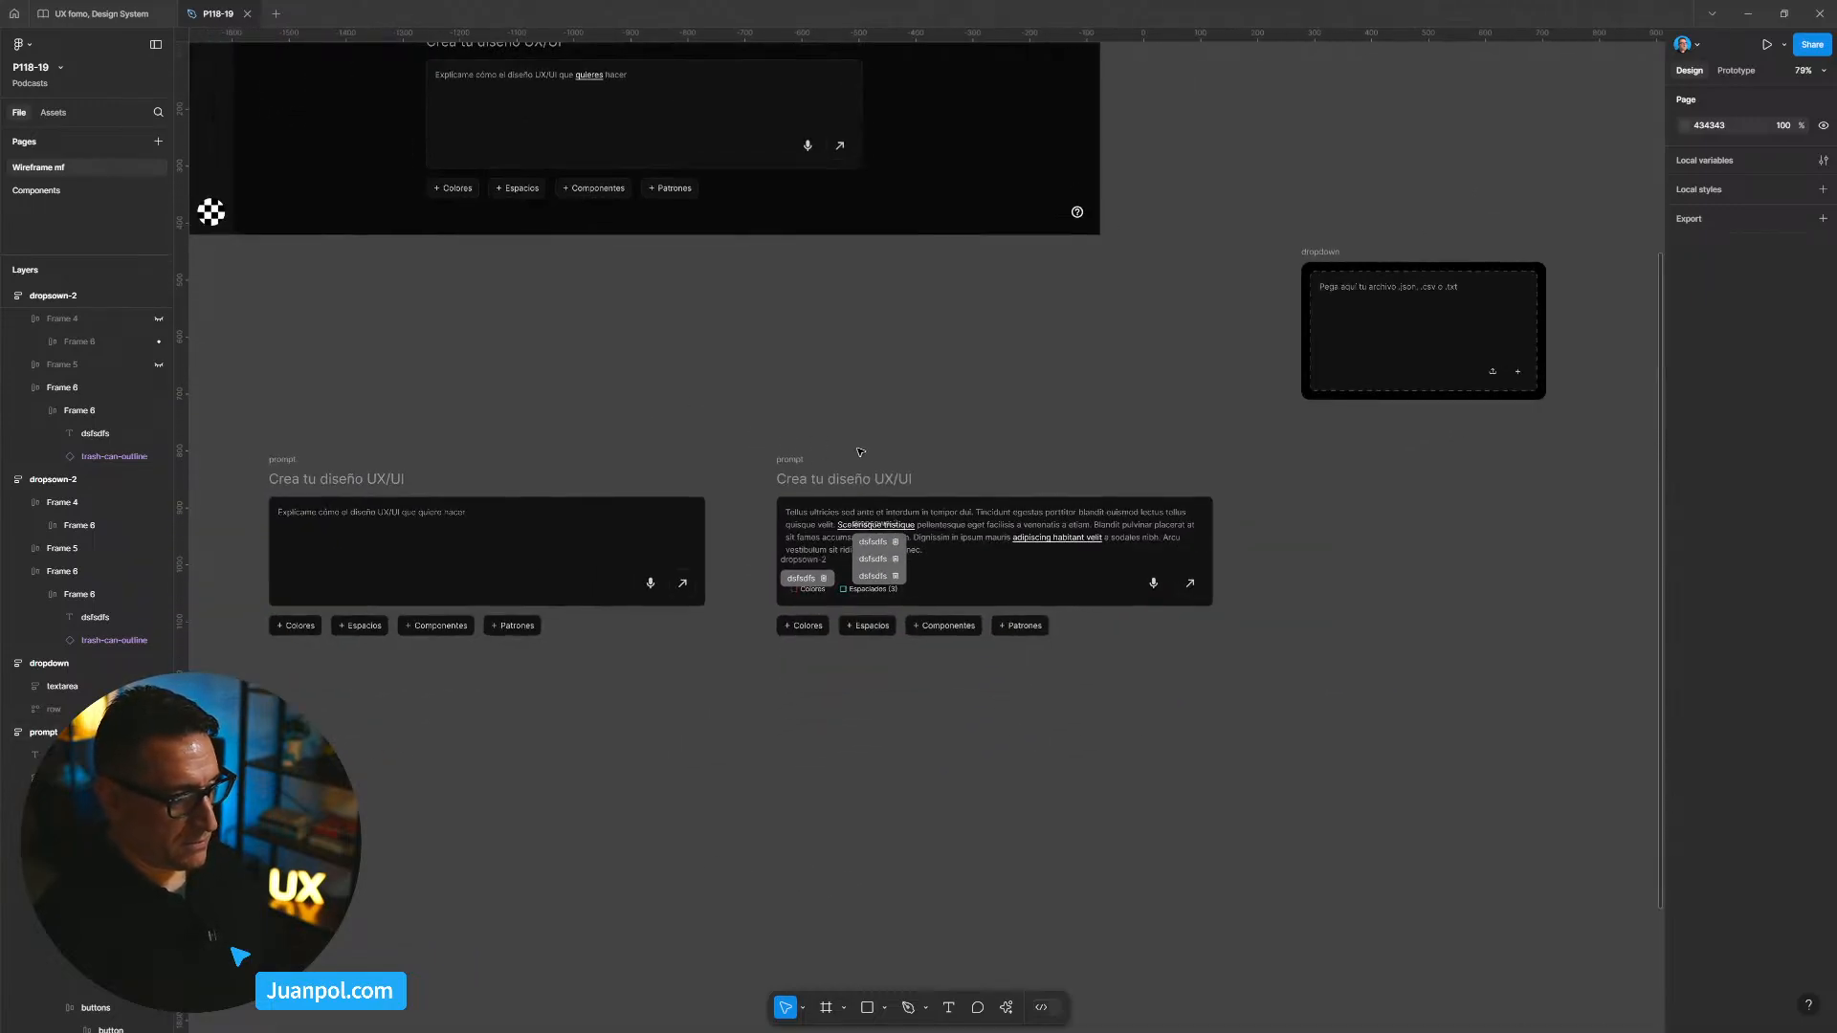
{"action": "scroll", "coordinate": [851, 608], "scroll_direction": "up", "scroll_amount": 5}
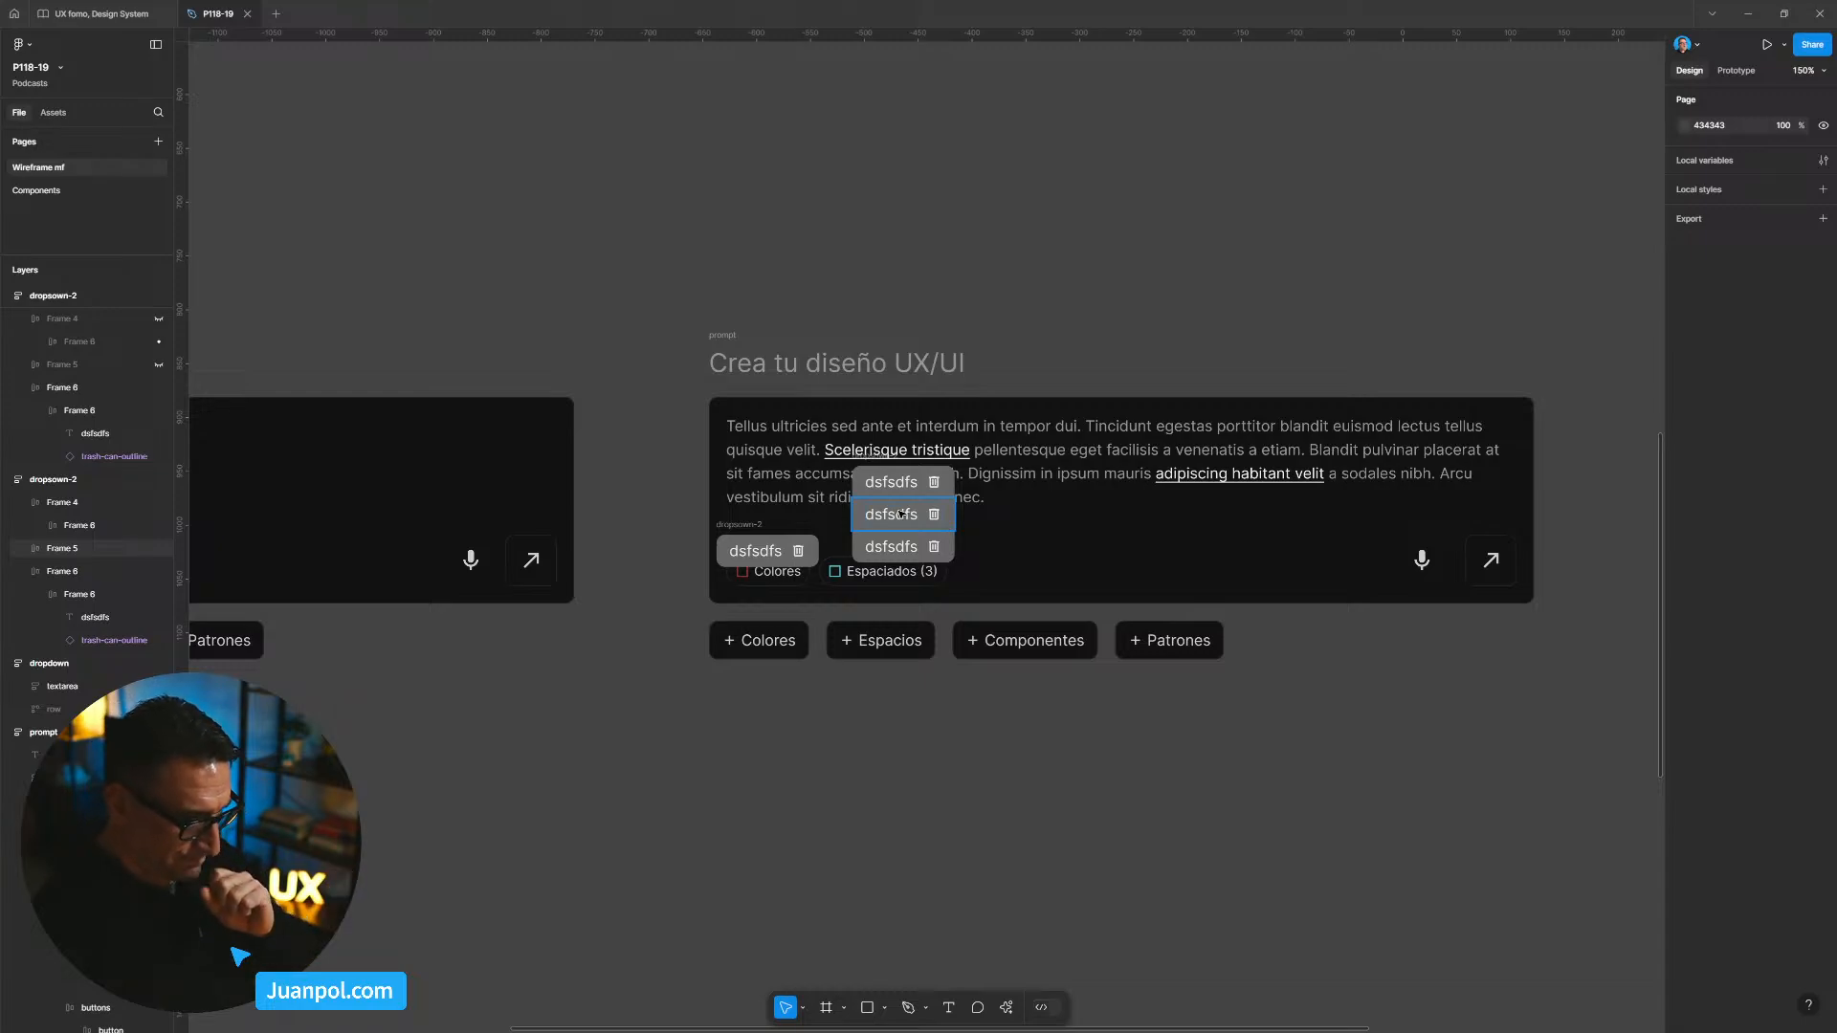
{"action": "scroll", "coordinate": [1210, 762], "scroll_direction": "right", "scroll_amount": 2}
{"action": "scroll", "coordinate": [1148, 779], "scroll_direction": "up", "scroll_amount": 1}
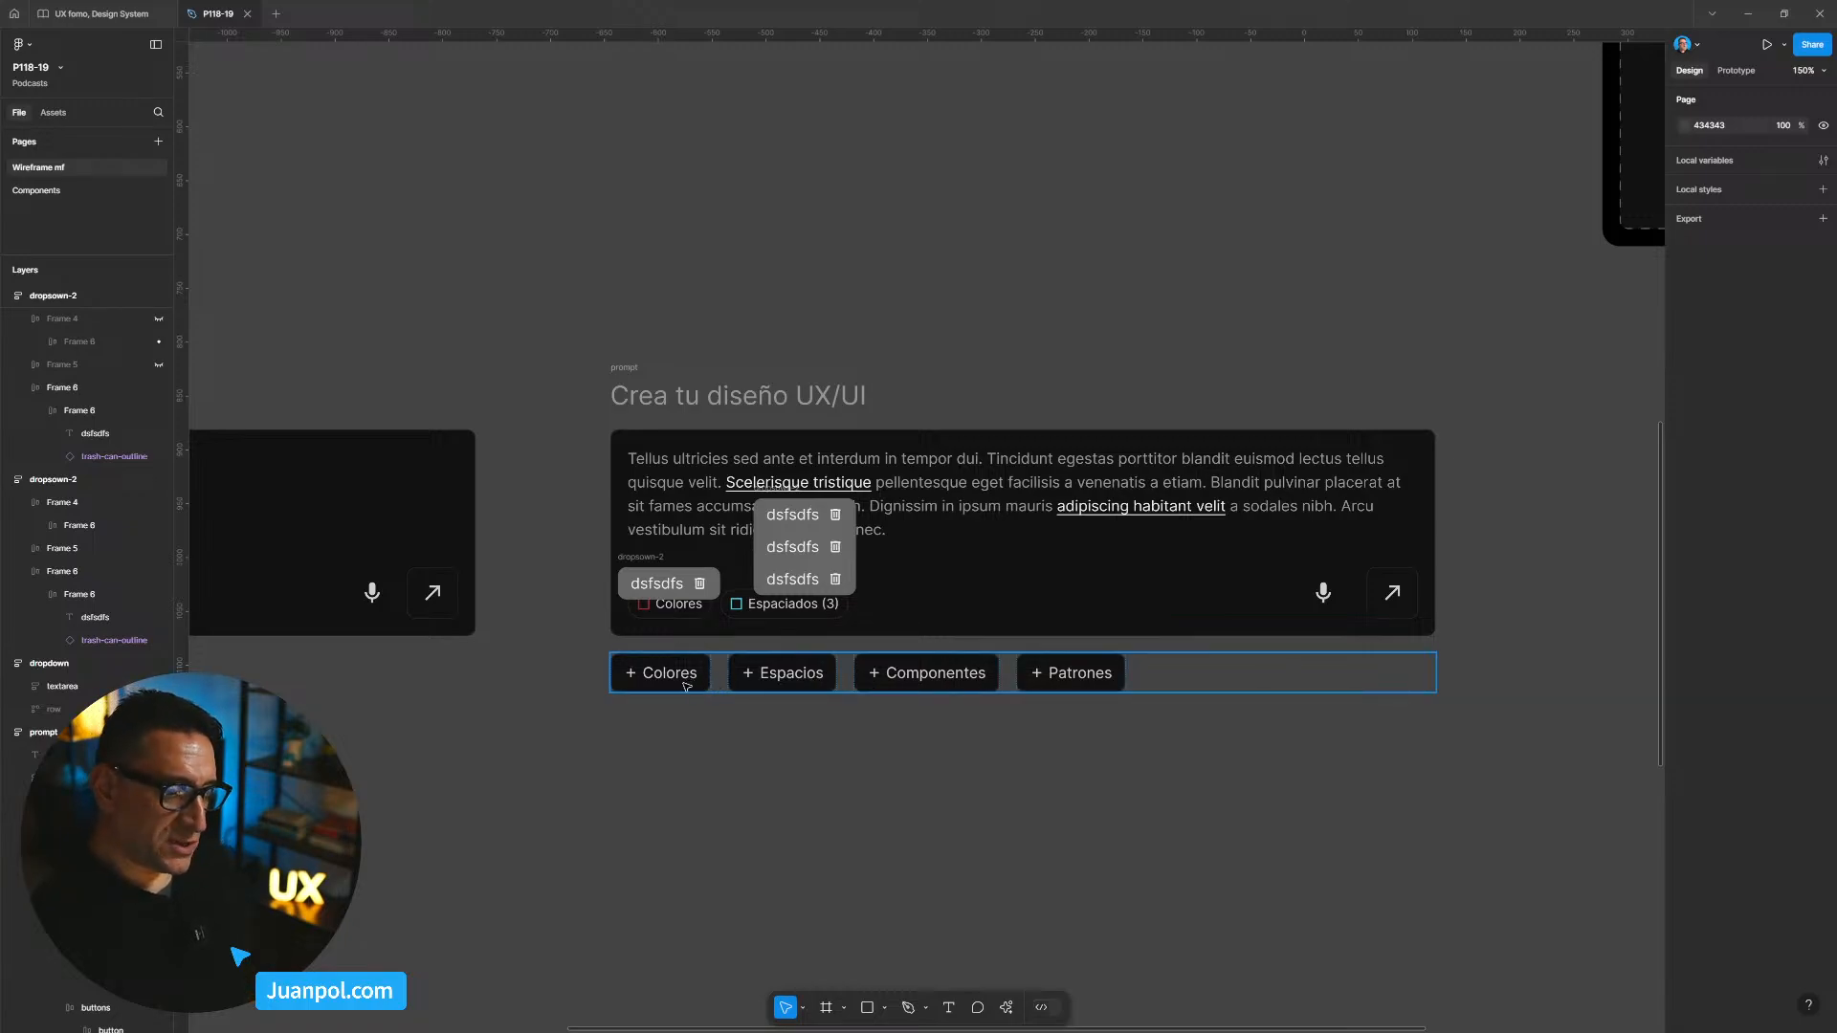
Step: Move the file-paste dropdown frame below the prompt and duplicate it, with the copy just beneath "+ Componentes" at Y 1186
{"action": "scroll", "coordinate": [807, 751], "scroll_direction": "down", "scroll_amount": 5}
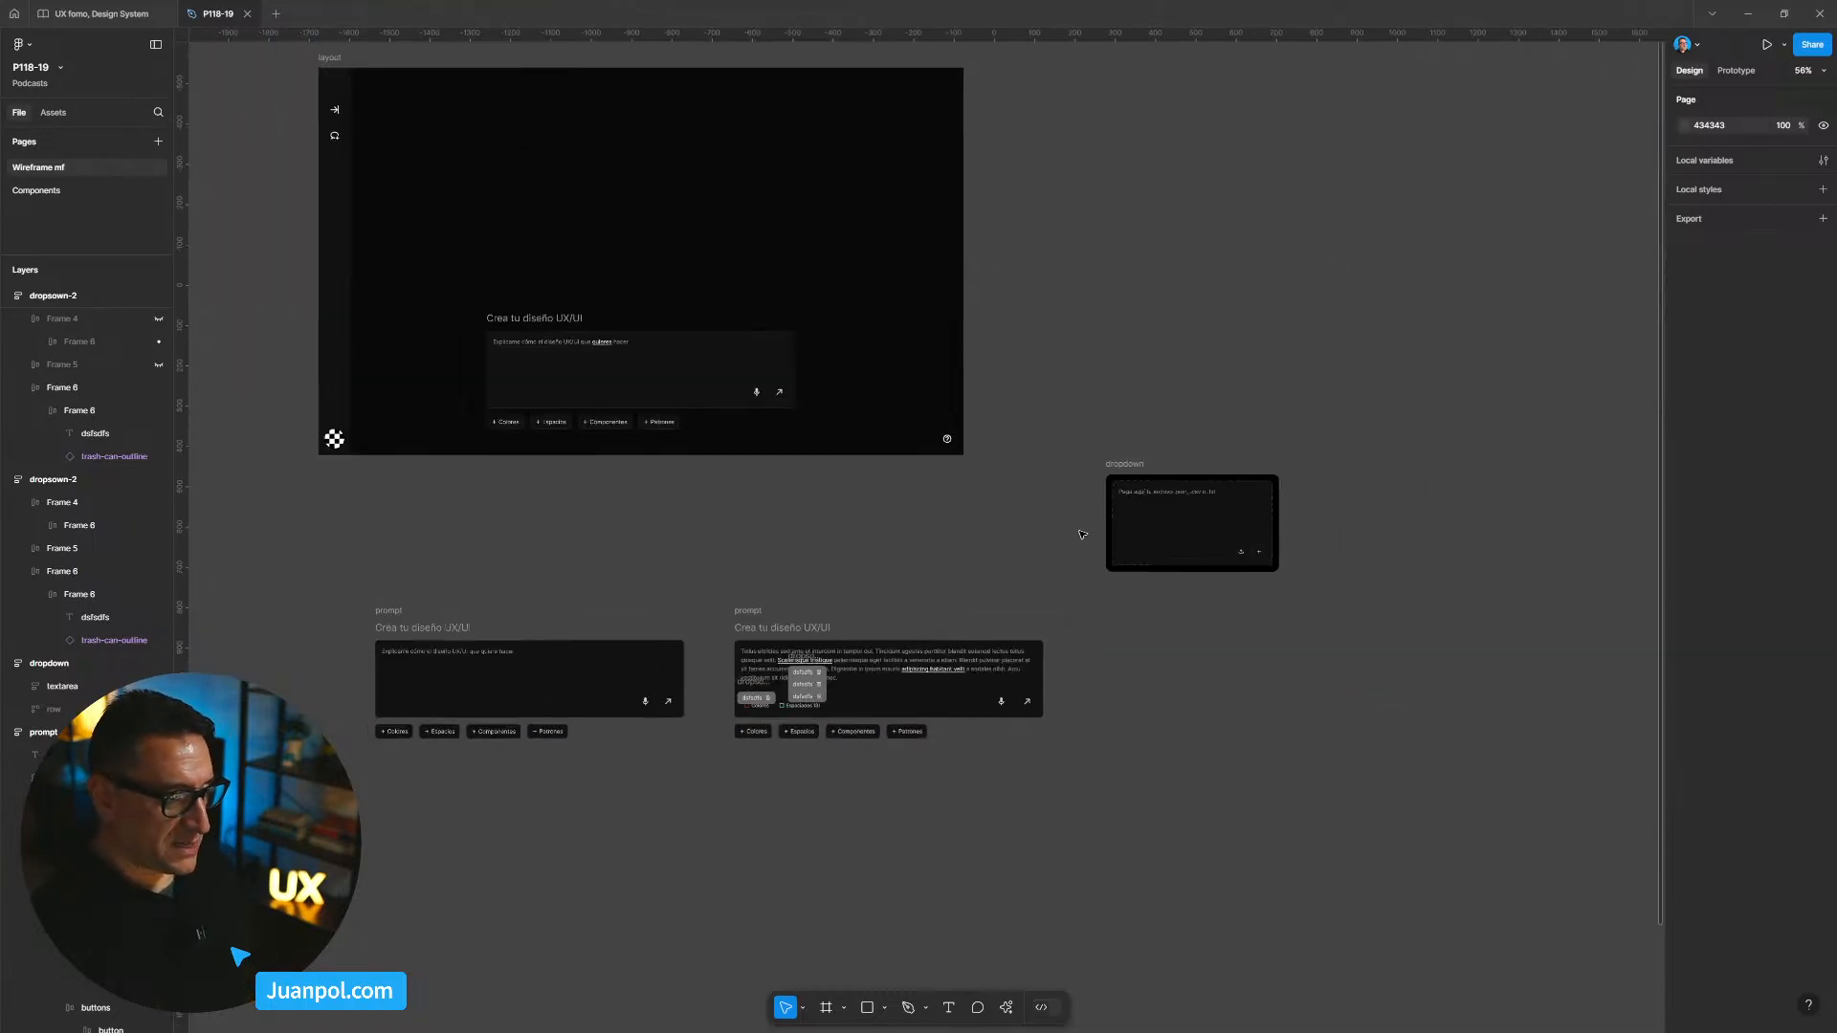
{"action": "left_click", "coordinate": [1122, 465]}
{"action": "scroll", "coordinate": [995, 746], "scroll_direction": "up", "scroll_amount": 5}
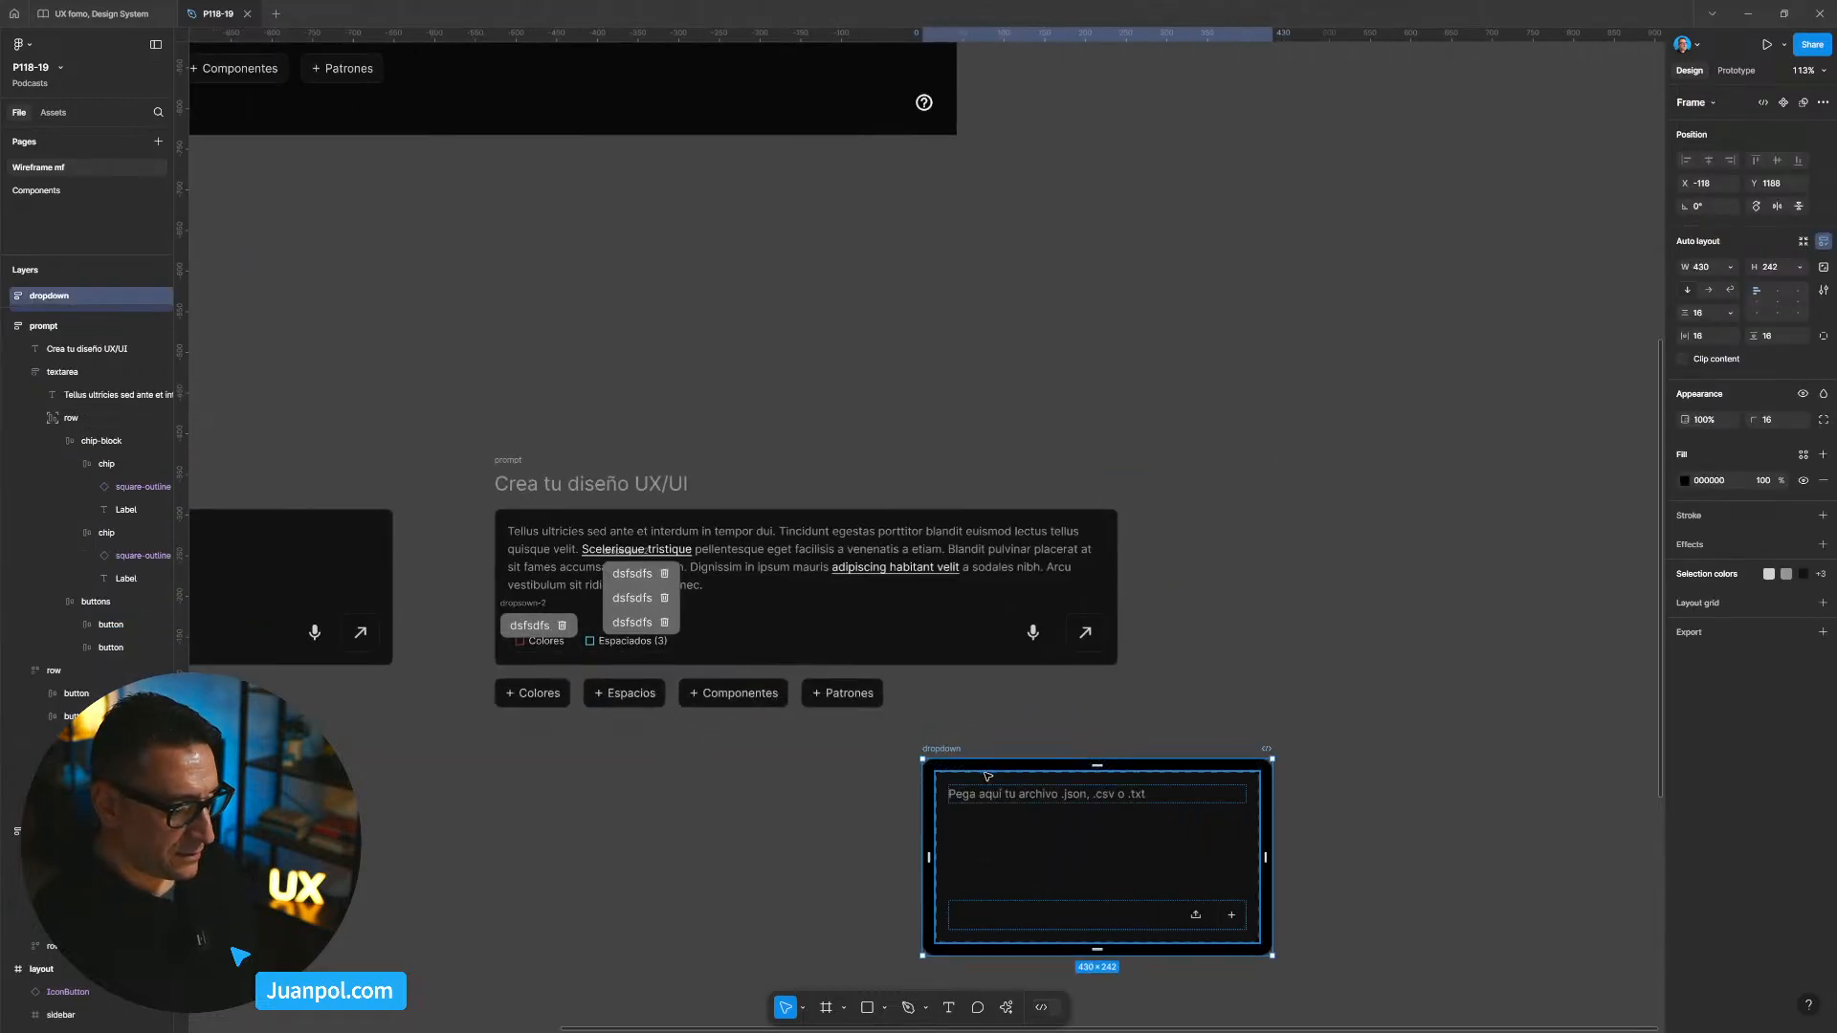
{"action": "scroll", "coordinate": [988, 776], "scroll_direction": "down", "scroll_amount": 2}
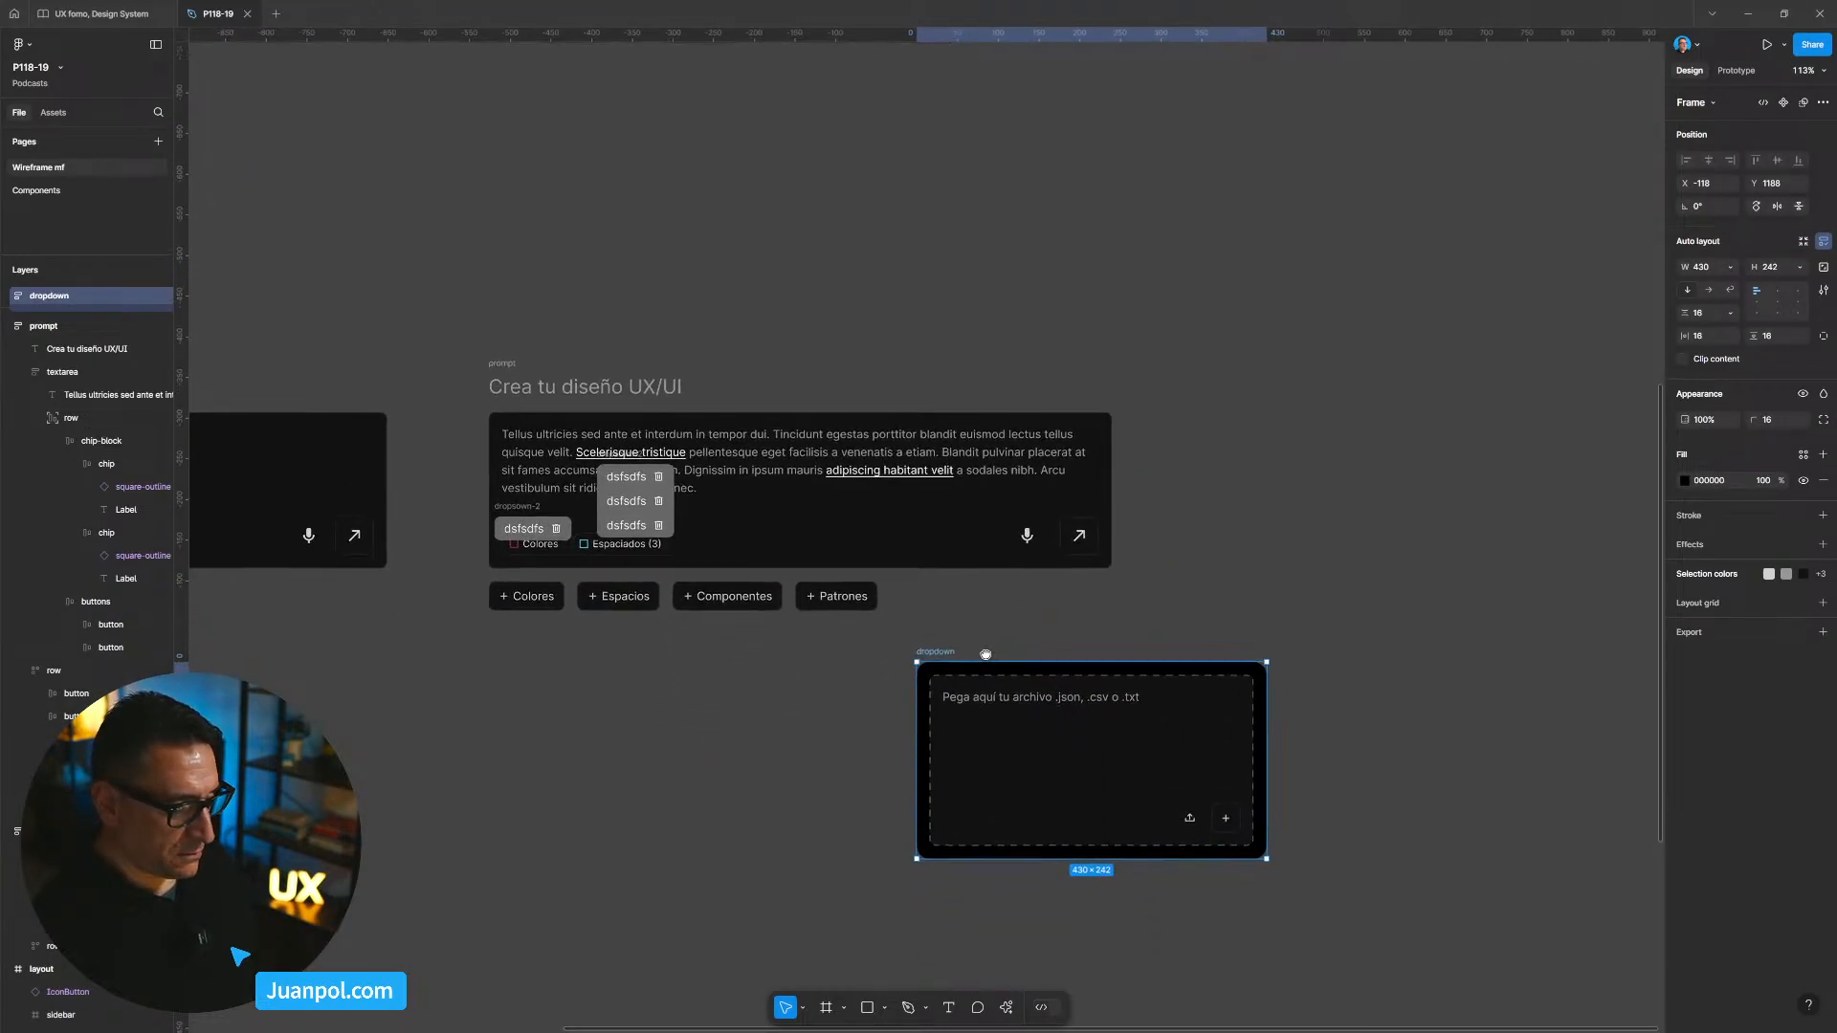
{"action": "left_click_drag", "start_coordinate": [985, 655], "coordinate": [986, 653]}
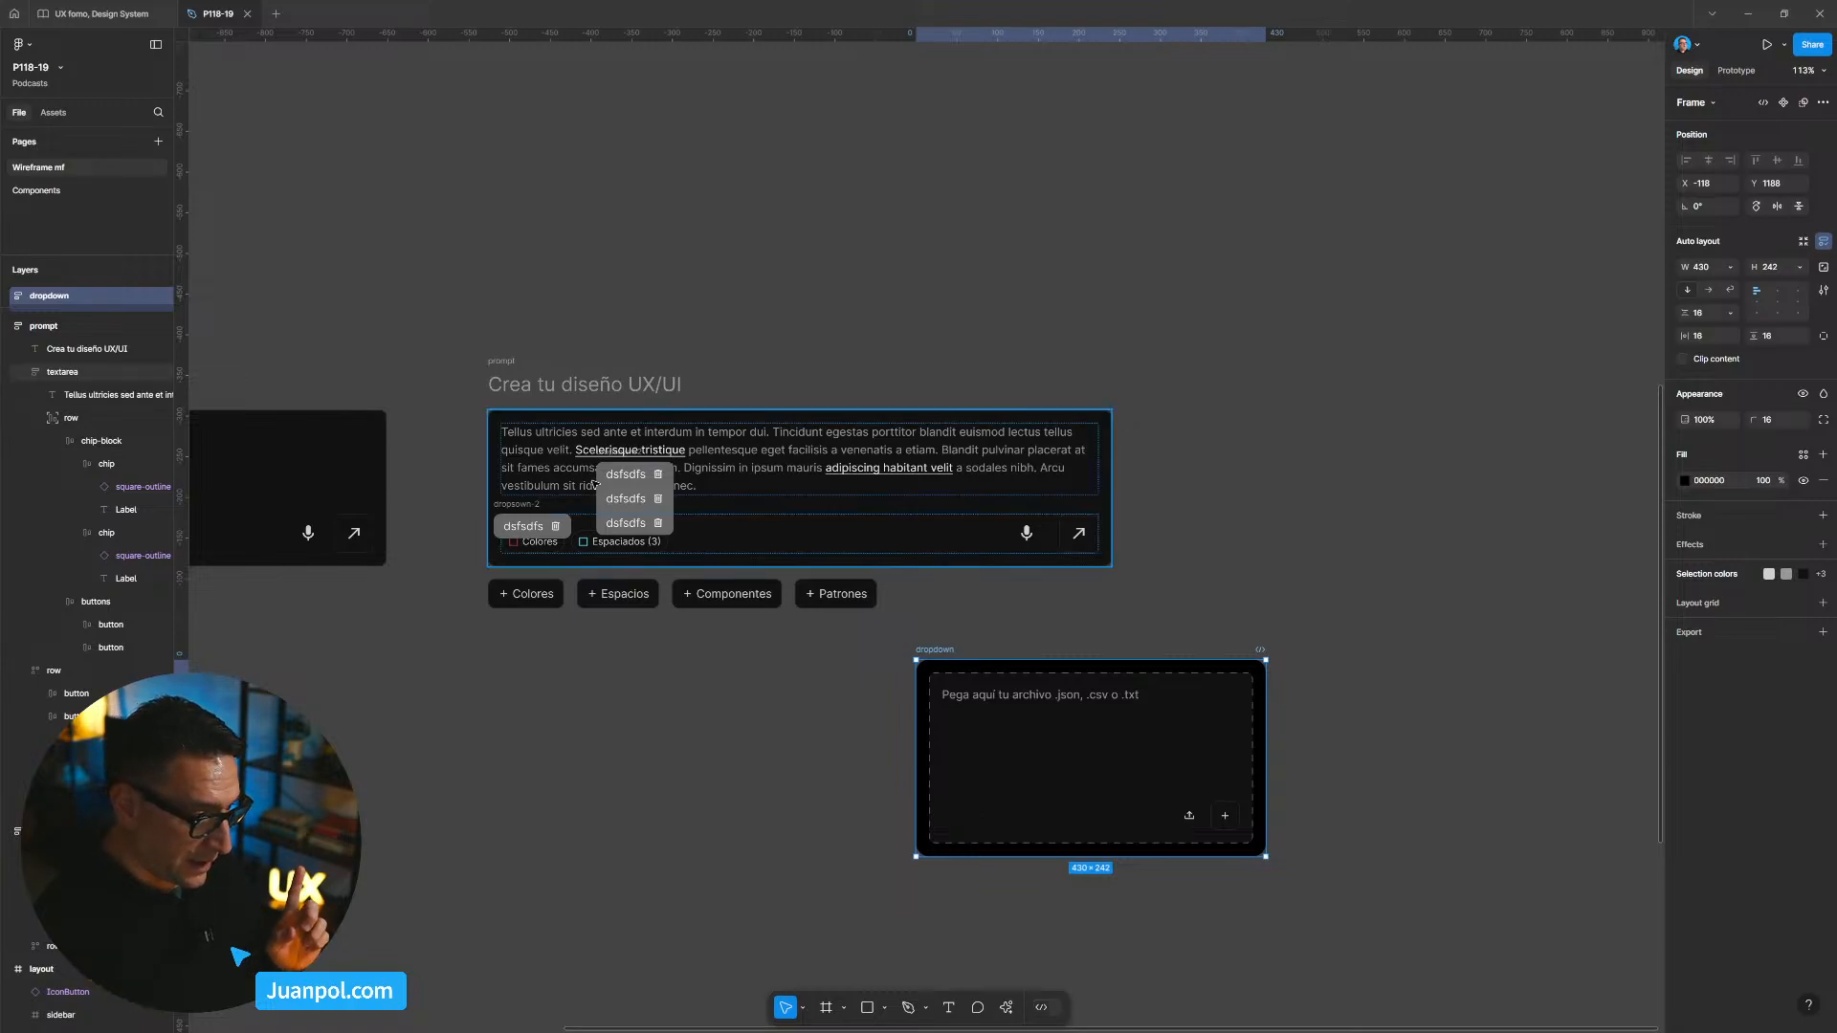
{"action": "left_click_drag", "start_coordinate": [947, 657], "coordinate": [793, 656]}
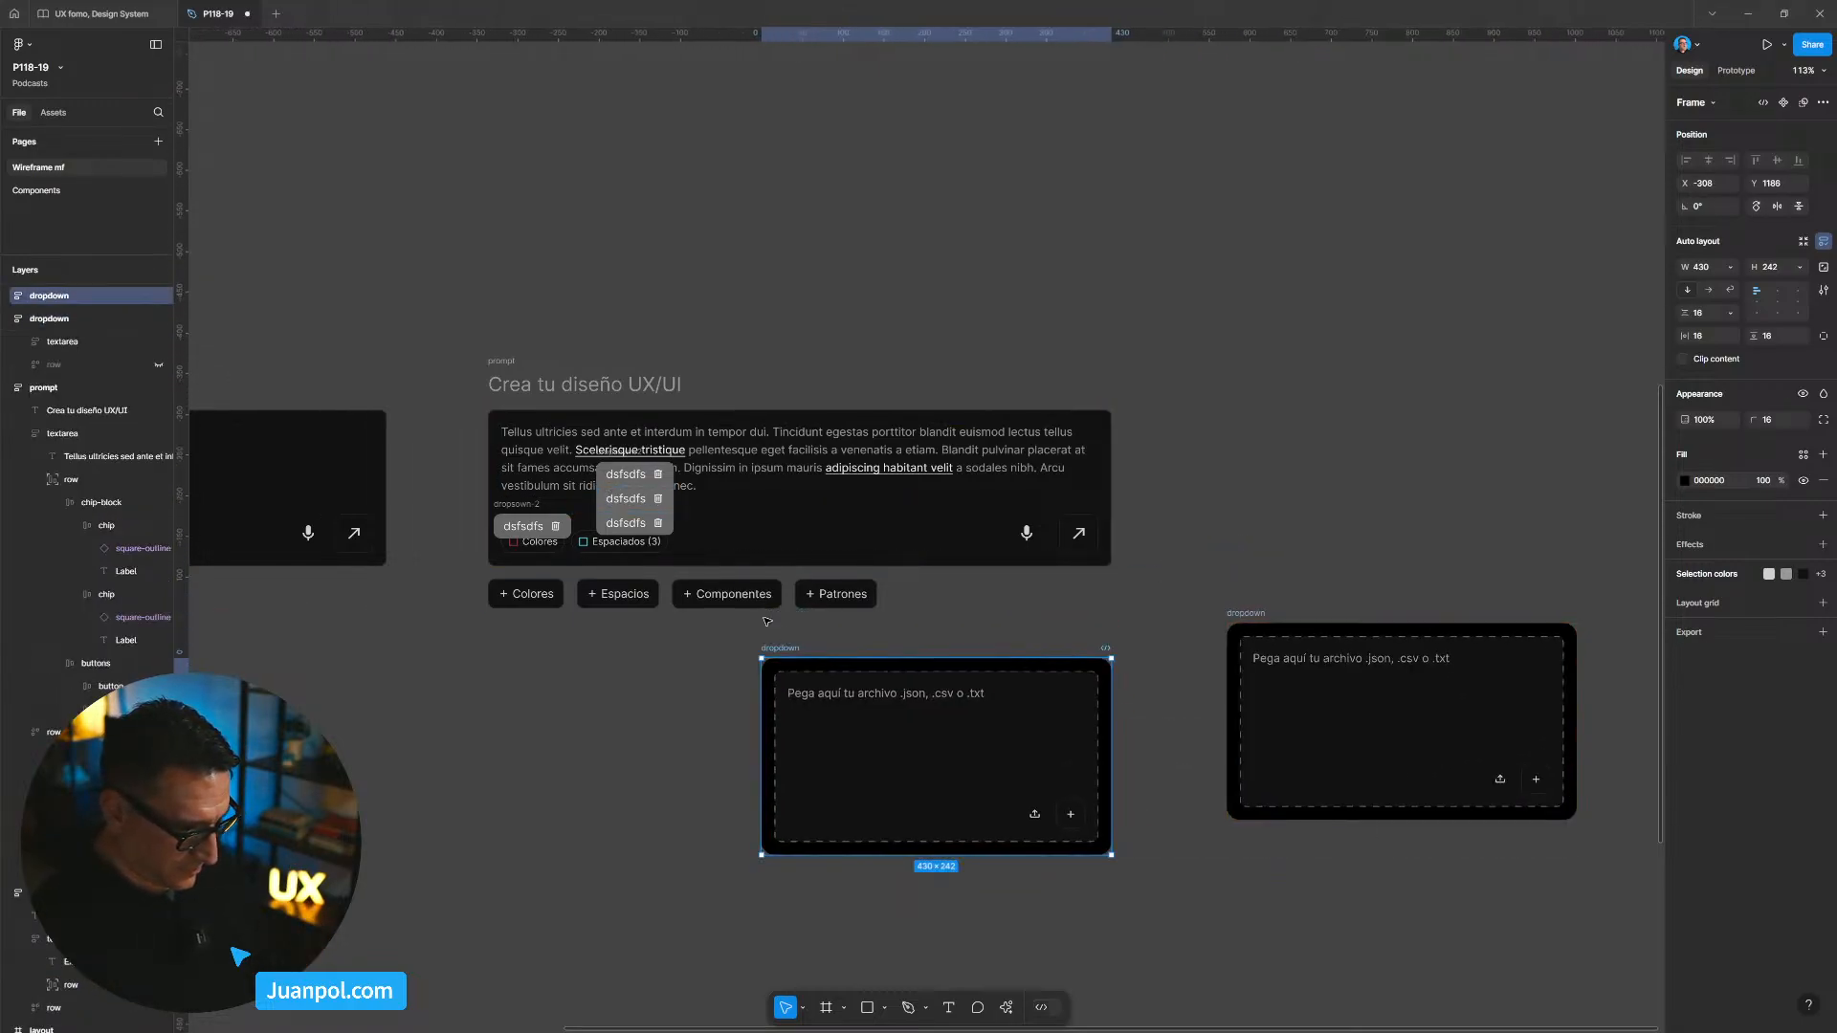
Step: Copy the middle "dsfsdfs" row from the "Espaciados (3)" popup into the dropdown copy, above its text area, and left-align the row's contents
{"action": "left_click", "coordinate": [621, 507]}
{"action": "key", "text": "ctrl+c"}
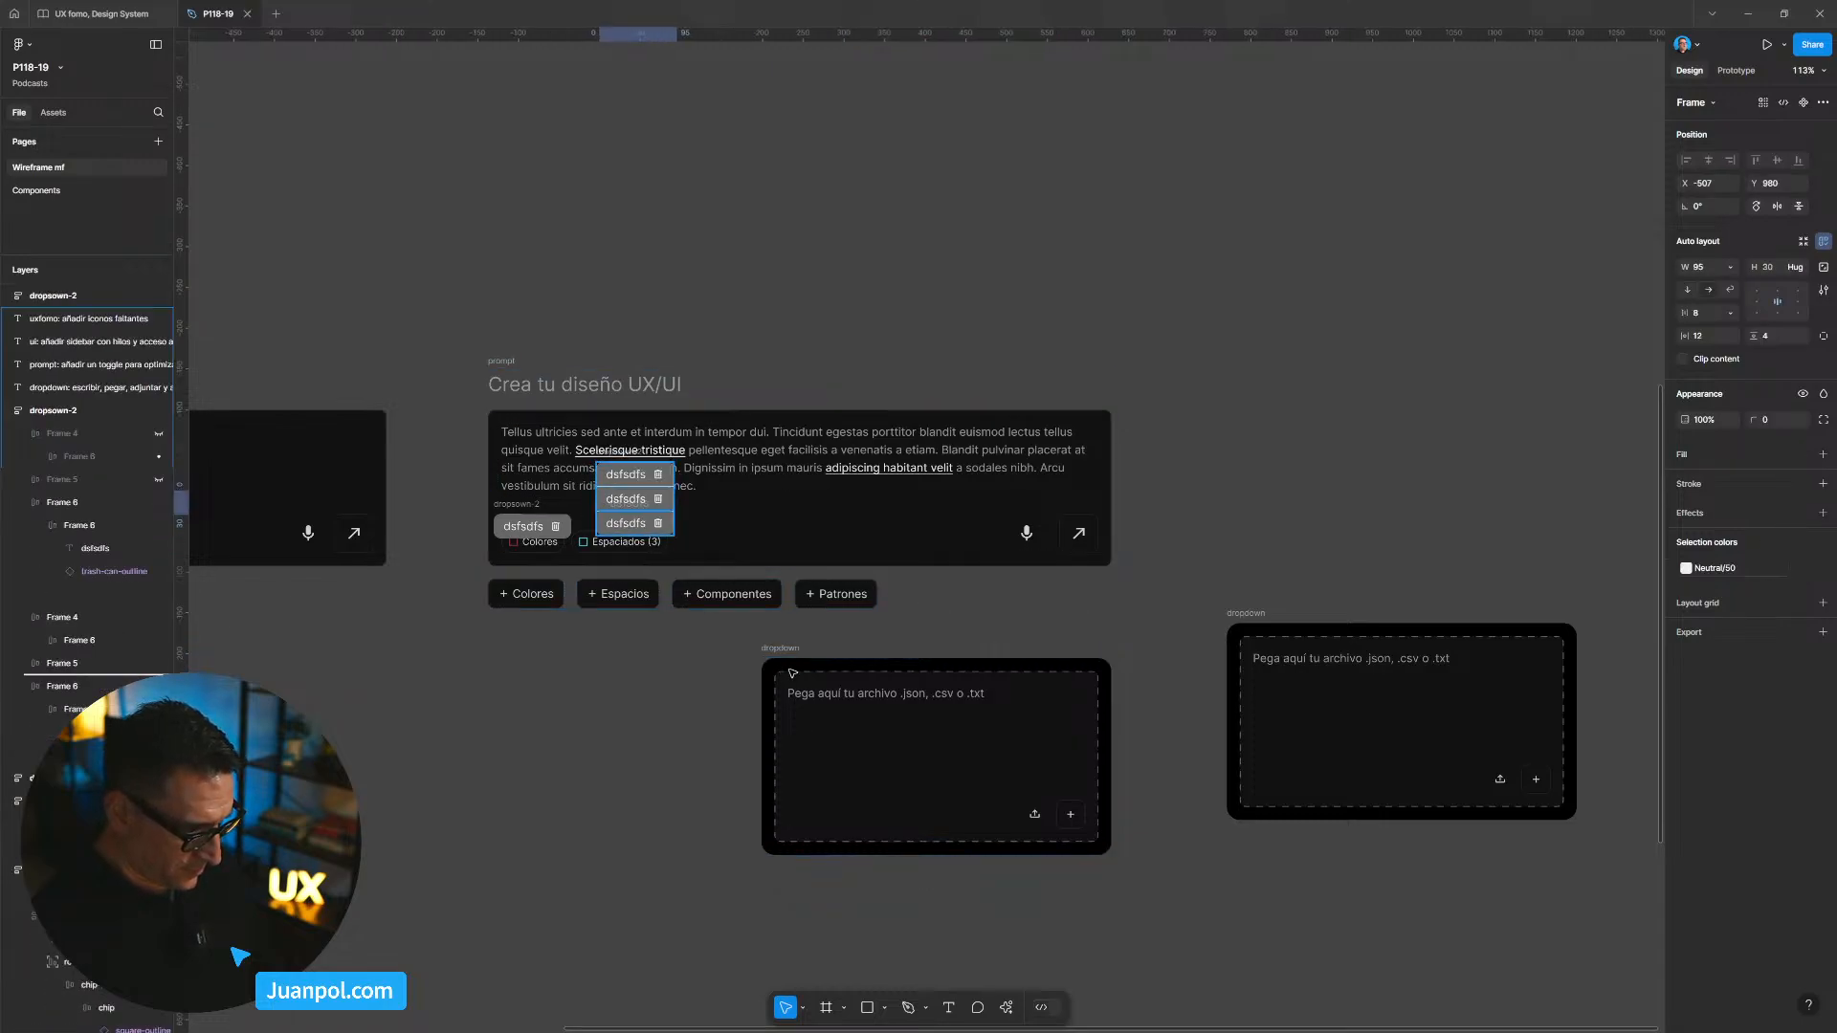
{"action": "left_click", "coordinate": [869, 689]}
{"action": "key", "text": "ctrl+v"}
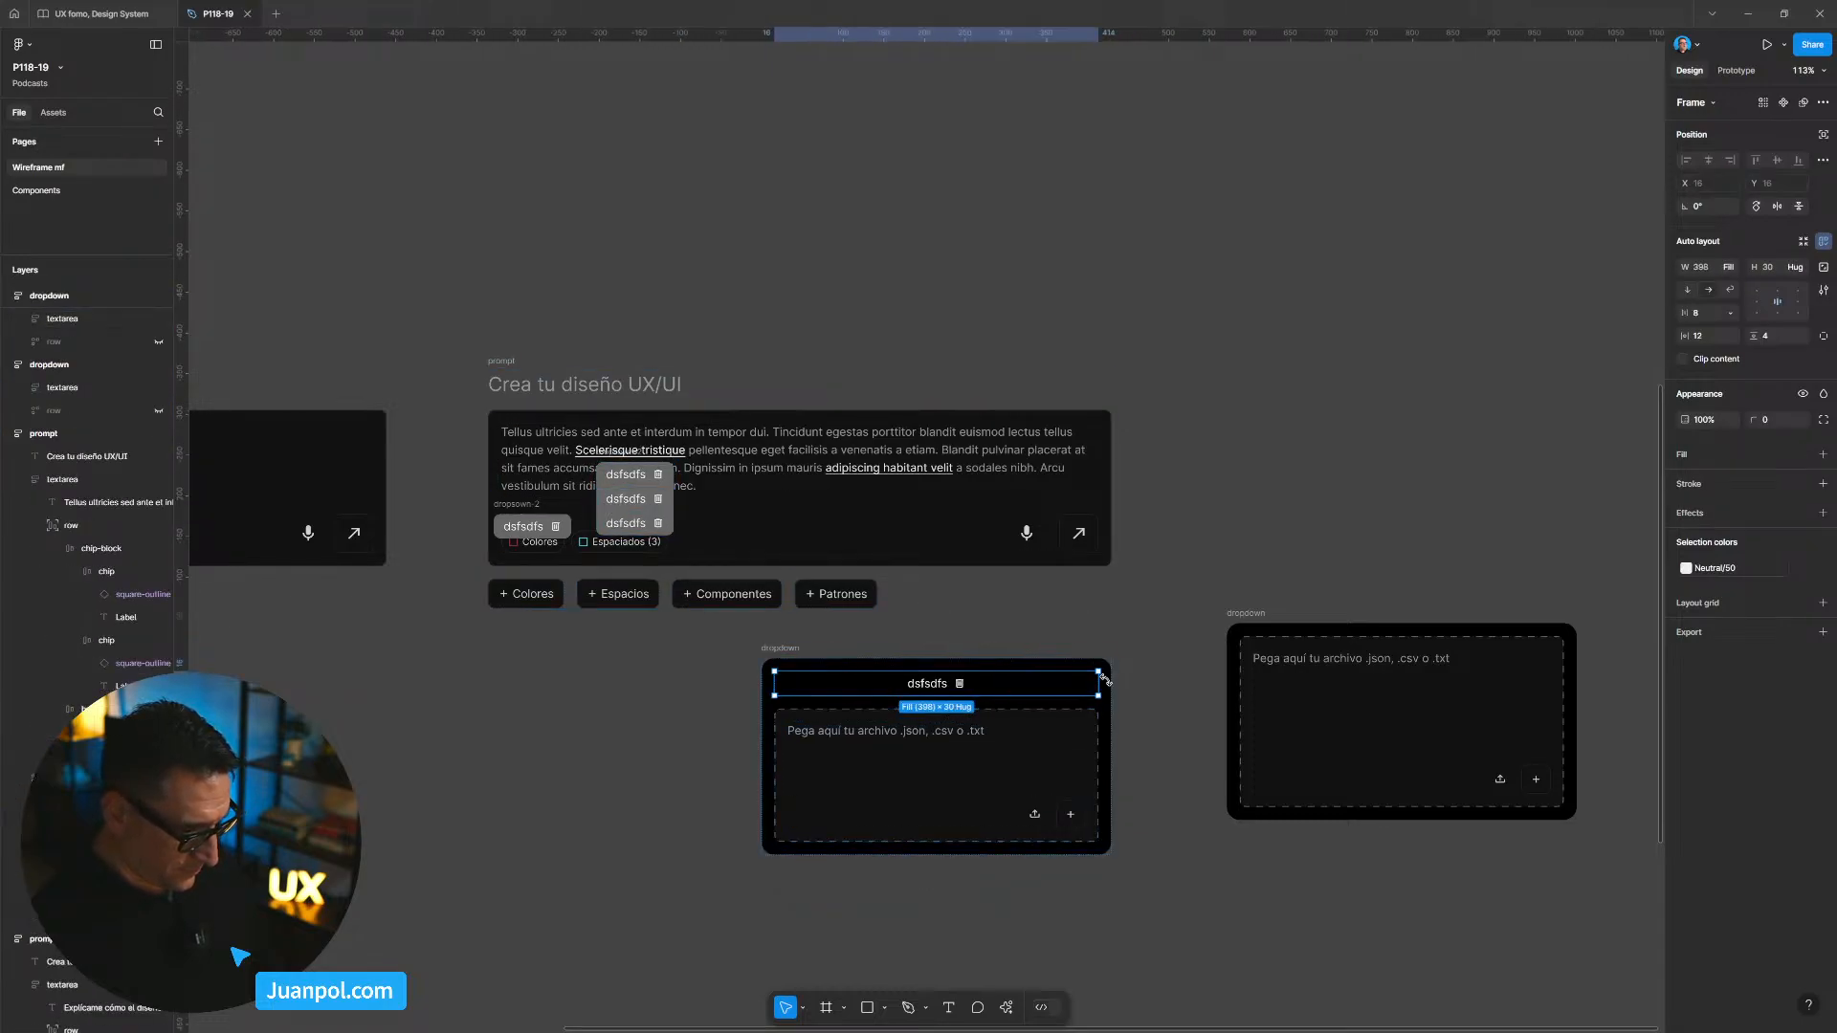
{"action": "left_click", "coordinate": [1757, 301]}
{"action": "left_click", "coordinate": [719, 741]}
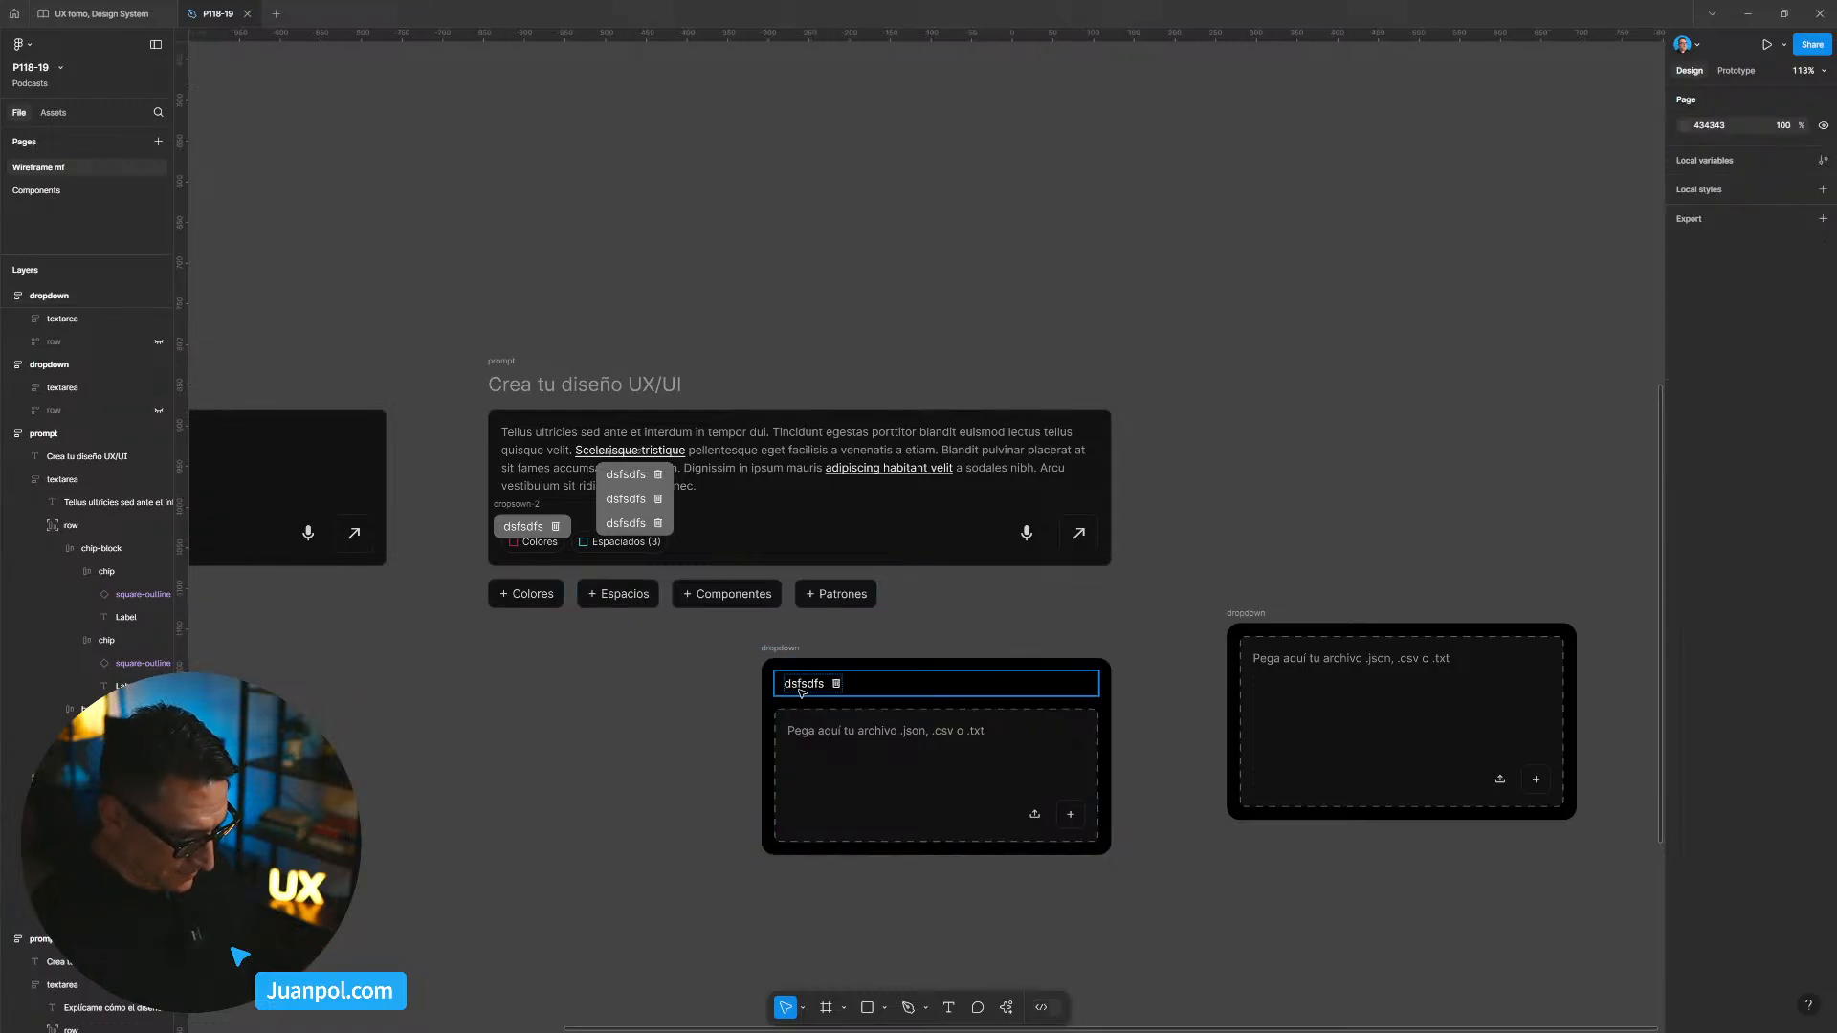
{"action": "double_click", "coordinate": [802, 688]}
{"action": "left_click", "coordinate": [945, 693]}
{"action": "key", "text": "Escape"}
{"action": "left_click", "coordinate": [966, 680]}
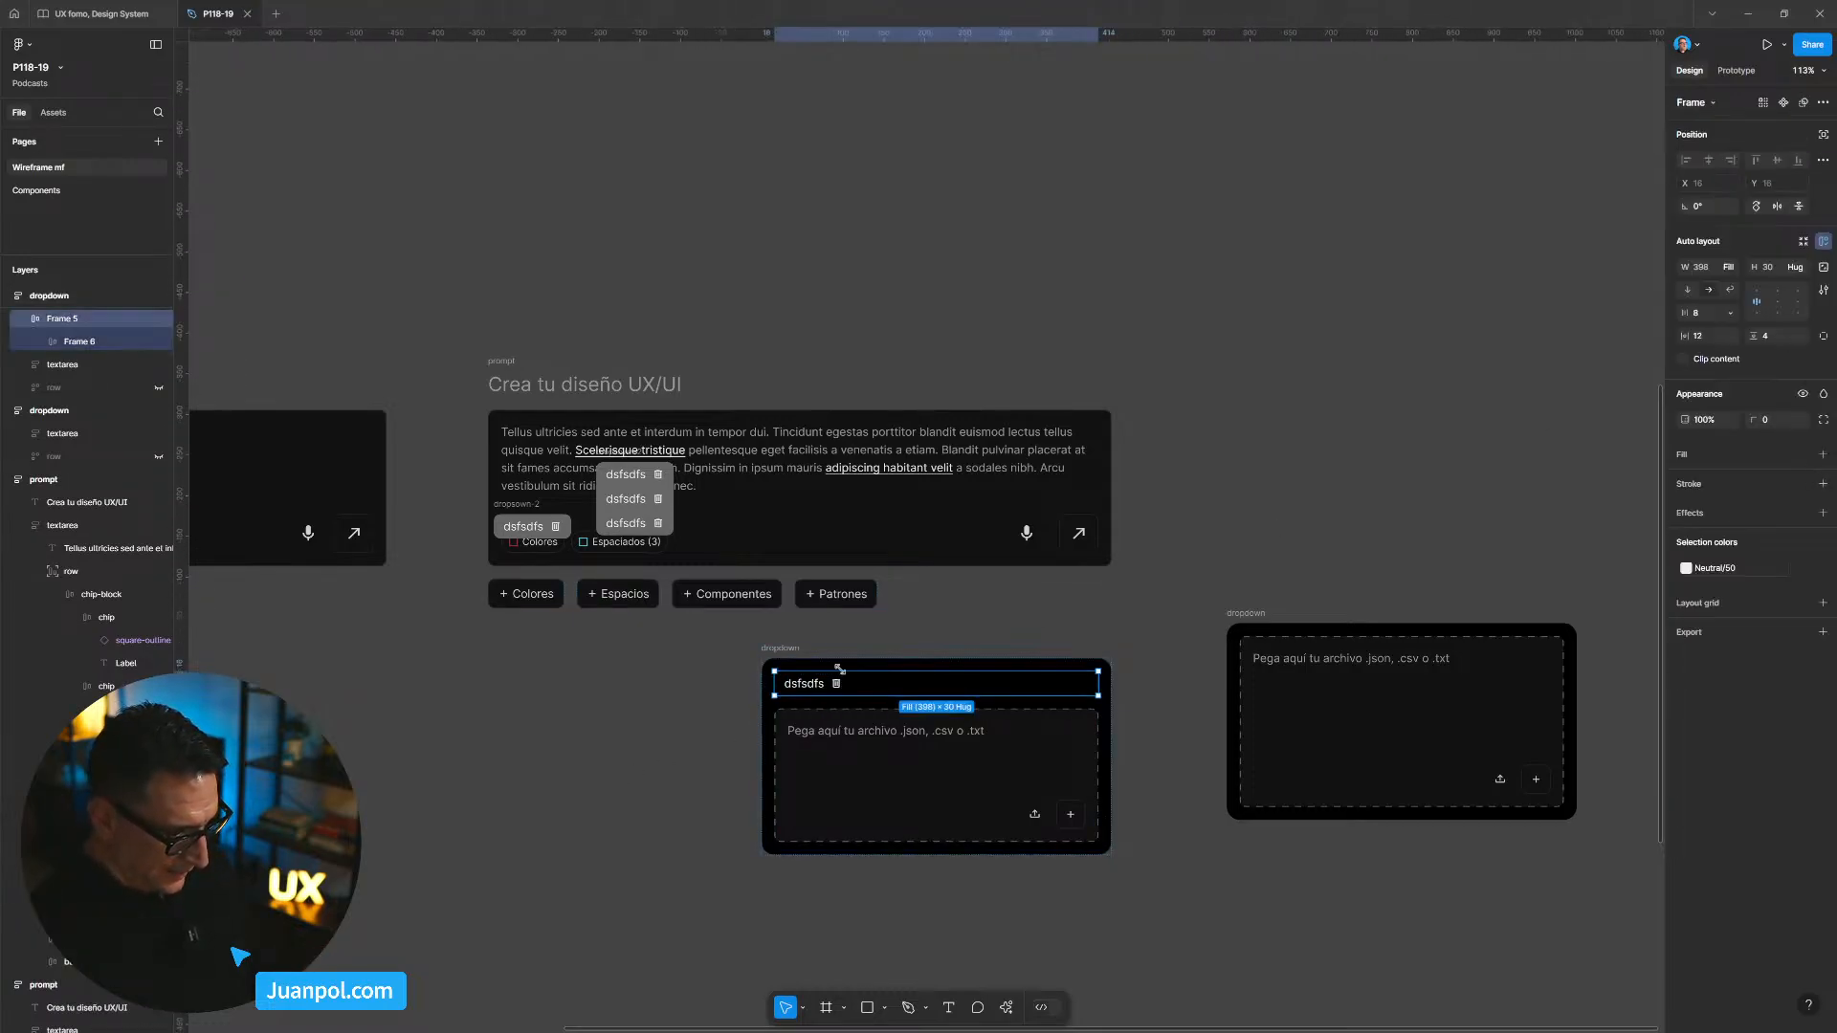
Step: Place the original dropdown frame to the left of the copy with the item row, and shift that copy slightly down and right
{"action": "left_click_drag", "start_coordinate": [1245, 613], "coordinate": [386, 655]}
{"action": "scroll", "coordinate": [678, 677], "scroll_direction": "up", "scroll_amount": 1}
{"action": "left_click_drag", "start_coordinate": [935, 637], "coordinate": [925, 564]}
{"action": "left_click_drag", "start_coordinate": [791, 578], "coordinate": [829, 642]}
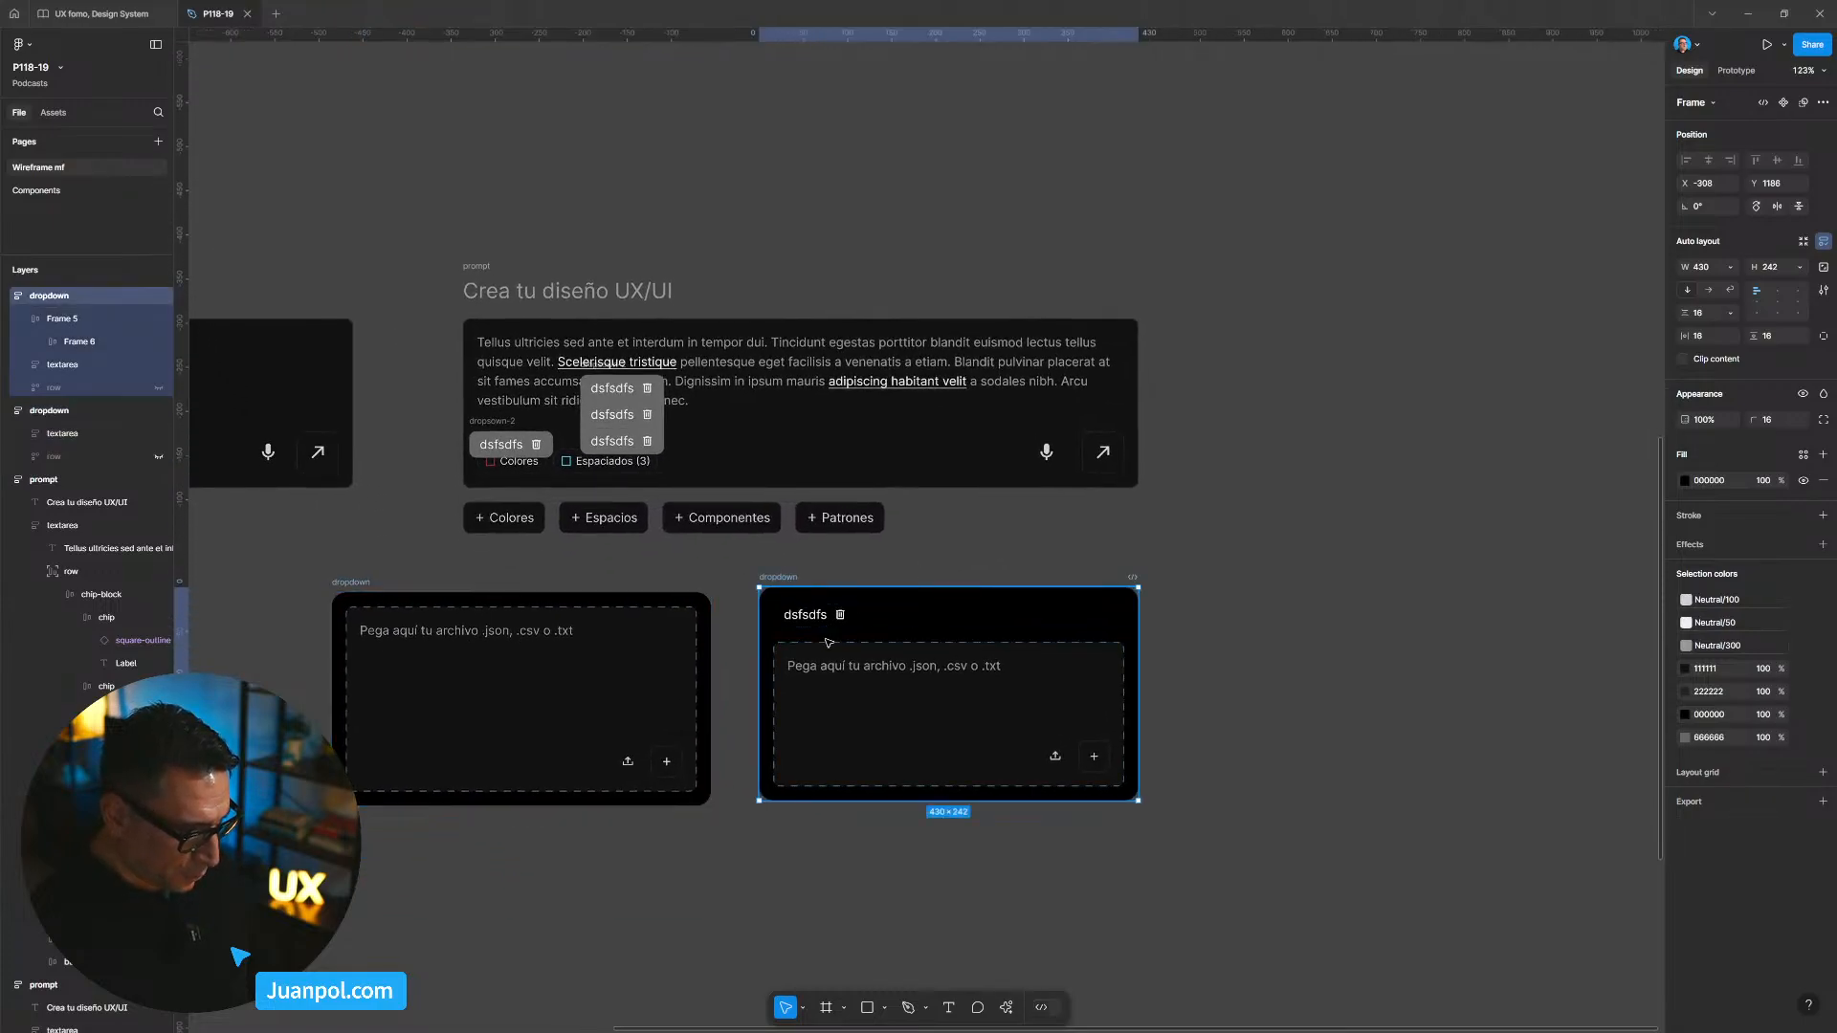
Step: Duplicate the "dsfsdfs" trash row twice inside the dropdown copy to make a three-row list
{"action": "left_click", "coordinate": [844, 675]}
{"action": "key", "text": "ctrl+d"}
{"action": "key", "text": "ctrl+d"}
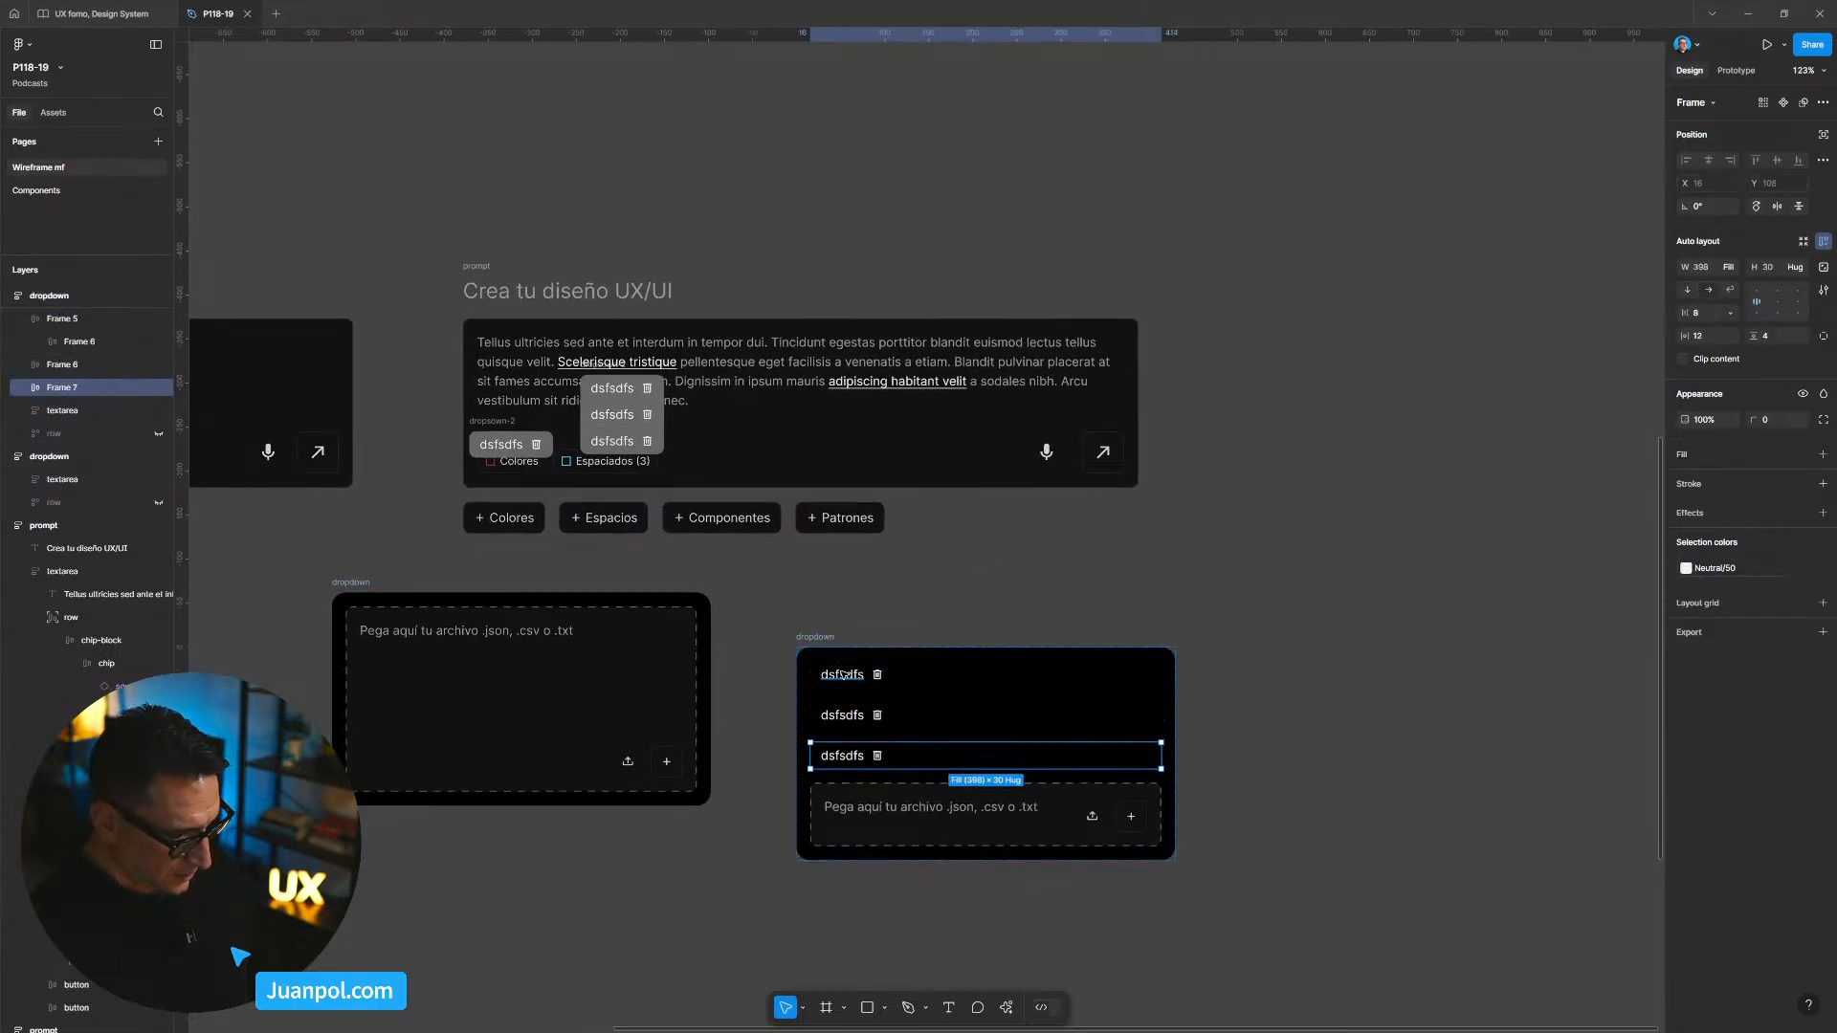
Step: Wrap the dropdown copy's three "dsfsdfs" rows in an auto layout frame with a vertical gap of 0
{"action": "left_click", "coordinate": [1043, 615]}
{"action": "left_click_drag", "start_coordinate": [1042, 615], "coordinate": [1049, 585]}
{"action": "left_click", "coordinate": [889, 725]}
{"action": "left_click", "coordinate": [886, 685], "text": "shift"}
{"action": "left_click", "coordinate": [883, 645], "text": "shift"}
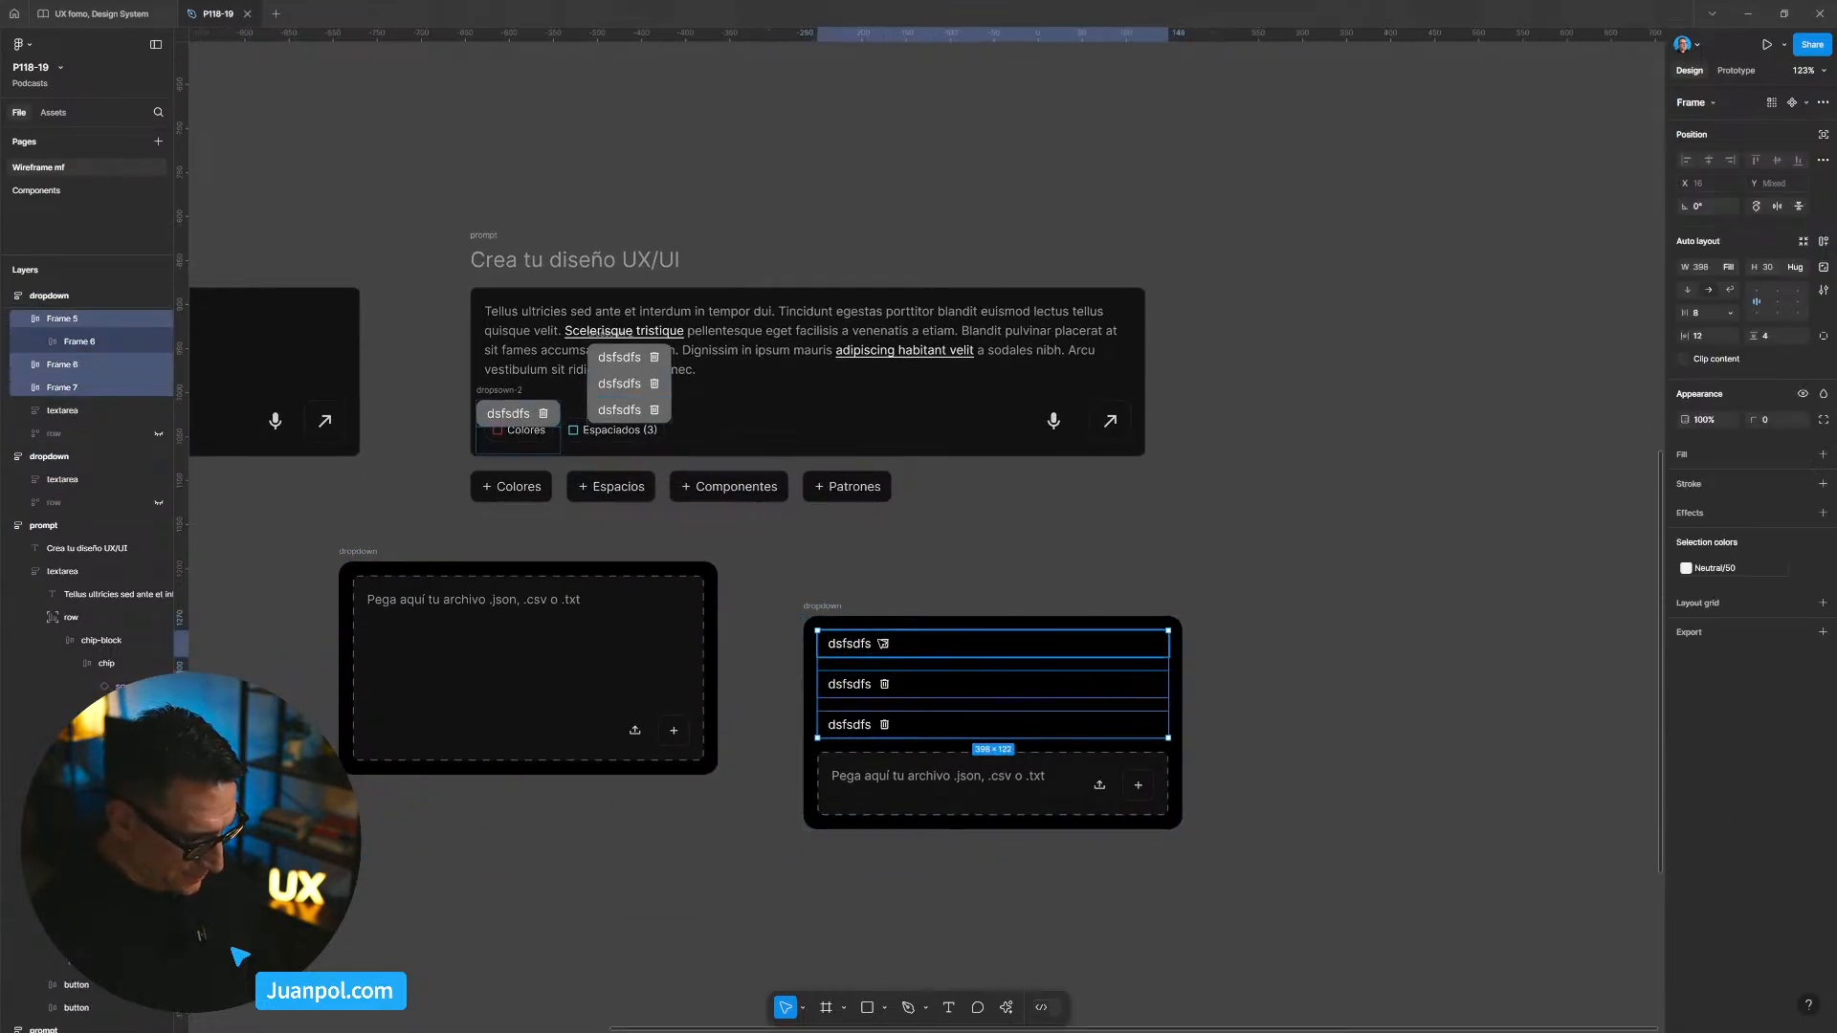
{"action": "key", "text": "shift+a"}
{"action": "left_click", "coordinate": [1706, 314]}
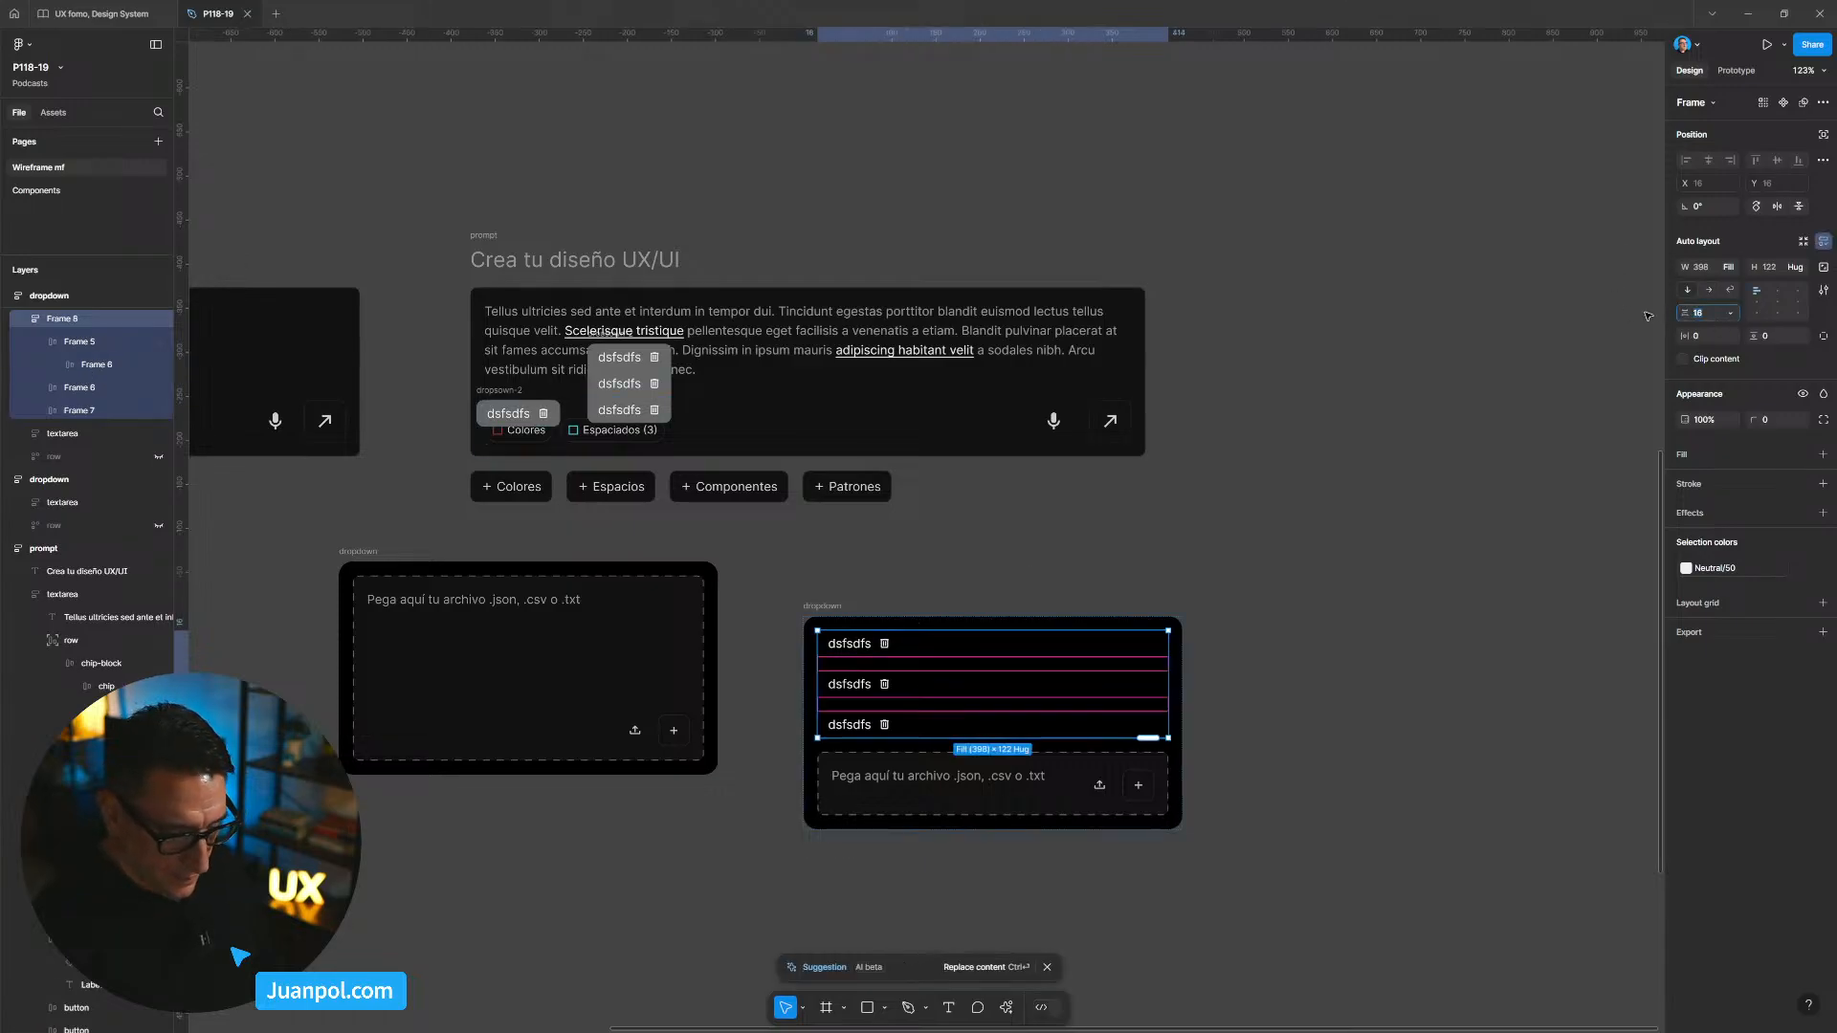
{"action": "type", "text": "0"}
{"action": "key", "text": "Return"}
{"action": "left_click", "coordinate": [1361, 457]}
Step: Slightly widen the vertical gap between the three rows in the dropdown copy's list frame
{"action": "left_click_drag", "start_coordinate": [1009, 664], "coordinate": [1046, 582]}
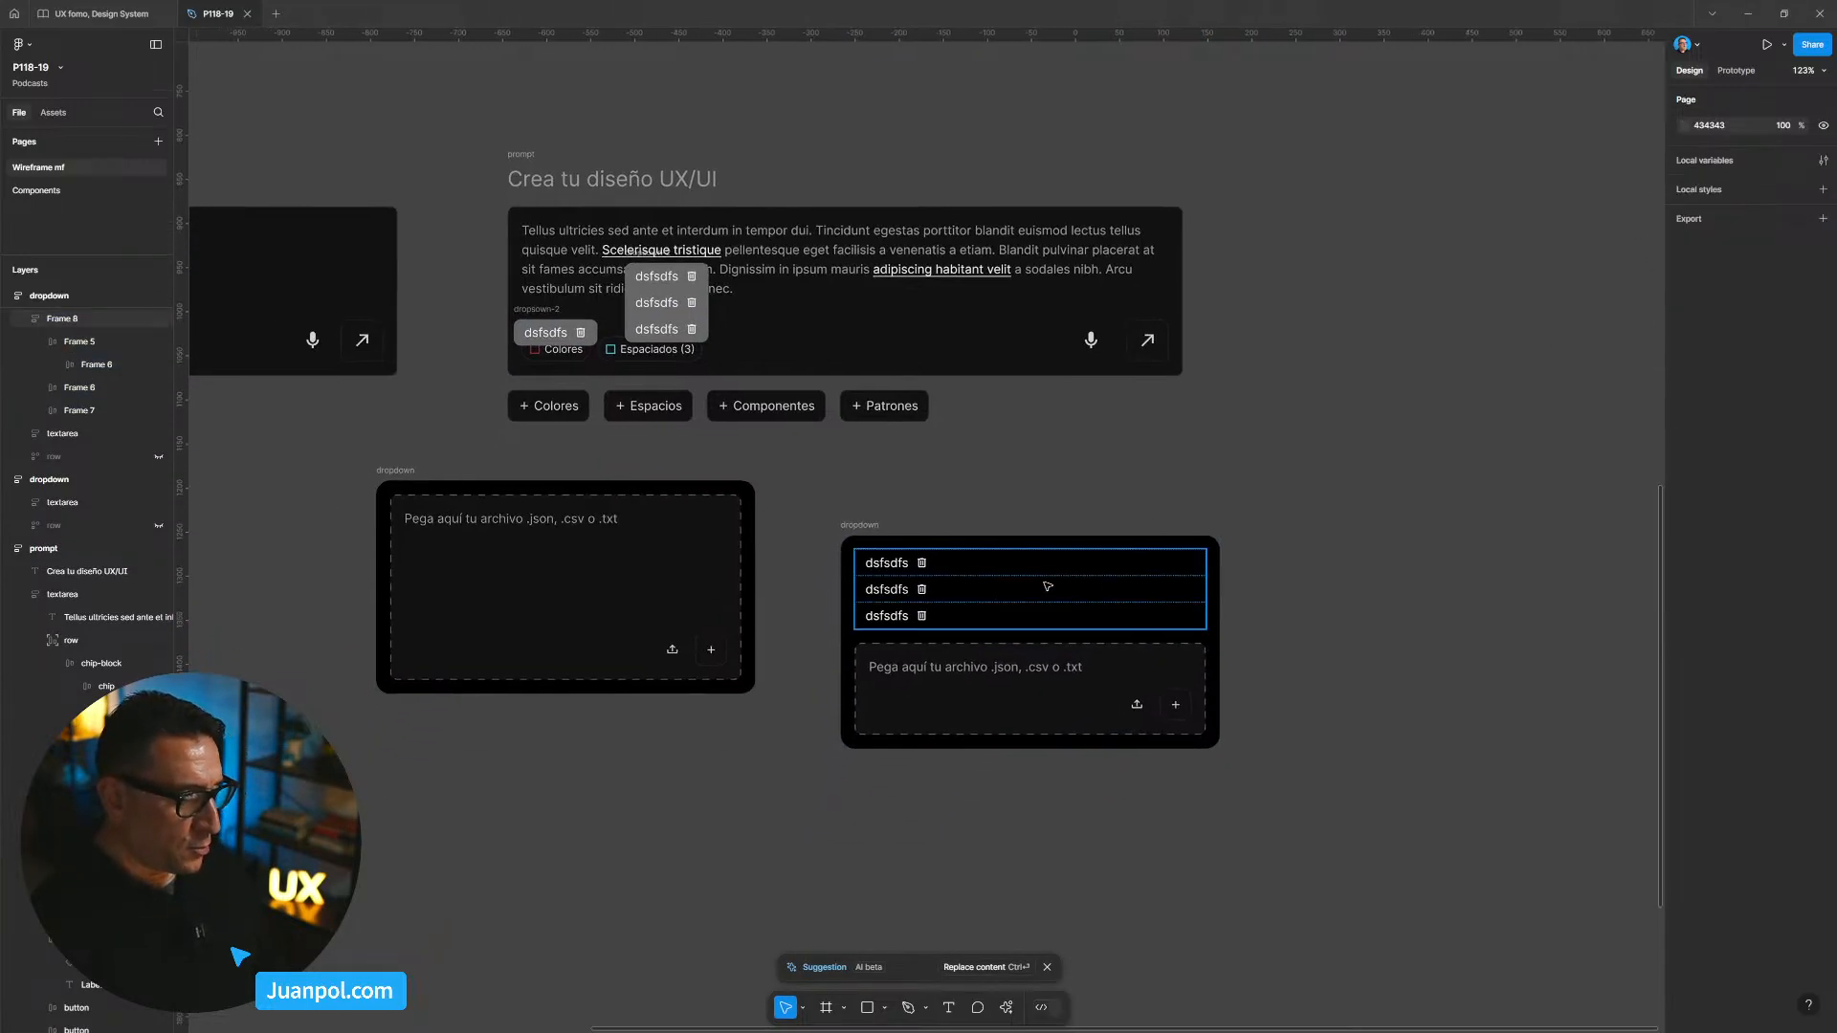
{"action": "left_click", "coordinate": [1035, 579]}
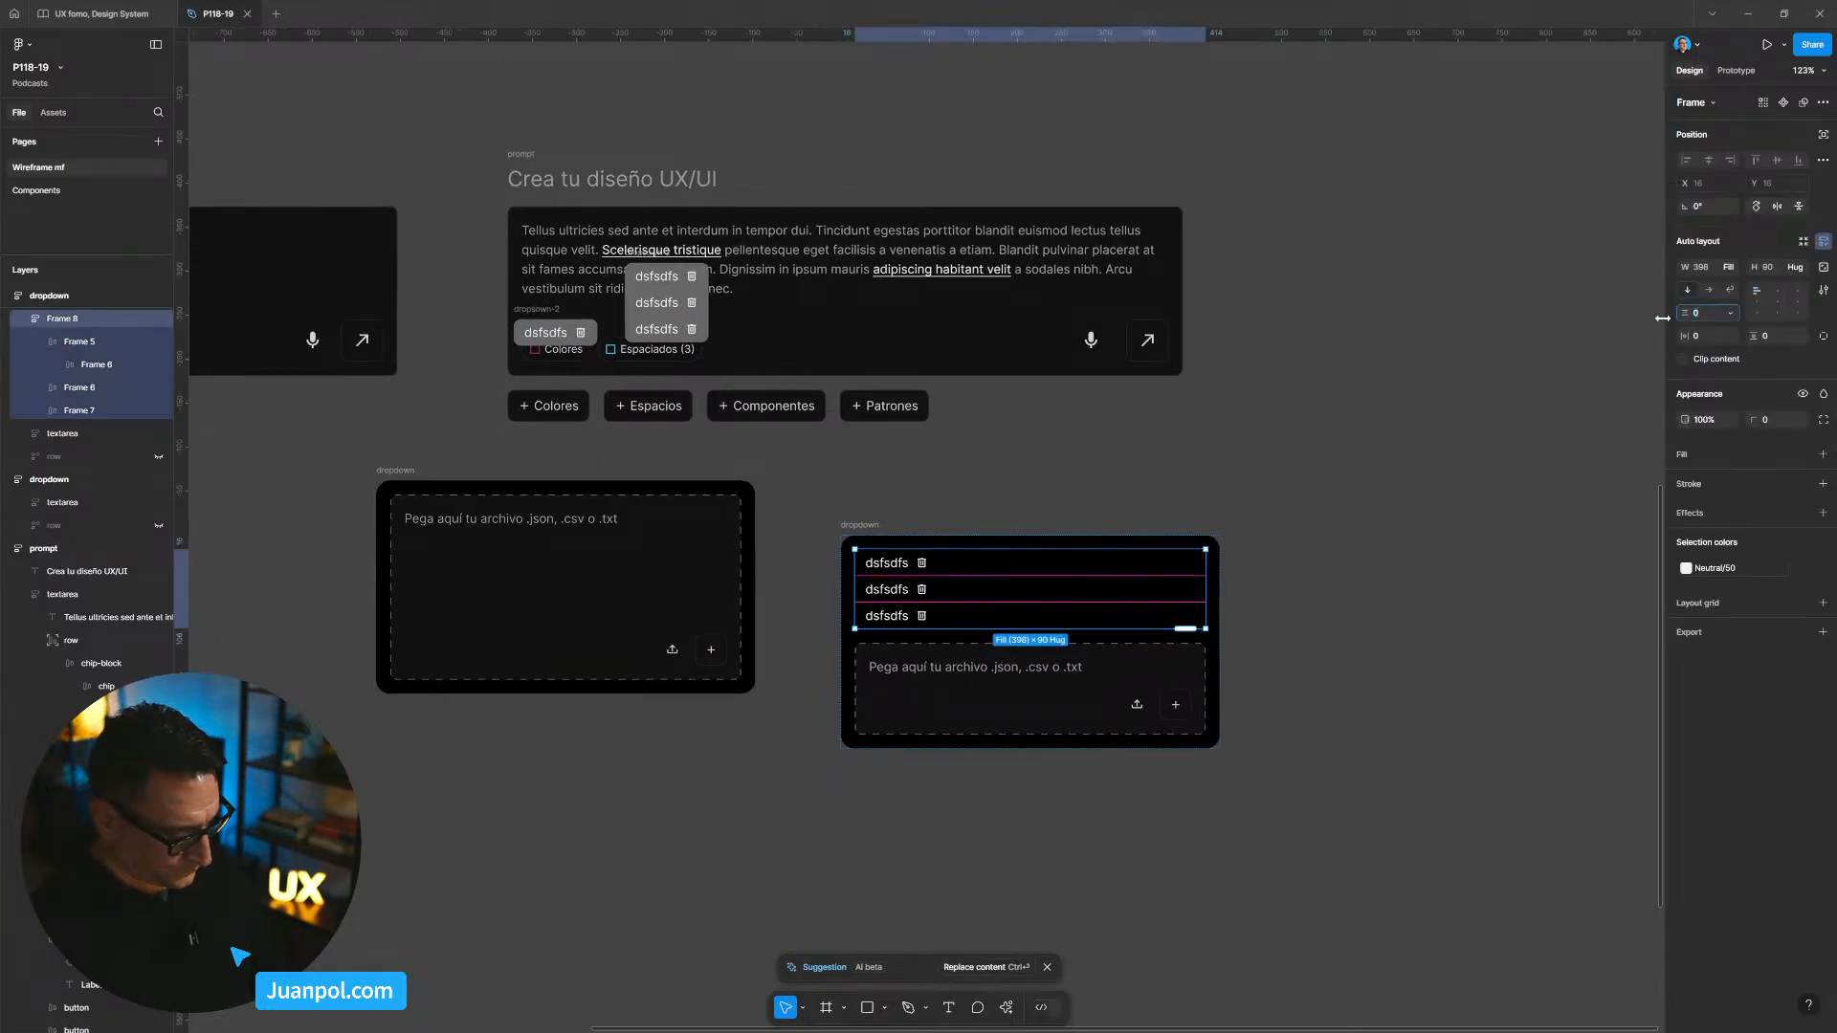
{"action": "left_click_drag", "start_coordinate": [1663, 318], "coordinate": [1670, 318]}
{"action": "left_click", "coordinate": [1299, 456]}
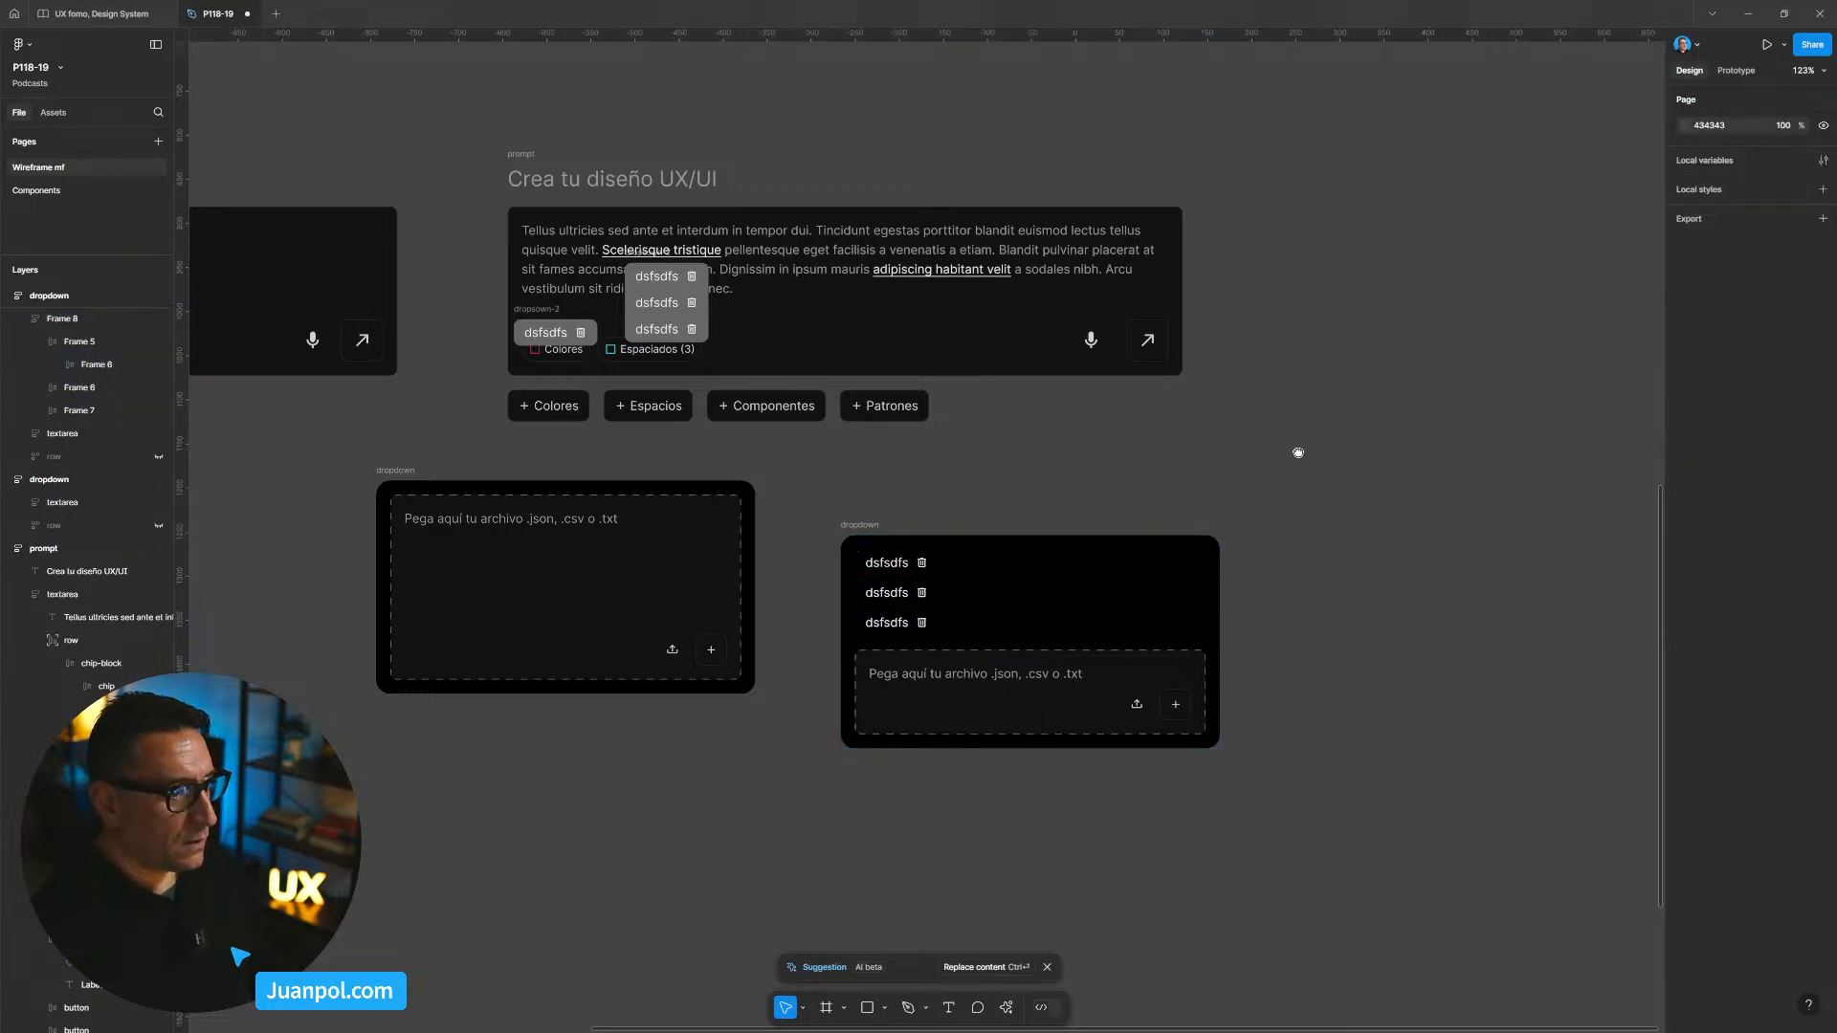
Step: Increase the three-row dropdown frame's height to about 311 and shift the frame slightly up and left
{"action": "left_click", "coordinate": [1000, 572]}
{"action": "key", "text": "Escape"}
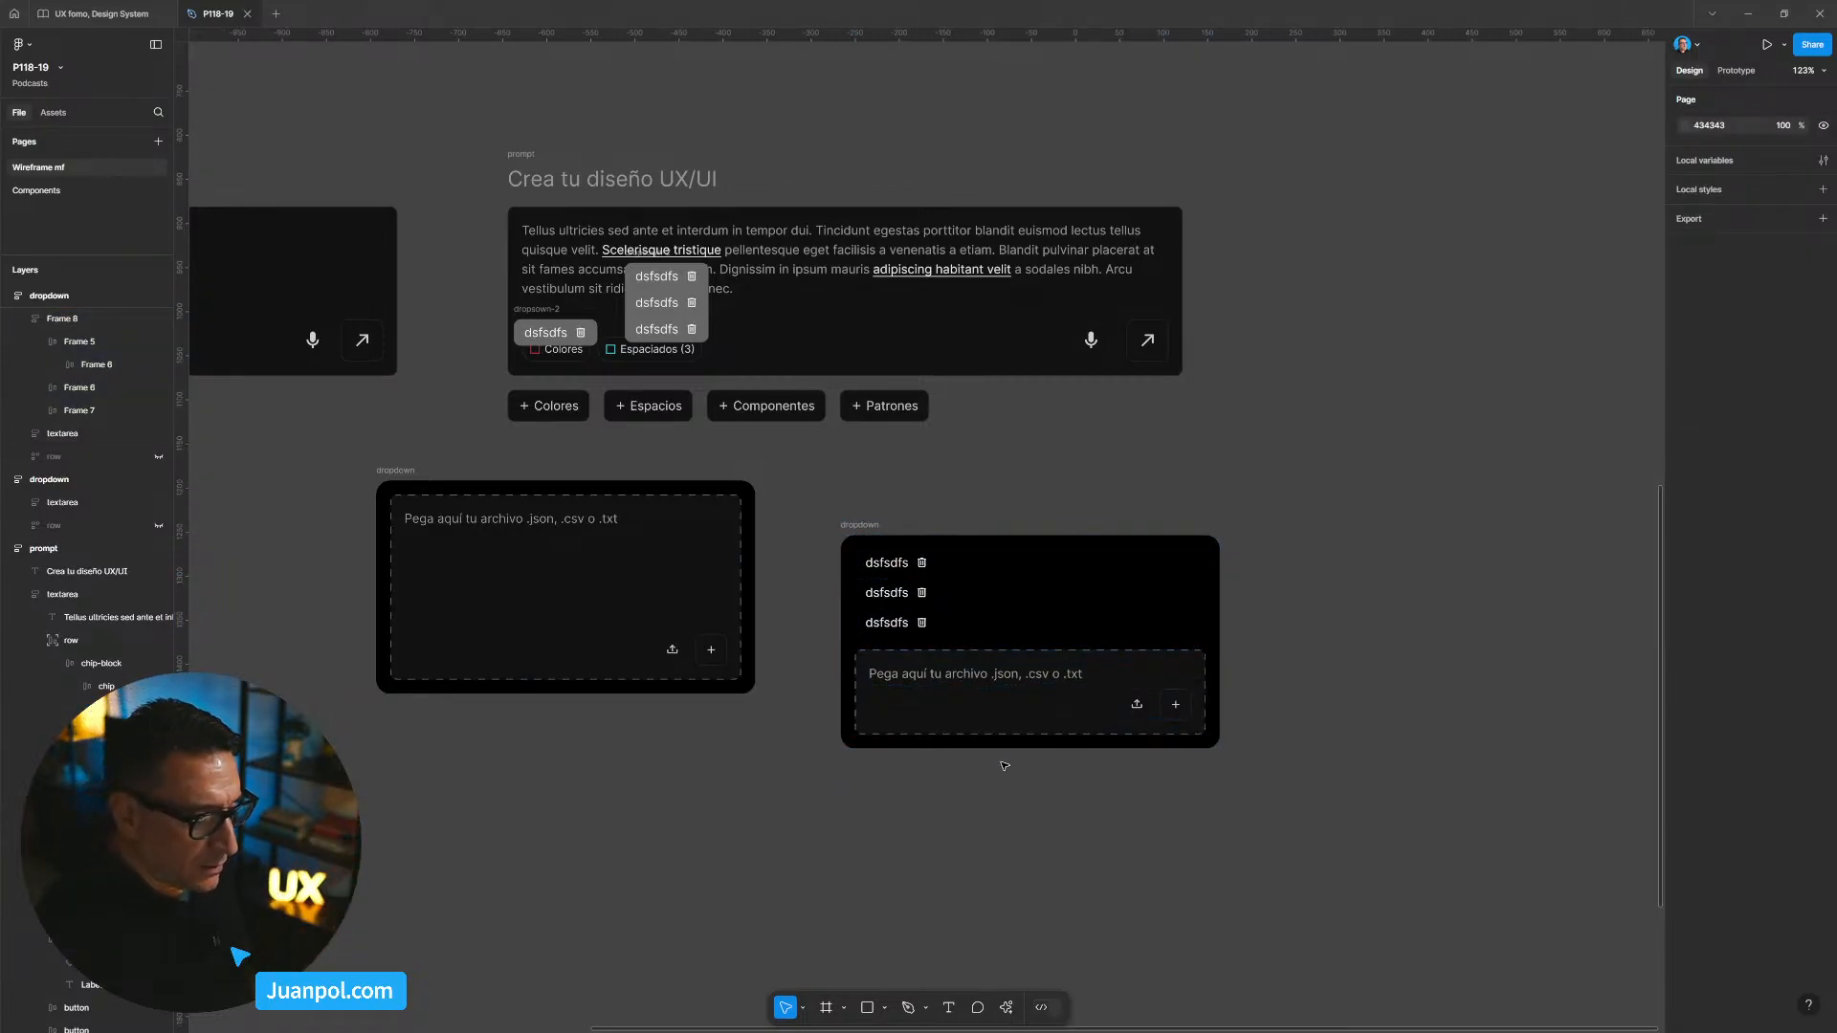
{"action": "left_click", "coordinate": [915, 536]}
{"action": "left_click_drag", "start_coordinate": [952, 747], "coordinate": [952, 808]}
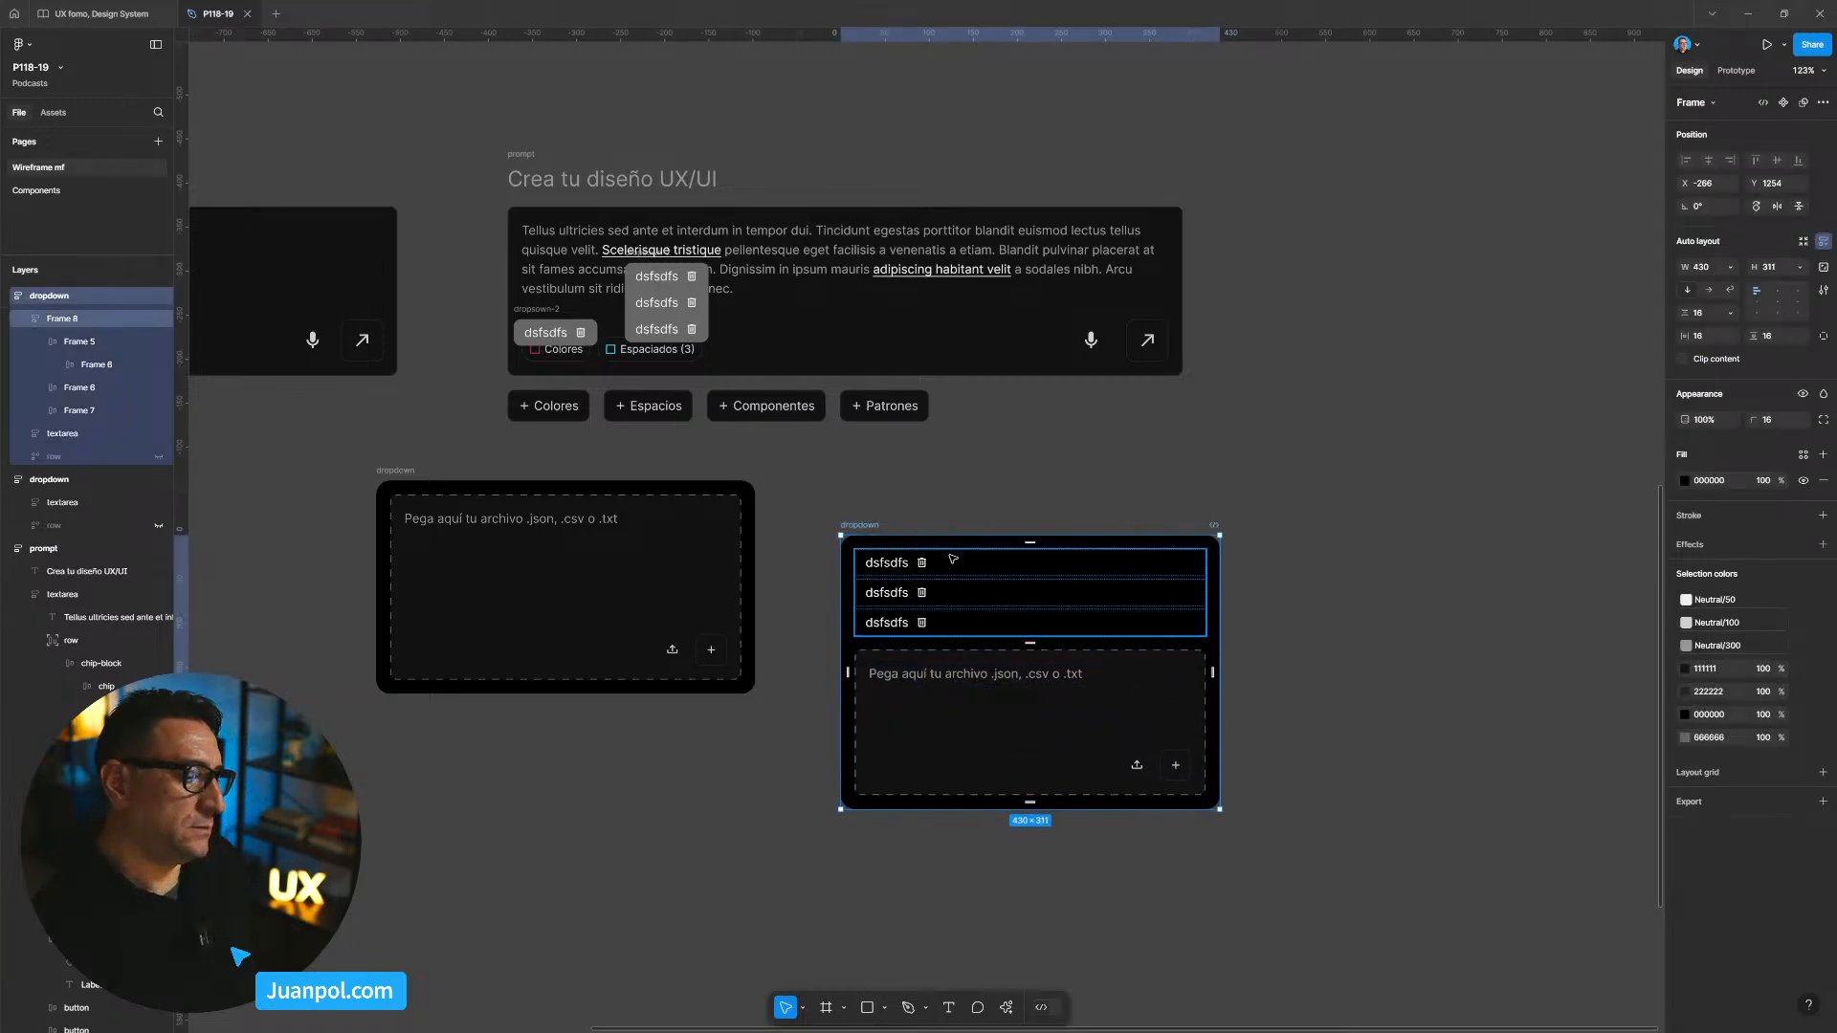
{"action": "mouse_move", "coordinate": [865, 529]}
{"action": "left_mouse_down"}
{"action": "mouse_move", "coordinate": [858, 580]}
{"action": "mouse_move", "coordinate": [860, 524]}
{"action": "left_mouse_up"}
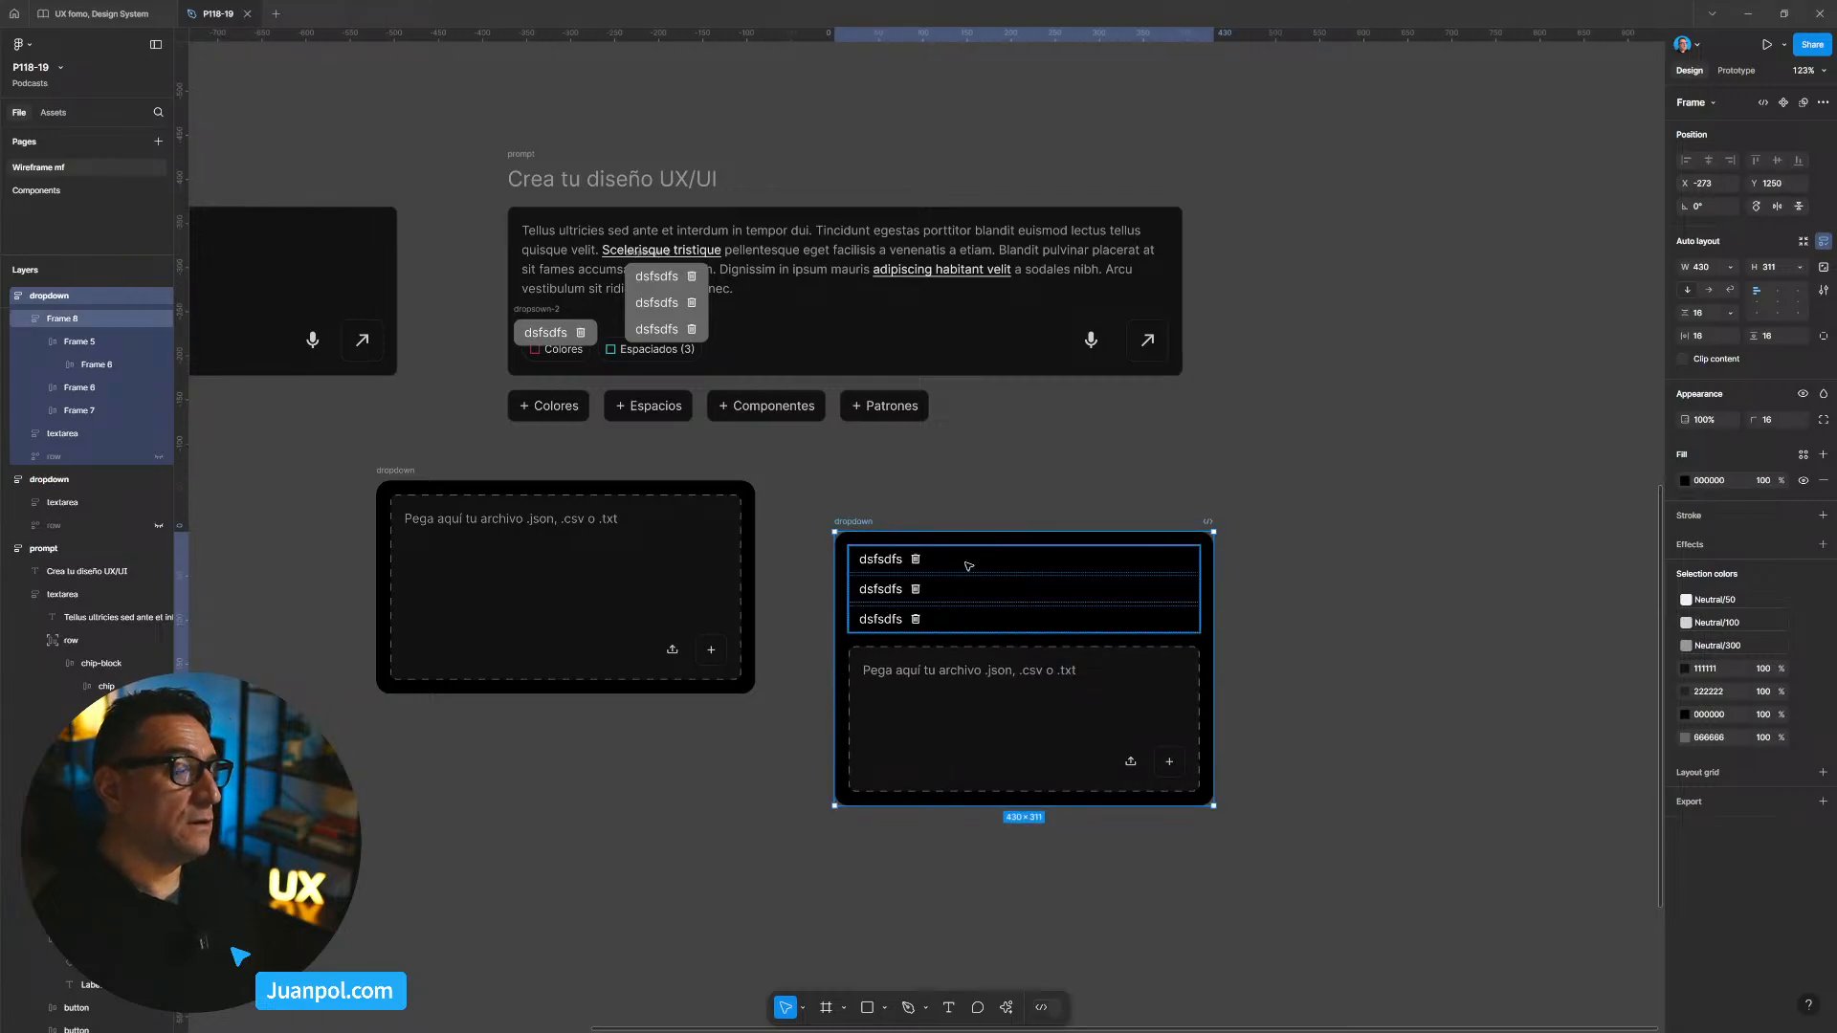
Step: Move the empty file-paste dropdown to the right of the three-row dropdown and rearrange both frames below the prompt
{"action": "left_click", "coordinate": [799, 587]}
{"action": "left_click_drag", "start_coordinate": [383, 473], "coordinate": [1433, 449]}
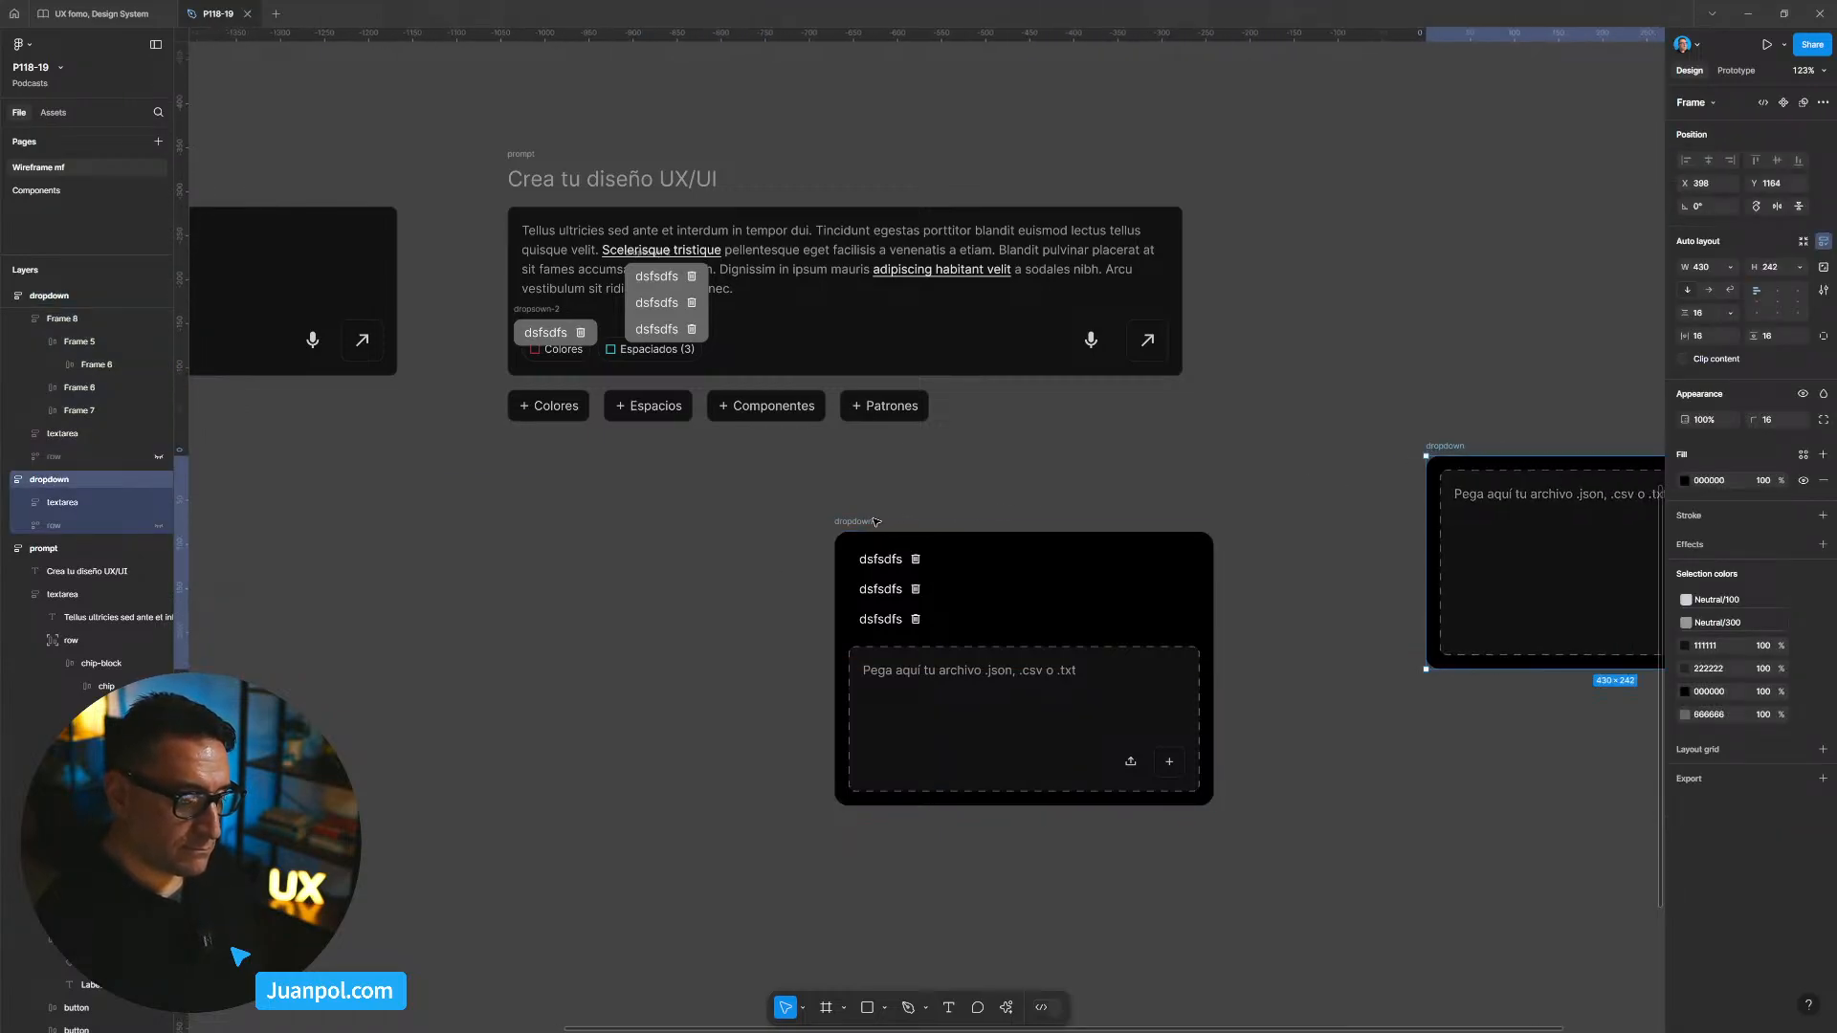
{"action": "scroll", "coordinate": [875, 522], "scroll_direction": "down", "scroll_amount": 5}
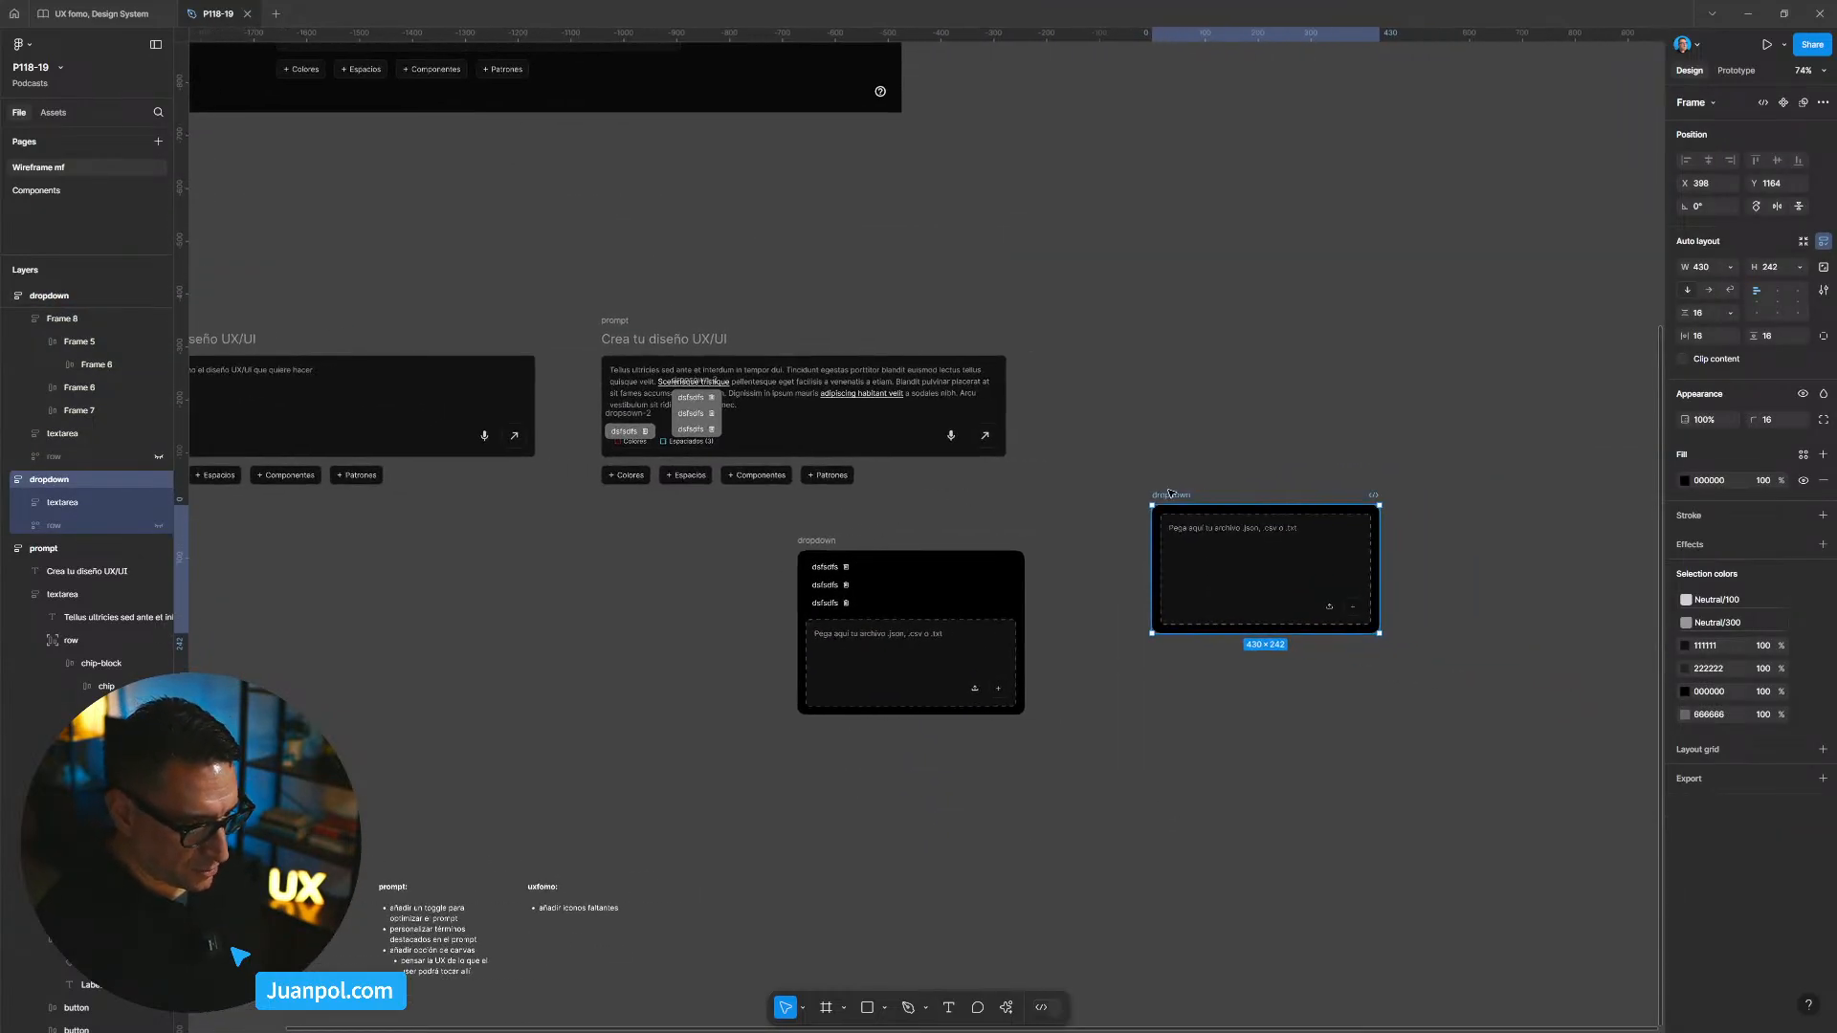
{"action": "left_click_drag", "start_coordinate": [1250, 522], "coordinate": [1339, 674]}
{"action": "left_click_drag", "start_coordinate": [957, 584], "coordinate": [840, 653]}
{"action": "left_click_drag", "start_coordinate": [908, 554], "coordinate": [828, 557]}
Step: Duplicate the prompt together with its two trash-row popups to the right of the original
{"action": "left_click_drag", "start_coordinate": [484, 296], "coordinate": [959, 526]}
{"action": "left_click_drag", "start_coordinate": [606, 394], "coordinate": [1172, 394], "text": "alt"}
Step: Delete the single-row and three-row chip popups from the new prompt copy
{"action": "scroll", "coordinate": [1110, 550], "scroll_direction": "up", "scroll_amount": 5}
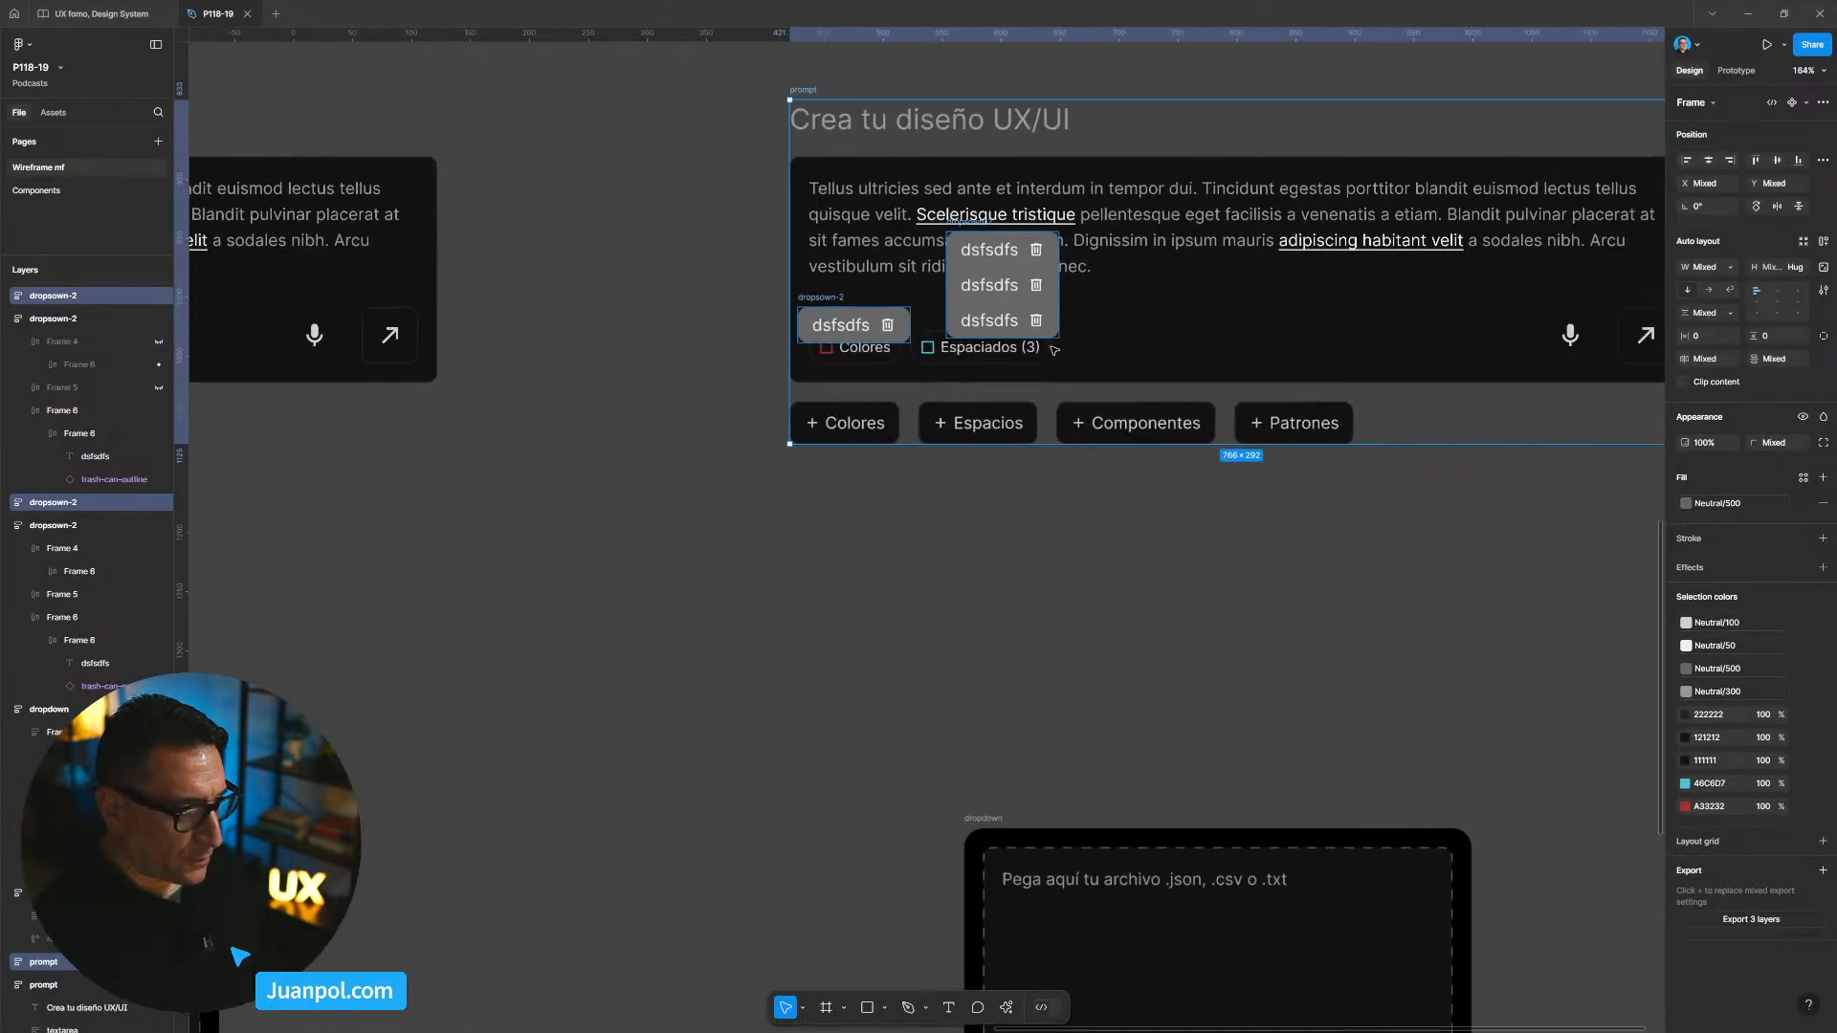
{"action": "left_click", "coordinate": [725, 329]}
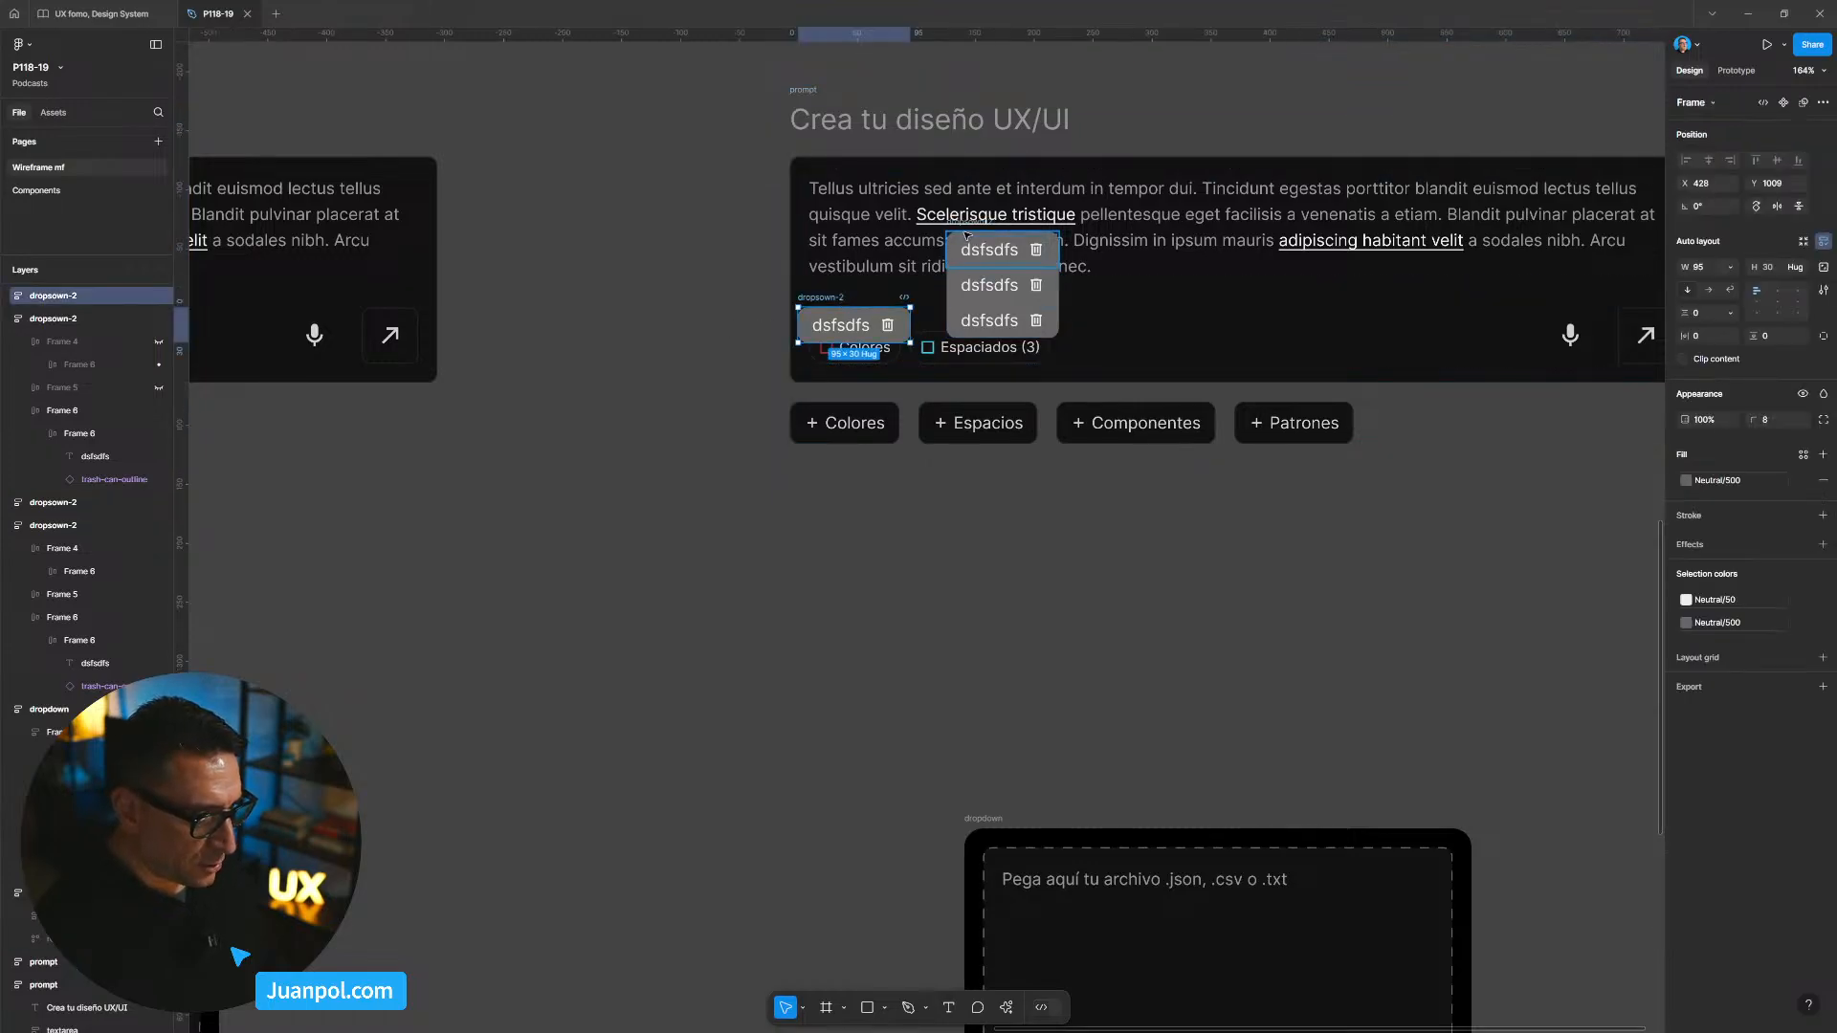
{"action": "left_click", "coordinate": [965, 226], "text": "shift"}
{"action": "key", "text": "Delete"}
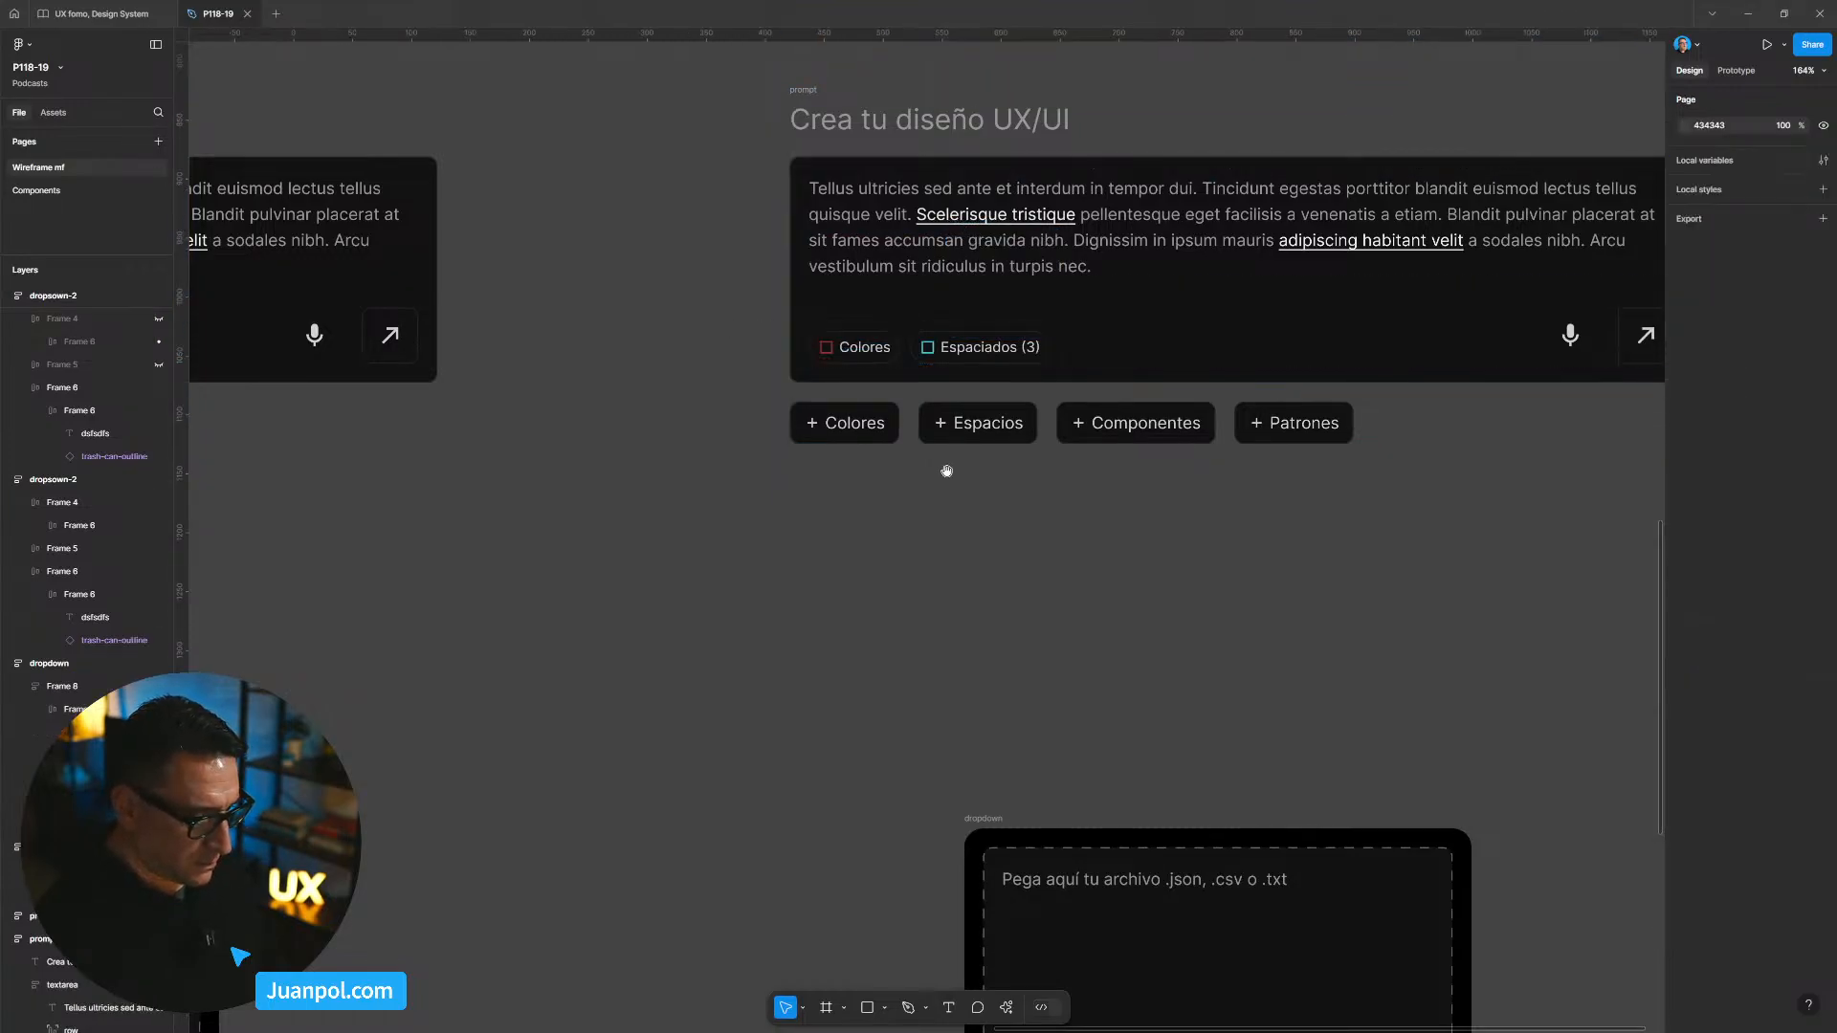
Step: Move the three-row dropdown onto the prompt copy so it overlays the middle of the text area
{"action": "scroll", "coordinate": [906, 602], "scroll_direction": "down", "scroll_amount": 6}
{"action": "left_click_drag", "start_coordinate": [496, 650], "coordinate": [1262, 454]}
{"action": "scroll", "coordinate": [1263, 454], "scroll_direction": "up", "scroll_amount": 3}
{"action": "key", "text": "shift+Left"}
{"action": "key", "text": "shift+Left"}
{"action": "key", "text": "shift+Up"}
{"action": "key", "text": "shift+Up"}
{"action": "key", "text": "shift+Up"}
{"action": "key", "text": "shift+Up"}
{"action": "key", "text": "shift+Left"}
{"action": "key", "text": "shift+Left"}
{"action": "key", "text": "shift+Left"}
{"action": "key", "text": "shift+Left"}
{"action": "key", "text": "shift+Left"}
{"action": "key", "text": "shift+Left"}
{"action": "key", "text": "shift+Left"}
{"action": "key", "text": "shift+Left"}
{"action": "key", "text": "shift+Left"}
{"action": "key", "text": "shift+Left"}
{"action": "key", "text": "shift+Left"}
{"action": "key", "text": "shift+Left"}
{"action": "key", "text": "shift+Left"}
{"action": "key", "text": "shift+Left"}
{"action": "key", "text": "shift+Left"}
{"action": "key", "text": "shift+Left"}
{"action": "key", "text": "shift+Left"}
{"action": "key", "text": "shift+Left"}
{"action": "key", "text": "shift+Left"}
{"action": "key", "text": "shift+Left"}
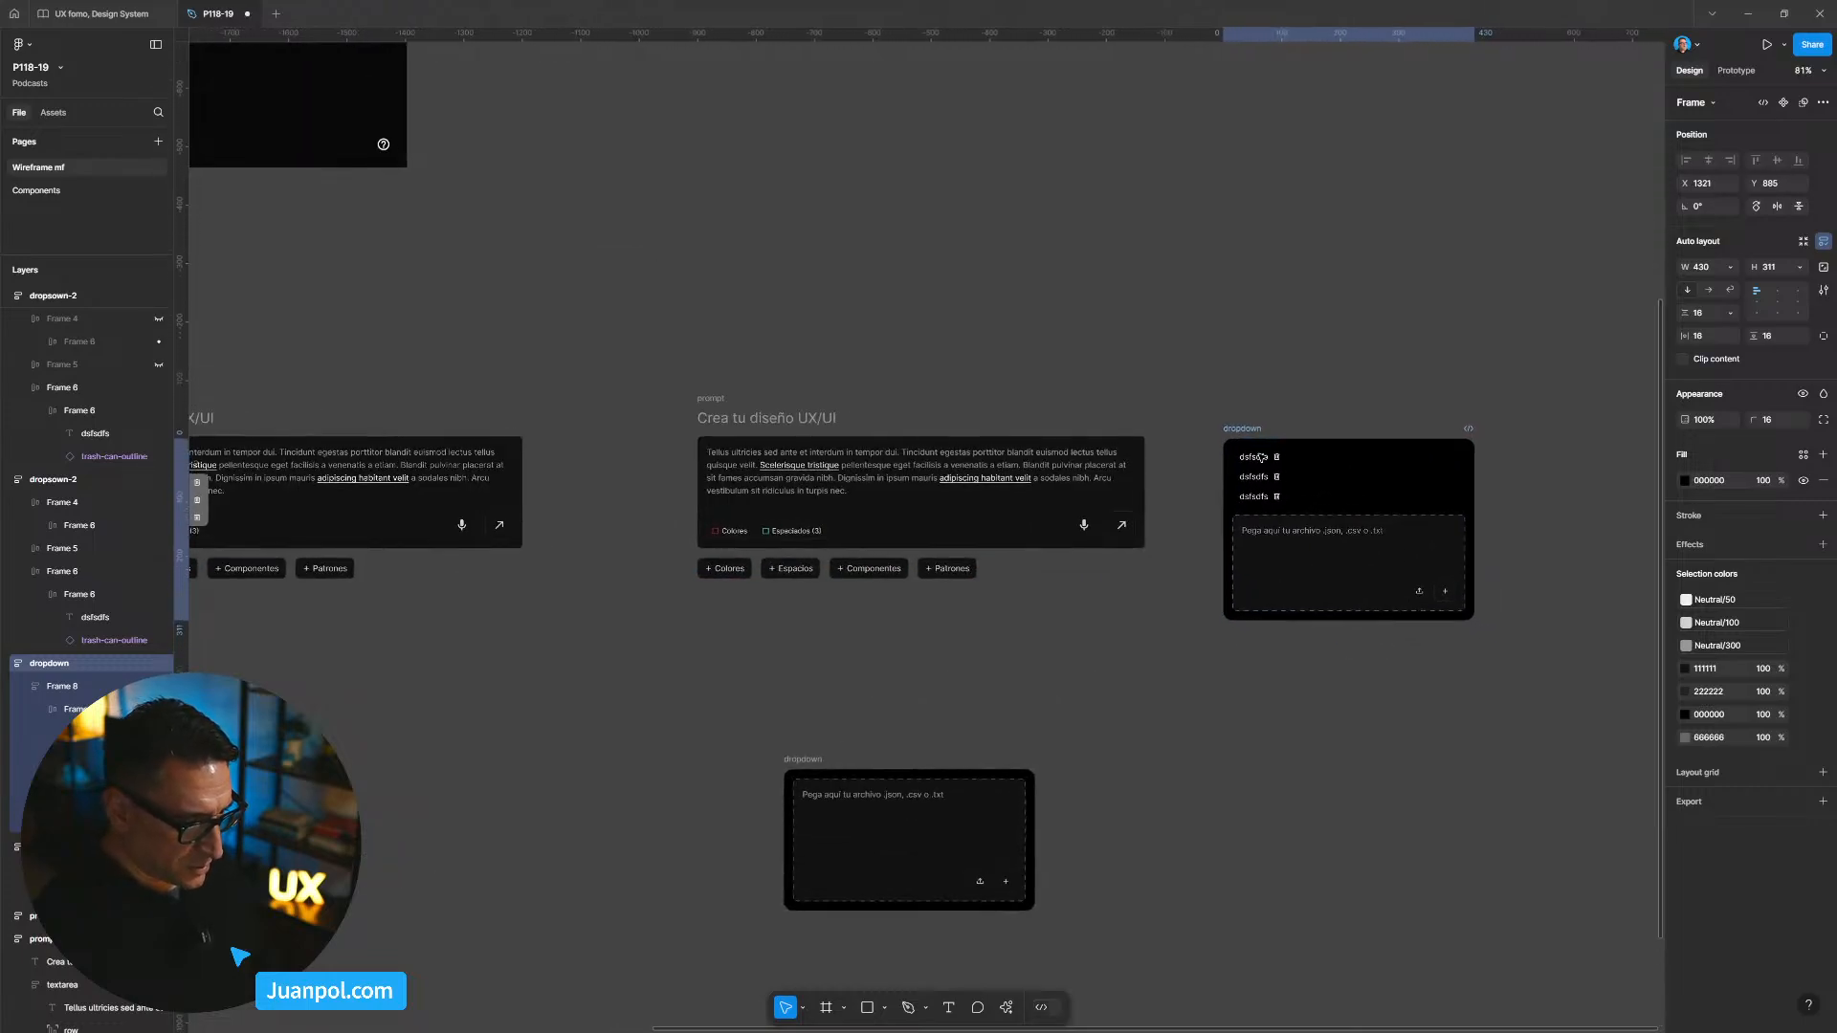
{"action": "scroll", "coordinate": [796, 531], "scroll_direction": "up", "scroll_amount": 5}
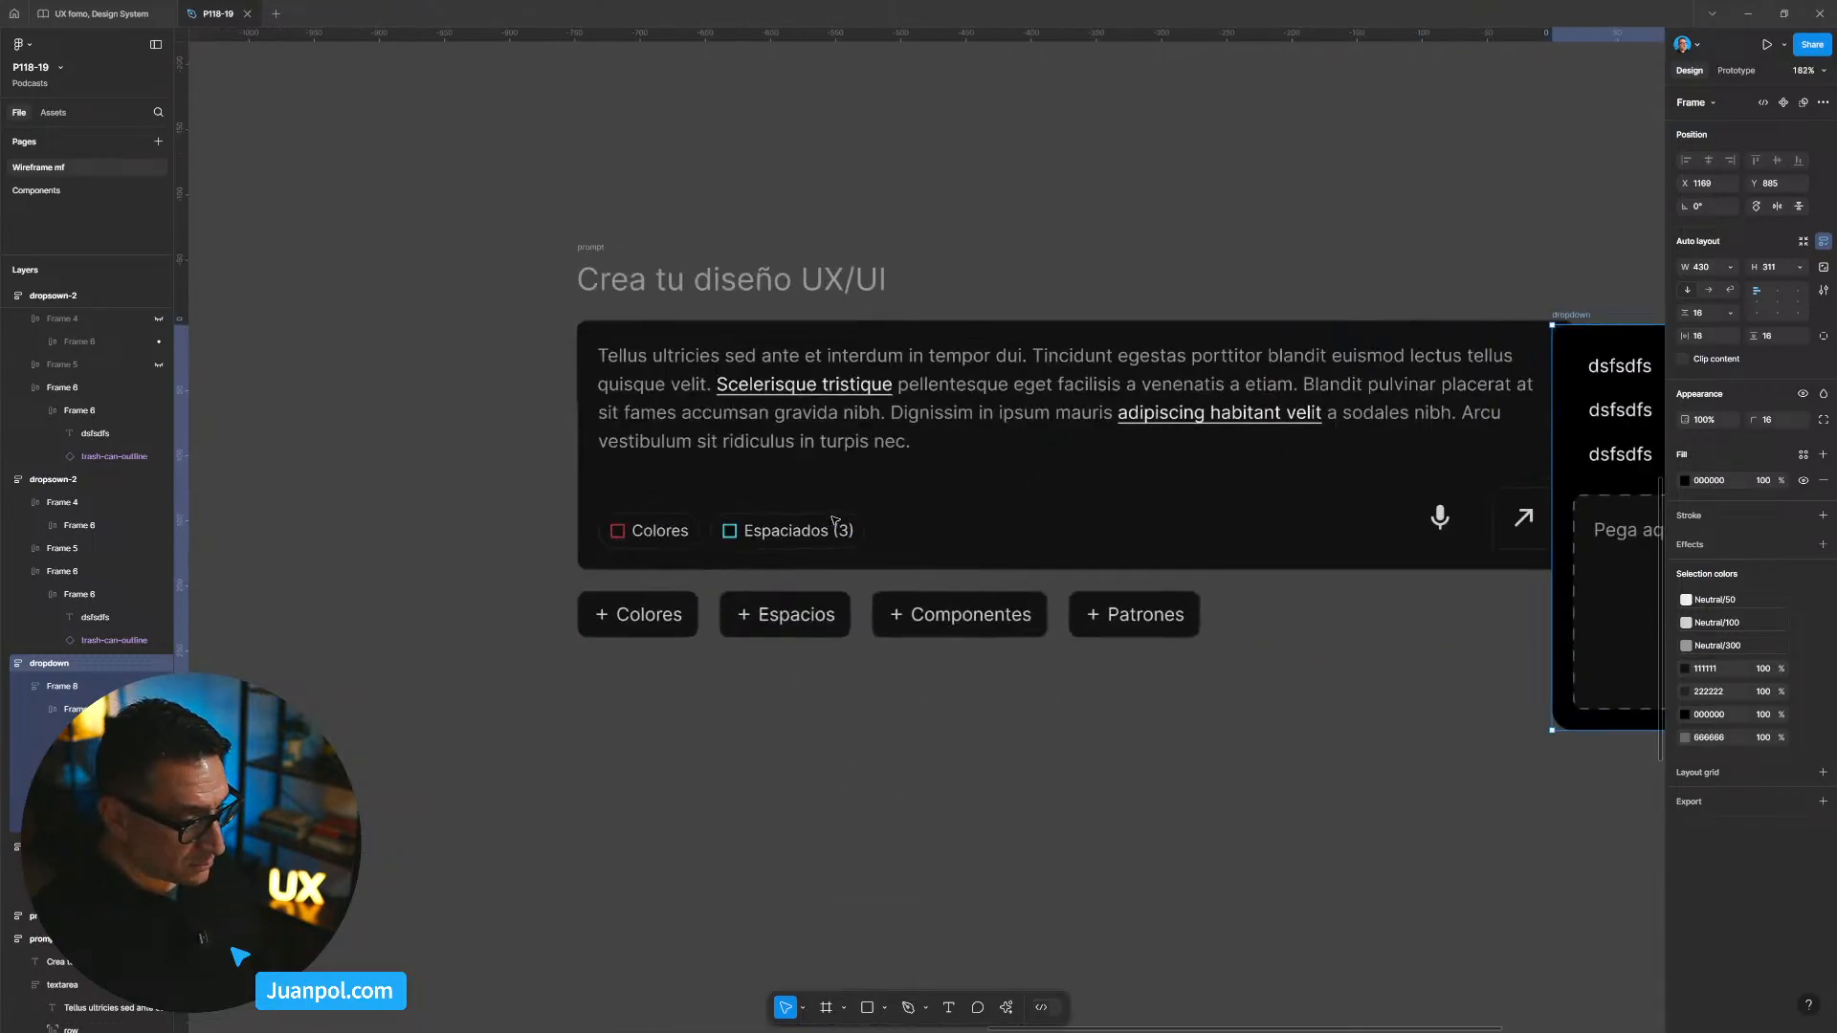
{"action": "scroll", "coordinate": [879, 511], "scroll_direction": "down", "scroll_amount": 4}
{"action": "key", "text": "shift+Left"}
{"action": "key", "text": "shift+Up"}
{"action": "key", "text": "shift+Left"}
{"action": "key", "text": "shift+Up"}
{"action": "key", "text": "shift+Left"}
{"action": "key", "text": "shift+Up"}
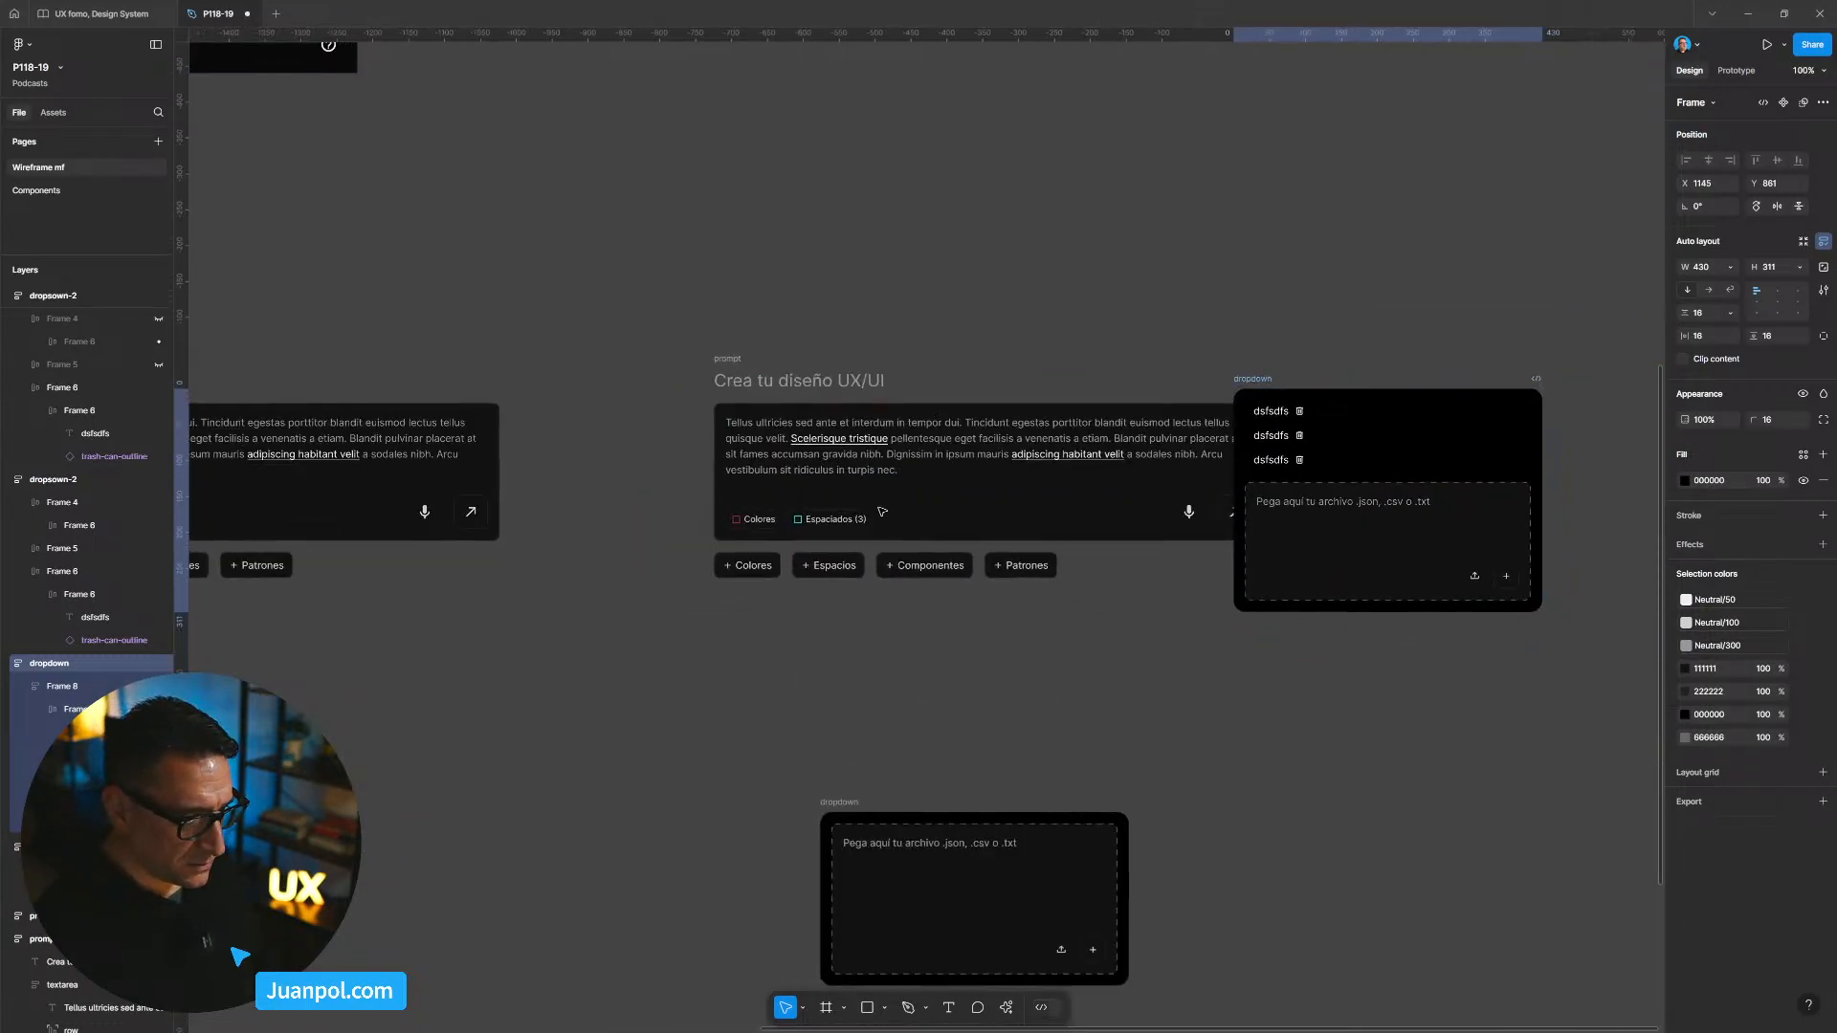
{"action": "key", "text": "shift+Left"}
{"action": "key", "text": "shift+Left"}
{"action": "key", "text": "shift+Left"}
{"action": "key", "text": "shift+Left"}
{"action": "key", "text": "shift+Left"}
{"action": "key", "text": "shift+Left"}
{"action": "key", "text": "shift+Left"}
{"action": "key", "text": "shift+Left"}
{"action": "key", "text": "shift+Left"}
{"action": "key", "text": "shift+Left"}
{"action": "key", "text": "shift+Left"}
{"action": "key", "text": "shift+Left"}
{"action": "key", "text": "shift+Left"}
{"action": "key", "text": "shift+Left"}
{"action": "key", "text": "shift+Left"}
{"action": "key", "text": "shift+Left"}
{"action": "key", "text": "shift+Left"}
{"action": "key", "text": "shift+Left"}
{"action": "key", "text": "shift+Left"}
{"action": "key", "text": "shift+Left"}
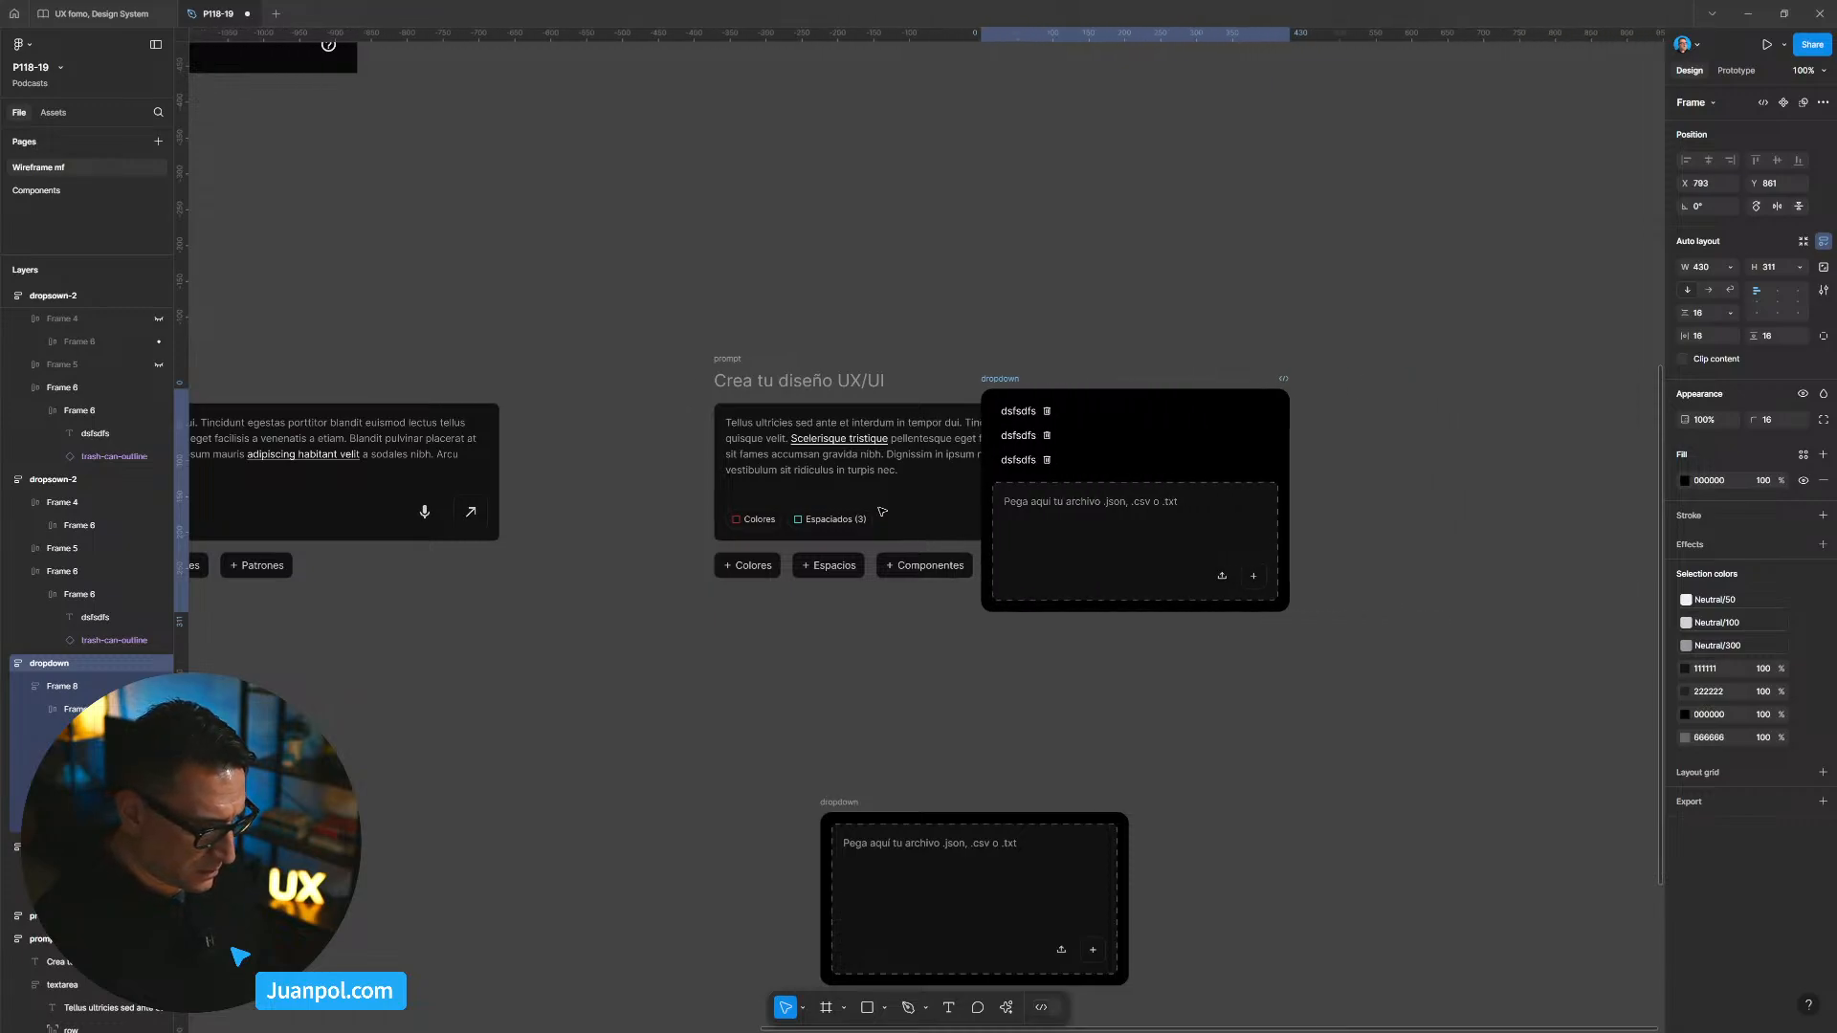
{"action": "key", "text": "shift+Left"}
{"action": "key", "text": "shift+Left"}
{"action": "key", "text": "shift+Left"}
{"action": "key", "text": "shift+Left"}
{"action": "key", "text": "shift+Left"}
{"action": "key", "text": "shift+Left"}
{"action": "key", "text": "shift+Left"}
{"action": "key", "text": "shift+Left"}
{"action": "key", "text": "shift+Left"}
{"action": "key", "text": "shift+Left"}
{"action": "key", "text": "shift+Left"}
{"action": "key", "text": "shift+Left"}
{"action": "key", "text": "shift+Left"}
{"action": "key", "text": "shift+Left"}
{"action": "key", "text": "shift+Up"}
{"action": "key", "text": "shift+Up"}
{"action": "key", "text": "shift+Up"}
{"action": "key", "text": "shift+Up"}
{"action": "key", "text": "shift+Up"}
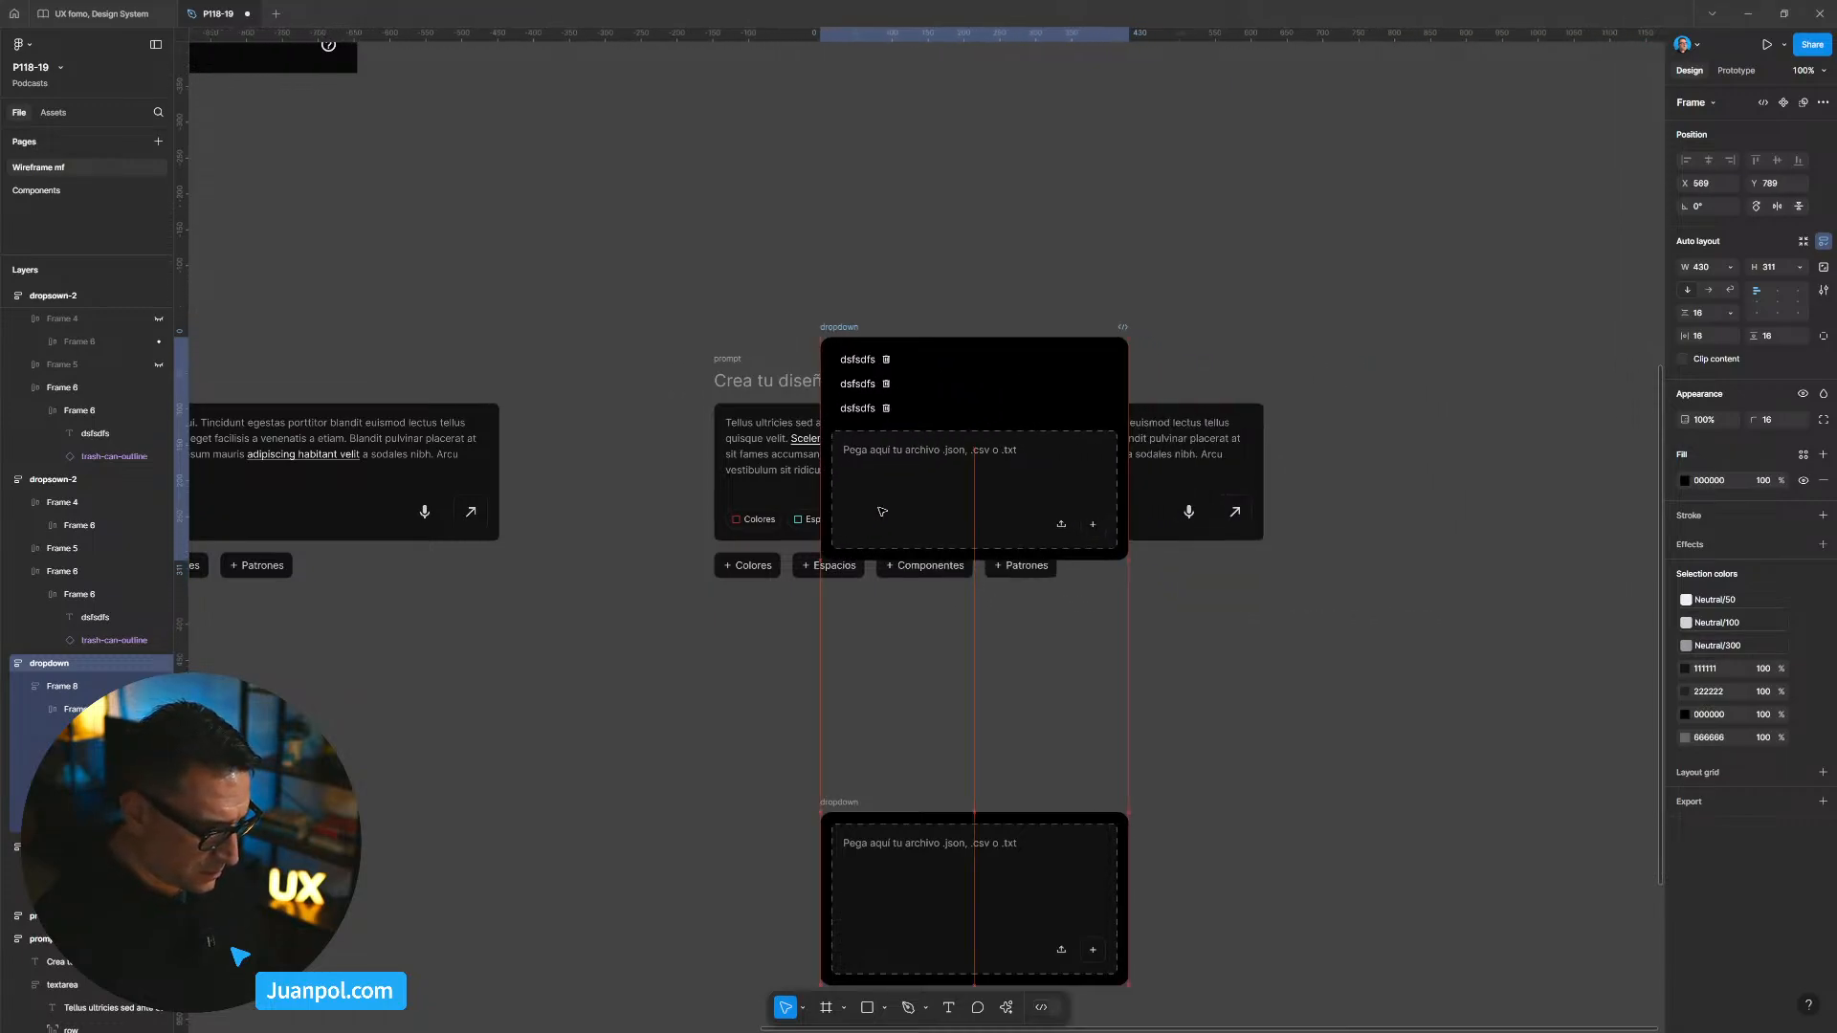
{"action": "key", "text": "shift+Left"}
{"action": "key", "text": "shift+Left"}
{"action": "key", "text": "shift+Left"}
{"action": "key", "text": "shift+Left"}
{"action": "key", "text": "shift+Left"}
Step: Align the three-row dropdown with the left edge of "+ Espacios" and just above it, at X 530, Y 767
{"action": "scroll", "coordinate": [883, 512], "scroll_direction": "up", "scroll_amount": 5}
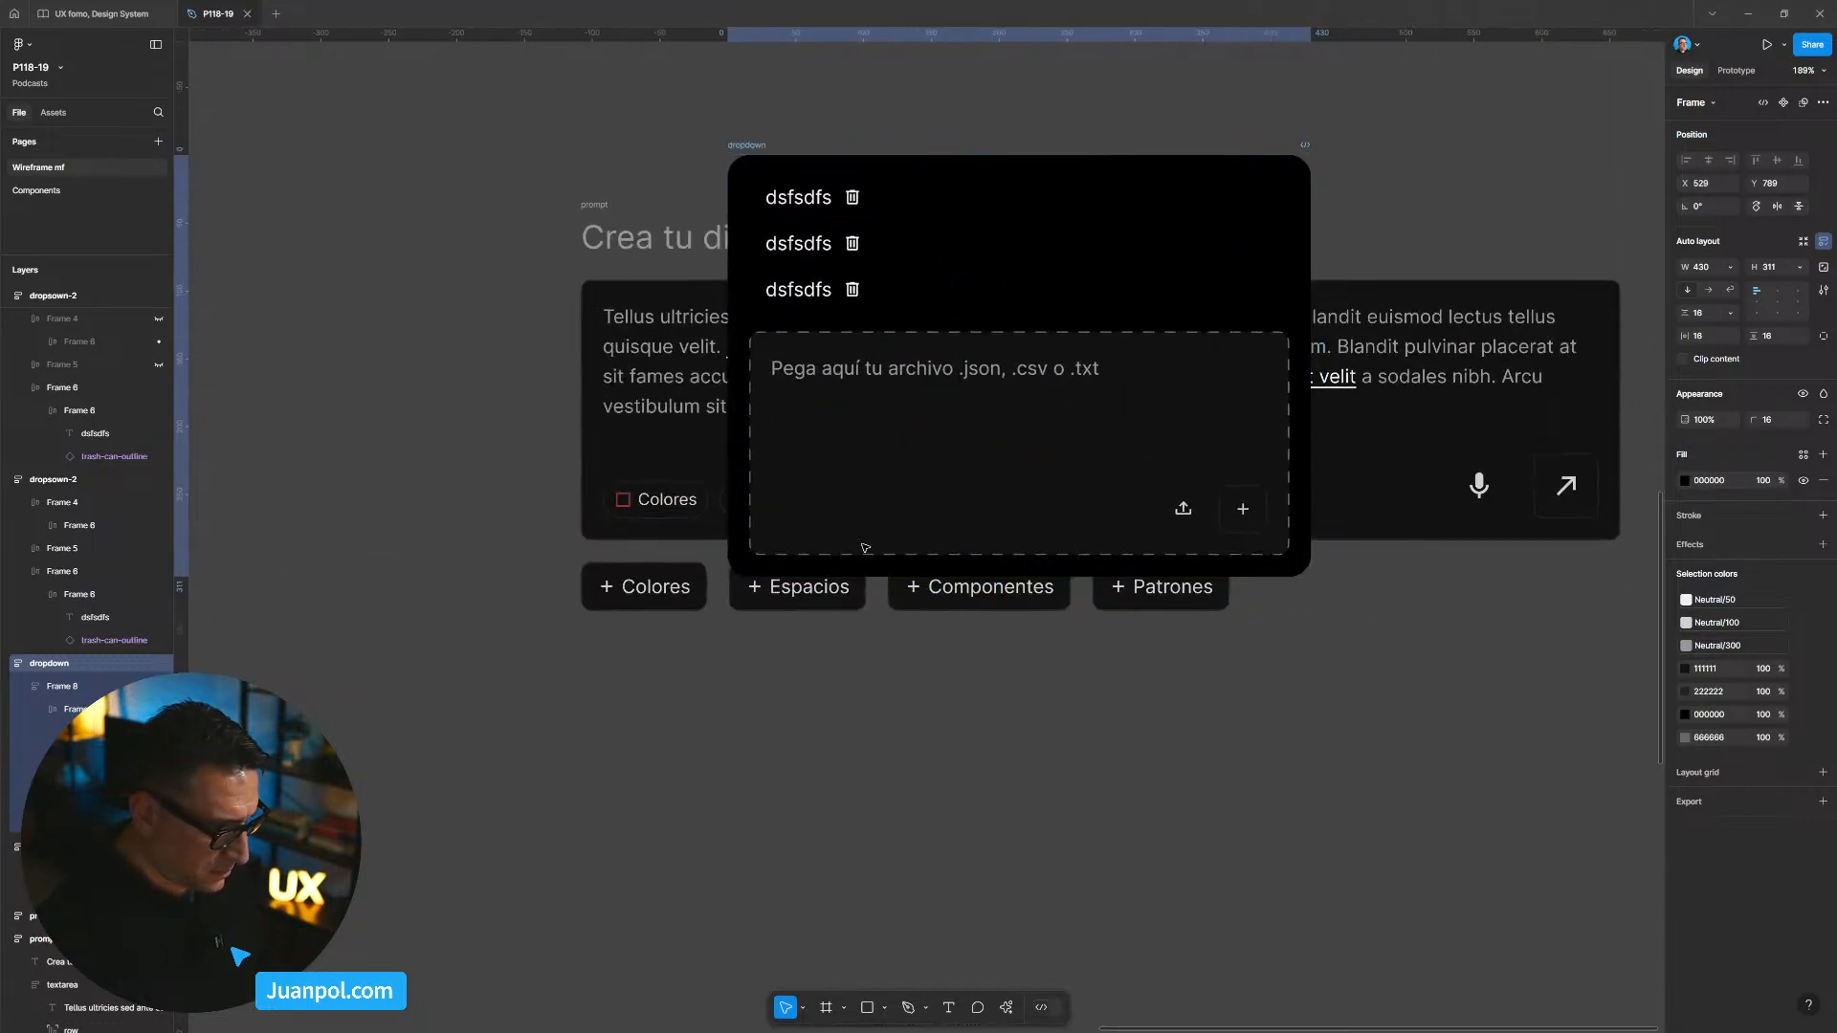
{"action": "key", "text": "shift+Down"}
{"action": "key", "text": "shift+Down"}
{"action": "key", "text": "shift+Down"}
{"action": "key", "text": "Right"}
{"action": "key", "text": "Down"}
{"action": "key", "text": "shift+Up"}
{"action": "key", "text": "shift+Up"}
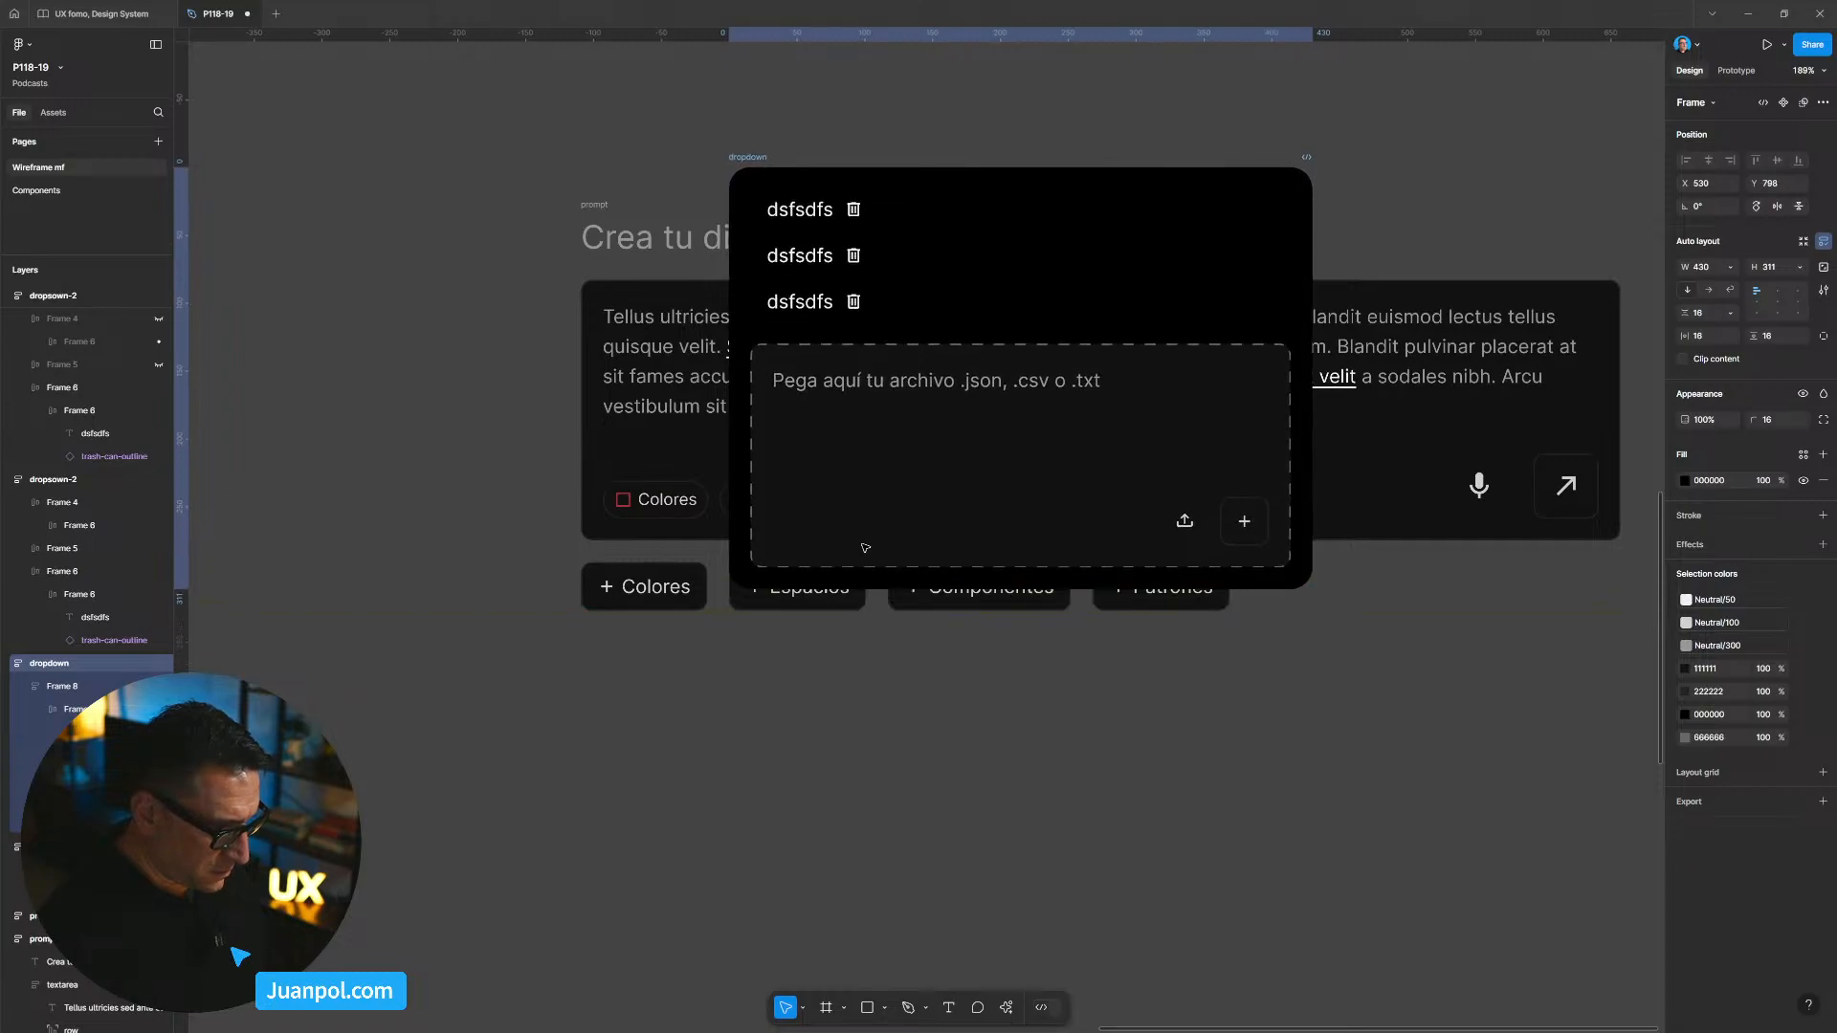
{"action": "key", "text": "shift+Up"}
{"action": "key", "text": "shift+Up"}
{"action": "key", "text": "Up"}
{"action": "key", "text": "Up"}
{"action": "key", "text": "Up"}
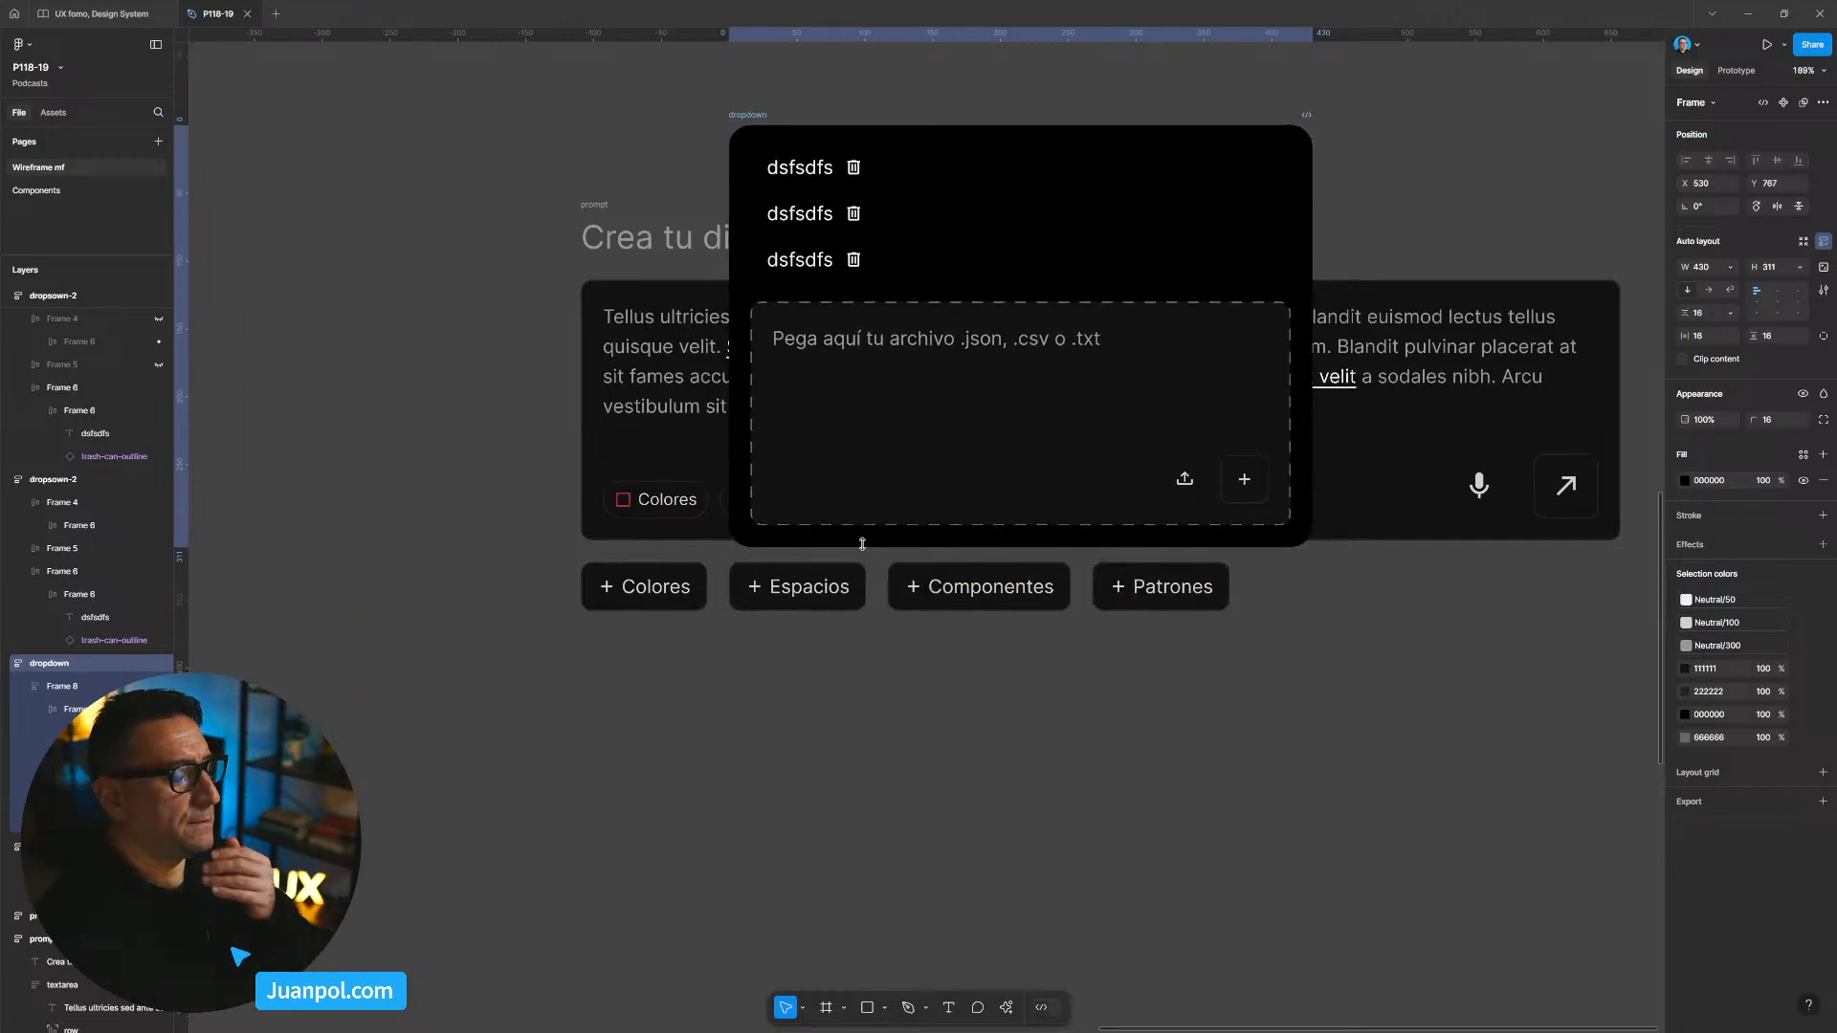
Step: Try the file-paste area above the three-row list in the dropdown, and put the list back on top
{"action": "left_click", "coordinate": [816, 391]}
{"action": "key", "text": "Up"}
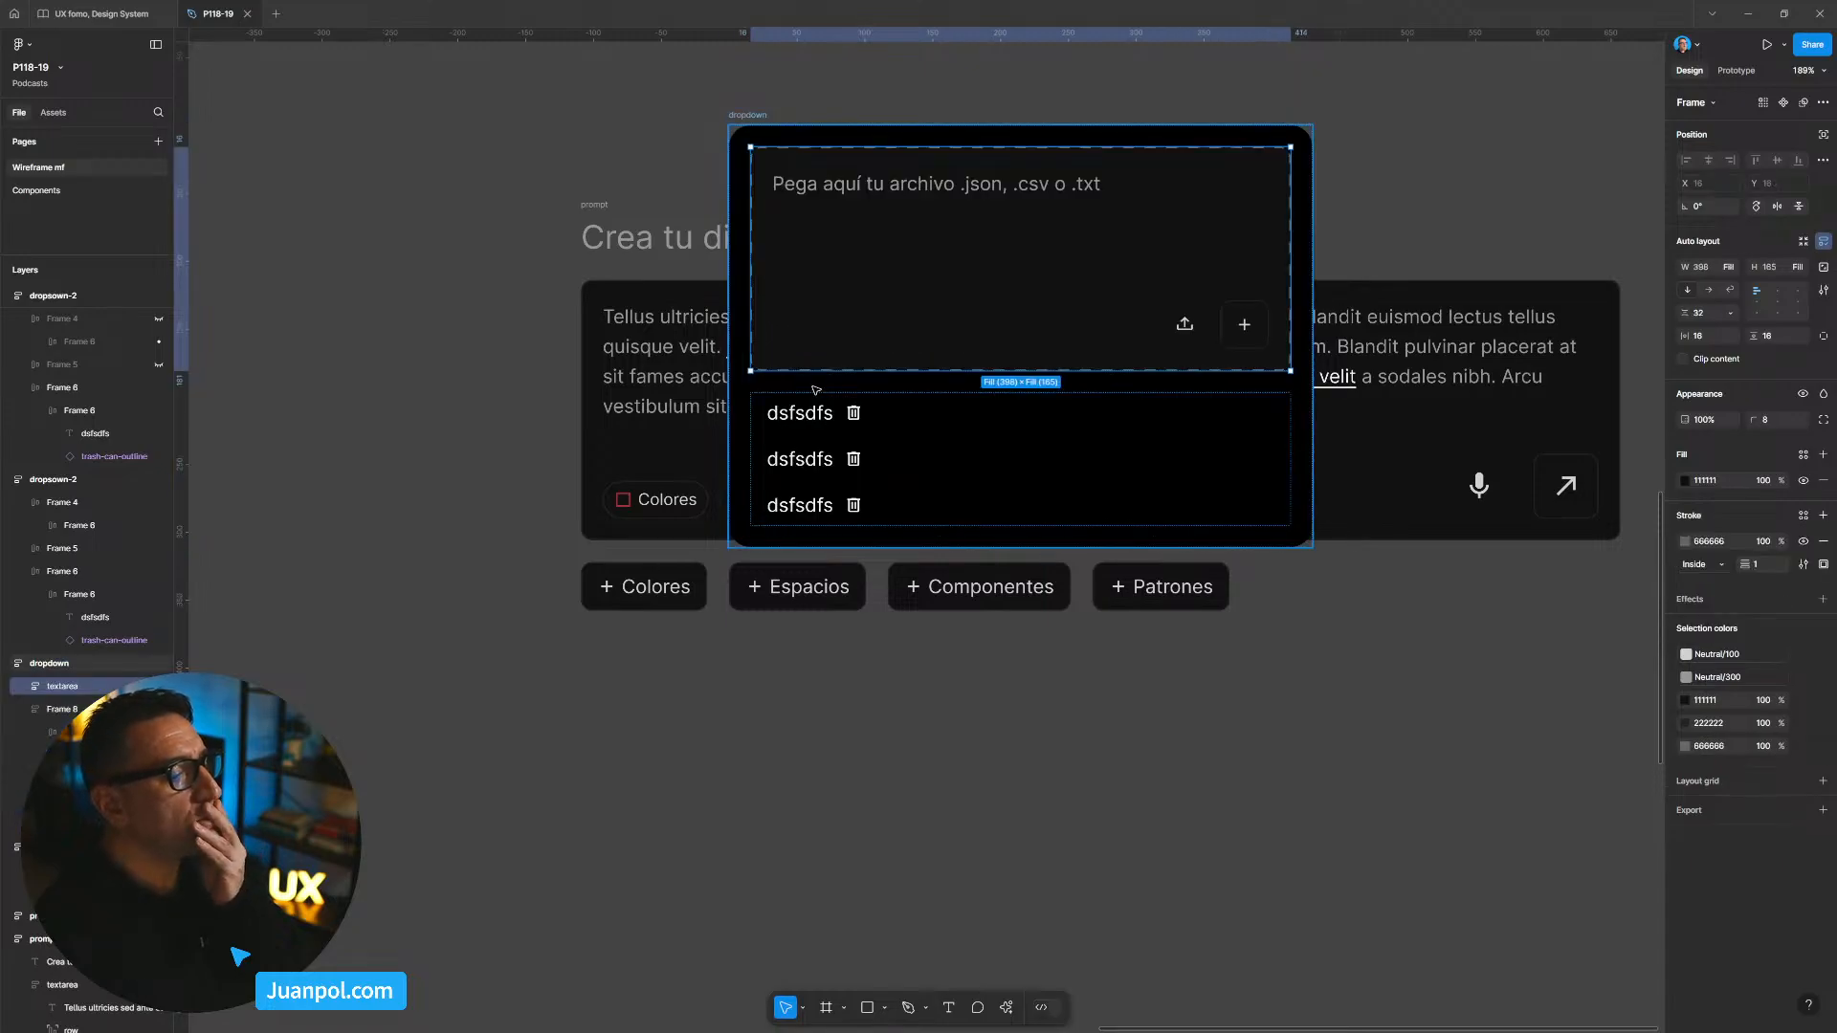
{"action": "left_click", "coordinate": [741, 708]}
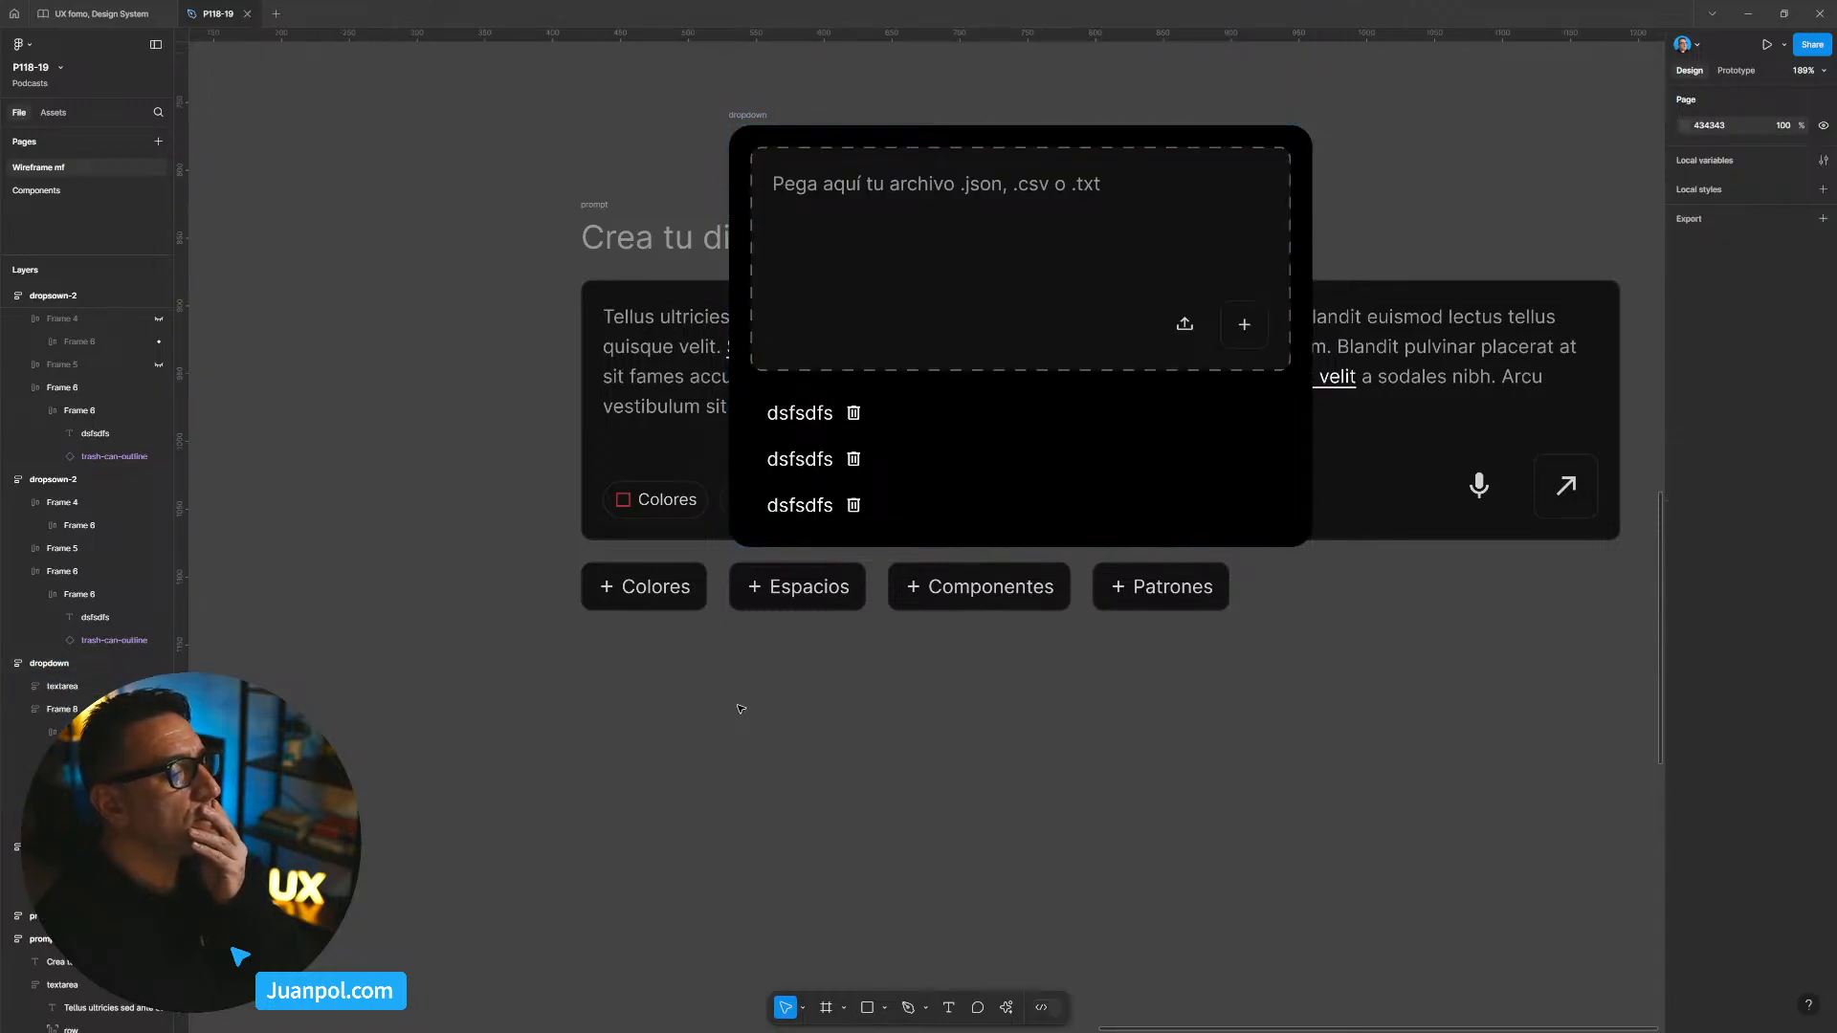
{"action": "left_click", "coordinate": [825, 518]}
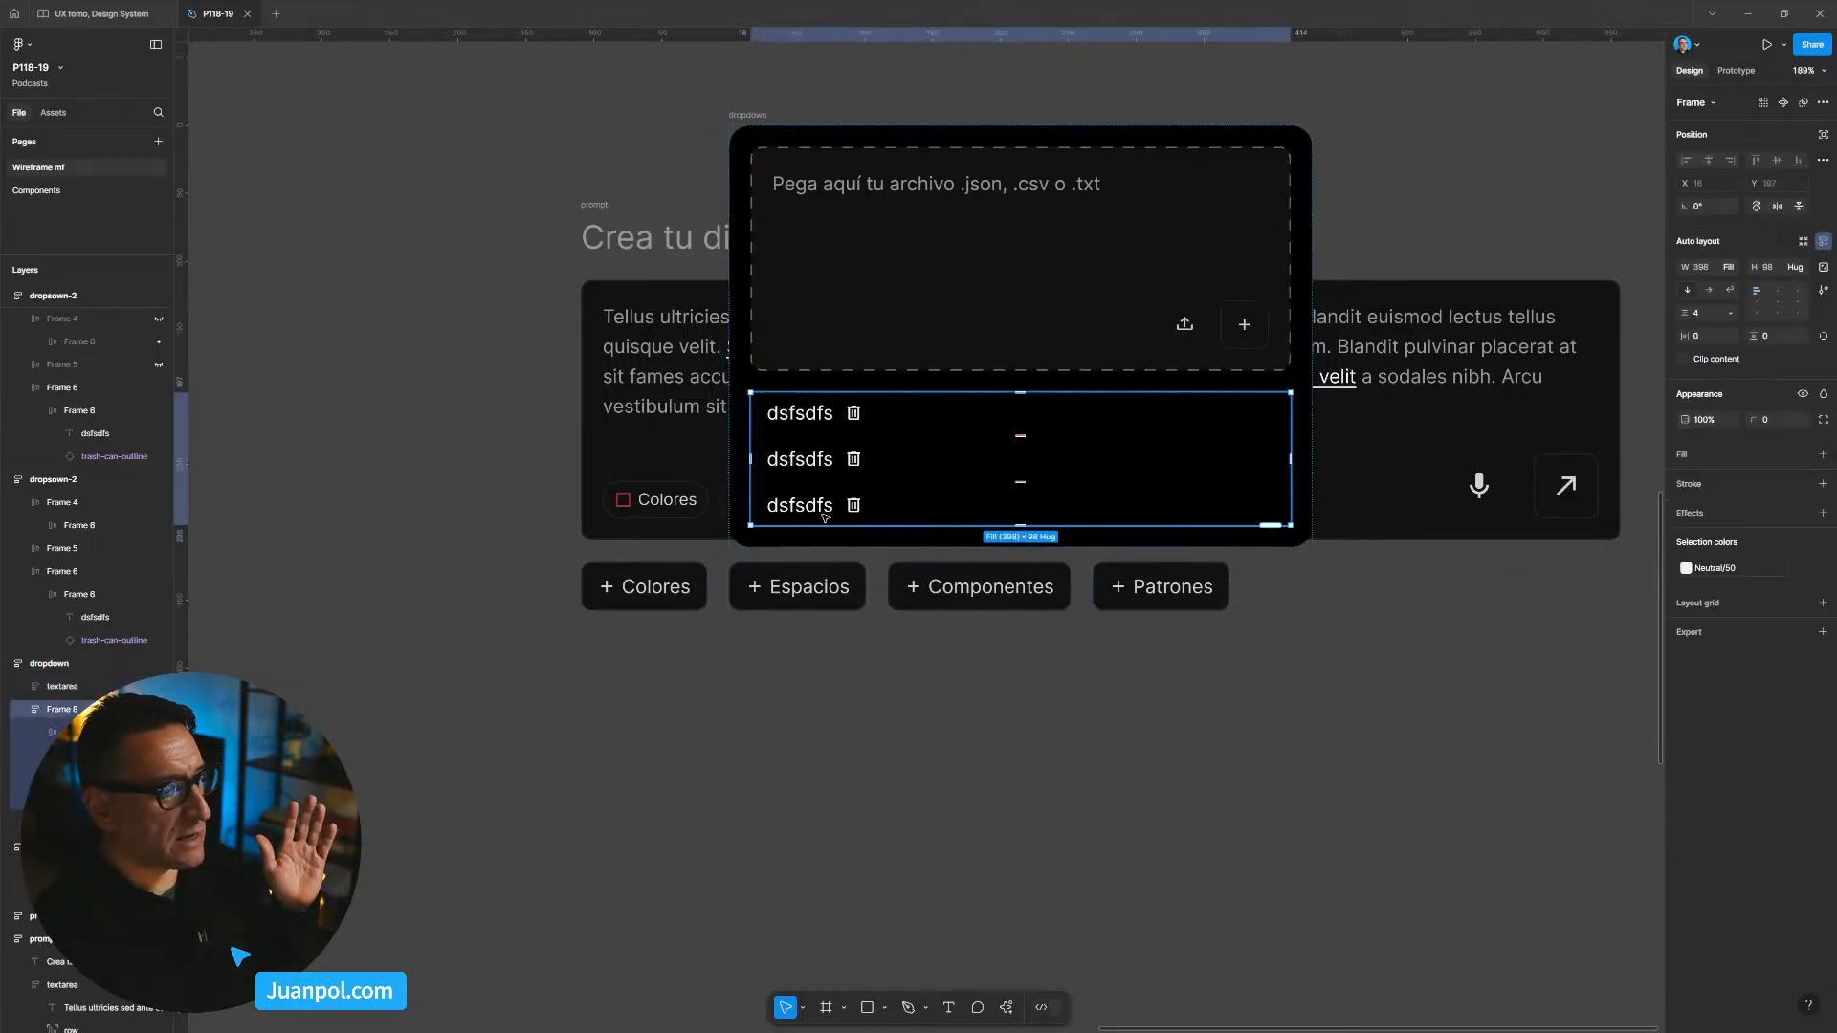
{"action": "key", "text": "Up"}
{"action": "left_click", "coordinate": [1380, 121]}
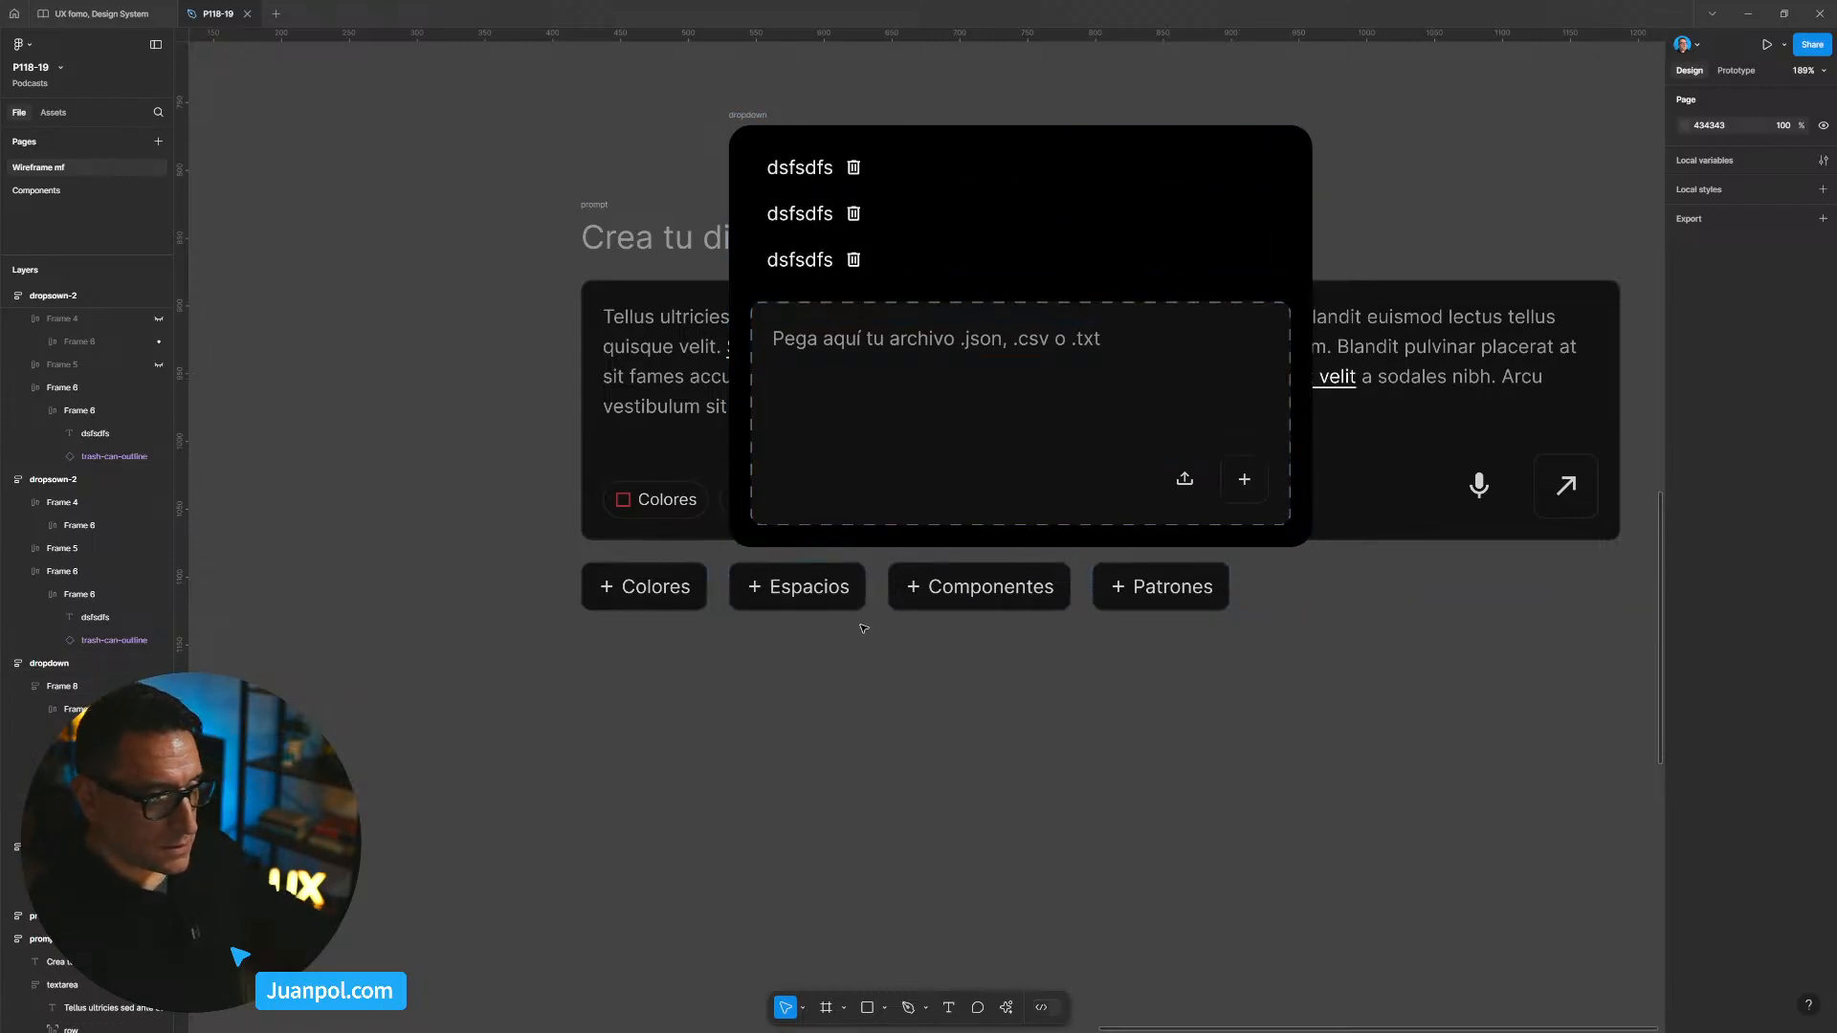
Step: Take the three-row dropdown off the prompt copy and place it beside the empty dropdown below that prompt
{"action": "scroll", "coordinate": [767, 589], "scroll_direction": "down", "scroll_amount": 5}
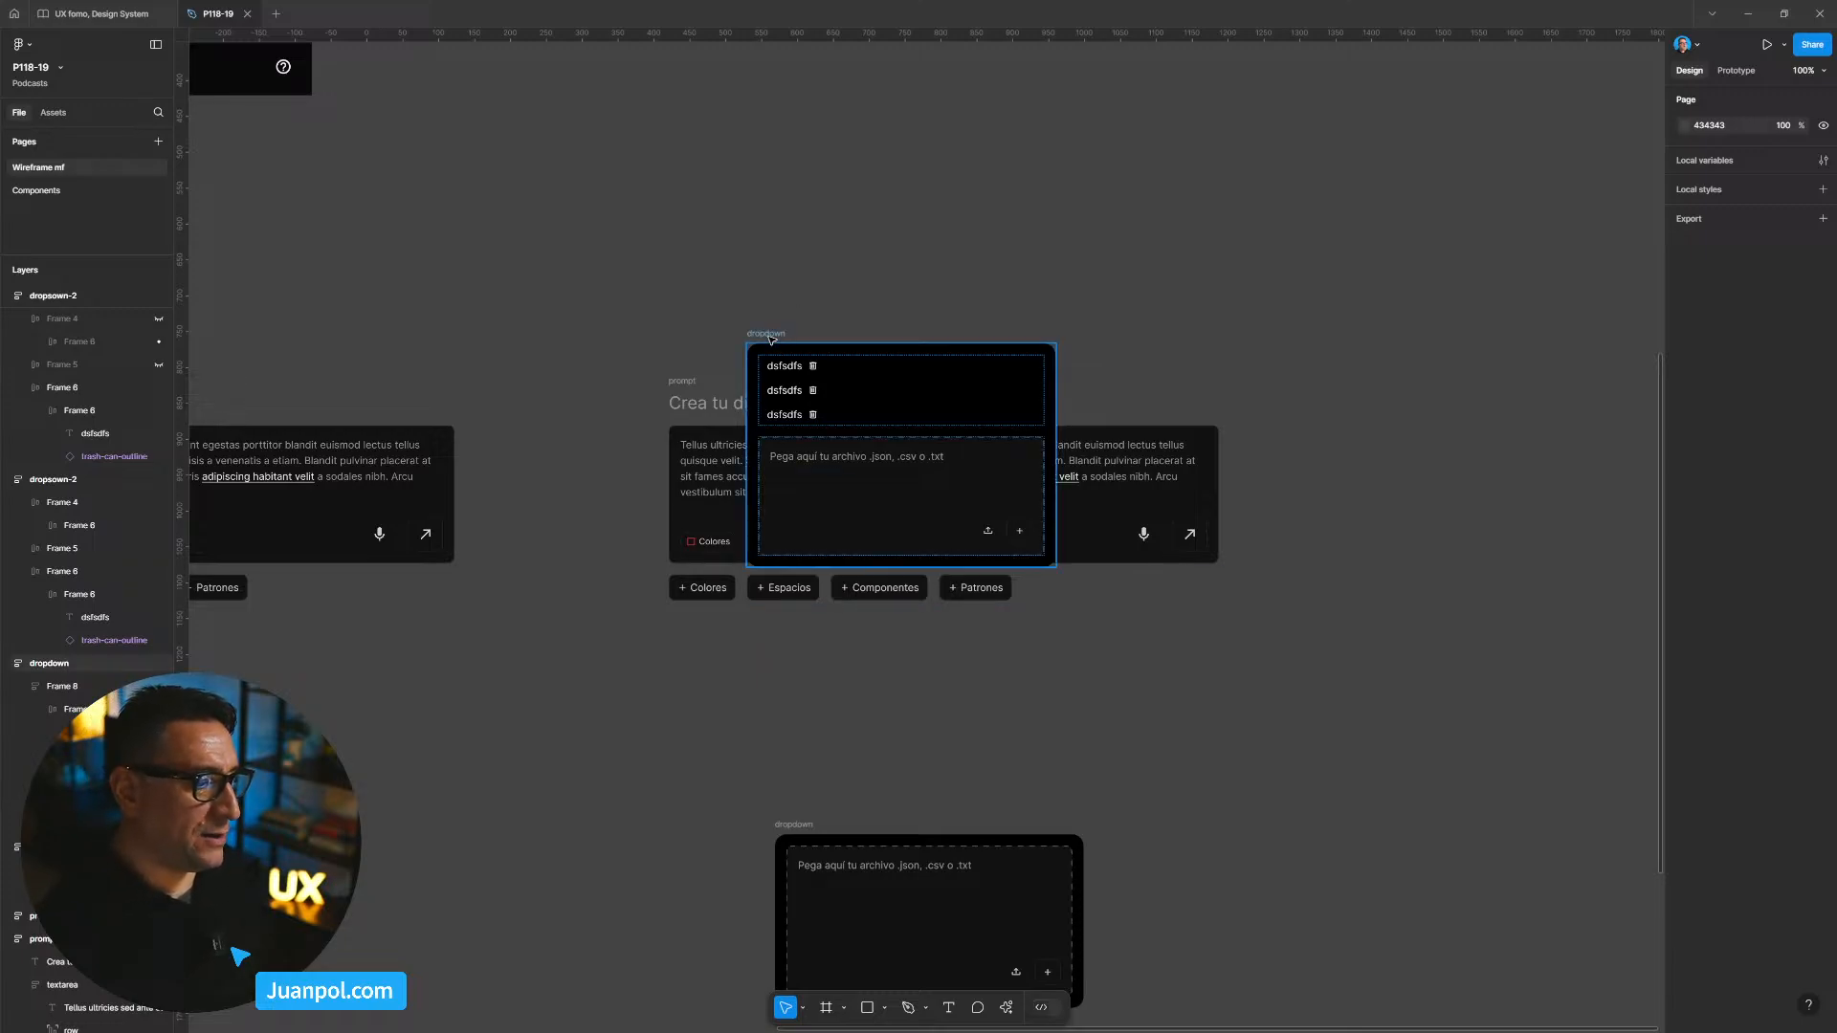
{"action": "left_click_drag", "start_coordinate": [900, 401], "coordinate": [1422, 600]}
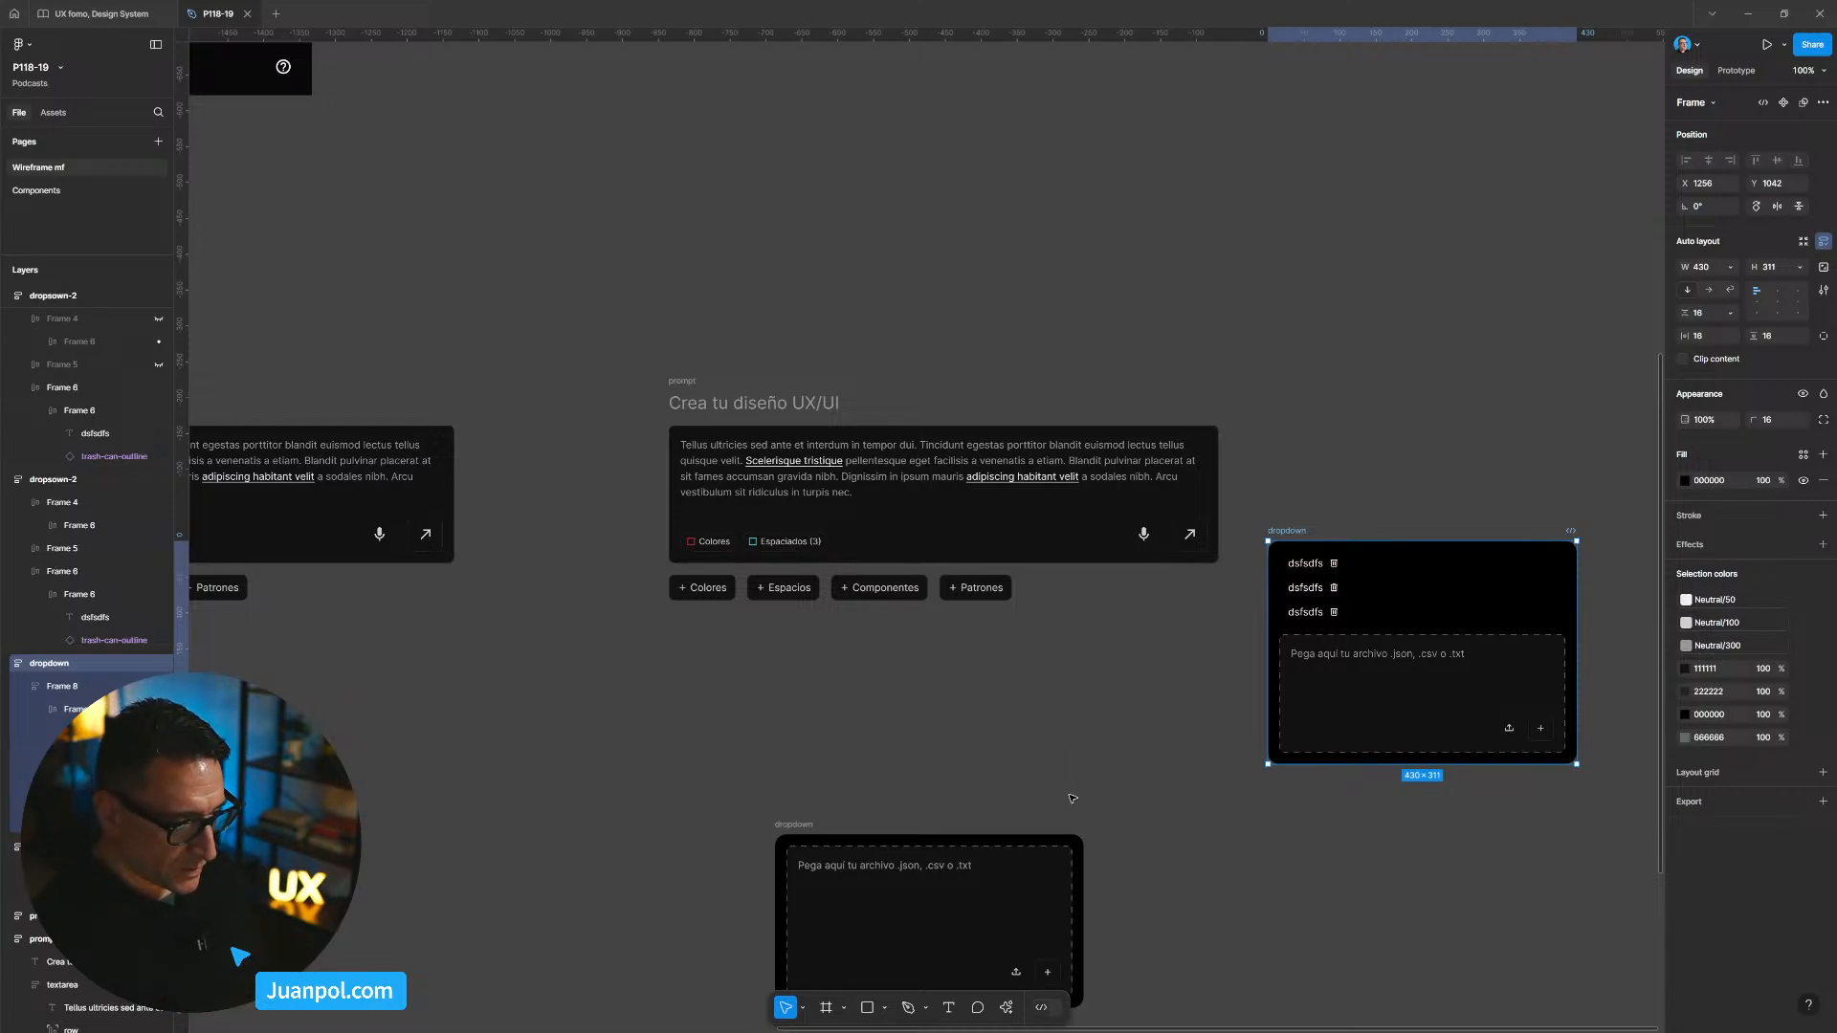
{"action": "scroll", "coordinate": [1073, 798], "scroll_direction": "down", "scroll_amount": 3}
{"action": "left_click_drag", "start_coordinate": [802, 571], "coordinate": [706, 472]}
{"action": "left_click_drag", "start_coordinate": [1290, 276], "coordinate": [1076, 420]}
{"action": "scroll", "coordinate": [976, 469], "scroll_direction": "down", "scroll_amount": 1}
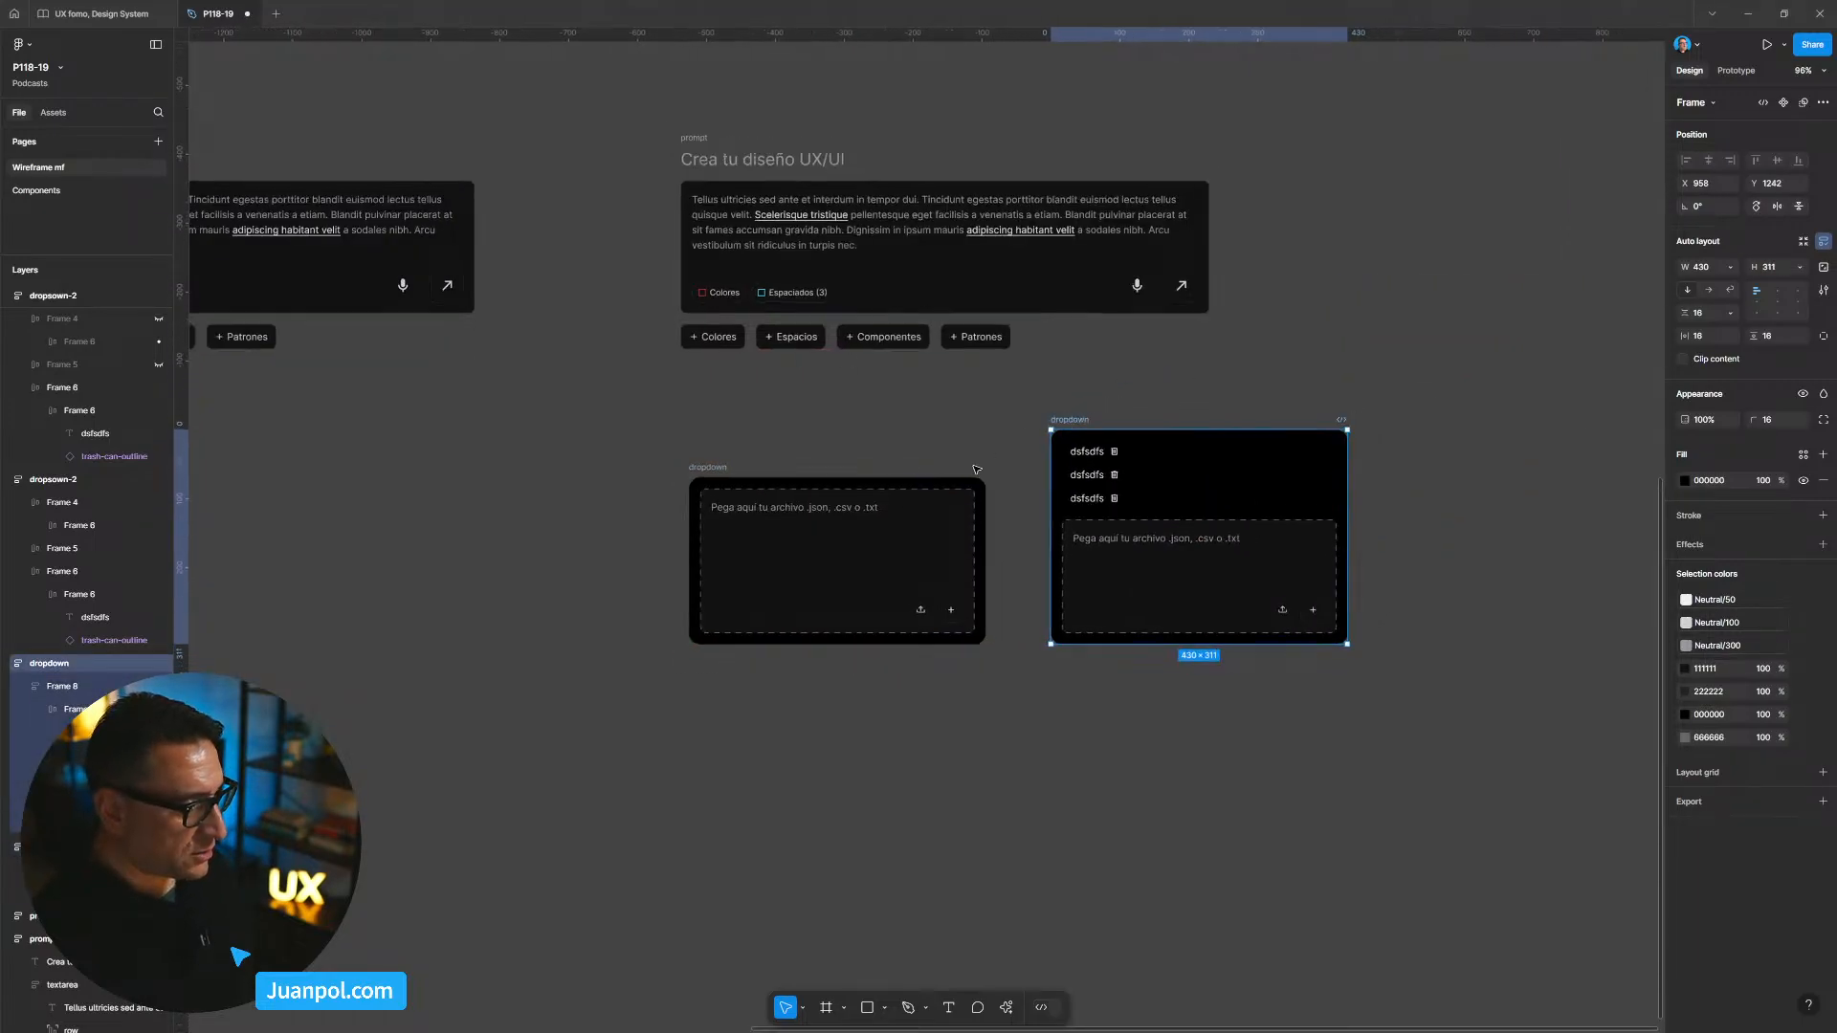
Step: Align the first prompt with the layout frame's left edge and shift the second prompt with its popups slightly left
{"action": "scroll", "coordinate": [976, 469], "scroll_direction": "down", "scroll_amount": 5}
{"action": "left_click_drag", "start_coordinate": [886, 368], "coordinate": [1096, 491]}
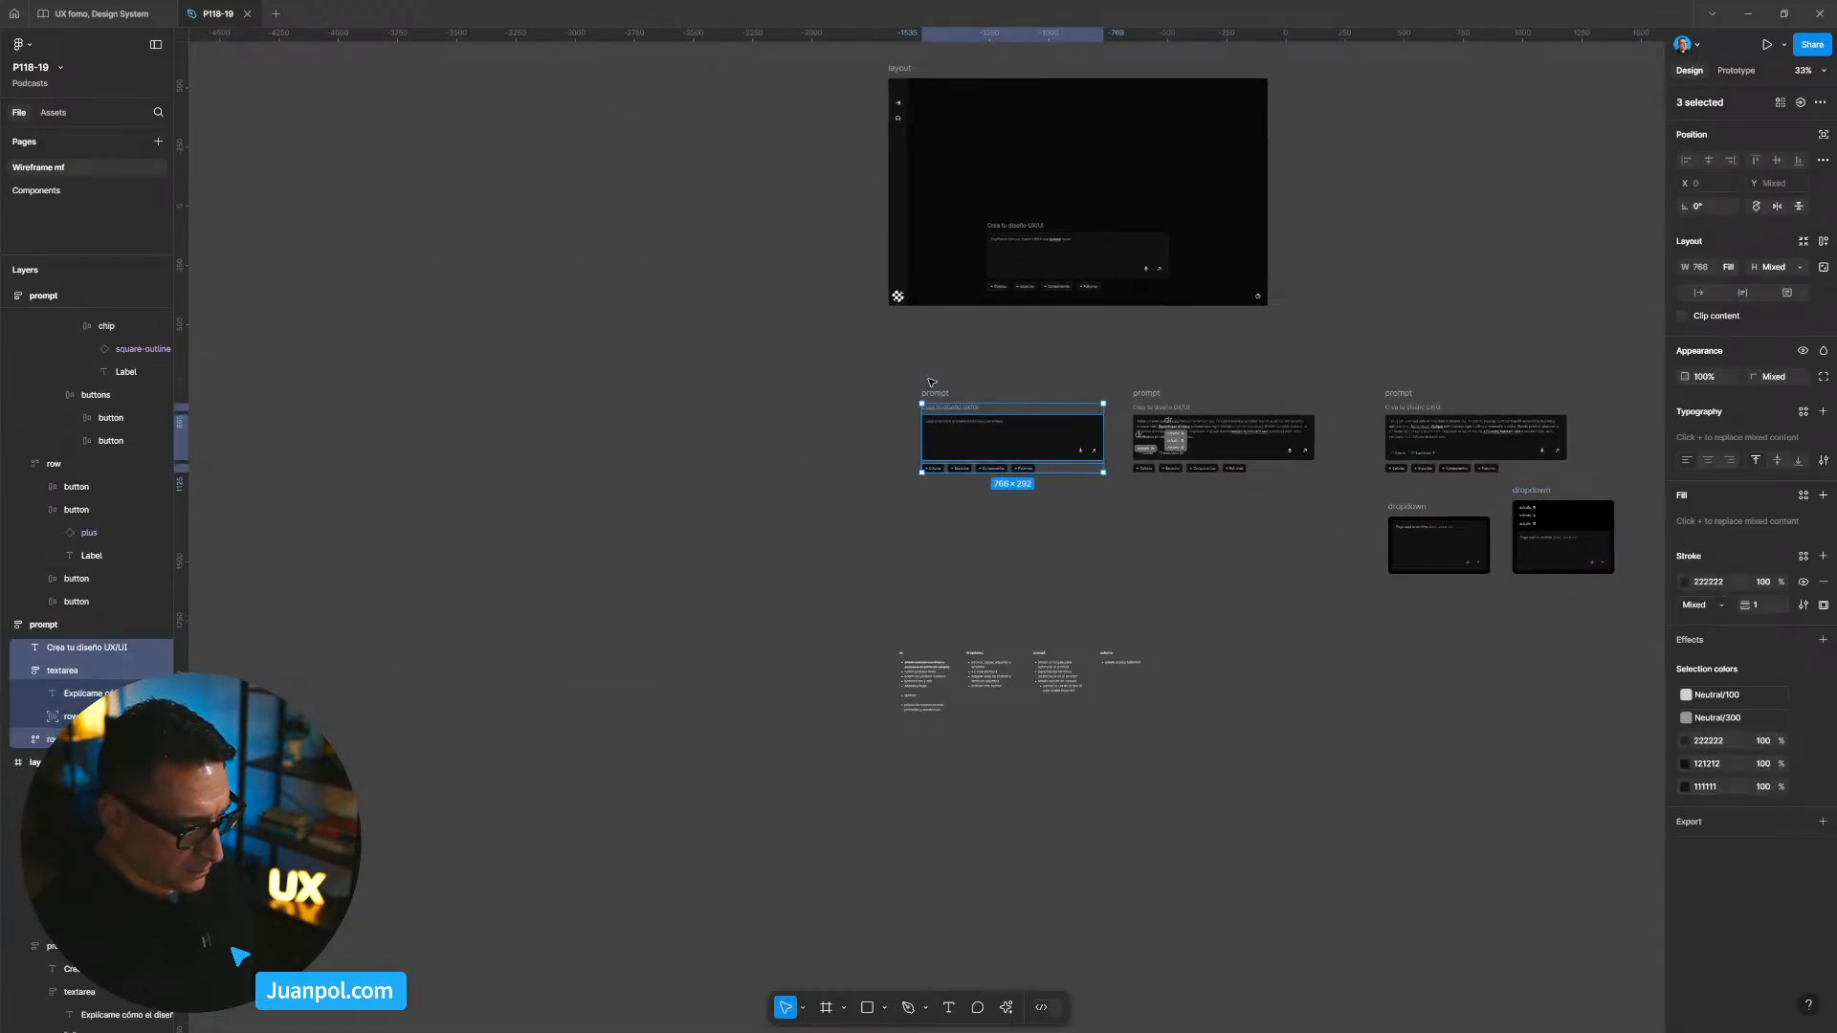
{"action": "left_click", "coordinate": [1075, 480]}
{"action": "left_click_drag", "start_coordinate": [864, 359], "coordinate": [1021, 451]}
{"action": "scroll", "coordinate": [1268, 538], "scroll_direction": "up", "scroll_amount": 1}
{"action": "left_click_drag", "start_coordinate": [1354, 474], "coordinate": [1091, 345]}
{"action": "left_click_drag", "start_coordinate": [1230, 411], "coordinate": [1090, 345]}
{"action": "scroll", "coordinate": [1201, 522], "scroll_direction": "right", "scroll_amount": 5}
Step: Duplicate the empty file-paste dropdown and place the copy below the second prompt
{"action": "left_click", "coordinate": [1196, 421]}
{"action": "left_click", "coordinate": [1082, 429]}
{"action": "left_click_drag", "start_coordinate": [1076, 454], "coordinate": [783, 450]}
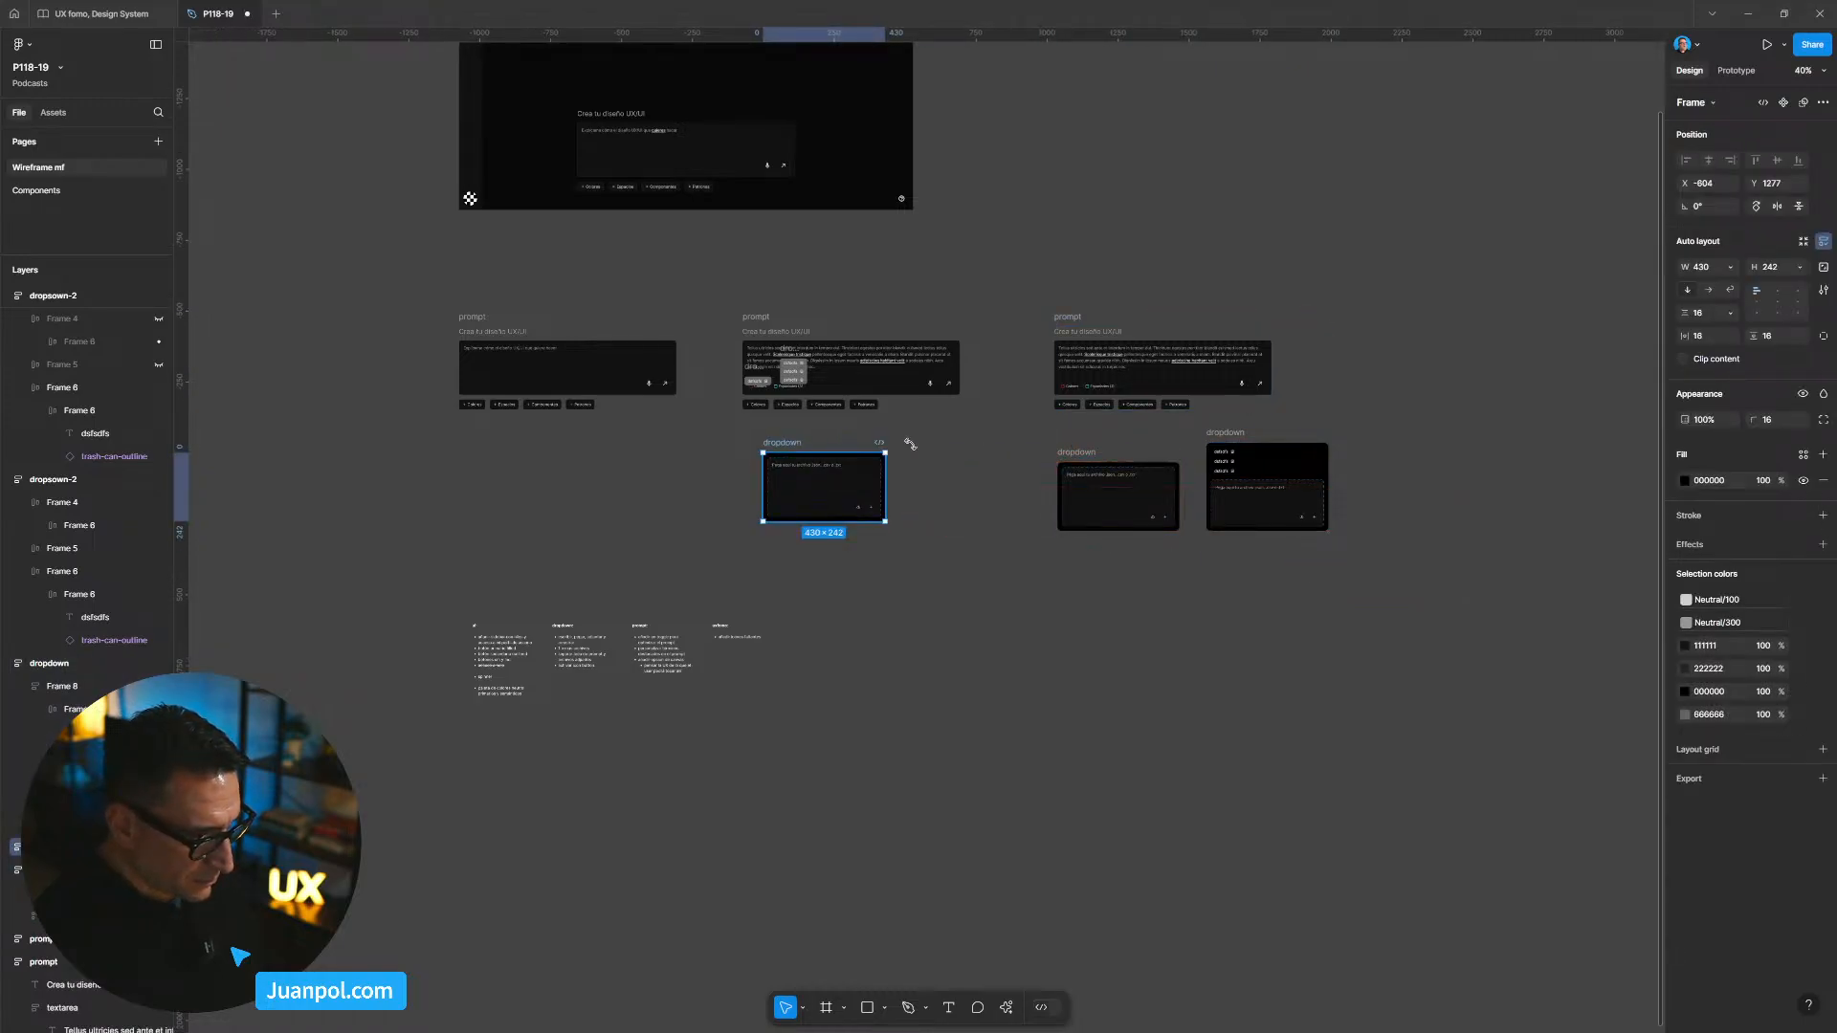
Step: Shift the third prompt and its two dropdowns left, matching the spacing between the first two prompts
{"action": "left_click", "coordinate": [1348, 616]}
{"action": "left_click_drag", "start_coordinate": [1442, 610], "coordinate": [1099, 352]}
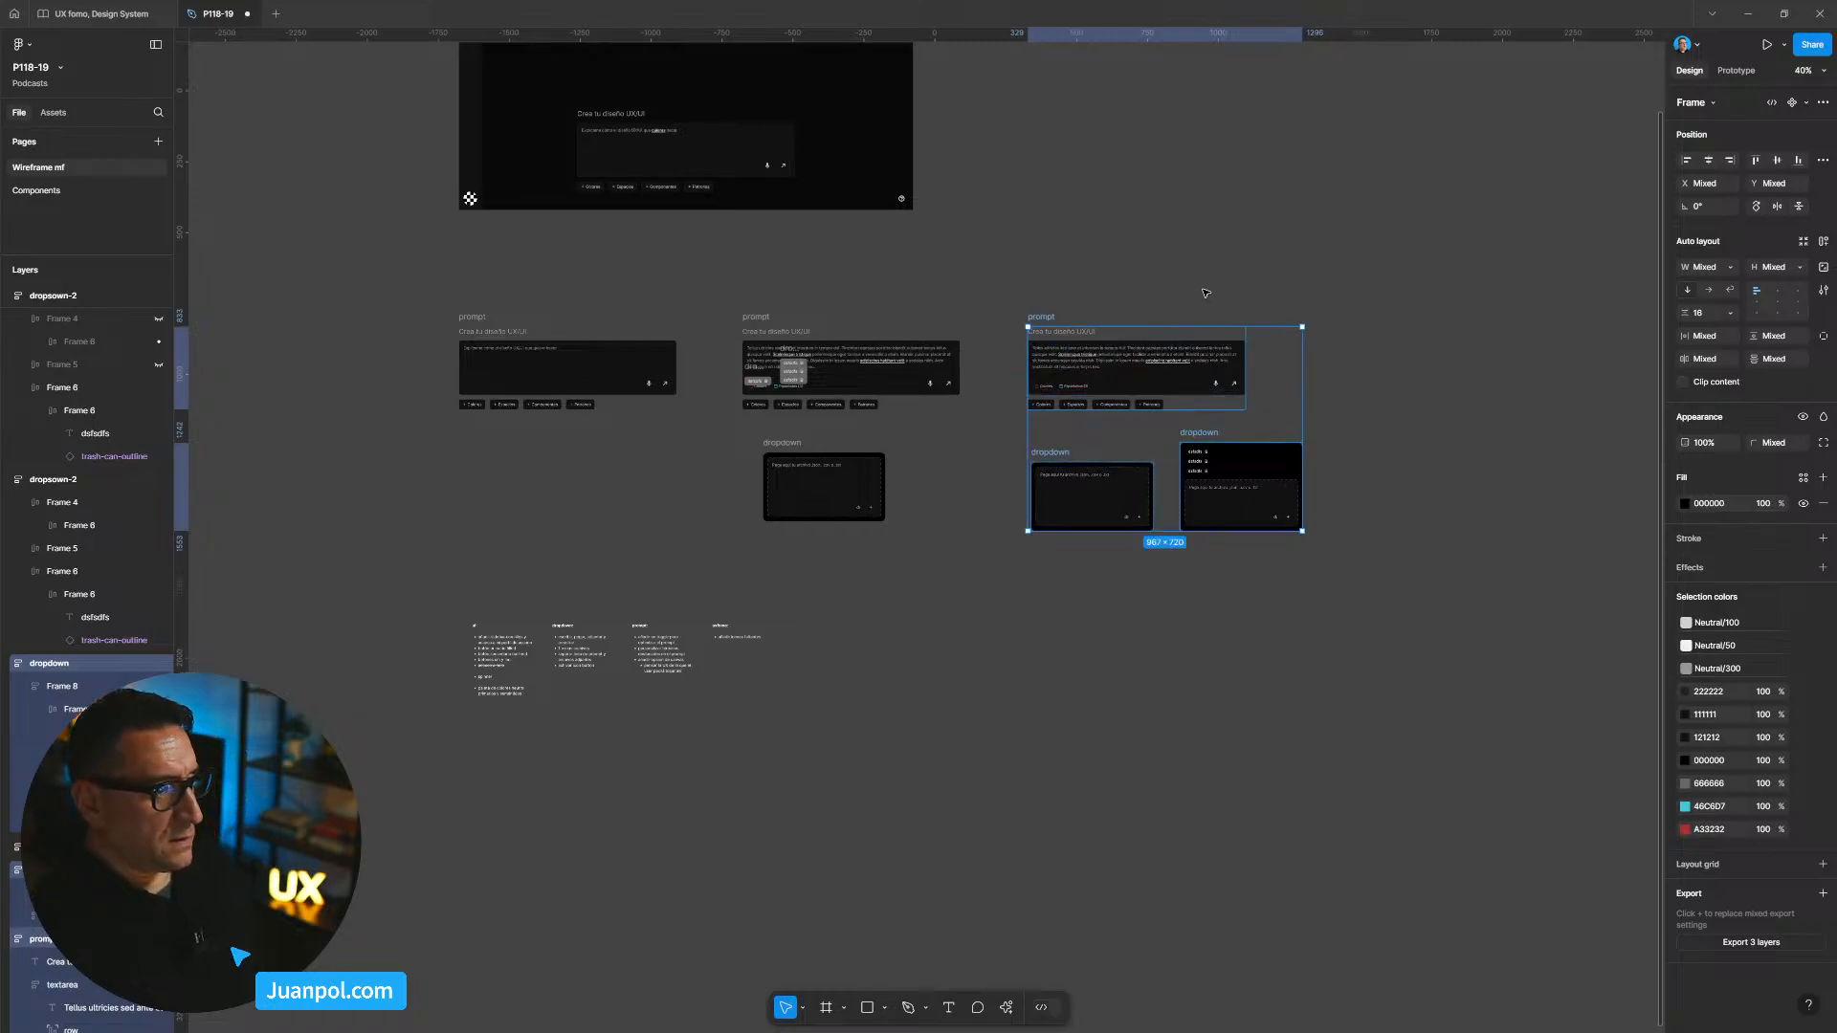
{"action": "left_click", "coordinate": [1206, 291]}
Step: Move the four notes texts (ui, dropdown, prompt, uxfomo) to the empty area left of the layout frame
{"action": "scroll", "coordinate": [1205, 291], "scroll_direction": "up", "scroll_amount": 1}
{"action": "left_click_drag", "start_coordinate": [730, 738], "coordinate": [1179, 839]}
{"action": "left_click_drag", "start_coordinate": [1251, 833], "coordinate": [581, 275]}
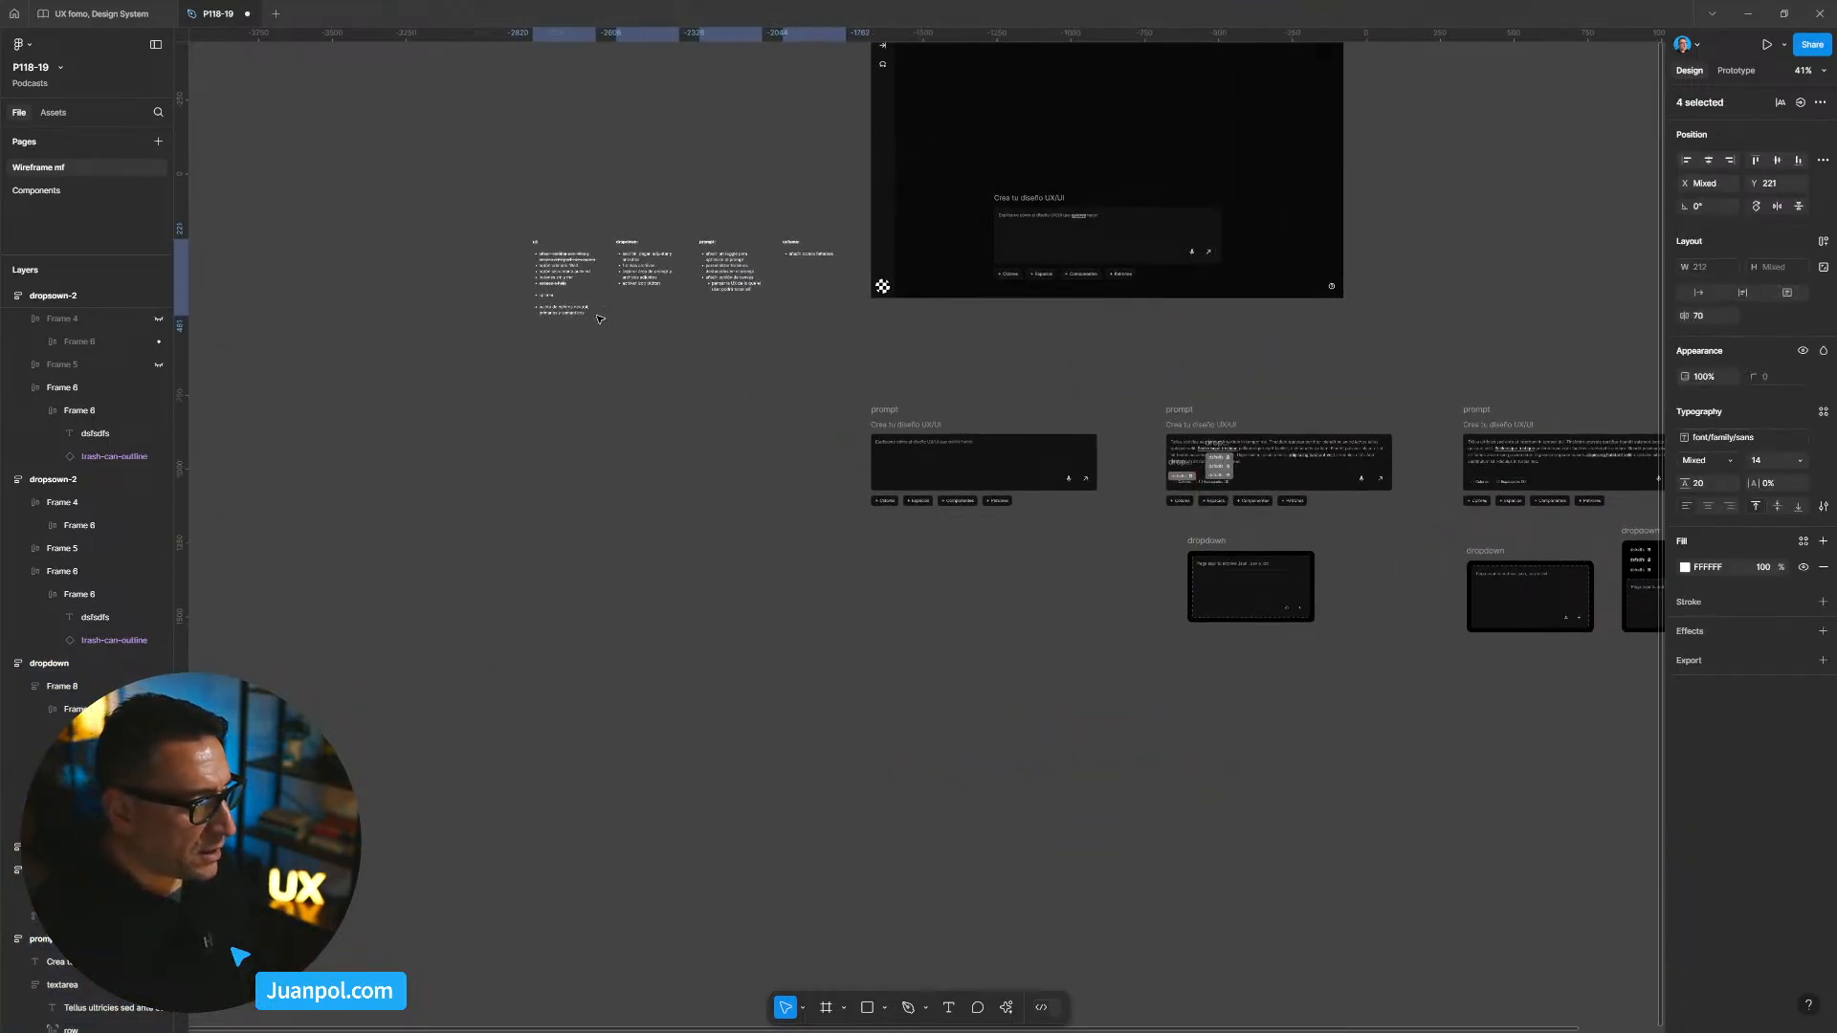
{"action": "scroll", "coordinate": [582, 275], "scroll_direction": "up", "scroll_amount": 5}
{"action": "left_click", "coordinate": [657, 431]}
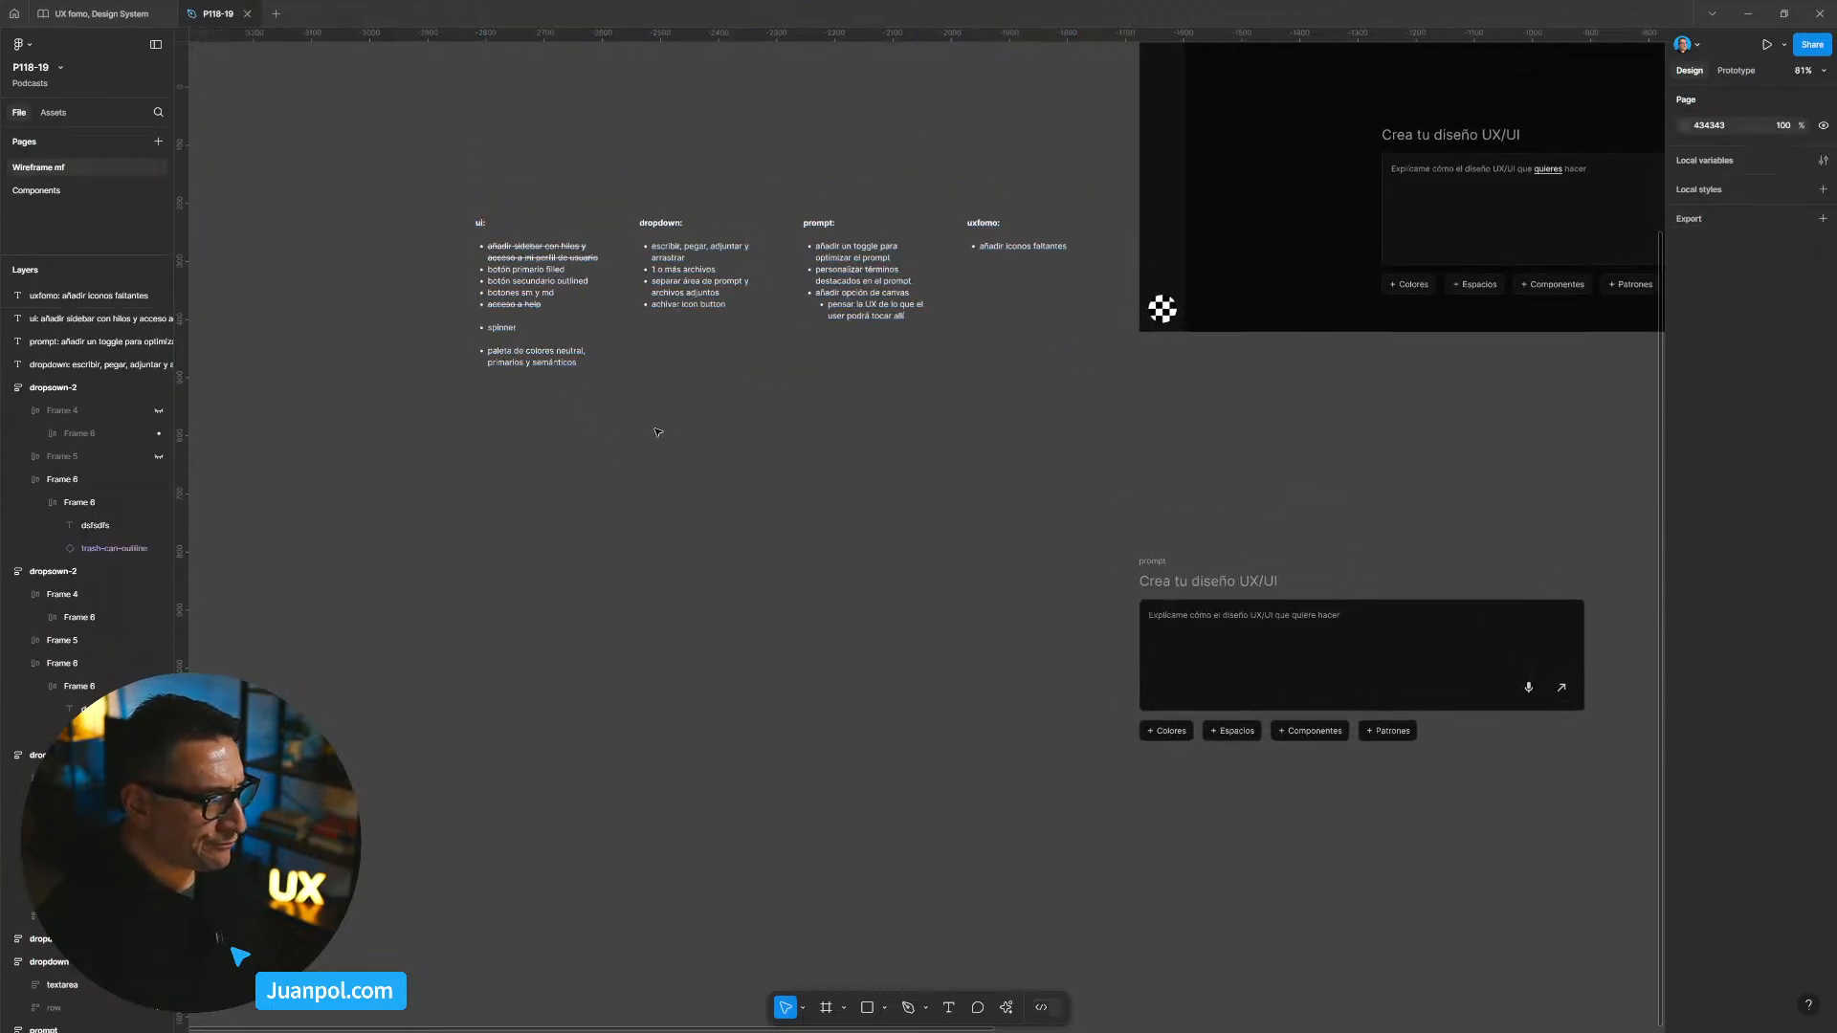
Step: Review the pending tasks in the ui, dropdown, prompt and uxfomo notes and compare them with the layout's prompt
{"action": "scroll", "coordinate": [807, 382], "scroll_direction": "up", "scroll_amount": 5}
{"action": "scroll", "coordinate": [825, 505], "scroll_direction": "down", "scroll_amount": 1}
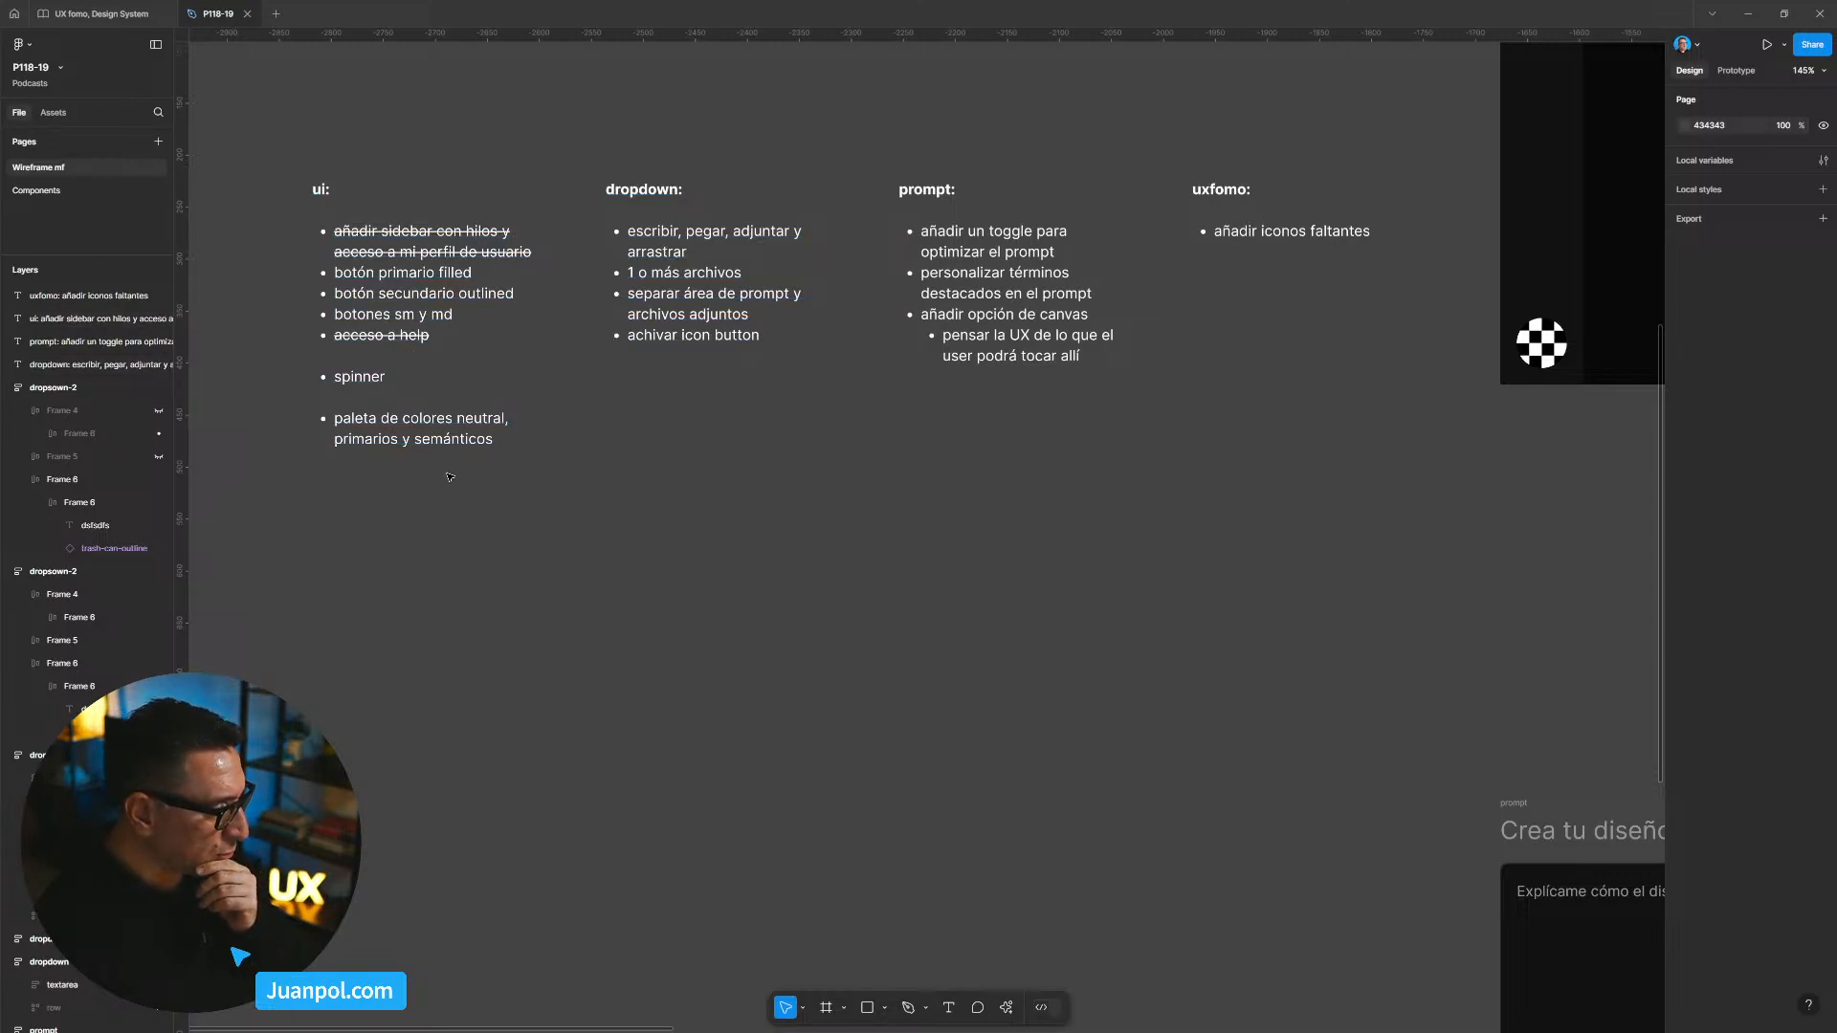
{"action": "left_click_drag", "start_coordinate": [788, 463], "coordinate": [759, 469]}
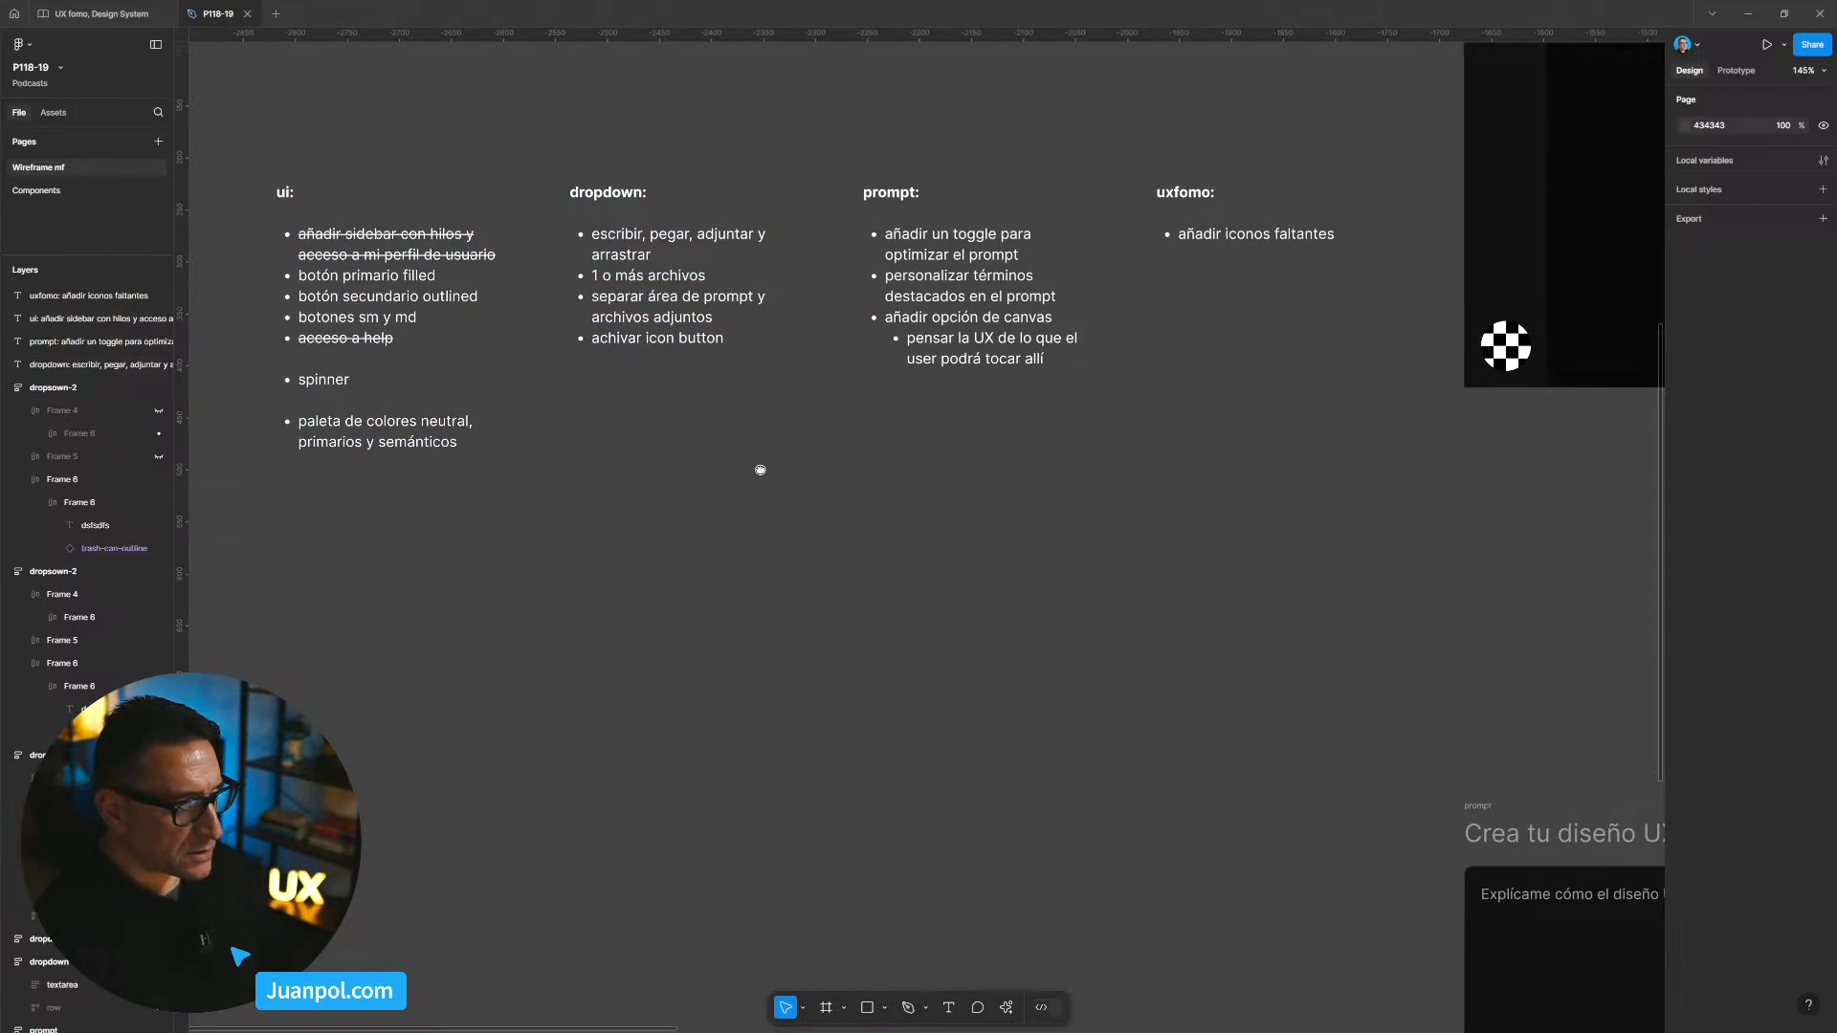
{"action": "scroll", "coordinate": [880, 406], "scroll_direction": "up", "scroll_amount": 2}
{"action": "scroll", "coordinate": [957, 392], "scroll_direction": "down", "scroll_amount": 3}
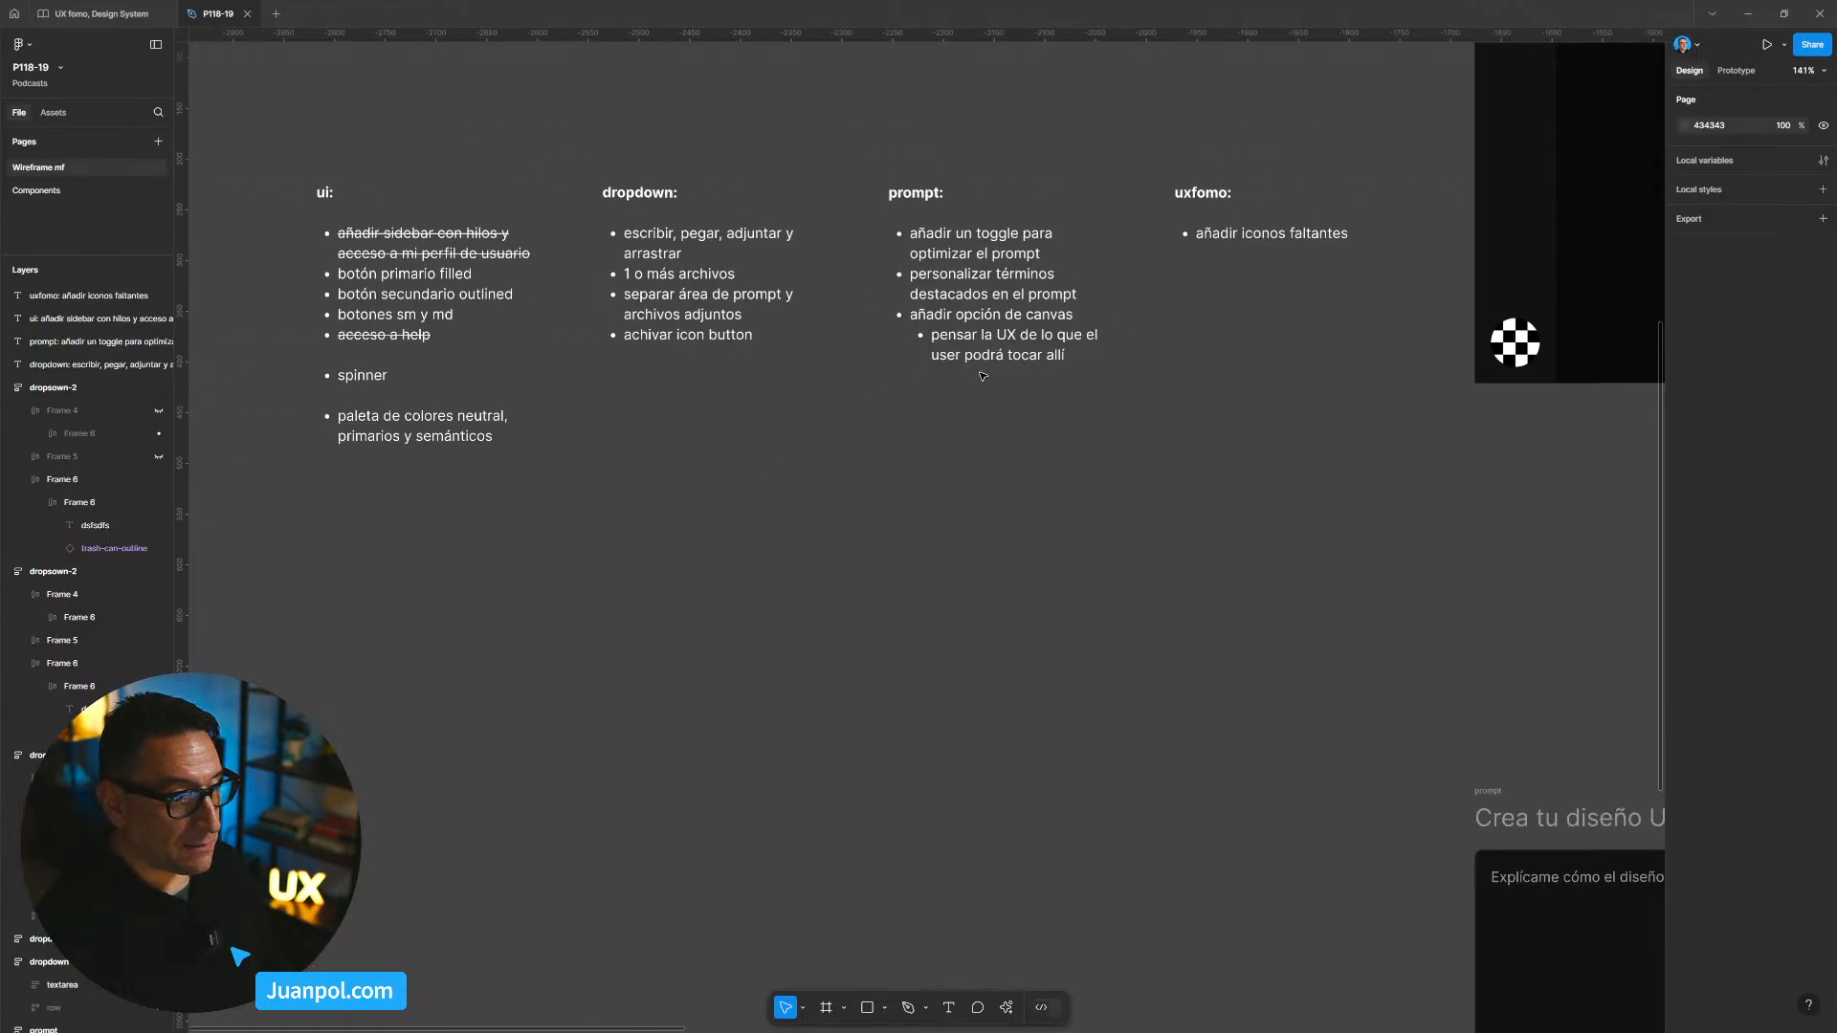
{"action": "scroll", "coordinate": [1027, 381], "scroll_direction": "down", "scroll_amount": 6}
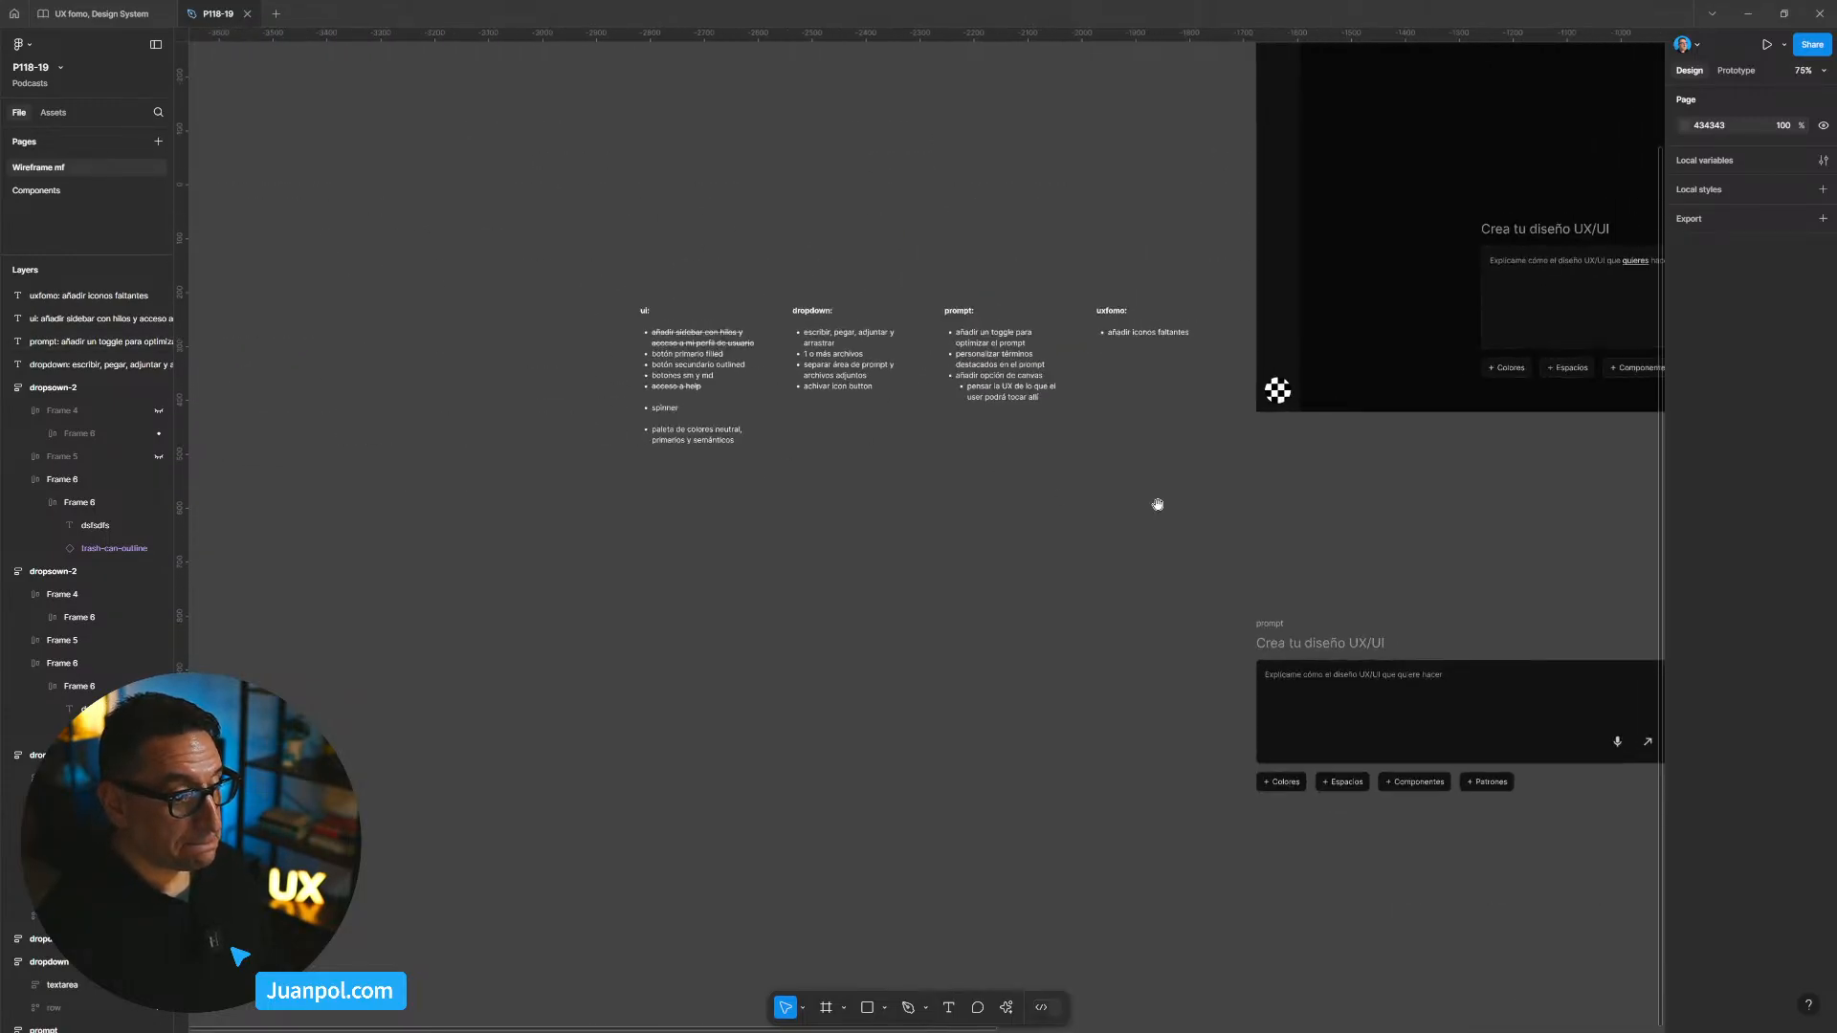
{"action": "scroll", "coordinate": [982, 495], "scroll_direction": "up", "scroll_amount": 4}
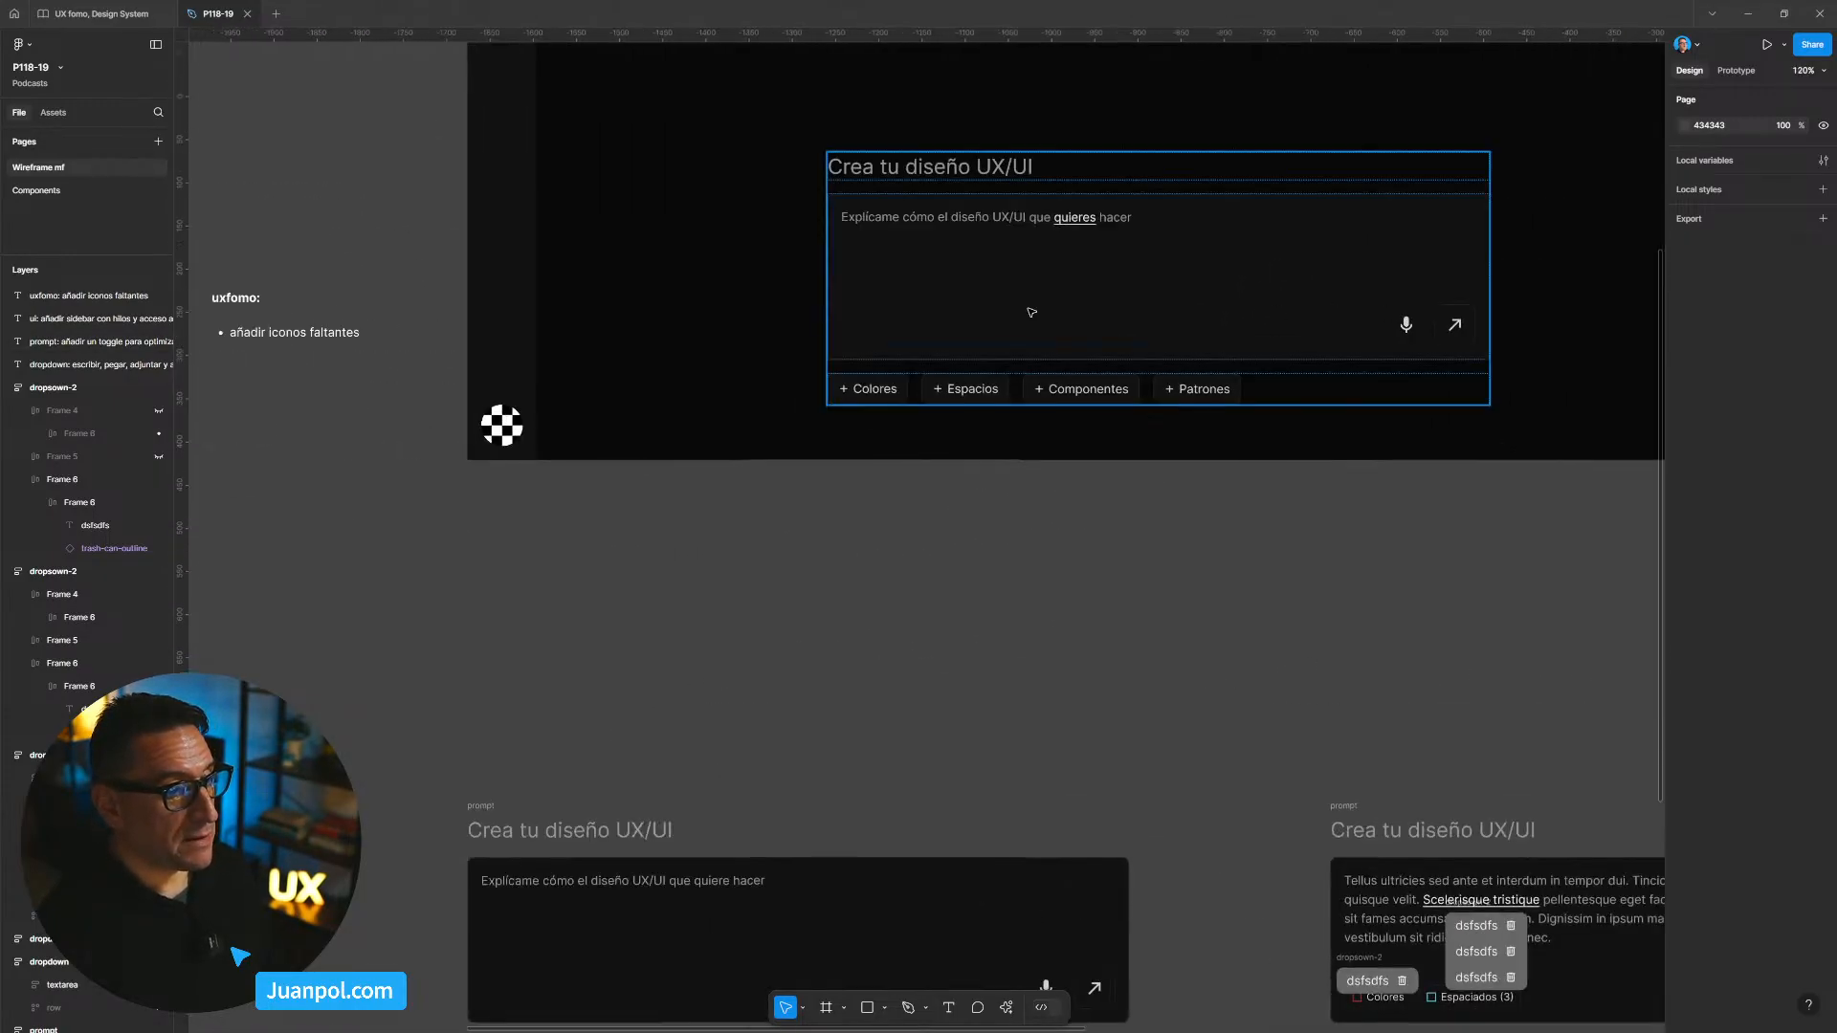
Step: Fit the height of the dropdown note's text box to its content
{"action": "scroll", "coordinate": [876, 515], "scroll_direction": "down", "scroll_amount": 5}
{"action": "left_click_drag", "start_coordinate": [439, 526], "coordinate": [891, 517]}
{"action": "scroll", "coordinate": [736, 454], "scroll_direction": "up", "scroll_amount": 9}
{"action": "scroll", "coordinate": [750, 449], "scroll_direction": "up", "scroll_amount": 1}
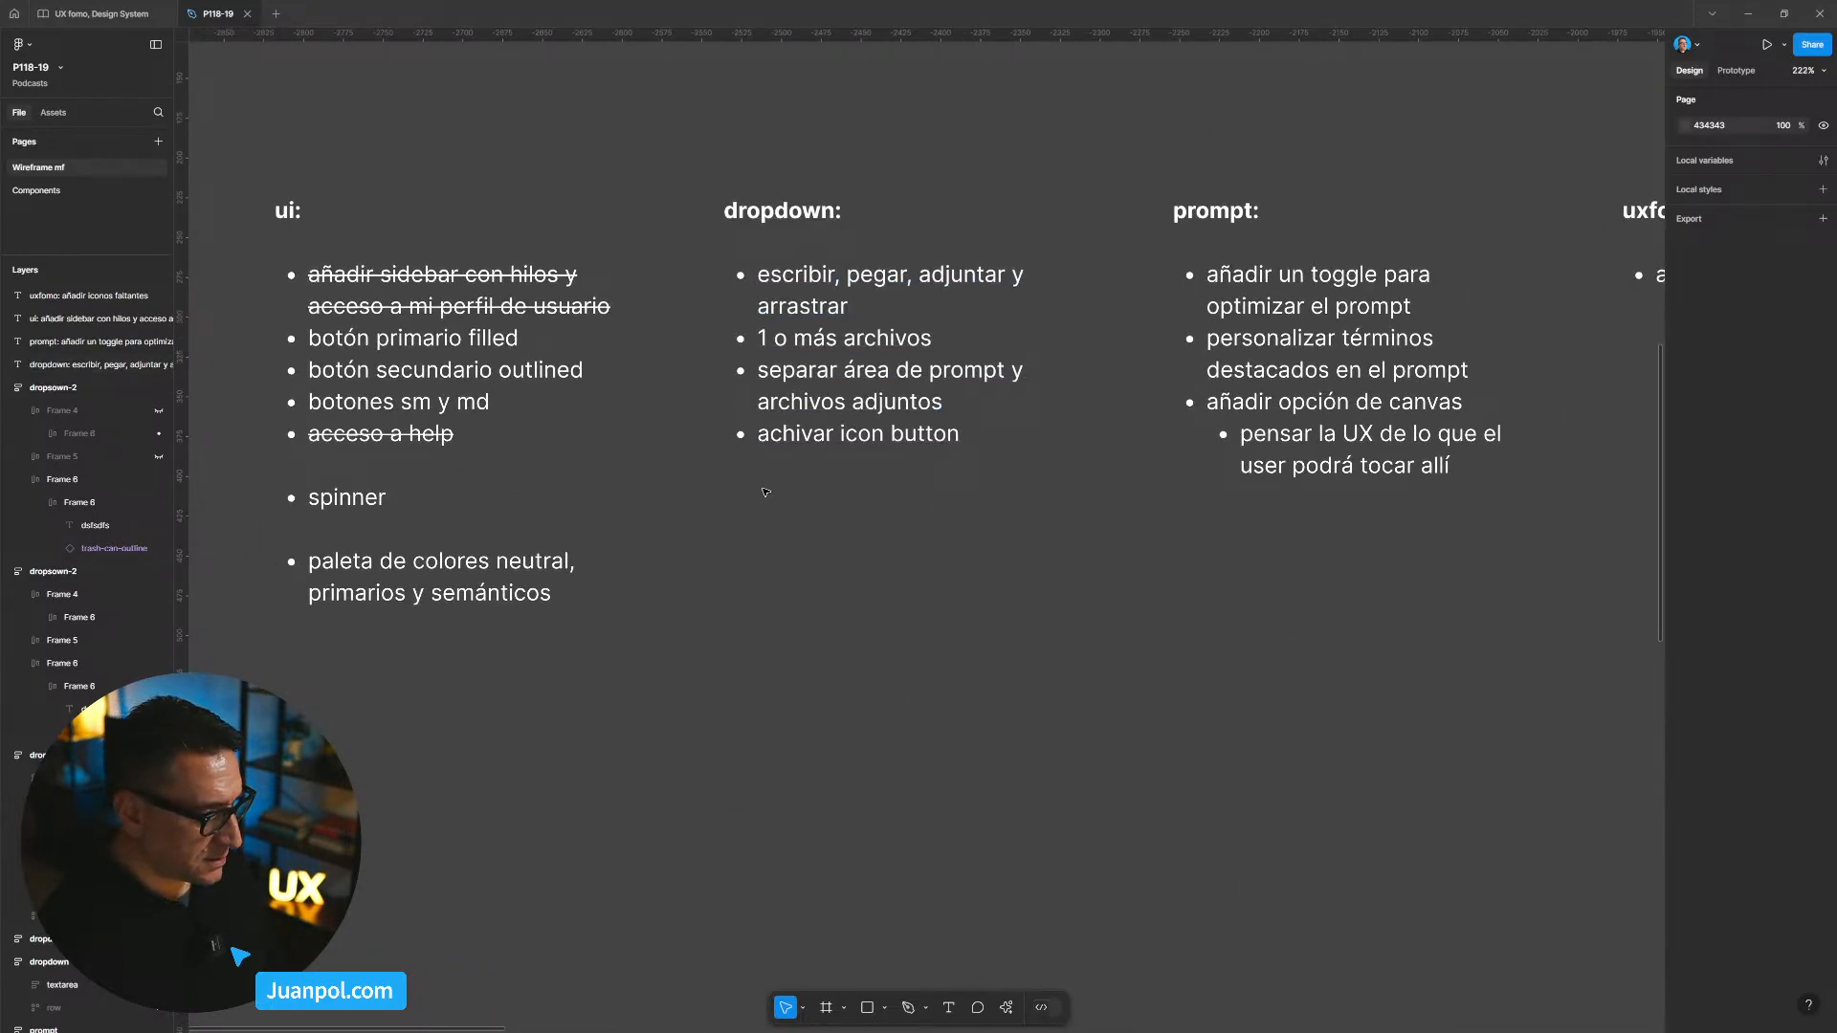
{"action": "left_click", "coordinate": [794, 442]}
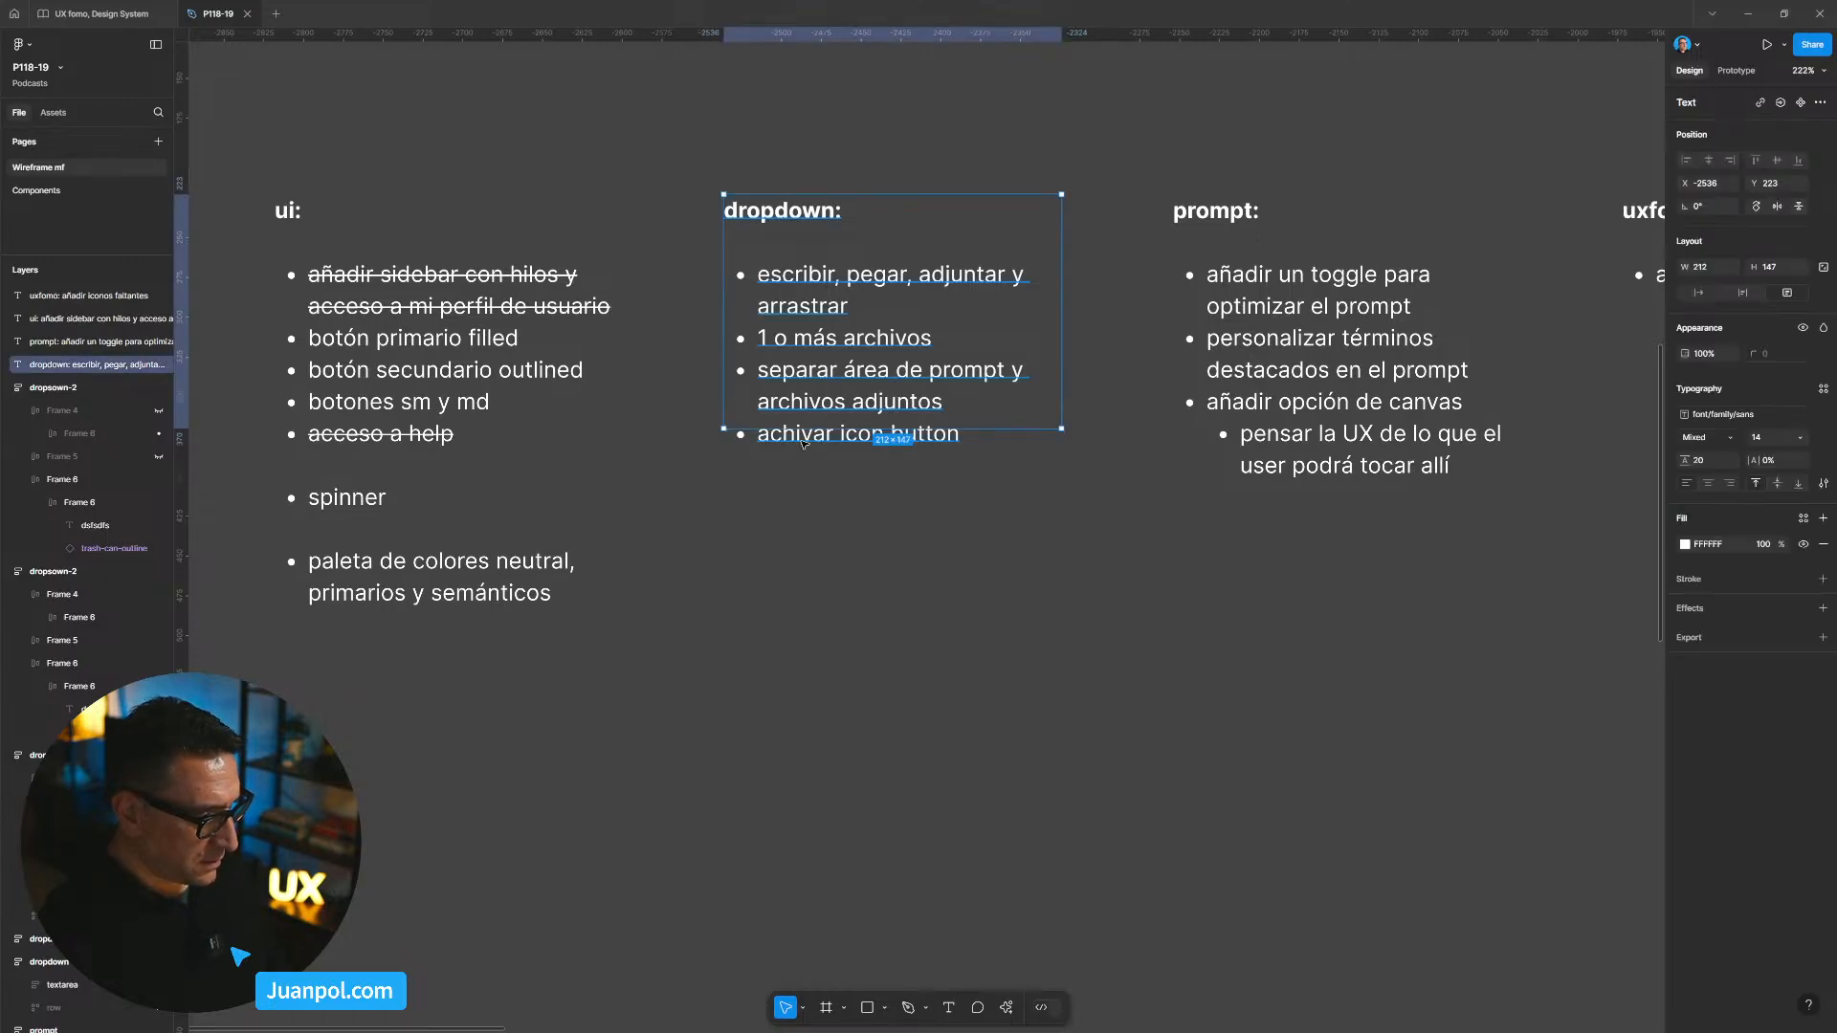
{"action": "key", "text": "Return"}
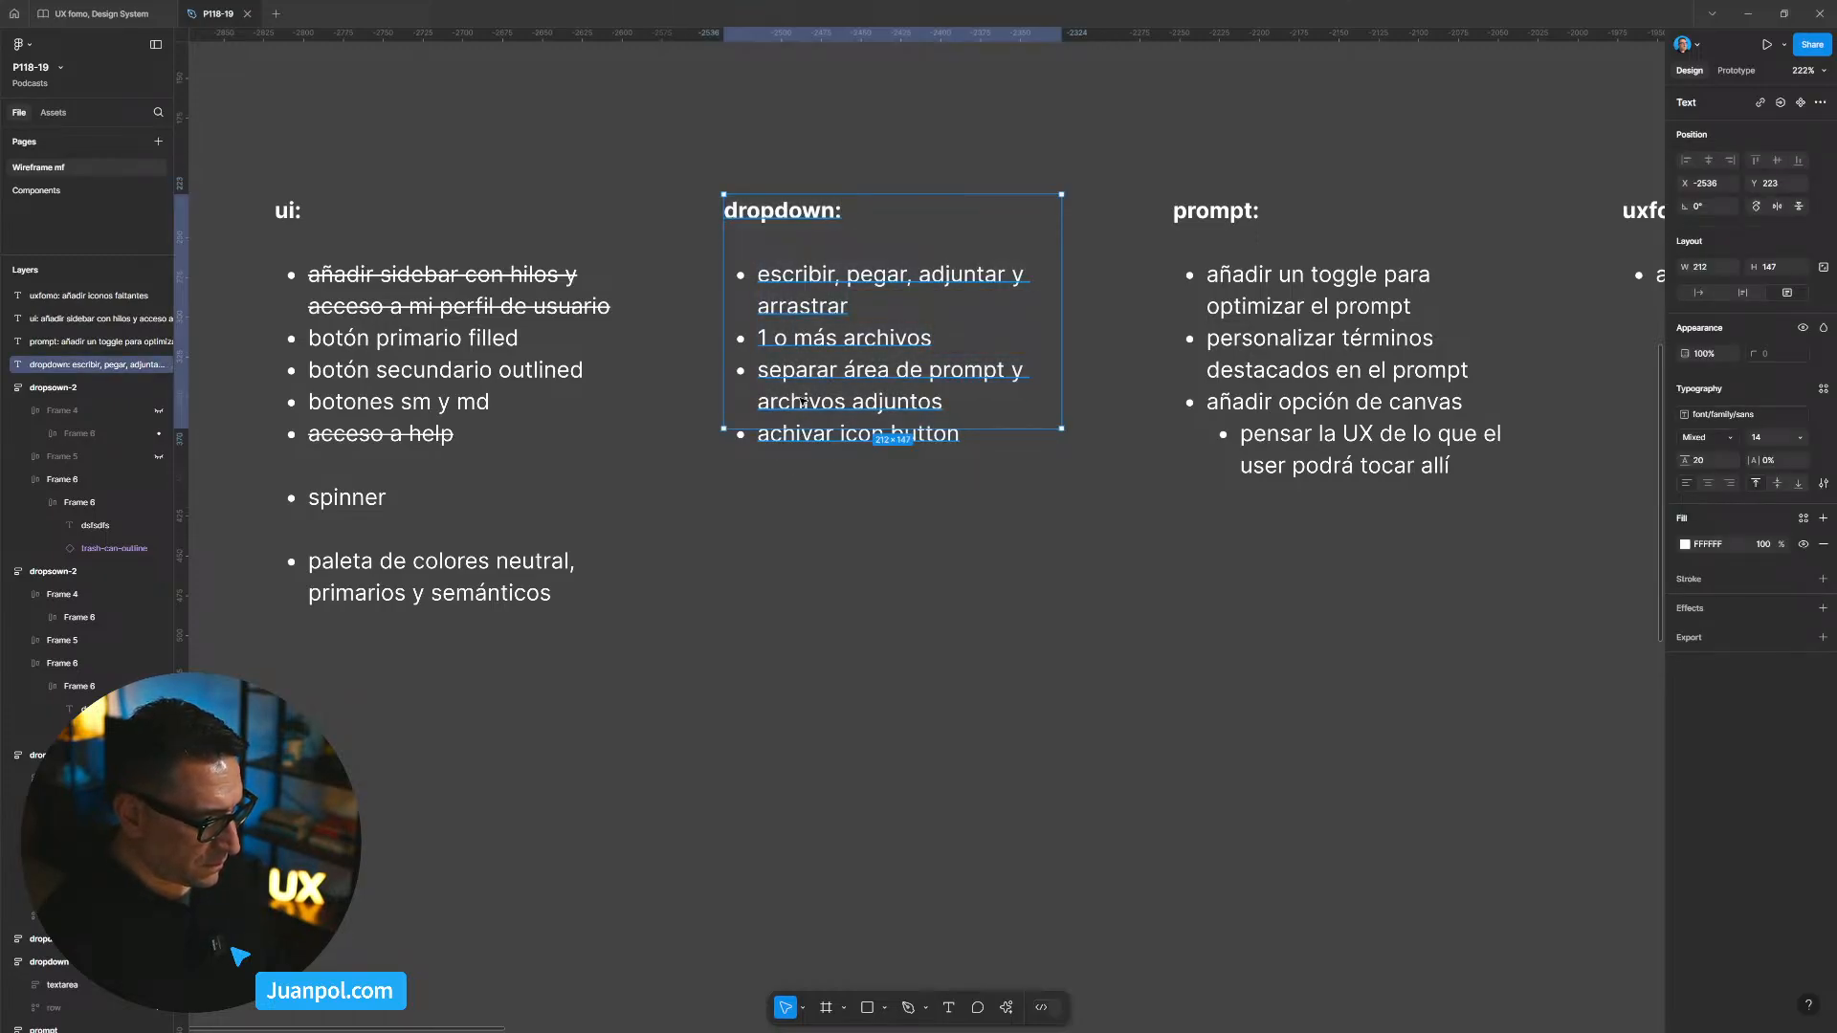
{"action": "key", "text": "Escape"}
{"action": "double_click", "coordinate": [1003, 430]}
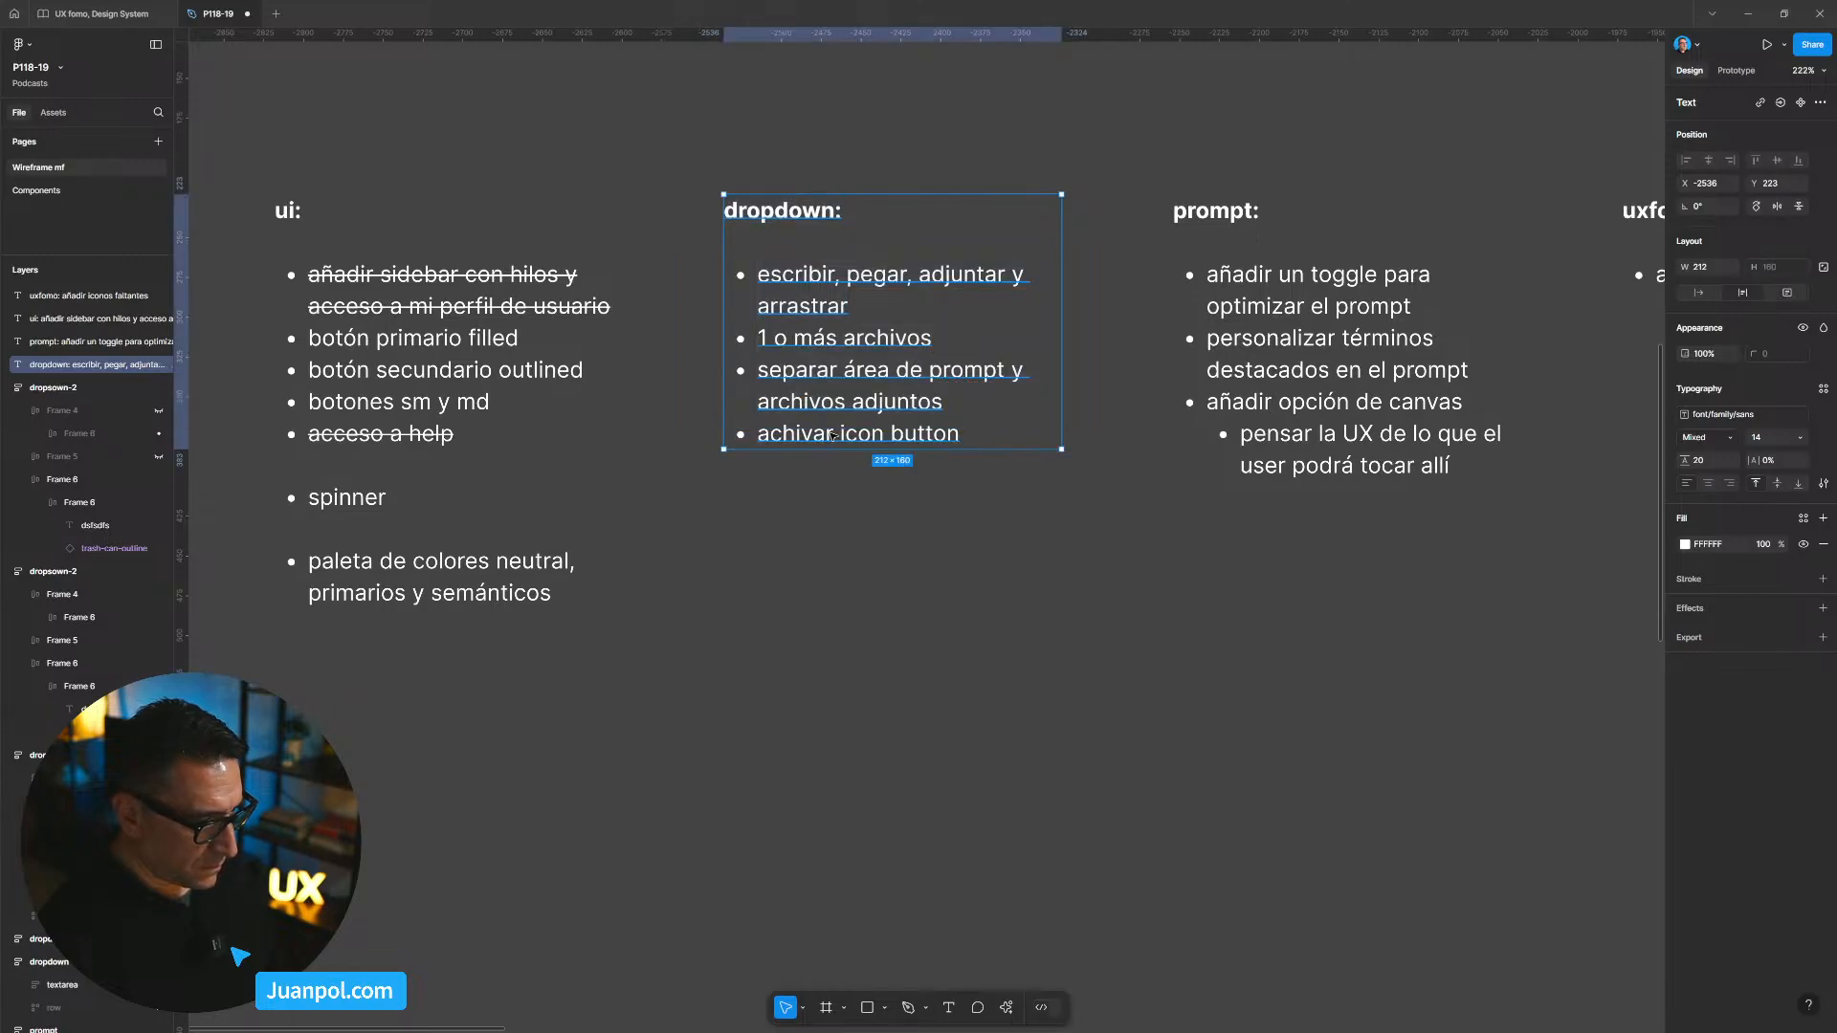
Step: Correct the last bullet of the dropdown note to read "achicar icon button"
{"action": "key", "text": "Return"}
{"action": "type", "text": "t"}
{"action": "key", "text": "ctrl+z"}
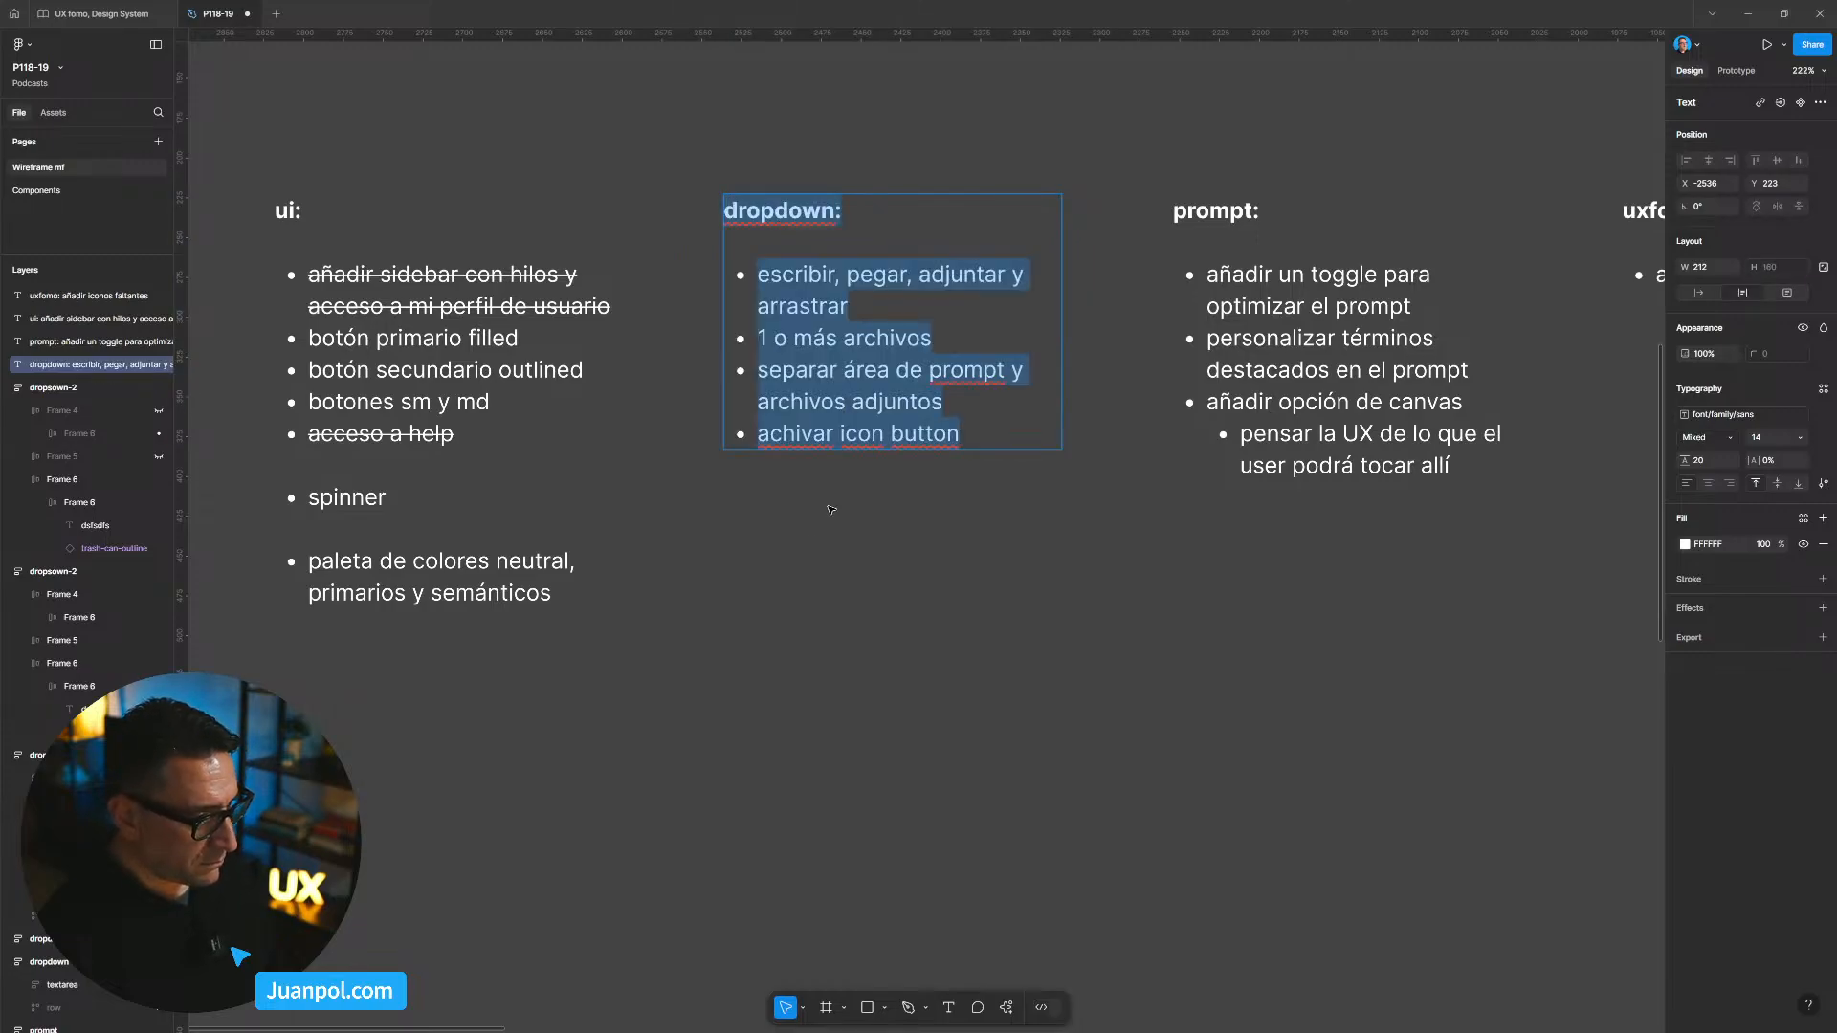
{"action": "key", "text": "Escape"}
{"action": "key", "text": "Return"}
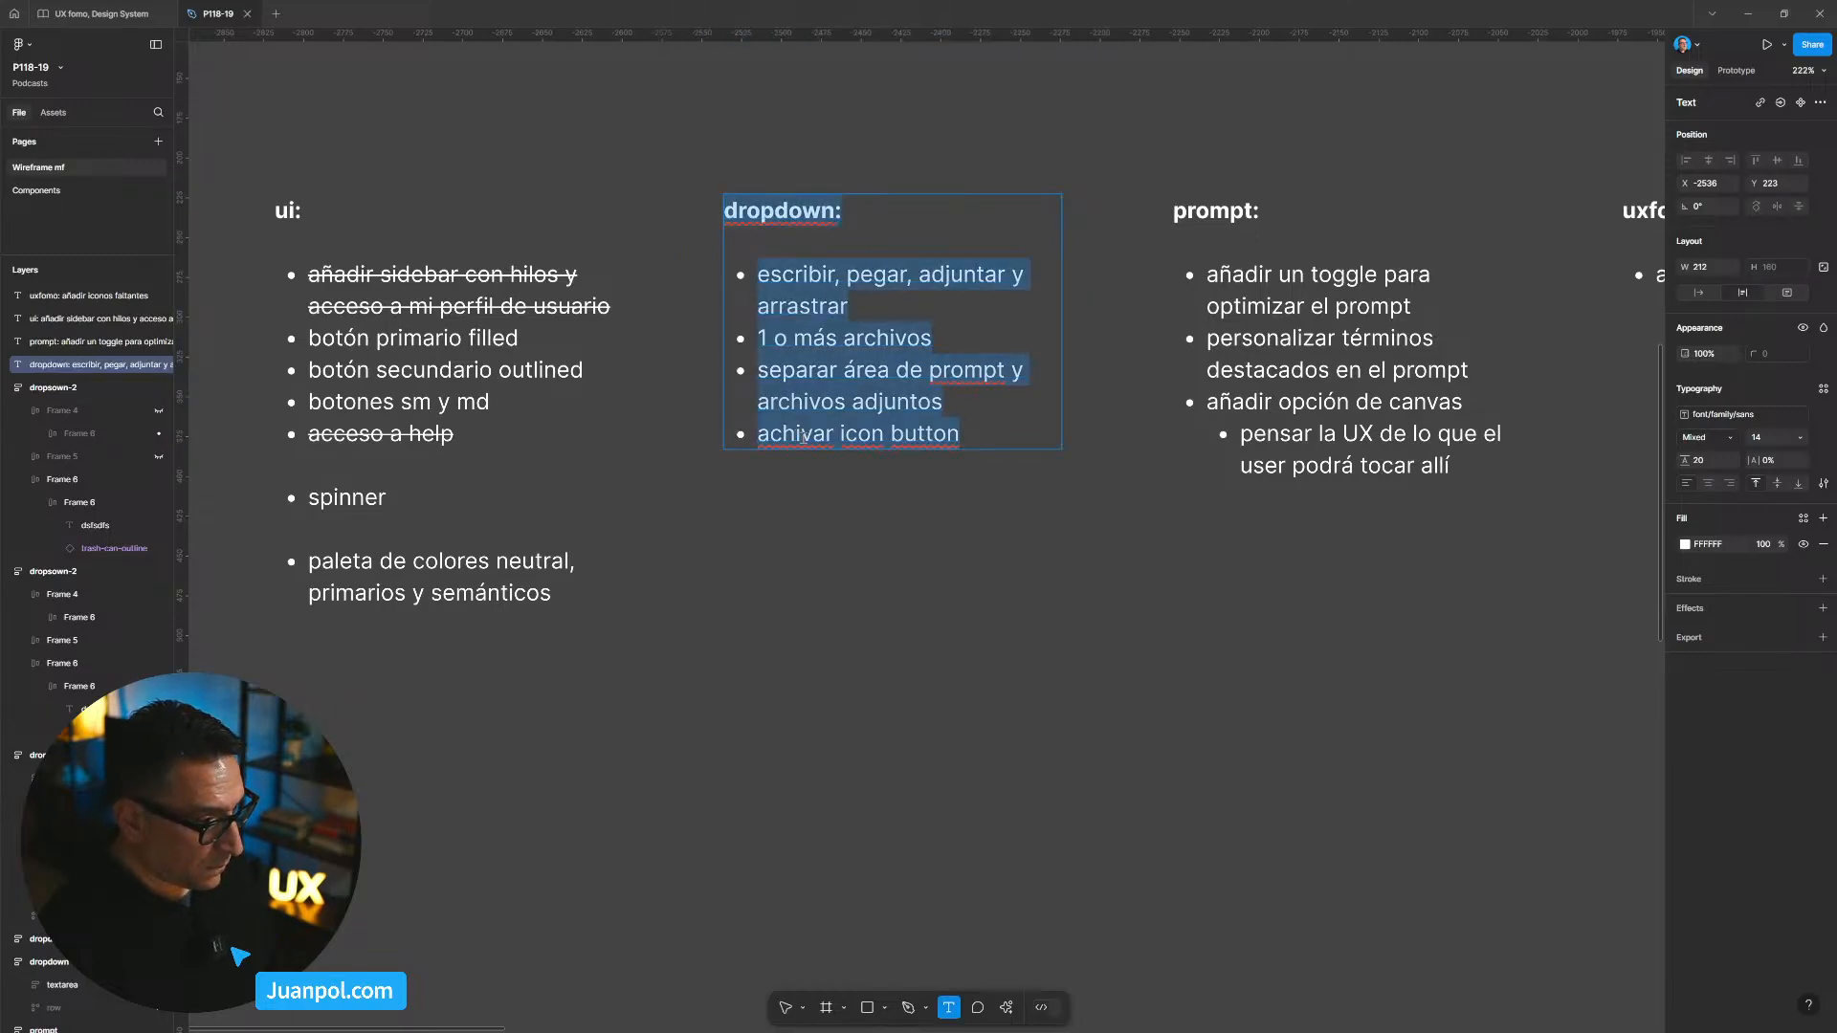
{"action": "left_click", "coordinate": [809, 435]}
{"action": "key", "text": "BackSpace"}
{"action": "type", "text": "c"}
{"action": "left_click", "coordinate": [880, 540]}
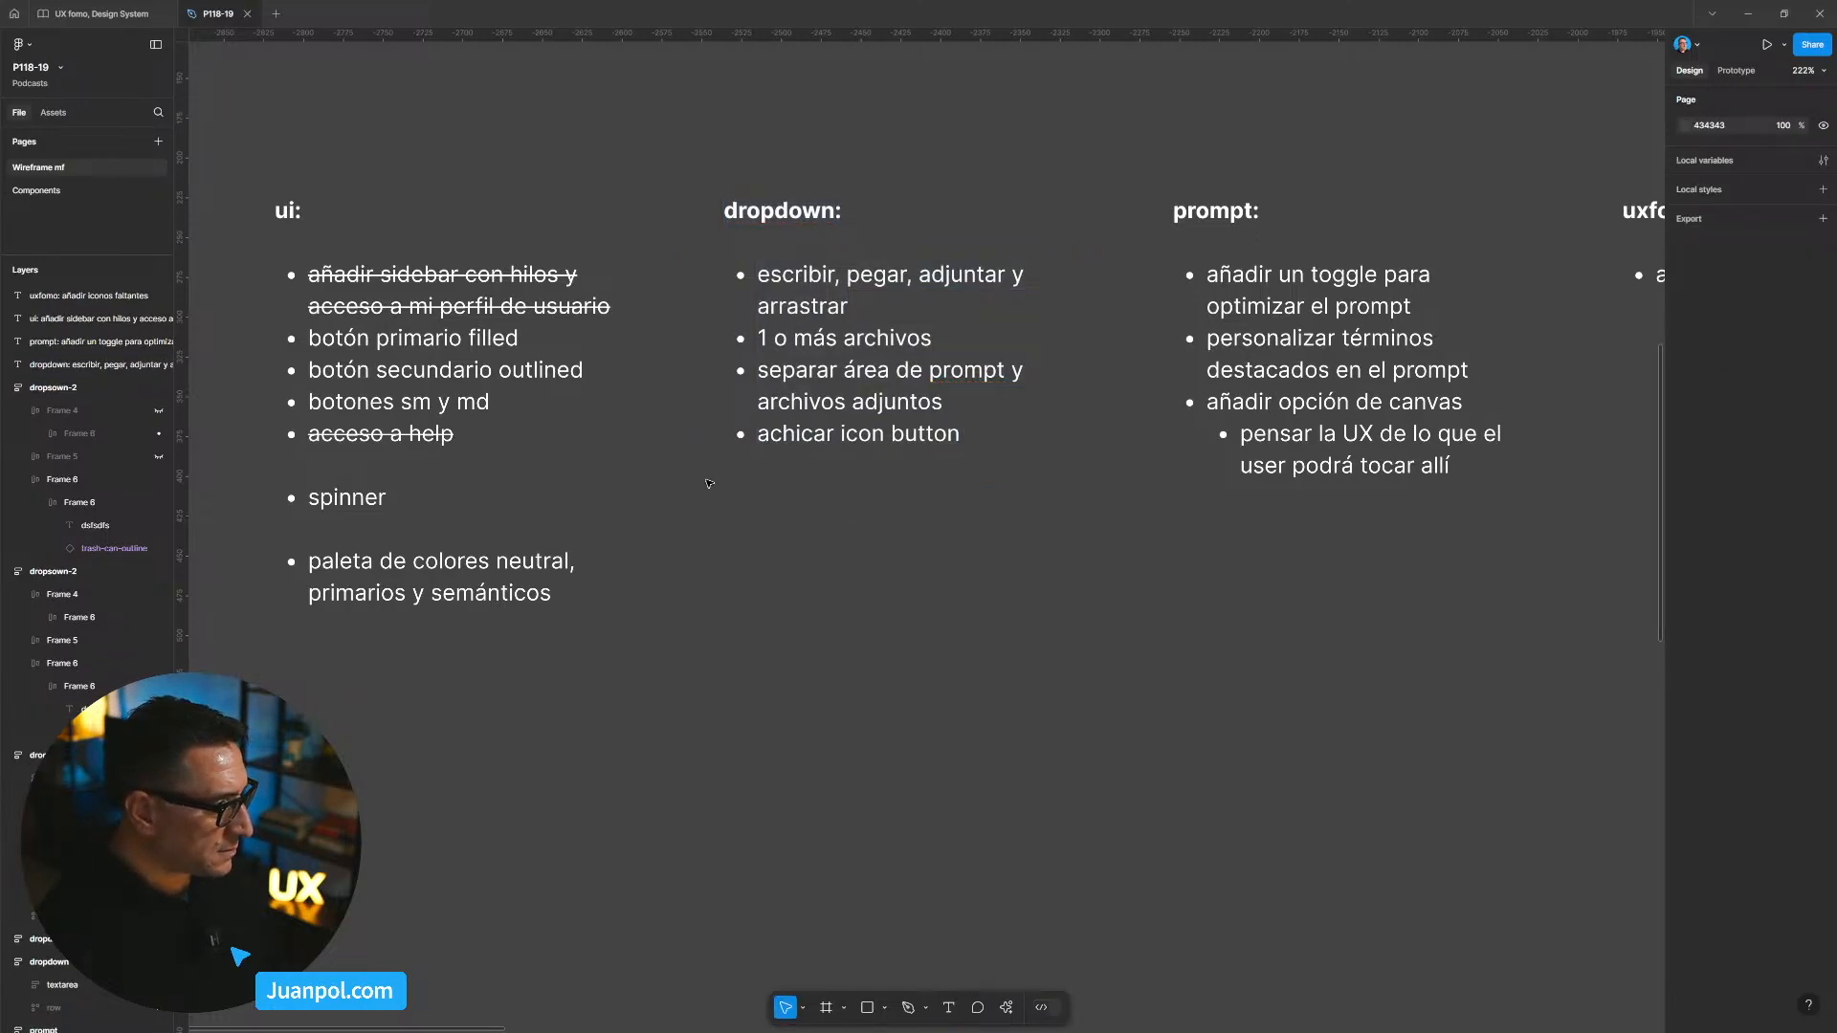
Step: Insert a 🔥 emoji before "añadir opción de canvas" in the prompt note
{"action": "scroll", "coordinate": [1013, 533], "scroll_direction": "down", "scroll_amount": 5}
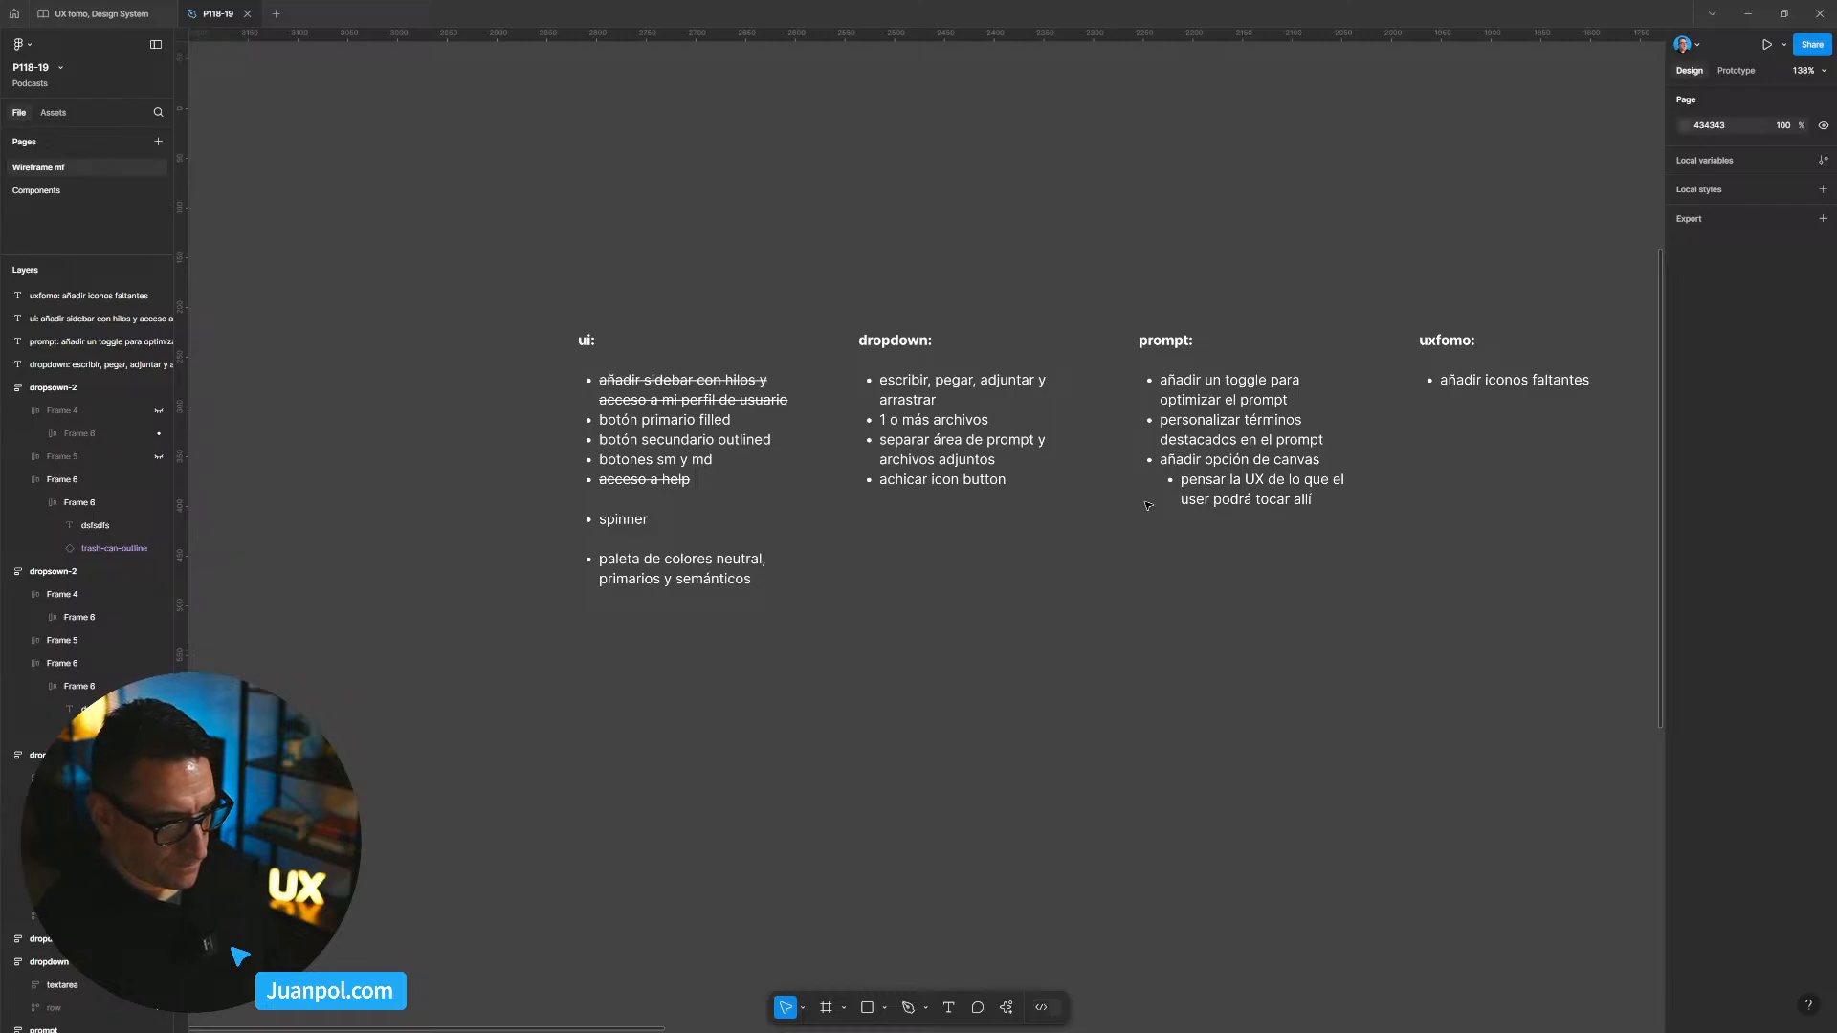
{"action": "scroll", "coordinate": [1149, 505], "scroll_direction": "up", "scroll_amount": 5}
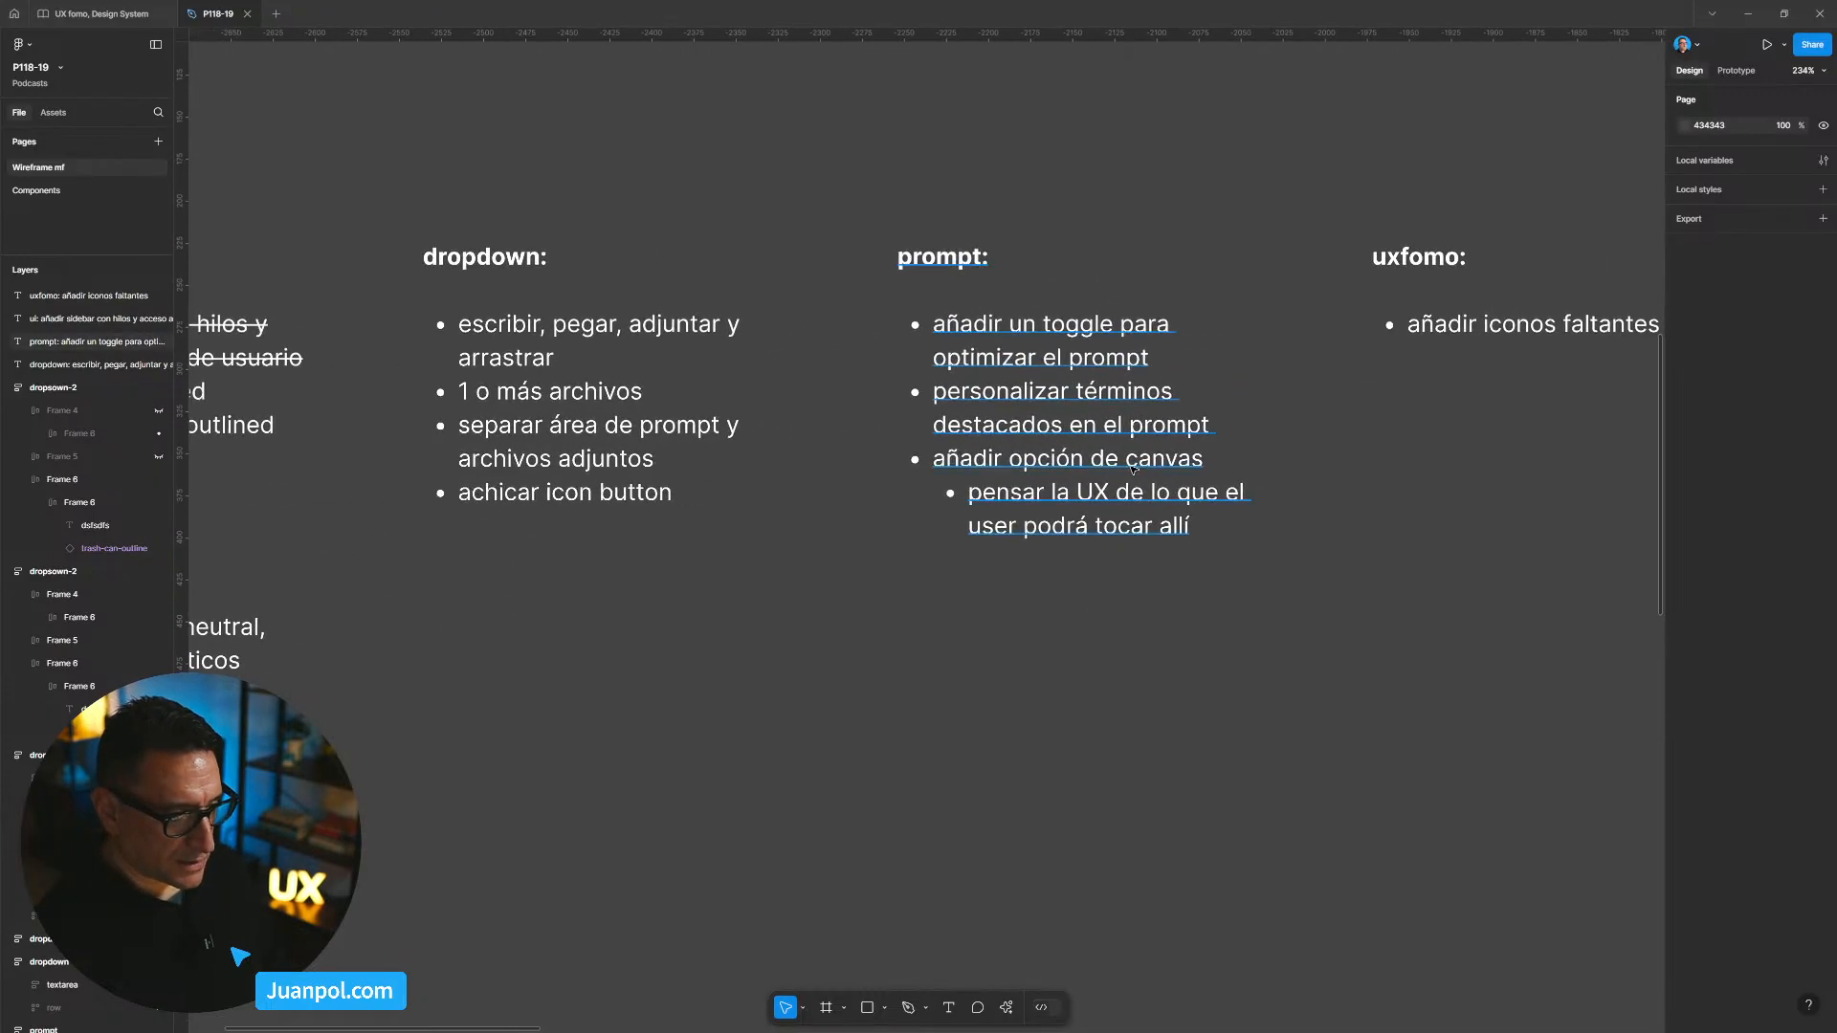
{"action": "double_click", "coordinate": [1045, 465]}
{"action": "double_click", "coordinate": [967, 460]}
{"action": "left_click", "coordinate": [936, 462]}
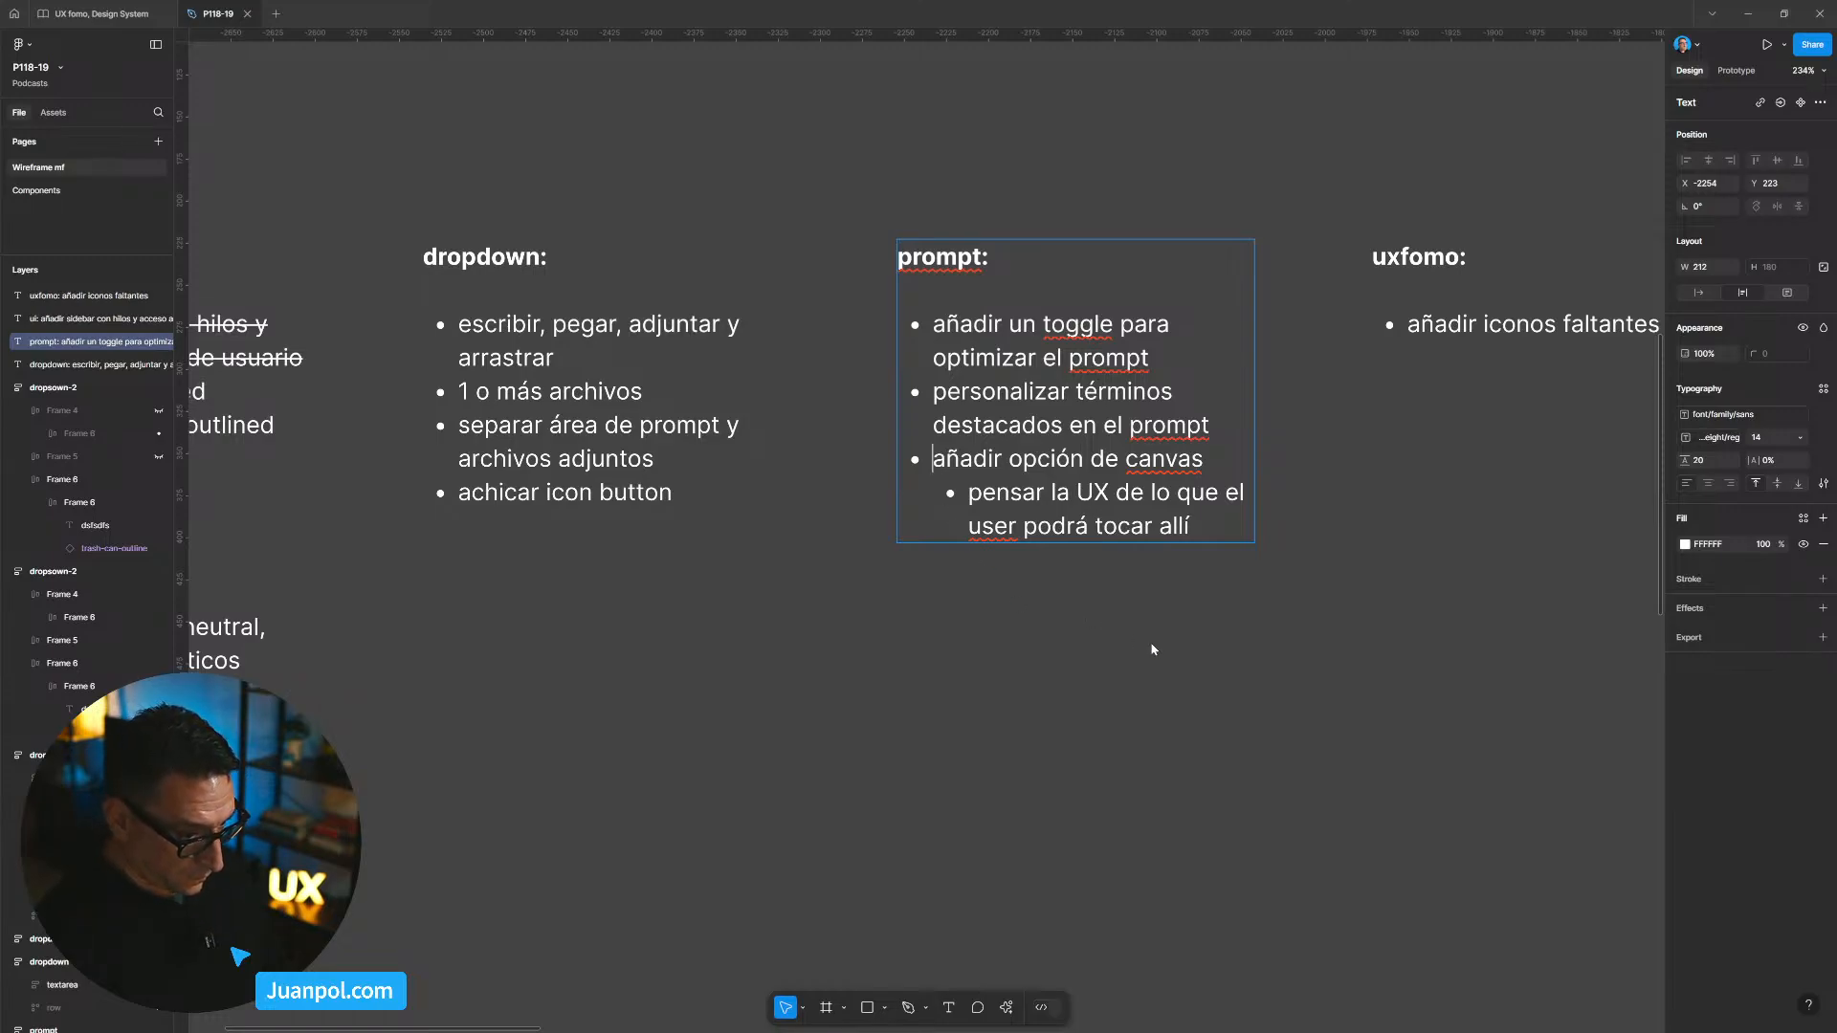
{"action": "type", "text": "🔥"}
{"action": "left_click", "coordinate": [847, 614]}
{"action": "scroll", "coordinate": [857, 623], "scroll_direction": "down", "scroll_amount": 3}
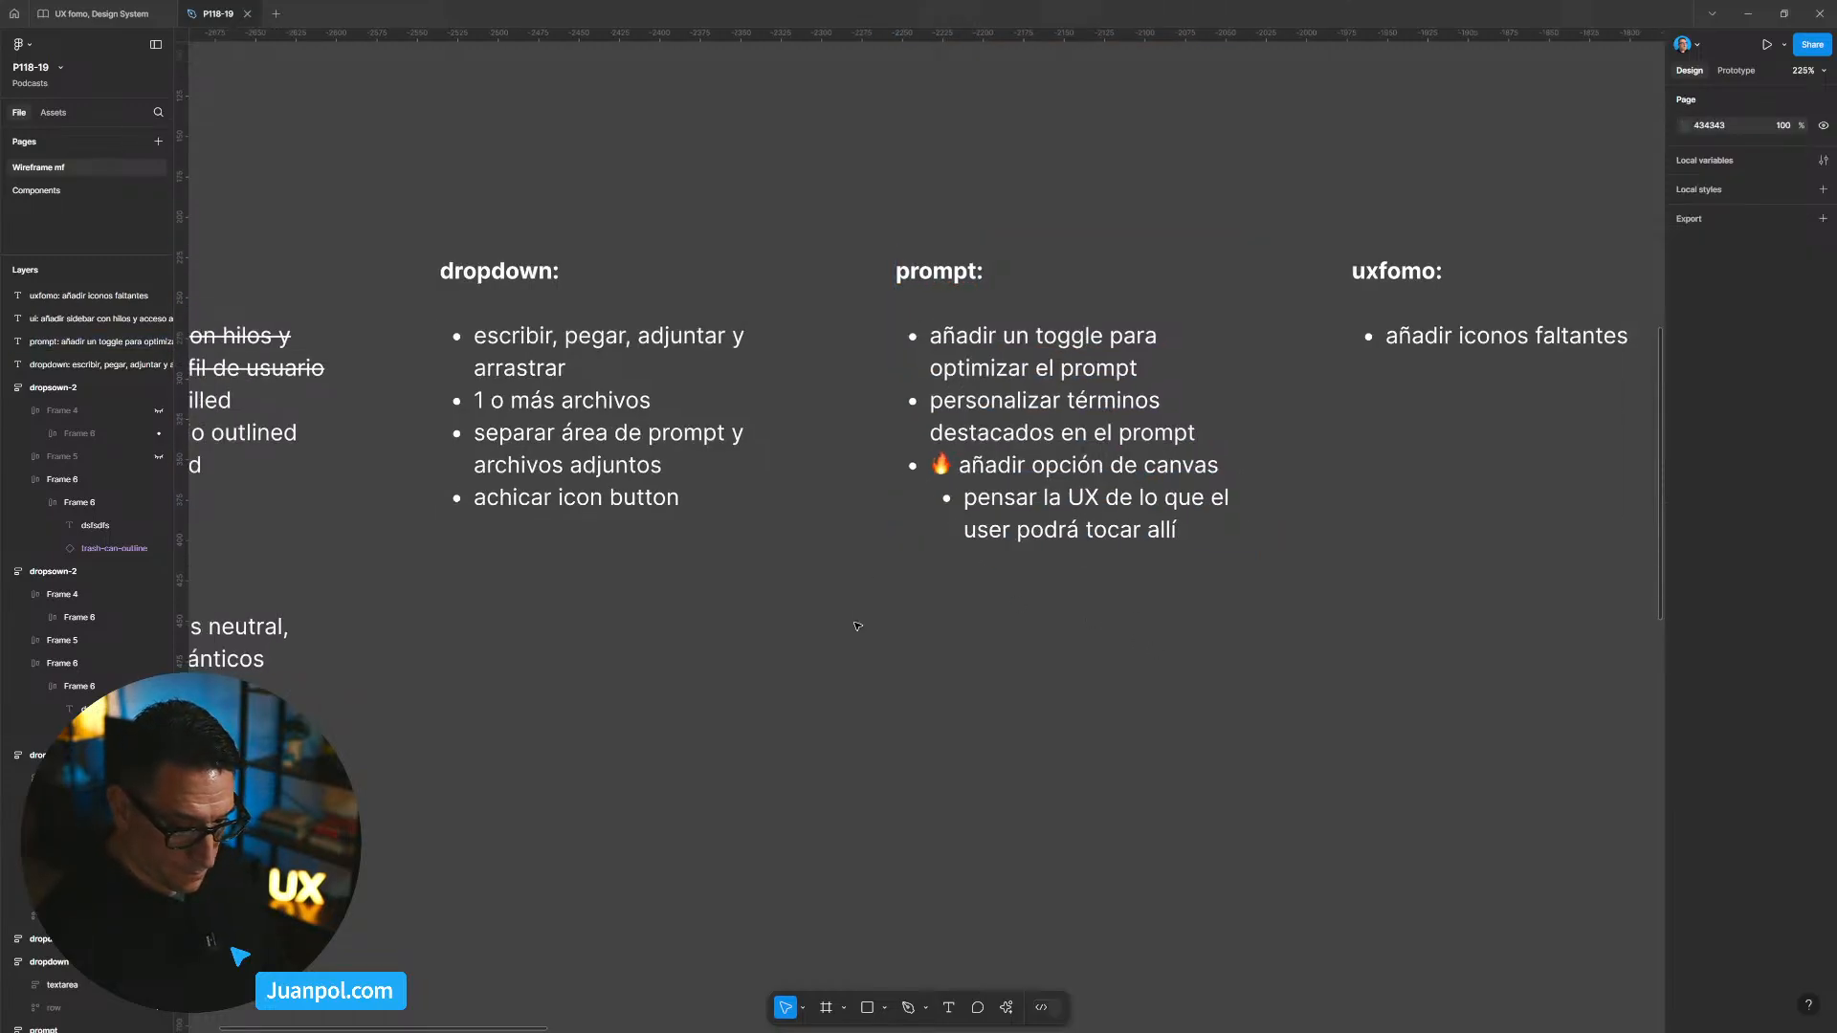
{"action": "scroll", "coordinate": [879, 659], "scroll_direction": "down", "scroll_amount": 6}
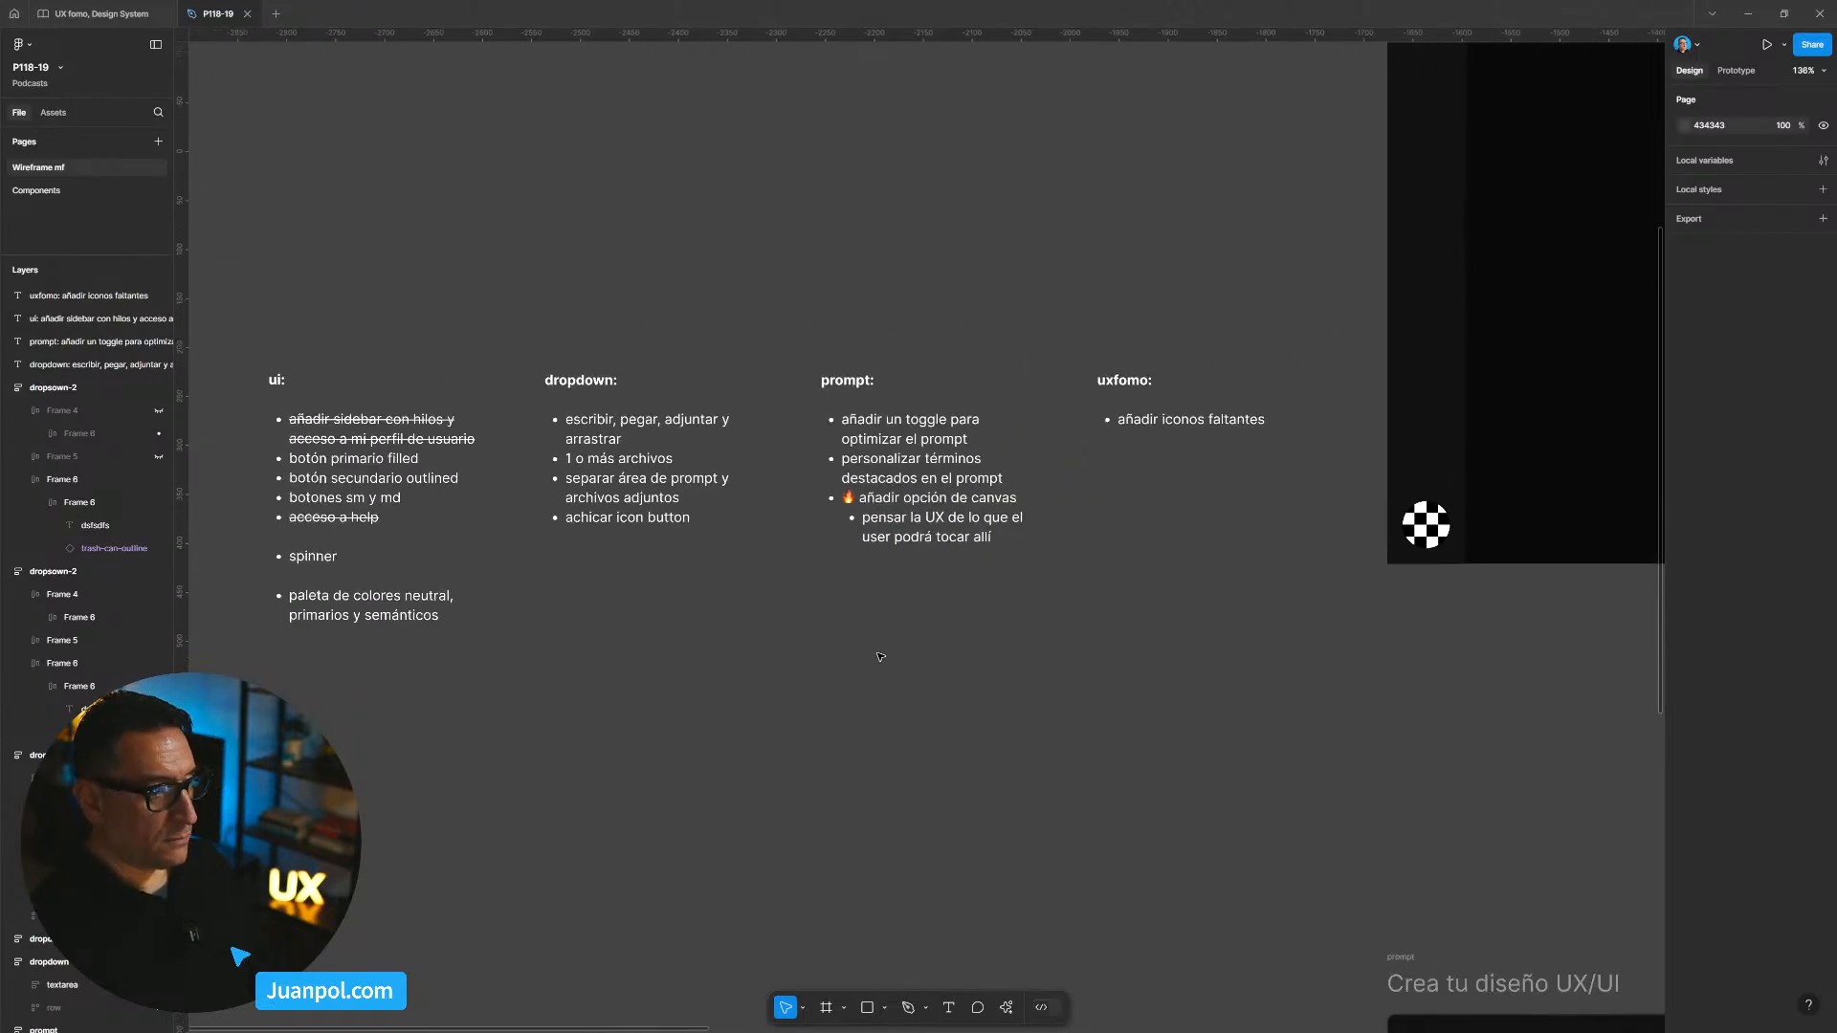
{"action": "scroll", "coordinate": [730, 631], "scroll_direction": "down", "scroll_amount": 6}
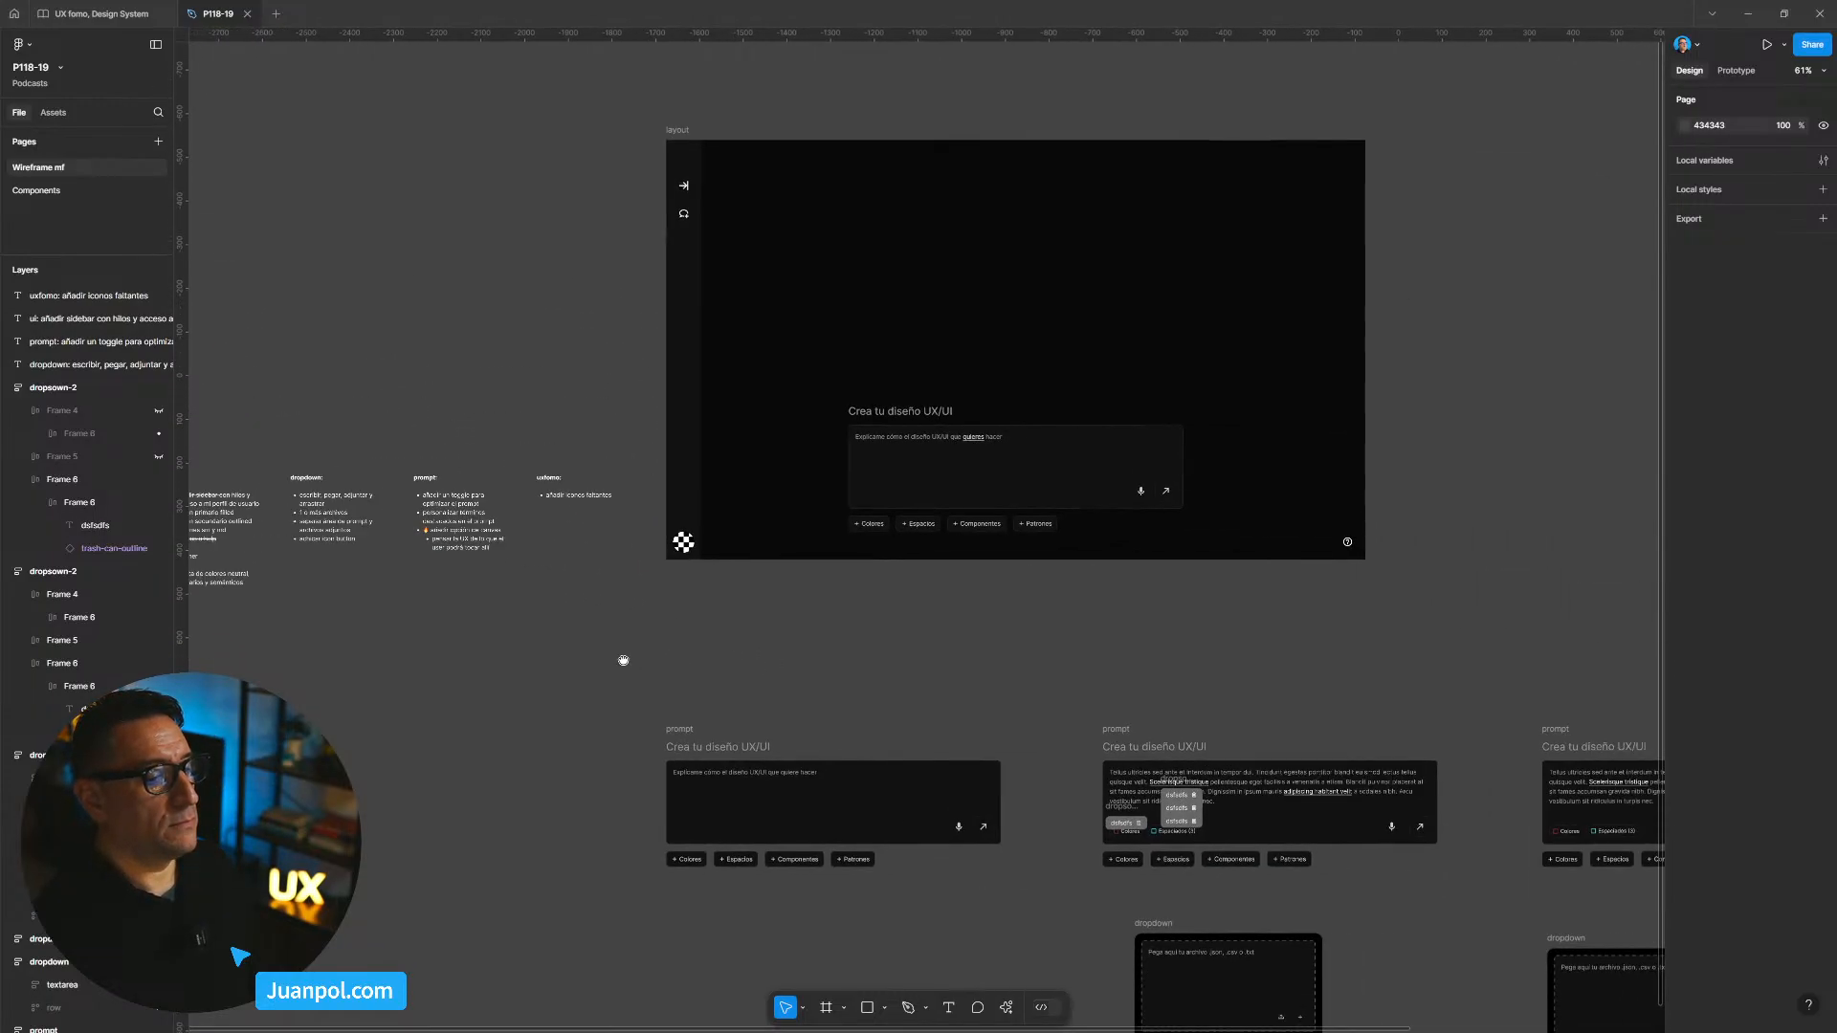
{"action": "left_click_drag", "start_coordinate": [622, 549], "coordinate": [677, 548]}
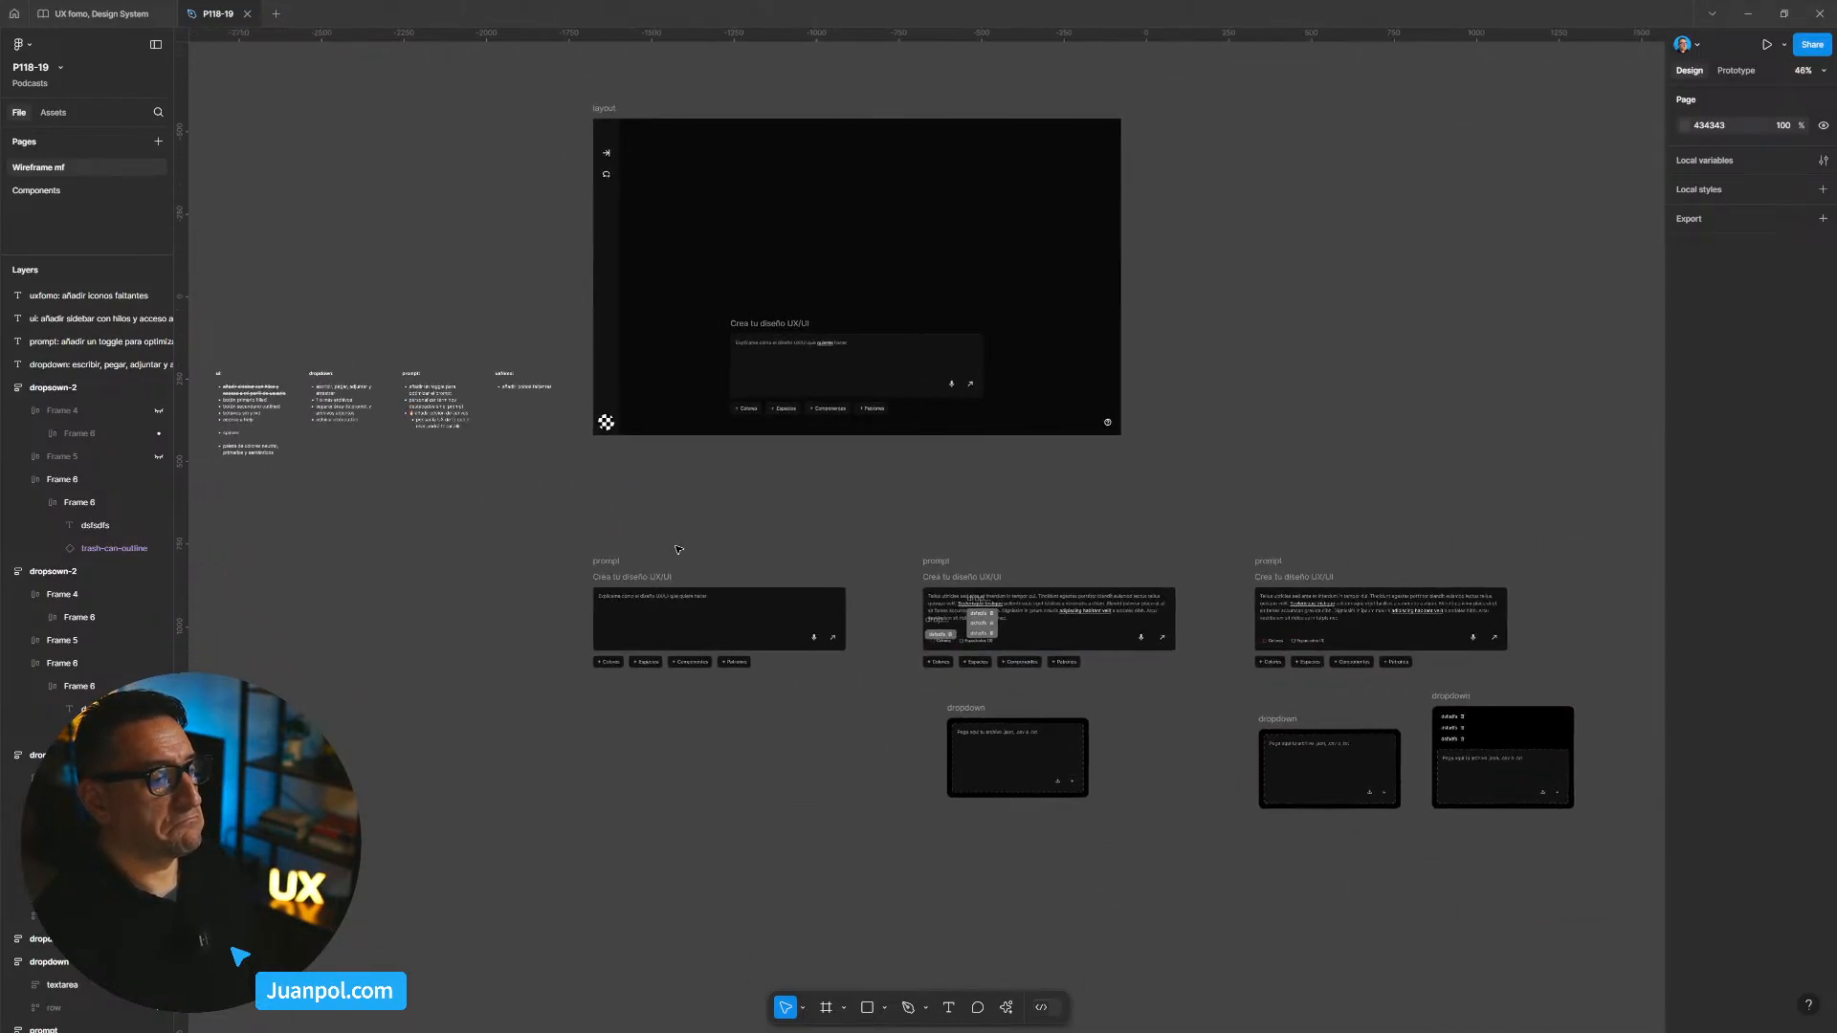
{"action": "scroll", "coordinate": [683, 553], "scroll_direction": "down", "scroll_amount": 1}
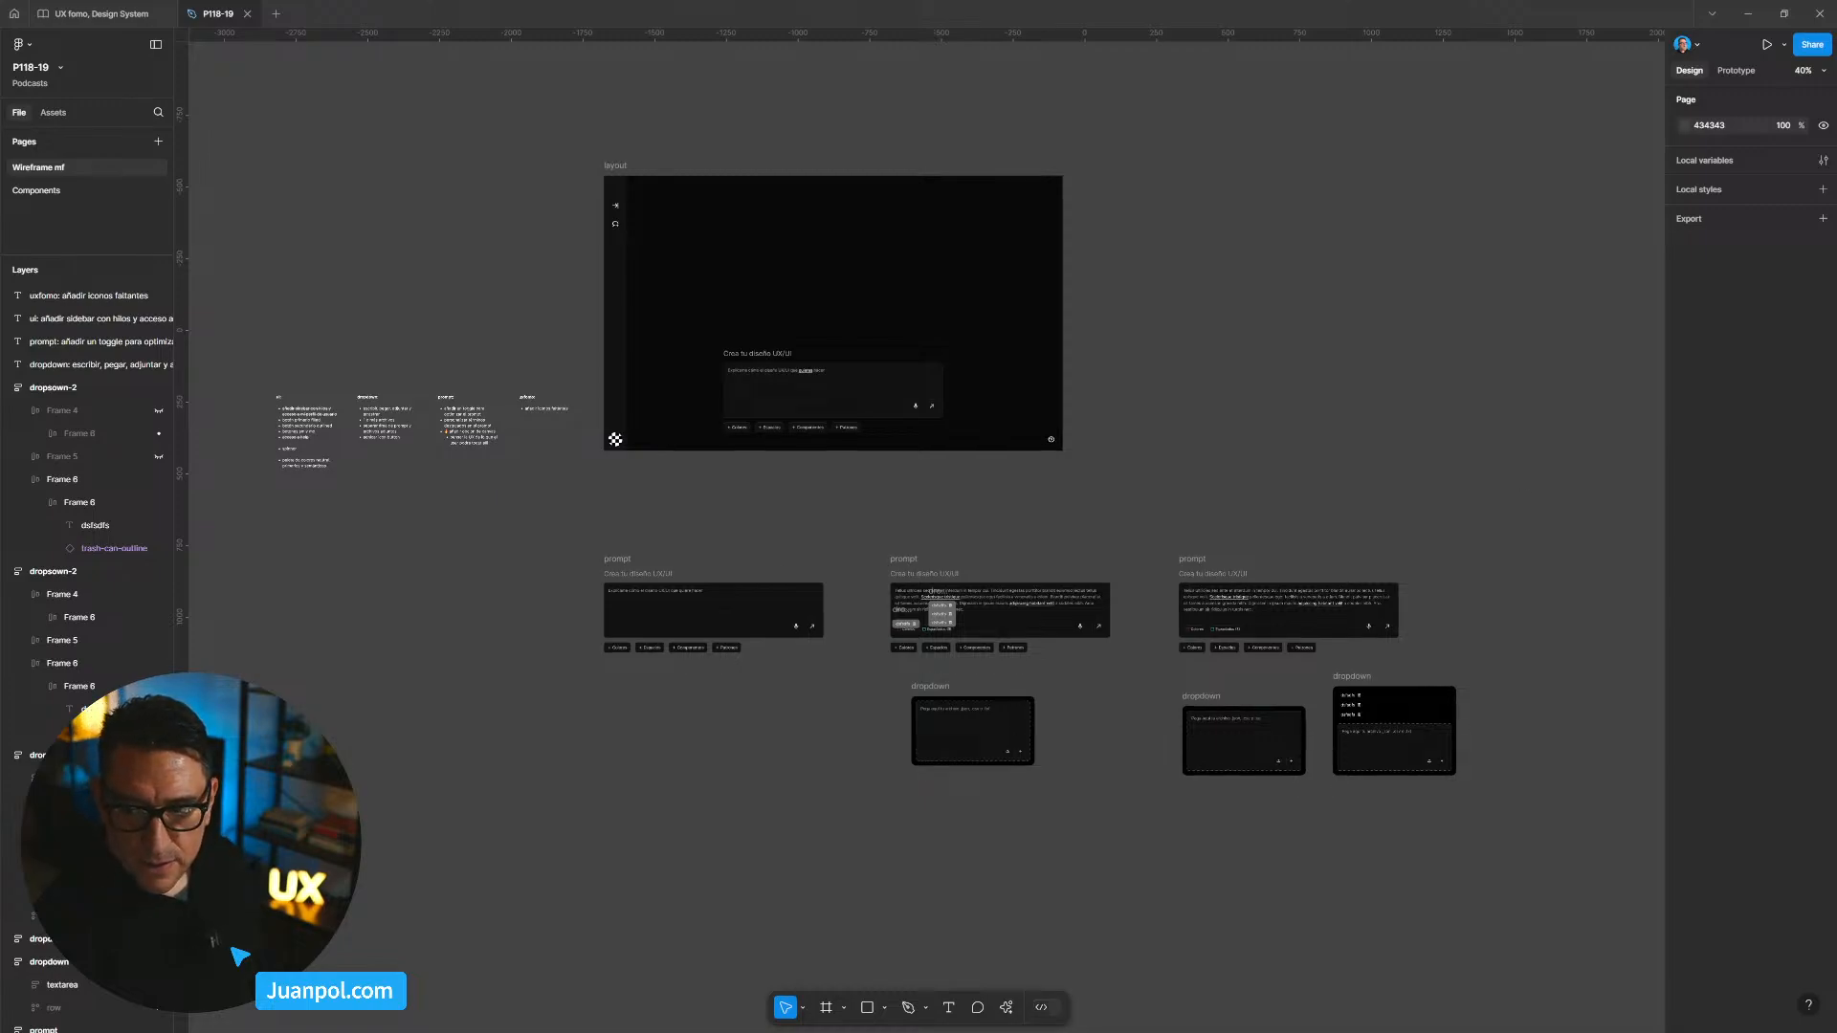